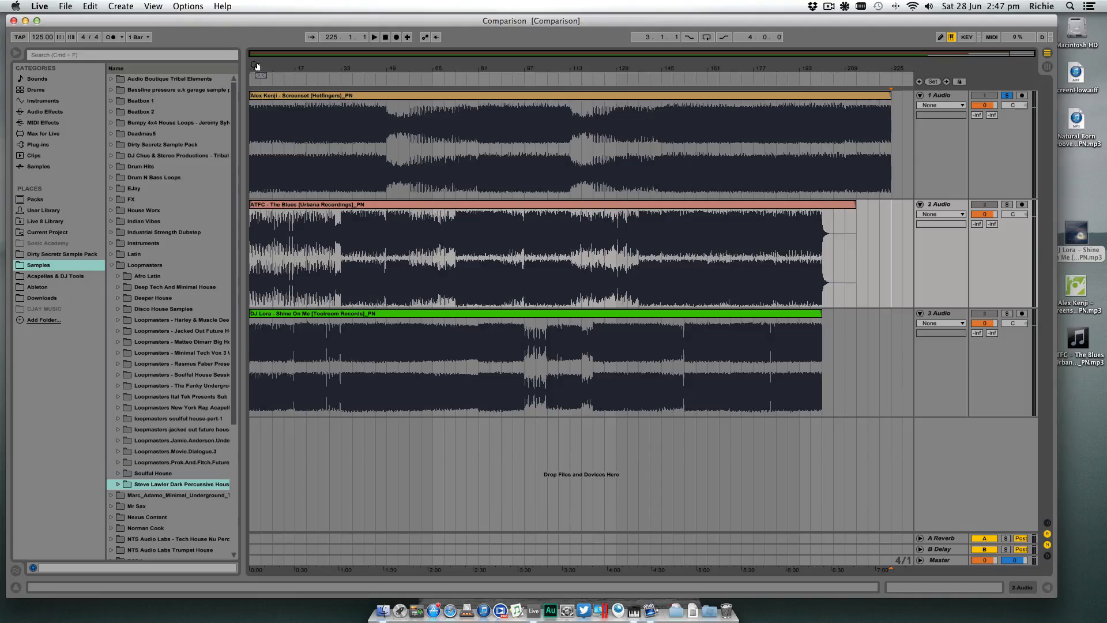
# - Play the first track from bar 1, skip ahead to about bar 8, and stop playback around bar 10
pyautogui.moveTo(259, 68); pyautogui.dragTo(260, 108)
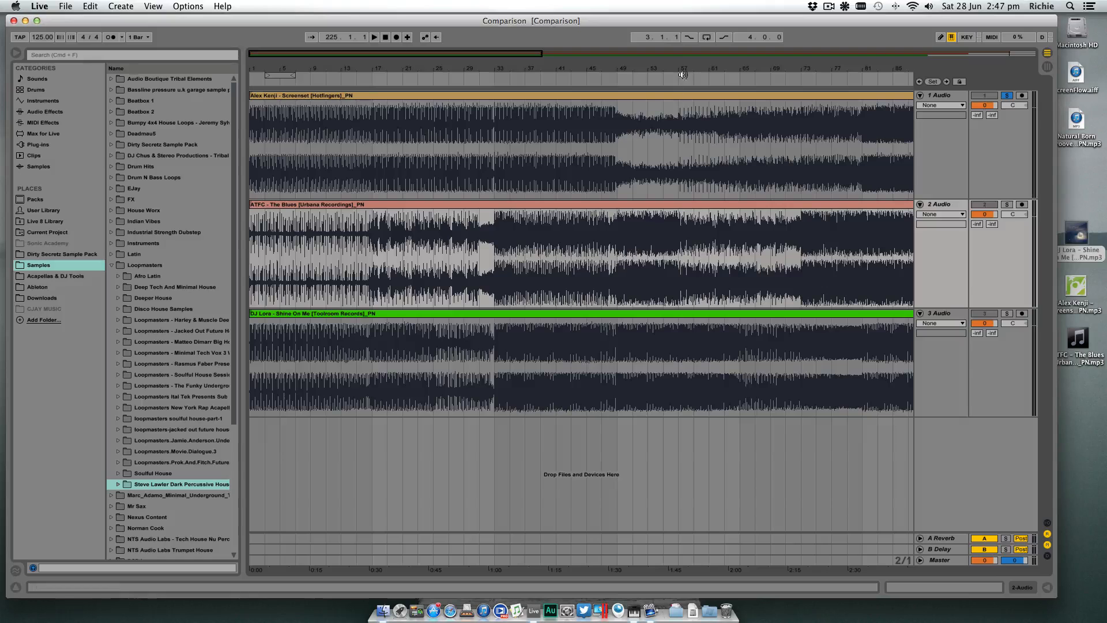
pyautogui.moveTo(519, 69); pyautogui.dragTo(498, 69)
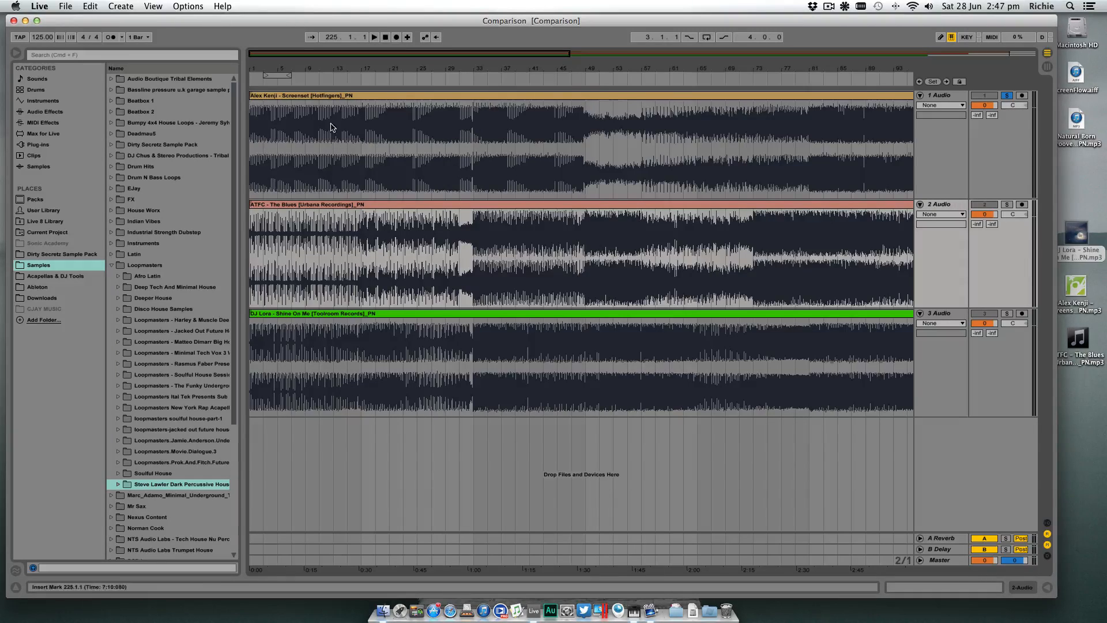
pyautogui.click(363, 74)
pyautogui.moveTo(510, 70); pyautogui.dragTo(508, 67)
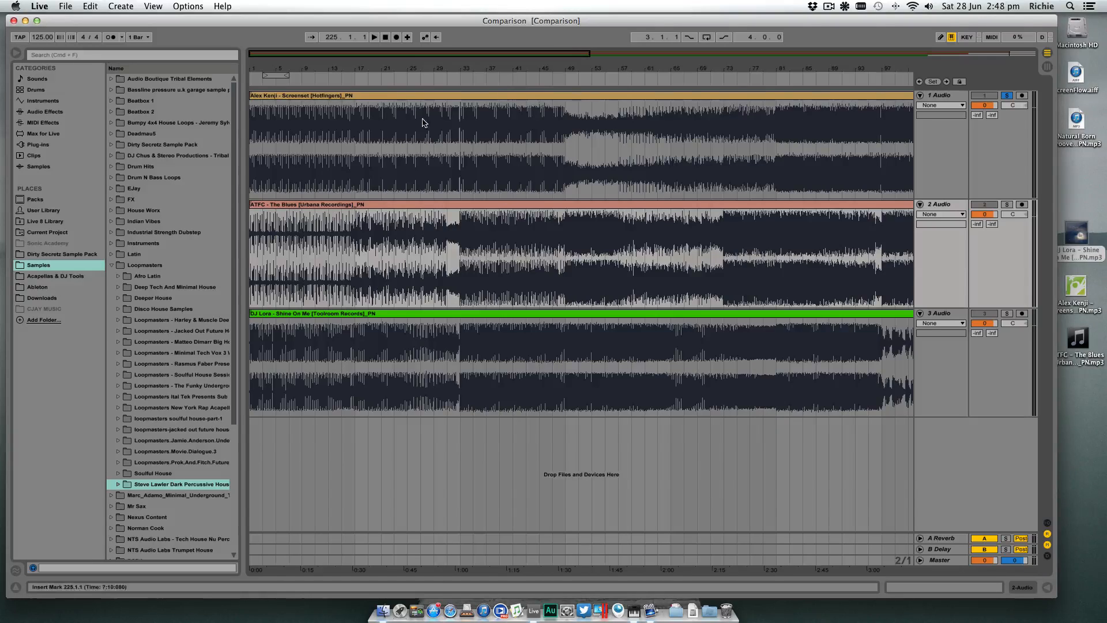
pyautogui.click(255, 133)
pyautogui.press('space')
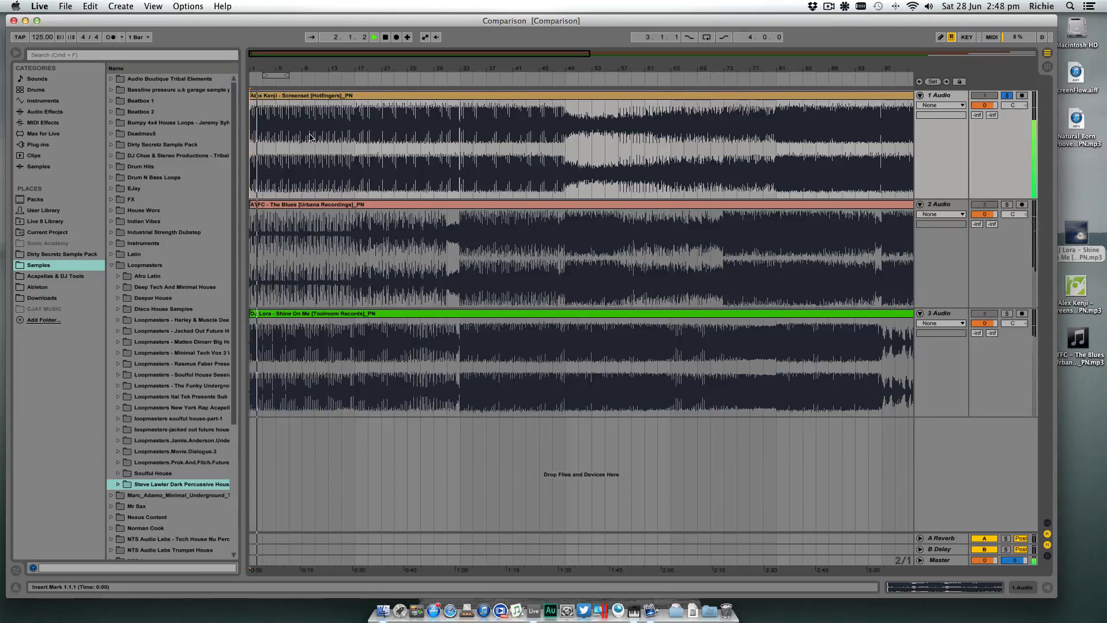
pyautogui.click(299, 83)
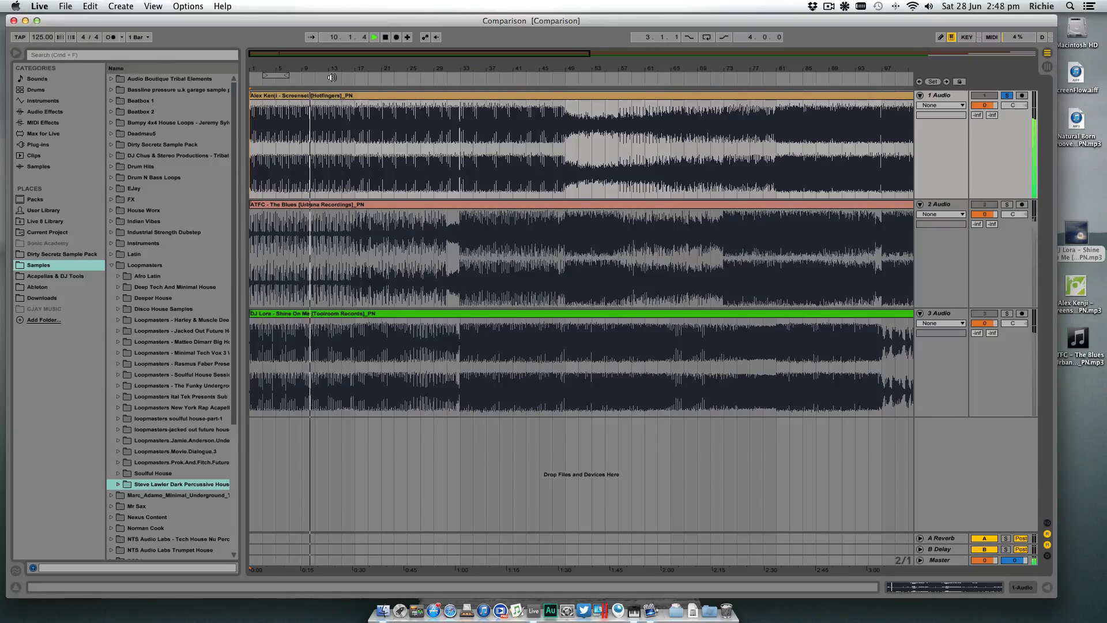
pyautogui.press('space')
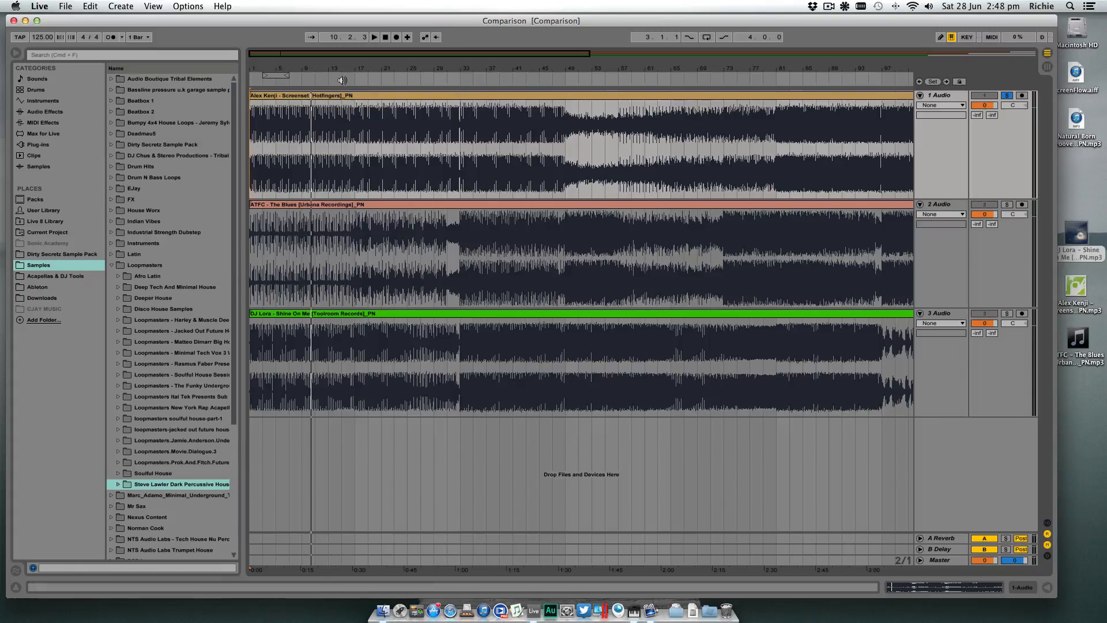
# - Audition the first track's change around bar 17, playing from about bars 16, 13 and 17, and stop playback
pyautogui.click(349, 79)
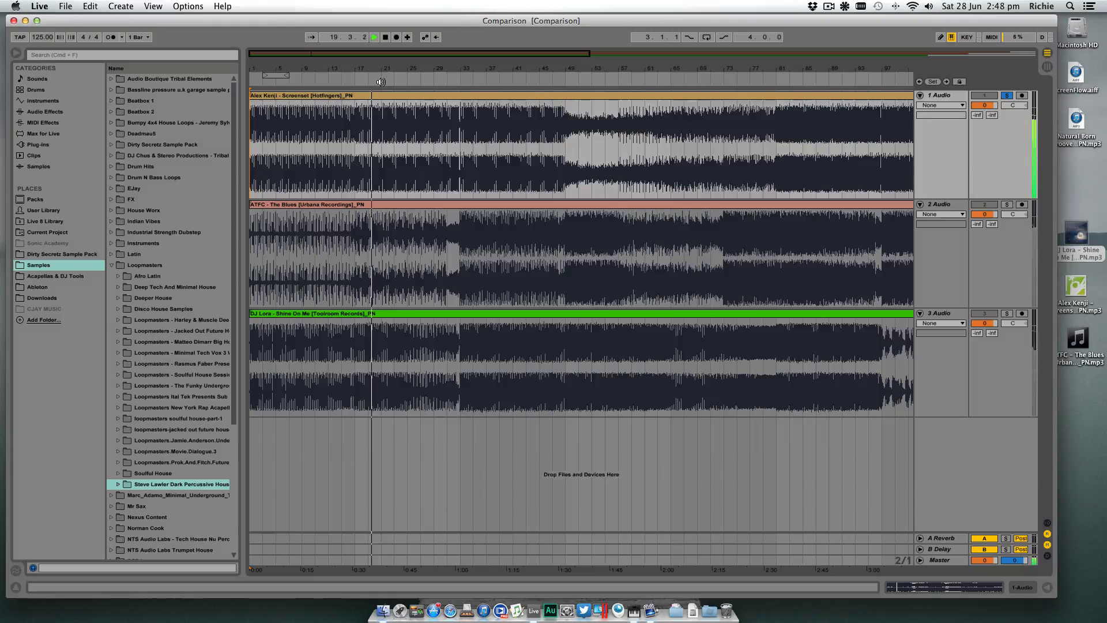
pyautogui.press('space')
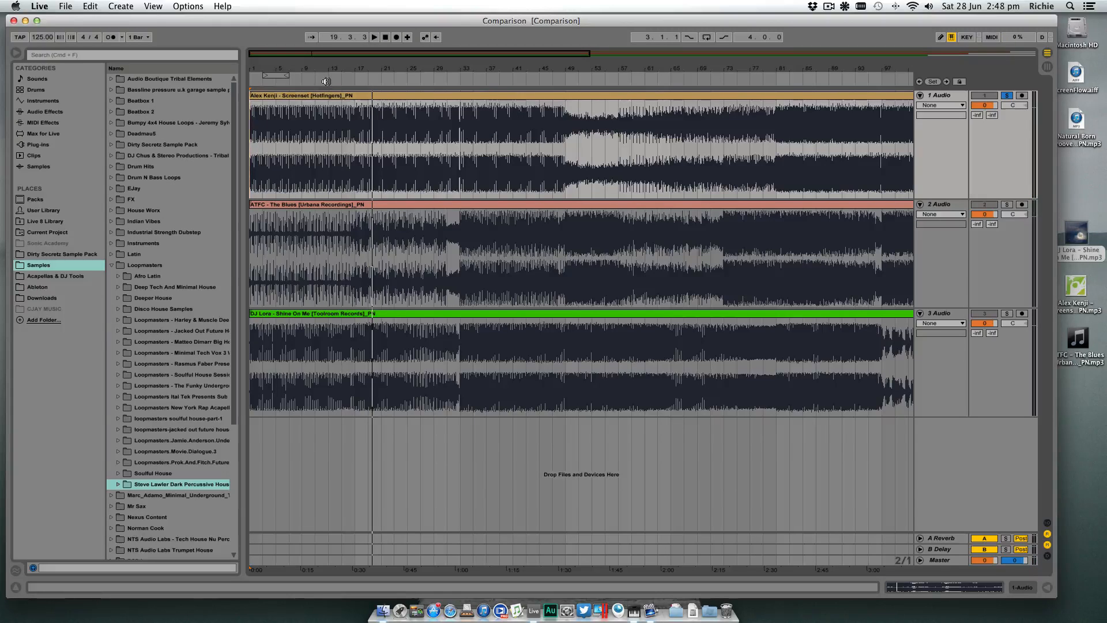
pyautogui.click(328, 81)
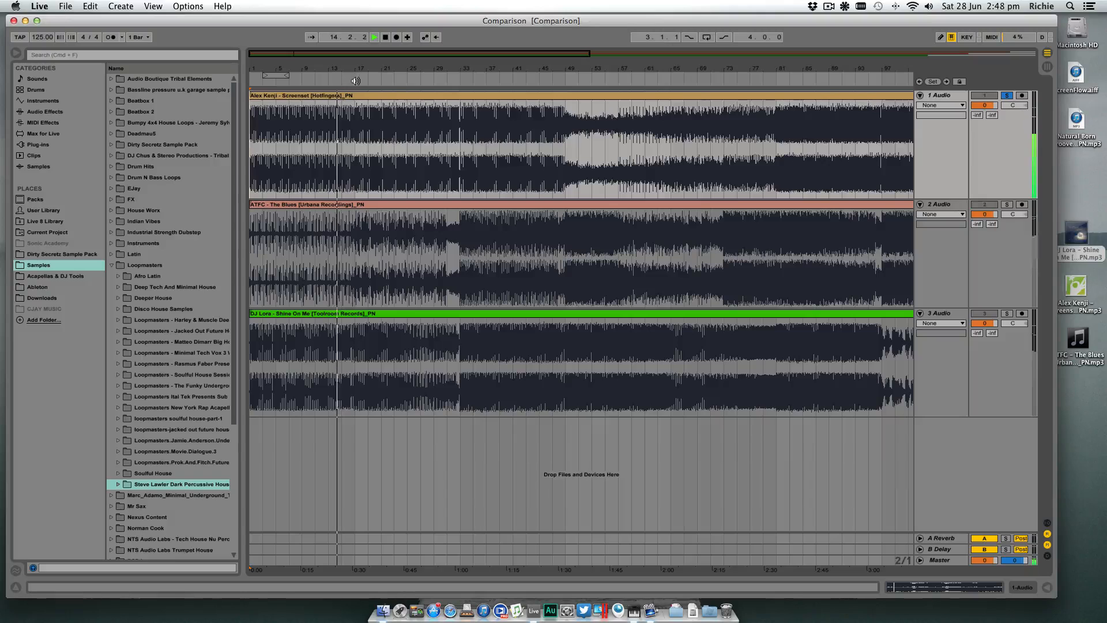
pyautogui.click(356, 81)
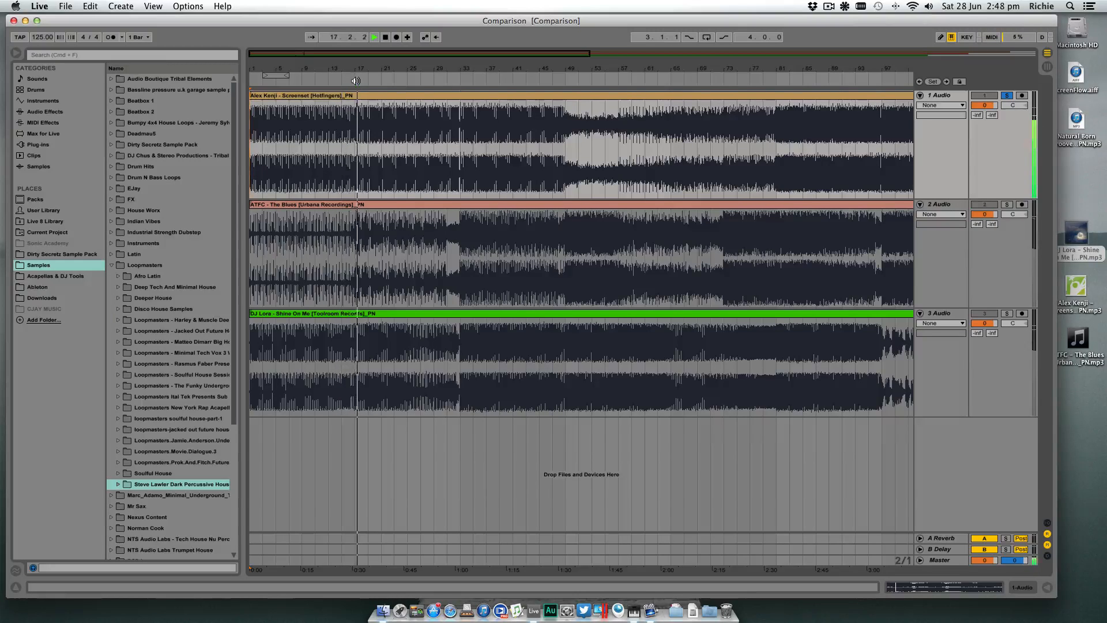
pyautogui.press('space')
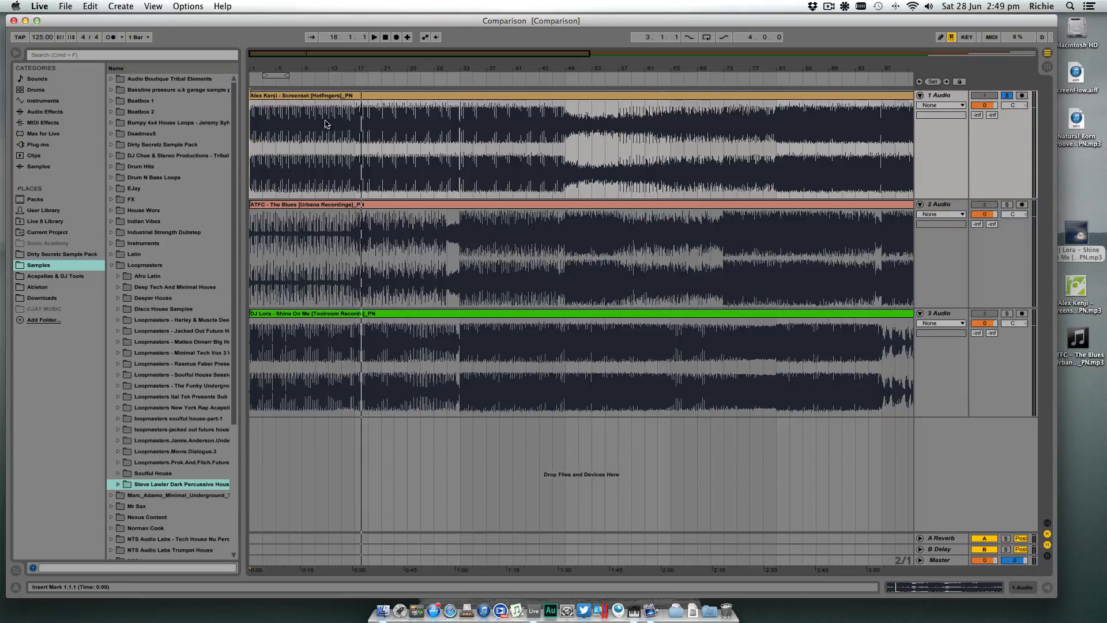
# - Play the first track from bar 25 and set the global quantization to None
pyautogui.click(408, 120)
pyautogui.press('space')
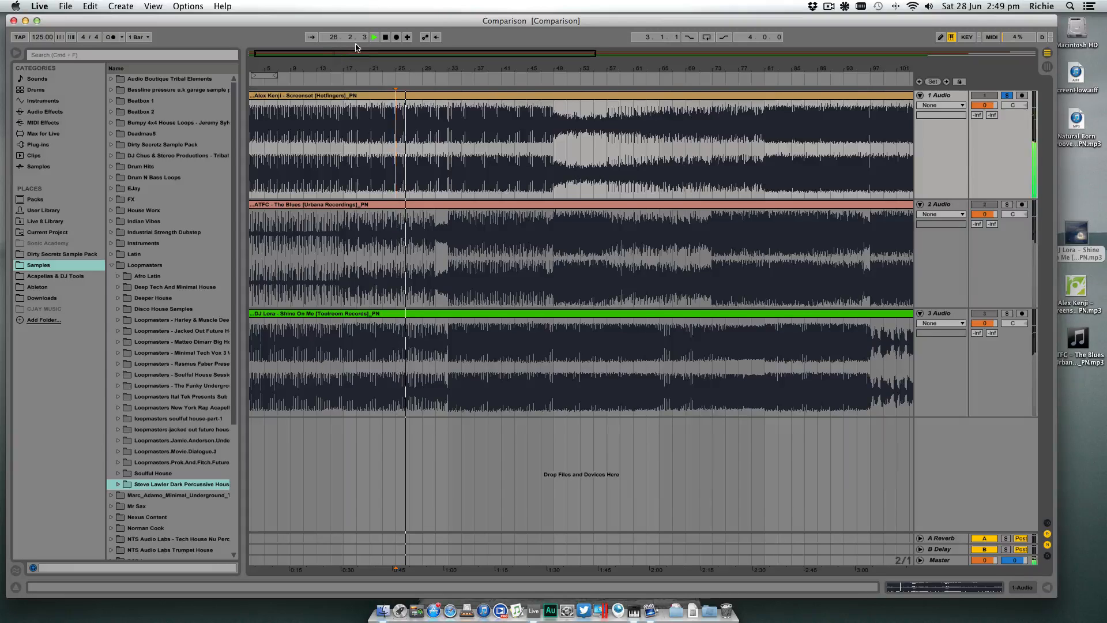
pyautogui.click(142, 38)
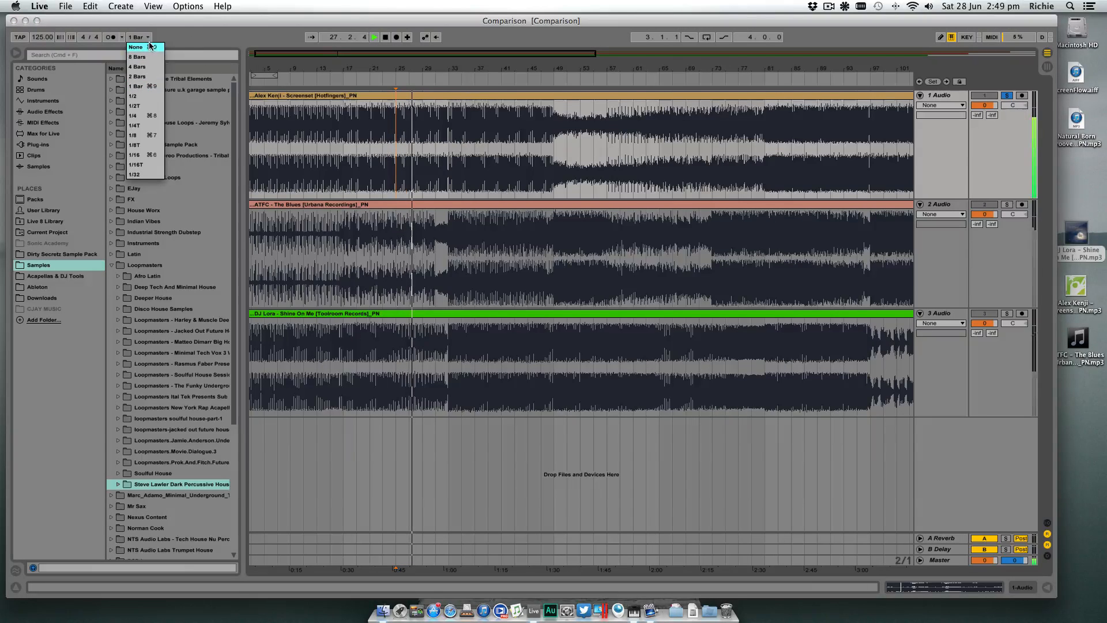
pyautogui.click(139, 47)
# - Audition the first track by jumping playback to about bars 29, 33, 37, 44 and 48, and stop just after bar 49
pyautogui.click(425, 77)
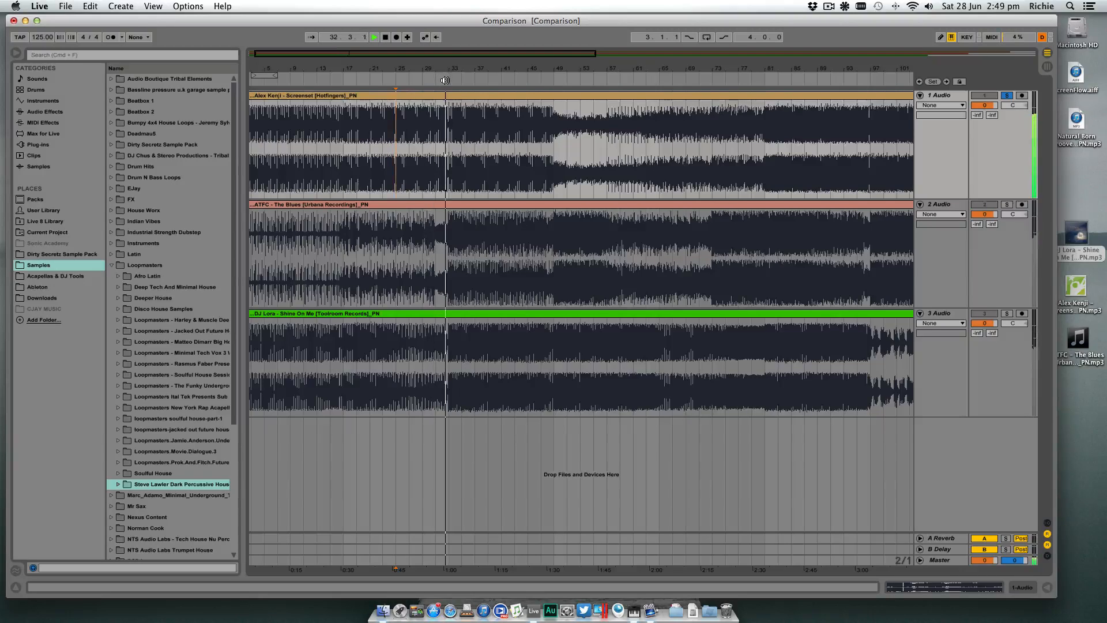
pyautogui.click(447, 80)
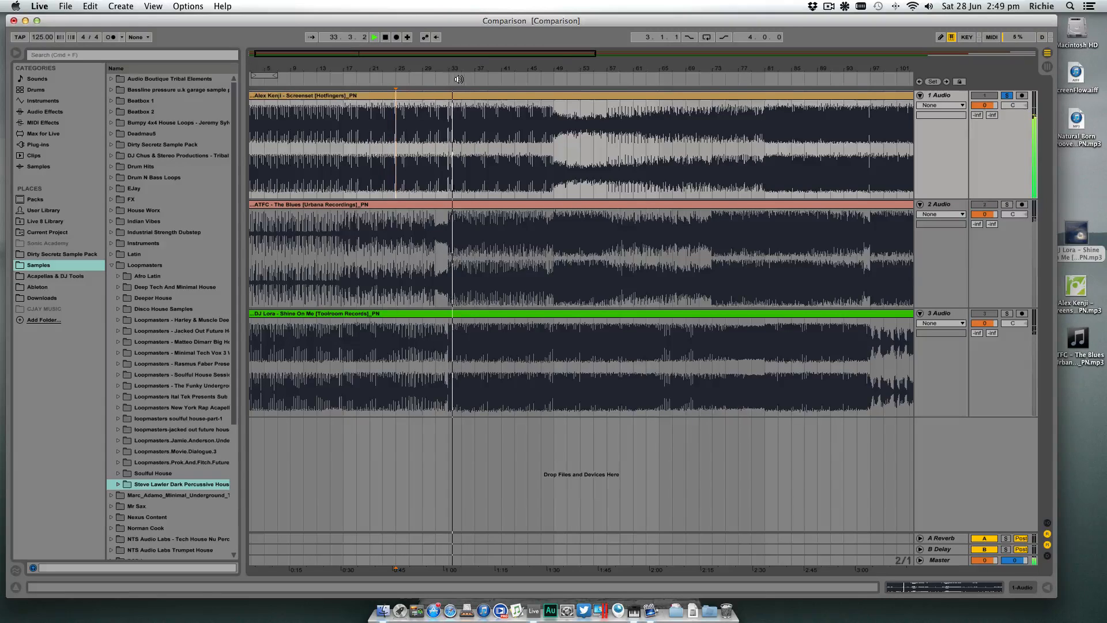
pyautogui.click(476, 81)
pyautogui.click(521, 80)
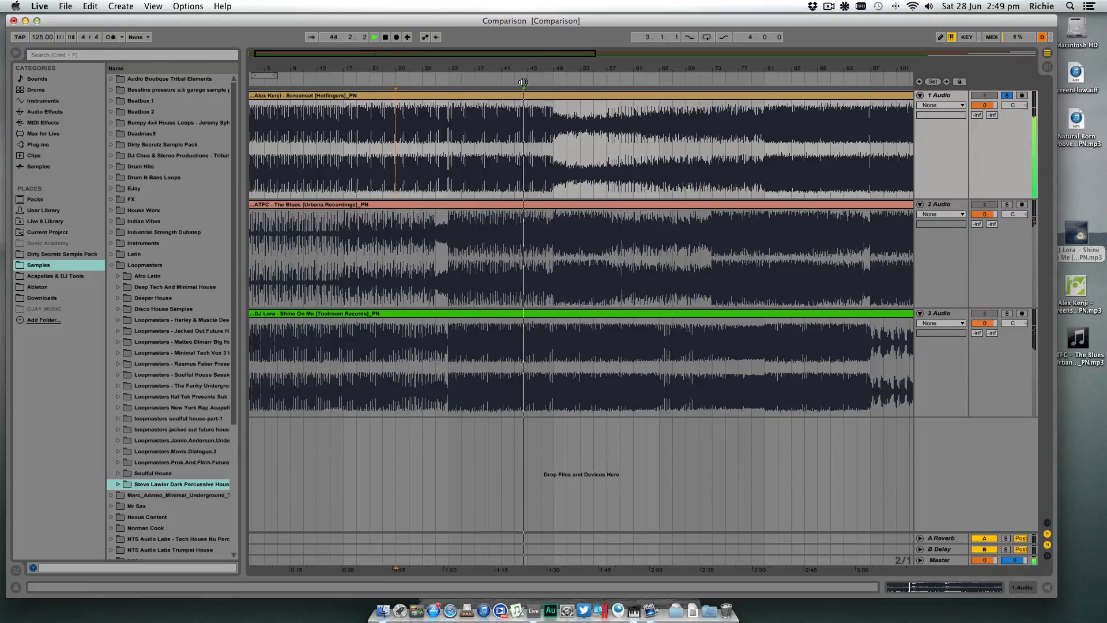
pyautogui.click(546, 81)
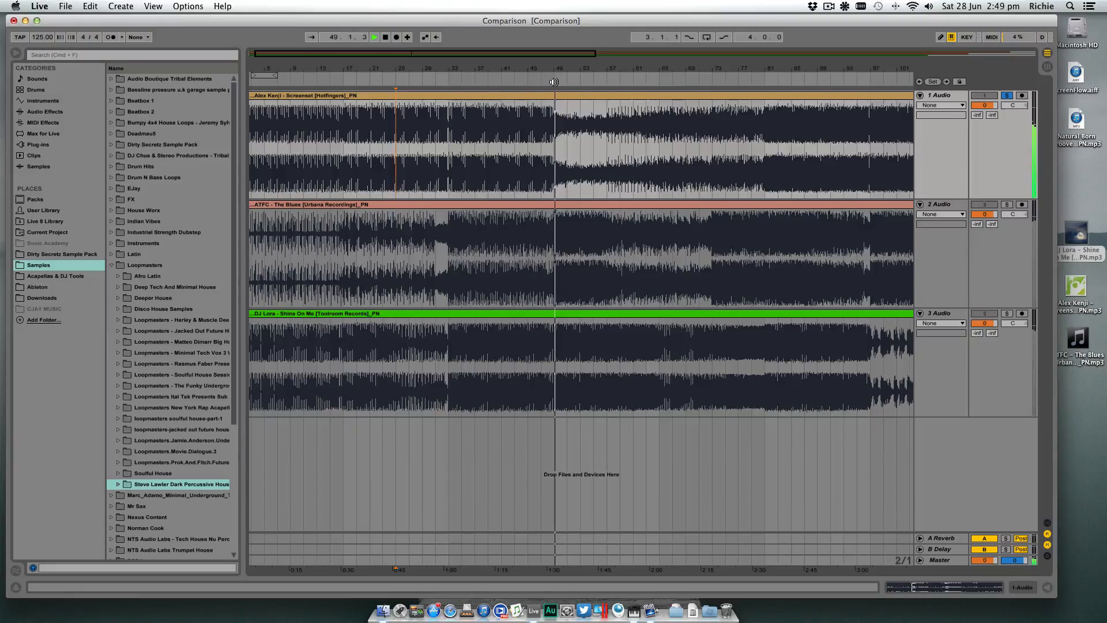
pyautogui.press('space')
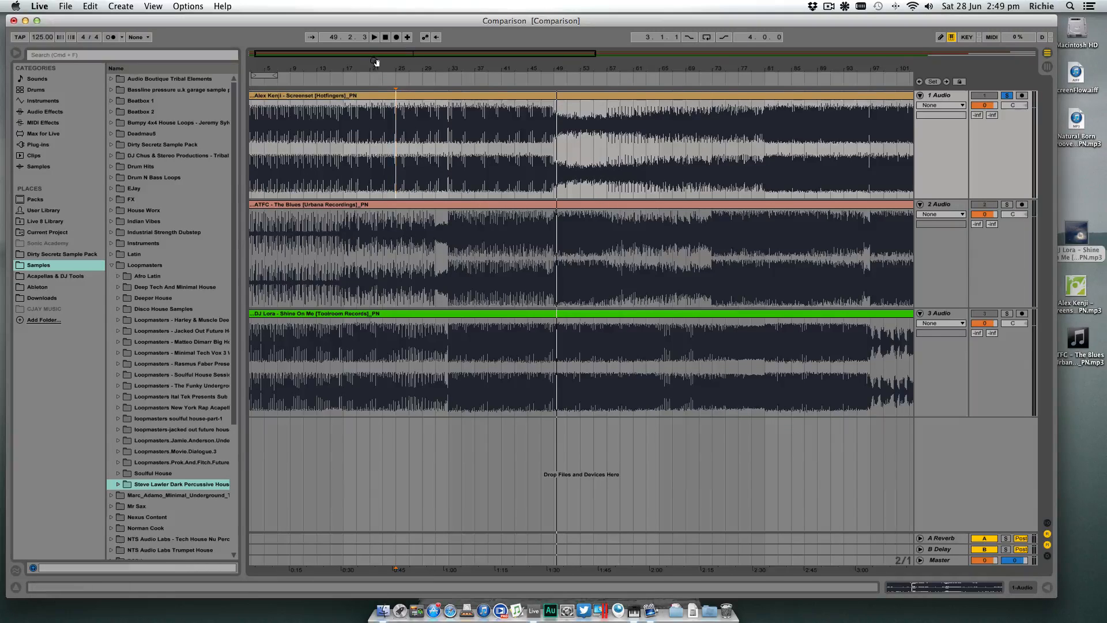
# - Point out the first track's section changes by placing the insert marker at bars 17, 33 and 49
pyautogui.moveTo(380, 64); pyautogui.dragTo(383, 67)
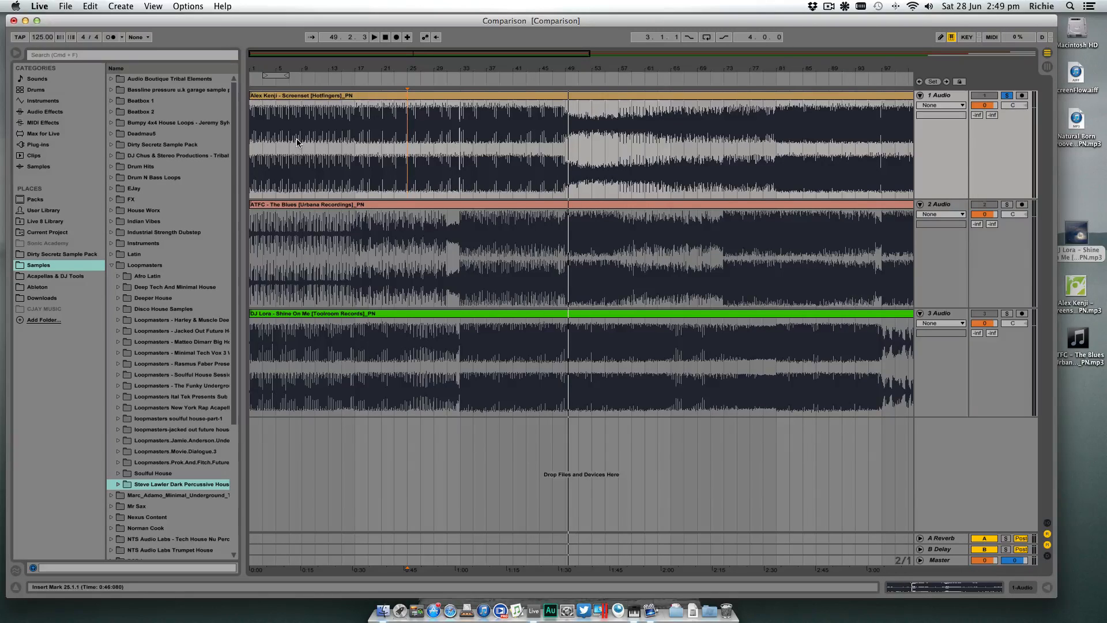
pyautogui.click(356, 119)
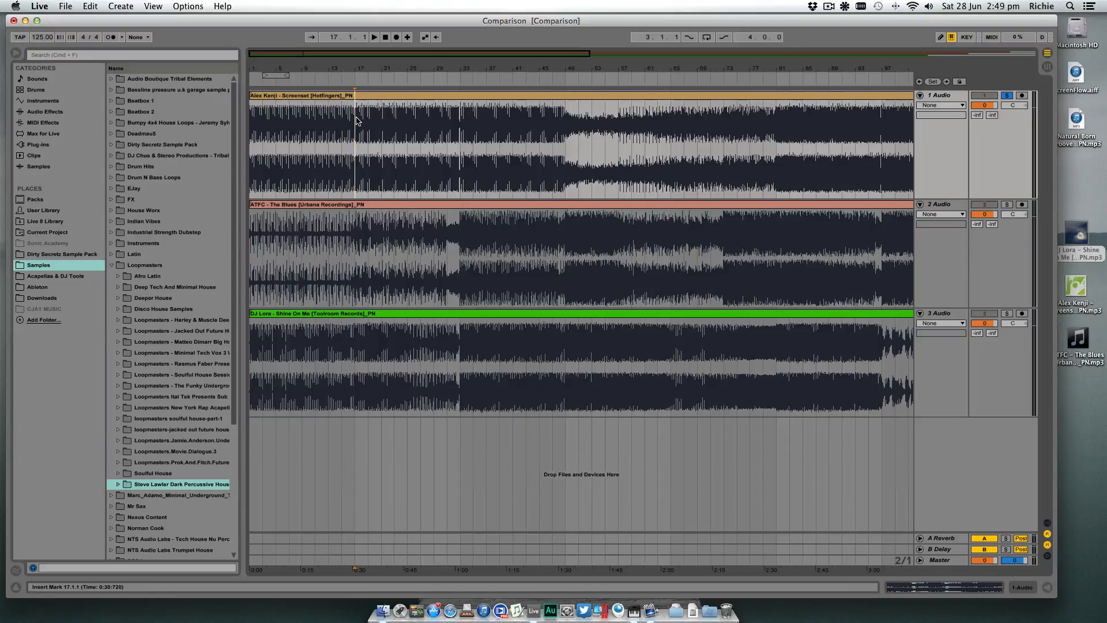
pyautogui.click(460, 117)
pyautogui.click(564, 121)
# - Place the insert marker at bar 57, within the first track's breakdown
pyautogui.moveTo(599, 72); pyautogui.dragTo(461, 66)
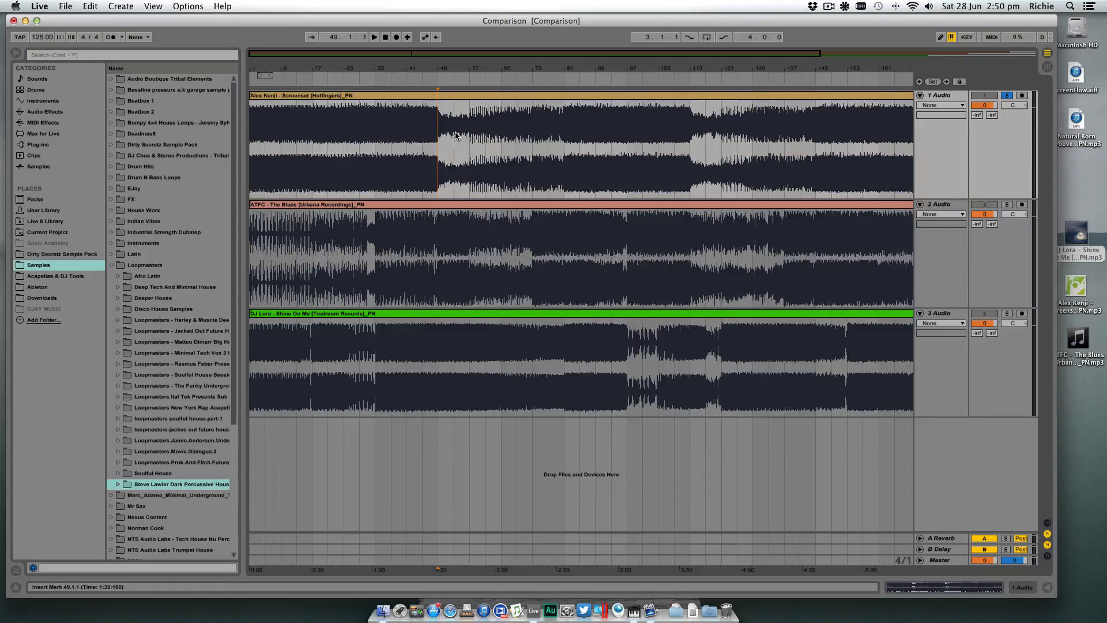
pyautogui.doubleClick(441, 96)
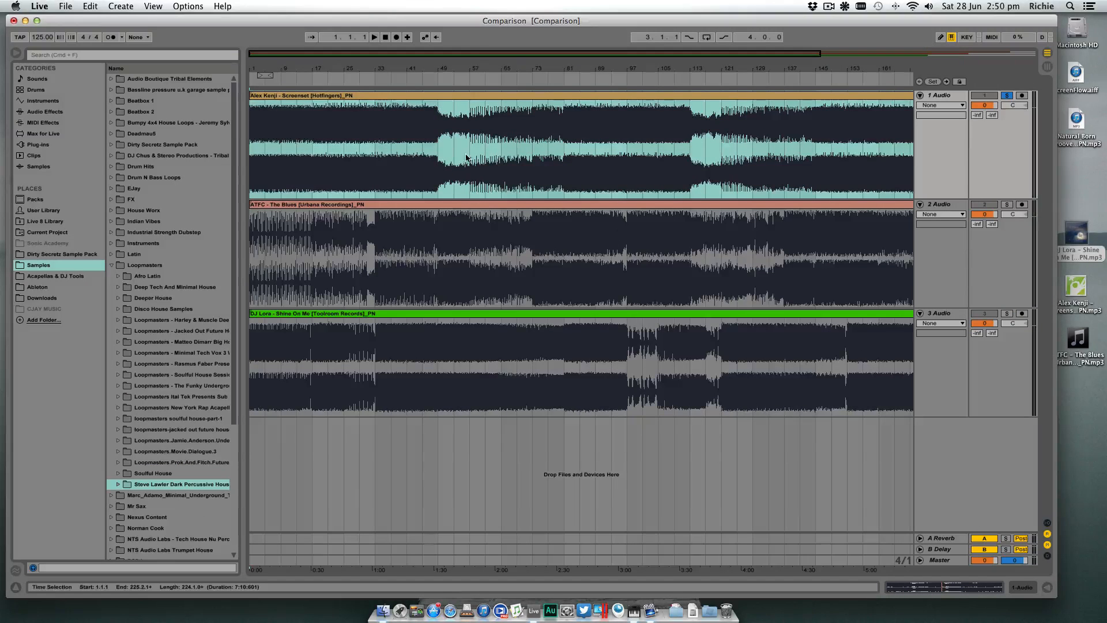
pyautogui.click(469, 131)
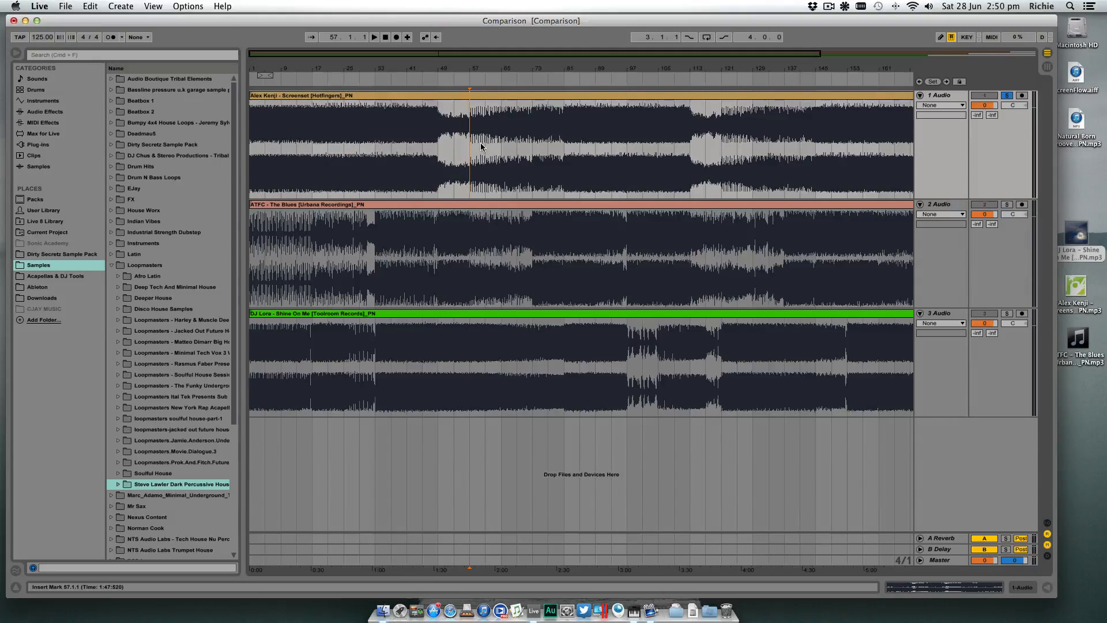
# - Play the first track's breakdown from bar 49, jumping playback to about bars 57, 65, 73 and 81
pyautogui.click(437, 143)
pyautogui.press('space')
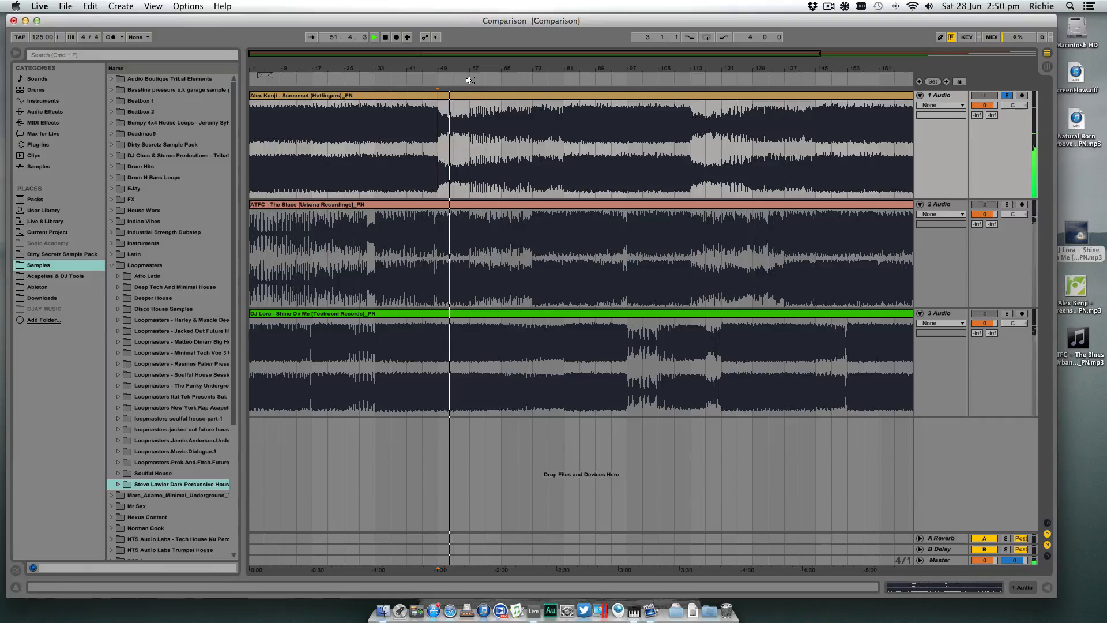
pyautogui.click(471, 80)
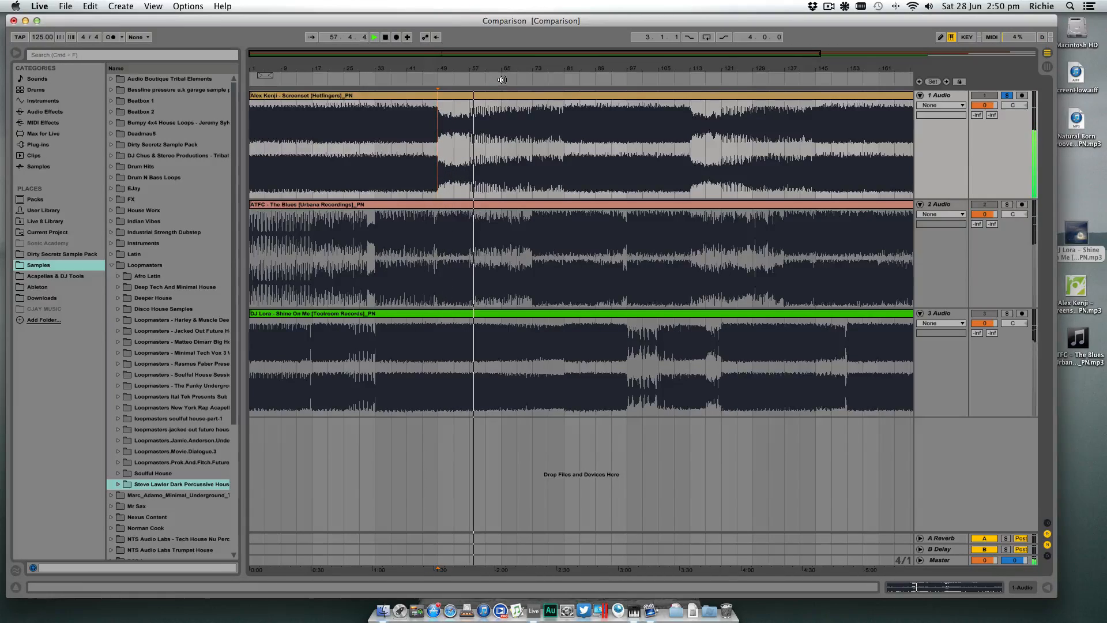
pyautogui.click(501, 79)
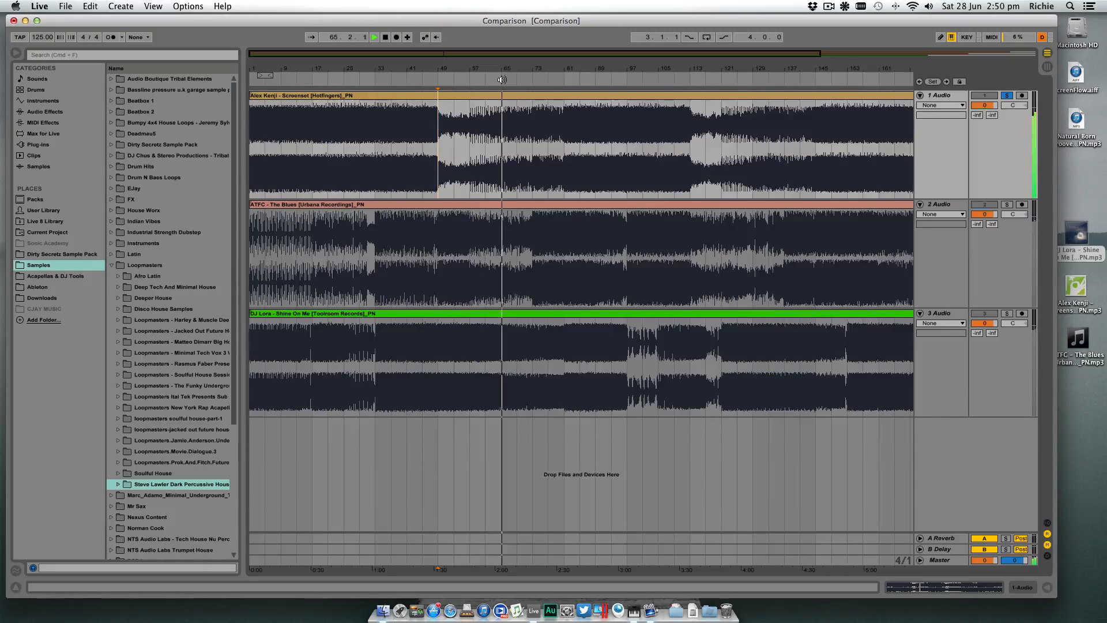
pyautogui.click(533, 79)
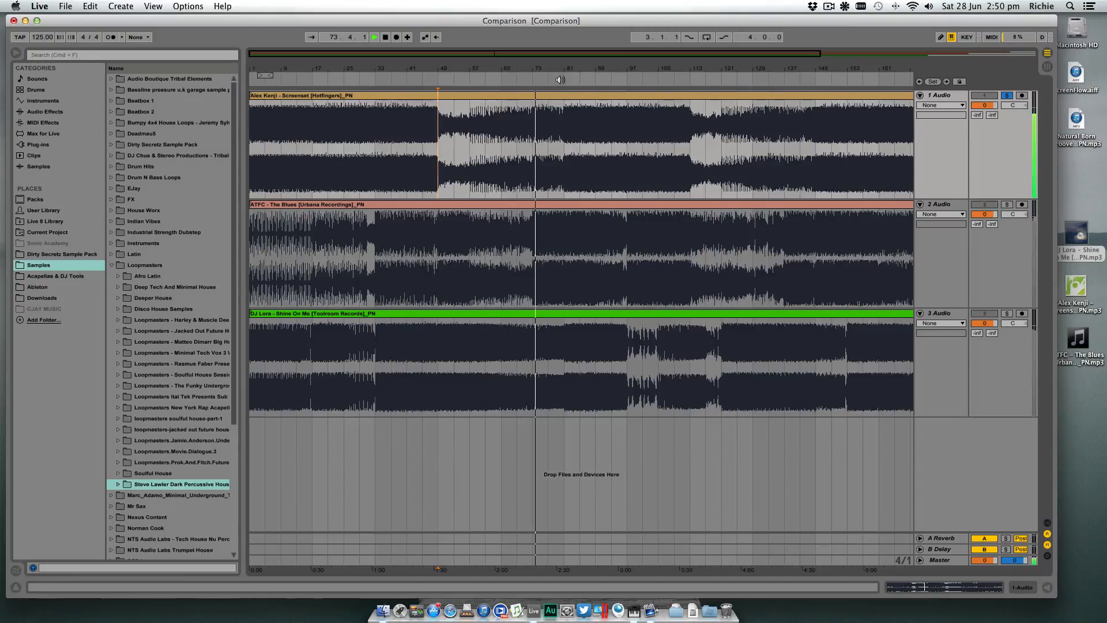
pyautogui.click(560, 79)
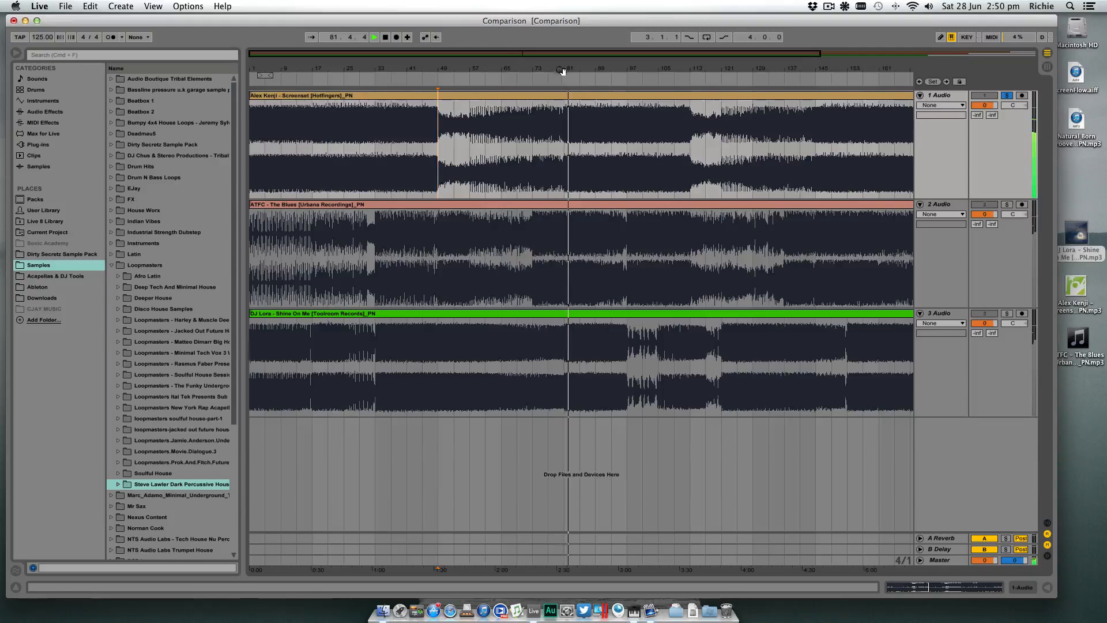
pyautogui.moveTo(622, 68); pyautogui.dragTo(620, 58)
# - Step the insert marker through the first track's breakdown in eight-bar sections at bars 49, 57, 65, 73 and 81
pyautogui.click(386, 128)
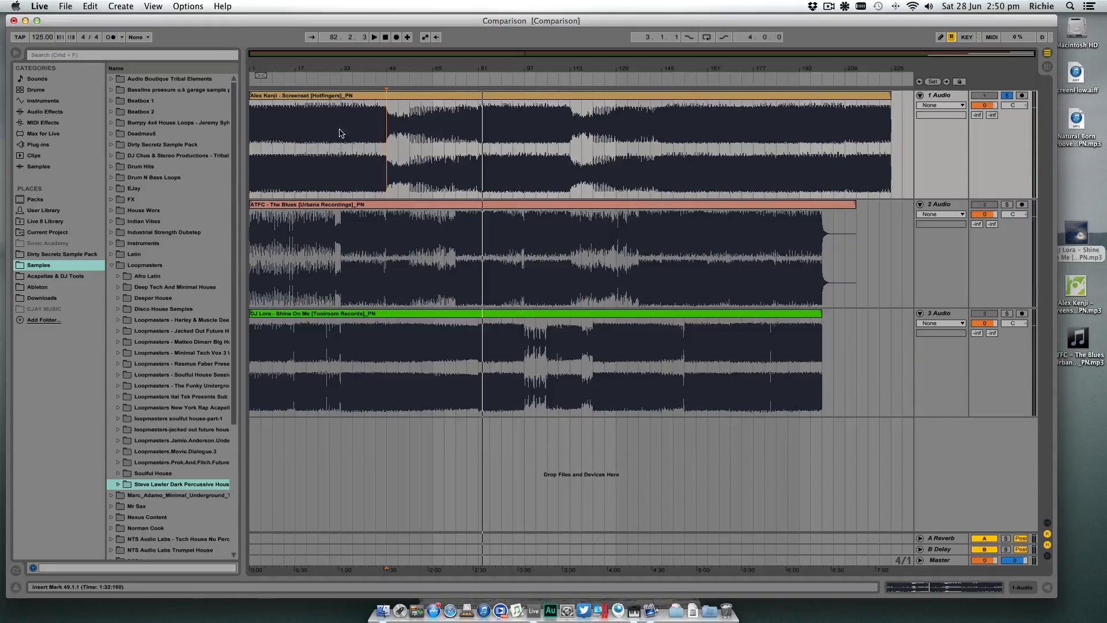
pyautogui.click(411, 126)
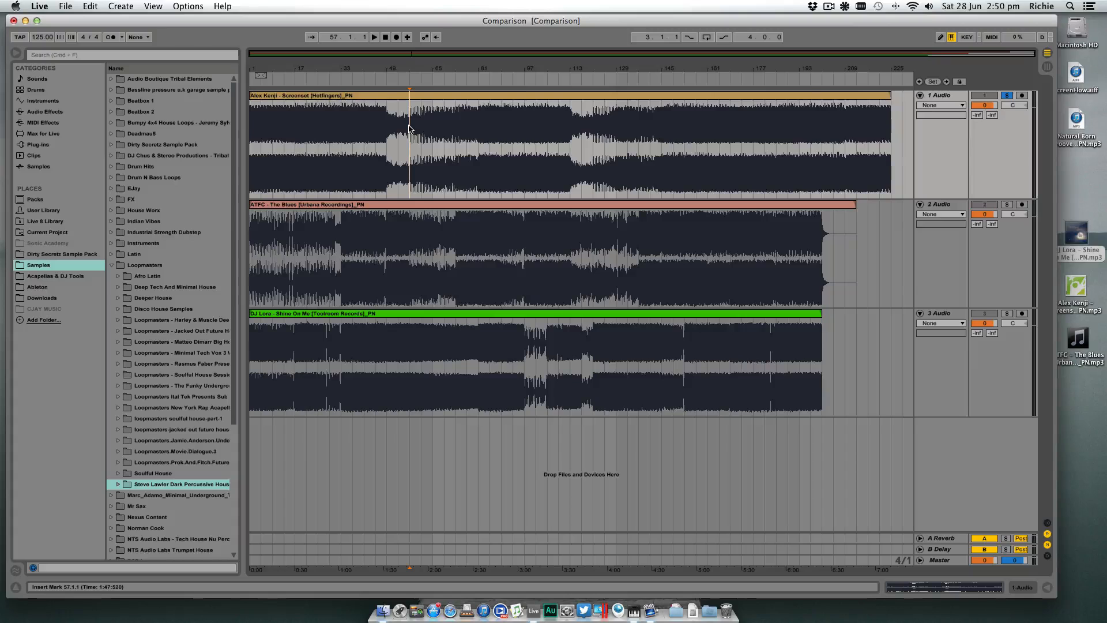
pyautogui.click(434, 119)
pyautogui.click(456, 118)
pyautogui.click(478, 116)
# - Mark the start and end of the first track's breakdown at bars 49 and 81, and show the whole arrangement
pyautogui.moveTo(428, 68); pyautogui.dragTo(546, 97)
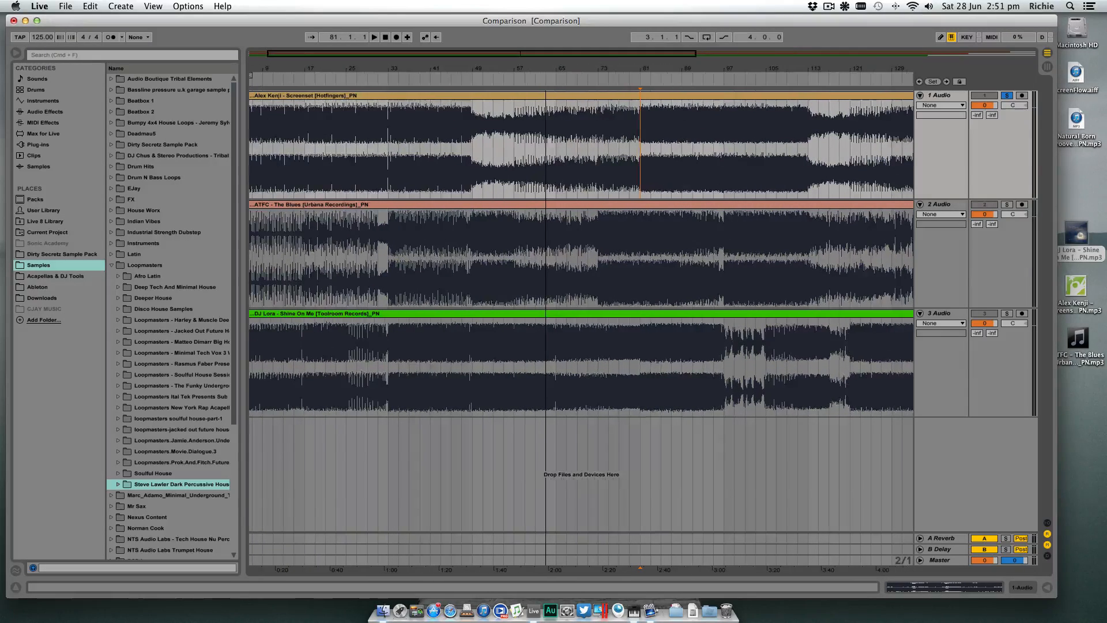
pyautogui.click(473, 154)
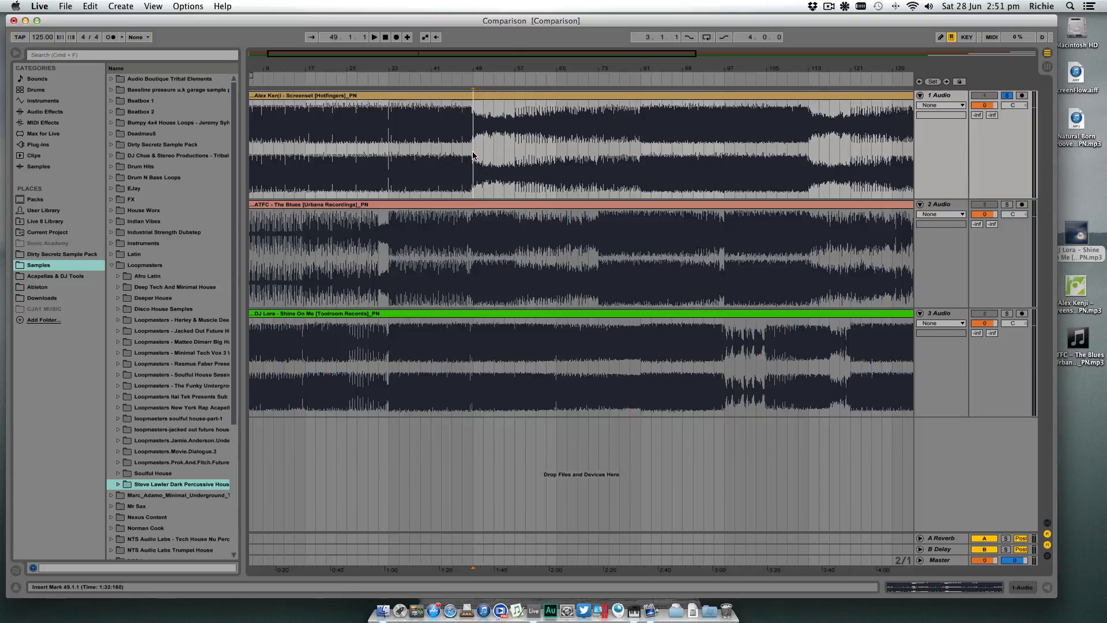
pyautogui.click(646, 149)
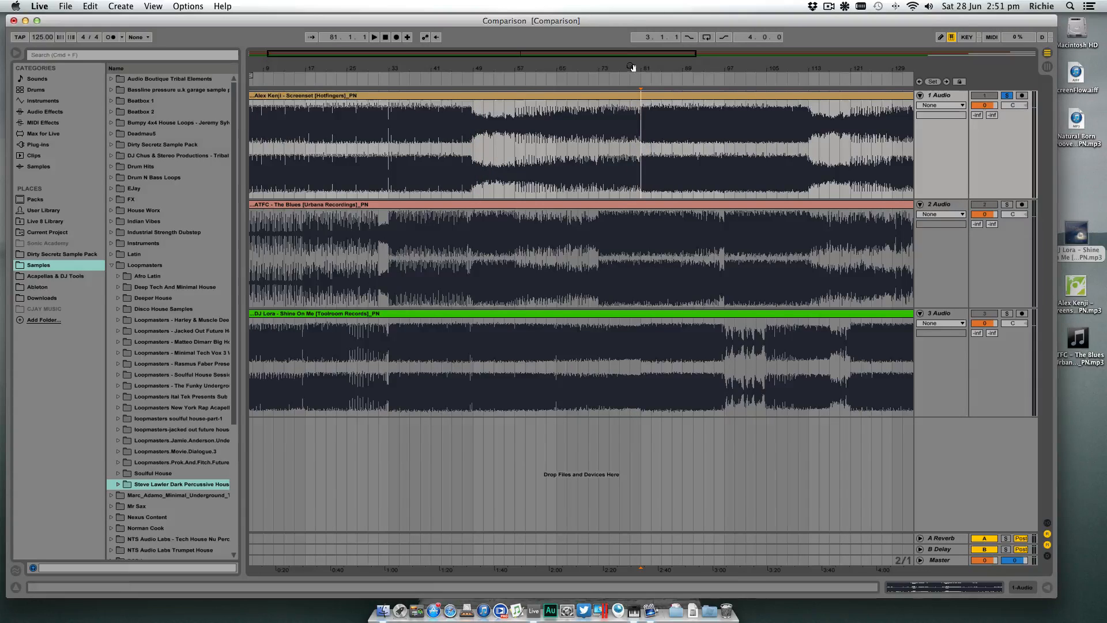
pyautogui.moveTo(641, 69); pyautogui.dragTo(563, 55)
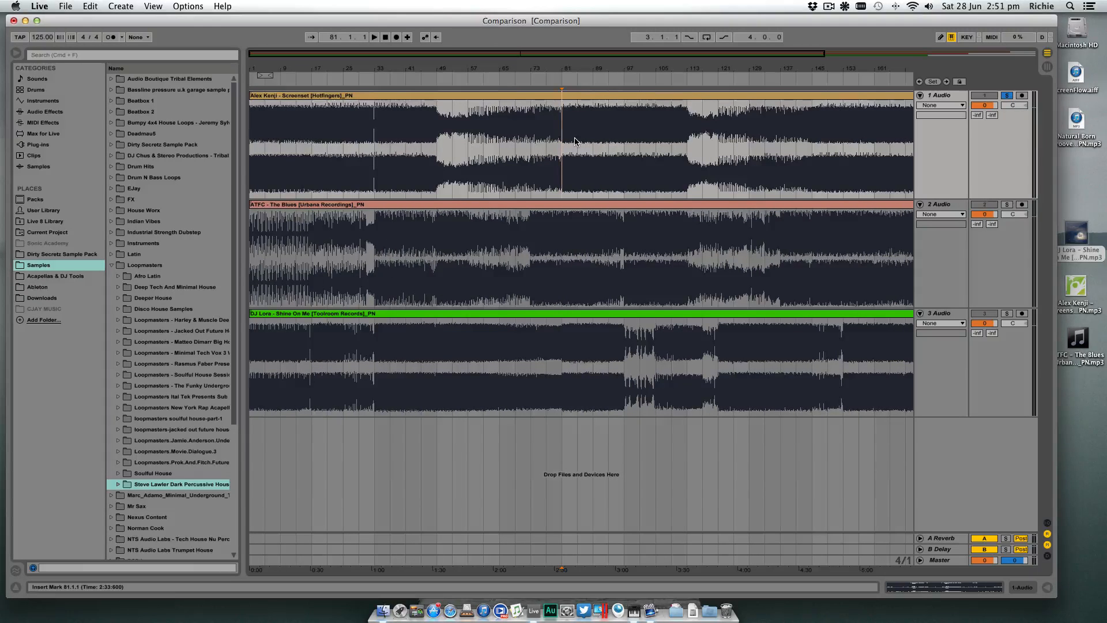
pyautogui.press('-')
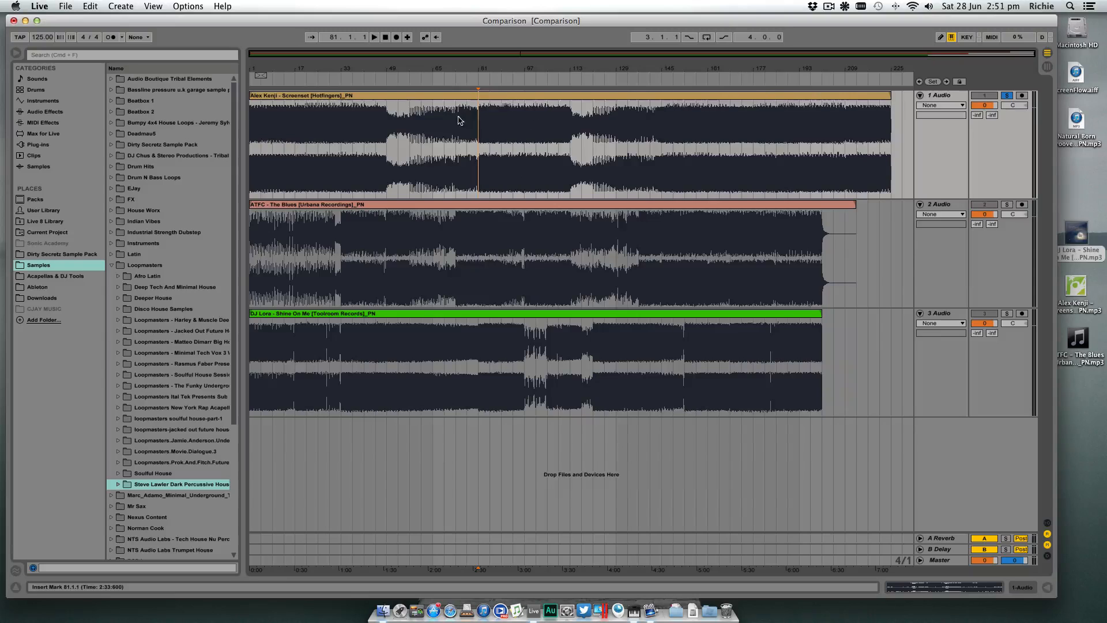
# - Play the first track from bar 81 and jump playback to about bars 109, 120, 141 and 145
pyautogui.press('space')
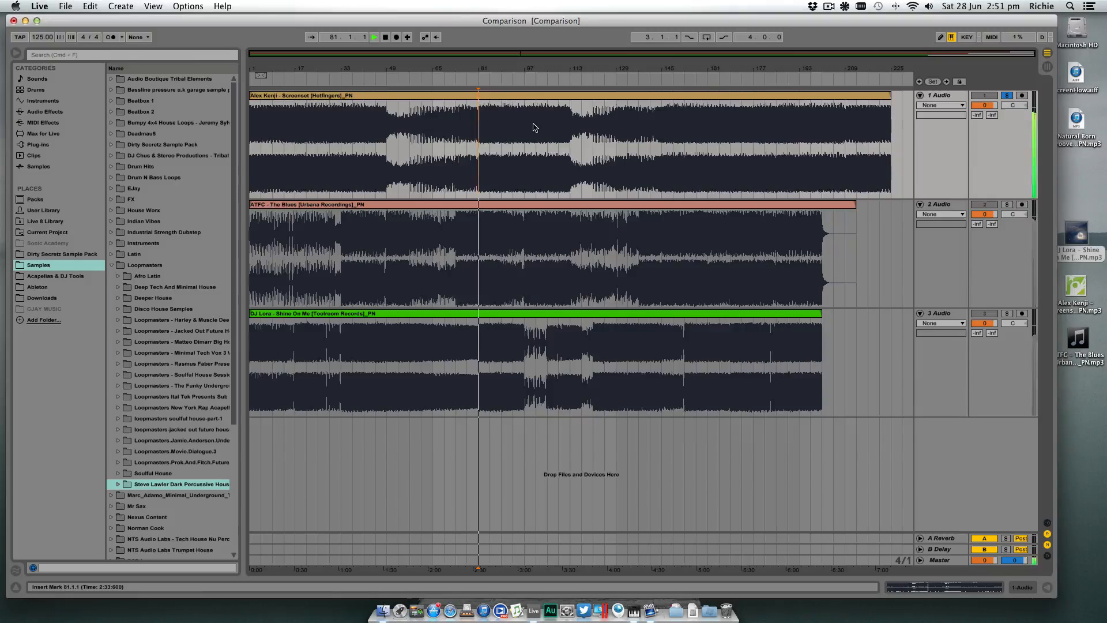
pyautogui.click(560, 80)
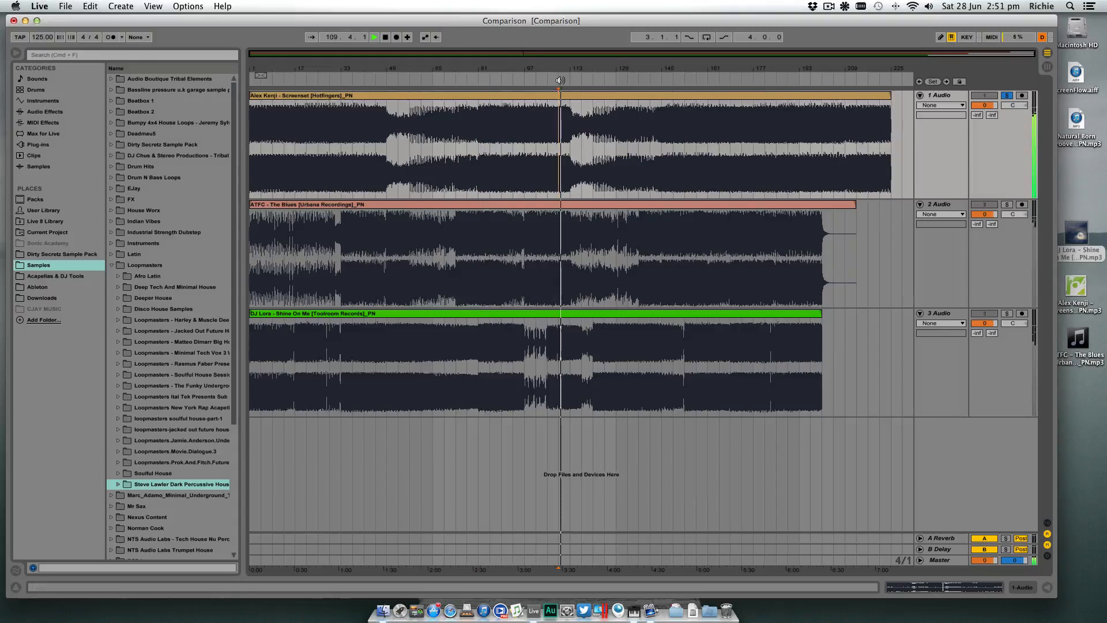
pyautogui.click(590, 80)
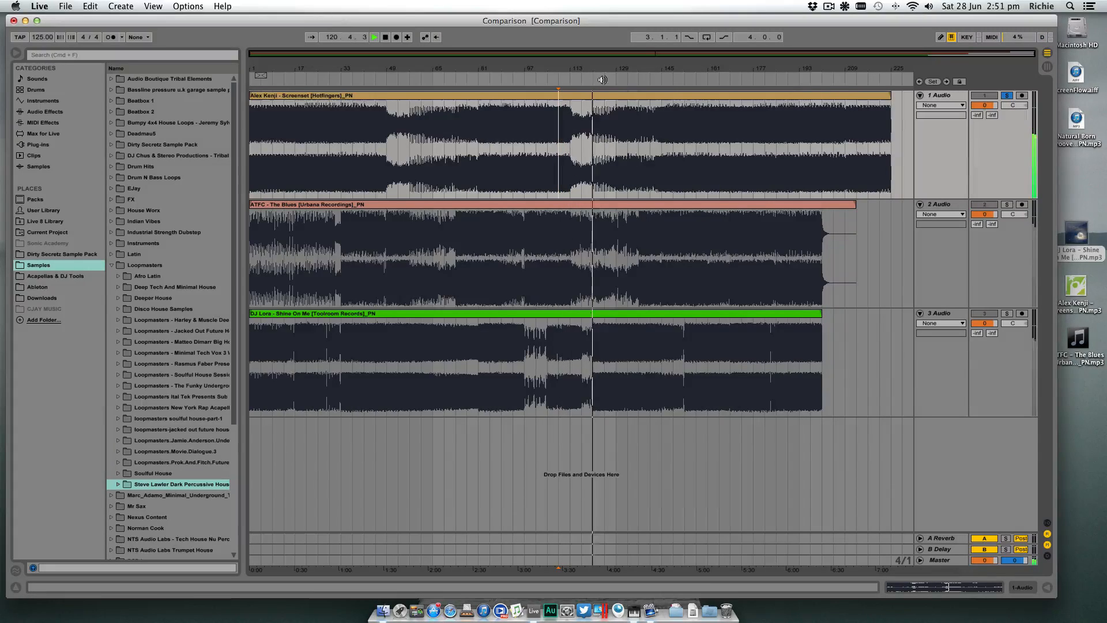
pyautogui.click(618, 80)
pyautogui.click(652, 80)
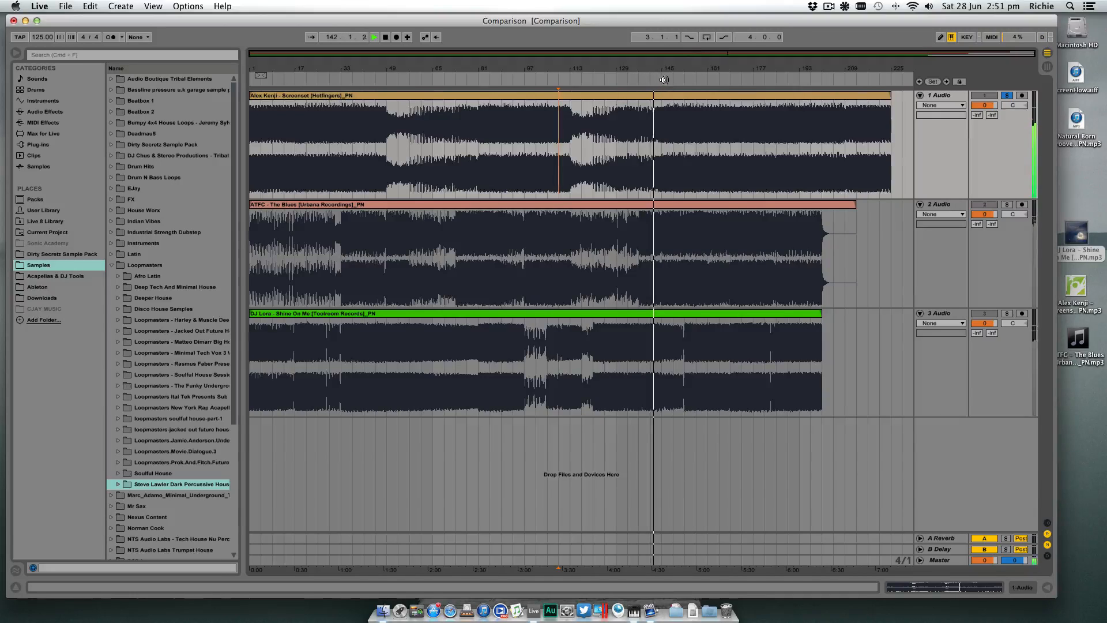
pyautogui.click(664, 80)
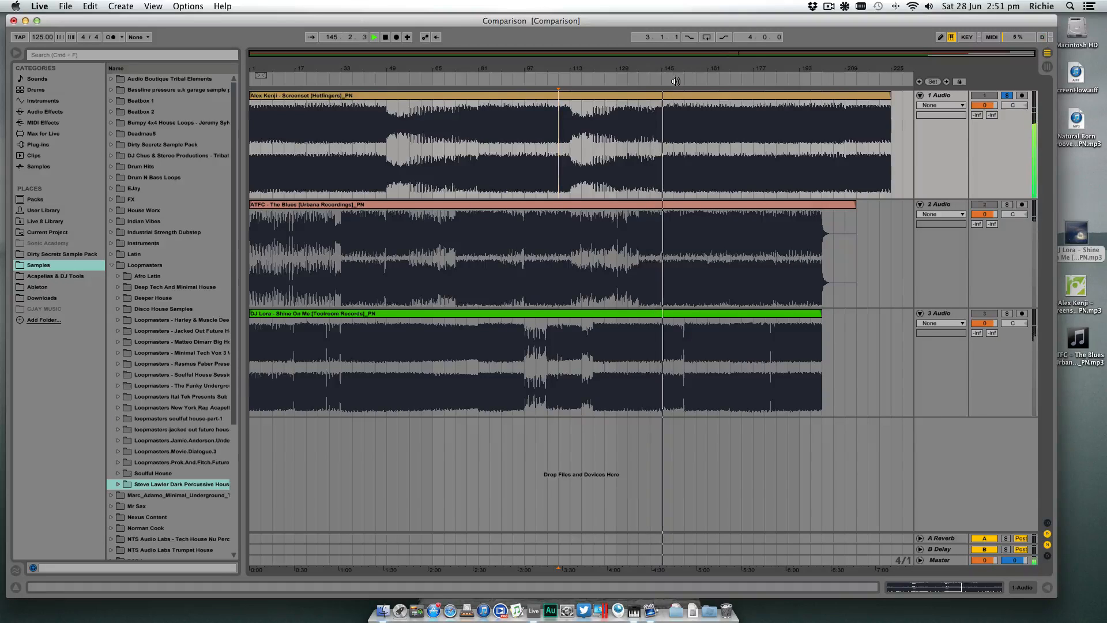
# - Jump playback through the rest of the first track, from about bar 171 to about bar 207, and stop
pyautogui.click(739, 79)
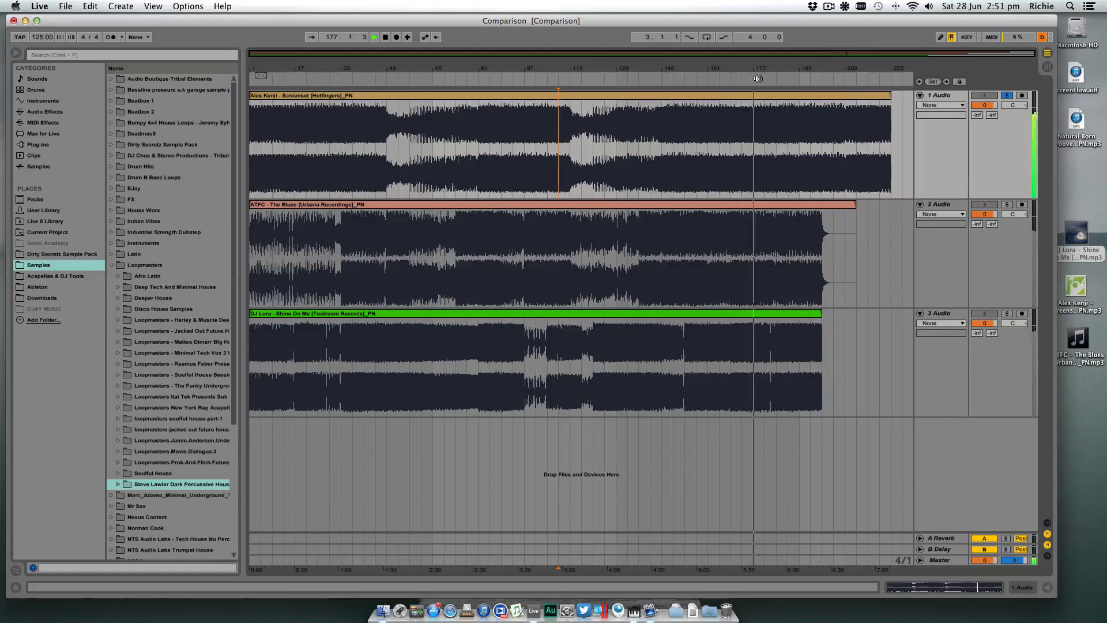
pyautogui.click(755, 79)
pyautogui.click(783, 79)
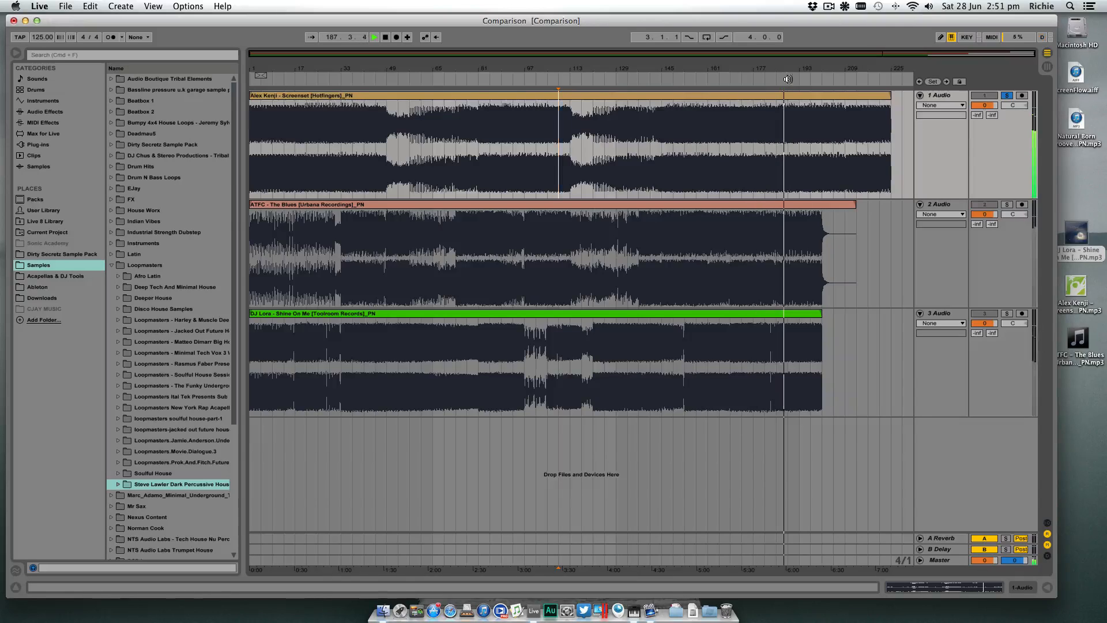
pyautogui.click(796, 79)
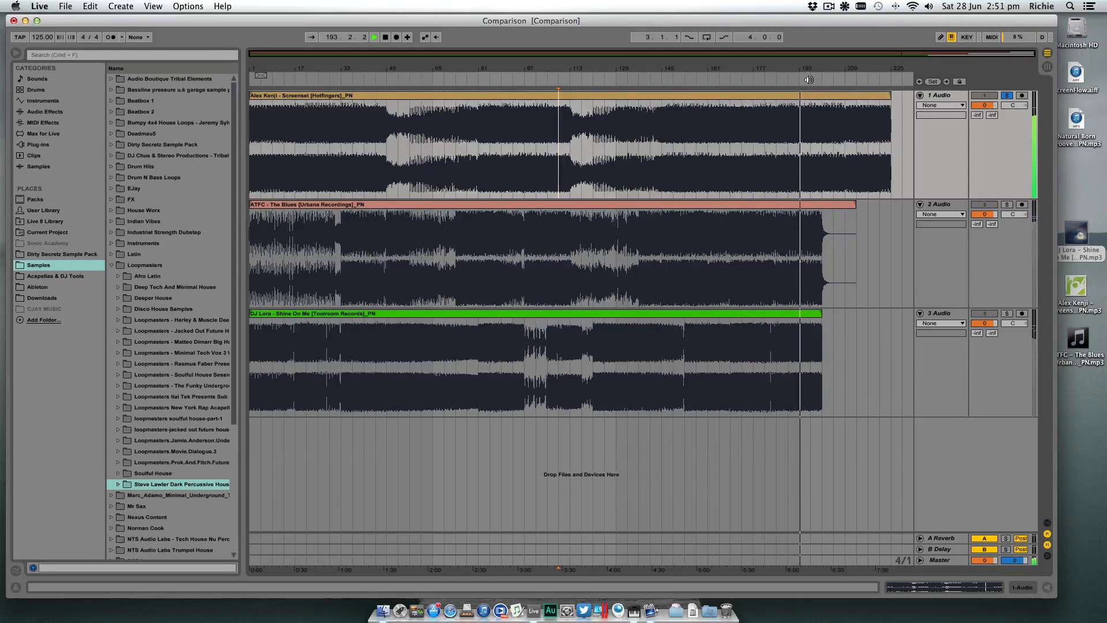
pyautogui.click(839, 77)
pyautogui.press('space')
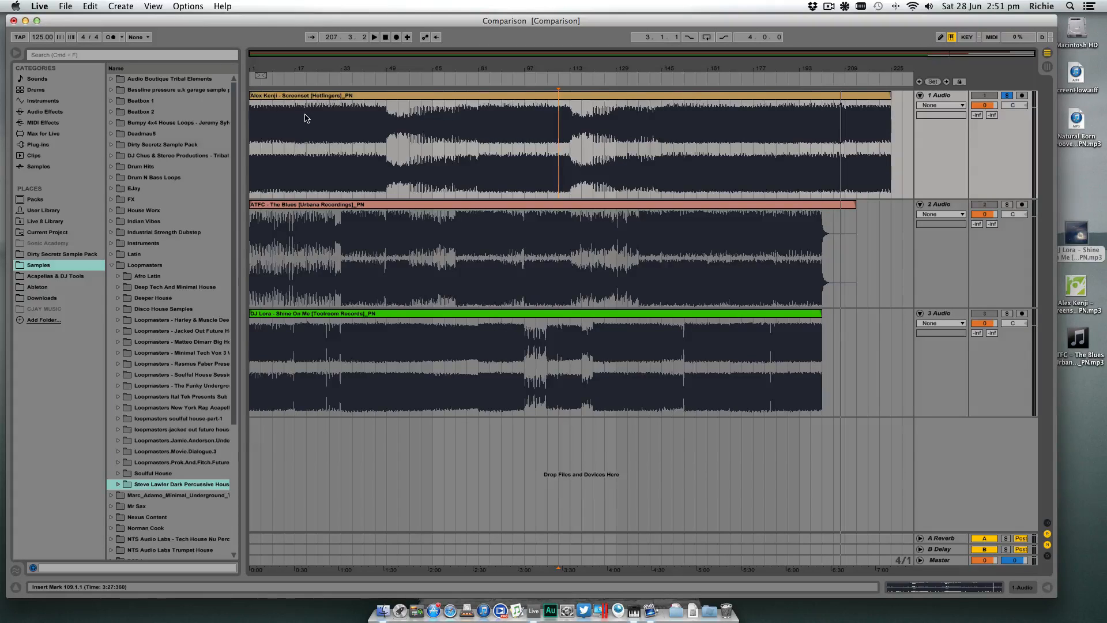
# - Split the first track's clip at bars 17 and 33, and select each of the resulting 16-bar sections in turn
pyautogui.click(92, 6)
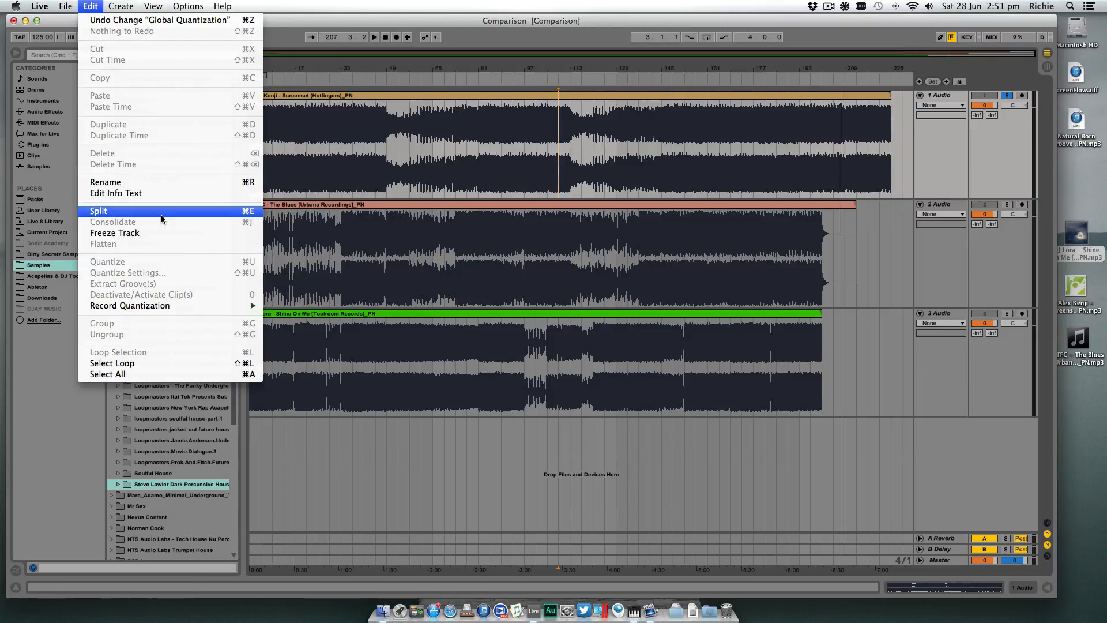
pyautogui.click(333, 128)
pyautogui.click(295, 125)
pyautogui.press('super+e')
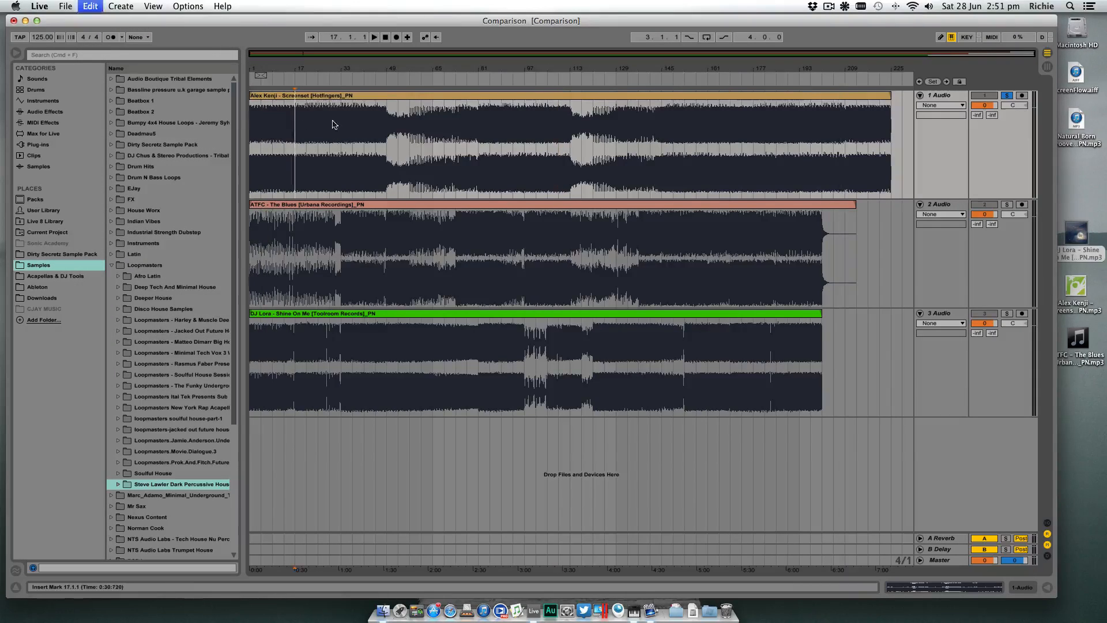
pyautogui.click(341, 122)
pyautogui.press('super+e')
pyautogui.click(284, 97)
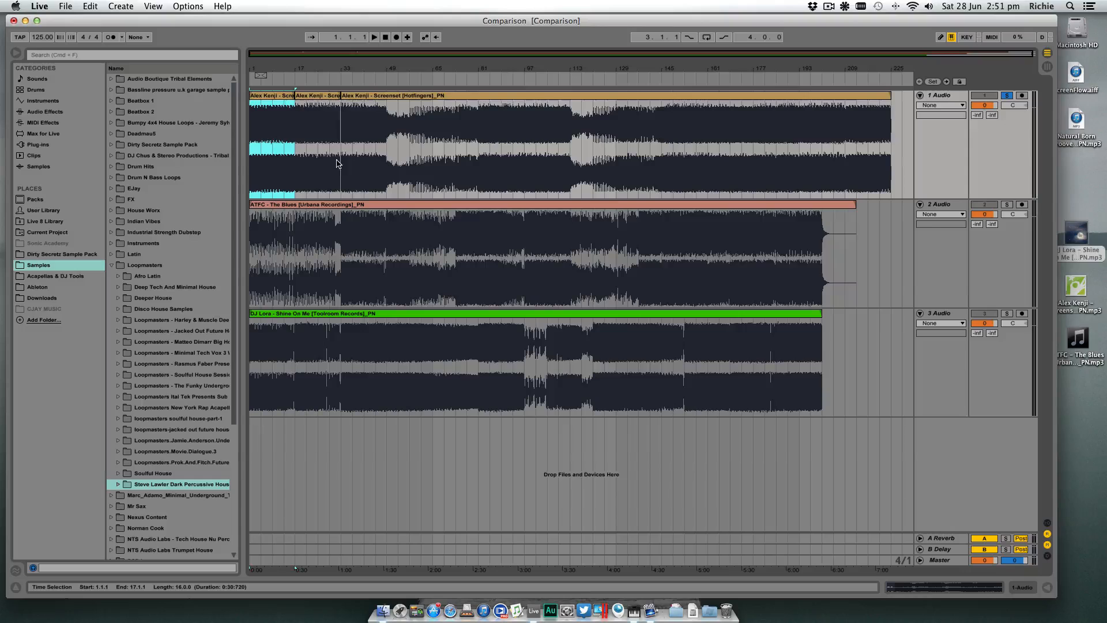
pyautogui.click(333, 96)
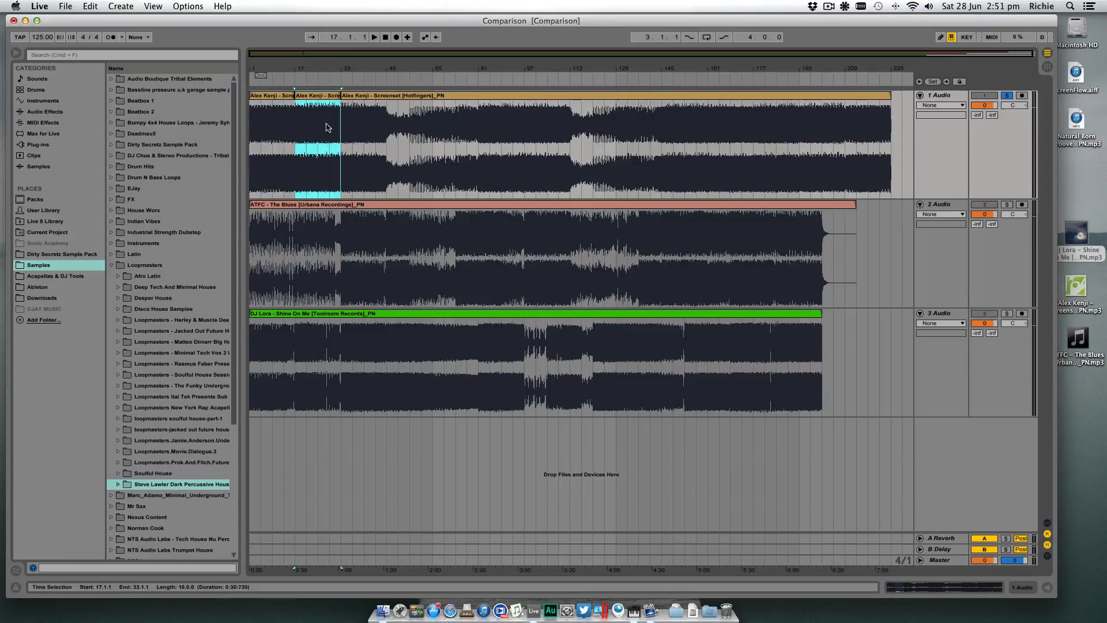
# - Split the first track's clip at the breakdown's start at bar 49, and again at bar 57
pyautogui.click(387, 104)
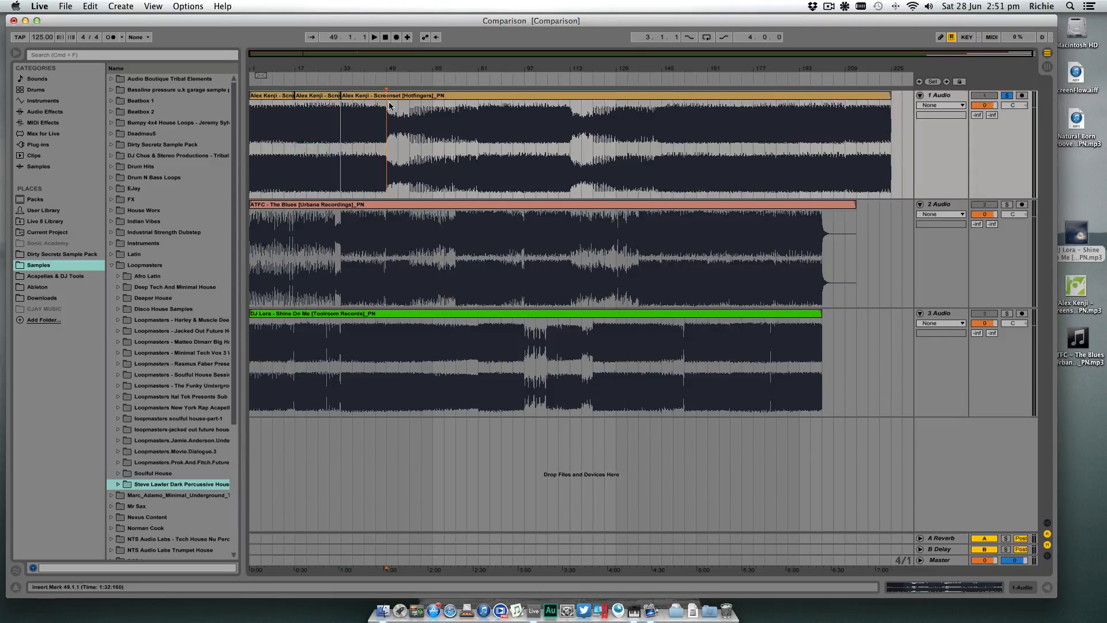
pyautogui.press('super+e')
pyautogui.click(360, 97)
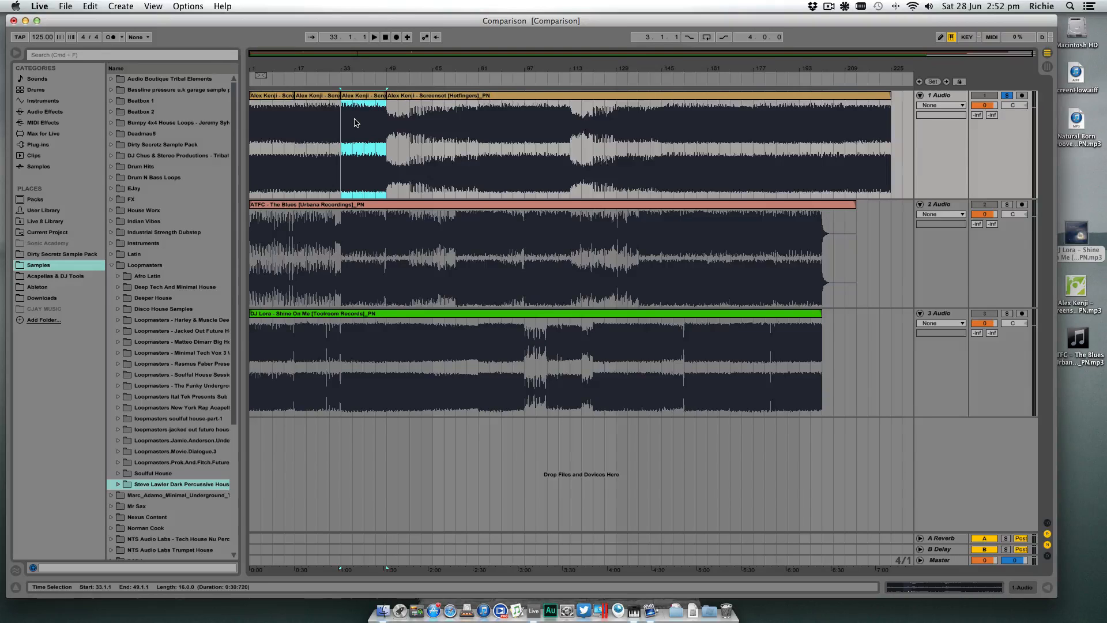
pyautogui.click(410, 120)
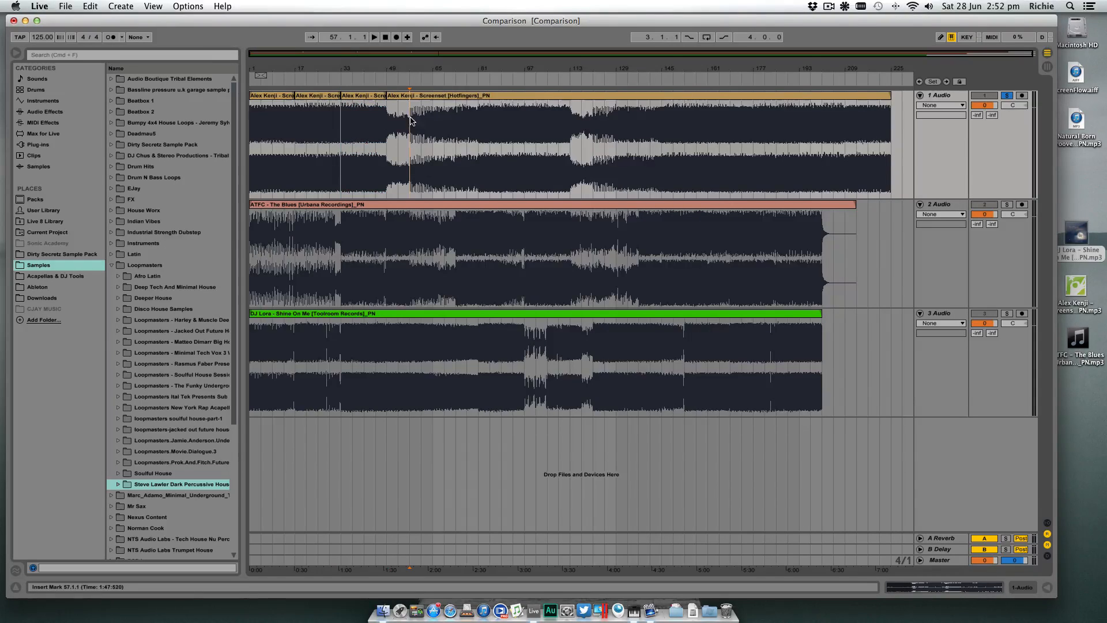
pyautogui.press('super+e')
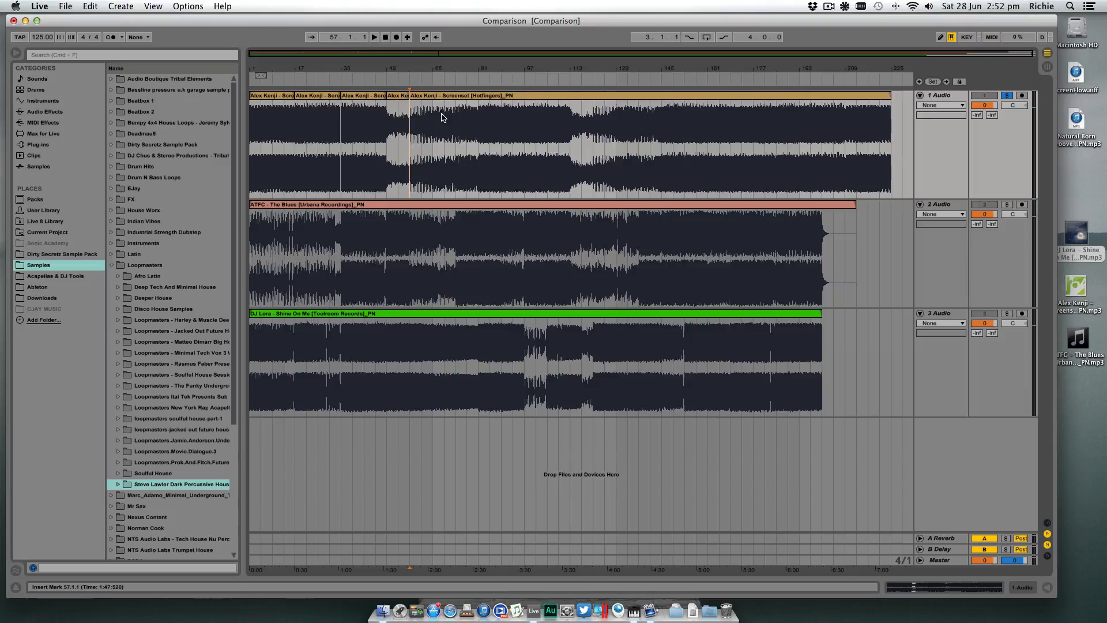
# - Audition the start of the first track's breakdown from bar 49 and from bar 57
pyautogui.click(387, 113)
pyautogui.press('space')
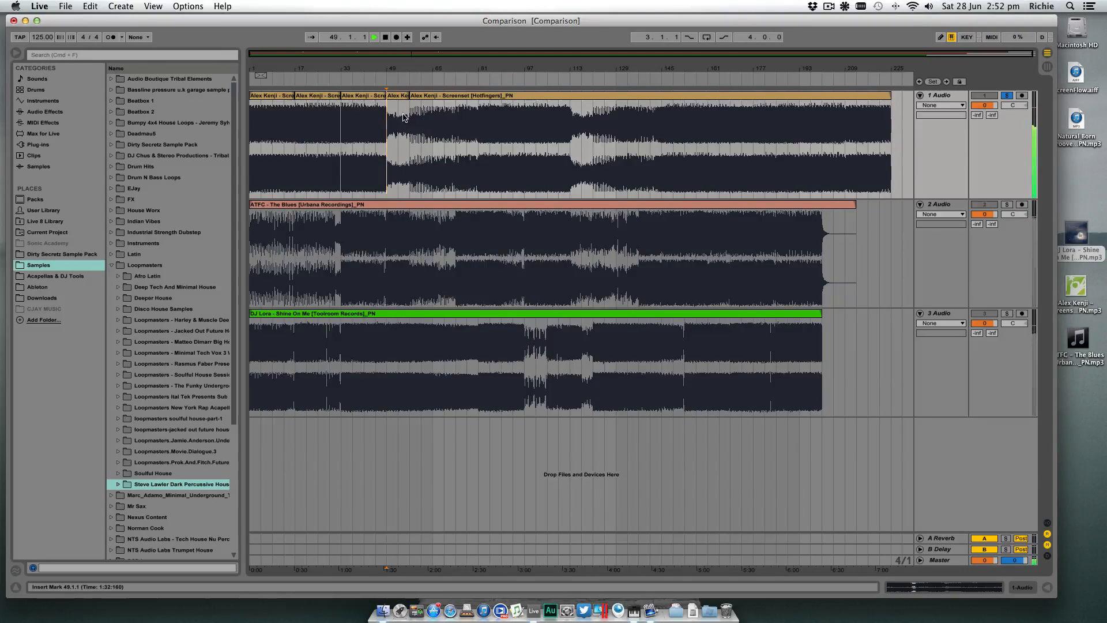
pyautogui.click(412, 121)
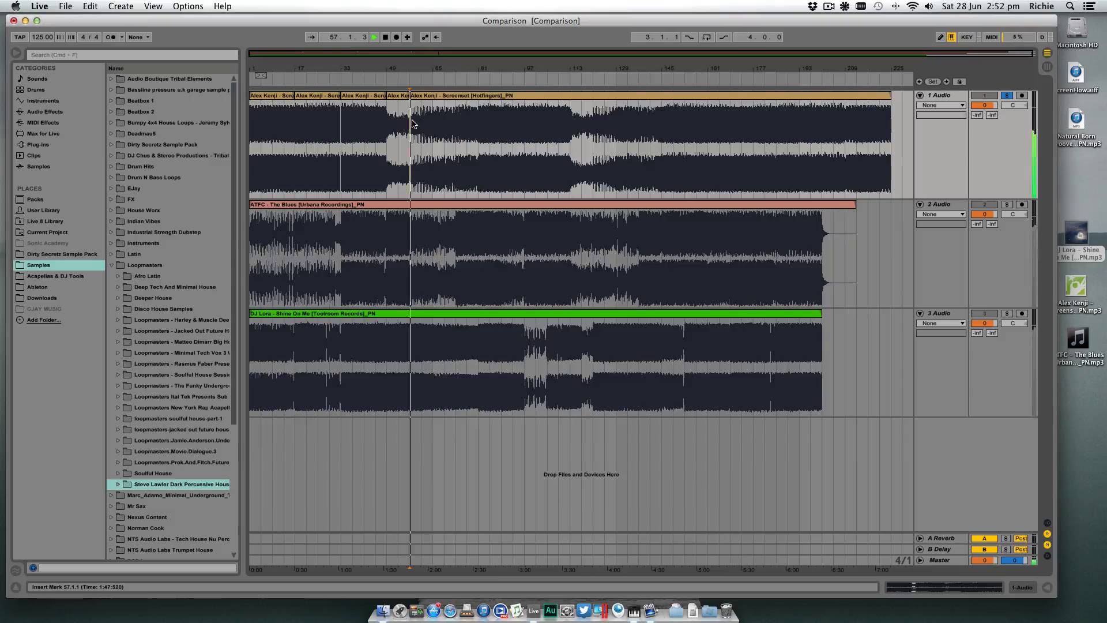
pyautogui.press('space')
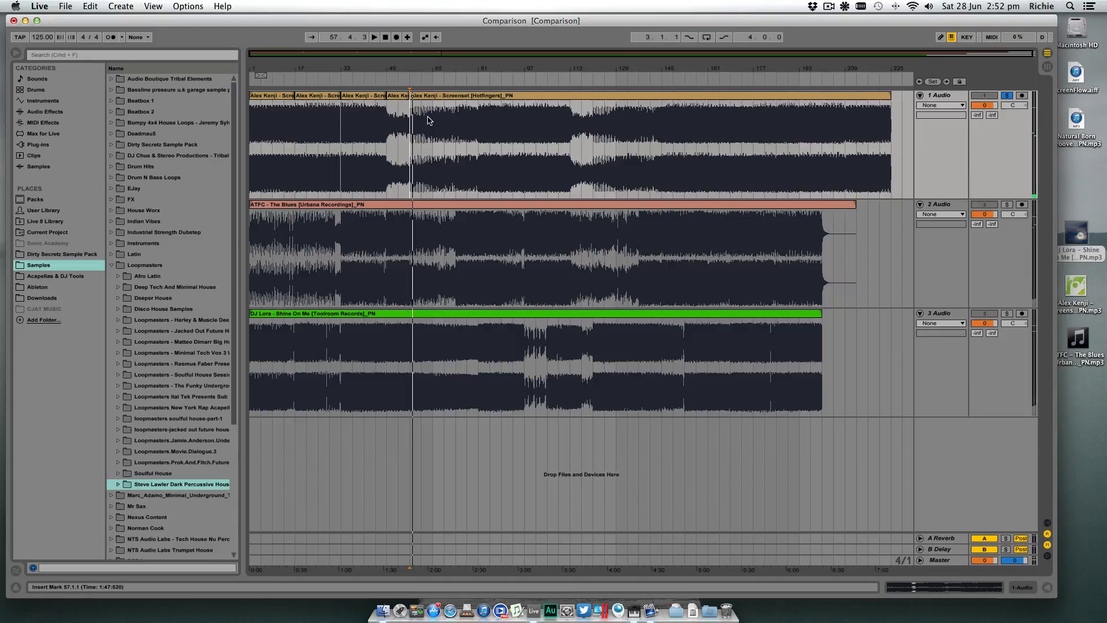
# - Audition the breakdown from bar 61, and split the first track's clip at bar 65 while checking the change there
pyautogui.click(423, 120)
pyautogui.press('space')
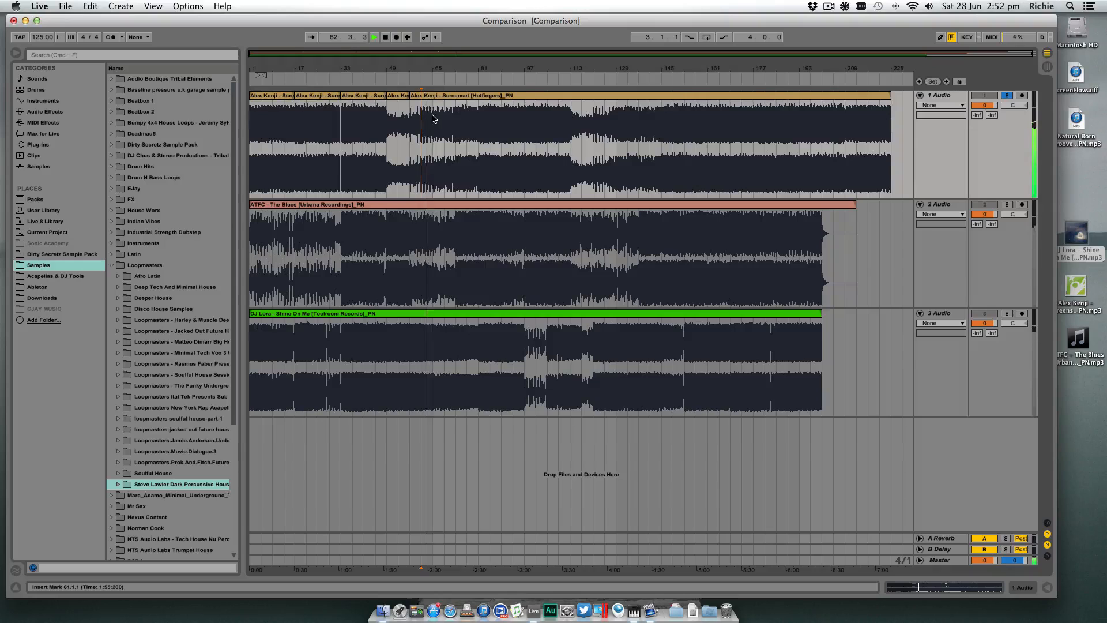
pyautogui.press('space')
pyautogui.click(436, 118)
pyautogui.press('space')
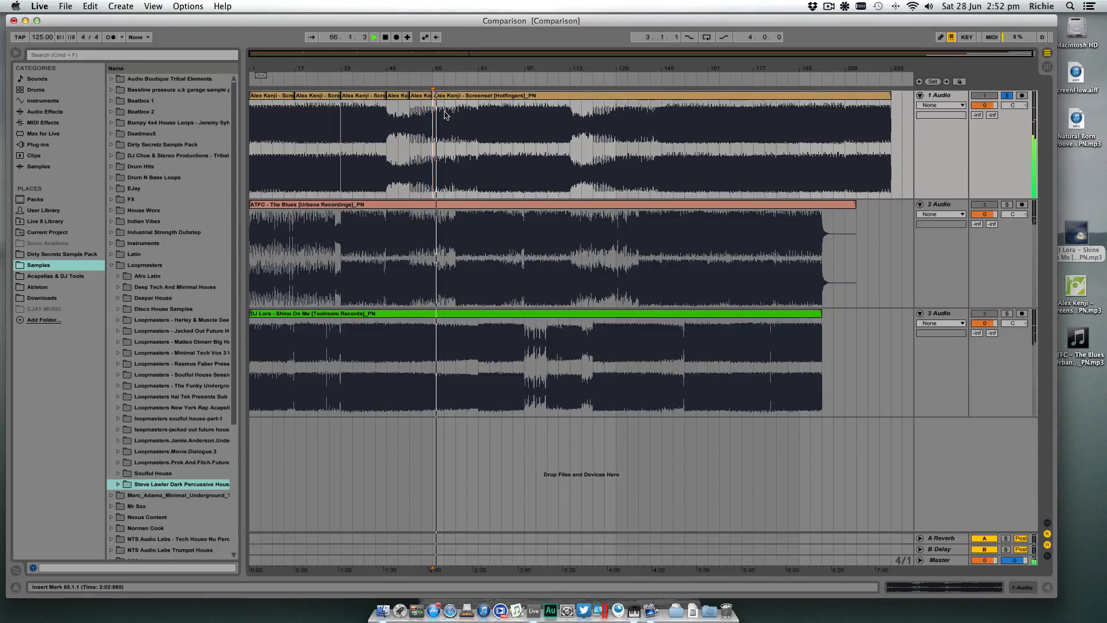
# - Audition the breakdown from bar 69 and split the first track's clip at bar 73
pyautogui.click(448, 114)
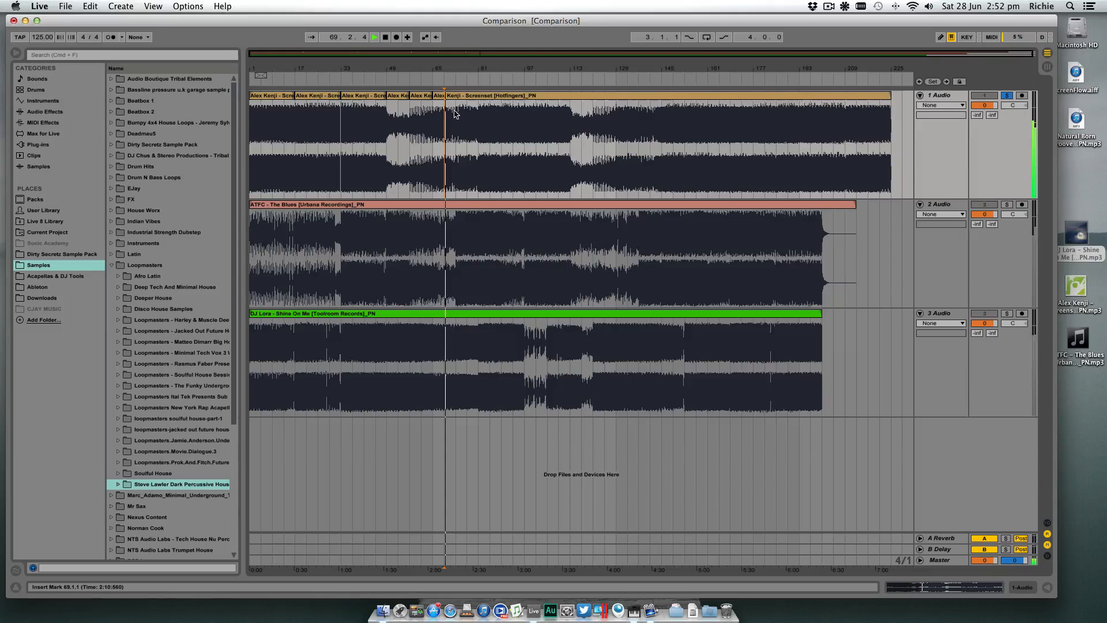
pyautogui.press('space')
pyautogui.click(455, 112)
pyautogui.press('super+e')
# - Audition the breakdown's end from bars 73, 77 and 81, and split the clip at bar 81, selecting the section from bar 73 to 81
pyautogui.click(460, 118)
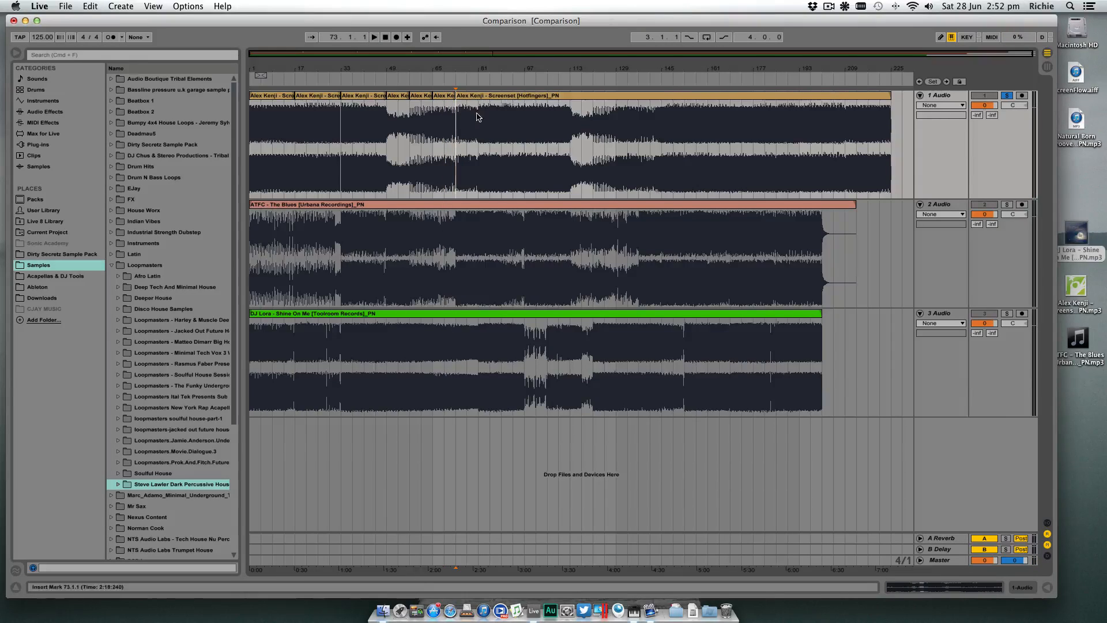
pyautogui.press('space')
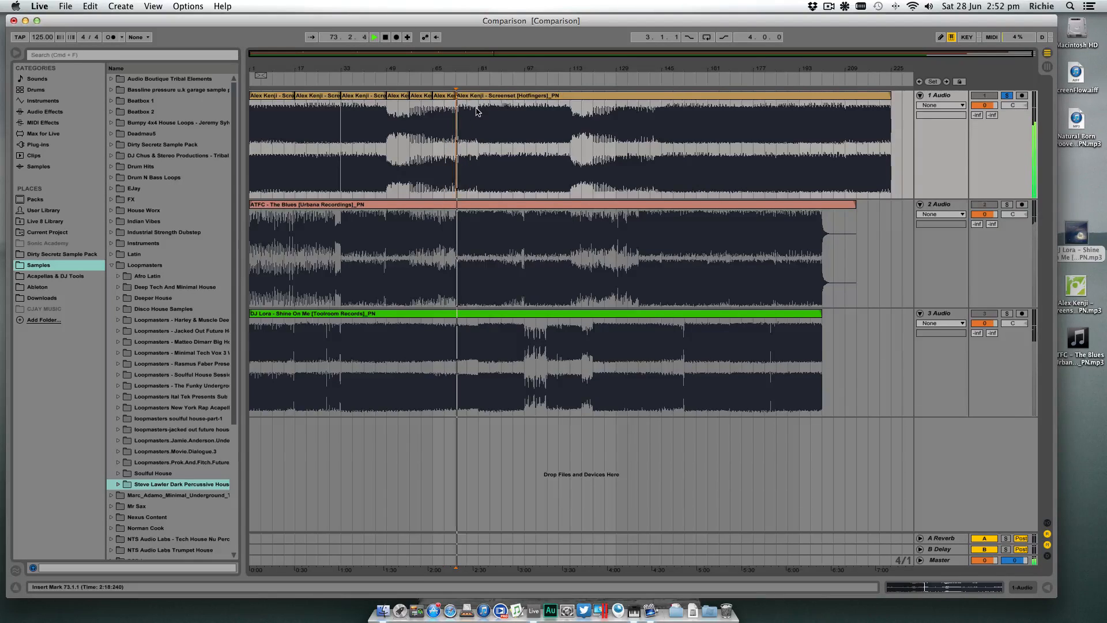
pyautogui.click(467, 114)
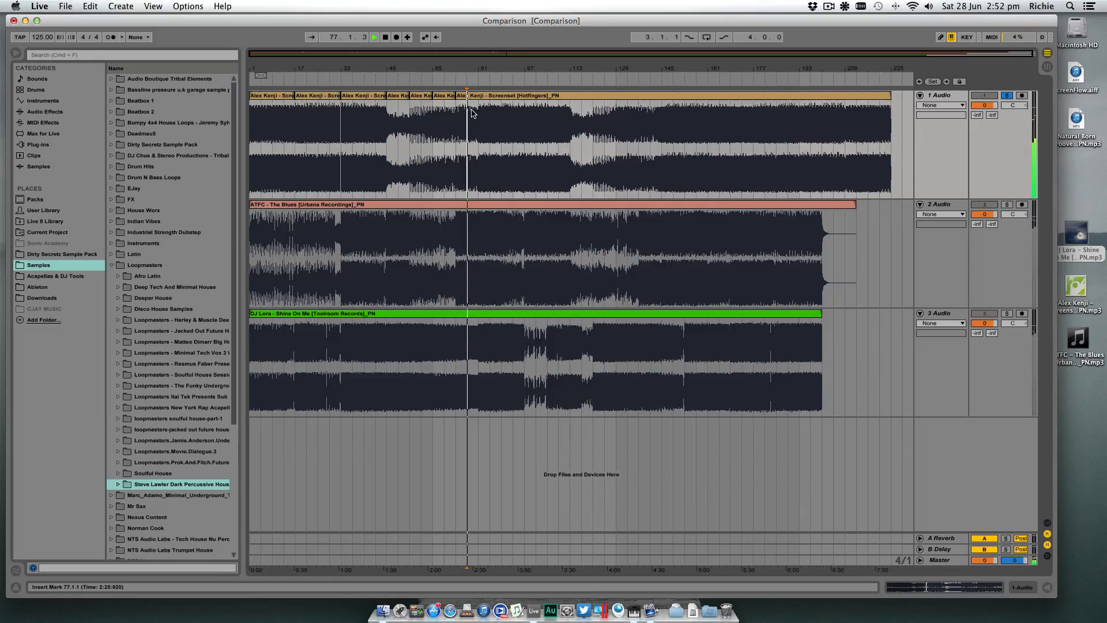
pyautogui.click(478, 113)
pyautogui.press('space')
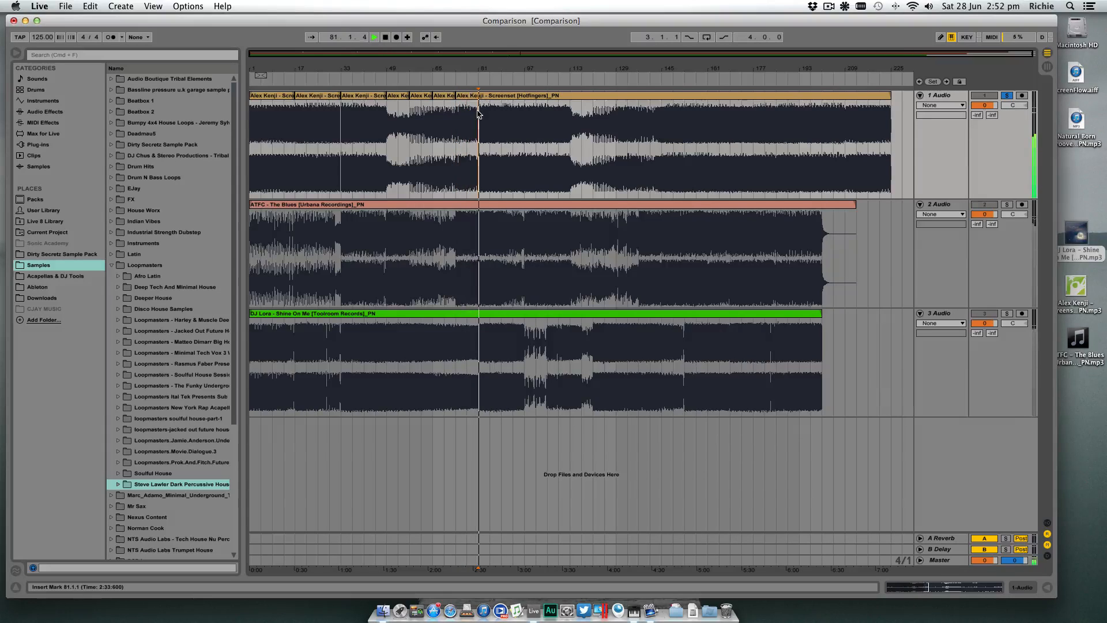
pyautogui.click(467, 97)
pyautogui.click(466, 113)
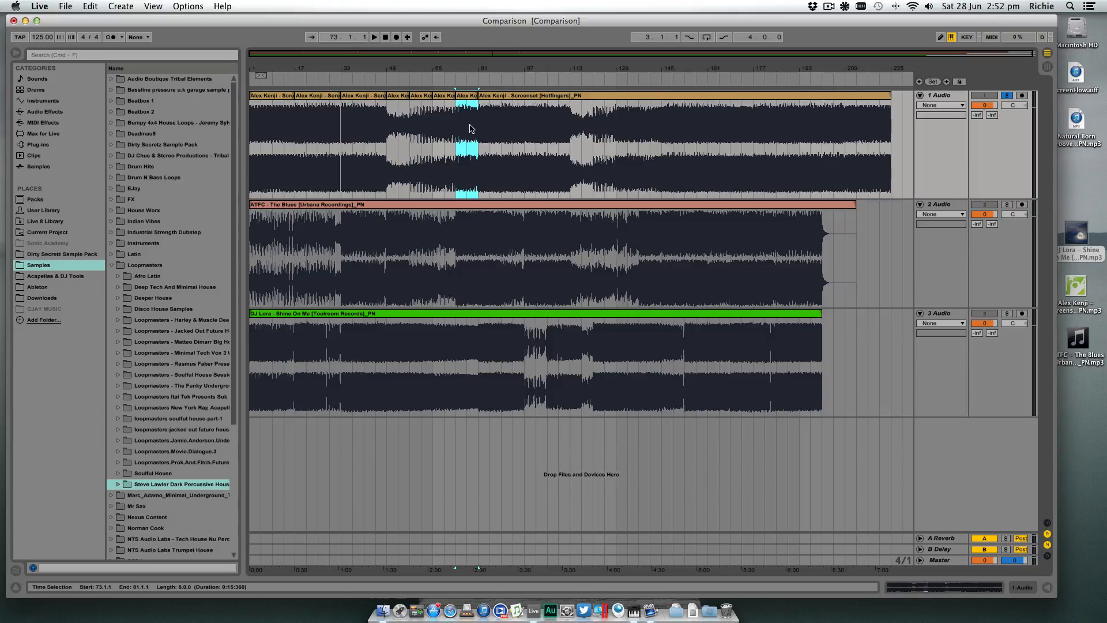
# - Play the section after the first track's breakdown repeatedly from bar 81, jumping playback to about bars 85 to 89
pyautogui.click(482, 110)
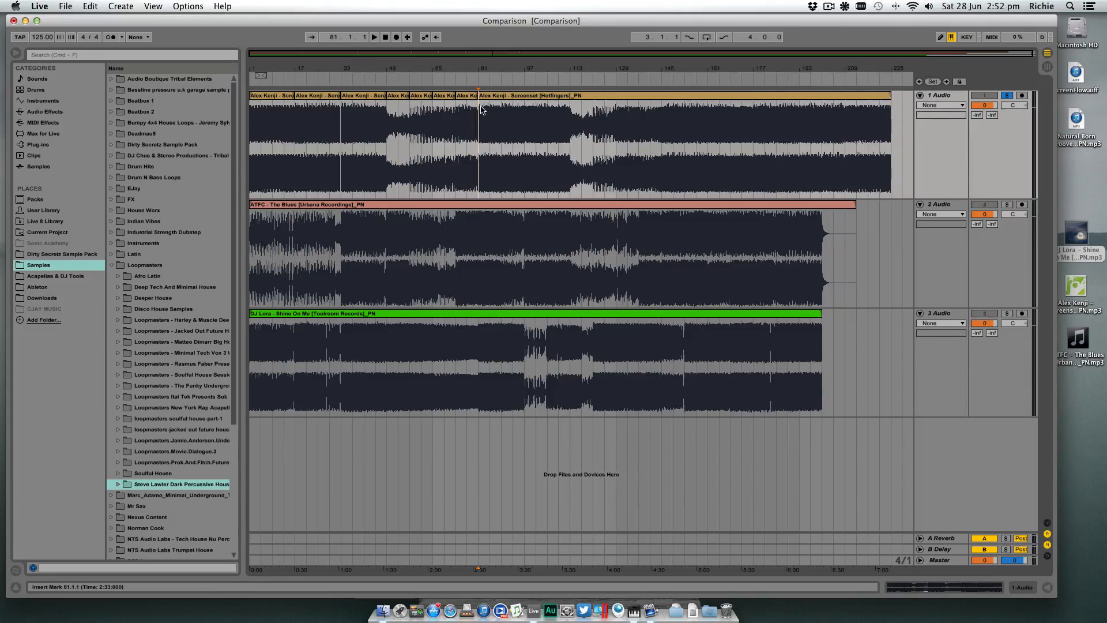
pyautogui.press('space')
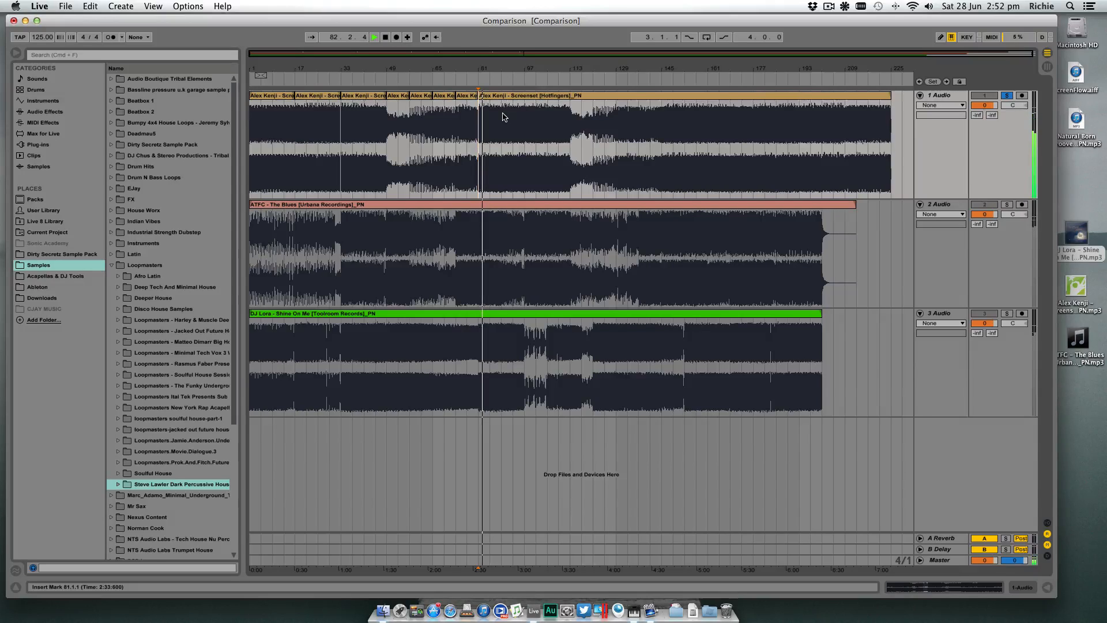
pyautogui.click(500, 83)
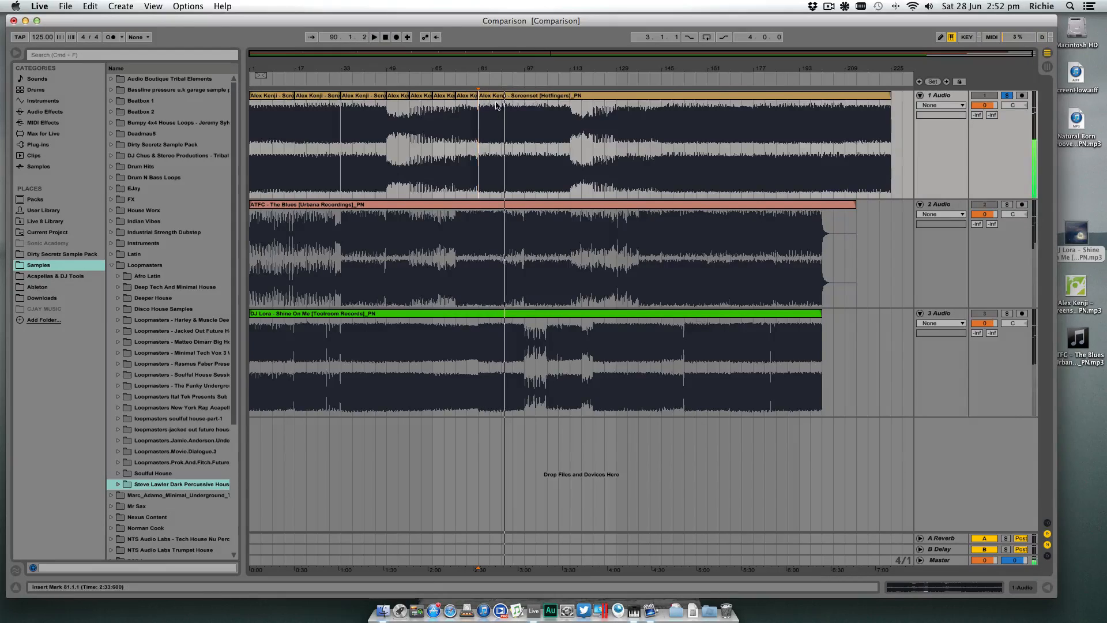
pyautogui.press('space')
pyautogui.press('space')
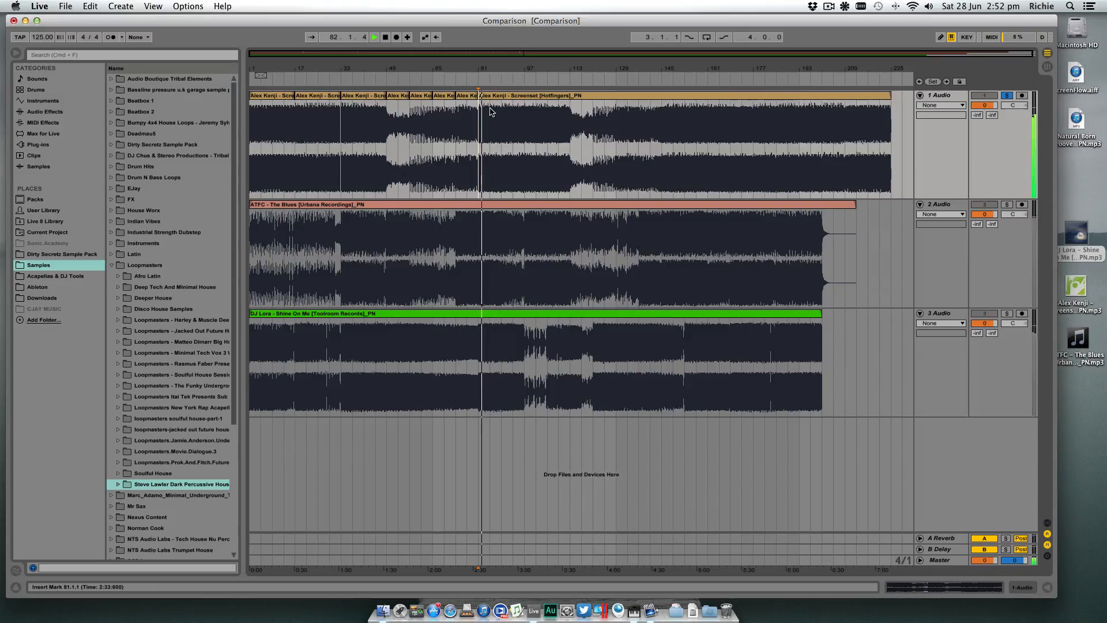
pyautogui.press('space')
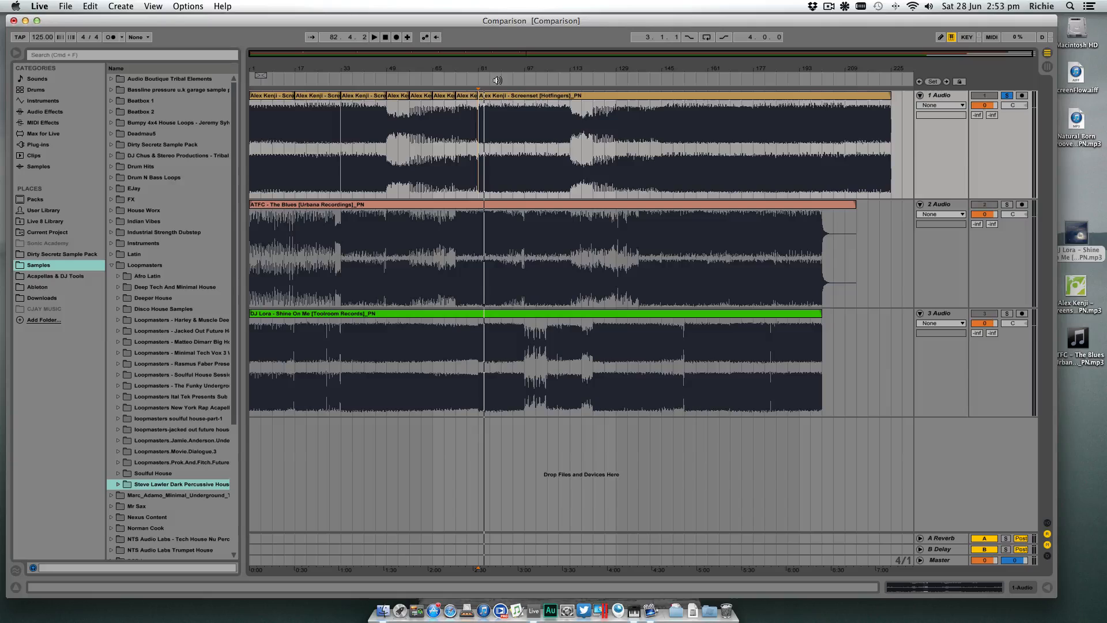
pyautogui.click(499, 80)
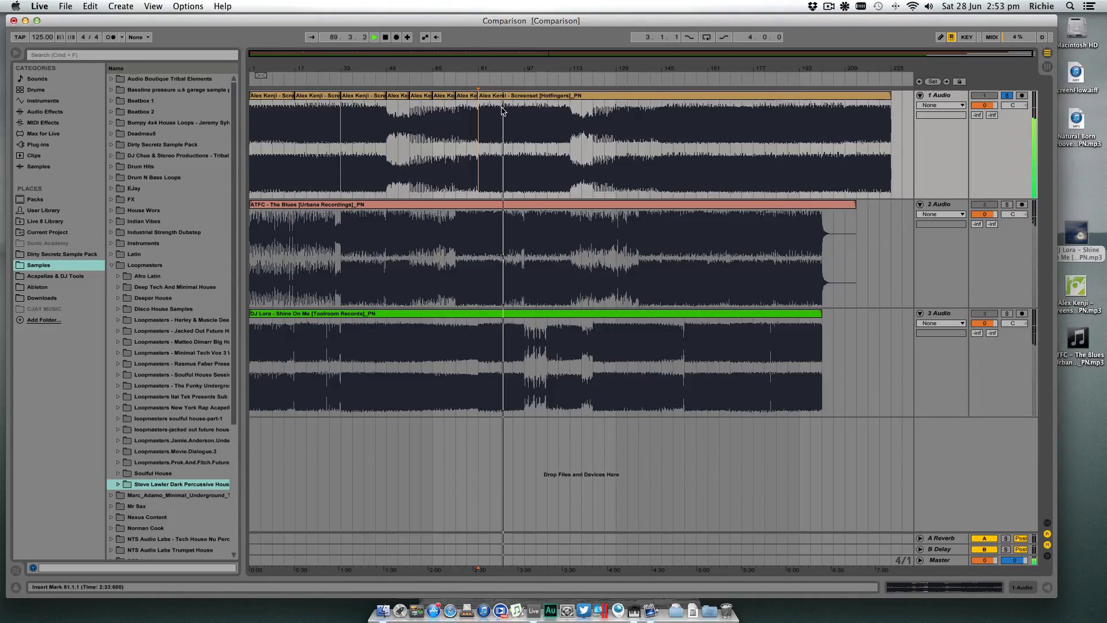
pyautogui.click(491, 86)
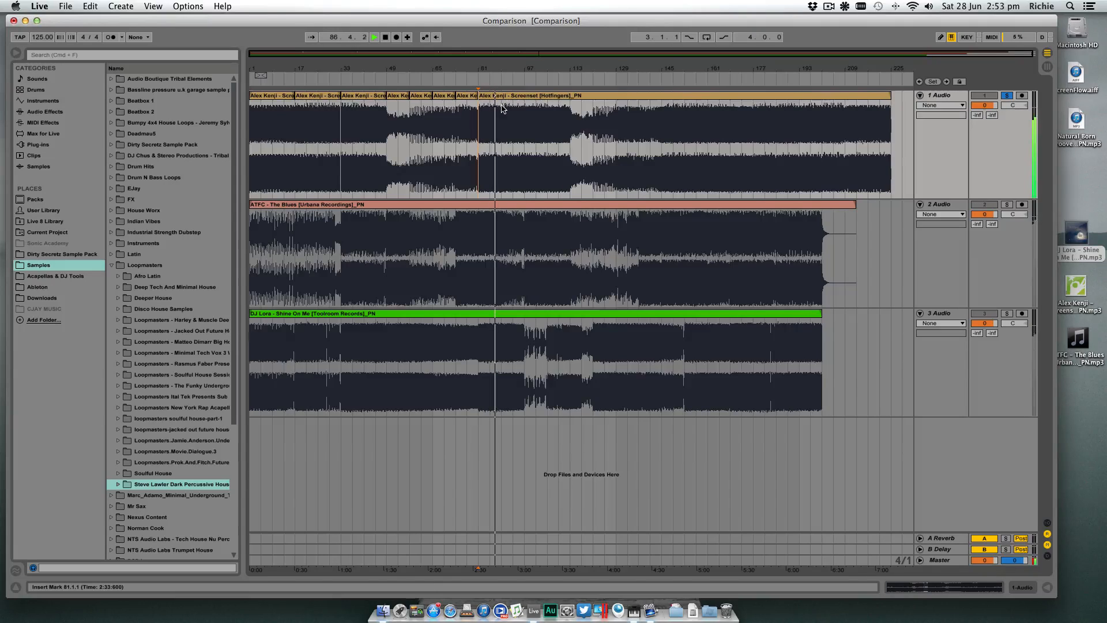
# - Split the first track's clip at bar 89
pyautogui.click(502, 108)
pyautogui.press('space')
pyautogui.press('super+e')
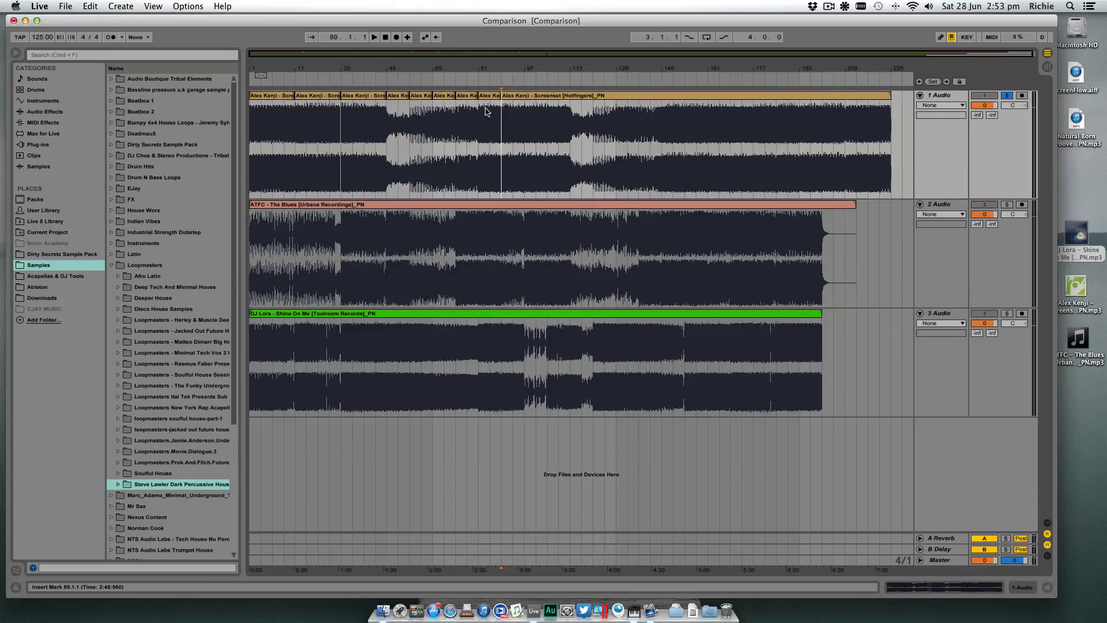
# - Audition the first track's section changes from bar 97, jumping playback to bars 105, 113, 129, 137 and 145
pyautogui.click(525, 118)
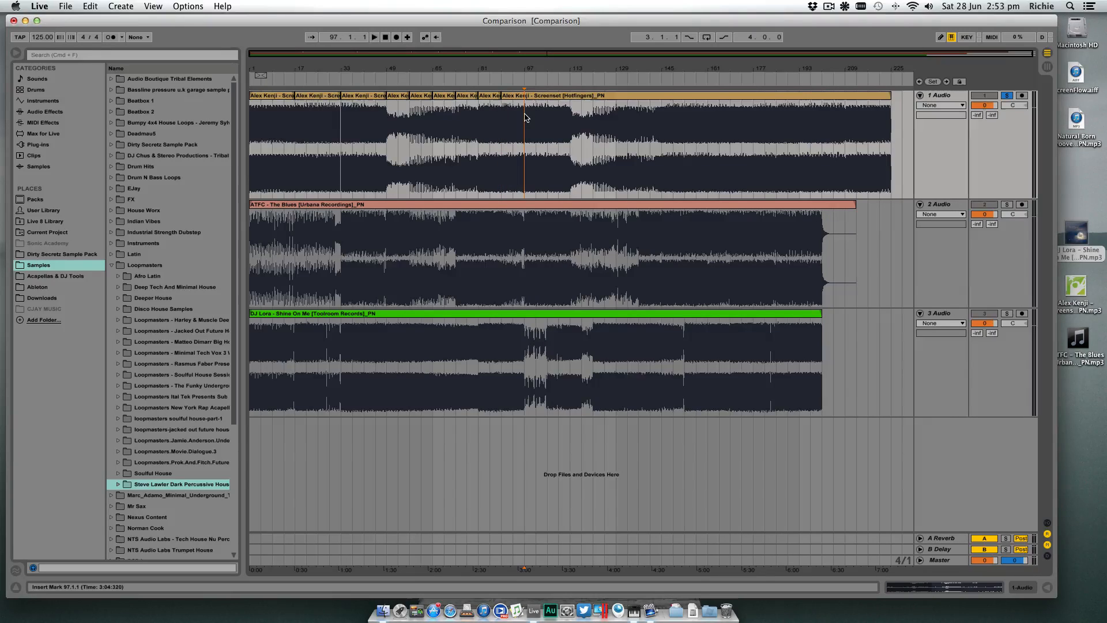
pyautogui.press('space')
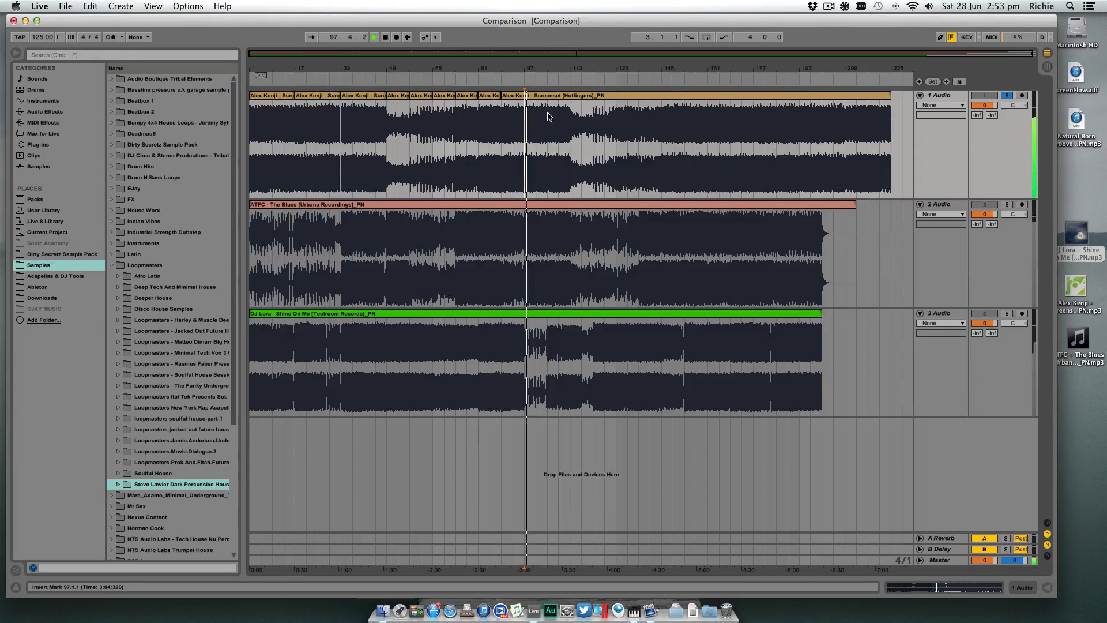
pyautogui.click(548, 116)
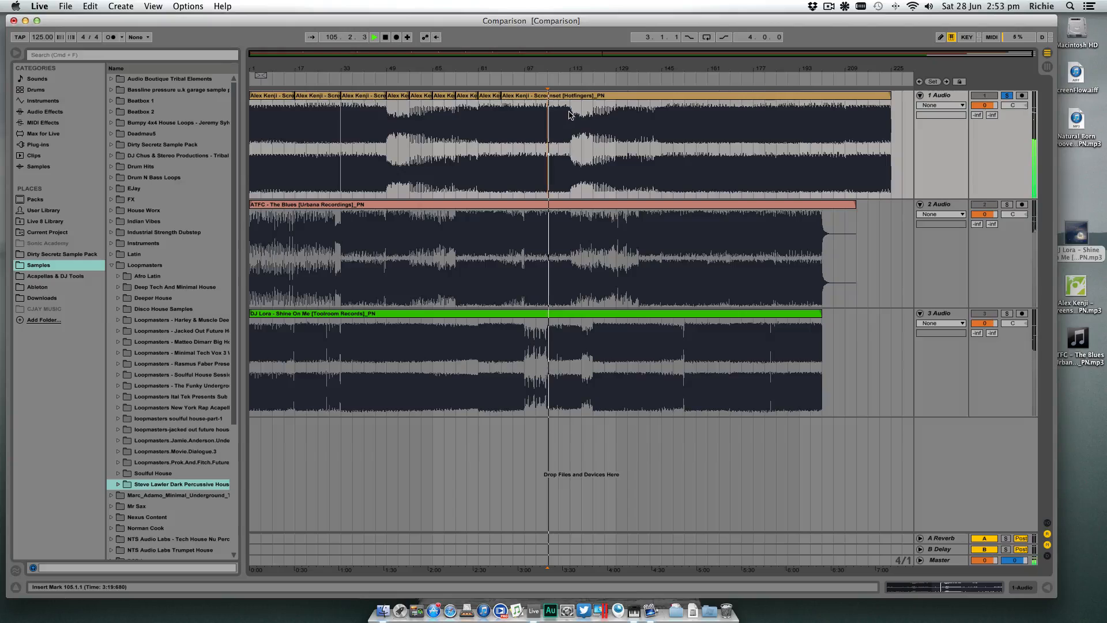
pyautogui.click(571, 114)
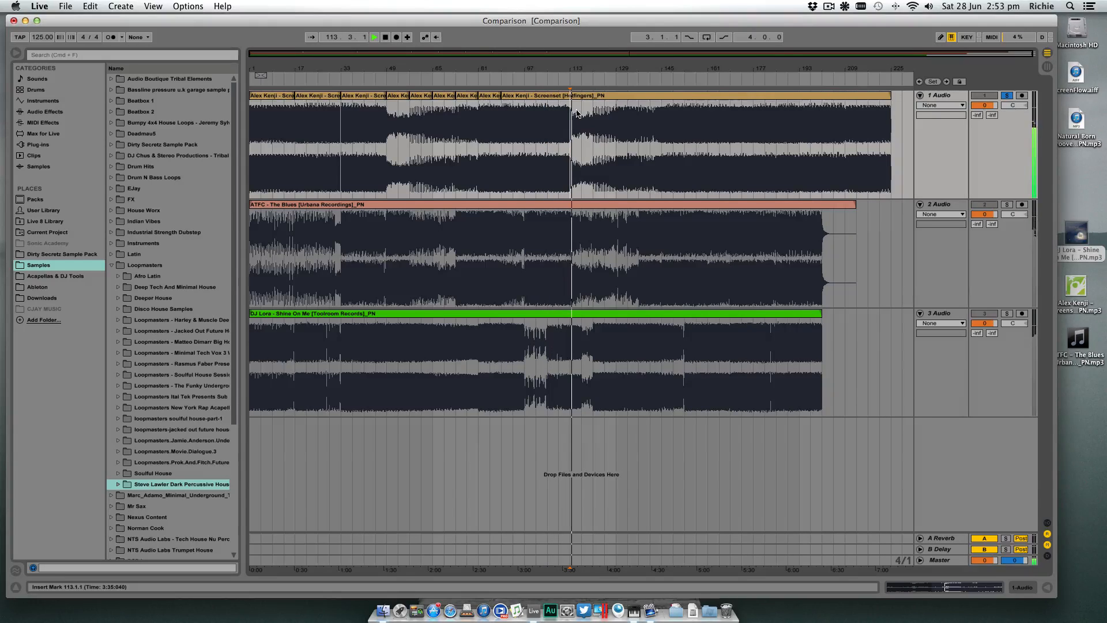
pyautogui.click(616, 113)
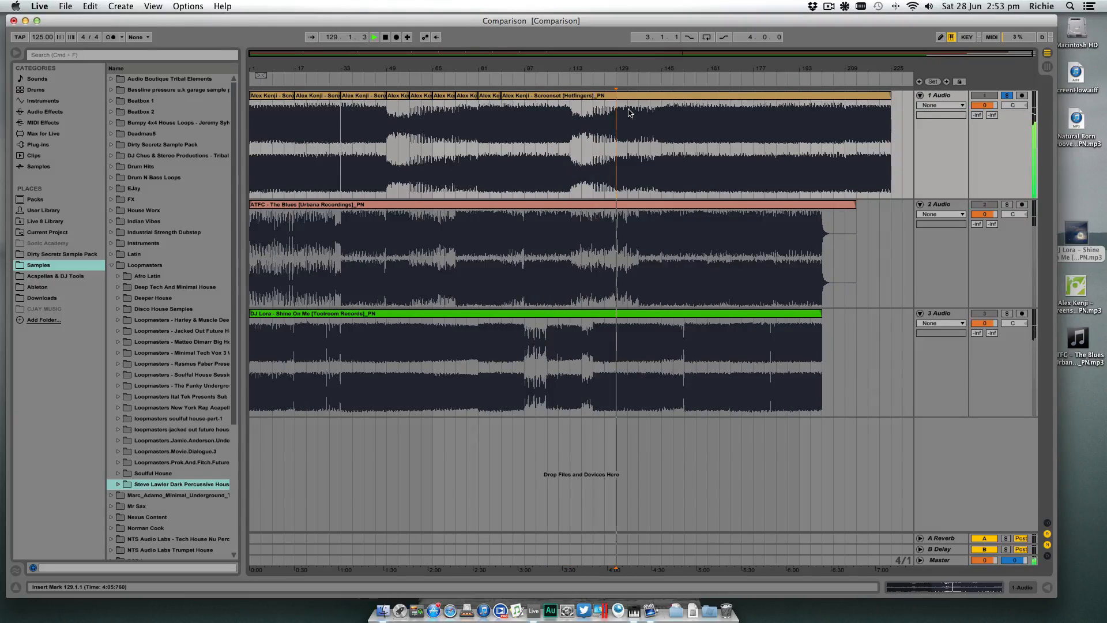
pyautogui.click(639, 113)
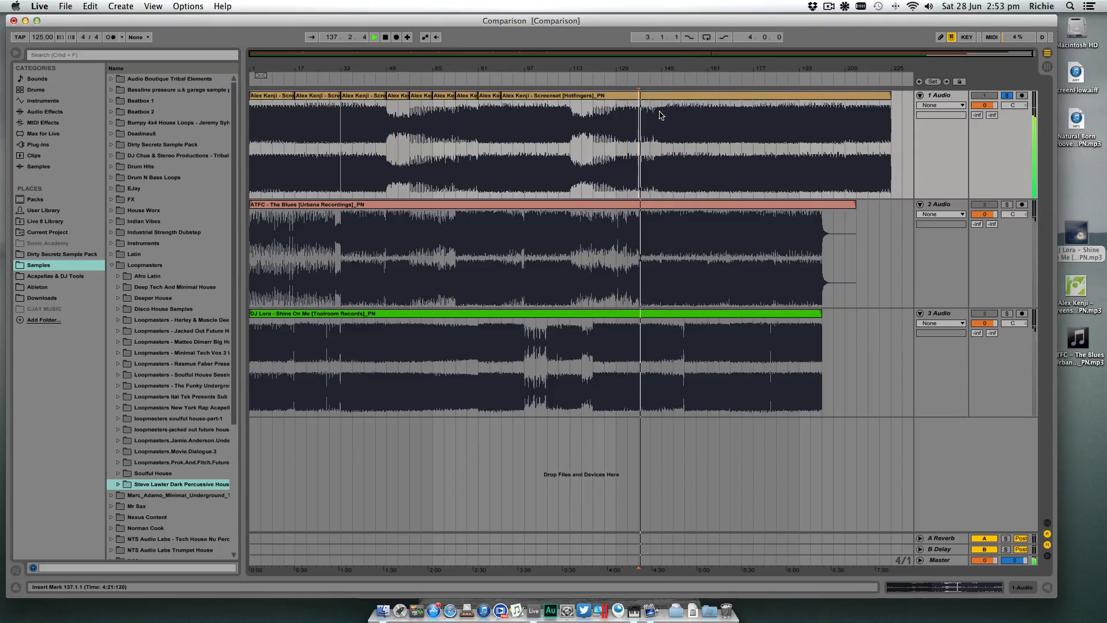
pyautogui.click(662, 115)
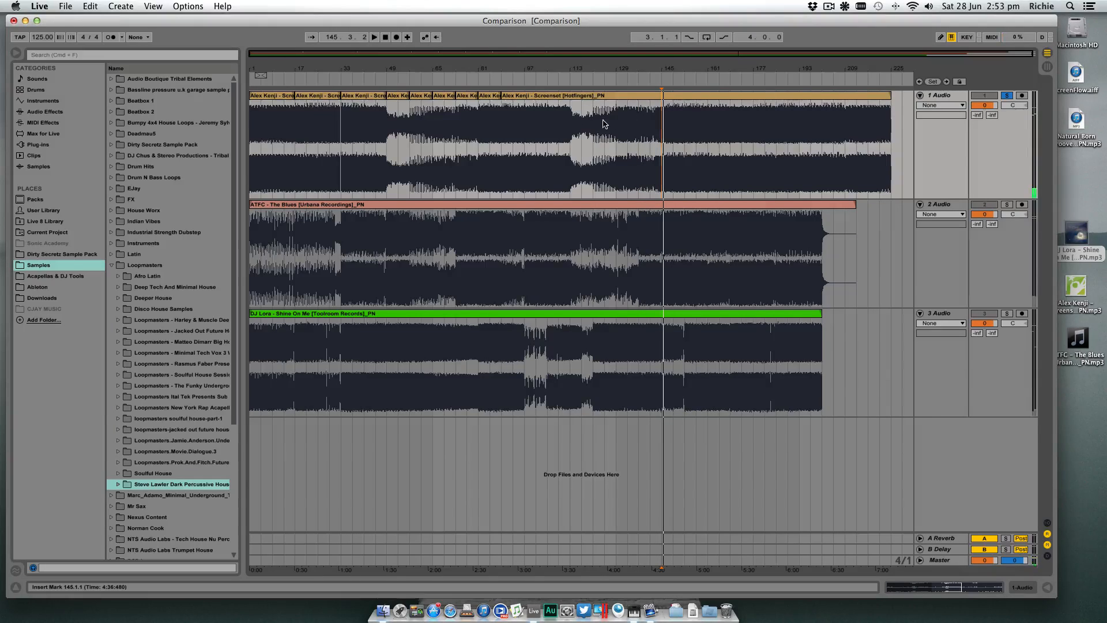
# - Split the first track's clip at bars 113, 121, 129, 137 and 145
pyautogui.click(572, 119)
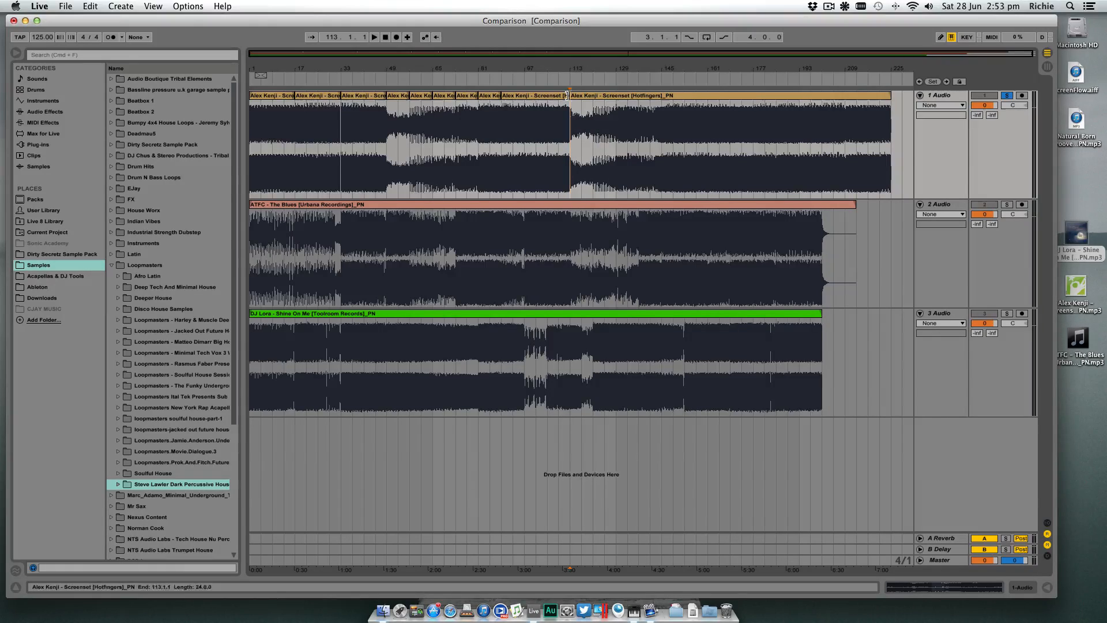
pyautogui.click(591, 116)
pyautogui.press('super+e')
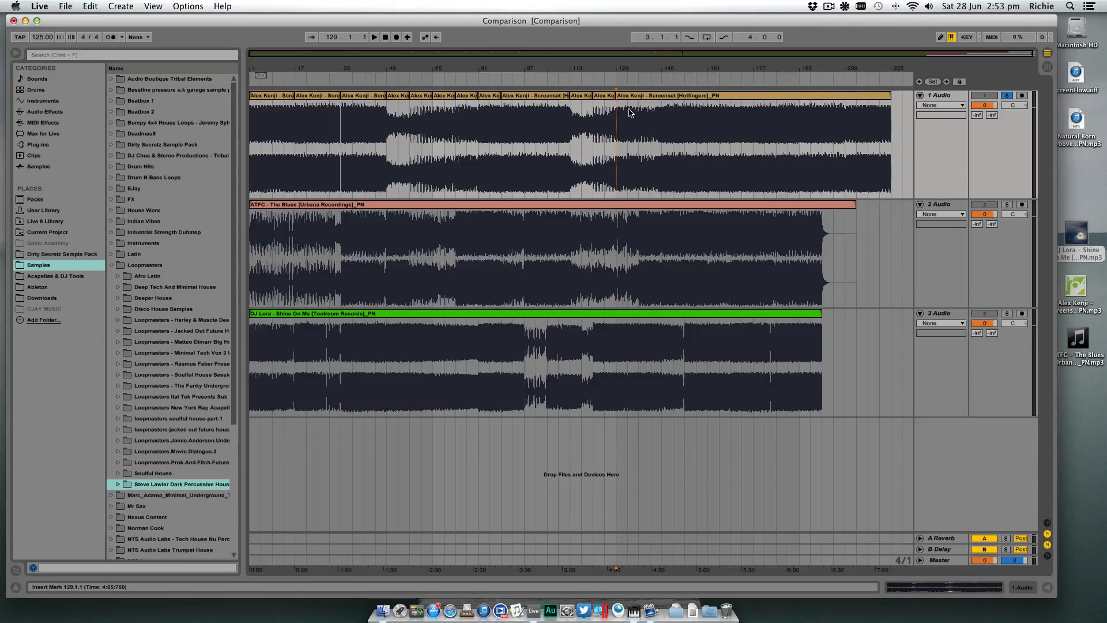
pyautogui.click(640, 112)
pyautogui.press('super+e')
pyautogui.click(663, 108)
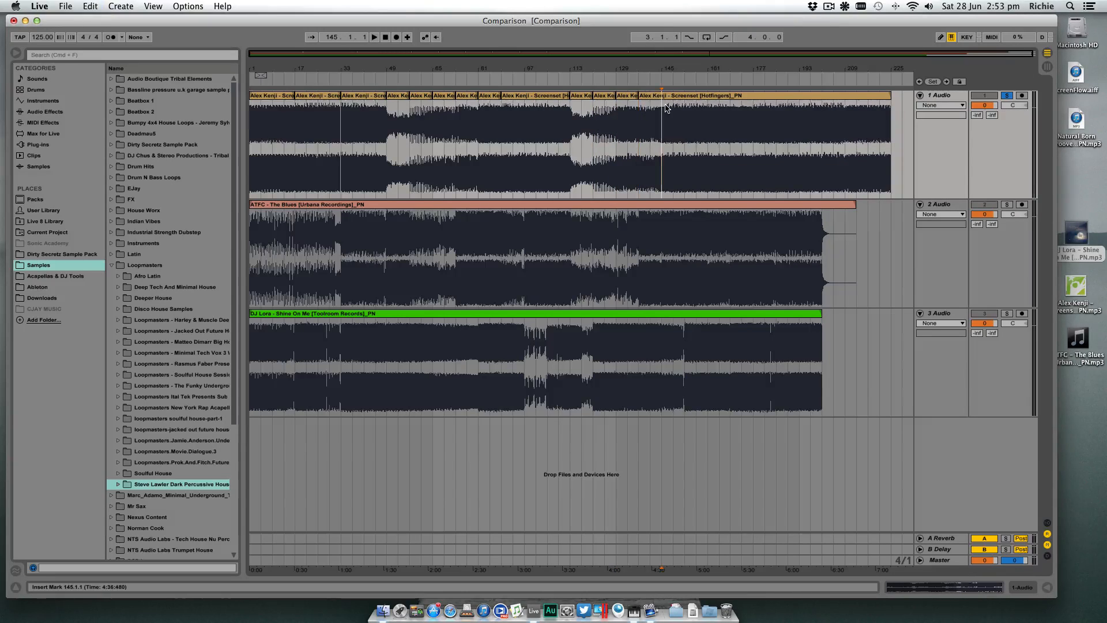
pyautogui.press('super+e')
# - Solo the second track instead of the first and split its clip at bar 33
pyautogui.moveTo(643, 61); pyautogui.dragTo(673, 68)
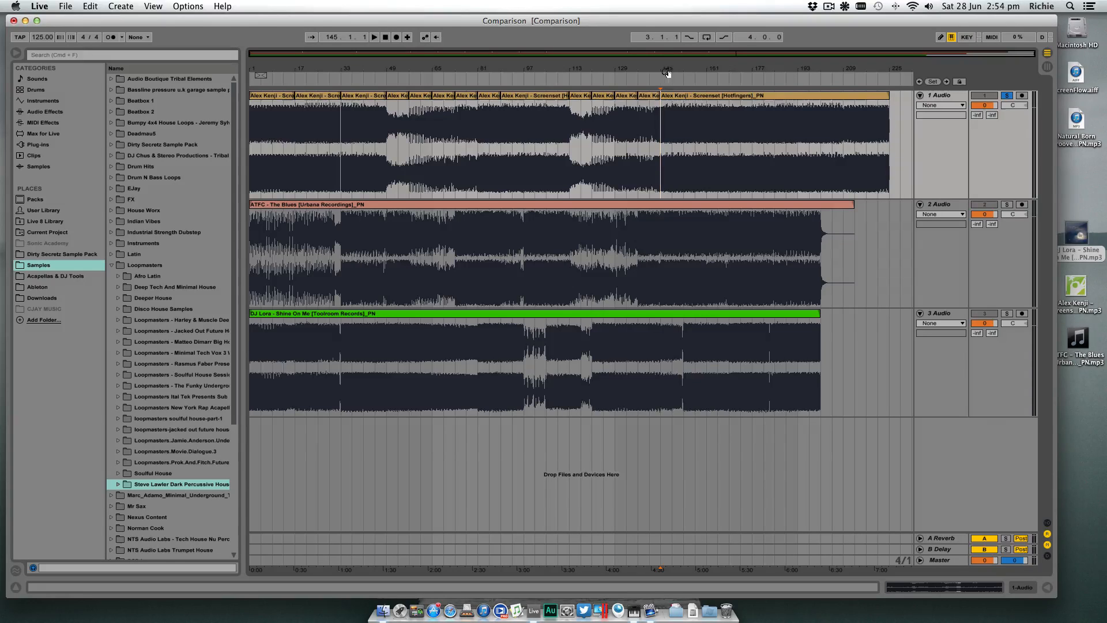
pyautogui.click(662, 87)
pyautogui.click(1008, 205)
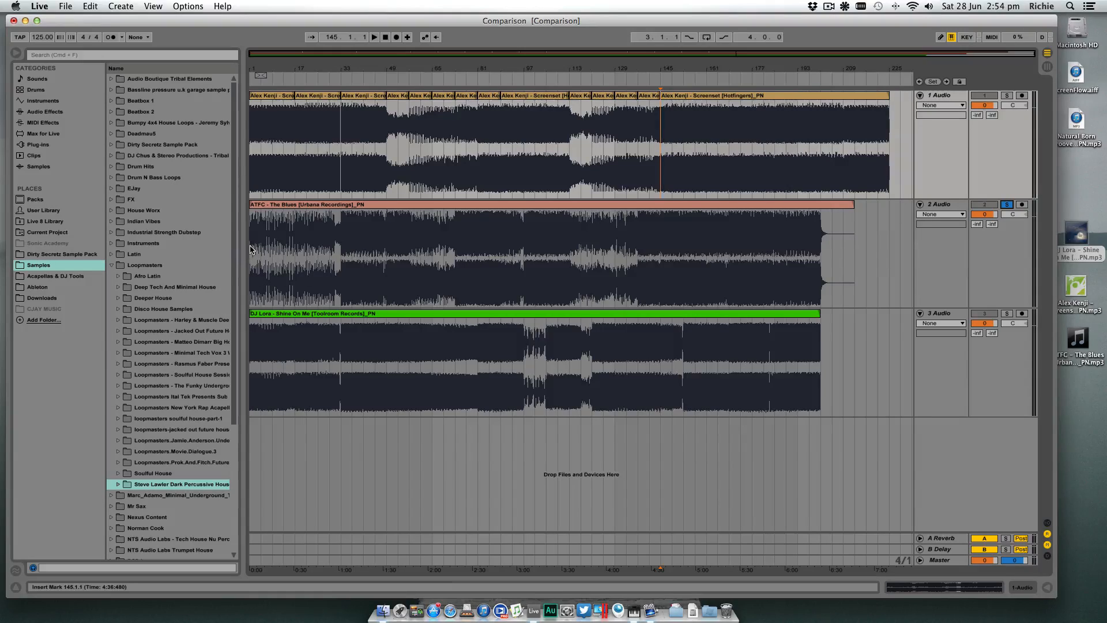
pyautogui.moveTo(266, 69)
pyautogui.mouseDown()
pyautogui.moveTo(281, 118)
pyautogui.moveTo(284, 77)
pyautogui.mouseUp()
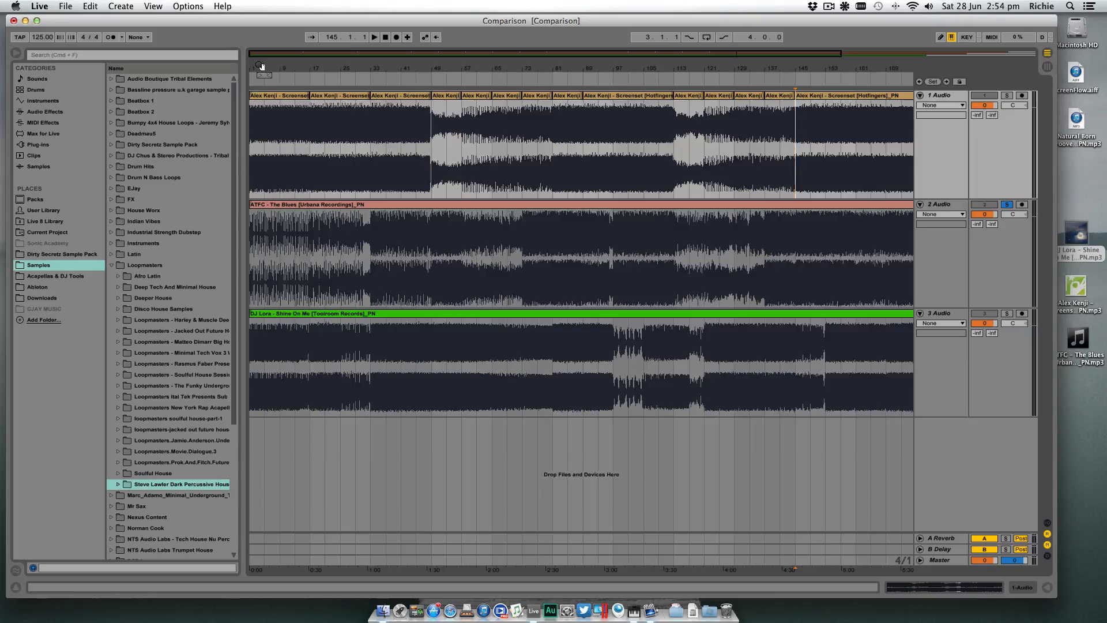
pyautogui.moveTo(263, 72); pyautogui.dragTo(263, 104)
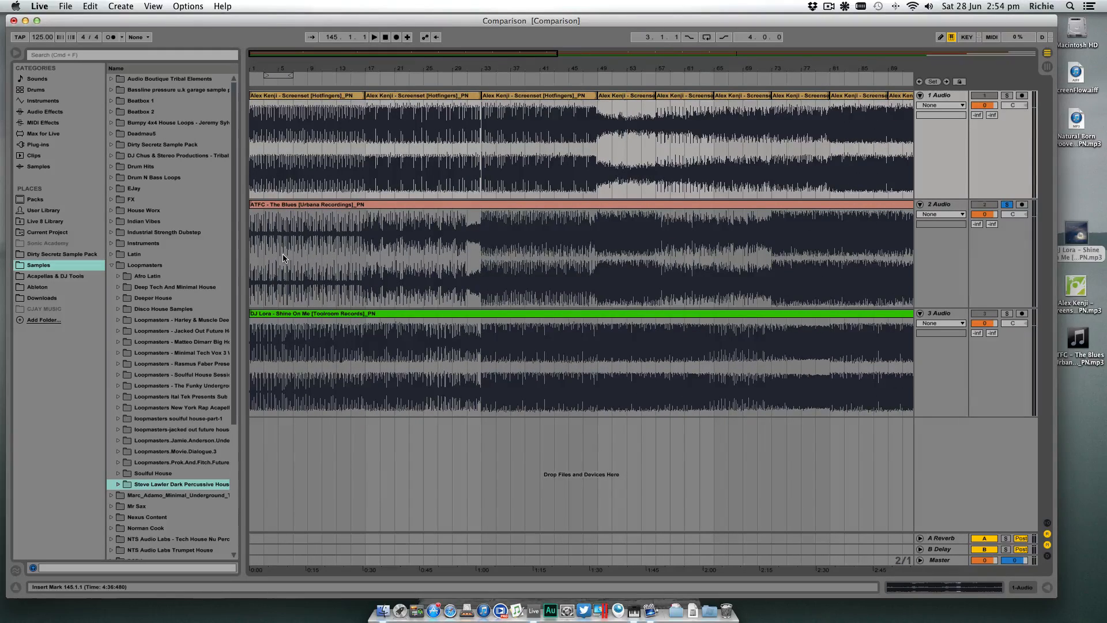
pyautogui.click(480, 253)
pyautogui.press('super+e')
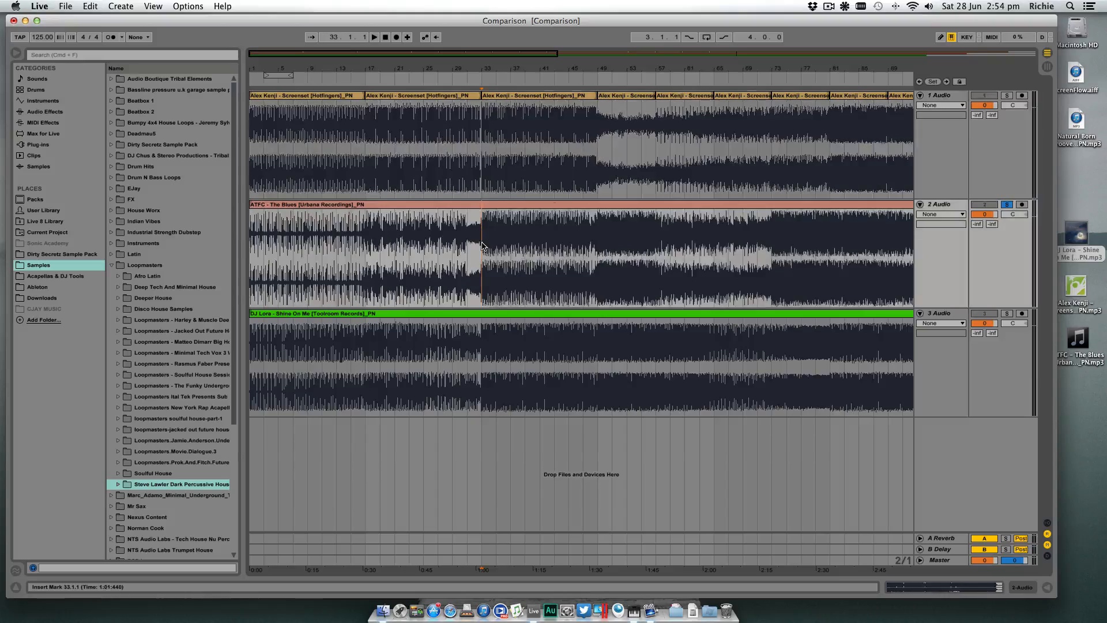
# - Audition the second track's intro from bar 1, jumping playback ahead in stages until it passes bar 33
pyautogui.moveTo(494, 70); pyautogui.dragTo(465, 69)
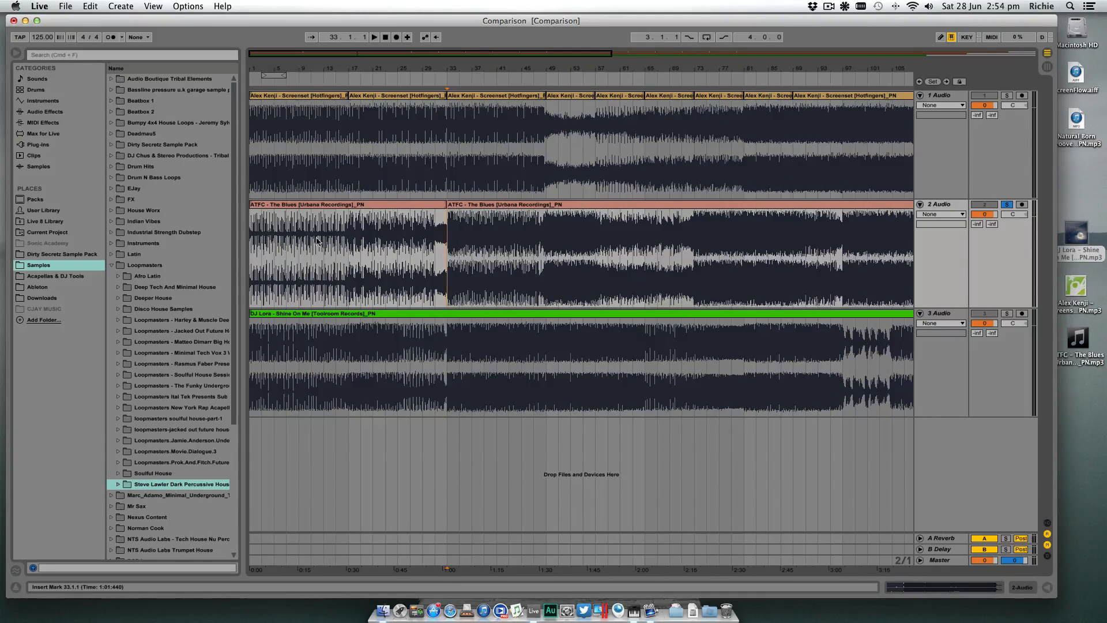
pyautogui.click(250, 240)
pyautogui.press('space')
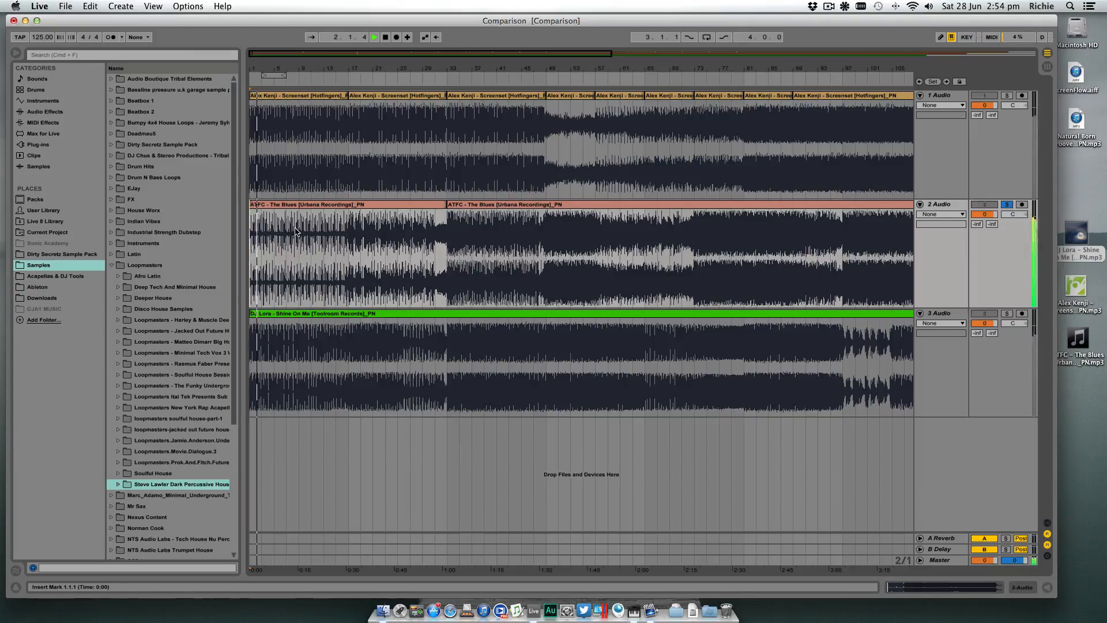
pyautogui.click(316, 76)
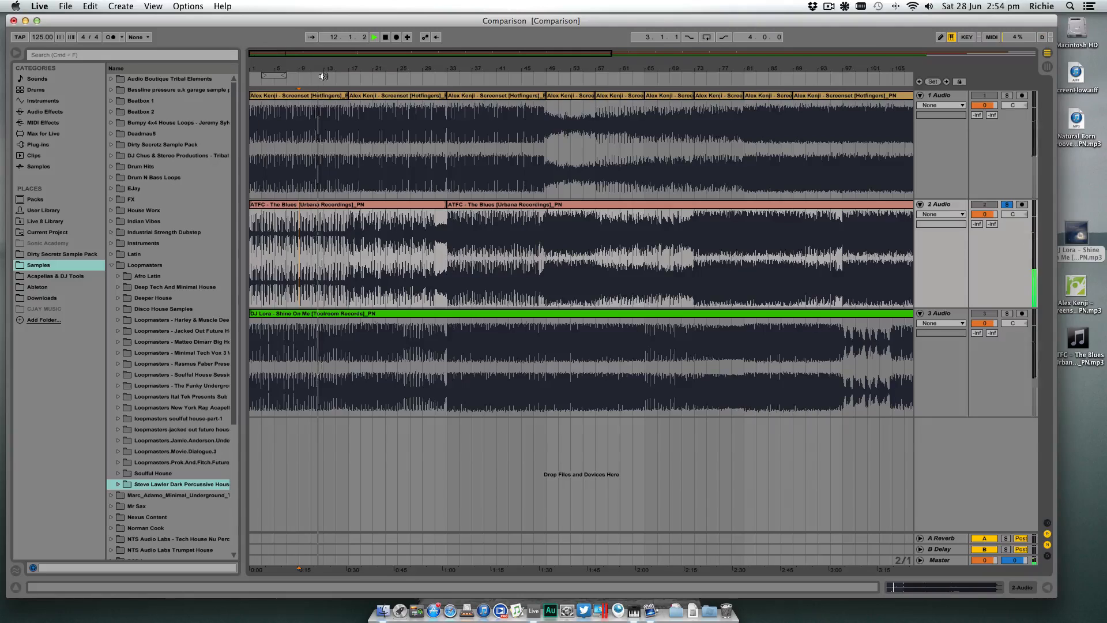
pyautogui.click(347, 79)
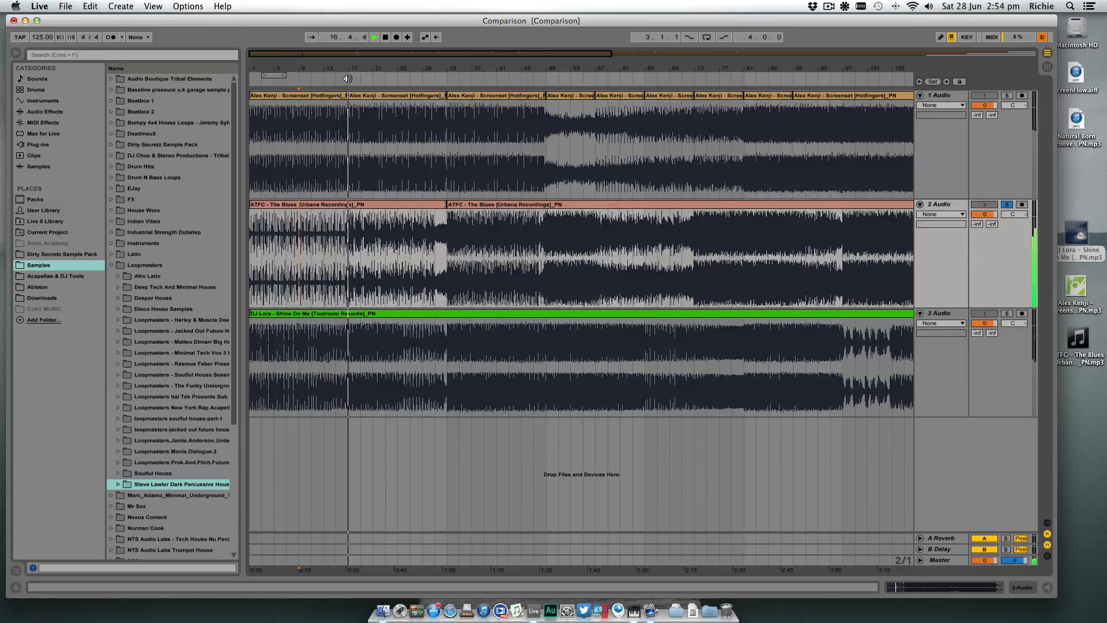
pyautogui.click(382, 78)
pyautogui.click(402, 78)
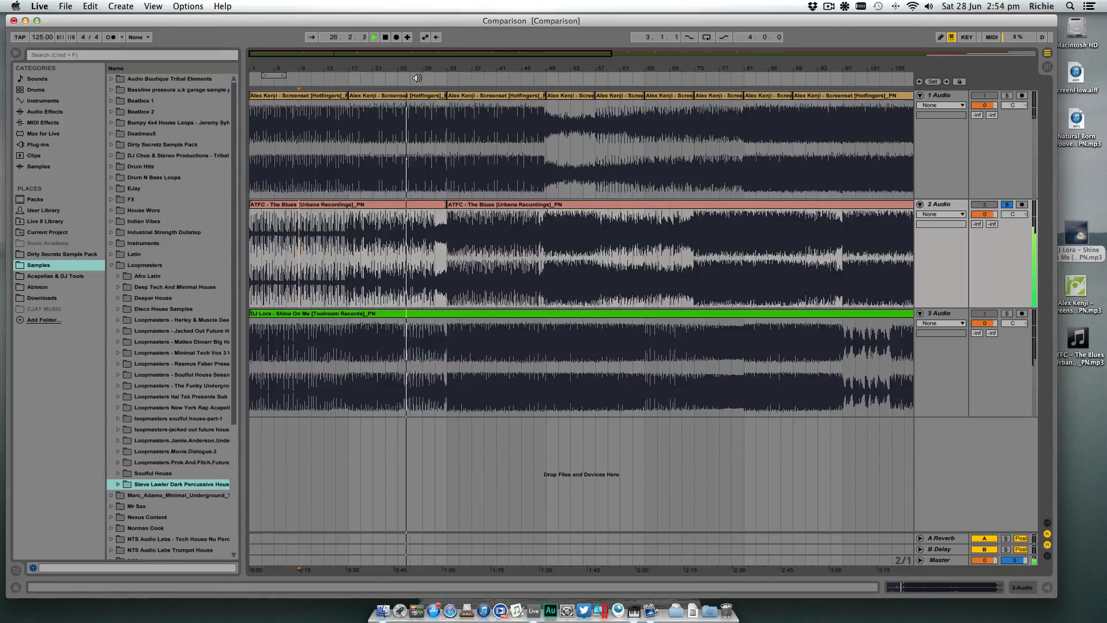
pyautogui.click(427, 79)
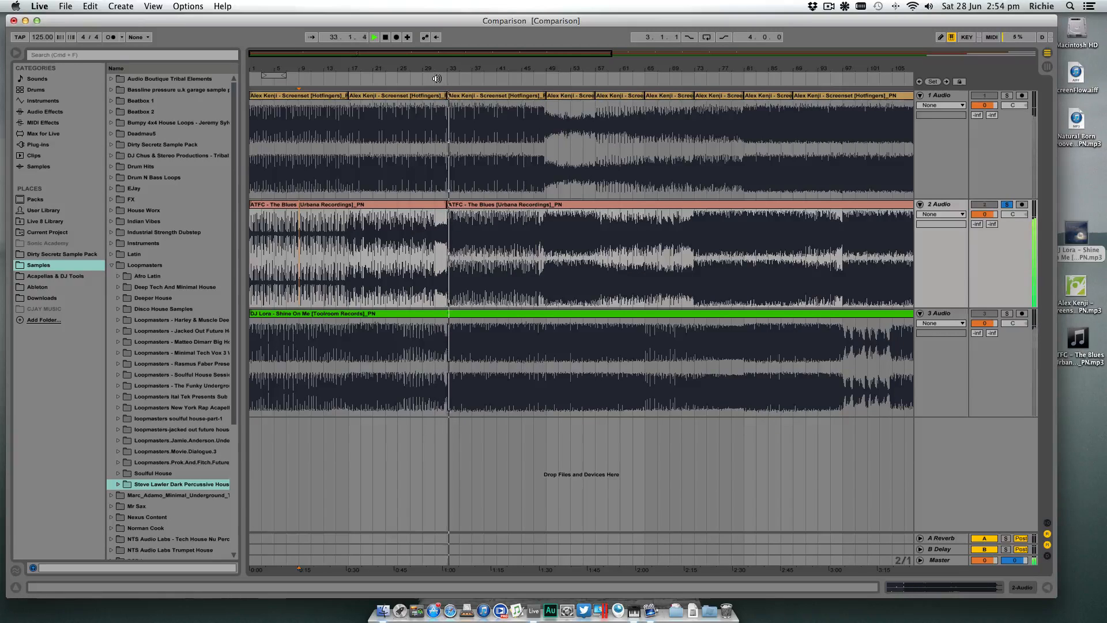
pyautogui.press('space')
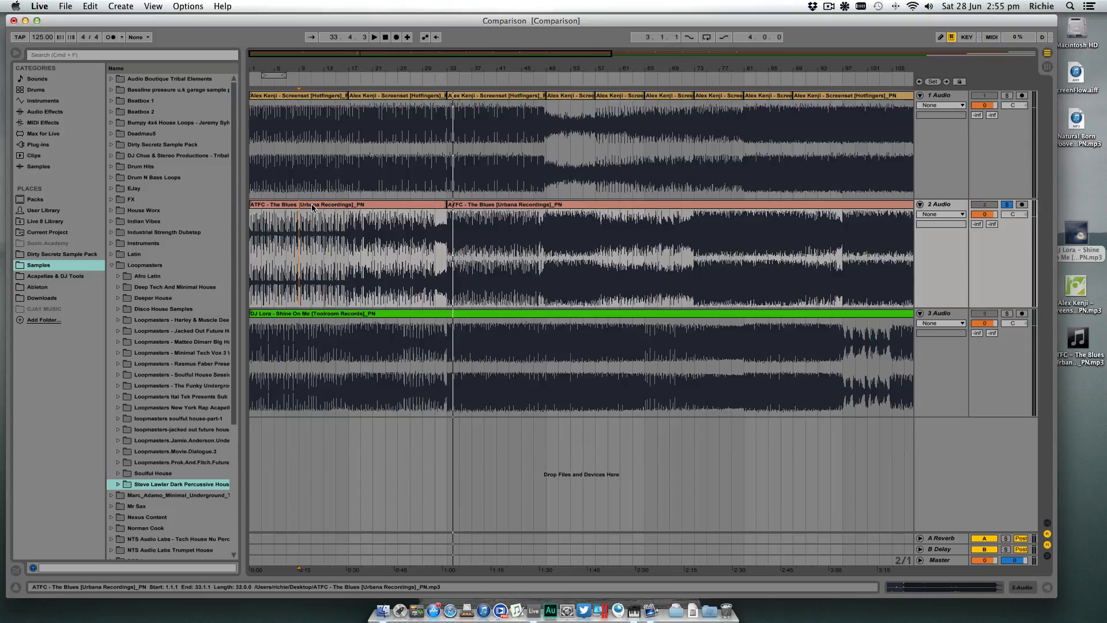
# - Select the second track's intro clip from bar 1 to 33 to check its length
pyautogui.click(312, 208)
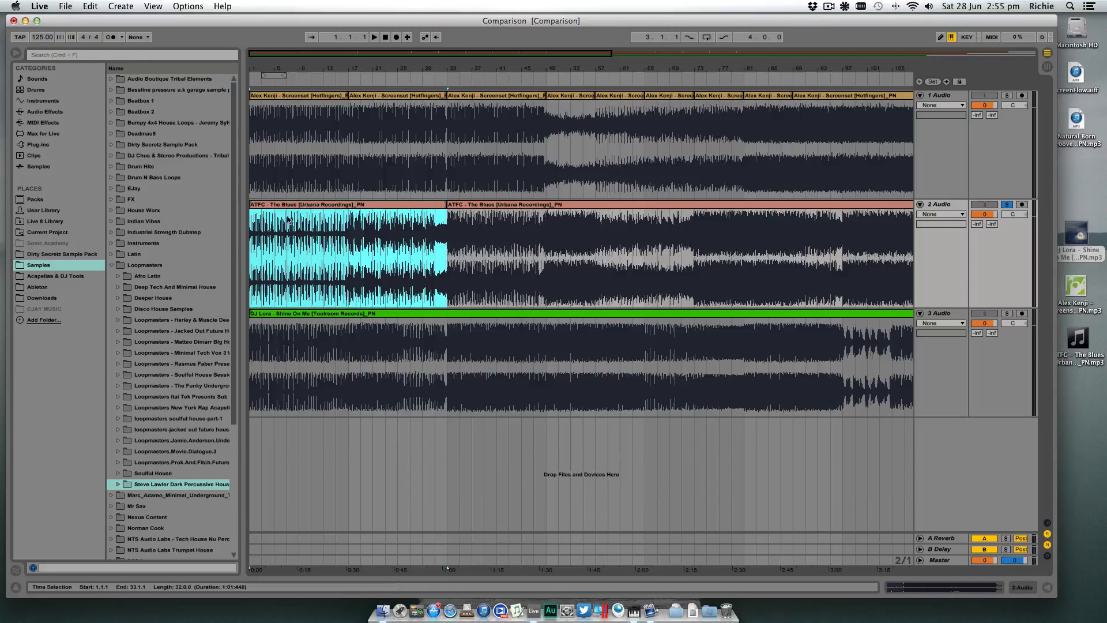
pyautogui.click(255, 225)
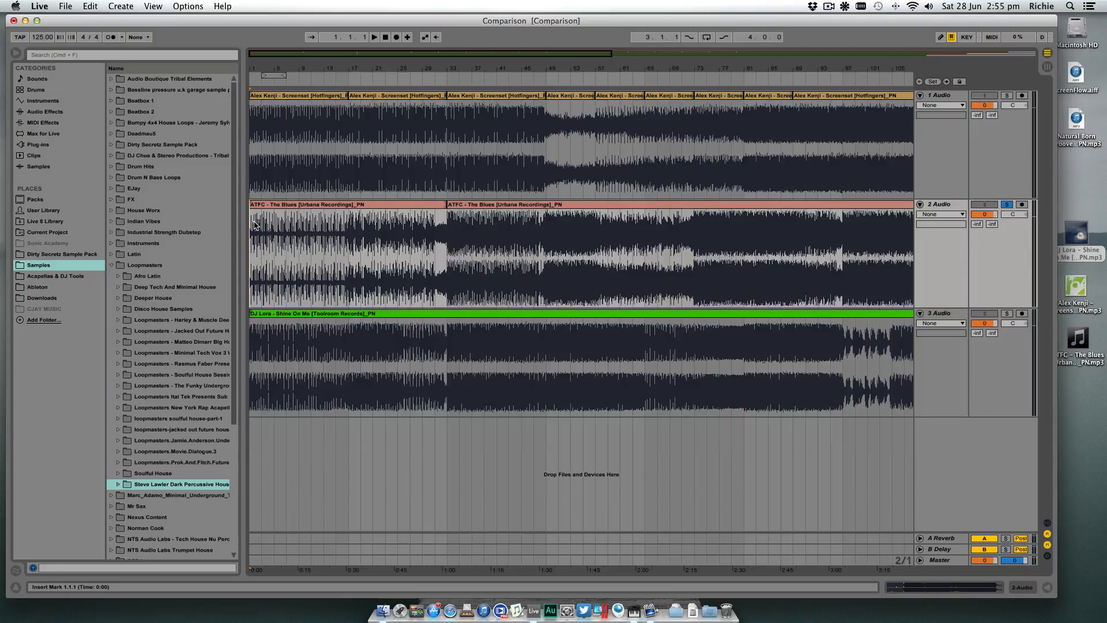
pyautogui.click(325, 237)
pyautogui.click(363, 207)
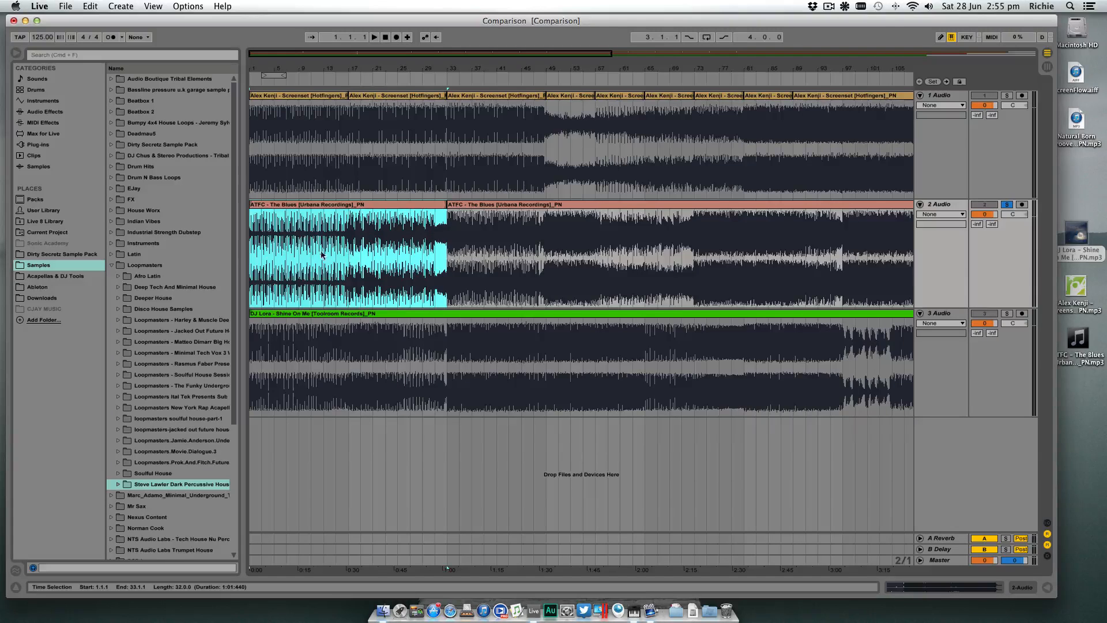
pyautogui.click(249, 253)
# - Examine the second half of the second track's intro by marking points between about bars 15 and 33
pyautogui.click(336, 245)
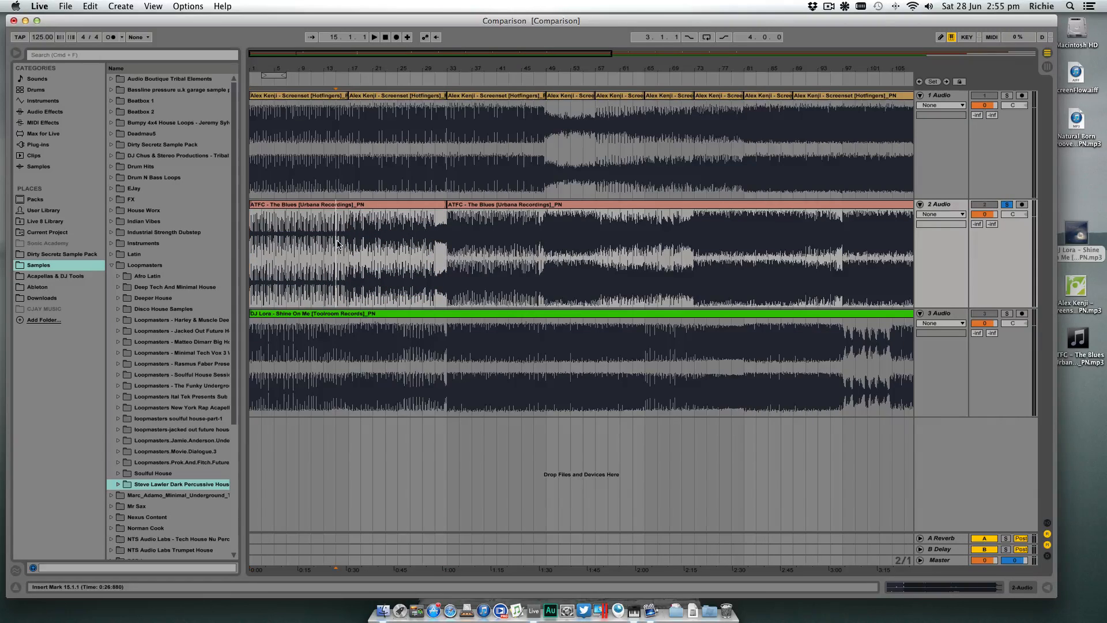
pyautogui.click(349, 245)
pyautogui.click(448, 242)
pyautogui.click(351, 242)
pyautogui.click(436, 249)
pyautogui.click(349, 229)
pyautogui.click(444, 229)
# - Audition the second track from bar 33, jumping playback to bars 49, 57 and 65
pyautogui.moveTo(563, 69); pyautogui.dragTo(457, 70)
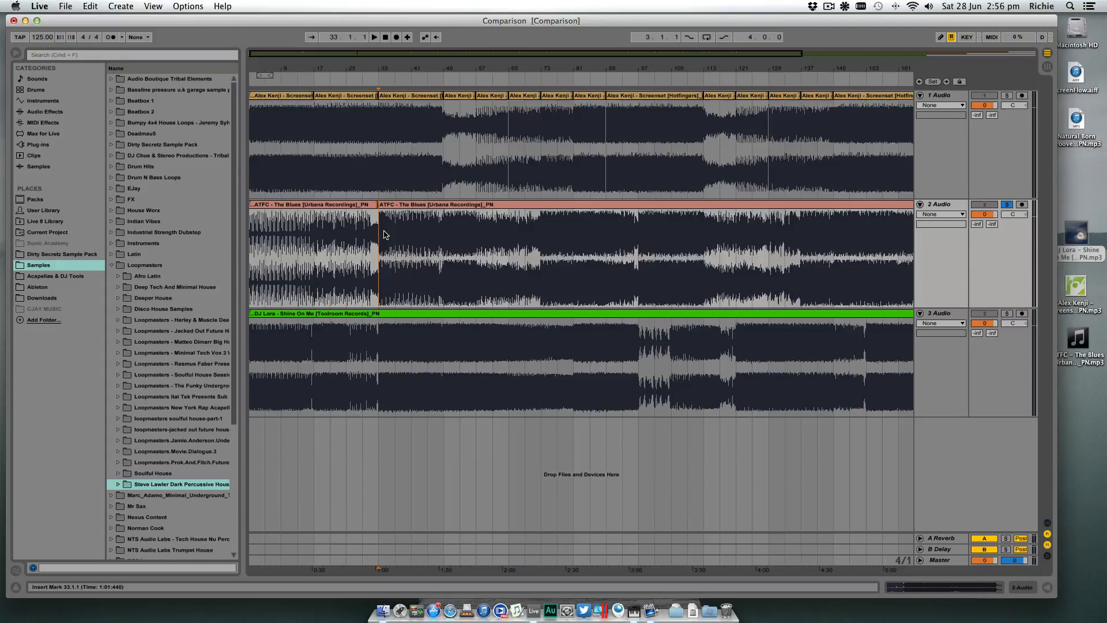
pyautogui.press('space')
pyautogui.click(427, 223)
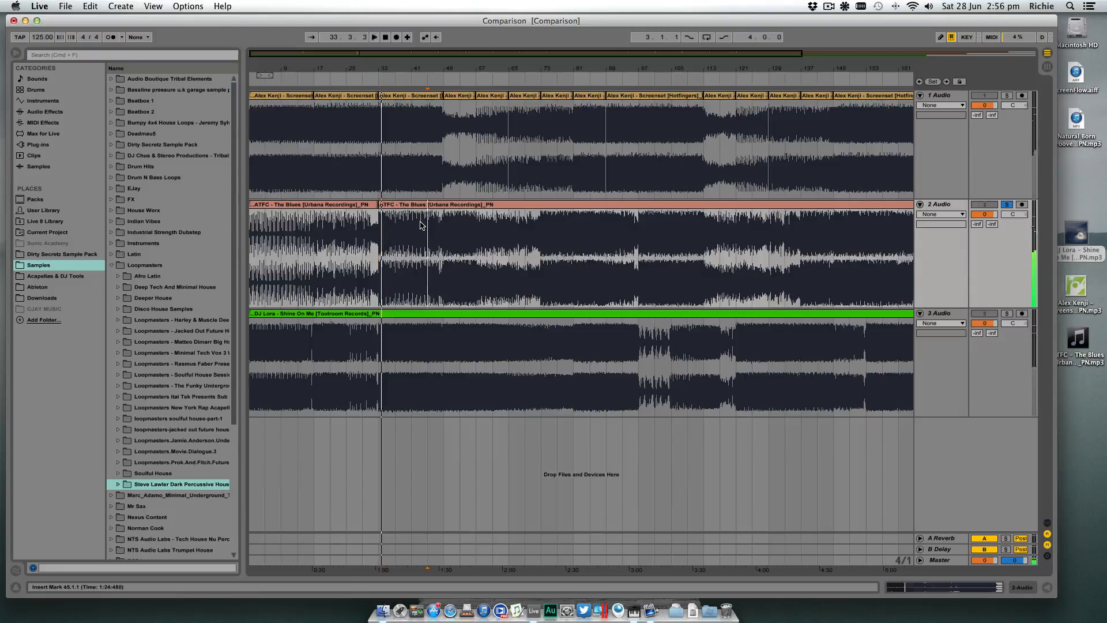
pyautogui.click(444, 224)
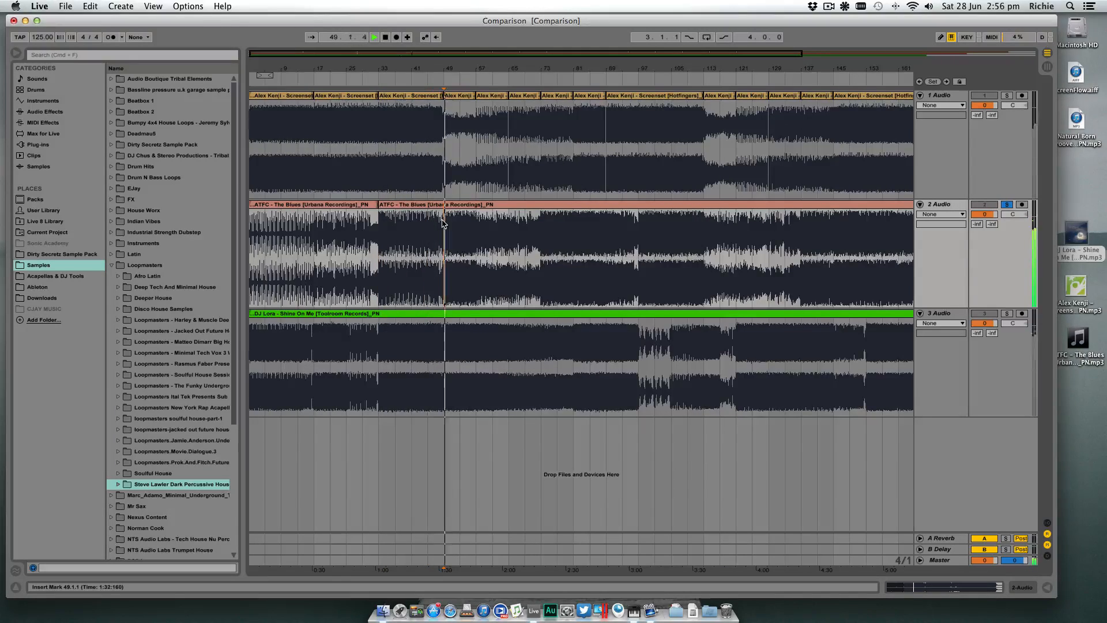
pyautogui.click(482, 225)
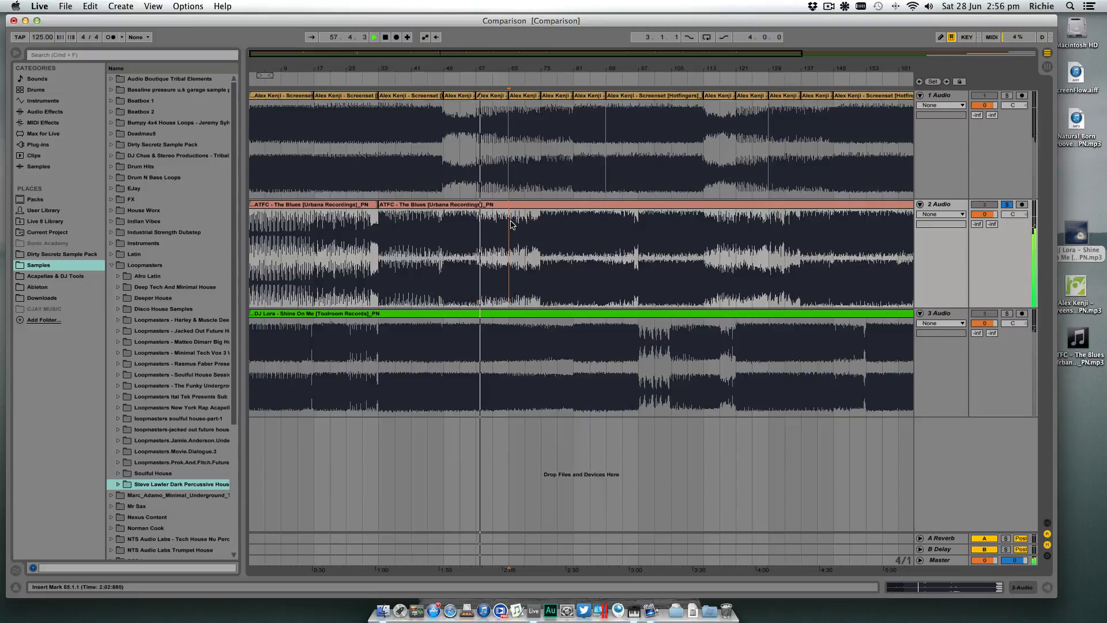
pyautogui.click(510, 224)
pyautogui.press('space')
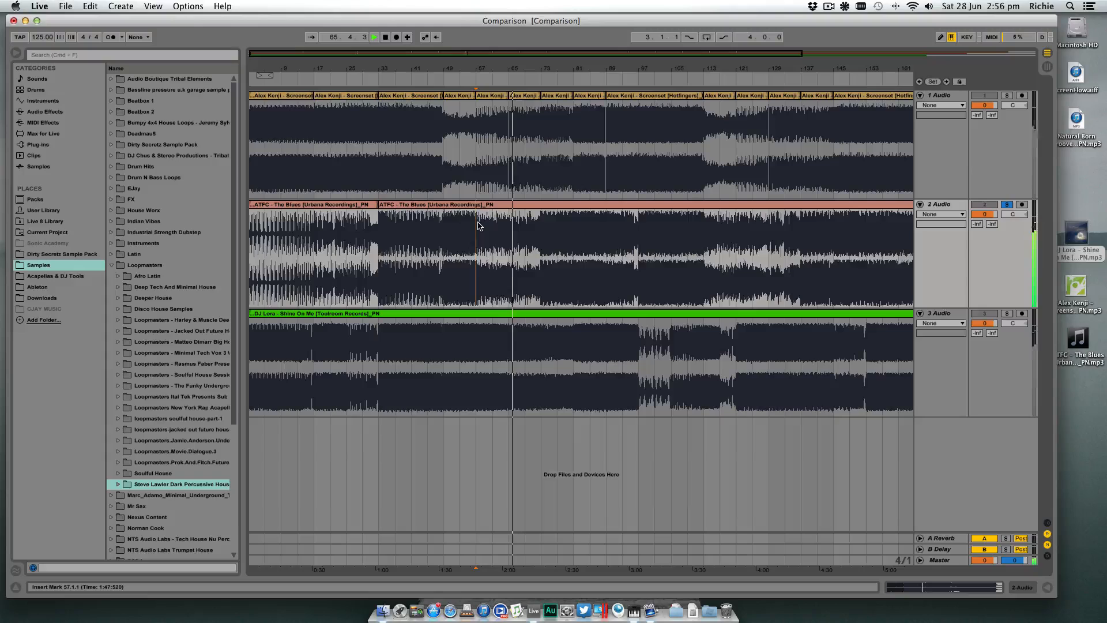
# - Split the second track's clip at bar 57
pyautogui.click(476, 225)
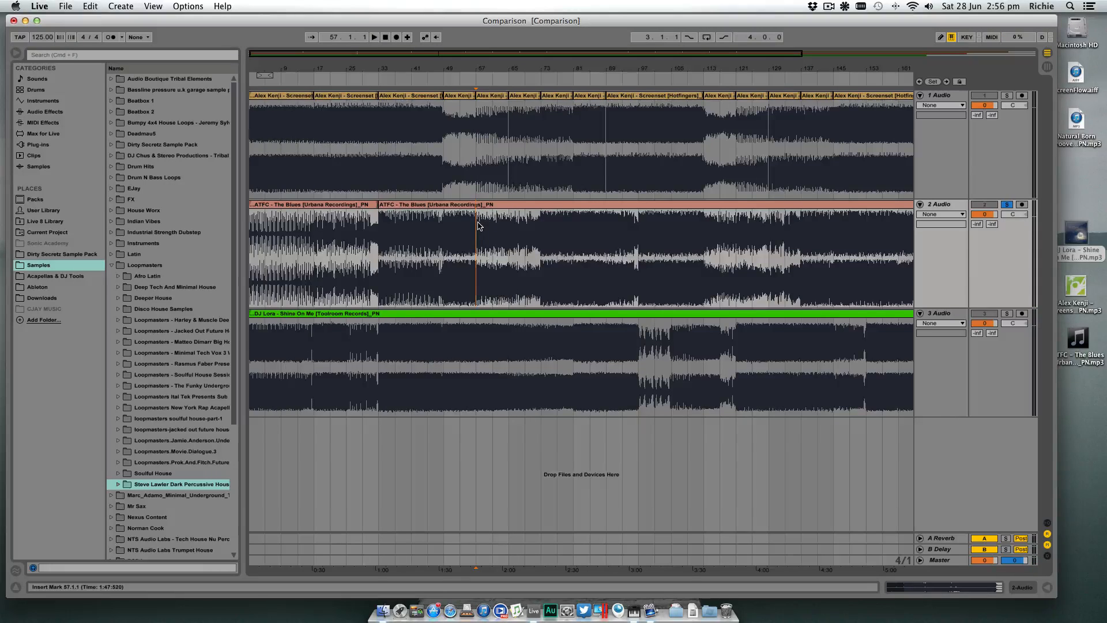
pyautogui.press('super+e')
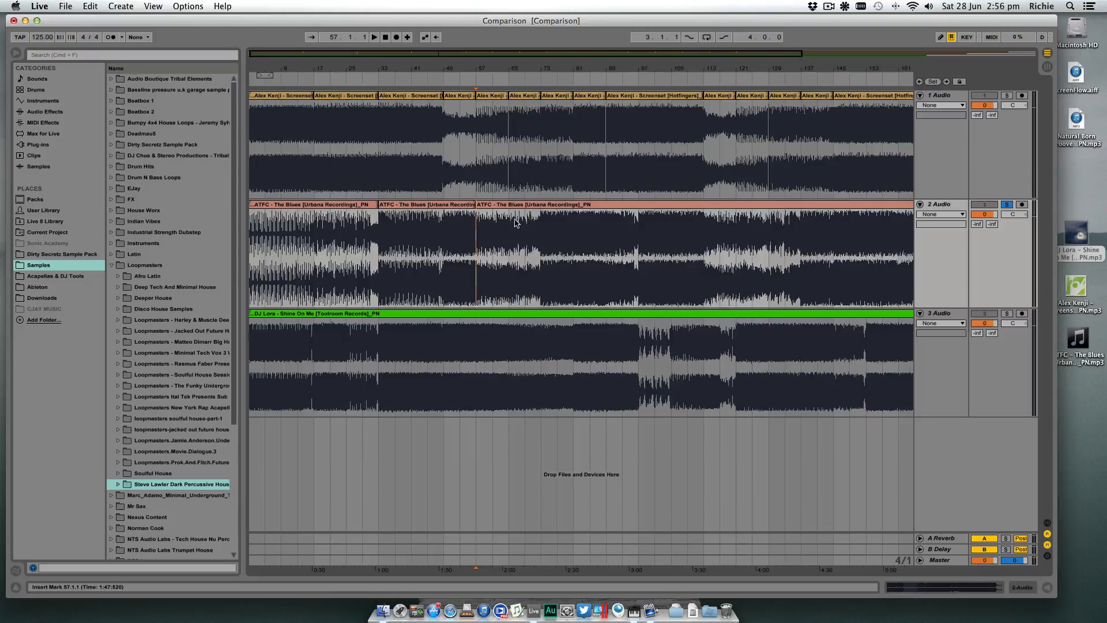
pyautogui.hscroll(1, 537, 221)
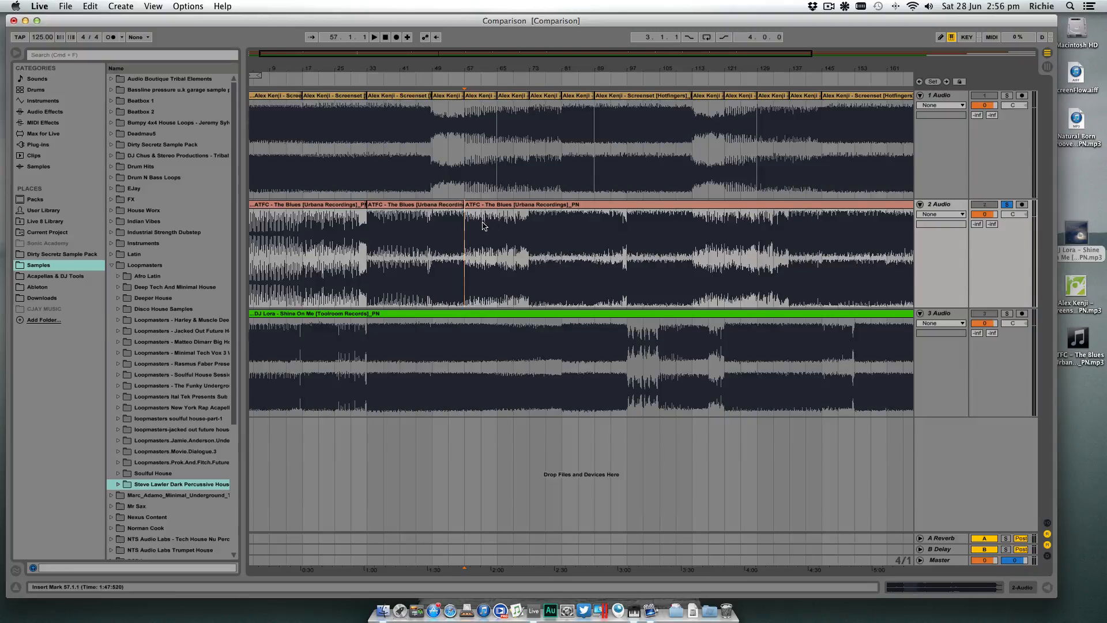
# - Split the second track's clip at bar 73 and select the new section from bar 57 to 73
pyautogui.hscroll(1, 504, 221)
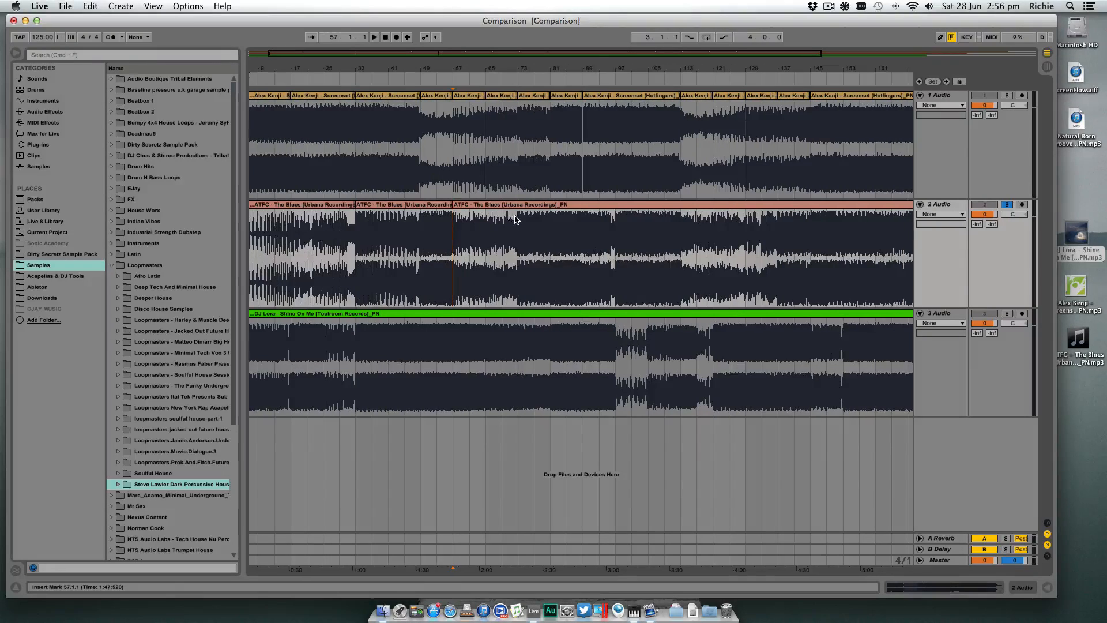
pyautogui.click(516, 219)
pyautogui.press('super+e')
pyautogui.click(492, 205)
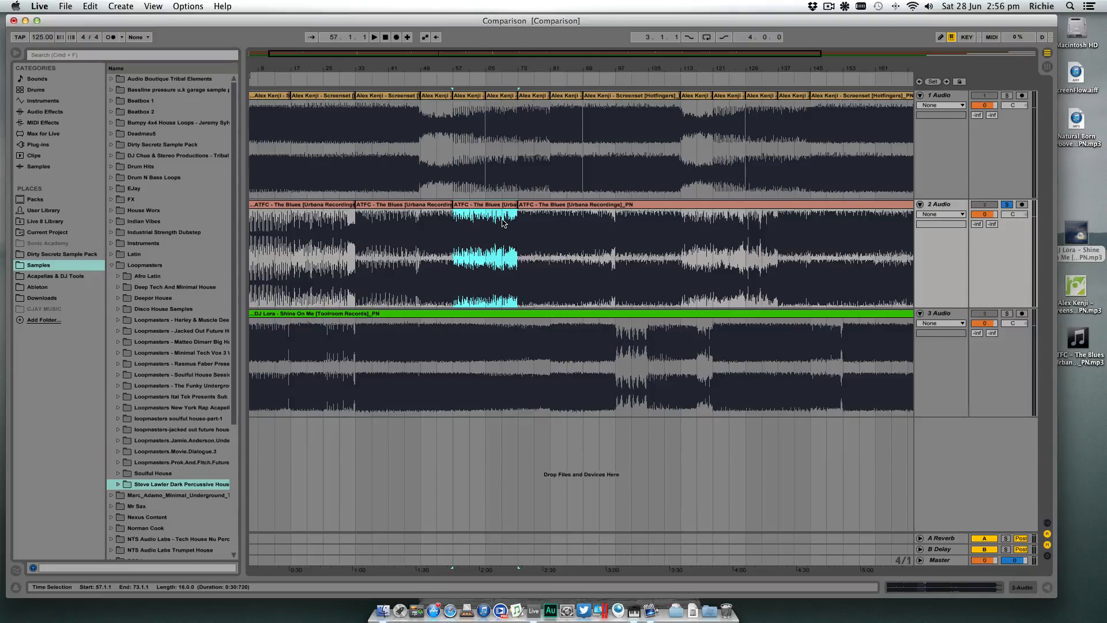
# - Audition the second track from bar 73, jumping playback to bars 81, 93 and 97
pyautogui.hscroll(1, 504, 223)
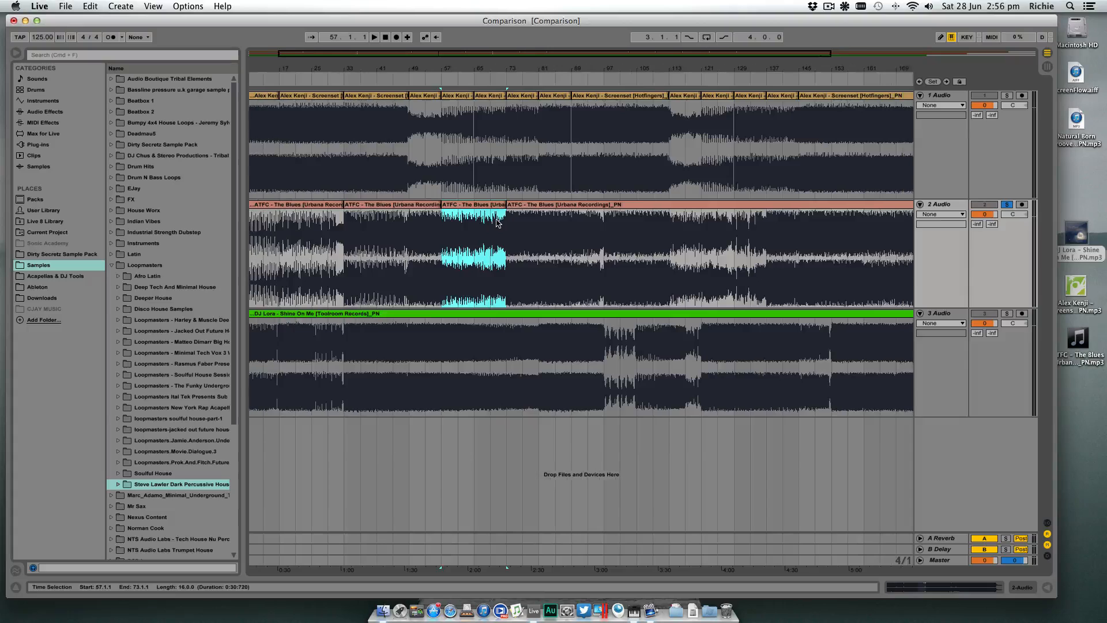
pyautogui.click(494, 224)
pyautogui.press('space')
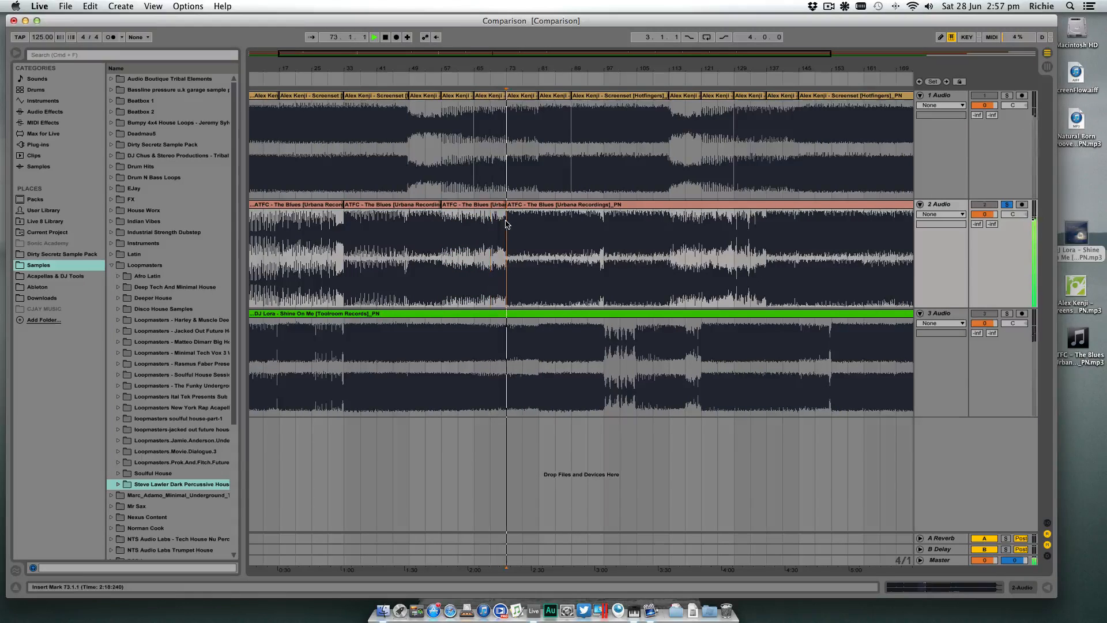
pyautogui.click(541, 224)
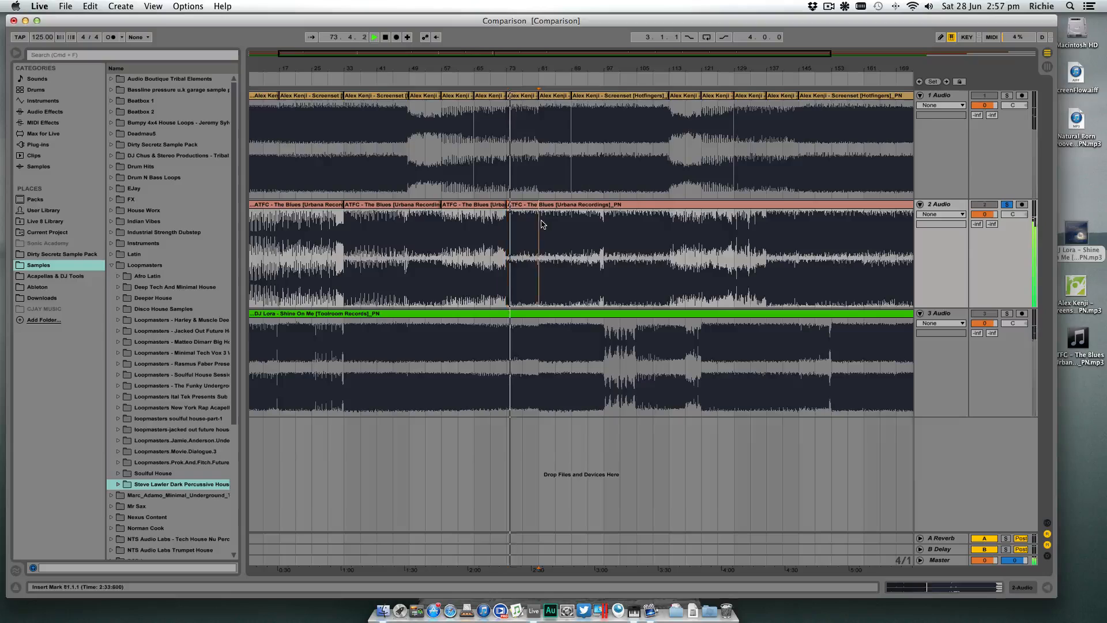
pyautogui.click(588, 223)
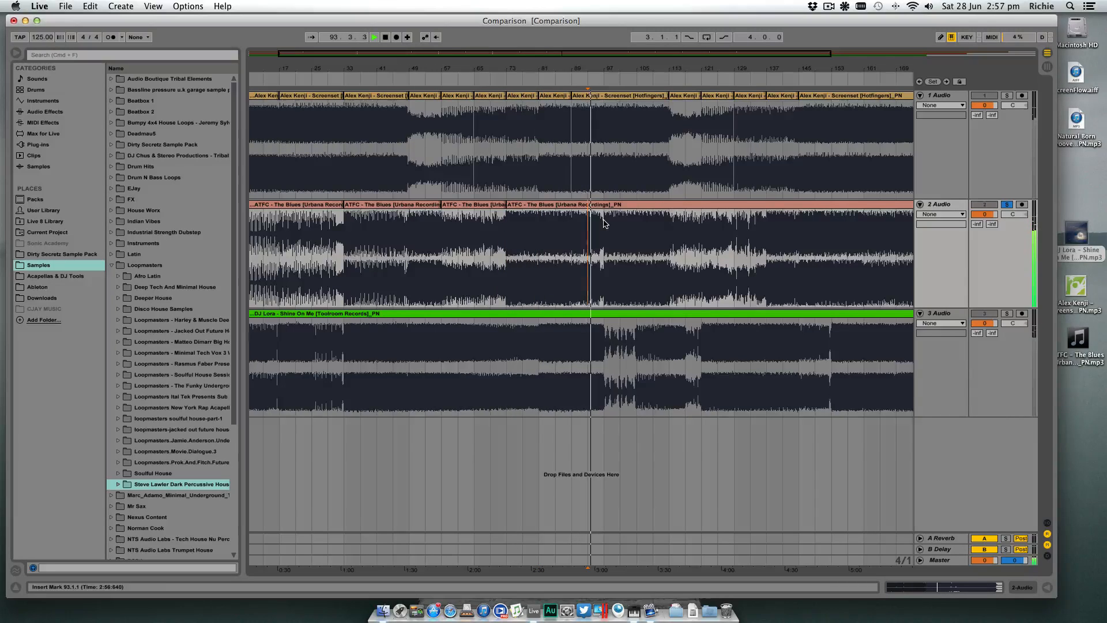
pyautogui.click(604, 224)
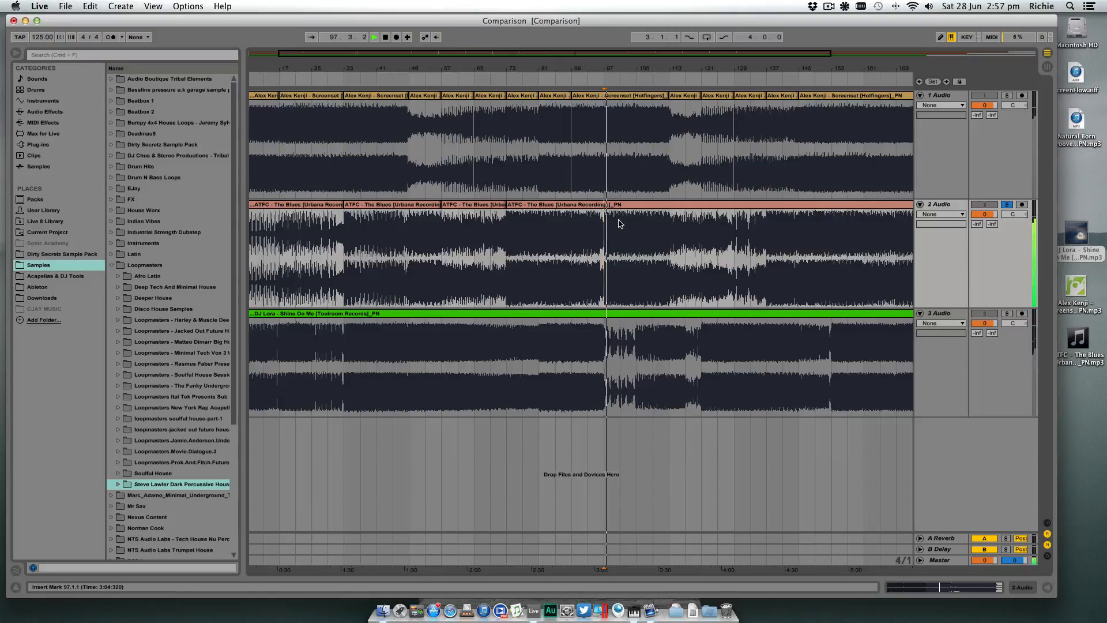
# - Stop playback and split the second track's clip at bars 97 and 113
pyautogui.press('space')
pyautogui.press('super+e')
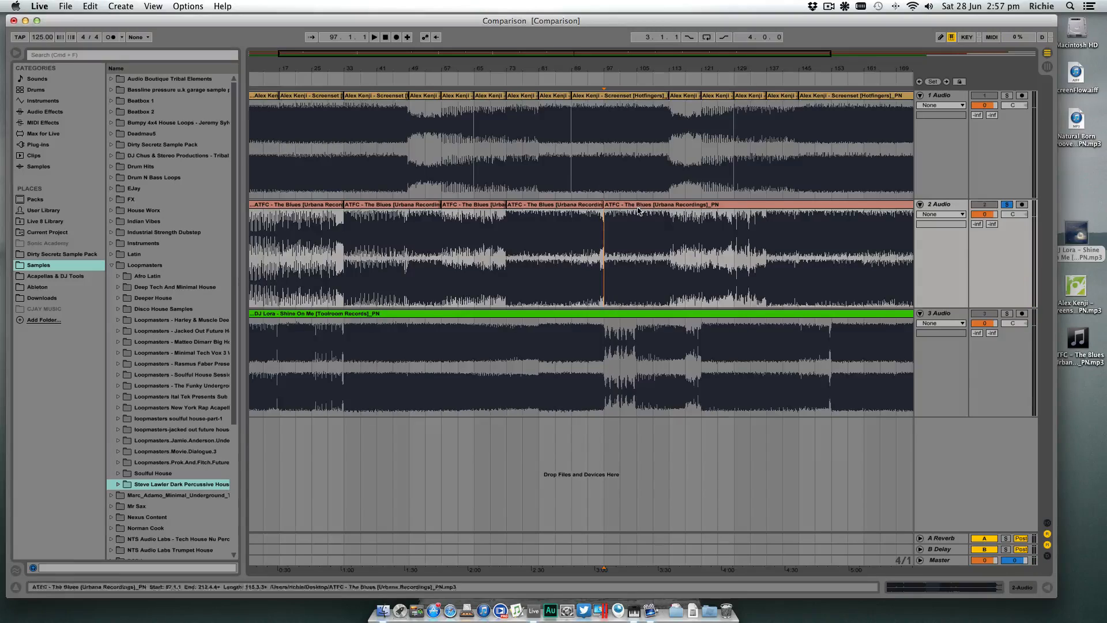
pyautogui.click(669, 224)
pyautogui.press('super+e')
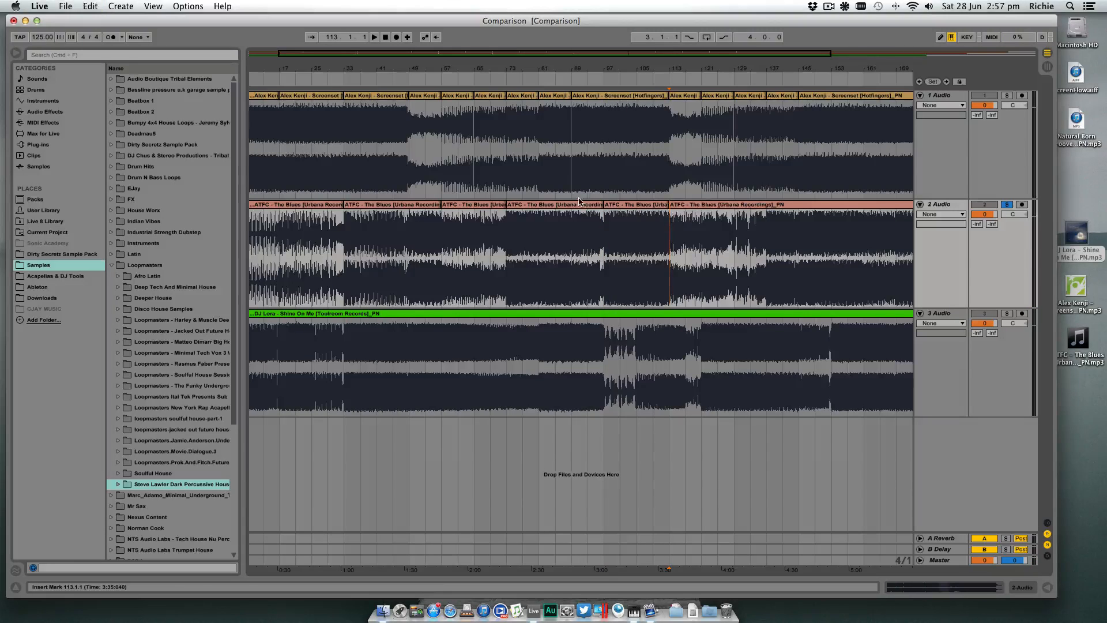
# - Replay the second track's section from bar 73, jumping to bar 85 and listening up to the change at bar 97
pyautogui.click(508, 236)
pyautogui.press('space')
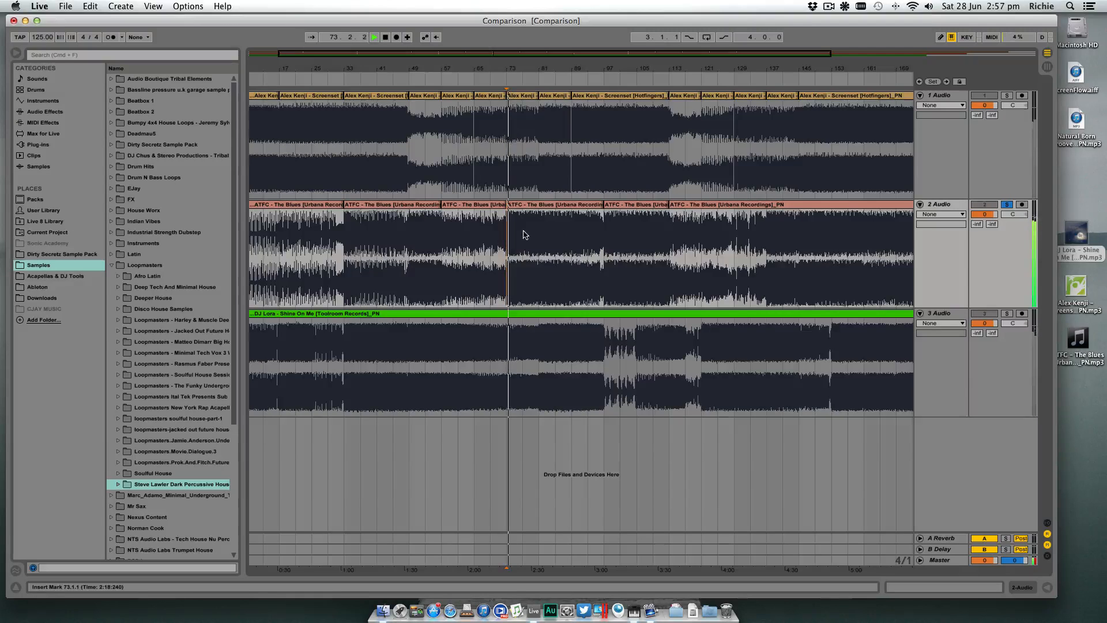
pyautogui.click(555, 228)
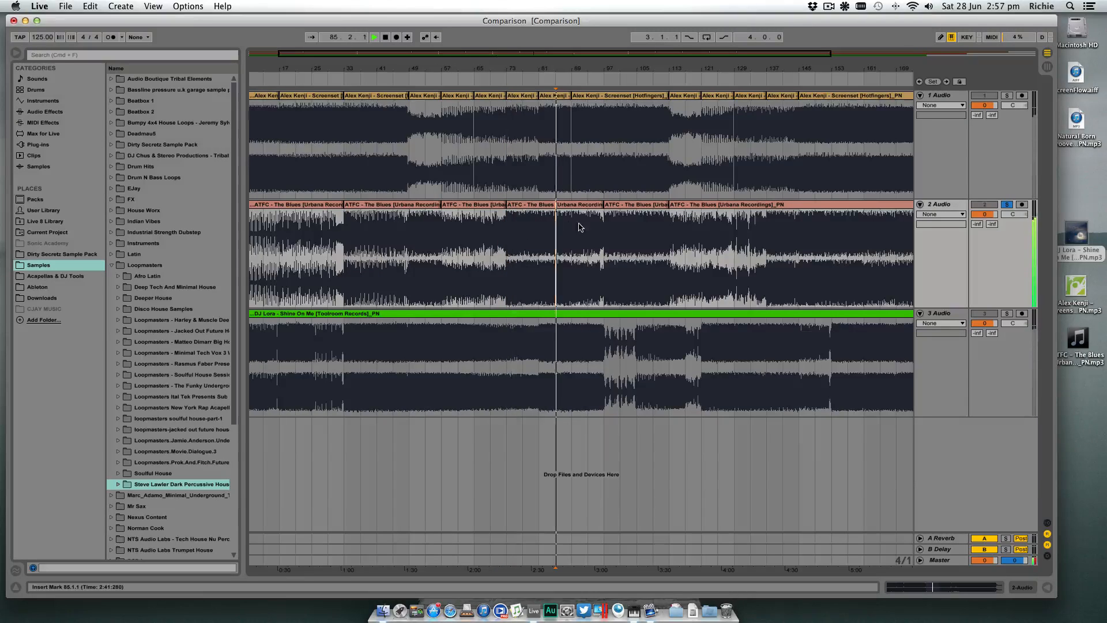
pyautogui.click(589, 227)
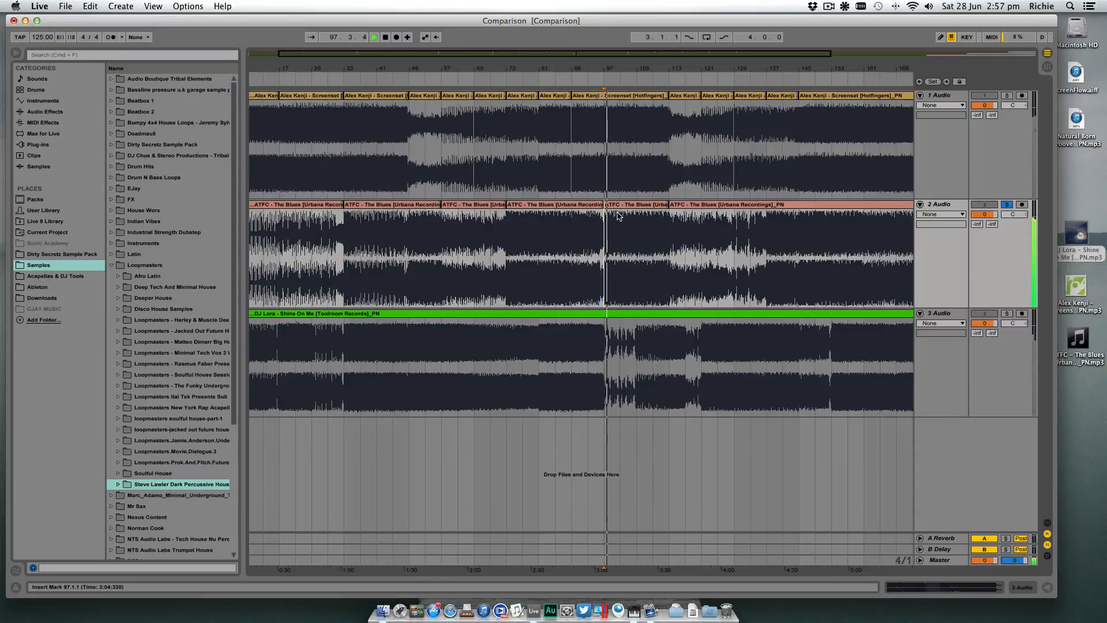
# - Check the second track's clips between bars 33 and 73, auditioning the second one from bars 57, 65 and 69
pyautogui.click(391, 206)
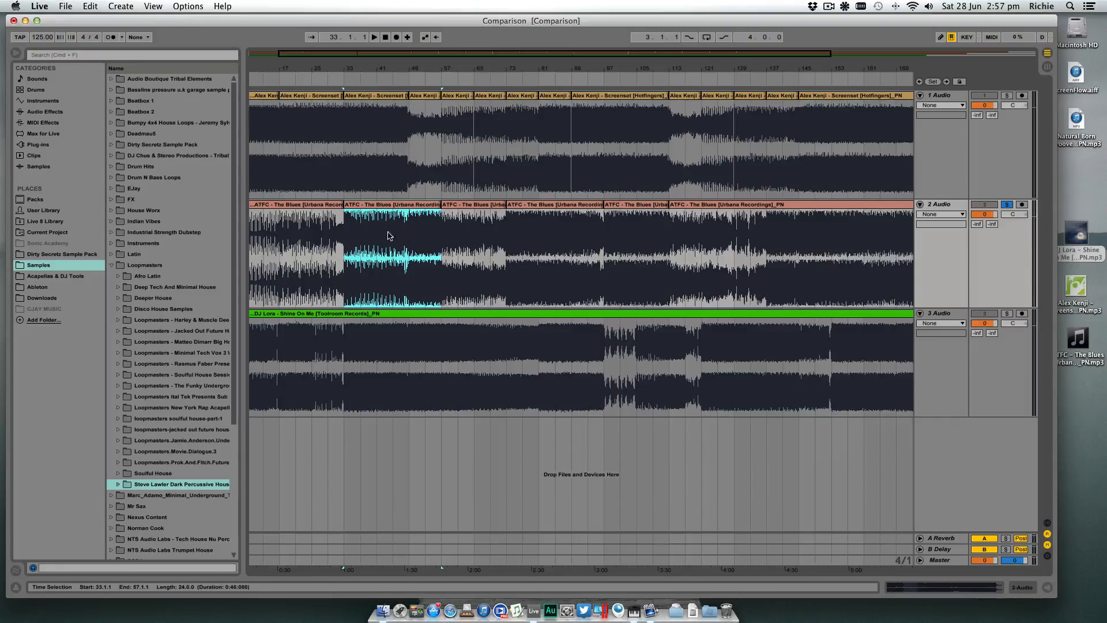
pyautogui.click(446, 213)
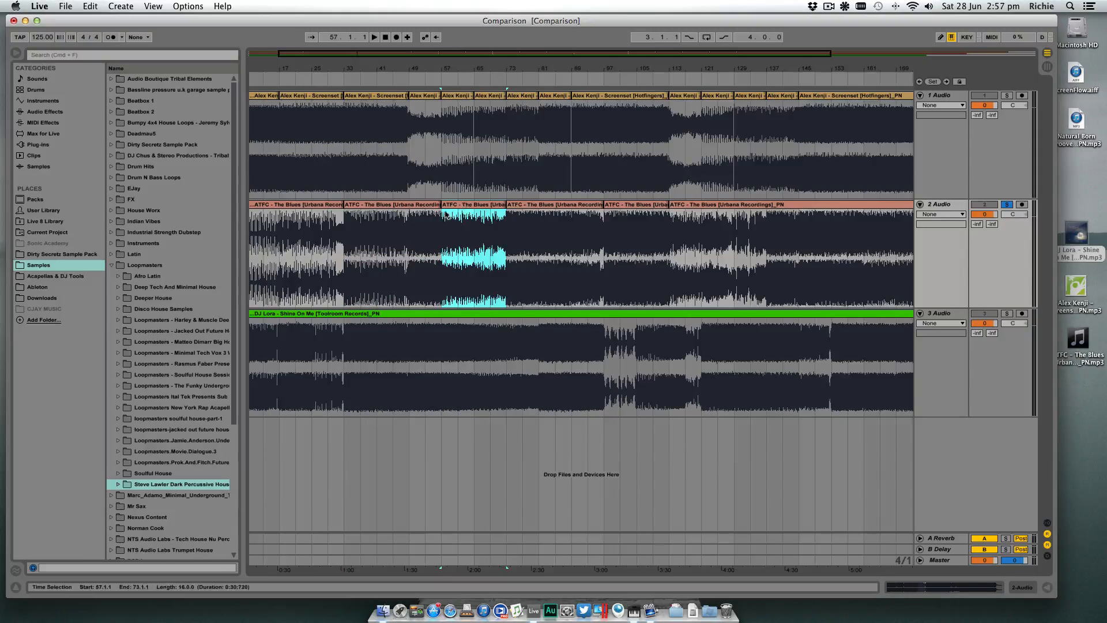
pyautogui.click(444, 220)
pyautogui.press('space')
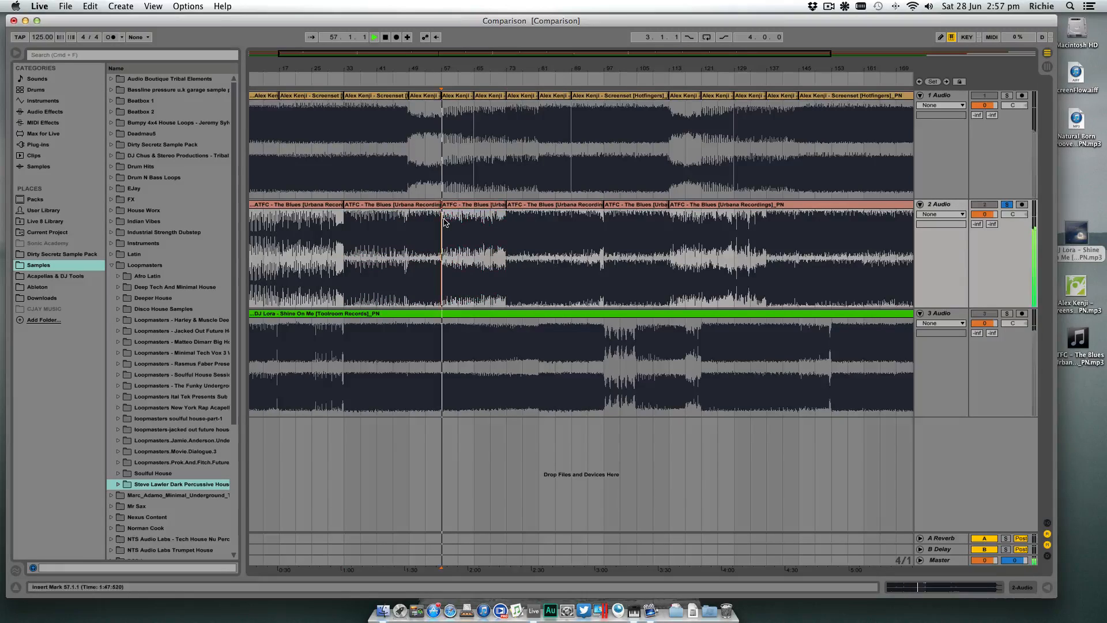
pyautogui.click(476, 222)
pyautogui.press('space')
pyautogui.press('space')
pyautogui.click(489, 217)
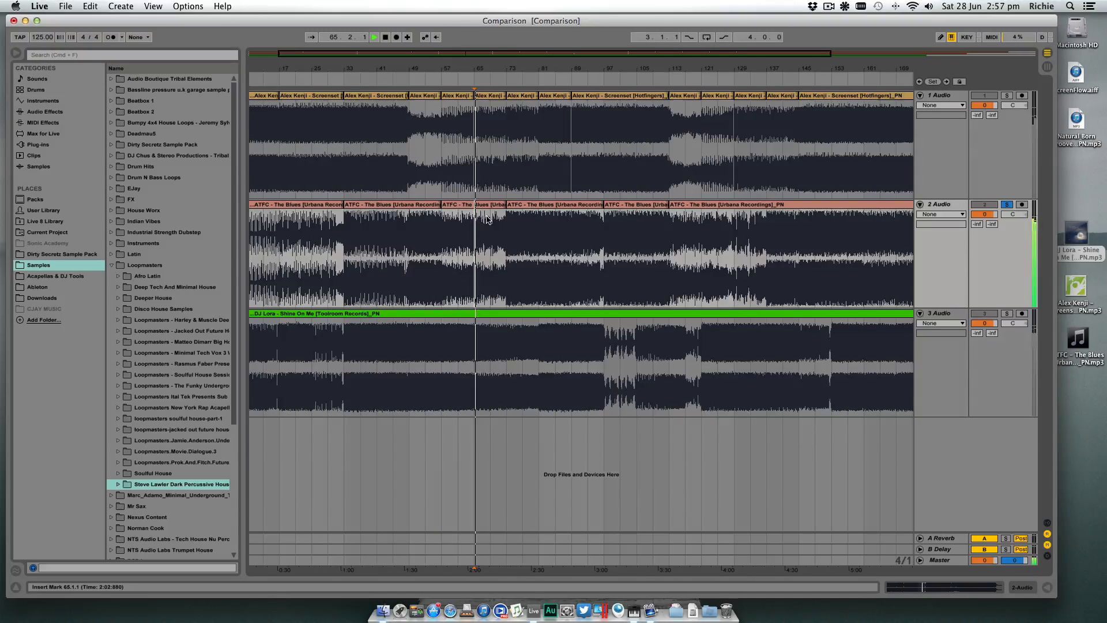
pyautogui.press('space')
pyautogui.press('space')
pyautogui.press('space')
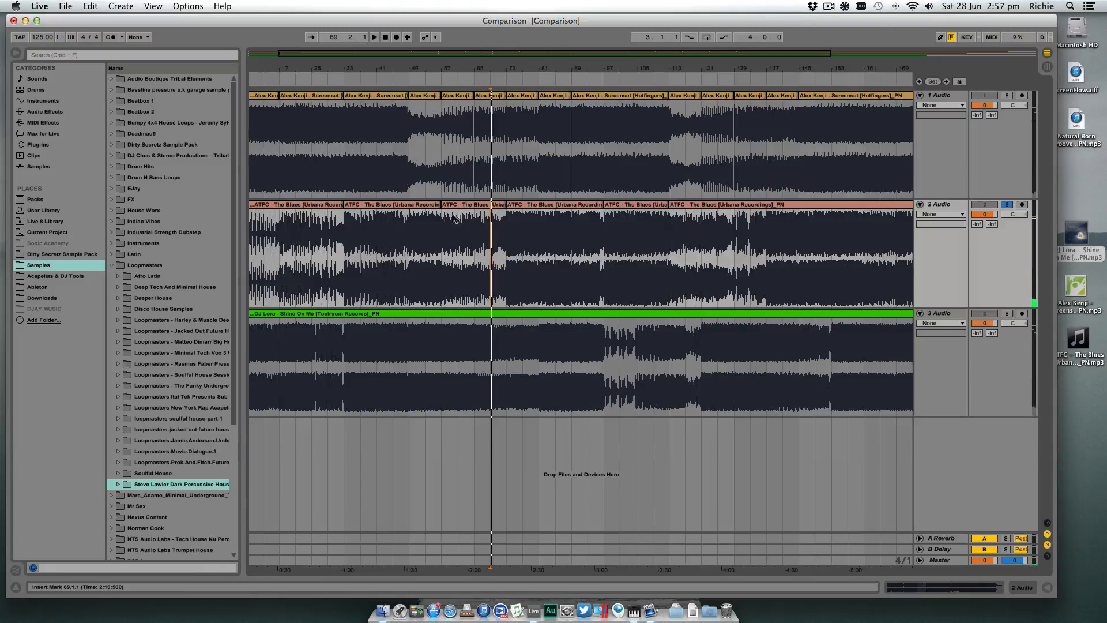
# - Compare the second track's playback at bars 73, 93 and 97 to hear how the section changes
pyautogui.click(507, 219)
pyautogui.press('space')
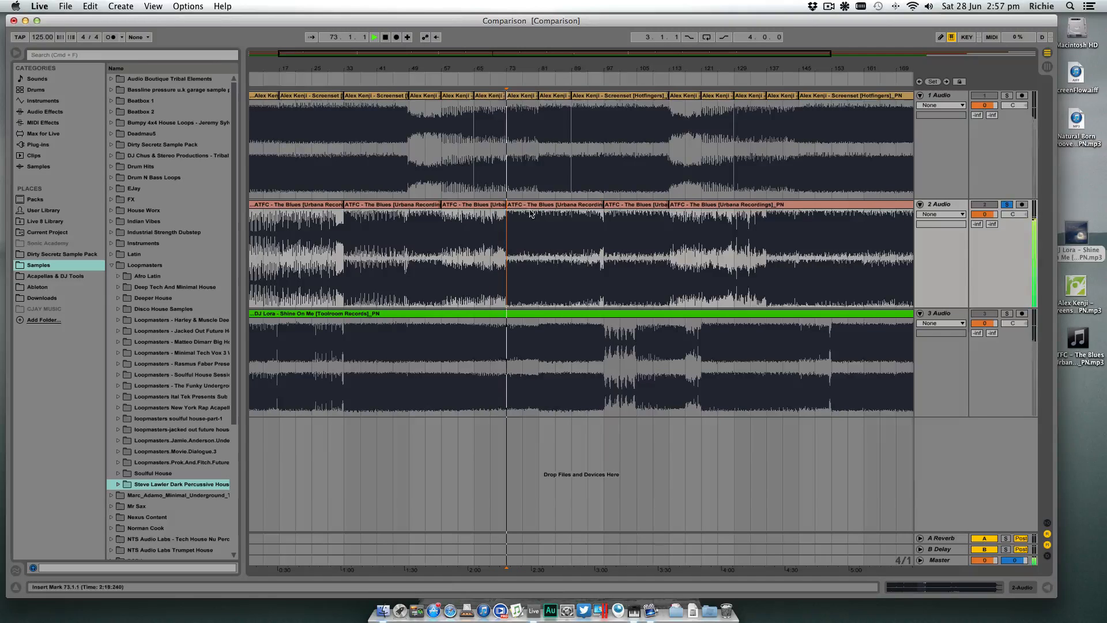
pyautogui.click(591, 217)
pyautogui.press('space')
pyautogui.press('space')
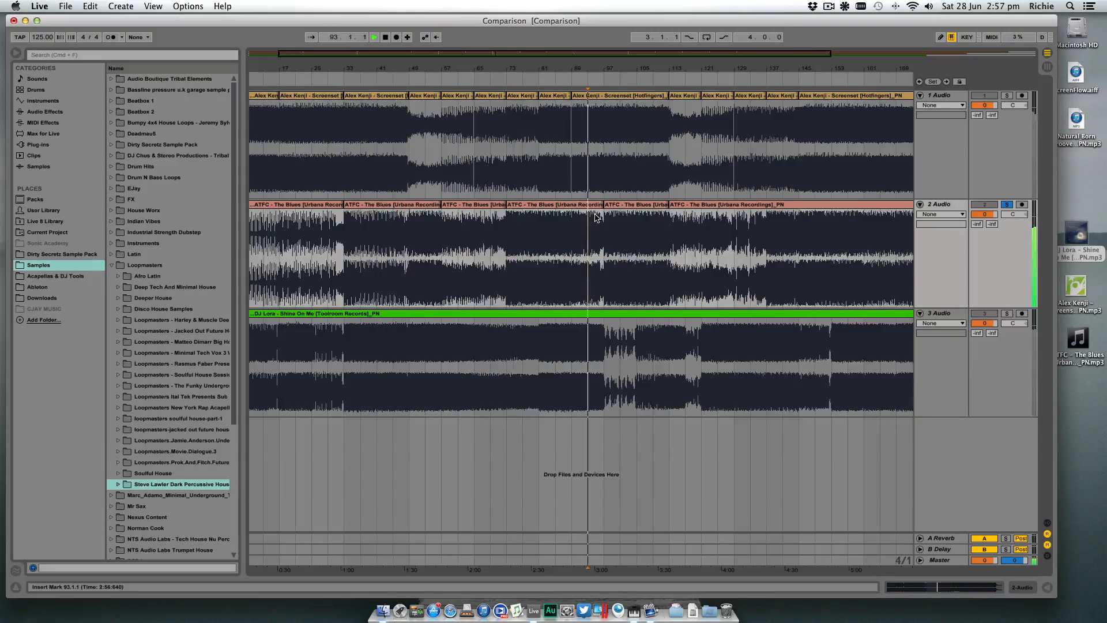
pyautogui.hscroll(-1, 610, 217)
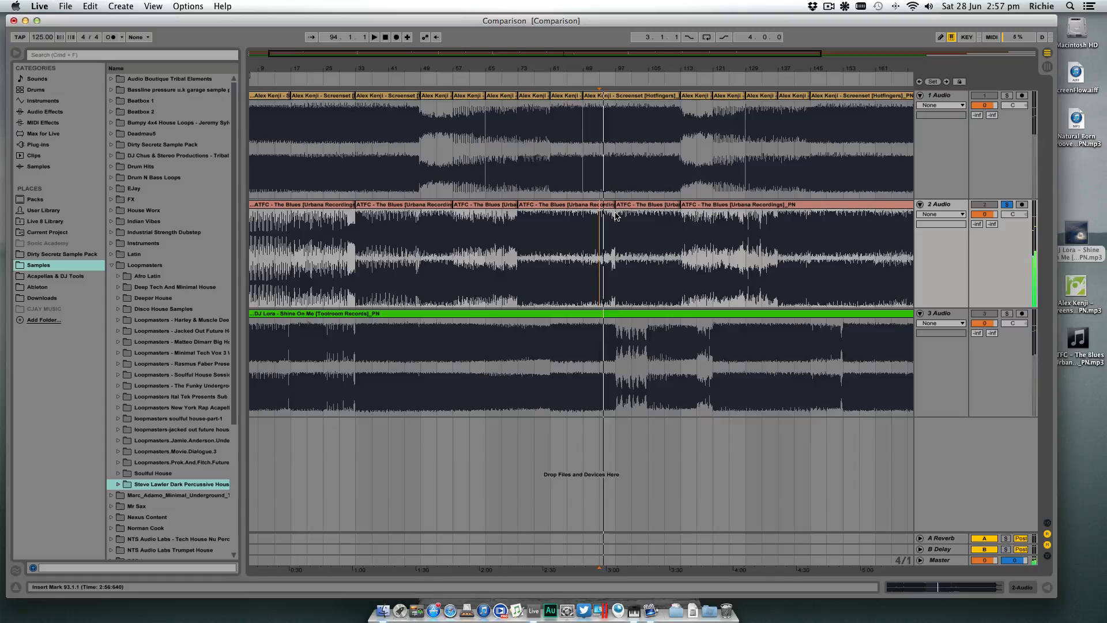
pyautogui.click(616, 215)
pyautogui.press('space')
pyautogui.press('space')
pyautogui.press('space')
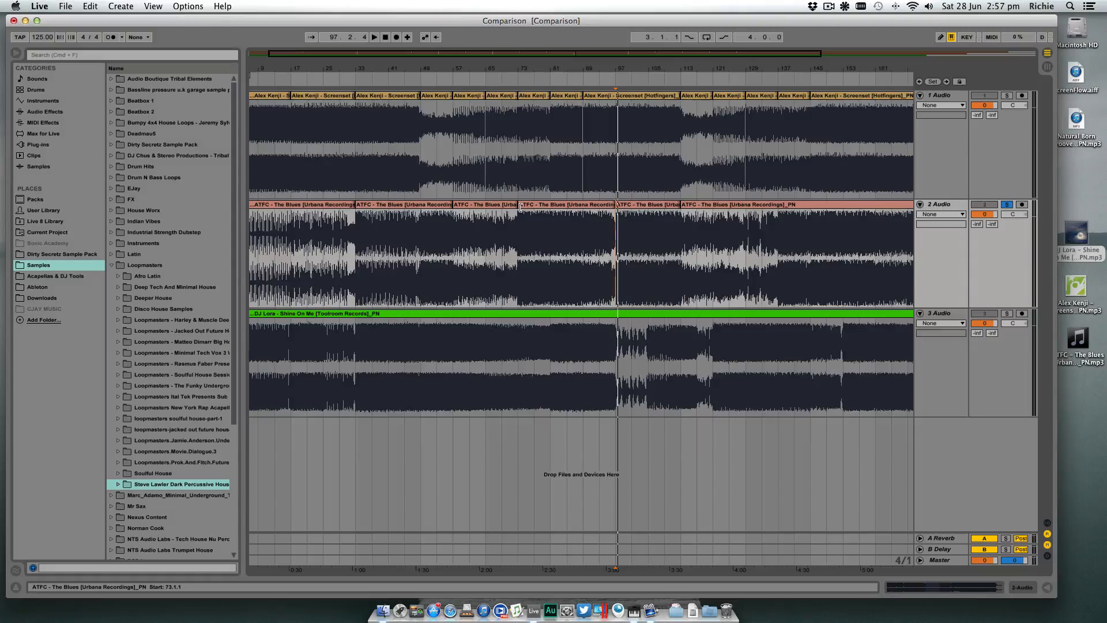
# - Select the second track's clip from bar 97 to 113 to check its length
pyautogui.hscroll(-2, 520, 208)
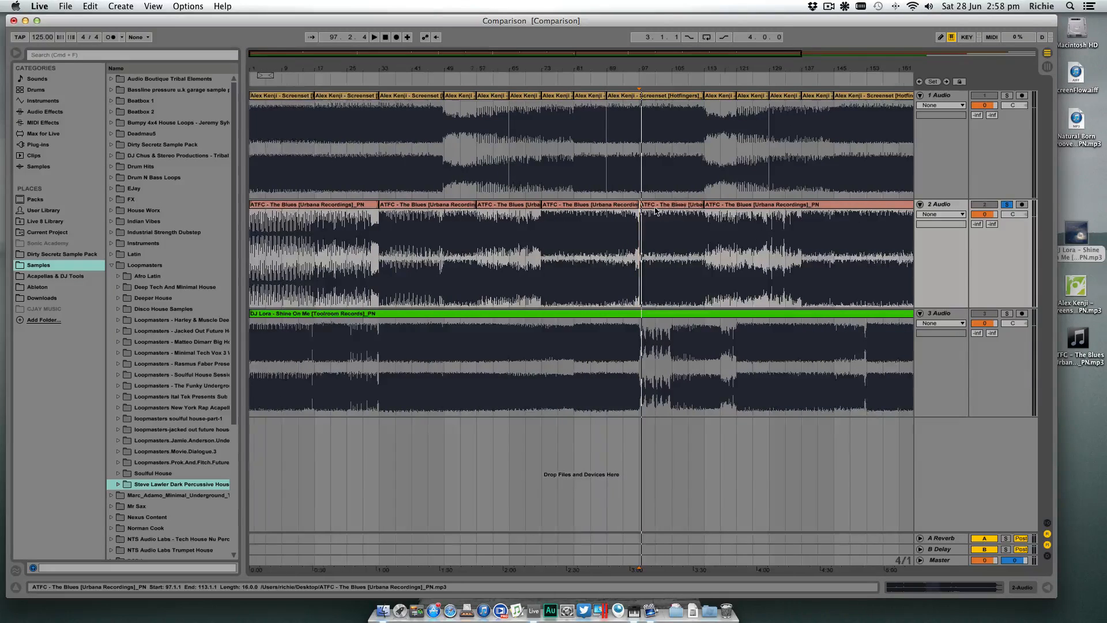
pyautogui.hscroll(5, 644, 213)
pyautogui.click(583, 206)
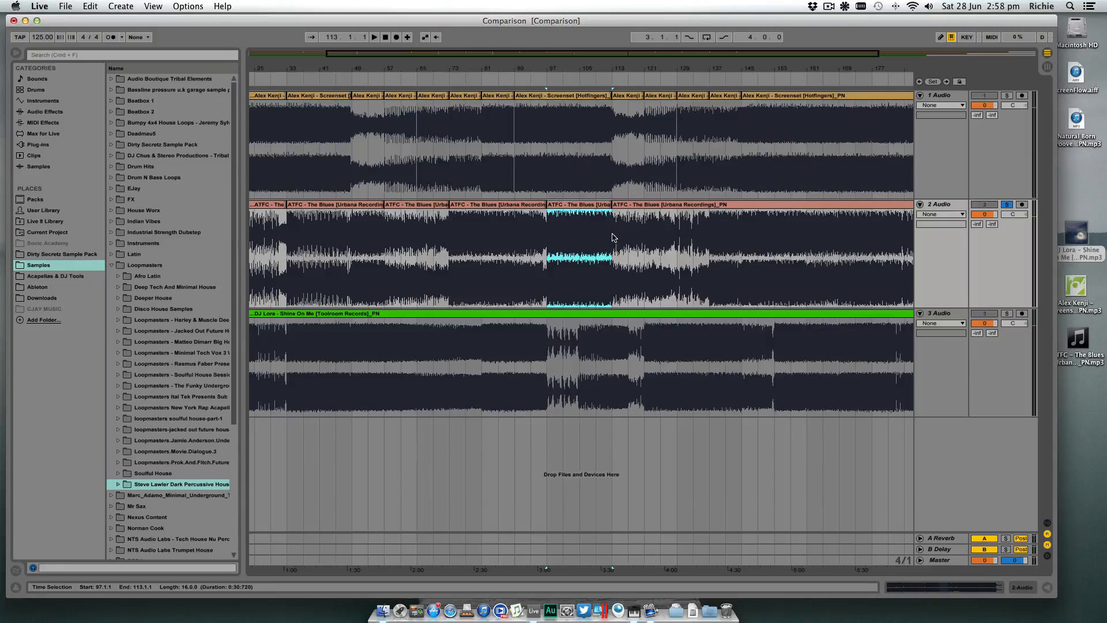
# - Audition the second track from bar 113, jumping playback to bars 121, 129, 137, 145 and 153
pyautogui.click(613, 237)
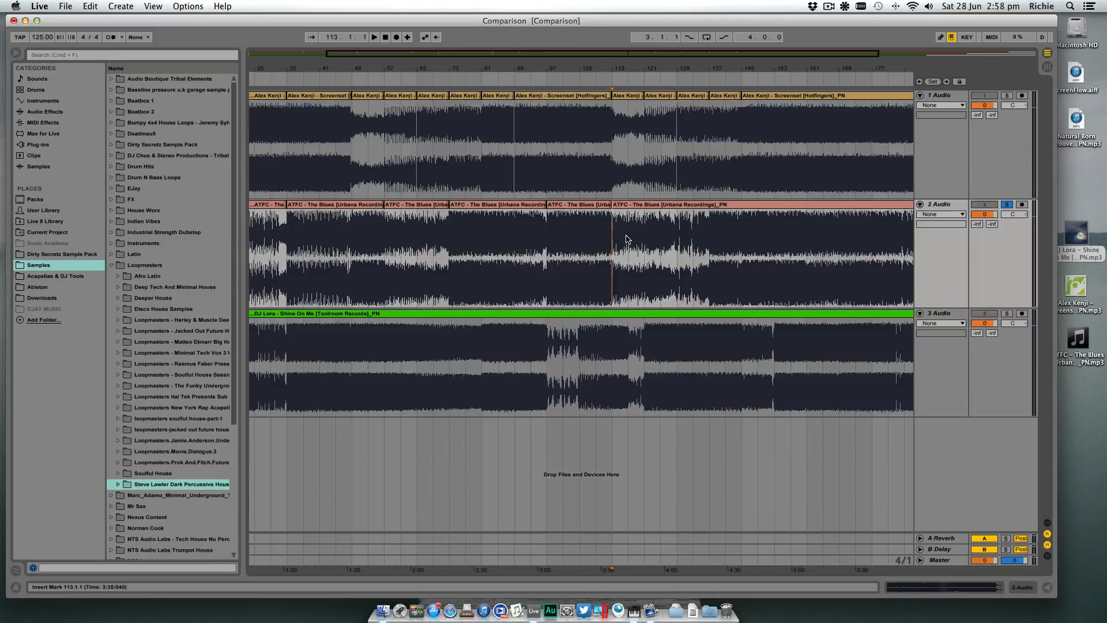
pyautogui.press('space')
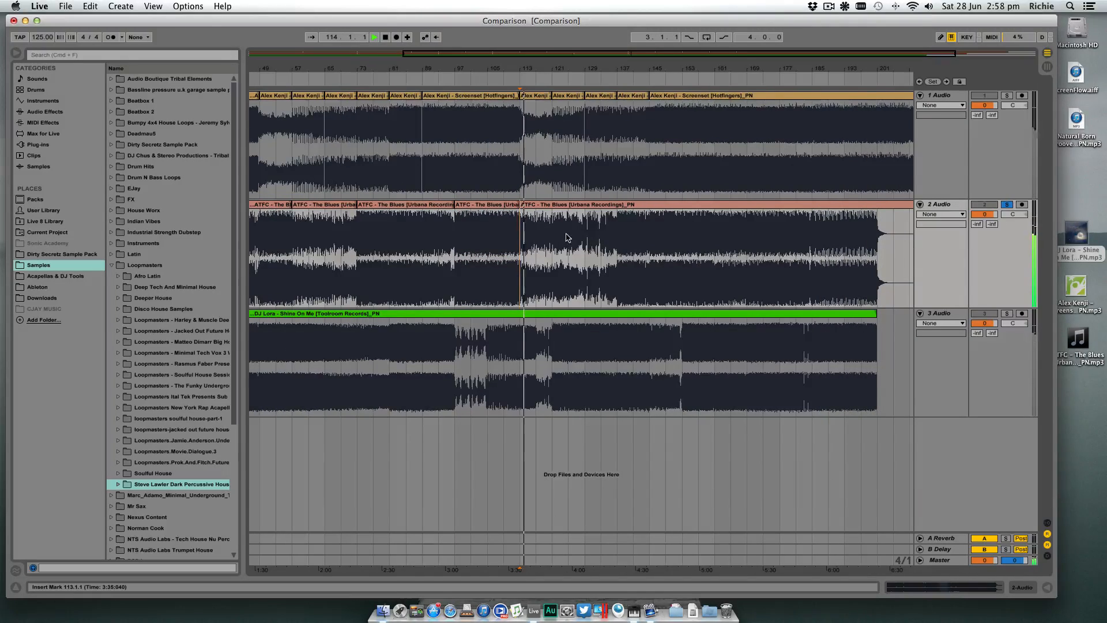
pyautogui.click(568, 237)
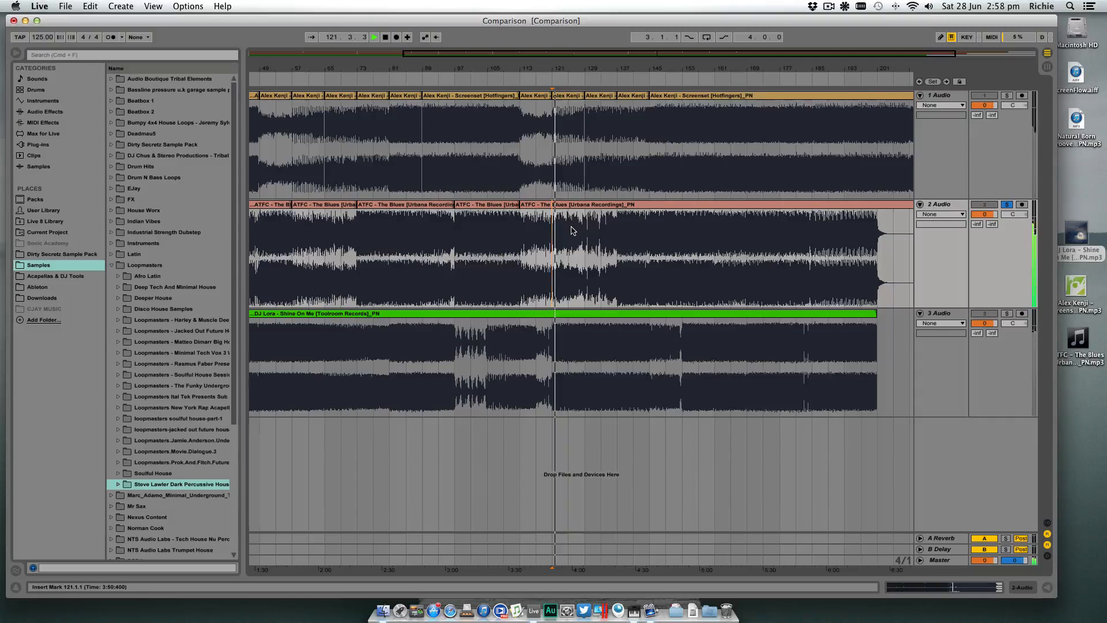
pyautogui.press('space')
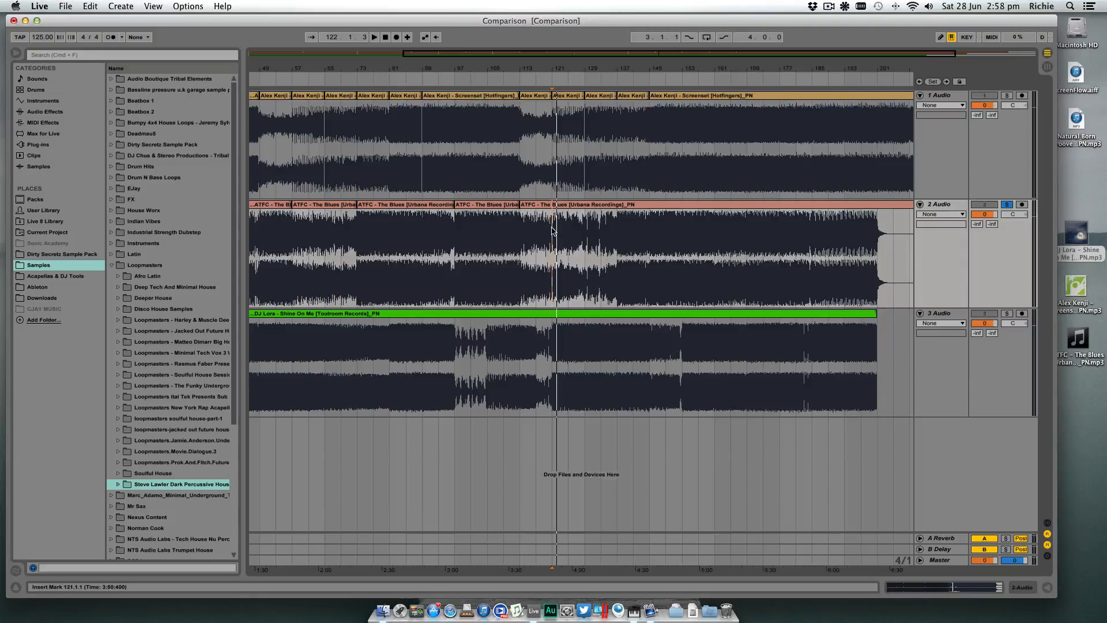
pyautogui.press('space')
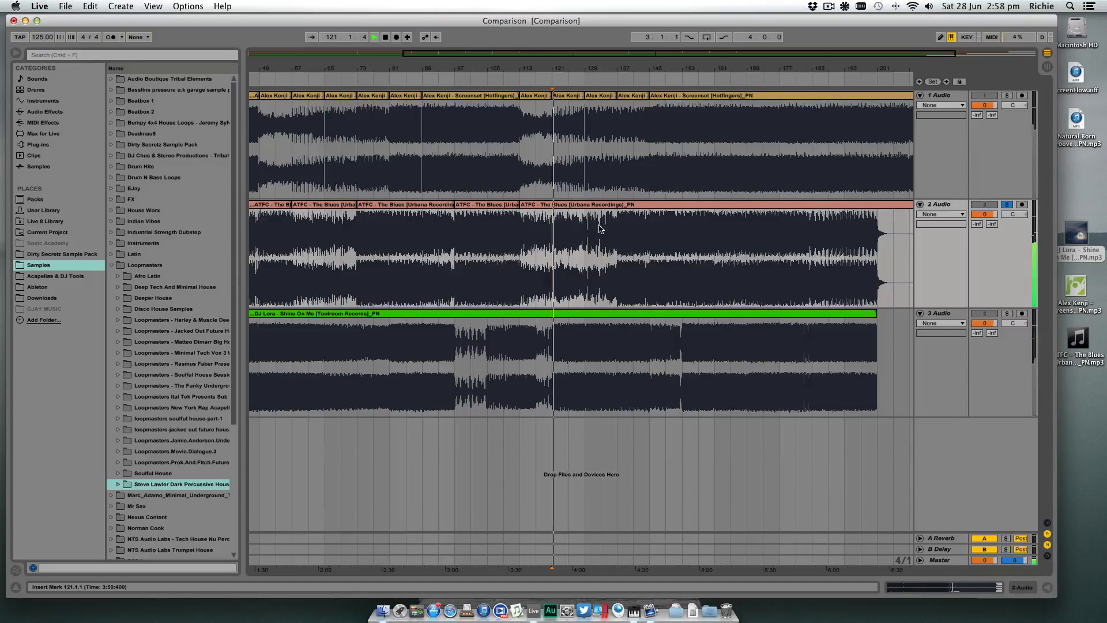
pyautogui.click(590, 234)
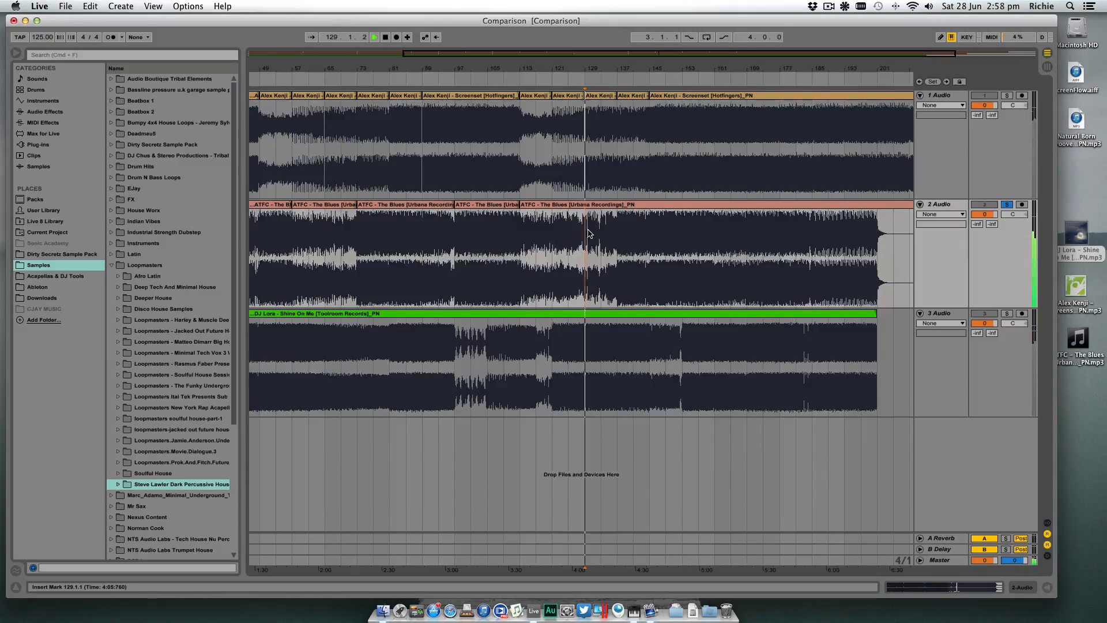
pyautogui.click(622, 229)
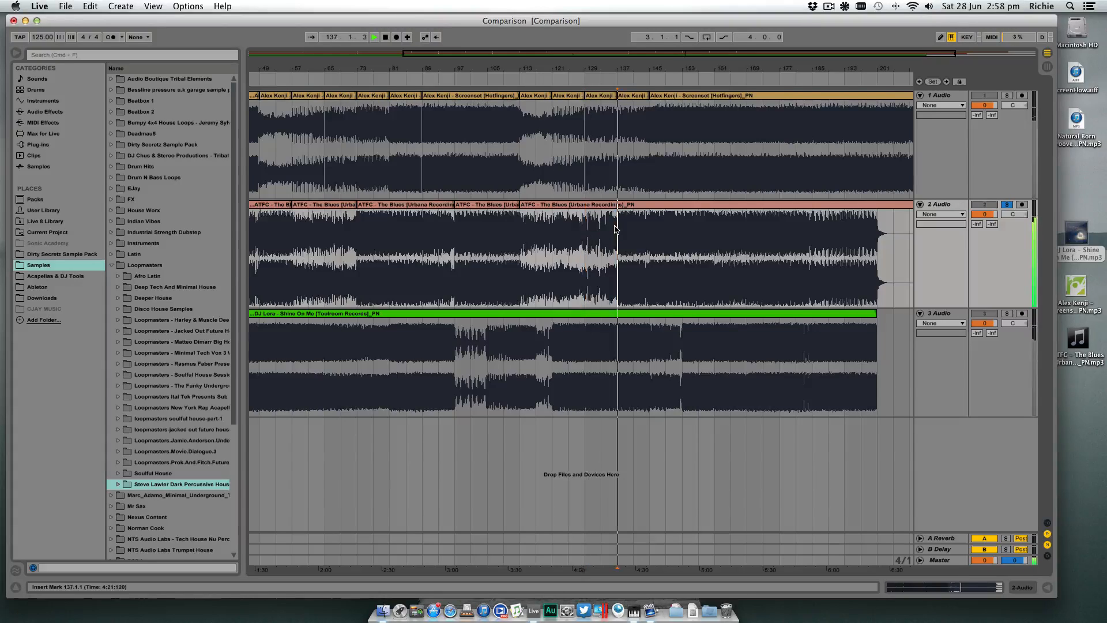
pyautogui.click(651, 228)
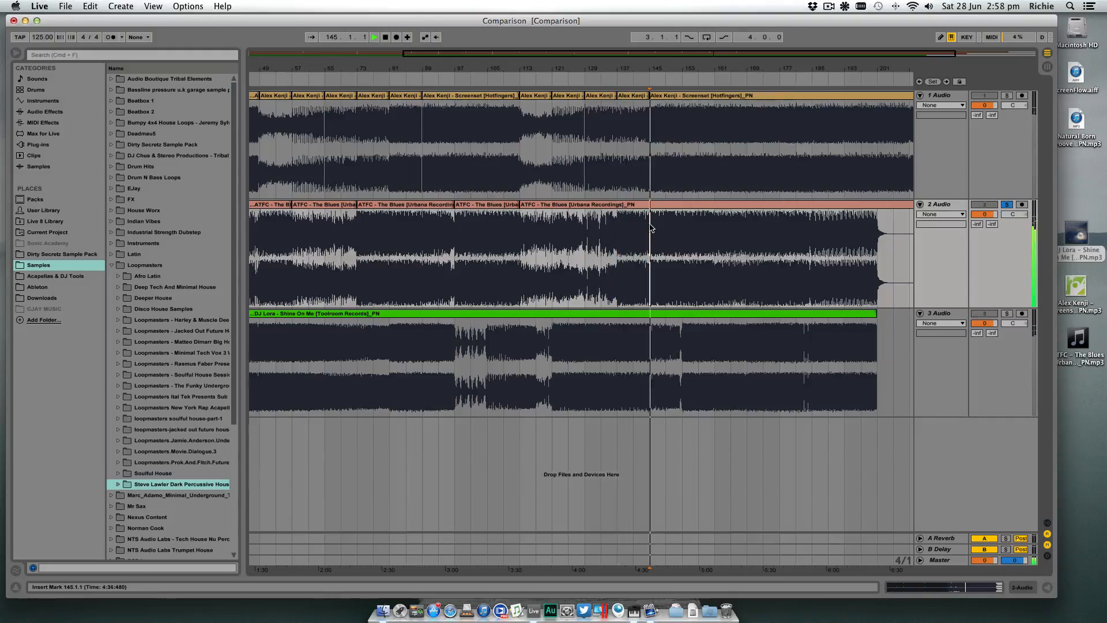
pyautogui.click(682, 227)
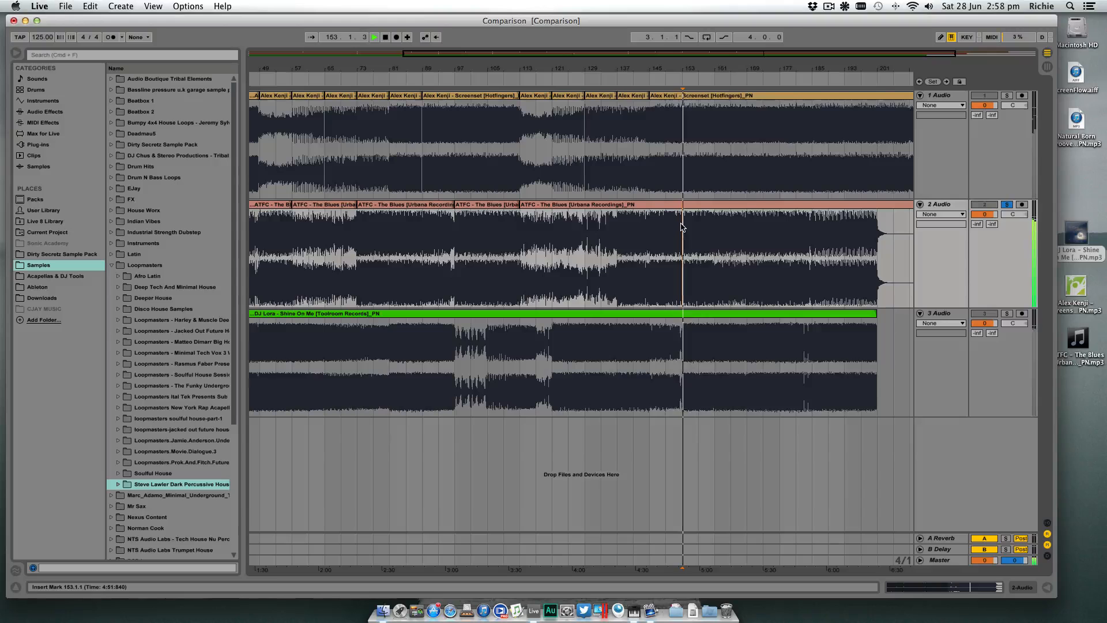
# - Stop playback and split the second track's clip at bar 137
pyautogui.click(619, 226)
pyautogui.press('space')
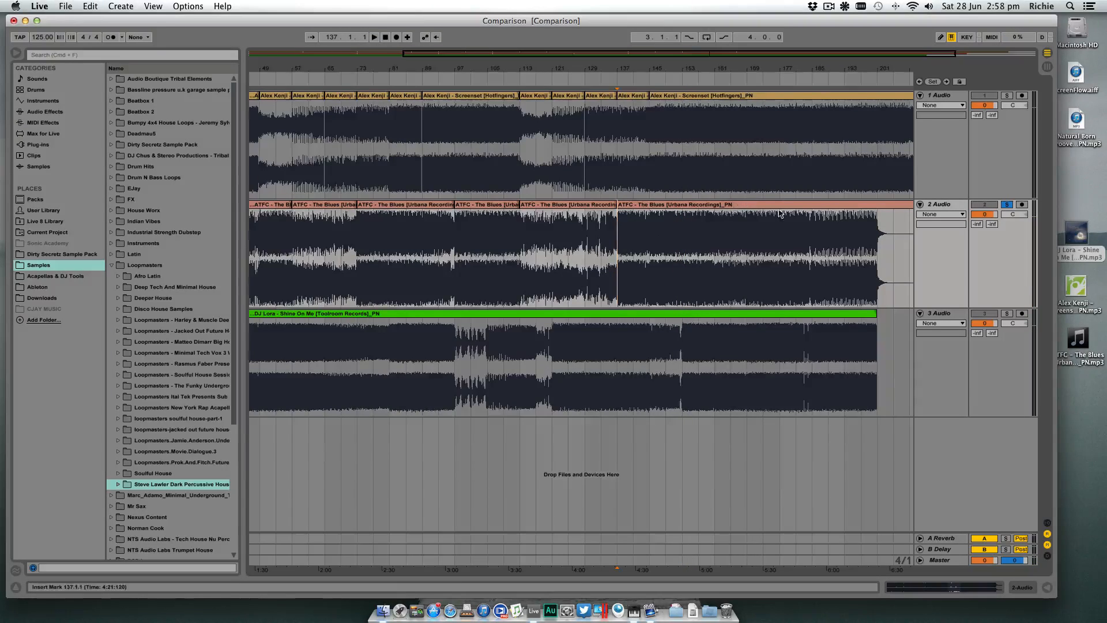
# - Show the whole arrangement and switch the solo from the second track to the third
pyautogui.hscroll(-5, 773, 209)
pyautogui.doubleClick(670, 67)
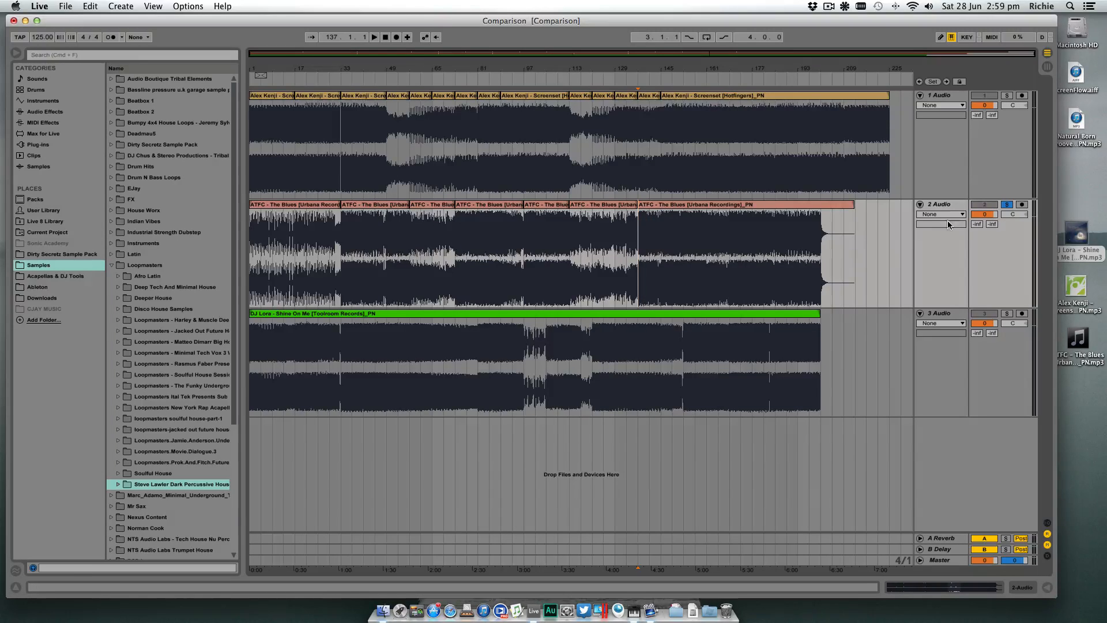
pyautogui.click(1008, 315)
# - Audition the third track from bar 5, jumping playback to bars 17 and 33
pyautogui.click(258, 344)
pyautogui.press('space')
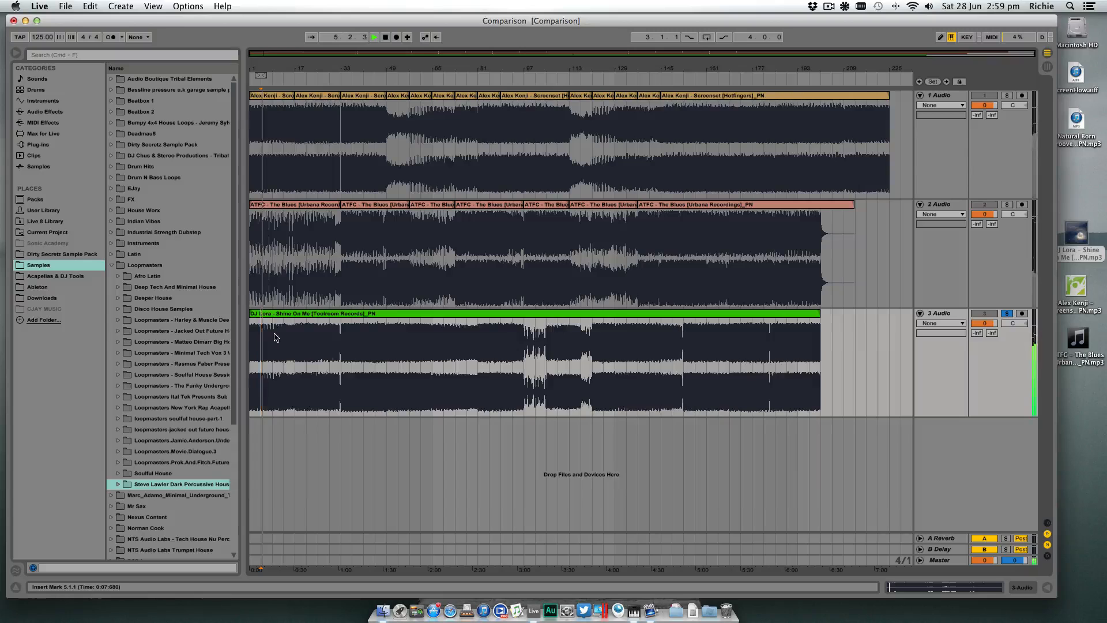
pyautogui.click(295, 335)
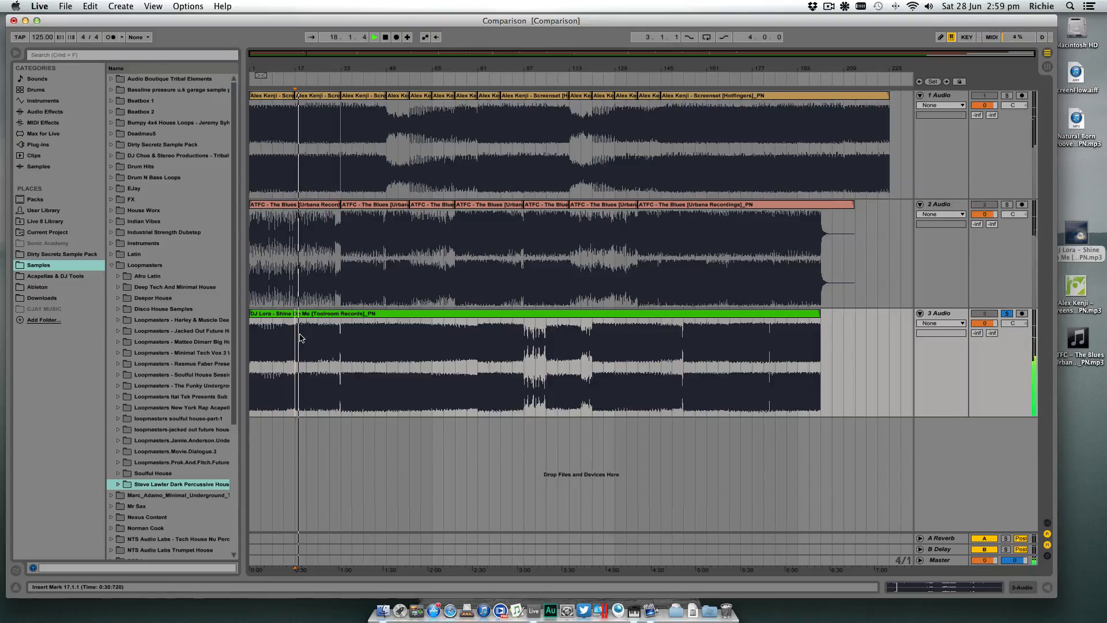
pyautogui.click(338, 334)
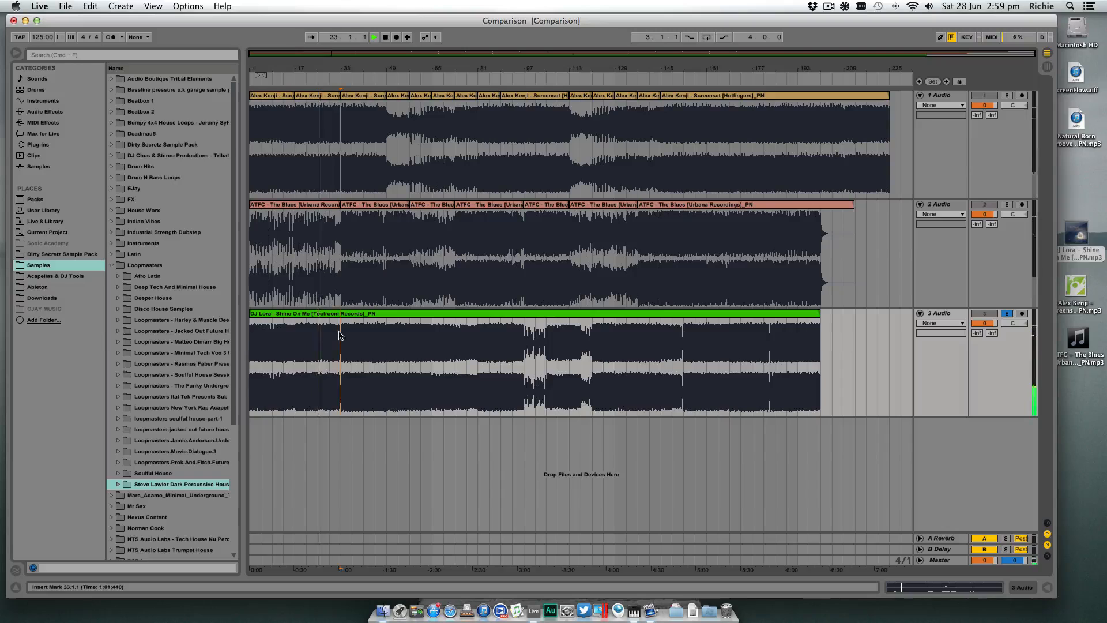
pyautogui.click(341, 336)
# - Stop playback and split the third track's clip at bar 17
pyautogui.press('space')
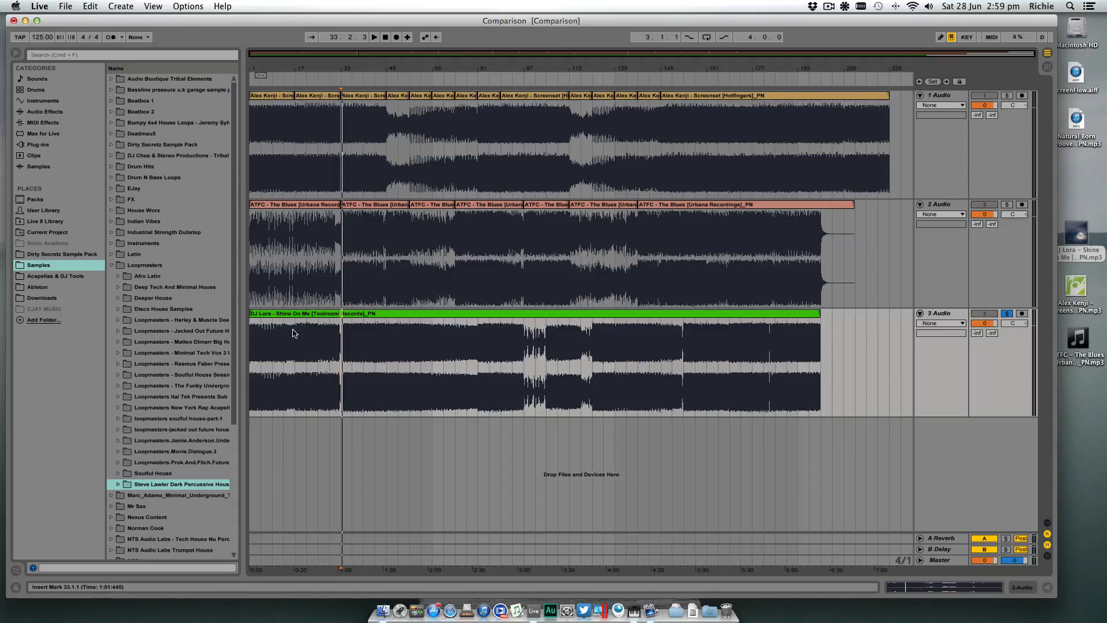
pyautogui.click(294, 332)
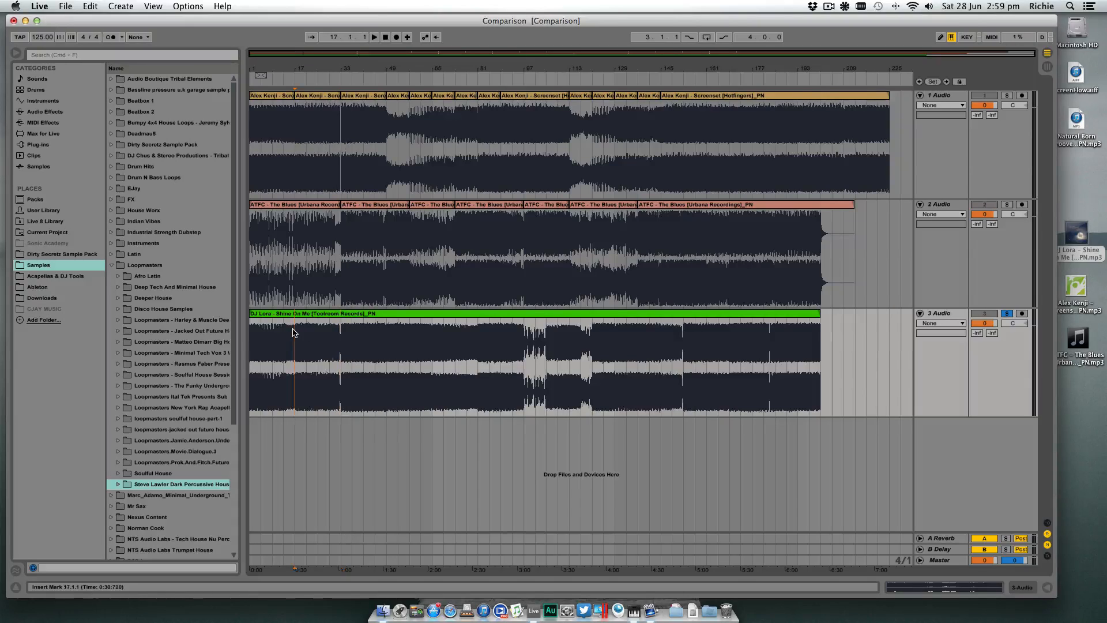
pyautogui.press('super+e')
# - Audition the third track's intro from bar 1, jumping playback to bars 9, 13 and 17
pyautogui.click(251, 337)
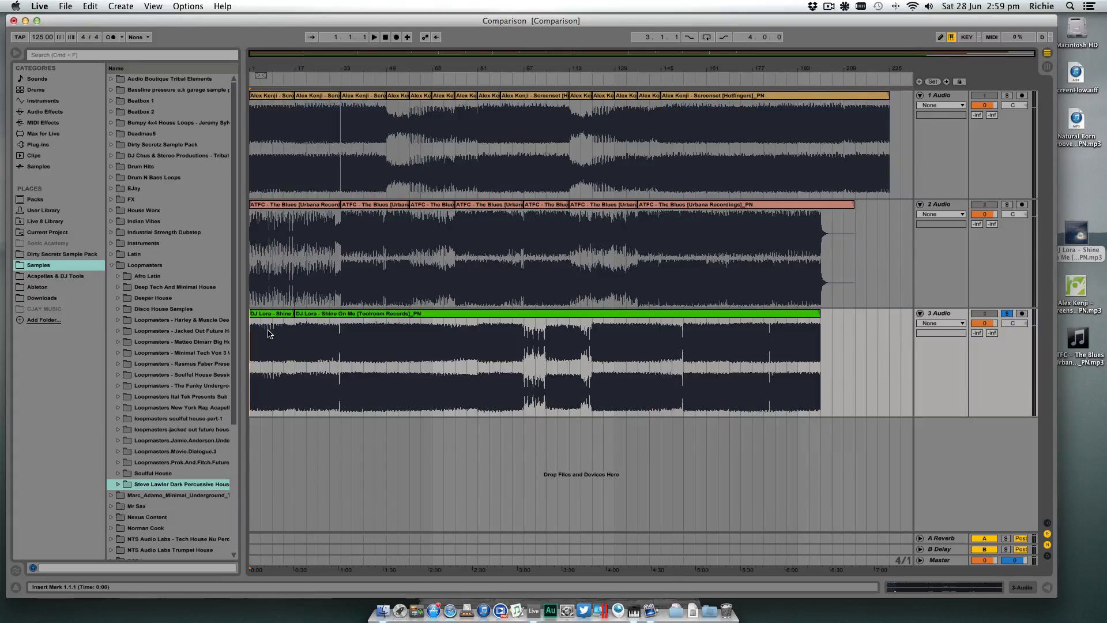
pyautogui.press('space')
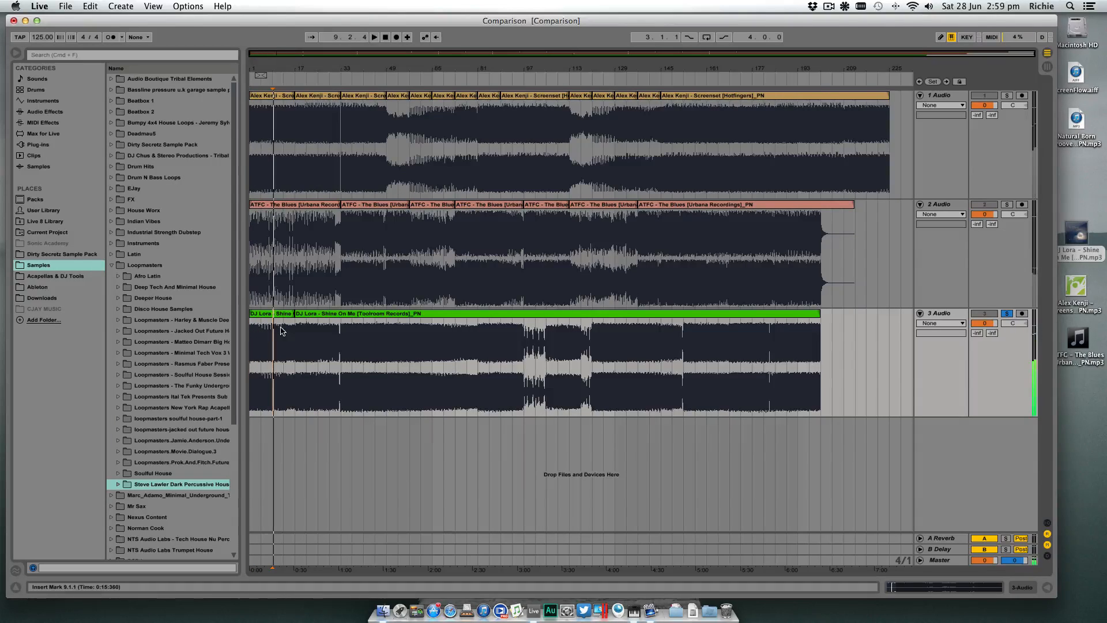
pyautogui.press('space')
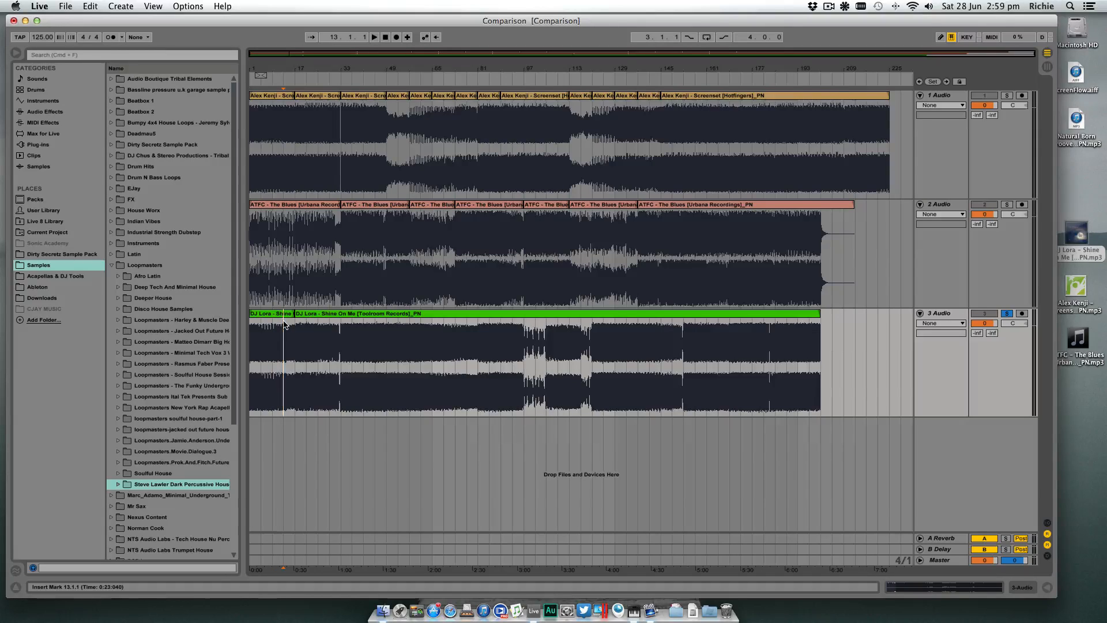
pyautogui.press('space')
pyautogui.click(294, 326)
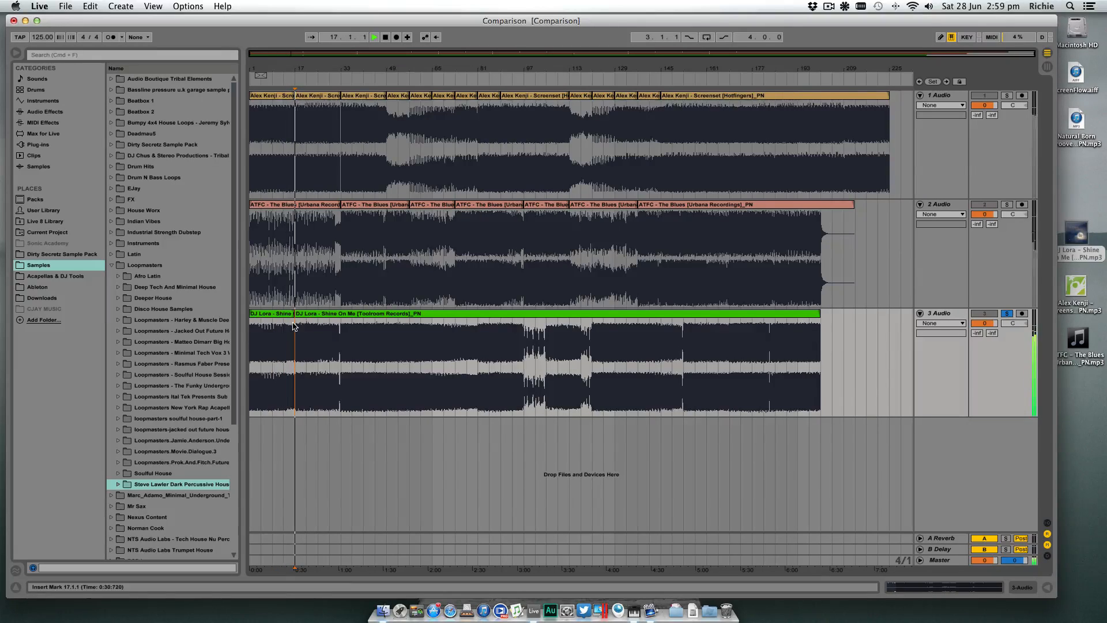
# - Stop playback and split the third track's clip at bar 33
pyautogui.press('space')
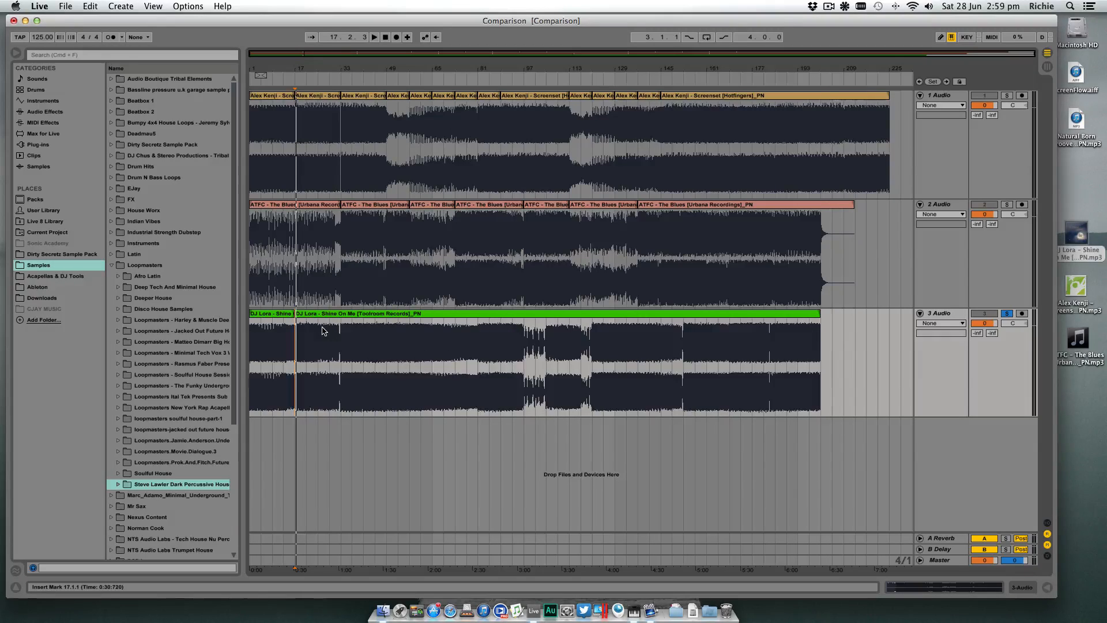
pyautogui.click(273, 334)
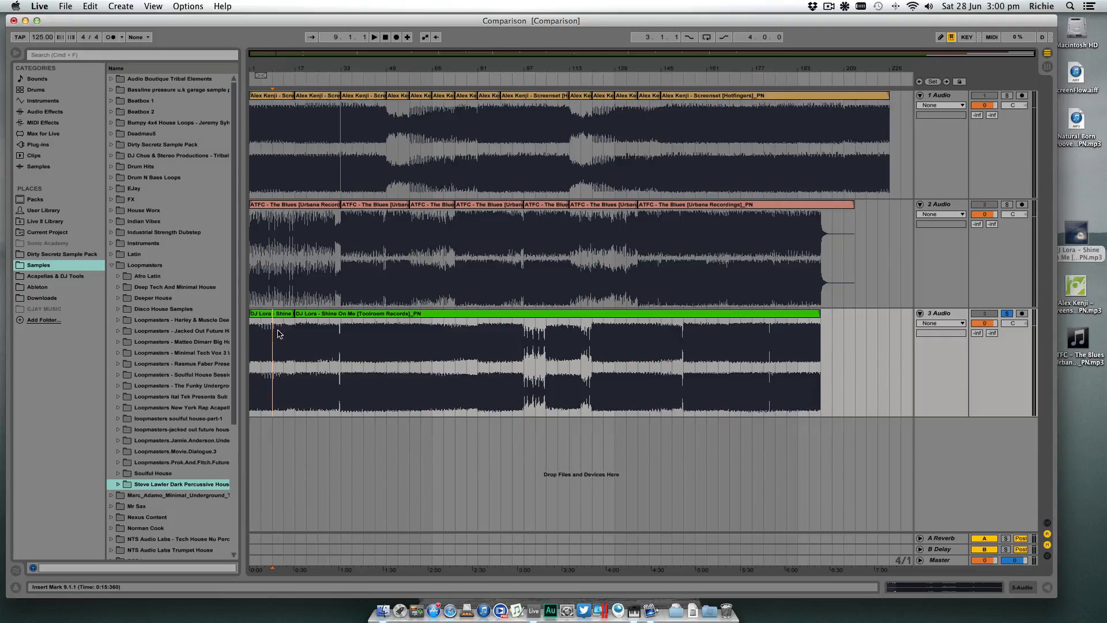
pyautogui.click(331, 326)
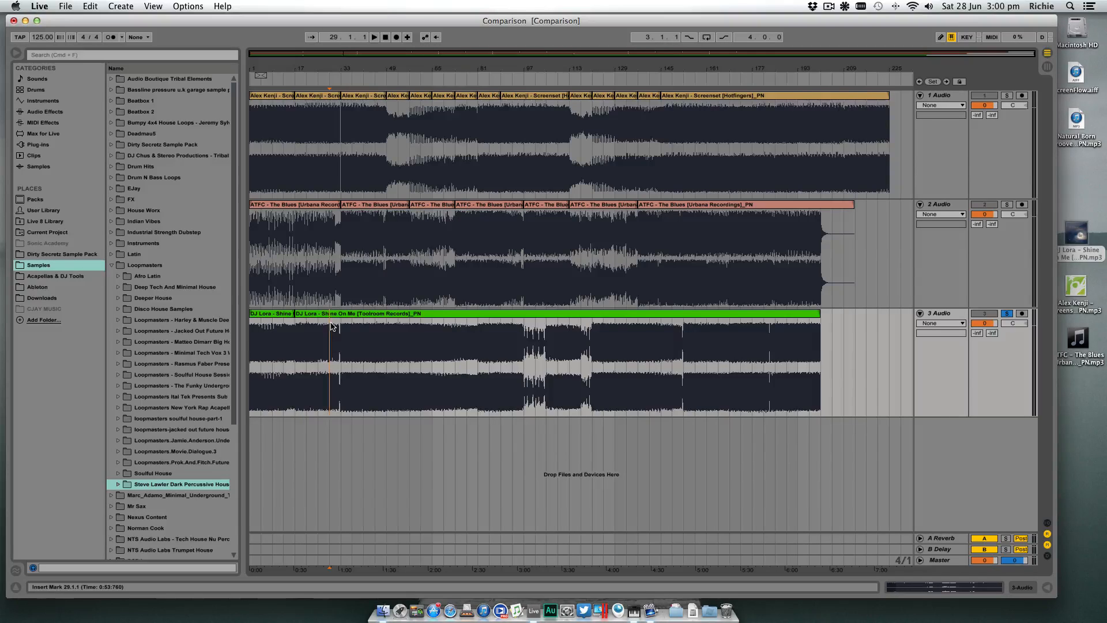
pyautogui.click(341, 326)
pyautogui.press('super+e')
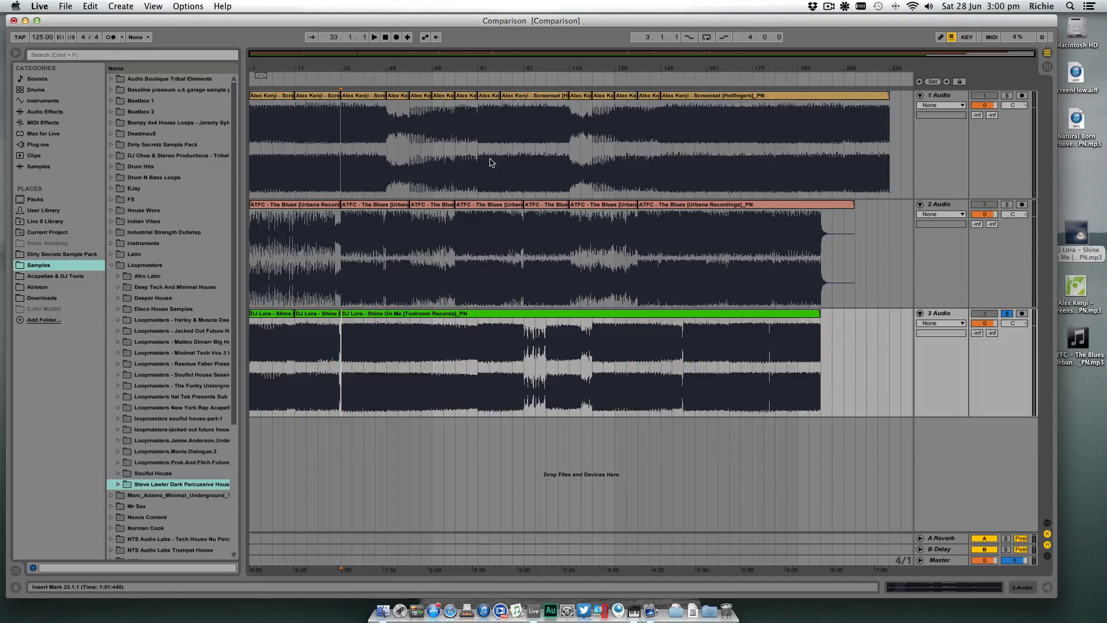
# - Audition the build-up before bar 33 on the third track, starting from bar 29 and from bar 27
pyautogui.click(327, 344)
pyautogui.press('space')
pyautogui.press('space')
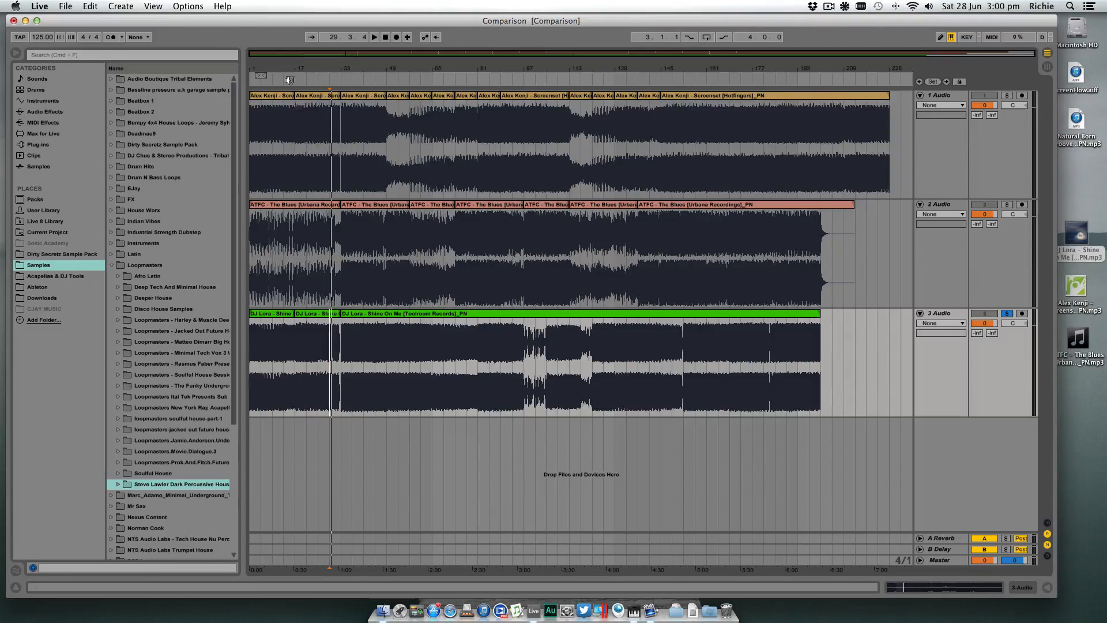
pyautogui.moveTo(262, 68); pyautogui.dragTo(262, 130)
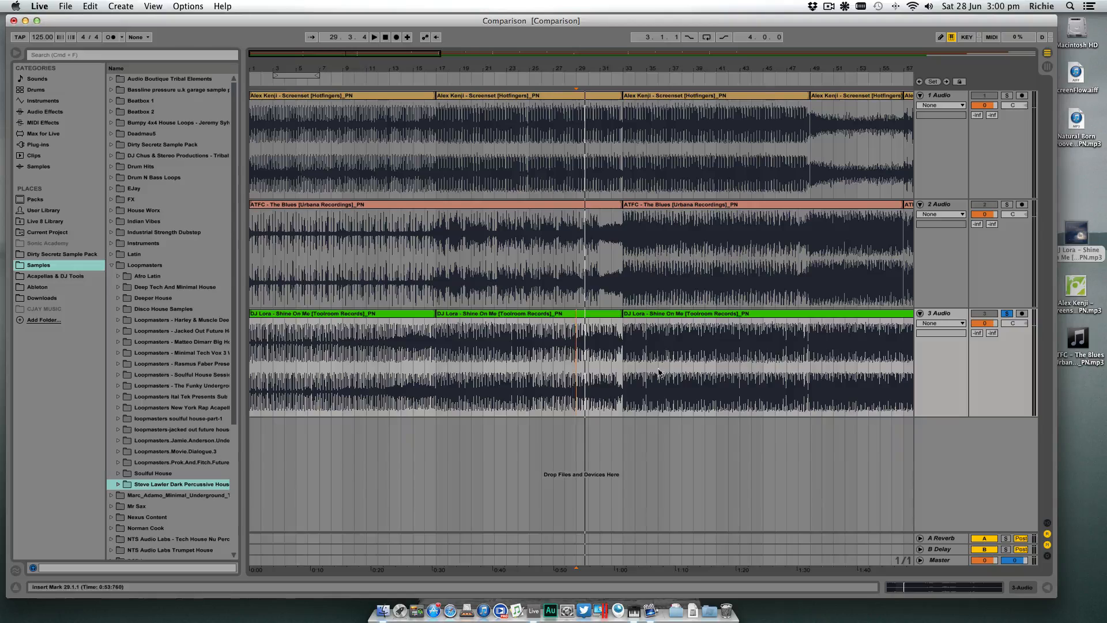
pyautogui.click(555, 353)
pyautogui.press('space')
pyautogui.press('space')
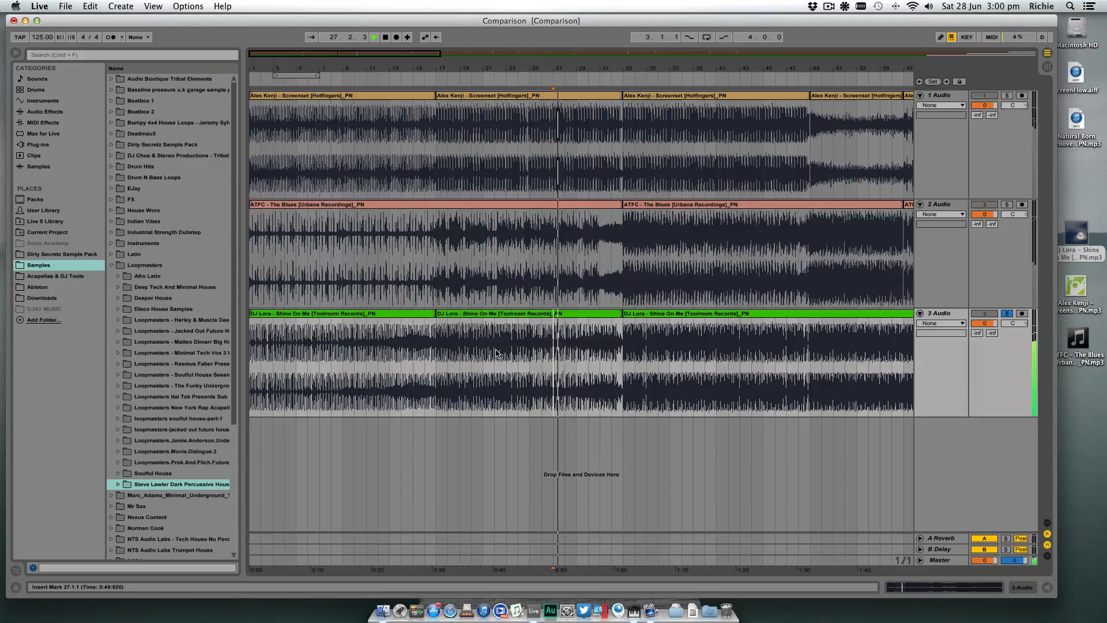
# - Audition the end of the third track's first clip from bar 16
pyautogui.click(390, 353)
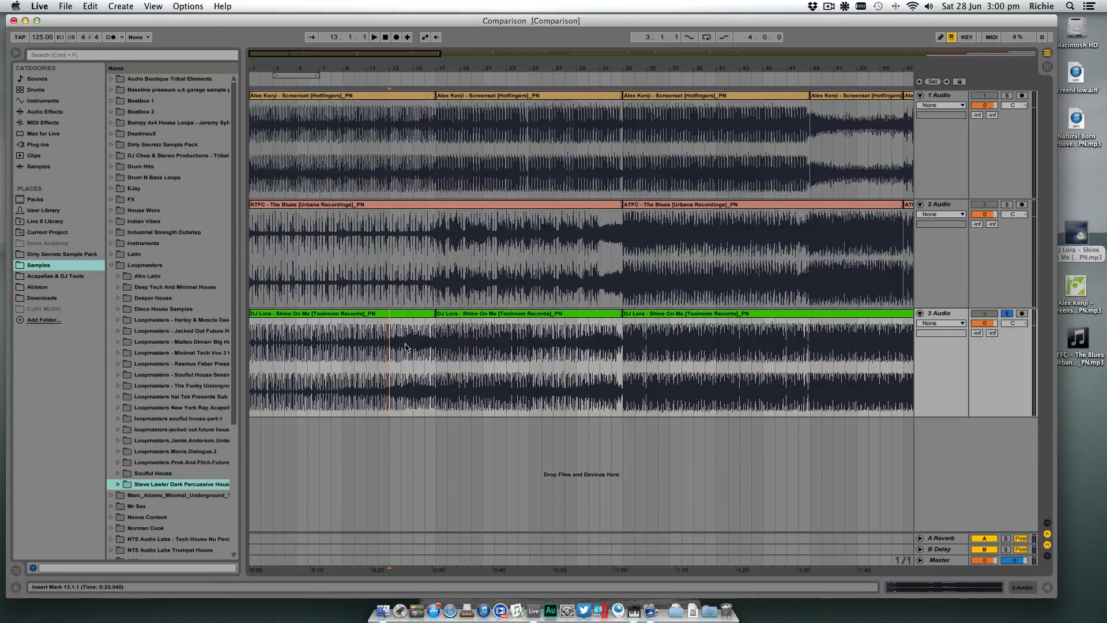
pyautogui.click(425, 346)
pyautogui.press('space')
pyautogui.press('space')
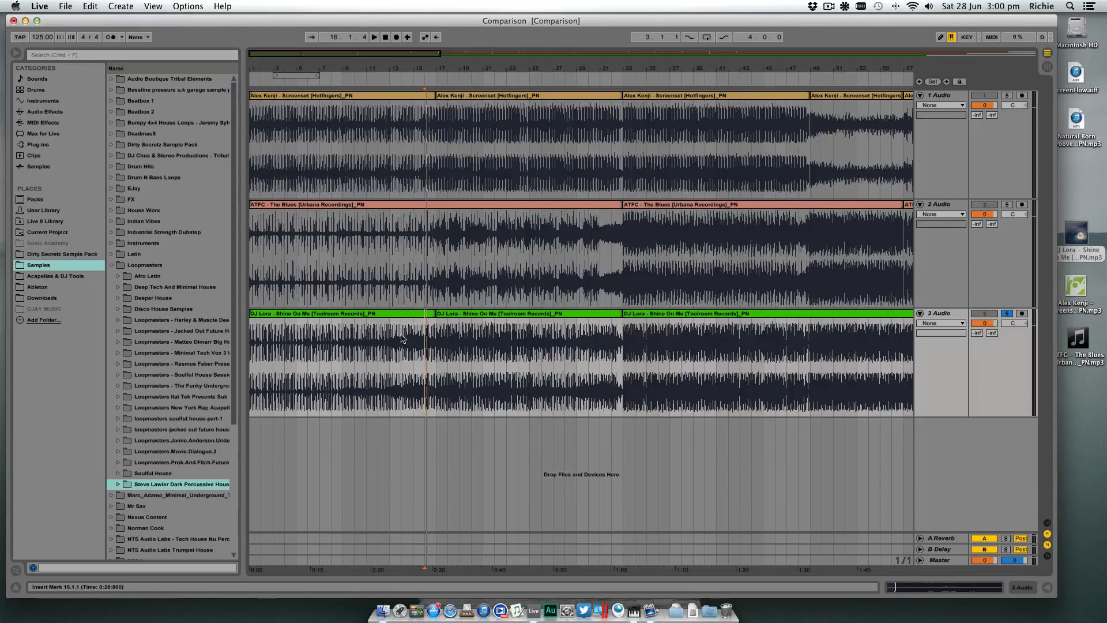
# - Audition the third track's second clip from bar 17, jumping playback to bars 25 and 30, and stop after bar 33
pyautogui.click(442, 339)
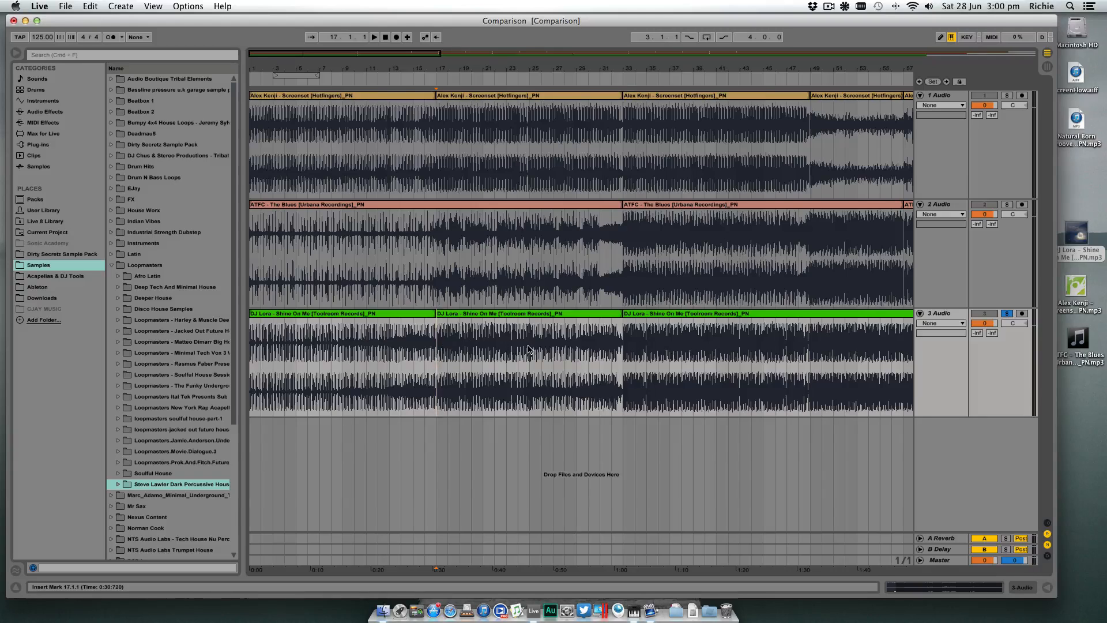
pyautogui.moveTo(531, 348); pyautogui.dragTo(620, 347)
pyautogui.click(623, 346)
pyautogui.click(443, 354)
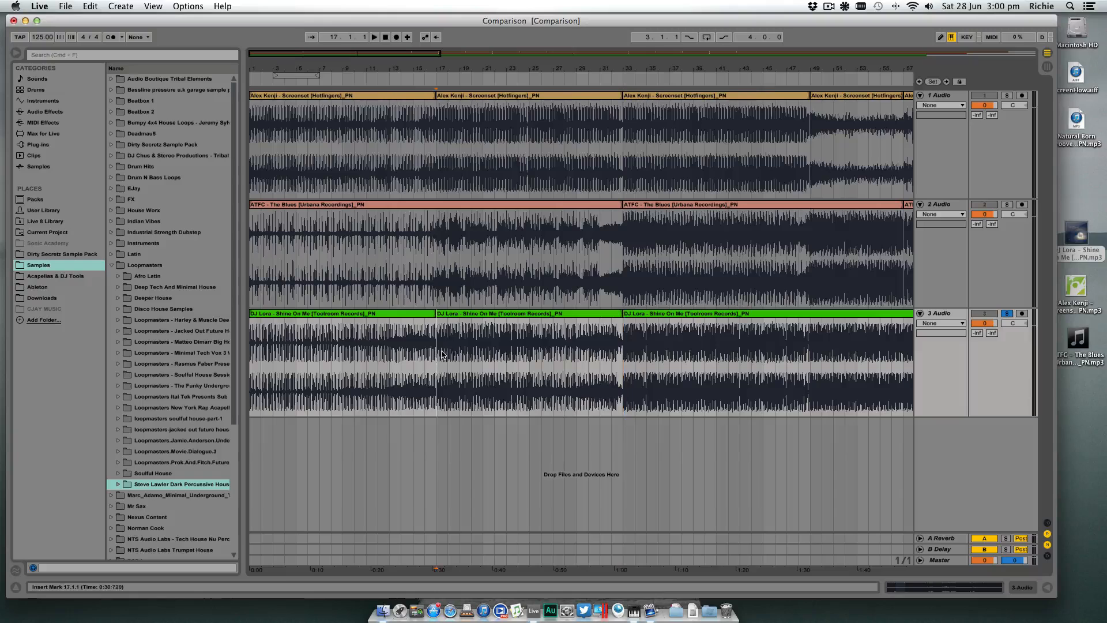
pyautogui.click(531, 348)
pyautogui.press('space')
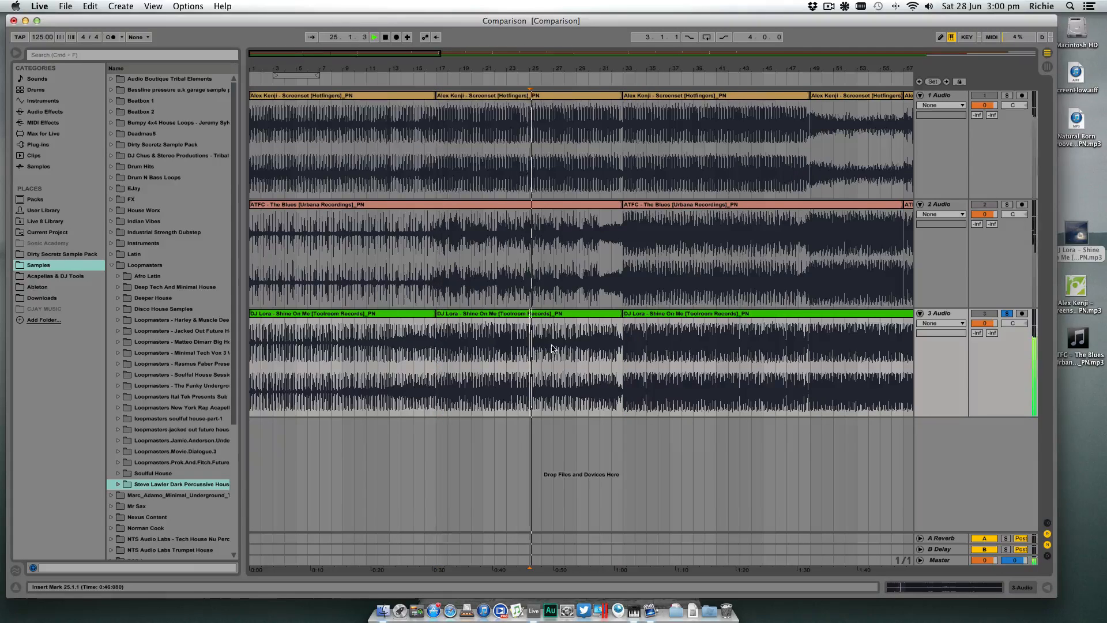
pyautogui.click(589, 341)
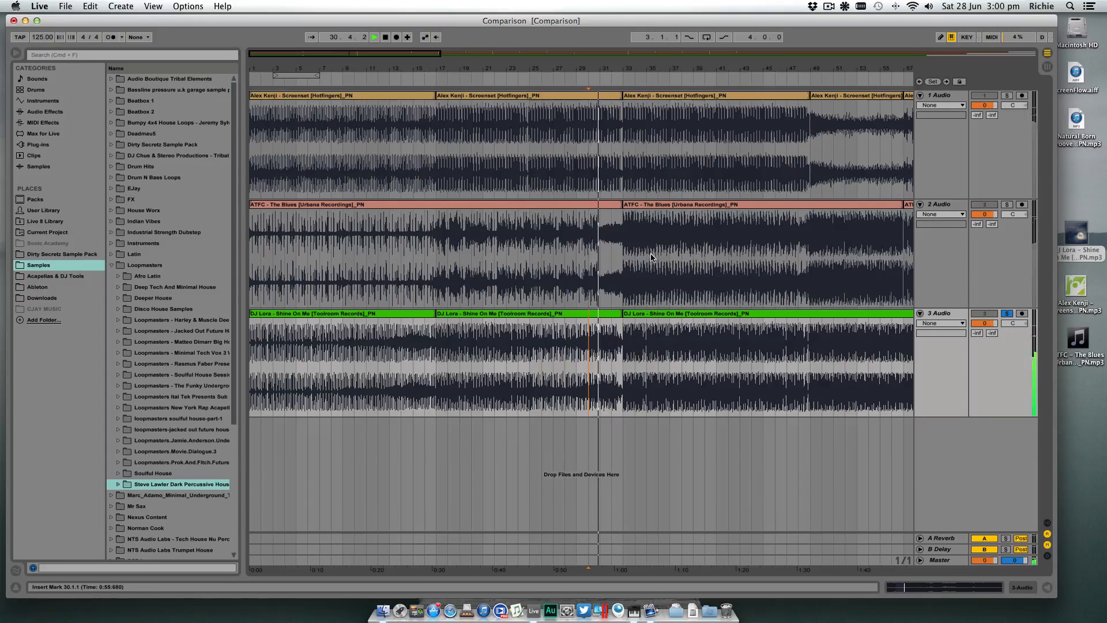
pyautogui.moveTo(670, 67); pyautogui.dragTo(670, 23)
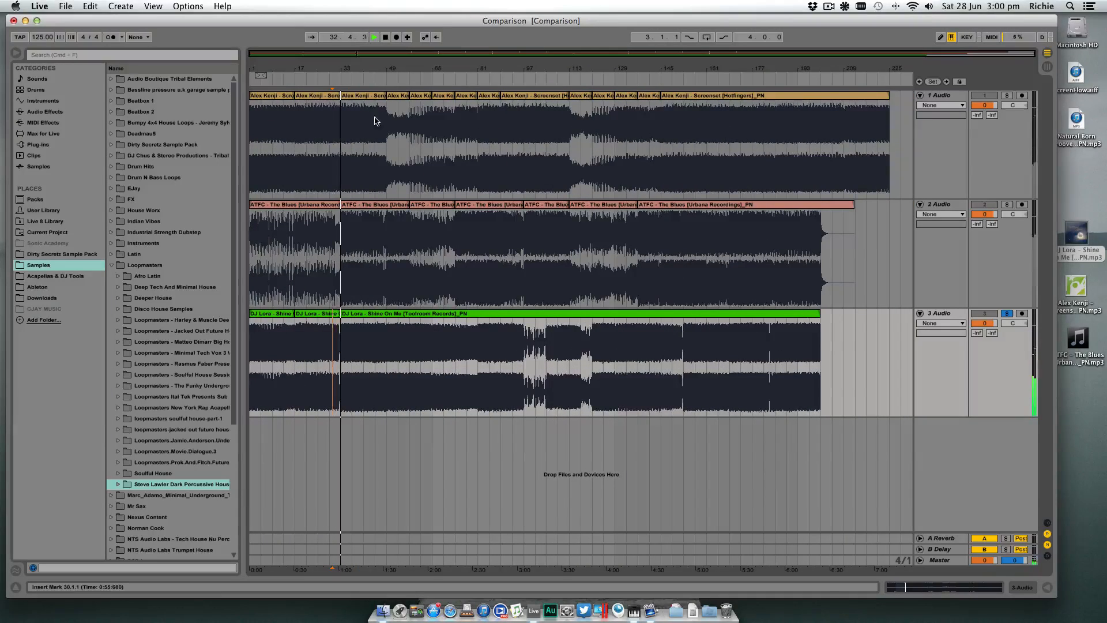
pyautogui.press('space')
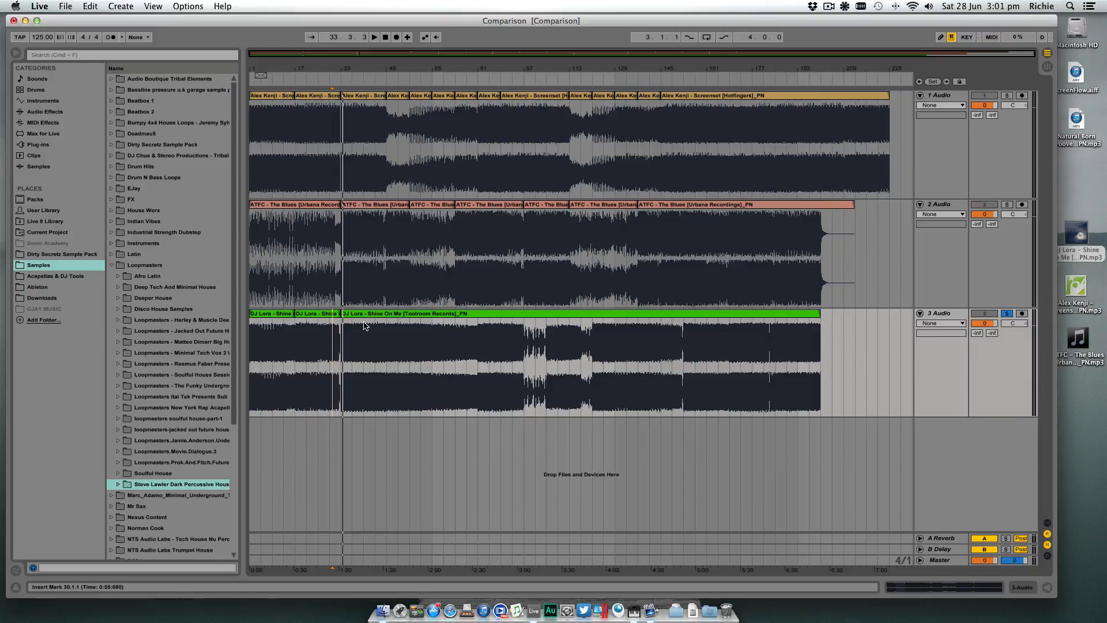
# - Select bars 1 to 33 of the third track to check the intro's length
pyautogui.click(387, 327)
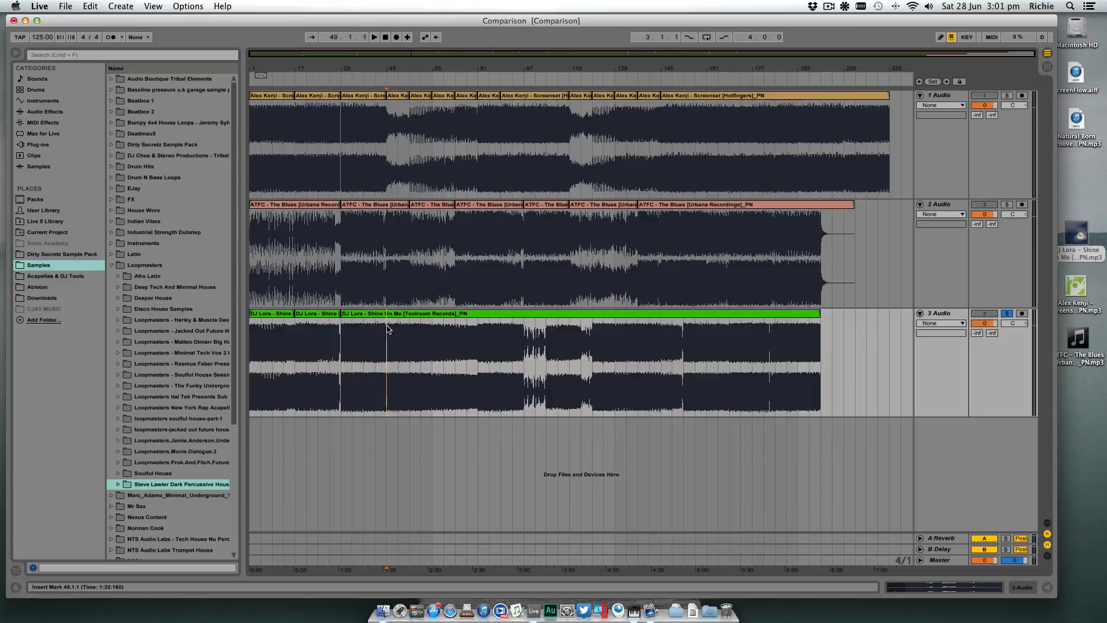
pyautogui.click(296, 330)
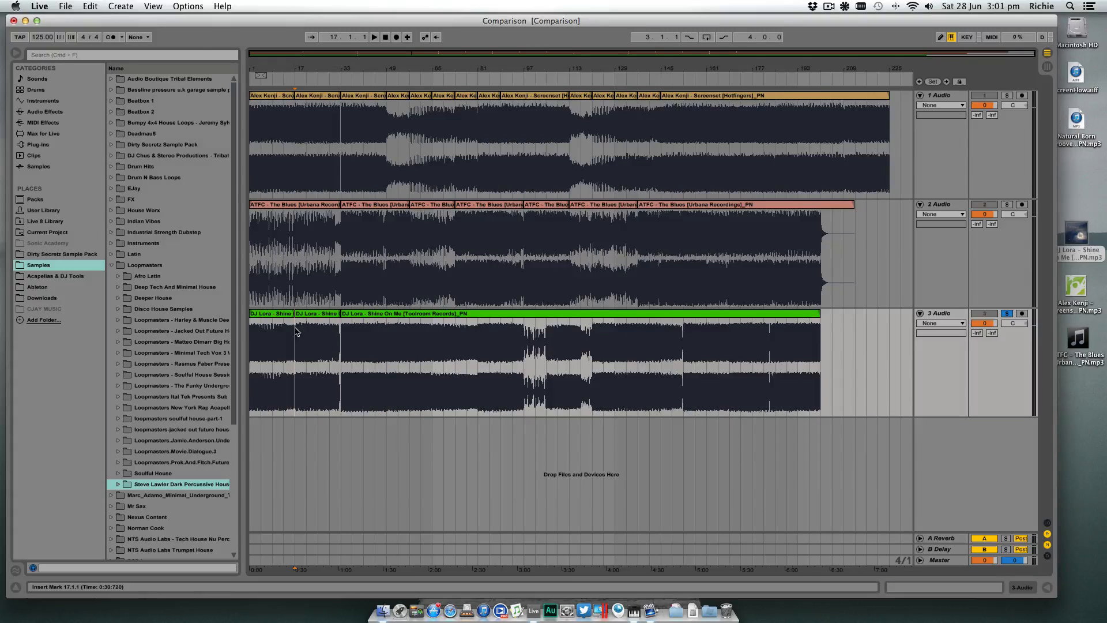
pyautogui.moveTo(341, 328); pyautogui.dragTo(250, 332)
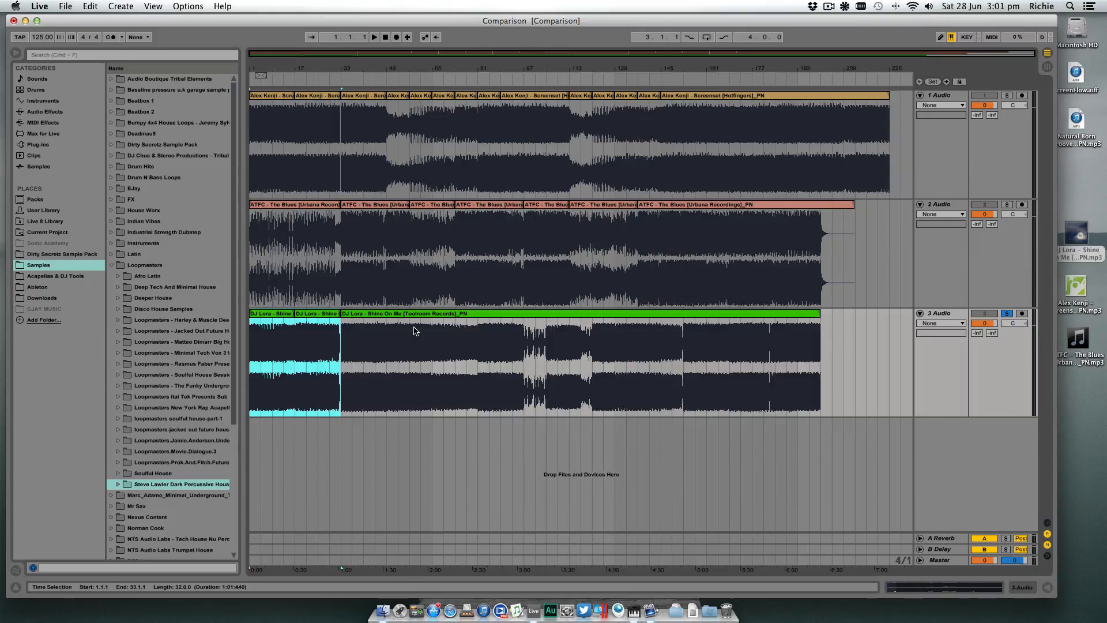
pyautogui.click(340, 337)
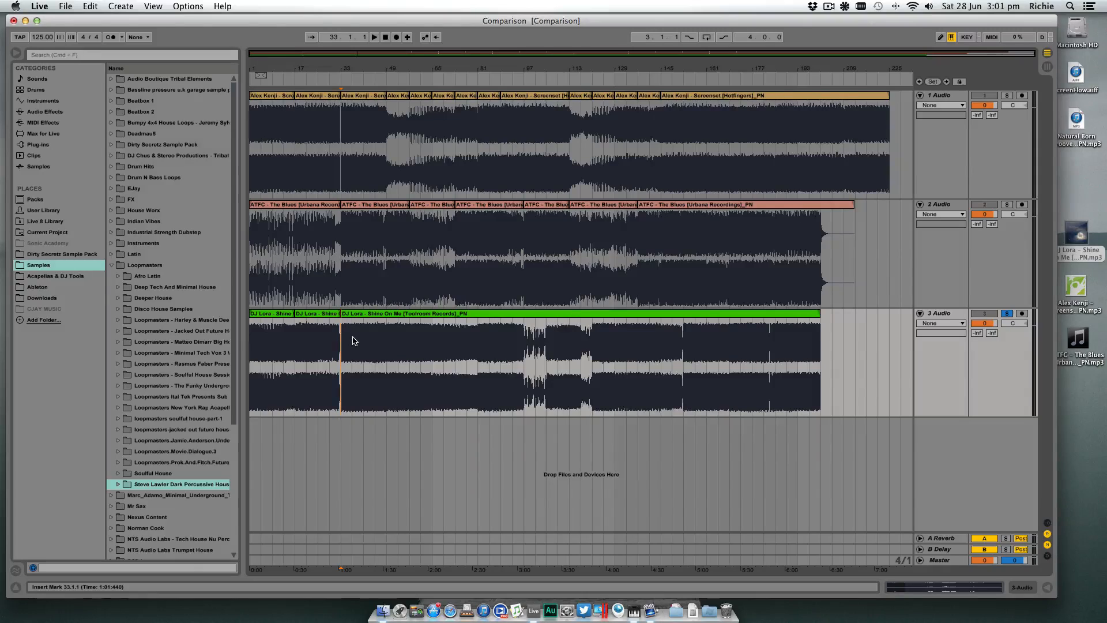
# - Audition the third track from bar 33, jumping playback to bars 41, 49, 57 and 65
pyautogui.press('space')
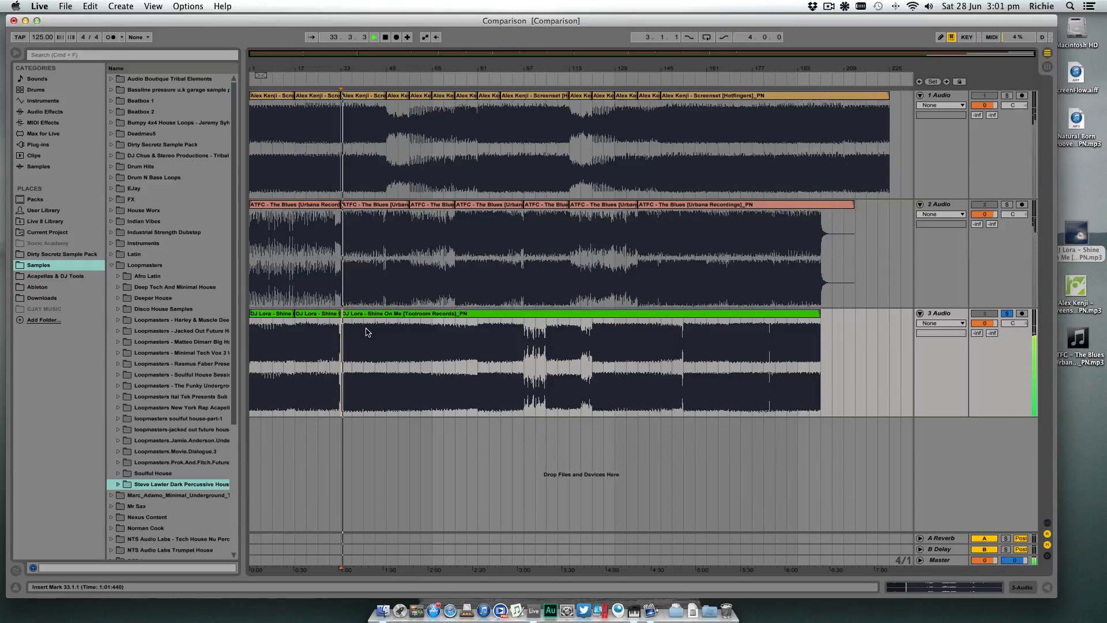
pyautogui.click(366, 330)
pyautogui.press('space')
pyautogui.press('space')
pyautogui.click(386, 326)
pyautogui.press('space')
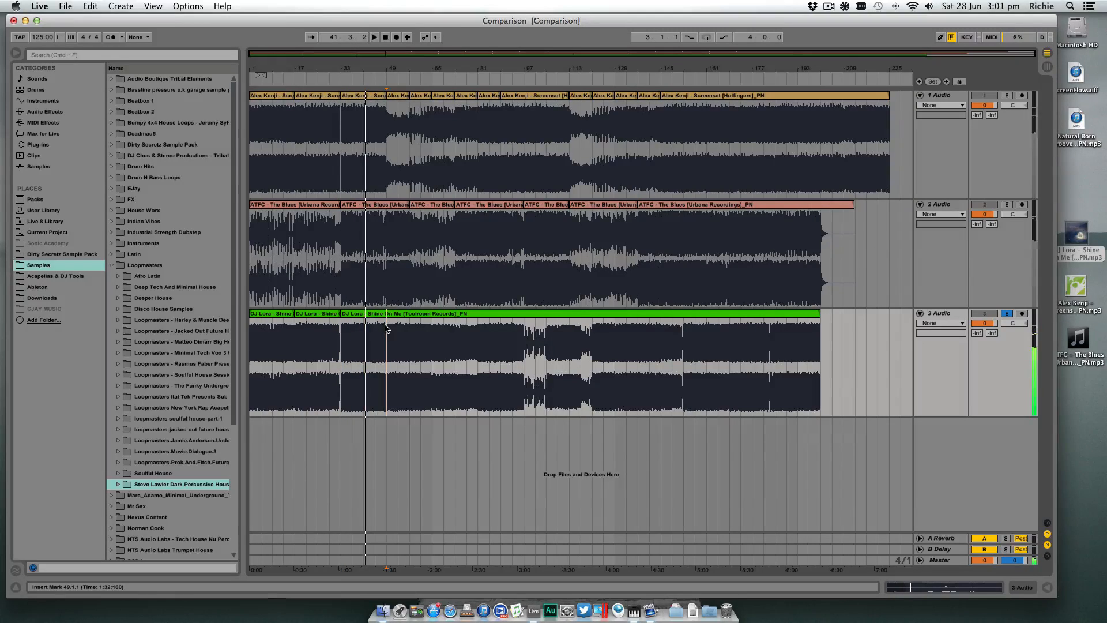
pyautogui.press('space')
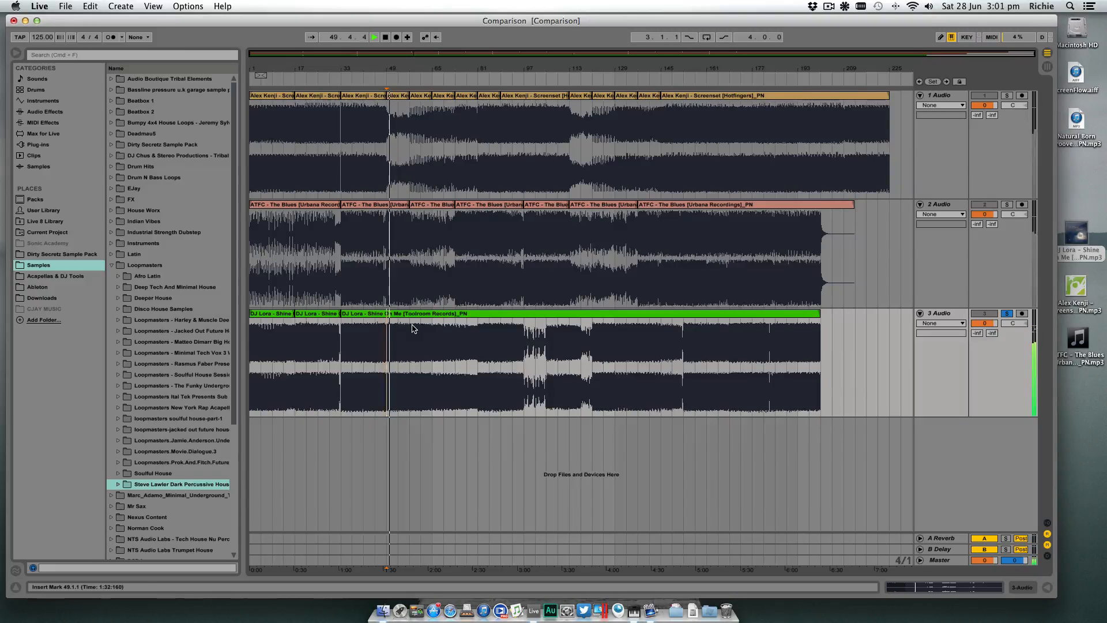
pyautogui.click(411, 329)
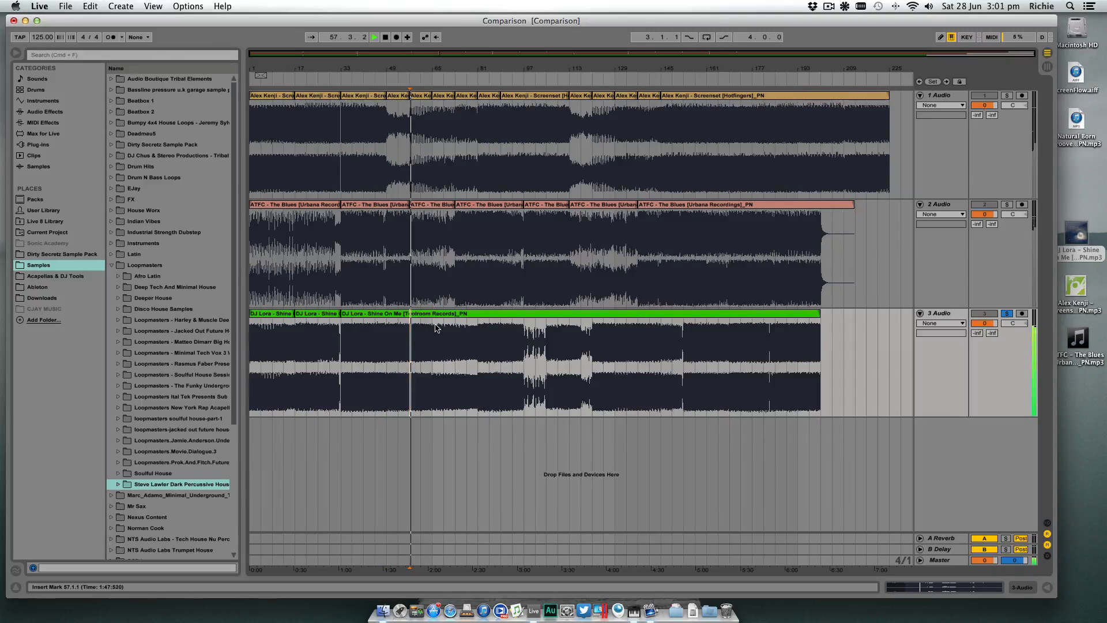
pyautogui.click(433, 327)
# - Stop playback and split the third track's clip at bar 65
pyautogui.press('space')
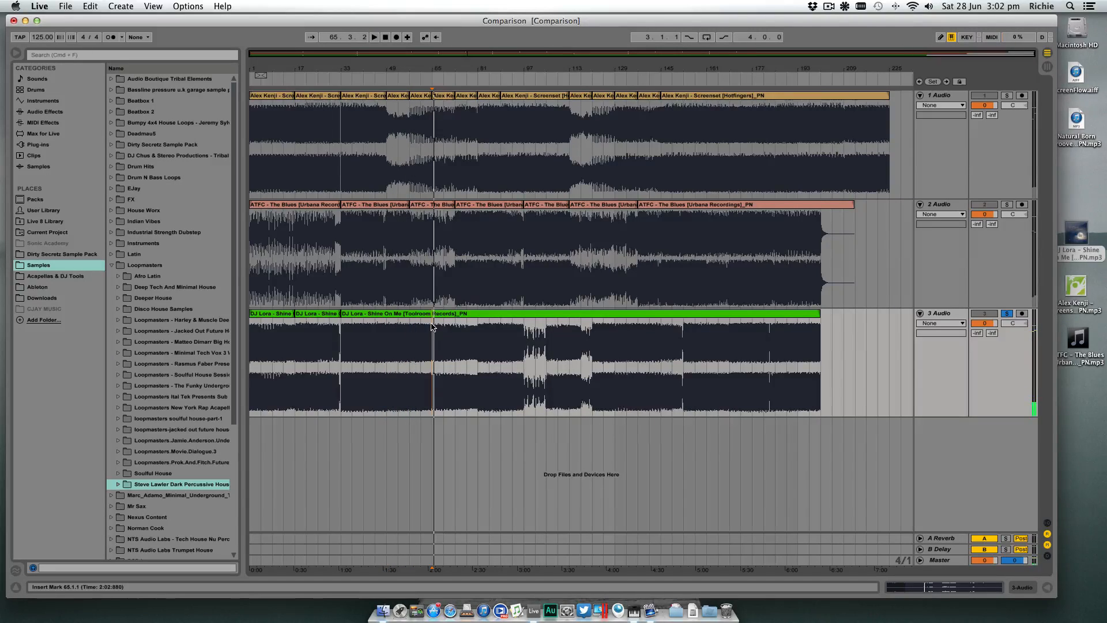
pyautogui.press('super+e')
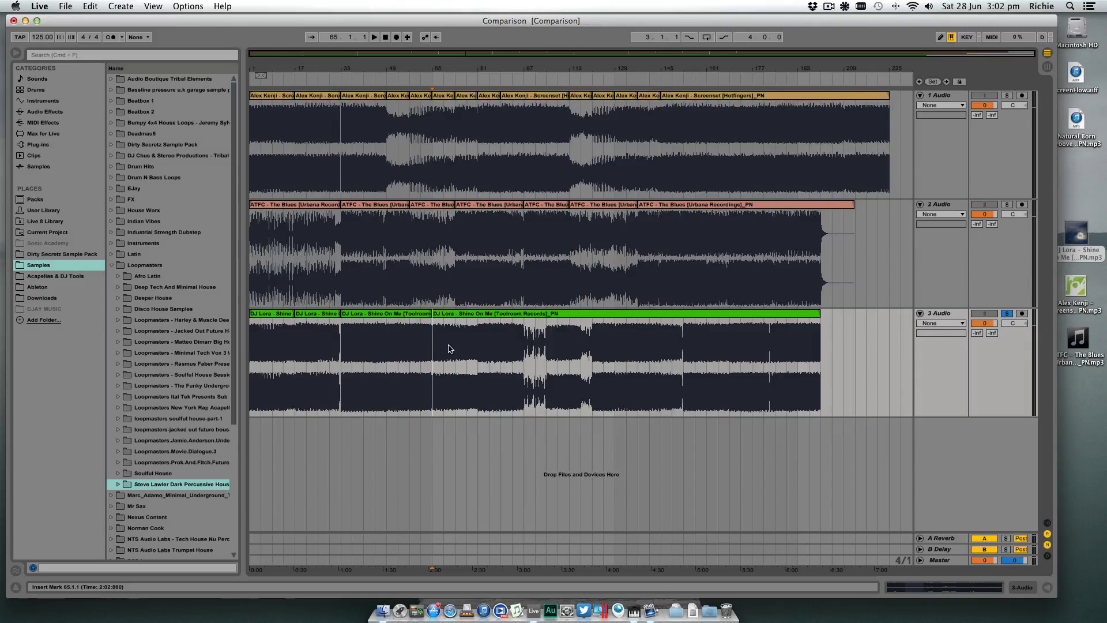
# - Audition the third track again from bar 33, jumping playback to bars 41, 49, 57 and 65, and stop there
pyautogui.click(342, 335)
pyautogui.press('space')
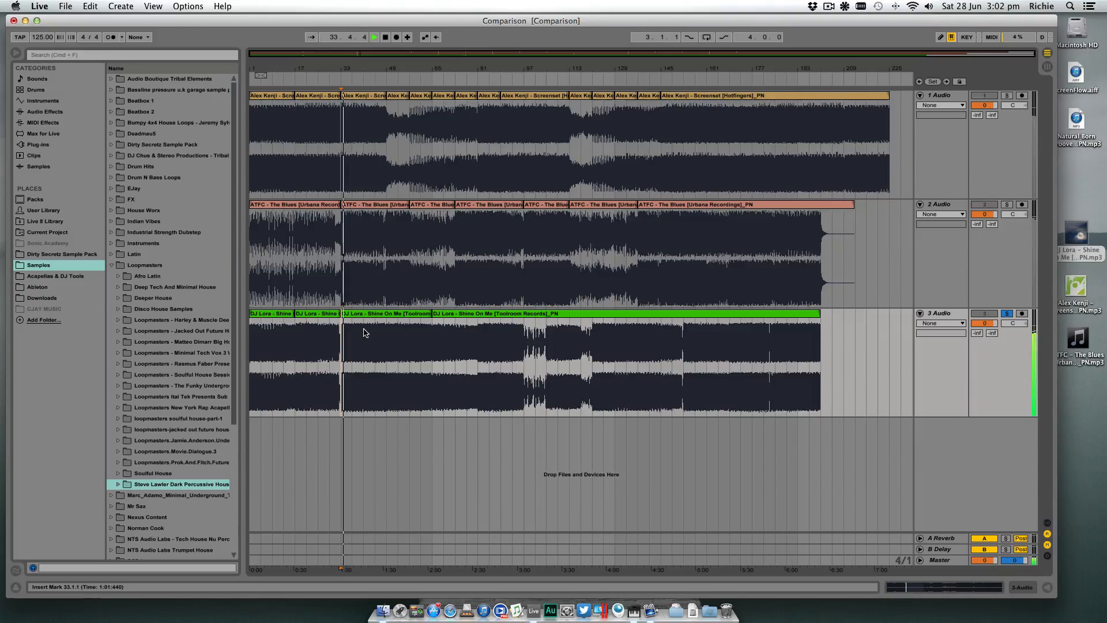
pyautogui.click(364, 332)
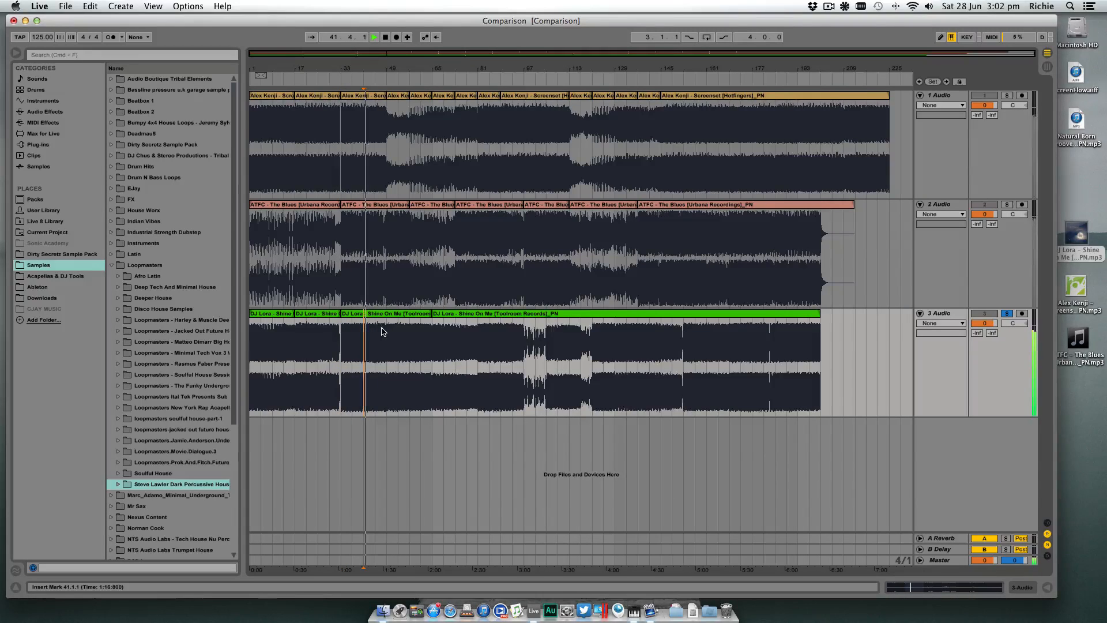
pyautogui.click(386, 332)
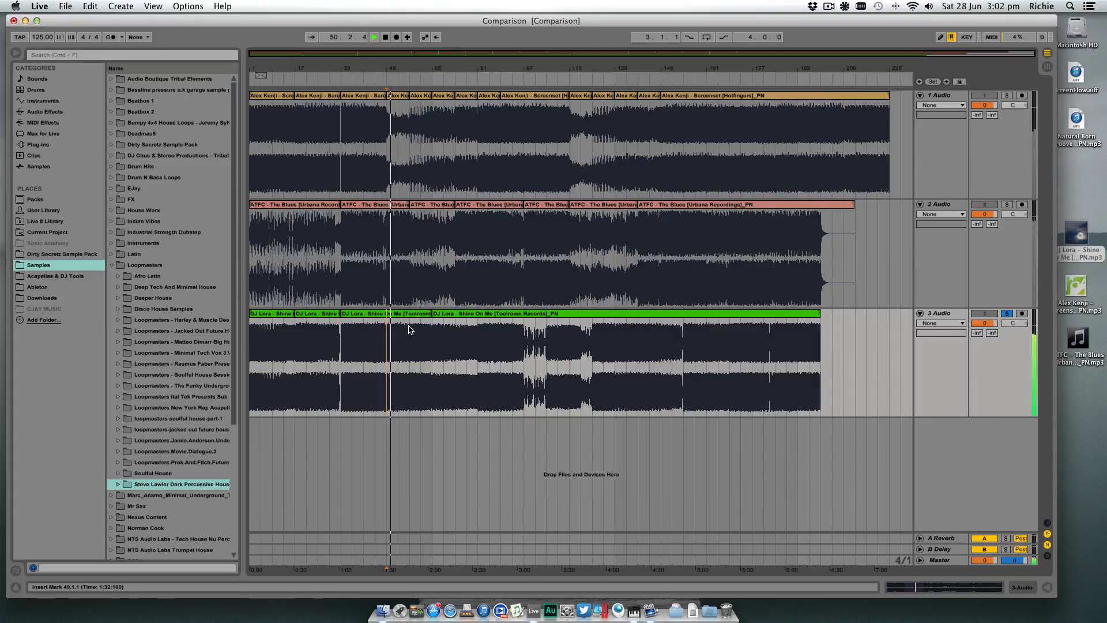
pyautogui.click(411, 328)
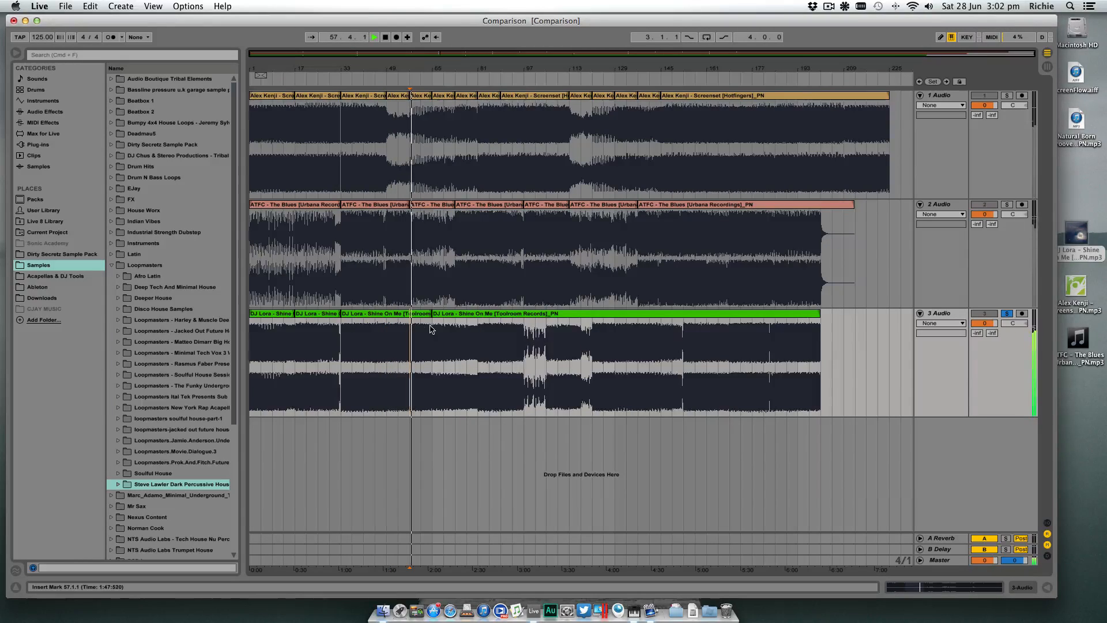
pyautogui.click(433, 329)
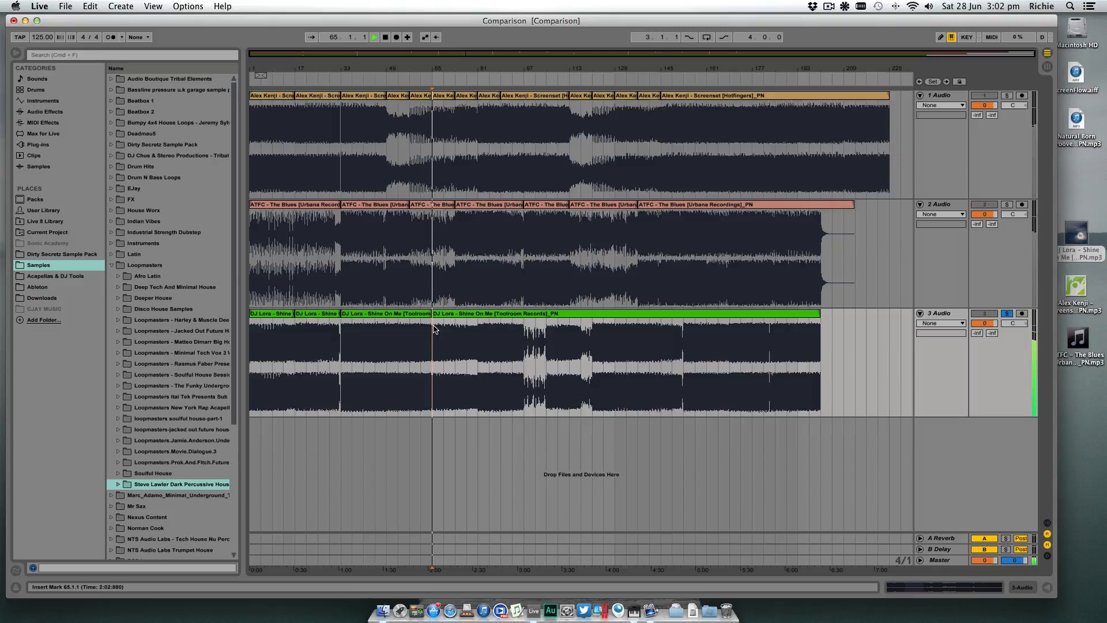
pyautogui.press('space')
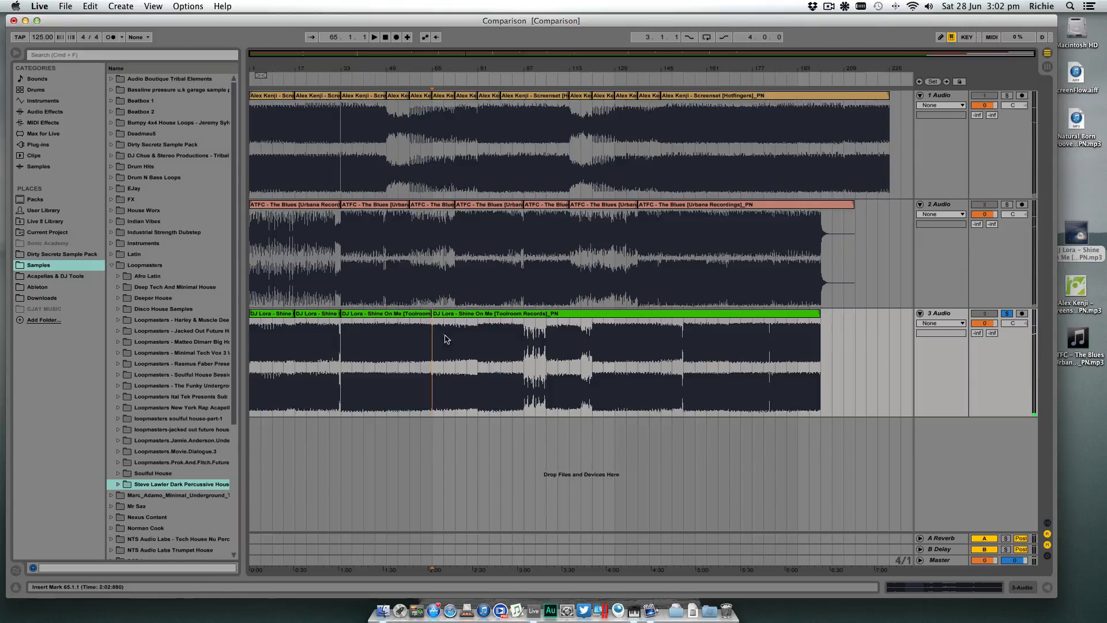
# - Play the third track from bar 65, jump to bar 73, and split its clip at bar 81
pyautogui.press('space')
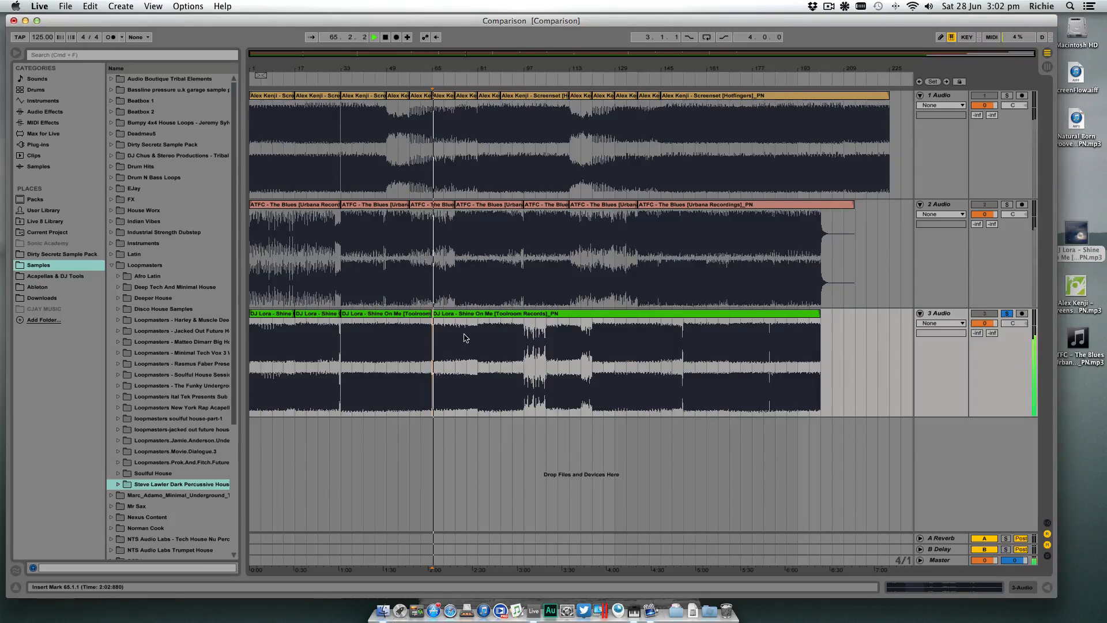
pyautogui.click(461, 319)
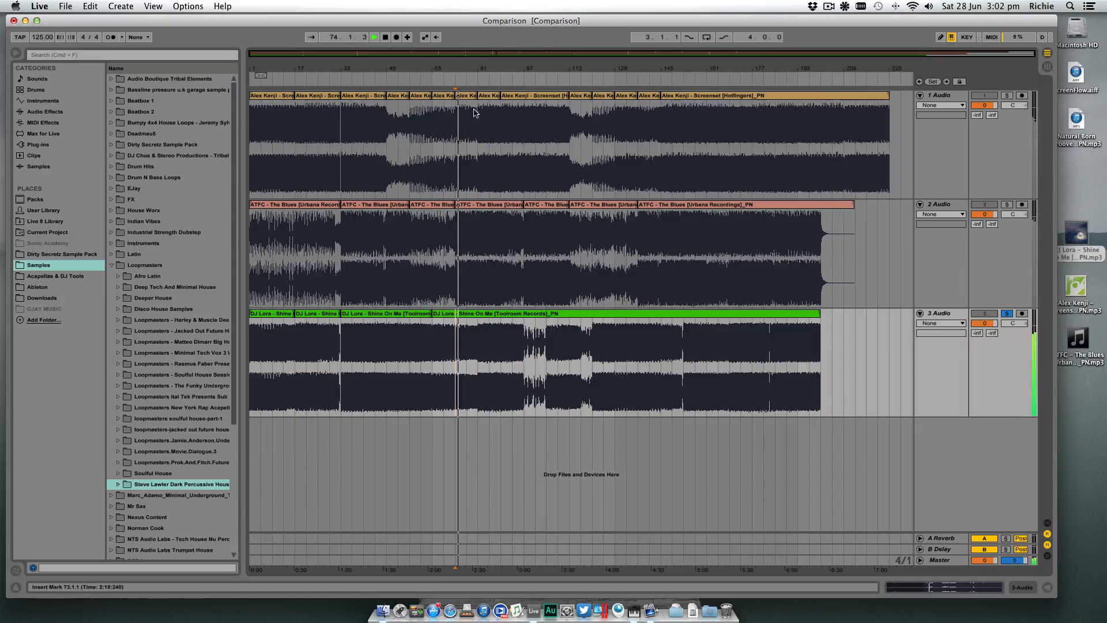
pyautogui.click(473, 81)
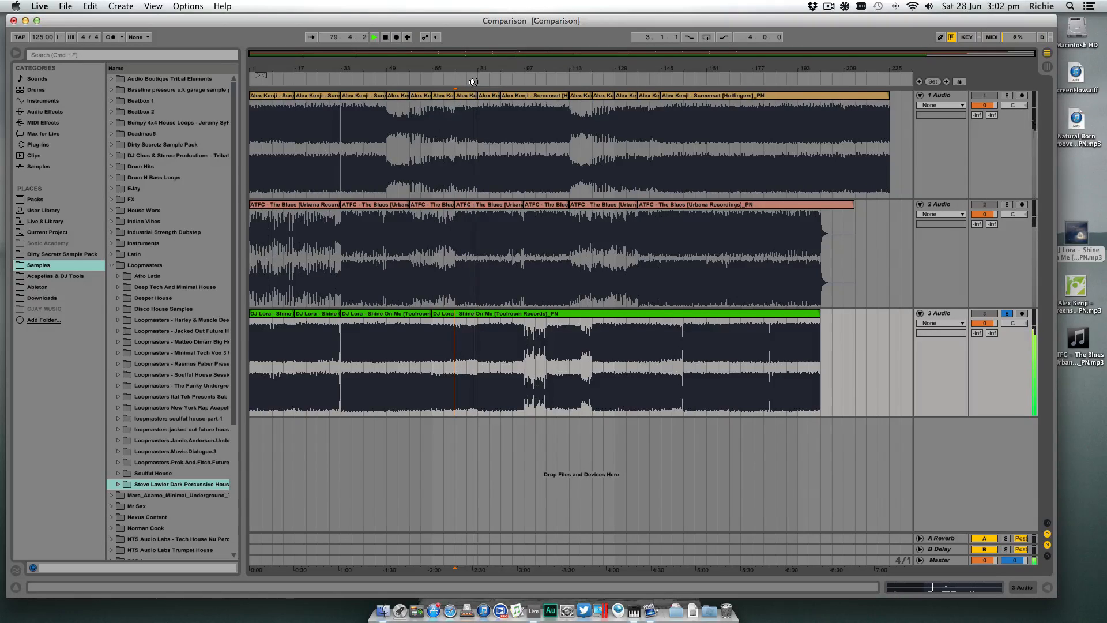
pyautogui.click(478, 356)
pyautogui.press('super+e')
pyautogui.press('space')
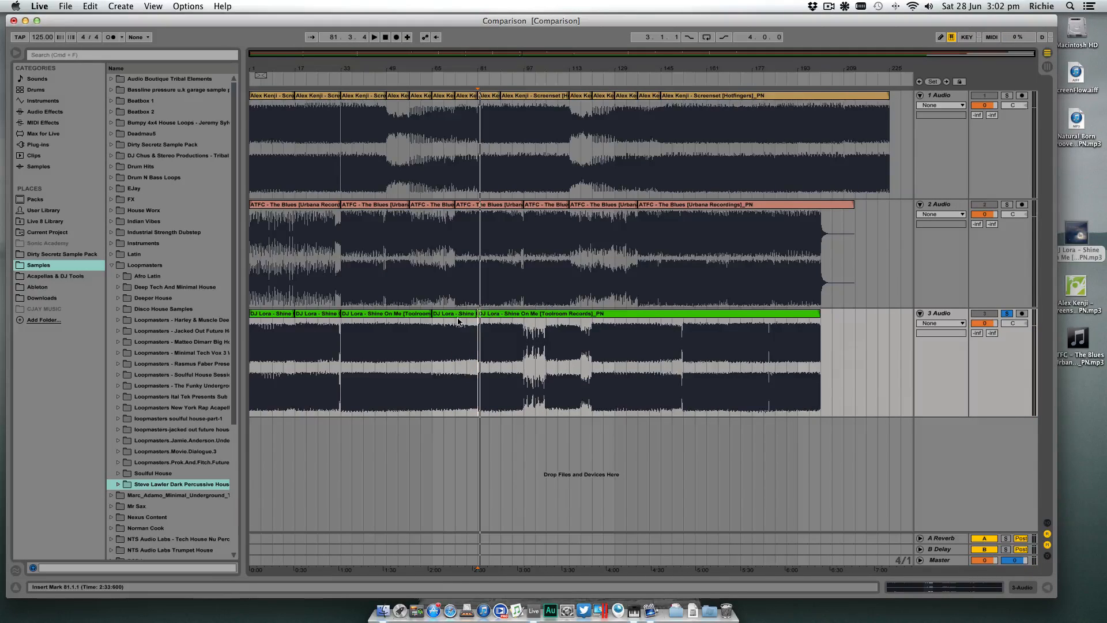
# - Split the third track's clip at bar 97 and audition the start of that breakdown section
pyautogui.click(482, 325)
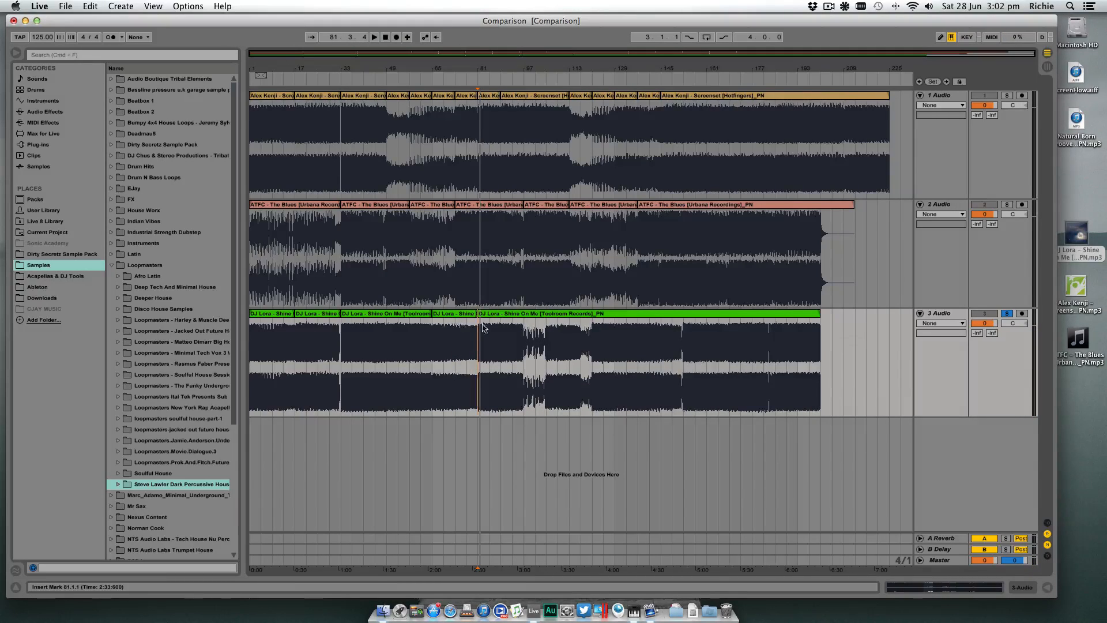
pyautogui.click(526, 343)
pyautogui.press('space')
pyautogui.press('super+e')
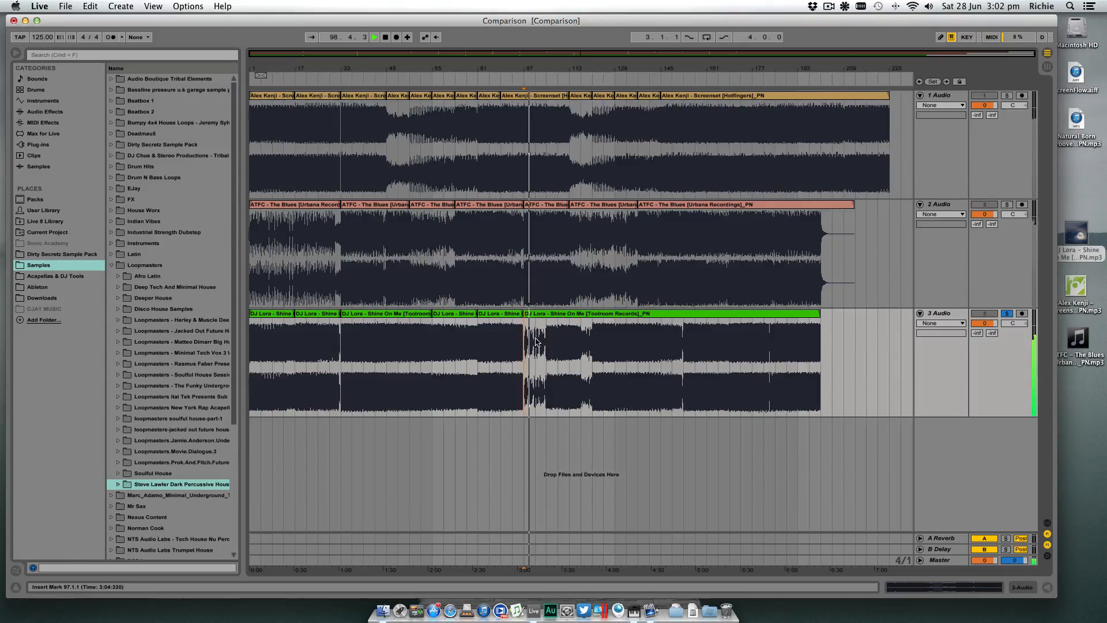
pyautogui.press('space')
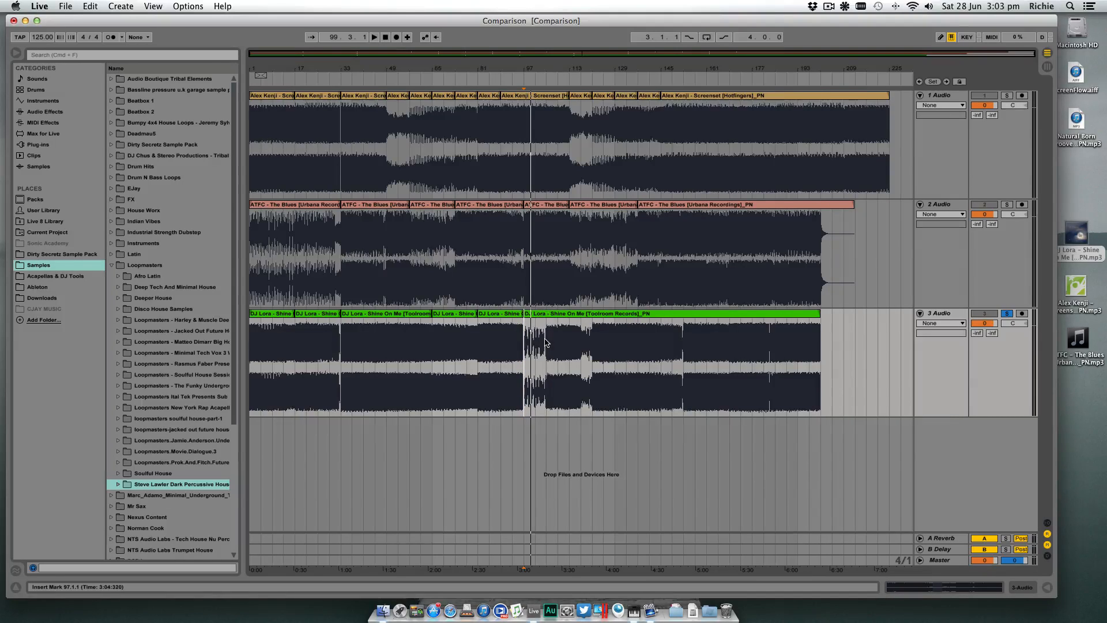
# - Audition the third track's breakdown from bar 97, jumping playback to bars 105, 113 and 117
pyautogui.click(546, 342)
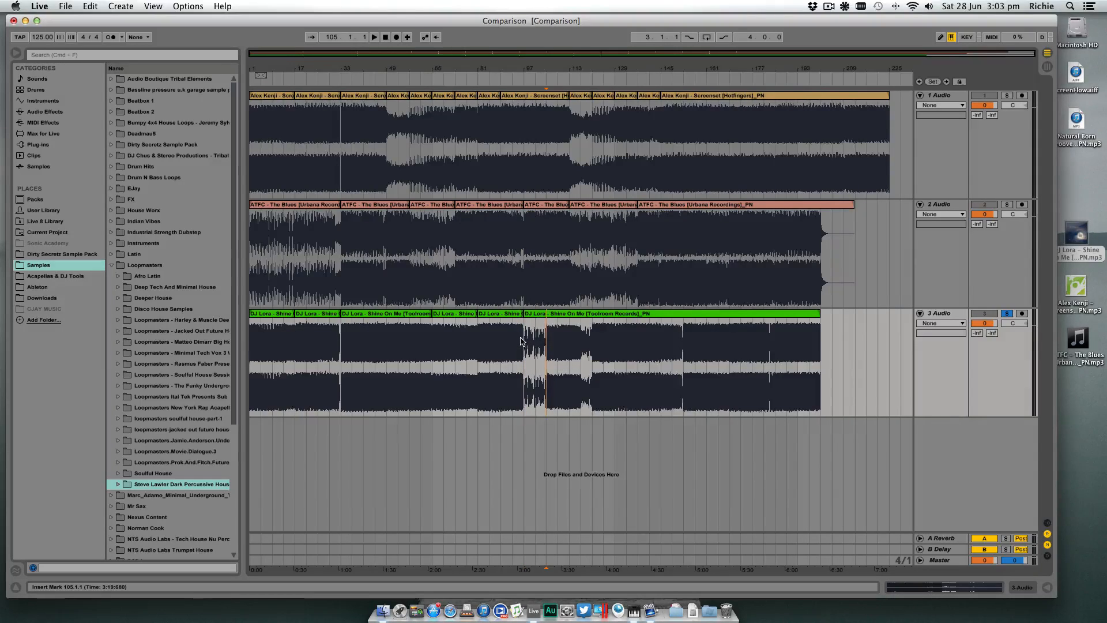
pyautogui.click(523, 341)
pyautogui.click(509, 352)
pyautogui.press('space')
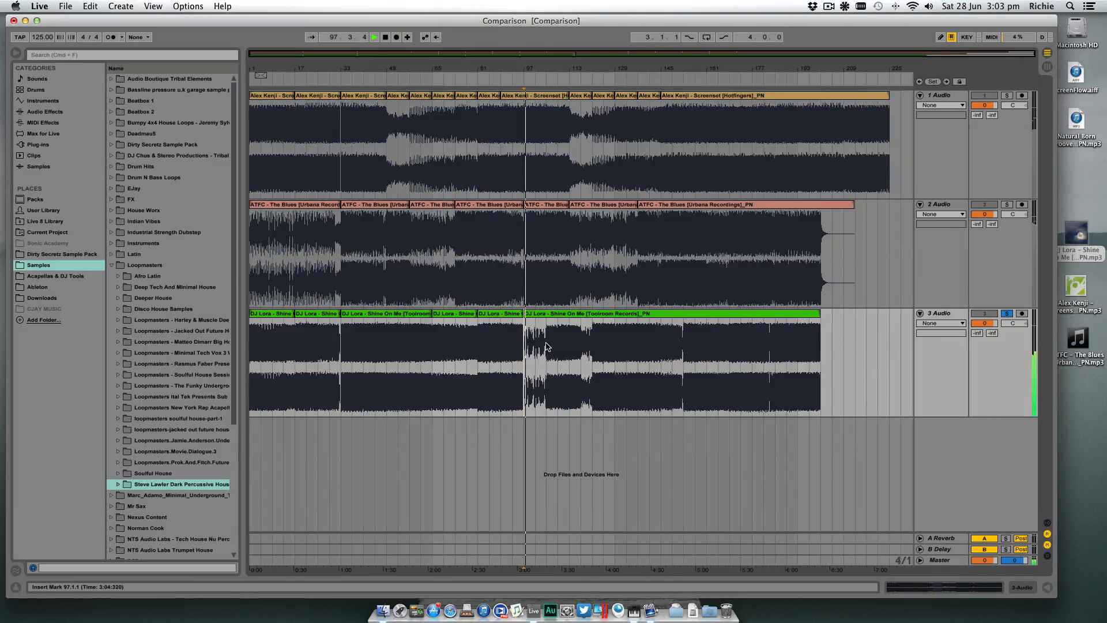
pyautogui.click(546, 346)
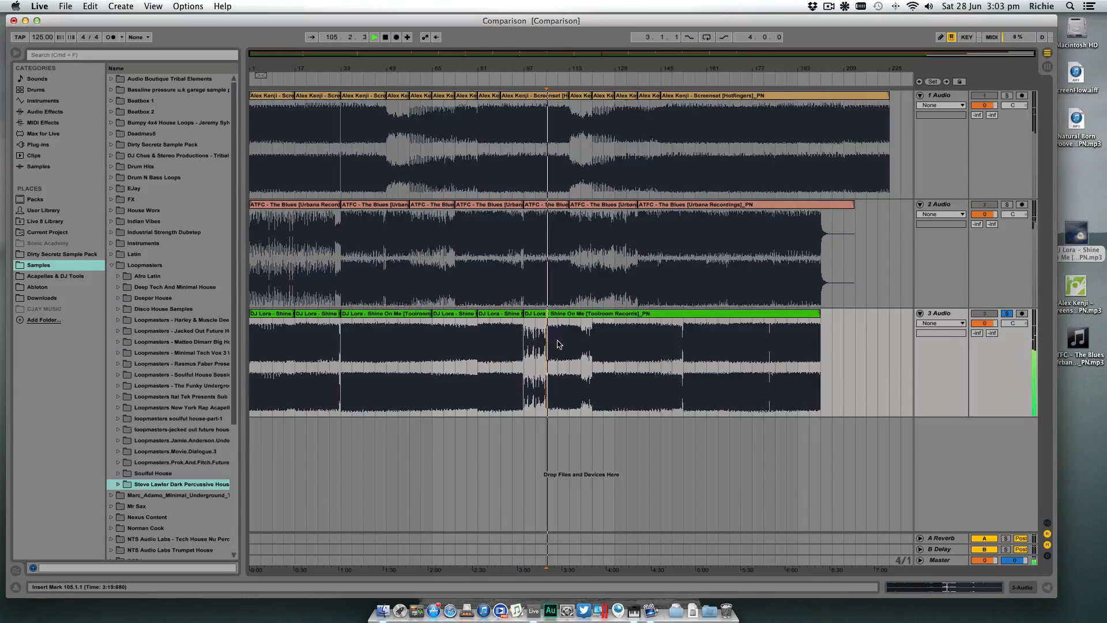
pyautogui.click(571, 341)
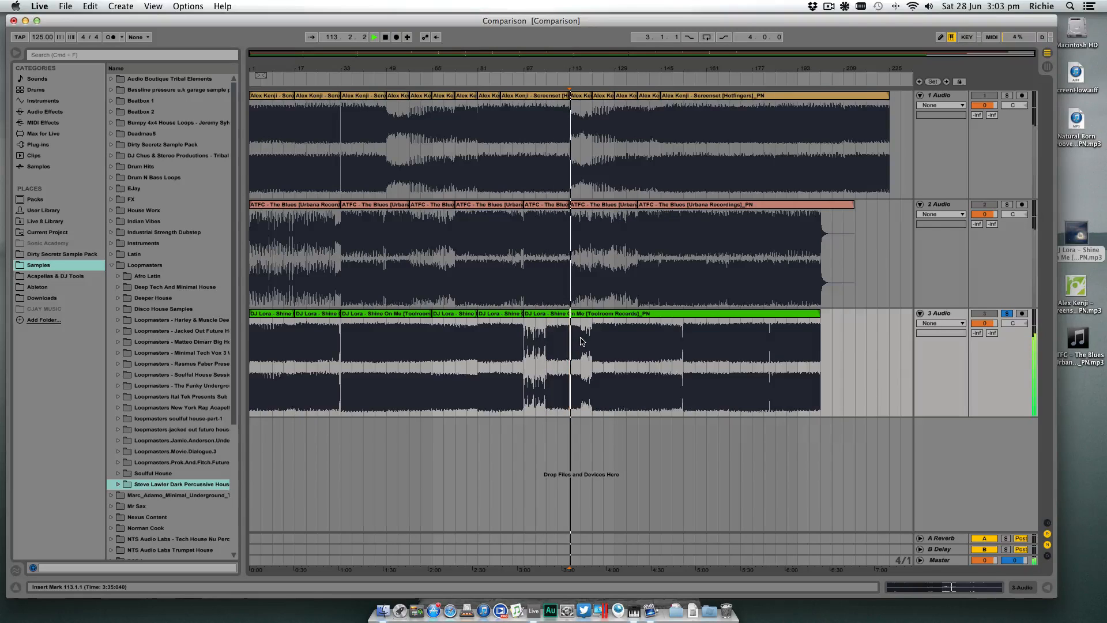
pyautogui.click(584, 341)
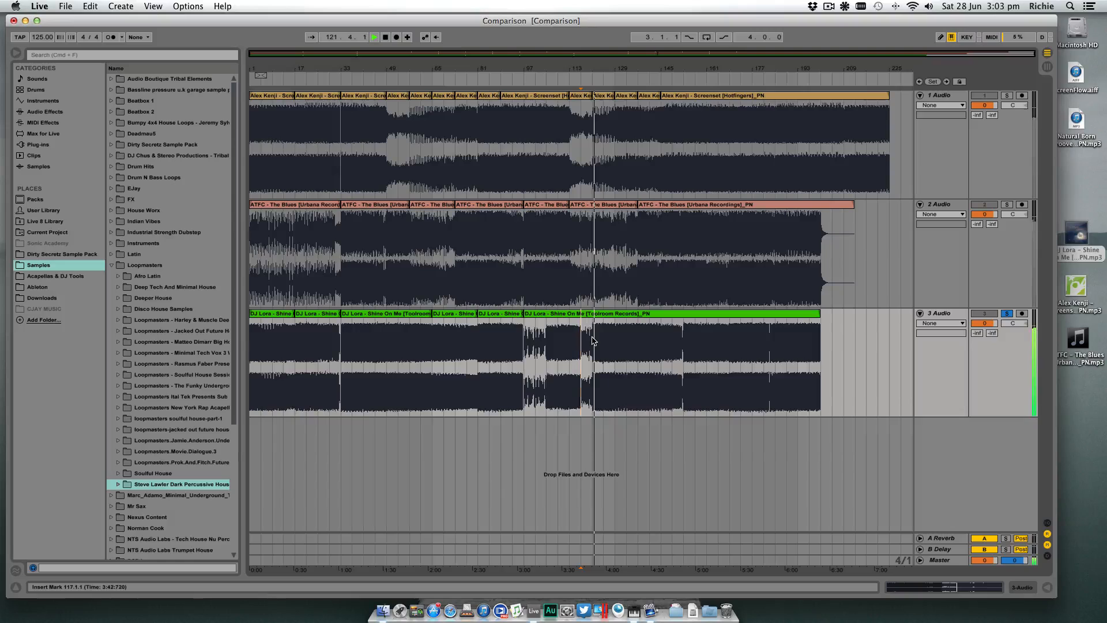
# - Stop playback and split the third track's clip at bar 121, where the breakdown ends
pyautogui.click(592, 340)
pyautogui.press('space')
pyautogui.press('super+e')
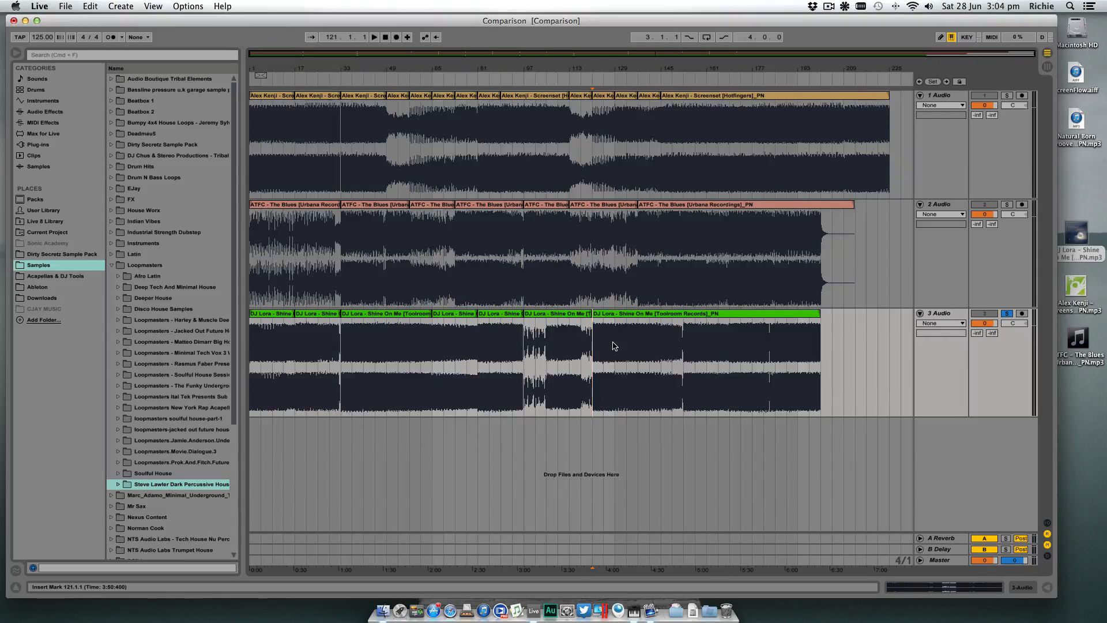
pyautogui.click(627, 346)
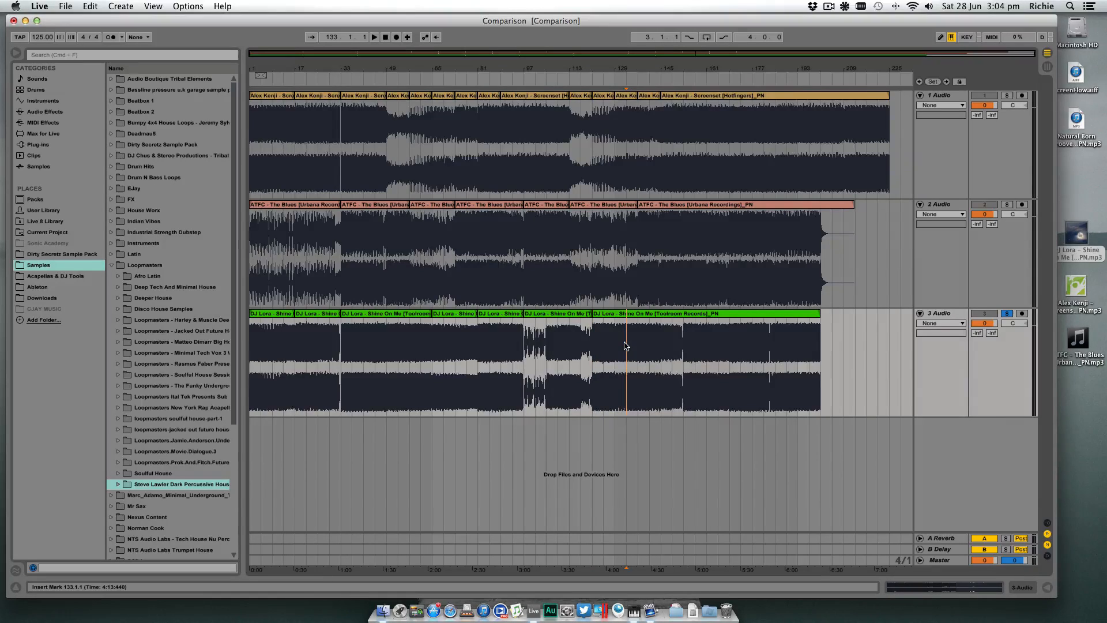
pyautogui.click(615, 346)
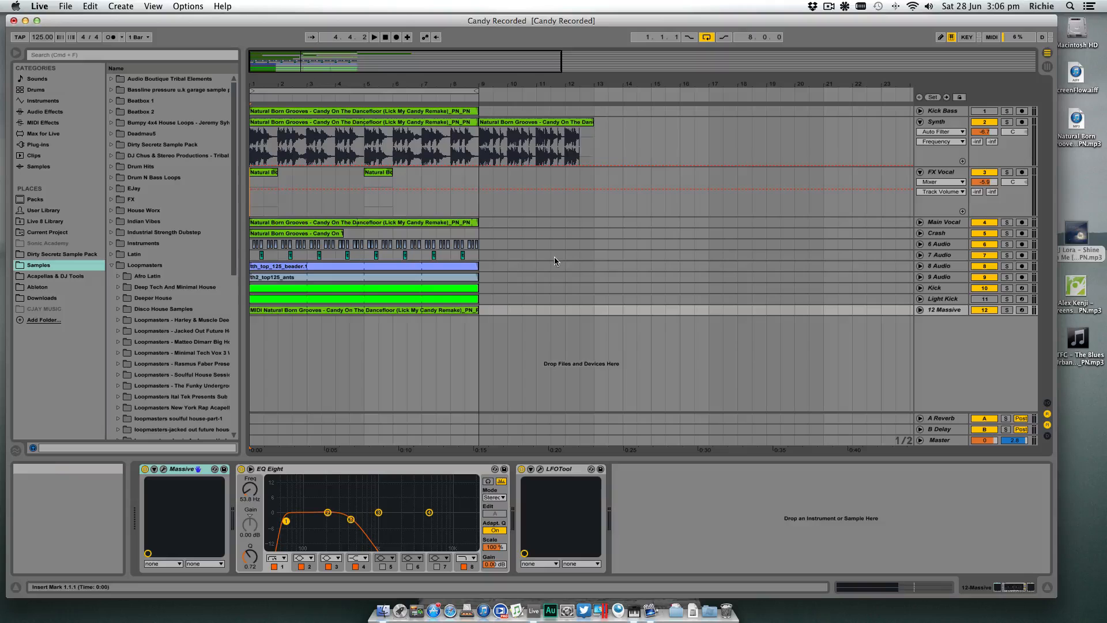
# - In the Candy Recorded set, inspect the Synth track's second clip from bar 9 and return the playback position to bar 1
pyautogui.click(493, 122)
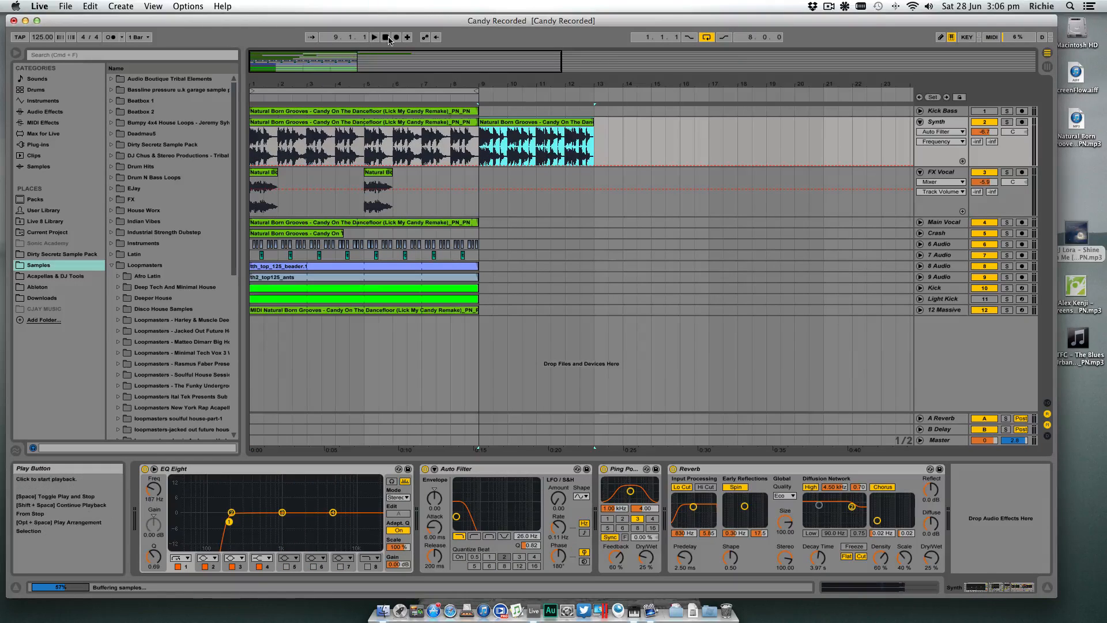
pyautogui.click(386, 37)
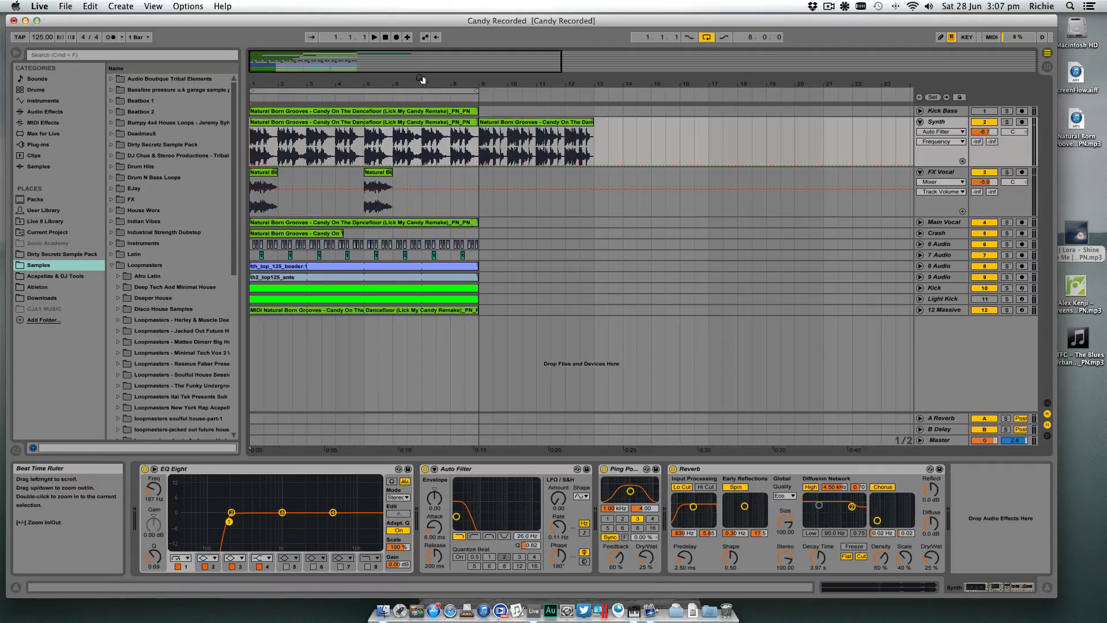
pyautogui.moveTo(411, 86); pyautogui.dragTo(409, 84)
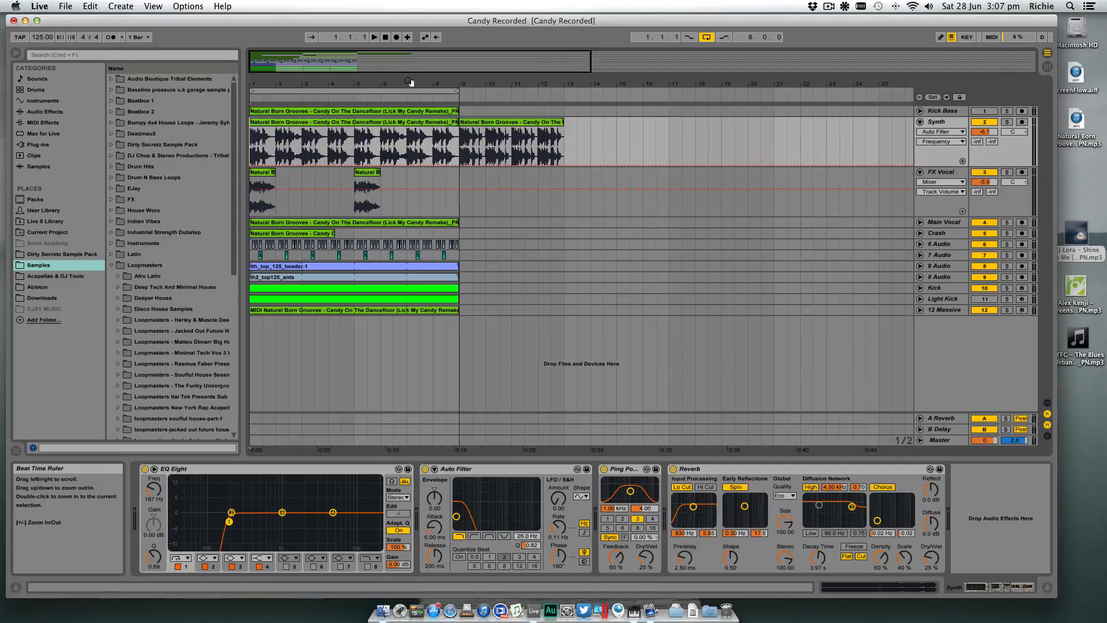
# - Play the eight-bar loop while muting and unmuting the Synth, FX Vocal, Main Vocal, Crash and 6 Audio tracks in turn, and stop playback
pyautogui.click(375, 38)
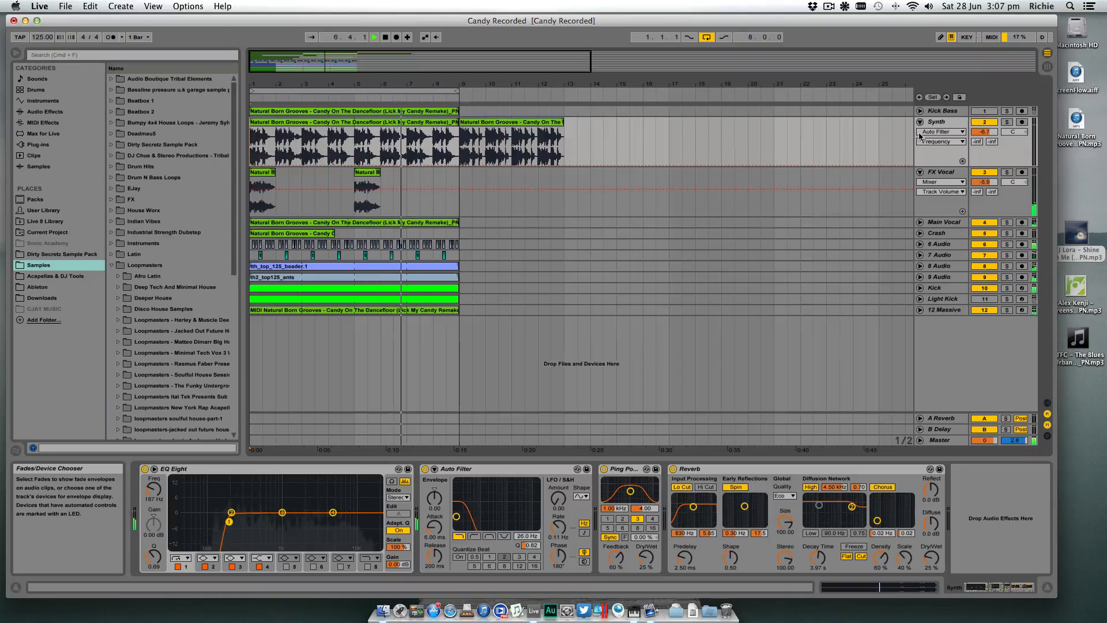
pyautogui.click(987, 124)
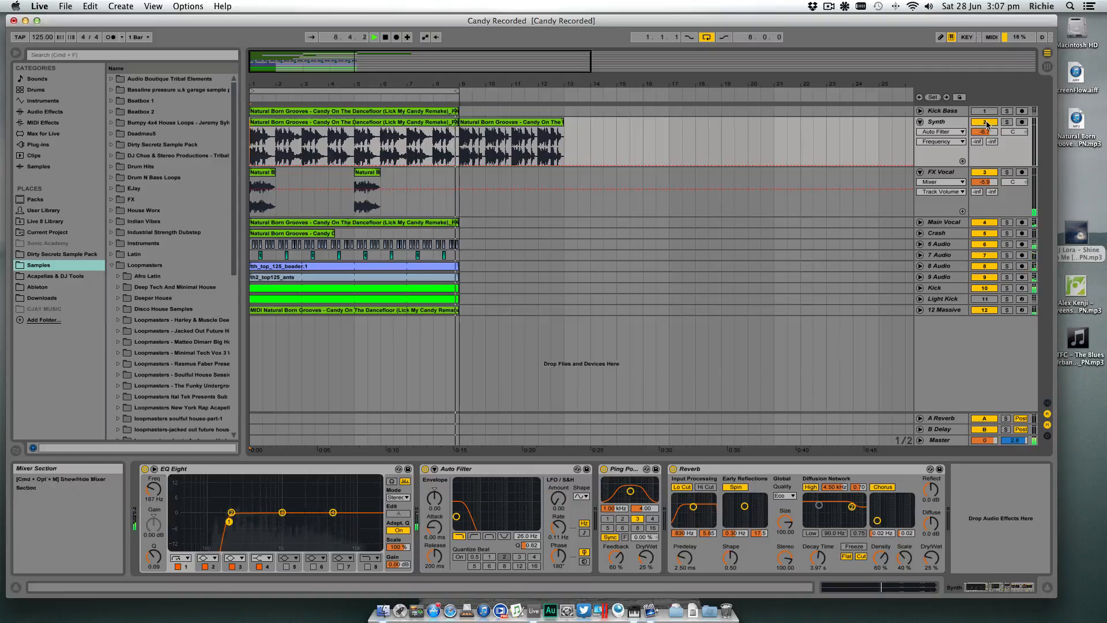
pyautogui.click(987, 124)
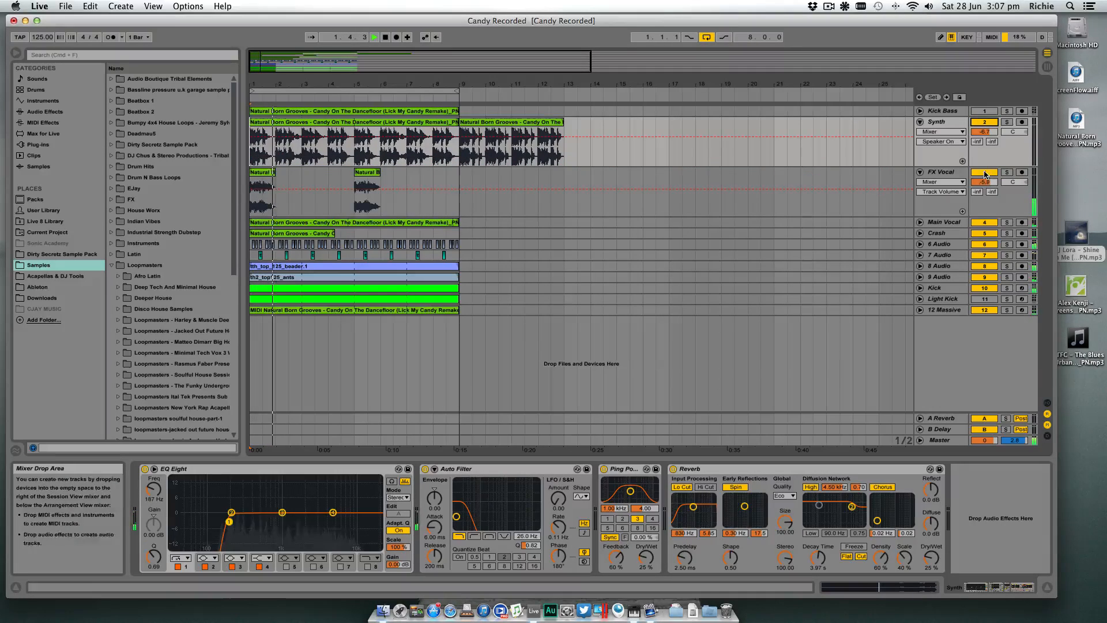
pyautogui.click(986, 173)
pyautogui.click(987, 173)
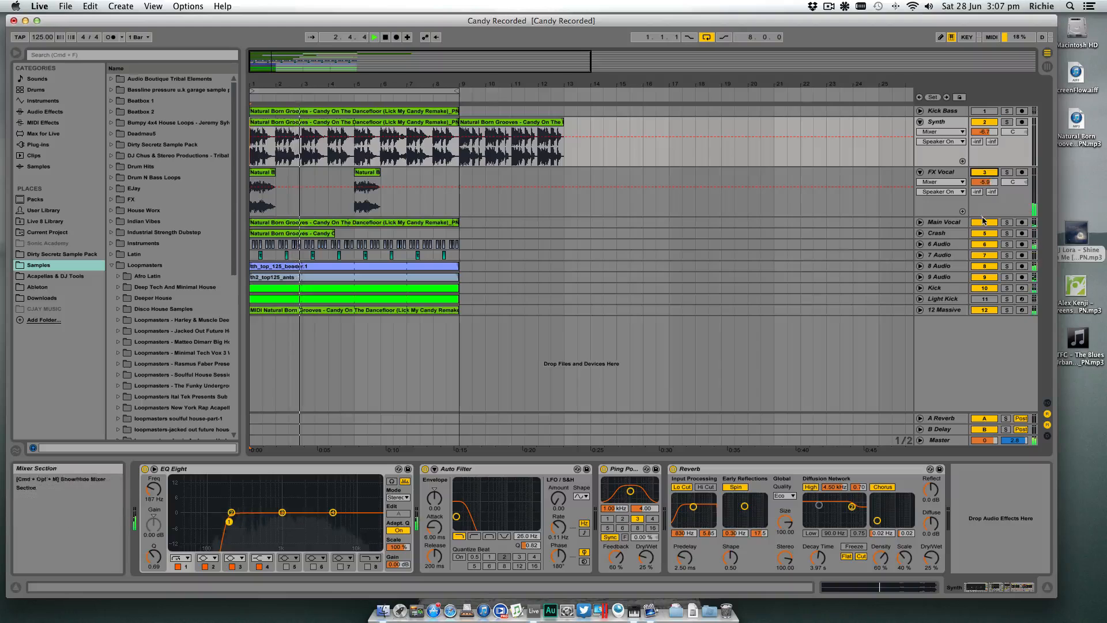
pyautogui.click(984, 223)
pyautogui.click(986, 234)
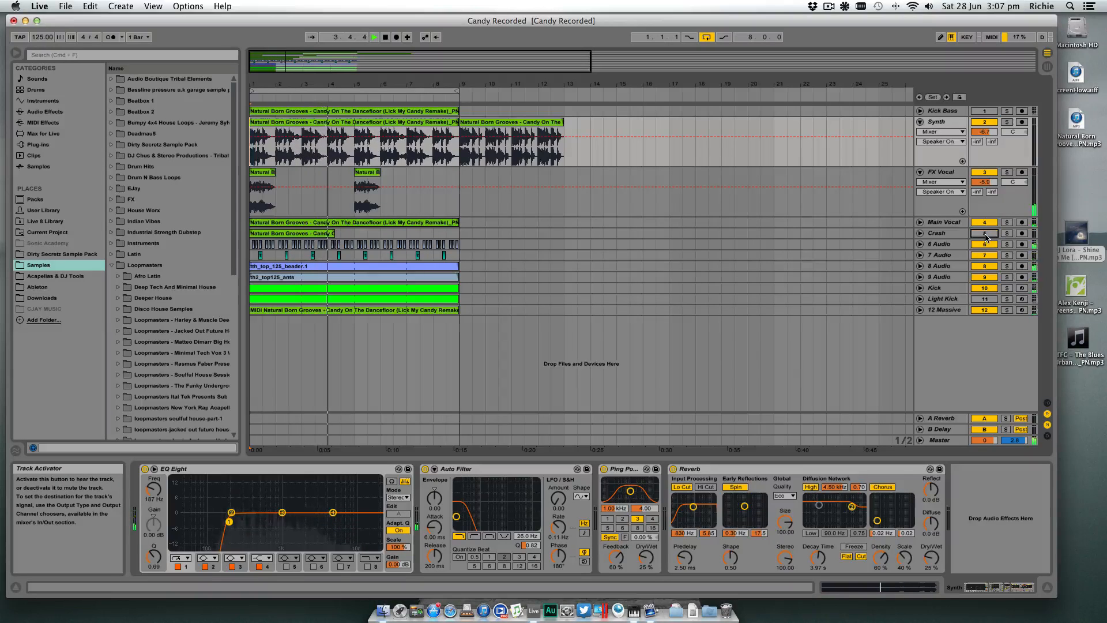
pyautogui.click(986, 234)
pyautogui.click(984, 245)
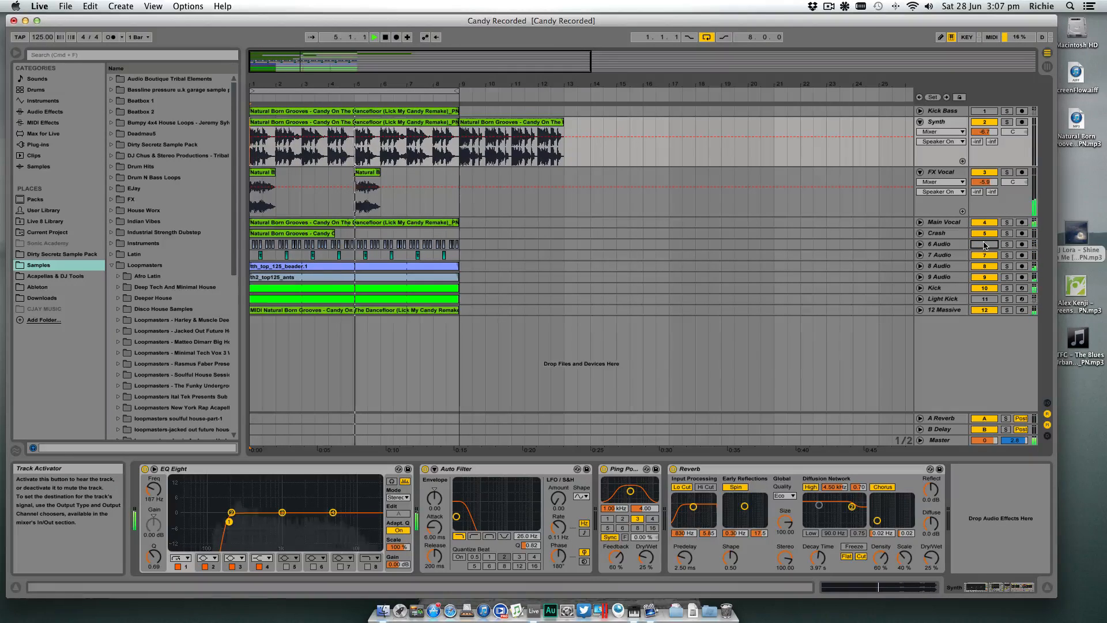
pyautogui.click(984, 244)
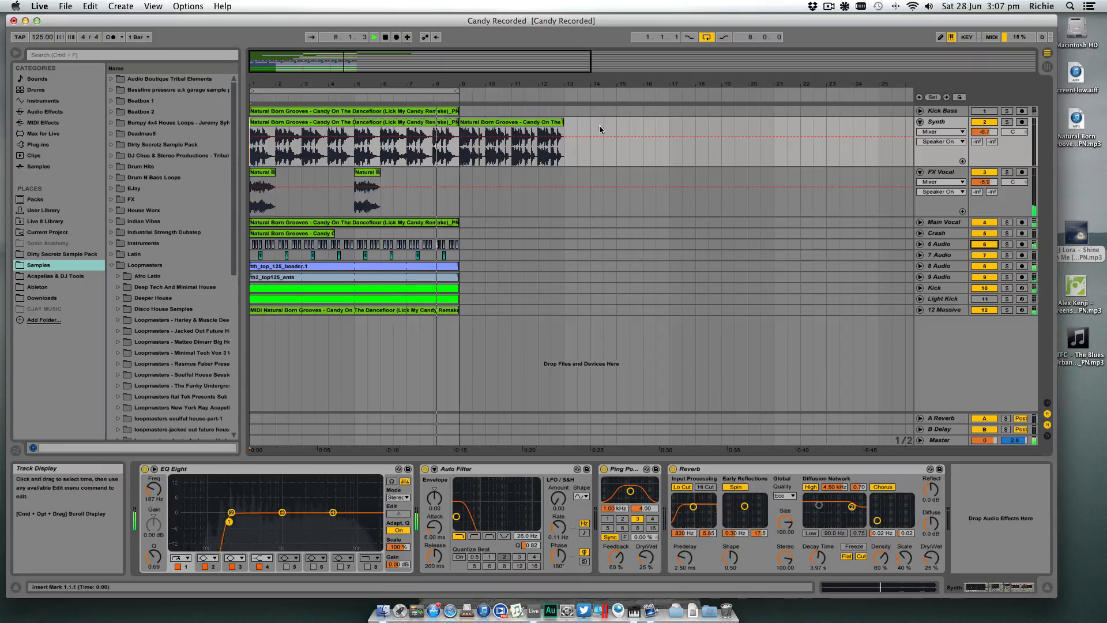
pyautogui.press('space')
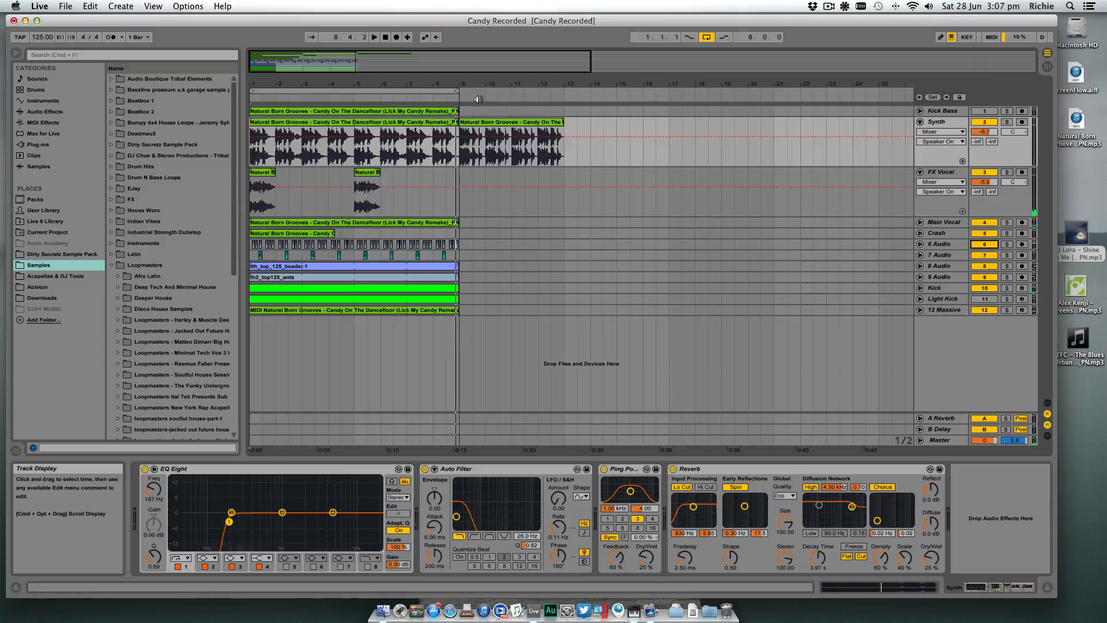
# - Select the 6 Audio track and hide the browser so the eight-bar loop has more room in the arrangement
pyautogui.moveTo(494, 79); pyautogui.dragTo(450, 81)
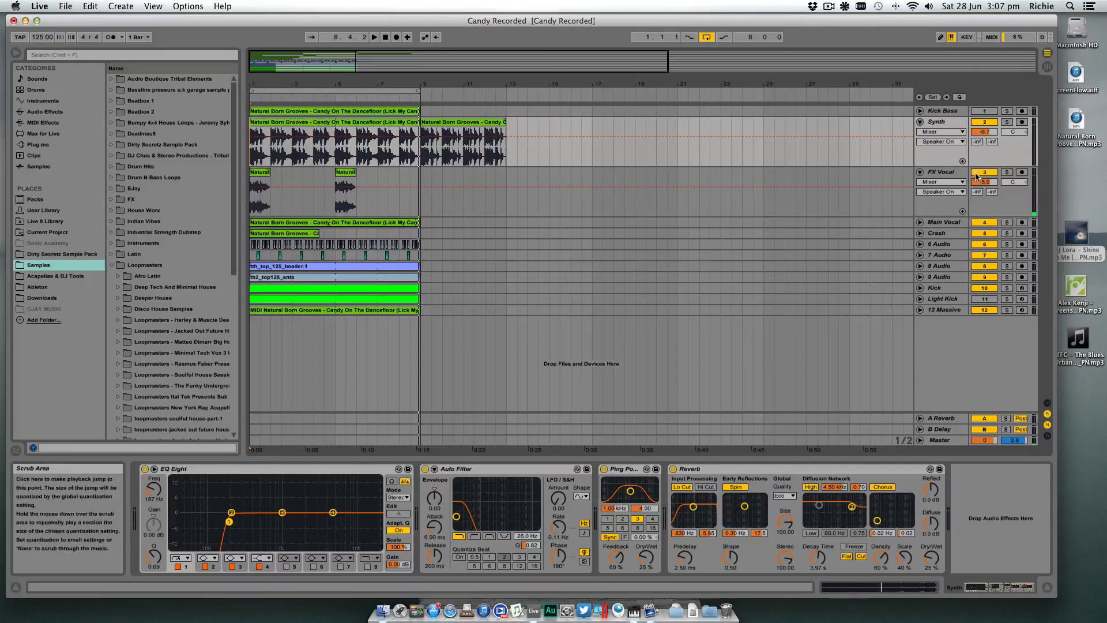
pyautogui.click(949, 245)
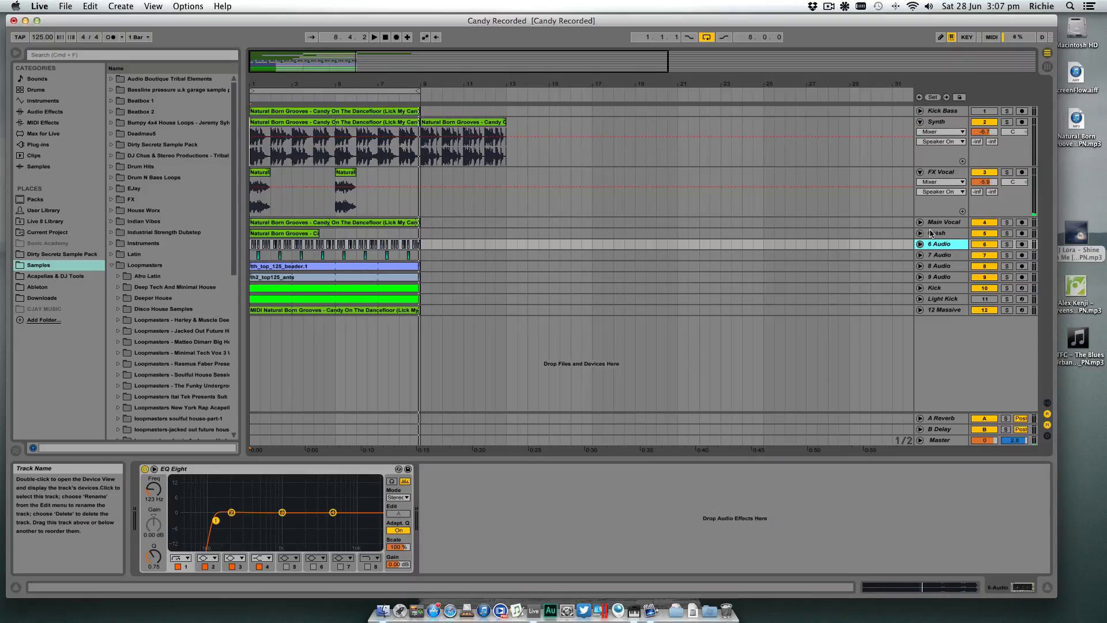
pyautogui.moveTo(277, 82); pyautogui.dragTo(277, 144)
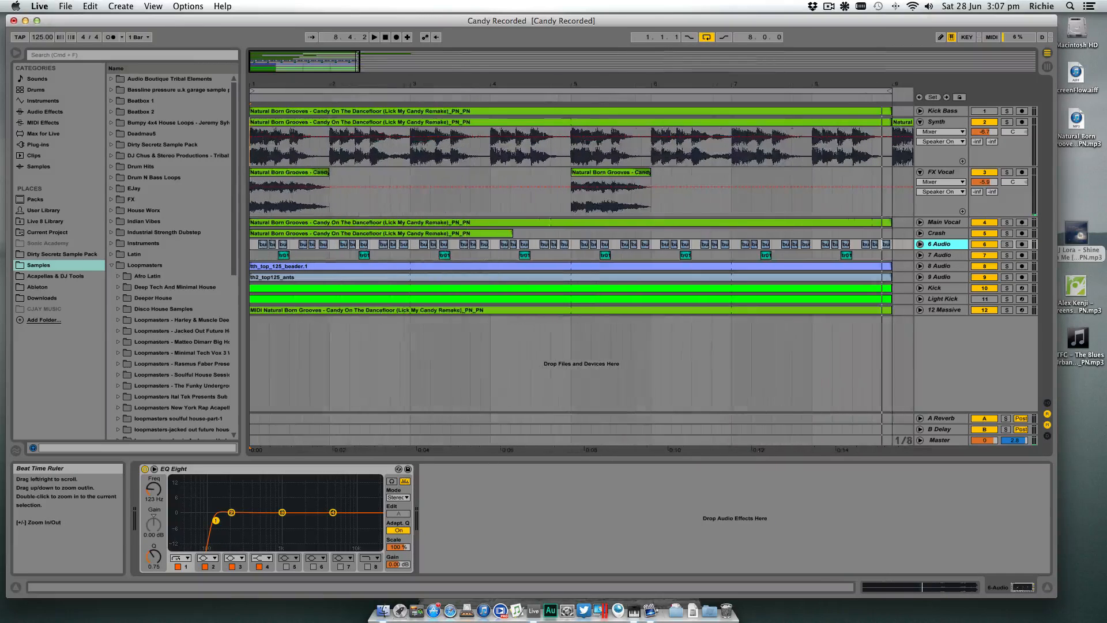
pyautogui.moveTo(258, 90); pyautogui.dragTo(257, 86)
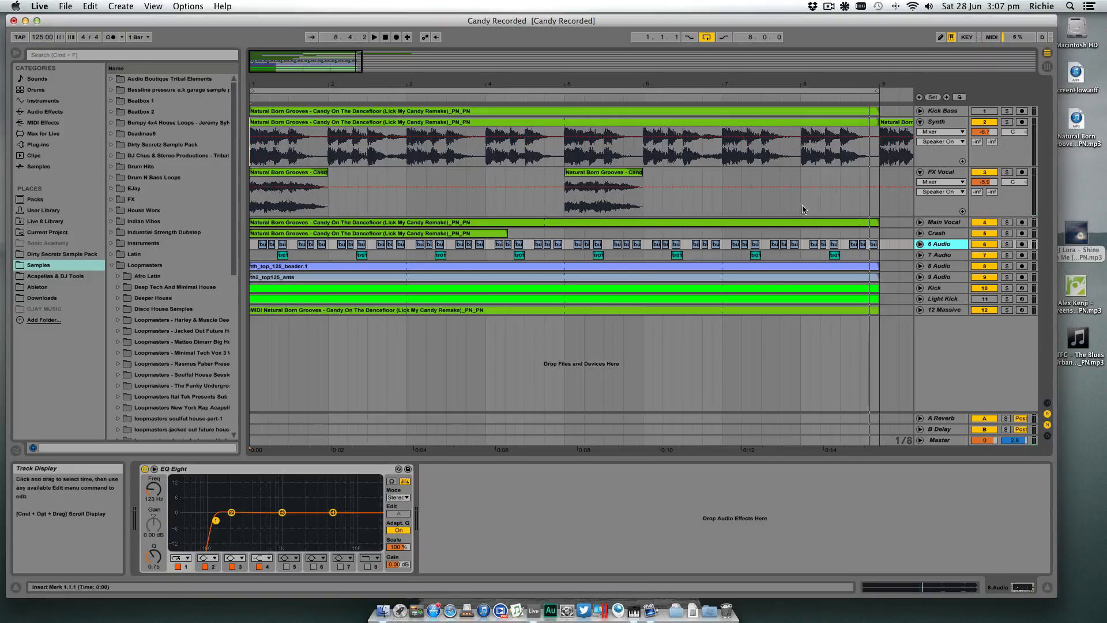
pyautogui.click(16, 53)
pyautogui.moveTo(273, 85); pyautogui.dragTo(273, 84)
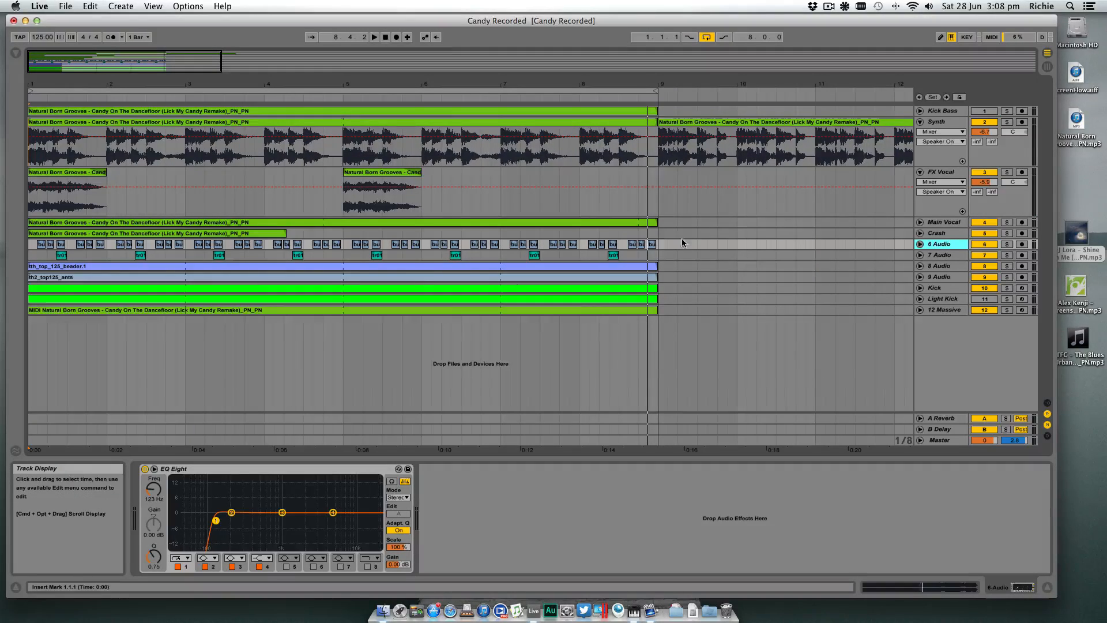
# - Solo the 6 Audio track, return the playback position to bar 1 and audition the track on its own
pyautogui.click(659, 245)
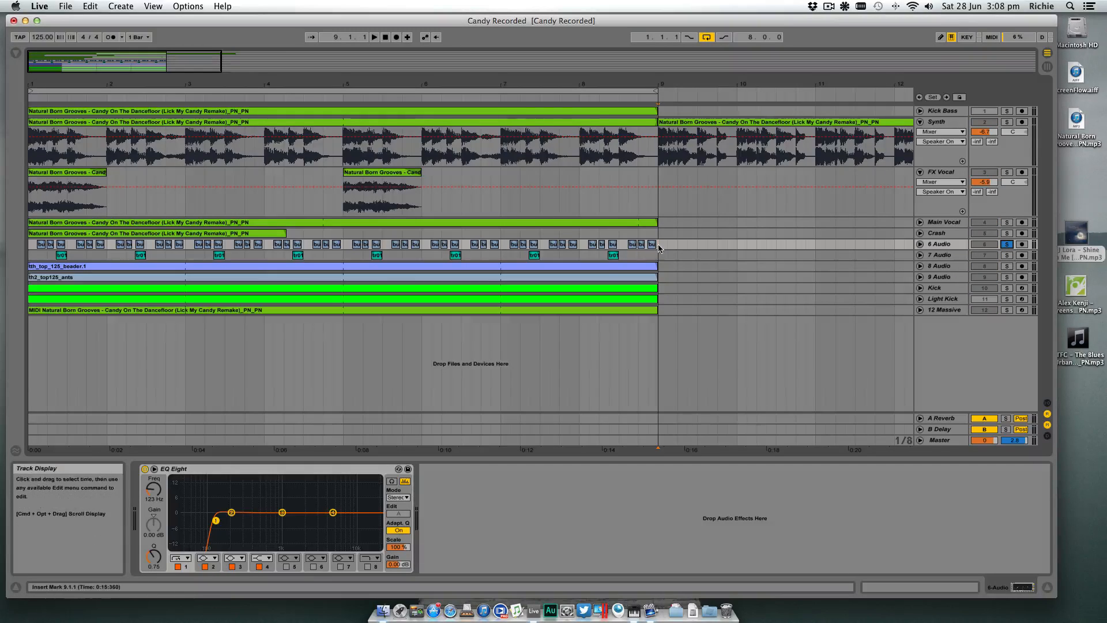
pyautogui.press('space')
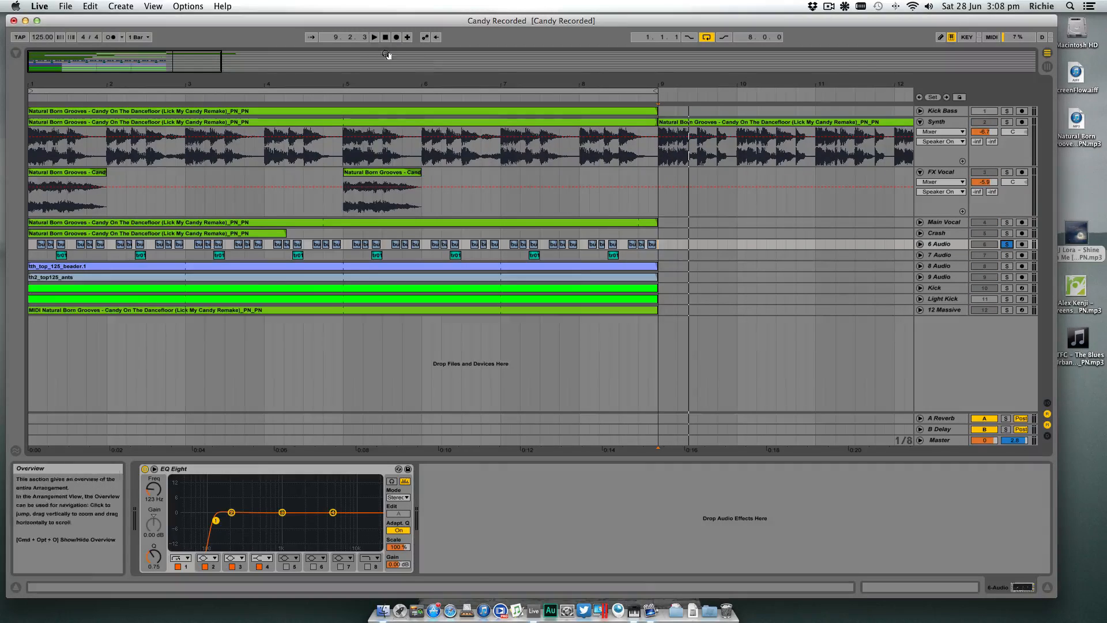
pyautogui.click(386, 38)
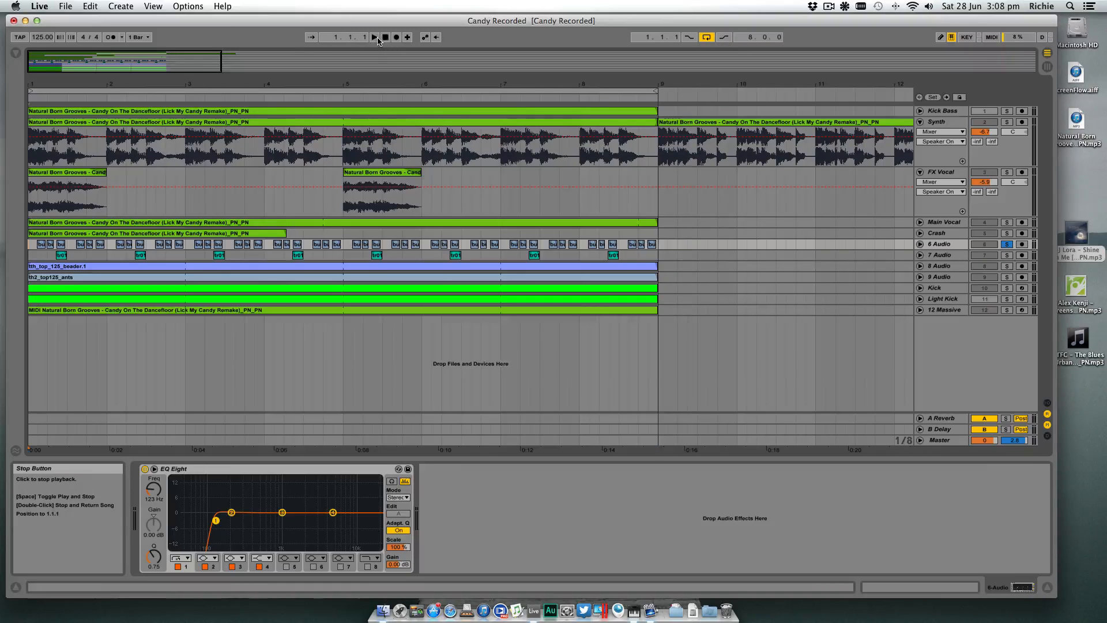
pyautogui.click(376, 38)
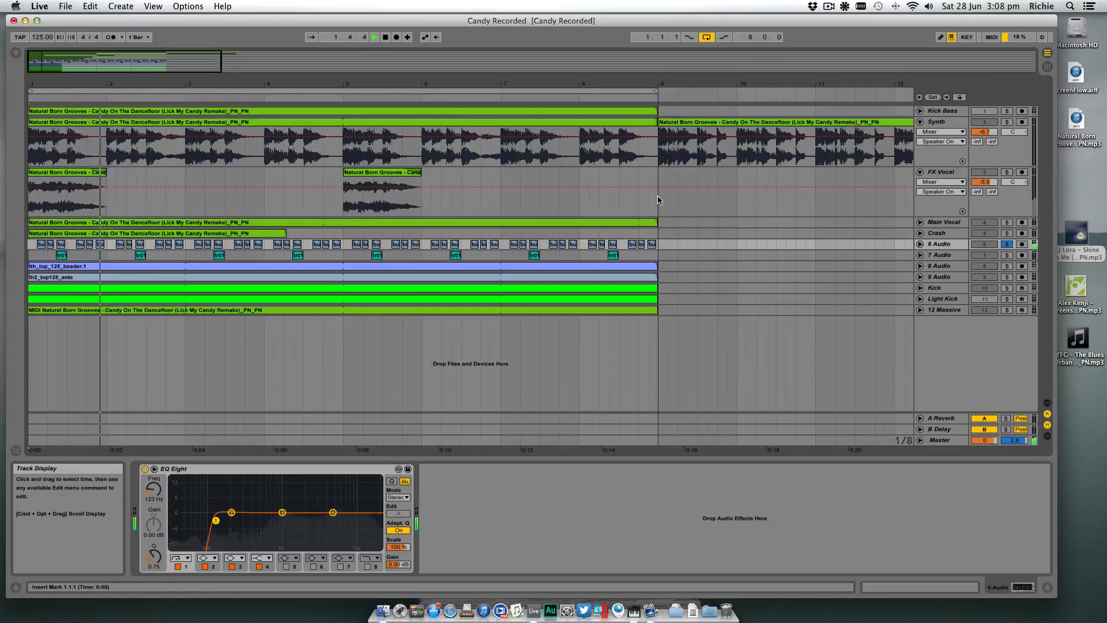
pyautogui.press('space')
# - Consolidate the 6 Audio track's chopped clips from bar 1 to bar 9 into a single clip
pyautogui.moveTo(661, 244); pyautogui.dragTo(130, 244)
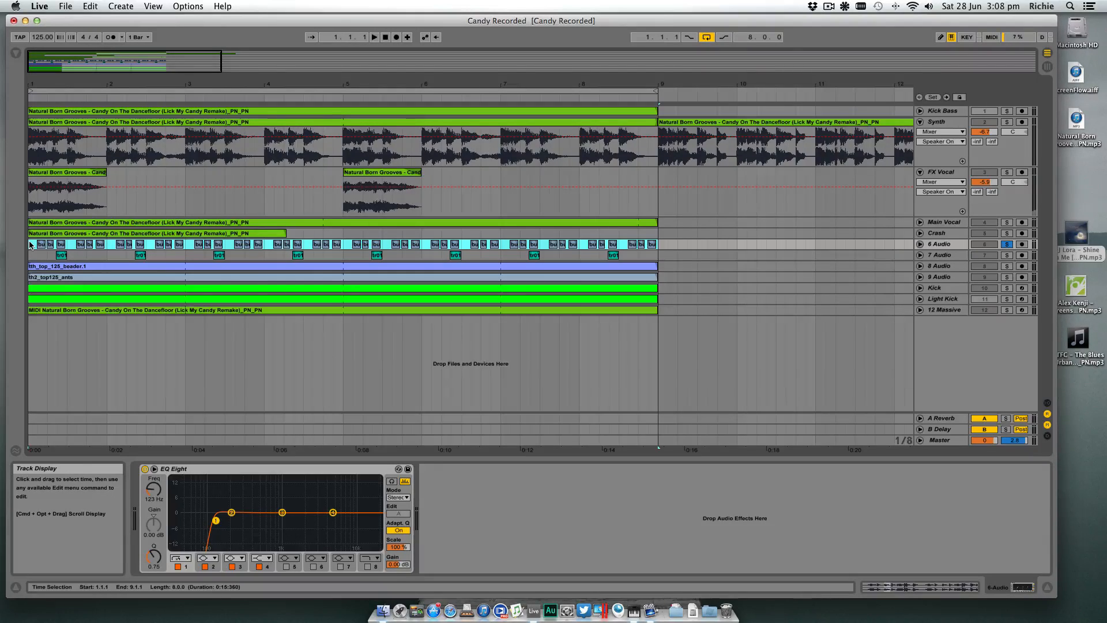
pyautogui.press('super+j')
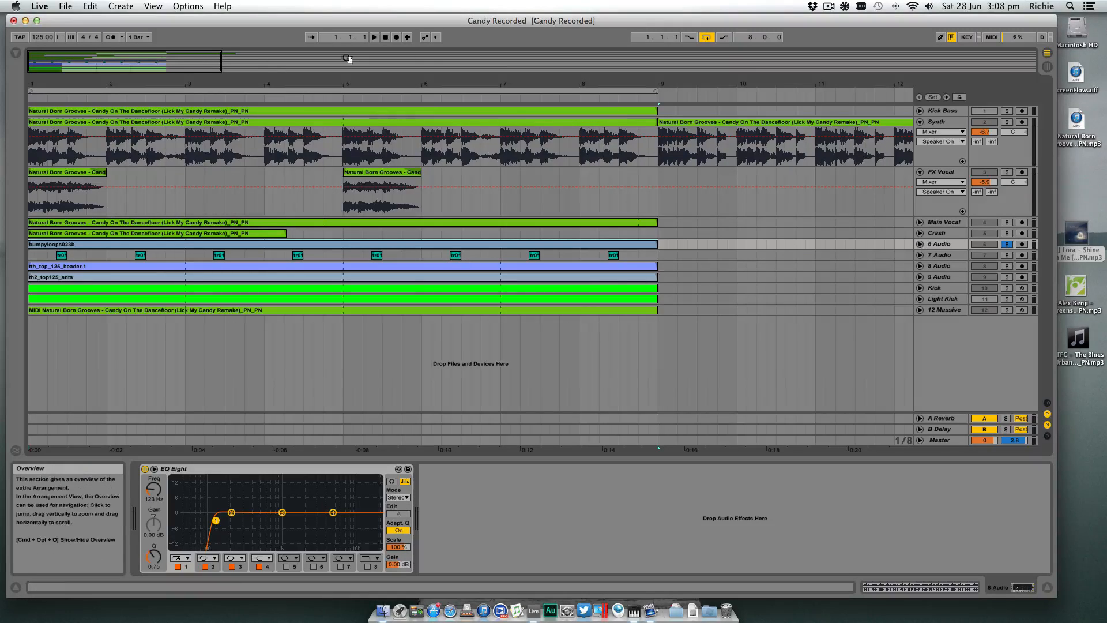
pyautogui.click(90, 6)
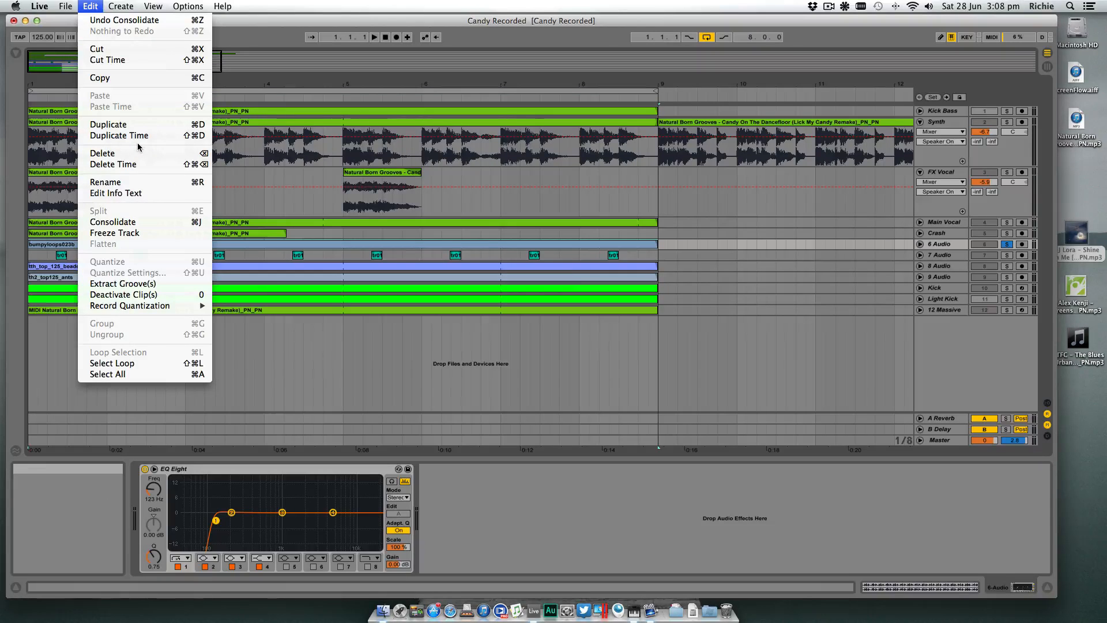
pyautogui.click(166, 227)
# - Open the consolidated 6 Audio clip, enable its looping and hide the detail view
pyautogui.doubleClick(601, 244)
pyautogui.click(292, 527)
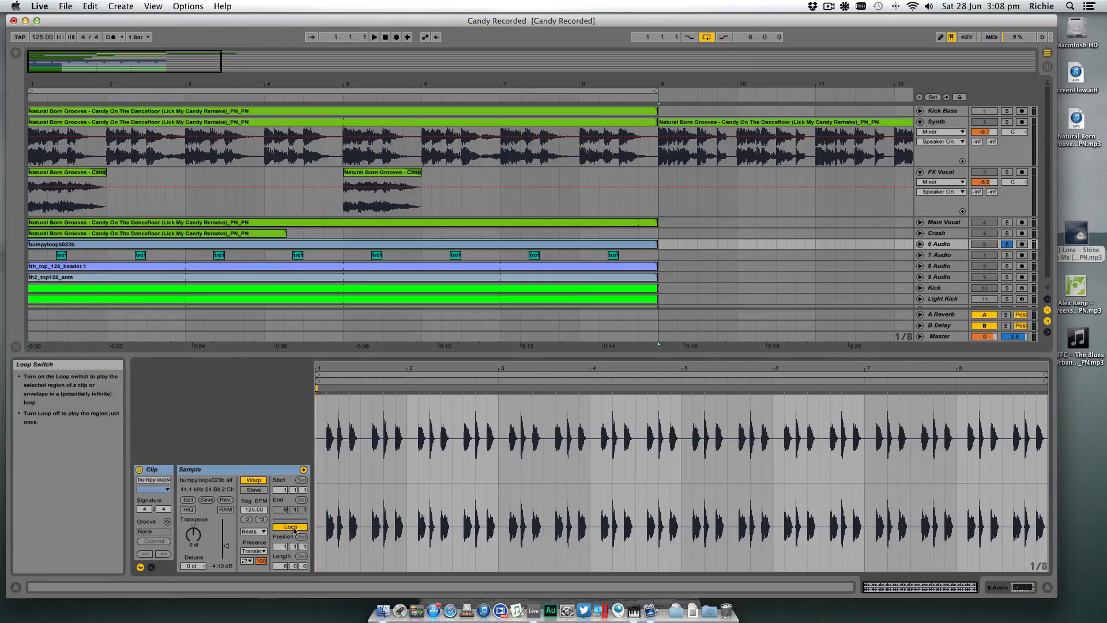
pyautogui.click(1048, 588)
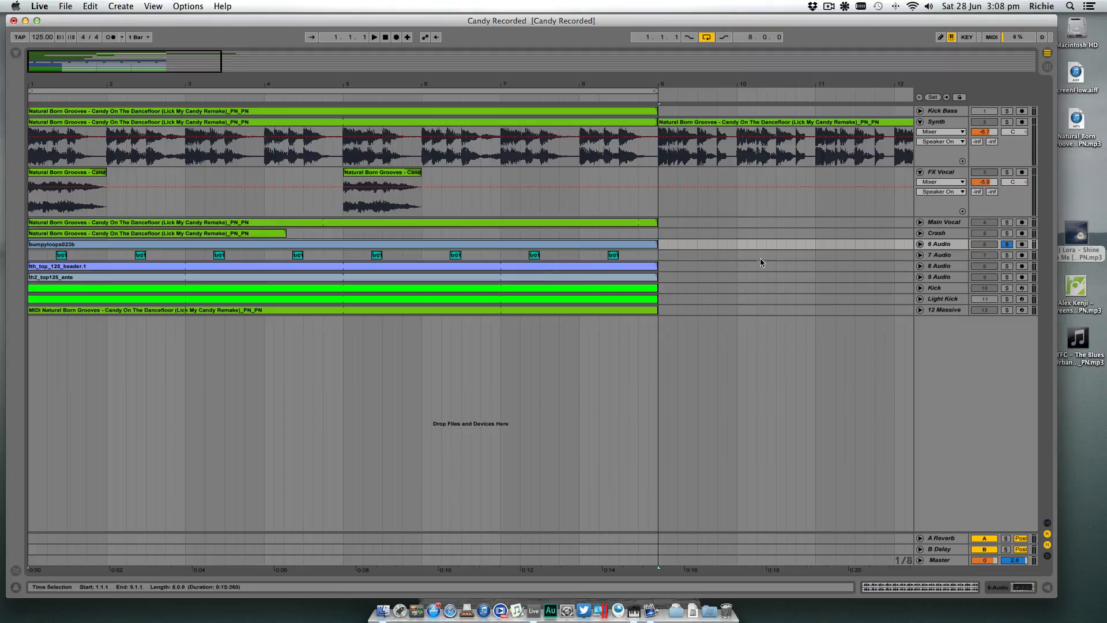
# - Rename the 6 Audio track as Hat Clap
pyautogui.click(943, 245)
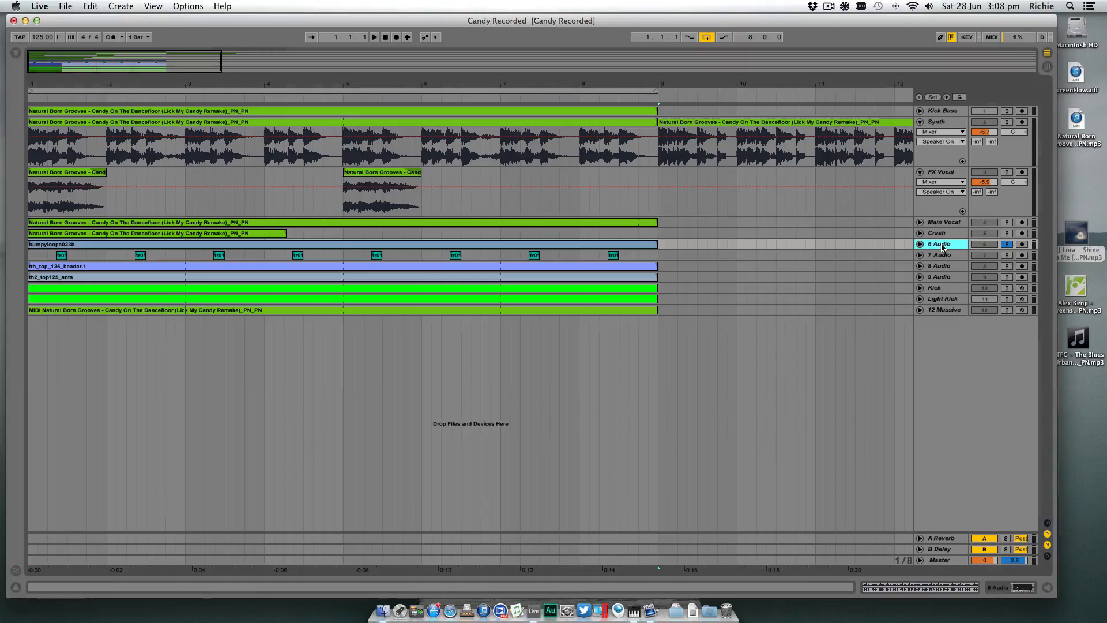
pyautogui.press('super+r')
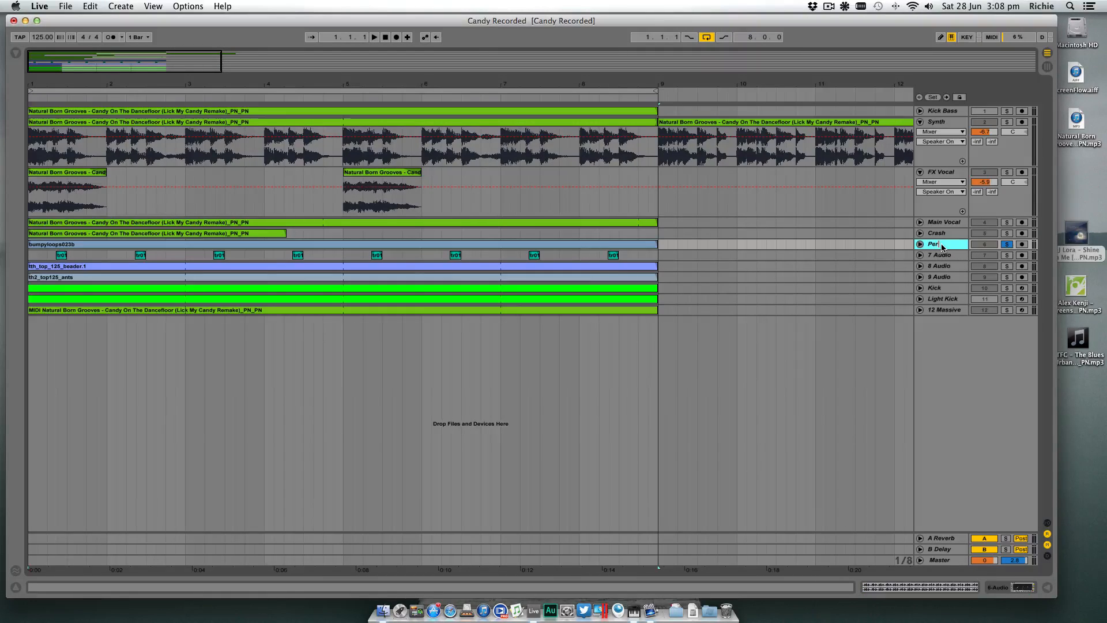
pyautogui.write('Hat Clap')
pyautogui.press('Return')
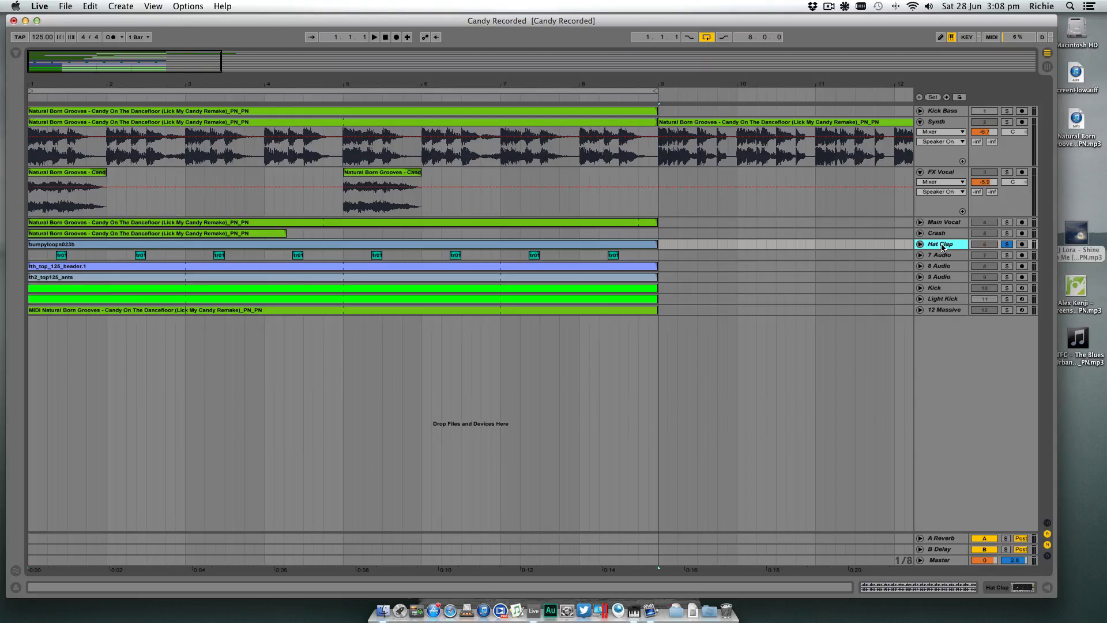
# - Solo the 7 Audio track, audition it from bar 1 and show its device chain
pyautogui.click(1016, 255)
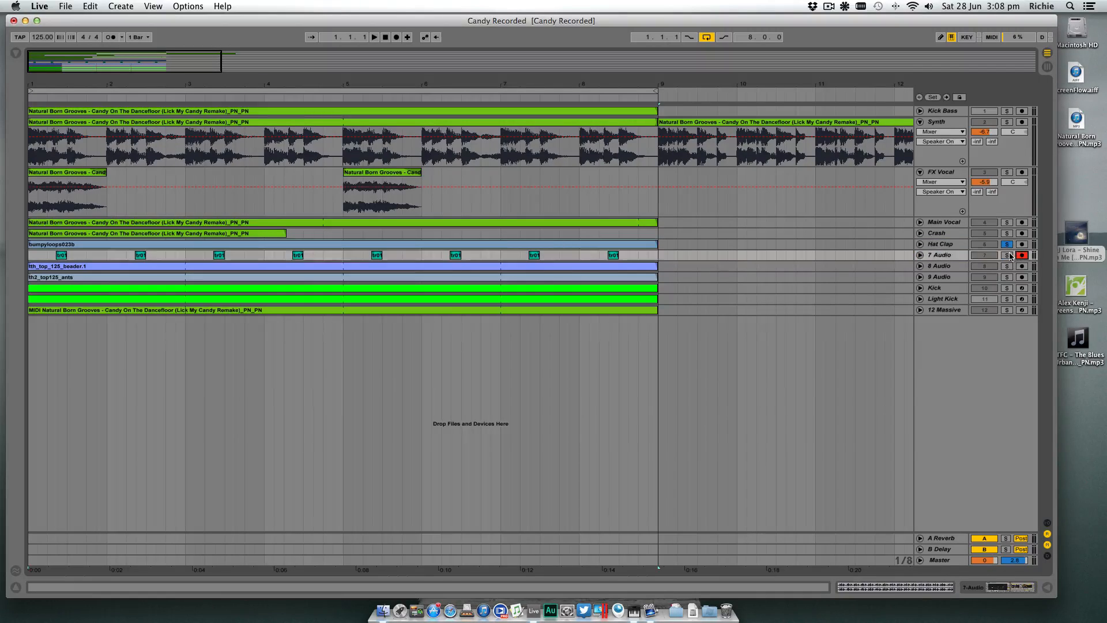
pyautogui.press('space')
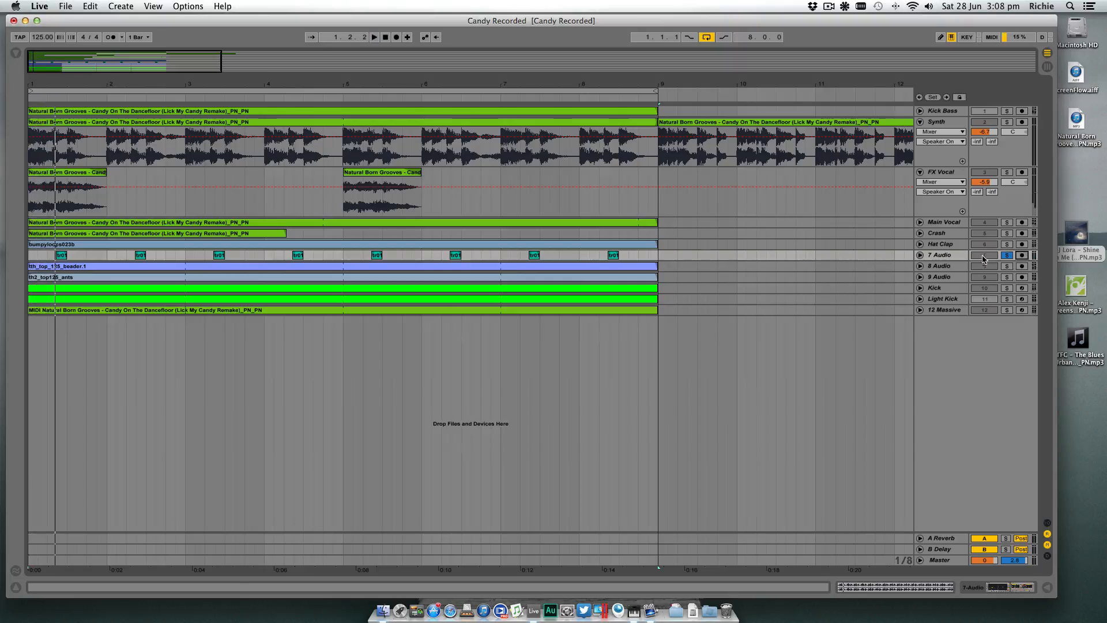
pyautogui.click(385, 37)
pyautogui.click(375, 37)
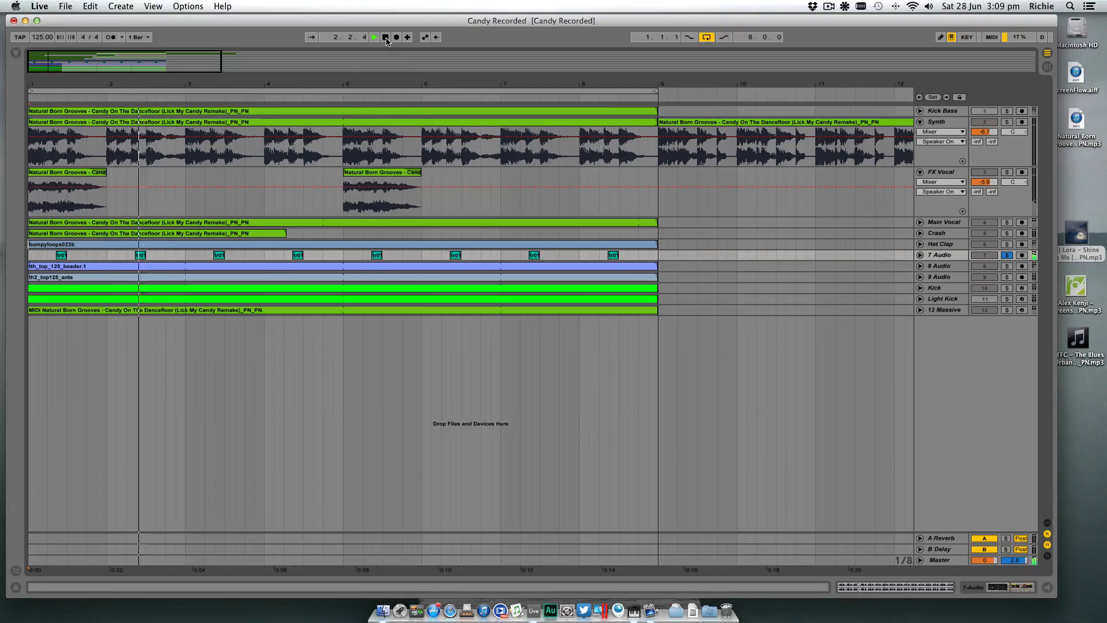
pyautogui.press('space')
pyautogui.click(947, 254)
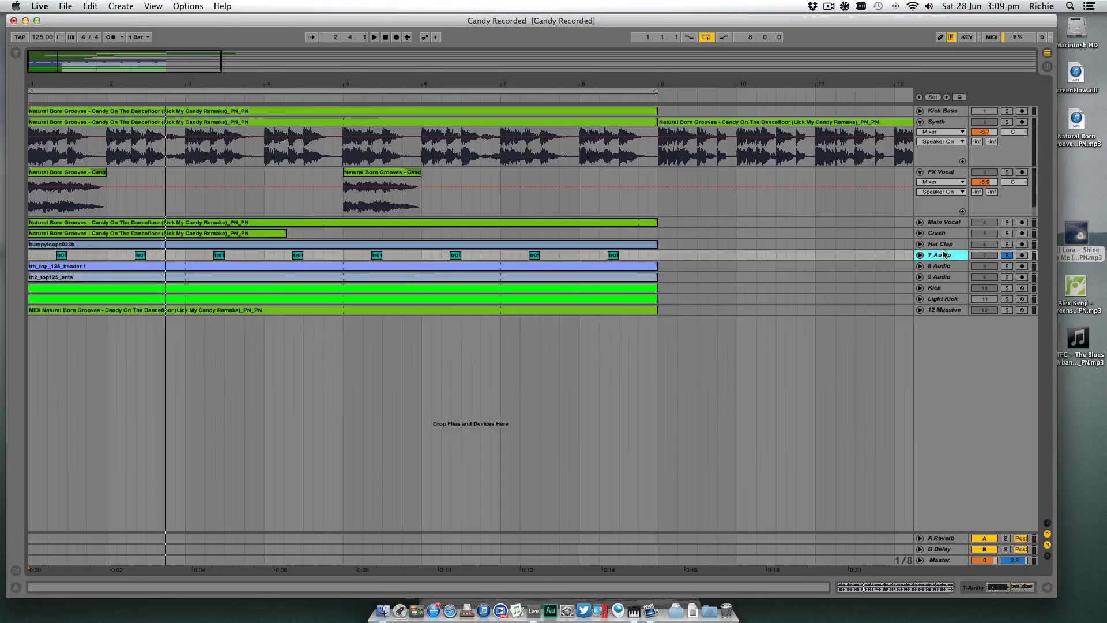
pyautogui.click(970, 586)
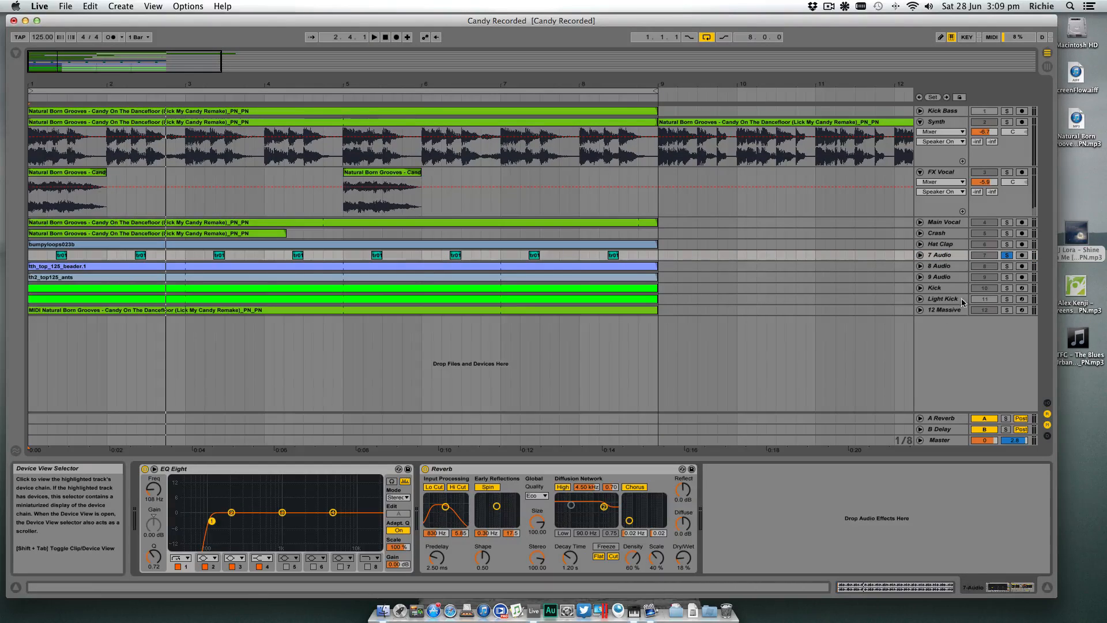
# - Consolidate the 7 Audio track's clips from bar 1 to bar 9 into one clip and check its waveform in the clip view
pyautogui.click(656, 255)
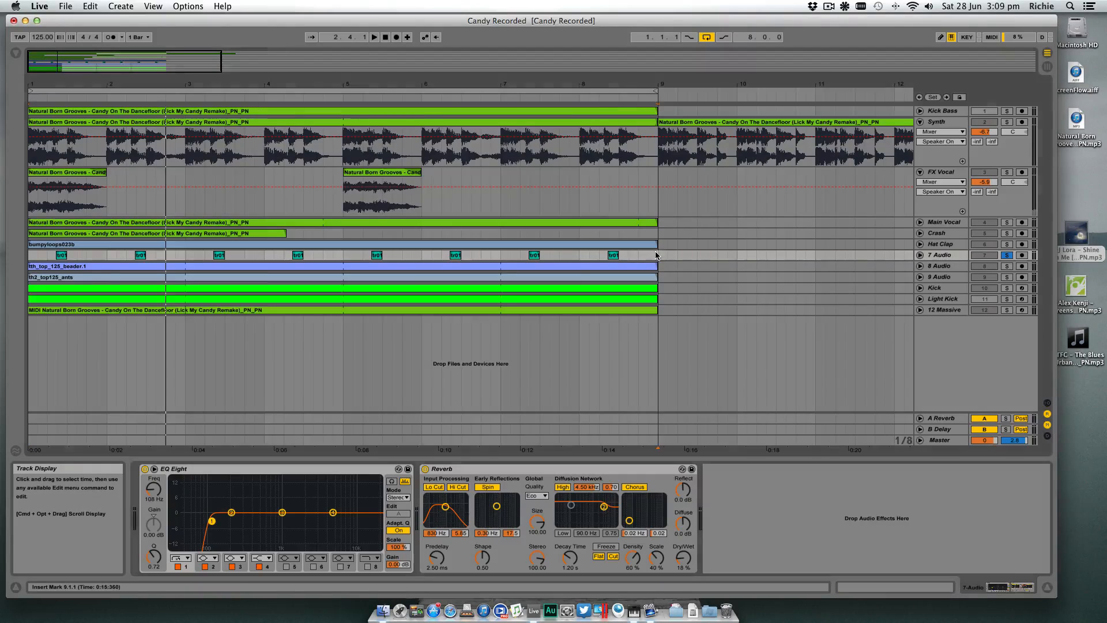
pyautogui.moveTo(586, 258); pyautogui.dragTo(25, 257)
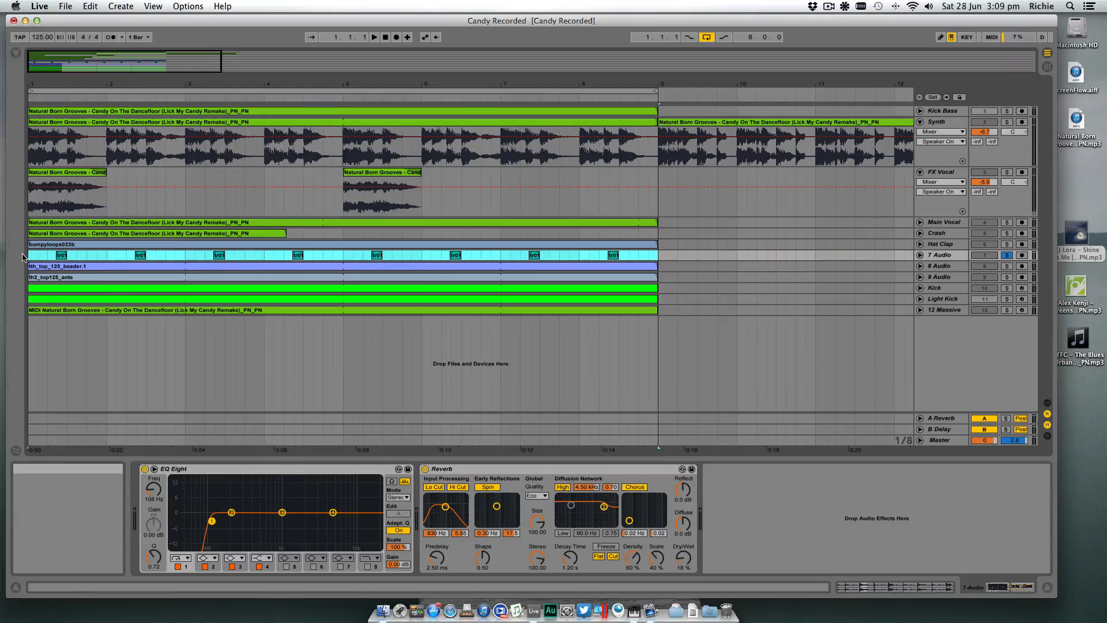
pyautogui.press('super+j')
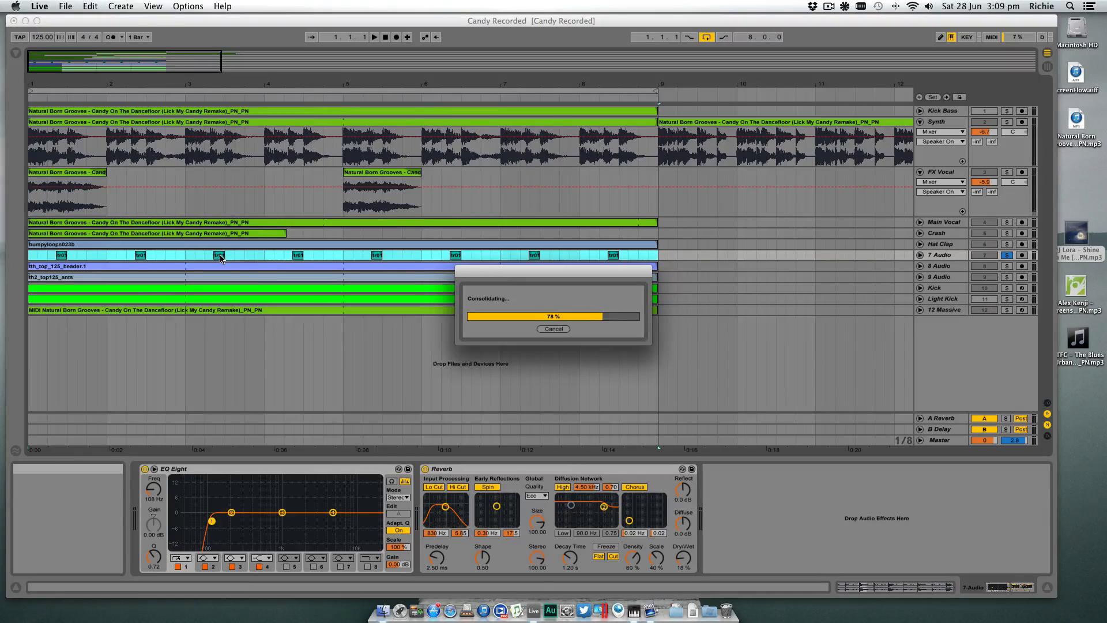
pyautogui.click(220, 258)
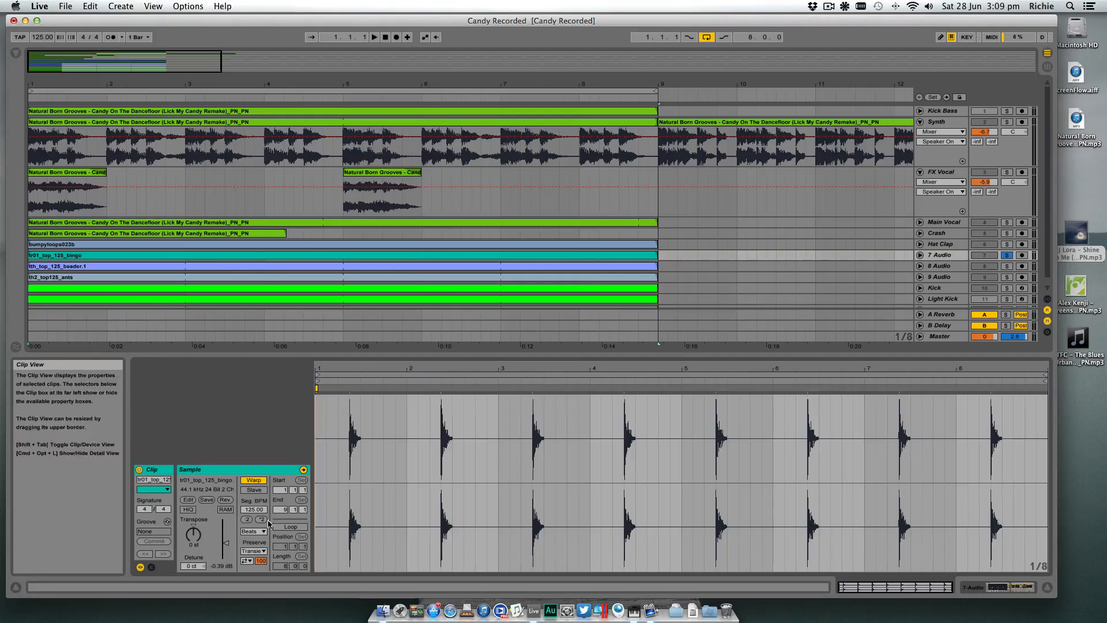
pyautogui.click(1047, 588)
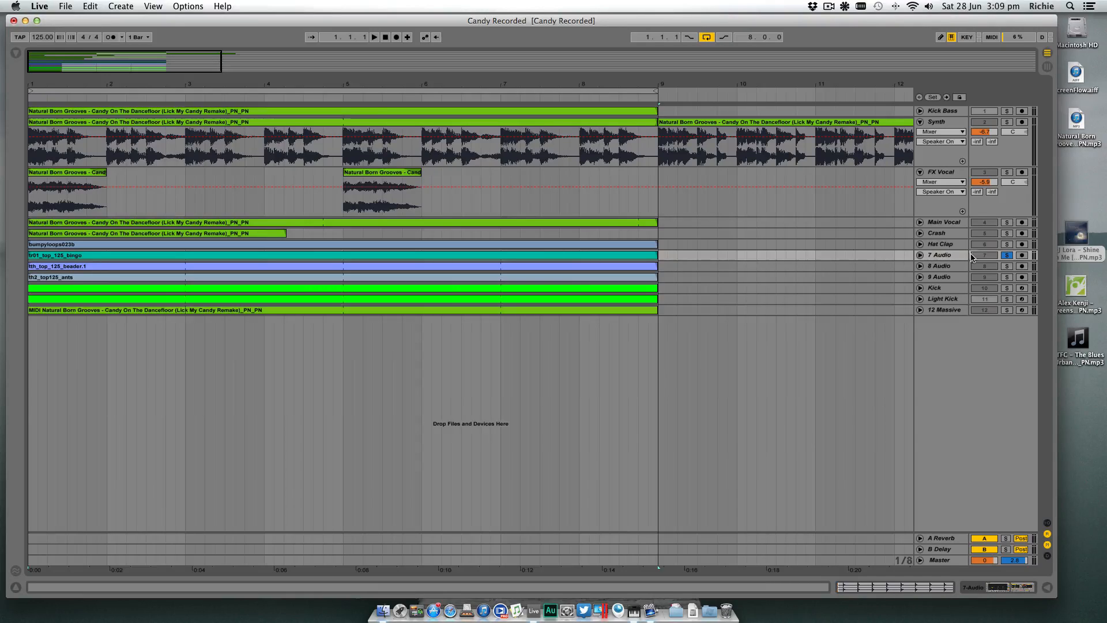
# - Rename the 7 Audio track as Tom
pyautogui.press('super+r')
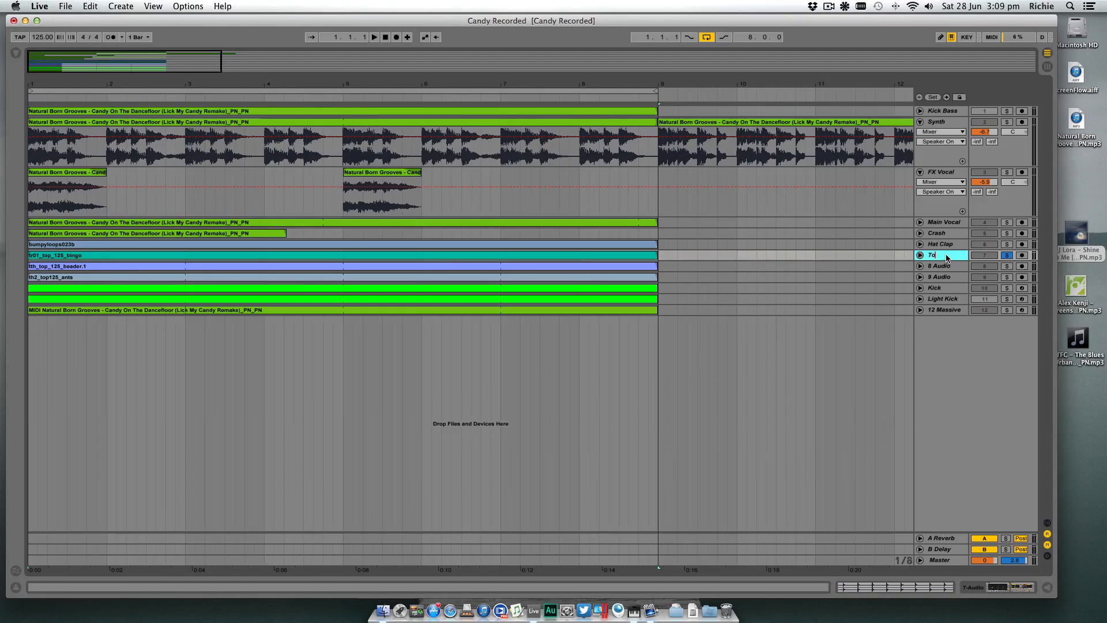
pyautogui.write('Tom')
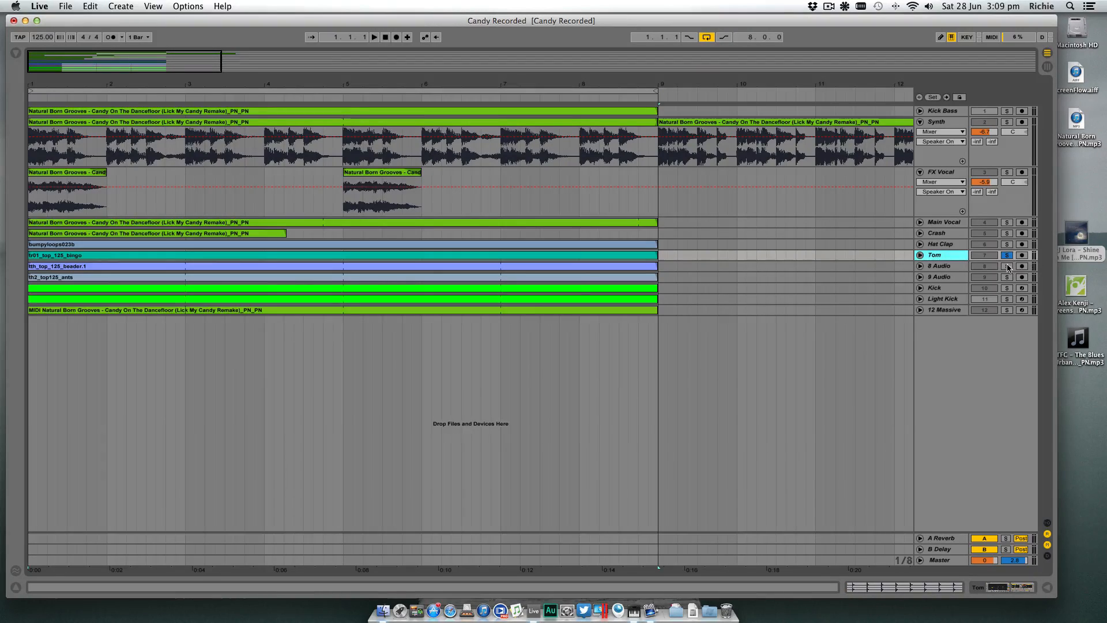
pyautogui.press('Return')
# - Audition the 8 Audio track in solo with its waveform unfolded, and rename it as Shaker
pyautogui.press('space')
pyautogui.click(920, 267)
pyautogui.click(920, 267)
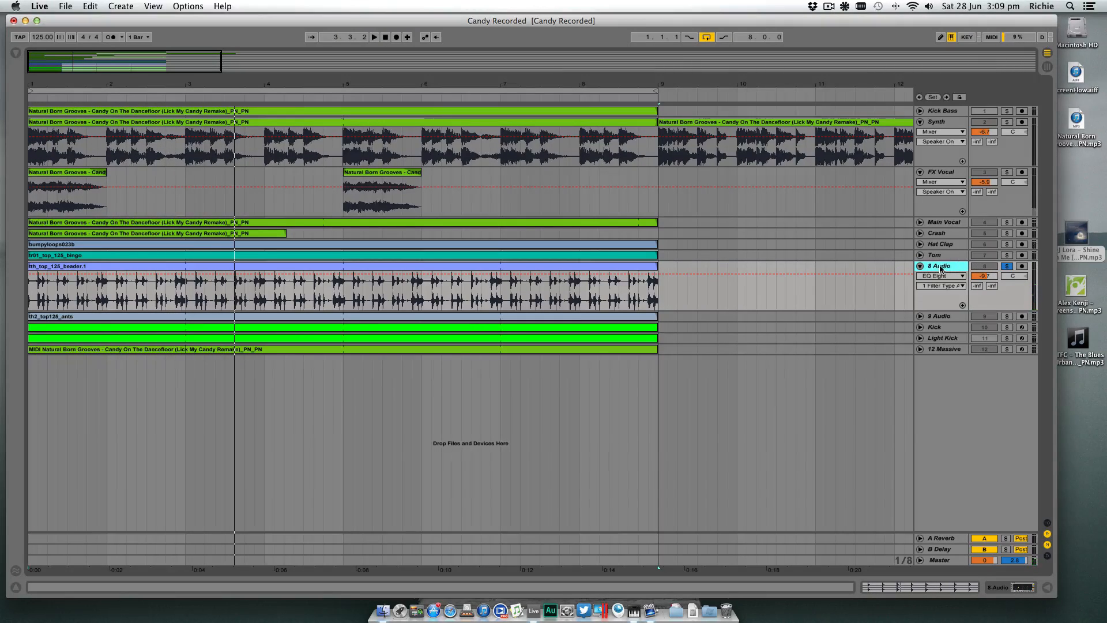
pyautogui.press('super+r')
pyautogui.write('Shaker')
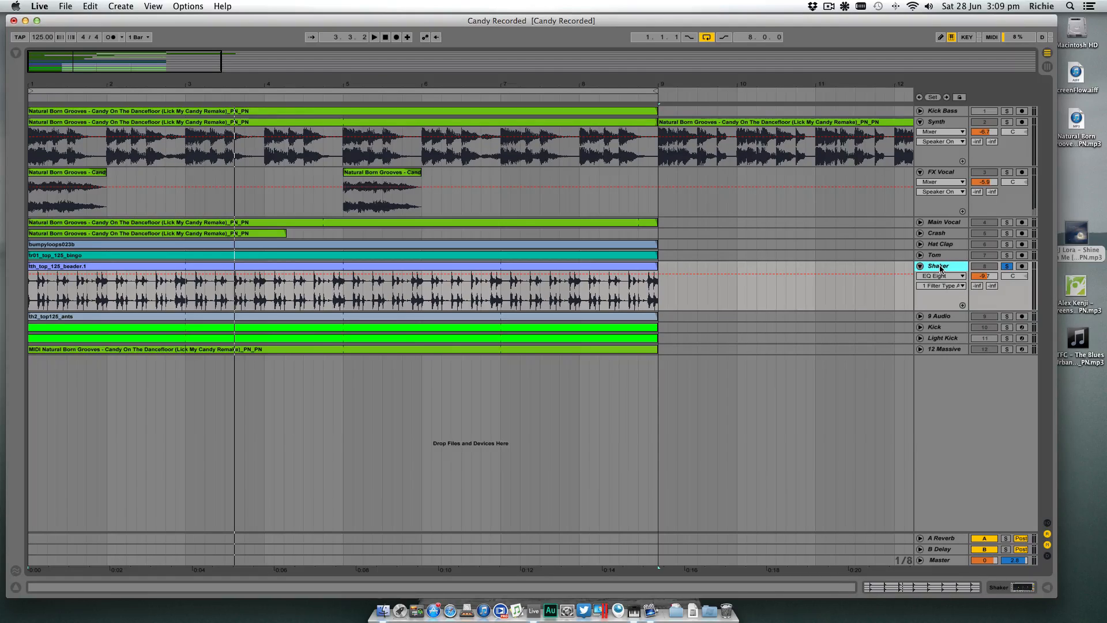
# - Fold the Shaker track and audition the 9 Audio track in solo, with its waveform unfolded and its device chain shown
pyautogui.click(1007, 317)
pyautogui.press('space')
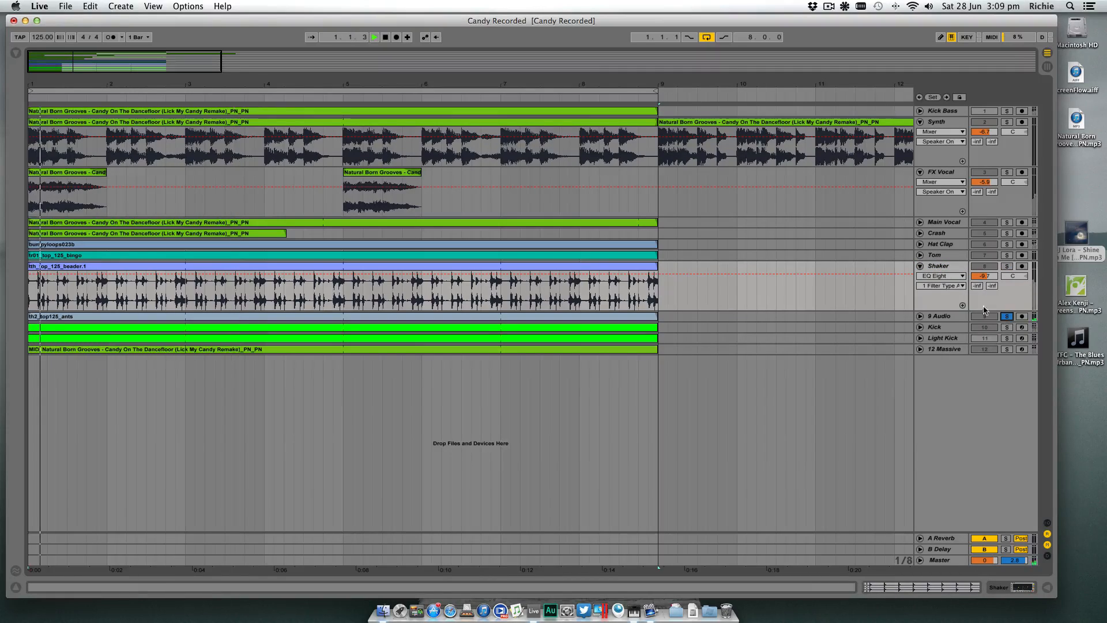
pyautogui.click(920, 265)
pyautogui.click(932, 276)
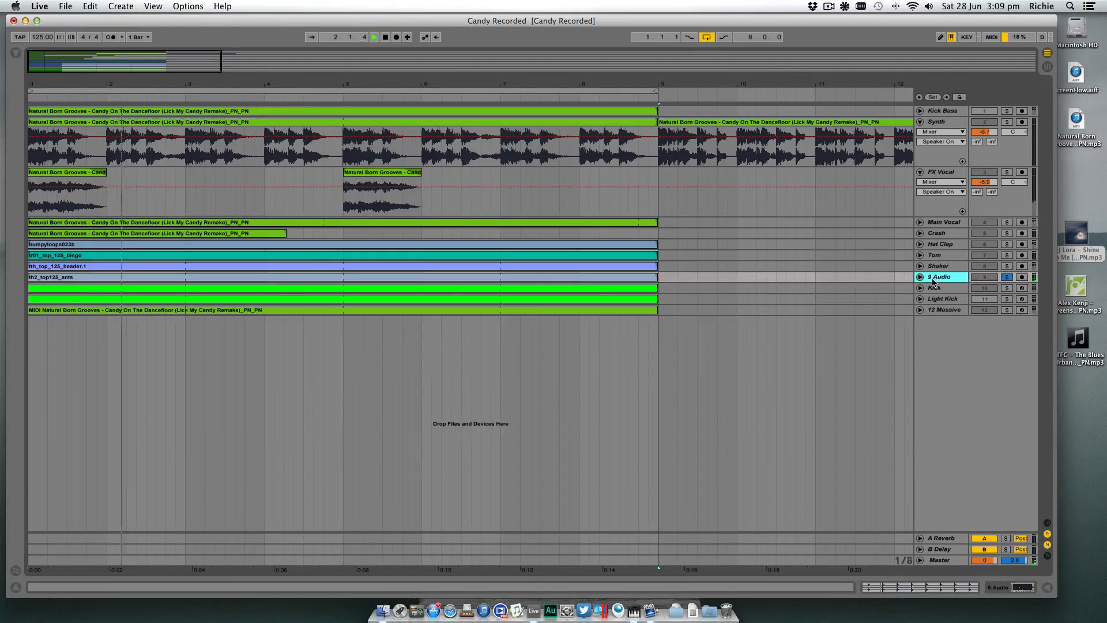
pyautogui.click(920, 277)
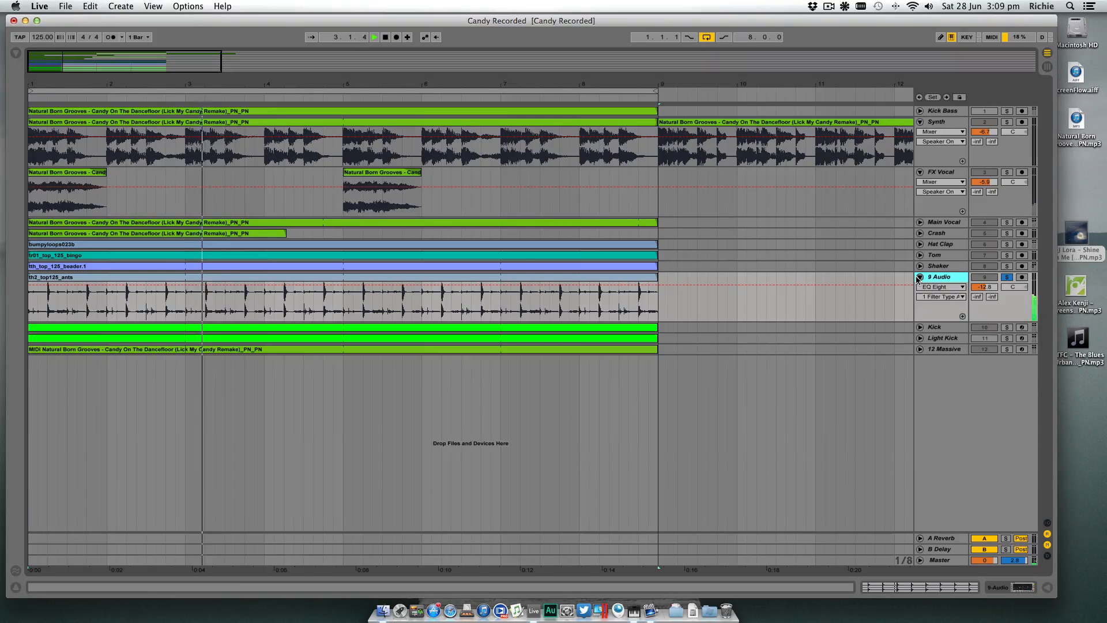
pyautogui.click(1001, 588)
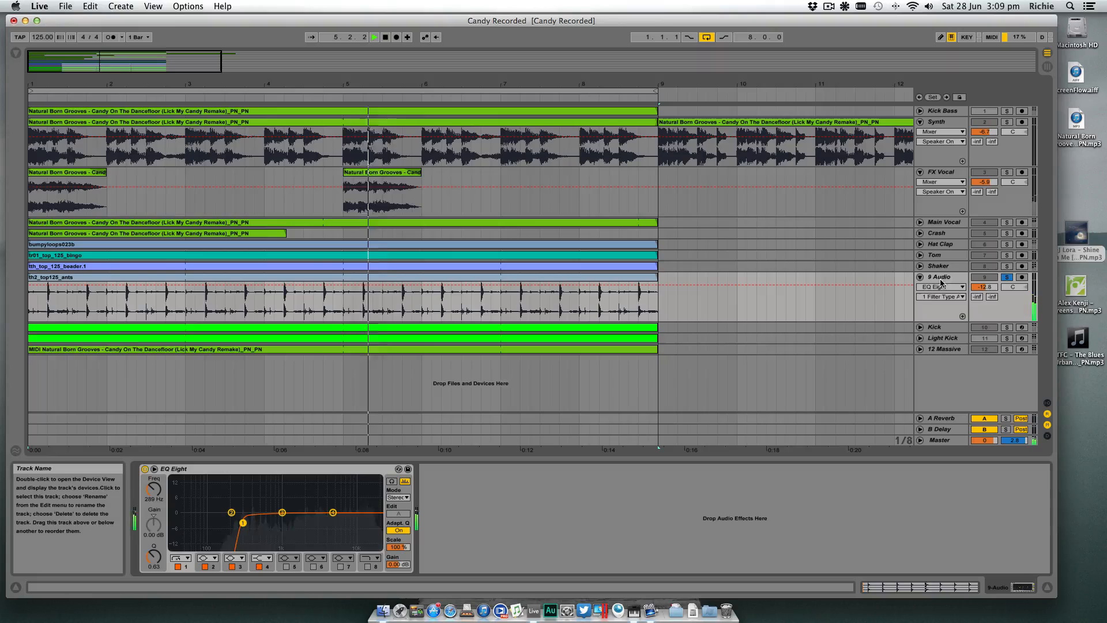
# - Hide the device chain and rename the 9 Audio track as Top Loop
pyautogui.click(1048, 589)
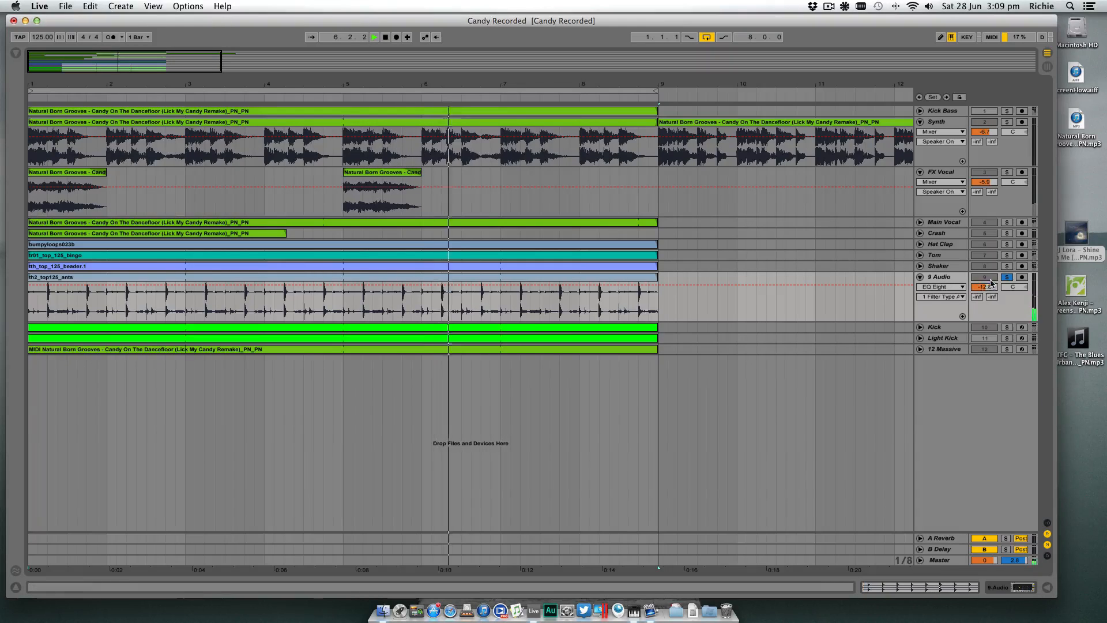
pyautogui.click(943, 279)
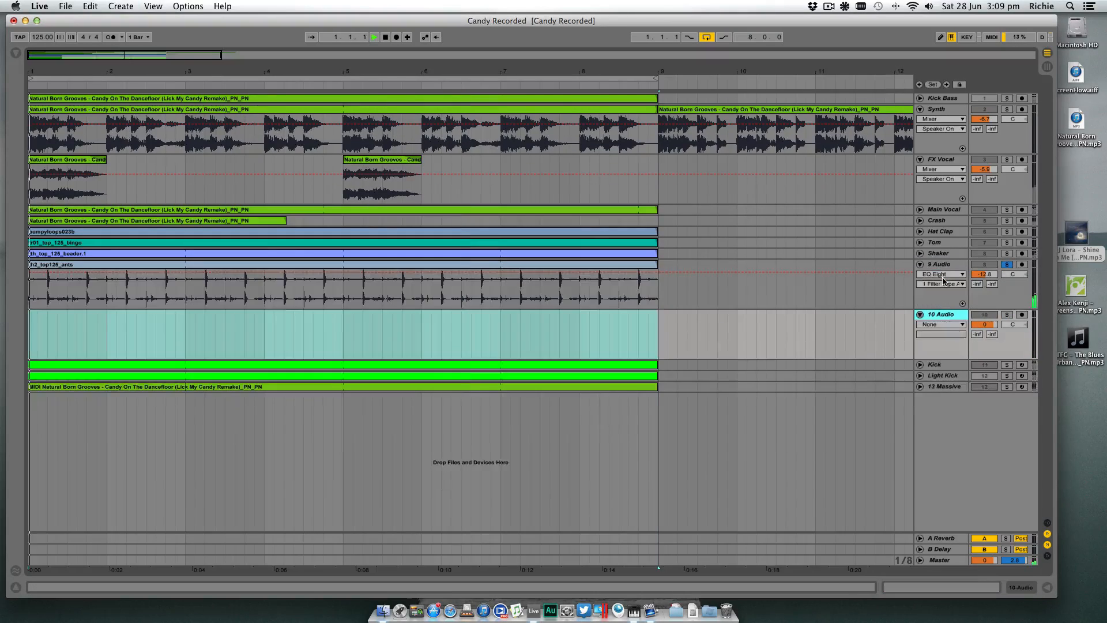
pyautogui.press('Down')
pyautogui.click(944, 279)
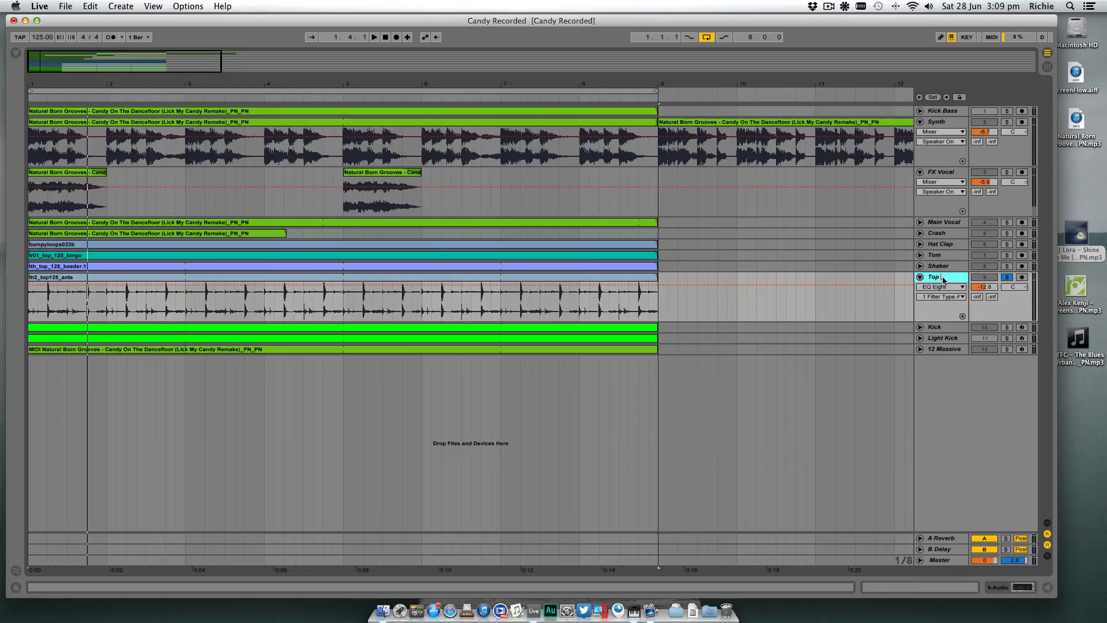
pyautogui.write('Top Loop')
pyautogui.press('Return')
# - Audition the Kick track in solo, unfolded in place of Top Loop, and inspect its clip's MIDI notes and its device chain
pyautogui.click(1007, 327)
pyautogui.press('space')
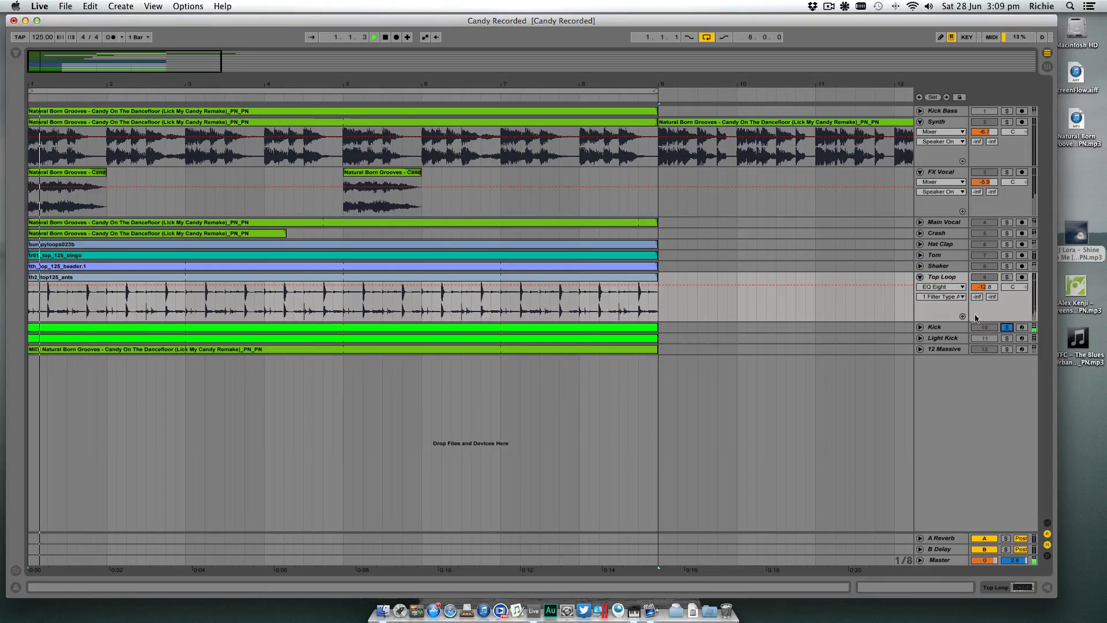
pyautogui.click(921, 278)
pyautogui.click(920, 288)
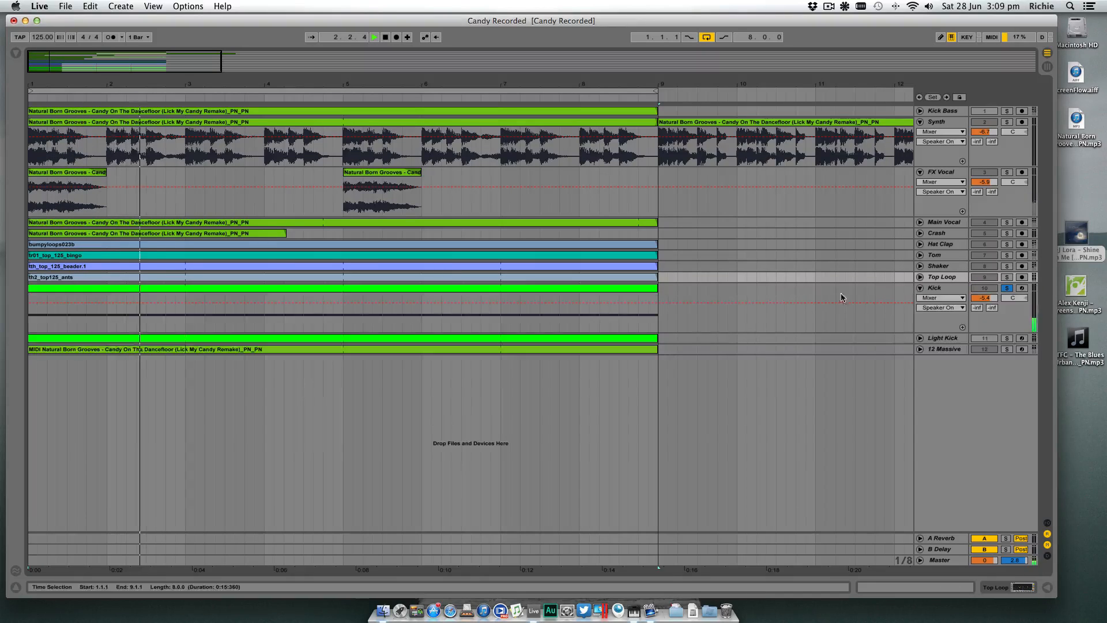
pyautogui.doubleClick(569, 291)
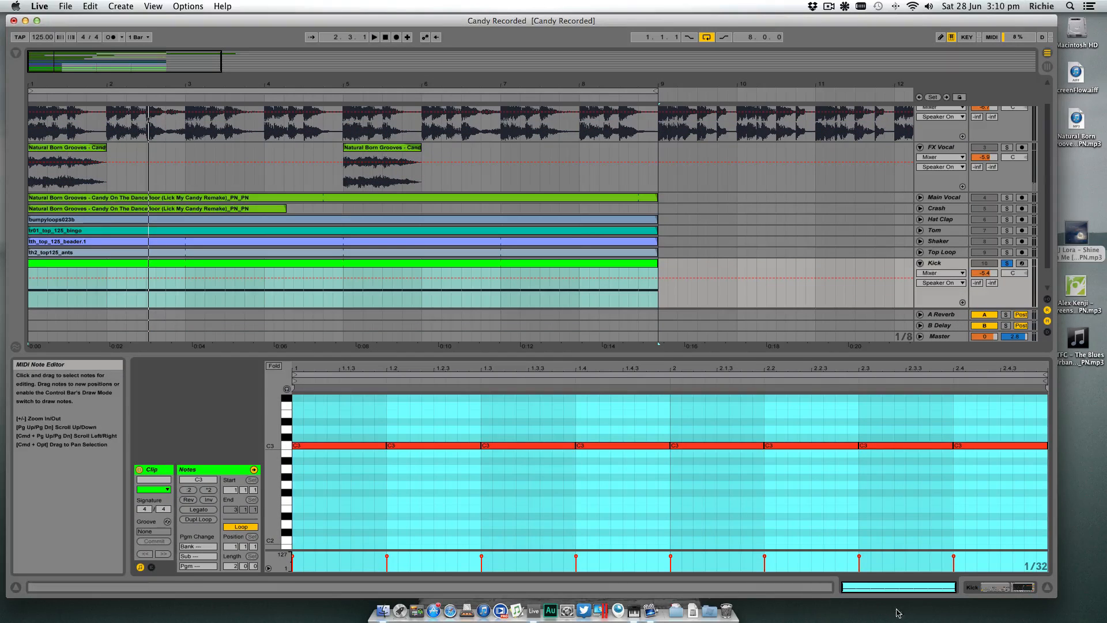
pyautogui.click(971, 589)
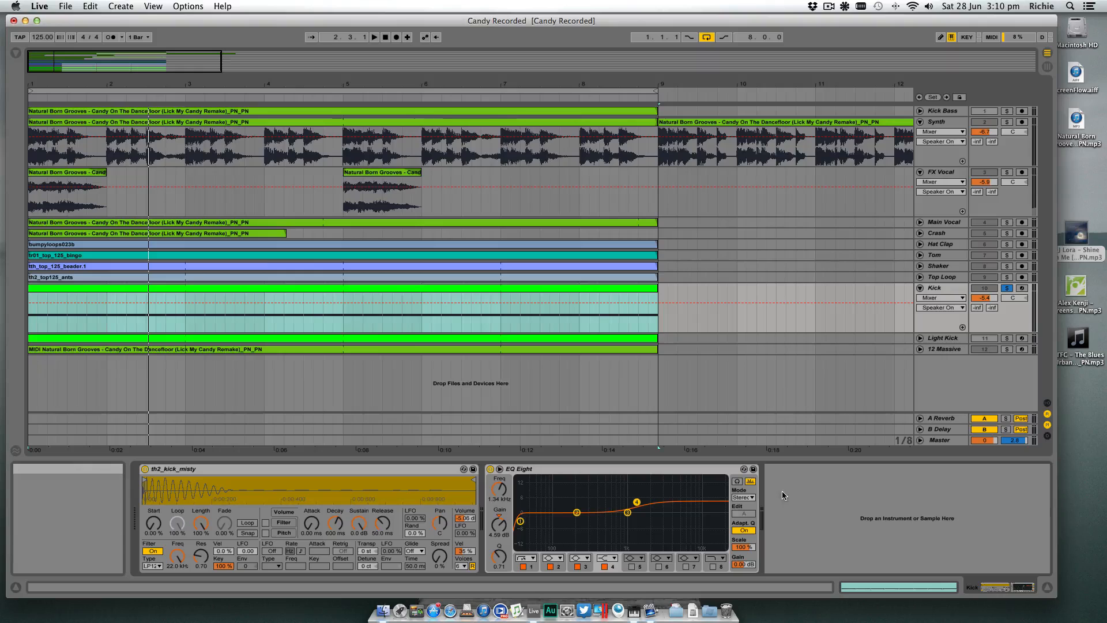
# - Audition the Light Kick track with its device chain shown, and deactivate the track
pyautogui.click(944, 338)
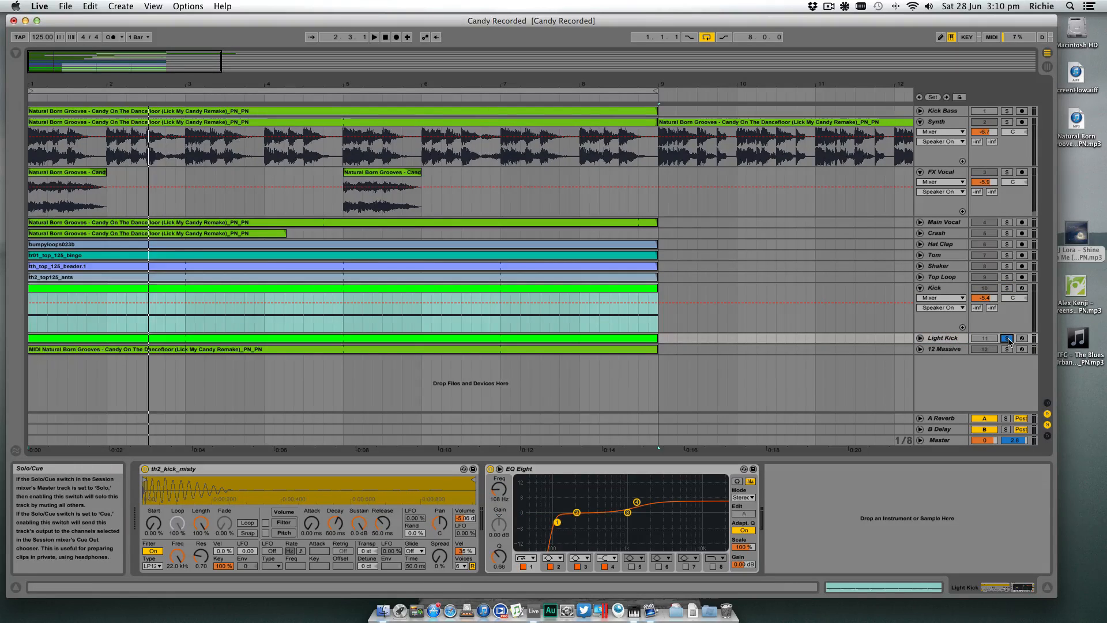
pyautogui.press('space')
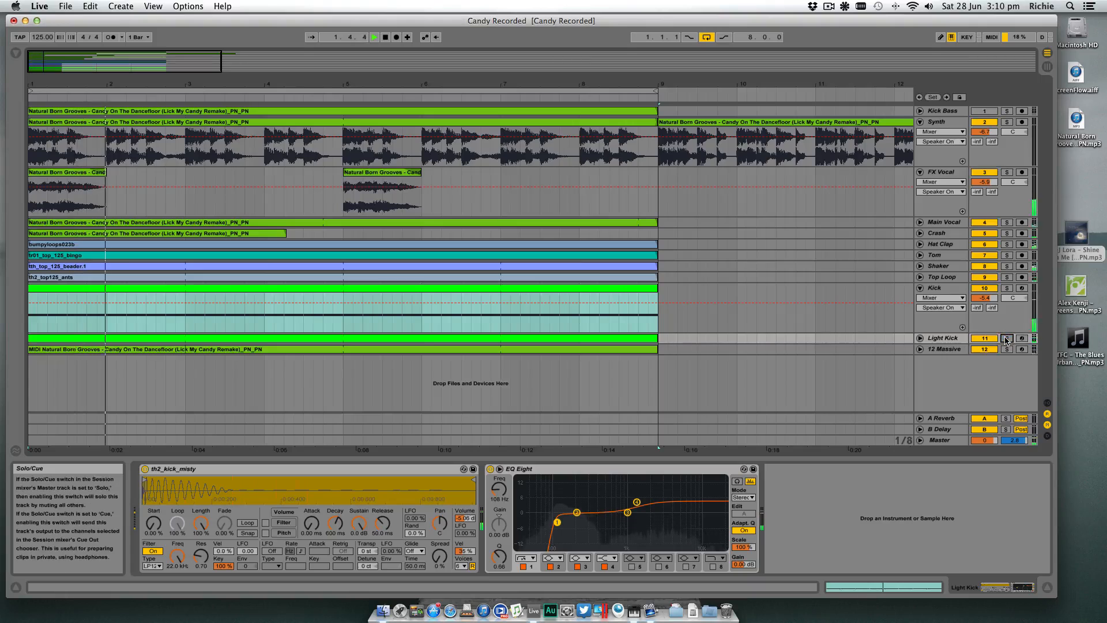
pyautogui.click(985, 338)
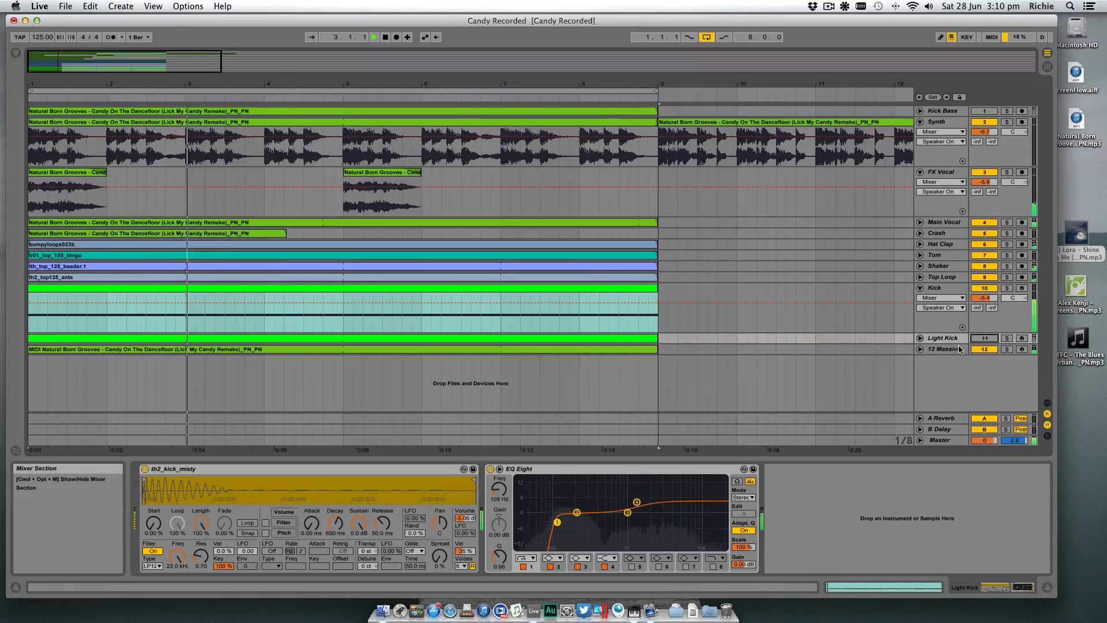
# - Audition the 12 Massive track in solo and rename it as Bass
pyautogui.click(1007, 350)
pyautogui.click(951, 350)
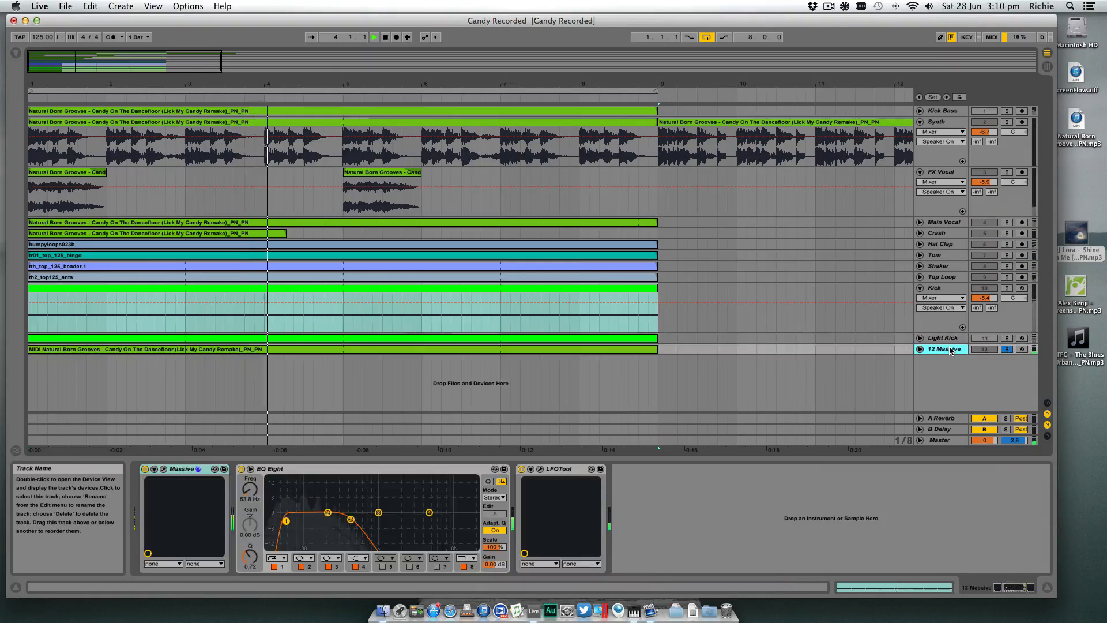
pyautogui.press('super+r')
pyautogui.write('Bass')
pyautogui.press('Return')
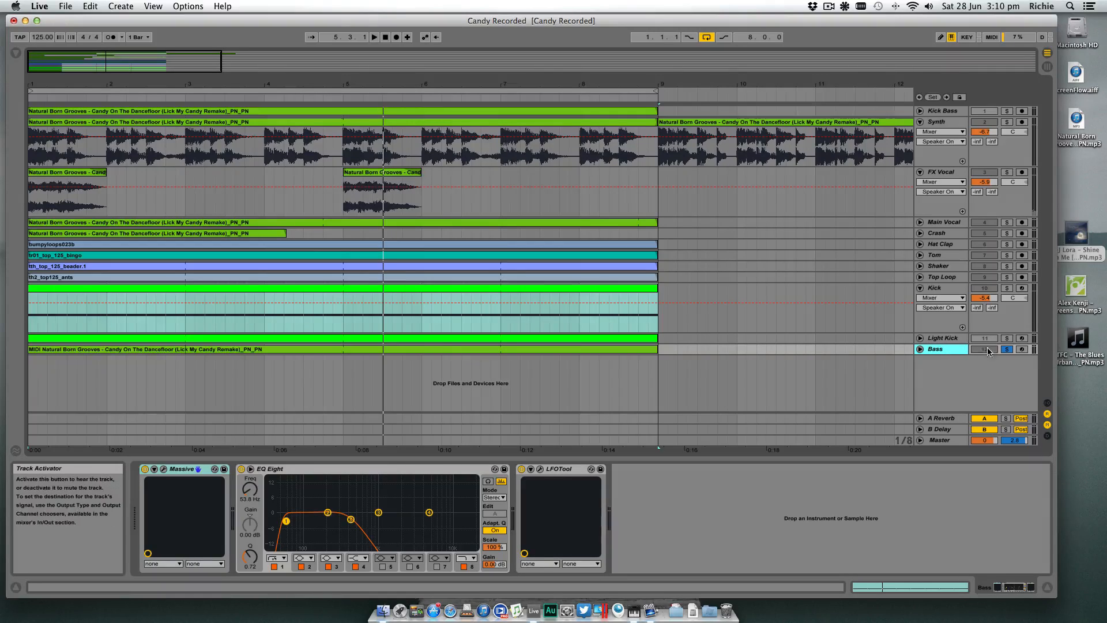
# - Play the soloed Bass track and raise its EQ Eight low-cut filter frequency to 62.3 Hz
pyautogui.press('space')
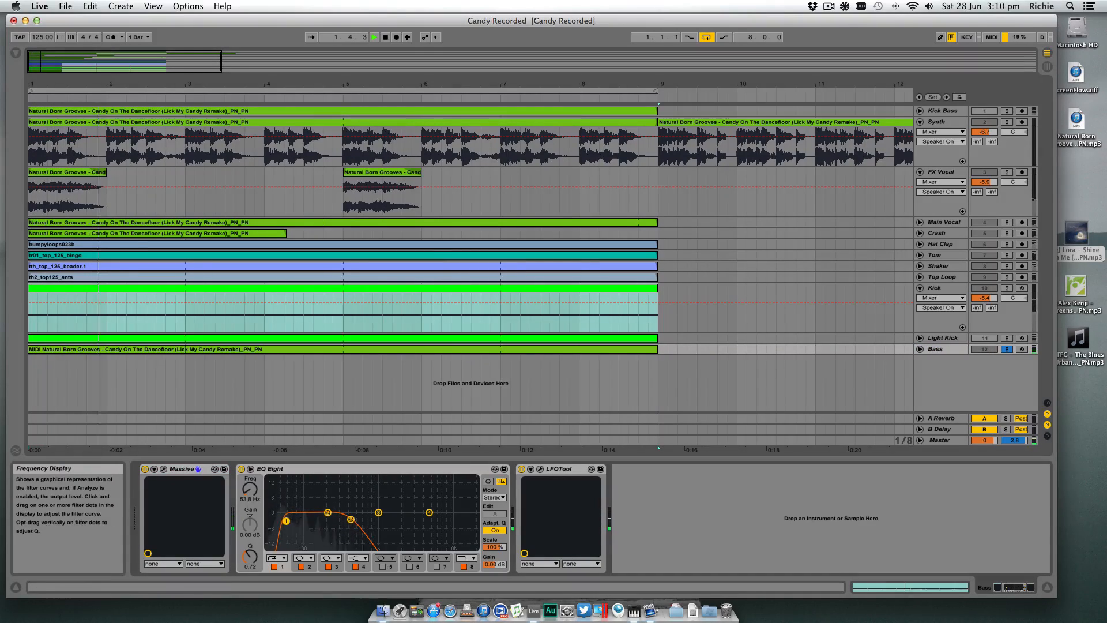
pyautogui.moveTo(286, 521); pyautogui.dragTo(290, 522)
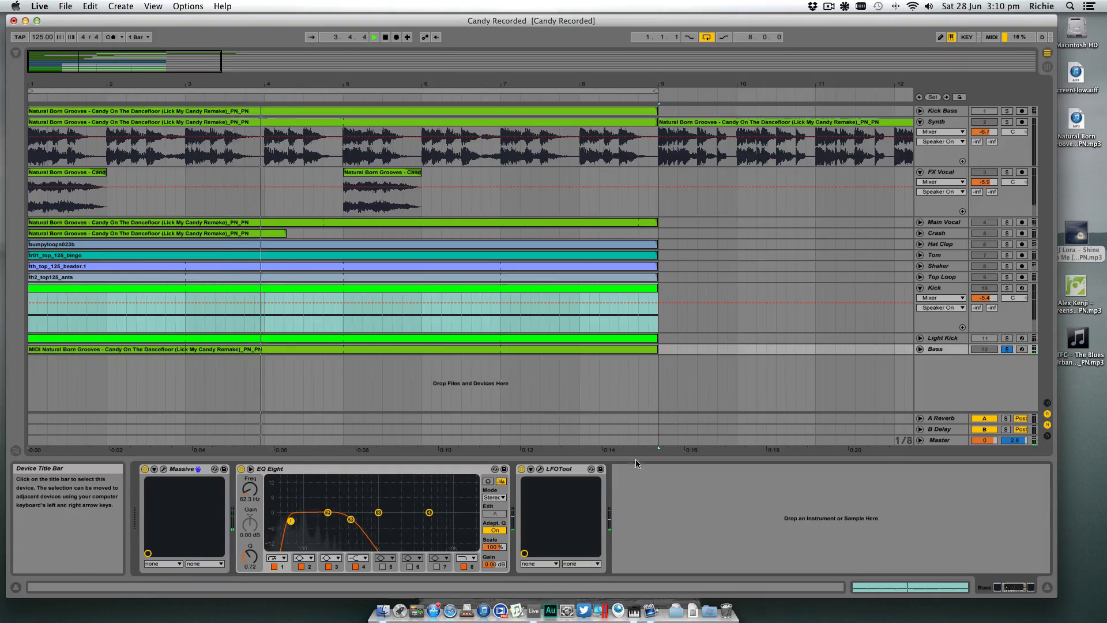
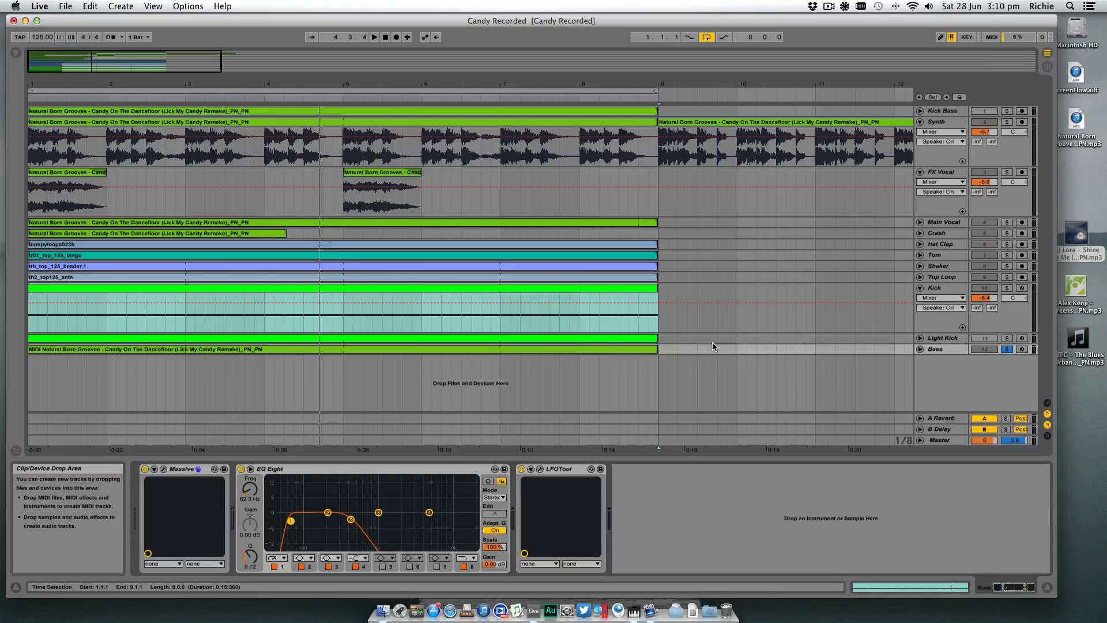
# - Fold the Kick track to its minimal height
pyautogui.click(920, 289)
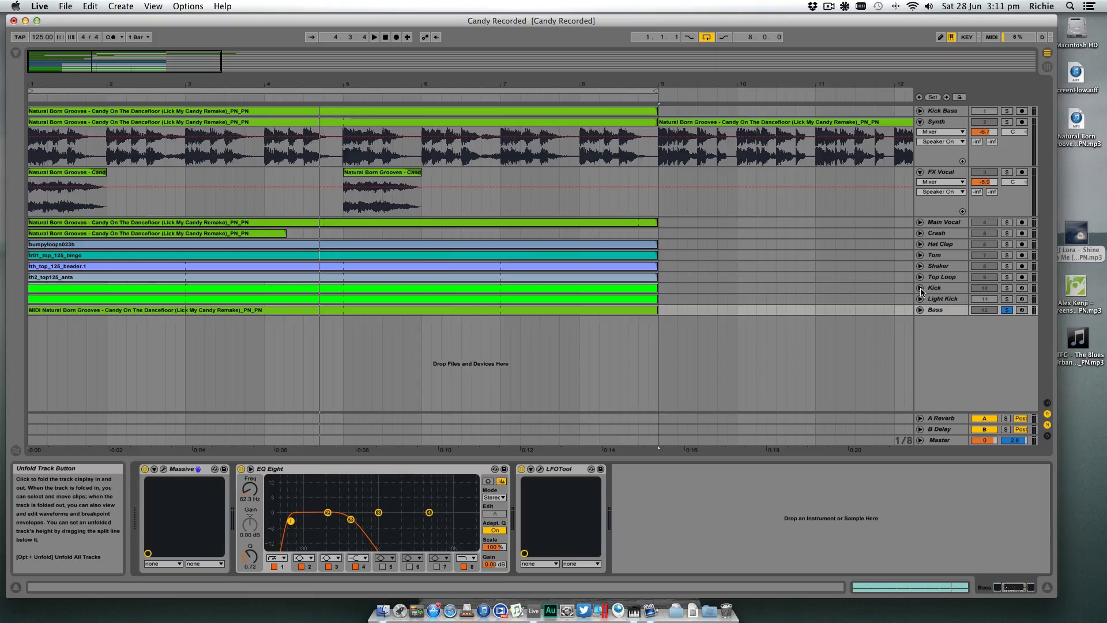
pyautogui.click(920, 289)
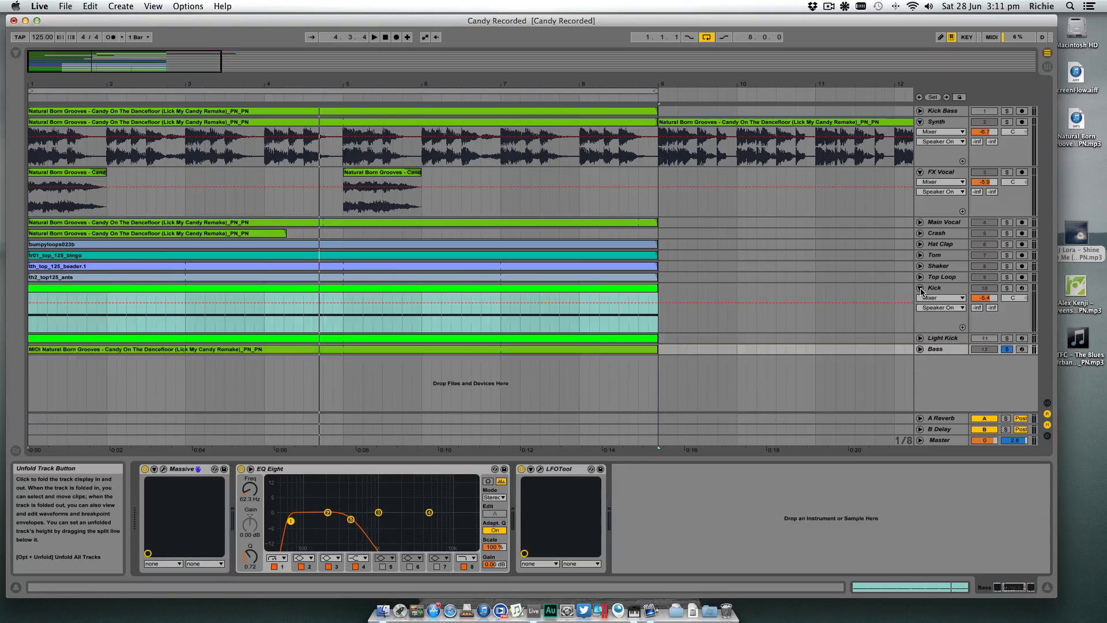
pyautogui.click(921, 289)
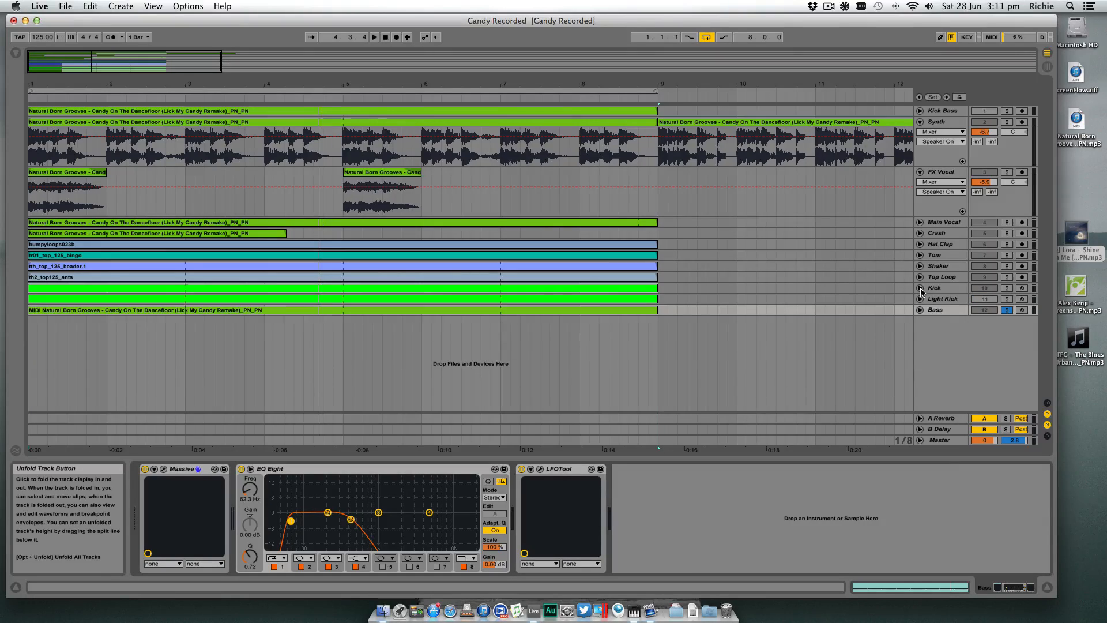
# - Take the Bass track out of solo, play the loop with all active tracks, and leave the Bass track folded
pyautogui.click(920, 311)
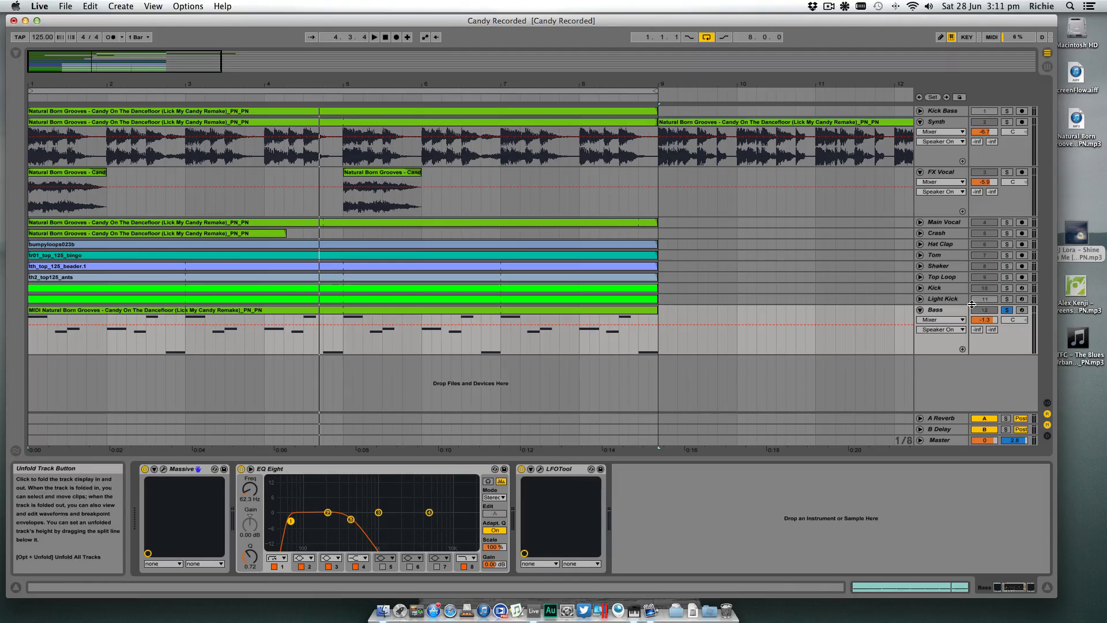
pyautogui.click(1007, 310)
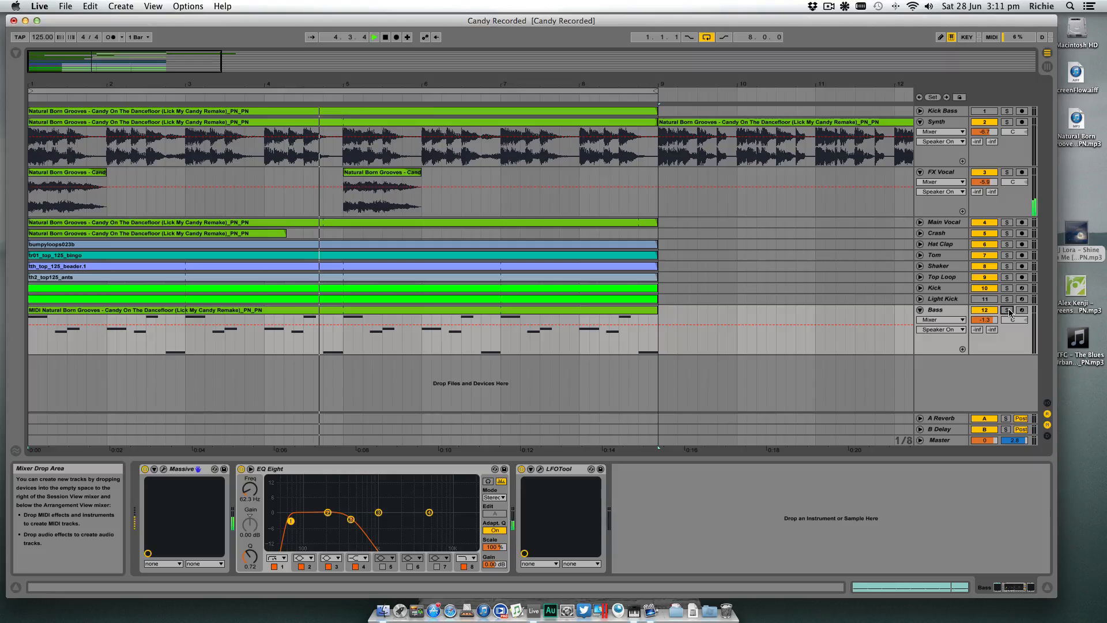
pyautogui.press('space')
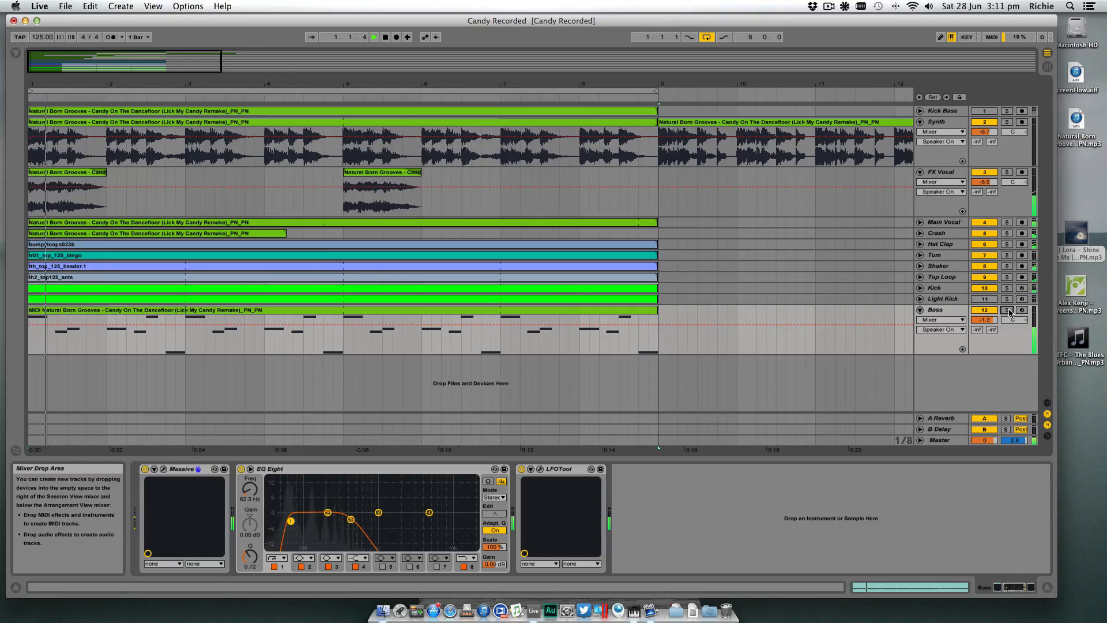
pyautogui.click(921, 311)
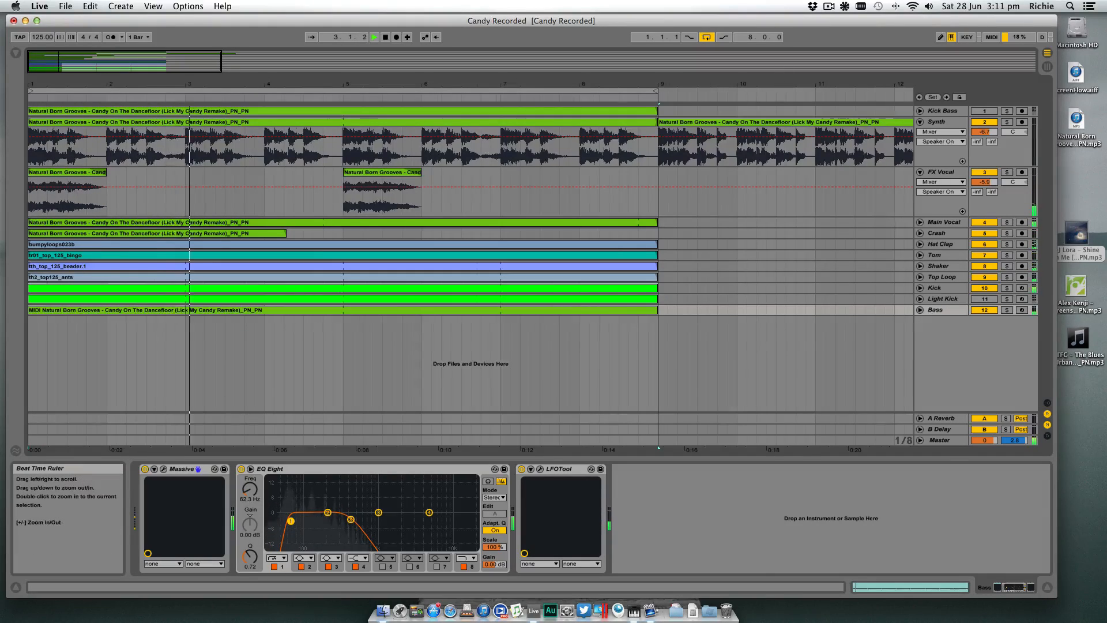
pyautogui.moveTo(391, 86)
pyautogui.mouseDown()
pyautogui.moveTo(391, 53)
pyautogui.moveTo(391, 69)
pyautogui.mouseUp()
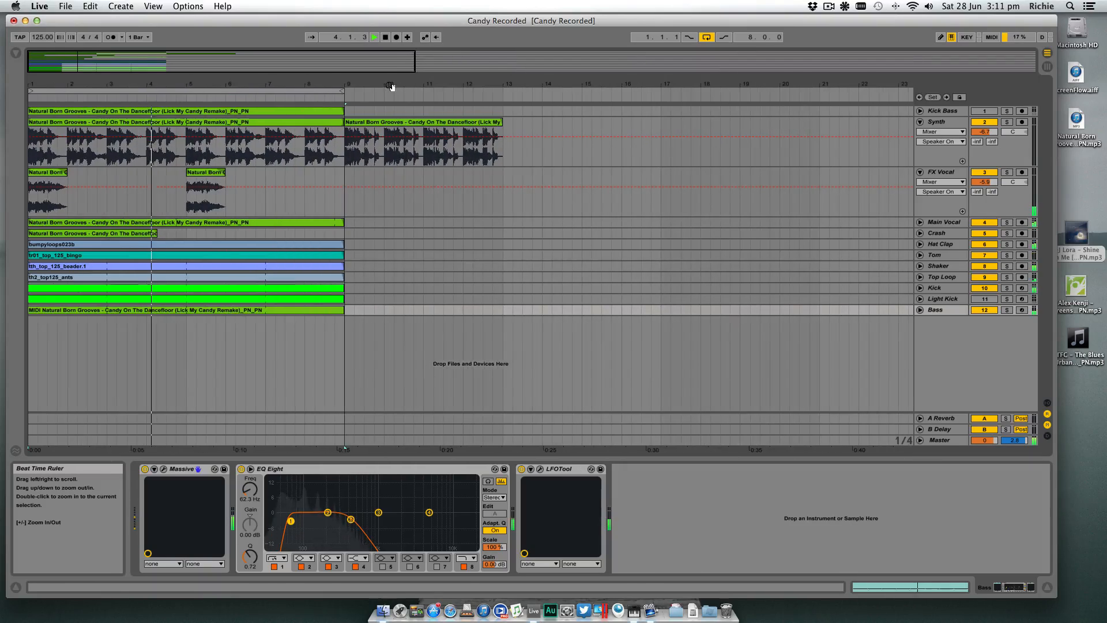
pyautogui.press('space')
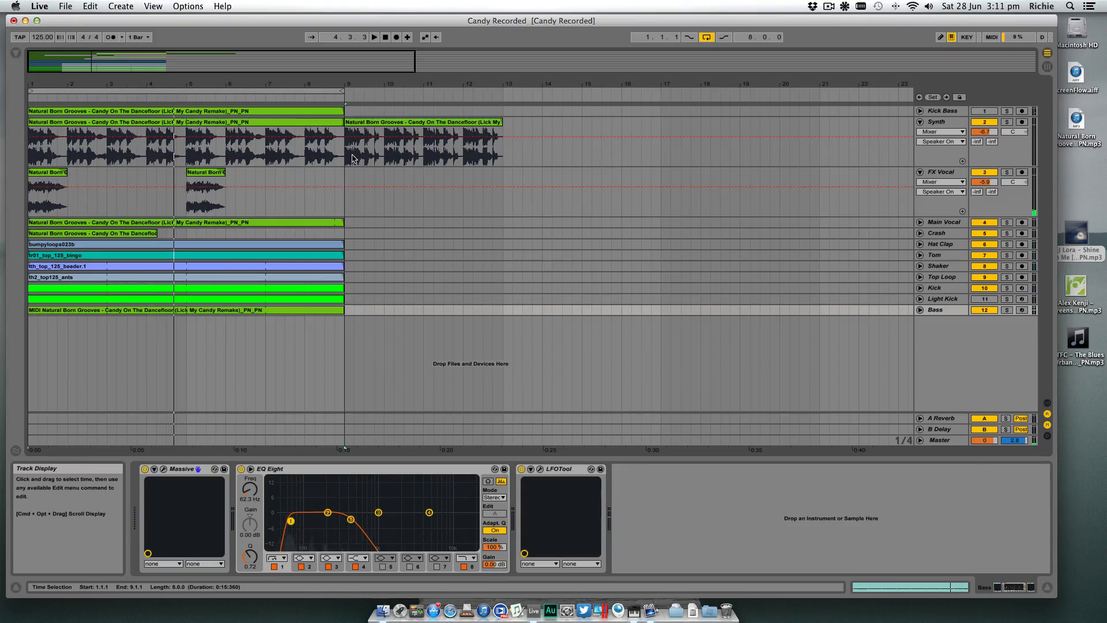
# - Solo the Synth track and audition its second clip from bar 9
pyautogui.click(350, 158)
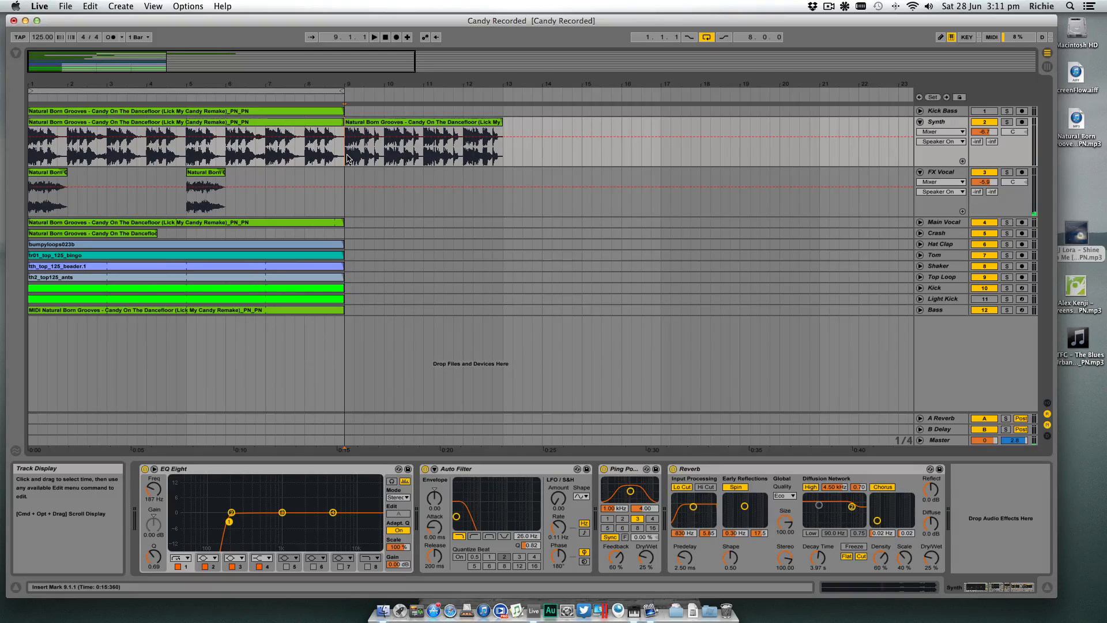
pyautogui.press('space')
pyautogui.click(1007, 123)
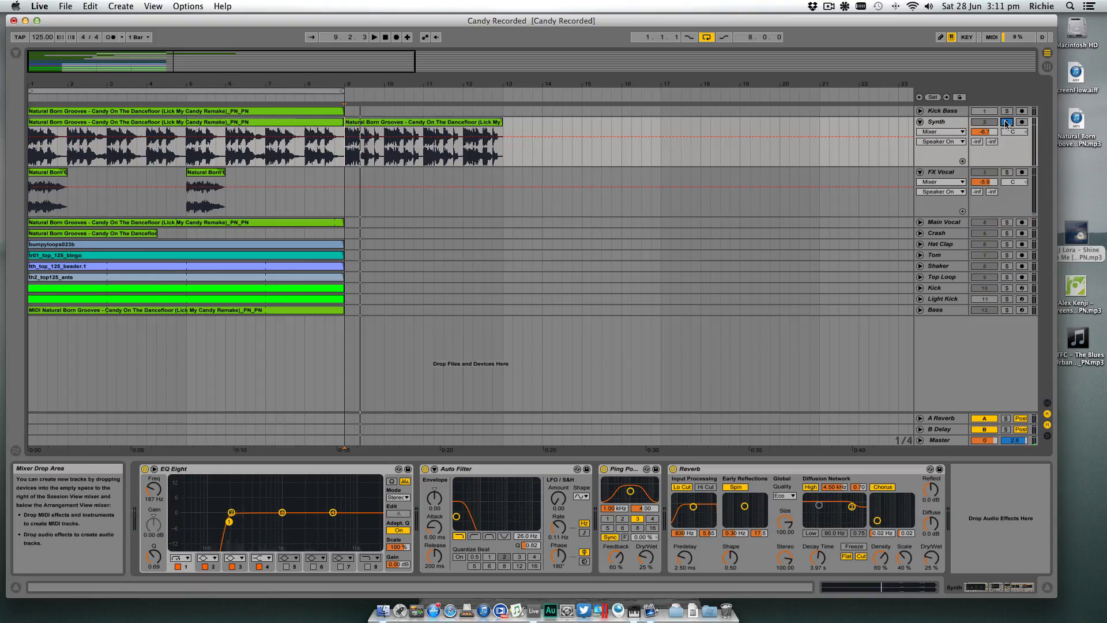
# - Play the soloed Synth track from bar 1 and open its Auto Filter cutoff frequency to 19.9 kHz
pyautogui.click(282, 157)
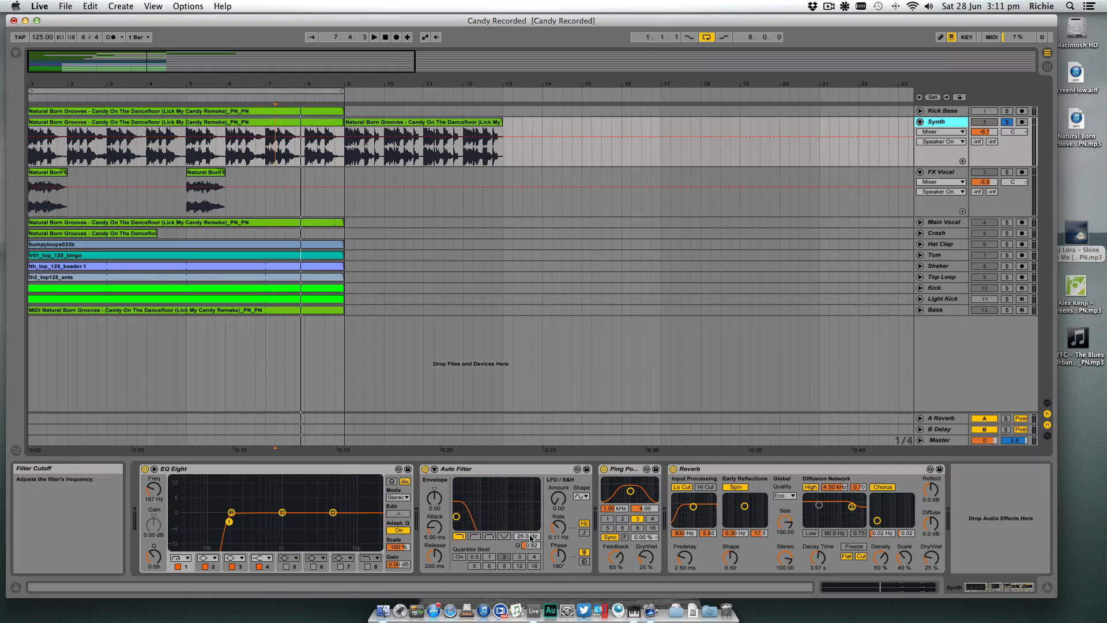
pyautogui.click(32, 156)
pyautogui.press('space')
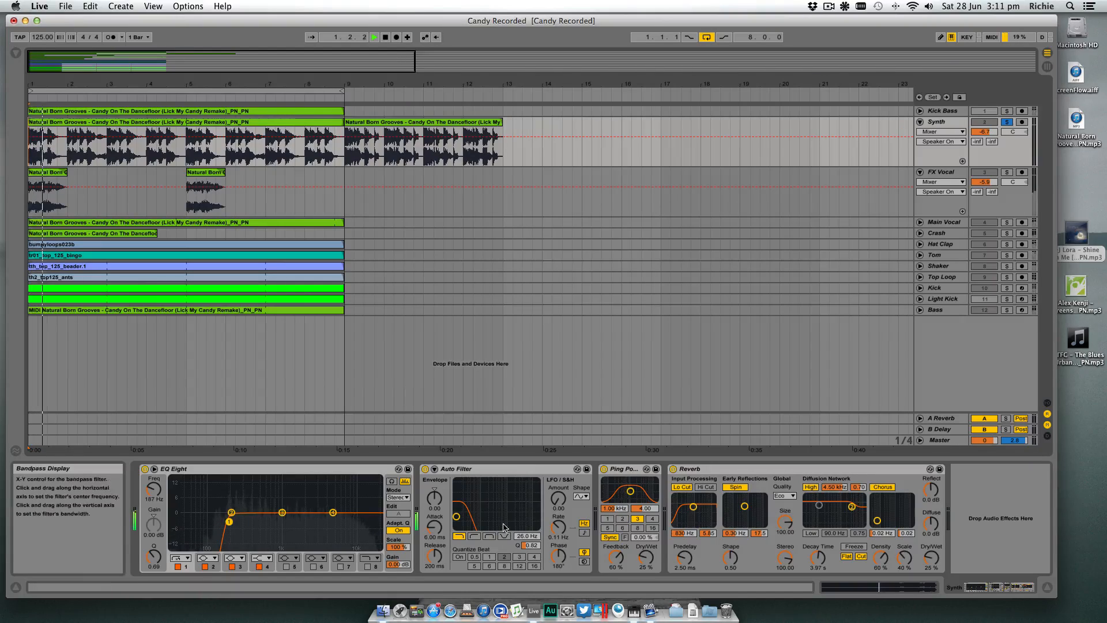
pyautogui.moveTo(528, 536); pyautogui.dragTo(527, 450)
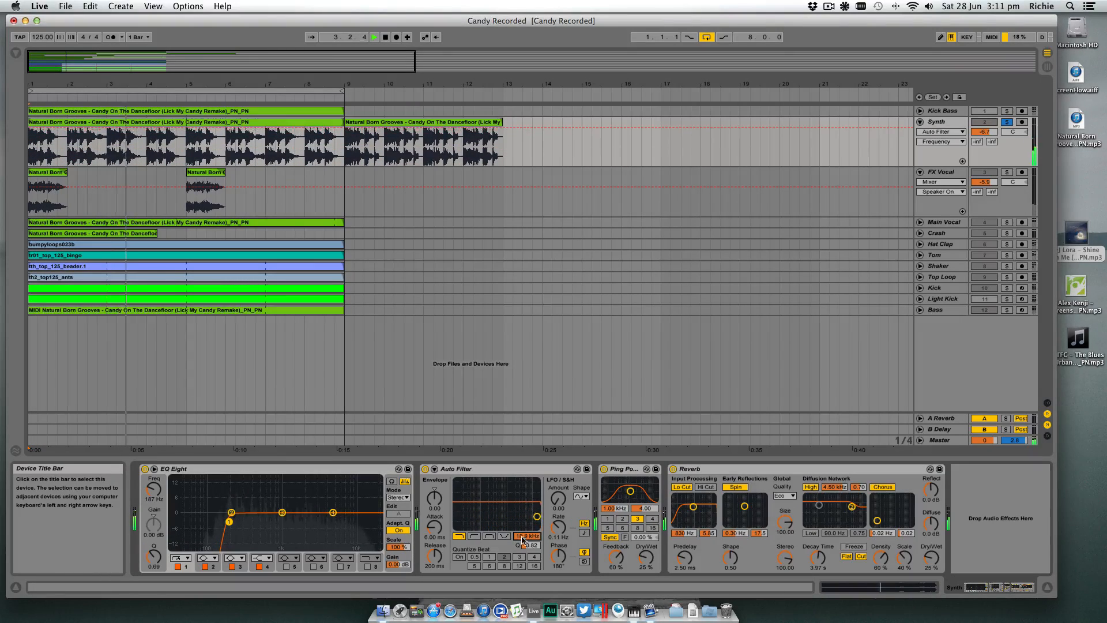
# - Audition the Synth track's second clip from bar 9 and delete that clip
pyautogui.click(346, 153)
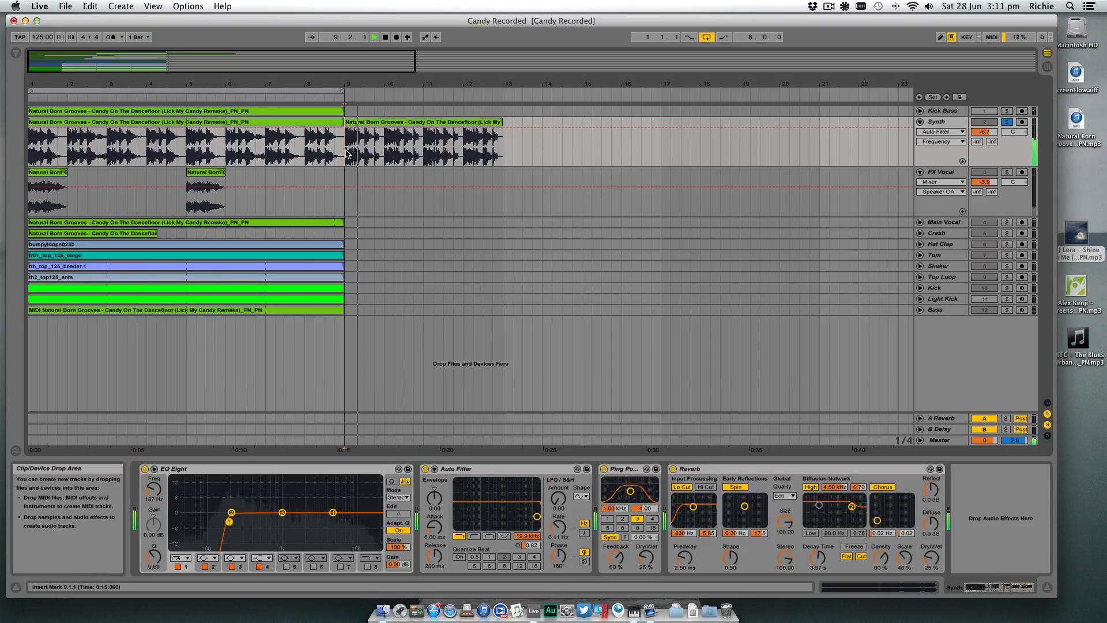
pyautogui.click(425, 123)
pyautogui.press('Delete')
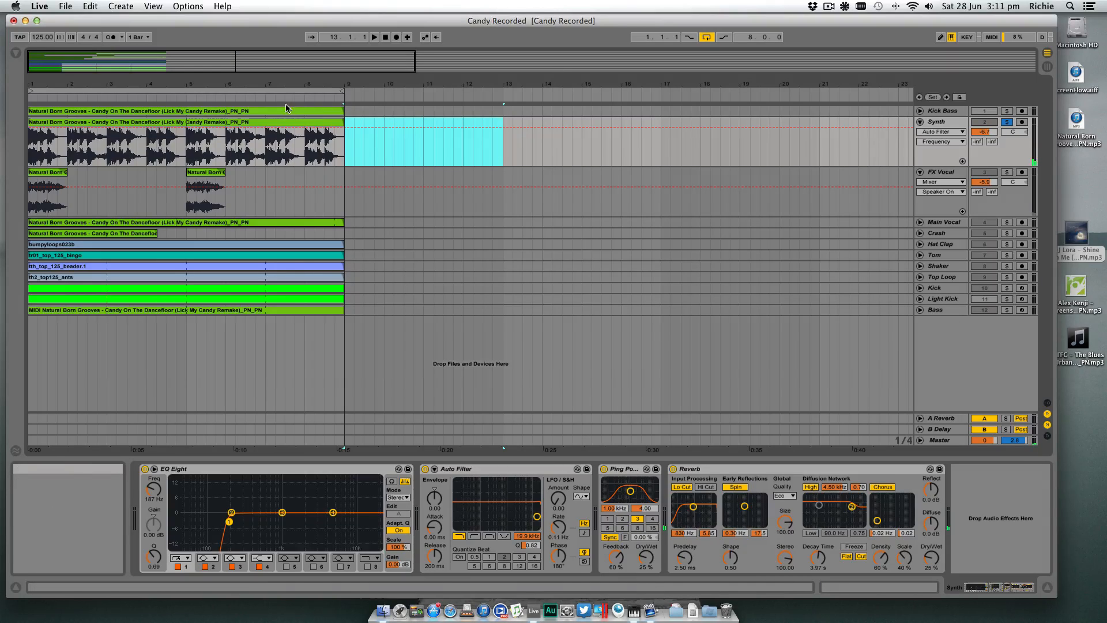
# - Audition the Kick Bass track in solo from bar 1, then fold it and take it out of solo
pyautogui.moveTo(781, 85); pyautogui.dragTo(781, 65)
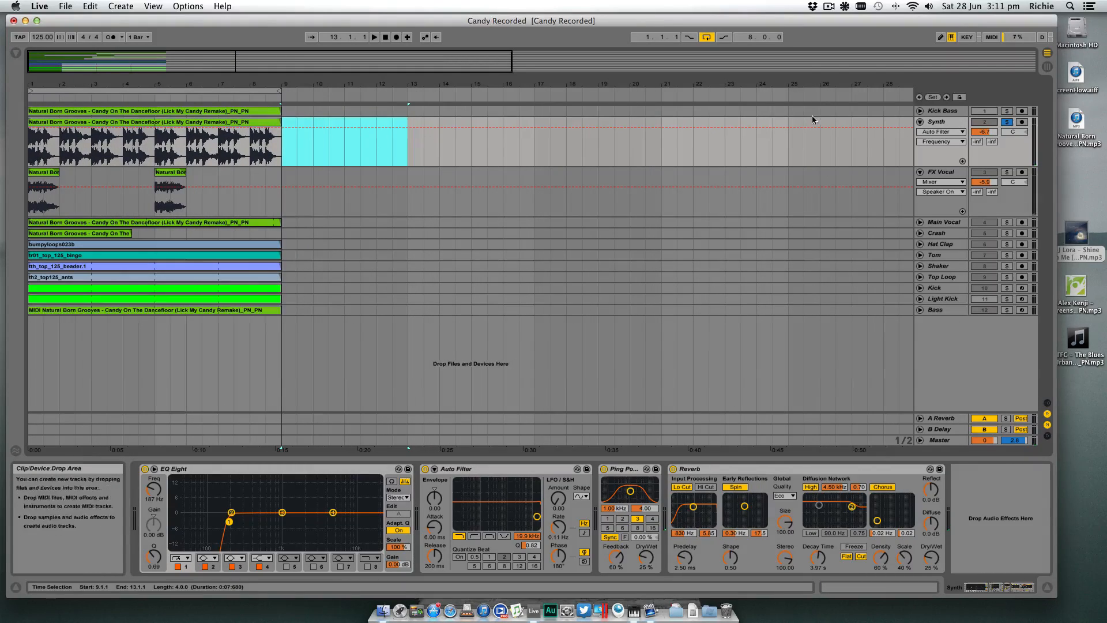
pyautogui.click(921, 112)
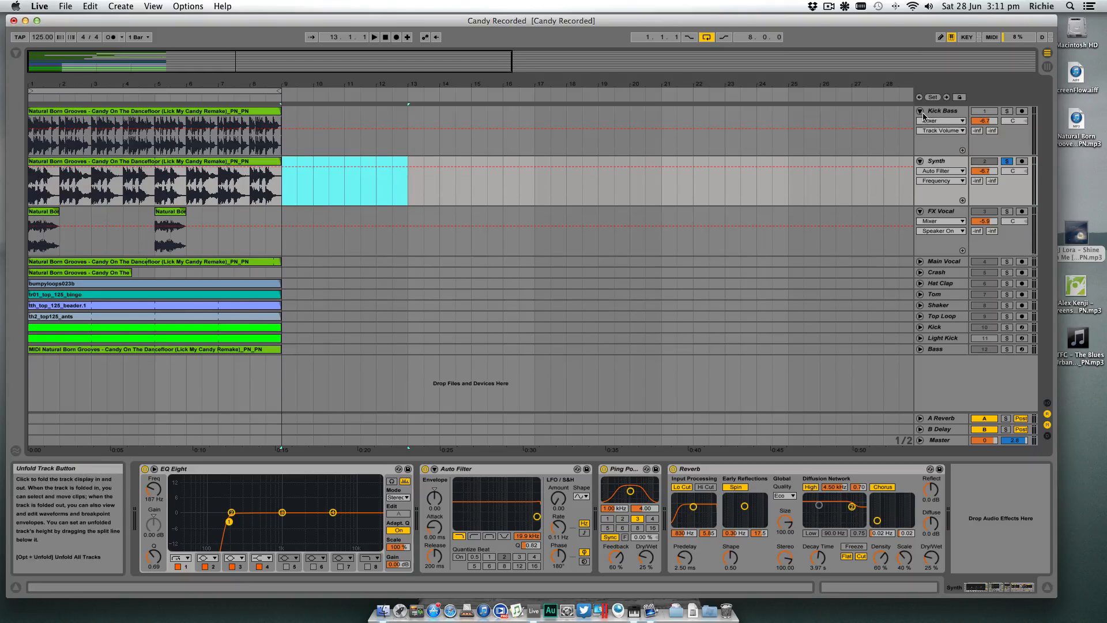
pyautogui.click(1007, 111)
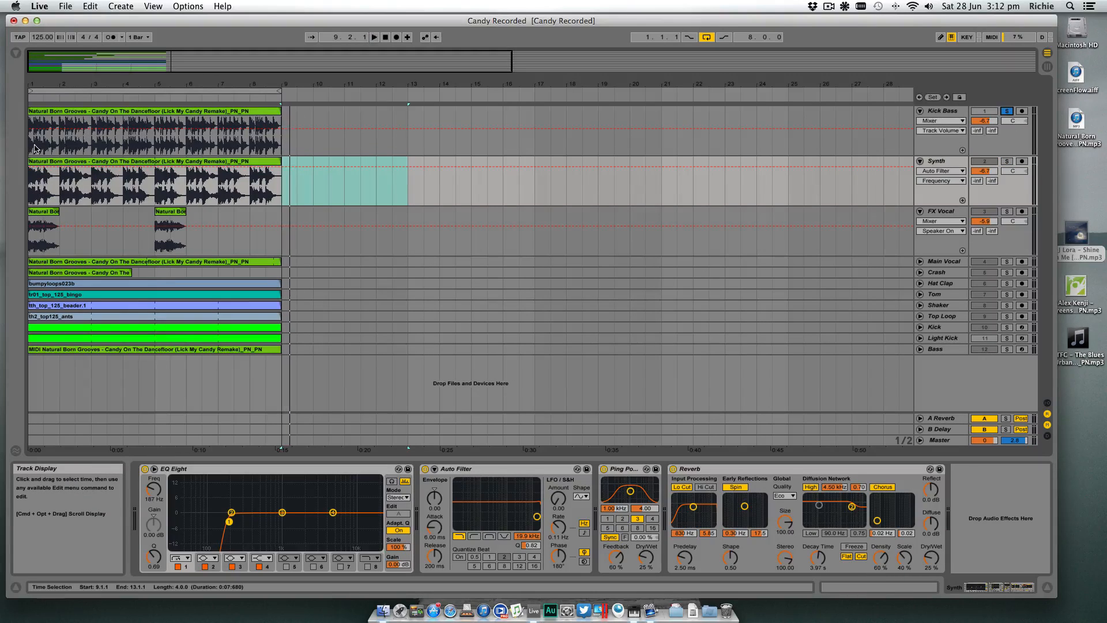
pyautogui.click(35, 148)
pyautogui.press('space')
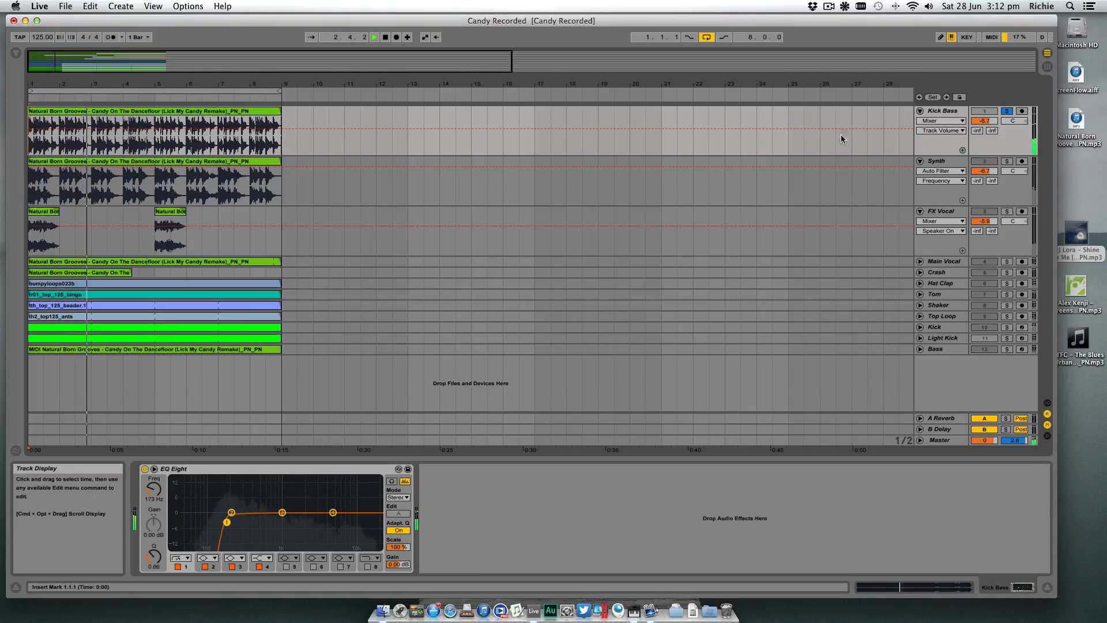
pyautogui.click(920, 110)
pyautogui.click(1007, 111)
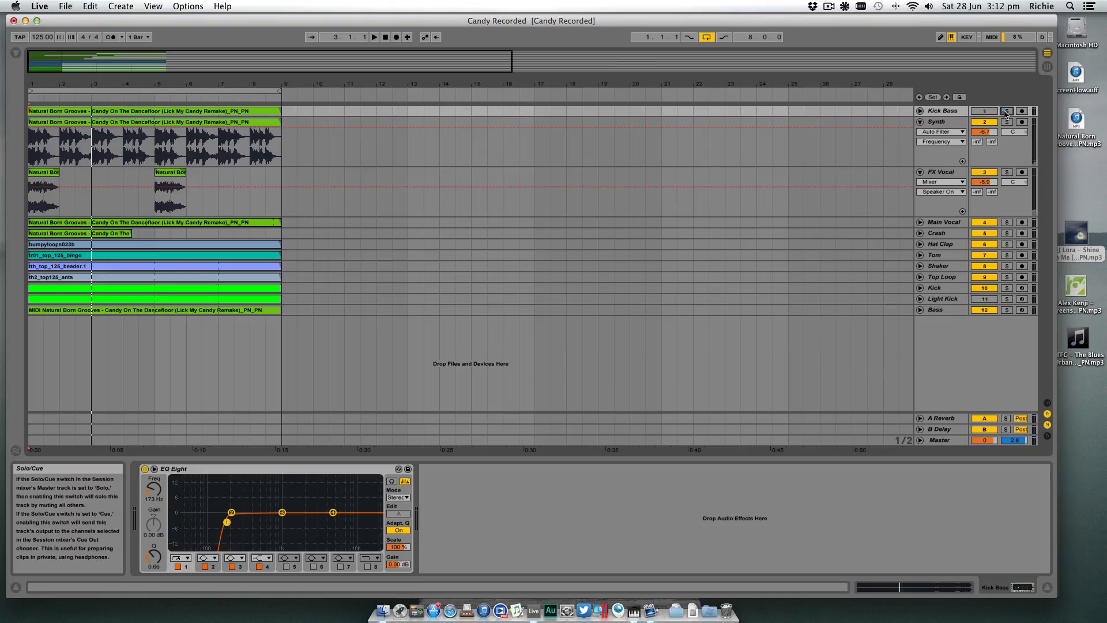
# - Select the eight-bar clips on every track from Synth down to Bass and move them to start at bar 33
pyautogui.moveTo(651, 85); pyautogui.dragTo(442, 84)
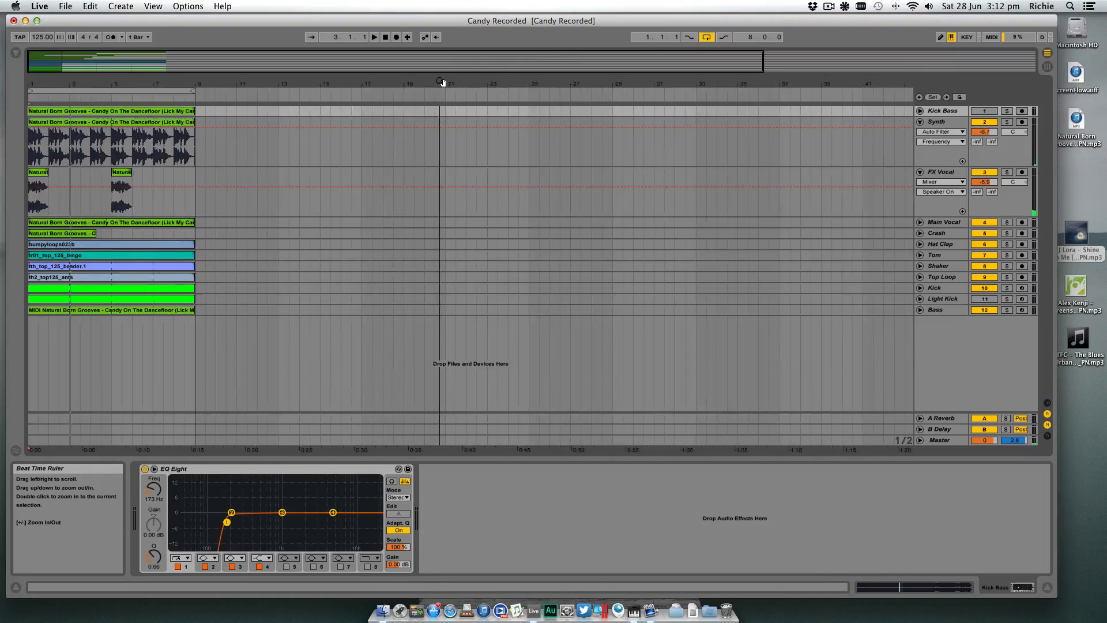
pyautogui.click(101, 135)
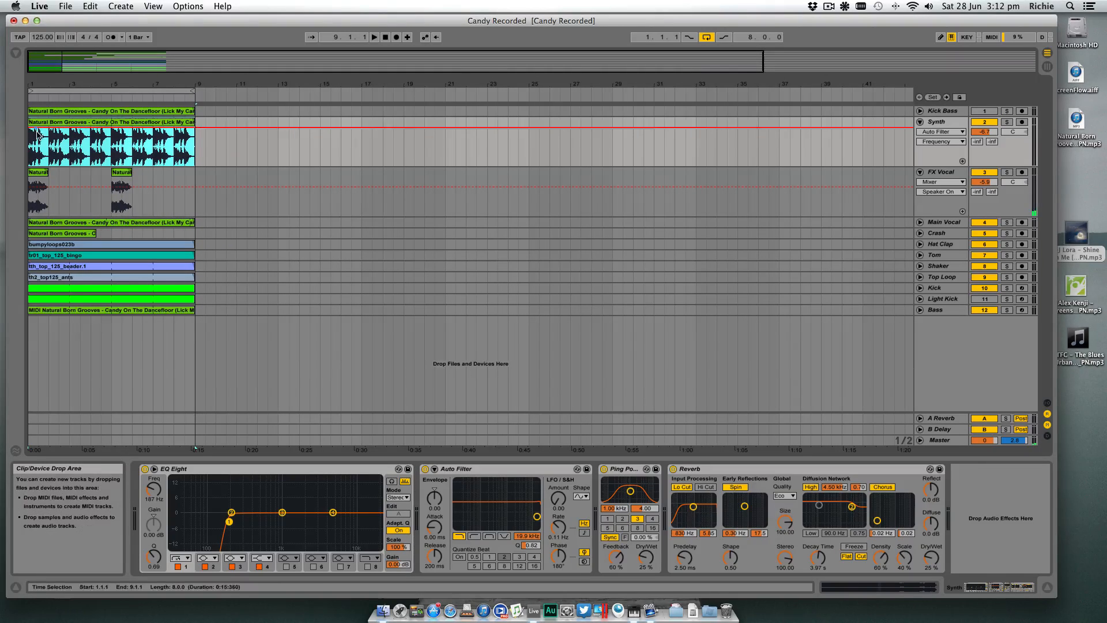
pyautogui.keyDown('shift'); pyautogui.click(184, 312); pyautogui.keyUp('shift')
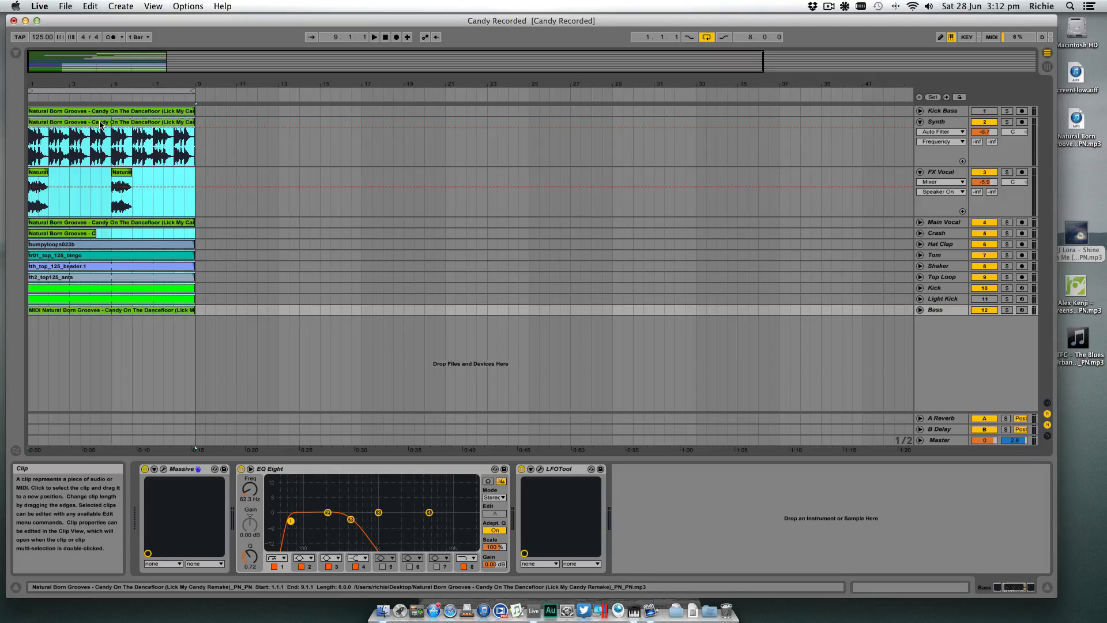
pyautogui.moveTo(108, 85); pyautogui.dragTo(90, 85)
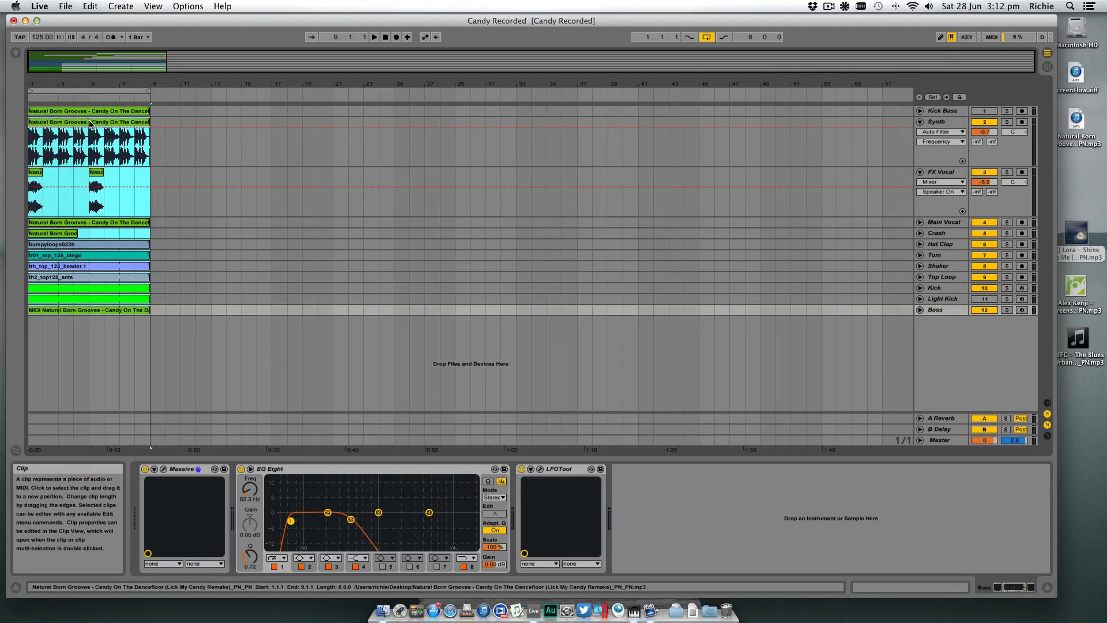
pyautogui.moveTo(70, 122); pyautogui.dragTo(561, 133)
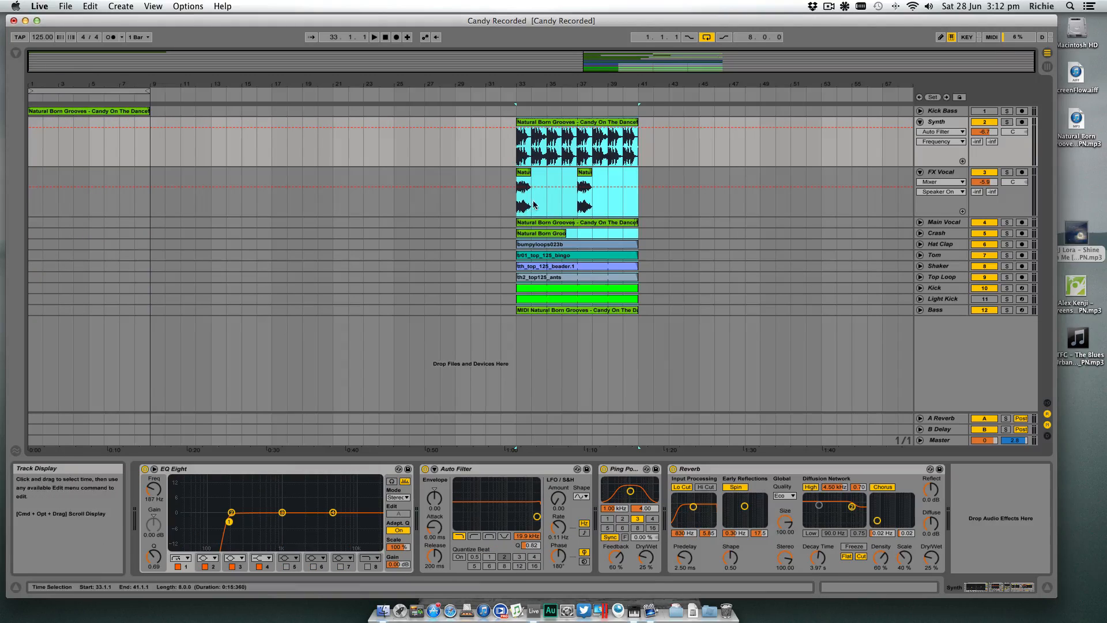
# - Move the Kick Bass clip to bar 33 in line with the other clips, and briefly play from there
pyautogui.click(96, 115)
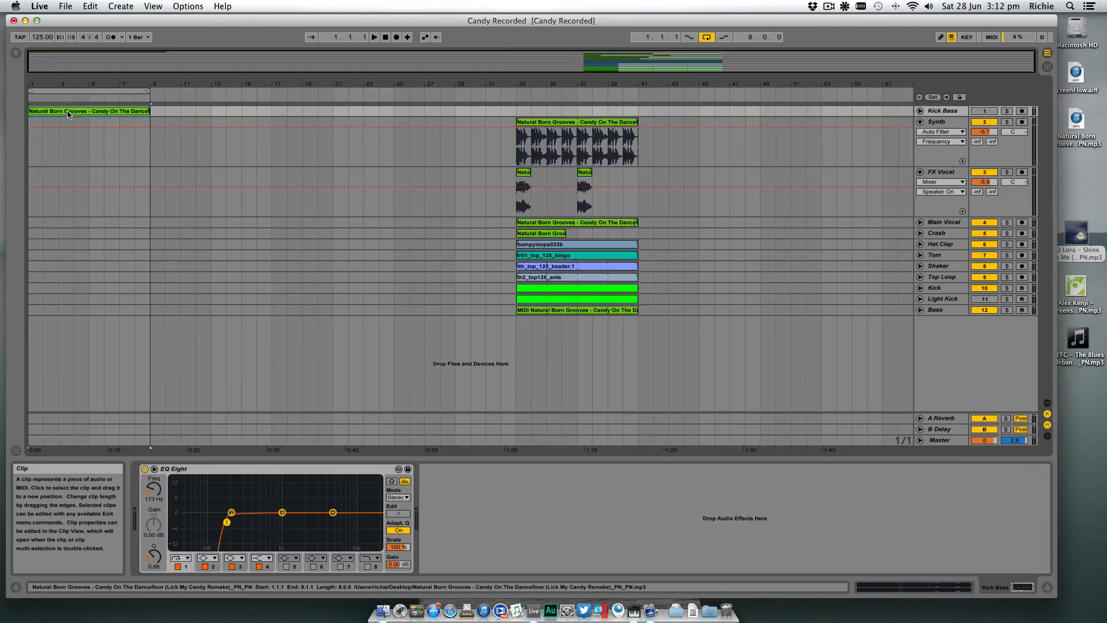
pyautogui.moveTo(68, 115); pyautogui.dragTo(557, 113)
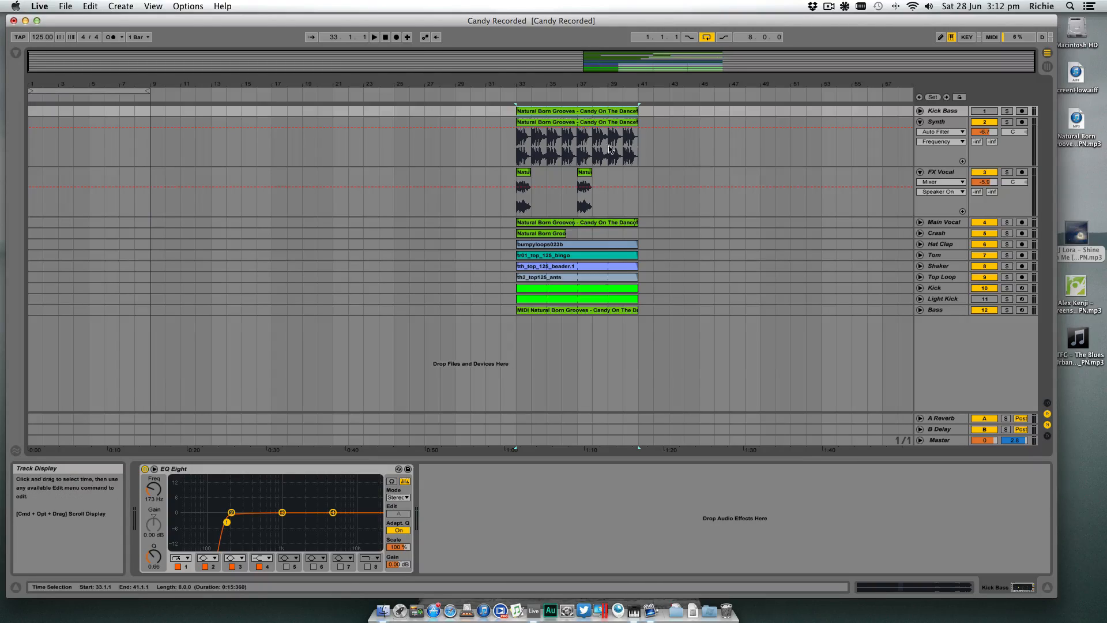
pyautogui.click(511, 96)
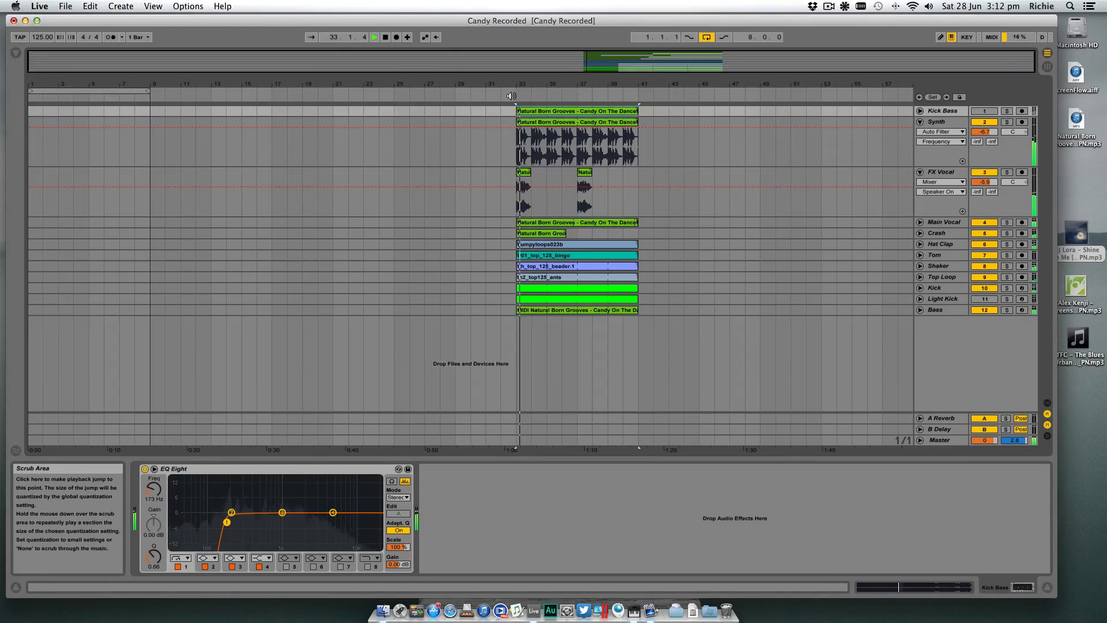
pyautogui.press('space')
# - Move the Synth and Kick Bass clips on to start at bar 57
pyautogui.click(575, 122)
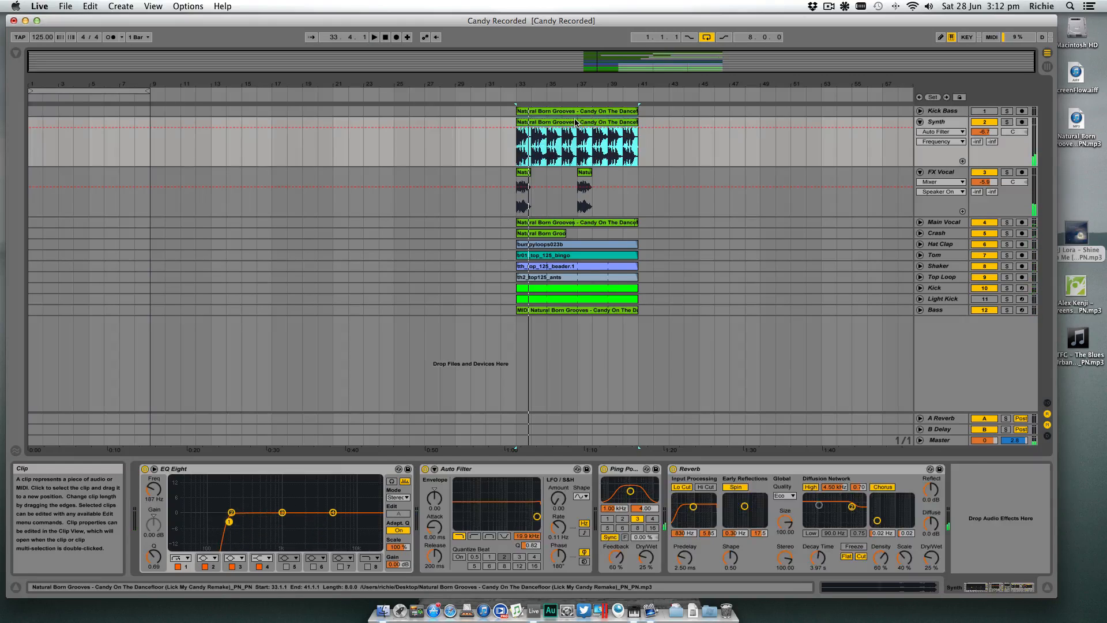
pyautogui.moveTo(563, 122); pyautogui.dragTo(831, 124)
pyautogui.moveTo(493, 110); pyautogui.dragTo(828, 113)
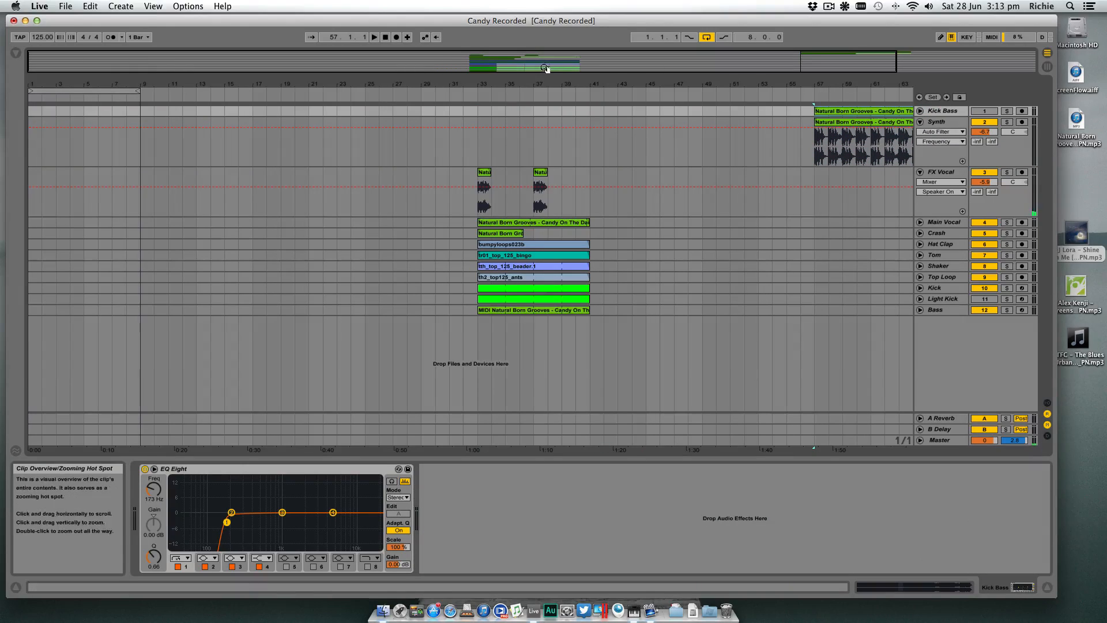
# - Audition the clips remaining between bars 33 and 41 without the Synth and Kick Bass parts
pyautogui.moveTo(566, 81); pyautogui.dragTo(566, 79)
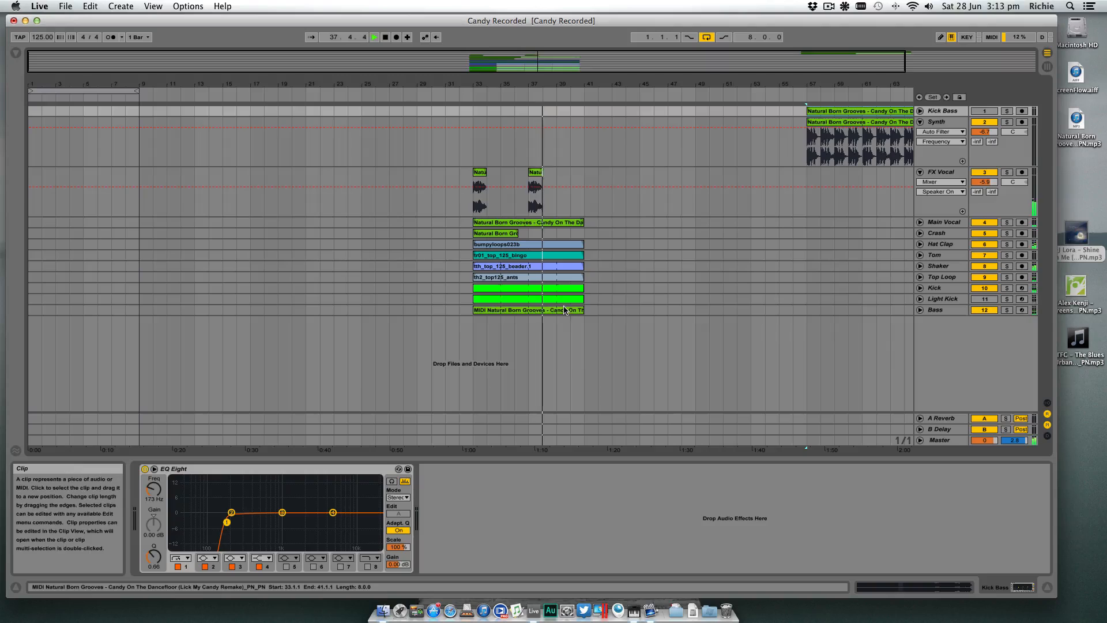
pyautogui.press('space')
# - Clear the Light Kick clip and fill the Kick track from bar 1 to bar 17 with kick clips, with the arrangement loop switched off
pyautogui.click(552, 291)
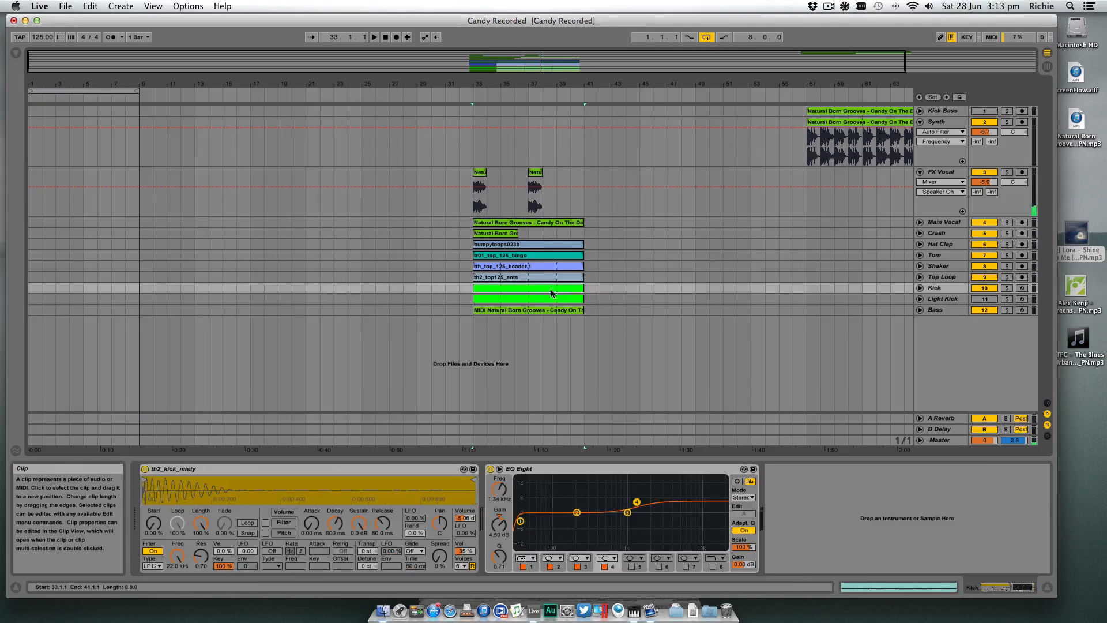
pyautogui.moveTo(497, 300); pyautogui.dragTo(249, 288)
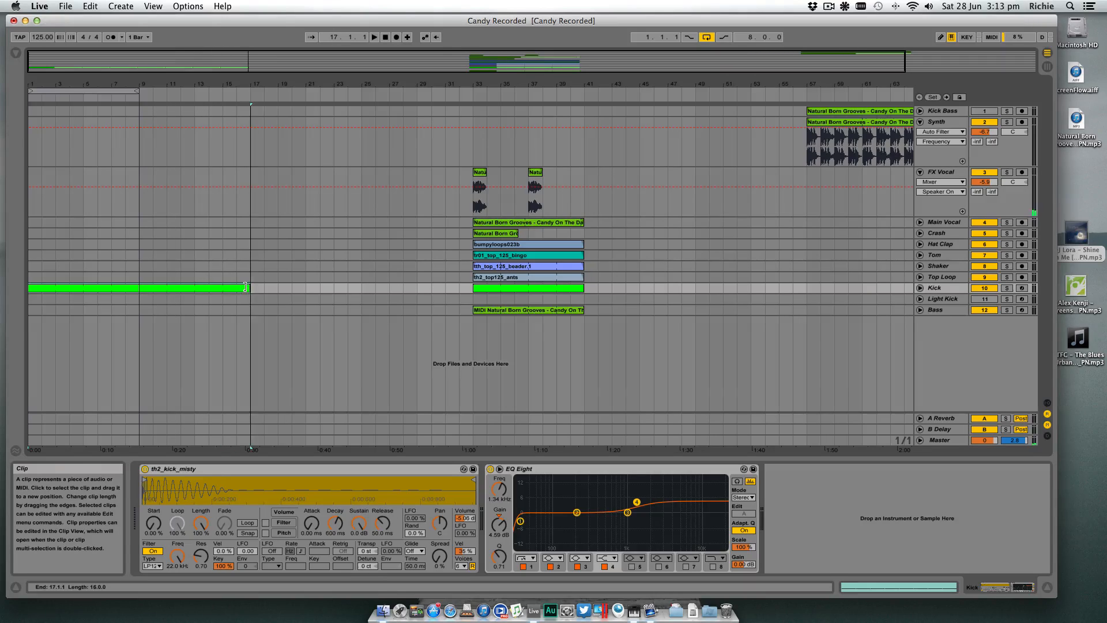
pyautogui.click(707, 39)
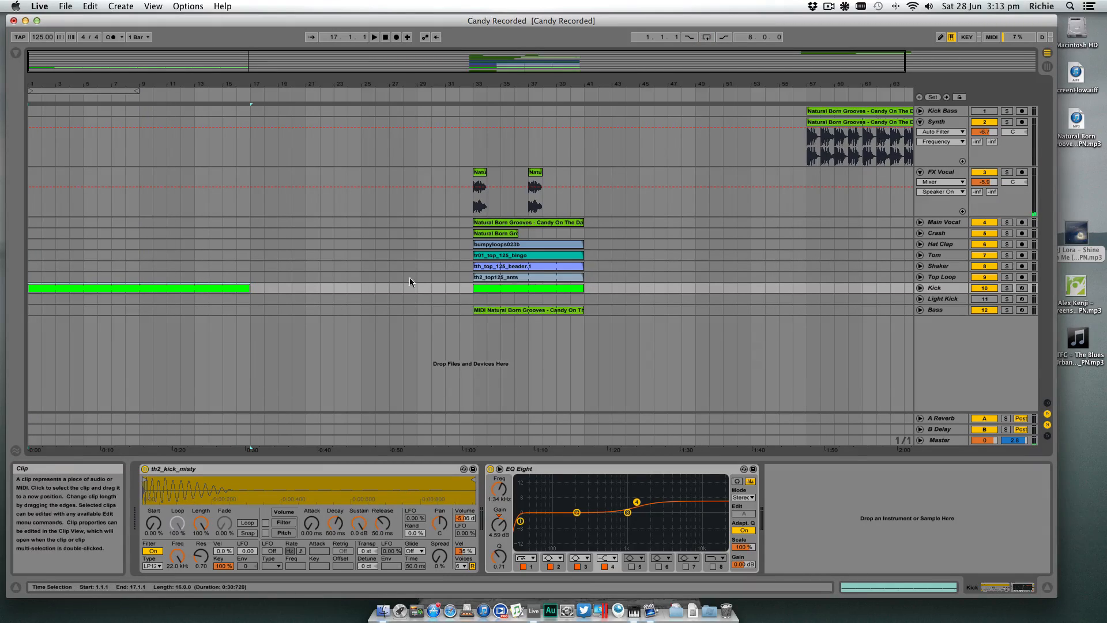
# - Move the opening kick clip to the Light Kick track, and lay kick clips on the Kick track at bars 17–31 and 33–47
pyautogui.moveTo(242, 288); pyautogui.dragTo(245, 298)
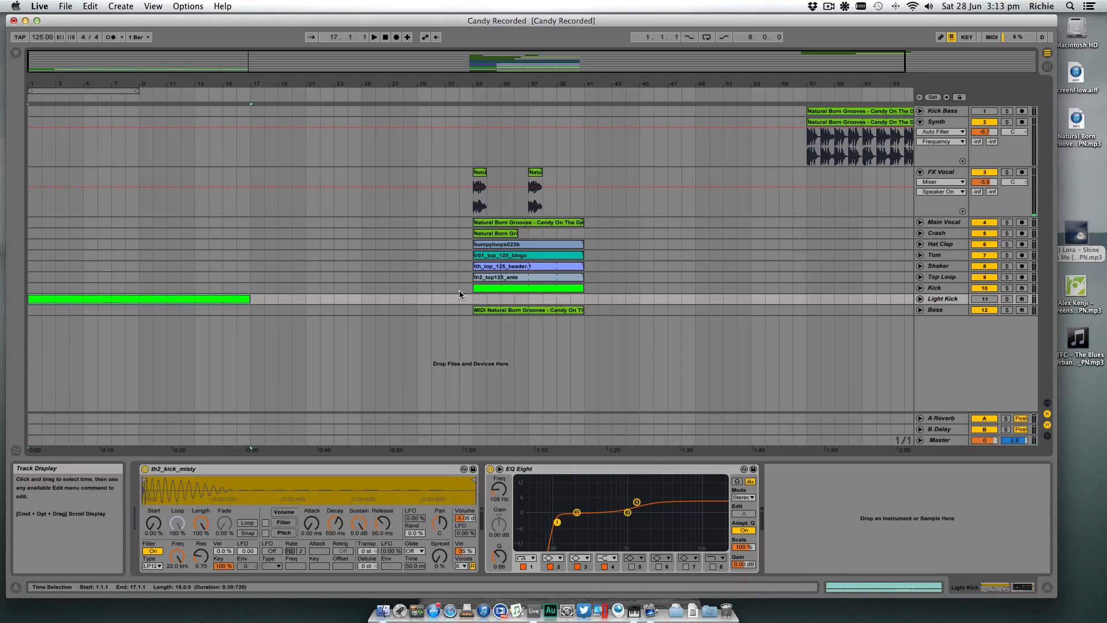
pyautogui.moveTo(520, 289); pyautogui.dragTo(460, 286)
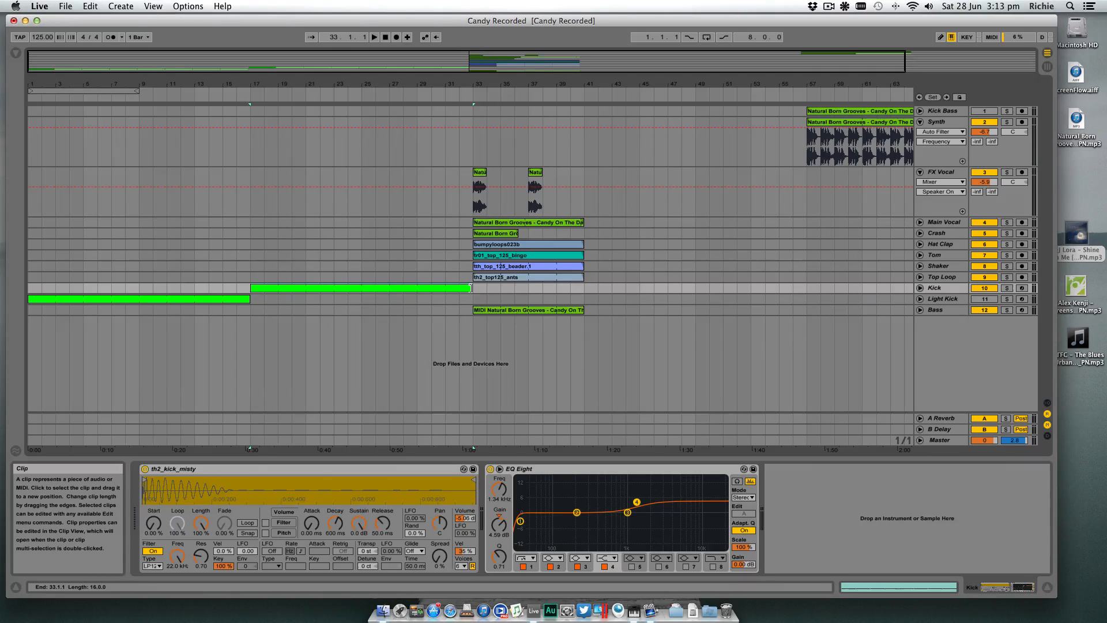
pyautogui.moveTo(450, 287); pyautogui.dragTo(446, 288)
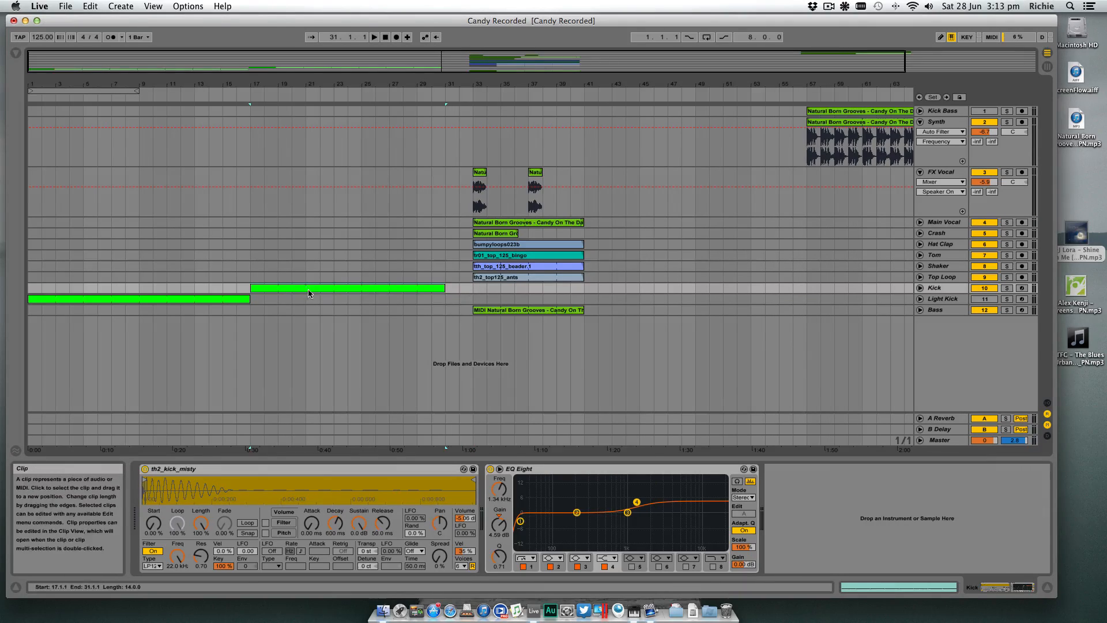
pyautogui.moveTo(282, 290); pyautogui.dragTo(508, 289)
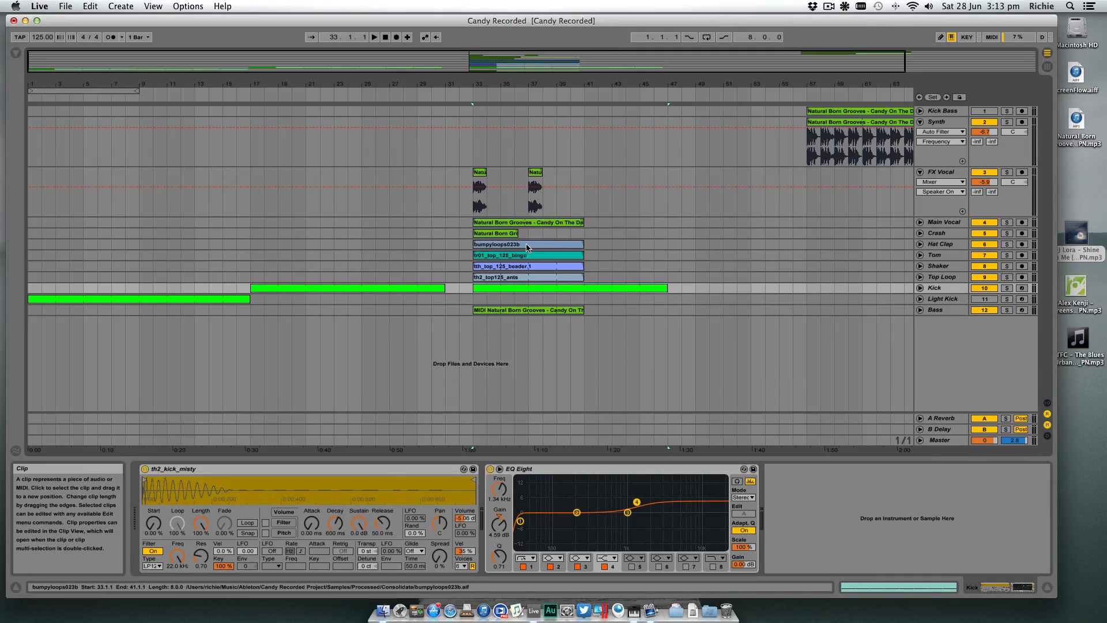
# - Copy the Hat Clap, Tom, Shaker and Top Loop clips from bar 33 to bar 1, and briefly play the intro
pyautogui.click(526, 247)
pyautogui.keyDown('shift'); pyautogui.click(528, 278); pyautogui.keyUp('shift')
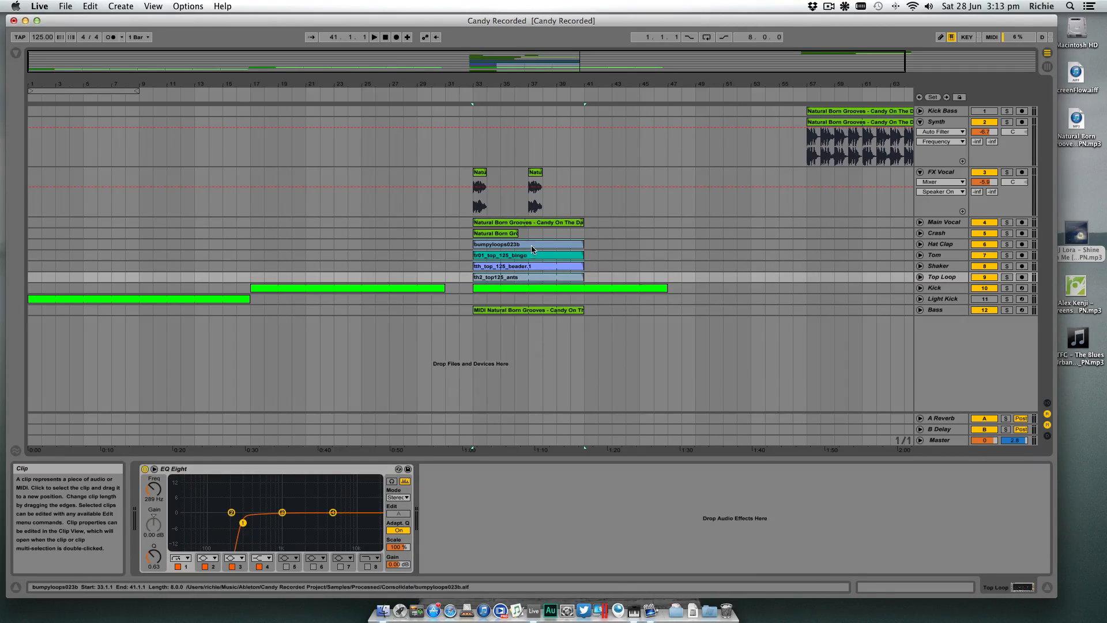
pyautogui.moveTo(532, 249); pyautogui.dragTo(93, 252)
pyautogui.click(29, 287)
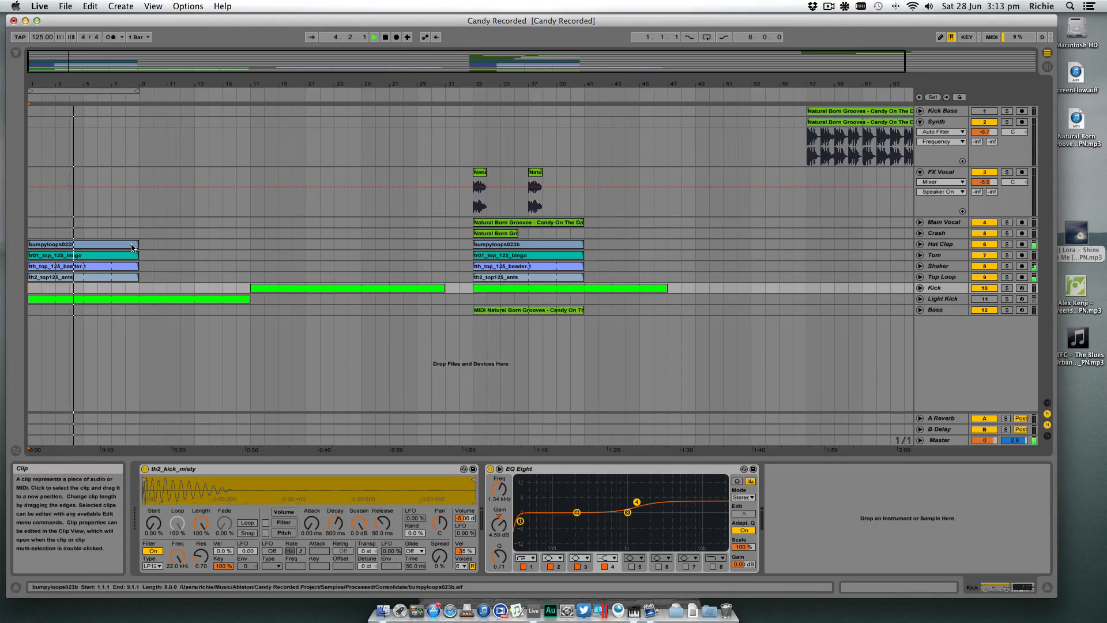
pyautogui.press('space')
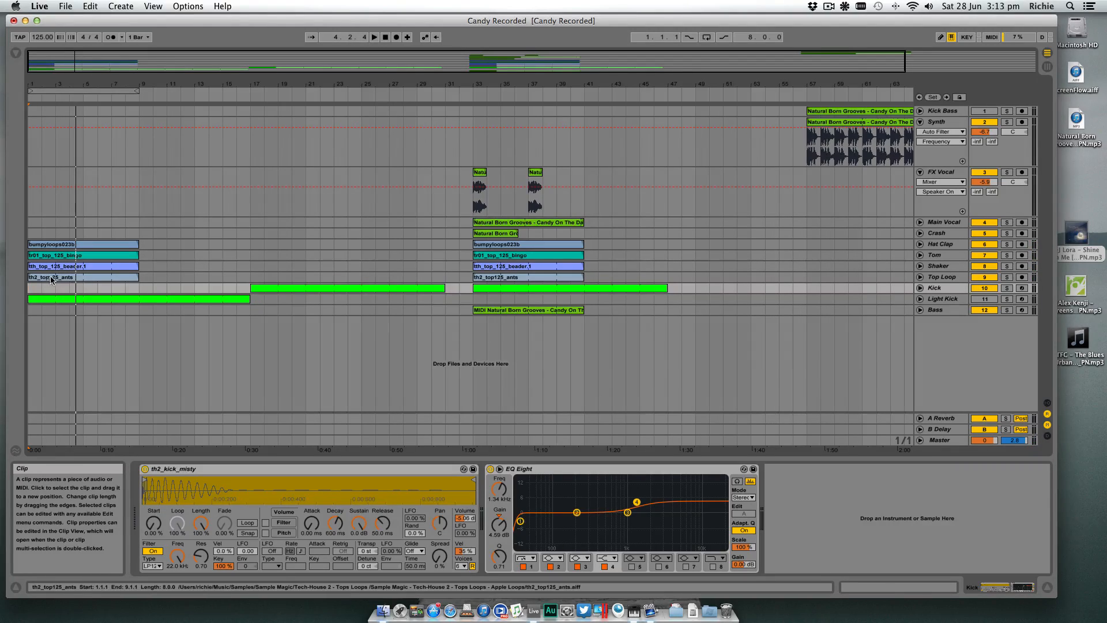
# - Move the Top Loop clip from bar 1 to bar 9, and briefly play the intro from bar 1
pyautogui.moveTo(52, 279); pyautogui.dragTo(165, 280)
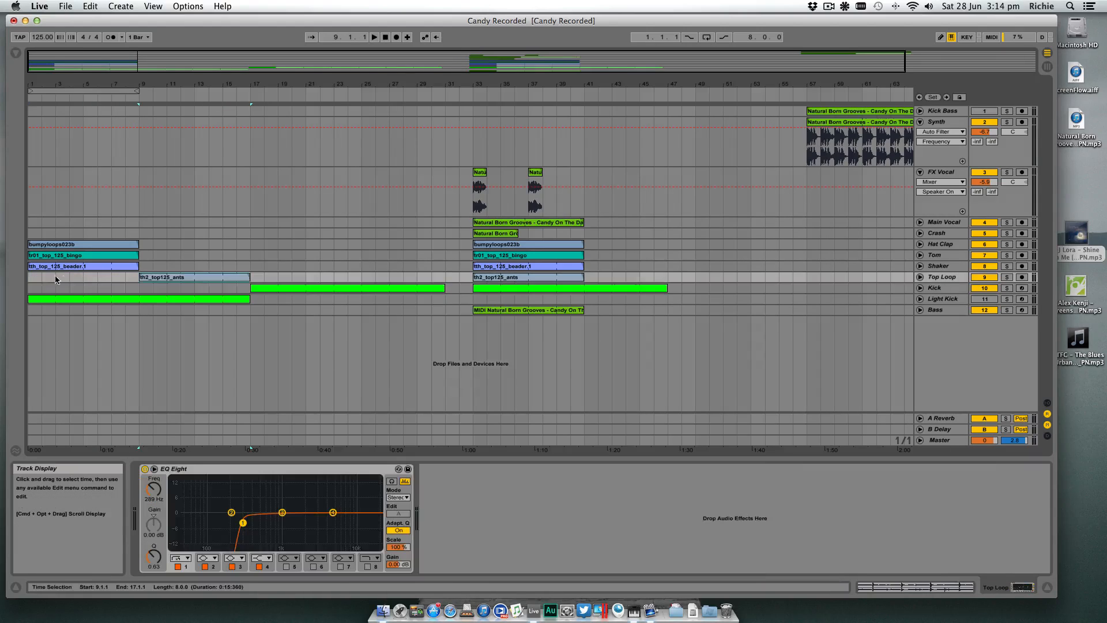
pyautogui.click(29, 275)
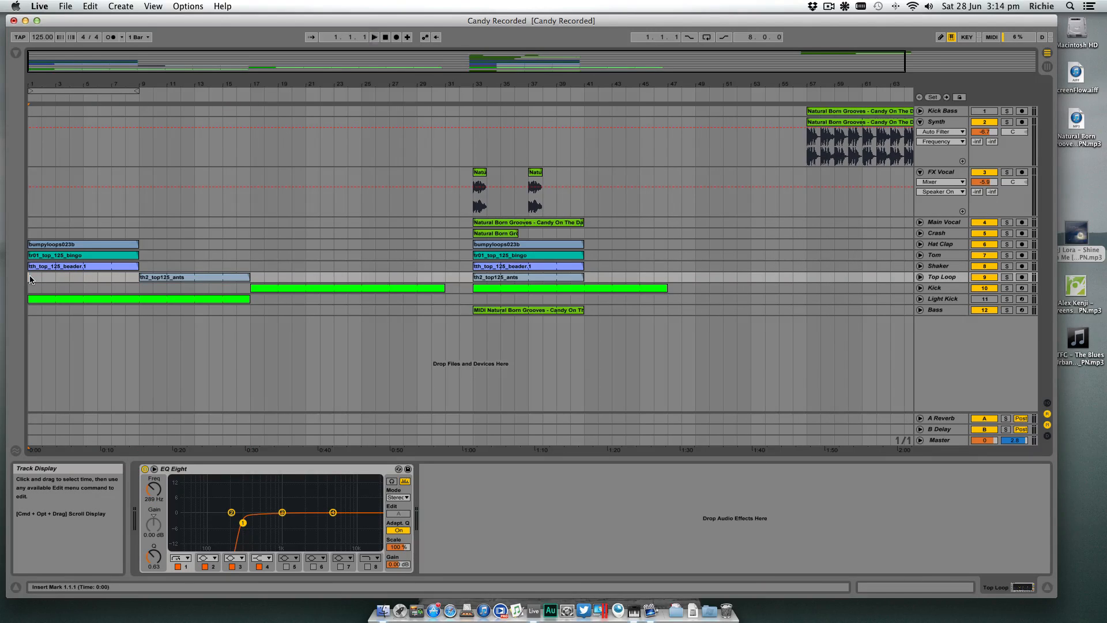
pyautogui.press('space')
pyautogui.click(144, 278)
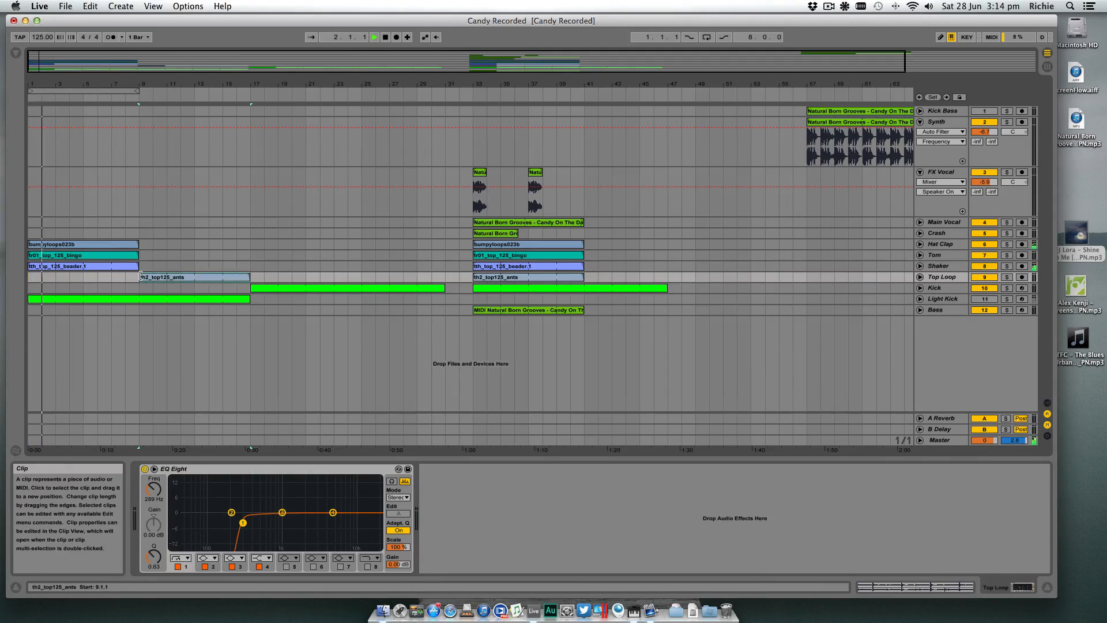
pyautogui.press('space')
# - Duplicate the eight-bar Hat Clap, Tom and Shaker clips at bar 1 three times to fill the tracks up to bar 33
pyautogui.click(126, 245)
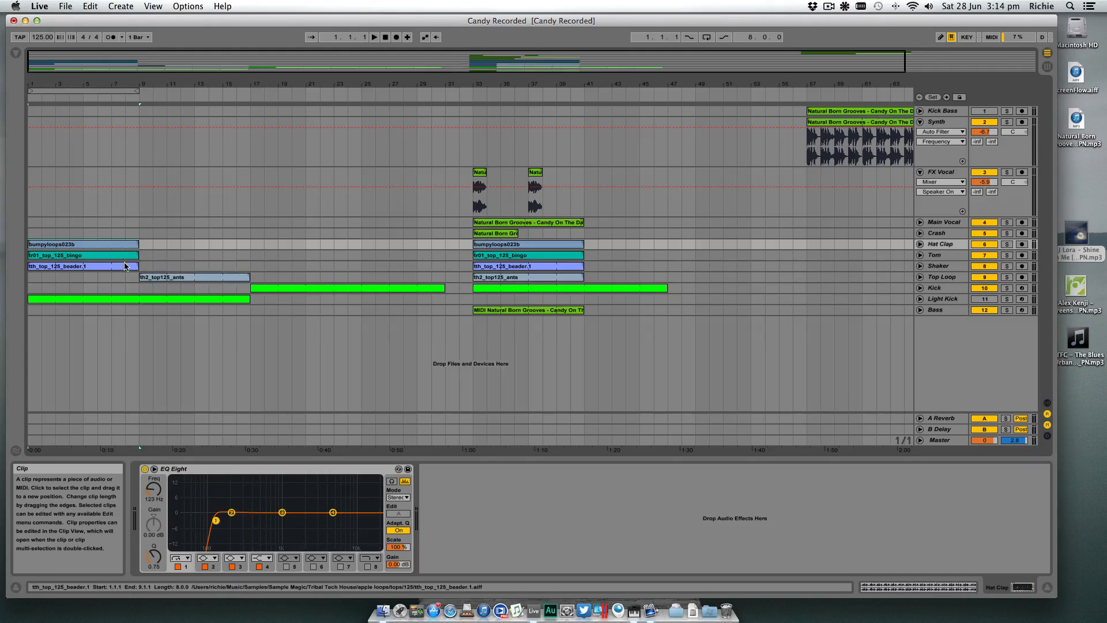
pyautogui.keyDown('shift'); pyautogui.click(129, 266); pyautogui.keyUp('shift')
pyautogui.hotkey('ctrl', 'd')
pyautogui.hotkey('ctrl', 'd')
pyautogui.hotkey('ctrl', 'd')
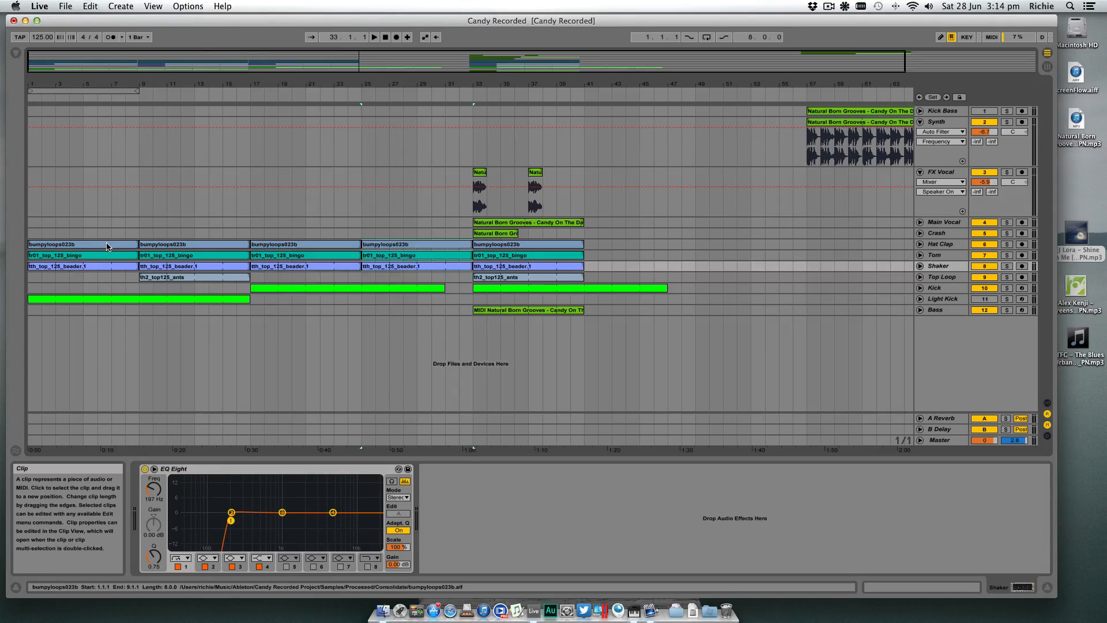
# - Duplicate the Top Loop clip at bar 9 three times so the loop runs on through bar 33
pyautogui.click(202, 279)
pyautogui.click(202, 281)
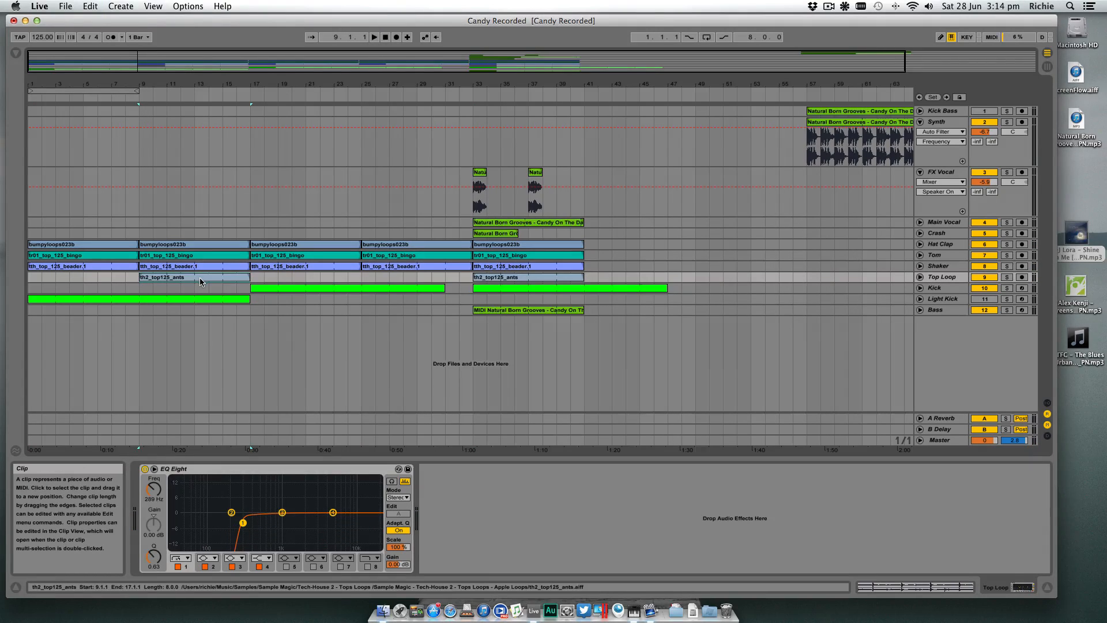
pyautogui.hotkey('ctrl', 'd')
pyautogui.hotkey('ctrl', 'd')
pyautogui.hotkey('ctrl', 'd')
# - Play from bar 1 and audition the intro without the Tom clip and without the Shaker clip, undoing each removal
pyautogui.click(33, 277)
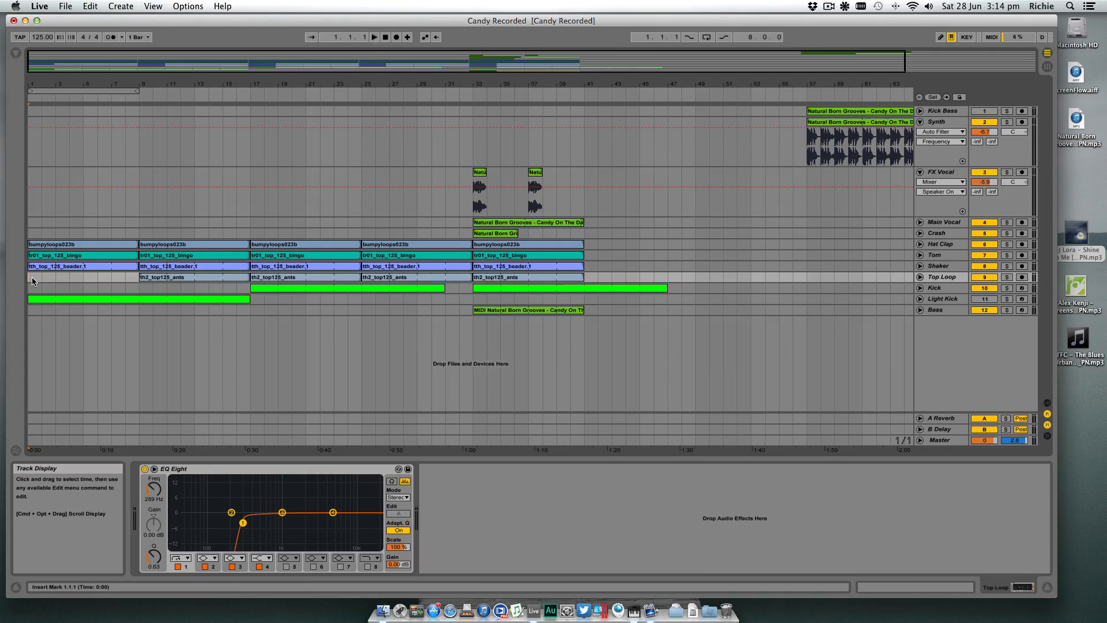
pyautogui.press('space')
pyautogui.click(82, 257)
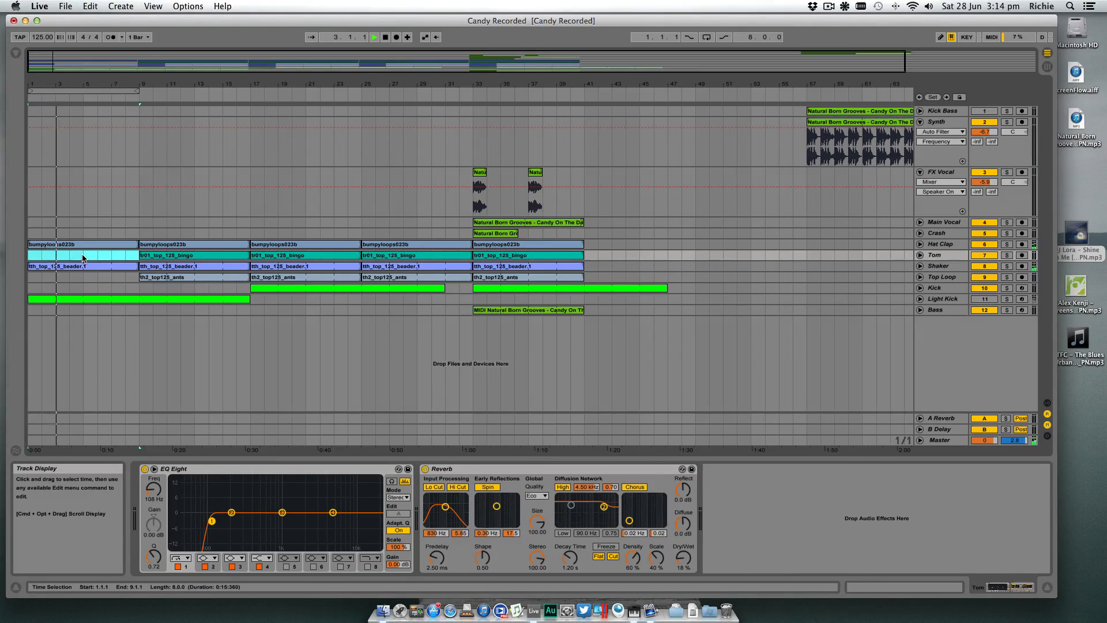
pyautogui.press('super+z')
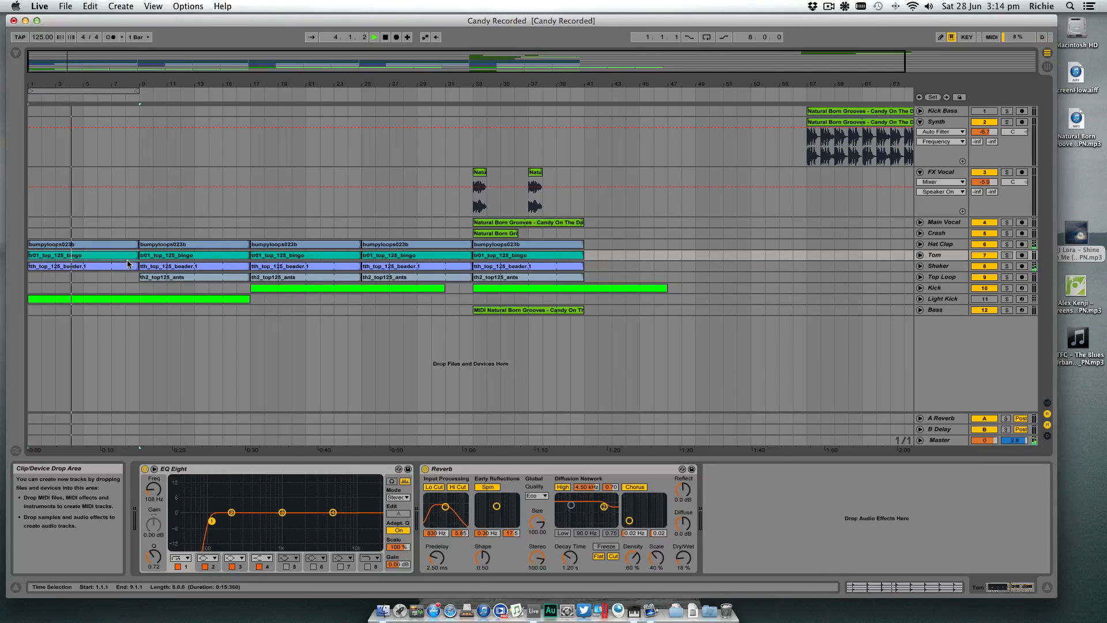
pyautogui.click(112, 266)
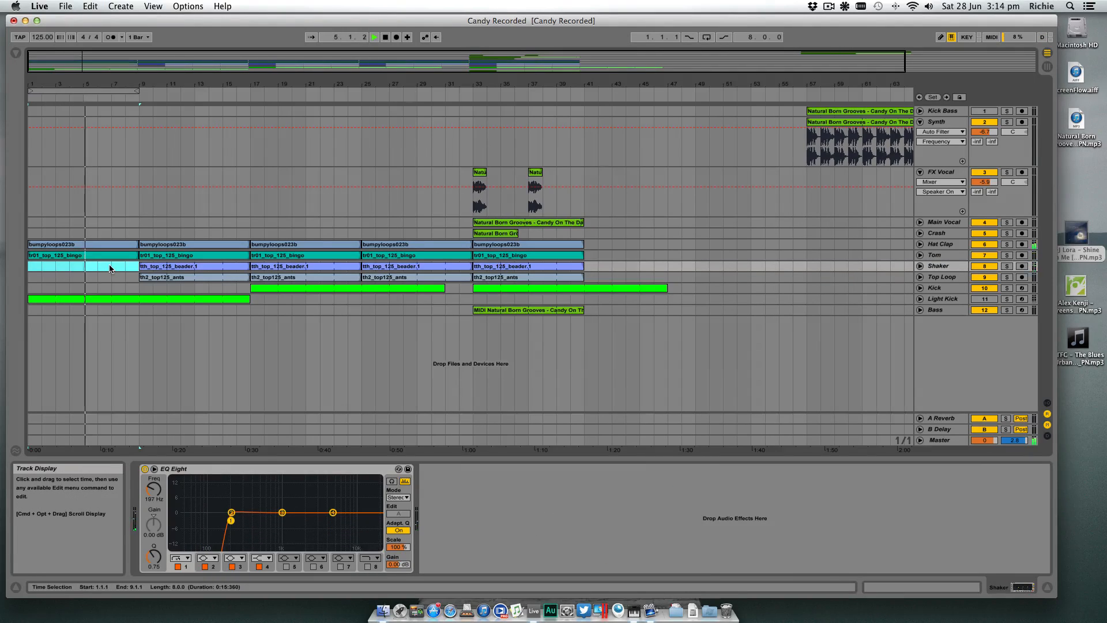
pyautogui.press('super+z')
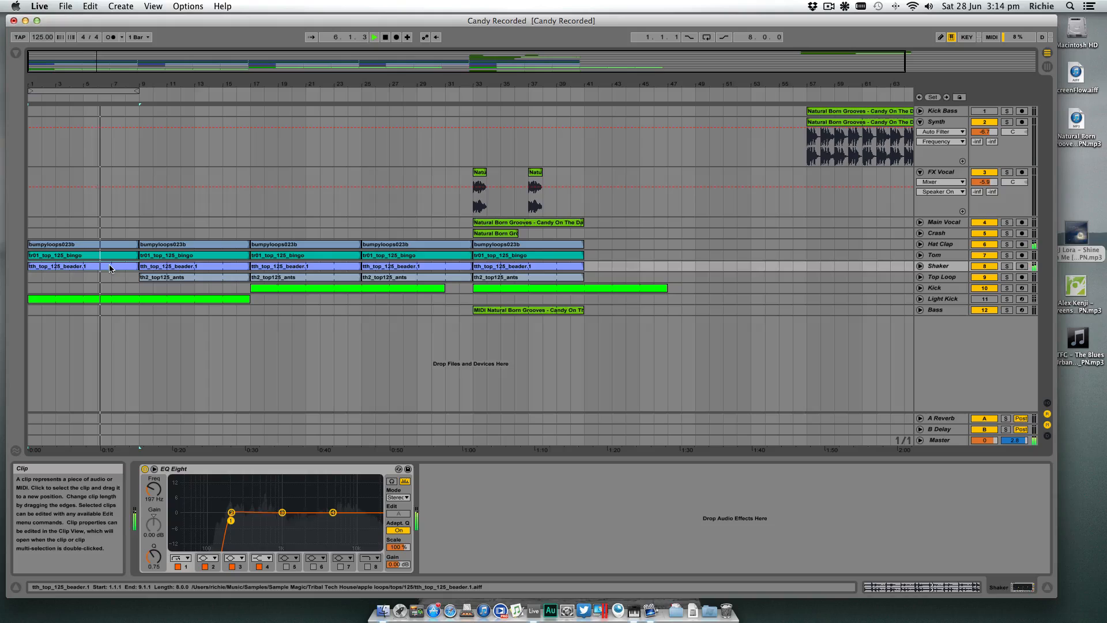
# - Activate the Light Kick track and restart playback from bar 1
pyautogui.click(992, 299)
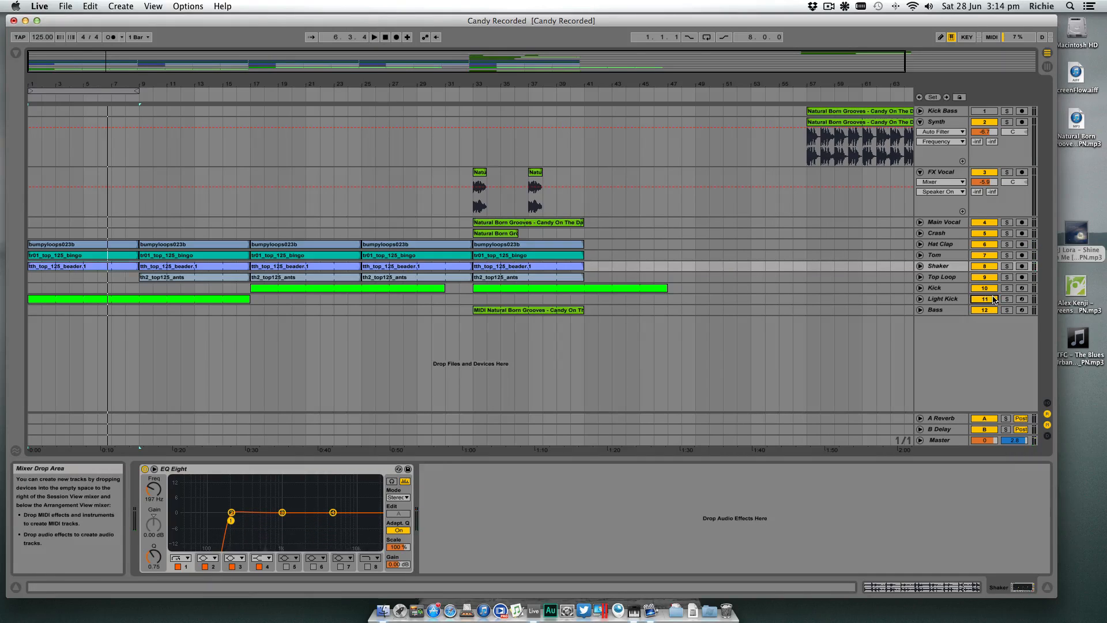
pyautogui.press('space')
pyautogui.press('space')
# - Audition the intro with the Light Kick while removing the first Shaker and Hat Clap clips in turn, restoring each one
pyautogui.click(109, 256)
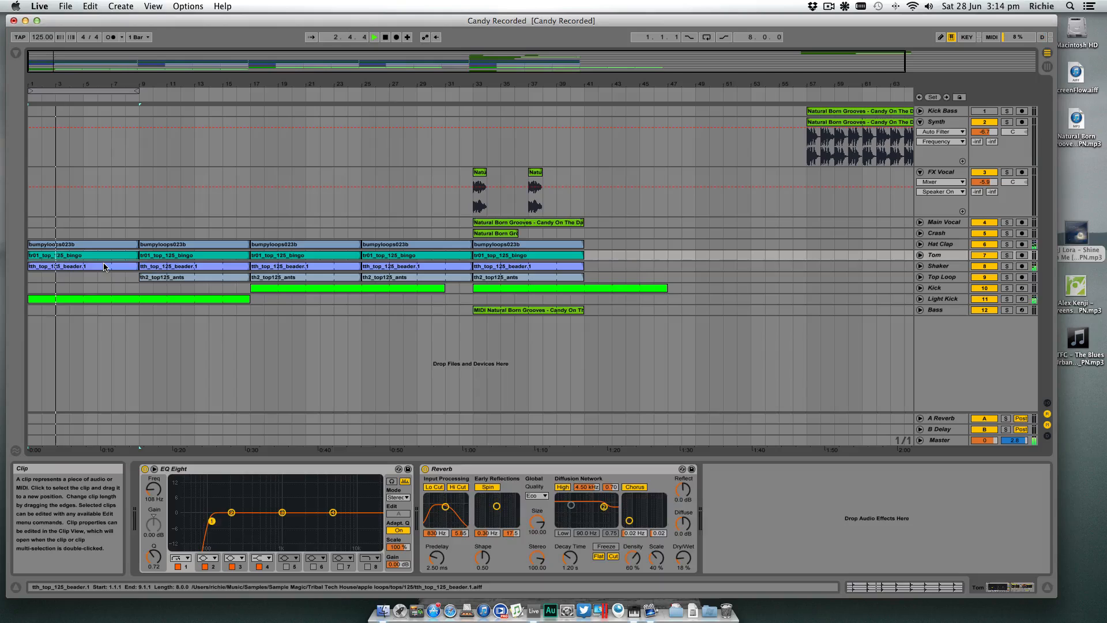
pyautogui.click(104, 266)
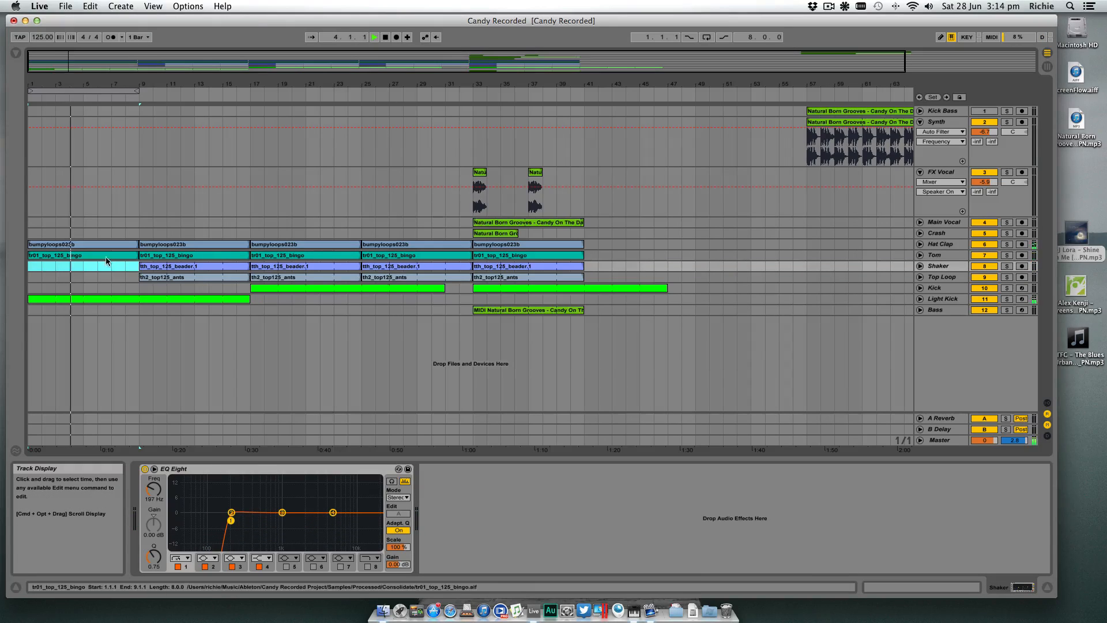
pyautogui.click(106, 249)
pyautogui.click(106, 249)
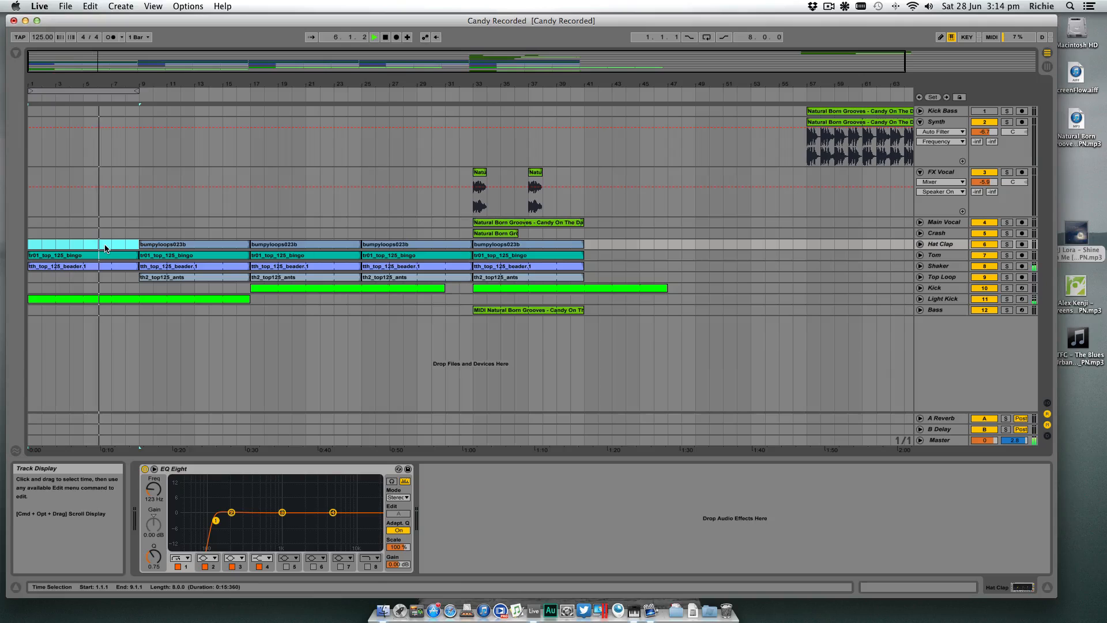
pyautogui.press('super+z')
# - Listen to the transitions at bars 9 and 17 and from bar 31 into bar 33, and select the first FX Vocal clip
pyautogui.click(141, 280)
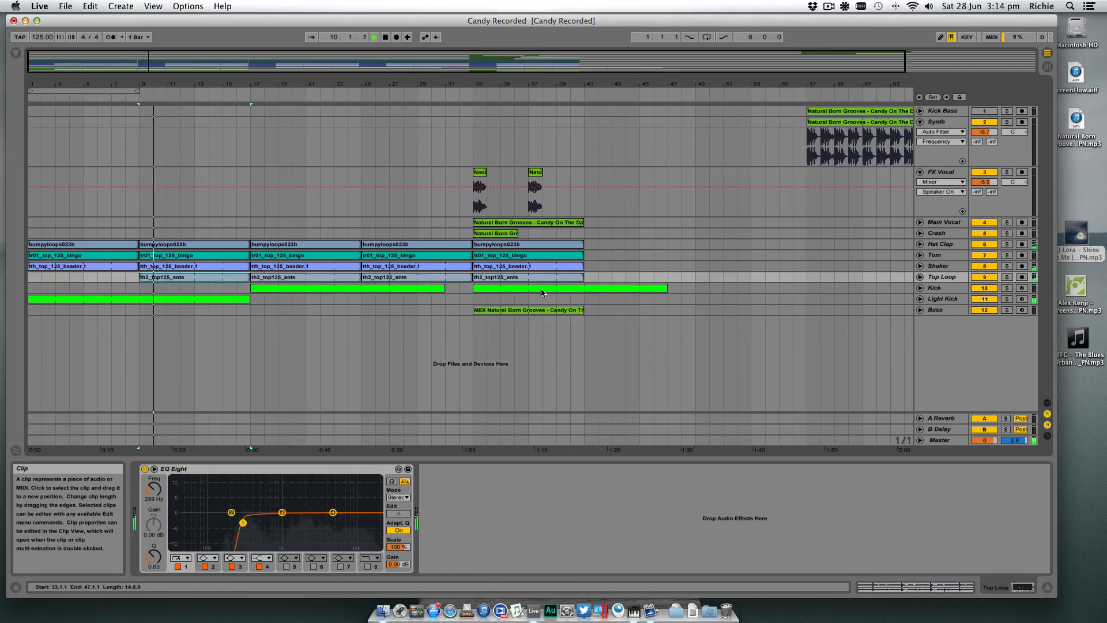
pyautogui.click(255, 301)
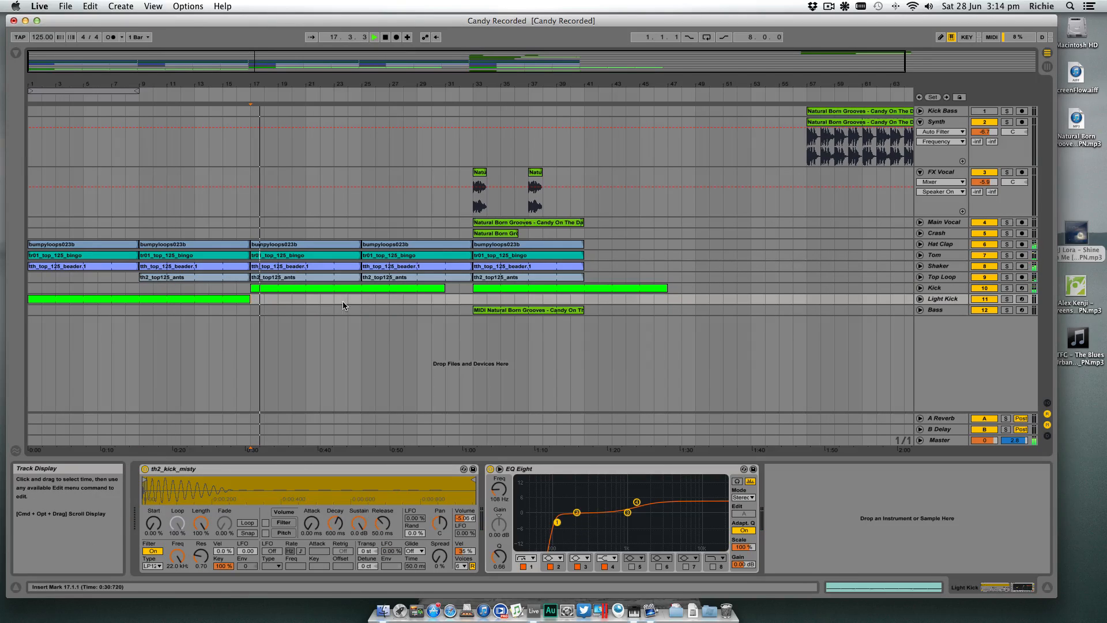
pyautogui.click(366, 302)
pyautogui.click(444, 303)
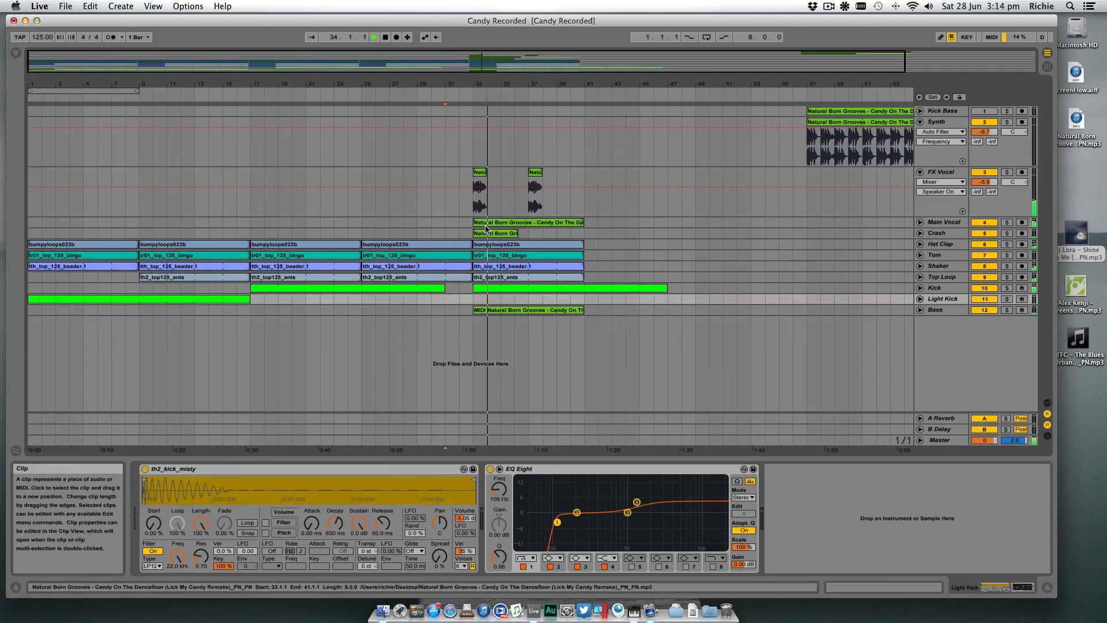
pyautogui.press('space')
pyautogui.click(482, 174)
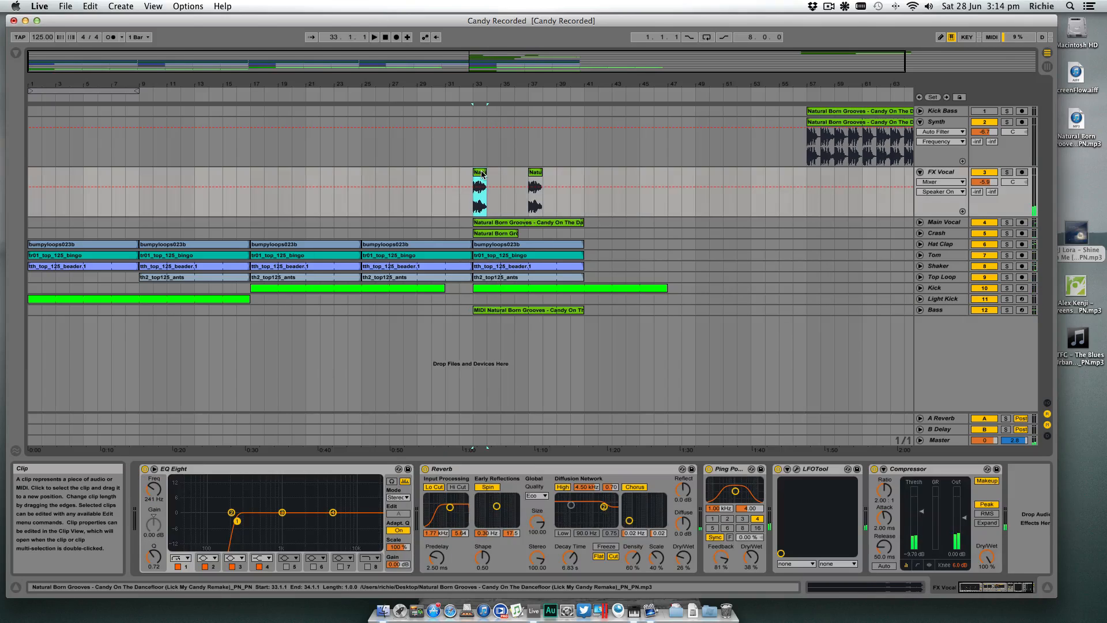
# - Rename the MIDI clip at bar 33 on the Bass track as Bass
pyautogui.click(303, 310)
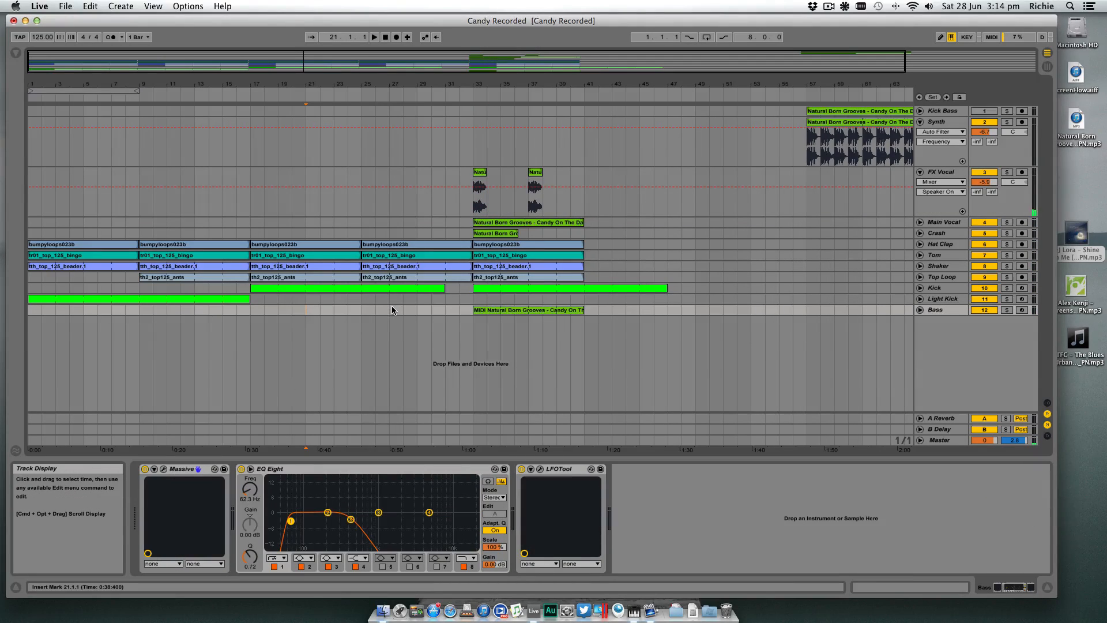
pyautogui.click(921, 310)
pyautogui.click(922, 310)
pyautogui.click(504, 311)
pyautogui.press('super+0')
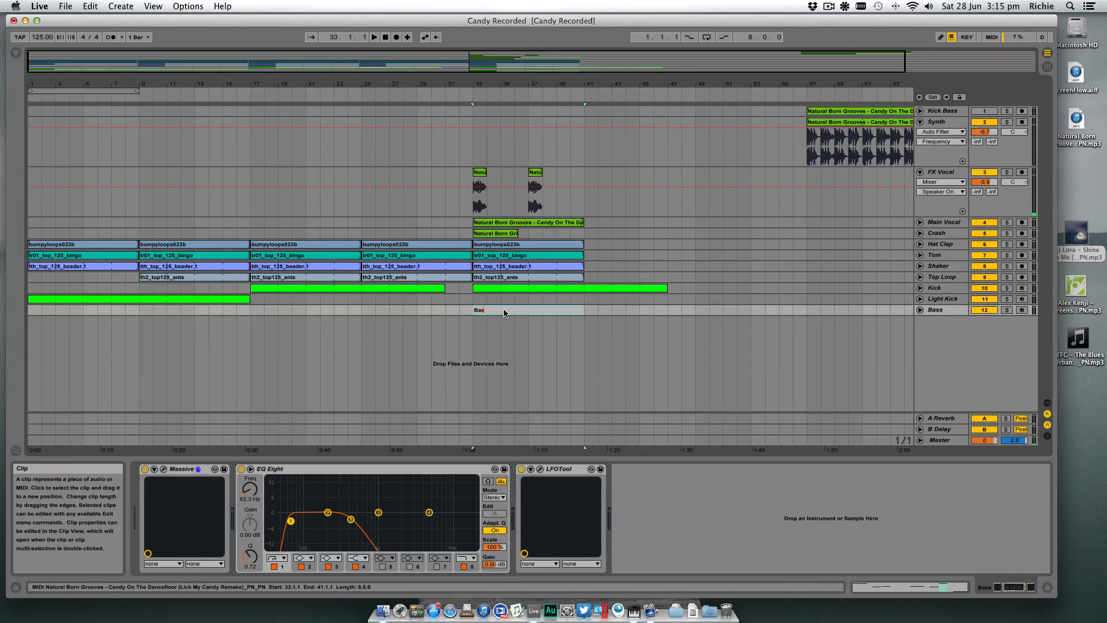
pyautogui.press('Return')
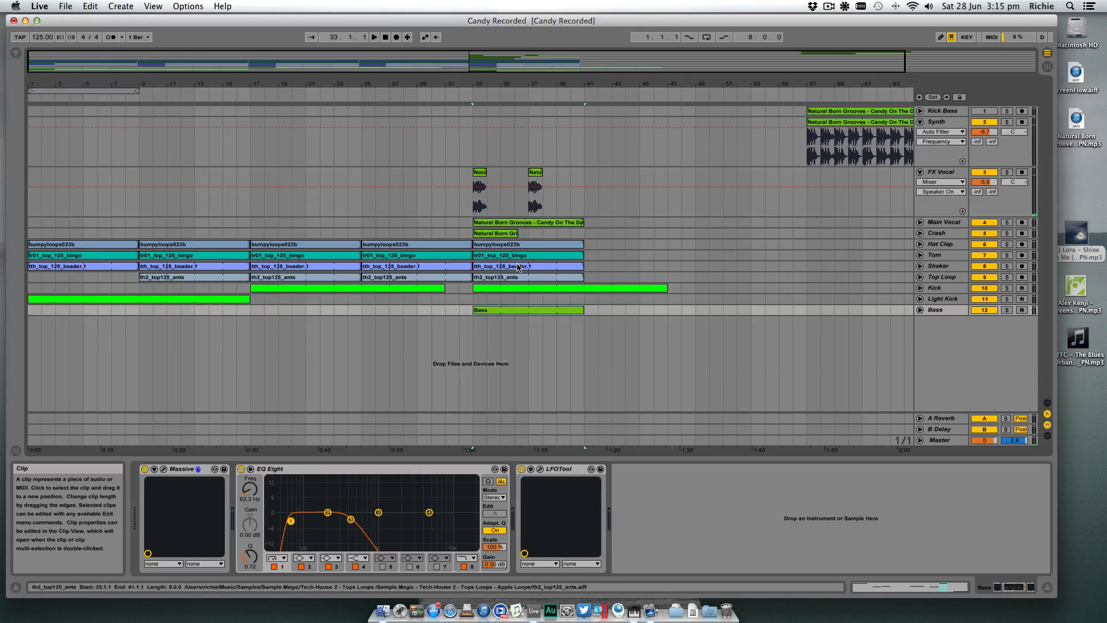
# - Rename the audio clip at bar 33 on the Crash track as Crash
pyautogui.click(921, 234)
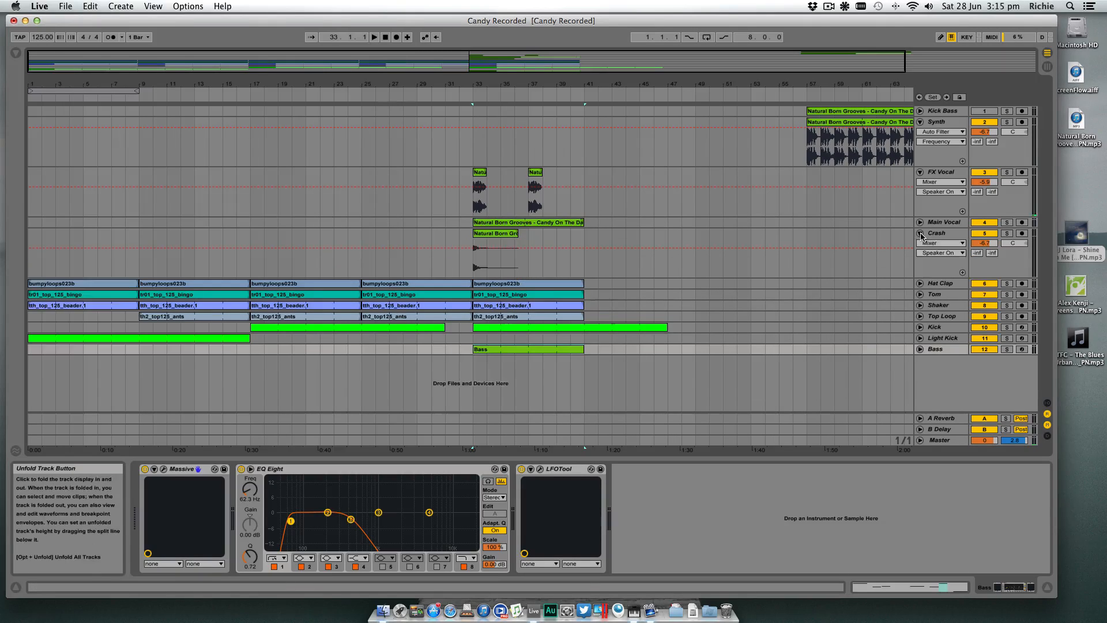
pyautogui.click(921, 233)
pyautogui.click(944, 235)
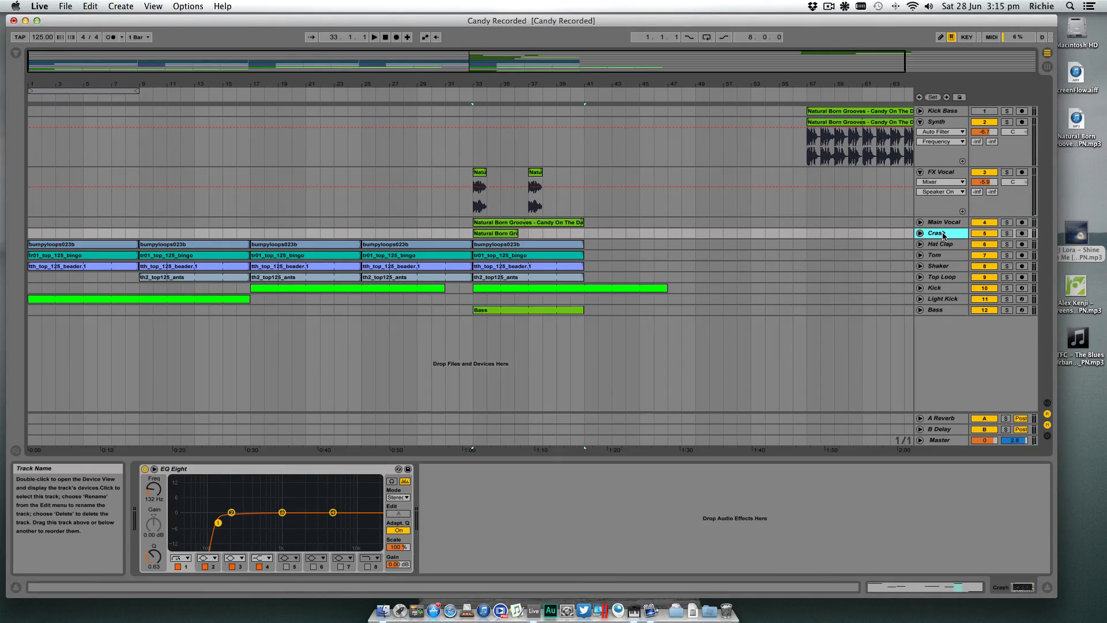
pyautogui.click(492, 237)
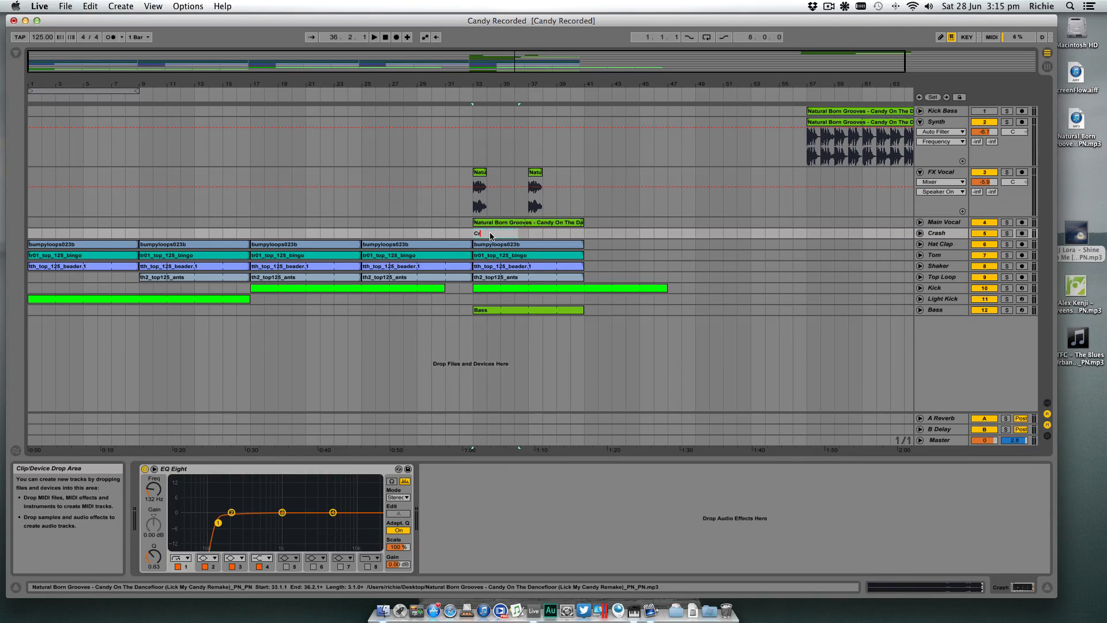
pyautogui.press('Return')
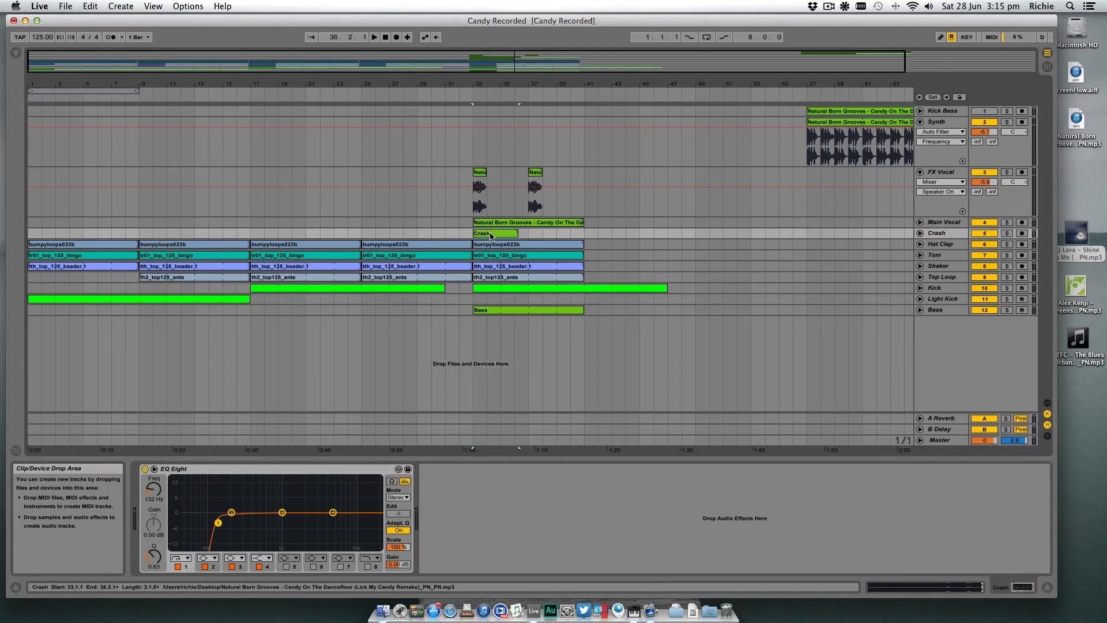
# - Copy the Crash clip from bar 33 to bar 1, and set the playback start at bar 1
pyautogui.hscroll(5, 492, 235)
pyautogui.hscroll(-5, 492, 235)
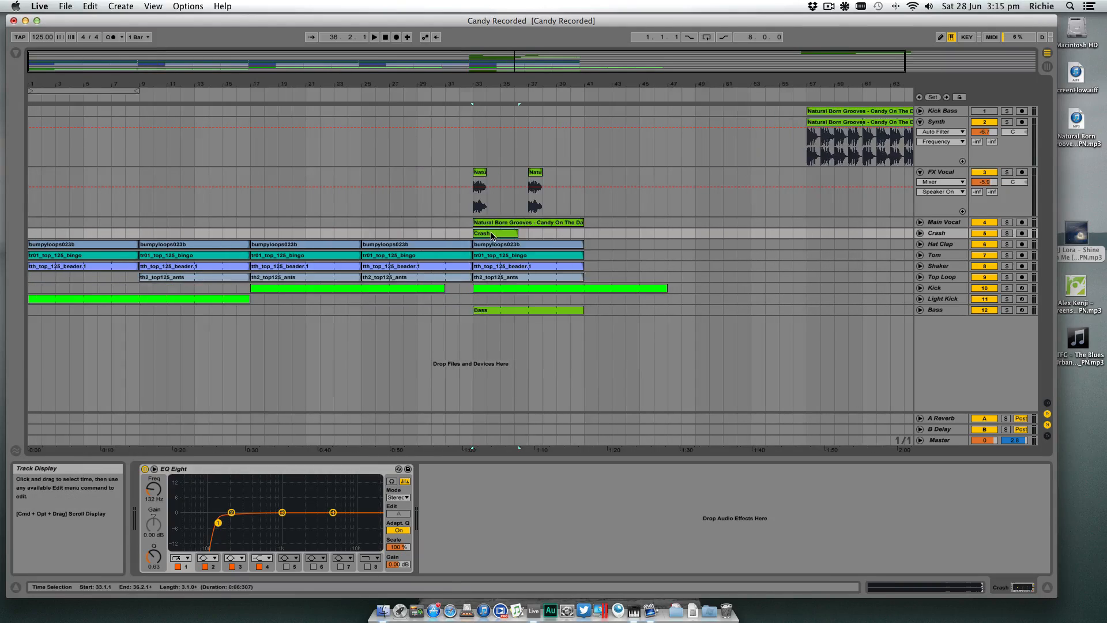
pyautogui.moveTo(491, 233); pyautogui.dragTo(46, 235)
pyautogui.click(31, 278)
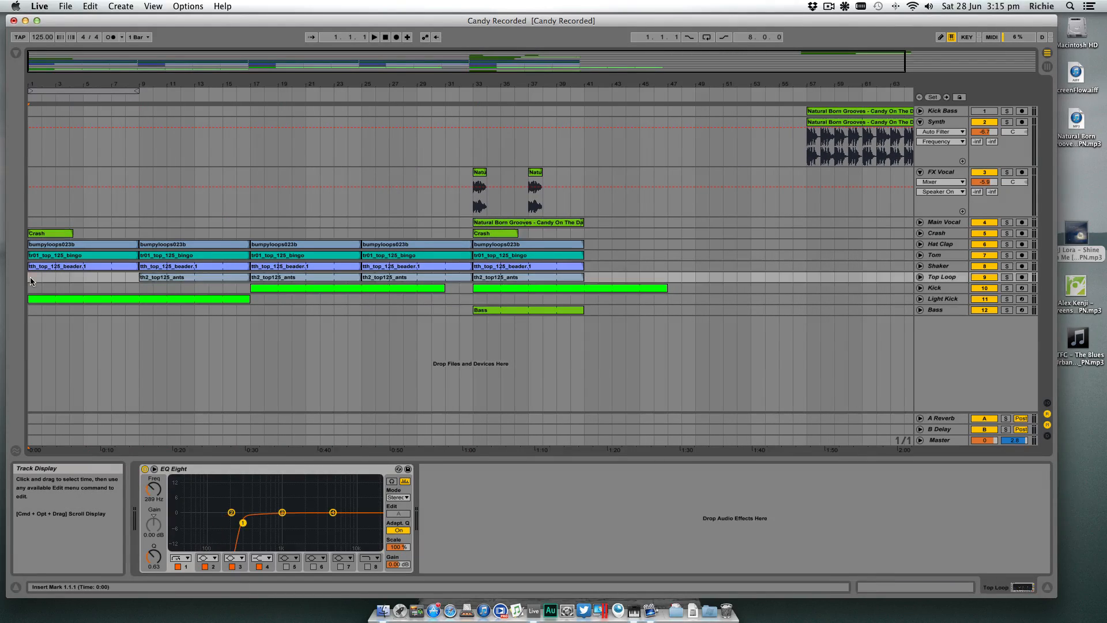
# - Copy the Crash clip from bar 1 to bar 17, and move the first FX Vocal clip from bar 33 to bar 17
pyautogui.press('space')
pyautogui.moveTo(45, 236); pyautogui.dragTo(265, 233)
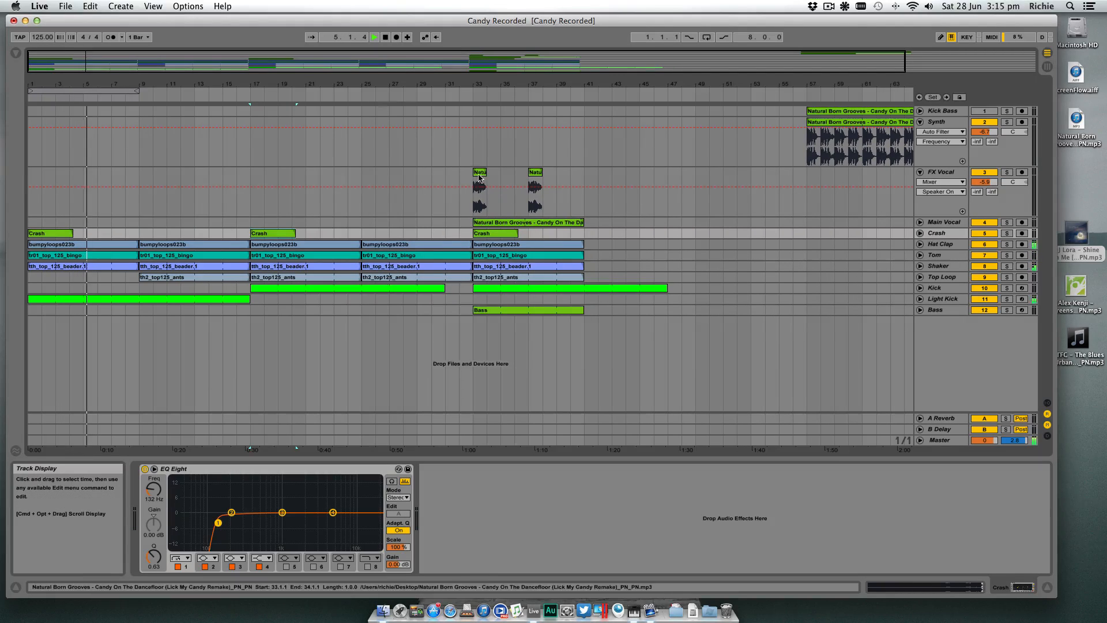
pyautogui.click(479, 193)
pyautogui.moveTo(479, 193); pyautogui.dragTo(259, 182)
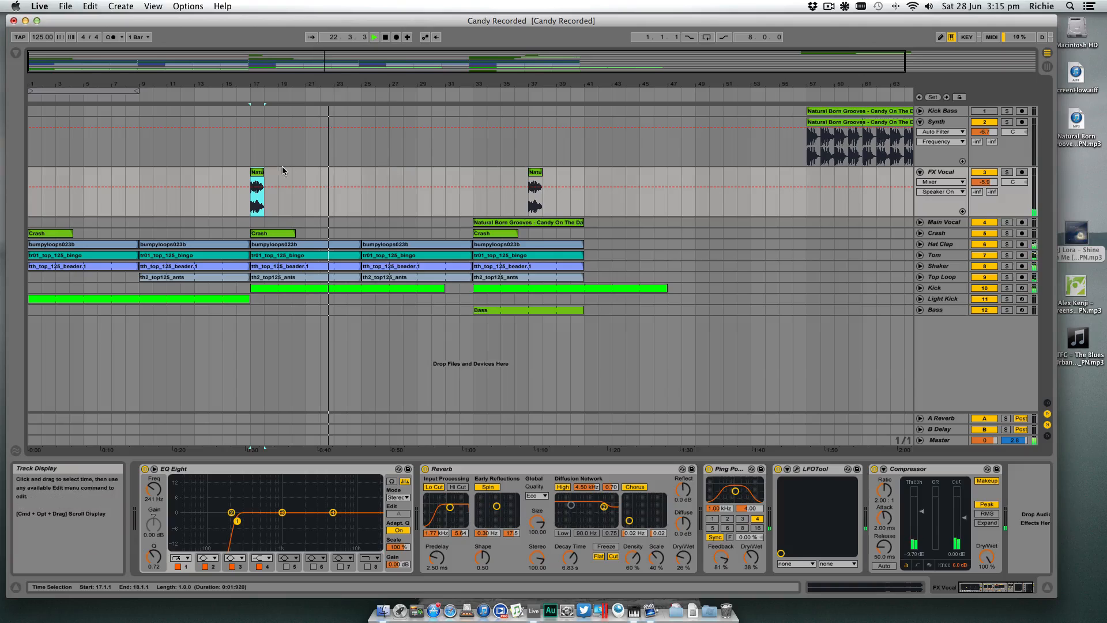
# - Copy the FX Vocal clip from bar 17 to bar 25, and delete the FX Vocal clip at bar 37
pyautogui.moveTo(255, 172); pyautogui.dragTo(363, 173)
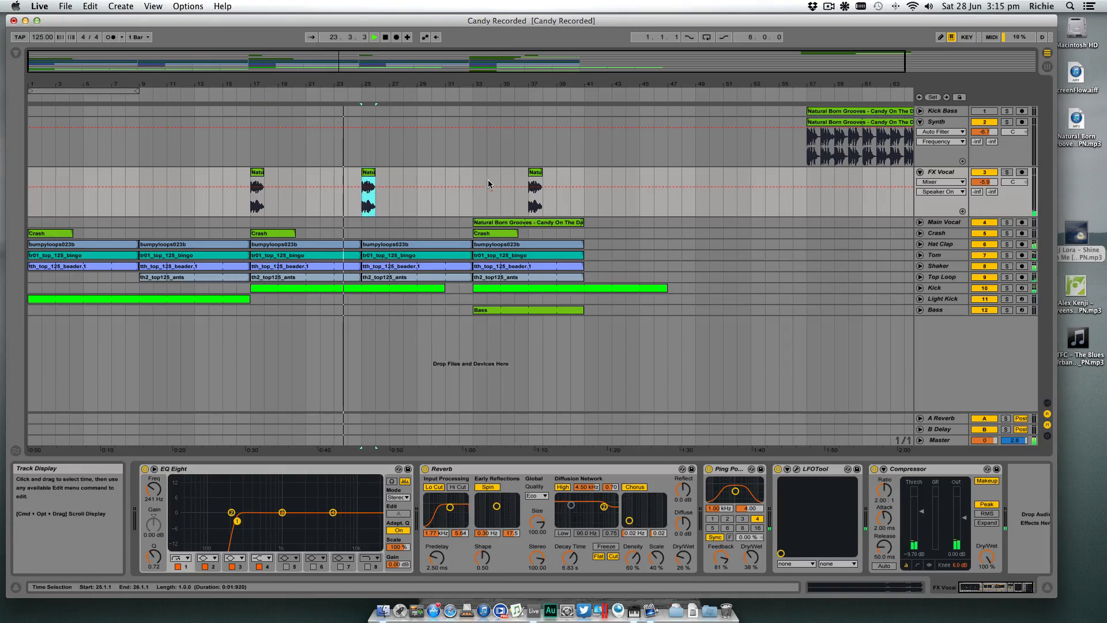
pyautogui.click(537, 174)
pyautogui.press('Delete')
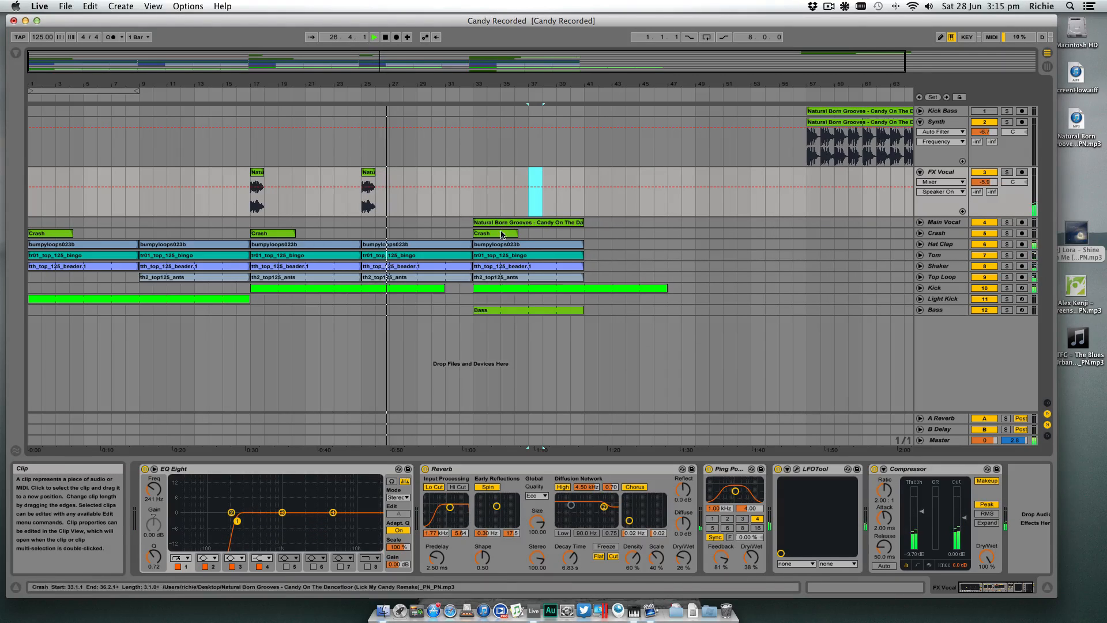
pyautogui.press('space')
# - Unfold the Main Vocal track and listen to its clip on its own from bar 33
pyautogui.click(932, 224)
pyautogui.click(920, 223)
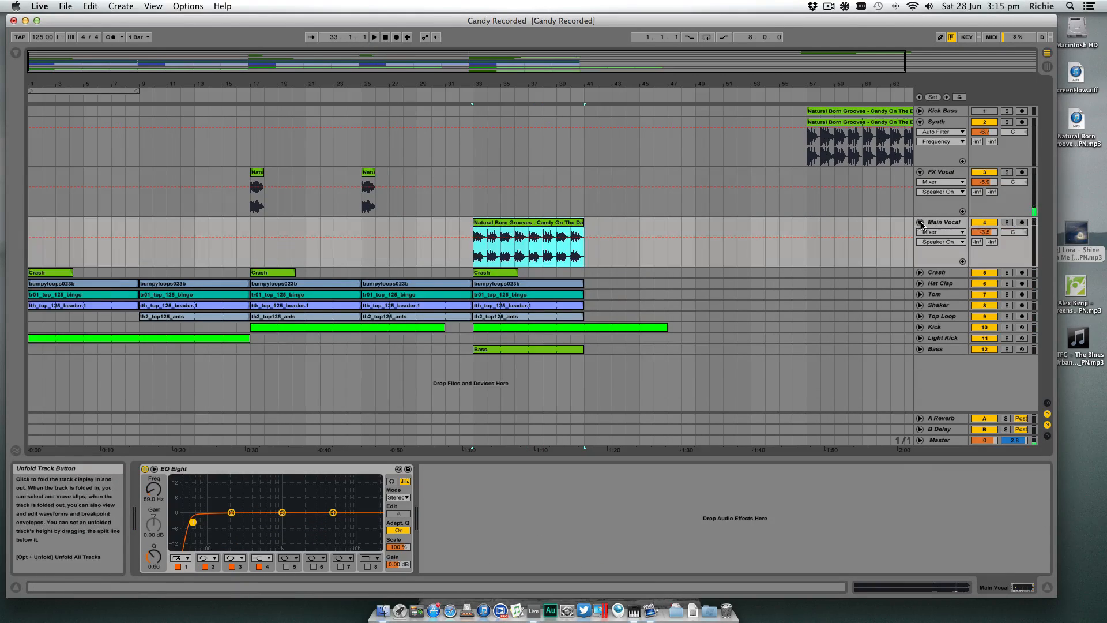
pyautogui.click(475, 260)
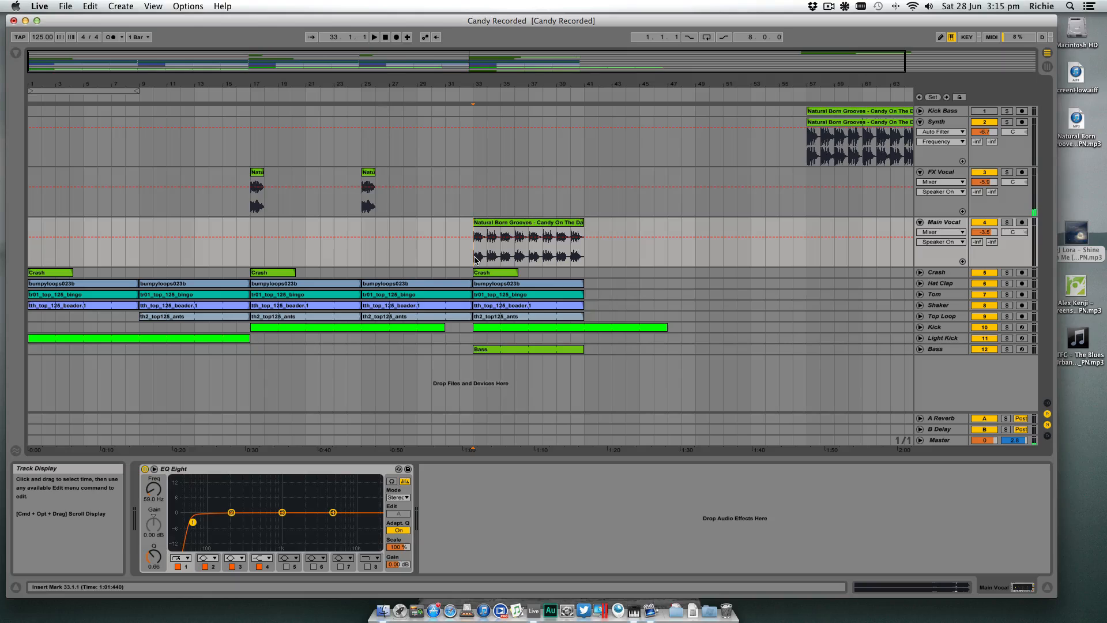
pyautogui.click(1007, 223)
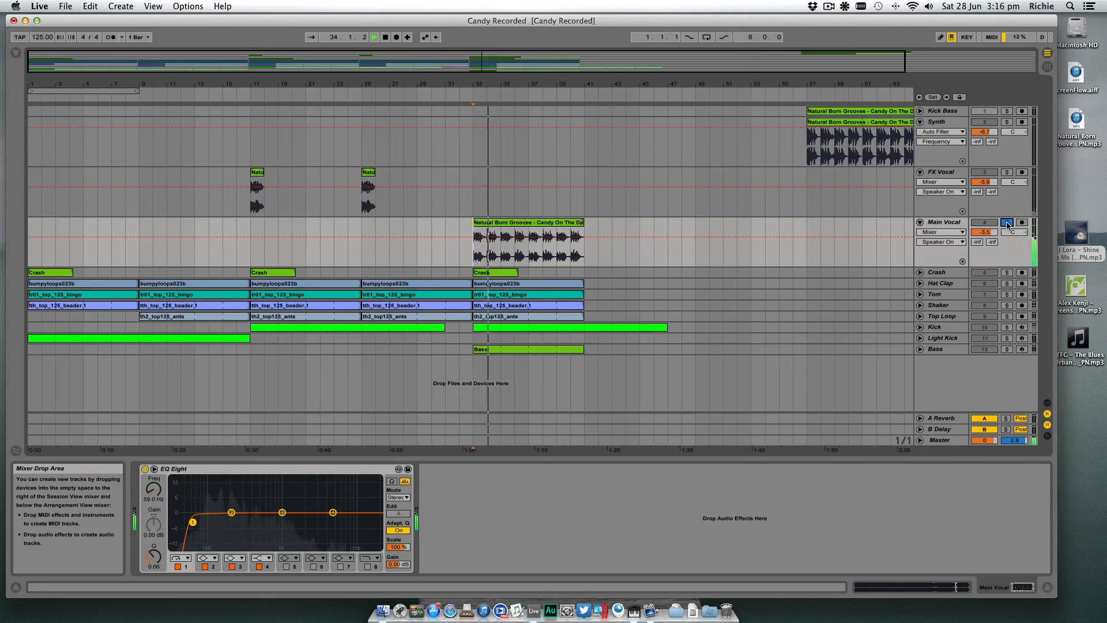
pyautogui.press('space')
pyautogui.click(1007, 223)
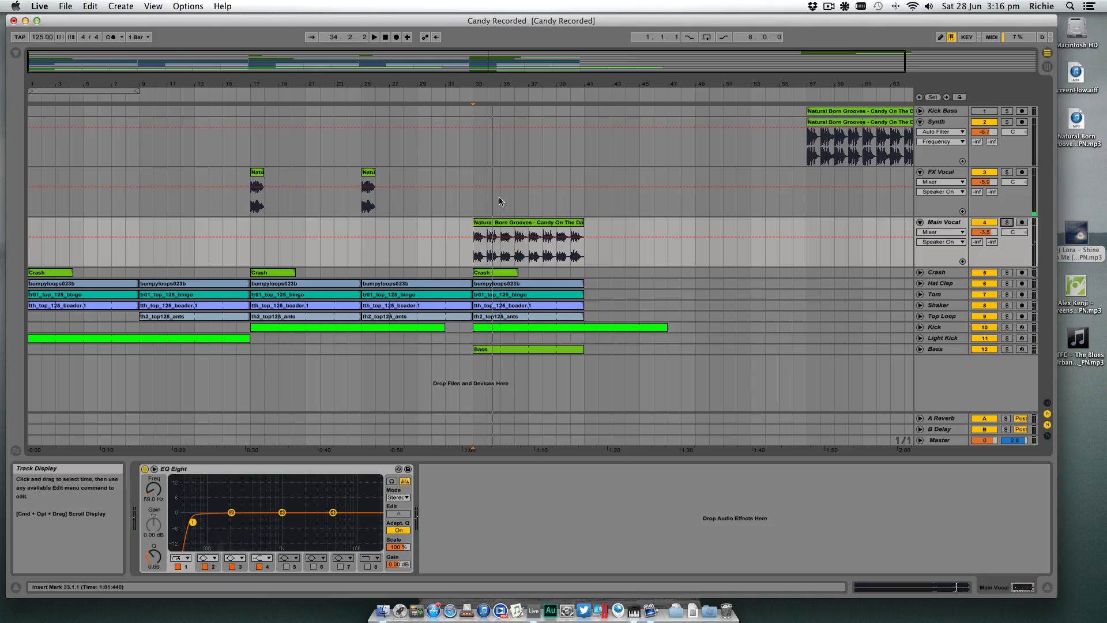
# - Copy the Main Vocal clip from bar 33 to bar 25, and add an Auto Filter after the track's EQ Eight
pyautogui.click(523, 225)
pyautogui.moveTo(524, 225); pyautogui.dragTo(429, 223)
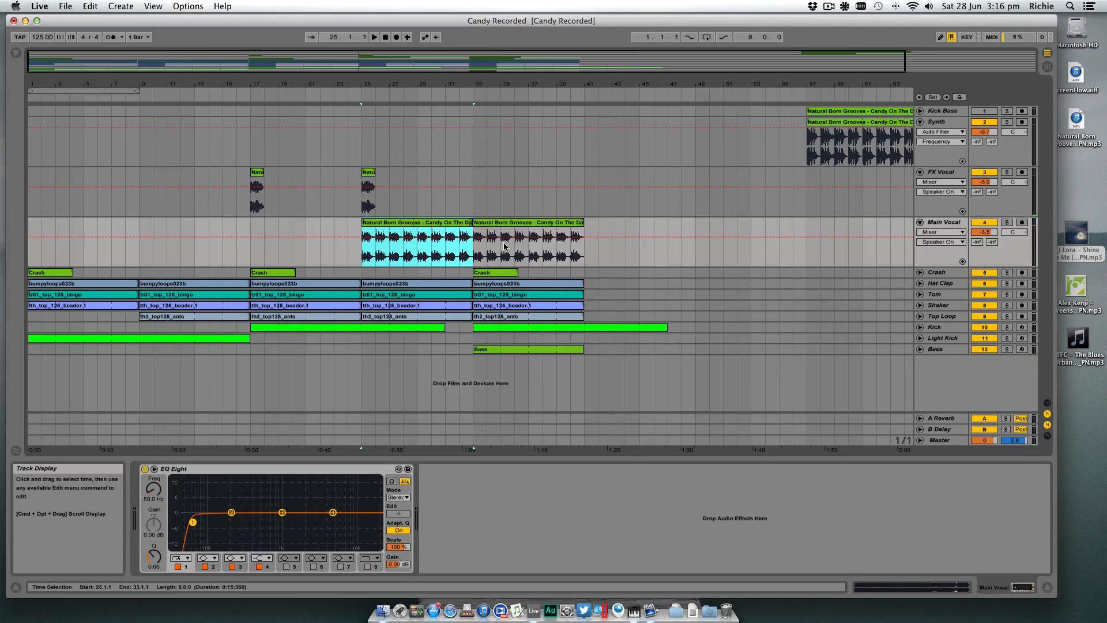
pyautogui.click(946, 224)
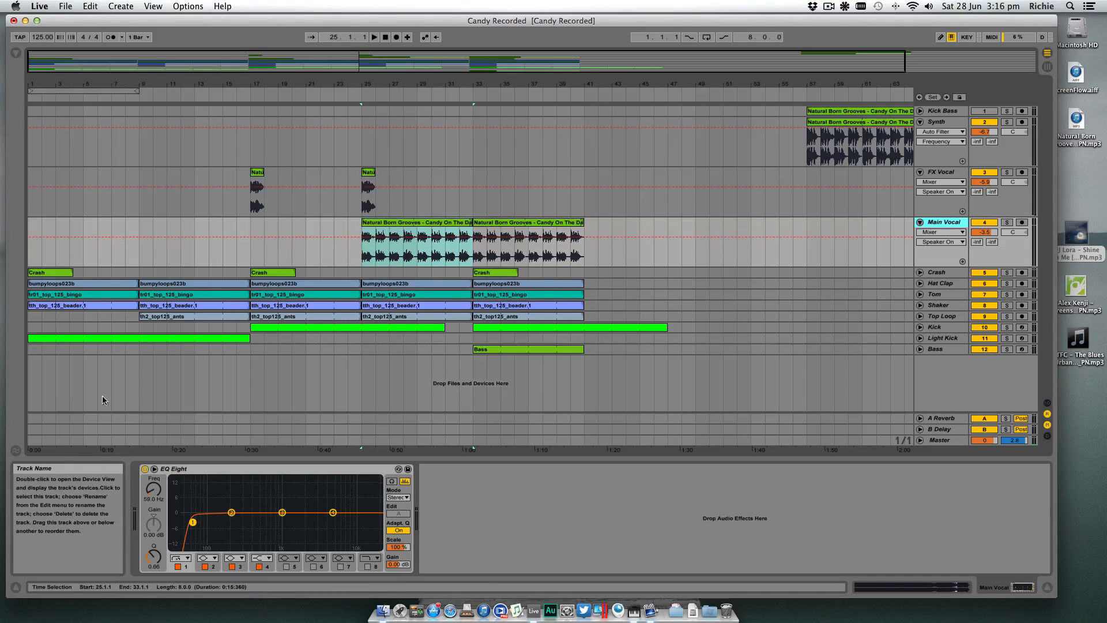
pyautogui.click(15, 53)
pyautogui.click(67, 110)
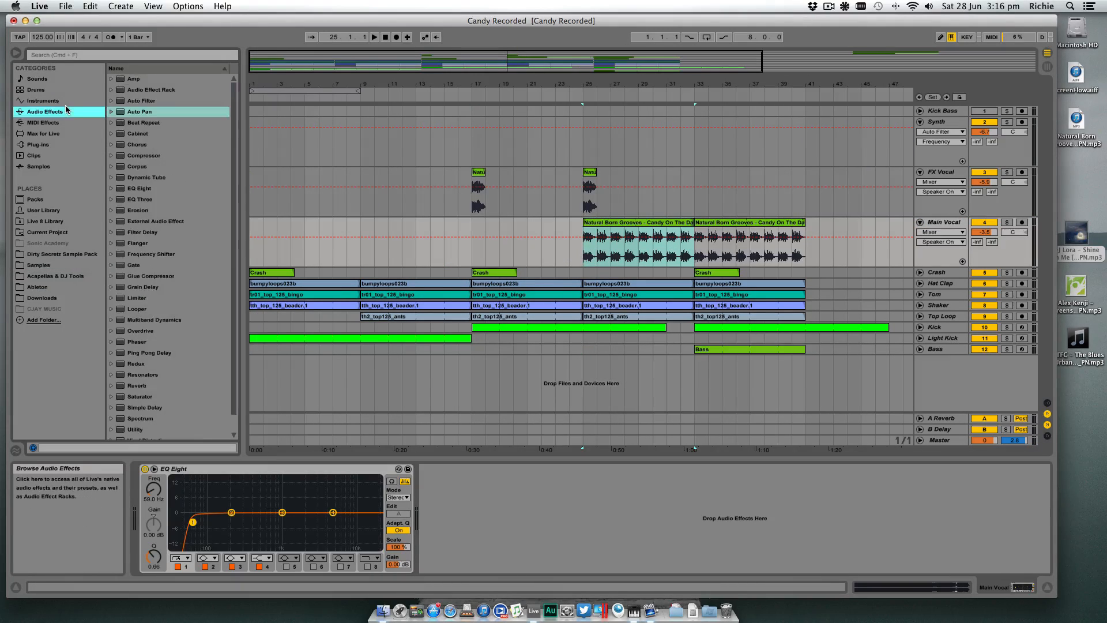
pyautogui.click(131, 104)
pyautogui.moveTo(537, 524); pyautogui.dragTo(523, 514)
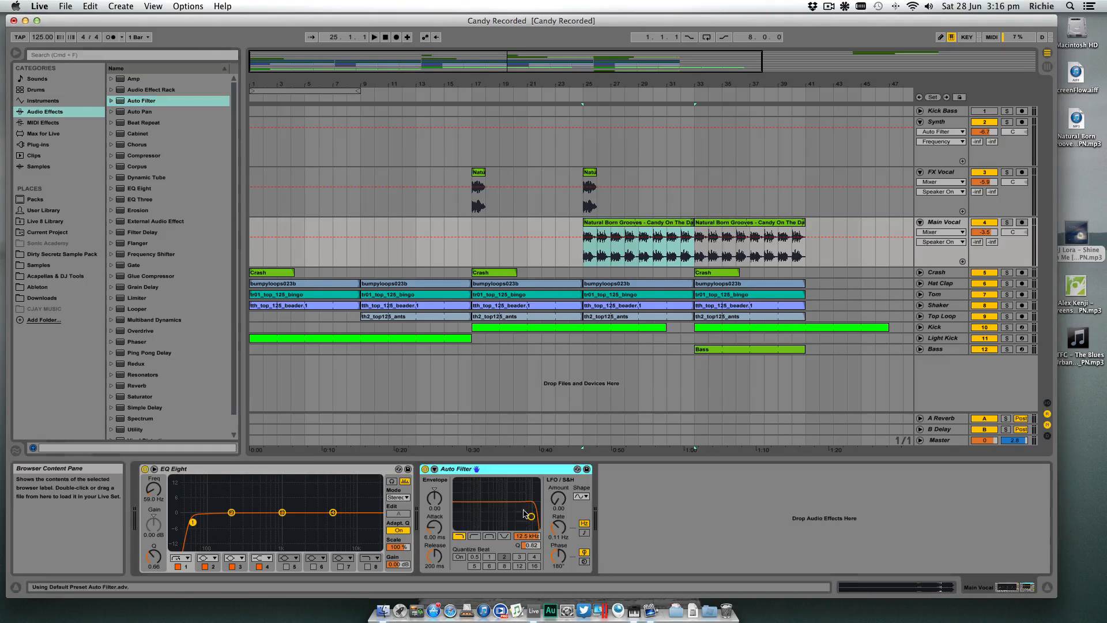
# - Set the Main Vocal Auto Filter to low-pass at 26 Hz, and play from bar 25 while opening the cutoff to about 105 Hz
pyautogui.click(474, 537)
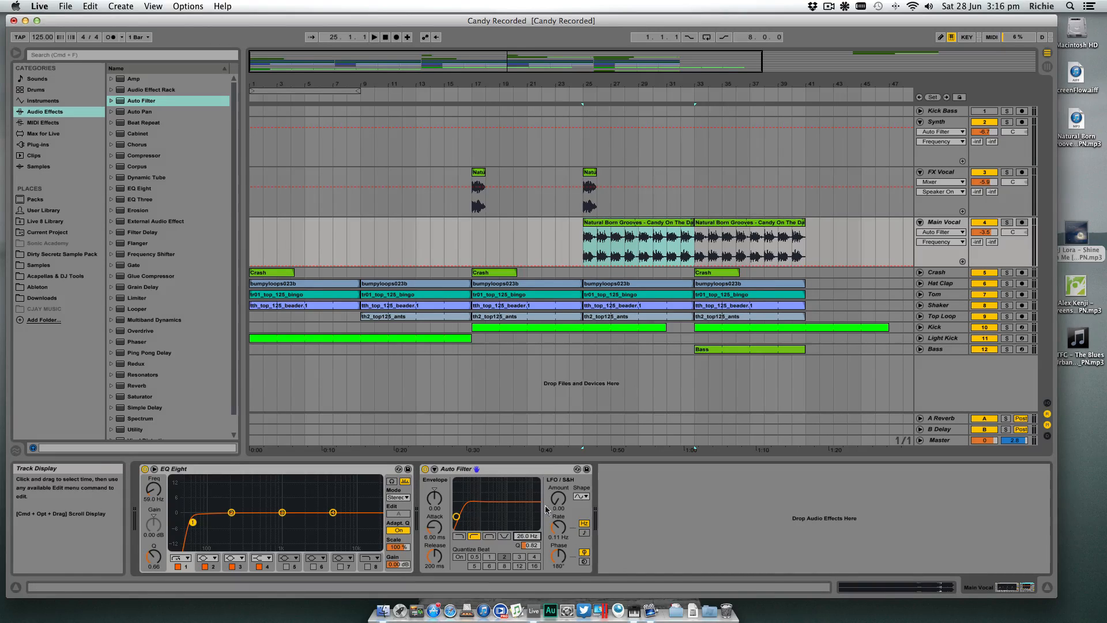
pyautogui.click(459, 536)
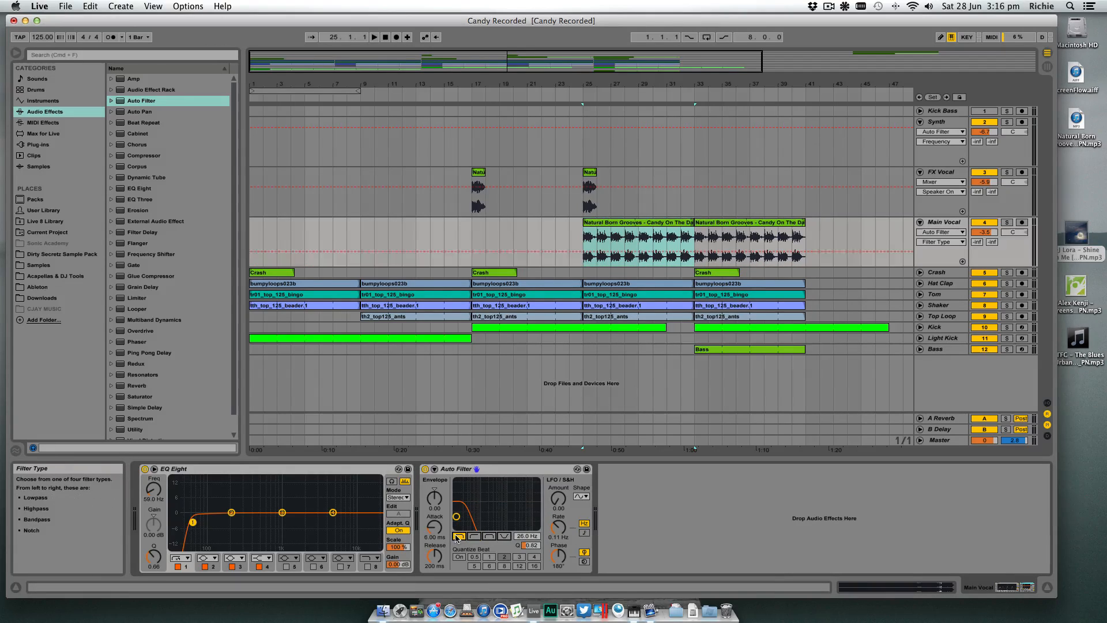
pyautogui.click(535, 538)
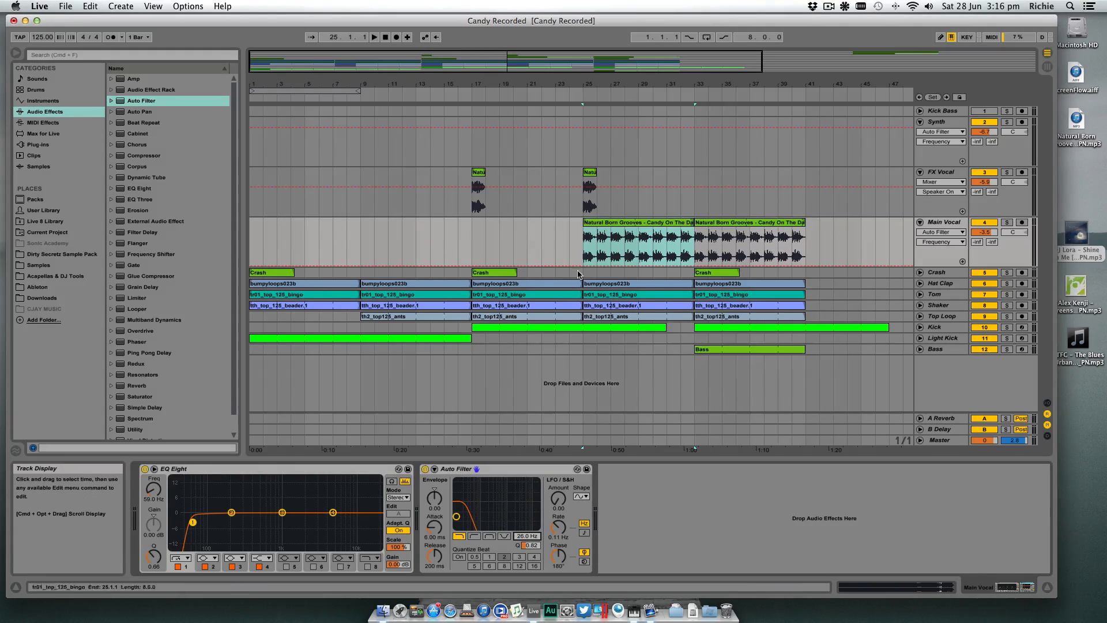
pyautogui.click(581, 247)
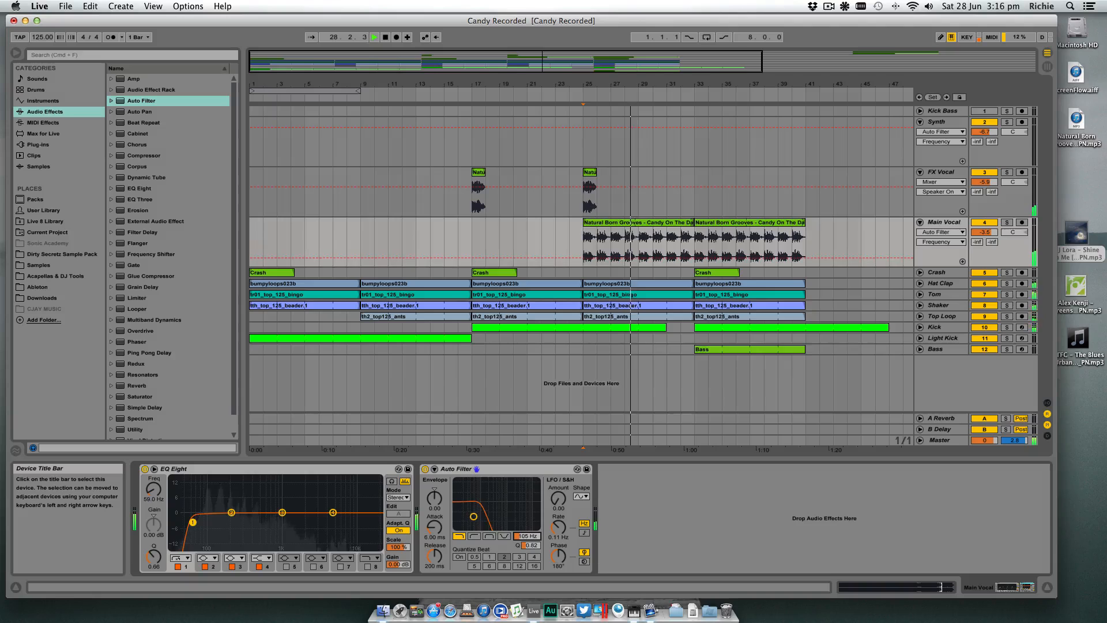
pyautogui.press('space')
# - Move the FX Vocal clips from bars 17 and 25 to bars 33 and 41, and delete the one at bar 41
pyautogui.click(590, 172)
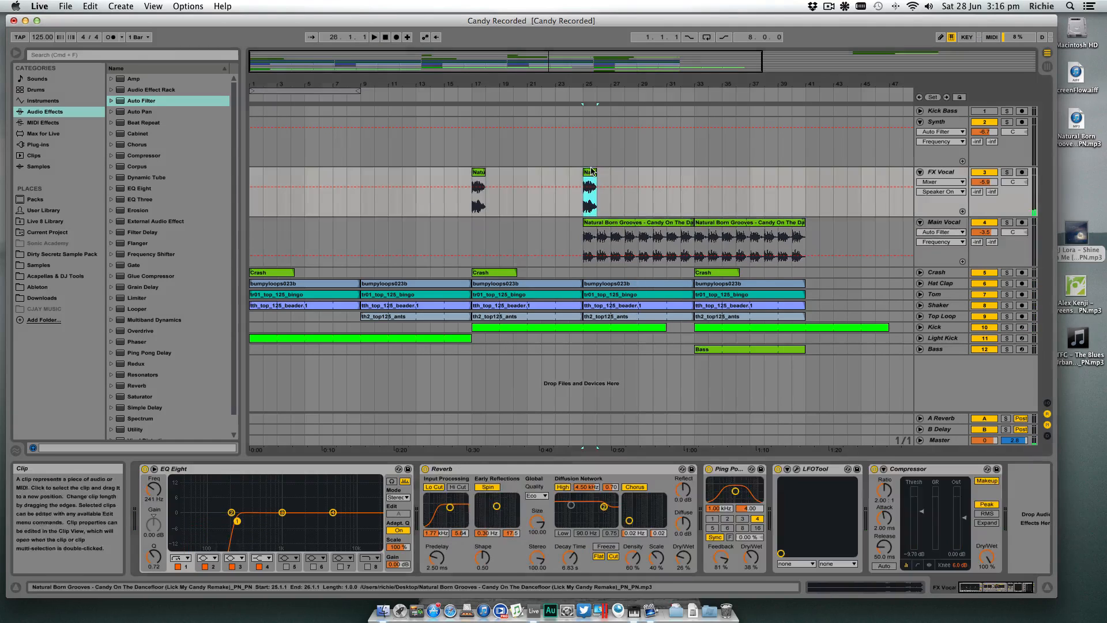
pyautogui.keyDown('shift'); pyautogui.click(479, 172); pyautogui.keyUp('shift')
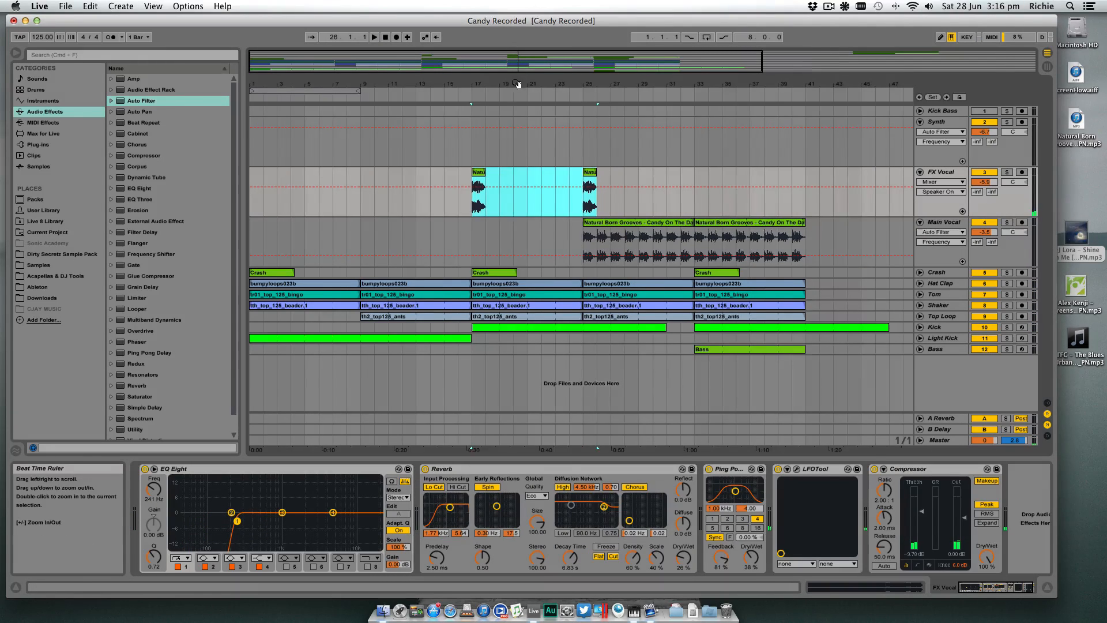
pyautogui.moveTo(520, 85); pyautogui.dragTo(519, 58)
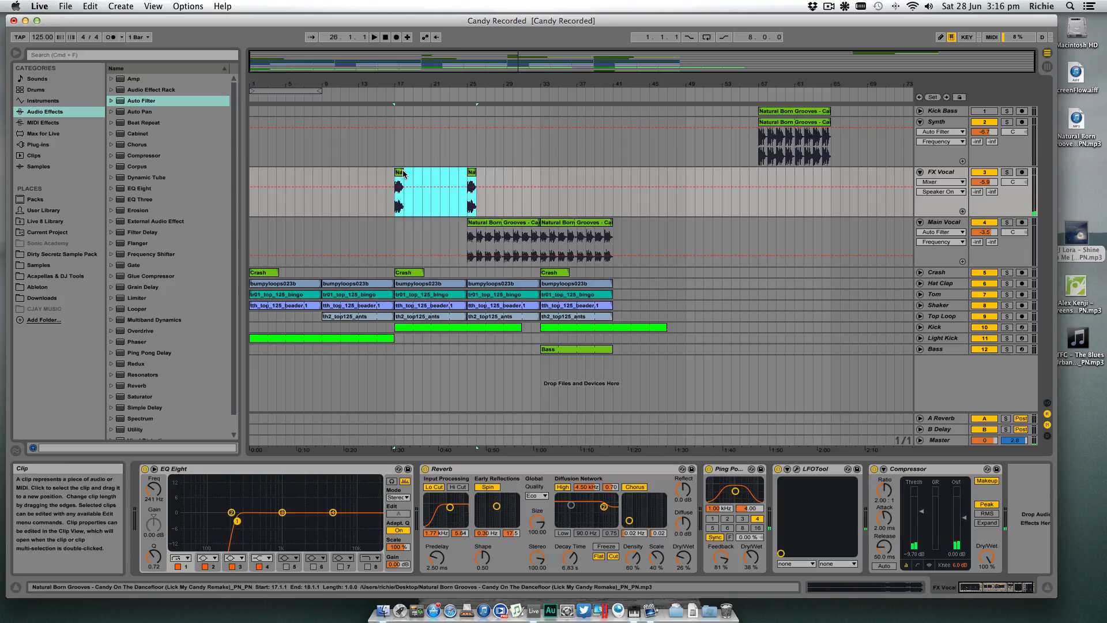
pyautogui.moveTo(404, 173); pyautogui.dragTo(573, 174)
pyautogui.click(577, 173)
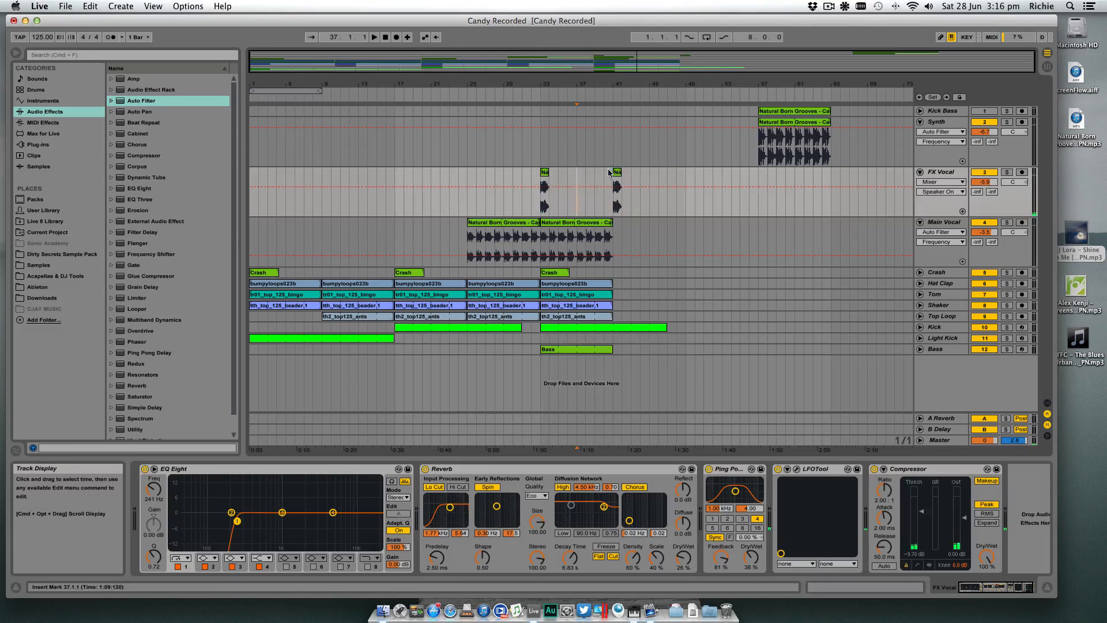
pyautogui.click(617, 173)
pyautogui.press('Delete')
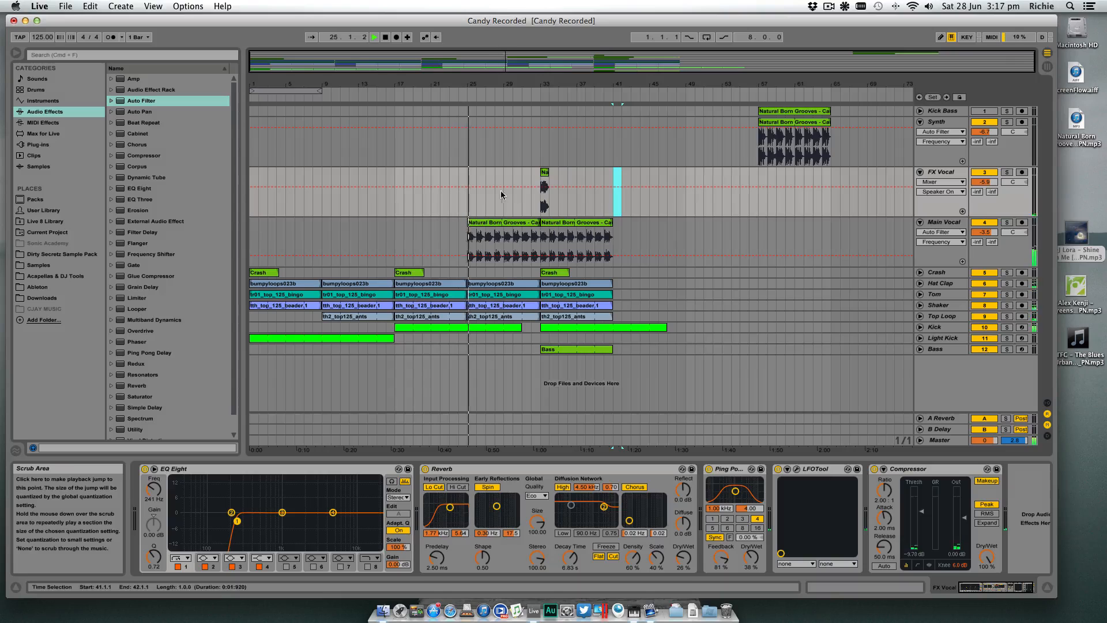
# - Sweep the Main Vocal Auto Filter cutoff up and down while listening from bar 25 past bar 33
pyautogui.click(943, 222)
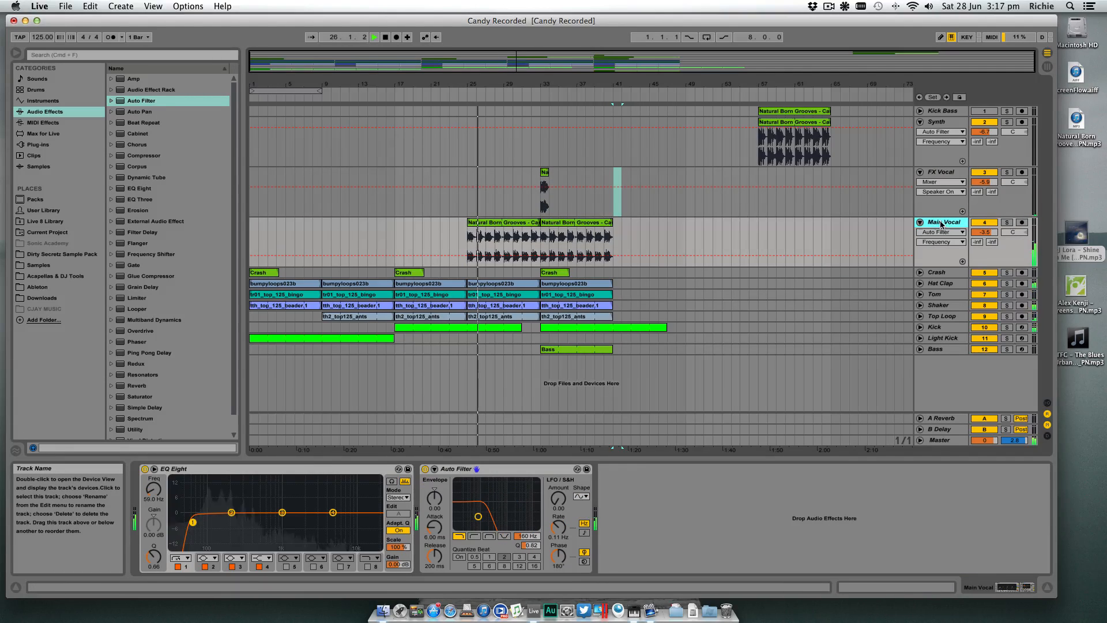
pyautogui.moveTo(527, 537)
pyautogui.mouseDown()
pyautogui.moveTo(527, 381)
pyautogui.moveTo(528, 526)
pyautogui.mouseUp()
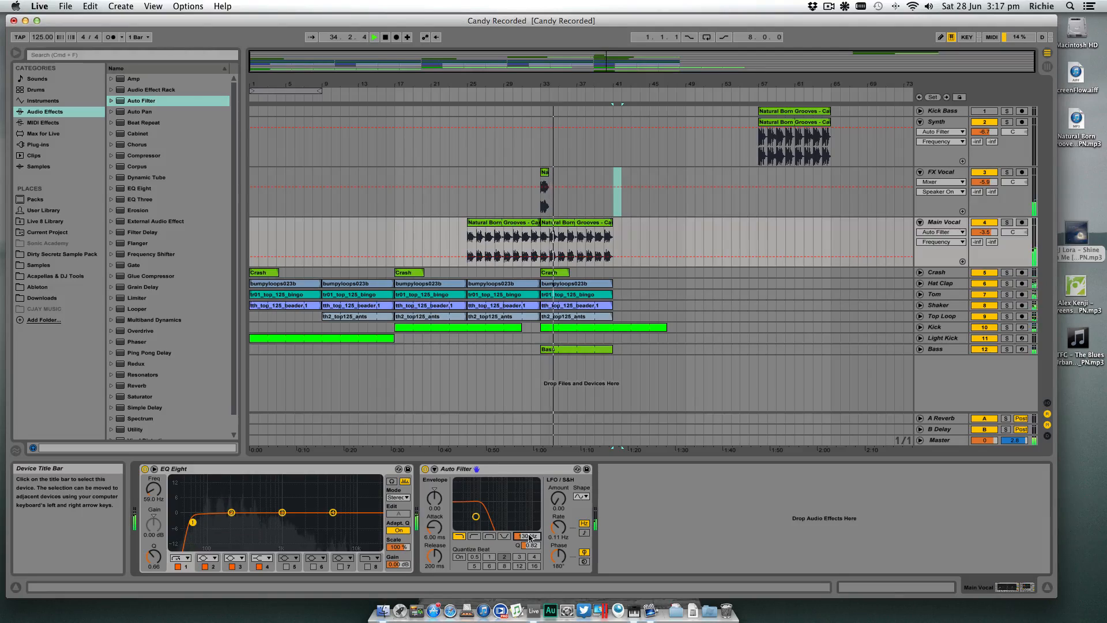
pyautogui.moveTo(528, 526); pyautogui.dragTo(528, 496)
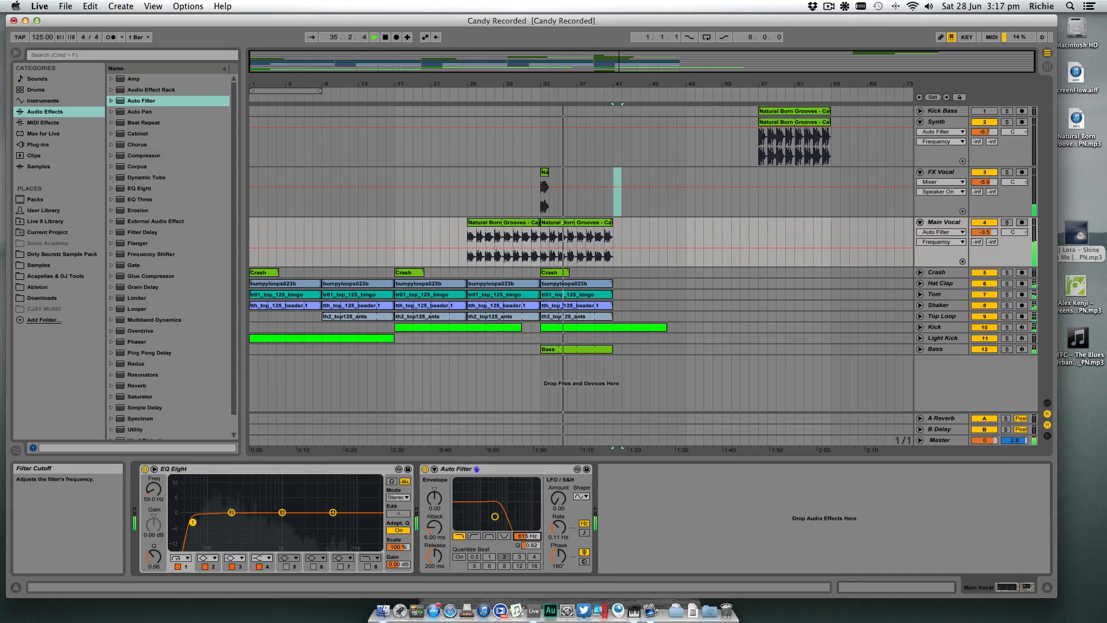
pyautogui.moveTo(528, 537); pyautogui.dragTo(527, 550)
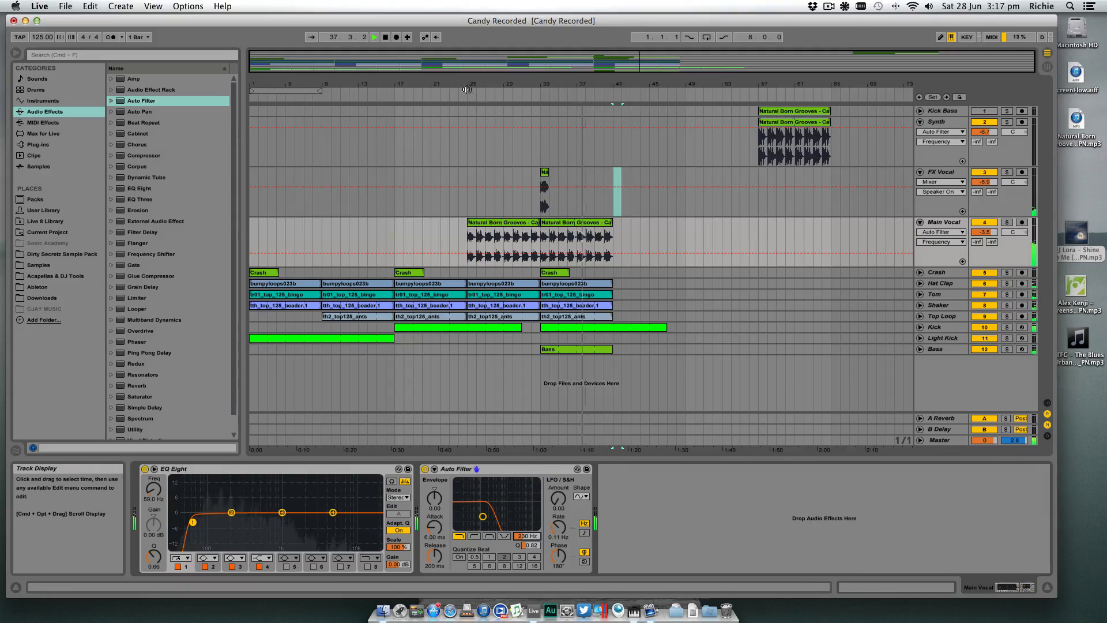
pyautogui.press('space')
# - Lower the Main Vocal Auto Filter cutoff to 177 Hz and listen to it from bar 33
pyautogui.moveTo(459, 85); pyautogui.dragTo(459, 372)
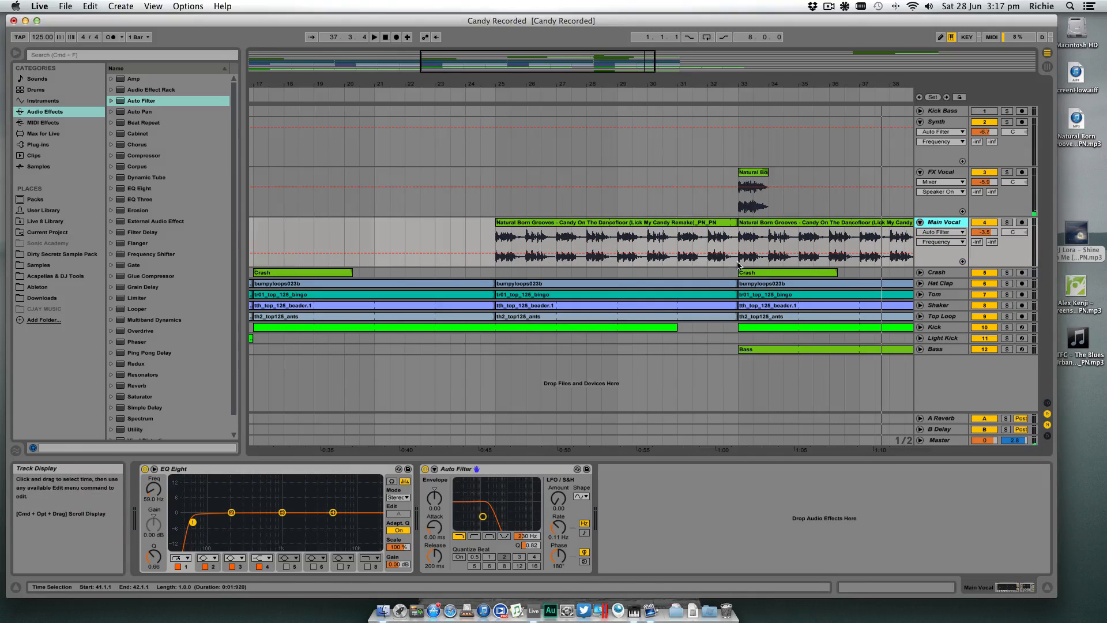
pyautogui.moveTo(724, 84); pyautogui.dragTo(656, 83)
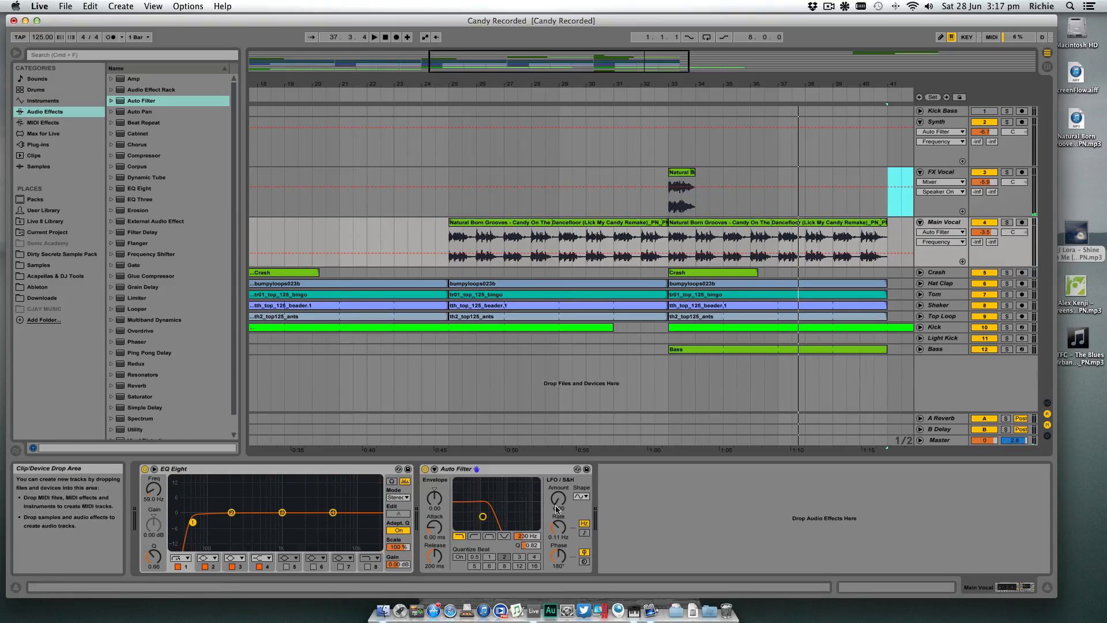
pyautogui.moveTo(532, 537)
pyautogui.mouseDown()
pyautogui.moveTo(532, 469)
pyautogui.moveTo(527, 552)
pyautogui.mouseUp()
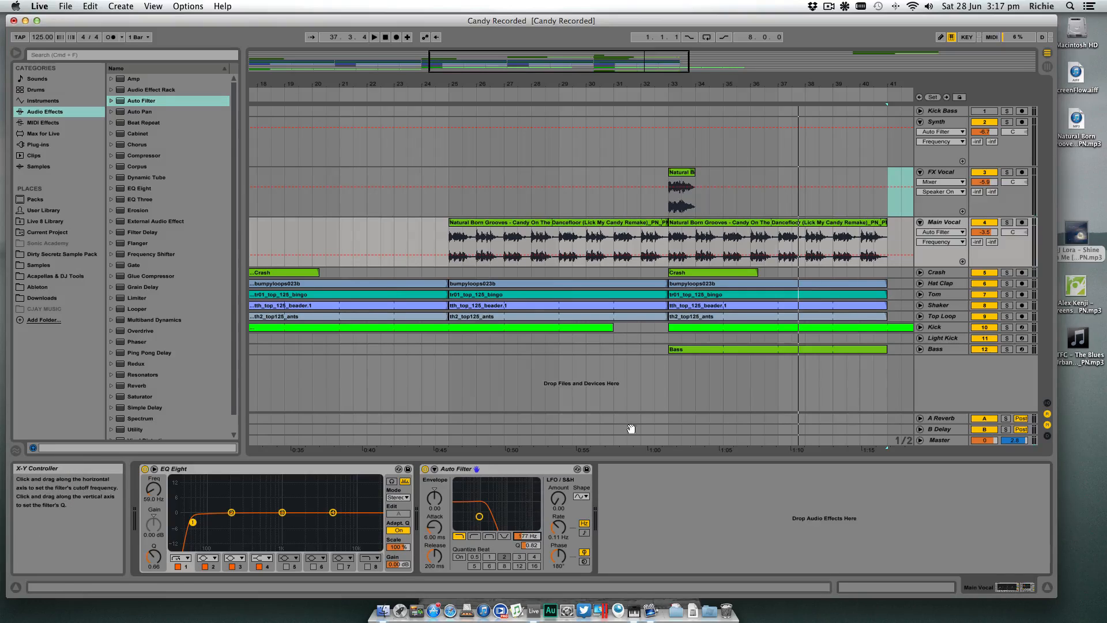
pyautogui.click(673, 238)
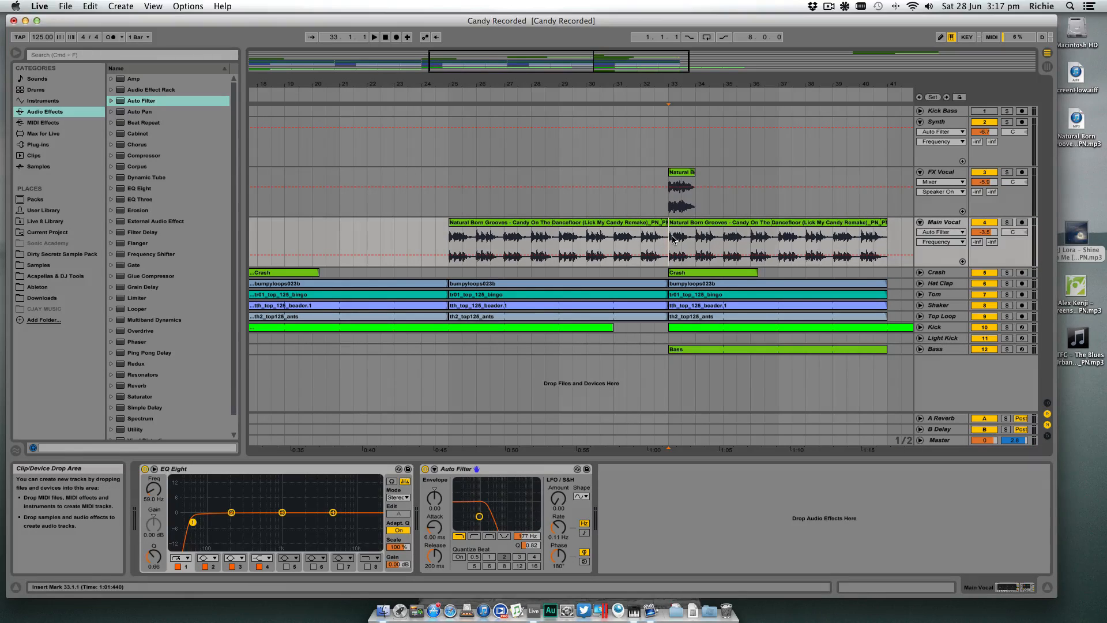
pyautogui.press('space')
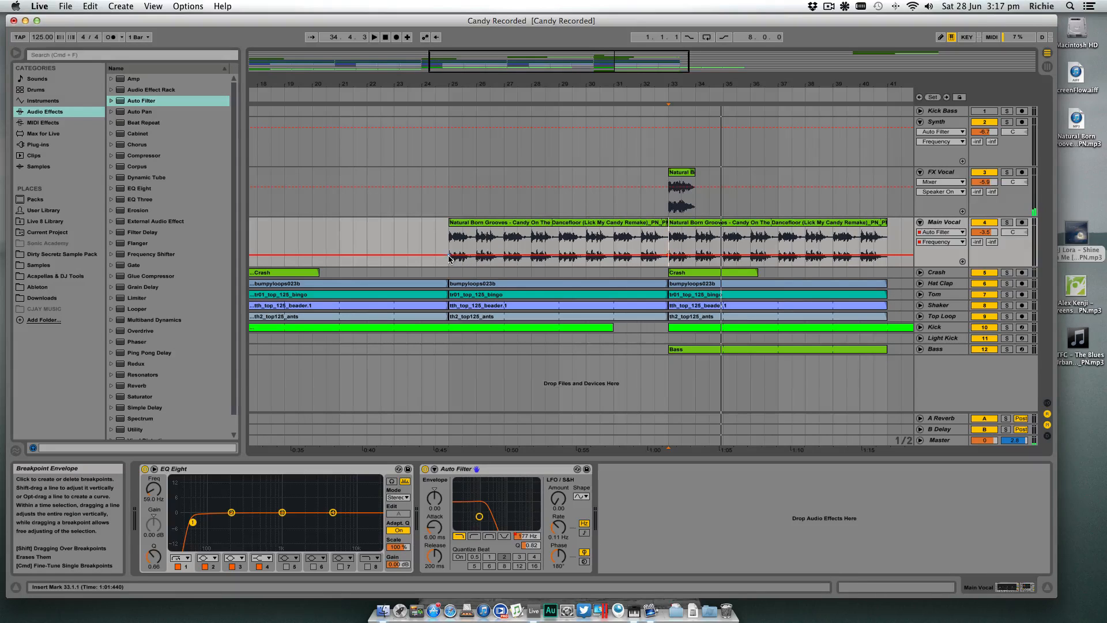
# - Draw Auto Filter frequency automation on Main Vocal rising from the minimum at bar 25 to near maximum at bar 33, then dropping to 177 Hz
pyautogui.moveTo(450, 255); pyautogui.dragTo(449, 265)
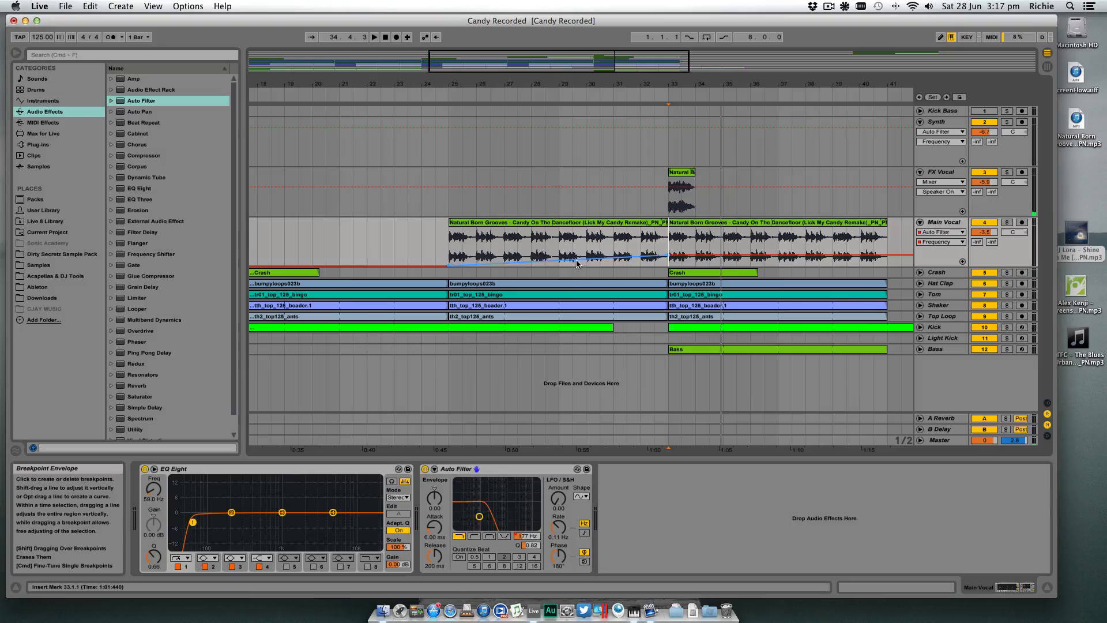
pyautogui.moveTo(577, 260); pyautogui.dragTo(577, 255)
pyautogui.press('super+z')
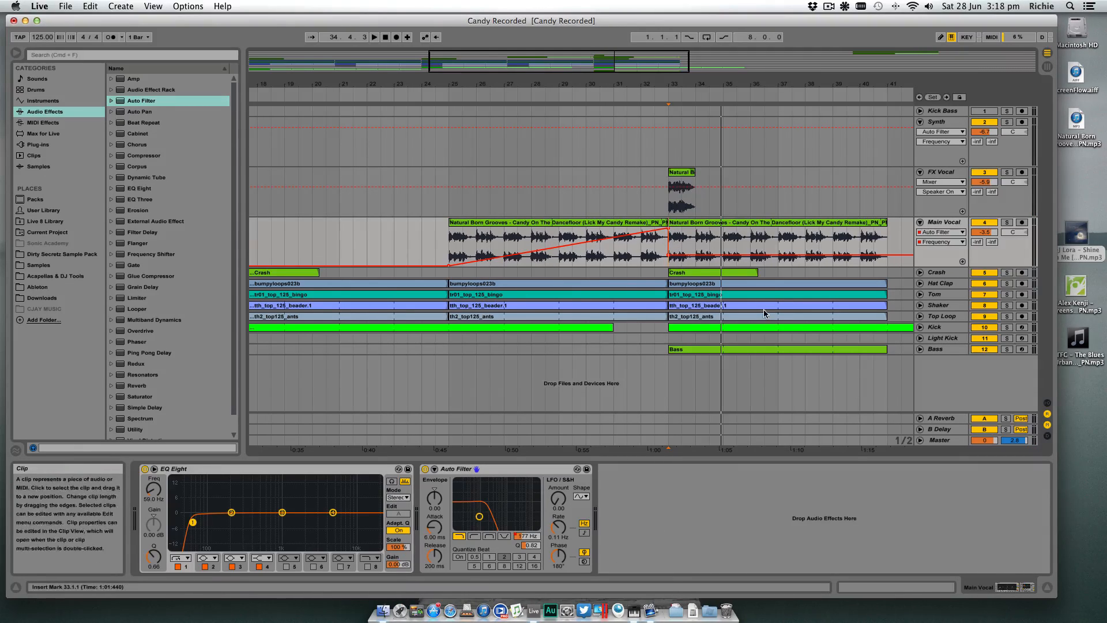
# - Extend the start of the Main Vocal clip at bar 25 back to bar 17, and place the insert marker at bar 16
pyautogui.moveTo(636, 84); pyautogui.dragTo(674, 53)
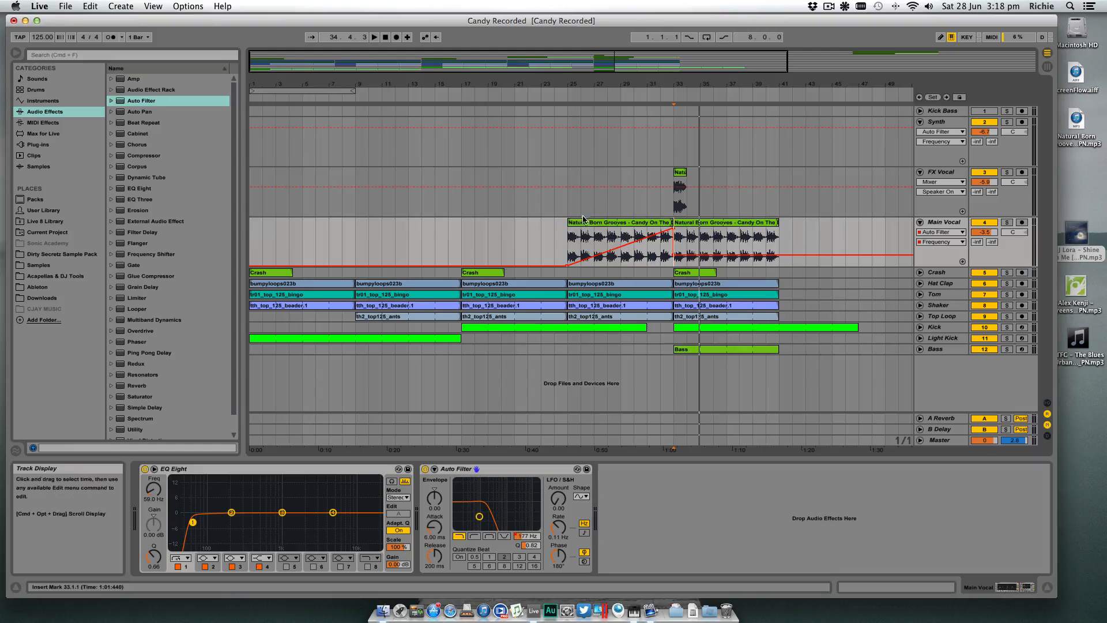
pyautogui.moveTo(569, 223); pyautogui.dragTo(467, 223)
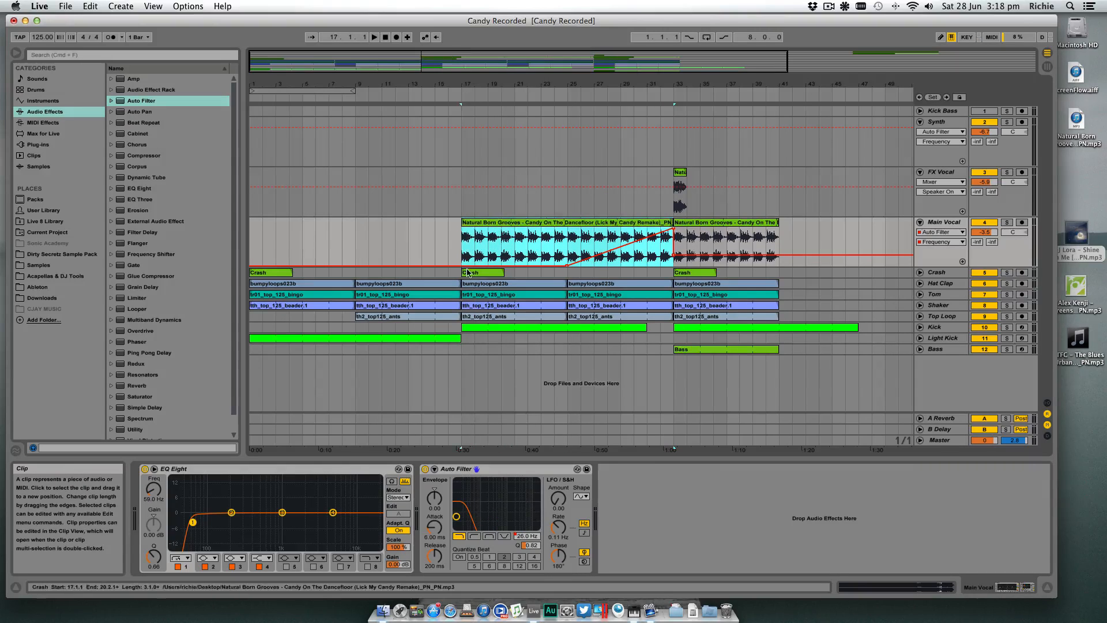
pyautogui.click(448, 257)
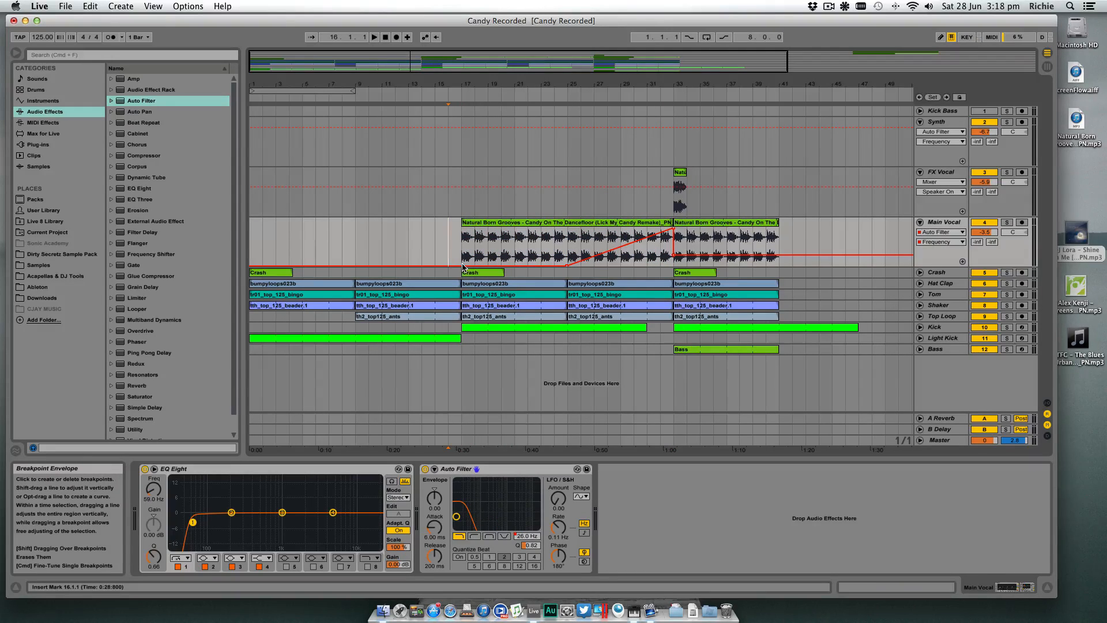
# - Make the Main Vocal filter frequency automation rise from the minimum at bar 17 to bar 33, and bend it into a slow-starting curve
pyautogui.click(568, 266)
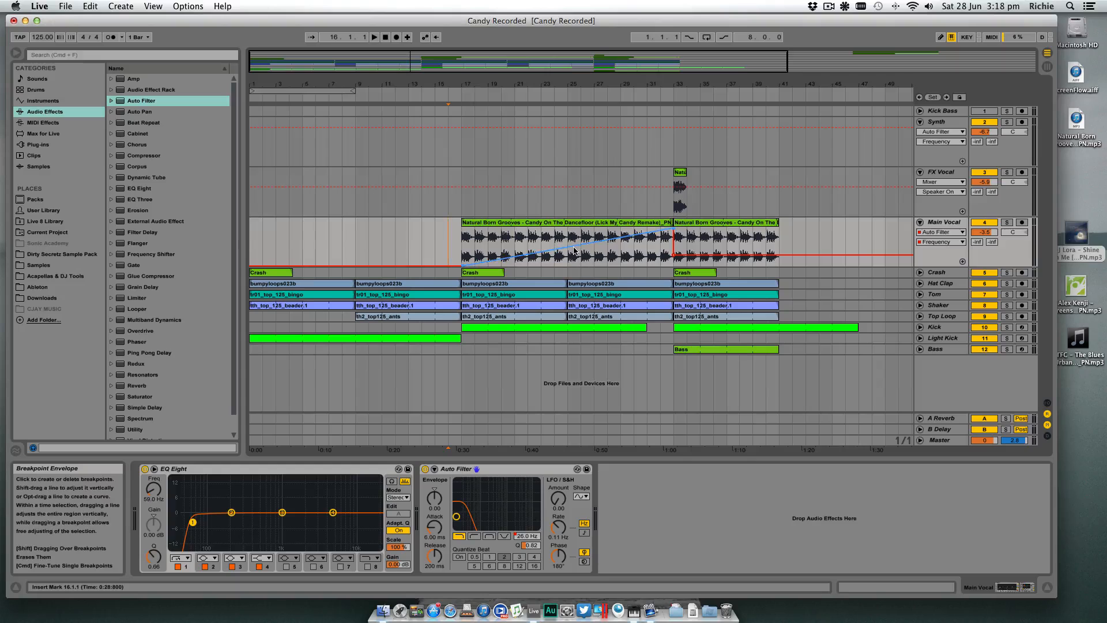
pyautogui.moveTo(462, 266); pyautogui.dragTo(462, 264)
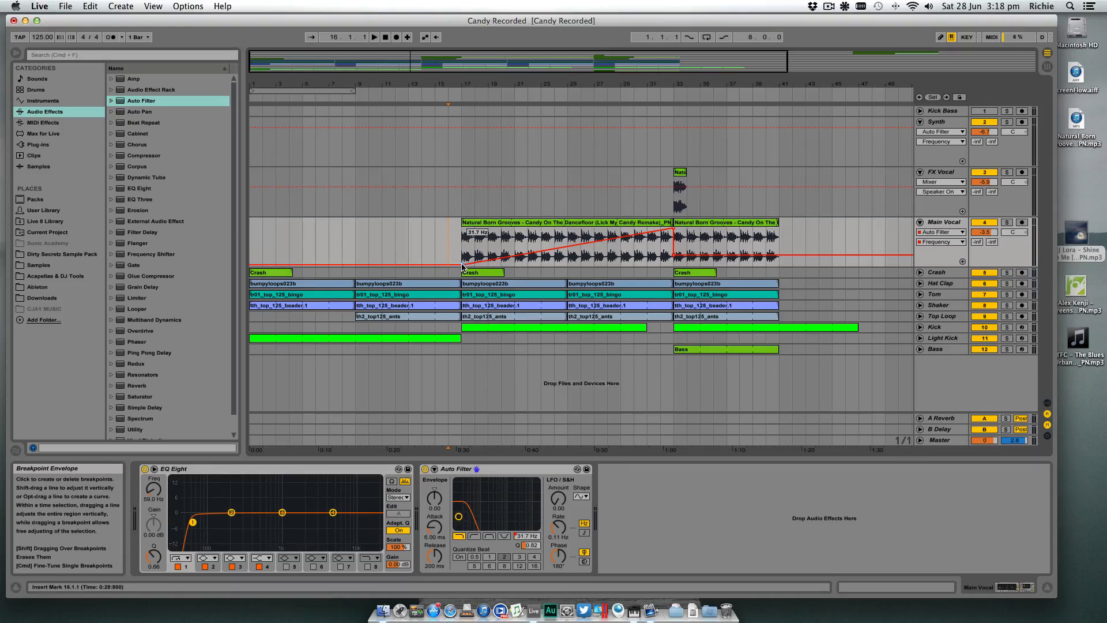
pyautogui.moveTo(462, 266); pyautogui.dragTo(462, 268)
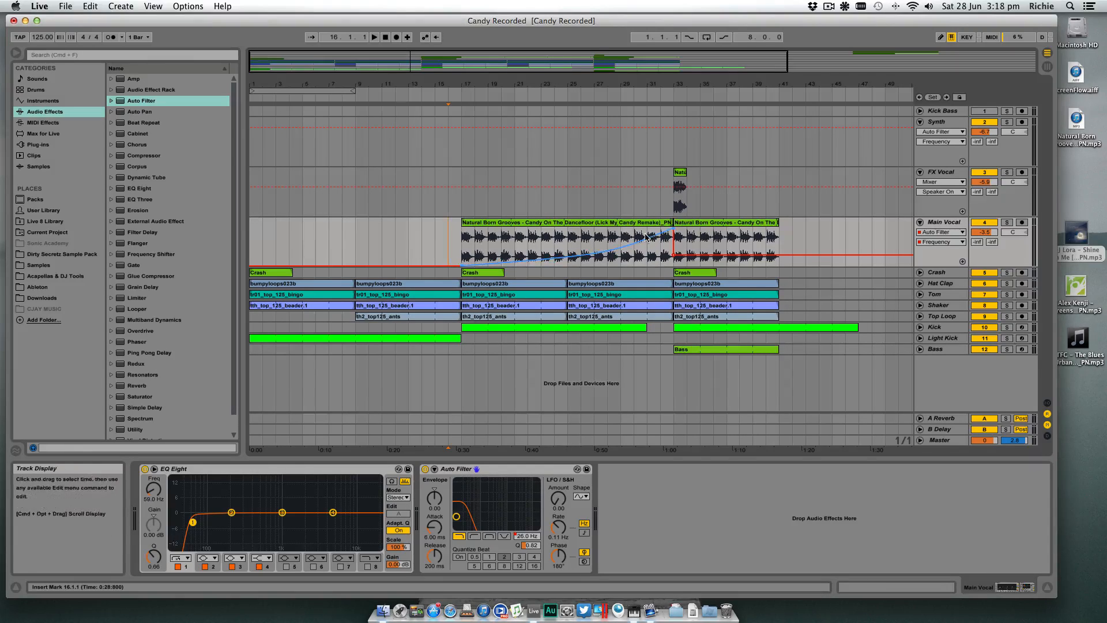
# - Copy the Light Kick clip from bar 1 to bar 31 on the same track and shorten the copy to end at bar 33
pyautogui.moveTo(661, 86); pyautogui.dragTo(661, 66)
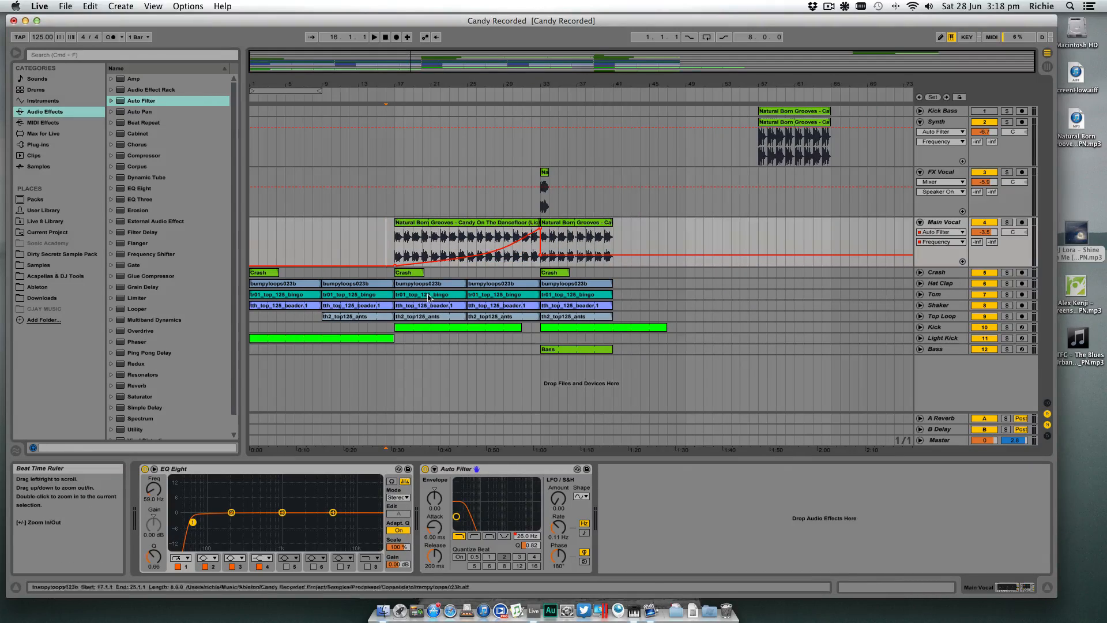
pyautogui.click(310, 340)
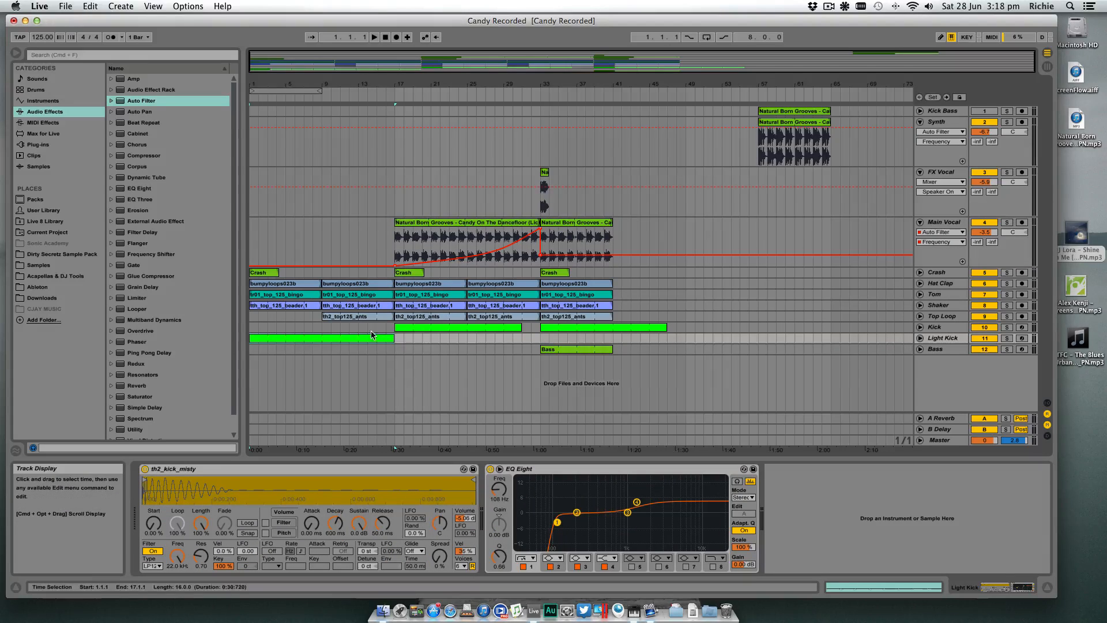
pyautogui.click(411, 328)
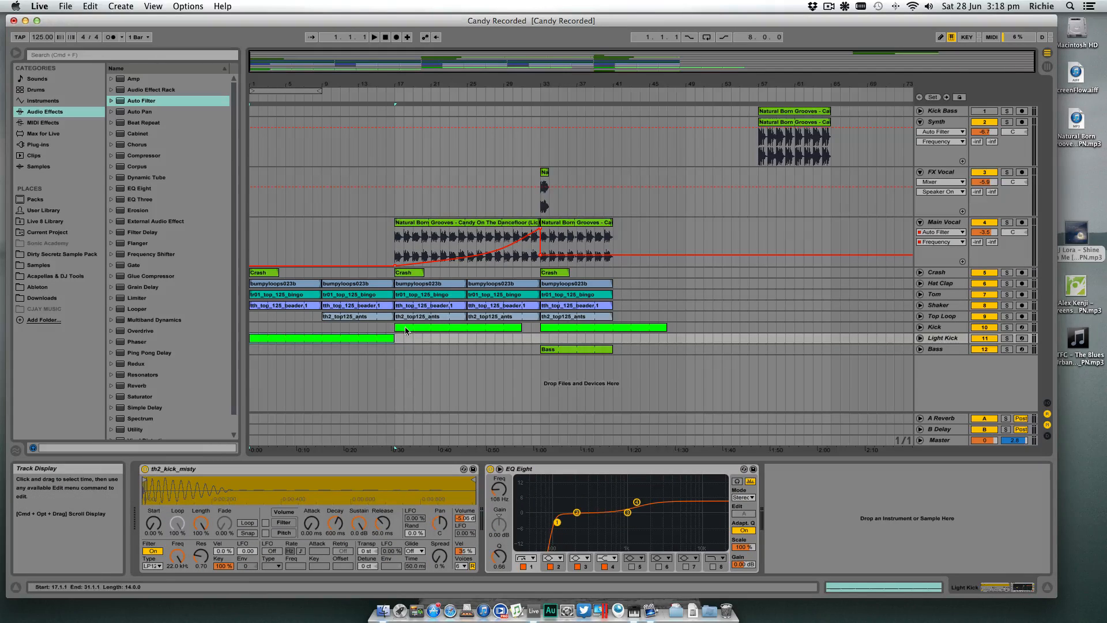
pyautogui.click(428, 329)
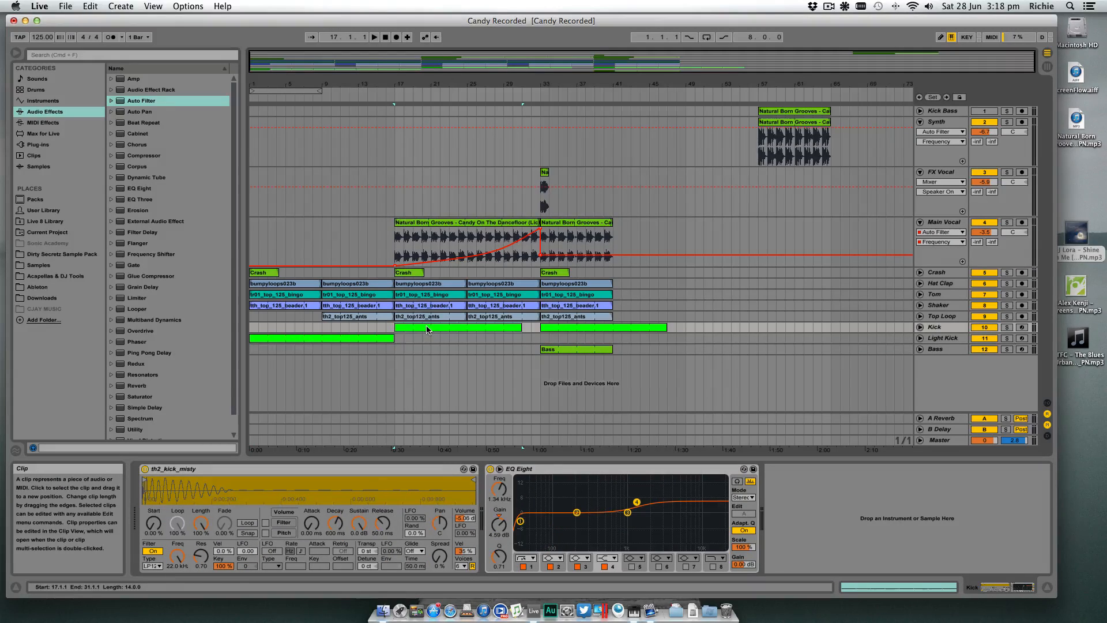
pyautogui.click(310, 338)
pyautogui.moveTo(530, 330); pyautogui.dragTo(536, 332)
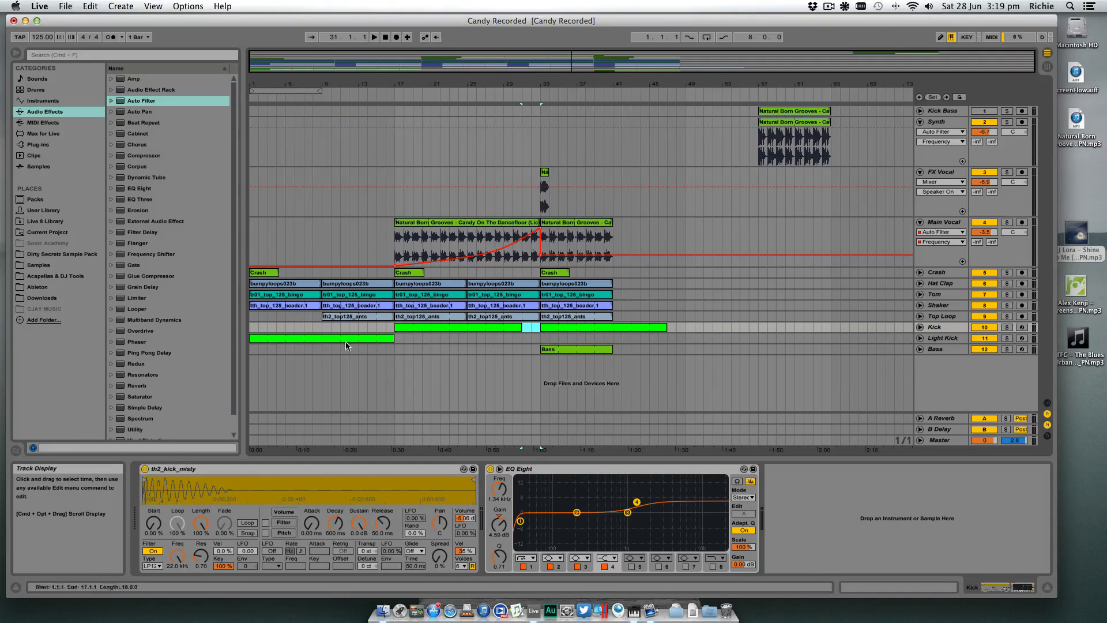
pyautogui.click(513, 339)
pyautogui.moveTo(543, 328); pyautogui.dragTo(559, 338)
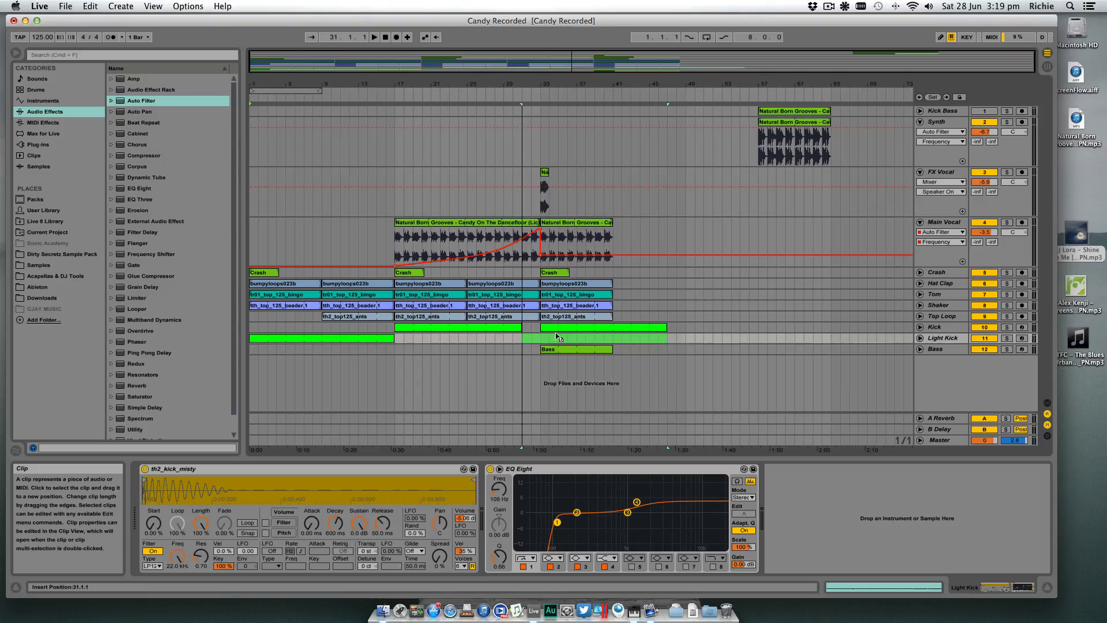
pyautogui.moveTo(663, 337); pyautogui.dragTo(540, 338)
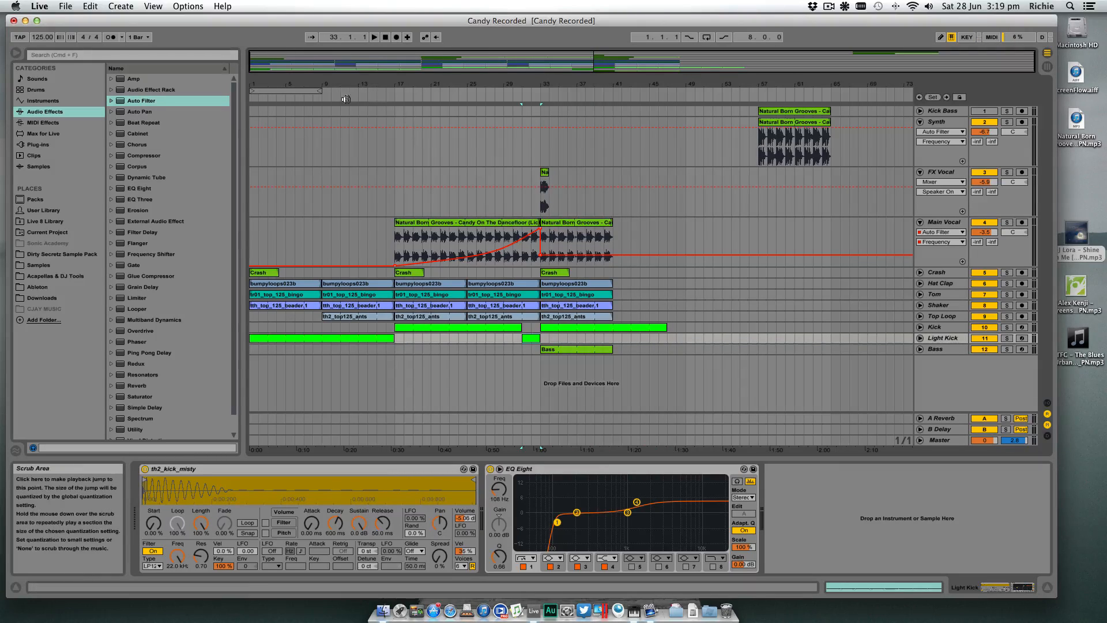
# - Listen to the arrangement from around bar 17 past bar 33 while viewing the Main Vocal devices and the available audio effects
pyautogui.click(391, 94)
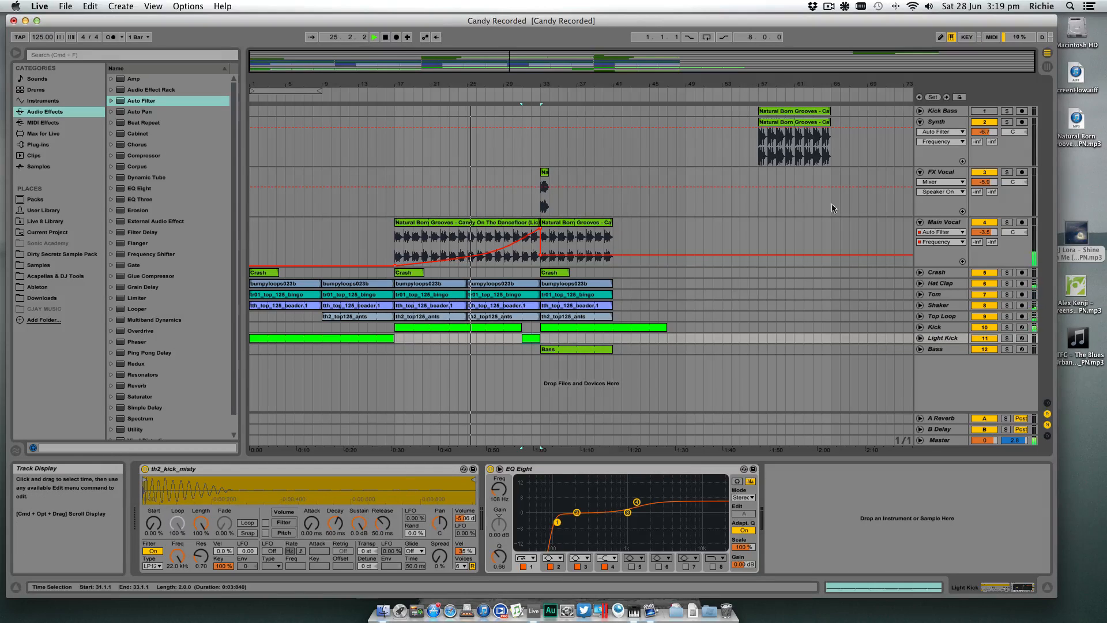
pyautogui.click(939, 222)
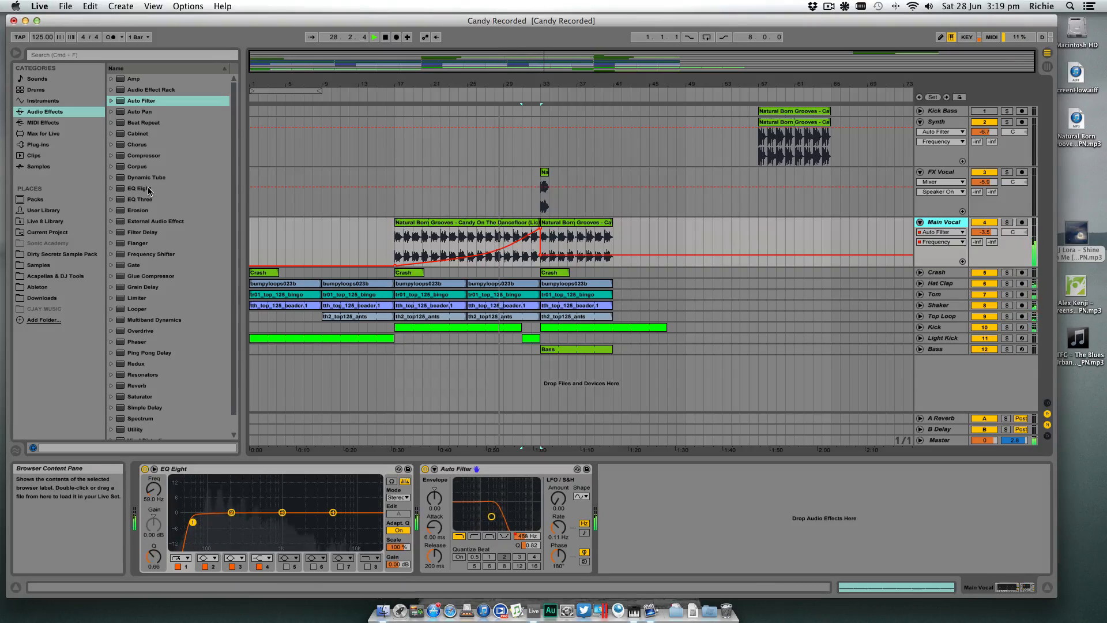
pyautogui.scroll(-2, 155, 385)
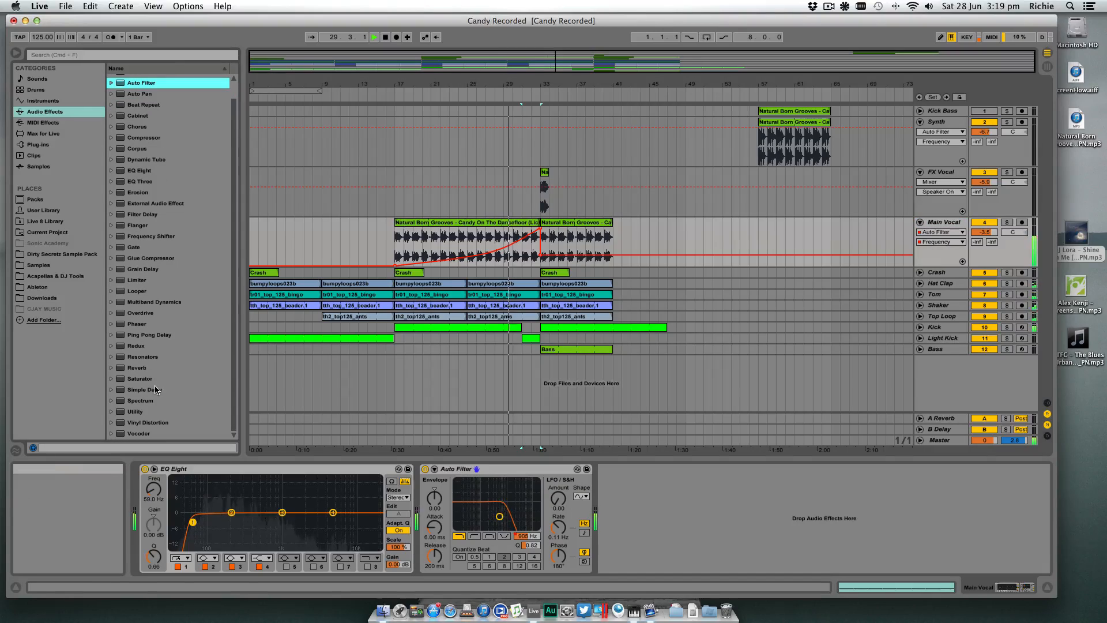
pyautogui.click(954, 221)
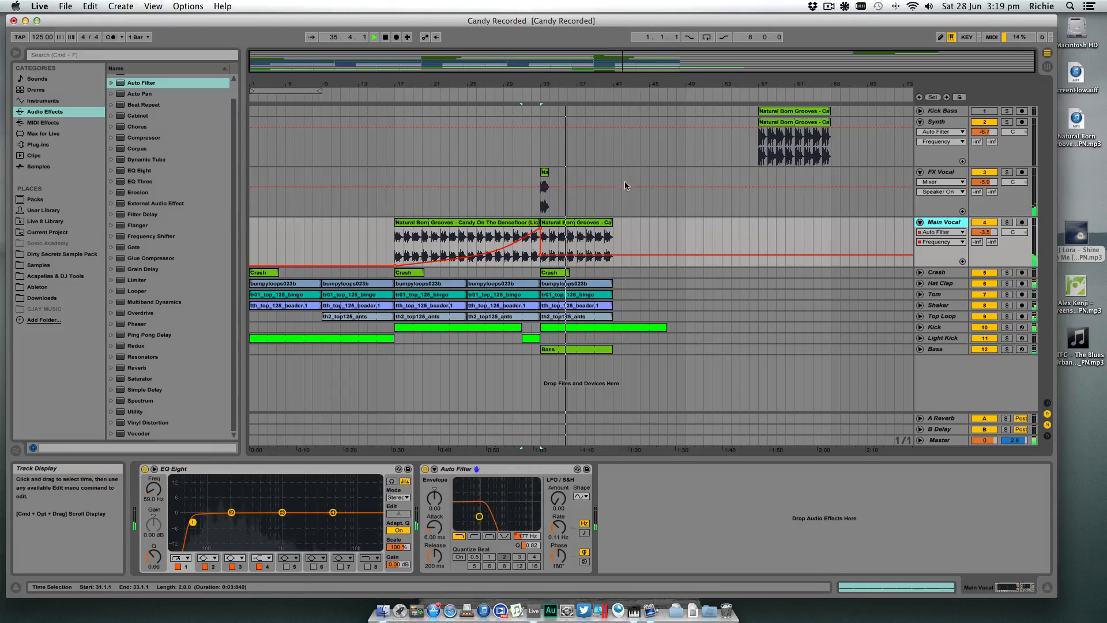
# - Move the short FX Vocal clip from bar 33 out to bar 45 and stop playback
pyautogui.click(544, 172)
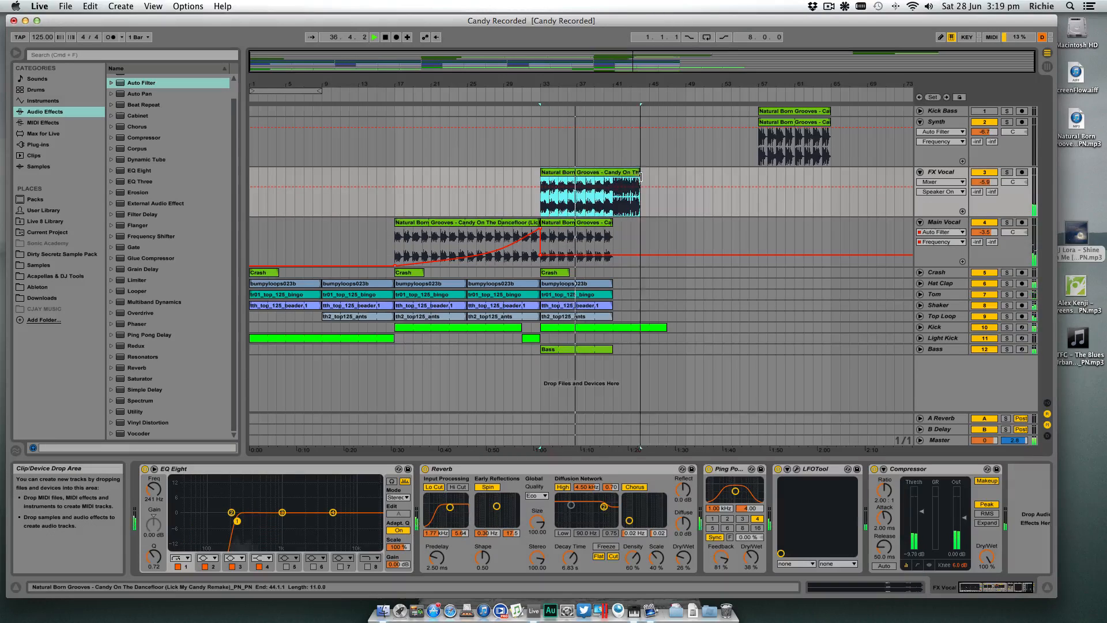
pyautogui.moveTo(545, 173); pyautogui.dragTo(651, 213)
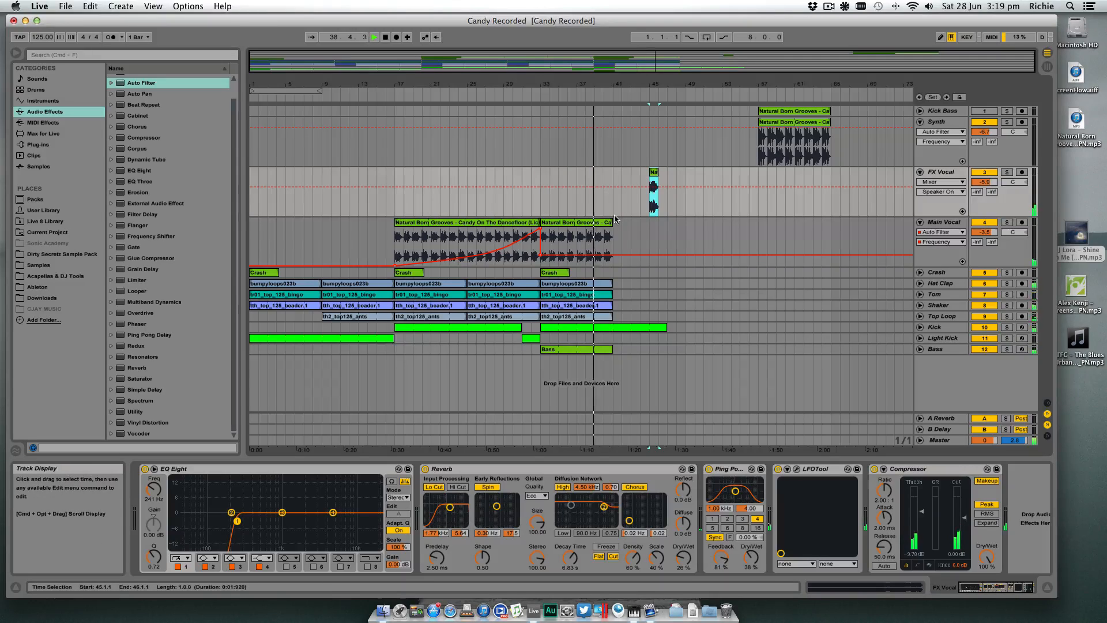
pyautogui.press('space')
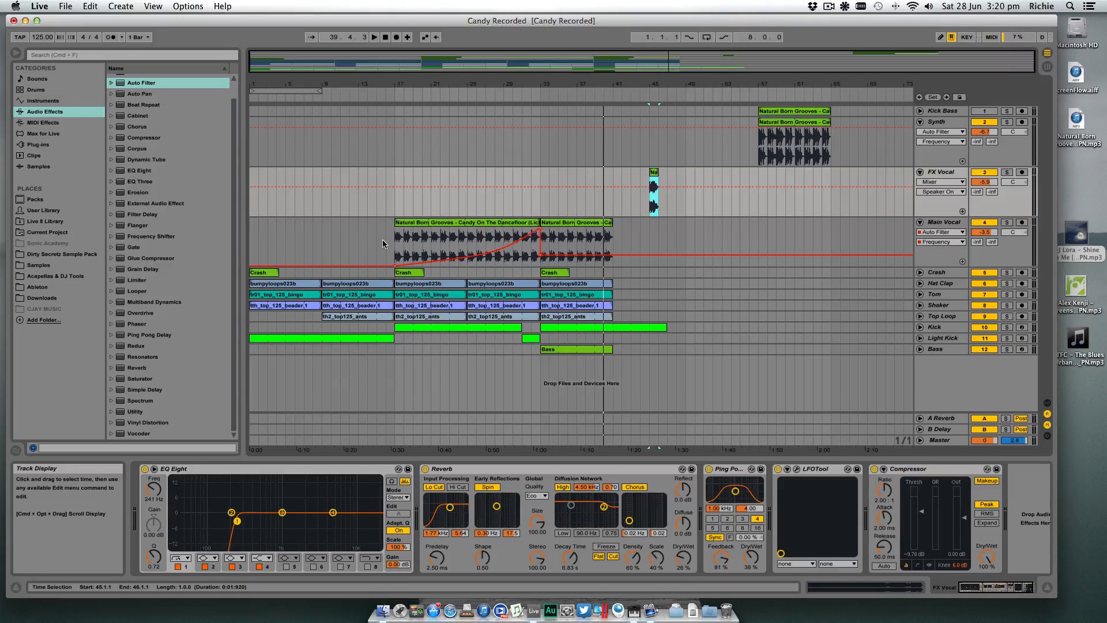
# - Add a second Auto Filter to Main Vocal as a high-pass, then solo the track and set the cutoff to 386 Hz by ear
pyautogui.click(518, 237)
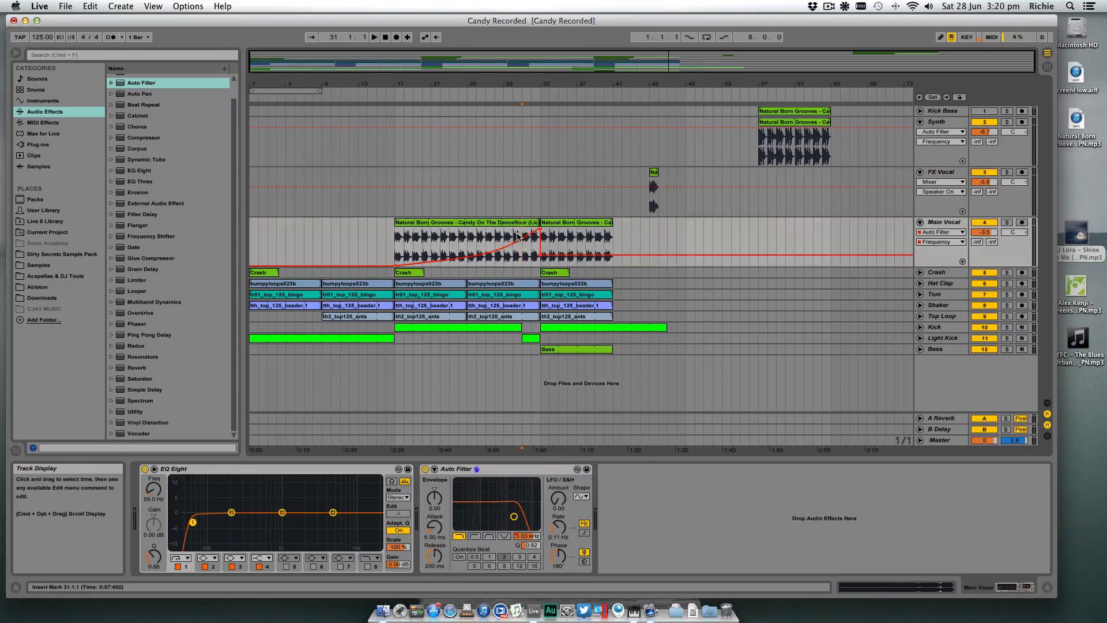
pyautogui.moveTo(156, 84); pyautogui.dragTo(657, 500)
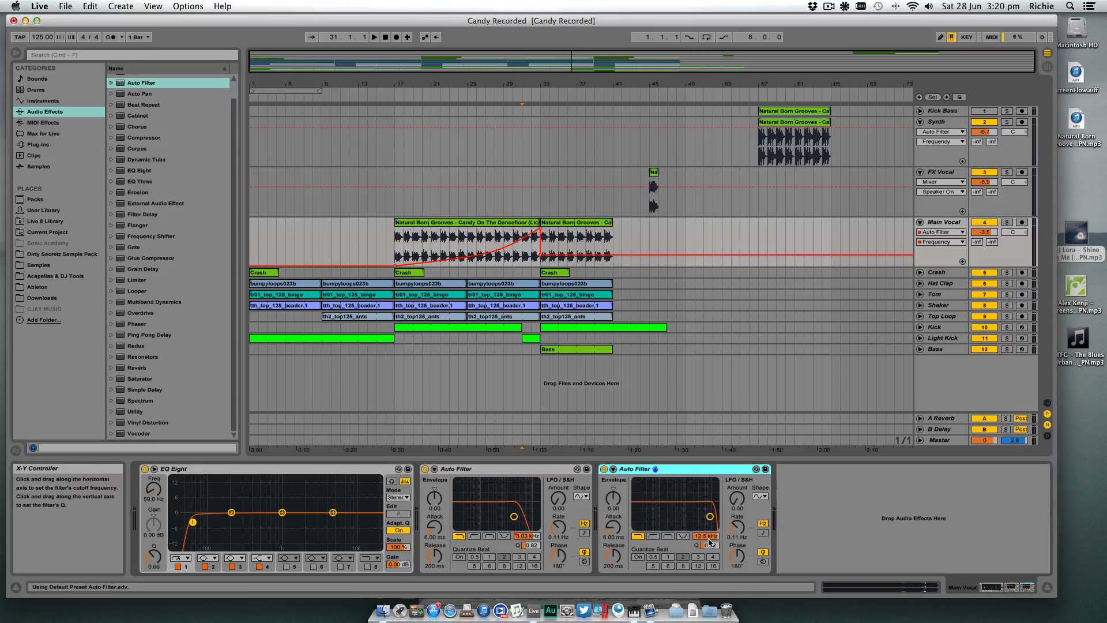
pyautogui.click(653, 537)
pyautogui.moveTo(706, 536); pyautogui.dragTo(706, 565)
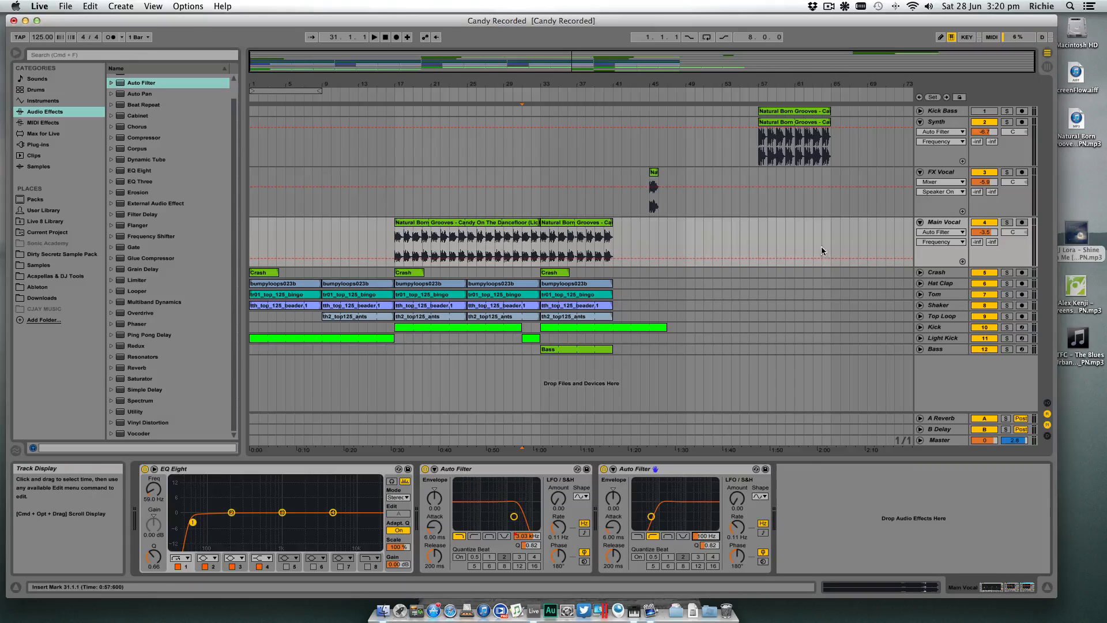
pyautogui.click(1007, 223)
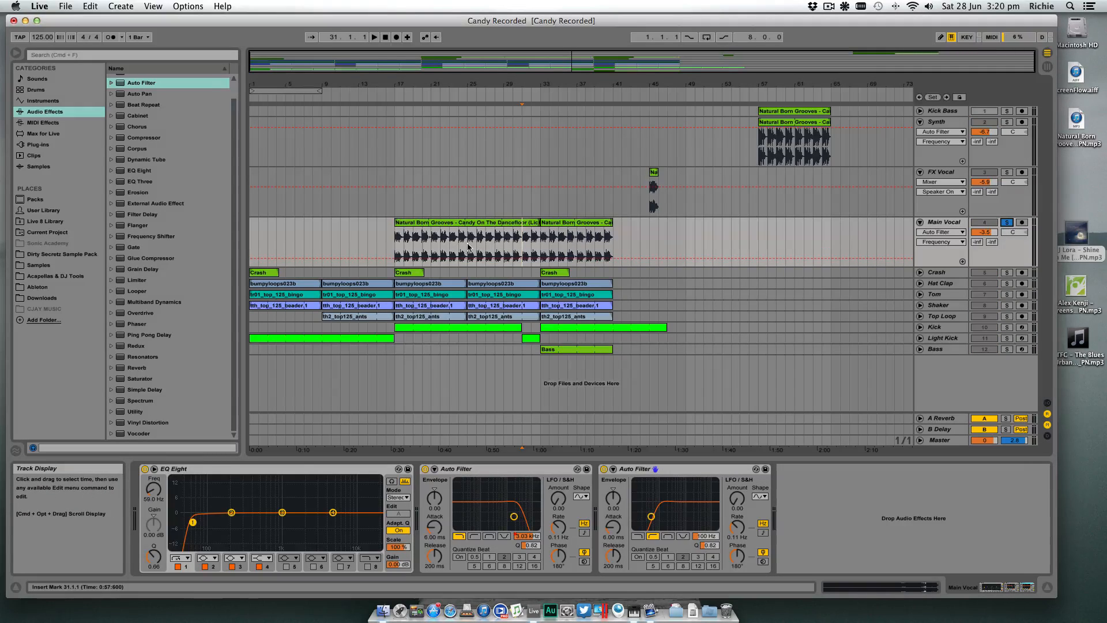
pyautogui.press('space')
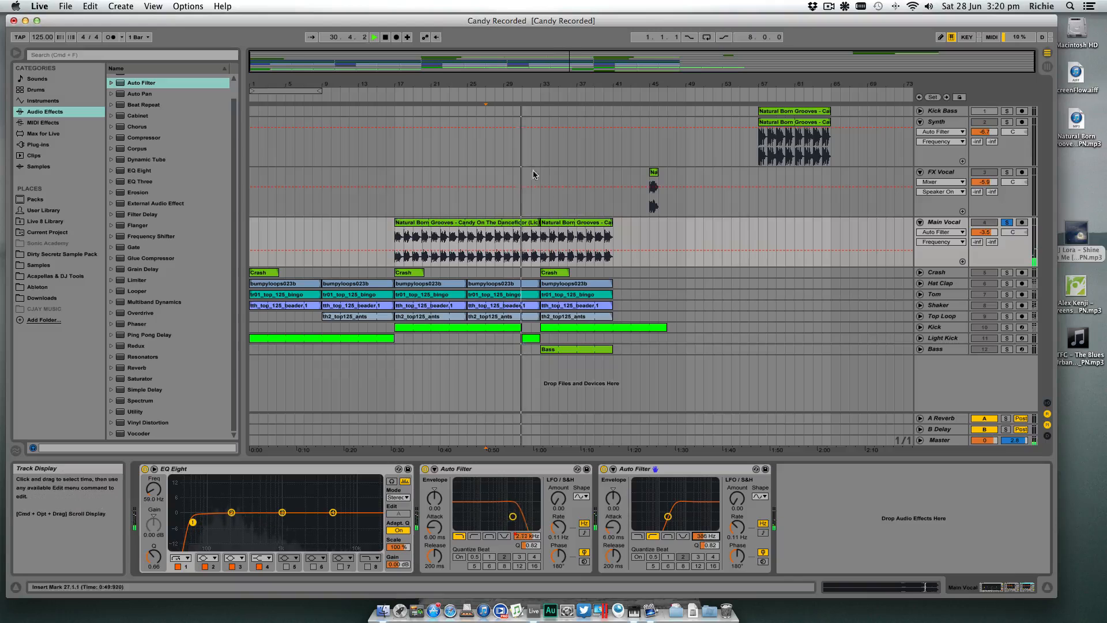
# - Automate the second Auto Filter's frequency on Main Vocal to drop from 386 Hz to 26 Hz at bar 33, then stop playback
pyautogui.moveTo(525, 84); pyautogui.dragTo(526, 144)
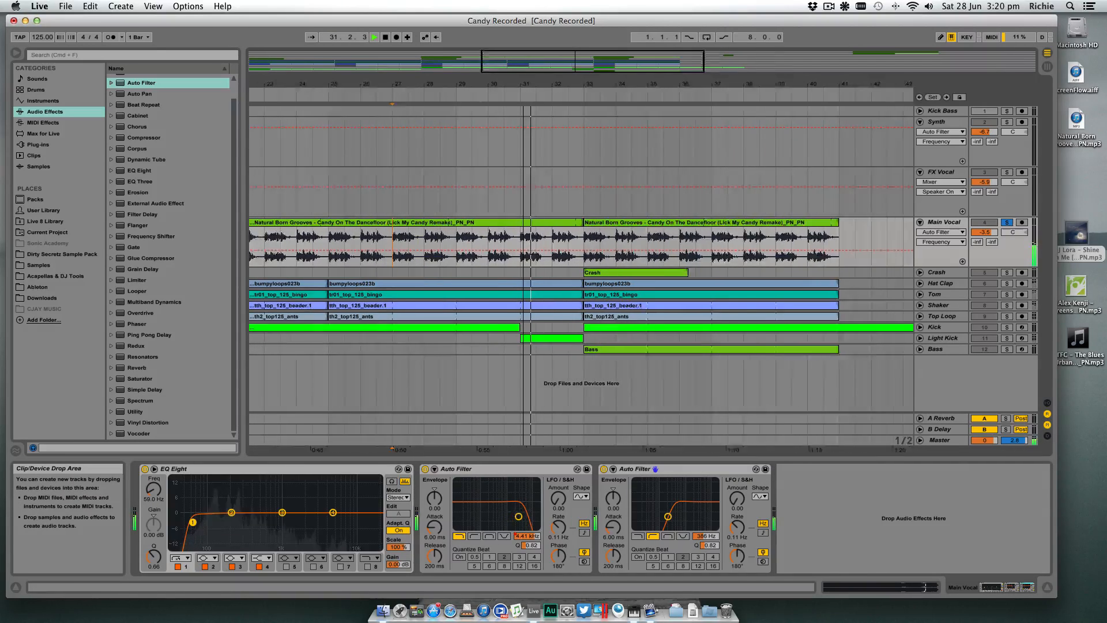
pyautogui.click(591, 250)
pyautogui.moveTo(596, 250); pyautogui.dragTo(596, 267)
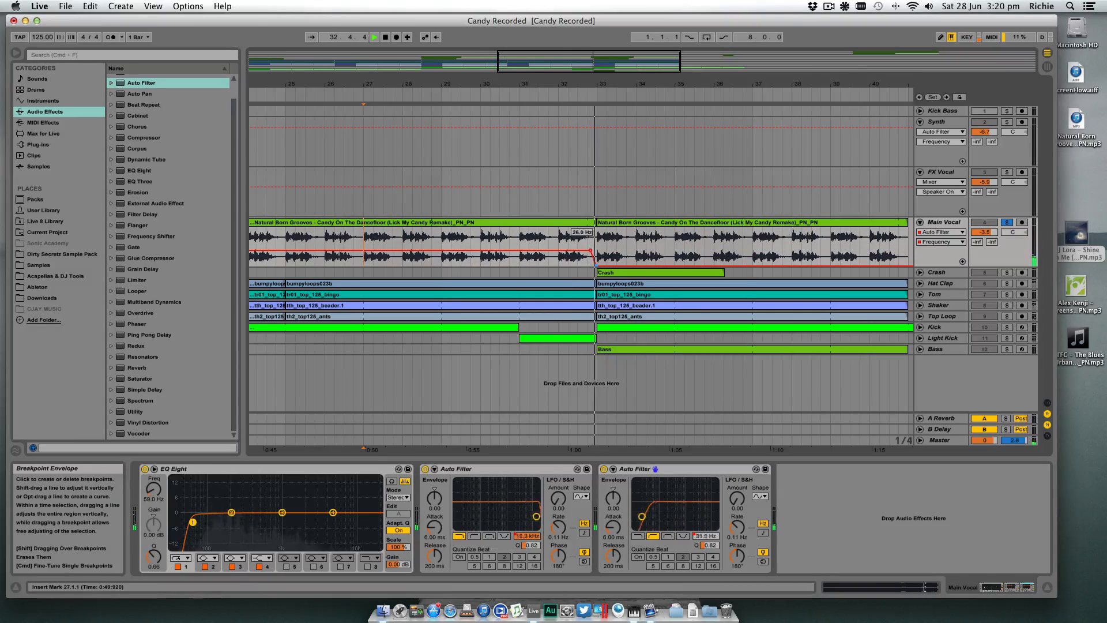
pyautogui.press('space')
pyautogui.moveTo(638, 85); pyautogui.dragTo(638, 29)
pyautogui.moveTo(570, 85); pyautogui.dragTo(552, 86)
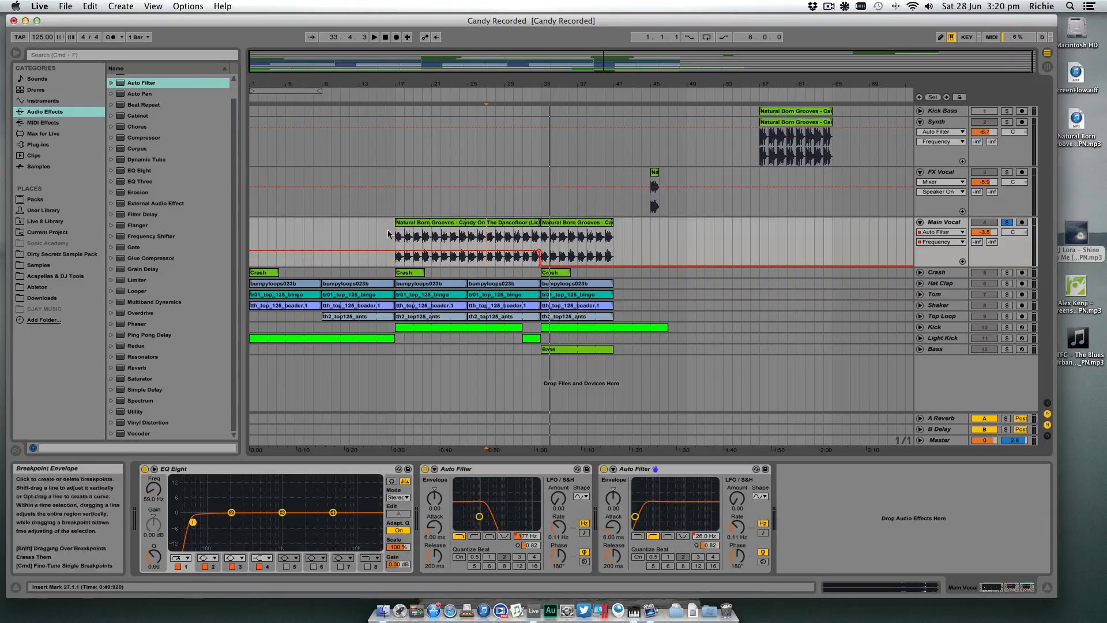
# - View the frequency automation of both Main Vocal Auto Filters, then unsolo the track and listen to the full mix from bar 17
pyautogui.click(529, 538)
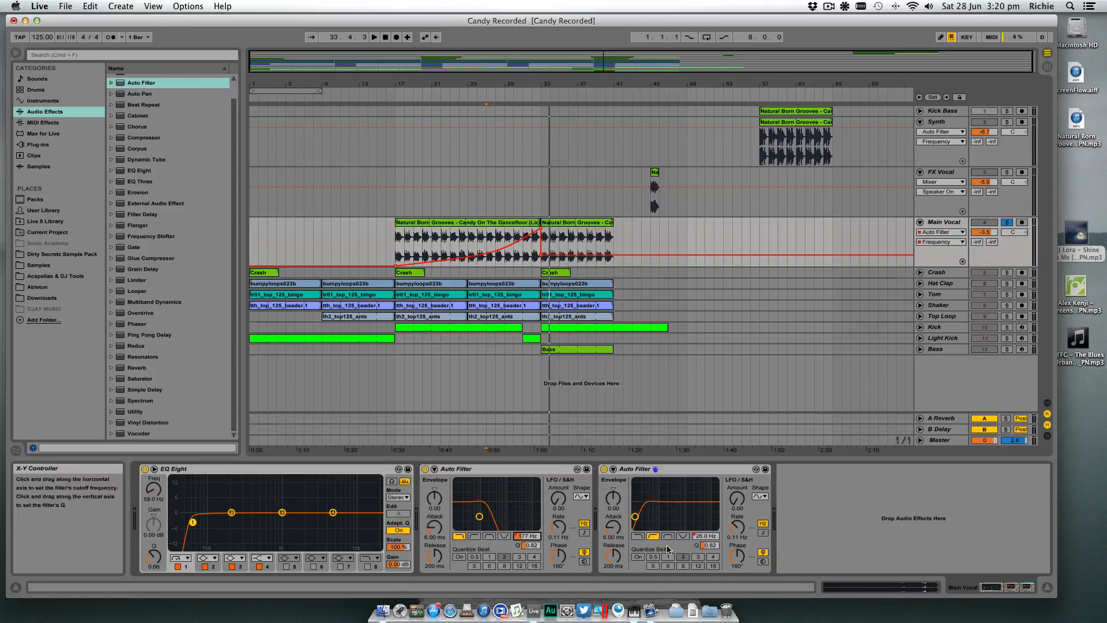
pyautogui.click(709, 537)
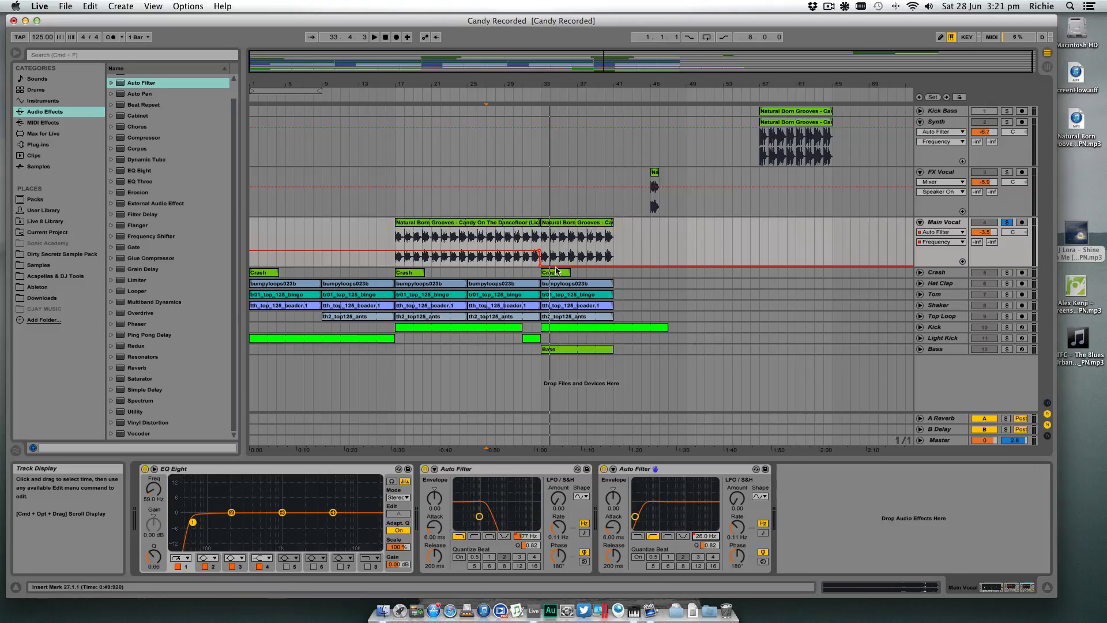
pyautogui.click(394, 241)
pyautogui.press('space')
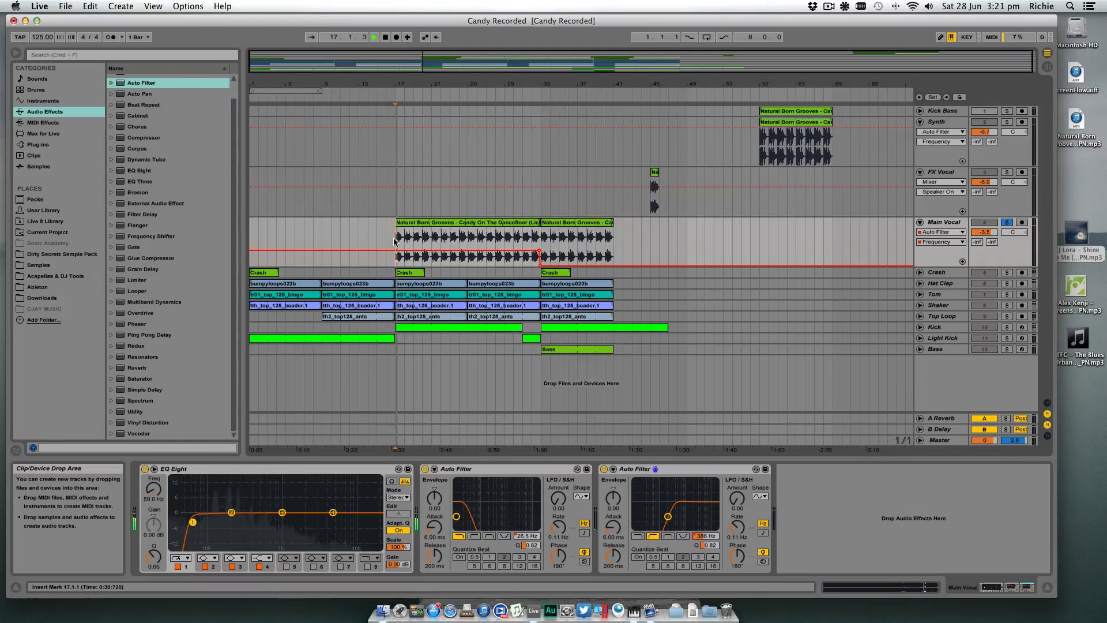
pyautogui.click(1007, 223)
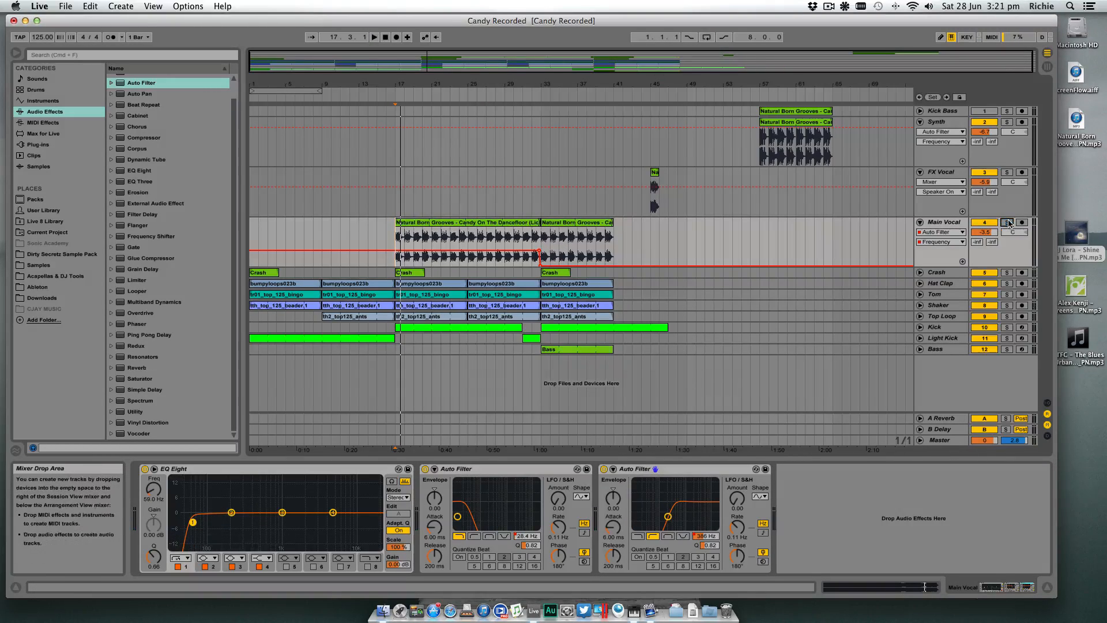
pyautogui.press('space')
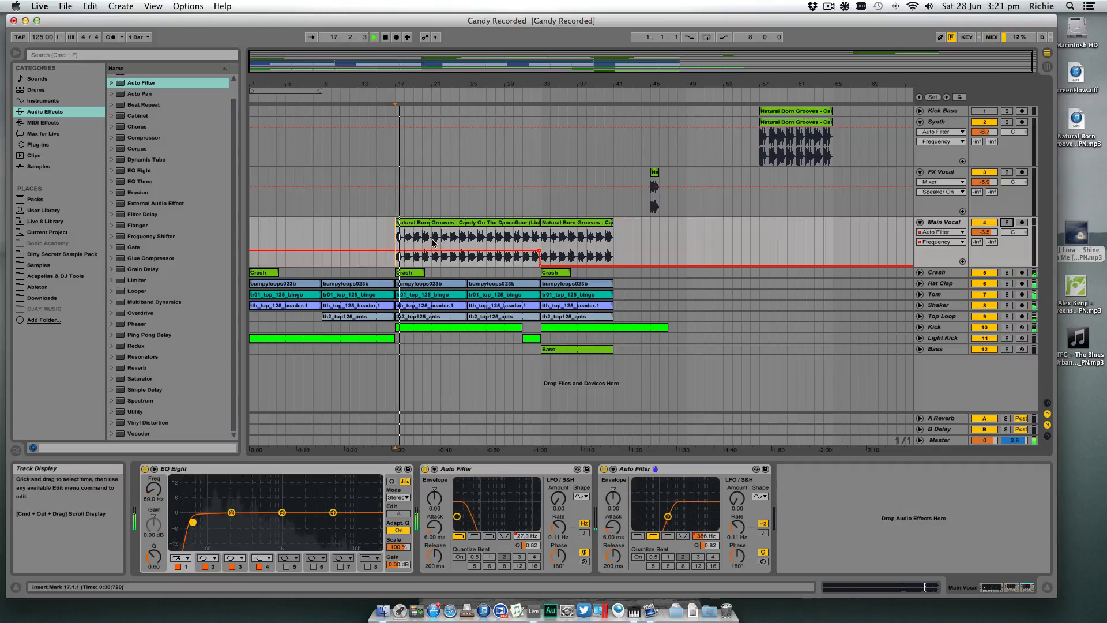
pyautogui.hscroll(1, 450, 110)
pyautogui.click(446, 100)
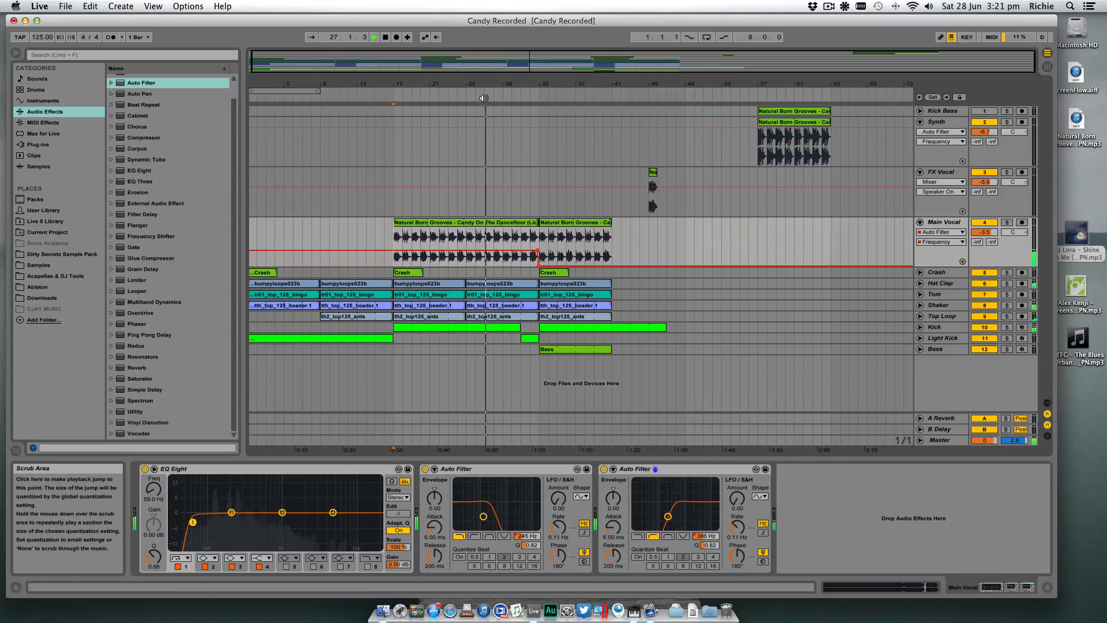
# - Raise the first Auto Filter's frequency automation slightly at bar 17 on Main Vocal, and listen to the build from there
pyautogui.click(935, 233)
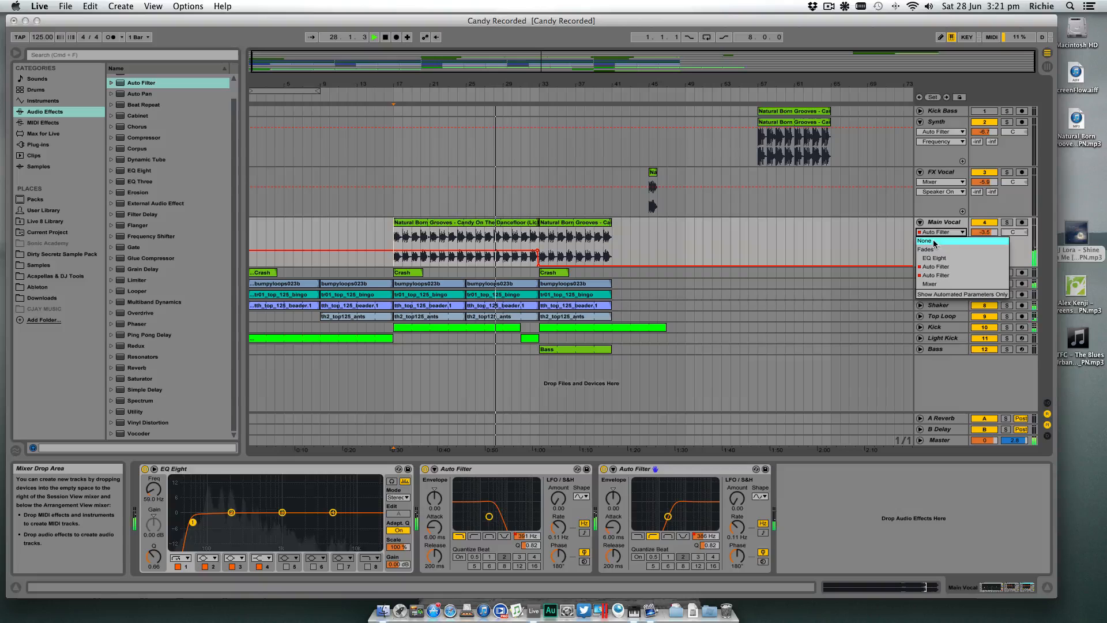
pyautogui.click(941, 267)
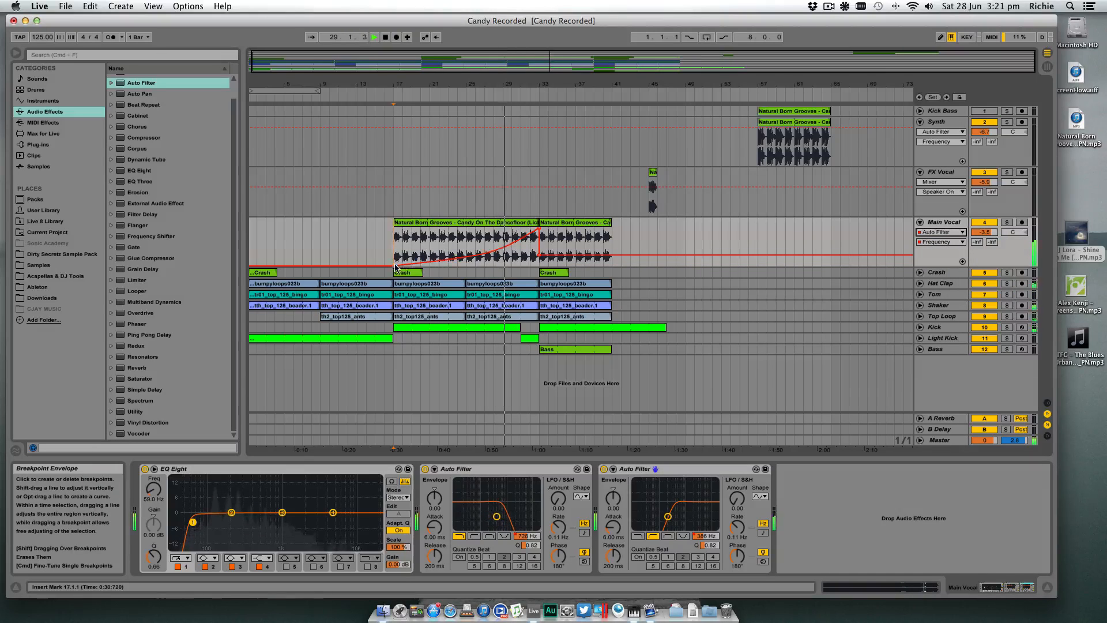
pyautogui.moveTo(394, 266); pyautogui.dragTo(394, 260)
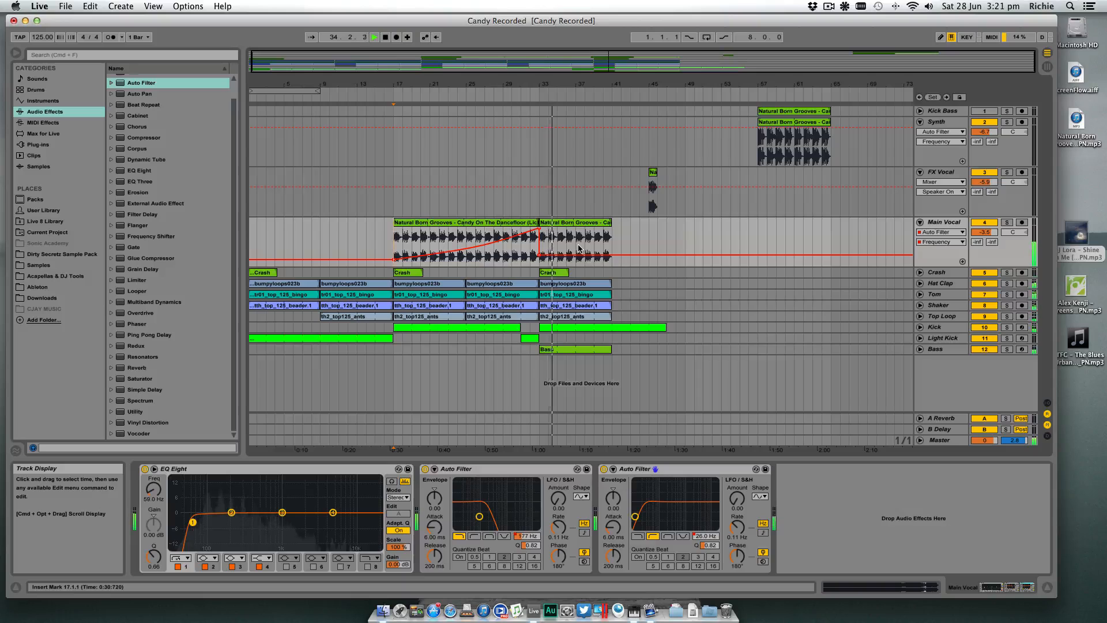
pyautogui.click(389, 96)
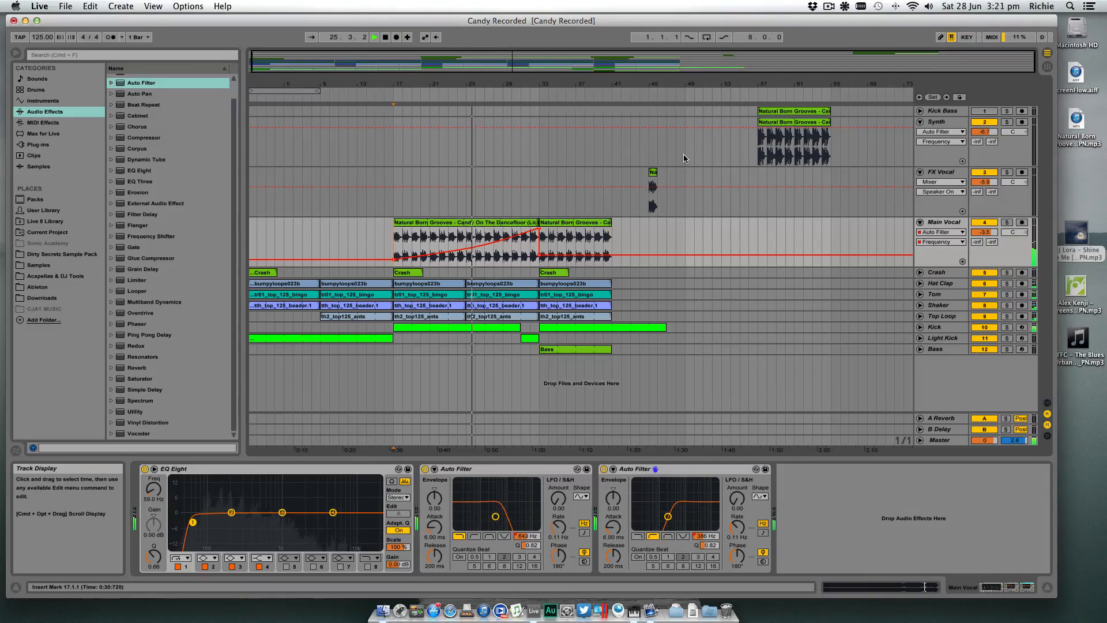
# - End the Kick clip and start the Light Kick clip at bar 29, then listen to the drop at bar 33 and stop playback
pyautogui.moveTo(614, 89); pyautogui.dragTo(613, 86)
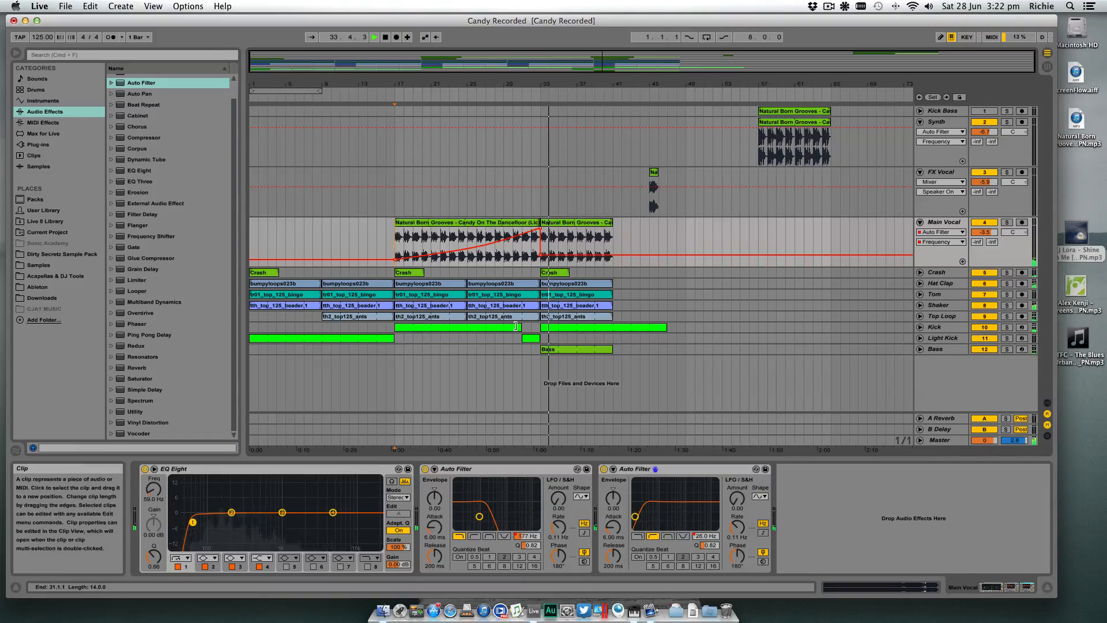
pyautogui.moveTo(521, 327)
pyautogui.mouseDown()
pyautogui.moveTo(504, 327)
pyautogui.moveTo(506, 339)
pyautogui.mouseUp()
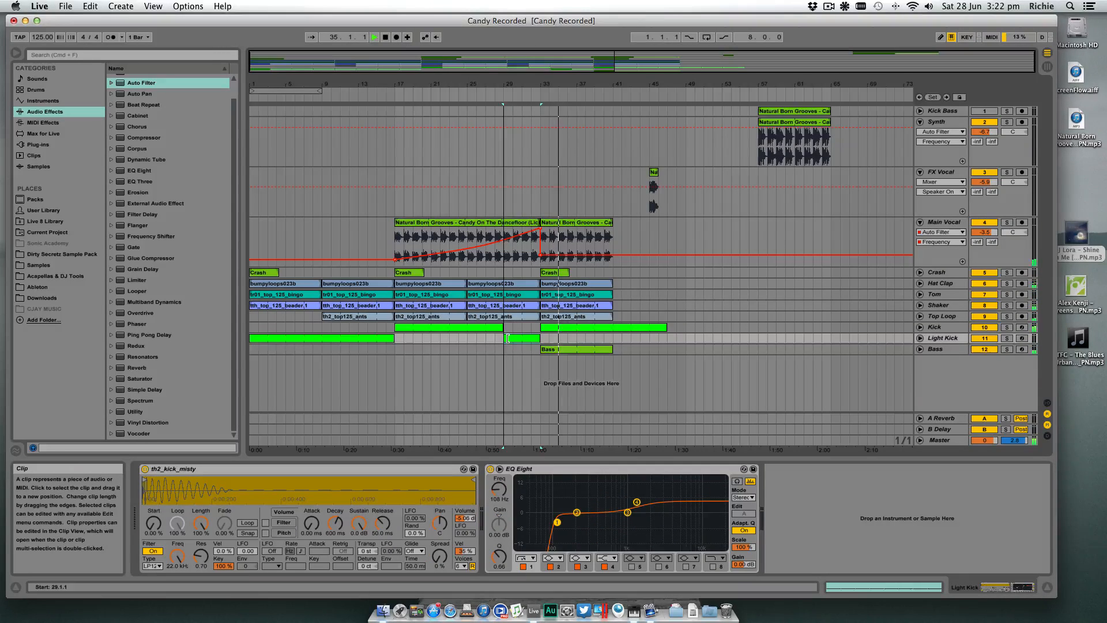
pyautogui.press('space')
pyautogui.press('space')
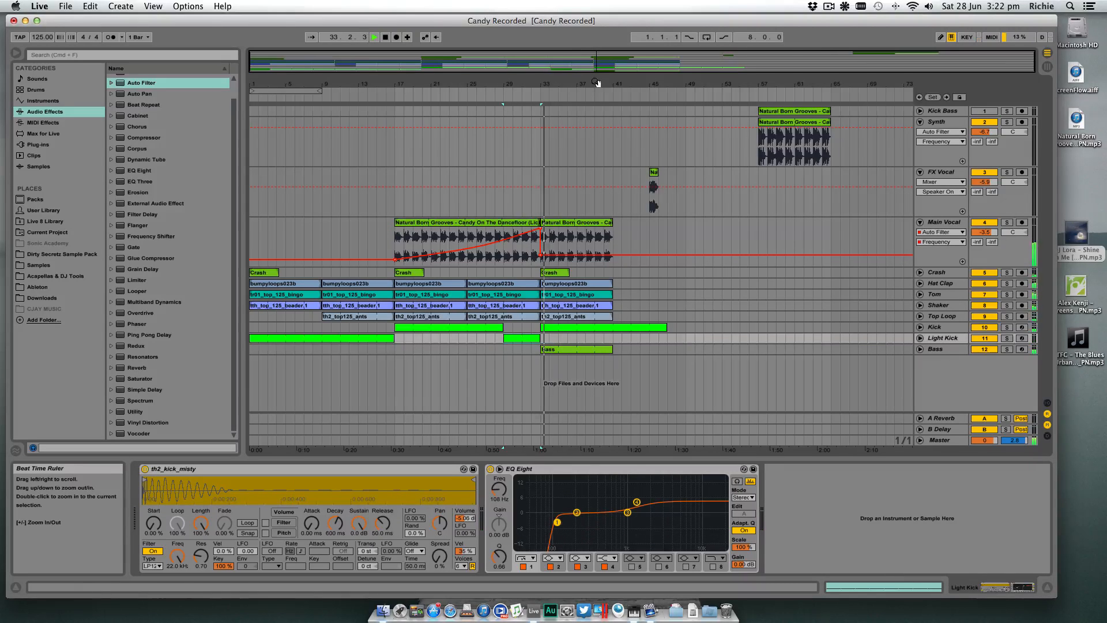
pyautogui.click(654, 173)
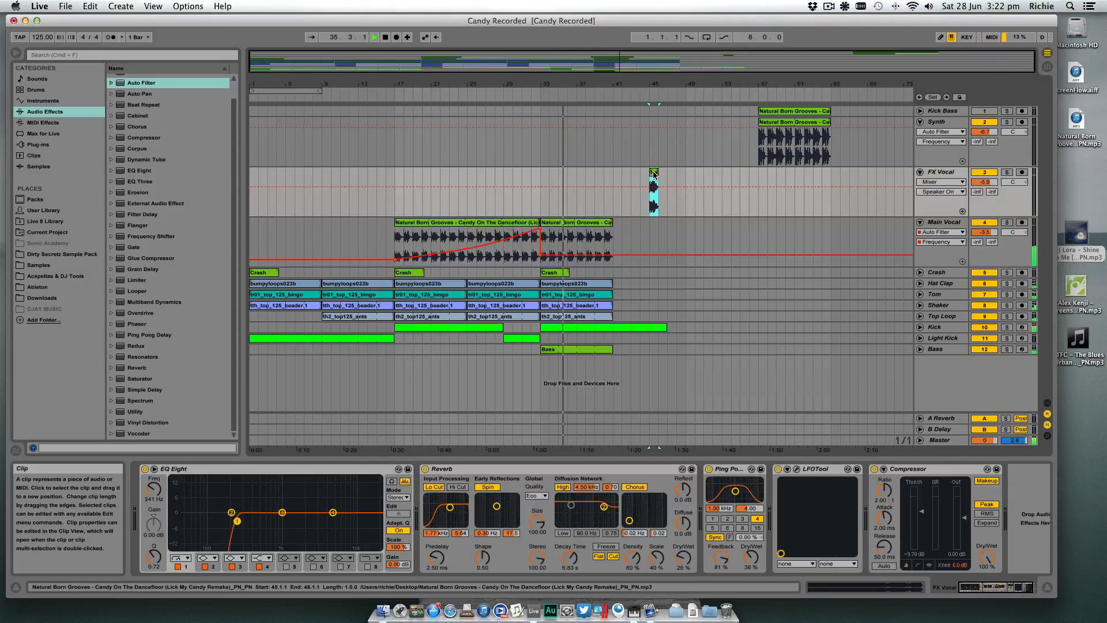
pyautogui.press('space')
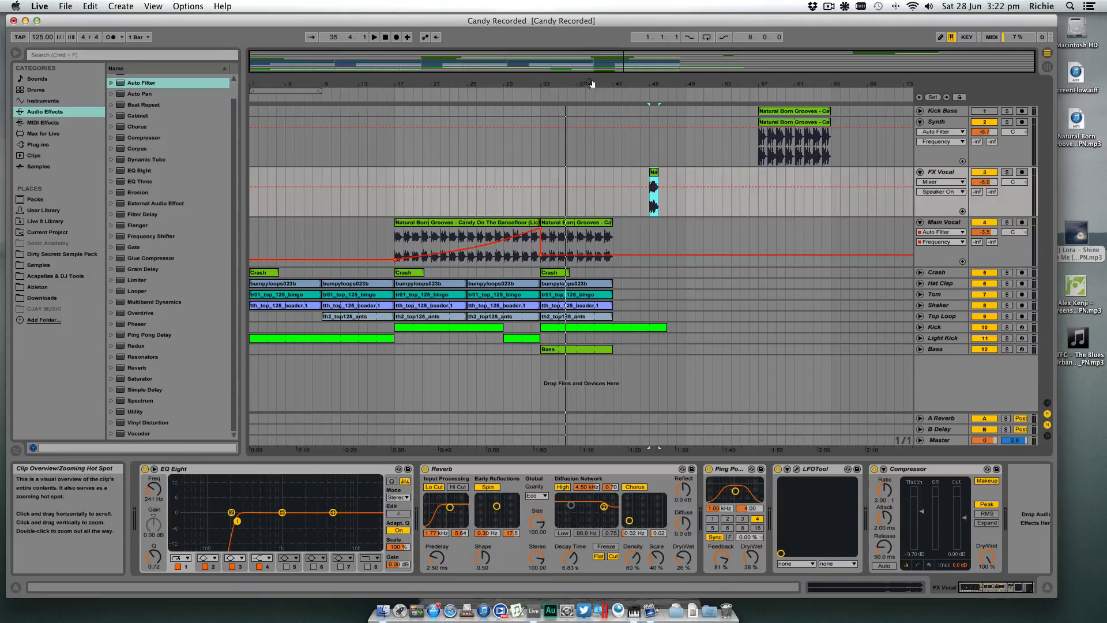
pyautogui.moveTo(594, 84); pyautogui.dragTo(593, 85)
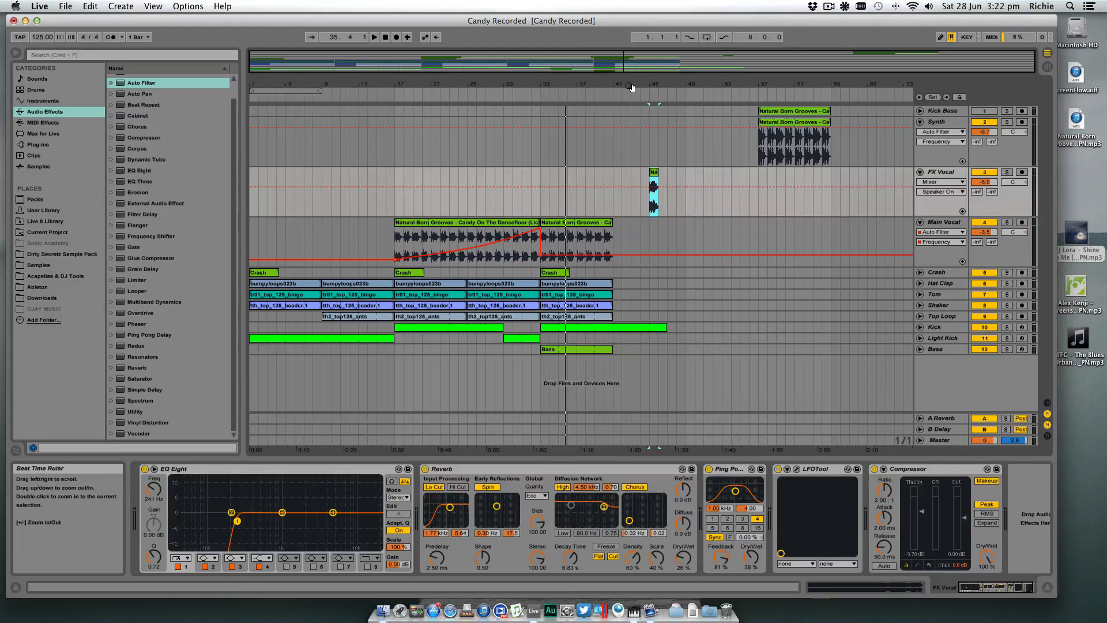
pyautogui.moveTo(625, 85)
pyautogui.mouseDown()
pyautogui.moveTo(622, 144)
pyautogui.moveTo(653, 165)
pyautogui.moveTo(626, 84)
pyautogui.mouseUp()
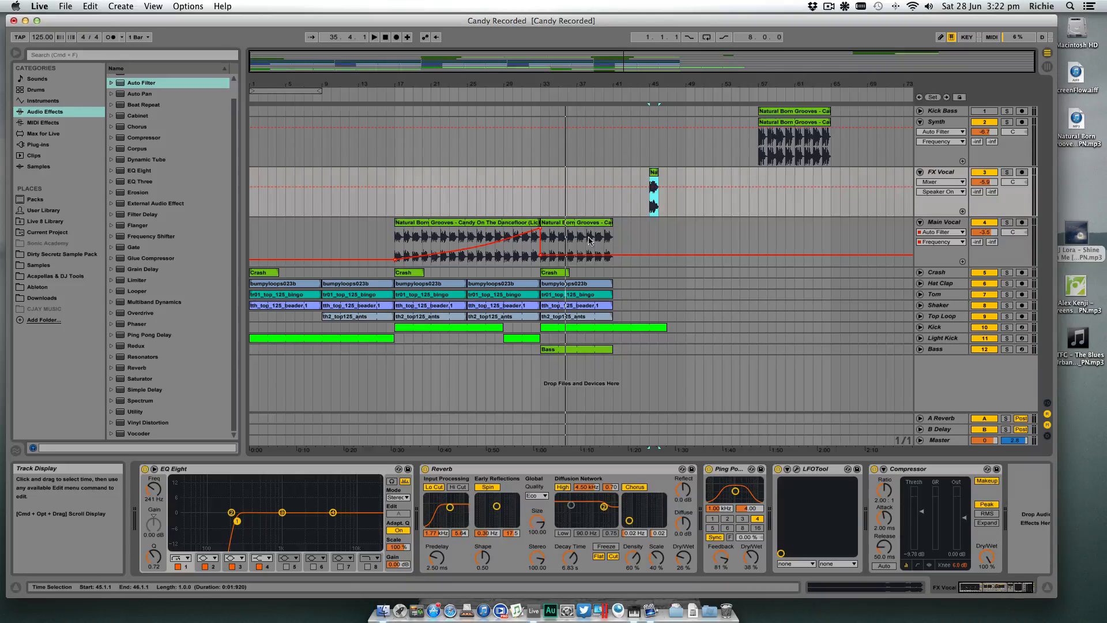
# - Duplicate the Main Vocal clip from bar 33 to bar 41 and delete the stray frequency automation breakpoint at bar 41
pyautogui.click(573, 224)
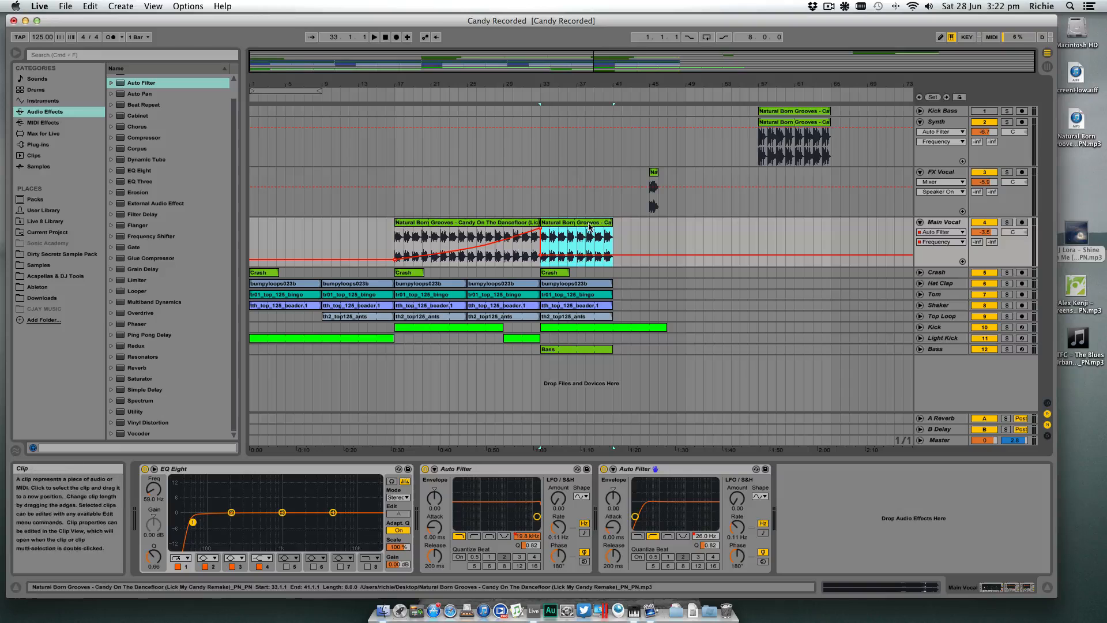
pyautogui.press('super+d')
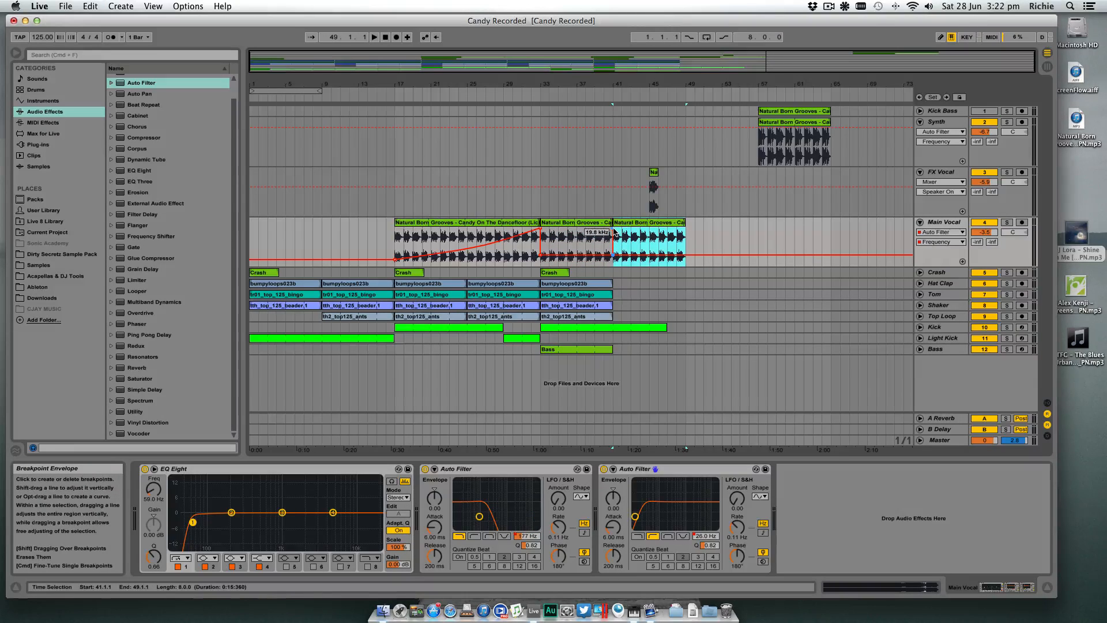
pyautogui.click(615, 233)
# - Duplicate the Hat Clap, Tom, Shaker and Top Loop clips to bar 41, extending Kick to bar 48 and Bass to bar 49
pyautogui.moveTo(615, 274); pyautogui.dragTo(604, 301)
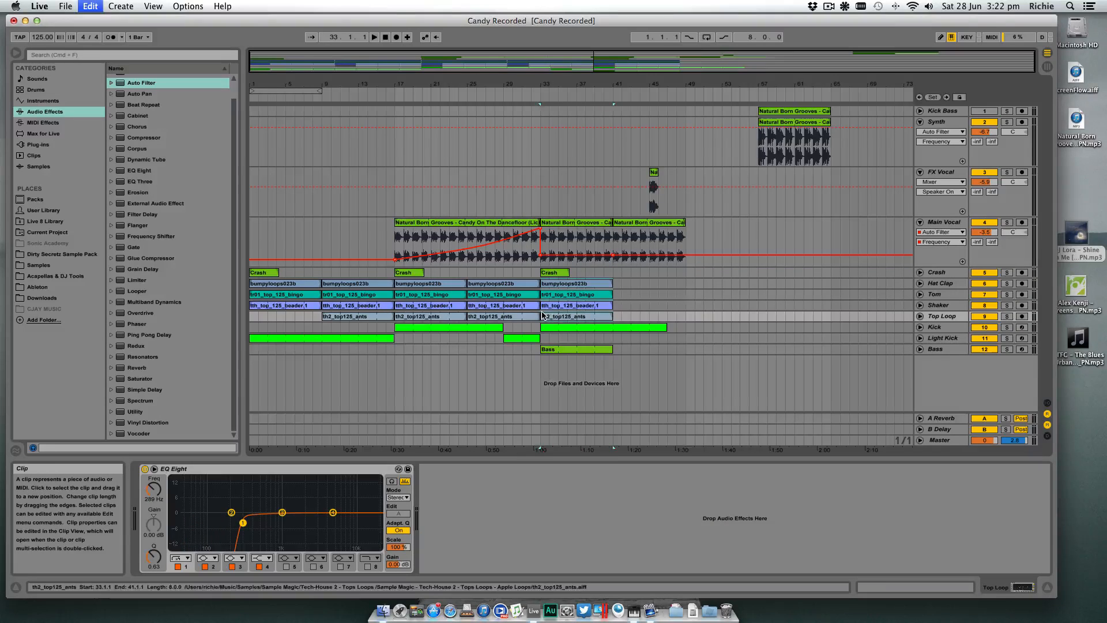
pyautogui.press('super+d')
pyautogui.moveTo(665, 327); pyautogui.dragTo(685, 327)
pyautogui.moveTo(613, 353); pyautogui.dragTo(686, 353)
pyautogui.click(538, 362)
pyautogui.click(541, 363)
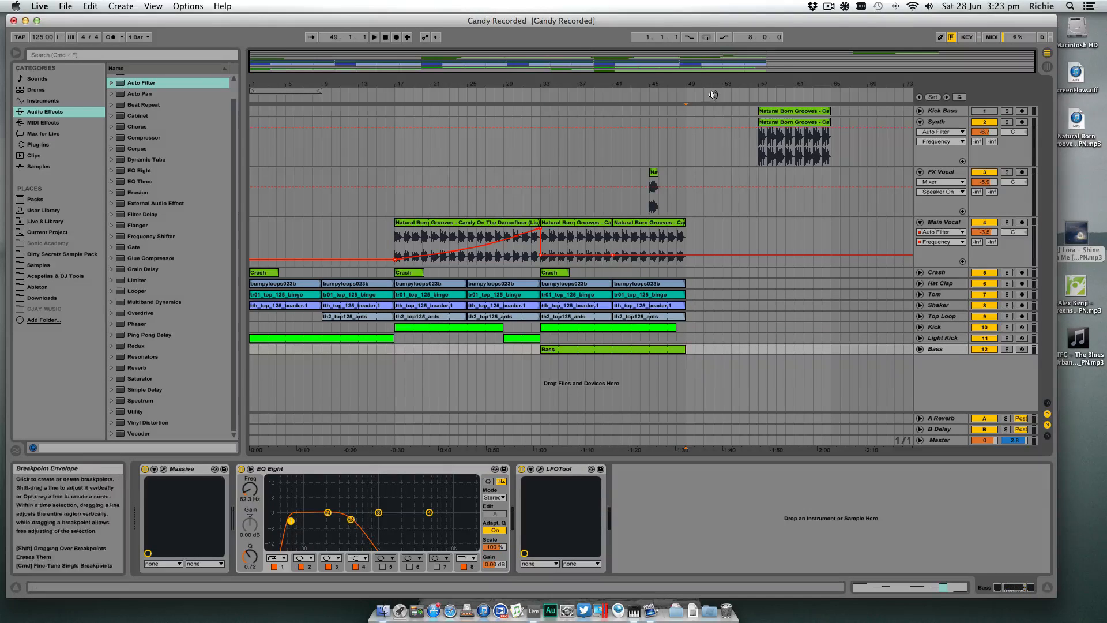
# - Duplicate the Main Vocal through Bass section of bars 33–49 to bar 49, and delete the stray filter automation breakpoint there
pyautogui.click(568, 223)
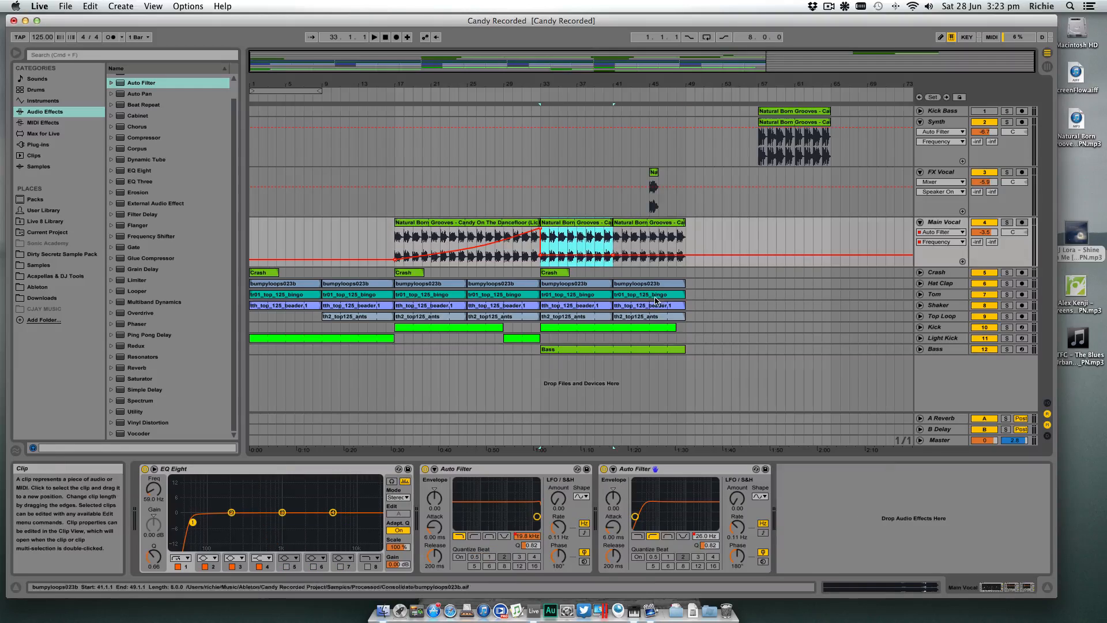
pyautogui.keyDown('shift'); pyautogui.click(684, 348); pyautogui.keyUp('shift')
pyautogui.press('super+d')
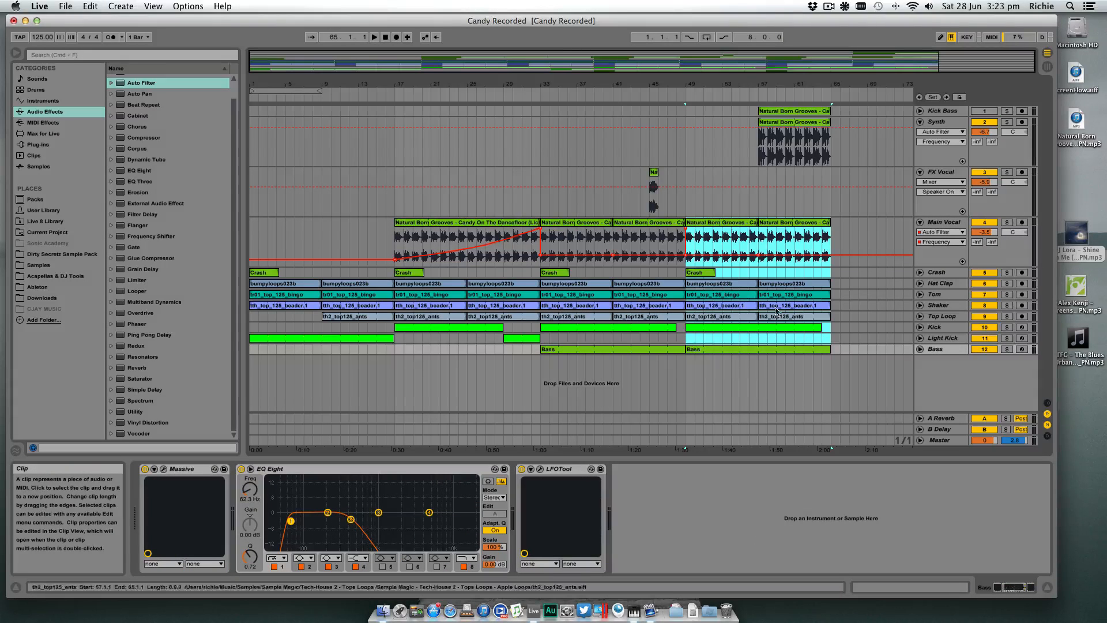
pyautogui.click(686, 231)
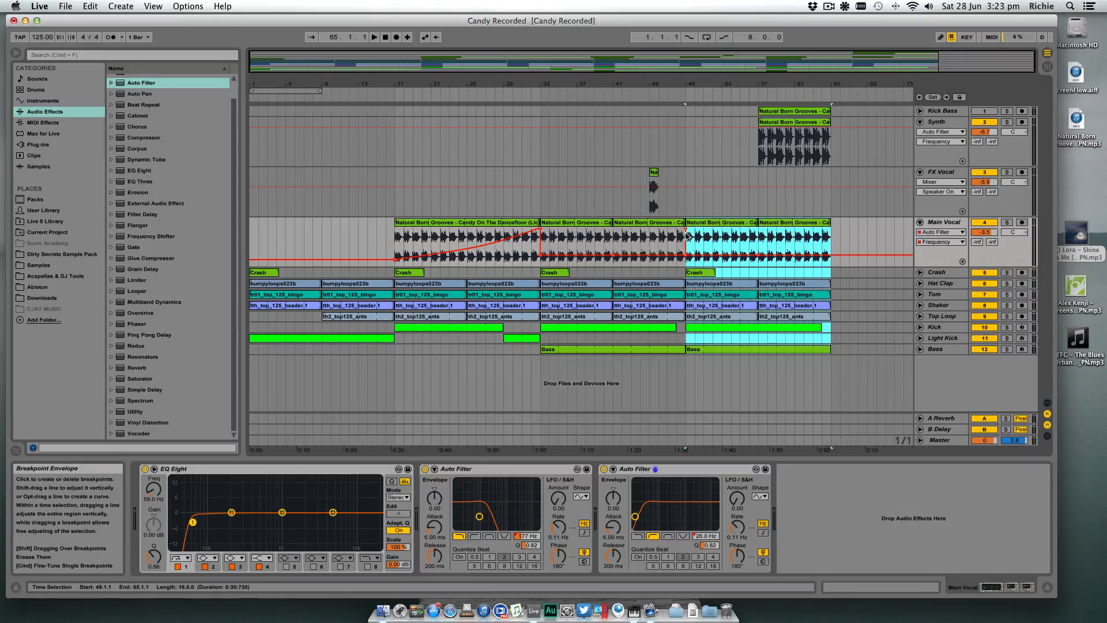
pyautogui.click(687, 232)
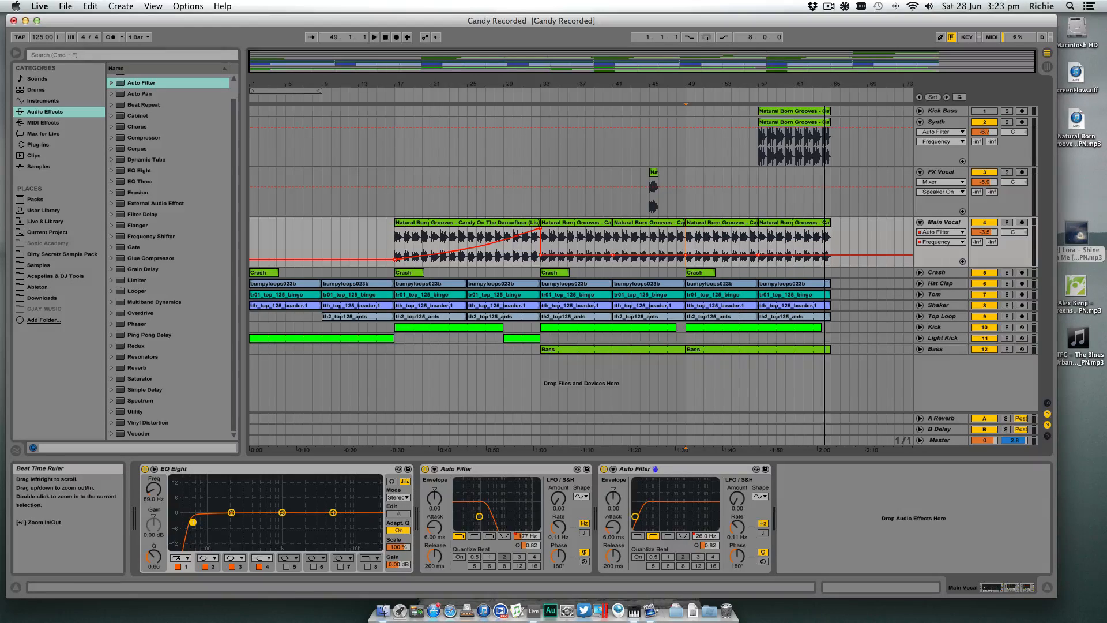
# - Shorten the second-half Kick clip to end at bar 57 and fill bars 57 to 65 with a Light Kick clip
pyautogui.click(790, 224)
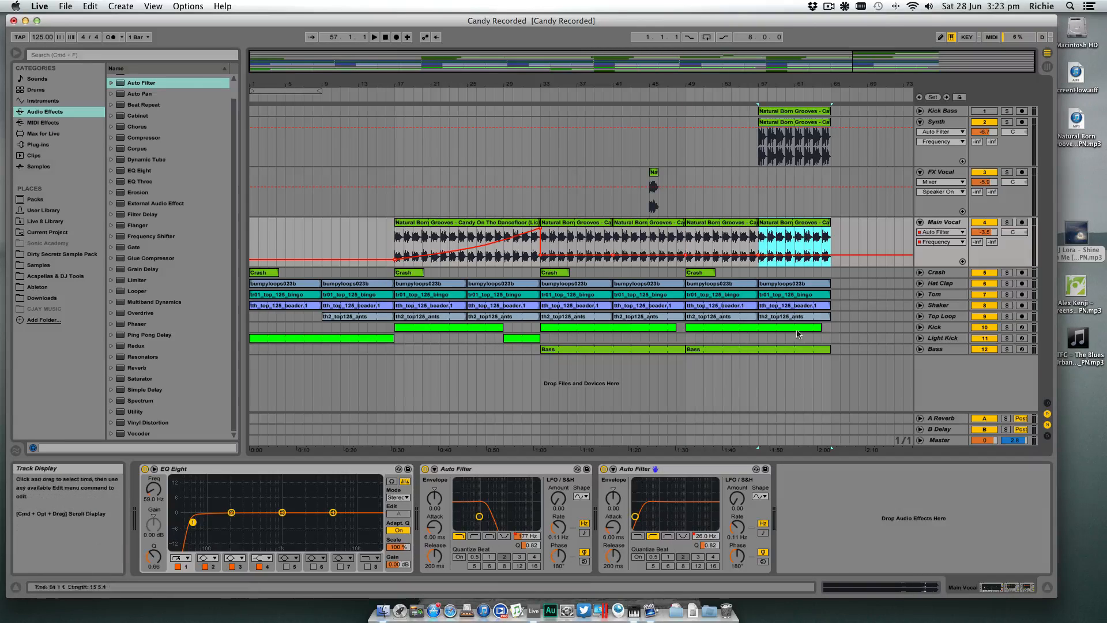
pyautogui.moveTo(820, 327); pyautogui.dragTo(759, 327)
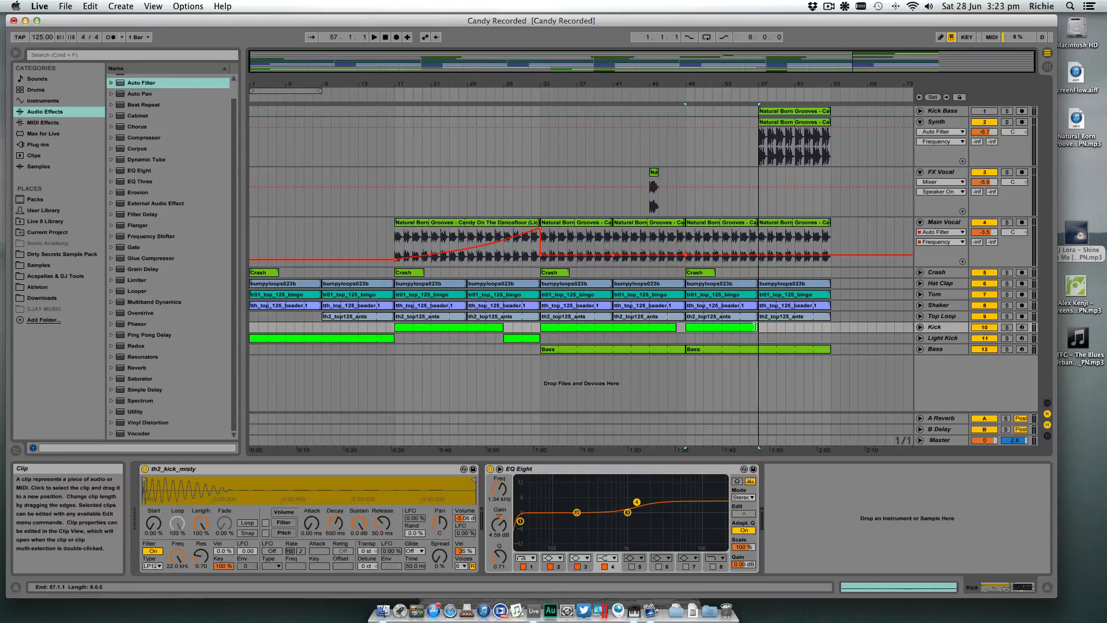
pyautogui.click(531, 337)
pyautogui.moveTo(775, 335); pyautogui.dragTo(827, 338)
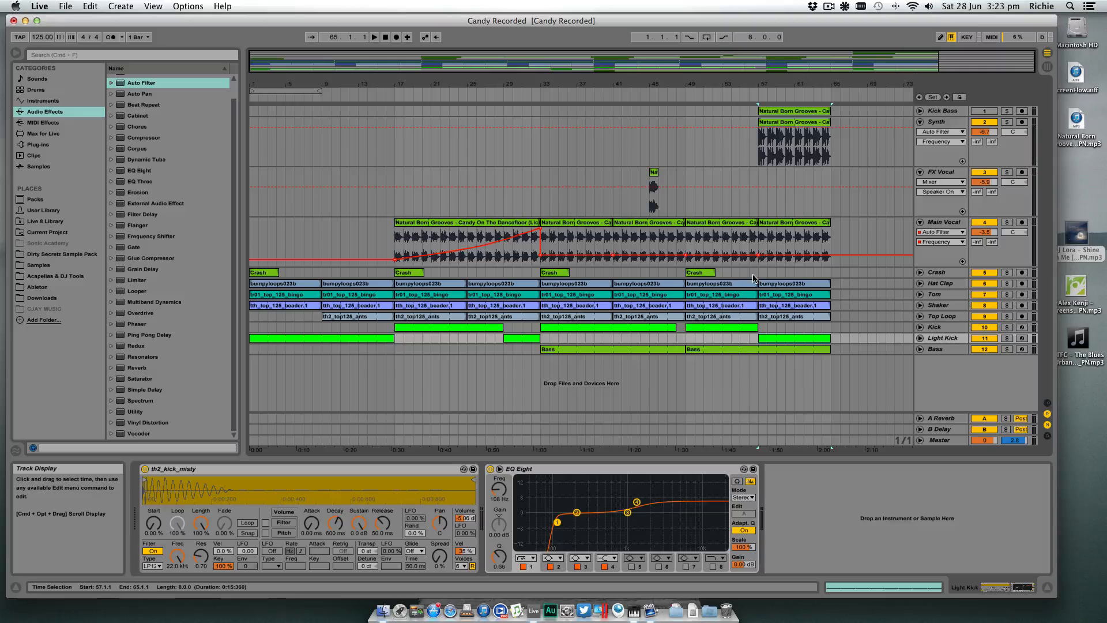
# - Move the FX Vocal clip from bar 45 to bar 57 and add a copy of the Crash clip at bar 57
pyautogui.click(690, 237)
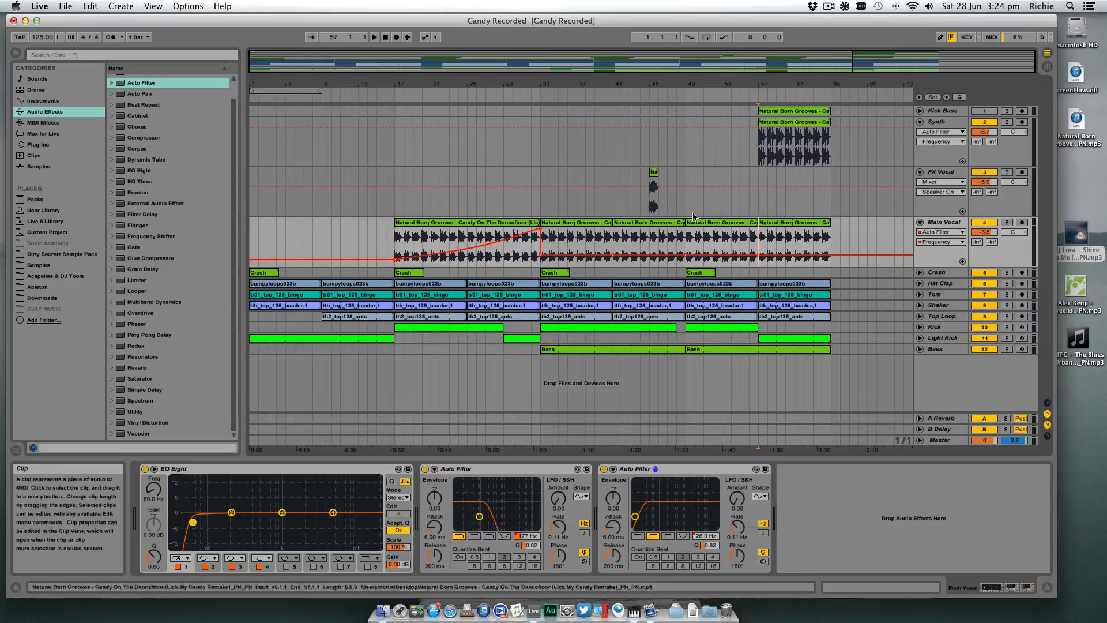
pyautogui.click(655, 175)
pyautogui.moveTo(673, 175); pyautogui.dragTo(764, 175)
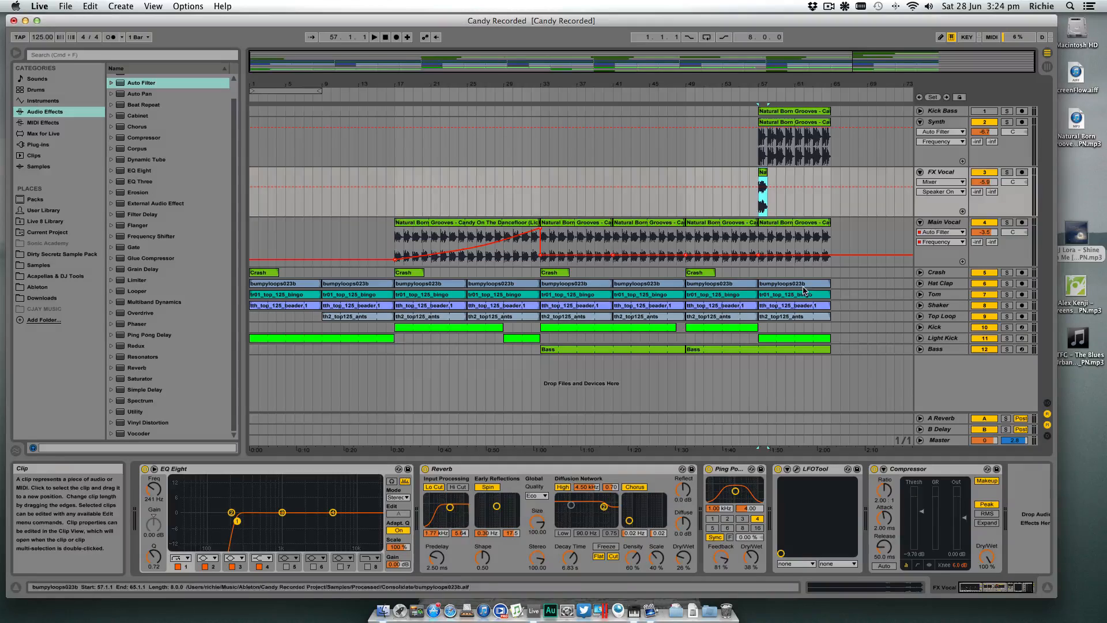
pyautogui.click(768, 276)
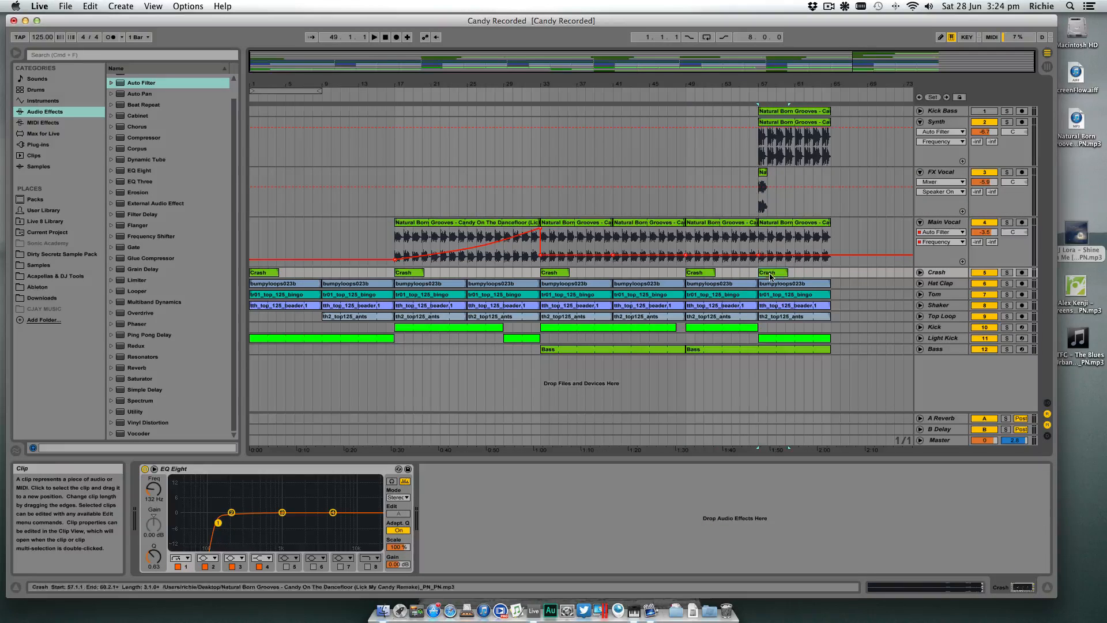
# - Listen to the arrangement from just before the drop at bar 33, then stop playback
pyautogui.click(690, 91)
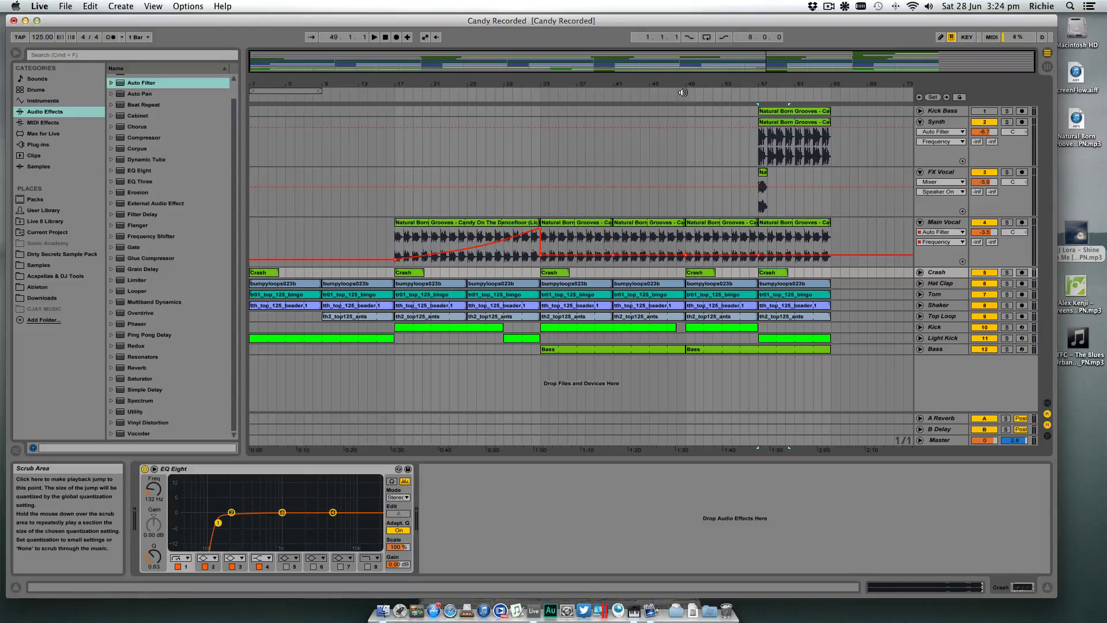
pyautogui.click(535, 94)
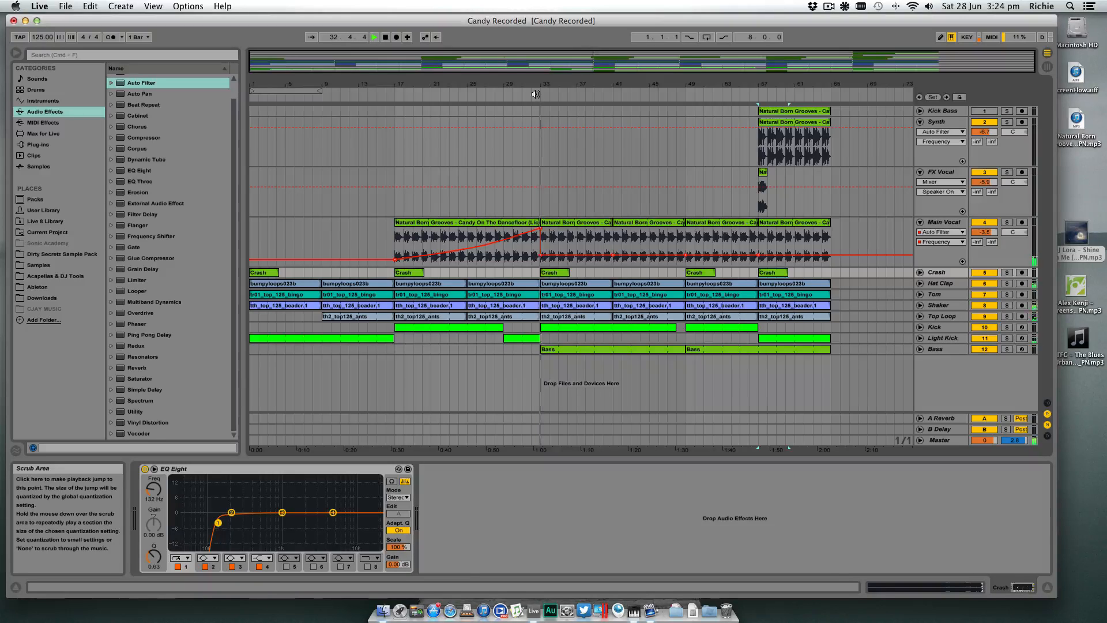
pyautogui.moveTo(699, 84)
pyautogui.mouseDown()
pyautogui.moveTo(588, 106)
pyautogui.moveTo(698, 82)
pyautogui.mouseUp()
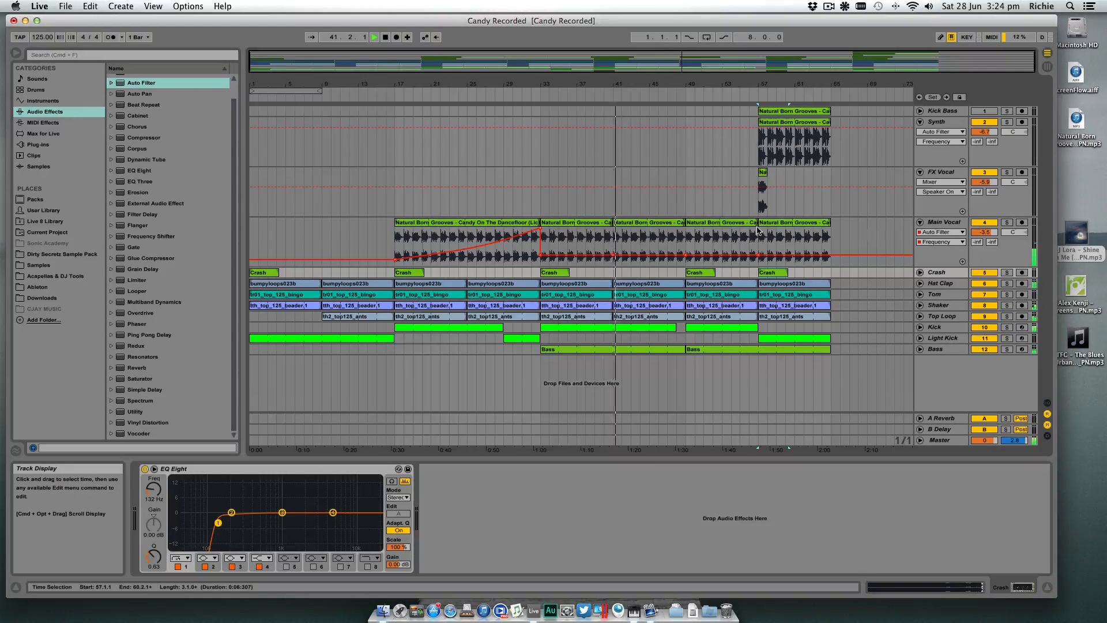
pyautogui.press('space')
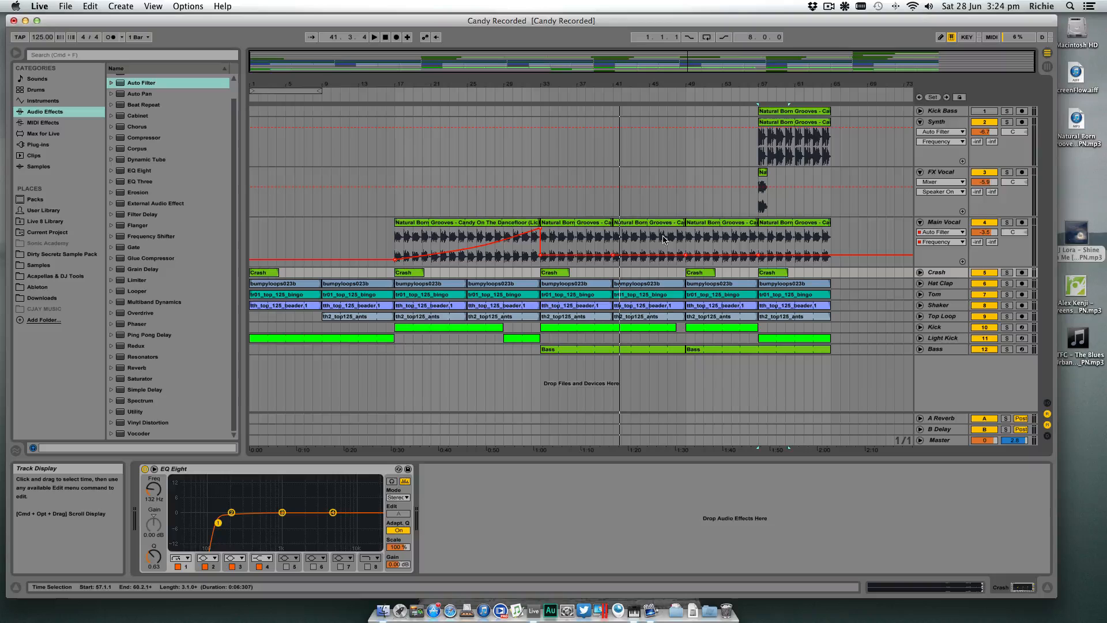
# - Play from bar 48 and copy the FX Vocal clip from bar 57 to bar 49
pyautogui.click(677, 242)
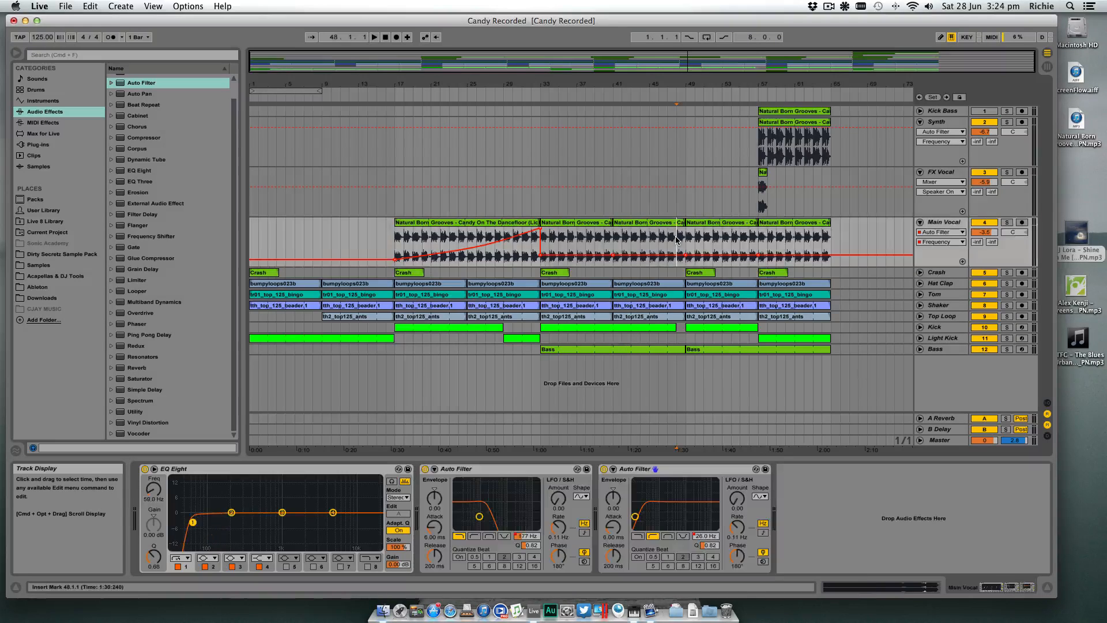
pyautogui.press('space')
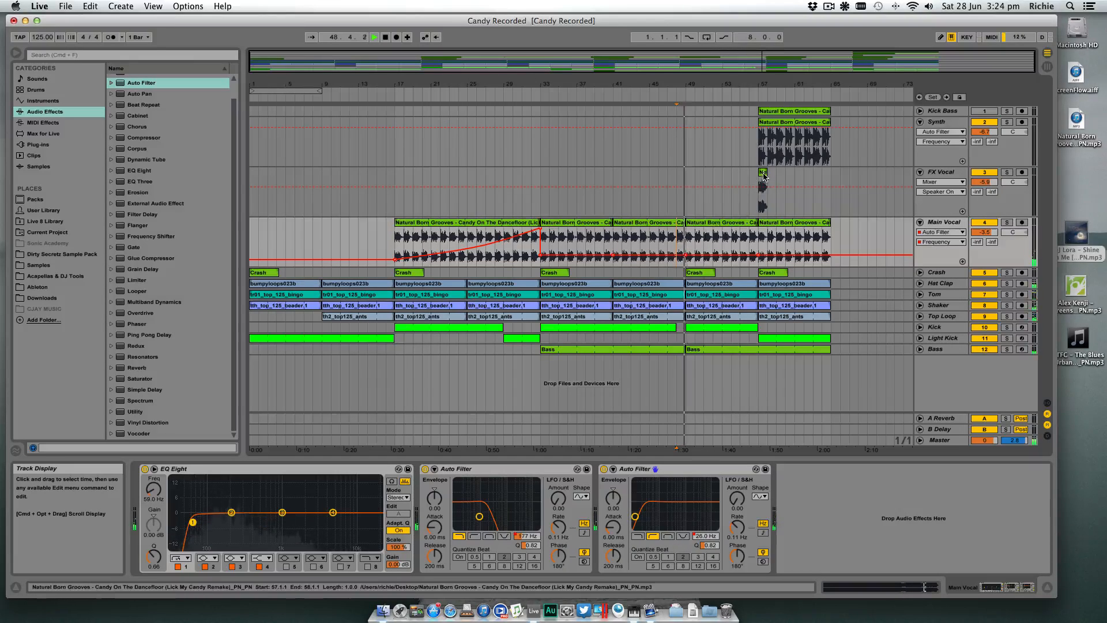
pyautogui.moveTo(763, 173); pyautogui.dragTo(690, 173)
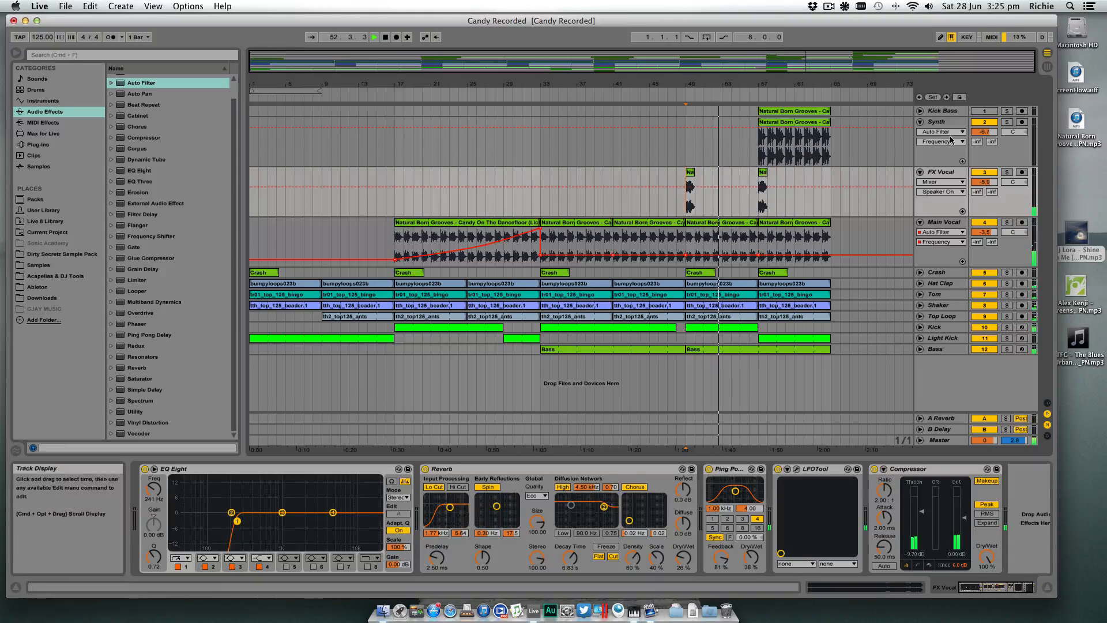
# - Automate the Synth's Auto Filter frequency to rise from about 106 Hz at bar 57 to 19.9 kHz at bar 64
pyautogui.click(818, 133)
pyautogui.moveTo(759, 128); pyautogui.dragTo(758, 157)
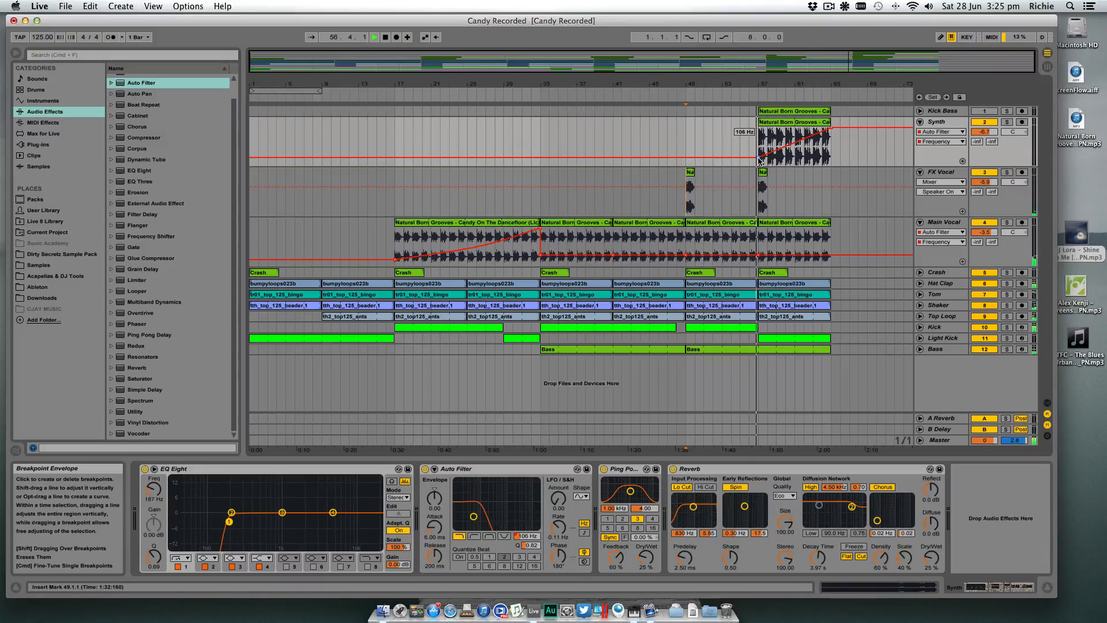
pyautogui.moveTo(759, 157); pyautogui.dragTo(758, 158)
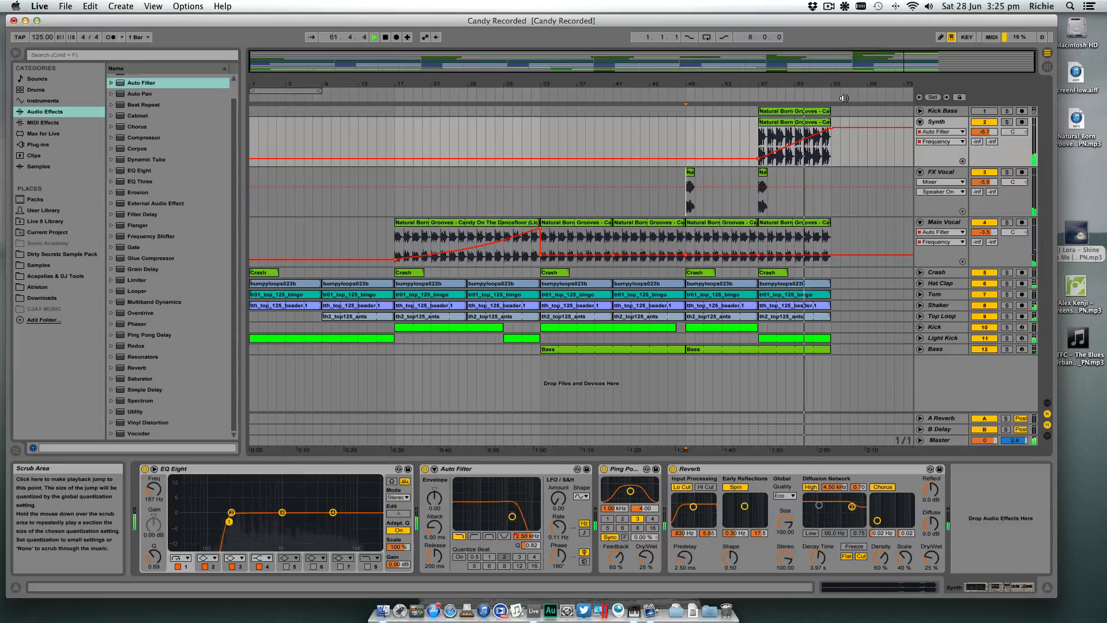
pyautogui.moveTo(831, 85); pyautogui.dragTo(811, 128)
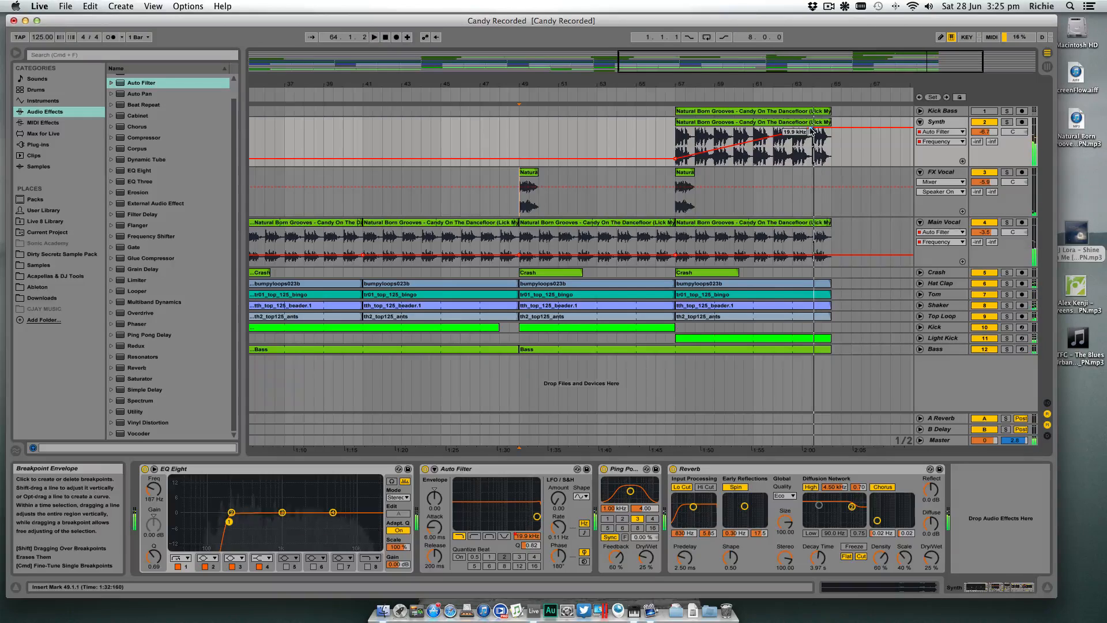
# - Delete bar 64 from the drum and bass clips, Crash through Bass, and play back the section from around bar 56
pyautogui.moveTo(831, 279); pyautogui.dragTo(813, 348)
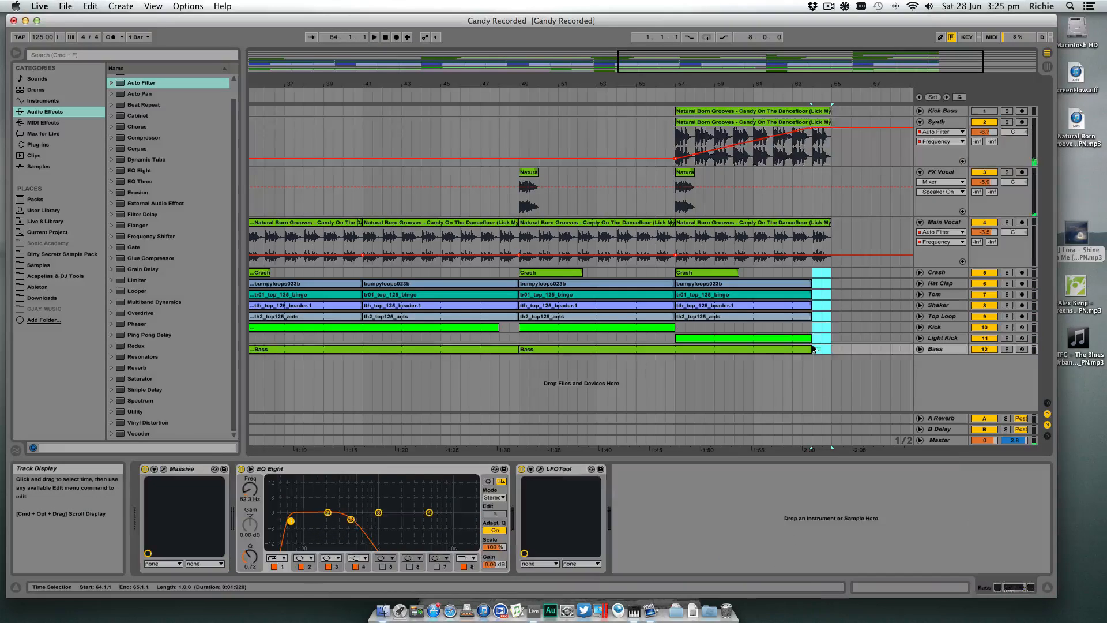
pyautogui.click(806, 96)
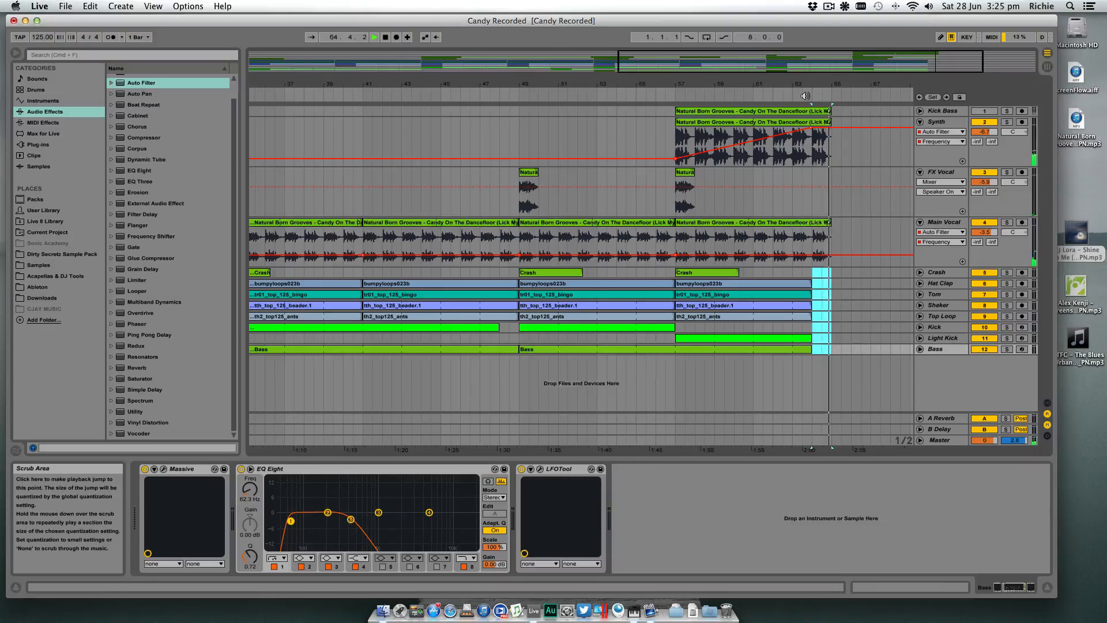
pyautogui.click(654, 93)
pyautogui.moveTo(717, 83); pyautogui.dragTo(767, 55)
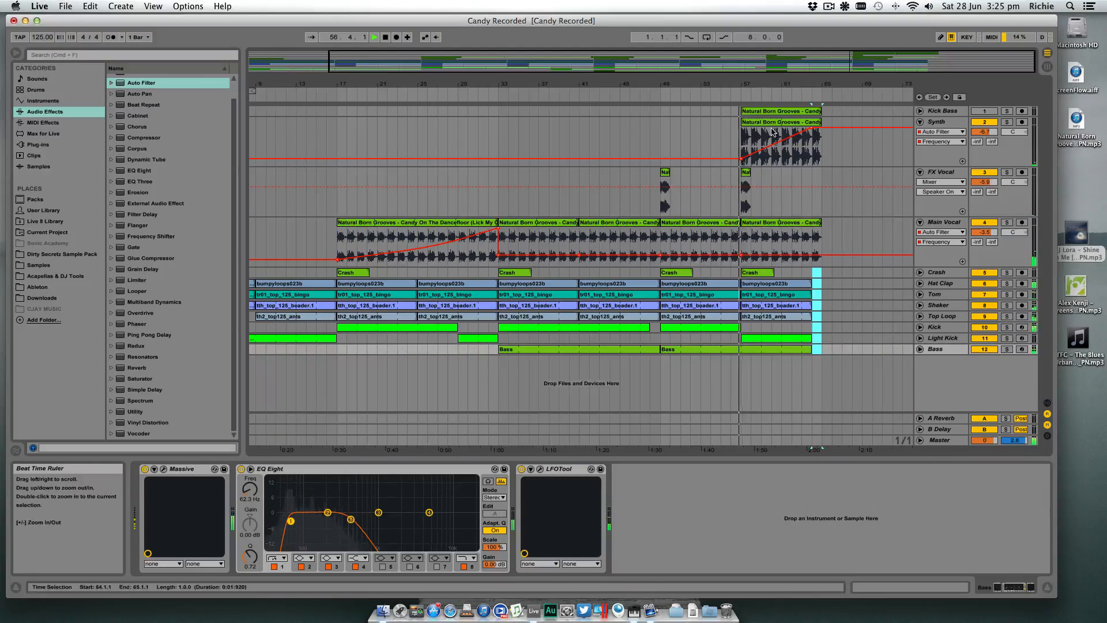
# - Copy the Main Vocal clip from bar 57 to bar 65
pyautogui.click(765, 226)
pyautogui.moveTo(765, 226); pyautogui.dragTo(845, 226)
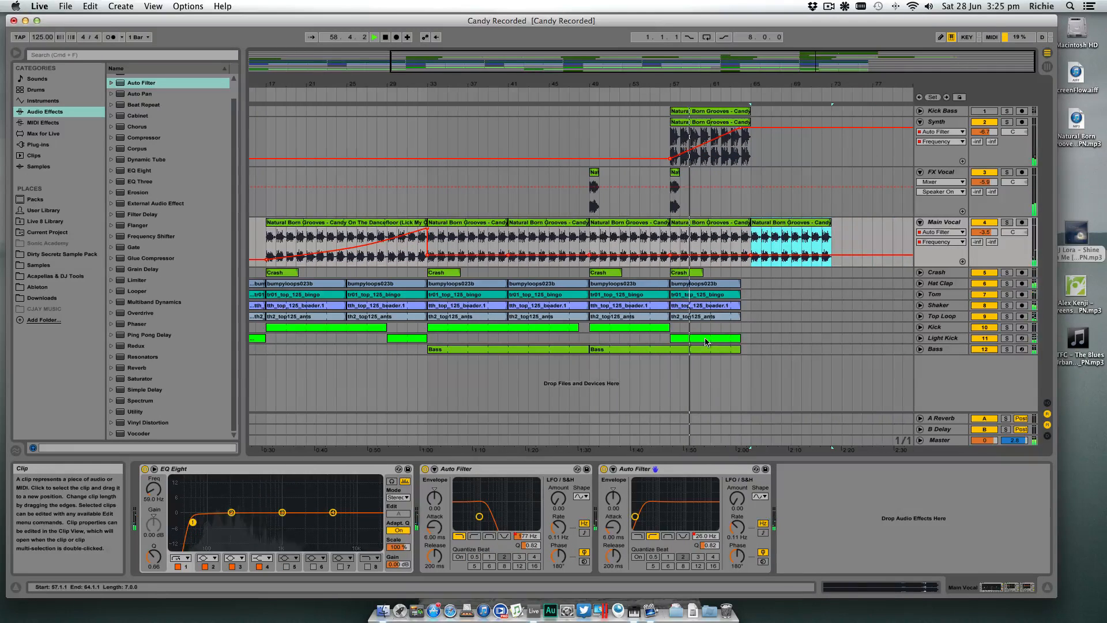
# - Copy the Kick and Bass clips from bar 49 and the Crash clip from bar 57 to bar 65
pyautogui.moveTo(620, 327); pyautogui.dragTo(773, 321)
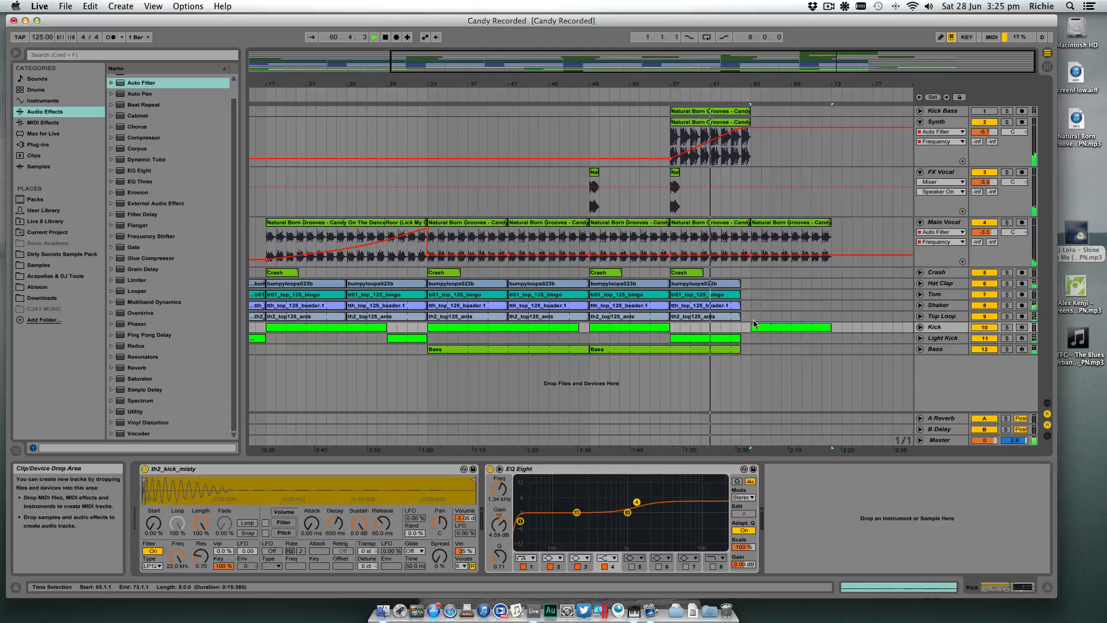
pyautogui.click(681, 273)
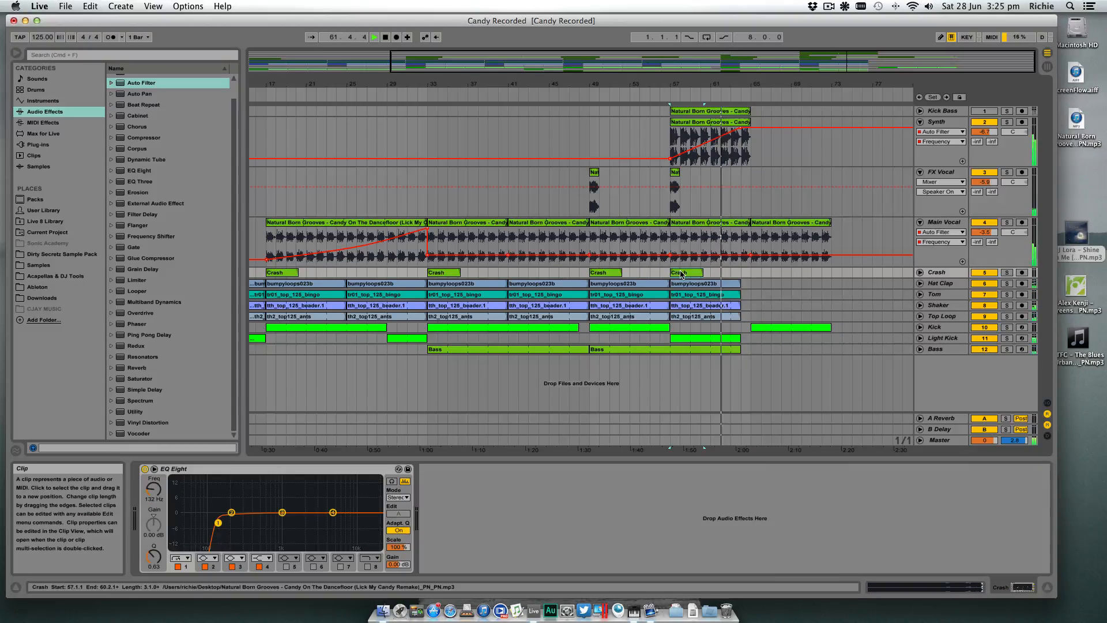
pyautogui.moveTo(681, 273); pyautogui.dragTo(762, 273)
pyautogui.click(629, 349)
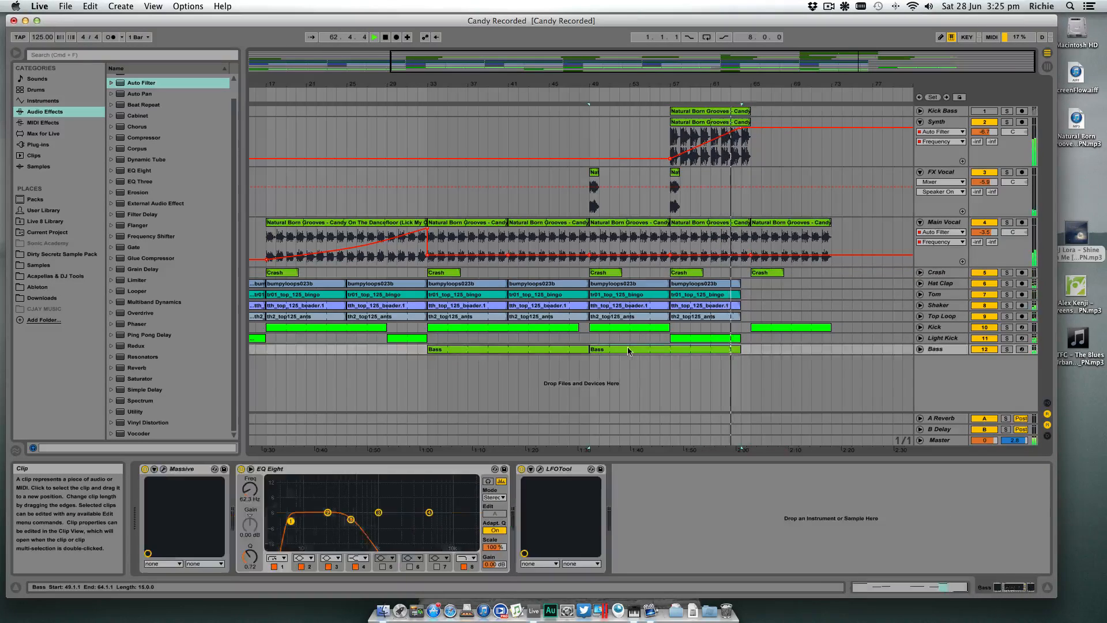
pyautogui.moveTo(629, 350); pyautogui.dragTo(780, 353)
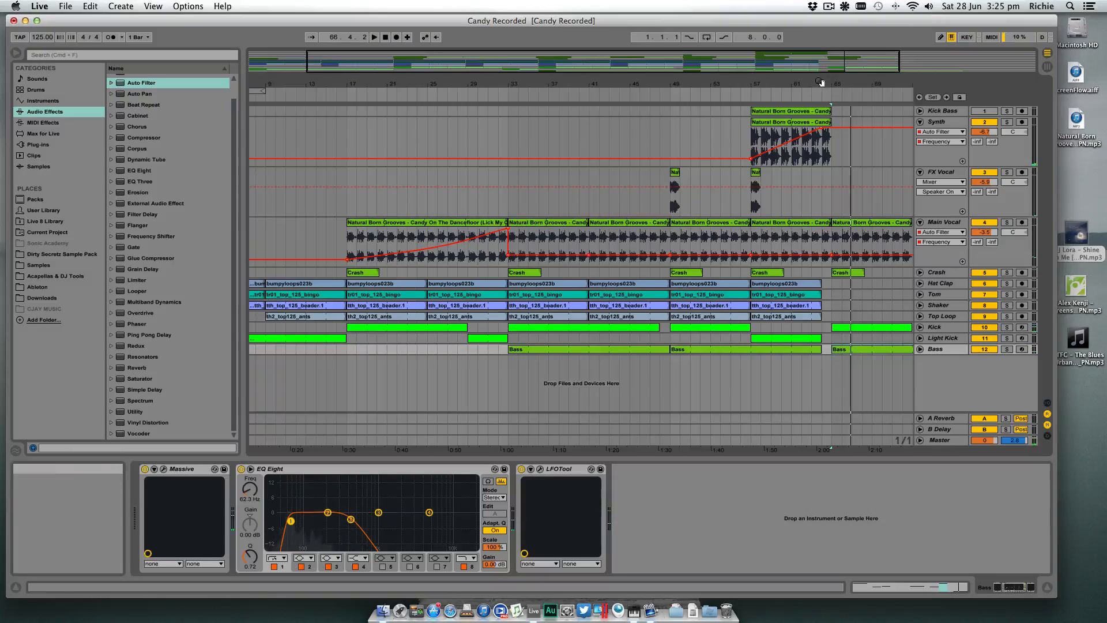
# - Extend the Bass clip at bar 65 to end at bar 81 and duplicate it to bar 81
pyautogui.moveTo(820, 82); pyautogui.dragTo(728, 63)
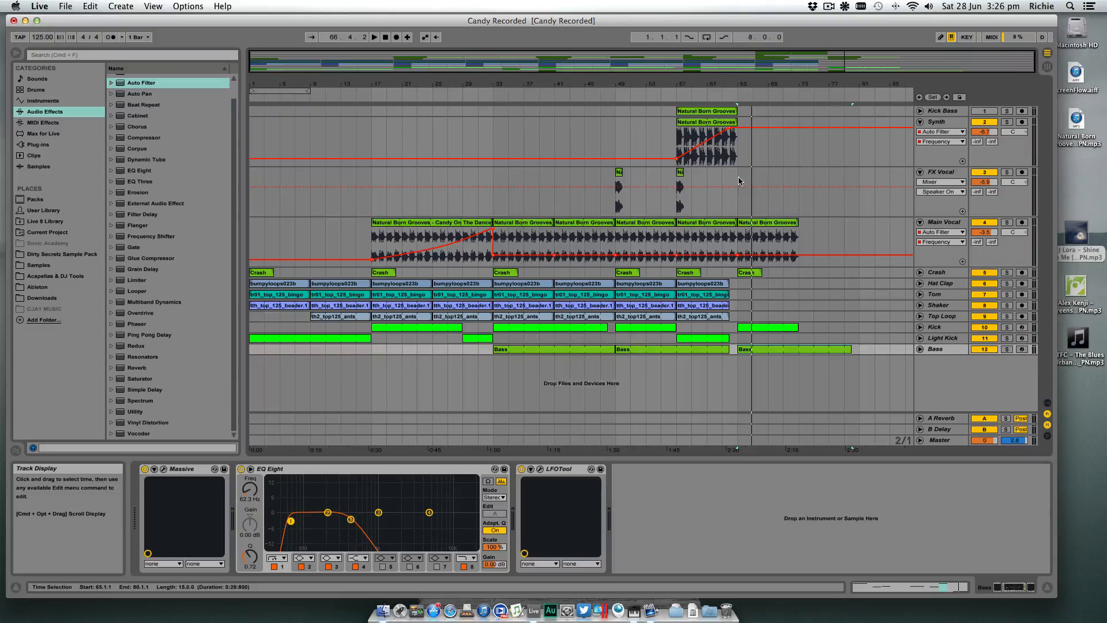
pyautogui.click(761, 272)
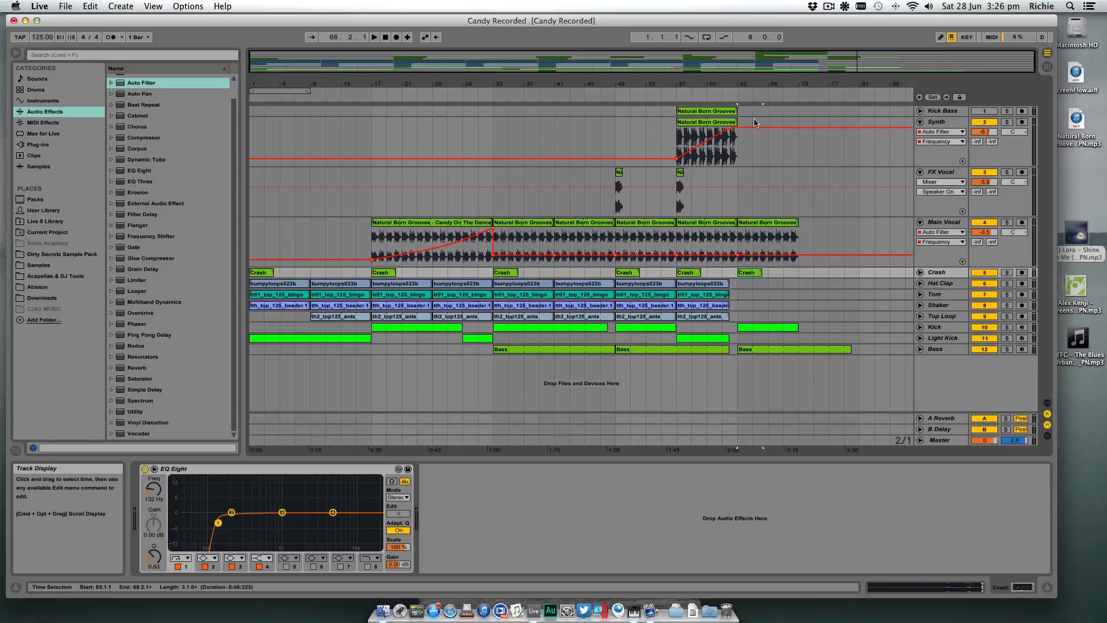
pyautogui.moveTo(759, 84); pyautogui.dragTo(623, 146)
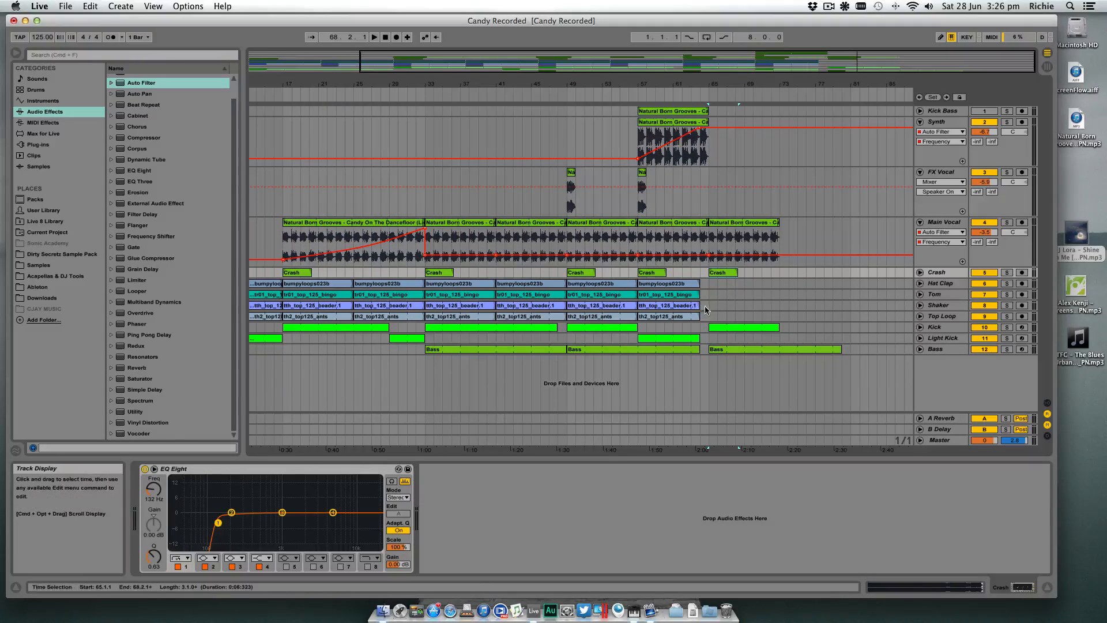
pyautogui.moveTo(711, 306); pyautogui.dragTo(815, 310)
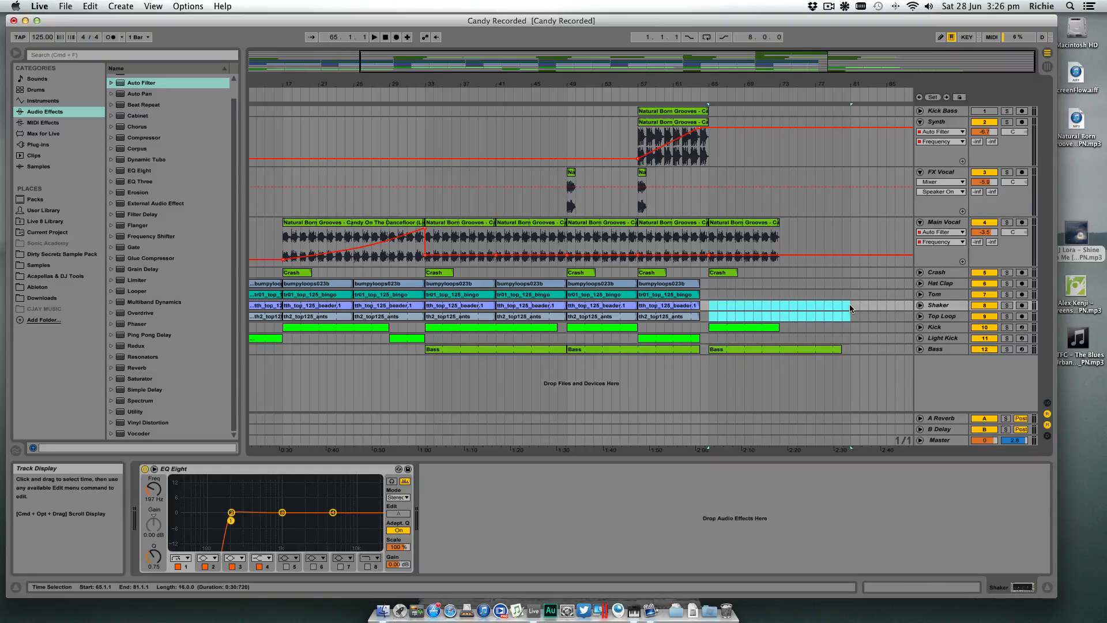
pyautogui.click(851, 305)
pyautogui.moveTo(842, 349); pyautogui.dragTo(856, 348)
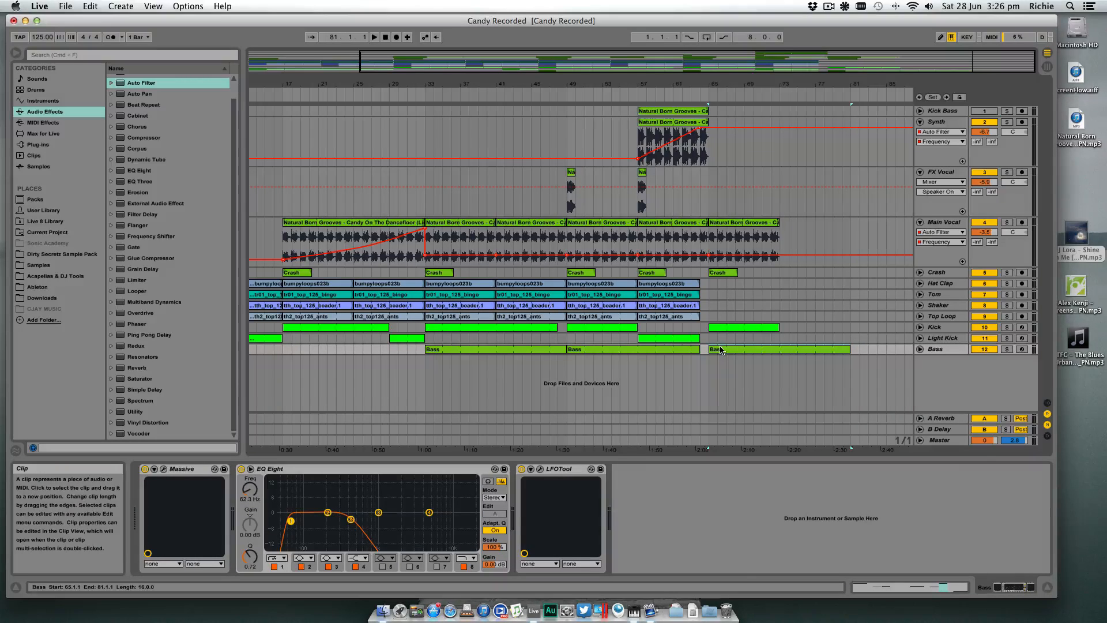
pyautogui.press('super+d')
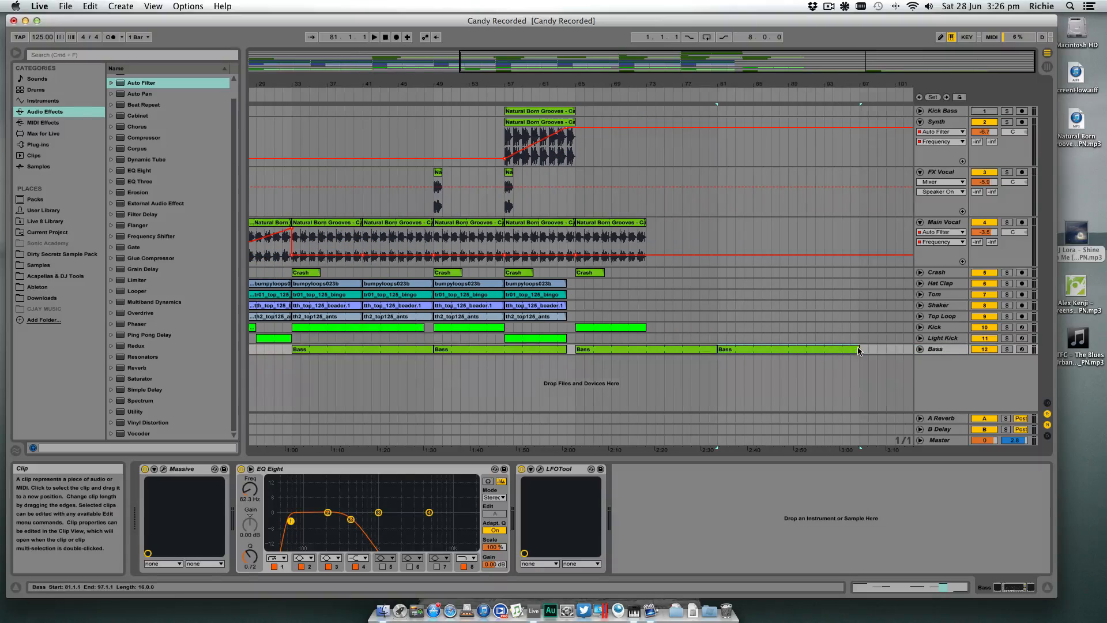
pyautogui.hscroll(-1, 830, 350)
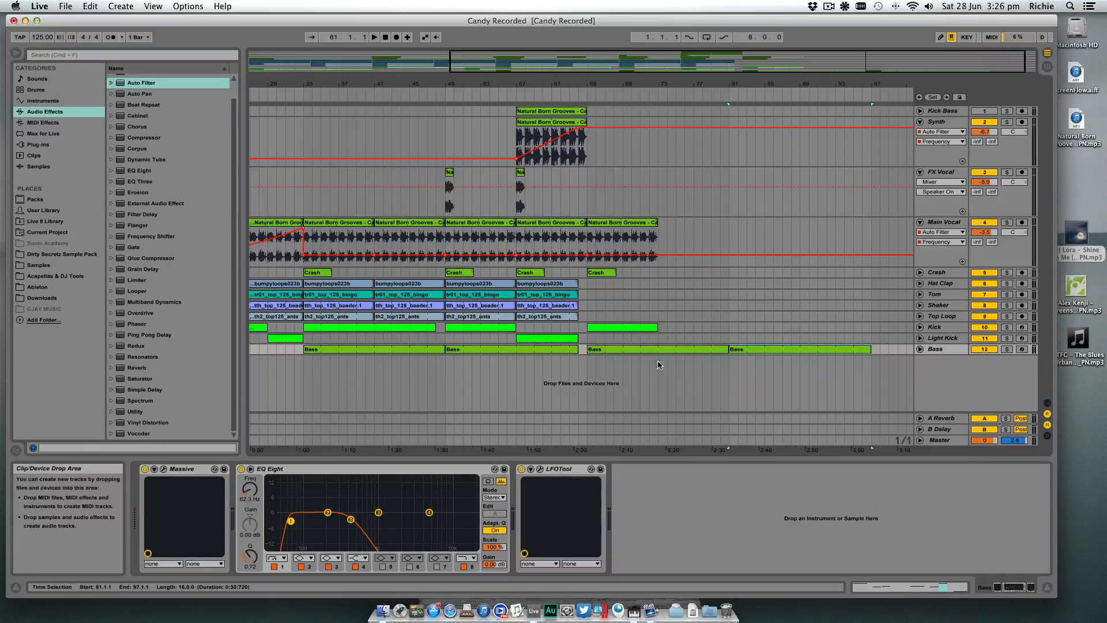
pyautogui.click(682, 351)
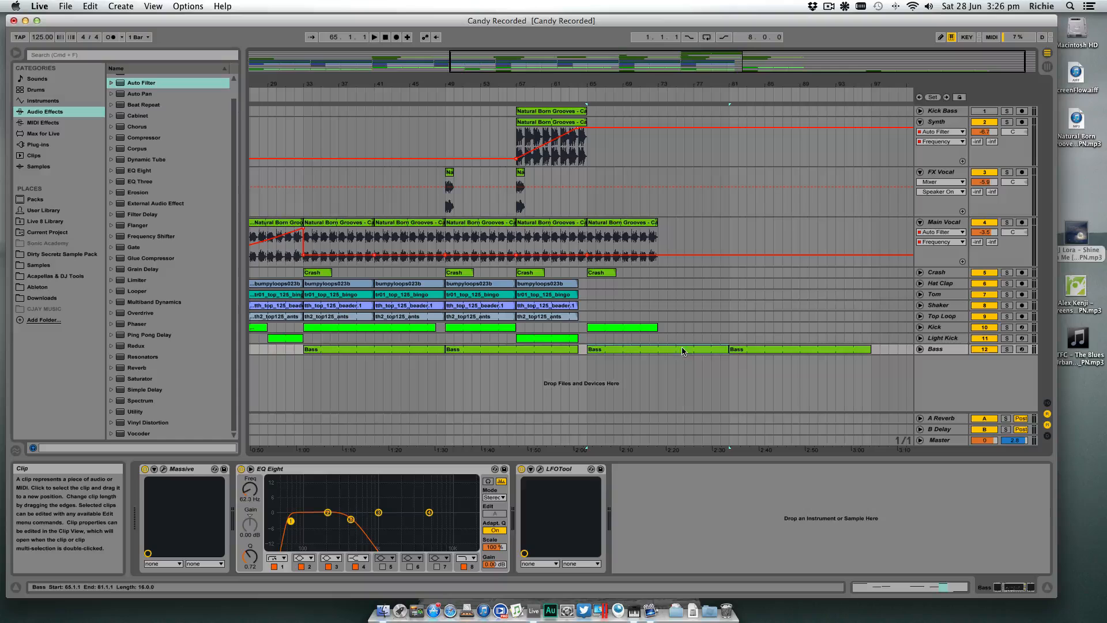
pyautogui.click(760, 352)
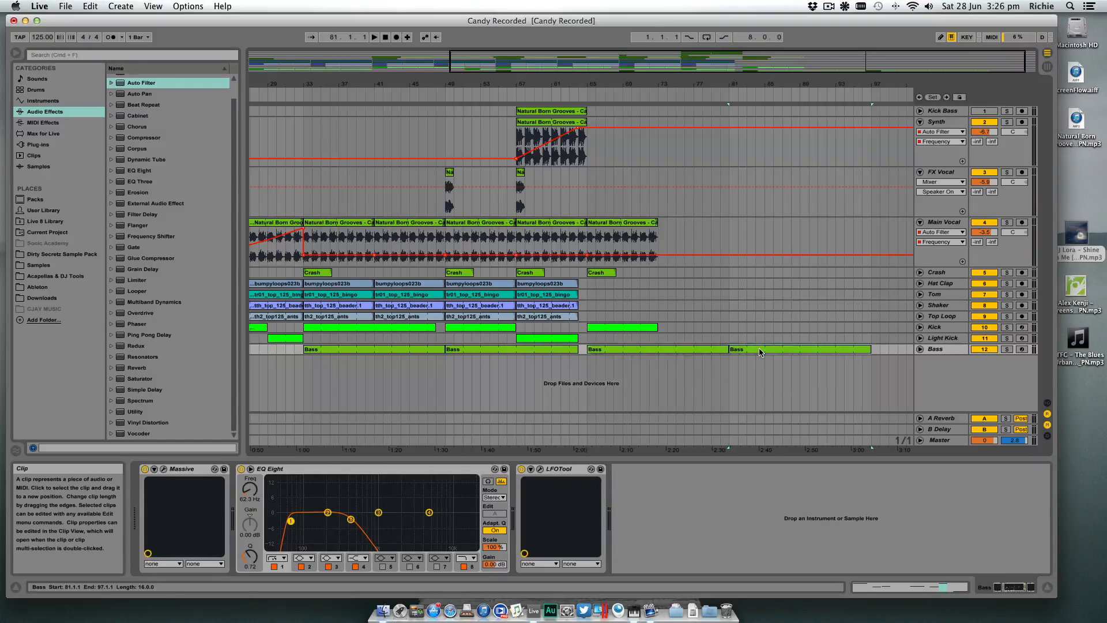
pyautogui.click(615, 328)
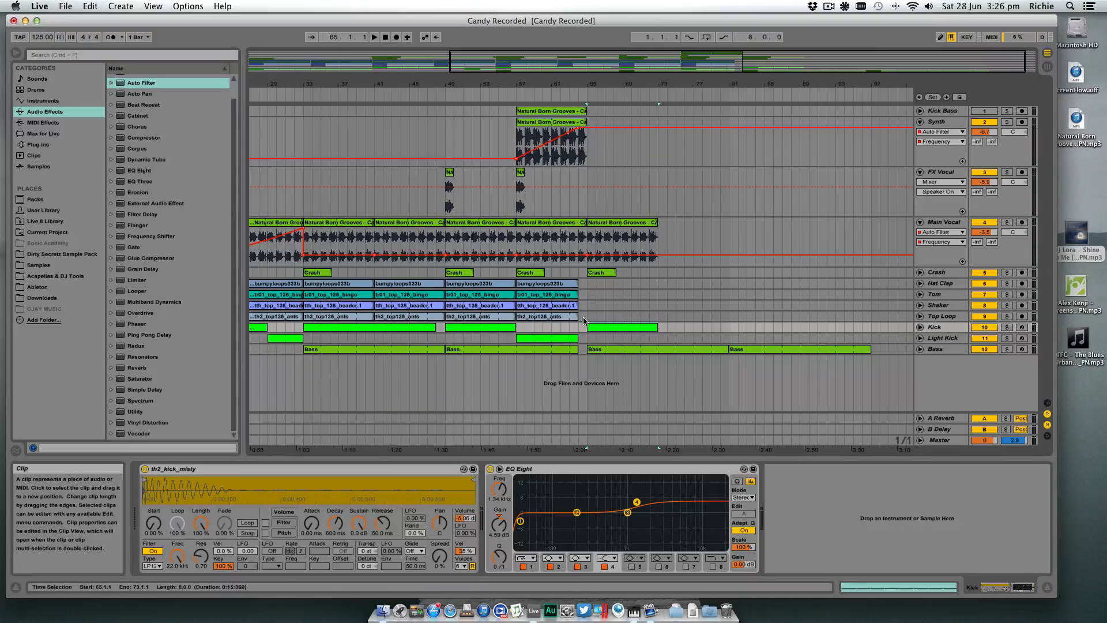
pyautogui.press('Delete')
pyautogui.press('super+z')
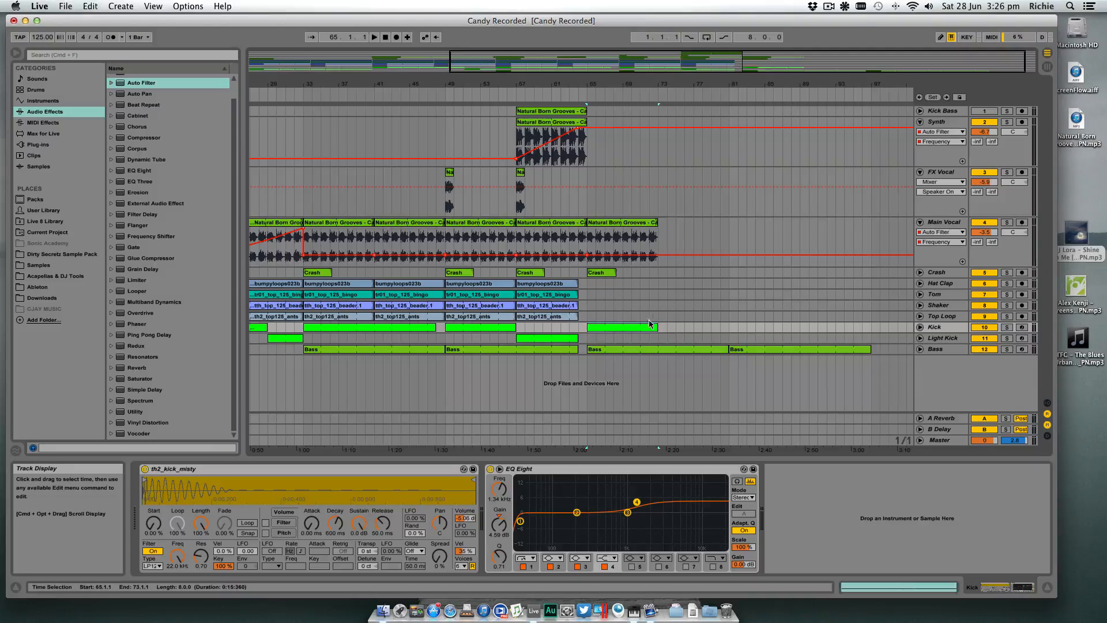
# - During playback from bar 65, extend the Main Vocal clip to end at bar 81 and duplicate the Kick clip to bar 73
pyautogui.click(589, 342)
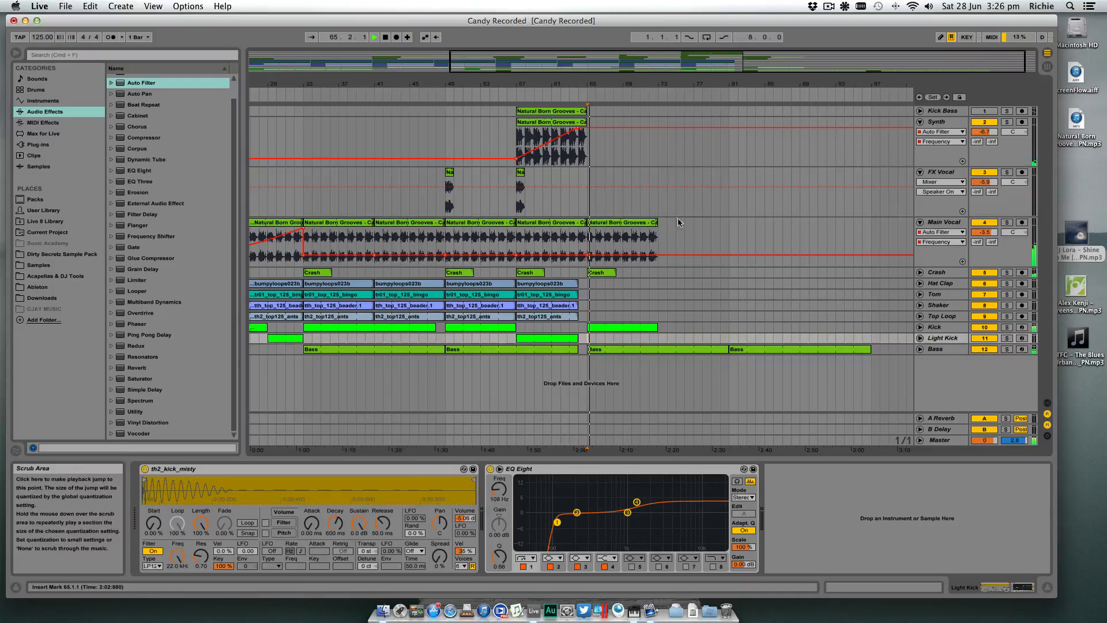
pyautogui.moveTo(658, 223); pyautogui.dragTo(729, 222)
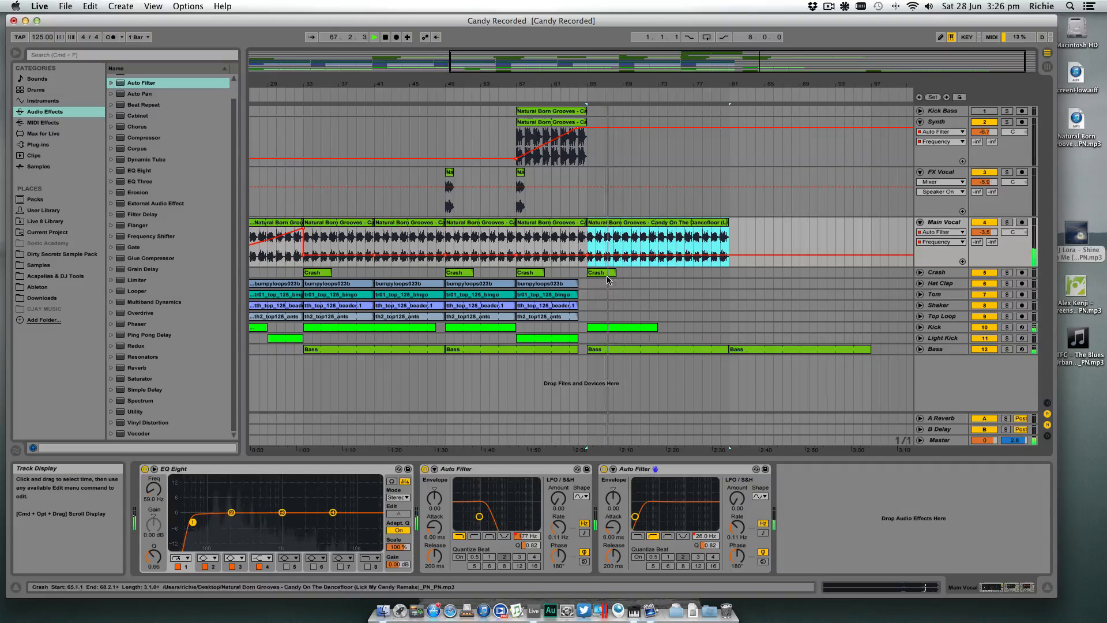
pyautogui.click(655, 327)
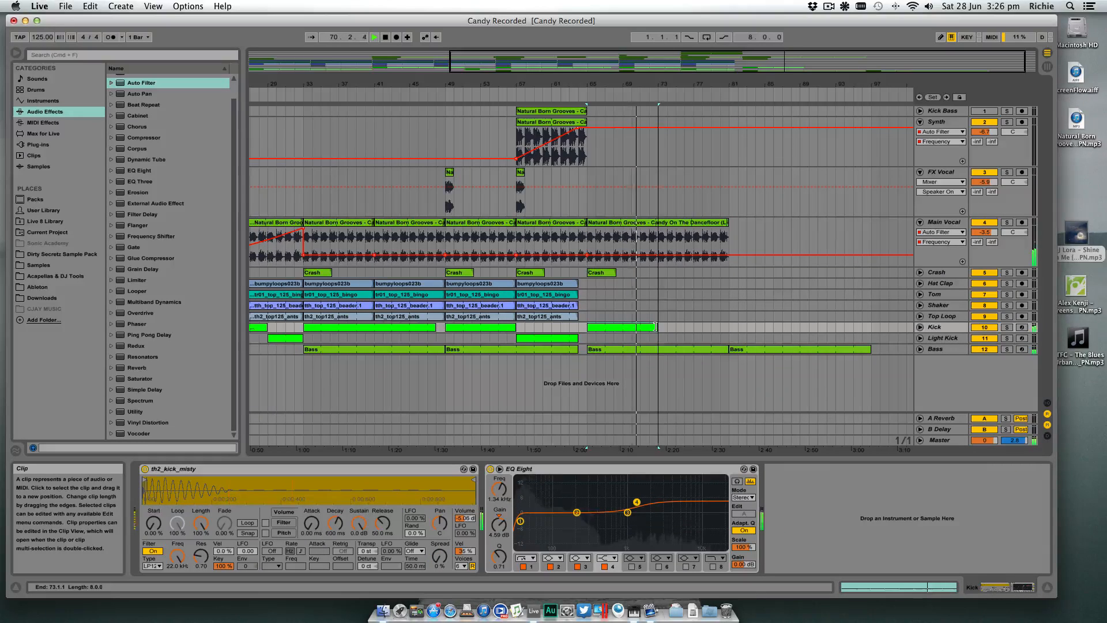
pyautogui.press('super+d')
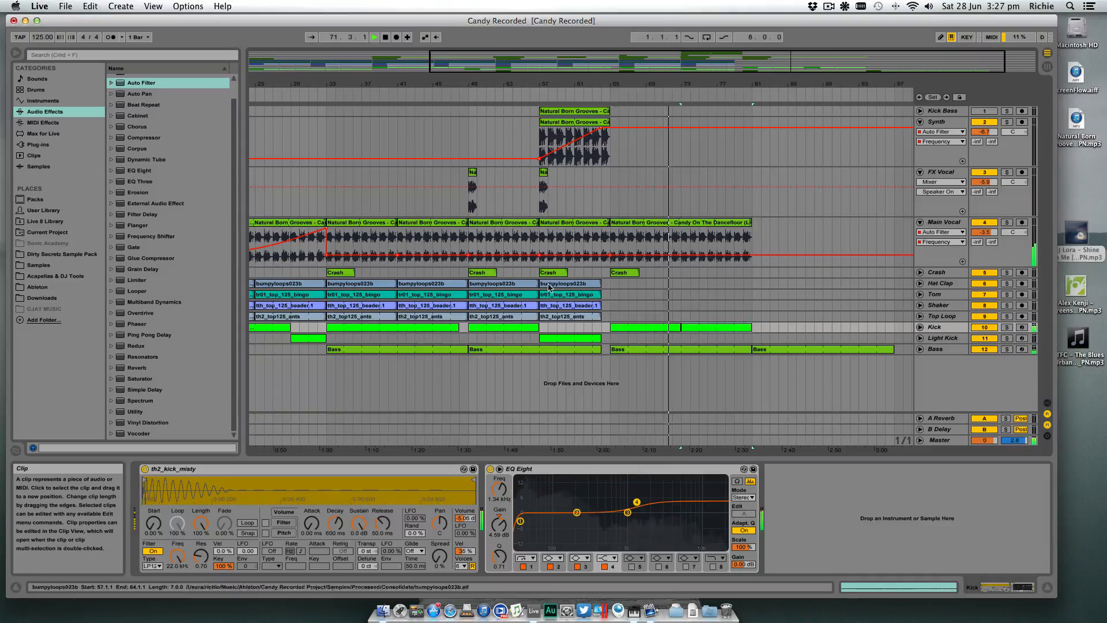
pyautogui.click(555, 287)
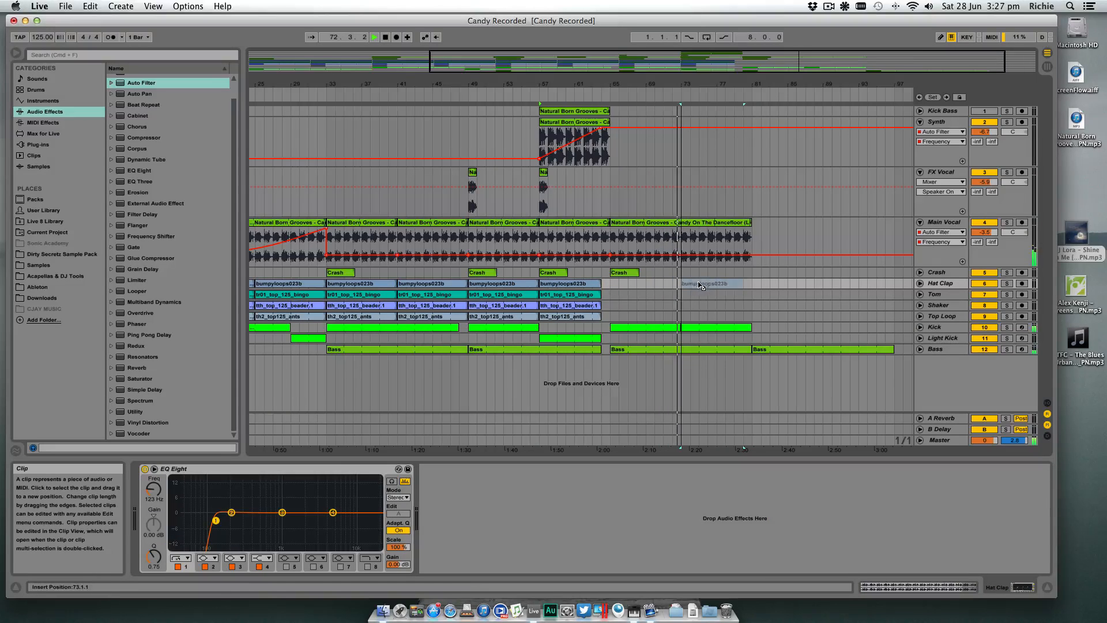
pyautogui.moveTo(555, 287); pyautogui.dragTo(699, 286)
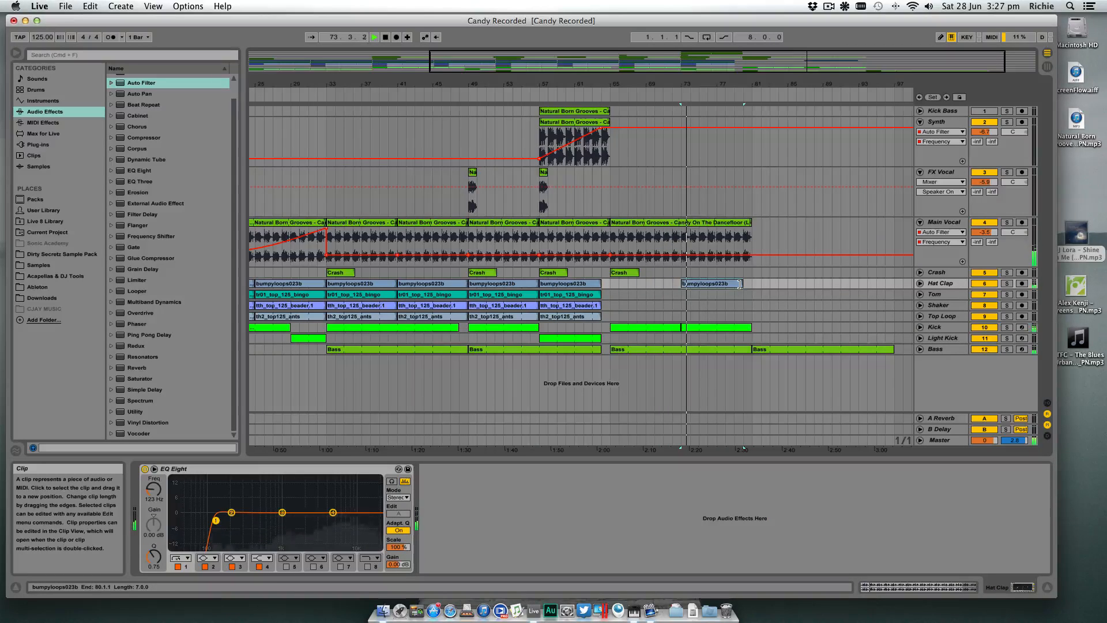
pyautogui.press('Delete')
# - Copy the Tom clip from bar 57 to bar 73
pyautogui.moveTo(571, 295); pyautogui.dragTo(715, 296)
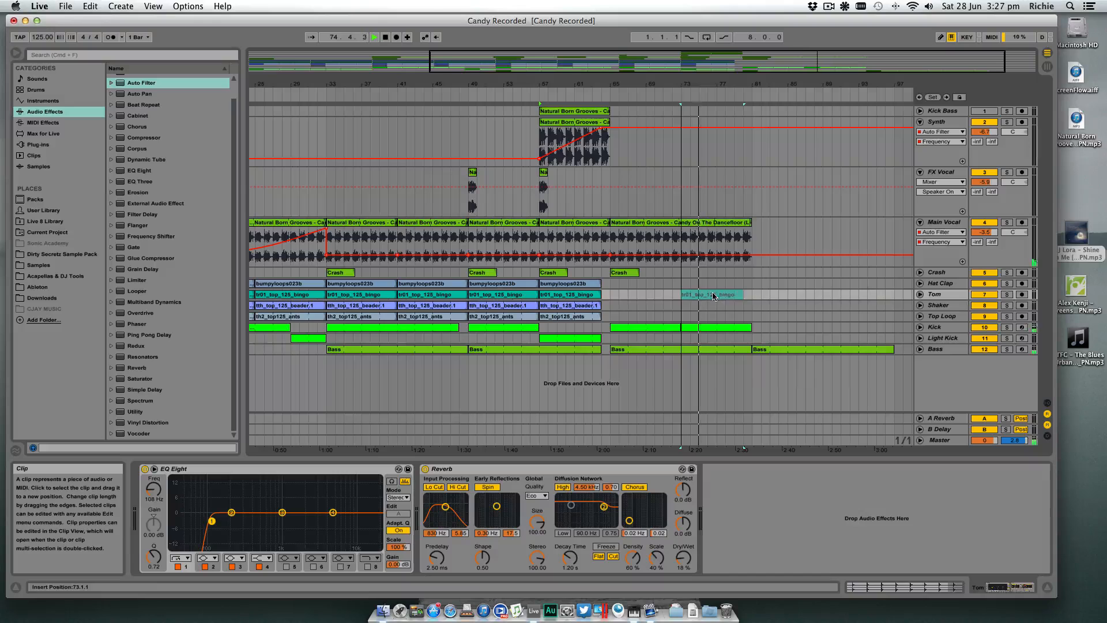
pyautogui.click(579, 306)
pyautogui.moveTo(701, 308); pyautogui.dragTo(696, 307)
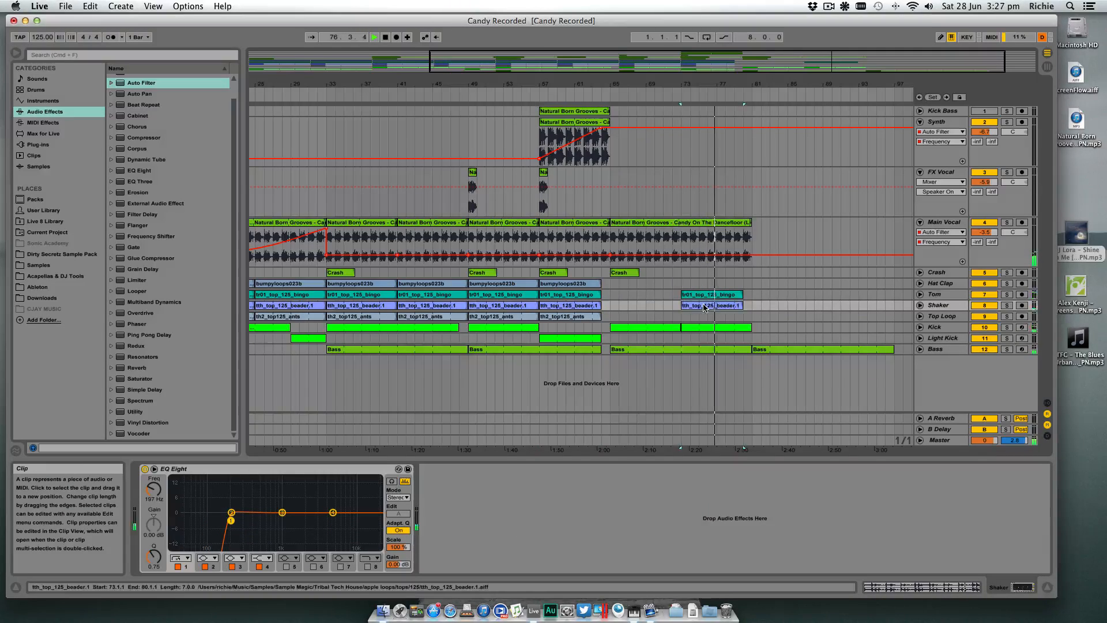
pyautogui.press('Delete')
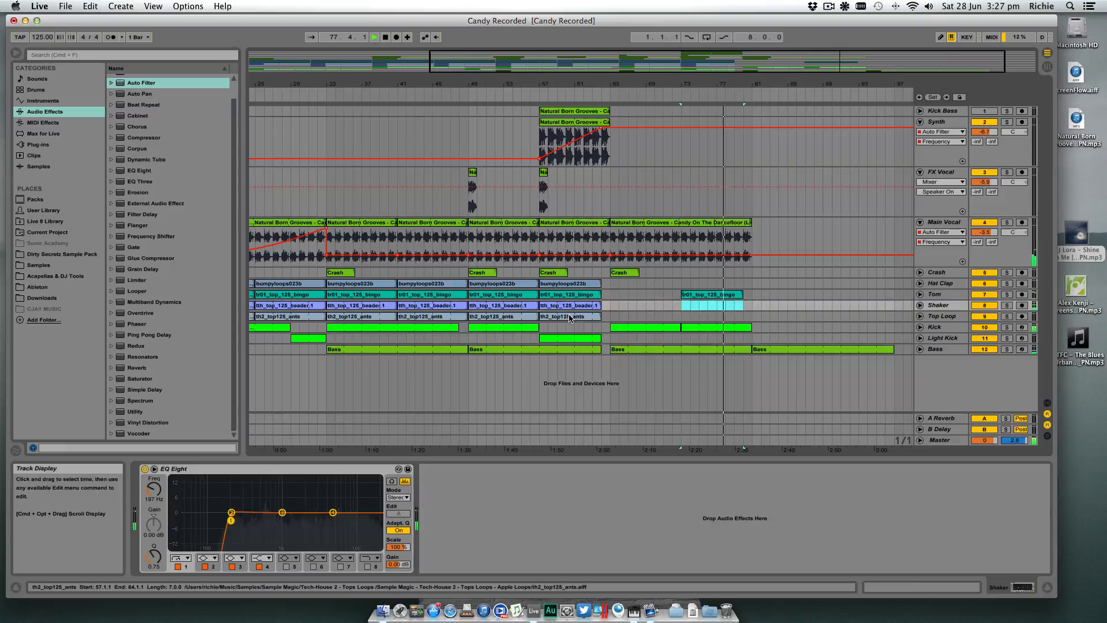
pyautogui.moveTo(568, 316); pyautogui.dragTo(694, 314)
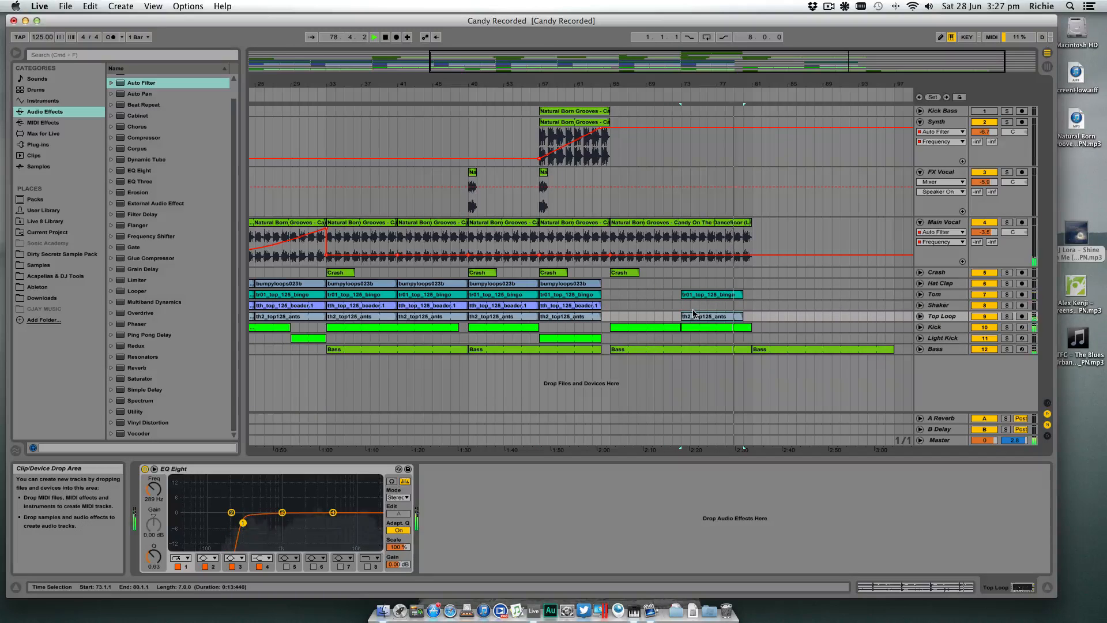
pyautogui.press('space')
pyautogui.press('Delete')
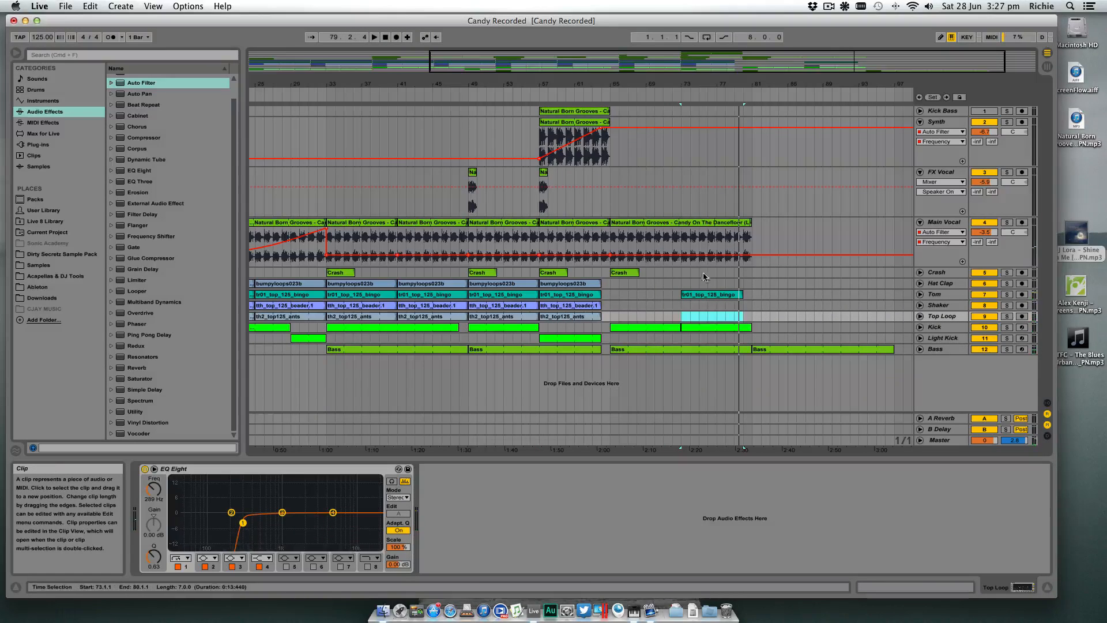
# - Play from just before bar 65, copy the Crash clip from bar 65 to bar 81, and duplicate the Main Vocal clip to bar 81
pyautogui.click(600, 86)
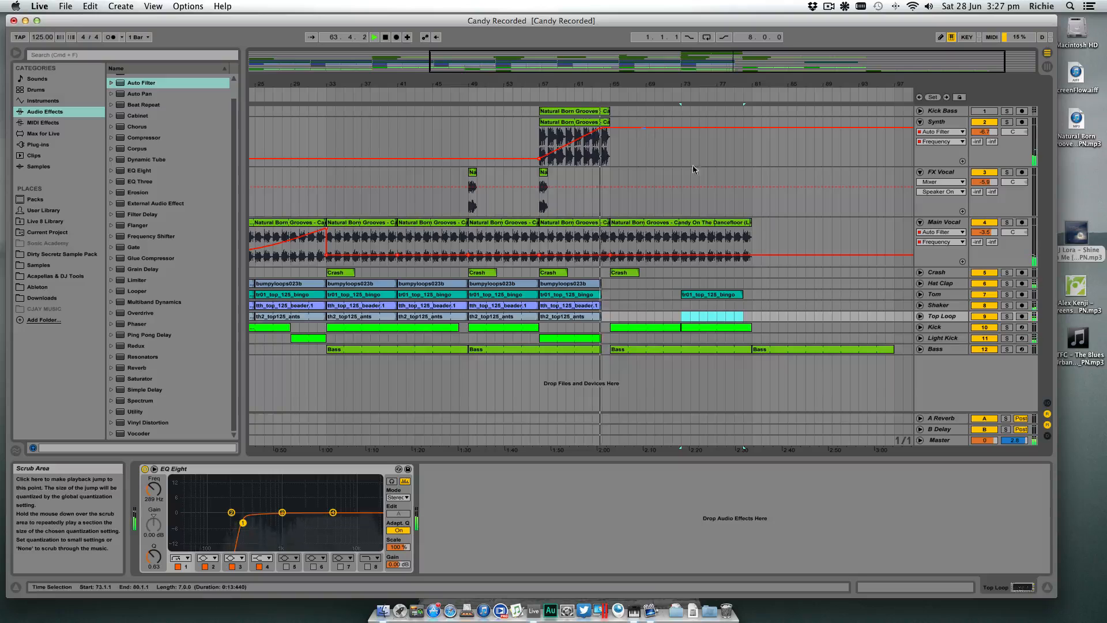
pyautogui.click(755, 273)
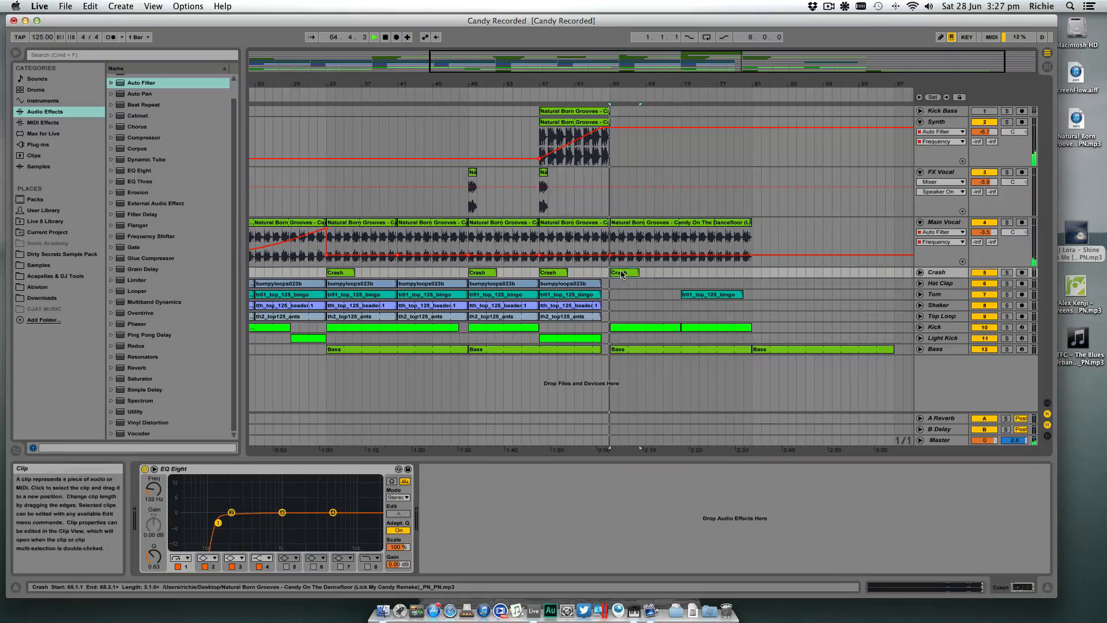
pyautogui.moveTo(759, 274); pyautogui.dragTo(759, 274)
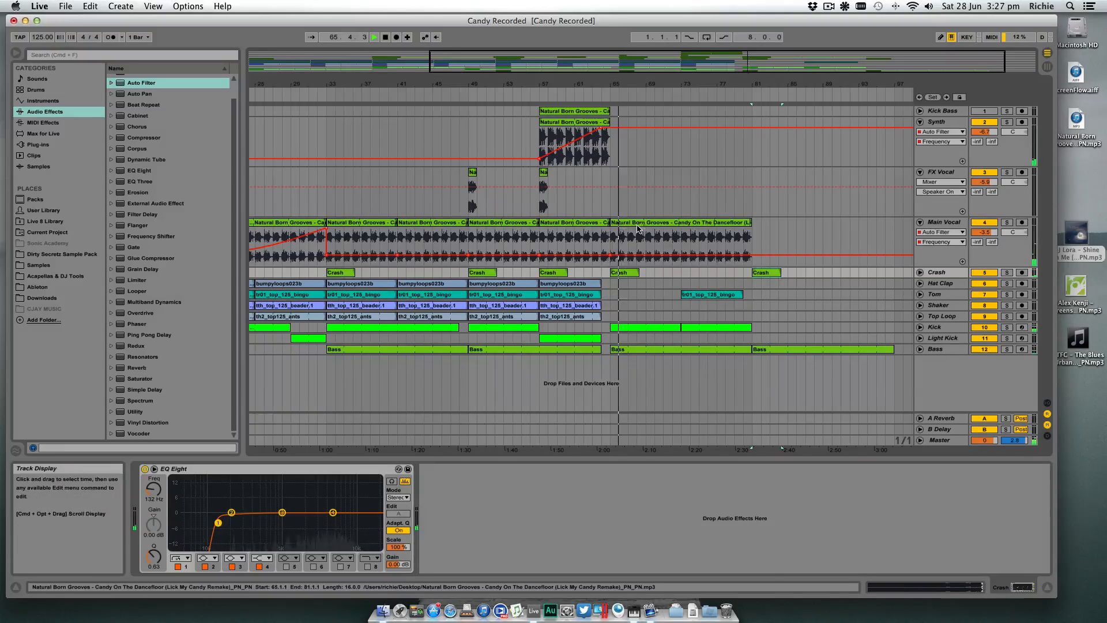
pyautogui.click(736, 223)
pyautogui.press('super+d')
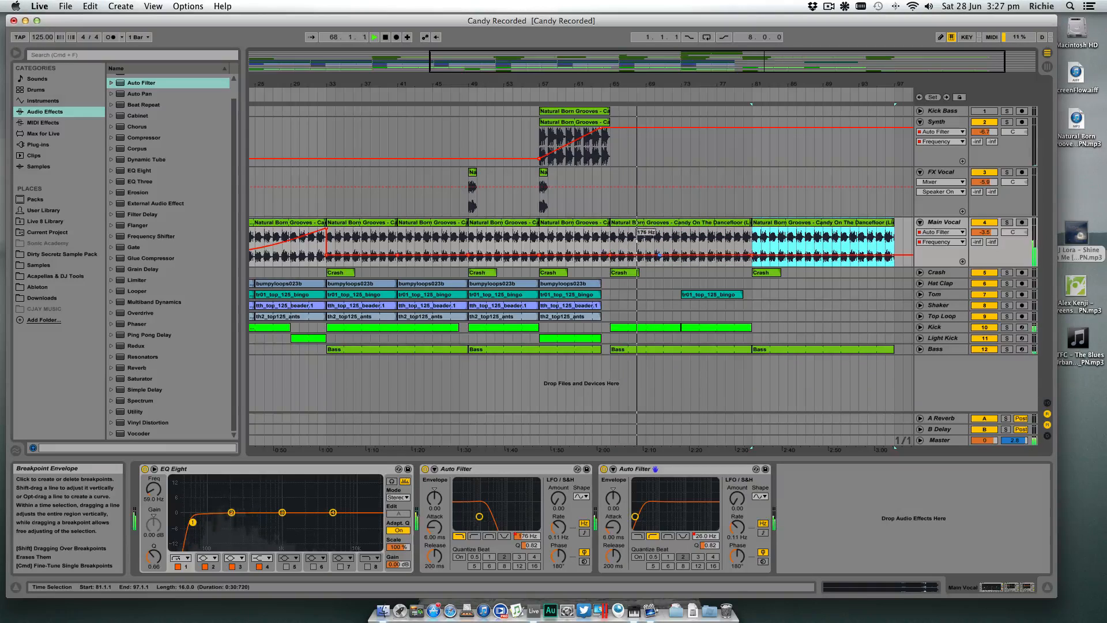
# - Automate the Main Vocal's Auto Filter frequency to rise from bar 65 to bar 81 and drop back at bar 81
pyautogui.moveTo(662, 254); pyautogui.dragTo(752, 237)
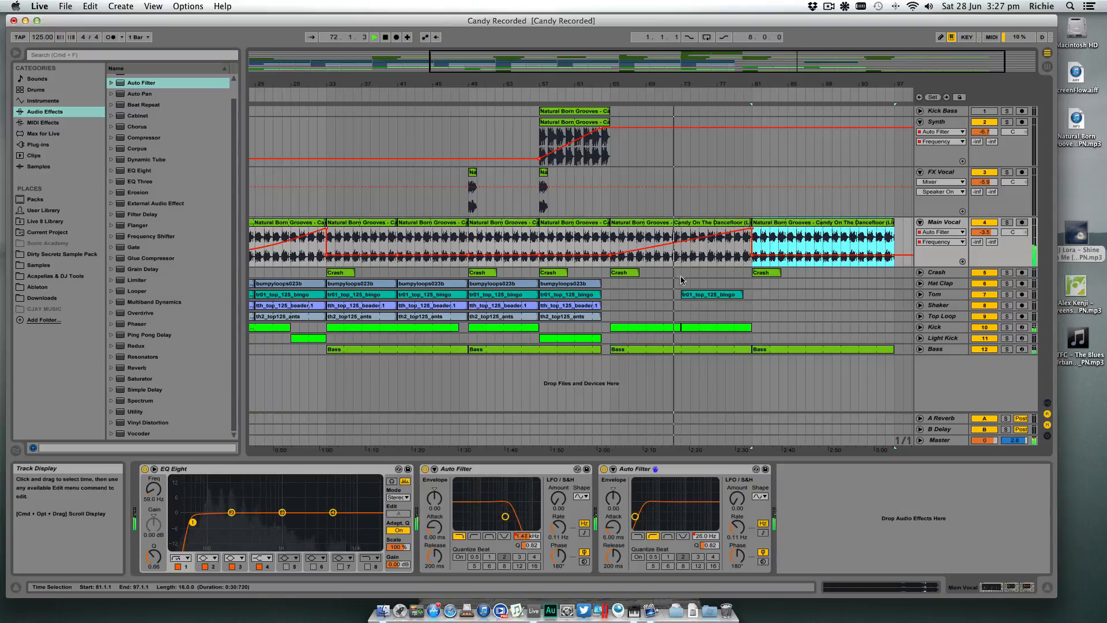
# - Copy the Crash clip from bar 65 to bar 73
pyautogui.hscroll(-1, 723, 273)
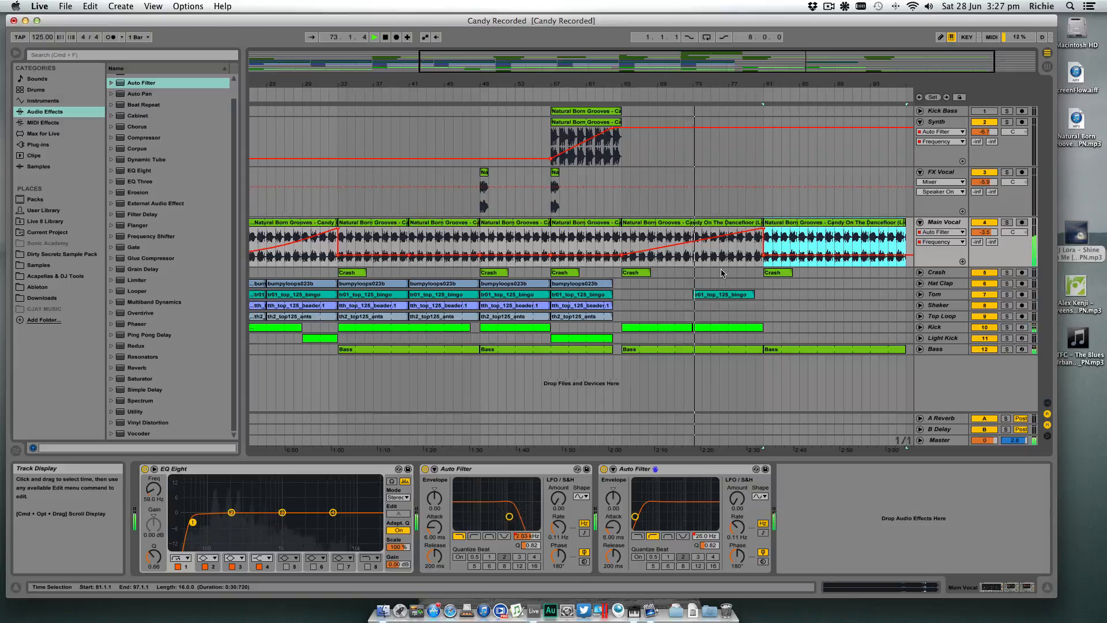
pyautogui.moveTo(641, 274); pyautogui.dragTo(712, 274)
pyautogui.hscroll(-1, 718, 275)
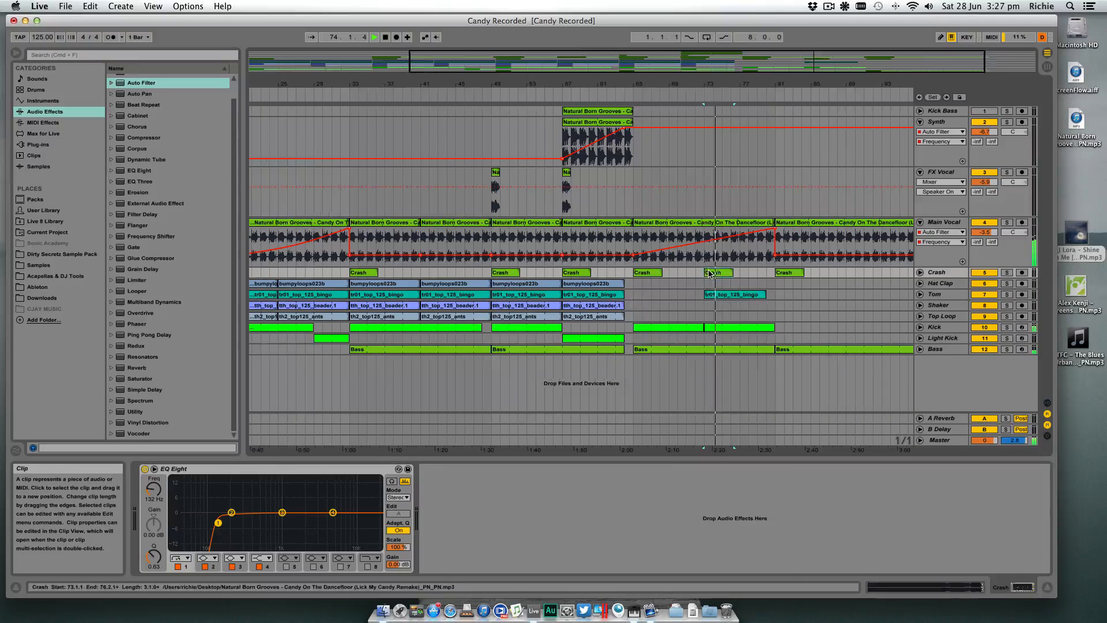
# - Copy the Hat Clap, Tom, Shaker and Top Loop clips of bars 49–65 to bar 81, and the Crash clip from bar 81 to bar 89
pyautogui.hscroll(4, 790, 278)
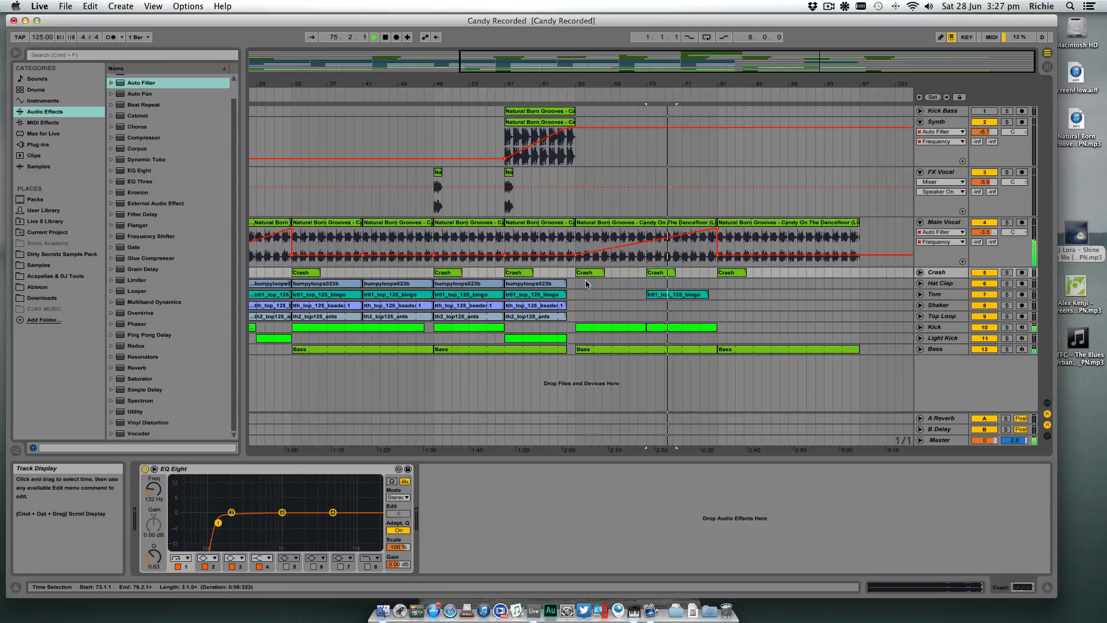
pyautogui.click(450, 284)
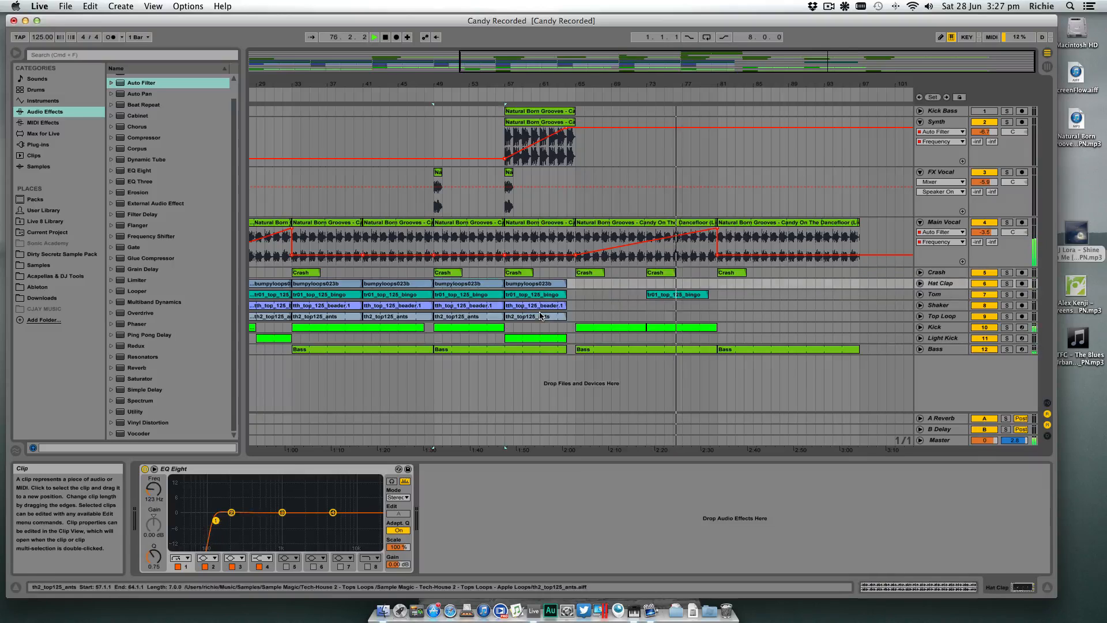
pyautogui.keyDown('shift'); pyautogui.click(532, 317); pyautogui.keyUp('shift')
pyautogui.moveTo(454, 288); pyautogui.dragTo(803, 276)
pyautogui.click(731, 276)
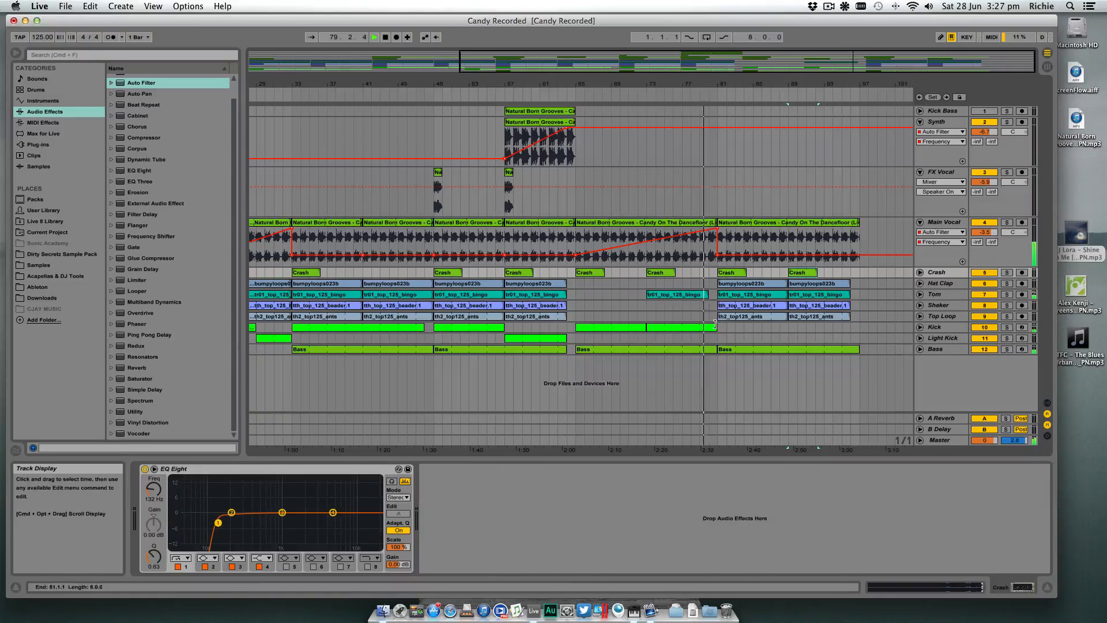
# - Shorten the Kick clip at bar 73 to end at bar 80 and copy both Kick clips from bar 65 to bar 81
pyautogui.click(623, 327)
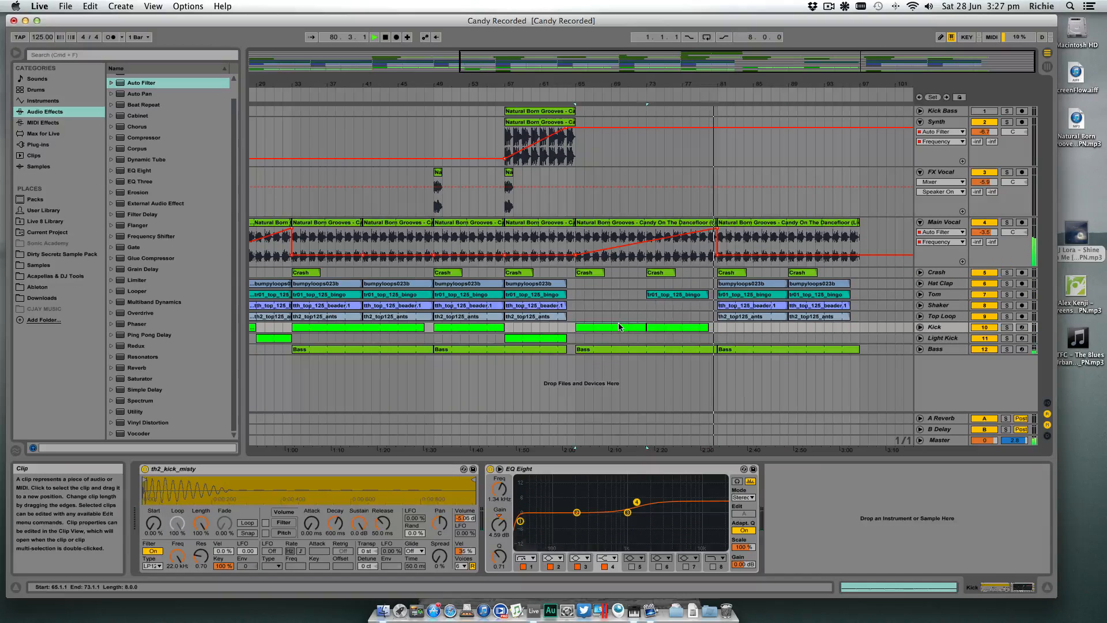
pyautogui.click(656, 327)
pyautogui.moveTo(617, 329); pyautogui.dragTo(763, 328)
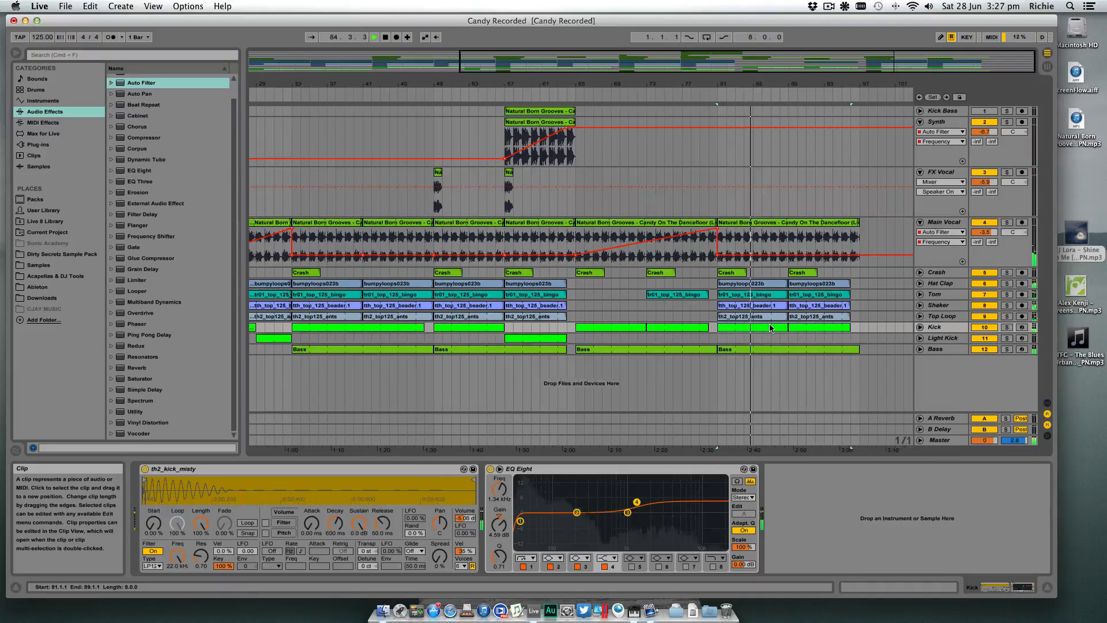
# - Automate the Main Vocal's Auto Filter frequency to rise from bar 81 to bar 97
pyautogui.click(868, 231)
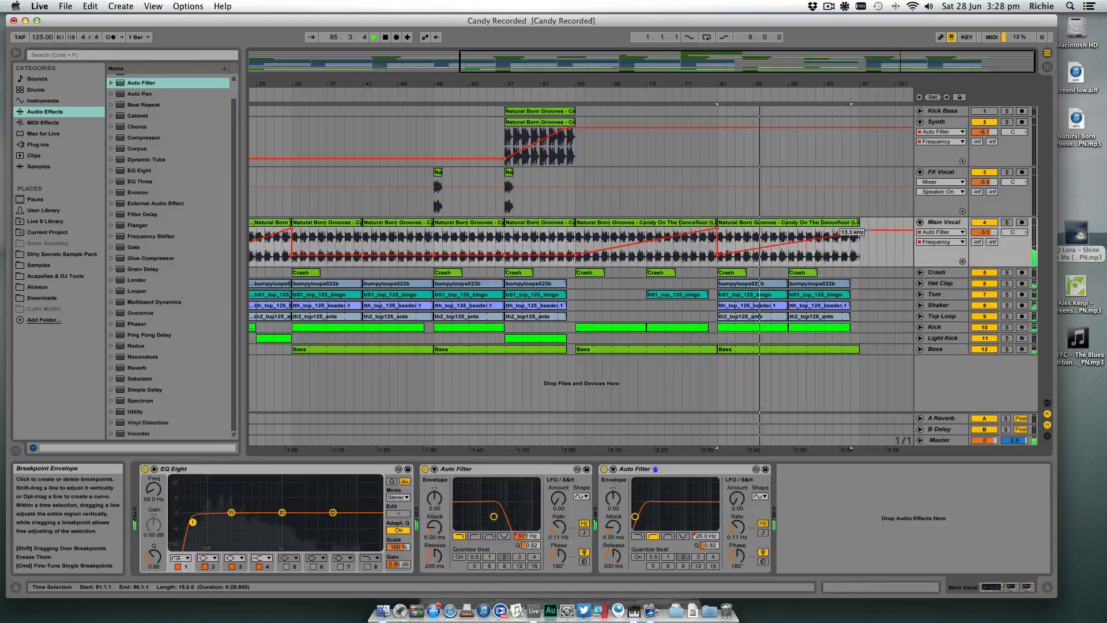
pyautogui.moveTo(868, 231); pyautogui.dragTo(860, 228)
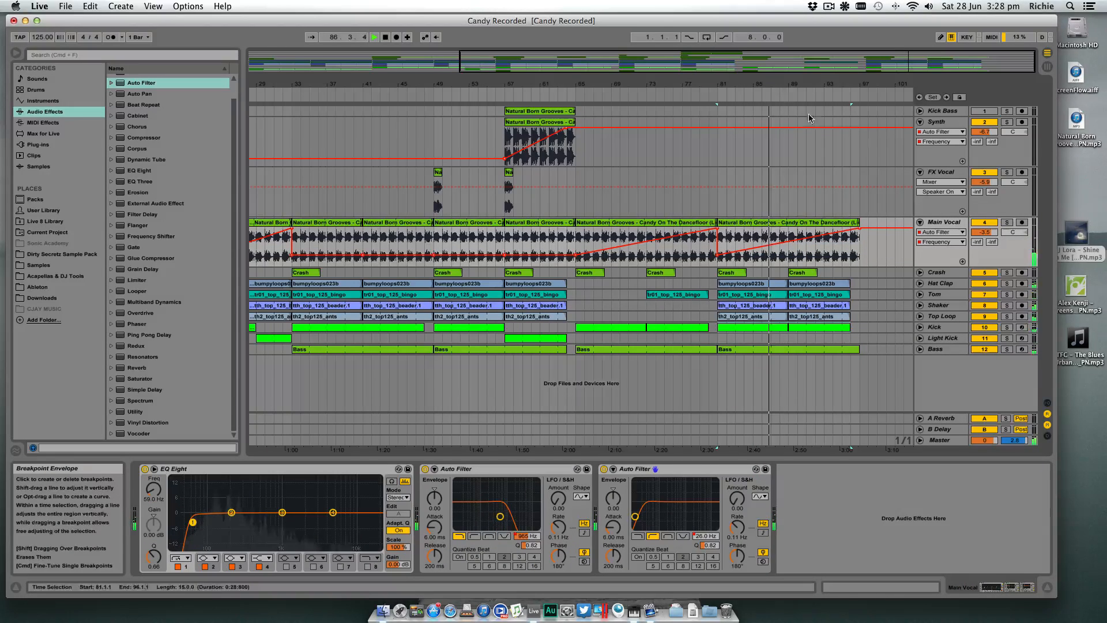
# - Copy the FX Vocal clip from bar 57 to bar 65 and listen to the stripped-back section from there
pyautogui.moveTo(787, 85); pyautogui.dragTo(782, 77)
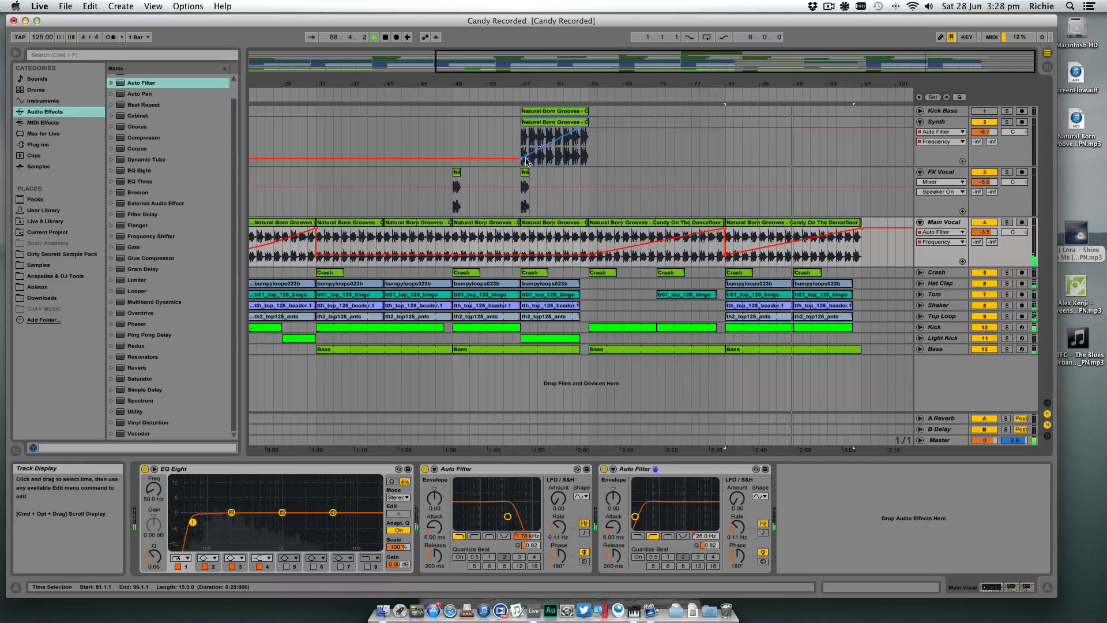
pyautogui.moveTo(525, 173); pyautogui.dragTo(597, 174)
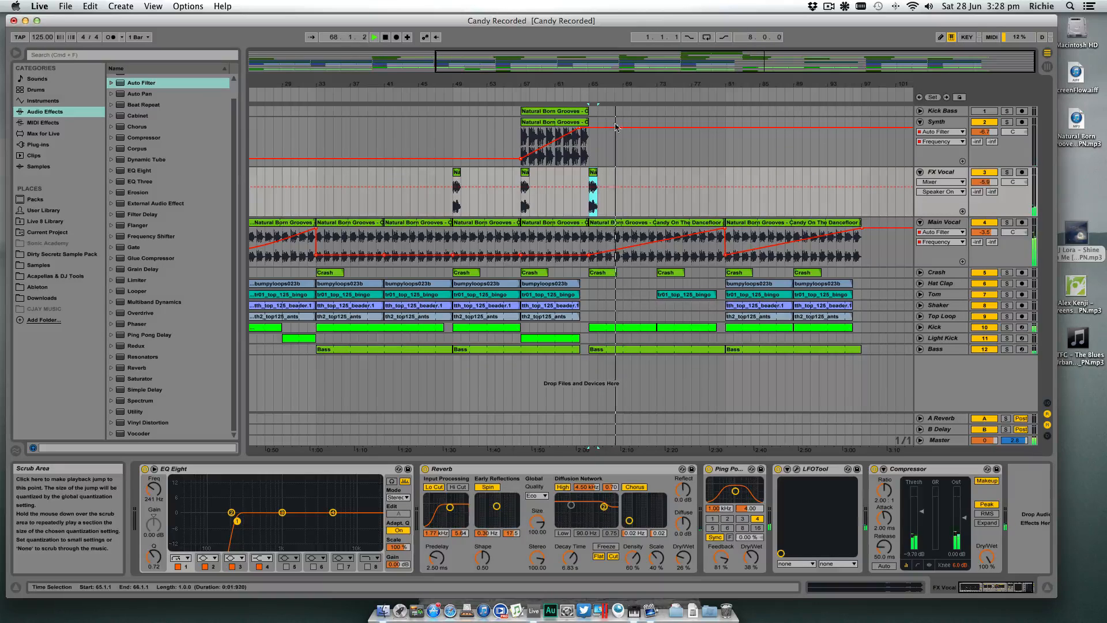
pyautogui.hscroll(-1, 707, 259)
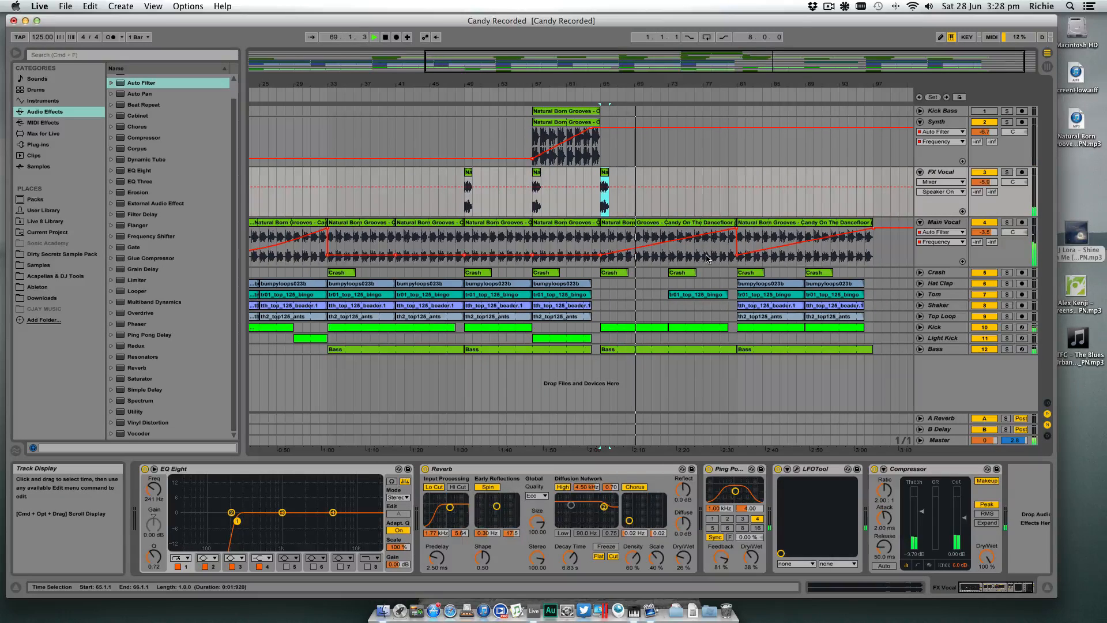
pyautogui.hscroll(-1, 707, 259)
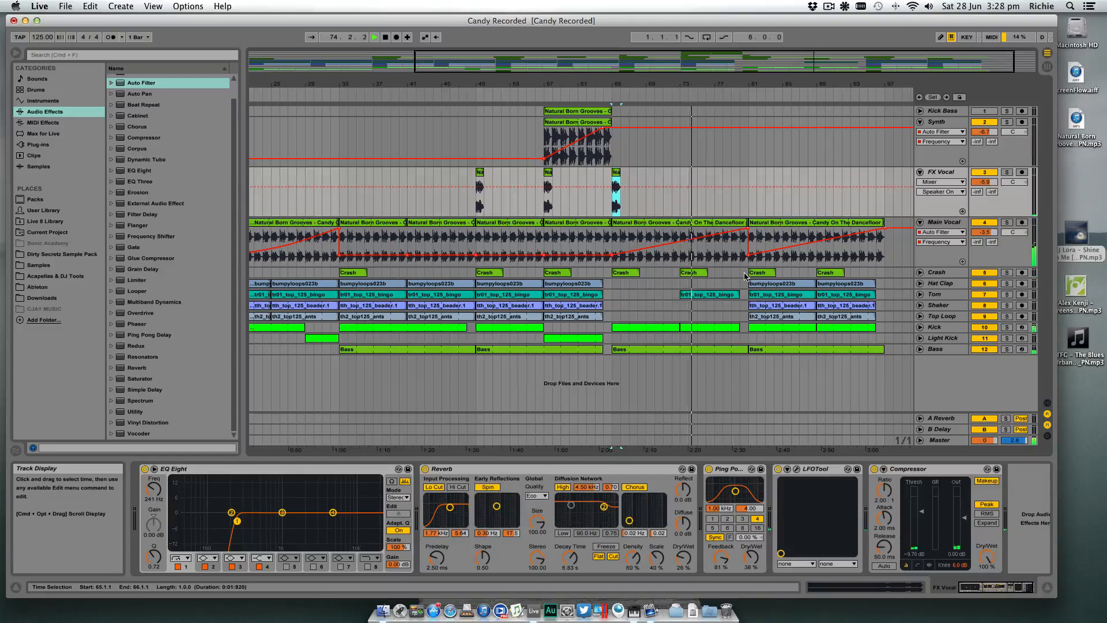
# - Delete the Main Vocal's low Auto Filter frequency breakpoint at bar 81 to keep the filter open until bar 97
pyautogui.moveTo(767, 91); pyautogui.dragTo(767, 86)
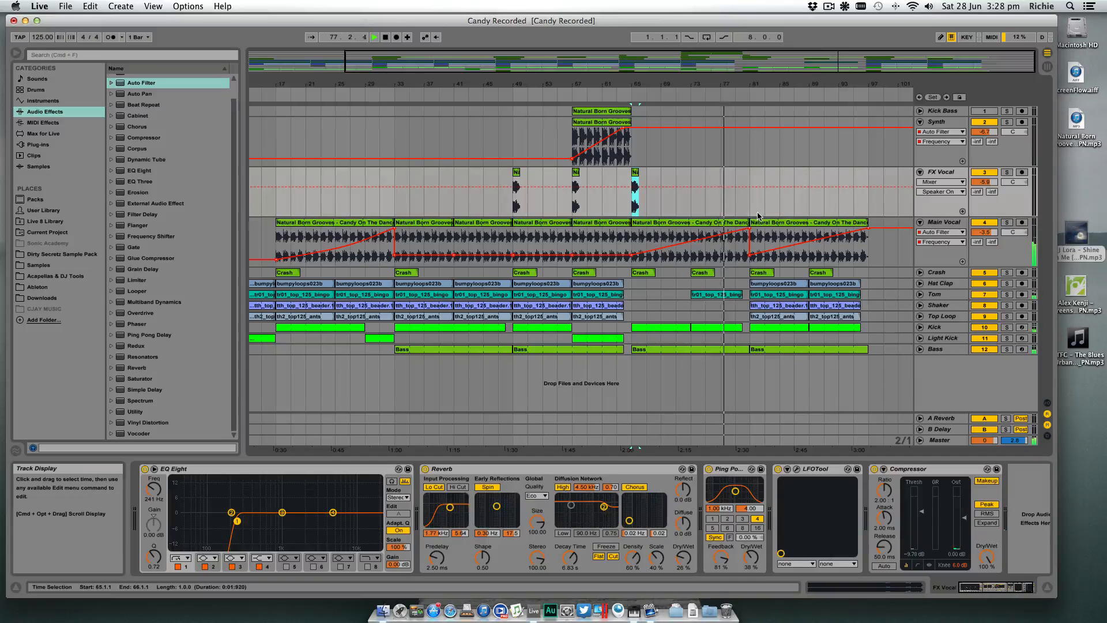
pyautogui.hscroll(-3, 761, 219)
pyautogui.click(786, 257)
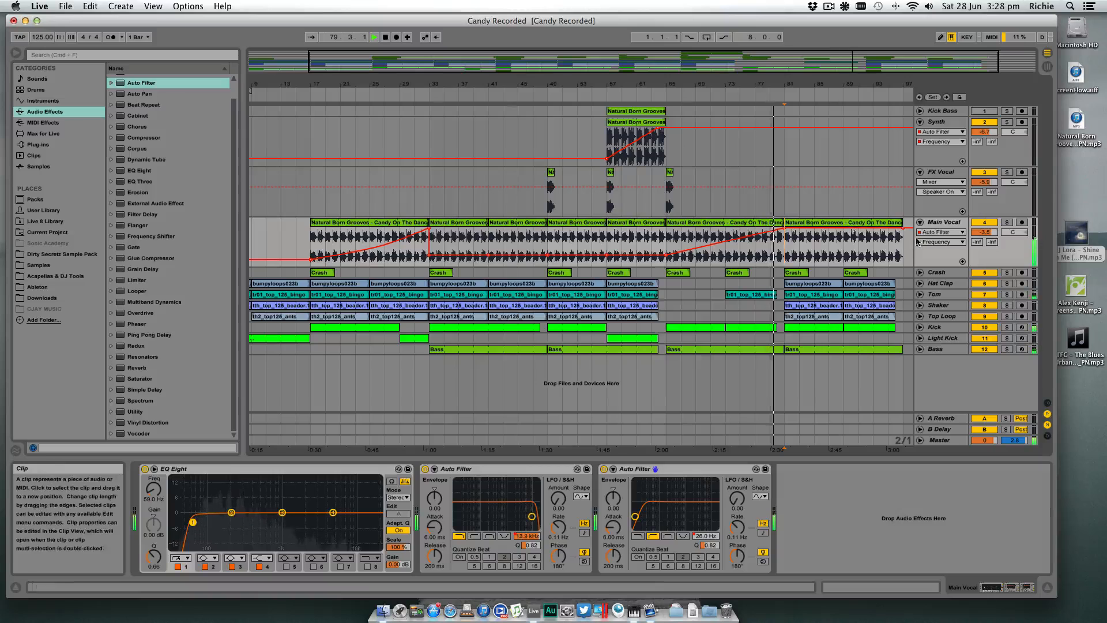
# - Copy the Synth clip from bar 57 to bar 81 and extend it to bar 97
pyautogui.click(671, 172)
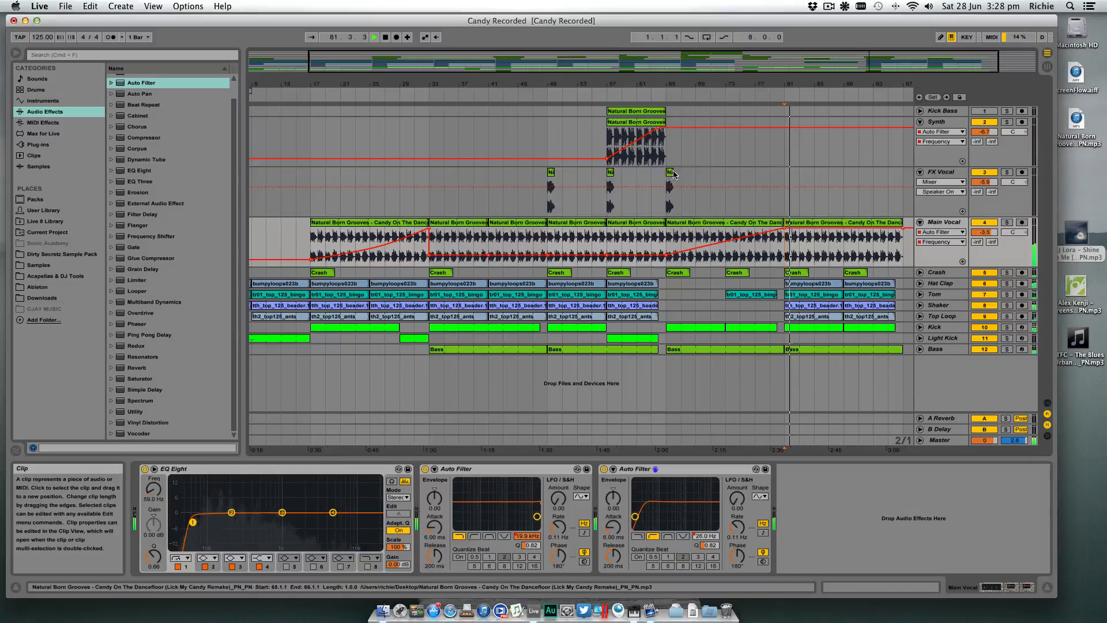
pyautogui.moveTo(800, 84); pyautogui.dragTo(819, 95)
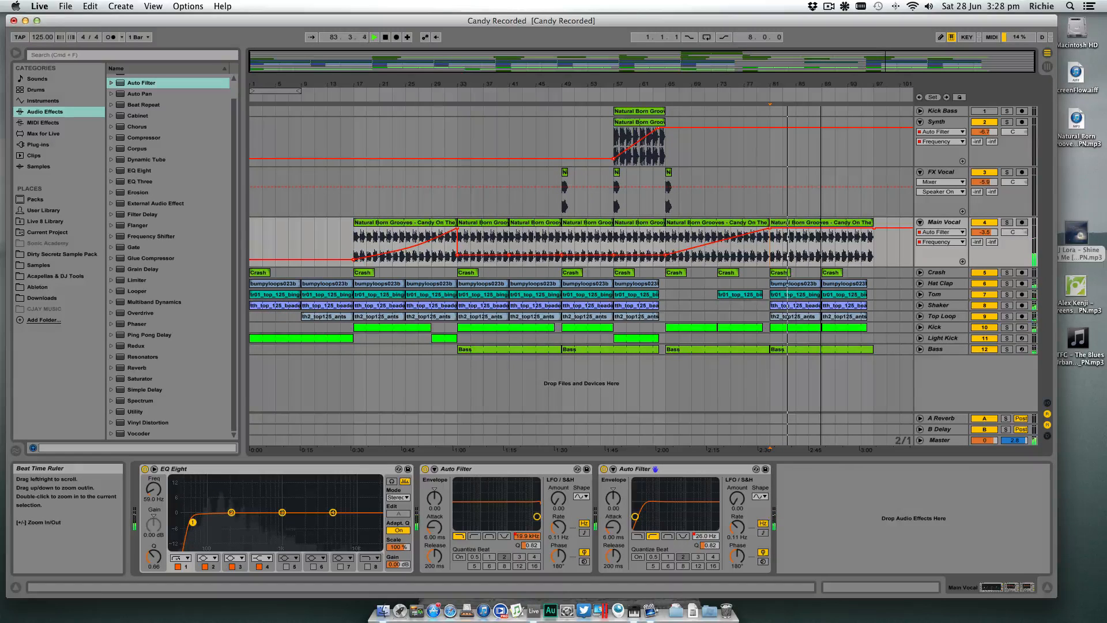
pyautogui.moveTo(630, 126); pyautogui.dragTo(872, 121)
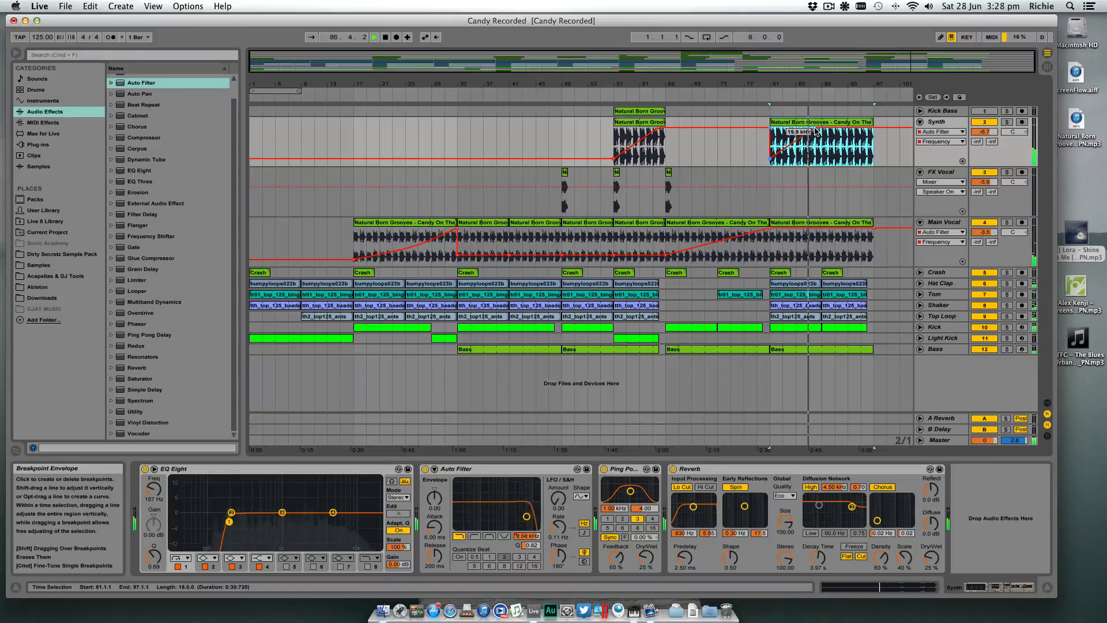
# - Automate the Synth's Auto Filter frequency to fall gradually from bar 65 to bar 81 and rise to 19.9 kHz at bar 97
pyautogui.click(750, 149)
pyautogui.moveTo(750, 148); pyautogui.dragTo(754, 150)
pyautogui.moveTo(841, 159); pyautogui.dragTo(875, 128)
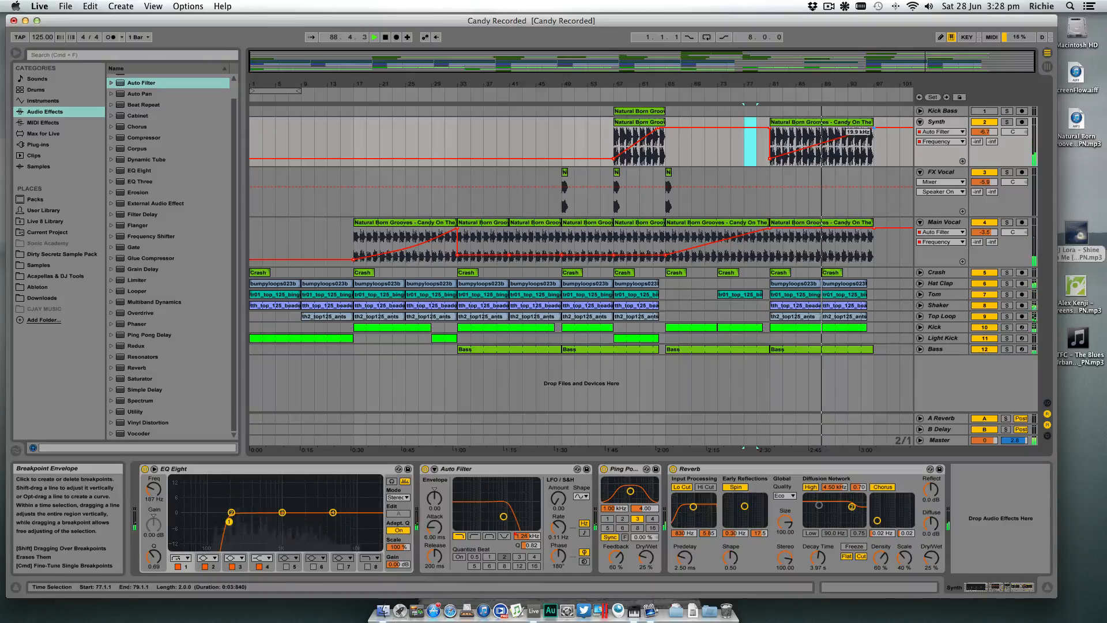
pyautogui.click(772, 128)
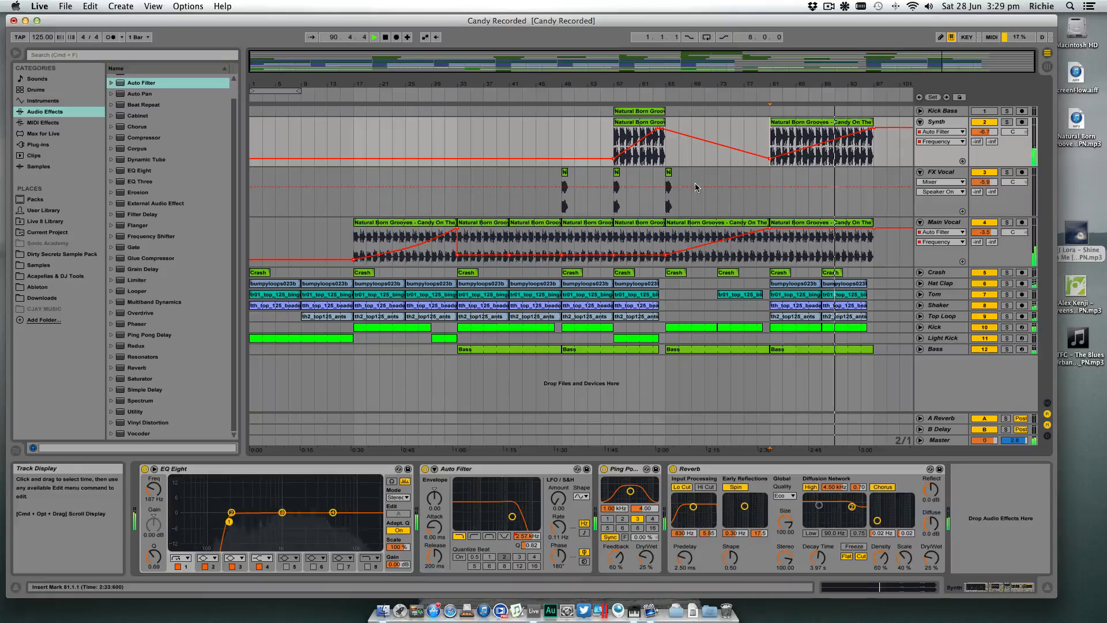
# - Copy the FX Vocal clip from bar 65, and the Kick and Bass clips from bar 81, to bar 97
pyautogui.moveTo(669, 173); pyautogui.dragTo(878, 176)
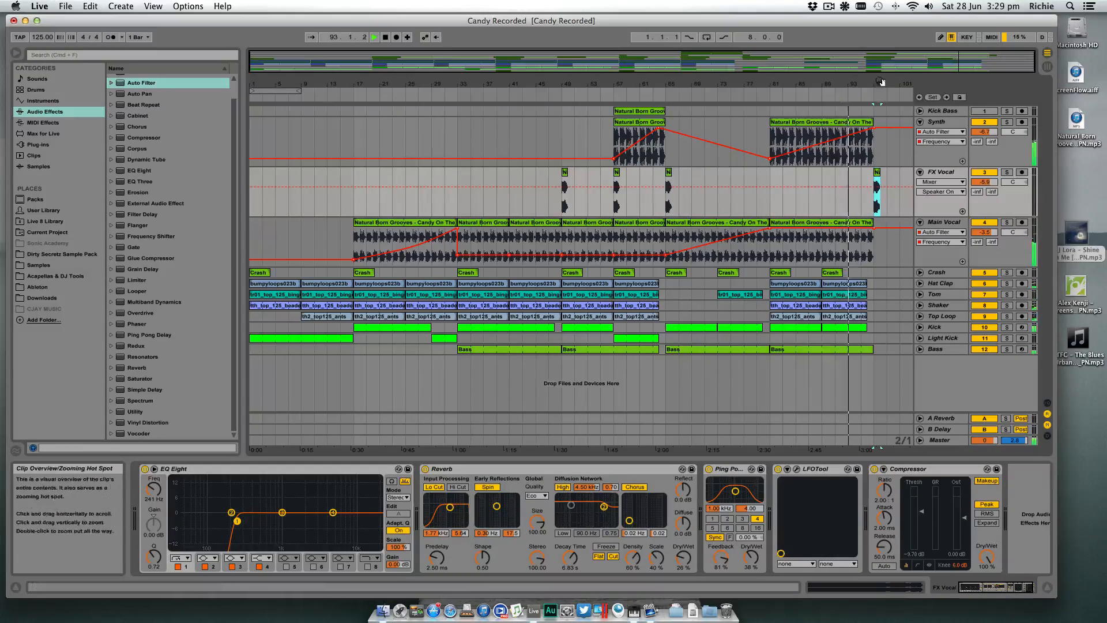
pyautogui.moveTo(881, 83); pyautogui.dragTo(834, 101)
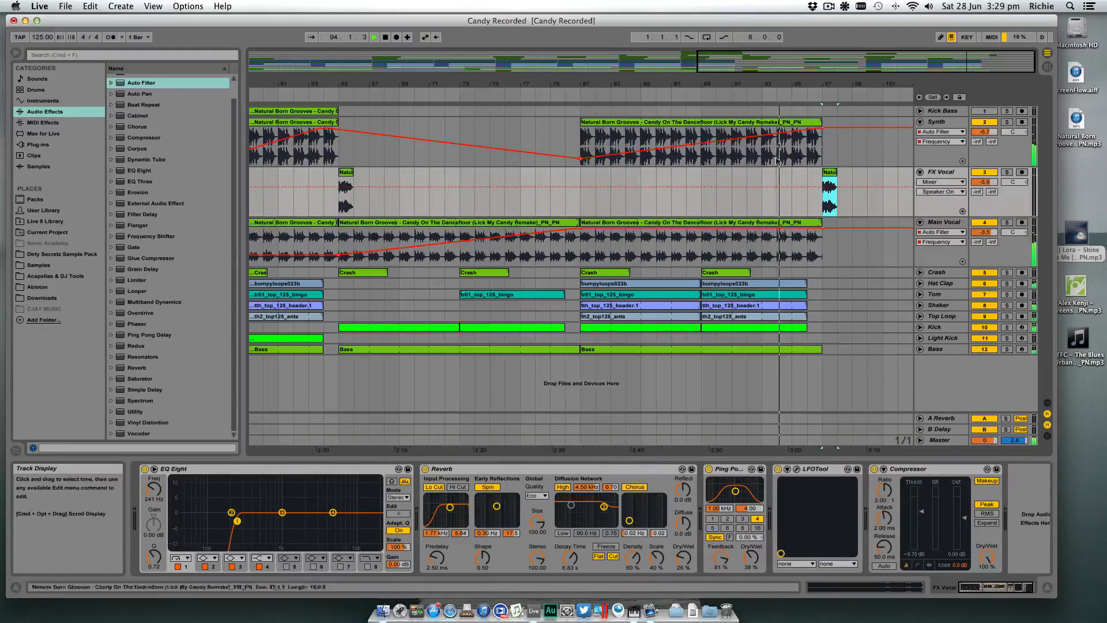
pyautogui.click(635, 327)
pyautogui.keyDown('shift'); pyautogui.click(631, 349); pyautogui.keyUp('shift')
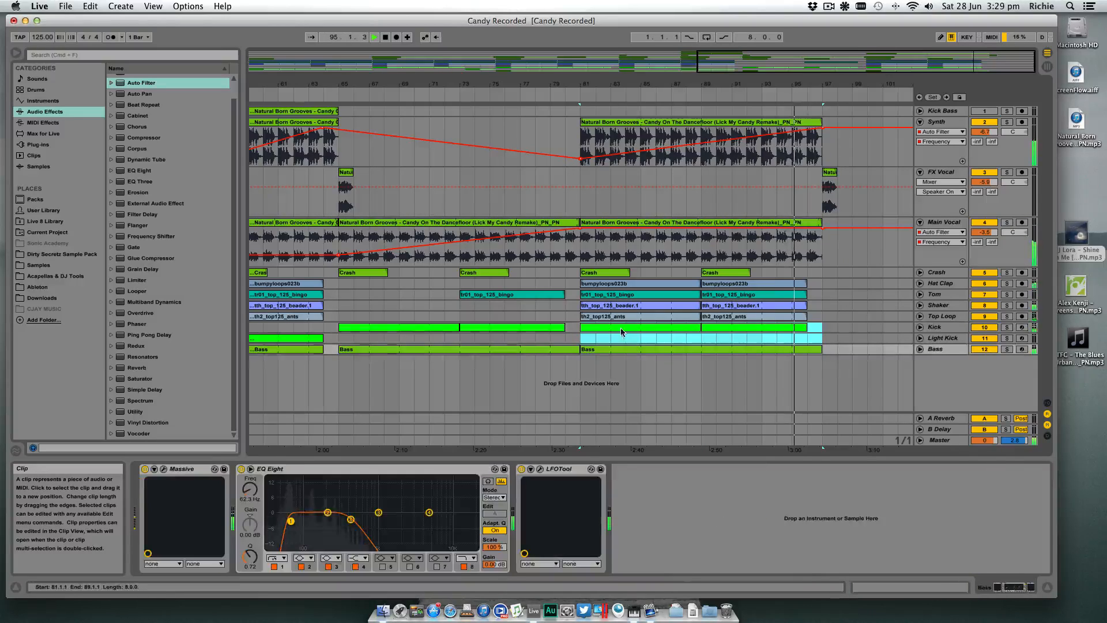
pyautogui.moveTo(621, 328); pyautogui.dragTo(857, 331)
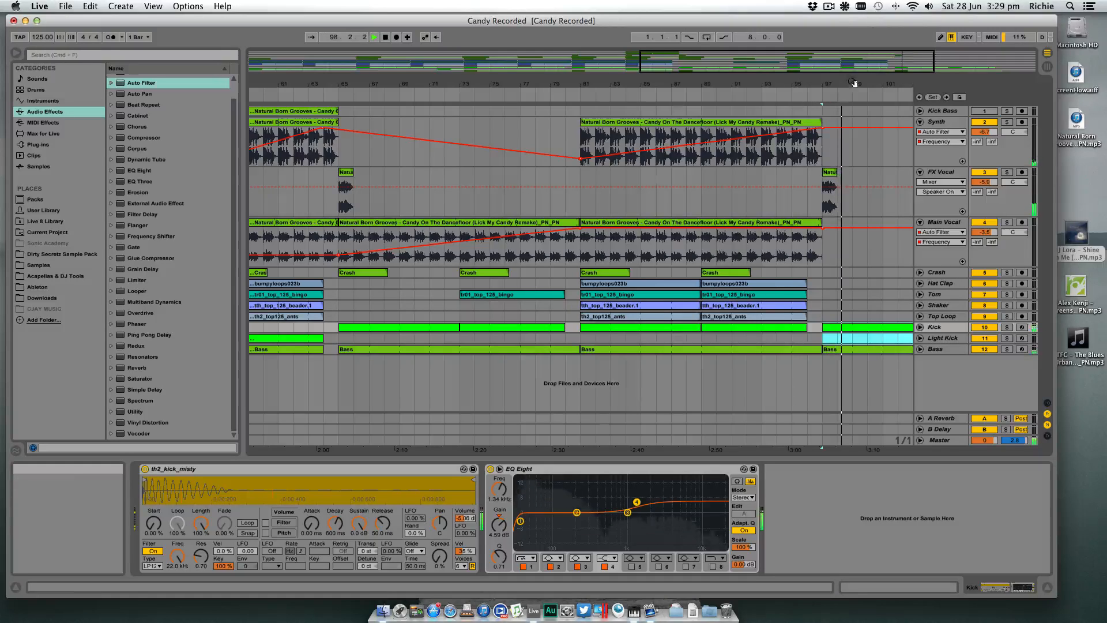
pyautogui.moveTo(855, 84); pyautogui.dragTo(703, 67)
pyautogui.click(709, 274)
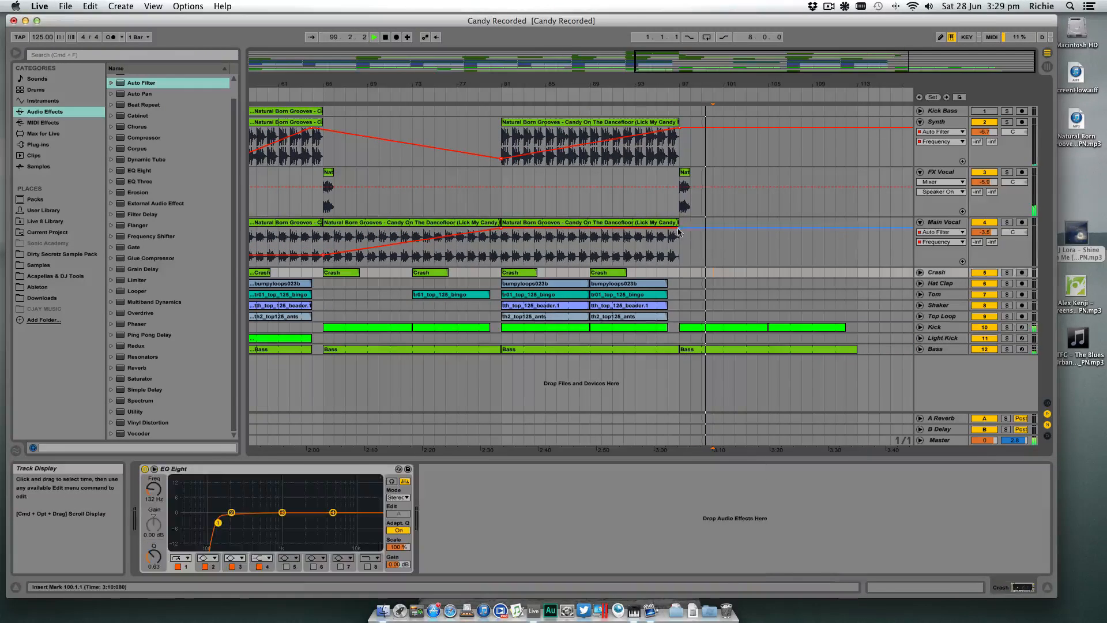
pyautogui.moveTo(678, 222); pyautogui.dragTo(836, 224)
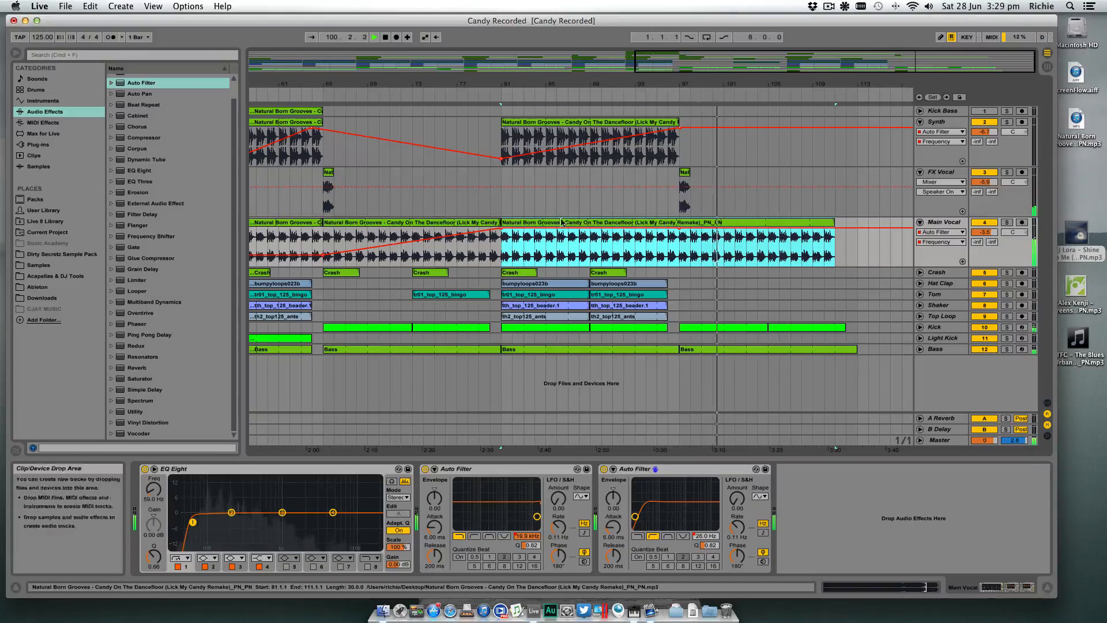
pyautogui.press('Delete')
pyautogui.click(407, 223)
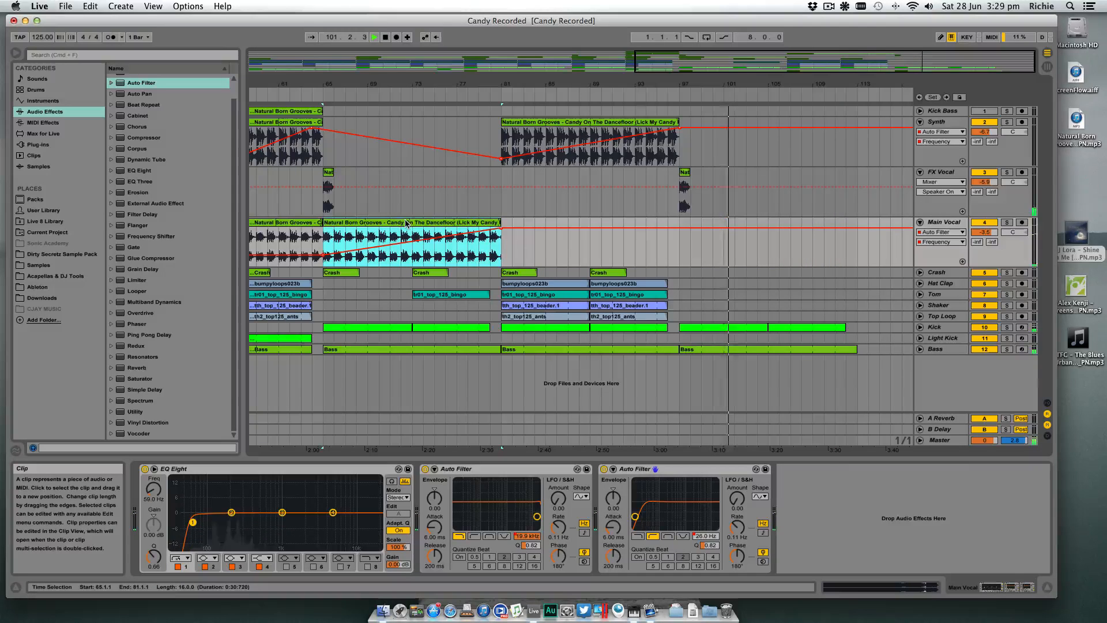
pyautogui.press('super+z')
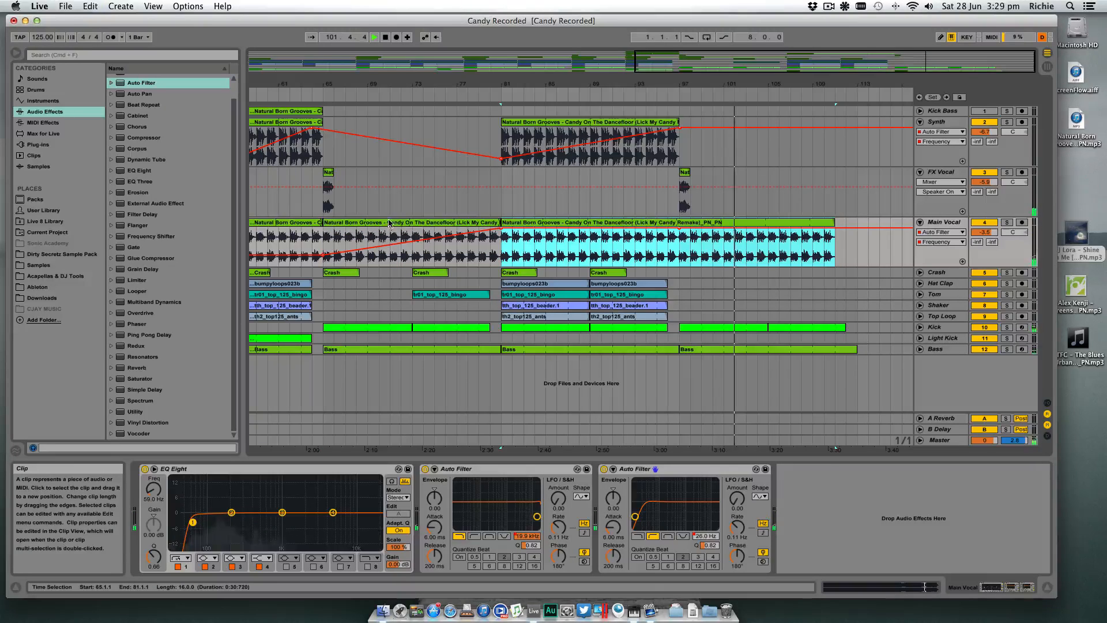
pyautogui.click(679, 244)
pyautogui.press('super+e')
pyautogui.click(698, 225)
pyautogui.press('Delete')
# - Copy the Main Vocal clip with its rising filter automation from bar 65 to bar 97
pyautogui.moveTo(406, 223); pyautogui.dragTo(763, 227)
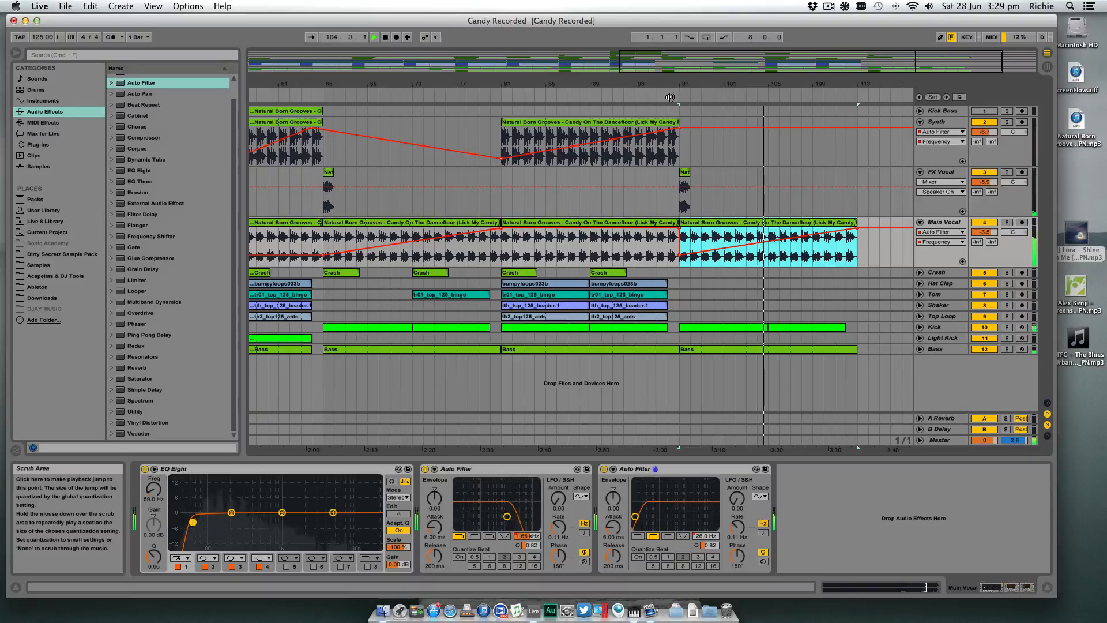
# - Move the Kick clip at bar 105 to the Light Kick track and extend it to bar 113
pyautogui.moveTo(819, 328); pyautogui.dragTo(803, 337)
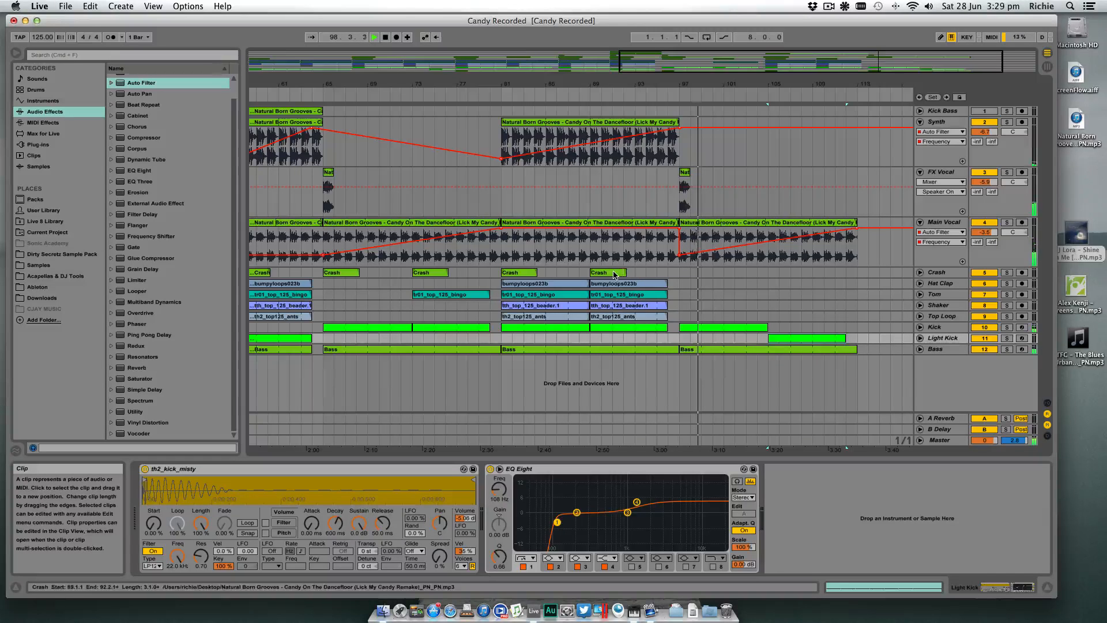
pyautogui.moveTo(838, 85); pyautogui.dragTo(802, 84)
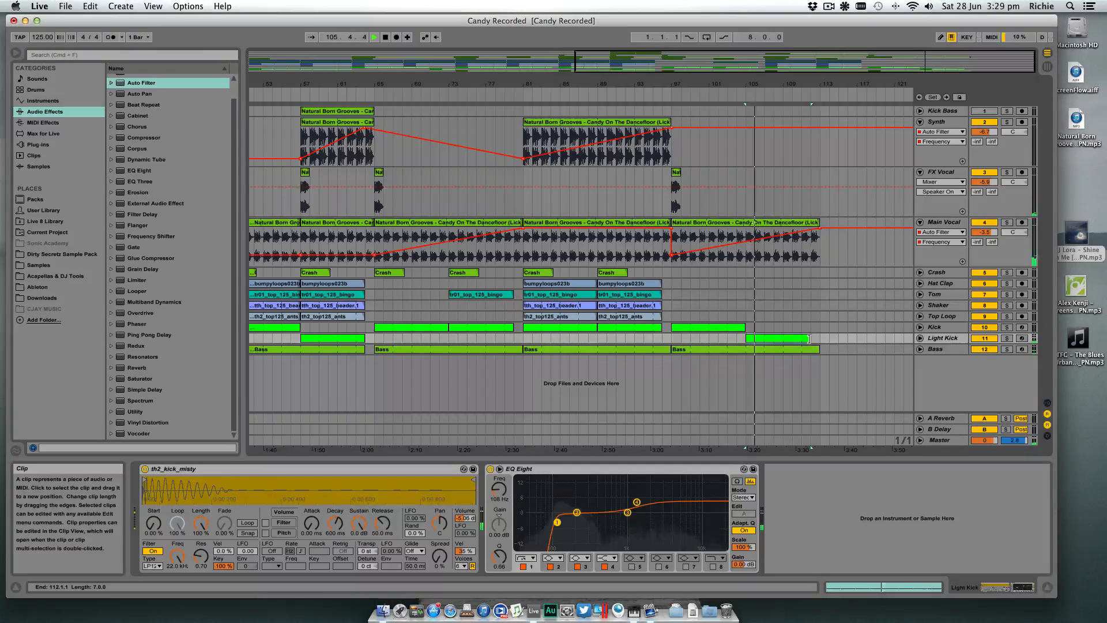
pyautogui.moveTo(810, 339); pyautogui.dragTo(820, 339)
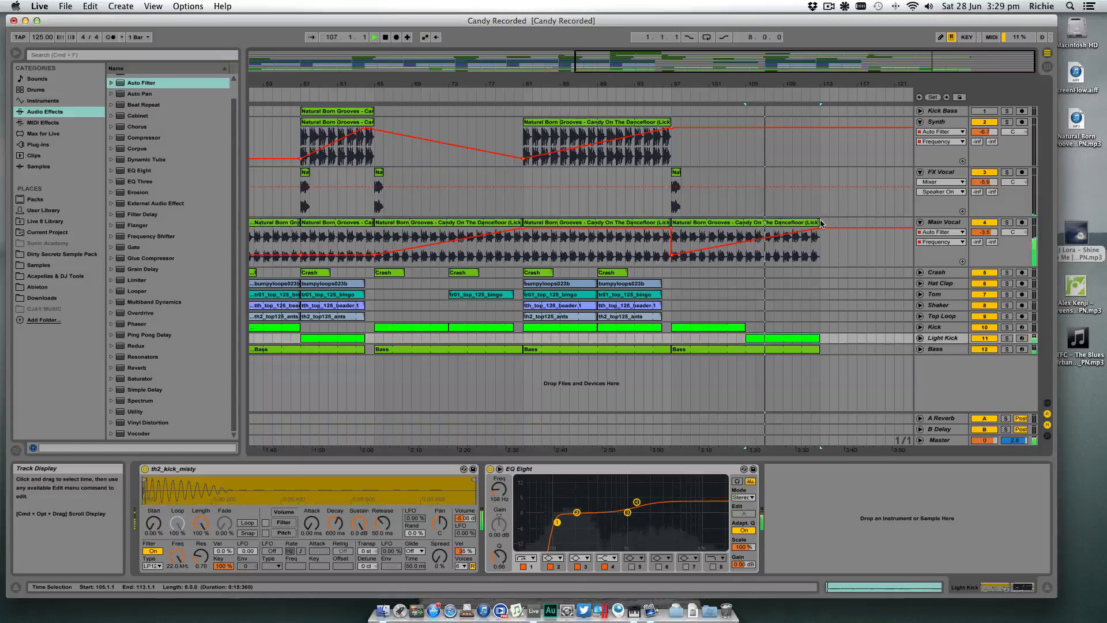
# - Extend the last Main Vocal clip to just before bar 129 and copy the FX Vocal clip from bar 97 to bar 113
pyautogui.moveTo(820, 223); pyautogui.dragTo(940, 225)
pyautogui.hscroll(3, 815, 249)
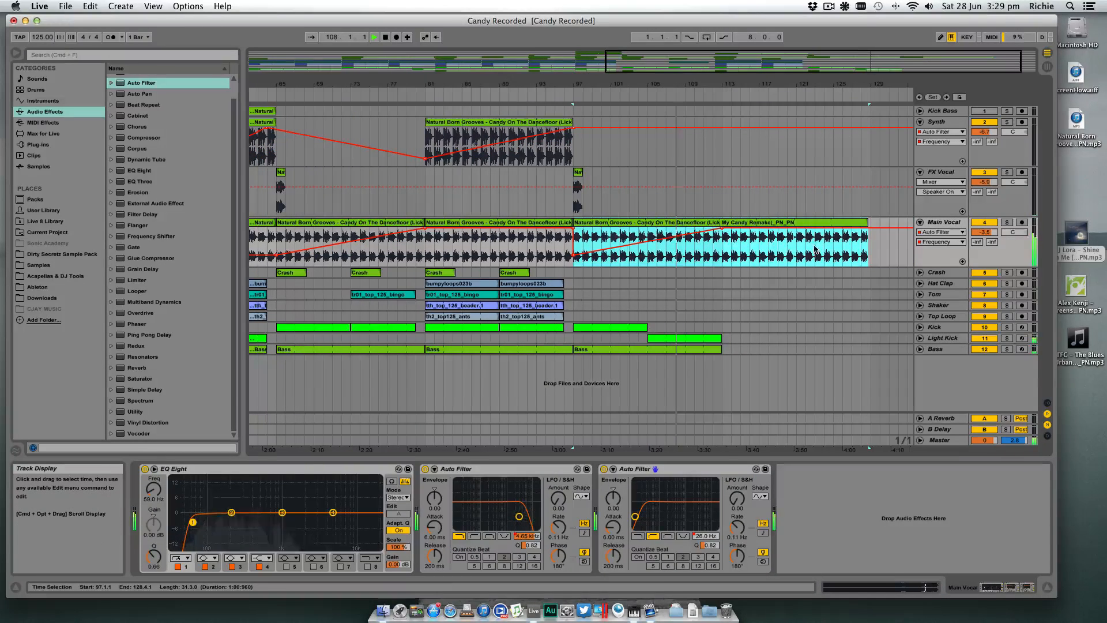
pyautogui.moveTo(578, 172); pyautogui.dragTo(743, 176)
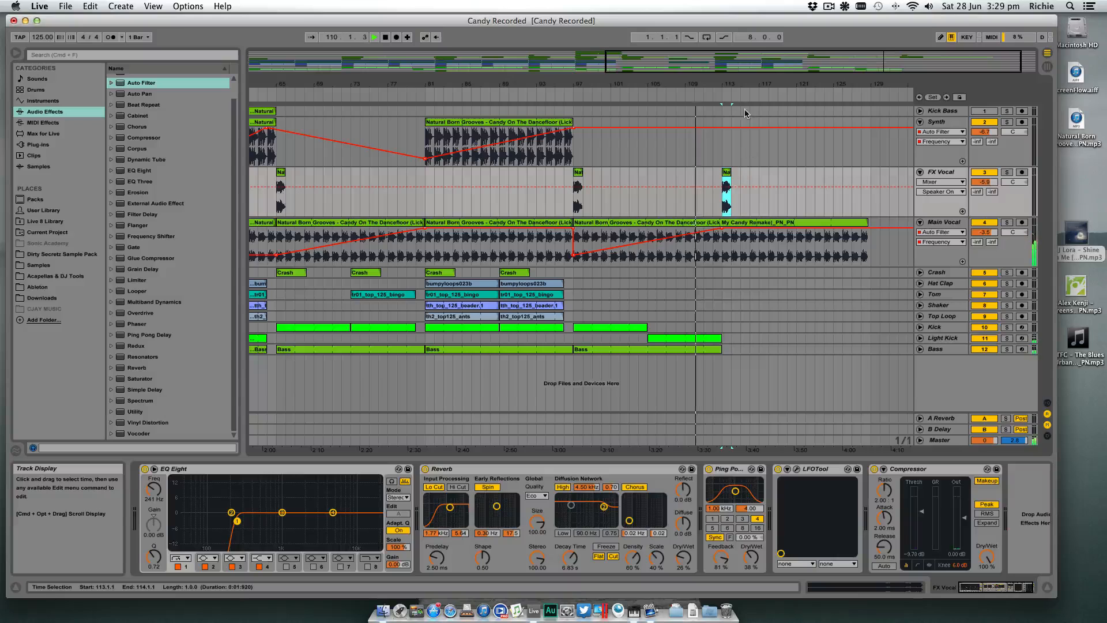
# - Copy the Kick Bass clip from bar 57 to bar 113 and activate the Kick Bass track
pyautogui.moveTo(759, 83); pyautogui.dragTo(800, 82)
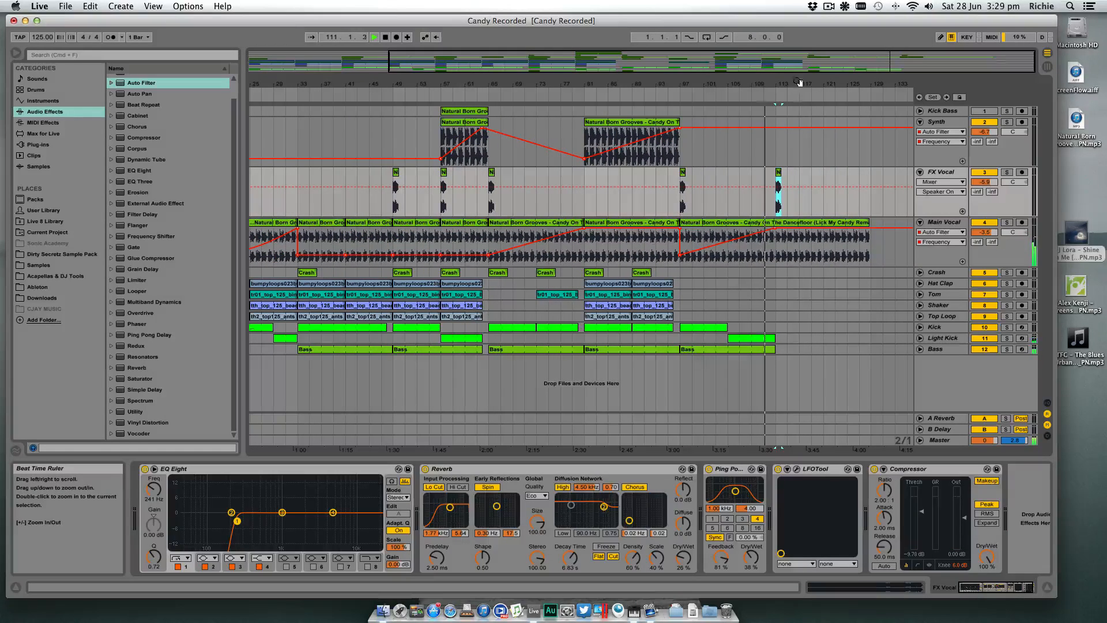
pyautogui.click(458, 113)
pyautogui.moveTo(455, 113); pyautogui.dragTo(793, 114)
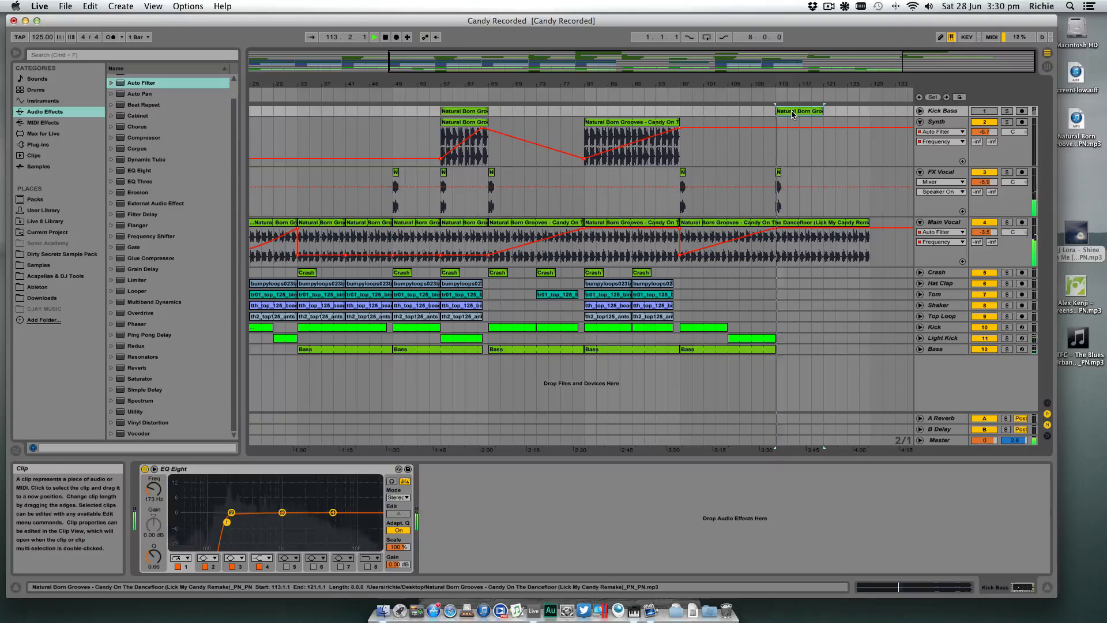
pyautogui.click(985, 111)
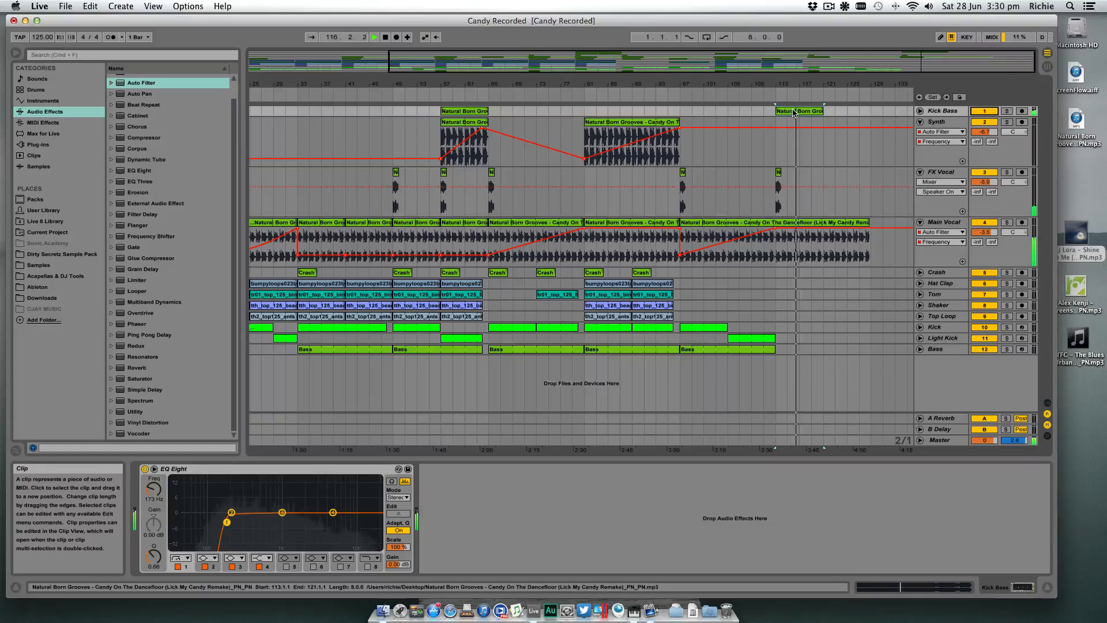
# - Try extending the Kick Bass clip at bar 113 to bar 129, and remove the portion after bar 121
pyautogui.moveTo(823, 111); pyautogui.dragTo(871, 111)
pyautogui.click(920, 111)
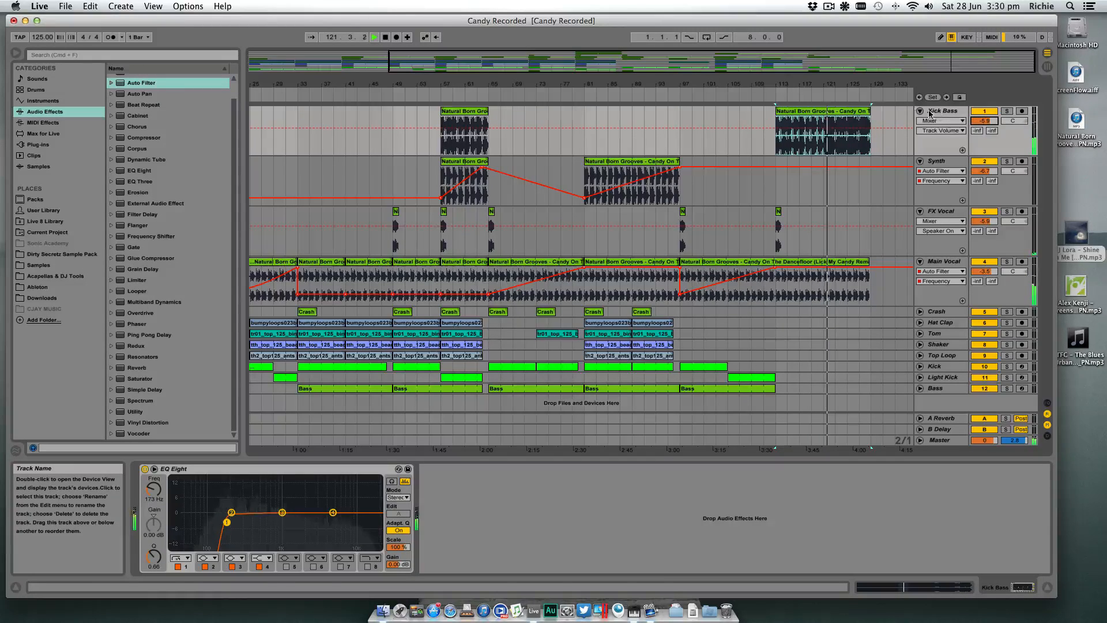
pyautogui.click(827, 119)
pyautogui.press('super+e')
pyautogui.click(840, 111)
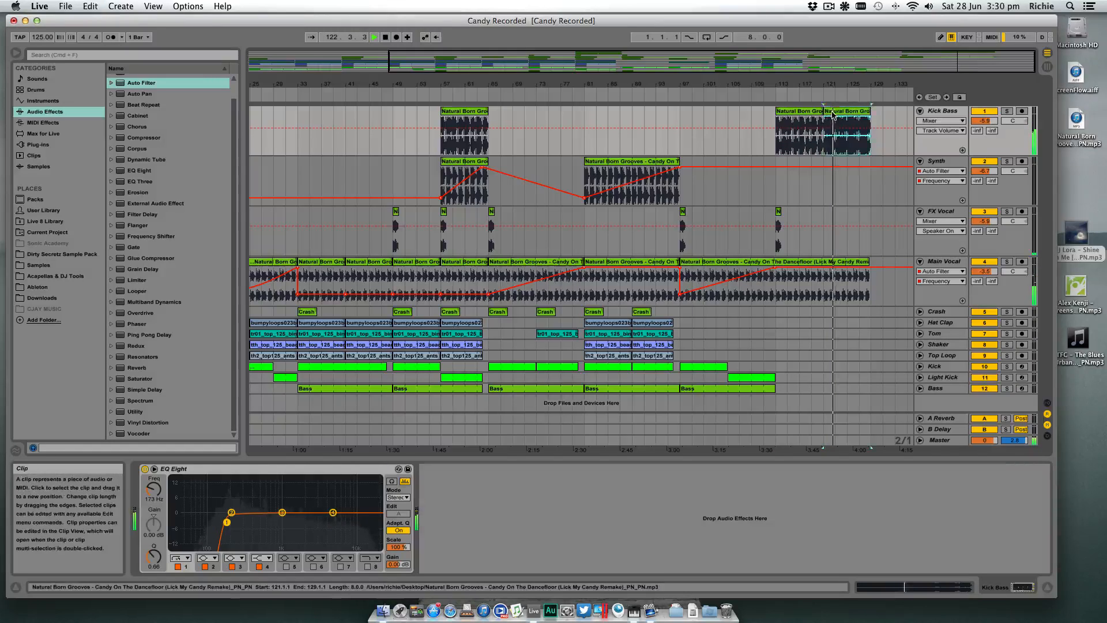
pyautogui.press('Delete')
pyautogui.press('space')
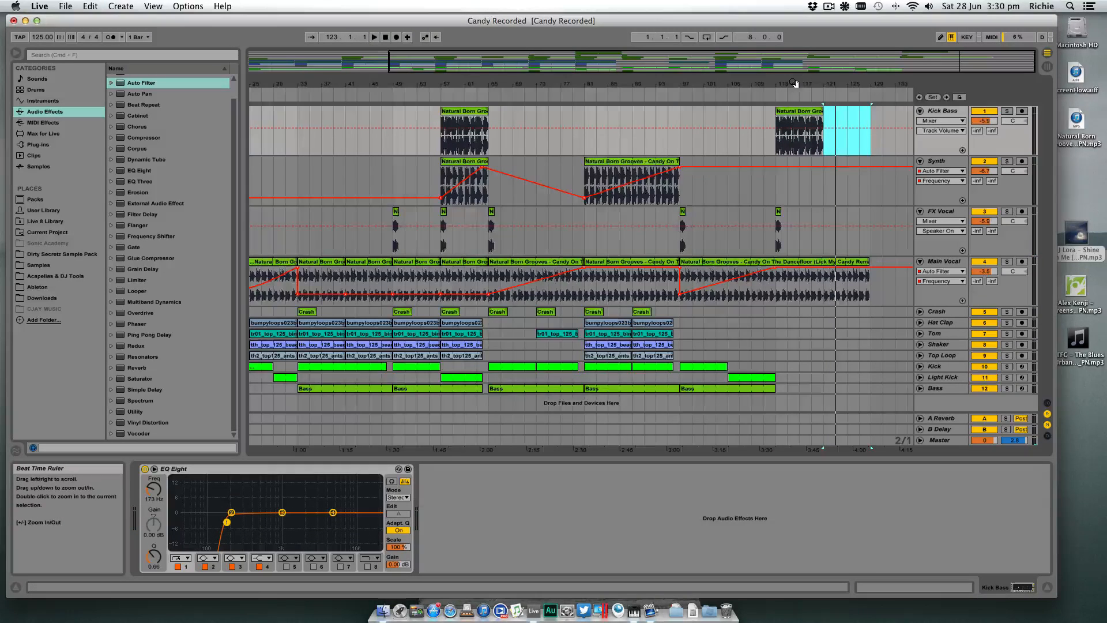
pyautogui.moveTo(796, 87); pyautogui.dragTo(808, 84)
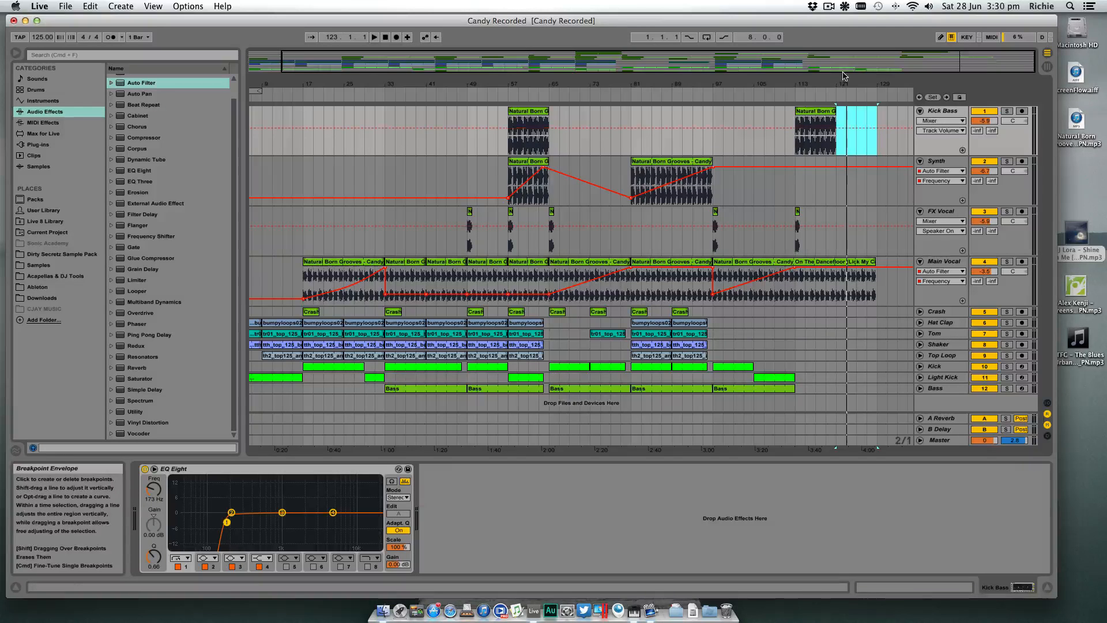
pyautogui.moveTo(834, 86); pyautogui.dragTo(835, 66)
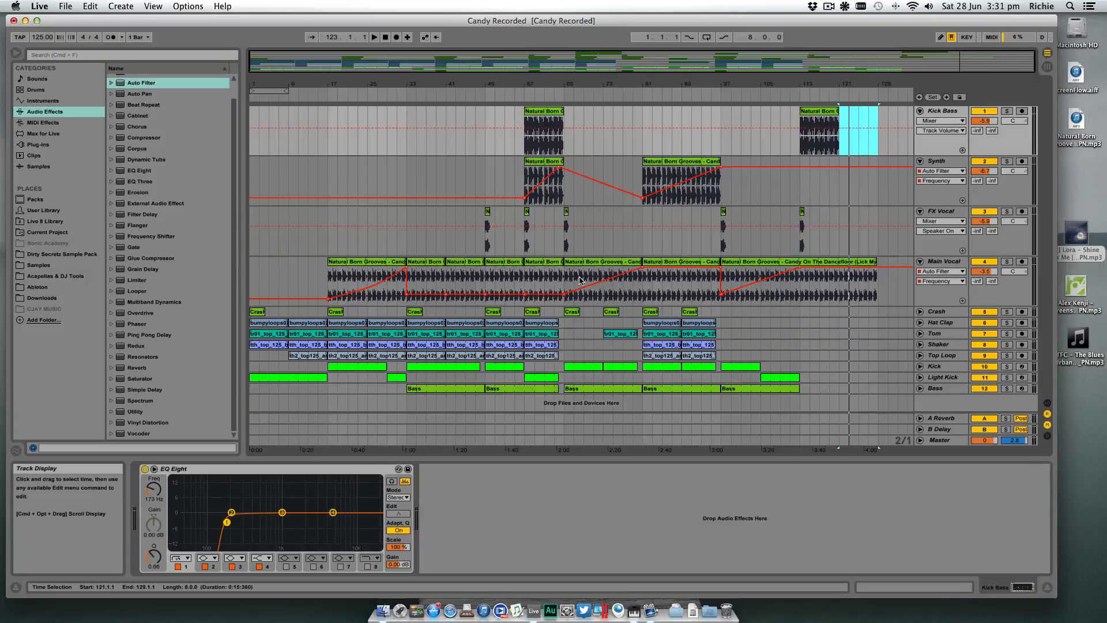
pyautogui.click(644, 286)
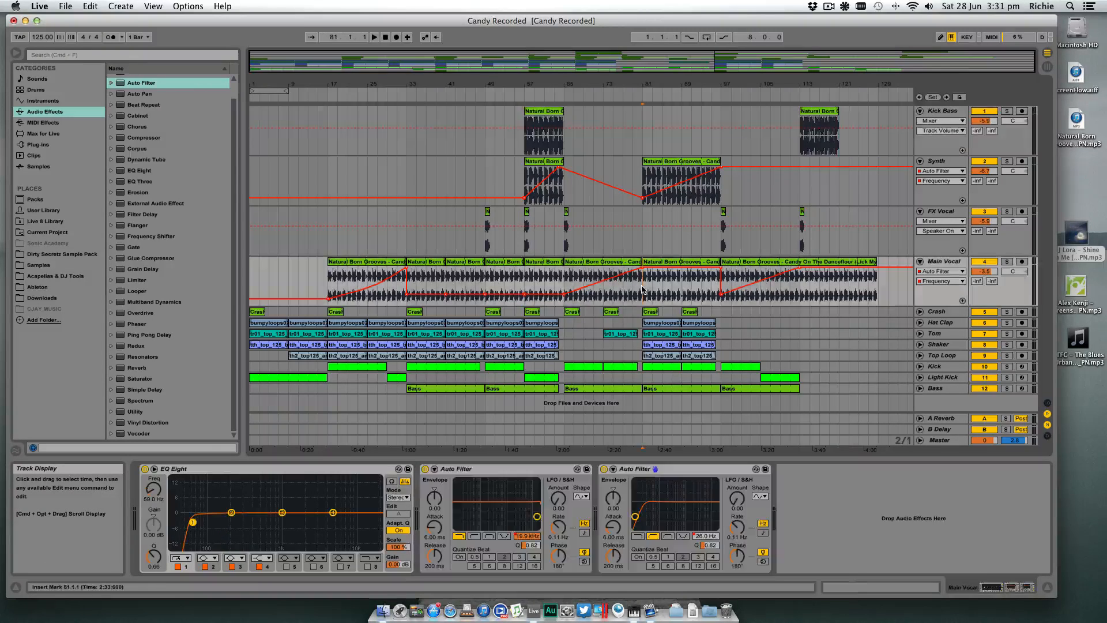
pyautogui.click(644, 288)
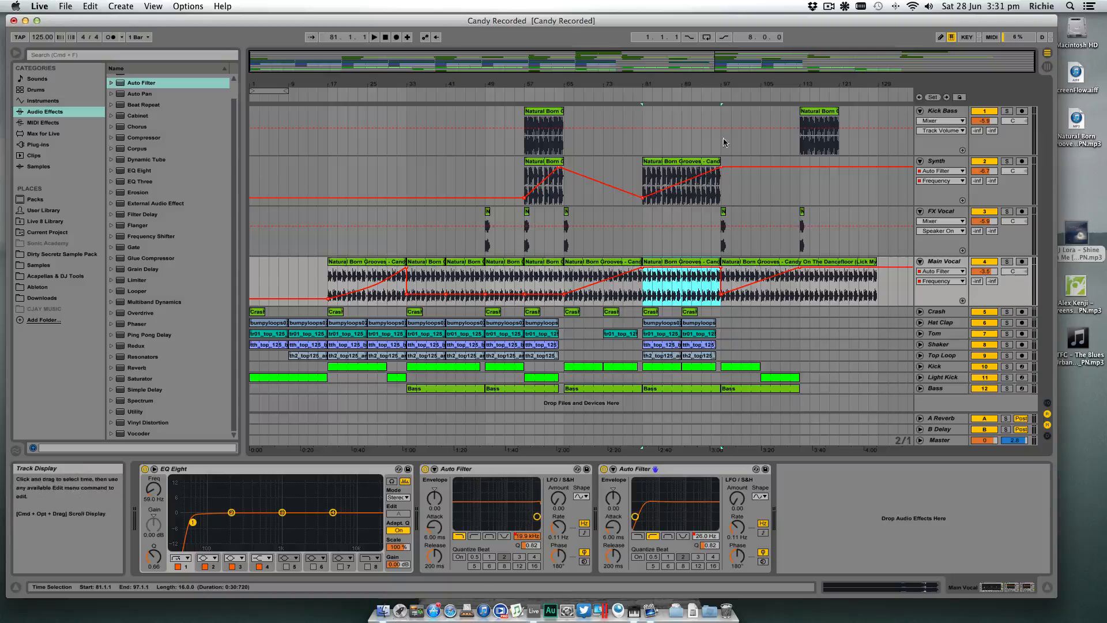
pyautogui.click(721, 324)
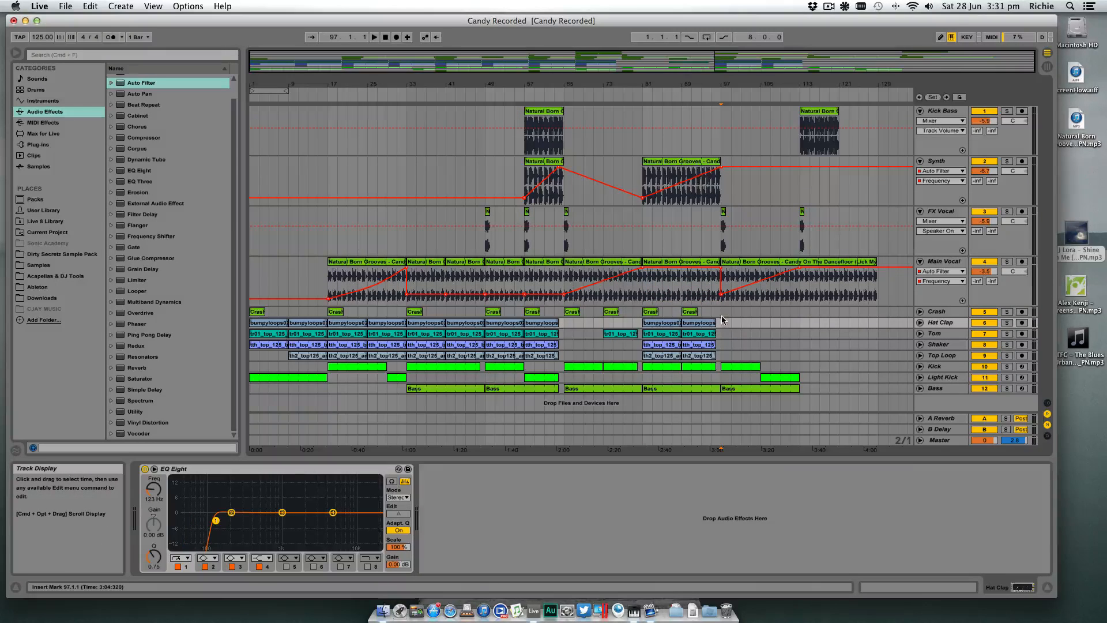
pyautogui.moveTo(721, 324); pyautogui.dragTo(799, 326)
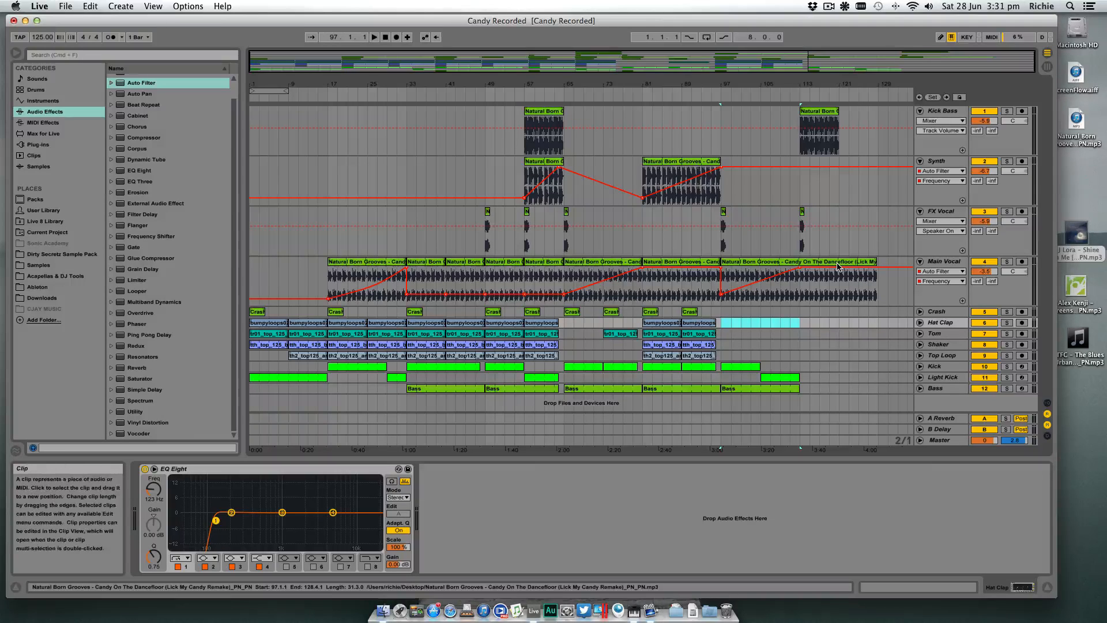
# - Delete the Kick Bass clip at bar 57 and duplicate the Kick Bass clip at bar 113 to bar 121
pyautogui.click(537, 112)
pyautogui.press('Delete')
pyautogui.click(1007, 112)
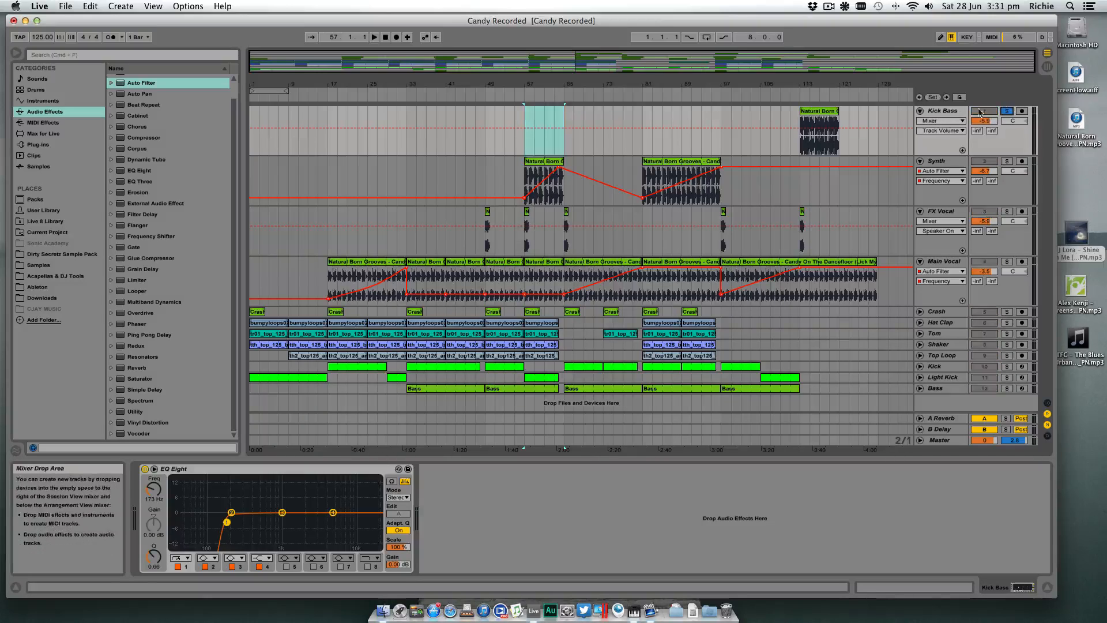
pyautogui.click(1007, 111)
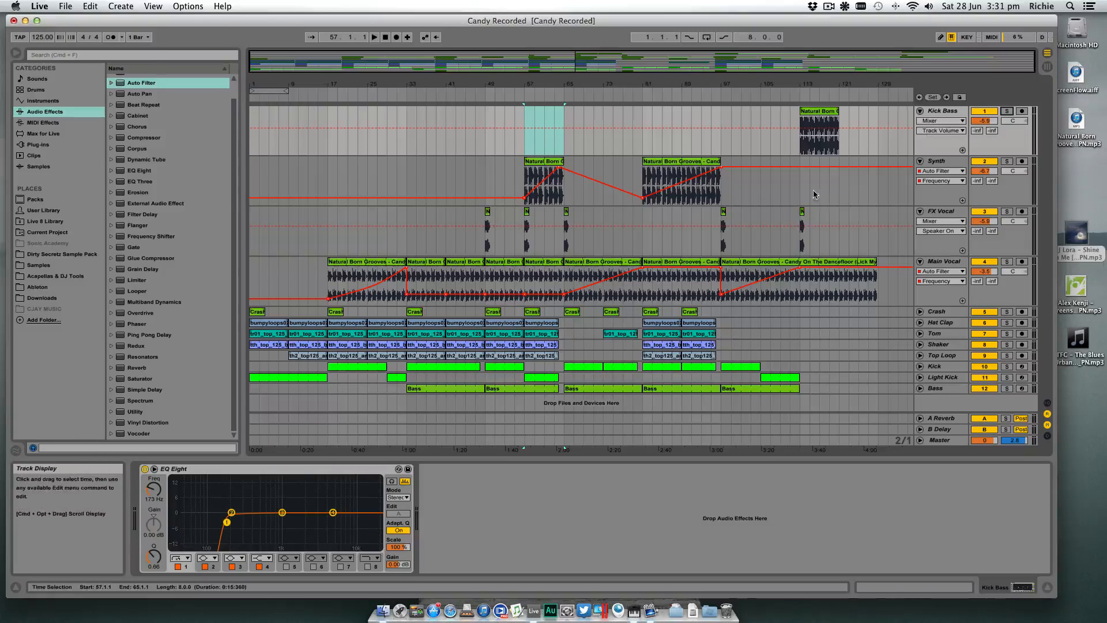
pyautogui.click(835, 114)
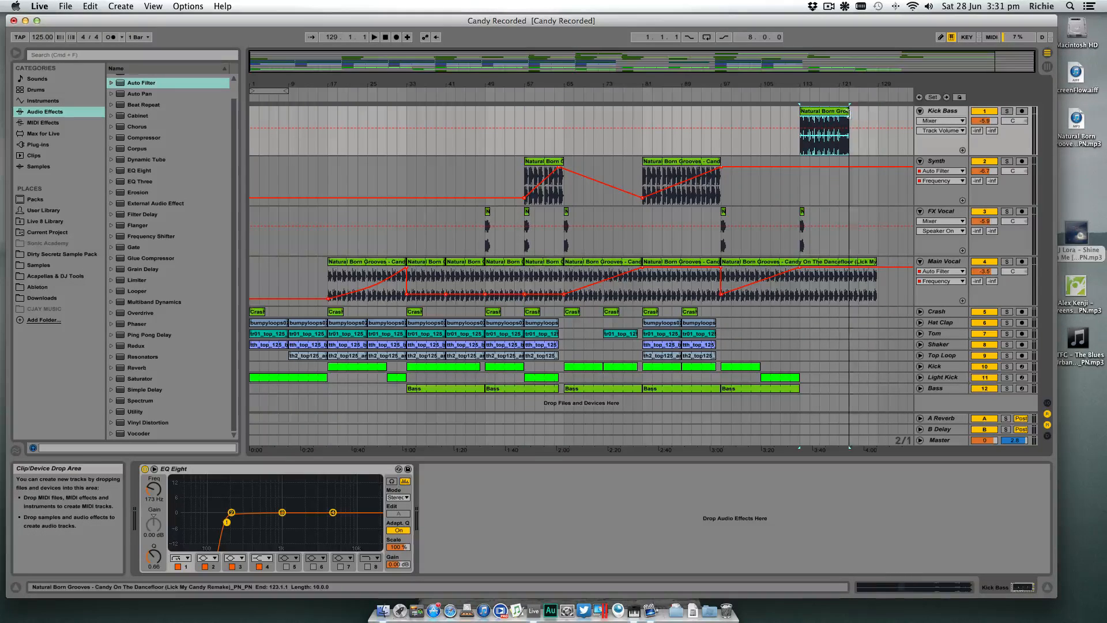
pyautogui.press('super+d')
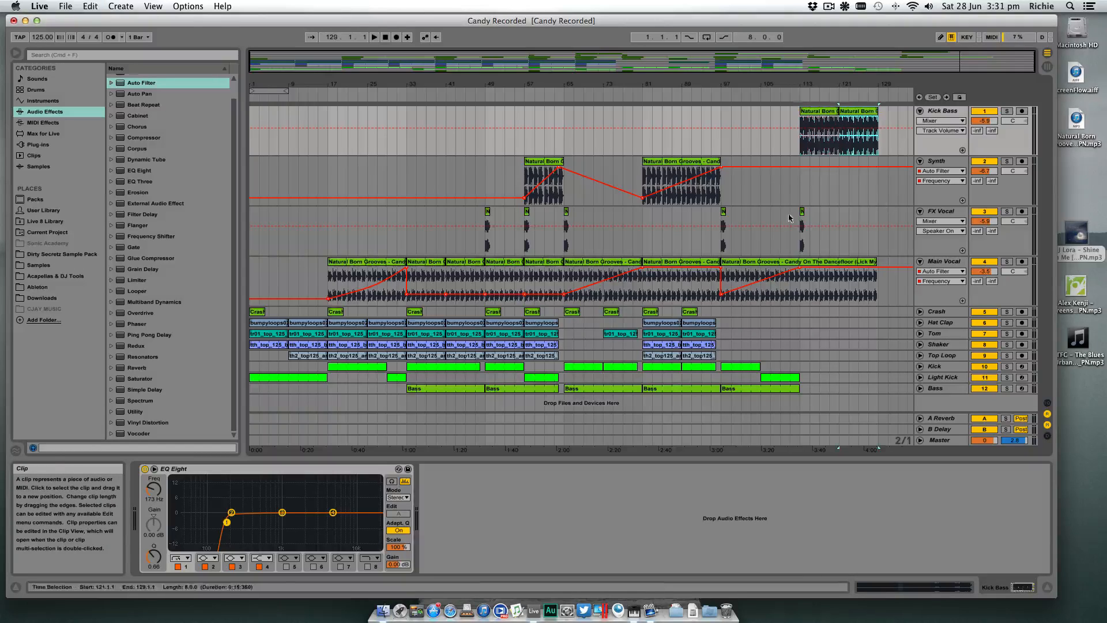
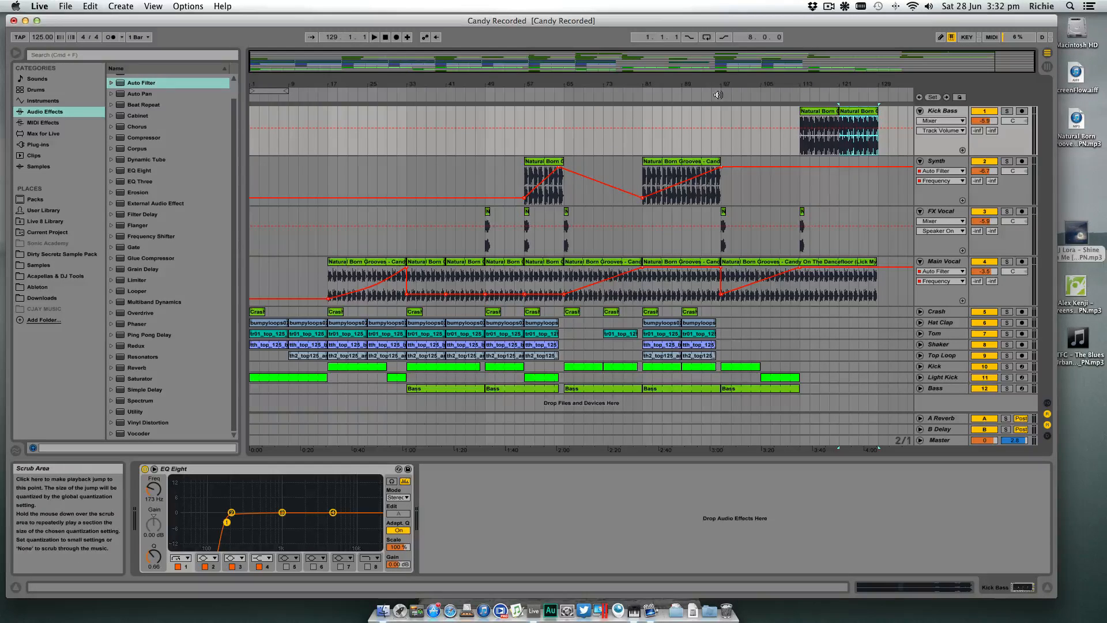
# - Hide the detail view and look over the arrangement leading up to the Kick Bass section at bar 113
pyautogui.moveTo(740, 83); pyautogui.dragTo(688, 109)
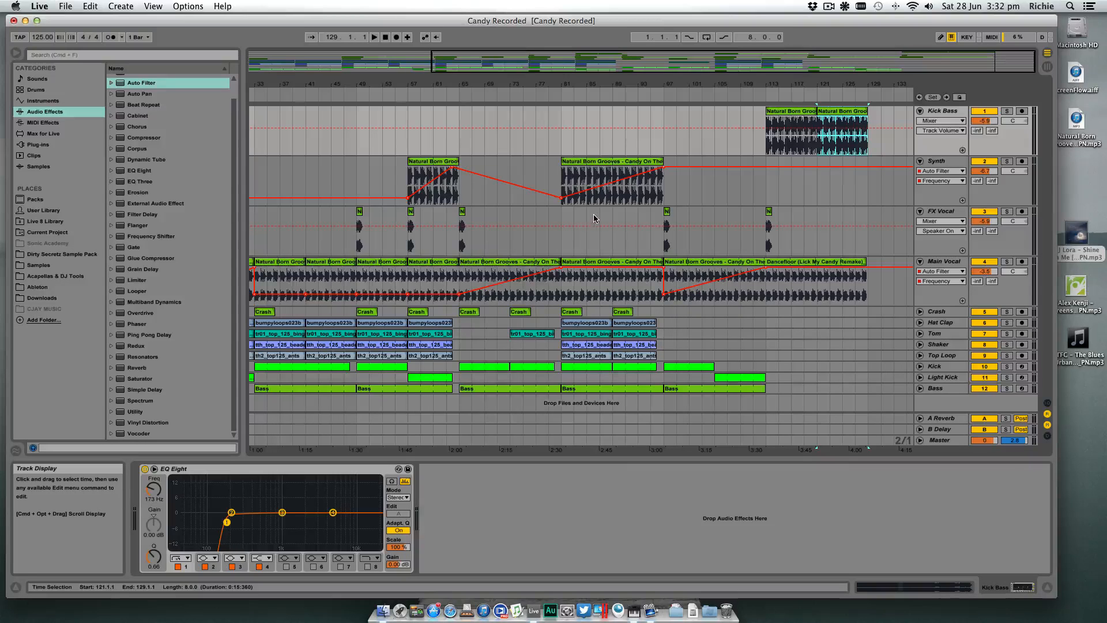
pyautogui.moveTo(720, 86); pyautogui.dragTo(721, 56)
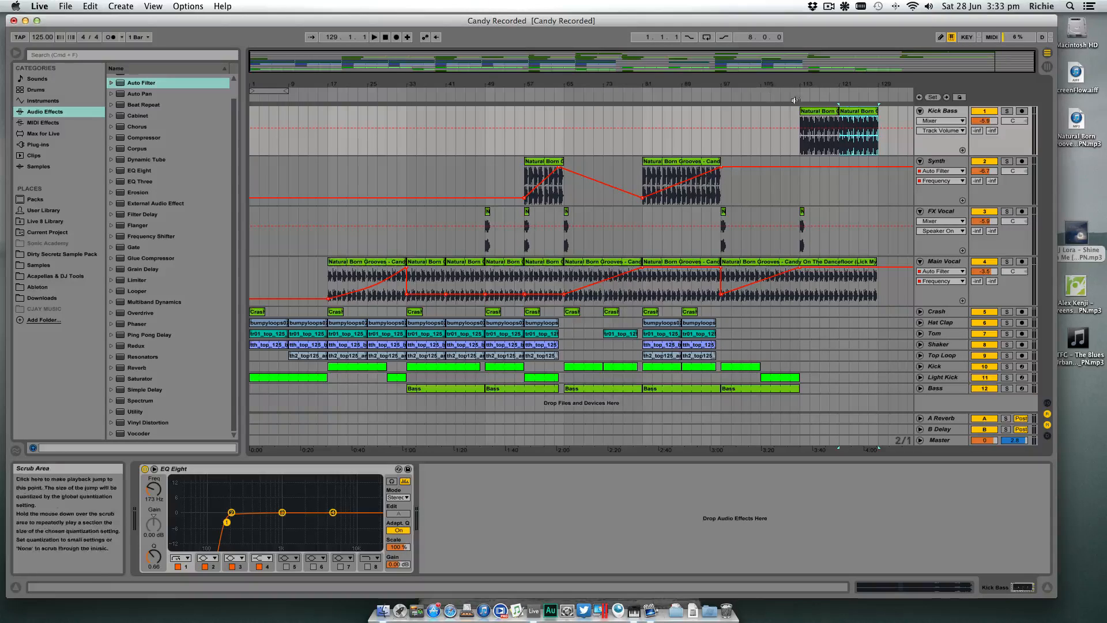
pyautogui.click(1048, 587)
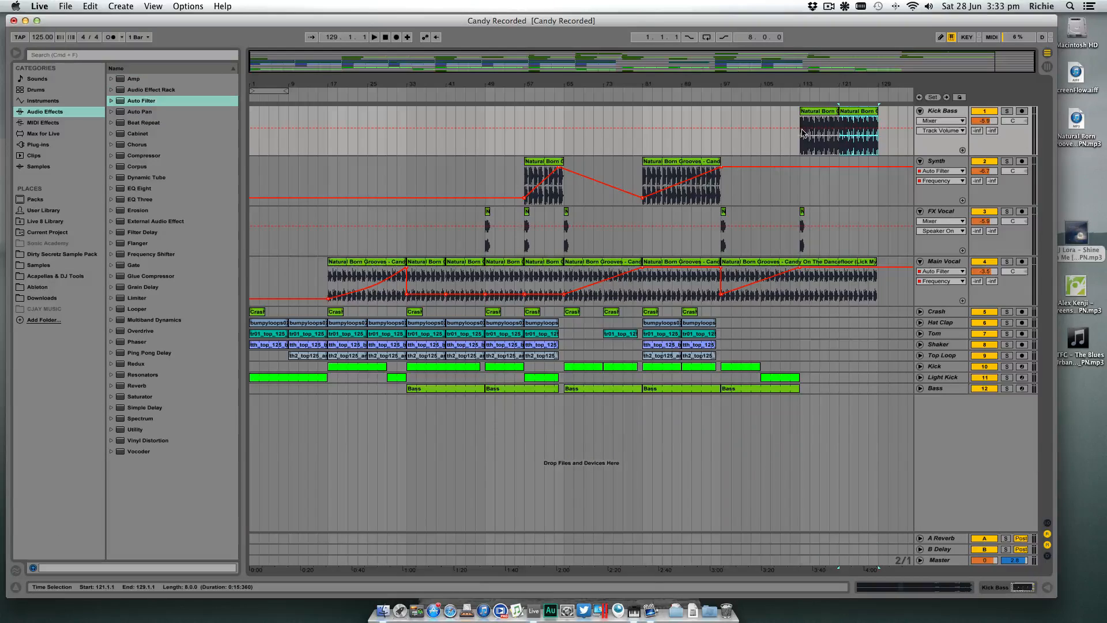
pyautogui.moveTo(839, 84); pyautogui.dragTo(796, 81)
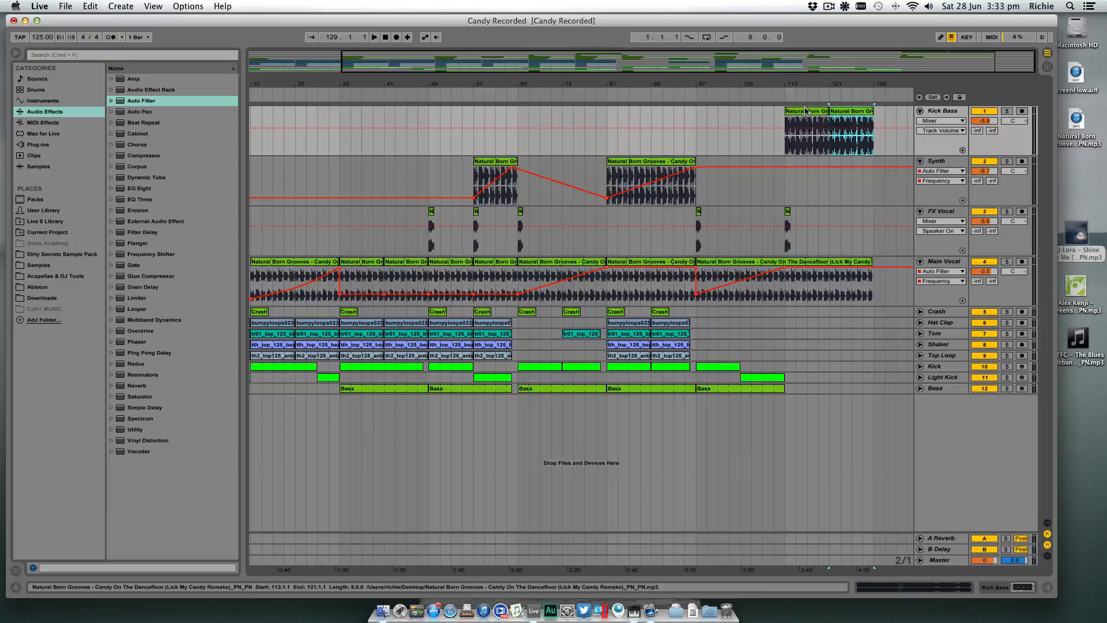
pyautogui.click(804, 111)
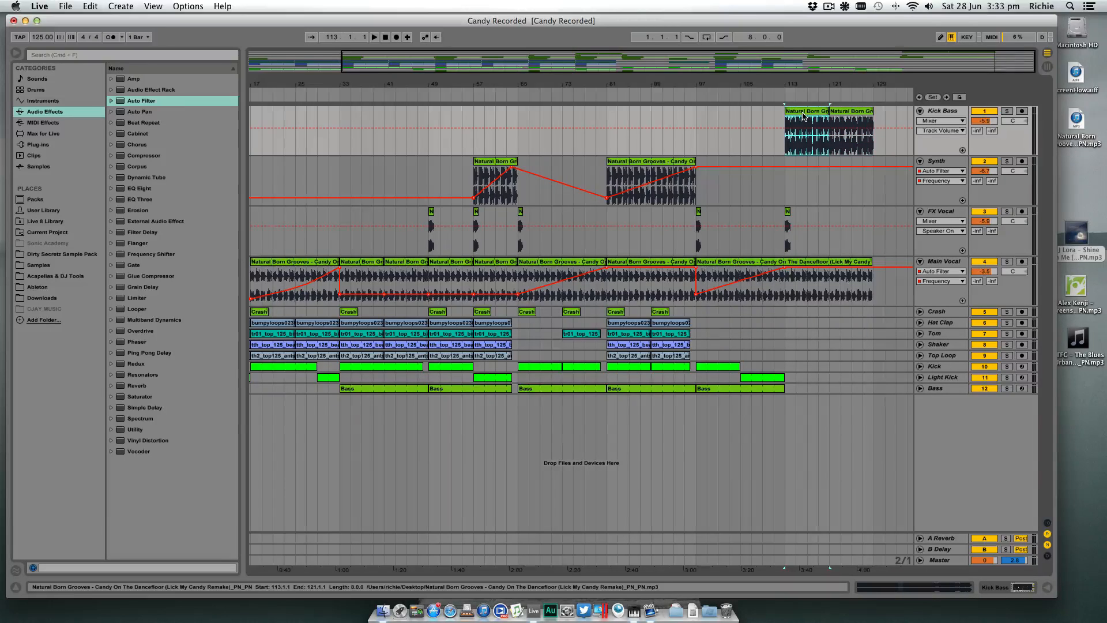
pyautogui.hscroll(-1, 831, 114)
pyautogui.hscroll(1, 876, 117)
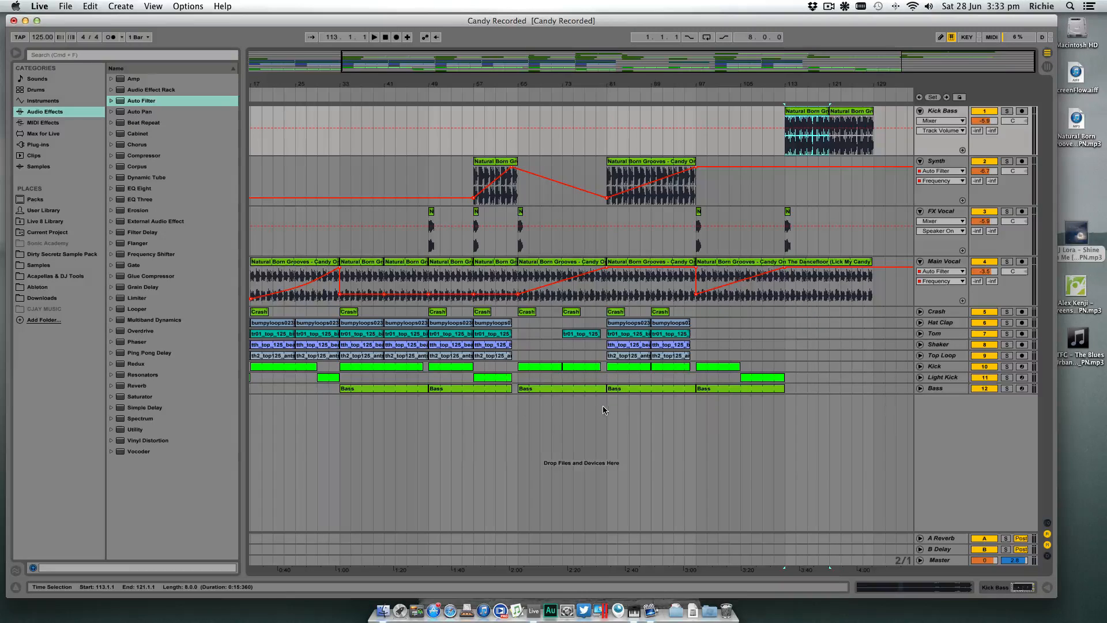
pyautogui.moveTo(690, 81); pyautogui.dragTo(700, 83)
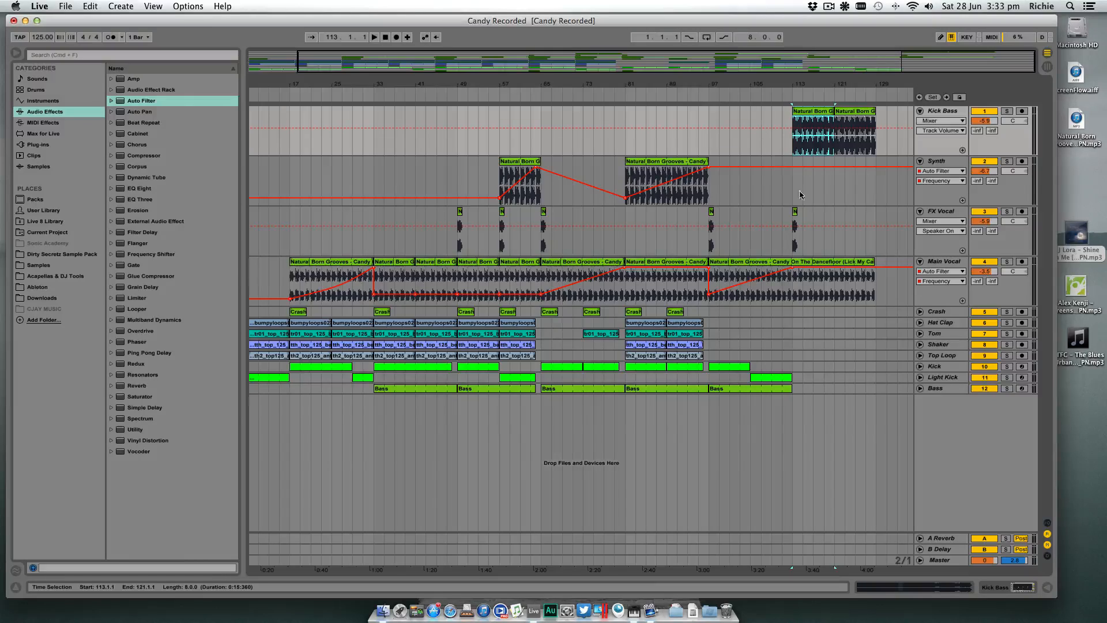
# - Split the last Main Vocal clip at bar 113 and select the portion from there to bar 129
pyautogui.click(792, 295)
pyautogui.press('super+e')
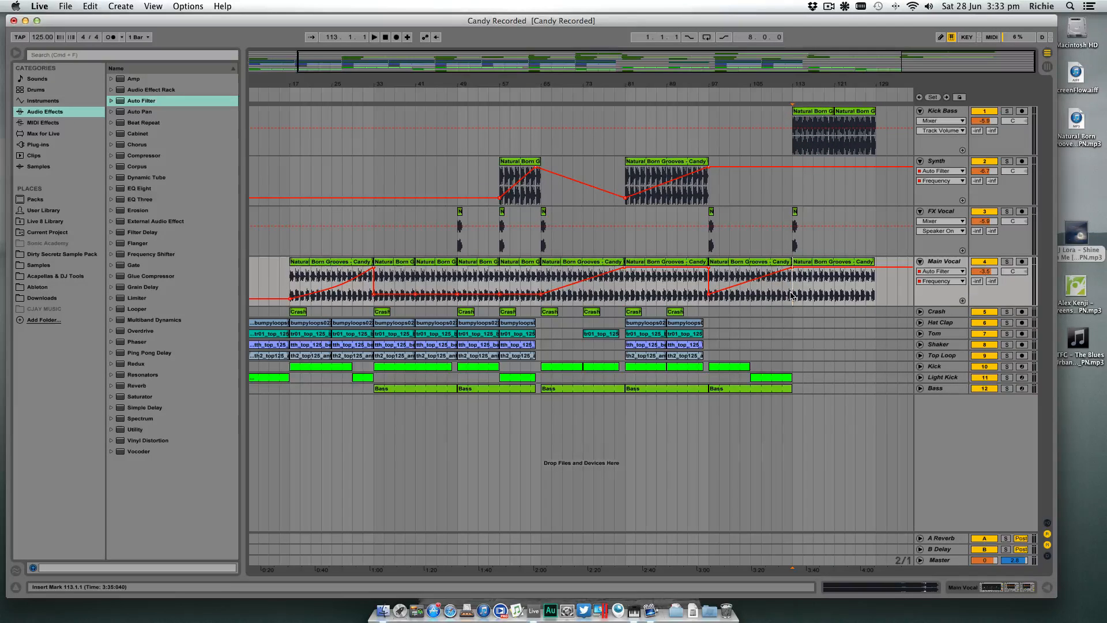
pyautogui.click(875, 263)
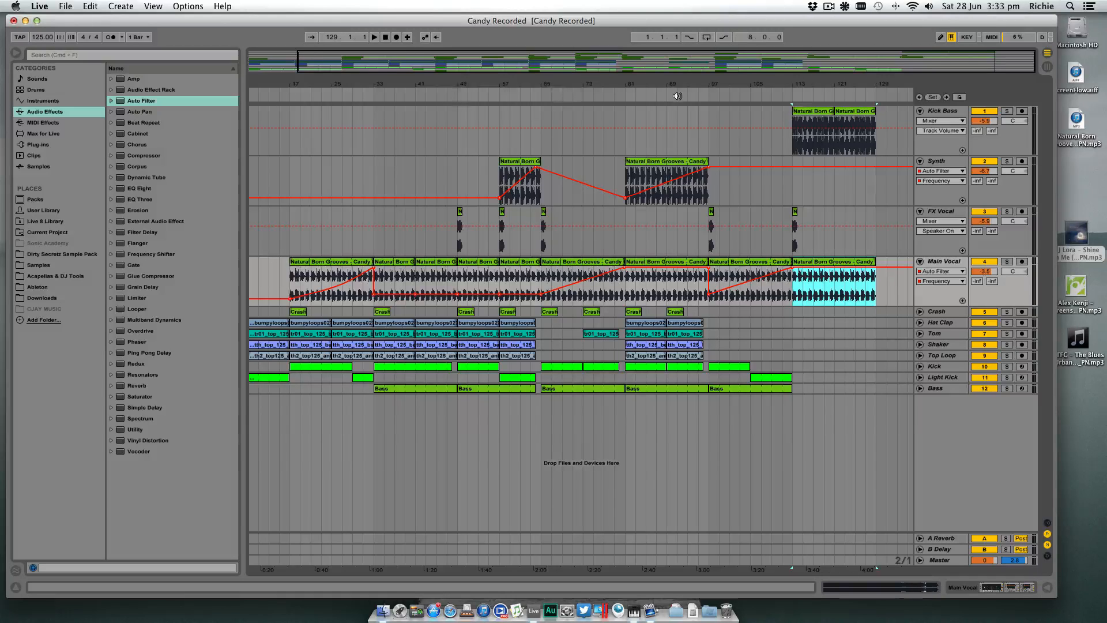
# - Play the arrangement from a few bars before bar 113 to check the transition into the Kick Bass section
pyautogui.moveTo(867, 83); pyautogui.dragTo(868, 81)
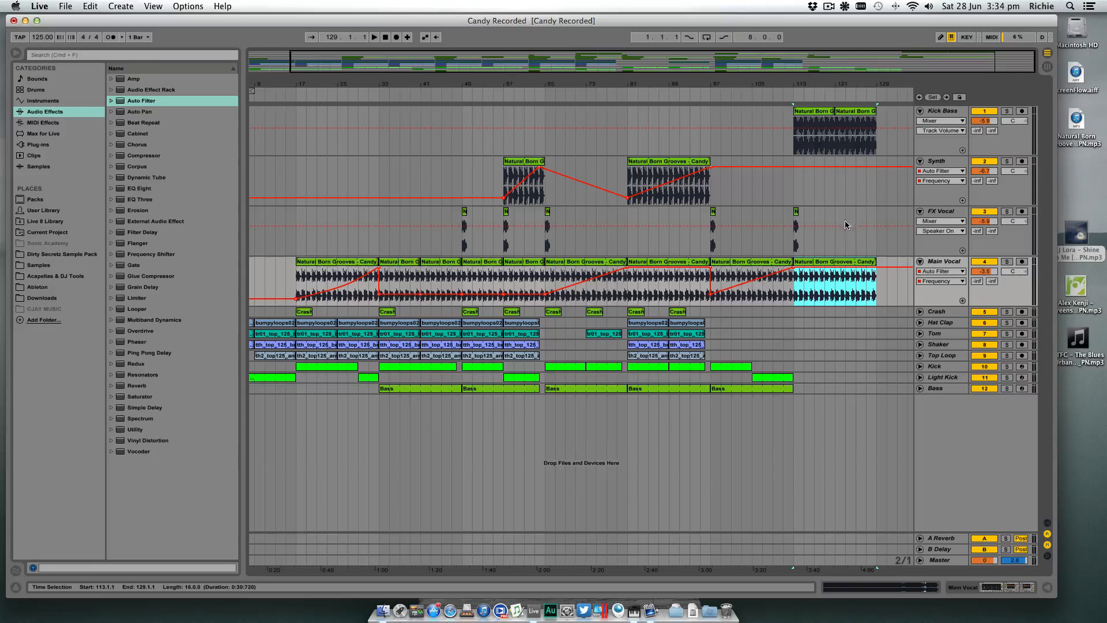
pyautogui.moveTo(826, 85); pyautogui.dragTo(827, 84)
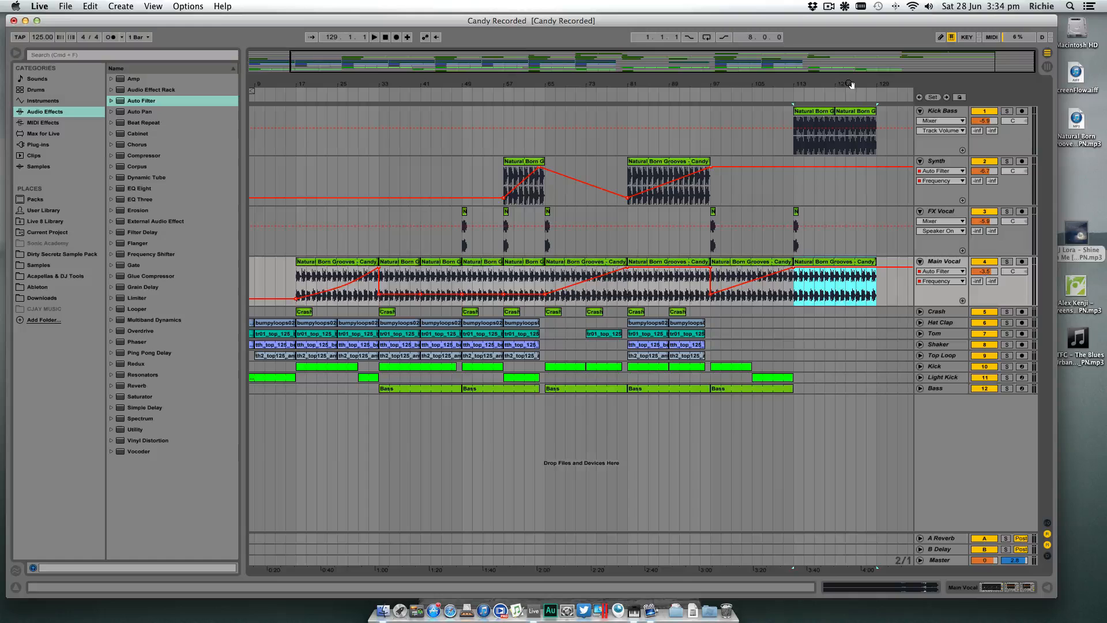
pyautogui.moveTo(849, 85); pyautogui.dragTo(802, 122)
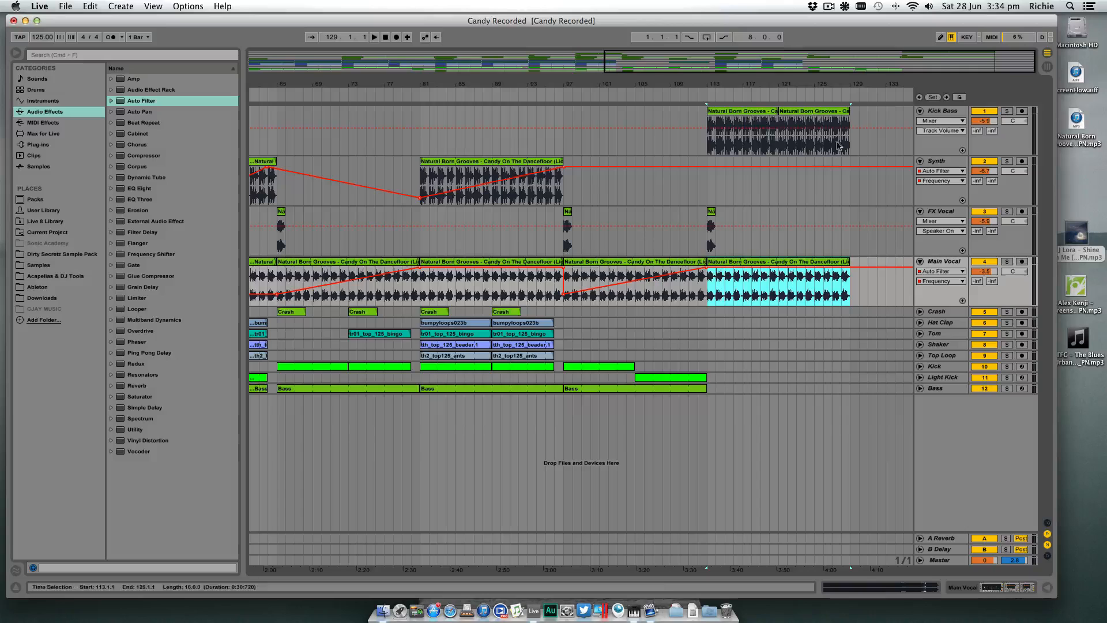
pyautogui.click(782, 80)
pyautogui.moveTo(782, 87); pyautogui.dragTo(795, 84)
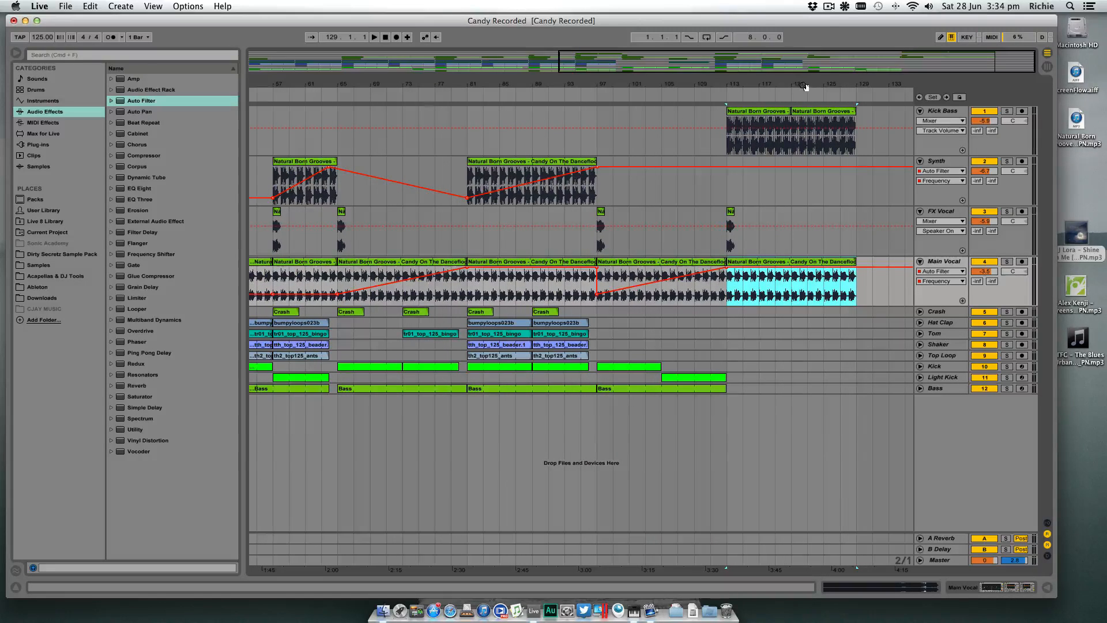
pyautogui.click(698, 96)
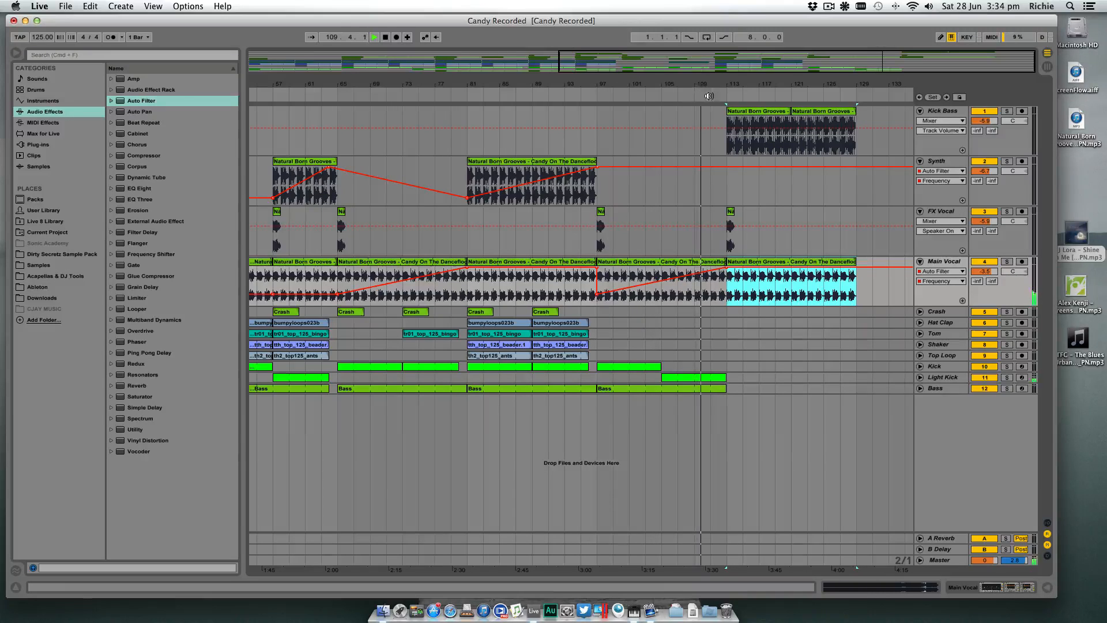
pyautogui.click(747, 86)
pyautogui.moveTo(747, 86); pyautogui.dragTo(707, 97)
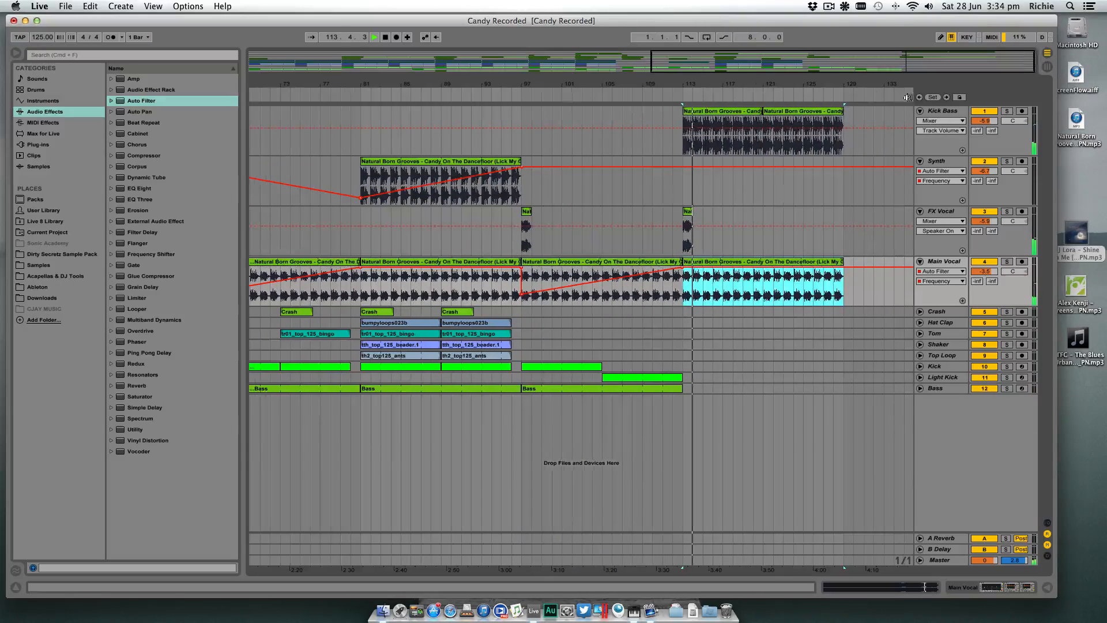
# - Show the Kick Bass track's devices, with bars 113 to 121 looped and the track soloed
pyautogui.click(941, 111)
pyautogui.click(1006, 587)
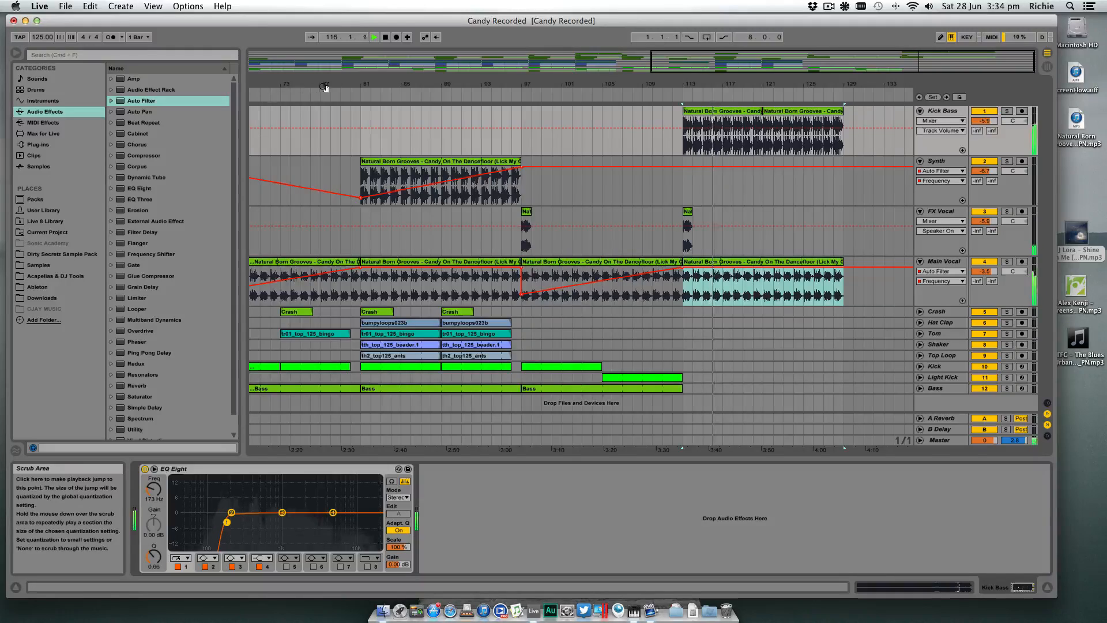
pyautogui.moveTo(476, 96); pyautogui.dragTo(474, 87)
pyautogui.moveTo(269, 91); pyautogui.dragTo(695, 102)
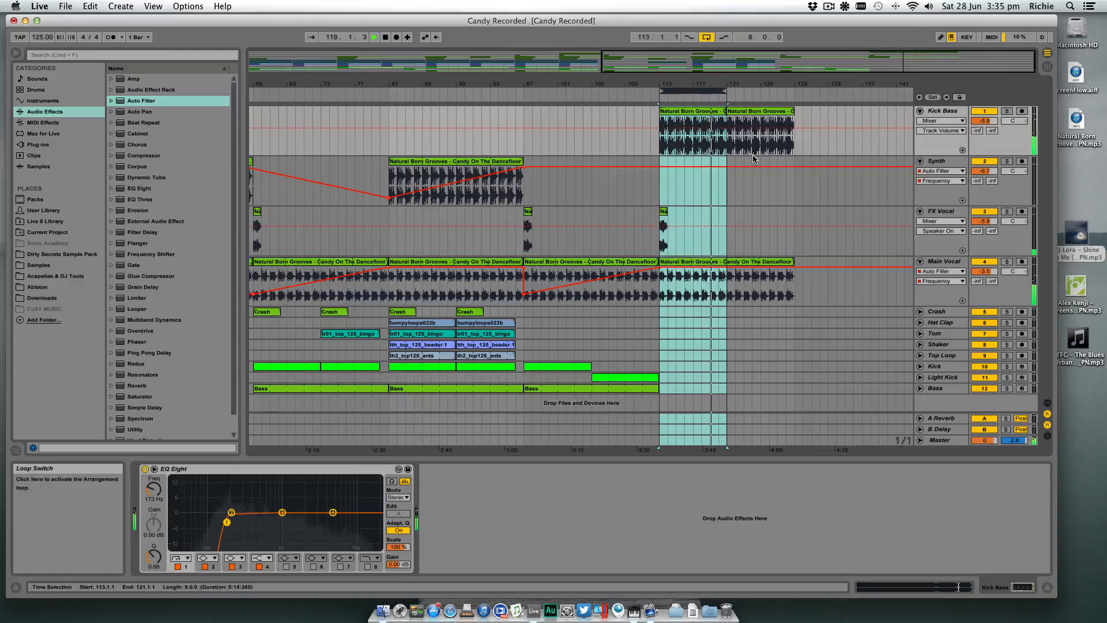
pyautogui.click(953, 112)
pyautogui.click(1008, 112)
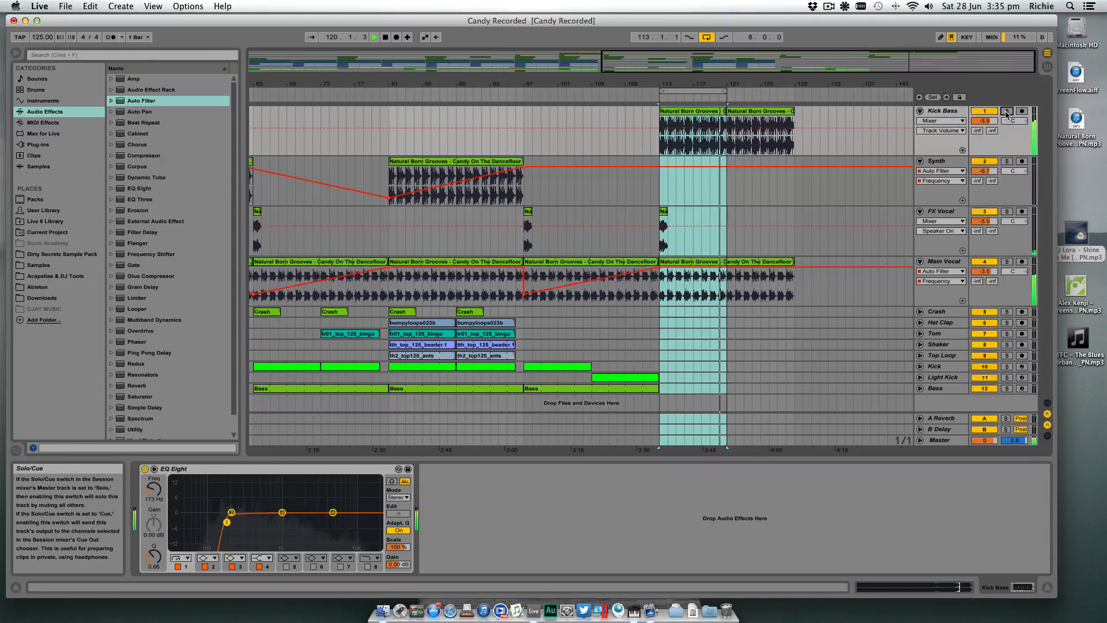
pyautogui.click(949, 112)
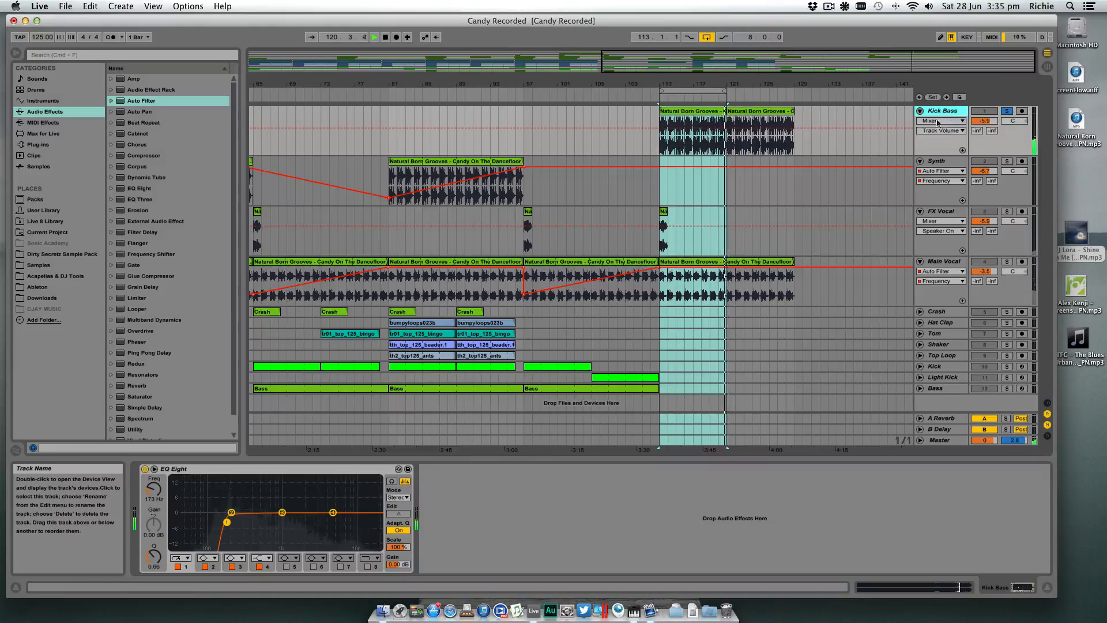
# - Add a Reverb after the Kick Bass EQ Eight with Dry/Wet at 100%, Lo Cut on and Hi Cut off
pyautogui.click(121, 386)
pyautogui.moveTo(122, 386); pyautogui.dragTo(447, 507)
pyautogui.moveTo(681, 557); pyautogui.dragTo(681, 533)
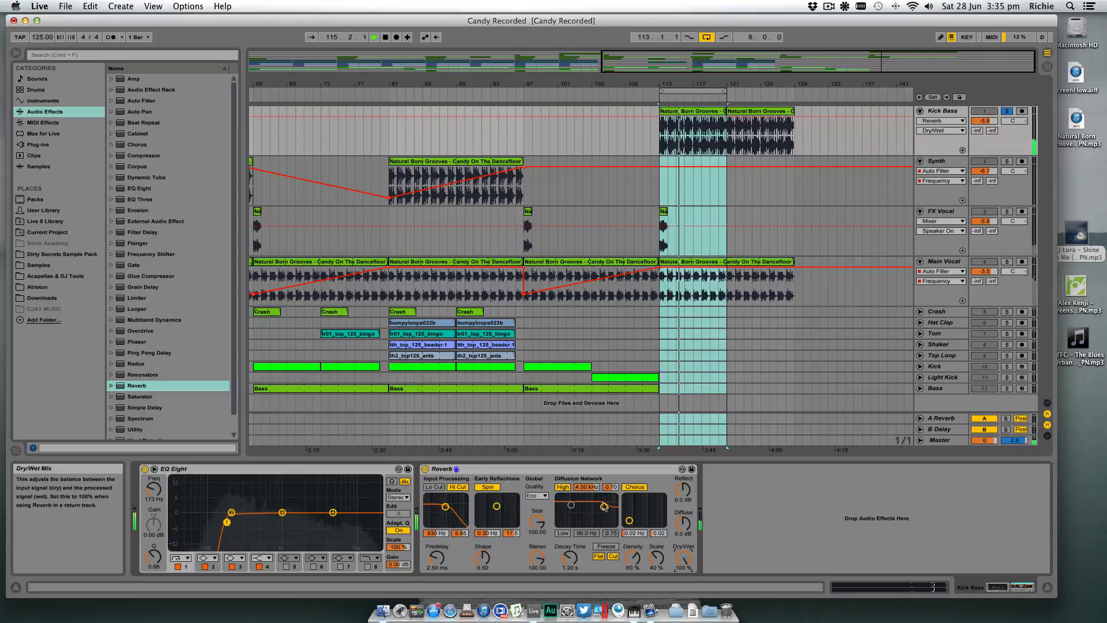
pyautogui.click(436, 488)
pyautogui.click(453, 487)
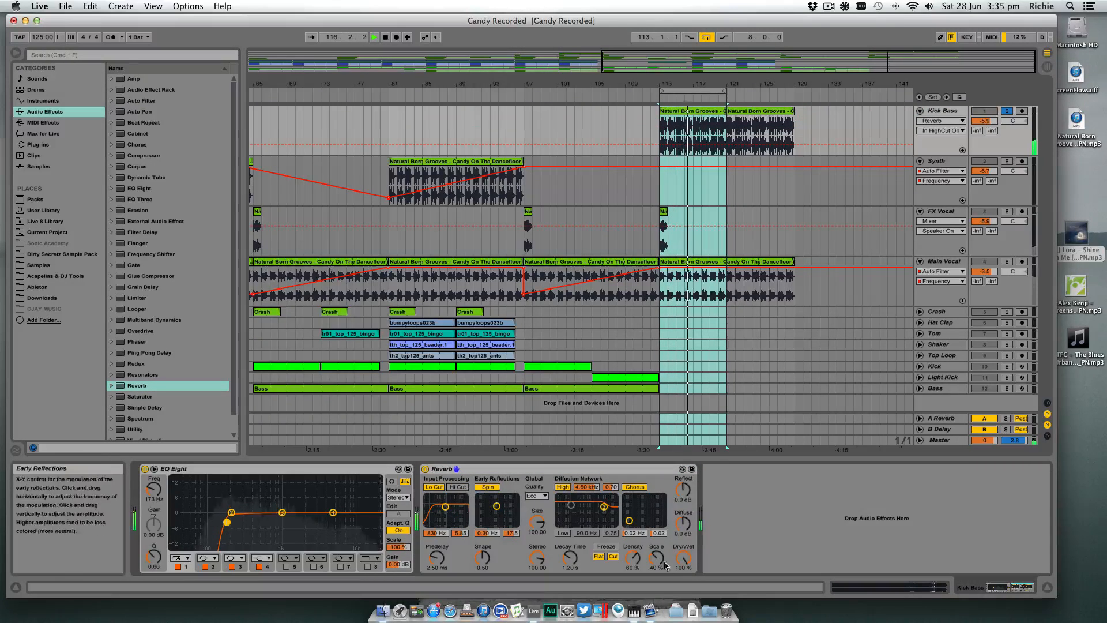
pyautogui.moveTo(683, 558); pyautogui.dragTo(684, 622)
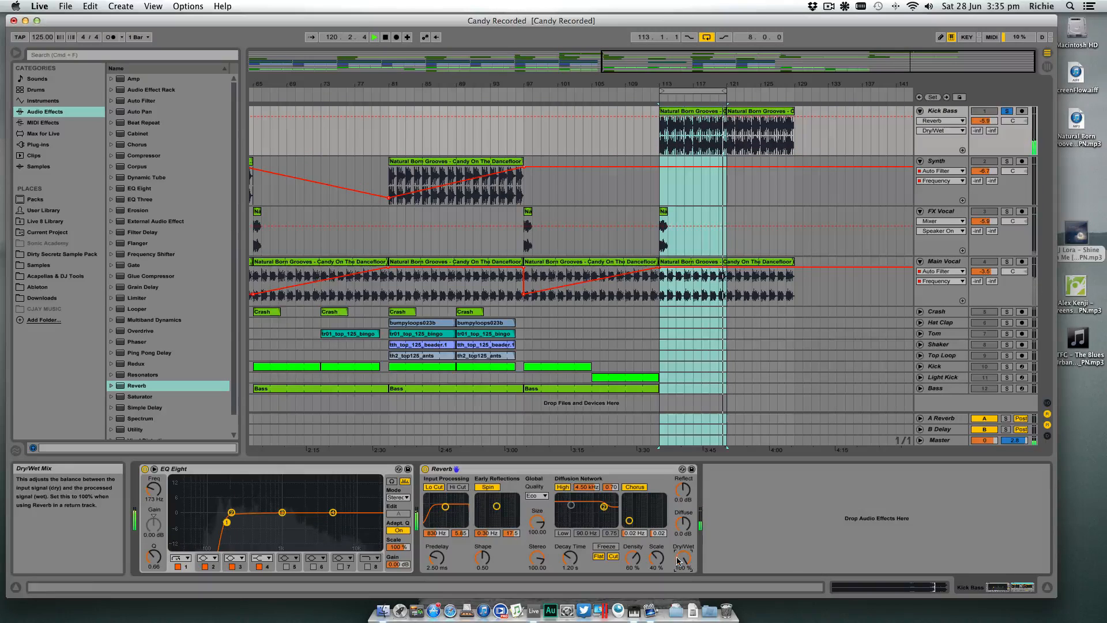
pyautogui.click(137, 188)
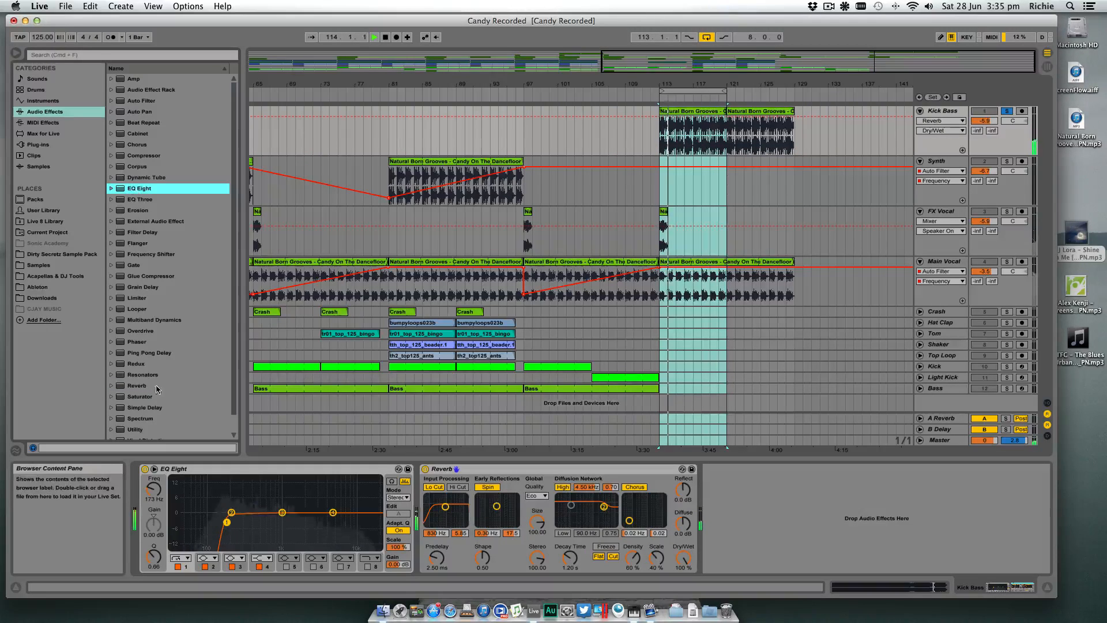
pyautogui.click(38, 144)
pyautogui.click(111, 79)
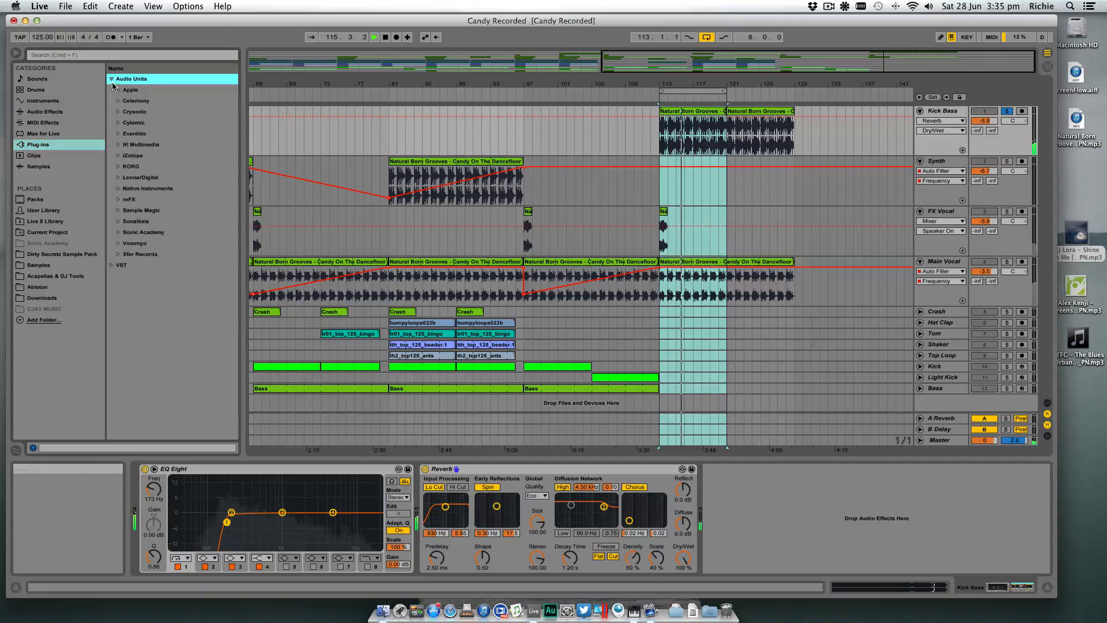
pyautogui.click(112, 78)
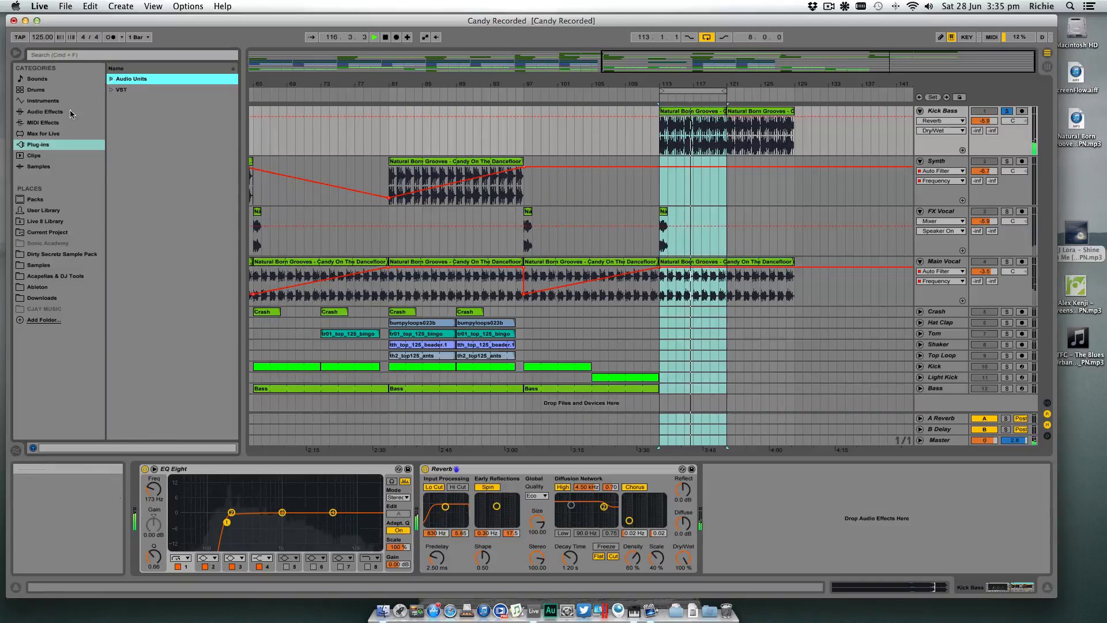
pyautogui.click(45, 112)
# - Insert an Auto Filter between EQ Eight and Reverb, switch it to high-pass and lower its cutoff to 26.0 Hz
pyautogui.moveTo(141, 100); pyautogui.dragTo(426, 507)
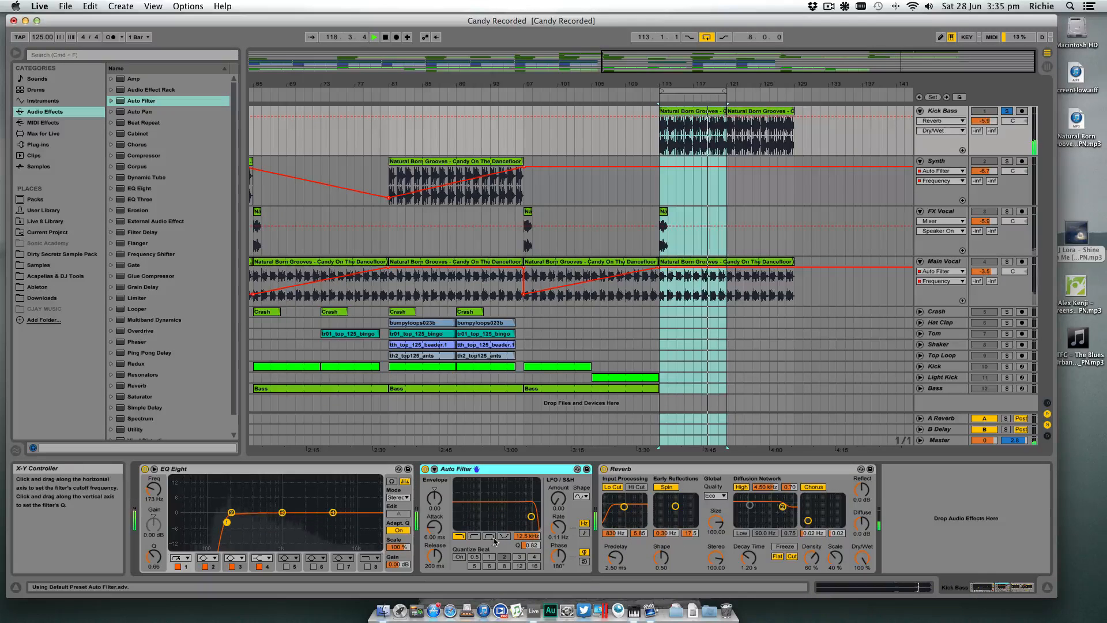
pyautogui.click(474, 536)
pyautogui.moveTo(534, 538); pyautogui.dragTo(535, 598)
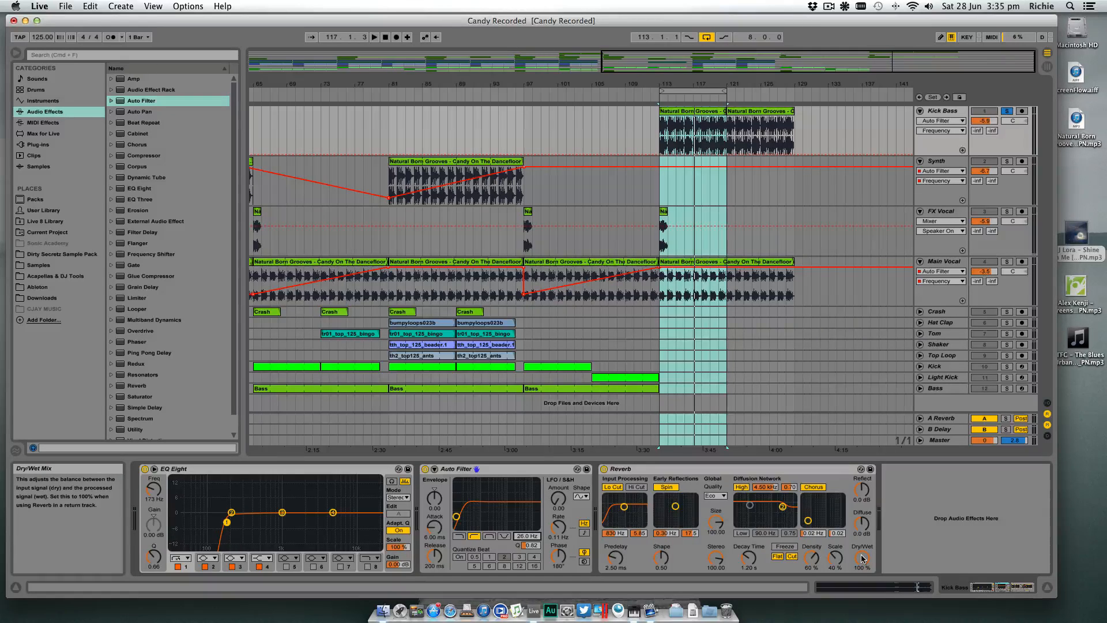
# - Set the Kick Bass Reverb's Dry/Wet to 33% and raise the Auto Filter cutoff to 1.15 kHz
pyautogui.moveTo(862, 559)
pyautogui.mouseDown()
pyautogui.moveTo(862, 568)
pyautogui.moveTo(862, 558)
pyautogui.mouseUp()
pyautogui.moveTo(862, 557); pyautogui.dragTo(862, 519)
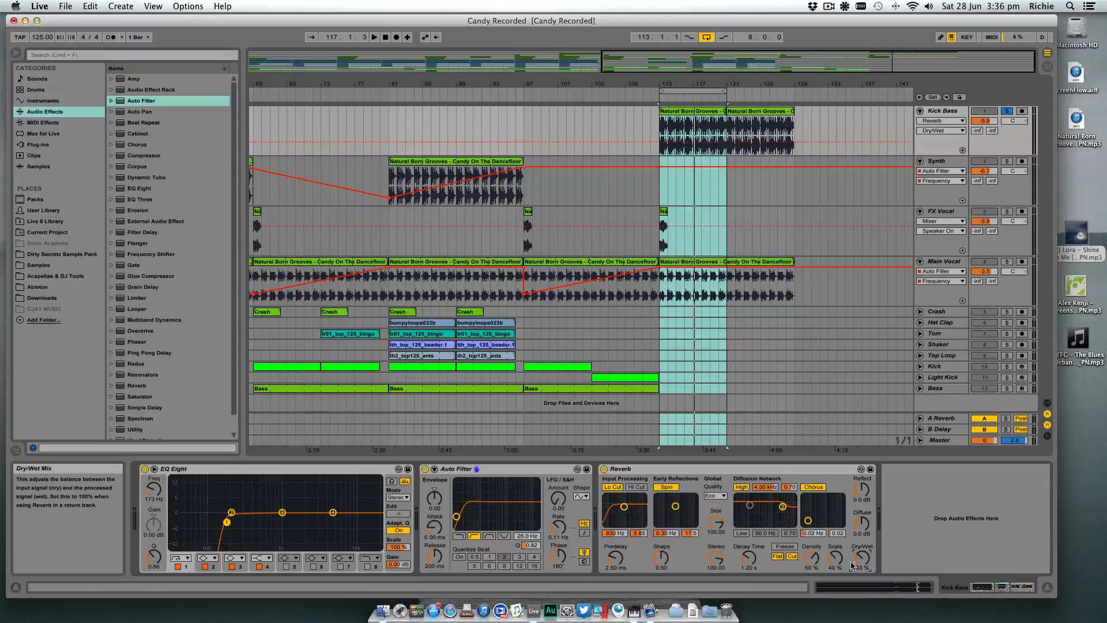
pyautogui.moveTo(456, 516); pyautogui.dragTo(532, 524)
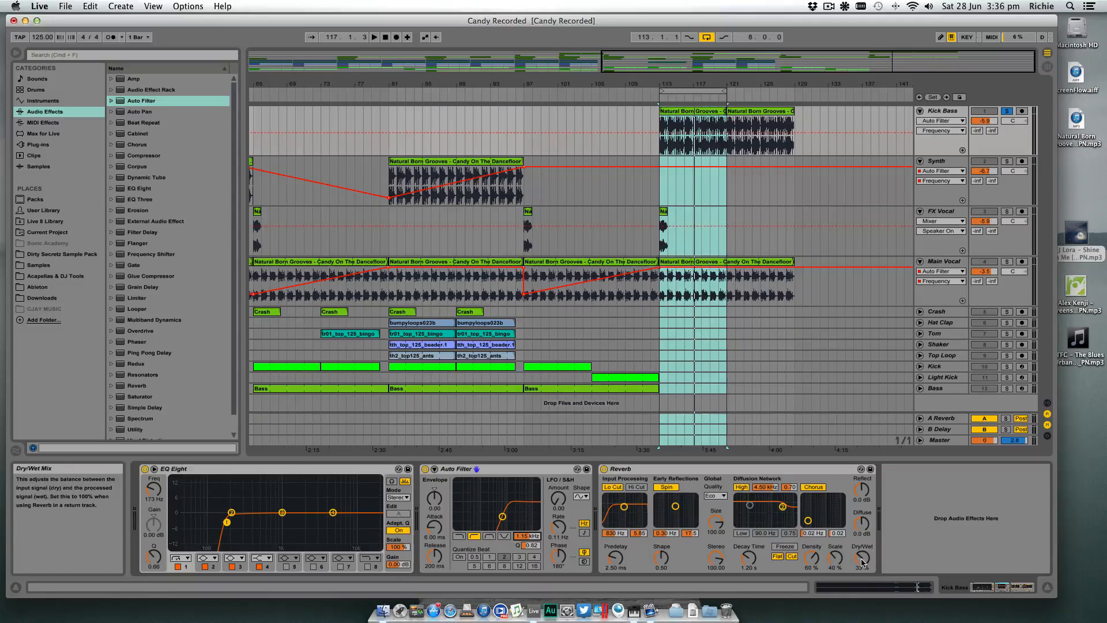
# - Set the Reverb's Dry/Wet to 100% and automate it down to 0% from bar 113 to just before bar 121
pyautogui.moveTo(863, 563); pyautogui.dragTo(863, 533)
pyautogui.moveTo(862, 557); pyautogui.dragTo(862, 528)
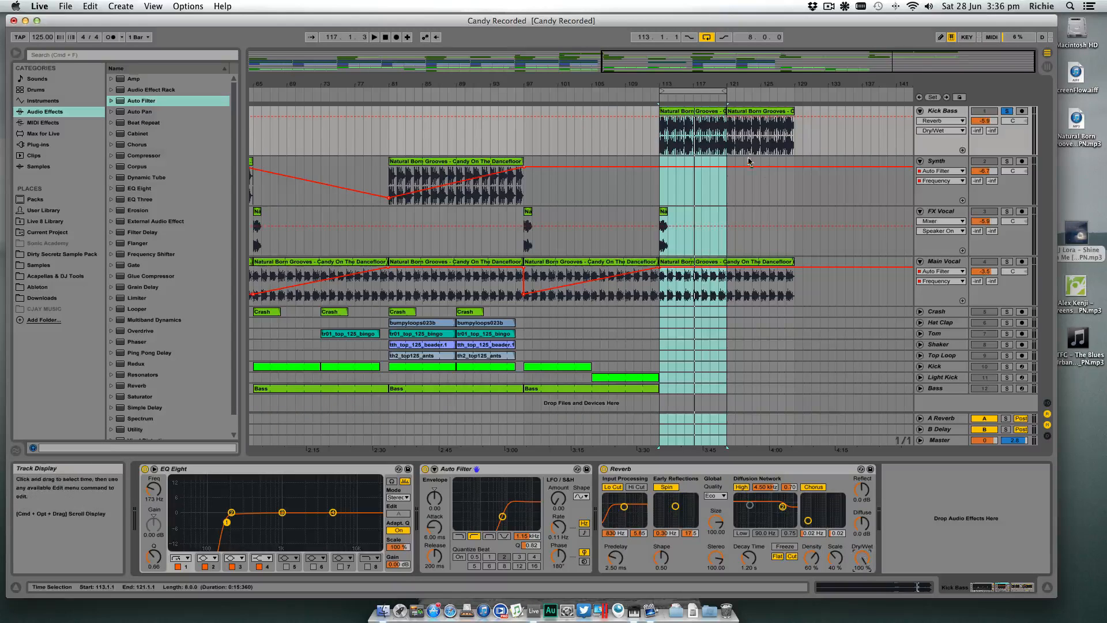
pyautogui.click(661, 117)
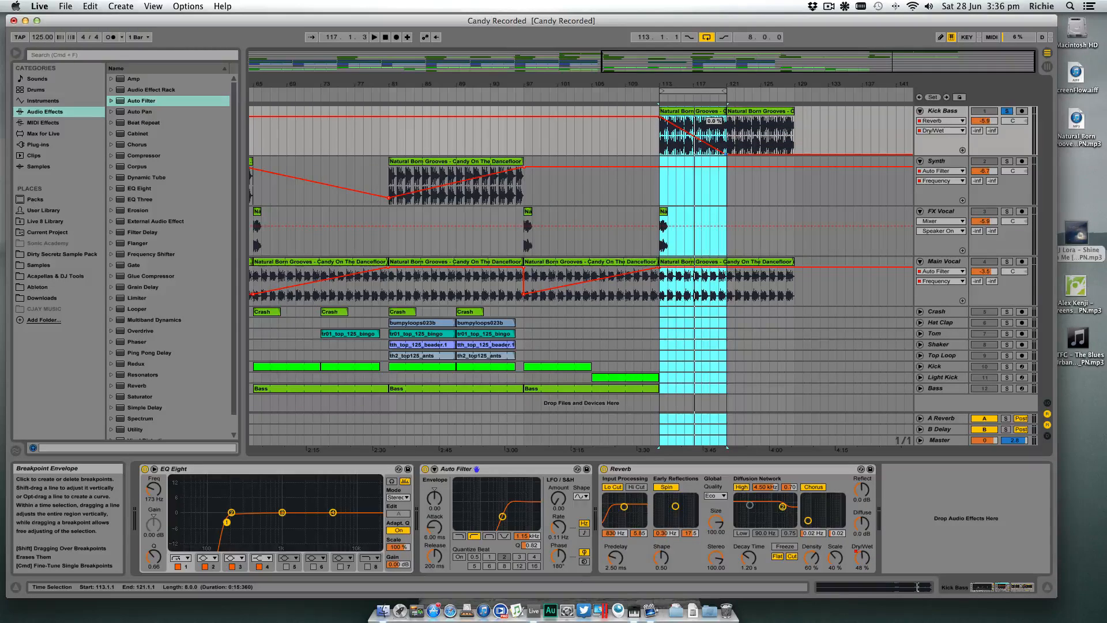
# - Compare the effect chains of the Synth and Kick Bass tracks, including the Synth's Auto Filter
pyautogui.click(738, 180)
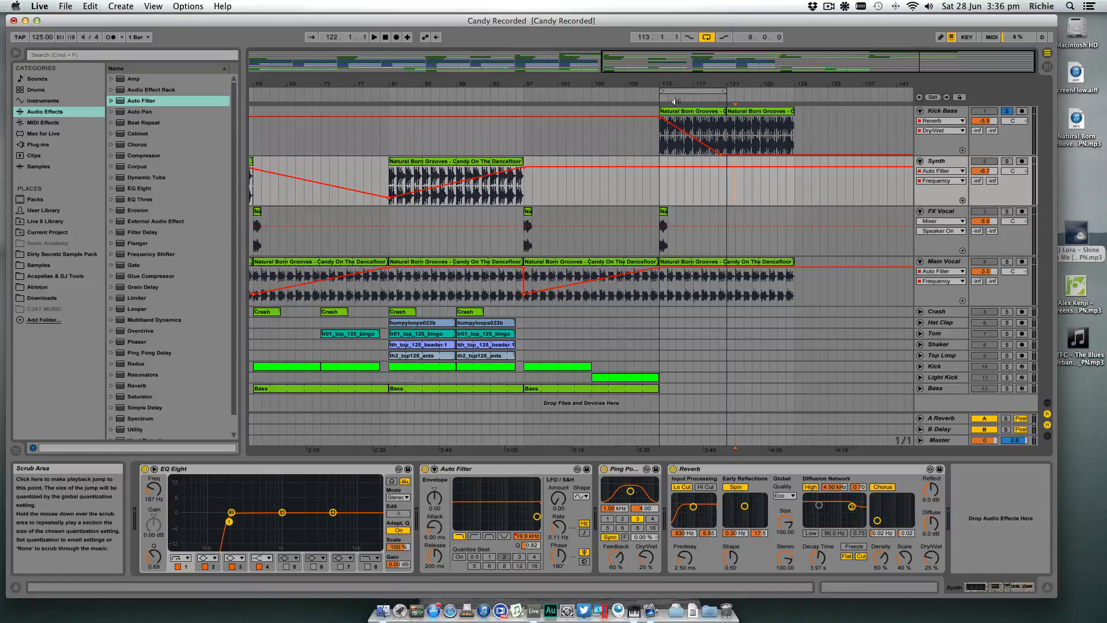
pyautogui.click(563, 480)
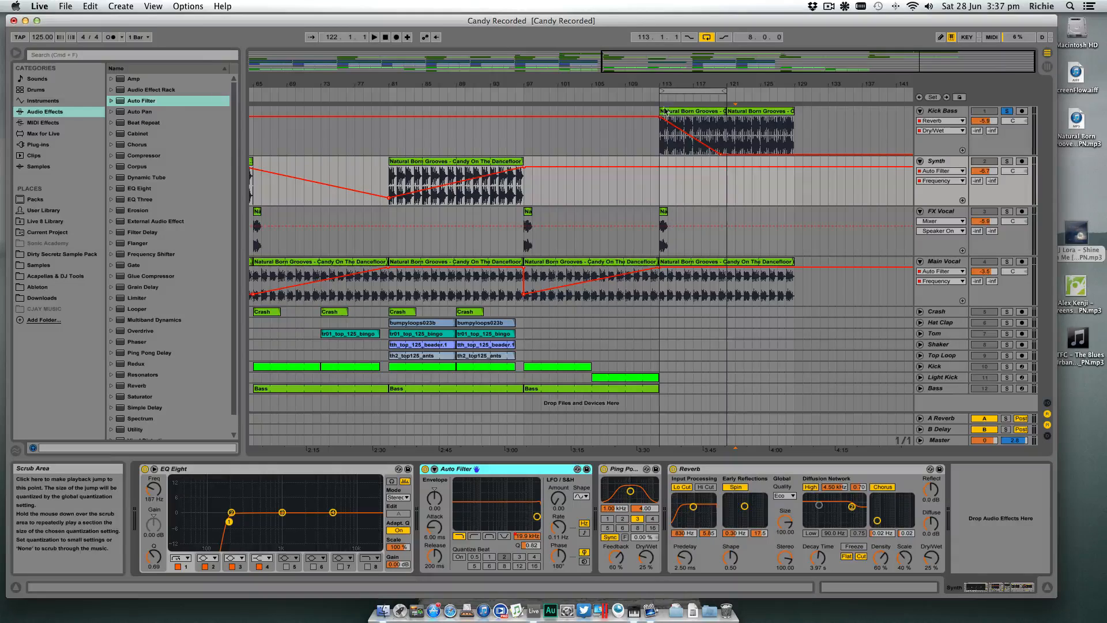
pyautogui.click(707, 135)
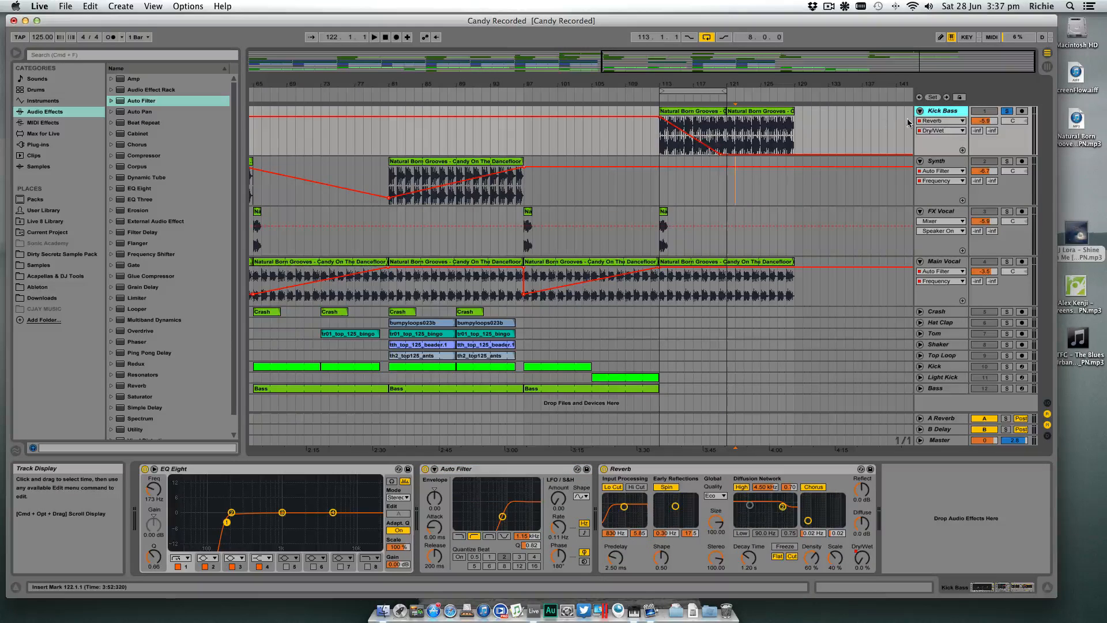
pyautogui.press('Down')
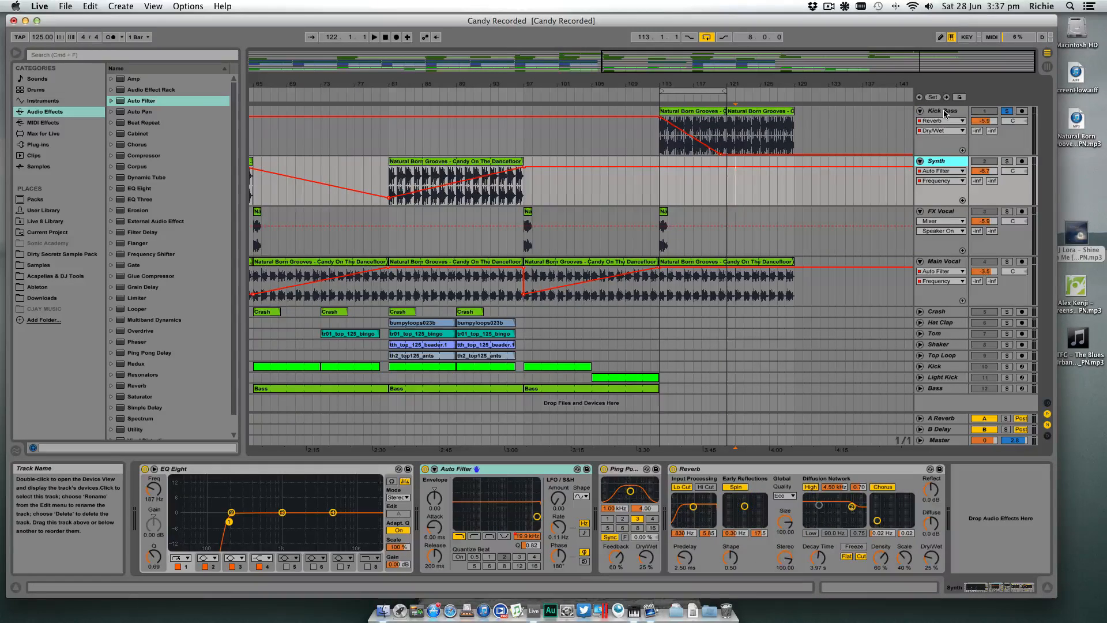
# - Raise the Kick Bass track's high-pass Auto Filter cutoff to 9.14 kHz and audition the section from bar 113
pyautogui.click(944, 110)
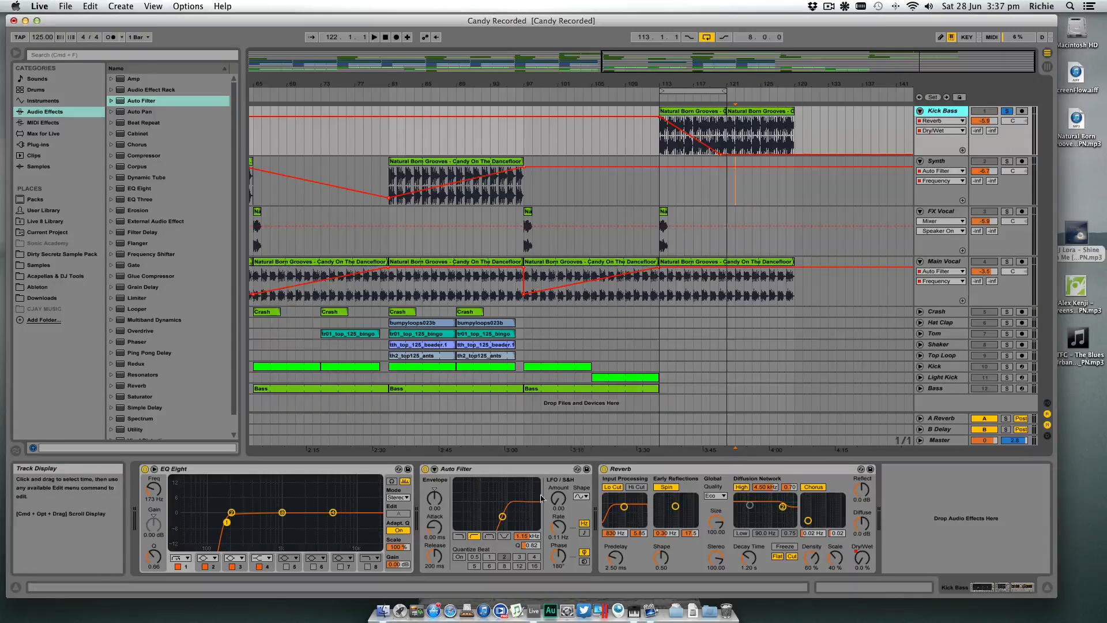
pyautogui.moveTo(528, 535); pyautogui.dragTo(527, 524)
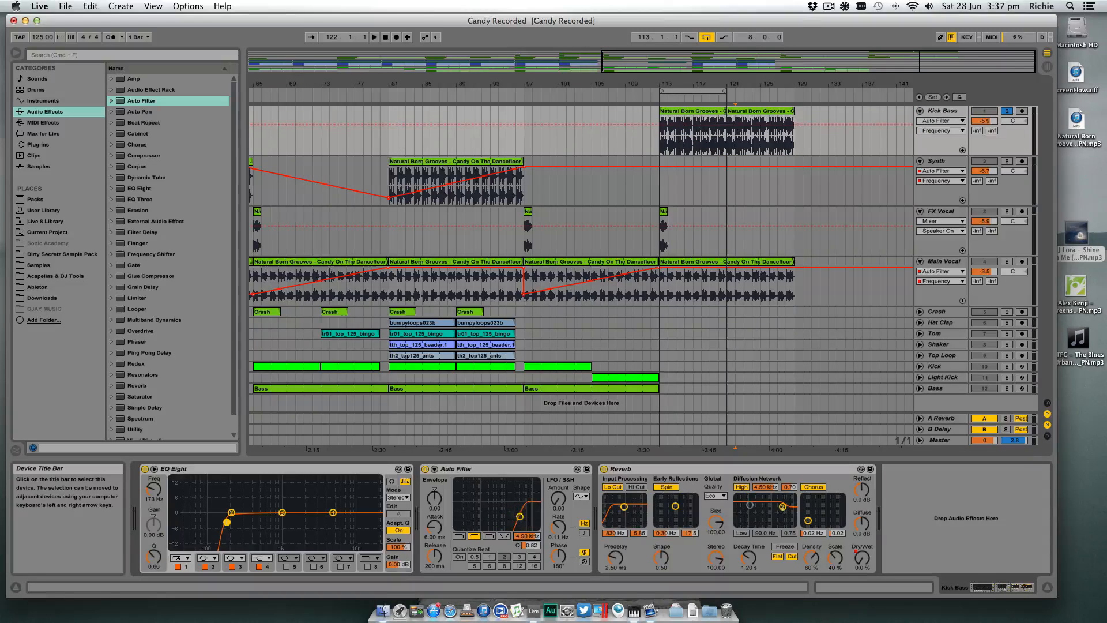
pyautogui.press('space')
pyautogui.press('space')
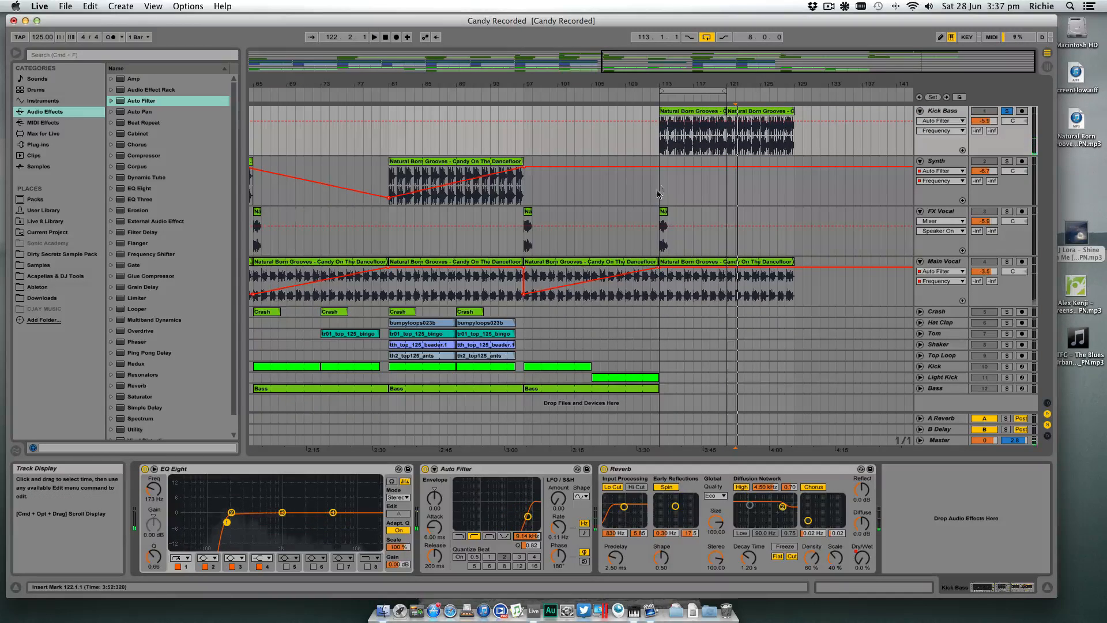
pyautogui.click(660, 151)
pyautogui.press('space')
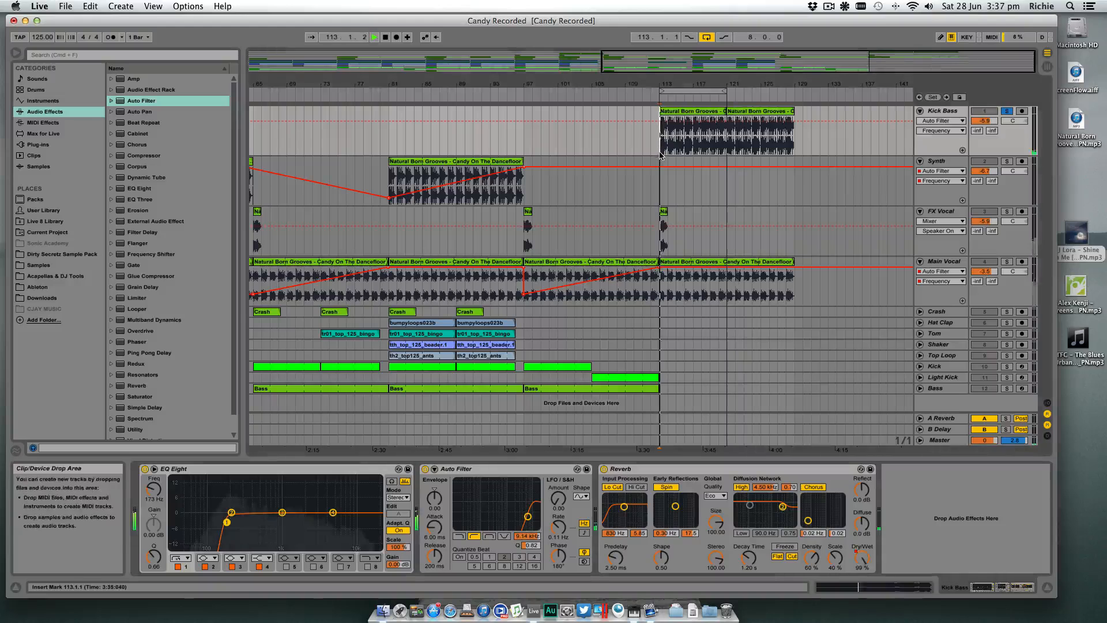
# - Automate the Kick Bass filter frequency in a falling curve from bar 113 to its minimum just before bar 121
pyautogui.click(659, 121)
pyautogui.moveTo(677, 121); pyautogui.dragTo(726, 152)
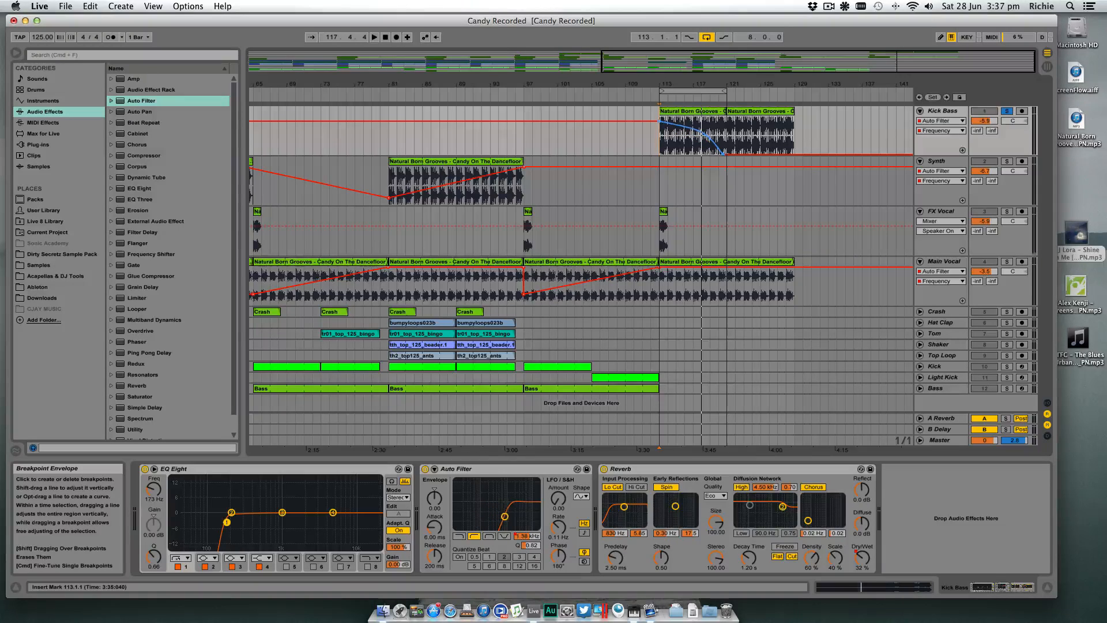
pyautogui.press('space')
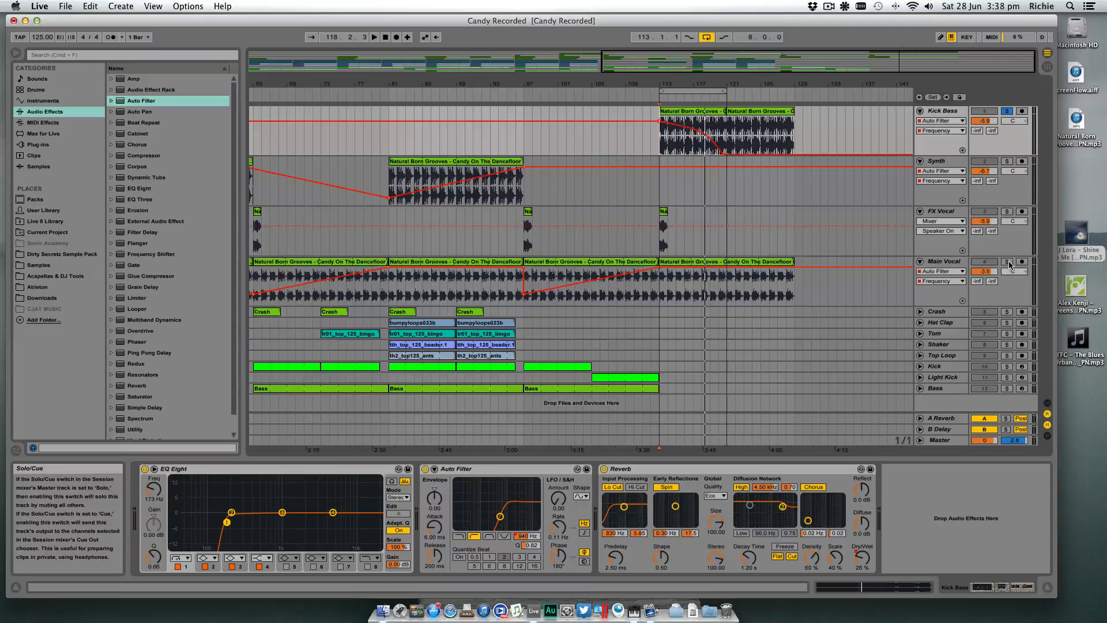
# - Solo Main Vocal alongside Kick Bass and automate its high-pass Auto Filter frequency to rise moderately from bar 113 to bar 121
pyautogui.click(929, 299)
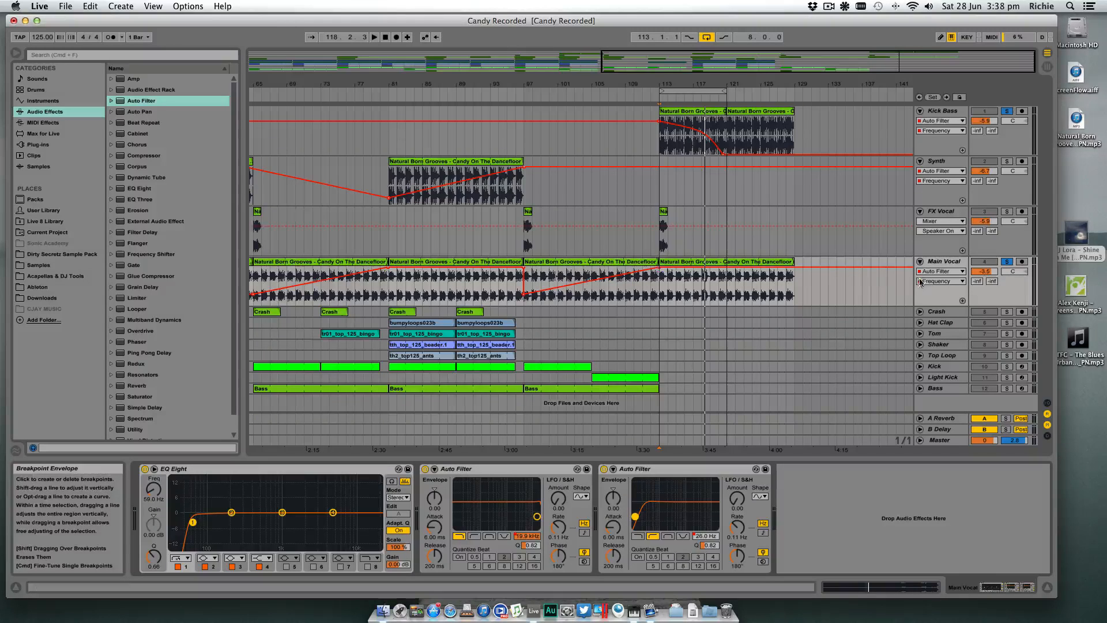
pyautogui.click(713, 536)
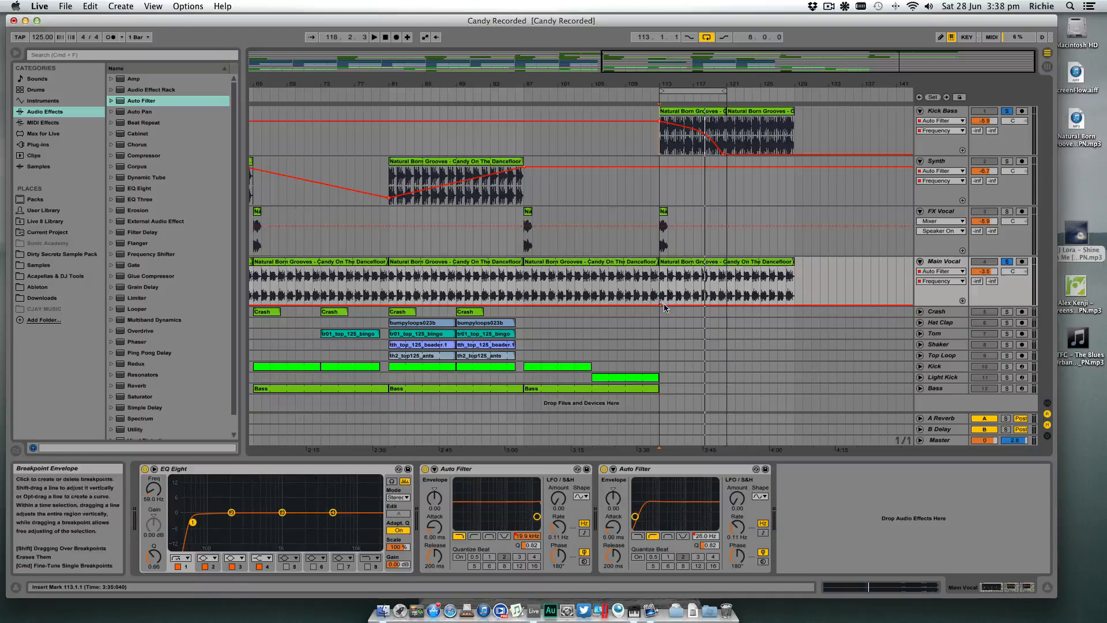
pyautogui.moveTo(697, 307); pyautogui.dragTo(698, 283)
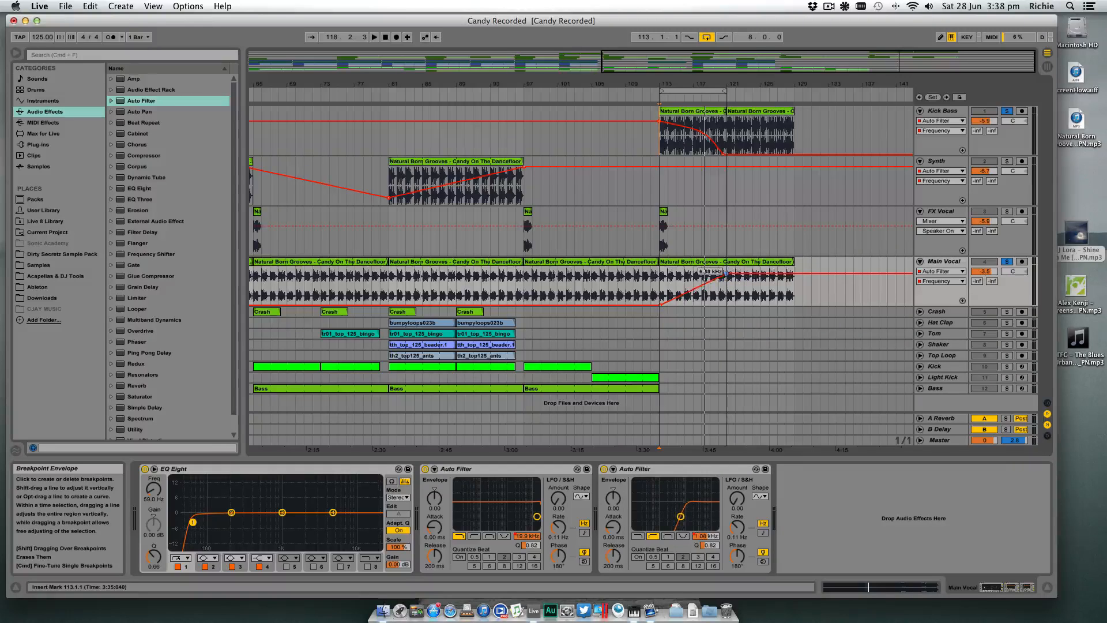
pyautogui.press('space')
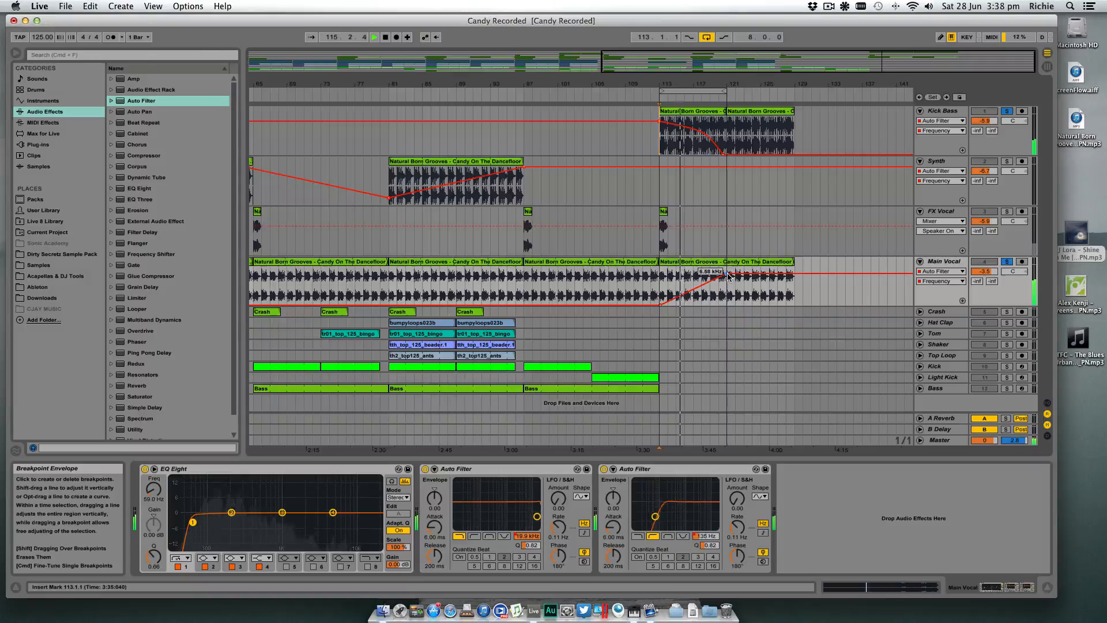
pyautogui.moveTo(728, 276); pyautogui.dragTo(728, 284)
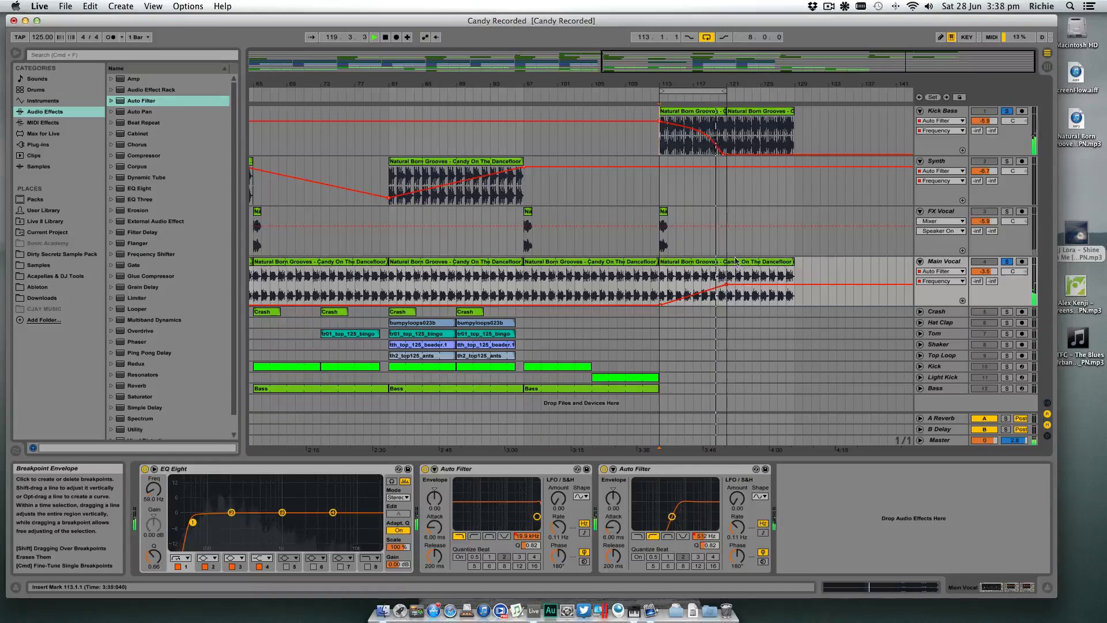
# - Switch off the arrangement loop and ramp the Main Vocal filter frequency back down to minimum from bar 121 to bar 129
pyautogui.click(707, 37)
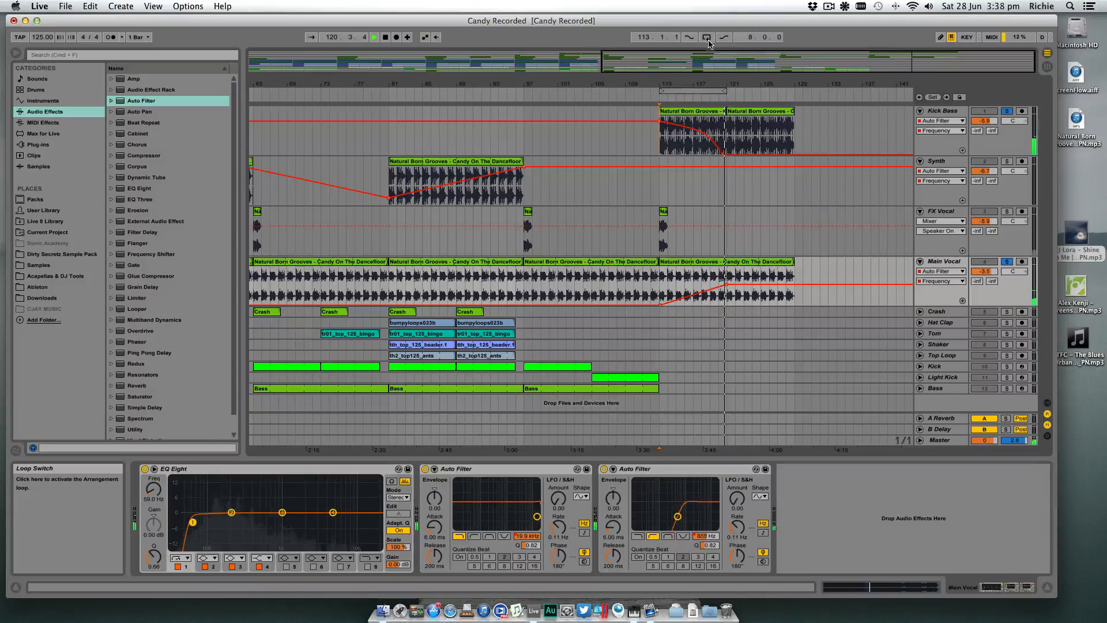
pyautogui.moveTo(761, 285); pyautogui.dragTo(795, 305)
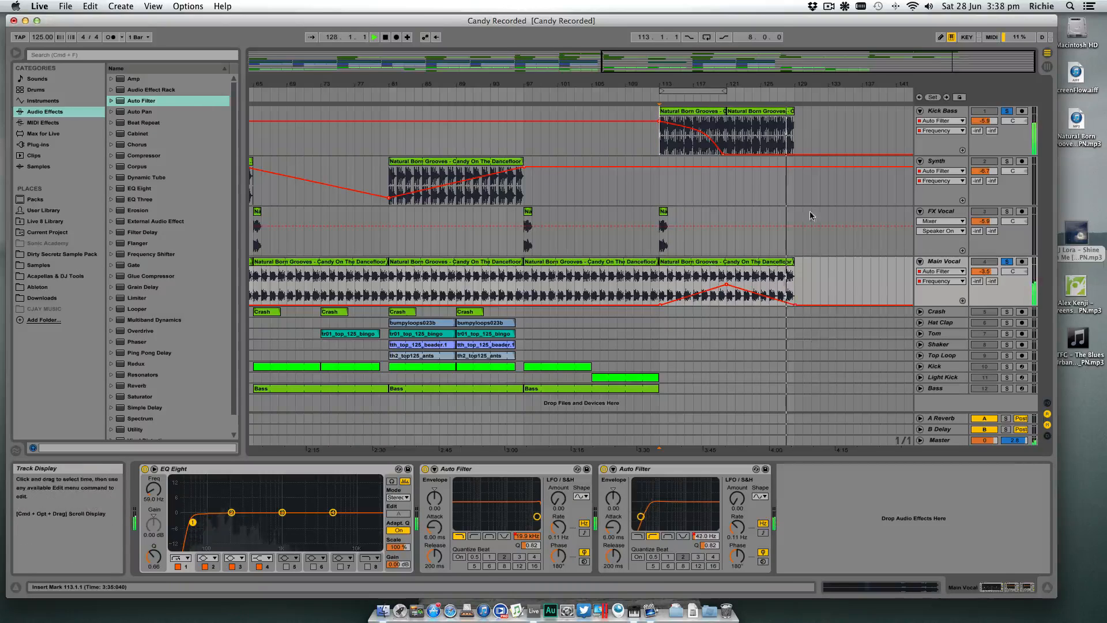
pyautogui.press('space')
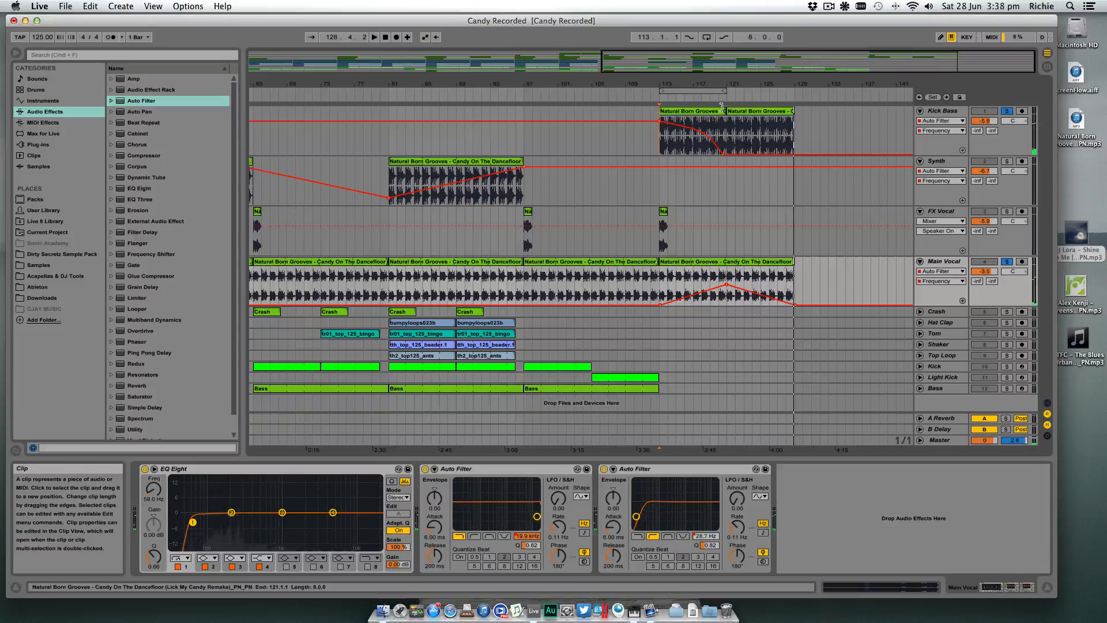
# - Unsolo Kick Bass and Main Vocal and play the full mix from shortly before bar 113 with the device view hidden
pyautogui.click(1007, 111)
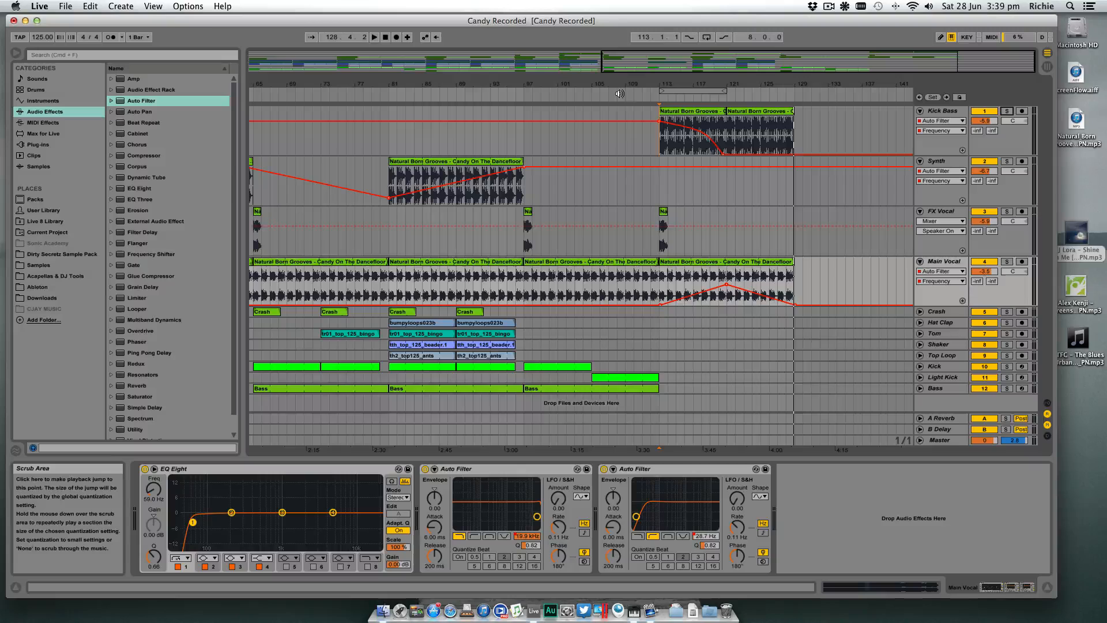
pyautogui.click(1047, 587)
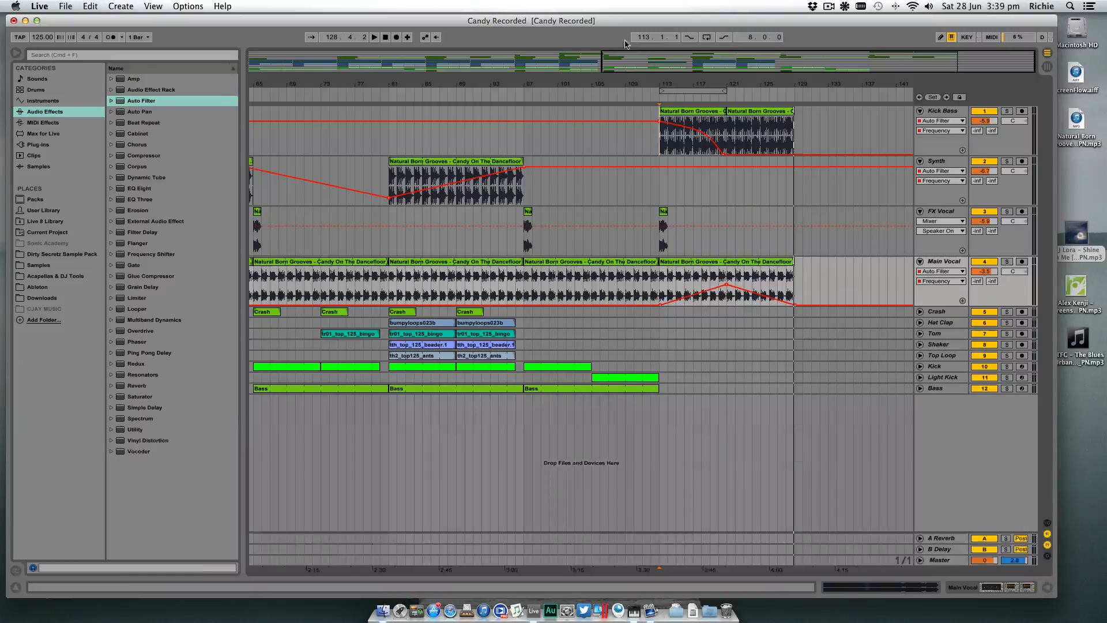
pyautogui.click(637, 99)
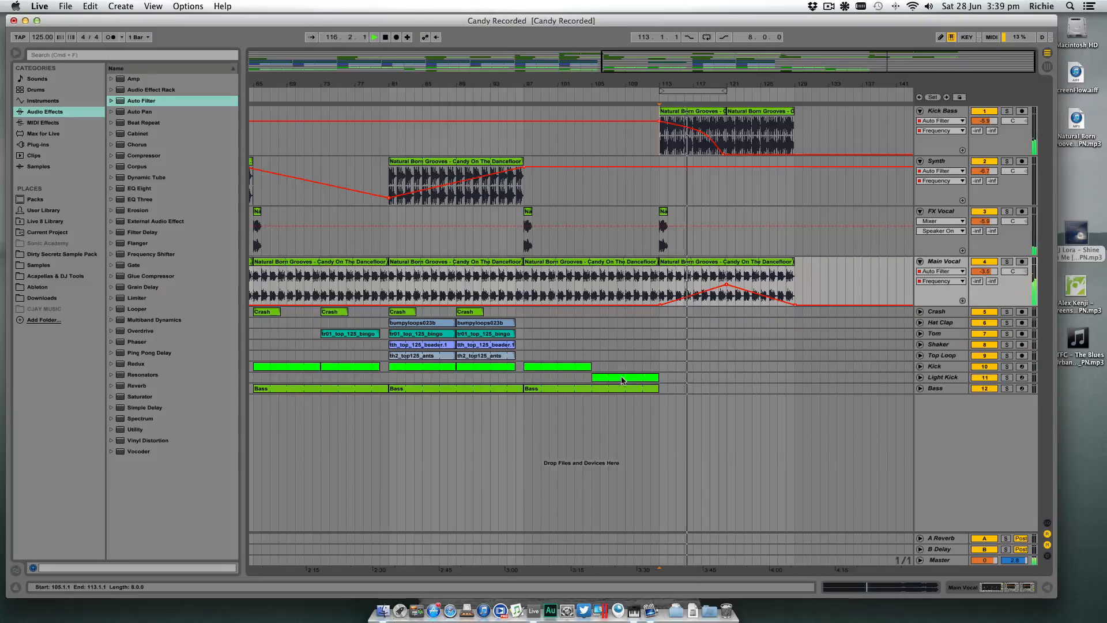
# - Copy the Light Kick clip from bar 105 and the last Crash clip to bar 121, and replay from about bar 113
pyautogui.moveTo(657, 379); pyautogui.dragTo(742, 381)
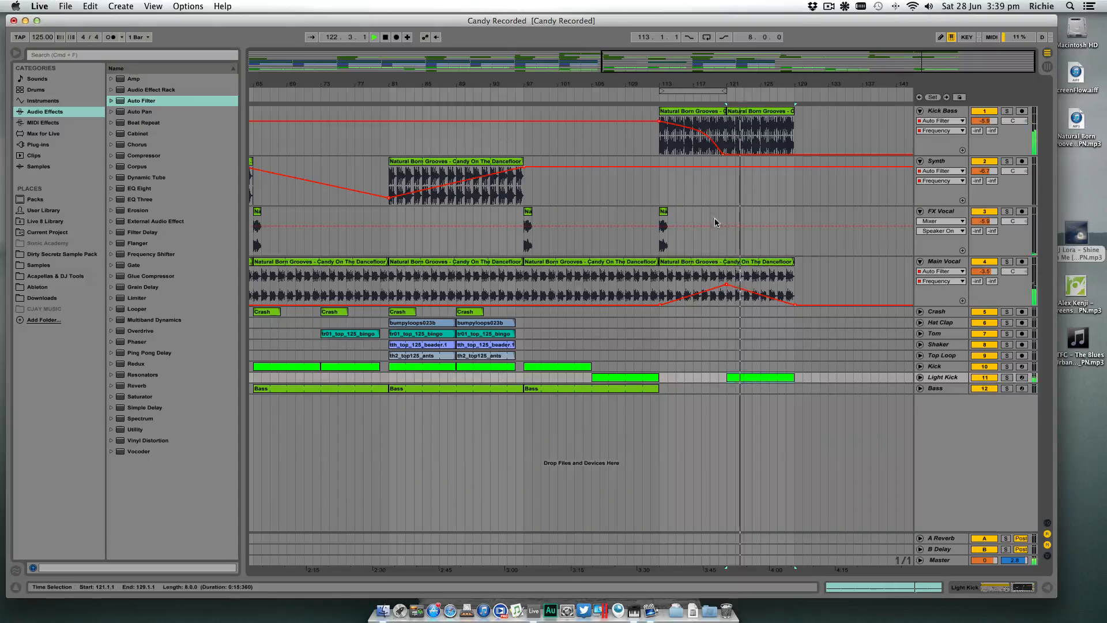
pyautogui.moveTo(471, 312); pyautogui.dragTo(744, 315)
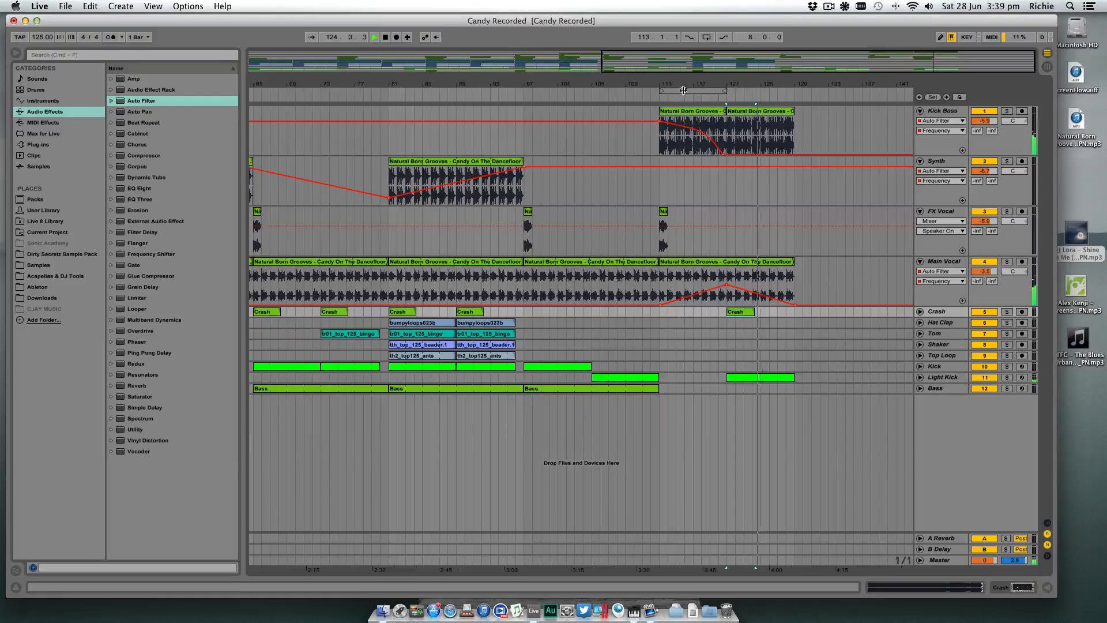
pyautogui.click(656, 96)
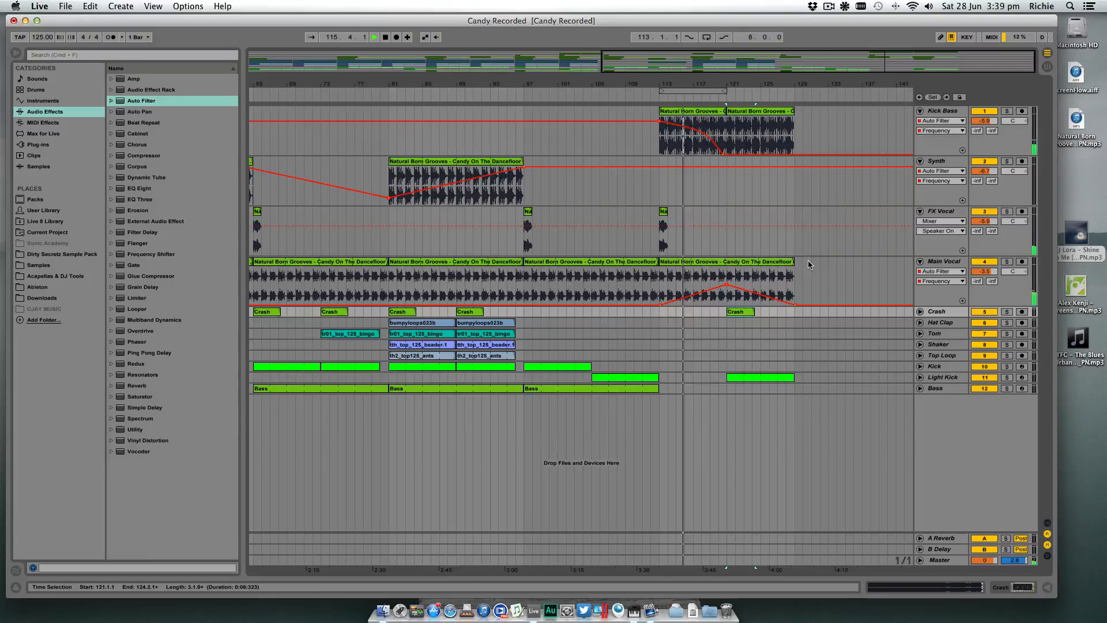
# - Copy the Synth clip from bar 81 to bar 121 and let its filter frequency fall gradually from bar 97 to the copy
pyautogui.click(423, 161)
pyautogui.moveTo(423, 161); pyautogui.dragTo(763, 170)
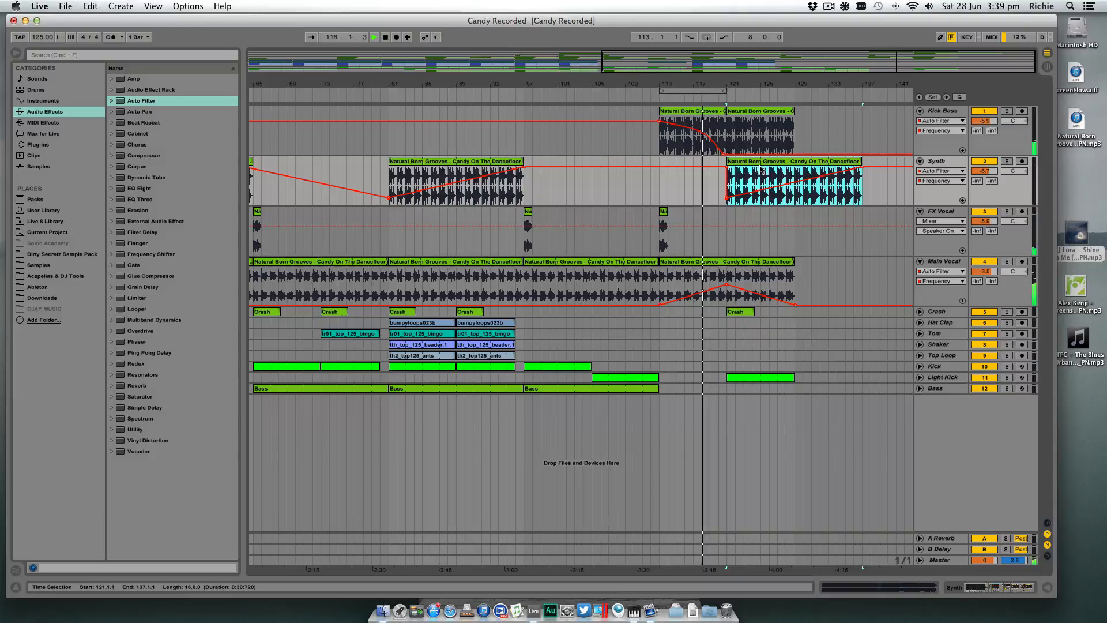
pyautogui.click(715, 169)
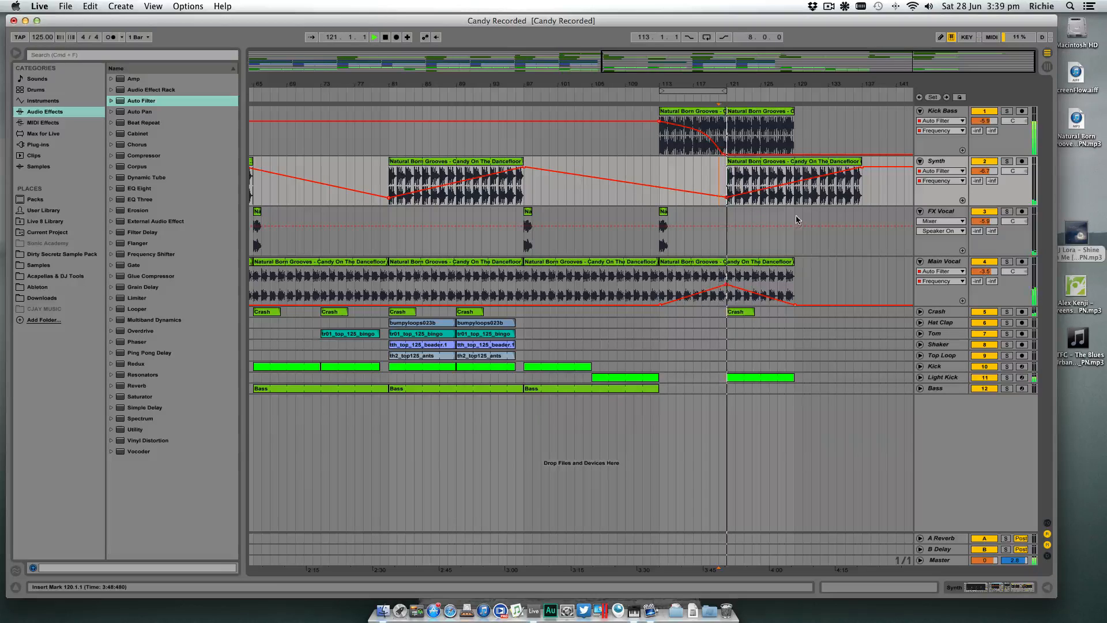
# - Extend the Main Vocal clip to bar 137 and duplicate the Kick Bass clip at bar 121 to bar 129
pyautogui.moveTo(795, 261); pyautogui.dragTo(859, 261)
pyautogui.hscroll(-1, 859, 258)
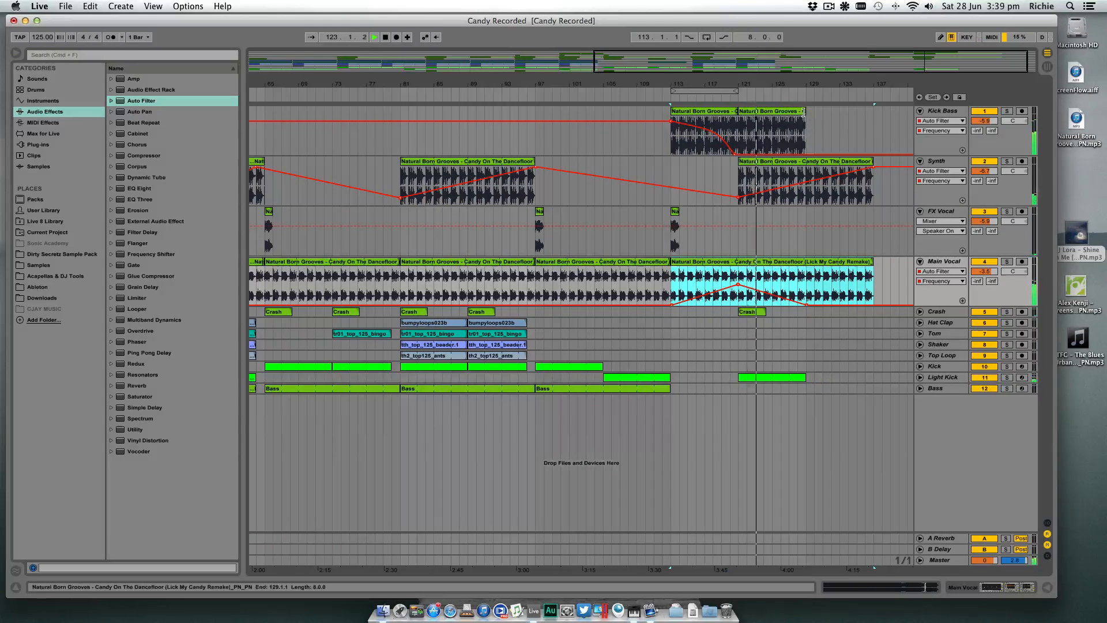
pyautogui.moveTo(806, 111)
pyautogui.mouseDown()
pyautogui.moveTo(879, 114)
pyautogui.moveTo(814, 113)
pyautogui.mouseUp()
pyautogui.hscroll(-3, 807, 109)
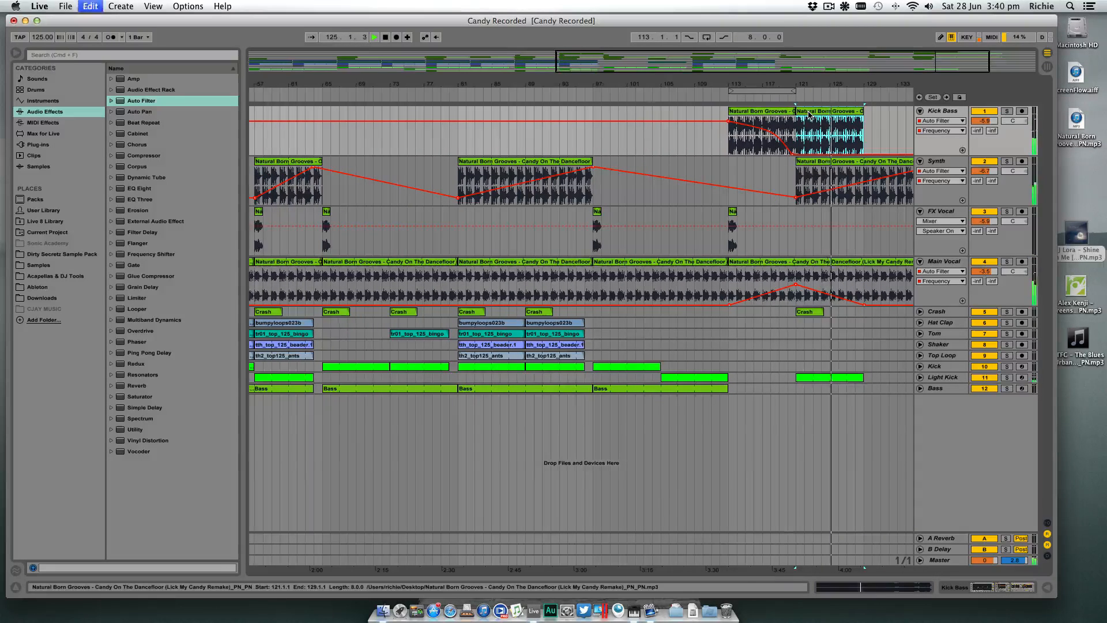
pyautogui.press('super+d')
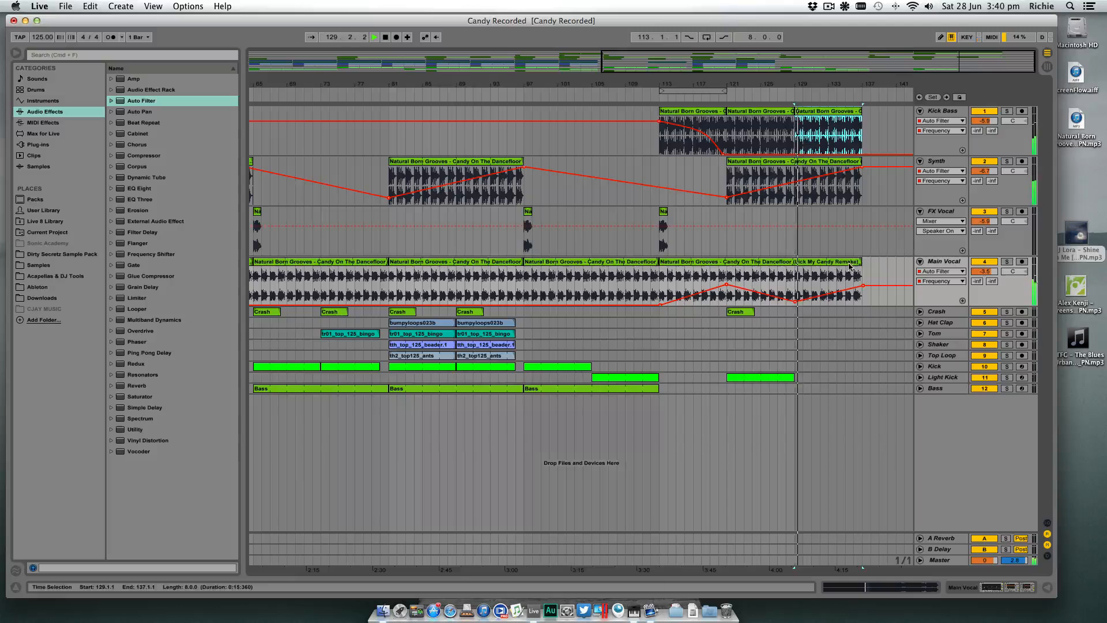
# - Extend the Main Vocal clip to bar 141
pyautogui.moveTo(861, 267); pyautogui.dragTo(897, 267)
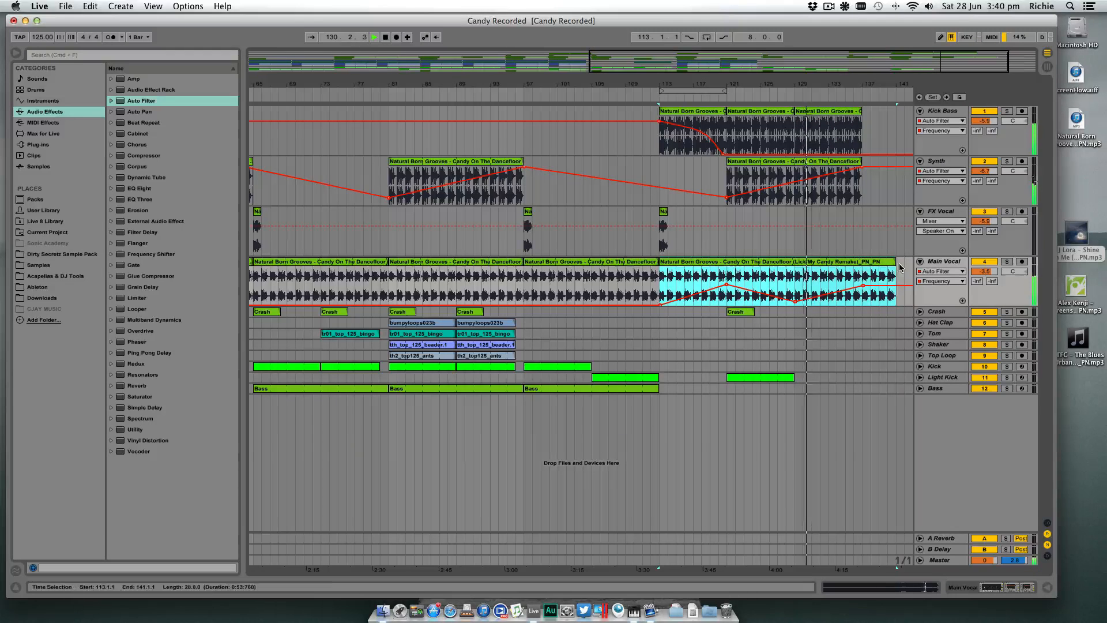
pyautogui.hscroll(2, 891, 266)
pyautogui.hscroll(-1, 831, 238)
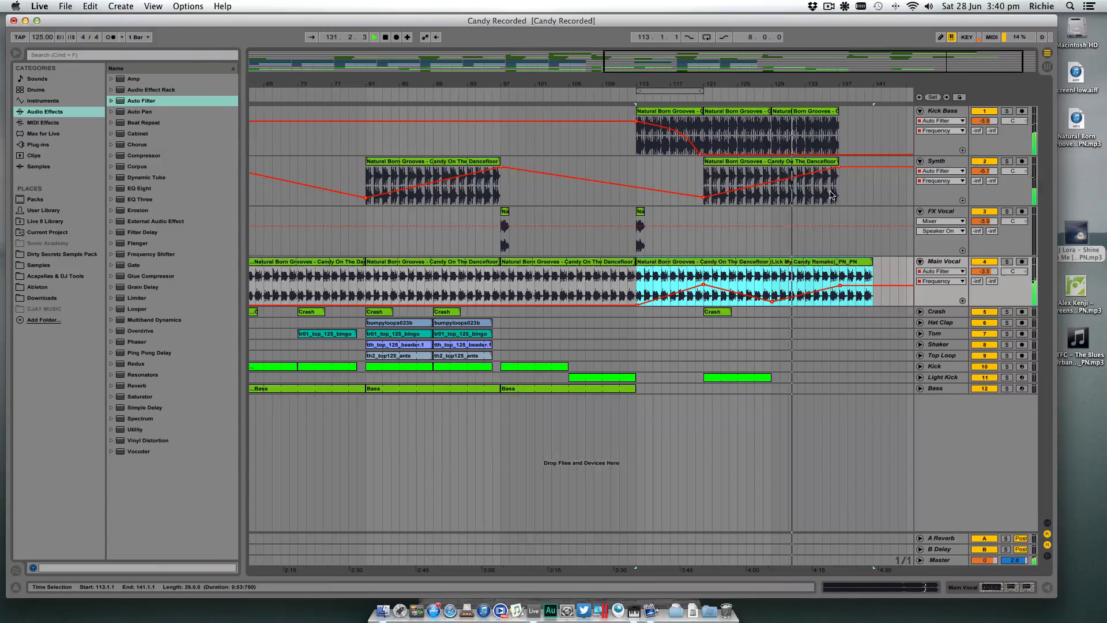
pyautogui.moveTo(850, 84); pyautogui.dragTo(831, 83)
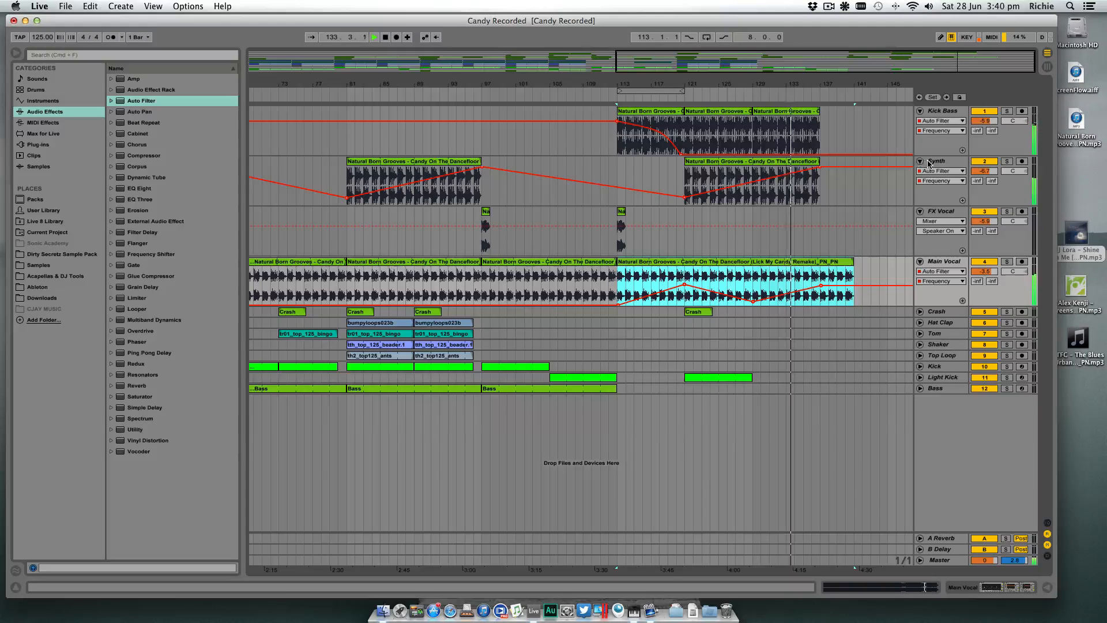
# - Remove the low filter frequency breakpoint at the start of the copied Synth clip and play from bar 121
pyautogui.moveTo(685, 198)
pyautogui.press('space')
pyautogui.click(685, 198)
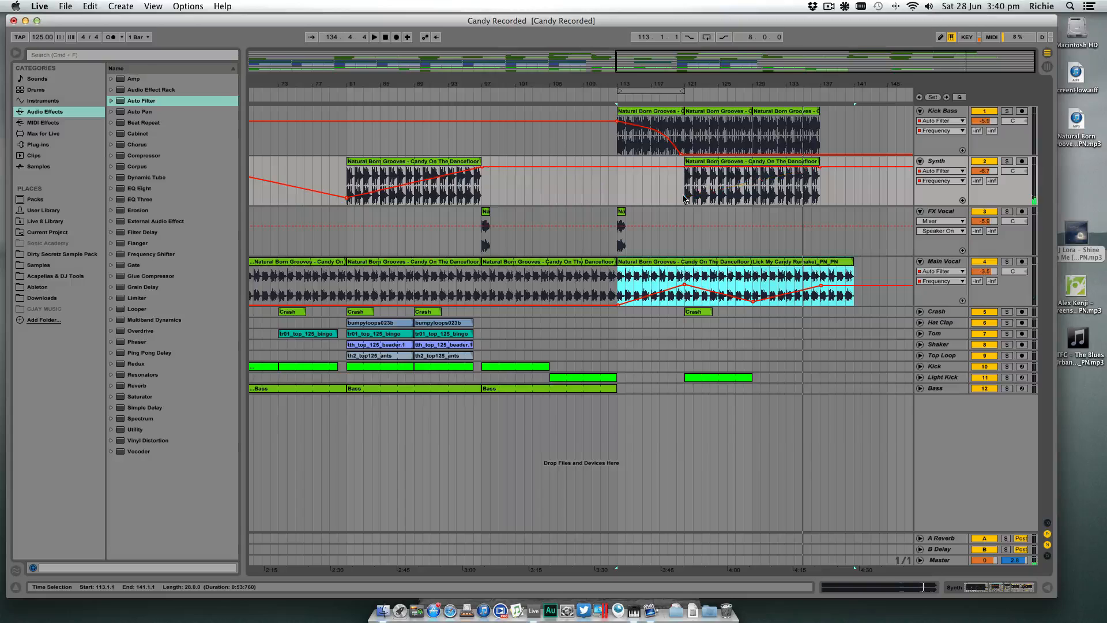
pyautogui.click(683, 195)
pyautogui.press('space')
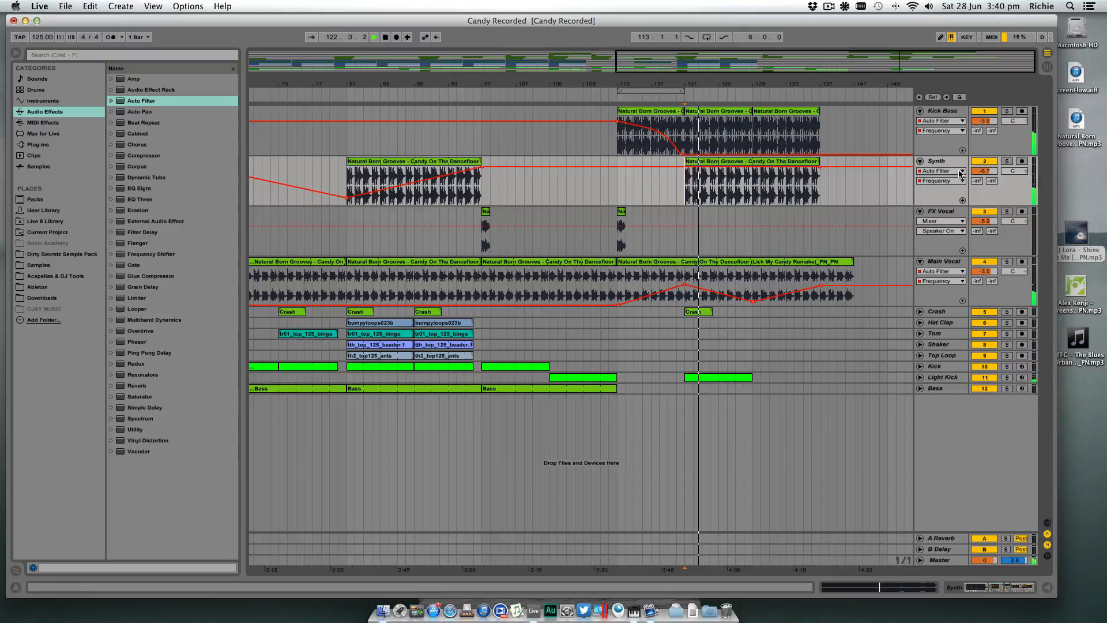
# - Show the Synth's devices and toggle its Ping Pong Delay off and on again to compare the sound
pyautogui.click(952, 588)
pyautogui.click(604, 469)
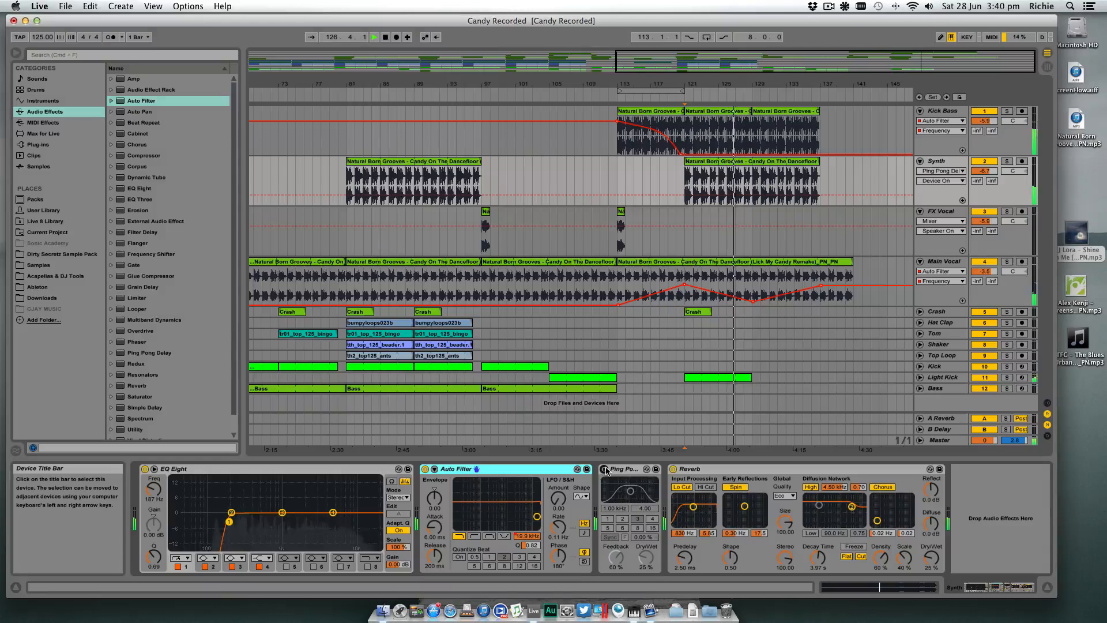
pyautogui.click(604, 469)
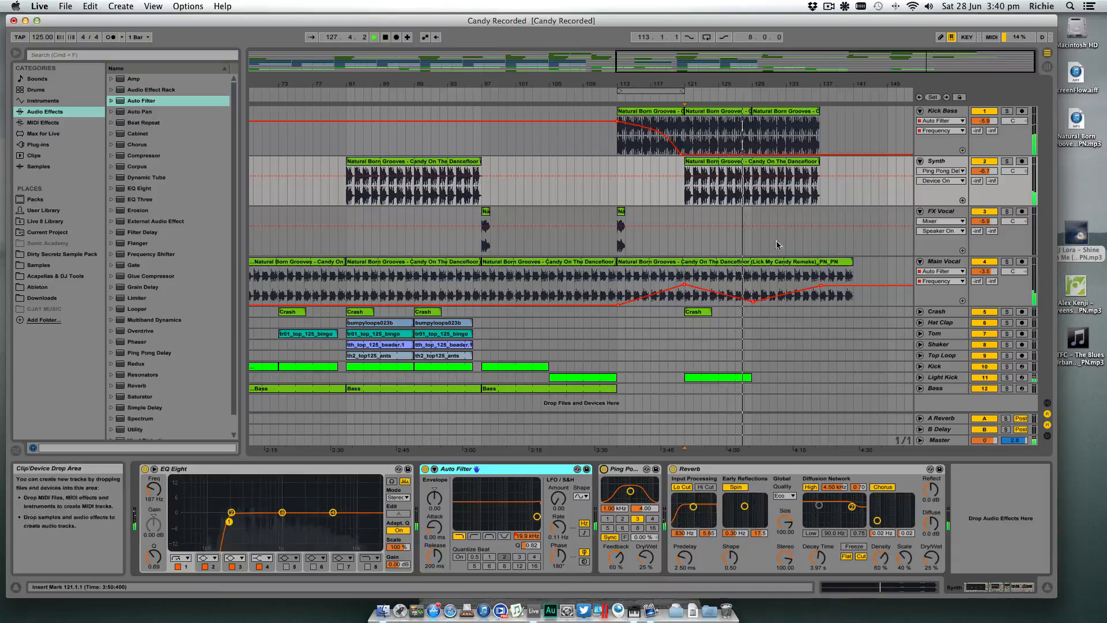
# - Delete the copied Synth clip spanning bars 121 to 137 and place the insert marker at bar 129
pyautogui.click(751, 164)
pyautogui.press('Delete')
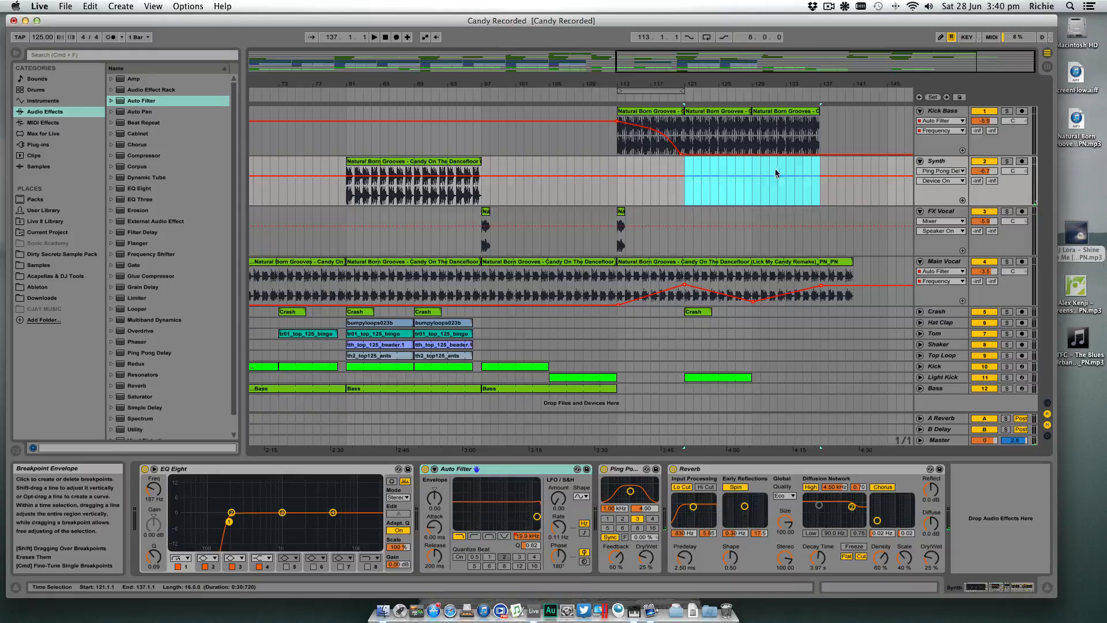
pyautogui.moveTo(801, 84); pyautogui.dragTo(803, 79)
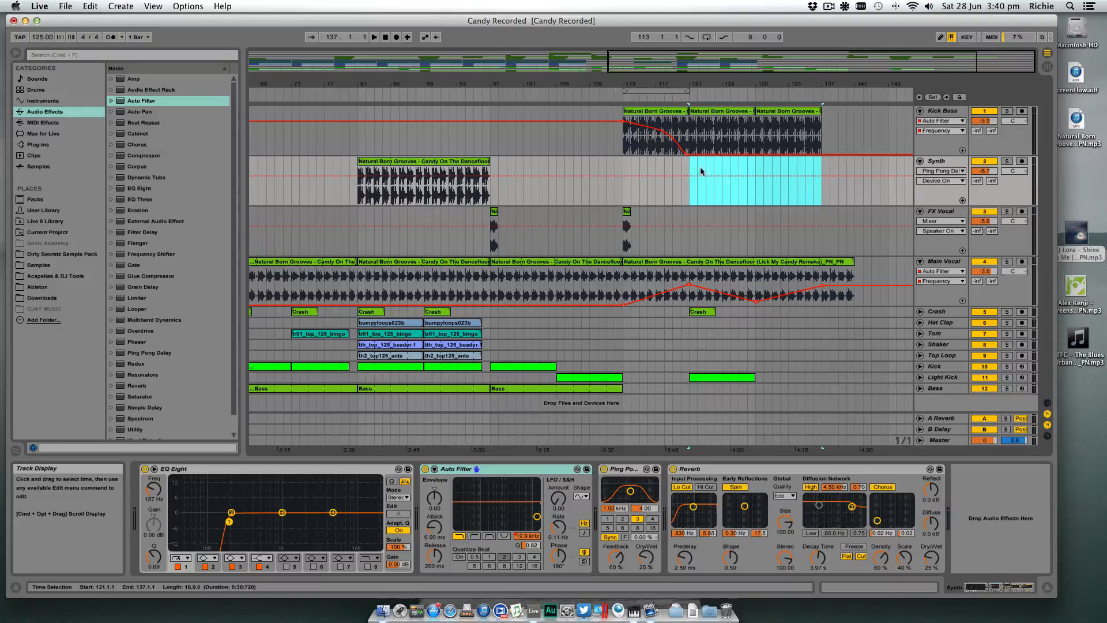
pyautogui.click(765, 190)
pyautogui.hscroll(-2, 756, 192)
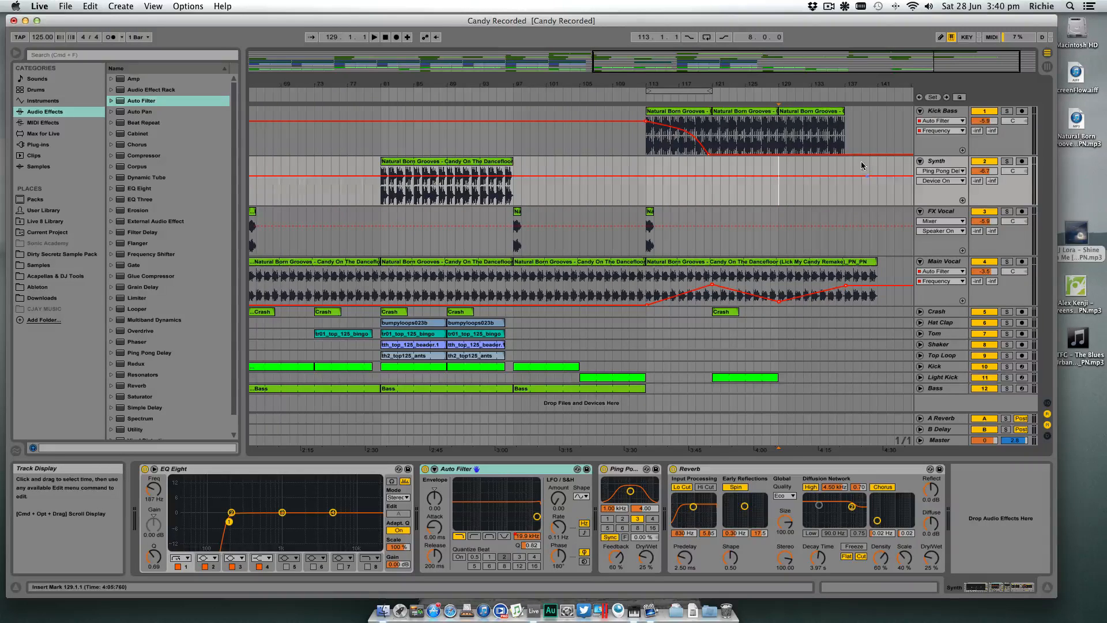
# - Split the Main Vocal clip at bar 137 and delete the part from bar 137 to bar 141
pyautogui.moveTo(824, 84); pyautogui.dragTo(801, 85)
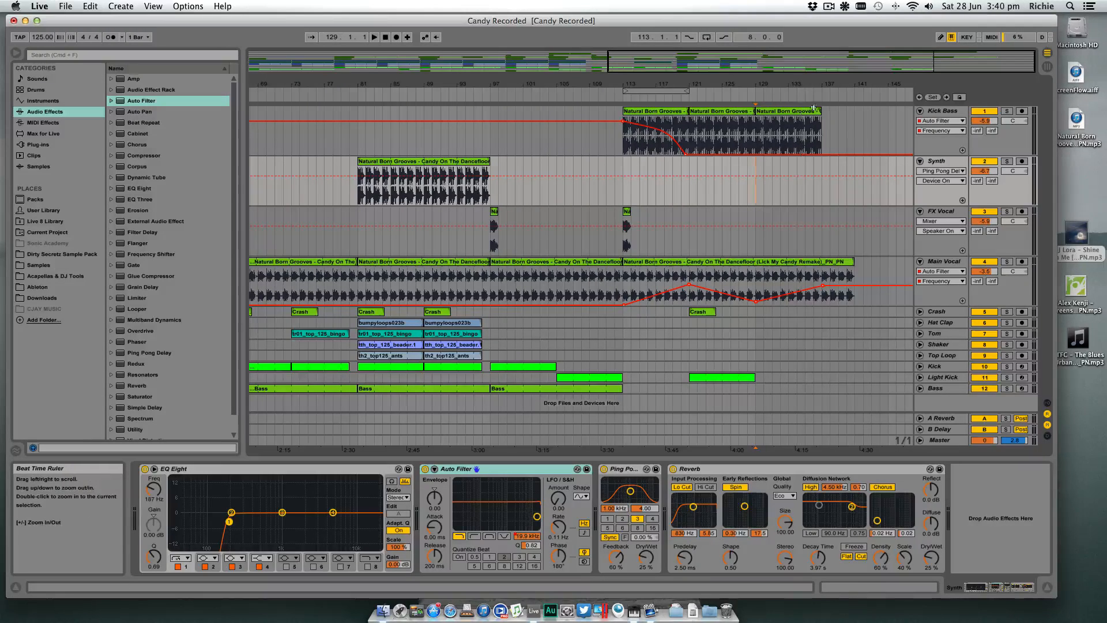
pyautogui.click(833, 272)
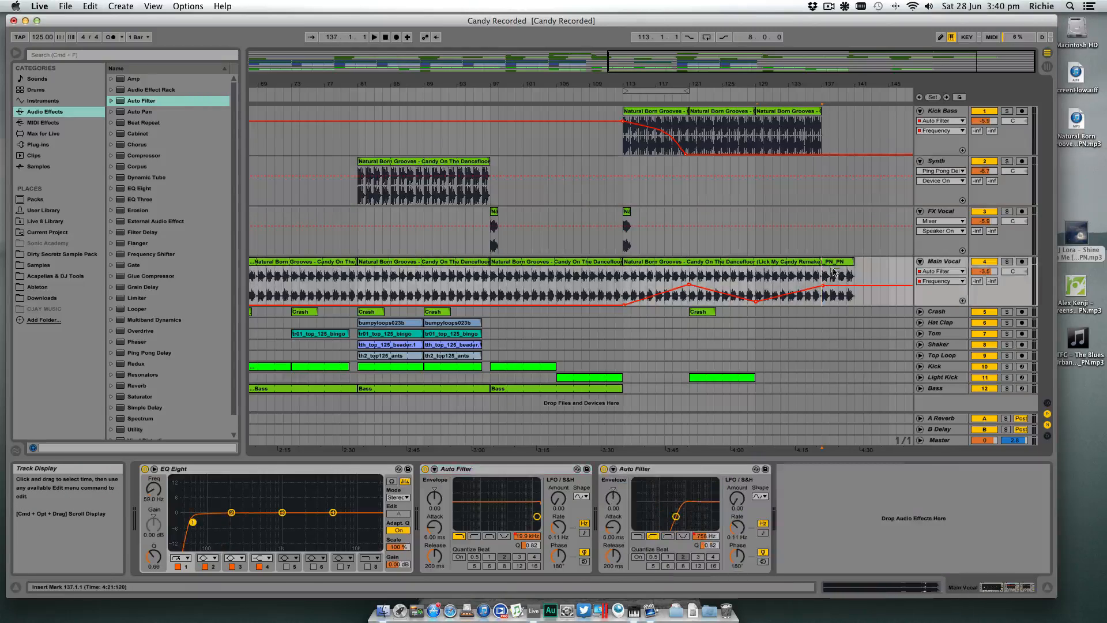
pyautogui.click(840, 263)
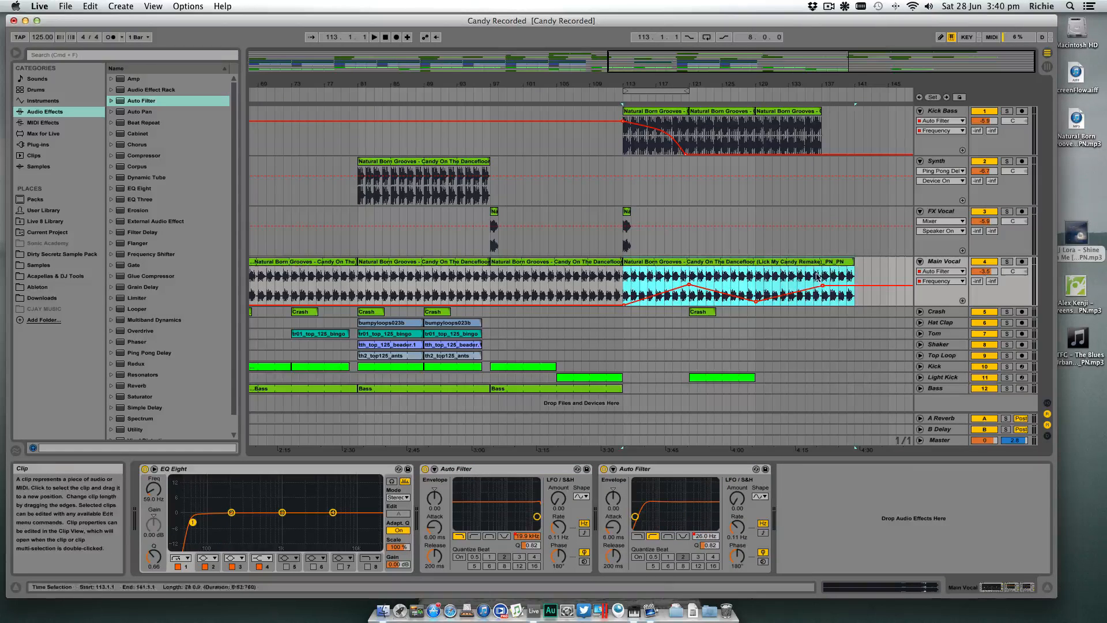
pyautogui.click(822, 274)
pyautogui.press('super+e')
pyautogui.click(834, 264)
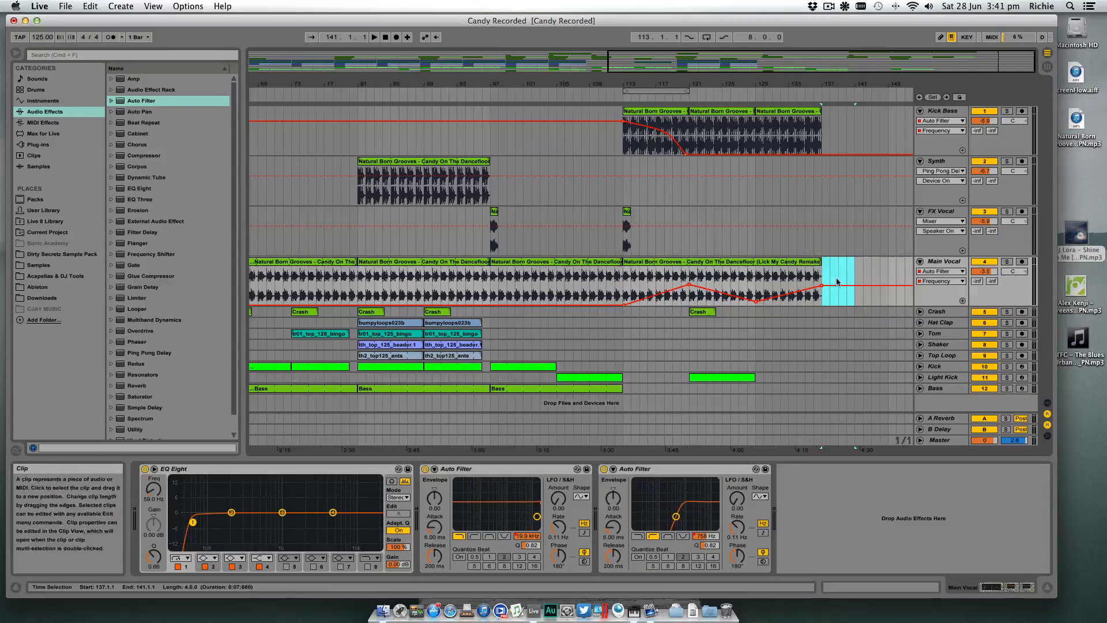
pyautogui.press('Delete')
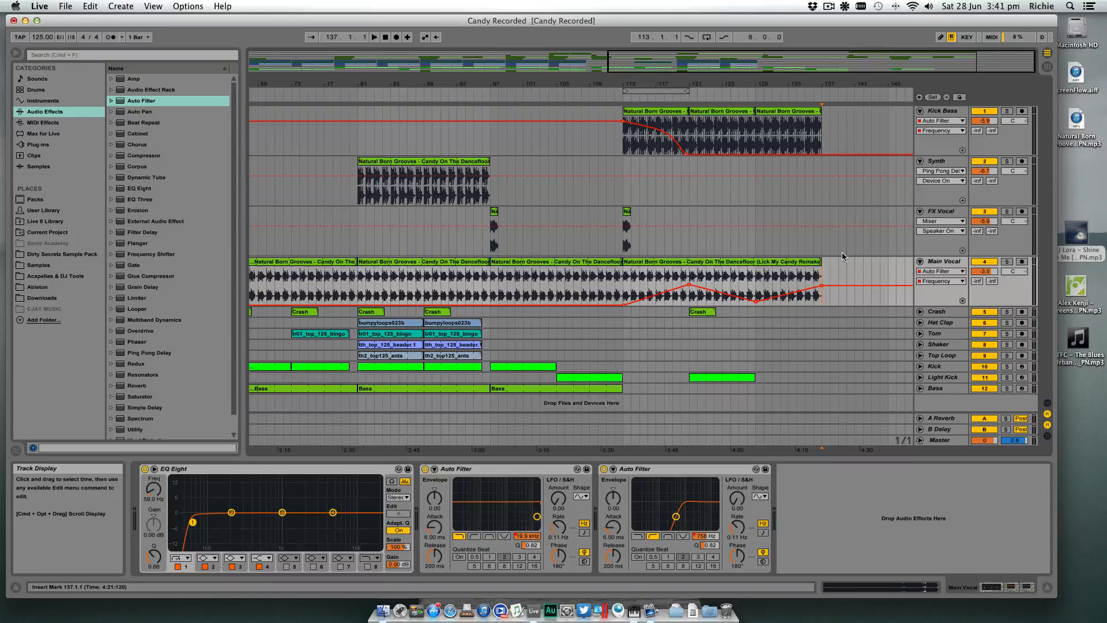
# - Examine the gaps in the Synth and Hat Clap tracks between bars 97 and 137
pyautogui.moveTo(818, 85); pyautogui.dragTo(820, 70)
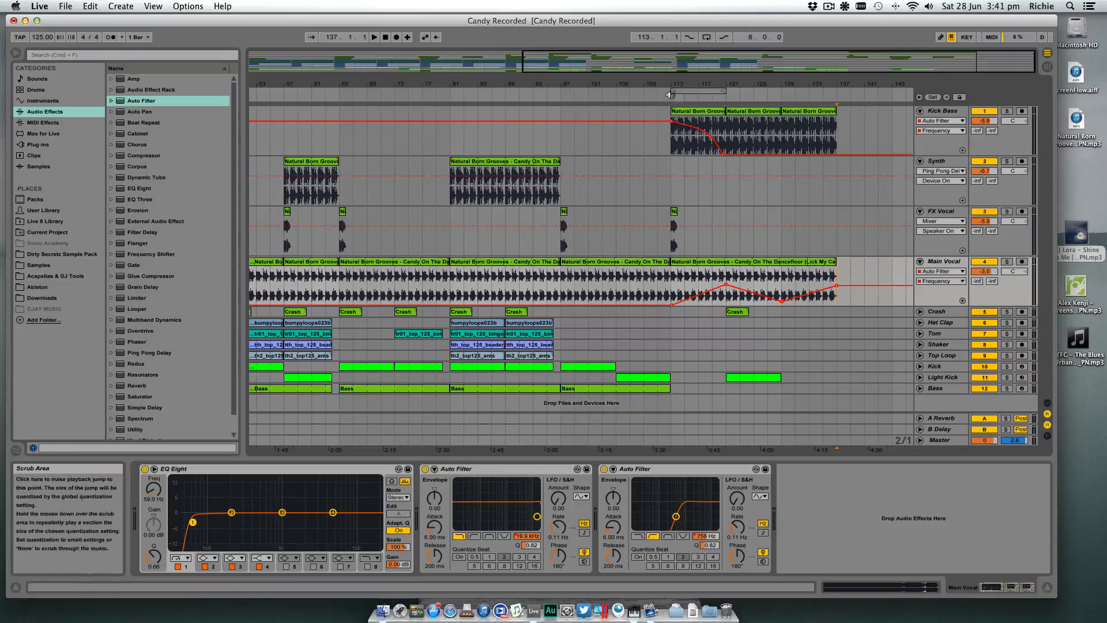
pyautogui.click(672, 186)
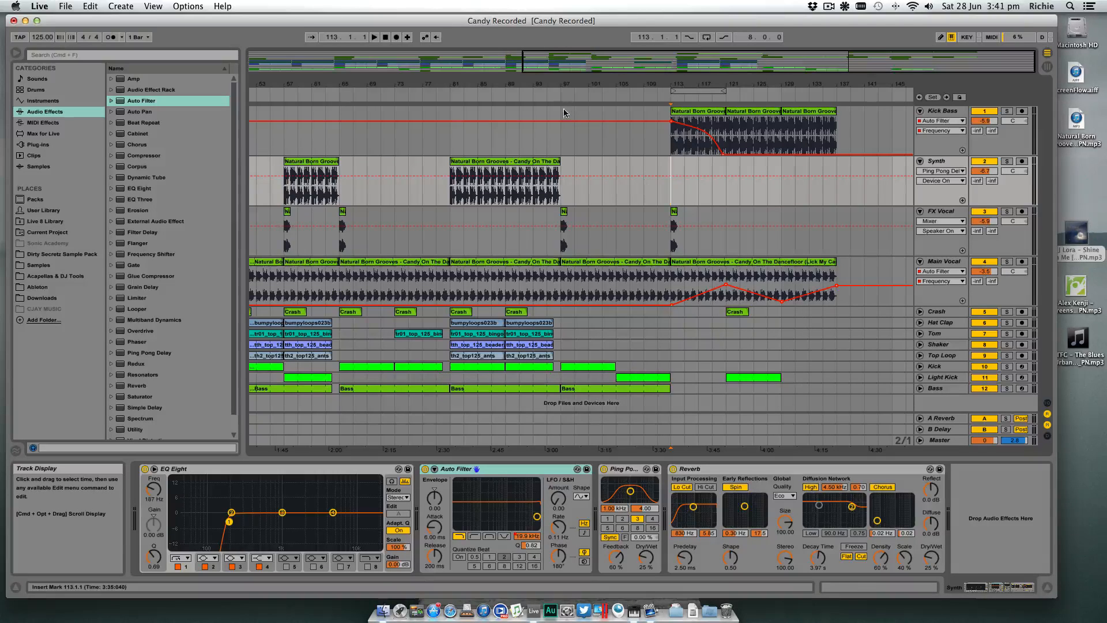
pyautogui.click(561, 150)
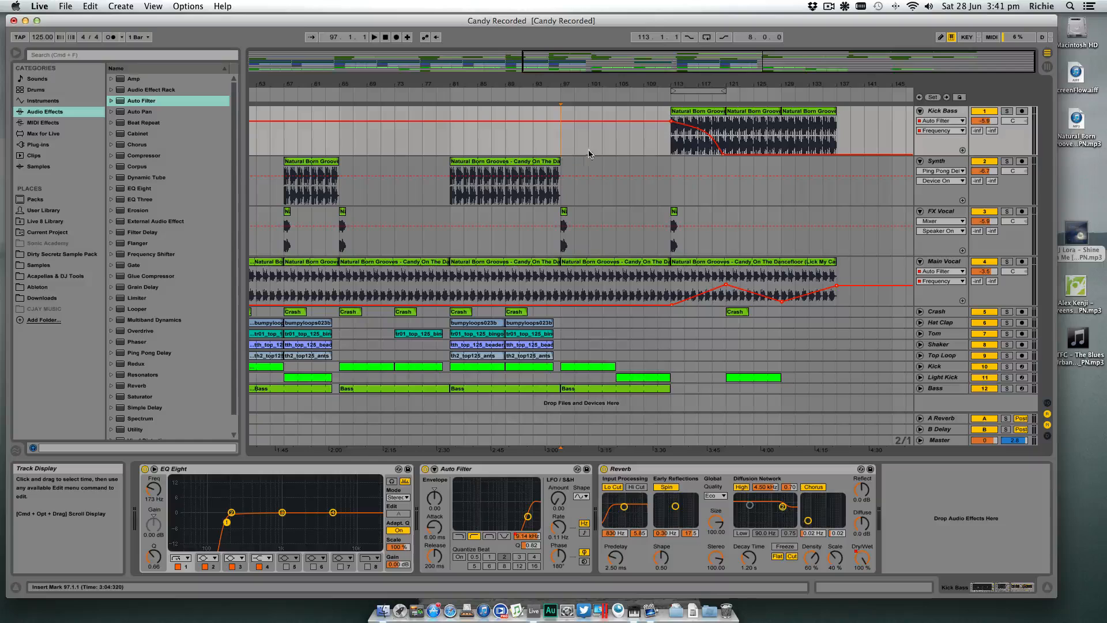
pyautogui.click(668, 159)
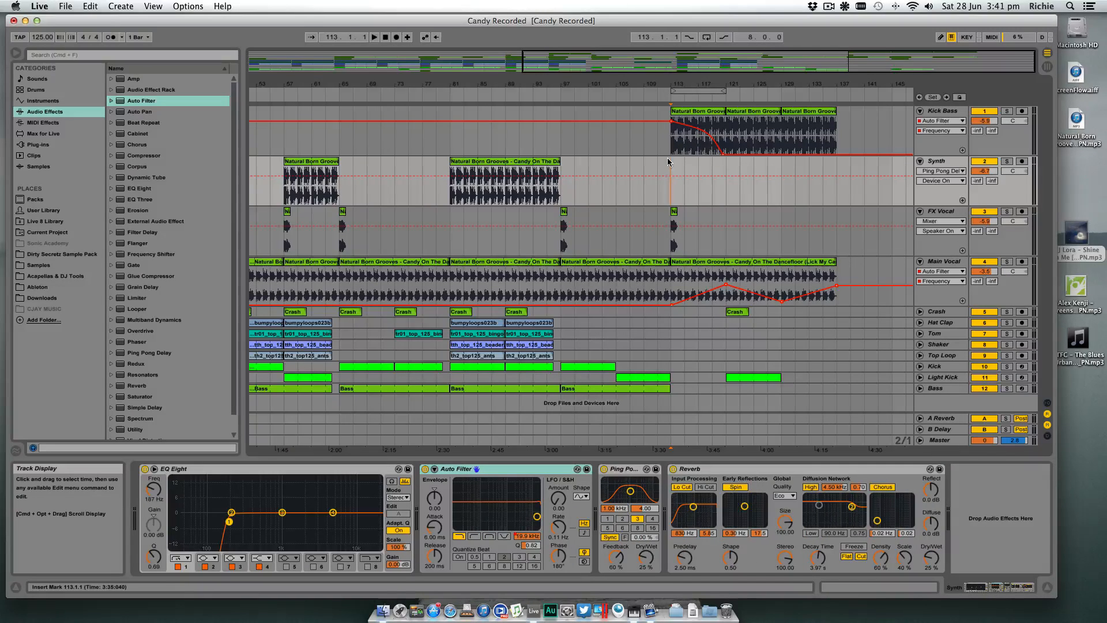
pyautogui.moveTo(840, 166); pyautogui.dragTo(667, 165)
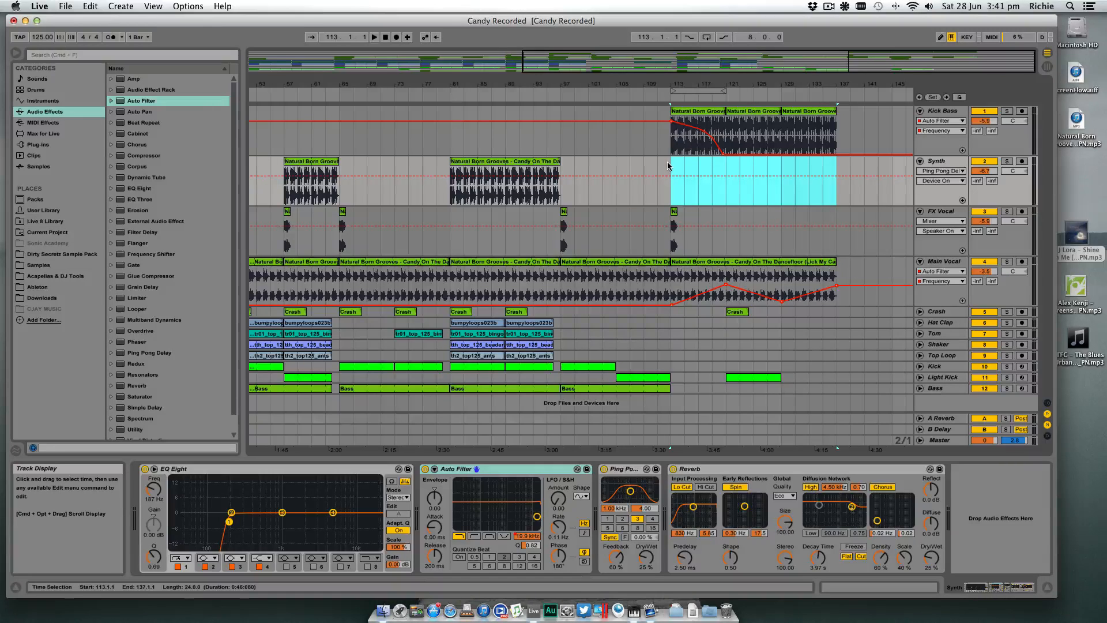
pyautogui.click(666, 166)
pyautogui.click(564, 166)
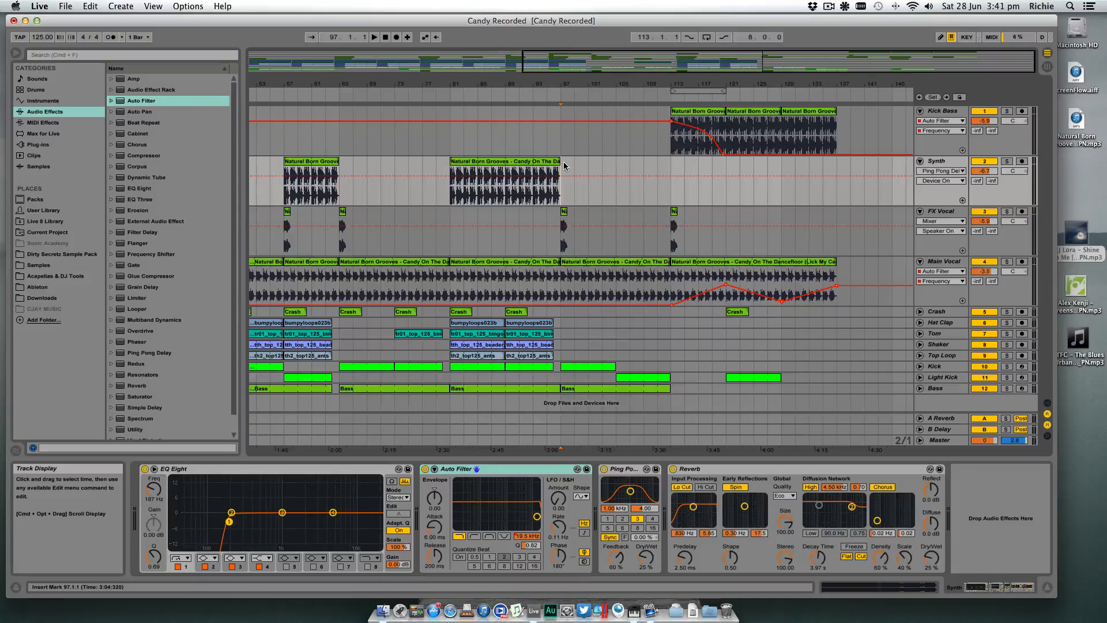
pyautogui.click(652, 164)
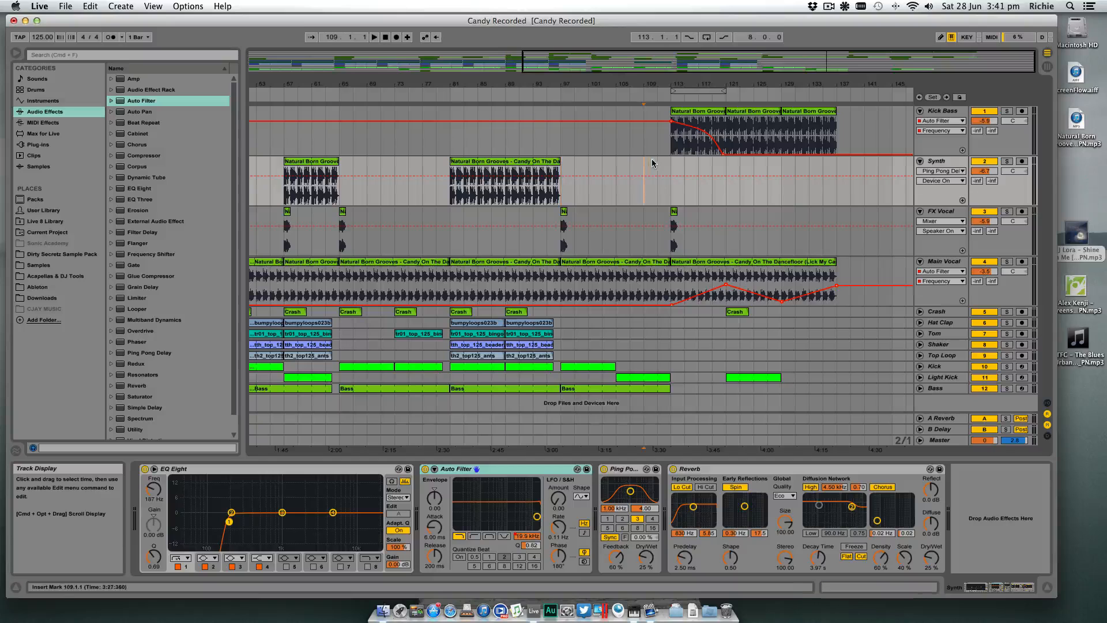
pyautogui.moveTo(678, 167); pyautogui.dragTo(725, 168)
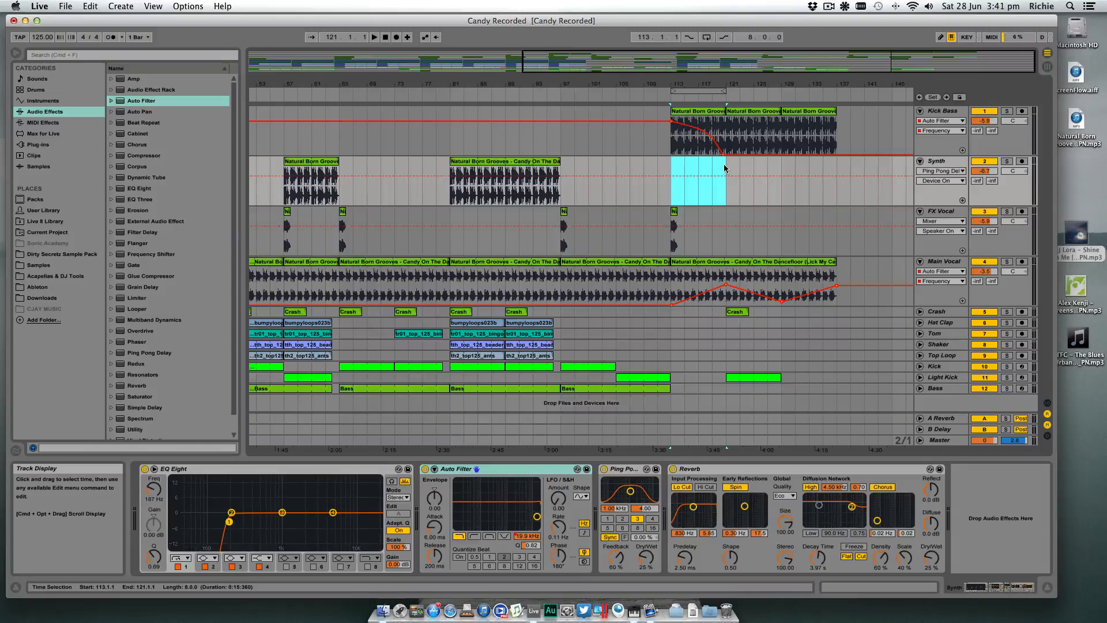
pyautogui.click(685, 322)
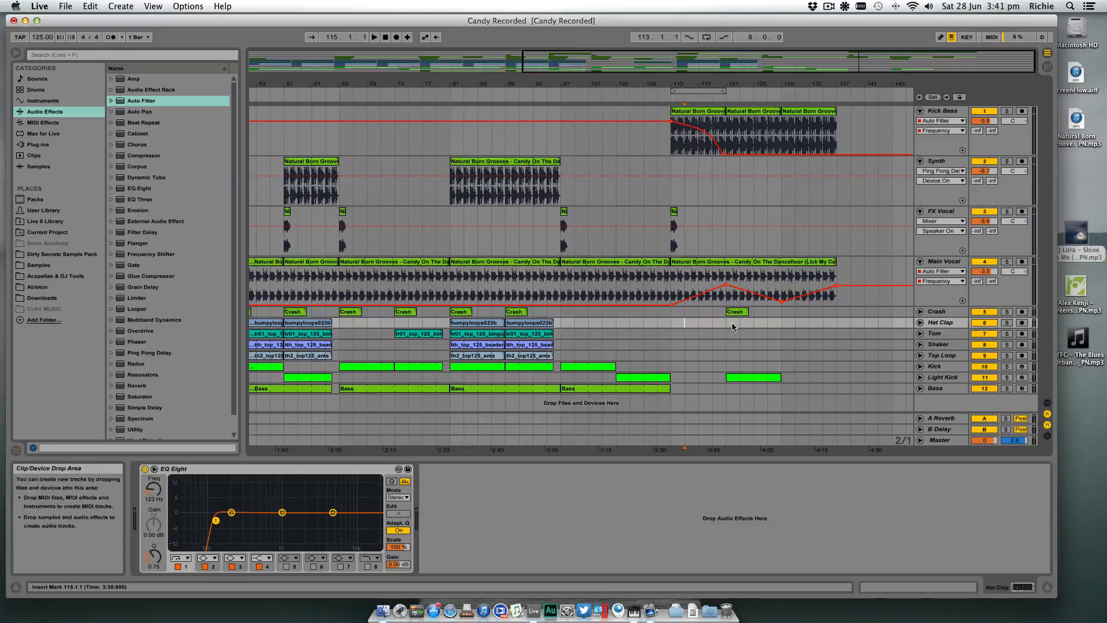
pyautogui.moveTo(726, 323); pyautogui.dragTo(829, 327)
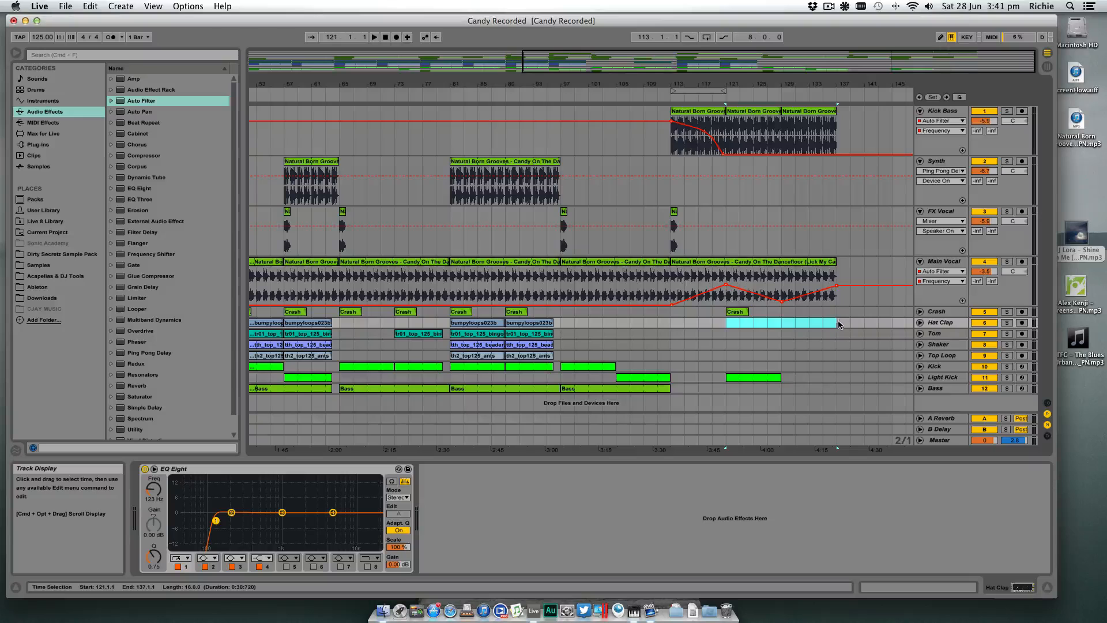
pyautogui.click(840, 326)
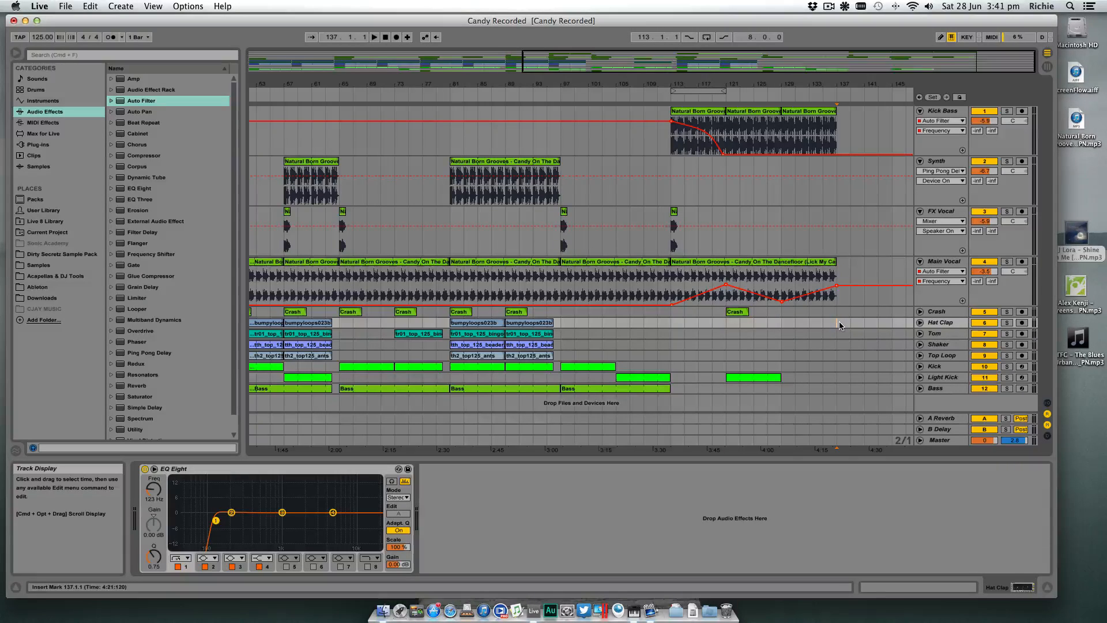
# - Collapse the Synth track and copy bars 49 to 65 of the FX Vocal through Bass tracks to bar 137
pyautogui.moveTo(831, 85); pyautogui.dragTo(831, 54)
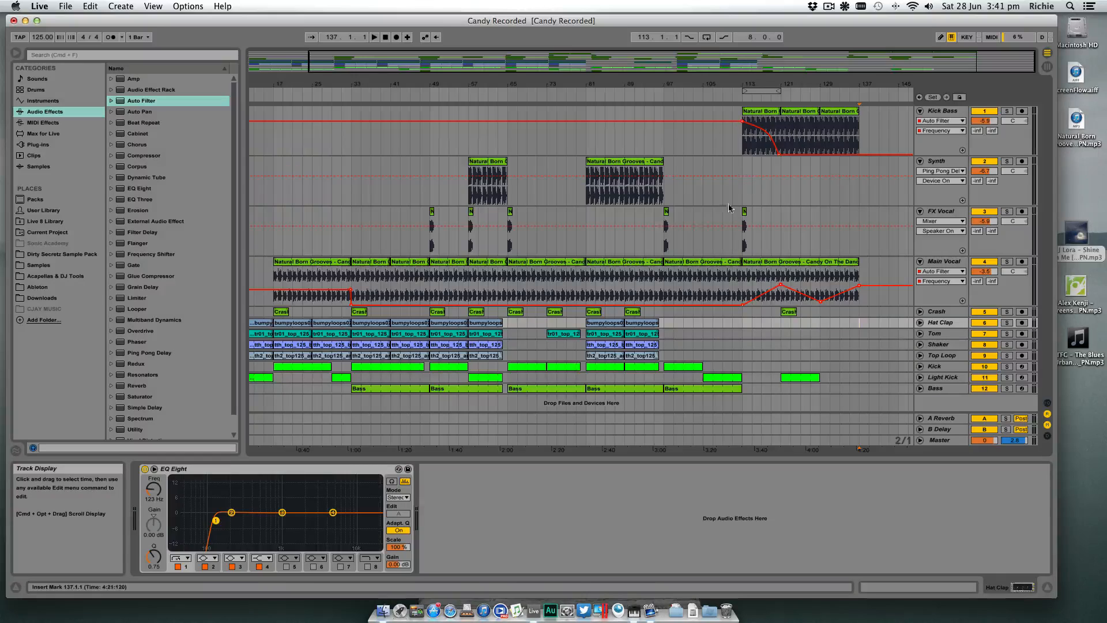
pyautogui.click(920, 162)
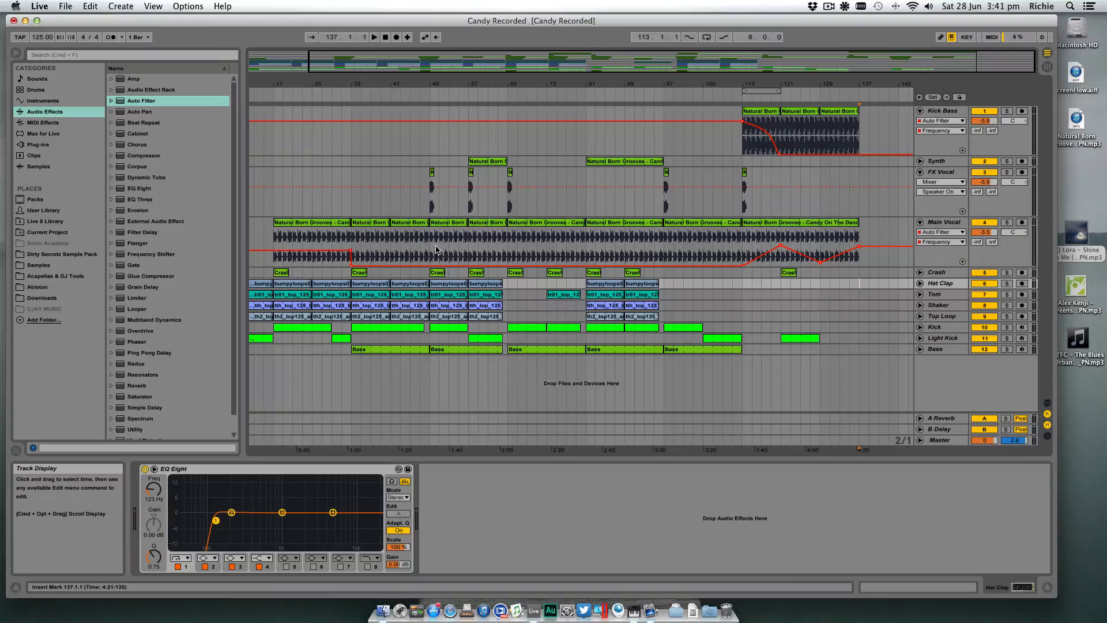
pyautogui.moveTo(427, 181); pyautogui.dragTo(869, 350)
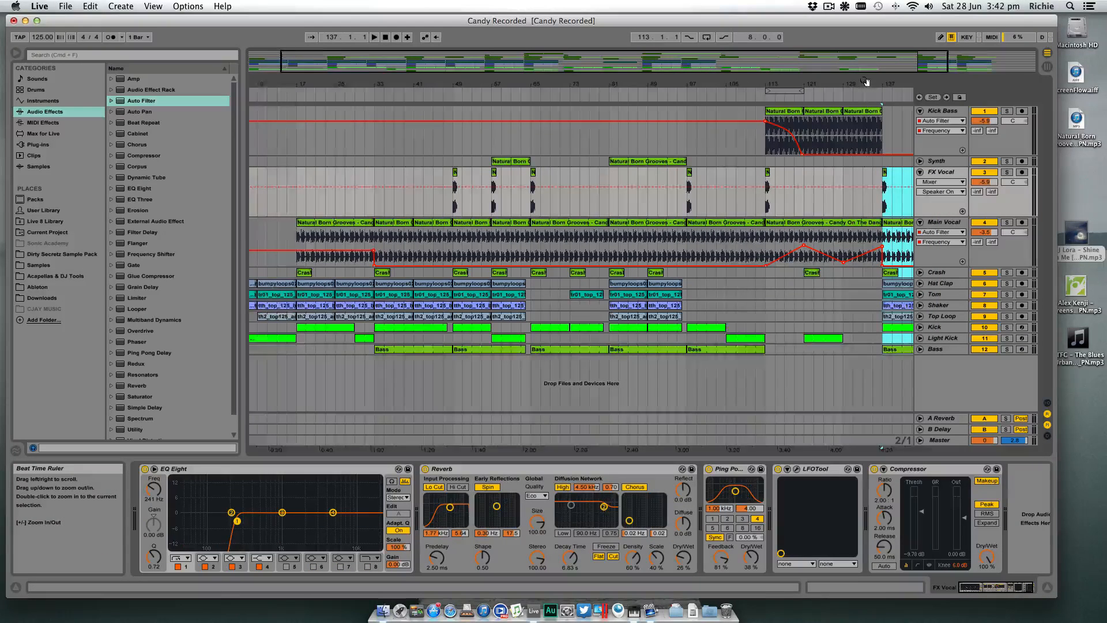
# - Play from about bar 119 and extend the Light Kick clip starting at bar 121 to bar 135
pyautogui.click(861, 100)
pyautogui.click(709, 99)
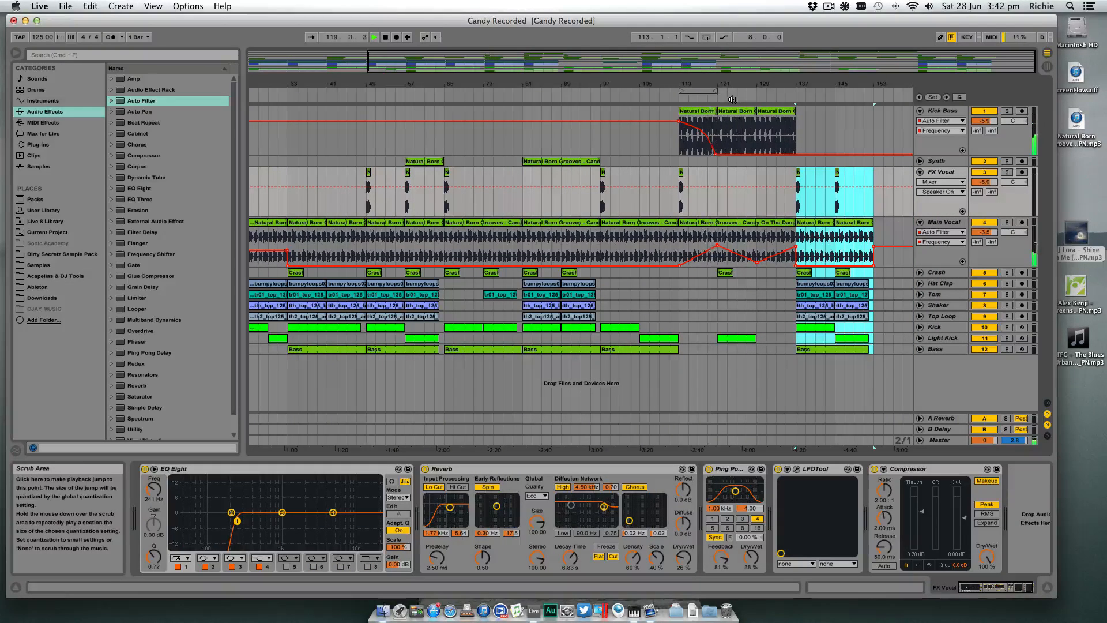
pyautogui.moveTo(756, 339); pyautogui.dragTo(784, 335)
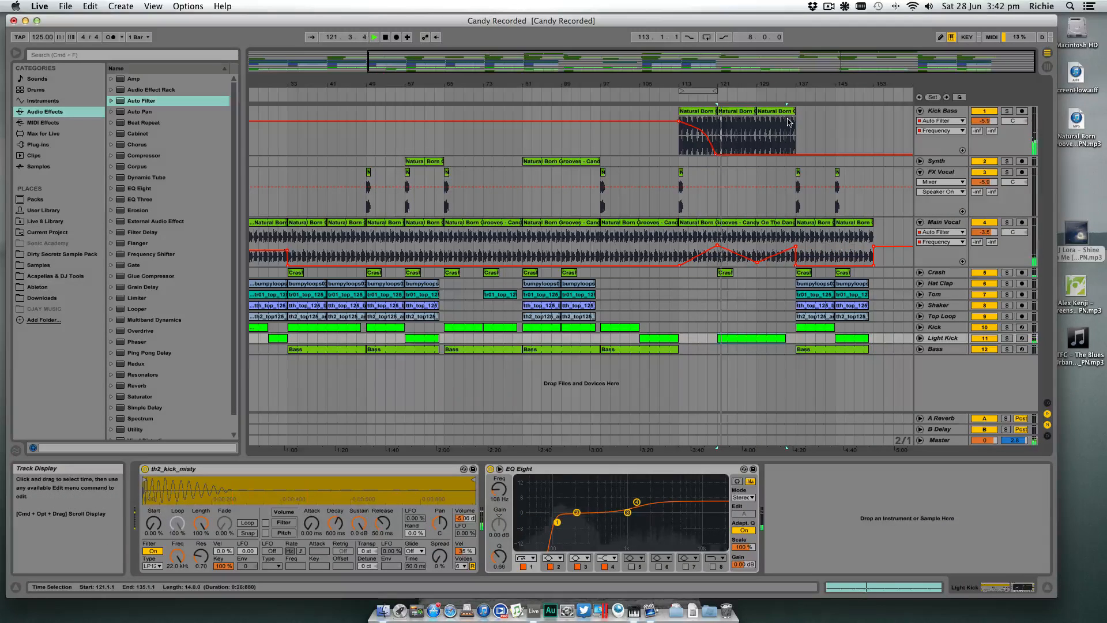
# - Ramp the Kick Bass Auto Filter frequency automation up from bar 129 to about 365 Hz at bar 137
pyautogui.moveTo(793, 81); pyautogui.dragTo(705, 138)
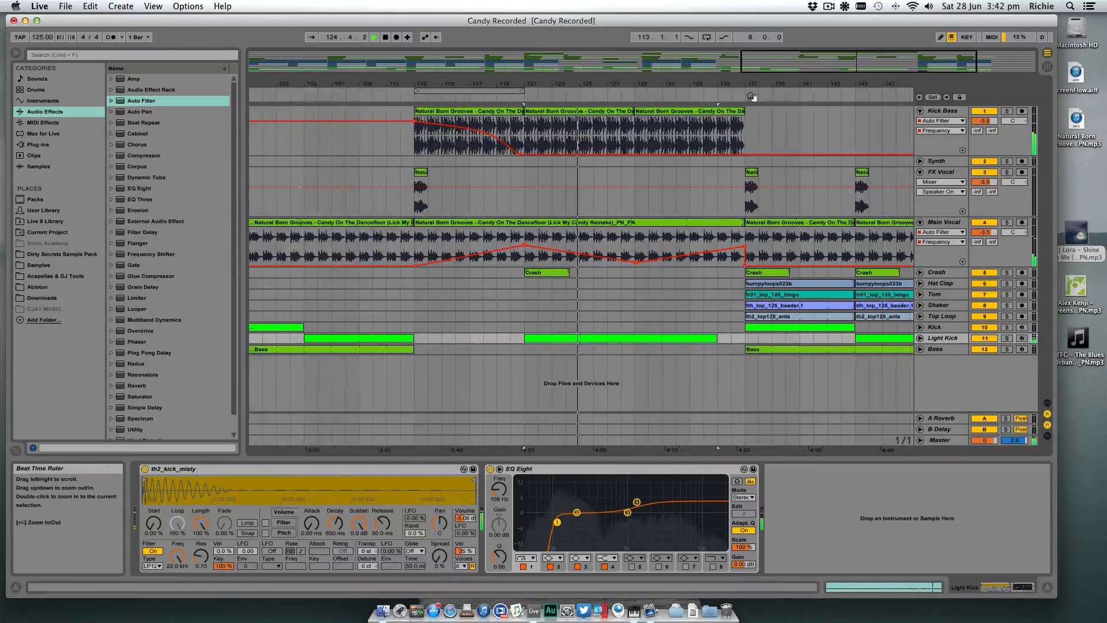
pyautogui.click(639, 156)
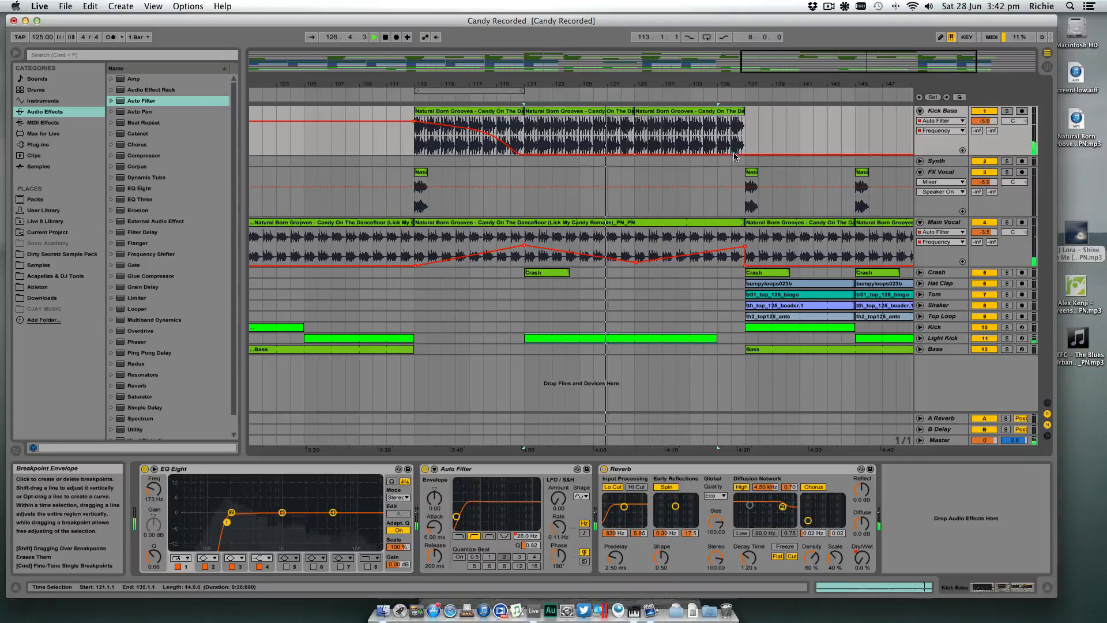
pyautogui.moveTo(748, 155); pyautogui.dragTo(747, 140)
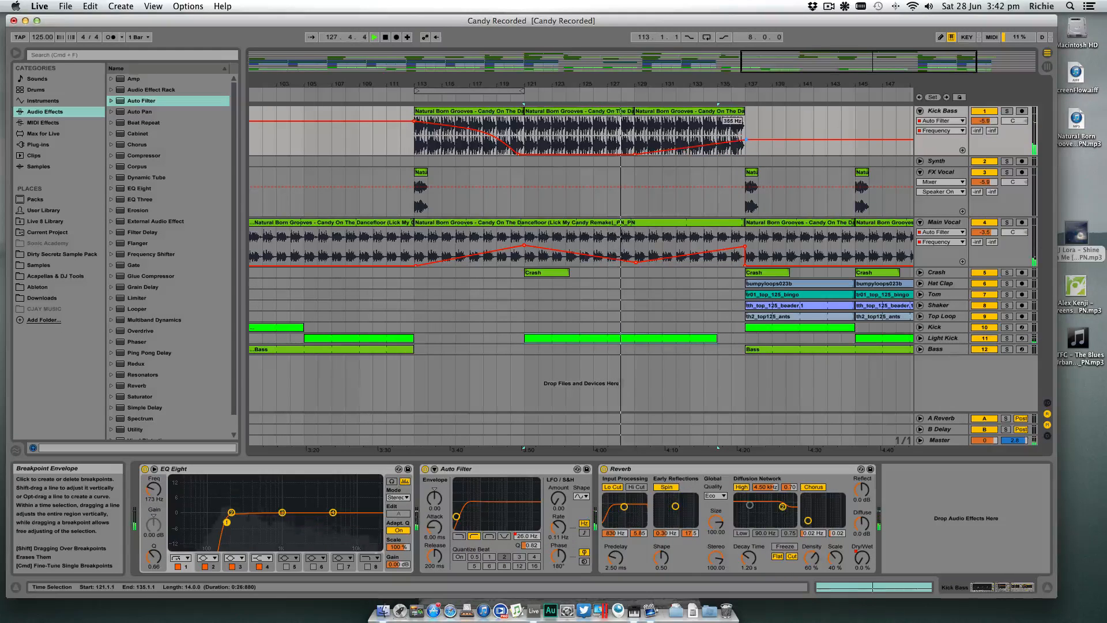
# - Show the Kick Bass Reverb Dry/Wet automation and ramp it up from bar 129 to 27% at bar 137
pyautogui.hscroll(-1, 748, 140)
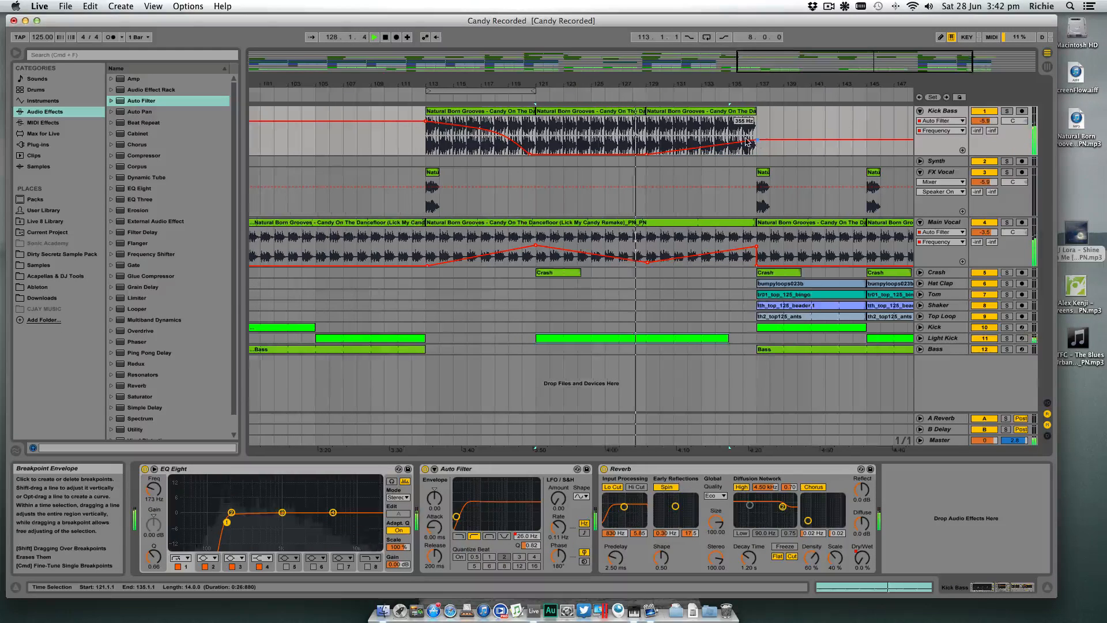
pyautogui.click(946, 120)
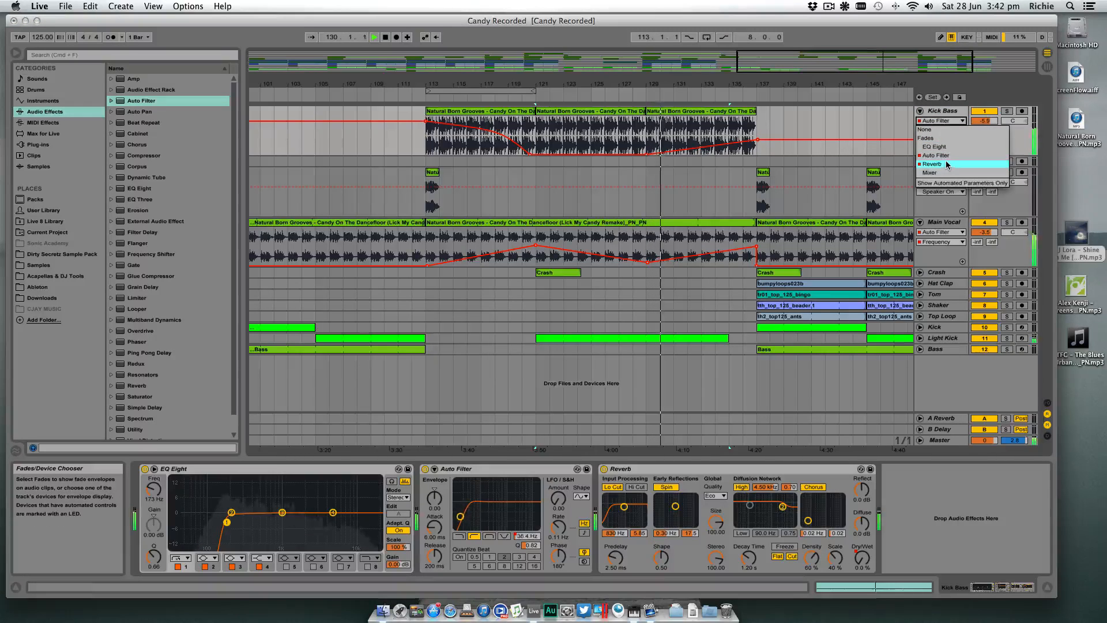
pyautogui.click(932, 163)
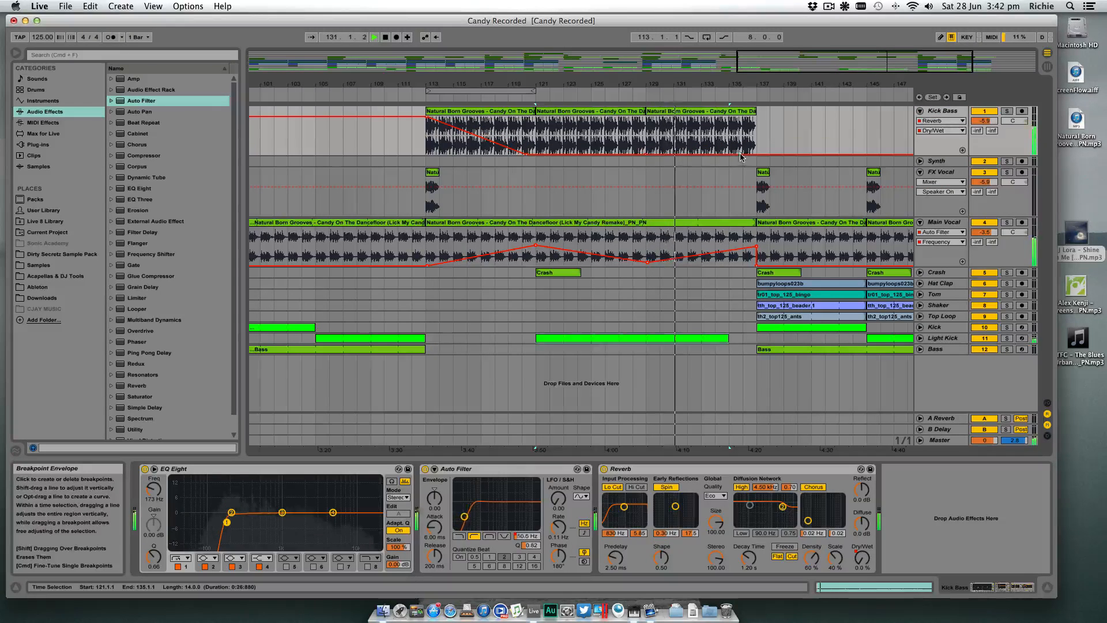
pyautogui.moveTo(756, 155); pyautogui.dragTo(756, 145)
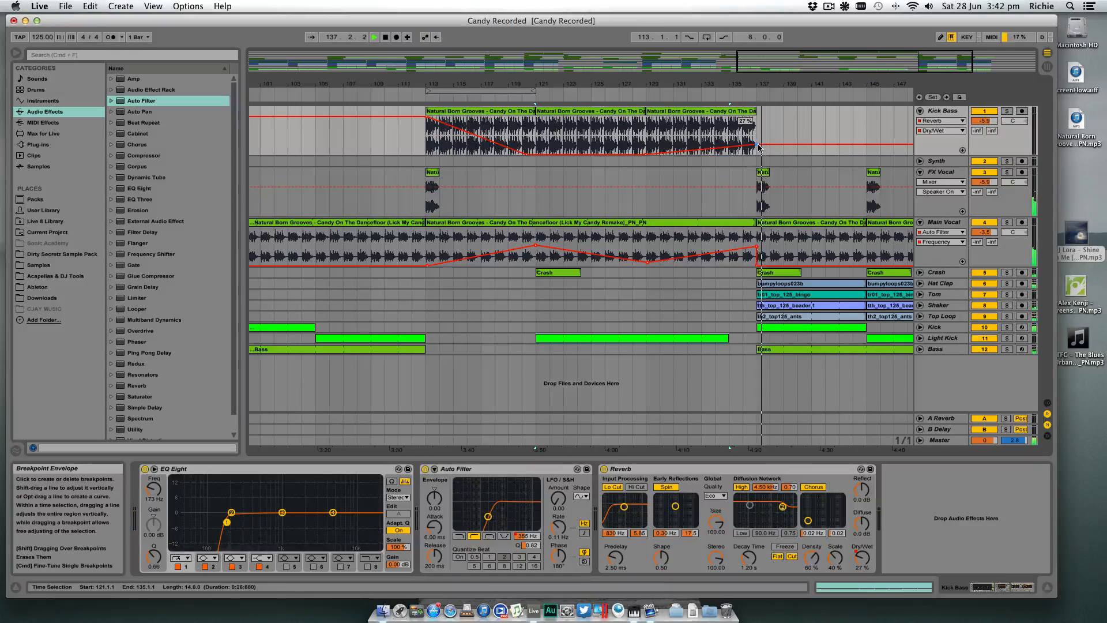
# - Place the insert marker at bar 137 on the FX Vocal track and collapse that track
pyautogui.click(763, 175)
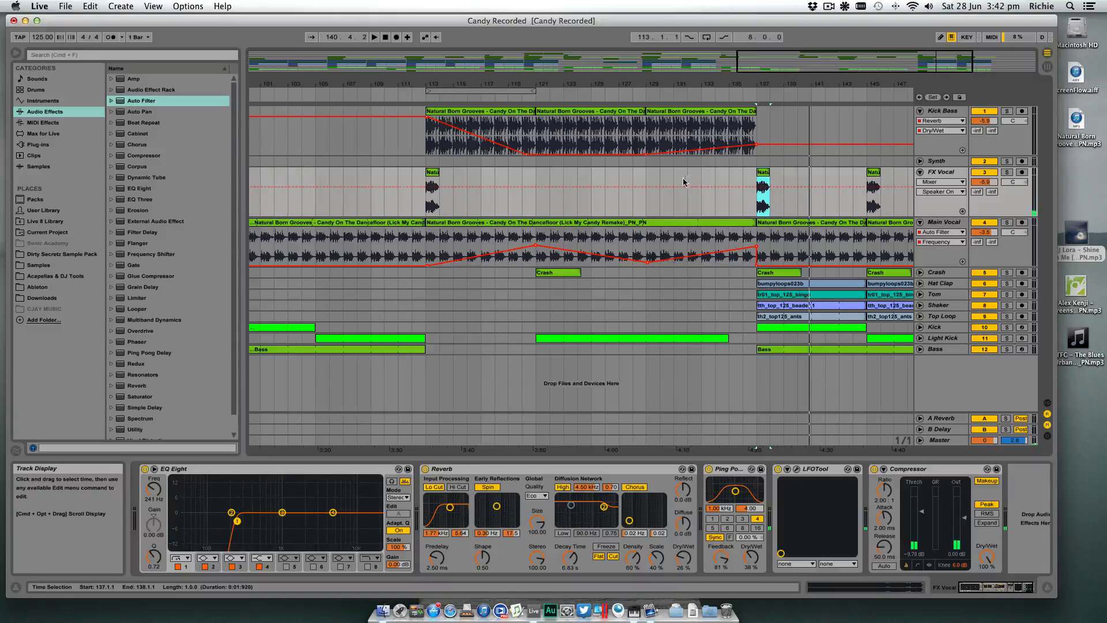
pyautogui.click(757, 207)
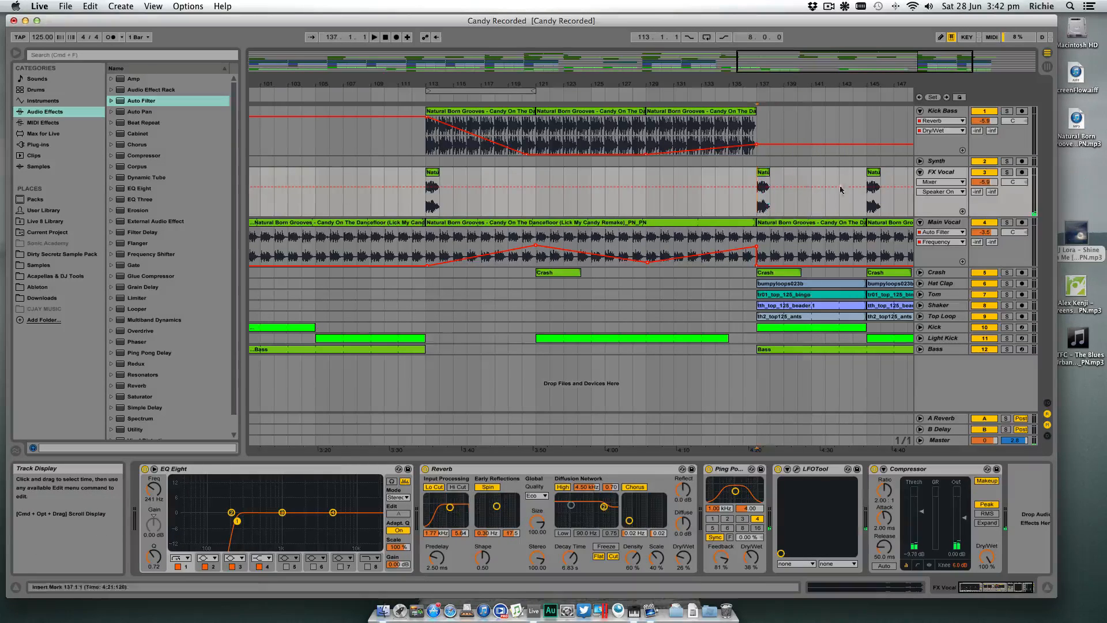
pyautogui.click(921, 172)
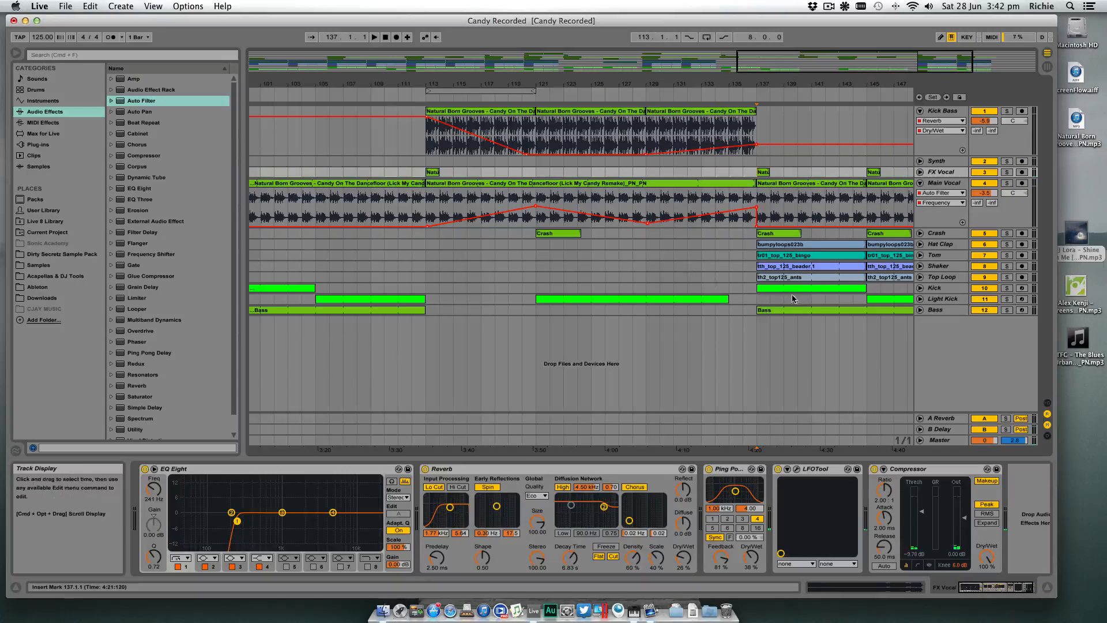
# - Play back the arrangement from about bar 129, stop it, and show the Kick Bass track's devices
pyautogui.click(762, 300)
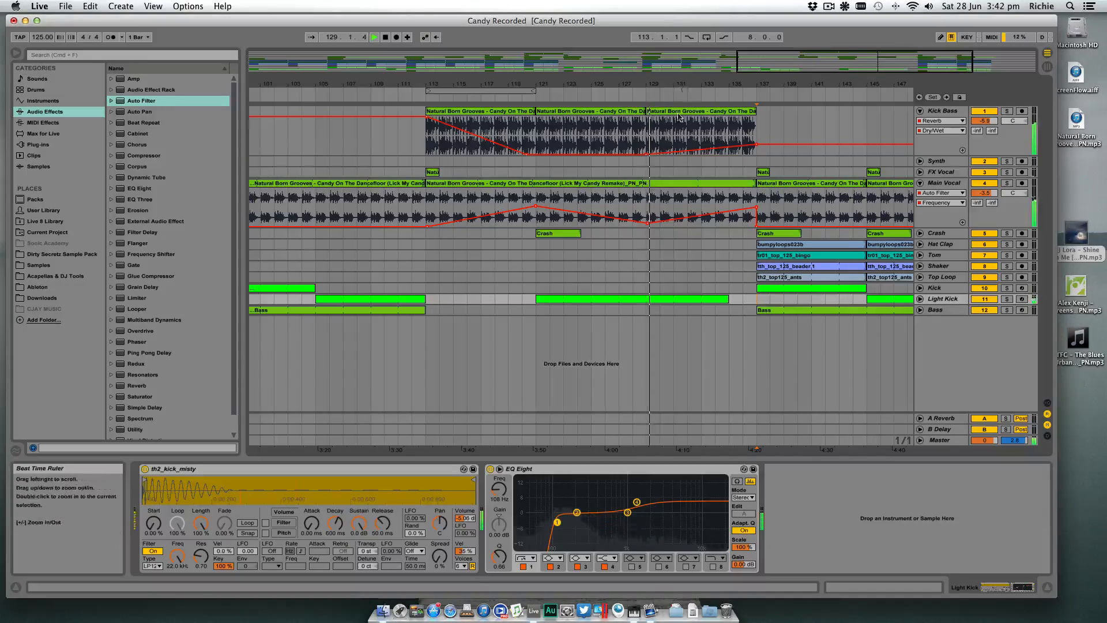
pyautogui.press('space')
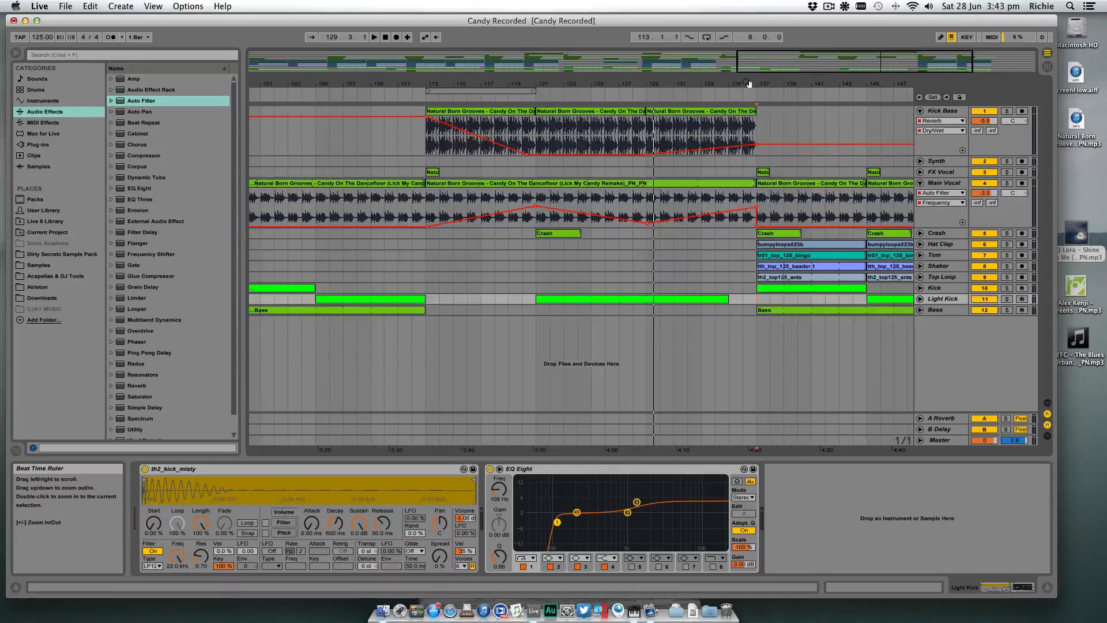
pyautogui.moveTo(748, 84)
pyautogui.mouseDown()
pyautogui.moveTo(749, 67)
pyautogui.moveTo(757, 101)
pyautogui.mouseUp()
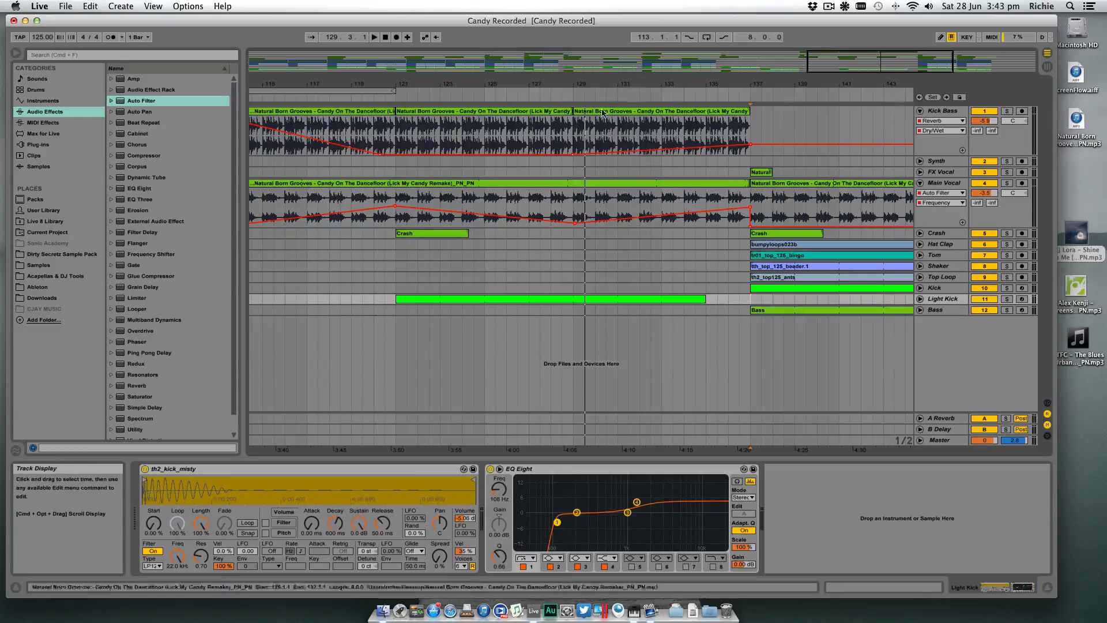
pyautogui.click(946, 115)
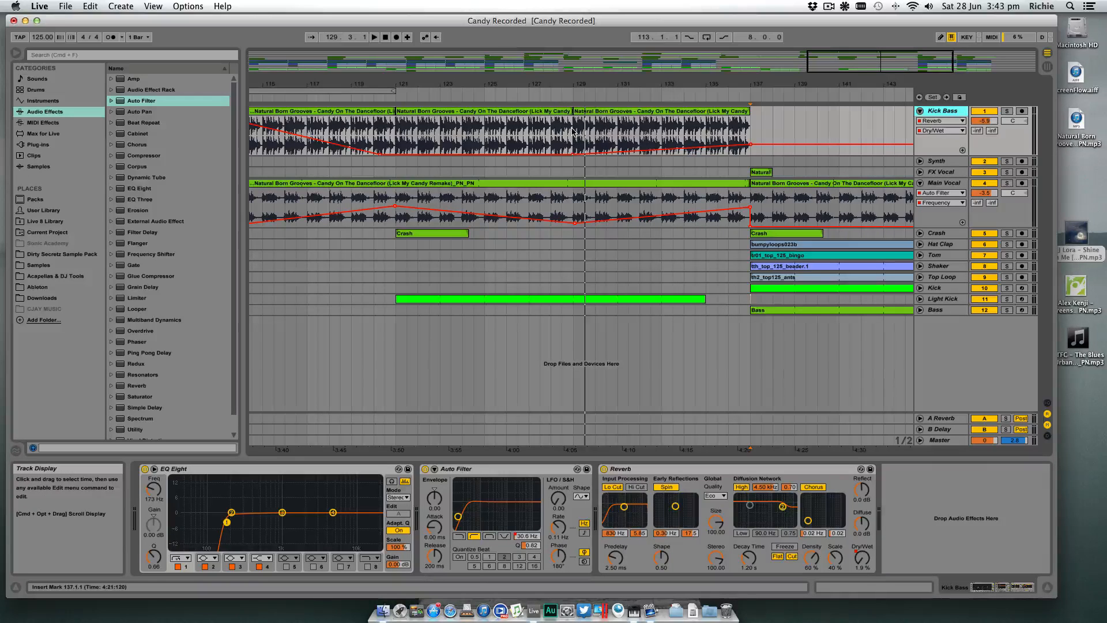
# - Show the Kick Bass Reverb Decay Time automation and ramp it up from bar 129 to about 10.7 s at bar 137
pyautogui.hscroll(-3, 574, 131)
pyautogui.hscroll(8, 420, 105)
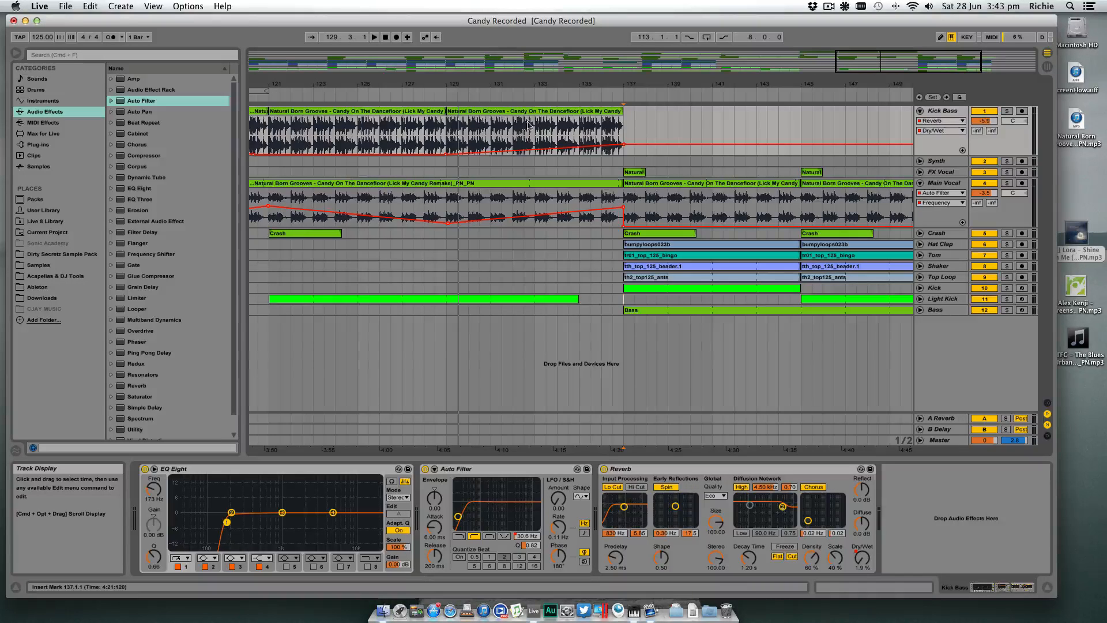
pyautogui.click(446, 138)
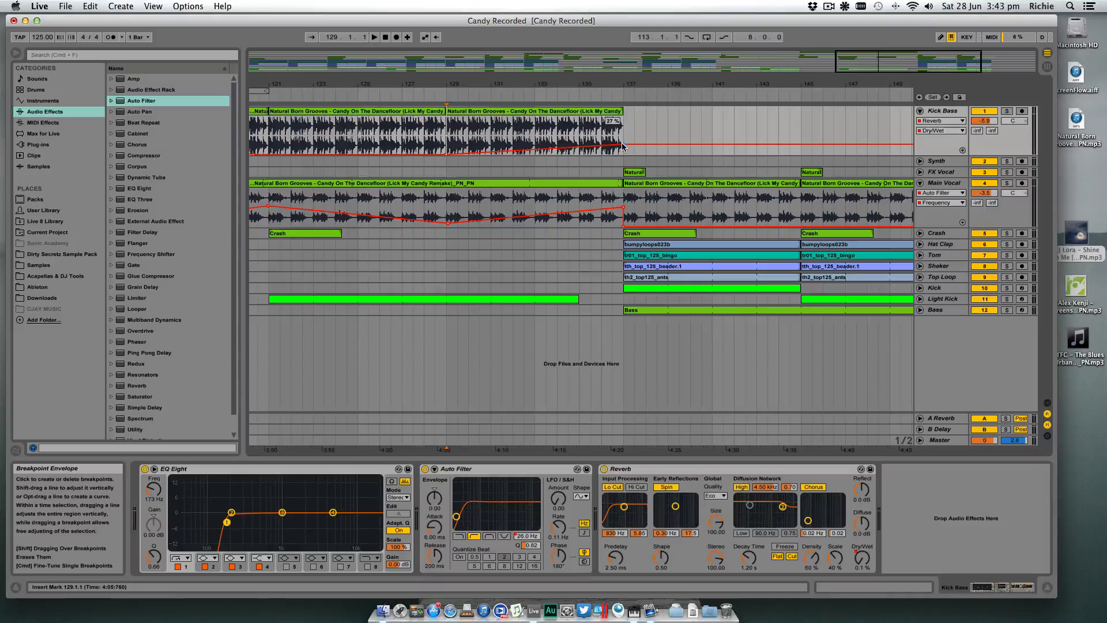
pyautogui.click(748, 557)
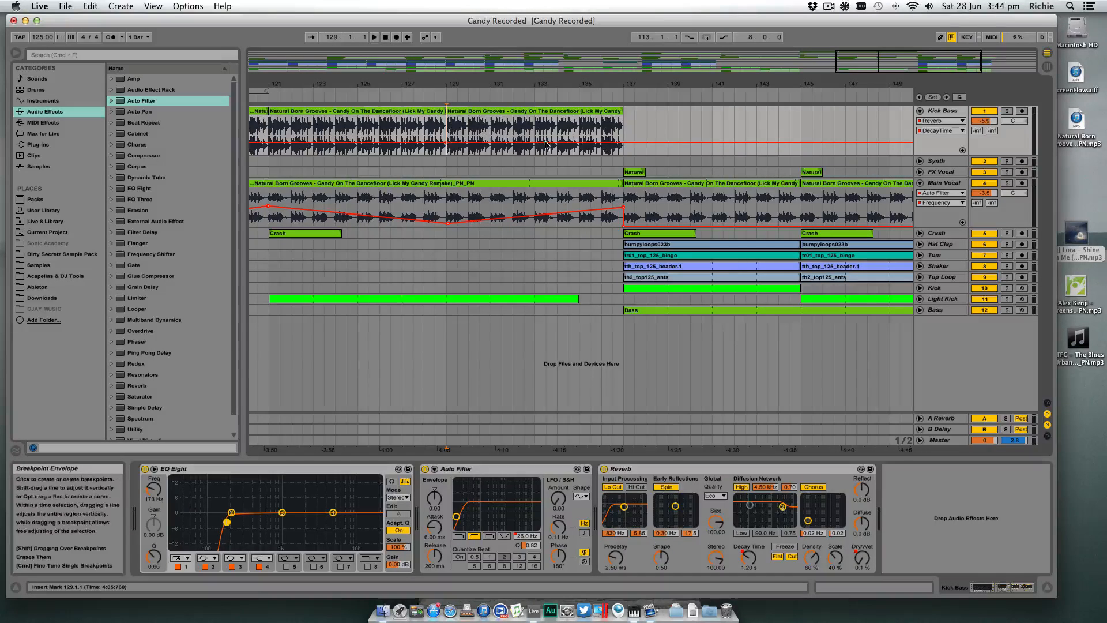
pyautogui.moveTo(625, 144); pyautogui.dragTo(624, 127)
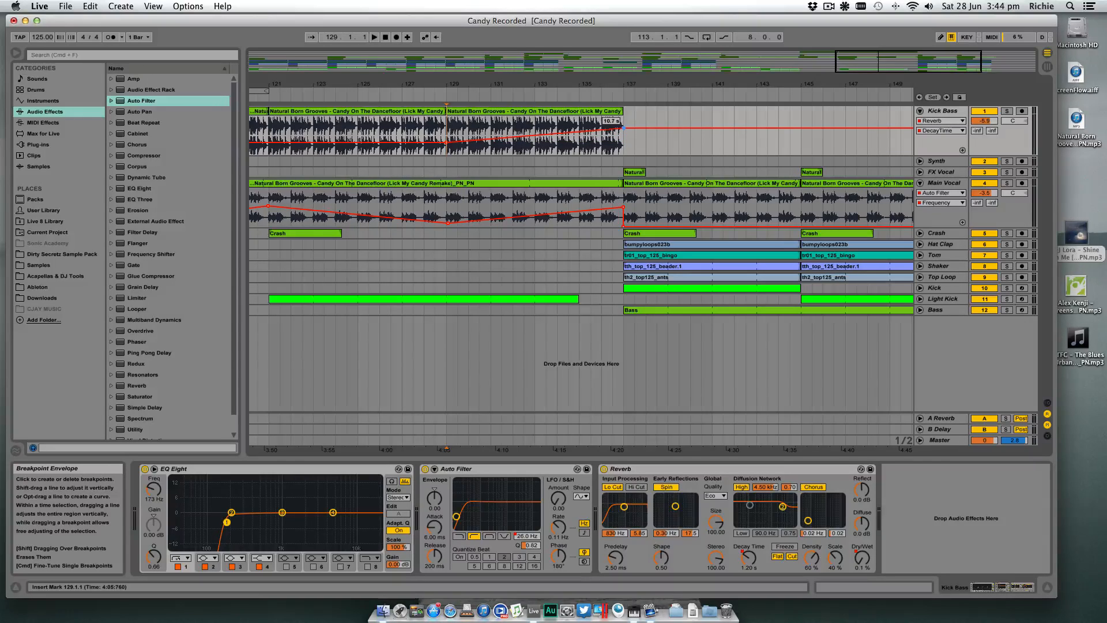
# - Play the arrangement from bar 129 and slightly lower the Main Vocal Auto Filter frequency breakpoint at bar 137
pyautogui.click(446, 93)
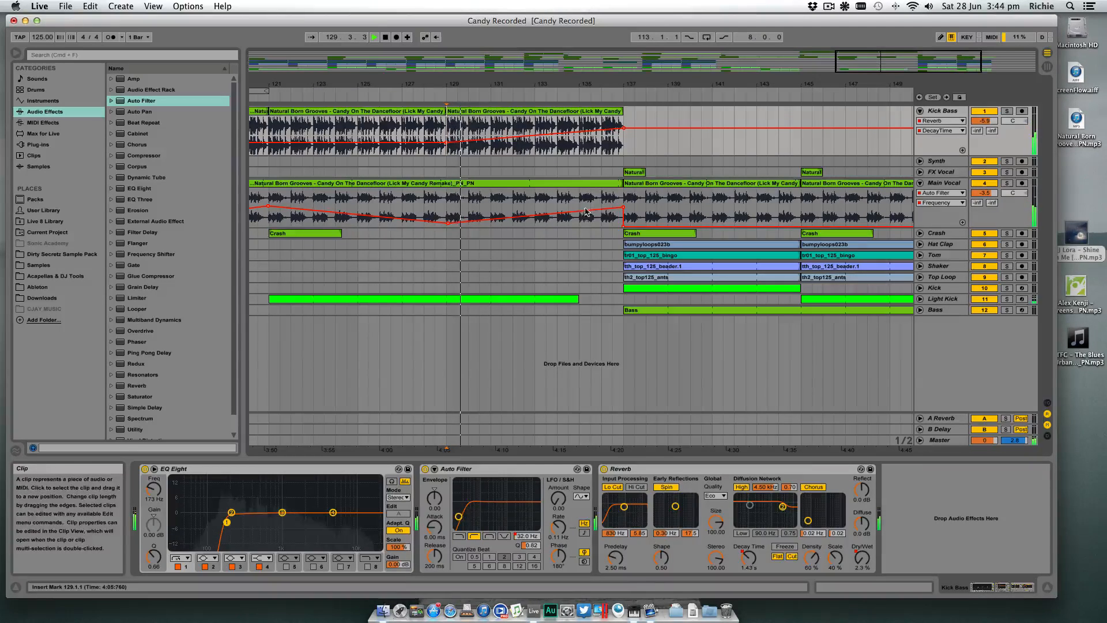
pyautogui.moveTo(624, 207); pyautogui.dragTo(624, 213)
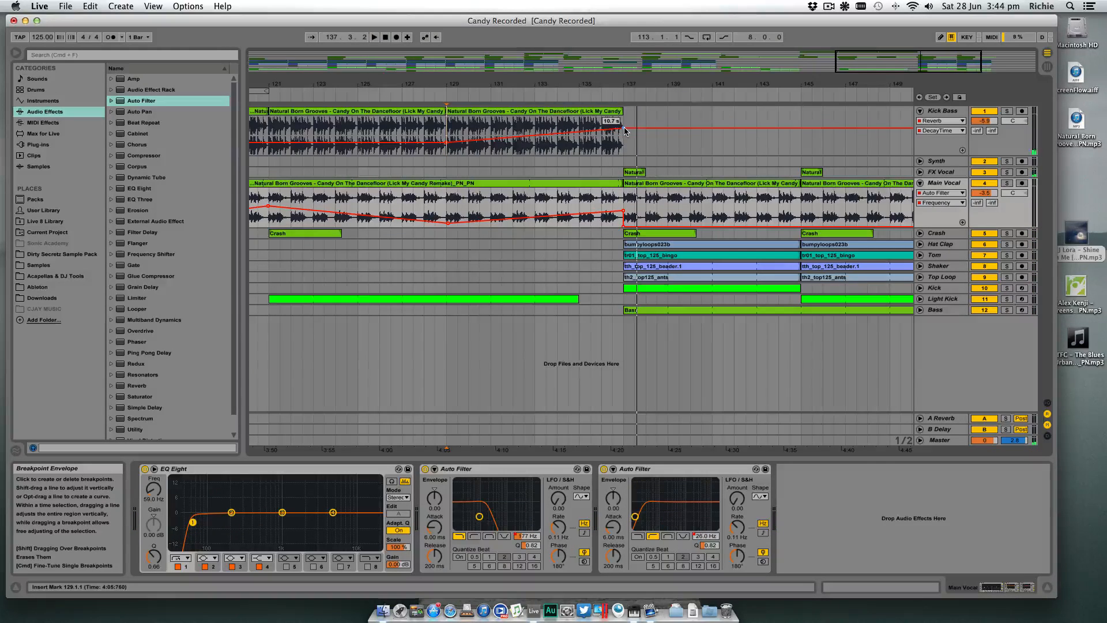
# - Raise the Kick Bass Reverb Decay Time at bar 137 to about 21.3 s and start its ramp between bars 126 and 127
pyautogui.moveTo(625, 128); pyautogui.dragTo(626, 123)
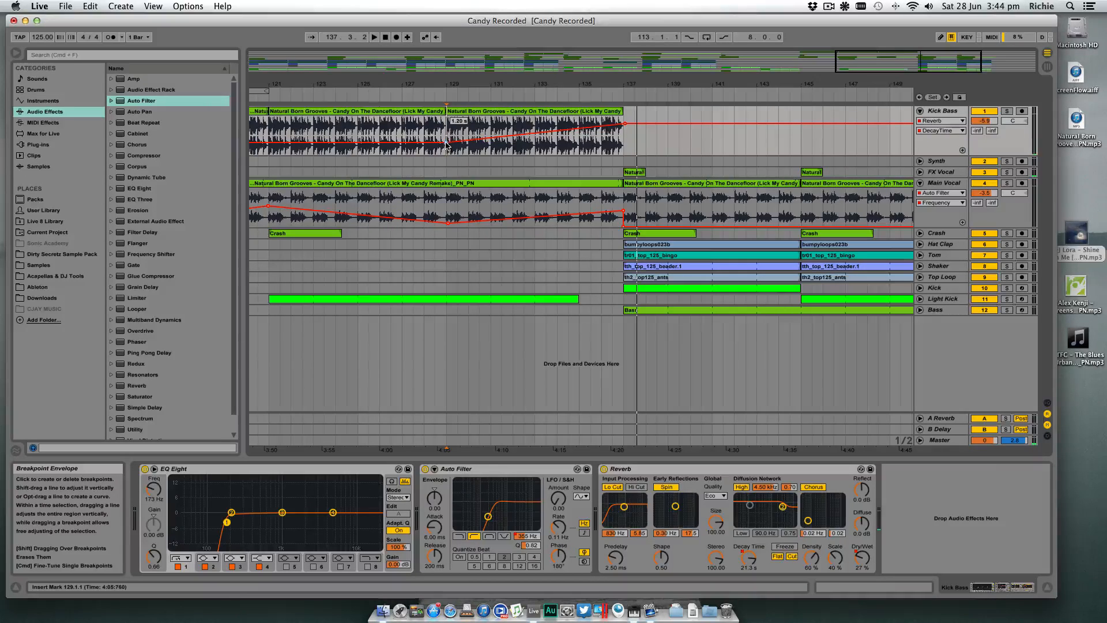
pyautogui.moveTo(433, 143); pyautogui.dragTo(394, 143)
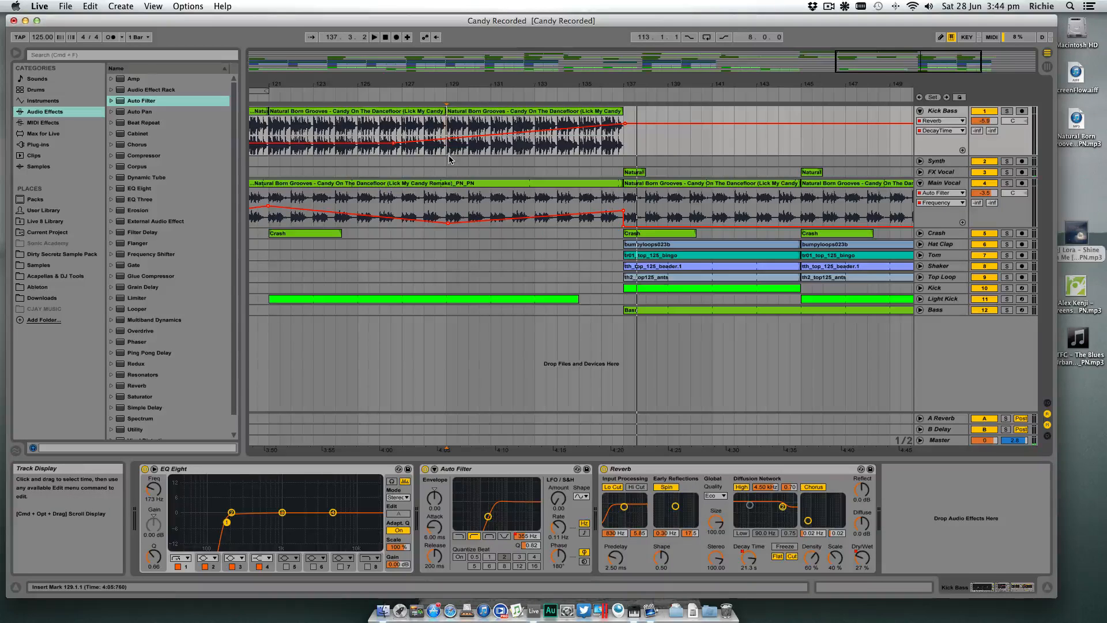
pyautogui.press('space')
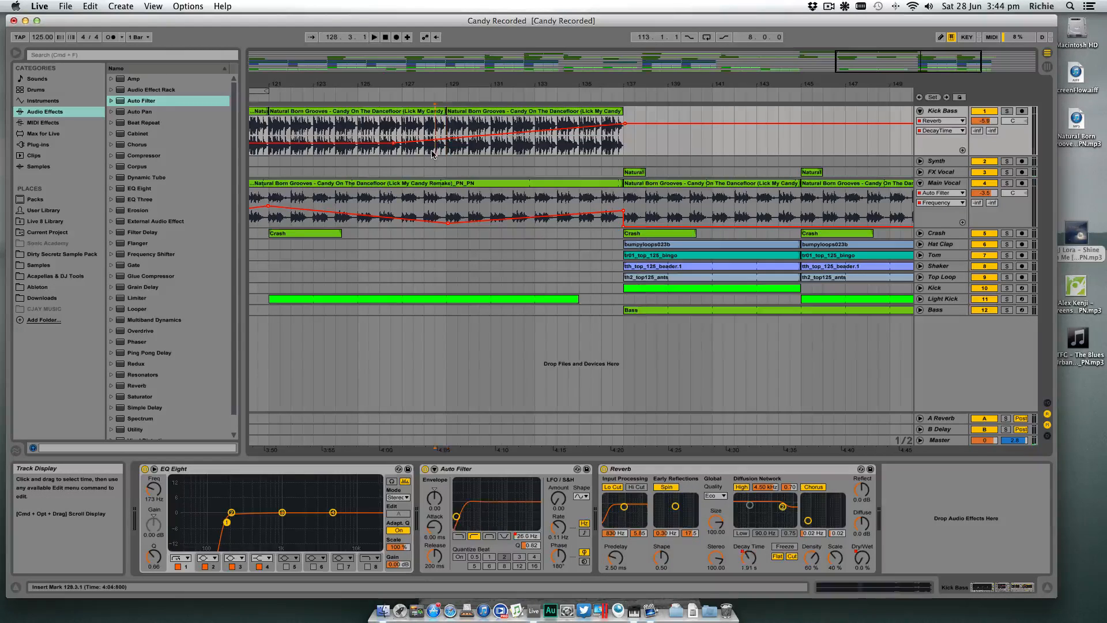
pyautogui.click(434, 151)
pyautogui.click(447, 205)
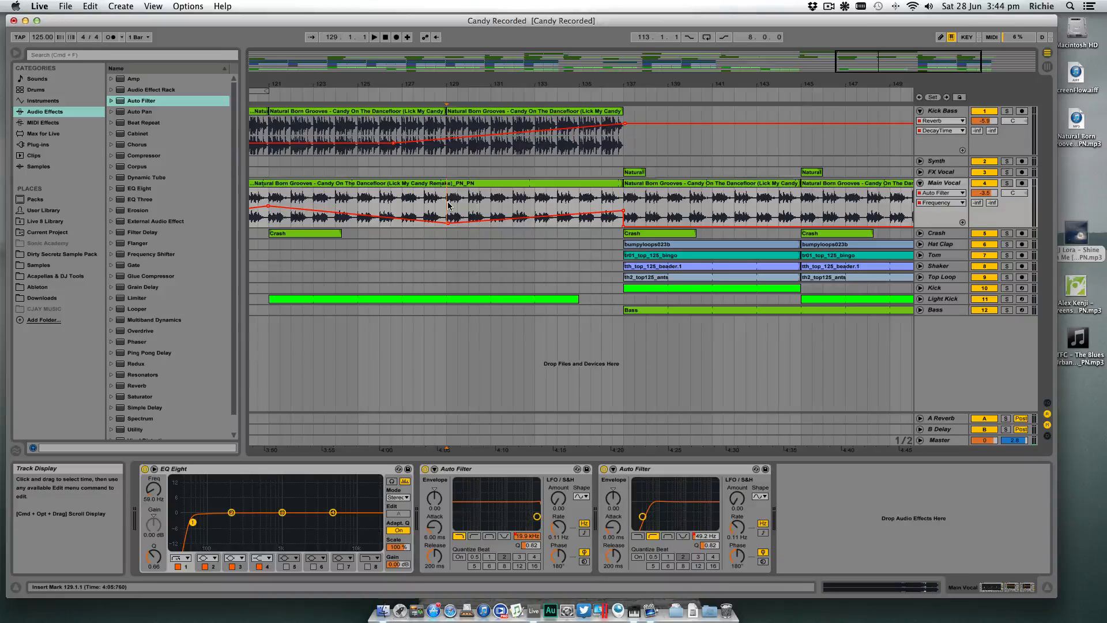
# - Delete the A Reverb and B Delay return tracks and insert a new return track
pyautogui.click(940, 418)
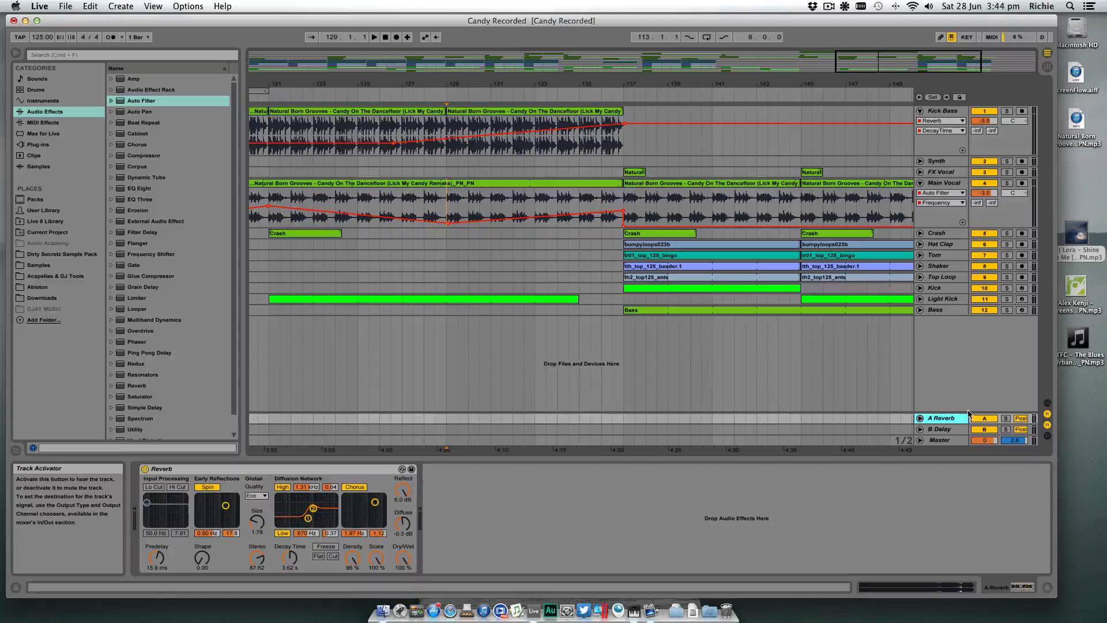
pyautogui.press('Delete')
pyautogui.press('Delete')
pyautogui.rightClick(944, 375)
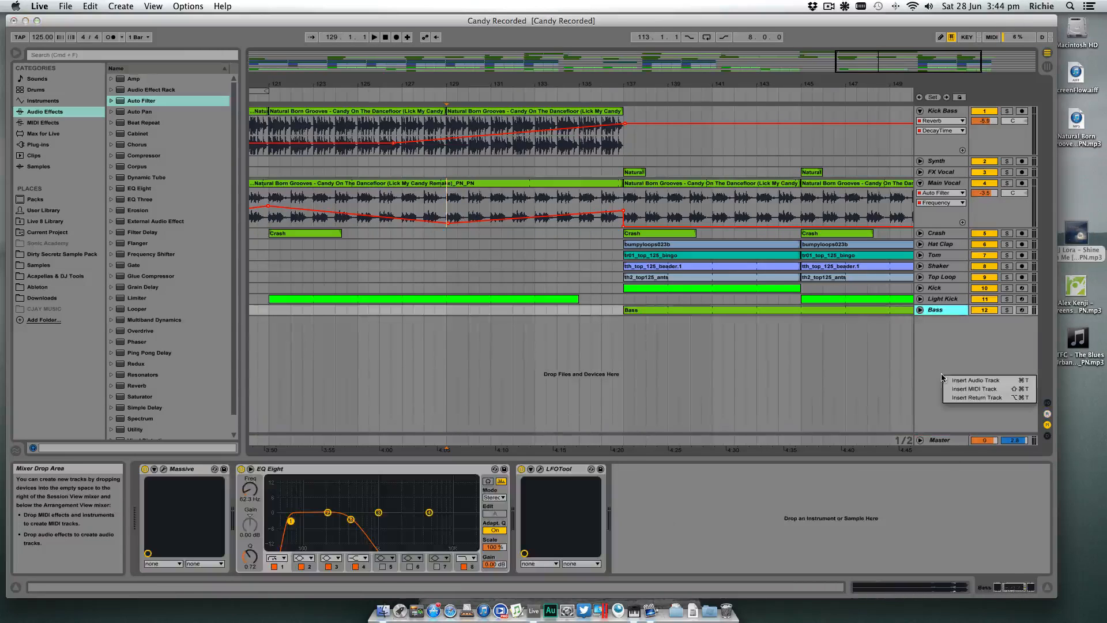
pyautogui.click(960, 396)
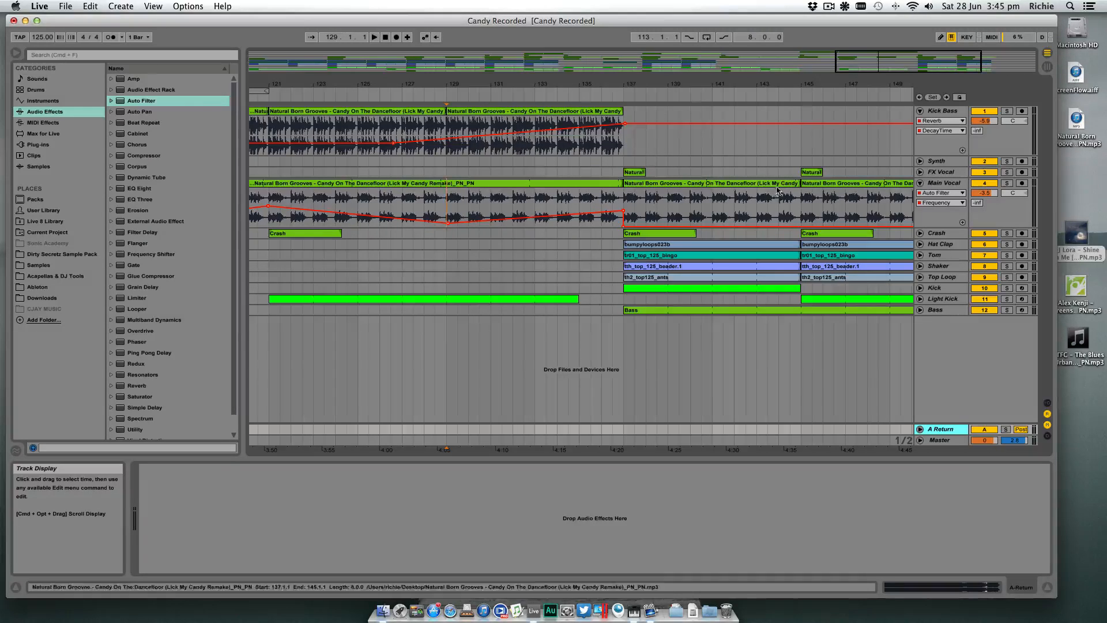
# - Remove the Decay Time automation ramp from the Kick Bass Reverb
pyautogui.click(939, 115)
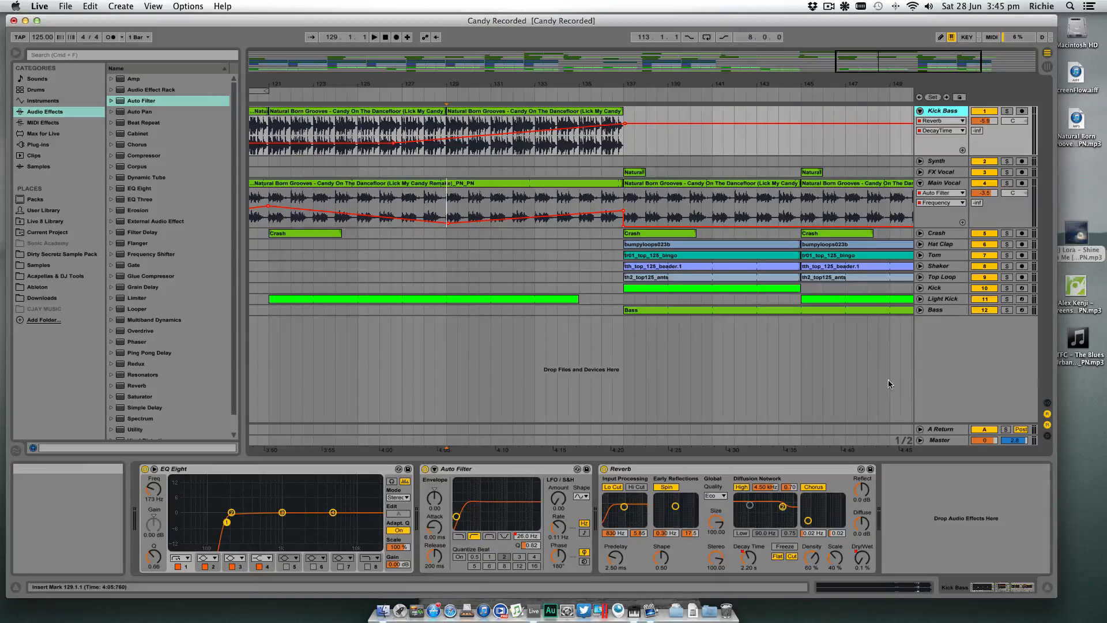
pyautogui.moveTo(724, 88); pyautogui.dragTo(726, 83)
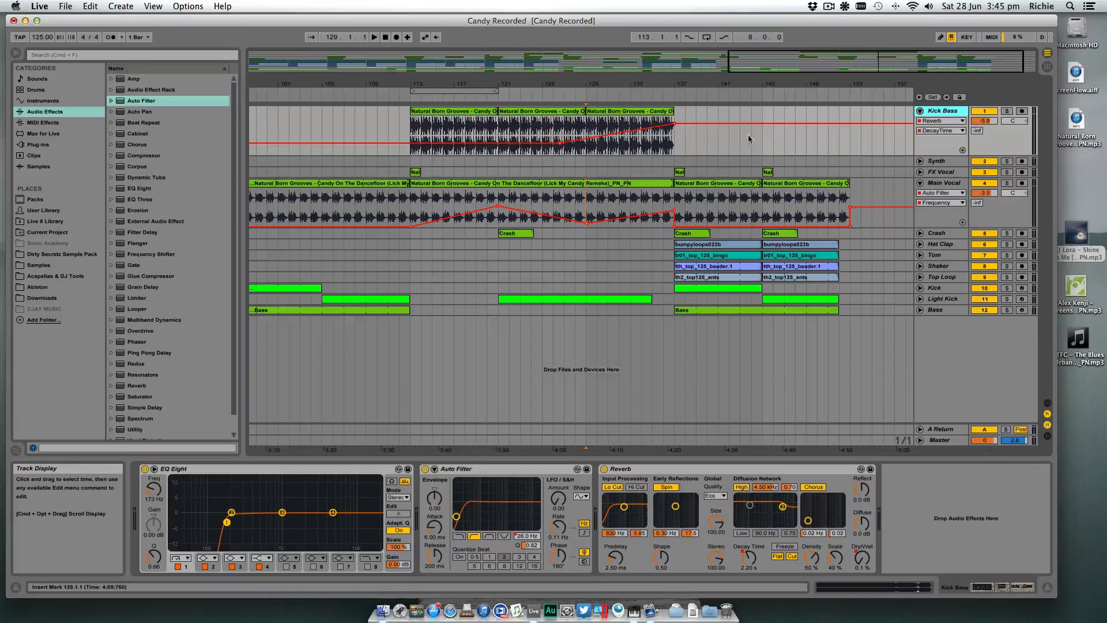
pyautogui.click(673, 123)
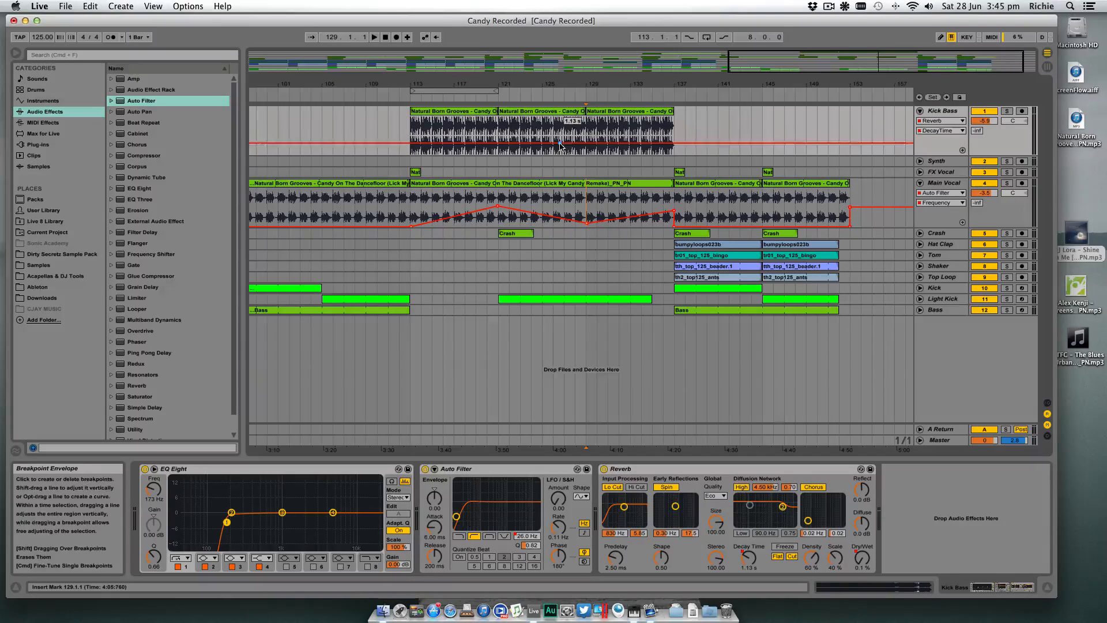
# - Show the Kick Bass Reverb Dry/Wet automation and delete its breakpoint at bar 137 to remove the final rise
pyautogui.click(940, 122)
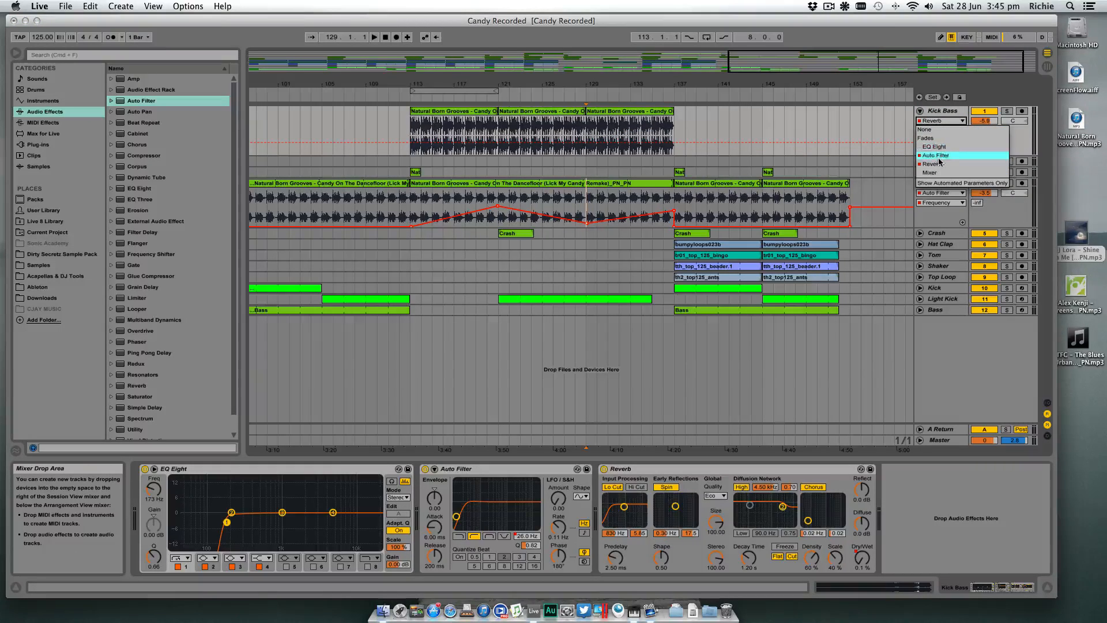
pyautogui.click(939, 164)
pyautogui.click(942, 131)
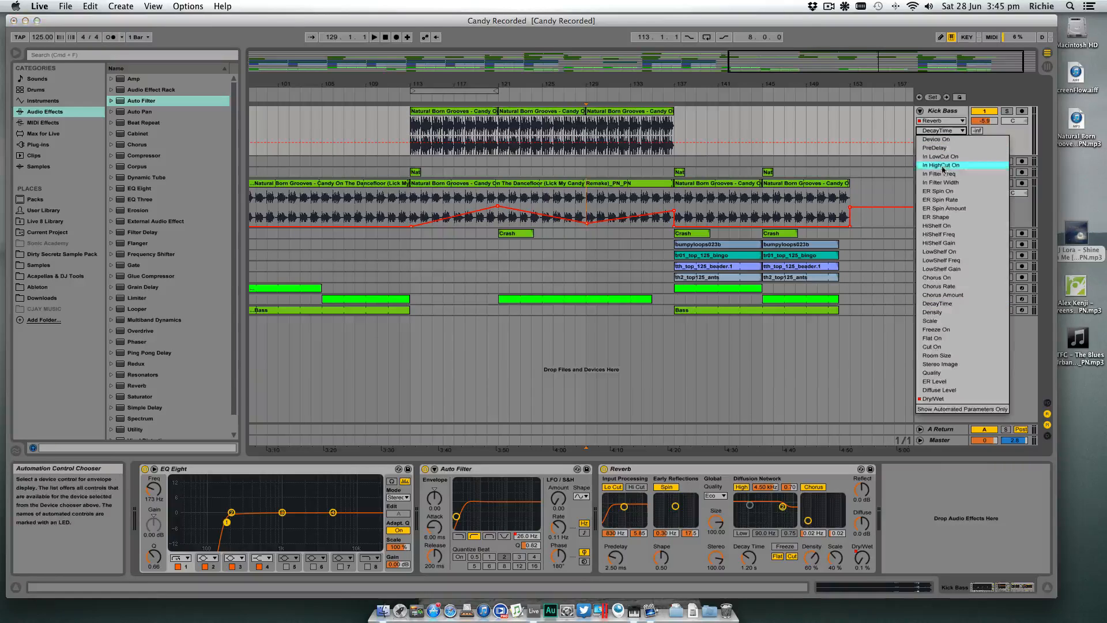
pyautogui.click(951, 395)
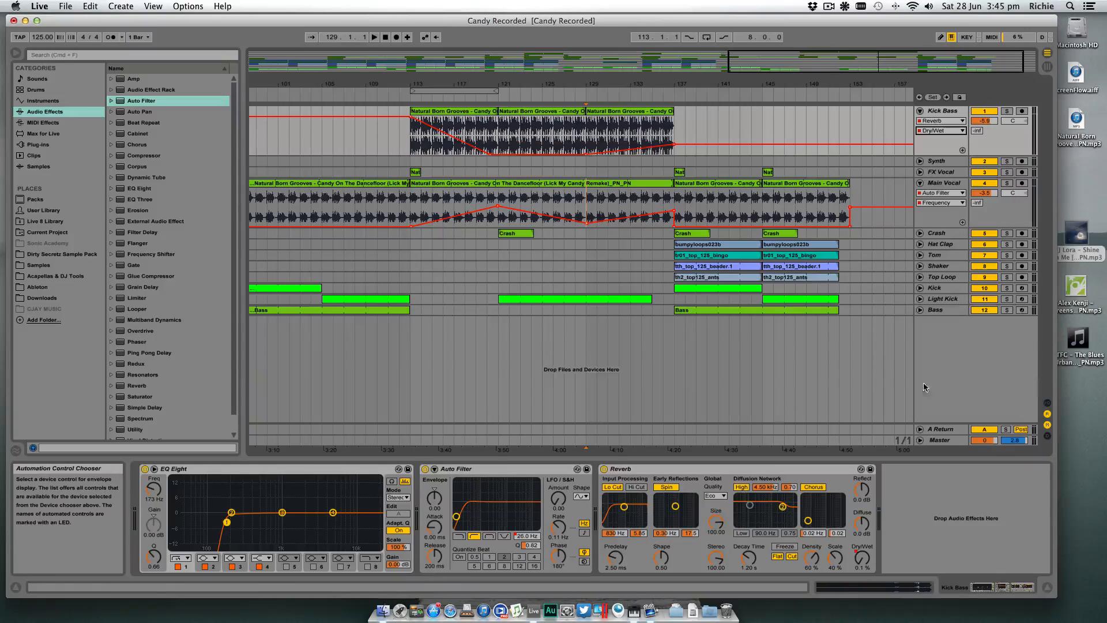
pyautogui.click(674, 144)
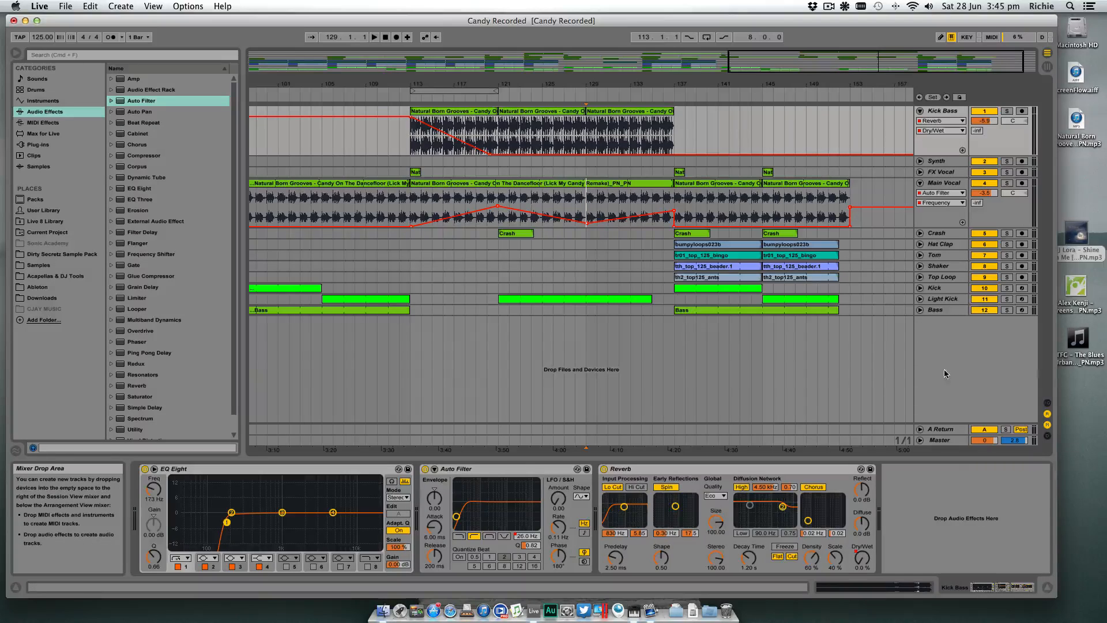
# - Add a Reverb effect to the A return track and set its decay time to about 19.3 s
pyautogui.click(942, 429)
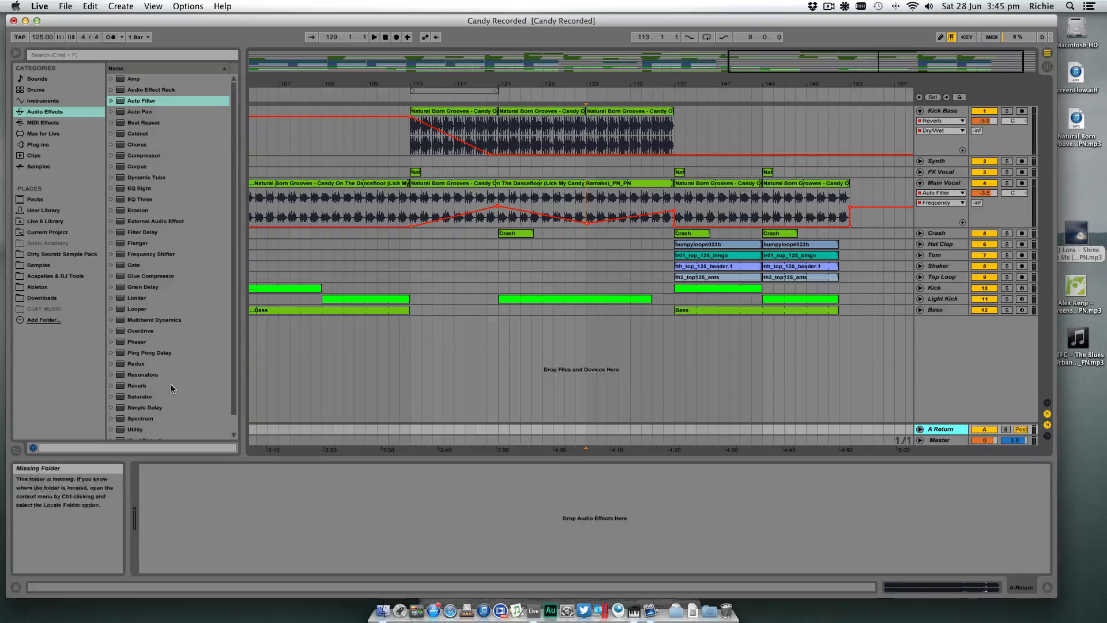
pyautogui.moveTo(136, 385); pyautogui.dragTo(244, 515)
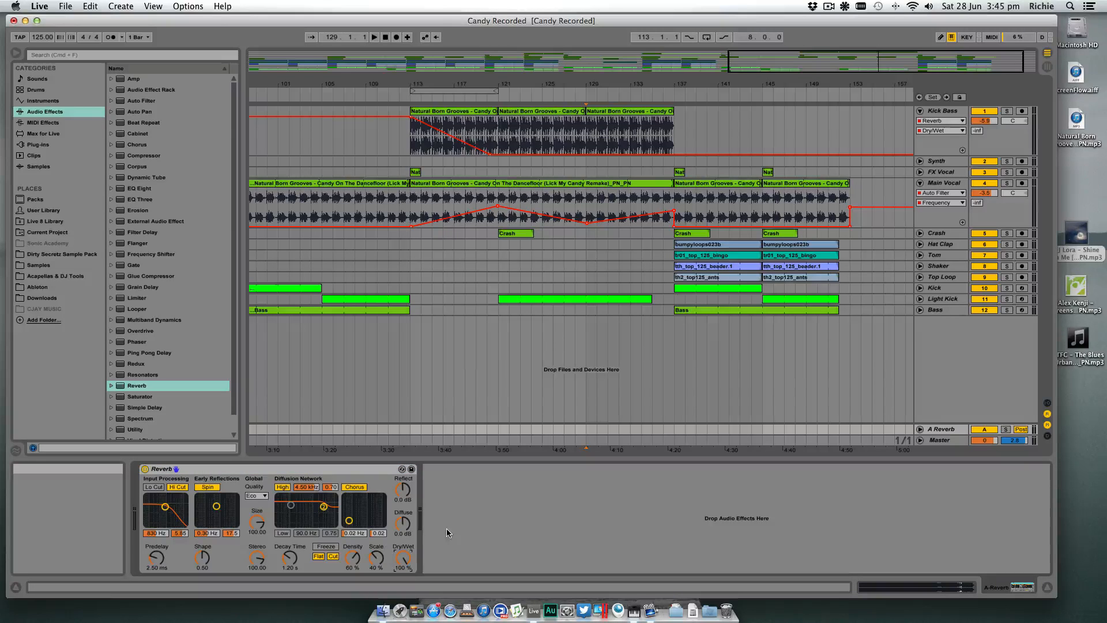
pyautogui.moveTo(289, 562); pyautogui.dragTo(290, 534)
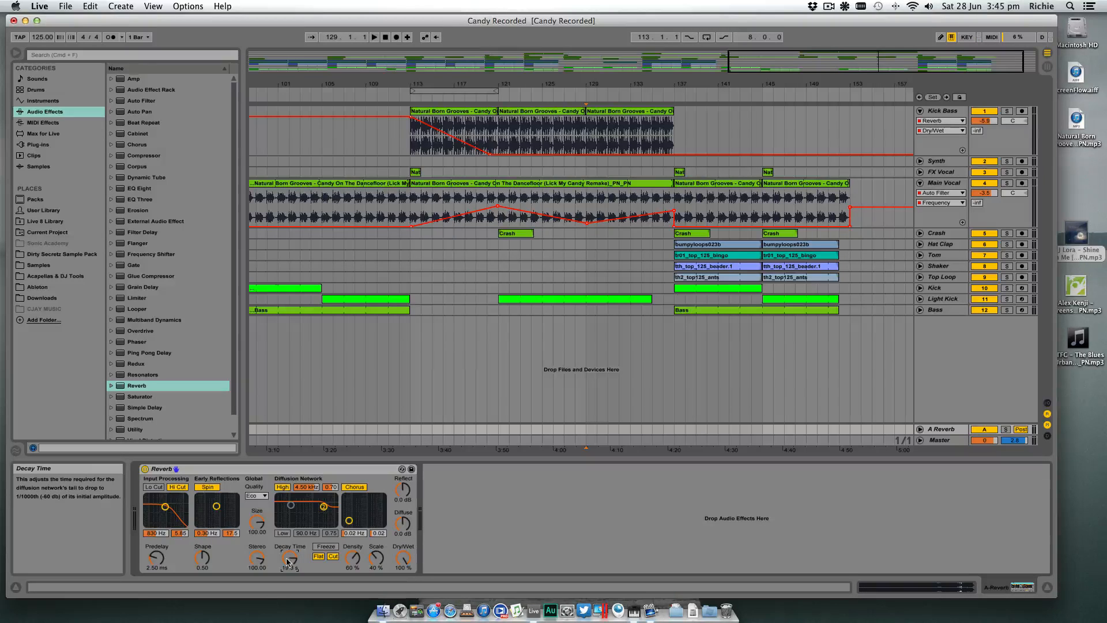
# - Enable Lo Cut and disable Hi Cut on the return Reverb's input, and set the input filter frequency to about 2.77 kHz
pyautogui.click(154, 488)
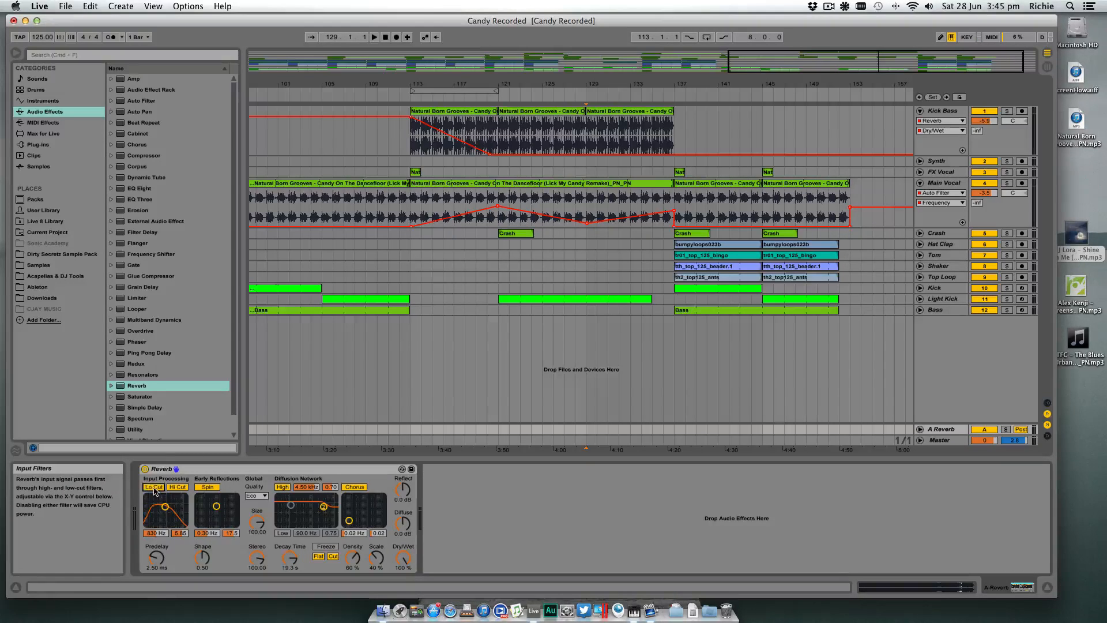
pyautogui.click(178, 488)
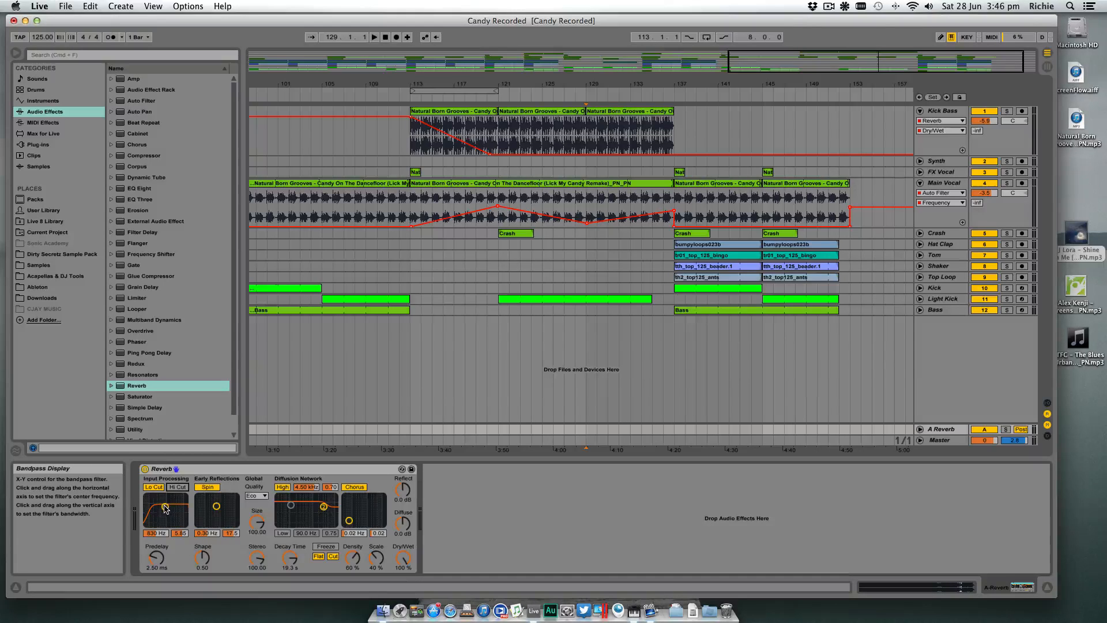
pyautogui.moveTo(166, 507); pyautogui.dragTo(173, 506)
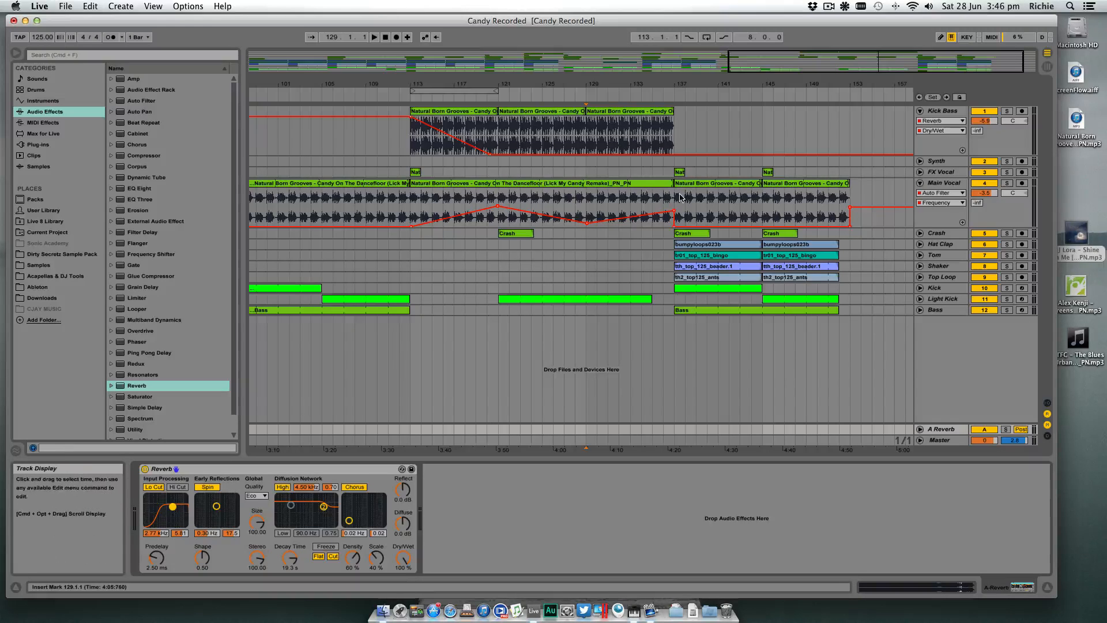
# - Place the insert marker at bar 129 on the Kick Bass track and show its Mixer A-Reverb send automation
pyautogui.moveTo(675, 198); pyautogui.dragTo(709, 199)
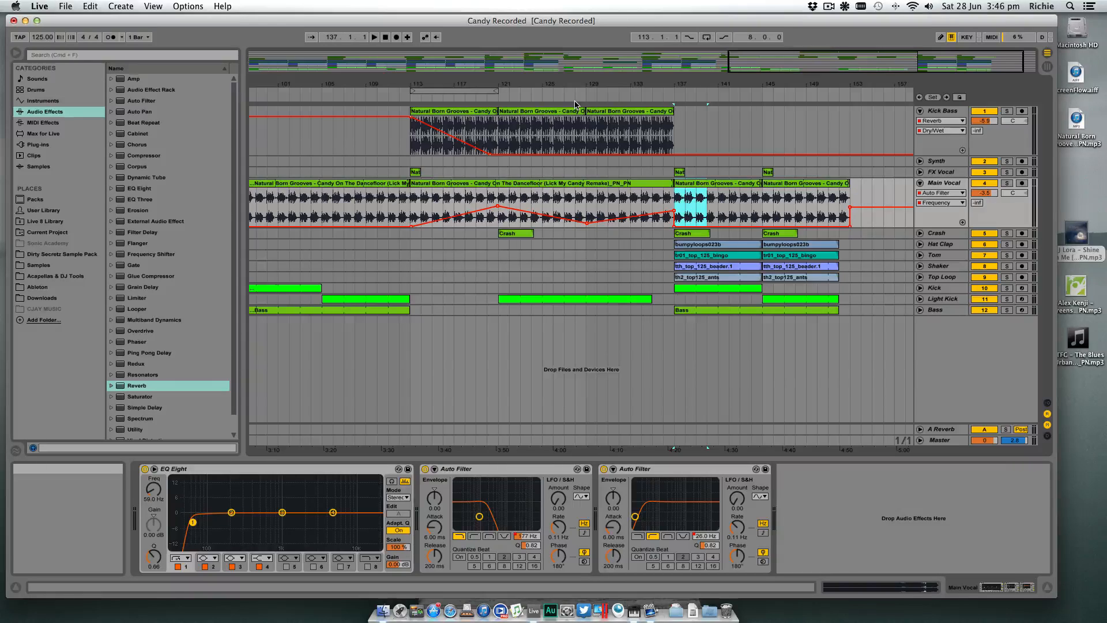
pyautogui.click(586, 124)
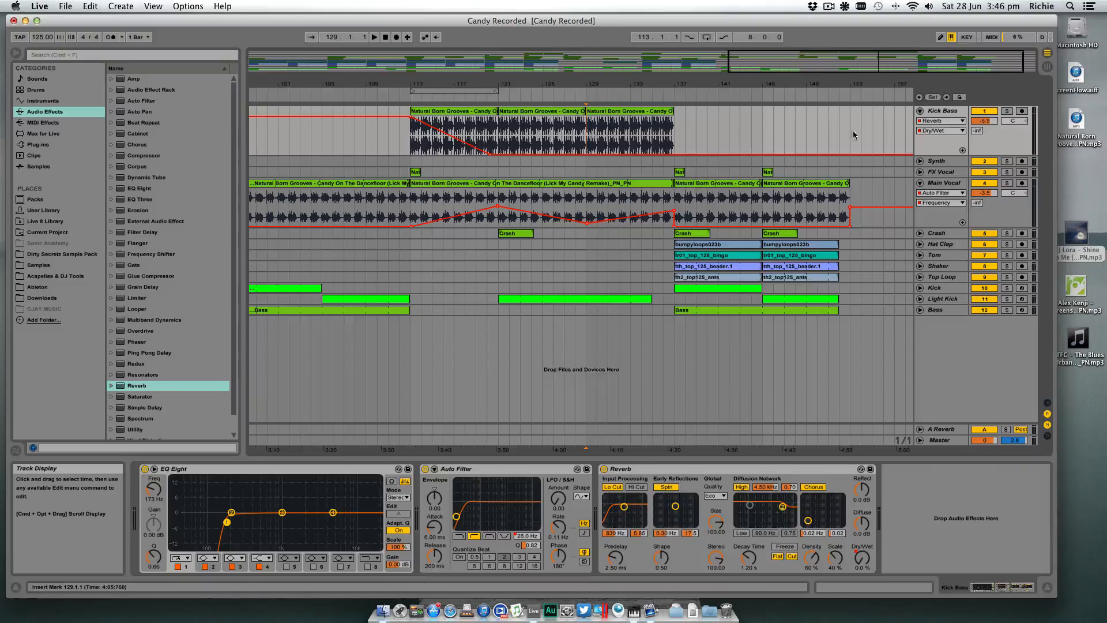
pyautogui.click(945, 120)
pyautogui.click(940, 155)
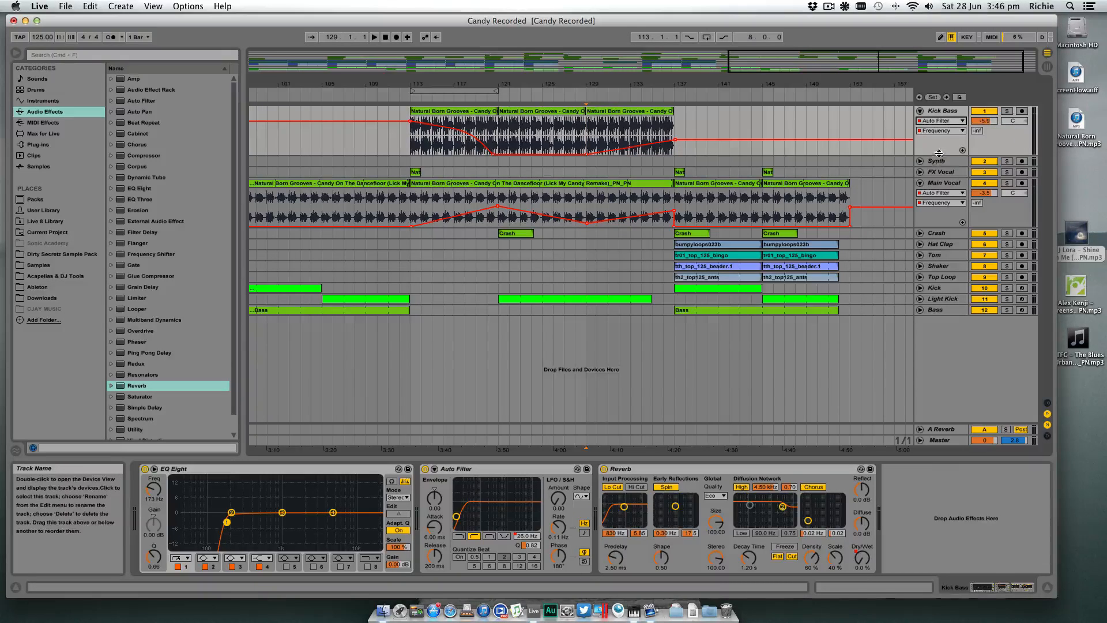
pyautogui.click(941, 120)
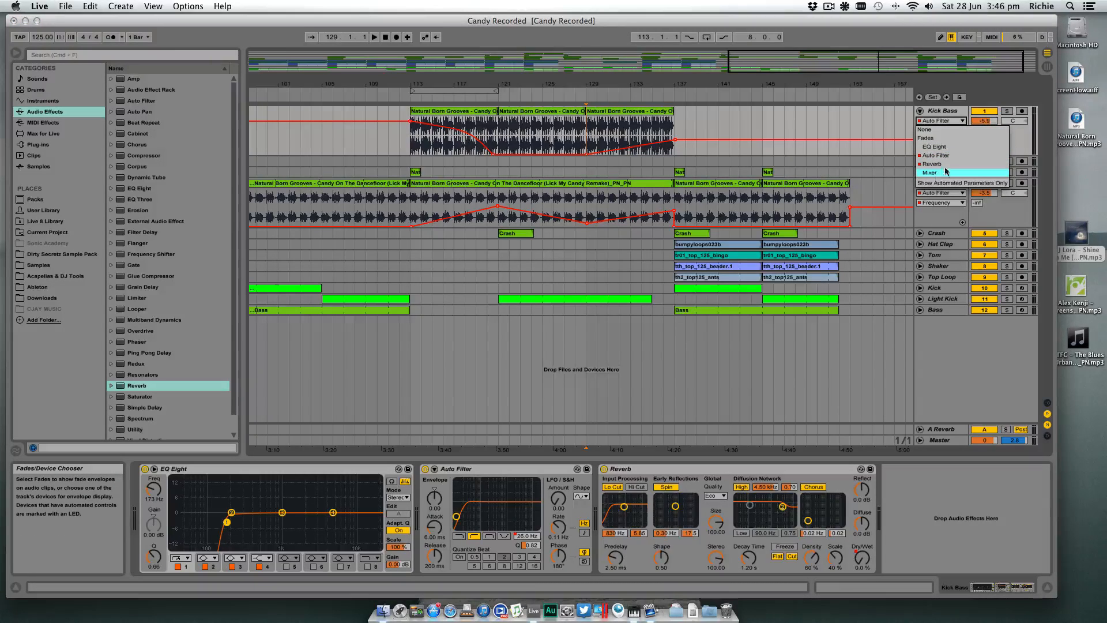
pyautogui.click(946, 172)
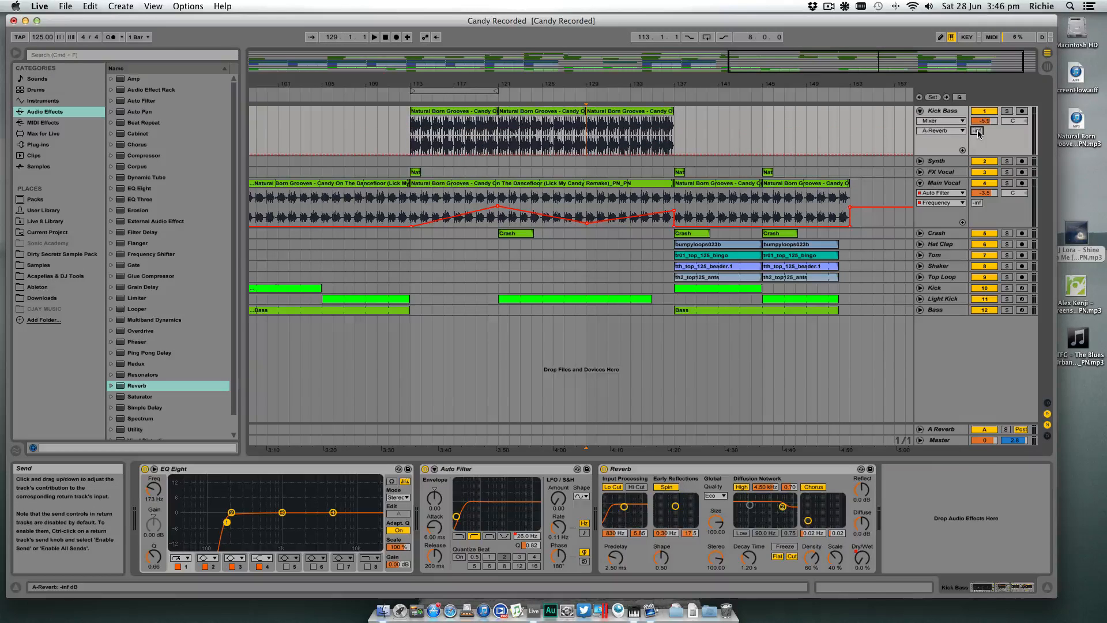
# - Ramp the Kick Bass A-Reverb send automation up from its minimum at bar 129 to a high level near bar 136
pyautogui.moveTo(639, 83); pyautogui.dragTo(640, 117)
pyautogui.moveTo(977, 131); pyautogui.dragTo(978, 130)
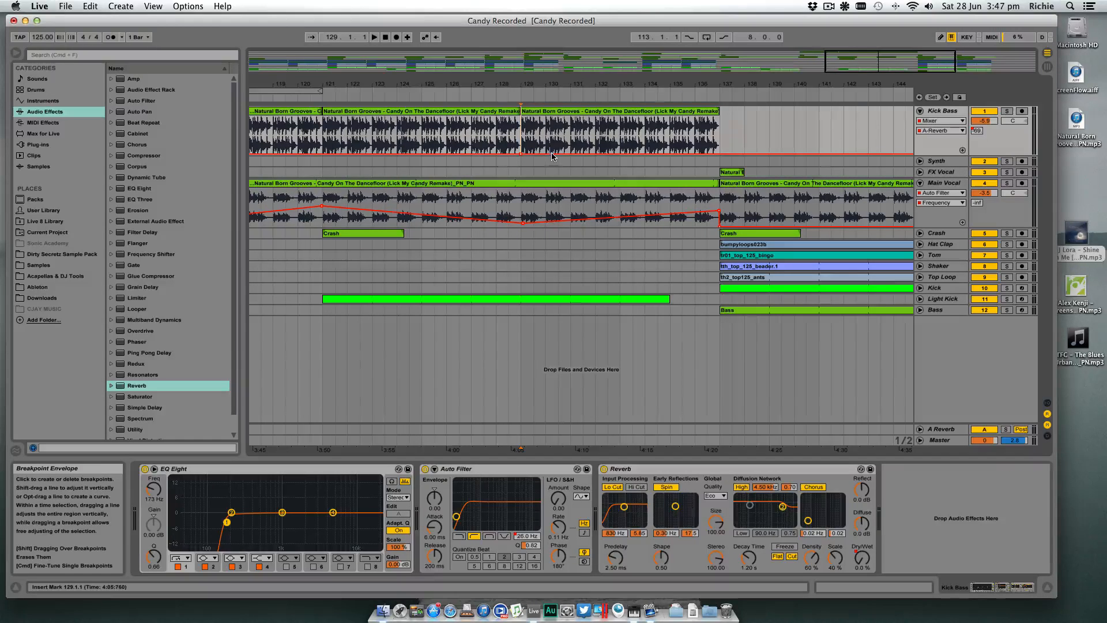
pyautogui.moveTo(687, 153); pyautogui.dragTo(688, 122)
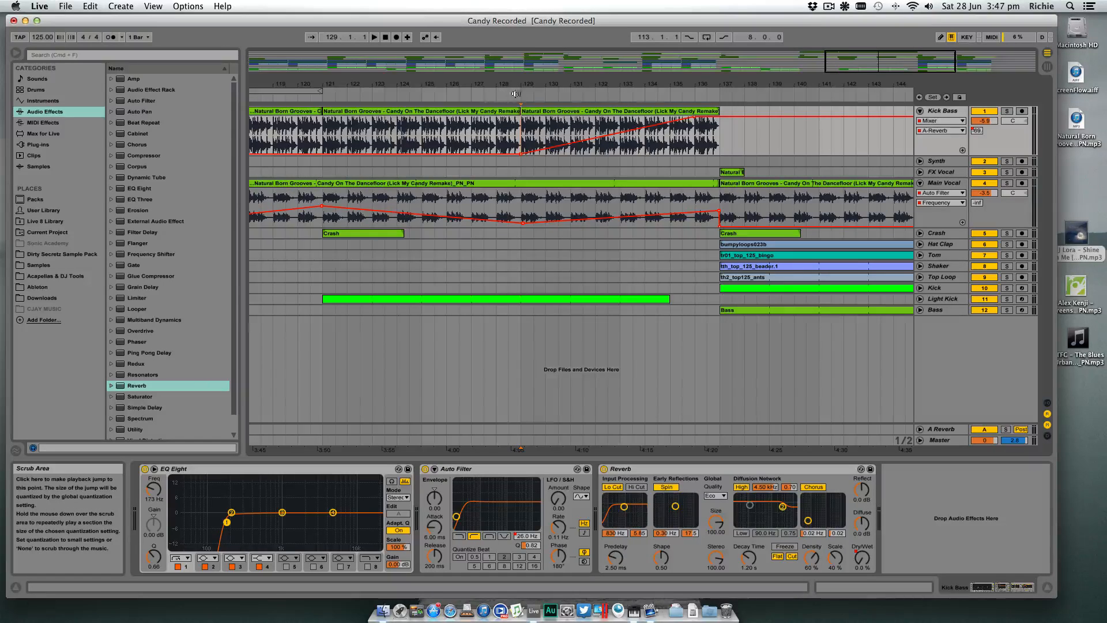
# - Solo the Kick Bass track and play it back from bar 129
pyautogui.click(1009, 111)
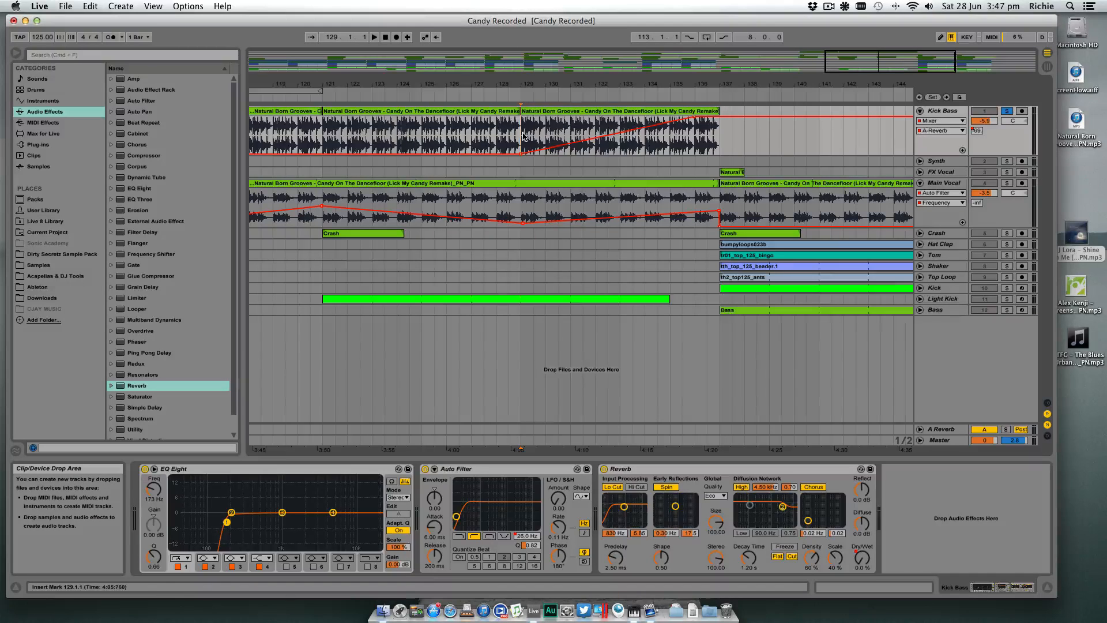
pyautogui.press('space')
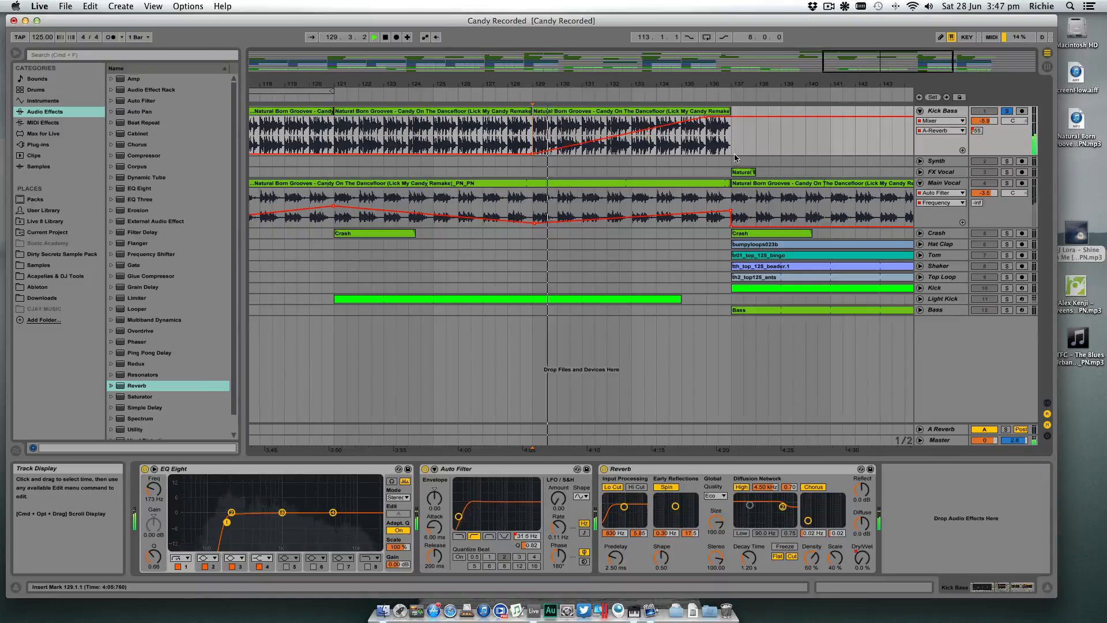
# - Raise the input filter frequency of the Reverb on the A Reverb return track to about 3.85 kHz
pyautogui.click(461, 430)
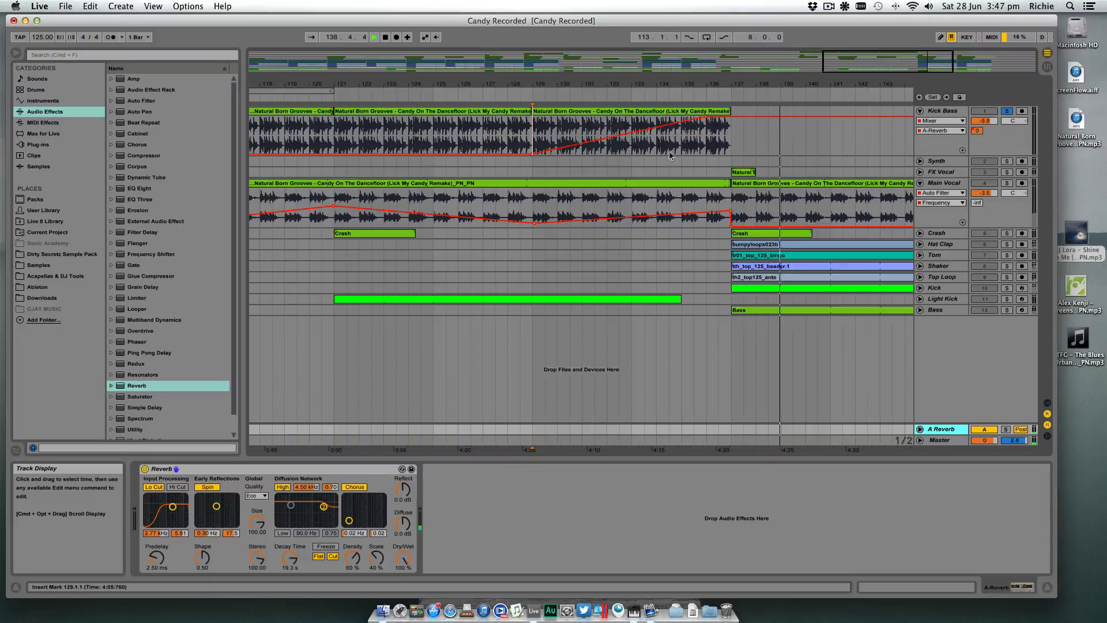
pyautogui.moveTo(173, 506); pyautogui.dragTo(187, 503)
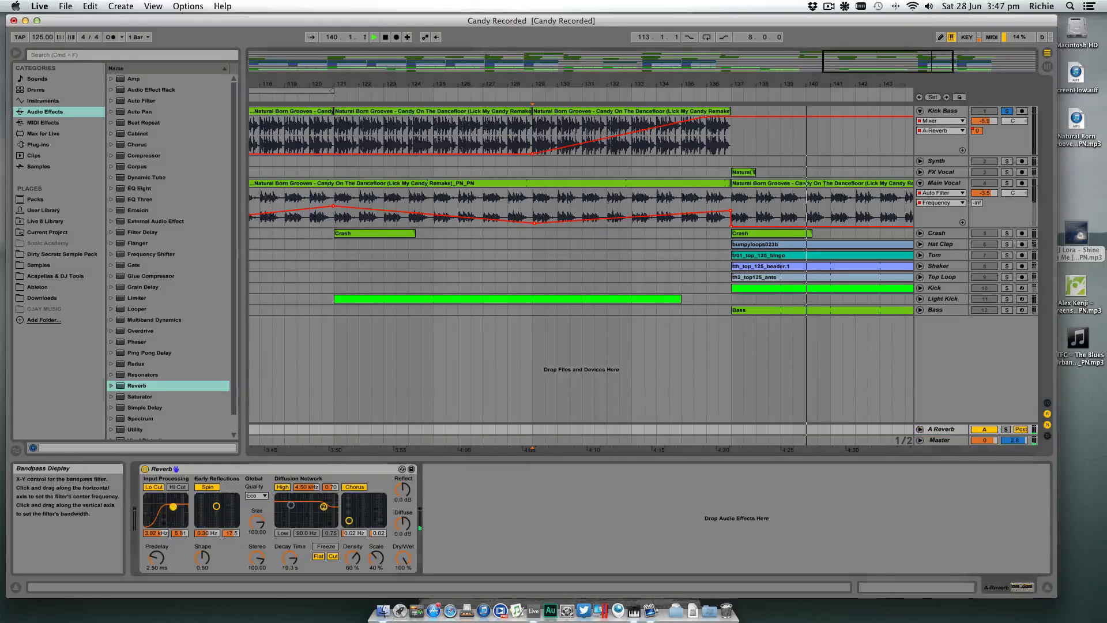
# - Start the Kick Bass A-Reverb send ramp at bar 125, bend it into an upward curve, and play it back from bar 129
pyautogui.moveTo(635, 82); pyautogui.dragTo(735, 82)
pyautogui.moveTo(633, 154); pyautogui.dragTo(603, 154)
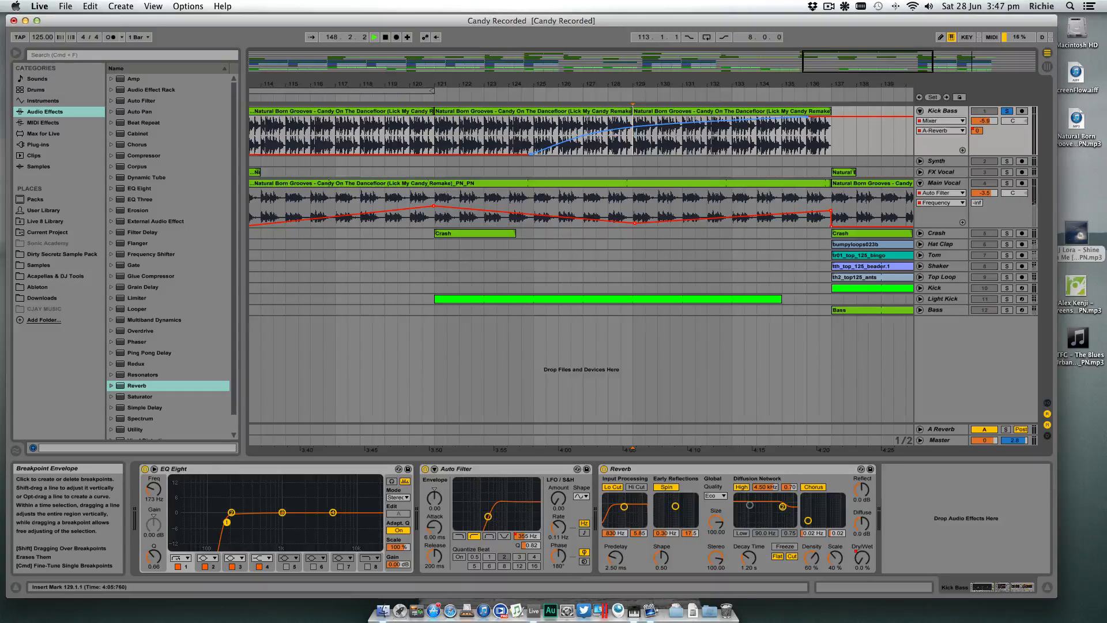
pyautogui.hscroll(-1, 556, 141)
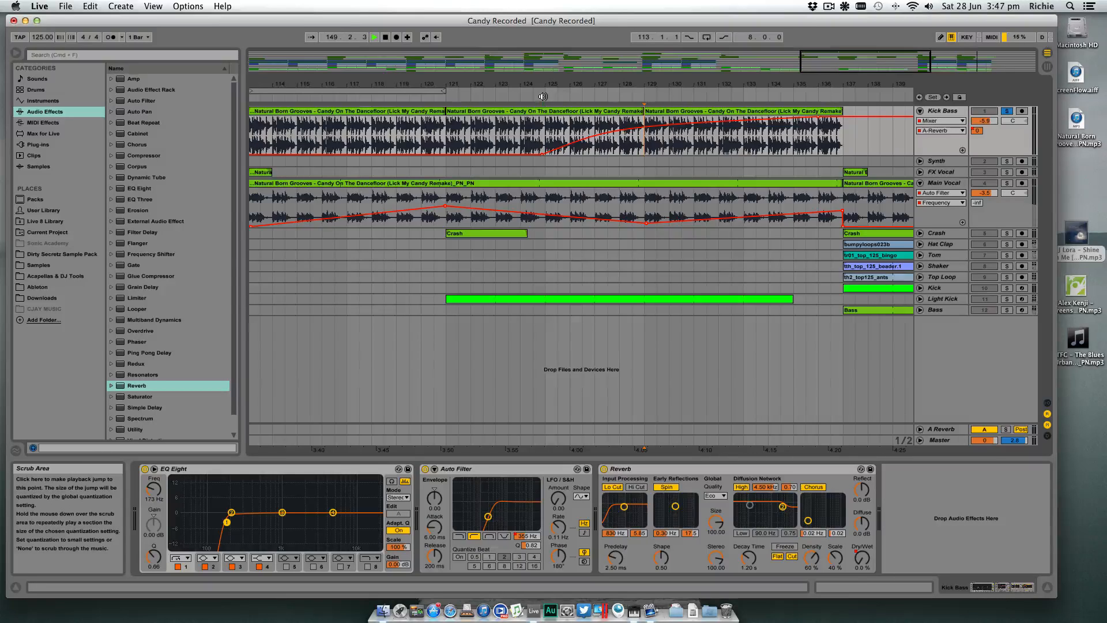
pyautogui.click(639, 93)
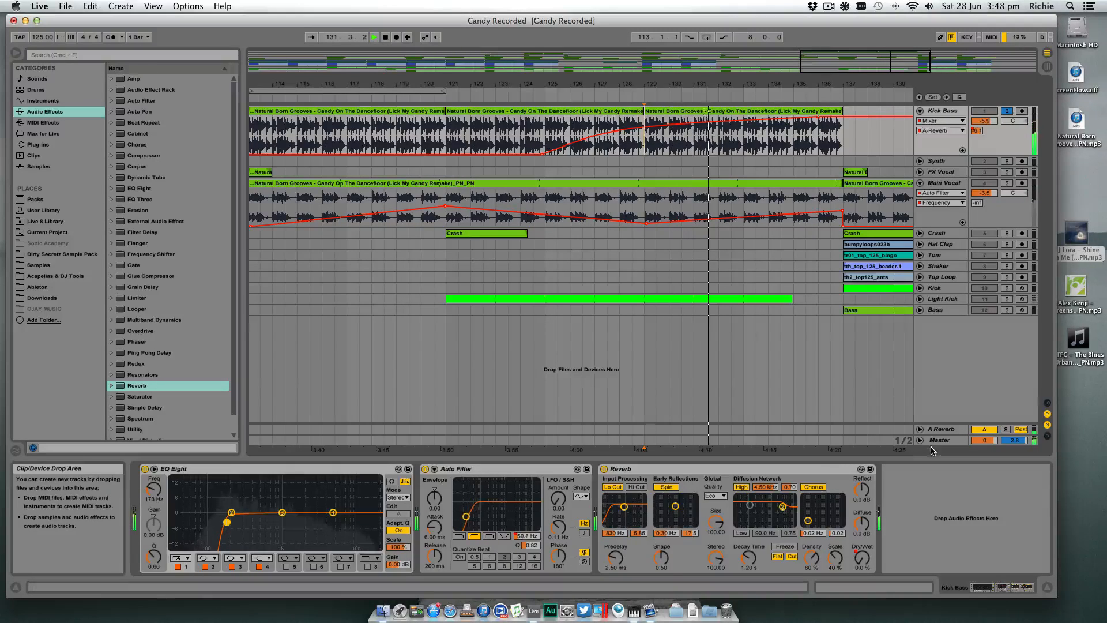
# - Shorten the Kick Bass and Main Vocal breakdown clips to end at bar 136, leaving a one-bar gap before the drop
pyautogui.click(947, 429)
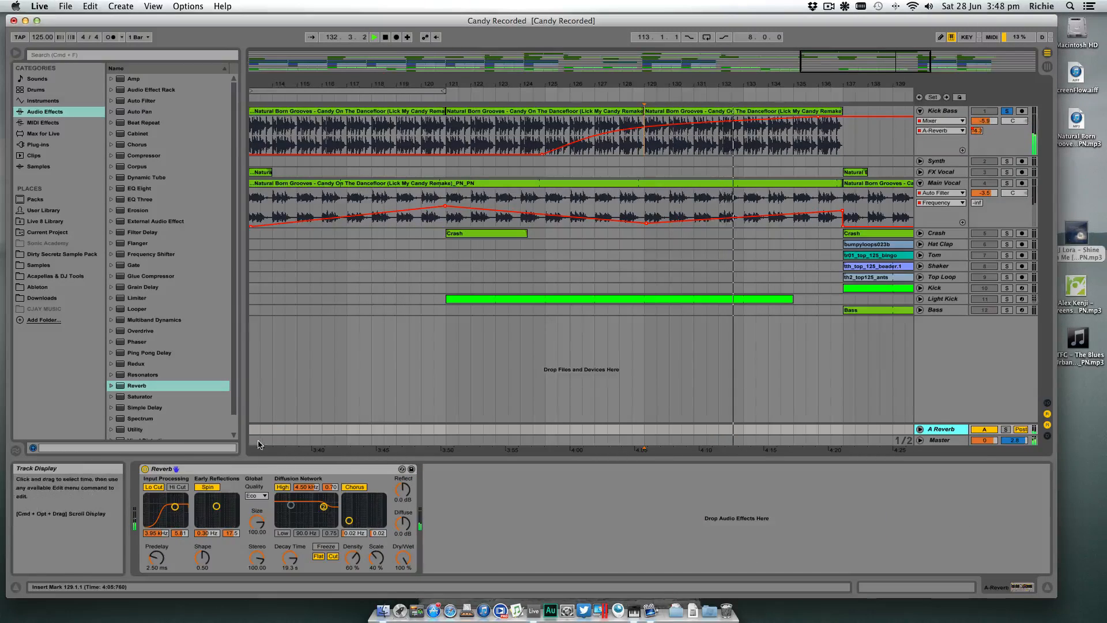
pyautogui.hscroll(-2, 288, 441)
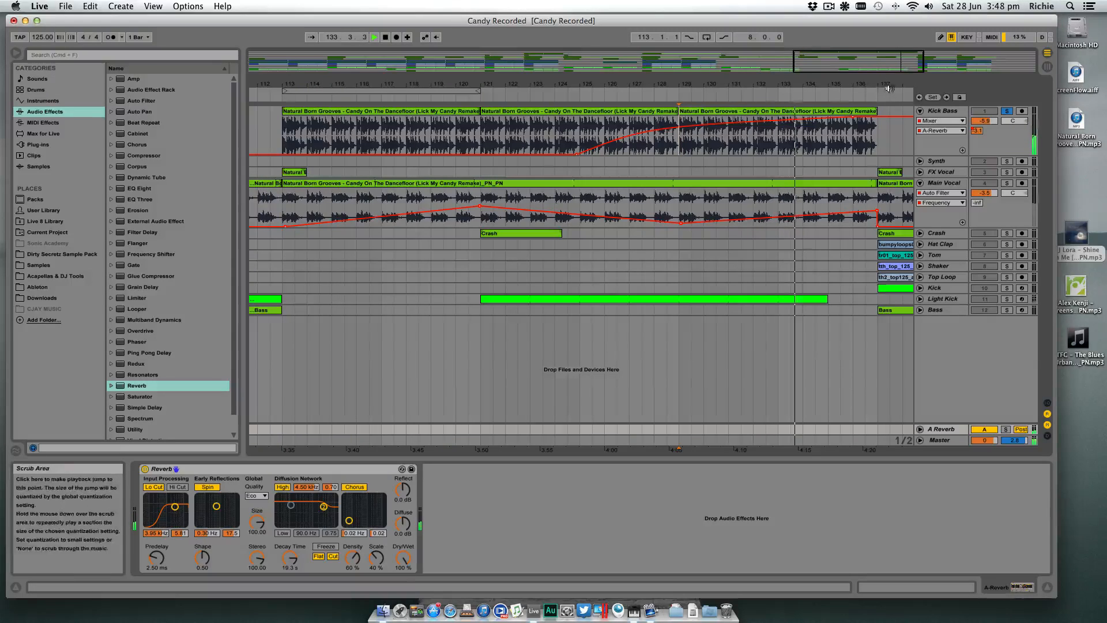
pyautogui.moveTo(886, 85); pyautogui.dragTo(713, 108)
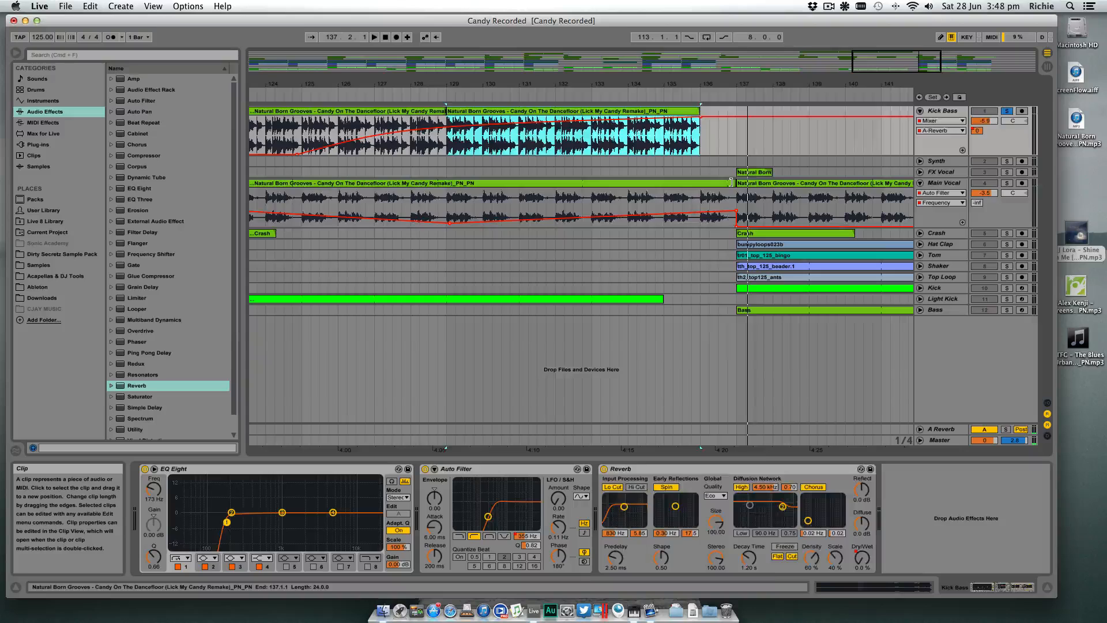
pyautogui.moveTo(737, 182); pyautogui.dragTo(701, 181)
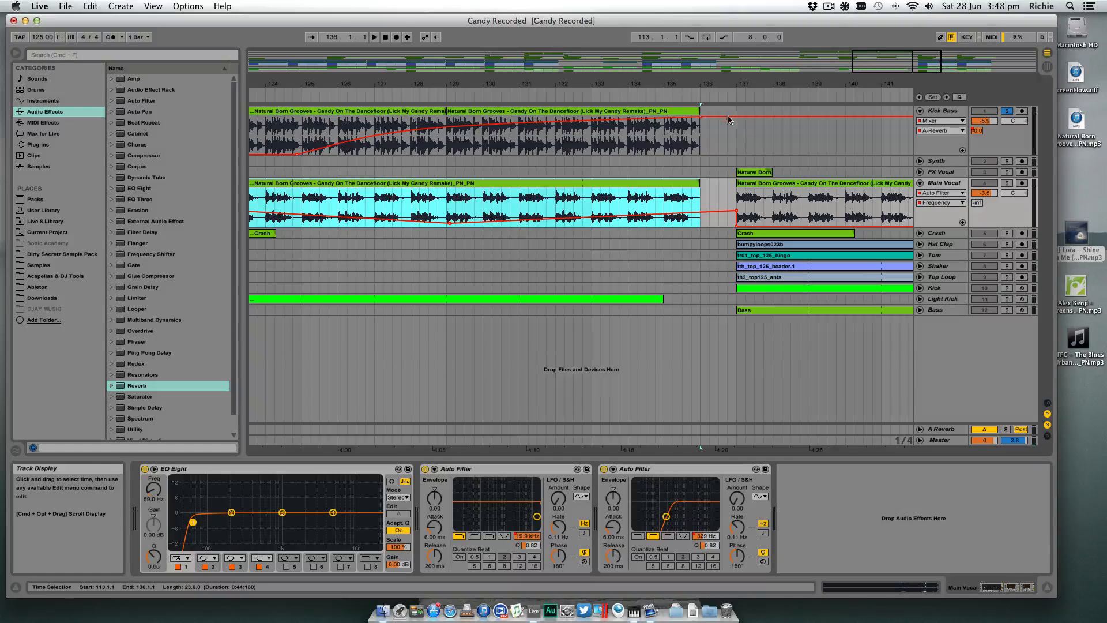
pyautogui.moveTo(776, 84); pyautogui.dragTo(776, 30)
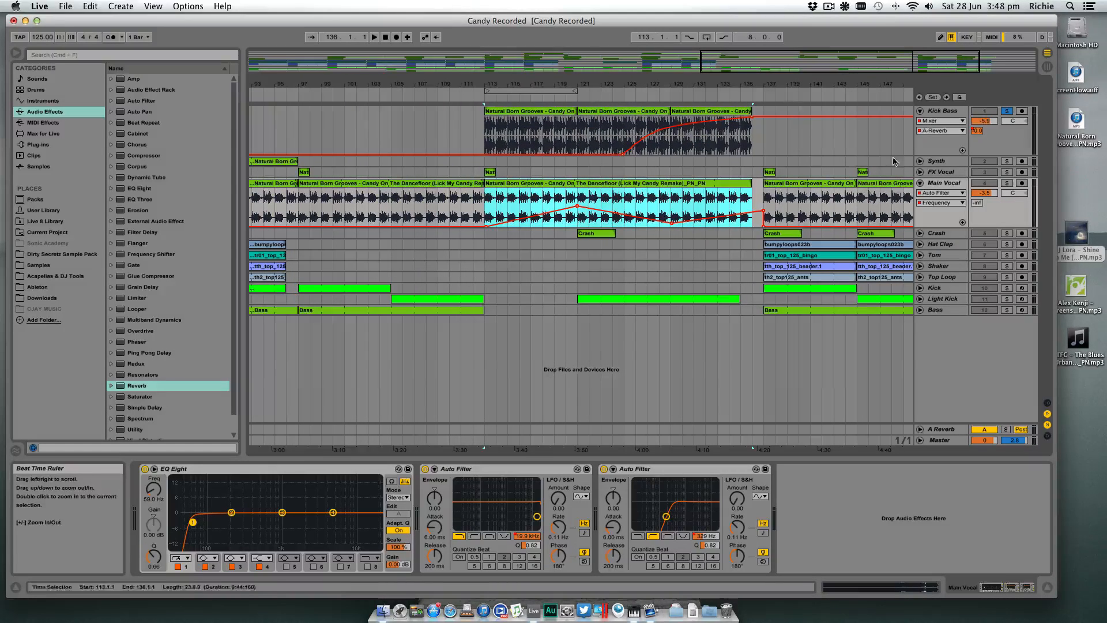
# - Draw a curved rise in the Main Vocal's A-Reverb send from bar 125 to bar 136, and play the breakdown with Kick Bass unsoloed
pyautogui.click(978, 203)
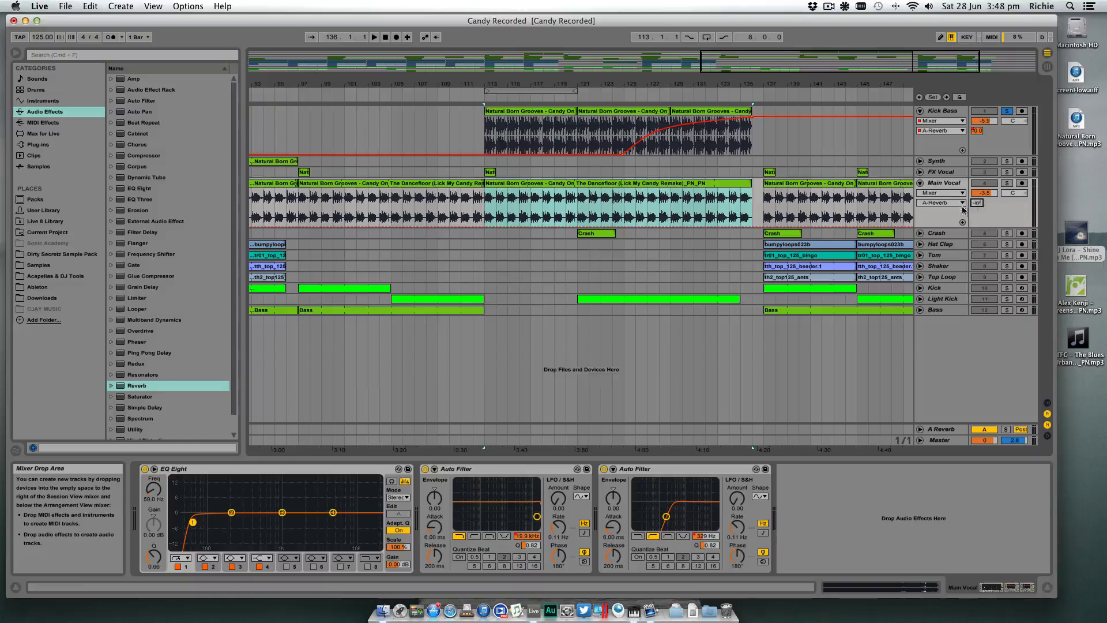
pyautogui.click(624, 227)
pyautogui.moveTo(726, 227); pyautogui.dragTo(735, 197)
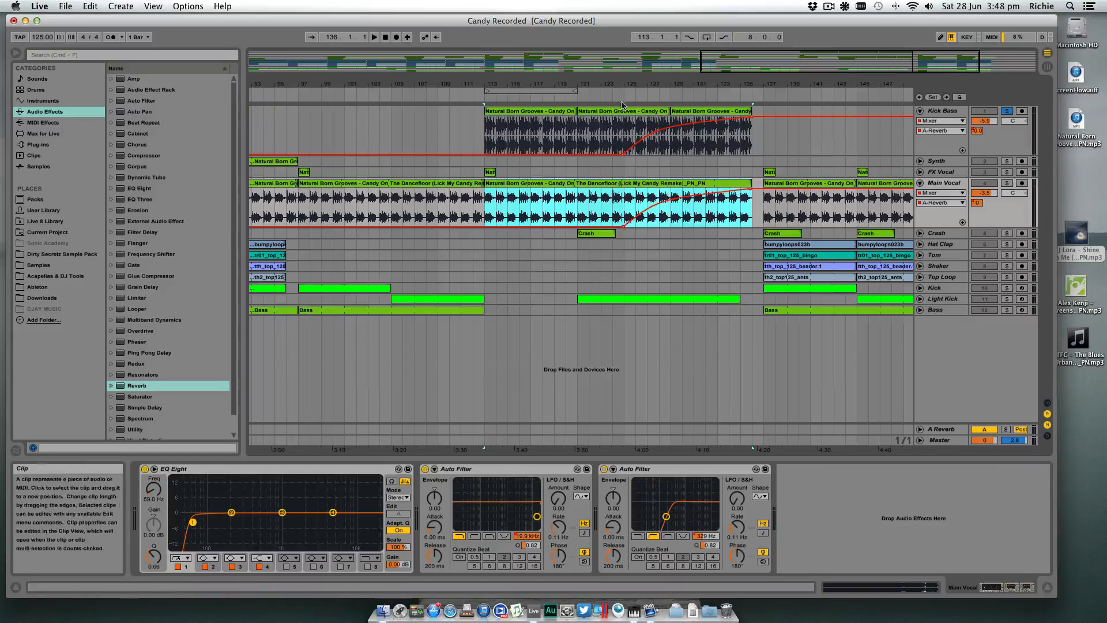
pyautogui.press('space')
pyautogui.click(1007, 112)
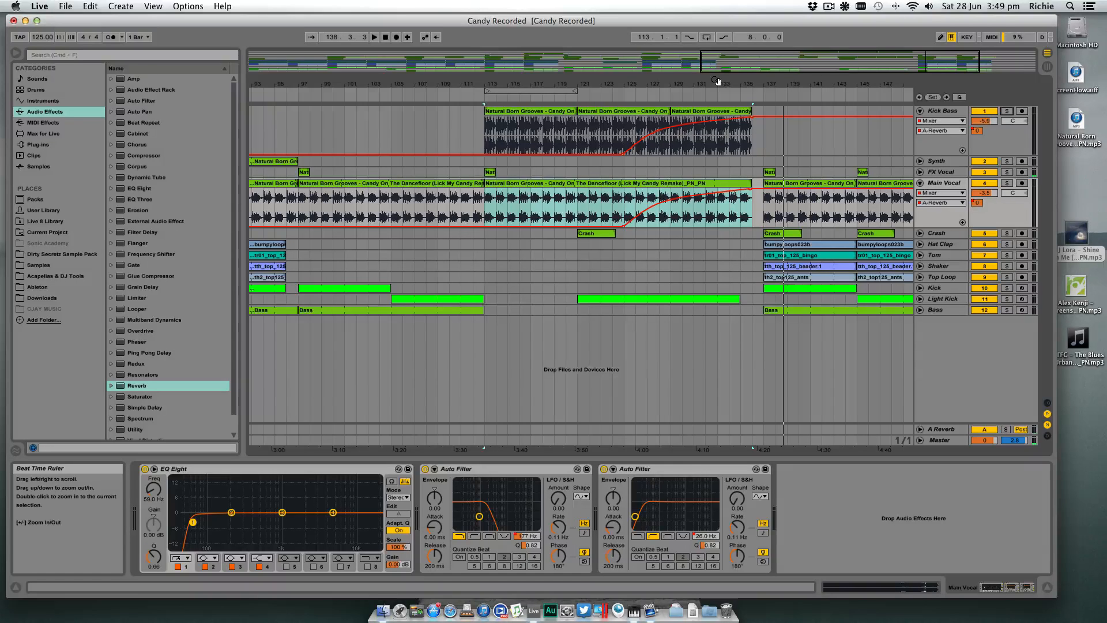
# - Place the insert marker at bar 137 and play back the section after the breakdown
pyautogui.moveTo(716, 87); pyautogui.dragTo(716, 75)
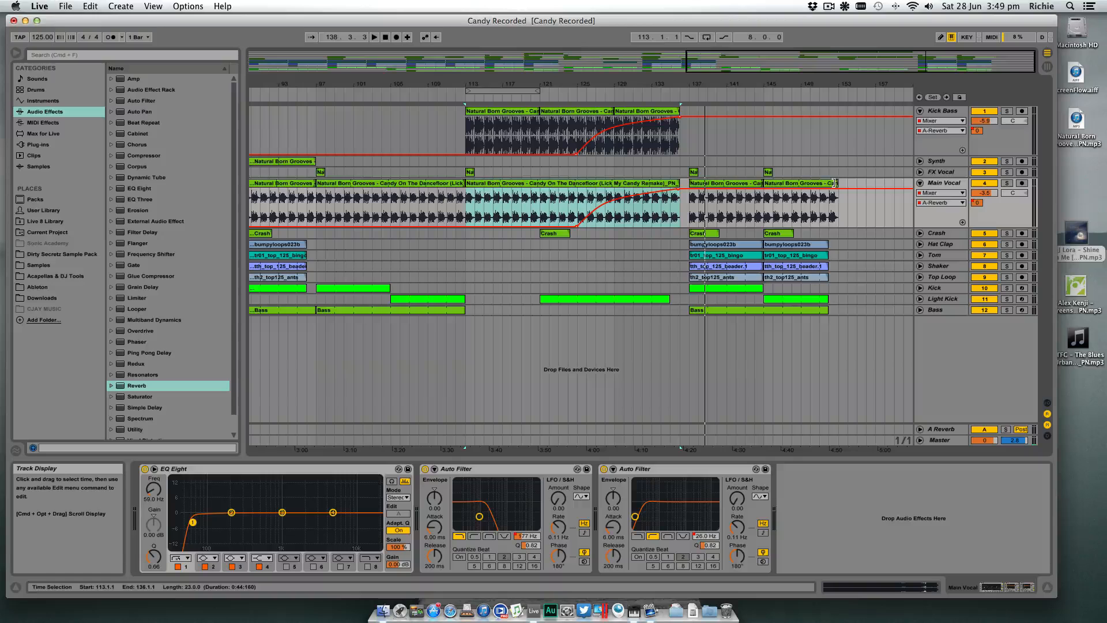
pyautogui.moveTo(829, 87); pyautogui.dragTo(816, 82)
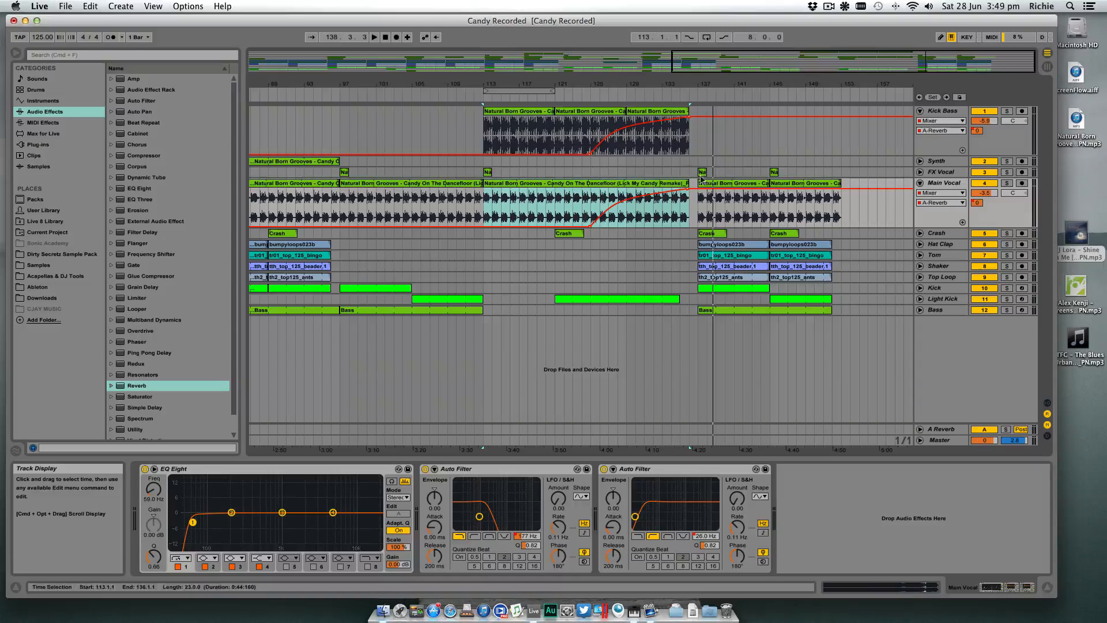
pyautogui.moveTo(782, 83); pyautogui.dragTo(770, 88)
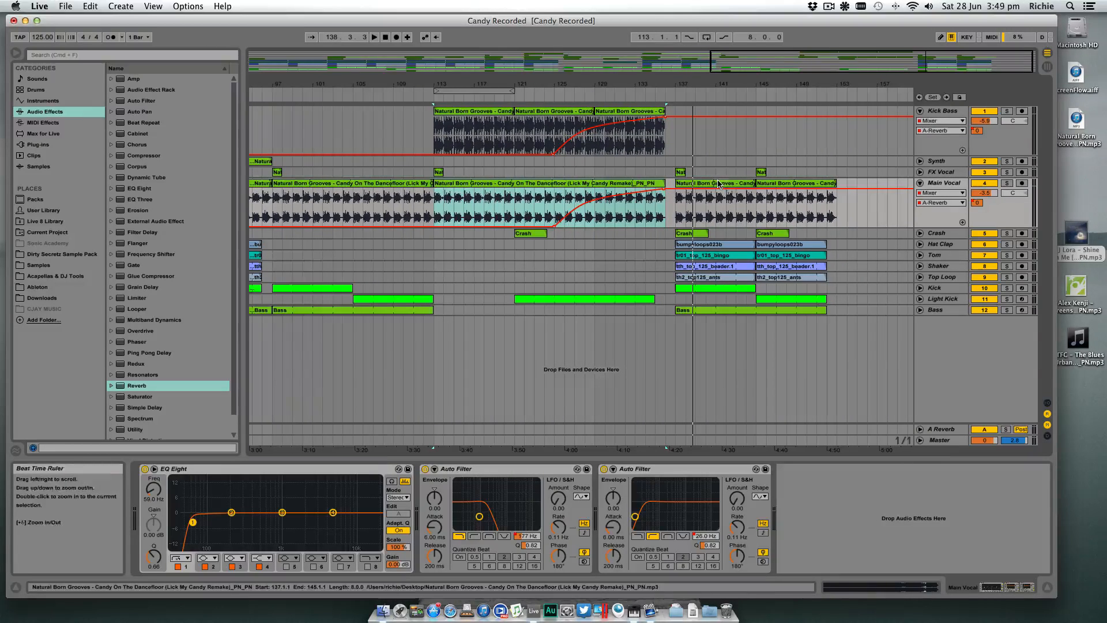
pyautogui.click(718, 184)
pyautogui.click(679, 220)
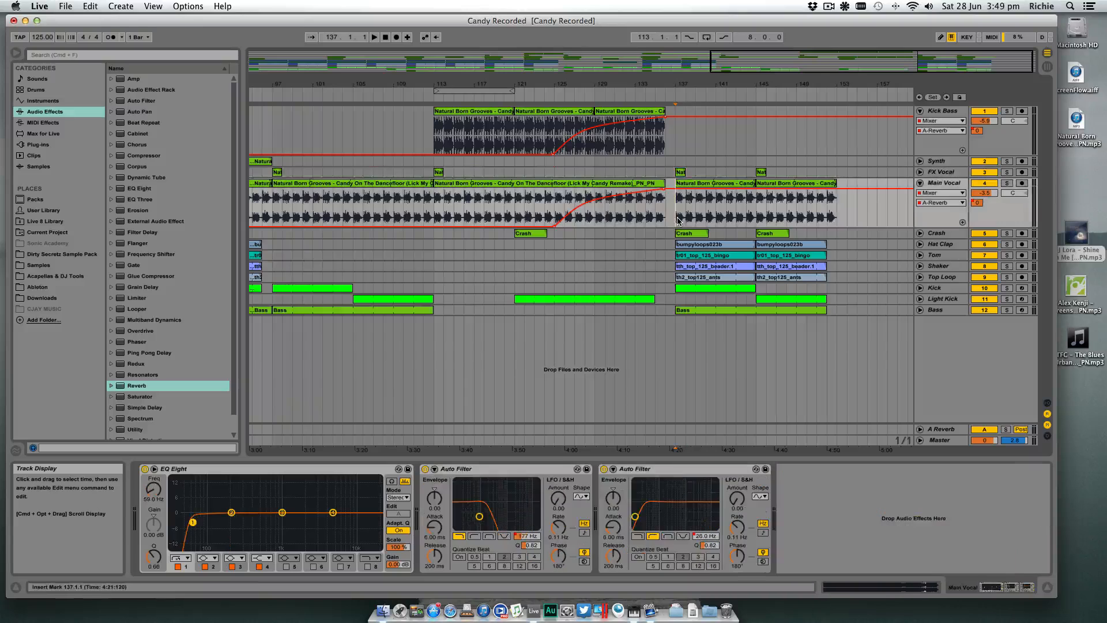
pyautogui.click(680, 301)
pyautogui.press('space')
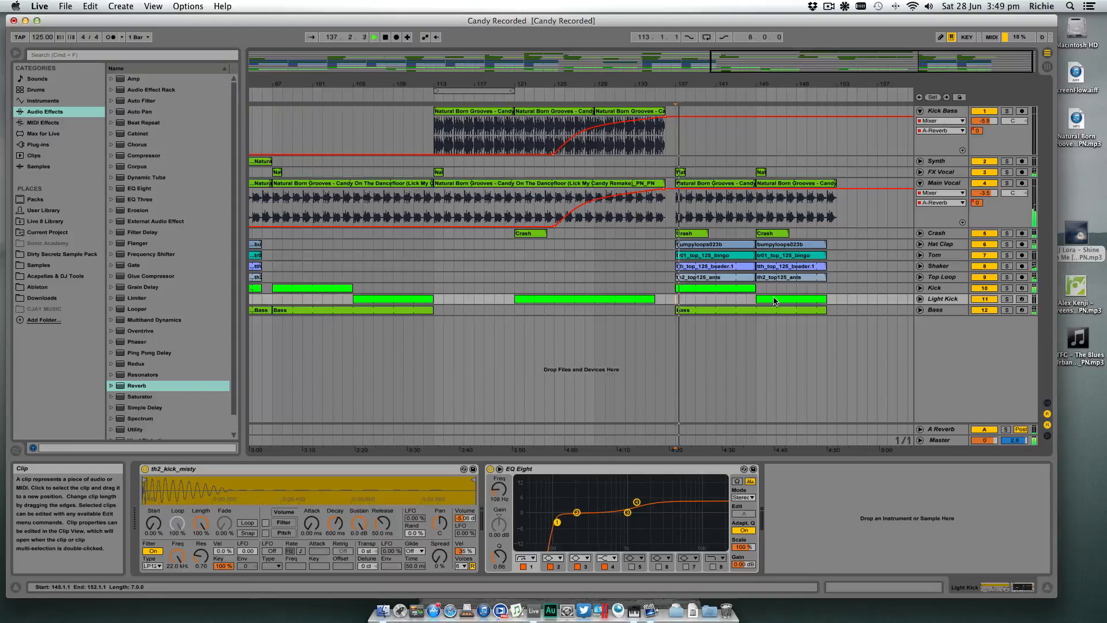
# - Delete the Light Kick clip at bar 145 and extend the Kick clip from bar 137 to end at bar 151
pyautogui.click(771, 299)
pyautogui.press('Delete')
pyautogui.moveTo(754, 289); pyautogui.dragTo(814, 289)
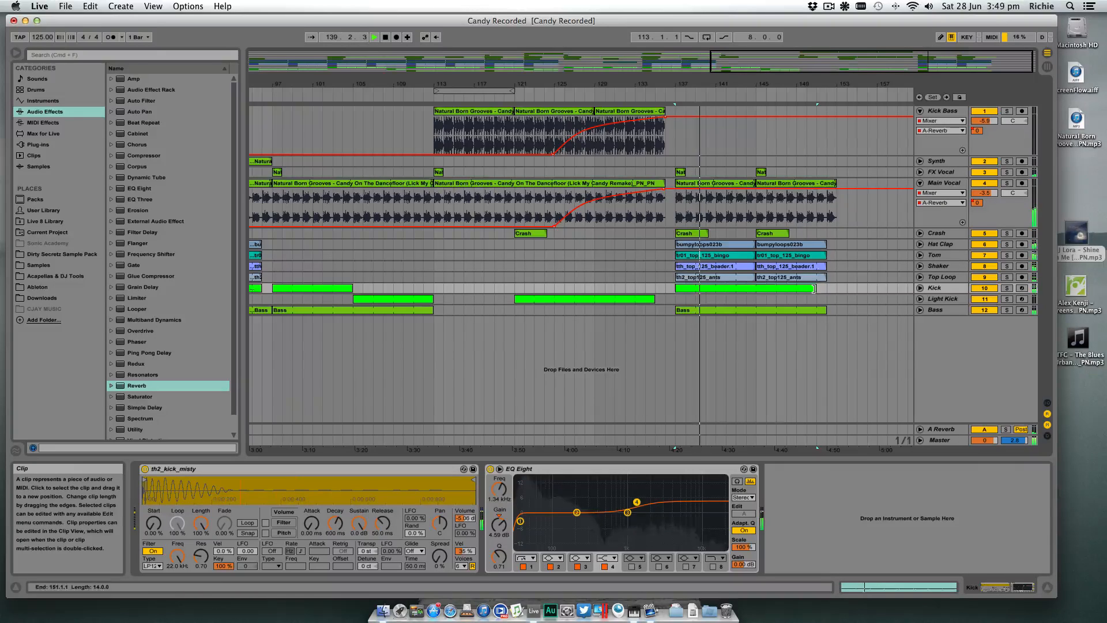
# - Show the Main Vocal's first Auto Filter Frequency automation and remove its low breakpoints at bars 137, 145 and 153
pyautogui.click(941, 192)
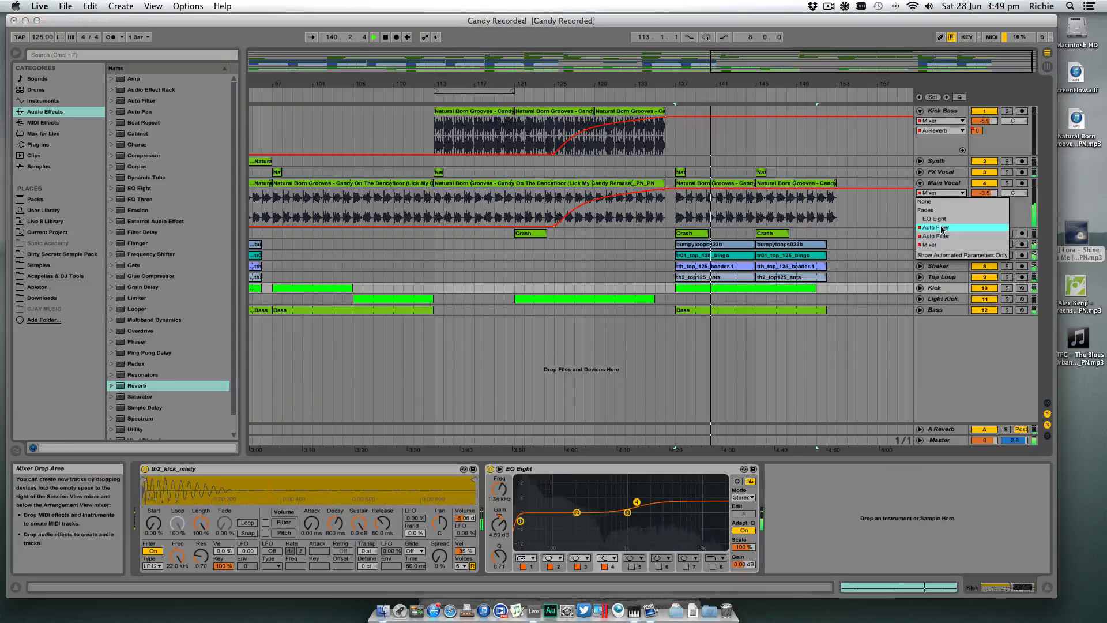
pyautogui.click(942, 228)
pyautogui.click(677, 218)
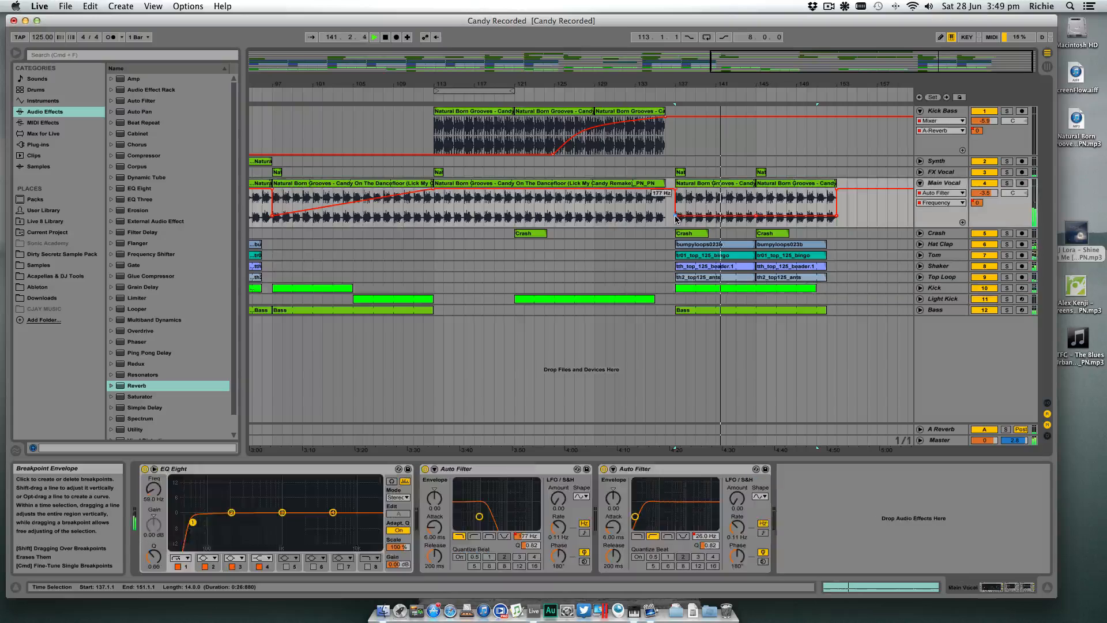
pyautogui.click(676, 216)
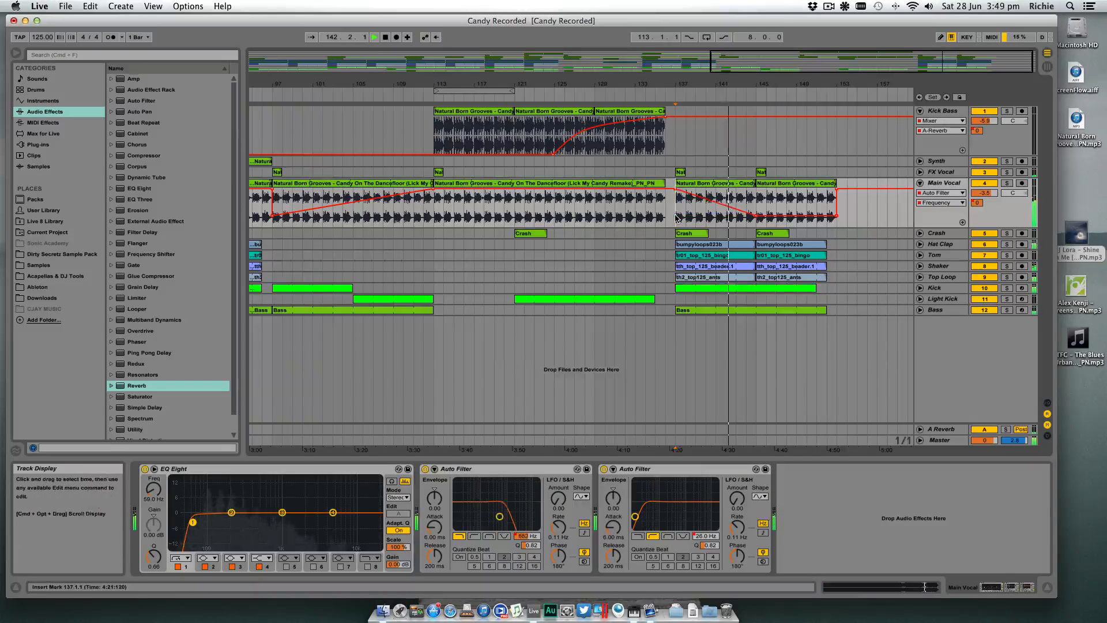
pyautogui.click(757, 217)
pyautogui.click(836, 217)
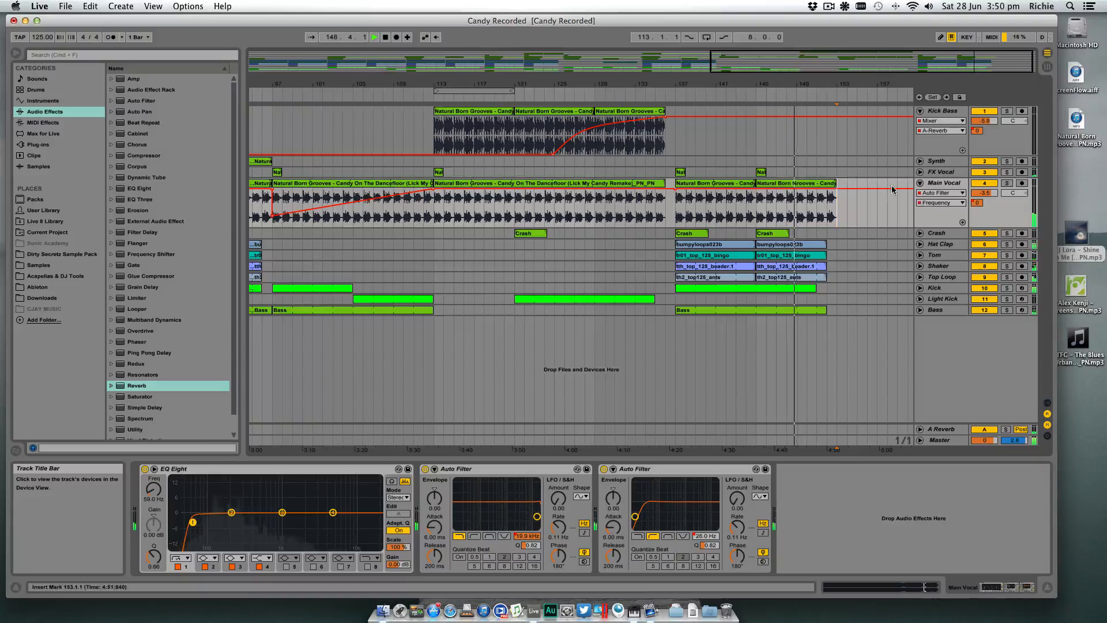
# - Copy the Light Kick clip from bar 121 to start at bar 151, where the Kick clip ends
pyautogui.moveTo(836, 85); pyautogui.dragTo(837, 78)
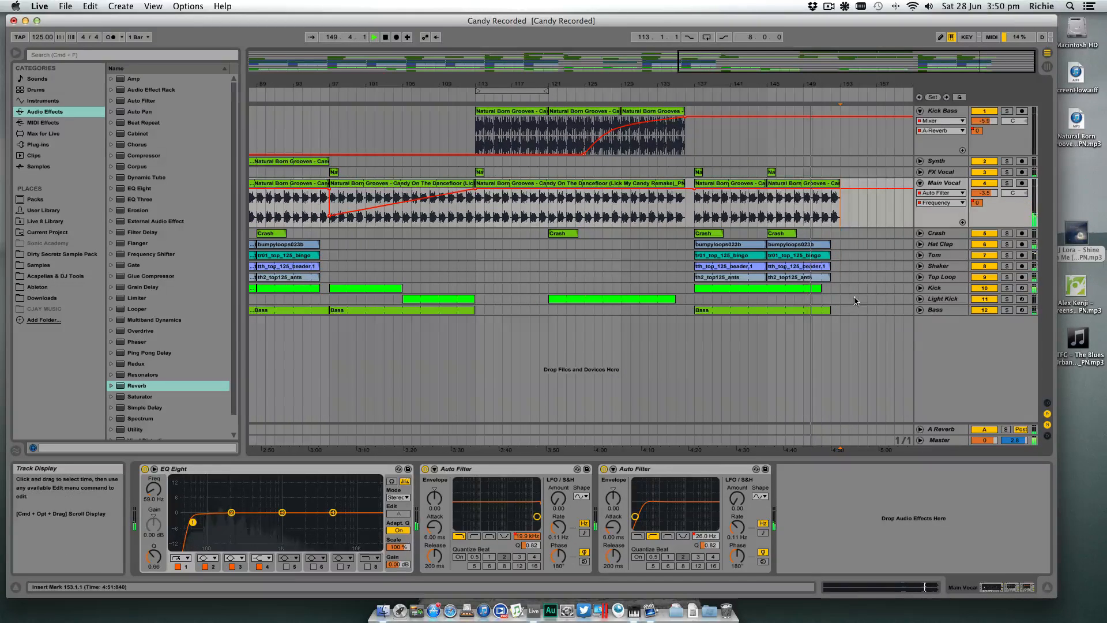
pyautogui.click(575, 301)
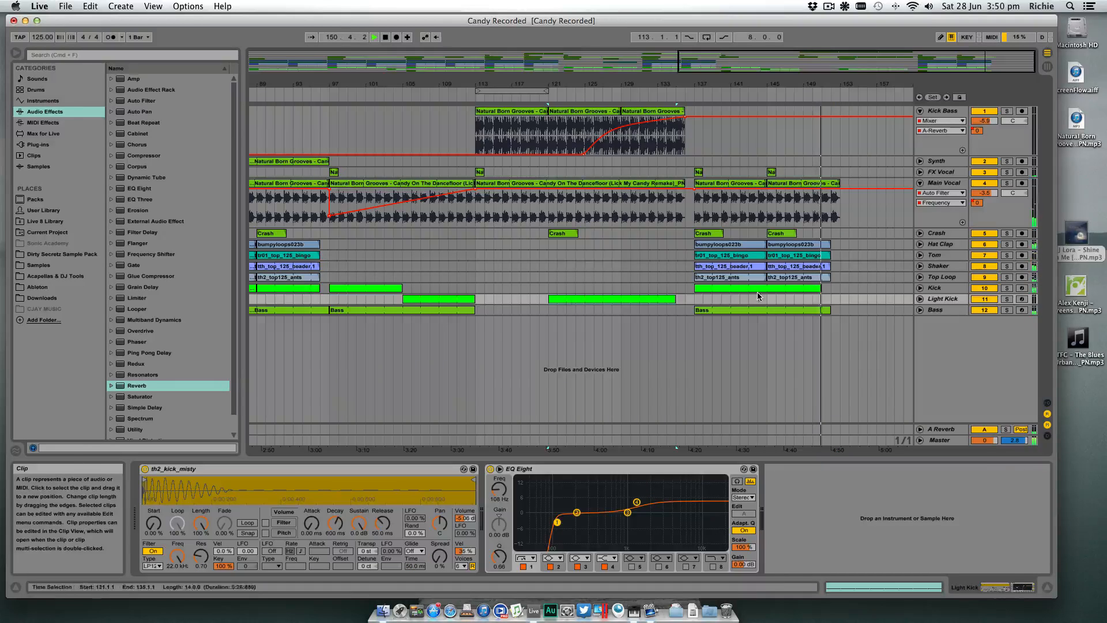
pyautogui.click(814, 299)
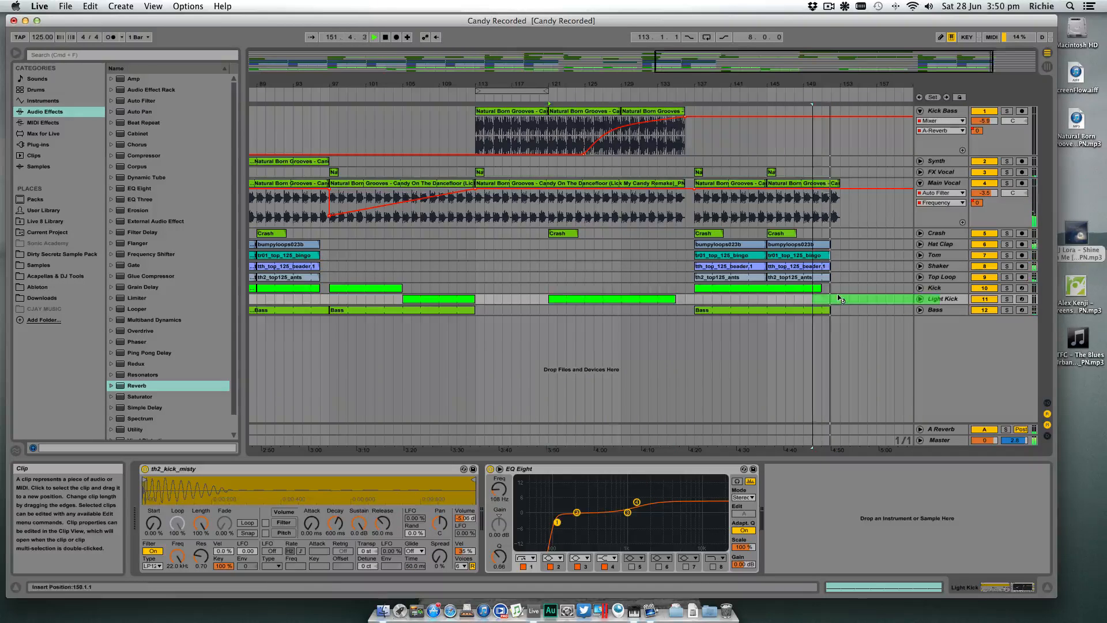
pyautogui.moveTo(846, 295); pyautogui.dragTo(848, 298)
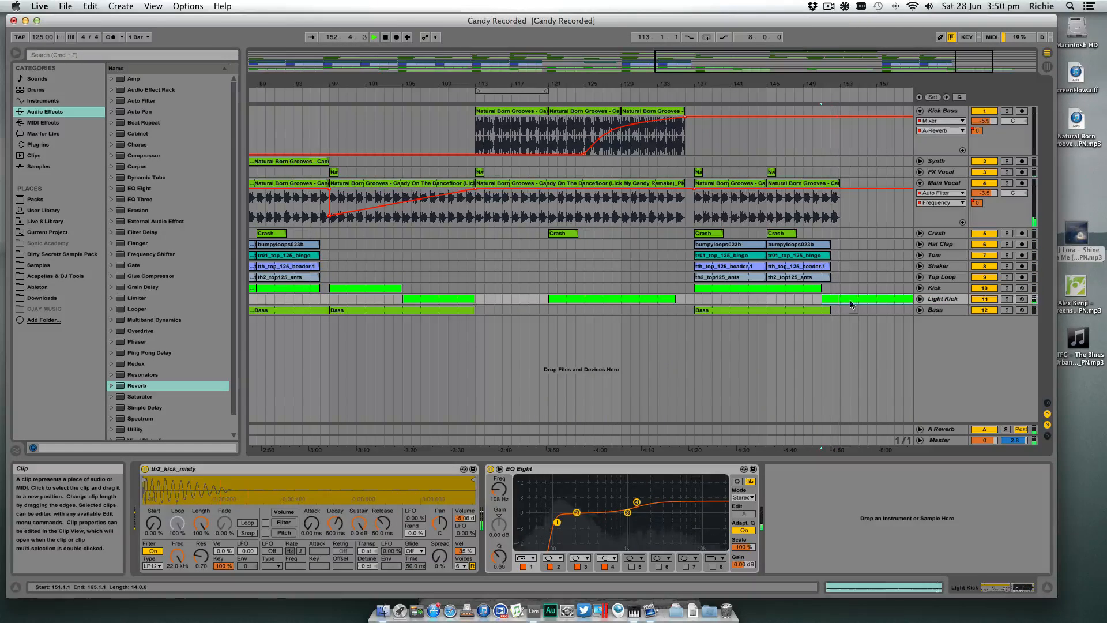
# - Delete the copied Light Kick clip's content after bar 153 and play the transition back from bar 150
pyautogui.click(844, 311)
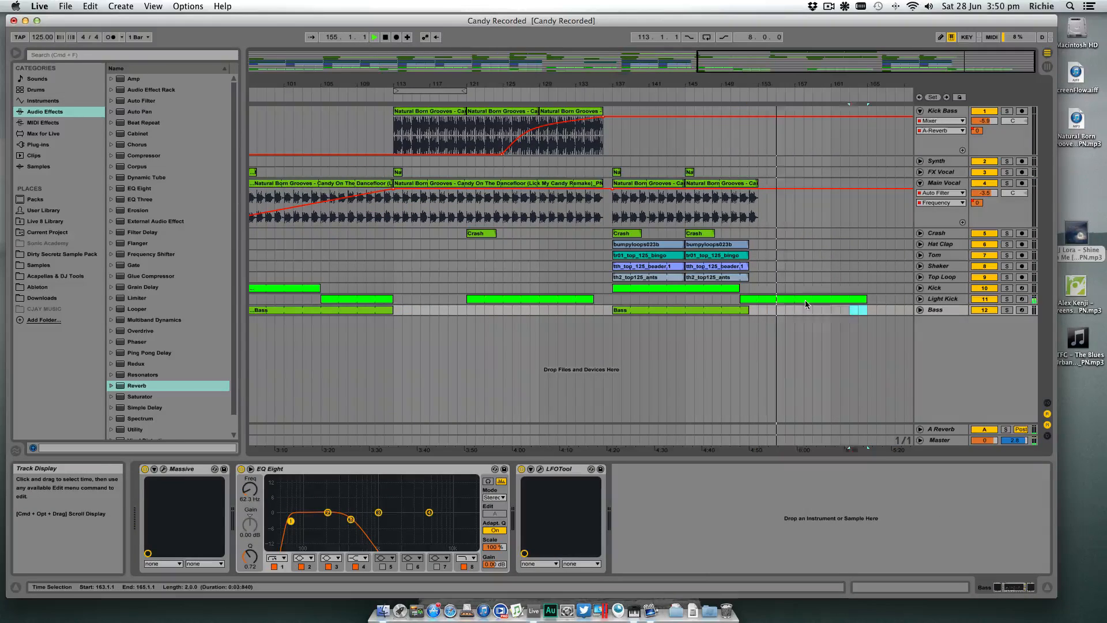
pyautogui.moveTo(757, 301); pyautogui.dragTo(756, 299)
pyautogui.press('Delete')
pyautogui.click(732, 300)
pyautogui.press('space')
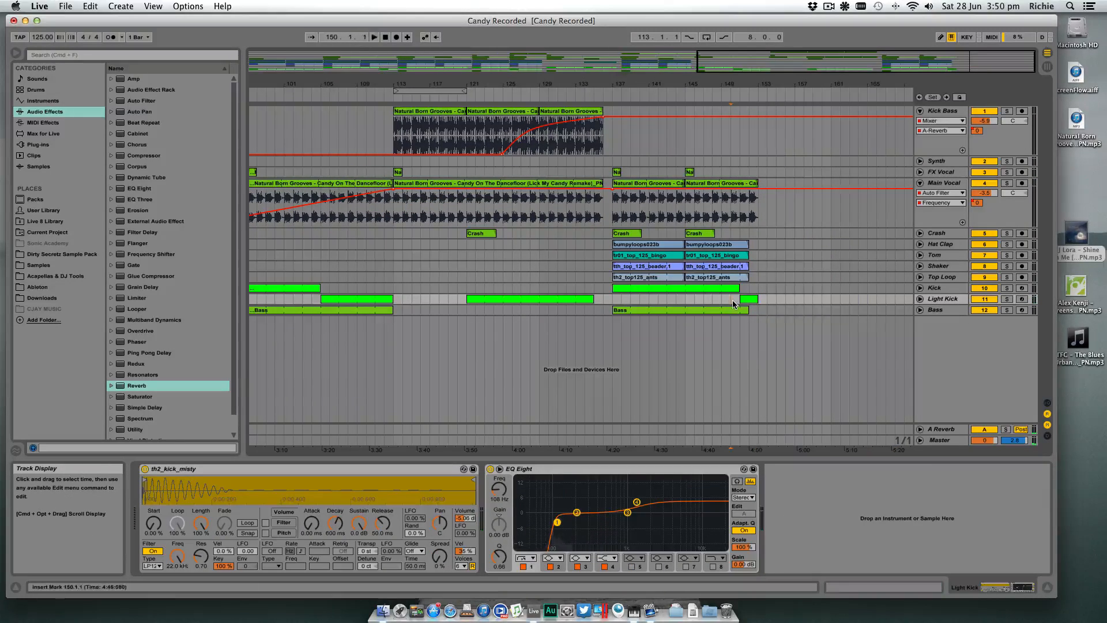
pyautogui.press('space')
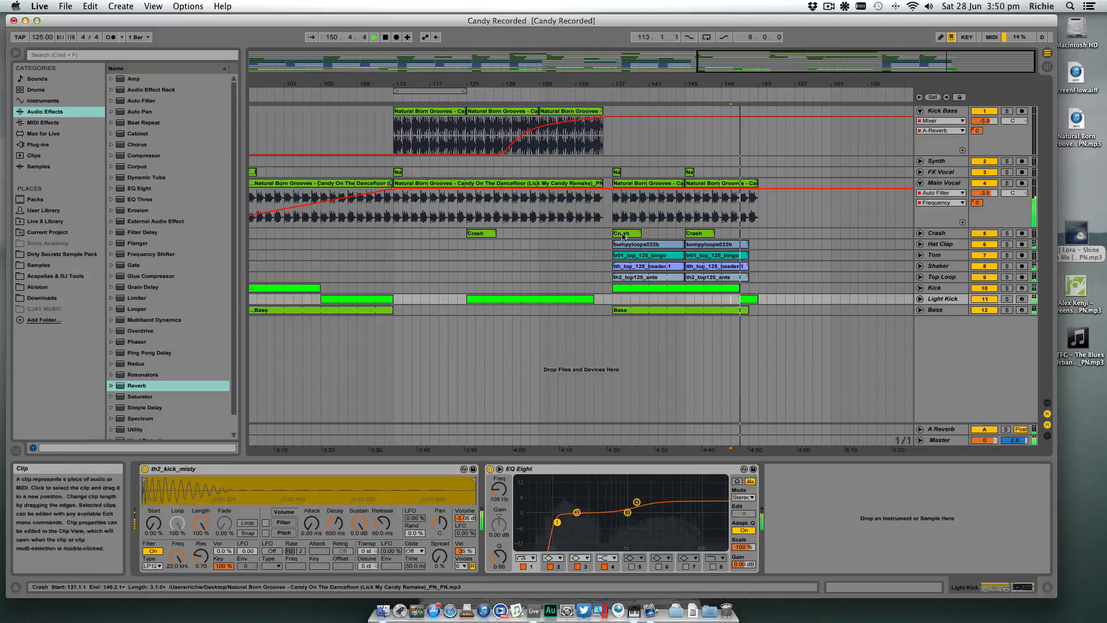
# - Duplicate bars 137 to 153 of the Main Vocal through Bass tracks to bar 153, and copy the two FX Vocal clips there
pyautogui.click(634, 308)
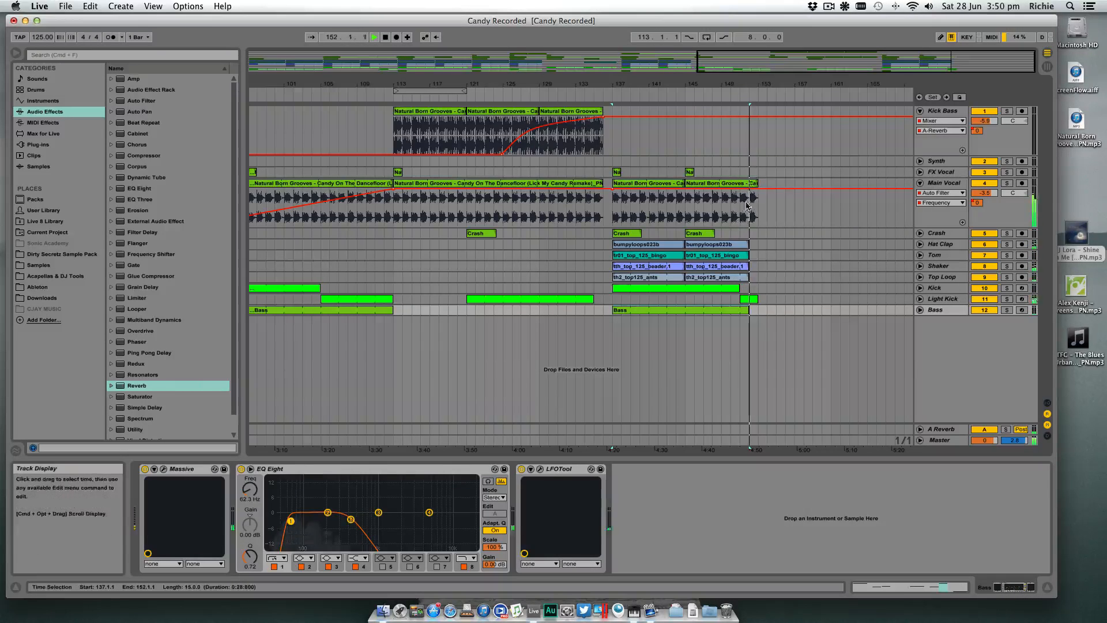
pyautogui.keyDown('shift'); pyautogui.click(756, 184); pyautogui.keyUp('shift')
pyautogui.press('super+d')
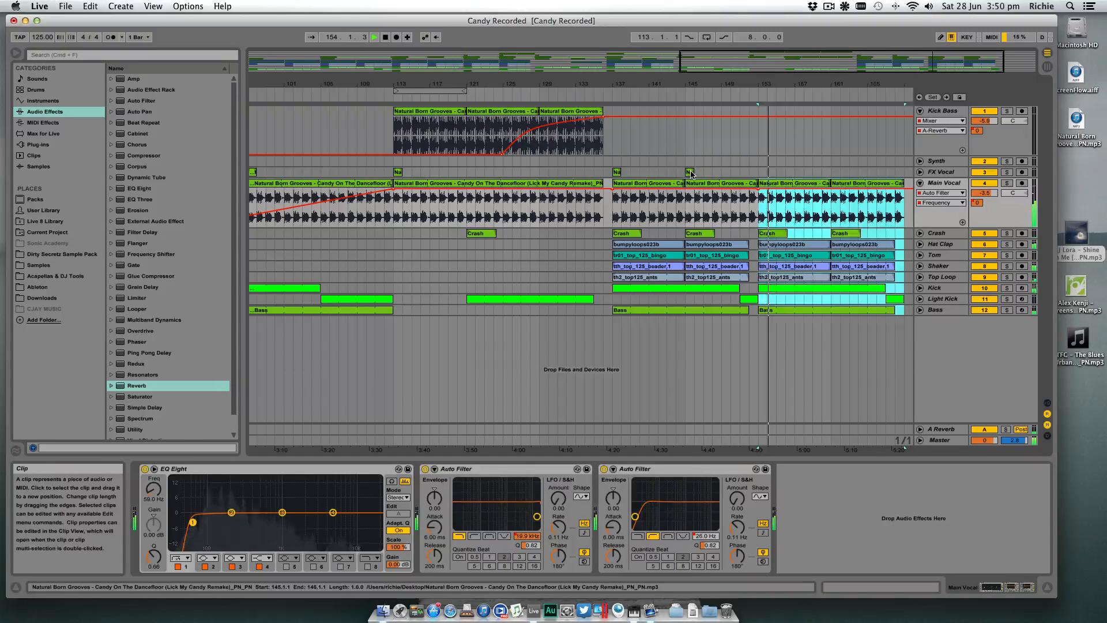
pyautogui.click(616, 172)
pyautogui.moveTo(617, 171); pyautogui.dragTo(763, 173)
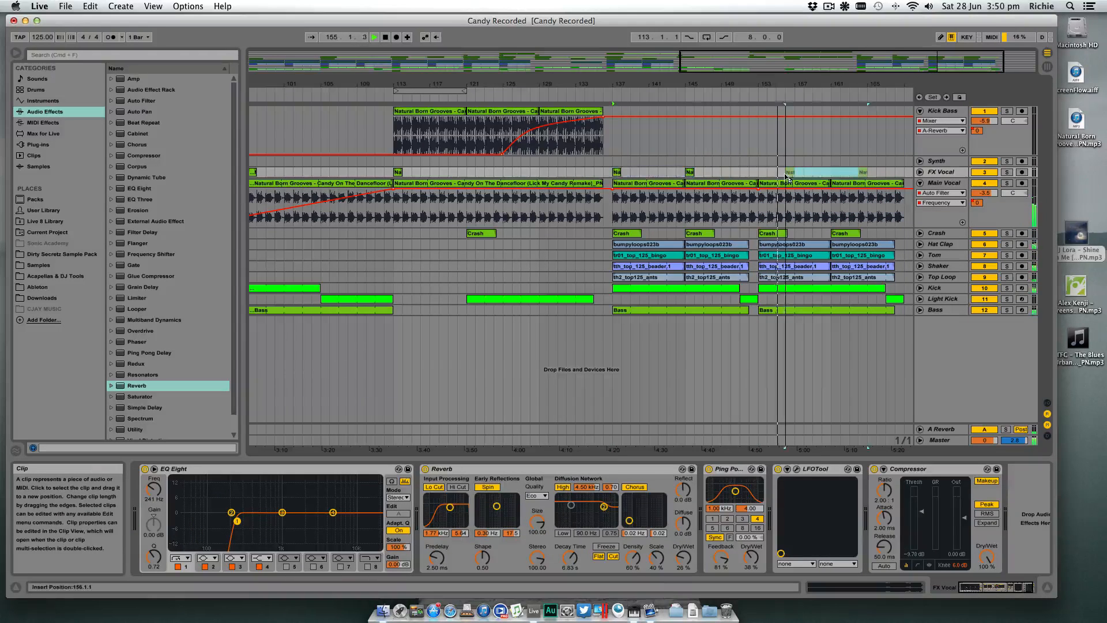
# - Play from bar 137, extend the Hat Clap to Top Loop clips at bar 145 to bar 153, and shorten the Bass clip to bar 151
pyautogui.click(615, 202)
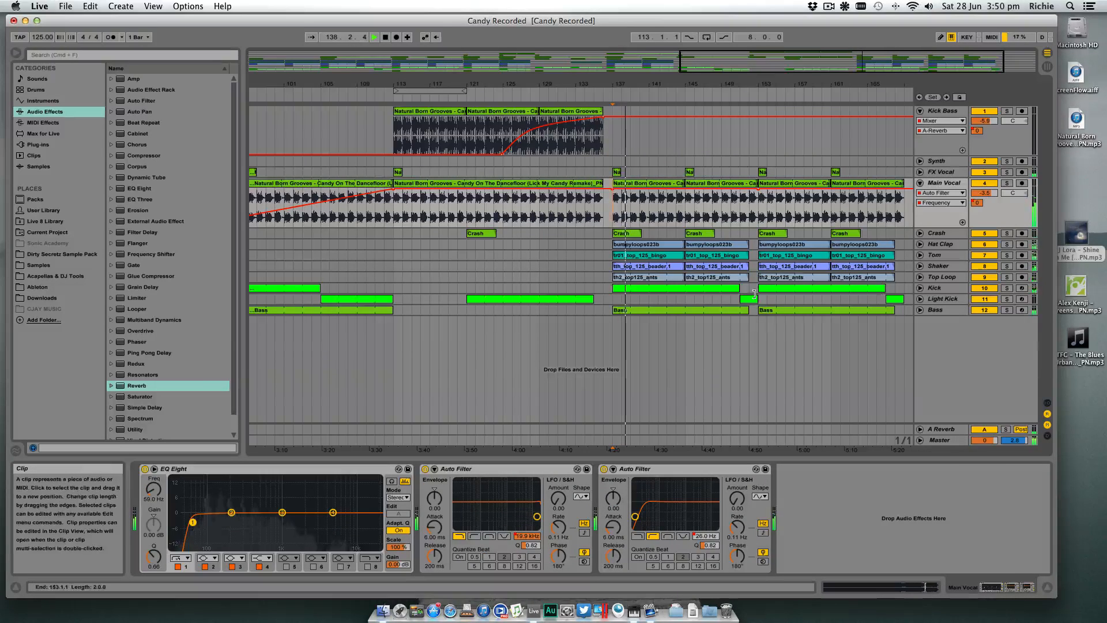
pyautogui.click(753, 277)
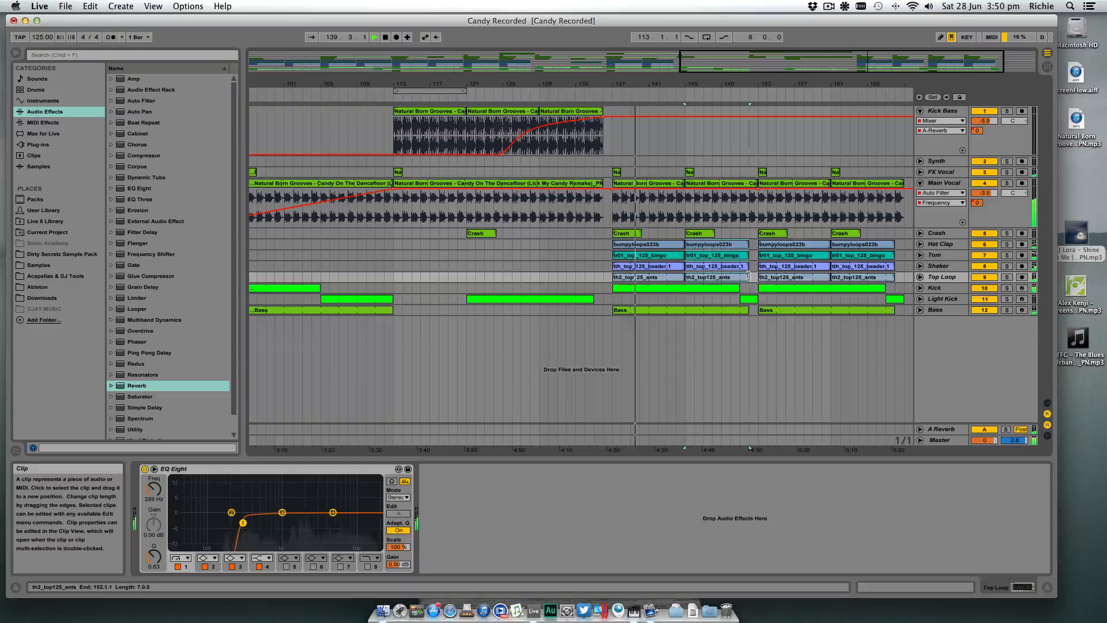
pyautogui.click(740, 292)
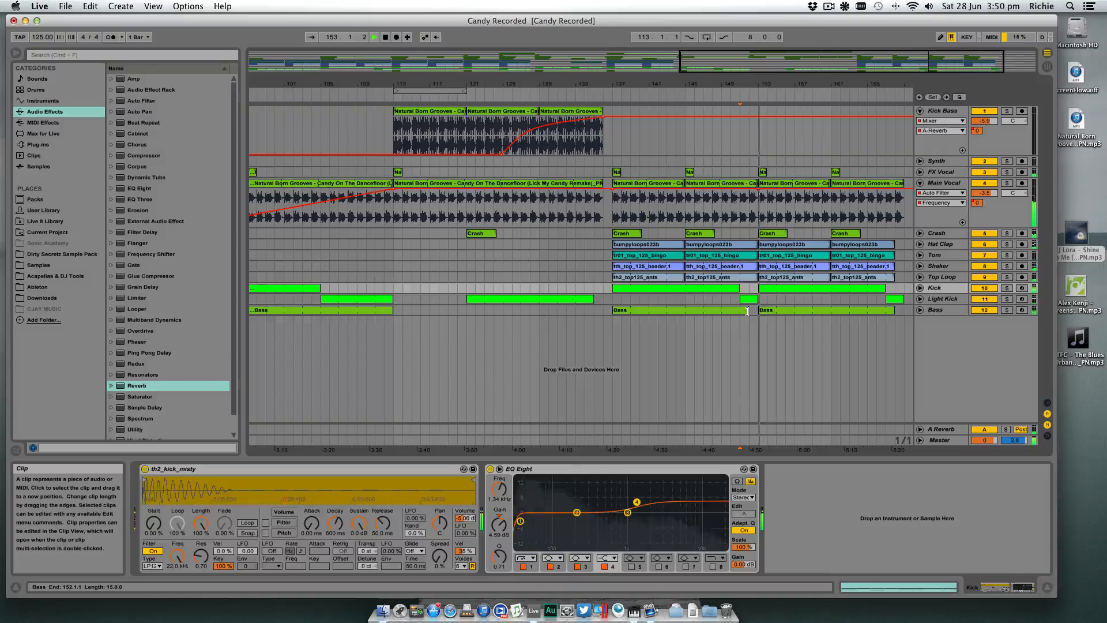
pyautogui.moveTo(749, 310); pyautogui.dragTo(741, 310)
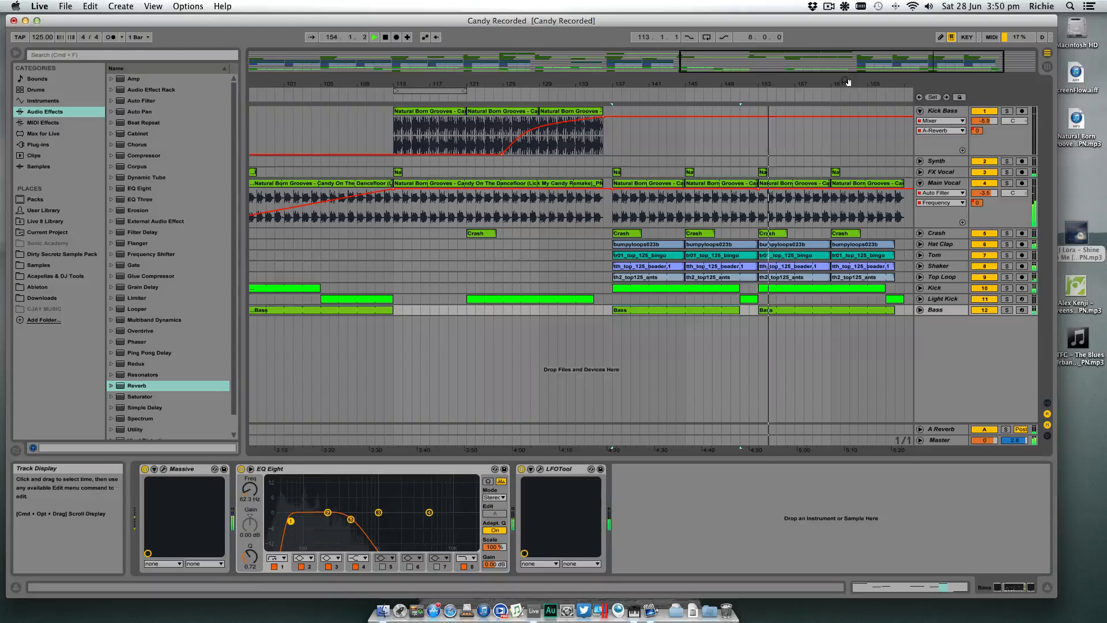
# - Shorten the second Bass clip to bar 167 and the last Light Kick clip to bar 168, and play from bar 168
pyautogui.moveTo(850, 84); pyautogui.dragTo(786, 84)
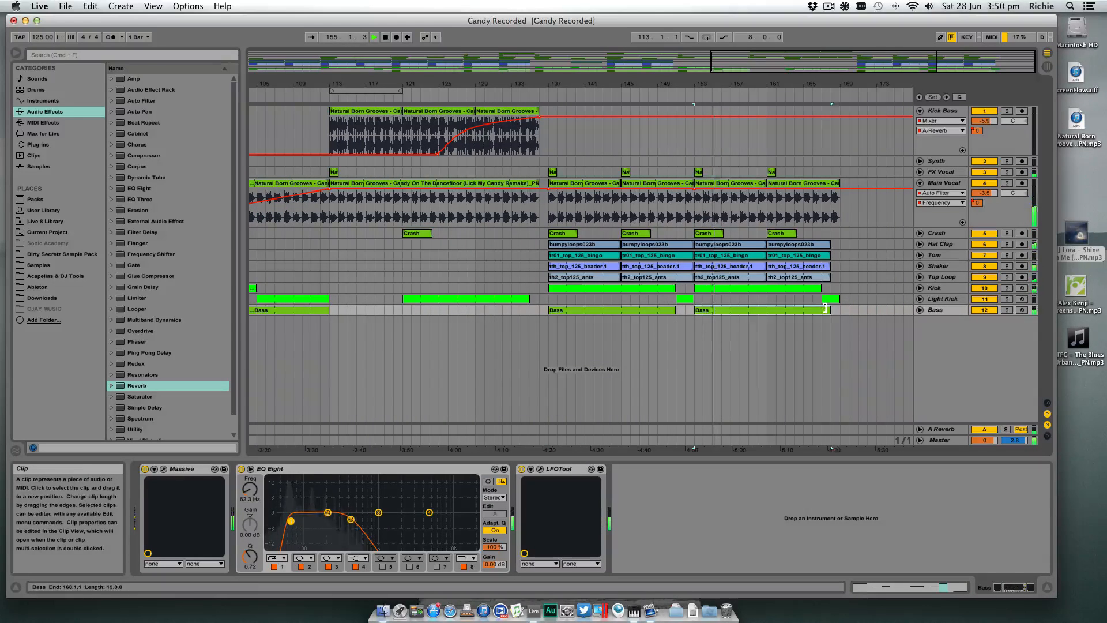
pyautogui.moveTo(826, 308); pyautogui.dragTo(831, 298)
pyautogui.click(831, 287)
pyautogui.press('space')
pyautogui.press('space')
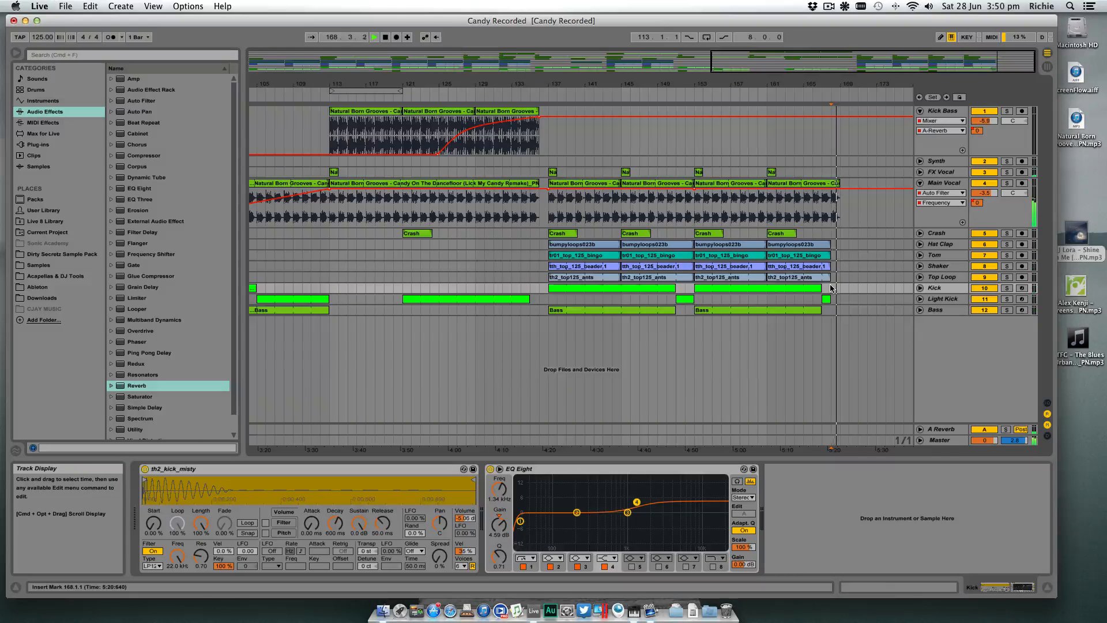
pyautogui.moveTo(839, 92); pyautogui.dragTo(839, 81)
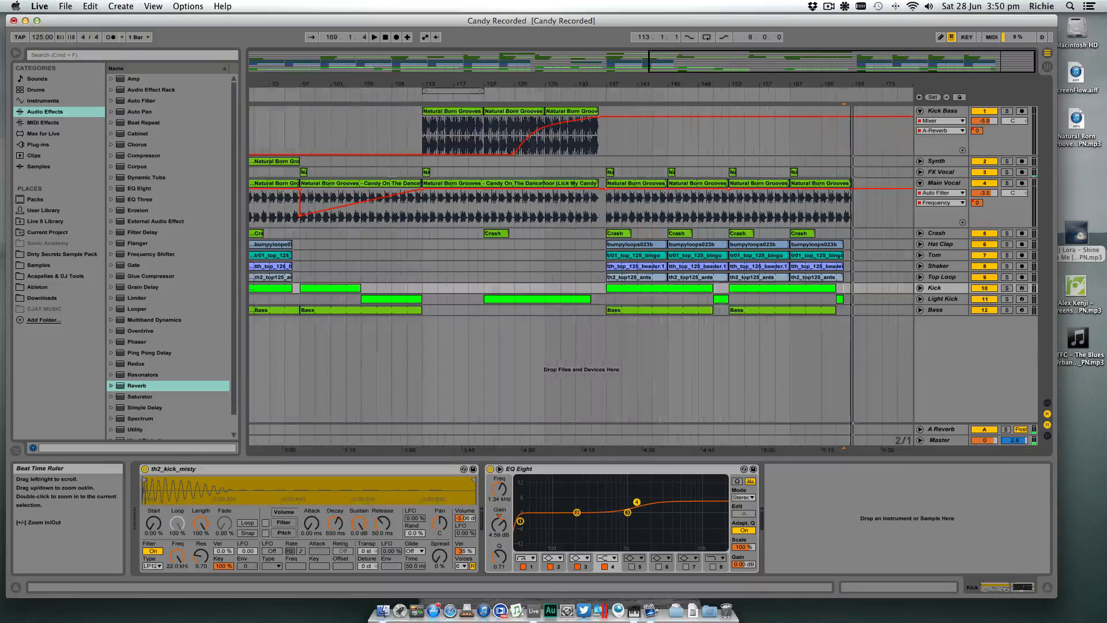
# - Copy the Kick and Bass clips from bar 153 and the Crash clip from bar 161 to start at bar 169
pyautogui.click(870, 290)
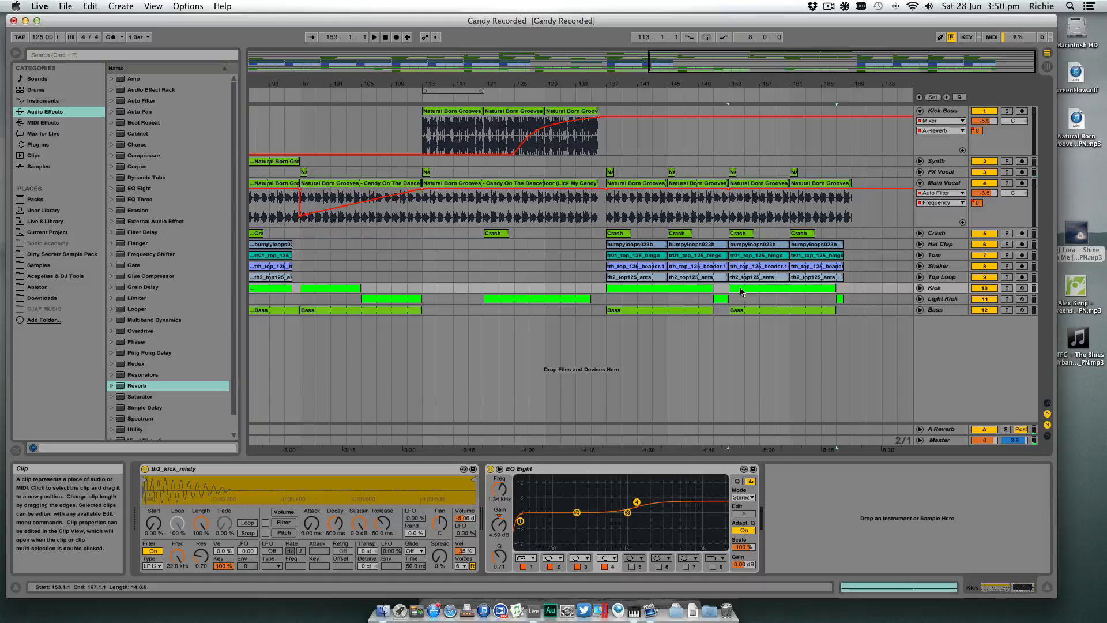
pyautogui.hotkey('ctrl', 'v')
pyautogui.click(748, 311)
pyautogui.press('super+c')
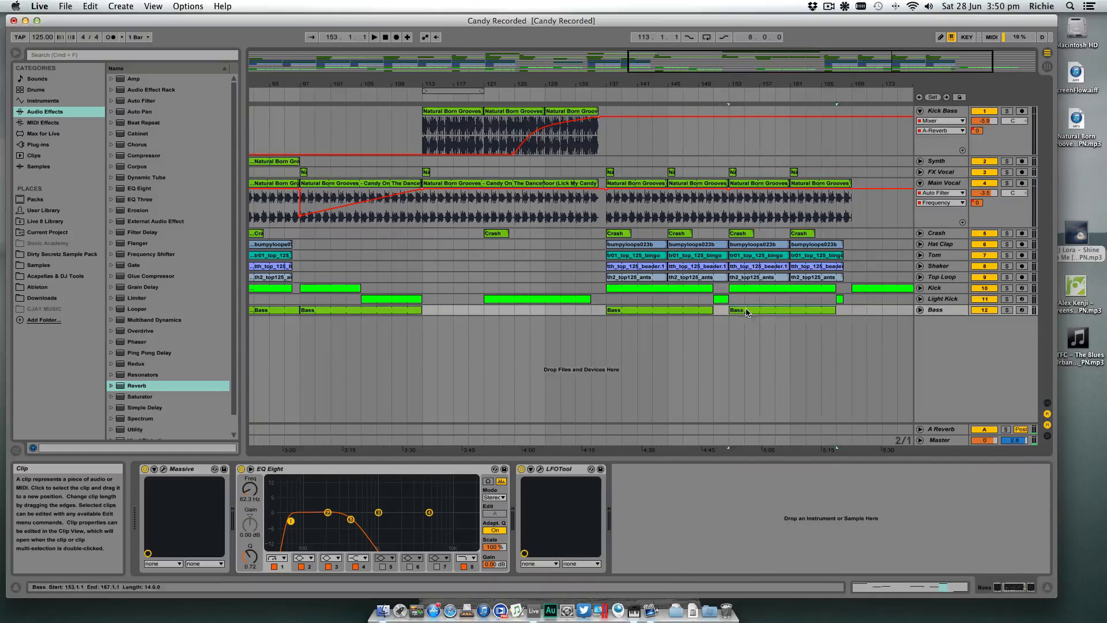
pyautogui.click(870, 312)
pyautogui.press('super+v')
pyautogui.moveTo(871, 312); pyautogui.dragTo(794, 302)
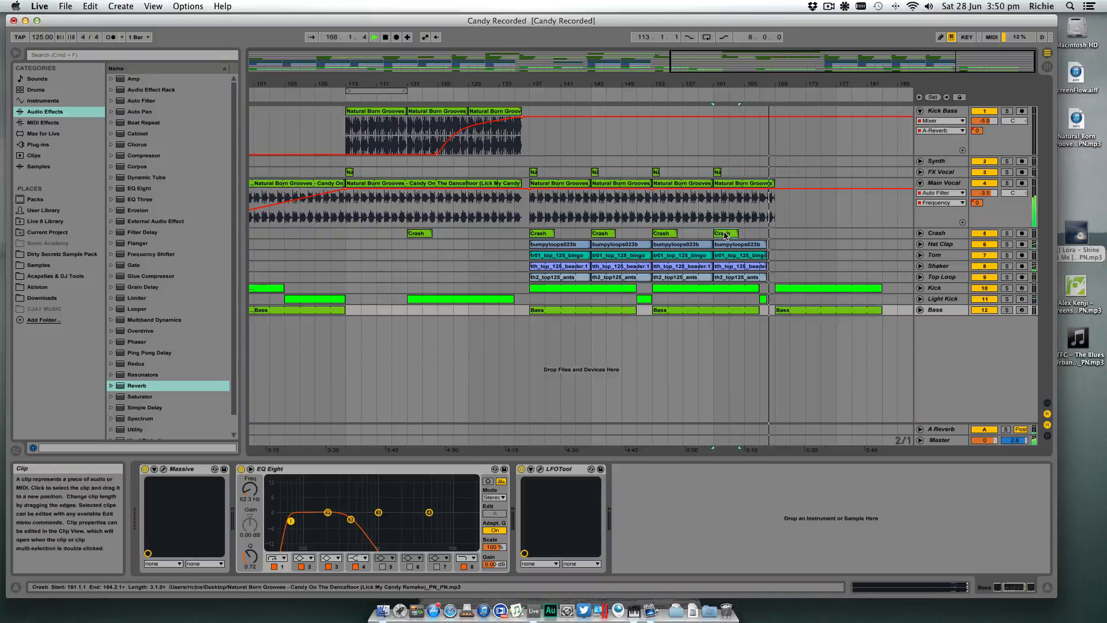
pyautogui.click(780, 233)
pyautogui.press('super+v')
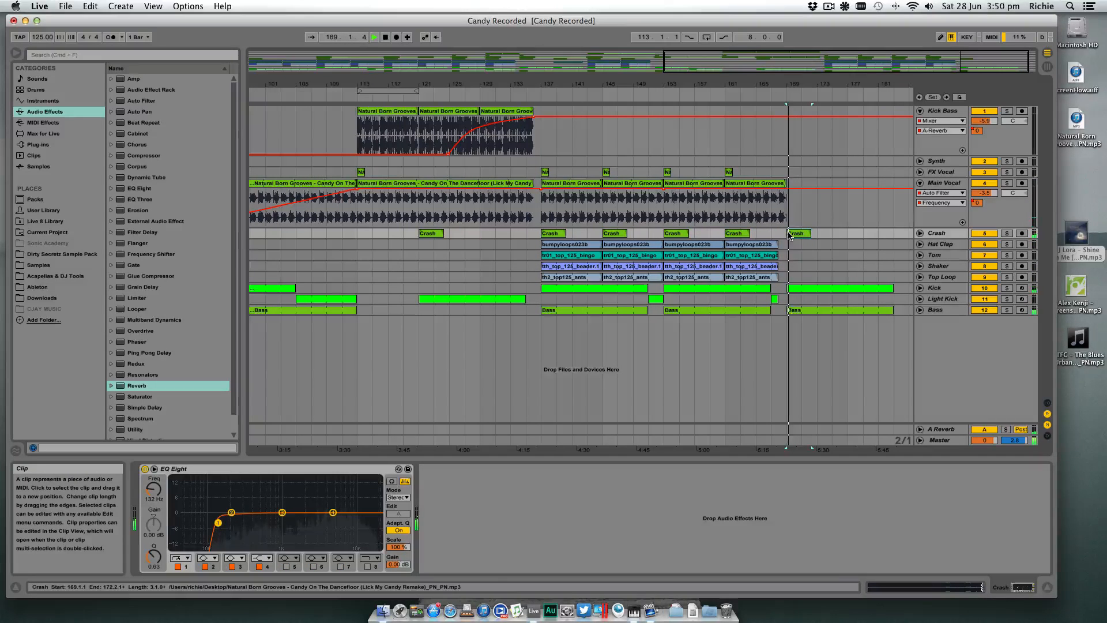
pyautogui.click(698, 246)
pyautogui.keyDown('shift'); pyautogui.click(744, 278); pyautogui.keyUp('shift')
pyautogui.press('space')
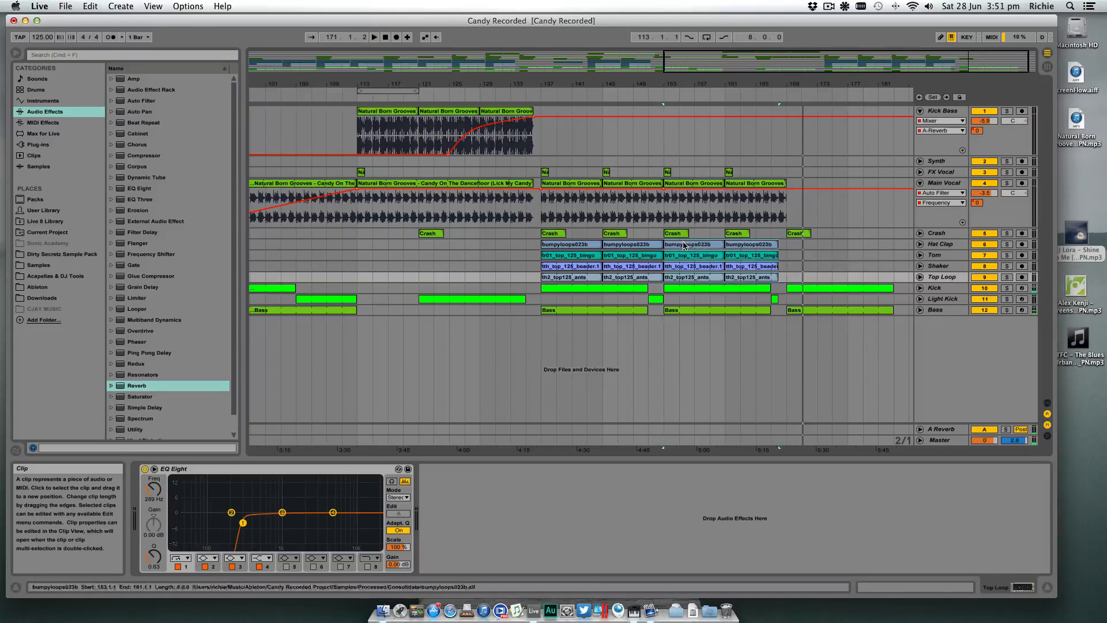
pyautogui.moveTo(677, 245); pyautogui.dragTo(798, 247)
pyautogui.press('space')
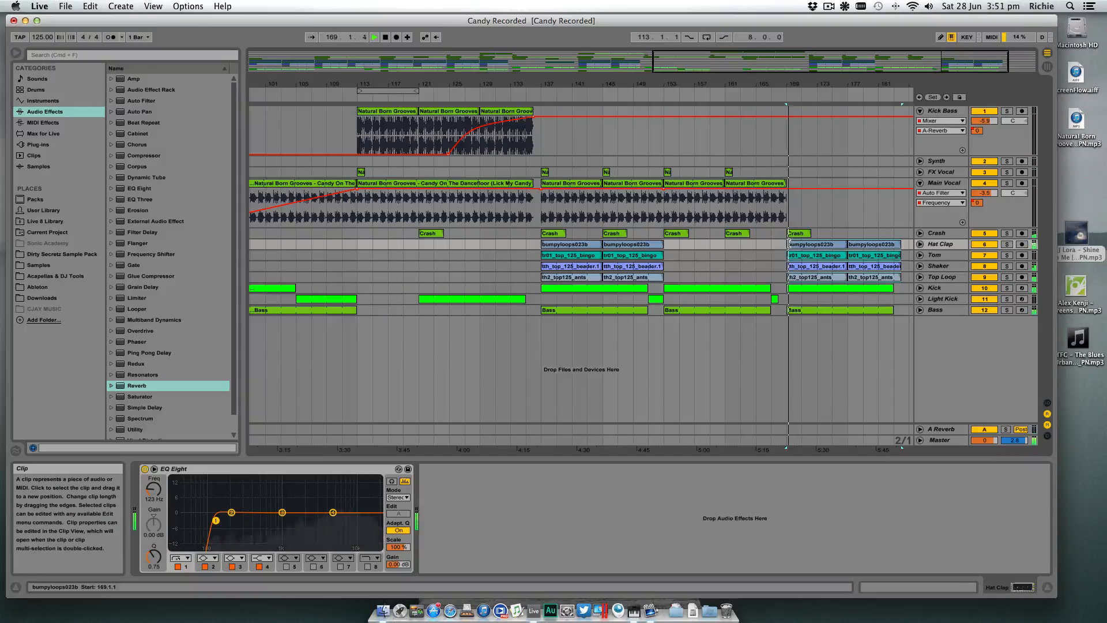
pyautogui.press('space')
pyautogui.press('super+z')
# - Copy the Hat Clap to Top Loop clips from bars 153 to 168 to bar 169, and trim the copies to start at bar 171
pyautogui.moveTo(703, 244); pyautogui.dragTo(811, 246)
pyautogui.press('space')
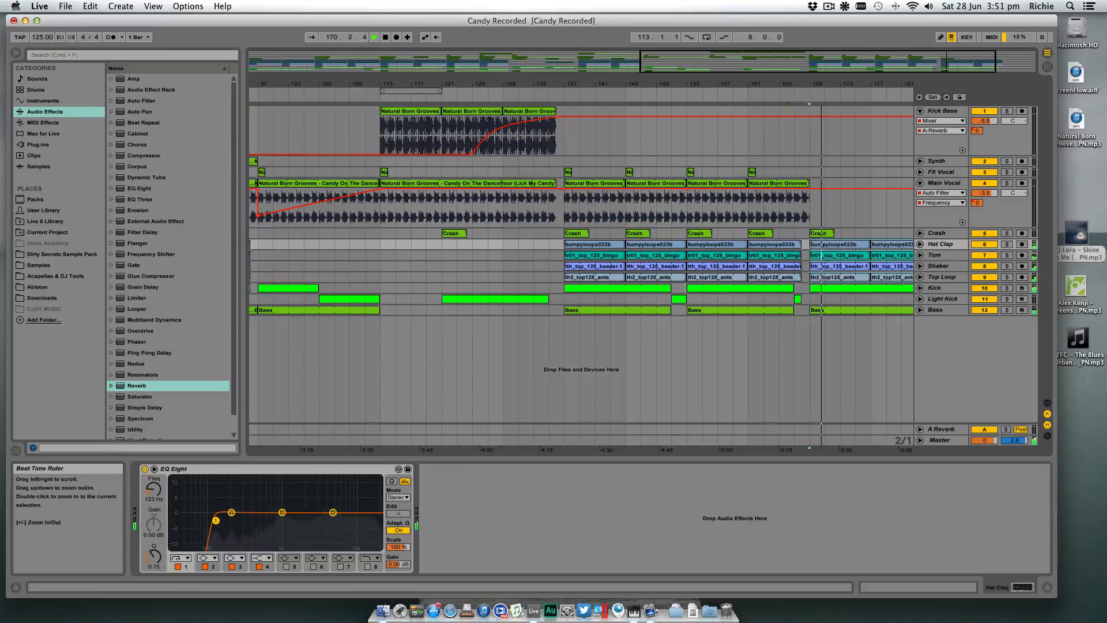
pyautogui.moveTo(801, 89); pyautogui.dragTo(675, 104)
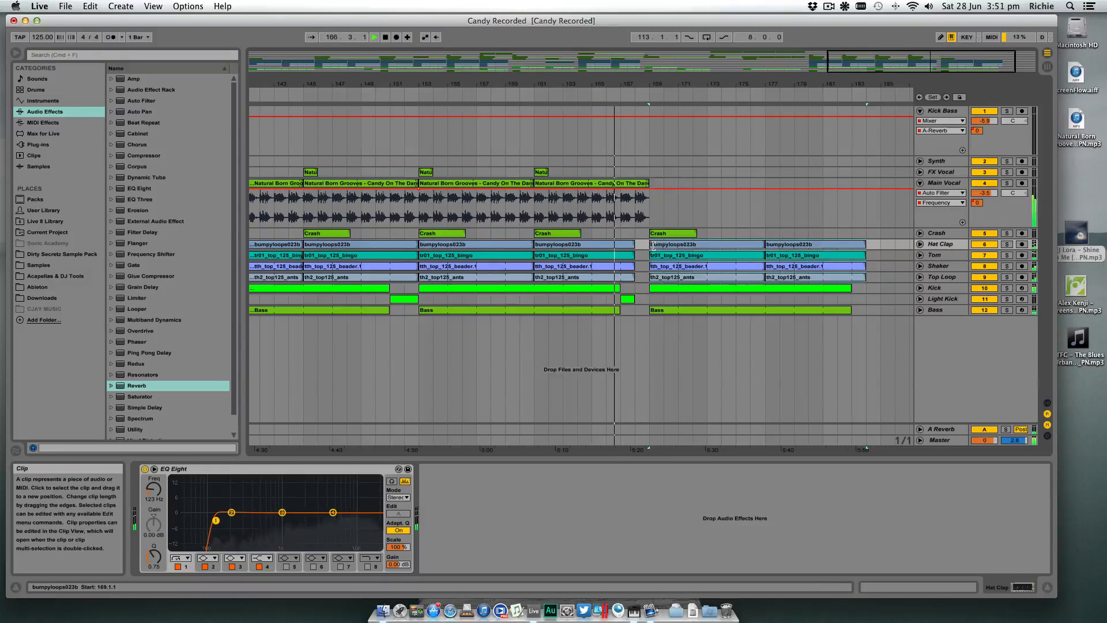
pyautogui.moveTo(650, 244); pyautogui.dragTo(679, 245)
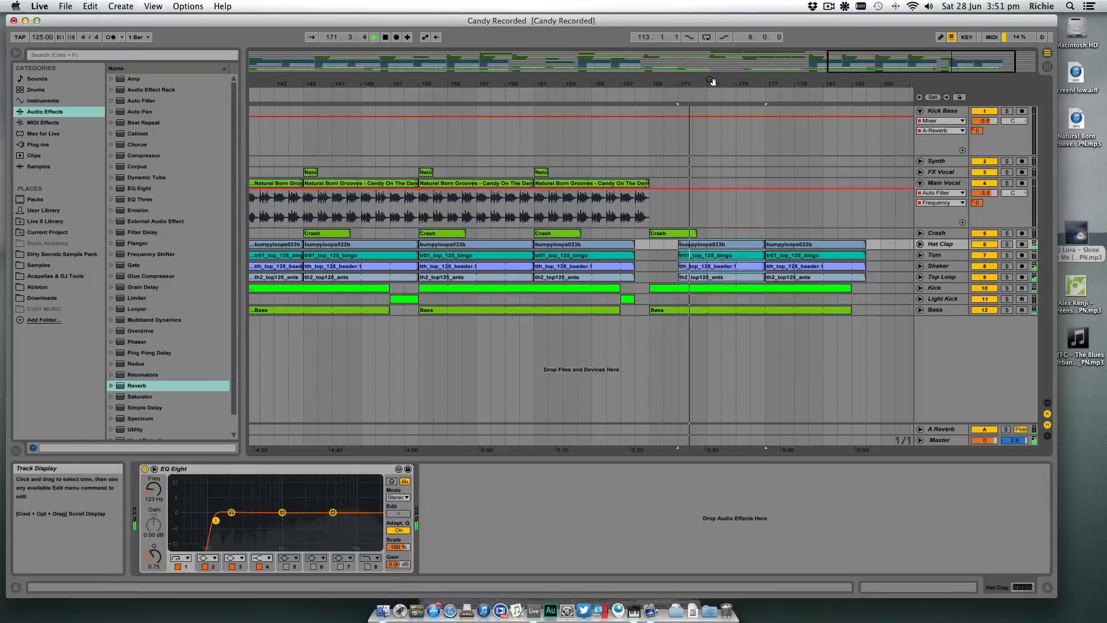
pyautogui.moveTo(717, 85); pyautogui.dragTo(798, 84)
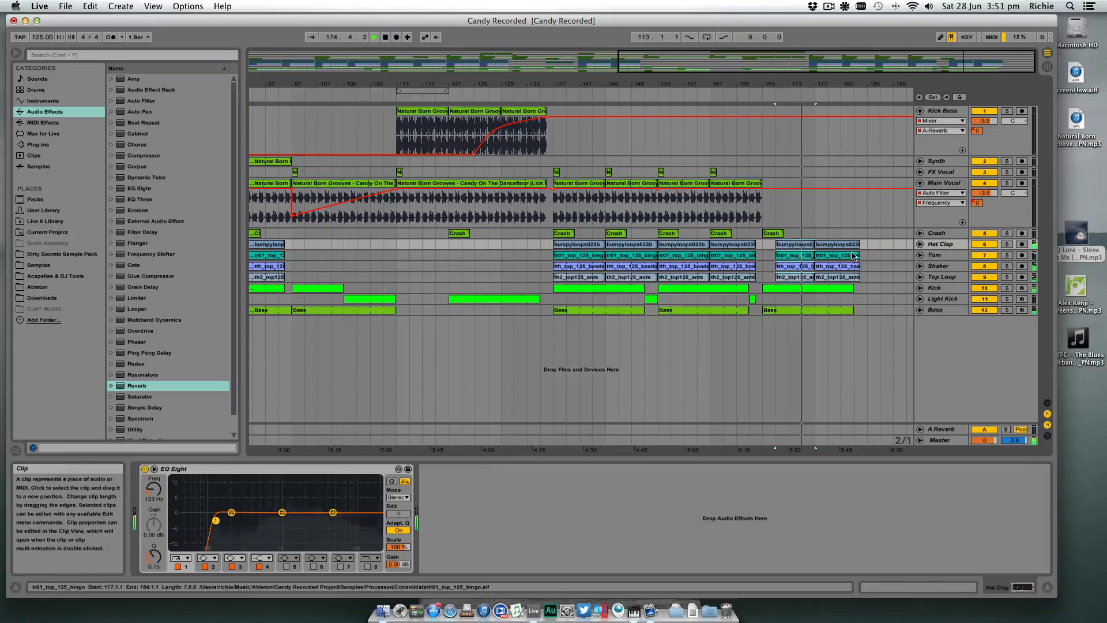
# - Extend the last Hat Clap to Top Loop clips and the Kick clip to bar 185, and delete the Bass clip at bar 169
pyautogui.click(857, 277)
pyautogui.moveTo(857, 277); pyautogui.dragTo(863, 311)
pyautogui.click(850, 289)
pyautogui.press('Delete')
pyautogui.press('space')
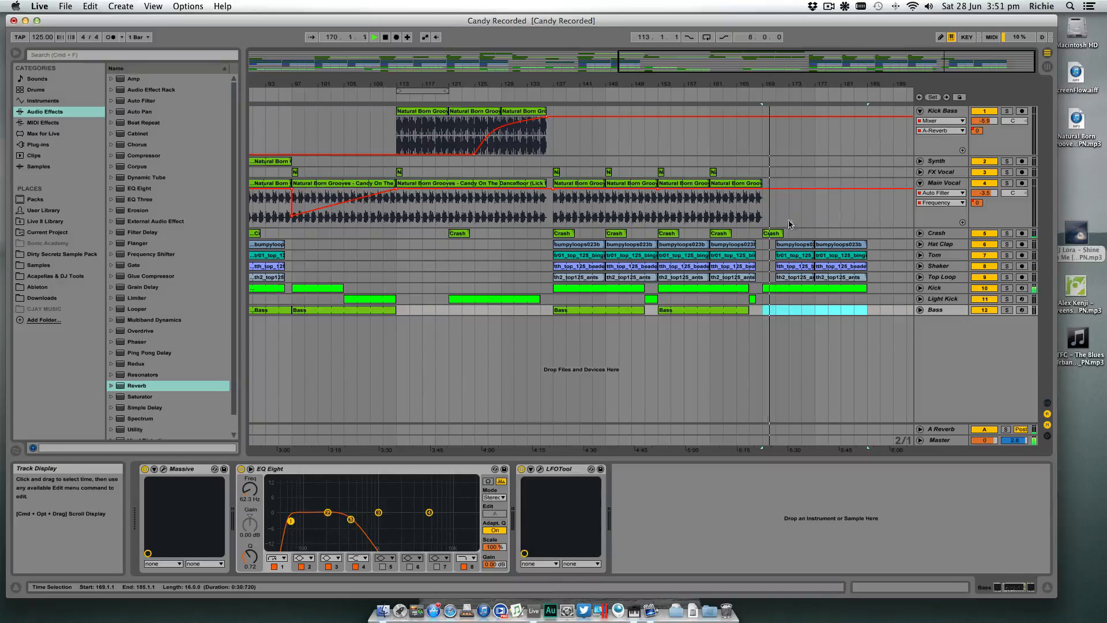
# - Copy the Main Vocal clip from bar 161 to bar 169 and play the transition into it
pyautogui.click(725, 185)
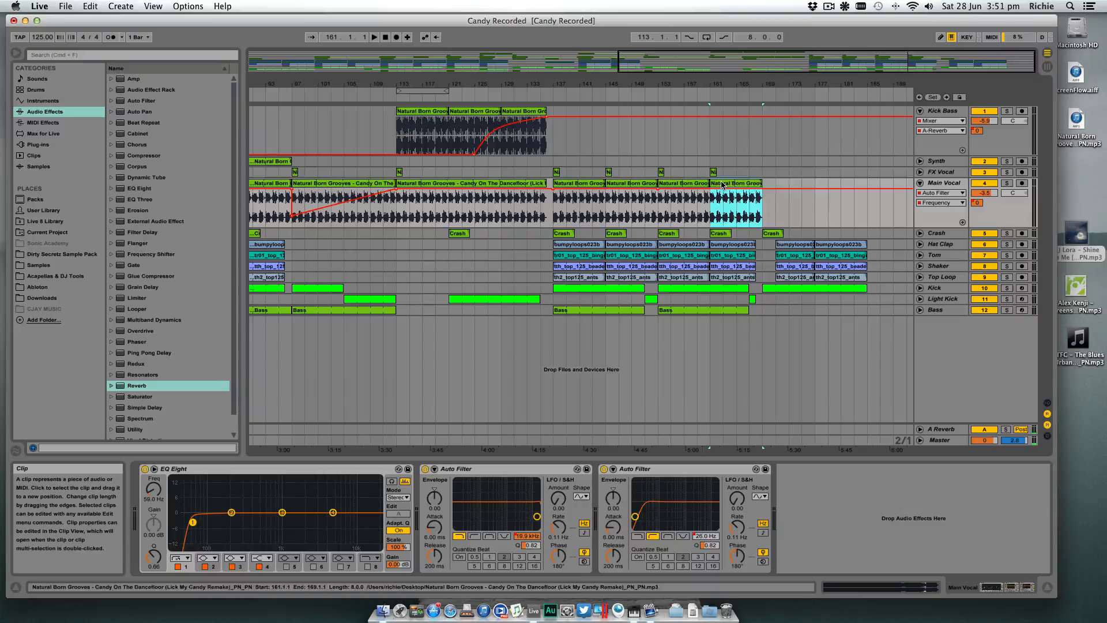
pyautogui.moveTo(722, 185); pyautogui.dragTo(776, 186)
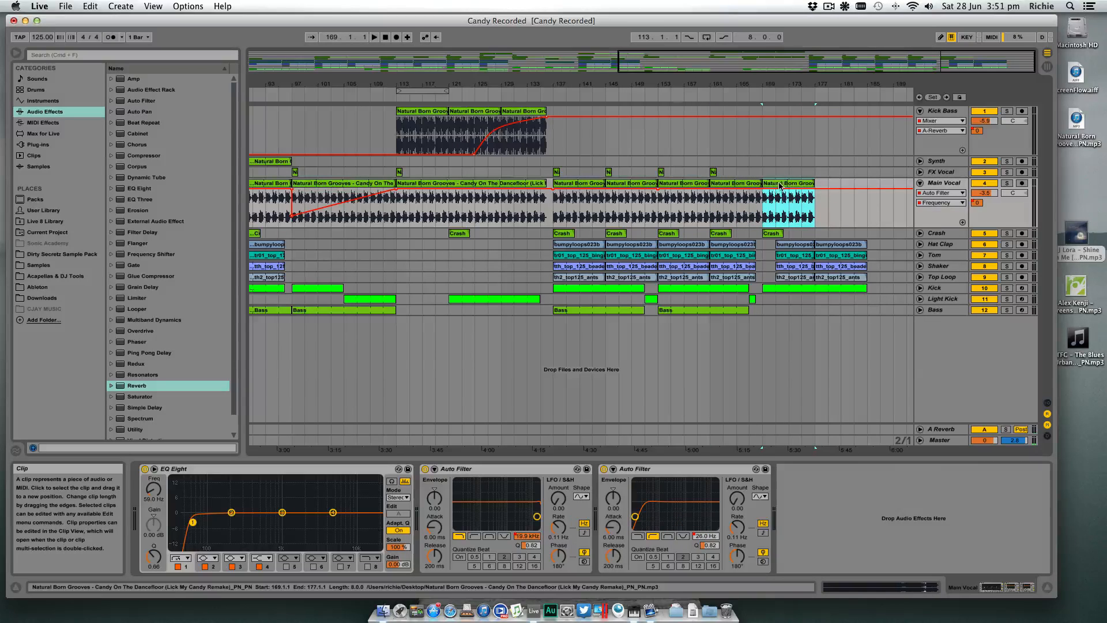
pyautogui.hscroll(-2, 785, 190)
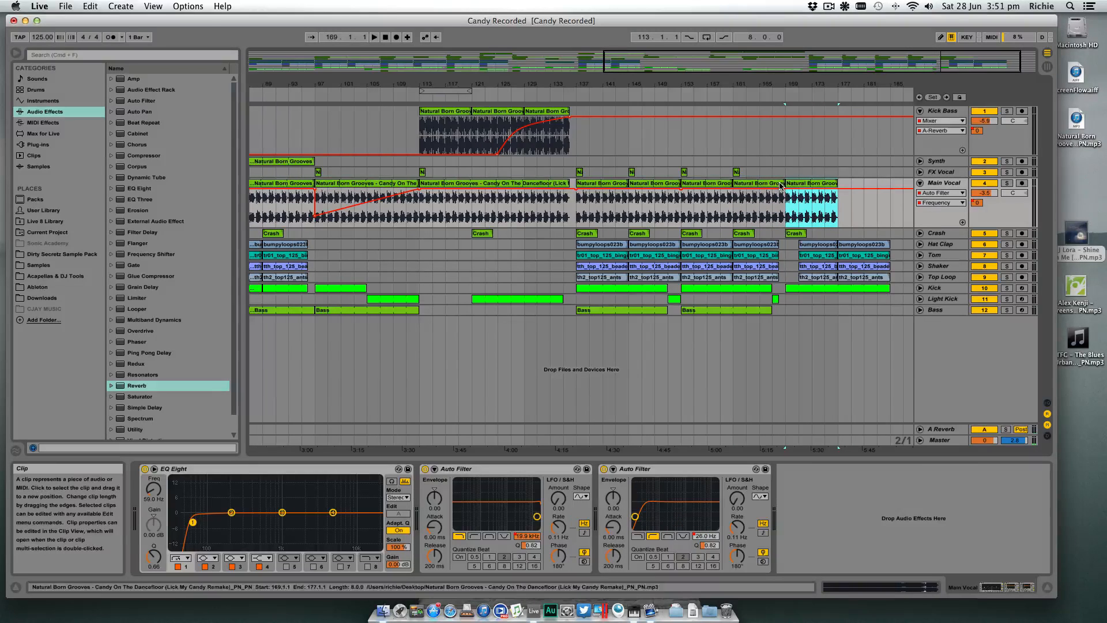
pyautogui.click(754, 90)
pyautogui.moveTo(797, 85); pyautogui.dragTo(798, 123)
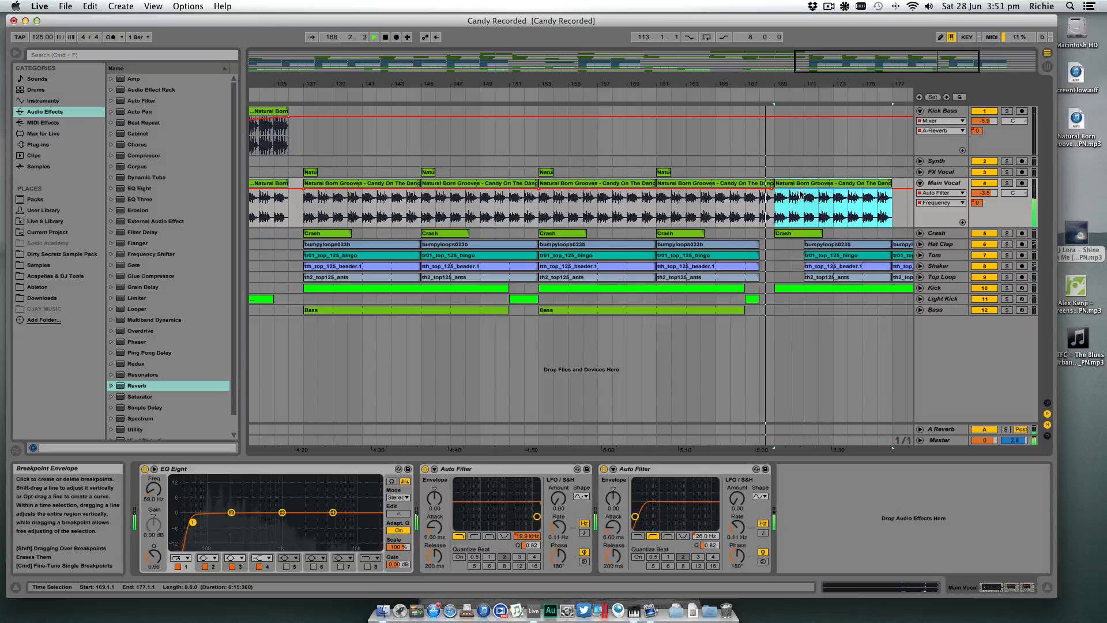
# - Drop the Main Vocal's Auto Filter Frequency automation abruptly at bar 169 to 291 Hz
pyautogui.moveTo(801, 192); pyautogui.dragTo(803, 220)
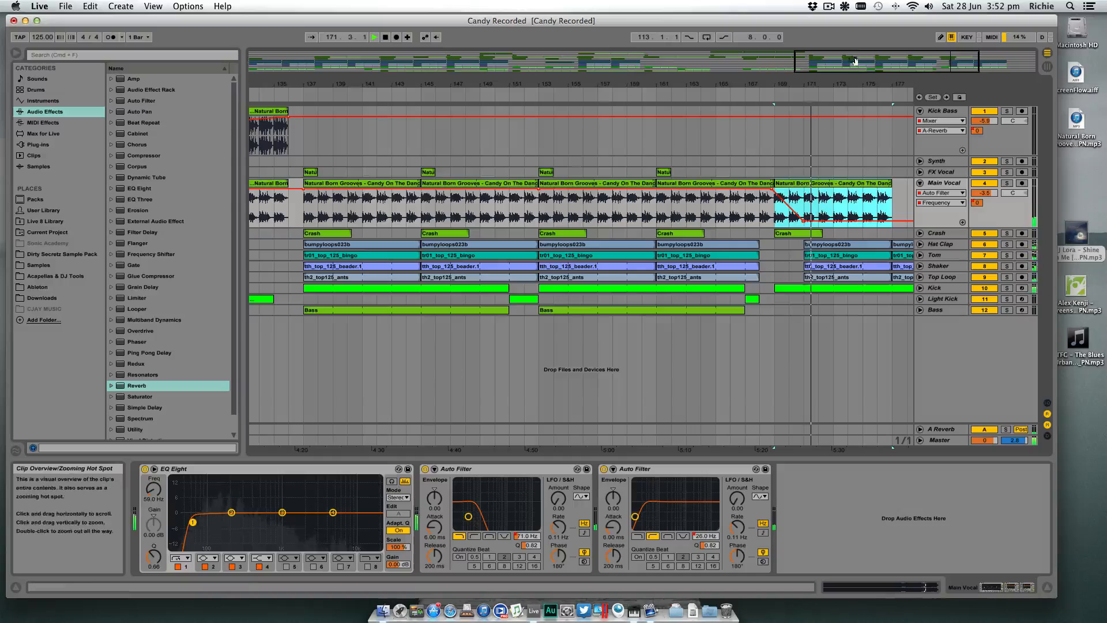
pyautogui.moveTo(805, 220); pyautogui.dragTo(803, 213)
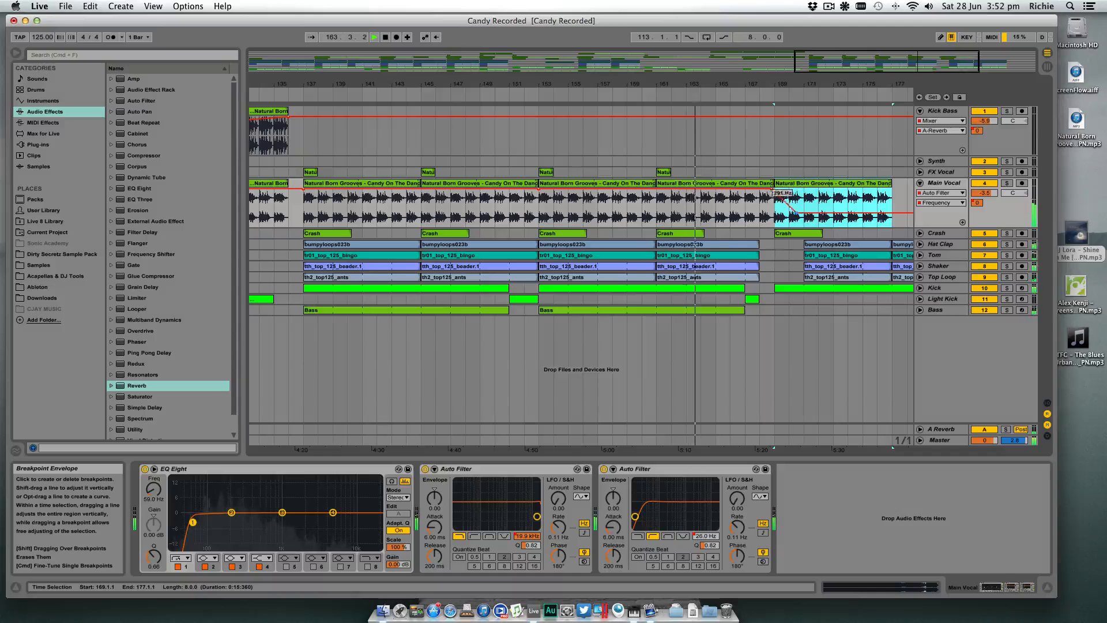
pyautogui.hscroll(-1, 775, 214)
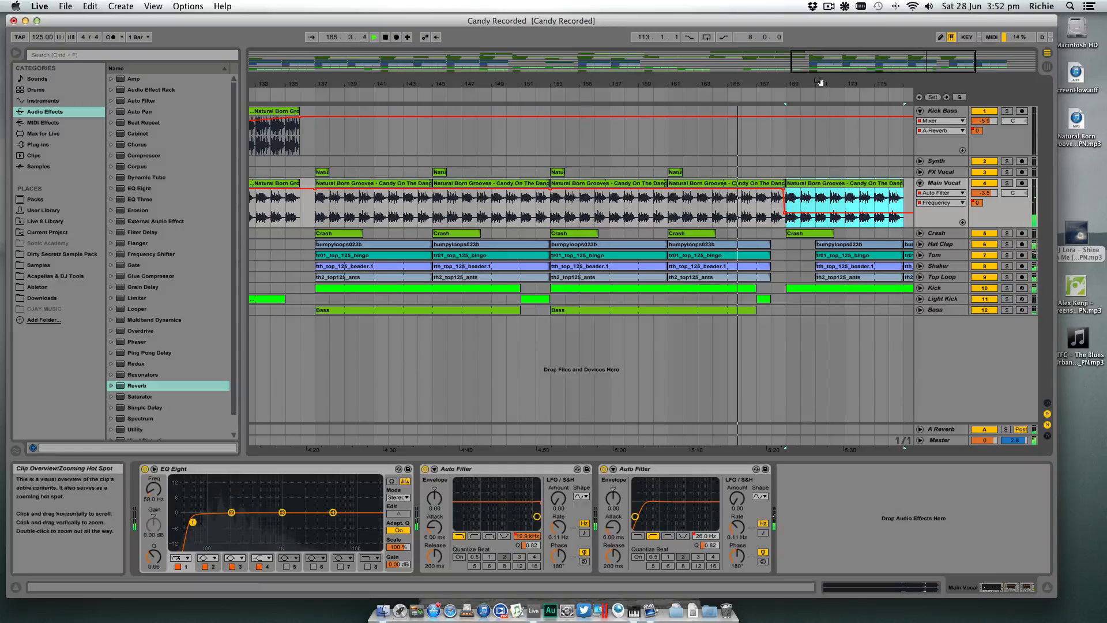
pyautogui.moveTo(820, 83); pyautogui.dragTo(773, 41)
# - Extend the Hat Clap to Top Loop clips at bar 161 to bar 169, and copy the Crash clip from bar 169 to bar 171
pyautogui.click(796, 310)
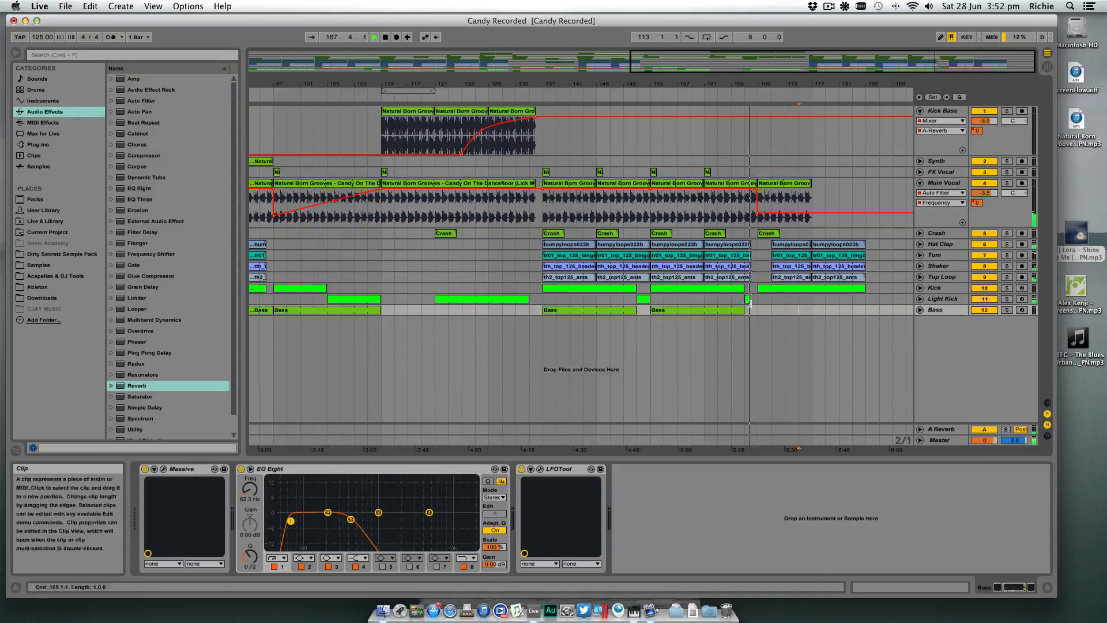
pyautogui.click(748, 247)
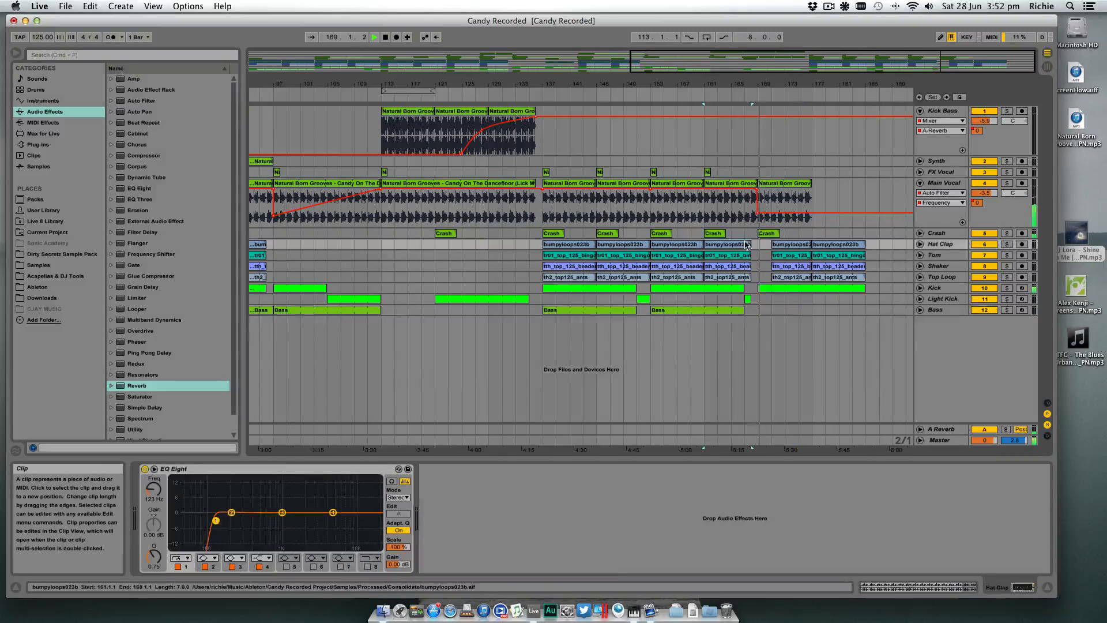
pyautogui.click(751, 279)
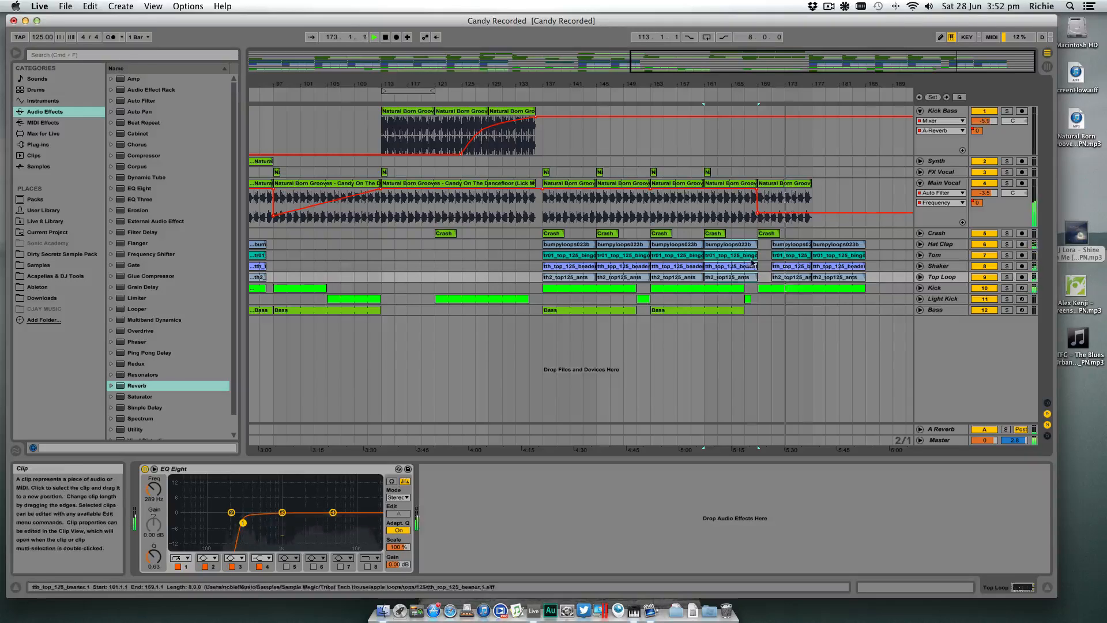
pyautogui.moveTo(765, 233); pyautogui.dragTo(778, 235)
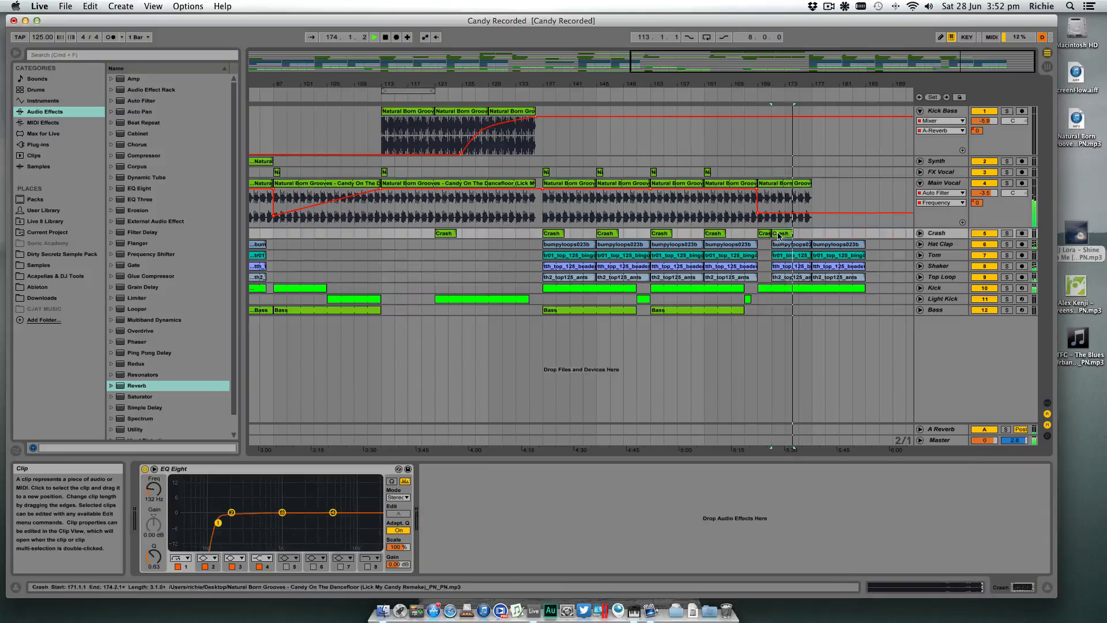
# - Extend the Light Kick clip at bar 167 to bar 169 and play the transition back
pyautogui.click(748, 299)
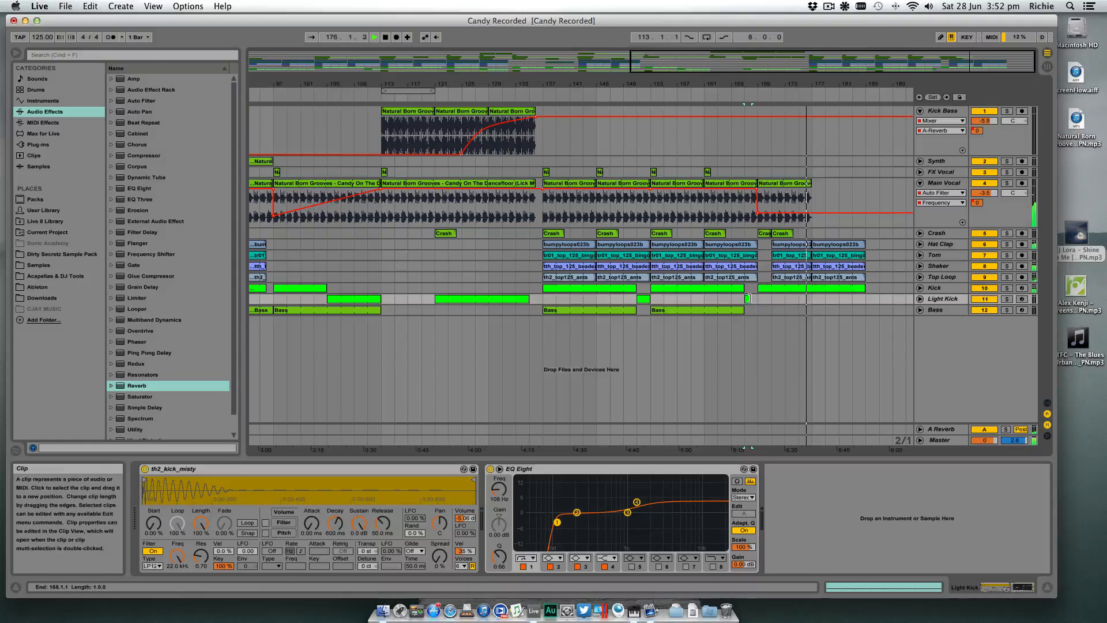
pyautogui.moveTo(752, 299); pyautogui.dragTo(759, 299)
pyautogui.press('space')
pyautogui.press('space')
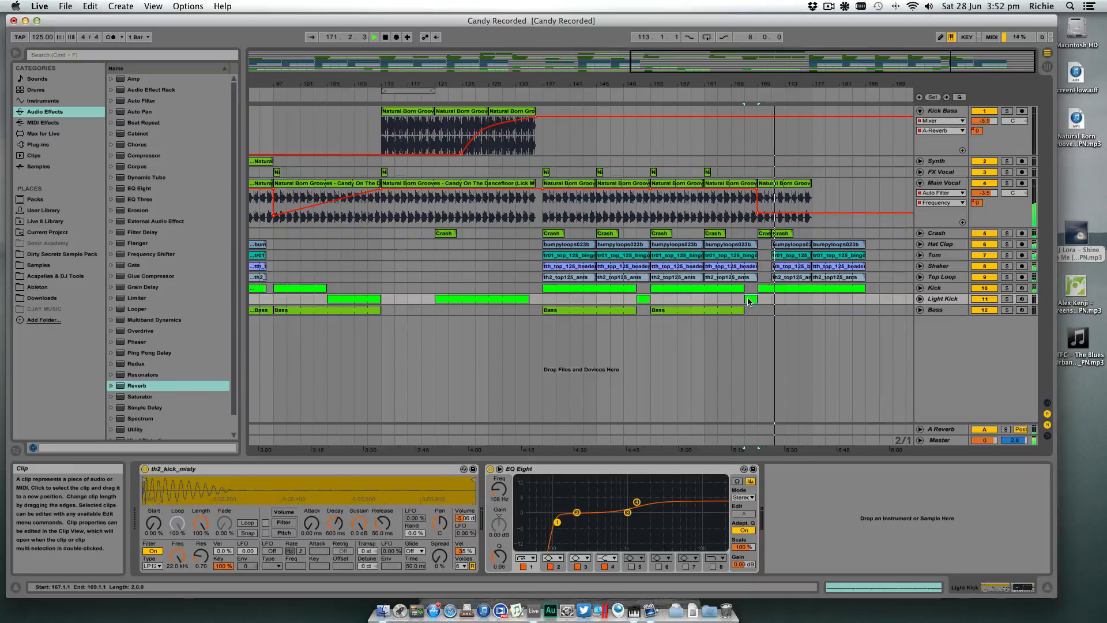
# - Extend the last Main Vocal clip to bar 185 and ramp its Auto Filter Frequency further down from about bar 177 to bar 185
pyautogui.click(800, 185)
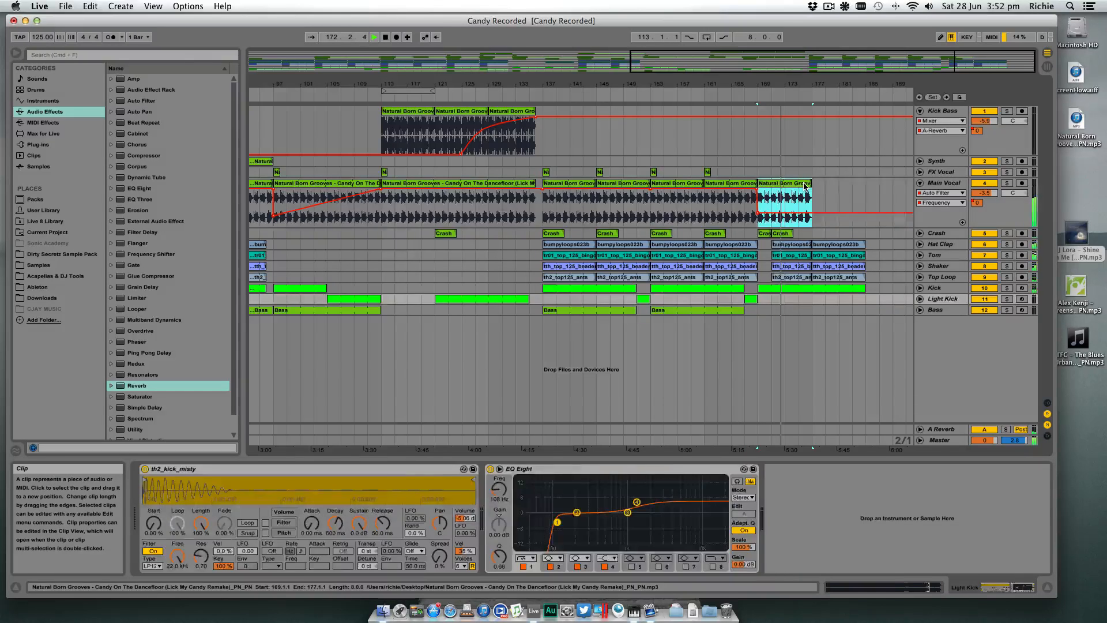
pyautogui.moveTo(810, 196); pyautogui.dragTo(849, 192)
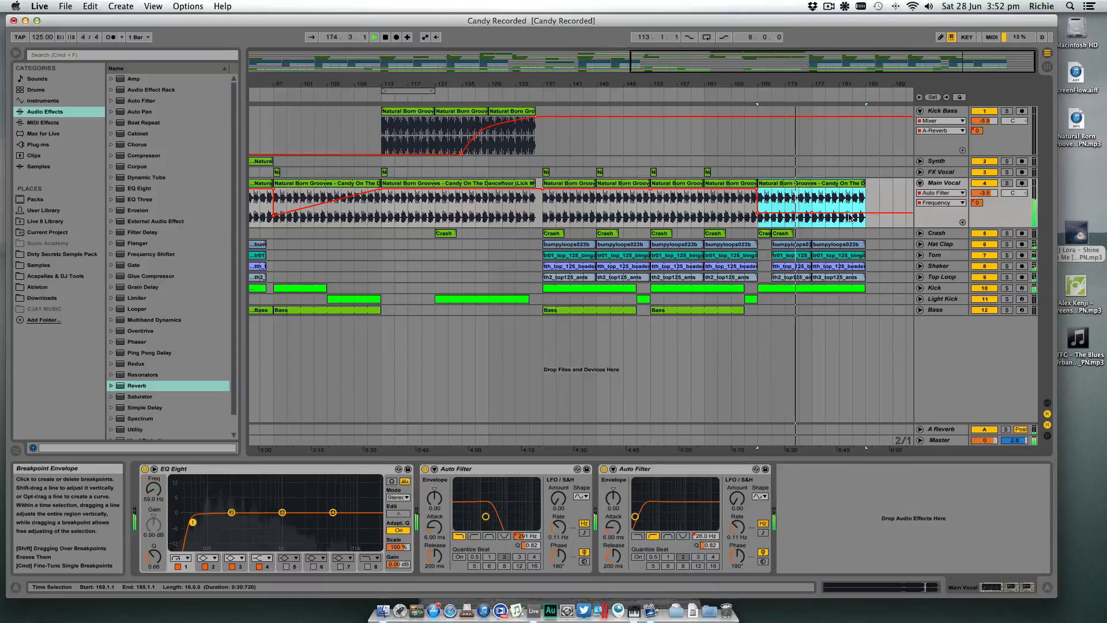
pyautogui.click(888, 202)
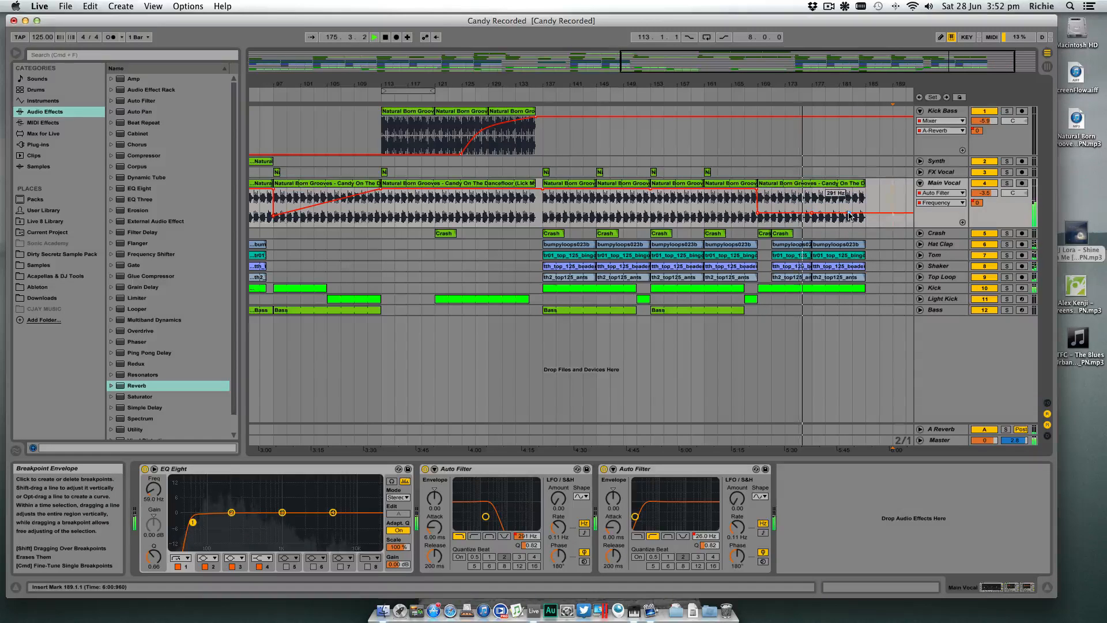
pyautogui.moveTo(849, 213); pyautogui.dragTo(865, 227)
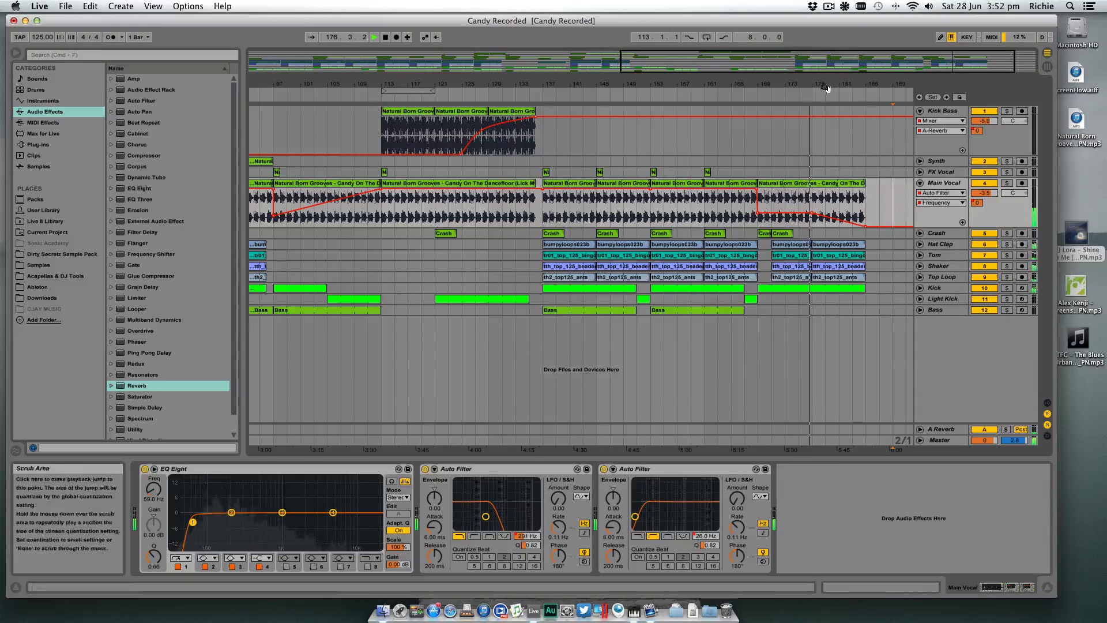
# - Remove the Main Vocal's Auto Filter Frequency breakpoint at bar 185 and play the outro back from bar 175
pyautogui.moveTo(827, 86); pyautogui.dragTo(796, 84)
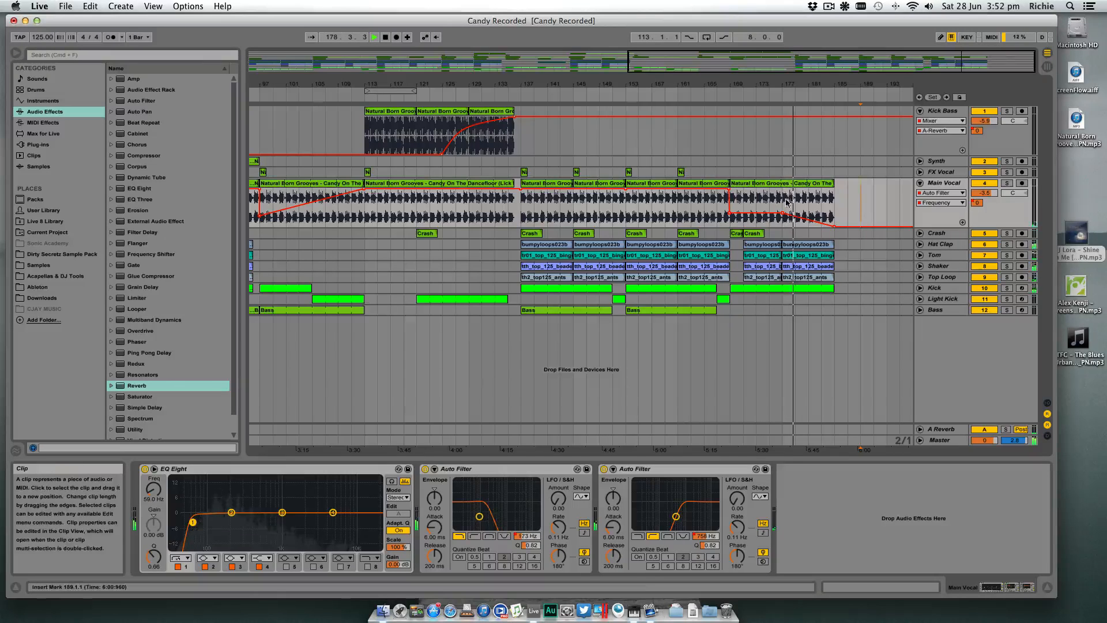
pyautogui.click(835, 227)
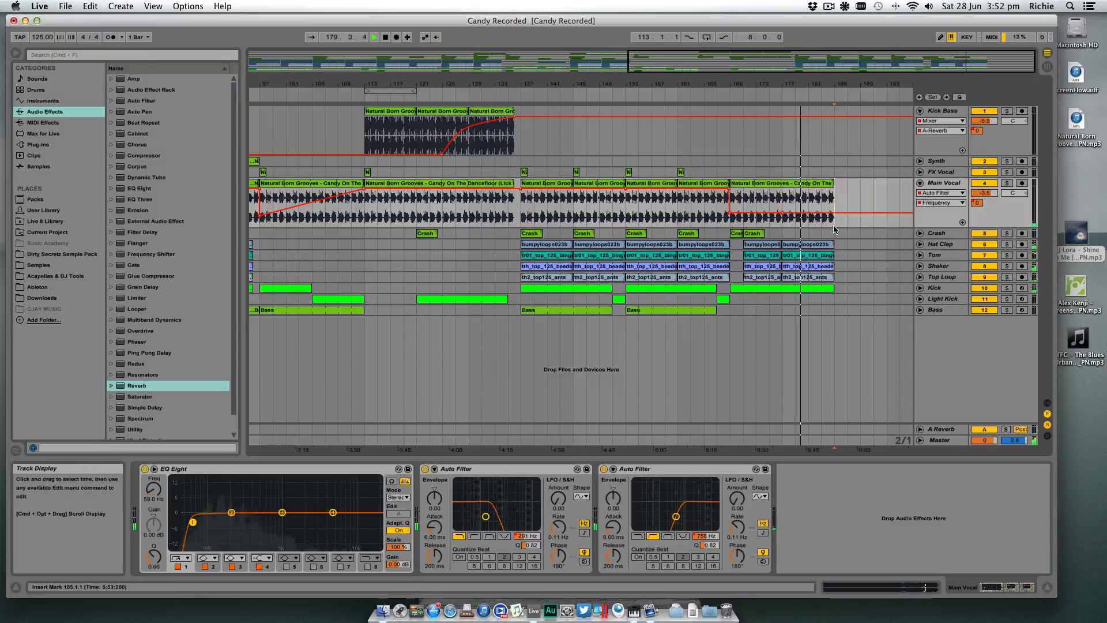
pyautogui.press('space')
pyautogui.click(777, 198)
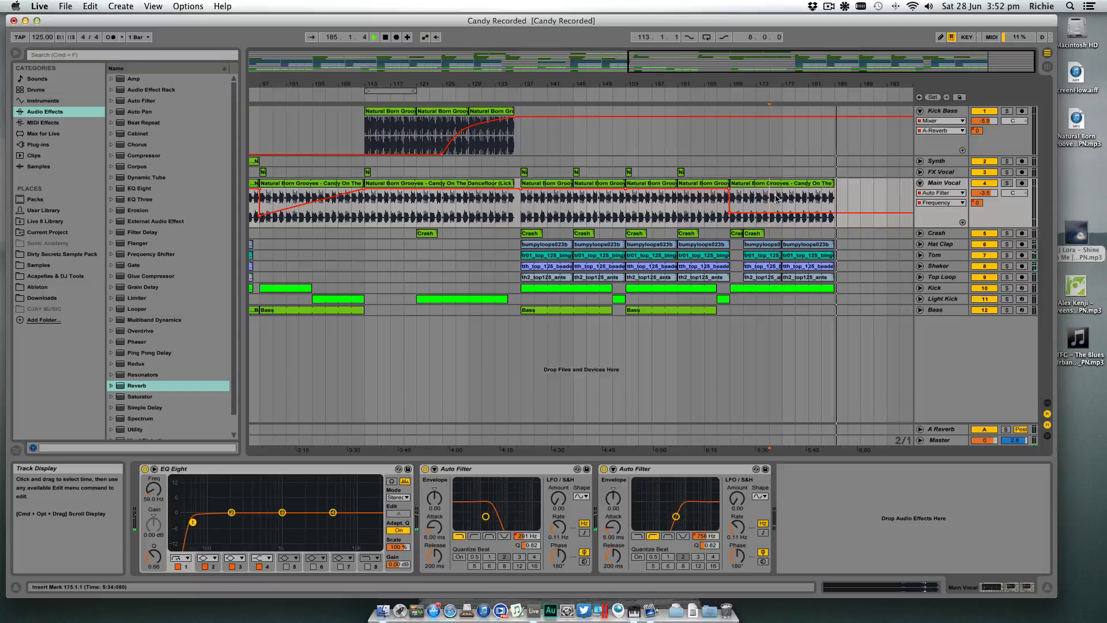
pyautogui.press('space')
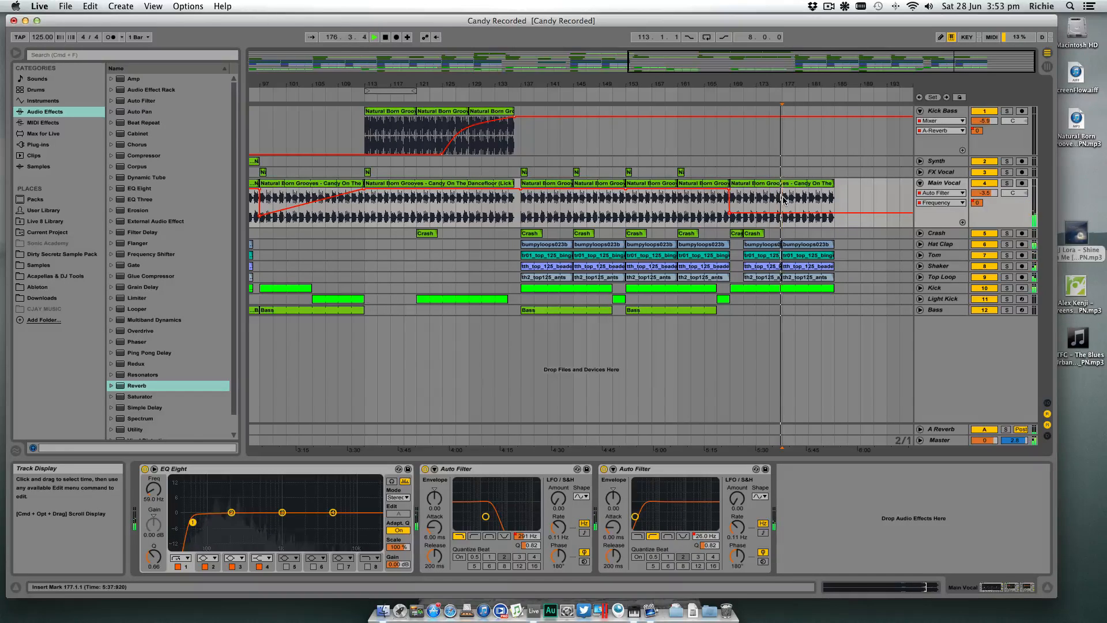
# - Split the last Main Vocal clip at bar 177 and delete the part from bar 177 to bar 185
pyautogui.press('super+e')
pyautogui.click(792, 183)
pyautogui.press('space')
pyautogui.press('Delete')
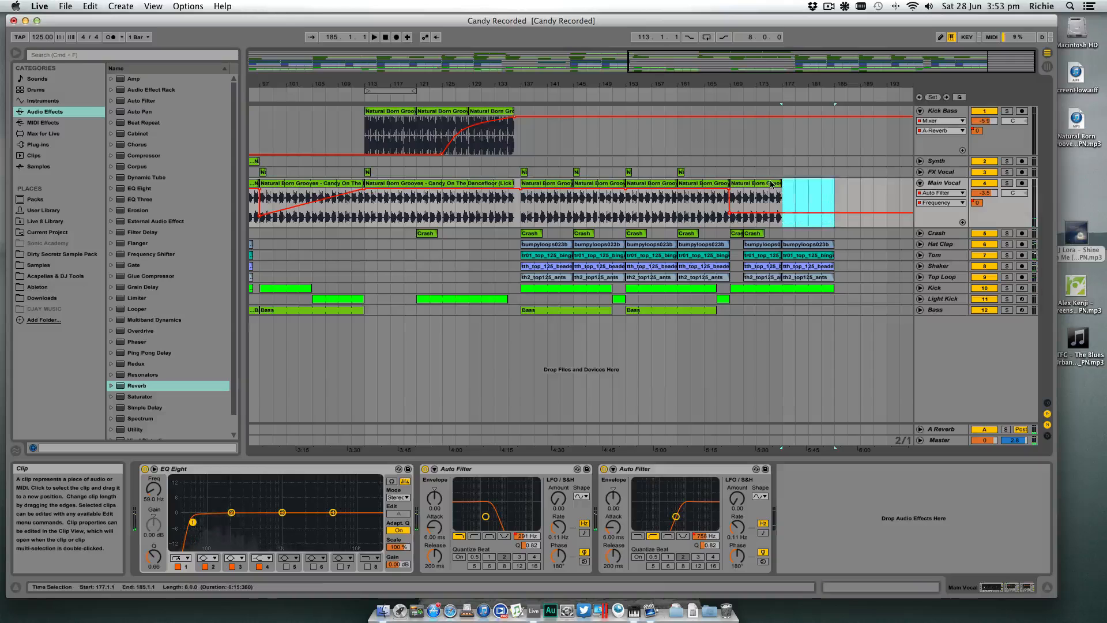
# - Duplicate the Main Vocal clip from bars 169–177 twice to reach bar 193, and ramp its Auto Filter Frequency down to bar 185
pyautogui.click(770, 183)
pyautogui.press('super+d')
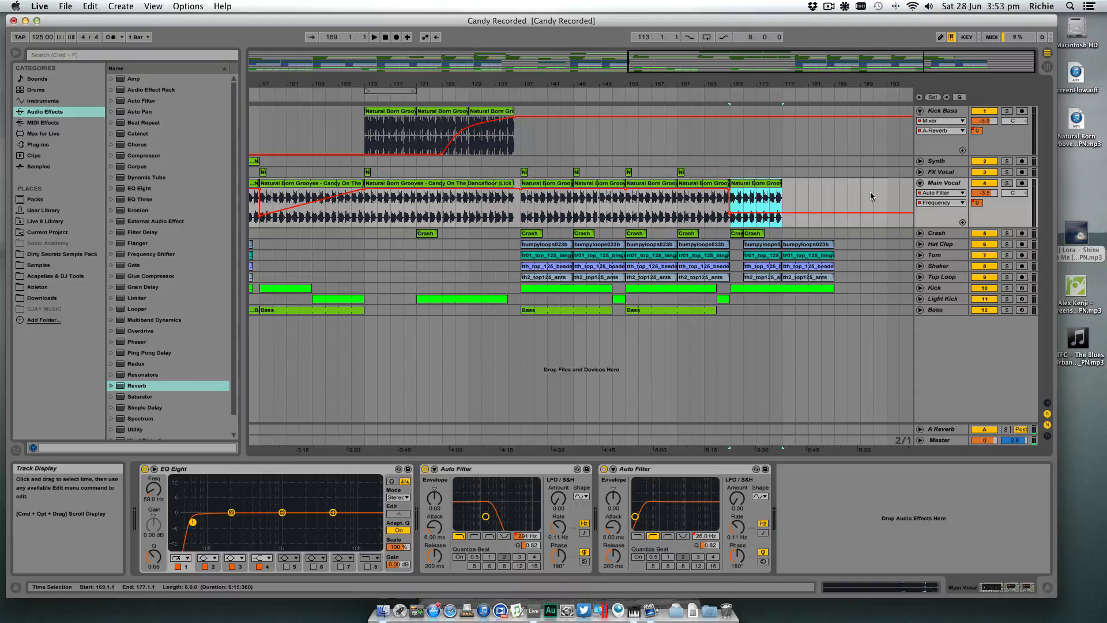
pyautogui.press('space')
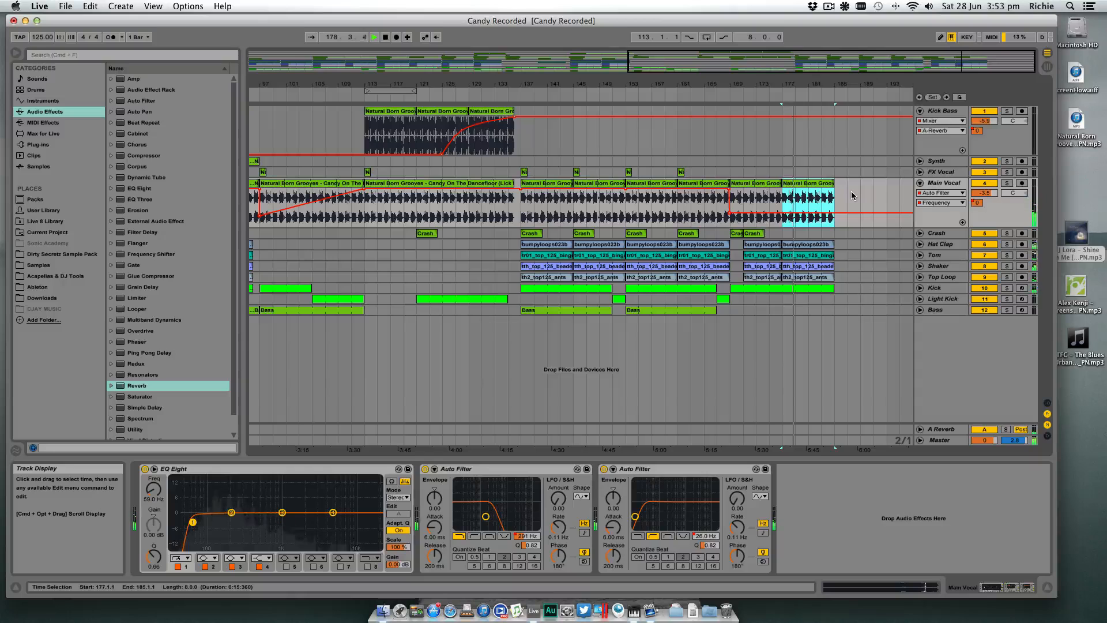
pyautogui.press('super+d')
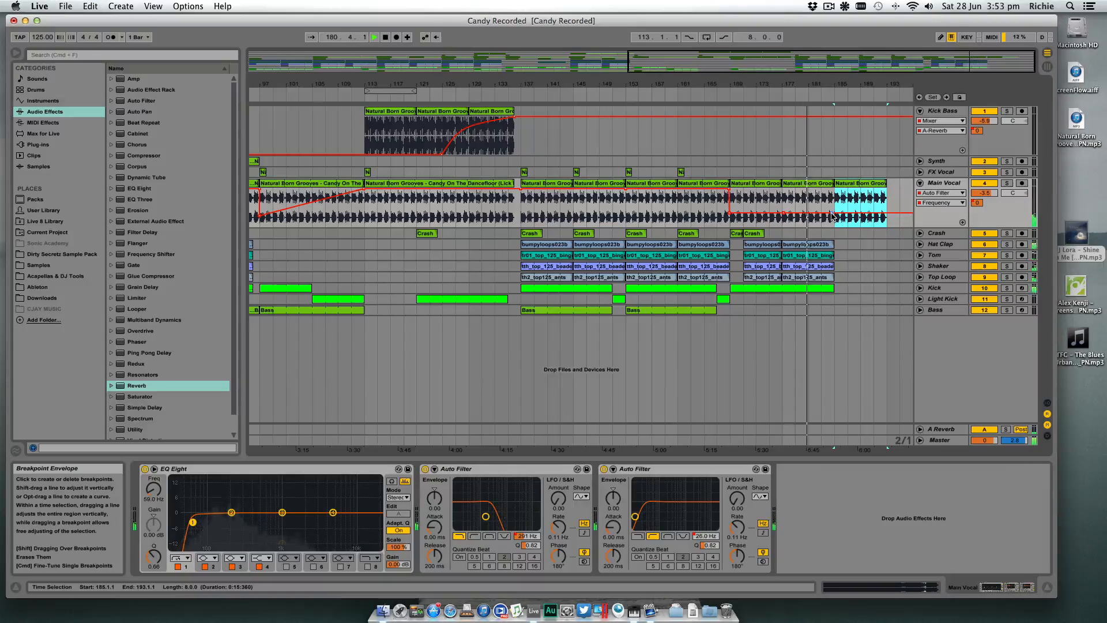
pyautogui.moveTo(832, 213); pyautogui.dragTo(835, 220)
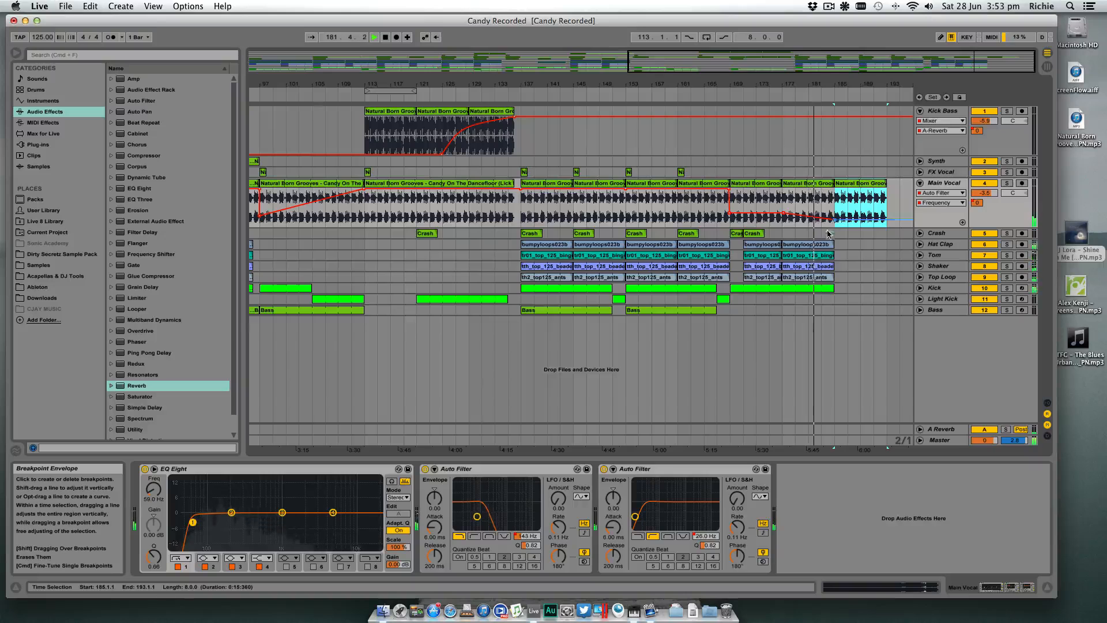
# - Extend the Hat Clap to Top Loop and Main Vocal parts to bar 201 with duplicates, and copy a Light Kick clip to bars 185–201
pyautogui.click(807, 278)
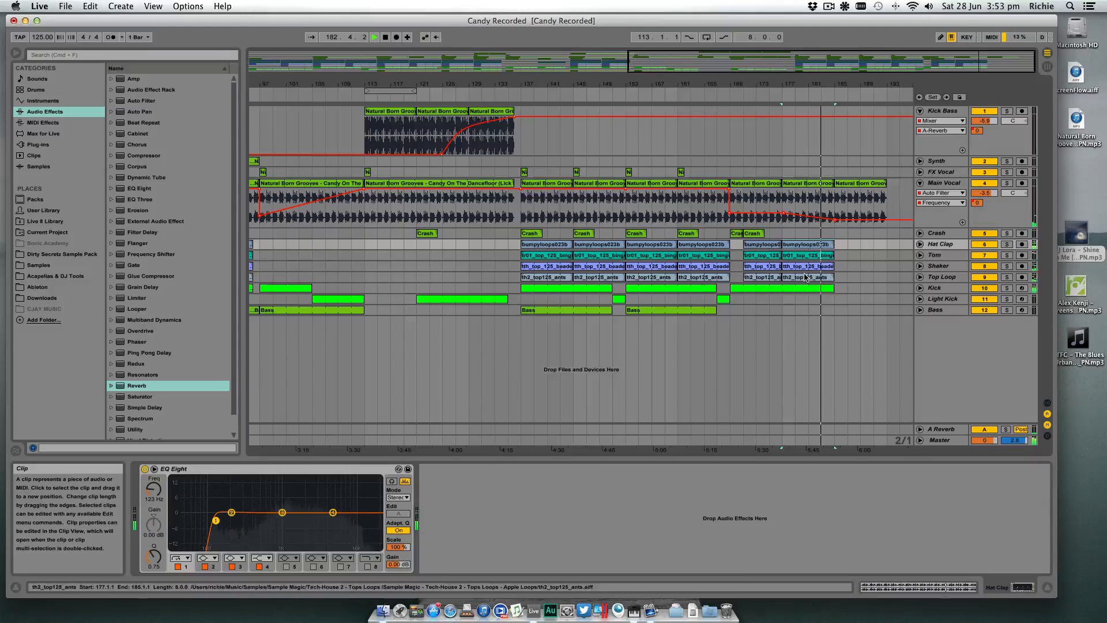
pyautogui.hscroll(3, 810, 274)
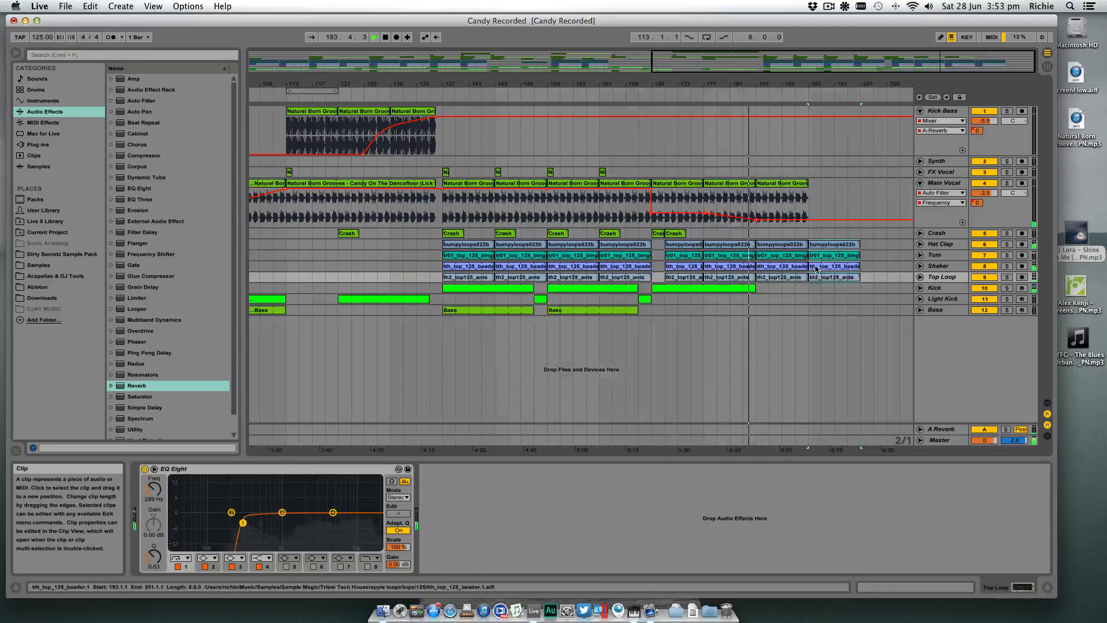
pyautogui.moveTo(380, 299); pyautogui.dragTo(861, 300)
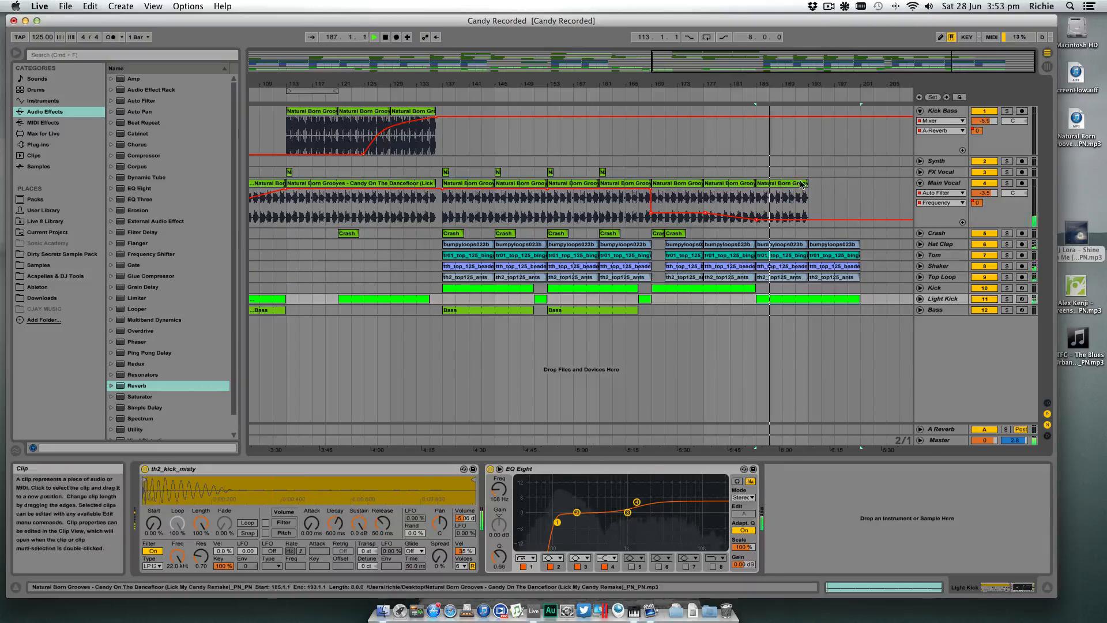
pyautogui.moveTo(781, 185); pyautogui.dragTo(833, 186)
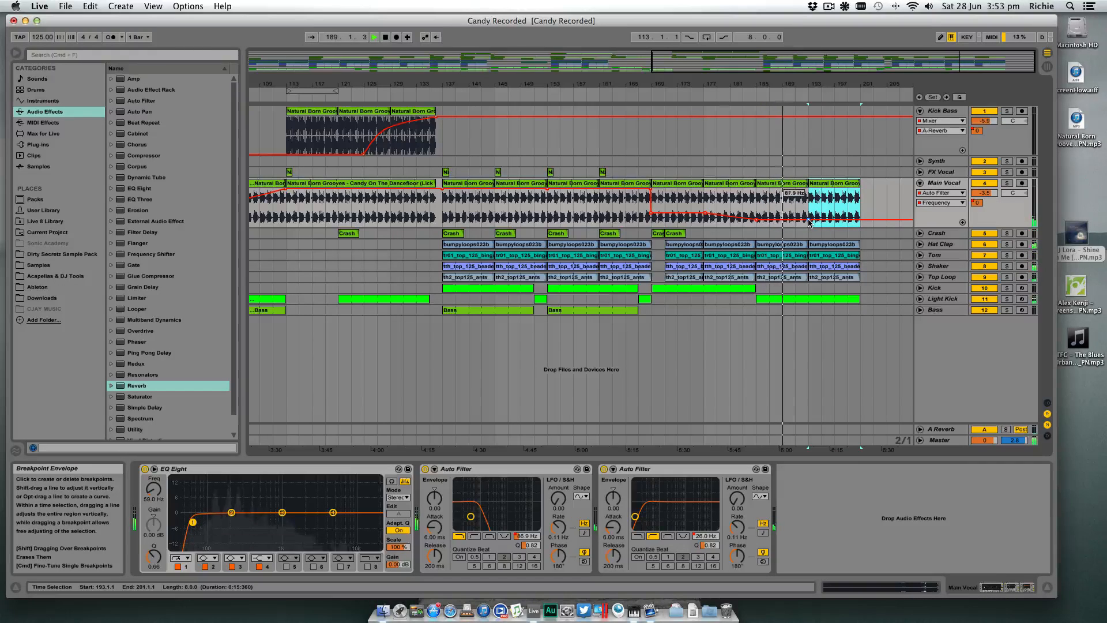
# - Copy the Crash clip to bars 185, 193 and 201, and delete the copy at bar 193
pyautogui.moveTo(680, 234); pyautogui.dragTo(870, 235)
pyautogui.click(775, 235)
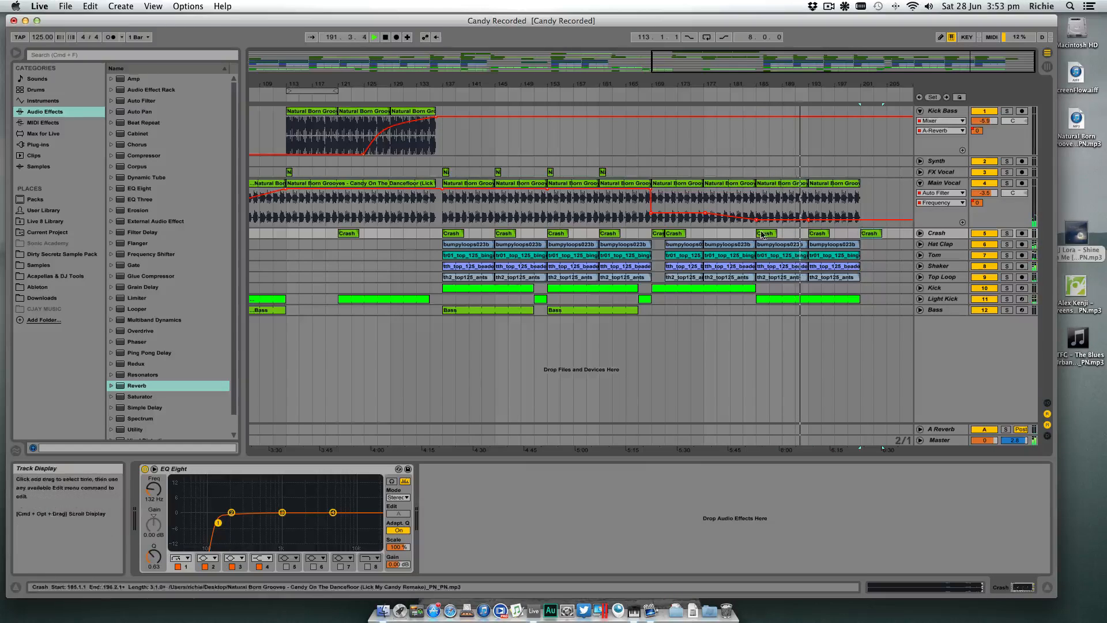
pyautogui.click(823, 234)
pyautogui.press('Delete')
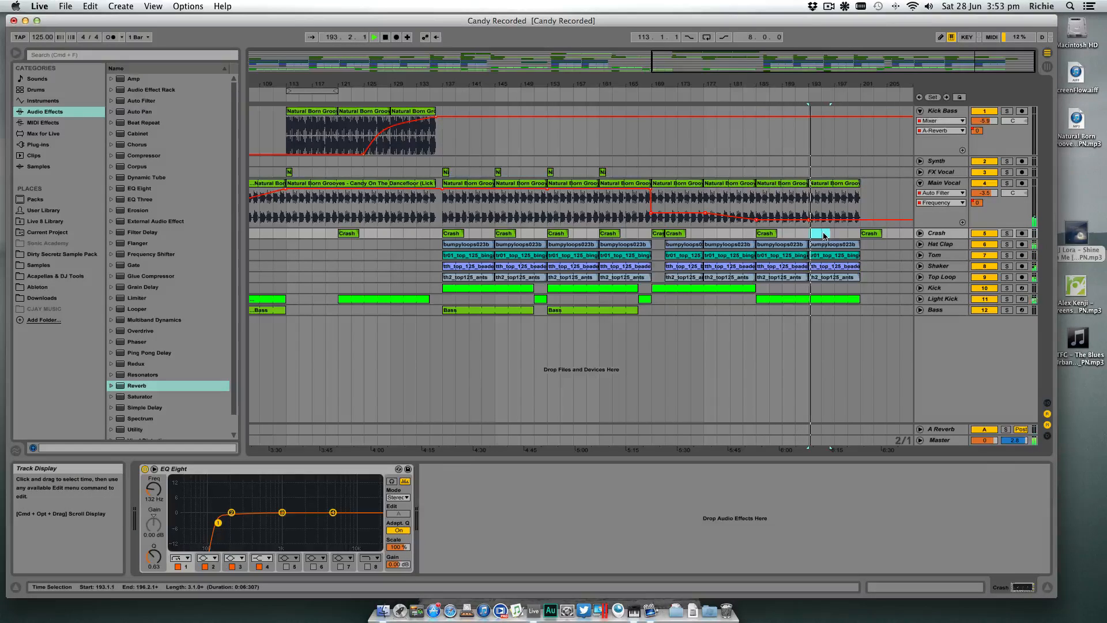
# - Stop playback and review the whole arrangement, comparing the earlier sections with the final drop and outro
pyautogui.click(855, 222)
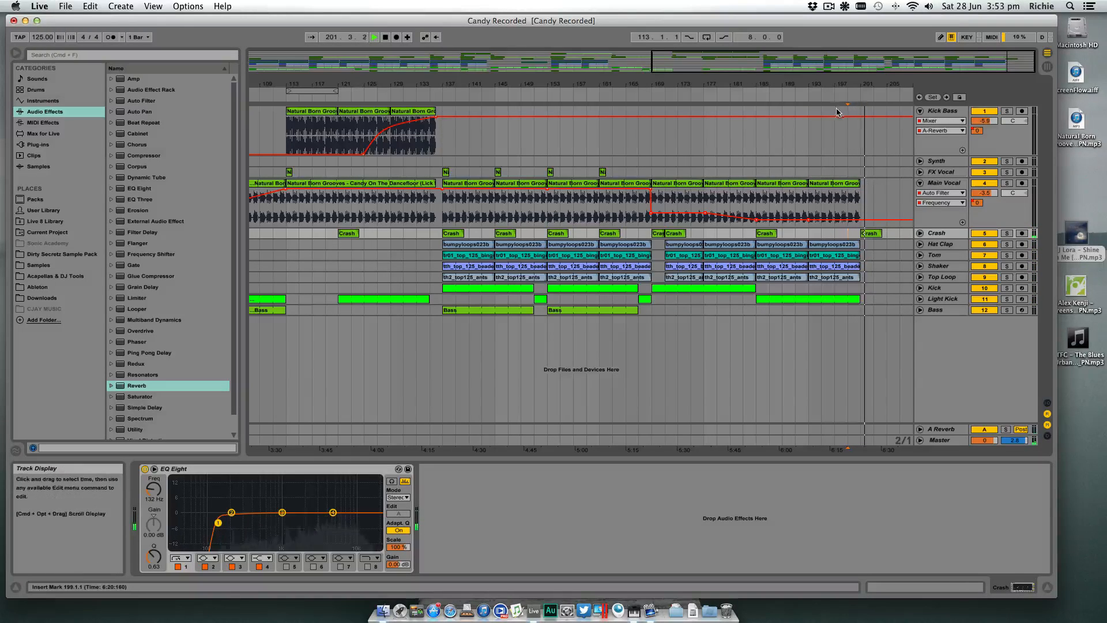
pyautogui.press('space')
pyautogui.moveTo(831, 85); pyautogui.dragTo(831, 40)
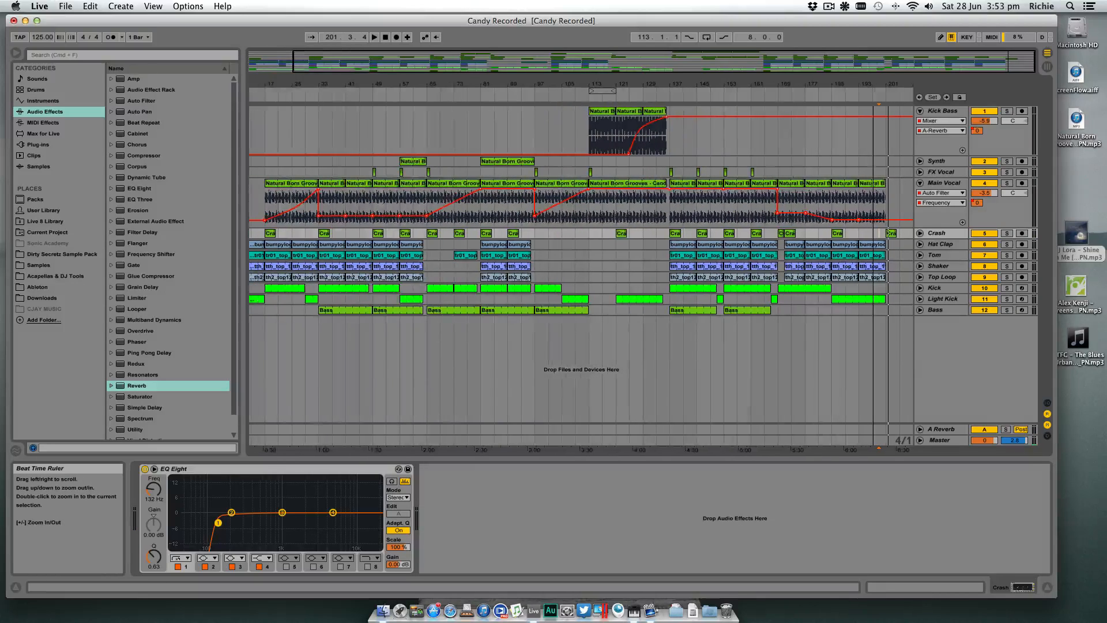
pyautogui.moveTo(874, 84); pyautogui.dragTo(874, 80)
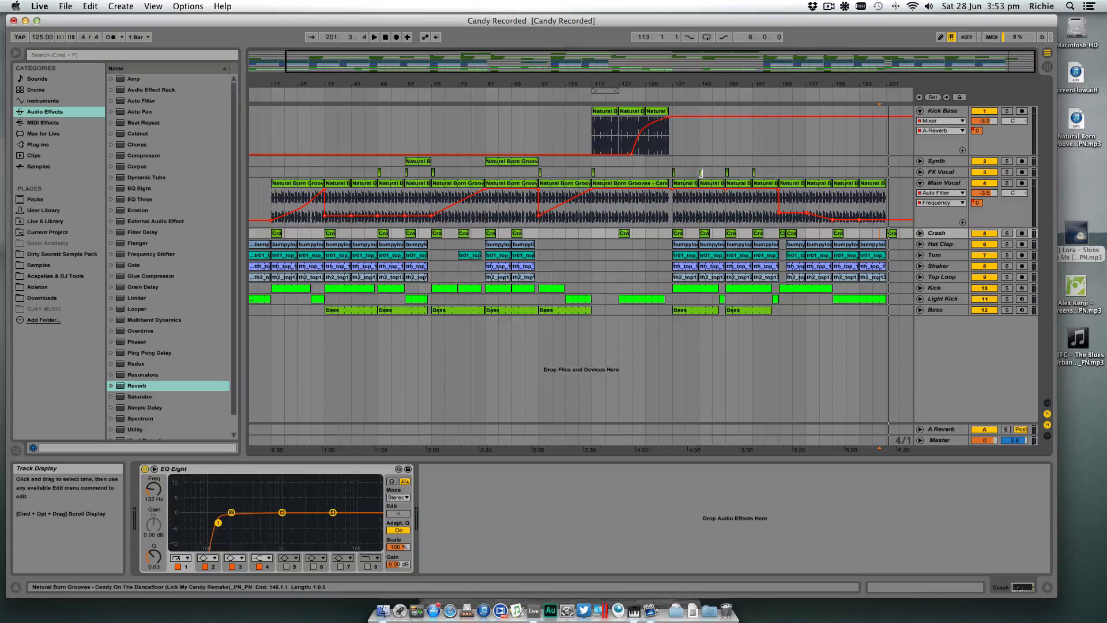
pyautogui.click(676, 334)
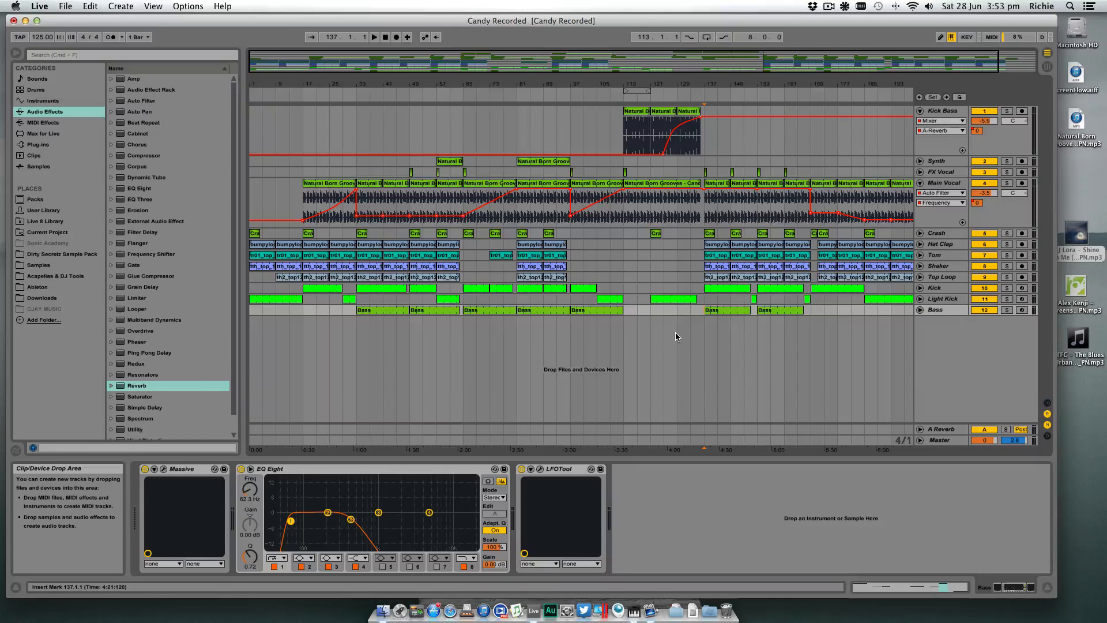
pyautogui.hscroll(3, 676, 334)
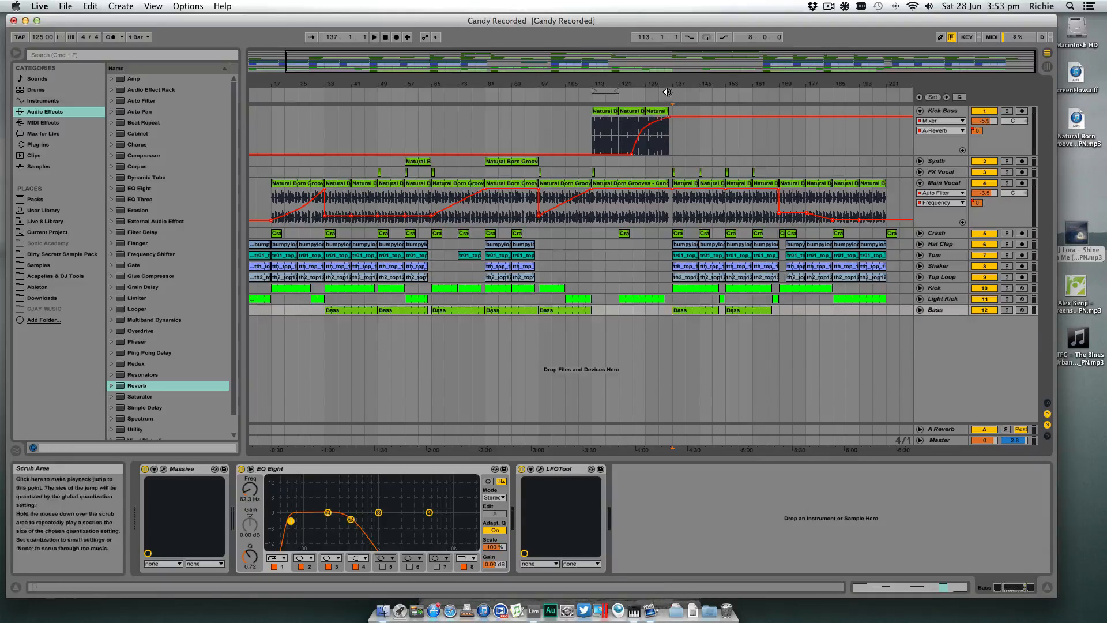
pyautogui.click(678, 162)
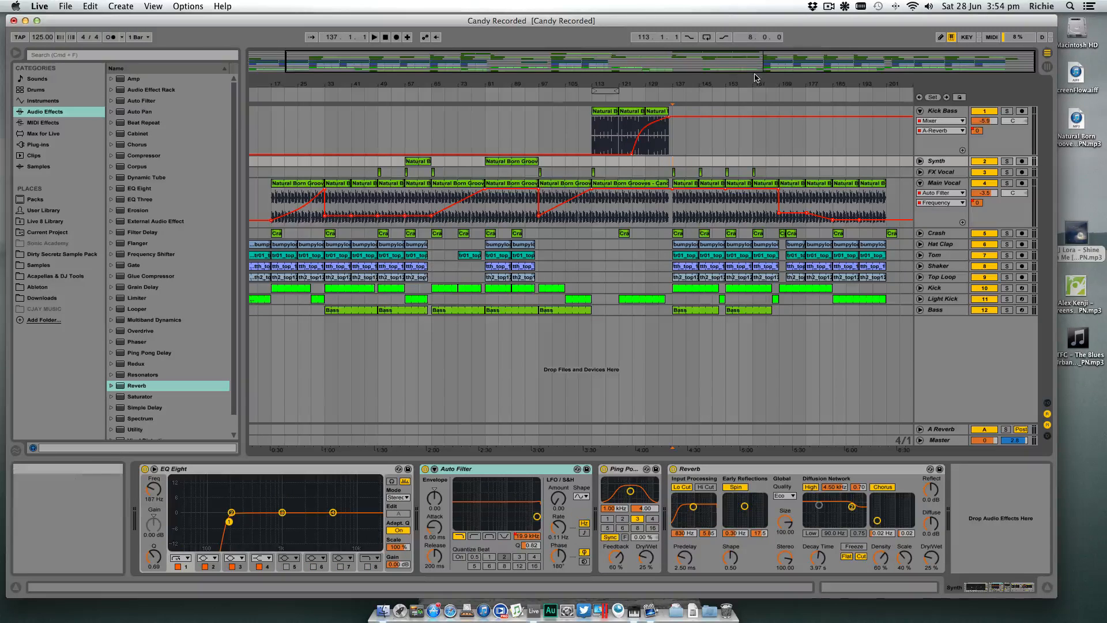
pyautogui.moveTo(761, 83); pyautogui.dragTo(642, 115)
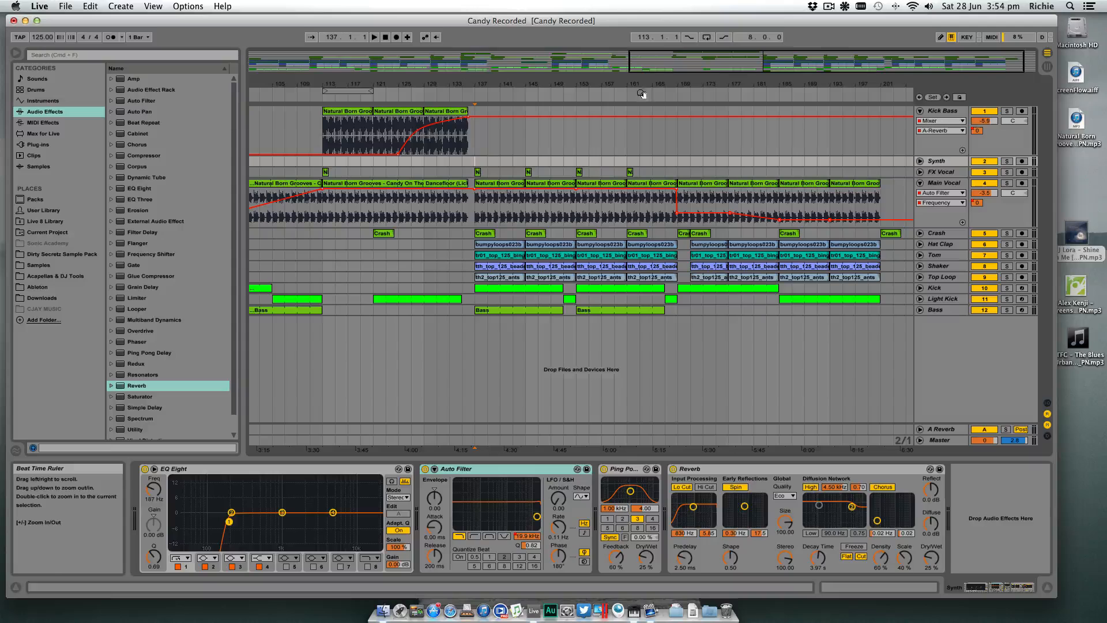
# - Examine the final drop from bar 137 to bar 169 and the outro from bar 169 to bar 201
pyautogui.click(476, 311)
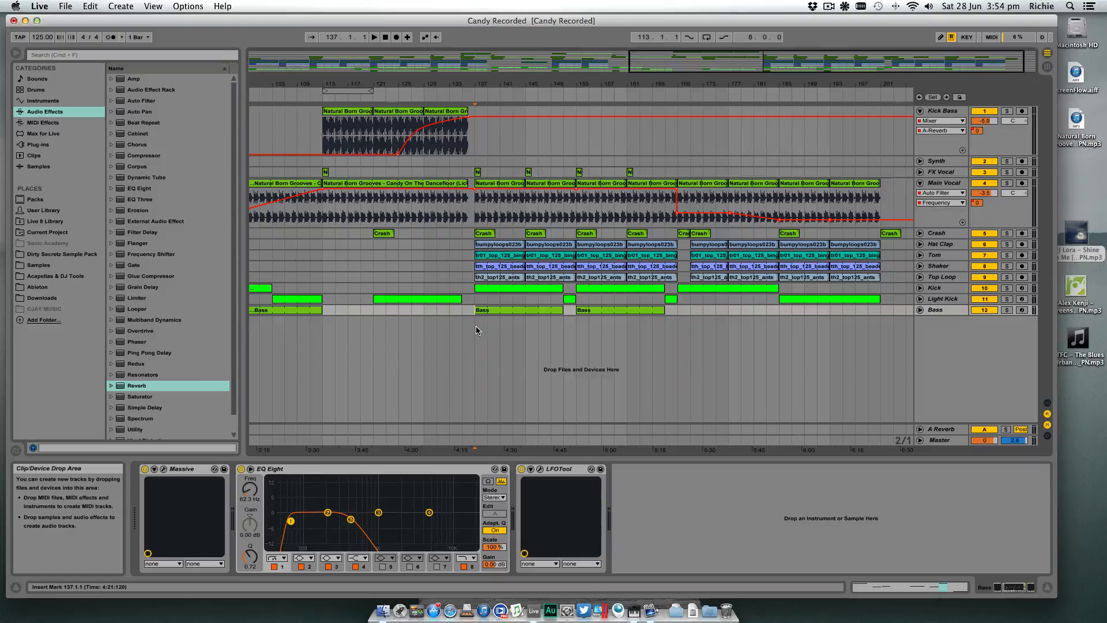
pyautogui.click(680, 319)
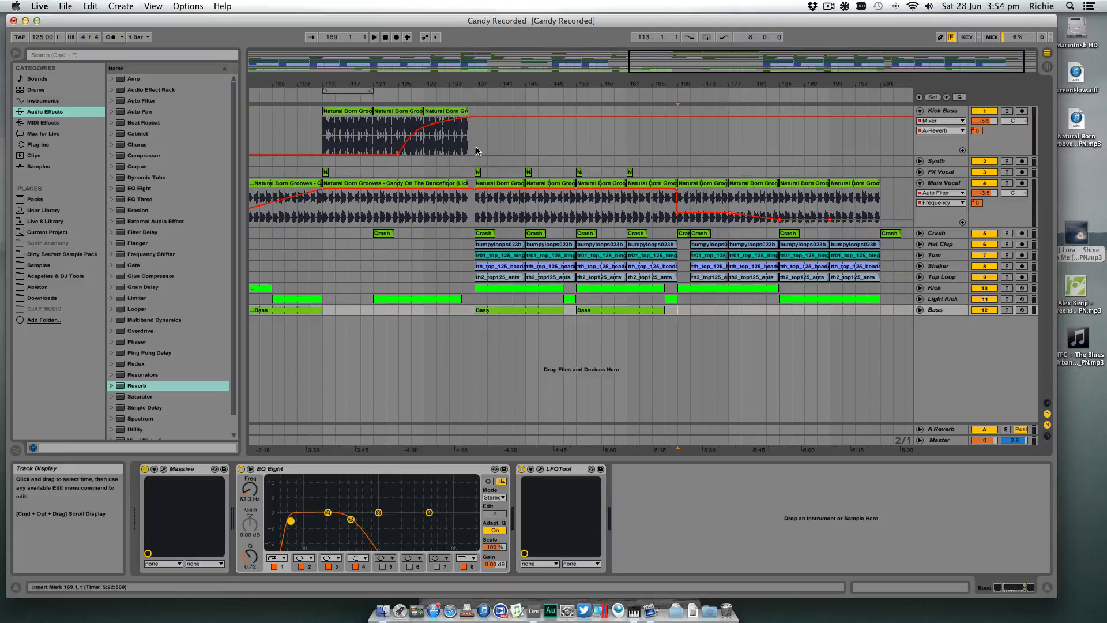
pyautogui.moveTo(474, 149); pyautogui.dragTo(675, 150)
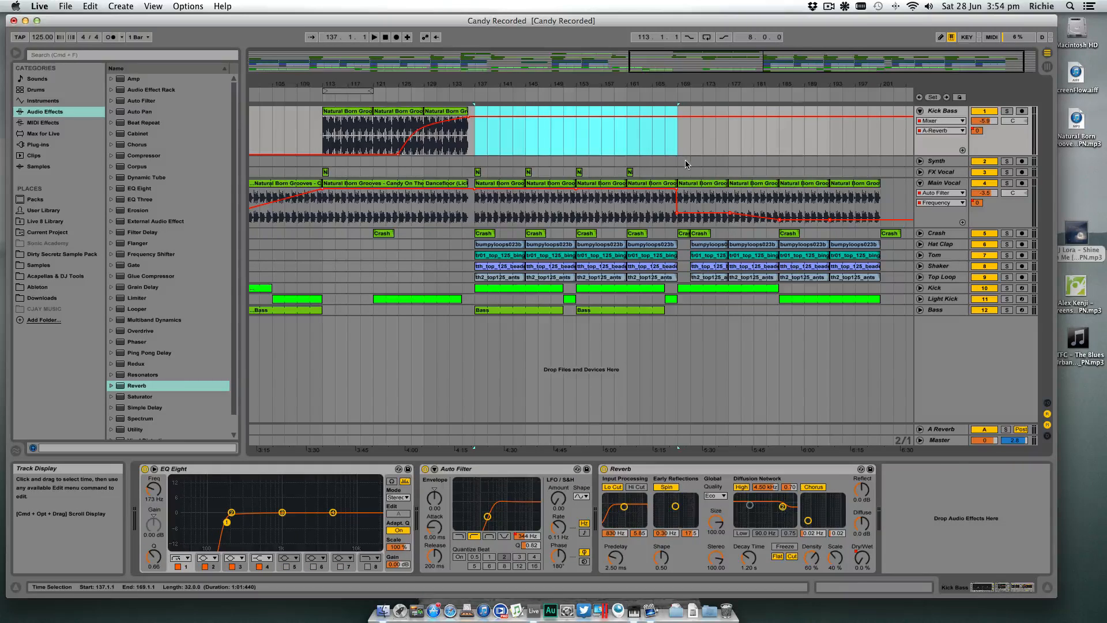
pyautogui.moveTo(679, 162); pyautogui.dragTo(881, 163)
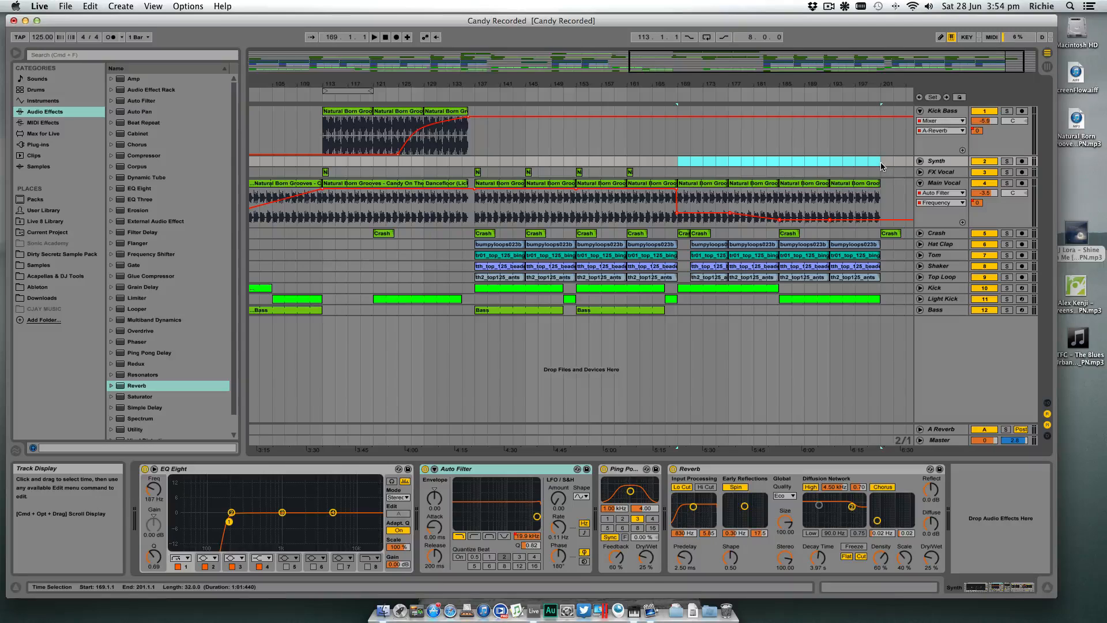
pyautogui.click(695, 309)
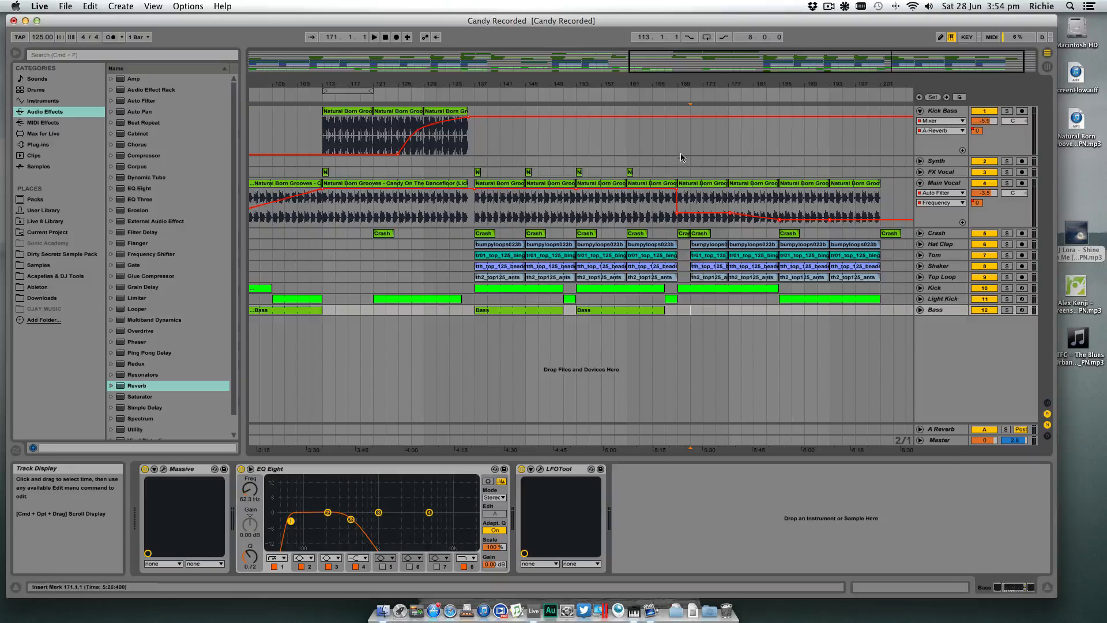
pyautogui.click(684, 297)
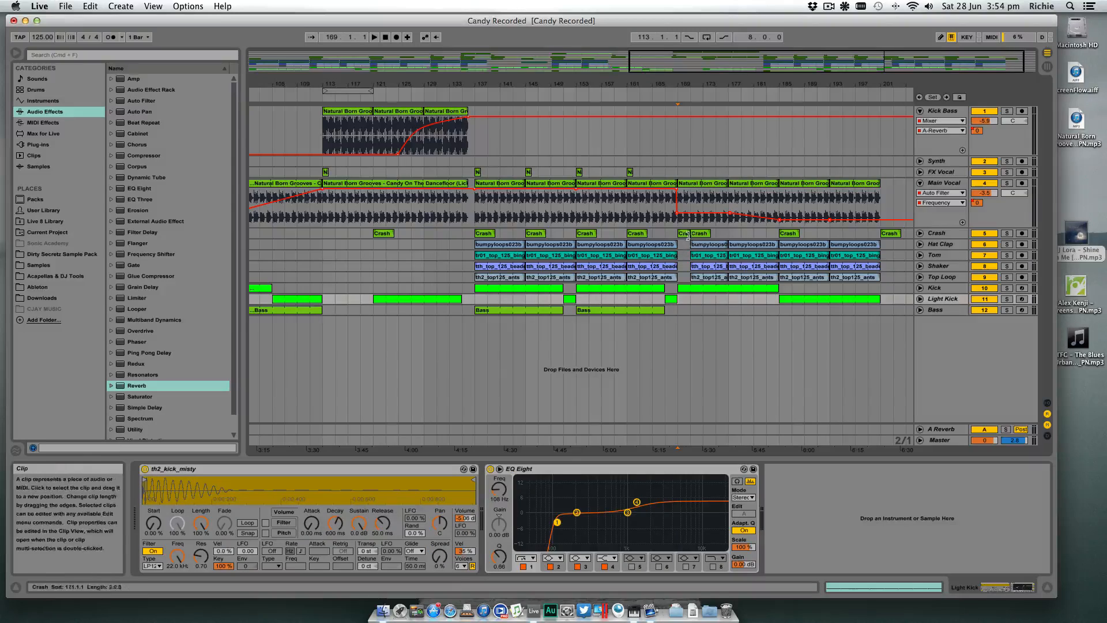
# - Inspect the outro's Kick and Light Kick clips and the Main Vocal filter automation around bar 185 within the full arrangement
pyautogui.moveTo(687, 84); pyautogui.dragTo(557, 88)
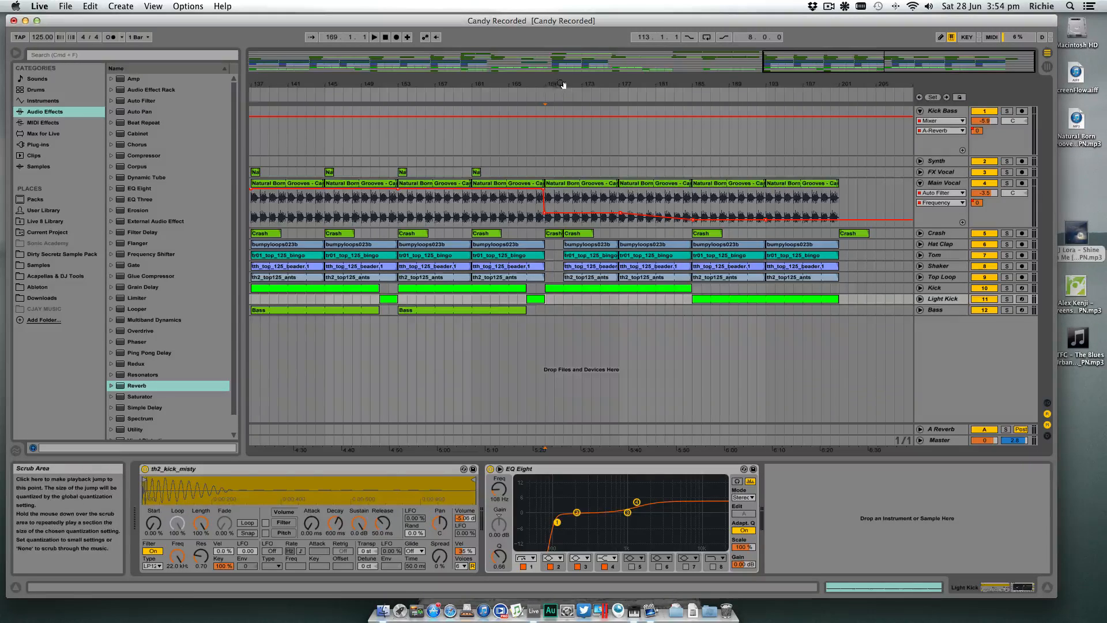
pyautogui.moveTo(563, 87); pyautogui.dragTo(673, 84)
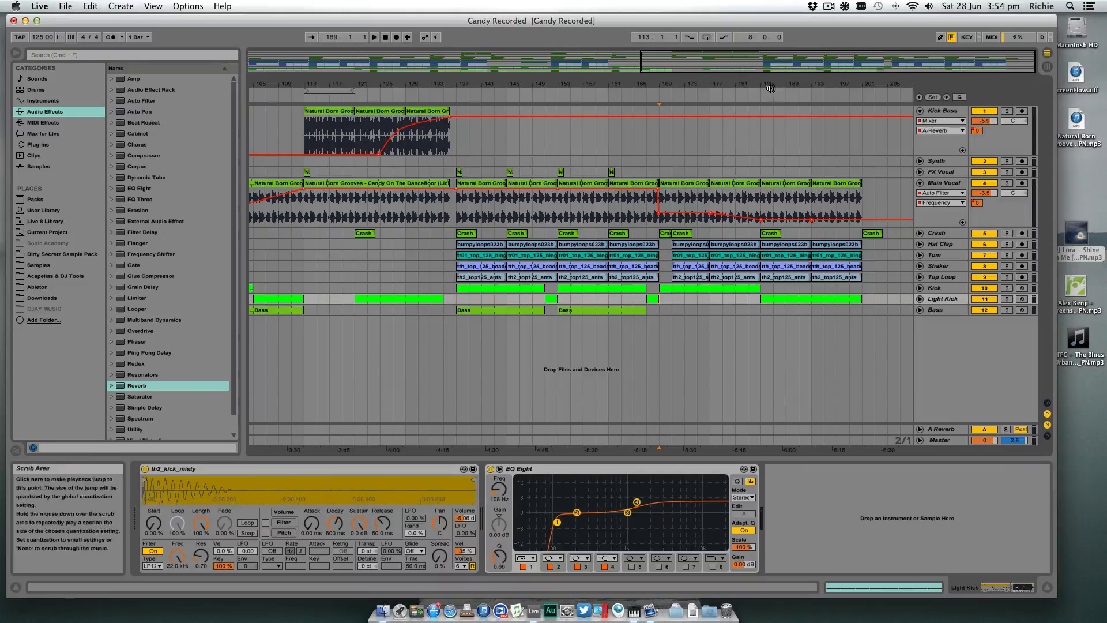
pyautogui.moveTo(777, 85); pyautogui.dragTo(811, 86)
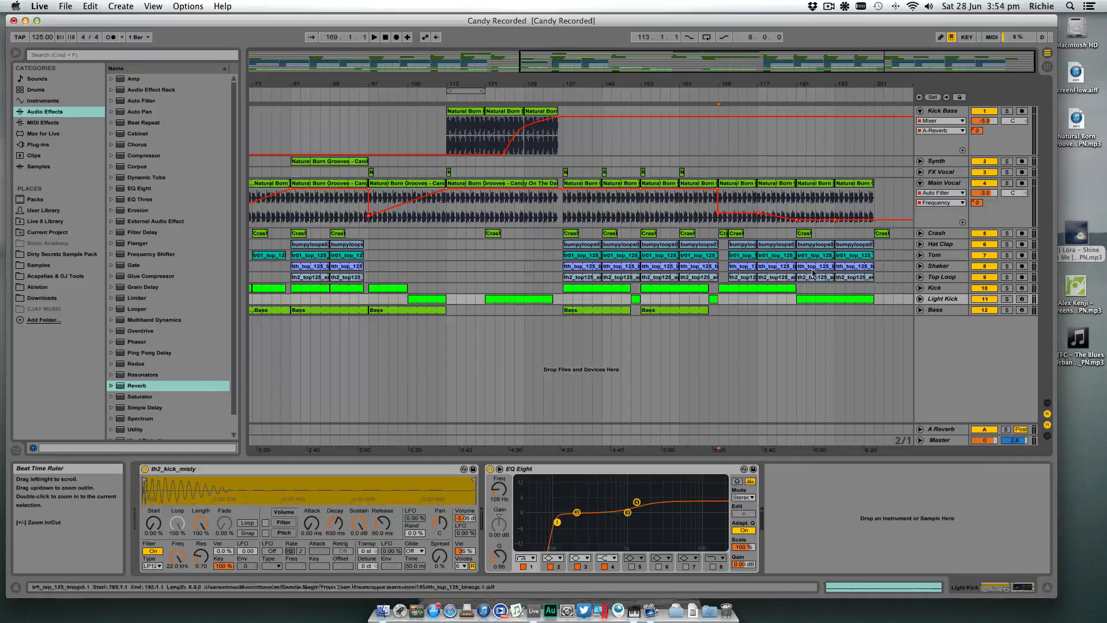
pyautogui.click(739, 289)
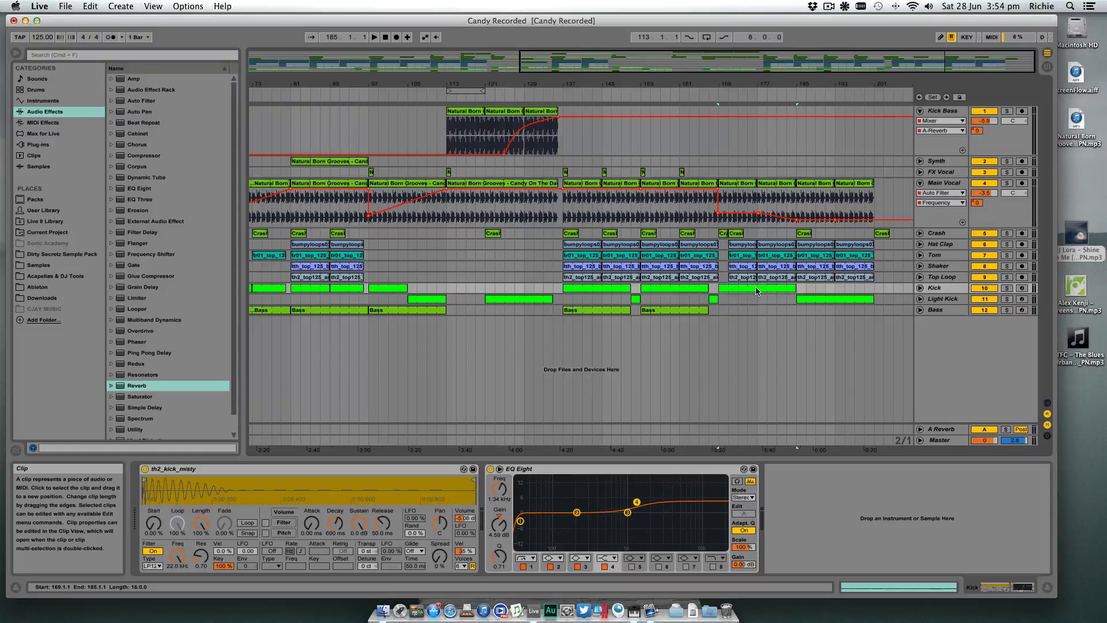
pyautogui.click(815, 298)
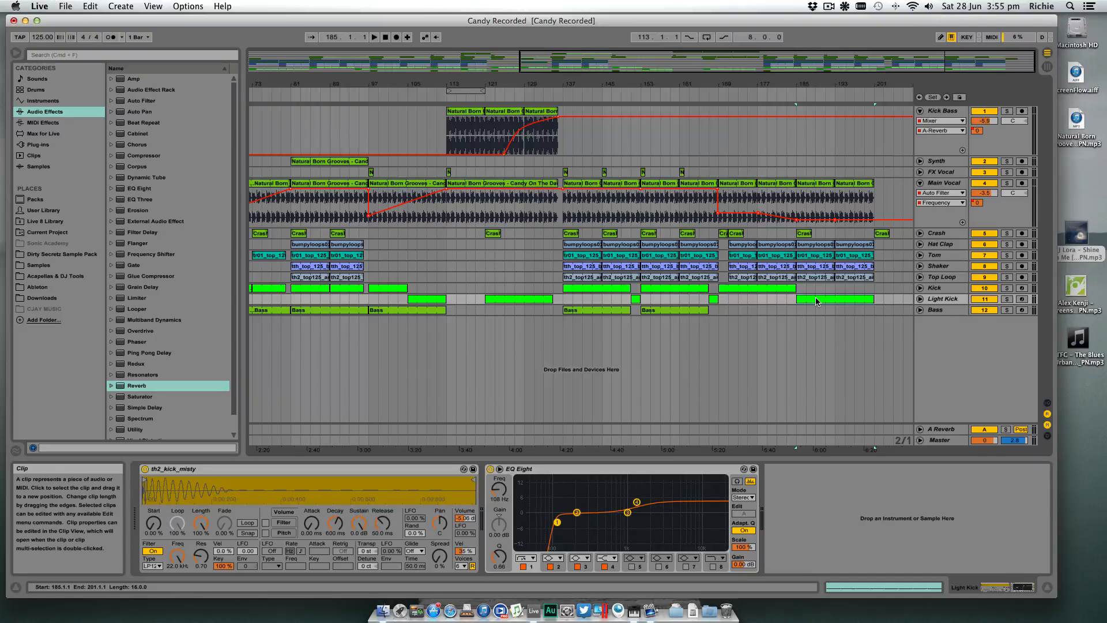
pyautogui.moveTo(829, 83); pyautogui.dragTo(861, 83)
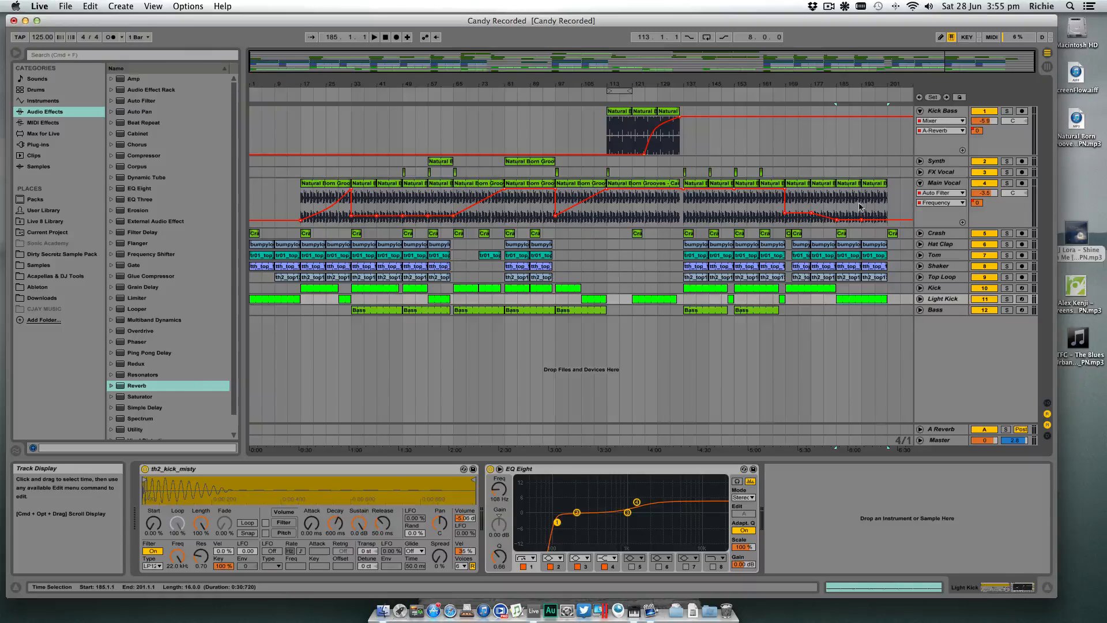
pyautogui.click(838, 208)
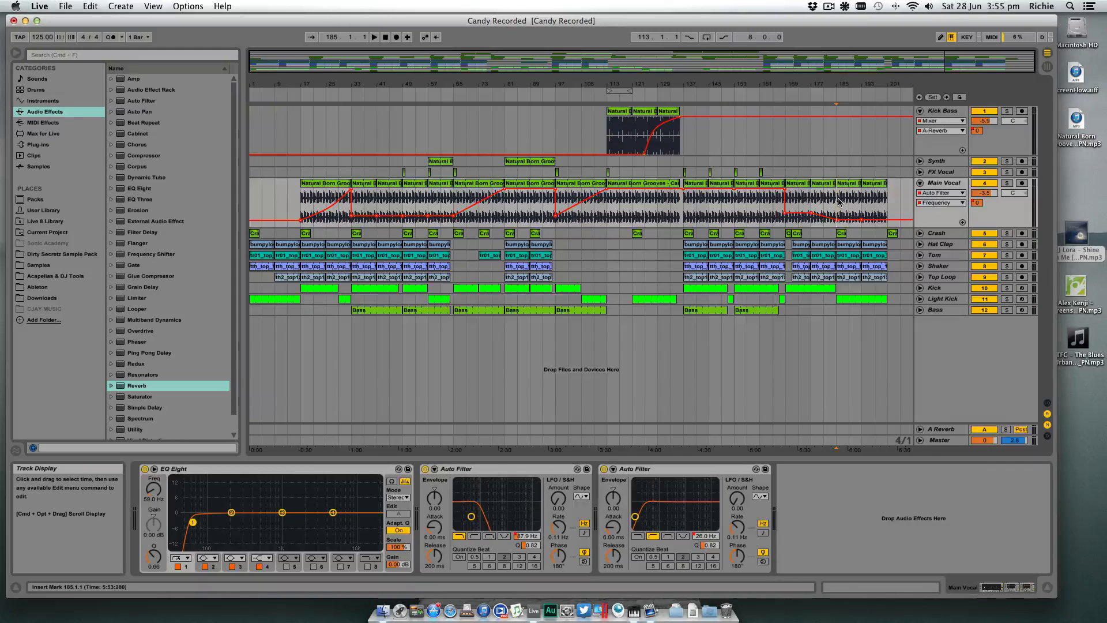
# - Play the outro from bar 185 and copy the two Main Vocal clips spanning bars 185 to 201 to bar 1
pyautogui.press('space')
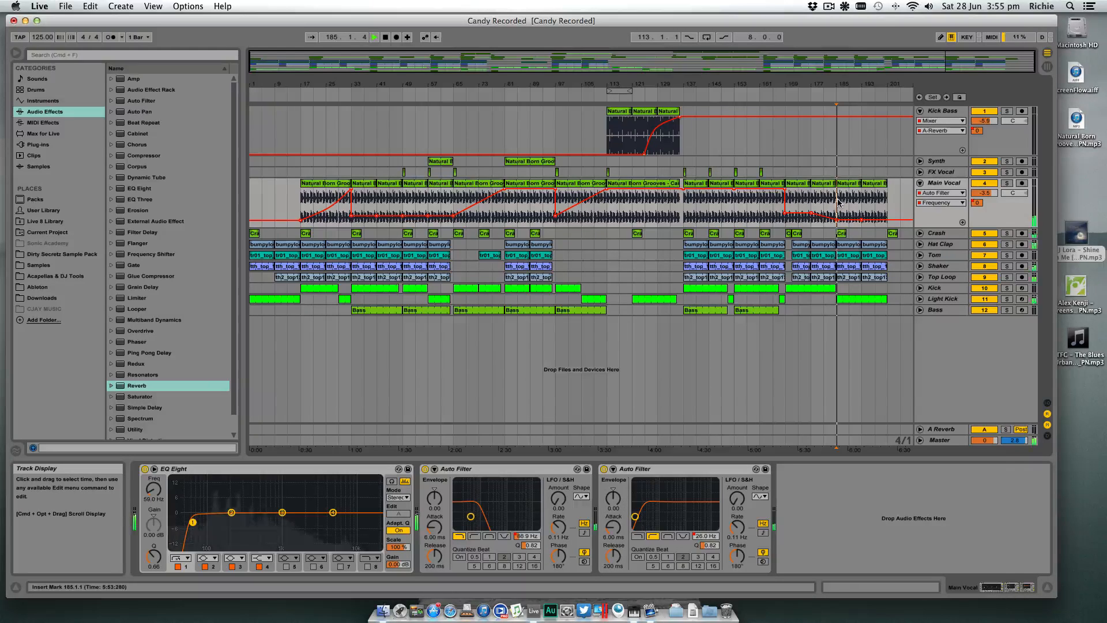
pyautogui.click(852, 185)
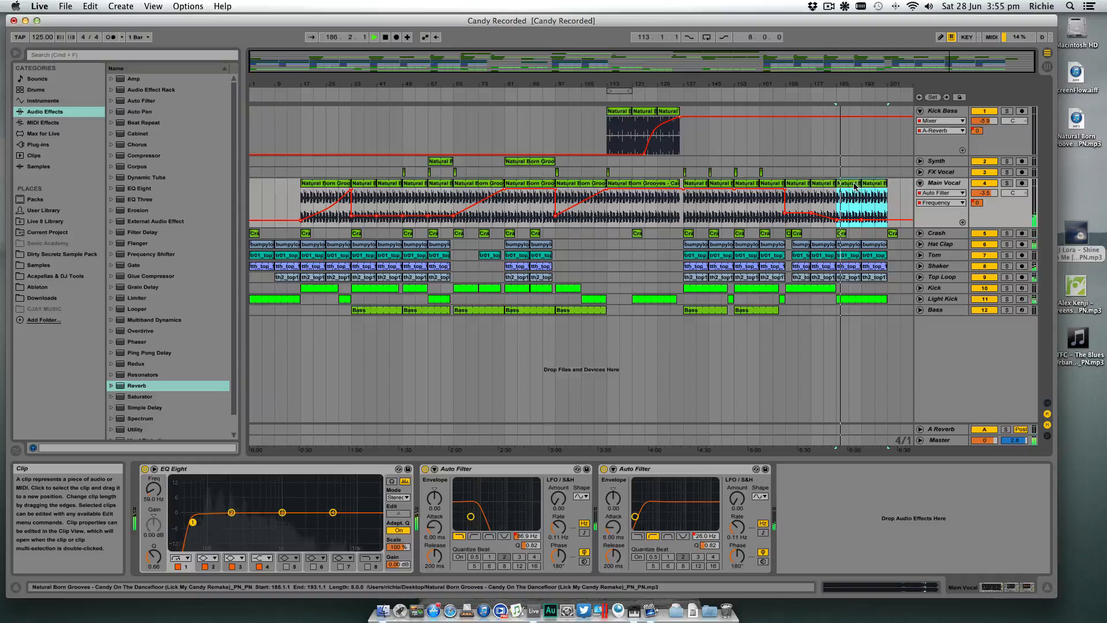
pyautogui.press('space')
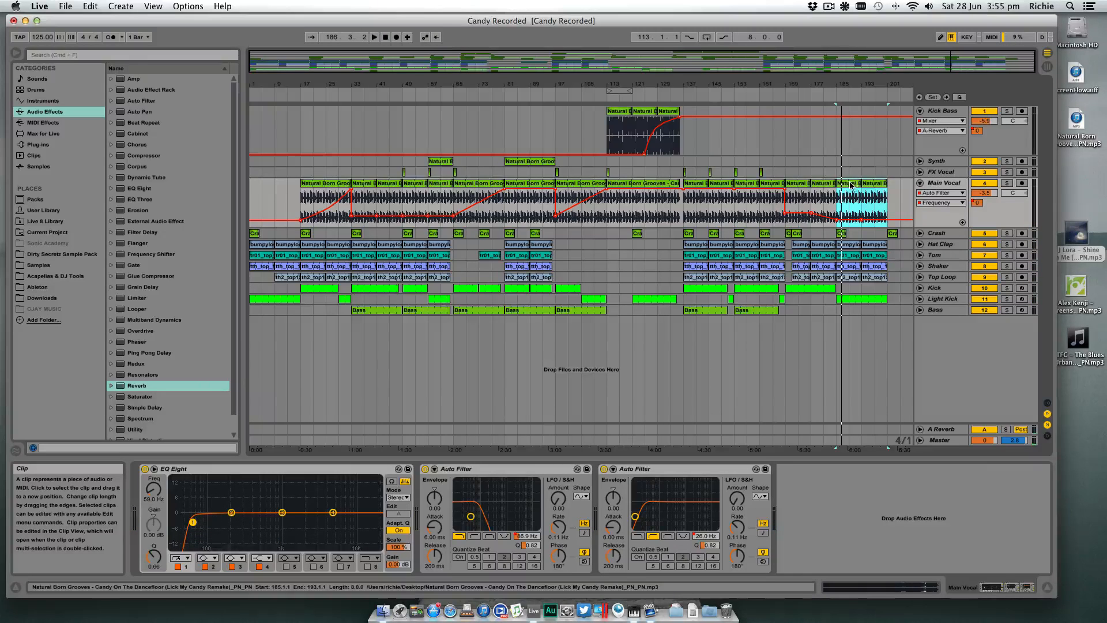
pyautogui.moveTo(851, 184); pyautogui.dragTo(265, 185)
# - Play the intro and lower the start of the Main Vocal's Auto Filter frequency automation at bar 1
pyautogui.press('space')
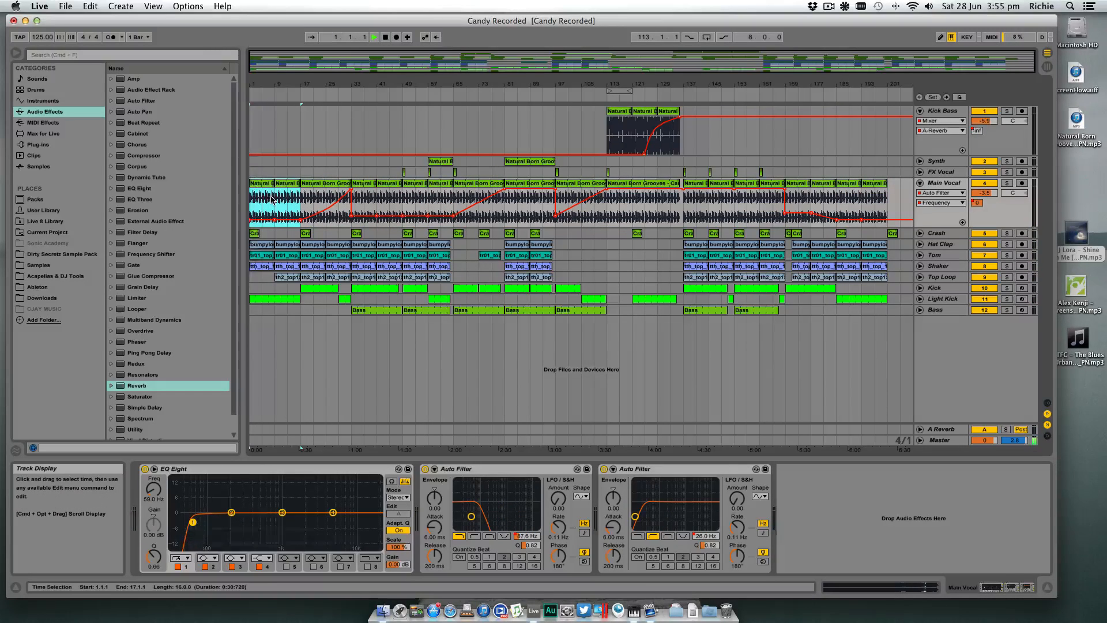
pyautogui.click(252, 232)
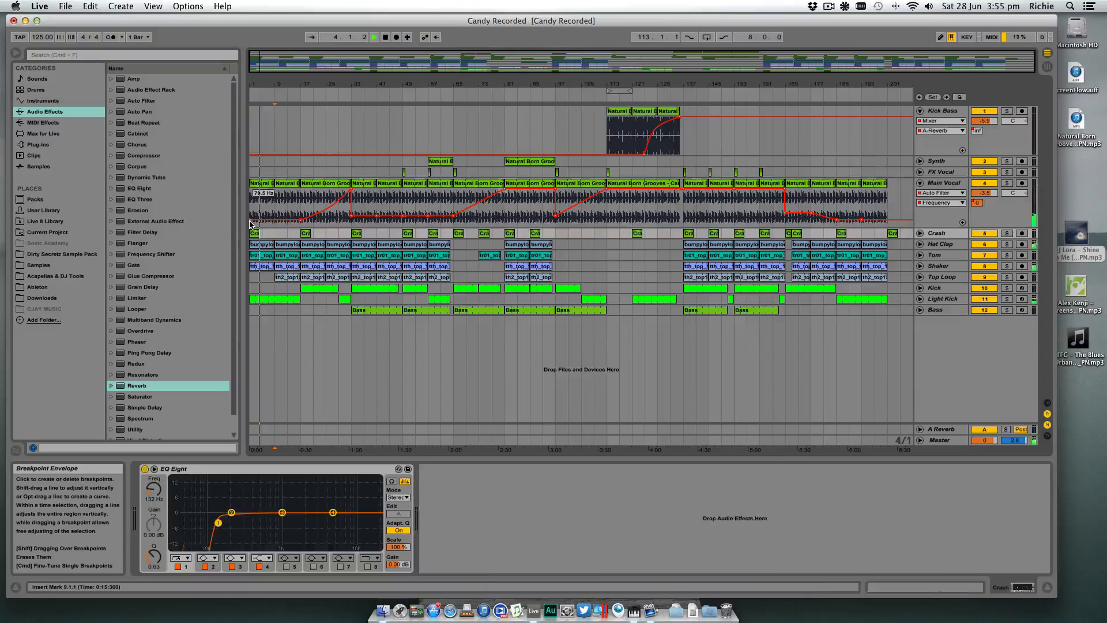
pyautogui.click(252, 224)
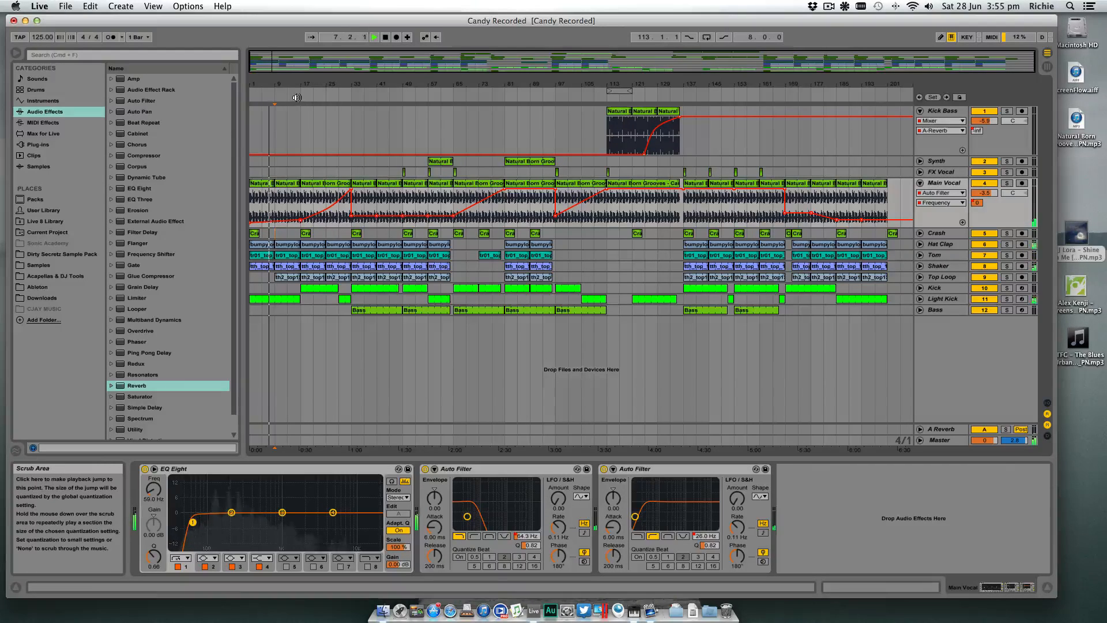
# - Stop playback and raise the low-cut band of the Main Vocal's EQ Eight to 69.5 Hz
pyautogui.press('space')
pyautogui.click(944, 183)
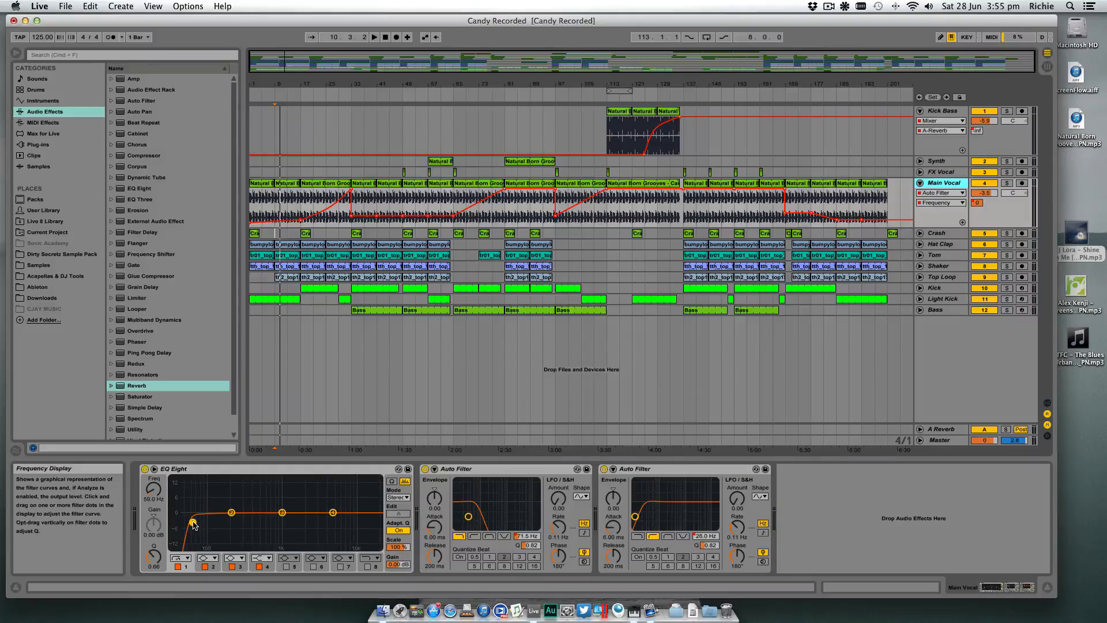
pyautogui.moveTo(194, 524); pyautogui.dragTo(198, 522)
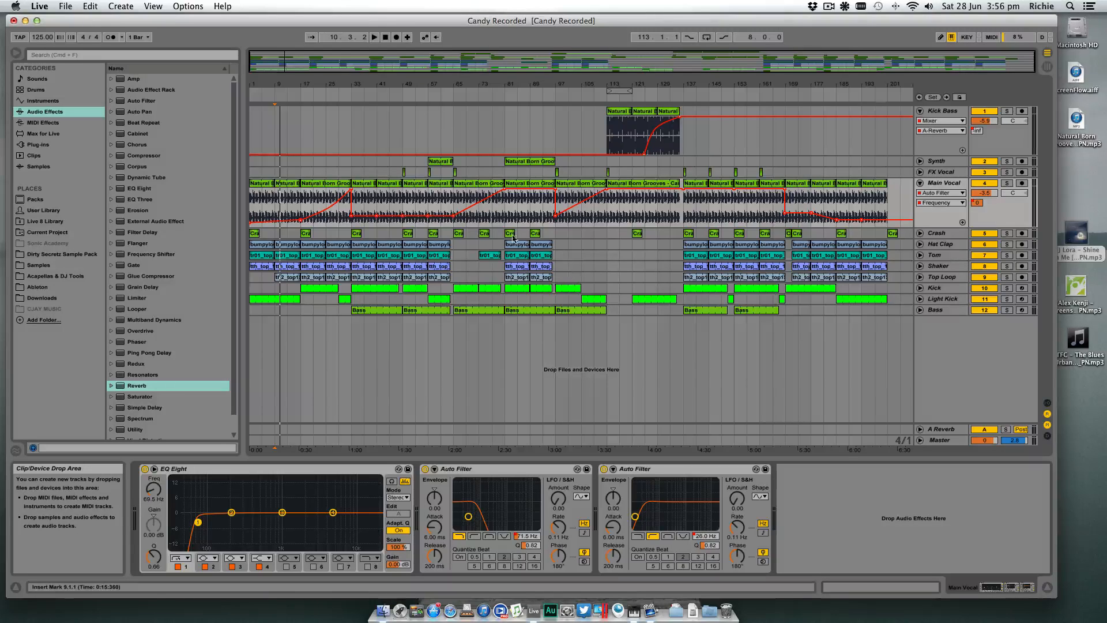
# - Fold the Kick Bass track and show the first 65 bars with only the Main Vocal track unfolded
pyautogui.click(301, 201)
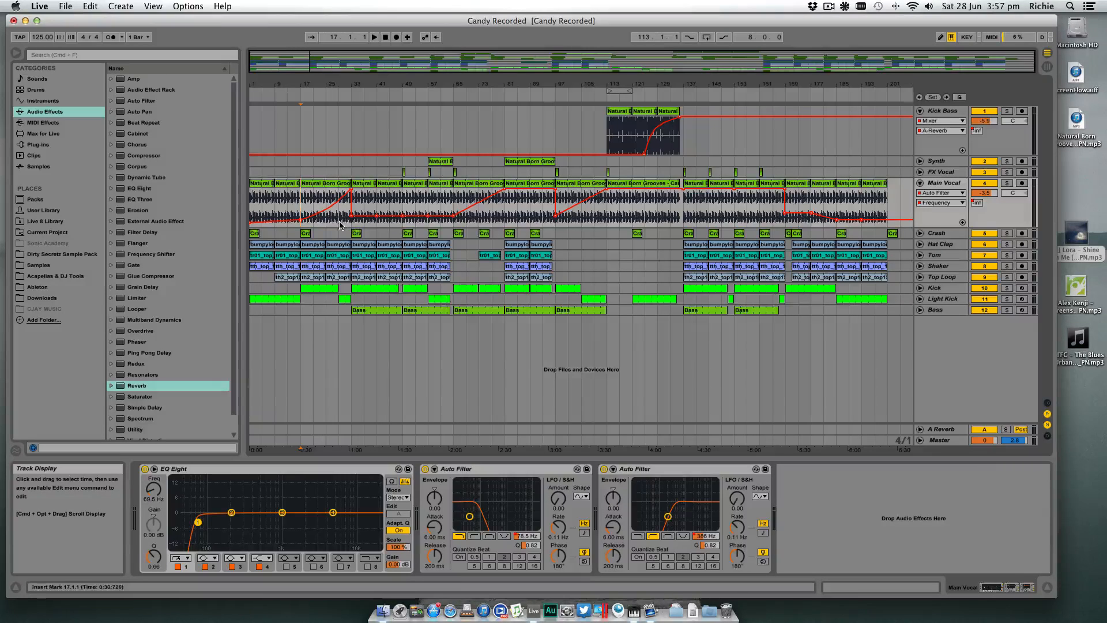
pyautogui.click(348, 224)
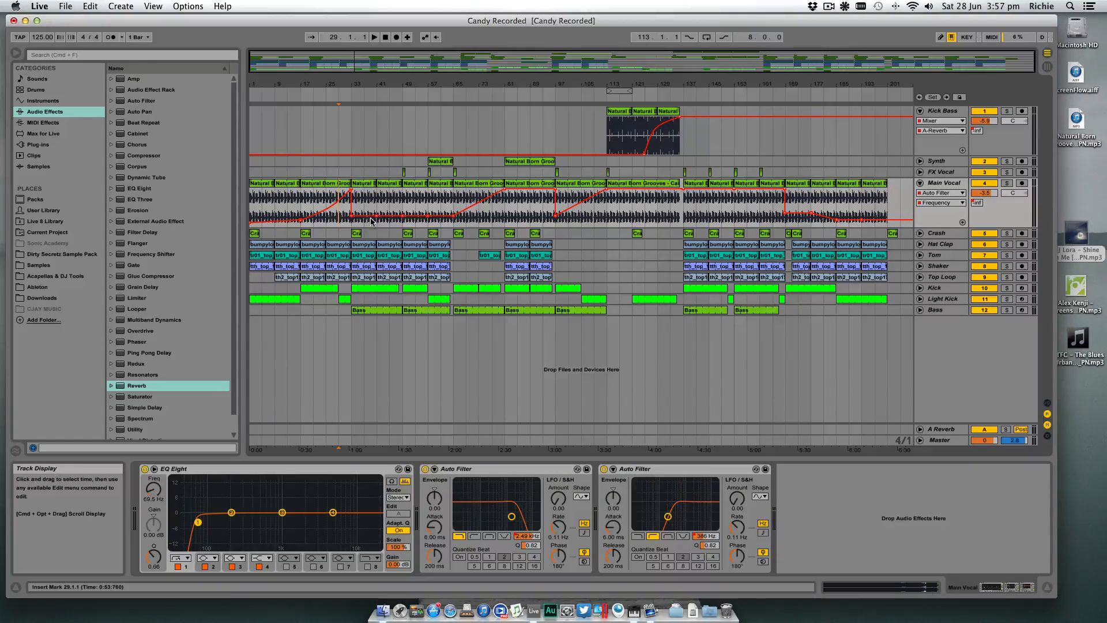
pyautogui.click(921, 184)
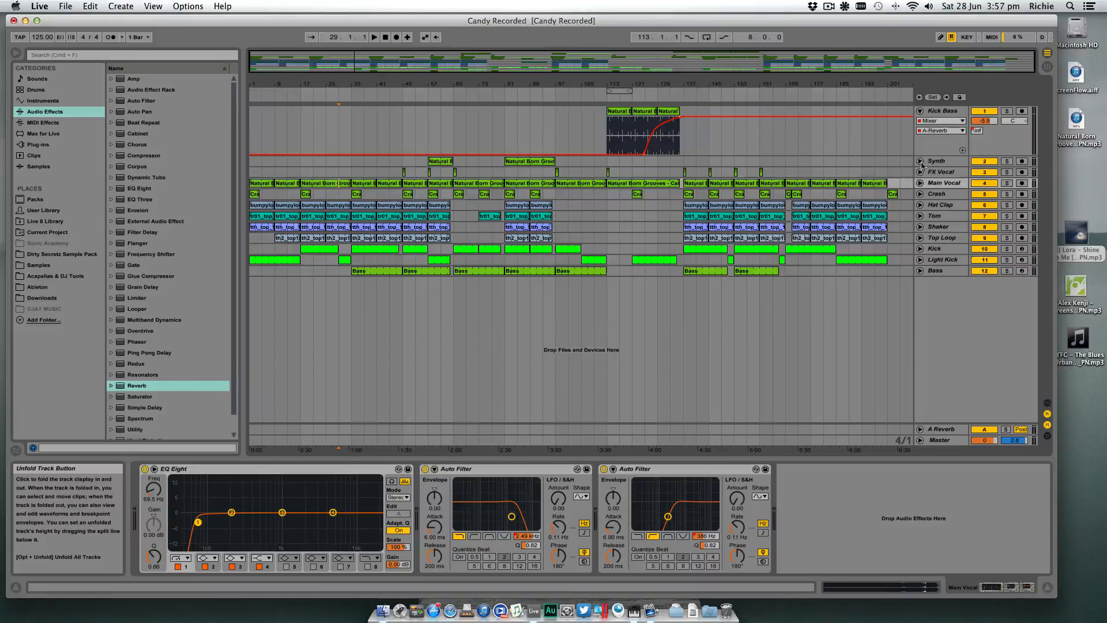
pyautogui.click(921, 111)
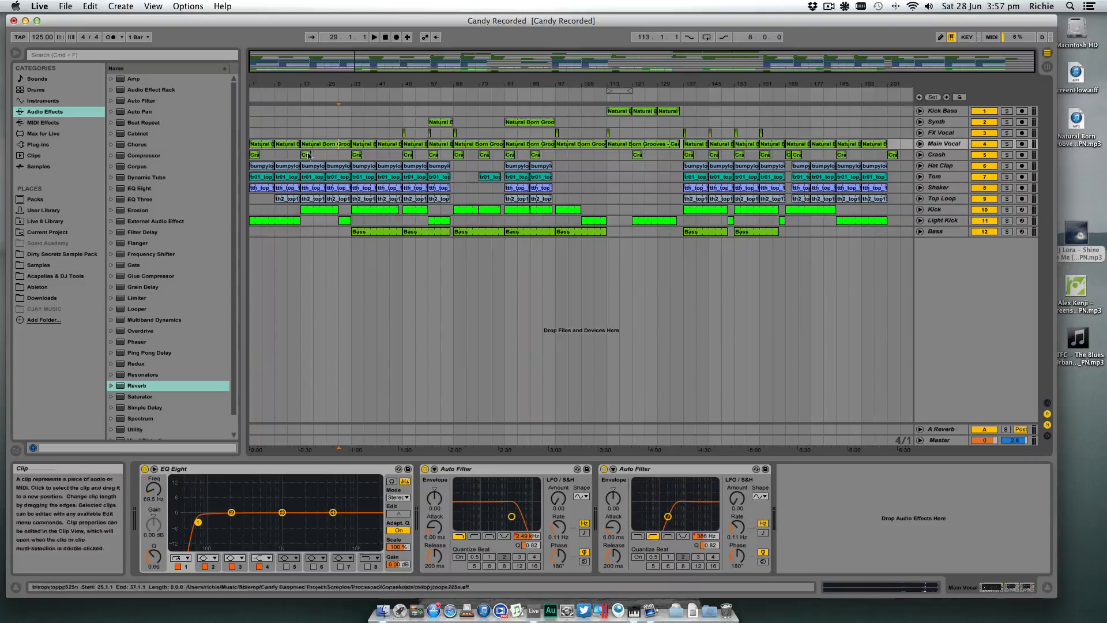
pyautogui.moveTo(249, 84); pyautogui.dragTo(249, 122)
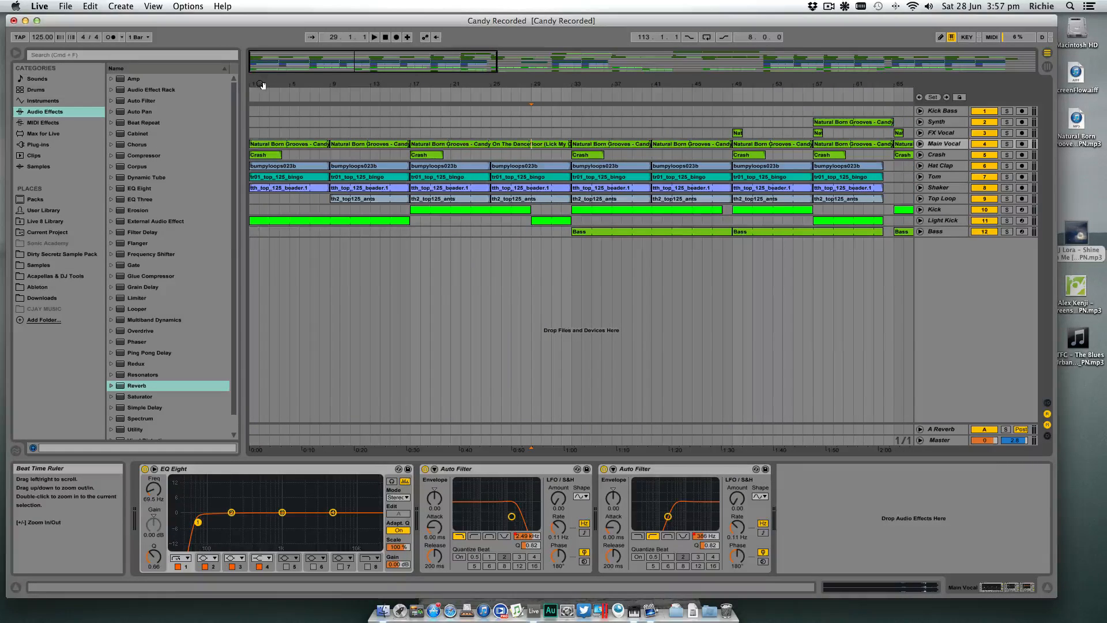
pyautogui.click(920, 144)
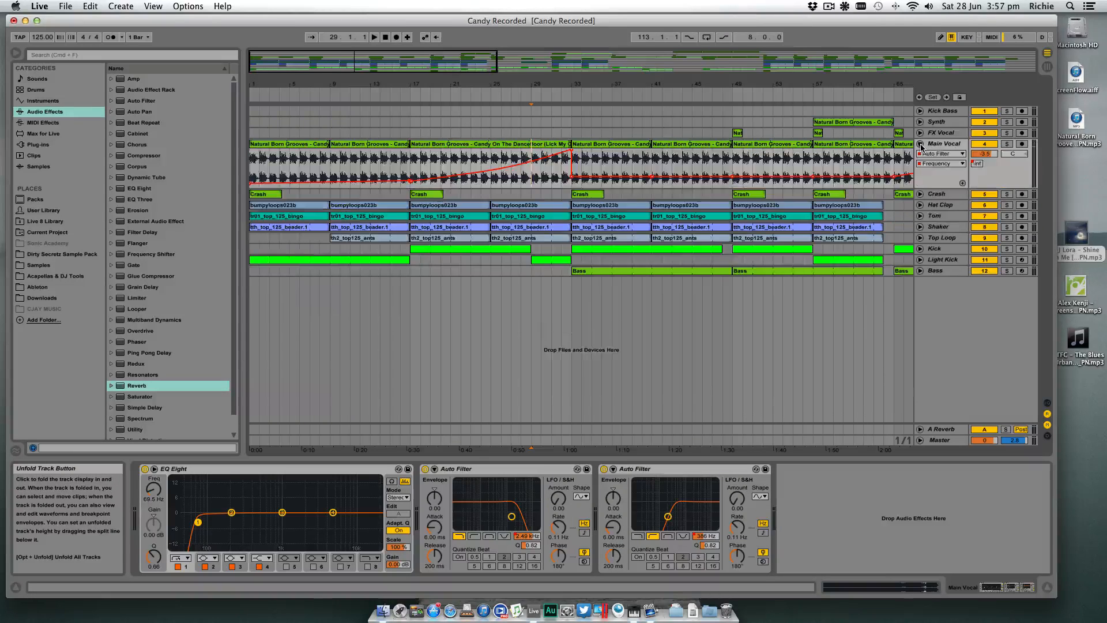
# - Play the build leading to bar 33 and open the Sample Magic - Ultimate FX folder within the Samples place
pyautogui.click(500, 95)
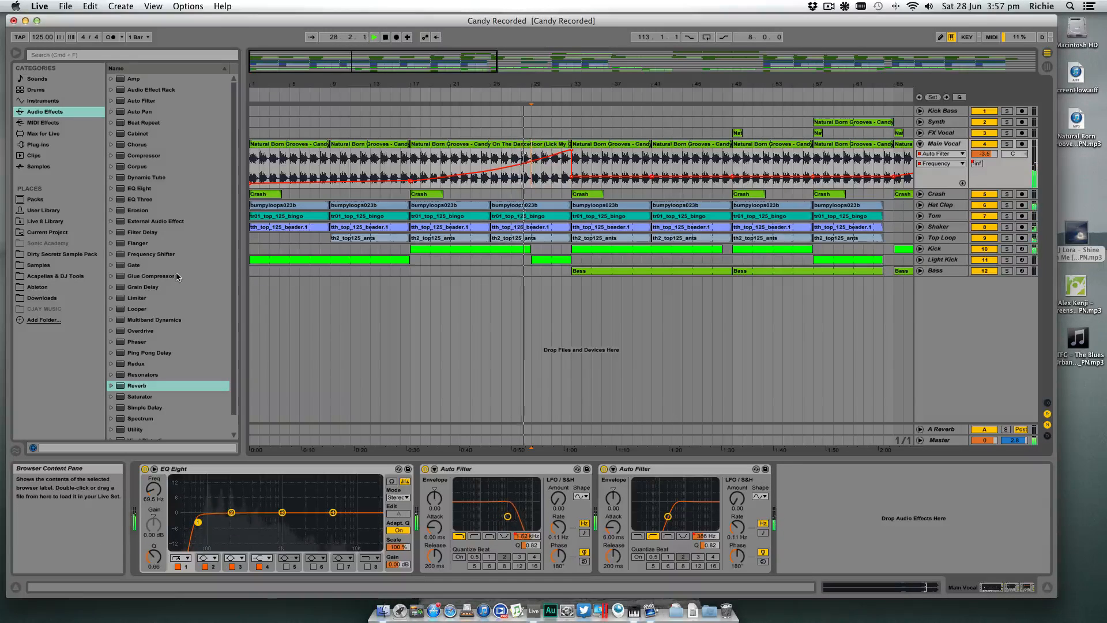
pyautogui.click(73, 265)
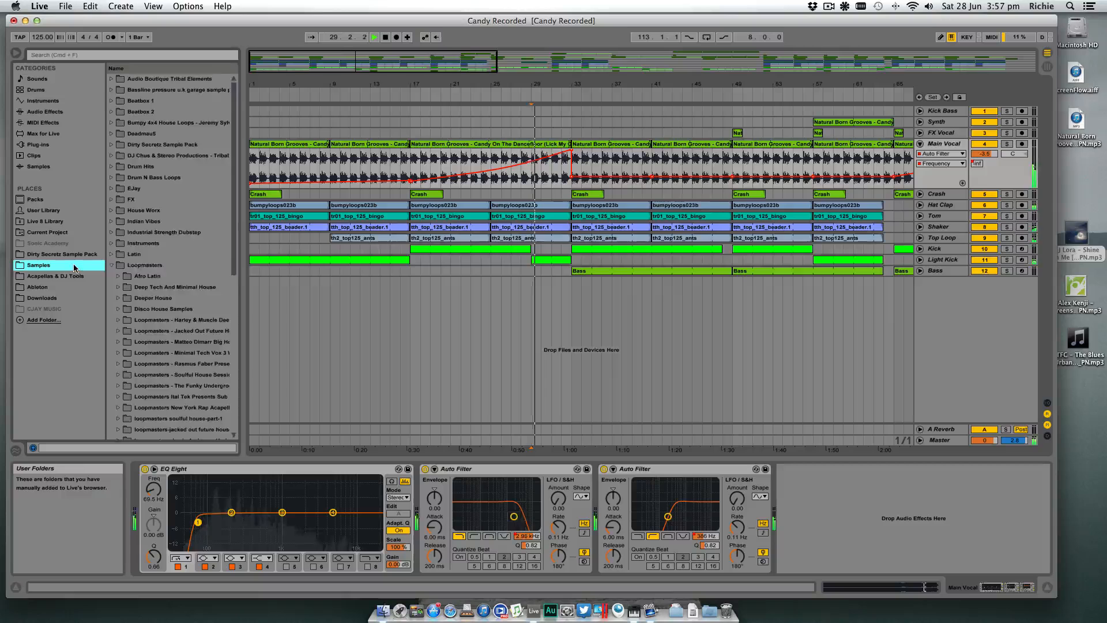
pyautogui.scroll(-10, 145, 288)
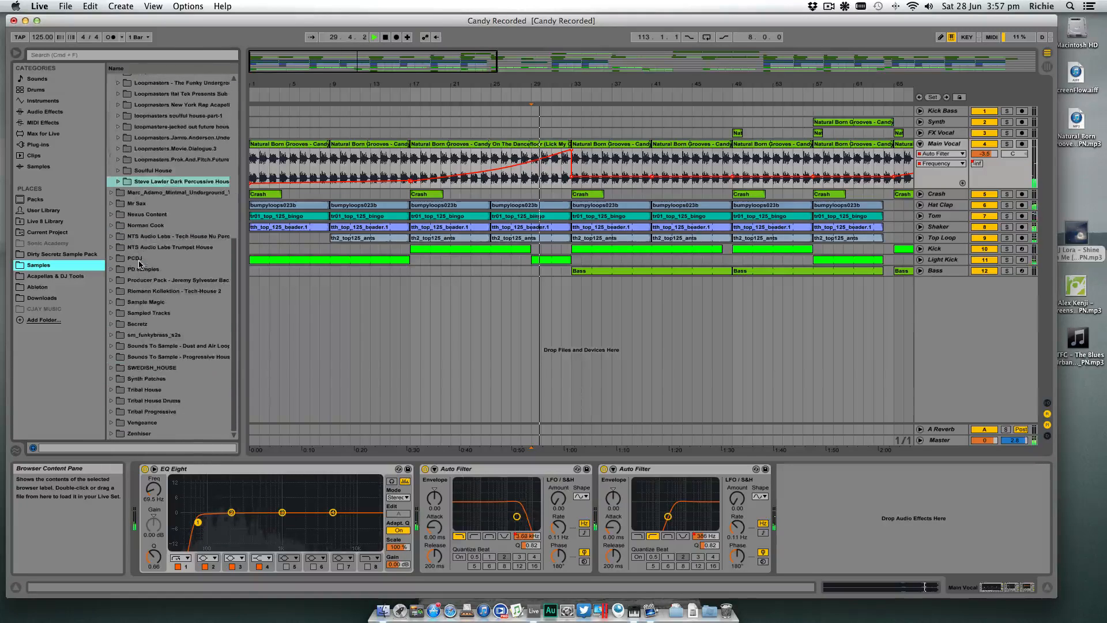
pyautogui.click(111, 301)
pyautogui.scroll(-5, 115, 305)
pyautogui.click(123, 303)
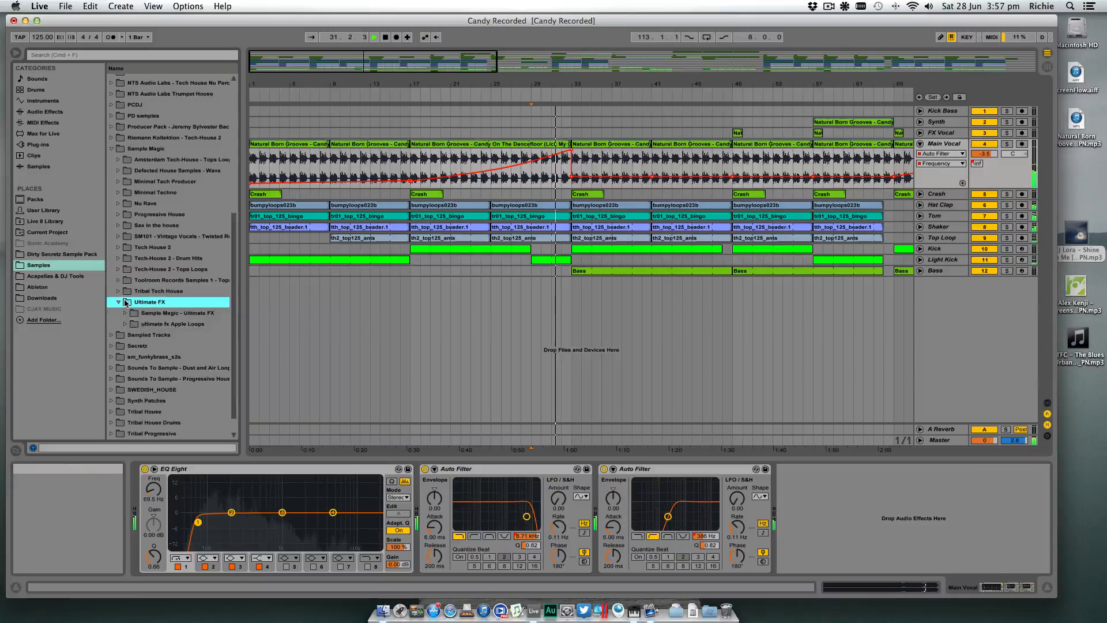
pyautogui.scroll(-1, 126, 303)
pyautogui.click(125, 291)
pyautogui.scroll(-3, 131, 296)
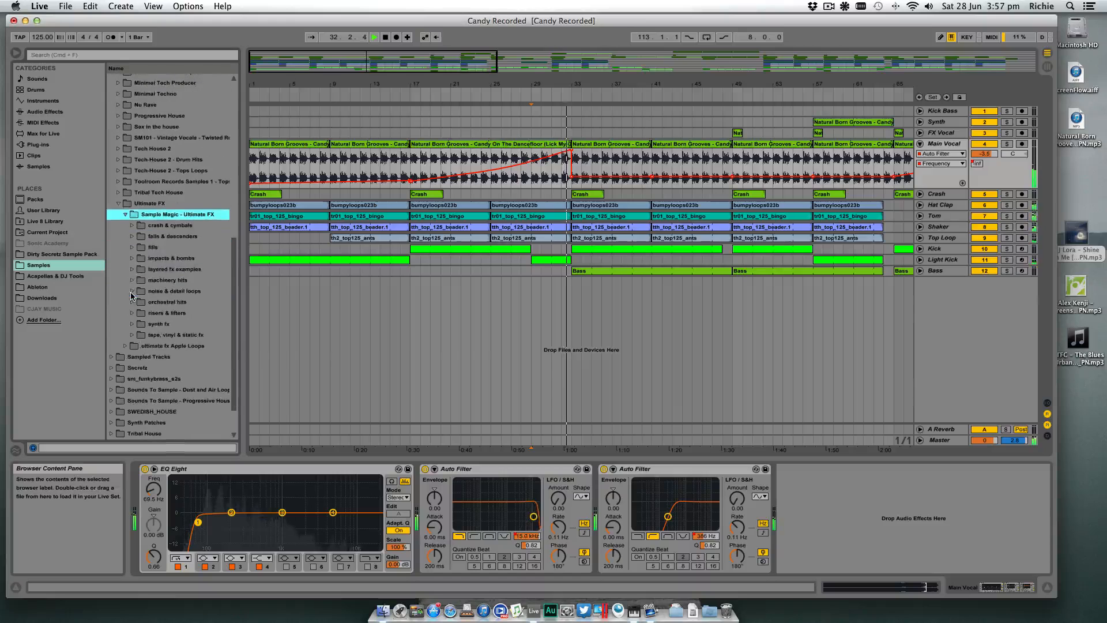
# - Replay the build from about bar 27 and open the risers & lifters - 125bpm sample folder
pyautogui.click(526, 128)
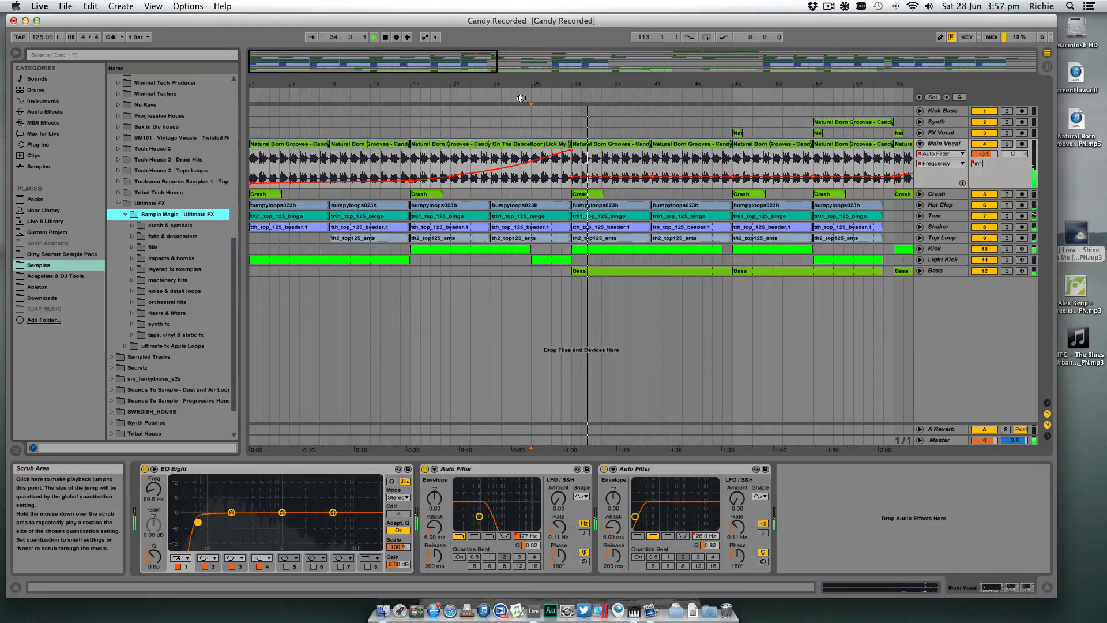
pyautogui.click(521, 98)
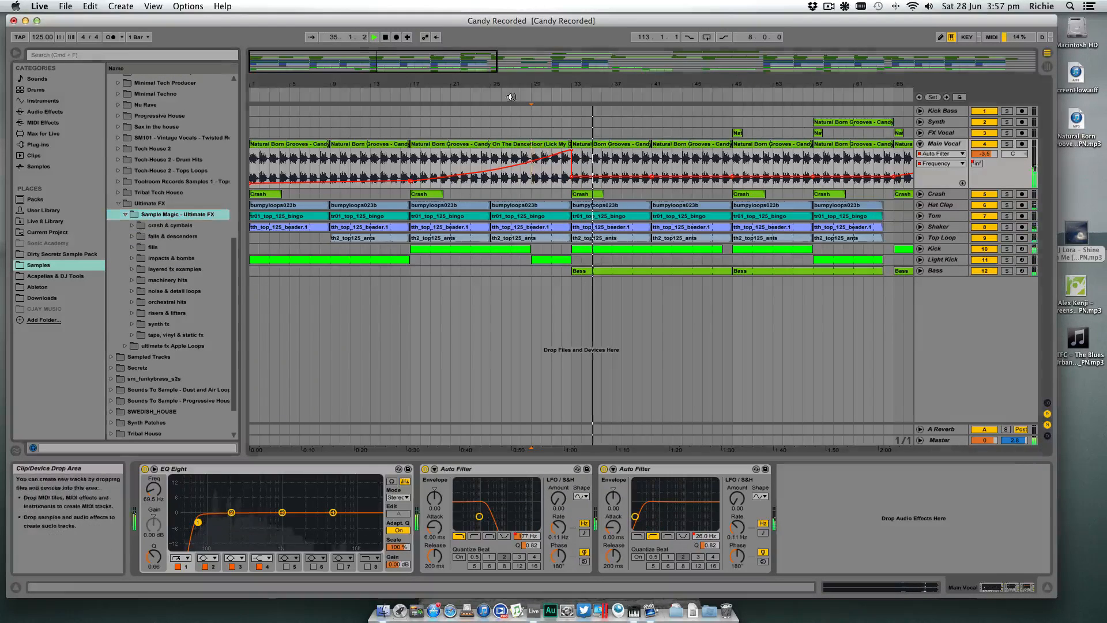
pyautogui.click(136, 313)
pyautogui.scroll(-5, 138, 289)
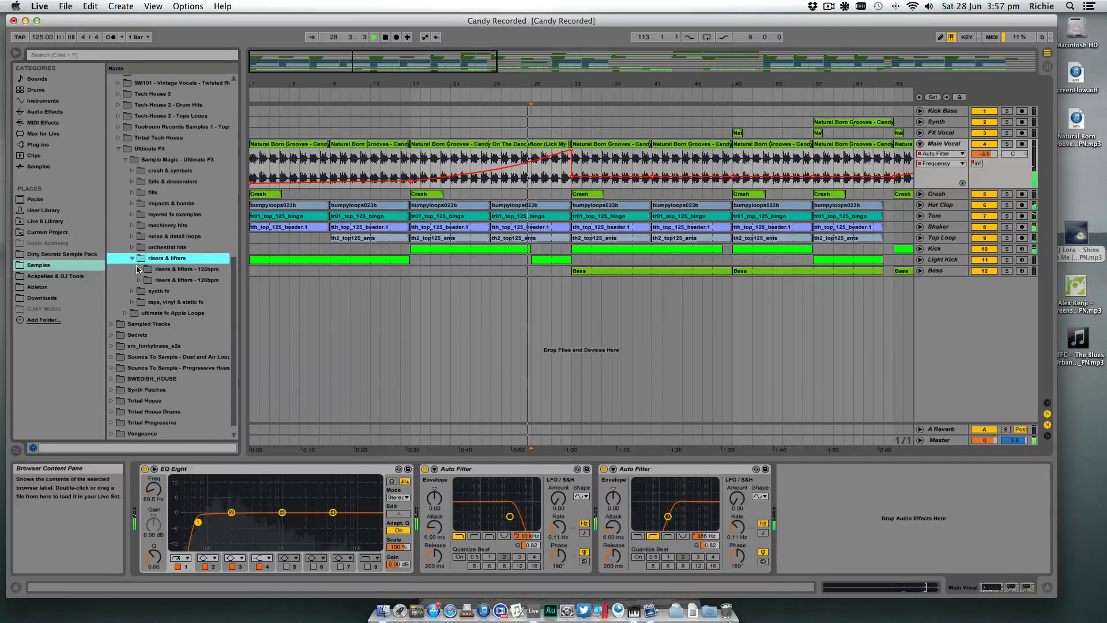
pyautogui.click(139, 269)
pyautogui.scroll(-5, 173, 294)
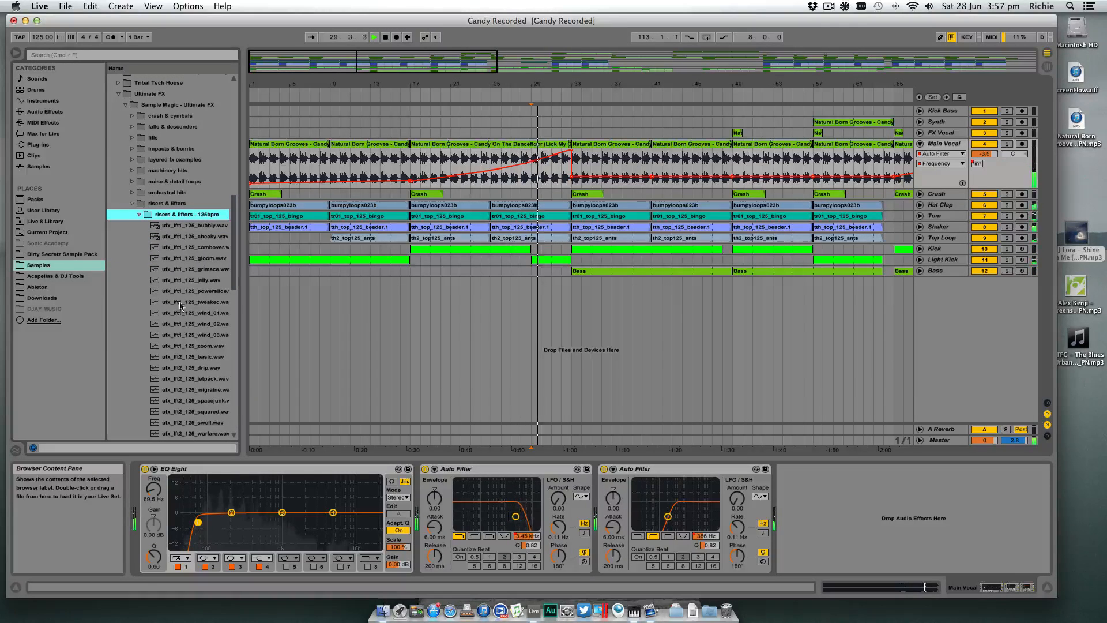
# - Preview the ufx_lft1_125 wind_01, wind_02 and wind_03 samples over the playing track
pyautogui.click(182, 314)
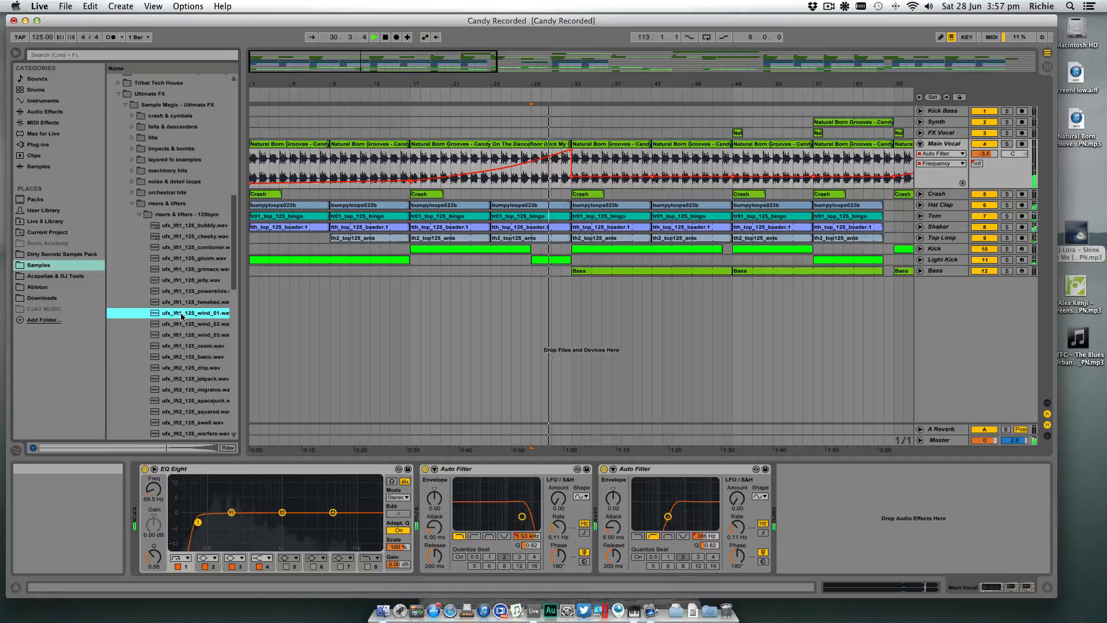
pyautogui.click(187, 324)
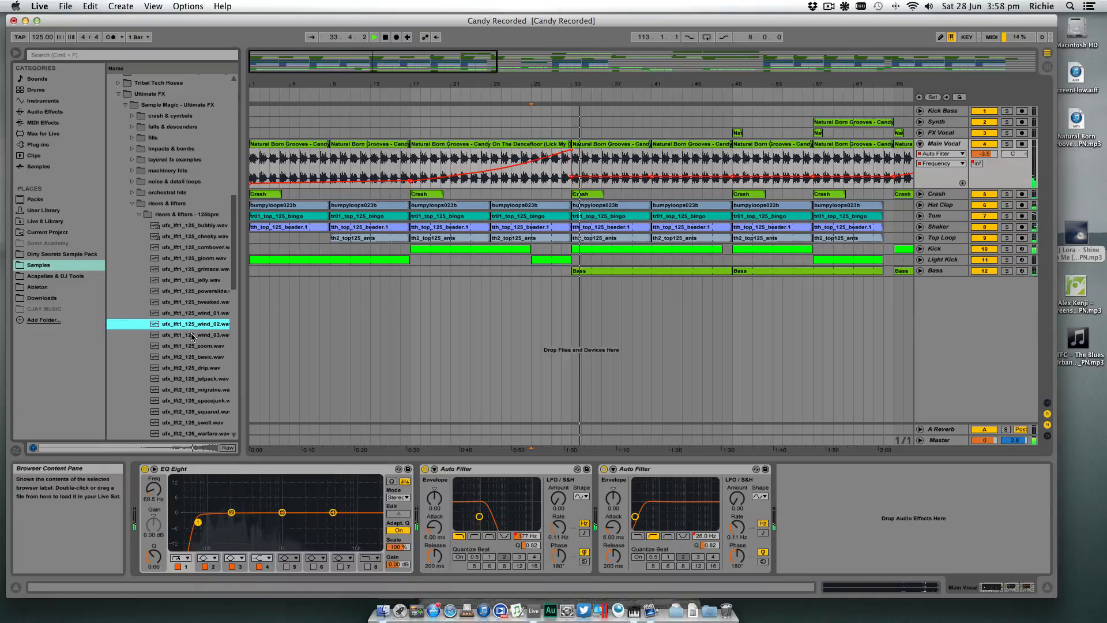
pyautogui.click(192, 334)
pyautogui.scroll(-3, 193, 338)
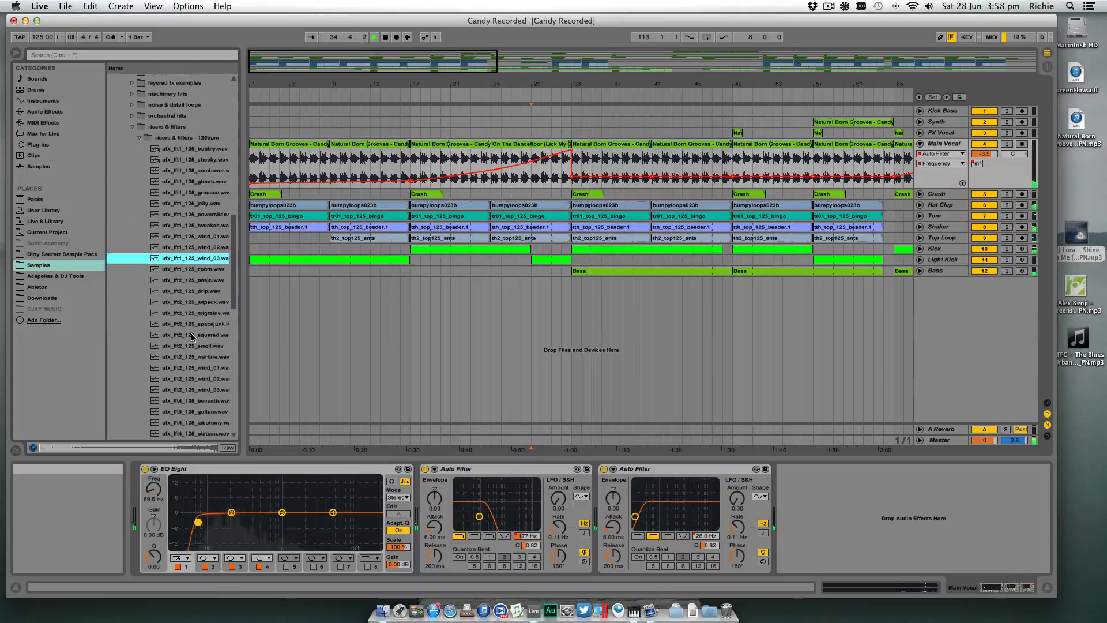
pyautogui.scroll(1, 193, 324)
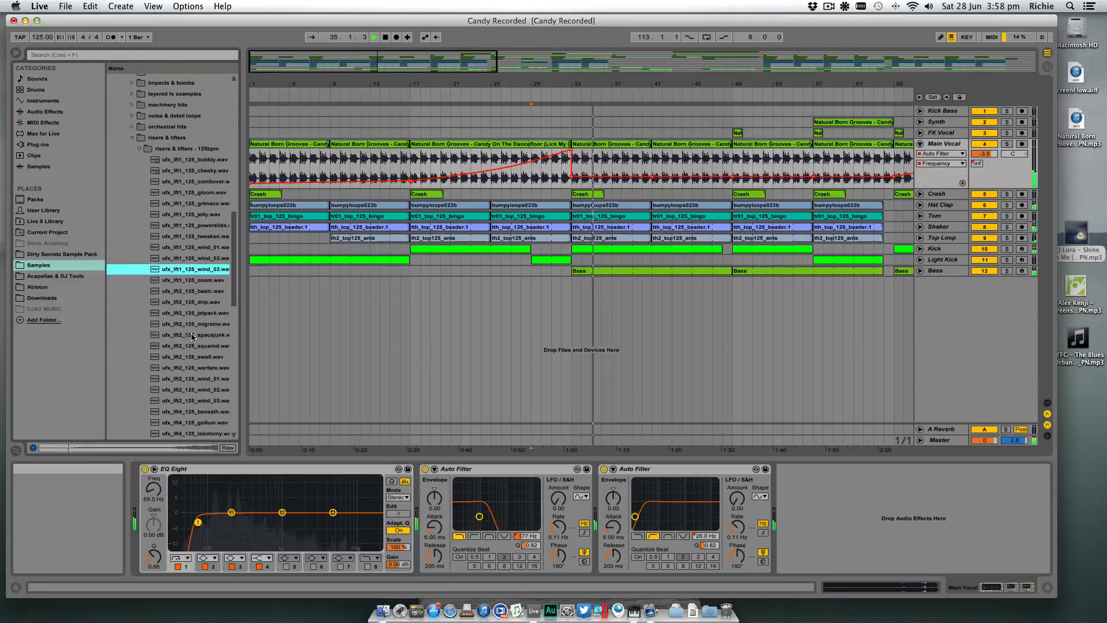
# - Preview the ufx_lft1_125 bubbly, cheeky, combover, gloom and zoom samples over the playing track
pyautogui.click(209, 160)
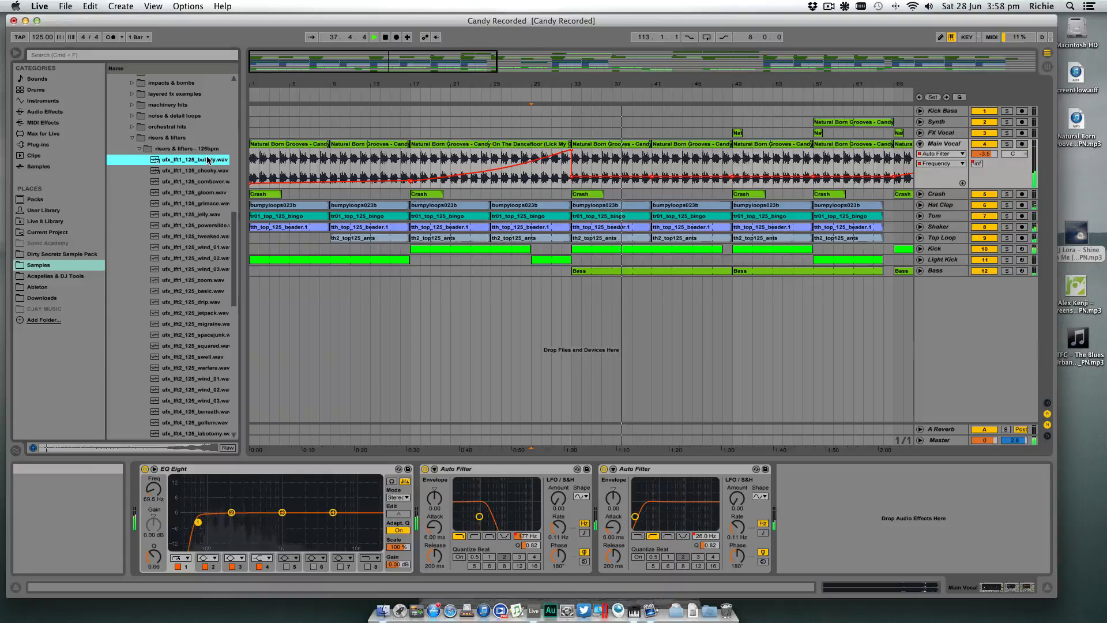
pyautogui.click(206, 170)
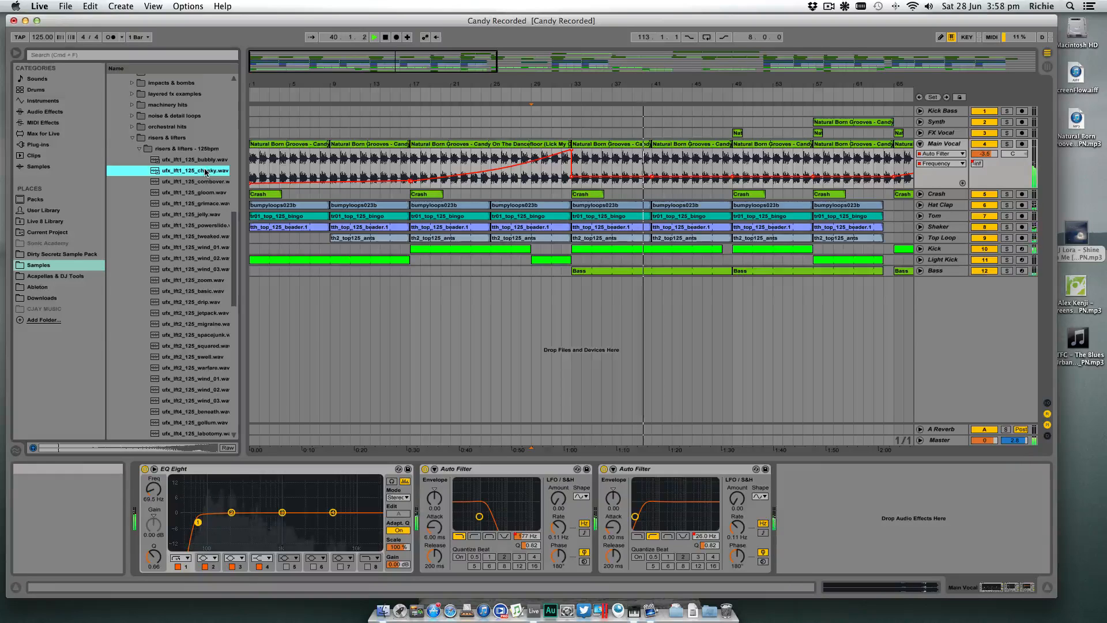
pyautogui.click(203, 182)
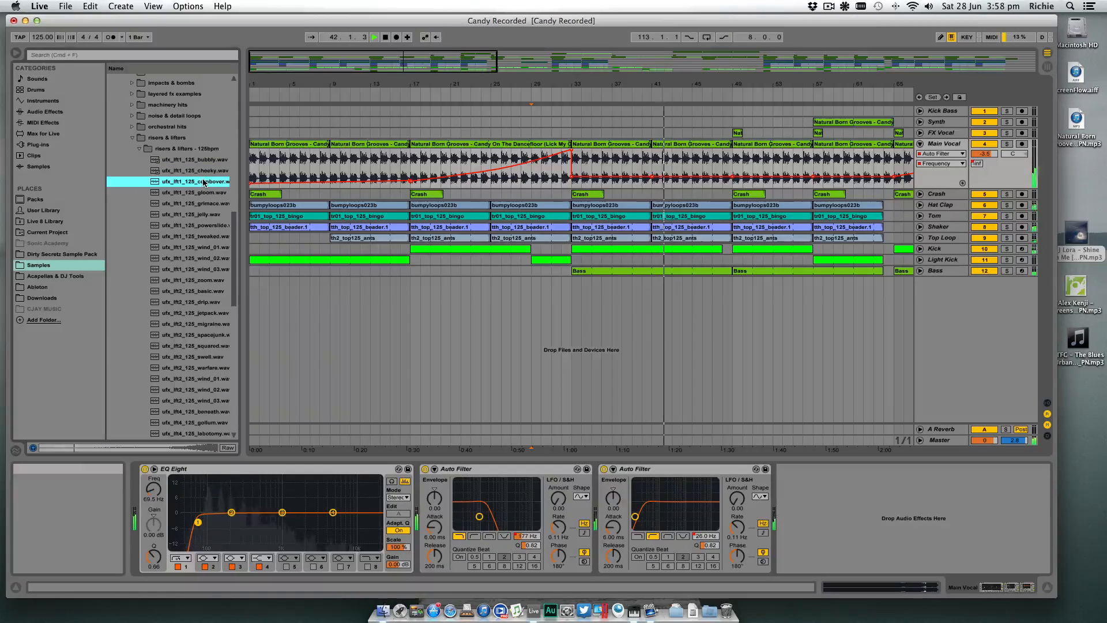
pyautogui.click(203, 193)
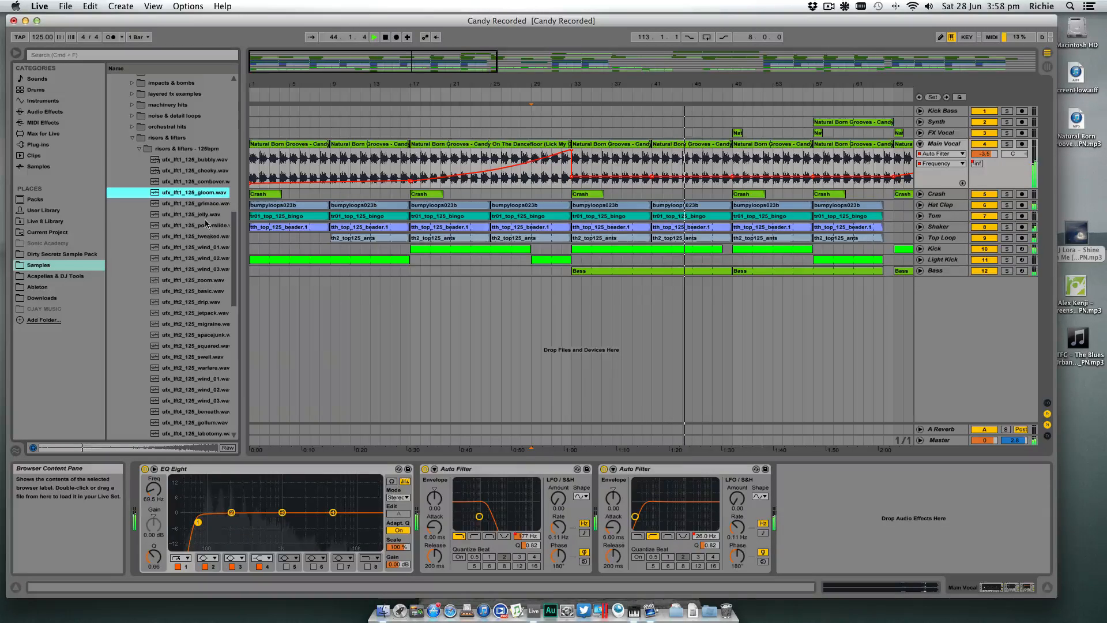
pyautogui.click(207, 281)
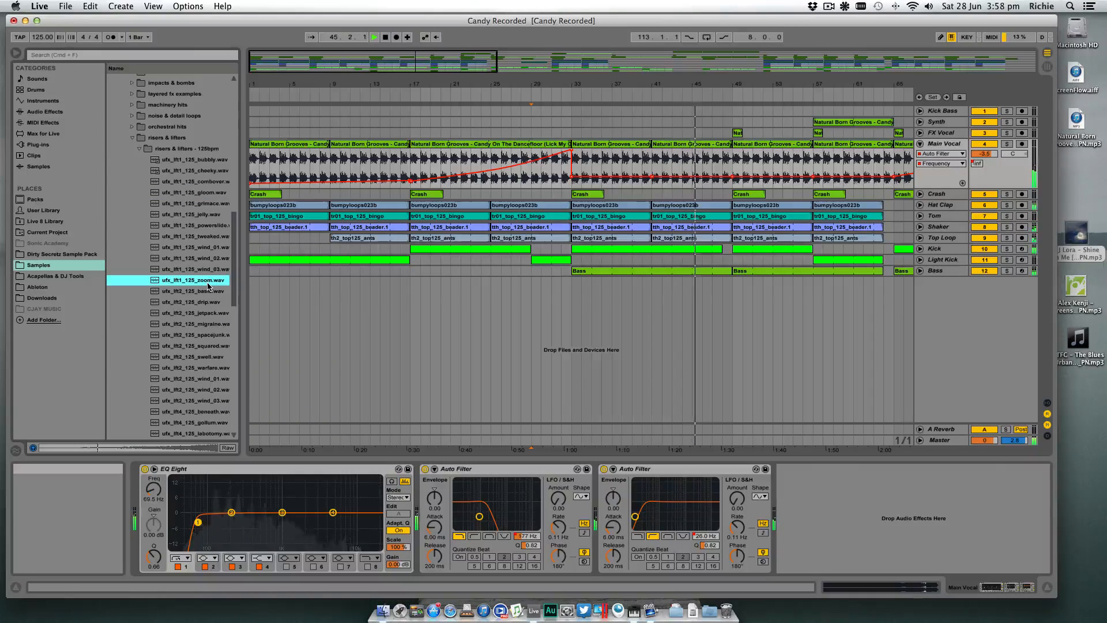
# - Preview the ufx_lft2_125 drip, jetpack, spacejunk and squared samples over the track, and stop playback
pyautogui.click(206, 302)
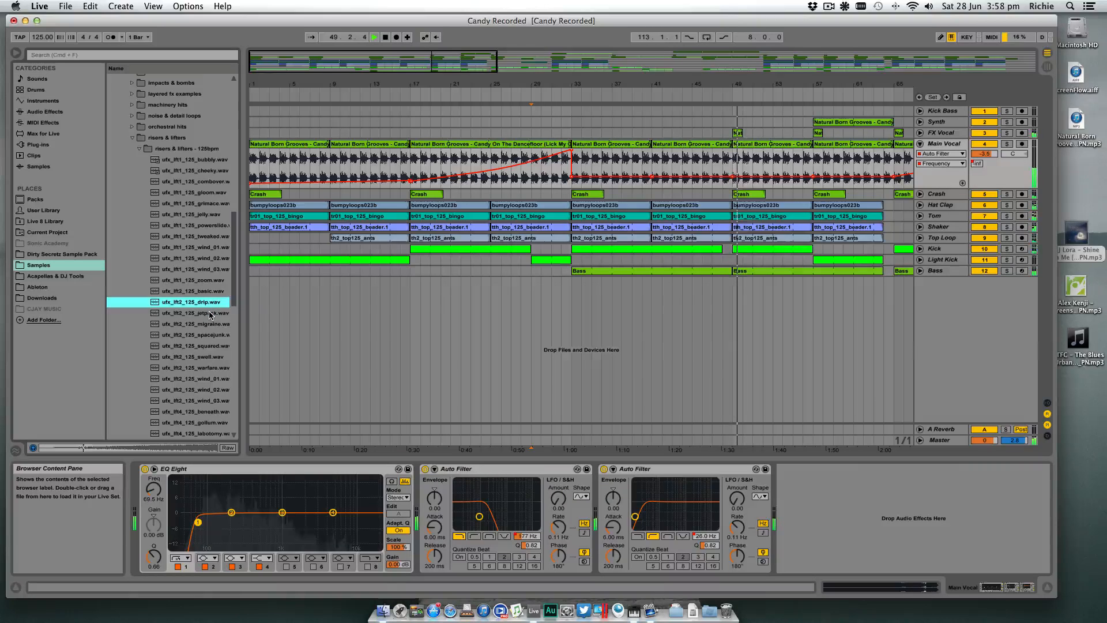
pyautogui.click(209, 313)
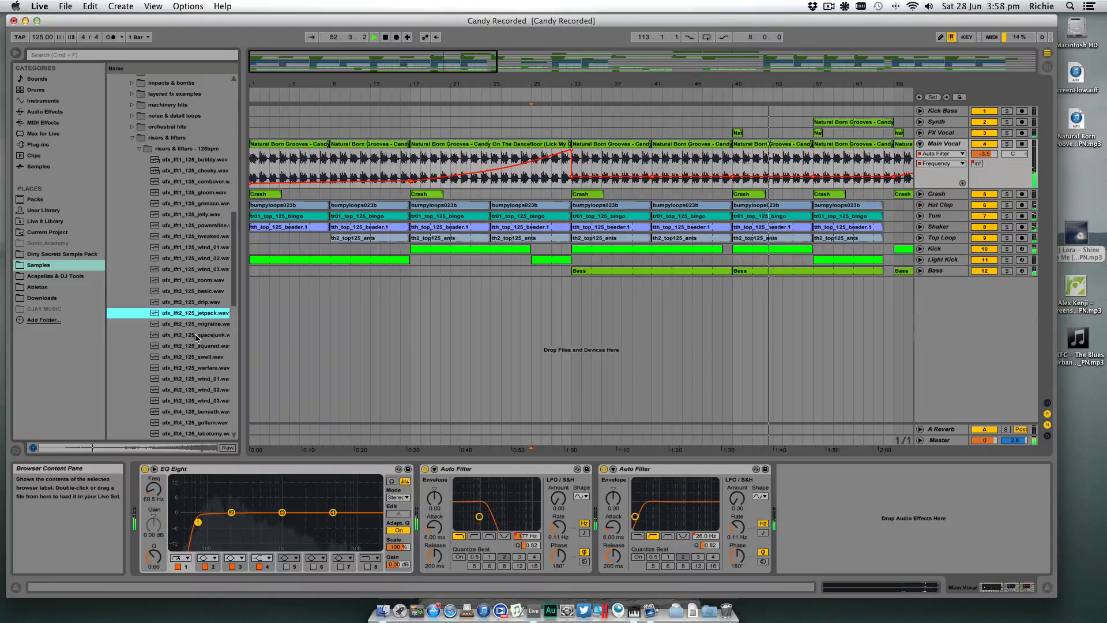
pyautogui.click(197, 335)
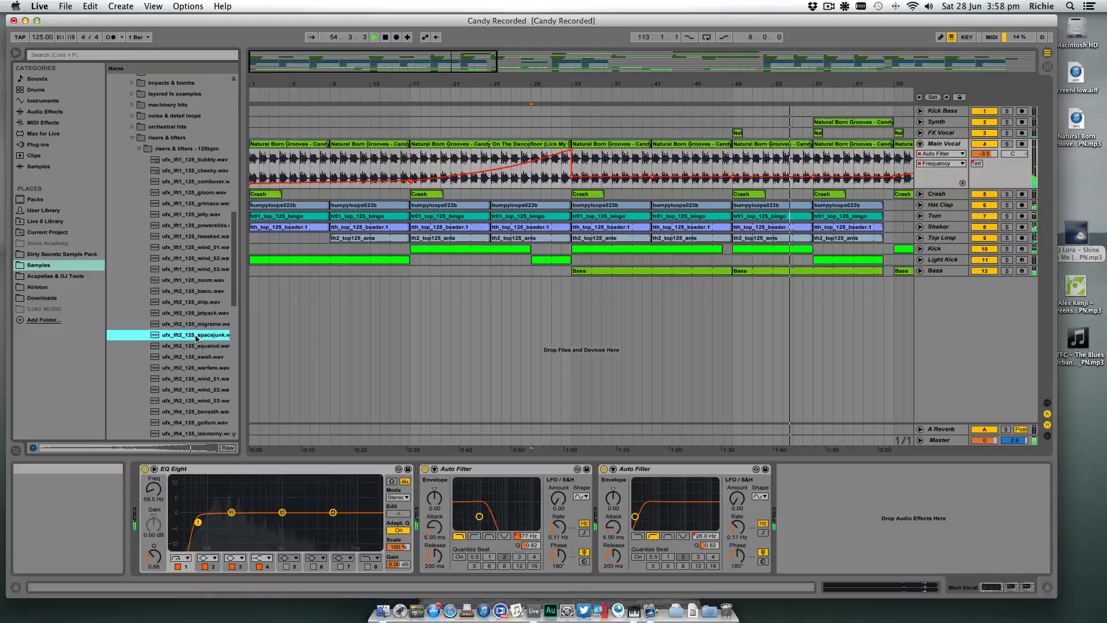
pyautogui.click(196, 346)
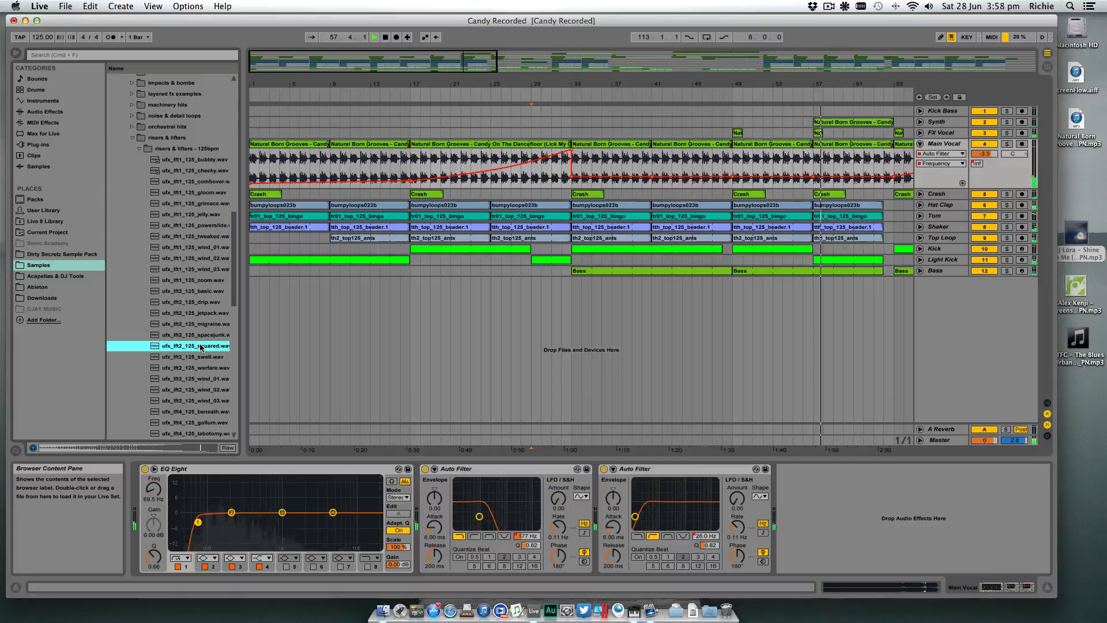
pyautogui.press('space')
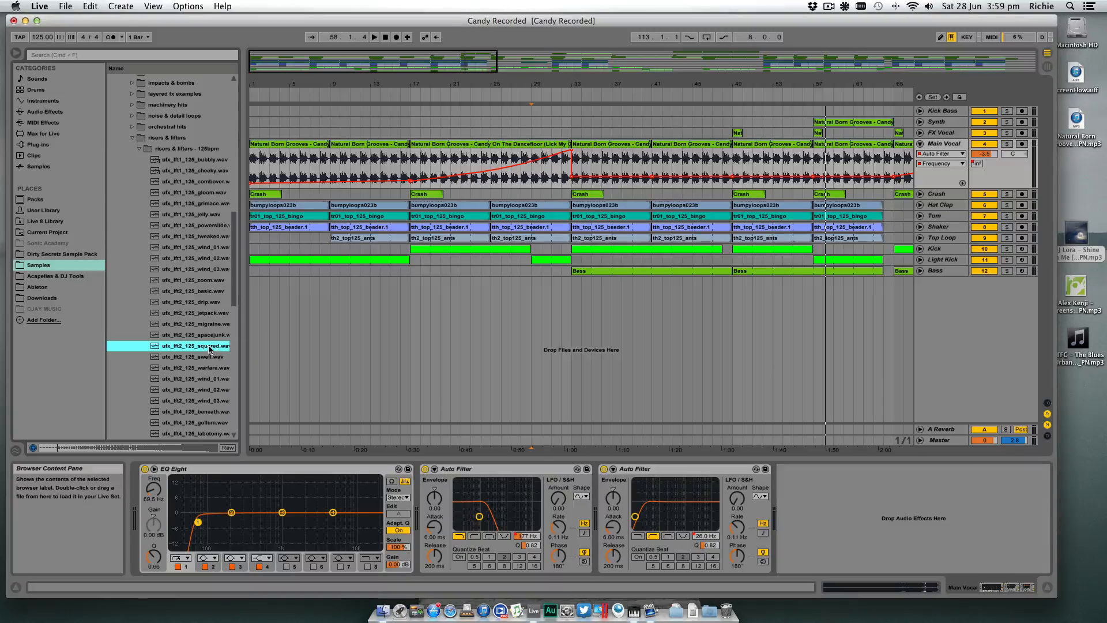
# - Place the ufx_lft2_125 squared sample on a new audio track ending at bar 33, and lower that track's volume to about -16 dB
pyautogui.moveTo(205, 349); pyautogui.dragTo(555, 291)
pyautogui.moveTo(985, 279); pyautogui.dragTo(986, 323)
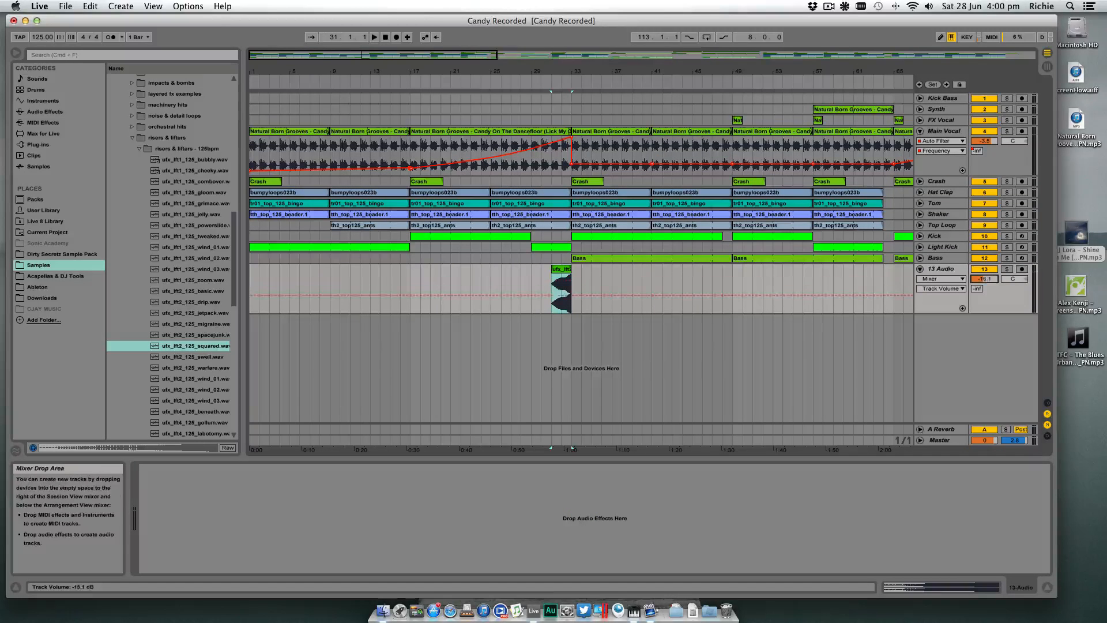
pyautogui.moveTo(566, 69)
pyautogui.mouseDown()
pyautogui.moveTo(564, 87)
pyautogui.moveTo(566, 69)
pyautogui.moveTo(578, 69)
pyautogui.mouseUp()
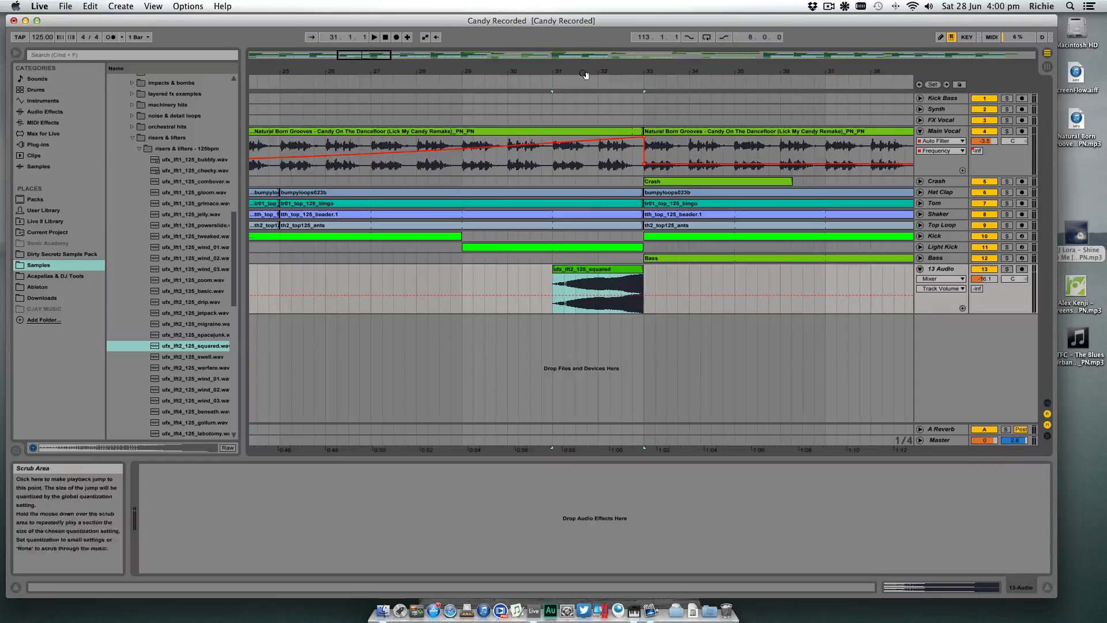
pyautogui.moveTo(586, 70); pyautogui.dragTo(586, 73)
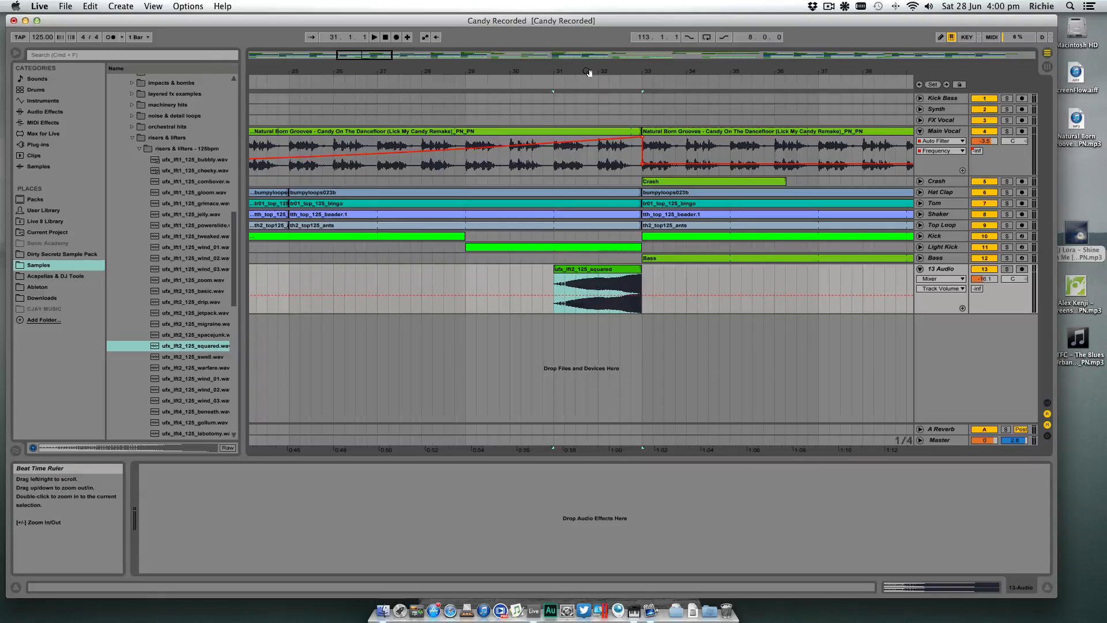
# - Play from about bar 29, move the riser clip one beat earlier and shorten the Light Kick clip so both end at 32.4.1
pyautogui.click(421, 82)
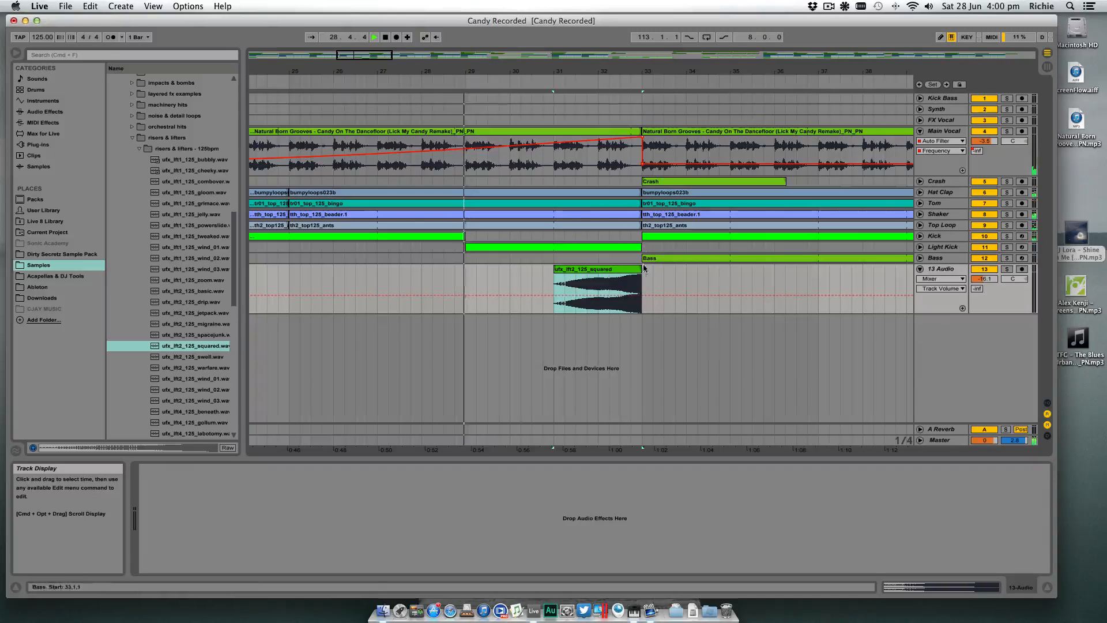
pyautogui.moveTo(634, 269); pyautogui.dragTo(630, 247)
pyautogui.click(642, 201)
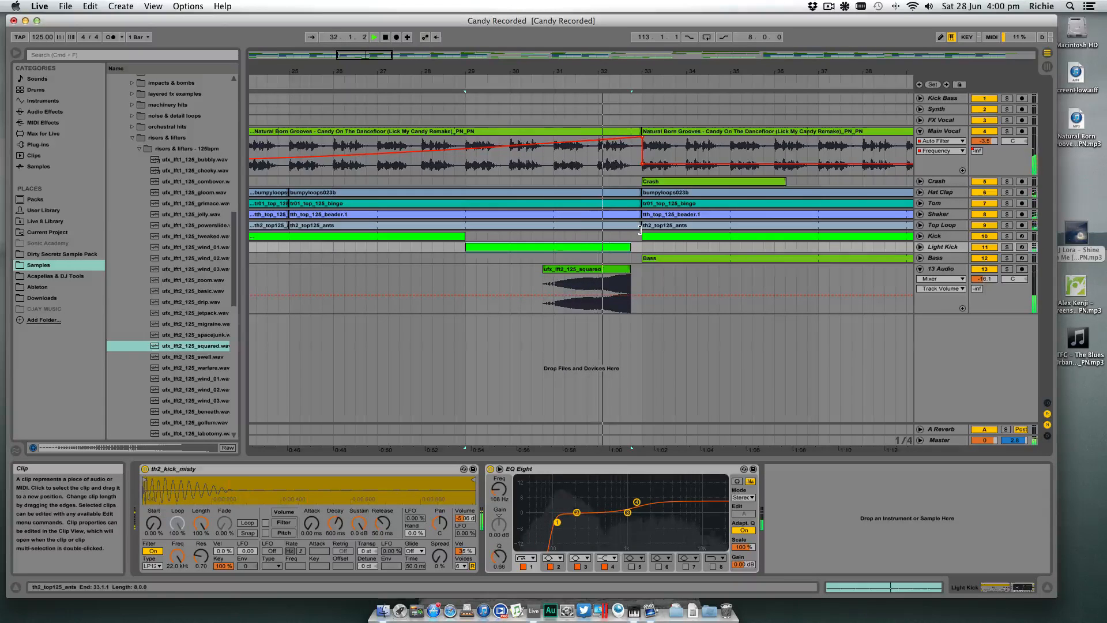
pyautogui.hscroll(2, 643, 231)
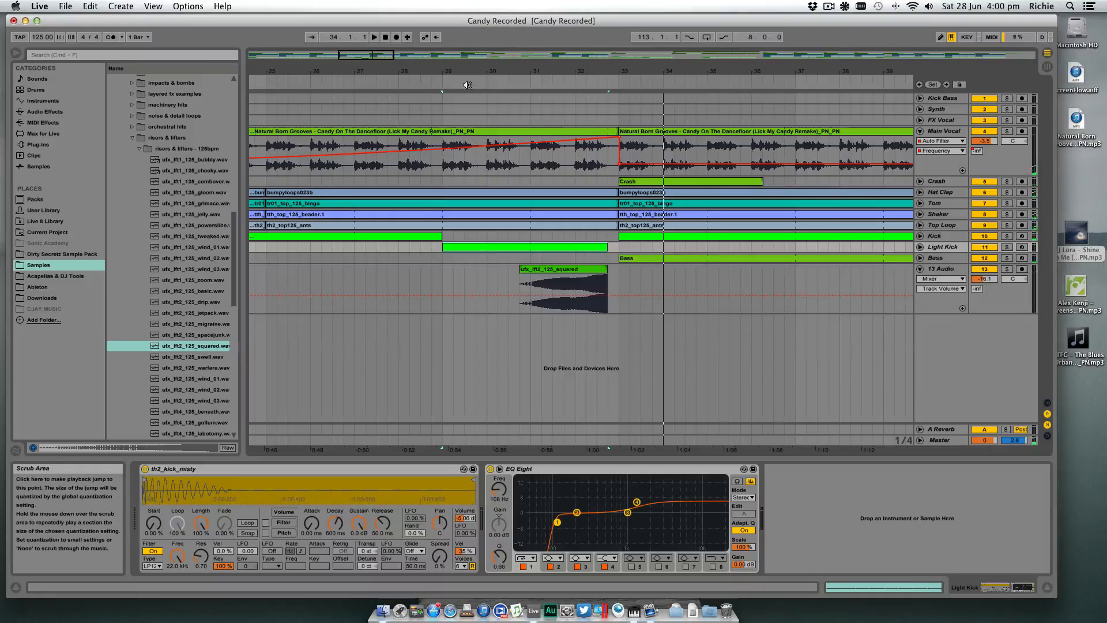
# - Add a Reverb with 37 % dry/wet to the 13 Audio riser track and lower the track volume to -24.2 dB
pyautogui.click(950, 278)
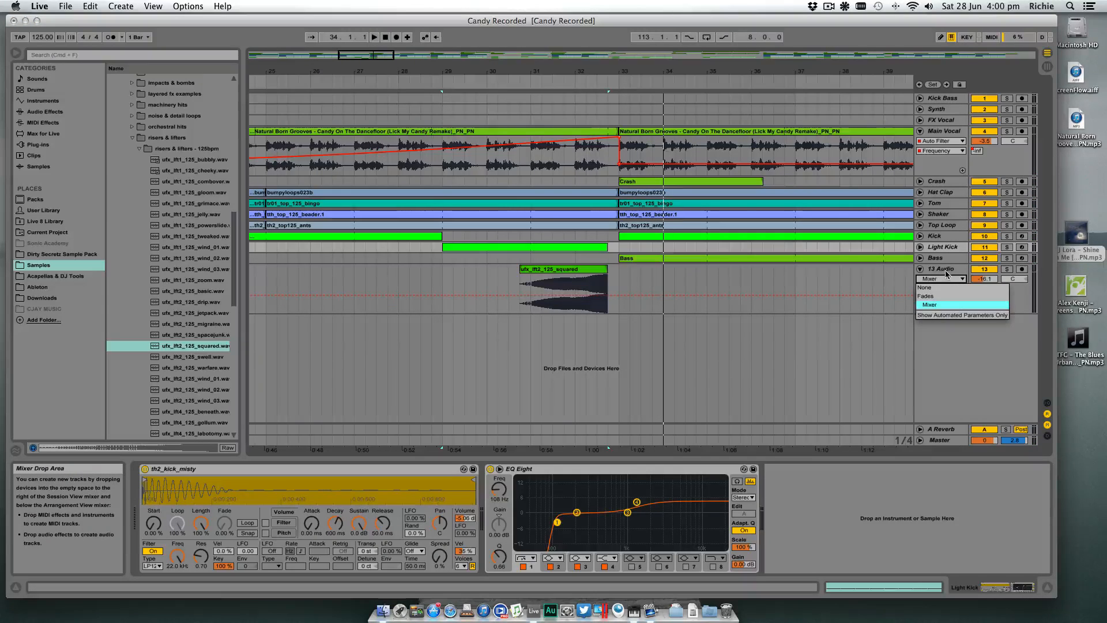
pyautogui.click(946, 274)
pyautogui.click(946, 270)
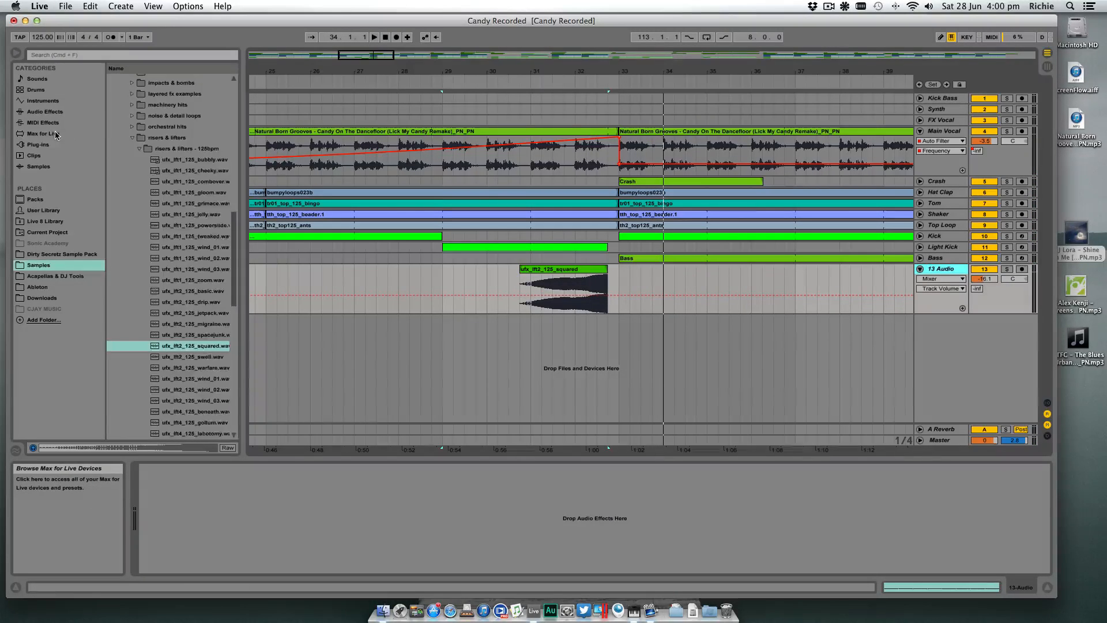
pyautogui.click(45, 111)
pyautogui.click(131, 389)
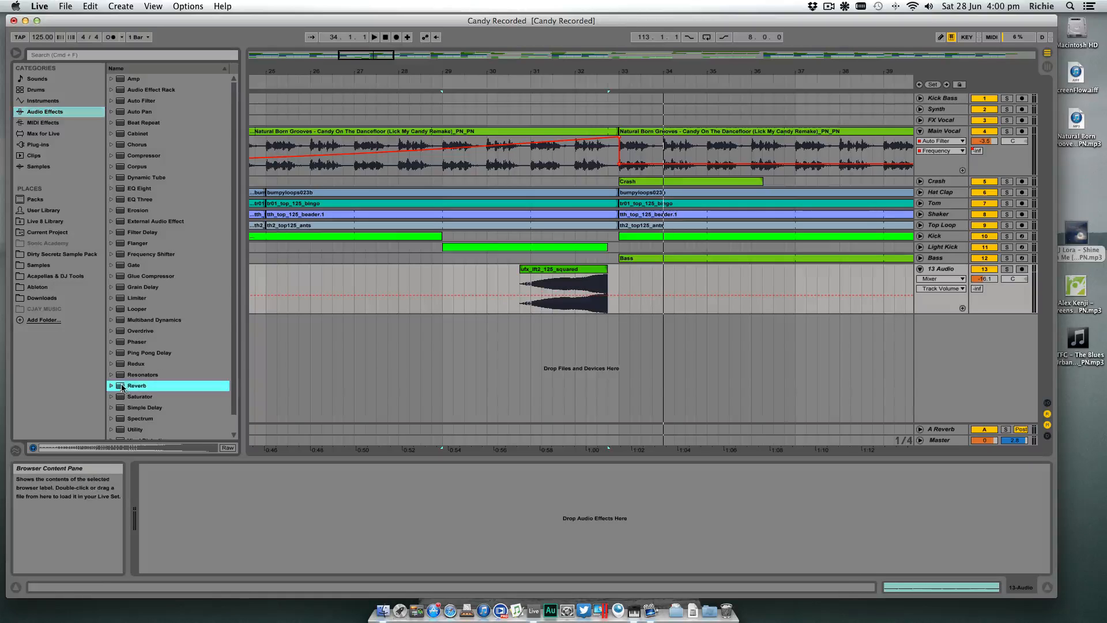
pyautogui.press('Return')
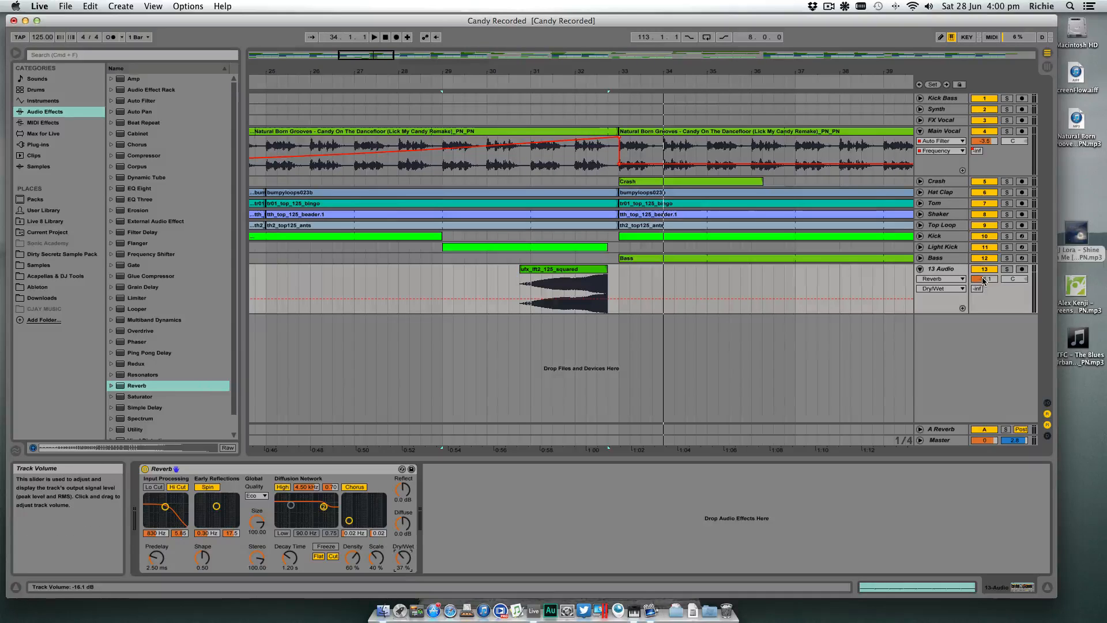
pyautogui.moveTo(984, 281); pyautogui.dragTo(984, 320)
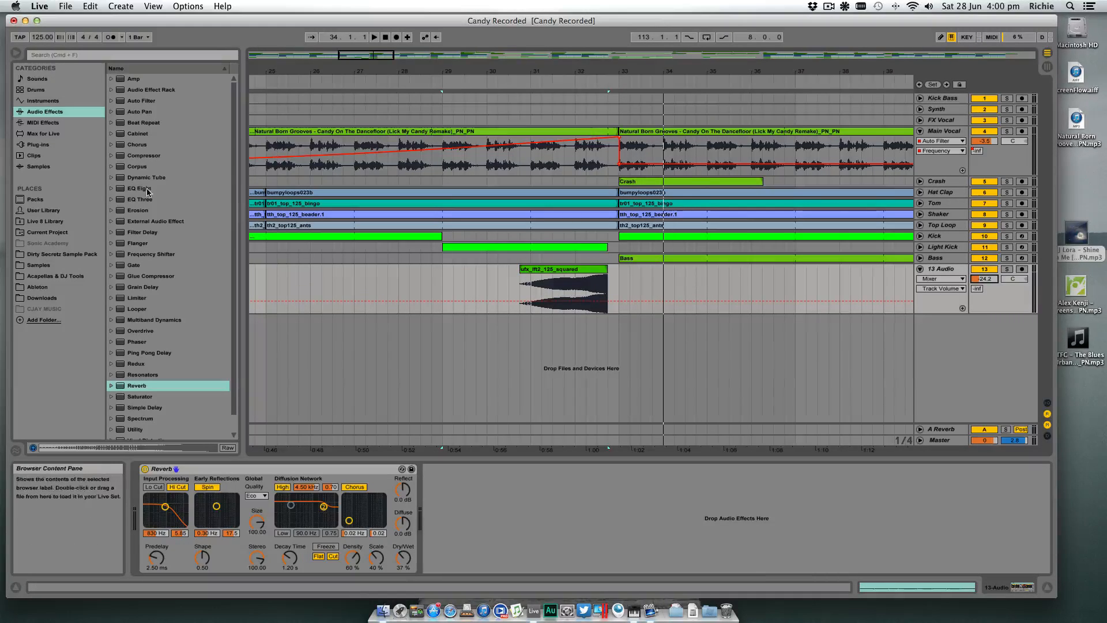
# - Insert an EQ Eight before the riser track's Reverb and make its first band a low cut at 510 Hz
pyautogui.moveTo(139, 188); pyautogui.dragTo(217, 476)
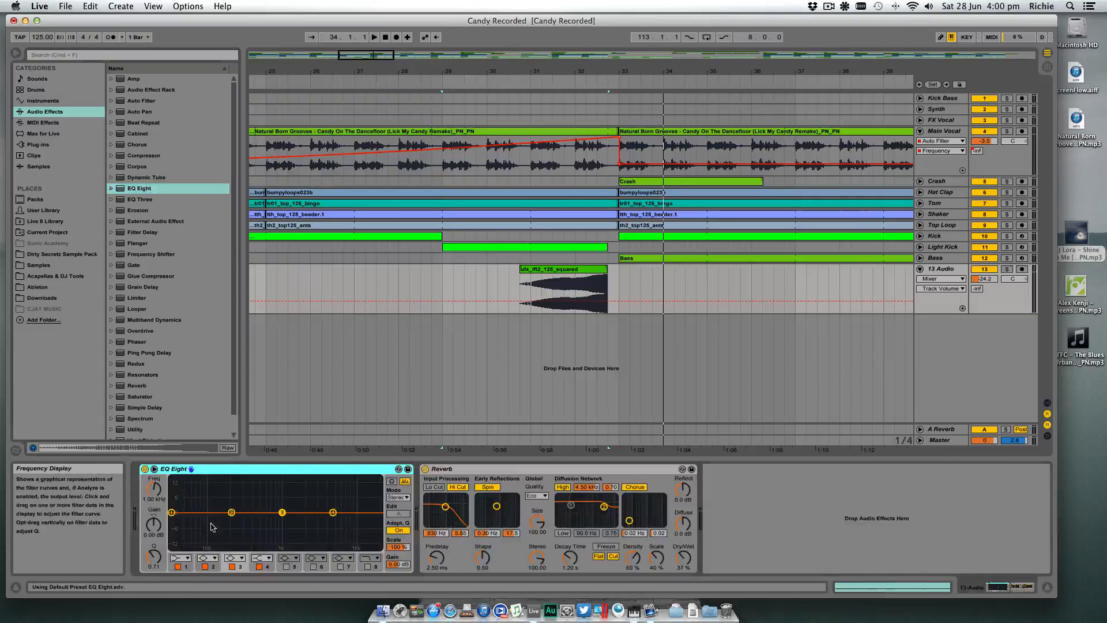
pyautogui.click(180, 558)
pyautogui.click(184, 495)
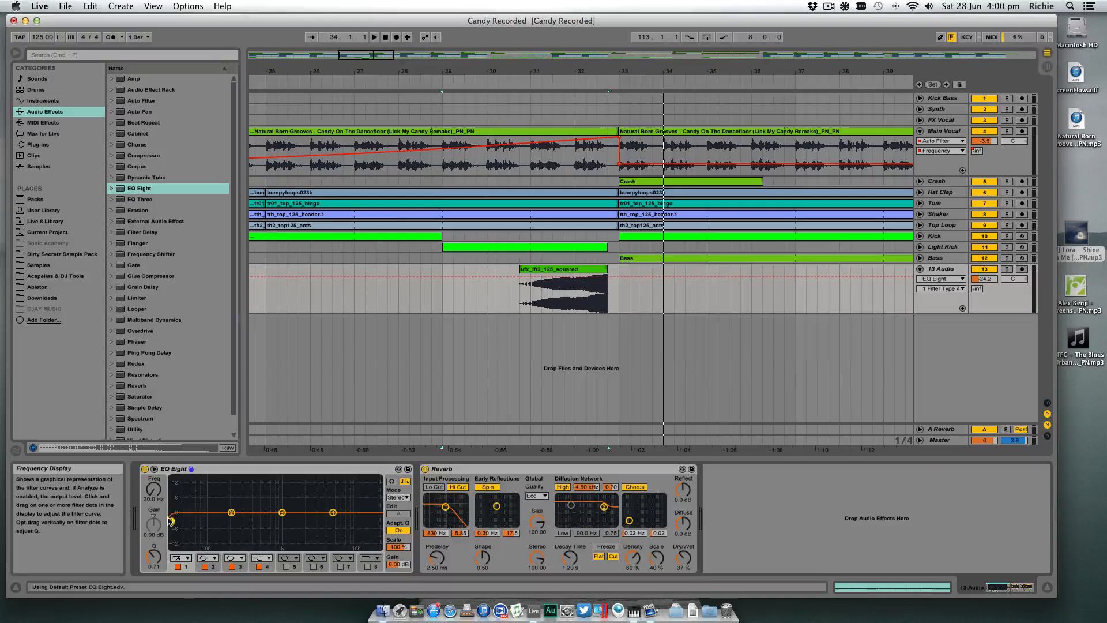
pyautogui.press('space')
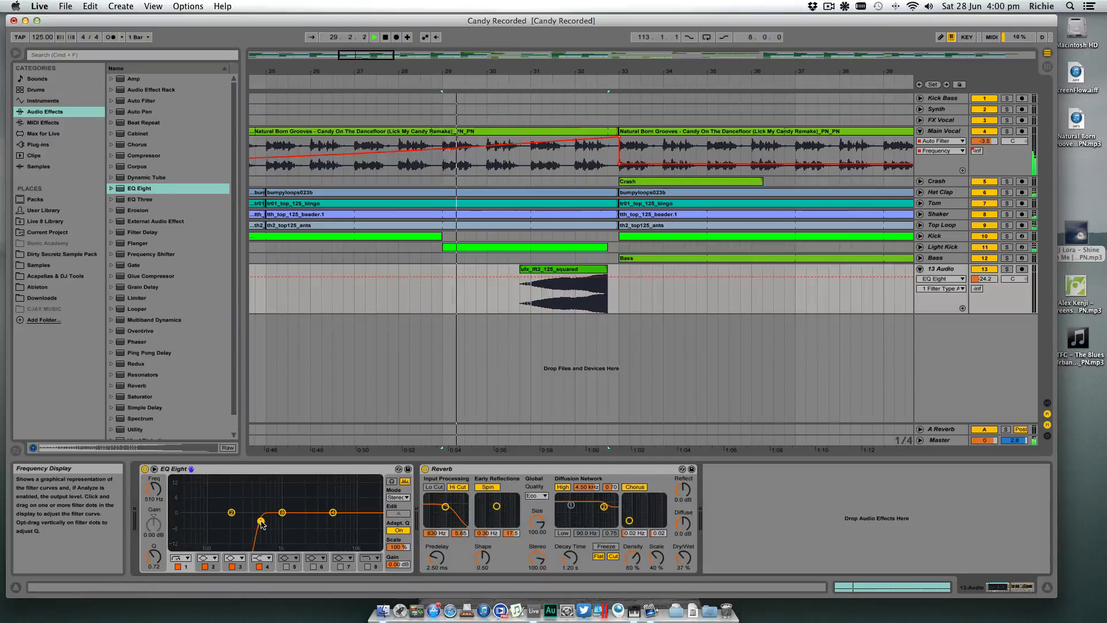
pyautogui.press('space')
# - Play the riser from bar 31 and lower the 13 Audio track's volume to -29.3 dB
pyautogui.click(538, 307)
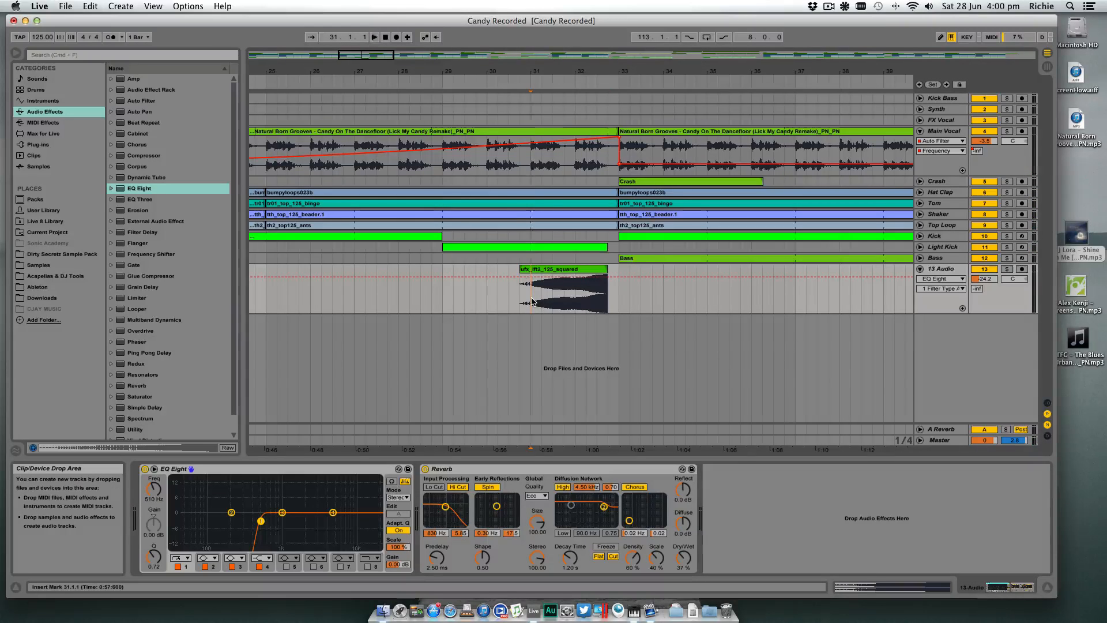
pyautogui.press('space')
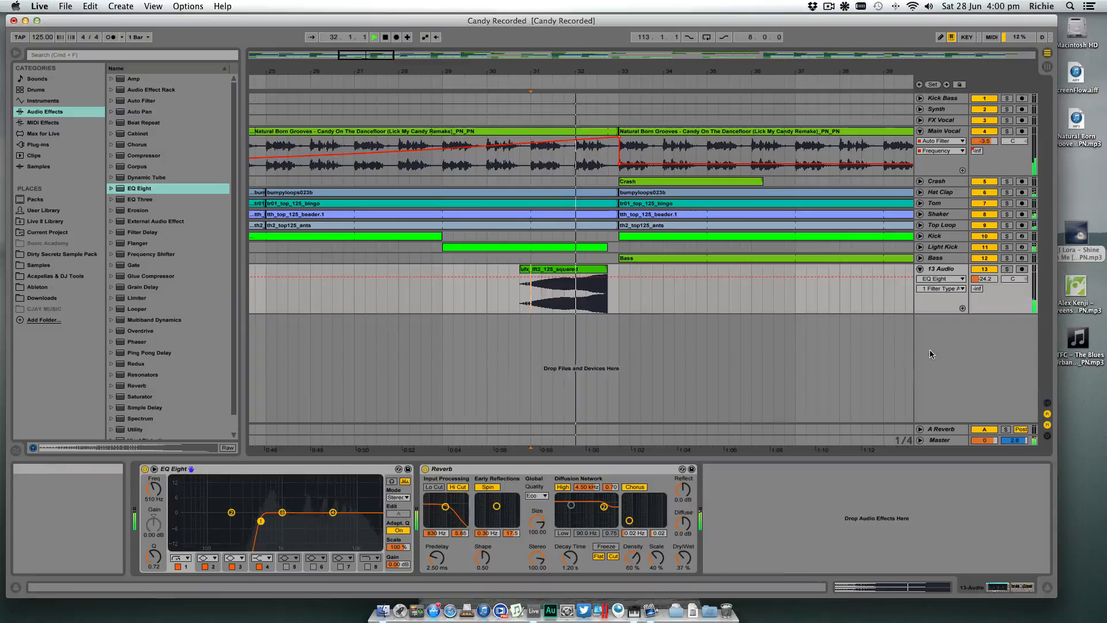
pyautogui.moveTo(992, 279); pyautogui.dragTo(992, 288)
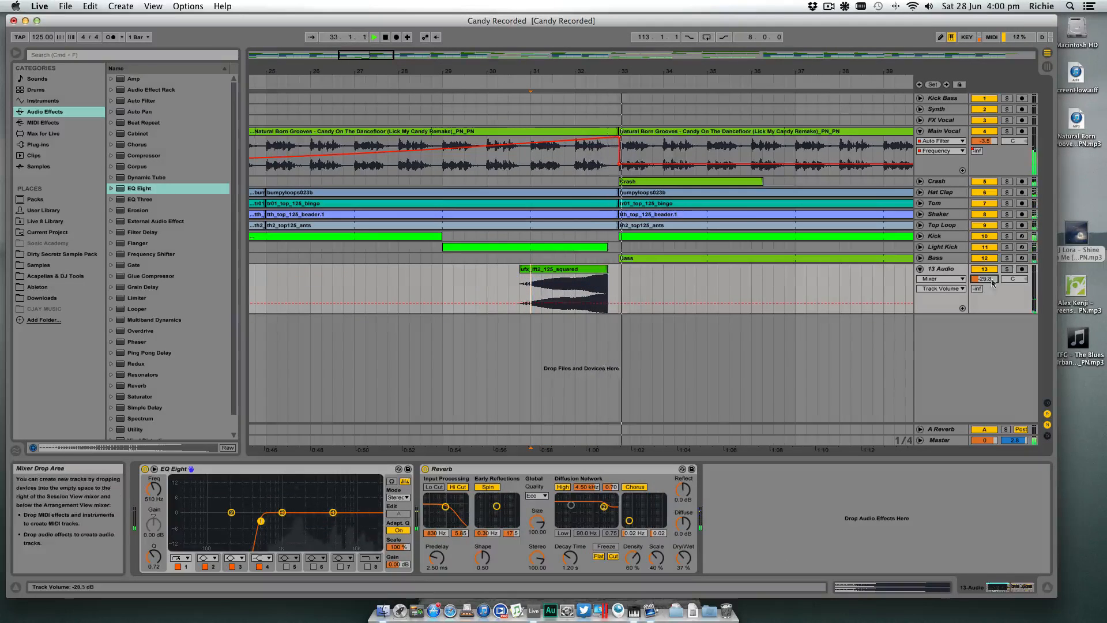
pyautogui.press('space')
# - Set the riser Reverb's dry/wet to 71 %, enable its input low cut and disable its input high cut
pyautogui.moveTo(684, 558); pyautogui.dragTo(685, 534)
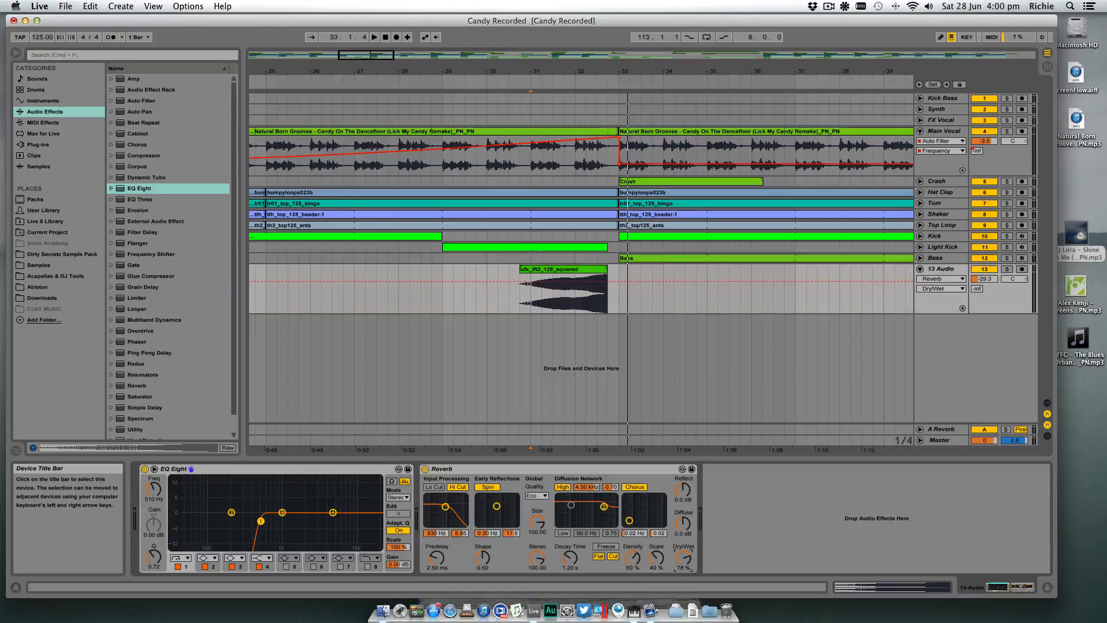
pyautogui.click(434, 487)
pyautogui.click(459, 489)
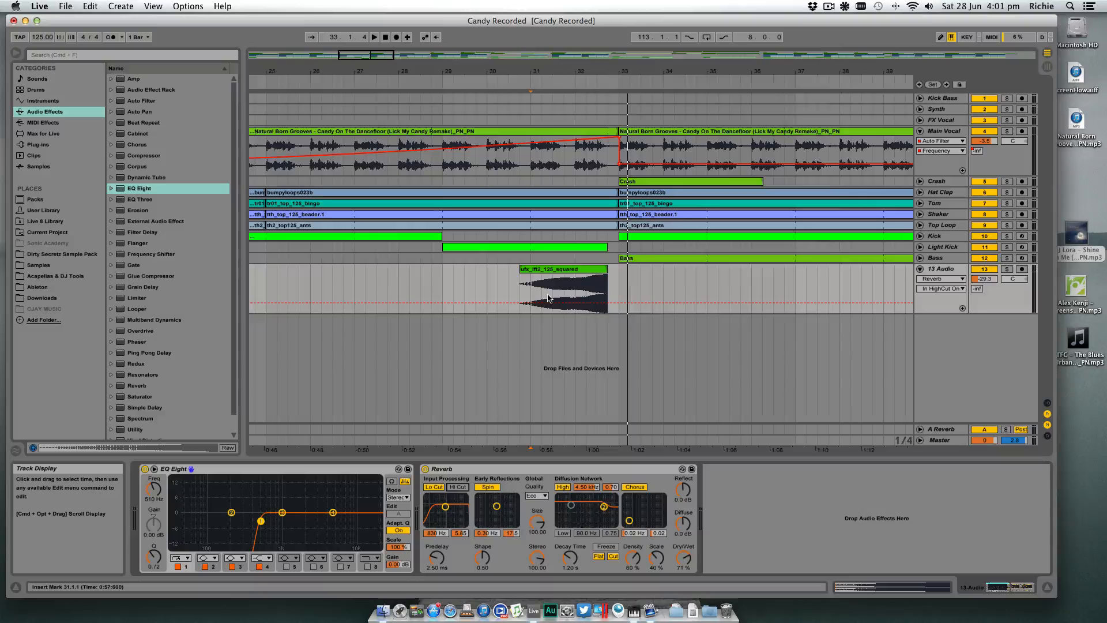
# - Play the riser again from bar 31 and raise the 13 Audio track's volume to -22.0 dB
pyautogui.hscroll(2, 528, 299)
pyautogui.press('space')
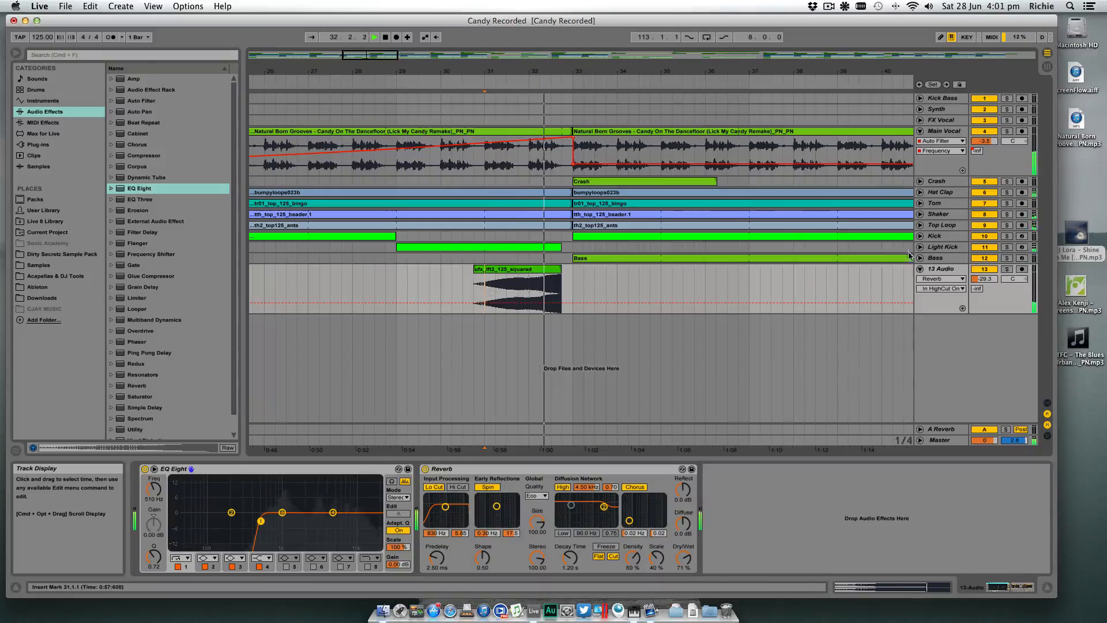
pyautogui.moveTo(992, 282); pyautogui.dragTo(990, 279)
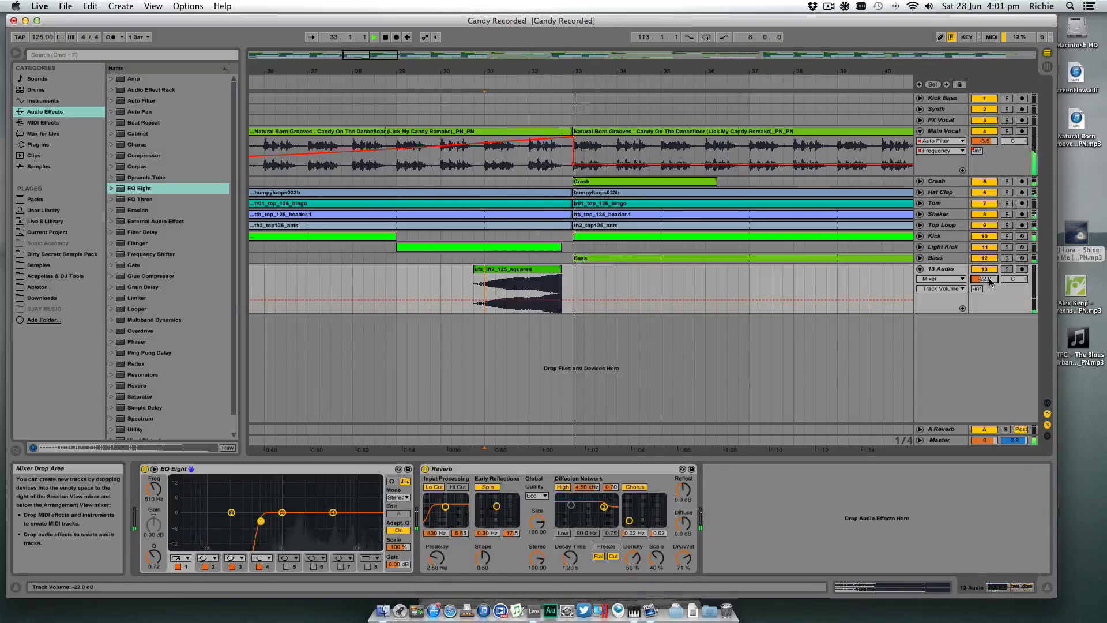
pyautogui.press('space')
# - Unfold the Hat Clap track and shorten its clip before bar 33 to end at 32.4.3
pyautogui.click(549, 193)
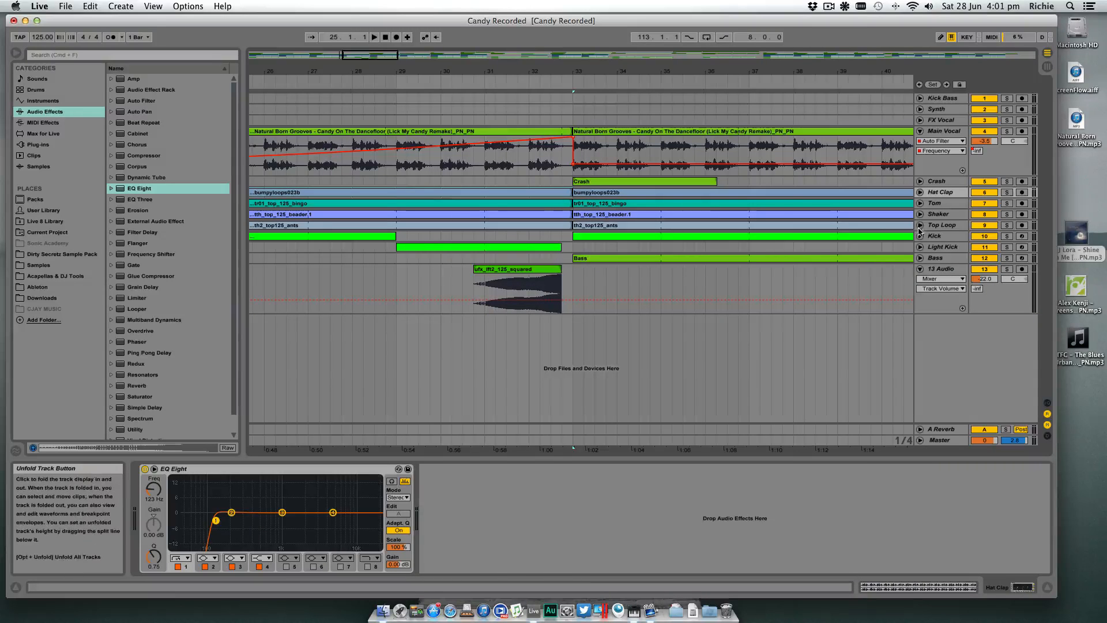
pyautogui.moveTo(556, 71); pyautogui.dragTo(641, 71)
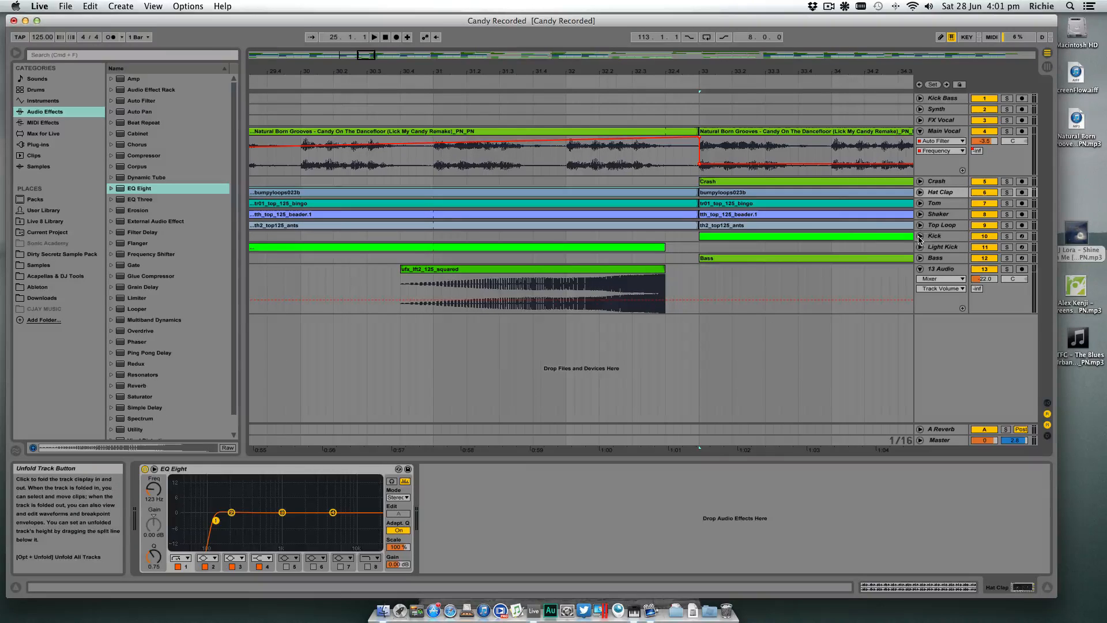
pyautogui.click(921, 192)
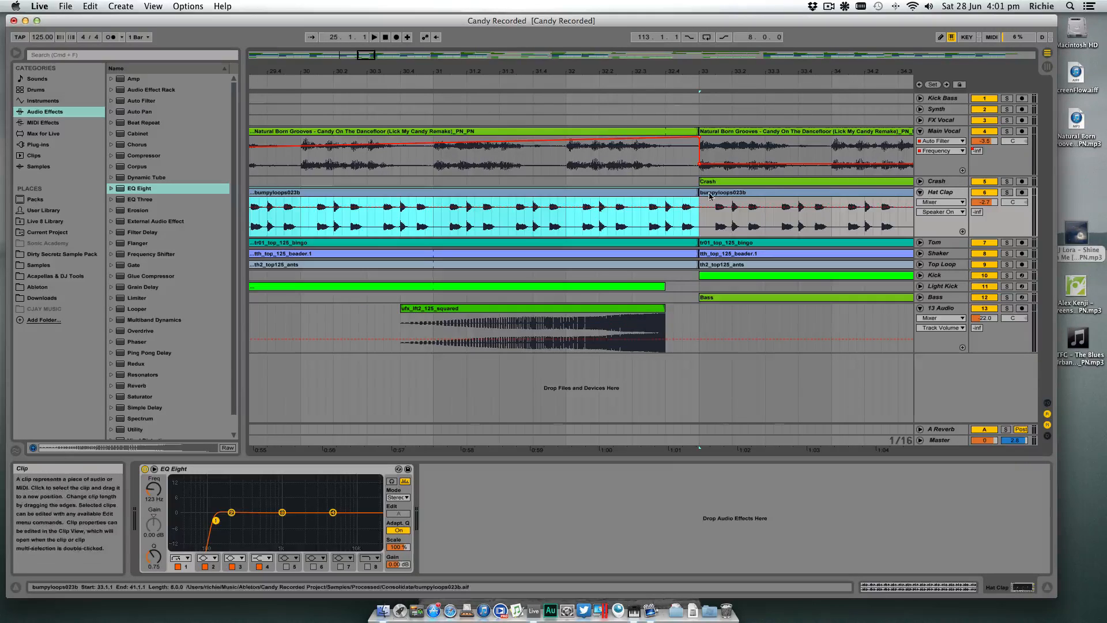
pyautogui.click(682, 223)
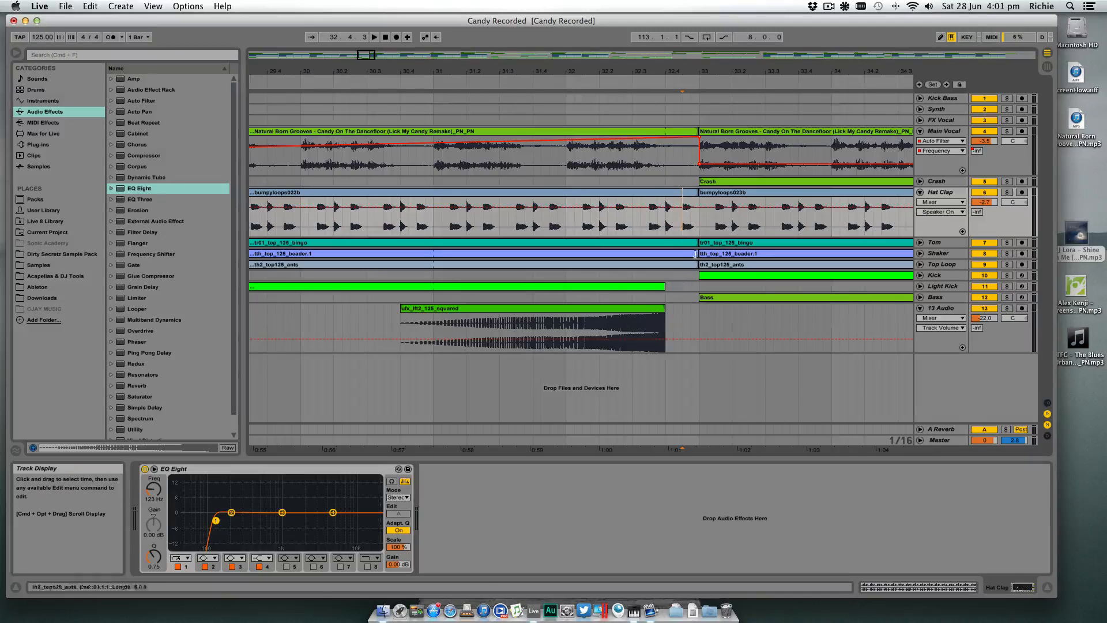
pyautogui.moveTo(695, 195); pyautogui.dragTo(682, 193)
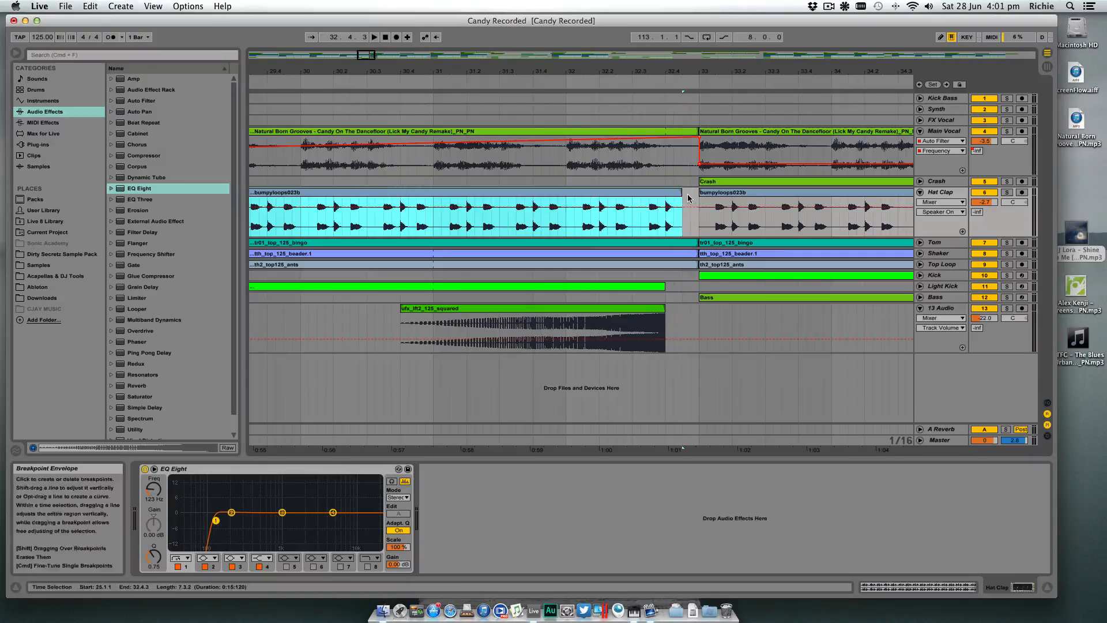
# - Shorten the Tom, Shaker and Top Loop clips before bar 33 to end at 32.4.1
pyautogui.click(694, 243)
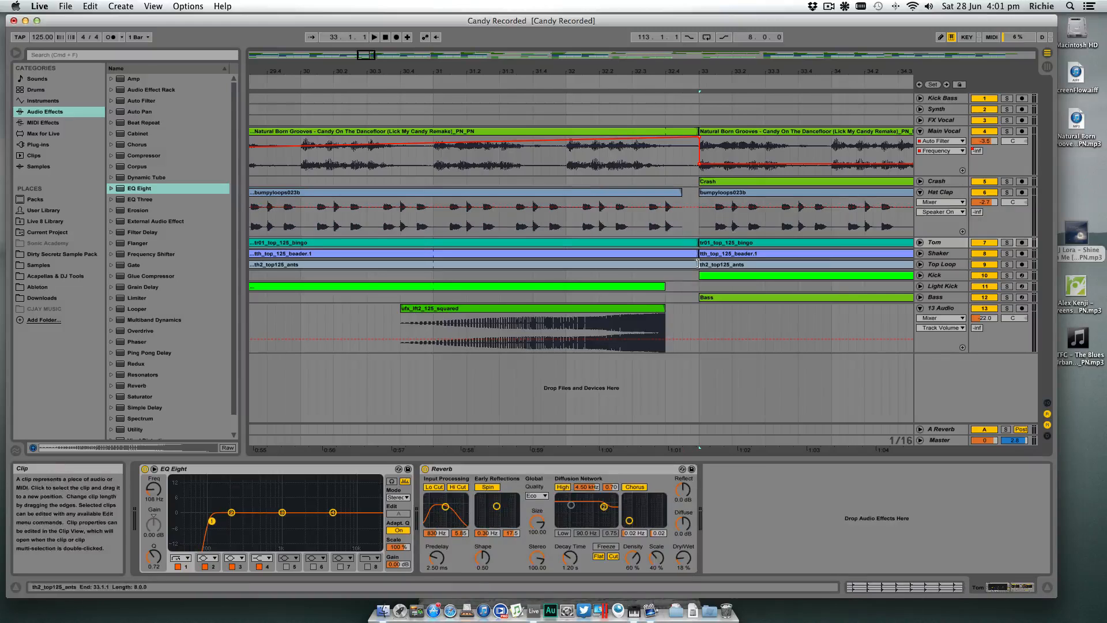
pyautogui.keyDown('shift'); pyautogui.click(695, 264); pyautogui.keyUp('shift')
pyautogui.moveTo(695, 263); pyautogui.dragTo(665, 263)
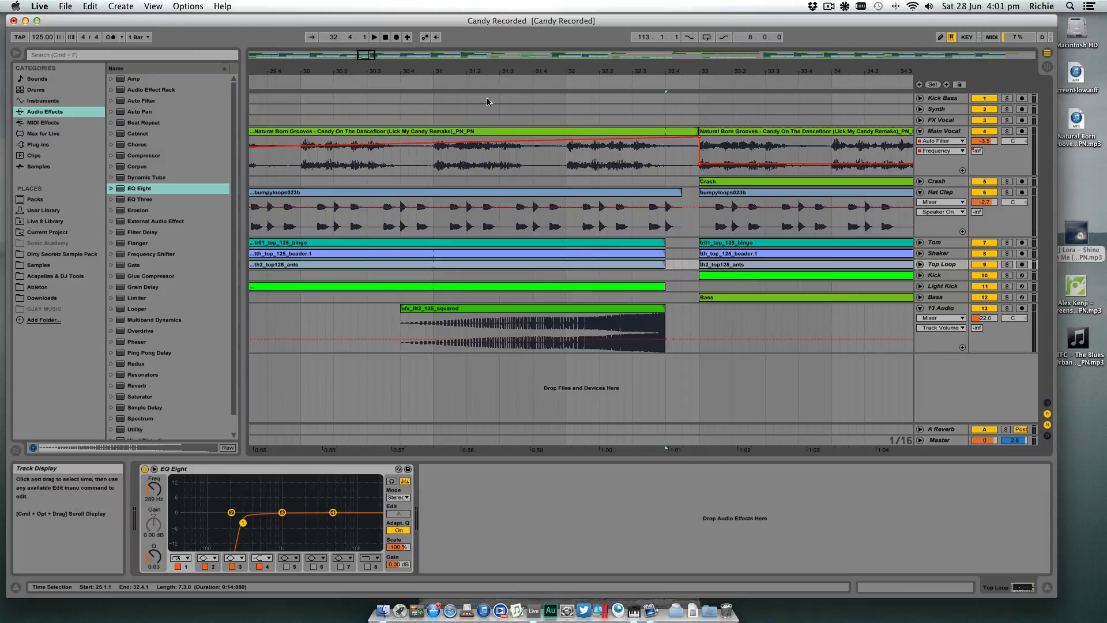
# - Try moving the riser clip one beat forward to end at bar 33, and undo the move
pyautogui.click(564, 310)
pyautogui.moveTo(548, 313); pyautogui.dragTo(581, 314)
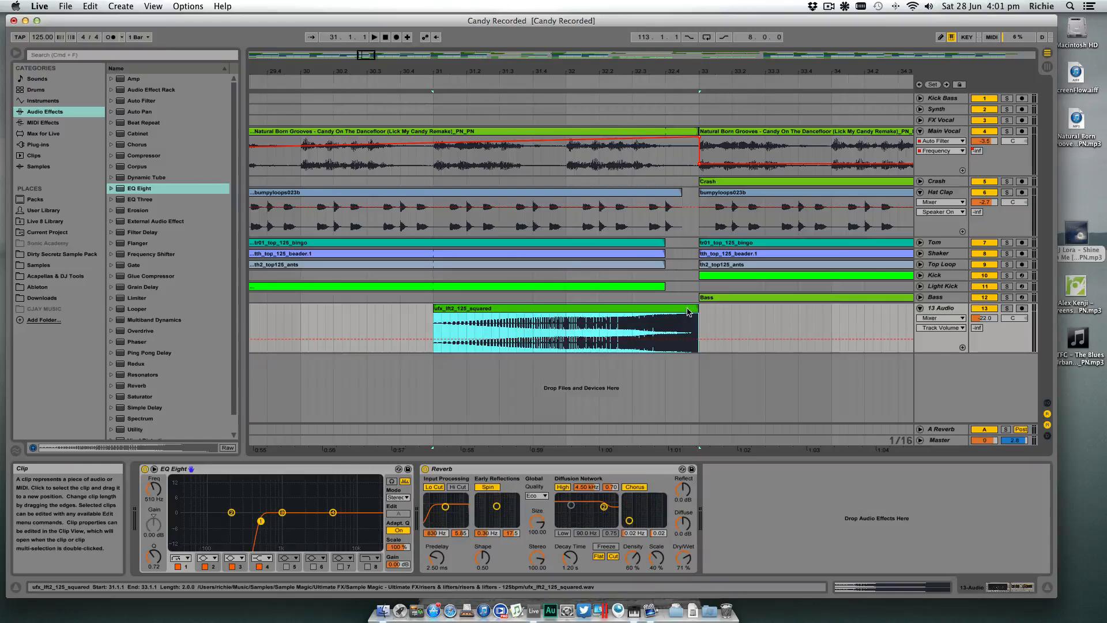
pyautogui.press('super+z')
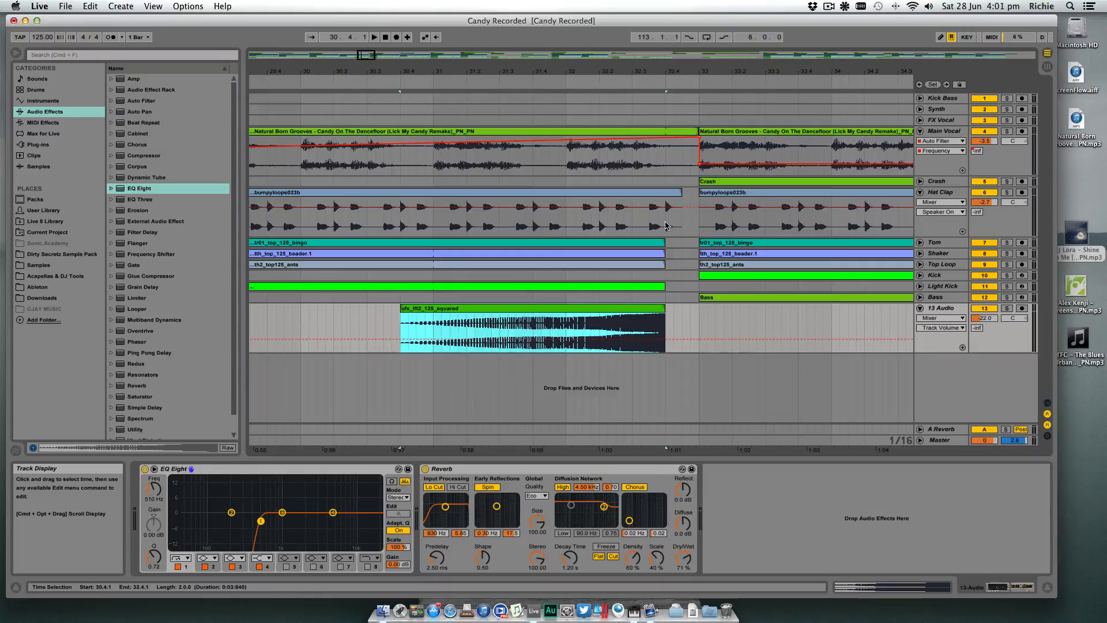
# - Play the riser and the beat gap into bar 33 twice, starting around bars 30 to 31
pyautogui.click(436, 80)
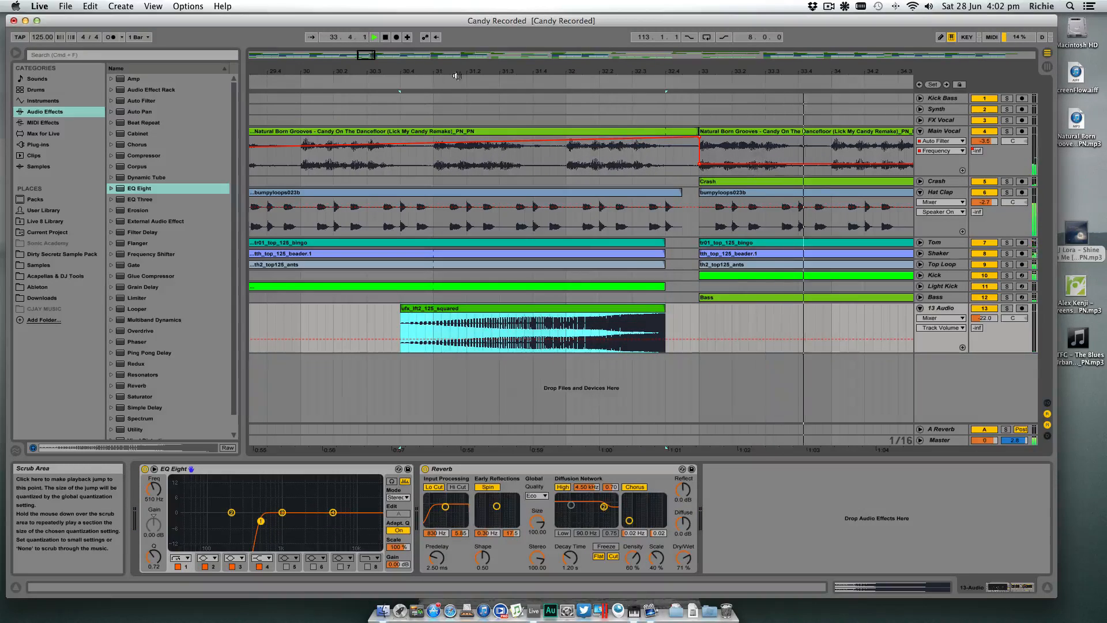
pyautogui.press('space')
pyautogui.moveTo(587, 73); pyautogui.dragTo(587, 69)
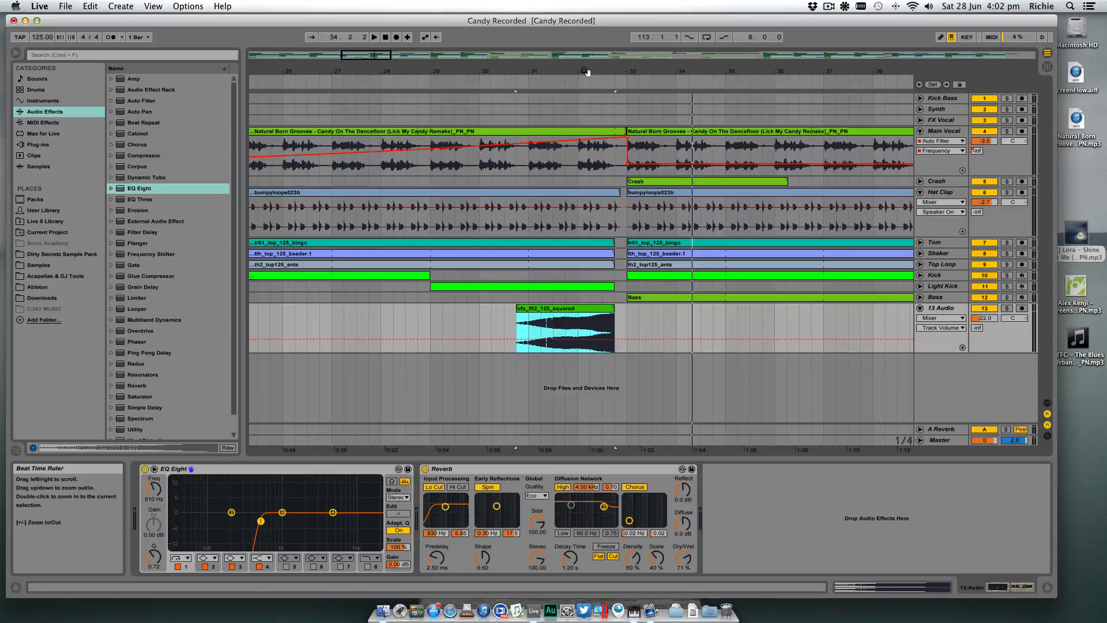
pyautogui.click(507, 85)
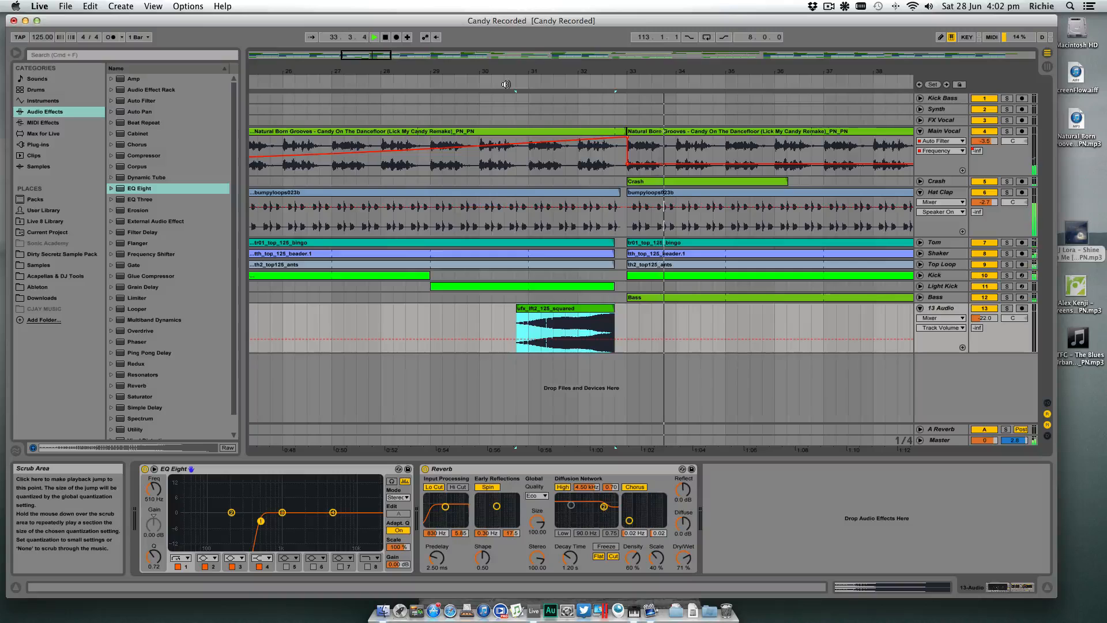
pyautogui.press('space')
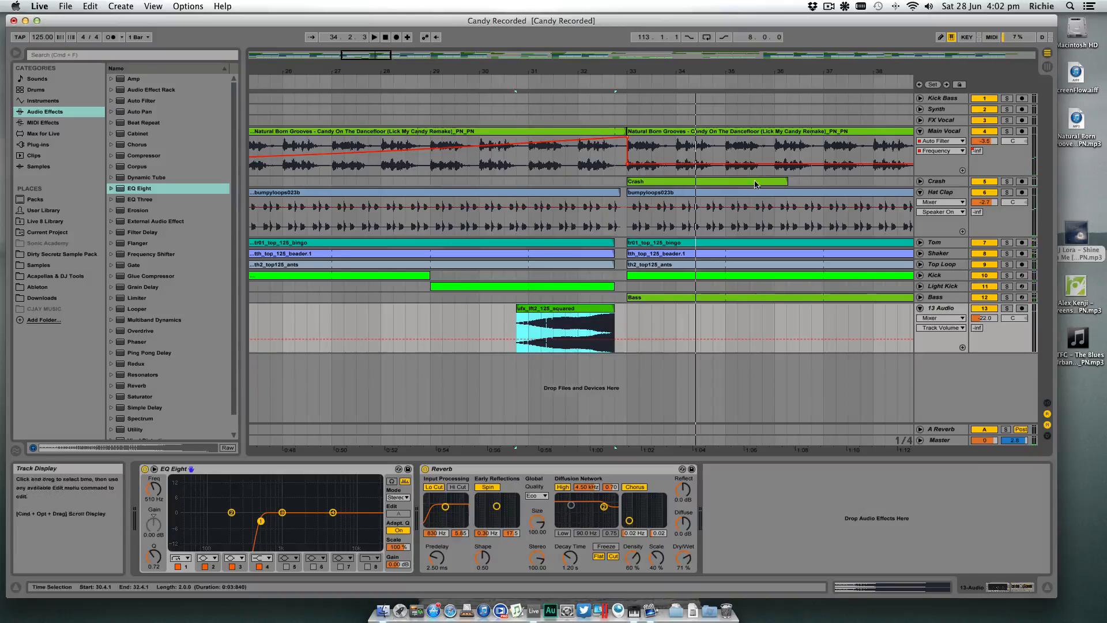
# - Fold the Hat Clap track and group the Hat Clap, Tom, Shaker and Top Loop tracks
pyautogui.click(921, 193)
pyautogui.click(942, 192)
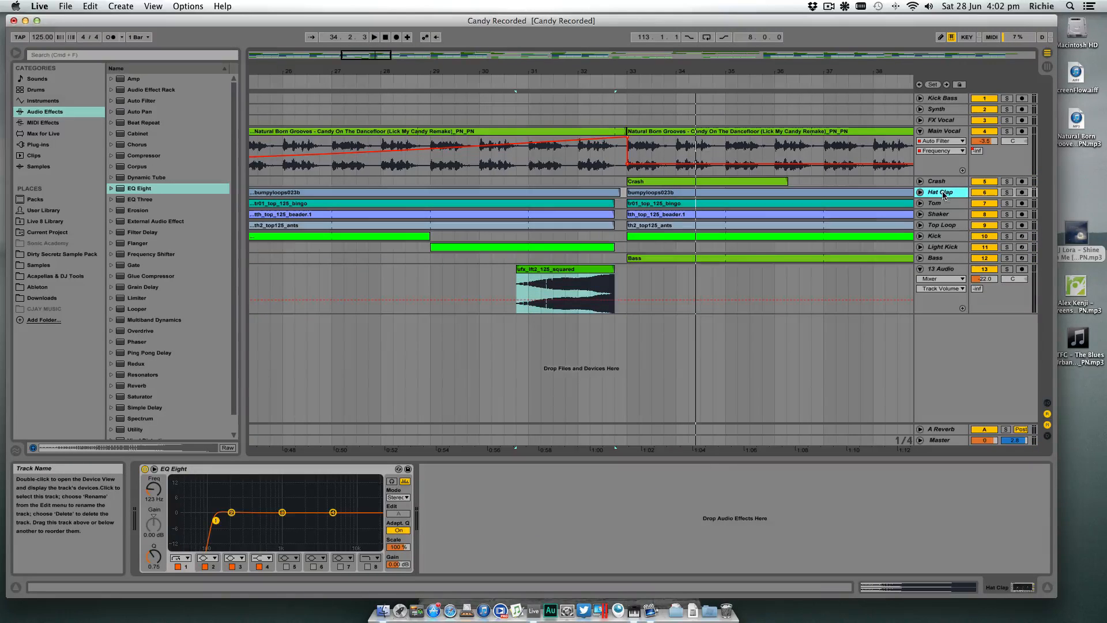
pyautogui.keyDown('shift'); pyautogui.click(946, 226); pyautogui.keyUp('shift')
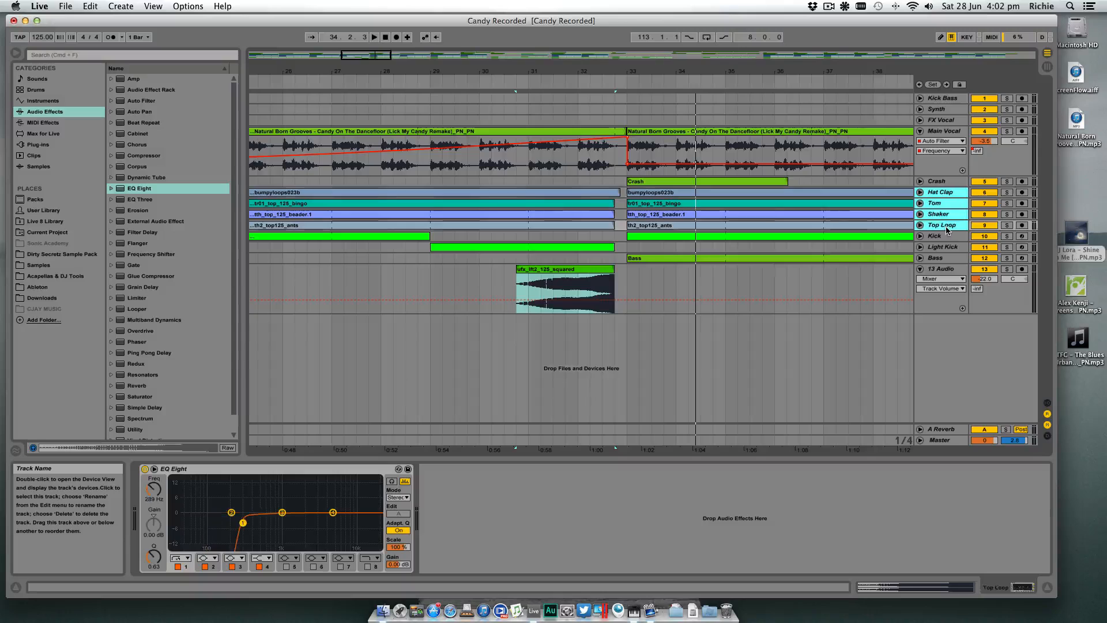
pyautogui.rightClick(939, 196)
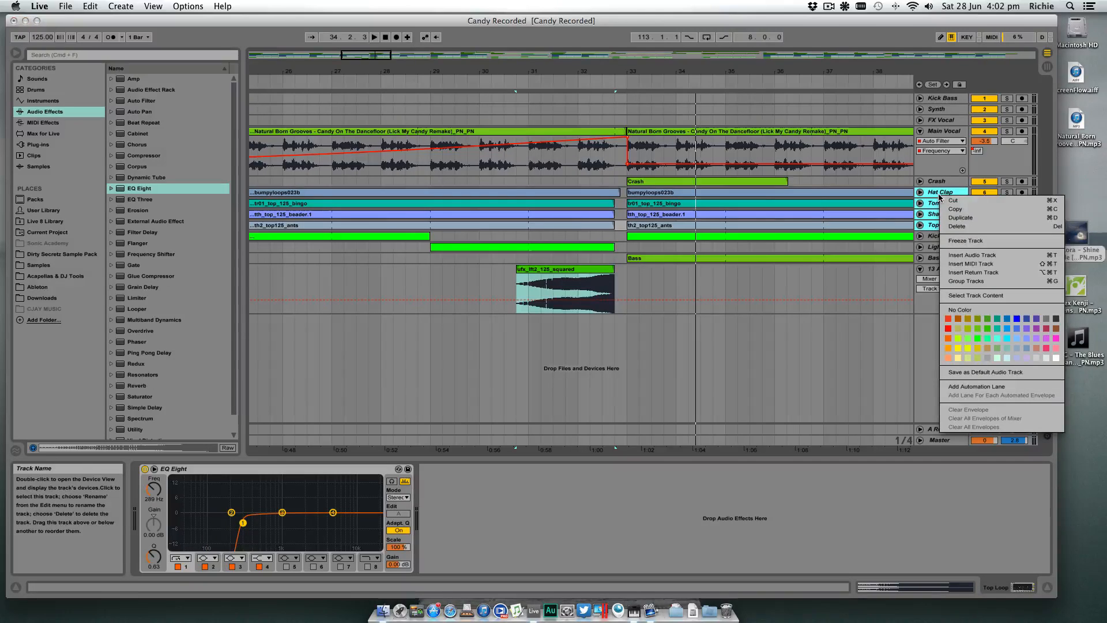
pyautogui.click(975, 280)
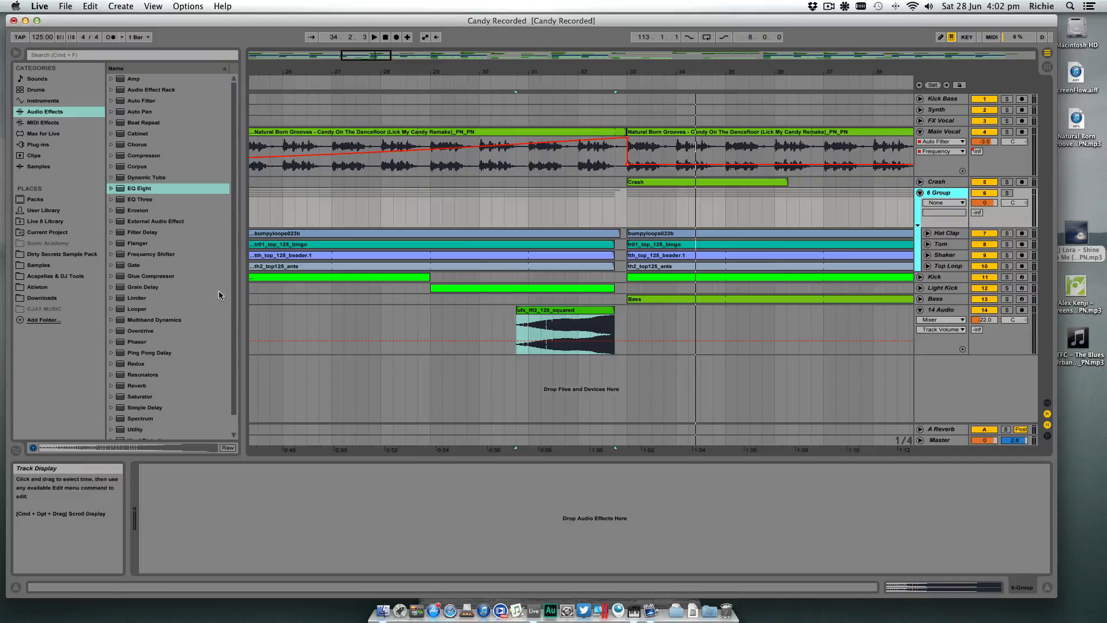
# - Add a Reverb effect to the new drum group track
pyautogui.click(143, 387)
pyautogui.moveTo(143, 387); pyautogui.dragTo(152, 383)
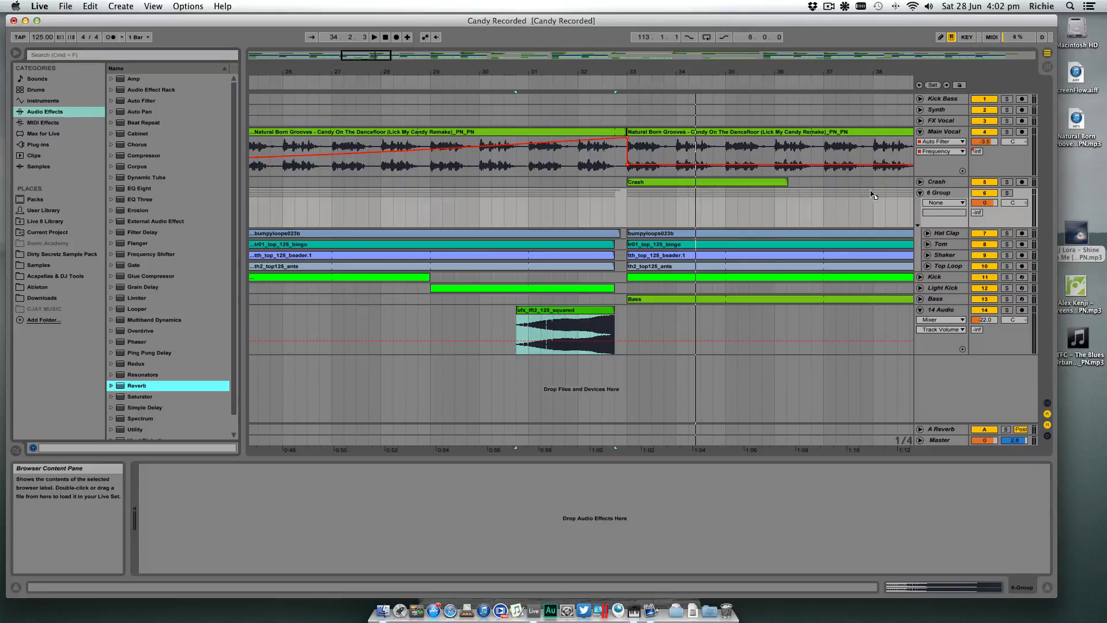
pyautogui.moveTo(946, 198); pyautogui.dragTo(946, 198)
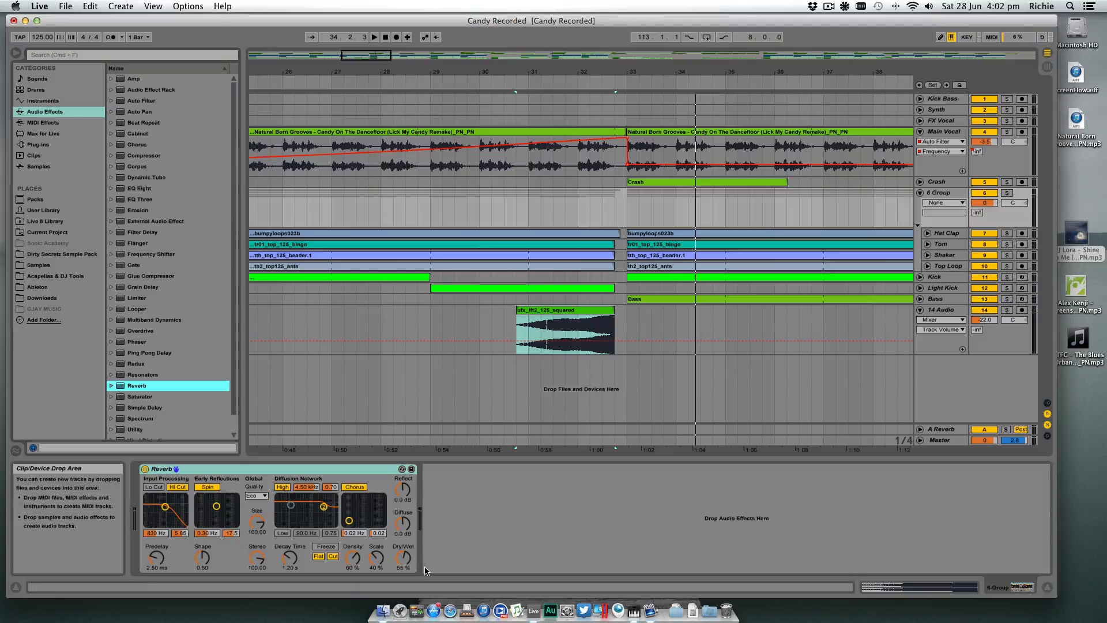
# - Set the group's reverb to a 3.46 s decay time and 0% dry/wet, with input Lo Cut on and Hi Cut off
pyautogui.moveTo(291, 558); pyautogui.dragTo(290, 552)
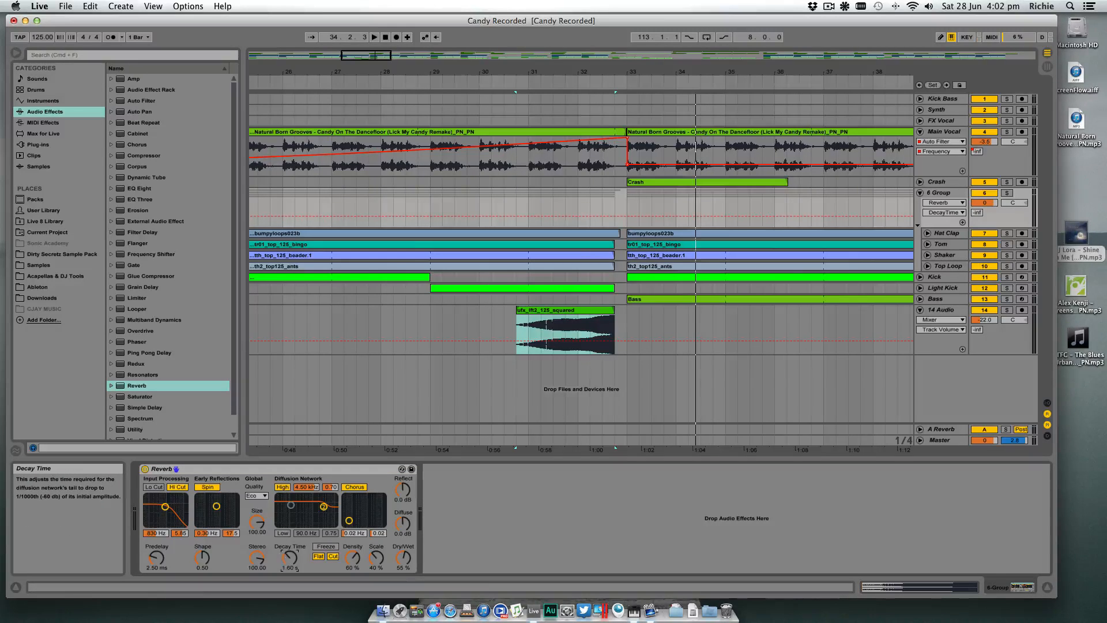
pyautogui.click(157, 488)
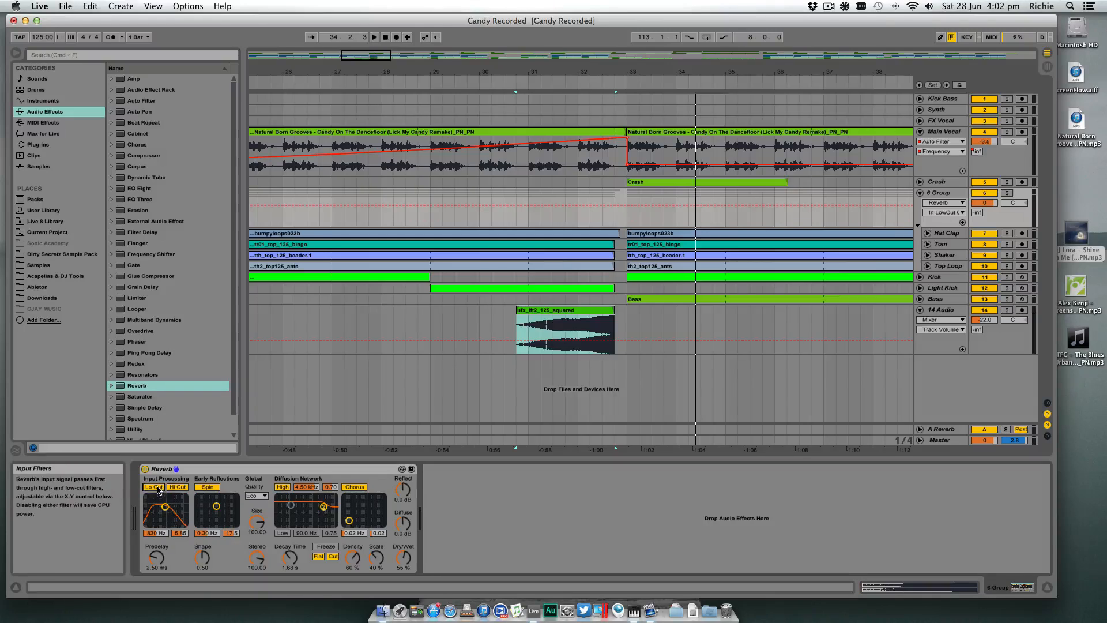
pyautogui.moveTo(291, 557); pyautogui.dragTo(290, 560)
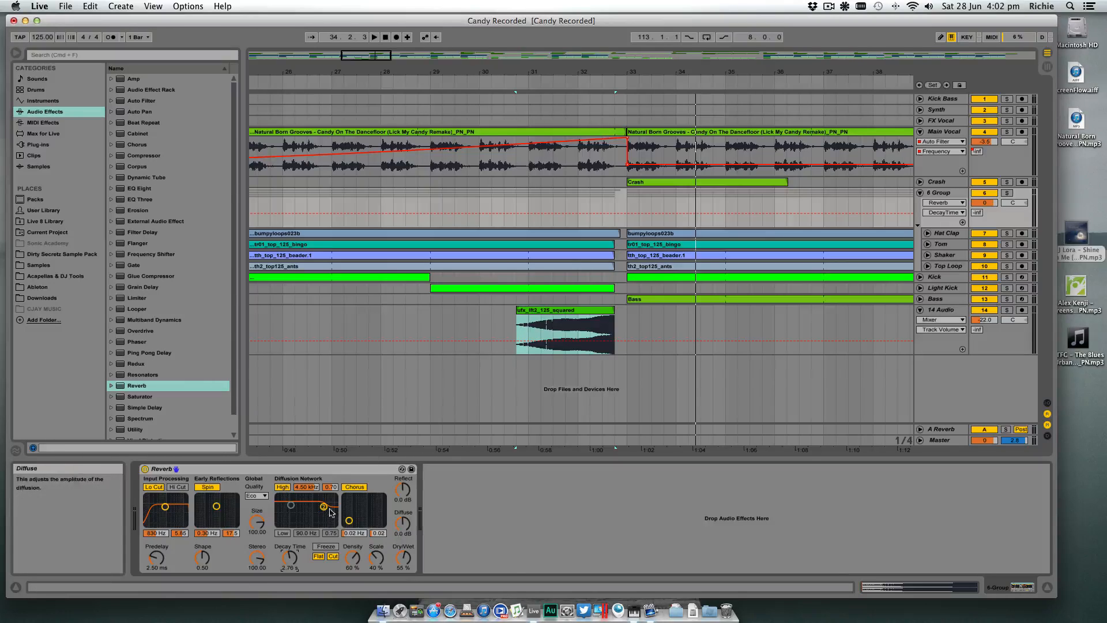
pyautogui.moveTo(290, 557); pyautogui.dragTo(290, 555)
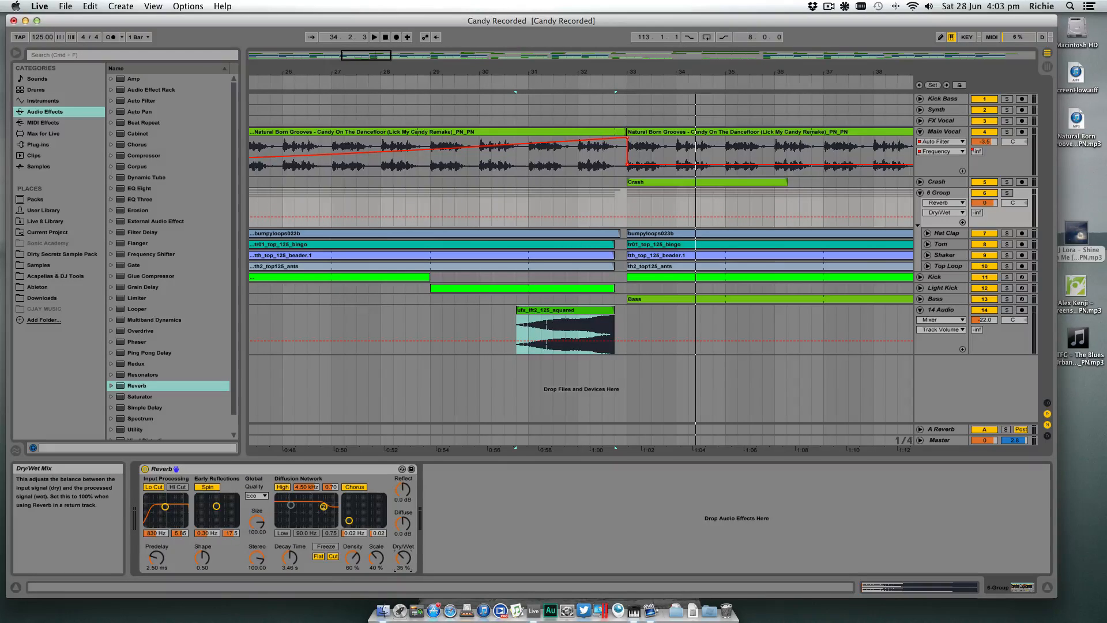
pyautogui.moveTo(404, 557); pyautogui.dragTo(406, 556)
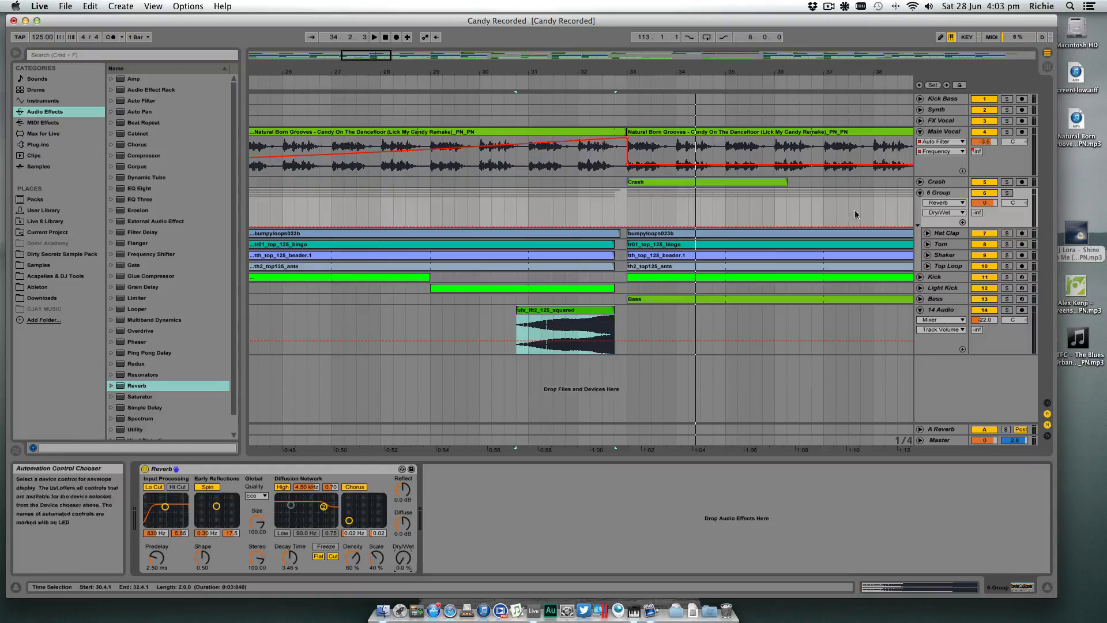
# - Name the group DRUMS and automate its reverb Dry/Wet from 0% at bar 29 to about 35% at 32.4.1, dropping to 0% at bar 33
pyautogui.click(946, 192)
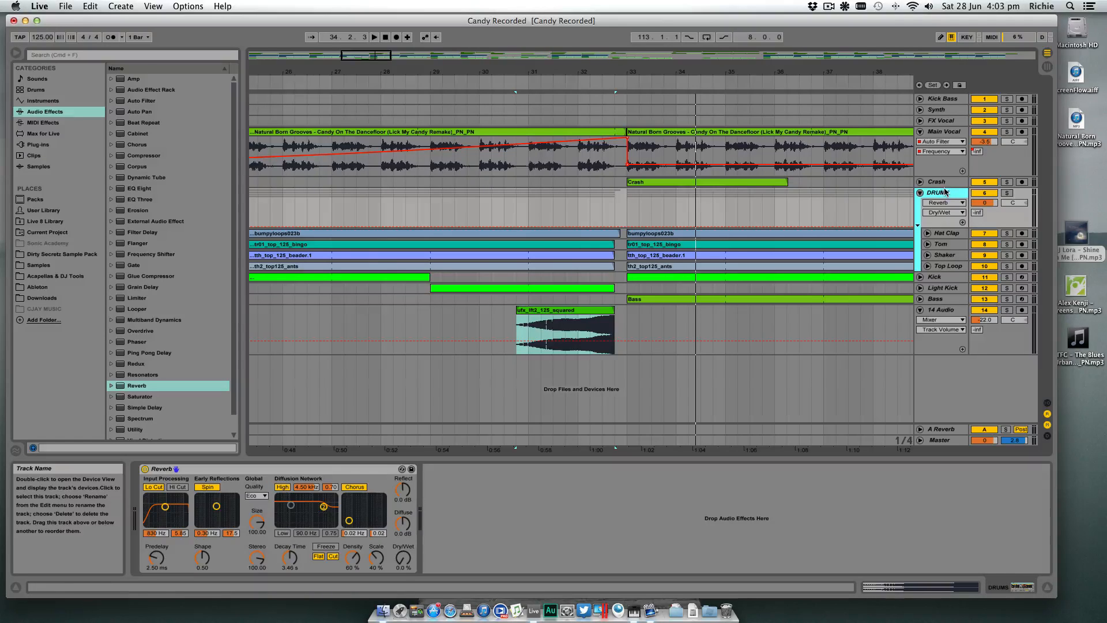
pyautogui.click(430, 228)
pyautogui.moveTo(615, 228); pyautogui.dragTo(617, 217)
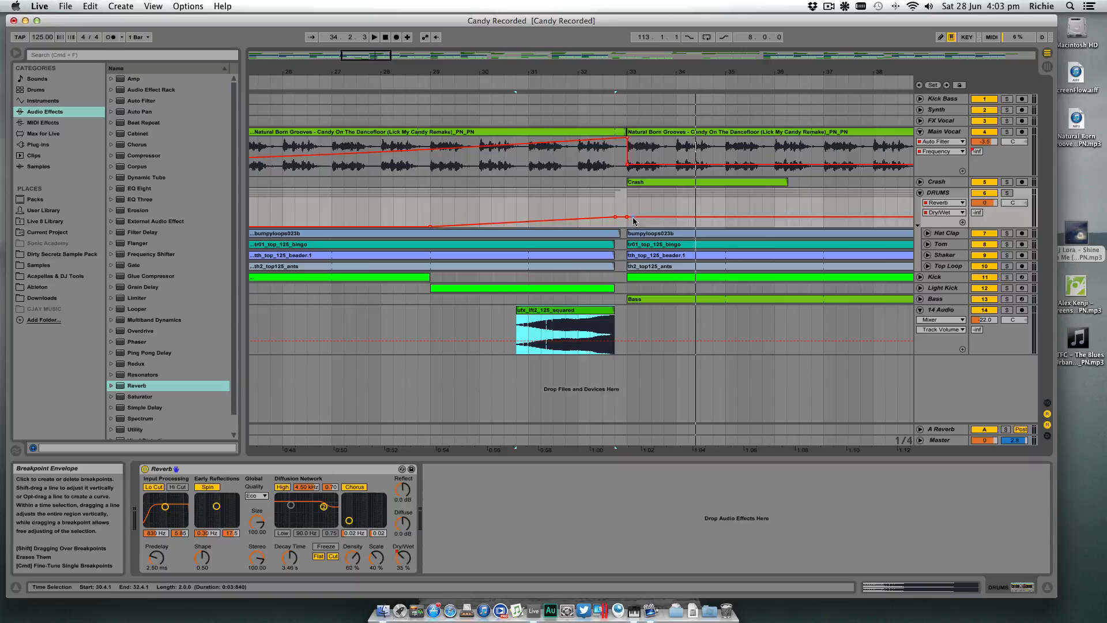
pyautogui.moveTo(633, 220); pyautogui.dragTo(633, 228)
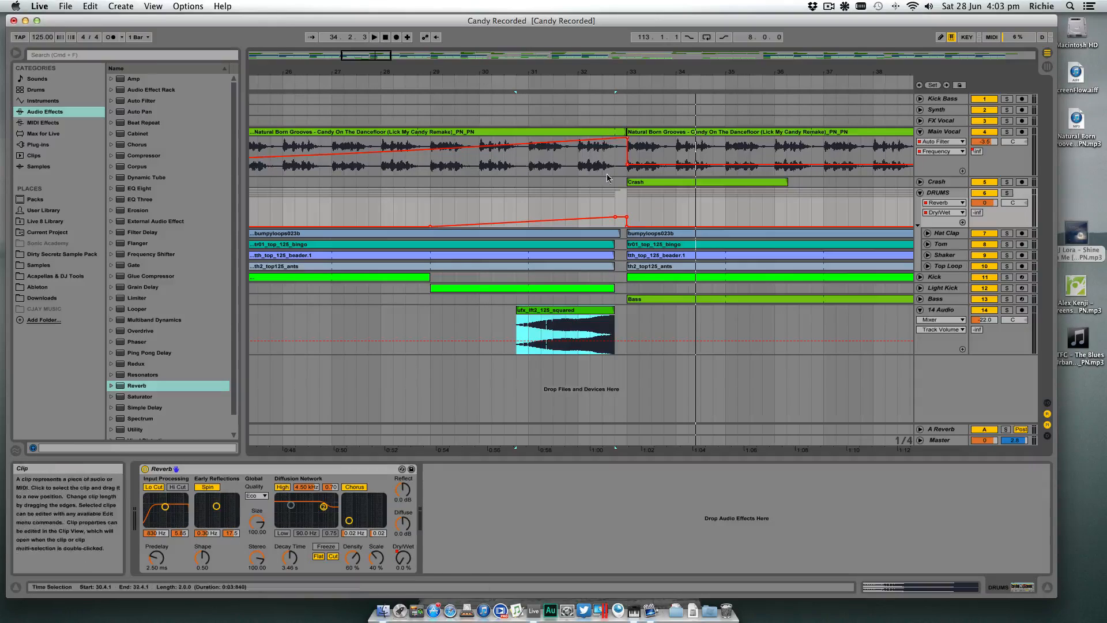
# - Play the drum reverb build-up from around bar 29 through the drop at bar 33
pyautogui.click(426, 85)
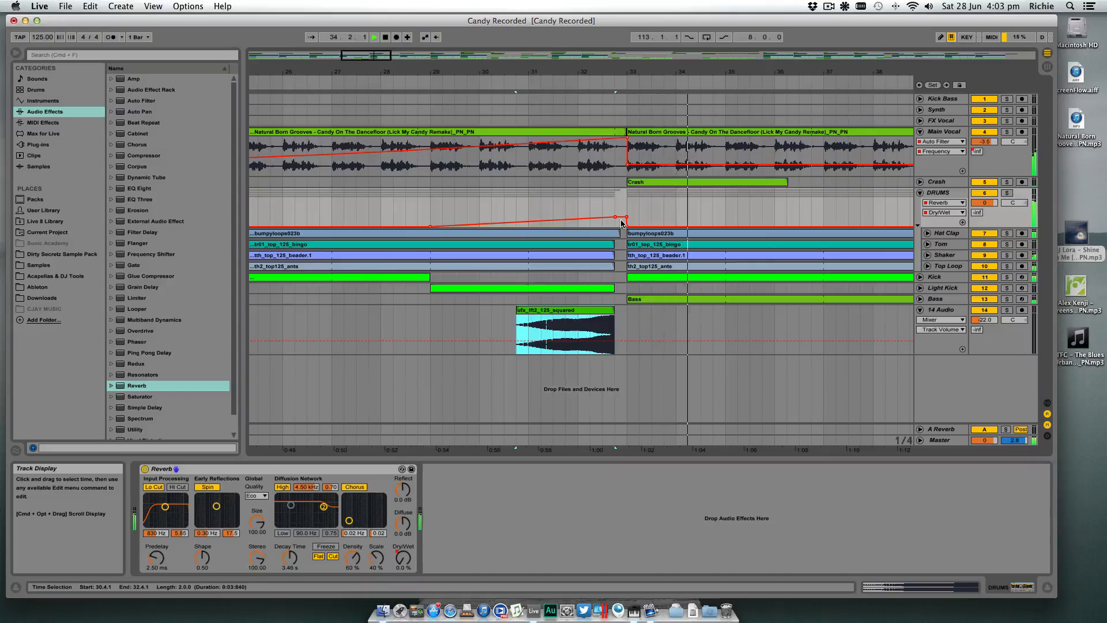
pyautogui.press('space')
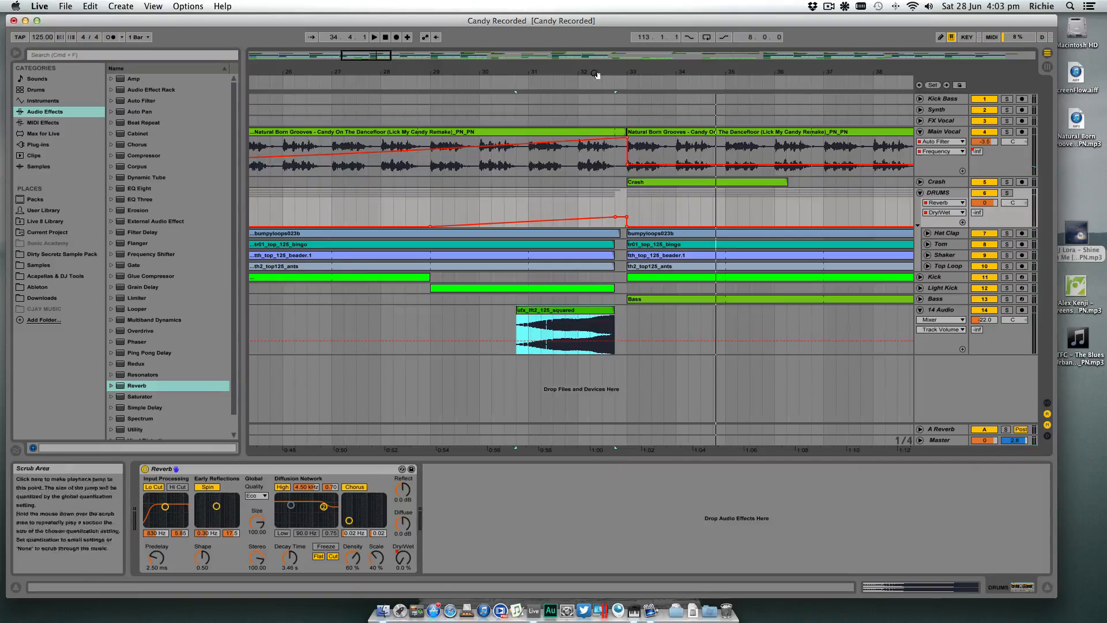
# - Fold the 14 Audio riser track and preview the lft2 and lft4 wind samples in the 125bpm risers & lifters folder
pyautogui.moveTo(595, 72); pyautogui.dragTo(628, 30)
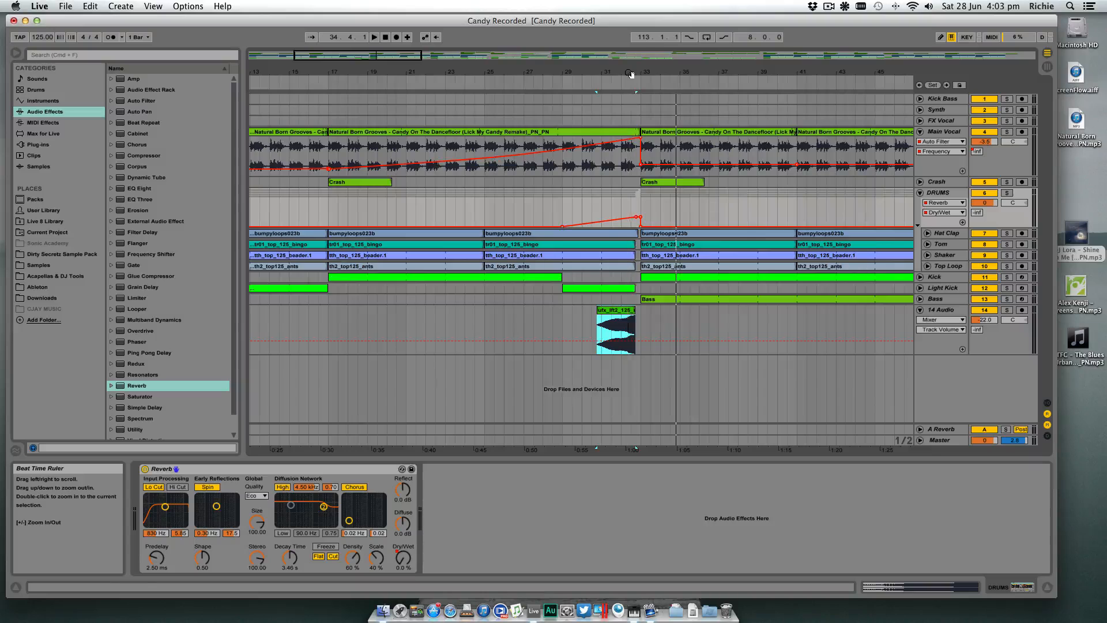
pyautogui.click(920, 310)
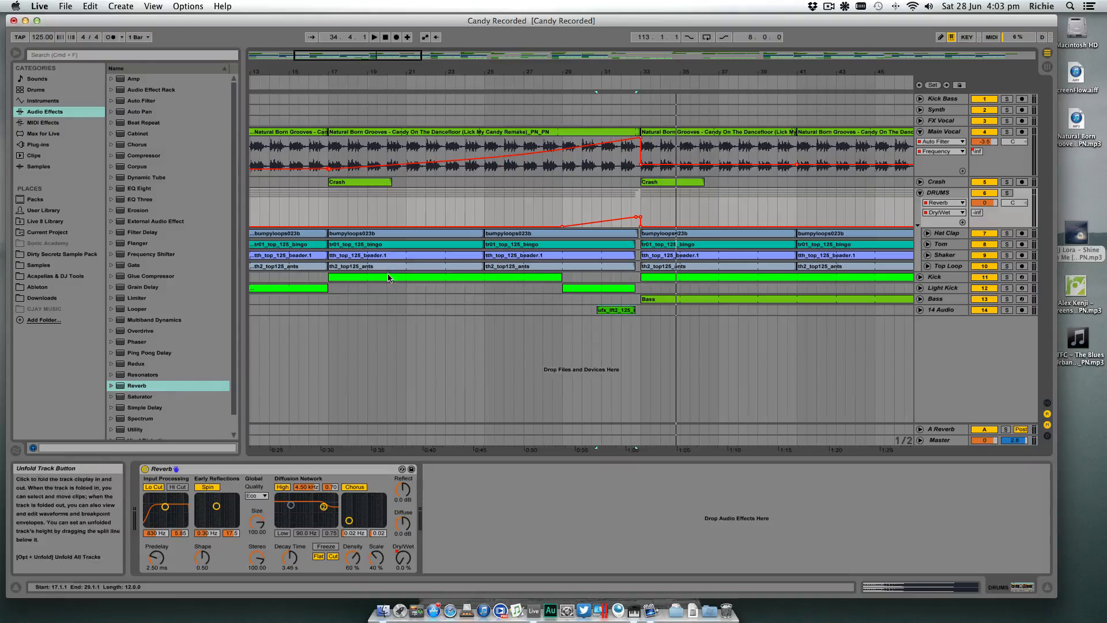
pyautogui.click(57, 264)
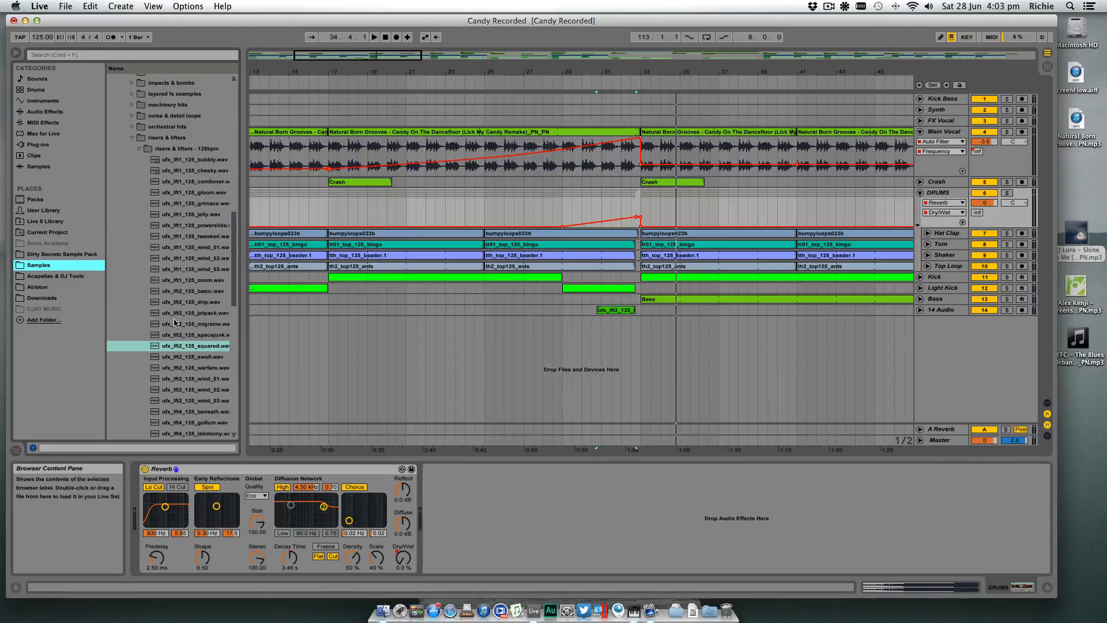
pyautogui.scroll(-5, 174, 323)
pyautogui.click(196, 236)
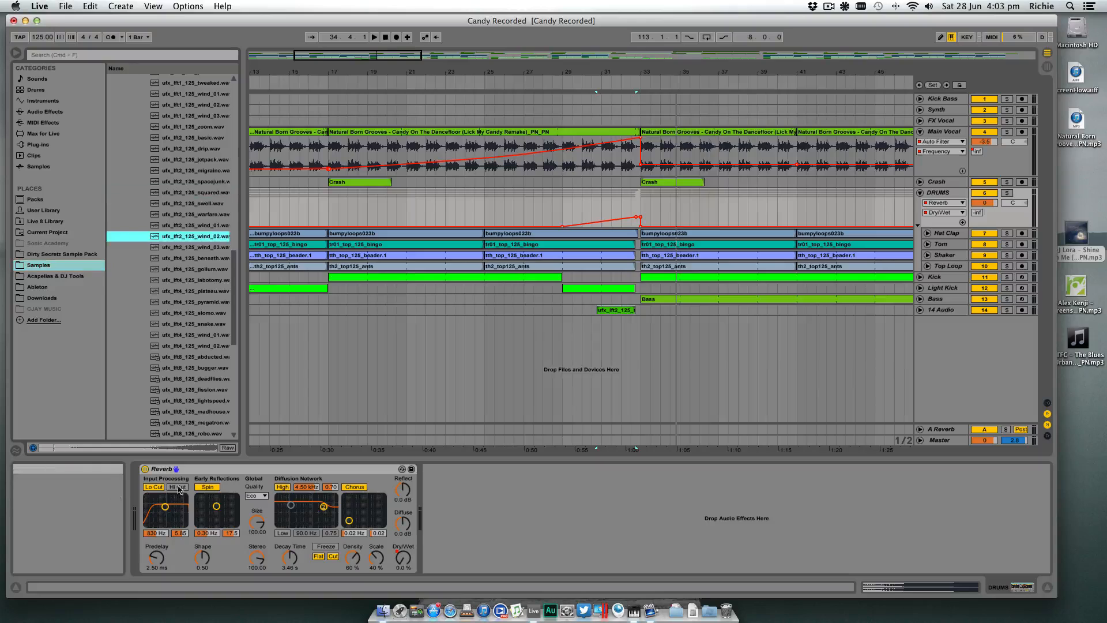
pyautogui.click(190, 334)
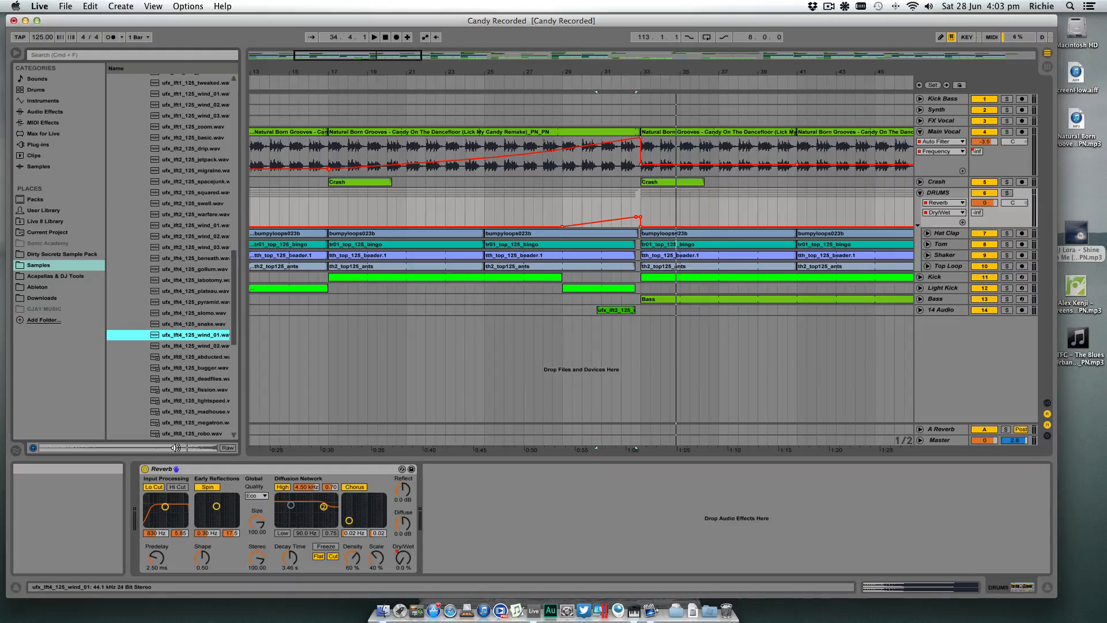
pyautogui.press('Down')
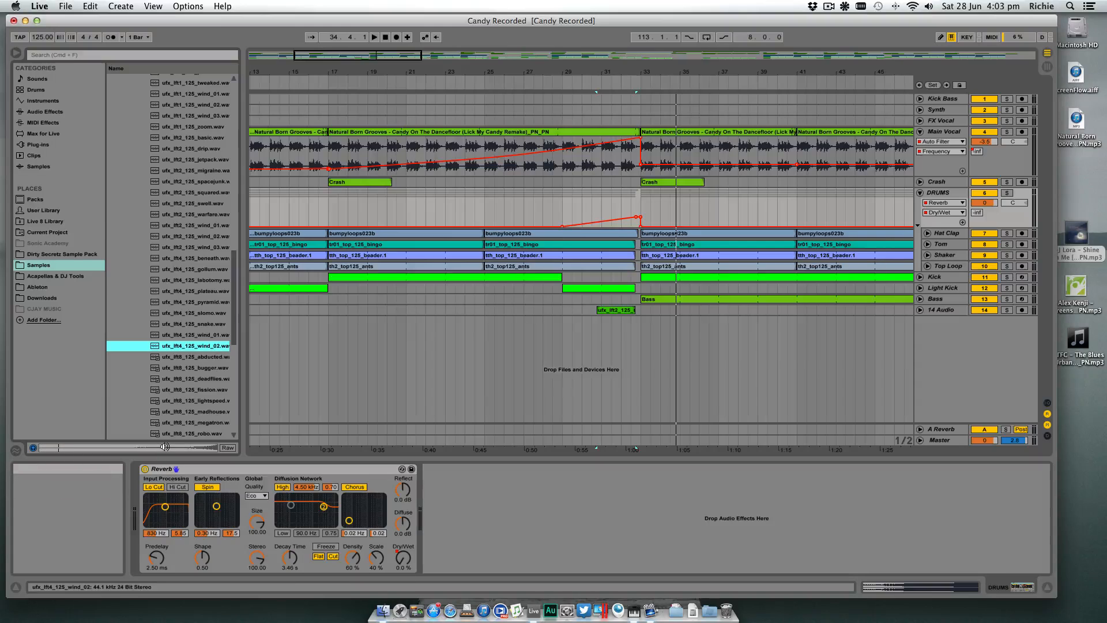
# - Preview the lft8 wind risers and place ufx_lft8_125_wind_02 on a new audio track from bar 25 to bar 33
pyautogui.moveTo(235, 318); pyautogui.dragTo(233, 355)
pyautogui.click(214, 304)
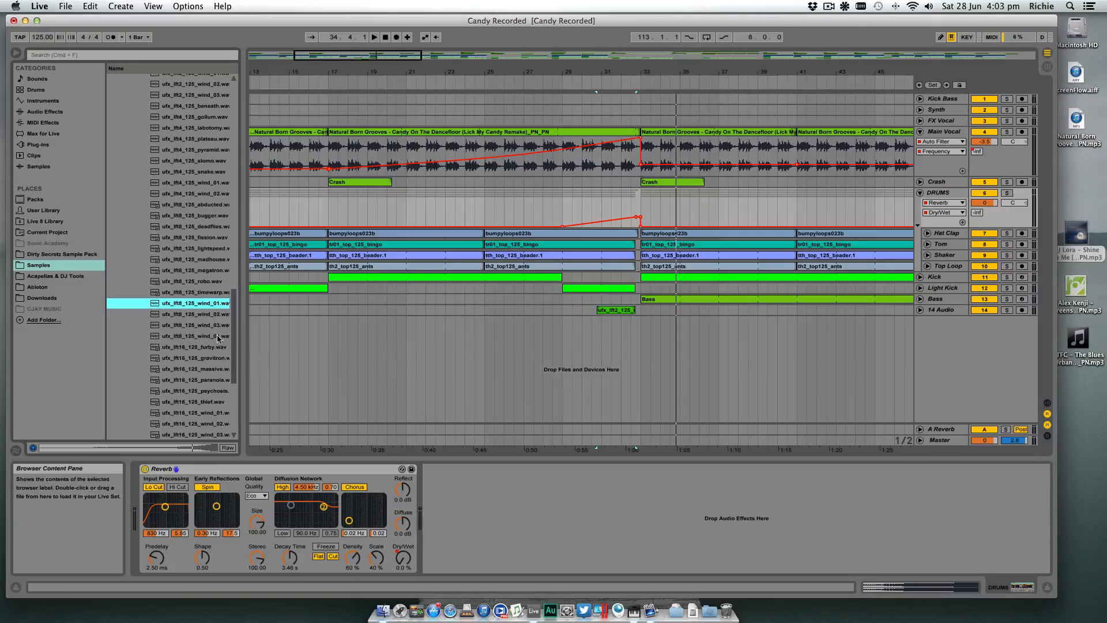
pyautogui.press('Down')
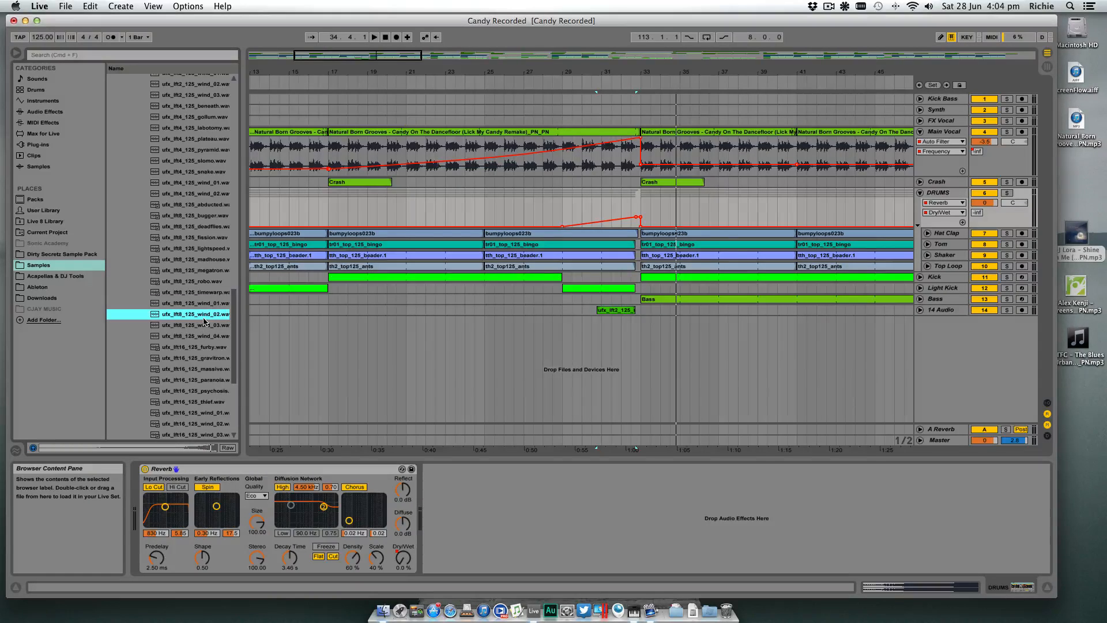
pyautogui.moveTo(214, 317); pyautogui.dragTo(487, 372)
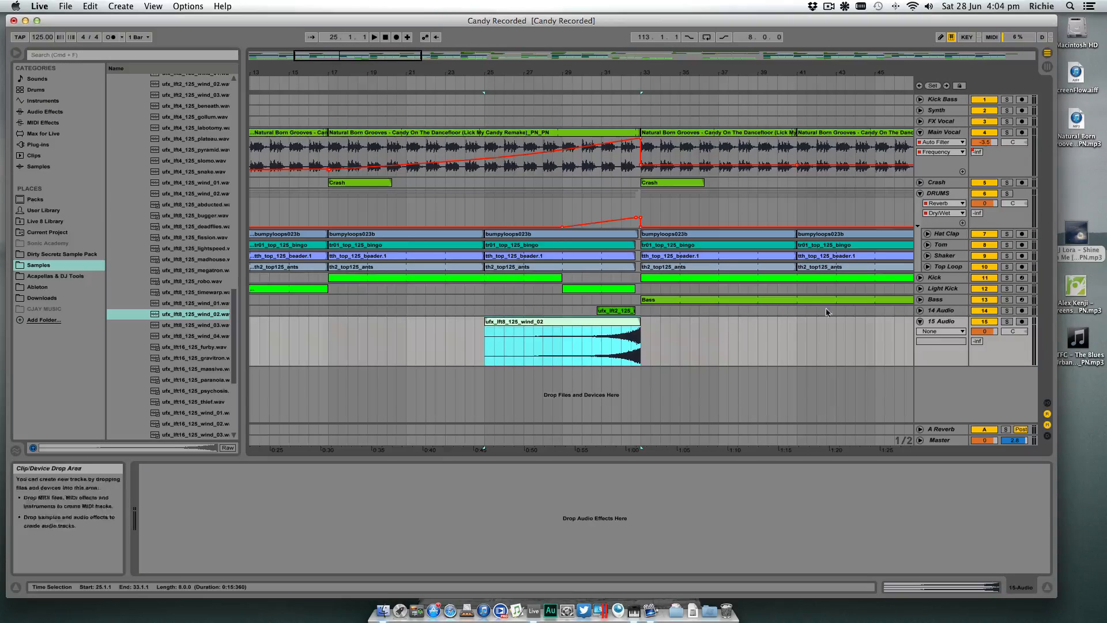
# - Add an EQ Eight to the wind riser's track and set band 1 to a low cut at 1.34 kHz
pyautogui.click(943, 321)
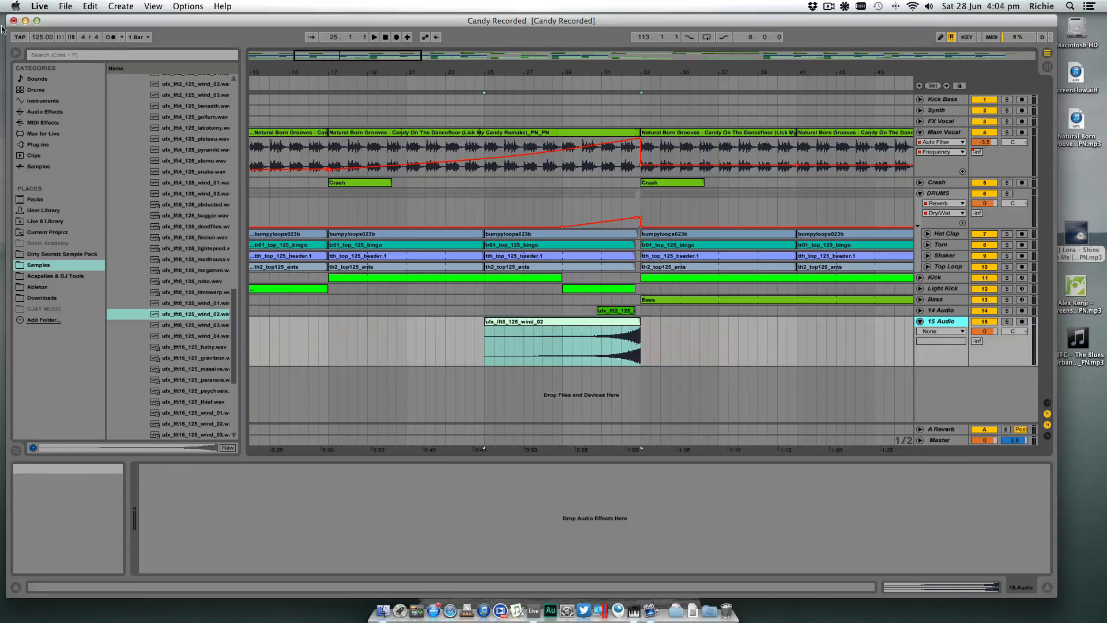
pyautogui.click(73, 111)
pyautogui.moveTo(154, 183); pyautogui.dragTo(201, 318)
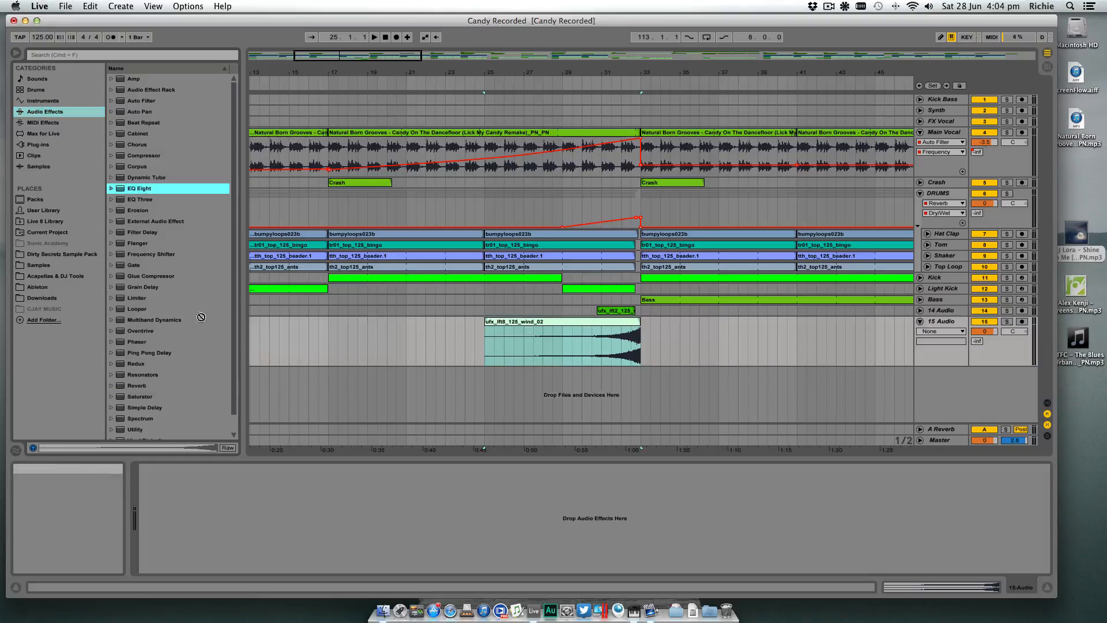
pyautogui.moveTo(341, 522); pyautogui.dragTo(343, 520)
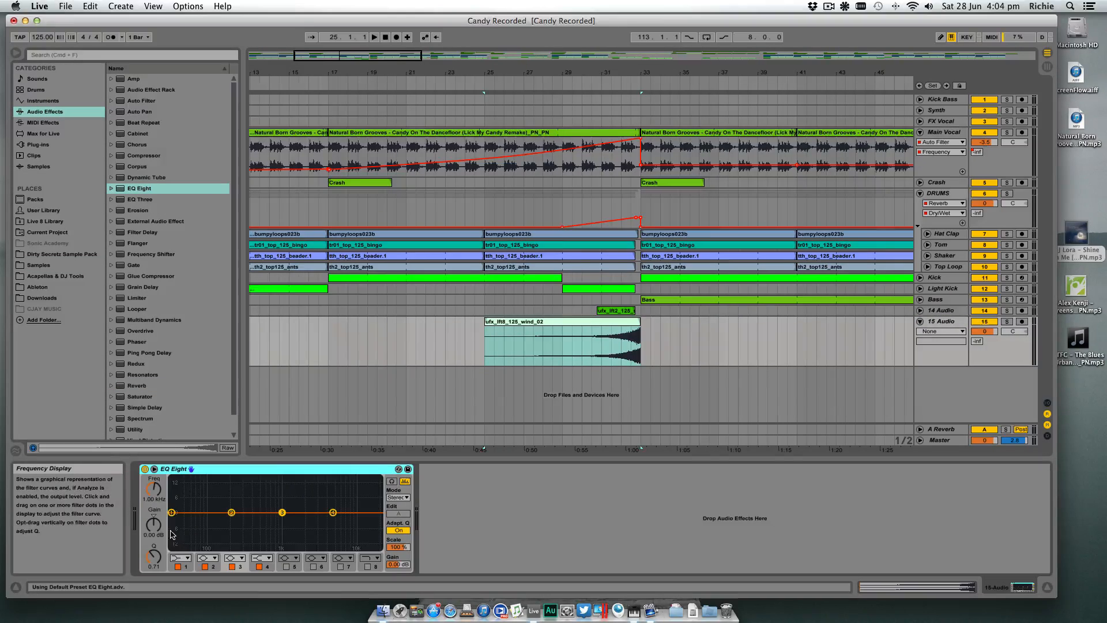
pyautogui.click(179, 559)
pyautogui.click(176, 489)
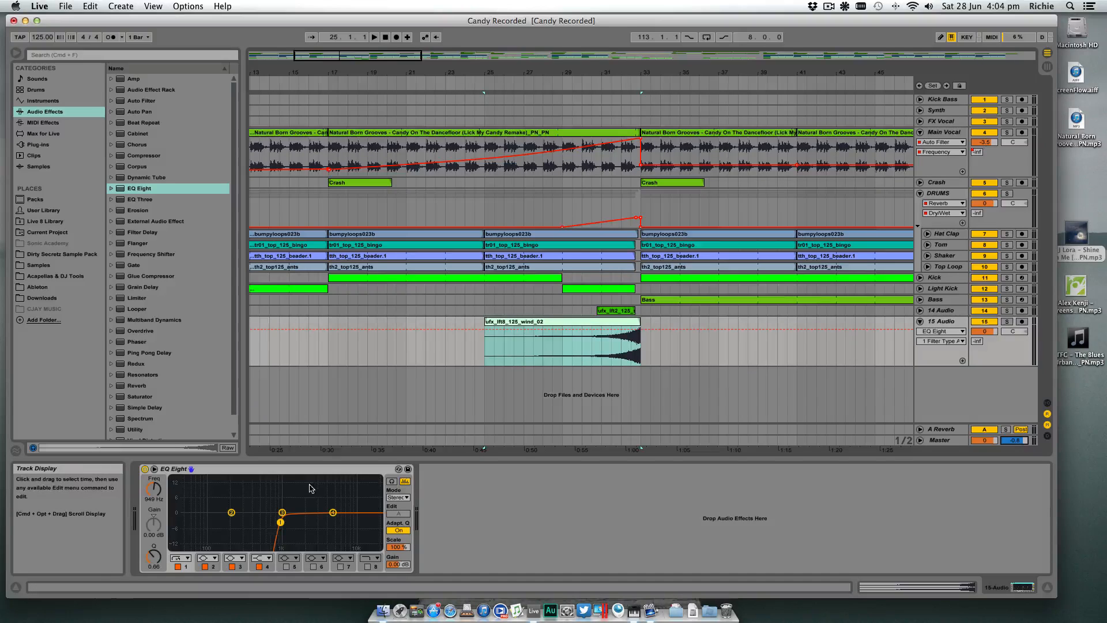
pyautogui.moveTo(281, 526); pyautogui.dragTo(285, 525)
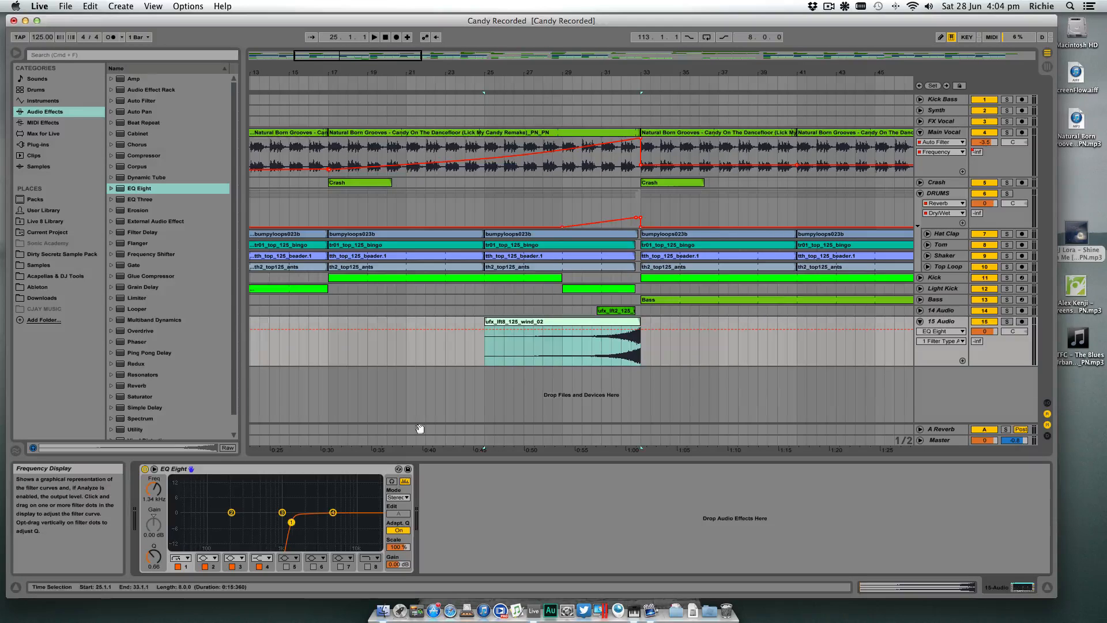
# - Lower the wind riser track's volume to -30.6 dB
pyautogui.click(603, 350)
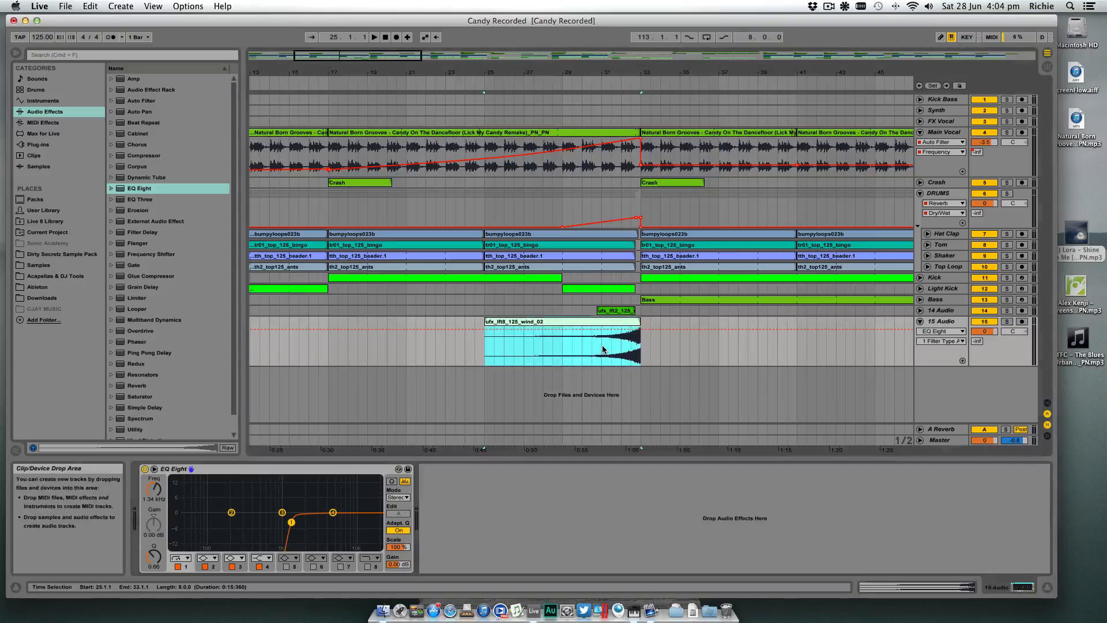
pyautogui.click(602, 343)
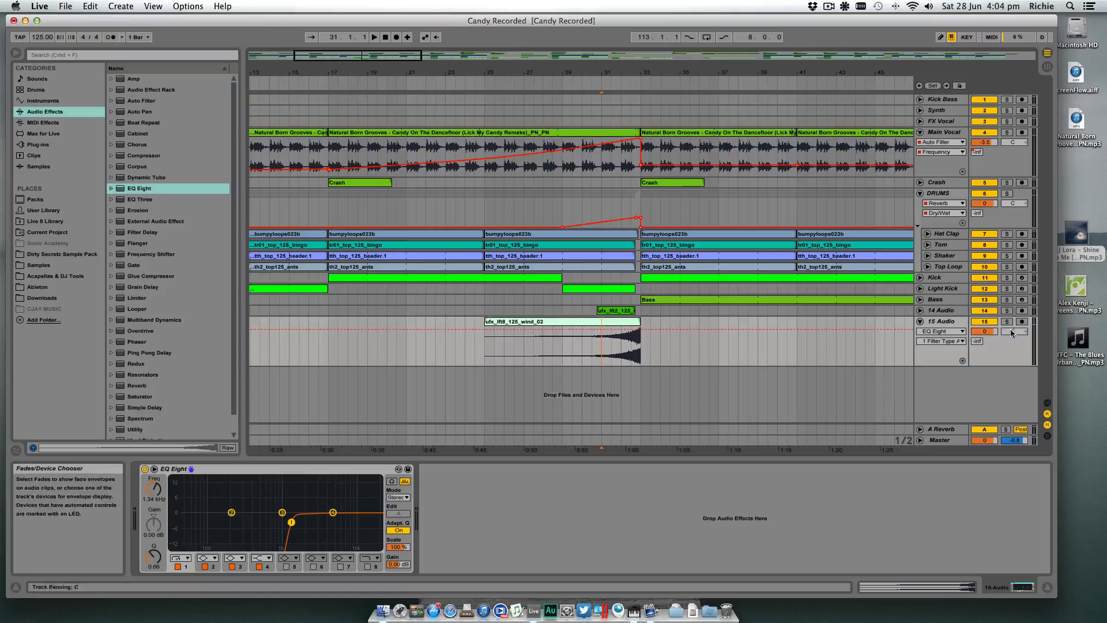
pyautogui.moveTo(974, 334); pyautogui.dragTo(973, 355)
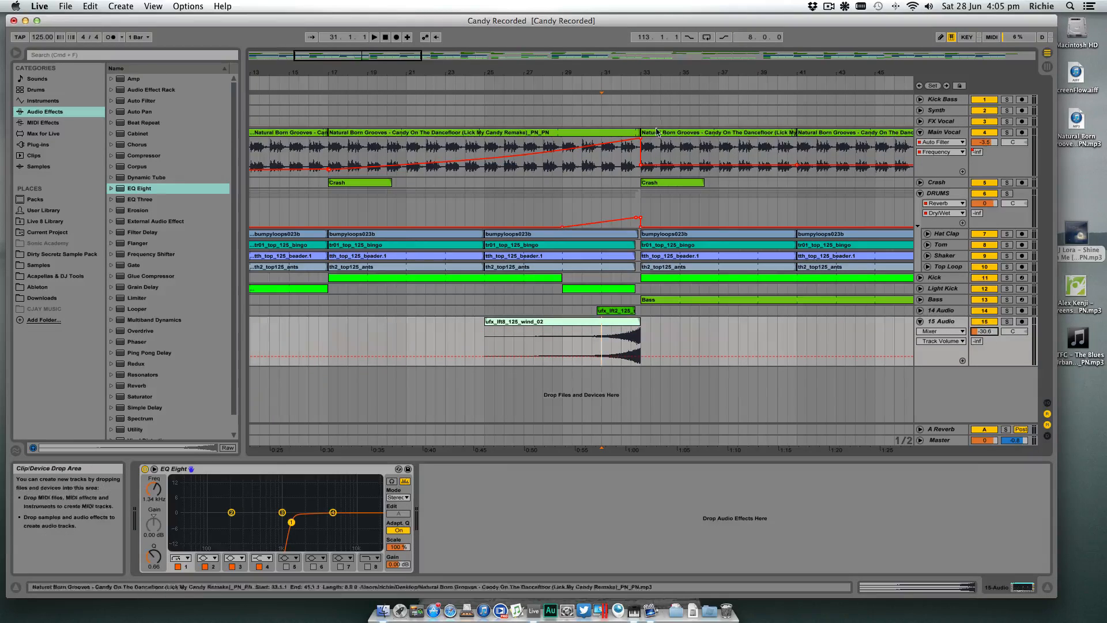
# - Play the build-up into bar 33 and set the DRUMS group's reverb decay time to 1.53 s
pyautogui.moveTo(590, 68); pyautogui.dragTo(590, 92)
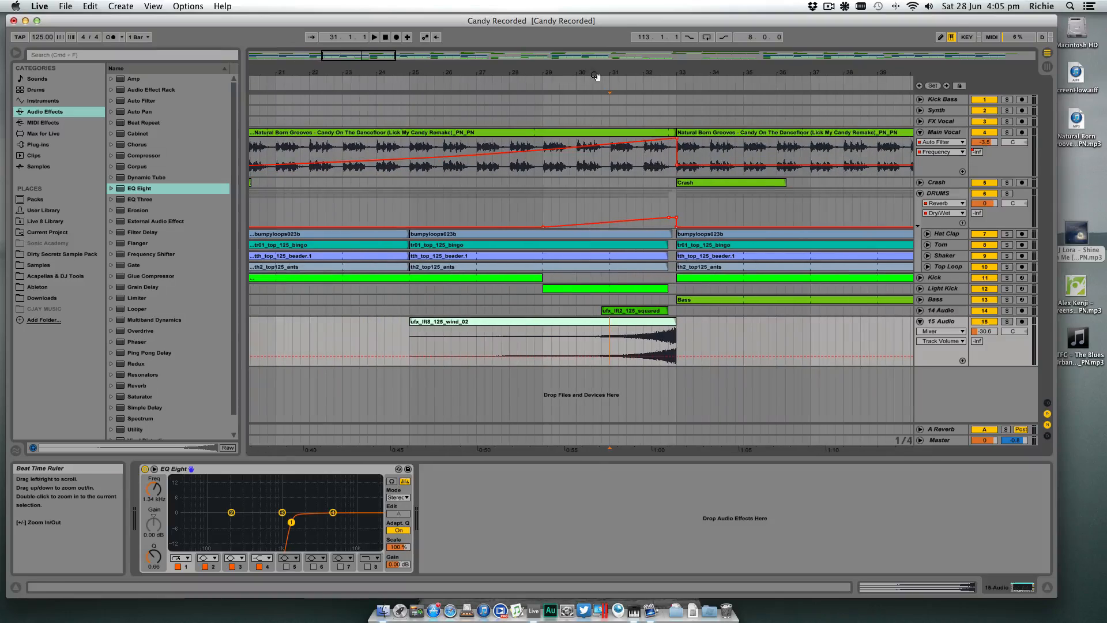
pyautogui.click(506, 83)
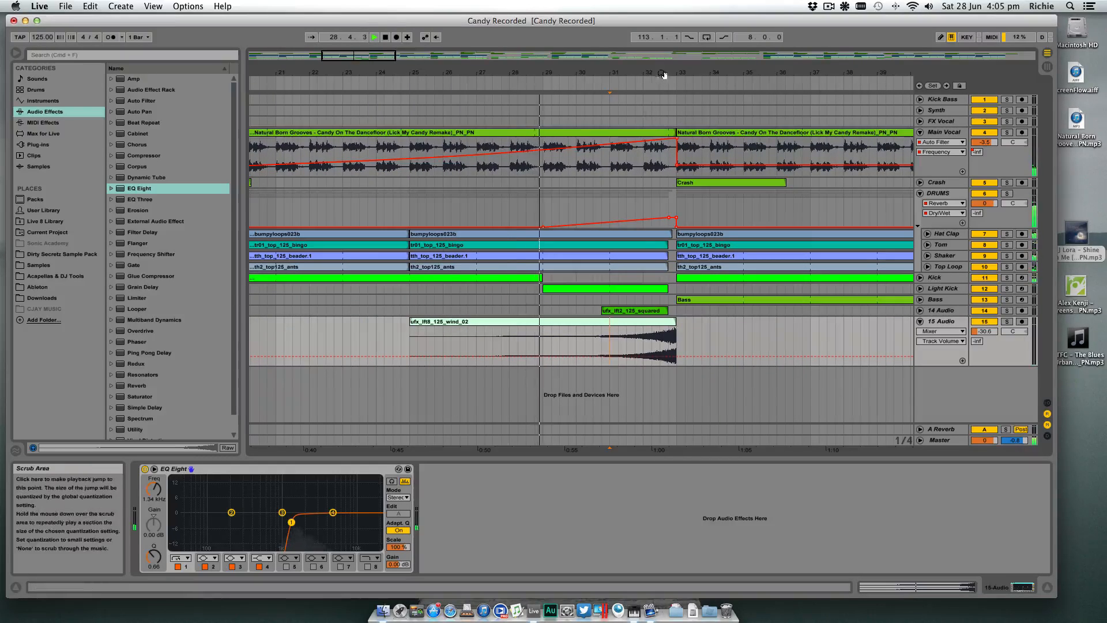
pyautogui.moveTo(664, 74); pyautogui.dragTo(702, 165)
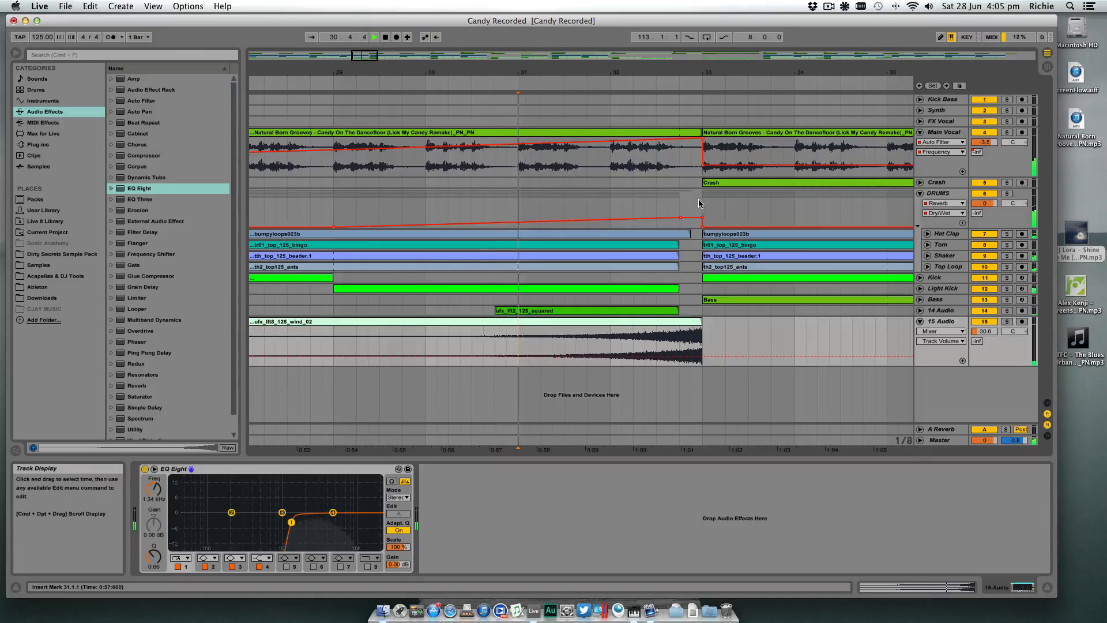
pyautogui.click(930, 206)
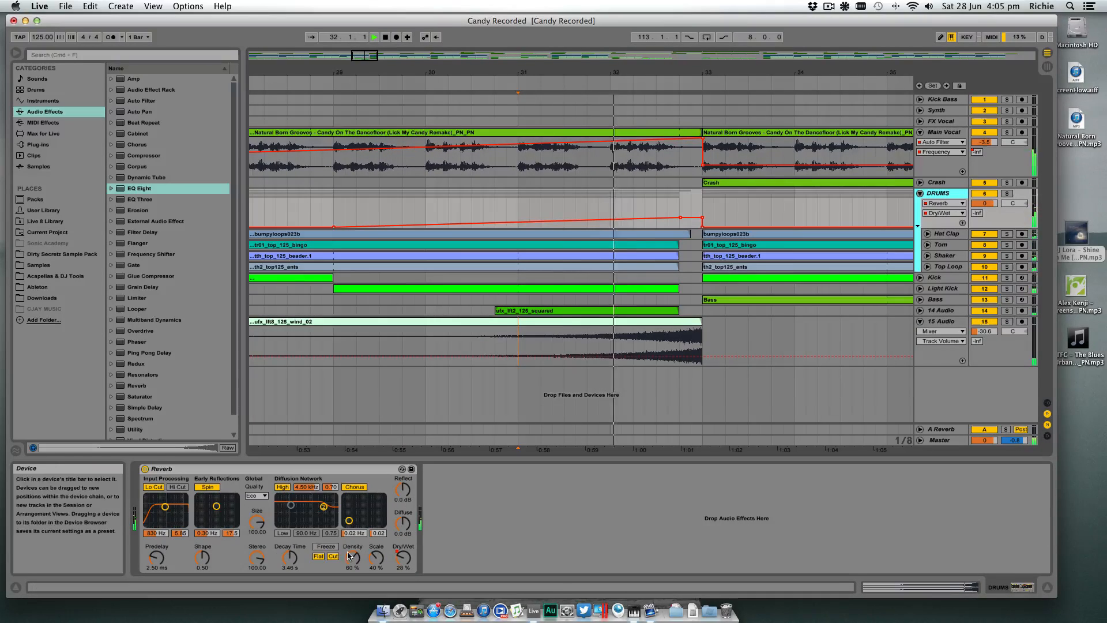
pyautogui.moveTo(285, 555); pyautogui.dragTo(286, 574)
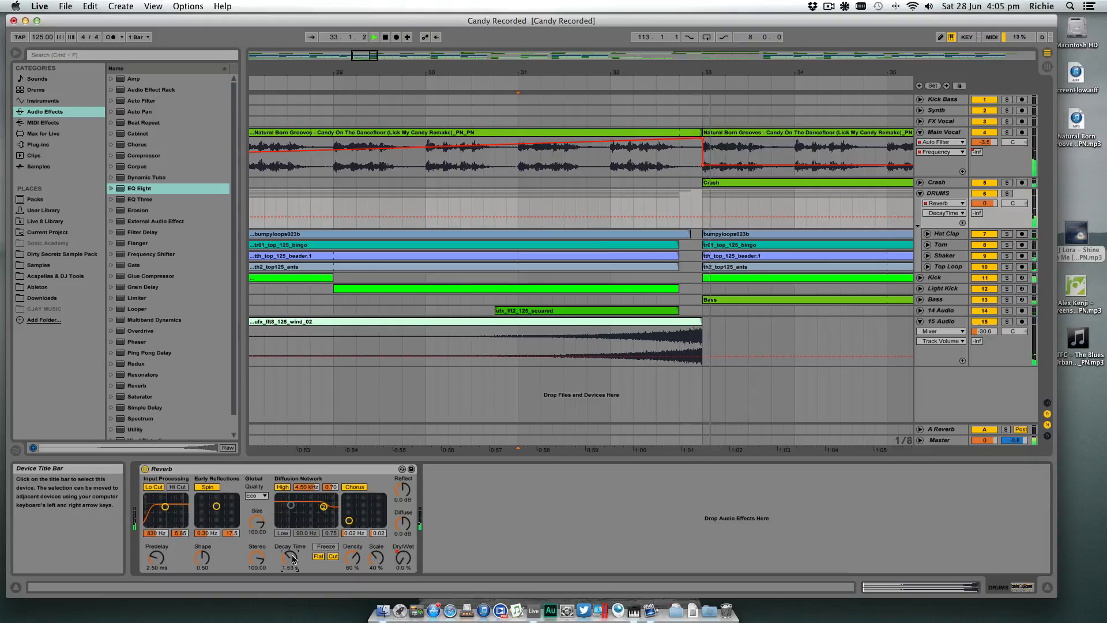
# - Replay the build-up and set the wind riser track's volume to -18.4 dB
pyautogui.click(388, 85)
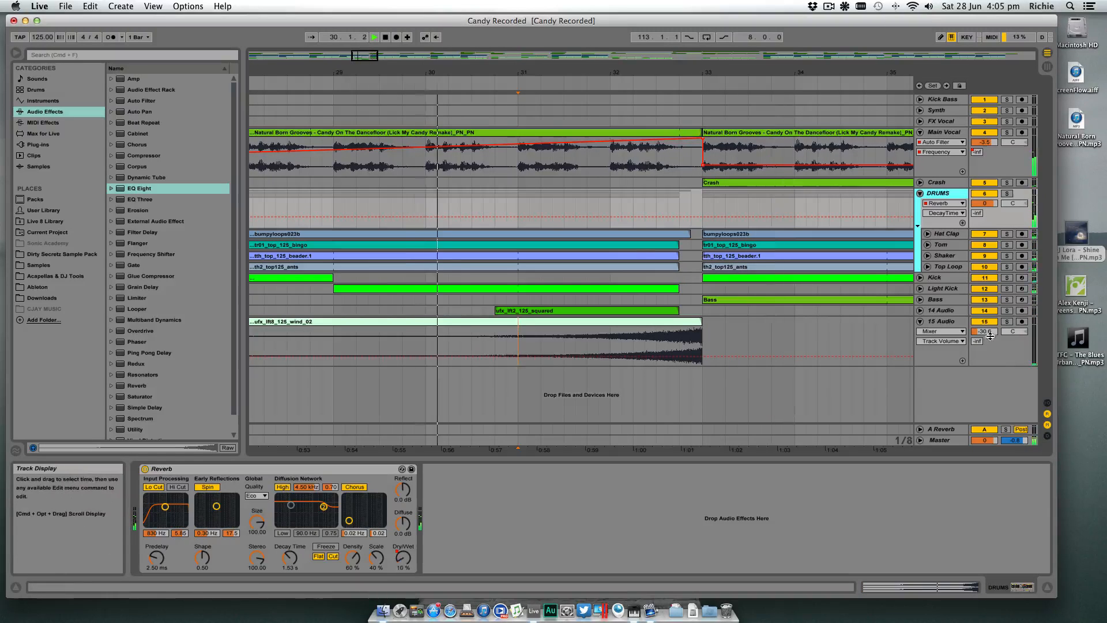
pyautogui.moveTo(985, 332); pyautogui.dragTo(991, 335)
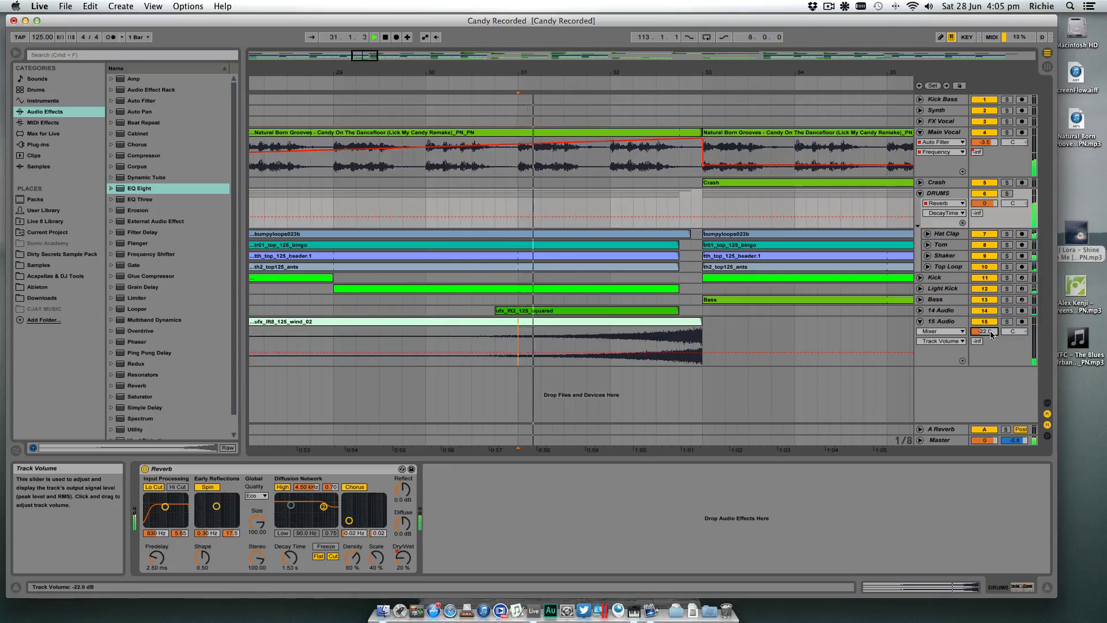
pyautogui.moveTo(991, 334); pyautogui.dragTo(991, 331)
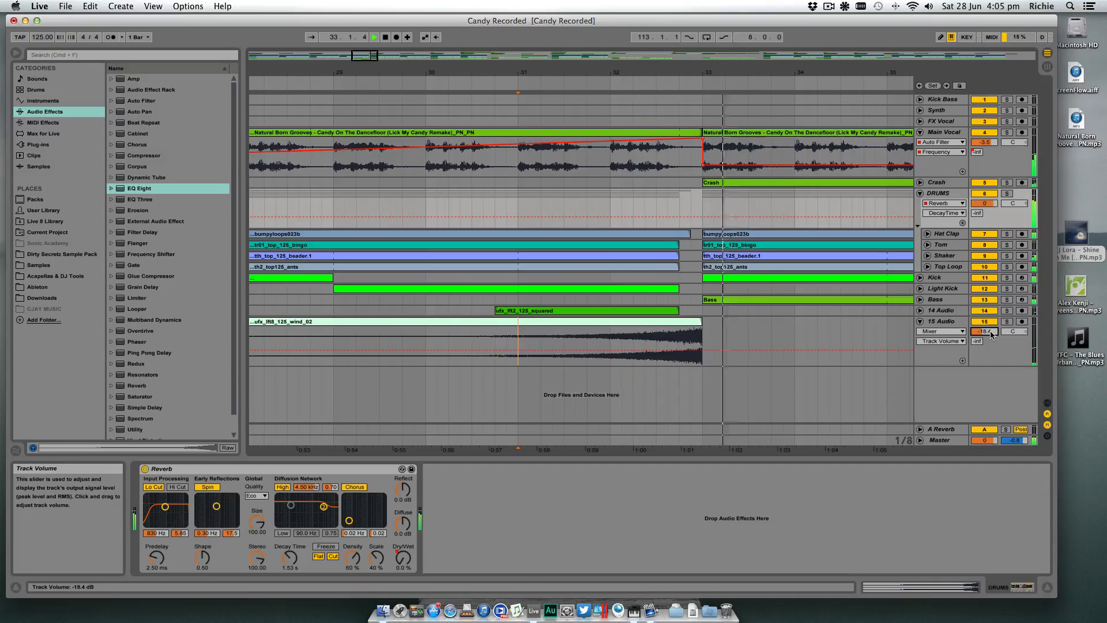
# - Shift the wind riser one beat earlier so it ends at 32.4.1 with the drum loops, and audition the drop
pyautogui.moveTo(695, 322); pyautogui.dragTo(670, 321)
pyautogui.press('space')
pyautogui.click(425, 82)
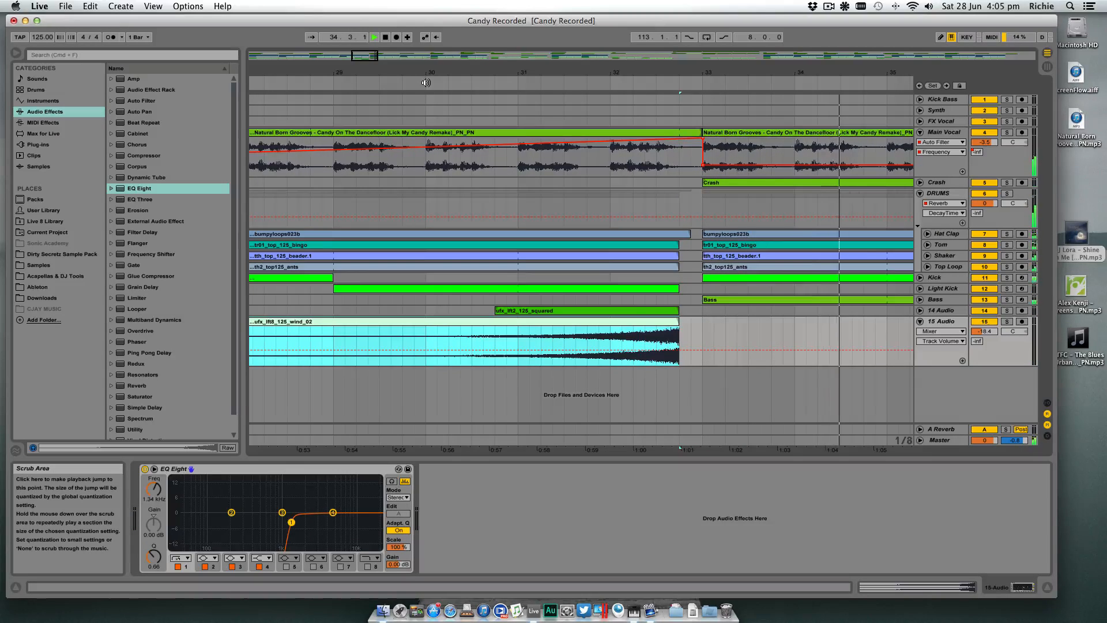
pyautogui.press('space')
# - Copy both riser clips ahead of the bar 65 drop so they end at bar 64 with the drum loops
pyautogui.moveTo(582, 72); pyautogui.dragTo(576, 15)
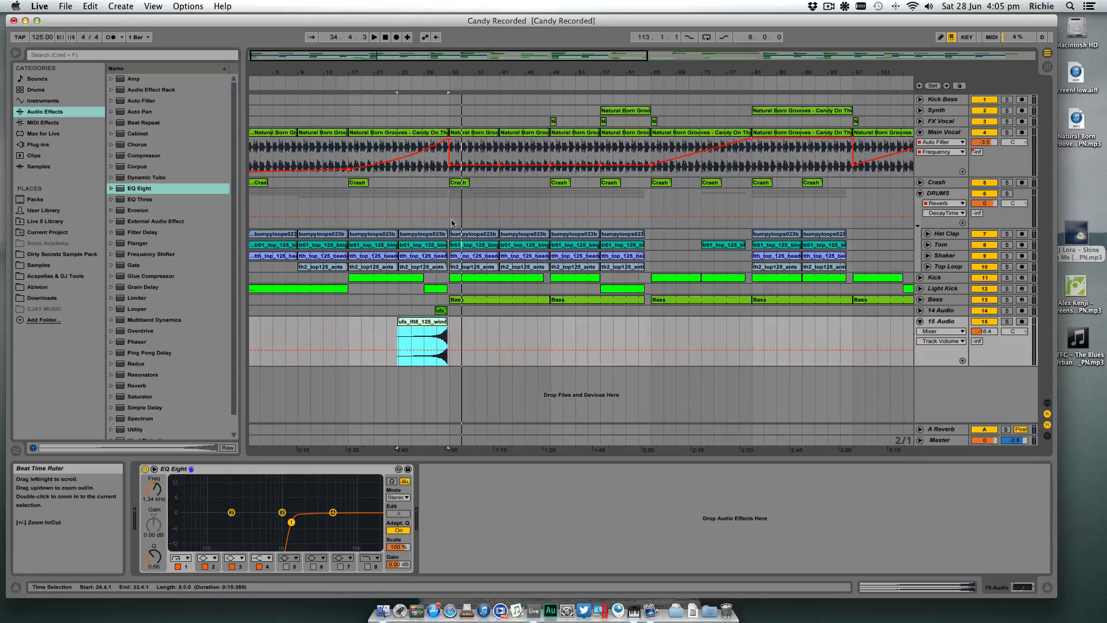
pyautogui.keyDown('shift'); pyautogui.click(440, 311); pyautogui.keyUp('shift')
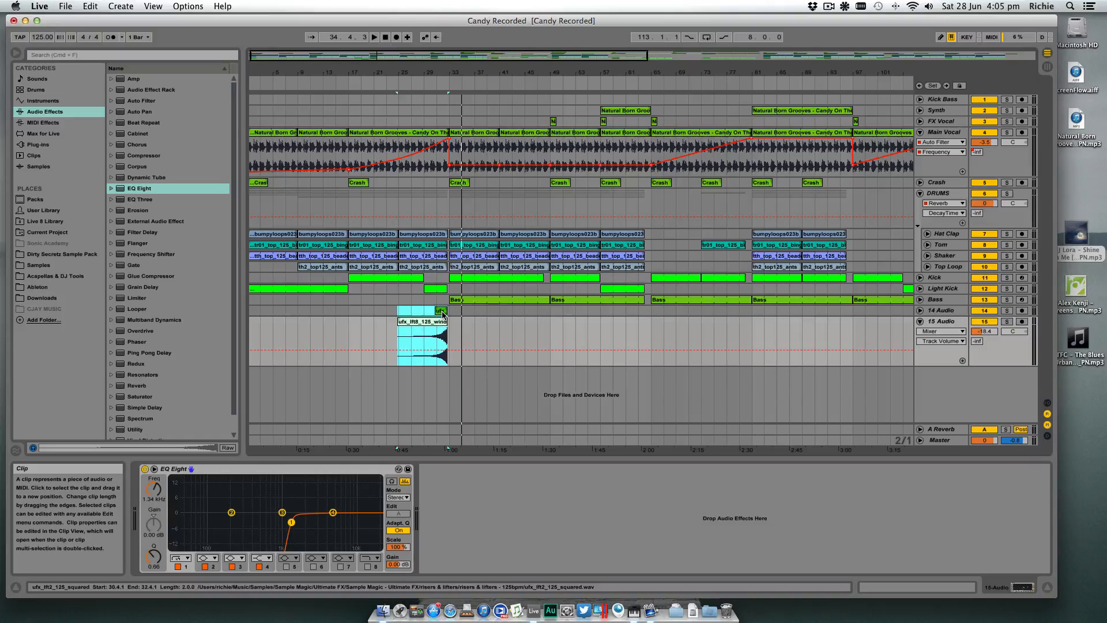
pyautogui.moveTo(443, 313); pyautogui.dragTo(646, 315)
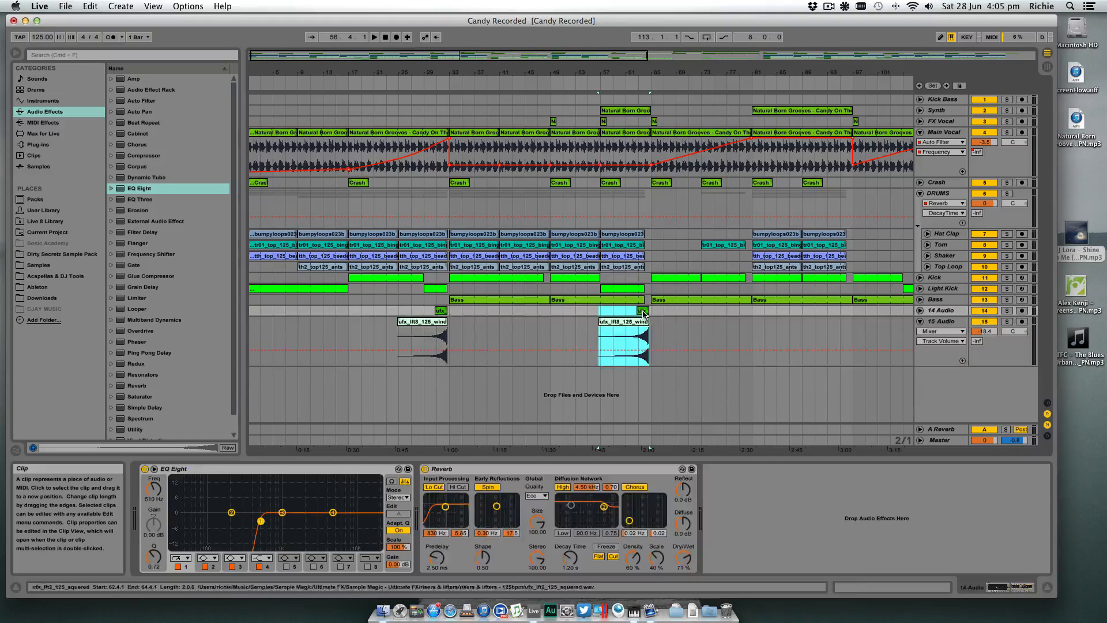
pyautogui.moveTo(644, 93); pyautogui.dragTo(643, 114)
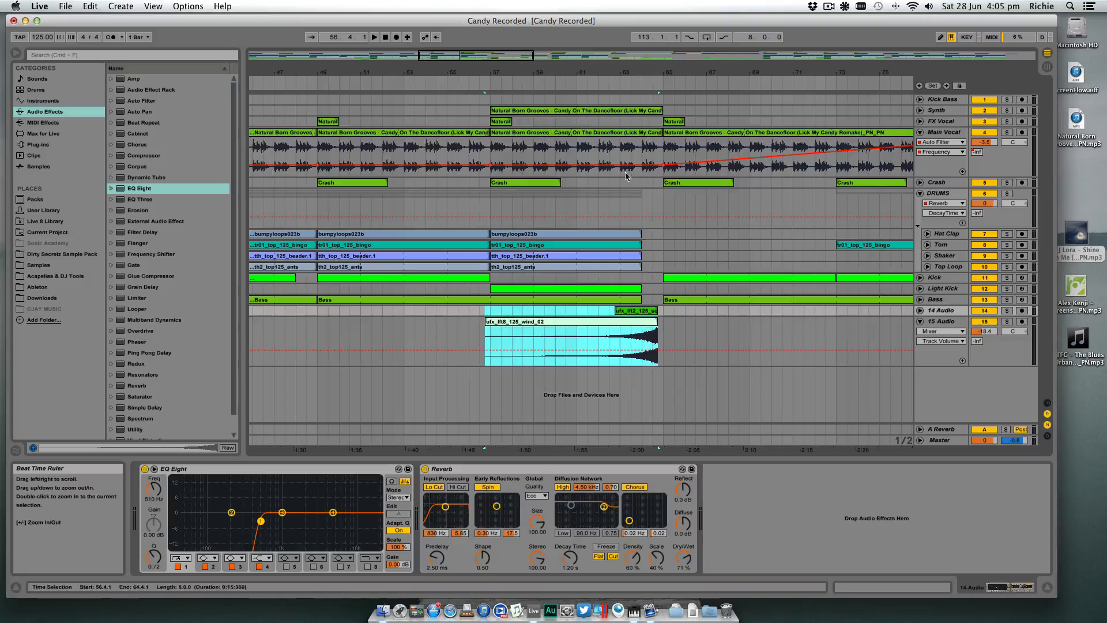
pyautogui.moveTo(649, 313); pyautogui.dragTo(632, 314)
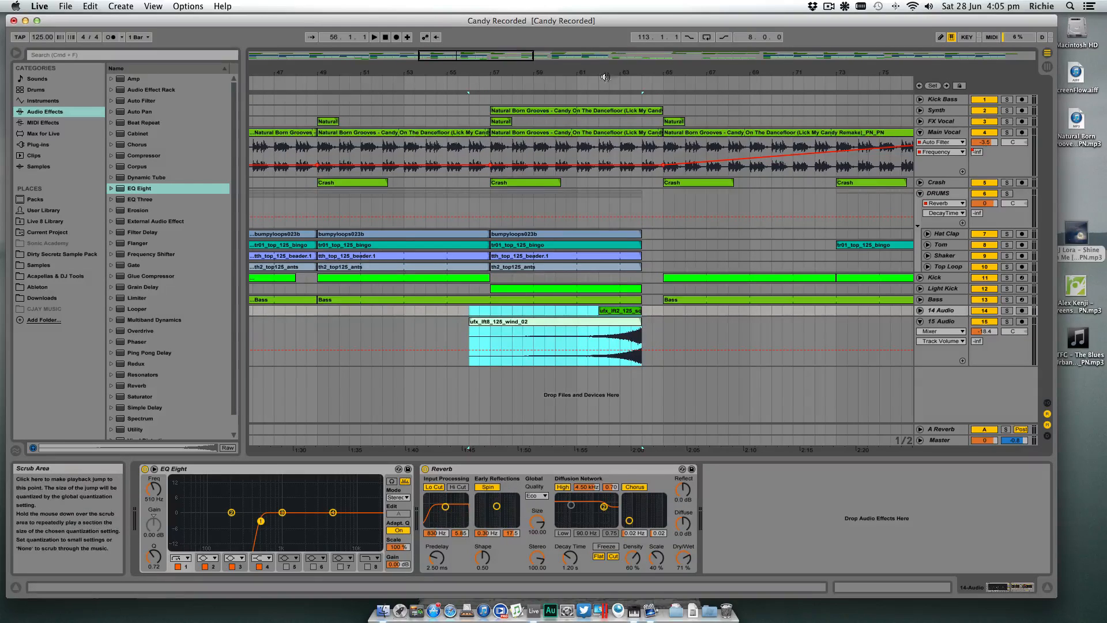
# - Show the DRUMS reverb's Dry/Wet automation and add a breakpoint at bar 57
pyautogui.moveTo(619, 73); pyautogui.dragTo(660, 52)
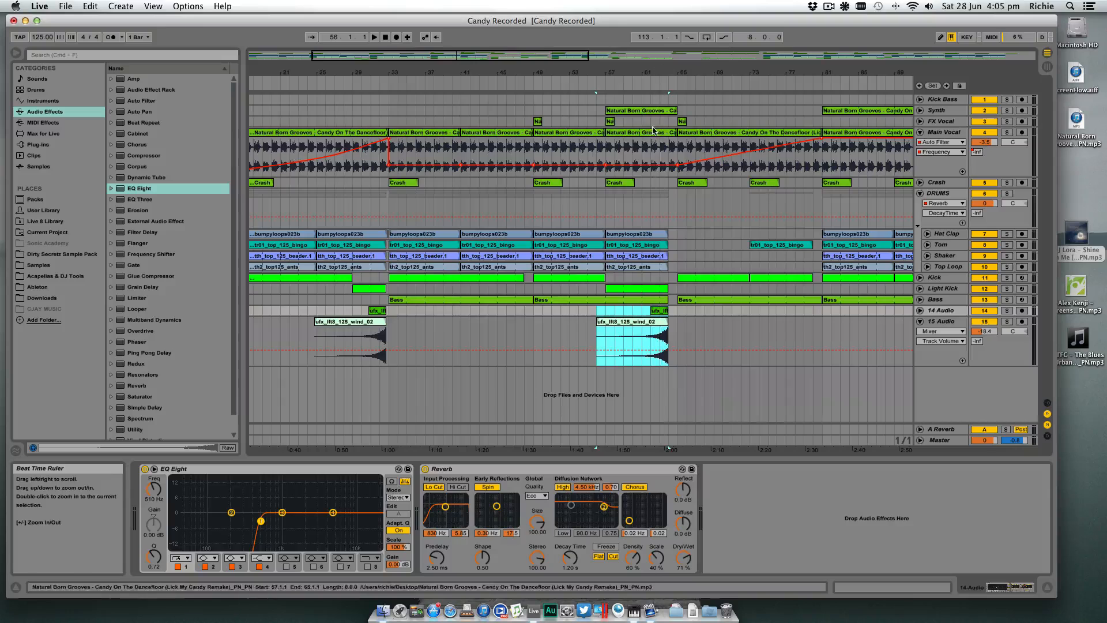
pyautogui.click(567, 338)
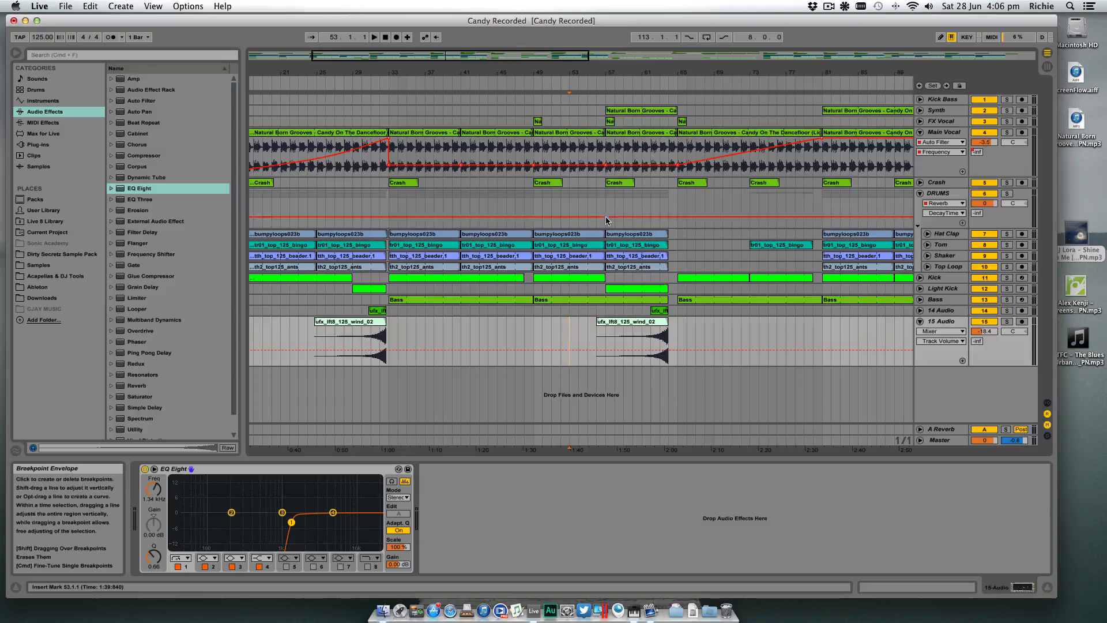
pyautogui.click(946, 216)
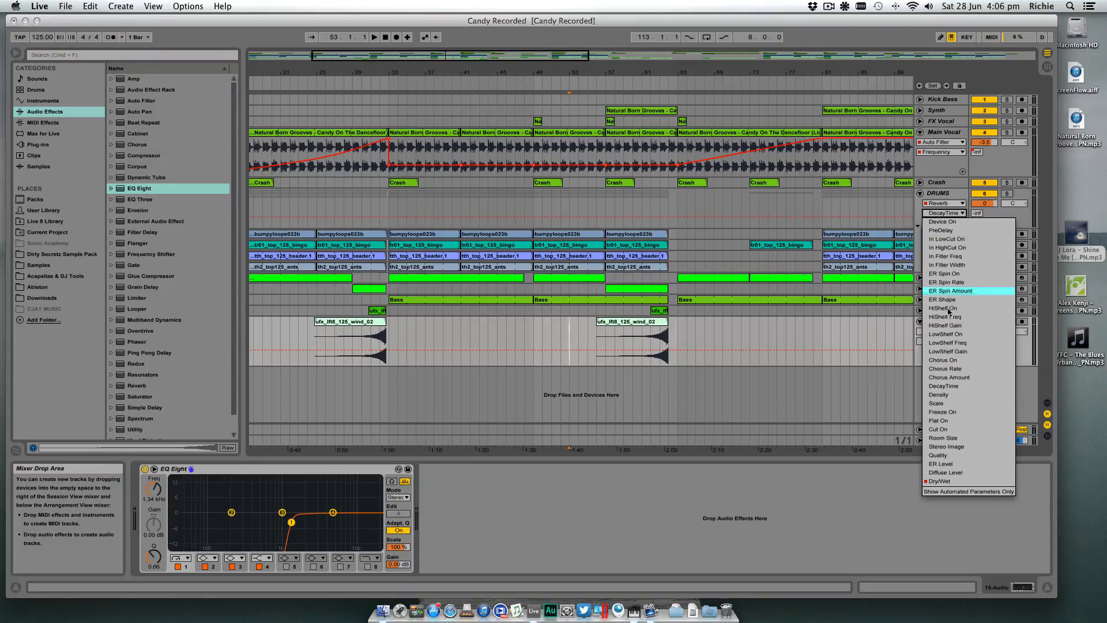
pyautogui.click(969, 487)
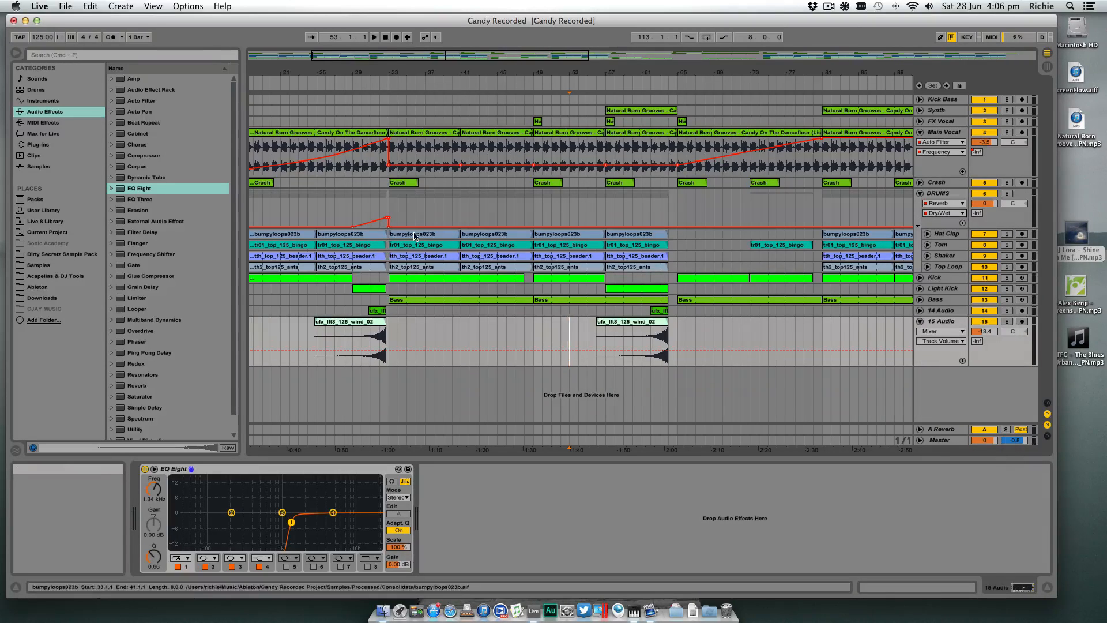
pyautogui.click(607, 227)
# - Ramp the DRUMS reverb's Dry/Wet to about 33% at bar 64, hold it to bar 65 and drop it back to 0%
pyautogui.moveTo(662, 72); pyautogui.dragTo(659, 112)
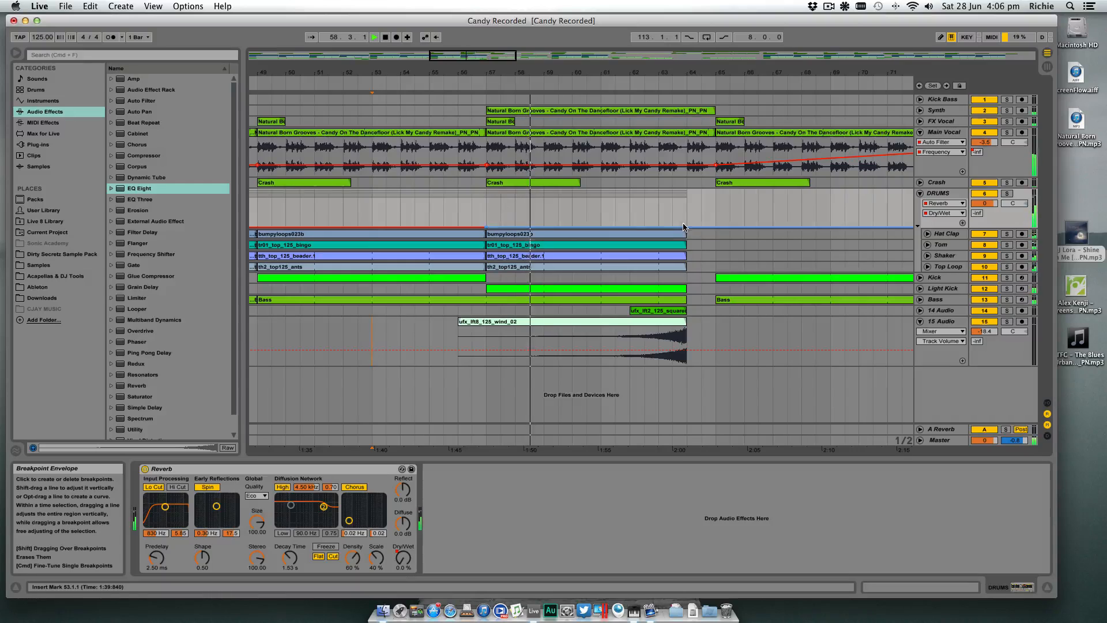
pyautogui.moveTo(690, 227); pyautogui.dragTo(689, 218)
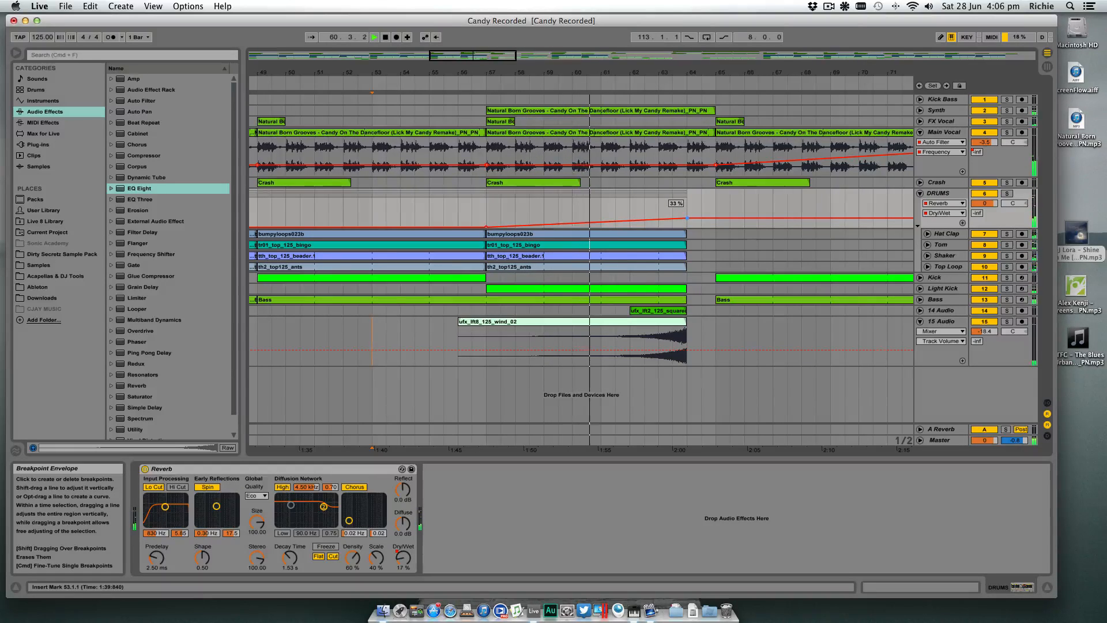
pyautogui.click(717, 219)
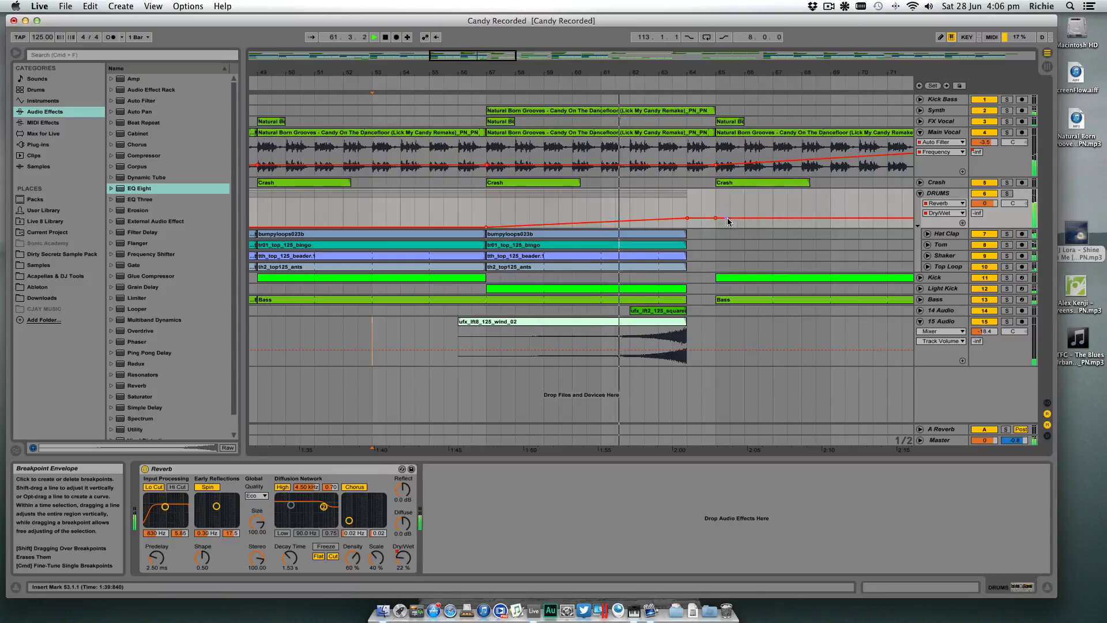
pyautogui.moveTo(728, 219); pyautogui.dragTo(716, 227)
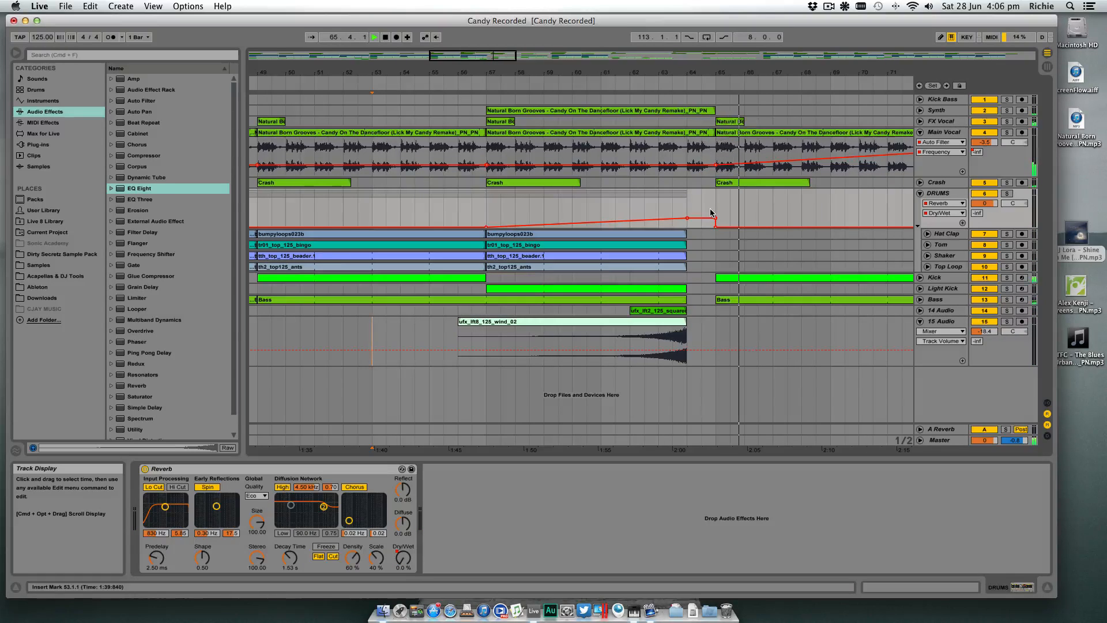
pyautogui.press('space')
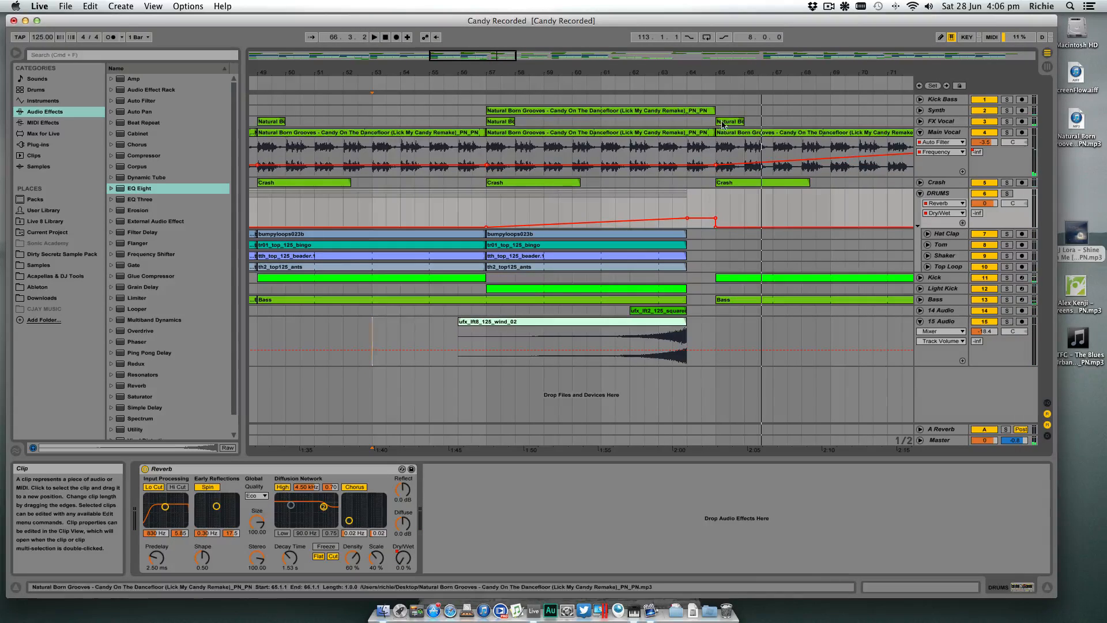
# - Switch the Soundflower (2ch) buffer size to 128 and back to 256
pyautogui.moveTo(733, 72); pyautogui.dragTo(587, 57)
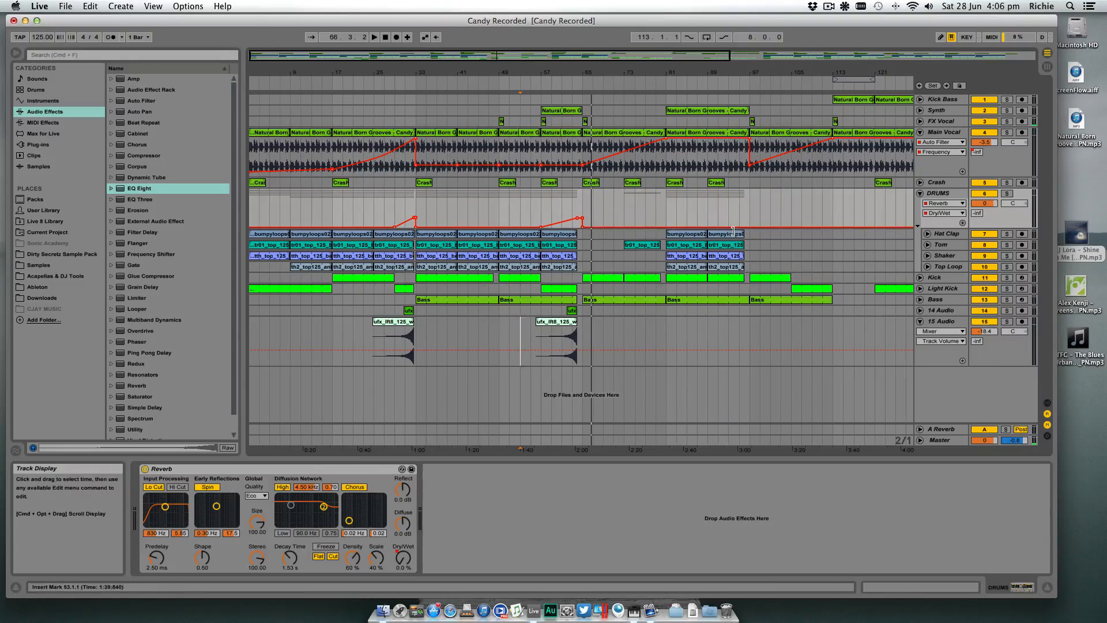
pyautogui.click(846, 7)
pyautogui.moveTo(881, 30)
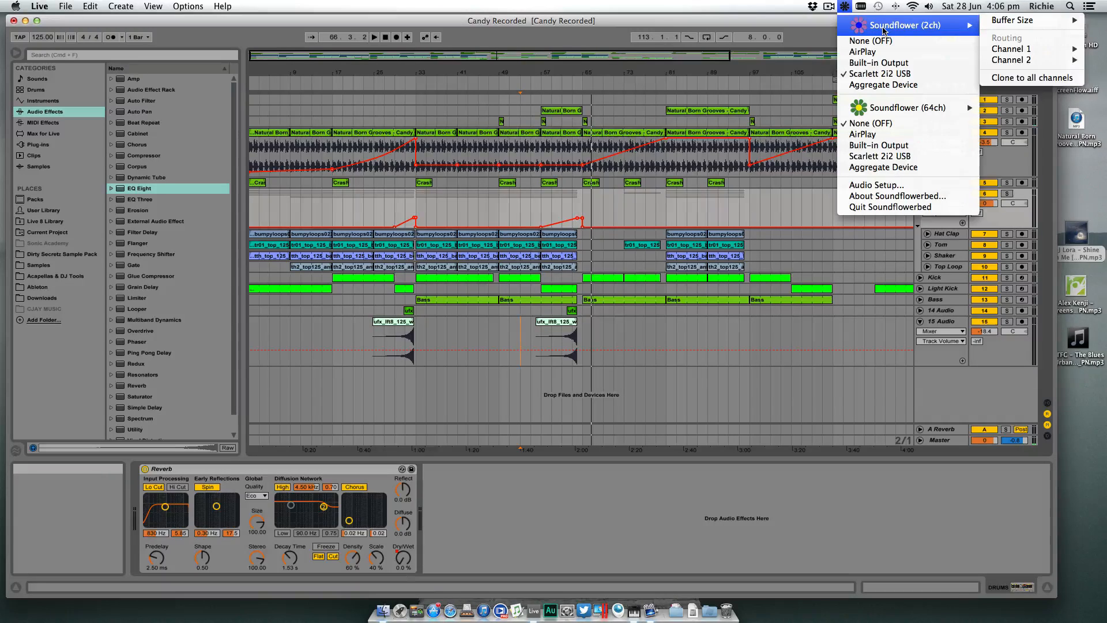
pyautogui.moveTo(1054, 25)
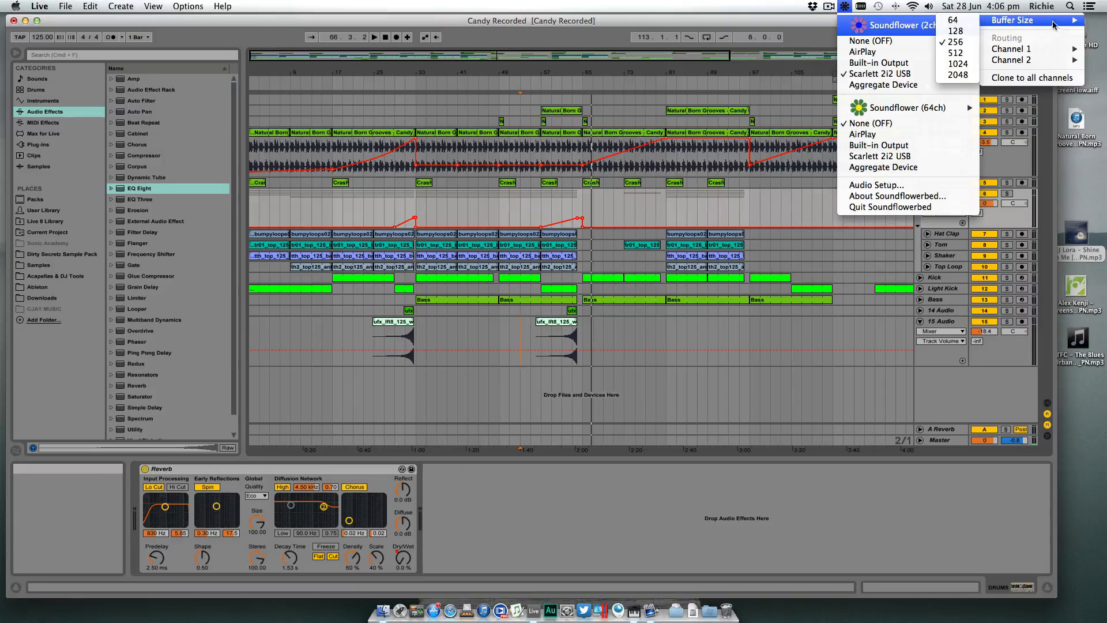
pyautogui.click(971, 35)
pyautogui.click(845, 7)
pyautogui.moveTo(874, 25)
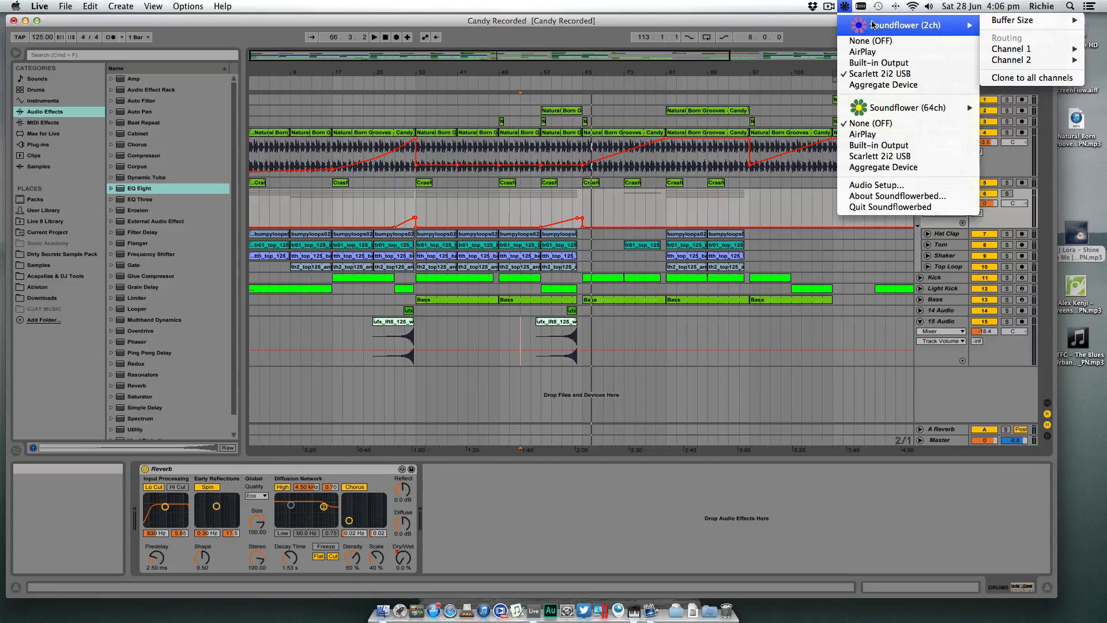
pyautogui.moveTo(1028, 22)
pyautogui.click(967, 41)
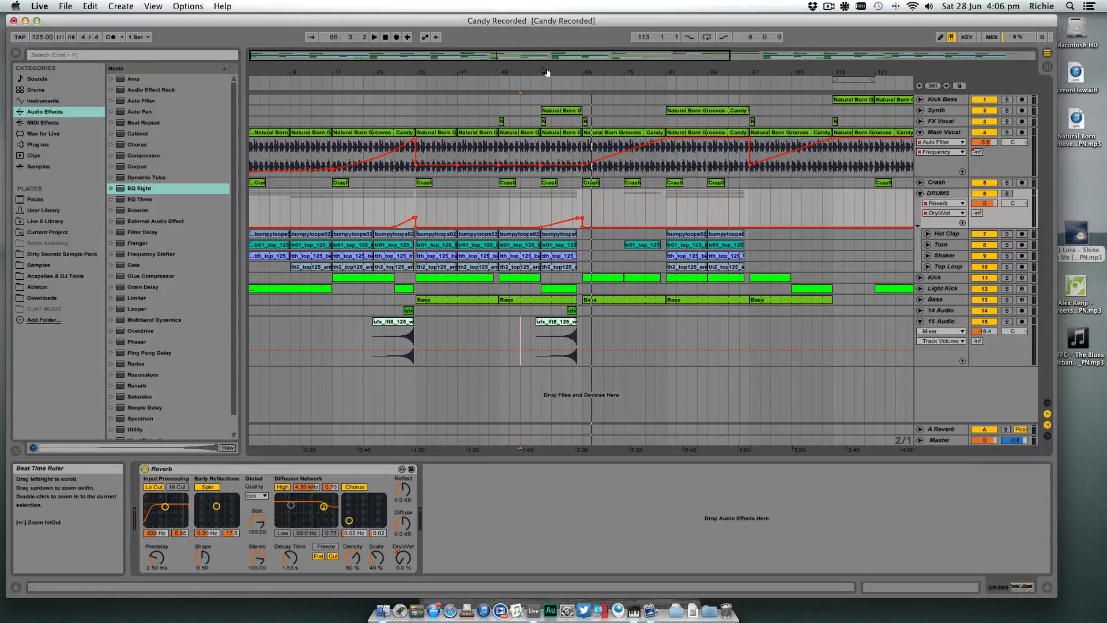
pyautogui.moveTo(537, 78); pyautogui.dragTo(579, 96)
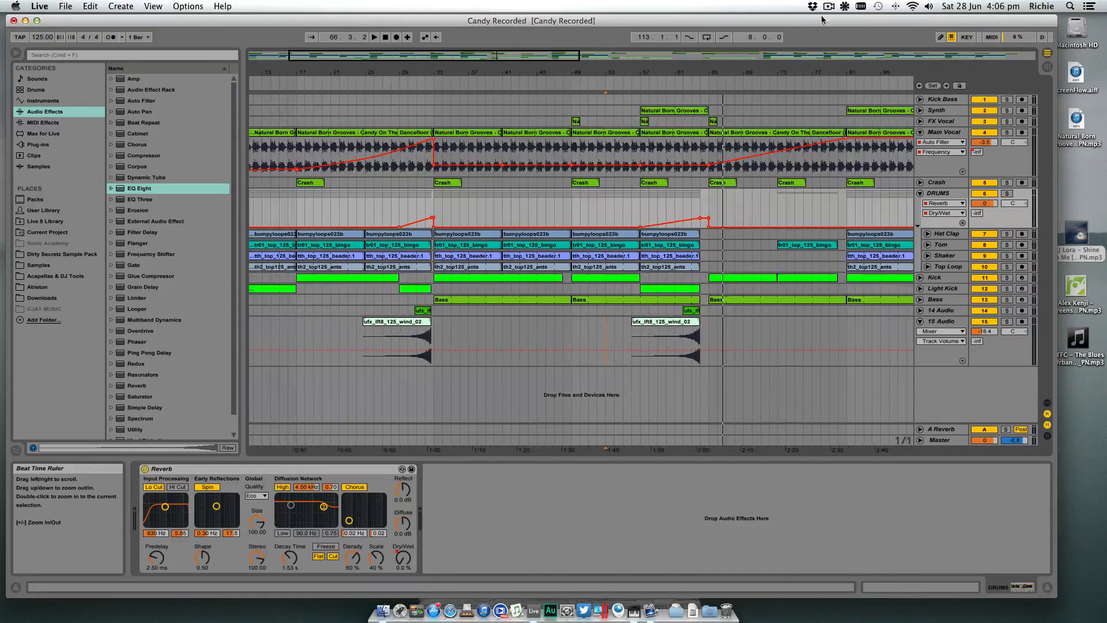
pyautogui.click(845, 7)
pyautogui.click(832, 17)
# - Fold the 15 Audio wind riser track
pyautogui.moveTo(683, 74); pyautogui.dragTo(545, 70)
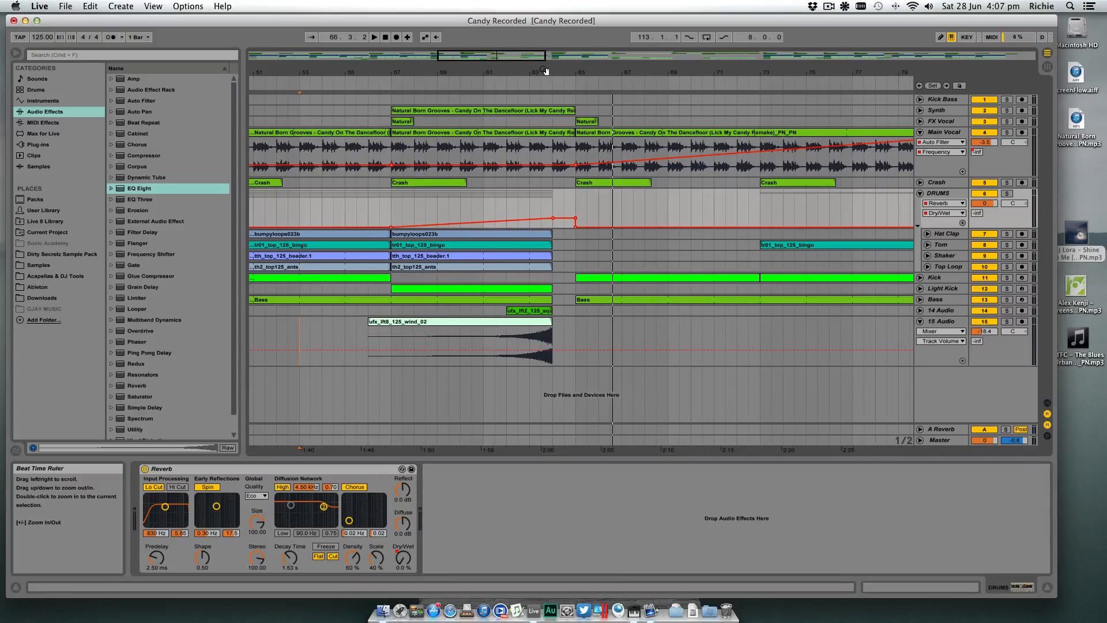
pyautogui.click(914, 320)
pyautogui.moveTo(680, 74); pyautogui.dragTo(680, 35)
pyautogui.moveTo(621, 73); pyautogui.dragTo(623, 74)
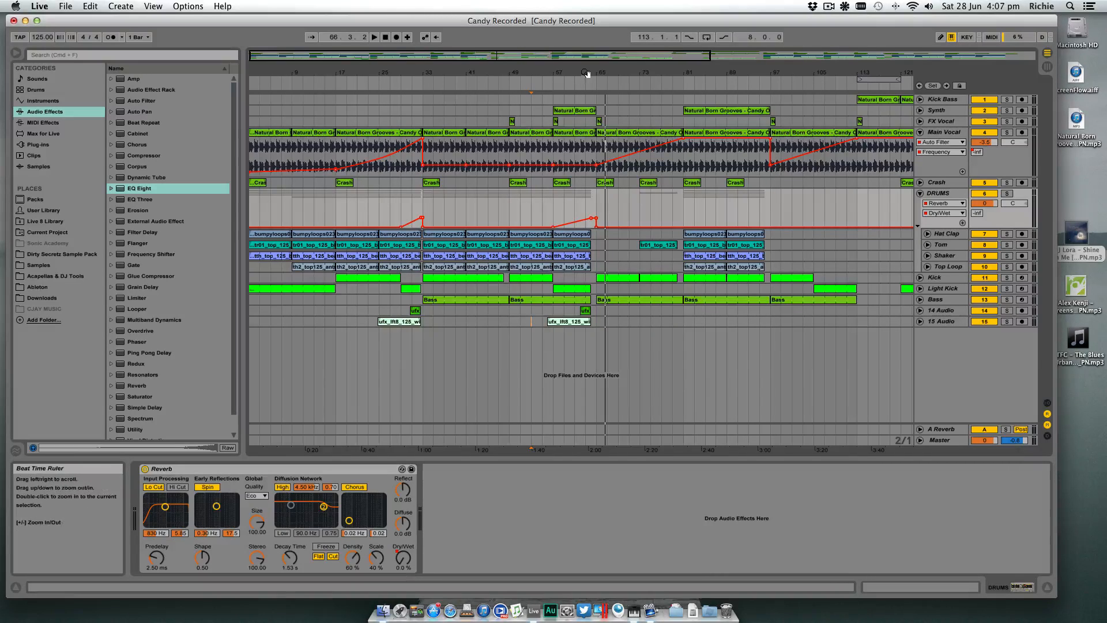
pyautogui.moveTo(586, 72); pyautogui.dragTo(606, 58)
# - Try a copy of the wind riser clip from bar 72 to bar 80, and delete that copy
pyautogui.click(580, 323)
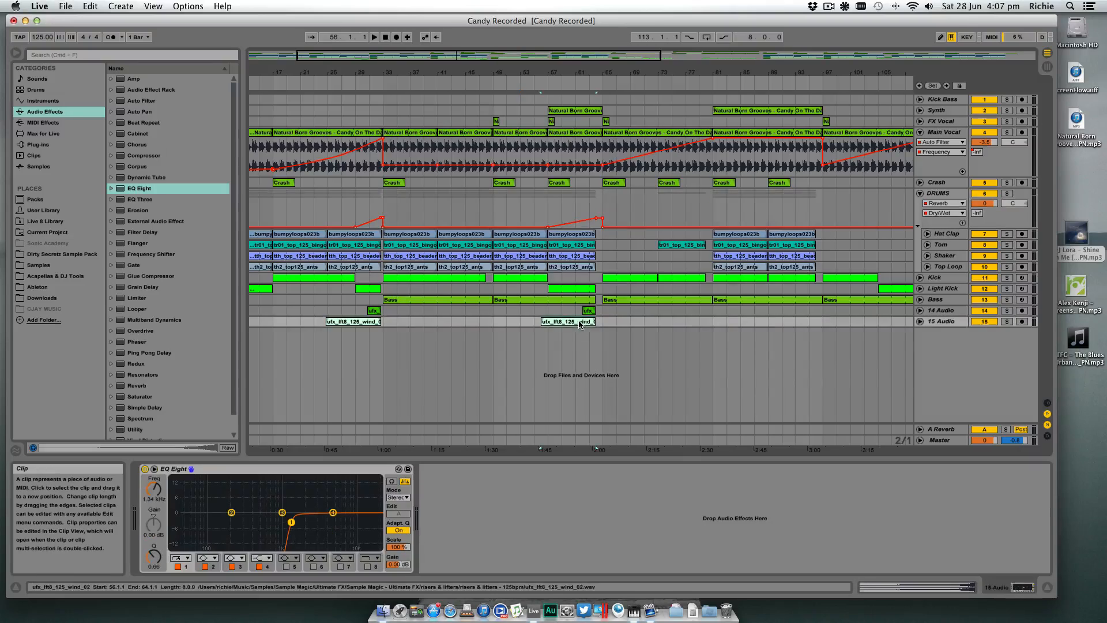
pyautogui.moveTo(580, 323); pyautogui.dragTo(690, 323)
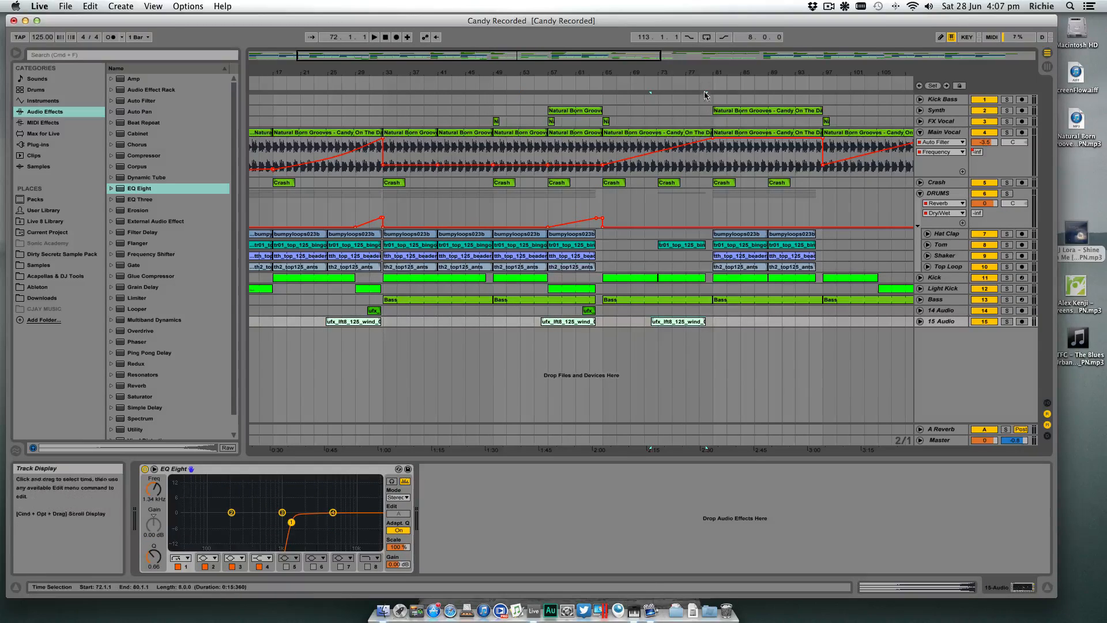
pyautogui.moveTo(704, 72); pyautogui.dragTo(624, 63)
pyautogui.moveTo(497, 72); pyautogui.dragTo(508, 90)
pyautogui.press('Delete')
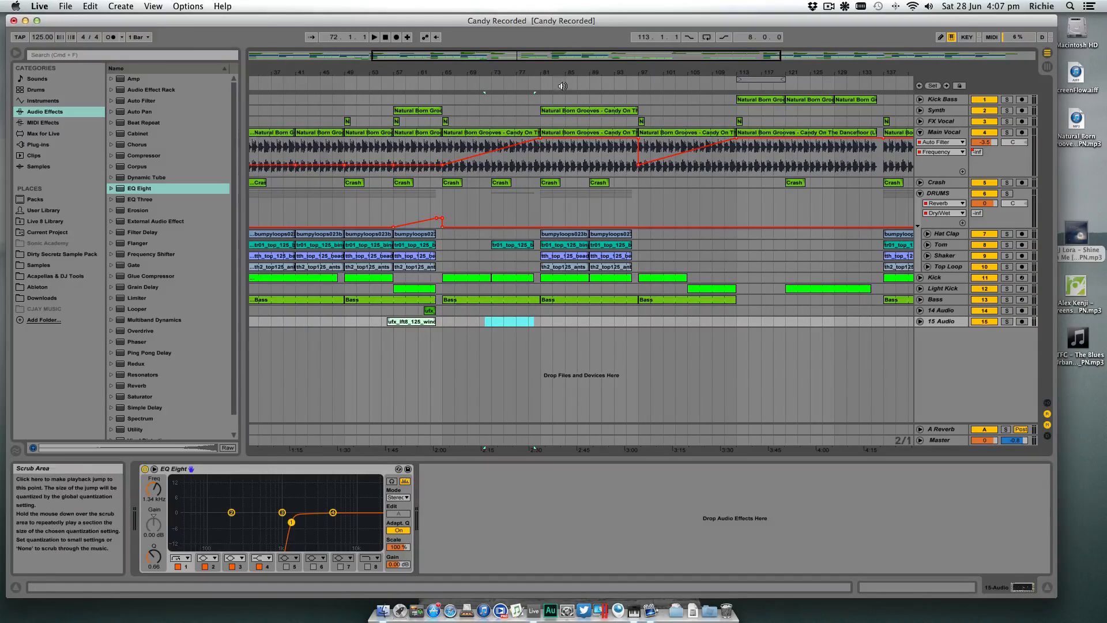
# - Copy the ufx_lft8_125_wind_02 riser clip ending at bar 64 to bars 128–136 on the 15 Audio track
pyautogui.moveTo(568, 72); pyautogui.dragTo(500, 62)
pyautogui.click(406, 322)
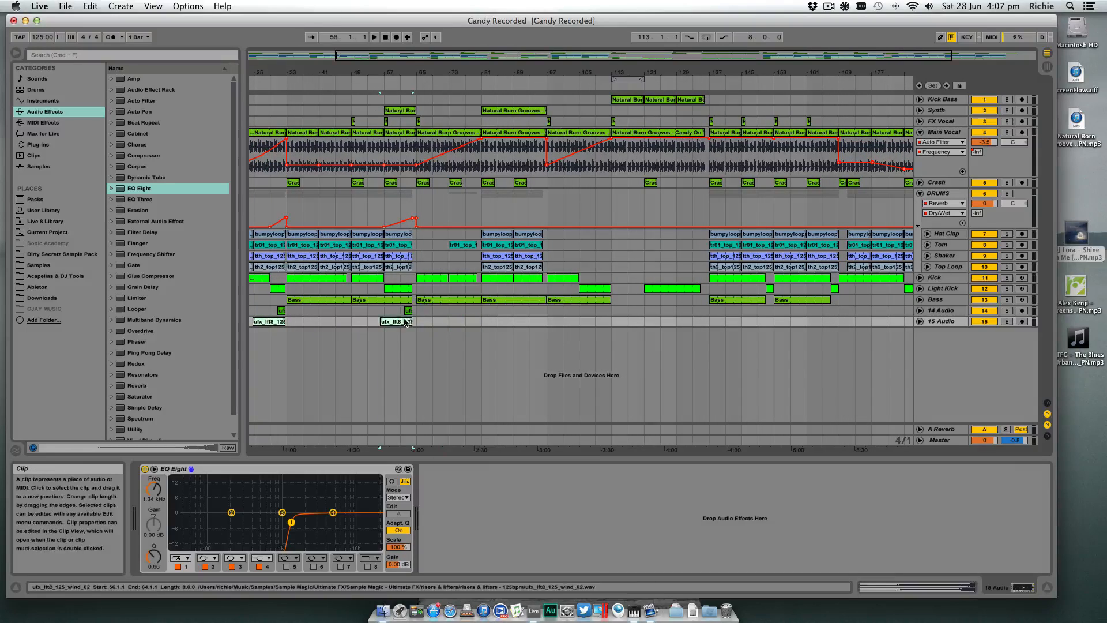
pyautogui.moveTo(402, 324); pyautogui.dragTo(688, 320)
# - Extend the Light Kick clip that starts at bar 121 so it ends at bar 136
pyautogui.moveTo(699, 72); pyautogui.dragTo(699, 107)
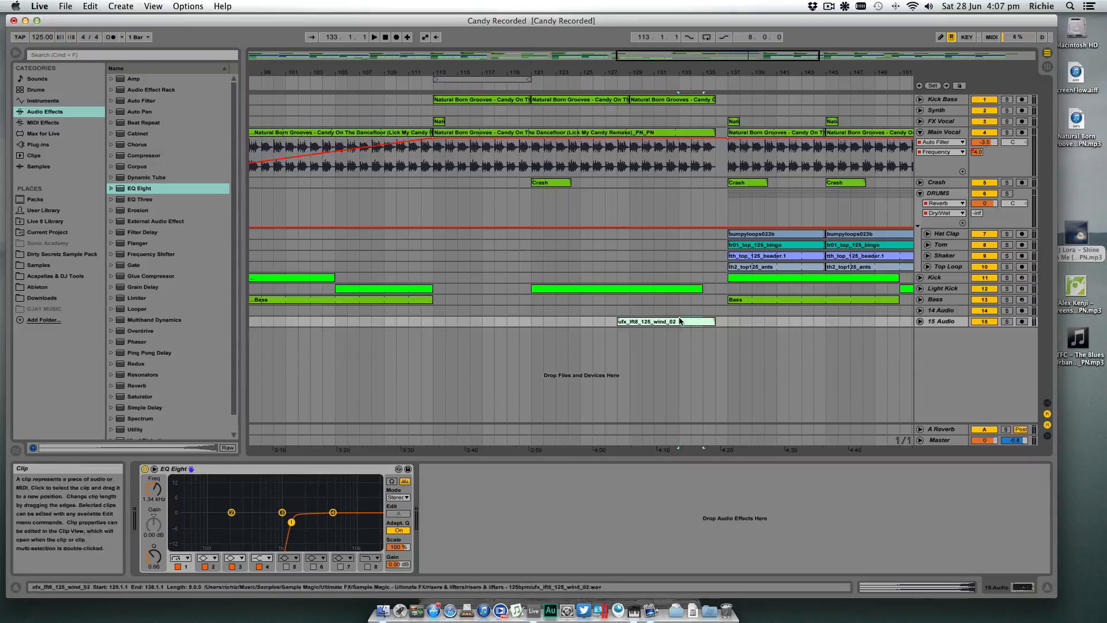
pyautogui.moveTo(702, 288); pyautogui.dragTo(710, 288)
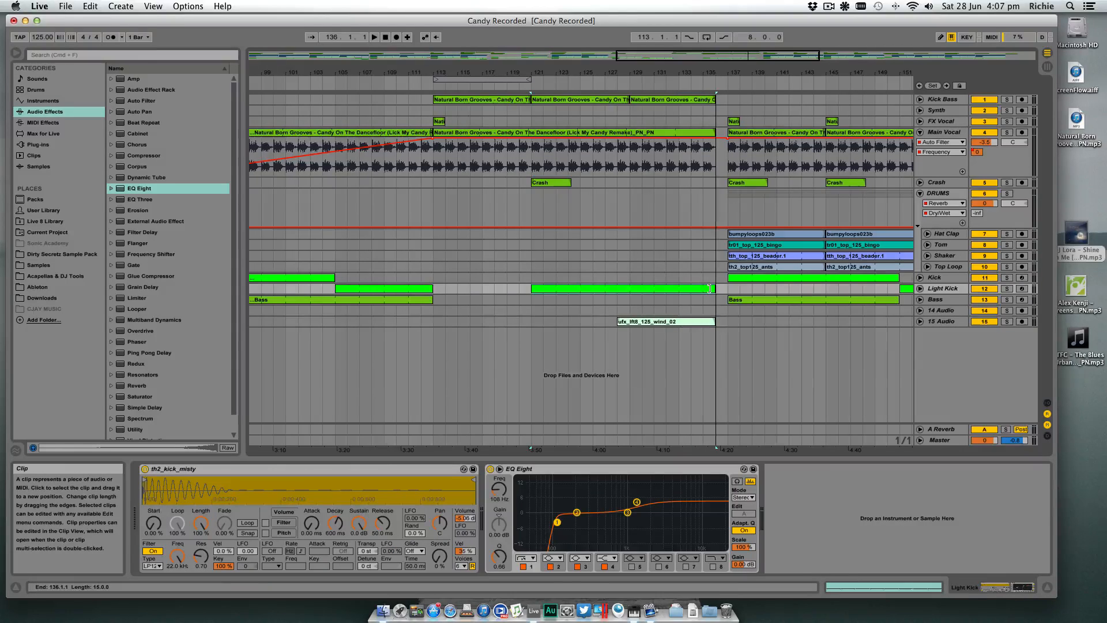
# - Copy the two-bar ufx_lft2_125_squared clip ending at bar 64 to bar 134 on the 14 Audio track
pyautogui.moveTo(750, 70); pyautogui.dragTo(749, 47)
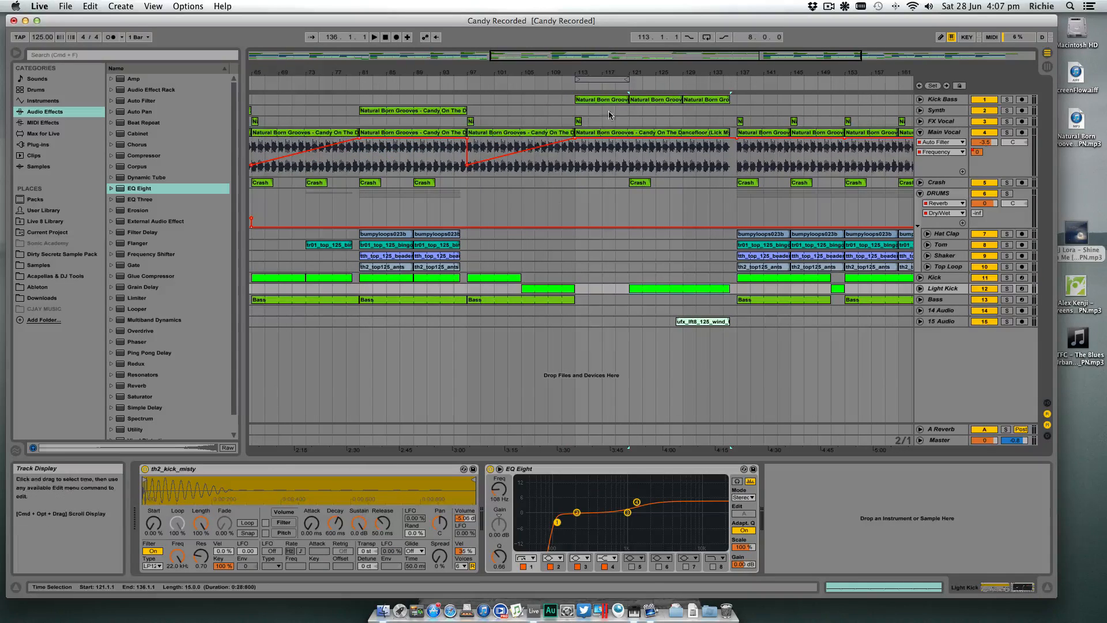
pyautogui.moveTo(635, 72); pyautogui.dragTo(635, 71)
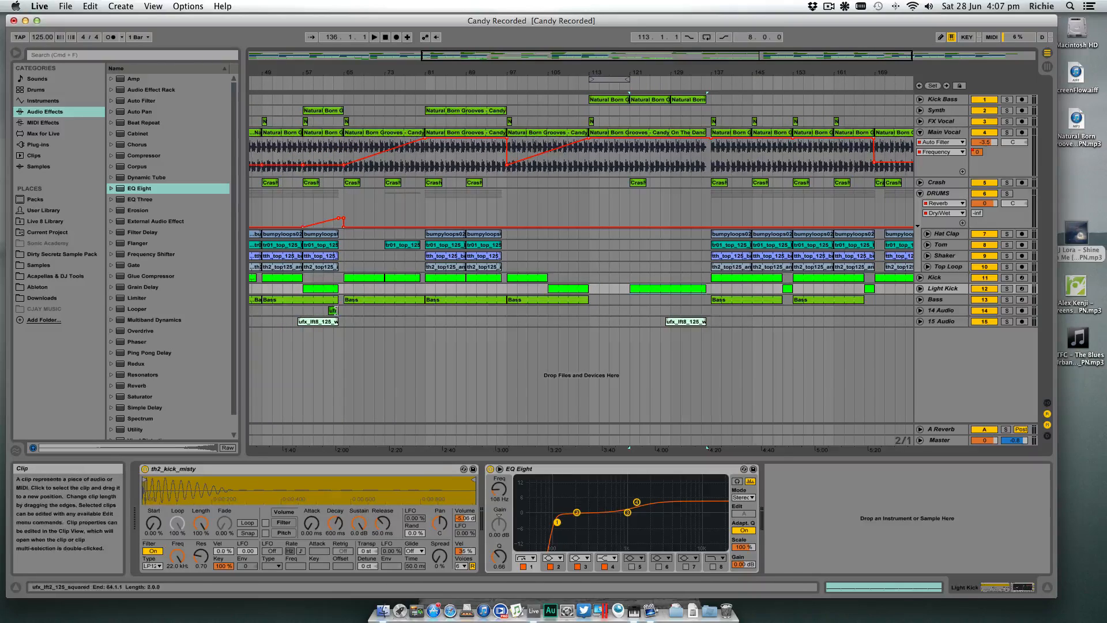
pyautogui.moveTo(334, 312); pyautogui.dragTo(698, 316)
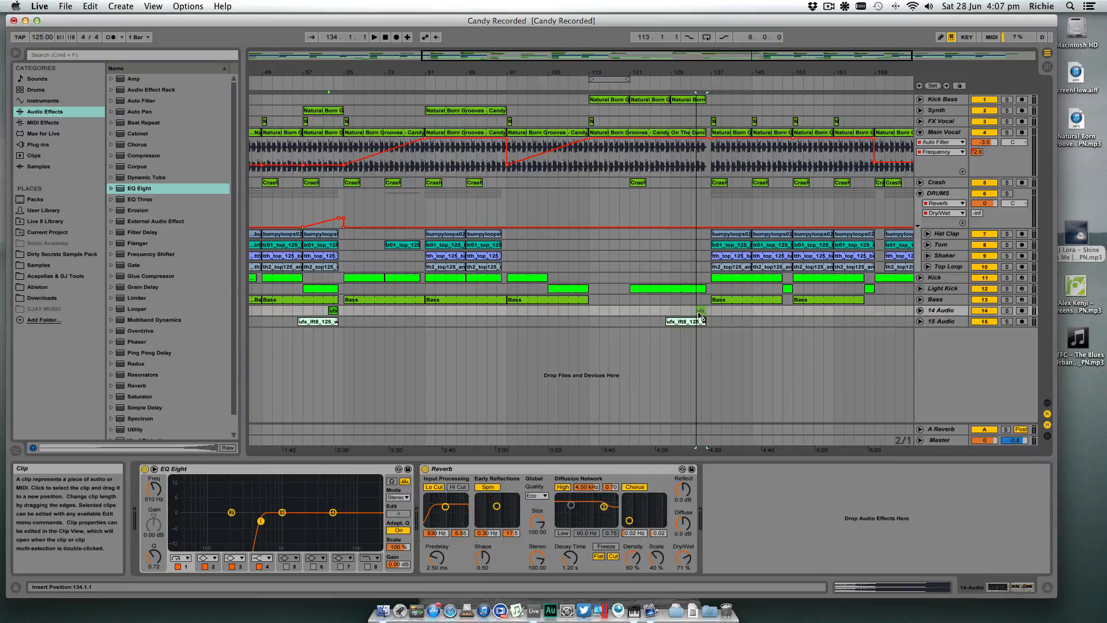
# - Play the arrangement from about bar 25 to check the wind riser and the drop at bar 33
pyautogui.moveTo(652, 70); pyautogui.dragTo(453, 73)
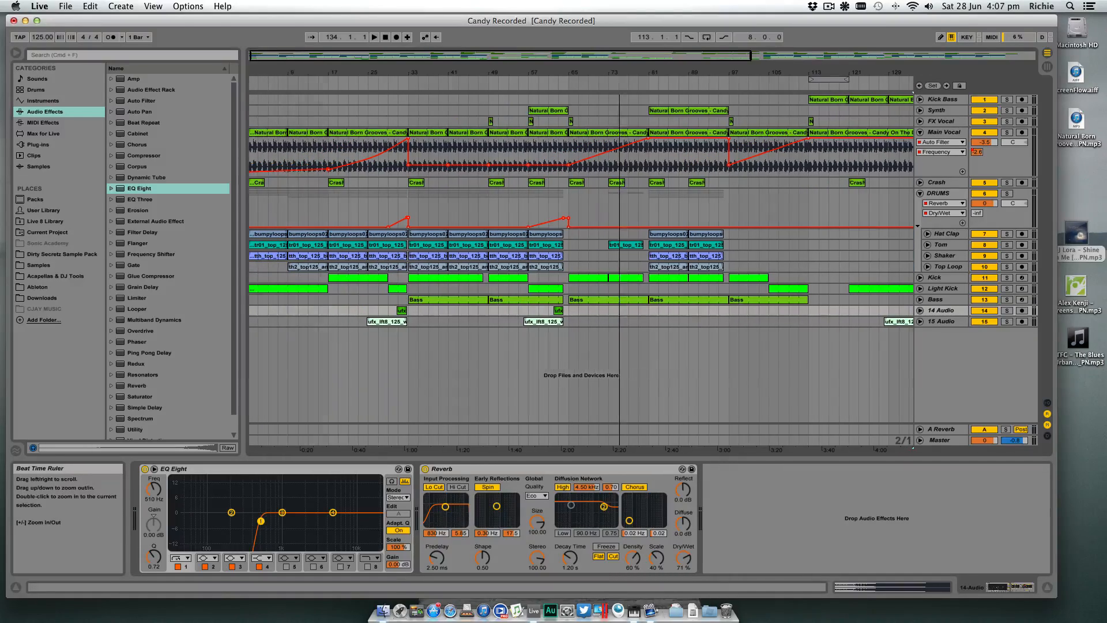
pyautogui.moveTo(739, 70); pyautogui.dragTo(596, 70)
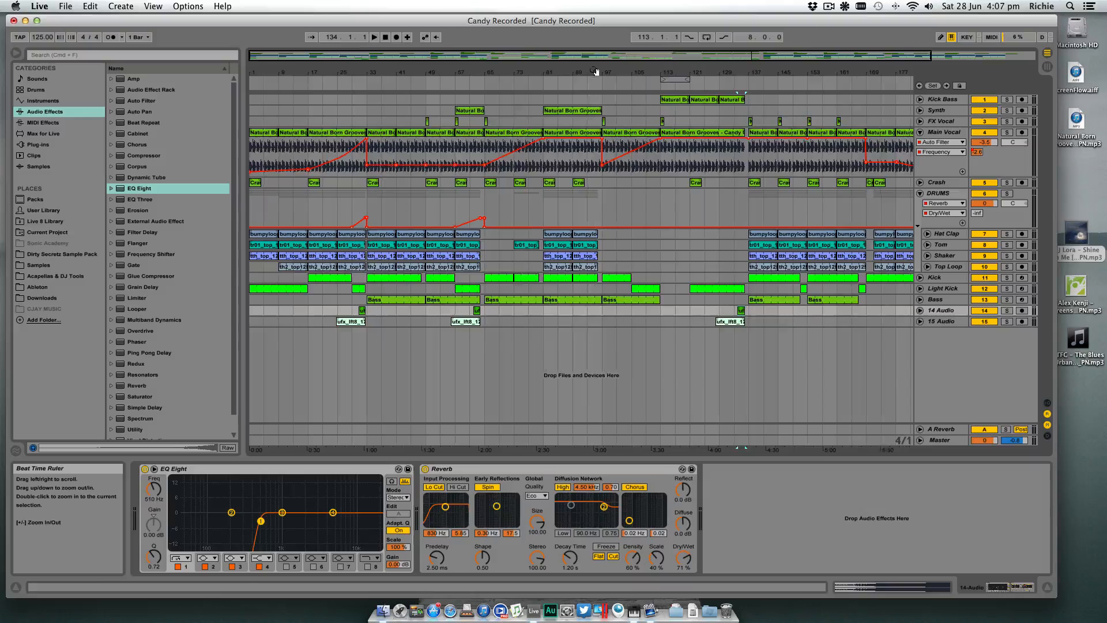
pyautogui.click(499, 321)
pyautogui.moveTo(362, 68); pyautogui.dragTo(483, 70)
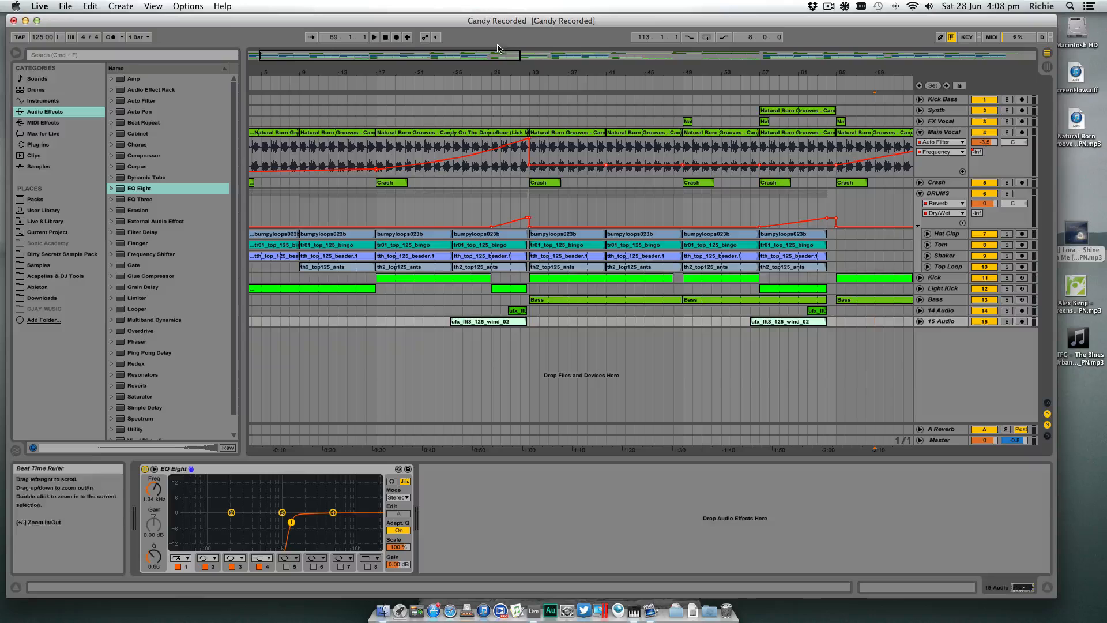
pyautogui.click(455, 84)
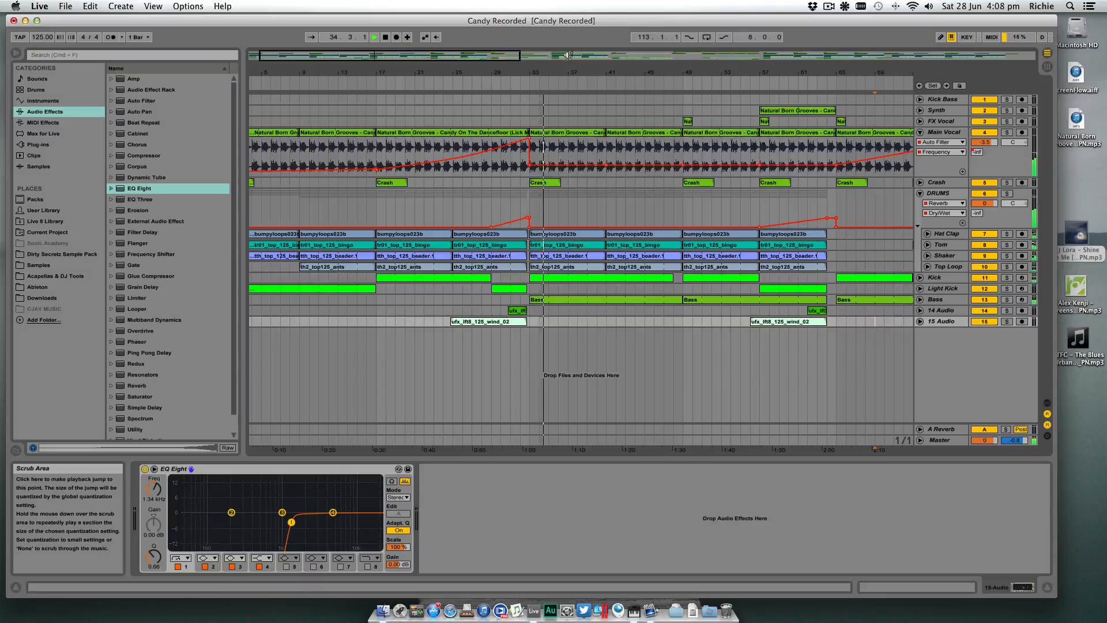
pyautogui.moveTo(617, 68); pyautogui.dragTo(558, 70)
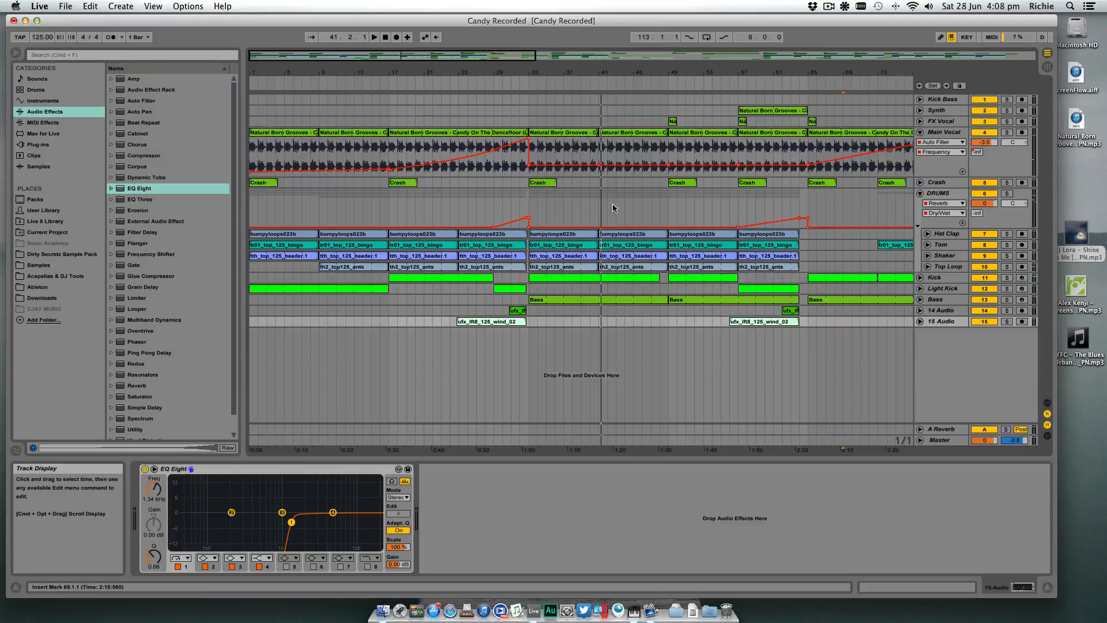
pyautogui.click(921, 193)
pyautogui.click(920, 194)
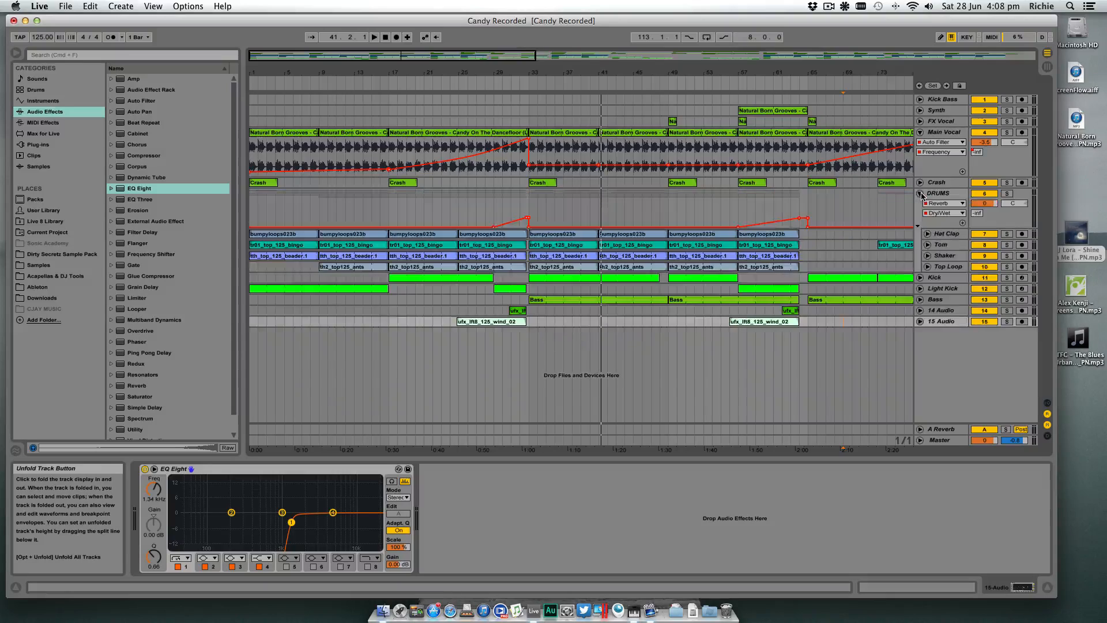
# - Select the DRUMS group and open the hats folder of Sample Magic's Tech-House 2 - Drum Hits in the Samples library
pyautogui.click(949, 196)
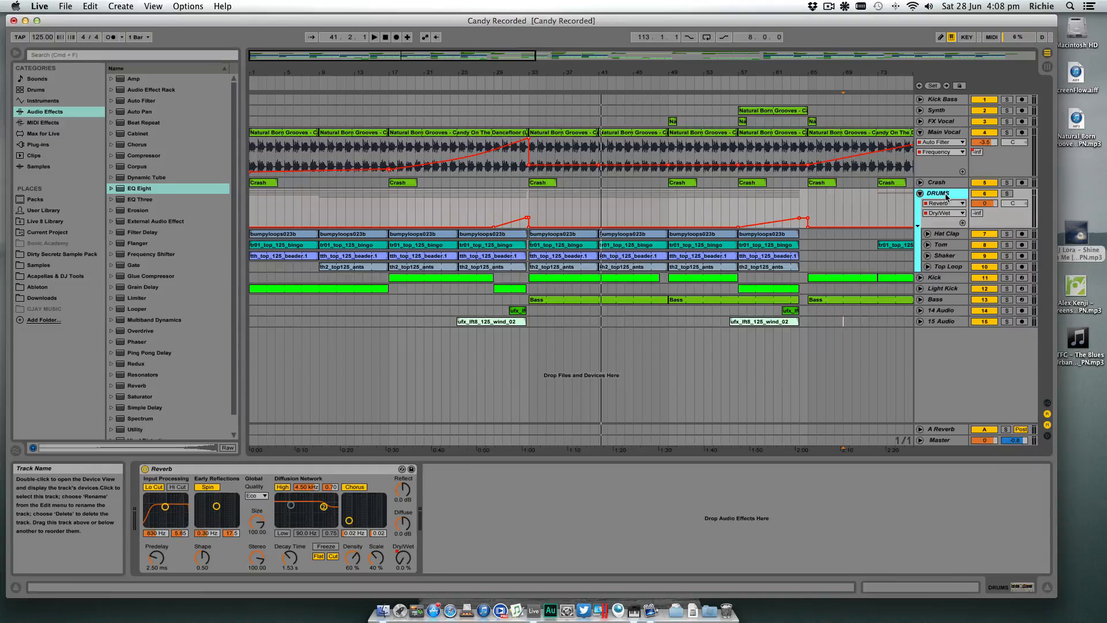
pyautogui.click(70, 266)
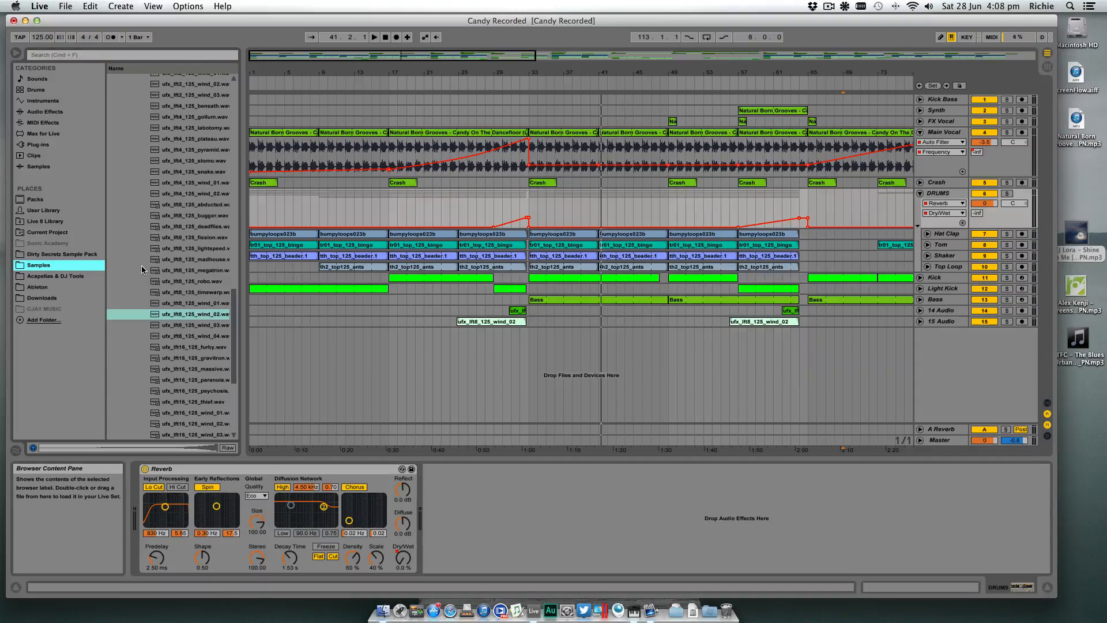
pyautogui.scroll(15, 140, 266)
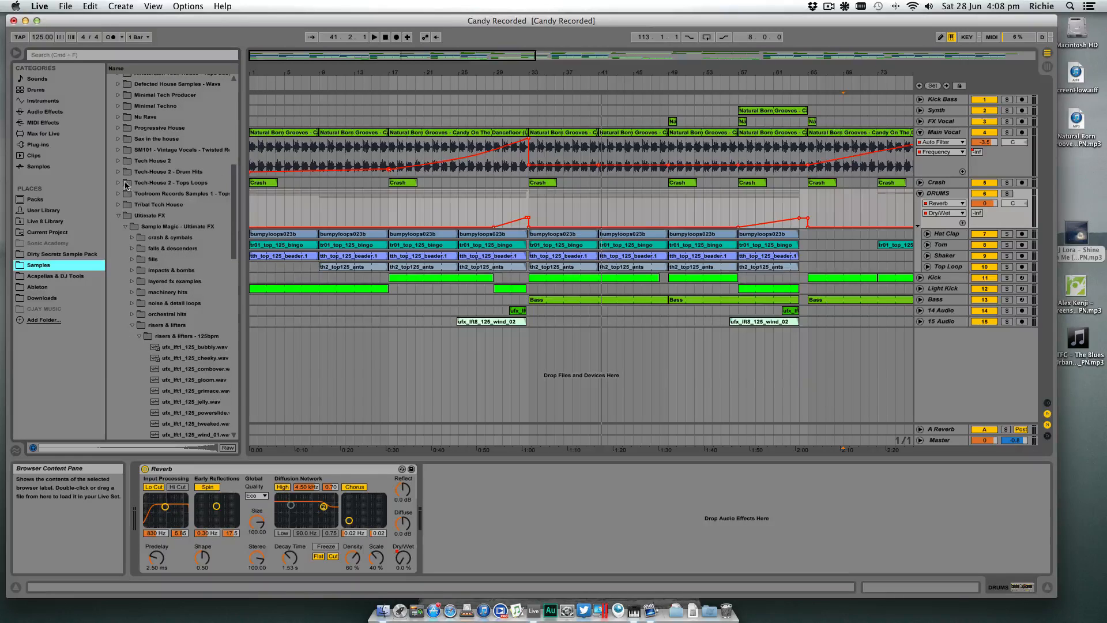
pyautogui.click(121, 183)
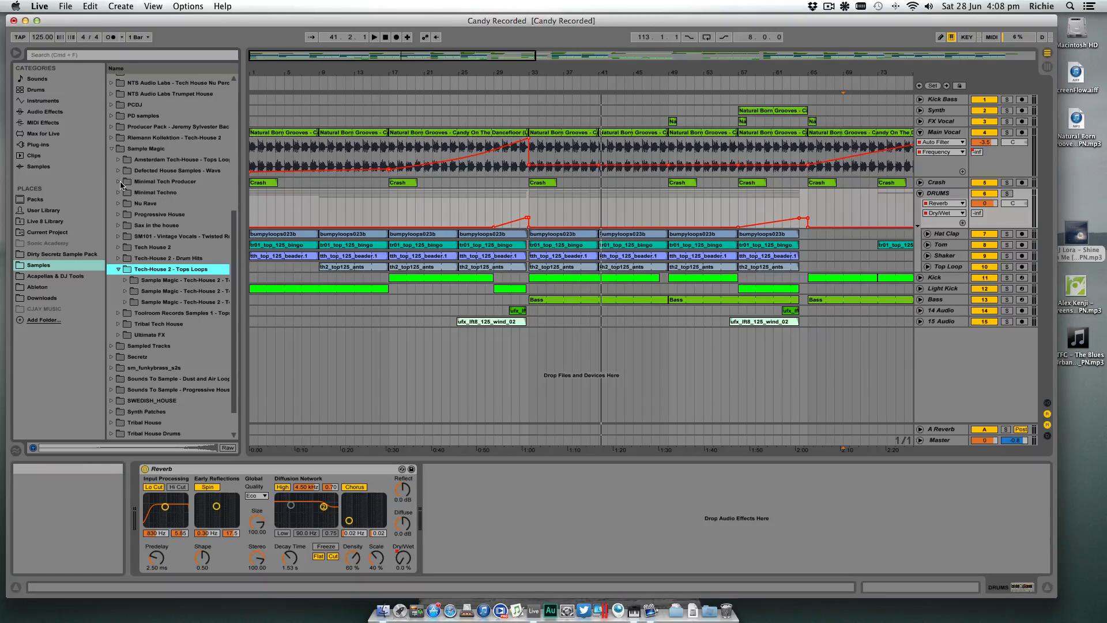
pyautogui.click(116, 259)
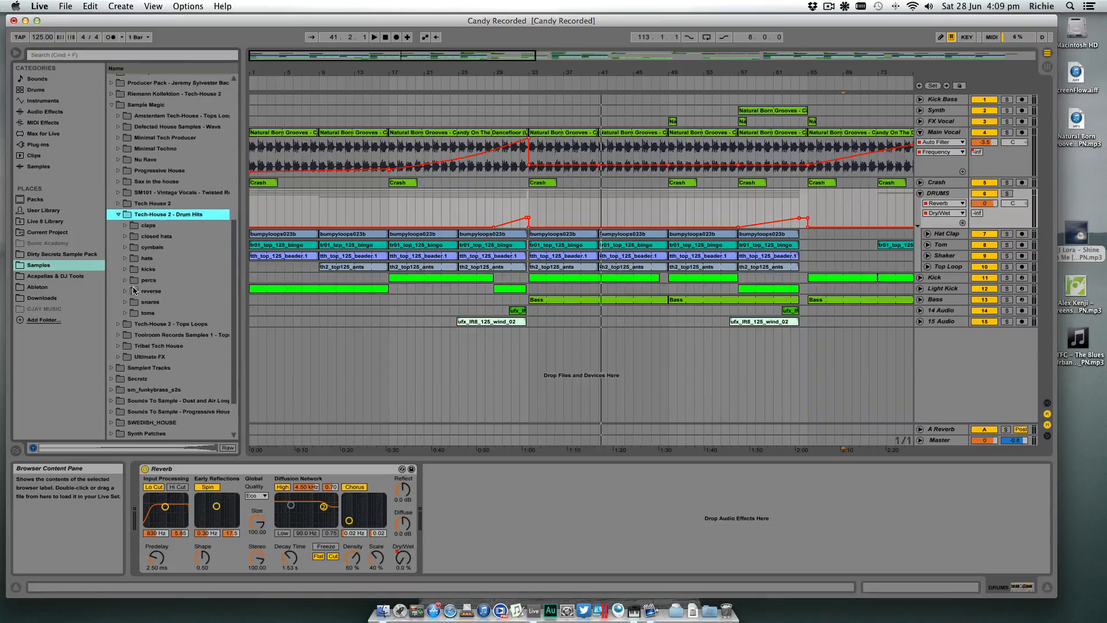
pyautogui.click(127, 259)
# - Audition the first open-hat samples and compare th2_ophat_80s.wav with th2_ophat_airy.wav
pyautogui.click(162, 269)
pyautogui.press('Down')
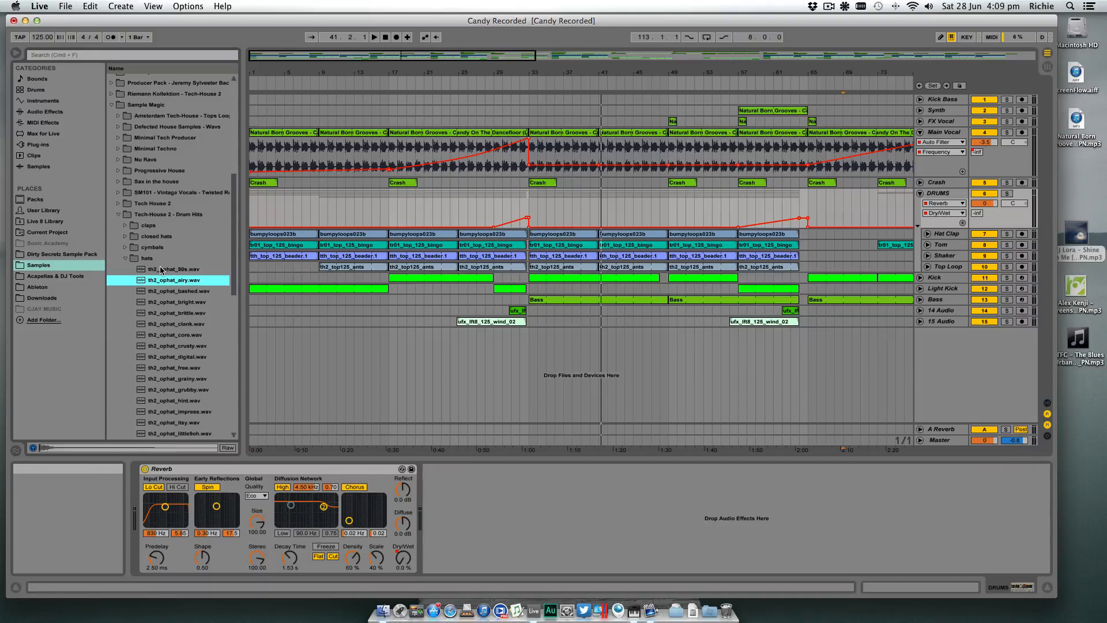
pyautogui.press('Down')
pyautogui.press('Down')
pyautogui.press('Up')
pyautogui.press('Up')
pyautogui.press('Up')
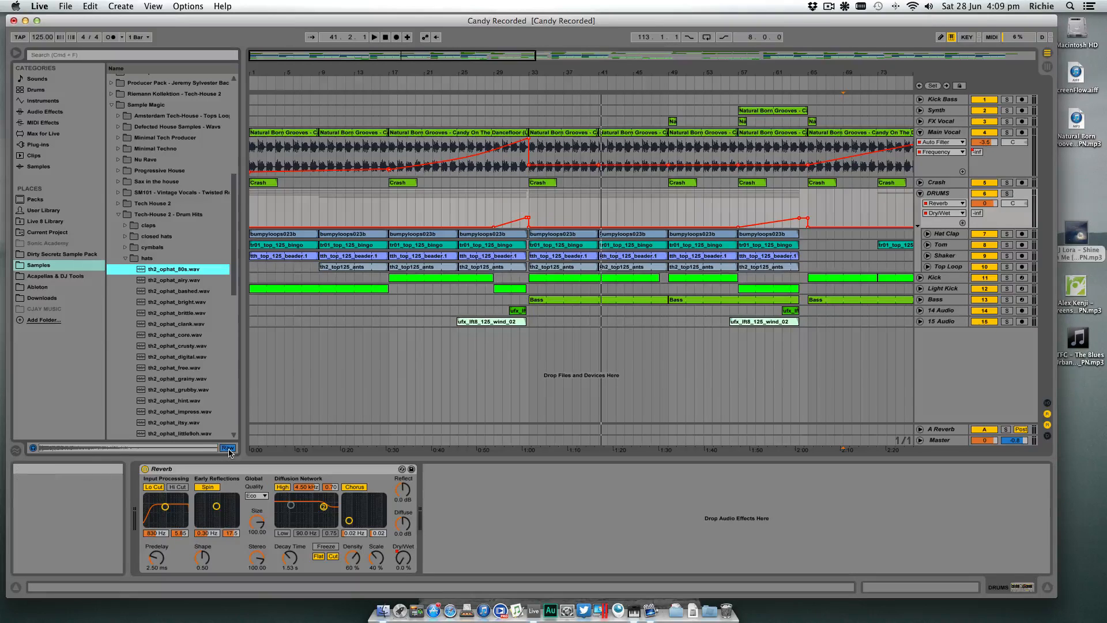
pyautogui.click(193, 281)
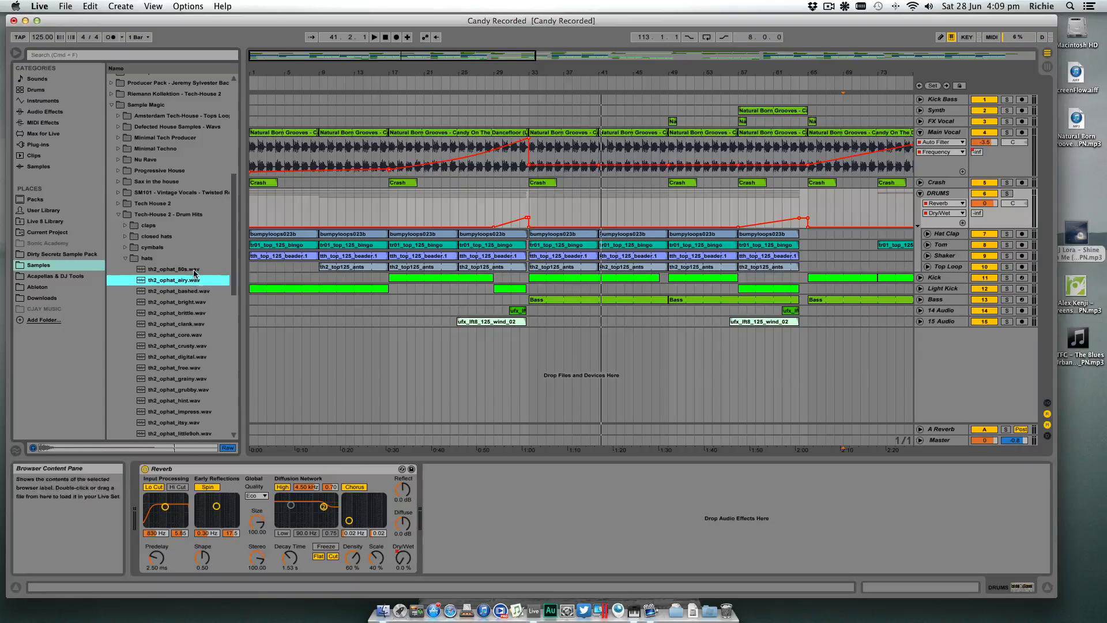
pyautogui.click(195, 272)
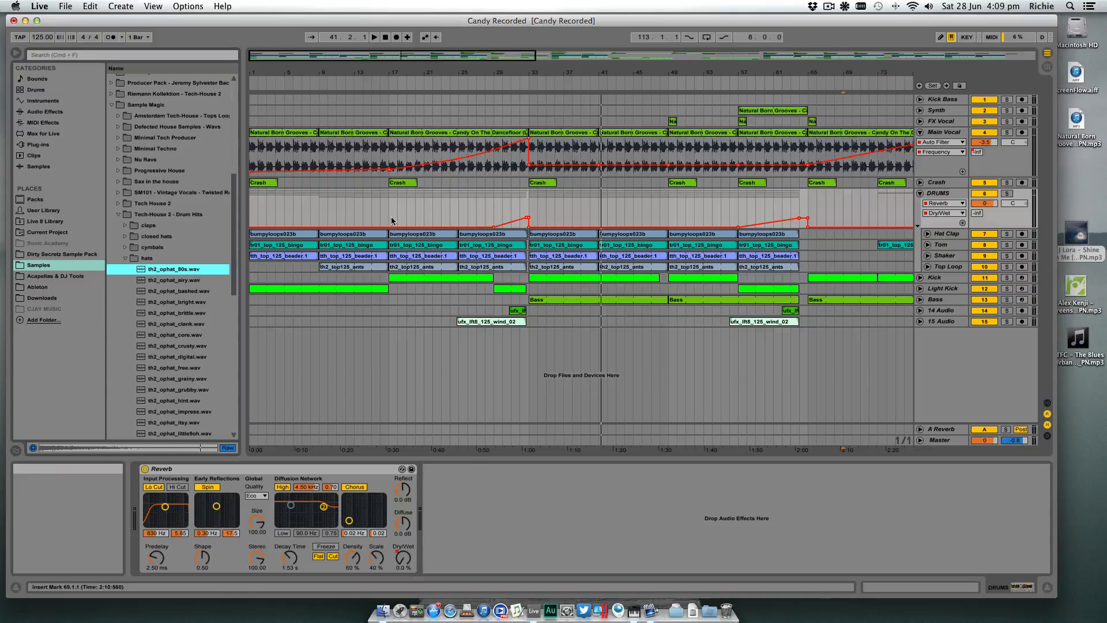
# - Play the arrangement from just before bar 33 and audition the open hats against it, from th2_ophat_80s.wav past th2_ophat_itsy.wav
pyautogui.click(522, 85)
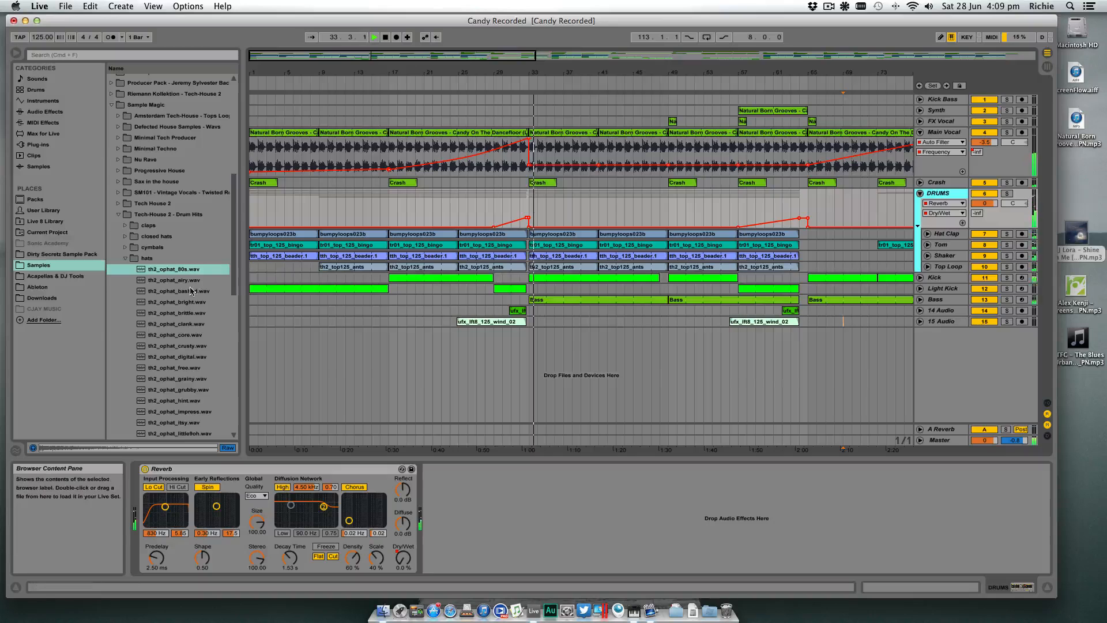
pyautogui.click(198, 269)
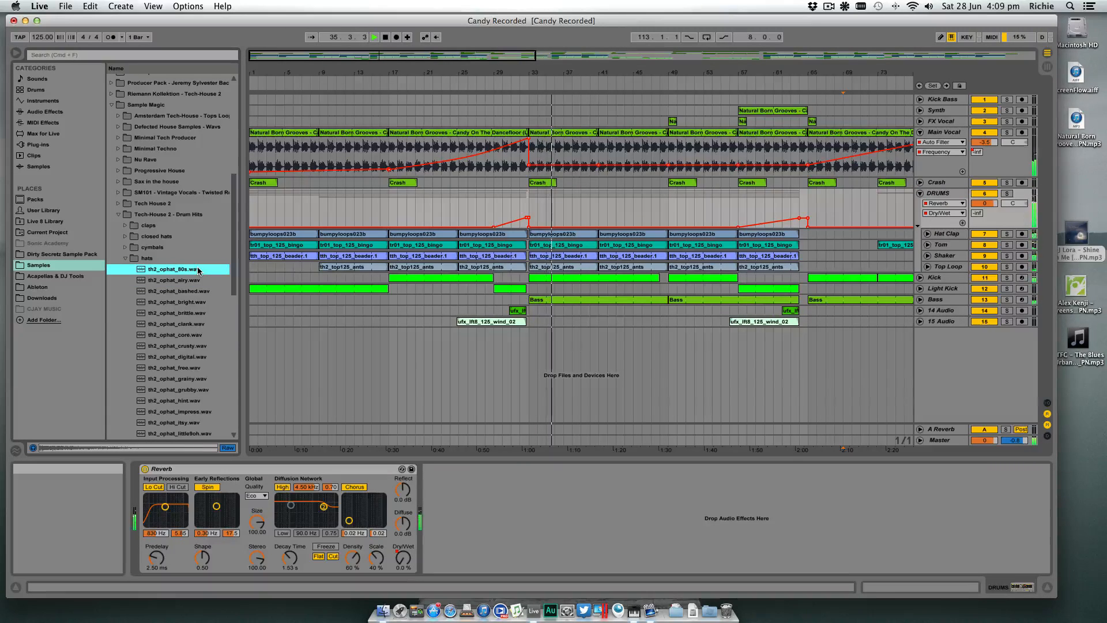
pyautogui.press('Down')
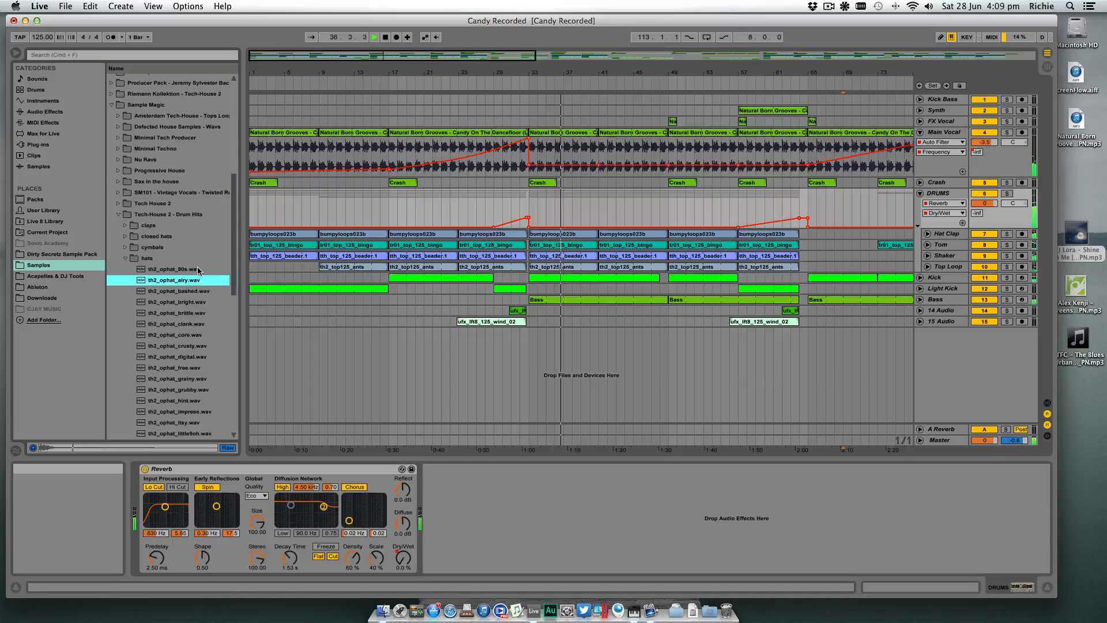
pyautogui.click(416, 338)
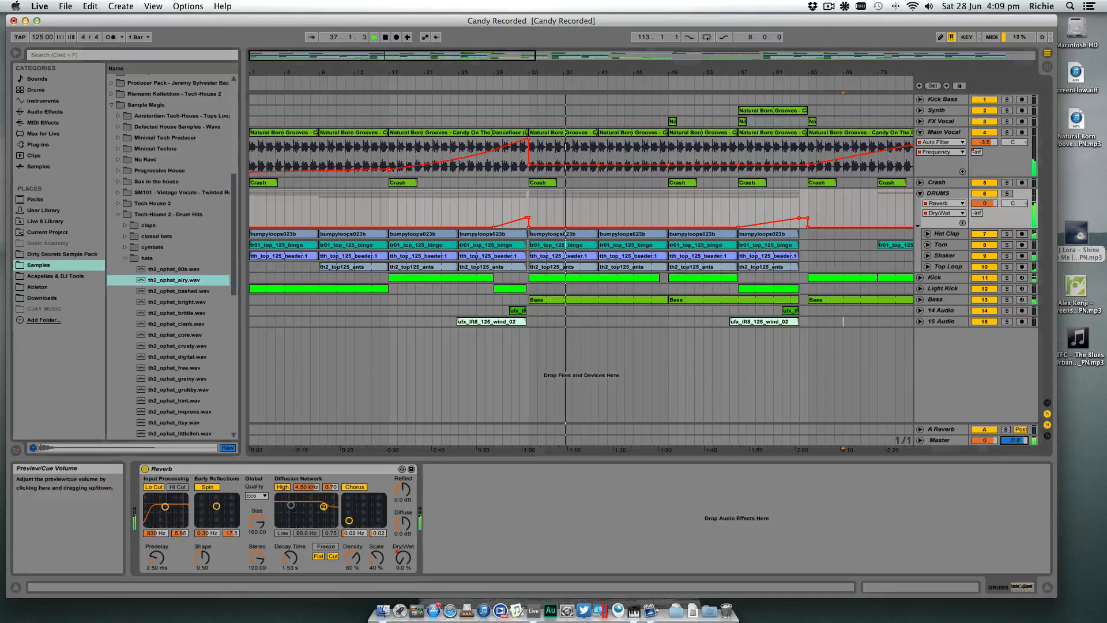
pyautogui.click(198, 292)
pyautogui.press('Down')
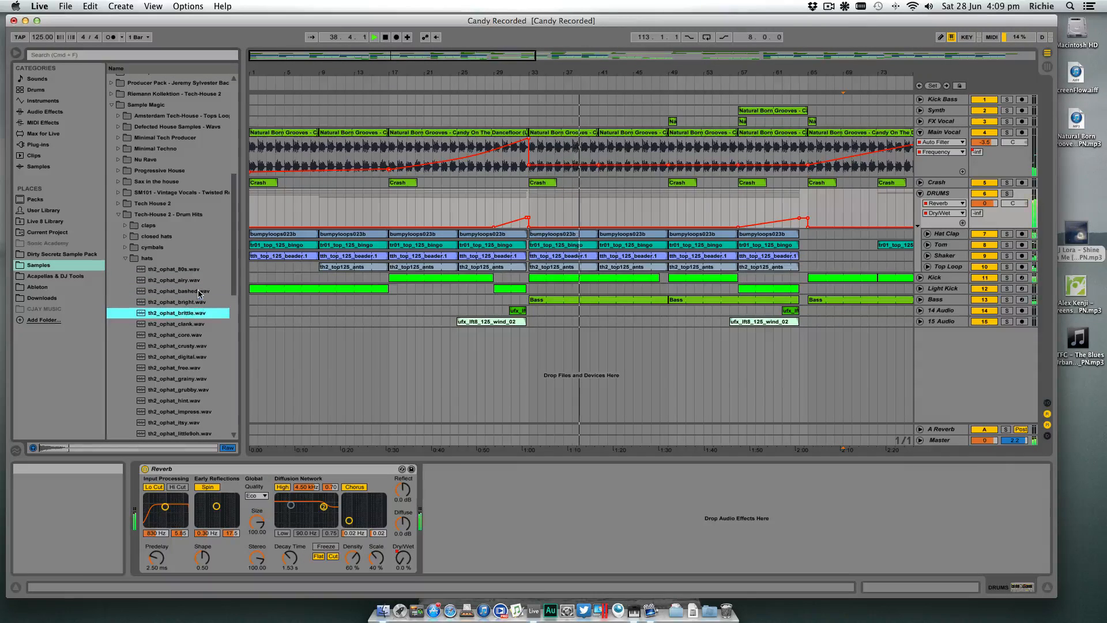
pyautogui.press('Down')
pyautogui.press('Down')
pyautogui.press('Down')
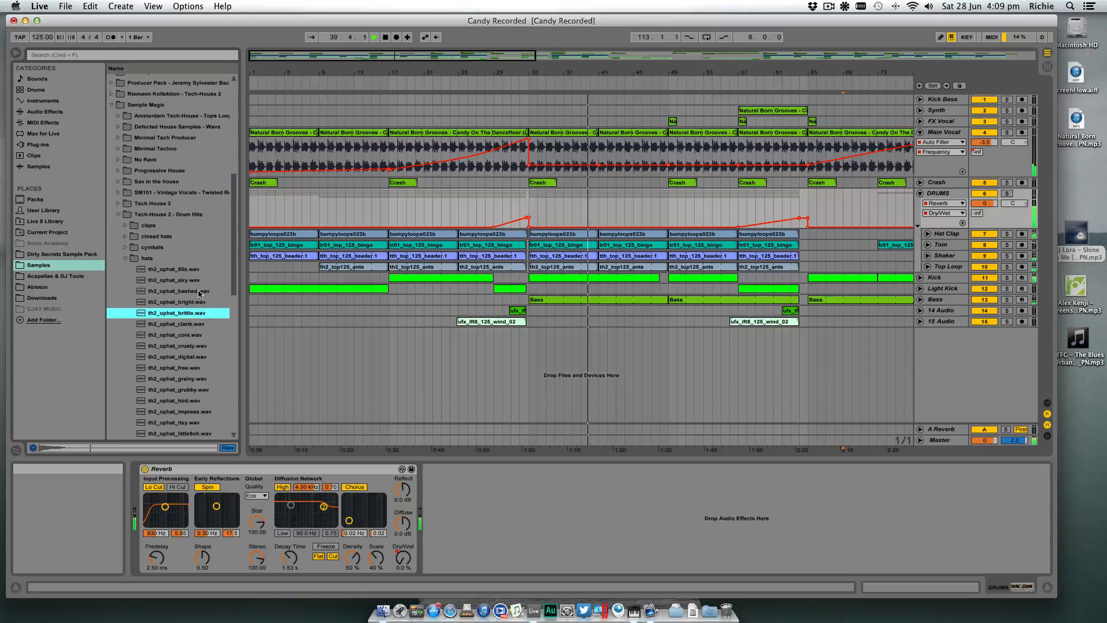
pyautogui.press('Down')
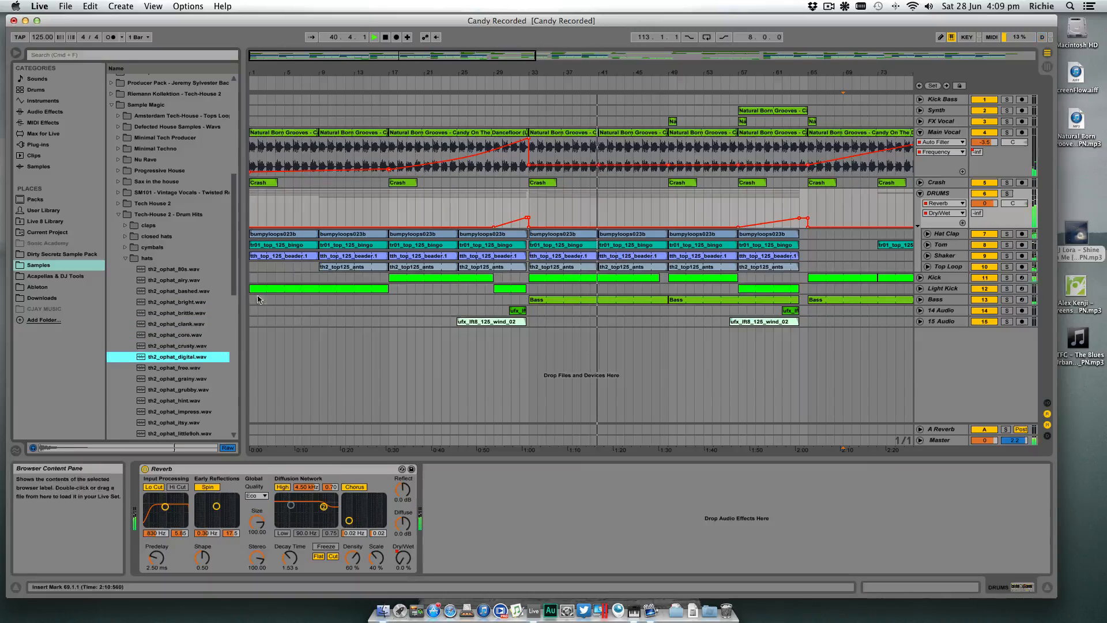
pyautogui.press('Down')
pyautogui.press('Down')
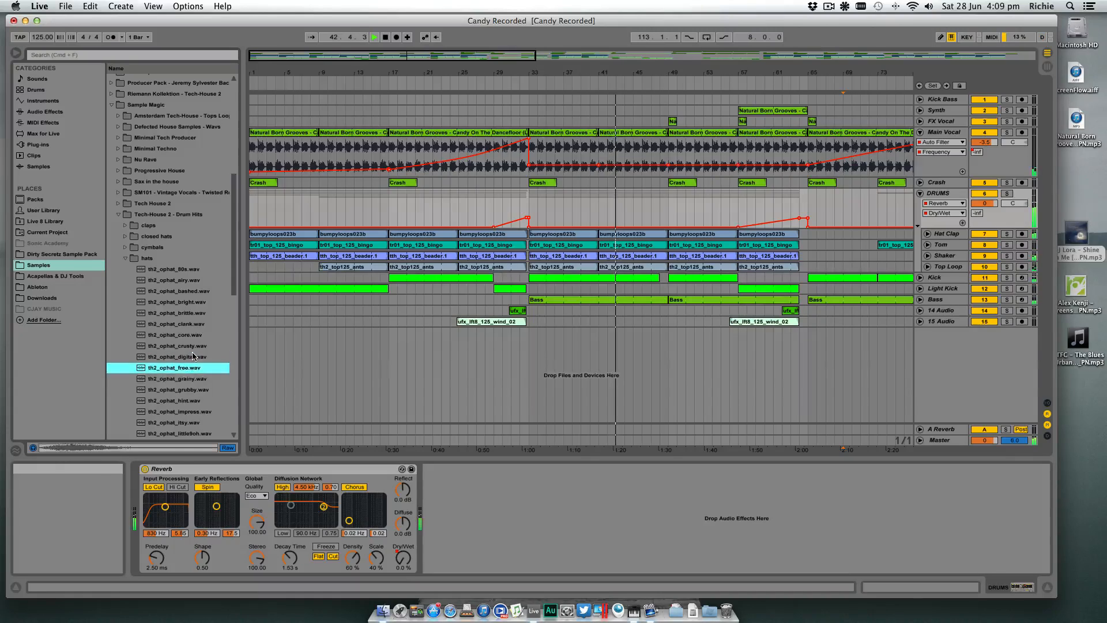
pyautogui.press('Down')
pyautogui.press('Down')
pyautogui.press('Down')
pyautogui.press('Down')
pyautogui.press('Down')
pyautogui.press('Down')
pyautogui.press('Down')
pyautogui.press('Down')
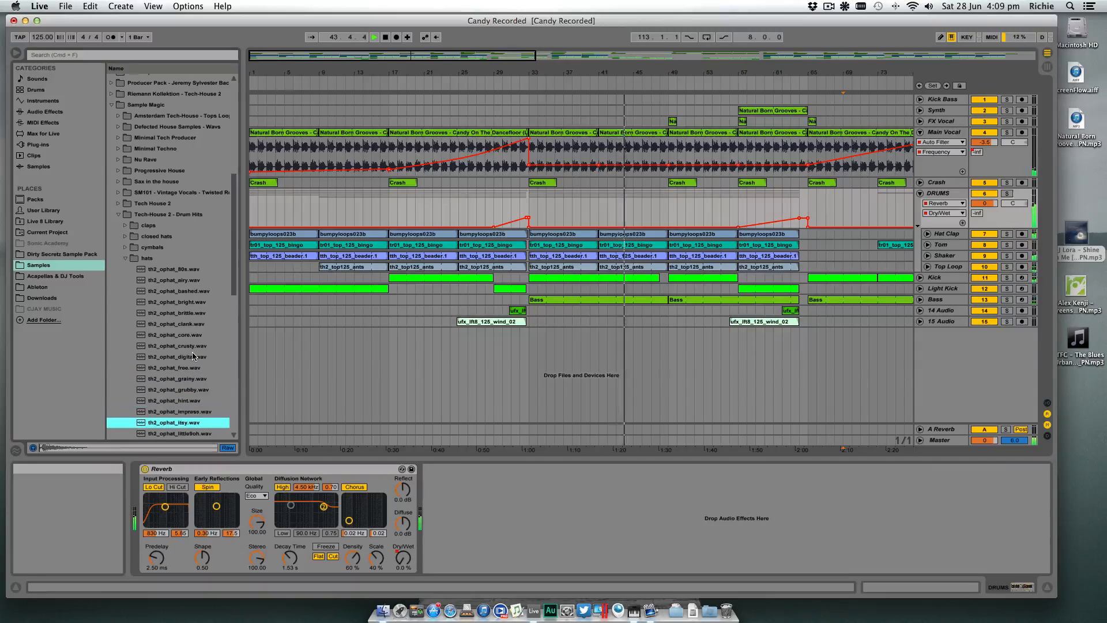
pyautogui.press('Down')
pyautogui.press('Up')
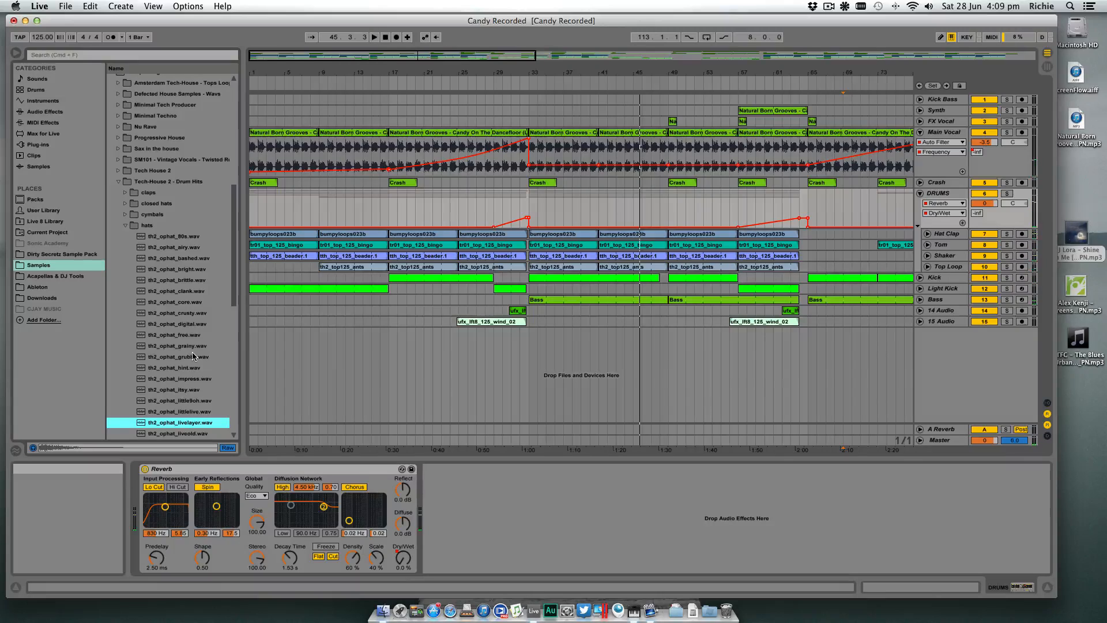
# - Continue auditioning the open hats from th2_ophat_livelayer.wav to th2_ophat_revved.wav, then return to th2_ophat_quaff.wav
pyautogui.press('Down')
pyautogui.press('Up')
pyautogui.press('Down')
pyautogui.press('Down')
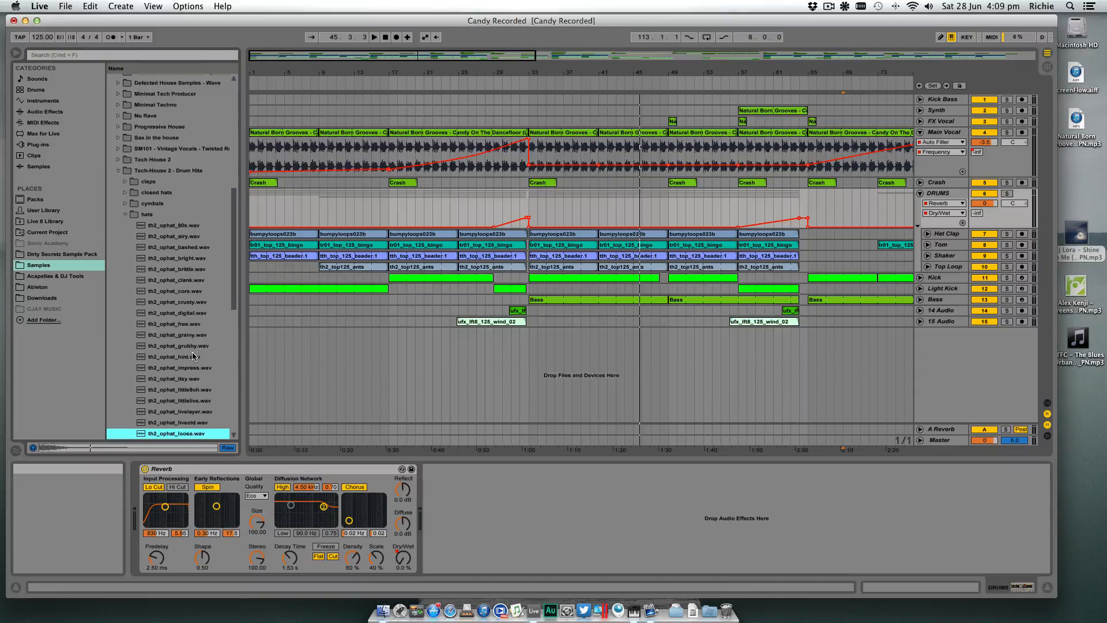
pyautogui.press('Down')
pyautogui.press('Down')
pyautogui.press('Down')
pyautogui.press('Down')
pyautogui.press('Down')
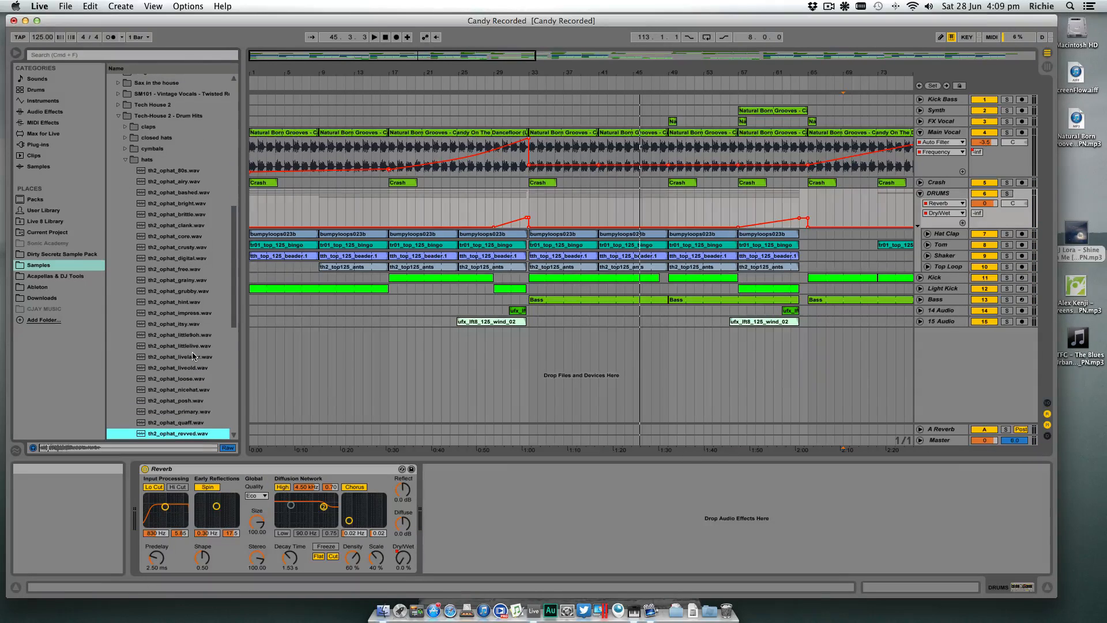
pyautogui.press('Up')
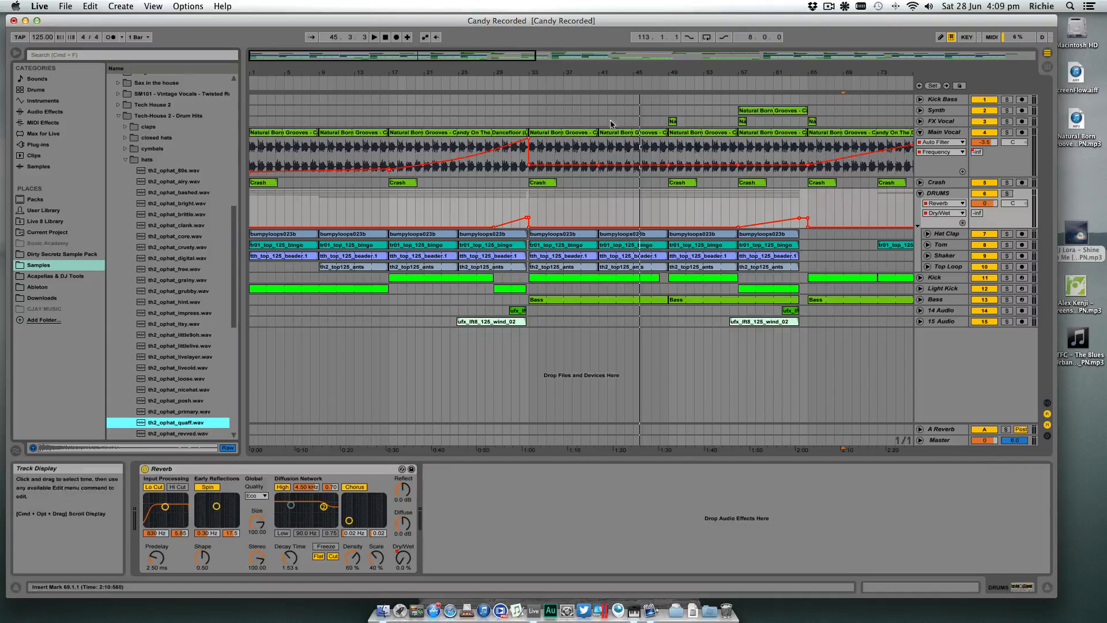
# - Play the arrangement from about bar 38 and audition the open hats against it, from th2_ophat_quaff.wav past th2_ophat_simmer.wav
pyautogui.click(571, 85)
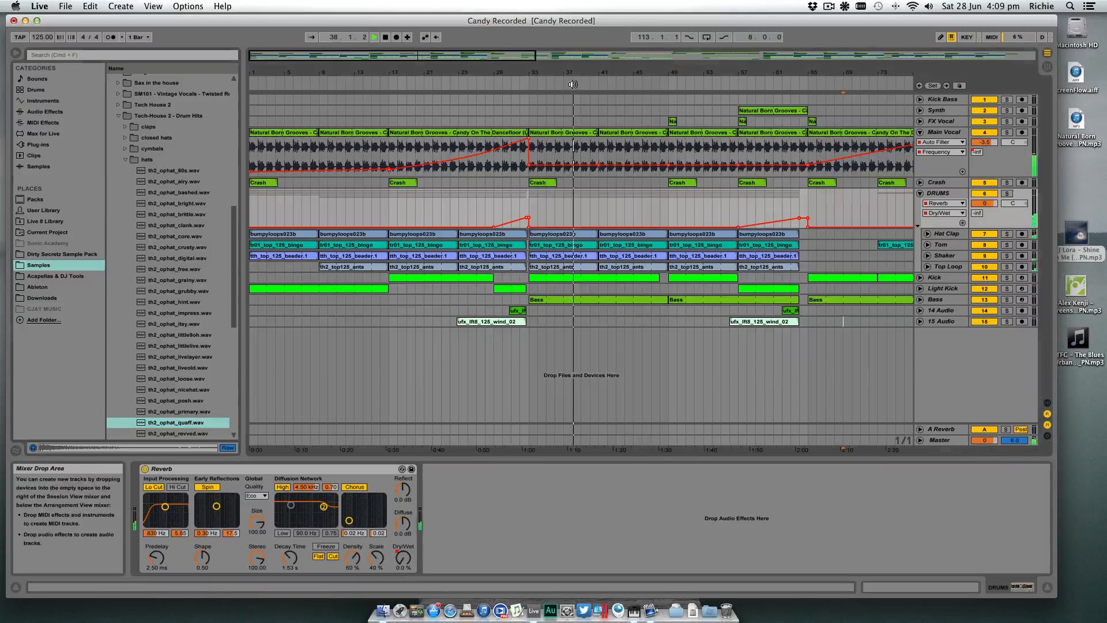
pyautogui.click(191, 423)
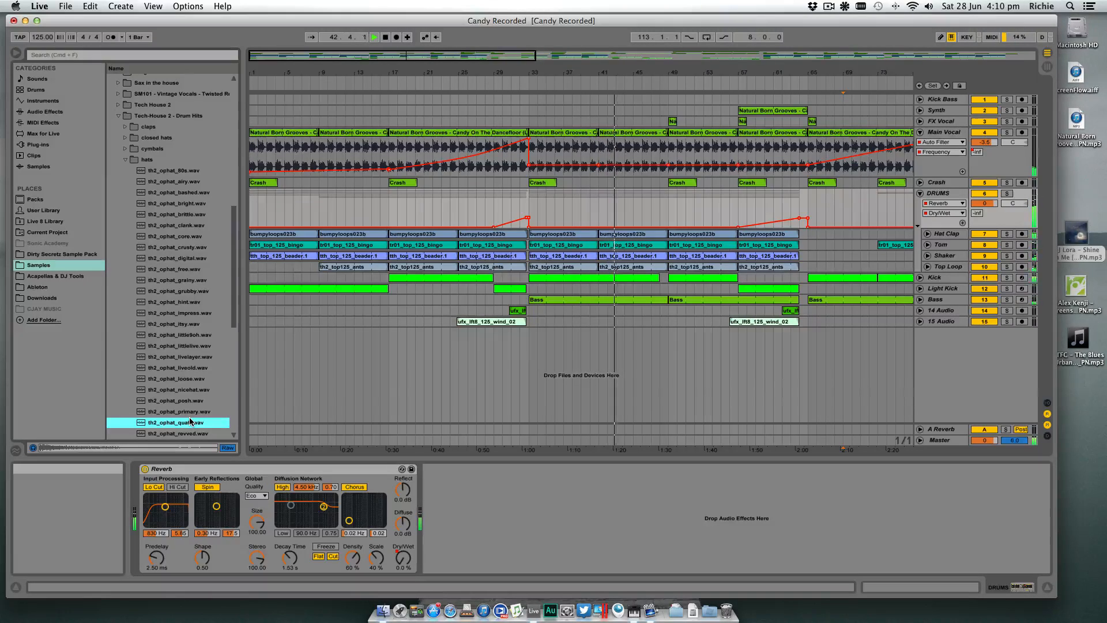
pyautogui.press('Down')
pyautogui.press('Down')
pyautogui.press('Down')
pyautogui.press('Down')
pyautogui.press('Down')
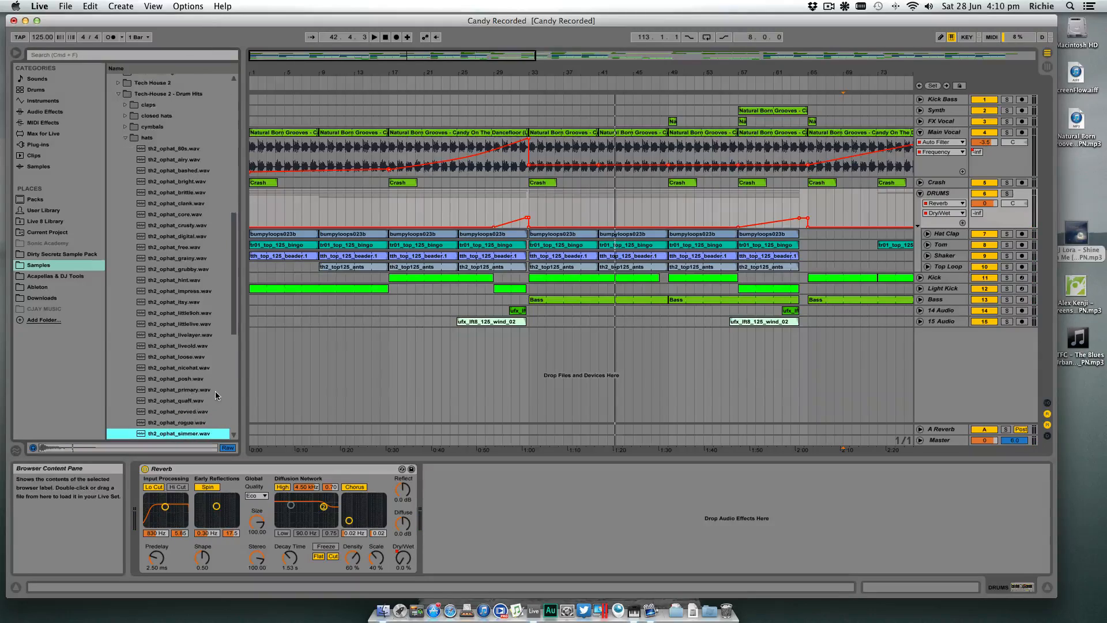
pyautogui.press('Down')
pyautogui.press('Down')
pyautogui.press('Down')
pyautogui.press('Down')
pyautogui.press('Down')
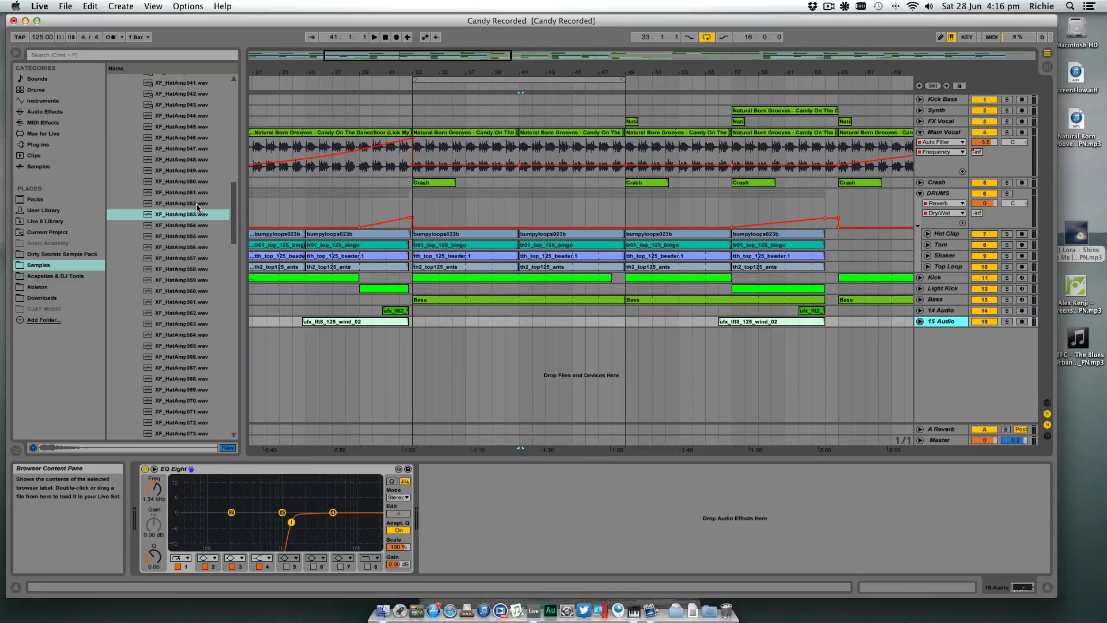
# - Place XF_HatAmp053.wav at bar 41 on a new audio track and switch the track to show the clip's fades
pyautogui.click(195, 214)
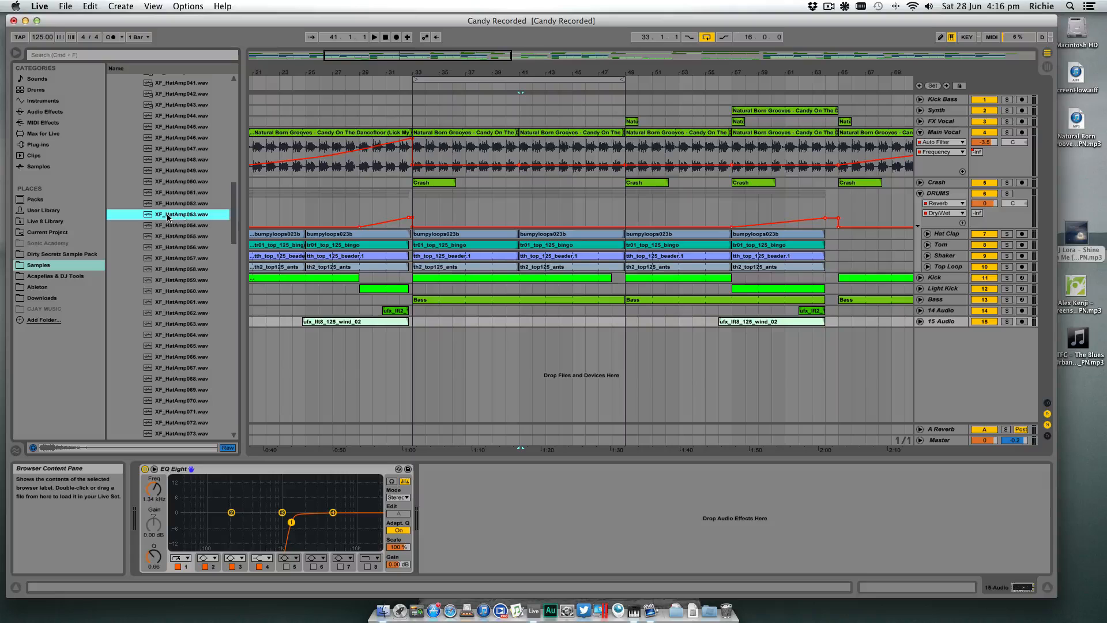
pyautogui.moveTo(171, 217); pyautogui.dragTo(523, 349)
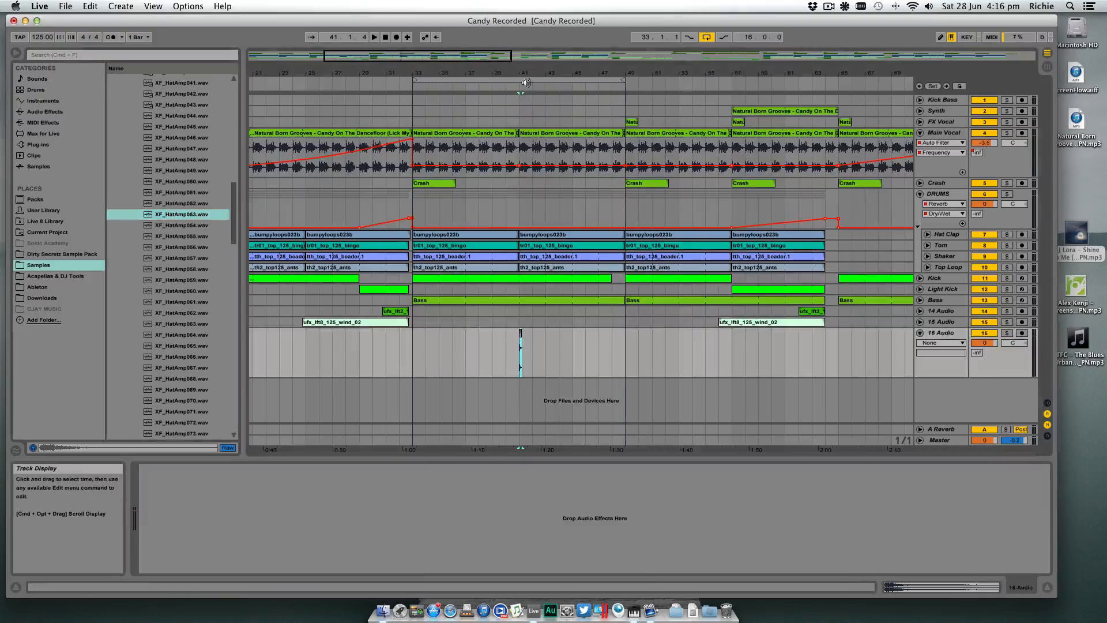
pyautogui.moveTo(527, 71); pyautogui.dragTo(619, 70)
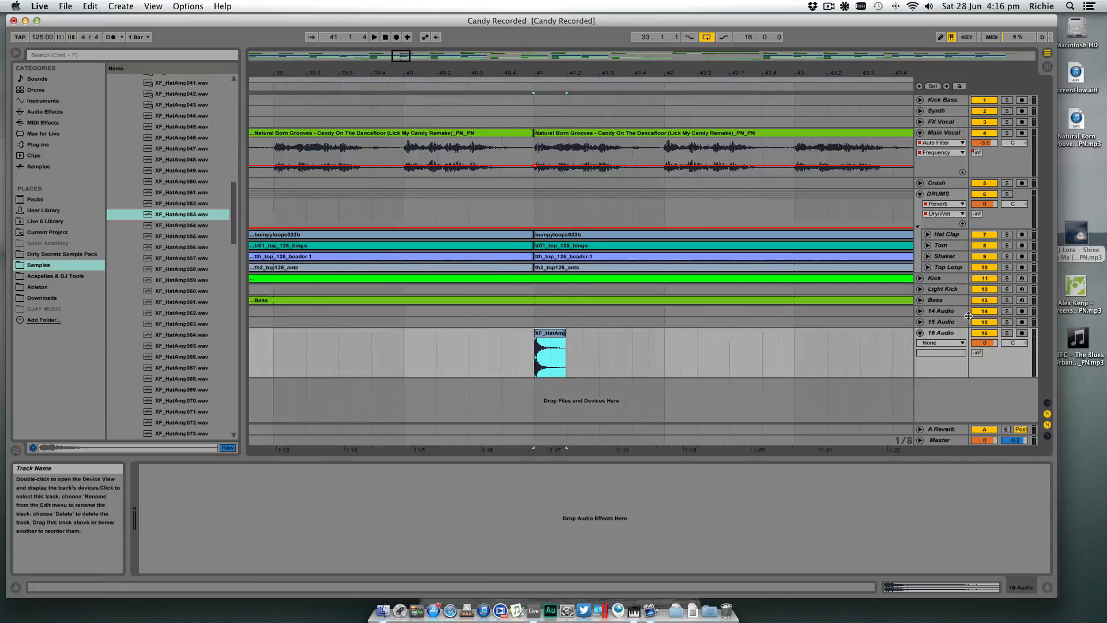
pyautogui.click(942, 343)
pyautogui.click(947, 361)
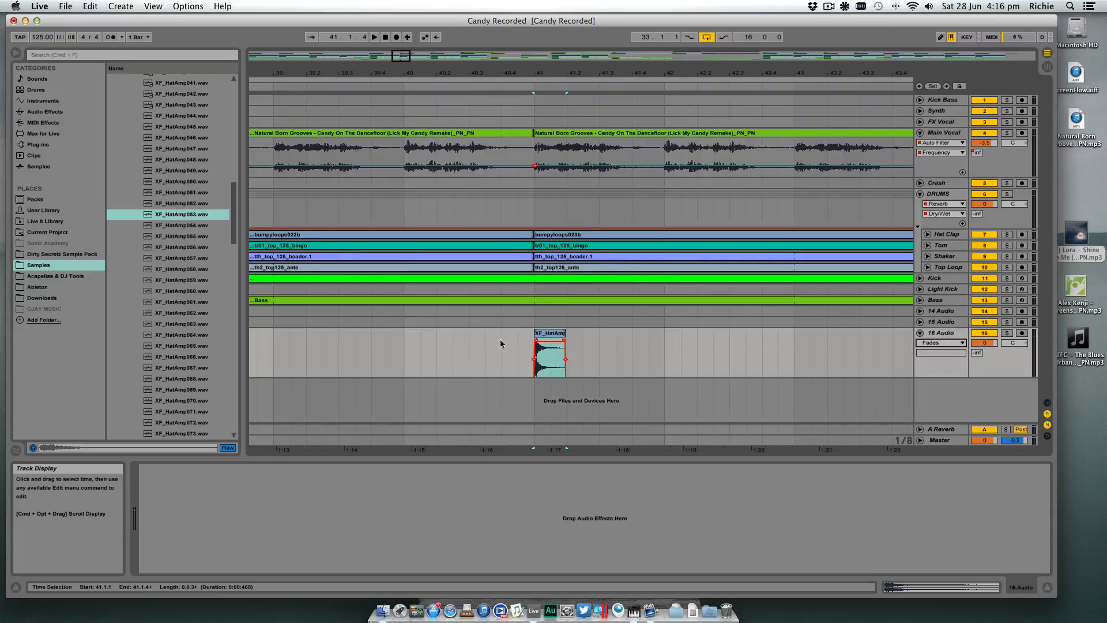
pyautogui.click(536, 343)
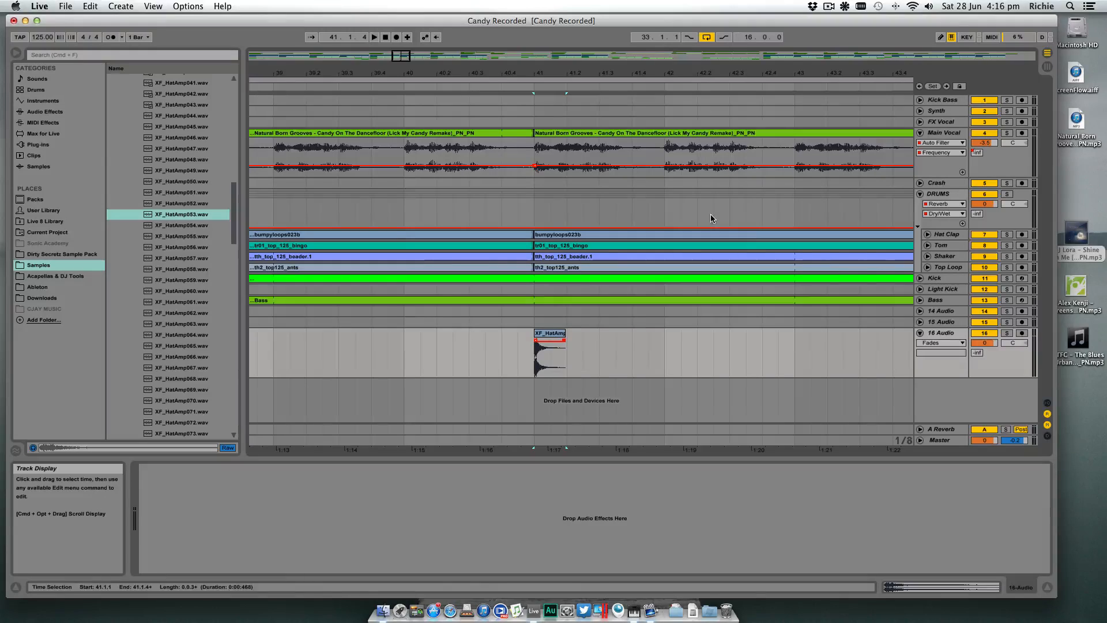
# - Move the hat clip to the offbeat at 41.1.3, copy it onto the next three offbeats, and select the resulting one-bar pattern
pyautogui.click(921, 278)
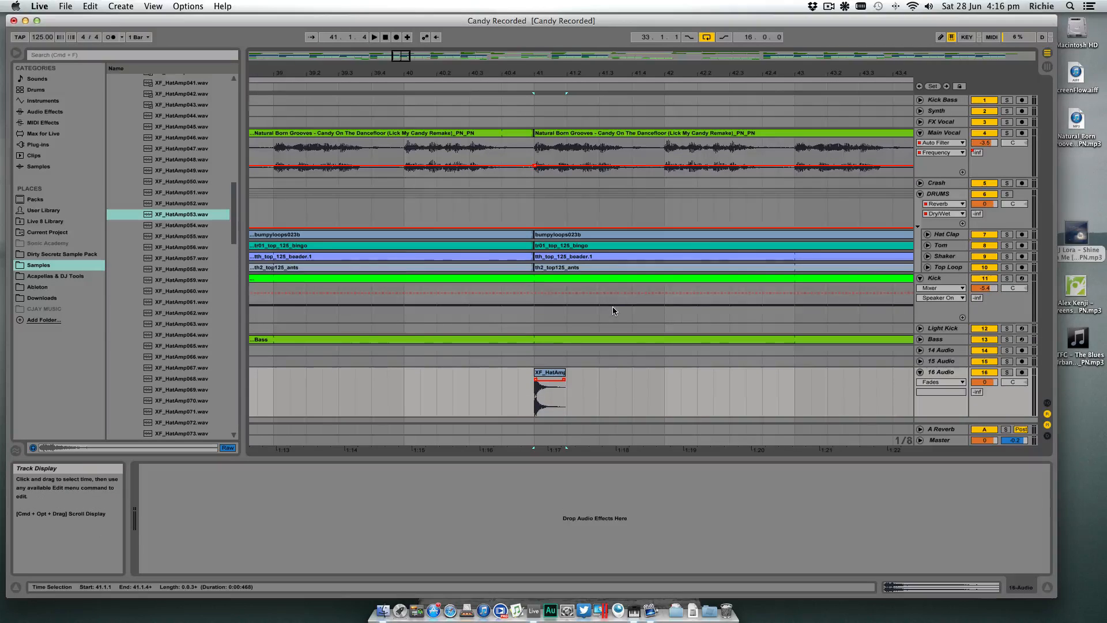
pyautogui.moveTo(559, 373); pyautogui.dragTo(574, 373)
pyautogui.moveTo(567, 373); pyautogui.dragTo(655, 373)
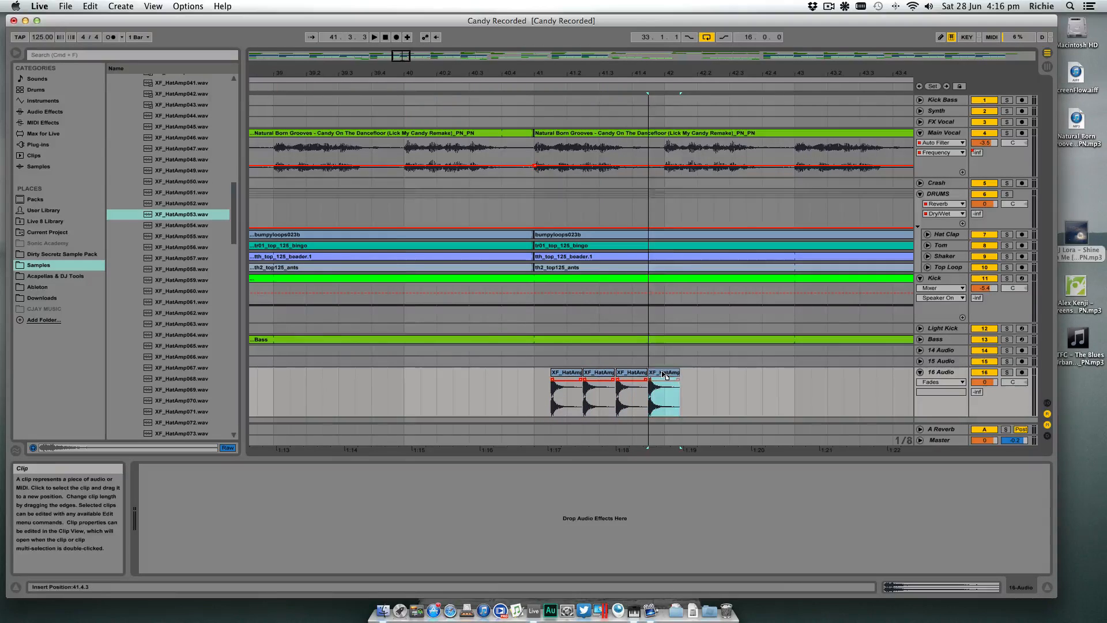
pyautogui.click(695, 375)
pyautogui.moveTo(671, 379); pyautogui.dragTo(552, 379)
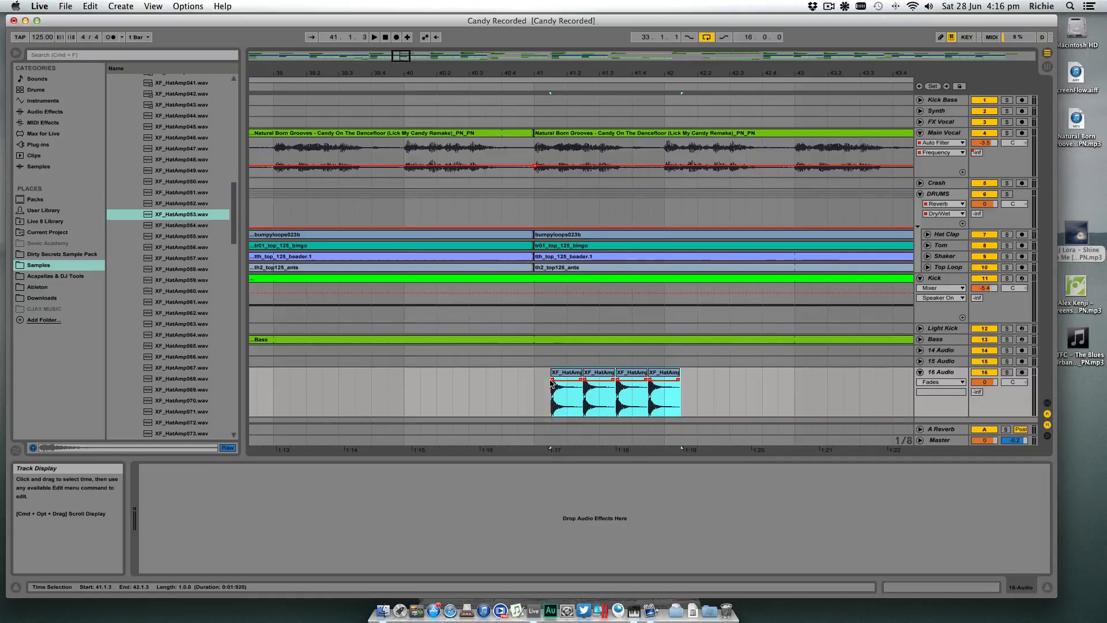
# - Duplicate the one-bar offbeat hat pattern repeatedly until it runs to 49.1.3
pyautogui.press('super+d')
pyautogui.press('super+d')
pyautogui.press('super+d')
pyautogui.press('super+d')
pyautogui.moveTo(630, 73); pyautogui.dragTo(633, 73)
pyautogui.press('super+d')
pyautogui.press('super+d')
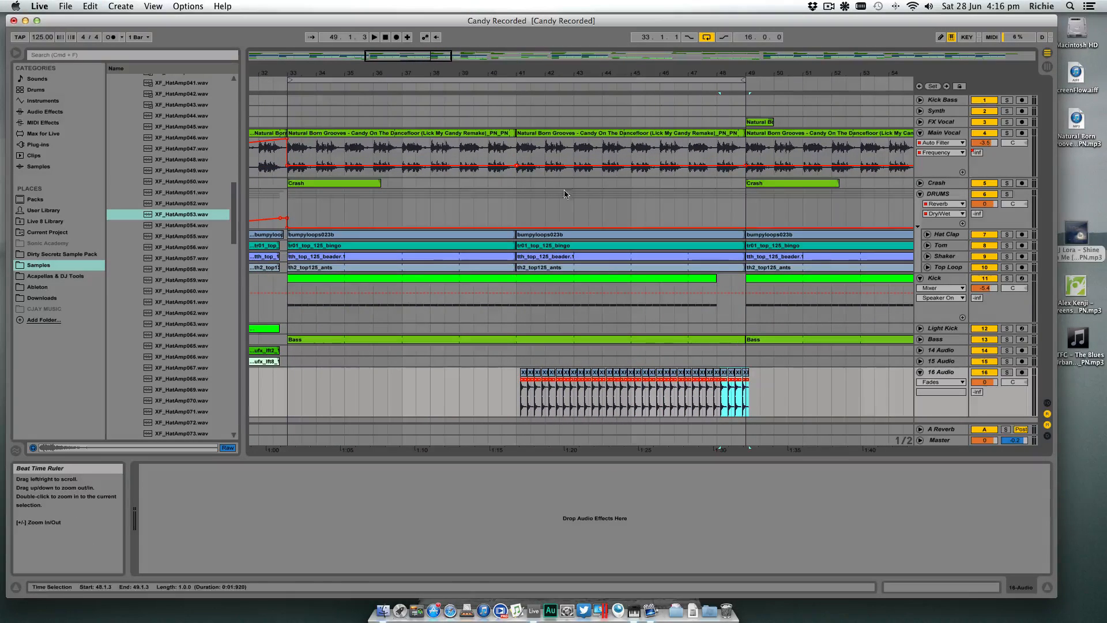
# - Play the hat pattern from bar 41 and lower its track volume to -6.8 dB
pyautogui.click(511, 375)
pyautogui.press('space')
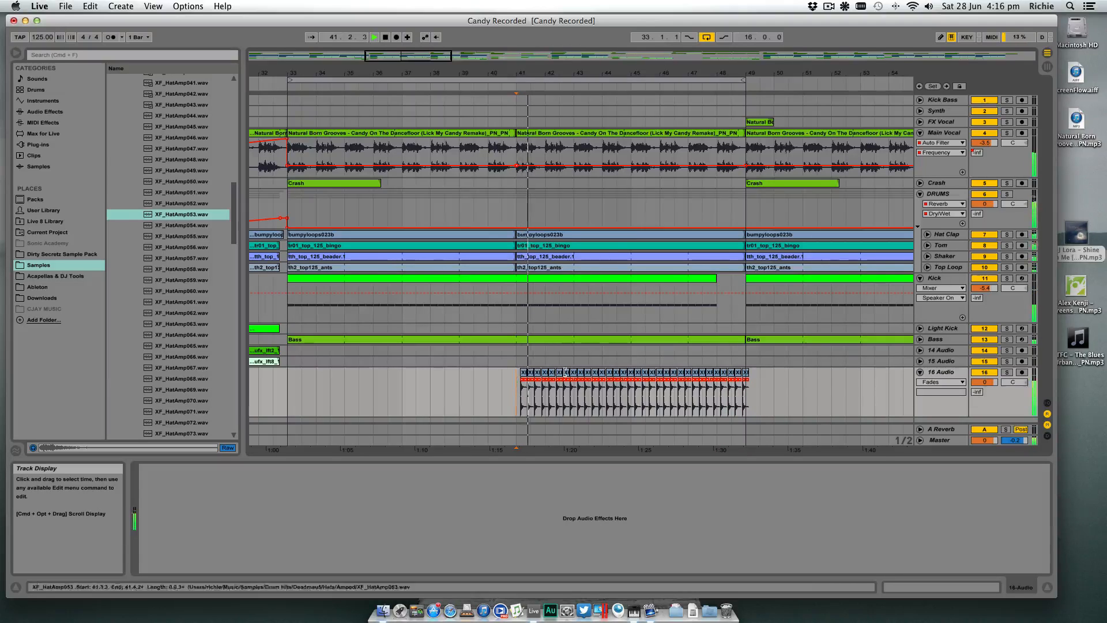
pyautogui.click(985, 382)
pyautogui.moveTo(985, 382); pyautogui.dragTo(987, 383)
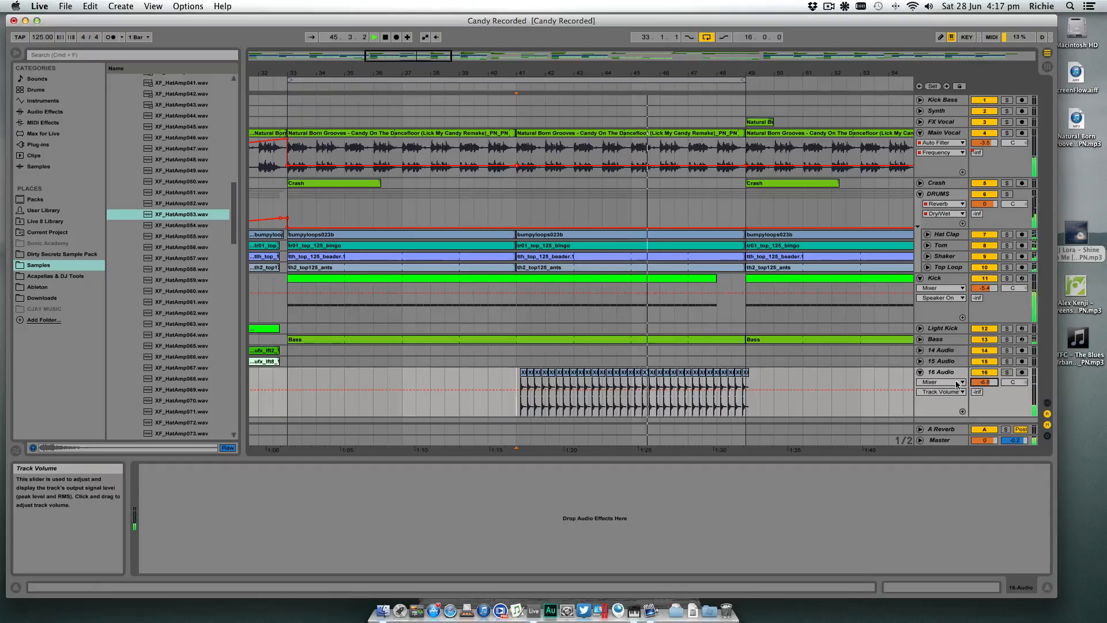
pyautogui.hscroll(-3, 758, 368)
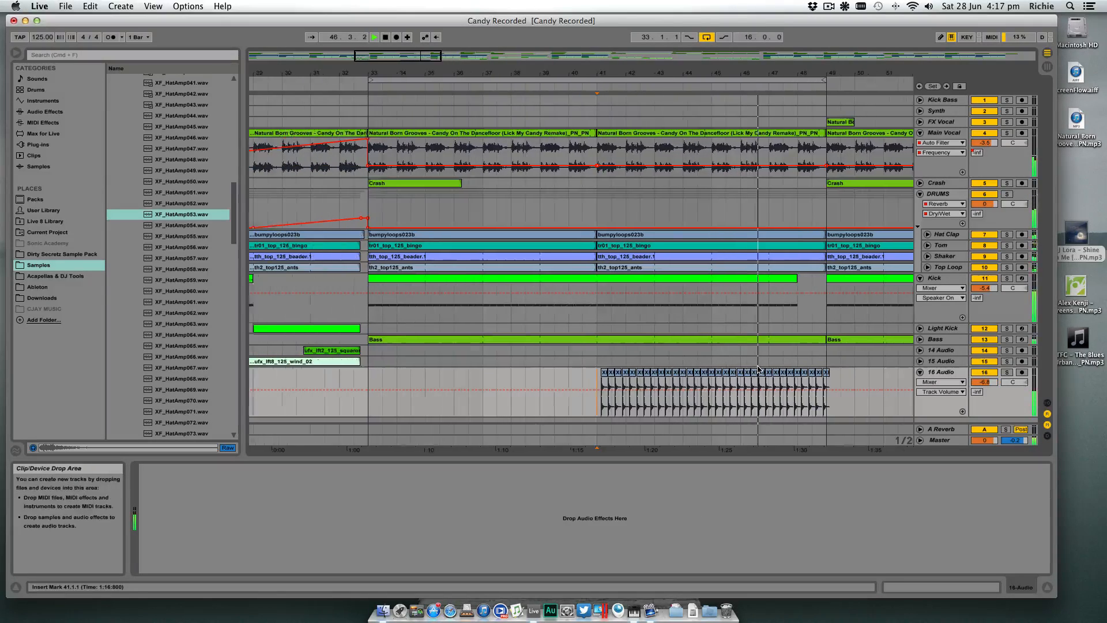
pyautogui.hscroll(3, 760, 369)
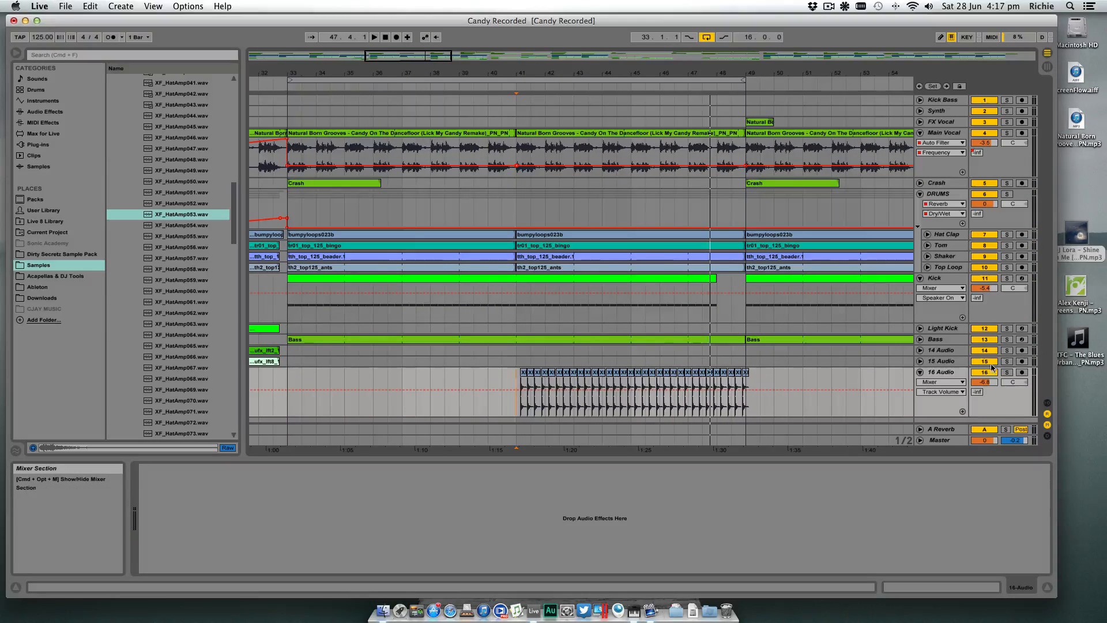
# - Move the hat track directly below Top Loop in the DRUMS group and split its last clip at bar 49
pyautogui.click(967, 374)
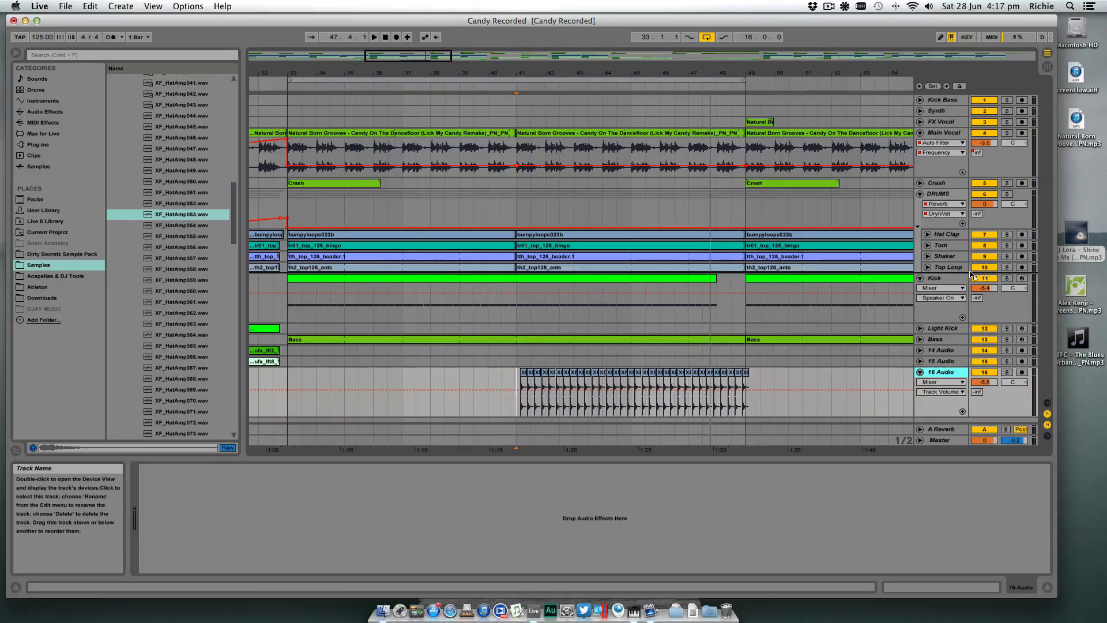
pyautogui.moveTo(965, 271); pyautogui.dragTo(964, 273)
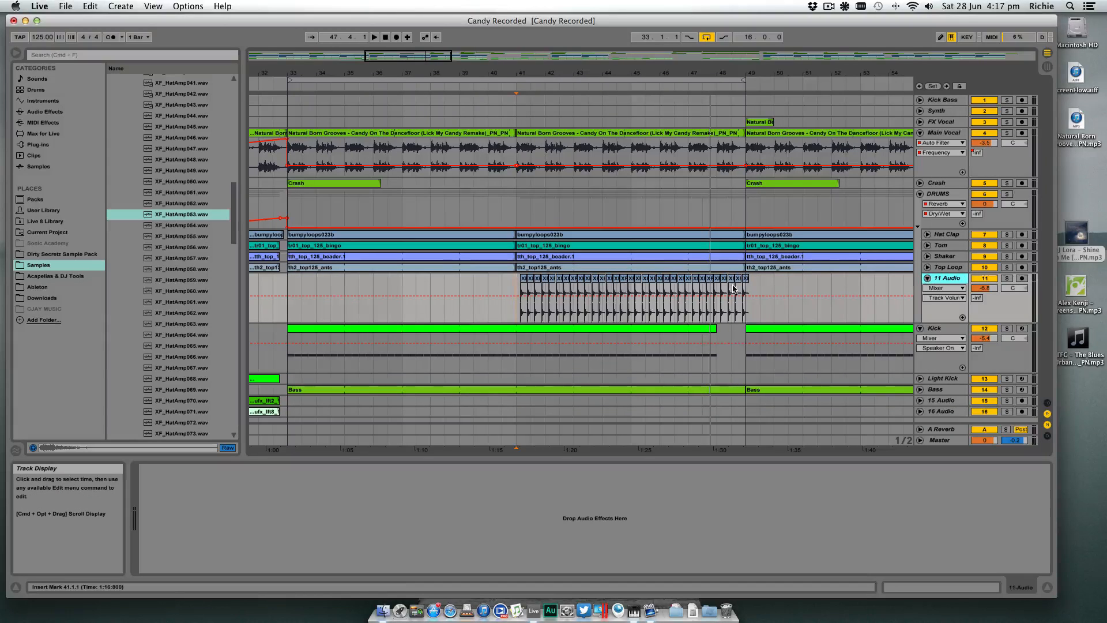
pyautogui.click(771, 277)
pyautogui.moveTo(669, 72); pyautogui.dragTo(669, 106)
pyautogui.click(845, 292)
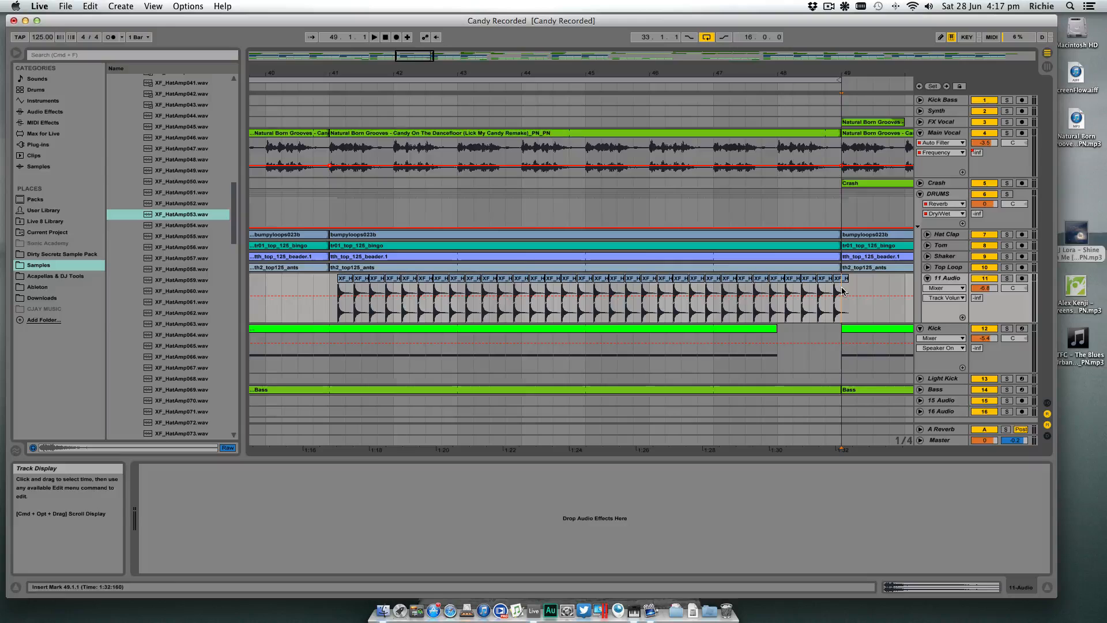
pyautogui.press('super+e')
# - Consolidate the hat clips from bar 41 to bar 49 into one clip and delete the leftover piece after bar 49
pyautogui.moveTo(847, 279); pyautogui.dragTo(840, 309)
pyautogui.click(336, 288)
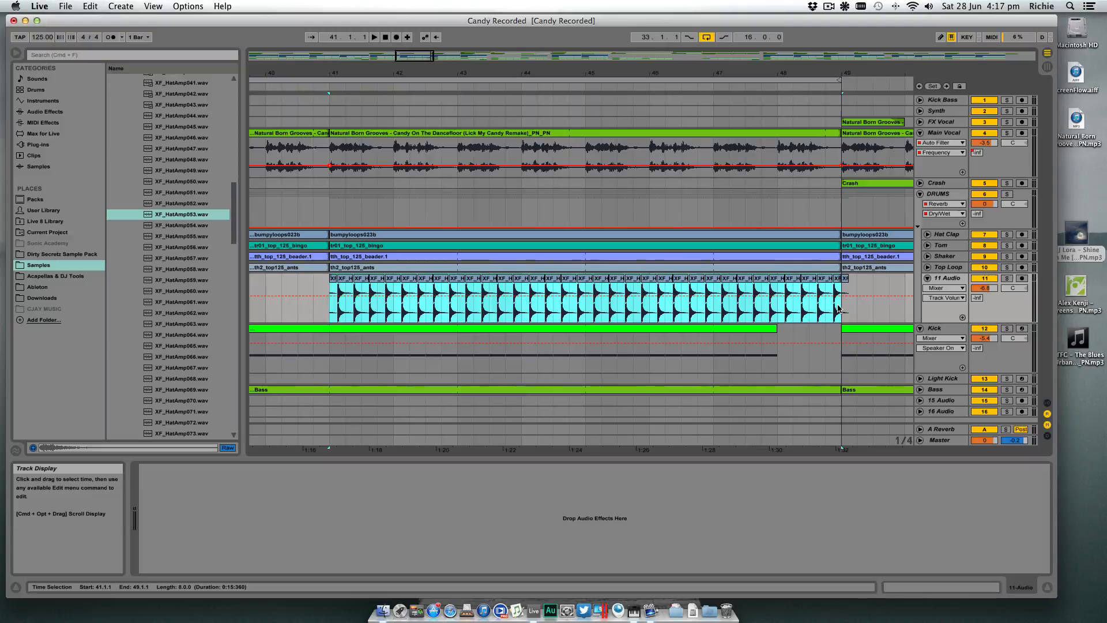
pyautogui.press('super+j')
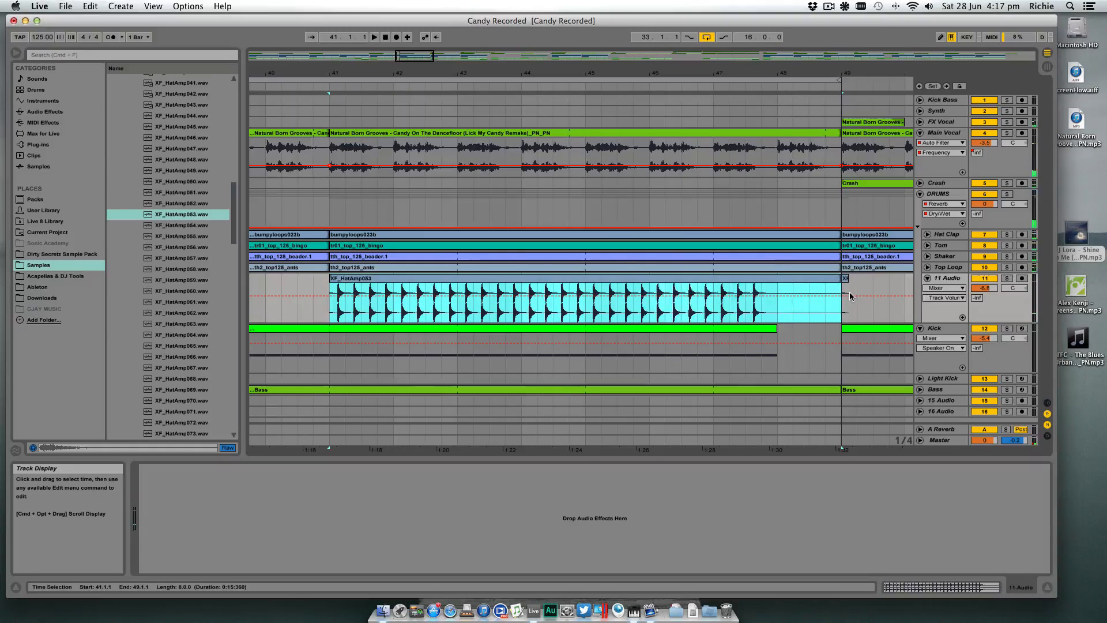
pyautogui.click(845, 278)
pyautogui.press('Delete')
# - Turn on looping for the consolidated hat clip and extend its start back to bar 33
pyautogui.doubleClick(825, 278)
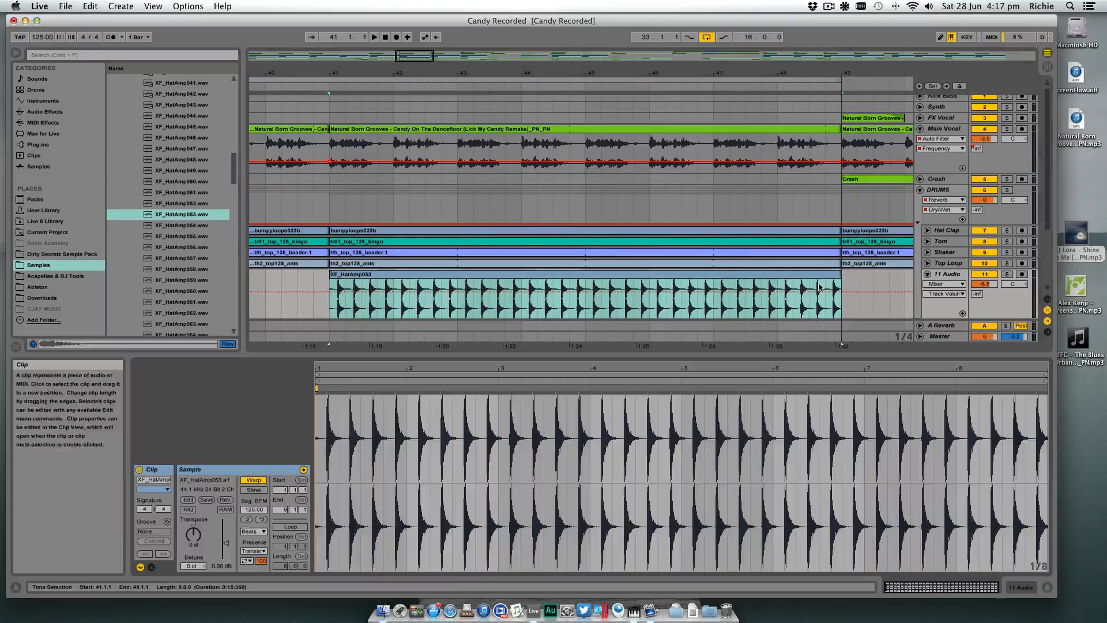
pyautogui.click(290, 527)
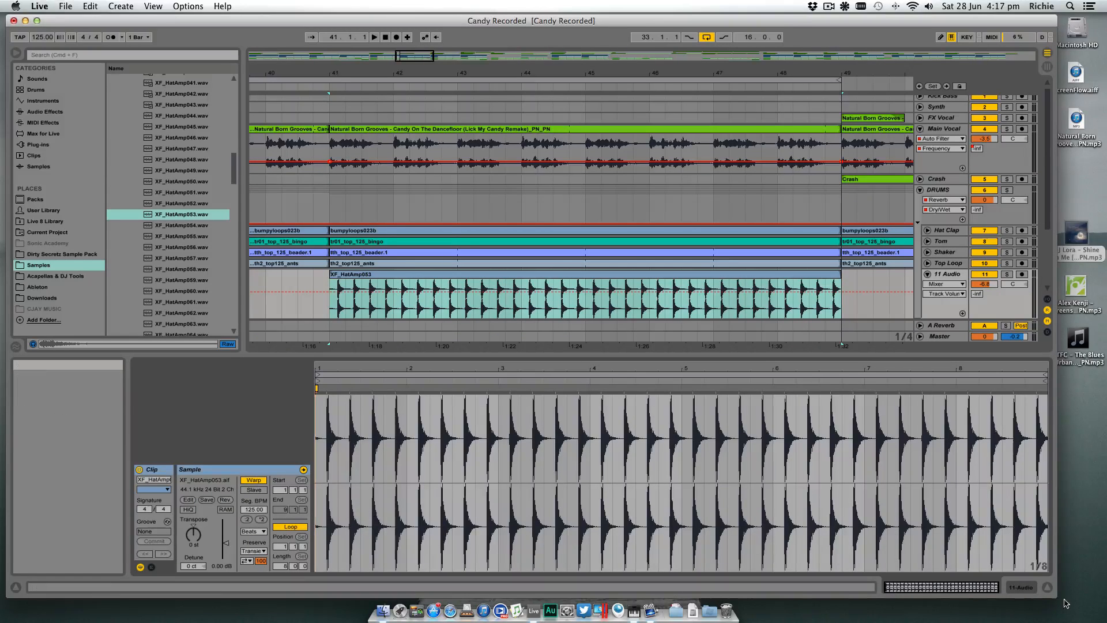
pyautogui.click(1047, 588)
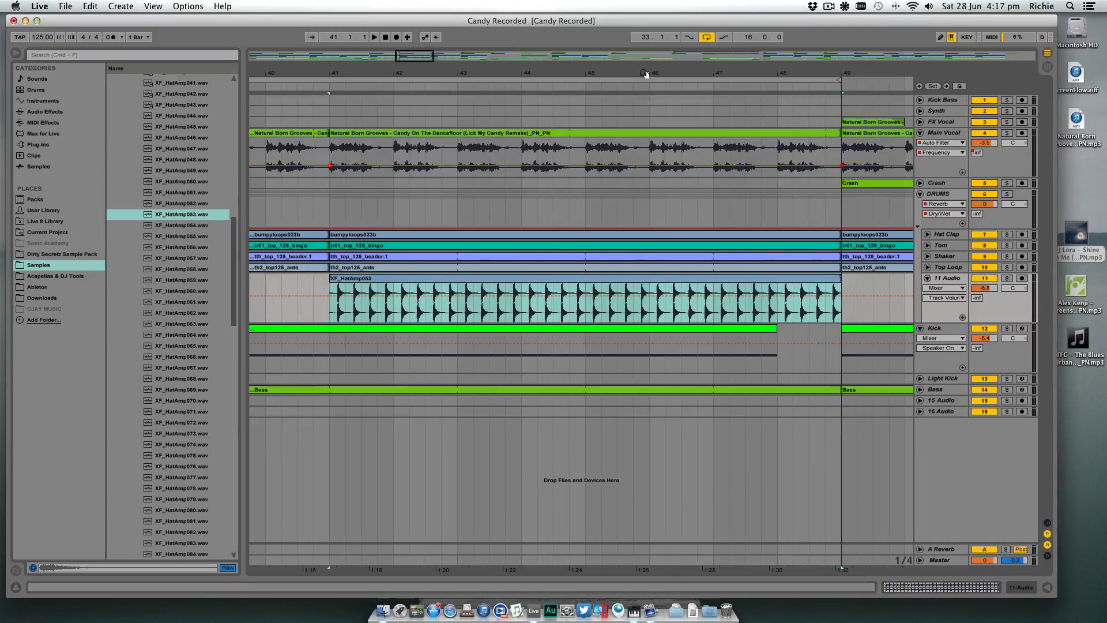
pyautogui.moveTo(648, 74); pyautogui.dragTo(670, 62)
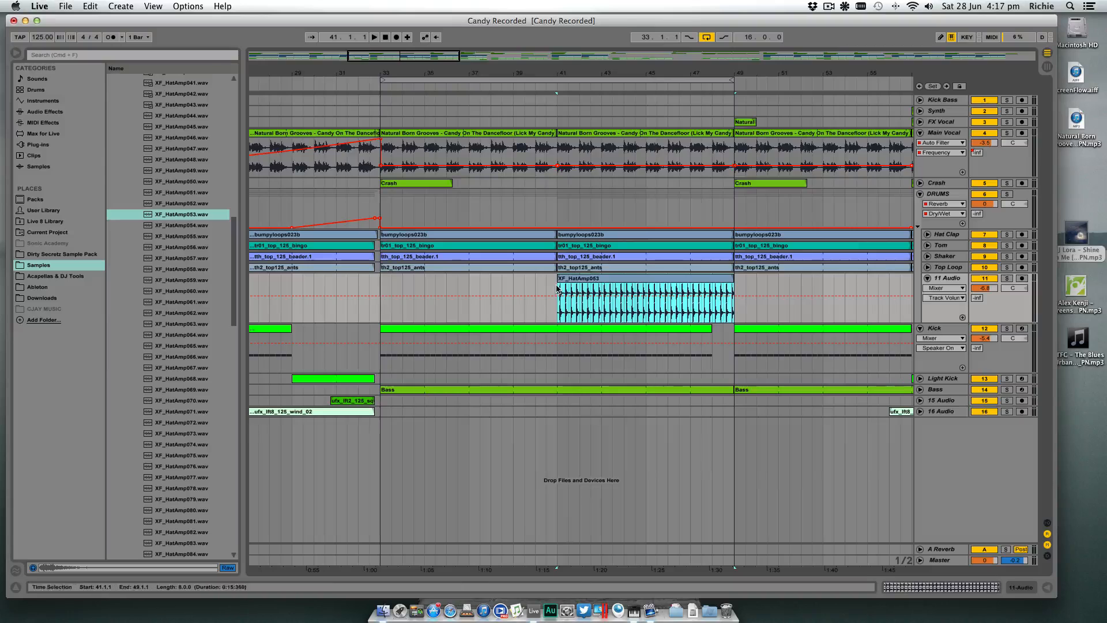
pyautogui.moveTo(558, 281); pyautogui.dragTo(377, 282)
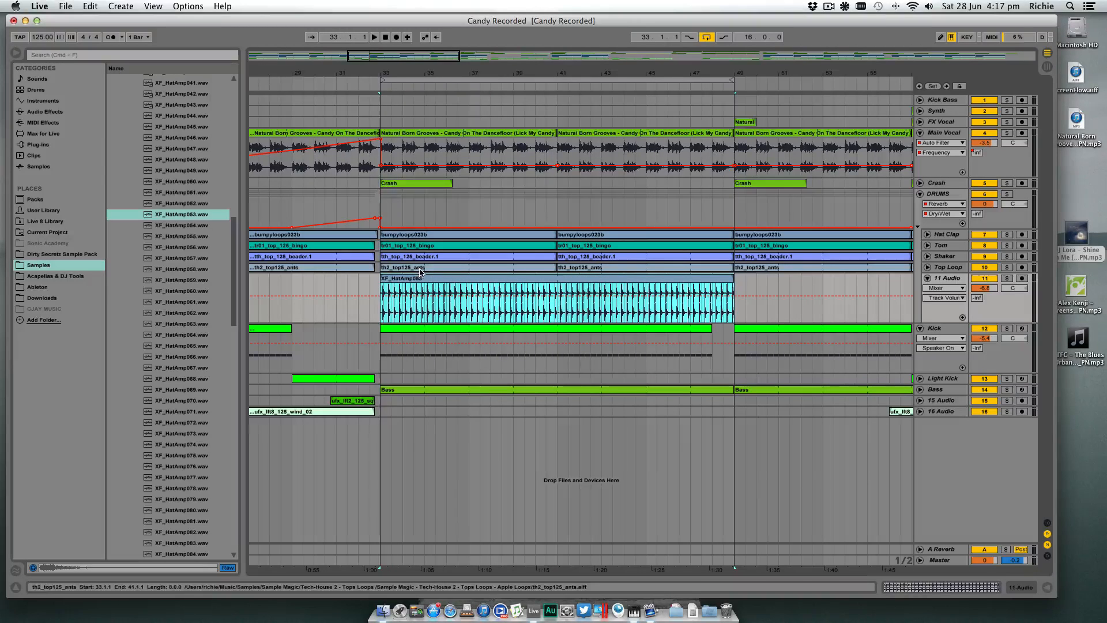
# - During playback from bar 33, set the hat track's volume to -6.3 dB and add an EQ Eight with band 1 as a low-cut filter
pyautogui.press('space')
pyautogui.moveTo(993, 288); pyautogui.dragTo(993, 286)
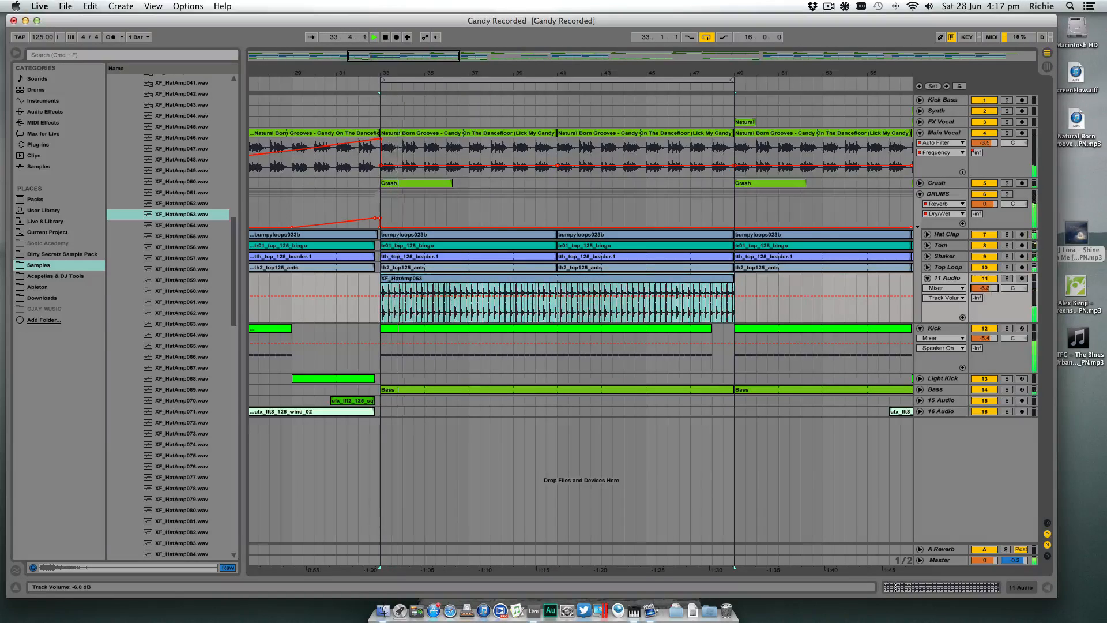
pyautogui.click(1020, 587)
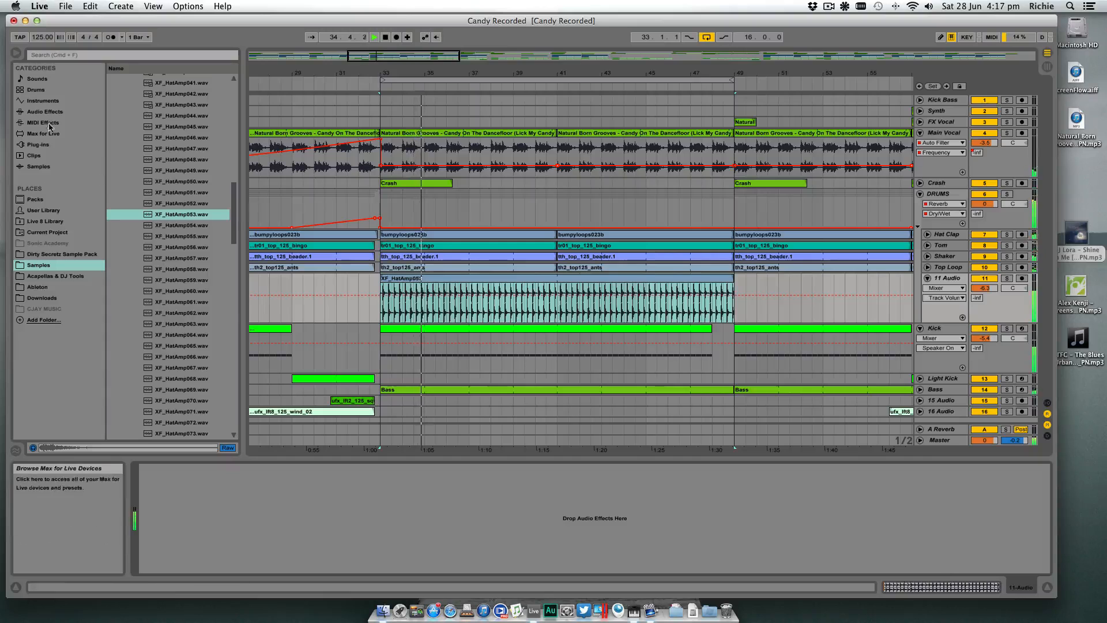
pyautogui.click(79, 115)
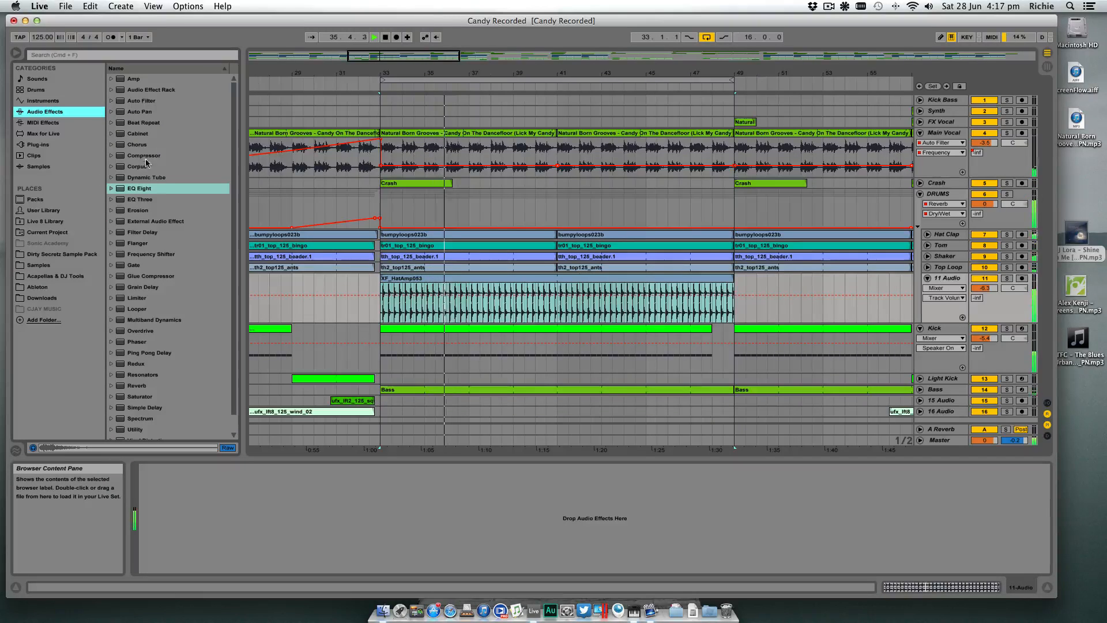
pyautogui.moveTo(140, 192); pyautogui.dragTo(250, 504)
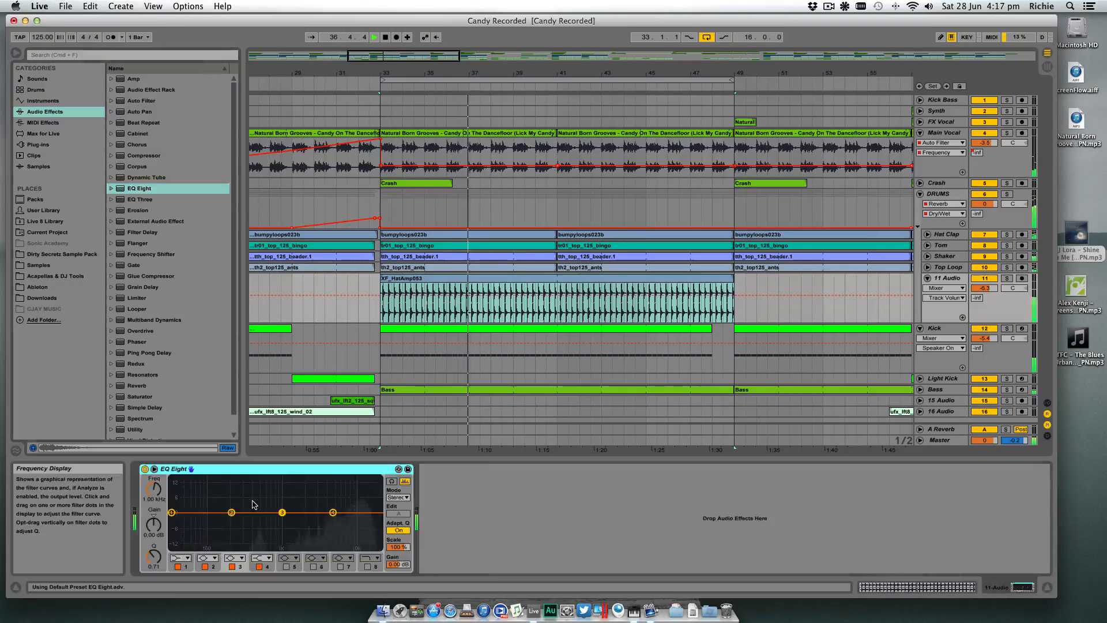
pyautogui.click(181, 558)
pyautogui.click(181, 490)
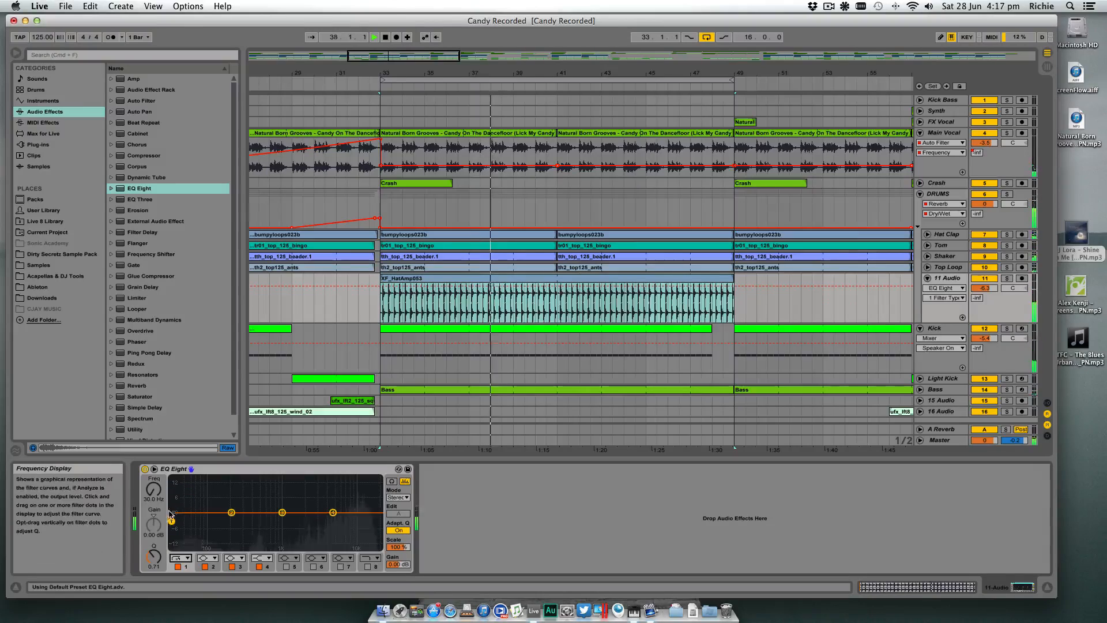
# - Raise the hat's EQ low cut to 409 Hz and add a Reverb with 1.34 s decay time and 33% dry/wet
pyautogui.moveTo(171, 521); pyautogui.dragTo(254, 522)
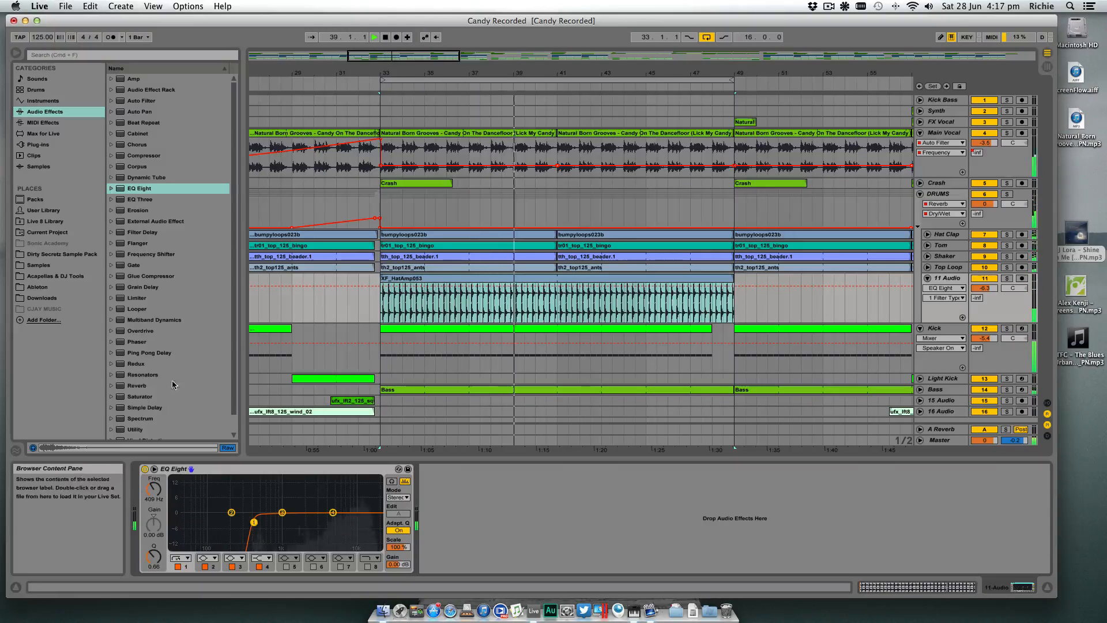
pyautogui.moveTo(137, 385); pyautogui.dragTo(501, 502)
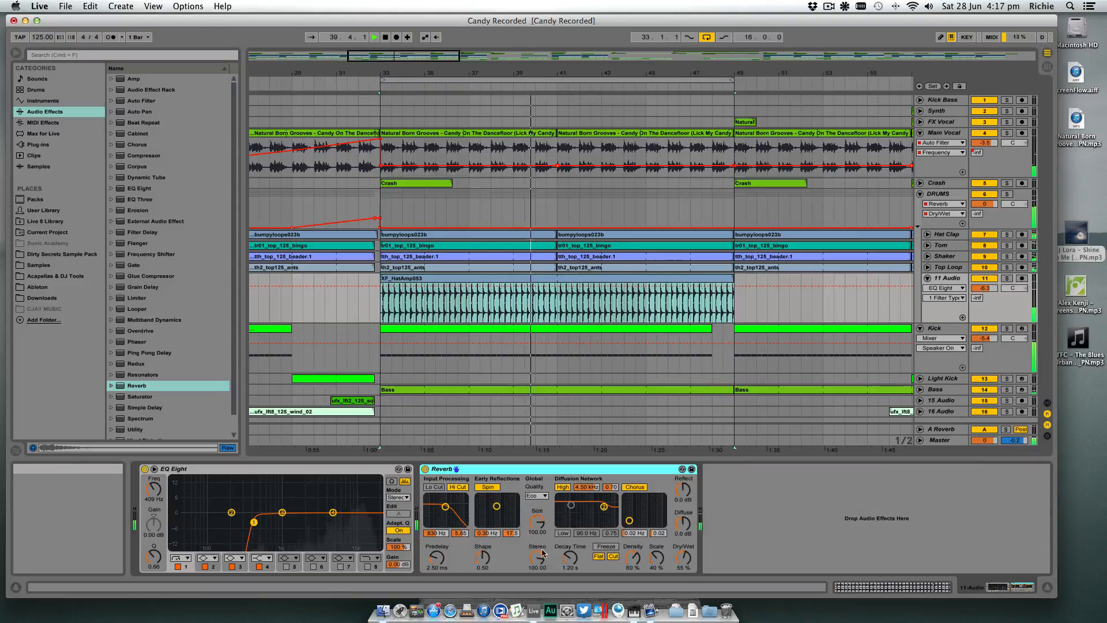
pyautogui.click(571, 557)
pyautogui.moveTo(684, 557); pyautogui.dragTo(683, 576)
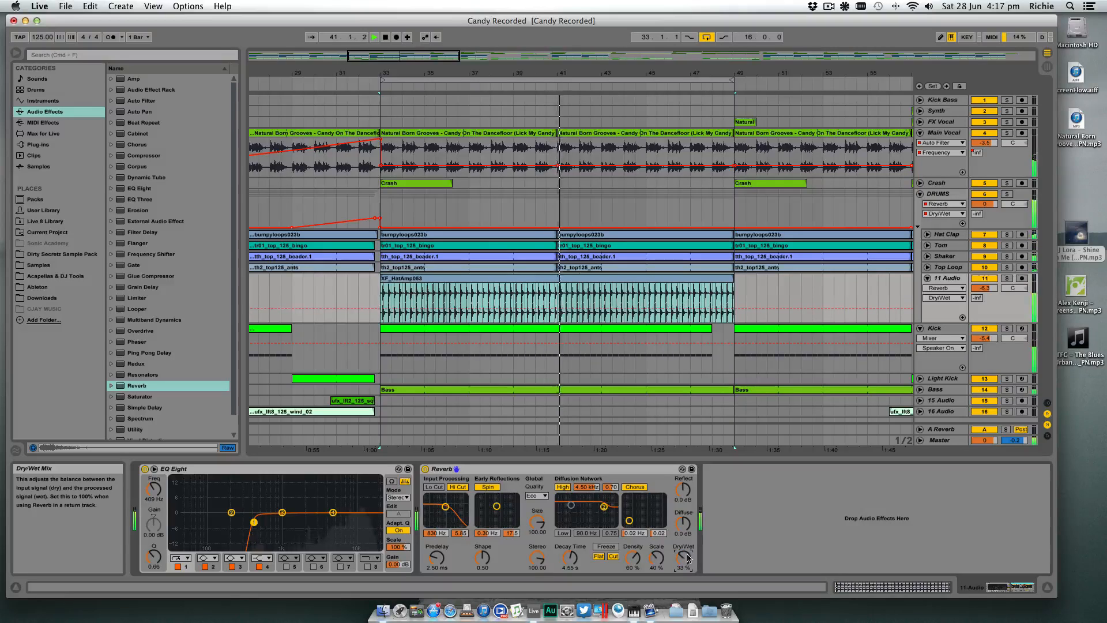
pyautogui.moveTo(572, 558); pyautogui.dragTo(572, 574)
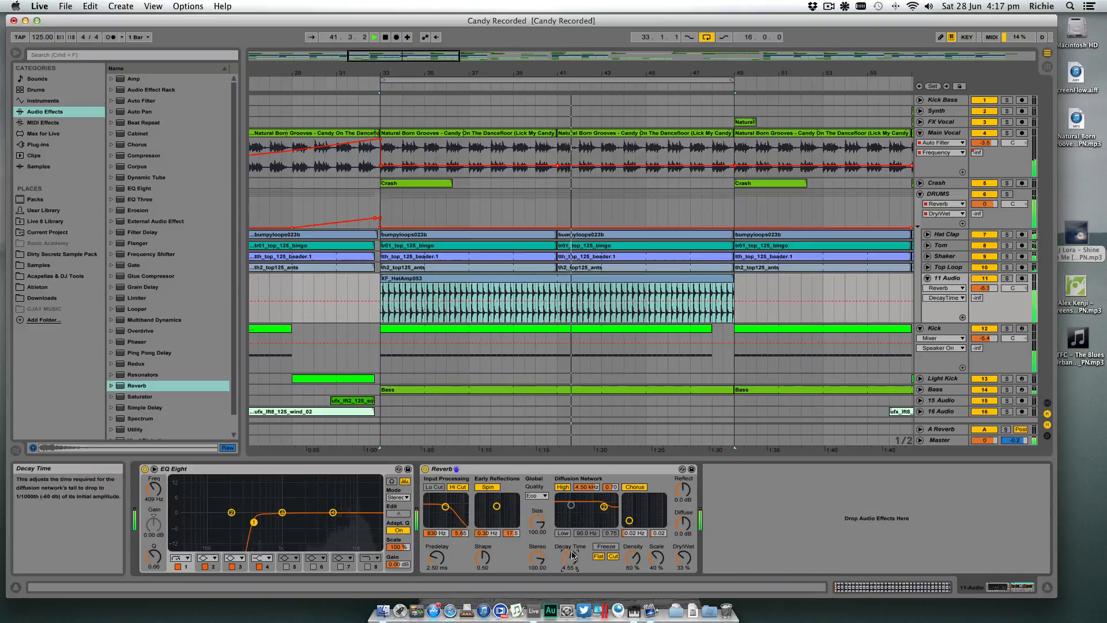
pyautogui.click(683, 558)
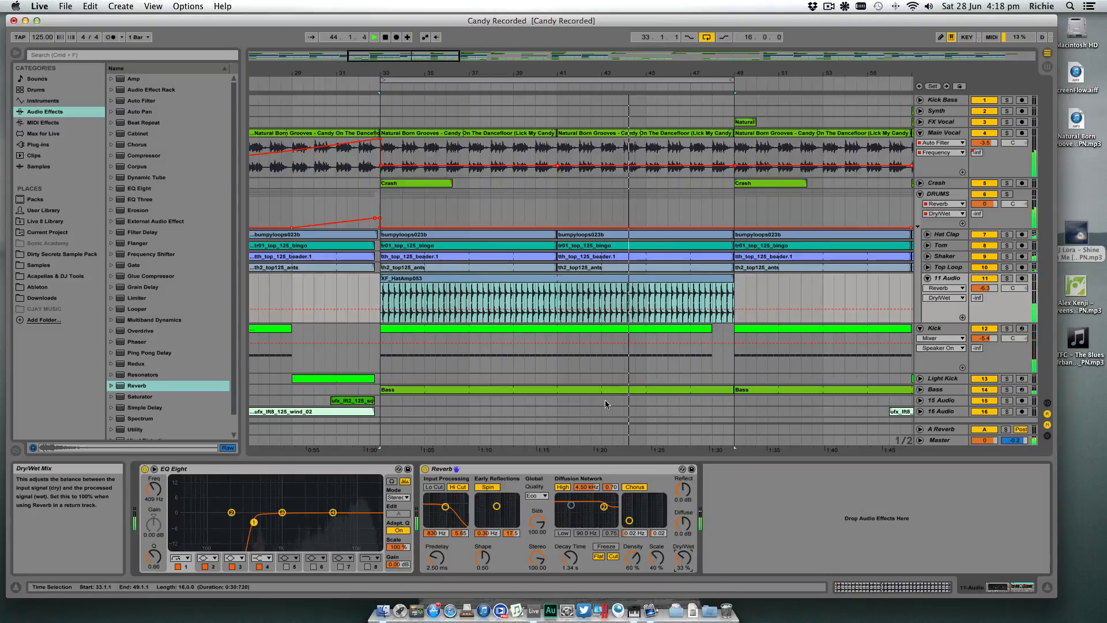
# - Shorten the hat clip's loop to a single hit with a length of 0.0.2, and return to the track's effects
pyautogui.click(438, 283)
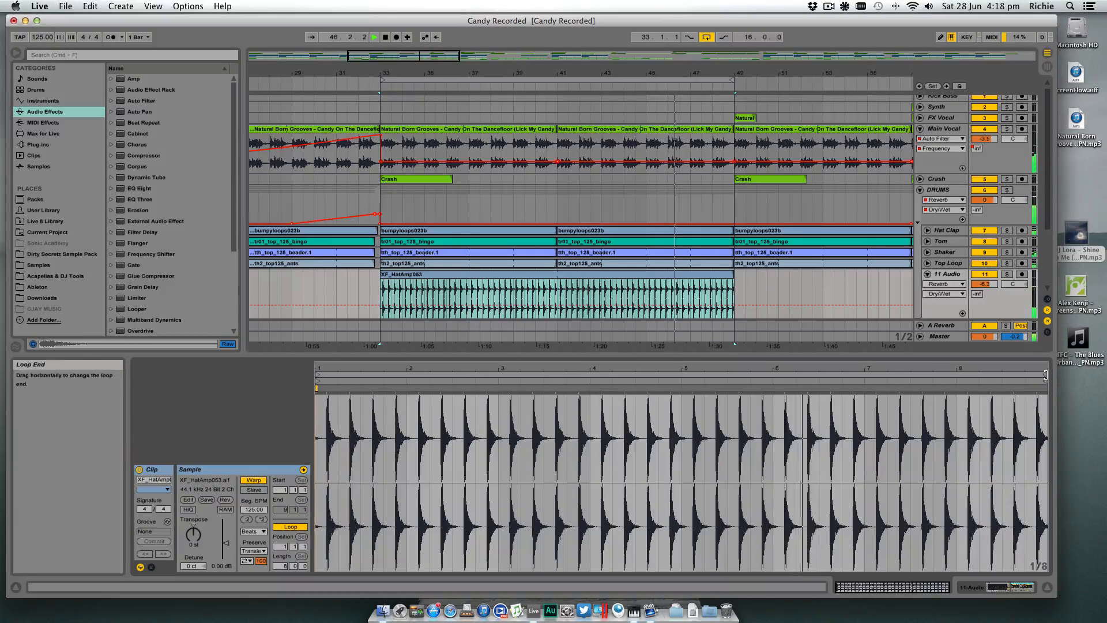
pyautogui.moveTo(1053, 377); pyautogui.dragTo(340, 375)
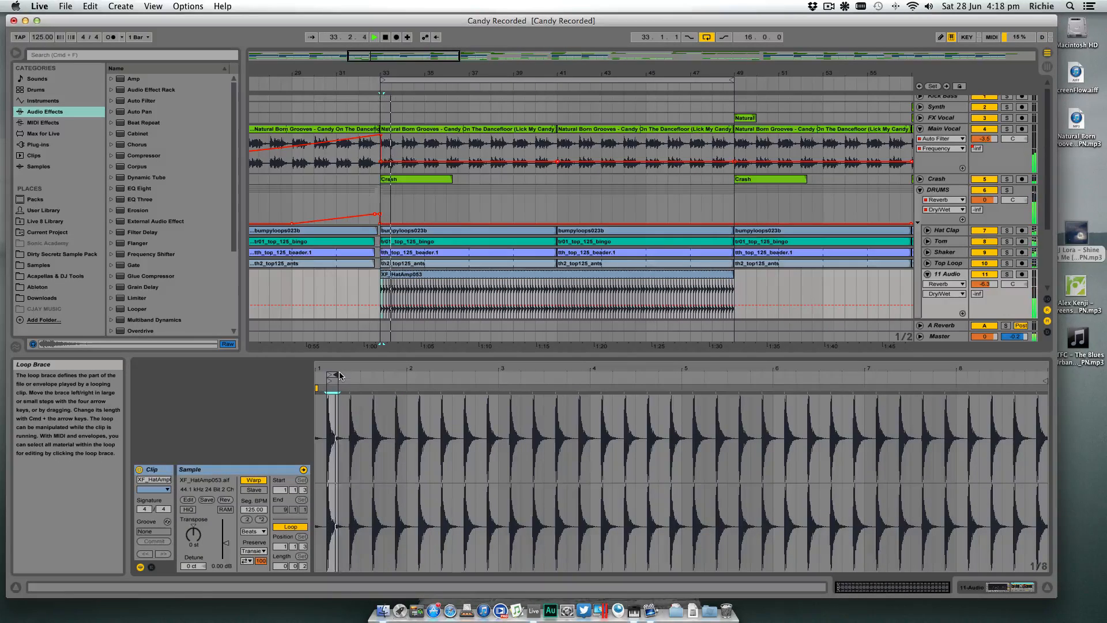
pyautogui.moveTo(333, 376)
pyautogui.mouseDown()
pyautogui.moveTo(320, 376)
pyautogui.moveTo(1038, 395)
pyautogui.mouseUp()
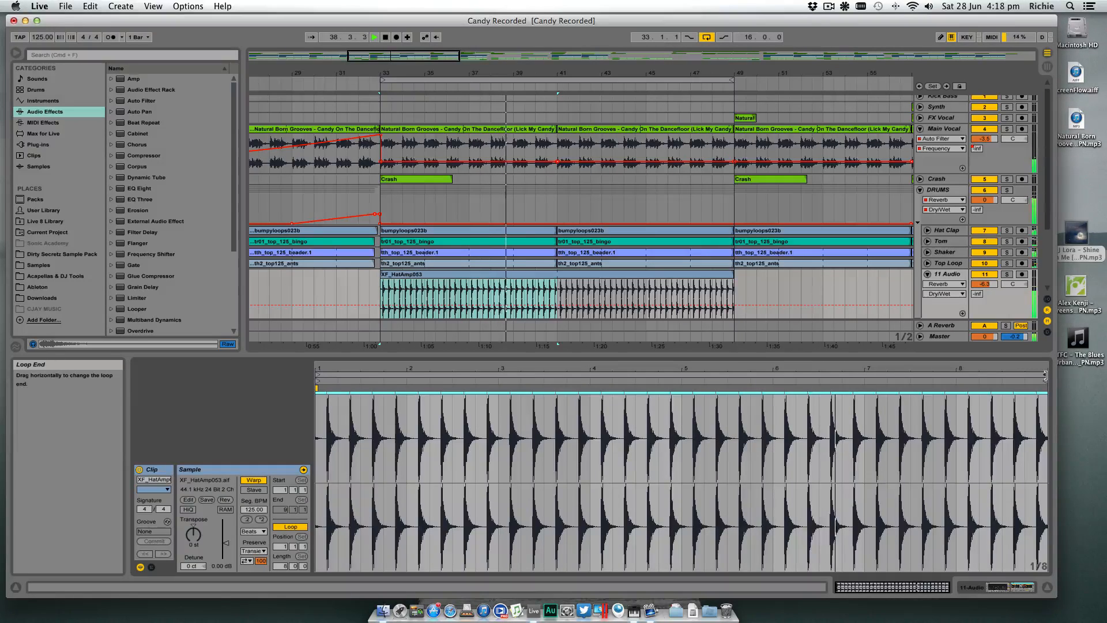
pyautogui.moveTo(1046, 375)
pyautogui.mouseDown()
pyautogui.moveTo(326, 368)
pyautogui.moveTo(333, 374)
pyautogui.mouseUp()
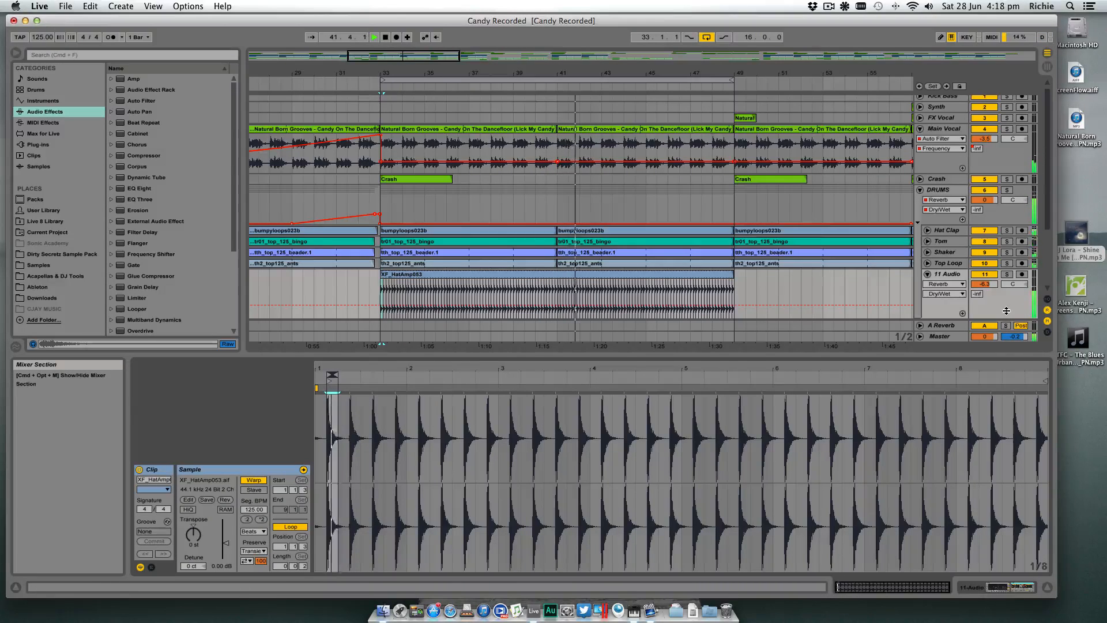
pyautogui.click(971, 589)
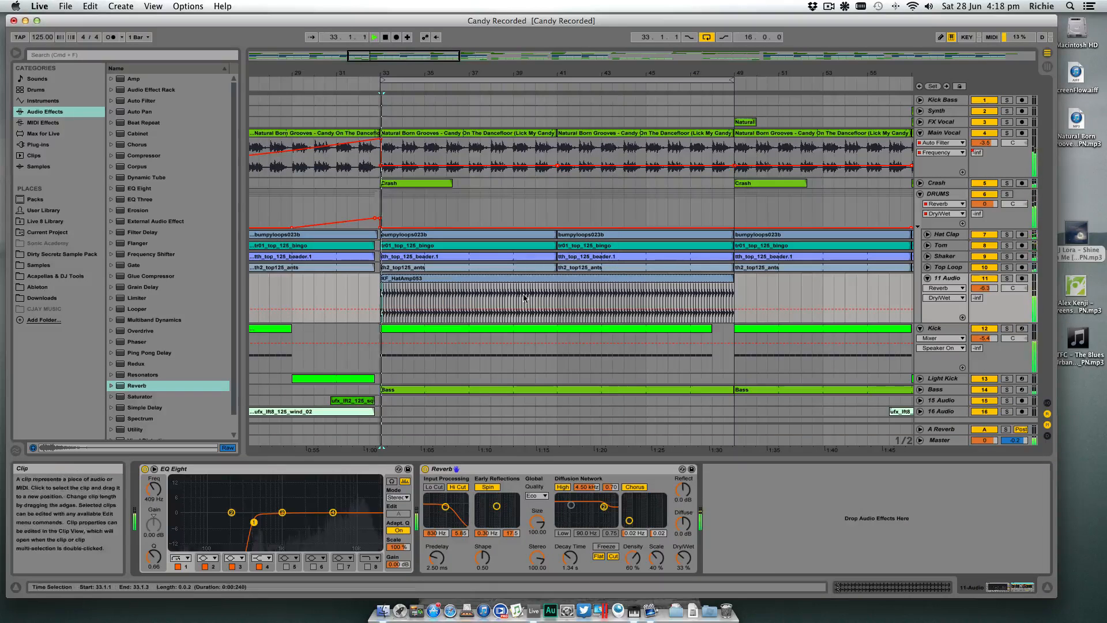
# - Play from bar 33 to audition the faster hat loop against the full mix
pyautogui.press('space')
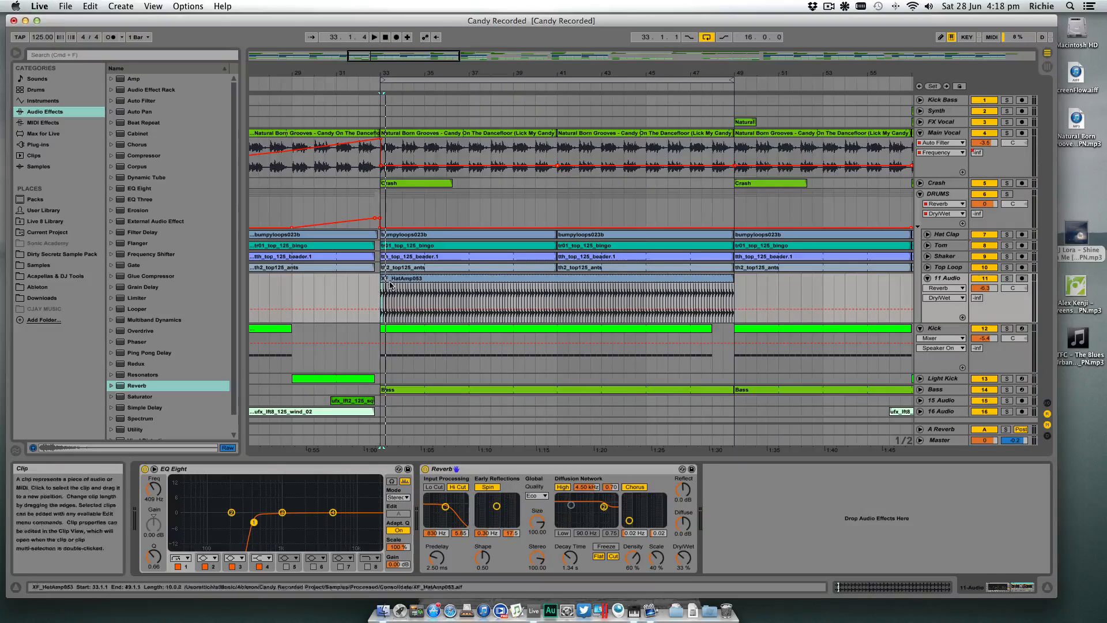
pyautogui.click(397, 295)
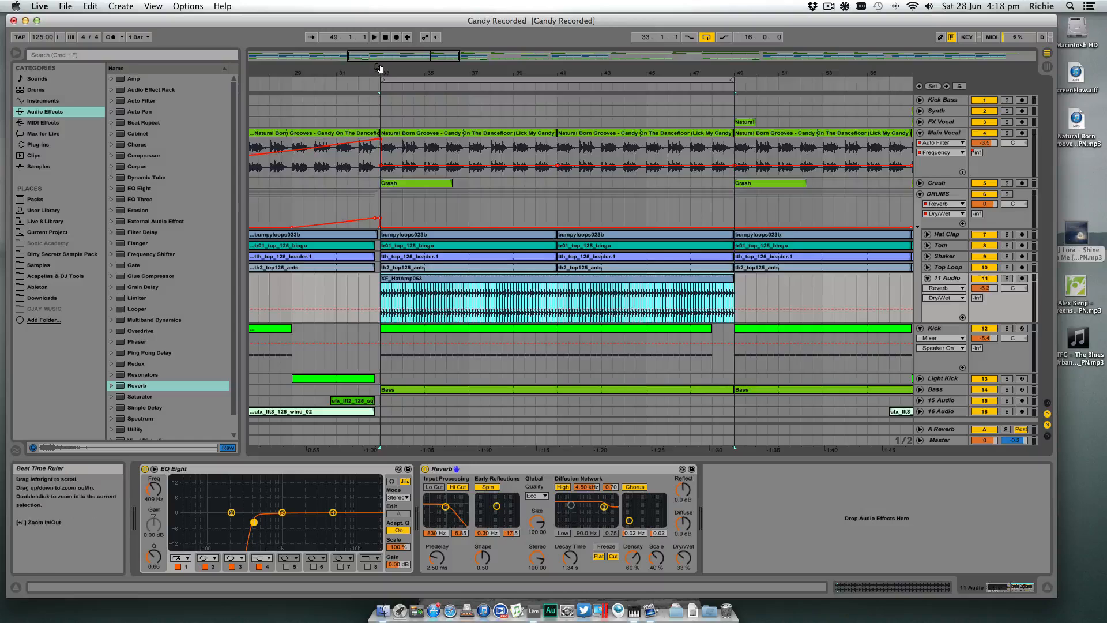
pyautogui.moveTo(381, 72); pyautogui.dragTo(380, 147)
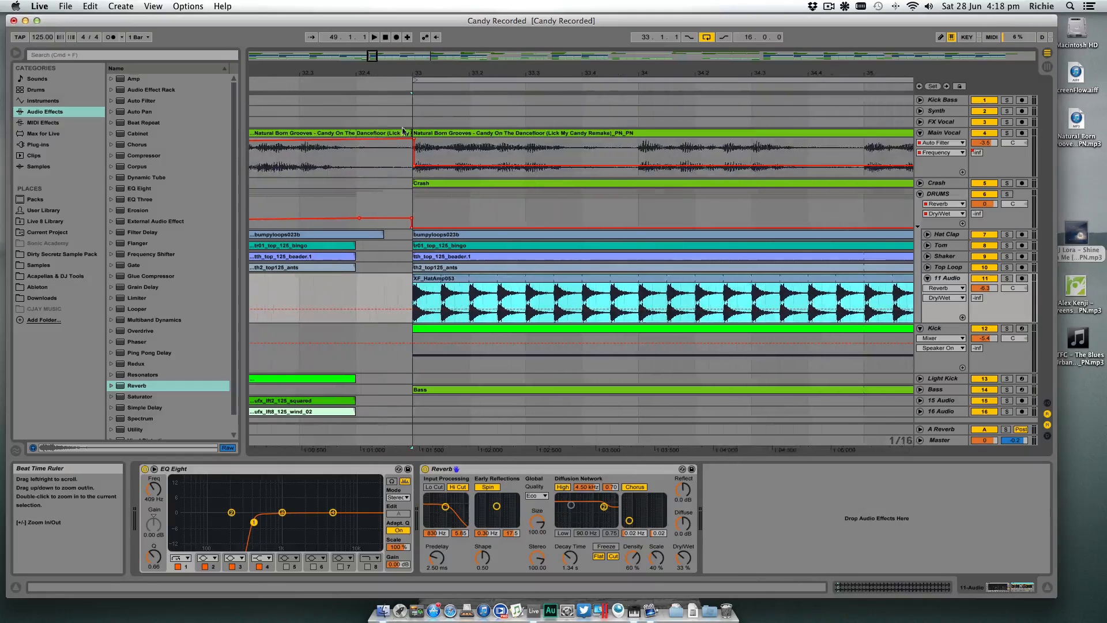
pyautogui.click(413, 298)
pyautogui.press('space')
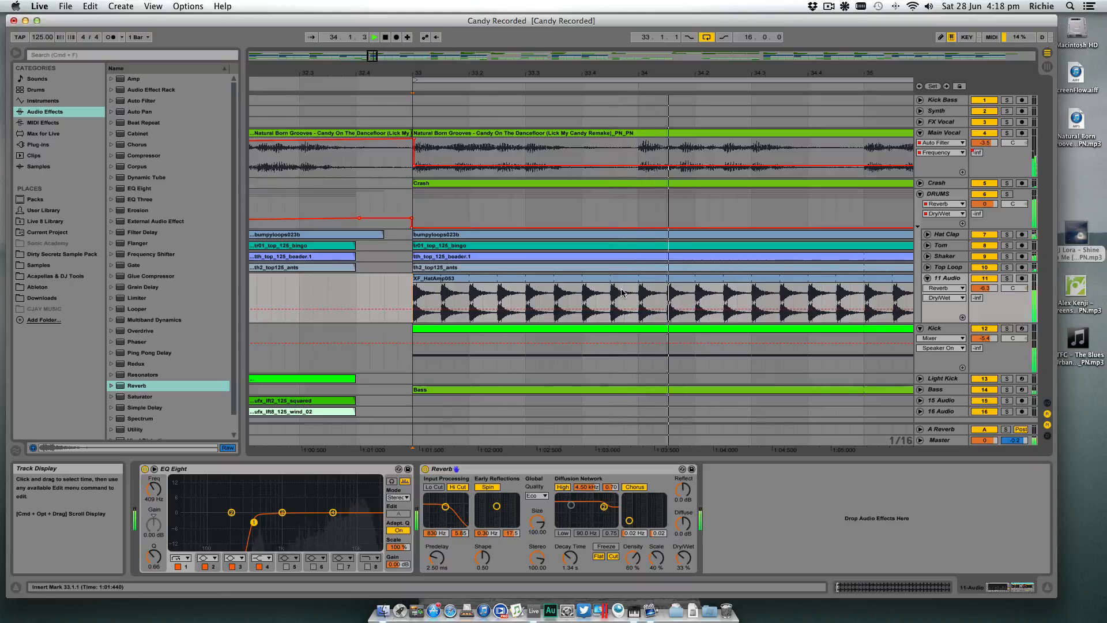
pyautogui.click(591, 281)
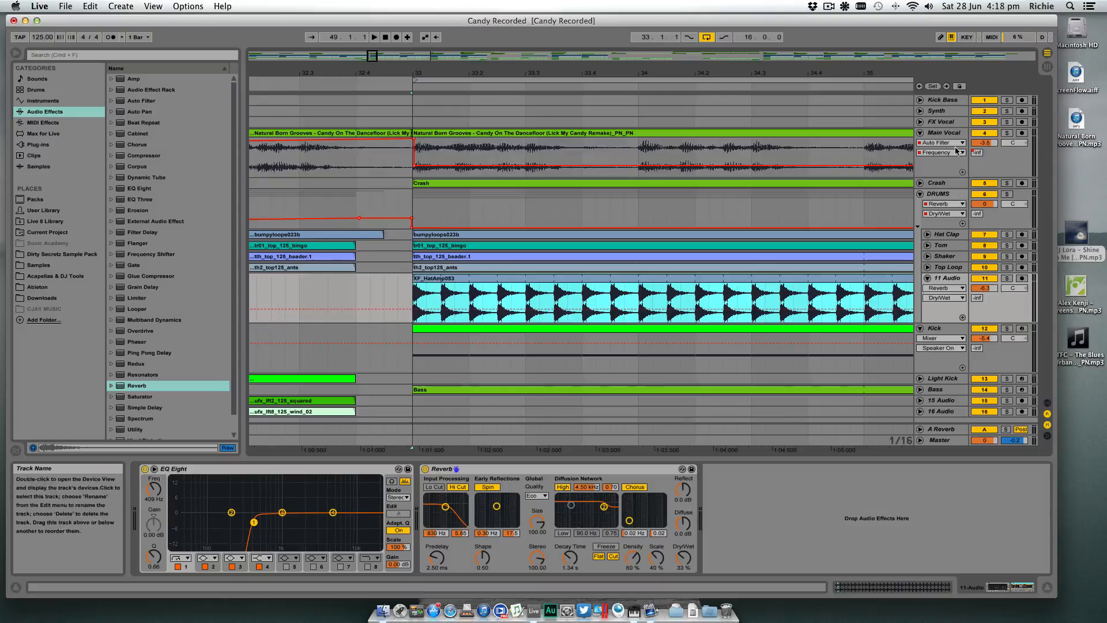
# - Copy the LFOTool sidechain effect from the Bass track and paste it after the Reverb on the hat track
pyautogui.click(955, 105)
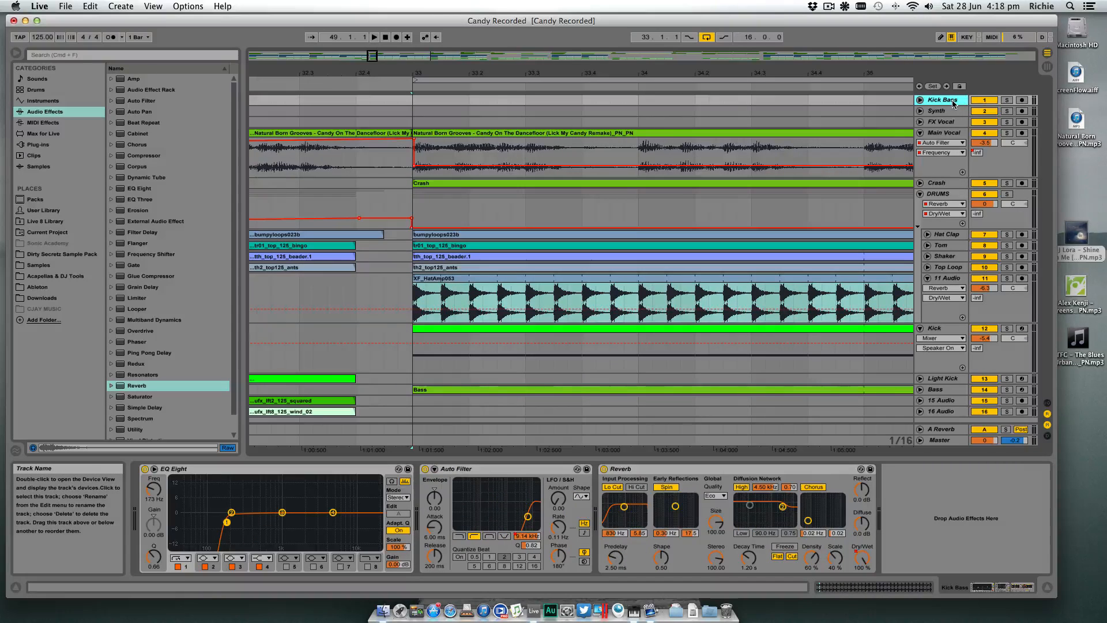
pyautogui.click(946, 390)
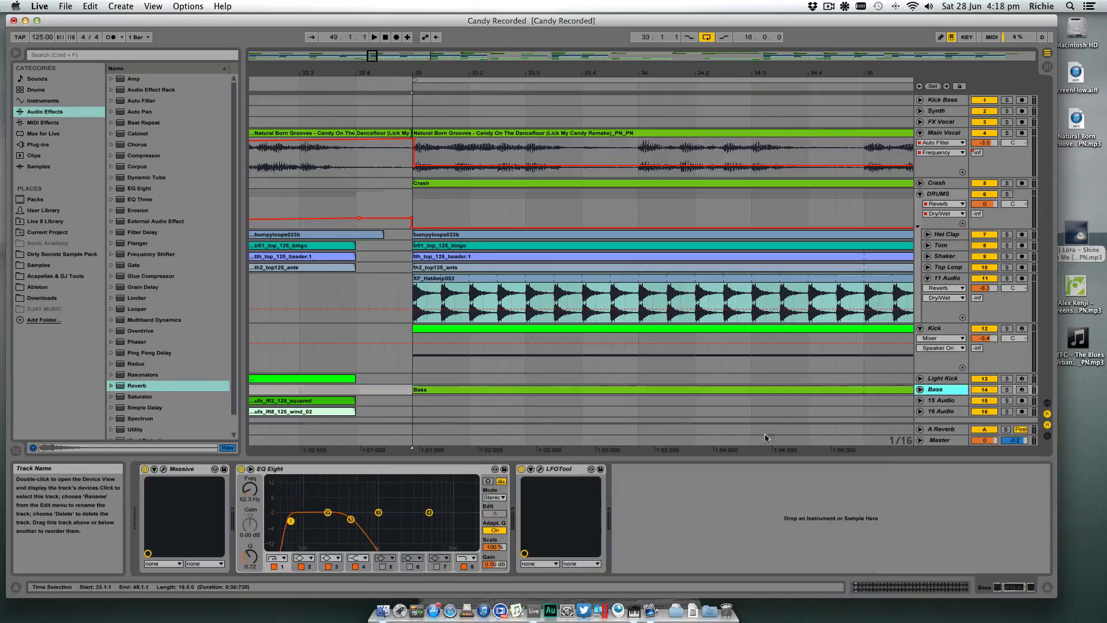
pyautogui.click(567, 471)
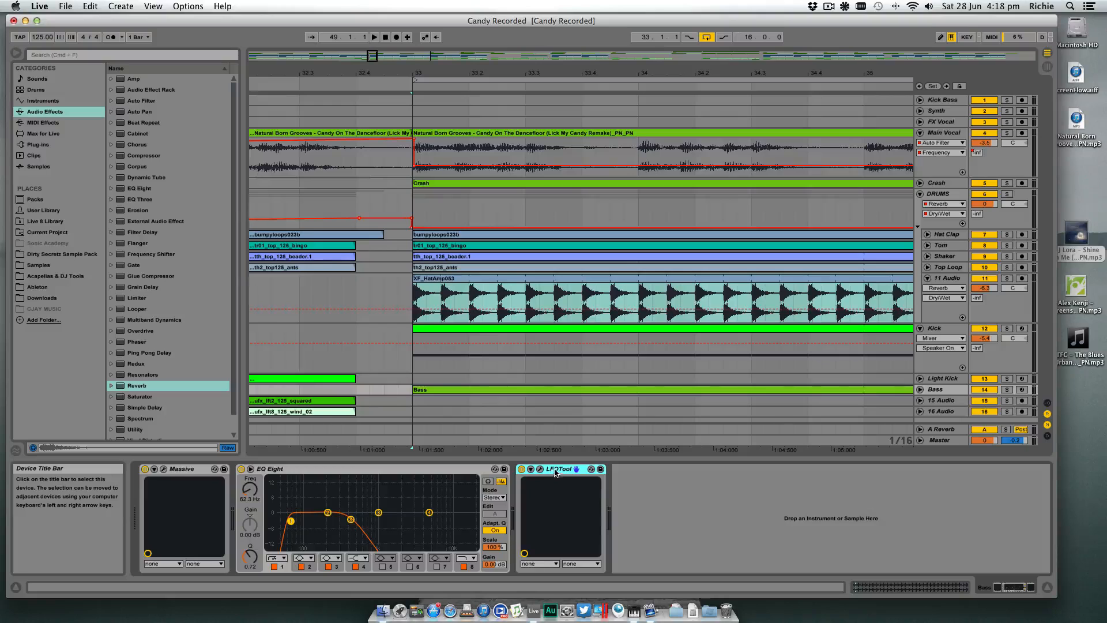
pyautogui.click(953, 280)
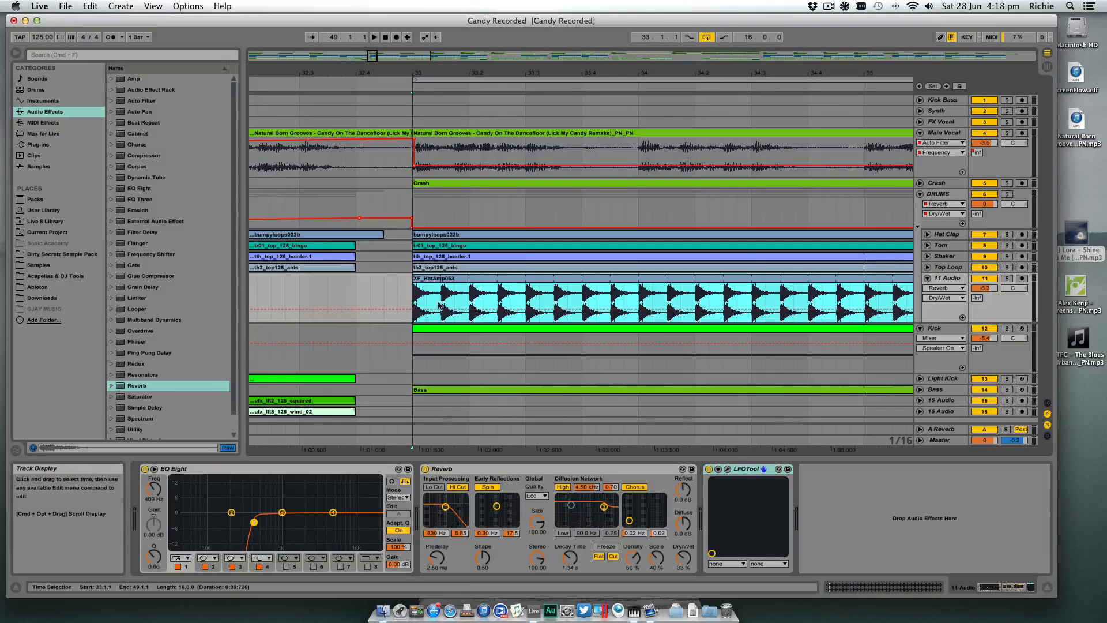
# - Solo the hat track and compare its sound from bar 33 with LFOTool bypassed and enabled
pyautogui.click(710, 469)
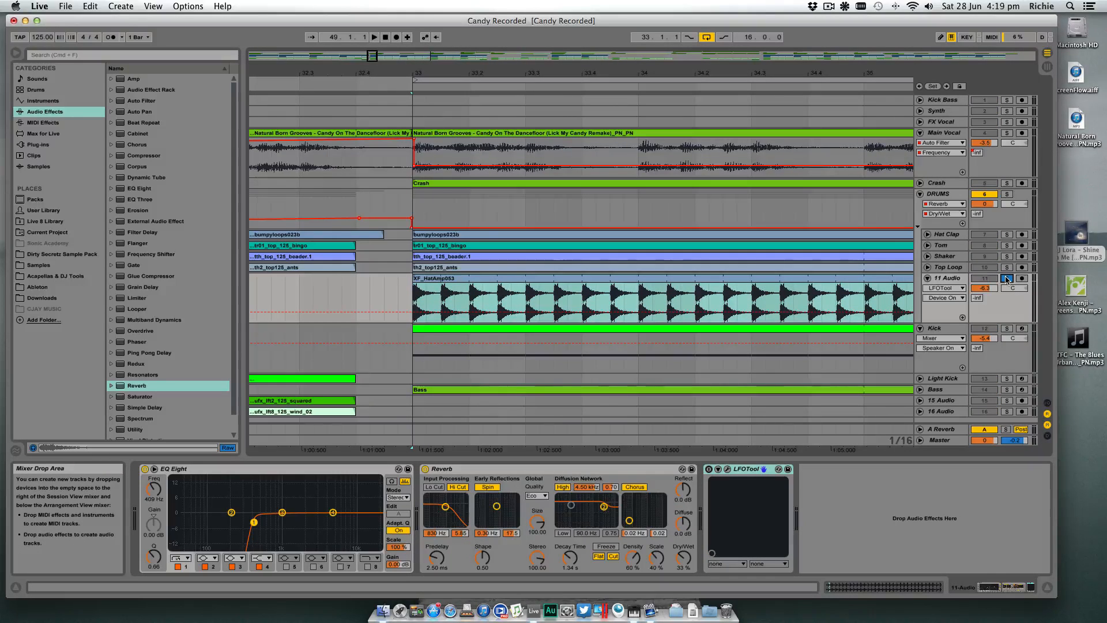
pyautogui.press('space')
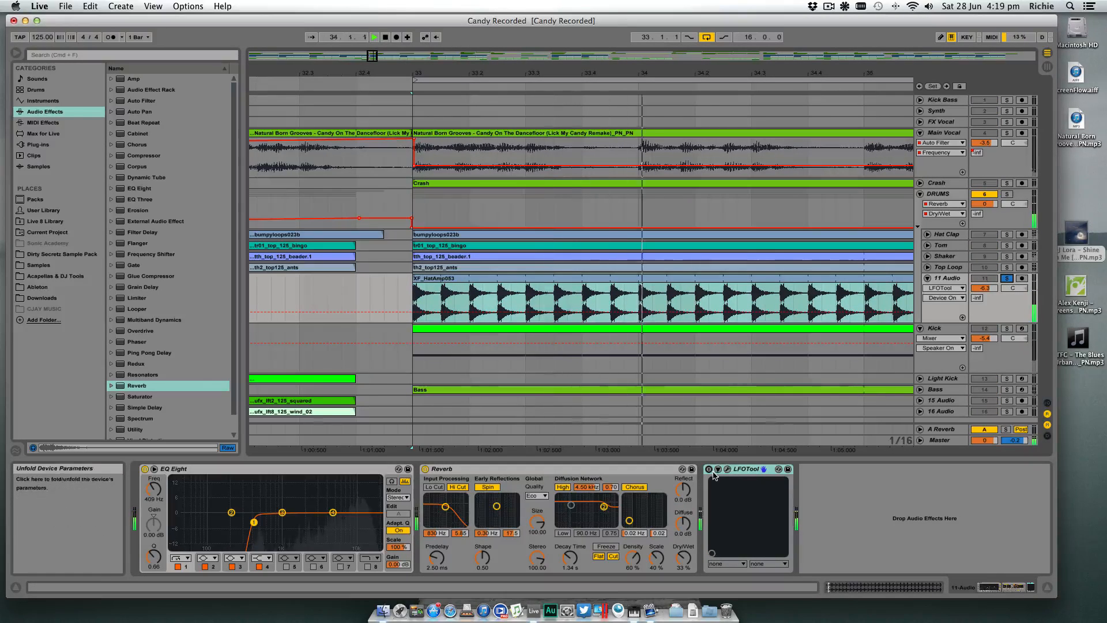
pyautogui.press('space')
pyautogui.click(419, 297)
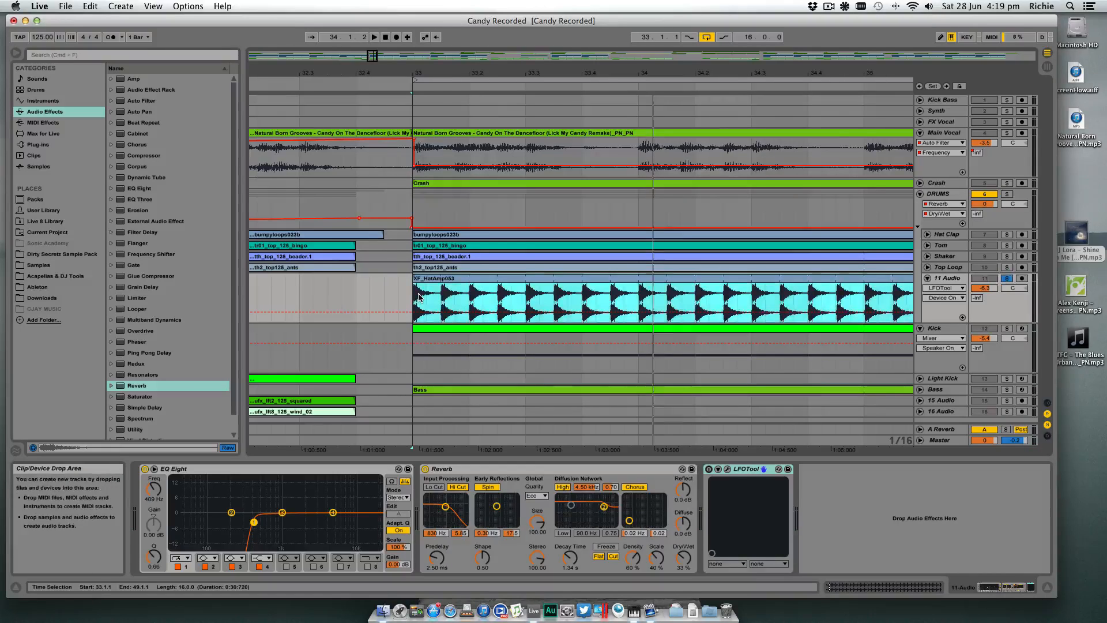
pyautogui.press('space')
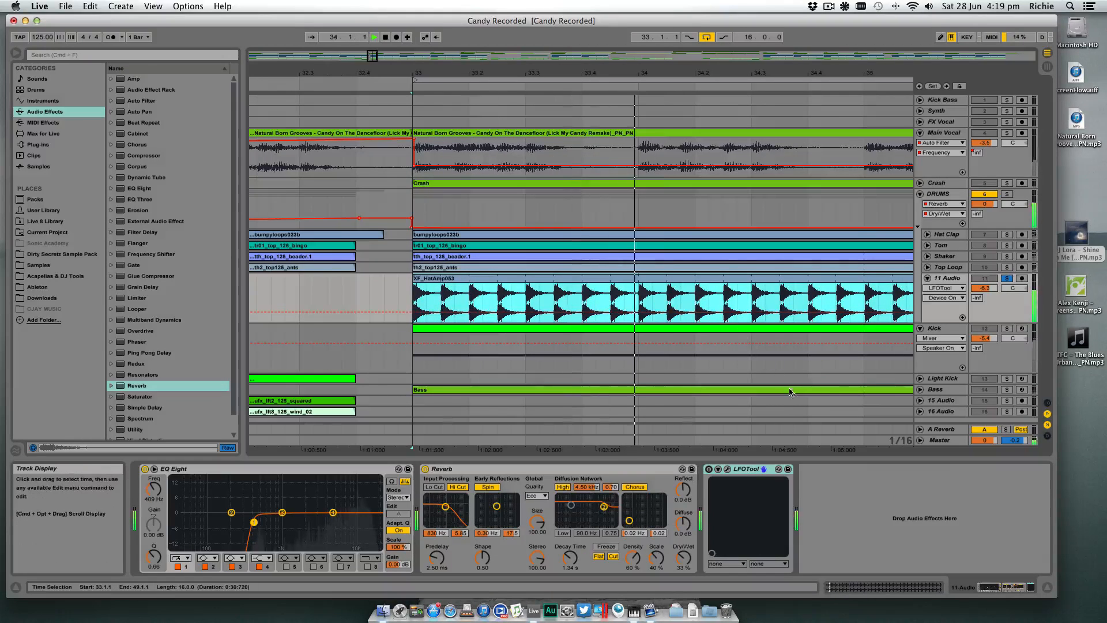
pyautogui.press('space')
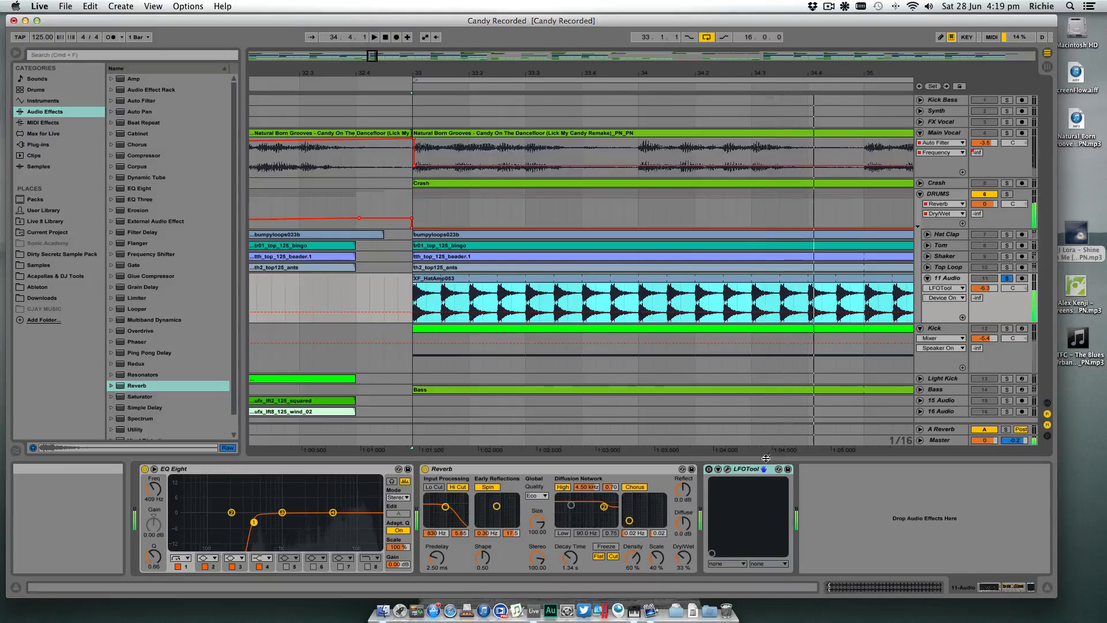
pyautogui.click(709, 469)
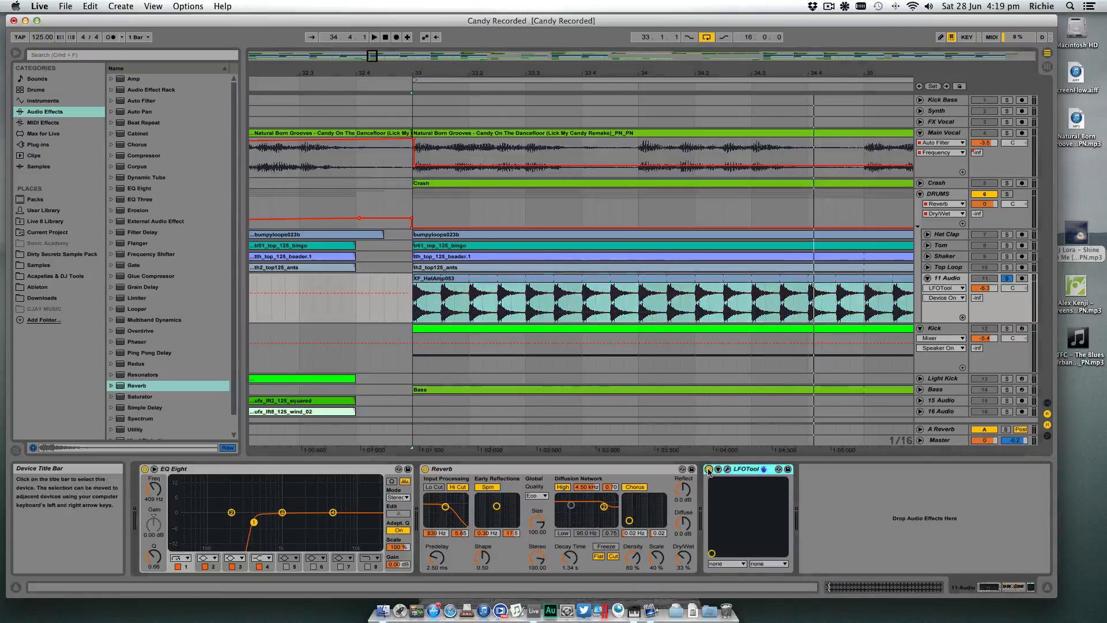
pyautogui.press('space')
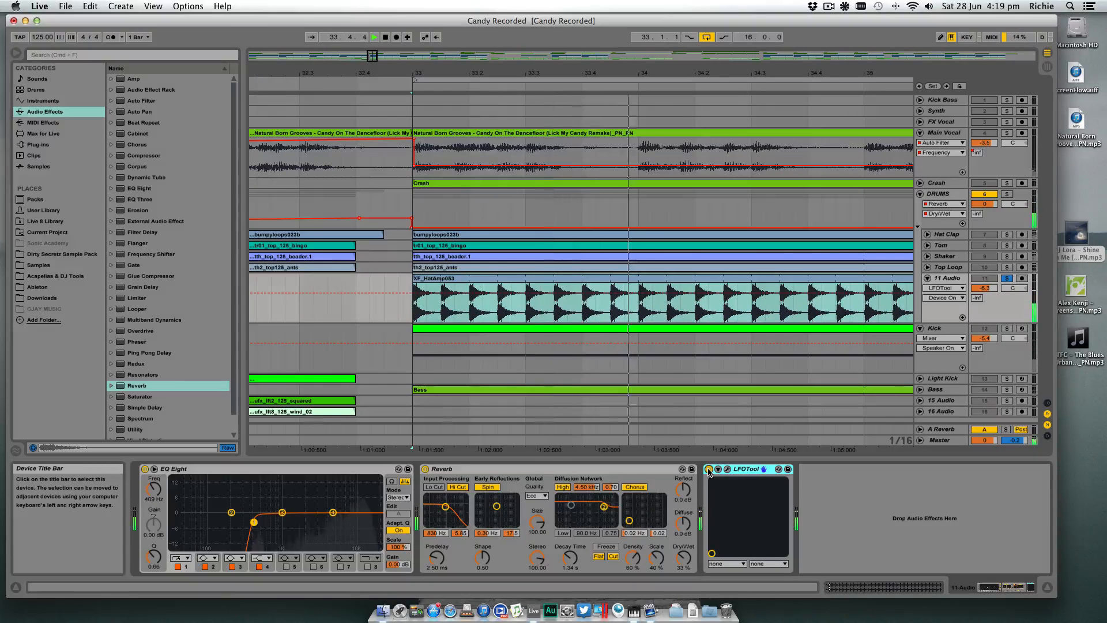
pyautogui.press('space')
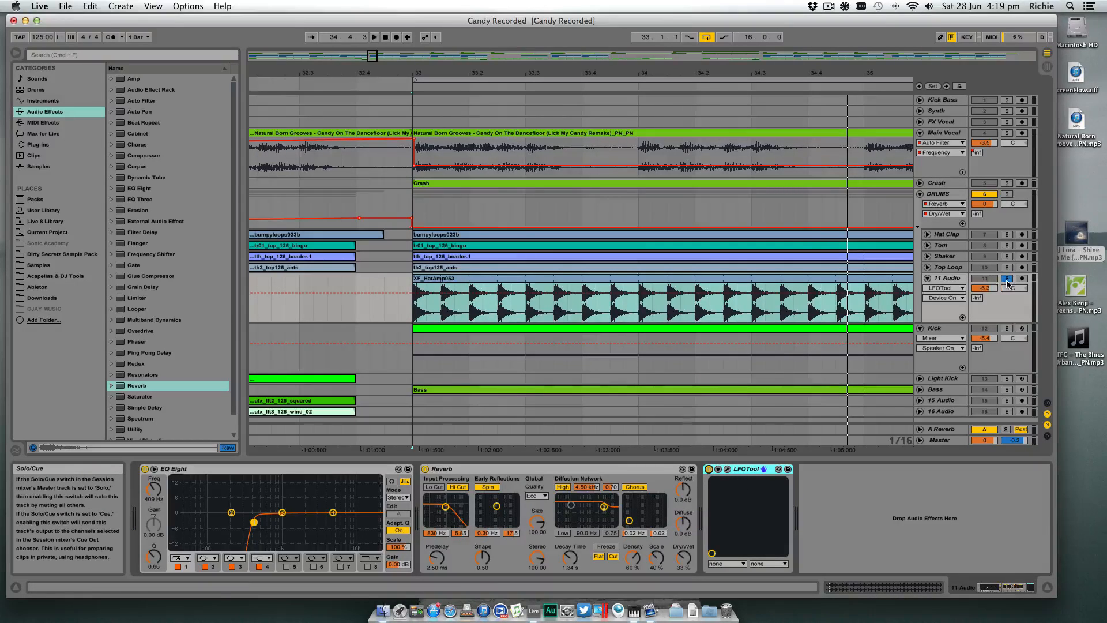
# - Unsolo the hat track, play the full mix from bar 33 and collapse the hat track
pyautogui.moveTo(806, 73); pyautogui.dragTo(534, 14)
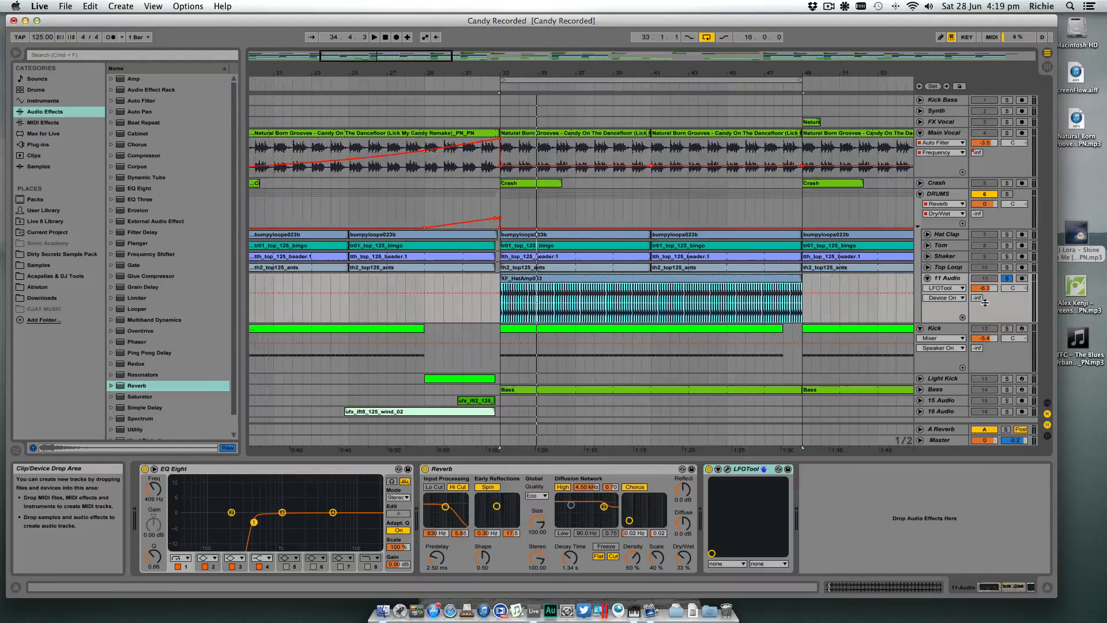
pyautogui.click(1010, 279)
pyautogui.press('space')
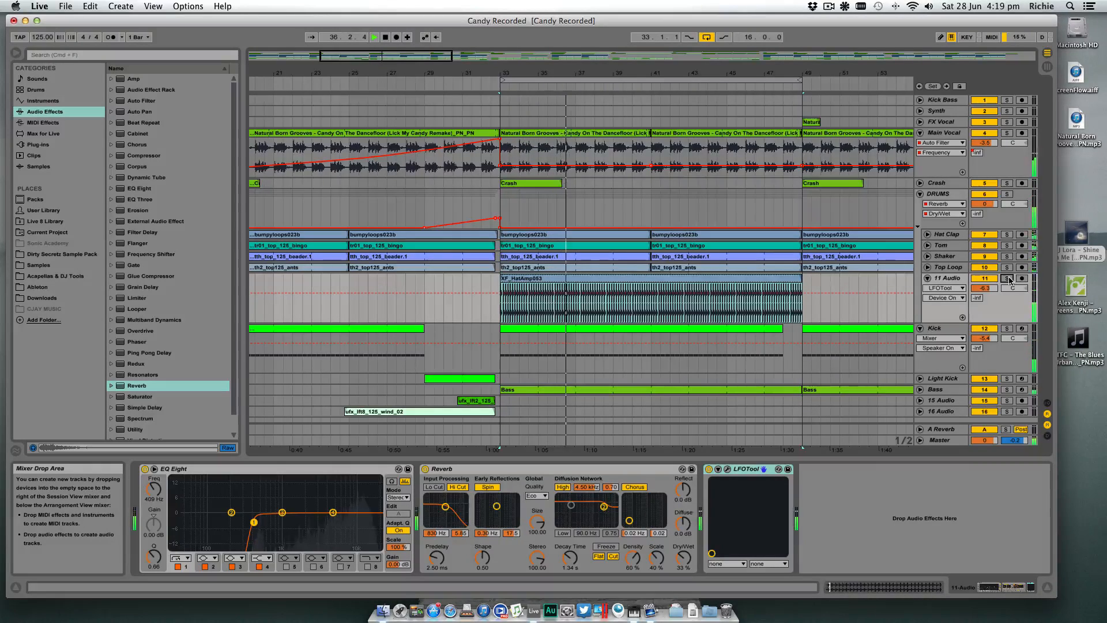
pyautogui.click(929, 279)
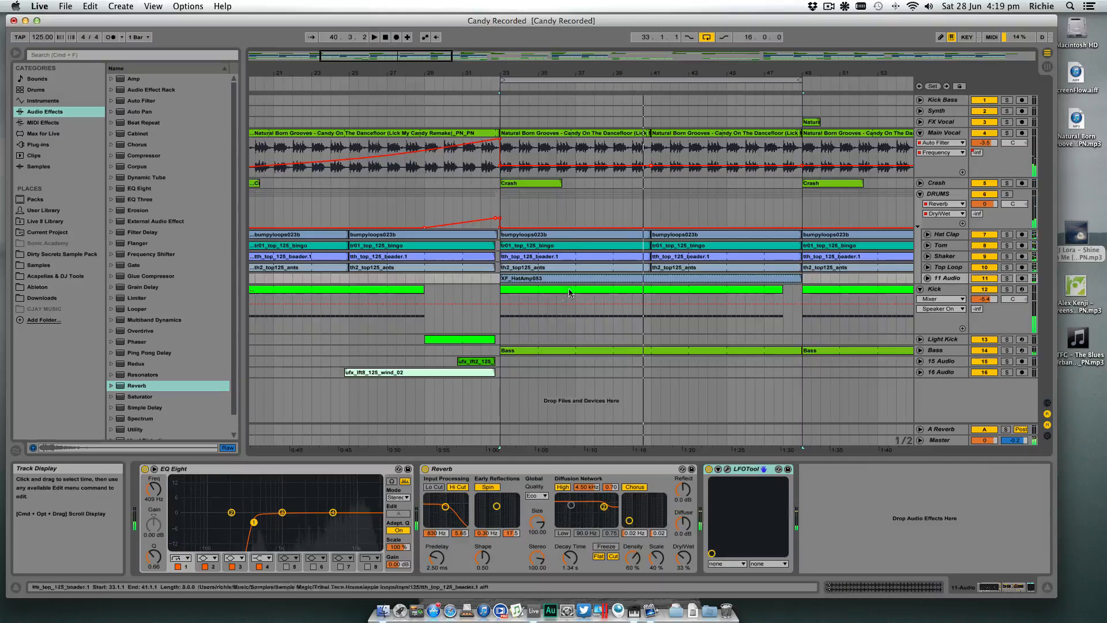
# - Trim the hat clip's start to bar 41 and rename its track Ride
pyautogui.press('space')
pyautogui.moveTo(502, 280); pyautogui.dragTo(652, 280)
pyautogui.click(945, 279)
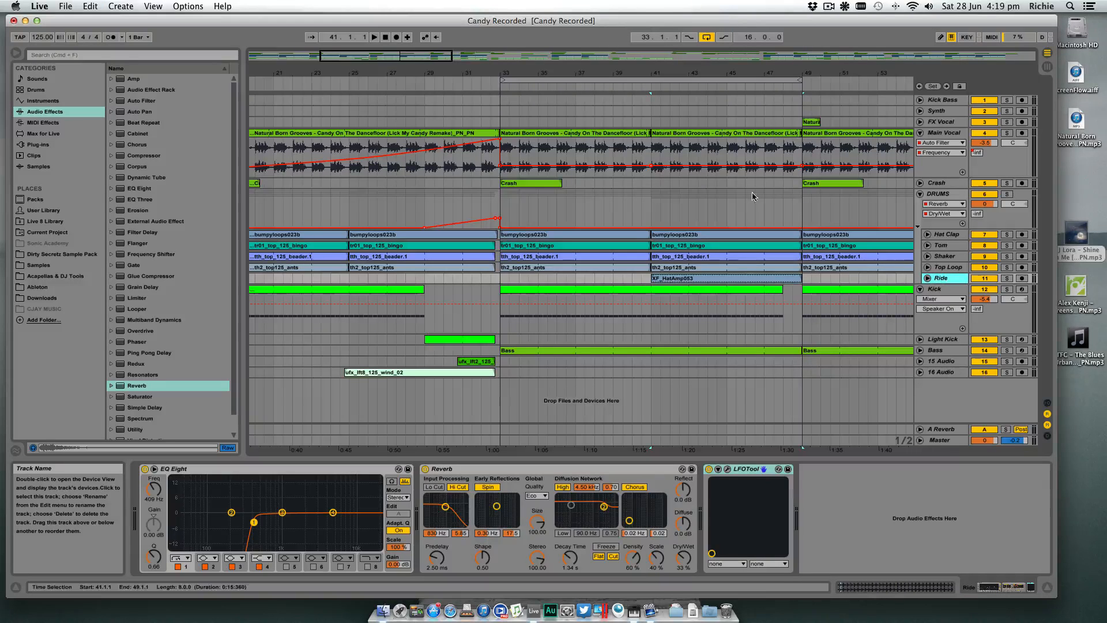
# - Turn off the arrangement loop and, during playback from about bar 31, copy the bar 33 Crash clip to bar 41
pyautogui.click(706, 38)
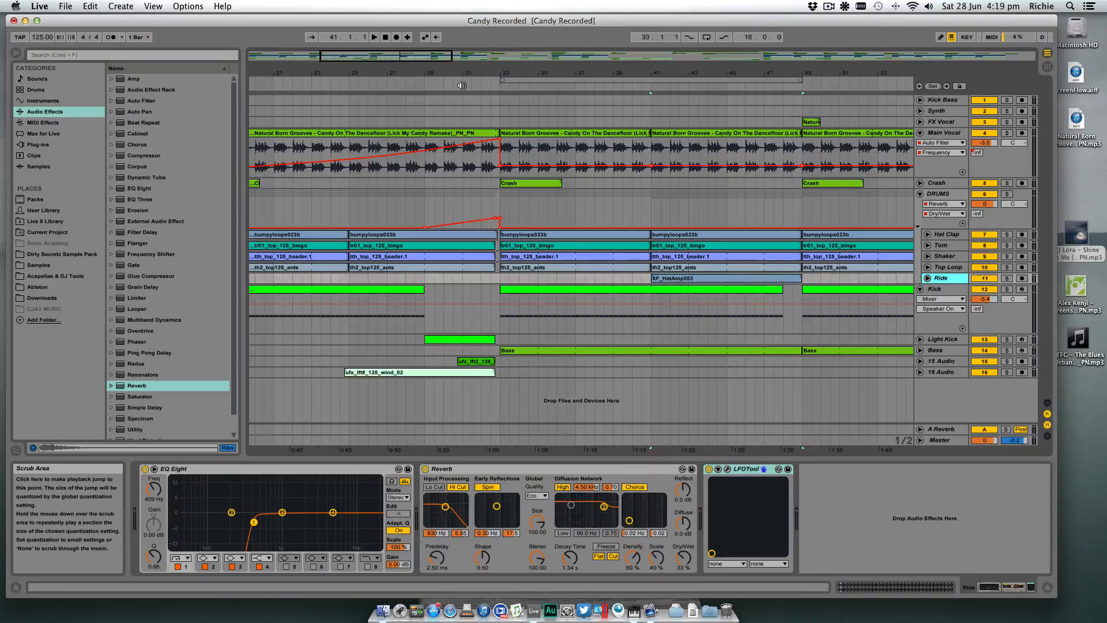
pyautogui.click(460, 85)
pyautogui.moveTo(511, 74); pyautogui.dragTo(515, 69)
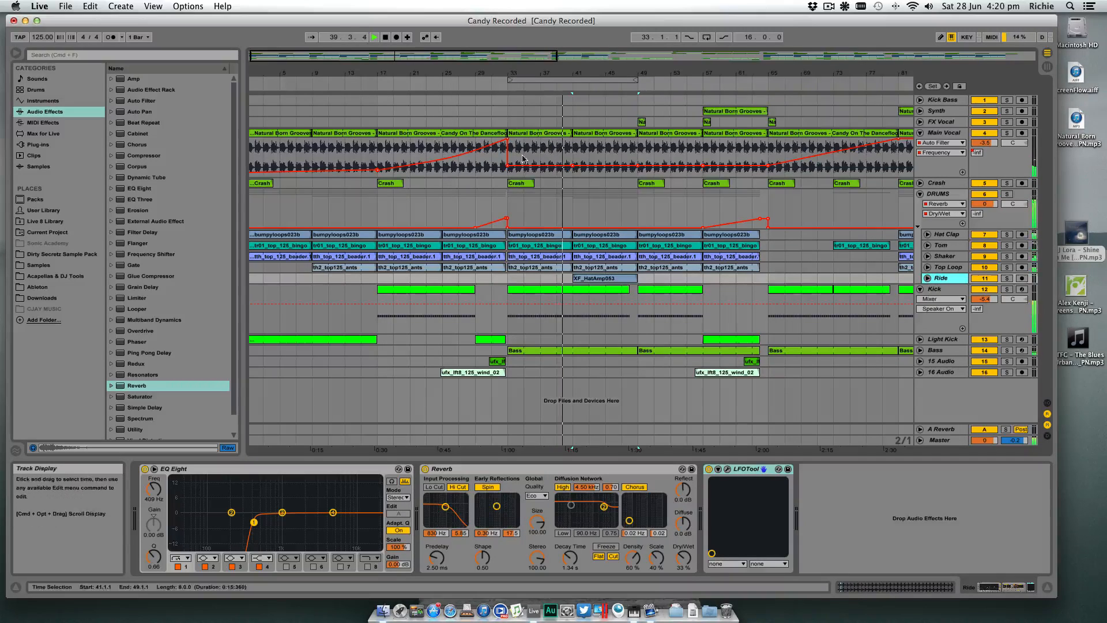
pyautogui.moveTo(528, 184); pyautogui.dragTo(590, 184)
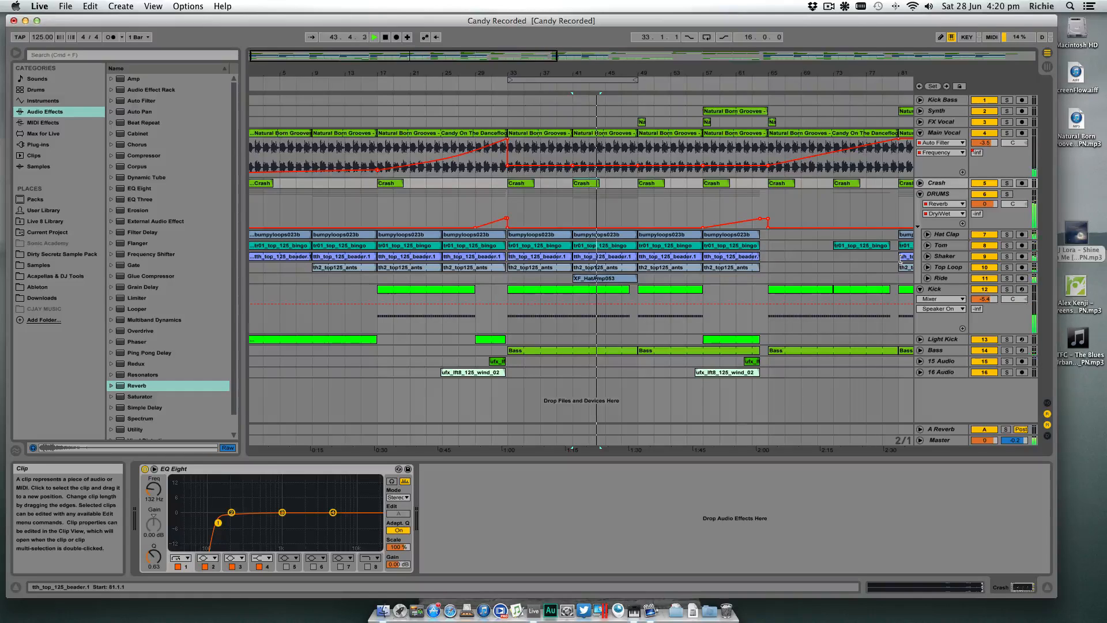
pyautogui.click(623, 280)
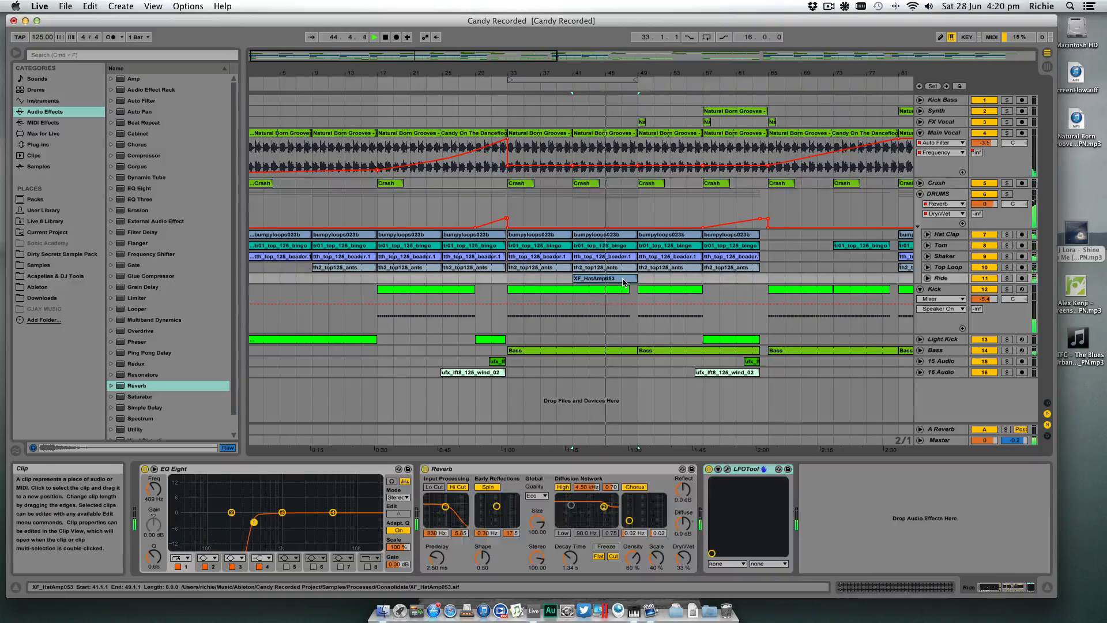
# - Duplicate the bar 41 Ride clip to bars 49 and 57 and lower the Ride track's volume slightly
pyautogui.press('super+d')
pyautogui.press('super+d')
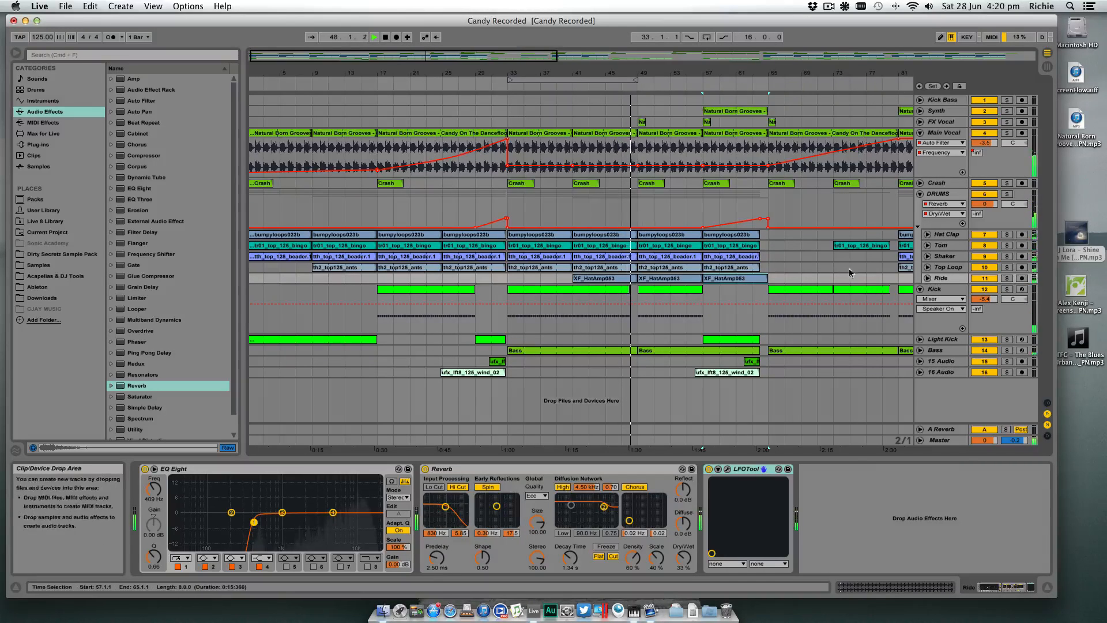
pyautogui.click(921, 282)
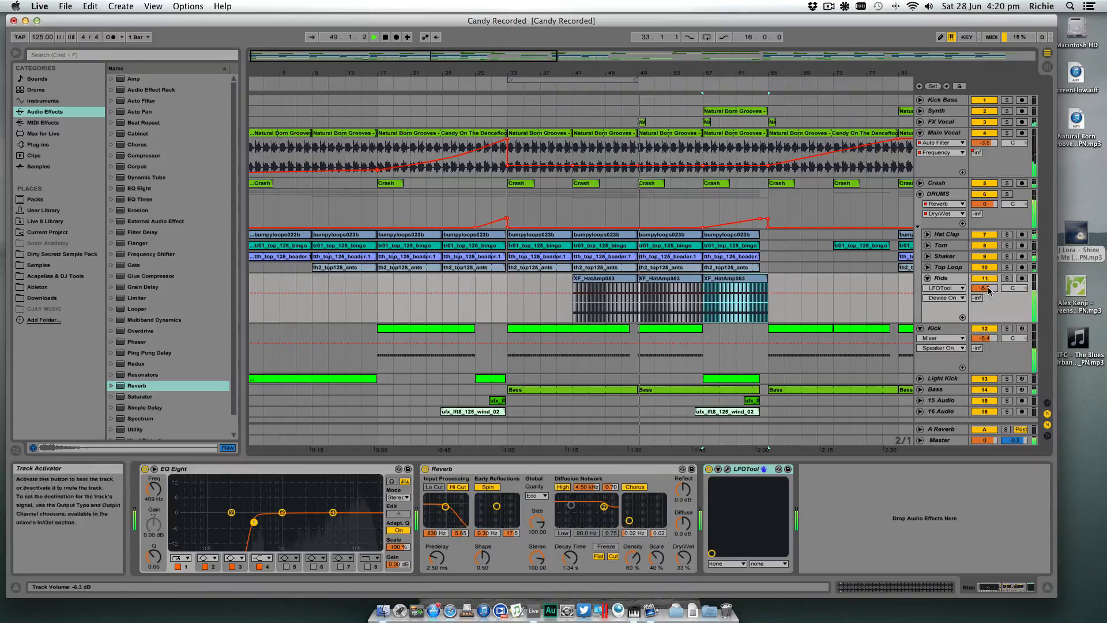
pyautogui.moveTo(988, 288); pyautogui.dragTo(989, 289)
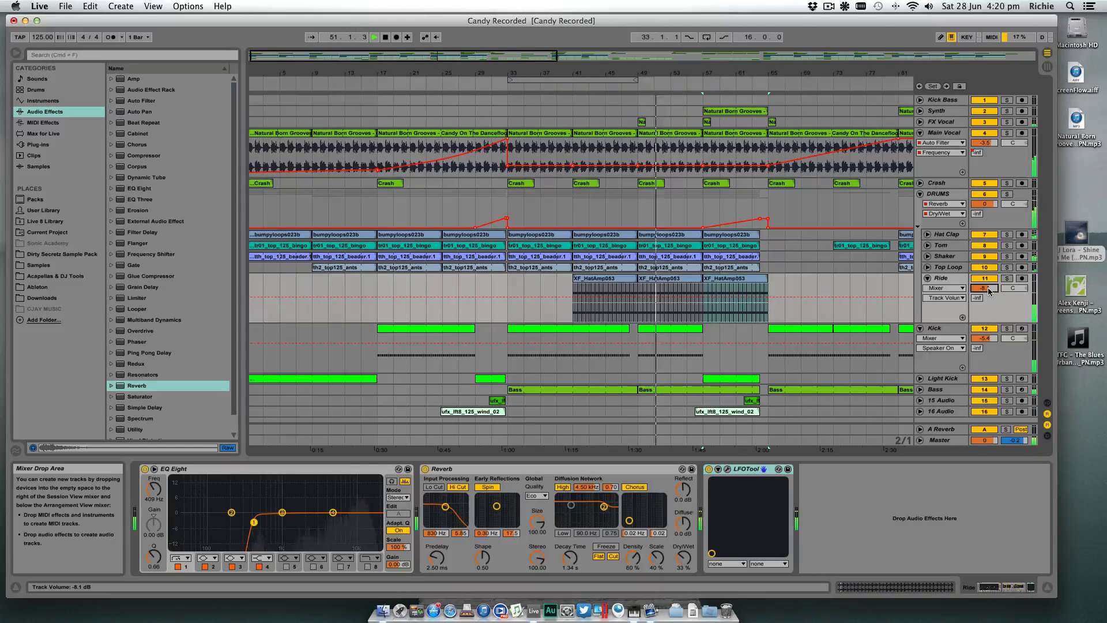
pyautogui.click(927, 278)
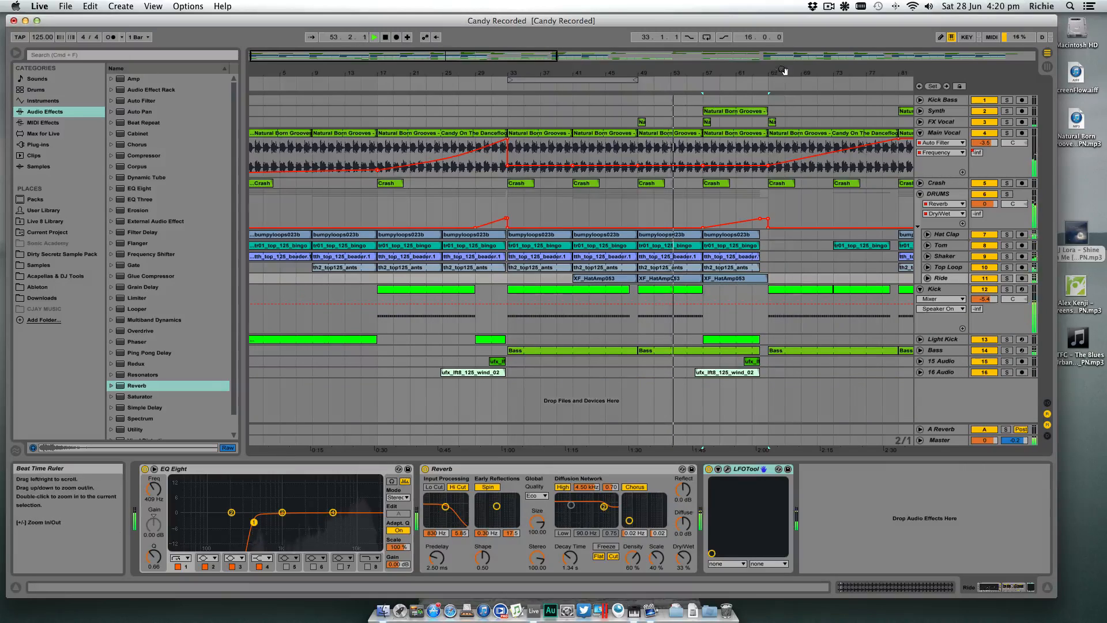
# - Trim the bar 57 Ride clip to end at bar 64 and copy Ride clips to bars 73, 81, 89 and 137 through 169
pyautogui.moveTo(792, 73); pyautogui.dragTo(792, 104)
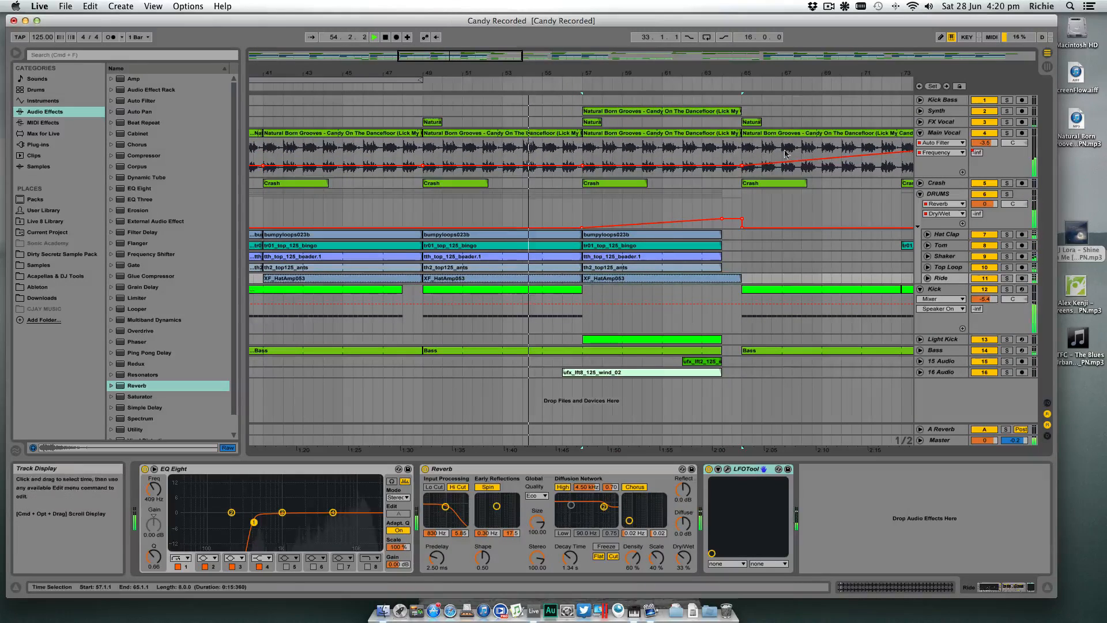
pyautogui.moveTo(740, 279); pyautogui.dragTo(722, 279)
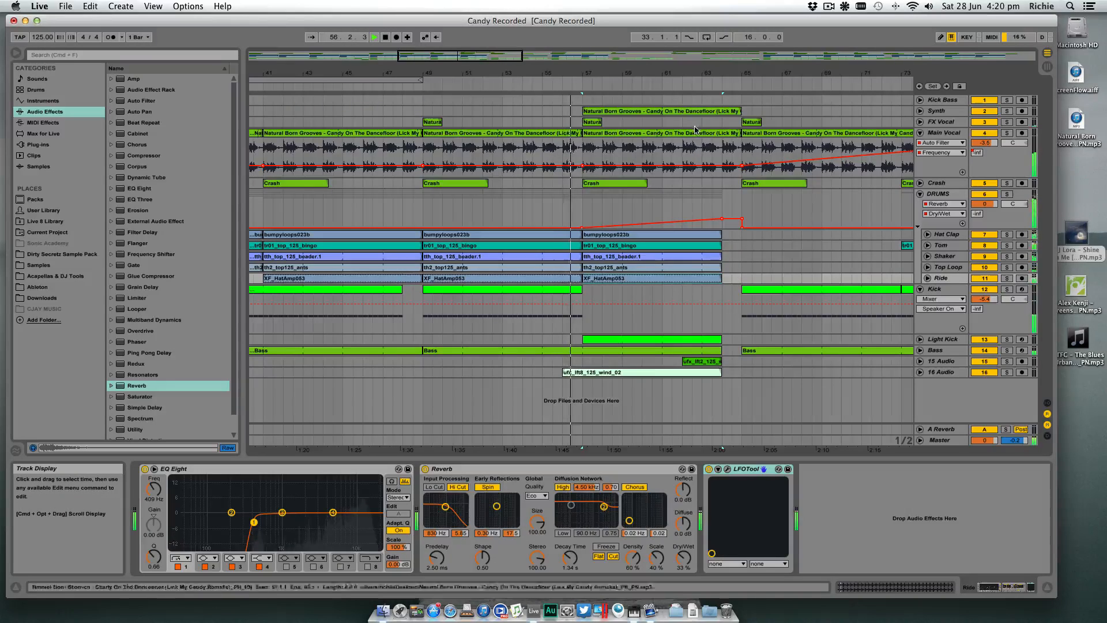
pyautogui.moveTo(702, 73); pyautogui.dragTo(465, 73)
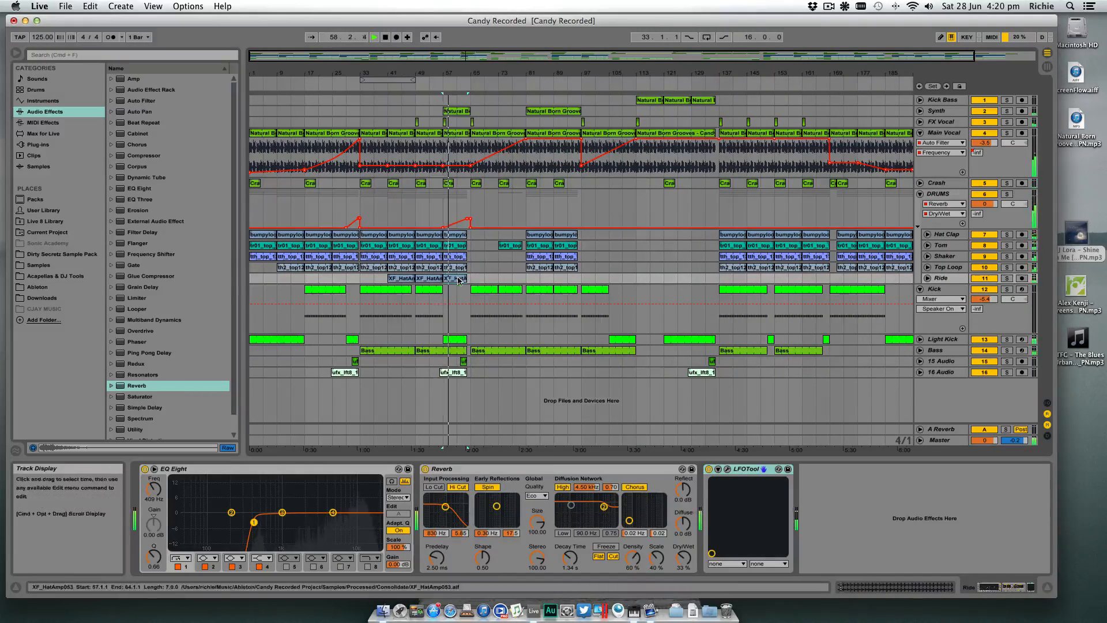
pyautogui.moveTo(457, 279); pyautogui.dragTo(538, 281)
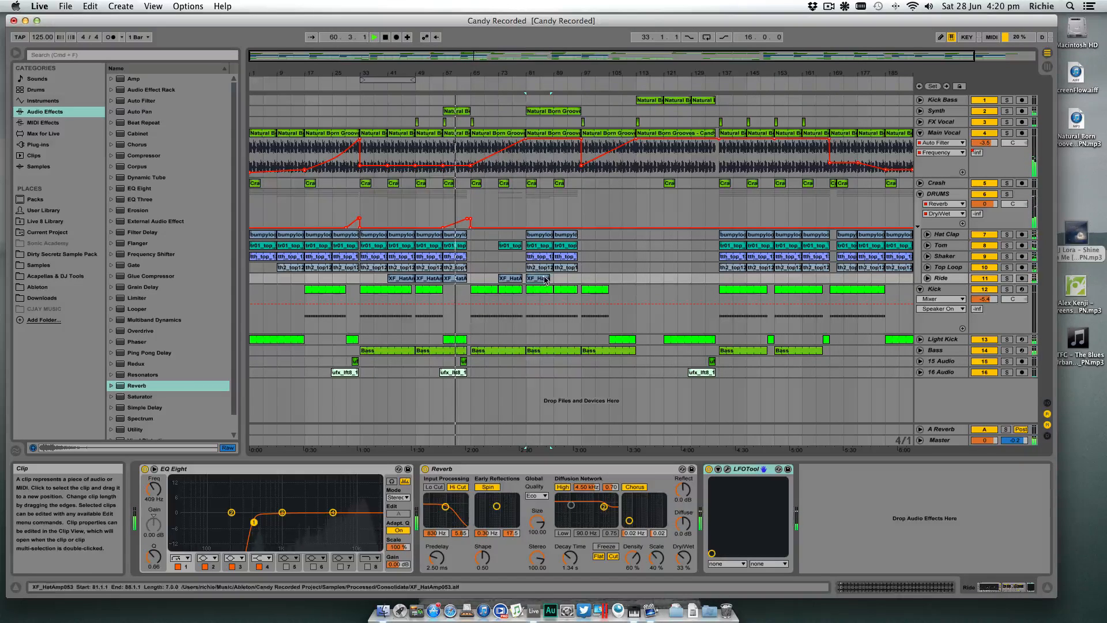
pyautogui.hotkey('ctrl', 'd')
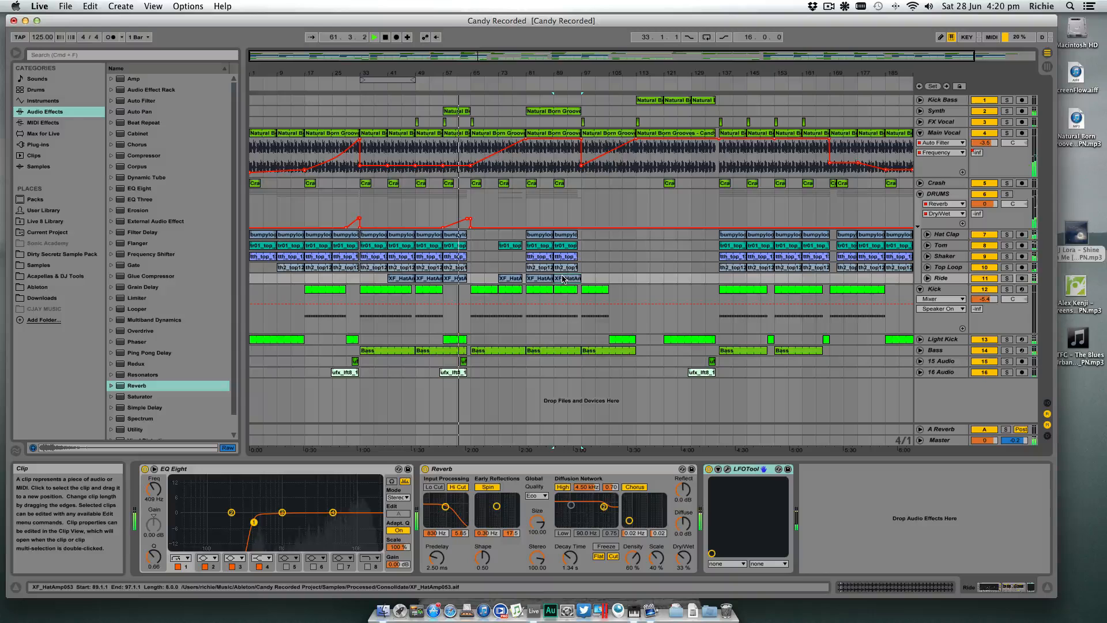
pyautogui.moveTo(559, 281); pyautogui.dragTo(740, 281)
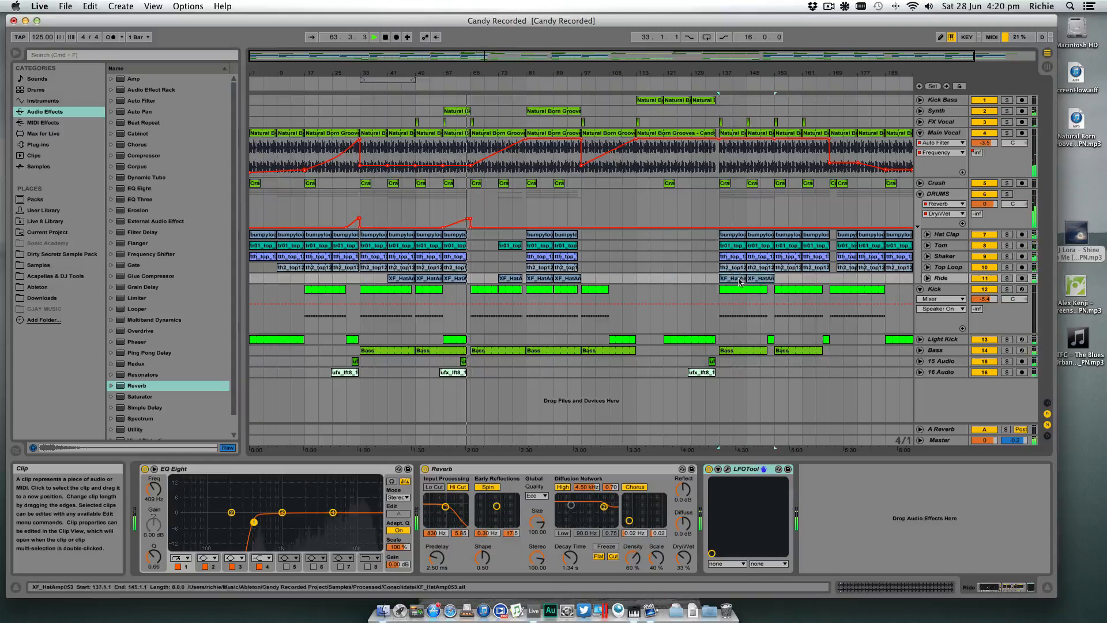
pyautogui.hotkey('ctrl', 'd')
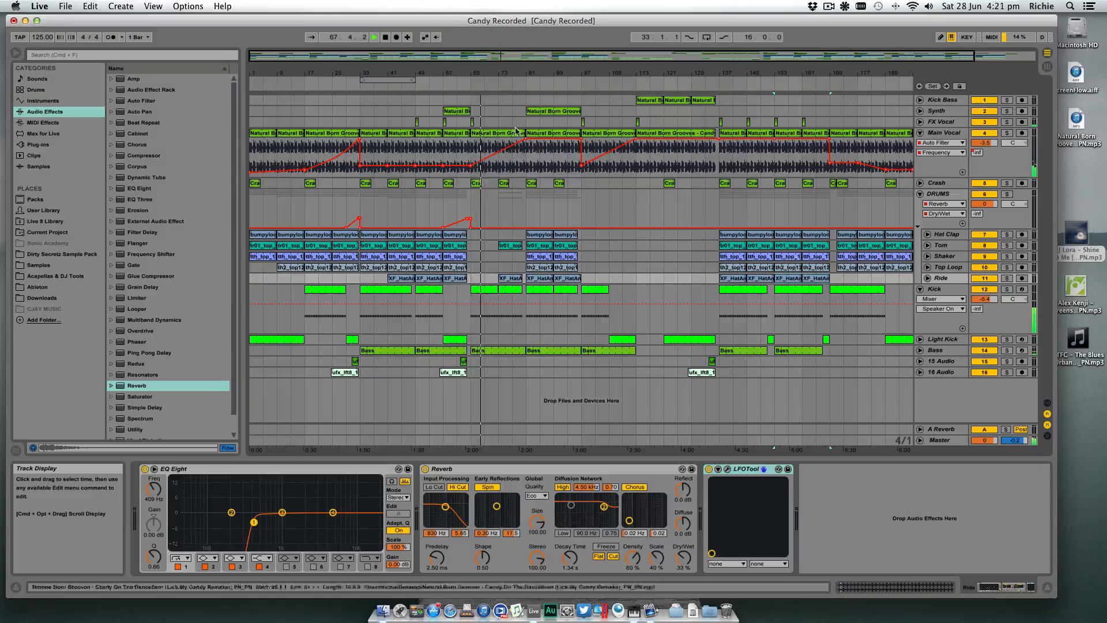
# - Play from about bar 72, lower the Ride track's volume a little further and collapse the track
pyautogui.click(497, 85)
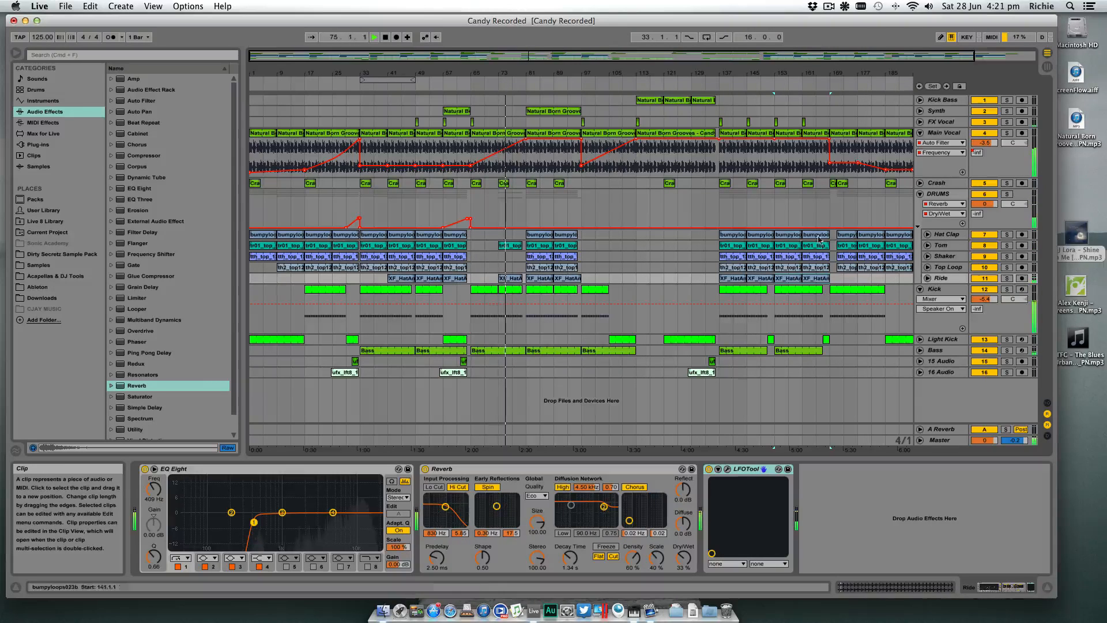
pyautogui.click(928, 279)
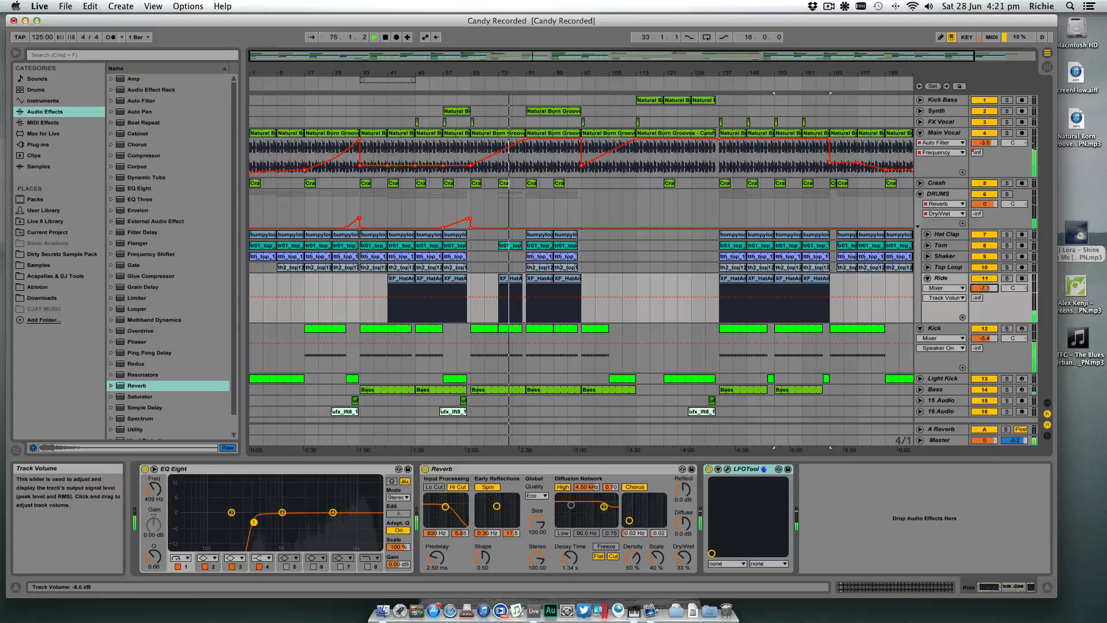
pyautogui.moveTo(984, 288); pyautogui.dragTo(990, 291)
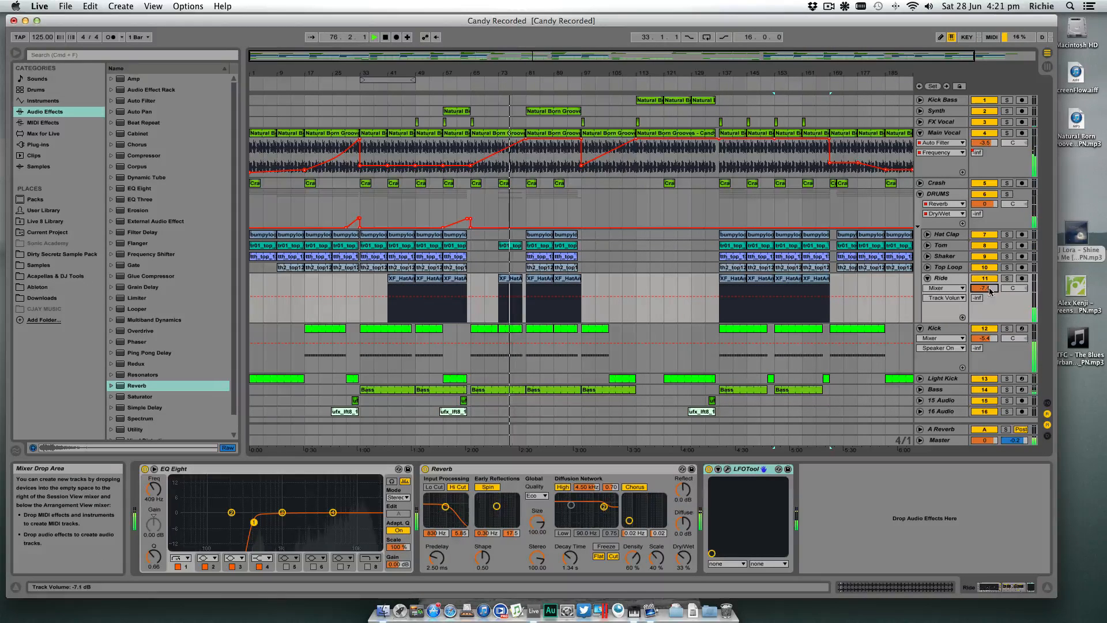
pyautogui.click(928, 279)
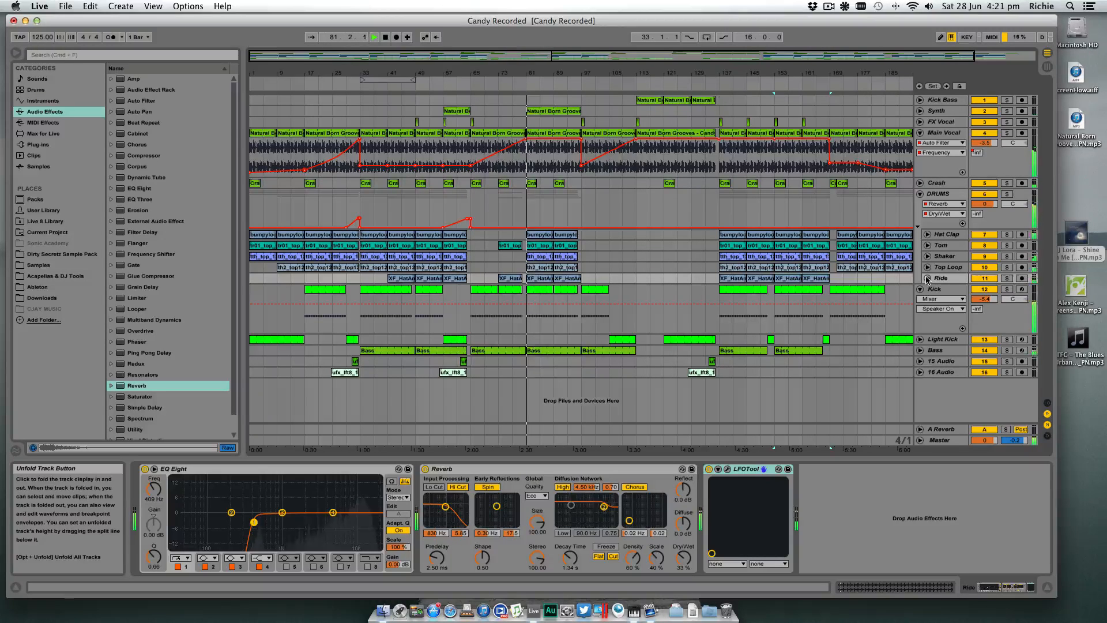
pyautogui.click(462, 87)
pyautogui.moveTo(495, 73); pyautogui.dragTo(495, 92)
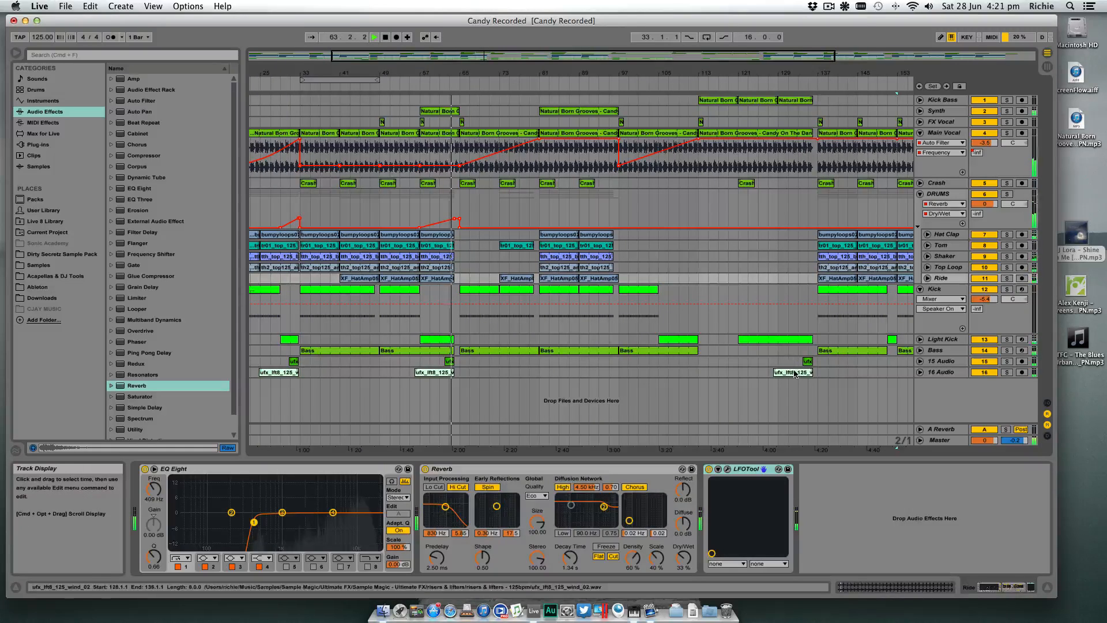
pyautogui.moveTo(812, 372); pyautogui.dragTo(784, 372)
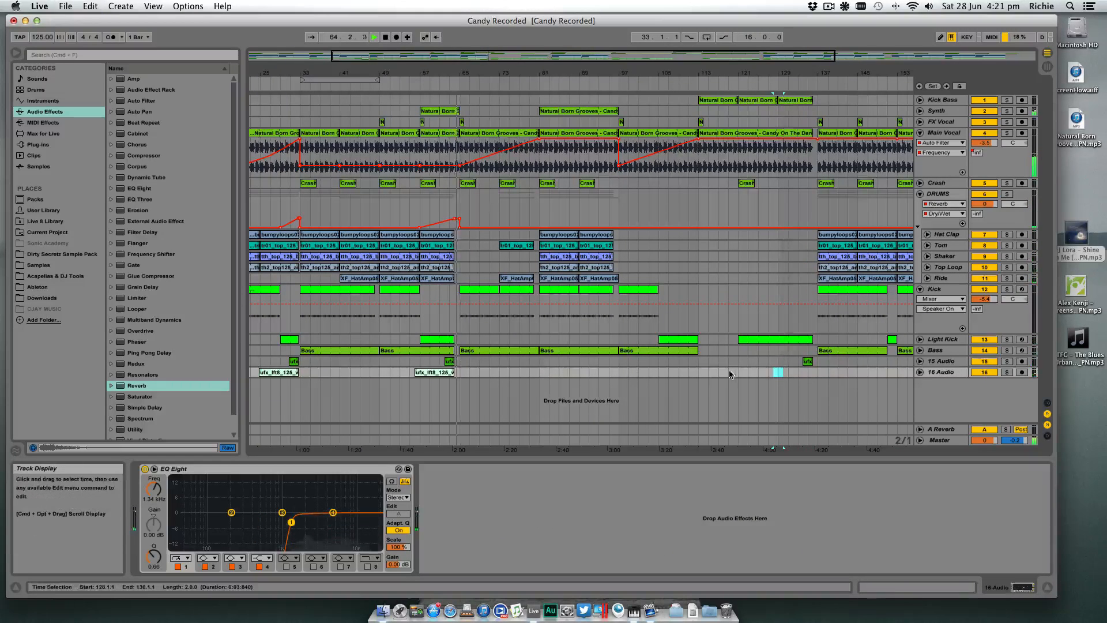
pyautogui.press('super+z')
pyautogui.press('super+z')
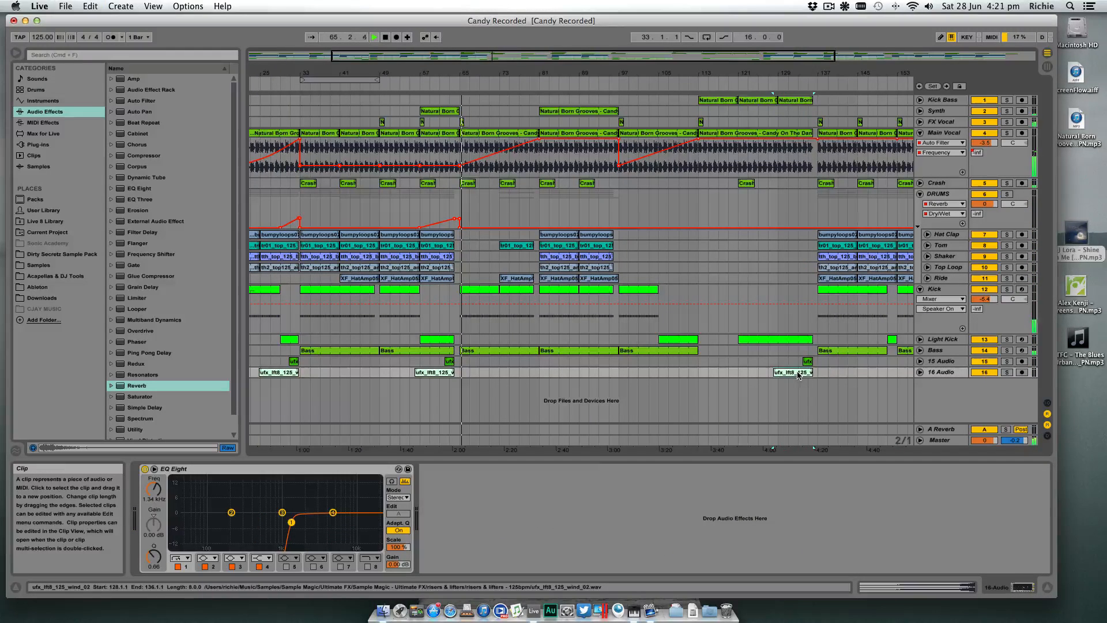
# - Copy the wind riser clip on 16 Audio to bar 72 and the bar 81 Crash clip to bar 80 for one bar
pyautogui.moveTo(793, 373); pyautogui.dragTo(519, 369)
pyautogui.click(496, 86)
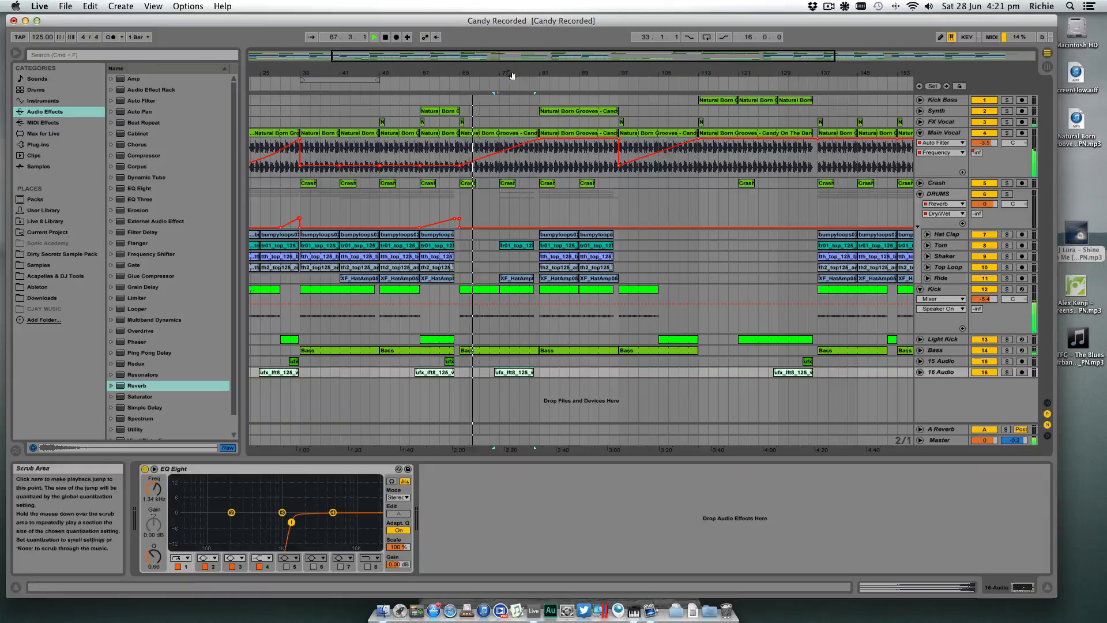
pyautogui.moveTo(519, 74); pyautogui.dragTo(520, 109)
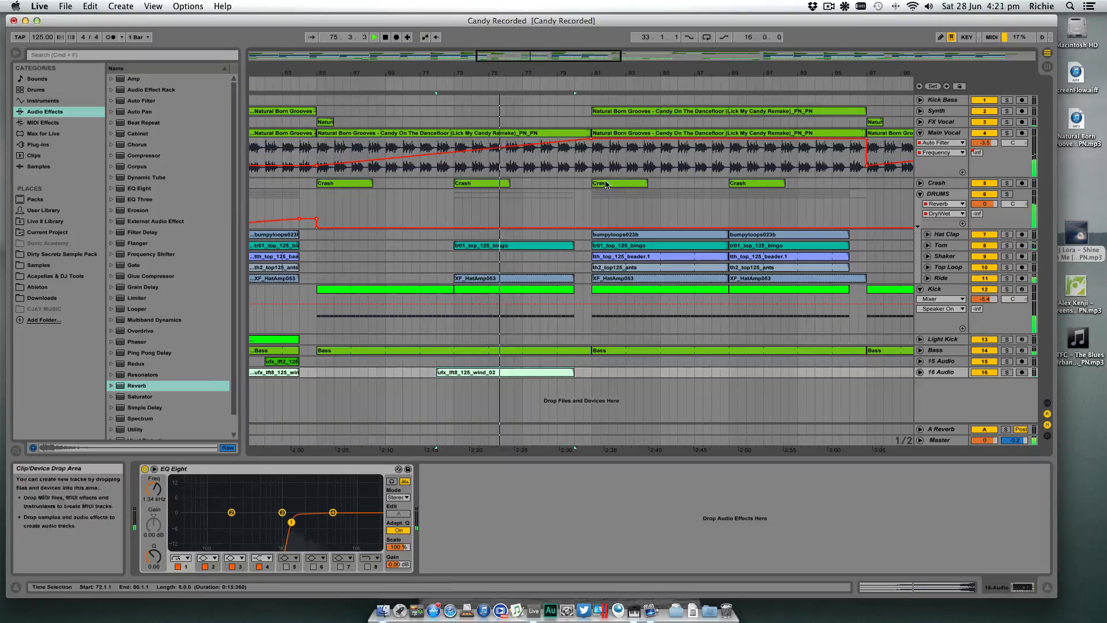
pyautogui.moveTo(622, 184); pyautogui.dragTo(588, 184)
pyautogui.hscroll(-1, 587, 183)
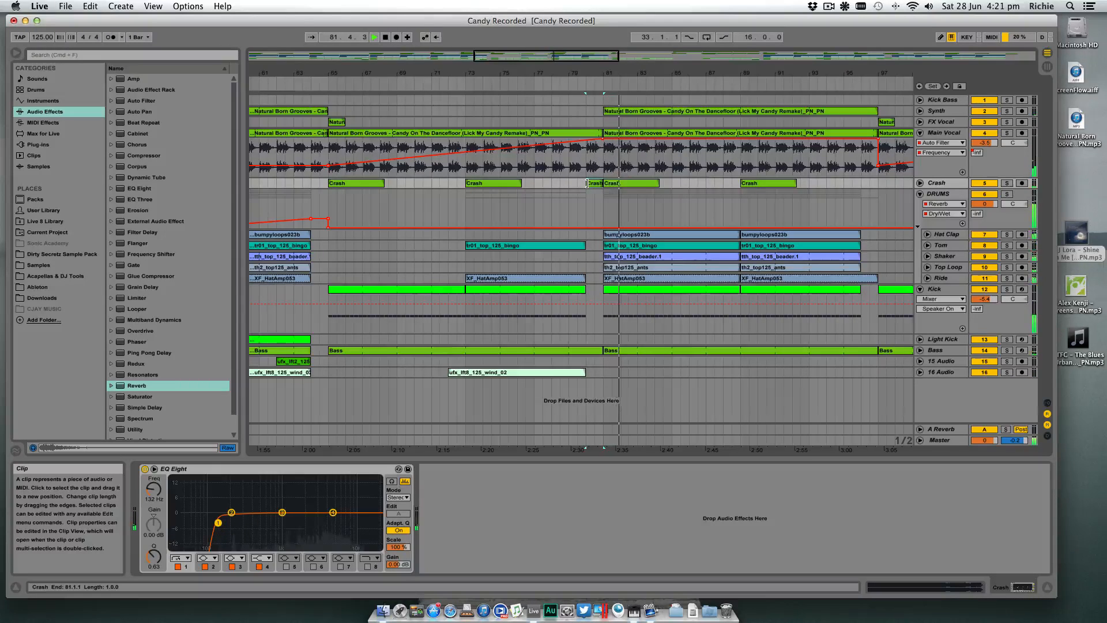
# - Trim the end of the Bass clip that starts at bar 65 back to 80.4.1, leaving a gap before bar 81
pyautogui.moveTo(601, 75); pyautogui.dragTo(602, 116)
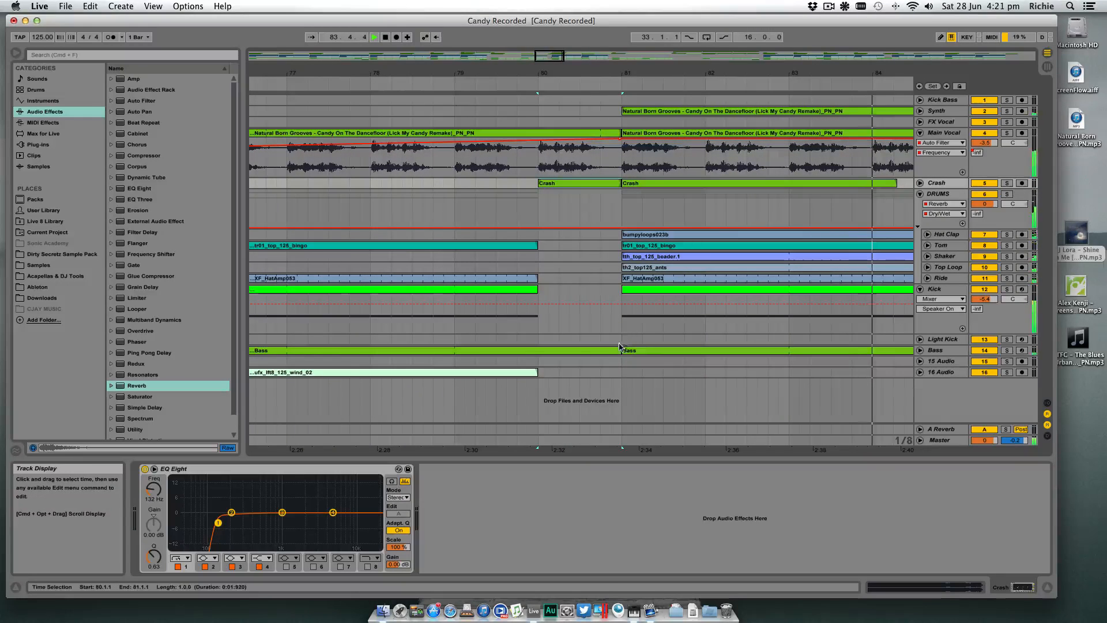
pyautogui.click(921, 350)
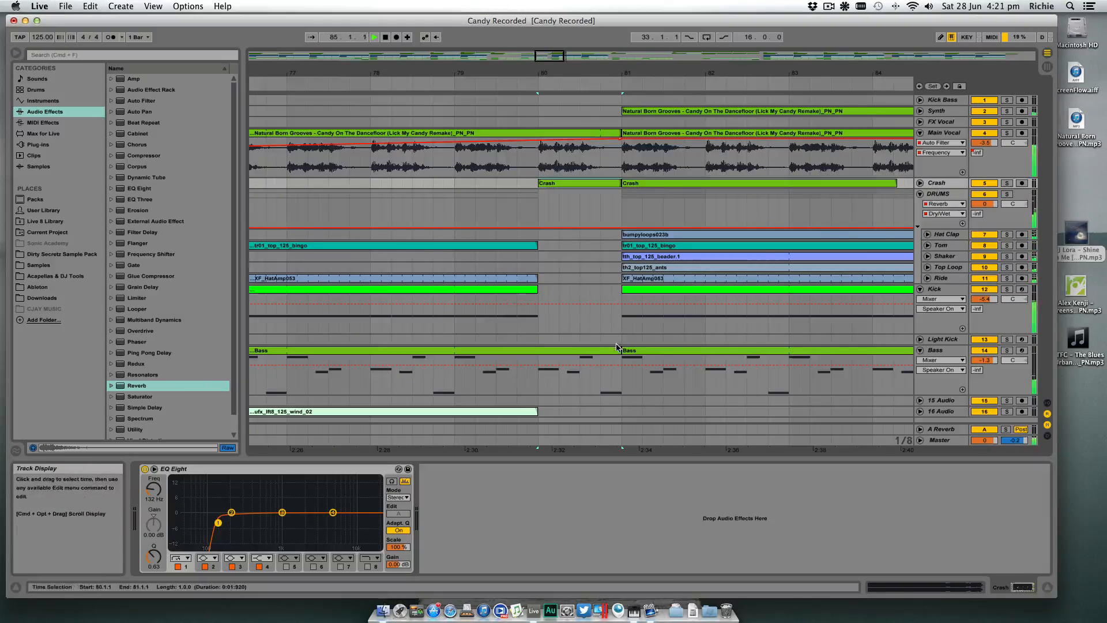
pyautogui.moveTo(618, 350); pyautogui.dragTo(601, 350)
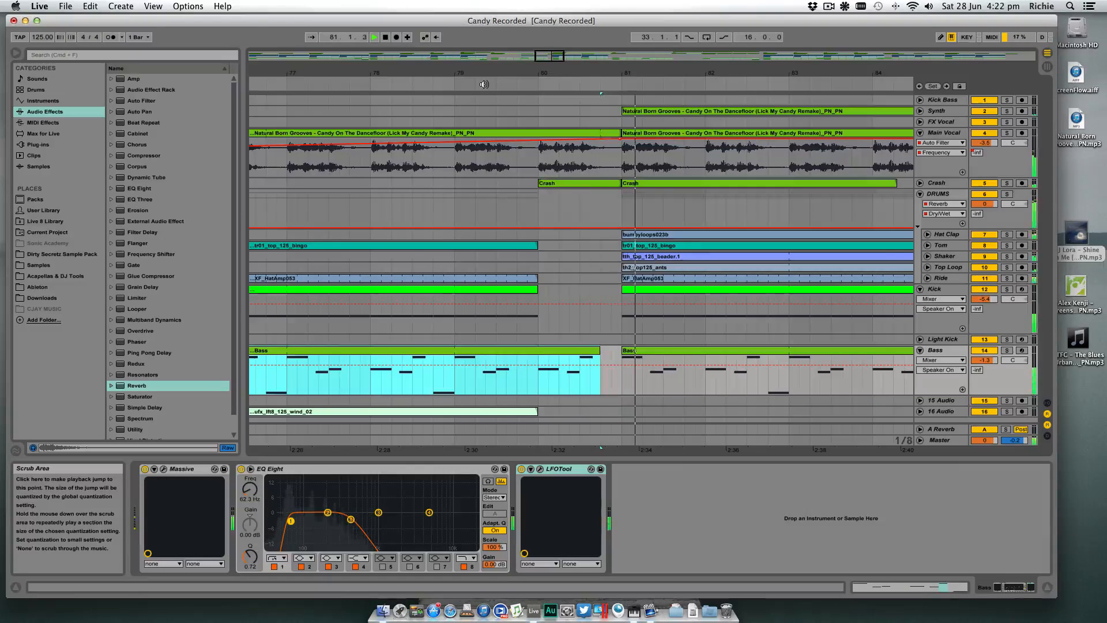
# - Hide the device view and collapse the Kick and Bass tracks
pyautogui.moveTo(573, 71); pyautogui.dragTo(599, 45)
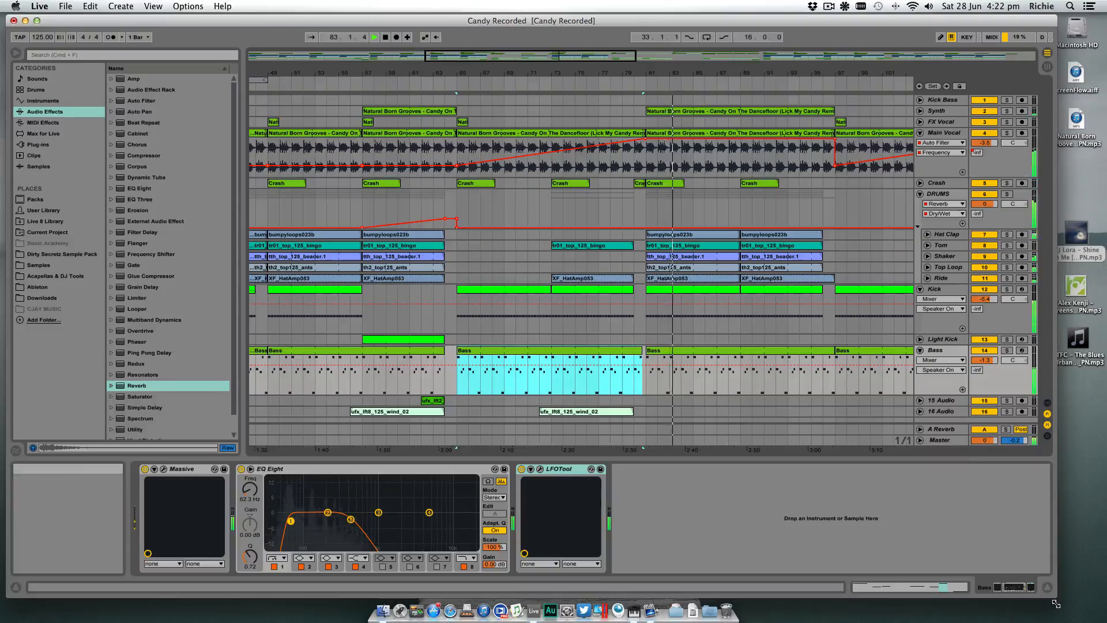
pyautogui.click(1048, 588)
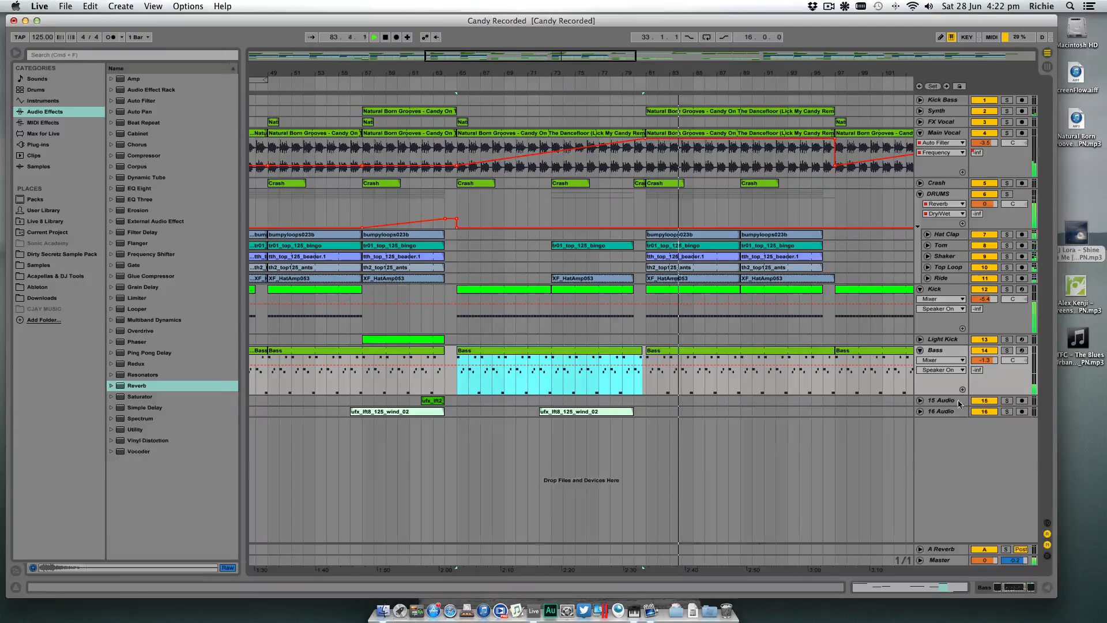
pyautogui.click(920, 289)
pyautogui.click(921, 311)
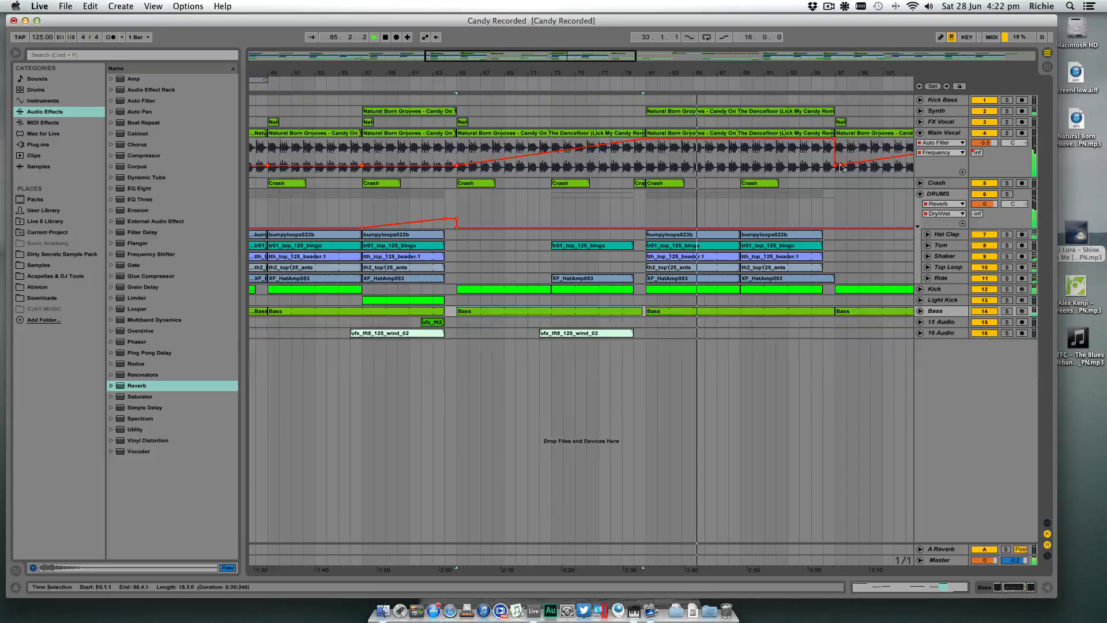
# - Play the arrangement from bar 49 and copy the bar 49 FX Vocal clip to bar 53
pyautogui.moveTo(726, 70); pyautogui.dragTo(690, 70)
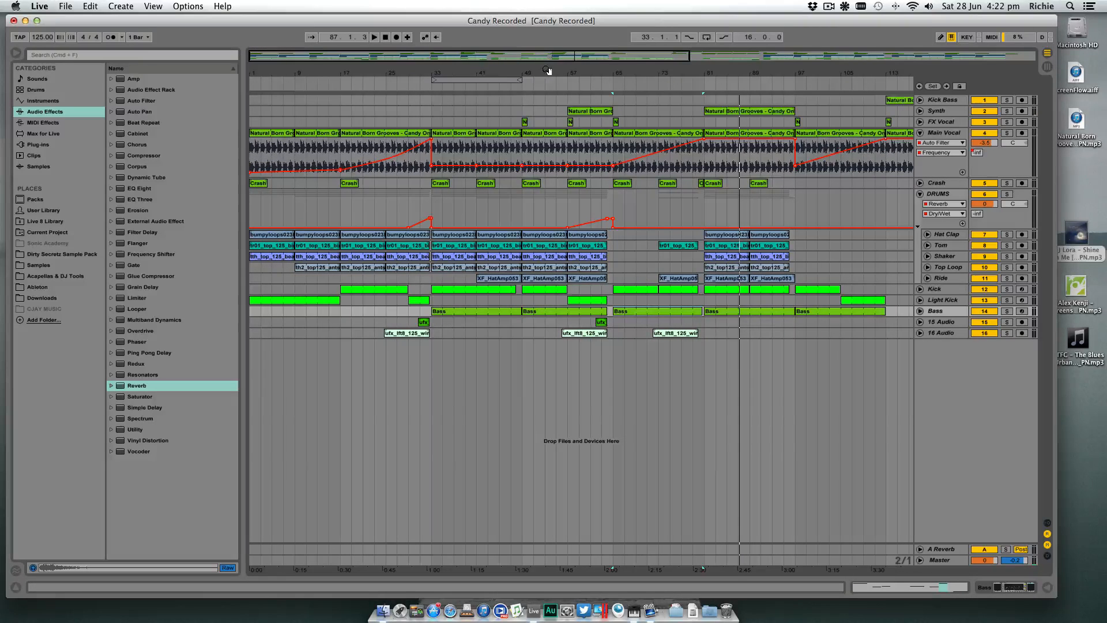
pyautogui.moveTo(499, 71); pyautogui.dragTo(531, 70)
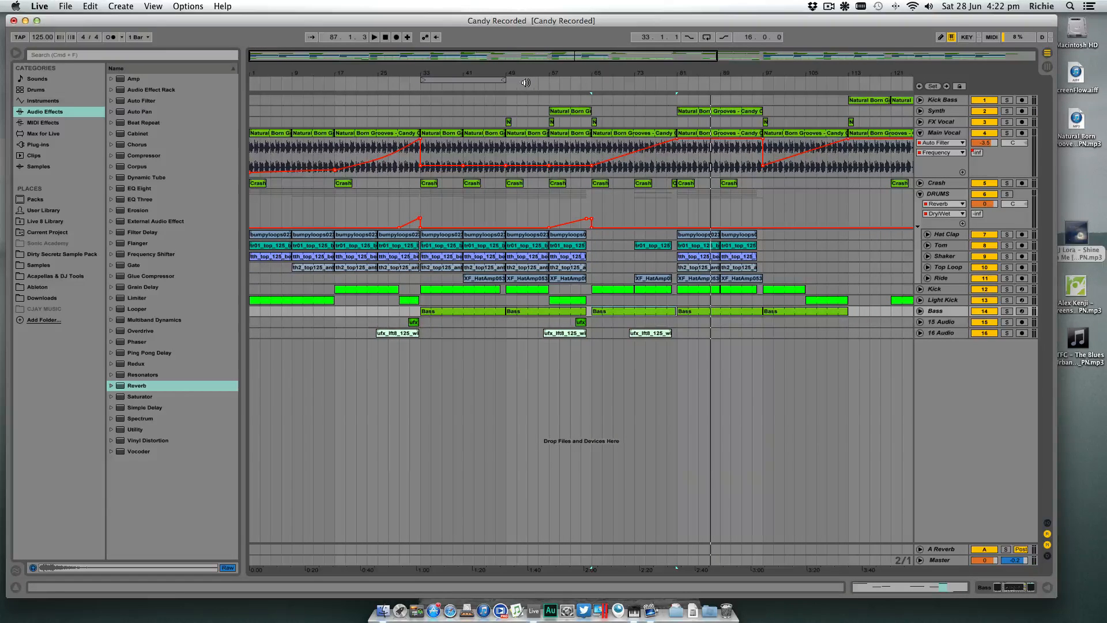
pyautogui.moveTo(509, 79); pyautogui.dragTo(511, 109)
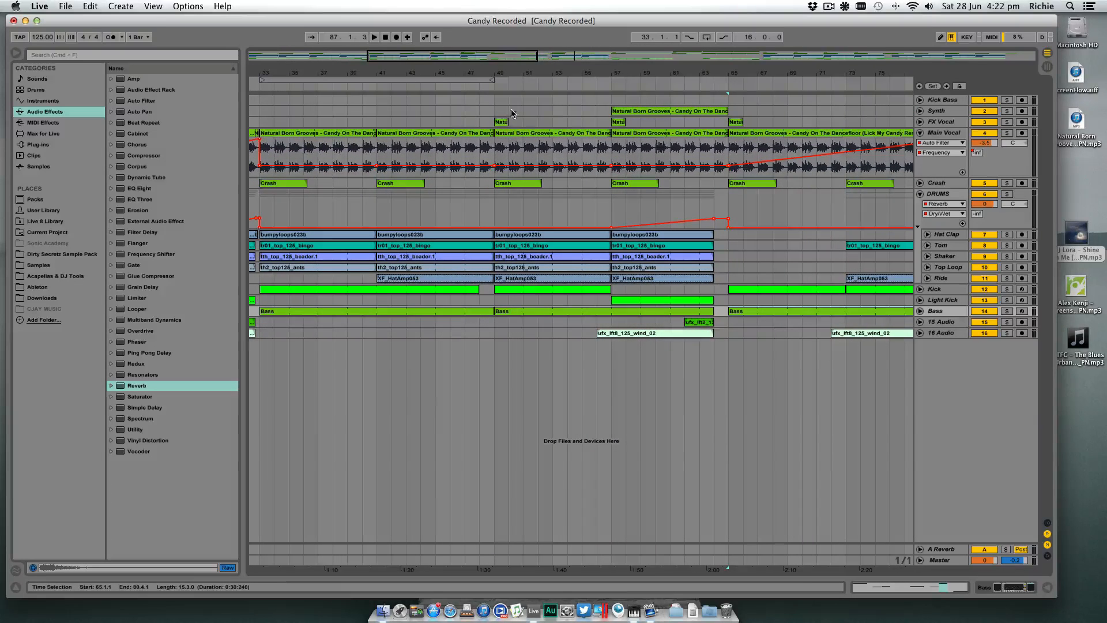
pyautogui.click(490, 88)
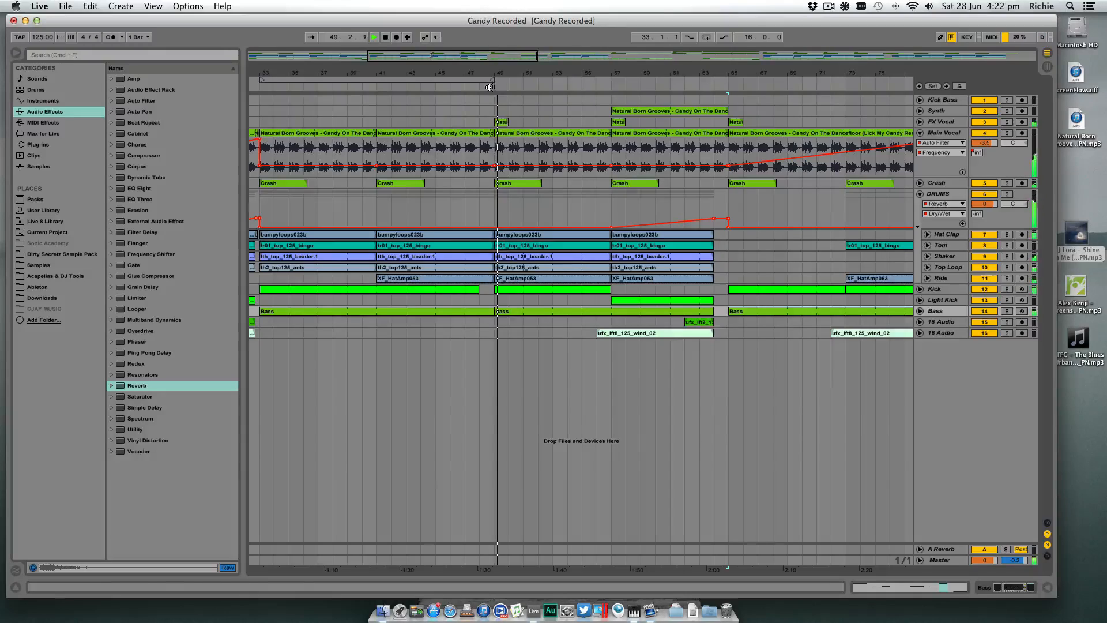
pyautogui.click(563, 122)
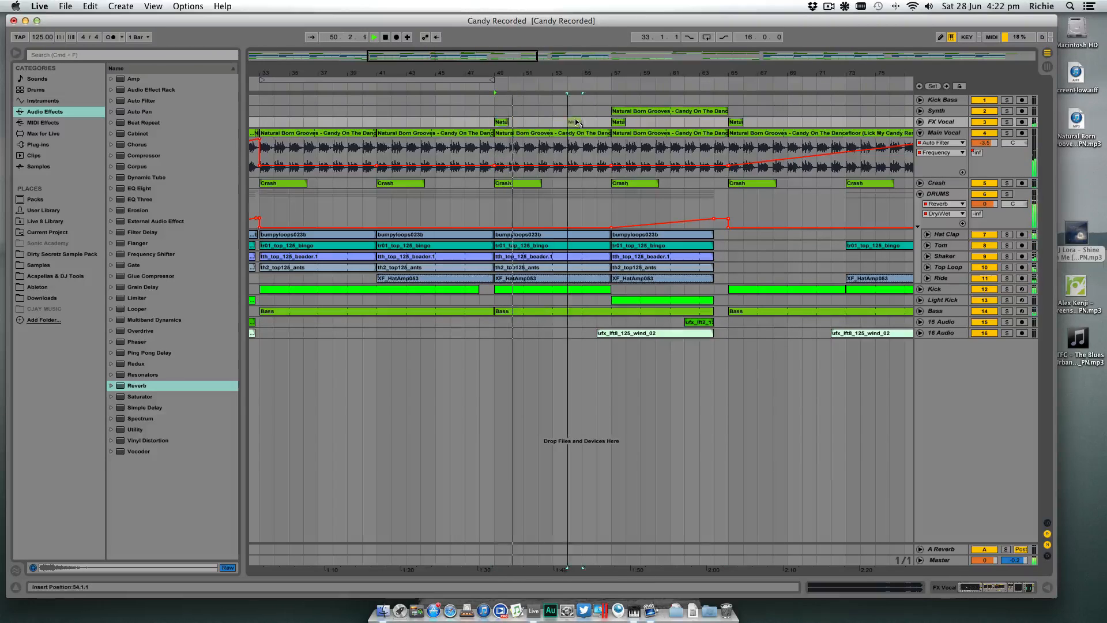
# - Transpose the bar 53 FX Vocal clip to -3 st and copy it to bar 61
pyautogui.doubleClick(563, 122)
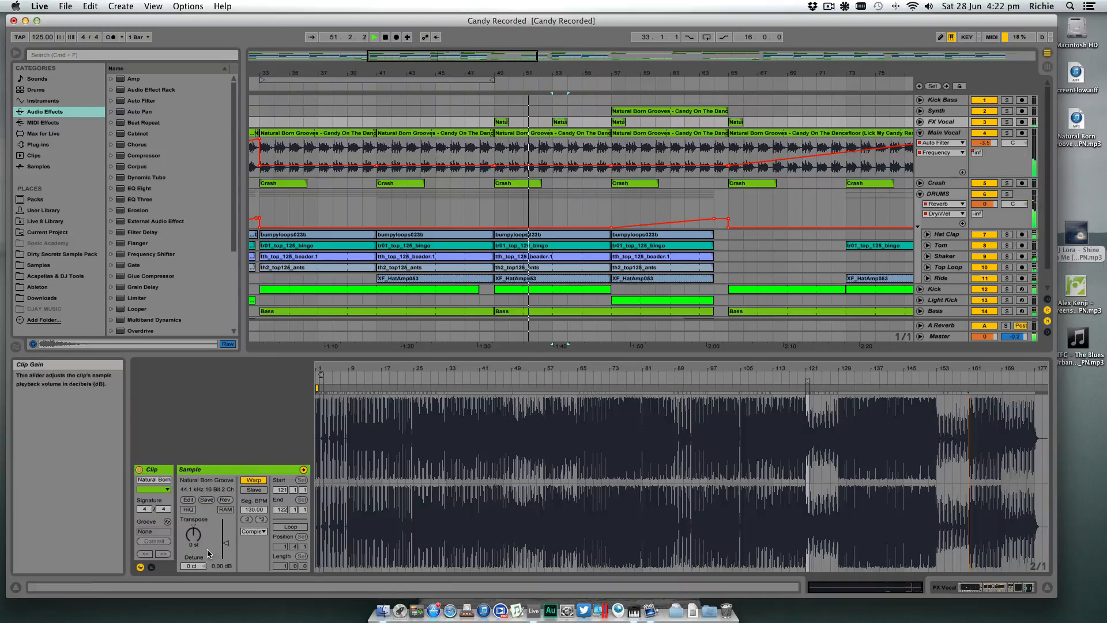
pyautogui.moveTo(194, 536); pyautogui.dragTo(193, 545)
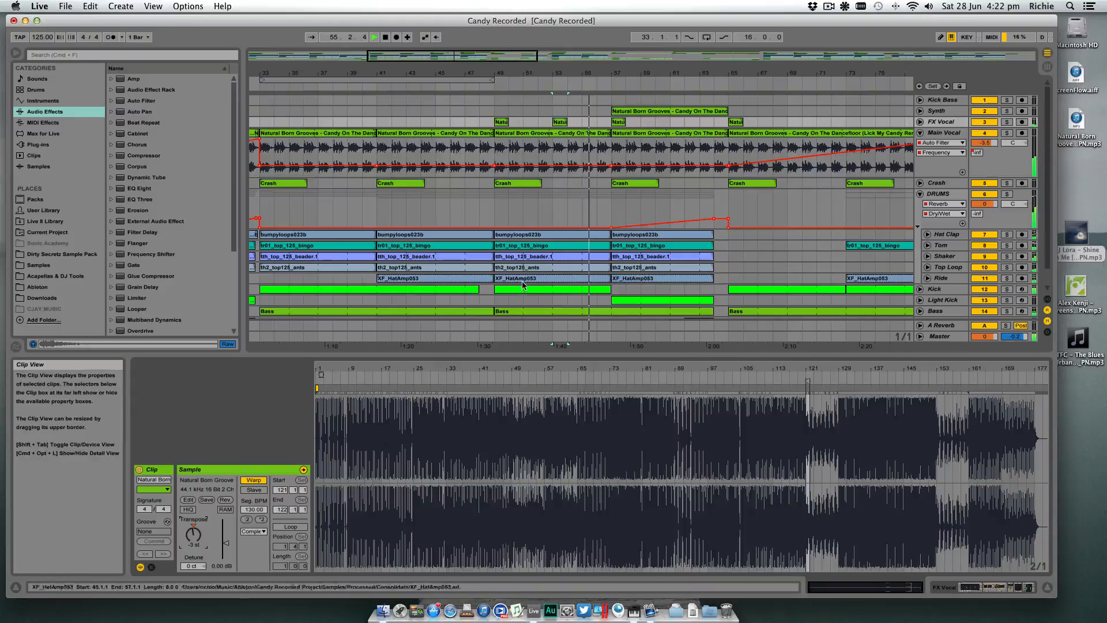
pyautogui.moveTo(558, 122); pyautogui.dragTo(674, 125)
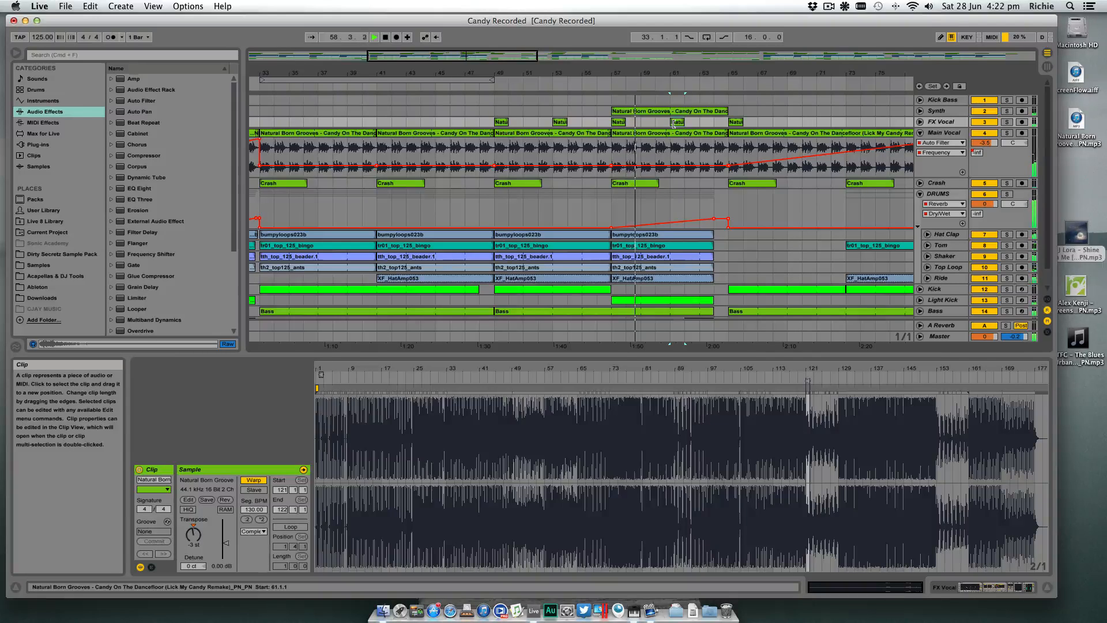
# - Hide the clip view, place a one-bar FX Vocal clip copy at bar 64, and stop playback
pyautogui.click(1046, 587)
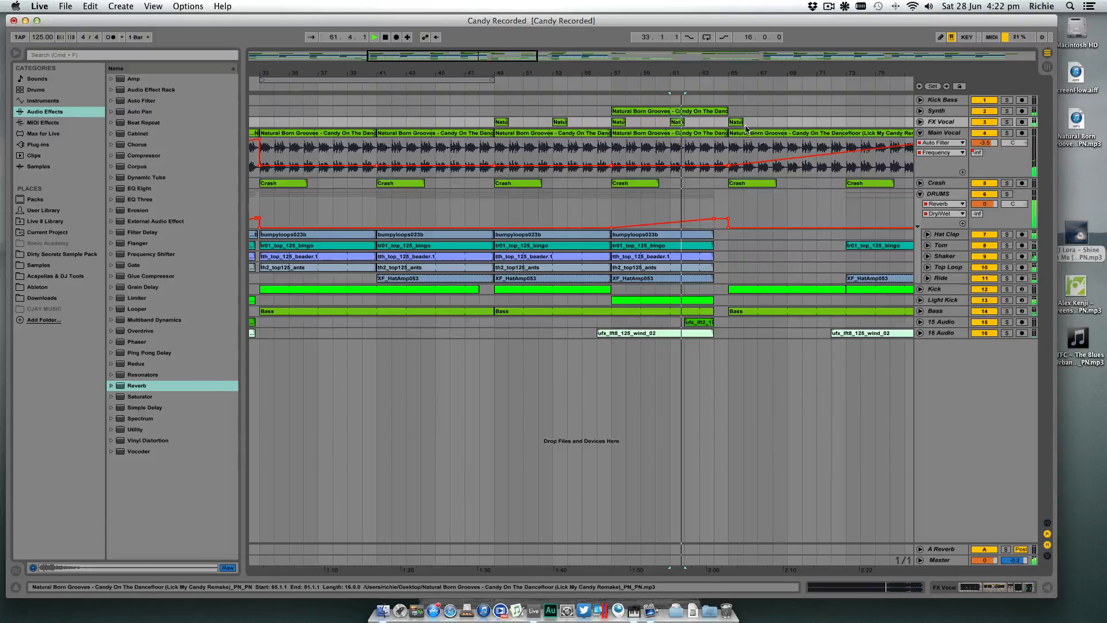
pyautogui.click(726, 124)
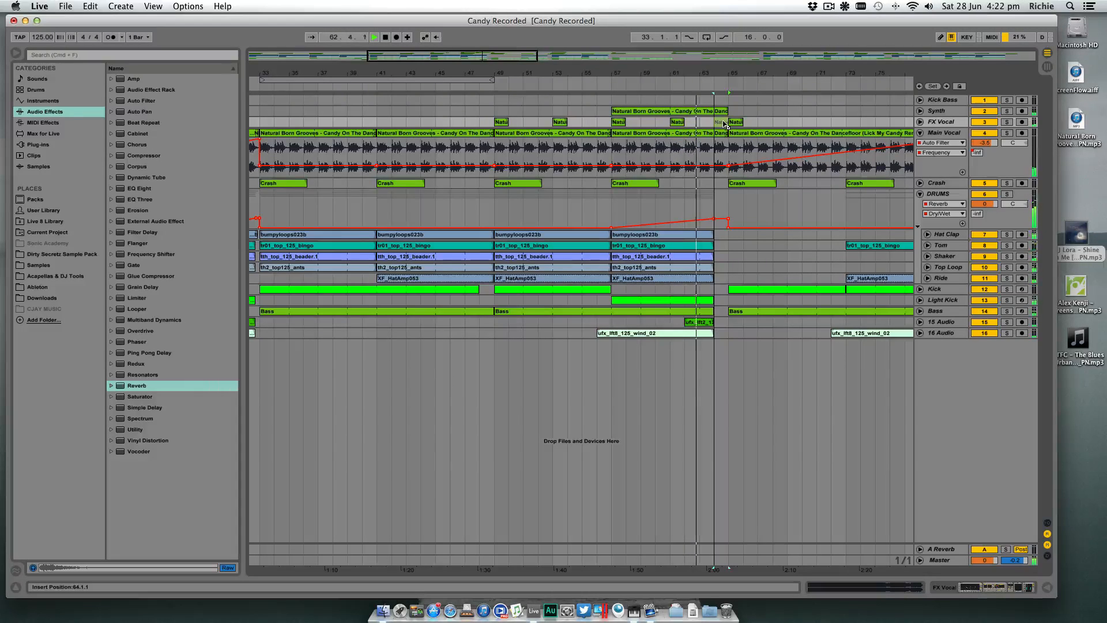
pyautogui.moveTo(725, 124); pyautogui.dragTo(731, 123)
pyautogui.hscroll(-1, 731, 123)
pyautogui.press('space')
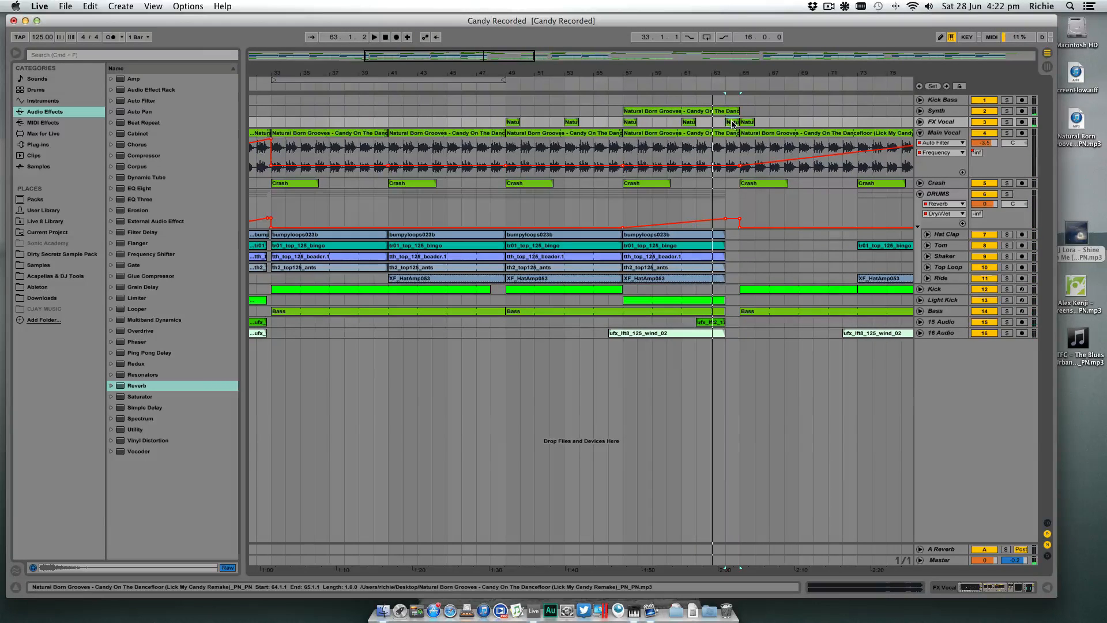
# - Unfold the FX Vocal track to show the waveforms of the clips around bars 64 and 65
pyautogui.moveTo(771, 73); pyautogui.dragTo(674, 108)
pyautogui.click(920, 122)
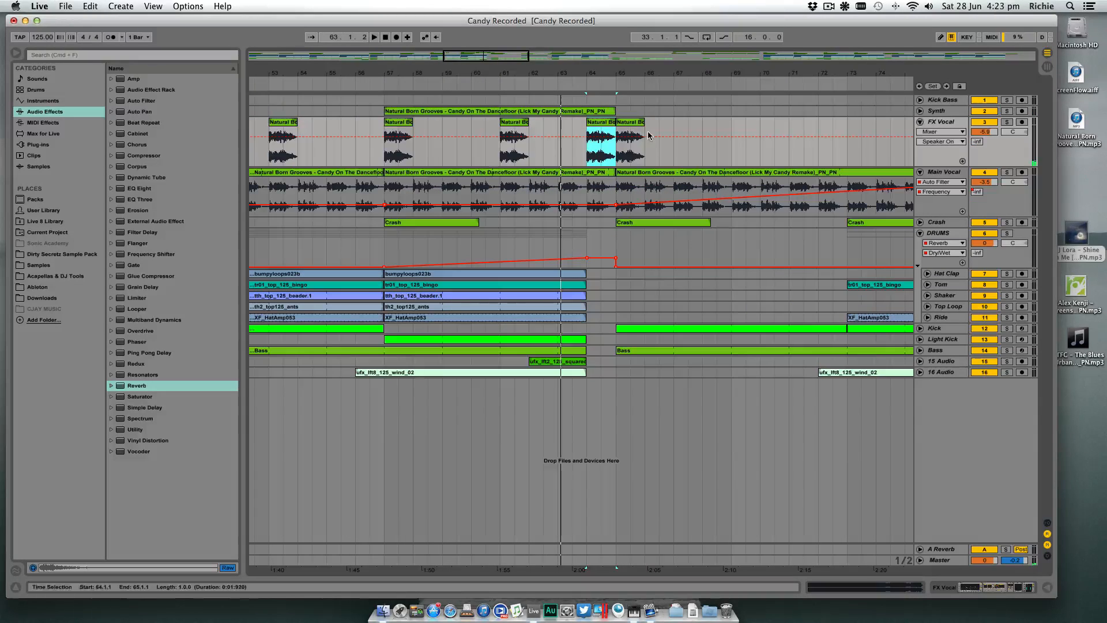
pyautogui.click(601, 124)
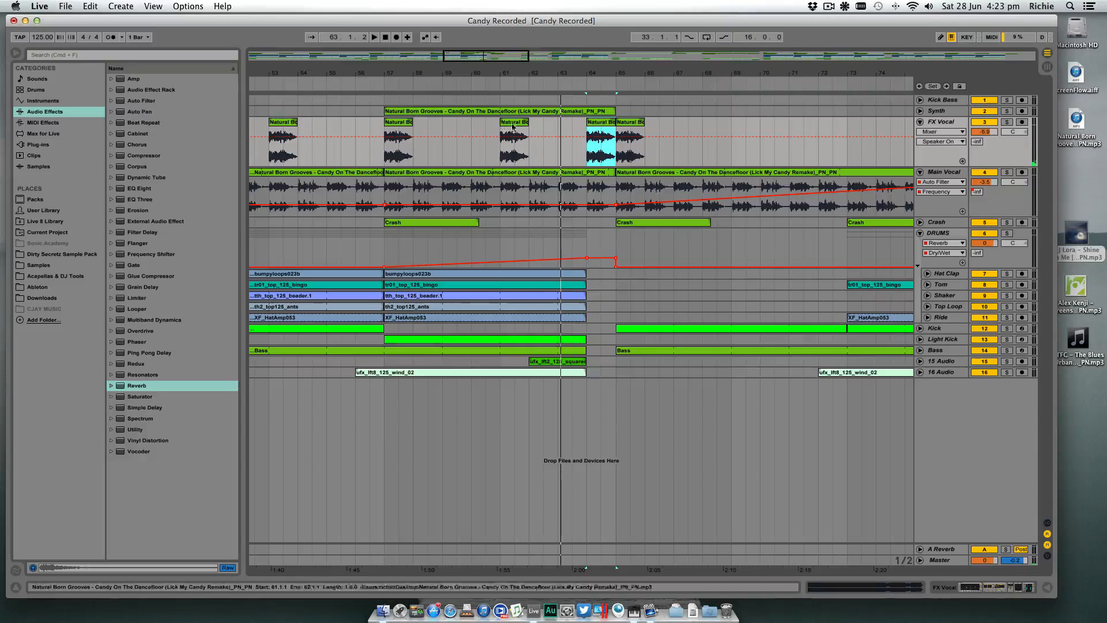
pyautogui.click(633, 126)
pyautogui.click(594, 128)
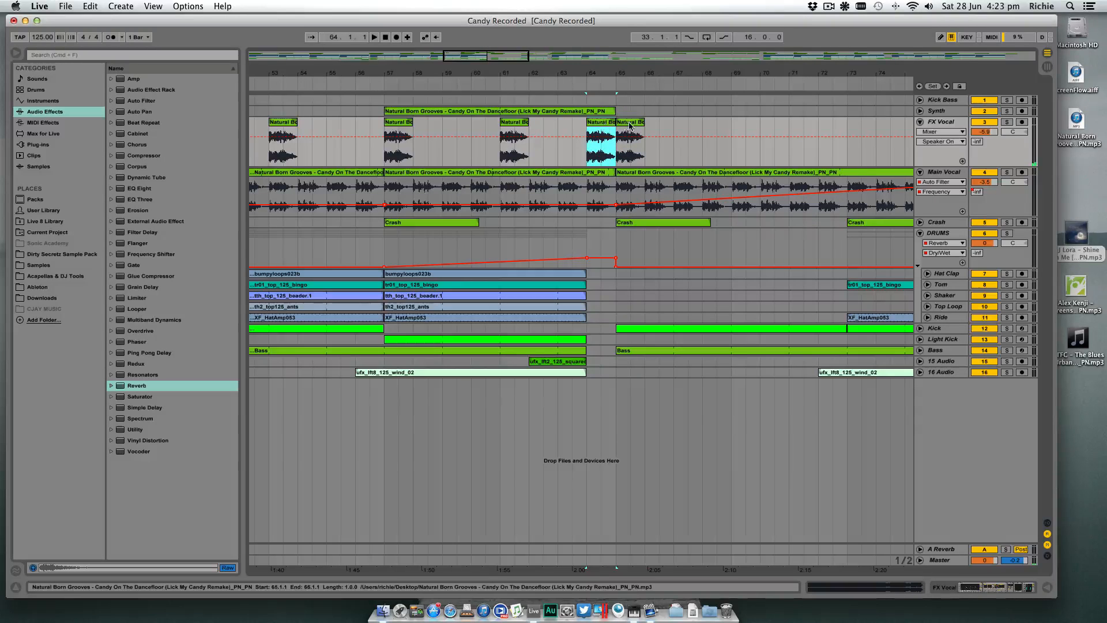
# - Listen briefly to the FX Vocal track in solo from bar 65, and turn solo off again
pyautogui.click(618, 134)
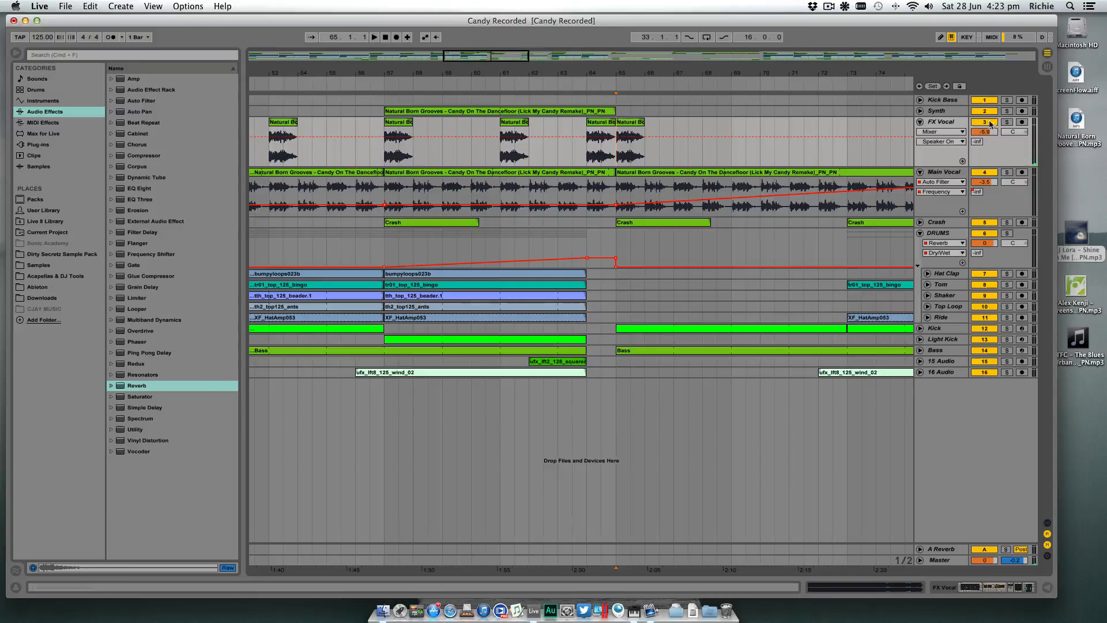
pyautogui.click(1009, 123)
pyautogui.press('space')
pyautogui.press('space')
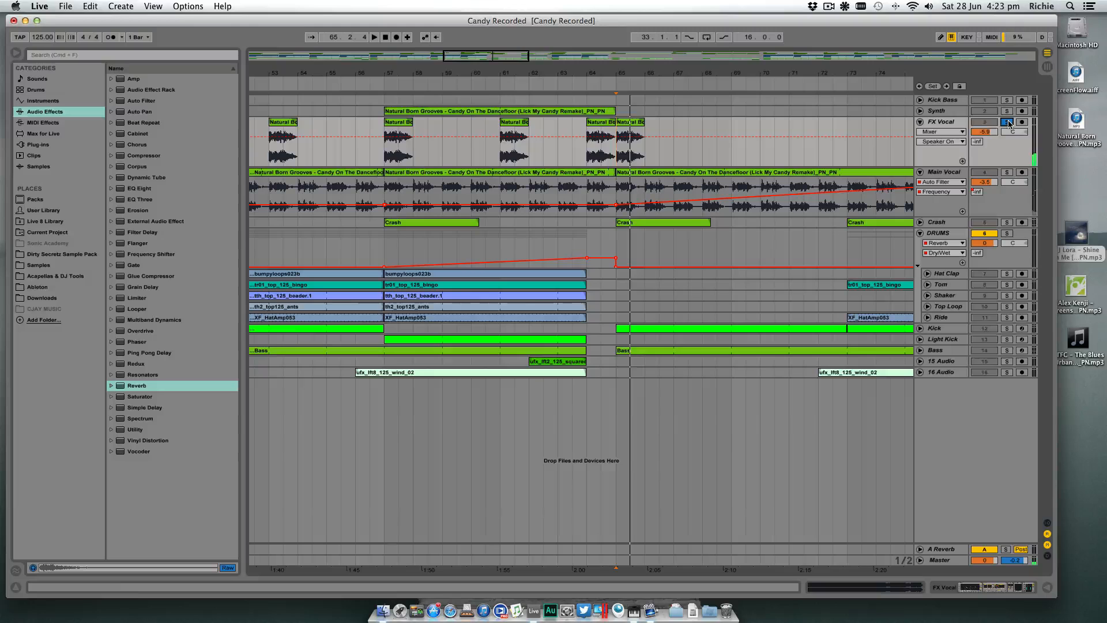
pyautogui.click(1009, 123)
# - Reverse the bar 64 FX Vocal clip and audition it in solo from bar 64, then restore all tracks
pyautogui.doubleClick(601, 138)
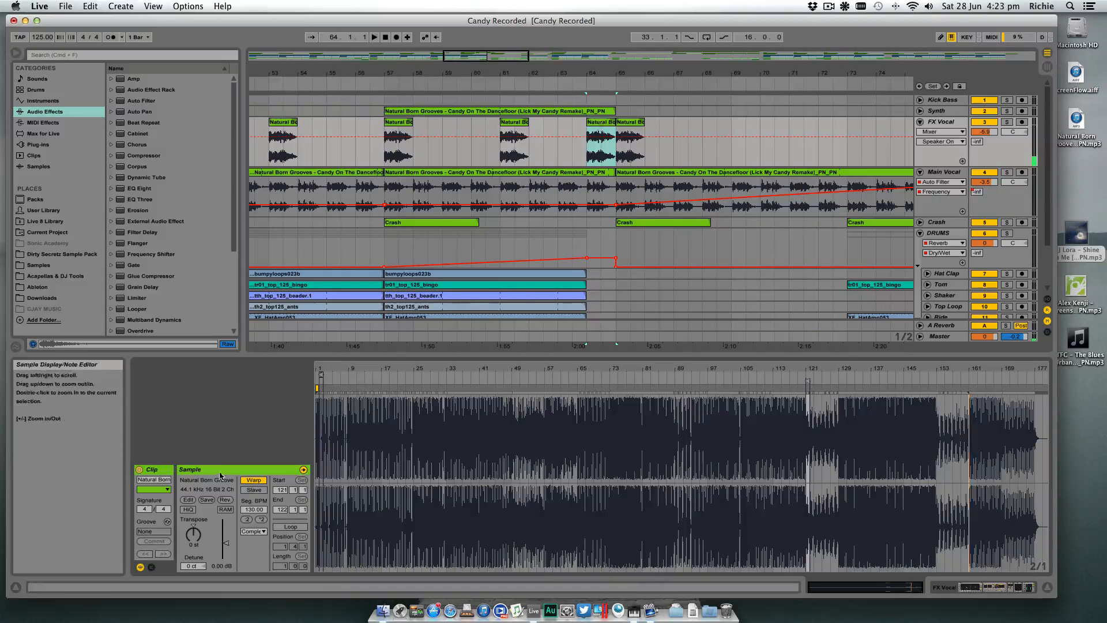
pyautogui.click(226, 501)
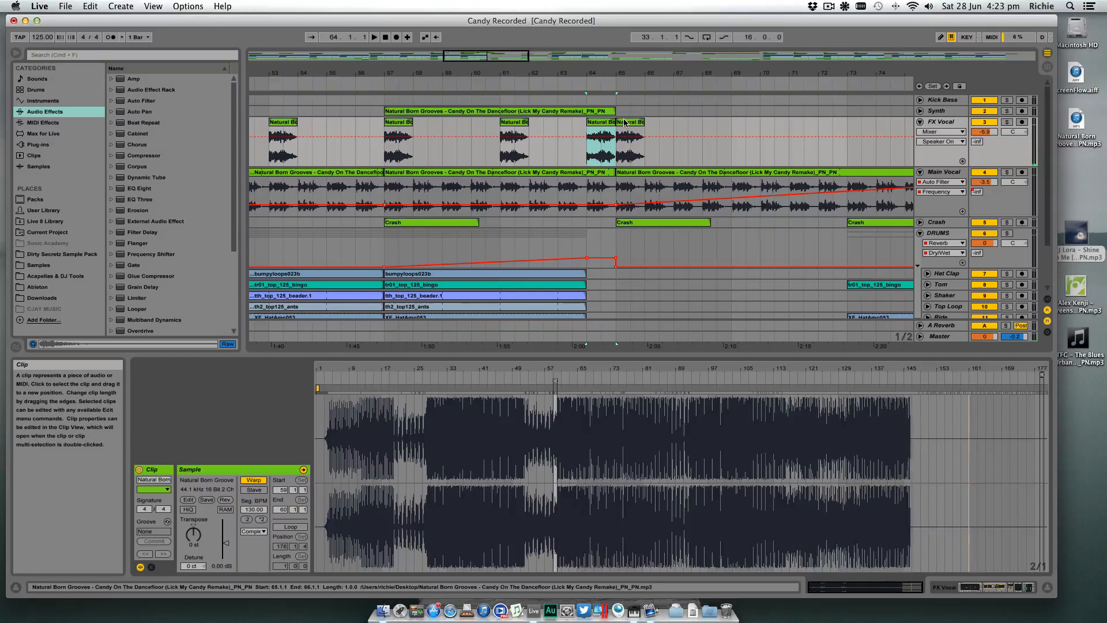
pyautogui.click(586, 155)
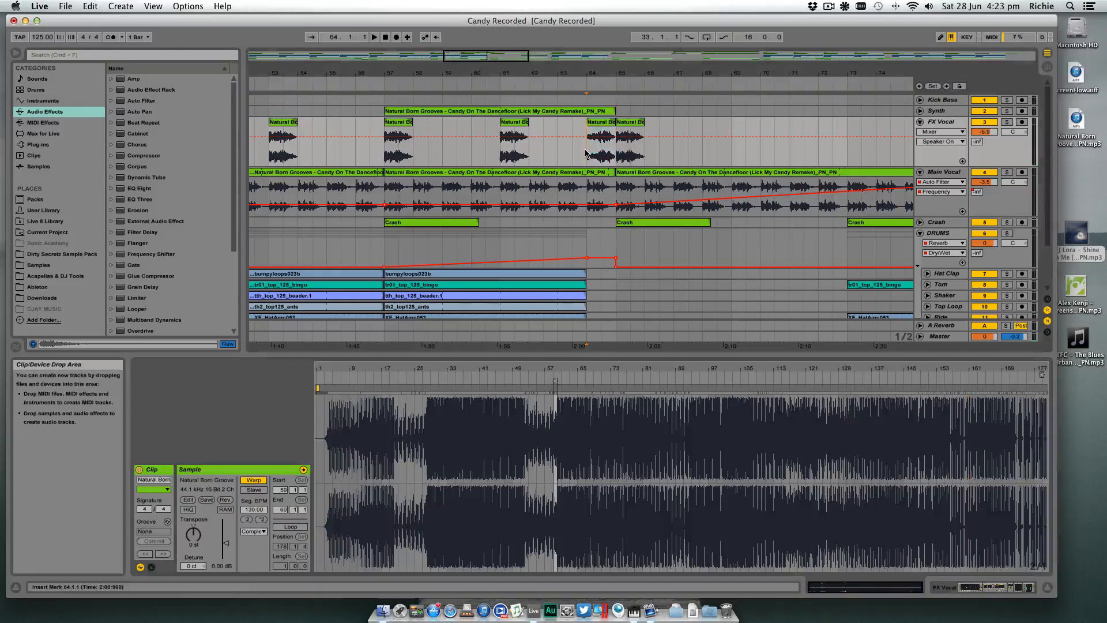
pyautogui.press('space')
pyautogui.click(1007, 122)
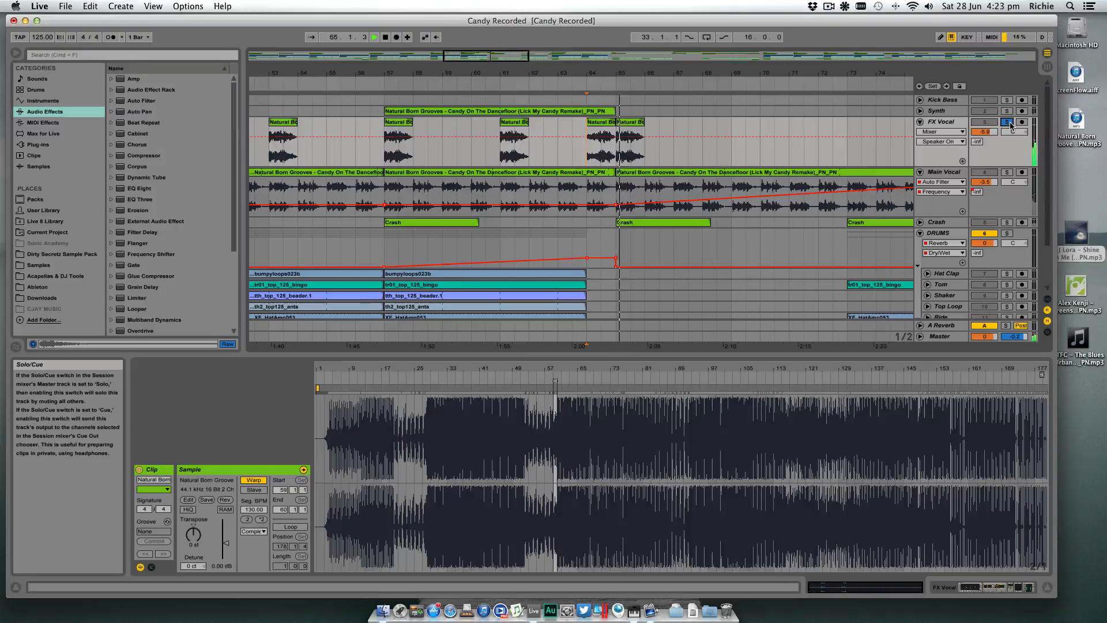
pyautogui.click(1009, 122)
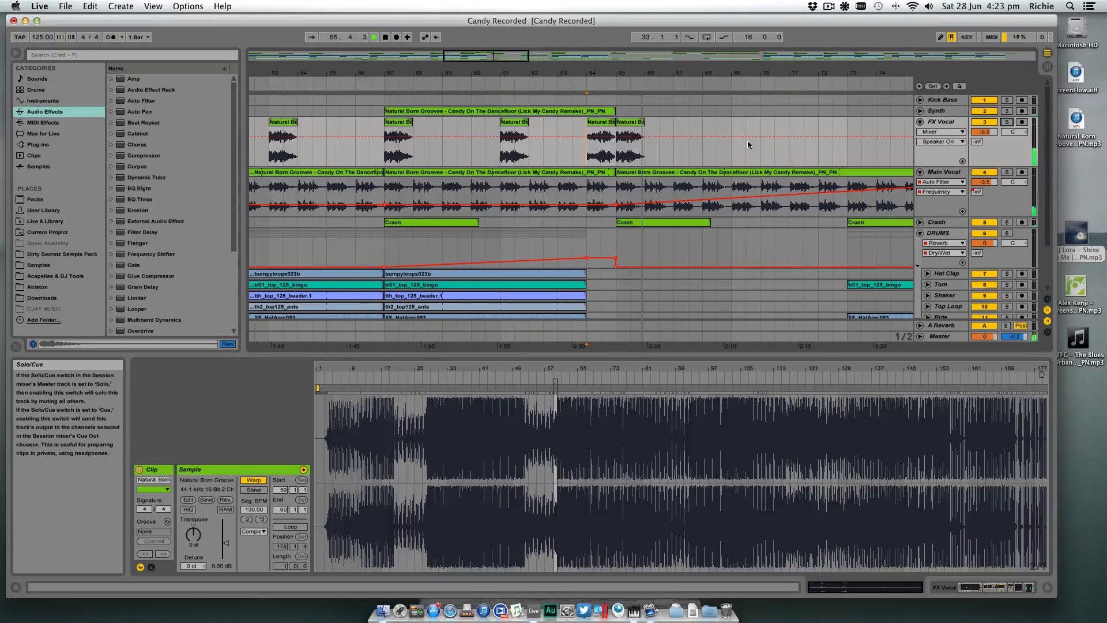
# - Play the full arrangement from bar 61 into bar 65 to check the reversed vocal, hiding the clip view
pyautogui.click(502, 155)
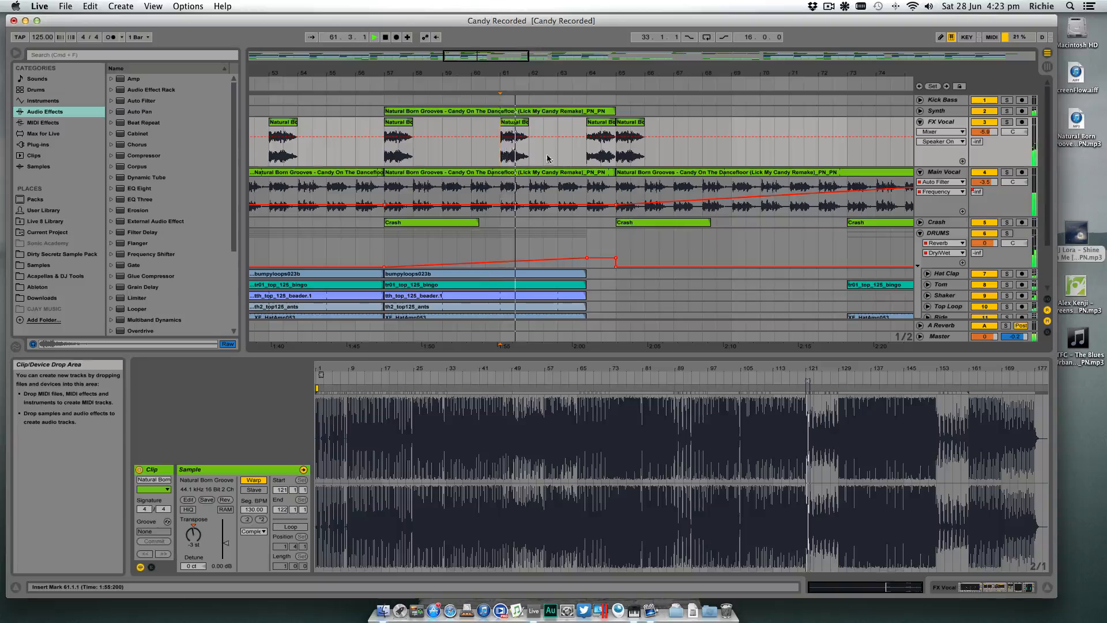
pyautogui.press('super+alt+l')
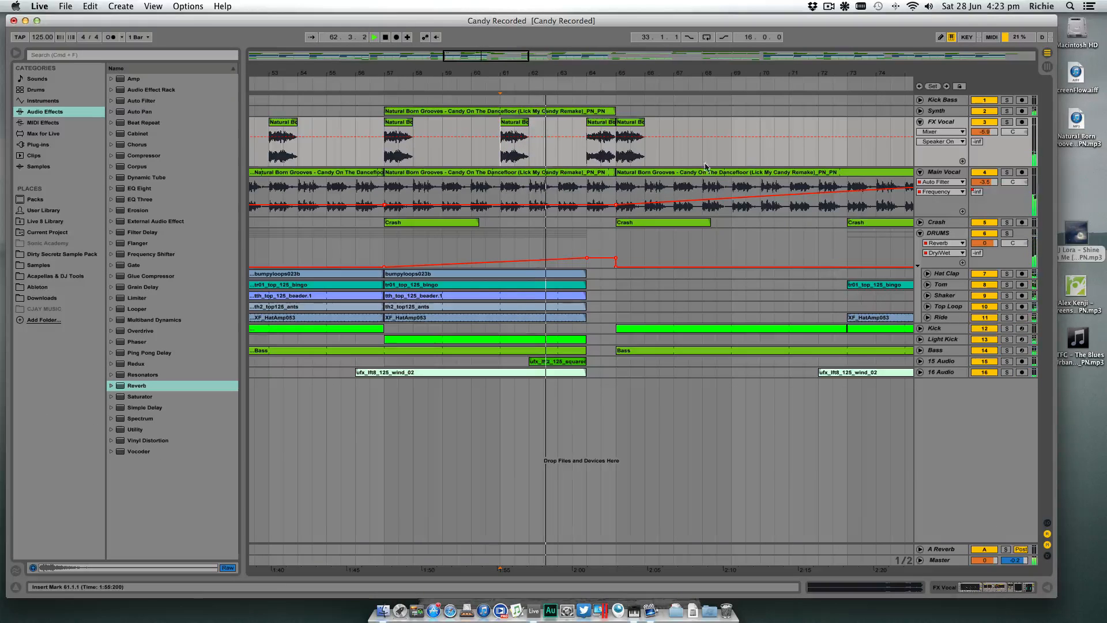
pyautogui.moveTo(623, 70); pyautogui.dragTo(639, 74)
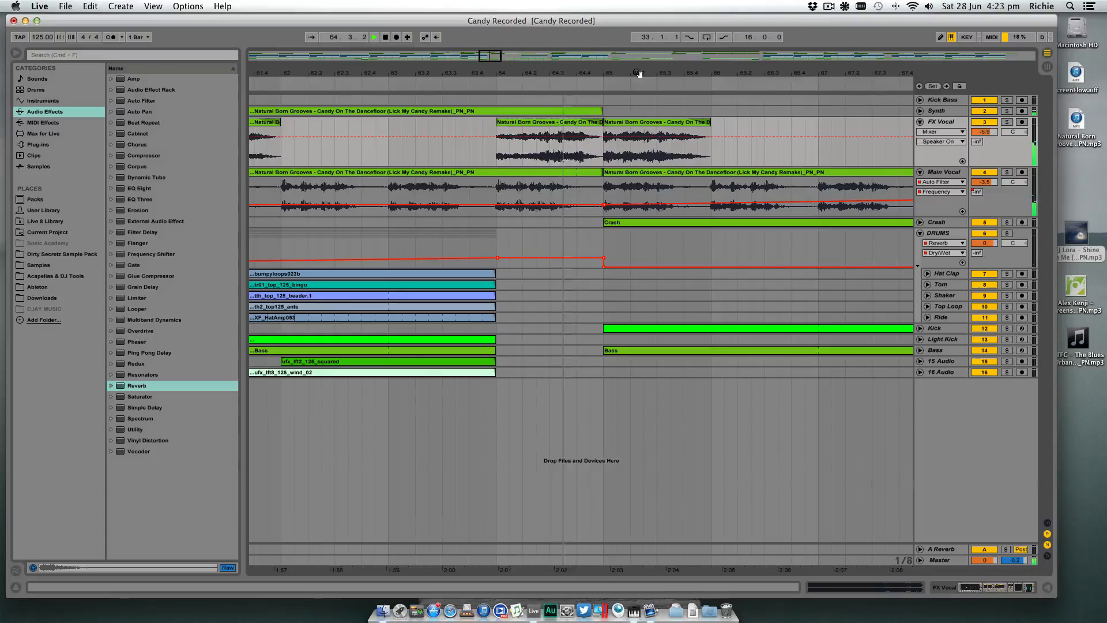
pyautogui.press('space')
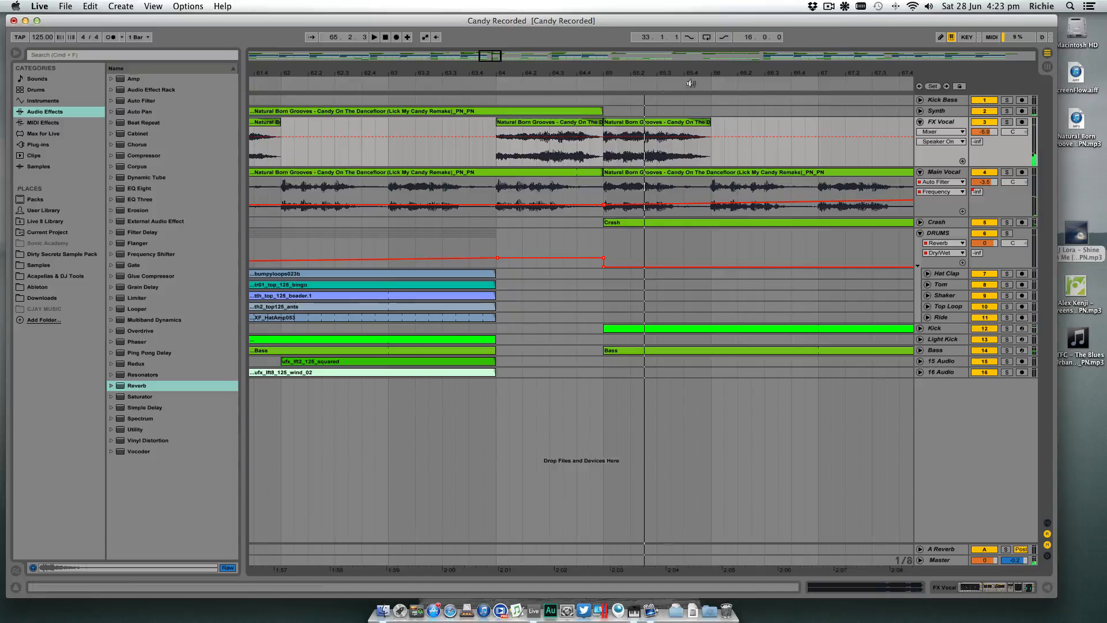
# - Delete the reversed FX Vocal clip at bar 64
pyautogui.click(575, 122)
pyautogui.press('Delete')
# - Select the FX Vocal track
pyautogui.moveTo(610, 72); pyautogui.dragTo(570, 71)
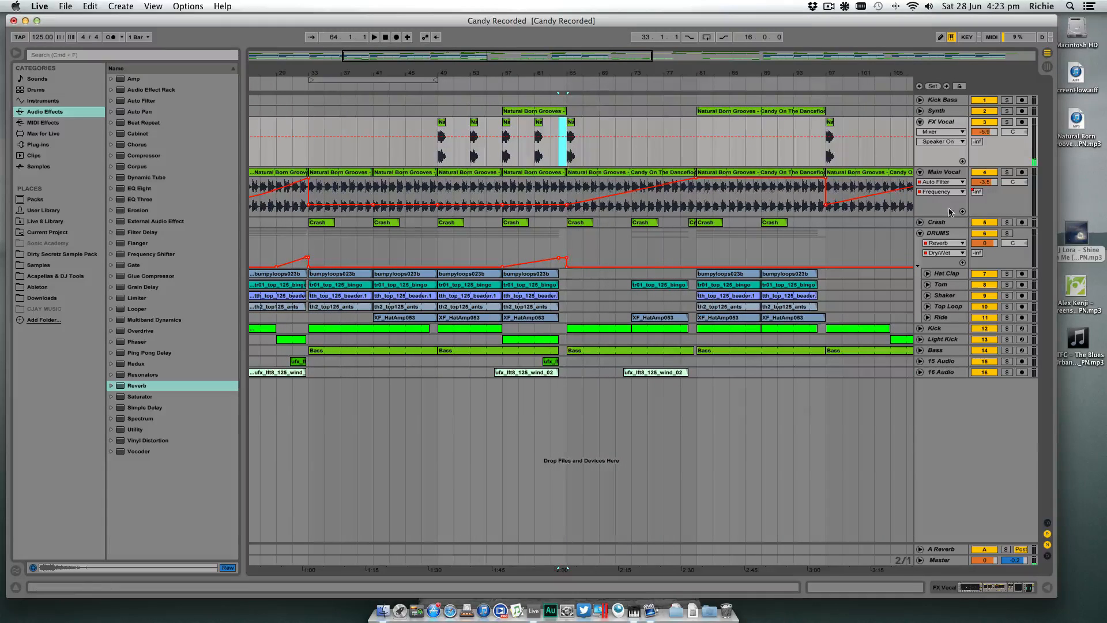
pyautogui.click(951, 123)
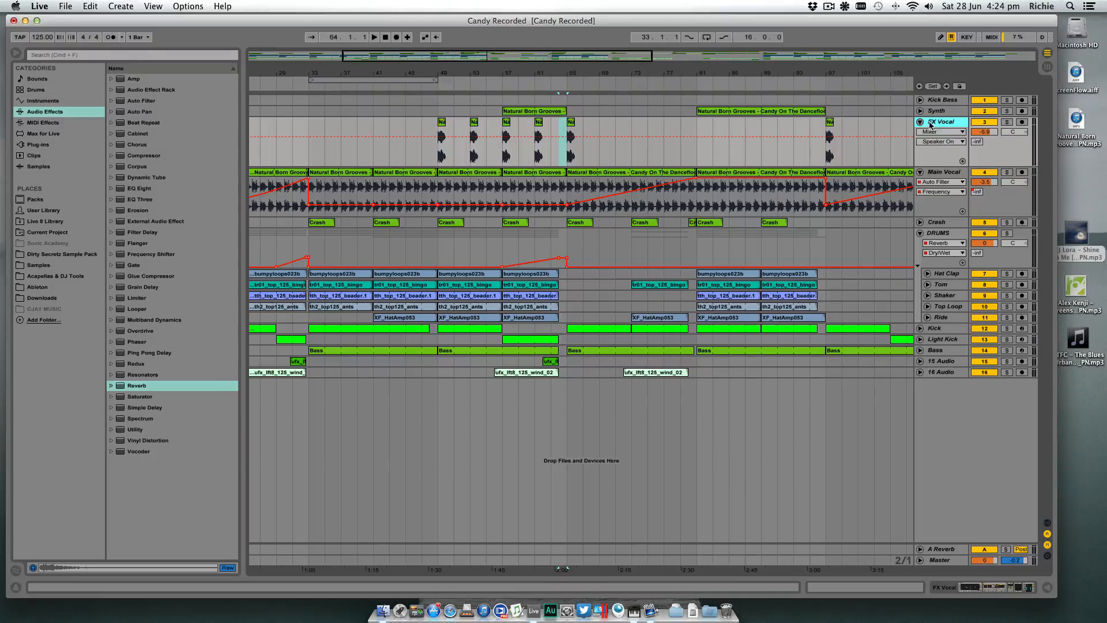
# - Solo the FX Vocal track and play its vocal hit at bar 65
pyautogui.moveTo(585, 73); pyautogui.dragTo(586, 110)
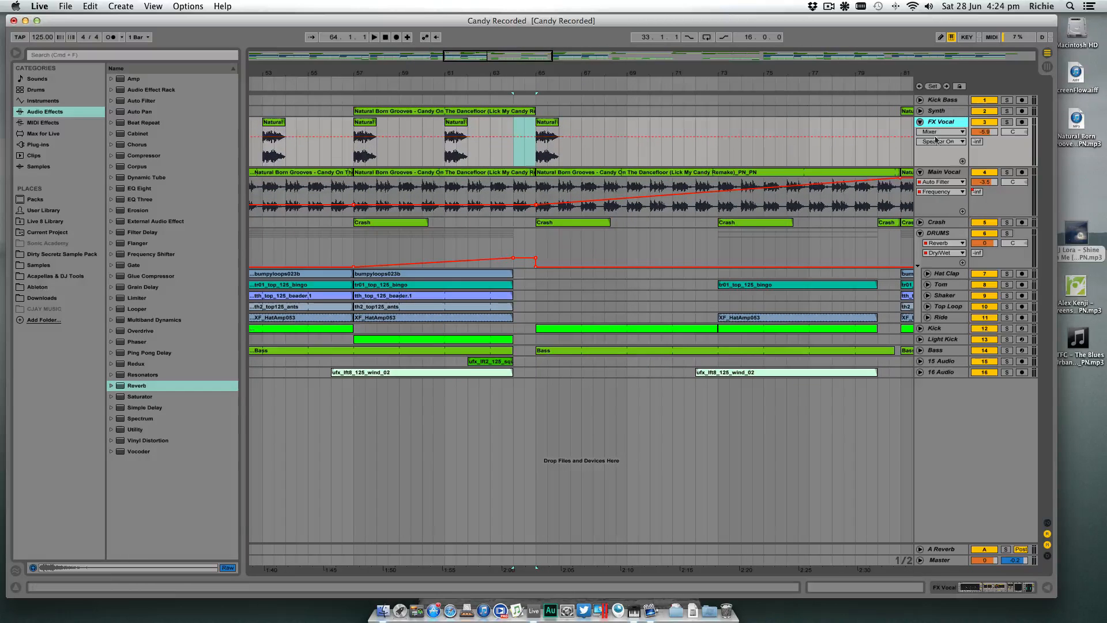
pyautogui.click(1005, 123)
pyautogui.click(534, 148)
pyautogui.press('space')
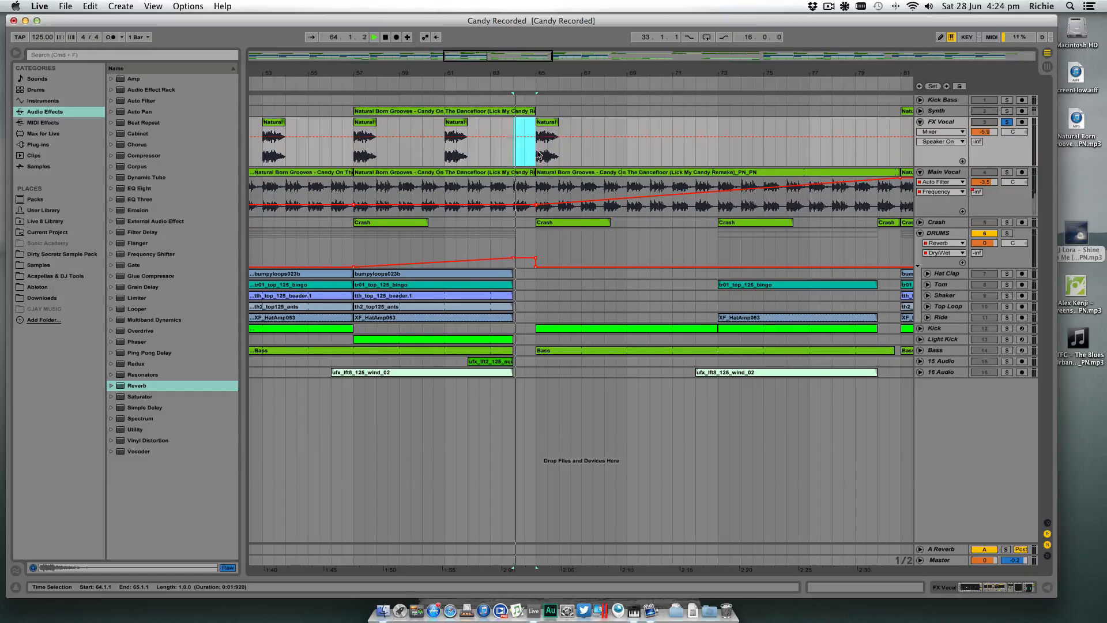
pyautogui.click(538, 151)
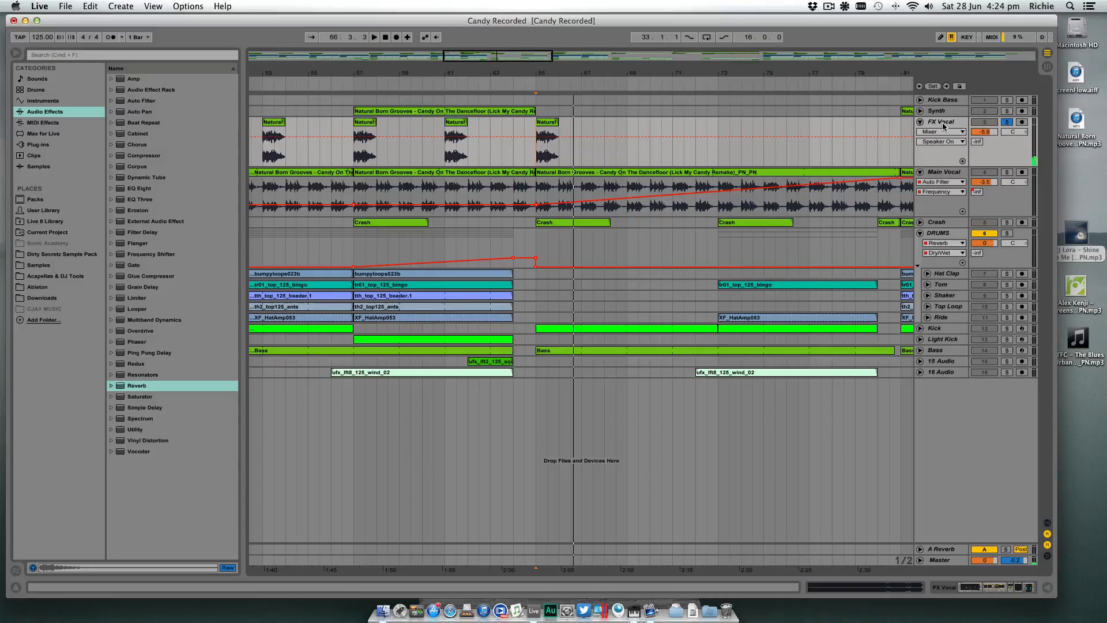
# - Insert a new audio track below FX Vocal and copy the vocal clip at bar 65 onto it
pyautogui.press('-')
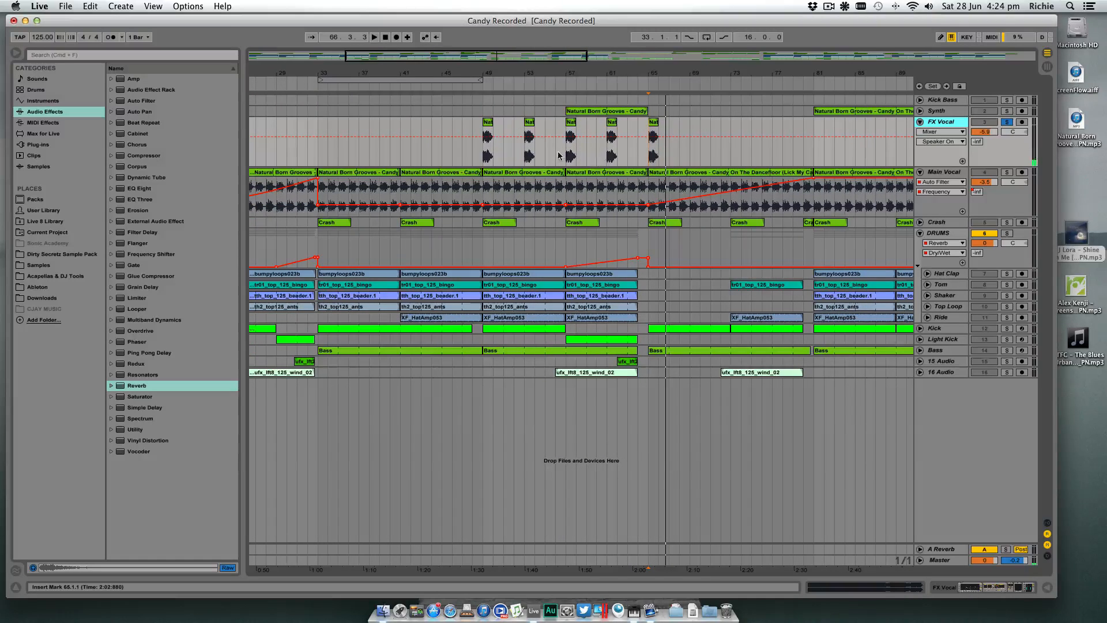
pyautogui.moveTo(697, 77); pyautogui.dragTo(695, 116)
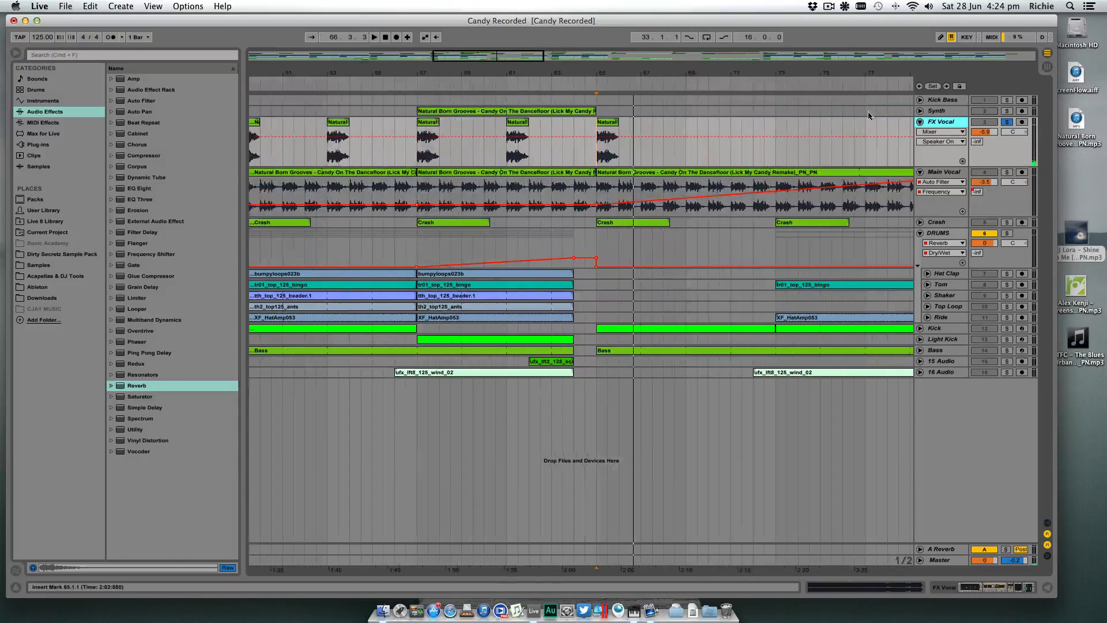
pyautogui.press('super+t')
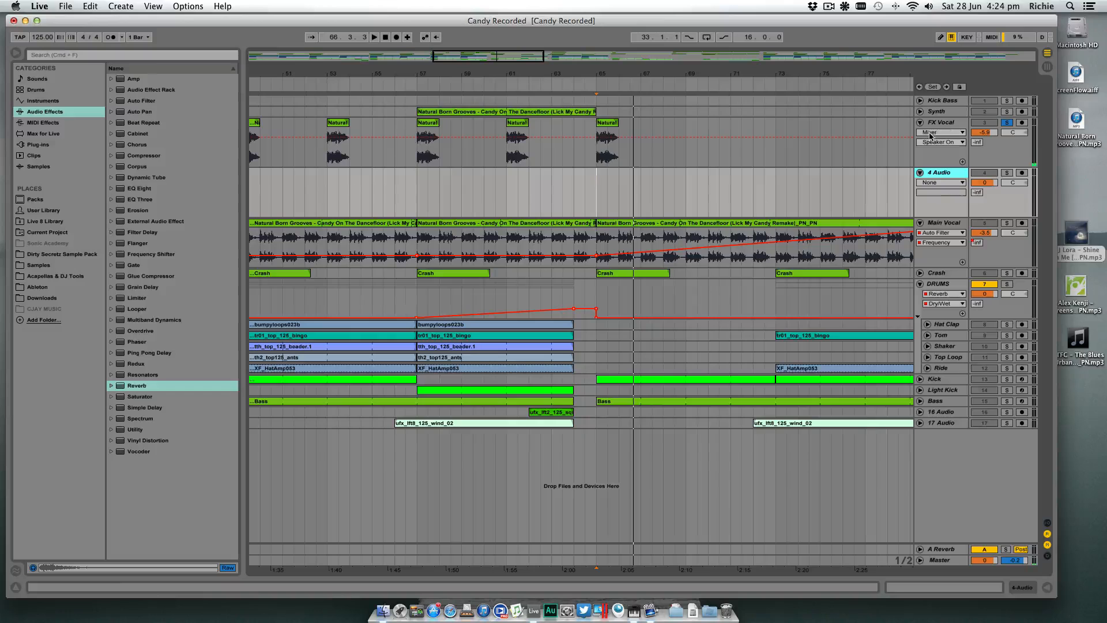
pyautogui.click(604, 125)
pyautogui.moveTo(604, 128); pyautogui.dragTo(606, 180)
# - Solo the new 4 Audio track, lower its volume to about -7 dB and play the copied vocal clip
pyautogui.click(1007, 173)
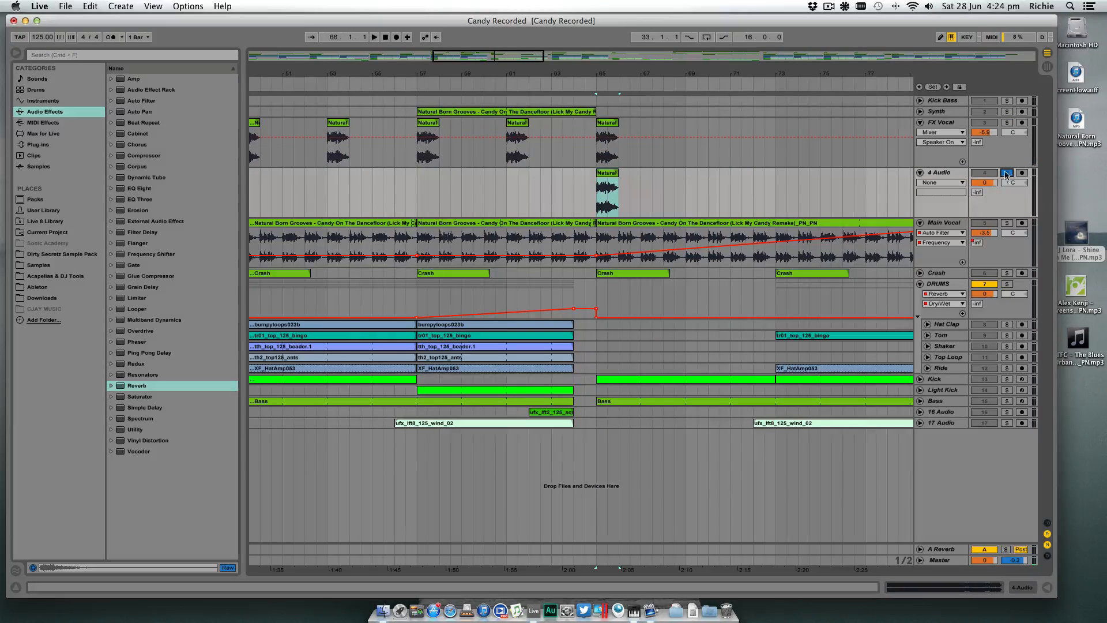
pyautogui.moveTo(996, 186); pyautogui.dragTo(996, 192)
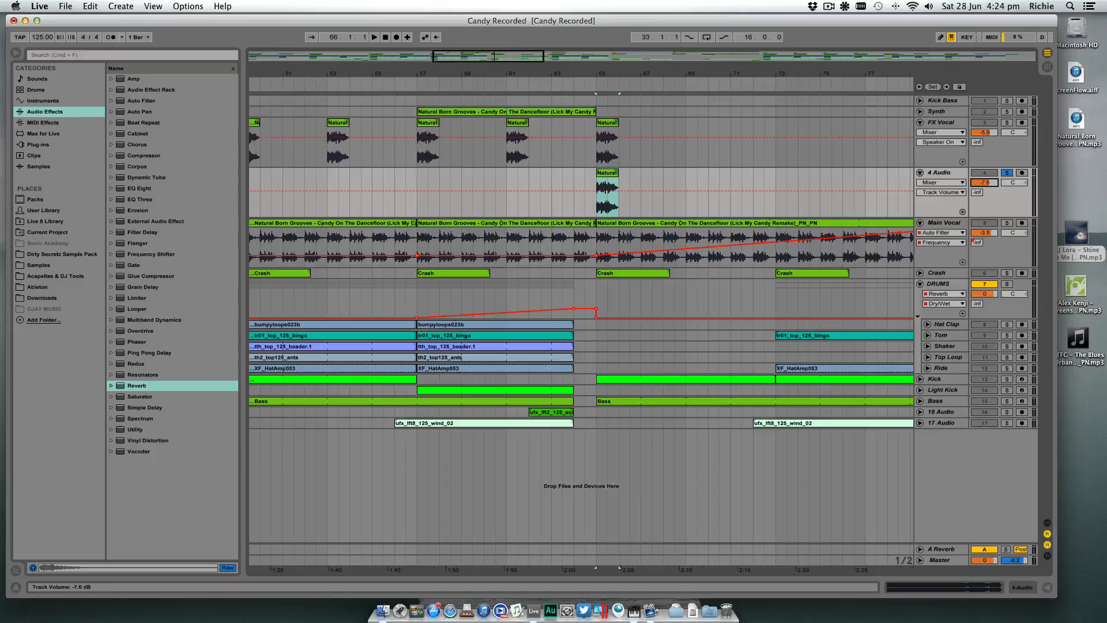
pyautogui.click(600, 188)
pyautogui.press('space')
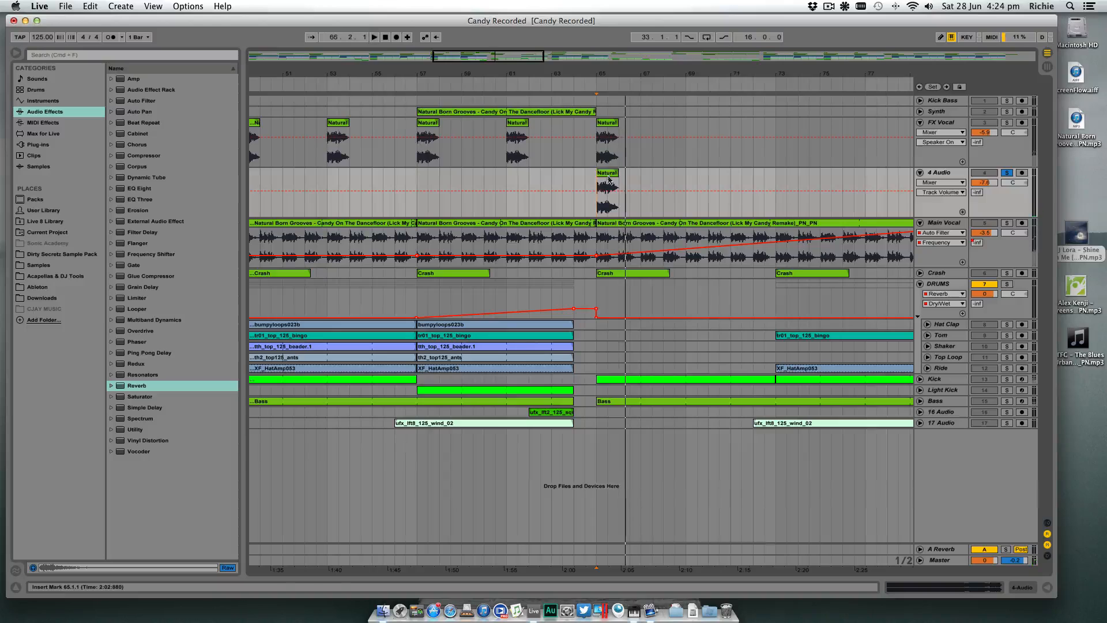
pyautogui.press('space')
# - Add a Reverb to the 4 Audio track with Dry/Wet at 100 % and a decay time of 22.2 s
pyautogui.click(1024, 587)
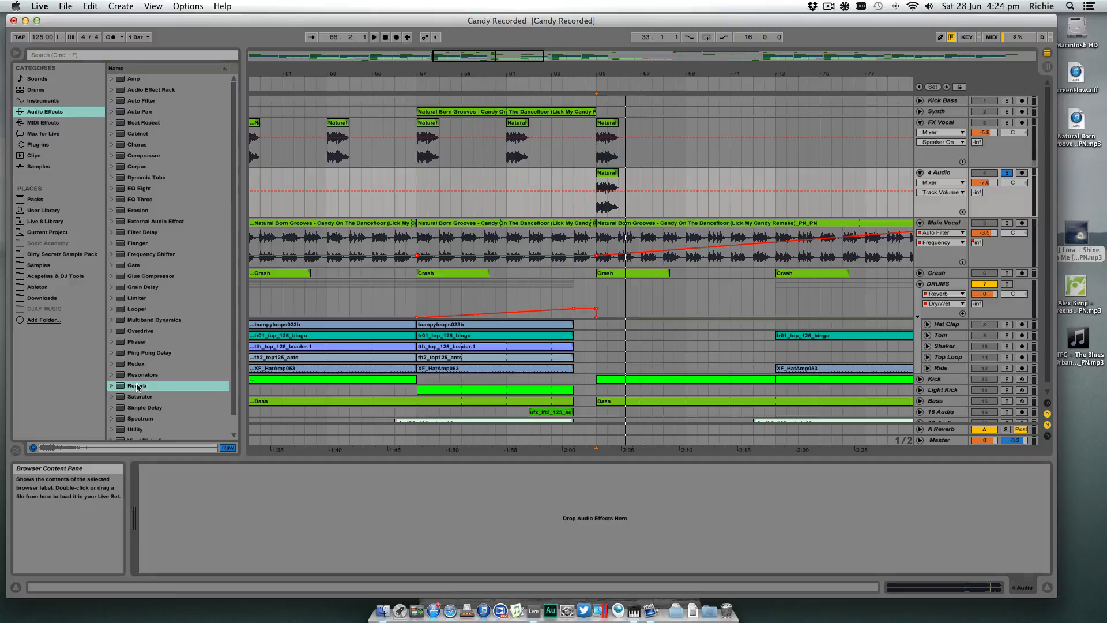
pyautogui.moveTo(137, 387); pyautogui.dragTo(296, 515)
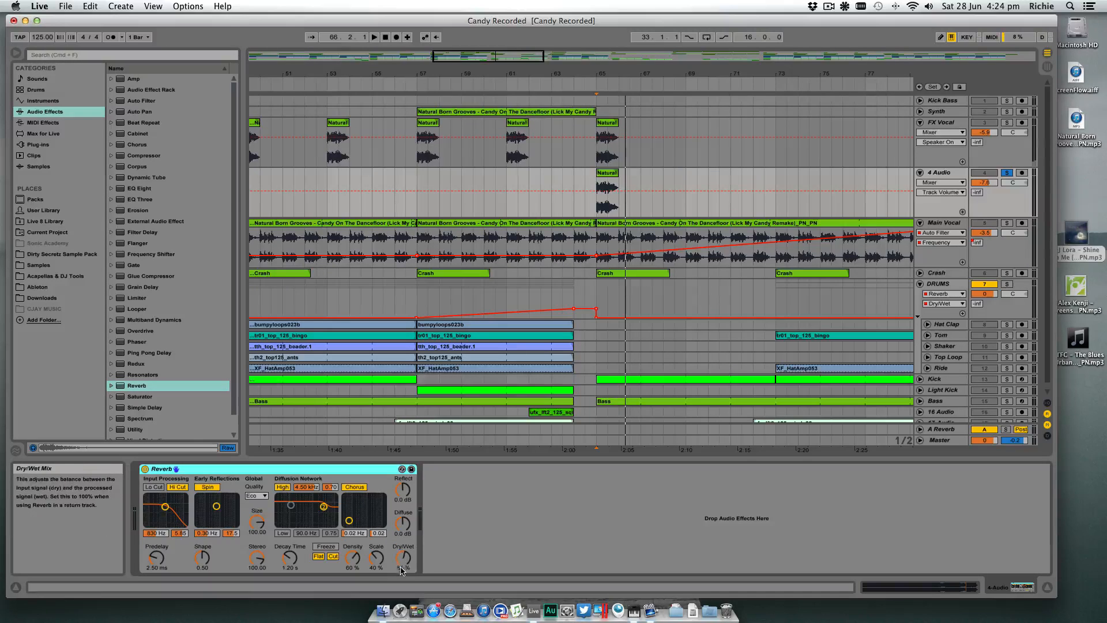
pyautogui.moveTo(404, 559); pyautogui.dragTo(390, 505)
pyautogui.click(470, 536)
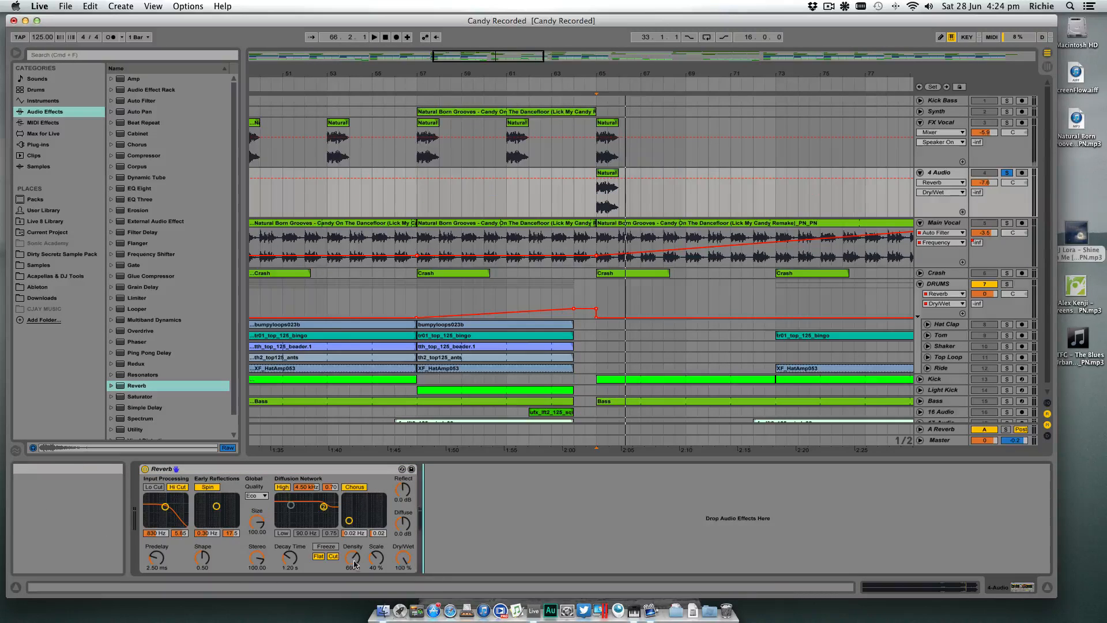
pyautogui.moveTo(292, 561); pyautogui.dragTo(291, 493)
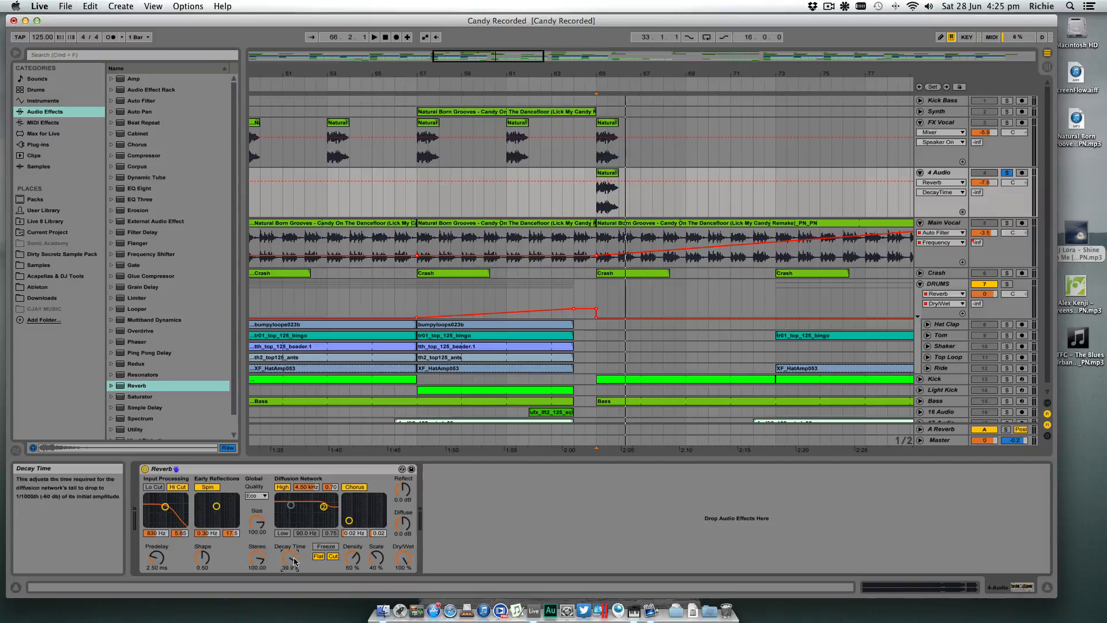
pyautogui.moveTo(290, 557); pyautogui.dragTo(291, 566)
# - Play the vocal clip at bar 65 through the Reverb and switch the effect off and back on
pyautogui.scroll(-1, 571, 264)
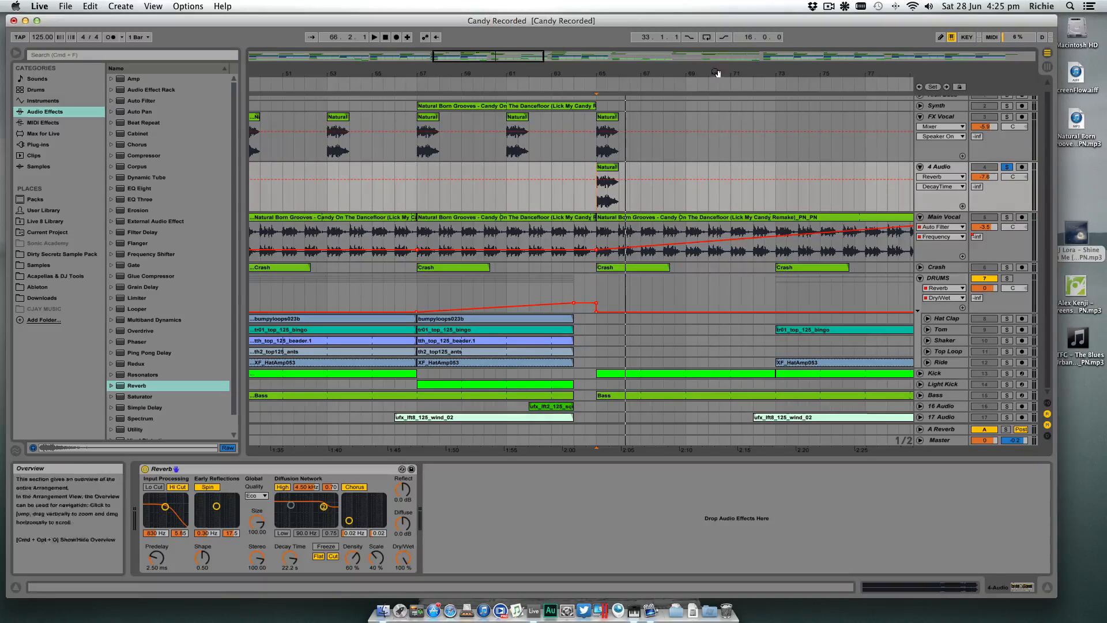
pyautogui.moveTo(715, 74); pyautogui.dragTo(610, 57)
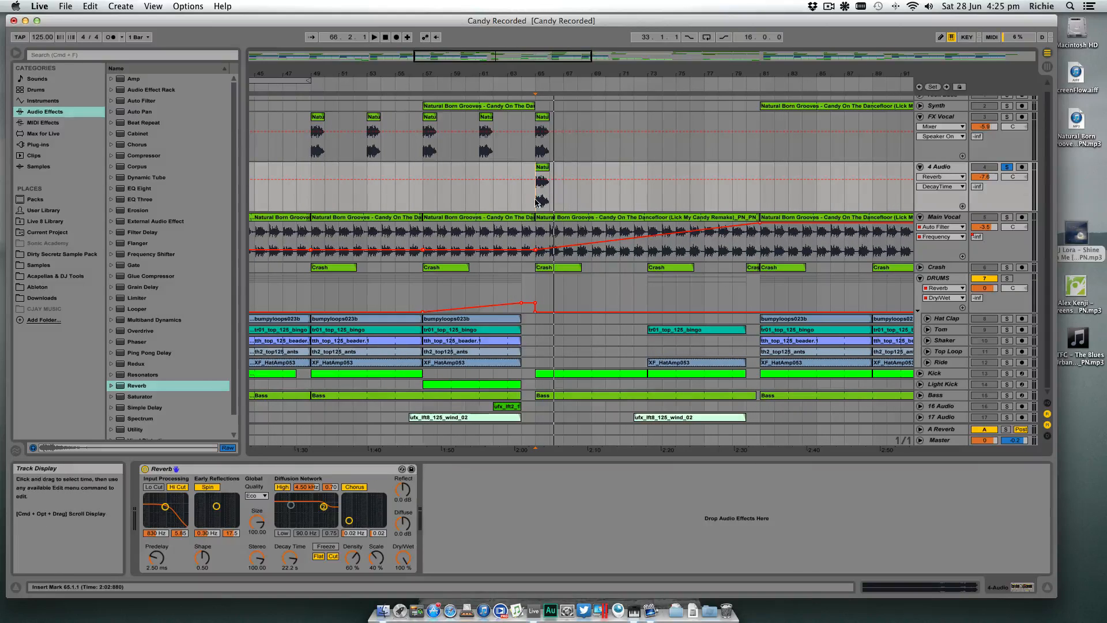
pyautogui.press('space')
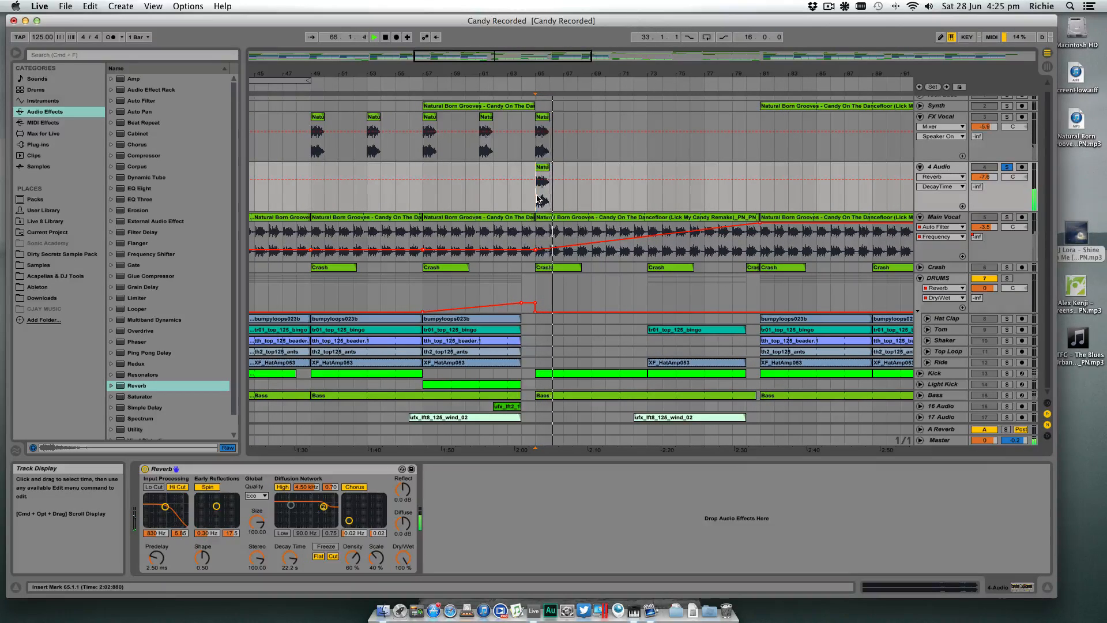
pyautogui.press('space')
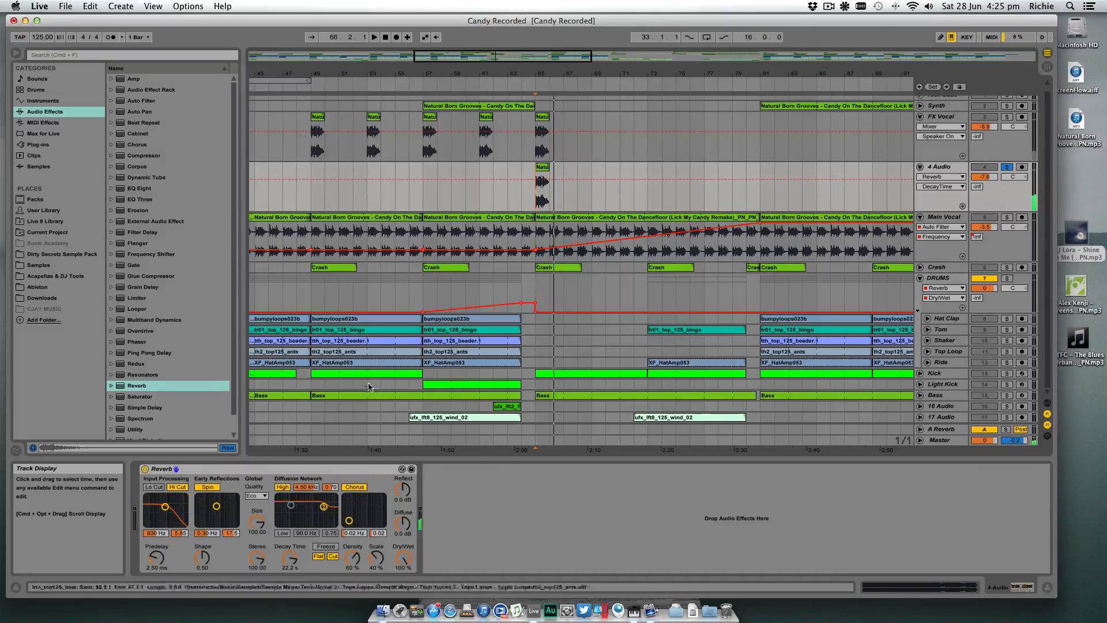
pyautogui.click(145, 469)
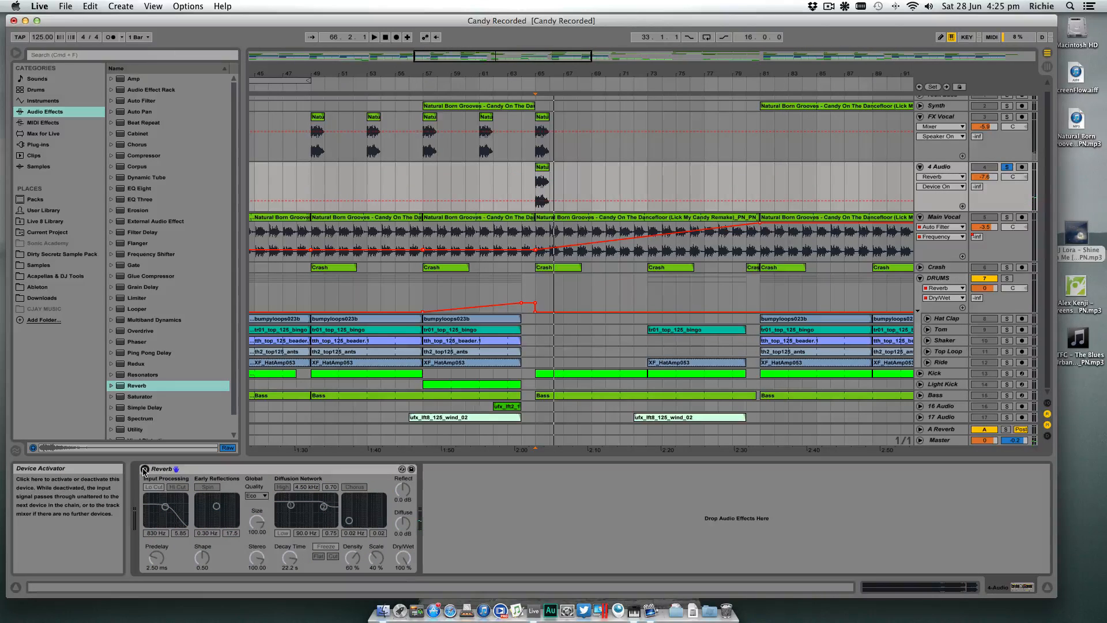
pyautogui.click(144, 470)
# - Insert an EQ Eight before the Reverb and make band 1 a low cut at about 197 Hz during playback
pyautogui.click(139, 188)
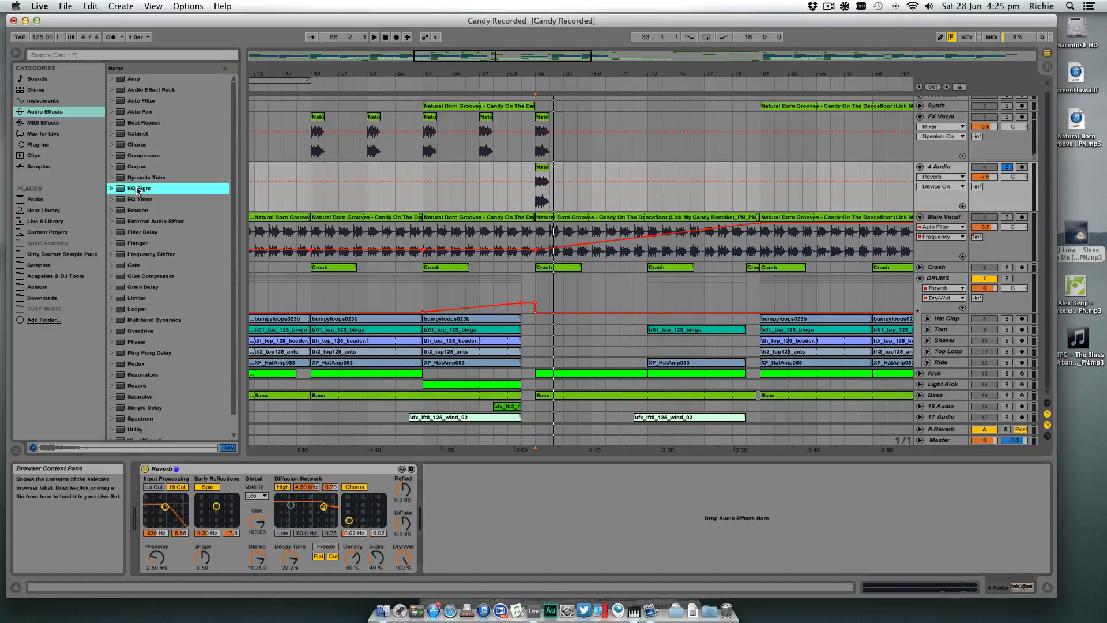
pyautogui.click(150, 509)
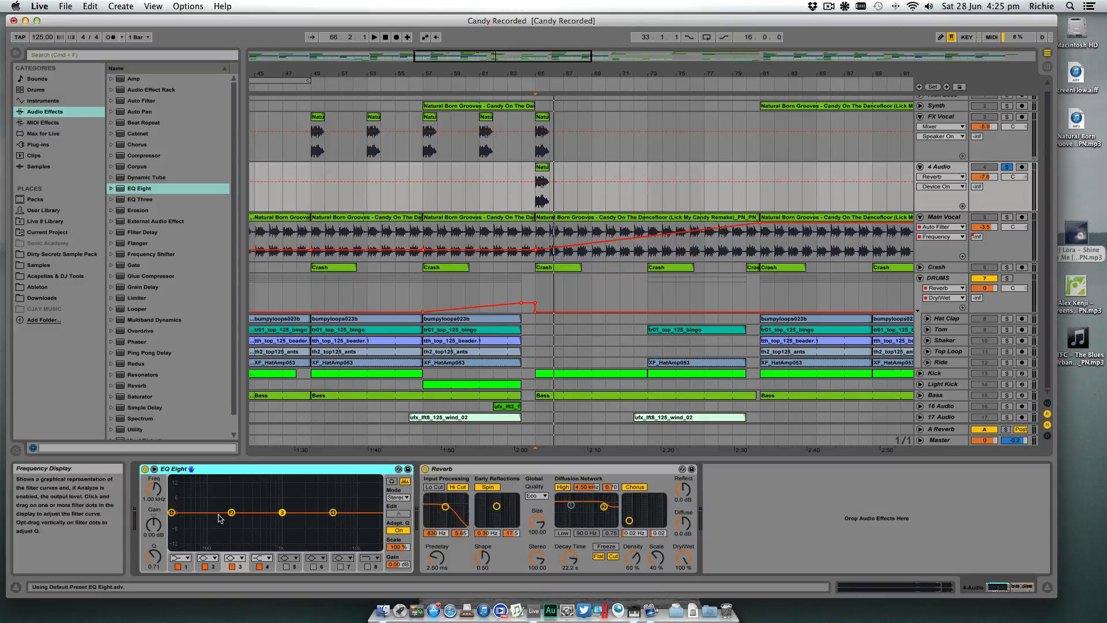
pyautogui.click(188, 558)
pyautogui.click(185, 491)
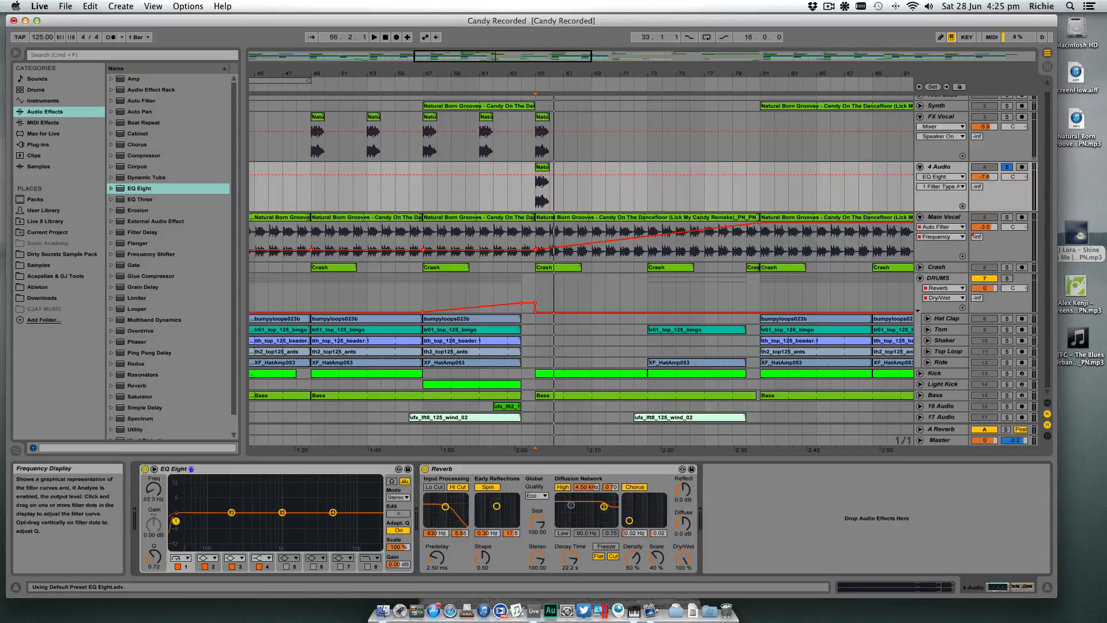
pyautogui.press('space')
pyautogui.moveTo(275, 522); pyautogui.dragTo(229, 522)
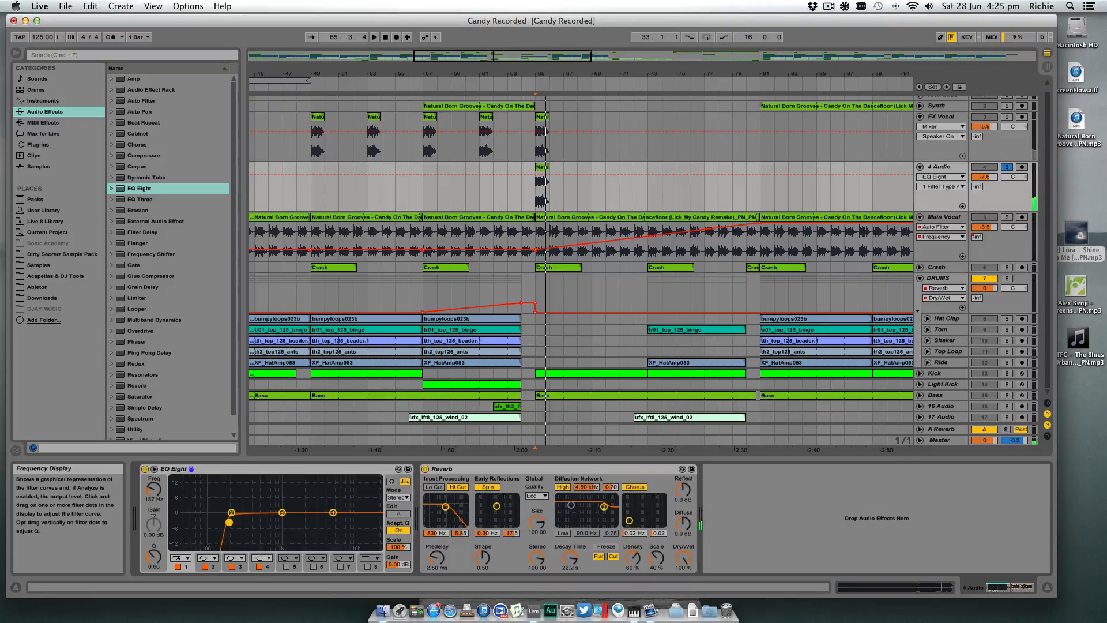
# - Enable the Reverb's input Lo Cut, disable its Hi Cut and play the result
pyautogui.click(434, 487)
pyautogui.click(458, 487)
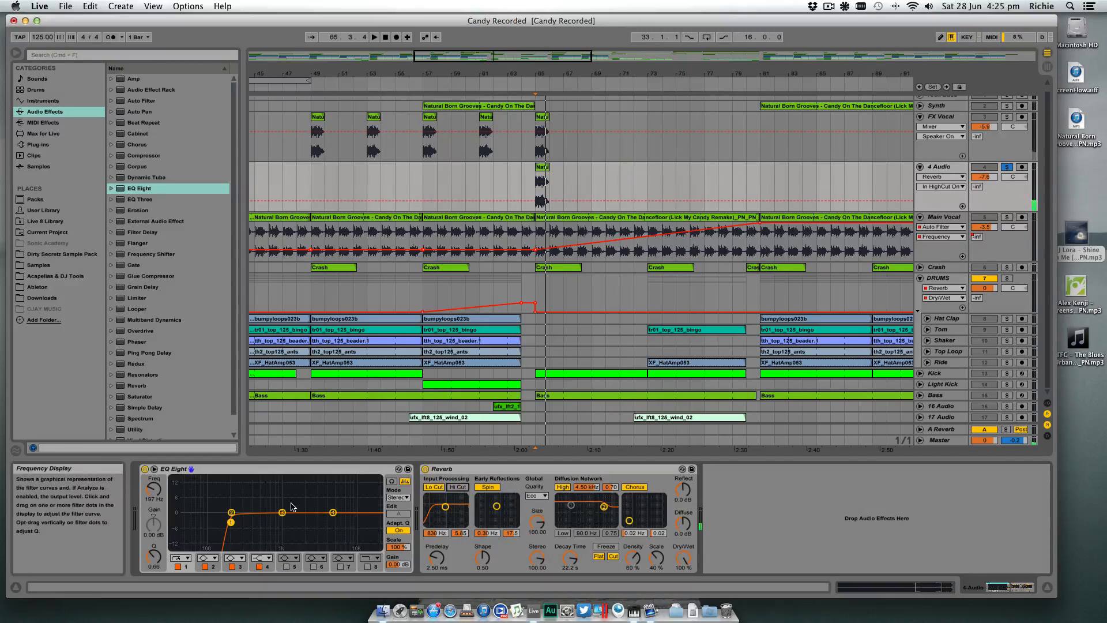
pyautogui.press('space')
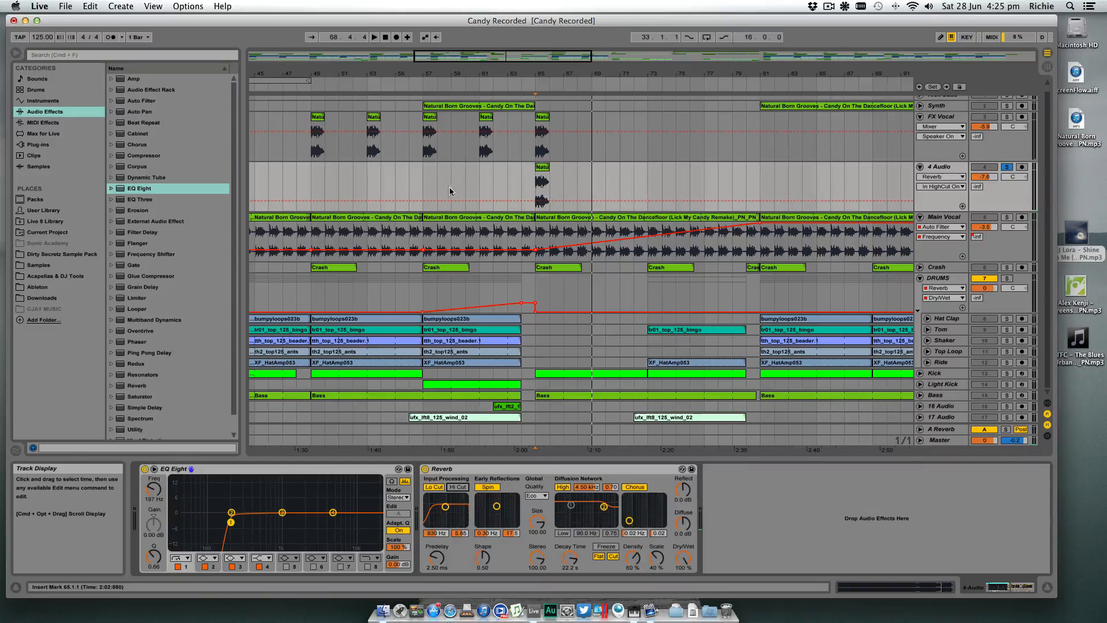
# - Examine the 4 Audio vocal clip's sample, play its start at bar 65 and compare it with the Reverb off and on
pyautogui.click(545, 172)
pyautogui.moveTo(549, 183); pyautogui.dragTo(535, 184)
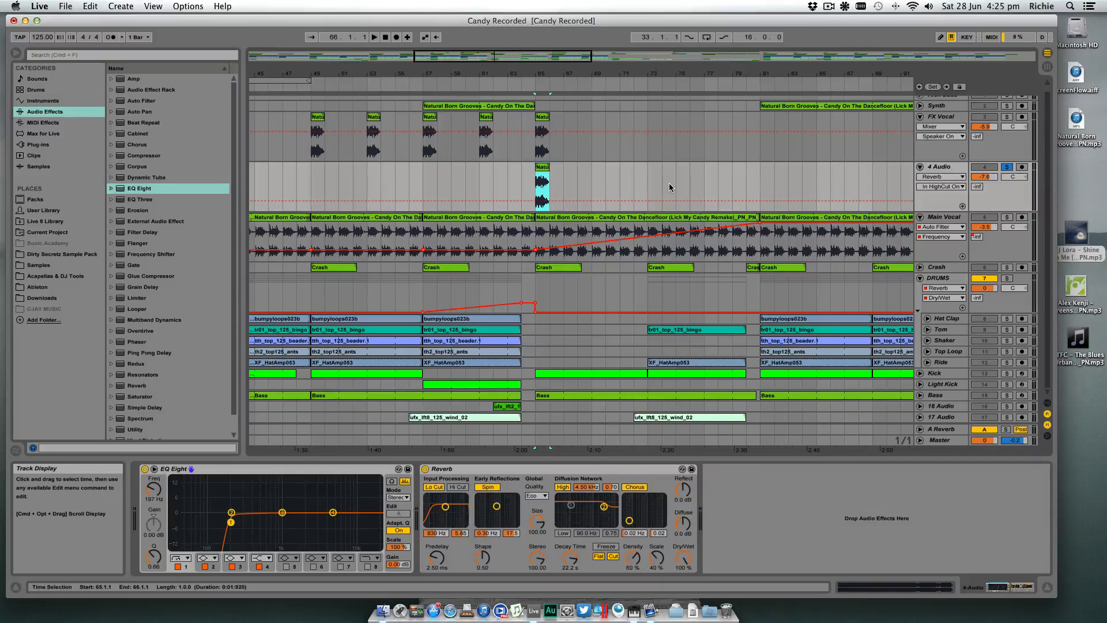
pyautogui.doubleClick(546, 172)
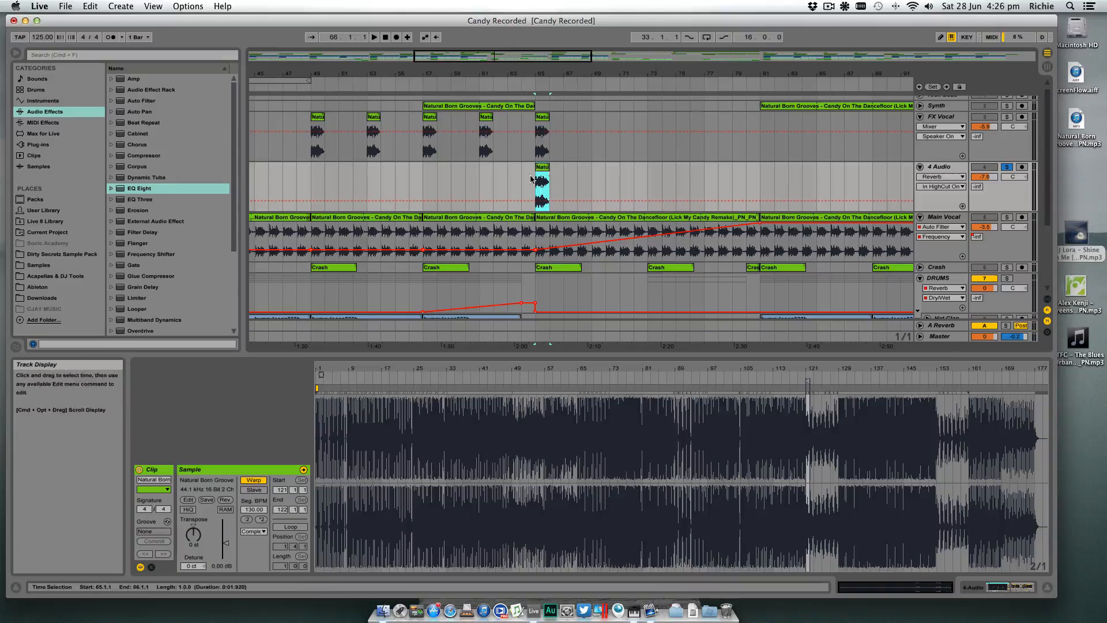
pyautogui.click(533, 79)
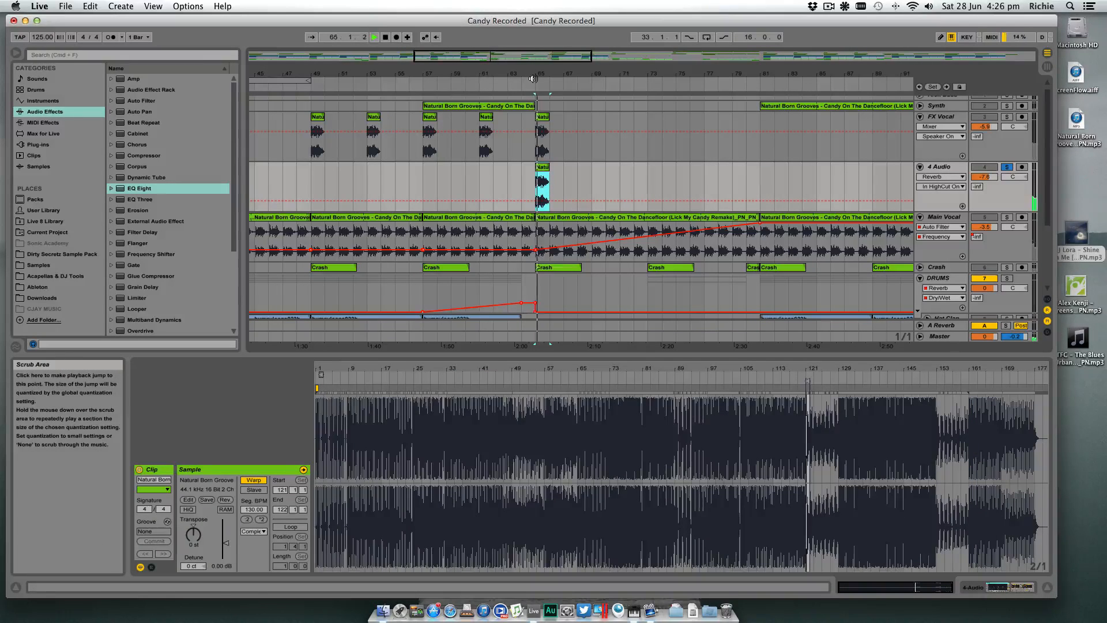
pyautogui.press('space')
pyautogui.moveTo(536, 73); pyautogui.dragTo(536, 97)
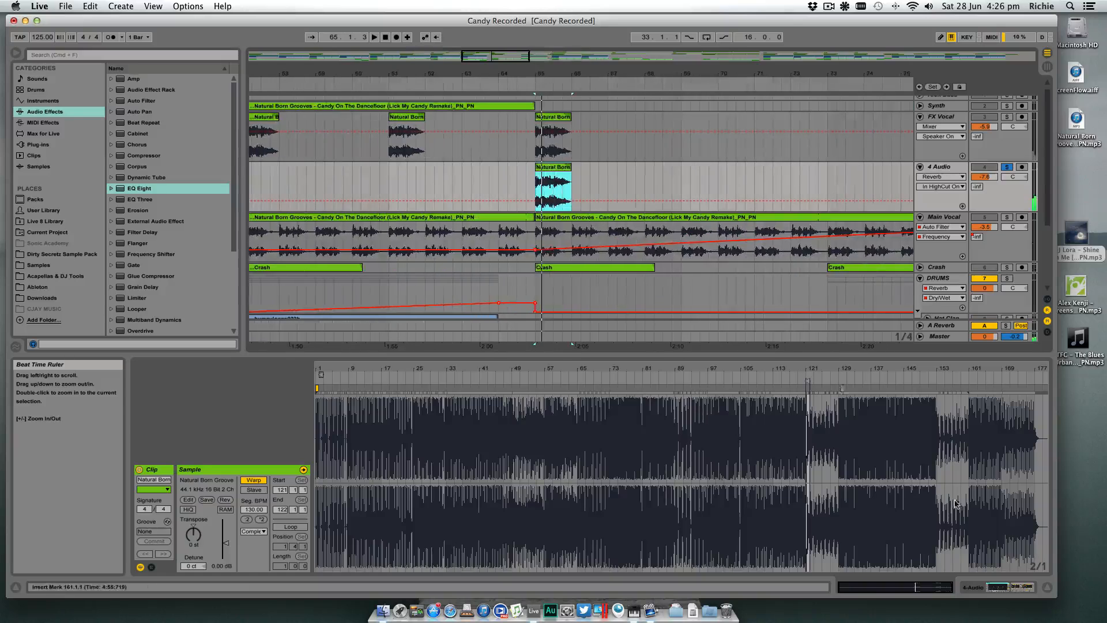
pyautogui.click(1020, 590)
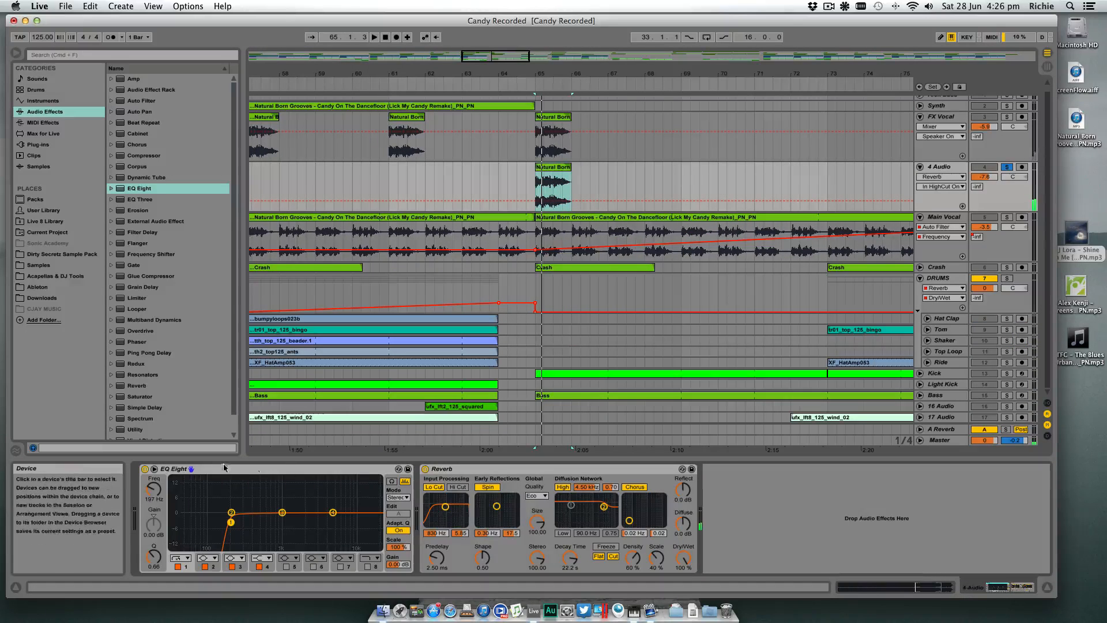
pyautogui.click(425, 469)
# - Display the fades on the 4 Audio track and remove the vocal clip's fade-in
pyautogui.click(551, 171)
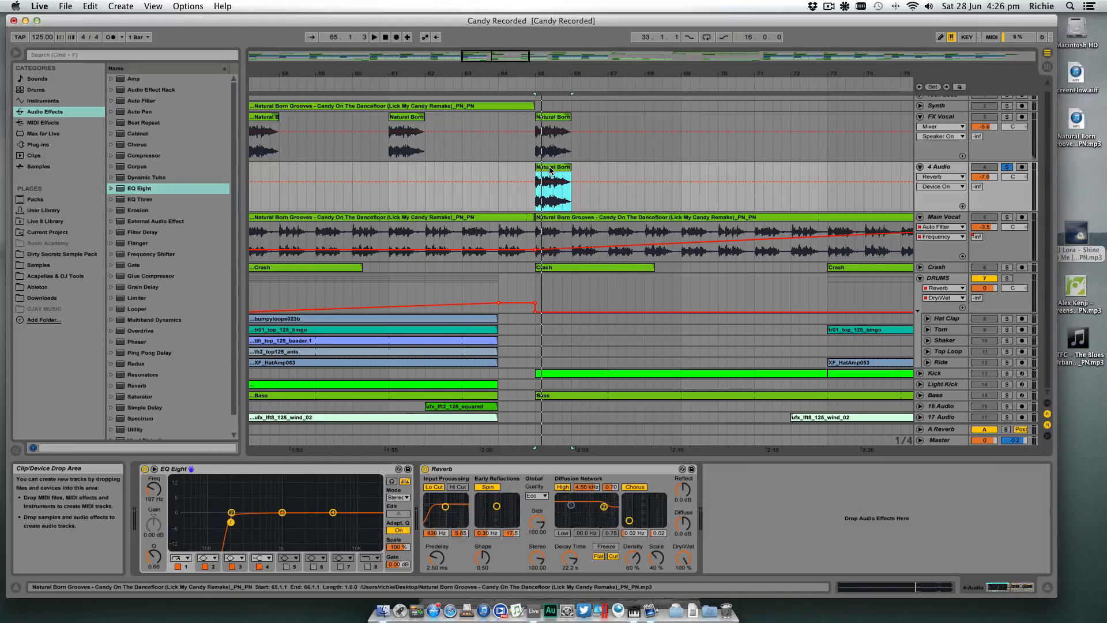
pyautogui.click(940, 177)
pyautogui.click(933, 199)
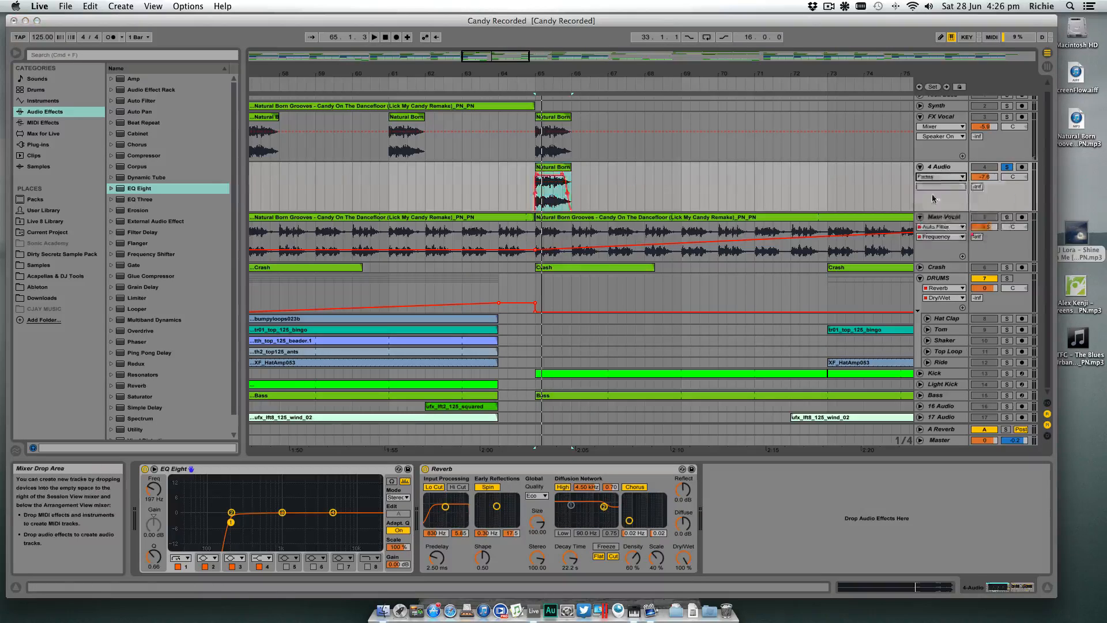
pyautogui.moveTo(537, 175); pyautogui.dragTo(527, 177)
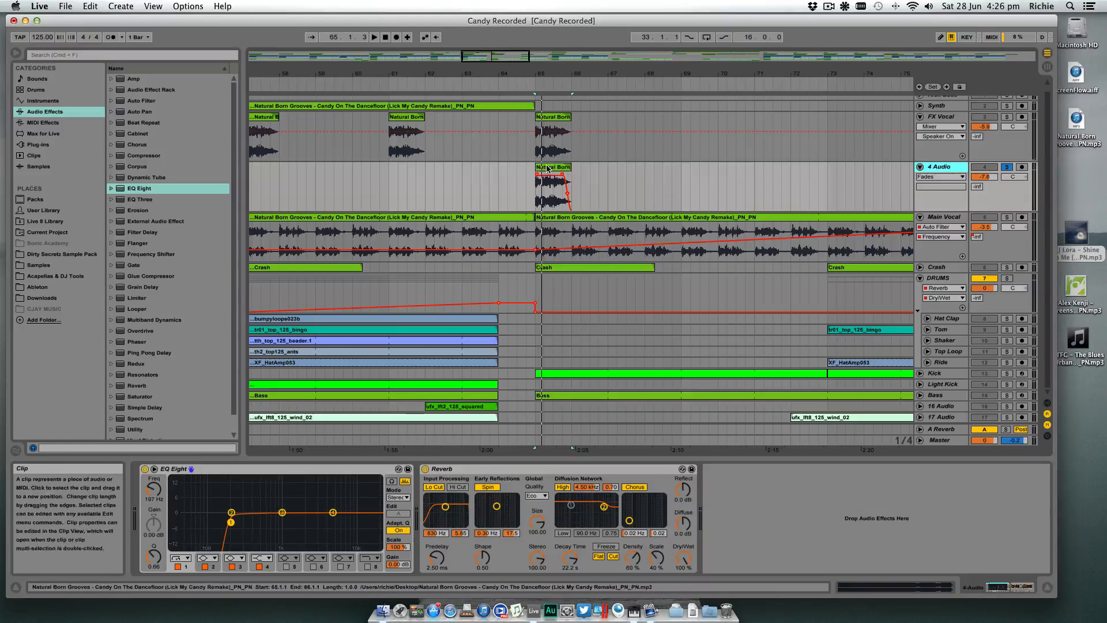
# - Consolidate the vocal clip on the 4 Audio track and remove the new clip's fade-in
pyautogui.click(548, 168)
pyautogui.press('super+j')
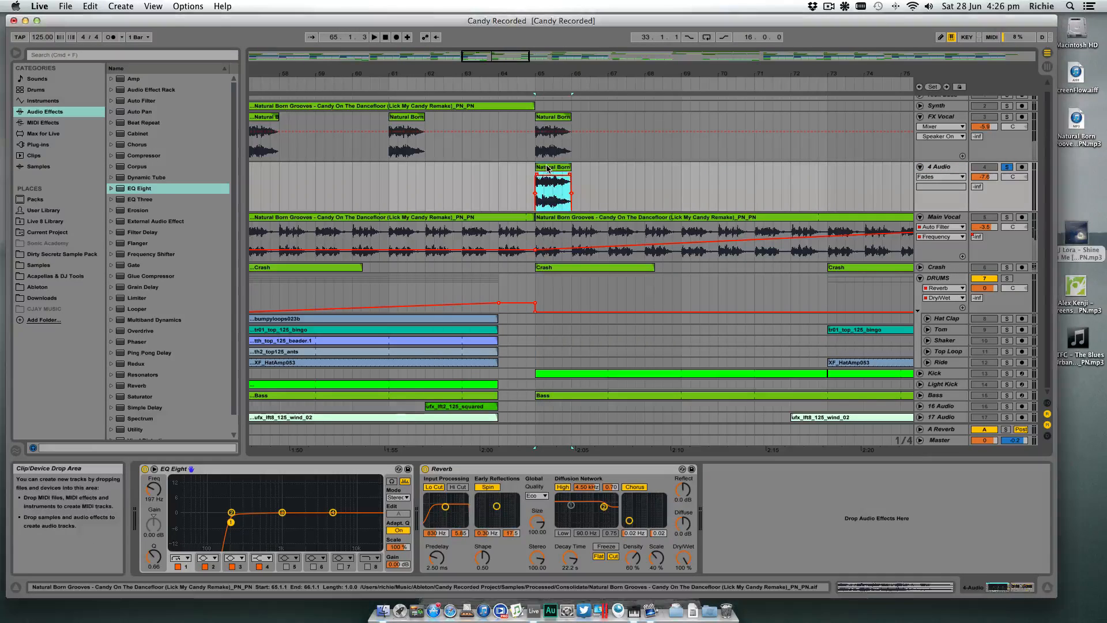
pyautogui.moveTo(539, 175); pyautogui.dragTo(520, 177)
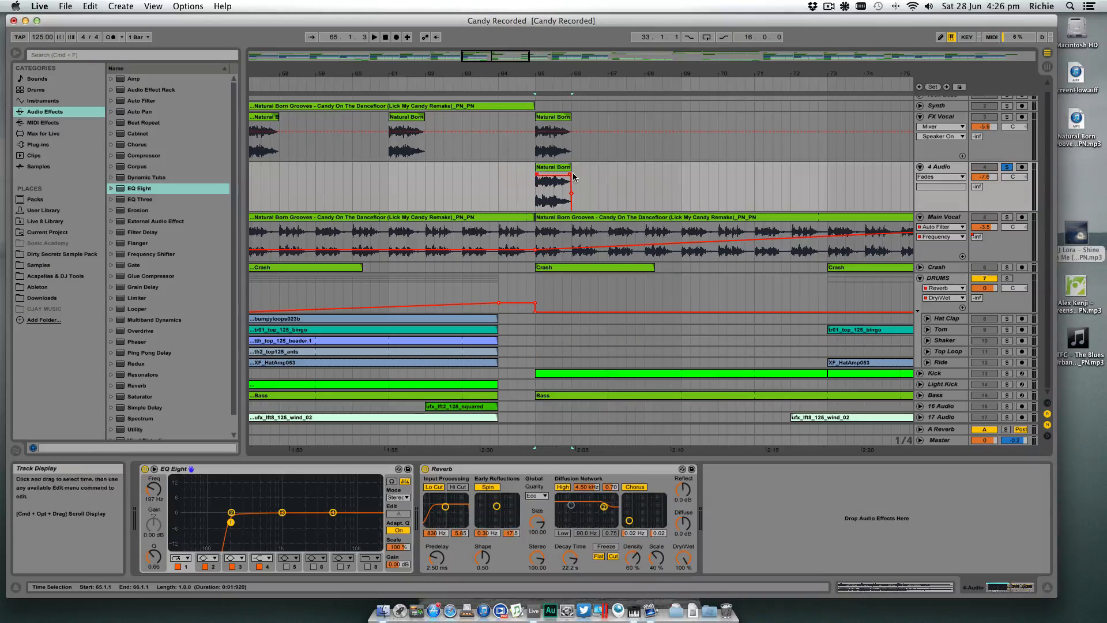
# - Reverse the sample of the vocal clip on the 4 Audio track and play it from bar 65
pyautogui.click(559, 167)
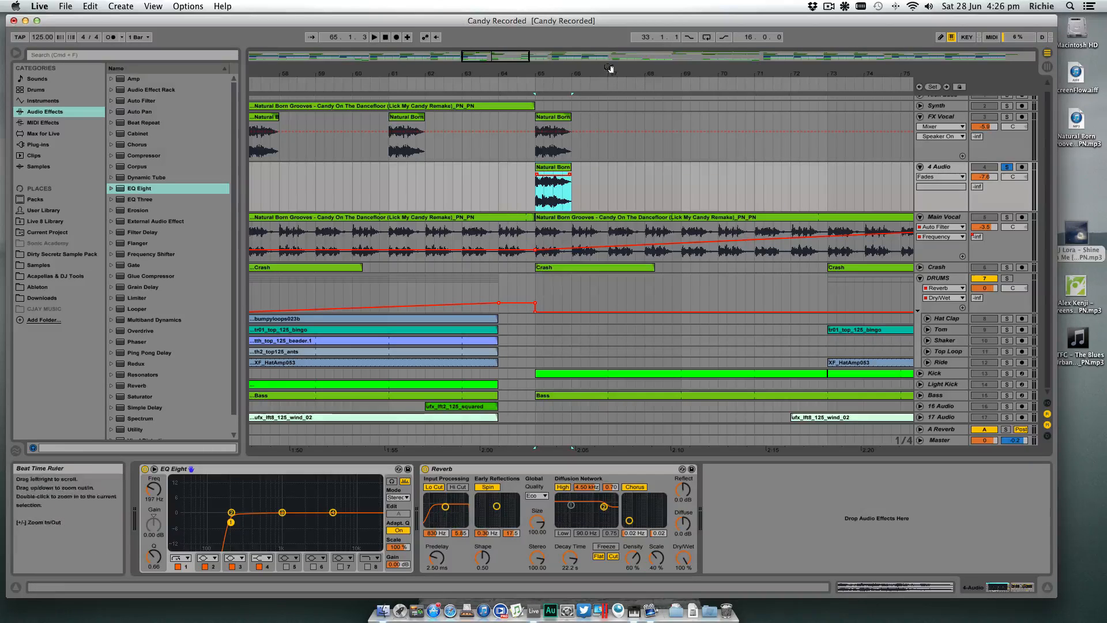
pyautogui.doubleClick(554, 167)
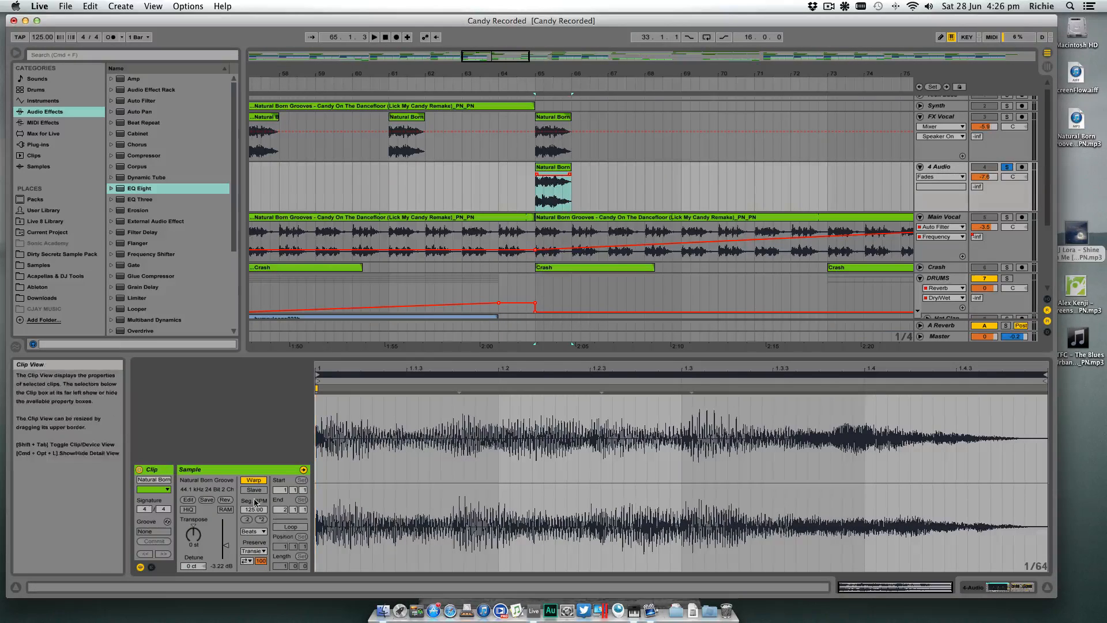
pyautogui.click(225, 500)
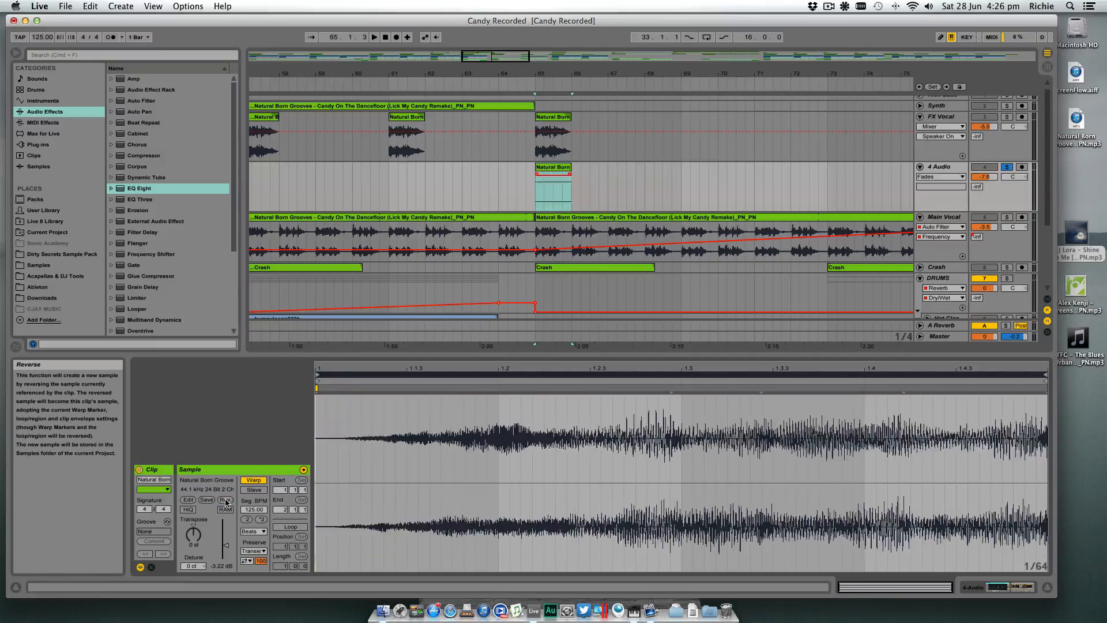
pyautogui.click(1048, 588)
pyautogui.click(536, 194)
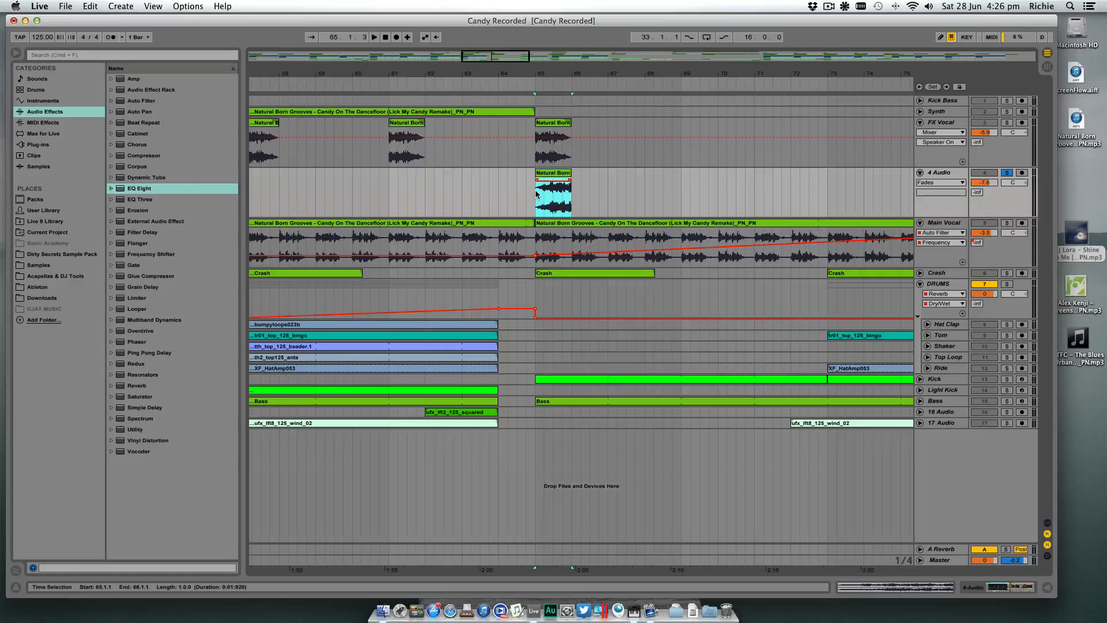
pyautogui.press('space')
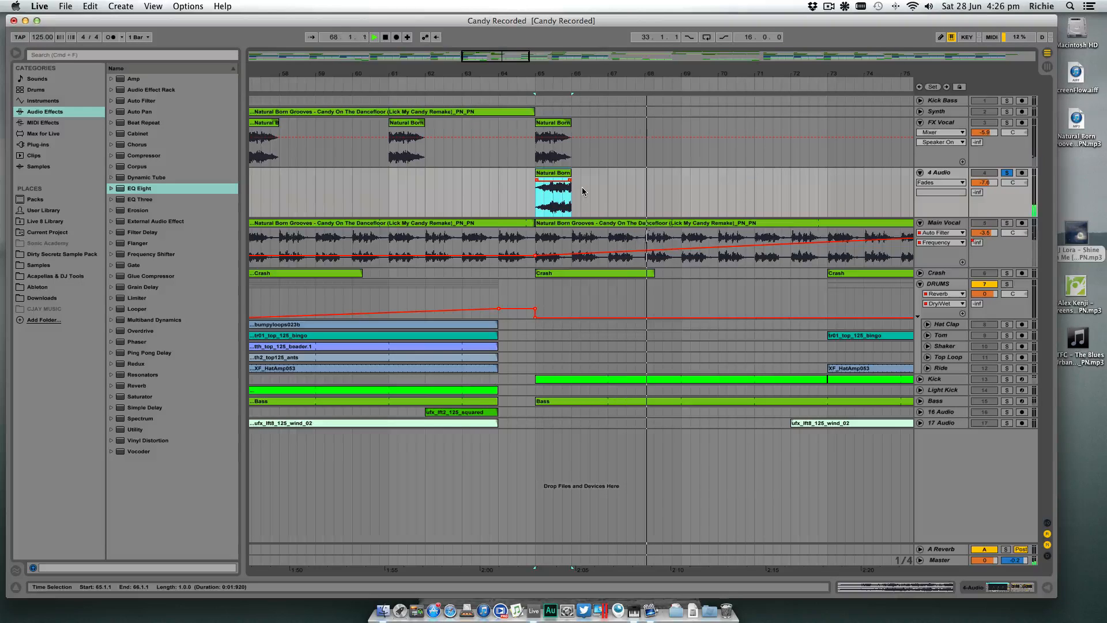
pyautogui.moveTo(613, 70); pyautogui.dragTo(614, 40)
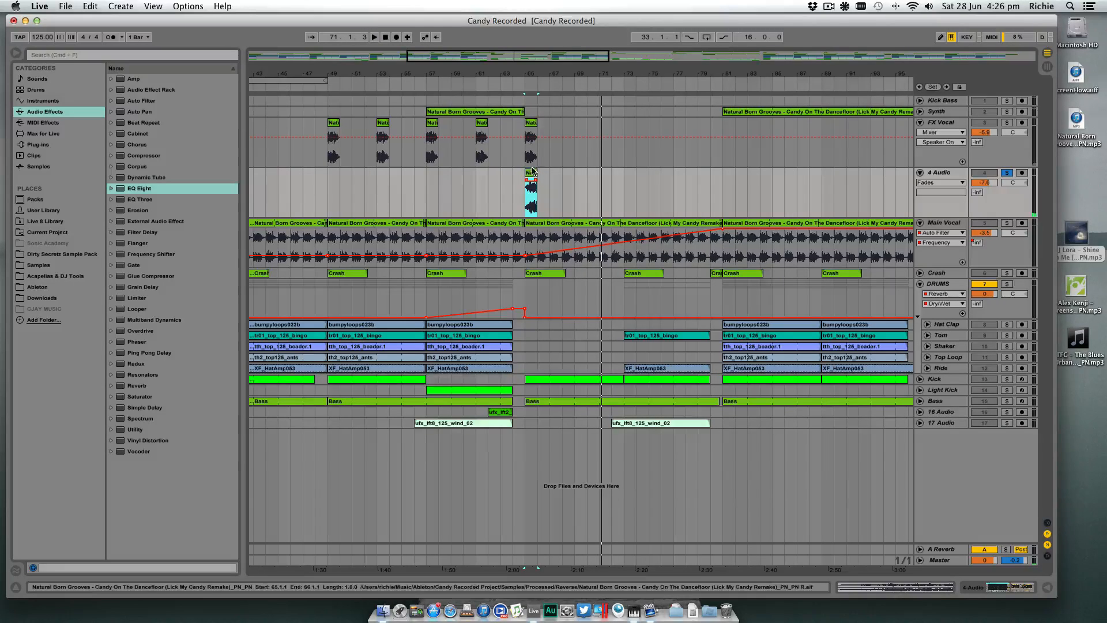
# - Set the arrangement loop to the 16 bars from bar 65 to bar 81
pyautogui.moveTo(540, 200); pyautogui.dragTo(673, 202)
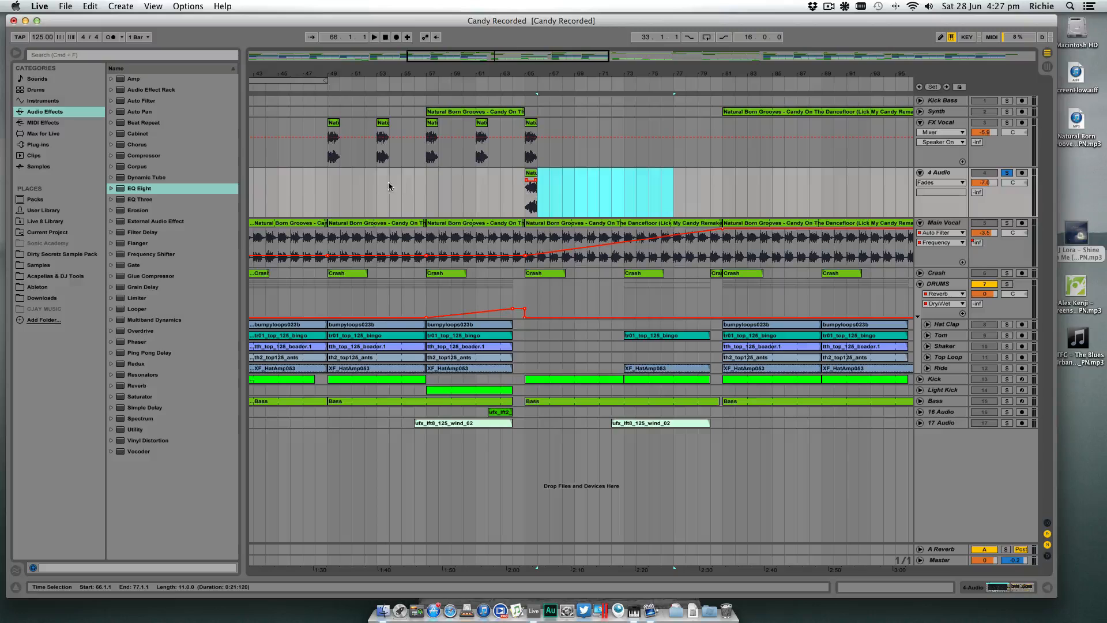
pyautogui.click(531, 124)
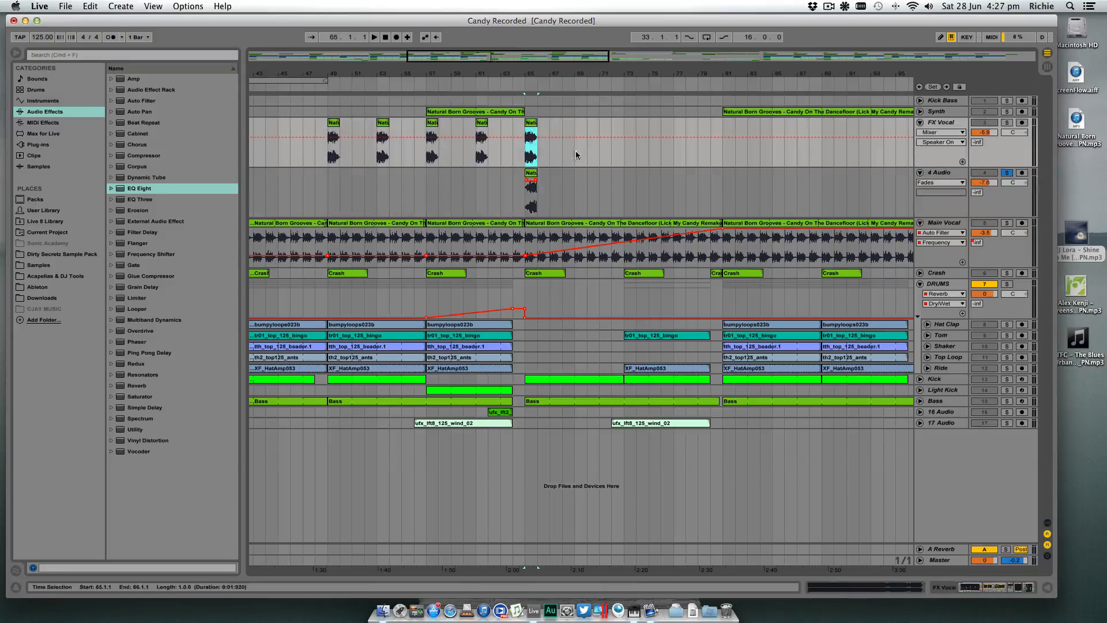
pyautogui.click(526, 185)
pyautogui.moveTo(281, 83); pyautogui.dragTo(680, 82)
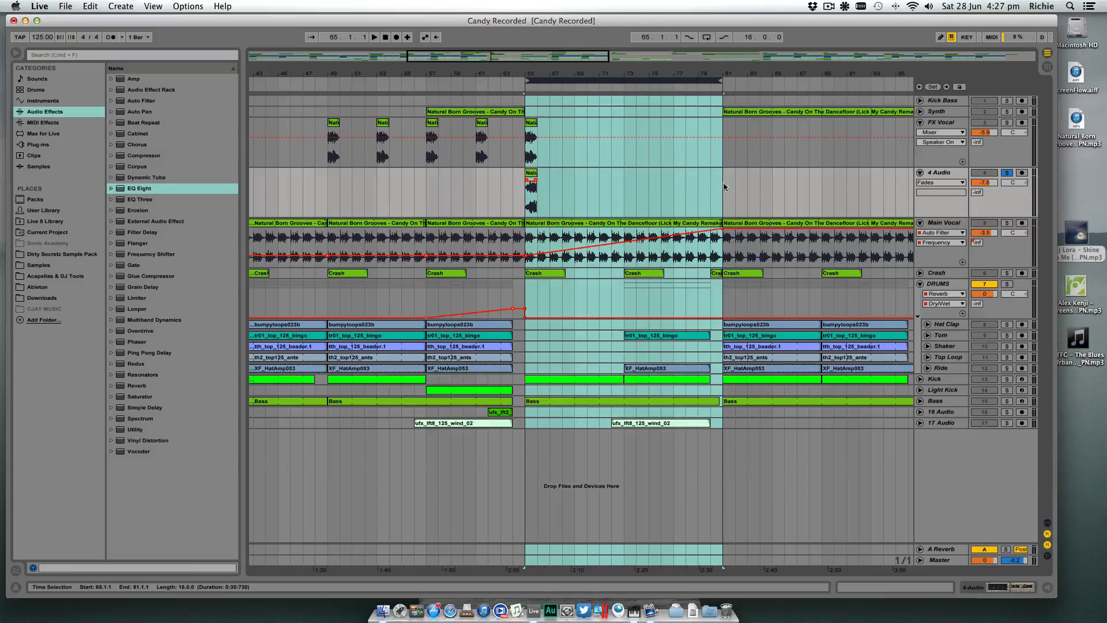
pyautogui.hscroll(-1, 700, 187)
pyautogui.rightClick(700, 187)
pyautogui.click(613, 189)
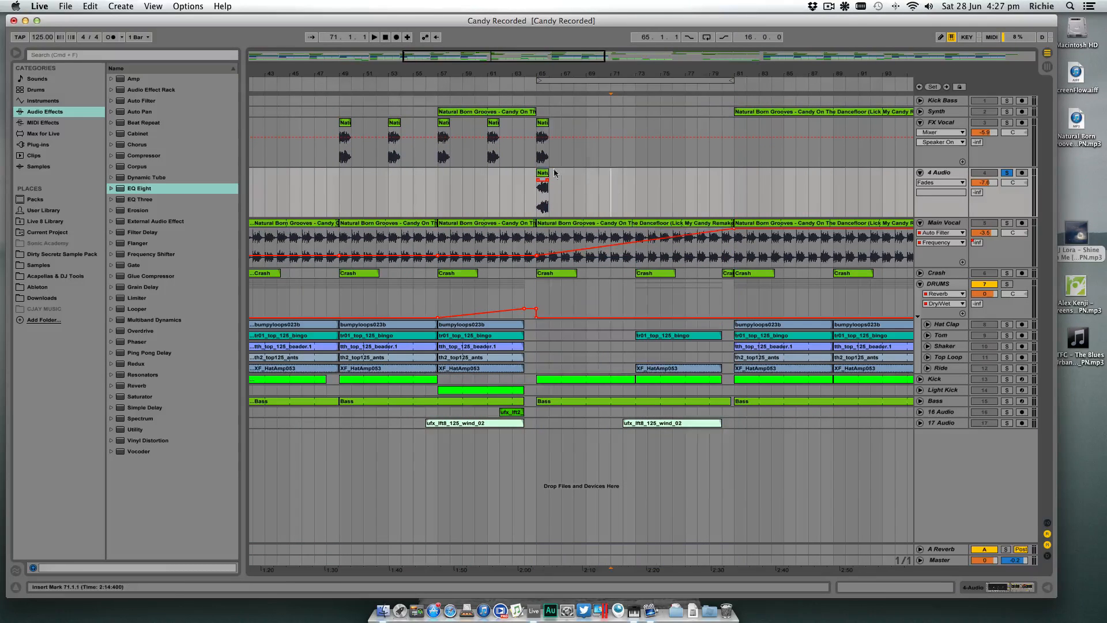
# - Select bars 65 to 81 on the 4 Audio track, play them and export that range from the Master as a WAV
pyautogui.moveTo(729, 182); pyautogui.dragTo(531, 188)
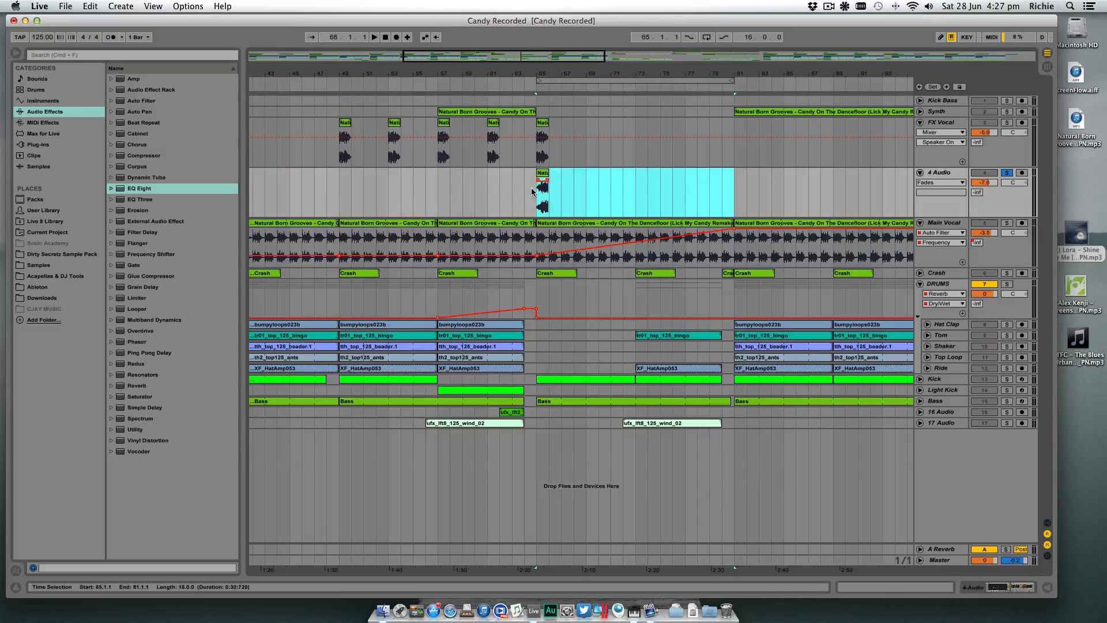
pyautogui.press('space')
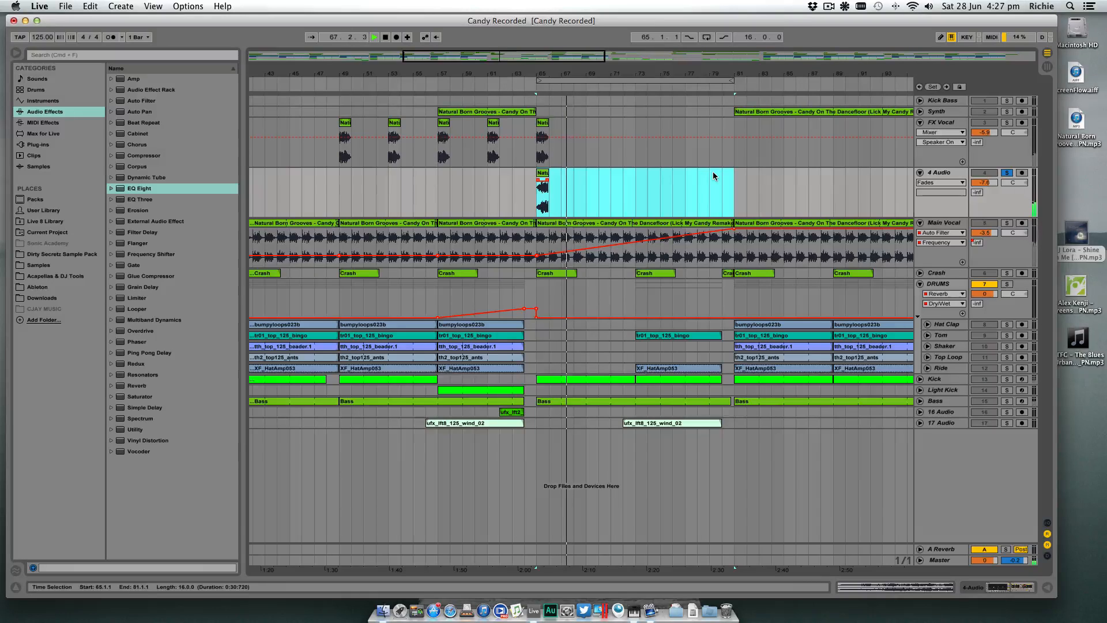
pyautogui.click(65, 6)
pyautogui.click(87, 159)
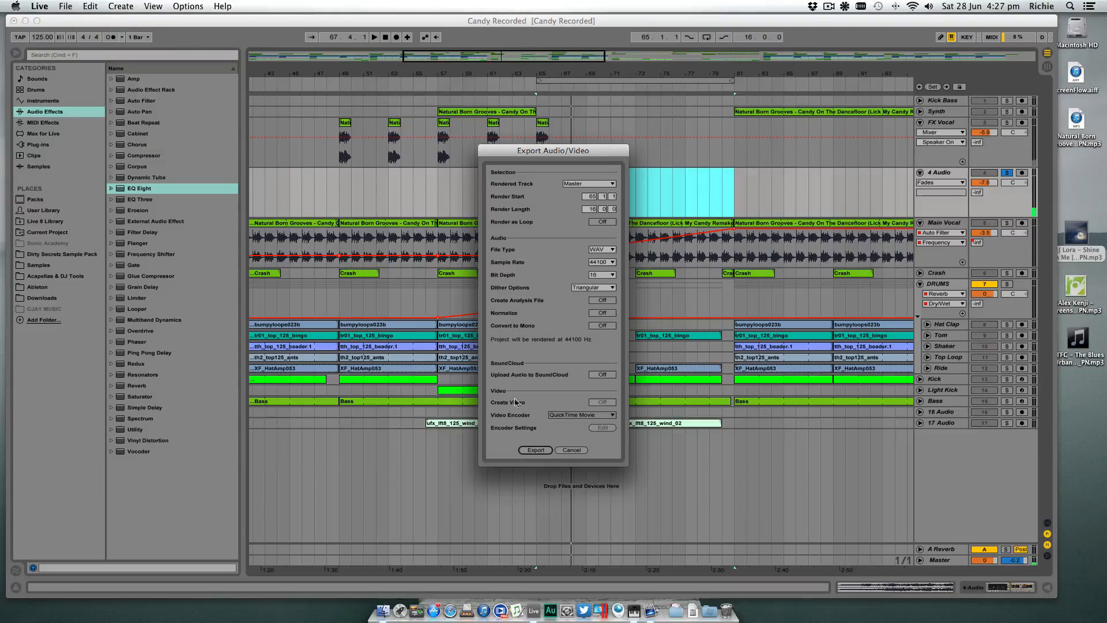
pyautogui.click(540, 450)
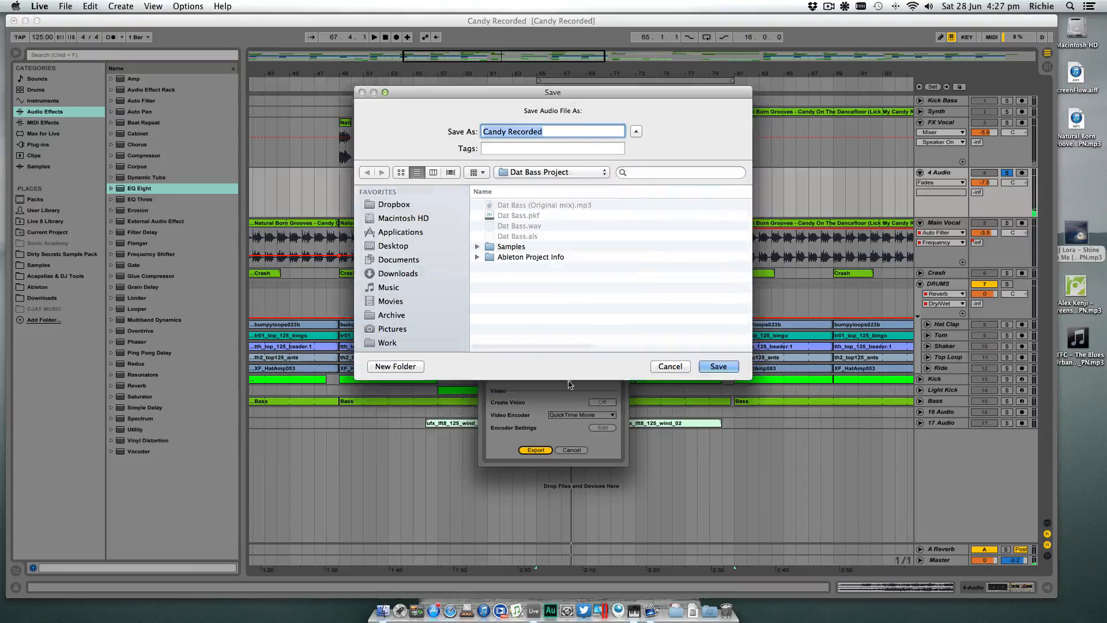
# - Save the rendered audio as Vocal Reverse Verb in the Candy Recorded Project folder
pyautogui.click(539, 172)
pyautogui.click(542, 185)
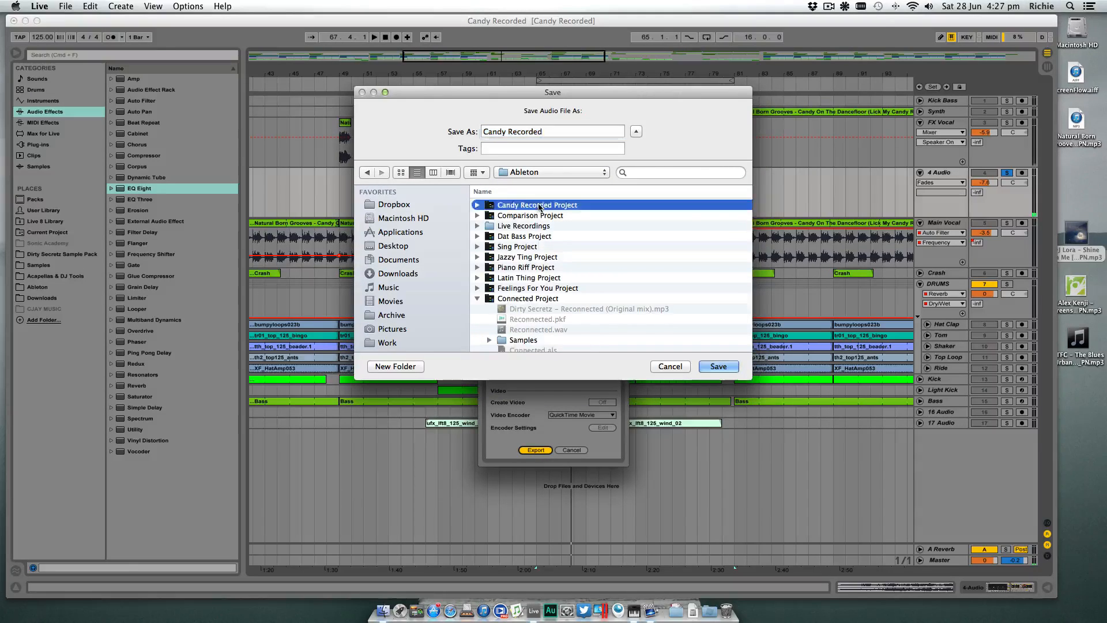
pyautogui.doubleClick(539, 206)
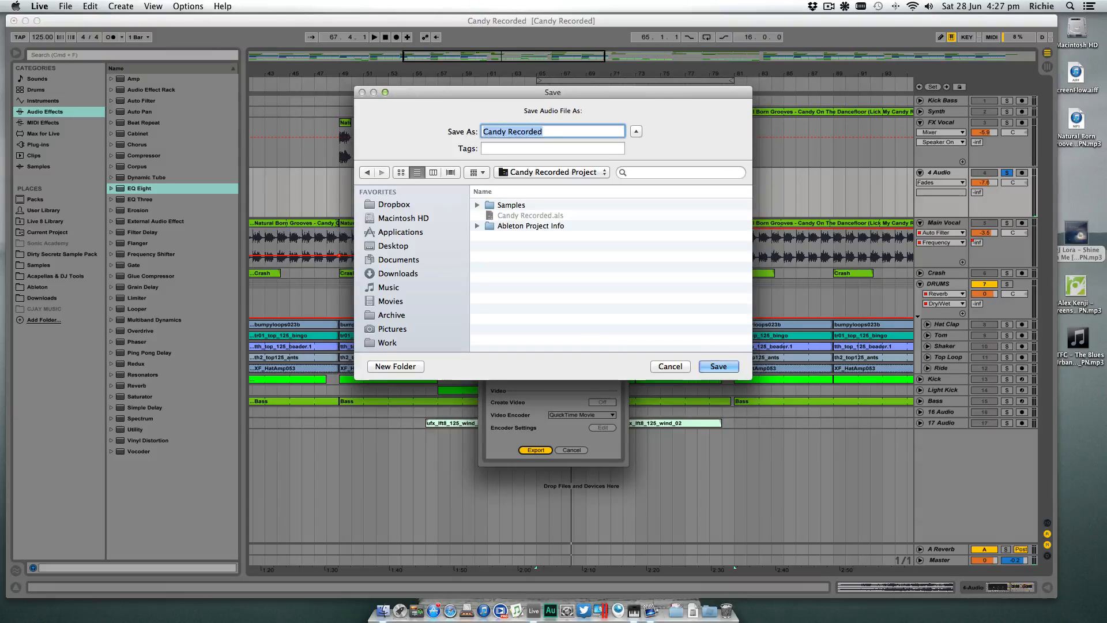
pyautogui.write('Vocal Rever')
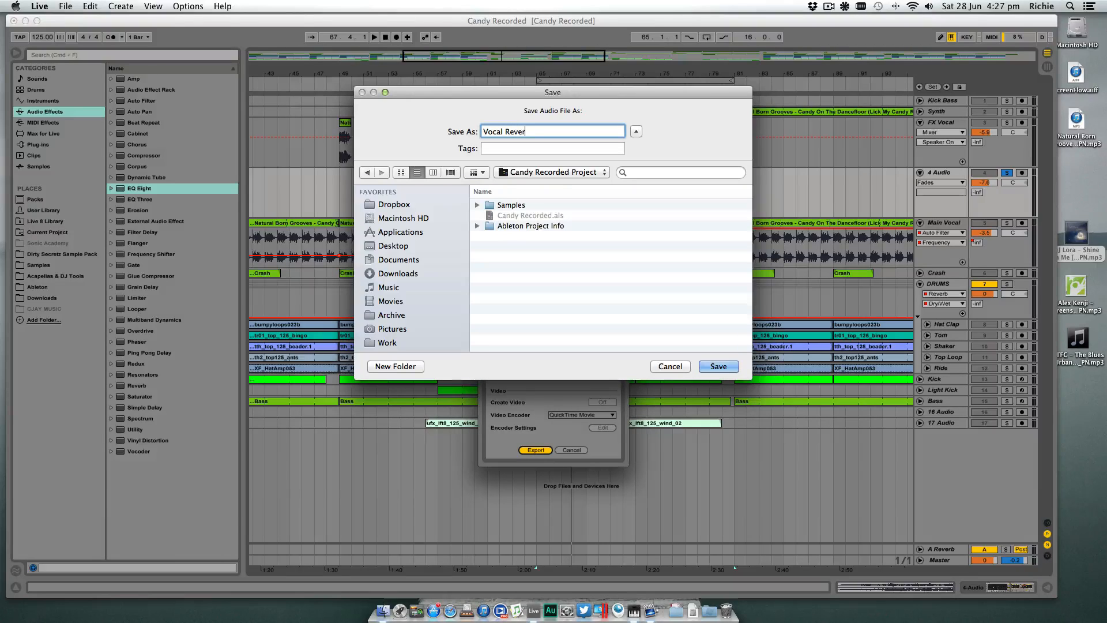
pyautogui.write('se Verb')
pyautogui.press('Return')
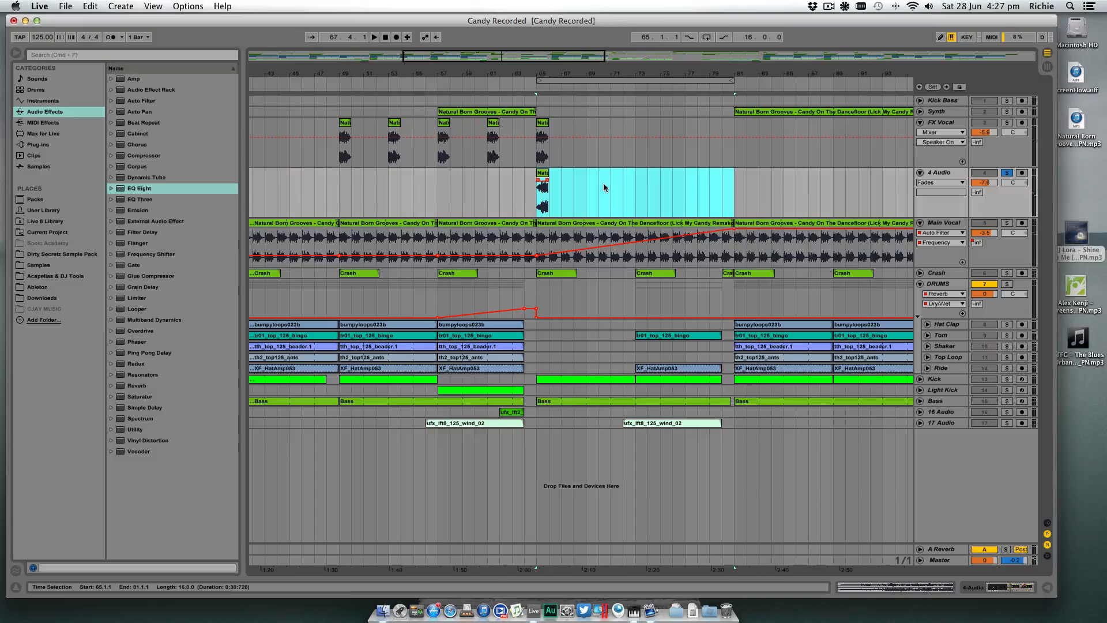
# - Delete the reversed vocal clip from the 4 Audio track and deactivate the track's Reverb
pyautogui.click(545, 175)
pyautogui.press('Delete')
pyautogui.click(553, 174)
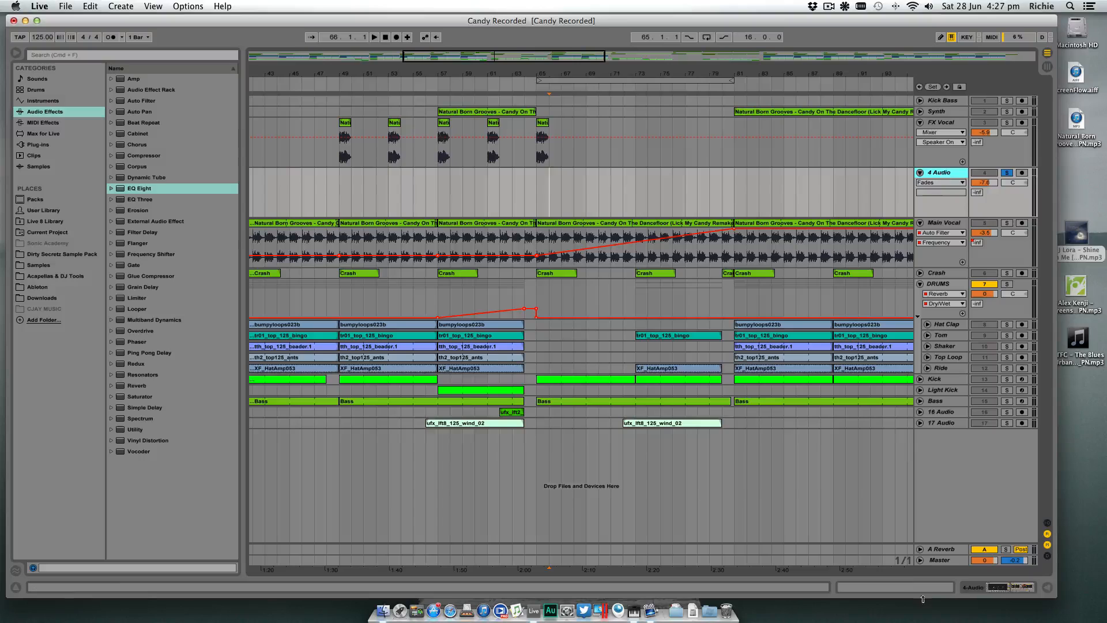
pyautogui.click(974, 589)
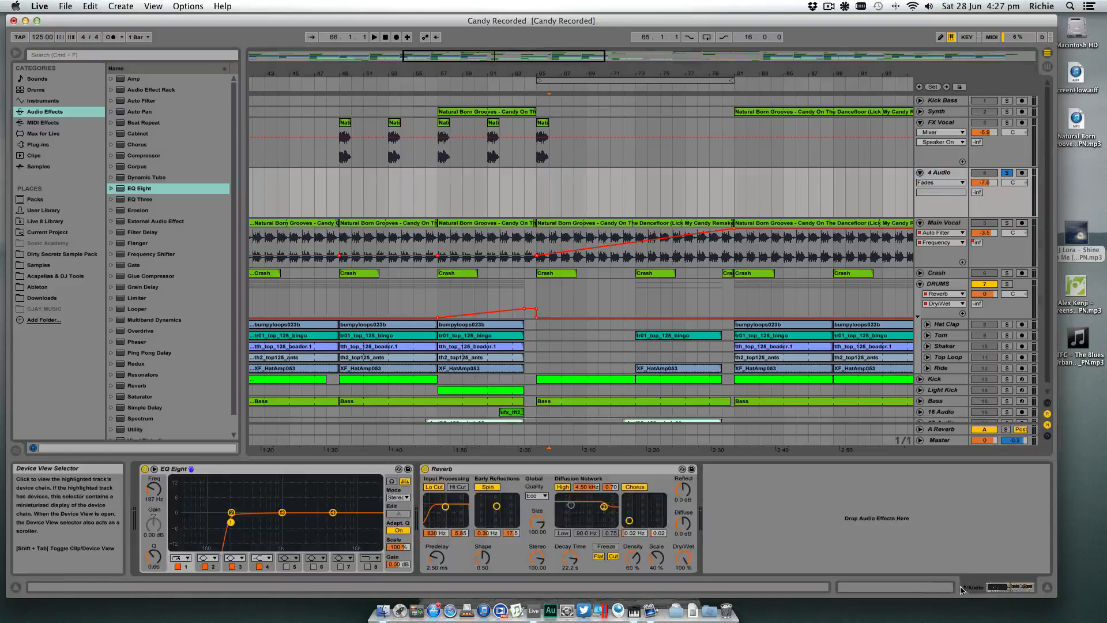
pyautogui.click(489, 471)
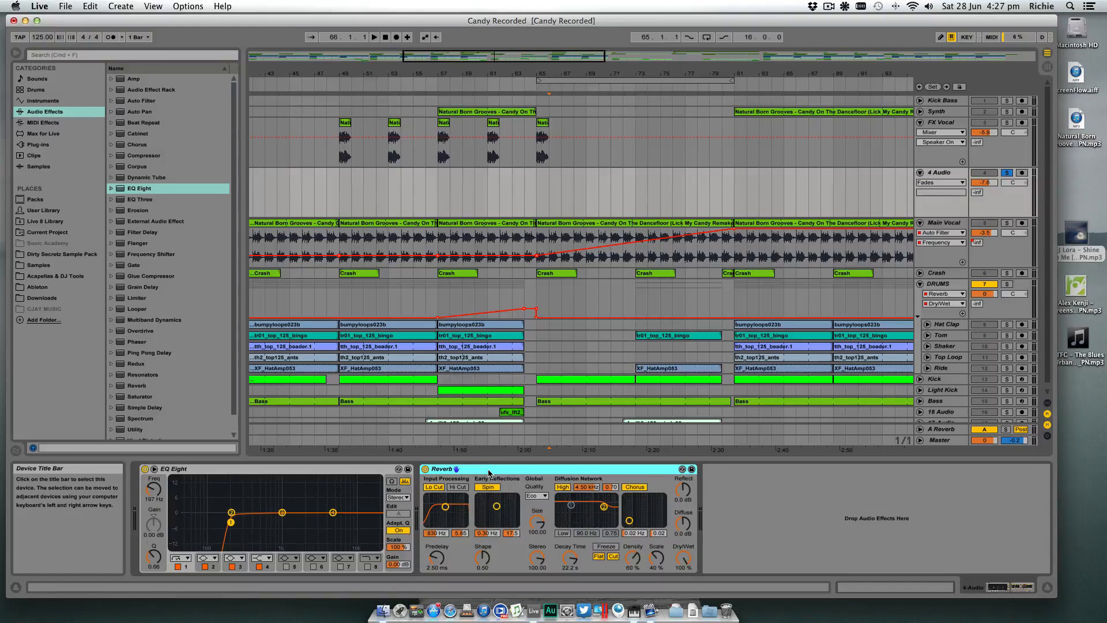
pyautogui.click(425, 469)
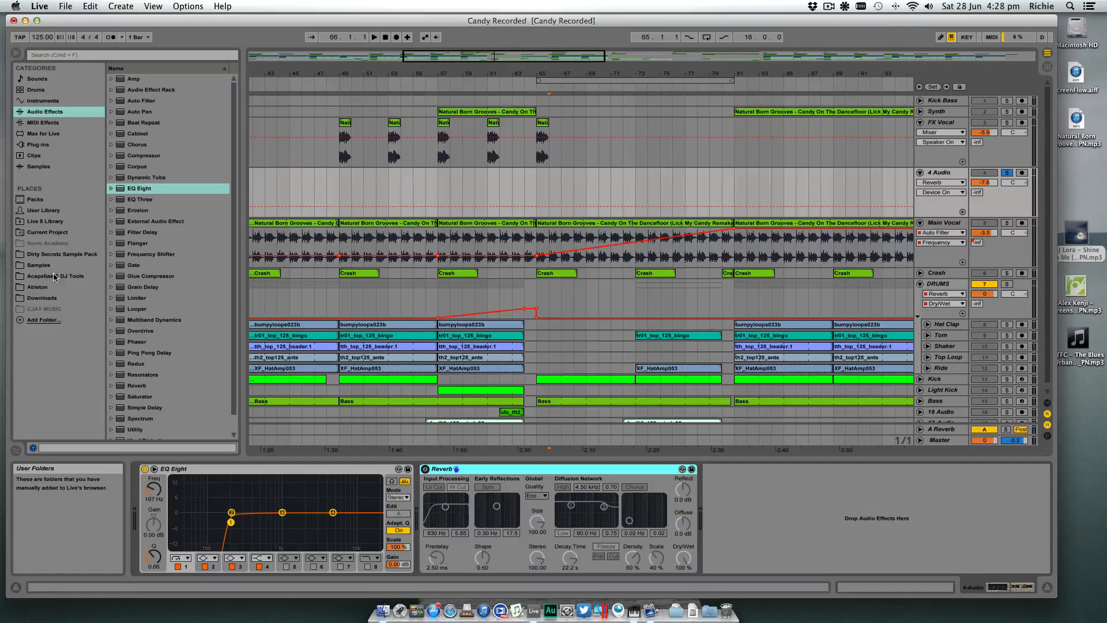
# - Place Vocal Reverse Verb.wav from the current project on the 4 Audio track at bar 65
pyautogui.click(55, 232)
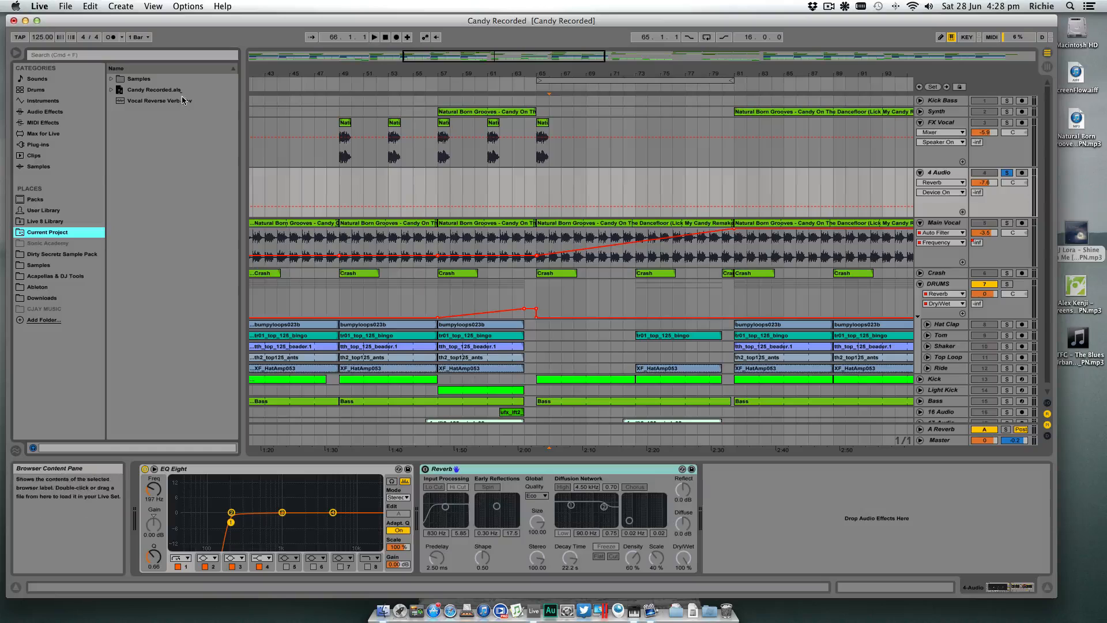
pyautogui.click(152, 103)
pyautogui.moveTo(134, 103); pyautogui.dragTo(537, 187)
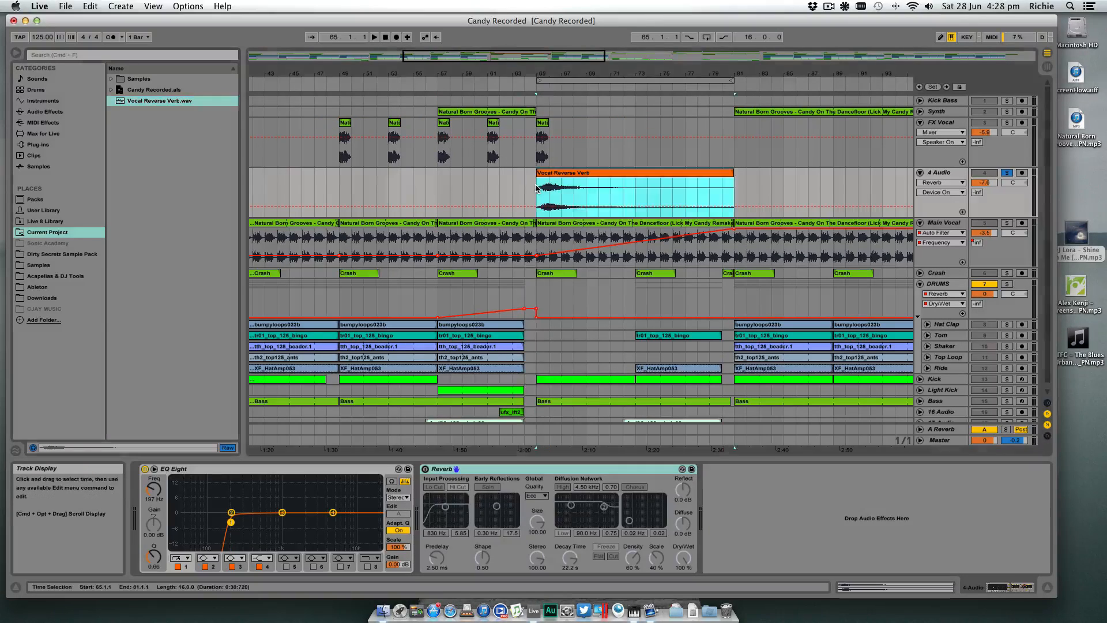
# - Reverse the Vocal Reverse Verb clip and move it to start at bar 49, ending at bar 65
pyautogui.doubleClick(571, 175)
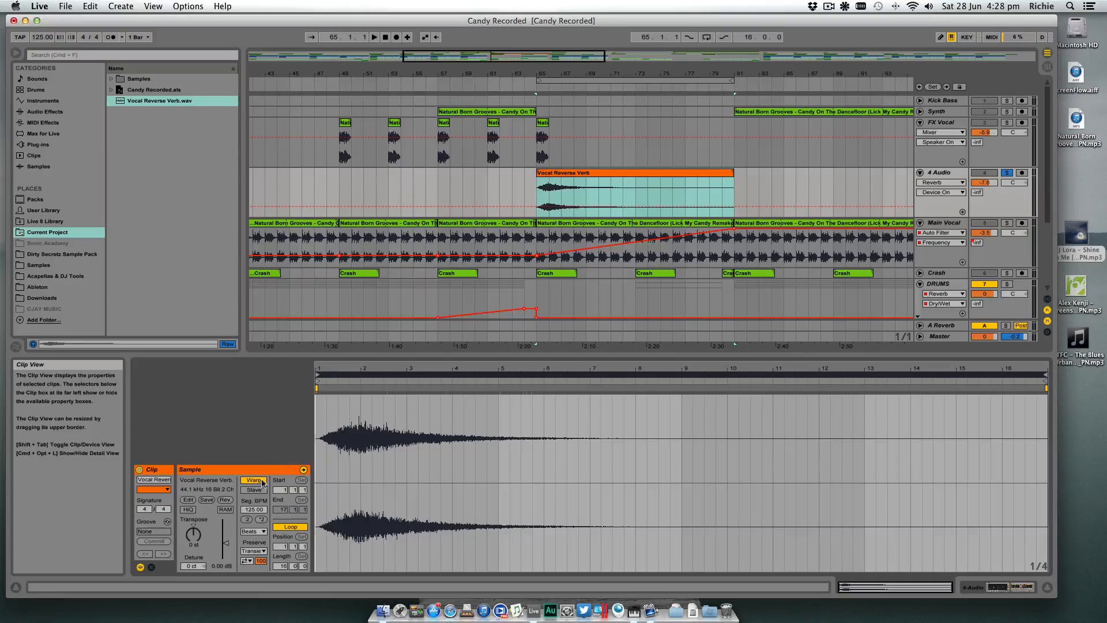
pyautogui.click(225, 500)
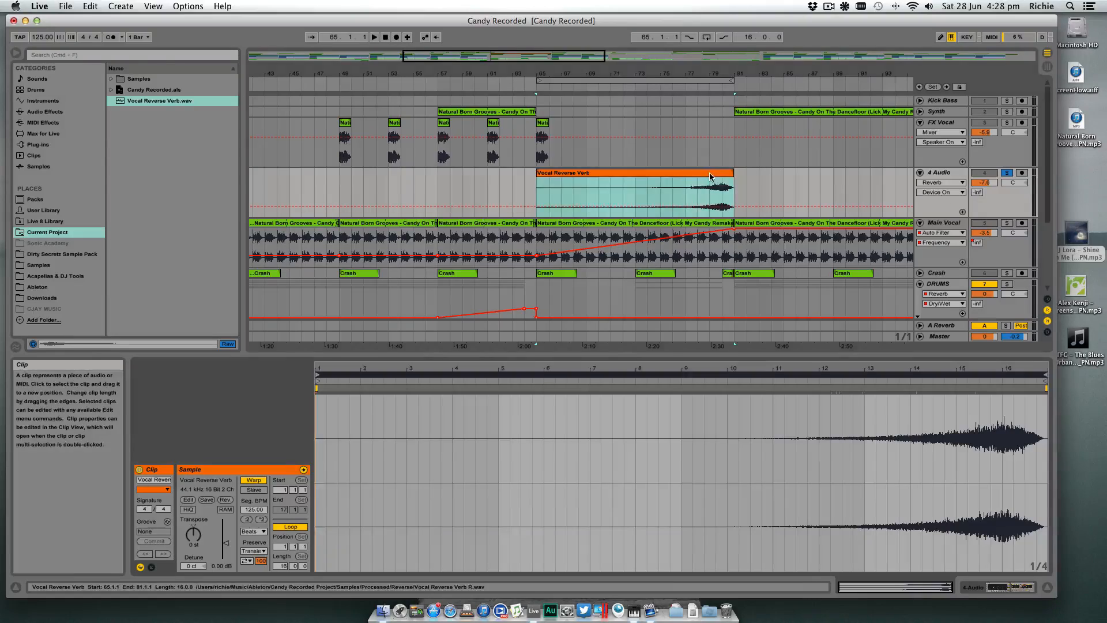
pyautogui.moveTo(710, 176); pyautogui.dragTo(514, 180)
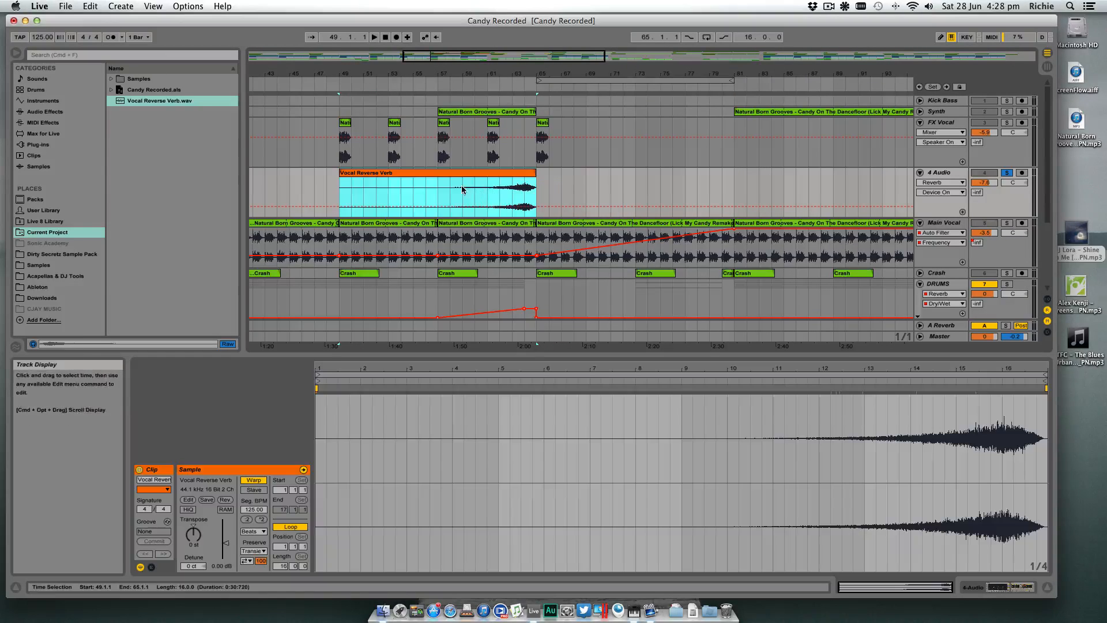
# - Play the reversed reverb from bar 59 and raise EQ Eight's low-cut frequency to 279 Hz
pyautogui.click(462, 187)
pyautogui.press('space')
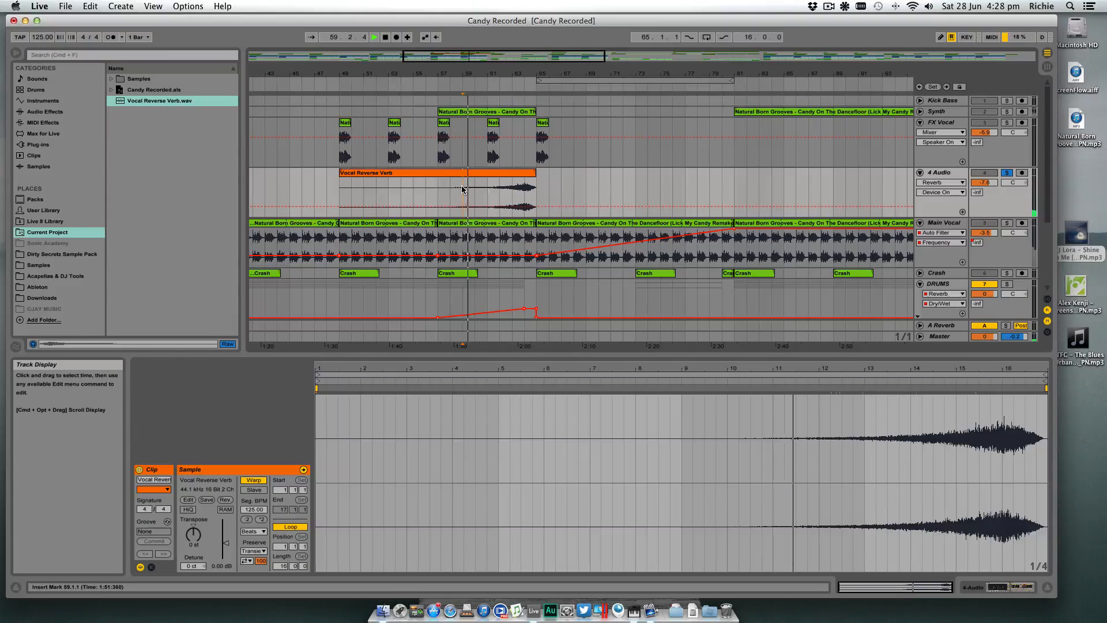
pyautogui.hotkey('shift', 'Tab')
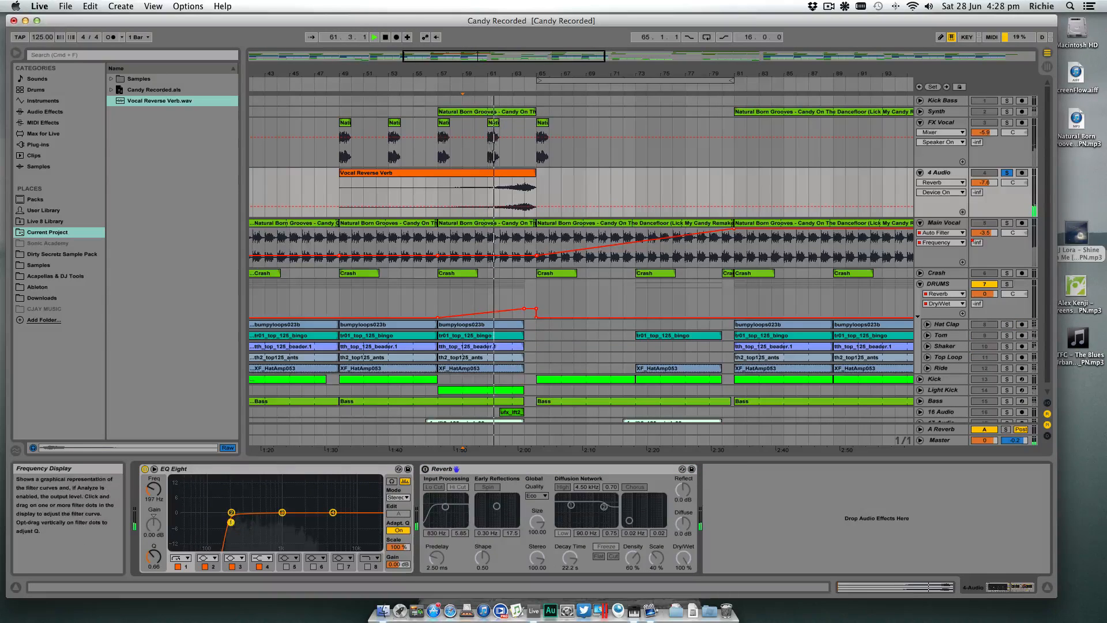
pyautogui.moveTo(230, 522); pyautogui.dragTo(241, 523)
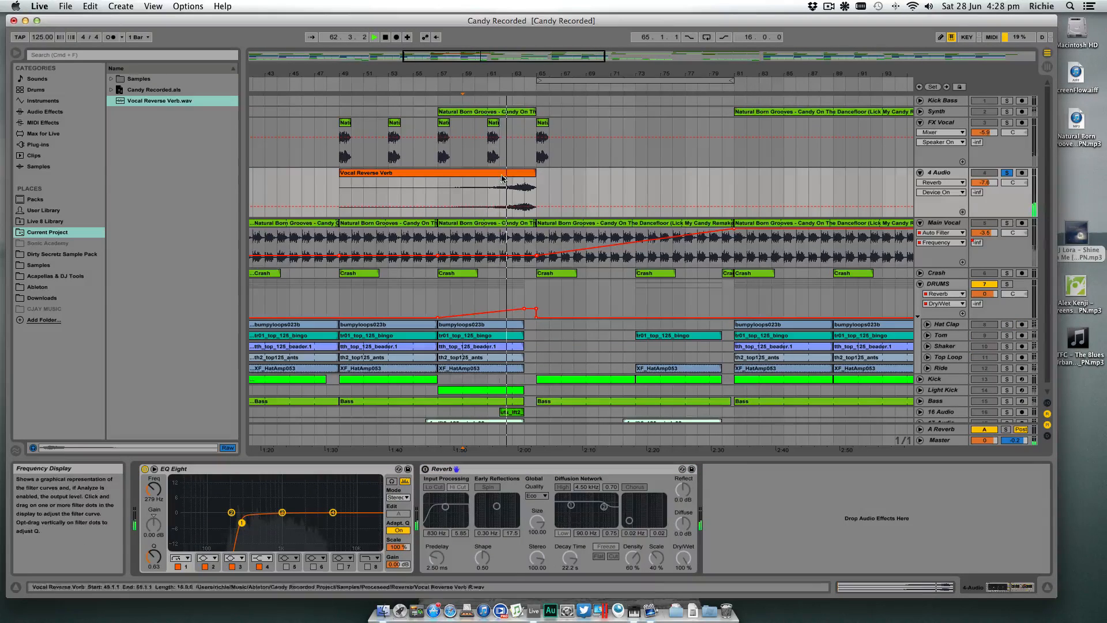
pyautogui.moveTo(527, 74); pyautogui.dragTo(541, 173)
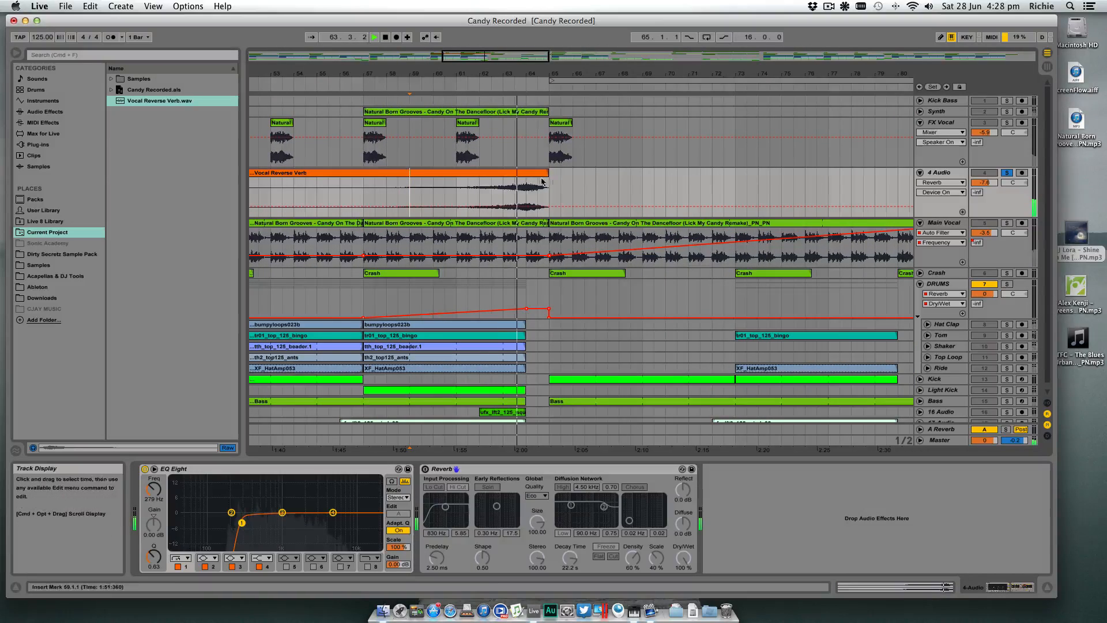
pyautogui.hscroll(-1, 566, 182)
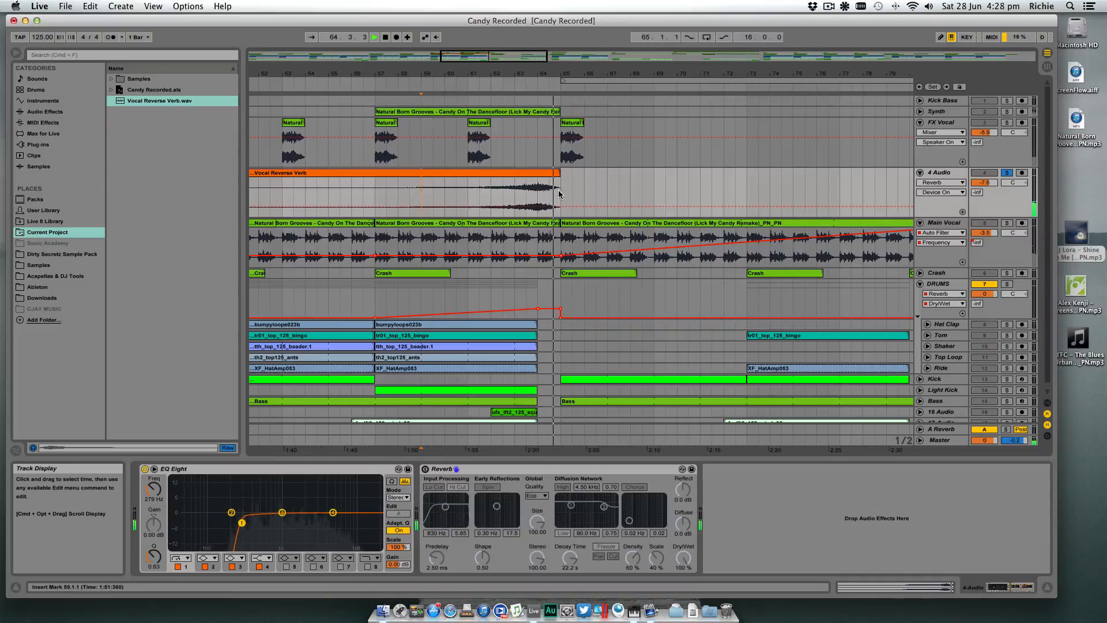
pyautogui.press('space')
# - Split the Vocal Reverse Verb clip at bar 64, remove its last bar and shift the remainder to end at bar 65
pyautogui.click(540, 188)
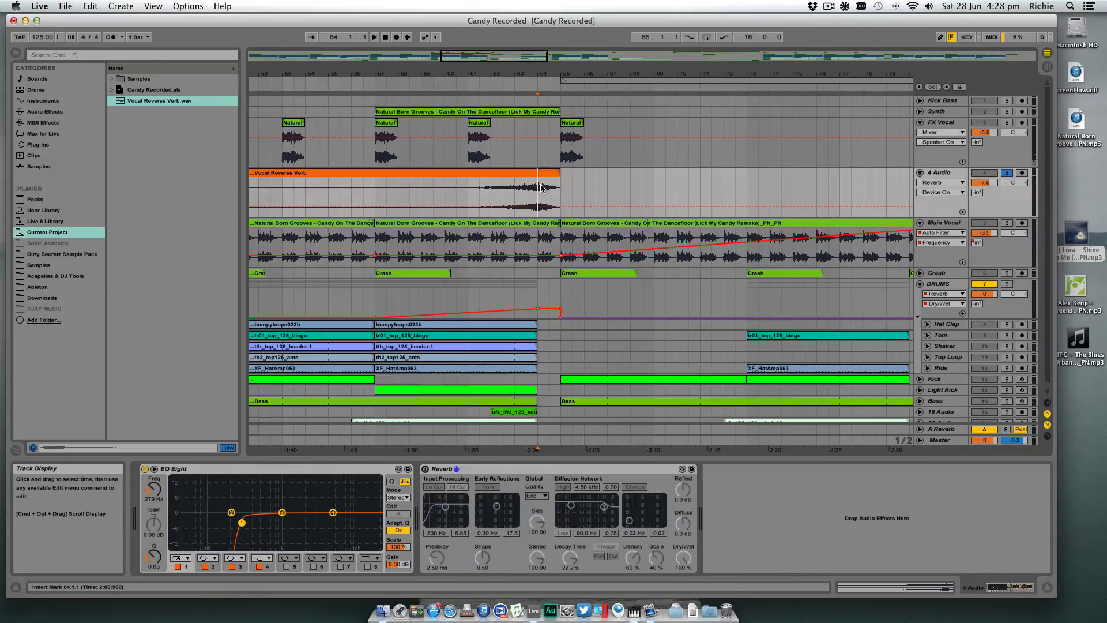
pyautogui.press('super+e')
pyautogui.moveTo(553, 174)
pyautogui.mouseDown()
pyautogui.moveTo(581, 175)
pyautogui.moveTo(546, 172)
pyautogui.mouseUp()
pyautogui.press('super+z')
pyautogui.press('Delete')
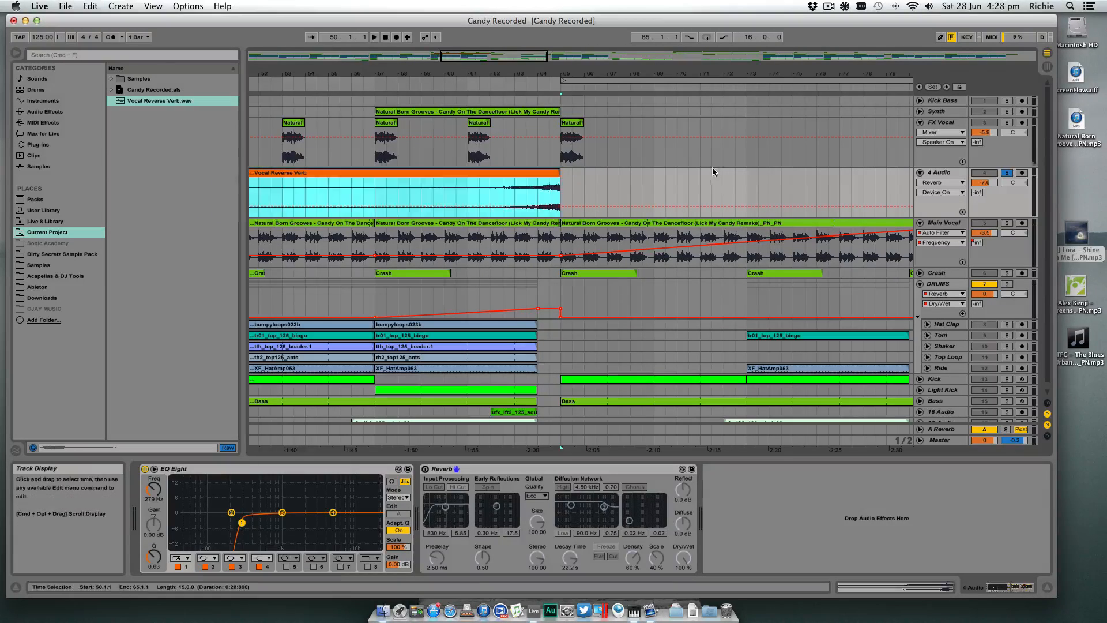
# - Lower the volume of the 4 Audio track slightly
pyautogui.moveTo(982, 183); pyautogui.dragTo(982, 190)
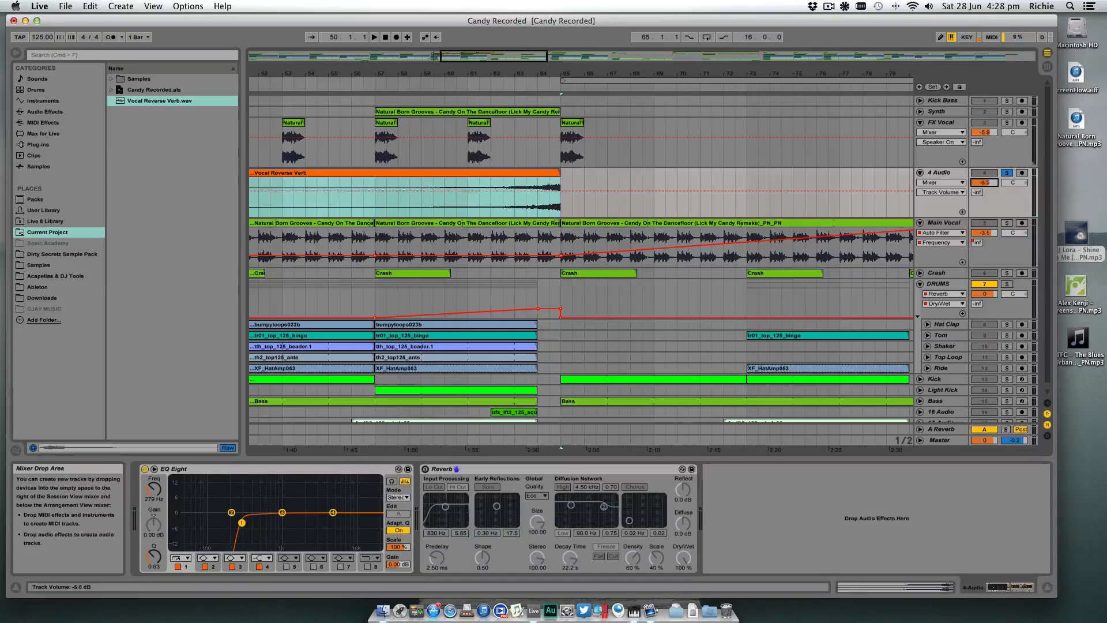
# - Raise the Vocal Reverse Verb clip's gain to about 5.06 dB and hide the detail view
pyautogui.doubleClick(525, 184)
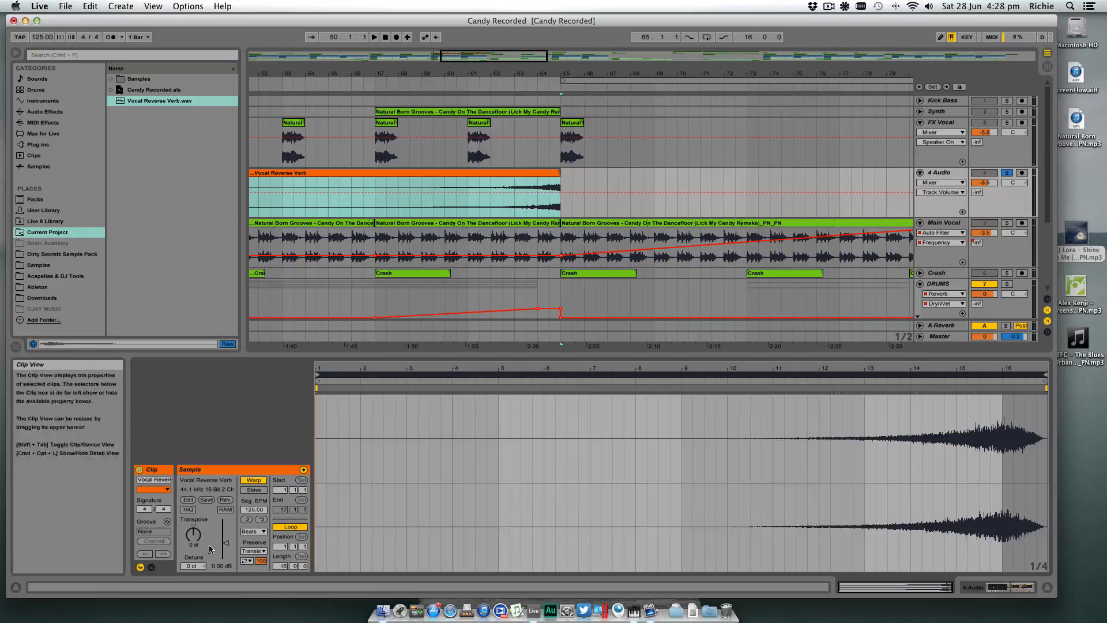
pyautogui.moveTo(229, 547); pyautogui.dragTo(228, 538)
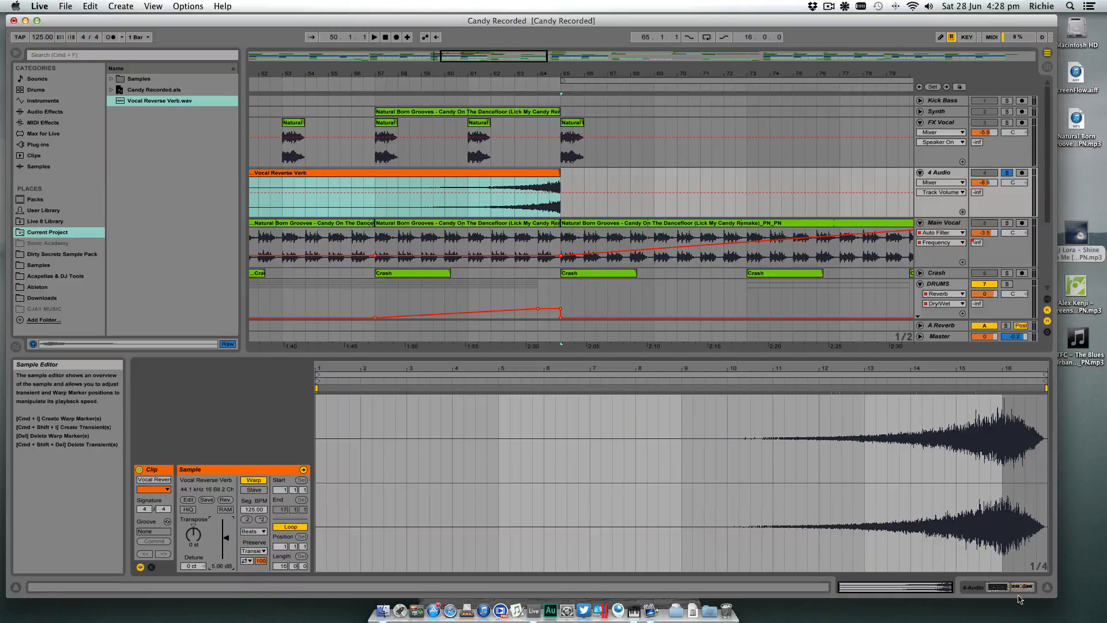
pyautogui.click(1047, 587)
# - Lower the 4 Audio track volume to -22.5 dB while replaying the reverb swell from 63.3.1
pyautogui.moveTo(982, 181); pyautogui.dragTo(982, 197)
pyautogui.press('space')
pyautogui.click(525, 187)
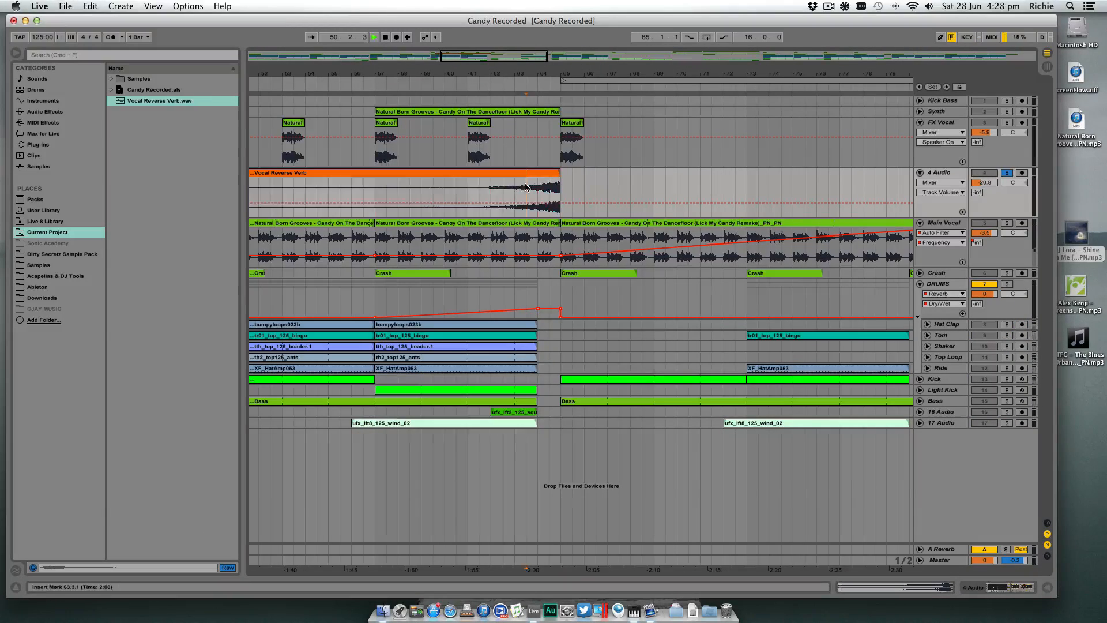
pyautogui.press('space')
pyautogui.press('space')
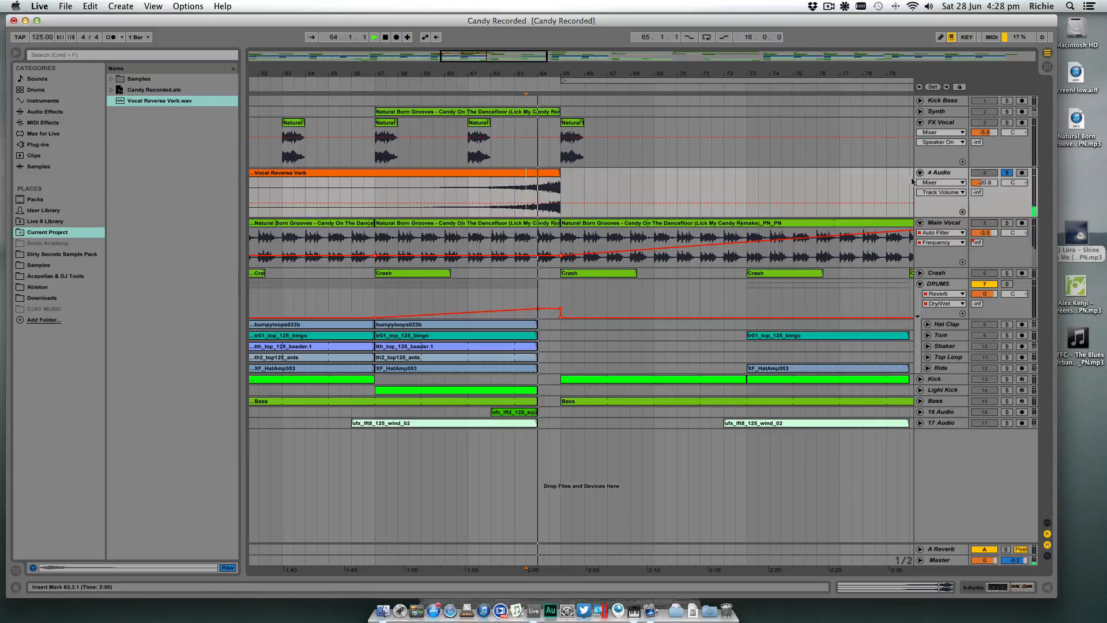
pyautogui.moveTo(985, 183); pyautogui.dragTo(985, 186)
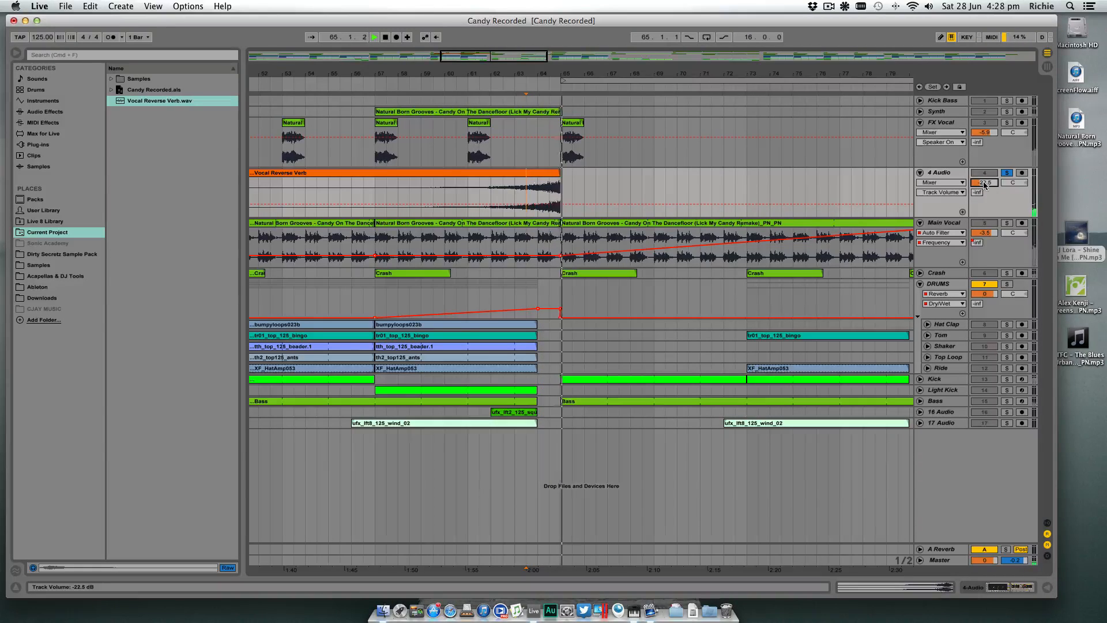
pyautogui.press('space')
pyautogui.press('space')
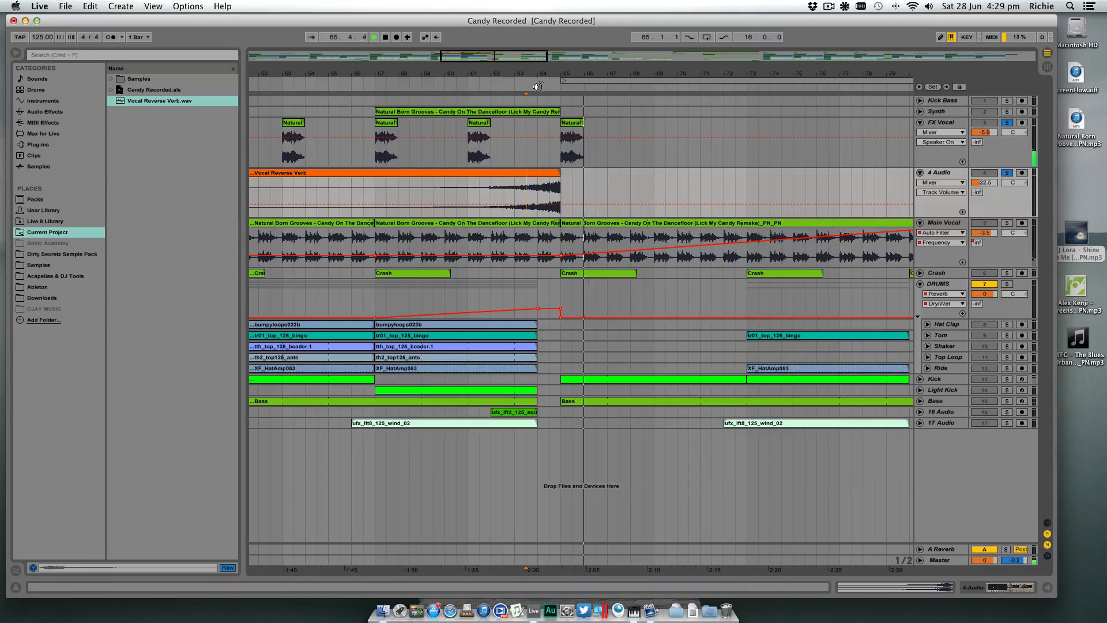
# - Unsolo the 4 Audio track and play the full mix from bar 57 through the vocal hit at bar 65
pyautogui.click(1007, 173)
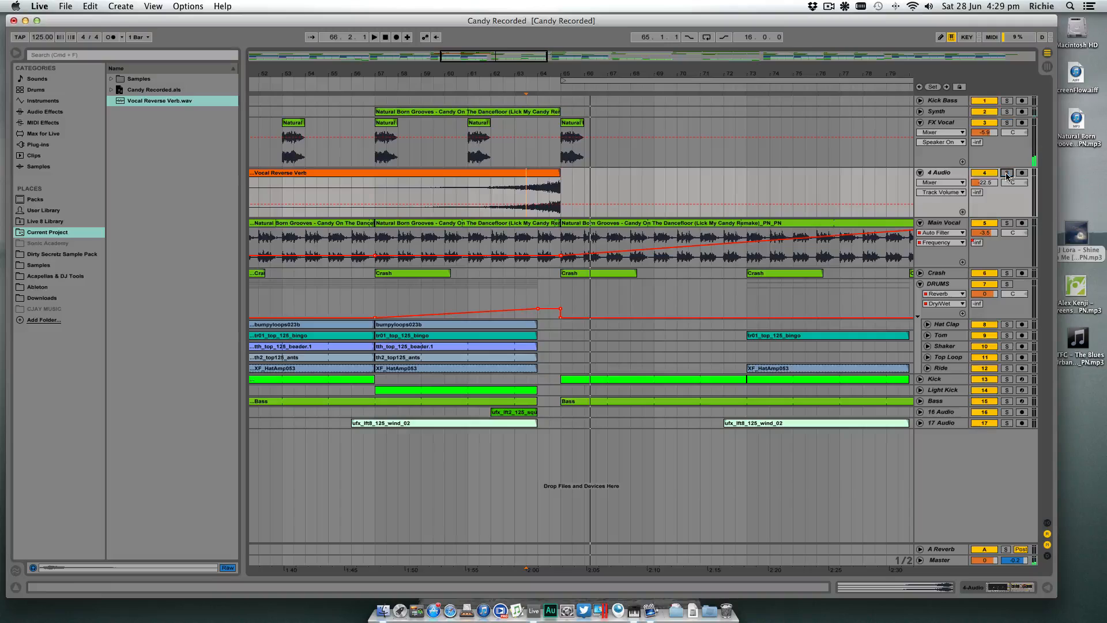
pyautogui.moveTo(542, 73)
pyautogui.mouseDown()
pyautogui.moveTo(544, 46)
pyautogui.moveTo(558, 72)
pyautogui.mouseUp()
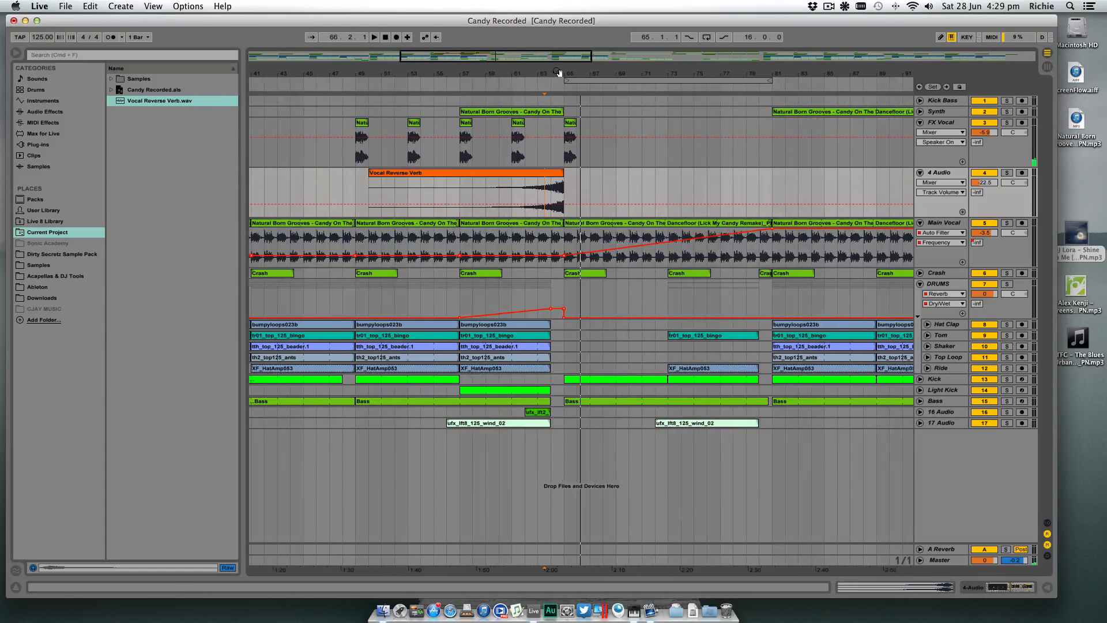
pyautogui.click(456, 85)
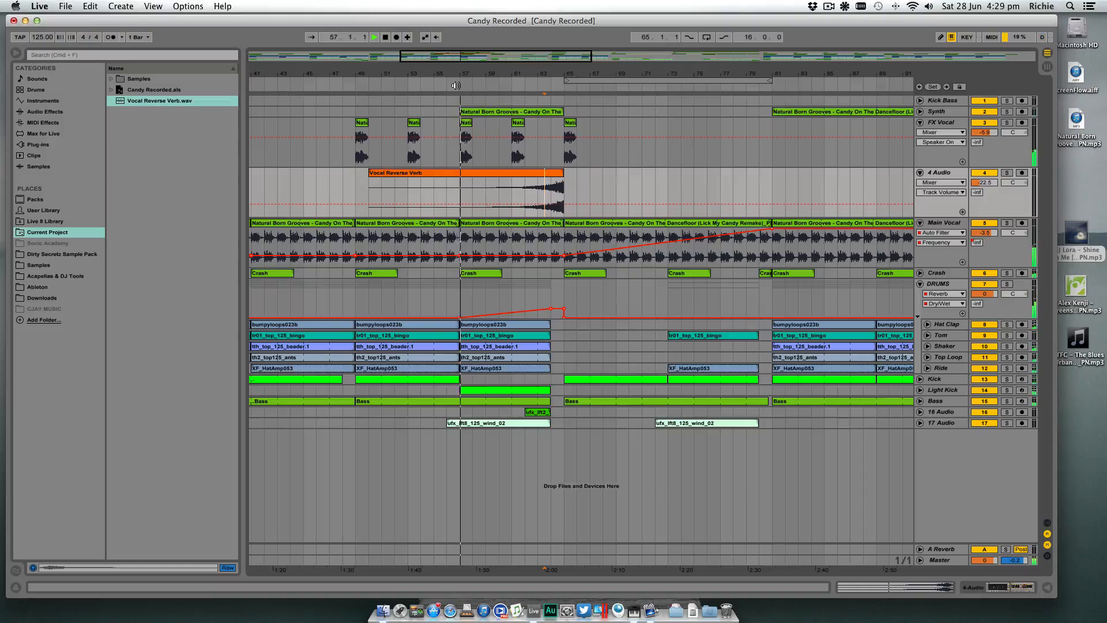
pyautogui.click(577, 192)
pyautogui.click(552, 174)
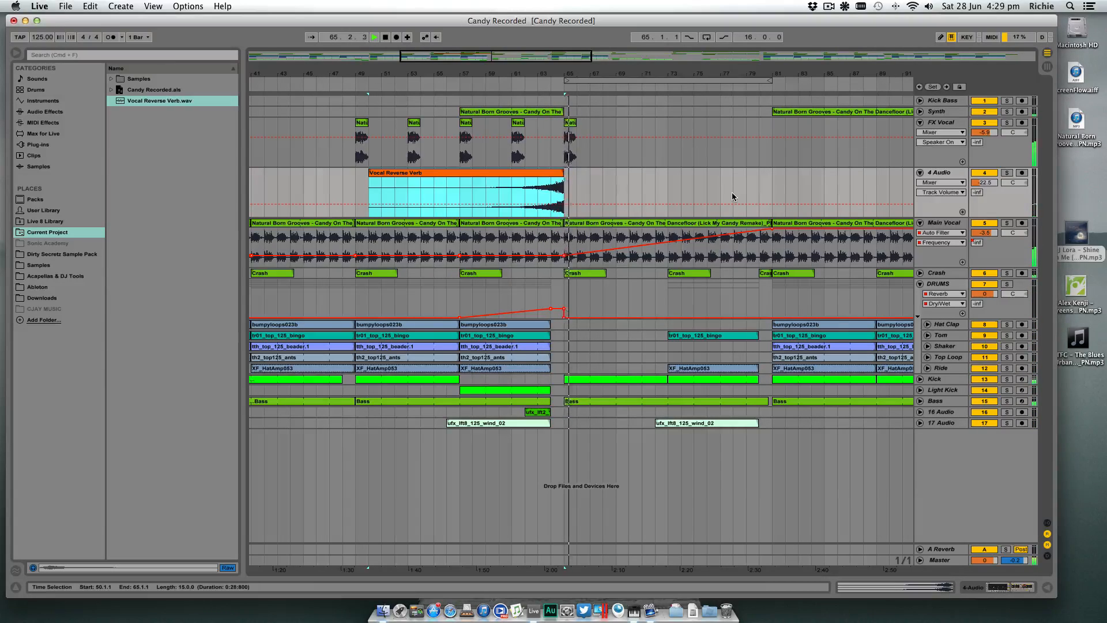
# - Raise the 4 Audio track volume to -14.0 dB and play the swell in the mix from bar 61
pyautogui.click(986, 182)
pyautogui.press('space')
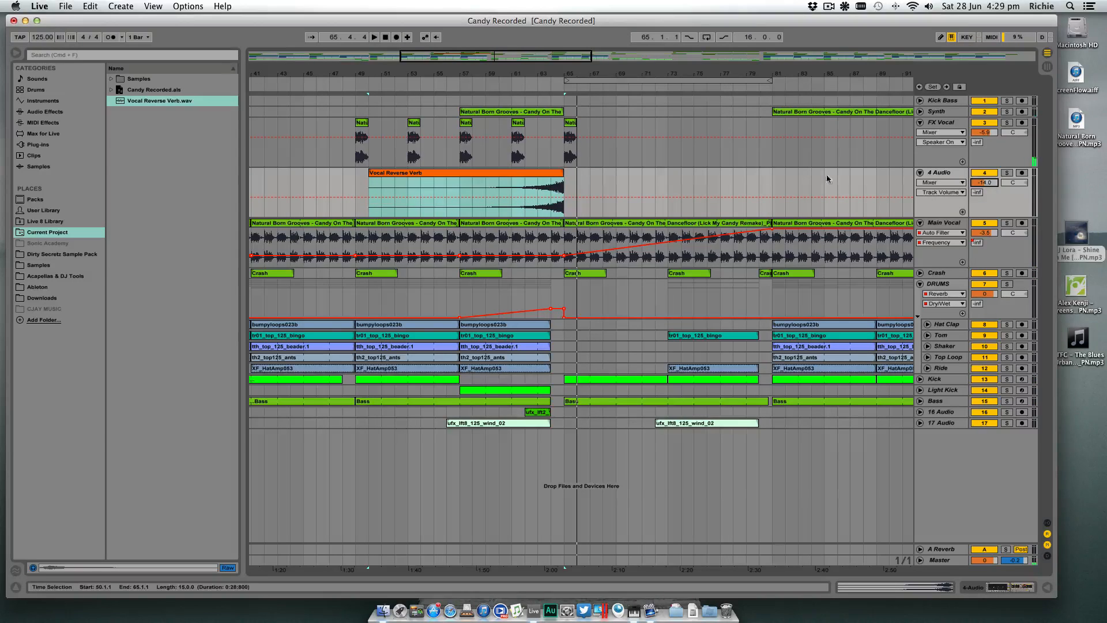
pyautogui.click(511, 182)
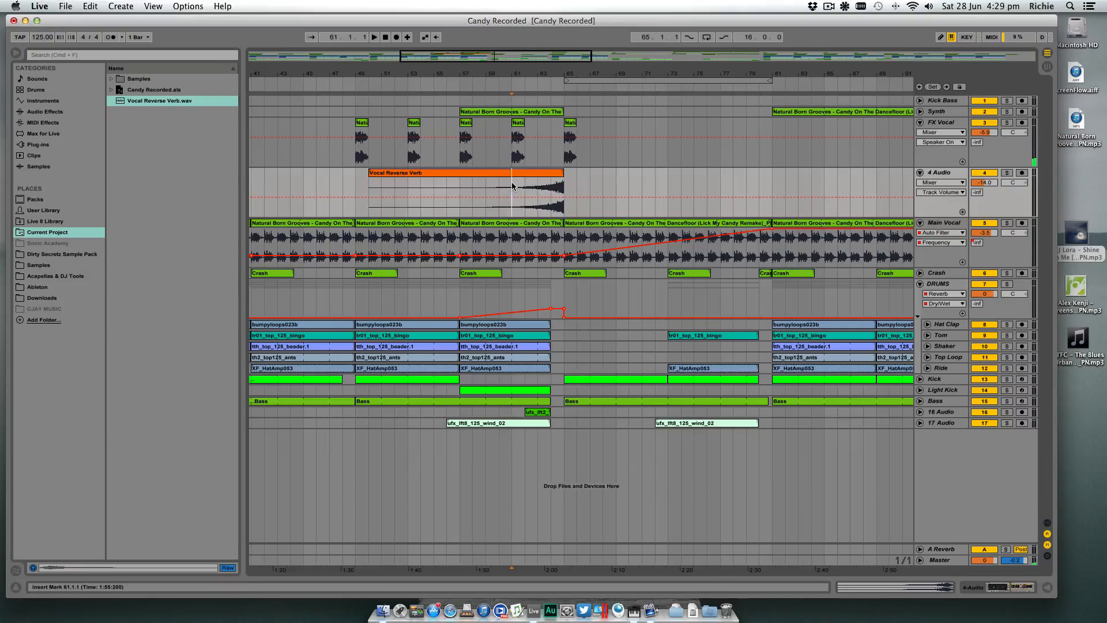
pyautogui.press('space')
pyautogui.hscroll(-2, 604, 182)
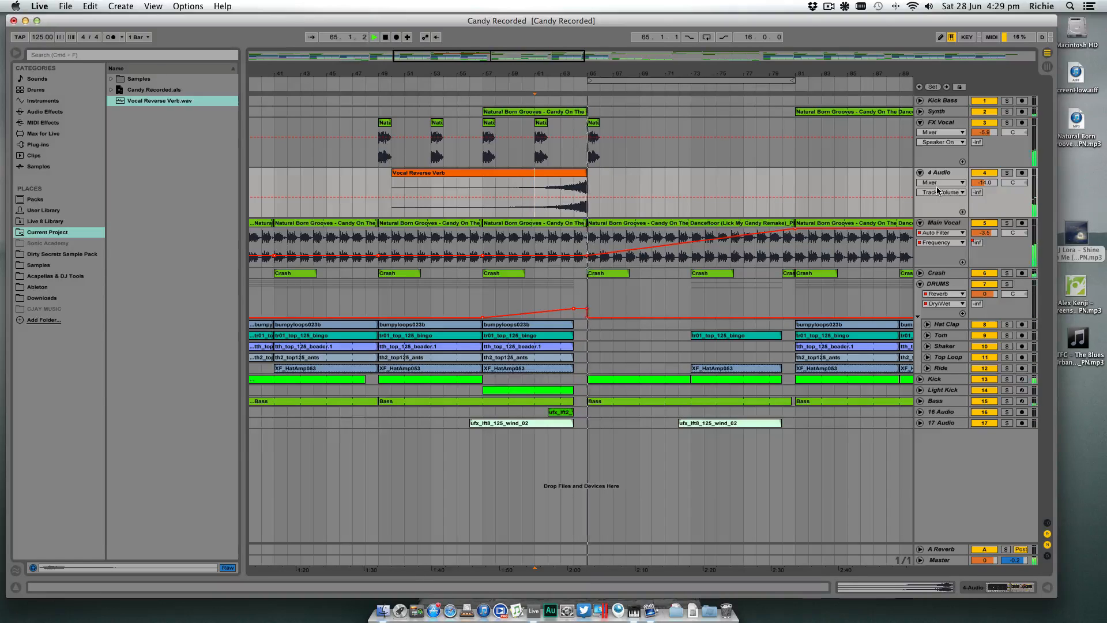
pyautogui.click(623, 174)
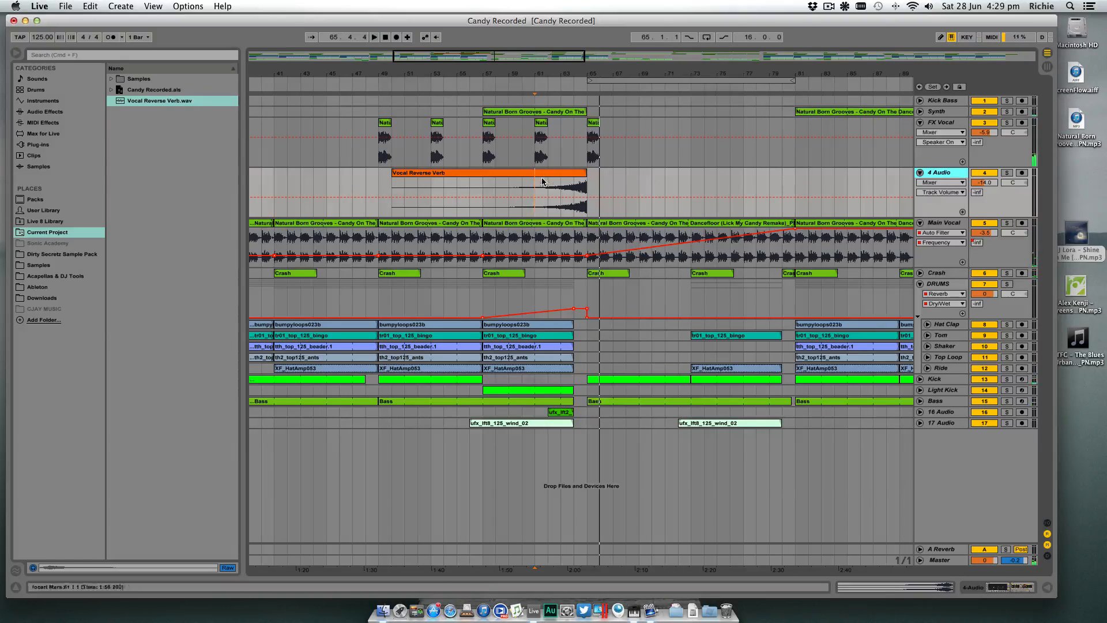
pyautogui.press('space')
# - In EQ Eight on 4 Audio, raise the low cut to 535 Hz, boost band 4 by 4.83 dB at 2.84 kHz and play the result
pyautogui.click(1013, 585)
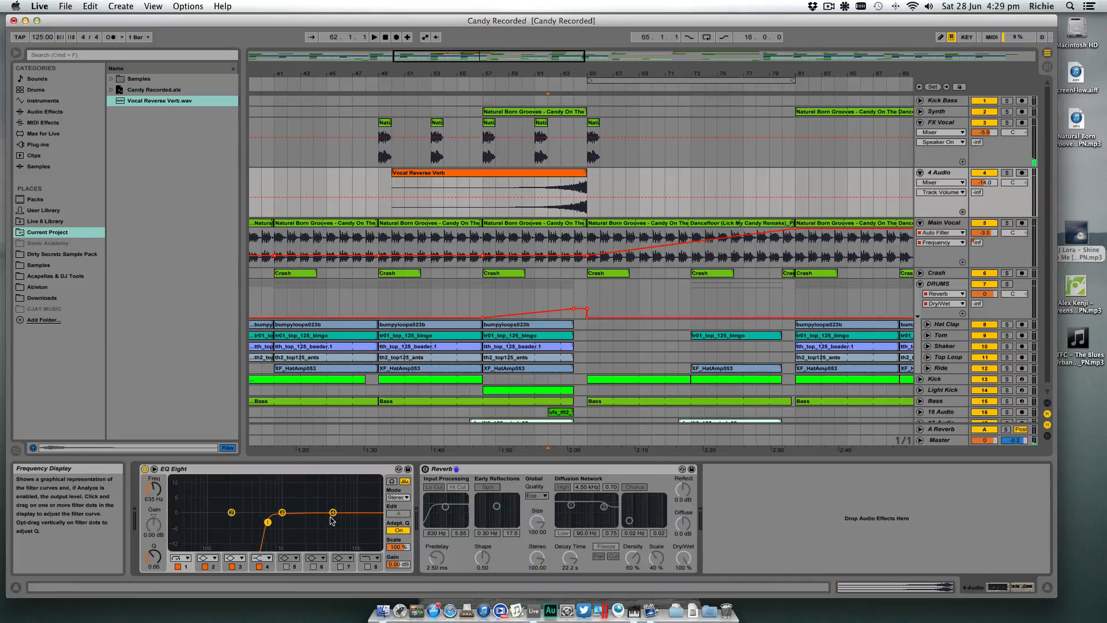
pyautogui.moveTo(330, 517); pyautogui.dragTo(330, 511)
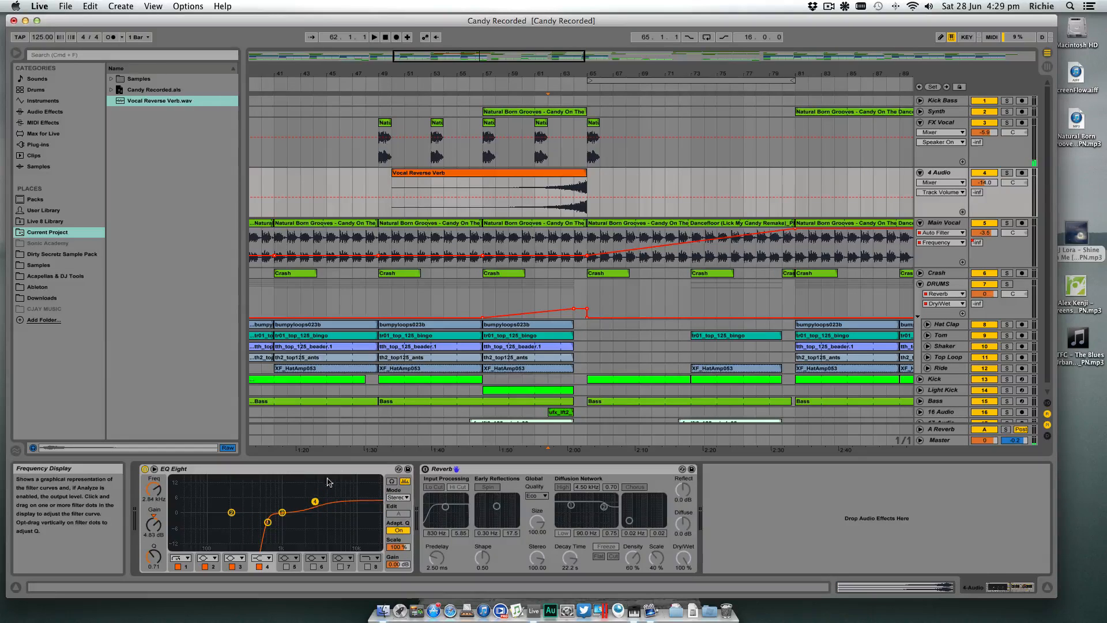
pyautogui.click(564, 190)
pyautogui.press('space')
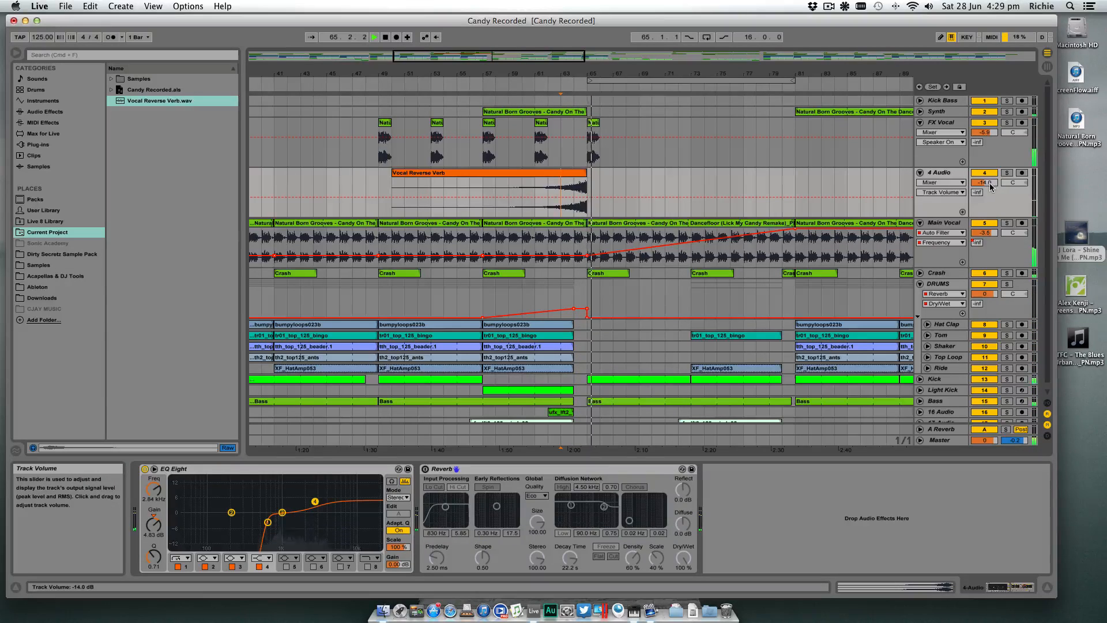
# - Raise the 4 Audio track volume to -10.0 dB during playback
pyautogui.moveTo(989, 183); pyautogui.dragTo(988, 174)
pyautogui.press('space')
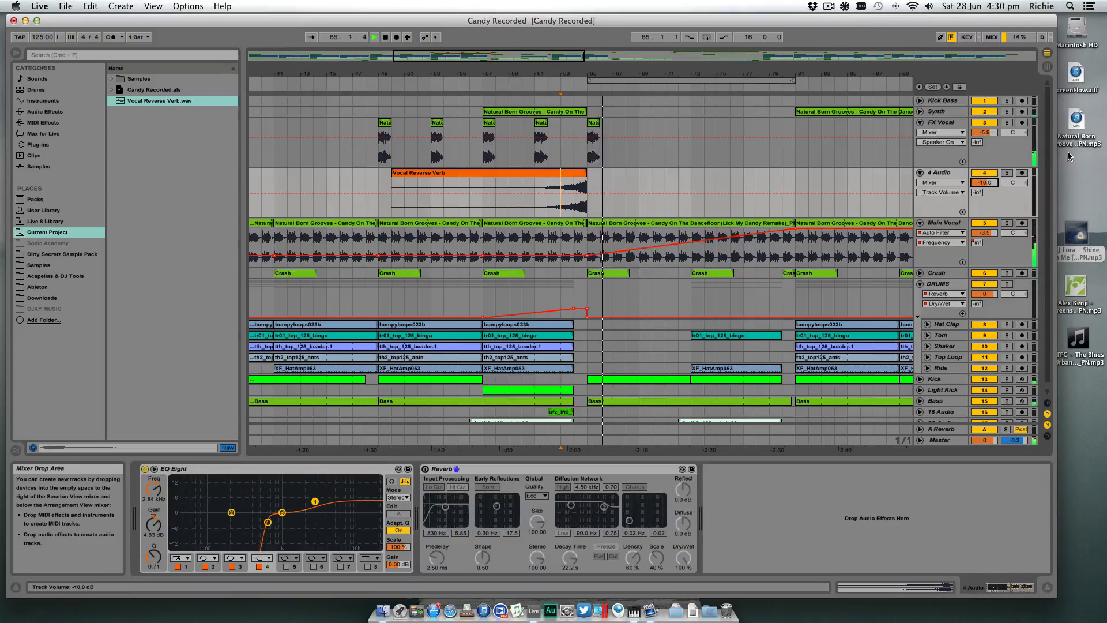
pyautogui.press('space')
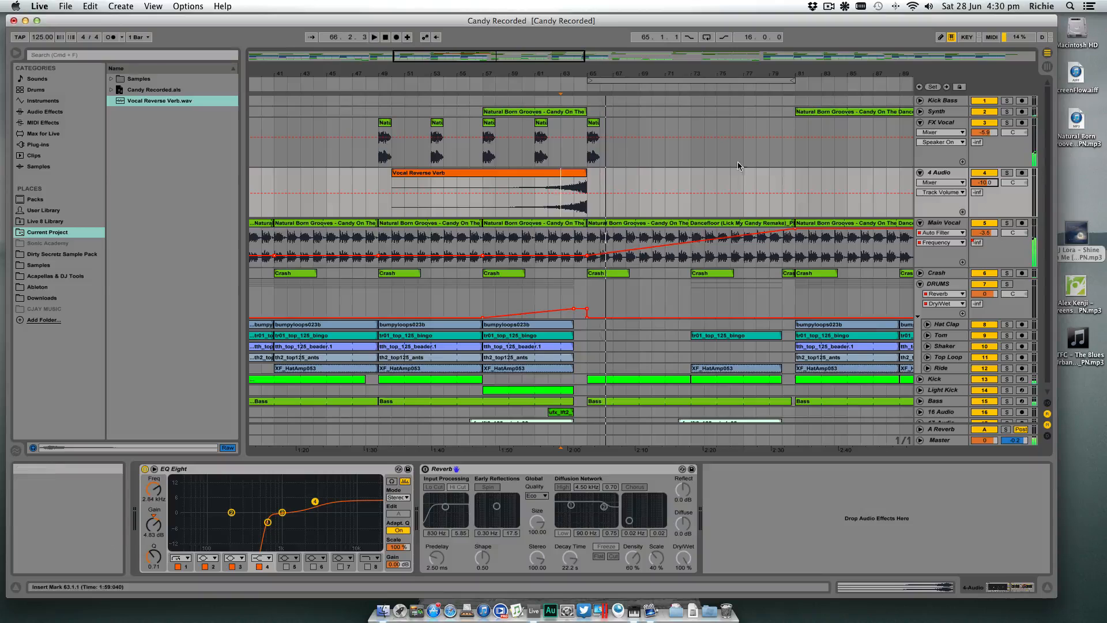
# - Solo the 4 Audio track and play the reverb swell from bar 63
pyautogui.click(1008, 173)
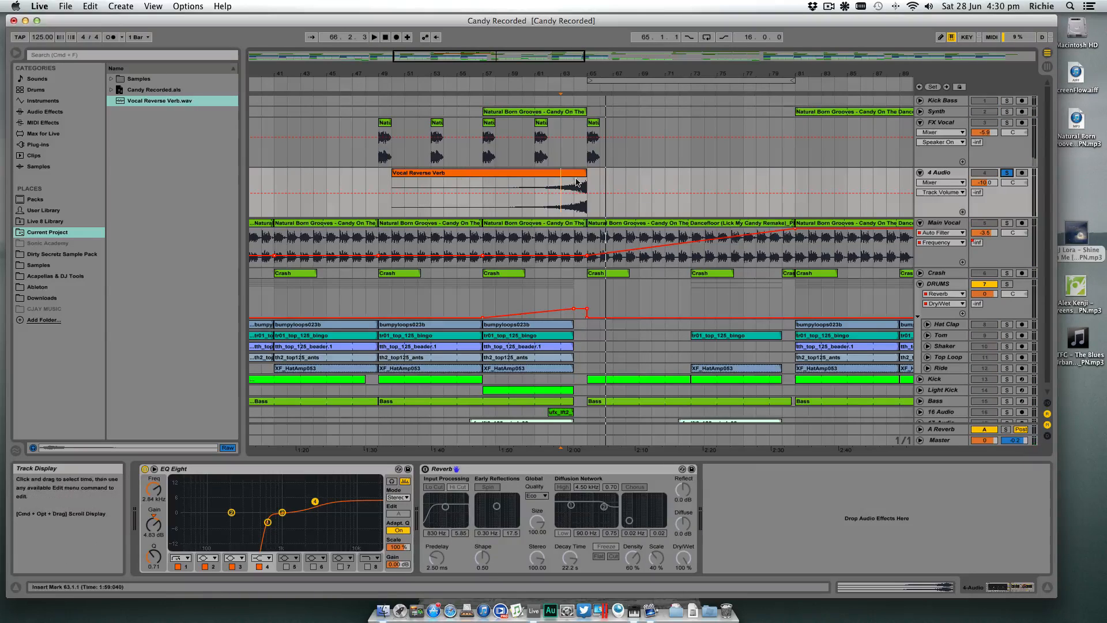
pyautogui.press('space')
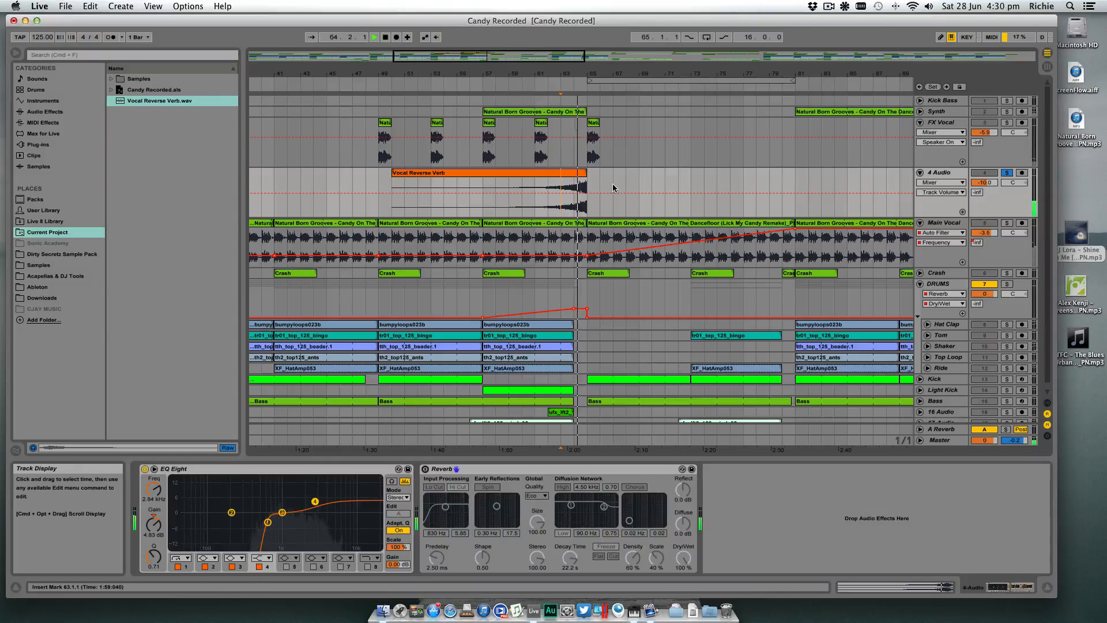
pyautogui.press('space')
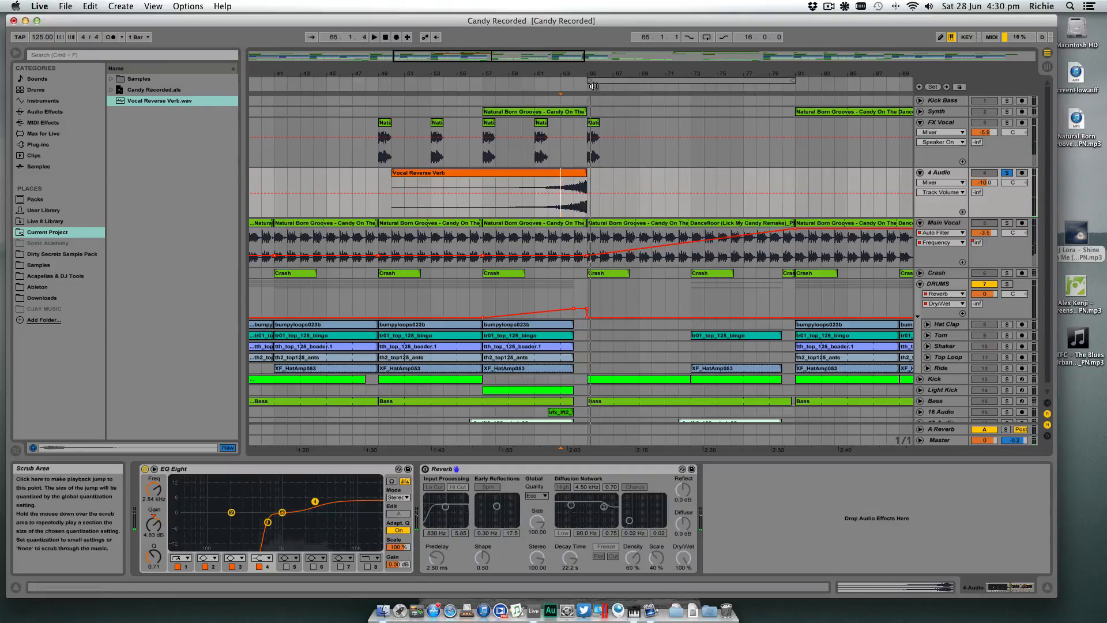
# - Play the swell from bar 64 and move the Vocal Reverse Verb clip one beat earlier to end at 64.4.1
pyautogui.moveTo(584, 78); pyautogui.dragTo(681, 206)
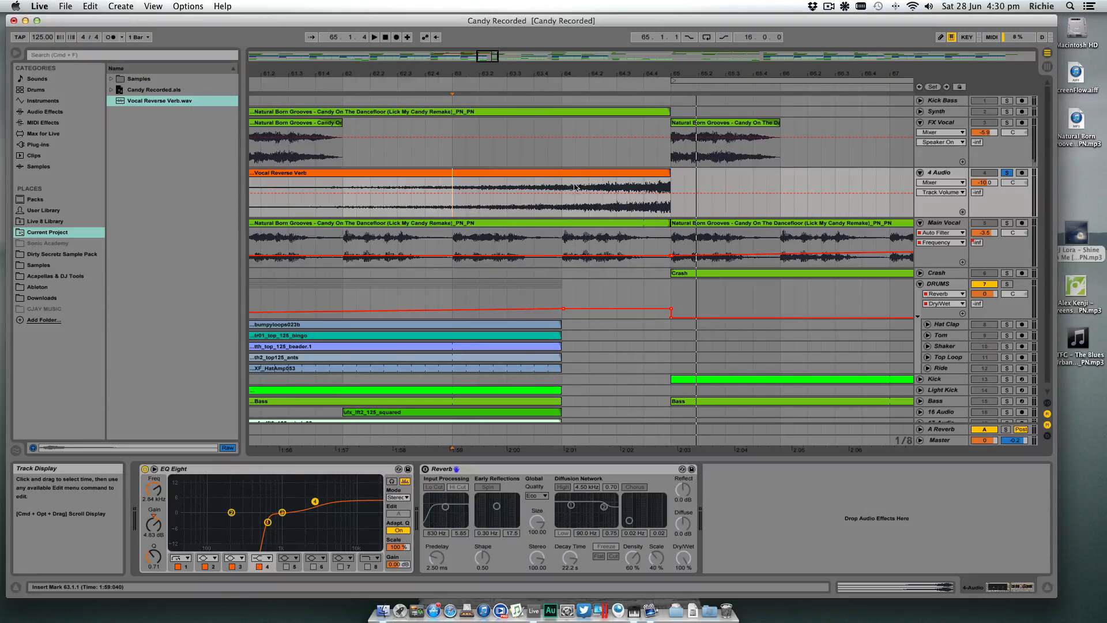
pyautogui.hscroll(-1, 646, 185)
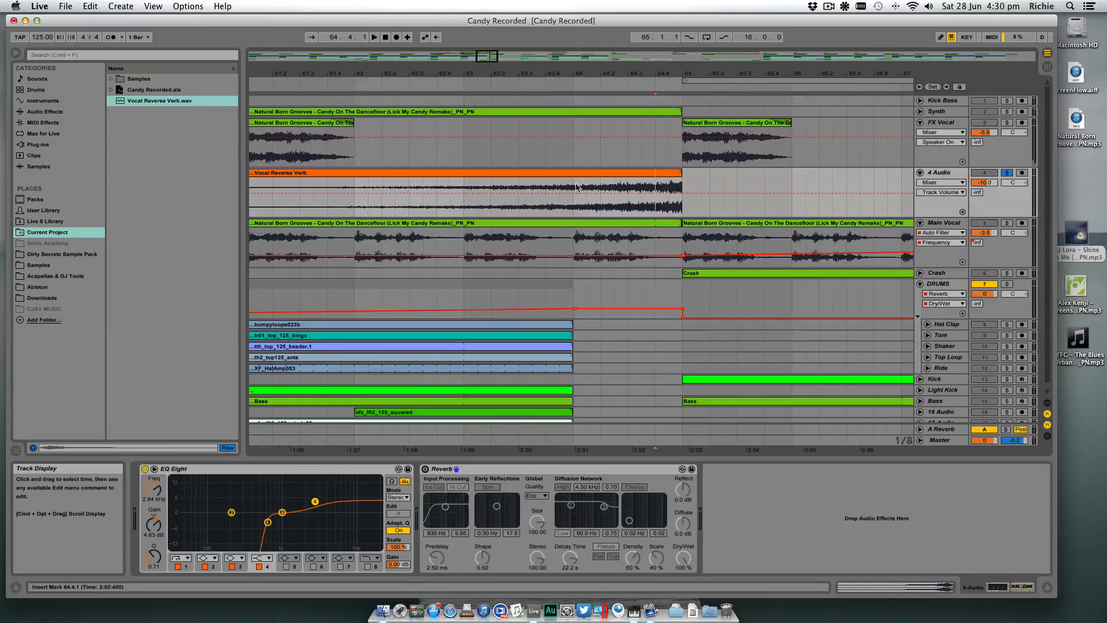
pyautogui.click(577, 187)
pyautogui.press('space')
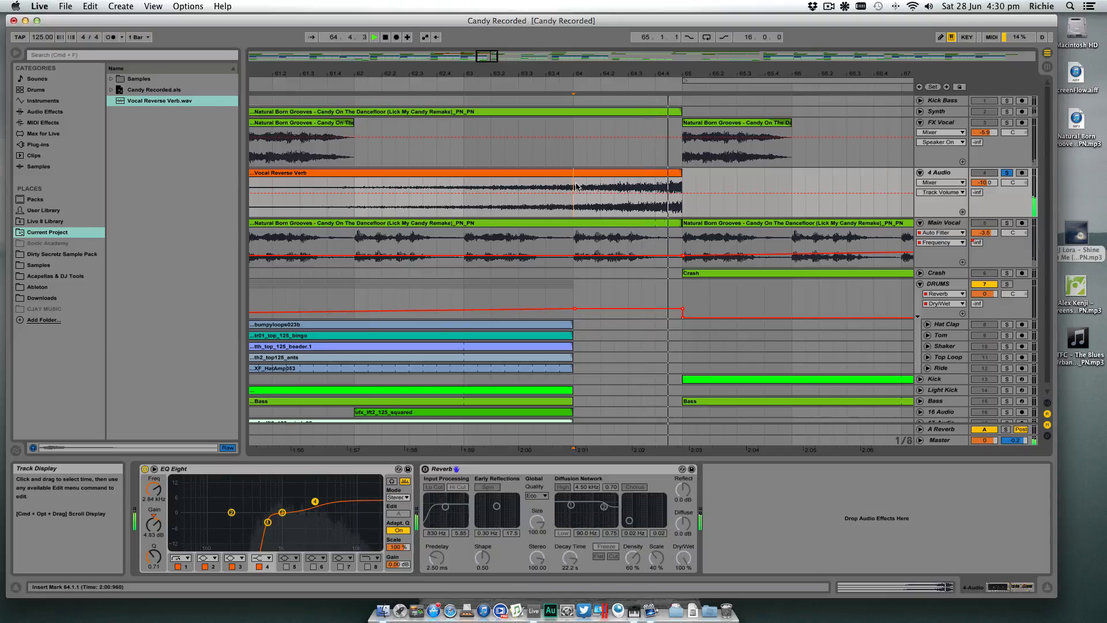
pyautogui.moveTo(668, 173); pyautogui.dragTo(638, 173)
pyautogui.moveTo(695, 75); pyautogui.dragTo(691, 30)
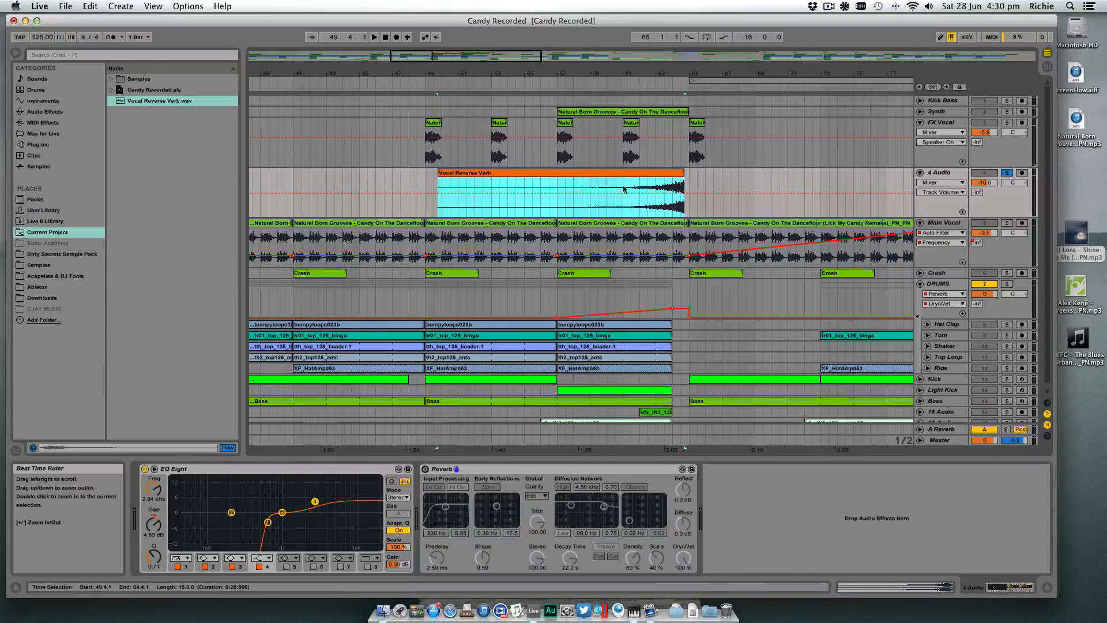
# - Unsolo the 4 Audio track and raise its volume to about -8.9 dB while playing the full mix from bars 60 and 62
pyautogui.click(608, 84)
pyautogui.click(1006, 173)
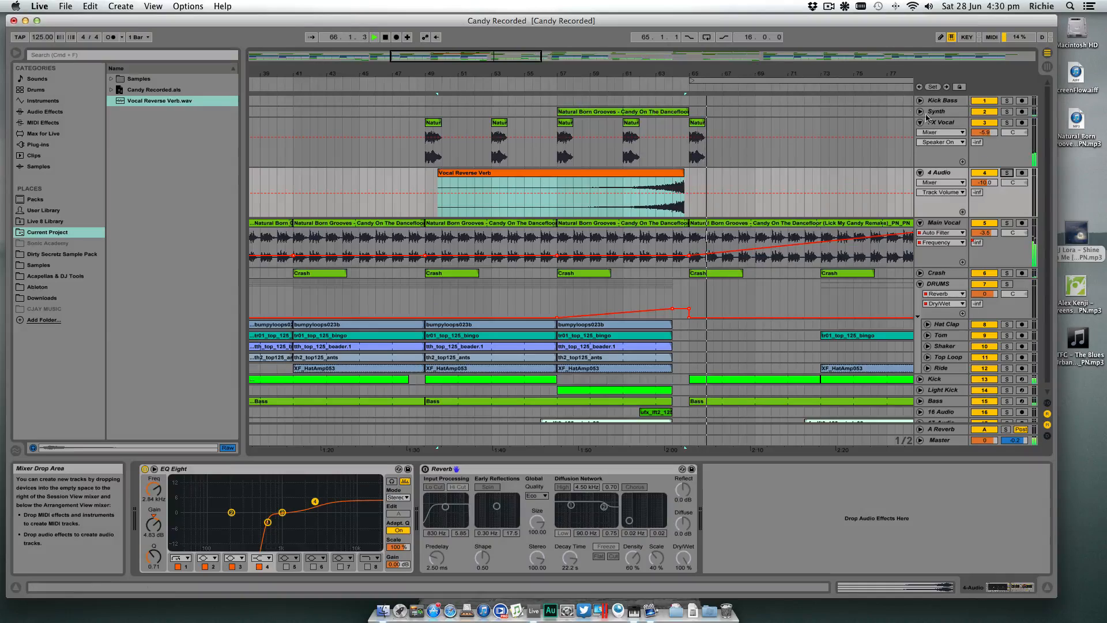
pyautogui.click(646, 87)
pyautogui.moveTo(985, 183); pyautogui.dragTo(984, 181)
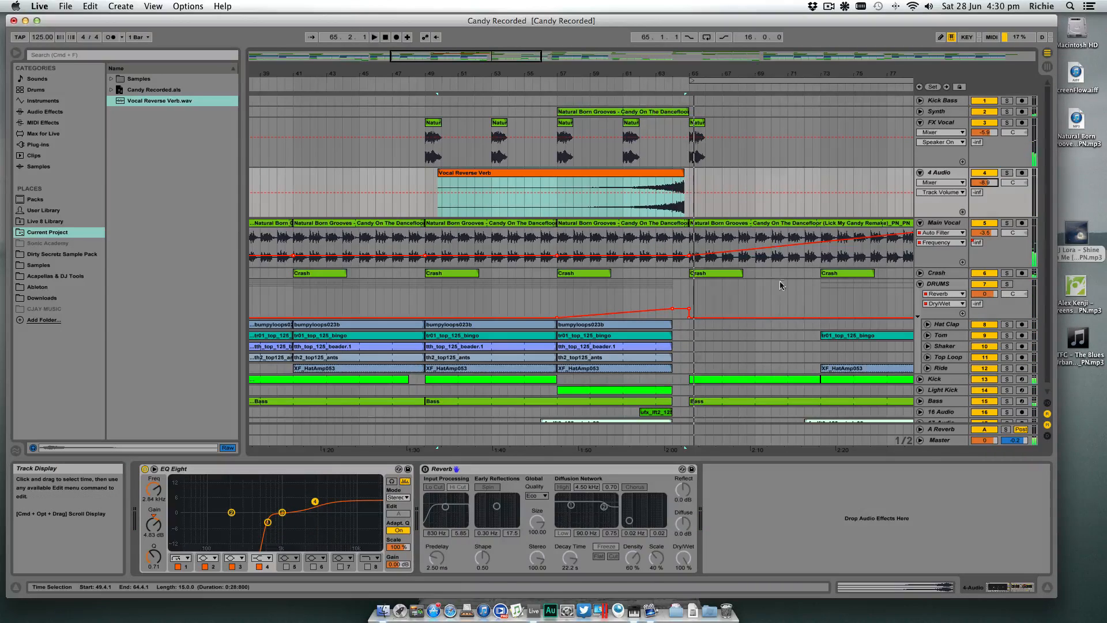
# - Try the Vocal Reverse Verb clip half a beat later, starting at 49.4.3, and play it from bar 64
pyautogui.scroll(-1, 771, 201)
pyautogui.moveTo(681, 74); pyautogui.dragTo(681, 90)
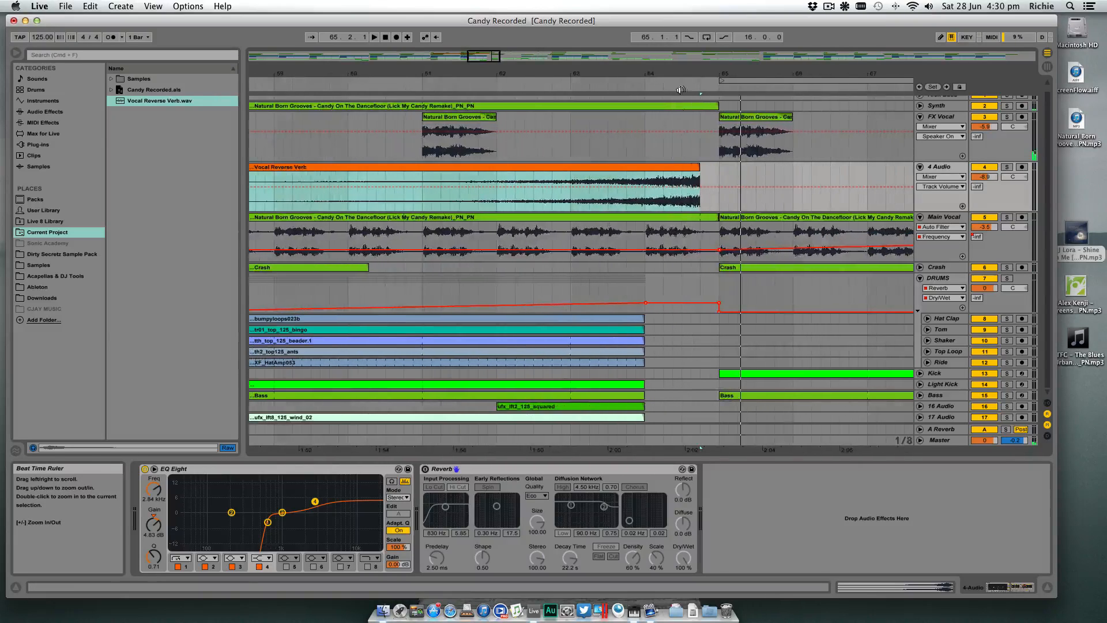
pyautogui.moveTo(673, 170); pyautogui.dragTo(684, 172)
pyautogui.click(647, 180)
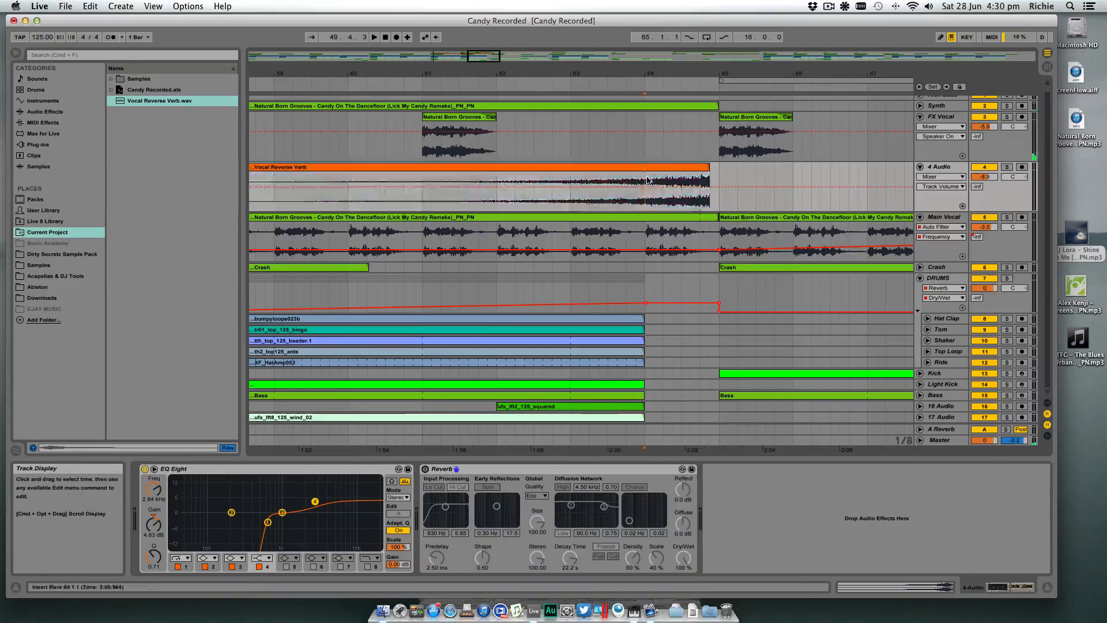
pyautogui.press('space')
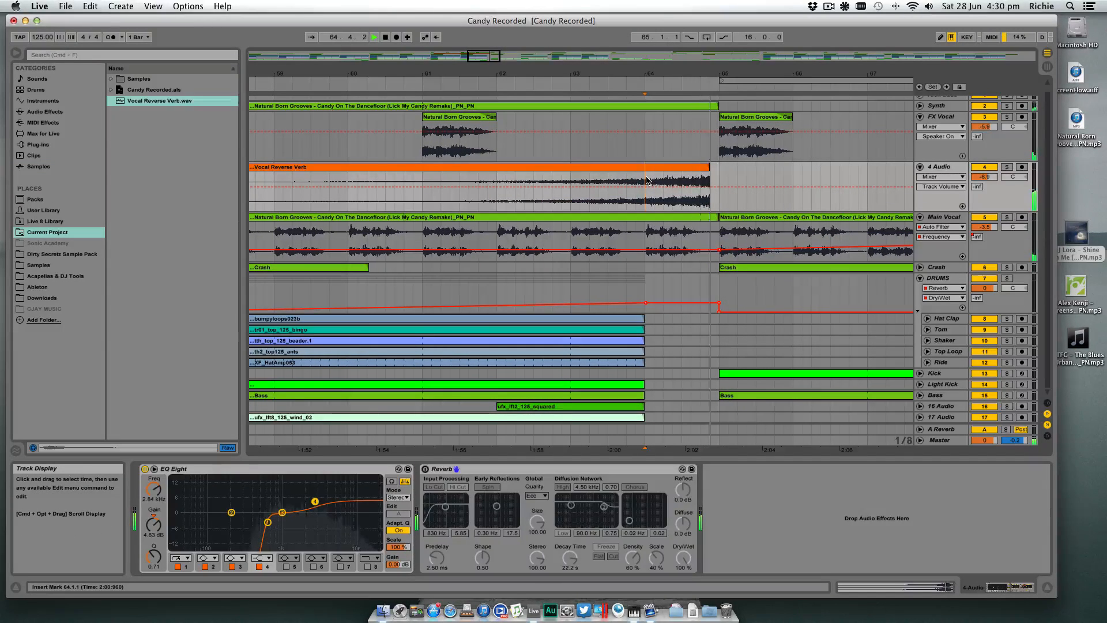
# - Move the Vocal Reverse Verb clip back to start at 49.4.1 and play the transition from bar 64
pyautogui.moveTo(696, 168); pyautogui.dragTo(686, 169)
pyautogui.click(645, 182)
pyautogui.press('space')
pyautogui.press('space')
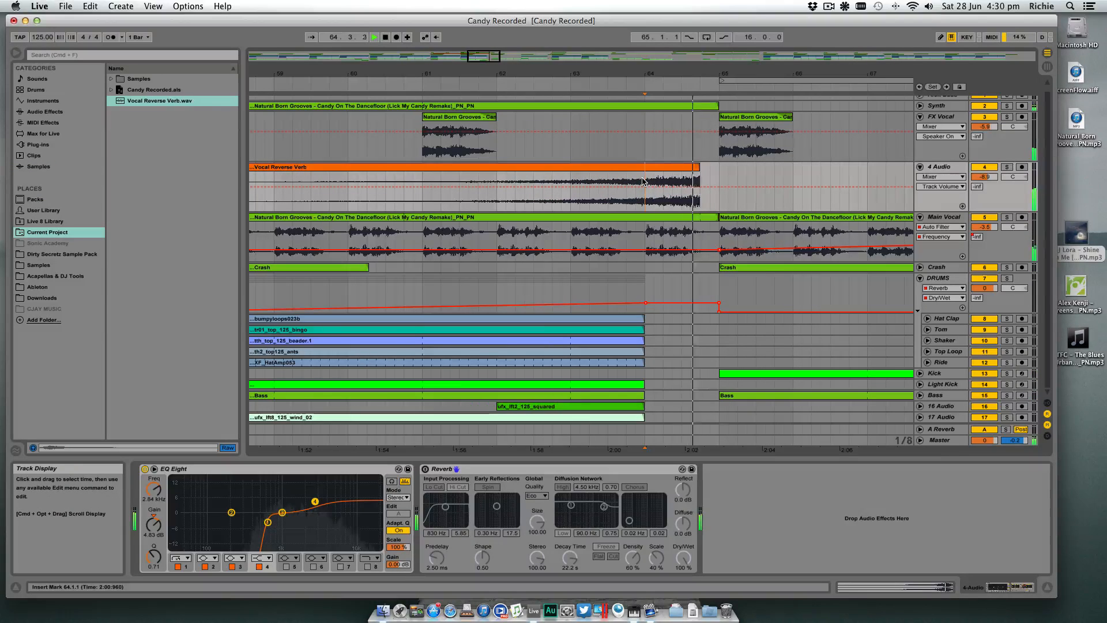
pyautogui.press('space')
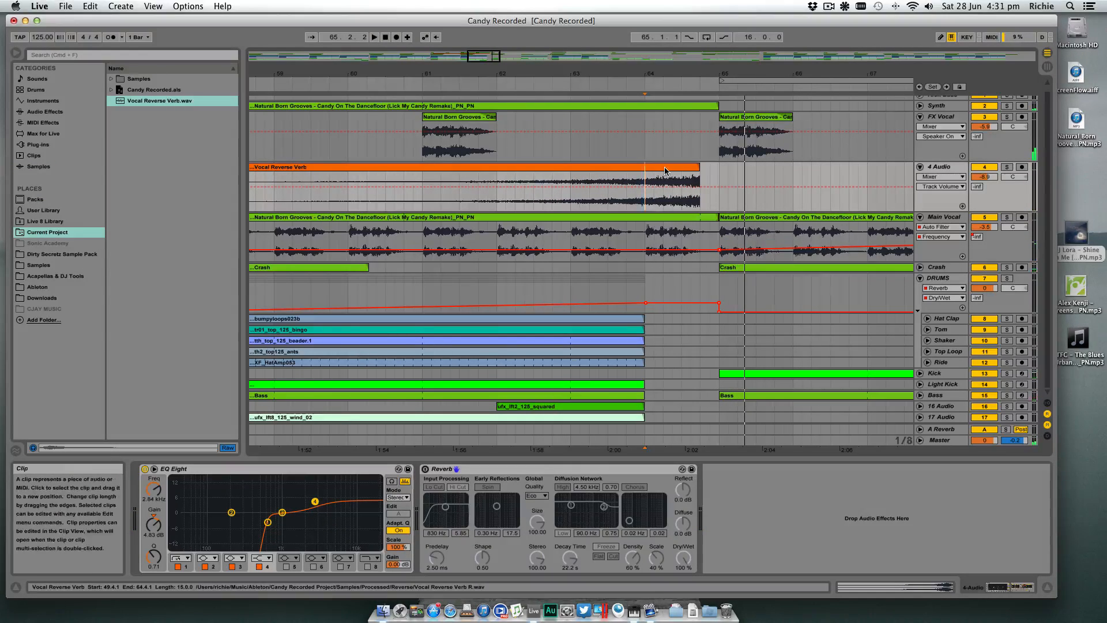
# - Place the insert marker at 64.2.1 on the 4 Audio track and switch on its Reverb device
pyautogui.click(664, 168)
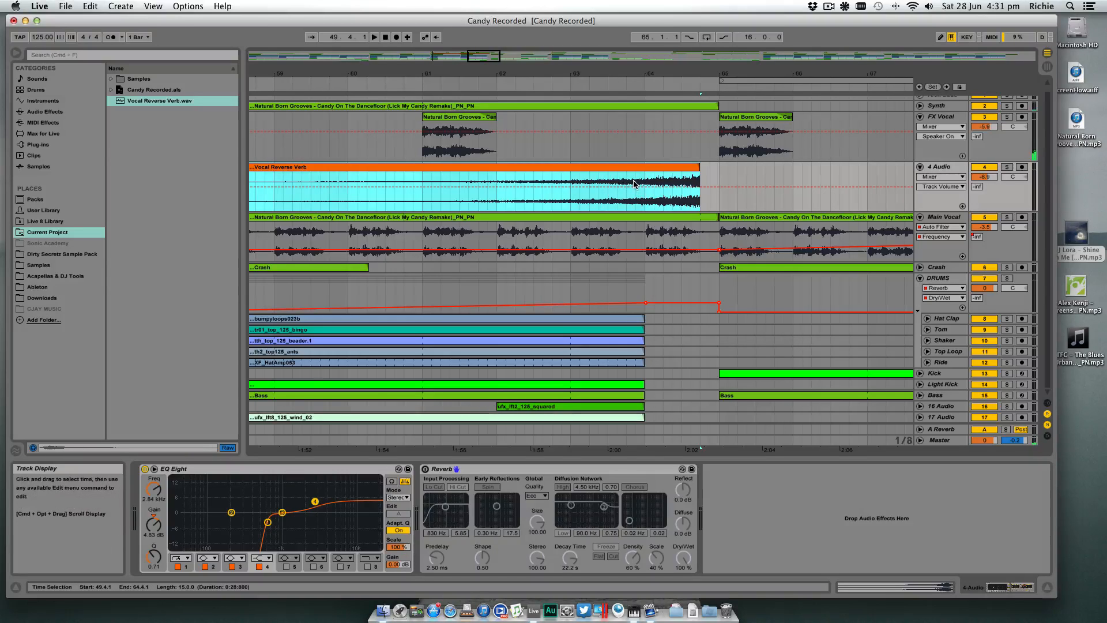
pyautogui.click(663, 197)
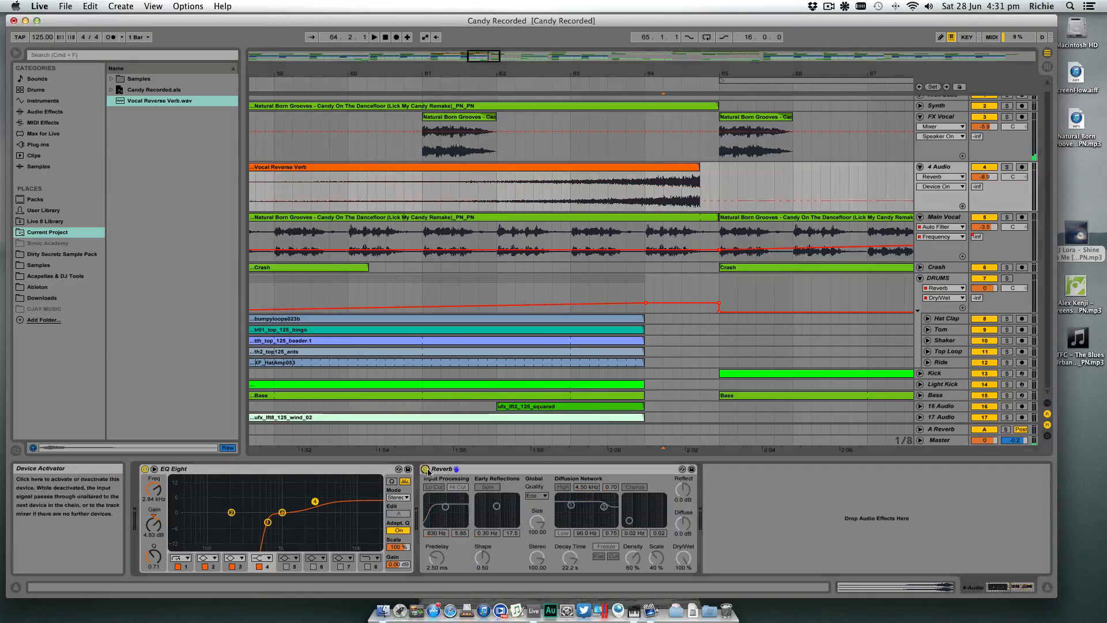
# - Switch the 4 Audio track's Reverb back on with a decay time of 1.12 s and a Dry/Wet of 33%
pyautogui.click(426, 470)
pyautogui.click(569, 558)
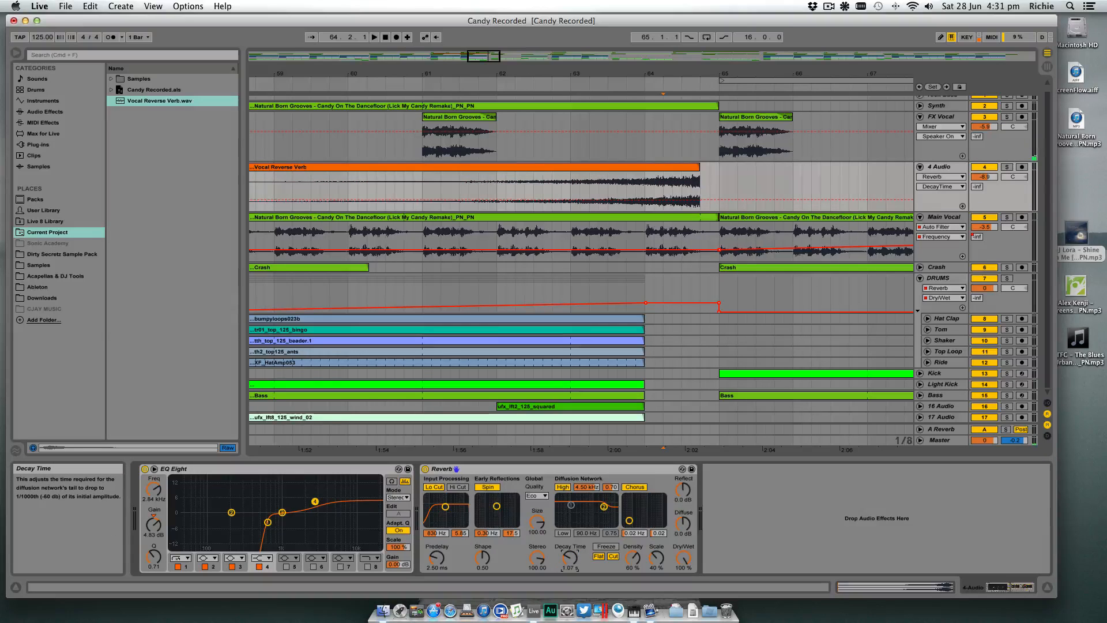
pyautogui.moveTo(570, 558); pyautogui.dragTo(570, 551)
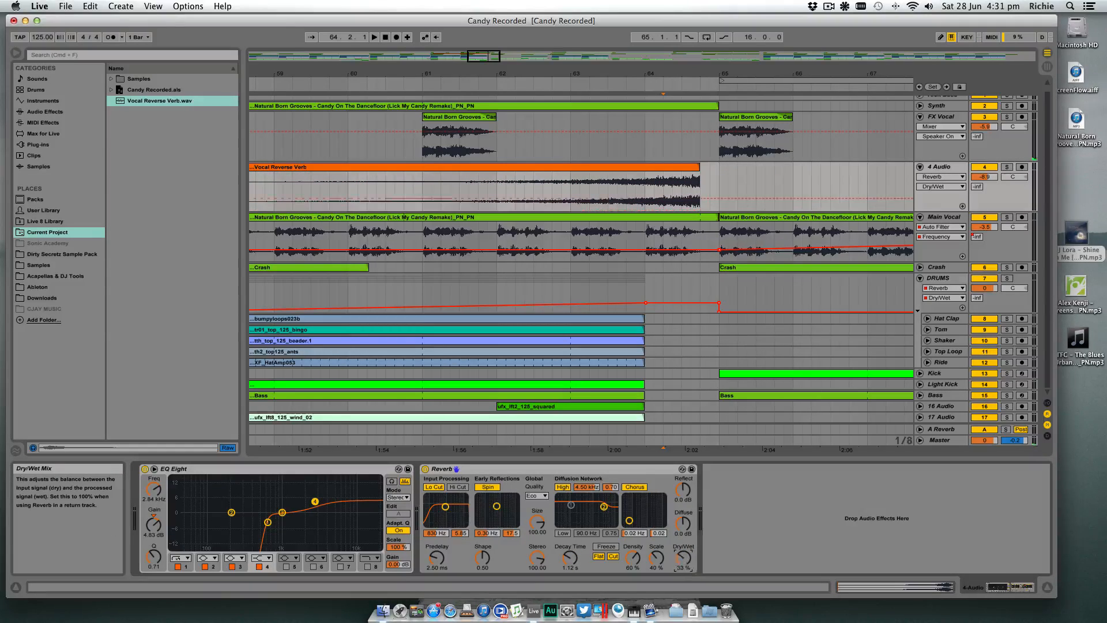
# - Solo the 4 Audio track and play the reversed swell from bar 64 with its Reverb on
pyautogui.click(1007, 166)
pyautogui.click(649, 180)
pyautogui.press('space')
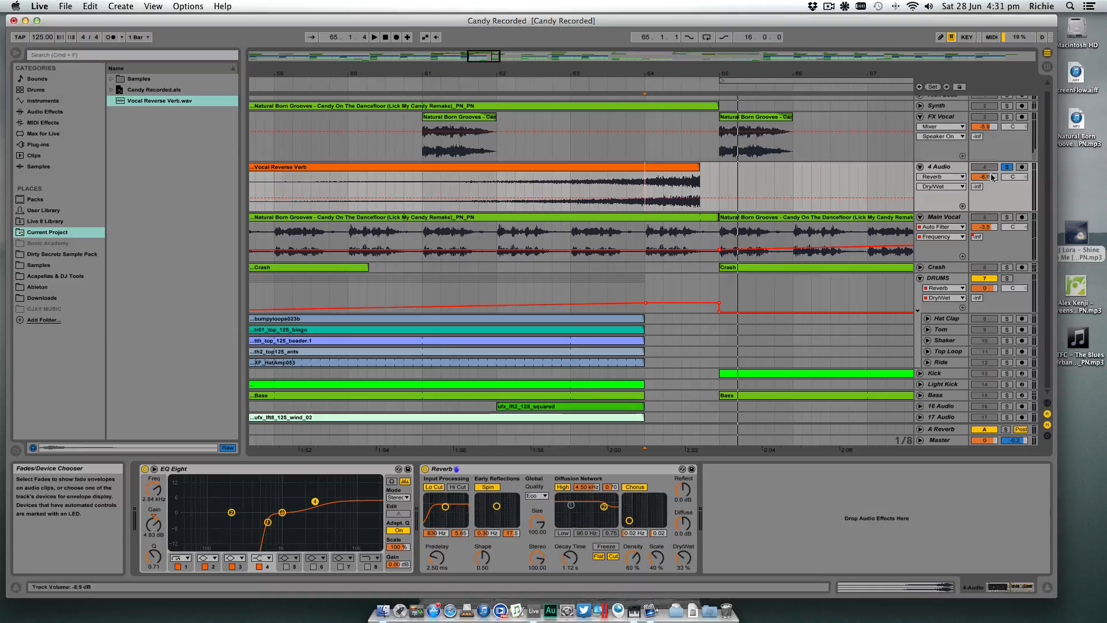
# - Bypass the Reverb on the 4 Audio track and play the soloed swell from 64.1.1 for comparison
pyautogui.click(425, 469)
pyautogui.click(646, 180)
pyautogui.press('b')
pyautogui.press('space')
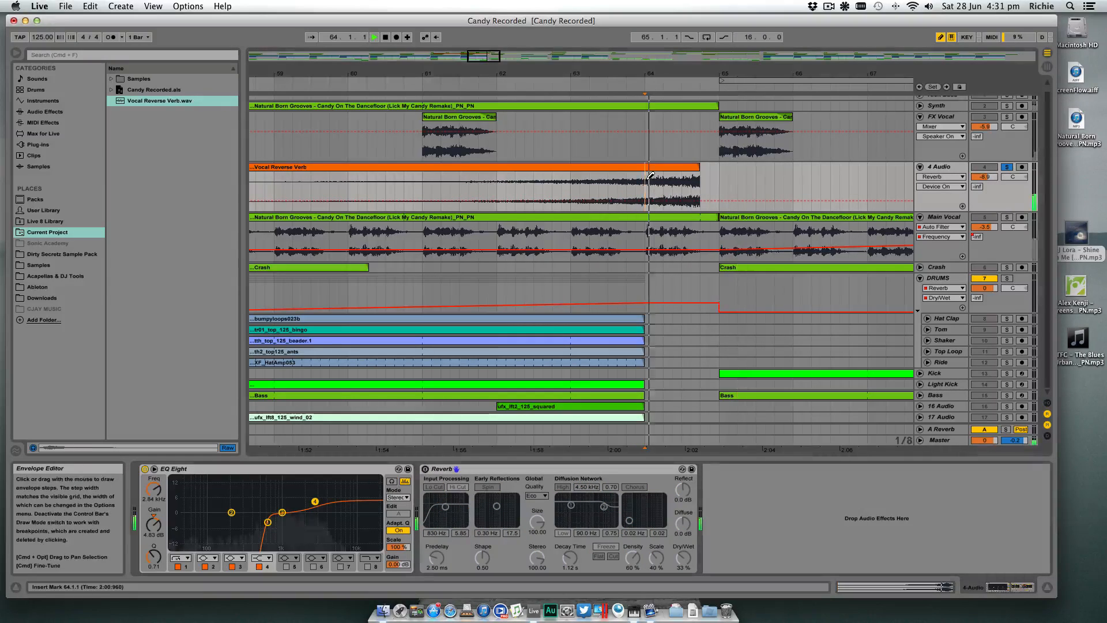
pyautogui.press('space')
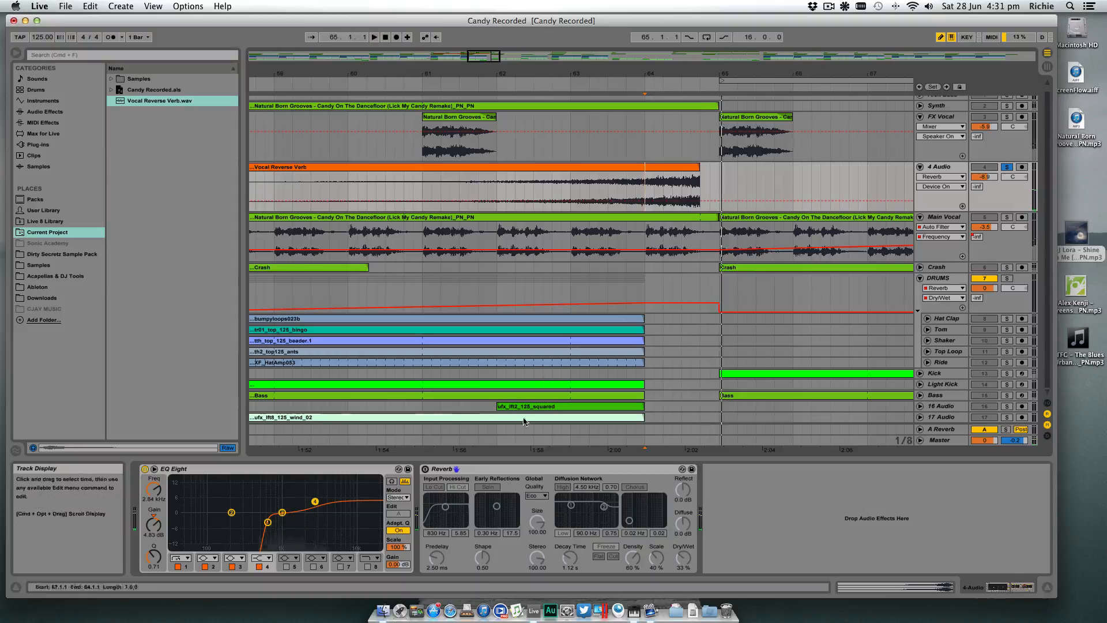
# - Re-enable the Reverb on the 4 Audio track and play the soloed swell from 64.1.3
pyautogui.click(426, 469)
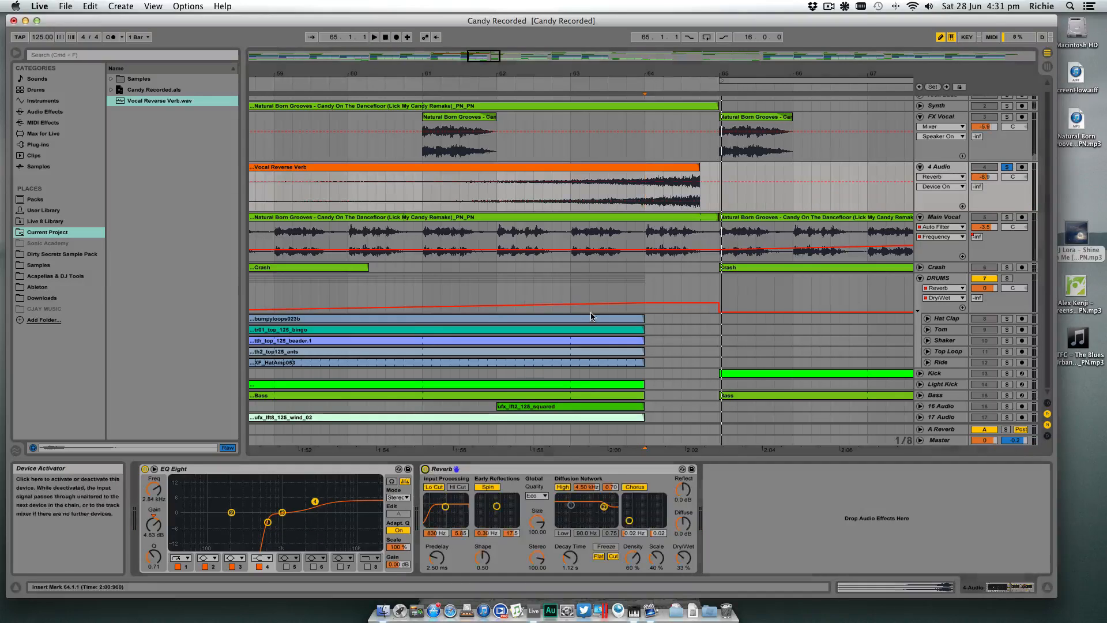
pyautogui.click(659, 180)
pyautogui.press('space')
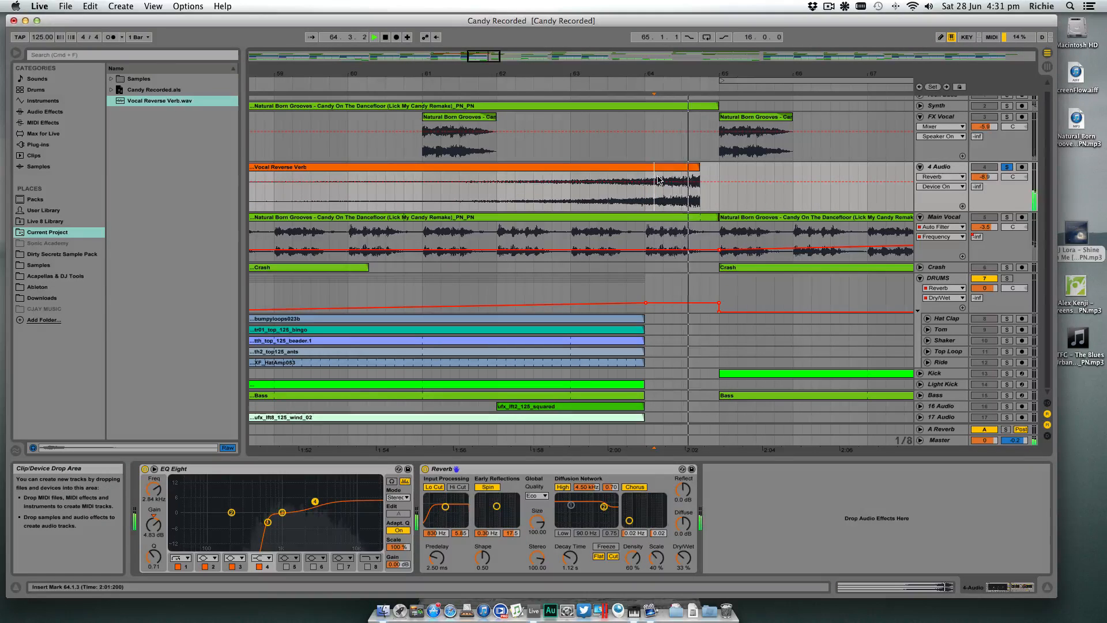
pyautogui.press('space')
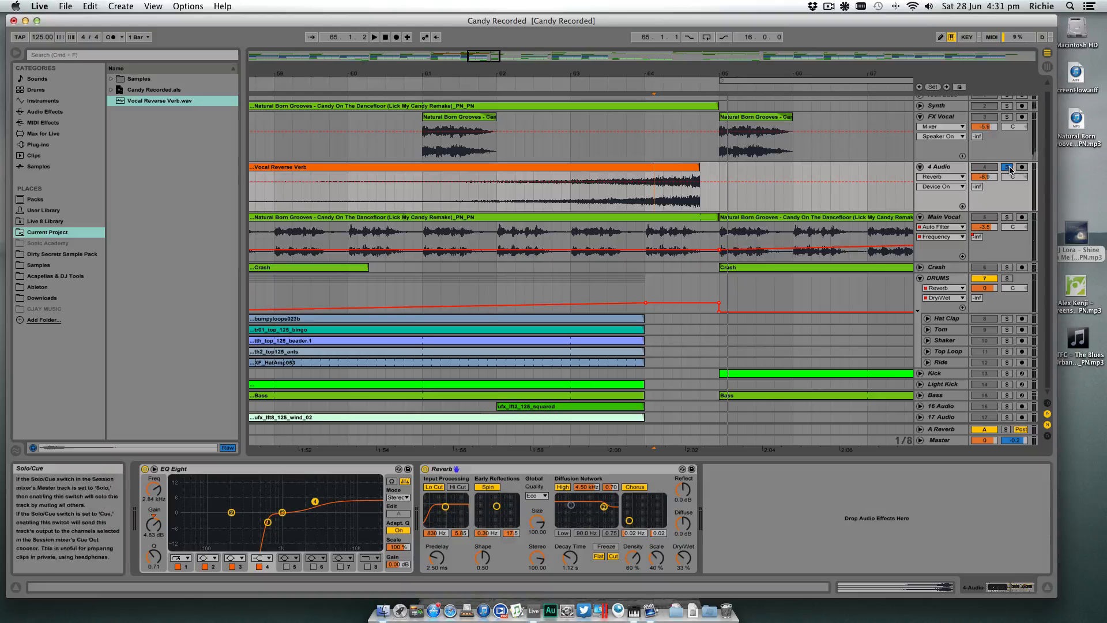
# - Unsolo the 4 Audio track and play the full mix through the transition at bar 65
pyautogui.click(1007, 168)
pyautogui.click(568, 80)
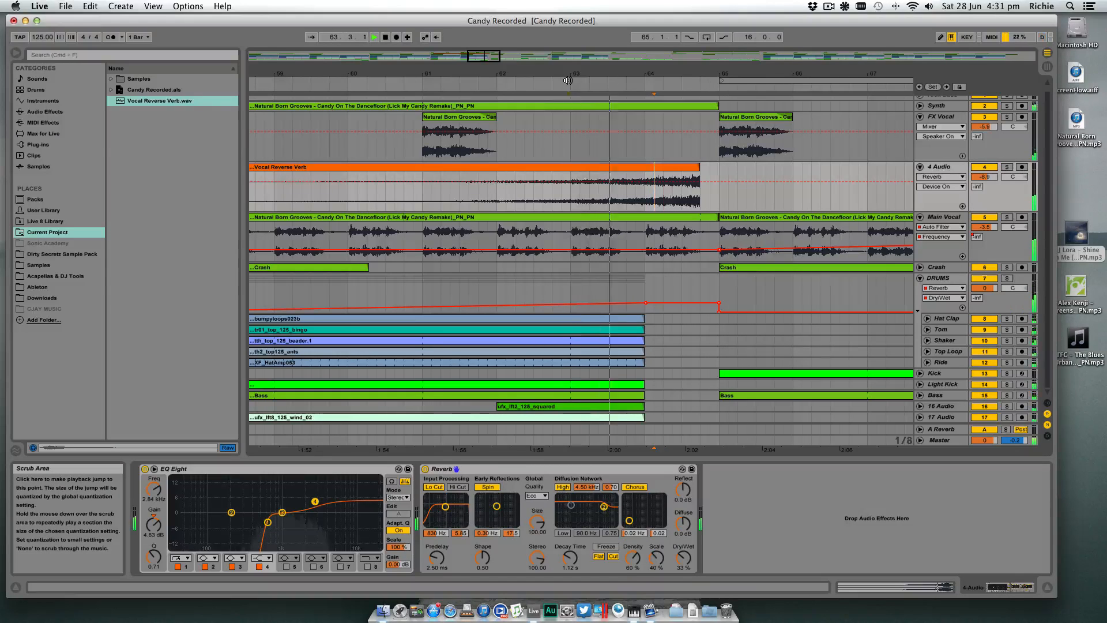
pyautogui.press('space')
# - Move the Vocal Reverse Verb clip to start at 50.1.1 and end at 65.1.1, and play the transition
pyautogui.moveTo(685, 167); pyautogui.dragTo(702, 167)
pyautogui.click(631, 85)
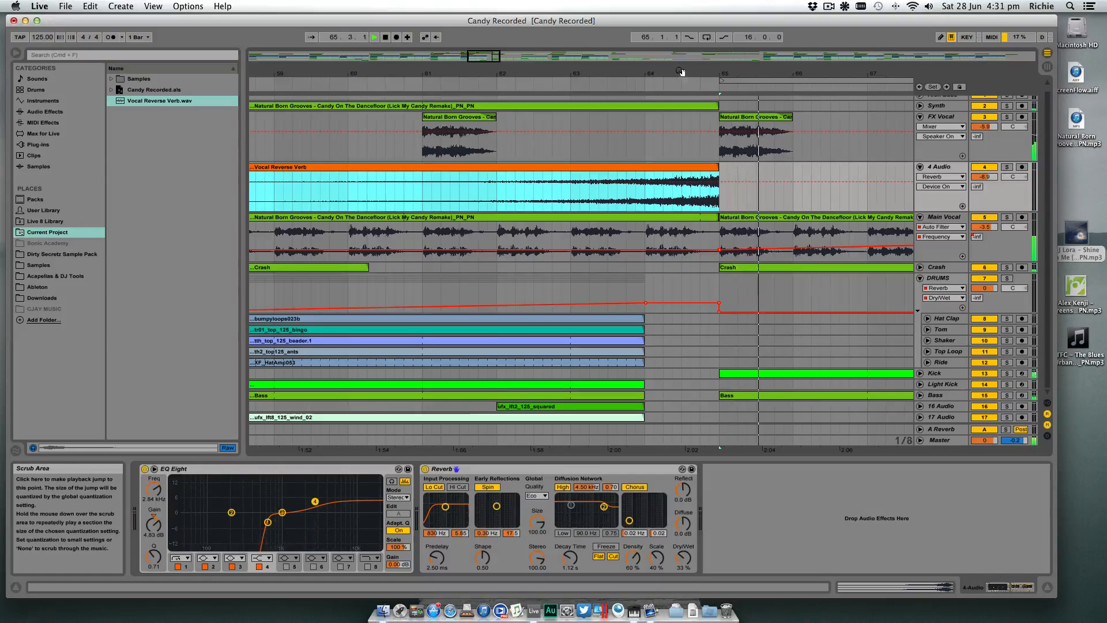
pyautogui.press('space')
# - Copy the Vocal Reverse Verb clip into the second breakdown from 122.1.1 to 137.1.1 and play its transition
pyautogui.moveTo(684, 74); pyautogui.dragTo(684, 23)
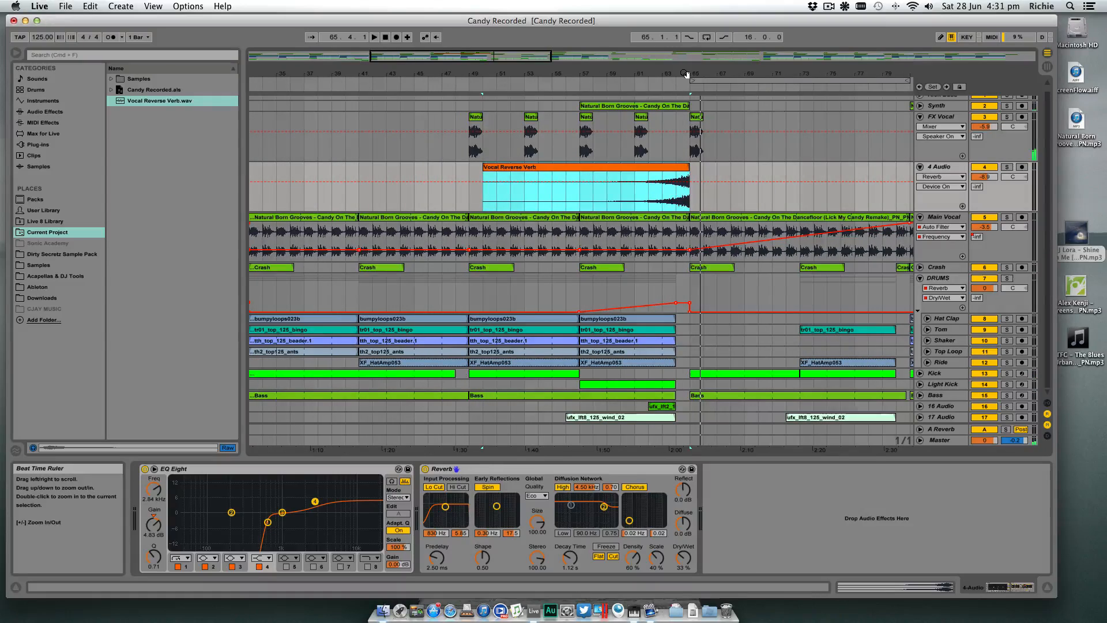
pyautogui.moveTo(685, 73); pyautogui.dragTo(685, 29)
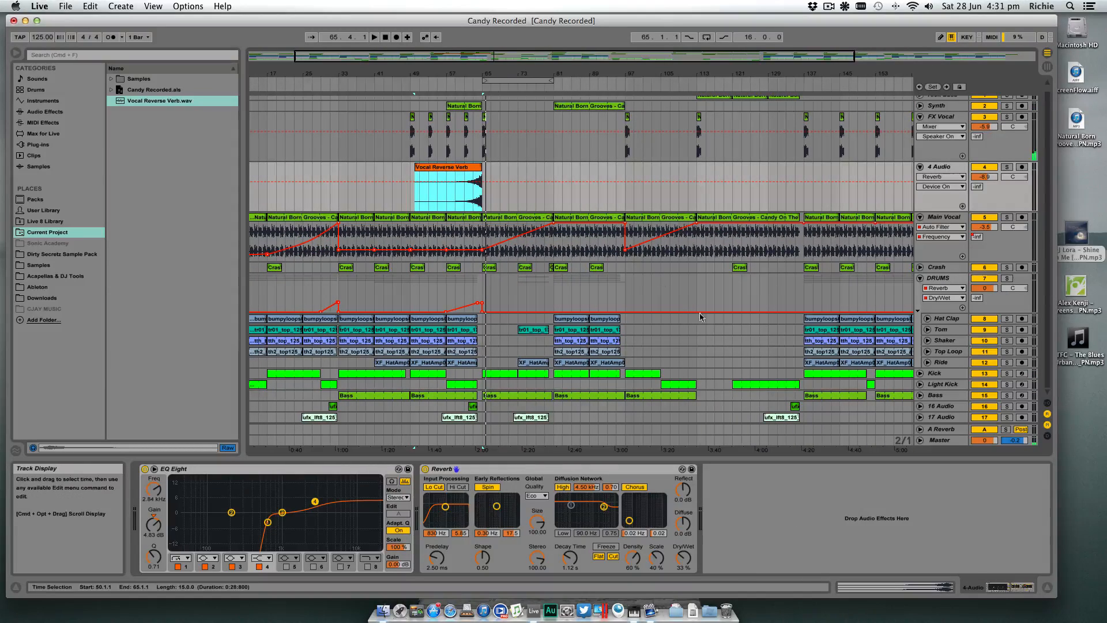
pyautogui.click(1047, 587)
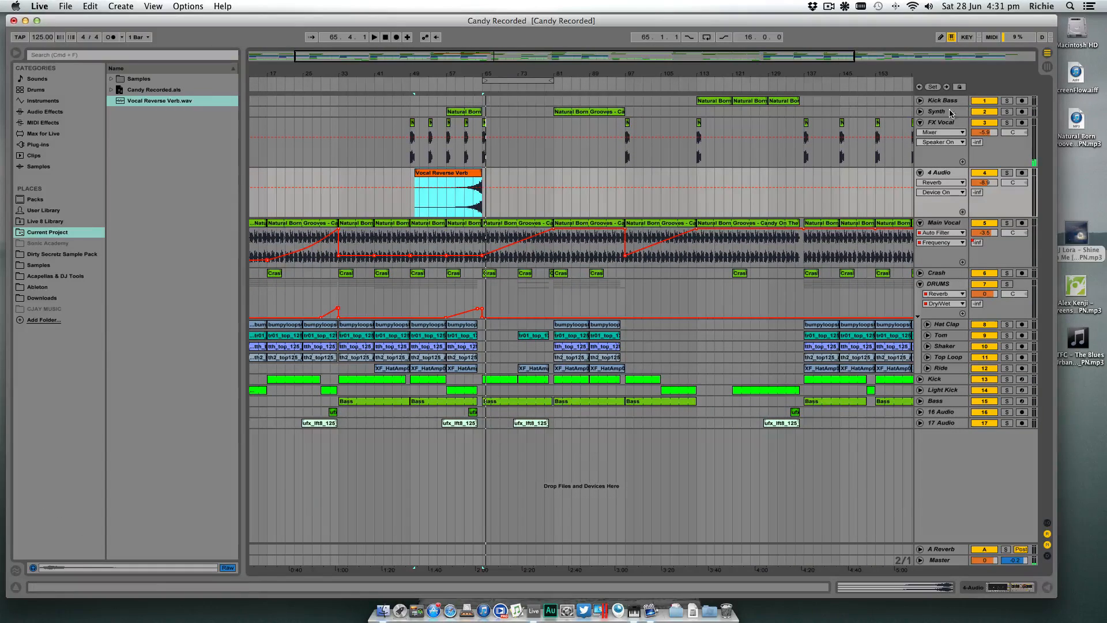
pyautogui.click(921, 122)
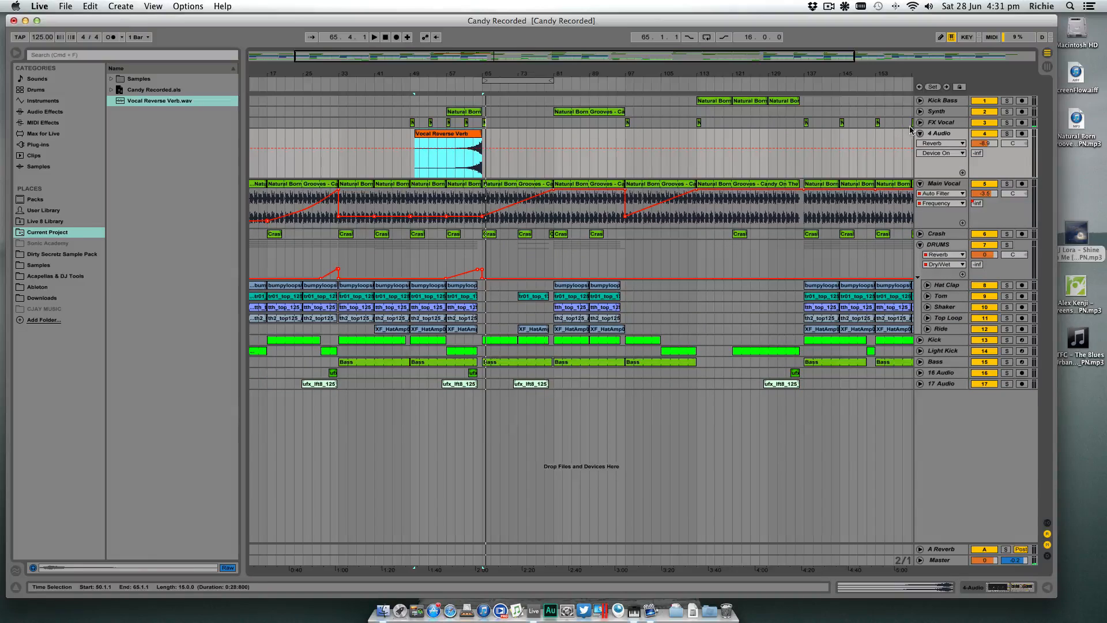
pyautogui.click(922, 122)
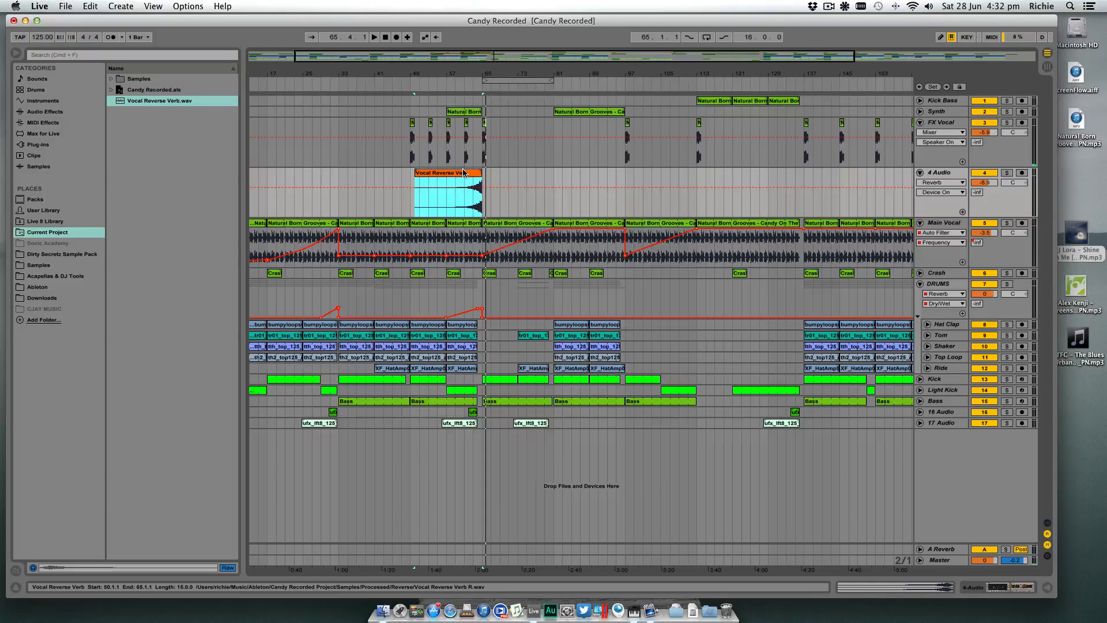
pyautogui.moveTo(464, 171); pyautogui.dragTo(790, 173)
pyautogui.moveTo(818, 69); pyautogui.dragTo(741, 89)
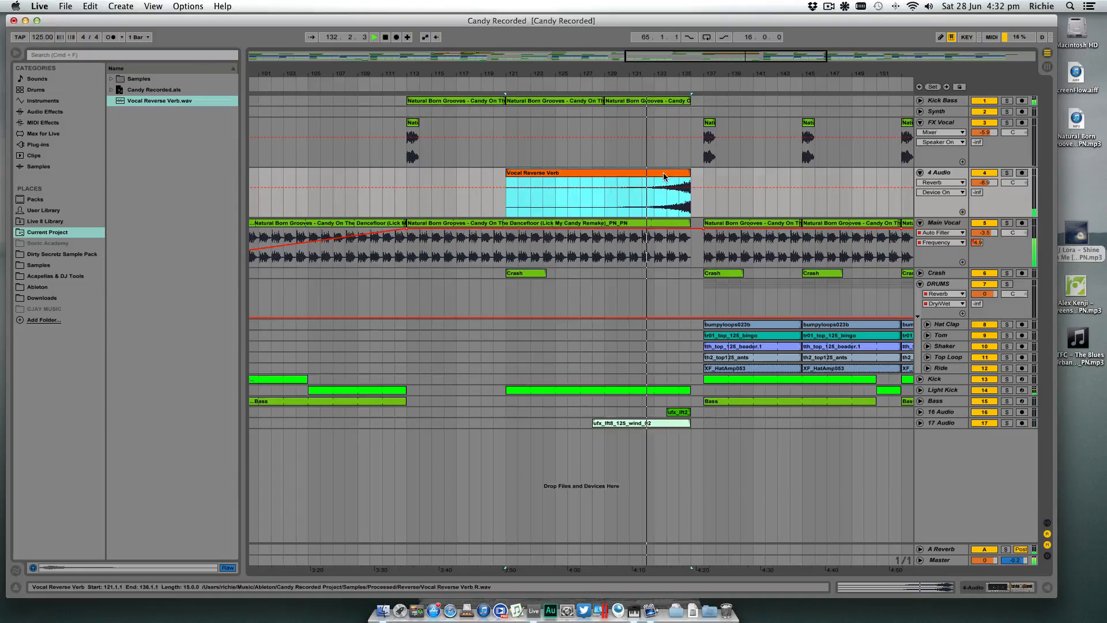
pyautogui.moveTo(666, 173); pyautogui.dragTo(678, 173)
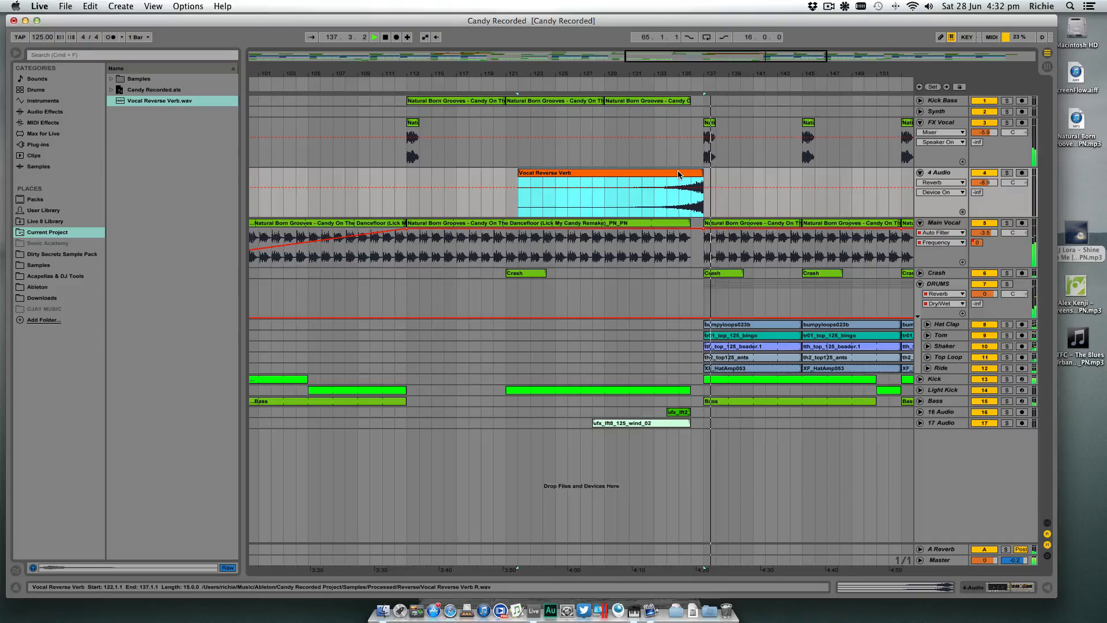
pyautogui.press('space')
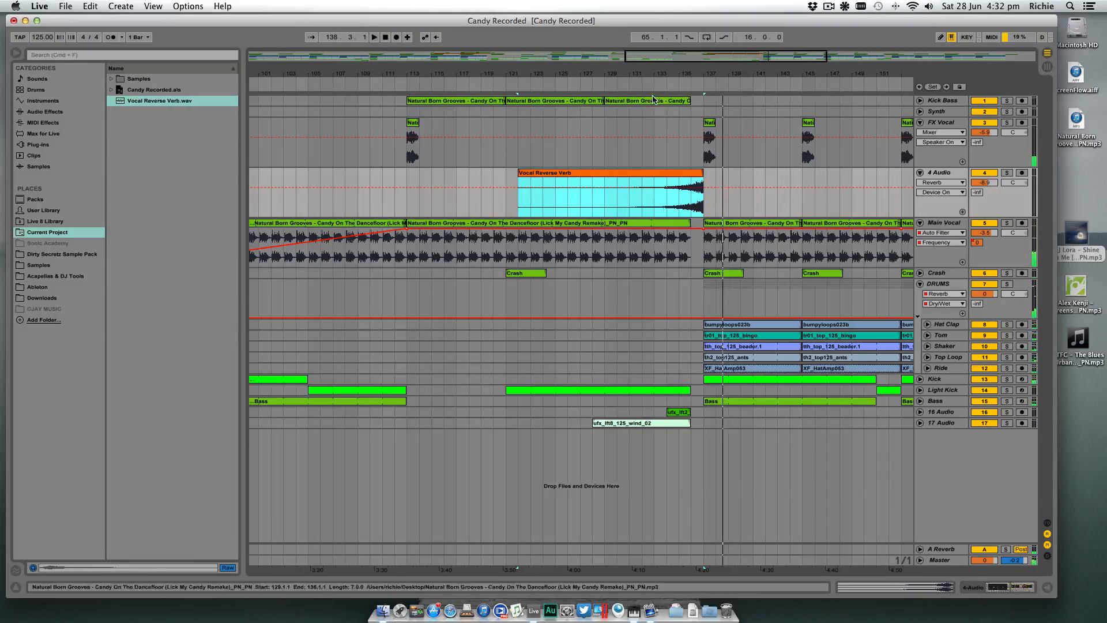
# - Transpose the FX Vocal clip at bar 65 to -12 st and play the transition leading into it
pyautogui.moveTo(667, 75); pyautogui.dragTo(674, 34)
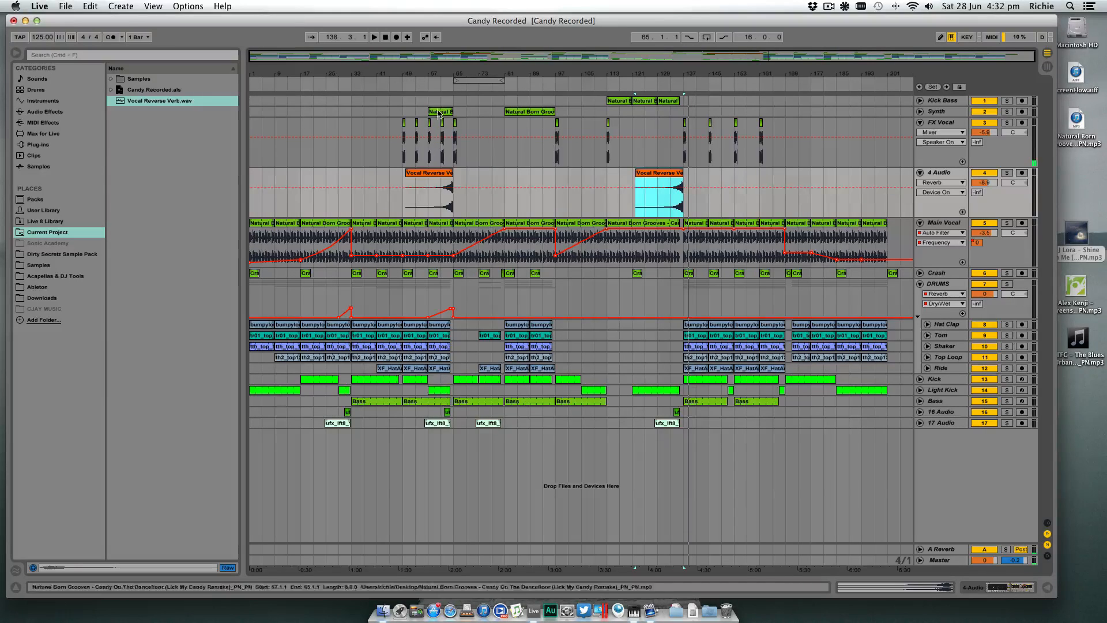
pyautogui.click(439, 80)
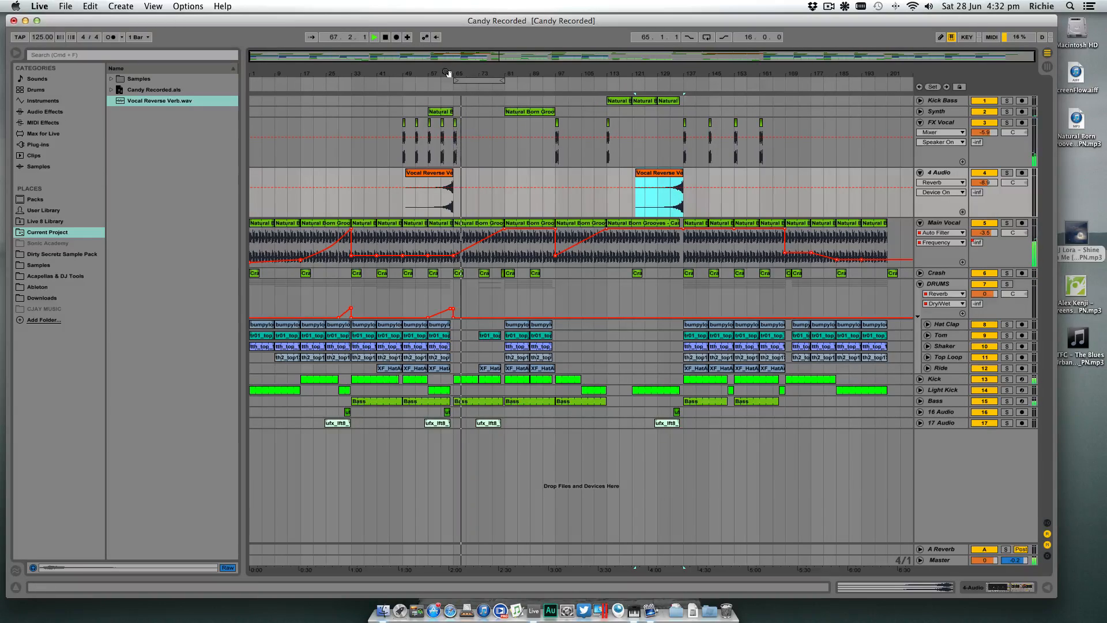
pyautogui.moveTo(448, 73); pyautogui.dragTo(555, 106)
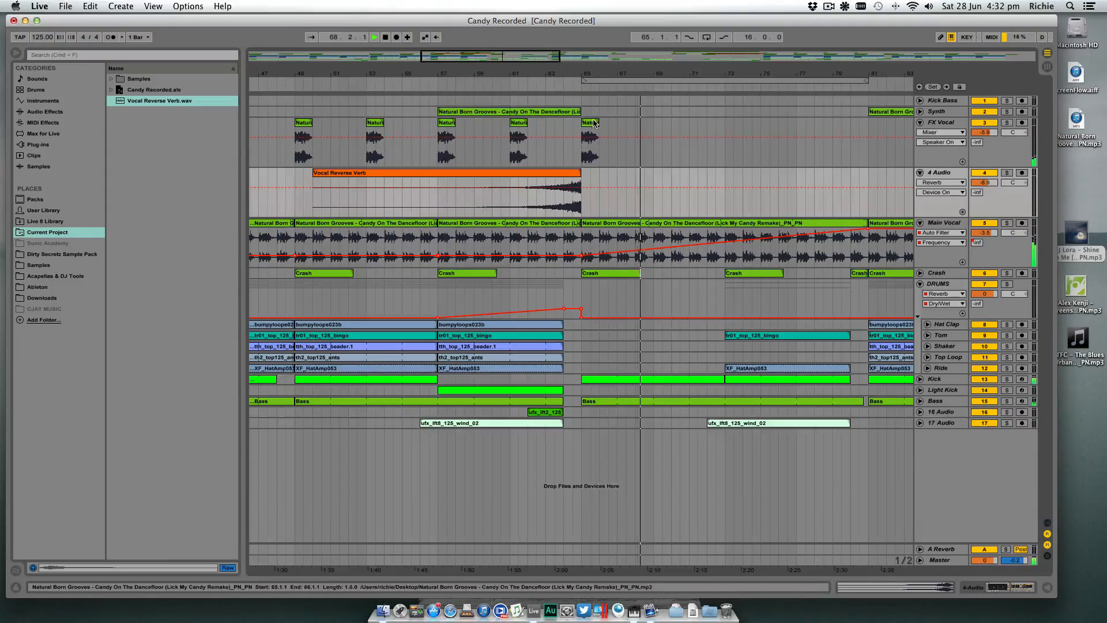
pyautogui.doubleClick(590, 141)
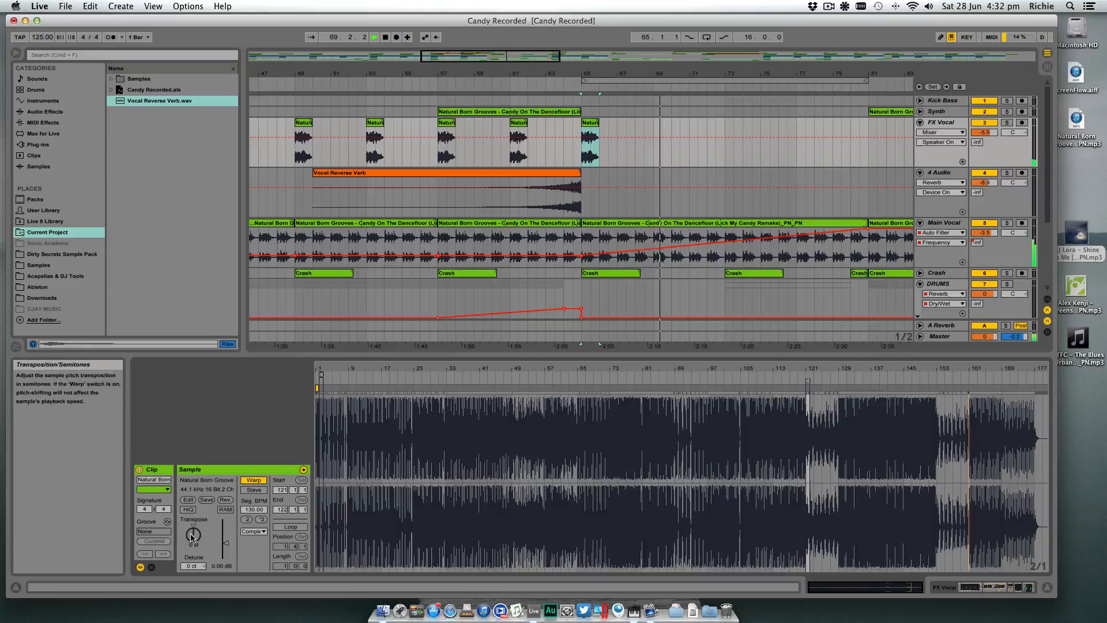
pyautogui.moveTo(194, 535); pyautogui.dragTo(194, 546)
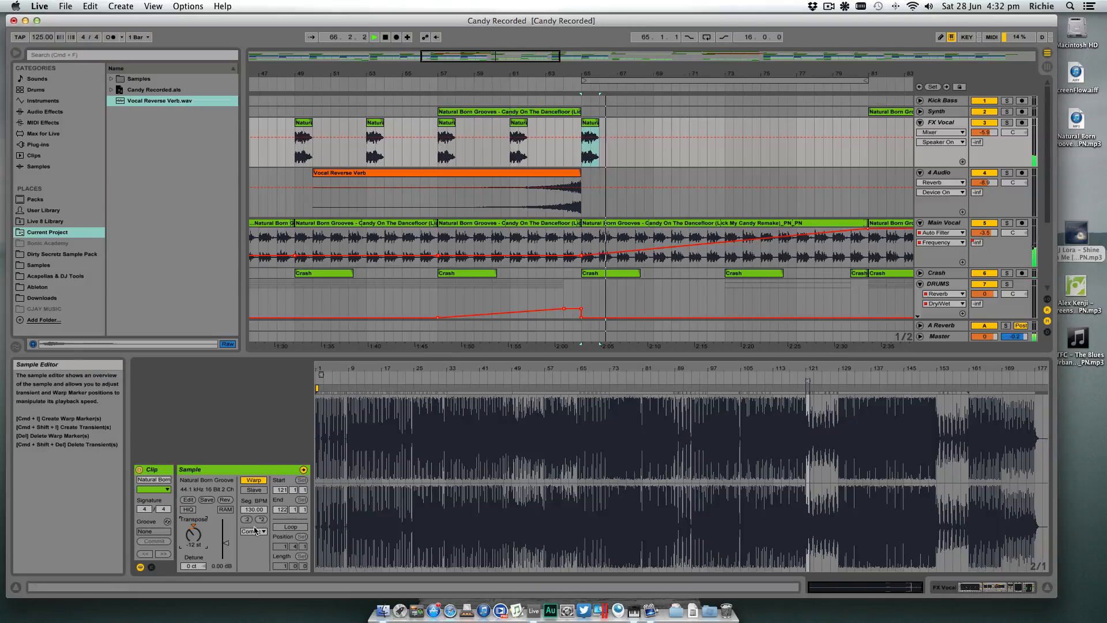
pyautogui.click(500, 77)
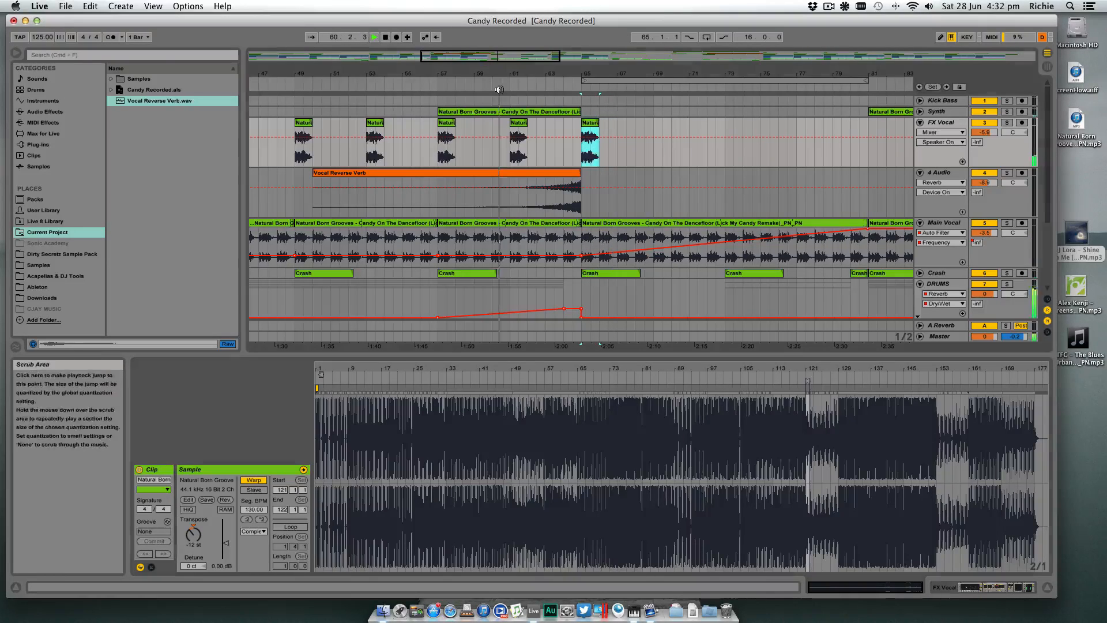
pyautogui.click(1049, 588)
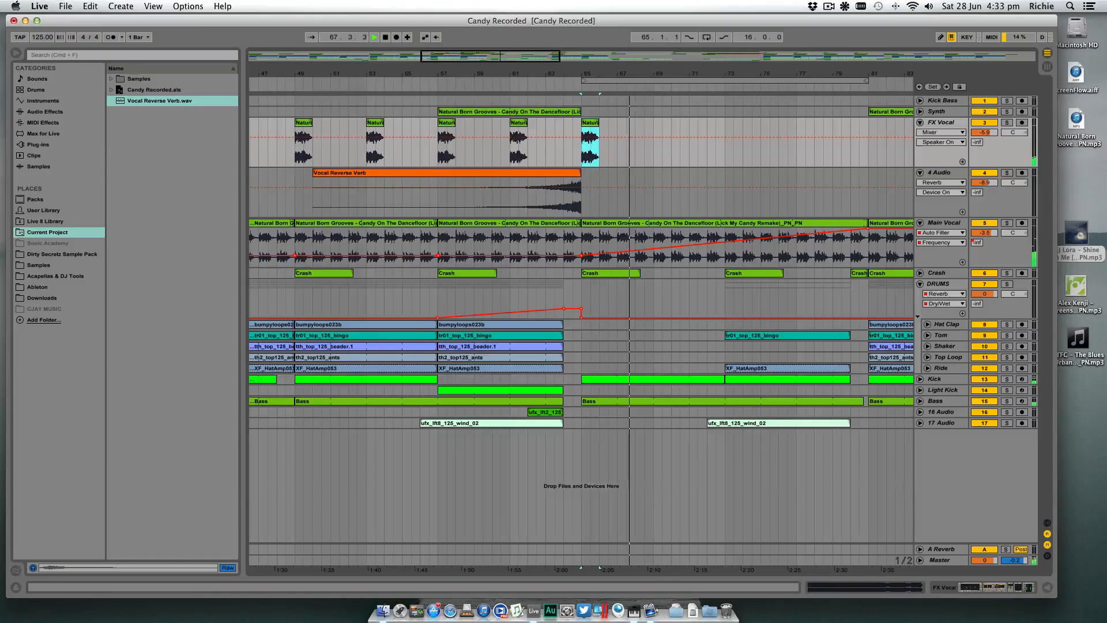
# - Copy the first Vocal Reverse Verb clip 16 bars further along the 4 Audio track so it ends at bar 81
pyautogui.moveTo(602, 70); pyautogui.dragTo(519, 34)
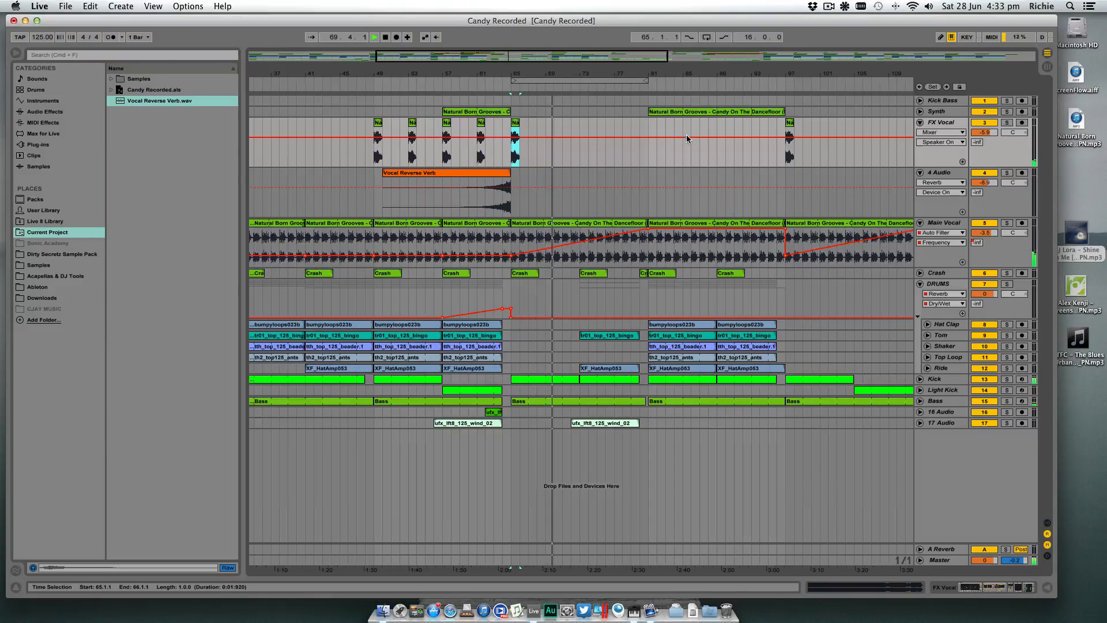
pyautogui.moveTo(664, 72); pyautogui.dragTo(611, 42)
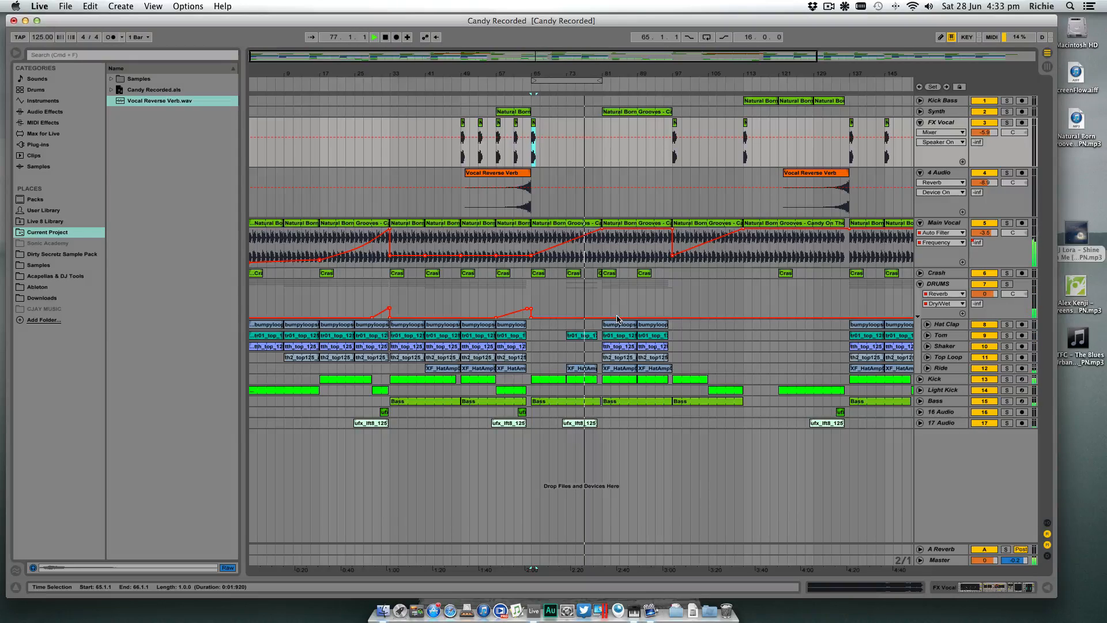
pyautogui.click(516, 174)
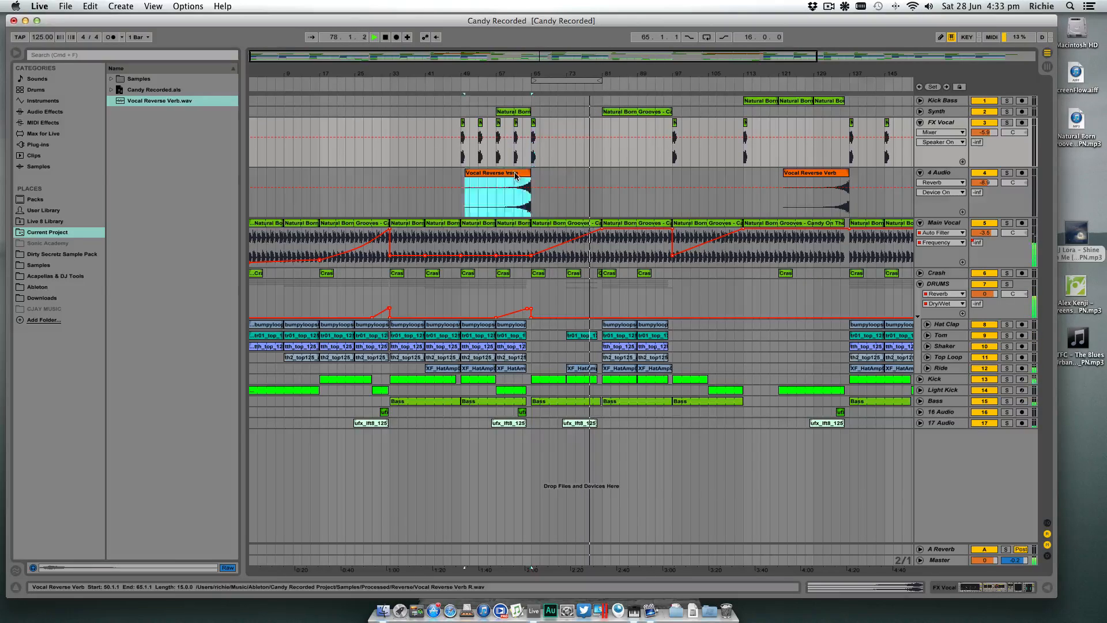
pyautogui.moveTo(515, 175); pyautogui.dragTo(584, 178)
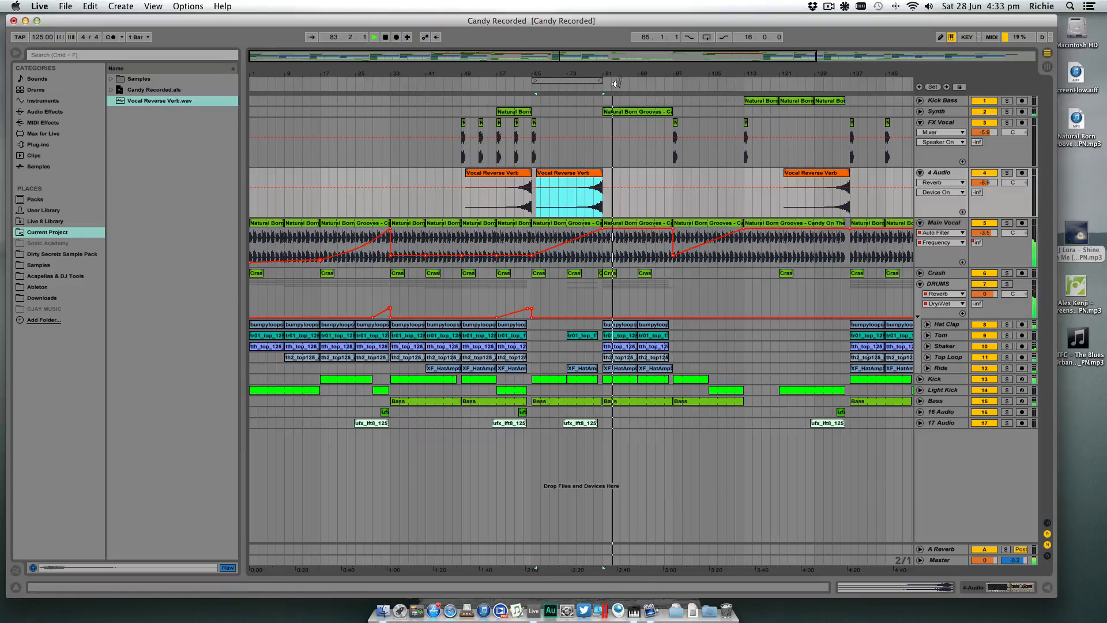
# - Copy the four FX Vocal clips that begin at bar 49 to bar 81 and play into them
pyautogui.moveTo(618, 73); pyautogui.dragTo(557, 85)
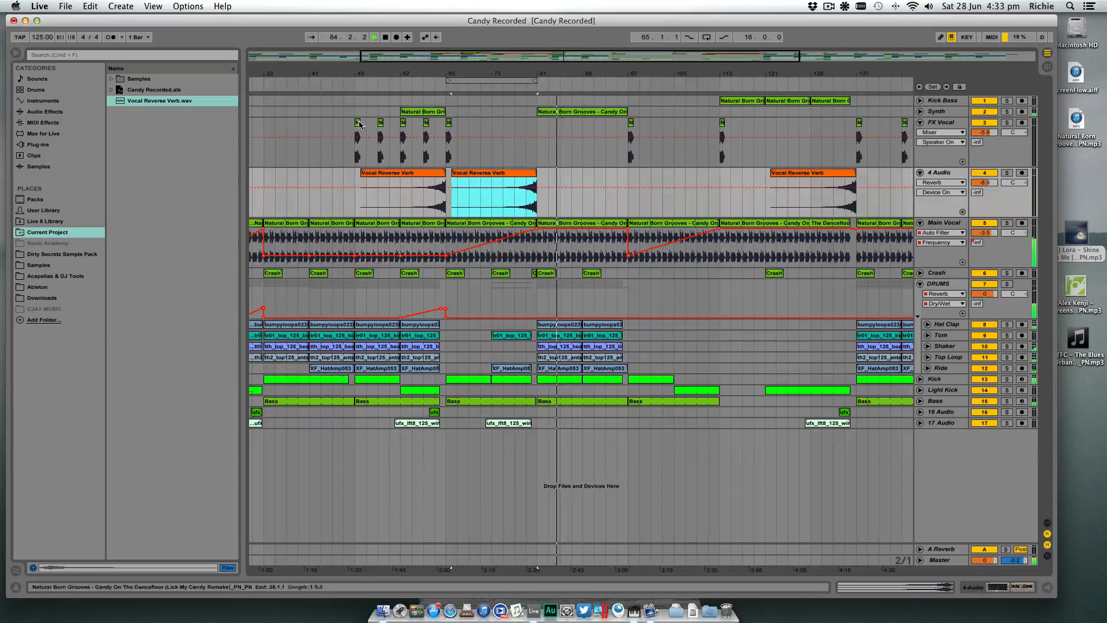
pyautogui.moveTo(355, 124); pyautogui.dragTo(542, 126)
pyautogui.click(524, 86)
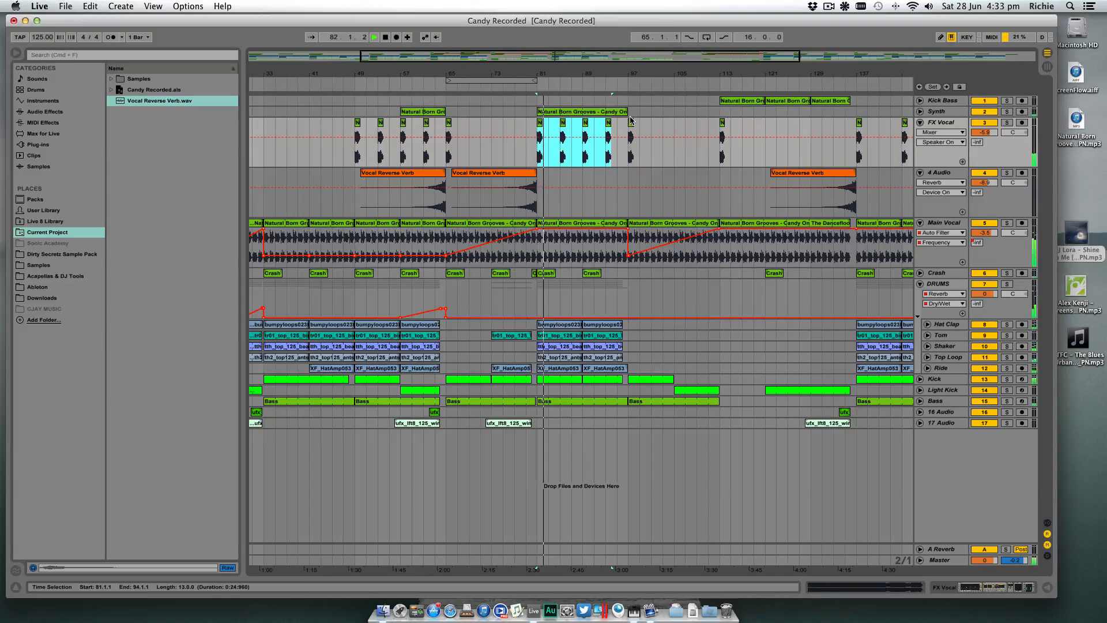
# - Copy the ufx_lft8_125_wind_02 riser to 89.1.1 on 17 Audio and the short lift clip to 95.1.1 on 16 Audio
pyautogui.click(622, 438)
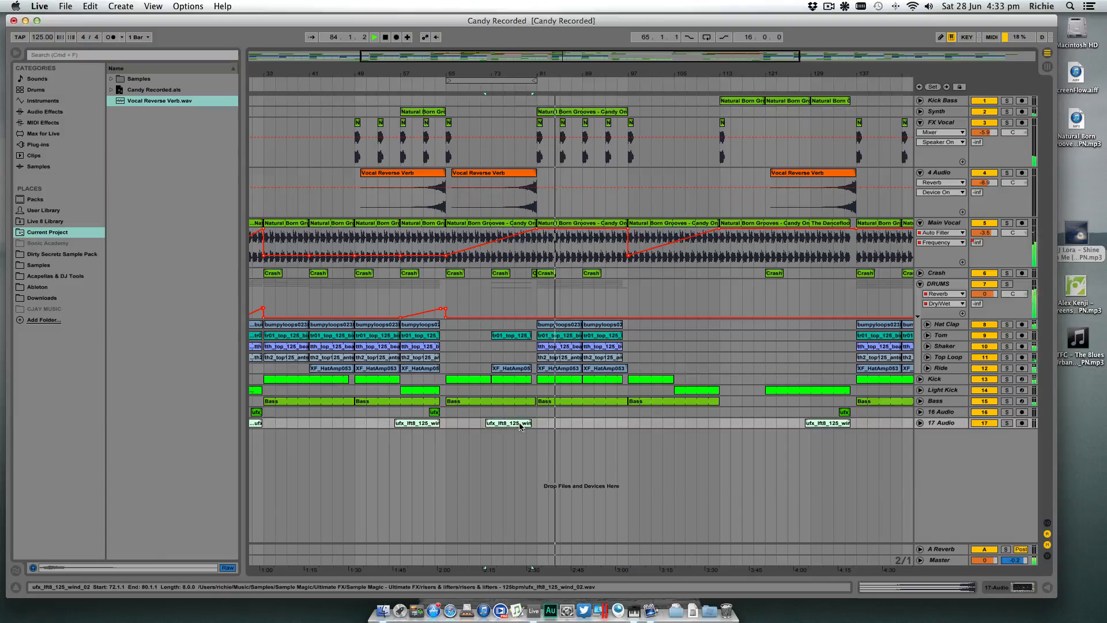
pyautogui.moveTo(514, 425); pyautogui.dragTo(613, 426)
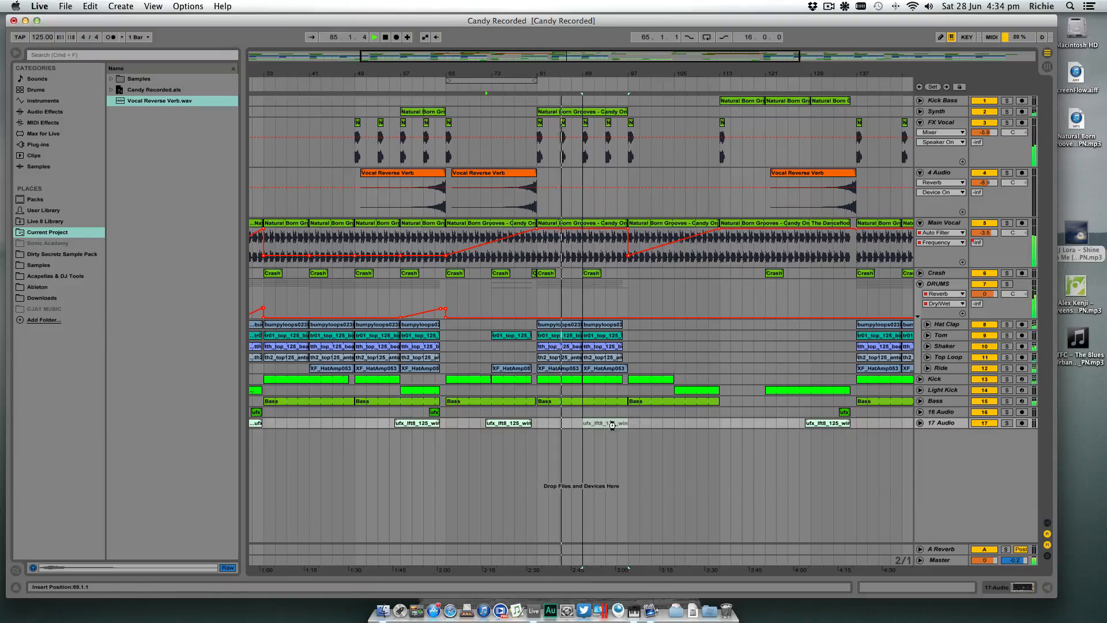
pyautogui.click(629, 413)
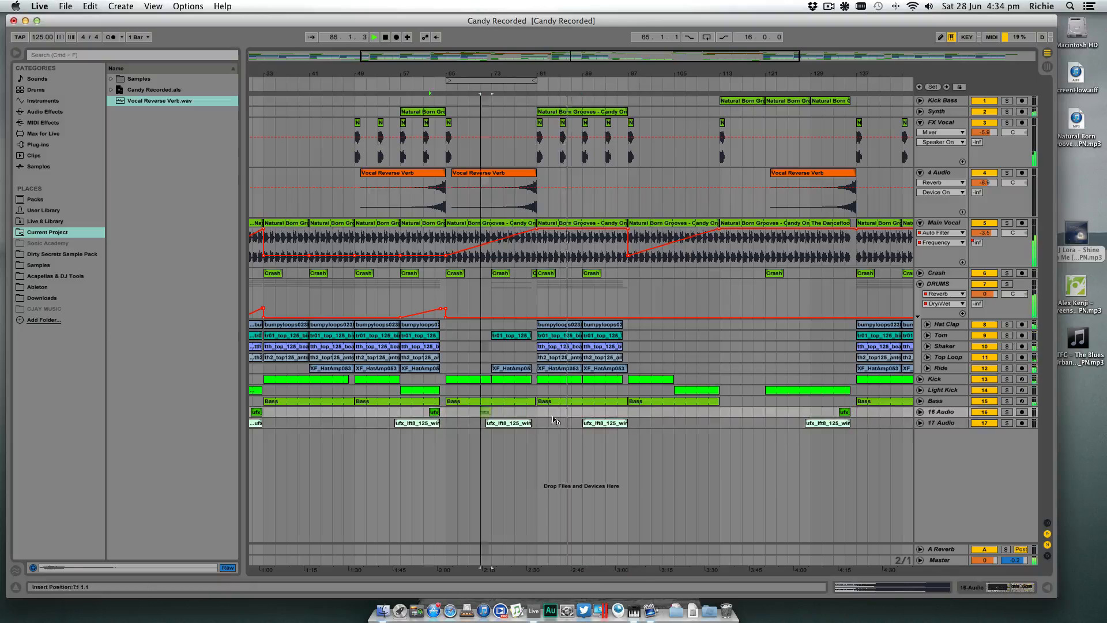
pyautogui.moveTo(630, 418); pyautogui.dragTo(619, 414)
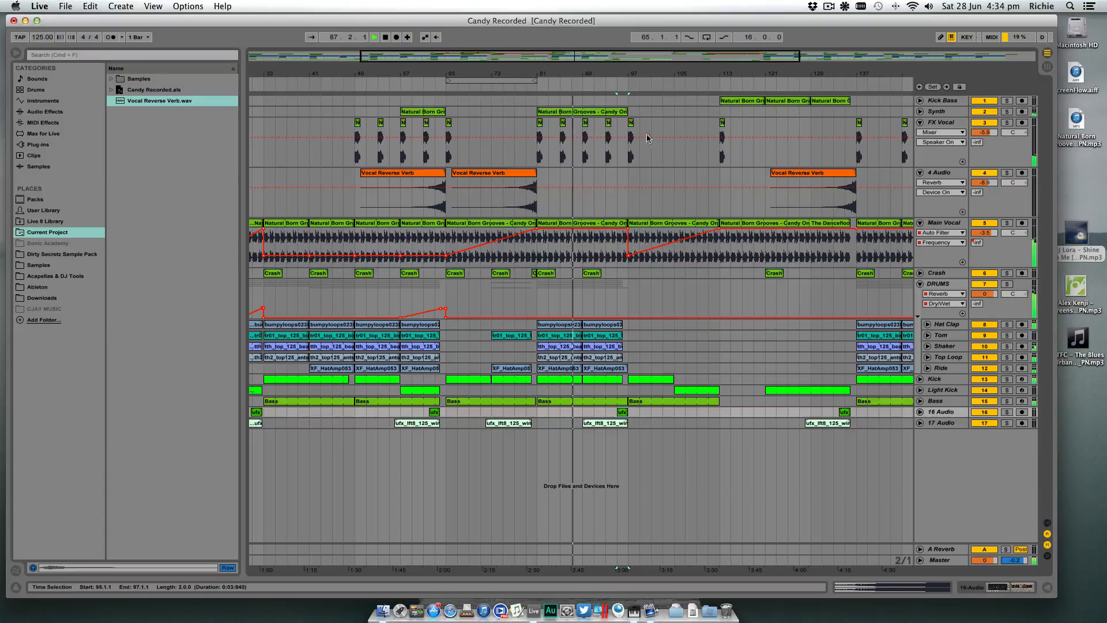
# - Raise the low-cut frequency of the Synth track's EQ Eight to about 449 Hz while the arrangement plays
pyautogui.moveTo(633, 68); pyautogui.dragTo(585, 78)
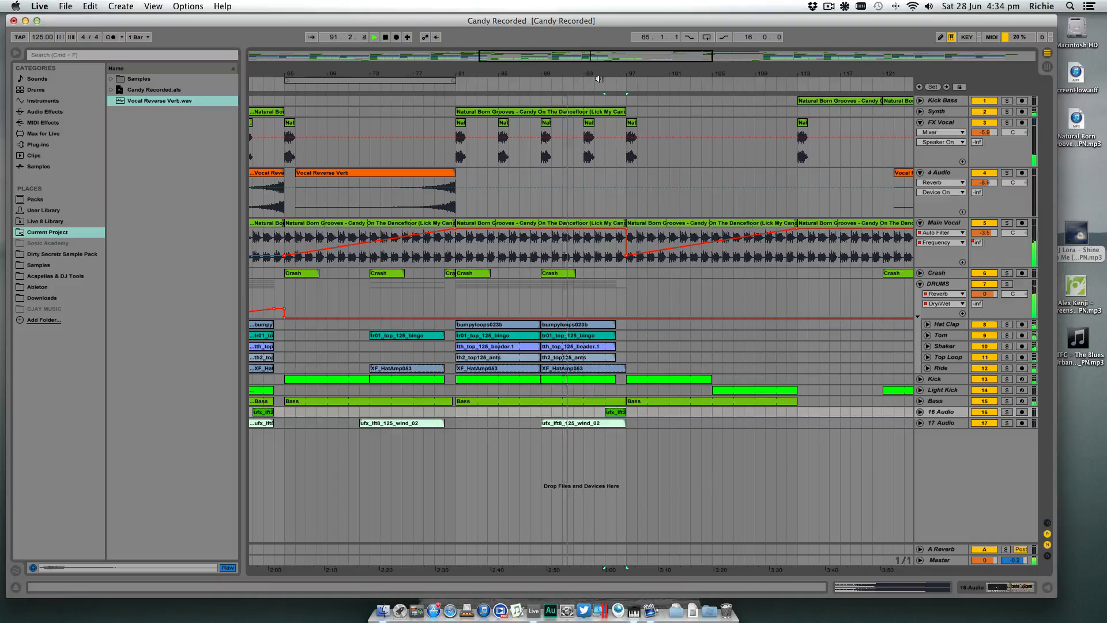
pyautogui.click(940, 111)
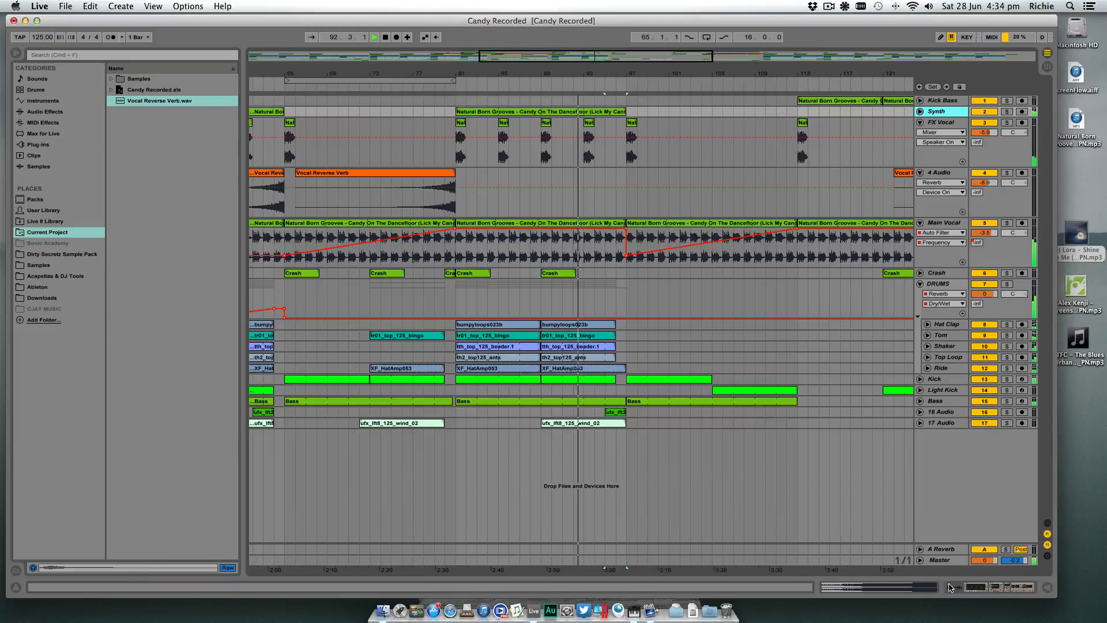
pyautogui.click(998, 586)
pyautogui.moveTo(229, 522); pyautogui.dragTo(257, 524)
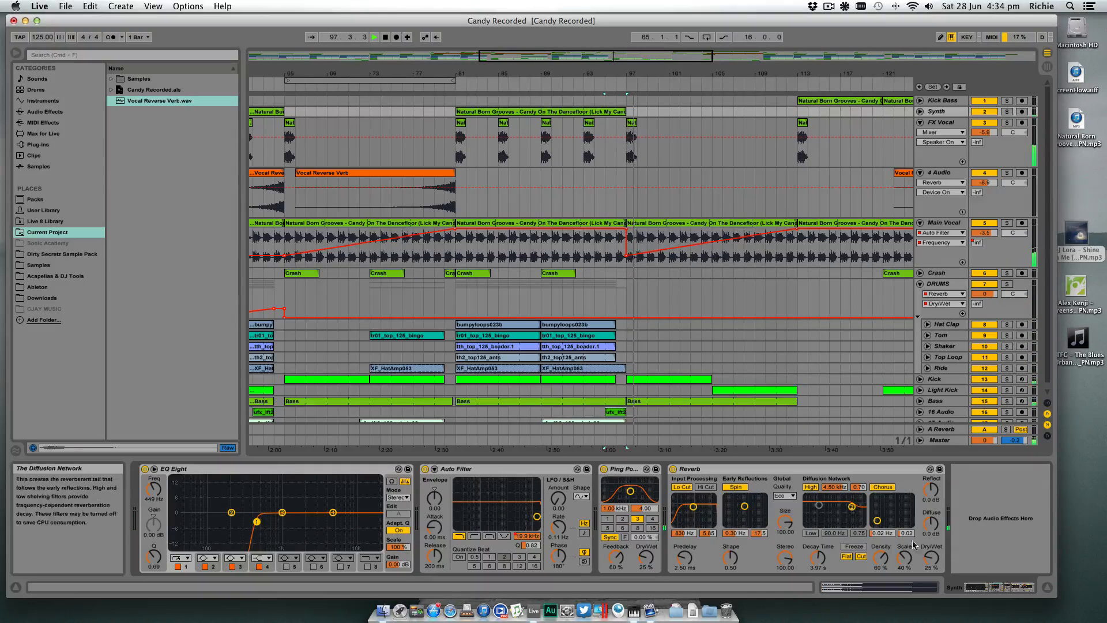
pyautogui.click(1047, 587)
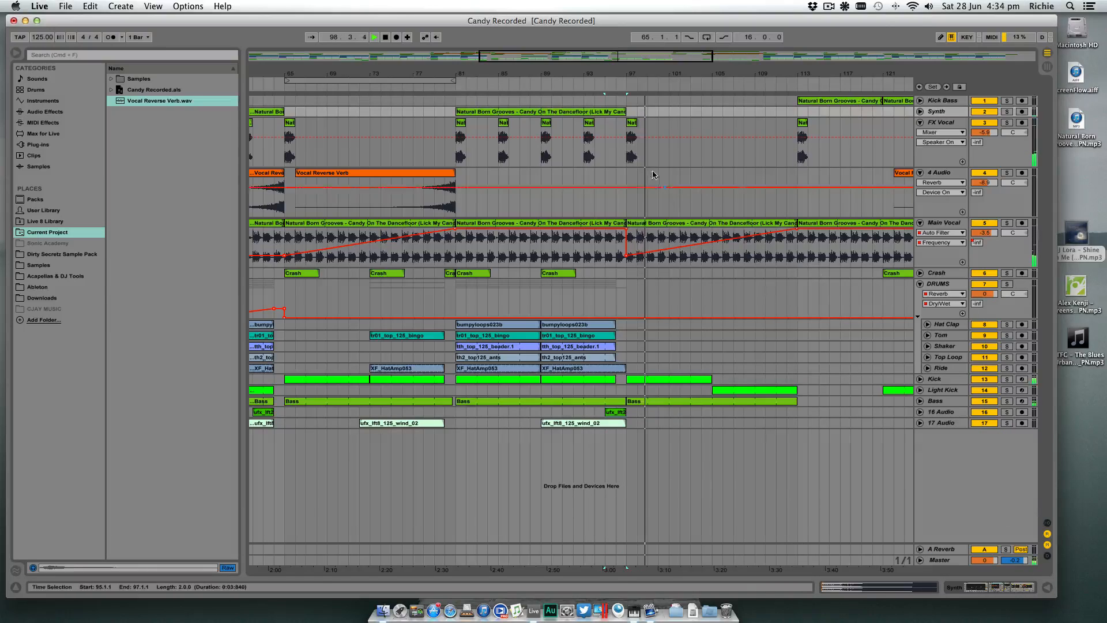
# - Unfold and solo the Synth track, and play it on its own from bar 87
pyautogui.moveTo(621, 74); pyautogui.dragTo(560, 39)
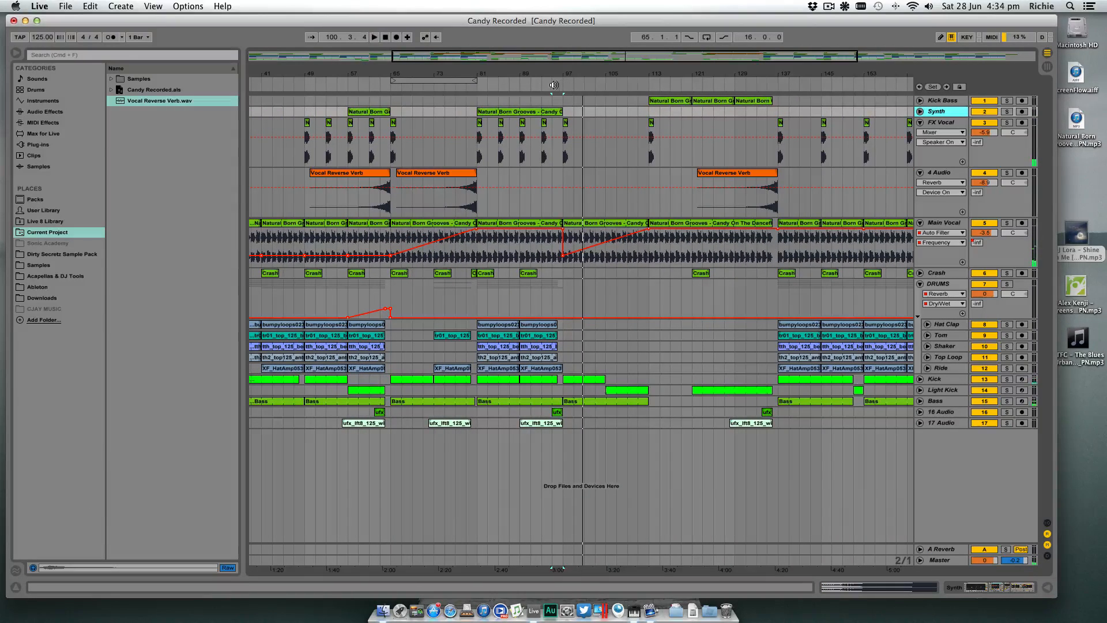
pyautogui.click(514, 84)
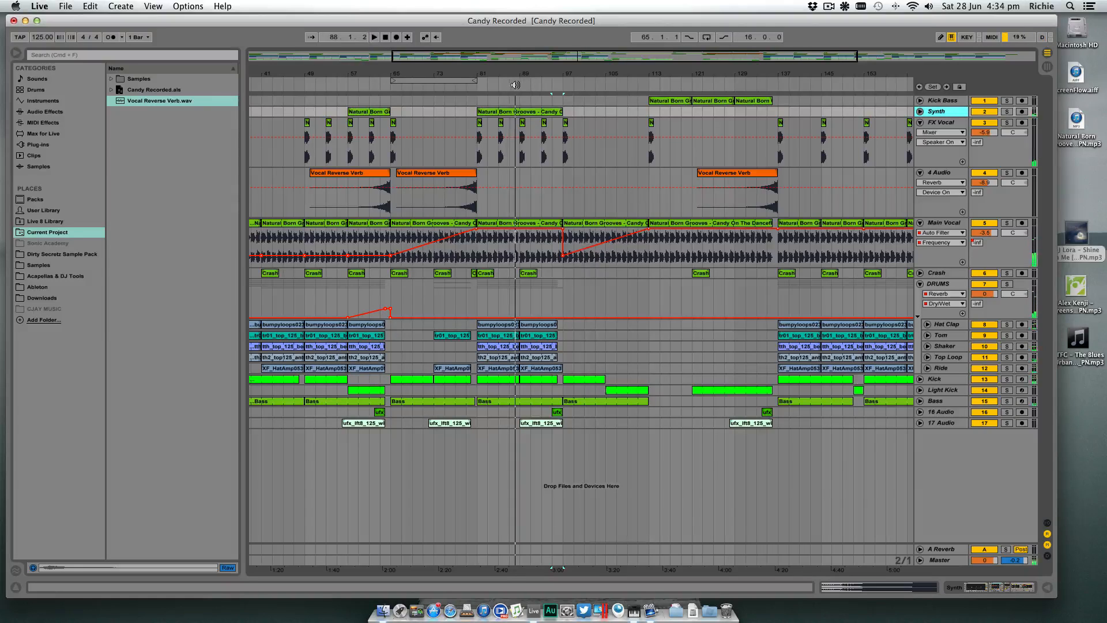
pyautogui.click(920, 112)
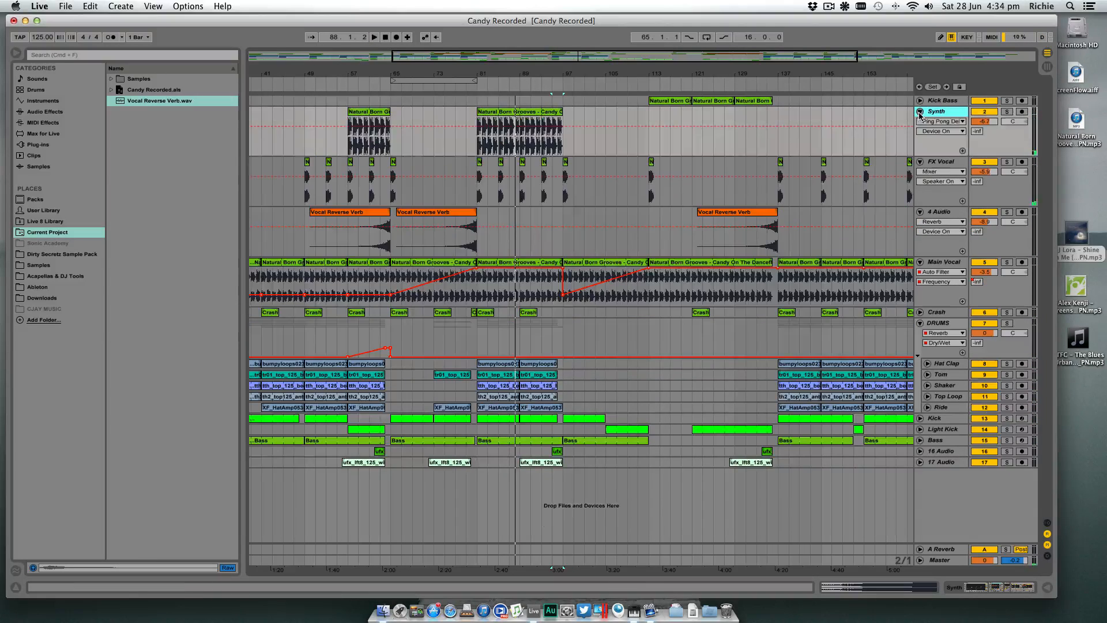
pyautogui.click(1008, 115)
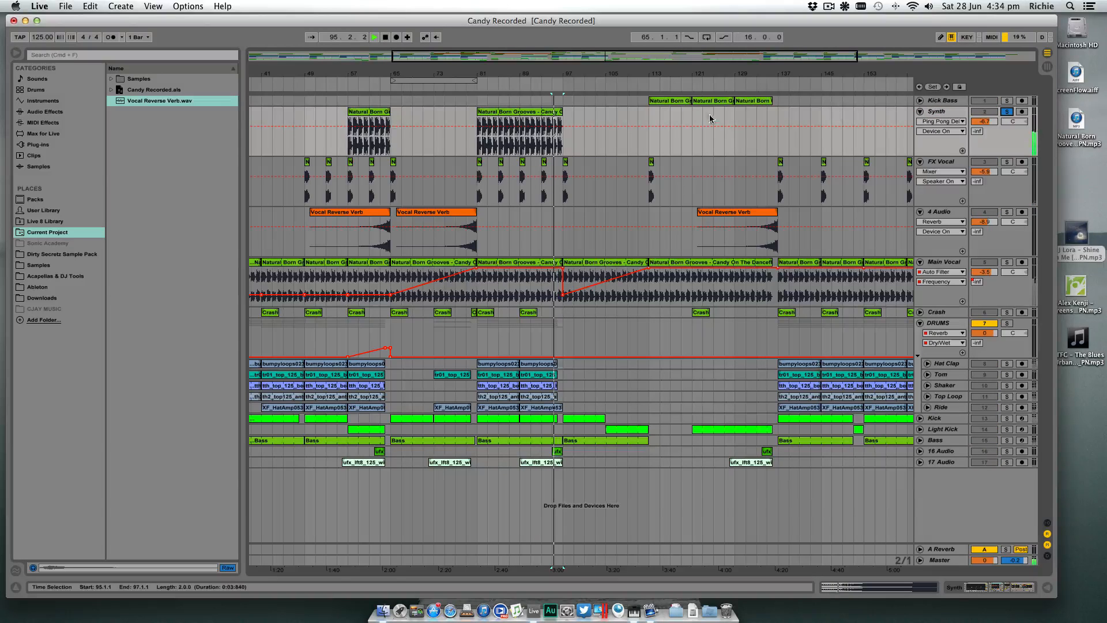
pyautogui.click(511, 138)
pyautogui.press('space')
pyautogui.press('space')
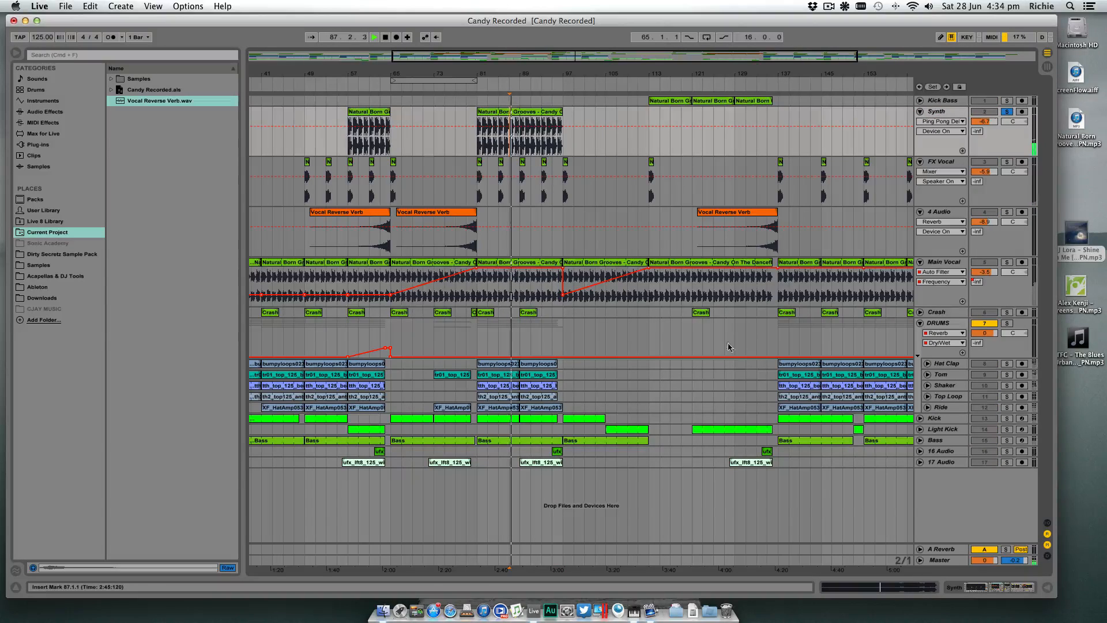
# - Set the Synth's Ping Pong Delay Dry/Wet to 14%, reshape its EQ Eight with a 1.36 dB boost at 4.92 kHz, and unsolo the track
pyautogui.click(959, 588)
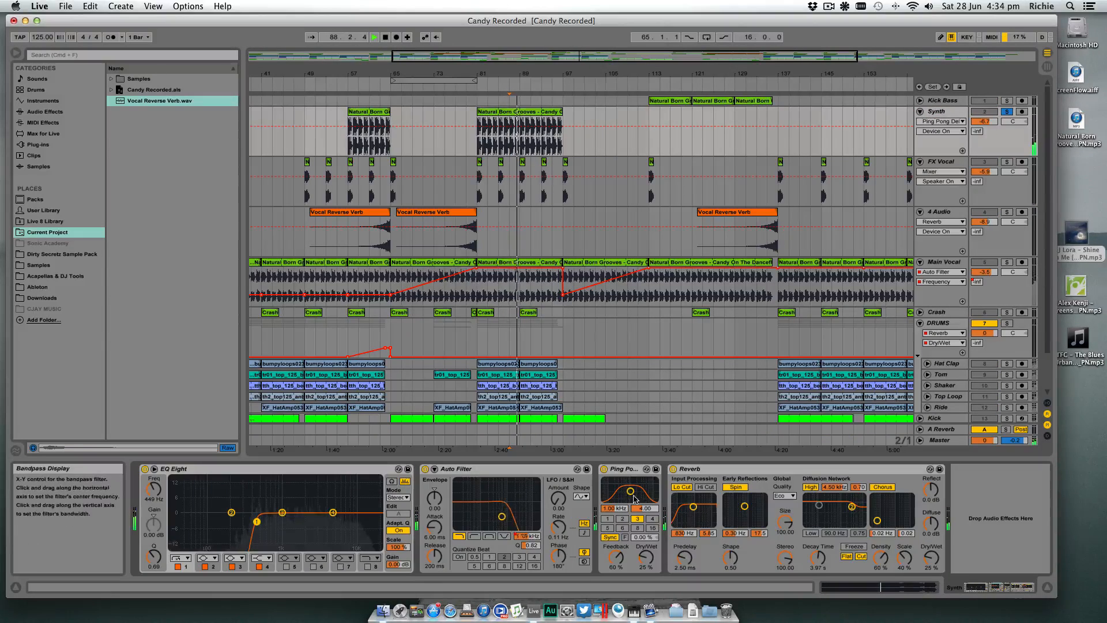
pyautogui.moveTo(647, 557); pyautogui.dragTo(647, 571)
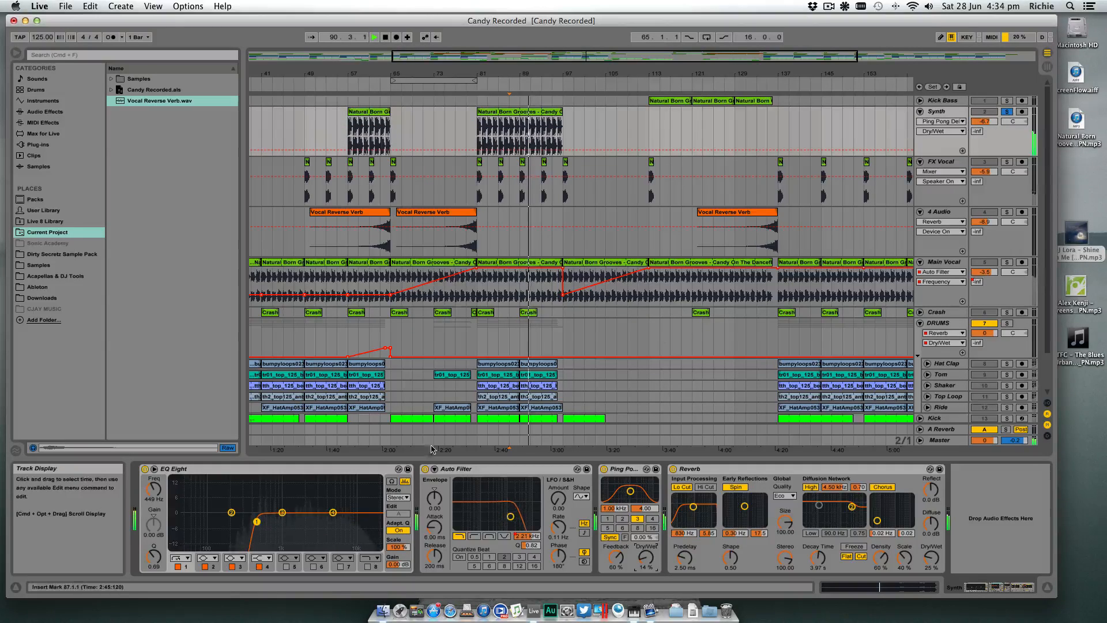
pyautogui.moveTo(282, 513); pyautogui.dragTo(261, 522)
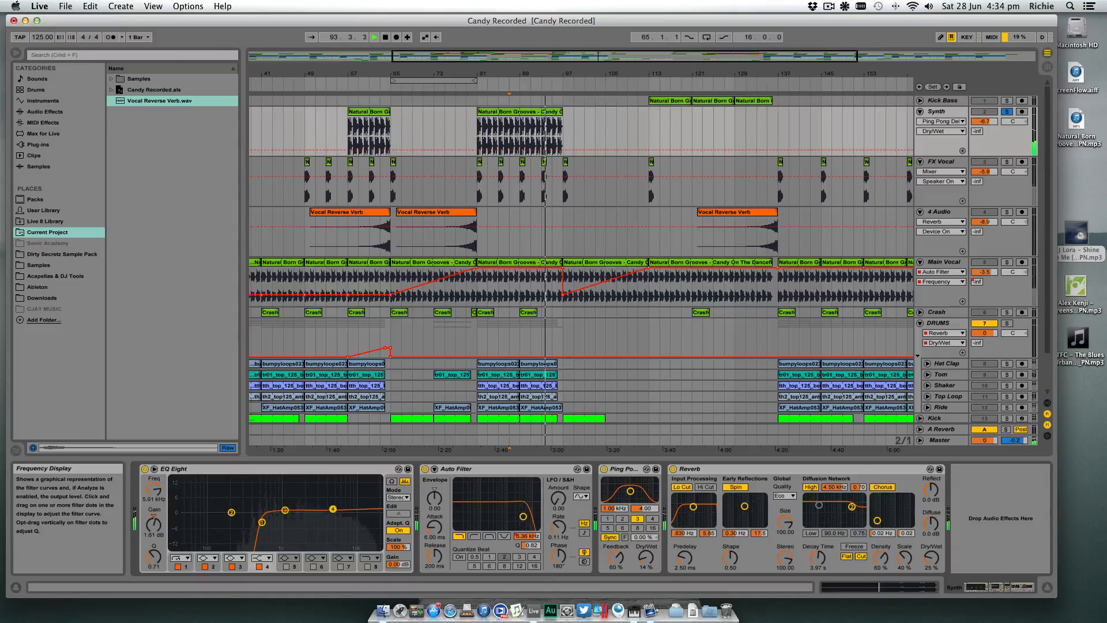
pyautogui.click(1007, 112)
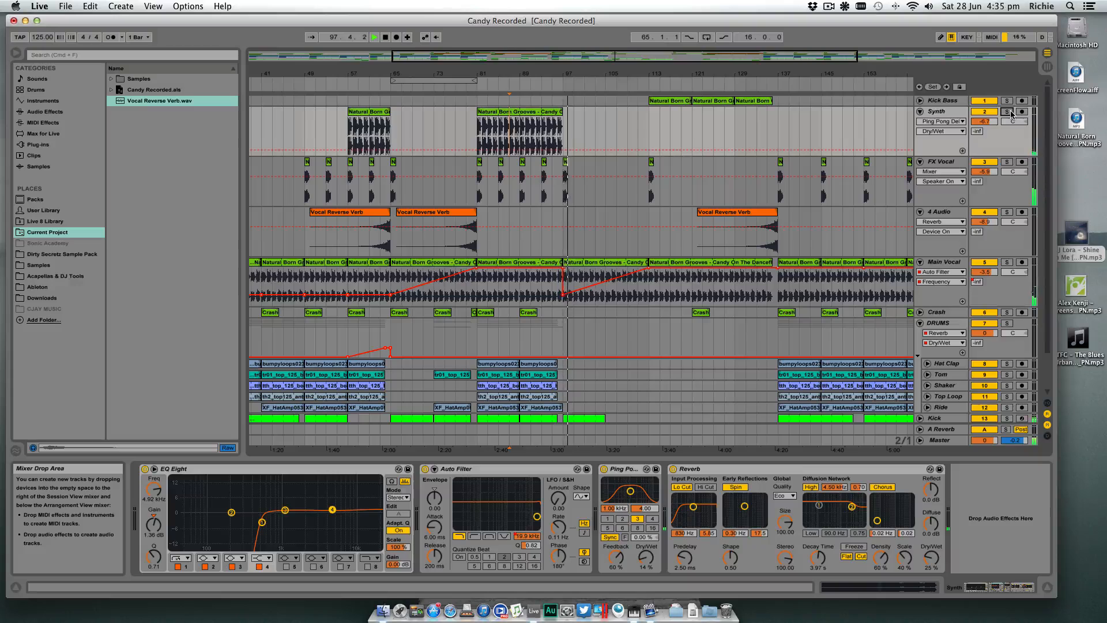
# - Replace the FX Vocal clip at bar 97 with a copy of the FX Vocal clip at bar 65
pyautogui.click(533, 86)
pyautogui.click(566, 163)
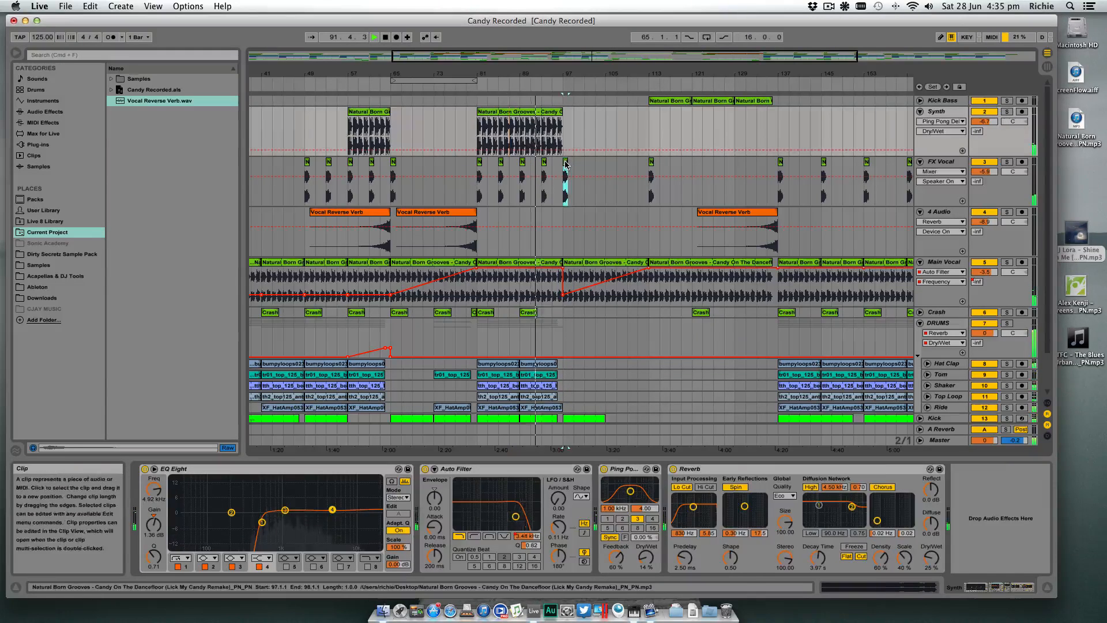
pyautogui.press('Delete')
pyautogui.click(392, 163)
pyautogui.press('super+c')
pyautogui.click(566, 163)
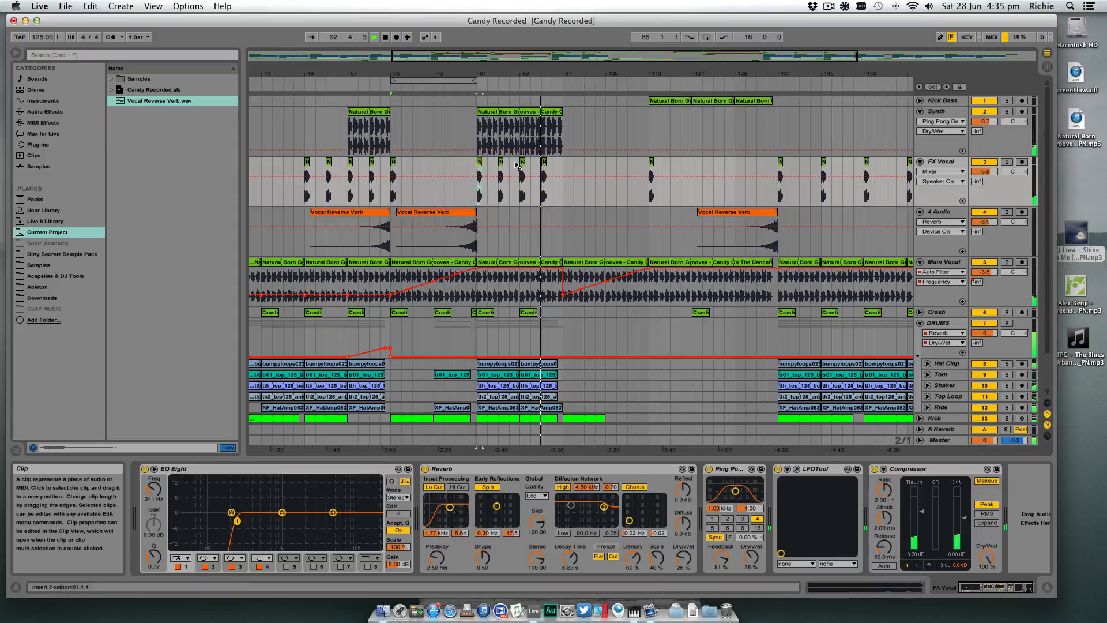
pyautogui.press('super+v')
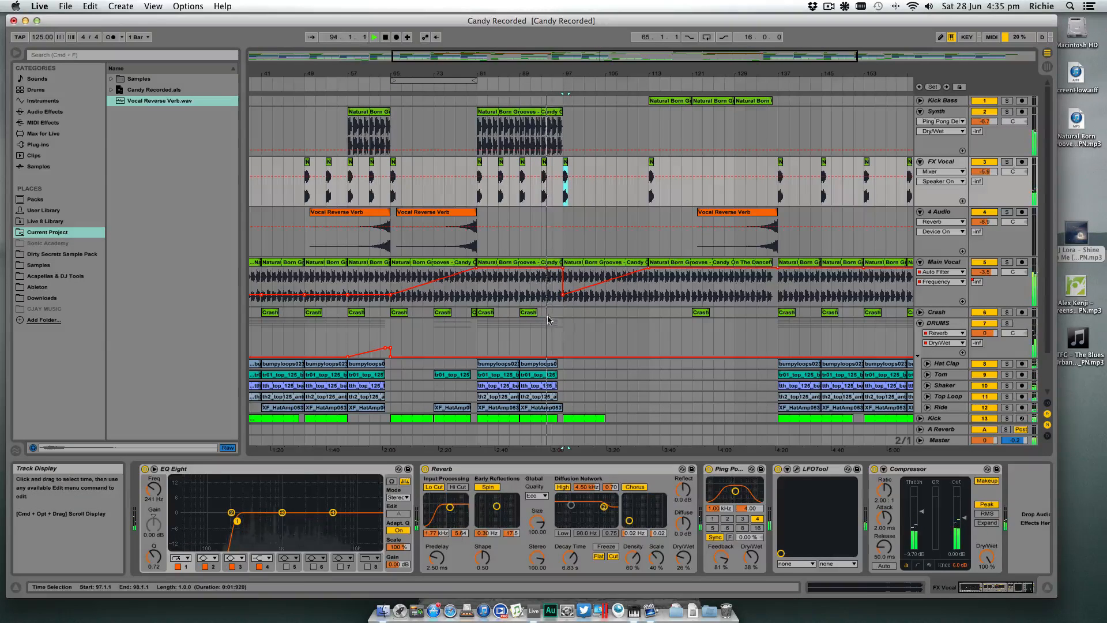
# - Add a copy of the crash clip at bar 97 on the Crash track and hide the device view
pyautogui.click(569, 317)
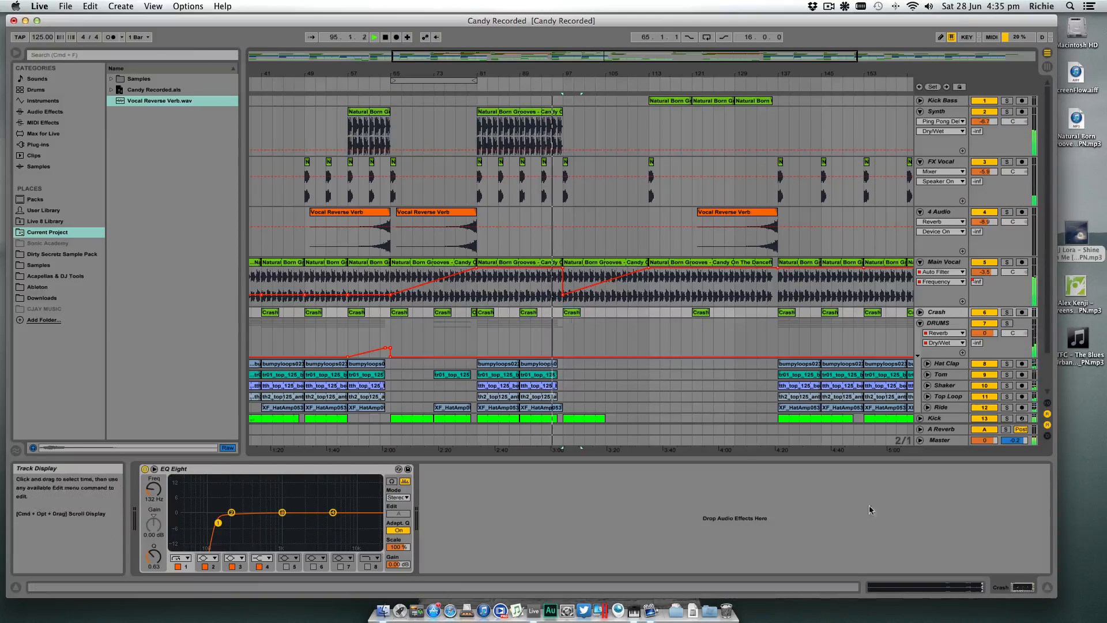
pyautogui.press('super+alt+l')
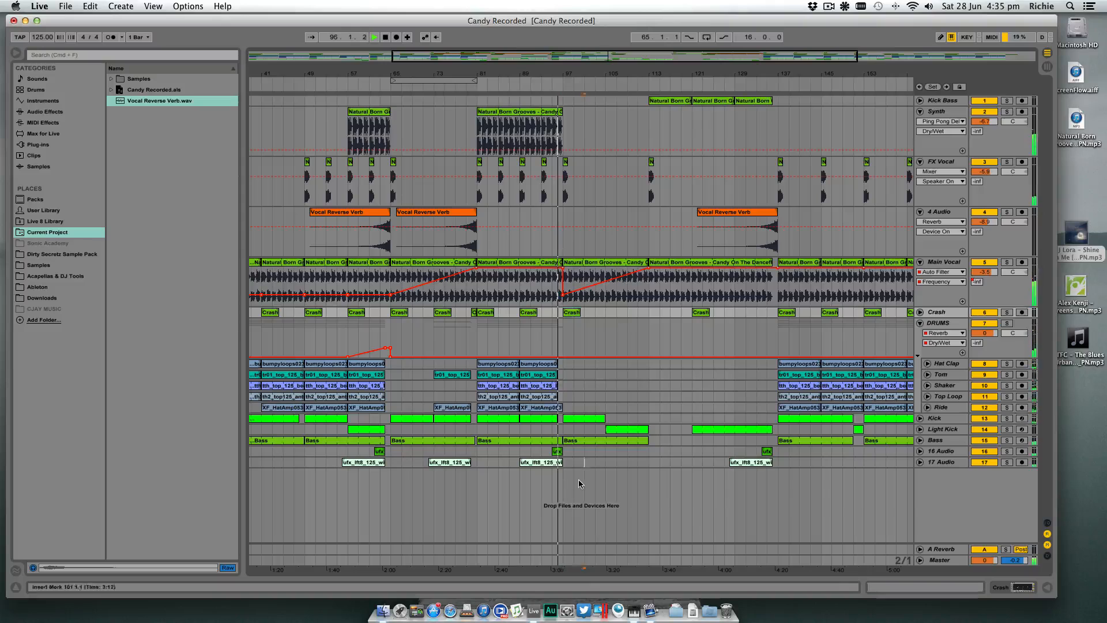
pyautogui.click(580, 480)
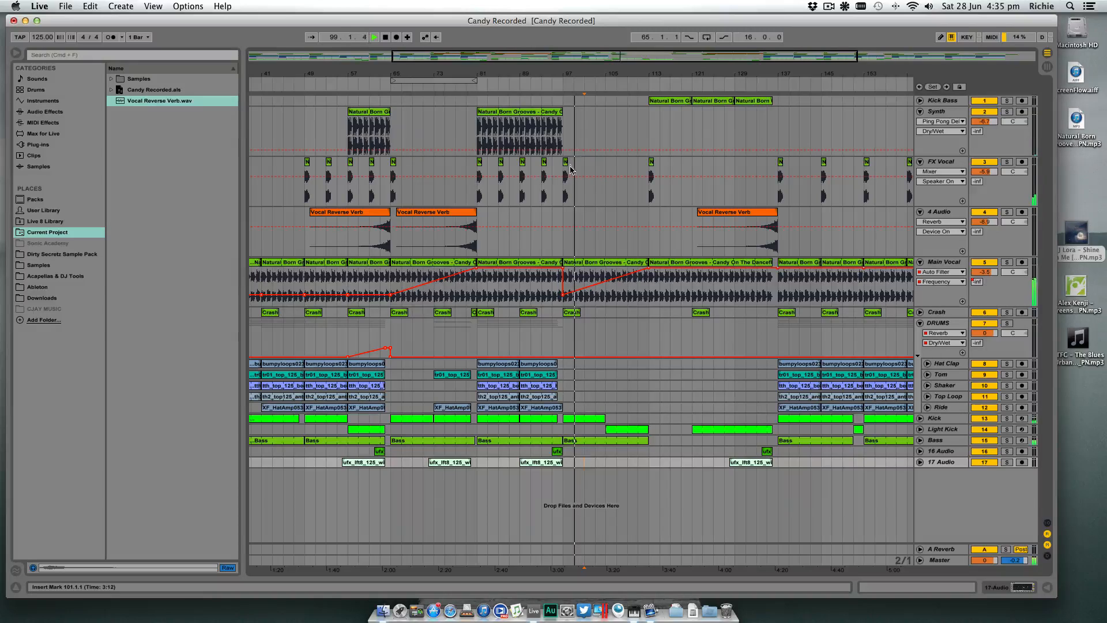
# - Solo the FX Vocal track and check the transposition and sound of its clips at bars 97, 81 and 85
pyautogui.moveTo(574, 74); pyautogui.dragTo(574, 121)
pyautogui.doubleClick(558, 183)
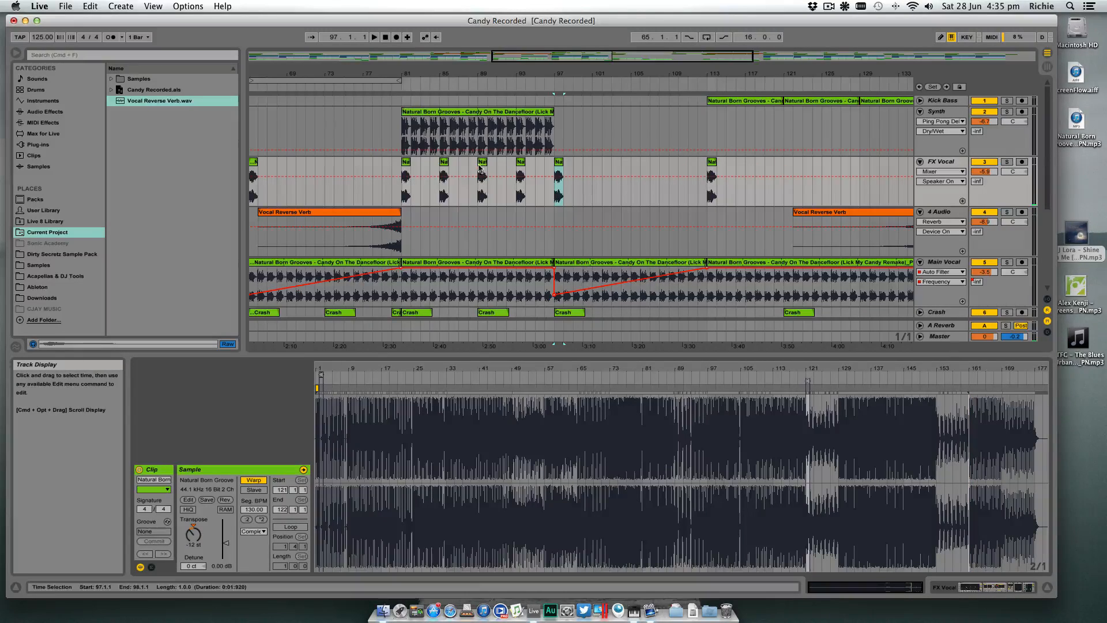
pyautogui.click(1007, 161)
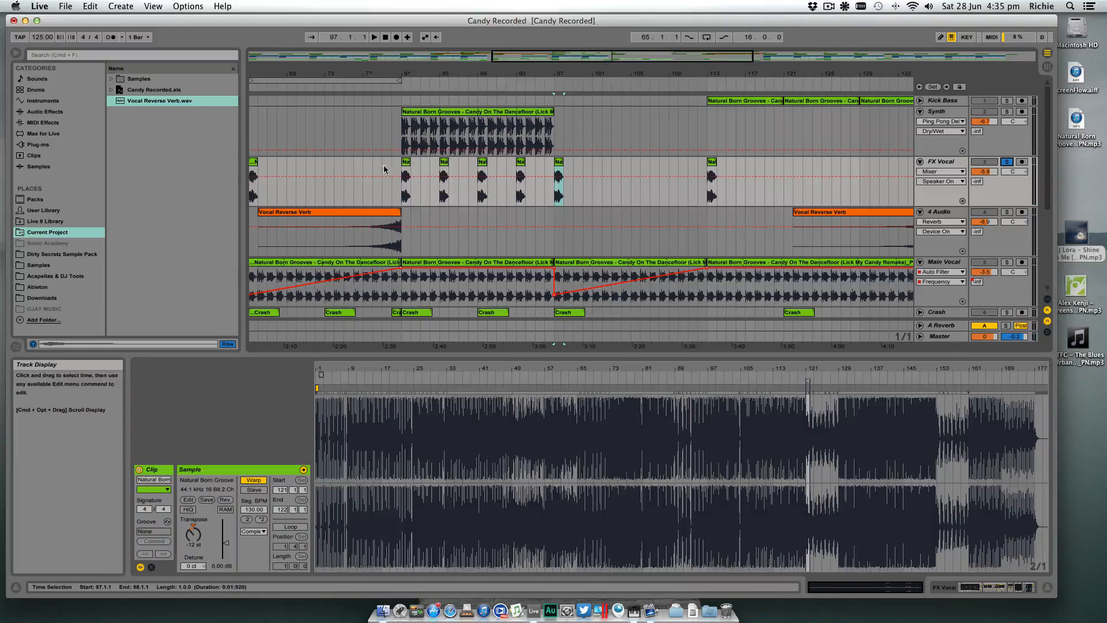
pyautogui.click(402, 174)
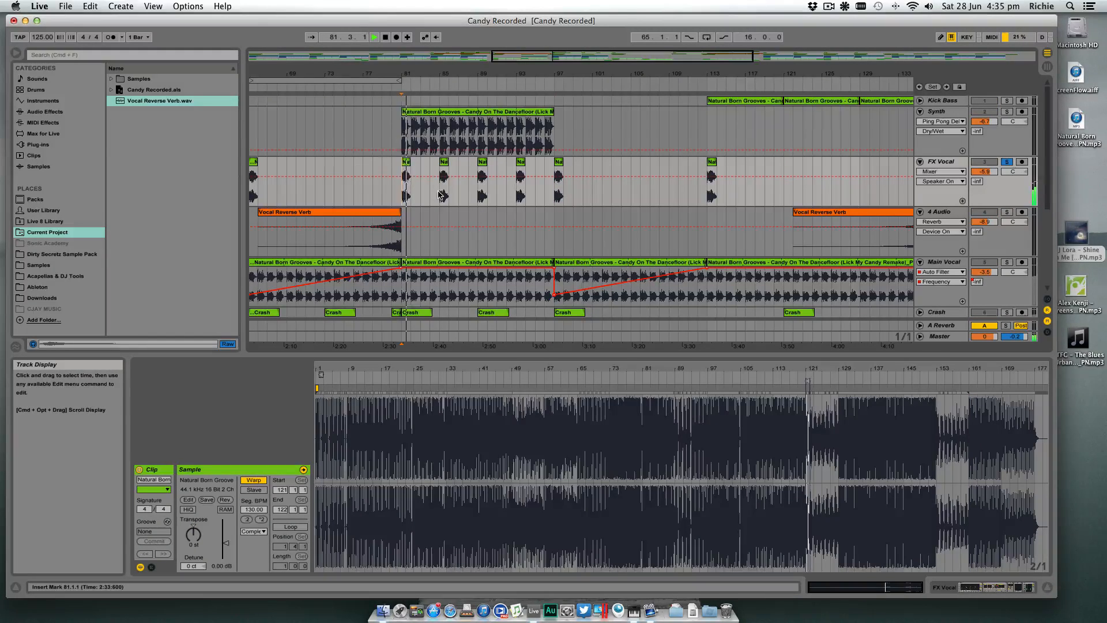
pyautogui.click(445, 163)
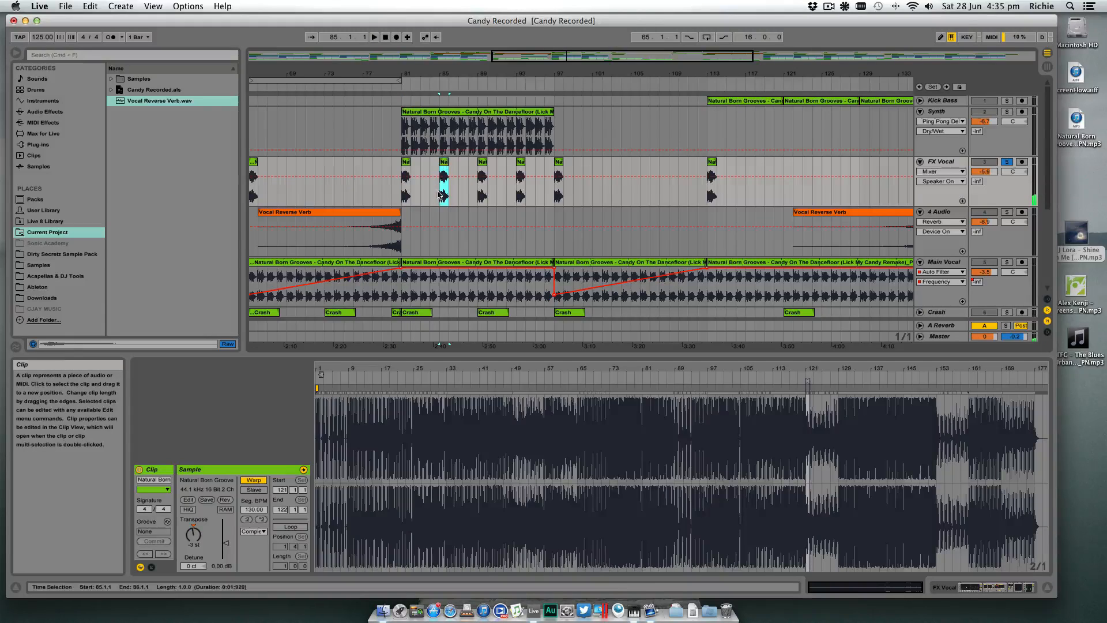
pyautogui.hscroll(-2, 441, 196)
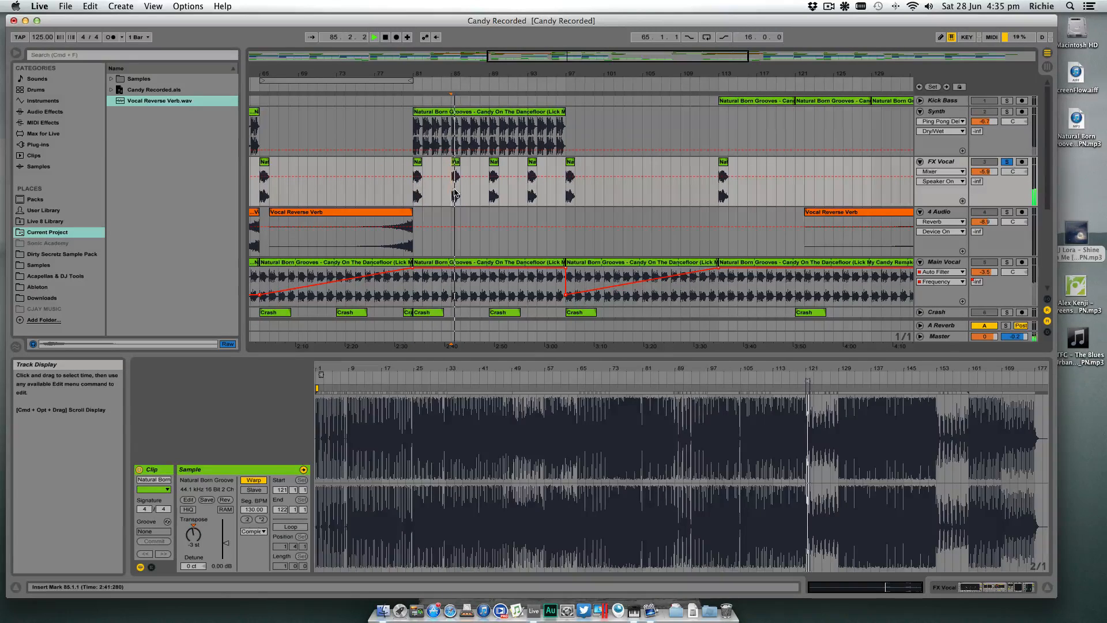
# - Play the soloed FX Vocal hit at bar 97 to judge its pitch
pyautogui.press('space')
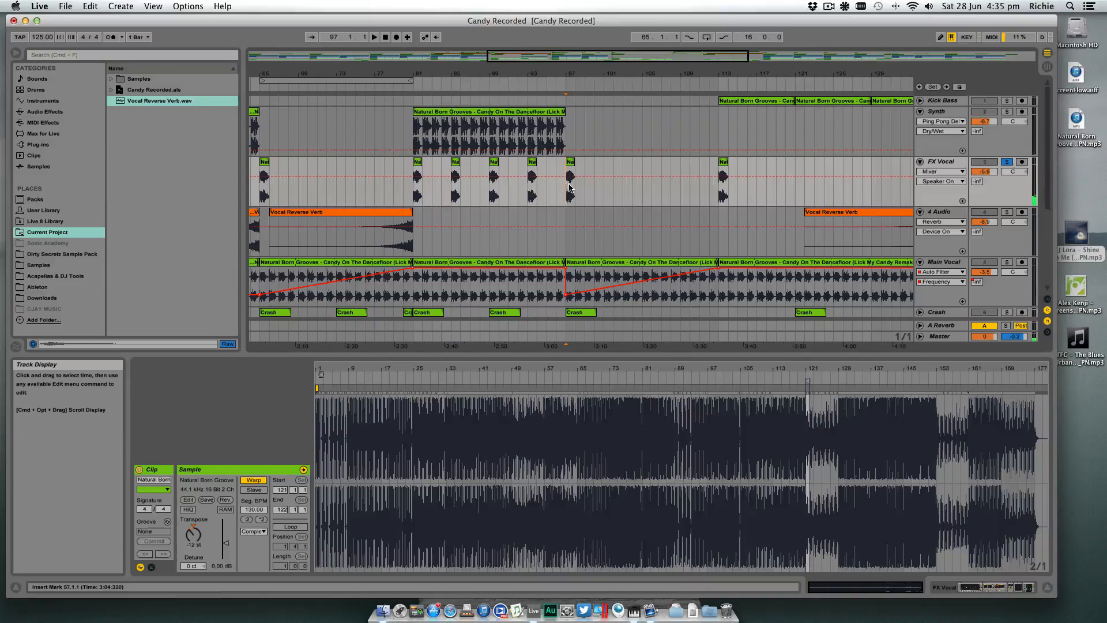
pyautogui.click(569, 191)
pyautogui.click(568, 195)
pyautogui.press('space')
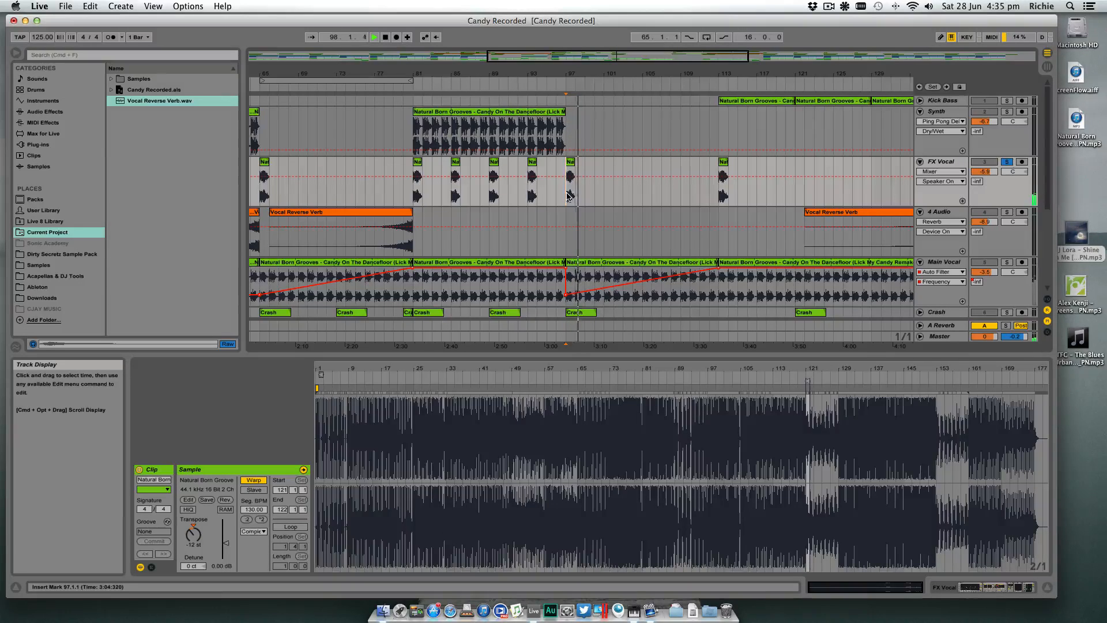
pyautogui.press('space')
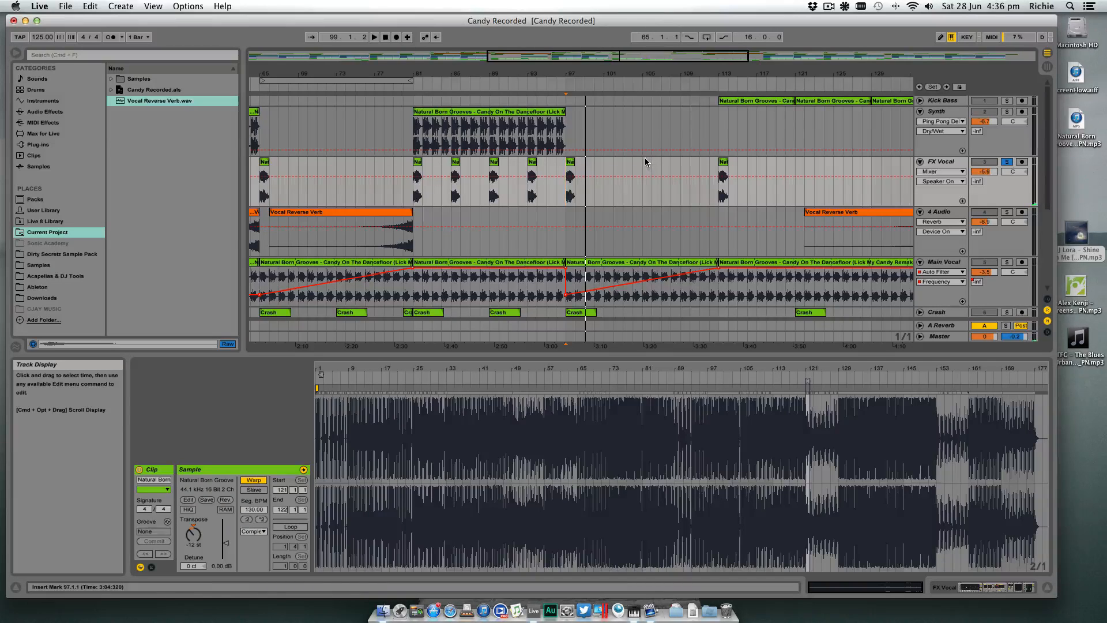
# - Close the clip details, unsolo the FX Vocal track and play the full mix through the transition at bar 97
pyautogui.click(572, 163)
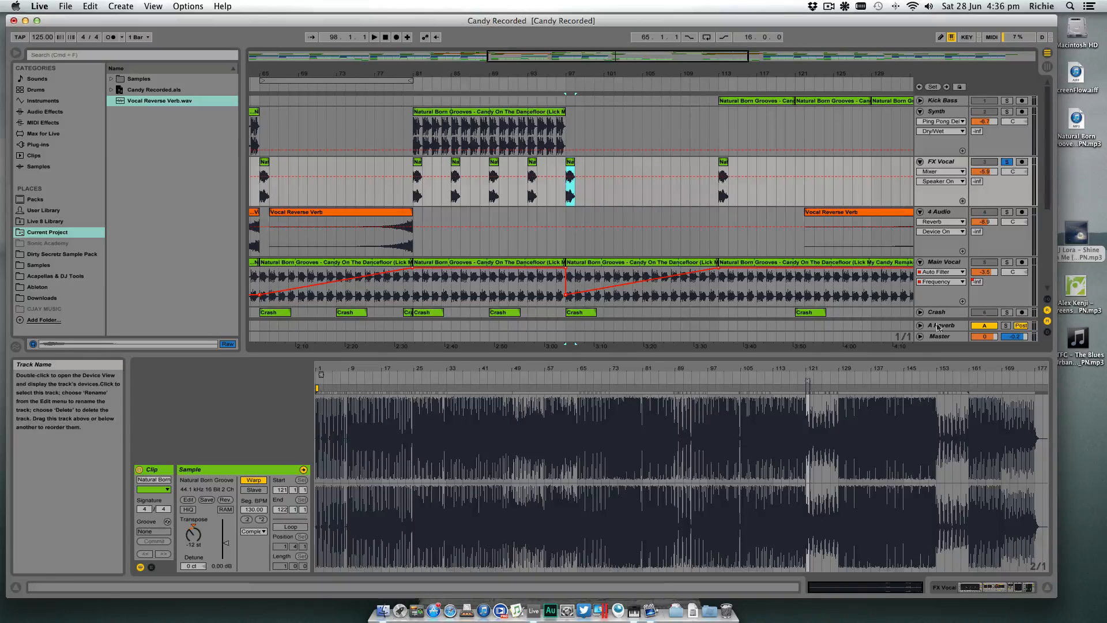
pyautogui.click(1045, 587)
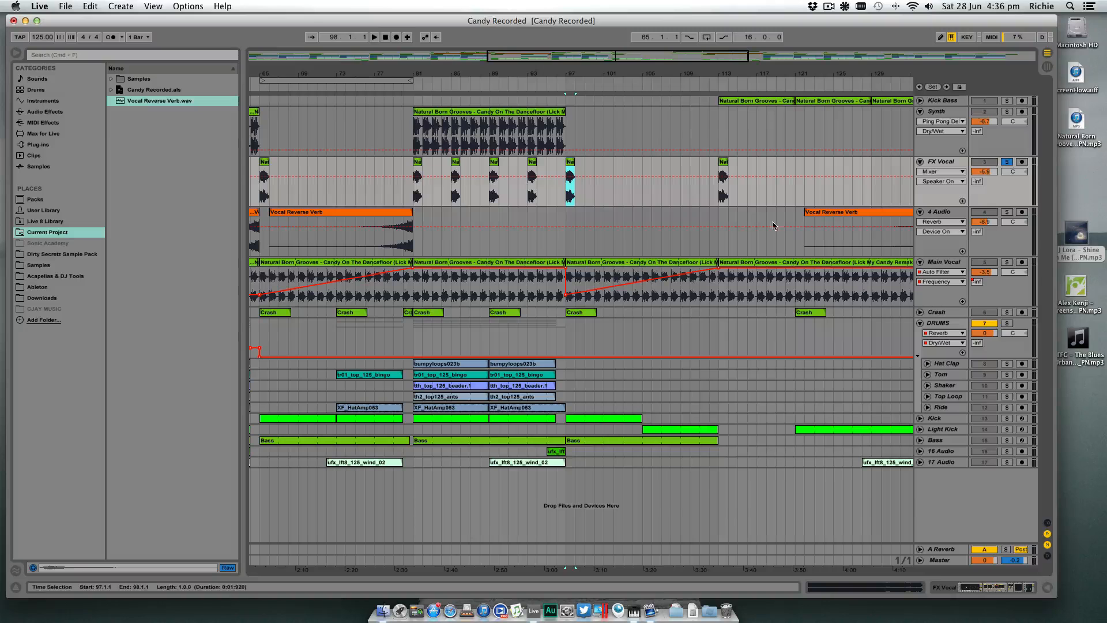
pyautogui.moveTo(615, 69); pyautogui.dragTo(507, 53)
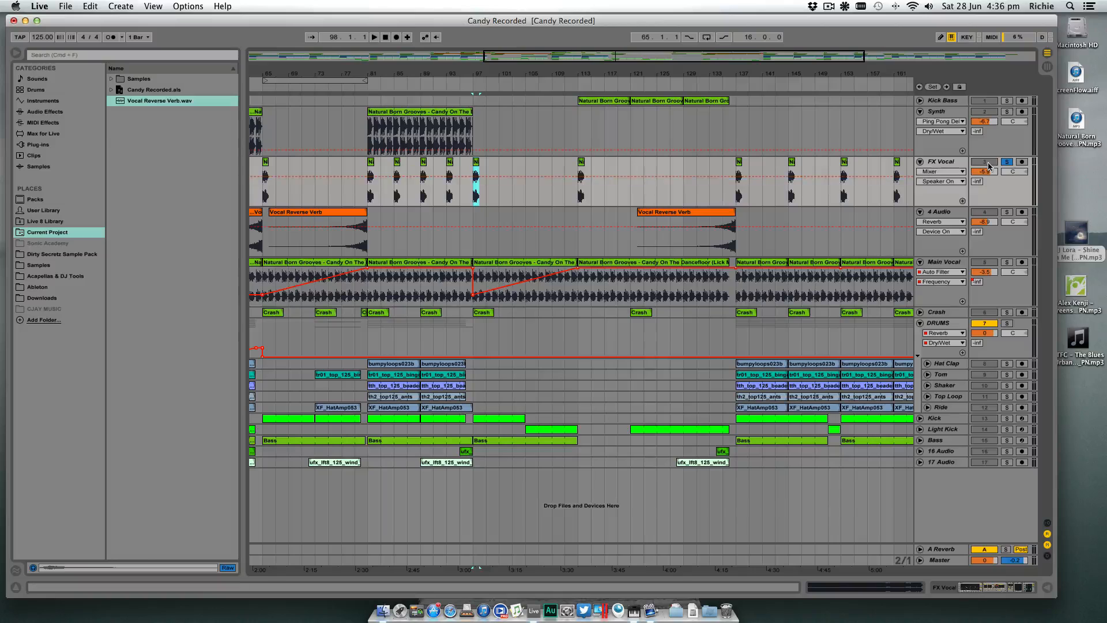
pyautogui.click(1006, 164)
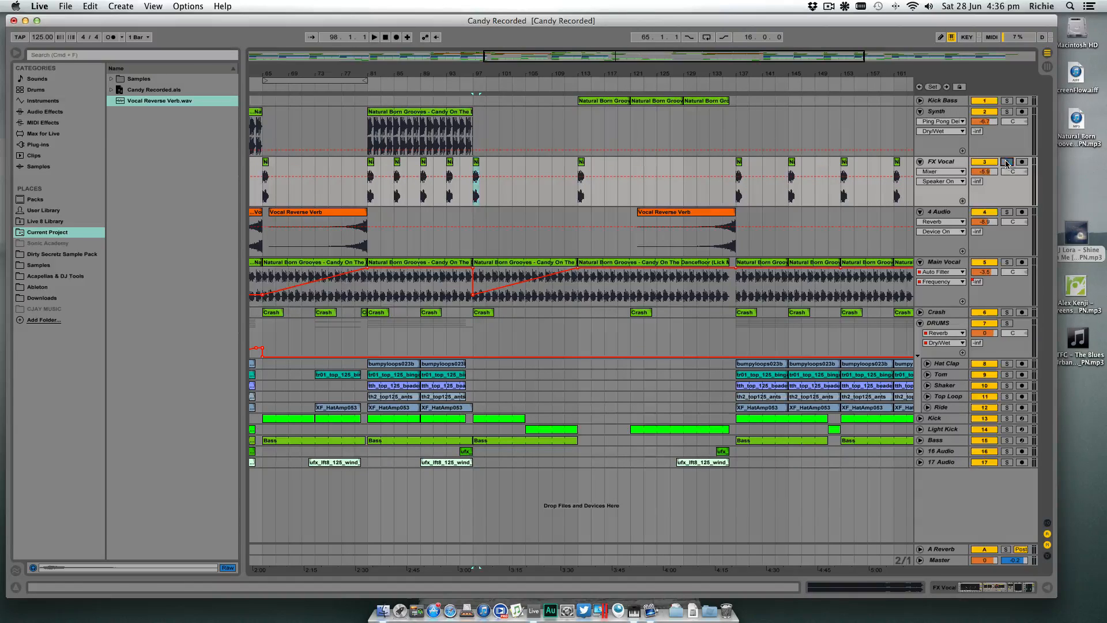
pyautogui.click(457, 85)
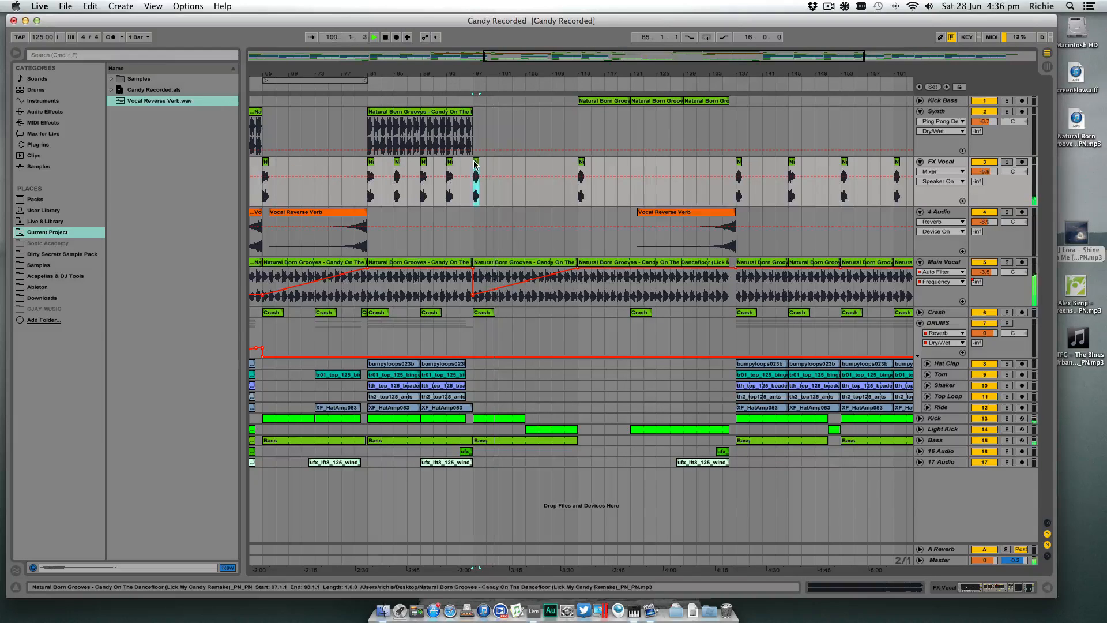
# - Copy the FX Vocal clip at bar 97 to bar 105 and replace the FX Vocal clip at bar 113 with another copy
pyautogui.click(526, 164)
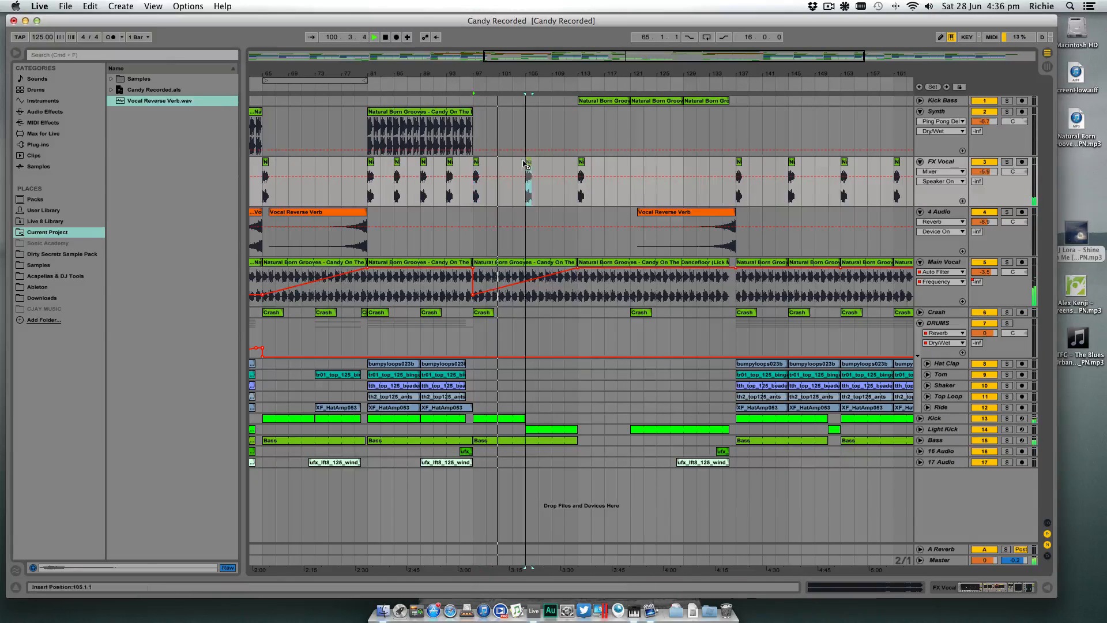
pyautogui.click(582, 163)
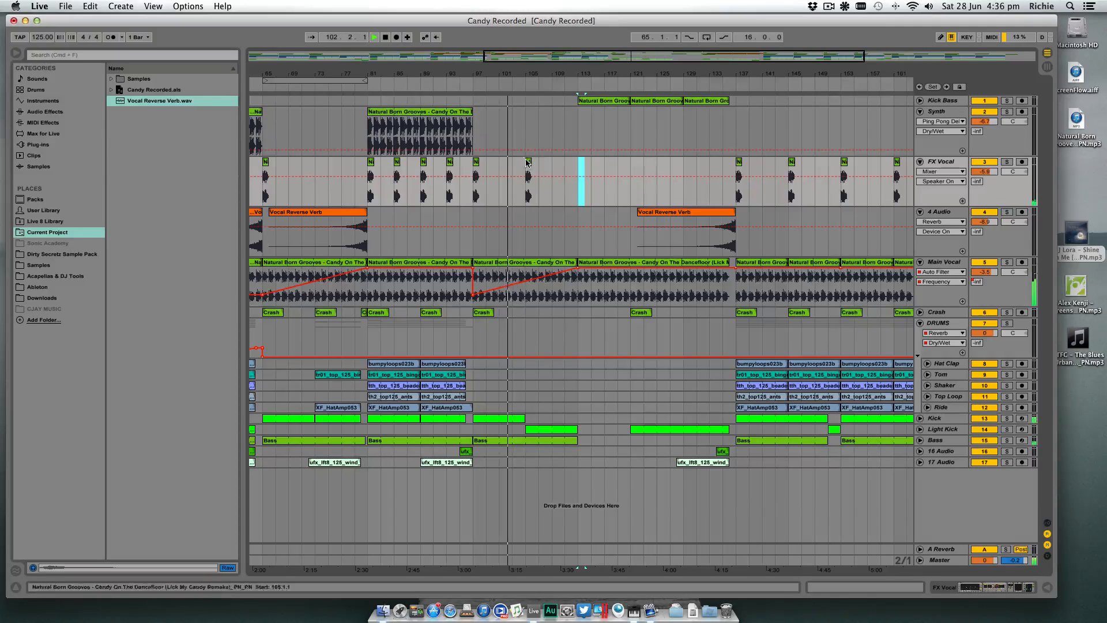
pyautogui.moveTo(581, 163)
pyautogui.mouseDown()
pyautogui.moveTo(527, 164)
pyautogui.moveTo(581, 167)
pyautogui.mouseUp()
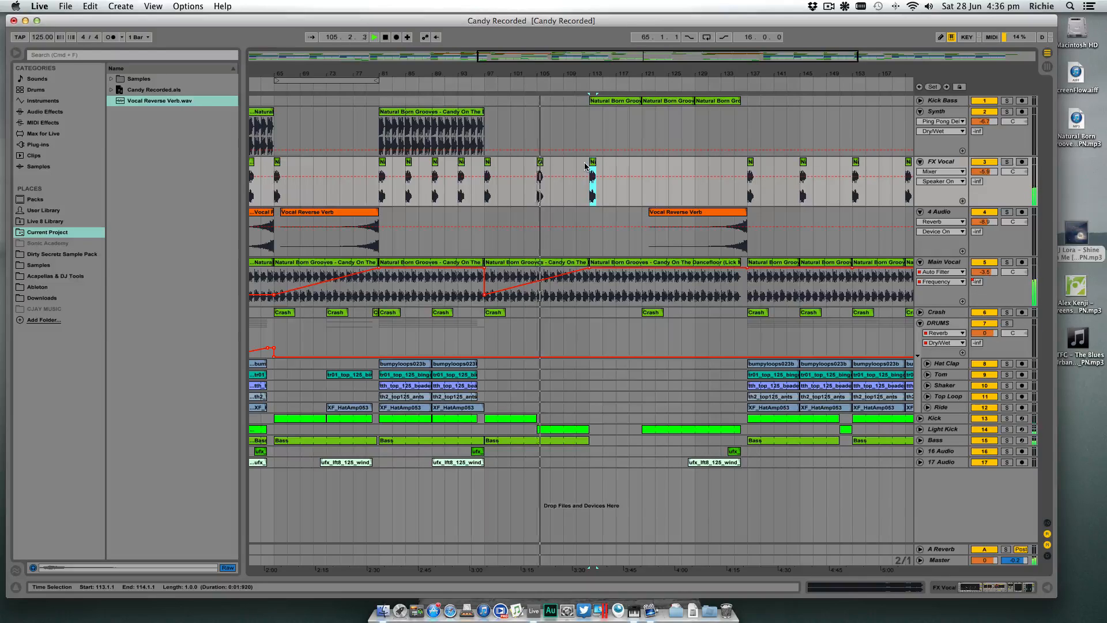
# - Copy the Vocal Reverse Verb clip that leads into bar 81 so the copy ends at bar 113
pyautogui.hscroll(-1, 585, 167)
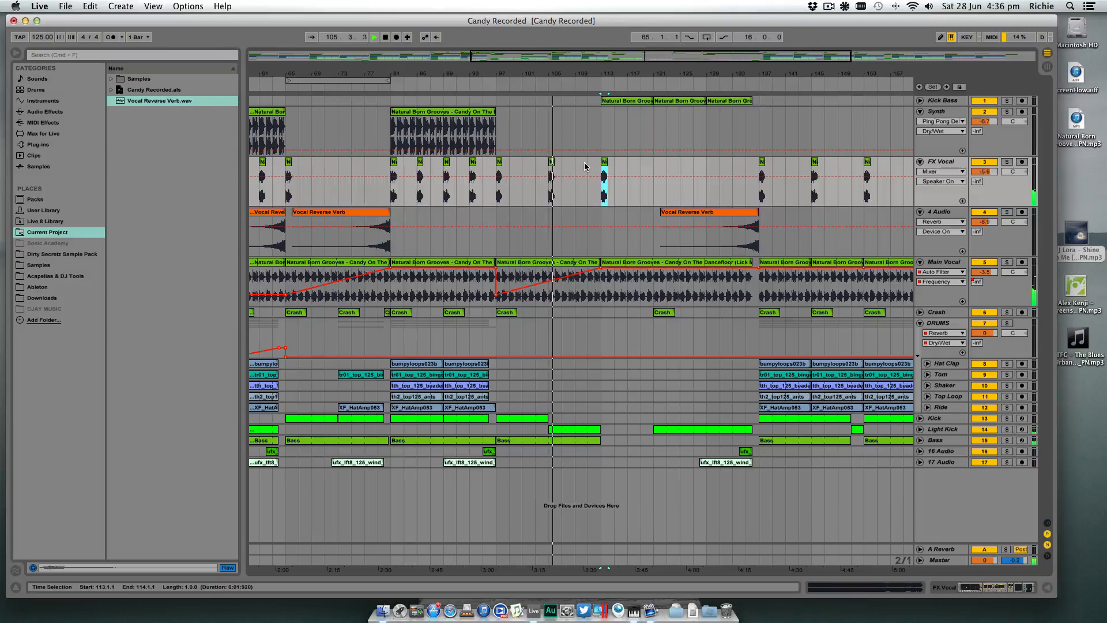
pyautogui.click(510, 313)
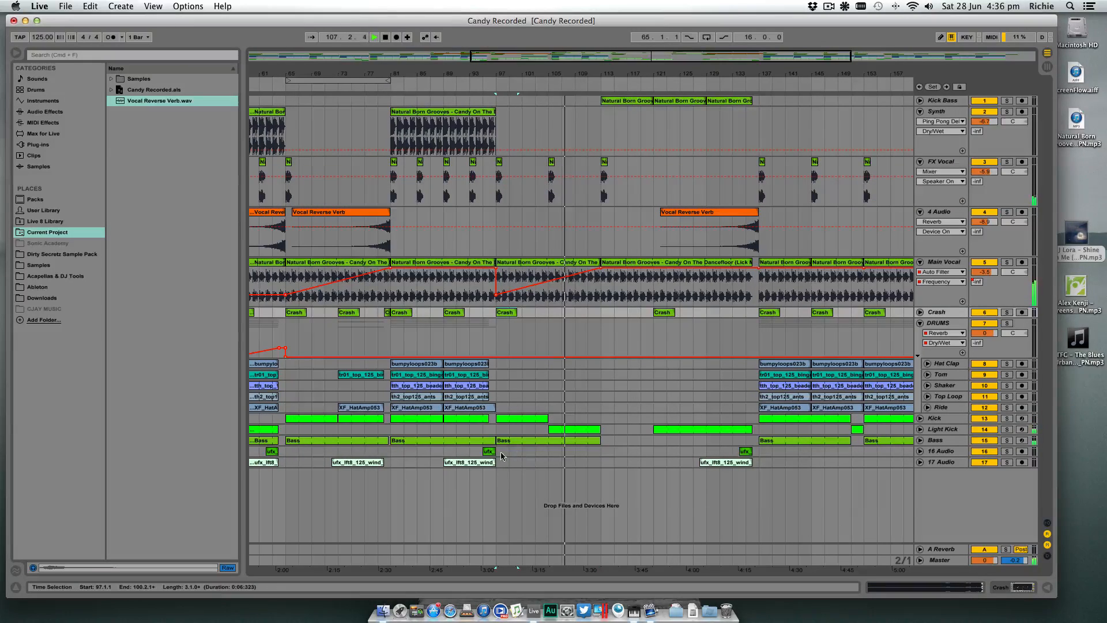
pyautogui.keyDown('alt'); pyautogui.moveTo(371, 213); pyautogui.dragTo(580, 219); pyautogui.keyUp('alt')
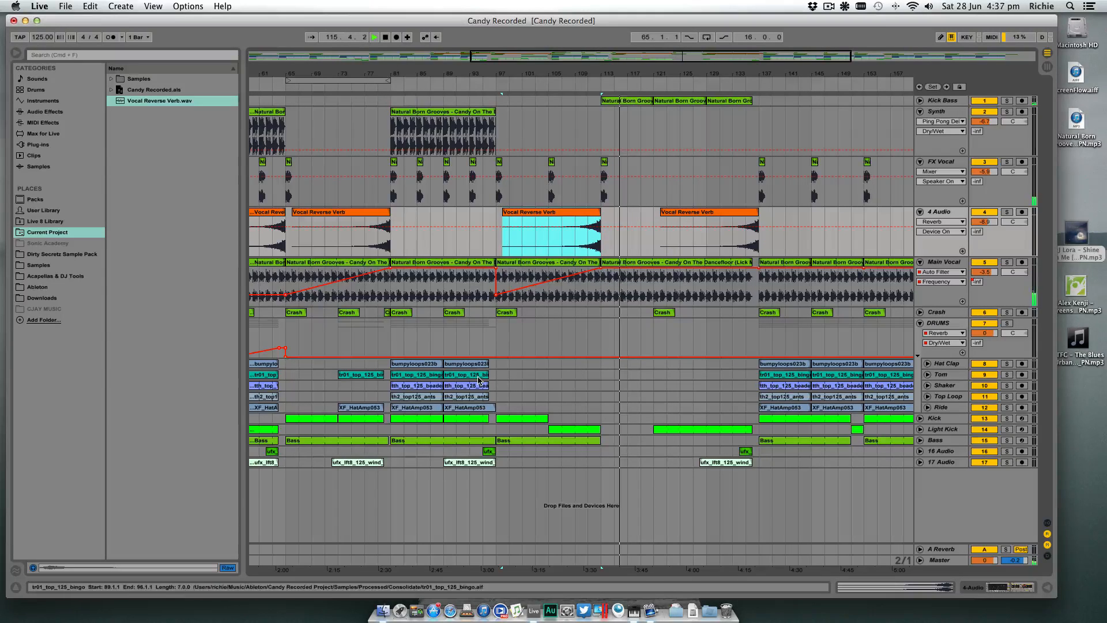
# - Copy the Ride clip from bar 73 to fill bars 121 to 136, and duplicate the bar 121 crash at bar 129
pyautogui.click(359, 407)
pyautogui.moveTo(358, 407); pyautogui.dragTo(753, 408)
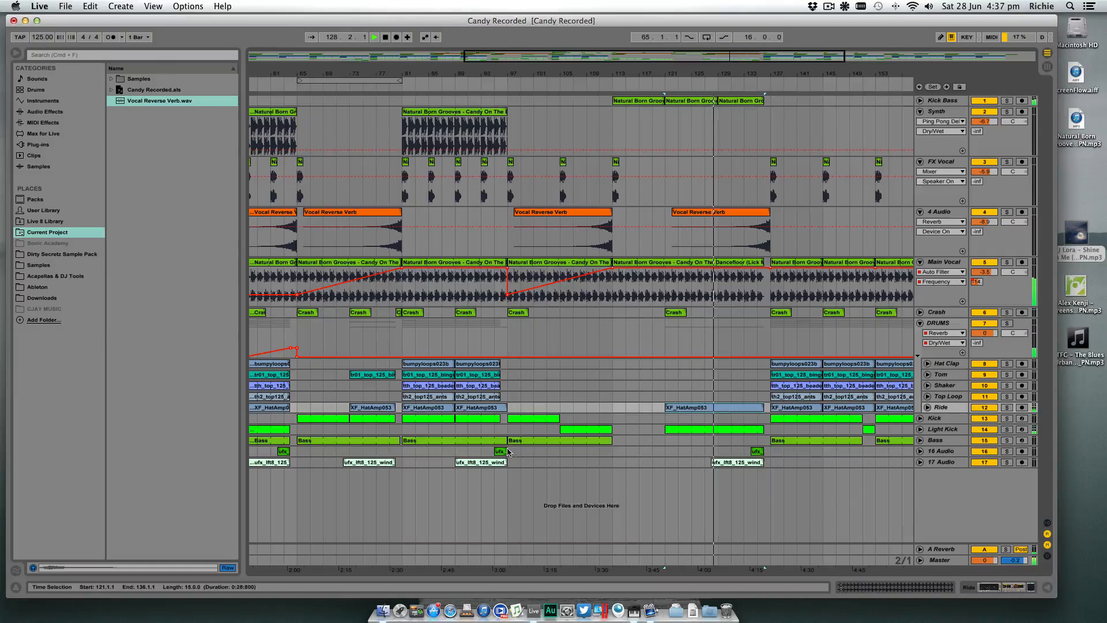
pyautogui.moveTo(680, 313); pyautogui.dragTo(733, 315)
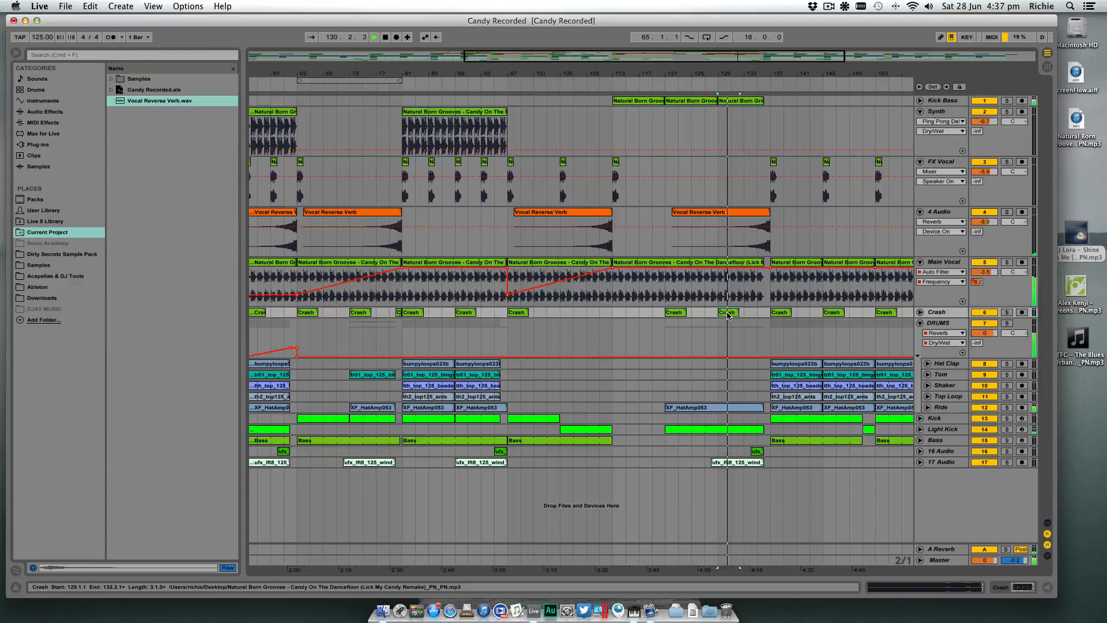
# - Move the last Vocal Reverse Verb clip one bar earlier so it spans bars 121 to 136
pyautogui.moveTo(775, 74); pyautogui.dragTo(766, 132)
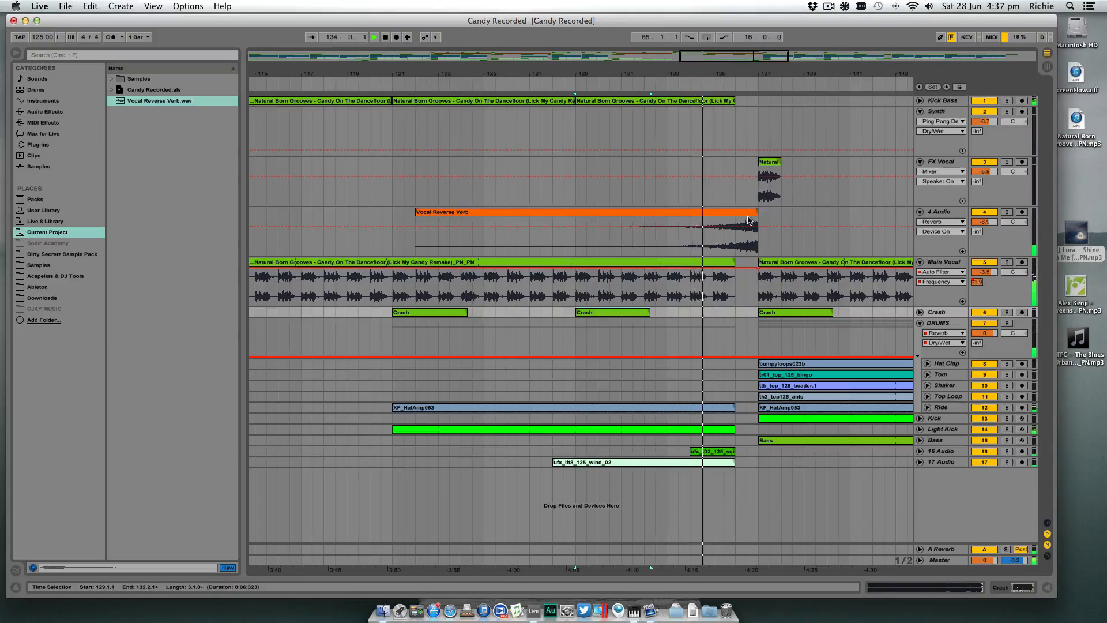
pyautogui.moveTo(757, 213); pyautogui.dragTo(733, 213)
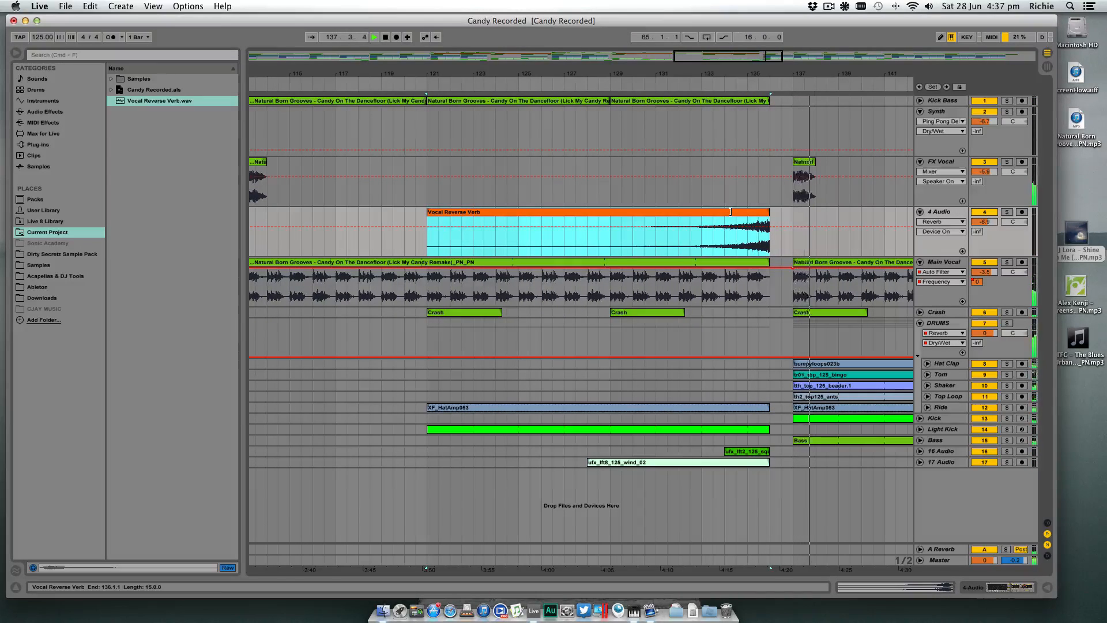
# - Play the build-up from bar 121 to judge the added ride, crash and shifted reverse reverb
pyautogui.moveTo(770, 74); pyautogui.dragTo(647, 73)
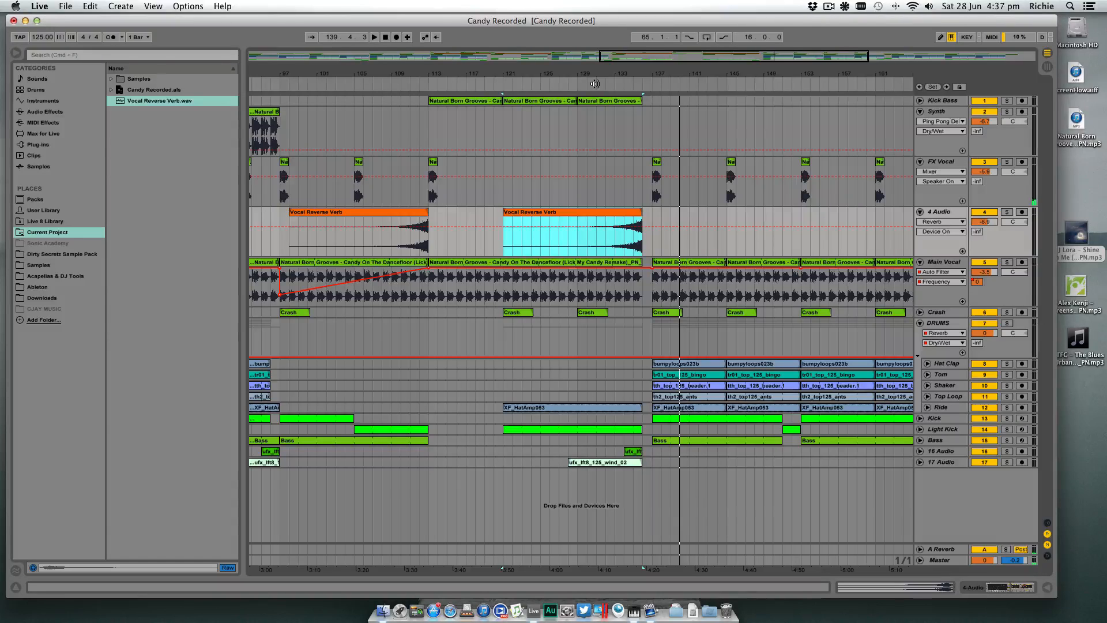
pyautogui.moveTo(615, 74); pyautogui.dragTo(713, 62)
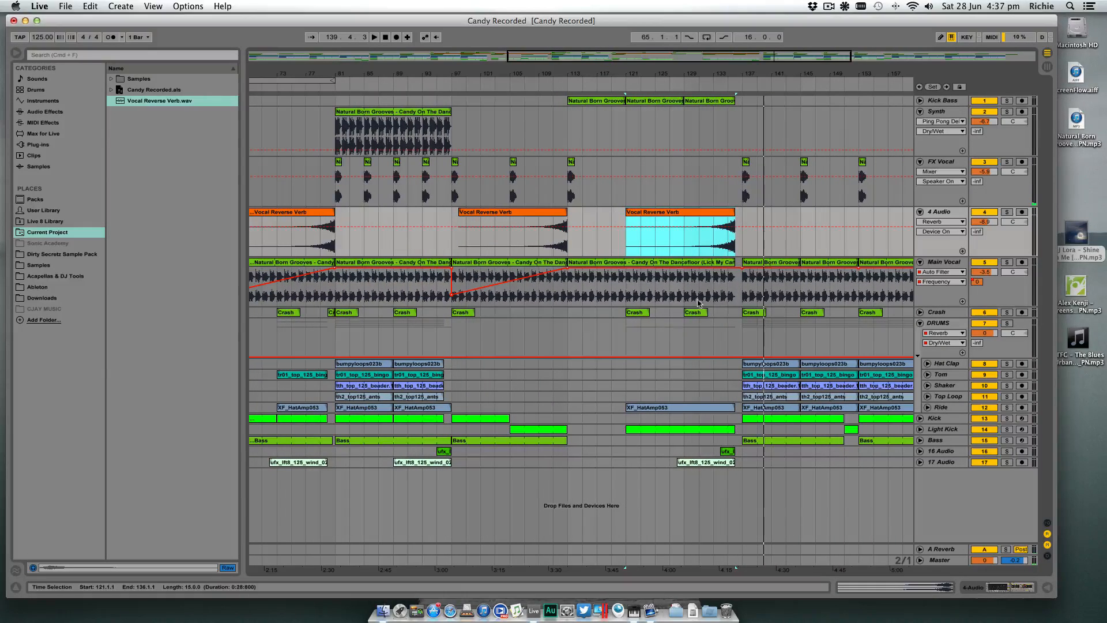
pyautogui.click(625, 408)
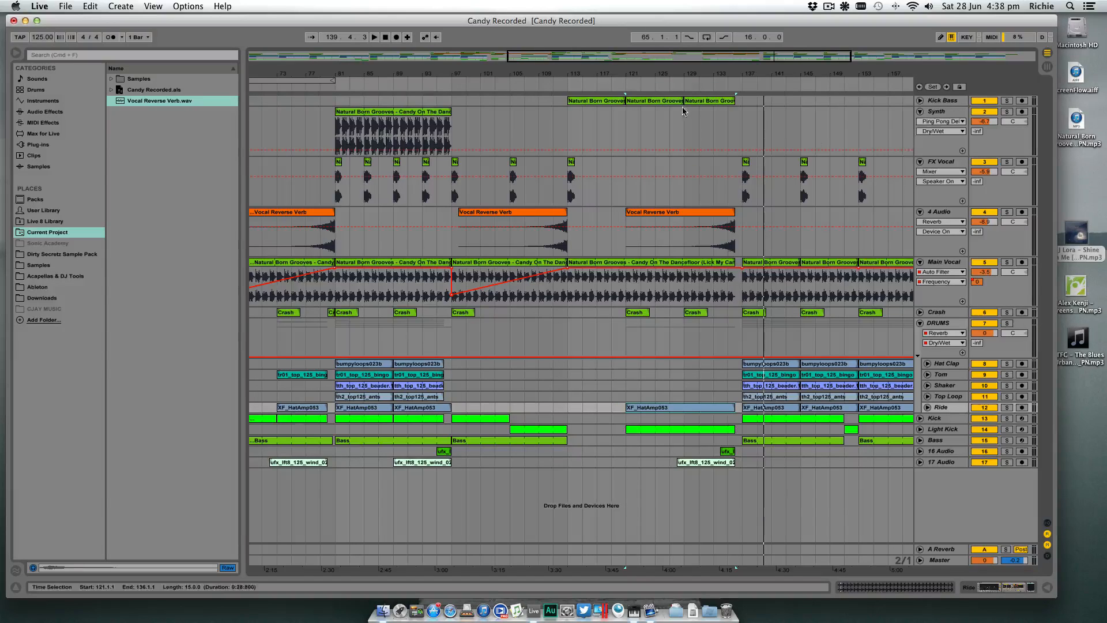
pyautogui.moveTo(706, 74); pyautogui.dragTo(622, 70)
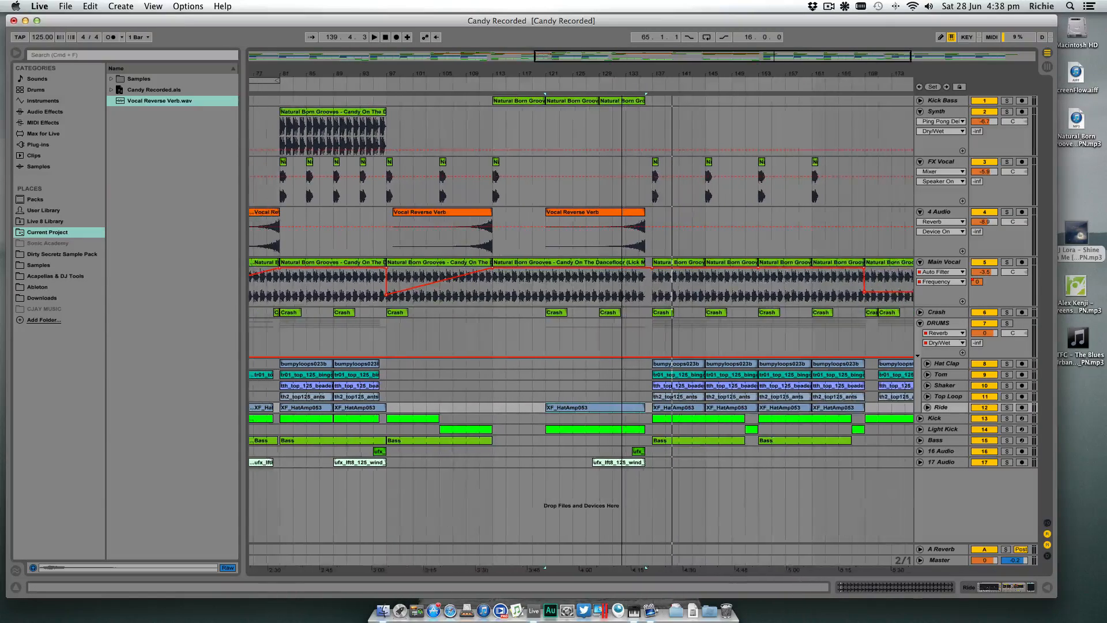
pyautogui.click(545, 88)
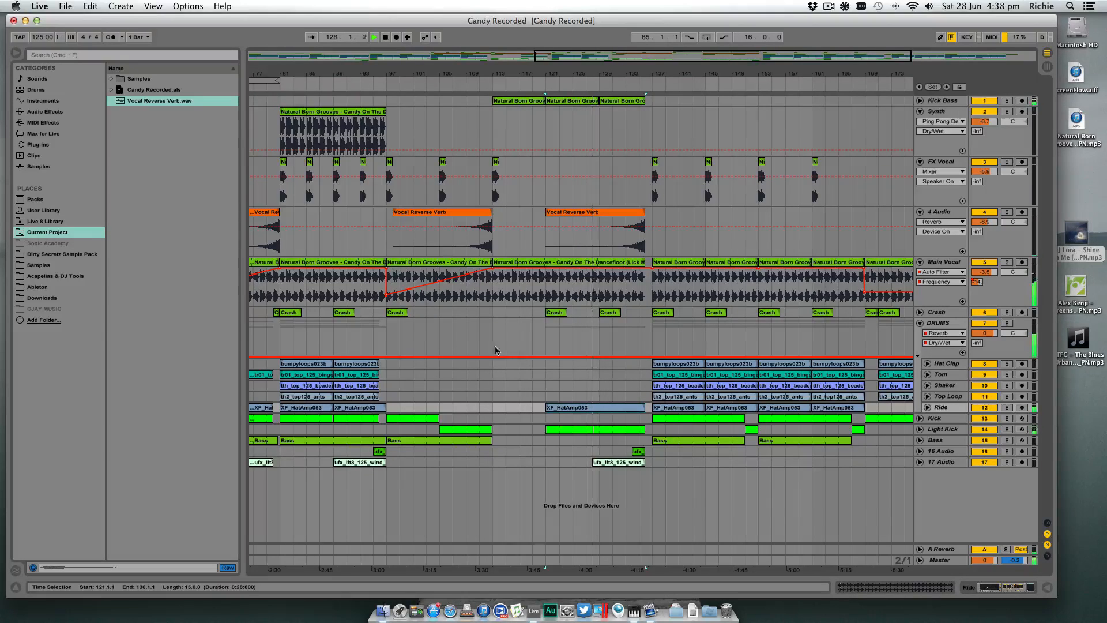
# - Copy the Hat Clap clip from bar 89 to bar 129, so it fills the build-up to bar 136
pyautogui.moveTo(373, 367); pyautogui.dragTo(629, 371)
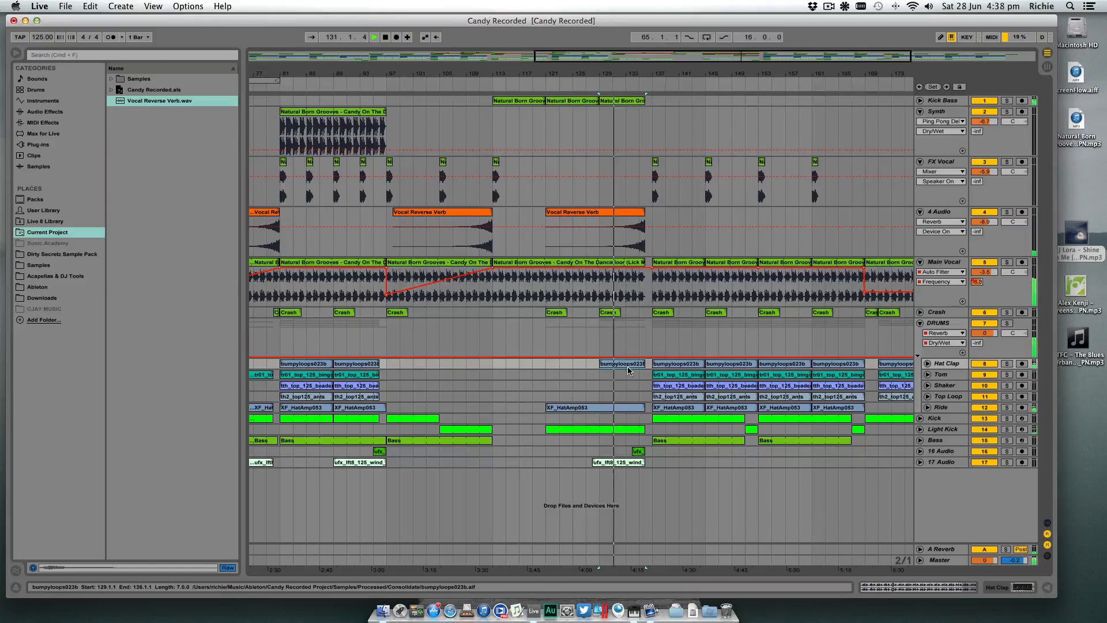
pyautogui.press('Delete')
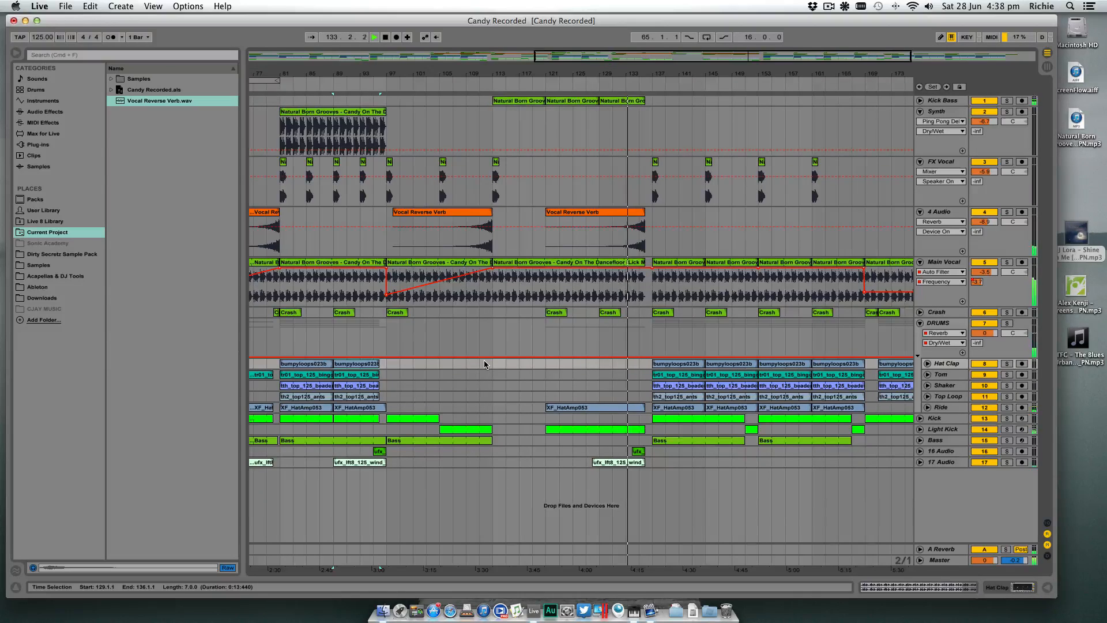
pyautogui.hscroll(-1, 484, 362)
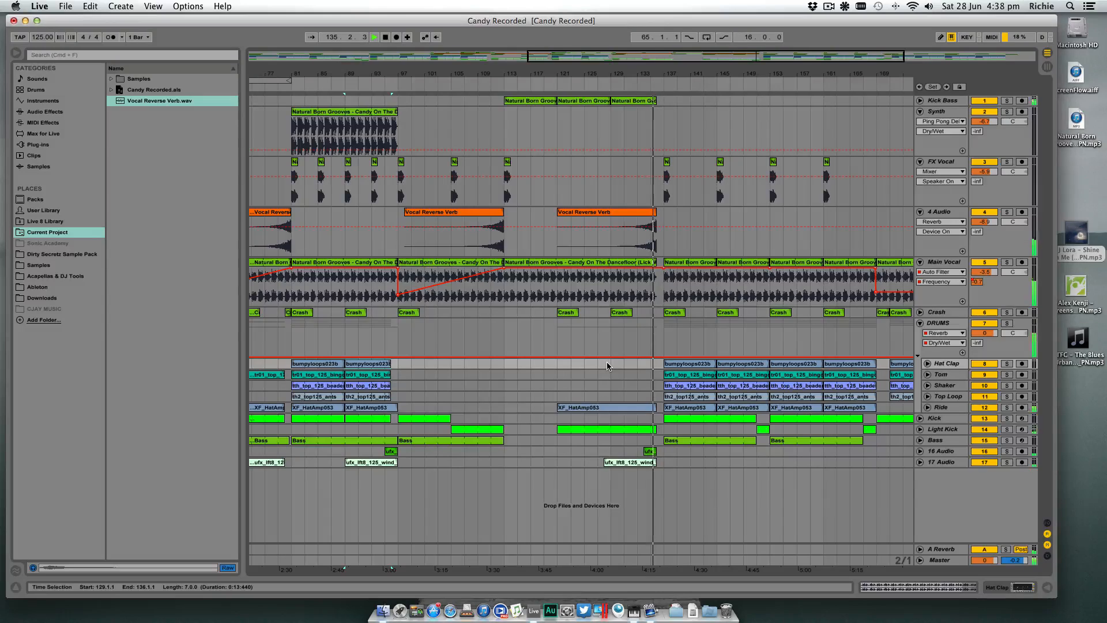
pyautogui.hscroll(-1, 608, 365)
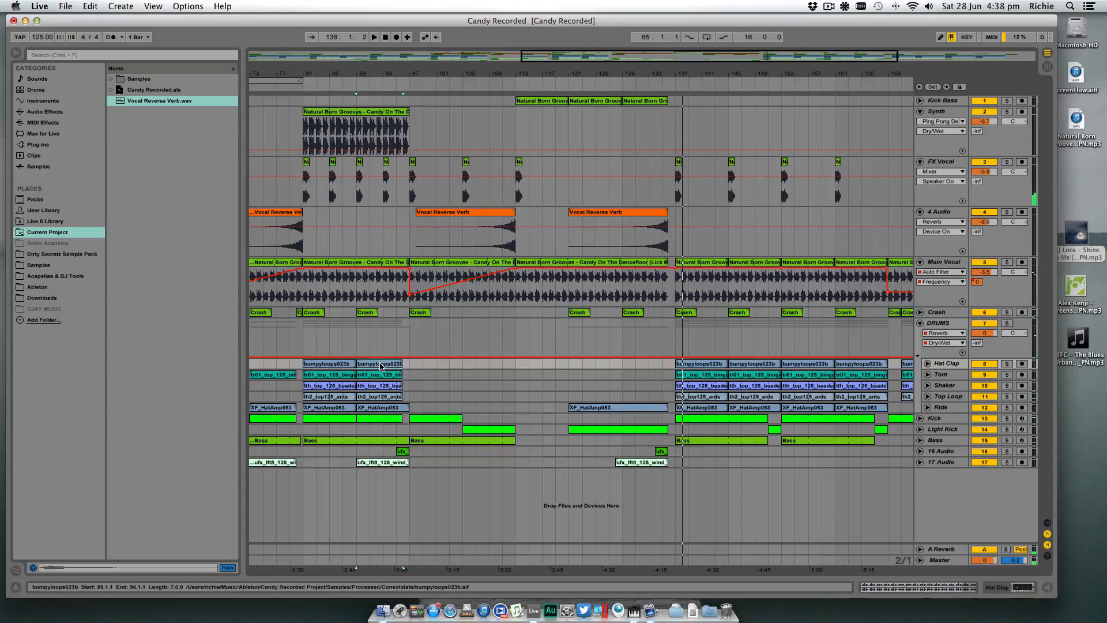
pyautogui.moveTo(378, 365); pyautogui.dragTo(639, 367)
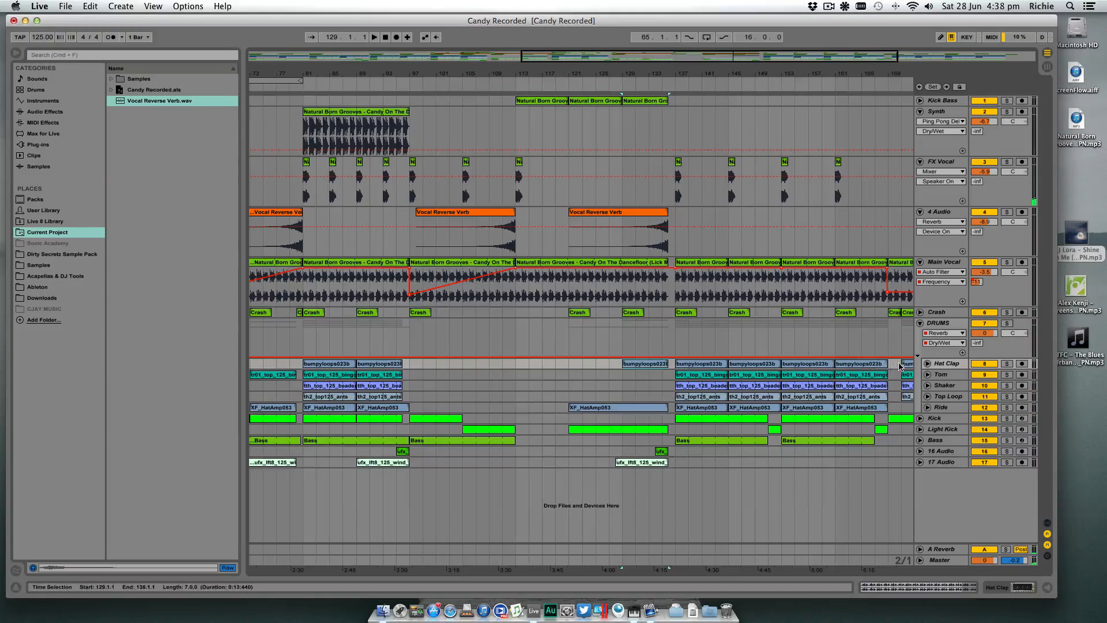
# - Unfold the Hat Clap track and split the bar 129 clip, deleting everything except the single clap at beat 129.2
pyautogui.click(928, 364)
pyautogui.moveTo(643, 70); pyautogui.dragTo(669, 71)
pyautogui.moveTo(472, 71); pyautogui.dragTo(508, 113)
pyautogui.click(498, 392)
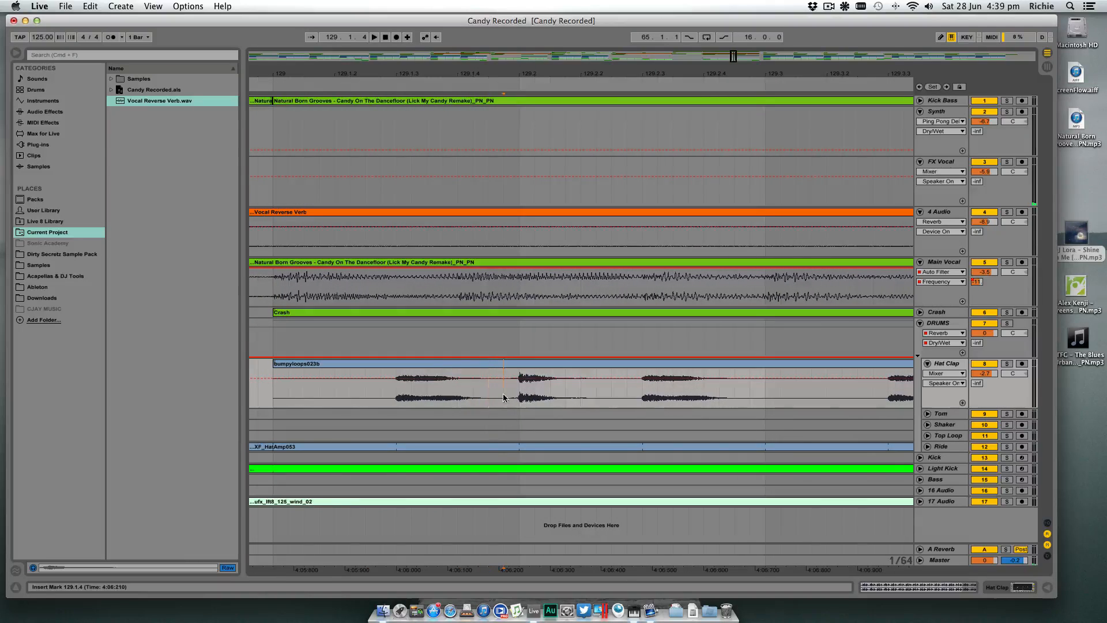
pyautogui.press('super+e')
pyautogui.click(630, 364)
pyautogui.press('Delete')
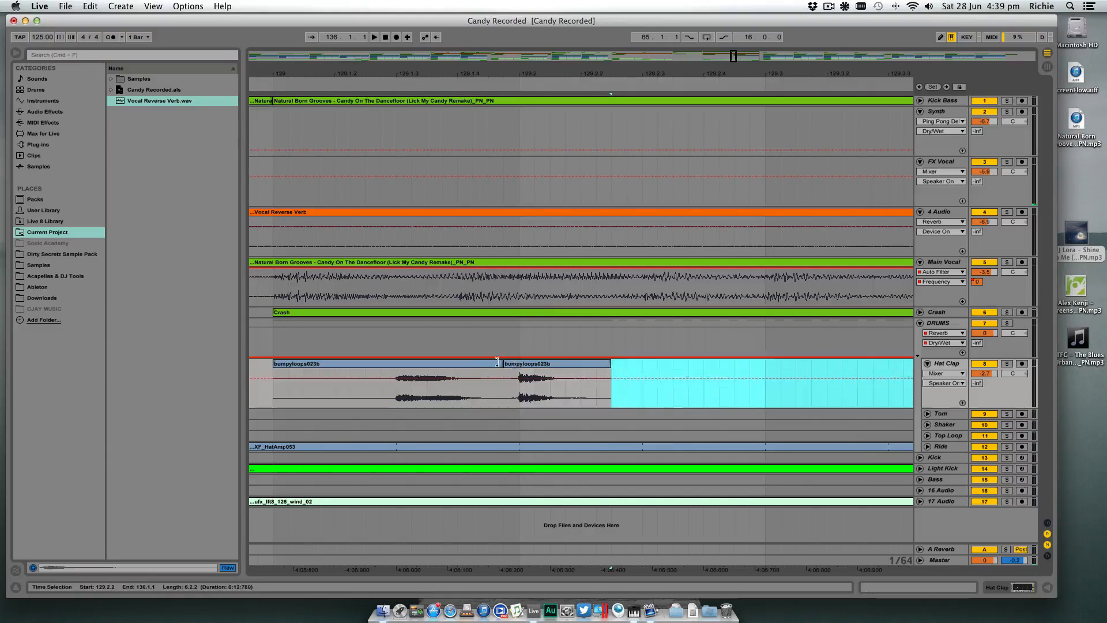
pyautogui.click(480, 363)
pyautogui.press('Delete')
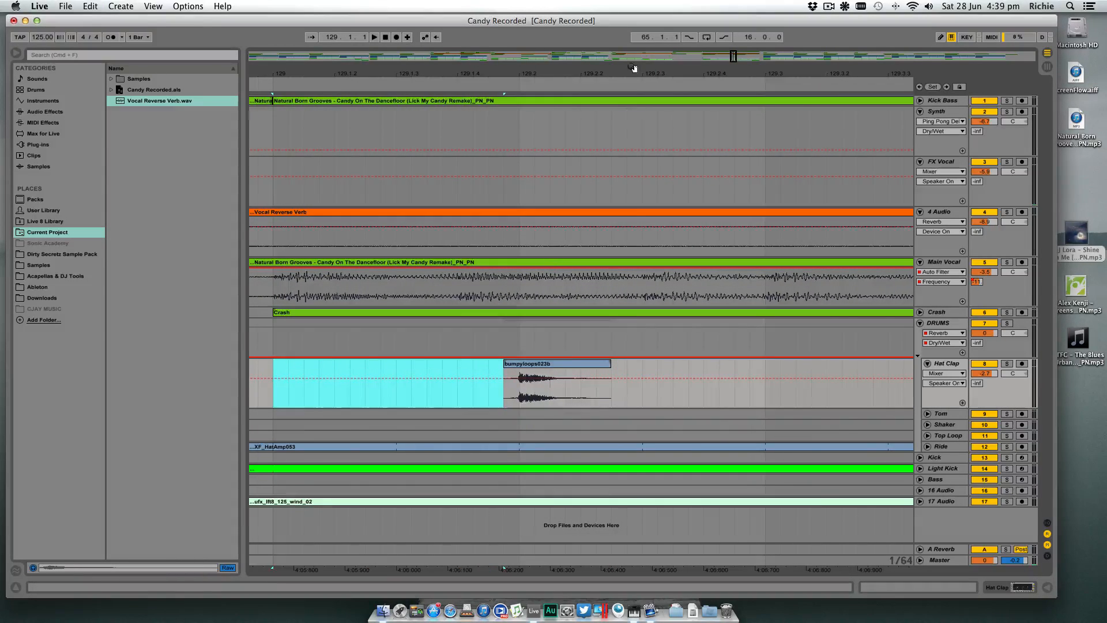
# - Duplicate the half-bar selection with the single clap repeatedly up to bar 136, and play it back from bar 129
pyautogui.moveTo(634, 68); pyautogui.dragTo(561, 26)
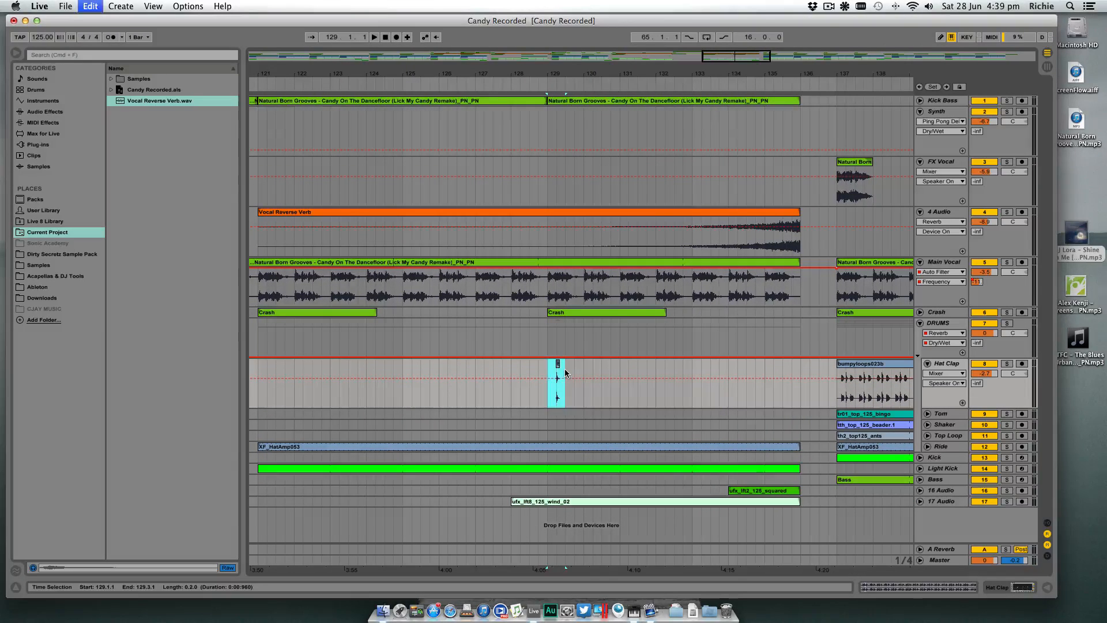
pyautogui.press('super+d')
pyautogui.press('super+d')
pyautogui.press('super+d')
pyautogui.press('super+d')
pyautogui.press('super+d')
pyautogui.press('super+d')
pyautogui.press('super+d')
pyautogui.press('super+d')
pyautogui.press('super+d')
pyautogui.press('super+d')
pyautogui.press('super+d')
pyautogui.press('super+d')
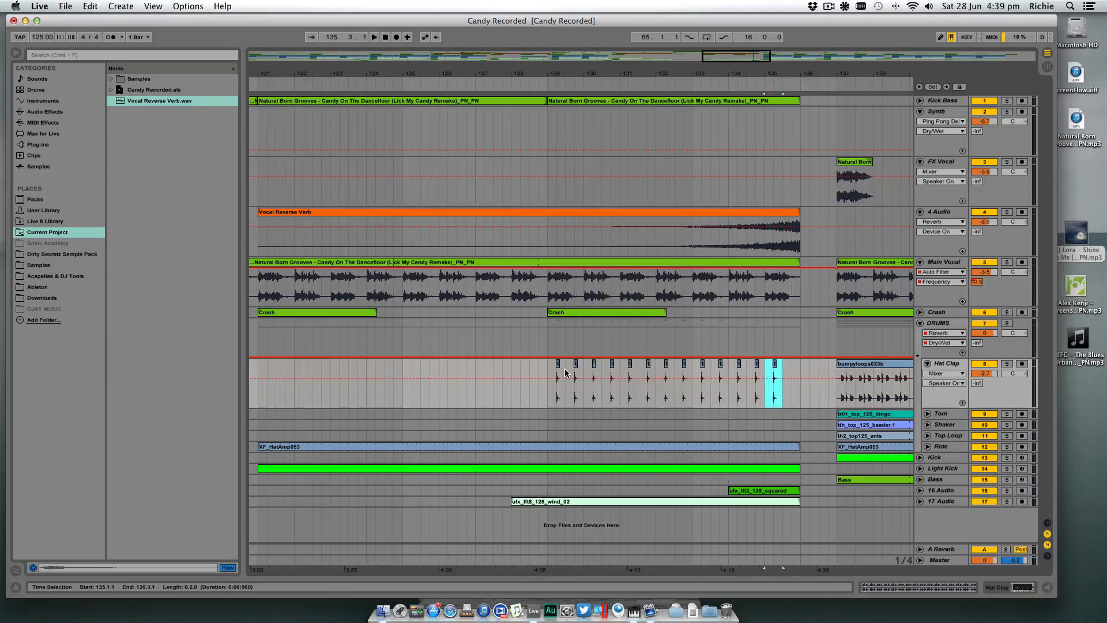
pyautogui.press('super+d')
pyautogui.click(548, 371)
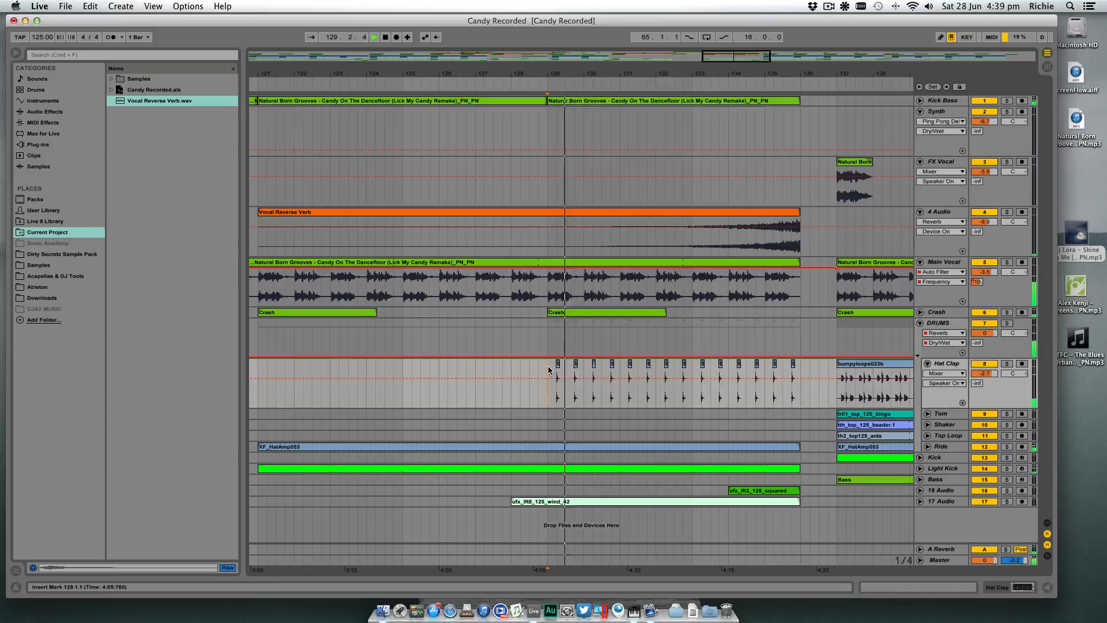
# - Automate the DRUMS group's reverb dry/wet to rise from bar 129 to 47% before bar 136 and drop back down at bar 137
pyautogui.click(946, 323)
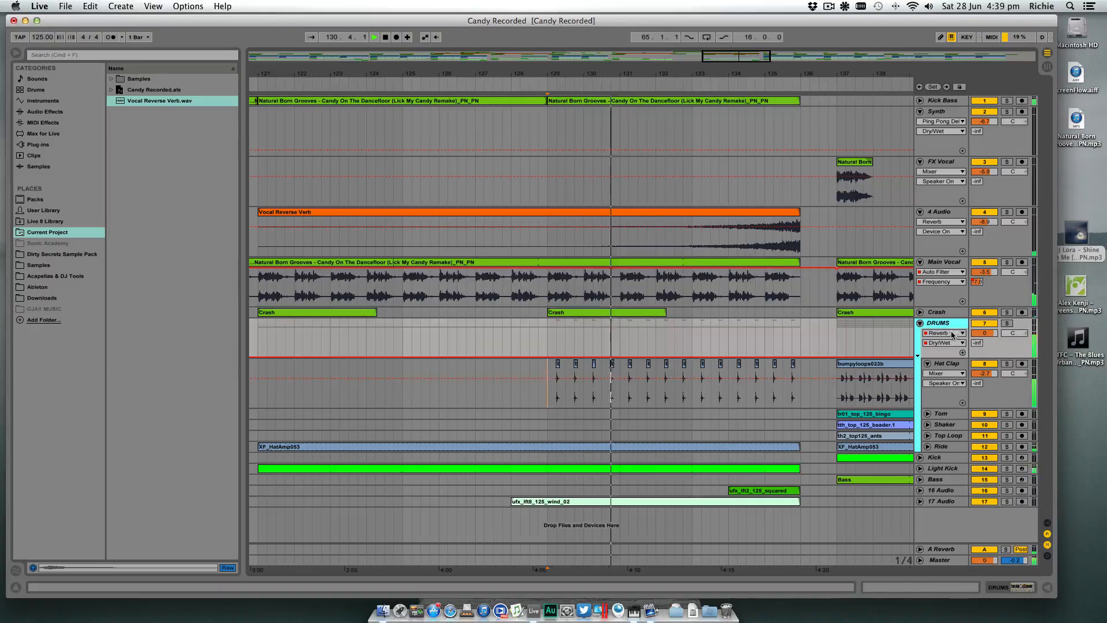
pyautogui.click(547, 357)
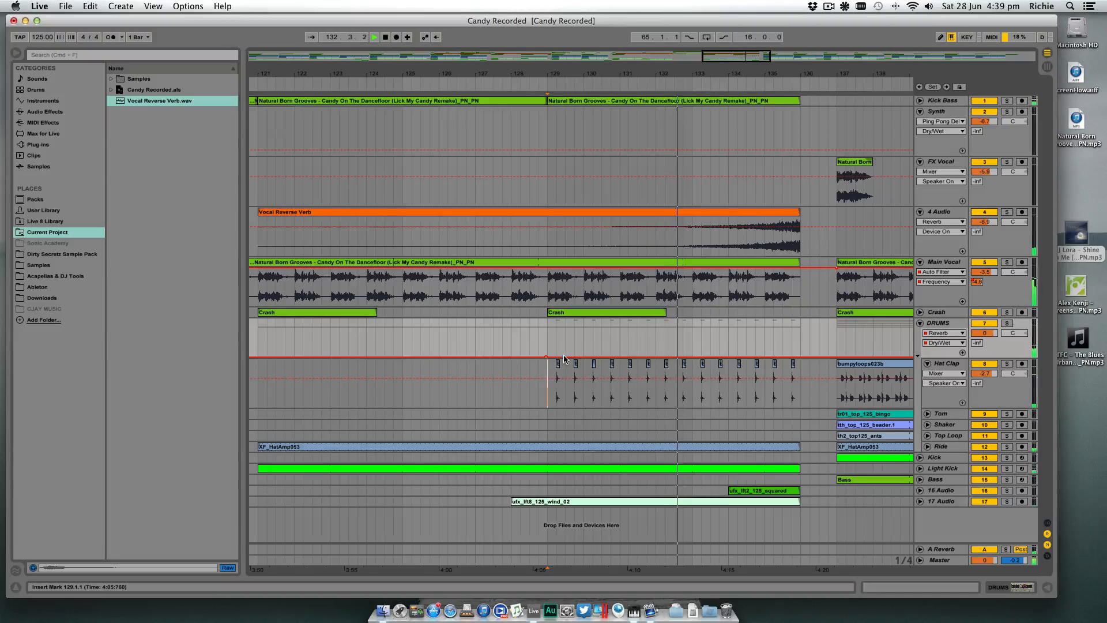
pyautogui.moveTo(571, 357); pyautogui.dragTo(792, 343)
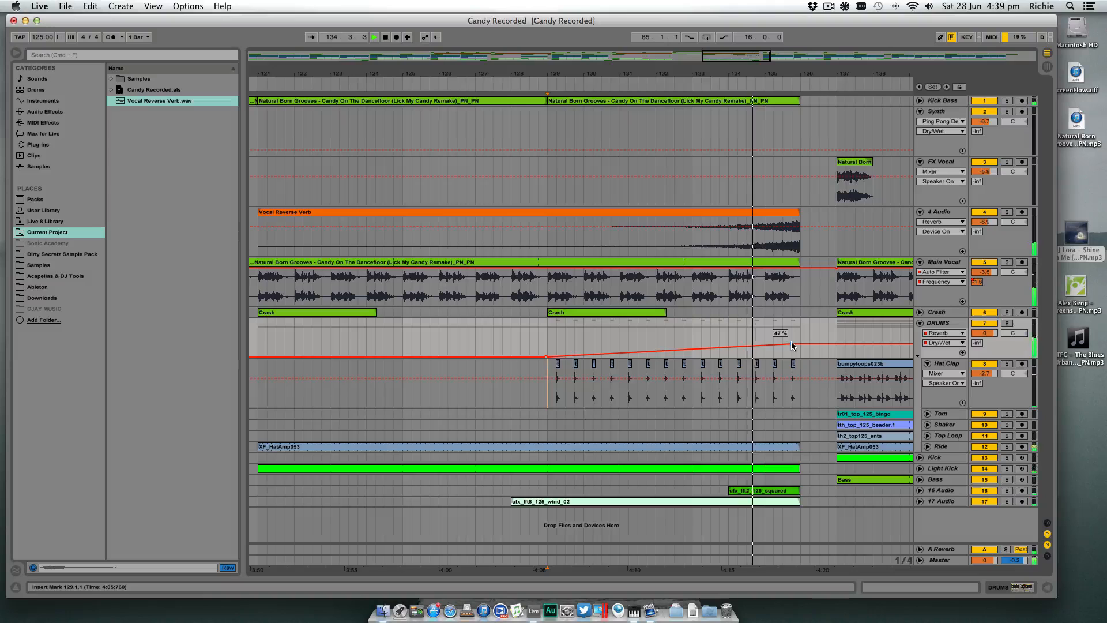
pyautogui.click(834, 344)
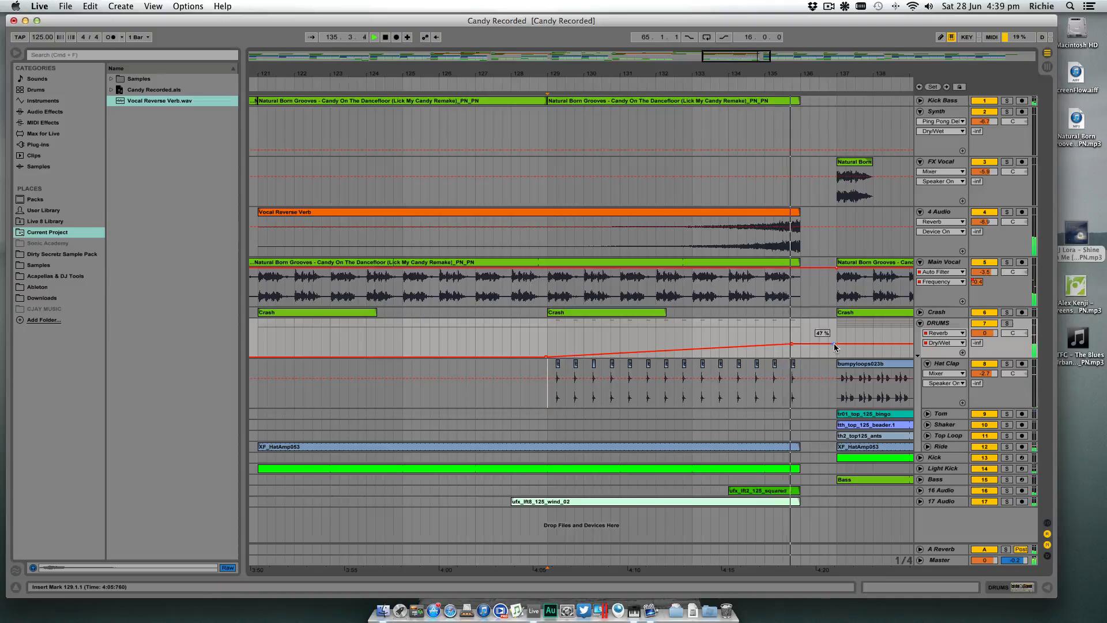
pyautogui.moveTo(840, 344); pyautogui.dragTo(839, 359)
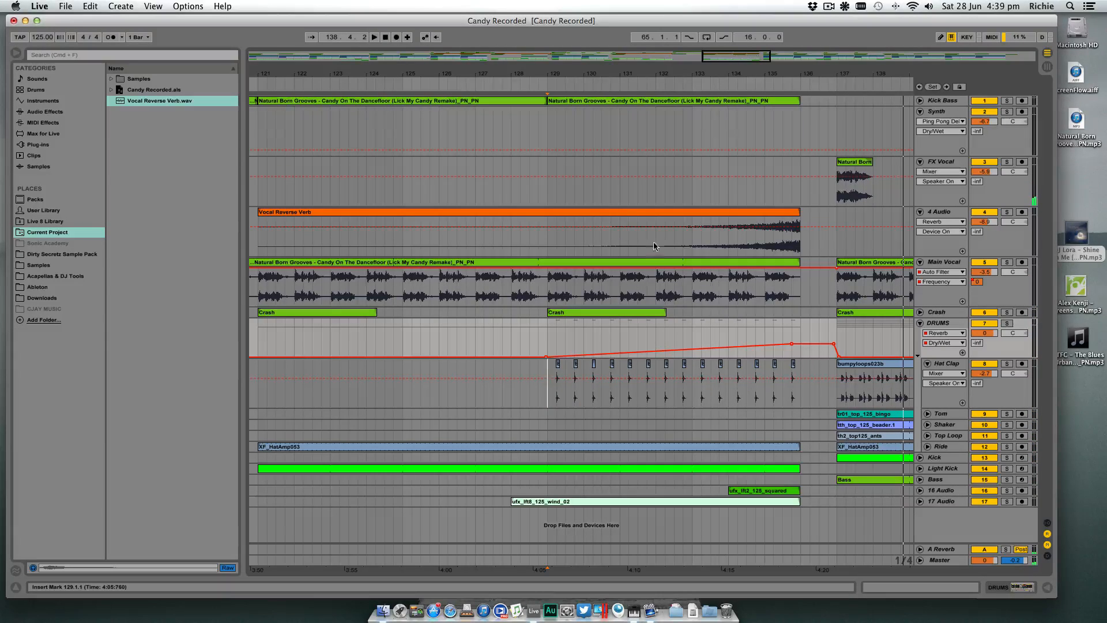
# - Unfold the Kick Bass track to show its waveforms and reverb send automation around bar 137
pyautogui.moveTo(849, 73); pyautogui.dragTo(773, 32)
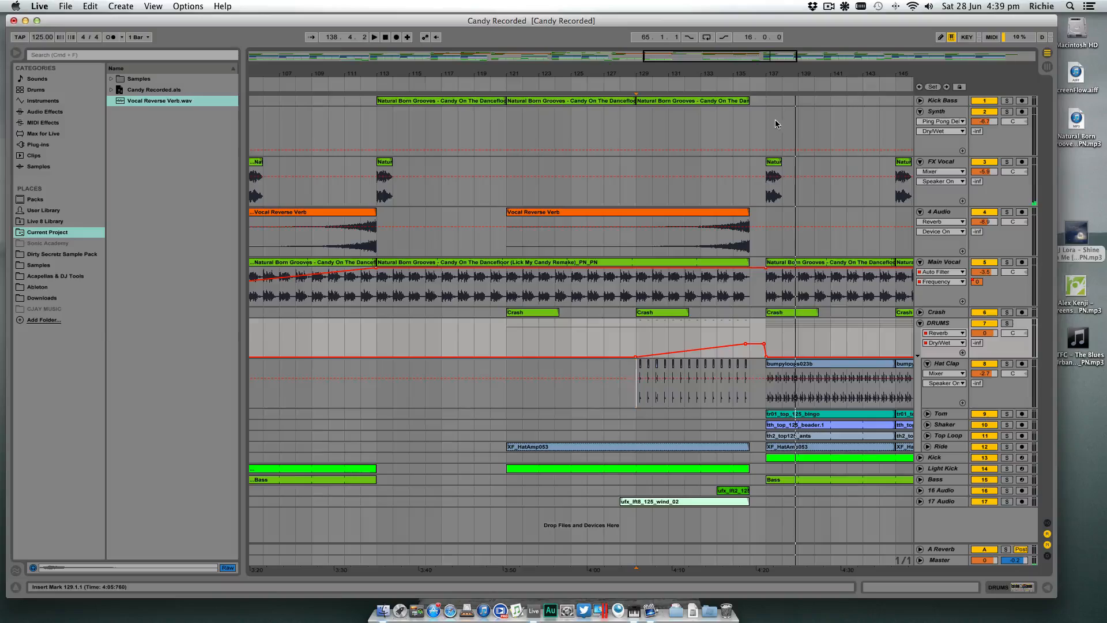
pyautogui.click(920, 101)
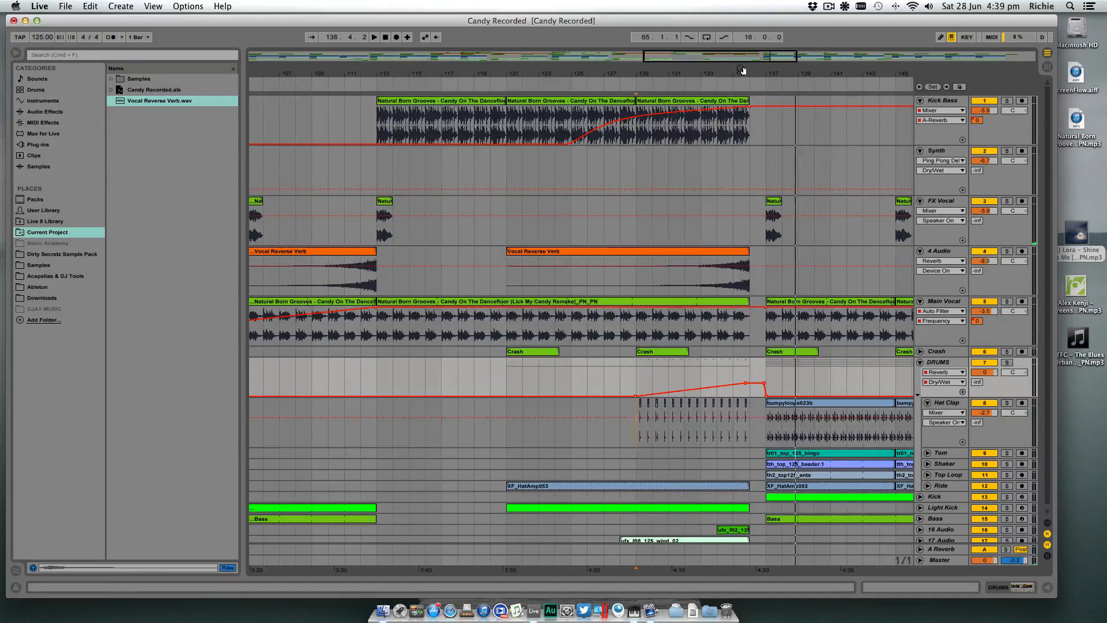
pyautogui.moveTo(742, 70); pyautogui.dragTo(483, 70)
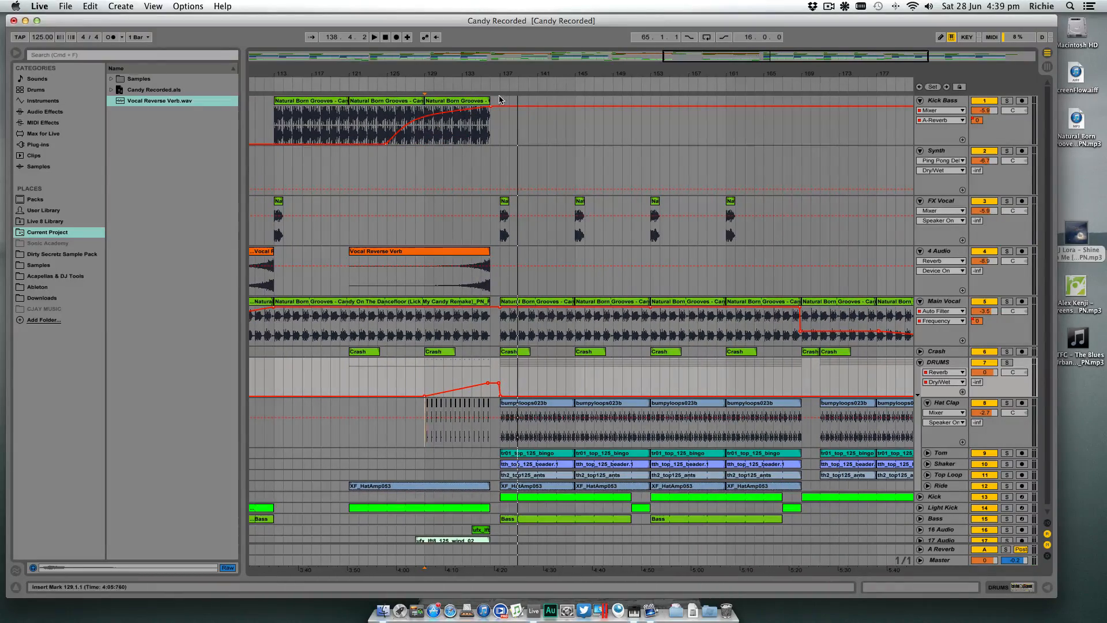
# - Try a copy of the last Kick Bass clip at bar 137
pyautogui.click(484, 101)
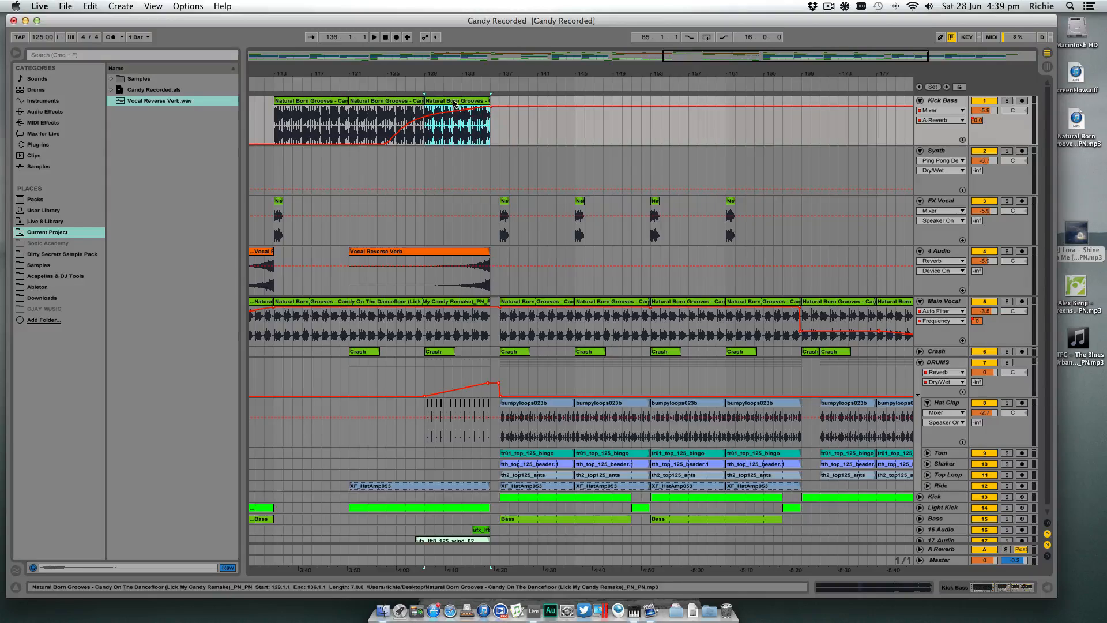
pyautogui.moveTo(455, 103); pyautogui.dragTo(531, 103)
pyautogui.click(500, 119)
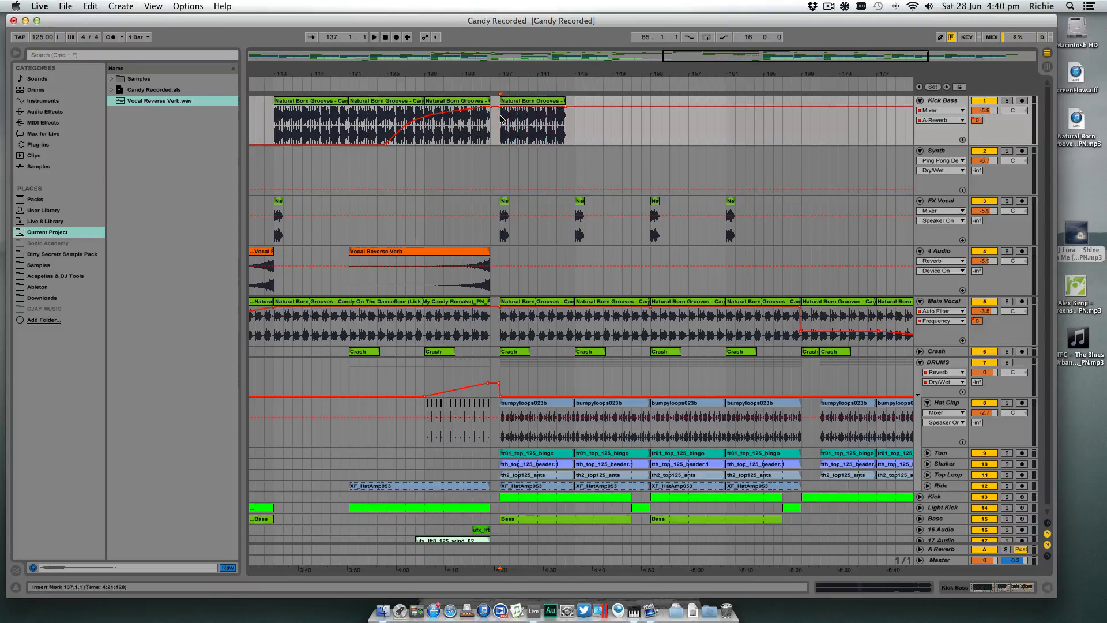
pyautogui.click(562, 112)
pyautogui.press('Delete')
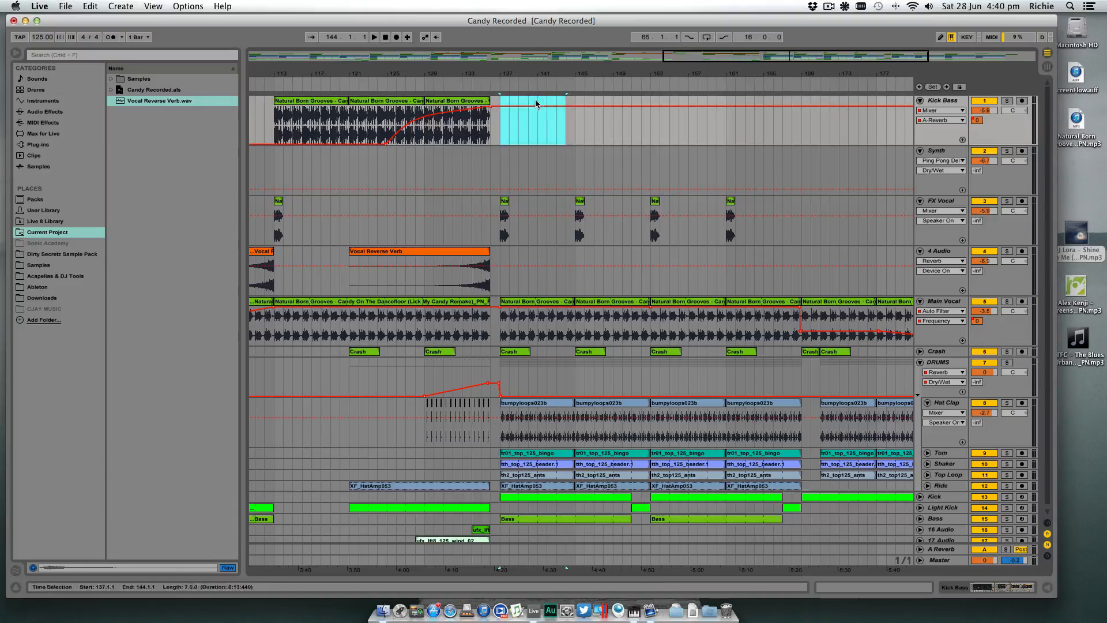
# - Add an audio track below Kick Bass and place an extended copy of the last Kick Bass clip on it from bar 136 to 167
pyautogui.click(935, 101)
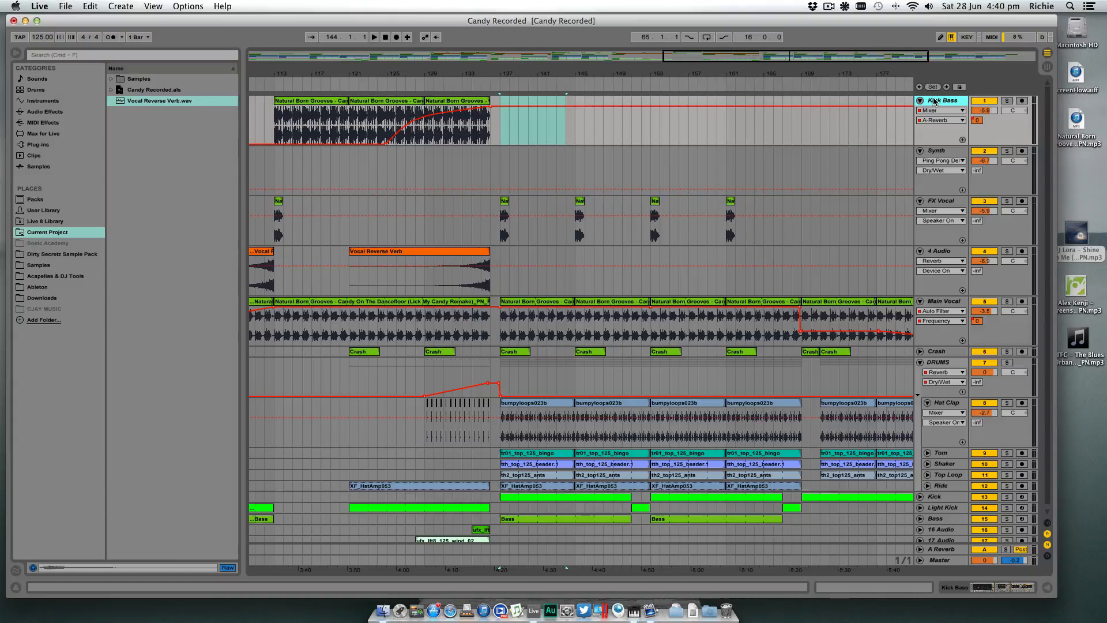
pyautogui.press('super+t')
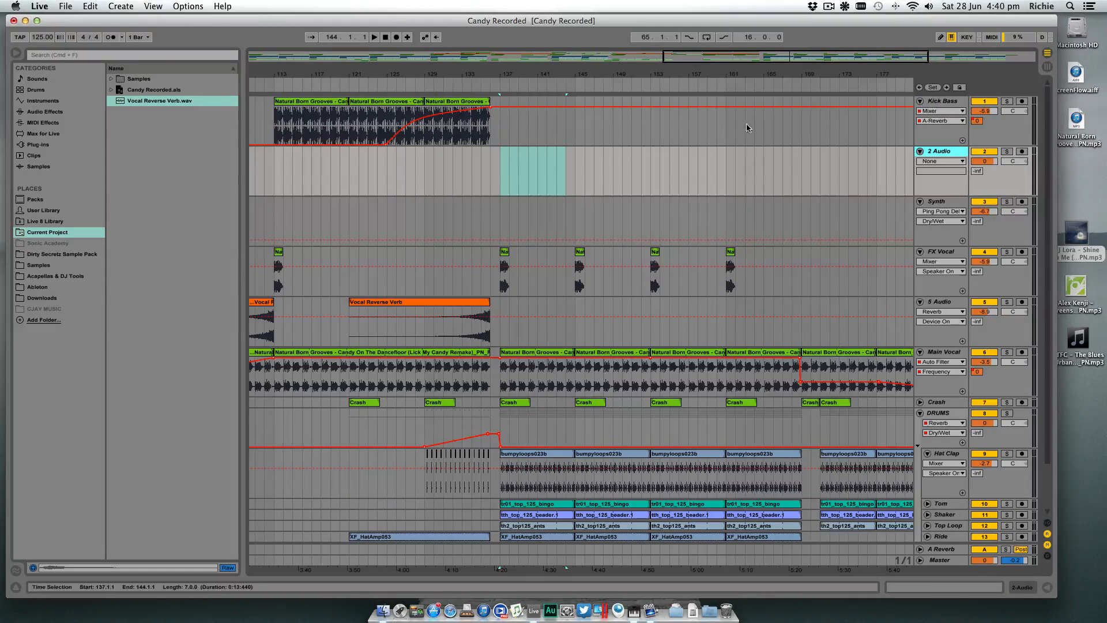
pyautogui.moveTo(465, 118); pyautogui.dragTo(783, 153)
# - Solo the new audio track, set its volume to -11.6 and play its clip from bars 145 and 160
pyautogui.click(1007, 152)
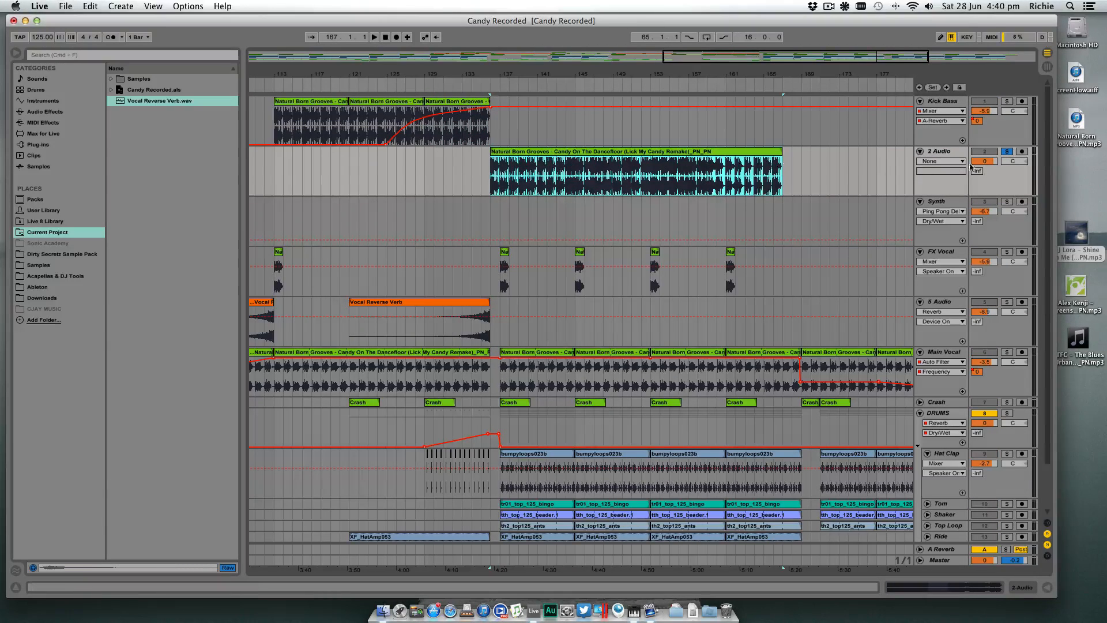
pyautogui.click(985, 161)
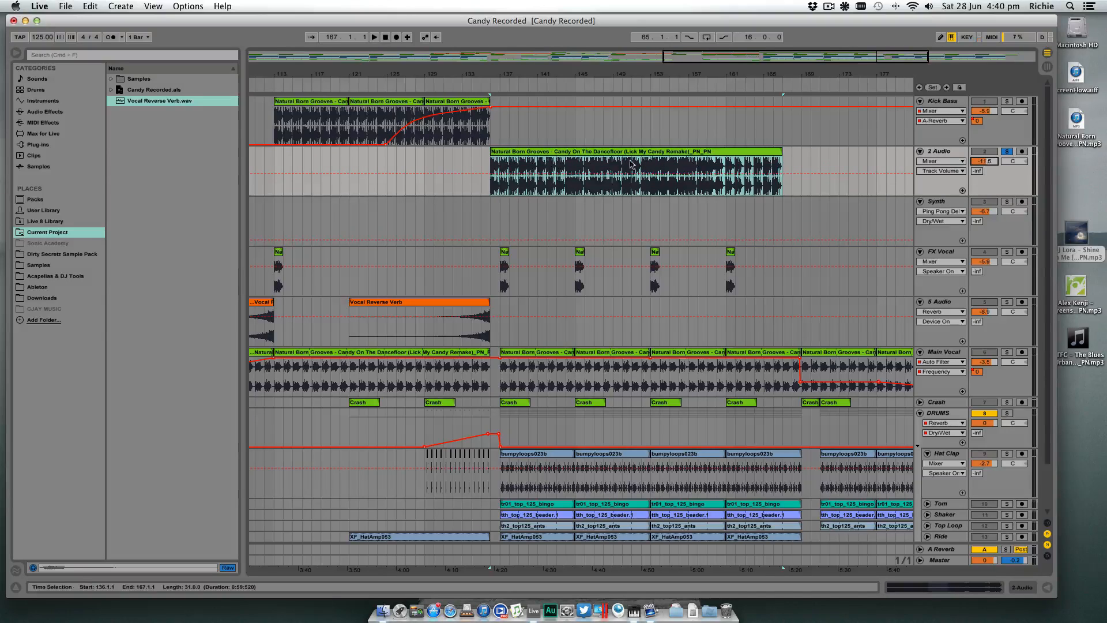
pyautogui.click(574, 166)
pyautogui.press('space')
pyautogui.click(574, 166)
pyautogui.press('space')
pyautogui.press('space')
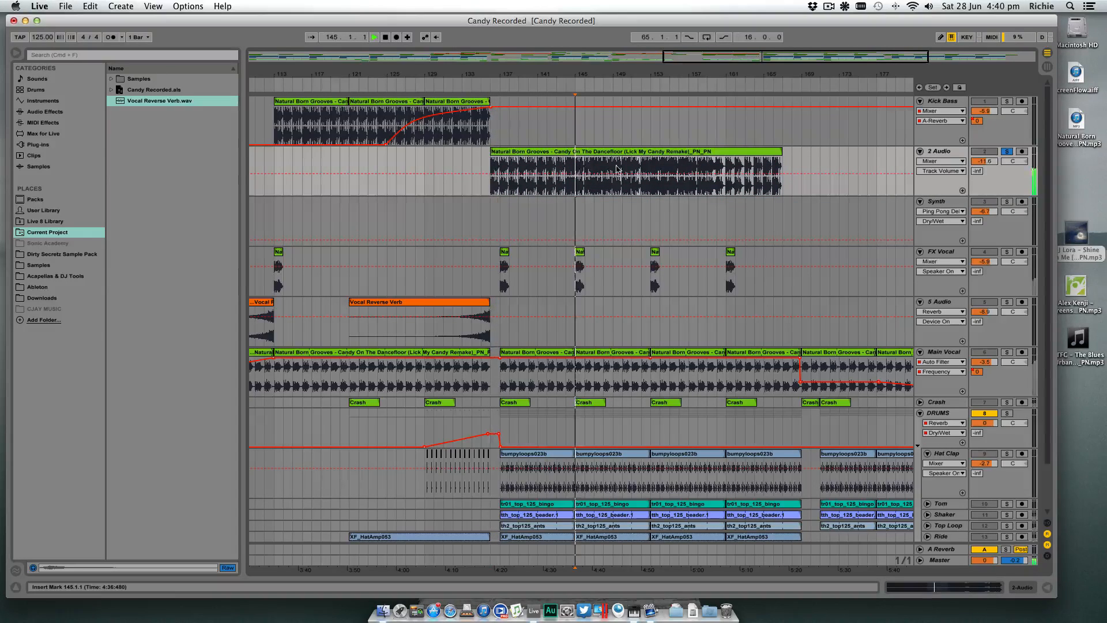
pyautogui.click(717, 168)
pyautogui.press('space')
pyautogui.press('space')
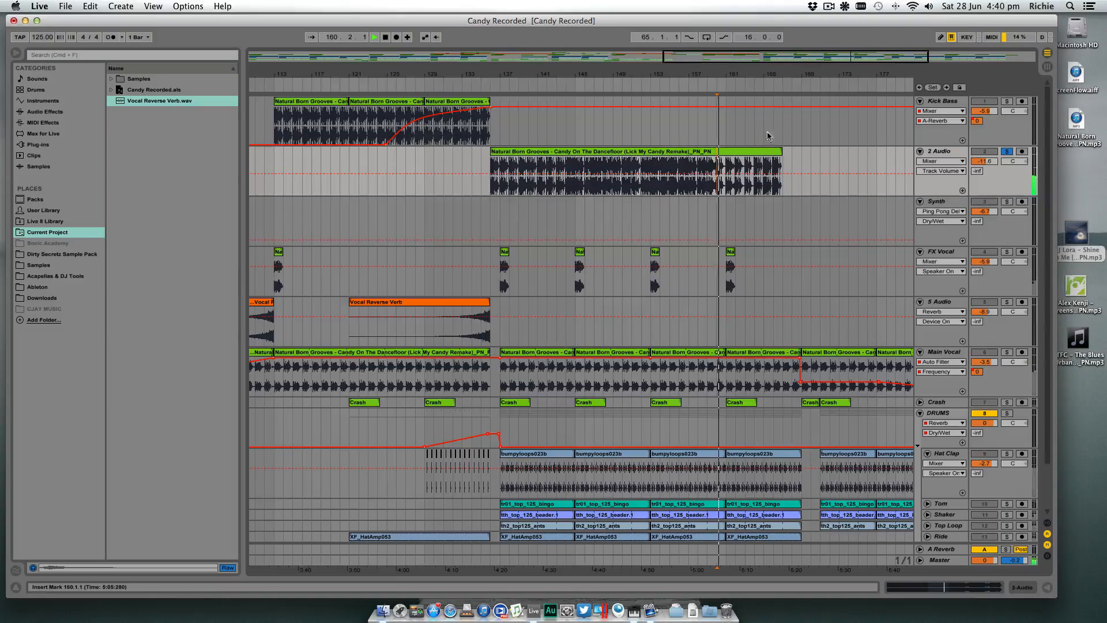
# - Listen to the new audio track's clip from bars 147 and 143 for a usable sound
pyautogui.moveTo(766, 76); pyautogui.dragTo(766, 87)
pyautogui.click(560, 168)
pyautogui.press('space')
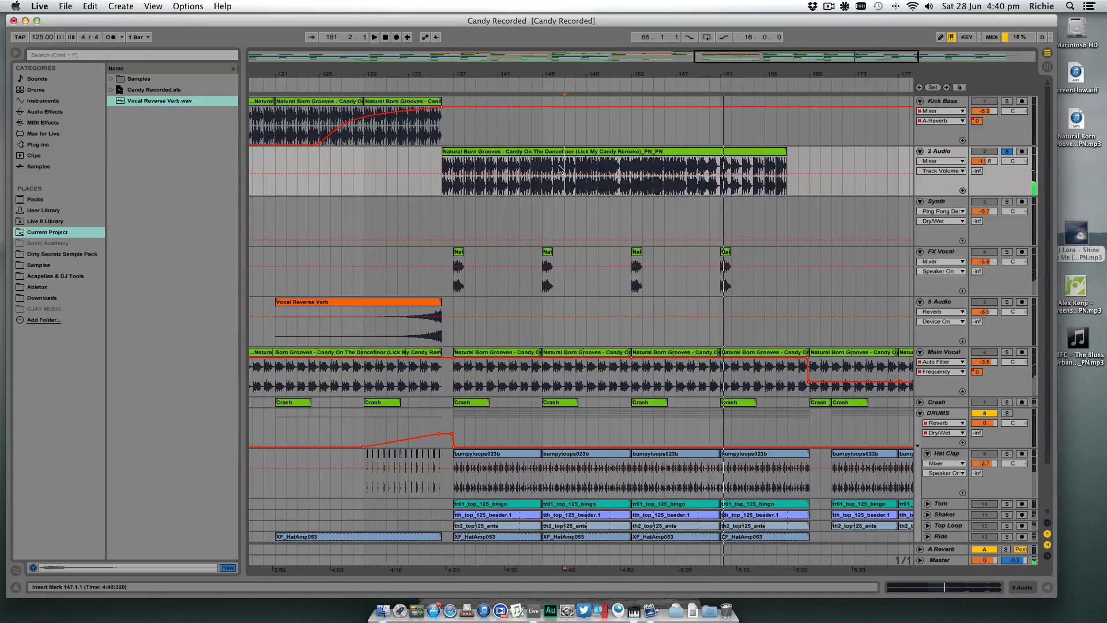
pyautogui.click(520, 171)
pyautogui.press('space')
pyautogui.press('space')
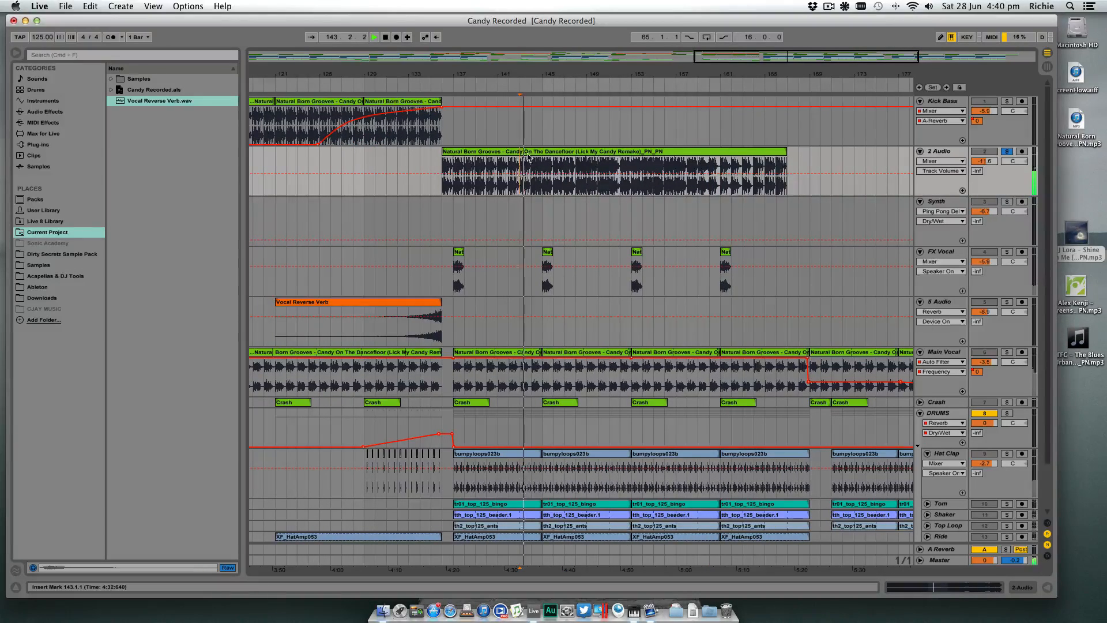
pyautogui.moveTo(552, 75); pyautogui.dragTo(497, 118)
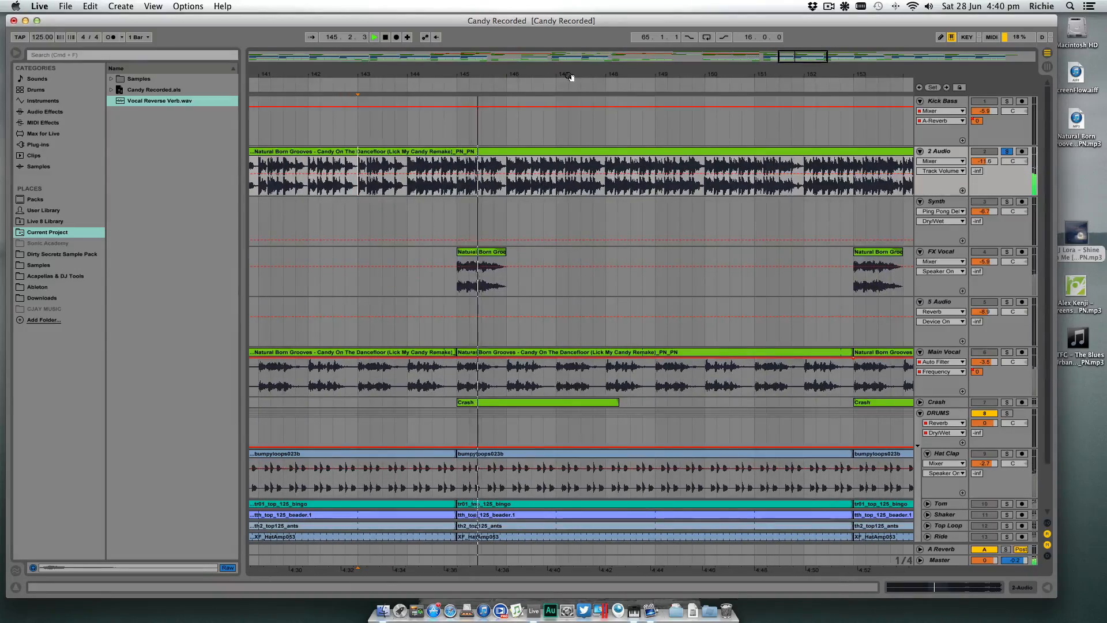
pyautogui.moveTo(570, 76); pyautogui.dragTo(527, 37)
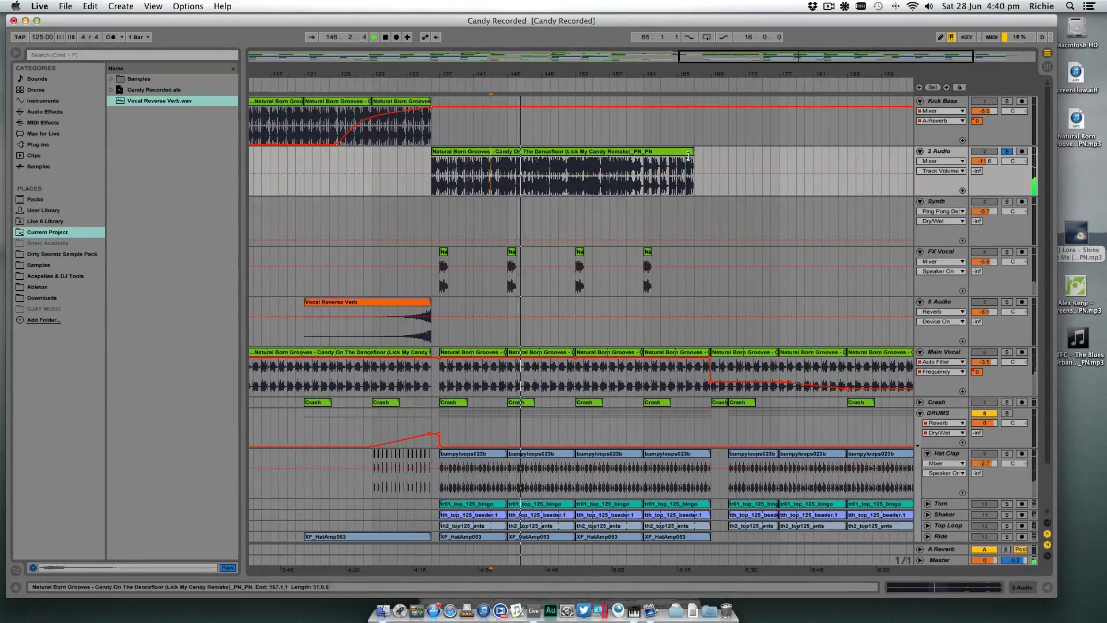
# - Extend the clip's end to about bar 251 and play its closing section from bars 241 and 247
pyautogui.moveTo(694, 151); pyautogui.dragTo(921, 124)
pyautogui.moveTo(865, 75); pyautogui.dragTo(726, 78)
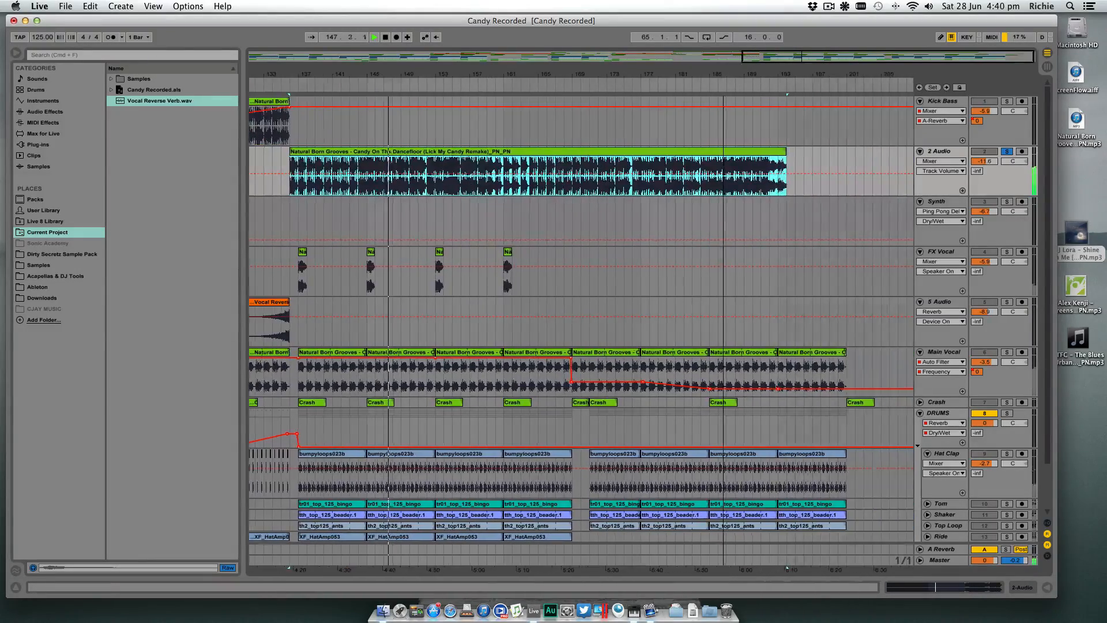
pyautogui.moveTo(786, 153); pyautogui.dragTo(992, 144)
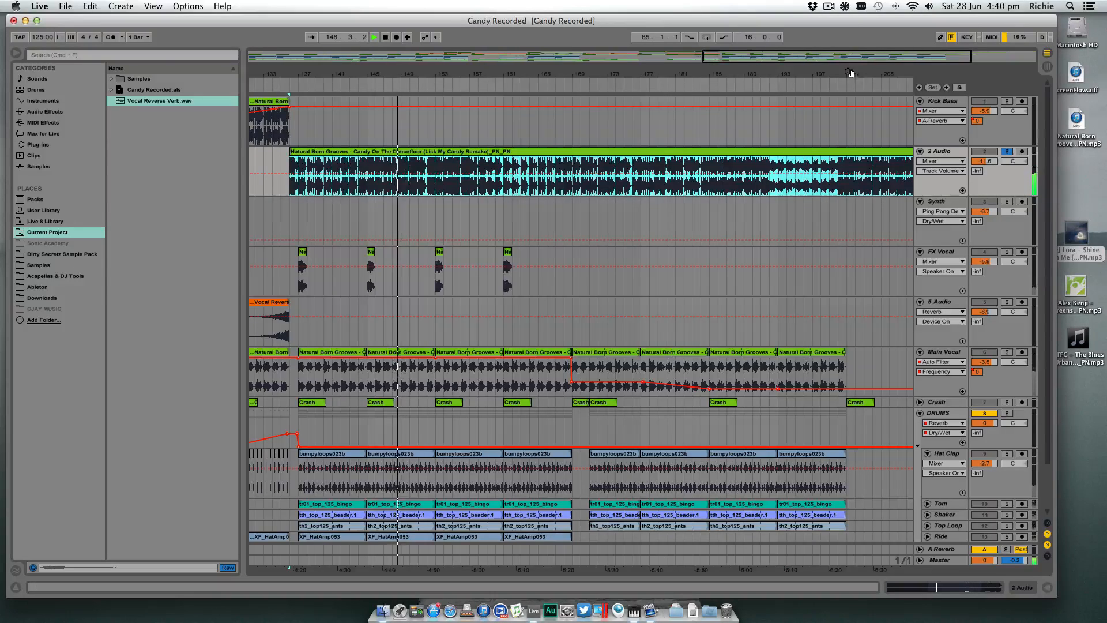
pyautogui.moveTo(852, 74); pyautogui.dragTo(774, 73)
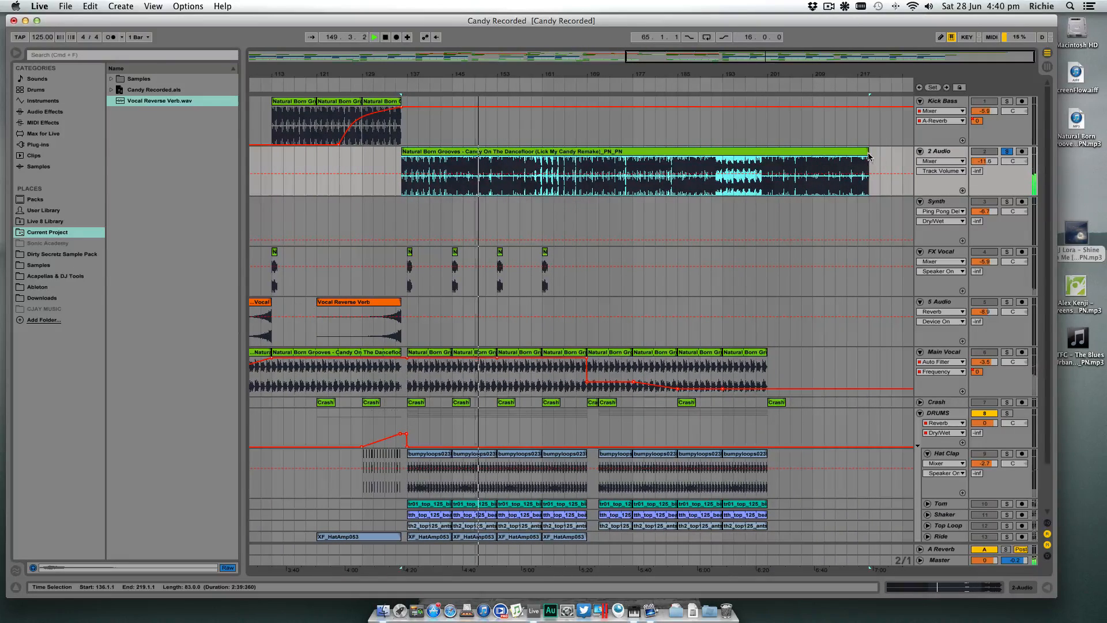
pyautogui.moveTo(869, 156); pyautogui.dragTo(1018, 153)
pyautogui.moveTo(899, 75); pyautogui.dragTo(751, 76)
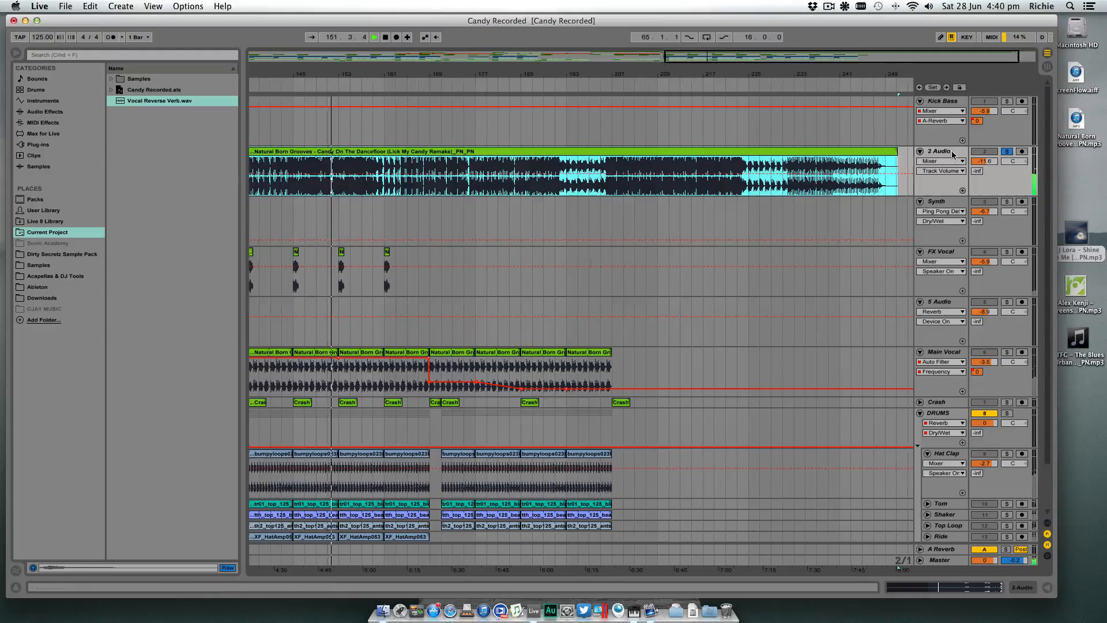
pyautogui.click(842, 170)
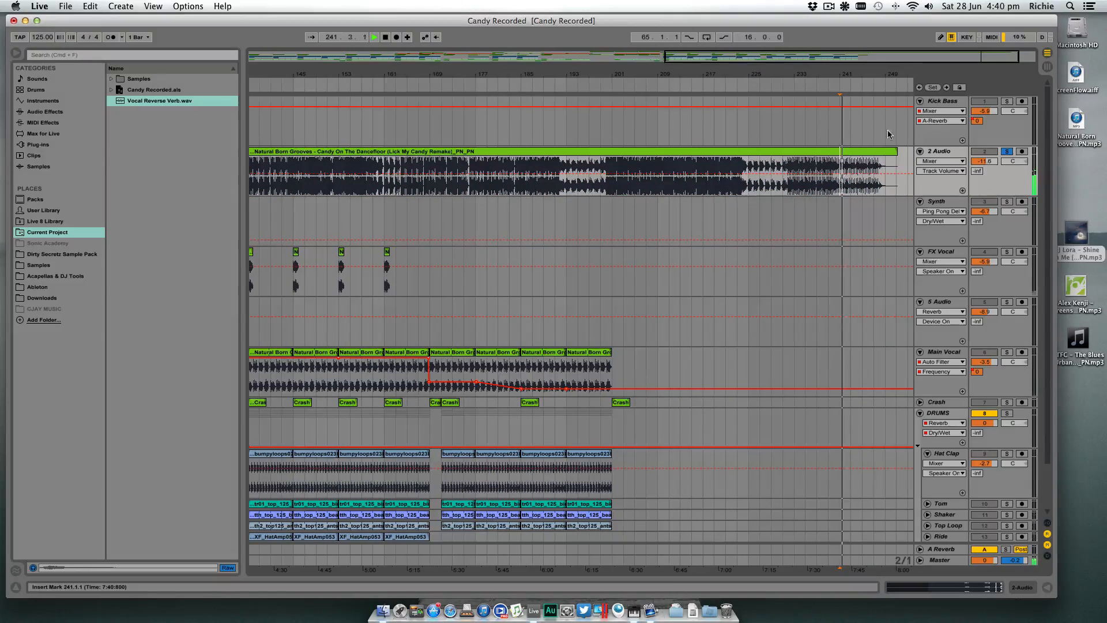
pyautogui.moveTo(886, 75); pyautogui.dragTo(793, 77)
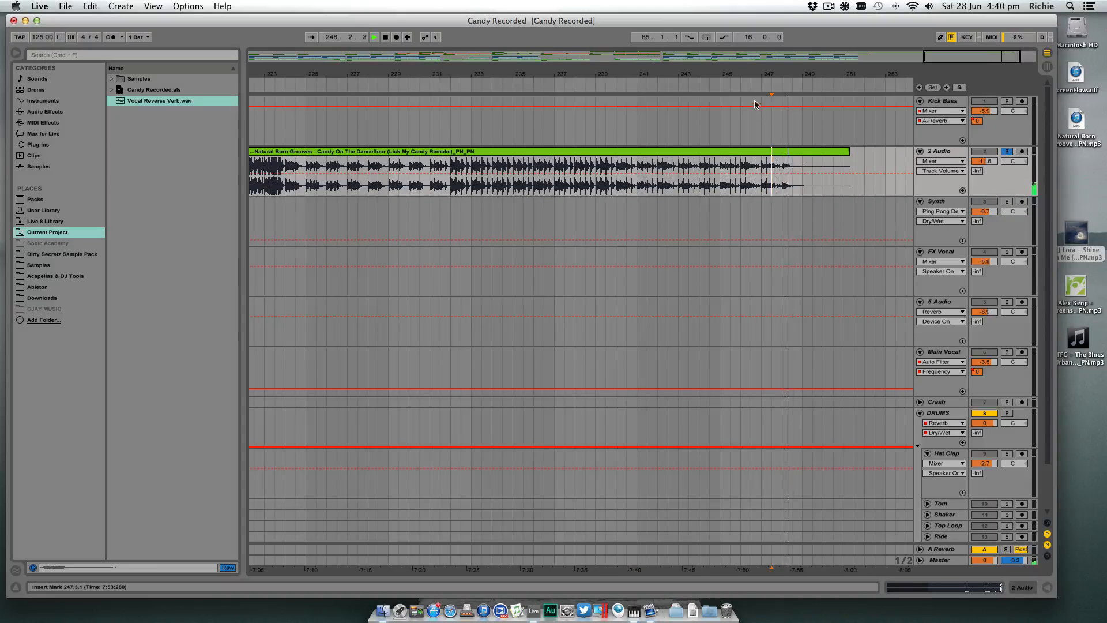
pyautogui.moveTo(727, 71); pyautogui.dragTo(727, 29)
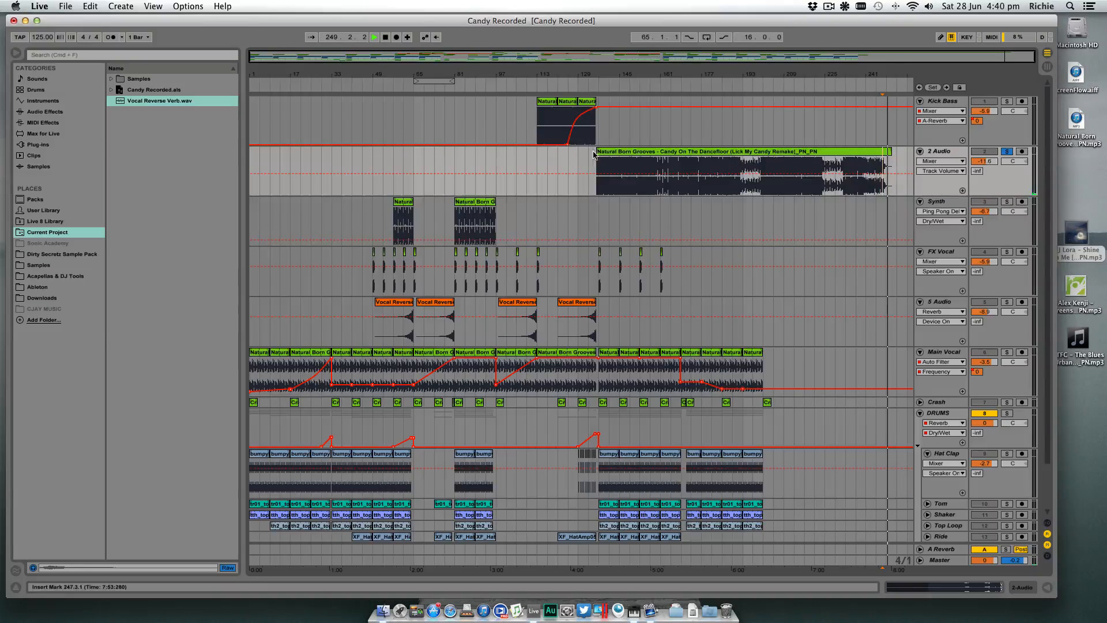
# - Extend the clip's start back to about bar 71 and play it from there and from 78.3
pyautogui.moveTo(597, 153); pyautogui.dragTo(433, 153)
pyautogui.click(433, 162)
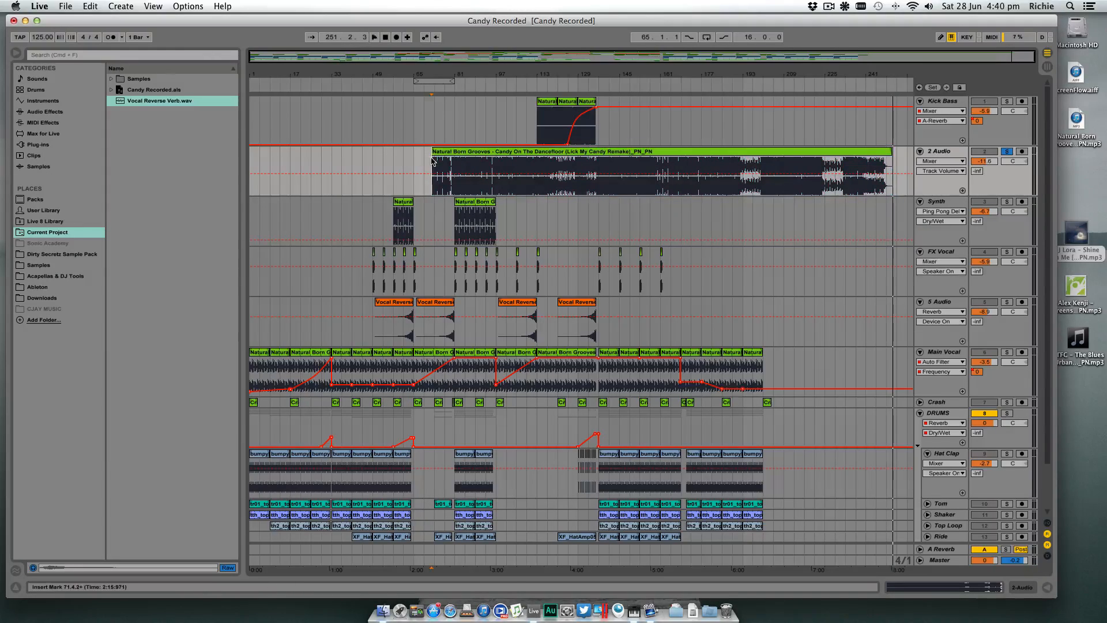
pyautogui.press('space')
pyautogui.moveTo(436, 73); pyautogui.dragTo(436, 113)
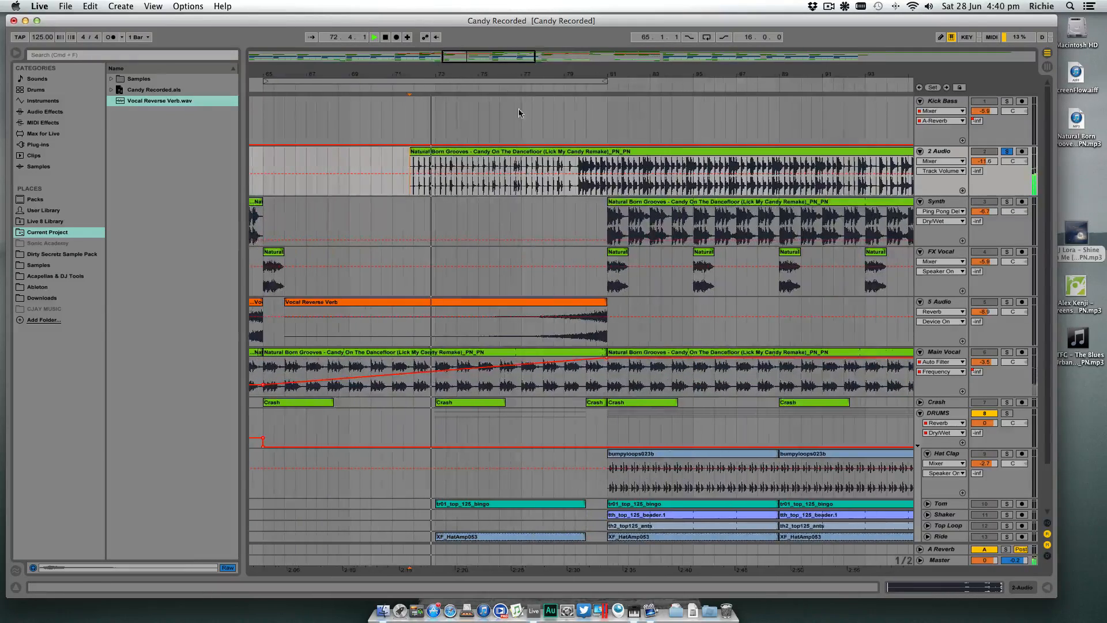
pyautogui.click(554, 168)
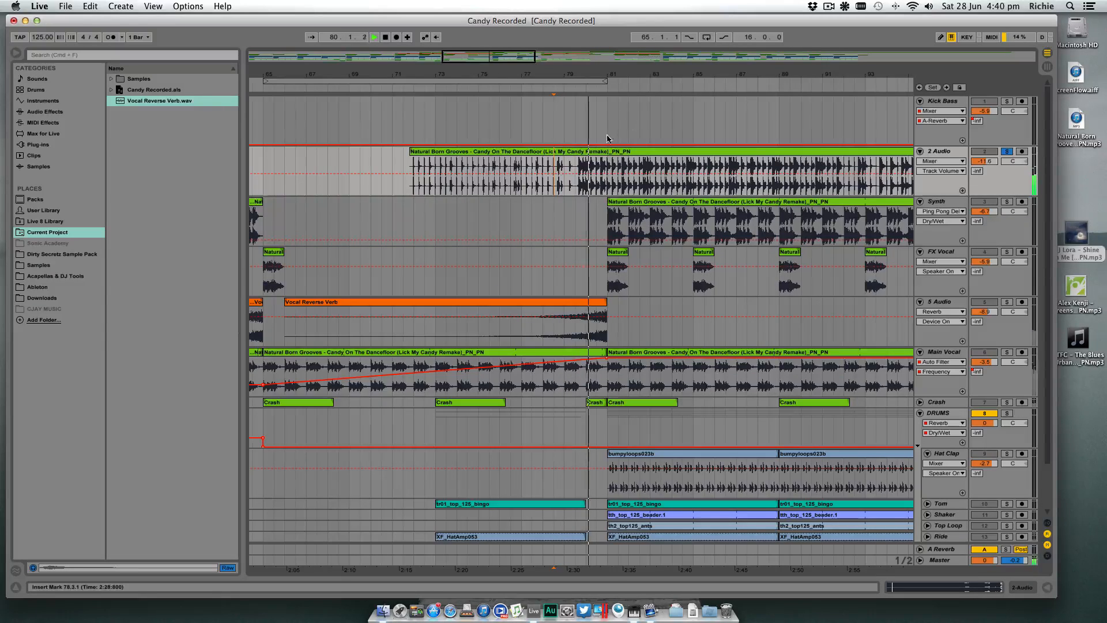
pyautogui.press('space')
# - Split the clip at 79.3.3 and bar 80, and delete everything from bar 80 onward
pyautogui.moveTo(599, 65); pyautogui.dragTo(593, 97)
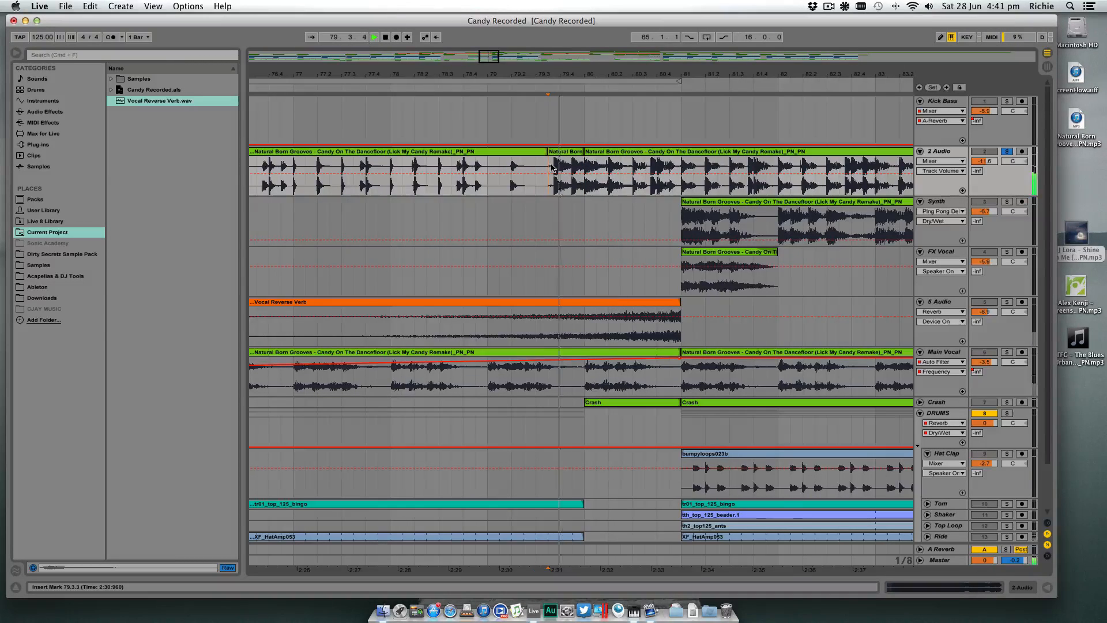
pyautogui.press('space')
pyautogui.click(596, 152)
pyautogui.press('Delete')
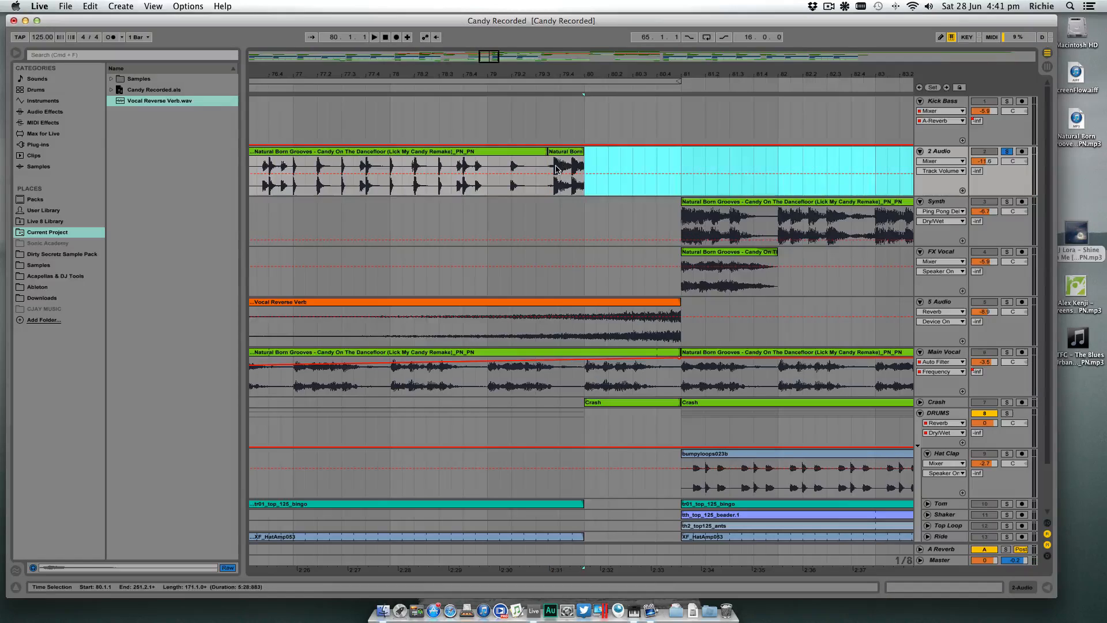
# - Play the short slice from 79.3.3 and try extending its end to 80.3.3
pyautogui.click(551, 170)
pyautogui.press('space')
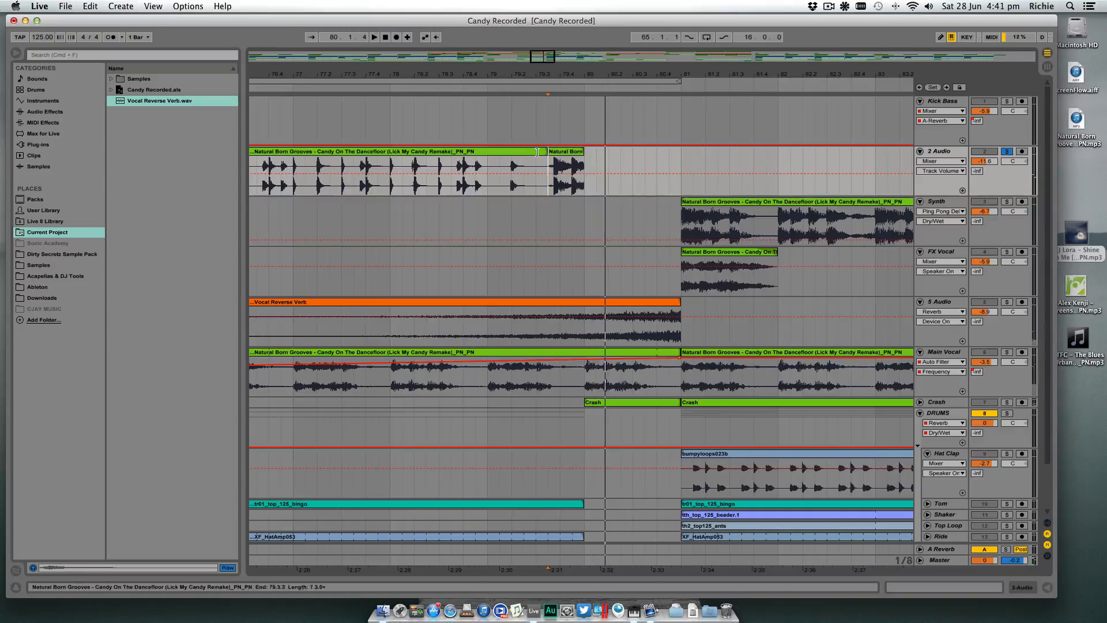
pyautogui.click(581, 154)
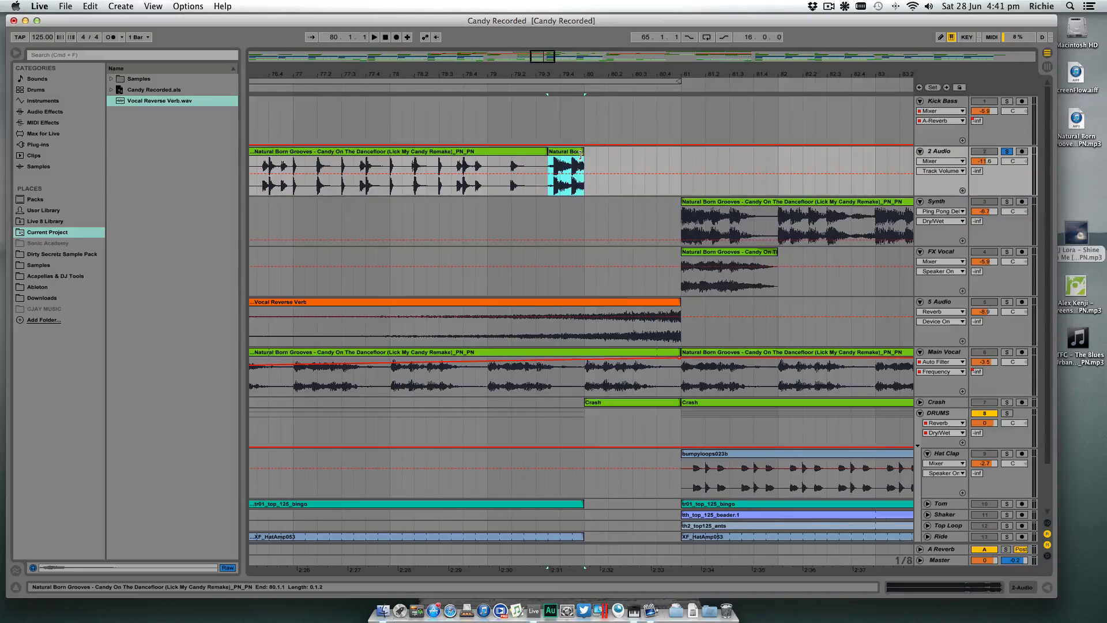
pyautogui.click(548, 168)
pyautogui.press('space')
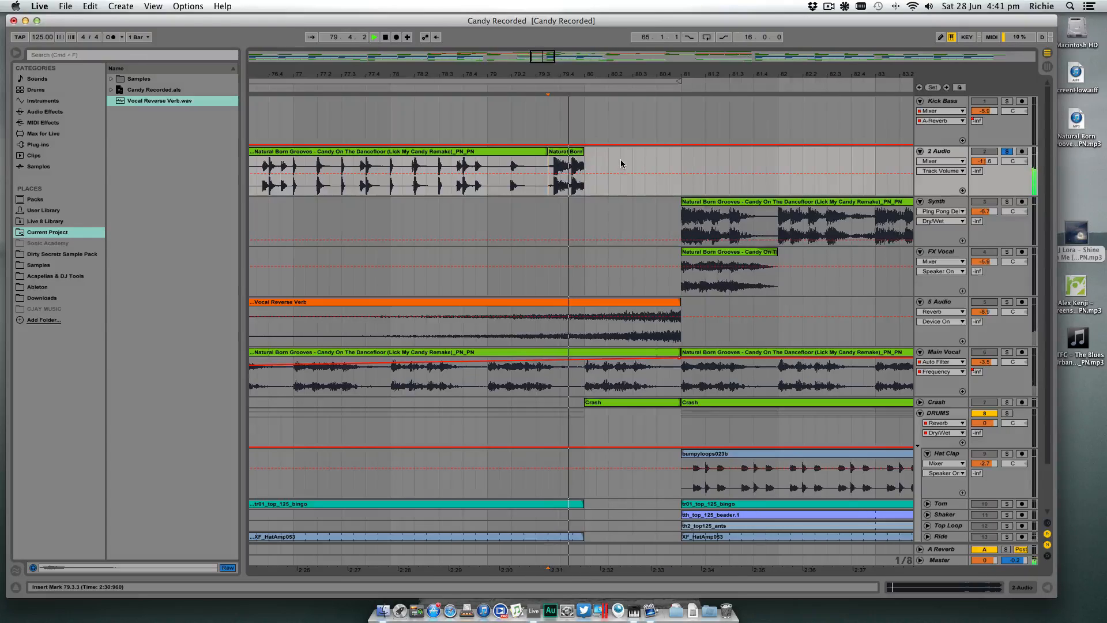
pyautogui.moveTo(582, 152); pyautogui.dragTo(644, 152)
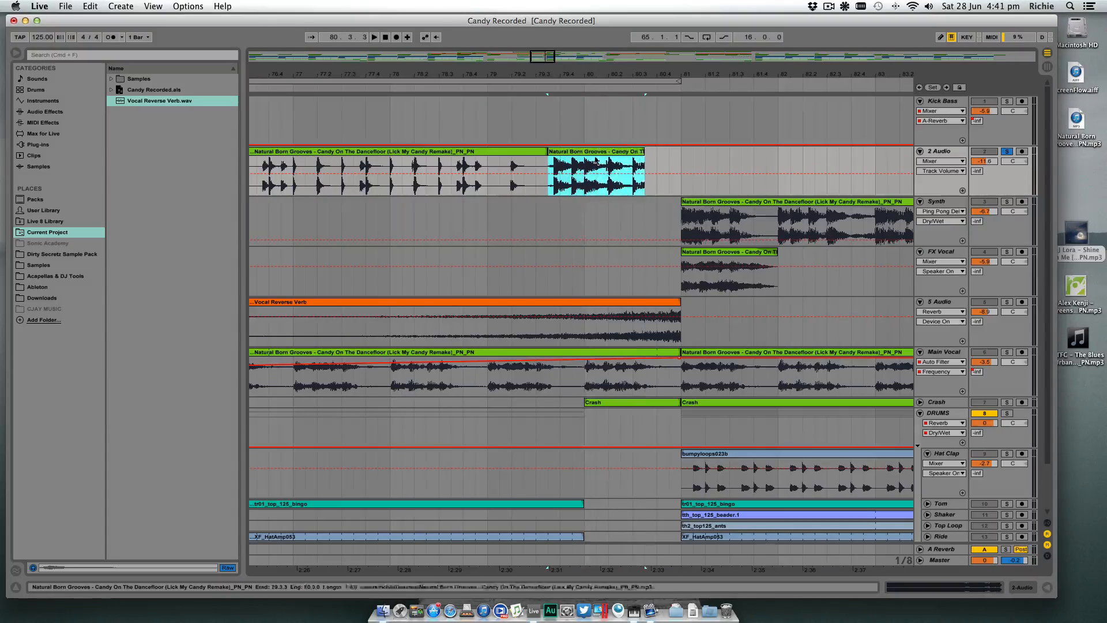
pyautogui.click(584, 167)
pyautogui.press('space')
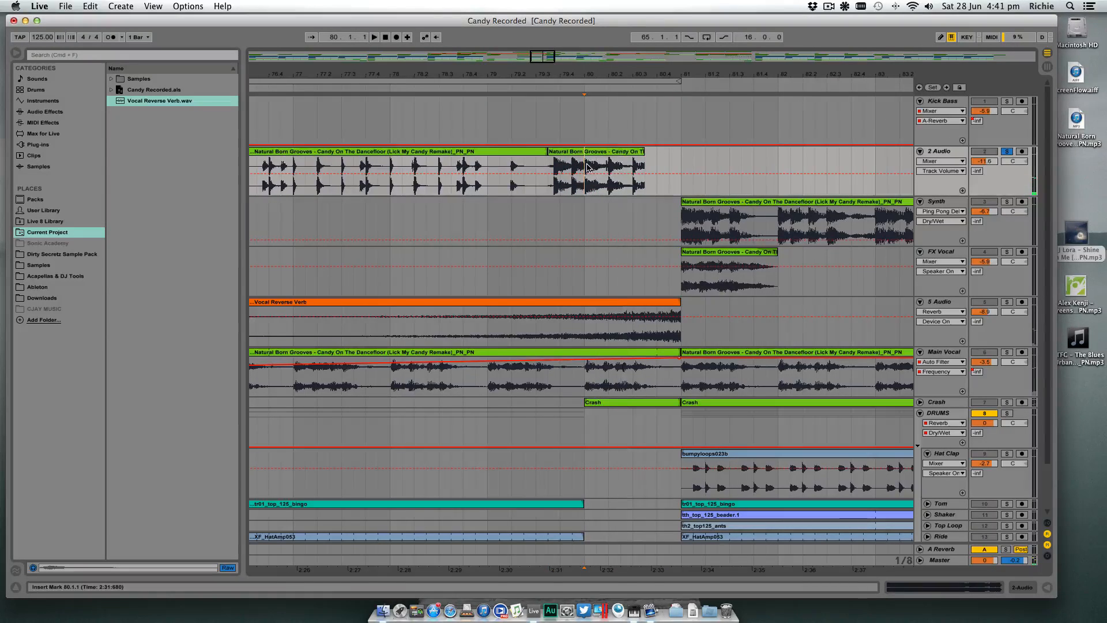
# - Split the slice at bar 80 and delete the audio on both sides, keeping only 79.3.3 to 80.1
pyautogui.press('super+e')
pyautogui.click(591, 152)
pyautogui.press('Delete')
pyautogui.click(532, 152)
pyautogui.press('Delete')
pyautogui.click(563, 152)
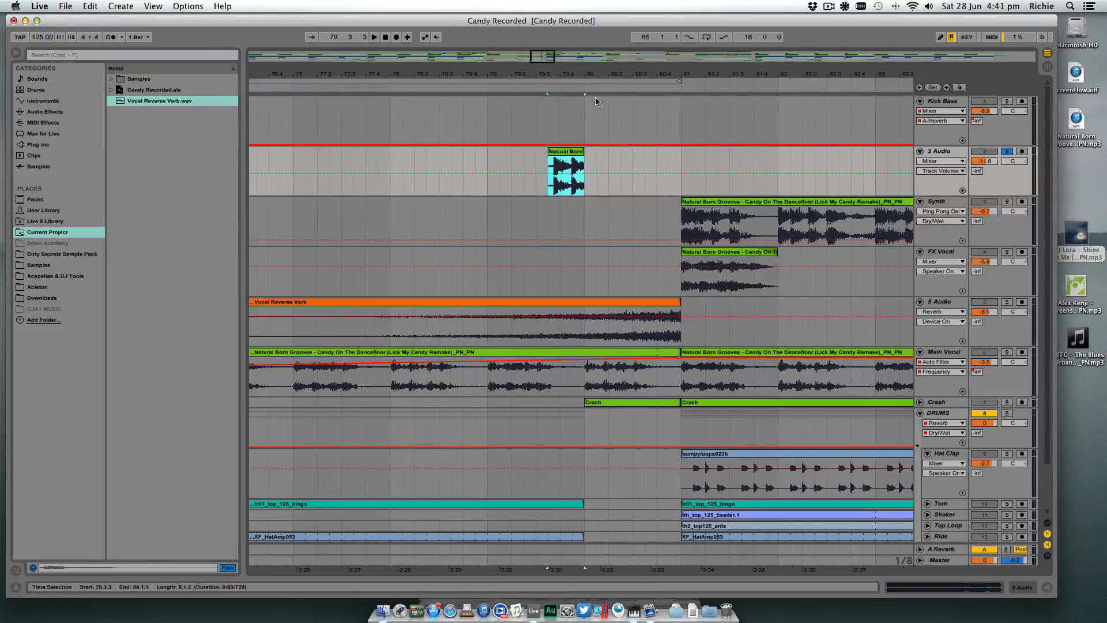
# - Move the short slice to 136.3.3 so it ends at bar 137, and unsolo its track
pyautogui.moveTo(600, 74); pyautogui.dragTo(497, 8)
pyautogui.moveTo(495, 153)
pyautogui.mouseDown()
pyautogui.moveTo(958, 163)
pyautogui.moveTo(802, 162)
pyautogui.mouseUp()
pyautogui.moveTo(811, 76); pyautogui.dragTo(750, 133)
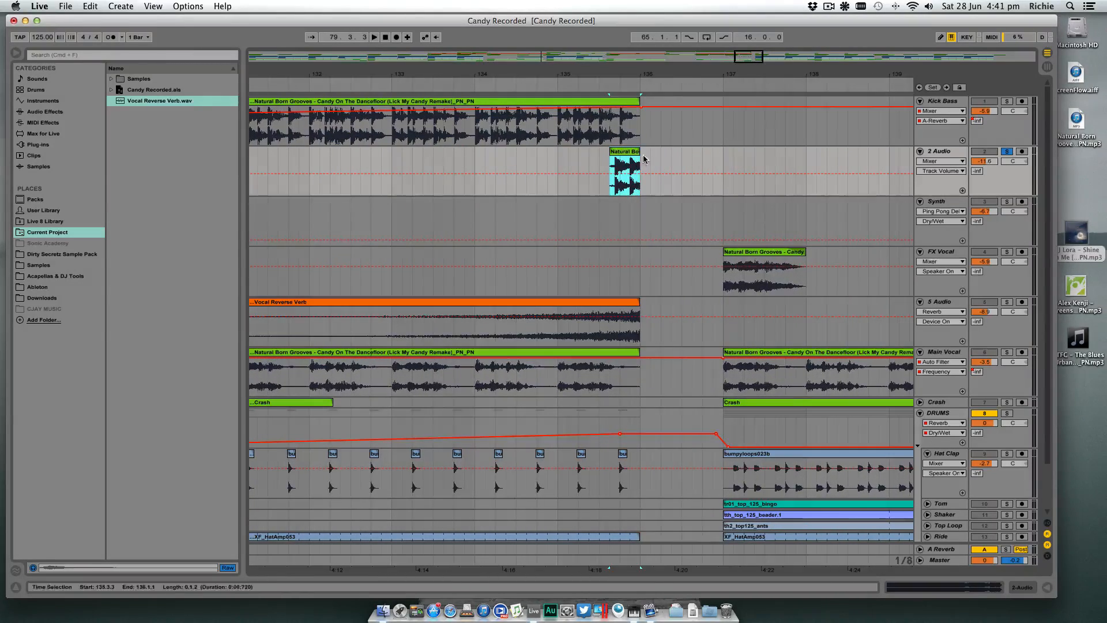
pyautogui.moveTo(626, 174); pyautogui.dragTo(708, 173)
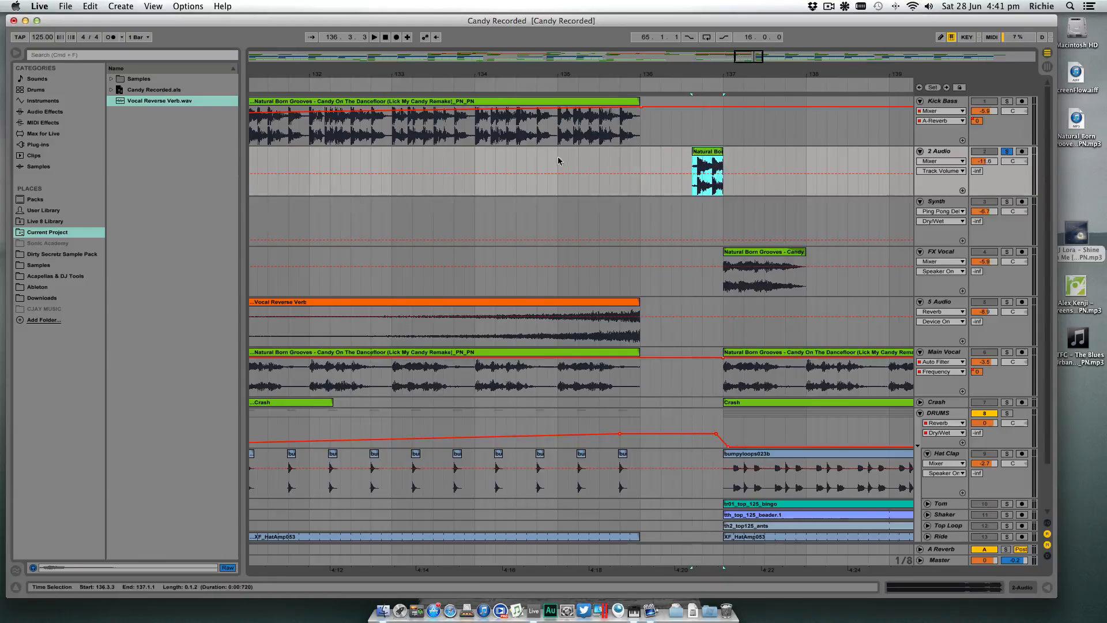
pyautogui.click(1008, 153)
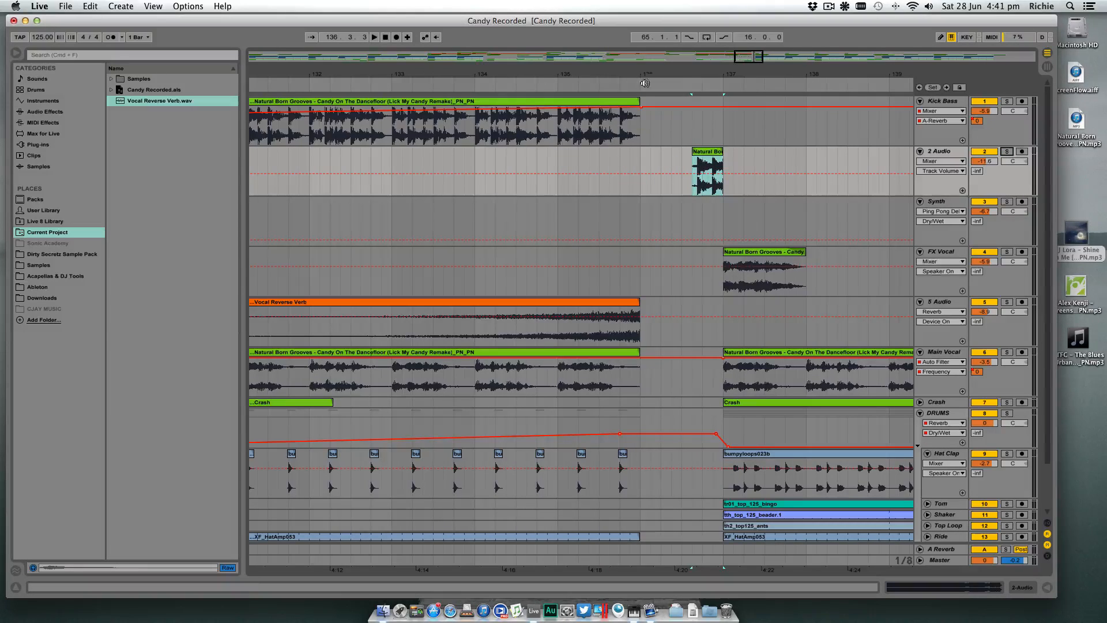
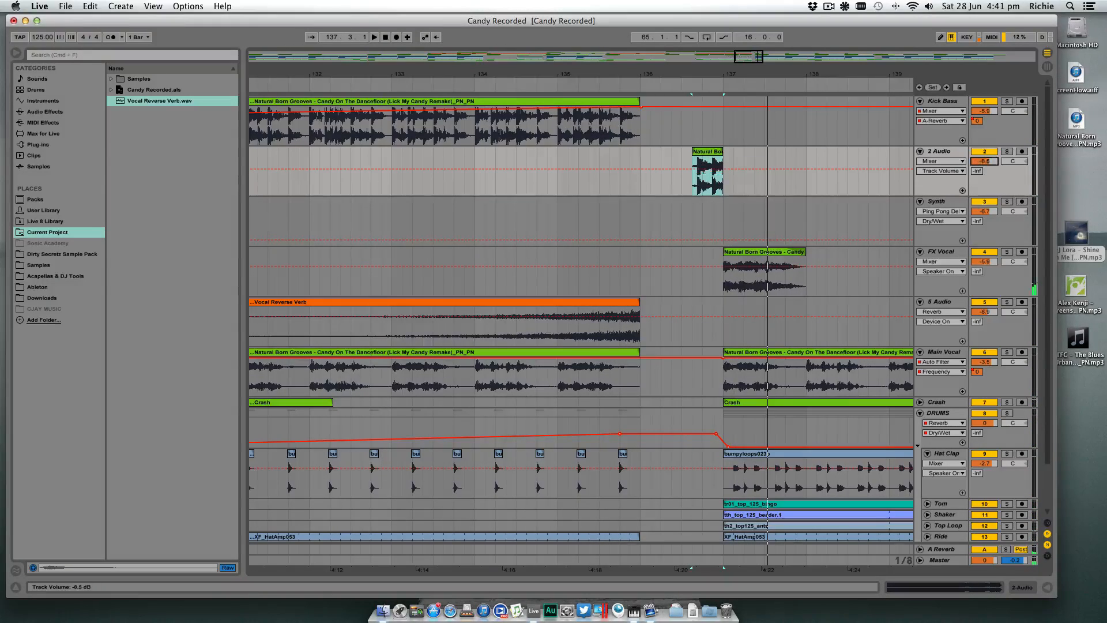
# - Add an EQ Eight to the 2 Audio track and make its first band a low cut at about 197 Hz
pyautogui.click(694, 170)
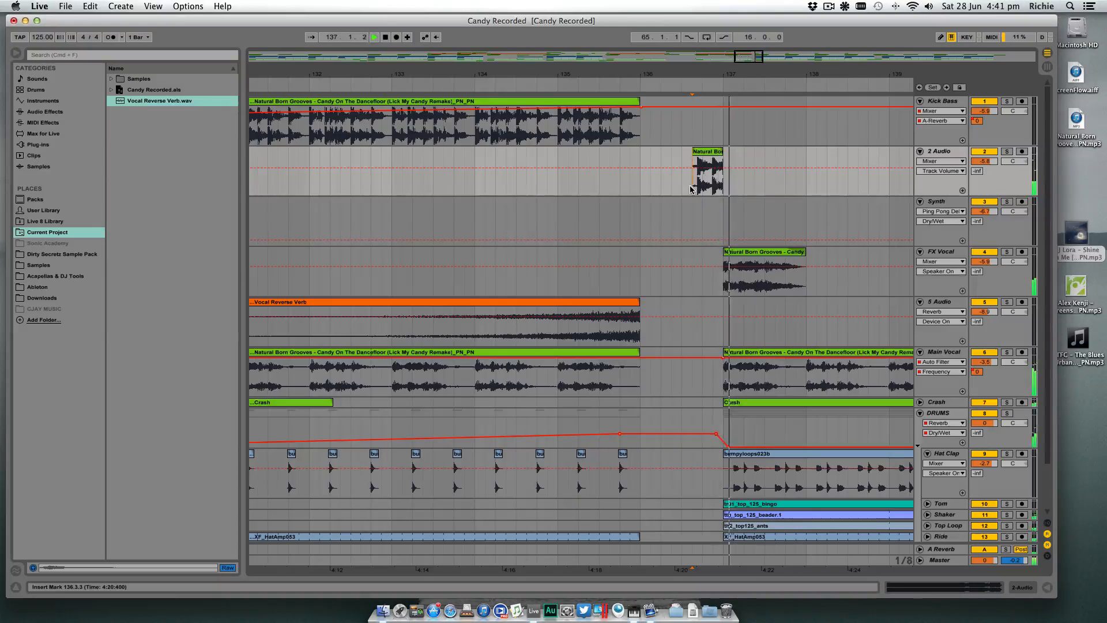
pyautogui.click(1030, 591)
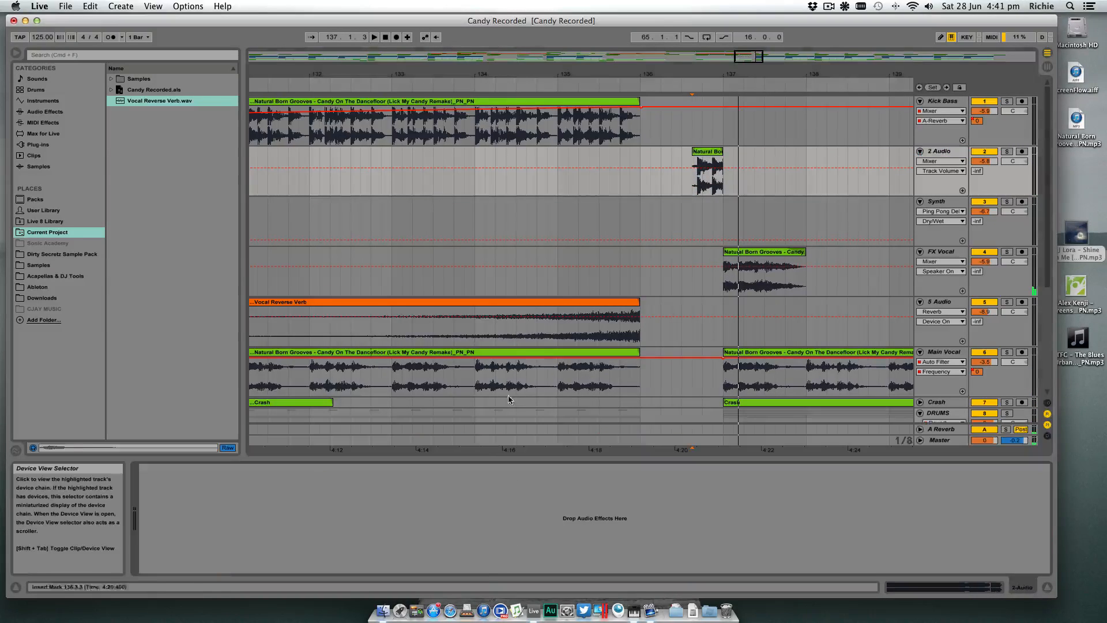
pyautogui.click(55, 110)
pyautogui.moveTo(132, 188); pyautogui.dragTo(227, 499)
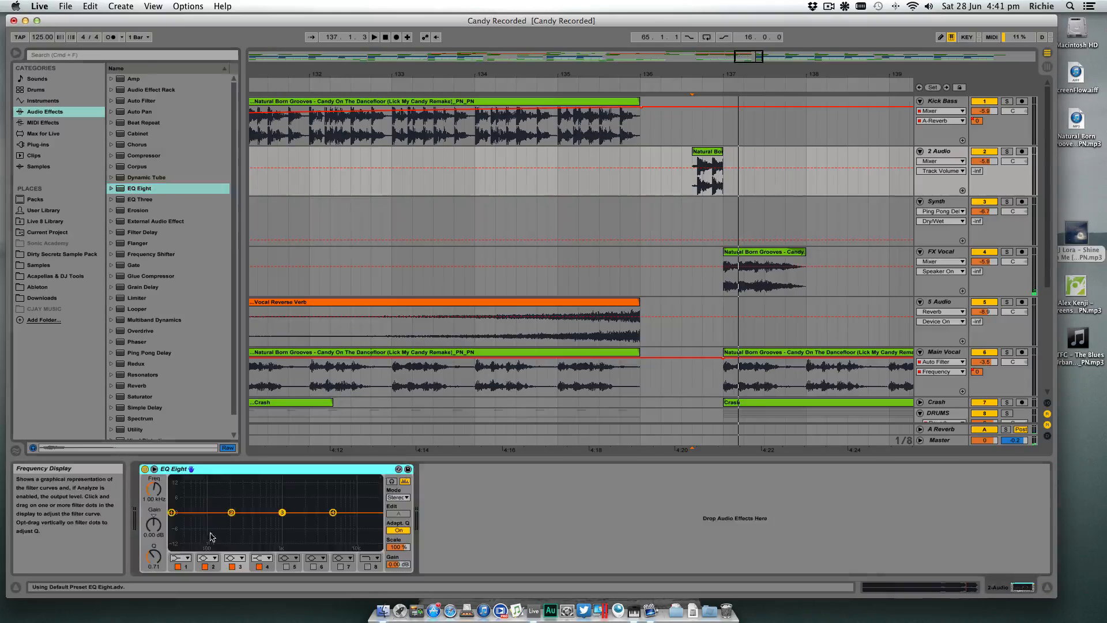
pyautogui.click(181, 557)
pyautogui.click(185, 492)
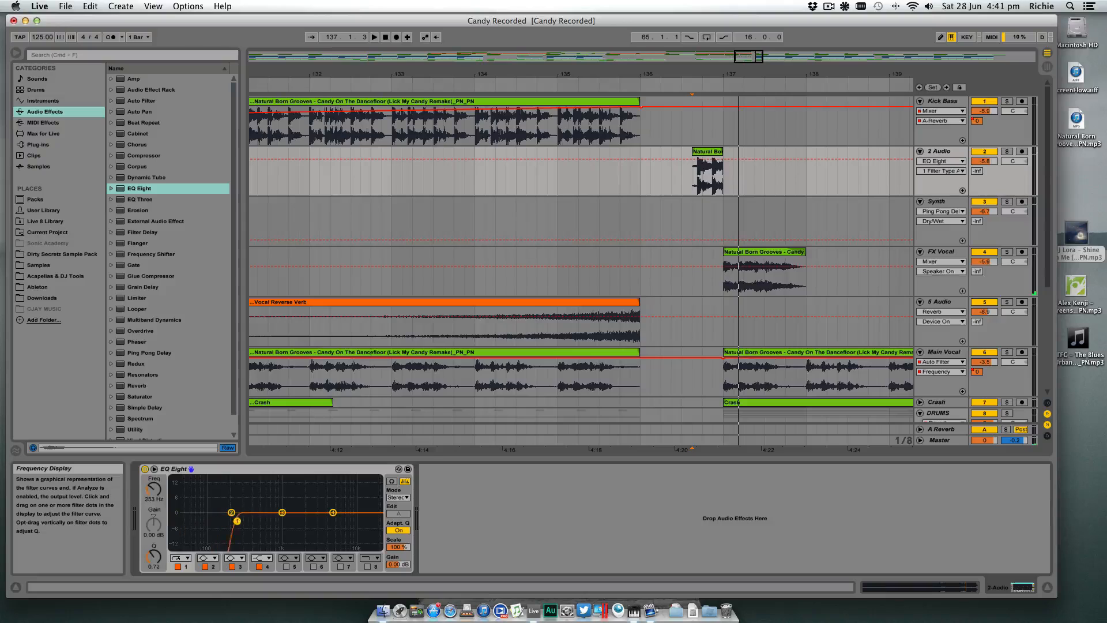
pyautogui.moveTo(235, 524); pyautogui.dragTo(231, 523)
pyautogui.press('space')
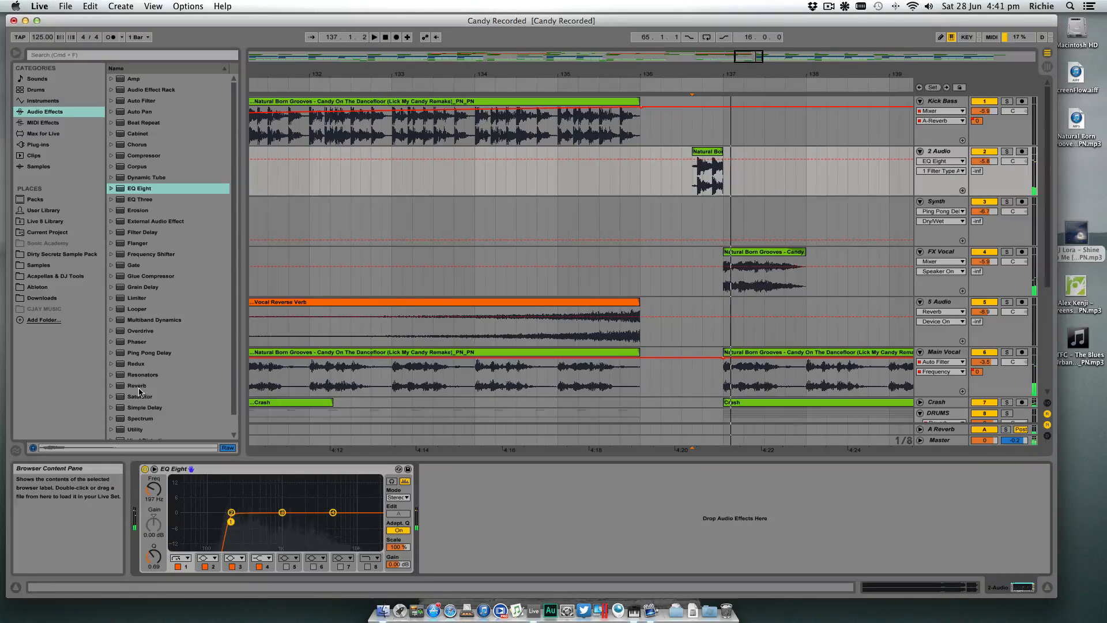
# - Add a Reverb after the EQ Eight on 2 Audio with Dry/Wet at 29% and a decay time of 5.96 s
pyautogui.moveTo(138, 387); pyautogui.dragTo(421, 522)
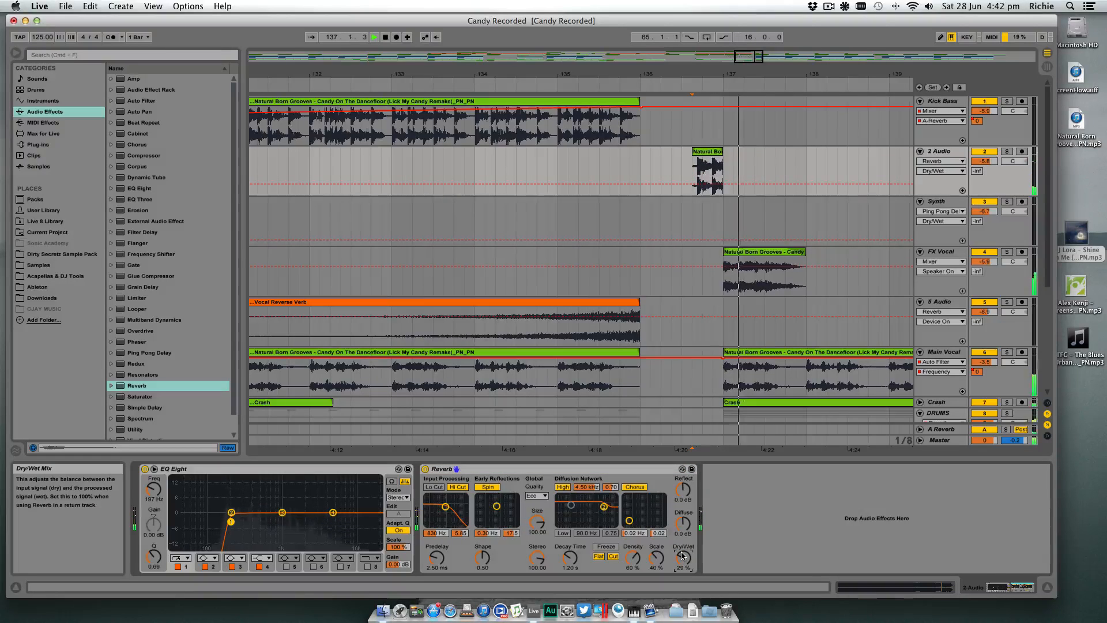
pyautogui.click(570, 557)
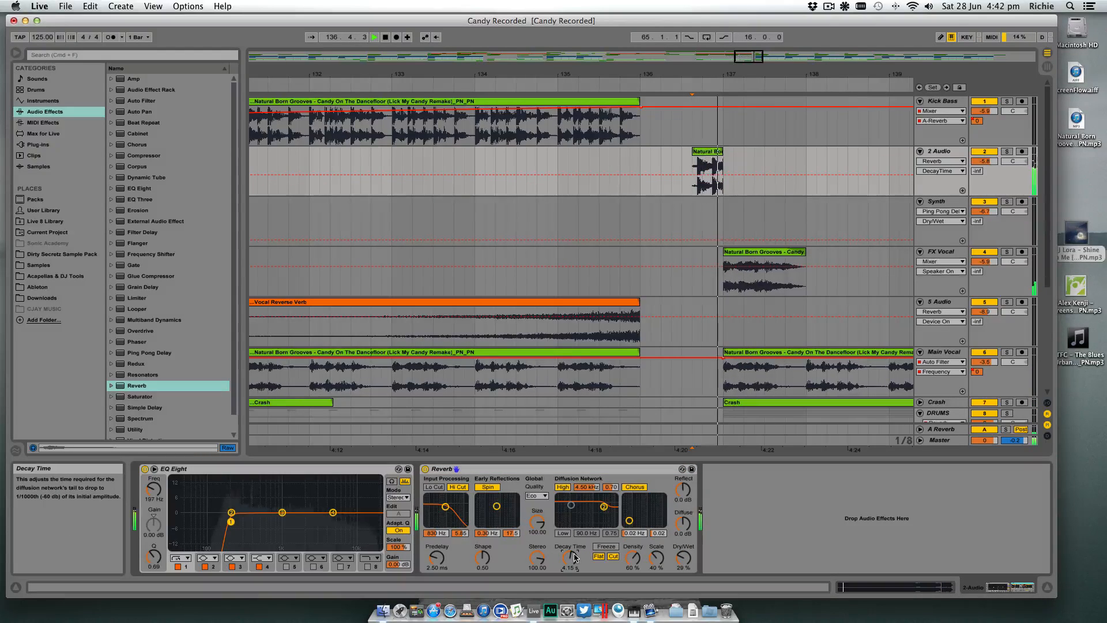
pyautogui.press('space')
pyautogui.press('space')
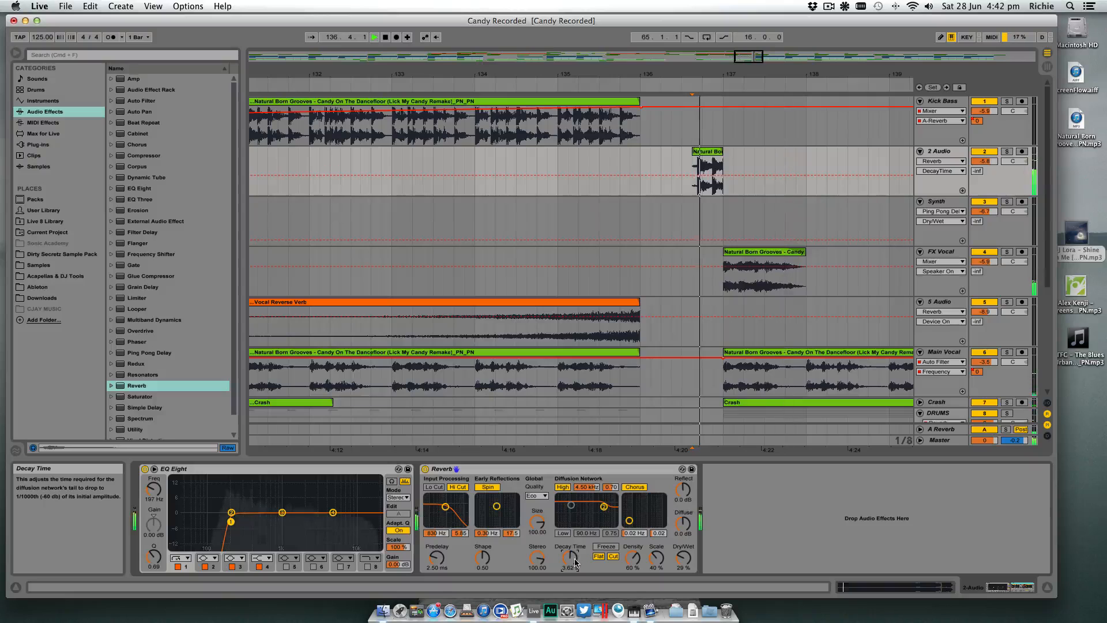
pyautogui.moveTo(575, 558); pyautogui.dragTo(574, 549)
pyautogui.press('space')
pyautogui.press('space')
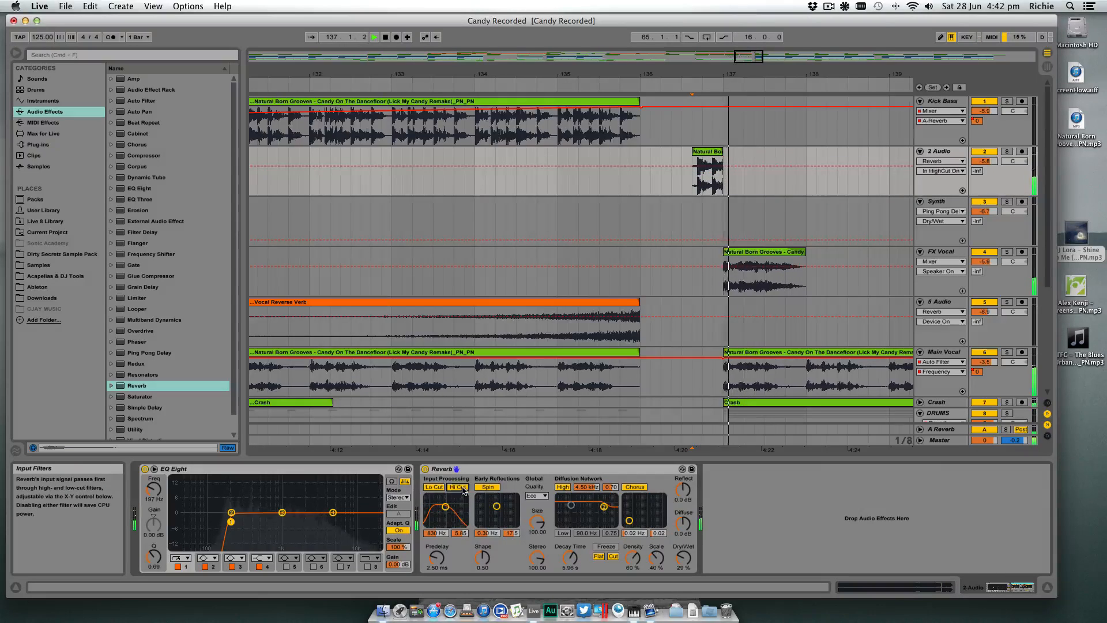
# - Enable Lo Cut and disable Hi Cut in the Reverb's input processing, and play back the fill
pyautogui.click(442, 490)
pyautogui.click(464, 489)
pyautogui.press('space')
pyautogui.press('space')
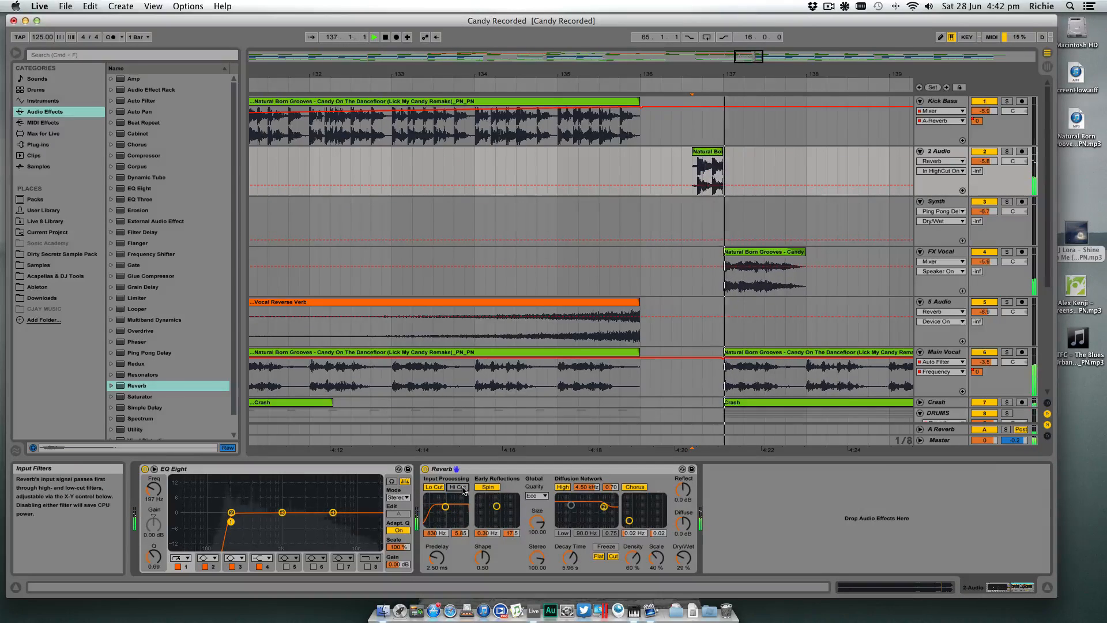
# - Copy the short slice on 2 Audio to 133.2.3, keeping the original before bar 137, and play from bar 129
pyautogui.click(705, 166)
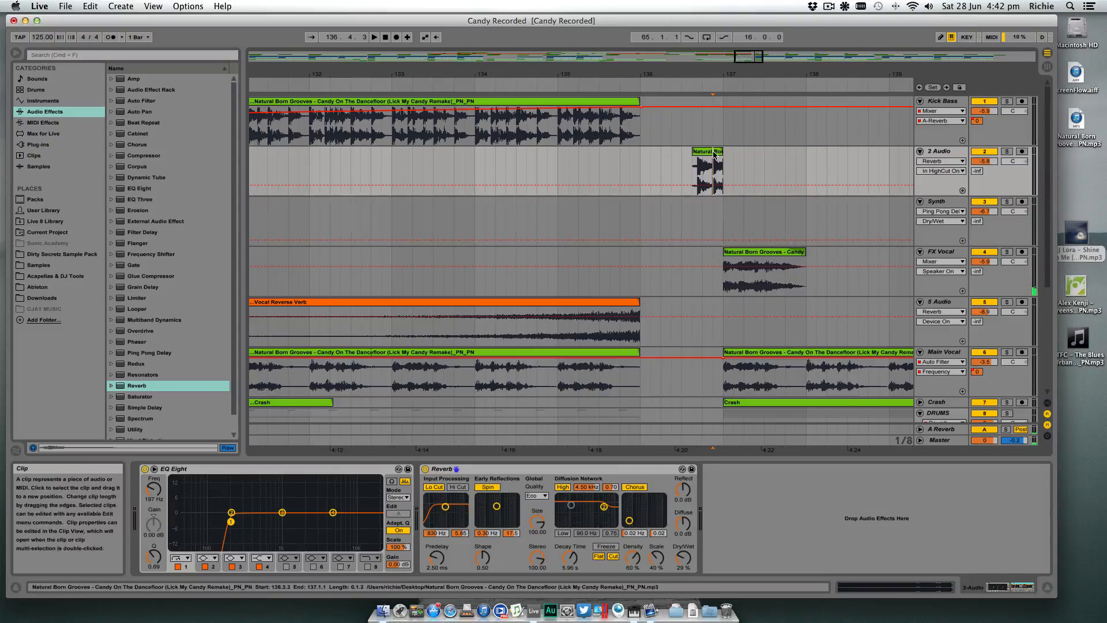
pyautogui.keyDown('alt'); pyautogui.moveTo(715, 154); pyautogui.dragTo(446, 154); pyautogui.keyUp('alt')
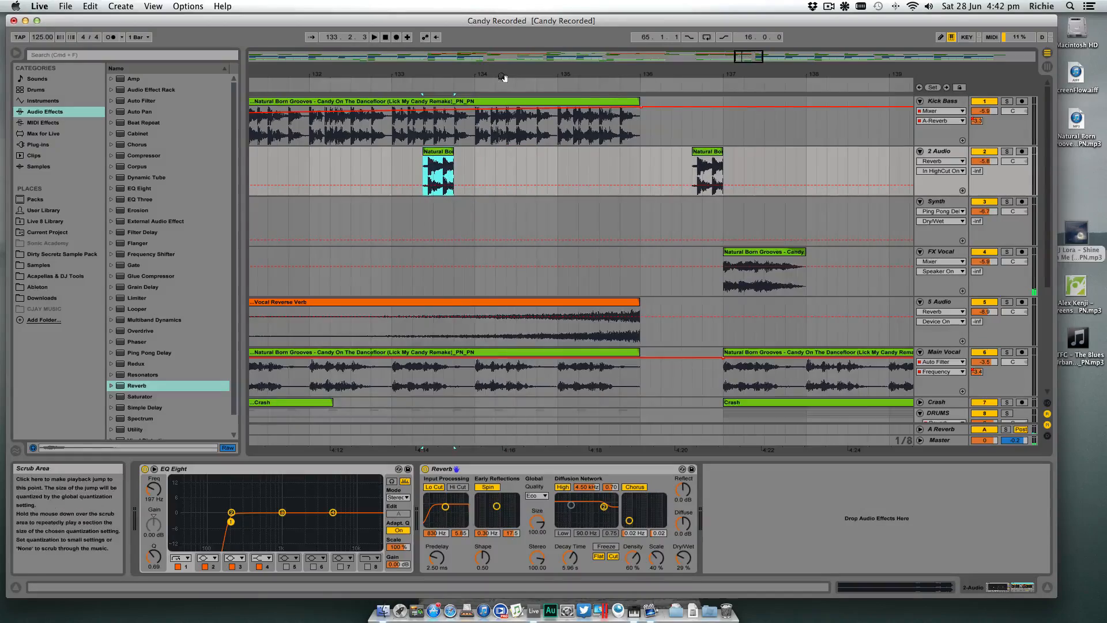
pyautogui.moveTo(502, 76); pyautogui.dragTo(704, 60)
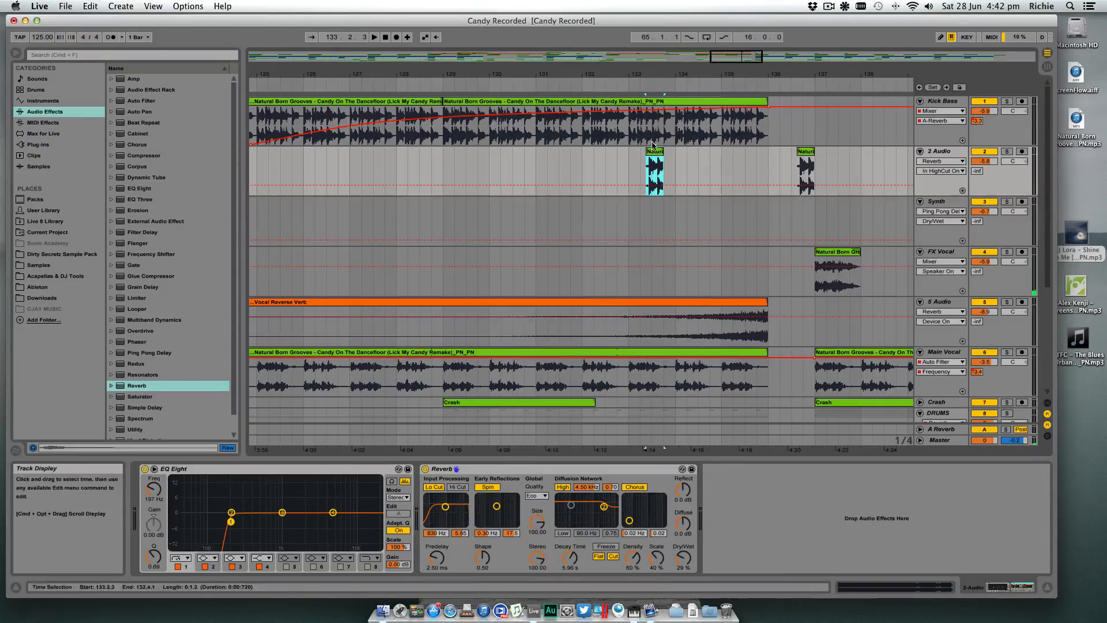
pyautogui.moveTo(692, 74); pyautogui.dragTo(647, 113)
pyautogui.click(632, 170)
pyautogui.press('space')
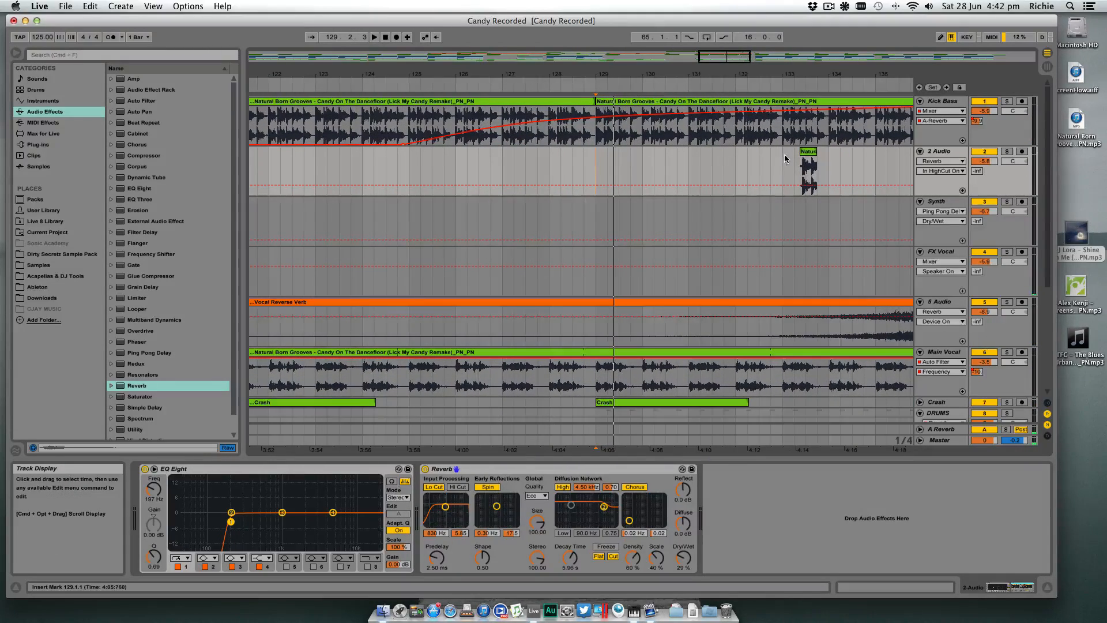
# - Move the copied slice to 129.1.3 and play the passage from bar 129
pyautogui.moveTo(810, 154); pyautogui.dragTo(611, 156)
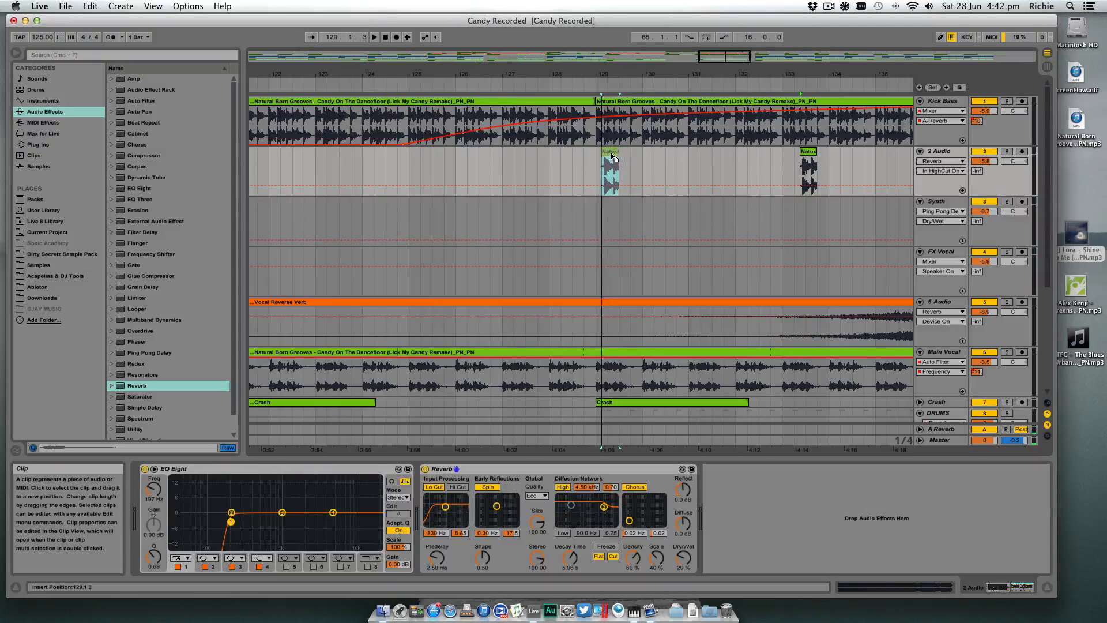
pyautogui.press('space')
pyautogui.press('space')
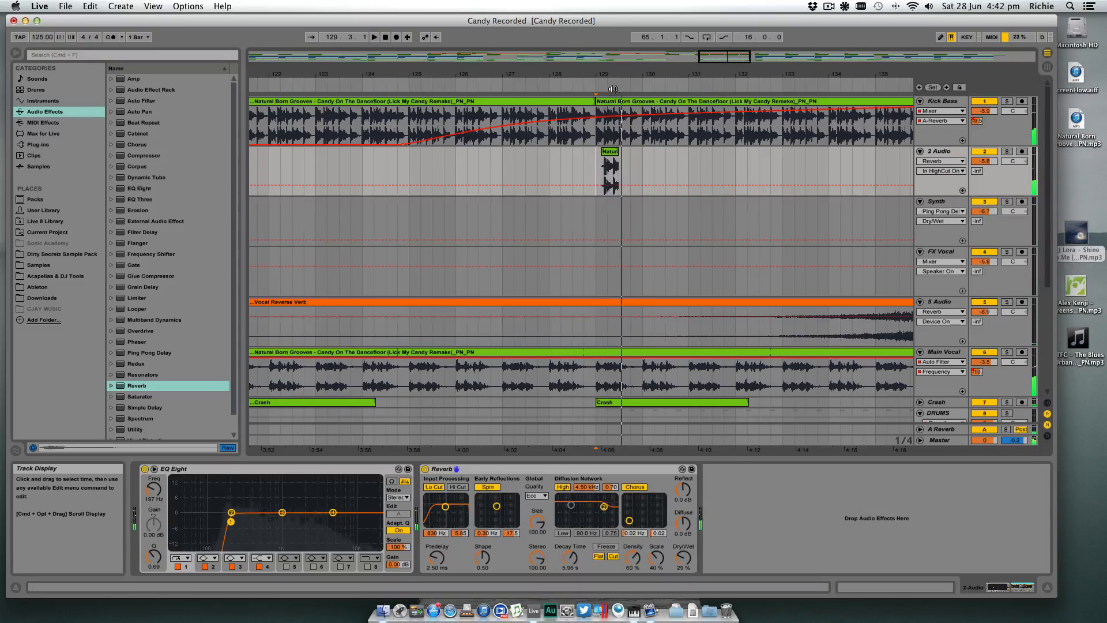
pyautogui.moveTo(616, 73); pyautogui.dragTo(585, 139)
pyautogui.press('space')
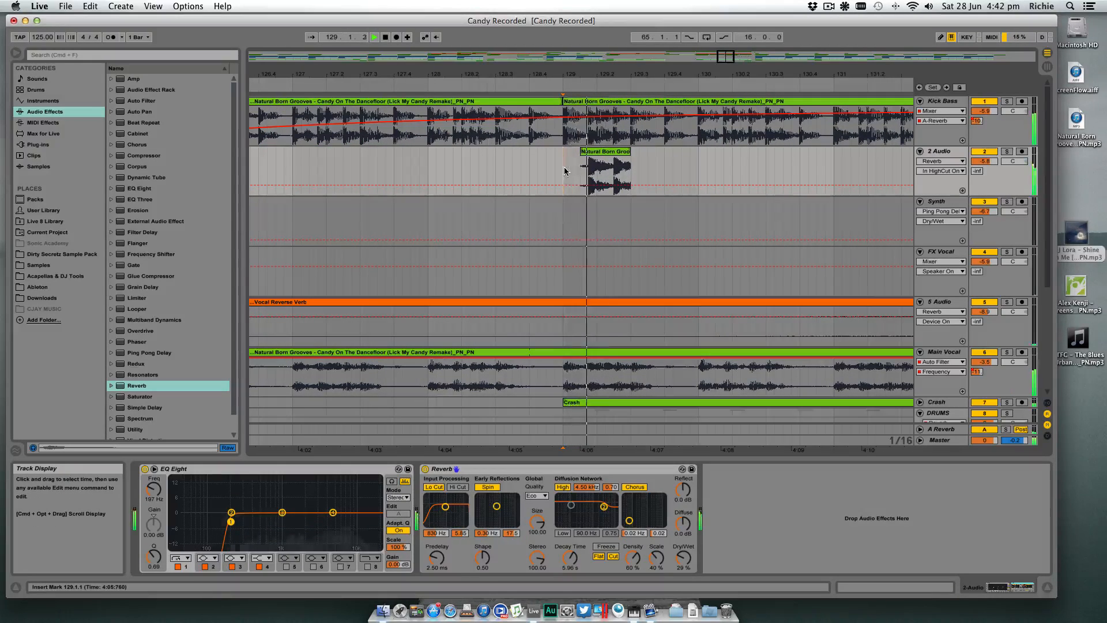
# - Delete the part of the copied slice after 129.2.3, and play its track soloed
pyautogui.click(615, 86)
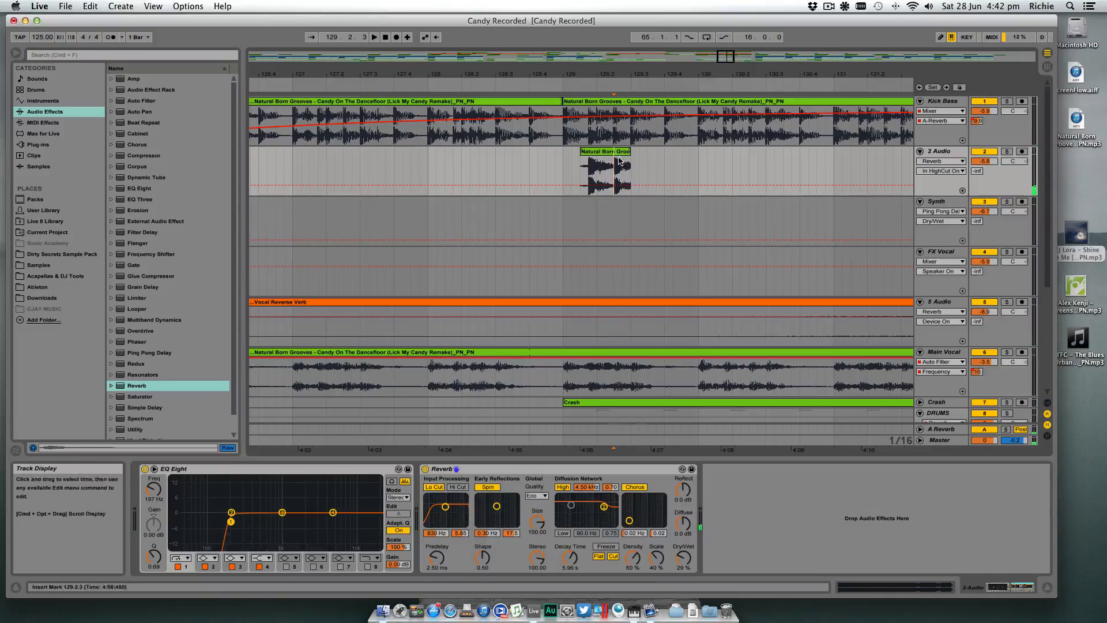
pyautogui.moveTo(613, 173); pyautogui.dragTo(631, 173)
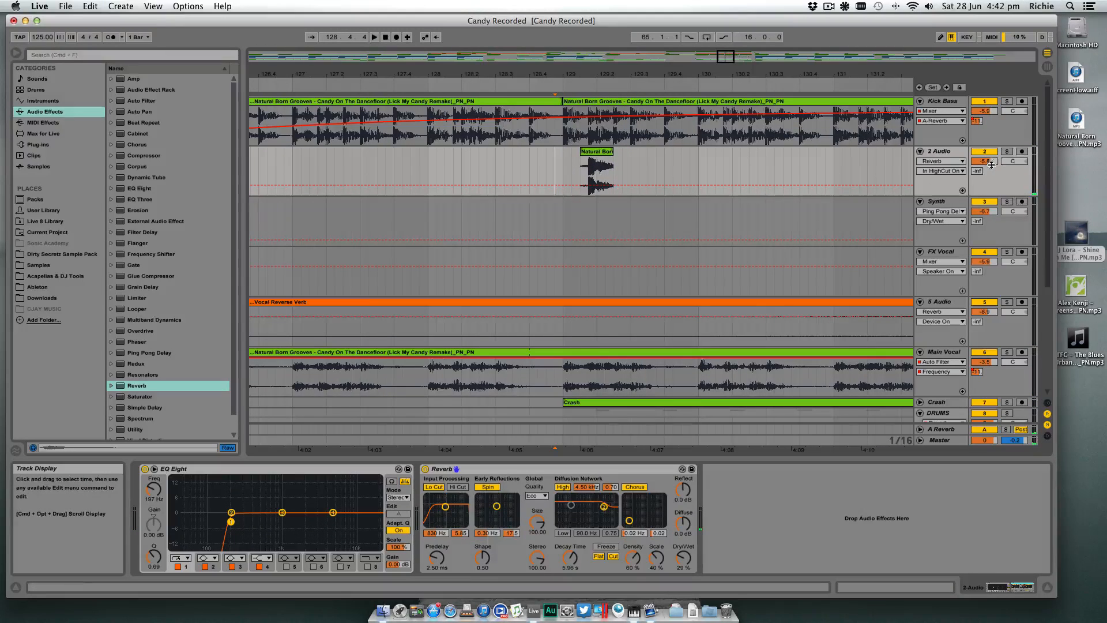
pyautogui.click(1007, 151)
pyautogui.press('space')
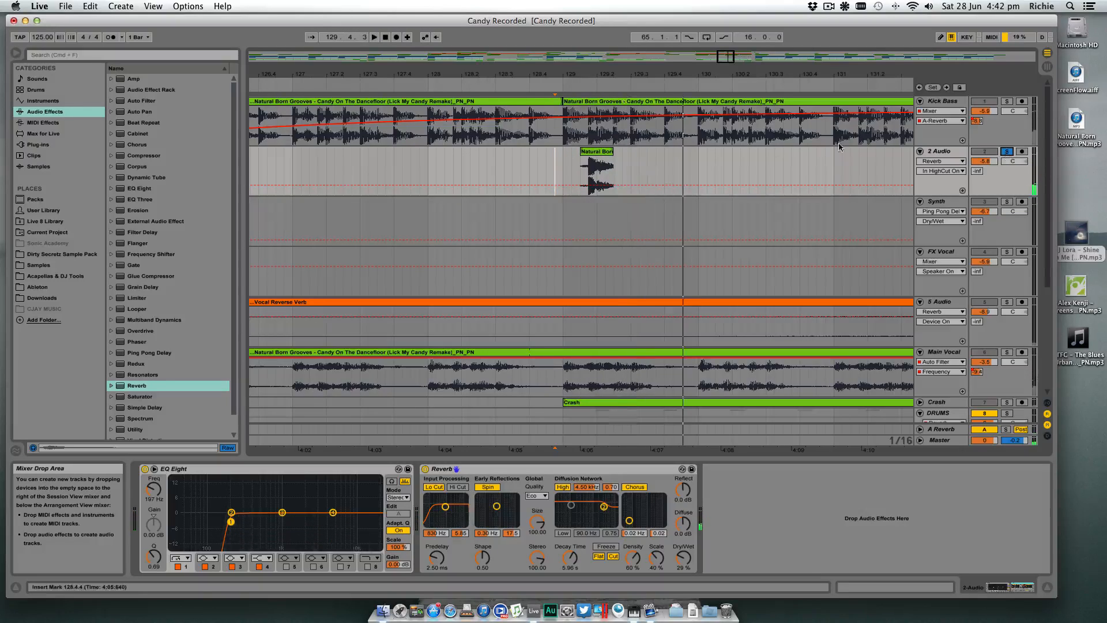
# - Duplicate the 129.1.1 to 129.3.1 section of 2 Audio repeatedly up to bar 133, and unsolo the track
pyautogui.click(600, 152)
pyautogui.moveTo(564, 167); pyautogui.dragTo(630, 164)
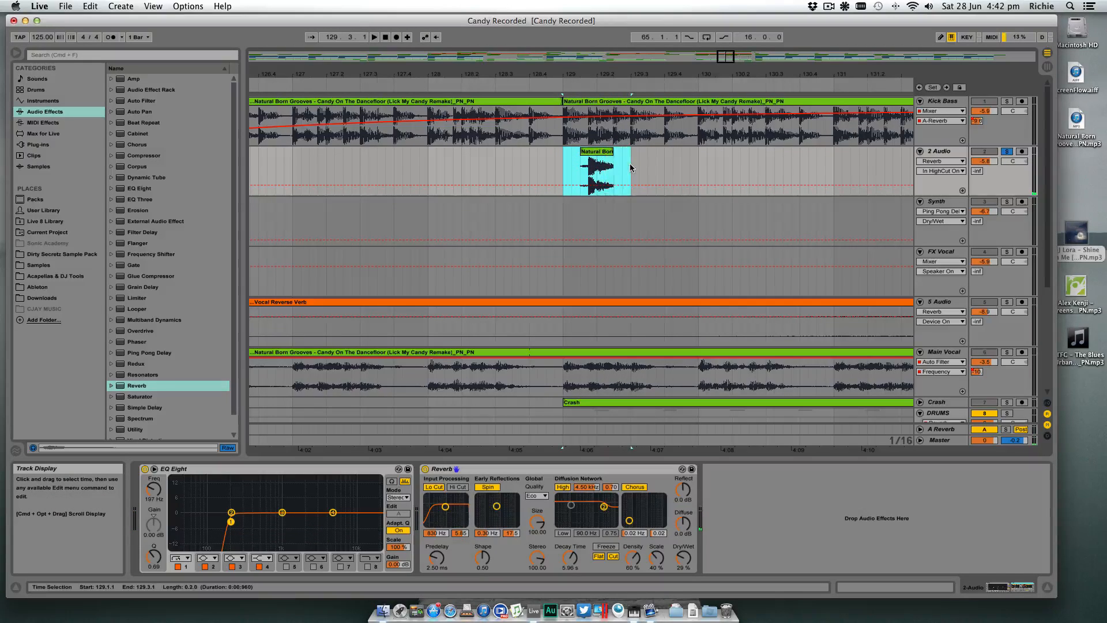
pyautogui.press('super+d')
pyautogui.press('super+d')
pyautogui.press('super+d')
pyautogui.press('super+d')
pyautogui.press('super+d')
pyautogui.press('super+d')
pyautogui.press('super+d')
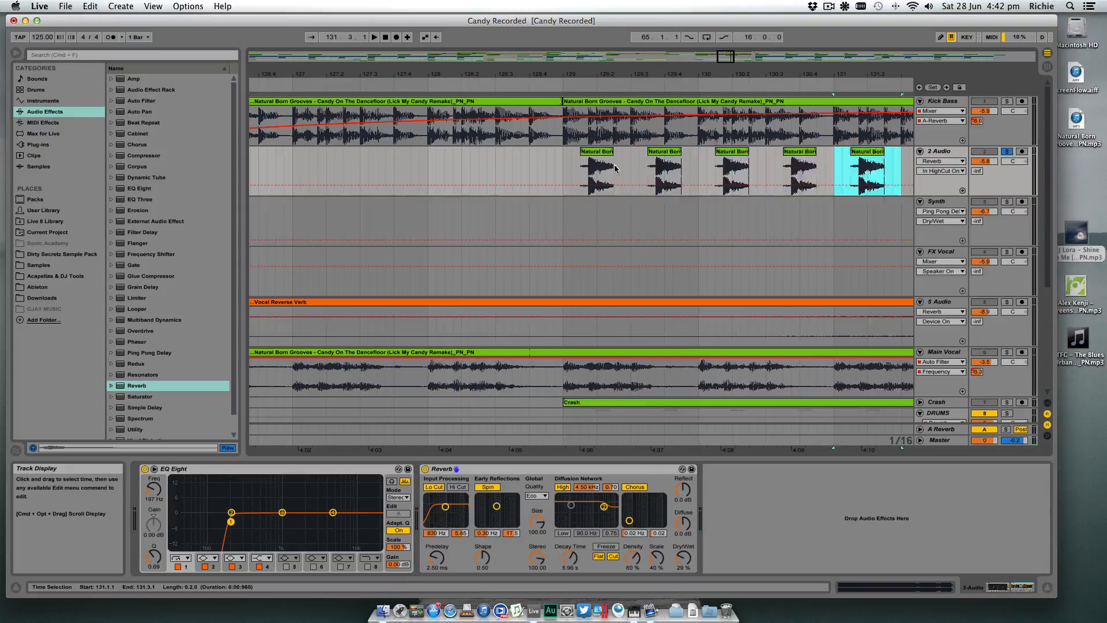
pyautogui.moveTo(572, 74); pyautogui.dragTo(573, 41)
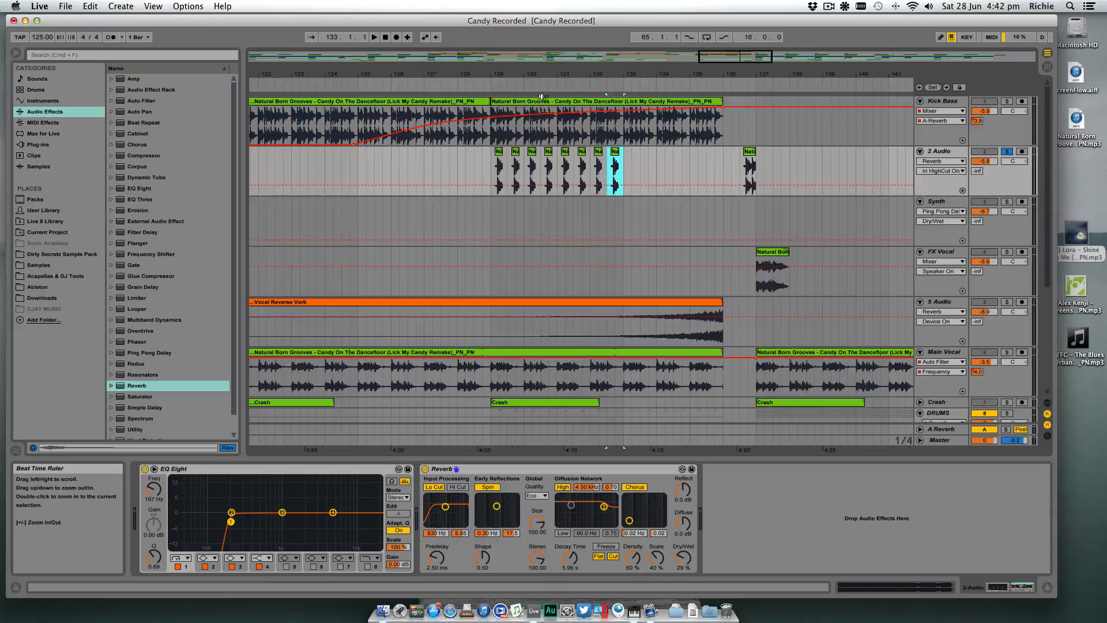
pyautogui.click(1007, 151)
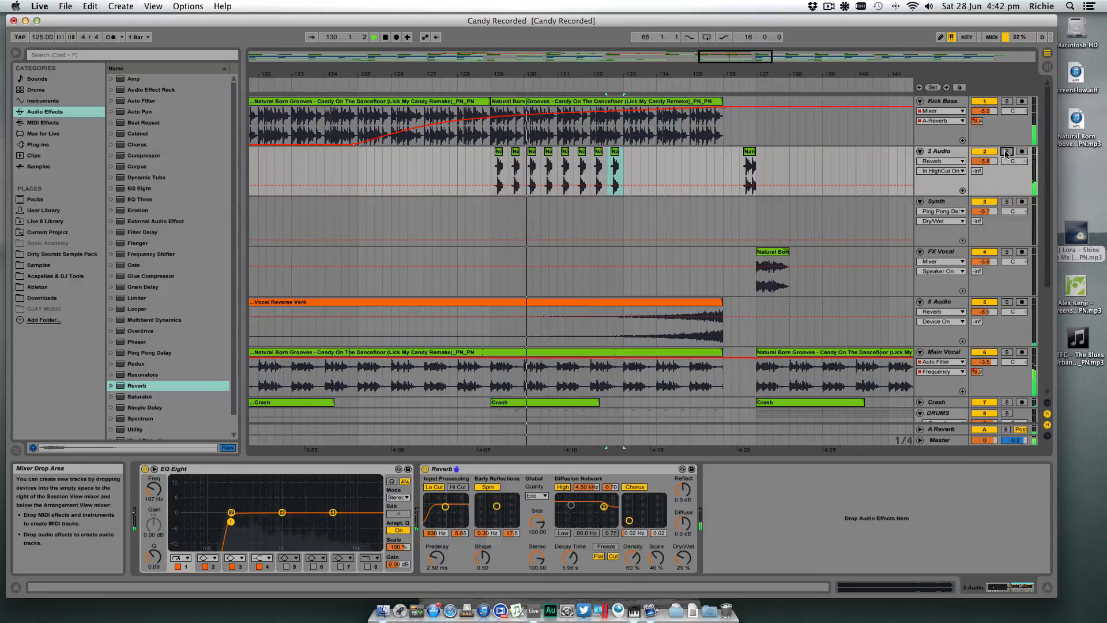
# - Raise the 2 Audio track volume to about -4.8 dB and reduce its Reverb to 21% Dry/Wet with a 3.97 s decay
pyautogui.moveTo(987, 162); pyautogui.dragTo(986, 154)
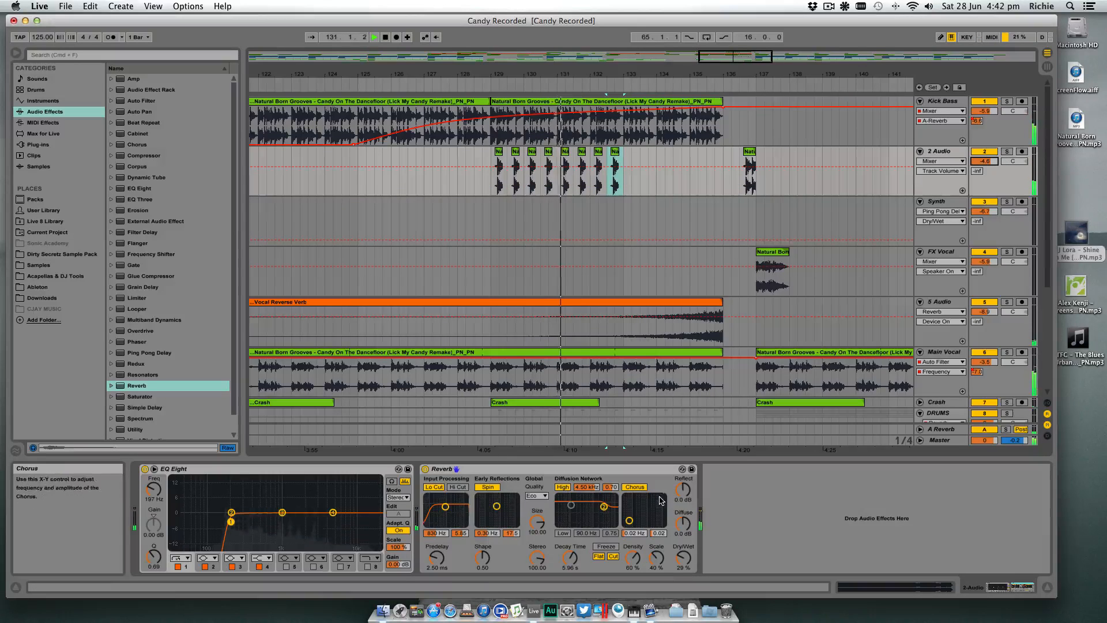
pyautogui.moveTo(683, 558); pyautogui.dragTo(684, 566)
pyautogui.moveTo(570, 557); pyautogui.dragTo(571, 564)
pyautogui.press('space')
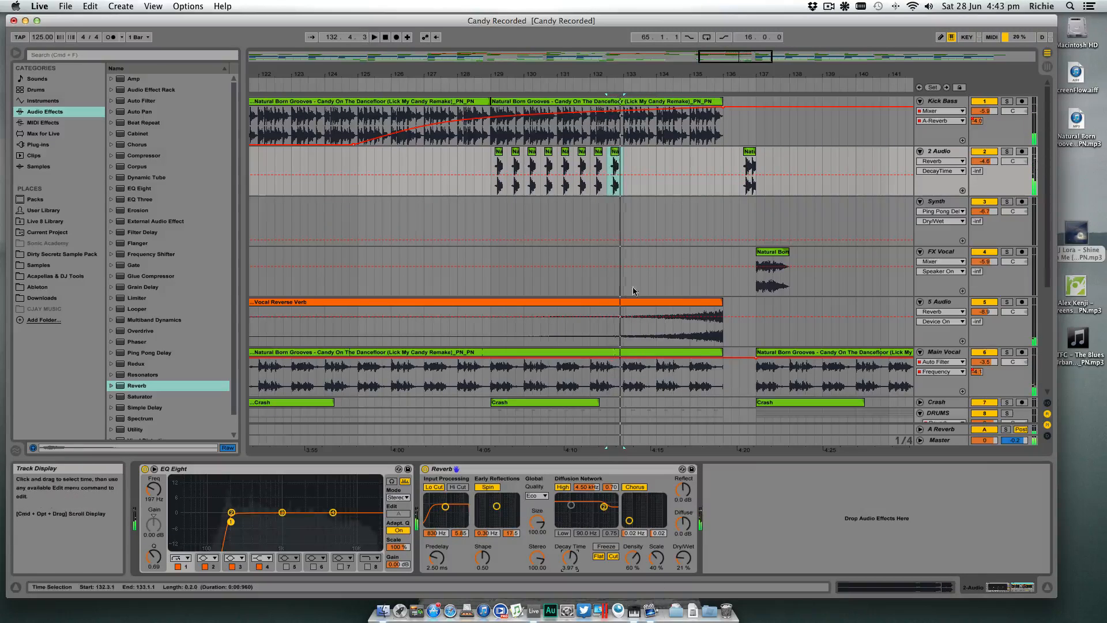
# - Play from bar 129 and set the 2 Audio Reverb to a 6.83 s decay time and 29% Dry/Wet
pyautogui.click(494, 169)
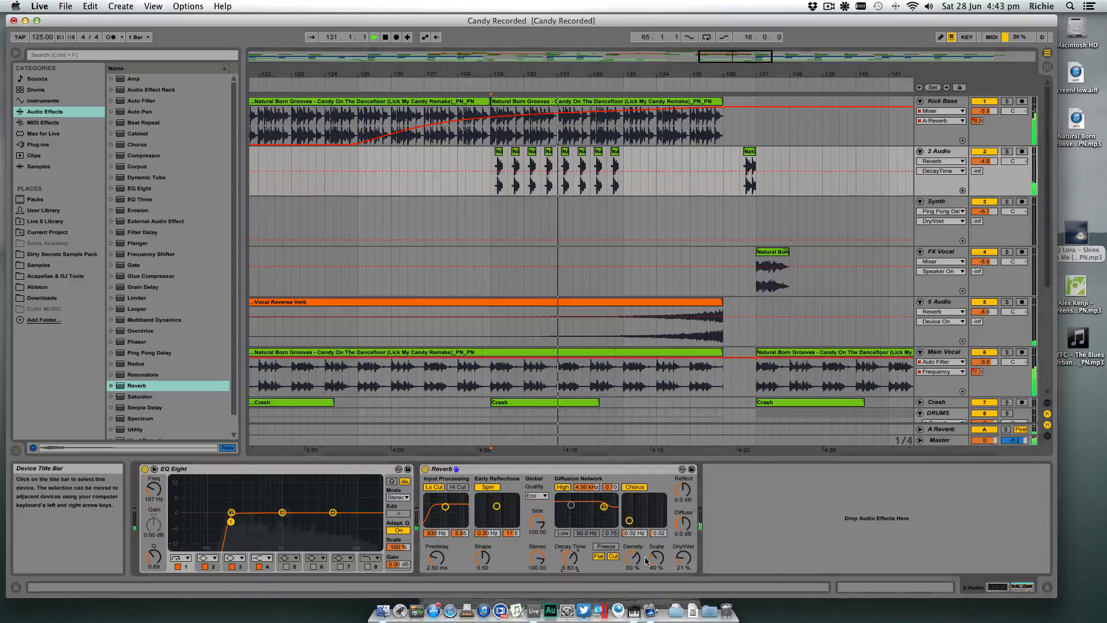
pyautogui.click(682, 558)
pyautogui.moveTo(683, 558); pyautogui.dragTo(684, 556)
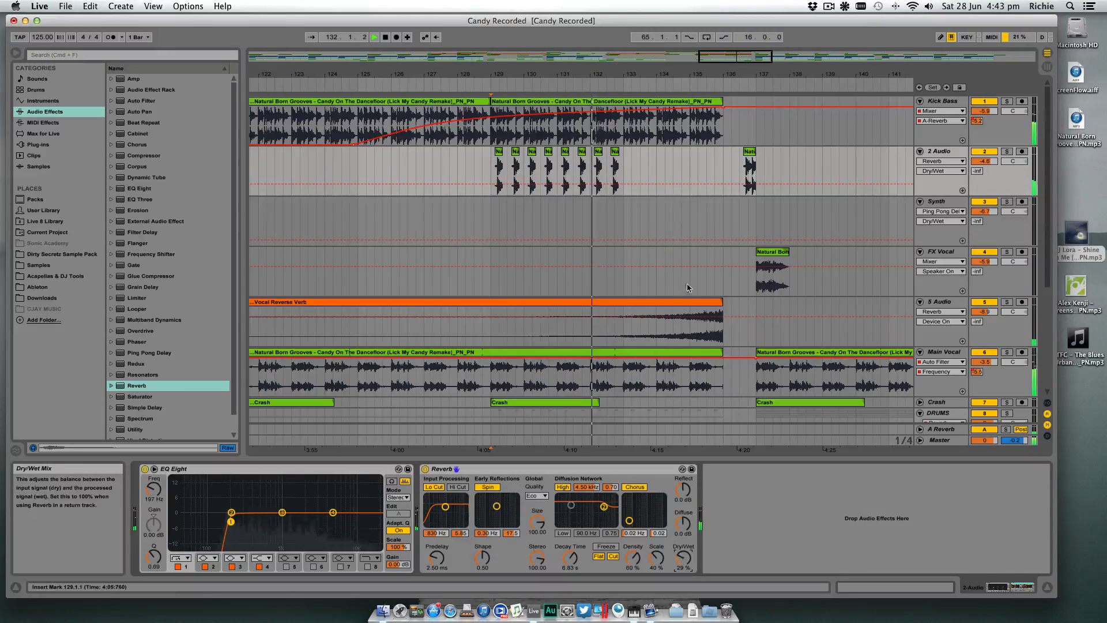
# - Extend the last repeated slice on 2 Audio so that it ends at bar 133, and play from 129.1.3
pyautogui.moveTo(620, 153); pyautogui.dragTo(626, 153)
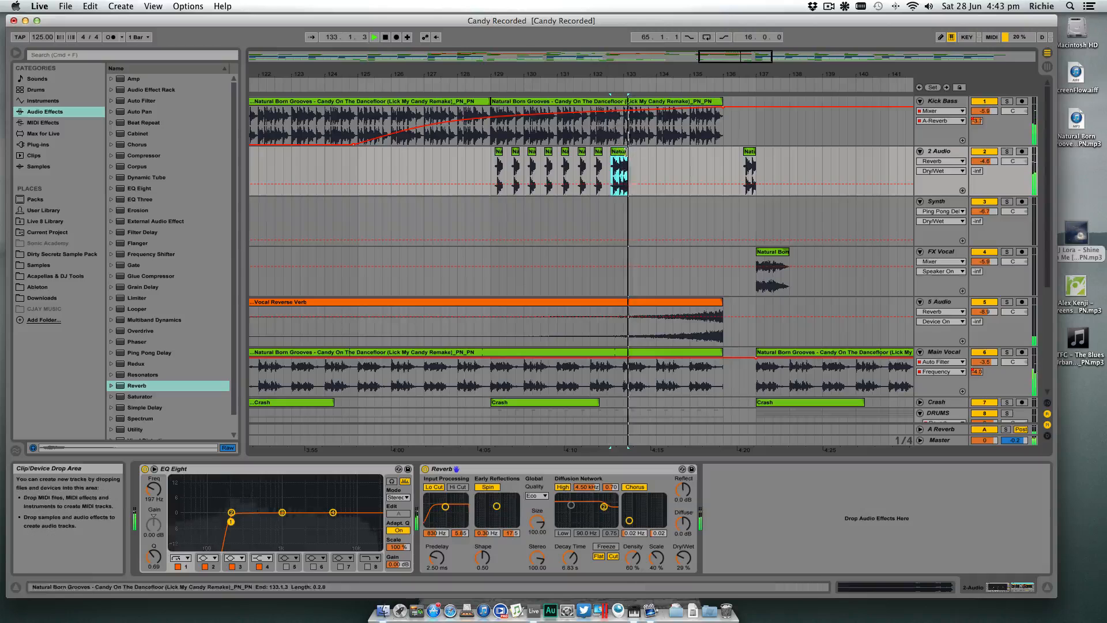
pyautogui.click(618, 176)
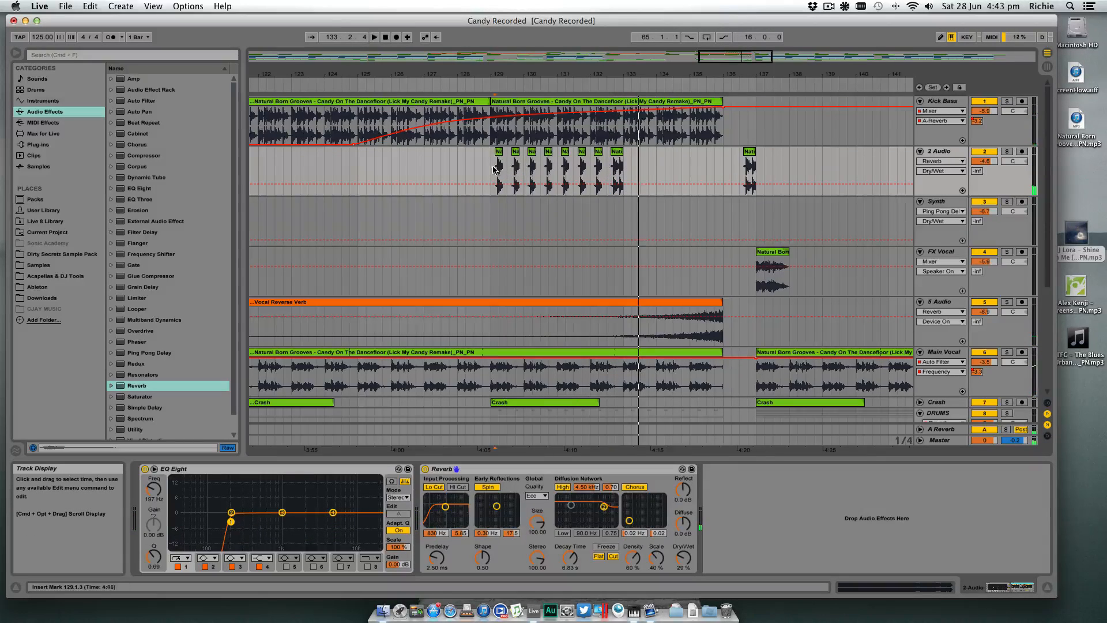
pyautogui.press('space')
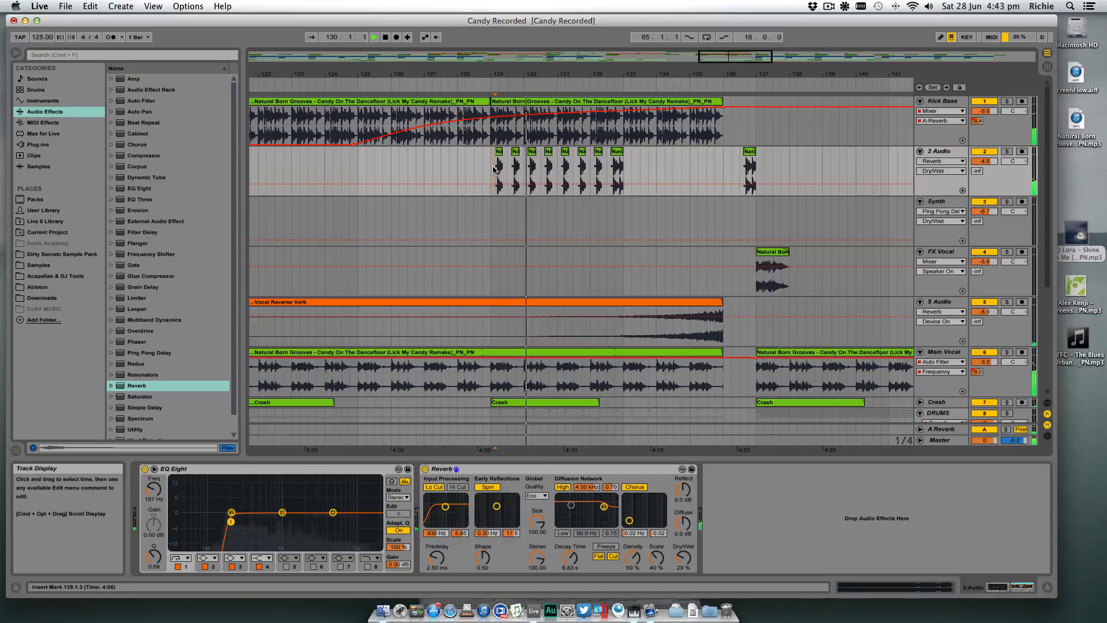
# - Extend the last repeated slice's end to just before 133.2 and play it back from 132.4.3
pyautogui.moveTo(626, 159); pyautogui.dragTo(631, 159)
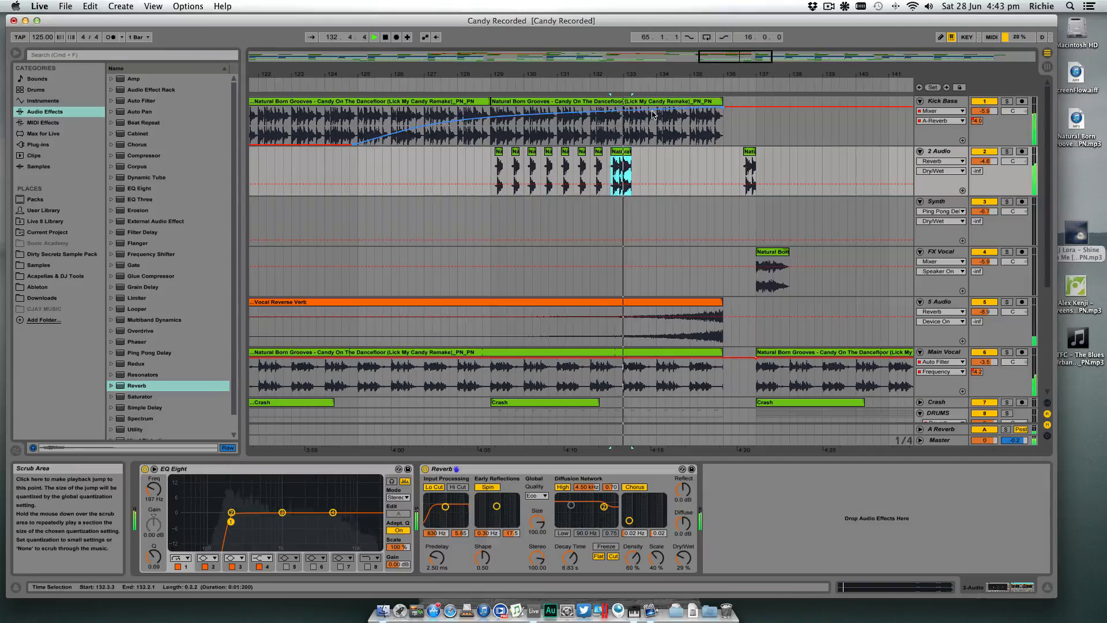
pyautogui.moveTo(640, 74); pyautogui.dragTo(633, 124)
pyautogui.moveTo(642, 70); pyautogui.dragTo(642, 110)
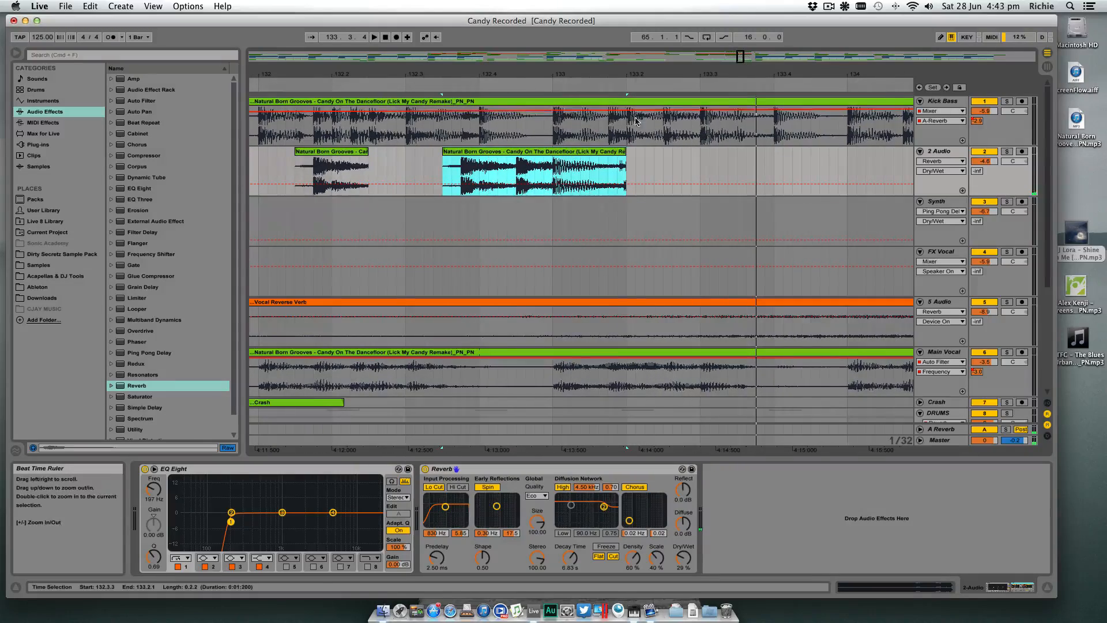
pyautogui.click(517, 177)
pyautogui.press('space')
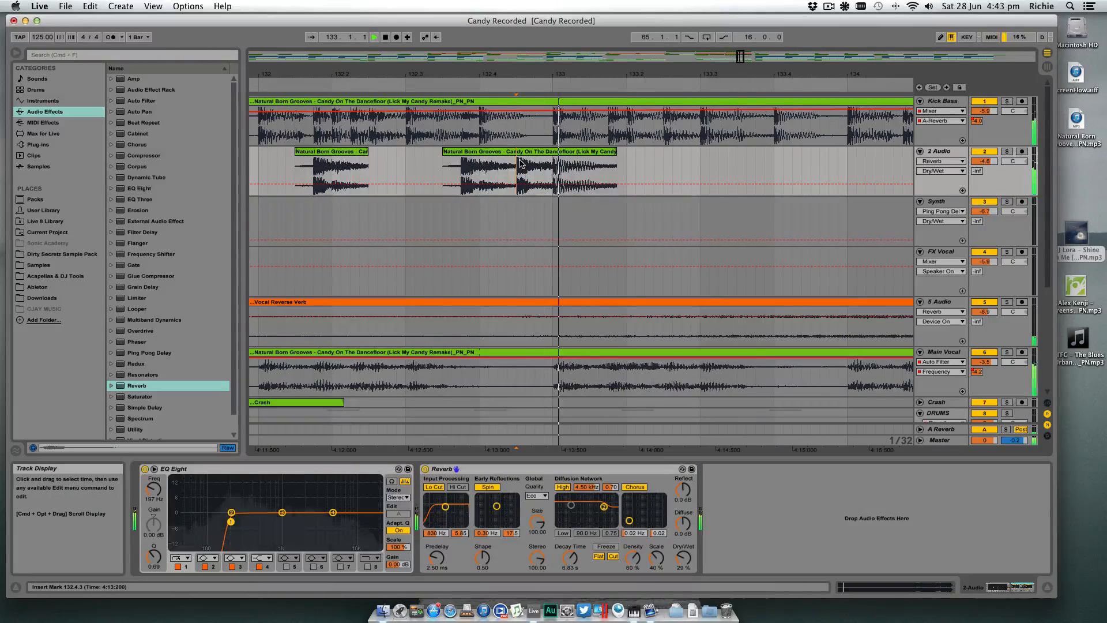
pyautogui.moveTo(628, 77); pyautogui.dragTo(601, 77)
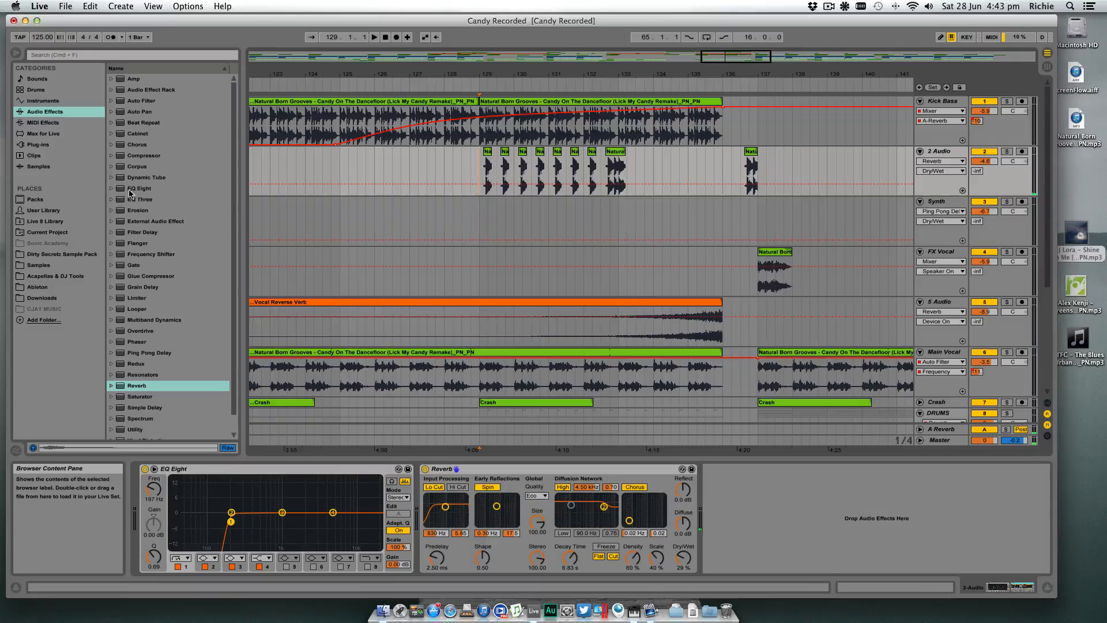
# - Add a Ping Pong Delay with 24% Dry/Wet after the Reverb on 2 Audio and raise the track volume to -2.4 dB
pyautogui.moveTo(156, 354); pyautogui.dragTo(761, 510)
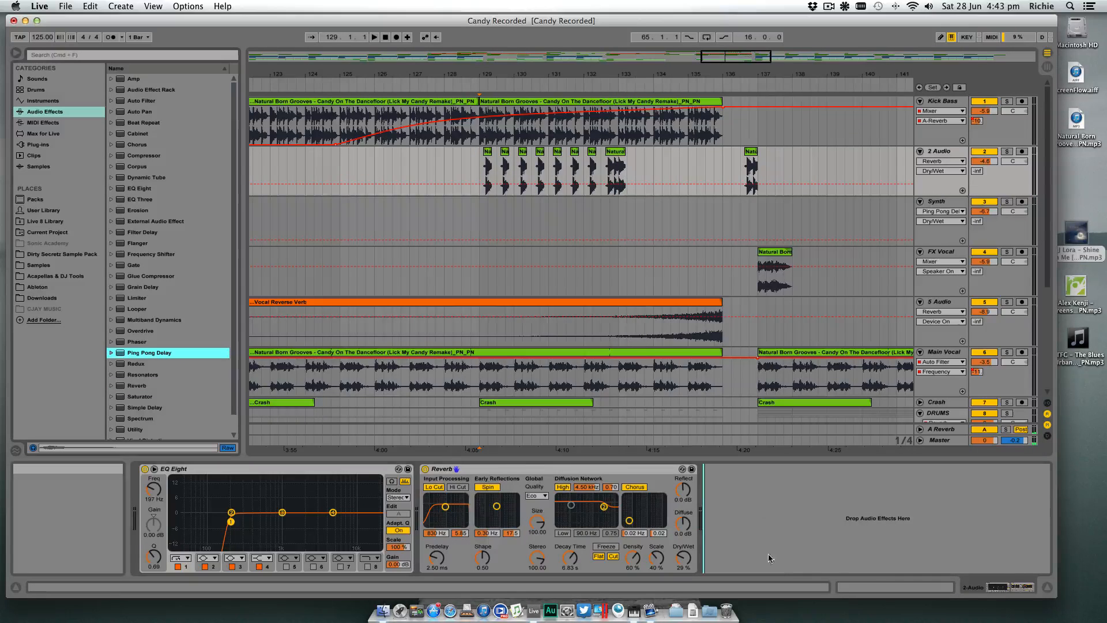
pyautogui.moveTo(769, 558); pyautogui.dragTo(753, 563)
pyautogui.press('space')
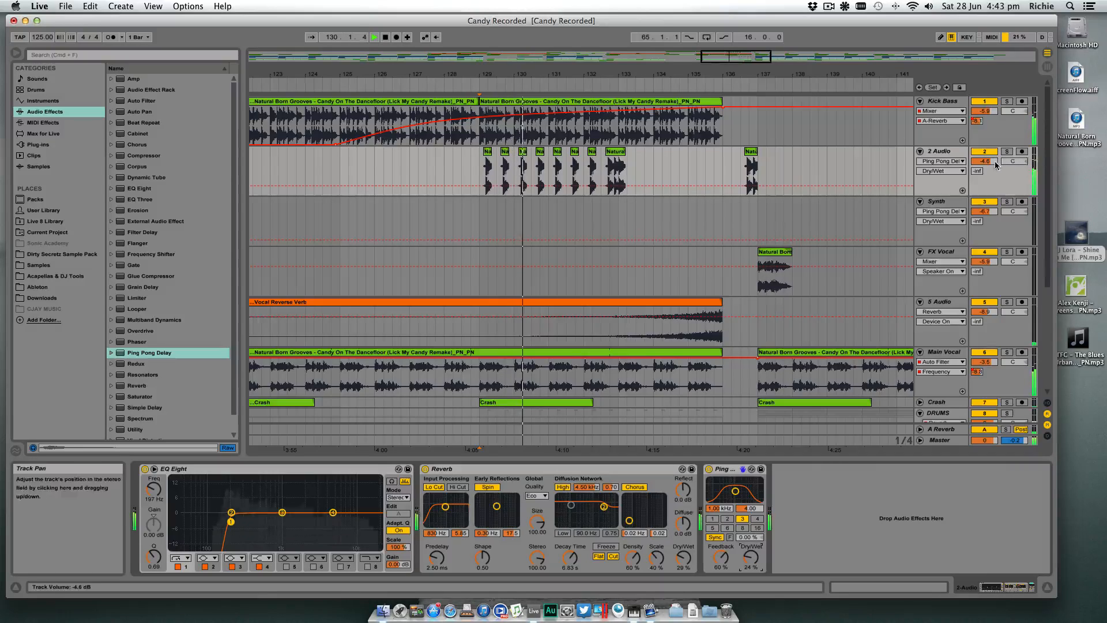
pyautogui.moveTo(985, 161); pyautogui.dragTo(985, 150)
pyautogui.scroll(-1, 992, 165)
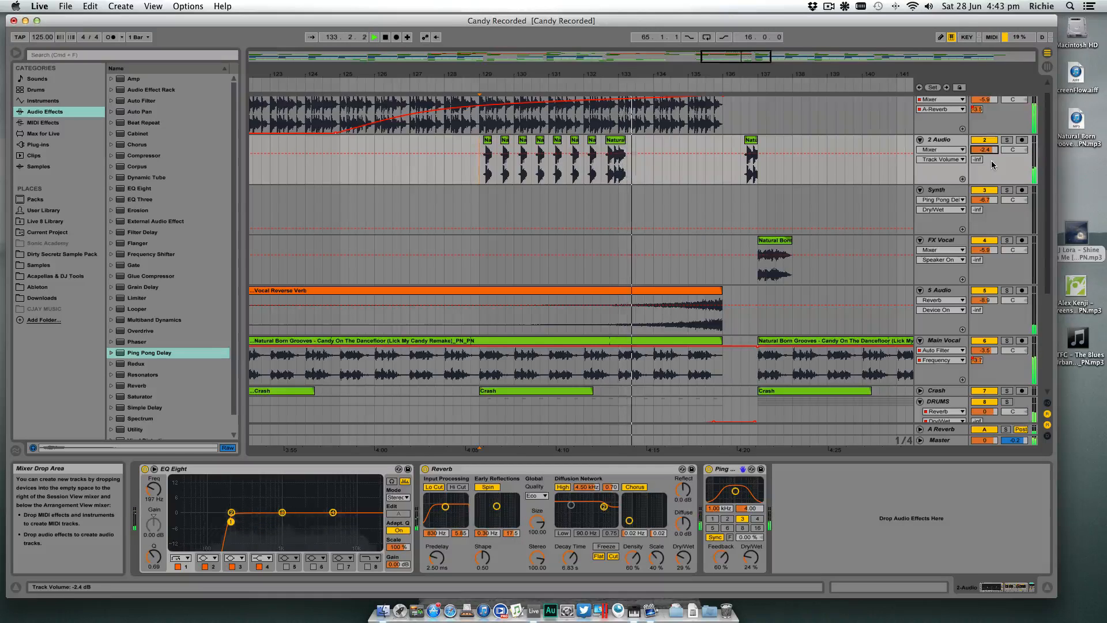
pyautogui.press('space')
# - Play the repeated stabs on 2 Audio from 129.1.1 to hear the delay in the mix
pyautogui.click(504, 152)
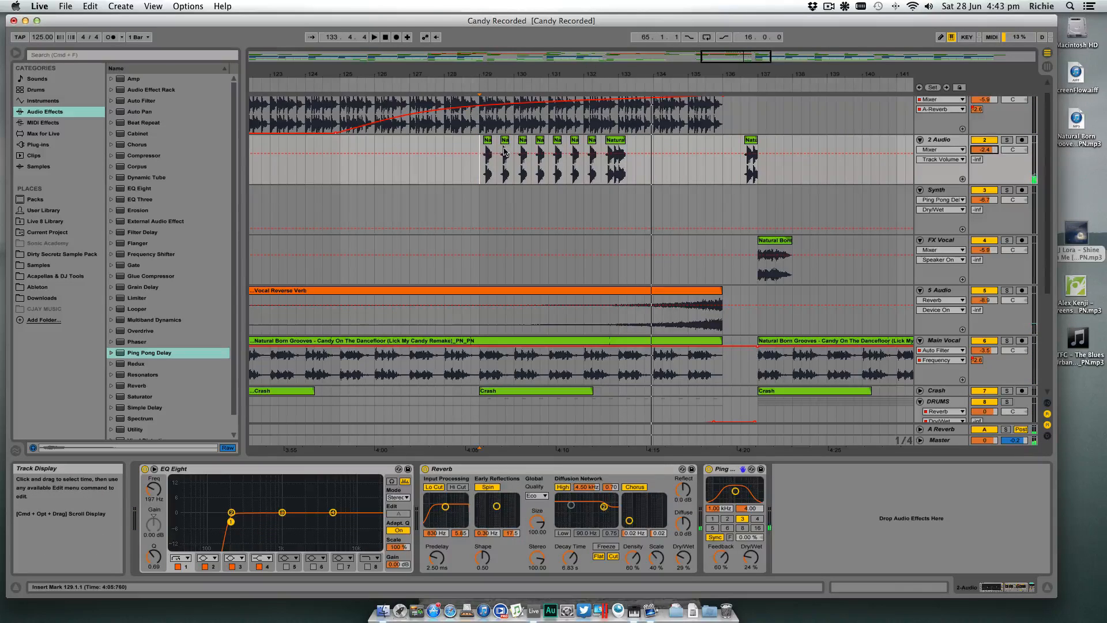
pyautogui.press('space')
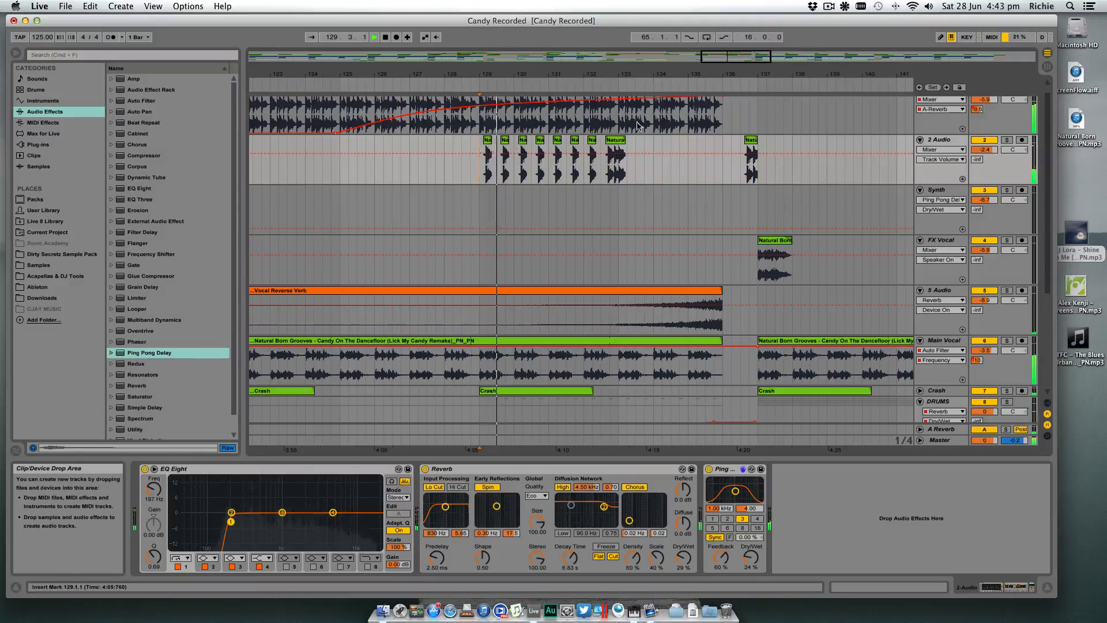
pyautogui.moveTo(642, 73); pyautogui.dragTo(677, 97)
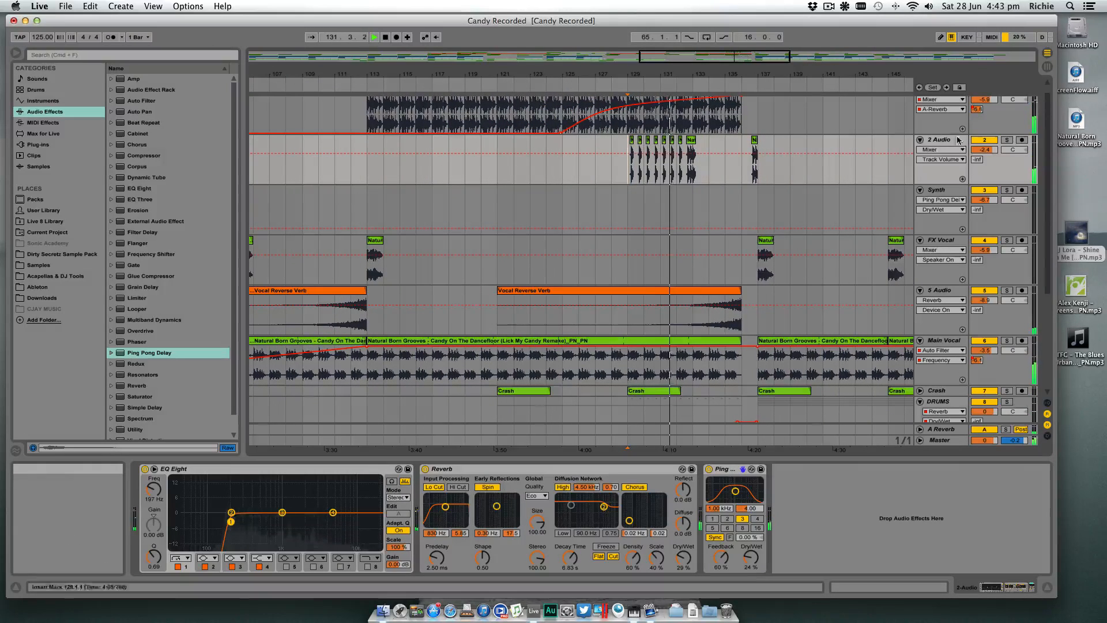
pyautogui.press('space')
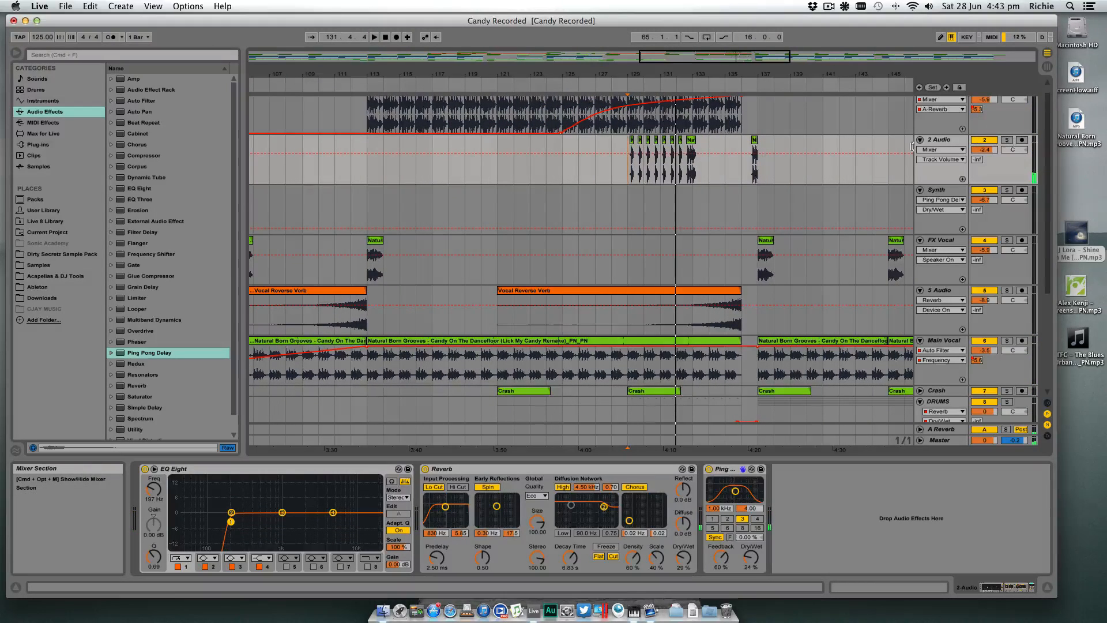
# - Solo 2 Audio during playback and set its Reverb decay time to 1.40 s and its Ping Pong Delay to 17% Dry/Wet
pyautogui.moveTo(668, 70); pyautogui.dragTo(621, 196)
pyautogui.click(1007, 140)
pyautogui.press('space')
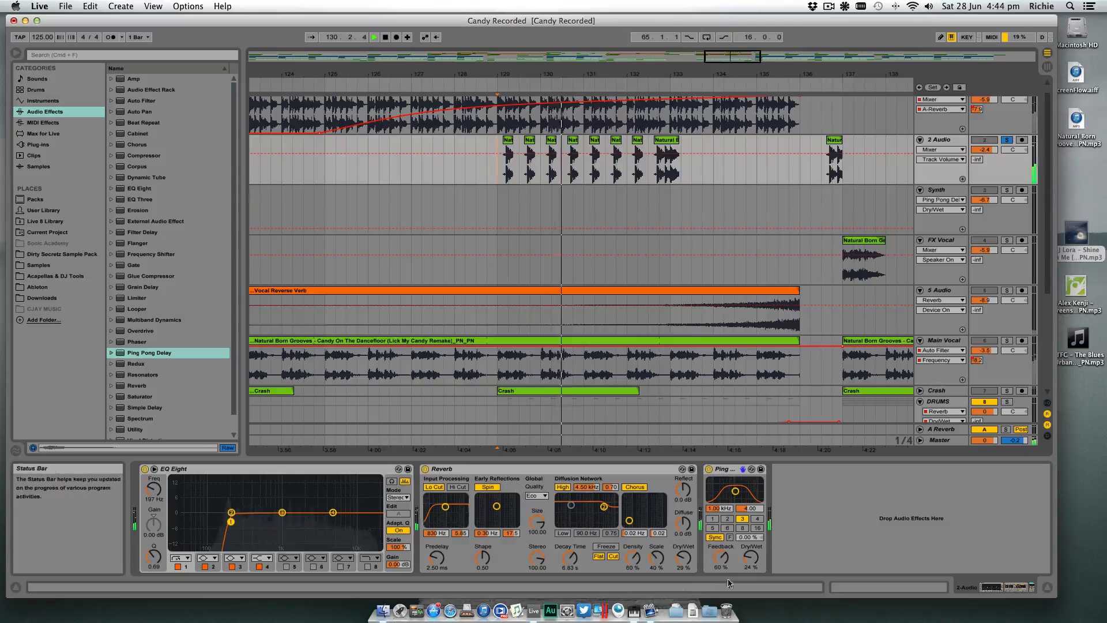
pyautogui.click(680, 559)
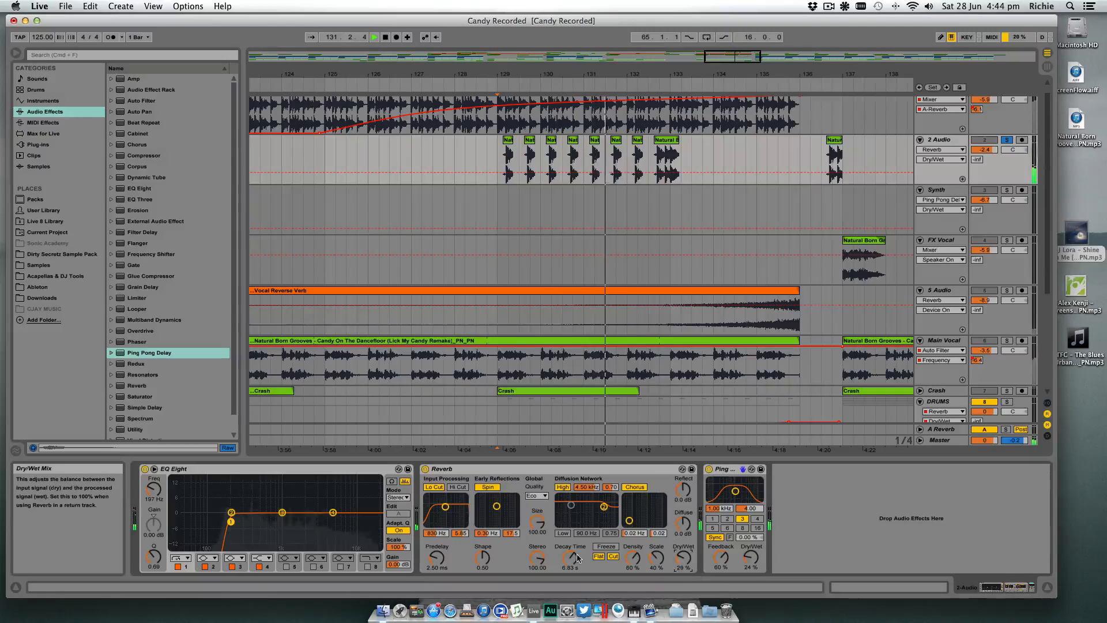
pyautogui.moveTo(570, 559); pyautogui.dragTo(570, 589)
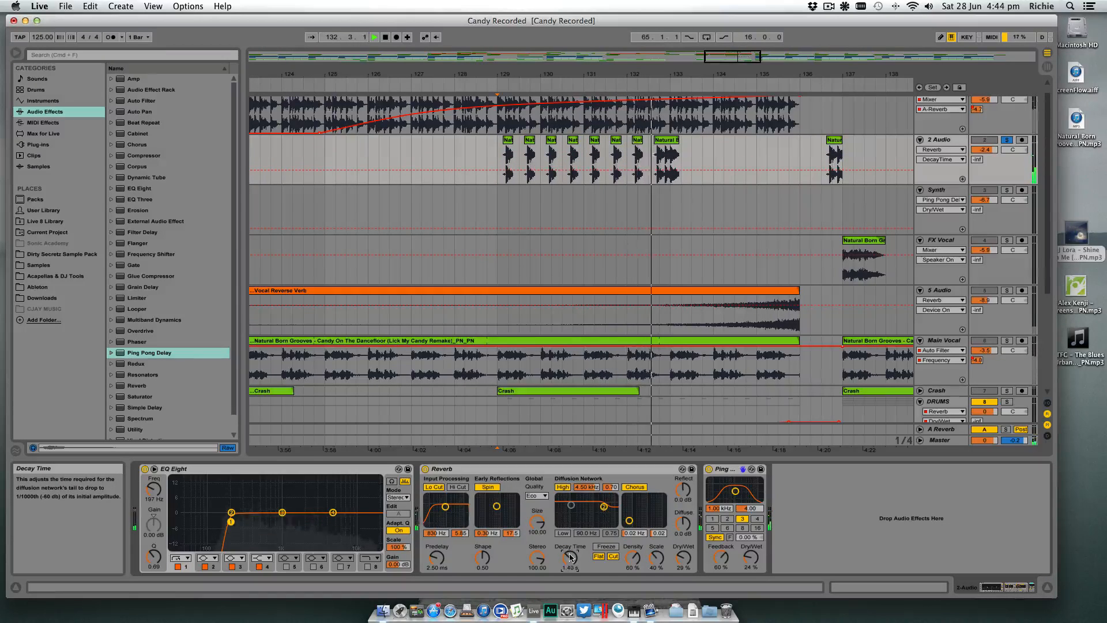
pyautogui.moveTo(756, 556); pyautogui.dragTo(755, 565)
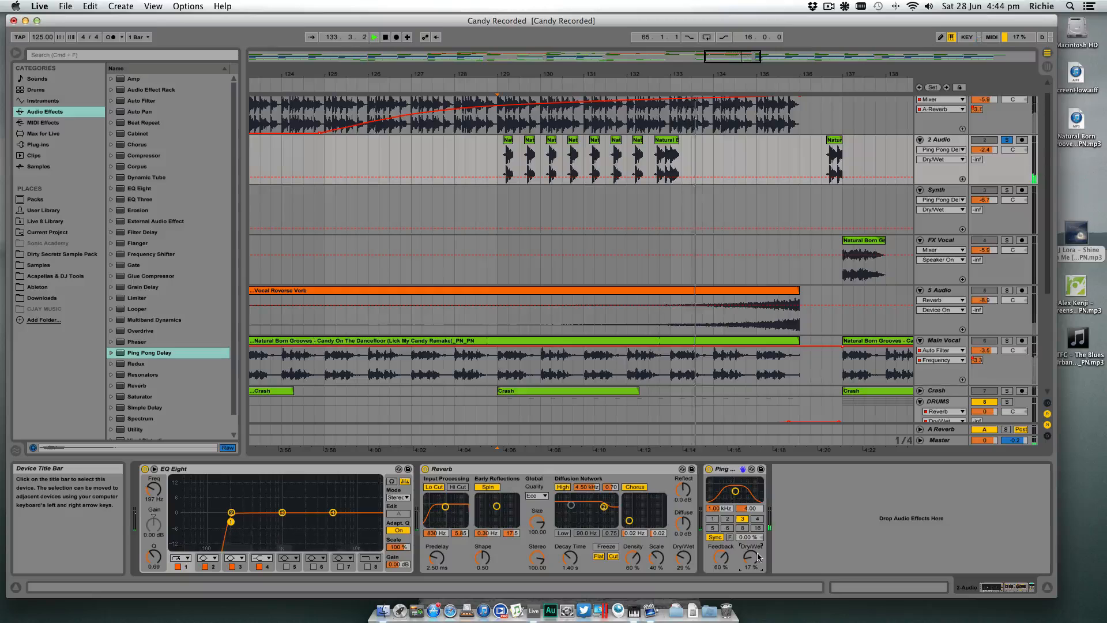
# - Unsolo 2 Audio and play the stabs with the full mix from 132.3.1
pyautogui.click(1007, 139)
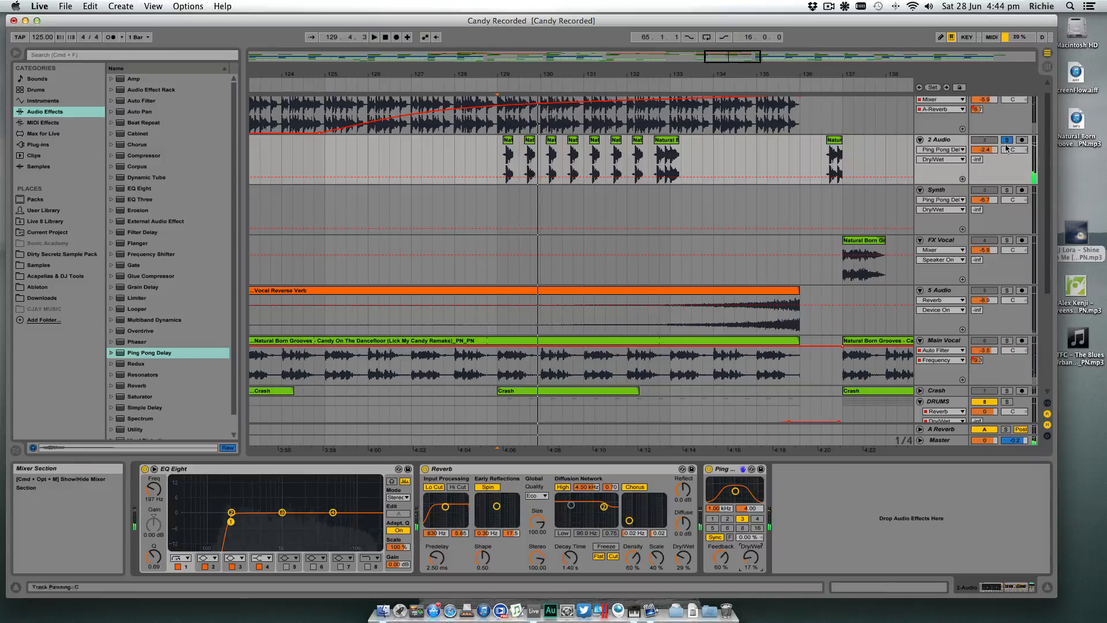
pyautogui.press('space')
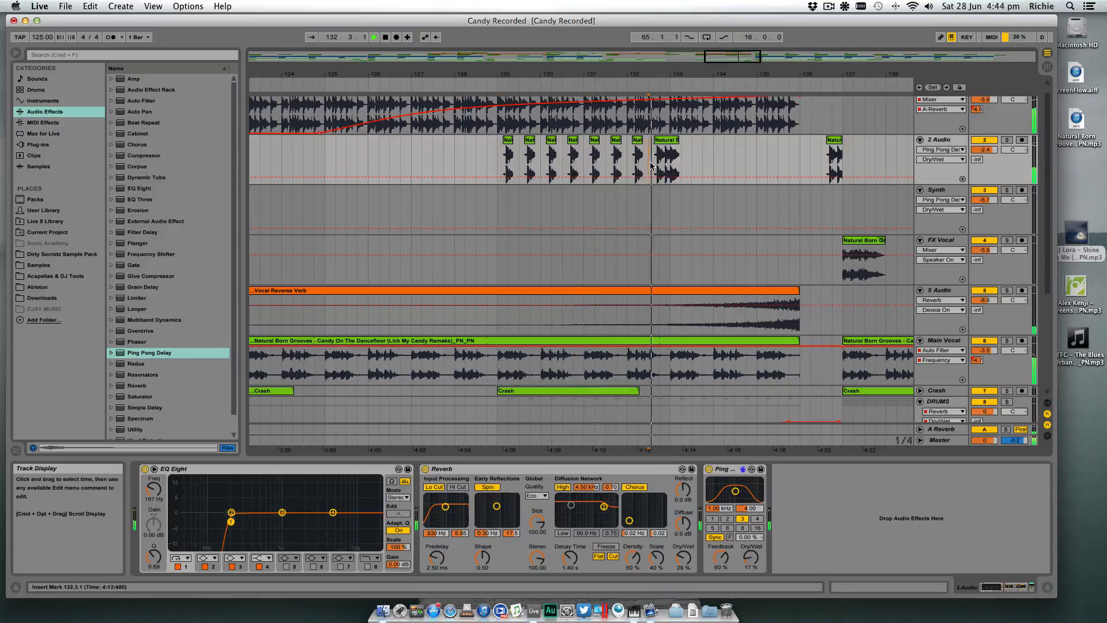
pyautogui.press('space')
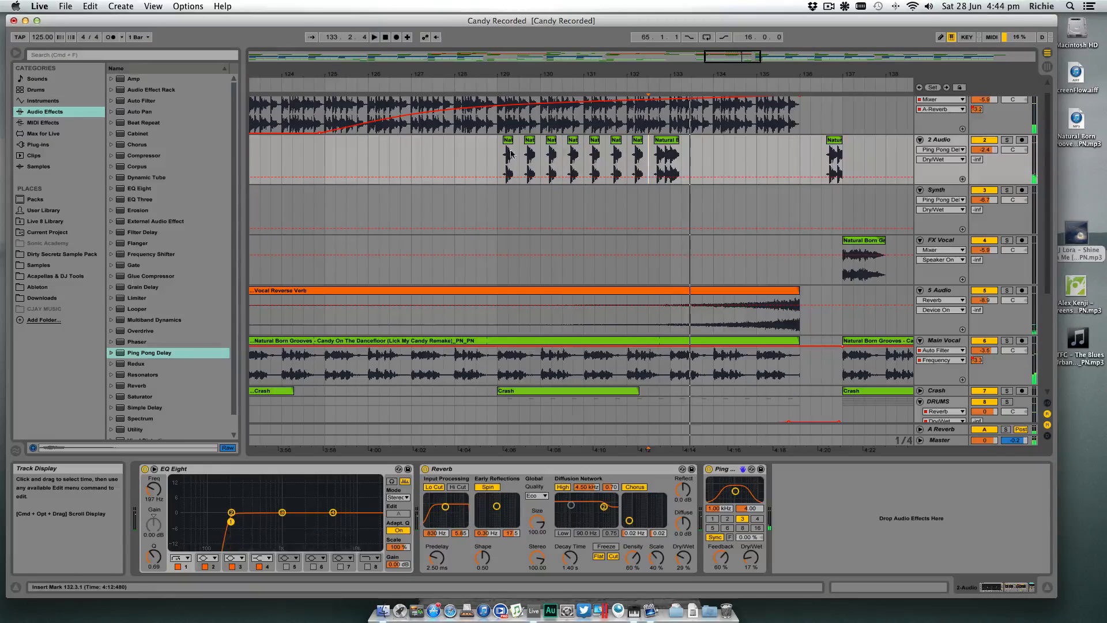
# - Delete all the repeated slices after bar 129 on 2 Audio, keeping the fill before bar 137, and play from 136.1.1
pyautogui.moveTo(498, 157); pyautogui.dragTo(665, 160)
pyautogui.press('Delete')
pyautogui.scroll(-1, 683, 159)
pyautogui.click(801, 148)
pyautogui.press('space')
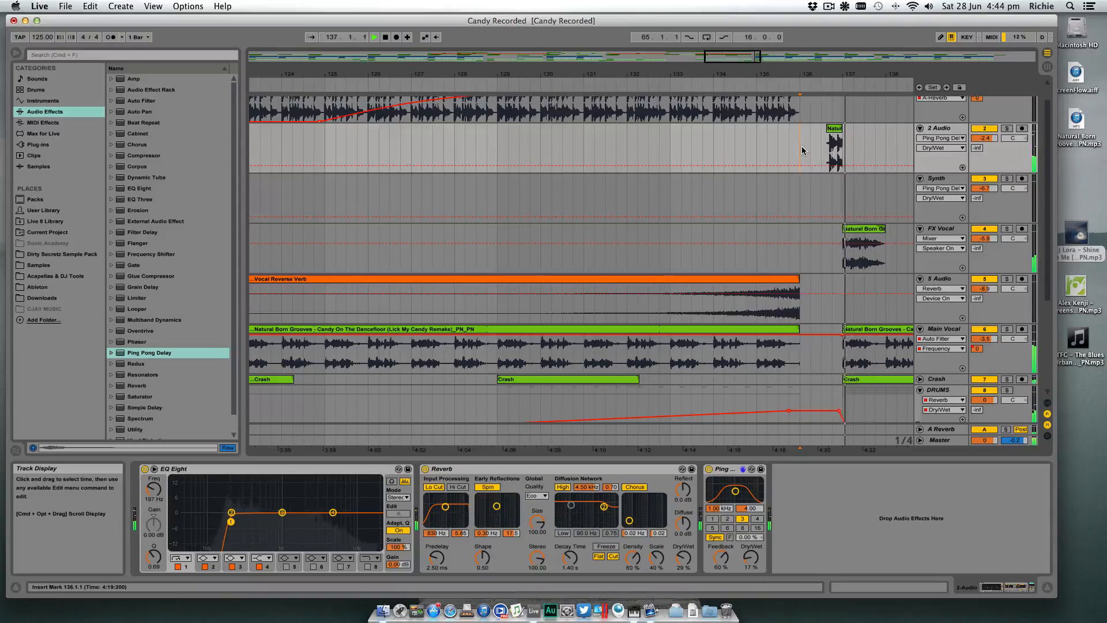
pyautogui.press('space')
# - Place a one-bar piece of the fill's sample on 2 Audio, ending at 136.3.3, and play it from 135.2.1
pyautogui.moveTo(841, 75); pyautogui.dragTo(798, 128)
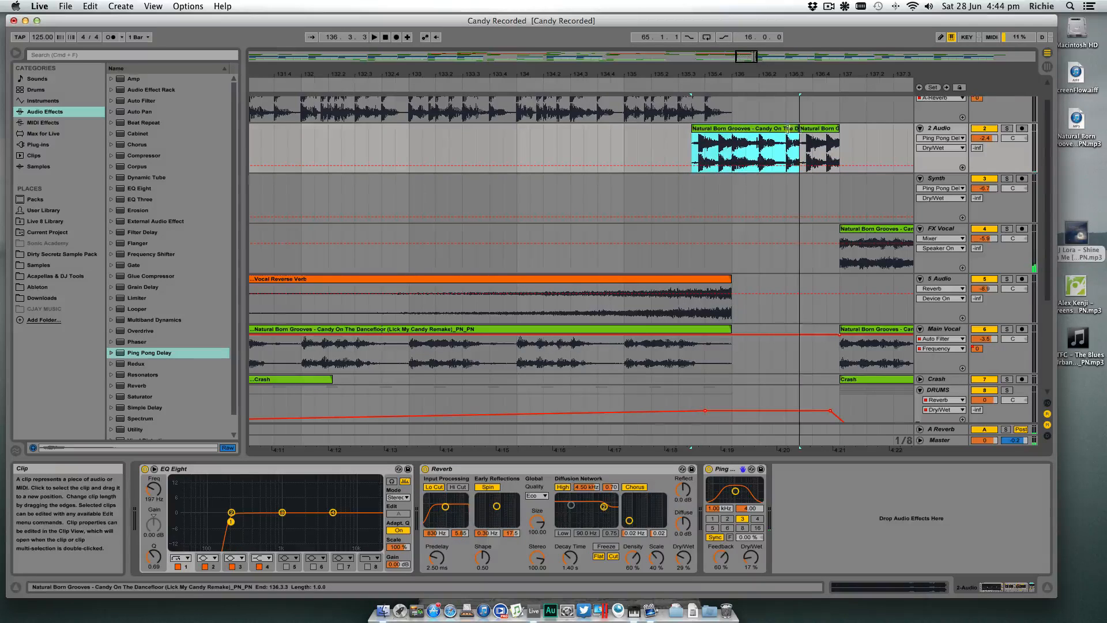
pyautogui.click(654, 141)
pyautogui.press('space')
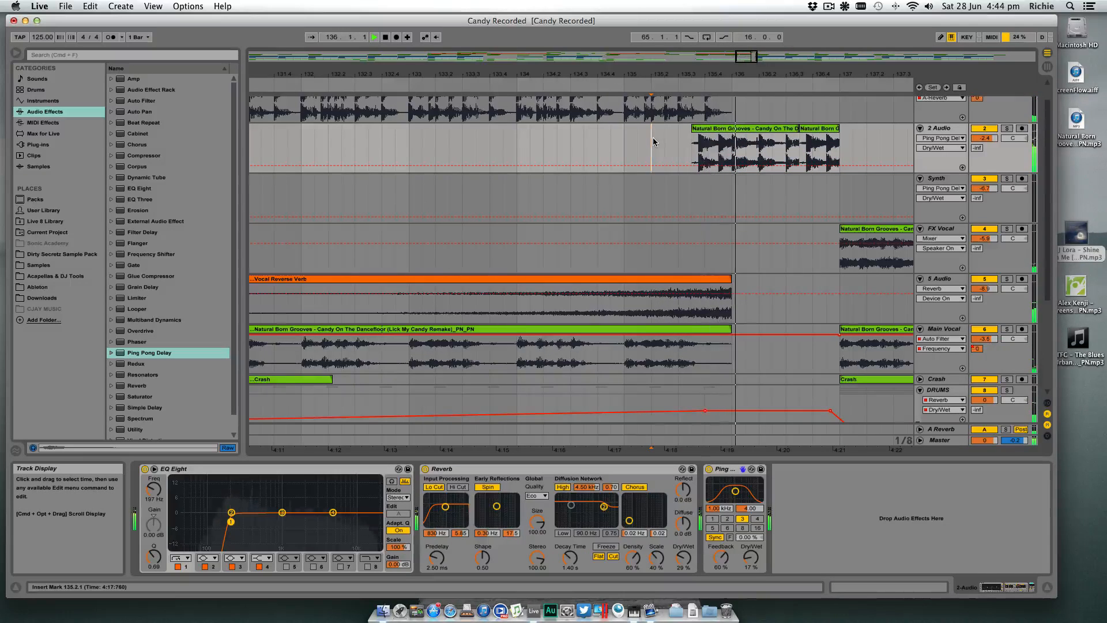
# - Delete the added clip's section from 136.1.1 to 136.3.3 on 2 Audio and extend its remaining end to 136.2.1
pyautogui.click(734, 142)
pyautogui.moveTo(732, 144); pyautogui.dragTo(799, 144)
pyautogui.press('Delete')
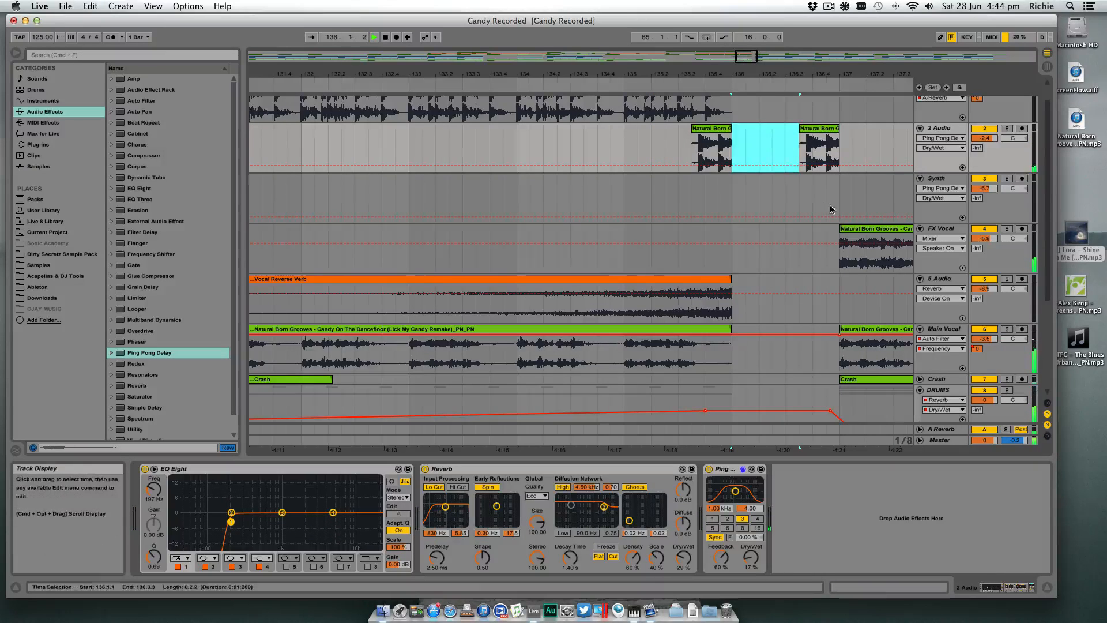
pyautogui.moveTo(796, 70); pyautogui.dragTo(650, 72)
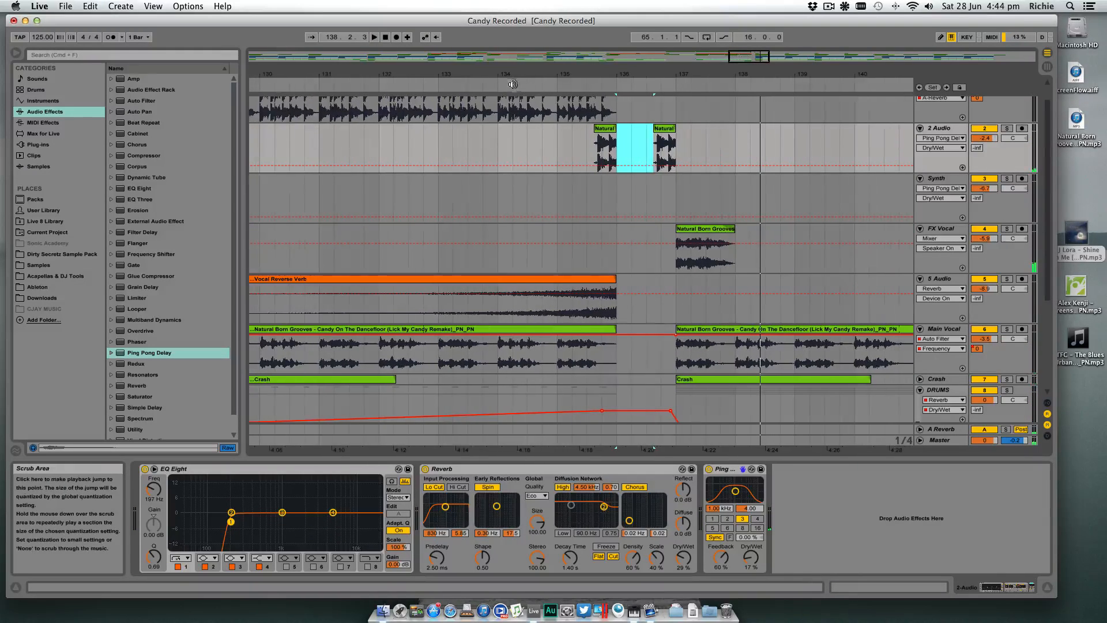
pyautogui.moveTo(616, 128); pyautogui.dragTo(629, 129)
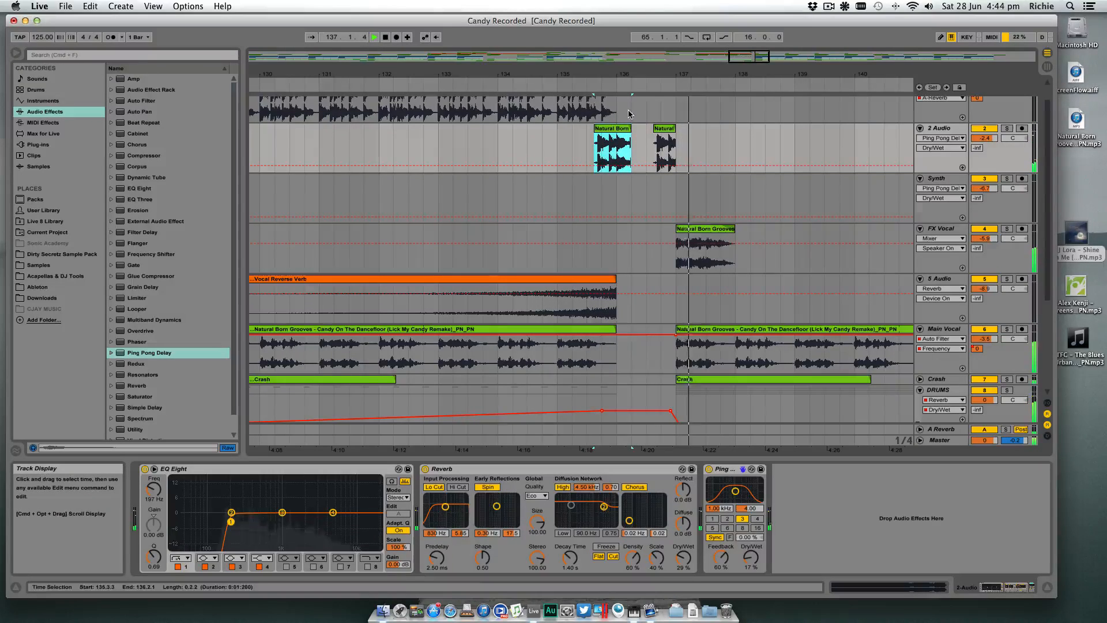
# - Shorten the added clip's end on 2 Audio to 136.1.4 and play the transition from 135.3.1
pyautogui.moveTo(626, 68); pyautogui.dragTo(634, 129)
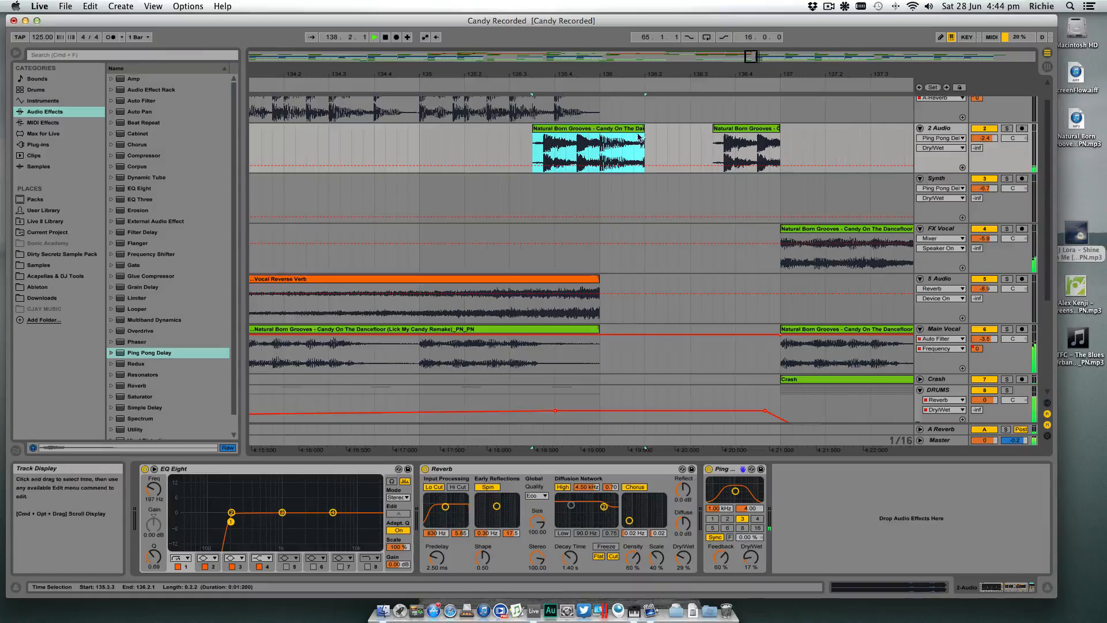
pyautogui.click(510, 184)
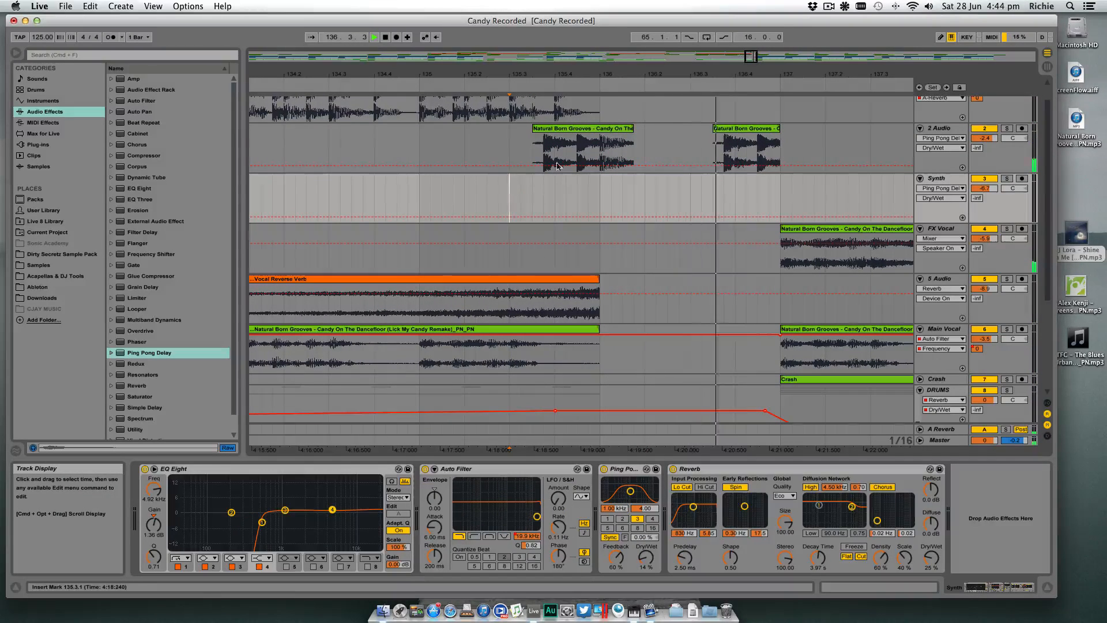
pyautogui.moveTo(635, 74); pyautogui.dragTo(593, 72)
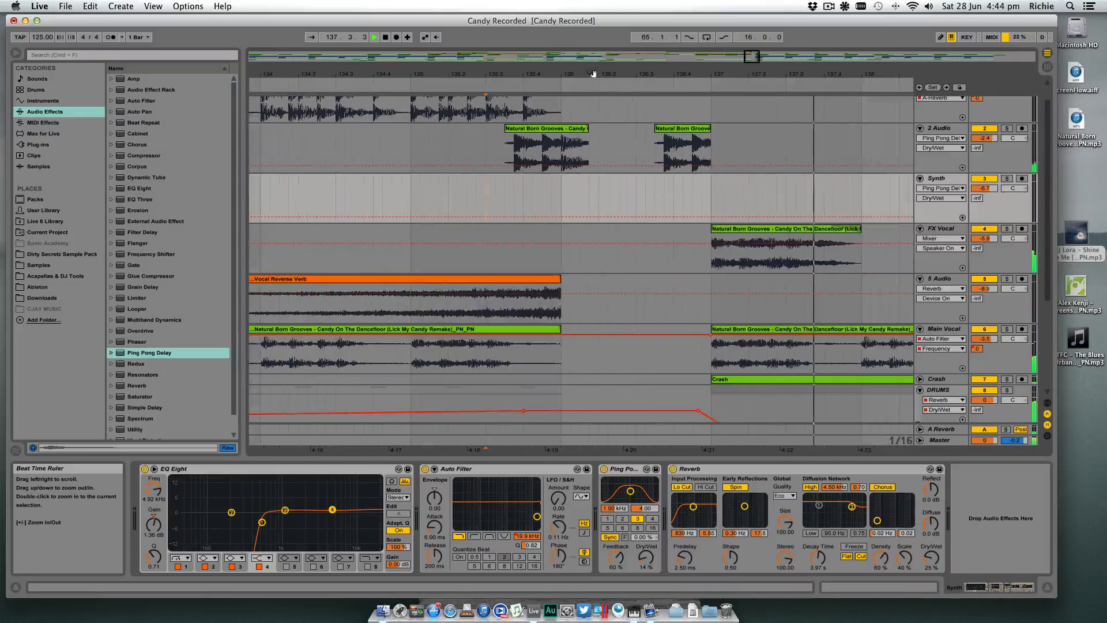
# - Try automating the Ping Pong Delay's Dry/Wet on 2 Audio up to 50% from bar 136, playing from 135.3.3
pyautogui.click(560, 167)
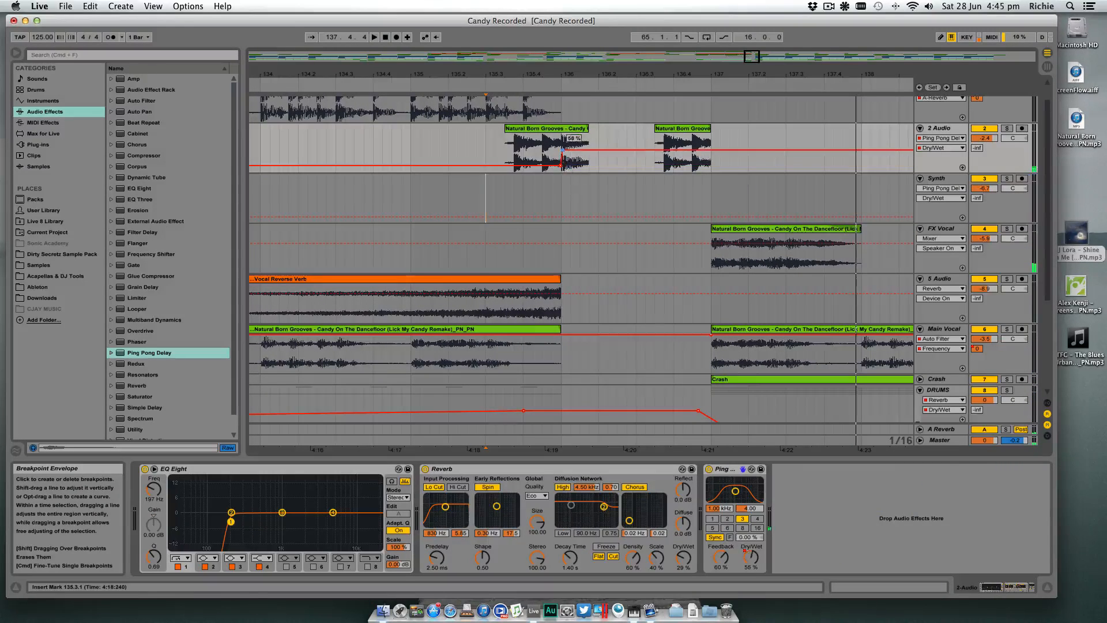
pyautogui.click(510, 153)
pyautogui.press('space')
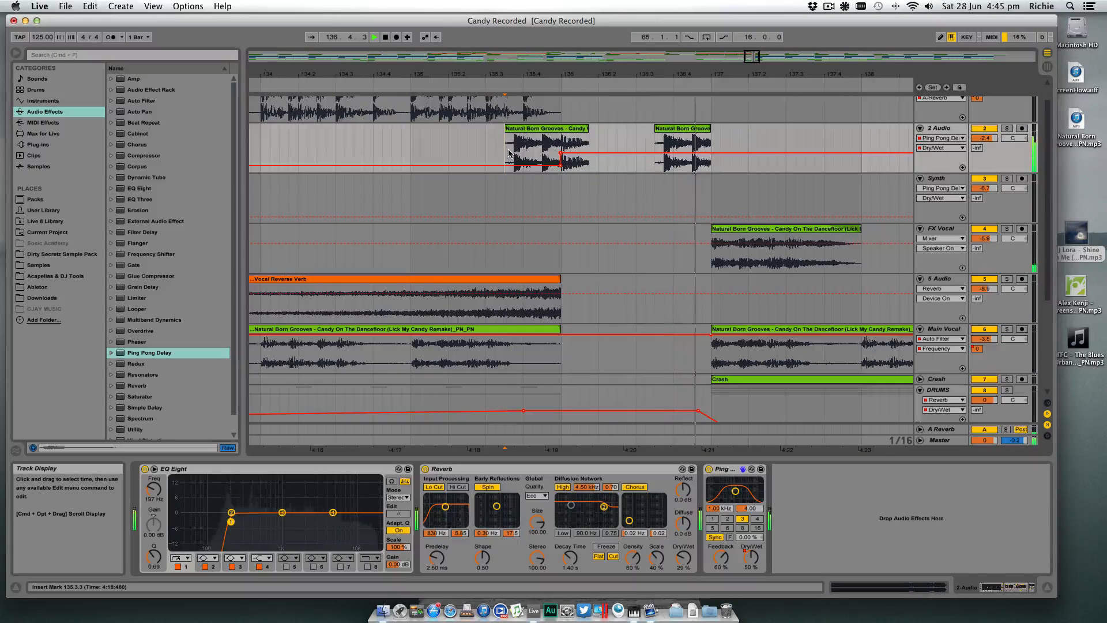
pyautogui.press('space')
pyautogui.moveTo(560, 153); pyautogui.dragTo(560, 167)
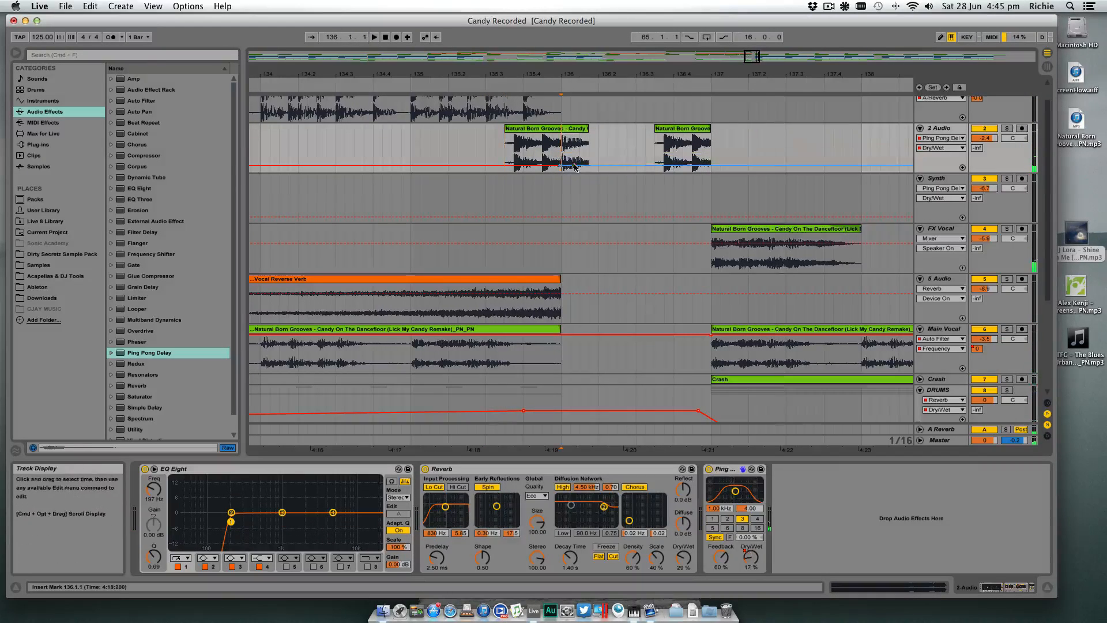
pyautogui.click(514, 154)
pyautogui.press('space')
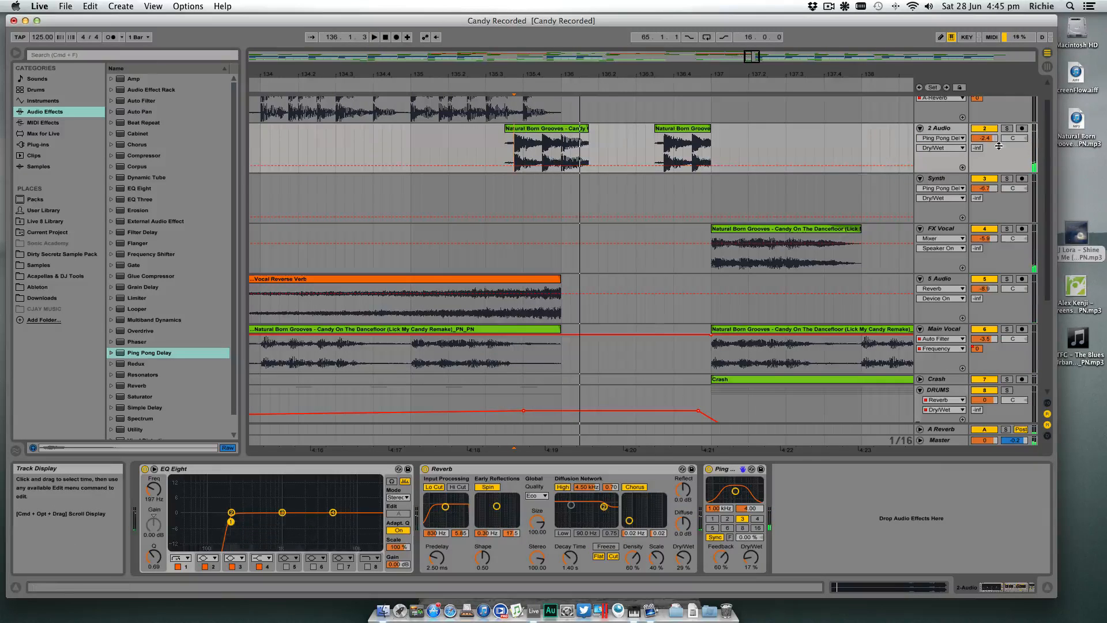
# - Automate 2 Audio's A-Reverb send to jump up at bar 136 and drop back around 136.2, and play from 135.3.2
pyautogui.click(978, 149)
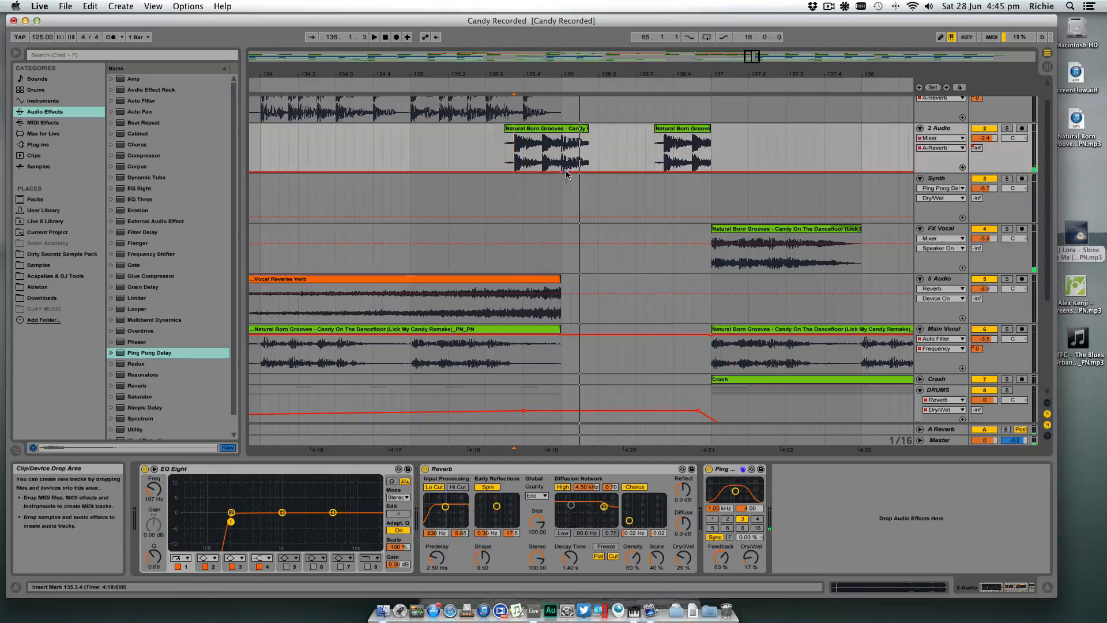
pyautogui.moveTo(562, 173); pyautogui.dragTo(563, 138)
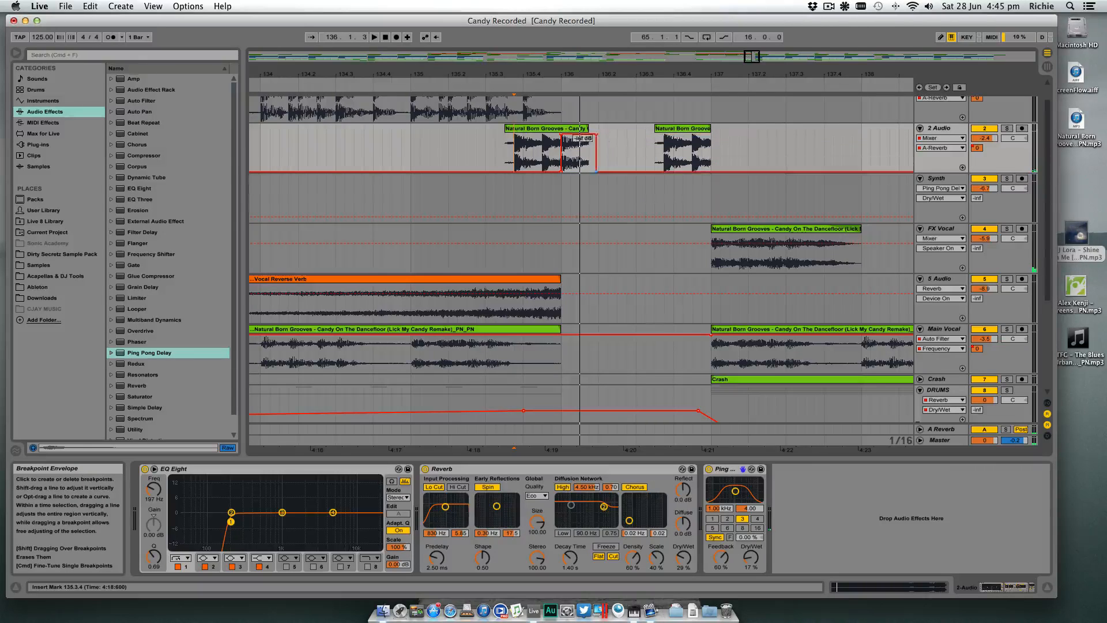
pyautogui.click(496, 146)
pyautogui.press('space')
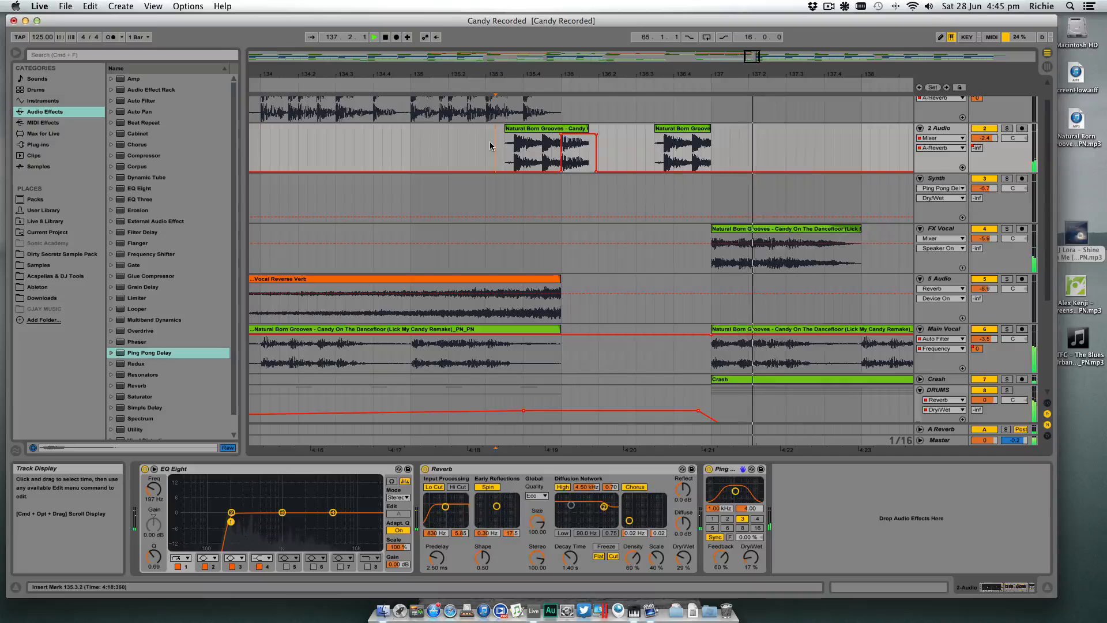
# - Copy the first fill with its A-Reverb send peak over the second one, from 136.3.3 to 137.1.4, and play the transition
pyautogui.moveTo(675, 74); pyautogui.dragTo(675, 56)
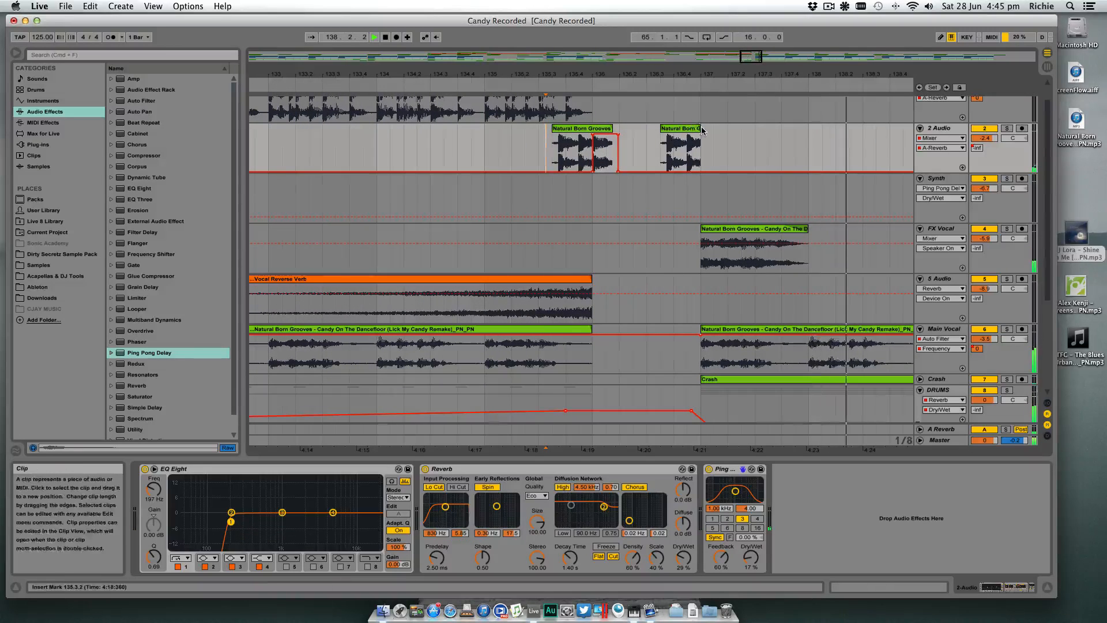
pyautogui.click(684, 130)
pyautogui.moveTo(683, 130)
pyautogui.mouseDown()
pyautogui.moveTo(581, 132)
pyautogui.moveTo(688, 132)
pyautogui.mouseUp()
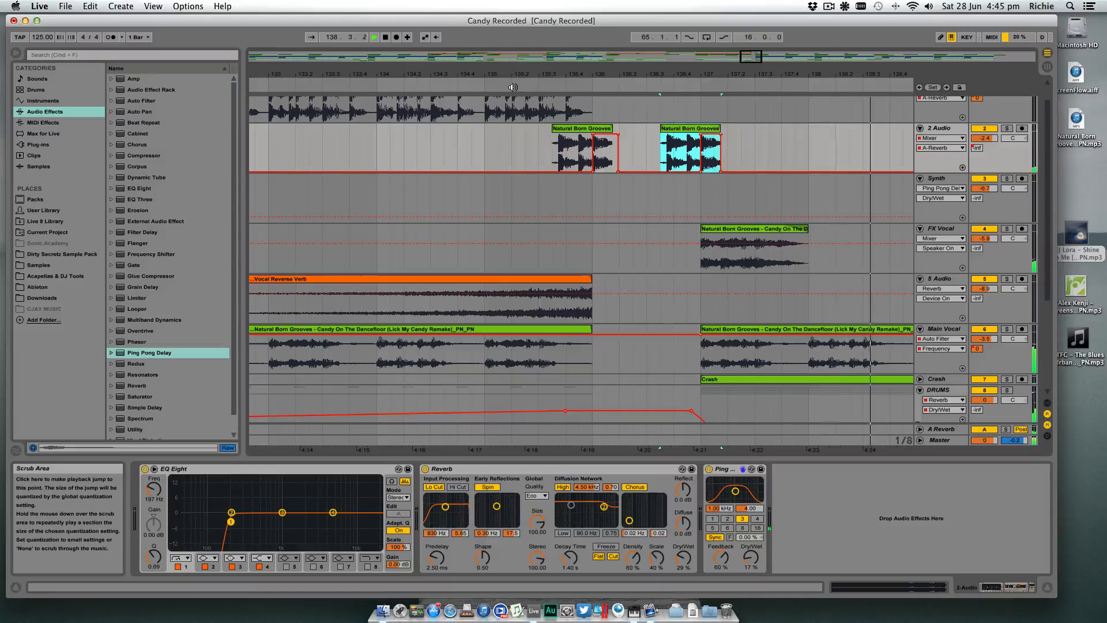
pyautogui.click(513, 88)
pyautogui.moveTo(552, 73); pyautogui.dragTo(552, 22)
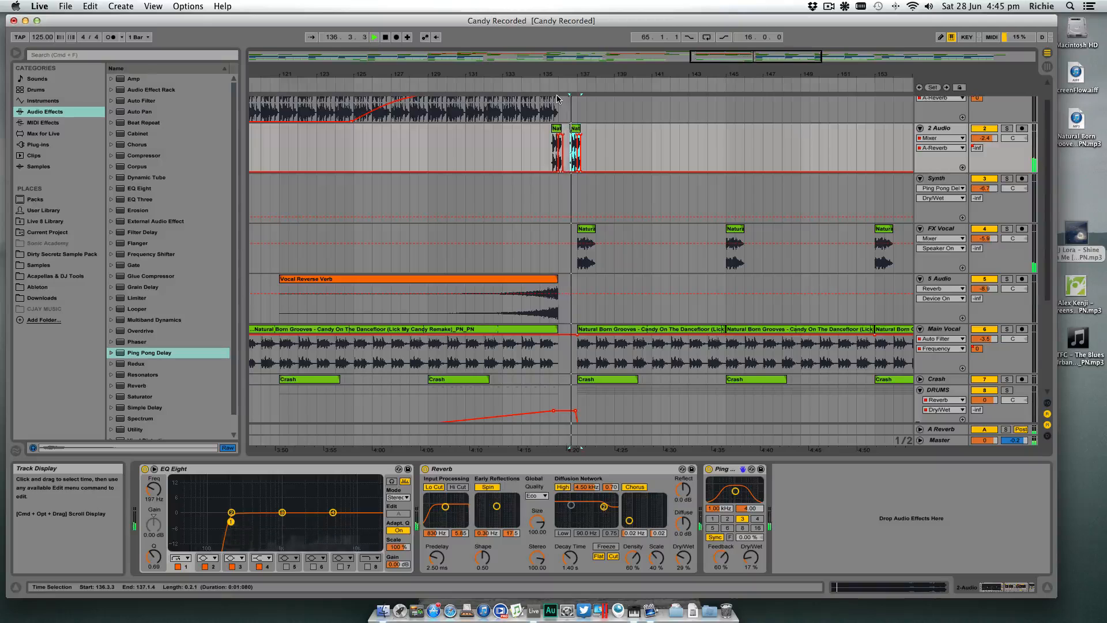
# - Delete the first fill before bar 136 with its send automation from 2 Audio and play through the bar 137 transition
pyautogui.click(556, 131)
pyautogui.press('Delete')
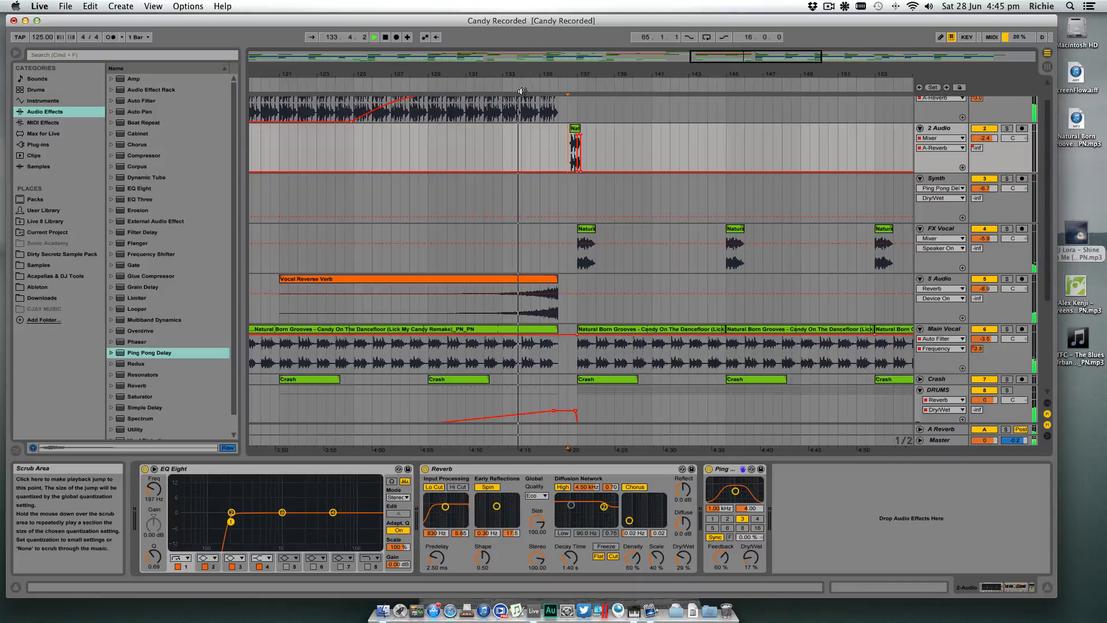
pyautogui.moveTo(551, 74); pyautogui.dragTo(590, 53)
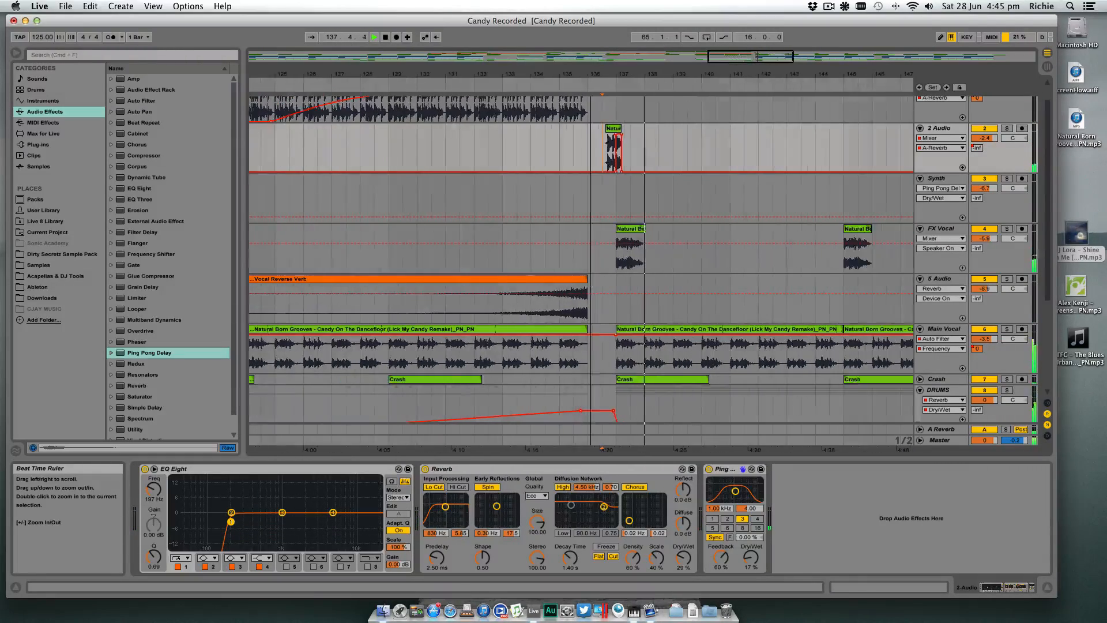
# - Solo the Main Vocal track and show its Auto Filter frequency and A-Reverb send automation around bar 137
pyautogui.click(1049, 588)
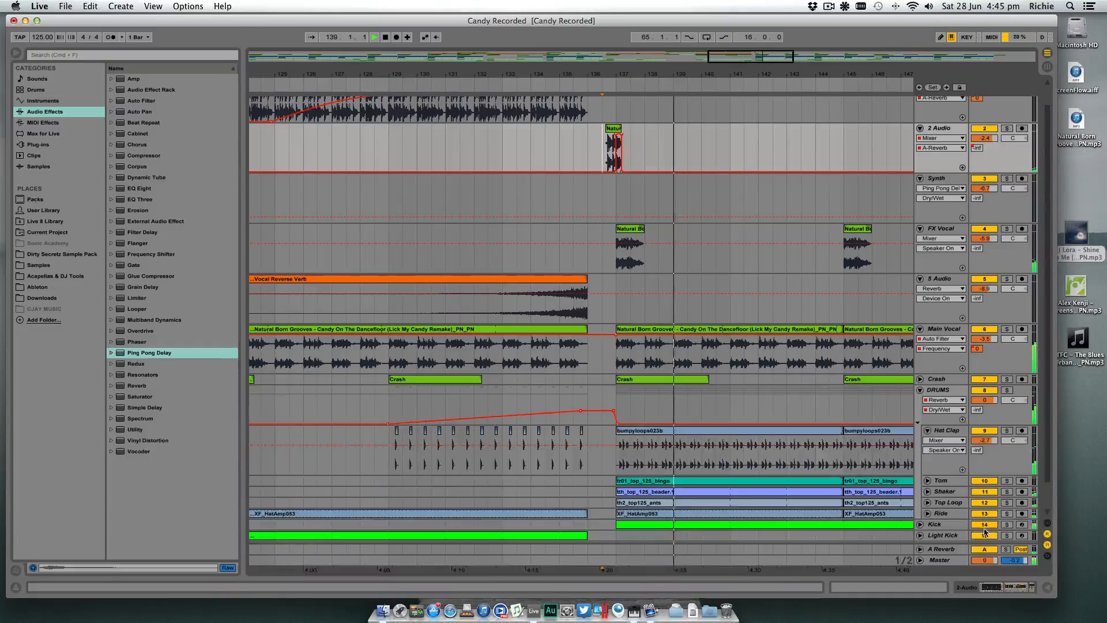
pyautogui.moveTo(699, 75); pyautogui.dragTo(672, 40)
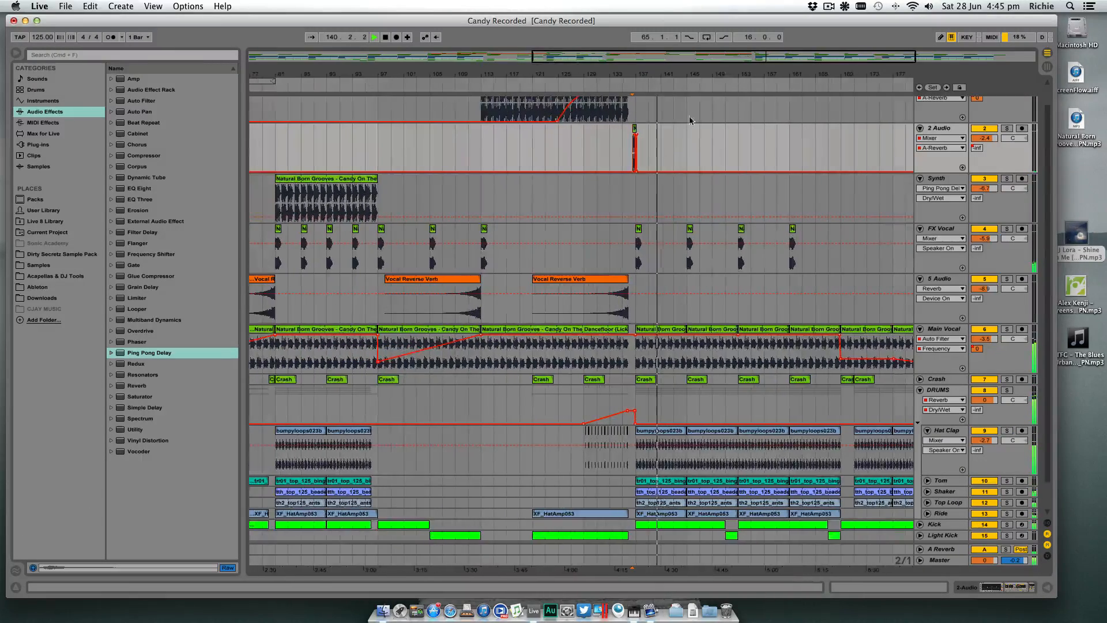
pyautogui.click(1008, 329)
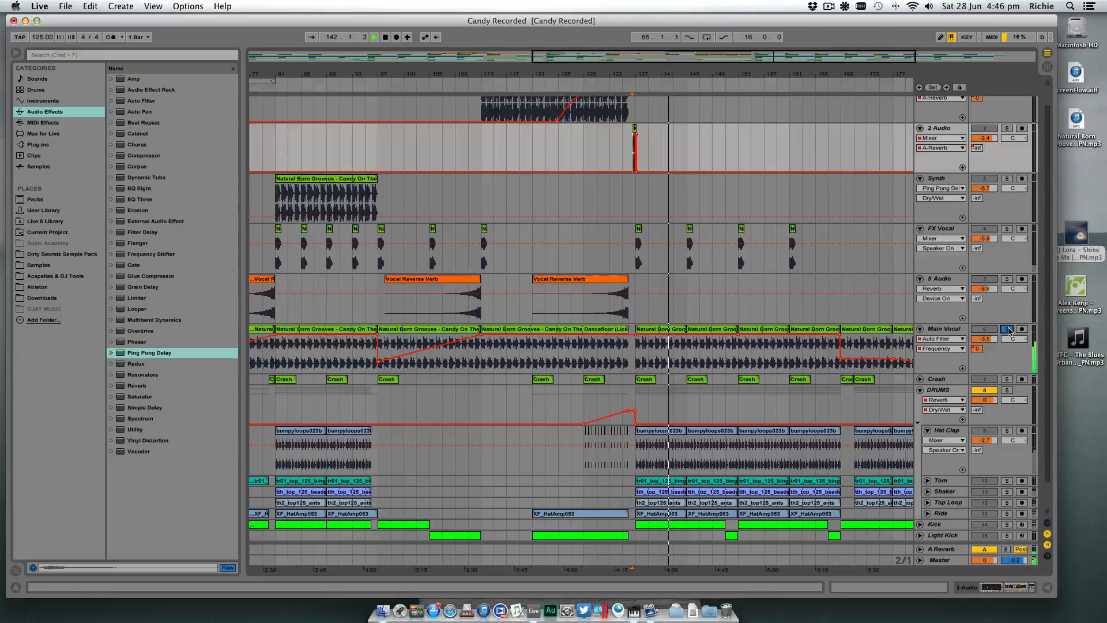
pyautogui.click(946, 341)
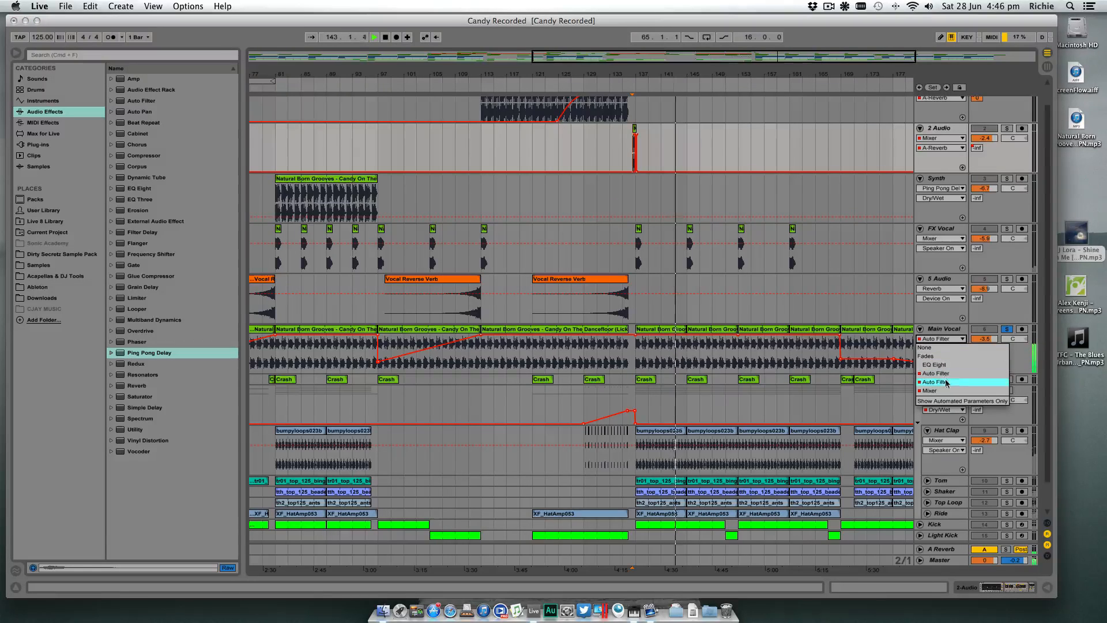
pyautogui.click(946, 383)
pyautogui.click(935, 583)
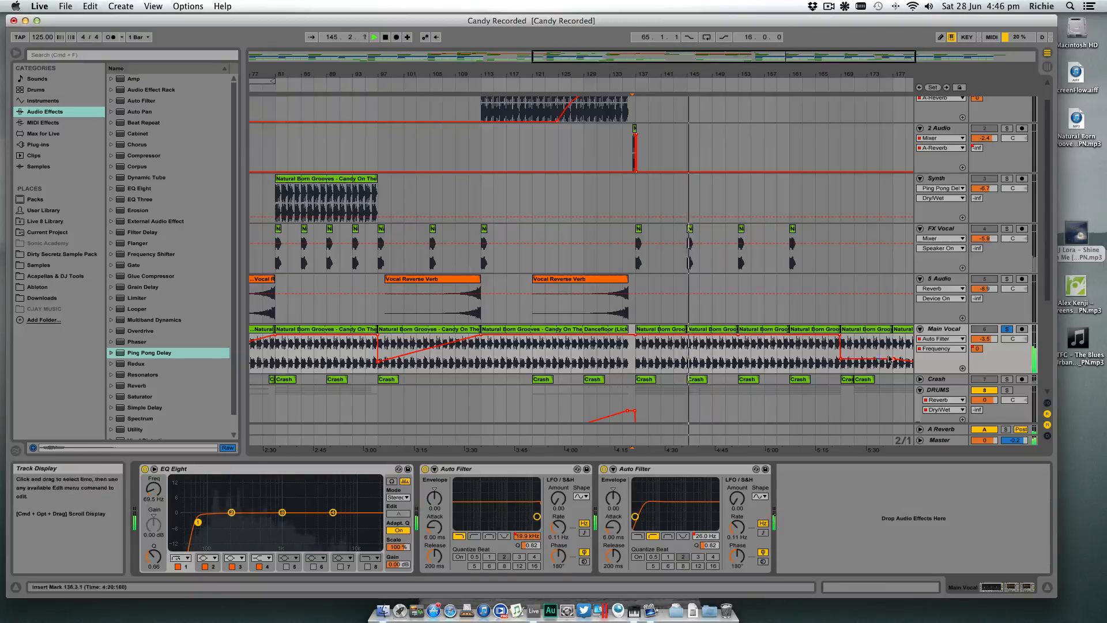
pyautogui.click(978, 348)
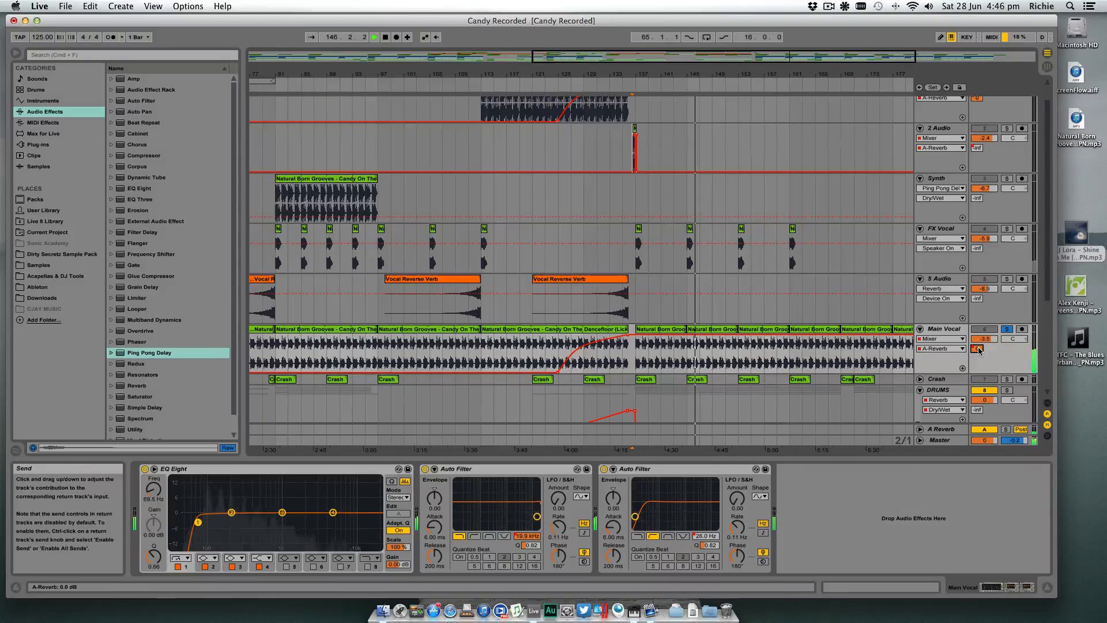
# - Pull Main Vocal's A-Reverb send automation down to minimum at bar 137, play the transition from about bar 133, and end the solo
pyautogui.moveTo(635, 336); pyautogui.dragTo(634, 398)
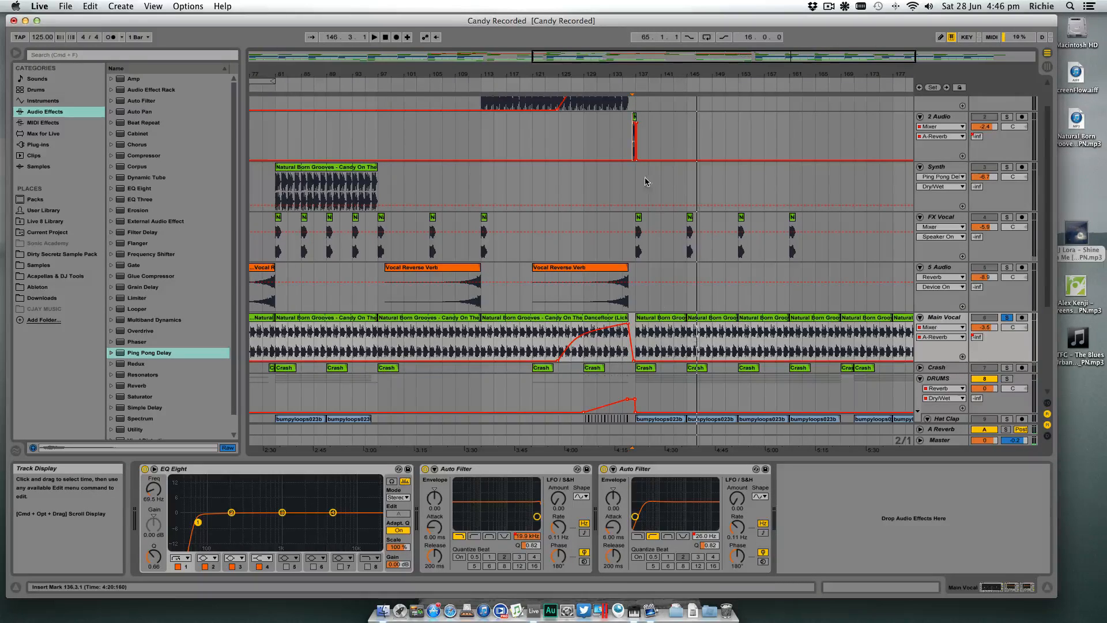
pyautogui.click(611, 86)
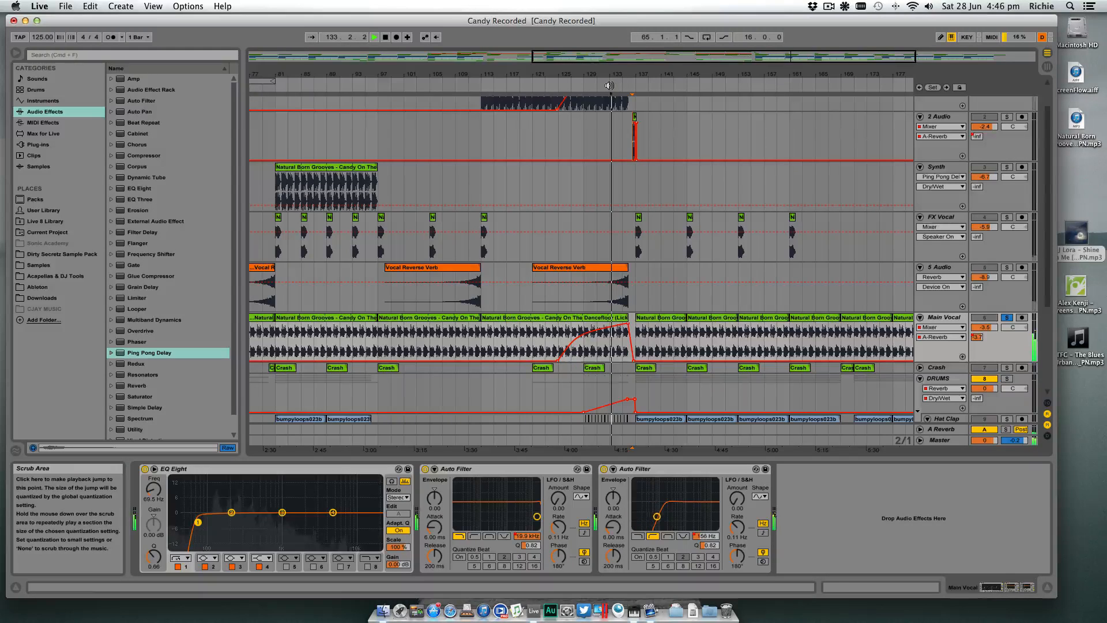
pyautogui.click(1007, 318)
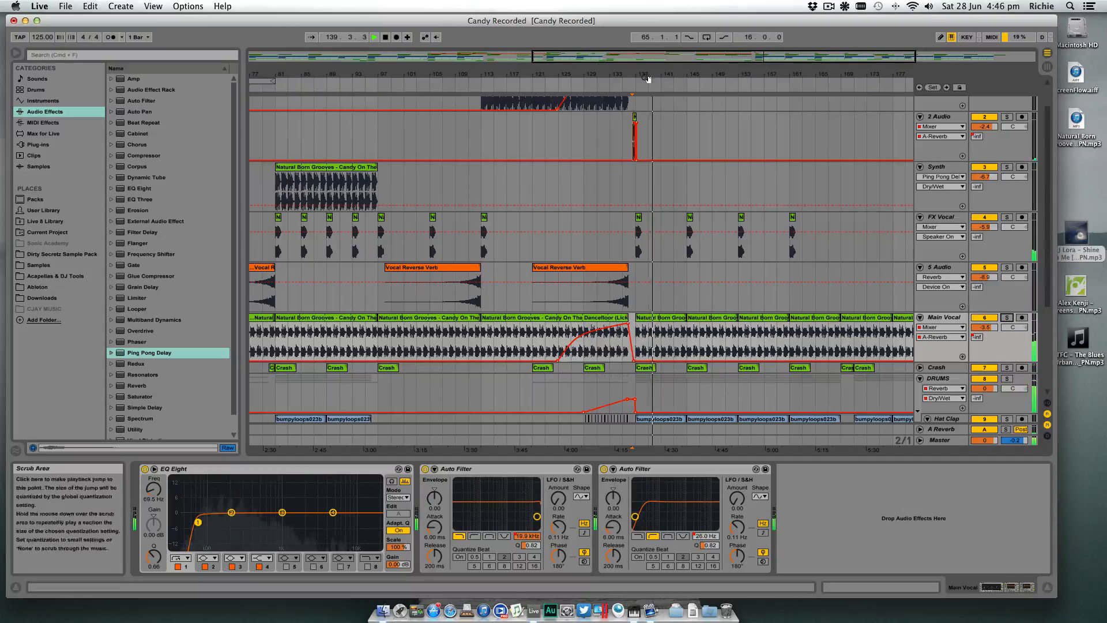
# - Stop playback and extend the sampled fill clip on 2 Audio out to 163.1.1
pyautogui.press('space')
pyautogui.moveTo(637, 74); pyautogui.dragTo(871, 116)
pyautogui.moveTo(786, 74); pyautogui.dragTo(518, 40)
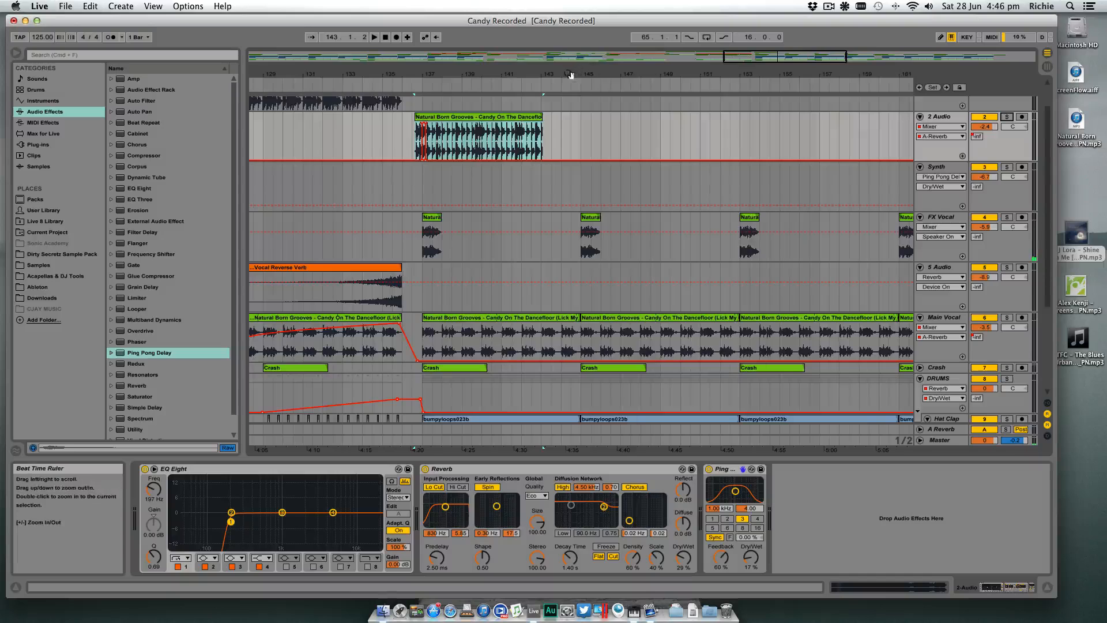
pyautogui.moveTo(571, 74); pyautogui.dragTo(570, 46)
pyautogui.moveTo(549, 117); pyautogui.dragTo(819, 117)
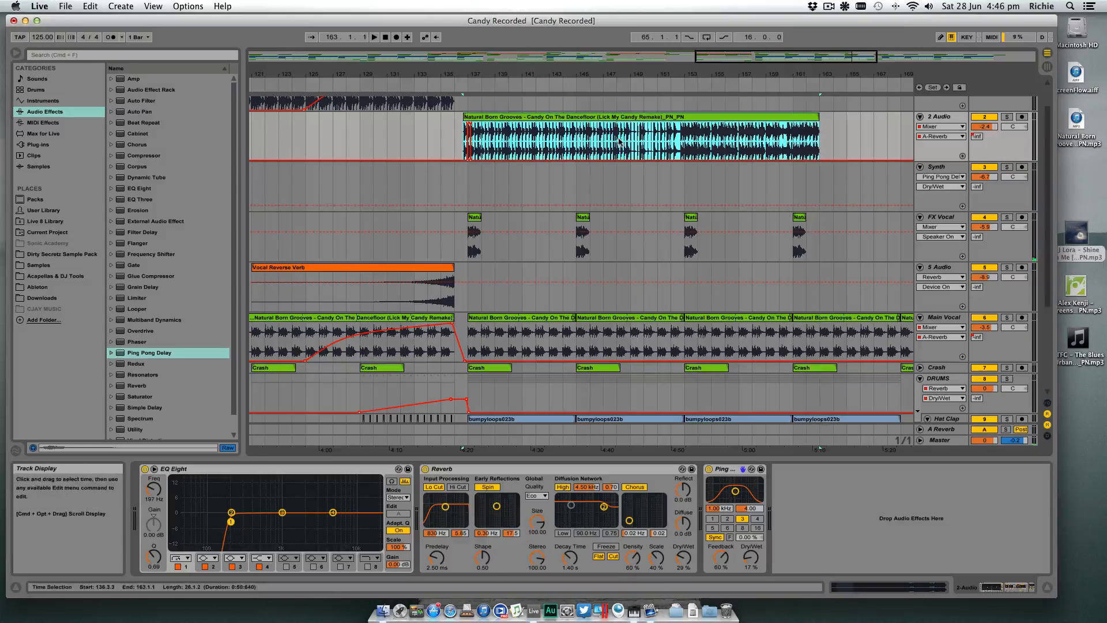
# - Play the extended clip from 144.1.1, solo 2 Audio, and listen again from just before bar 153
pyautogui.click(565, 140)
pyautogui.press('space')
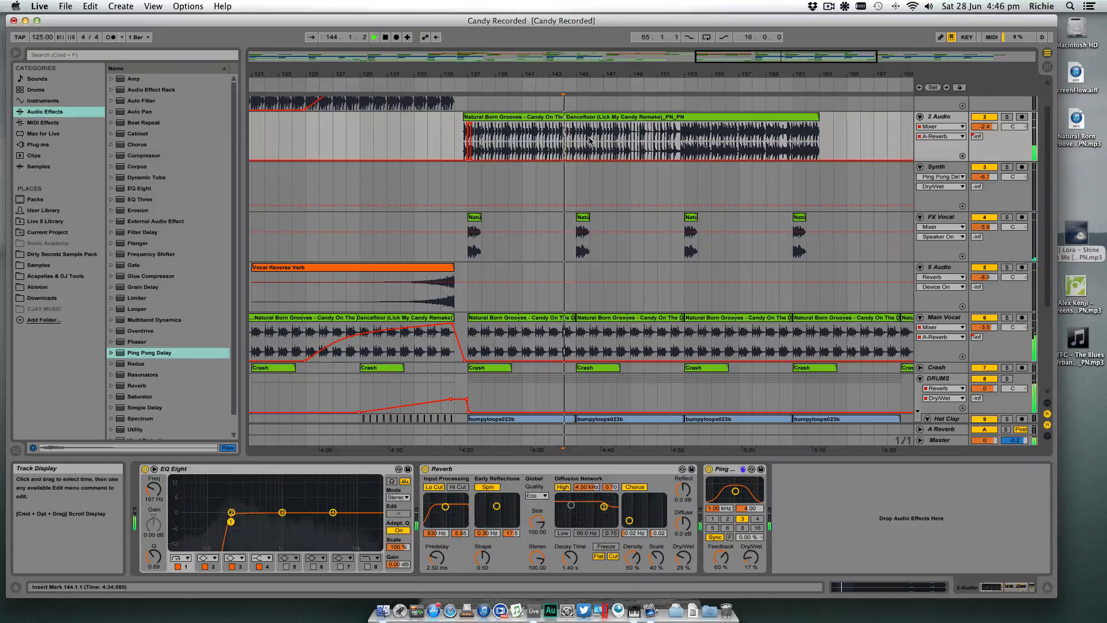
pyautogui.click(1008, 119)
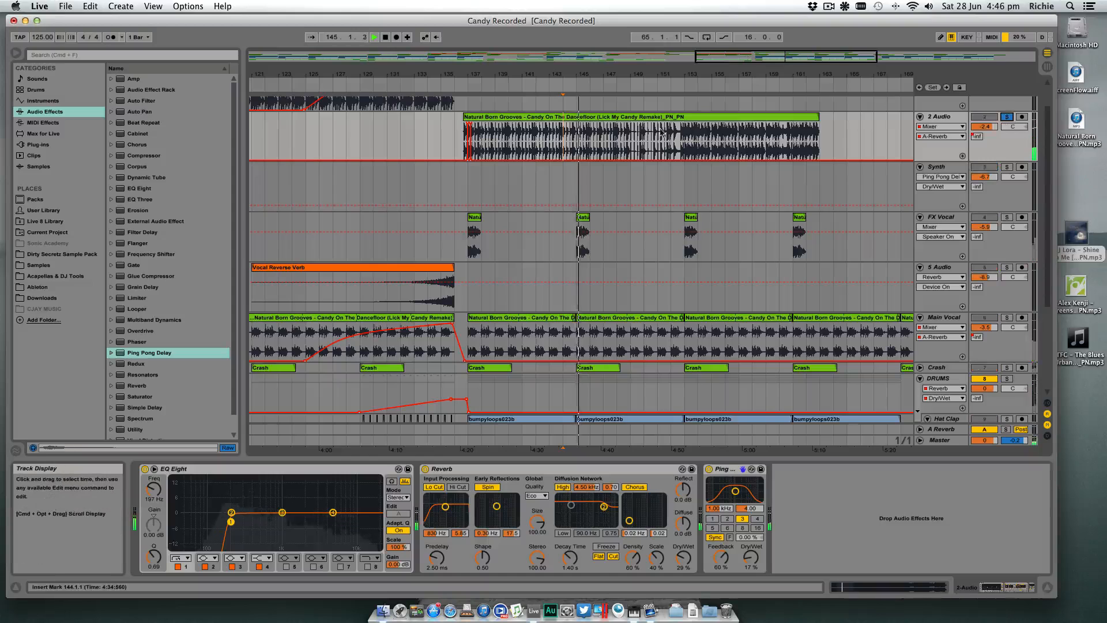
pyautogui.click(673, 140)
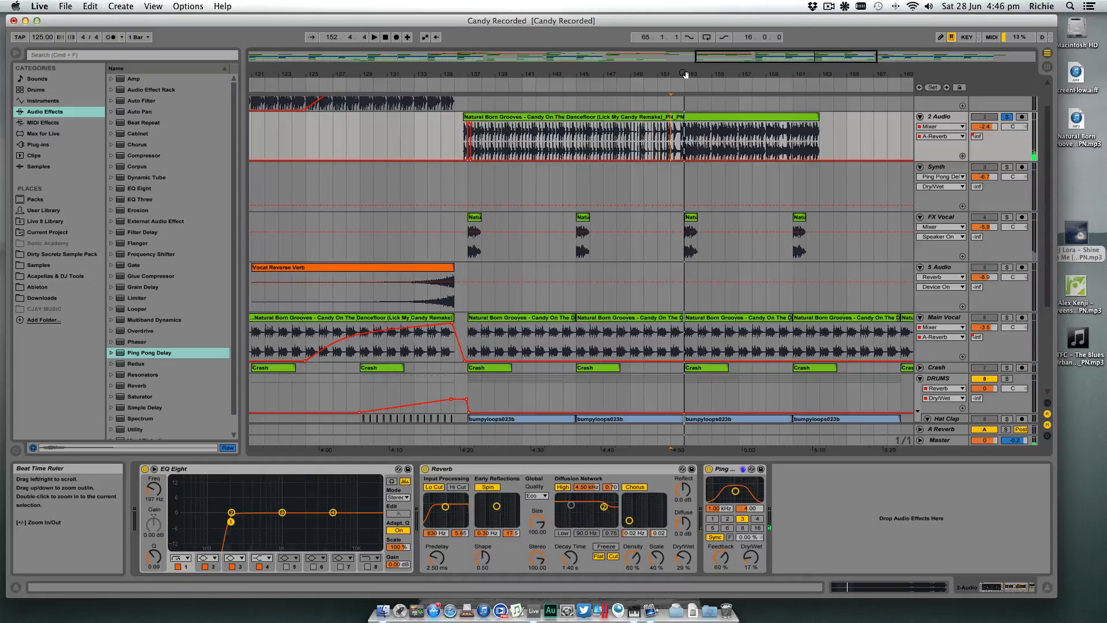
pyautogui.moveTo(684, 74); pyautogui.dragTo(685, 64)
pyautogui.press('space')
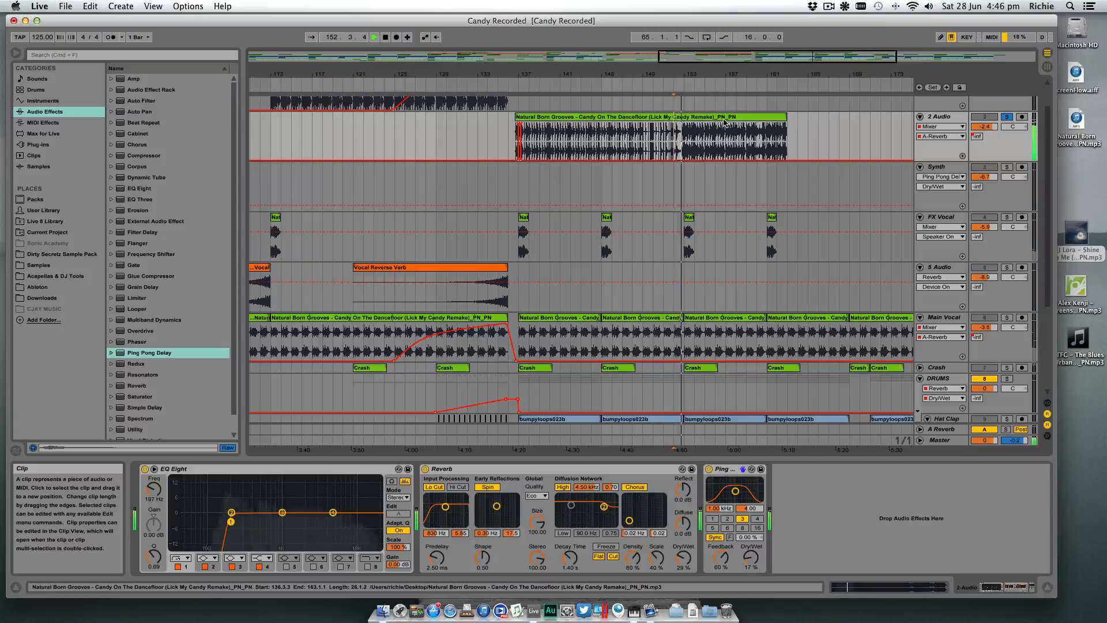
# - Listen to the extended 2 Audio clip from 148.1.1, 148.3.3 and 148.4.1 to find a clean single hit
pyautogui.click(632, 139)
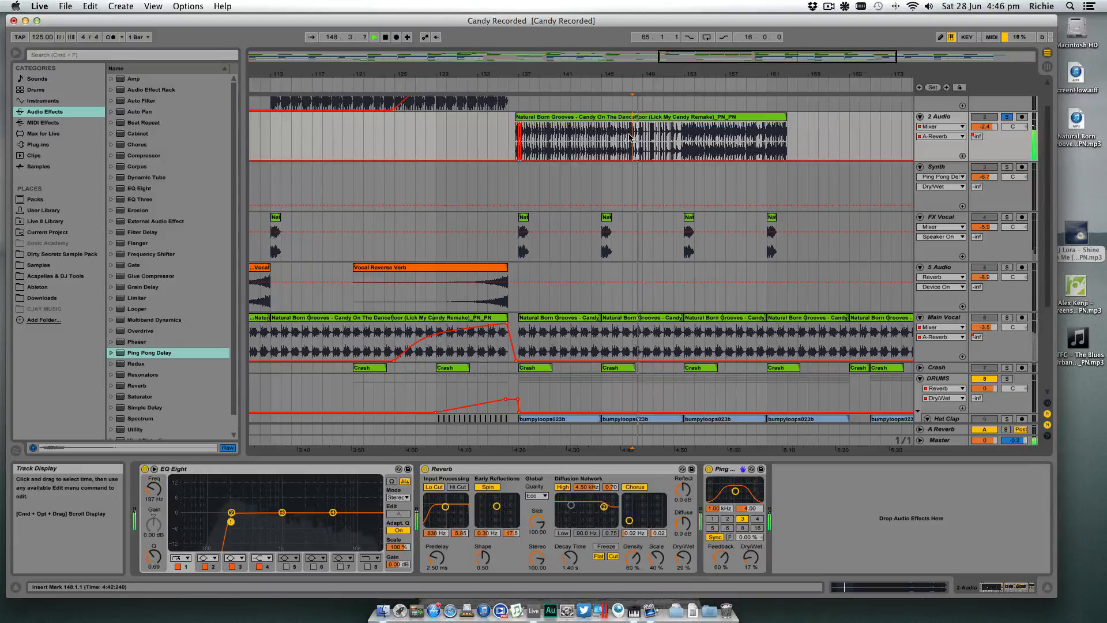
pyautogui.press('space')
pyautogui.moveTo(646, 75); pyautogui.dragTo(646, 119)
pyautogui.click(611, 146)
pyautogui.press('space')
pyautogui.scroll(1, 610, 147)
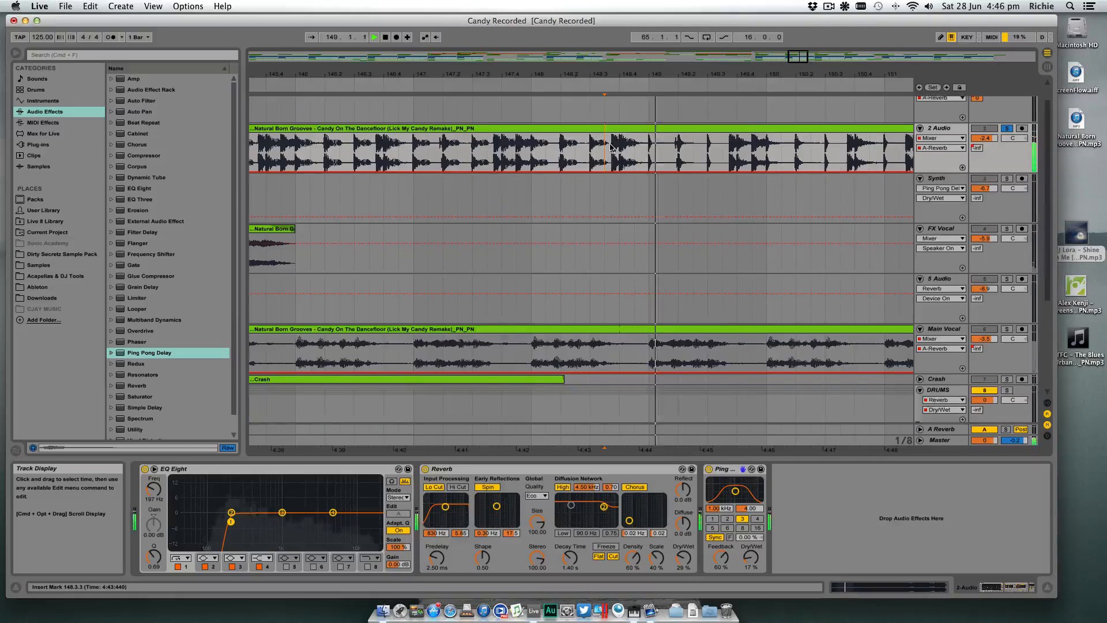
pyautogui.click(619, 154)
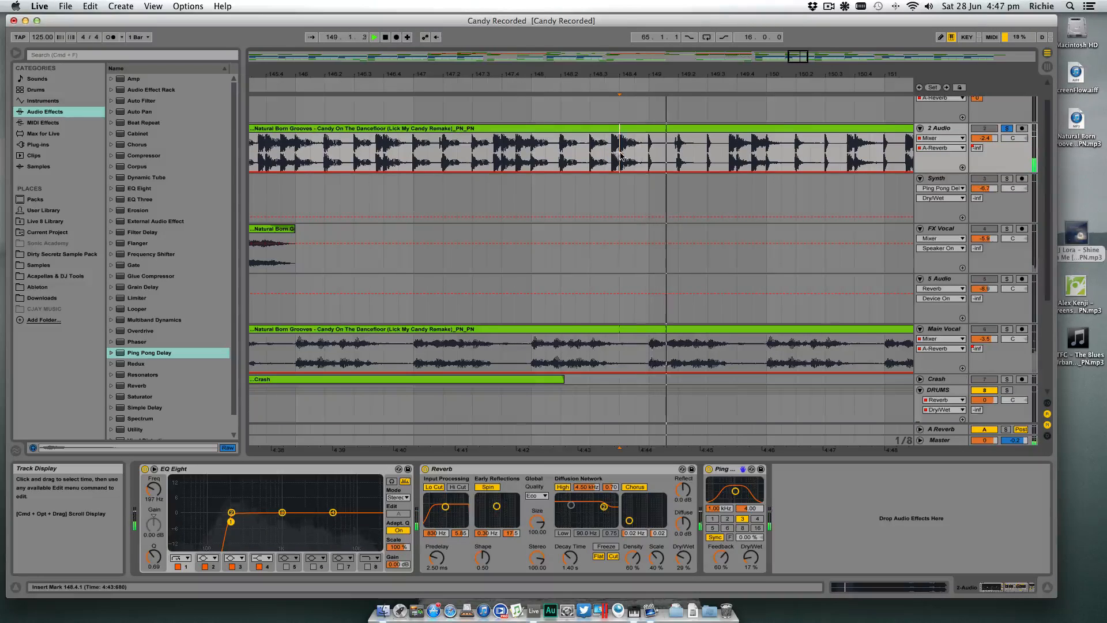
pyautogui.press('space')
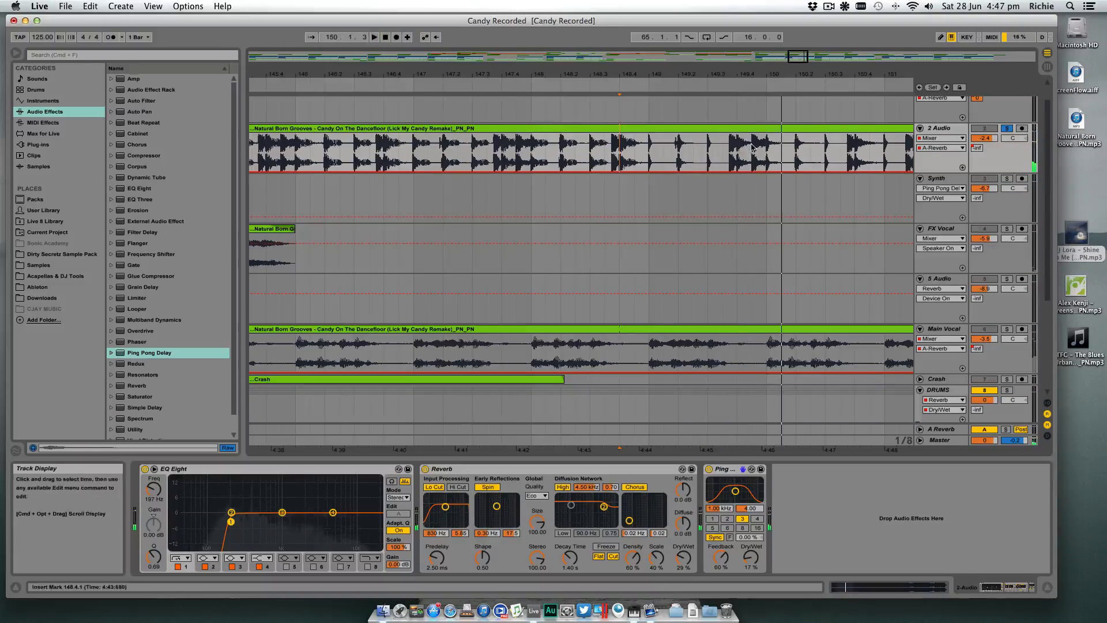
# - Isolate the short hit just before 150.1.1 on 2 Audio by splitting the clip on both sides and deleting the rest
pyautogui.moveTo(777, 74); pyautogui.dragTo(777, 112)
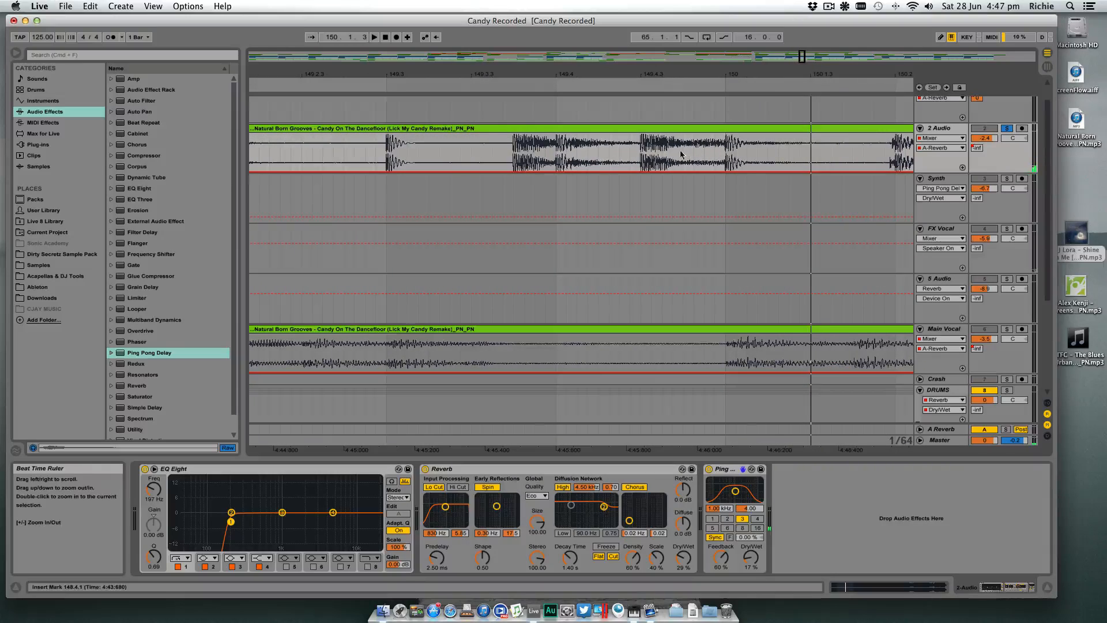
pyautogui.moveTo(653, 73); pyautogui.dragTo(654, 75)
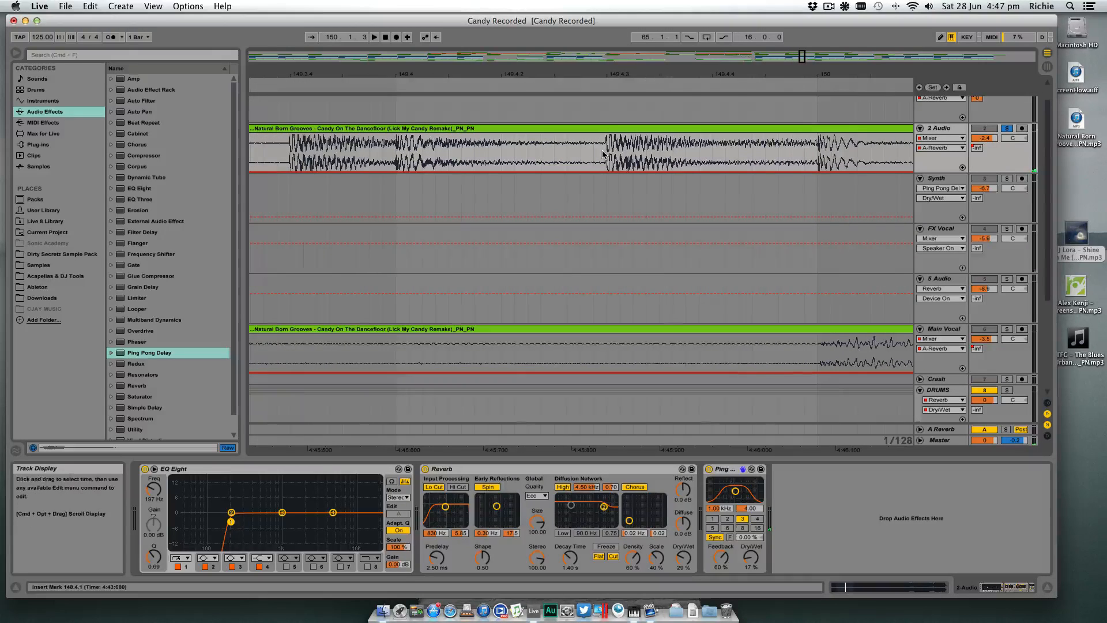
pyautogui.press('super+e')
pyautogui.click(837, 131)
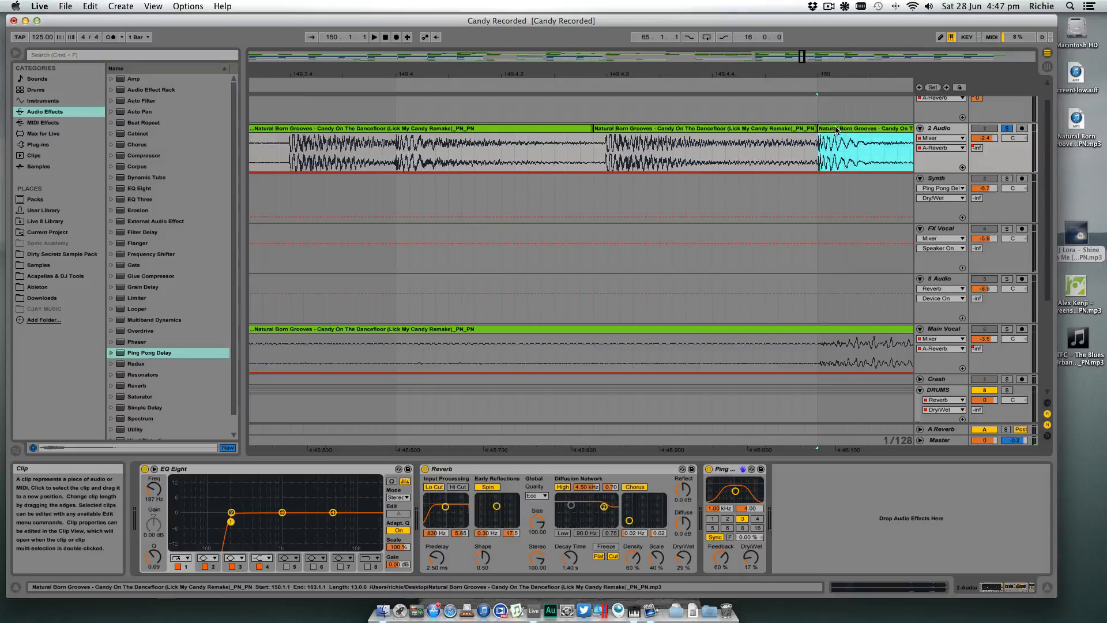
pyautogui.press('Delete')
pyautogui.click(571, 130)
pyautogui.press('Delete')
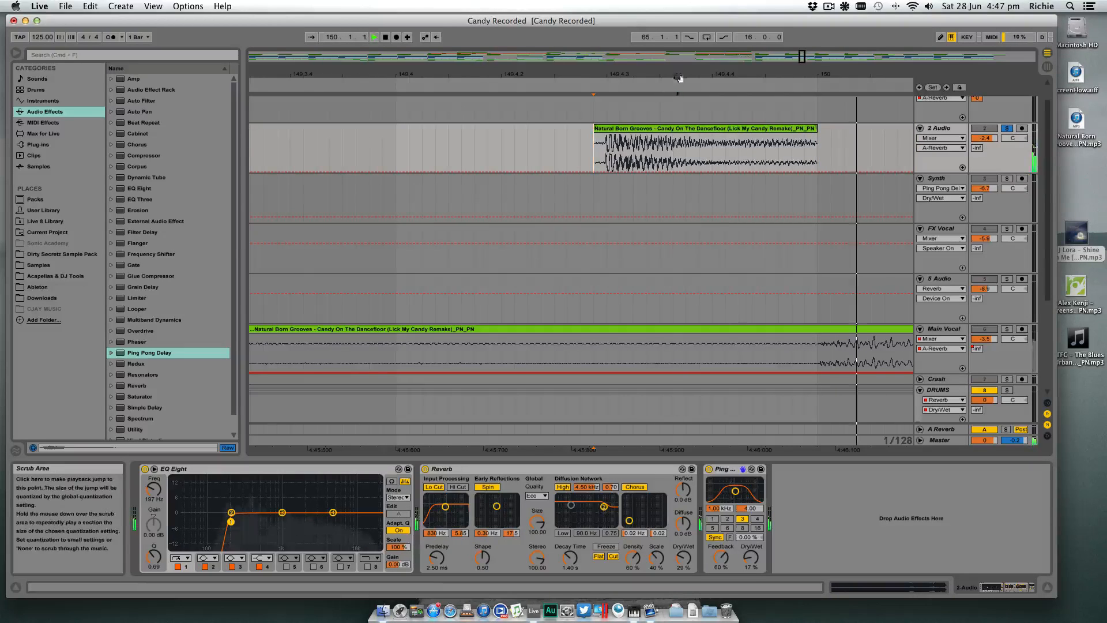
# - Play the isolated hit, move it along 2 Audio to 137.1.1, and cut it to the clipboard
pyautogui.moveTo(663, 75); pyautogui.dragTo(663, 46)
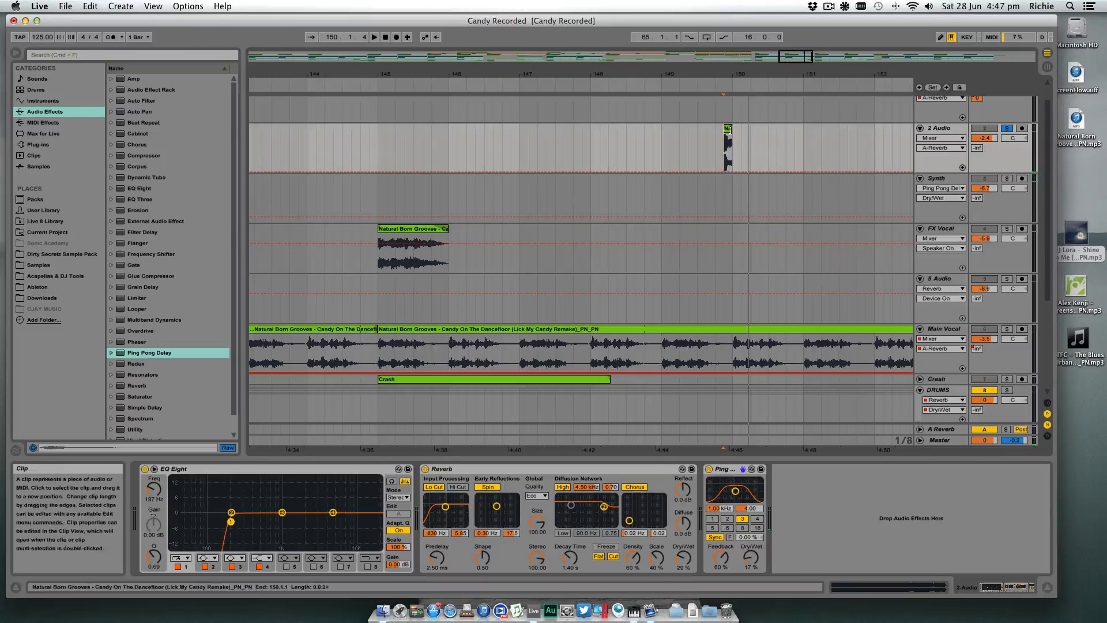
pyautogui.moveTo(727, 132); pyautogui.dragTo(376, 132)
pyautogui.moveTo(369, 76); pyautogui.dragTo(724, 39)
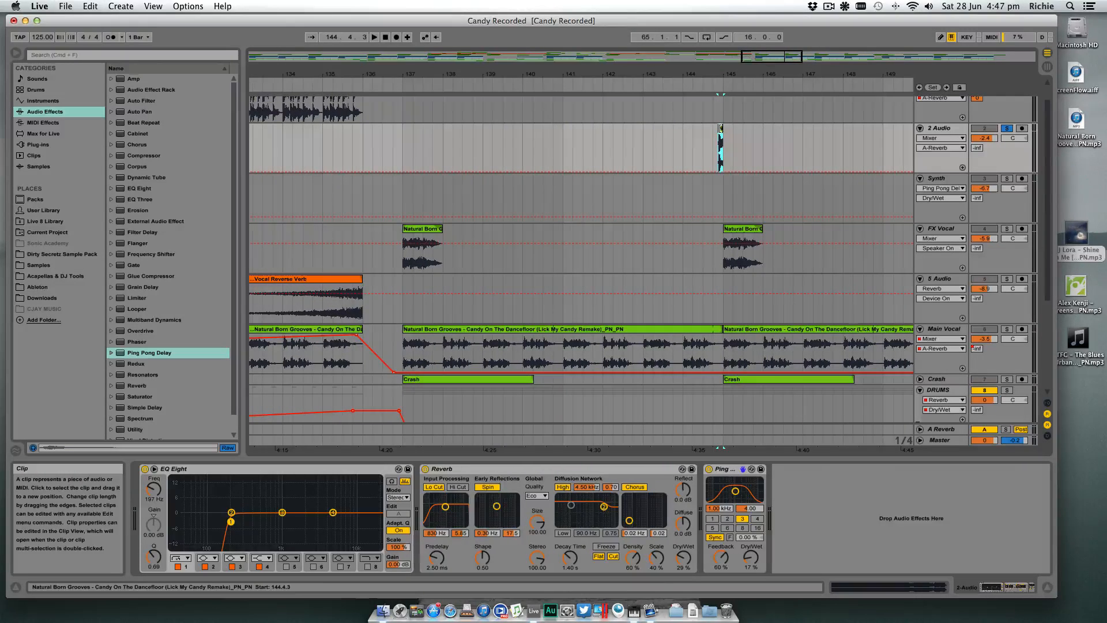
pyautogui.moveTo(404, 140); pyautogui.dragTo(405, 140)
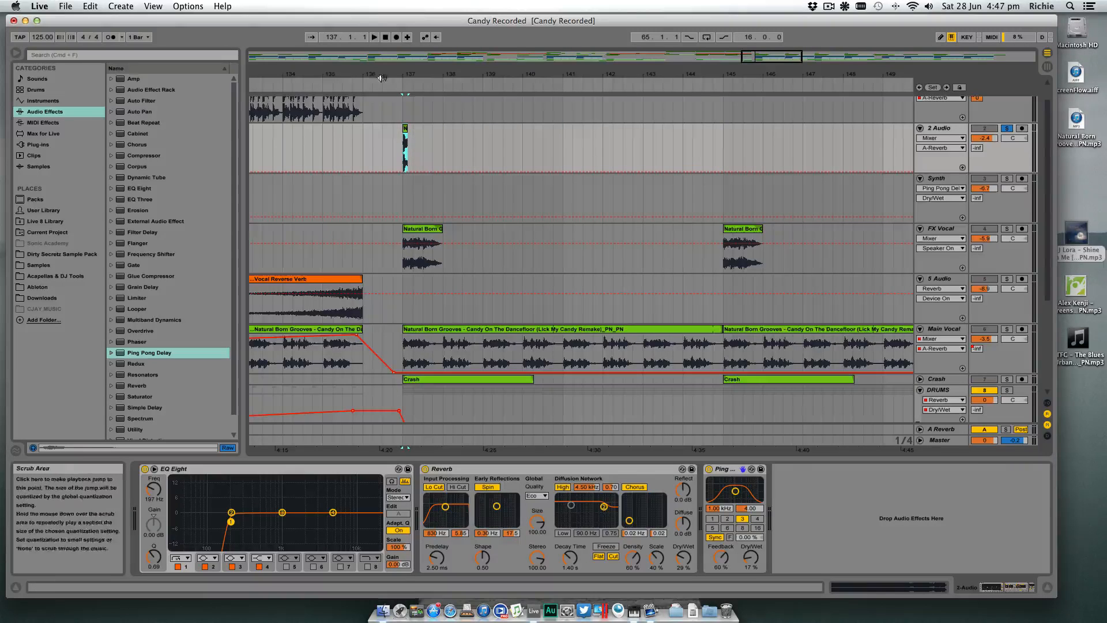
pyautogui.moveTo(379, 75); pyautogui.dragTo(440, 105)
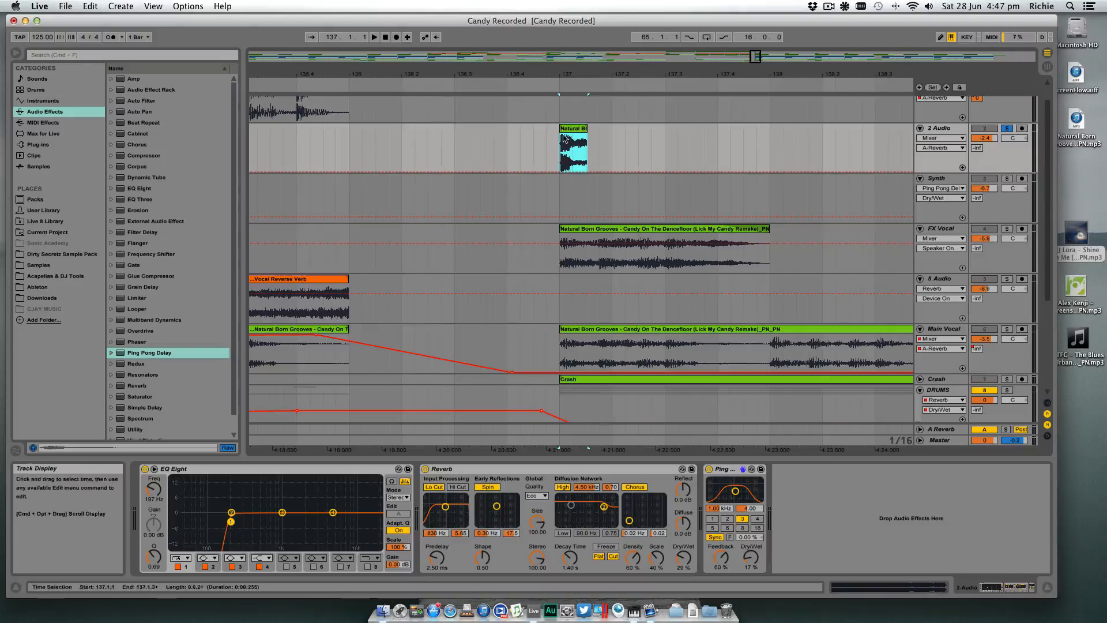
pyautogui.press('Delete')
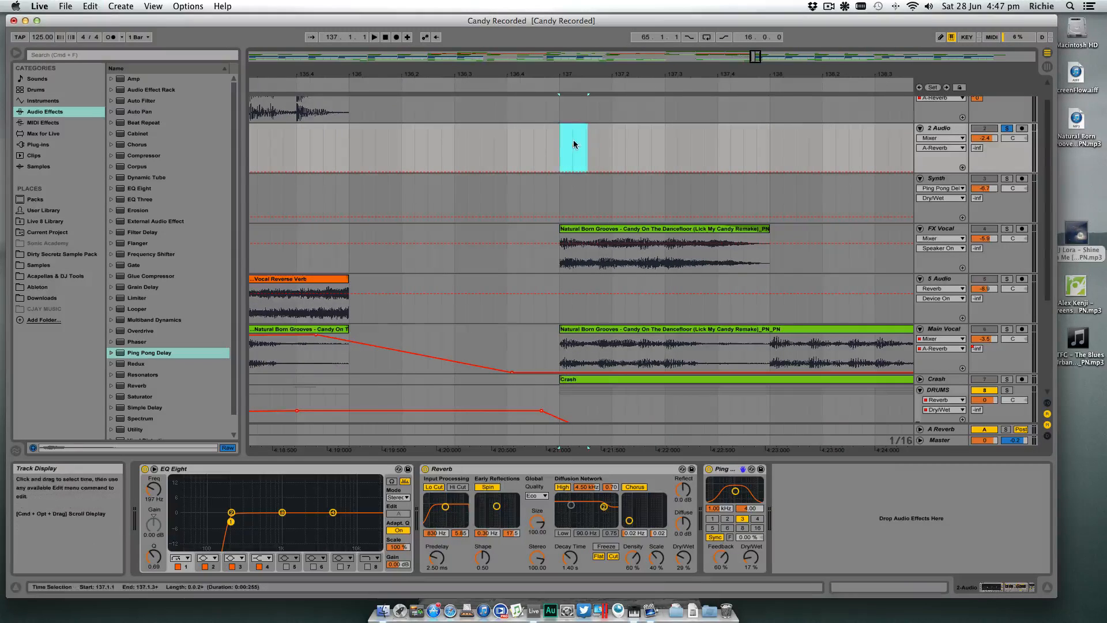
# - Undo back to the extended 2 Audio clip, split it at 137.2.1, and delete everything after the split
pyautogui.press('super+z')
pyautogui.press('super+z')
pyautogui.press('super+z')
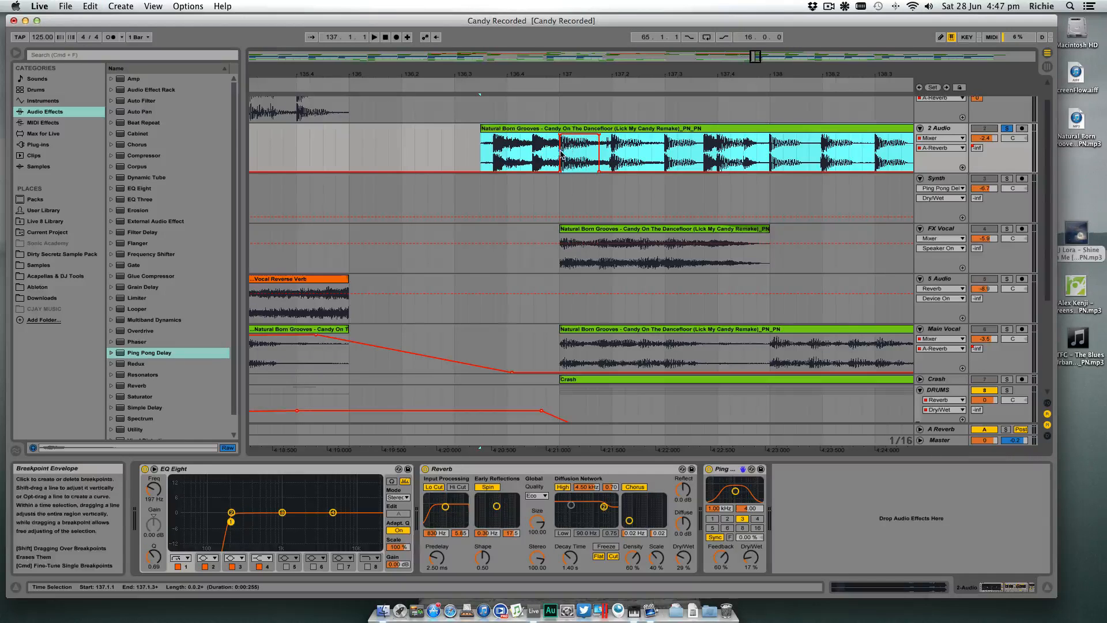
pyautogui.click(568, 154)
pyautogui.press('super+e')
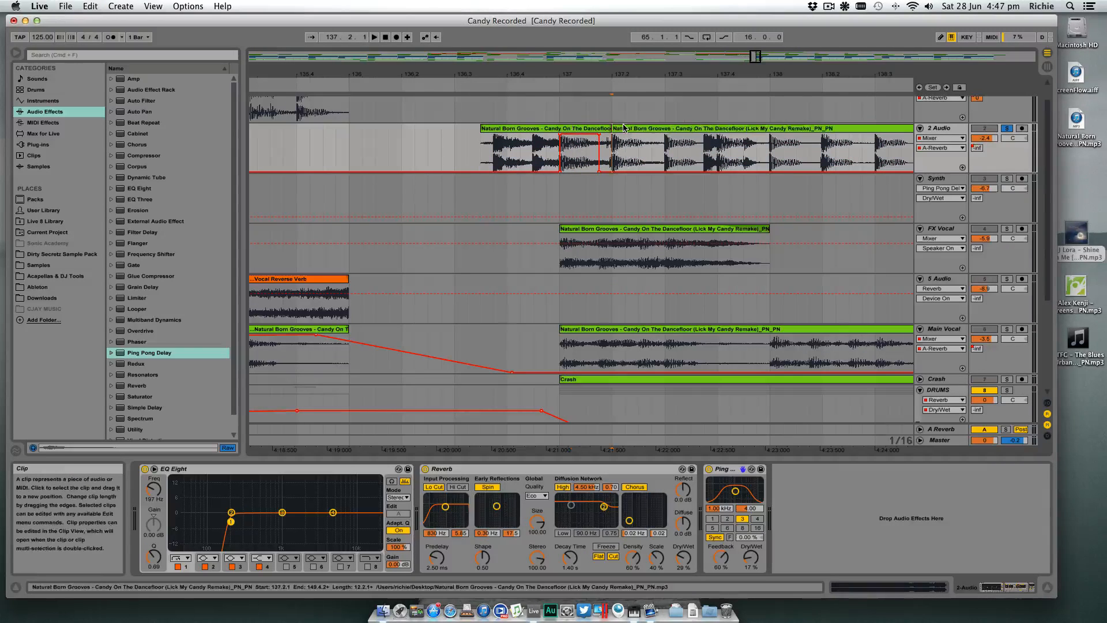
pyautogui.click(624, 129)
pyautogui.press('Delete')
# - Paste the cut hit onto 2 Audio and place copies over the fill's hits at 136.3.4 and 136.4.3
pyautogui.click(406, 147)
pyautogui.press('super+v')
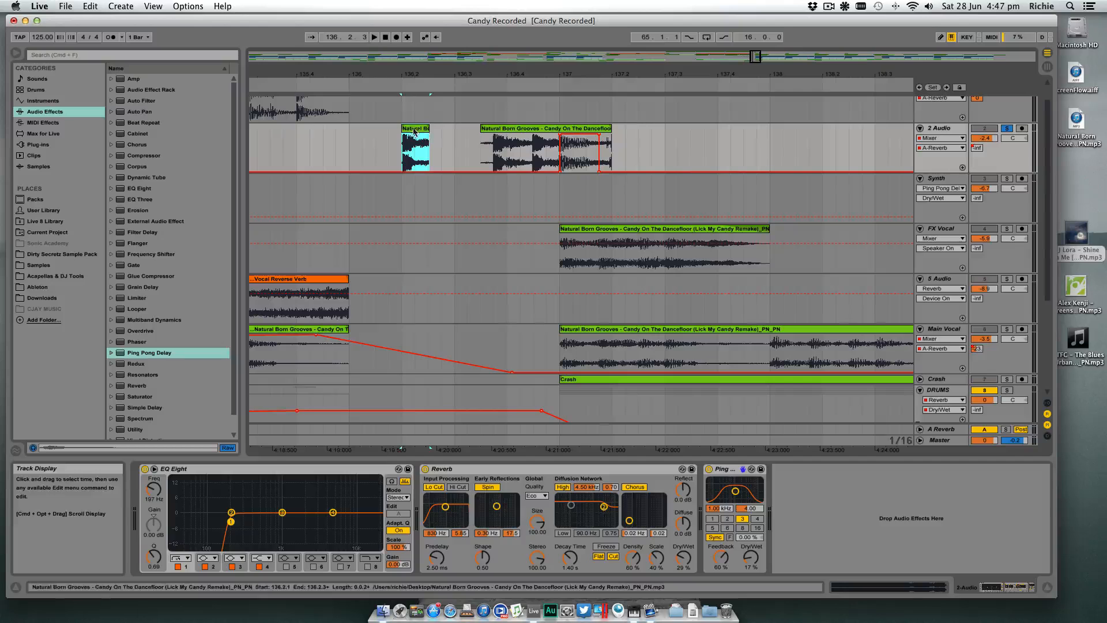
pyautogui.click(496, 136)
pyautogui.press('super+v')
pyautogui.moveTo(501, 134); pyautogui.dragTo(544, 132)
# - Delete the leftover fill slices around the two pasted hits on 2 Audio and play the result from 136.1.2
pyautogui.click(568, 128)
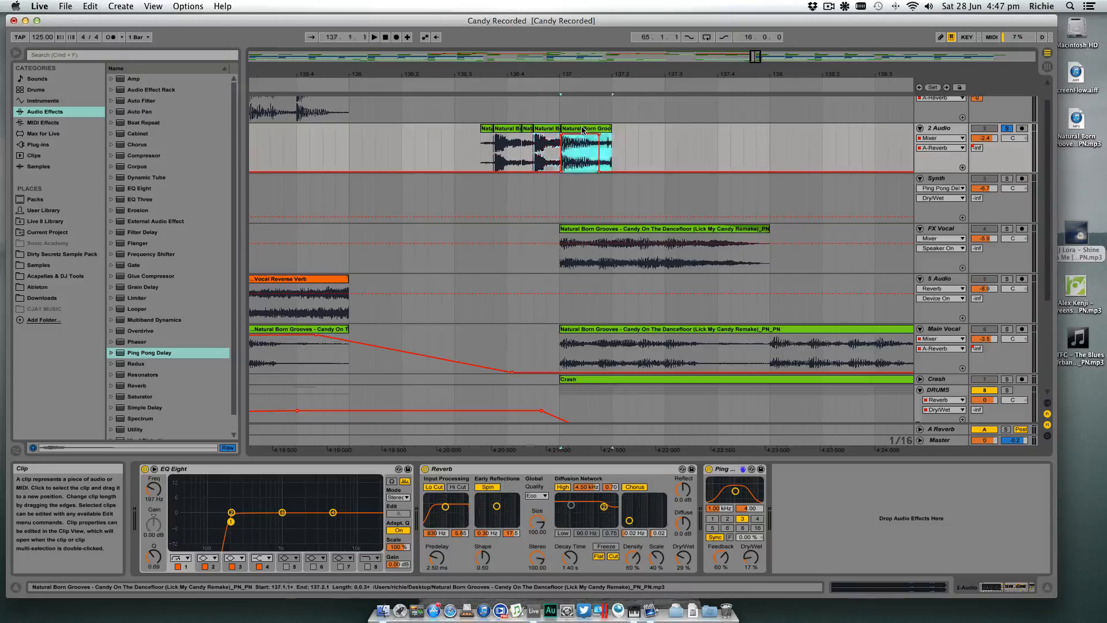
pyautogui.press('Delete')
pyautogui.click(526, 136)
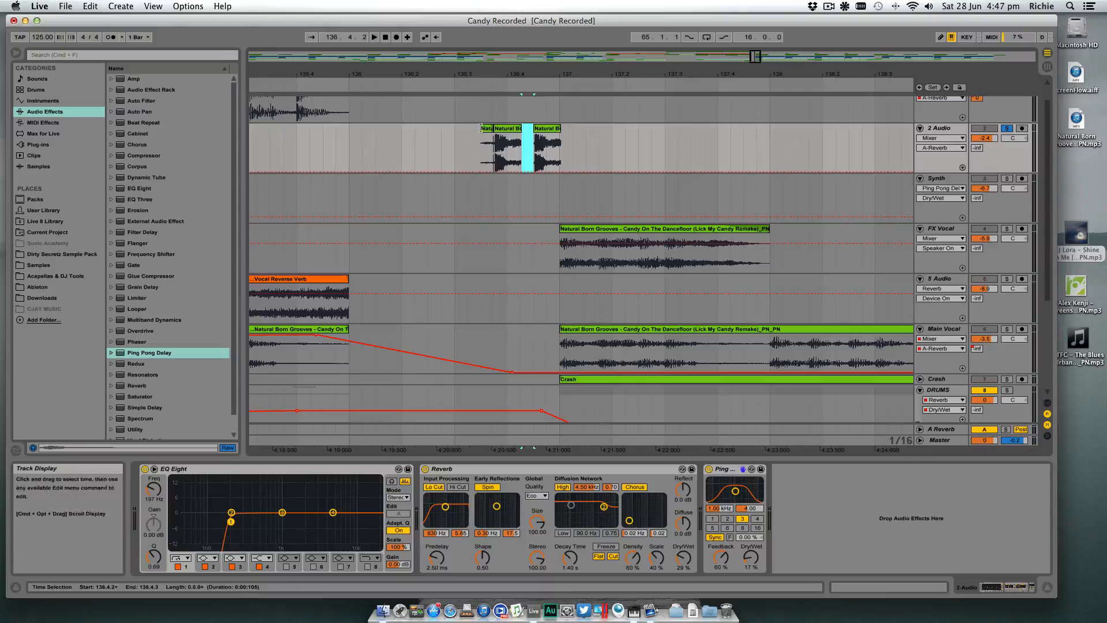
pyautogui.press('Delete')
pyautogui.click(486, 135)
pyautogui.press('Delete')
pyautogui.click(365, 133)
pyautogui.press('space')
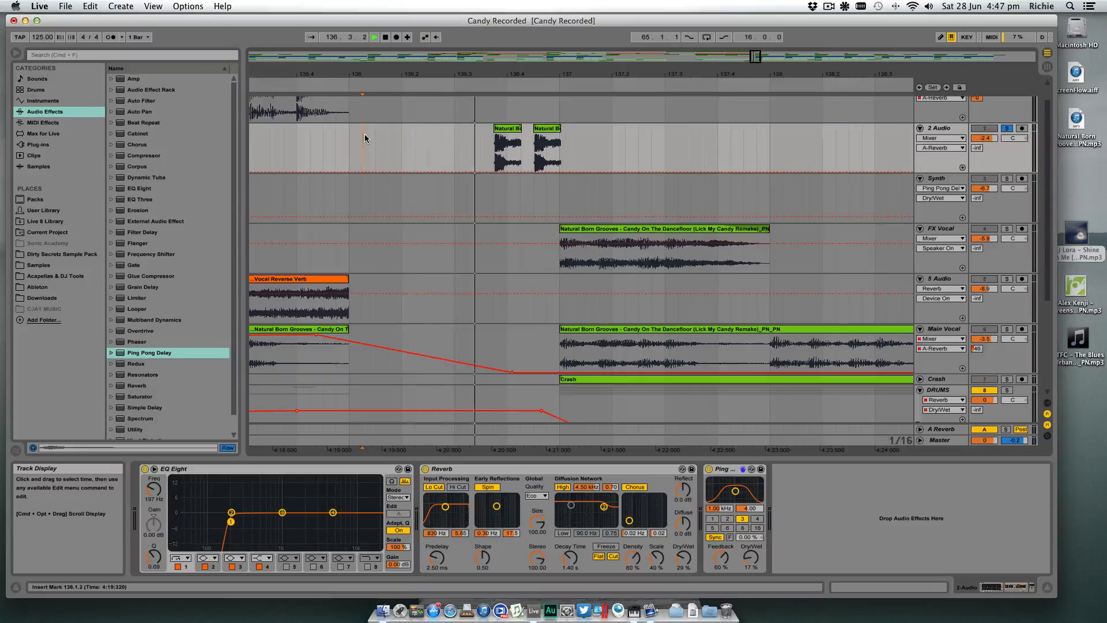
pyautogui.press('space')
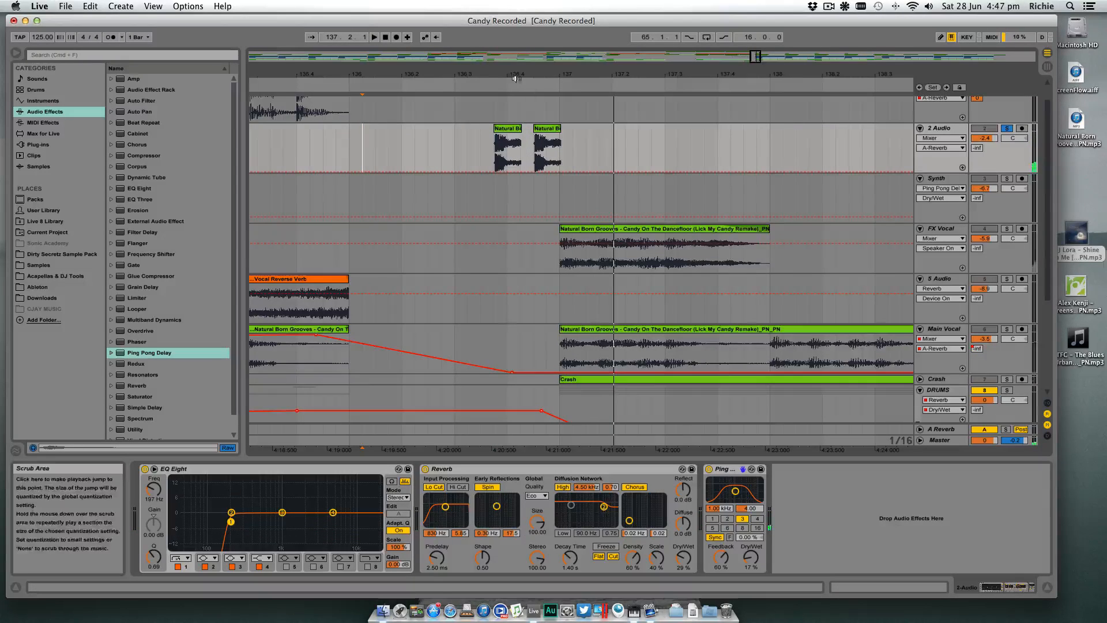
# - Try different end points for the first pasted hit at 136.3.4 on 2 Audio, playing each version
pyautogui.scroll(3, 536, 130)
pyautogui.moveTo(537, 129); pyautogui.dragTo(500, 131)
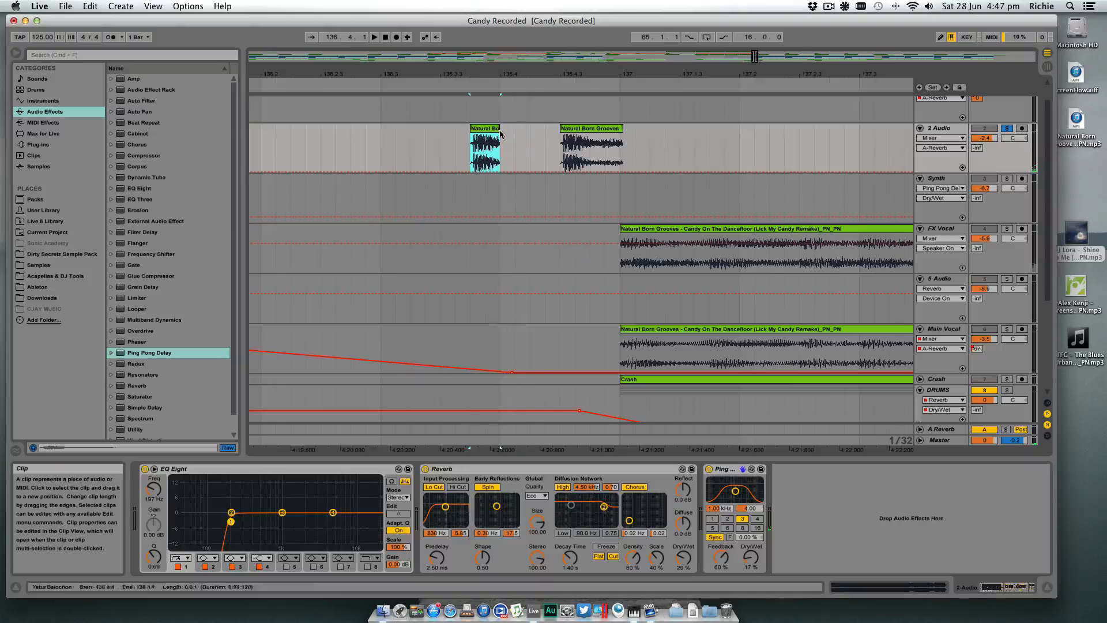
pyautogui.click(415, 138)
pyautogui.press('space')
pyautogui.press('space')
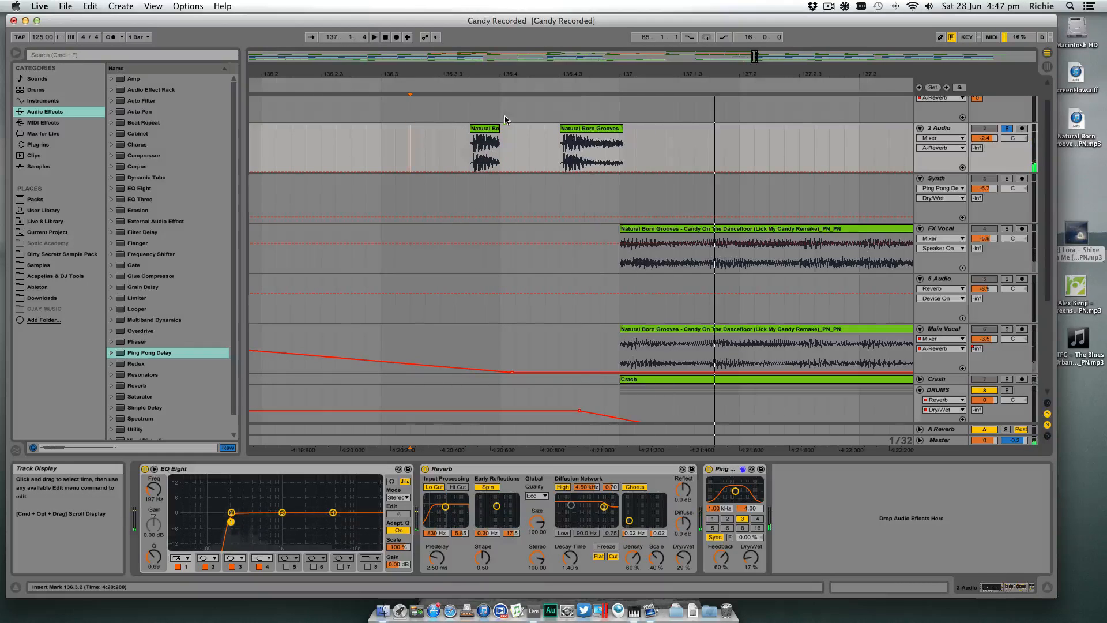
pyautogui.moveTo(500, 130); pyautogui.dragTo(521, 131)
pyautogui.click(367, 153)
pyautogui.press('space')
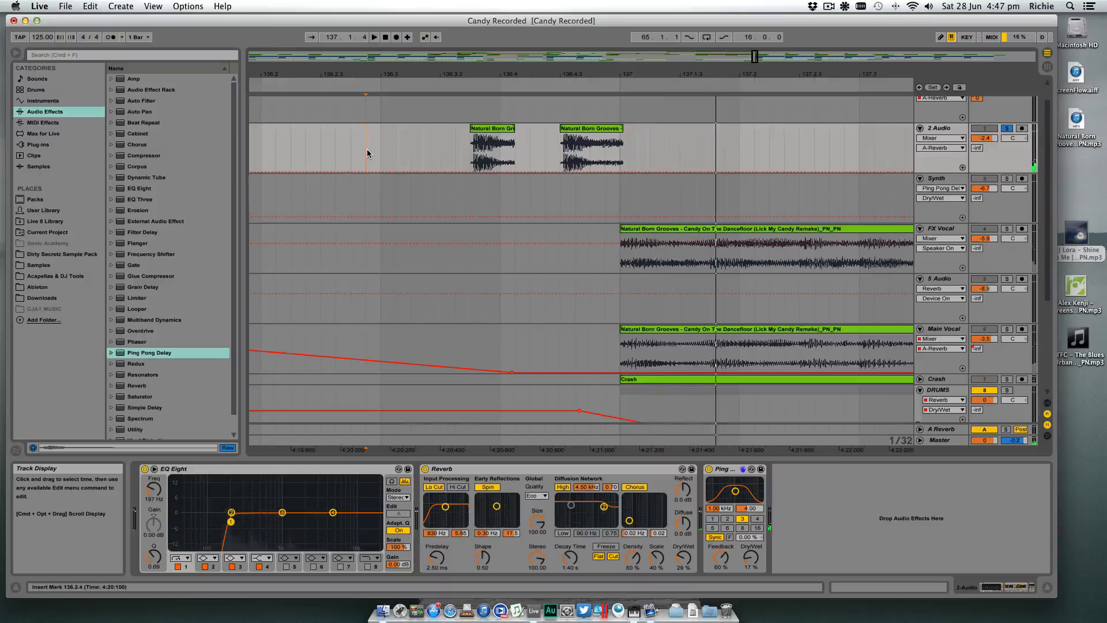
# - Undo back to the unsplit 2 Audio fill clip with the separate isolated hit, and play the fill from 136.3.3
pyautogui.press('super+z')
pyautogui.press('super+z')
pyautogui.press('super+z')
pyautogui.press('super+z')
pyautogui.press('super+z')
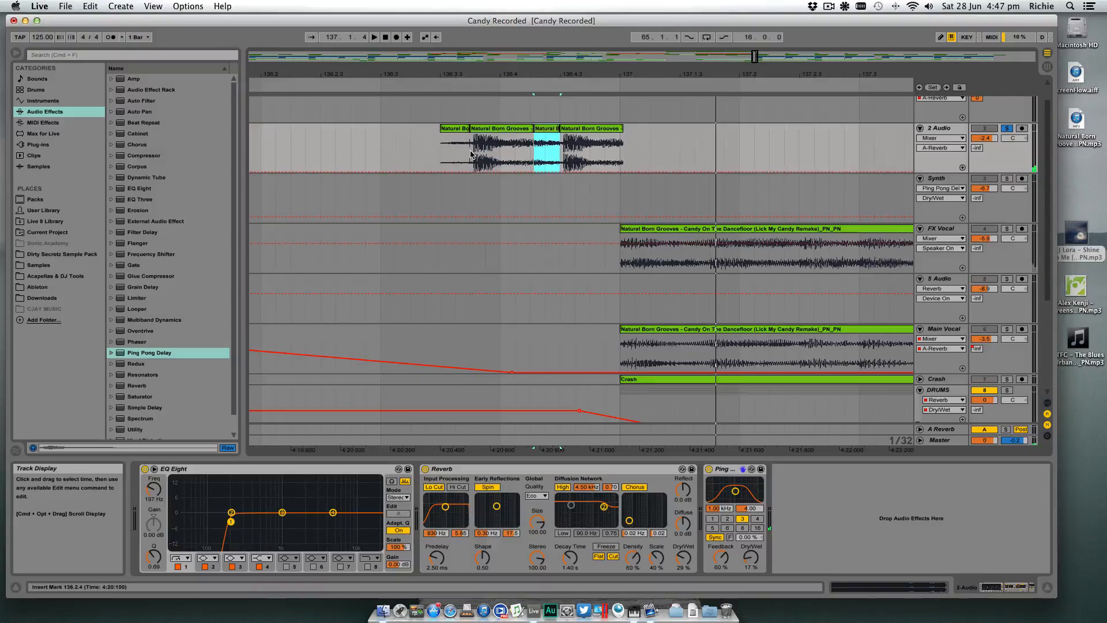
pyautogui.press('super+z')
pyautogui.press('super+z')
pyautogui.click(453, 154)
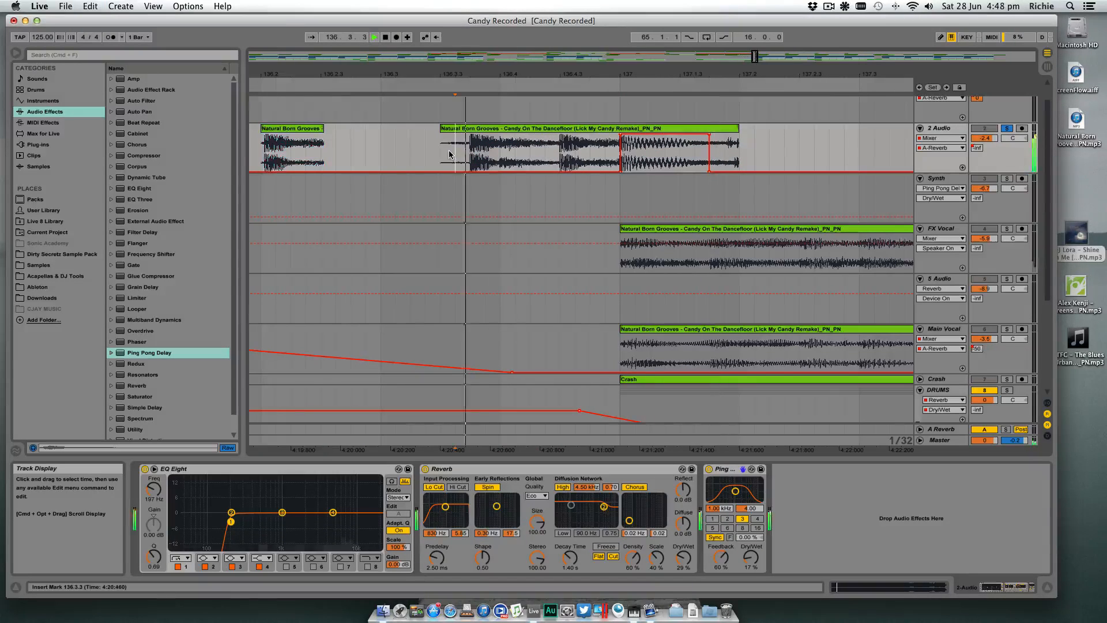
pyautogui.press('space')
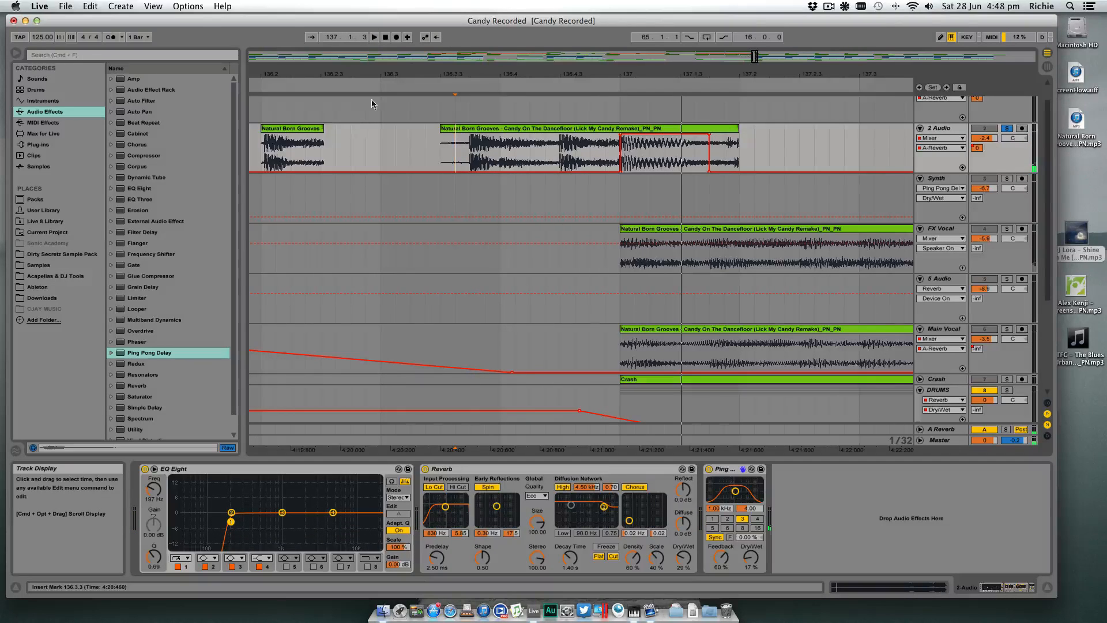
# - Extend the isolated hit's clip to cover two hits, place it over the fill before 137.1.1 on 2 Audio, and play it
pyautogui.moveTo(418, 74); pyautogui.dragTo(443, 73)
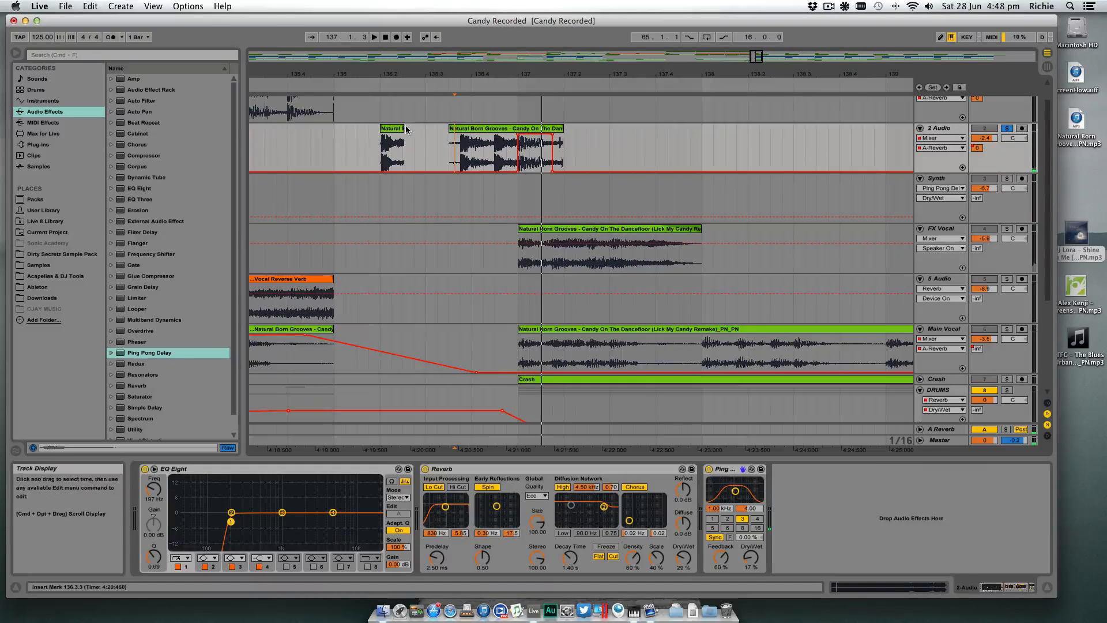
pyautogui.moveTo(404, 129); pyautogui.dragTo(473, 129)
pyautogui.click(449, 144)
pyautogui.press('space')
# - Delete the leftover fill slices on both sides of the two-hit clip on 2 Audio and play from 136.2.2
pyautogui.press('space')
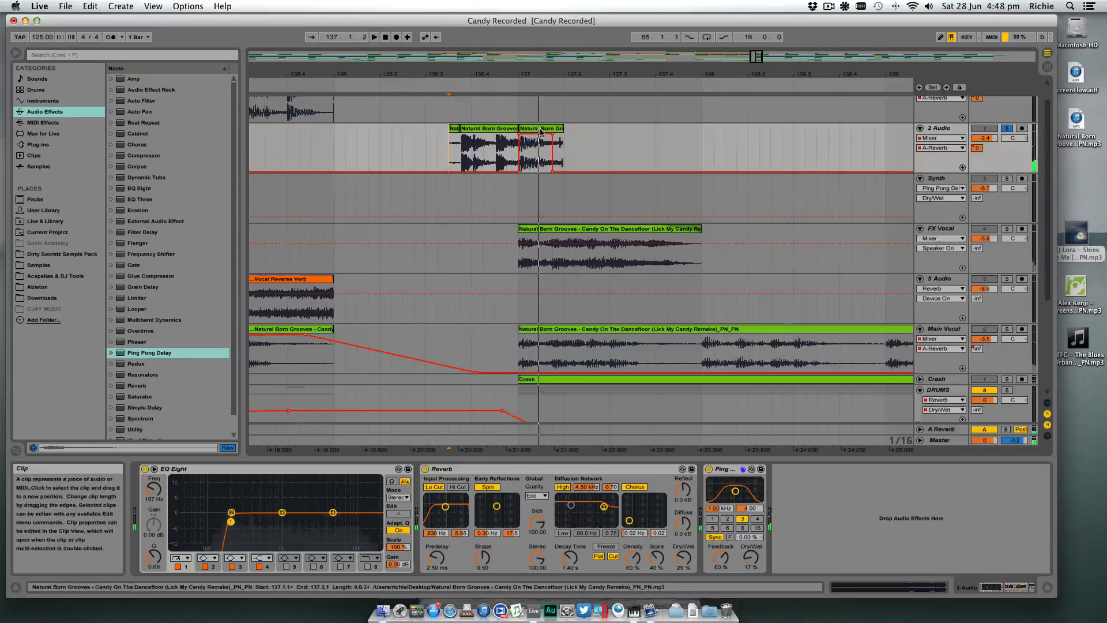
pyautogui.click(540, 128)
pyautogui.press('Delete')
pyautogui.click(454, 129)
pyautogui.press('Delete')
pyautogui.click(390, 144)
pyautogui.press('space')
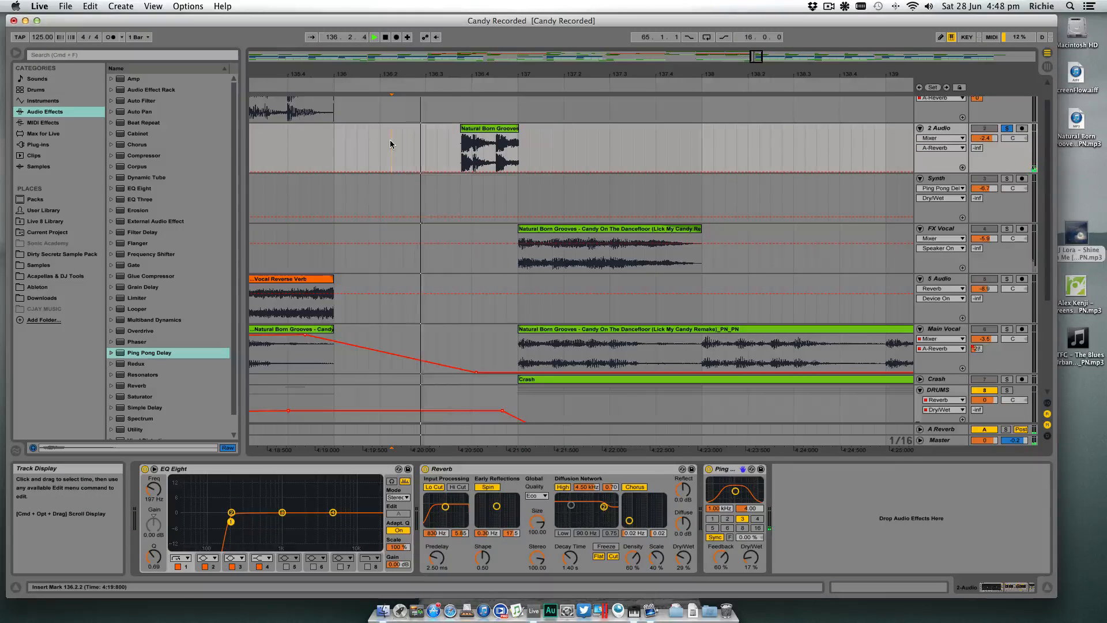
pyautogui.press('space')
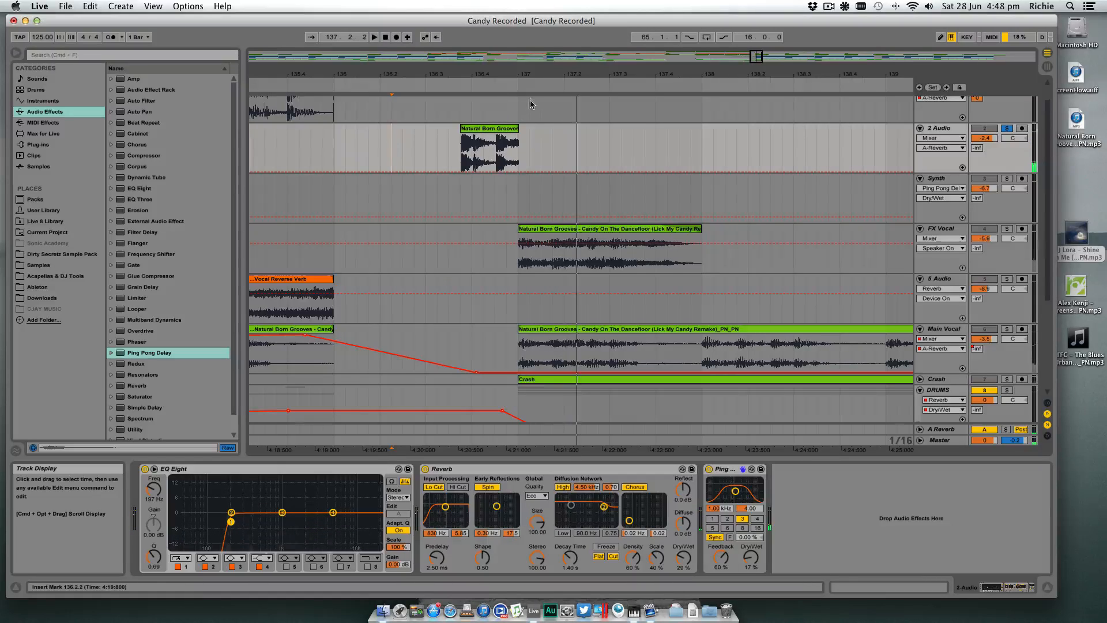
# - Play the transition and extend the Main Vocal clip to meet the next clip at 137.1.1
pyautogui.moveTo(535, 74); pyautogui.dragTo(660, 81)
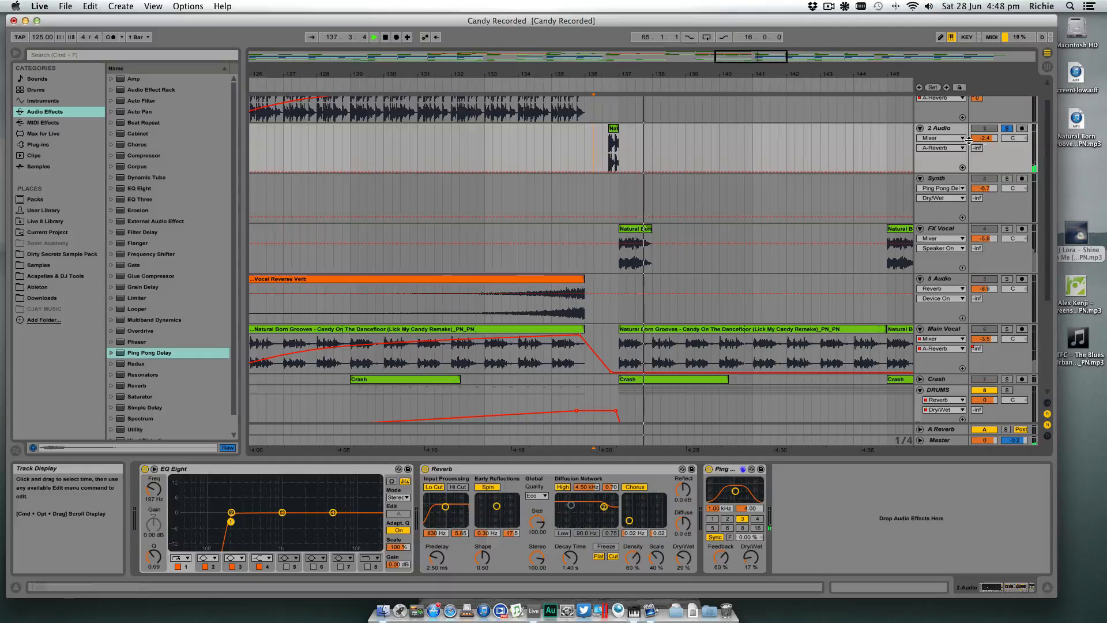
pyautogui.click(538, 83)
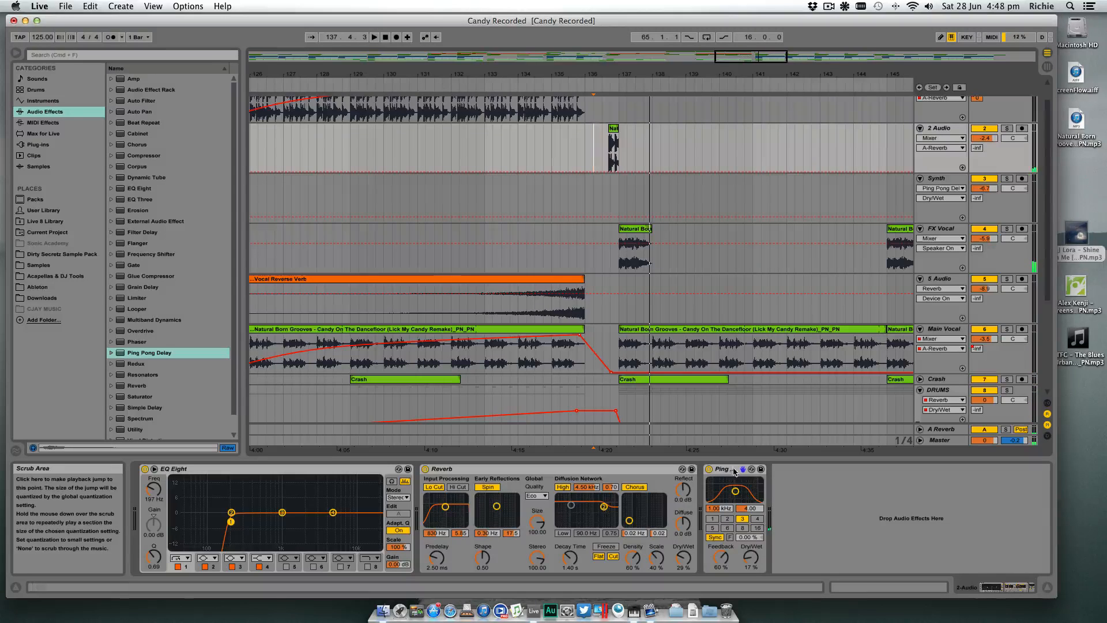
pyautogui.moveTo(584, 332); pyautogui.dragTo(615, 331)
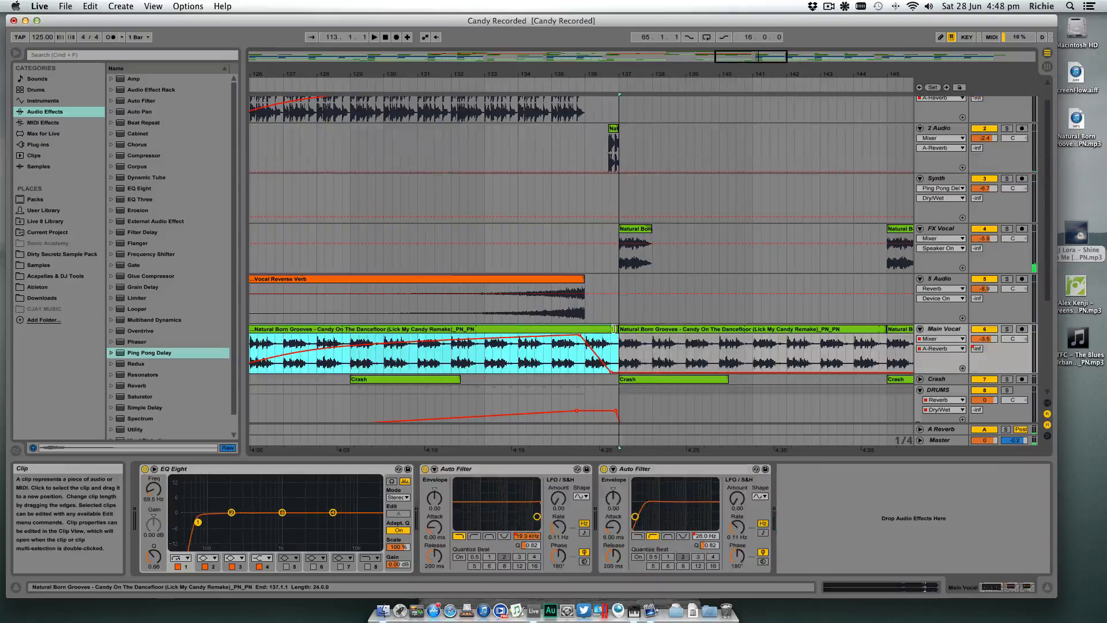
pyautogui.scroll(-2, 615, 335)
pyautogui.hscroll(-2, 615, 335)
# - Play from 133.4.1 and move the end of the Main Vocal A-Reverb automation drop back to about 136.1.1
pyautogui.click(548, 345)
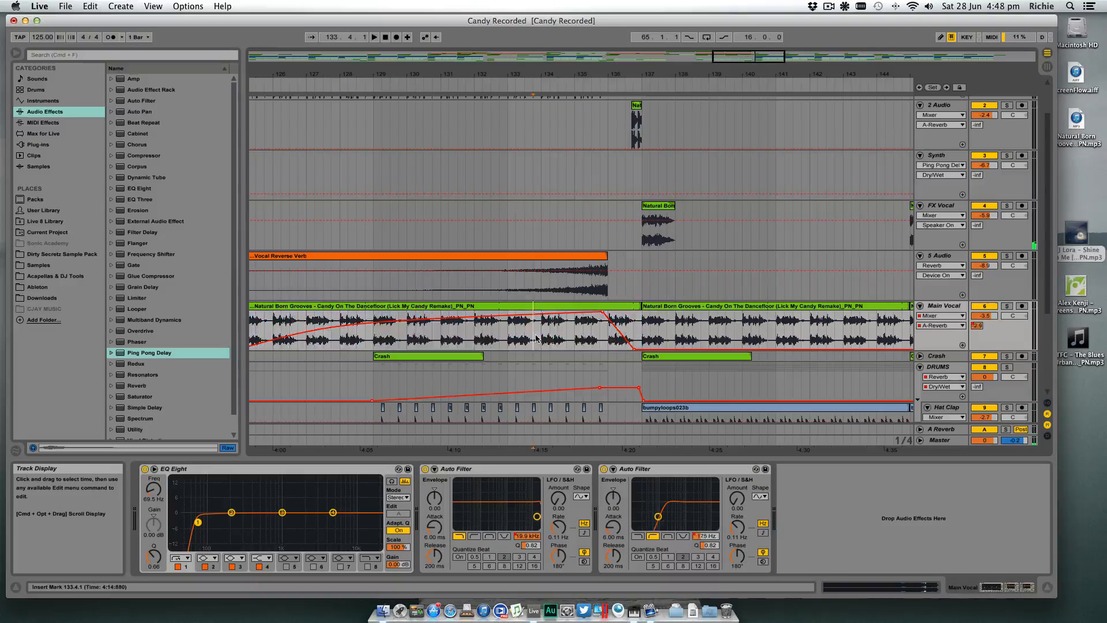
pyautogui.press('space')
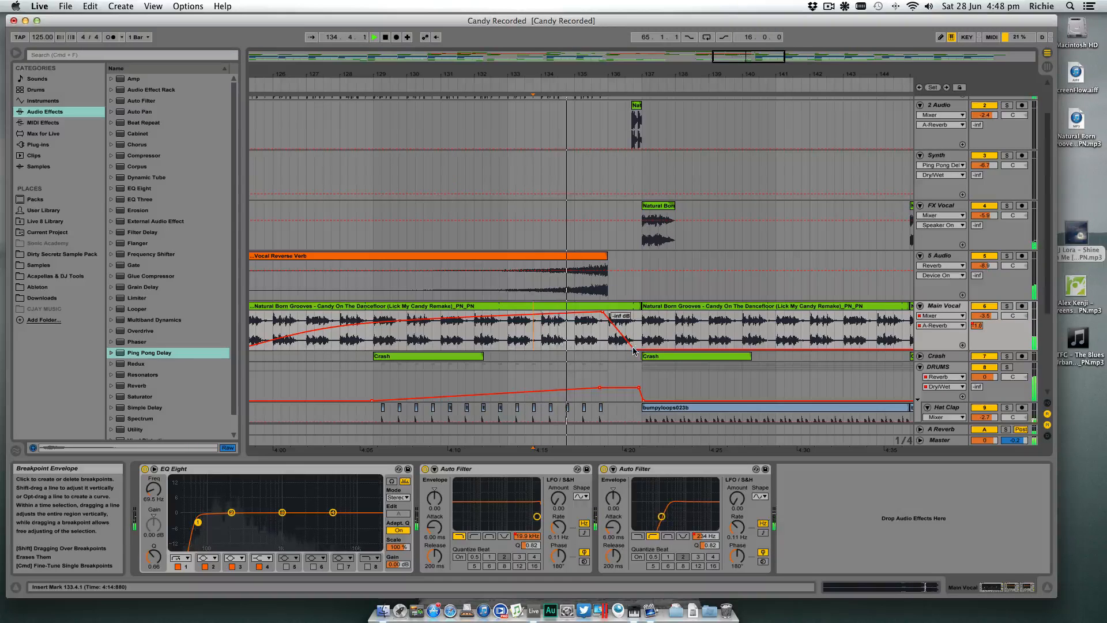
pyautogui.moveTo(636, 349); pyautogui.dragTo(612, 349)
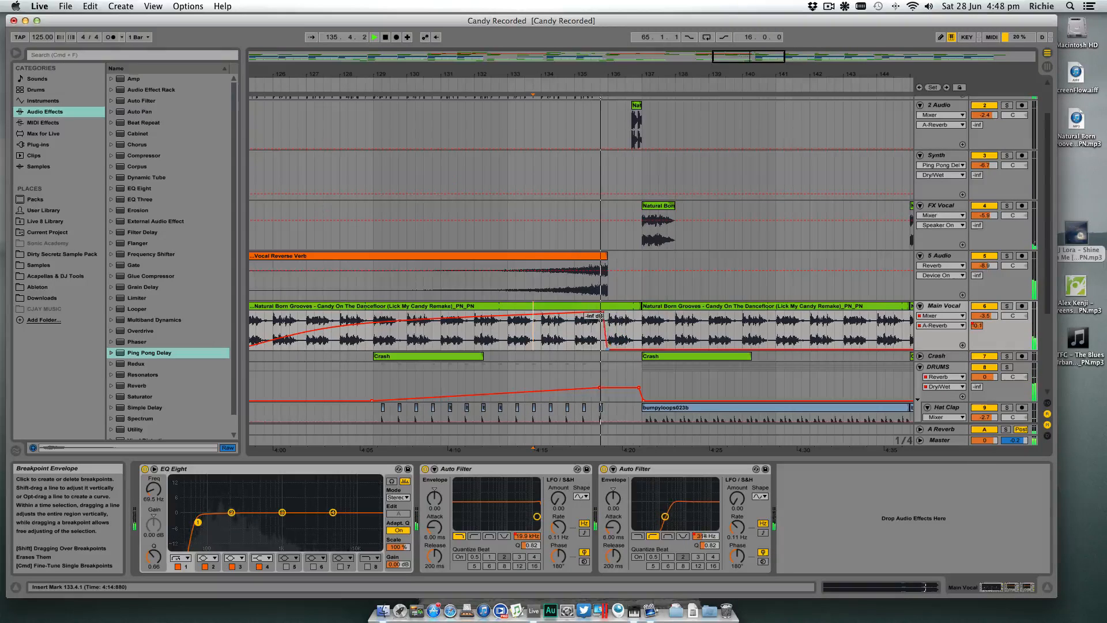
pyautogui.scroll(-5, 646, 346)
pyautogui.hscroll(-2, 664, 346)
pyautogui.scroll(7, 686, 346)
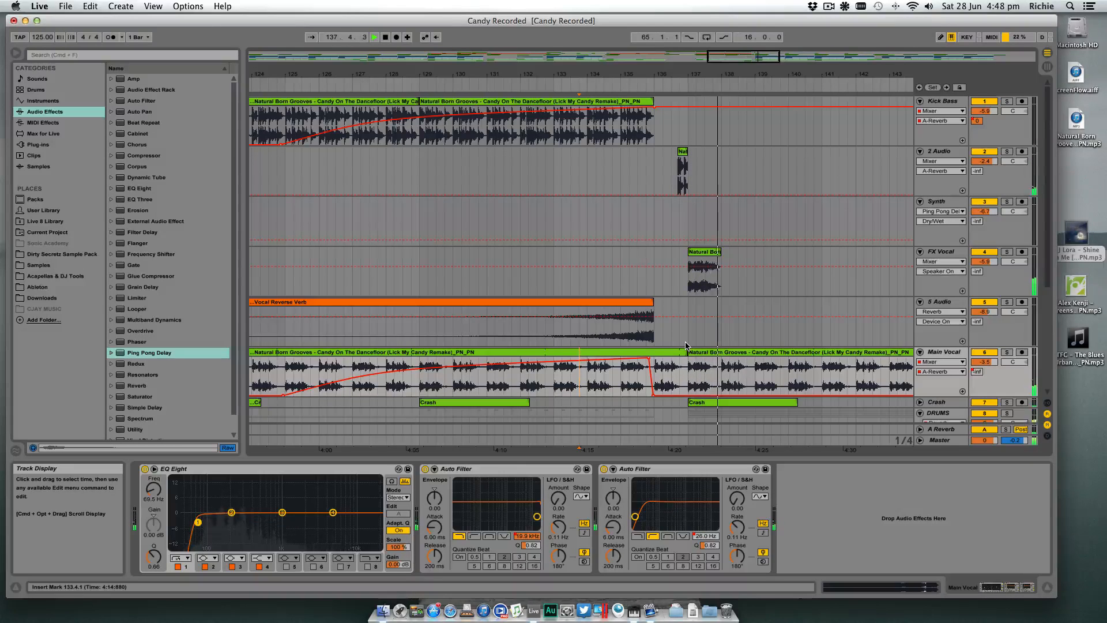
# - Hide the device view and fold the Kick Bass, 2 Audio, Synth, Hat Clap and Main Vocal tracks
pyautogui.click(1048, 587)
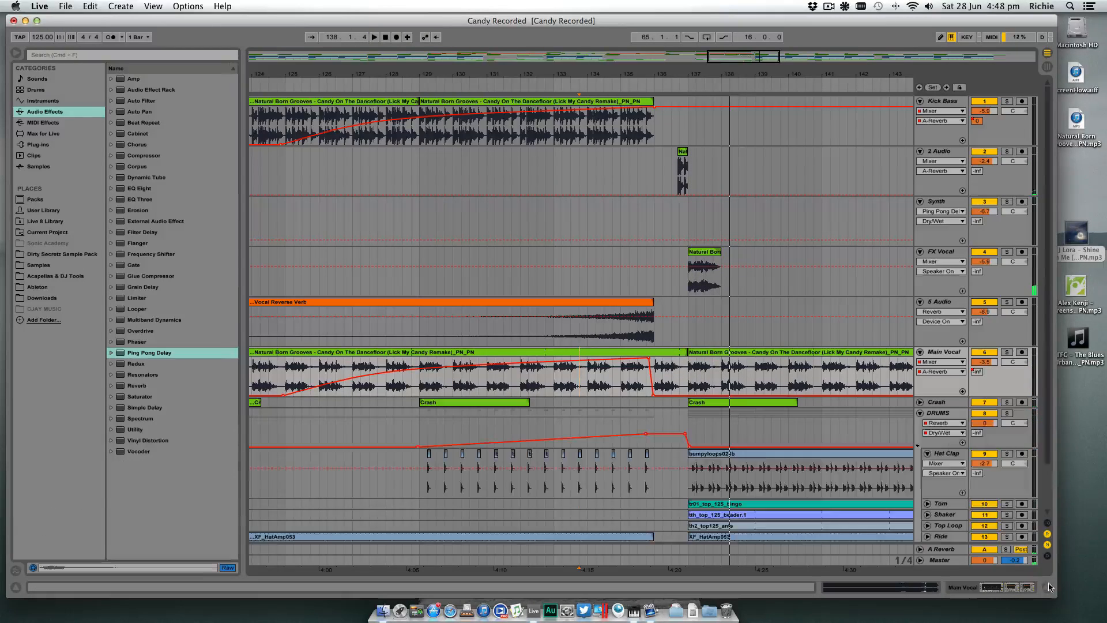
pyautogui.moveTo(873, 79); pyautogui.dragTo(841, 35)
pyautogui.click(920, 102)
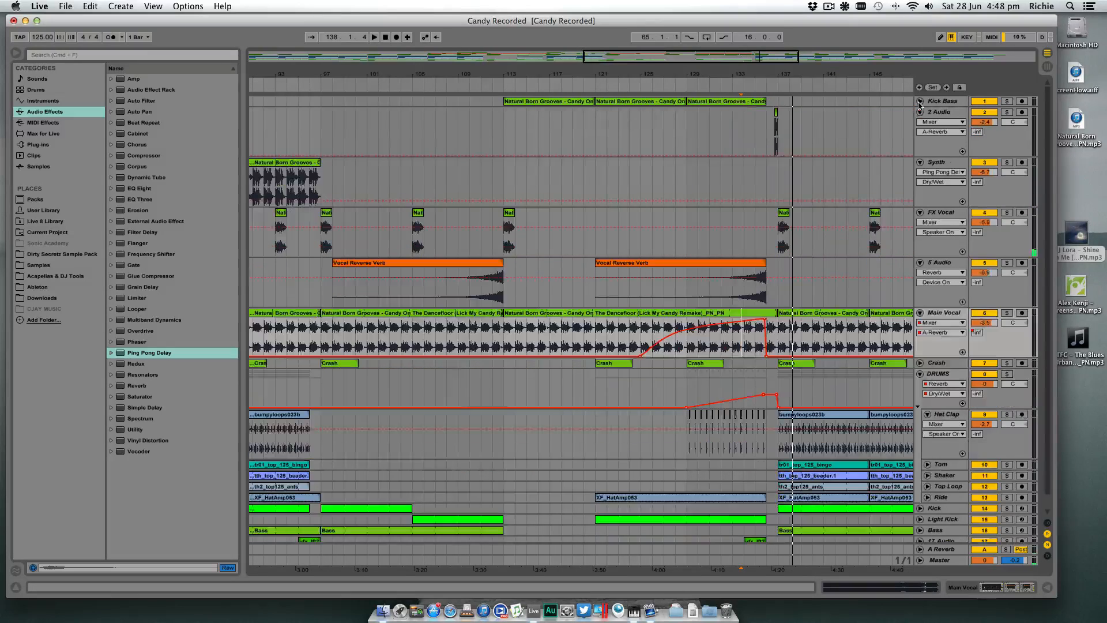
pyautogui.click(920, 113)
pyautogui.click(920, 123)
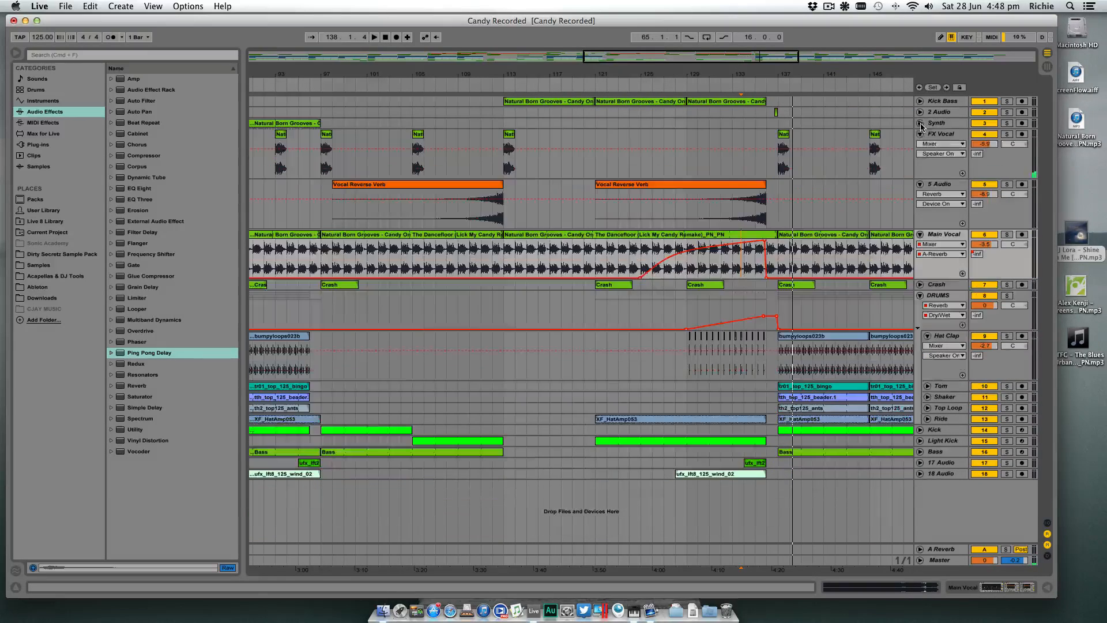
pyautogui.click(927, 337)
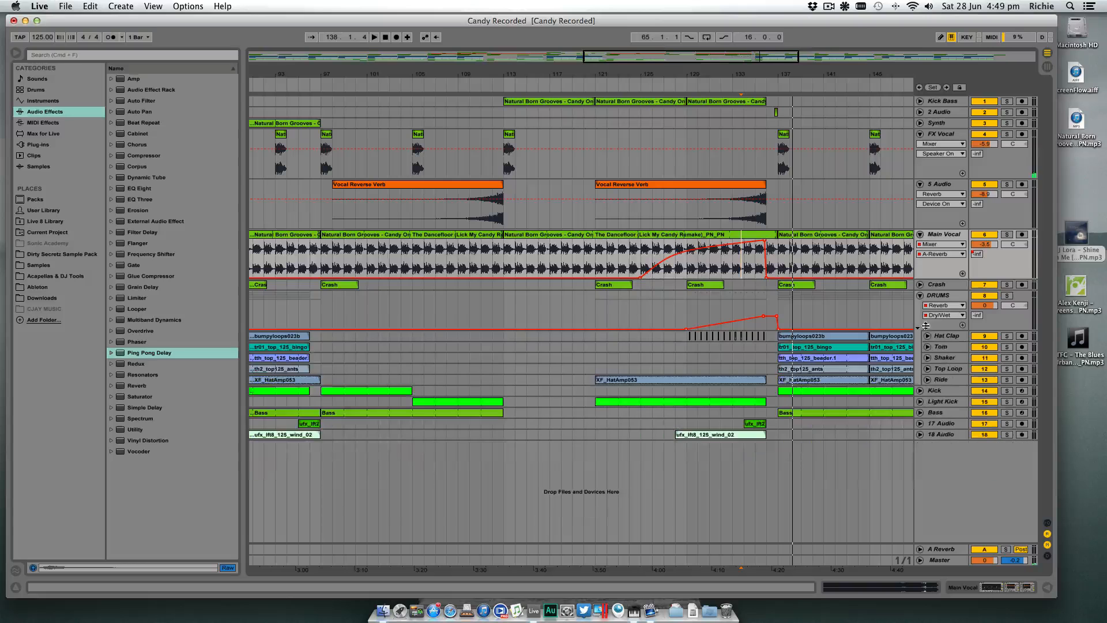
pyautogui.click(920, 234)
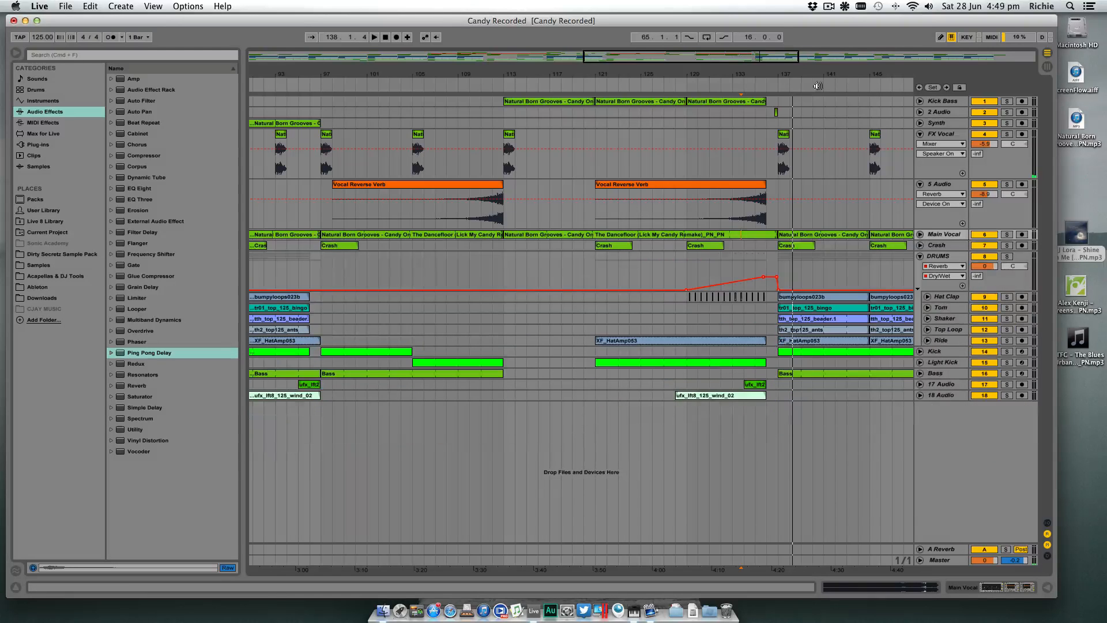
pyautogui.moveTo(814, 70); pyautogui.dragTo(729, 117)
pyautogui.moveTo(729, 68); pyautogui.dragTo(715, 68)
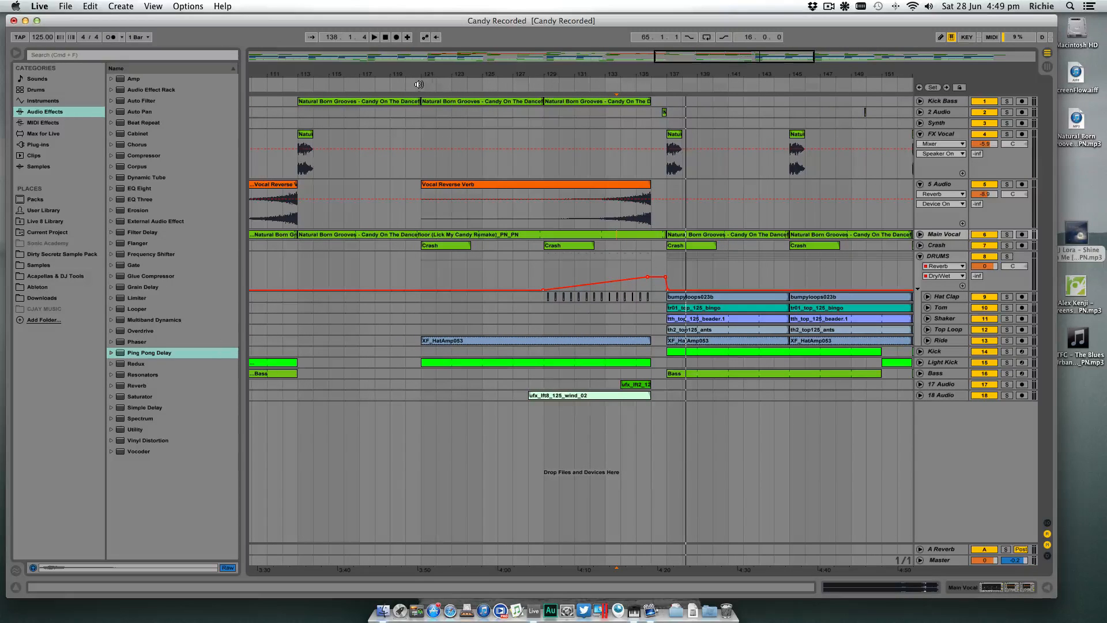
# - Play the build-up into bar 137, unfold 2 Audio, and lower its track volume to -4.7 dB
pyautogui.click(539, 85)
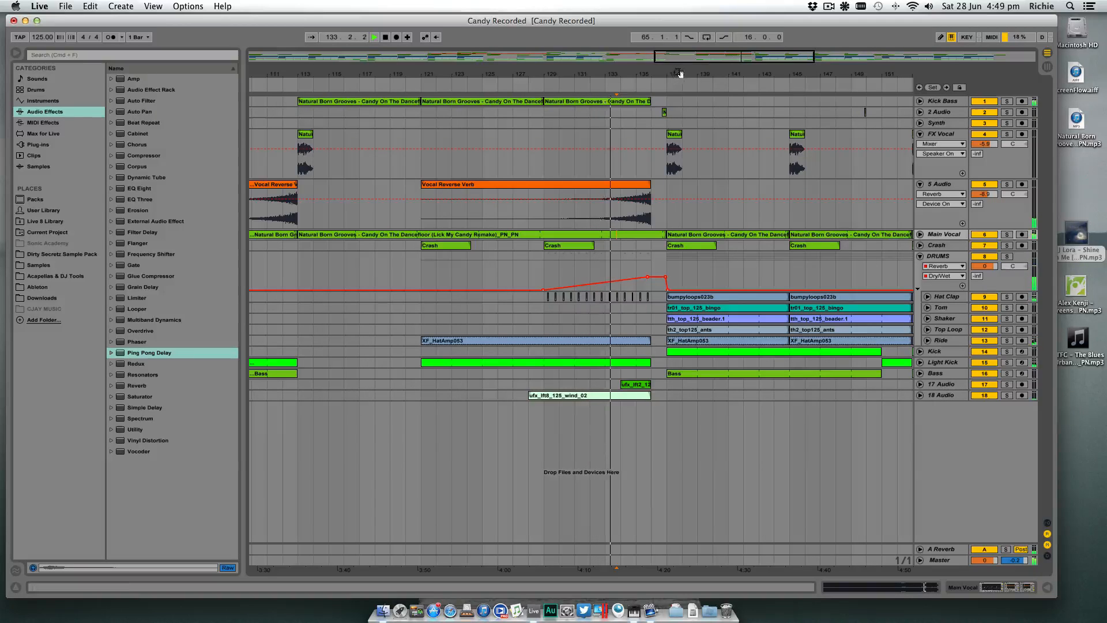
pyautogui.moveTo(680, 74); pyautogui.dragTo(658, 73)
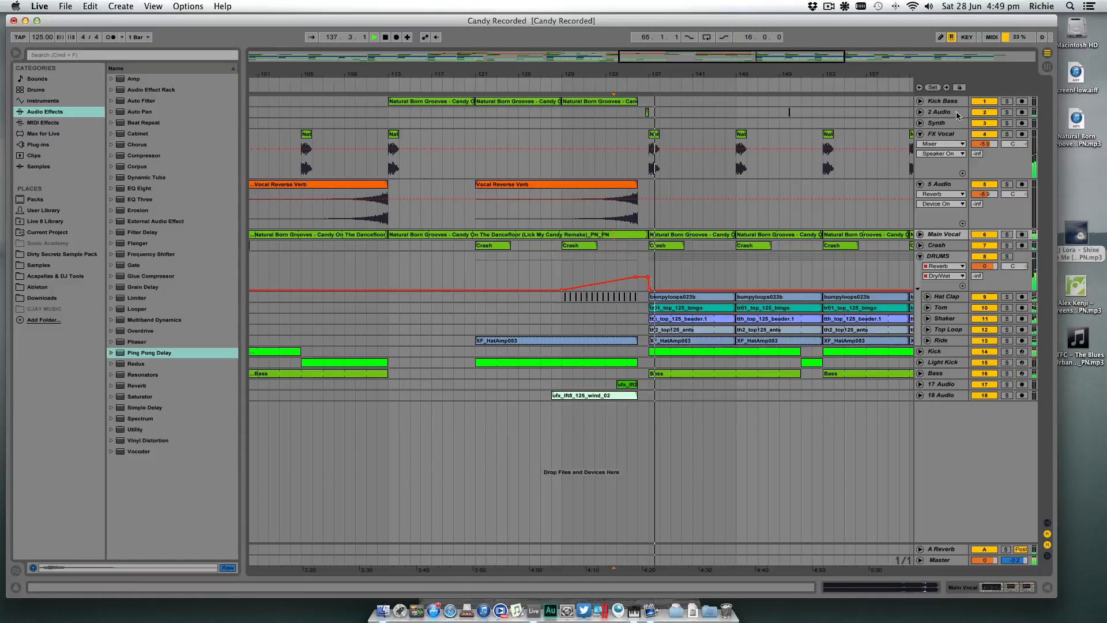
pyautogui.click(920, 112)
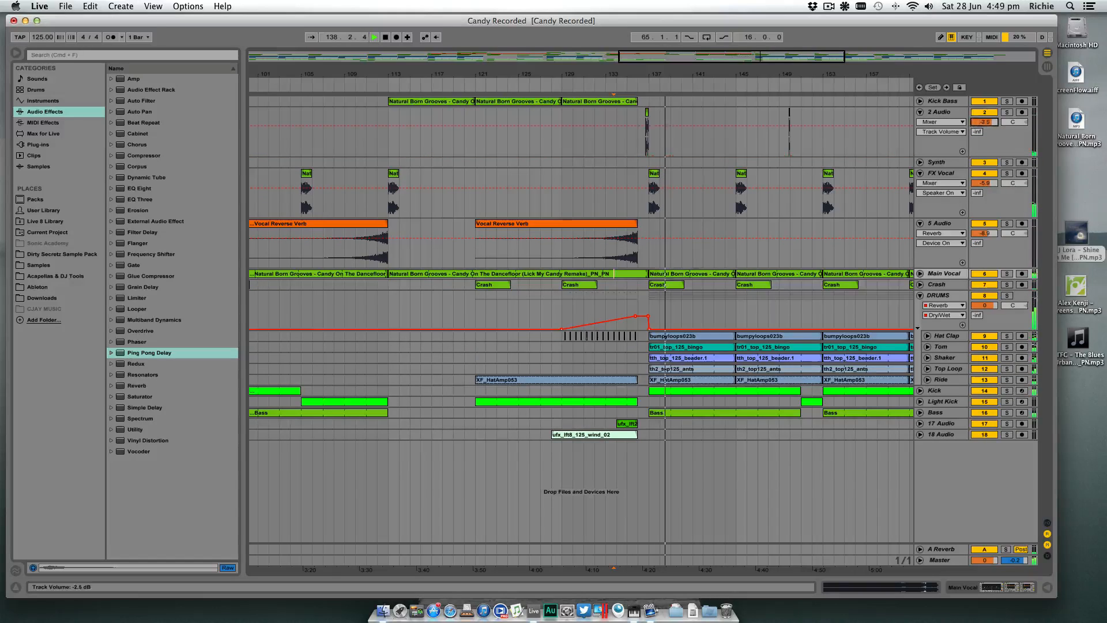
pyautogui.click(645, 120)
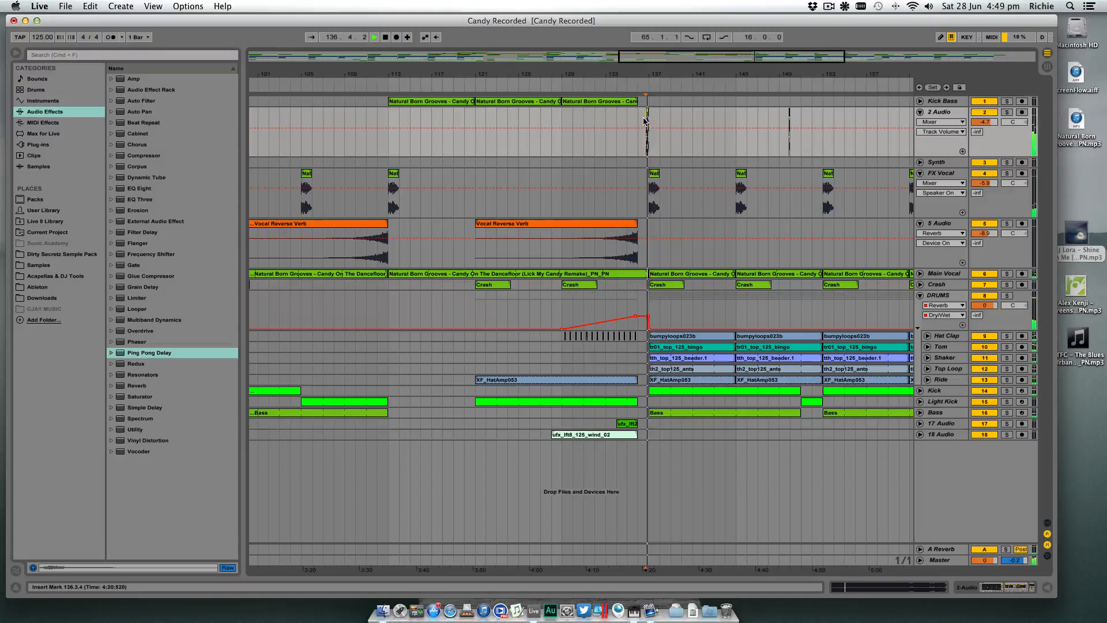
pyautogui.press('space')
# - Place a copy of the two-hit clip at 129.1.4 on 2 Audio, trim it to its first hit, and play it
pyautogui.moveTo(574, 75); pyautogui.dragTo(574, 129)
pyautogui.moveTo(793, 112); pyautogui.dragTo(551, 114)
pyautogui.moveTo(554, 71); pyautogui.dragTo(545, 110)
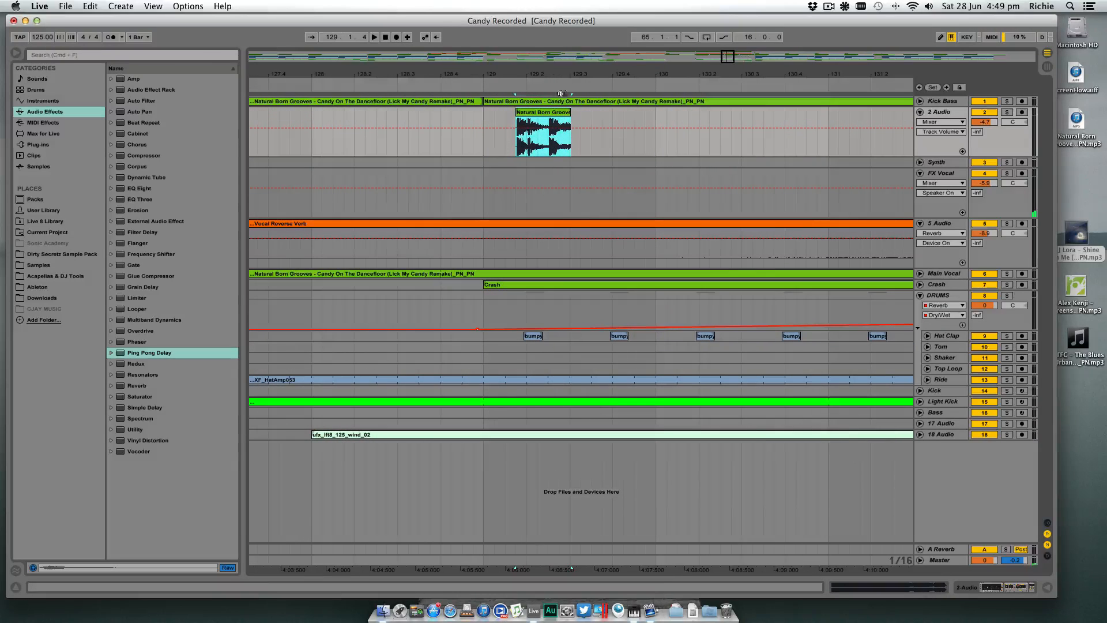
pyautogui.click(429, 121)
pyautogui.press('space')
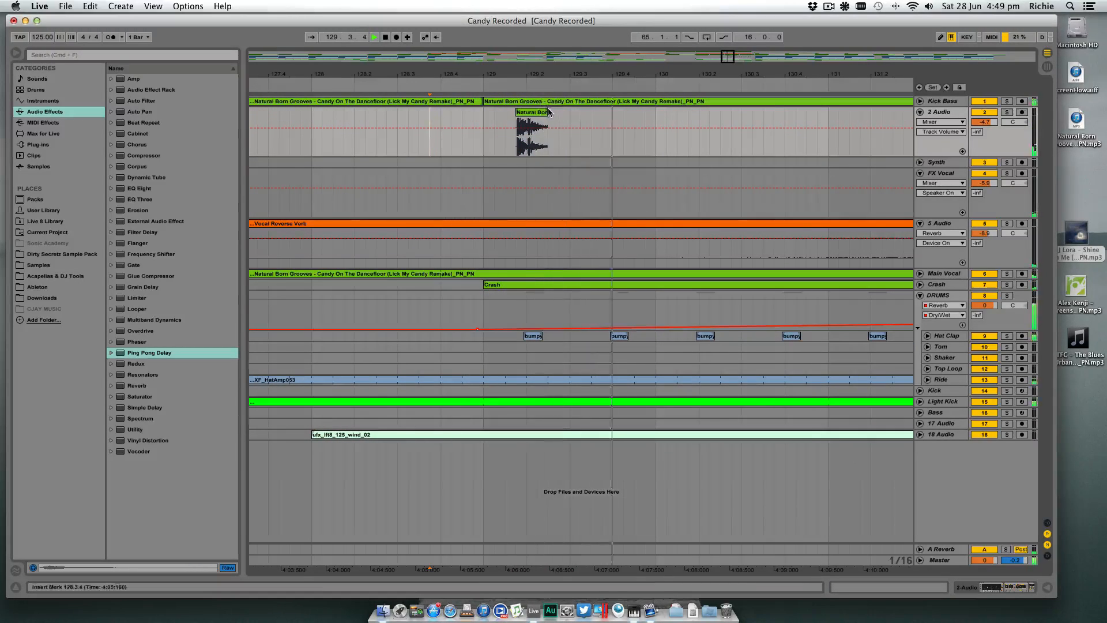
pyautogui.press('space')
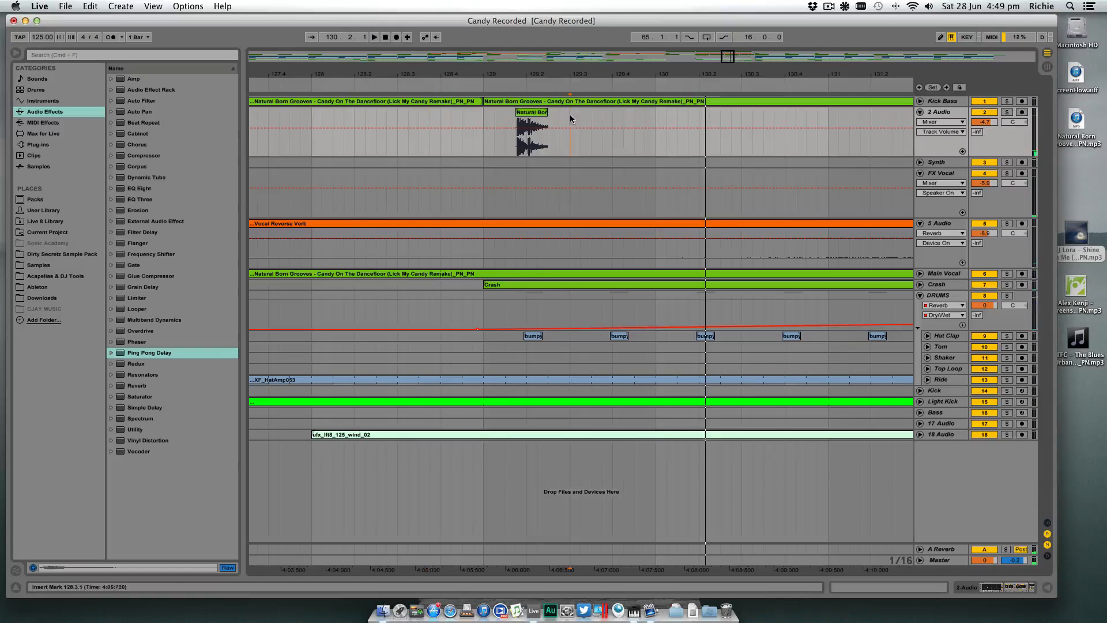
# - Duplicate the 129.1.1 to 129.3.1 selection containing the hit along 2 Audio up to 132.1.1 and play the repeats
pyautogui.moveTo(570, 114); pyautogui.dragTo(485, 119)
pyautogui.press('super+d')
pyautogui.press('super+d')
pyautogui.press('super+d')
pyautogui.press('super+d')
pyautogui.press('super+d')
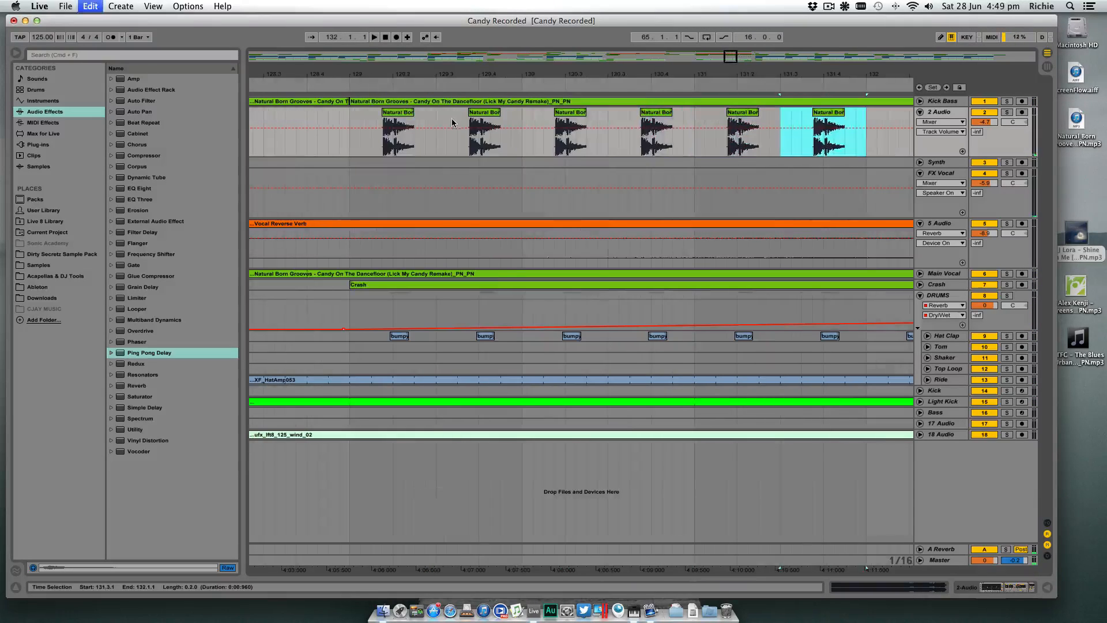
pyautogui.click(330, 123)
pyautogui.press('space')
pyautogui.moveTo(420, 74); pyautogui.dragTo(421, 45)
# - Try pasting the copied clip at 132.1.1 on 2 Audio during playback
pyautogui.click(558, 122)
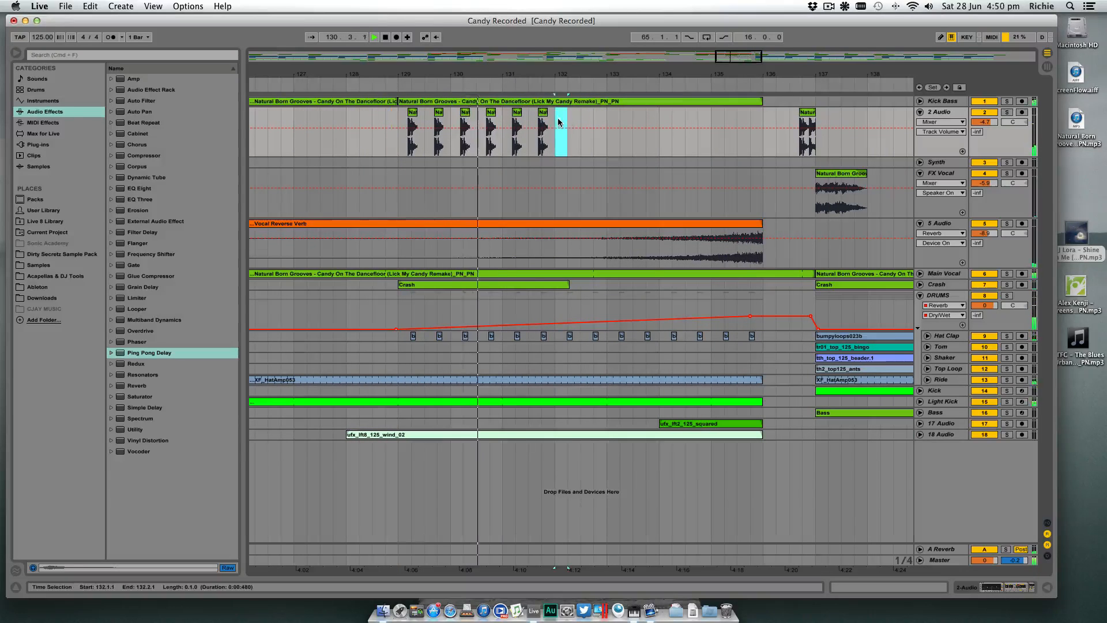
pyautogui.press('super+v')
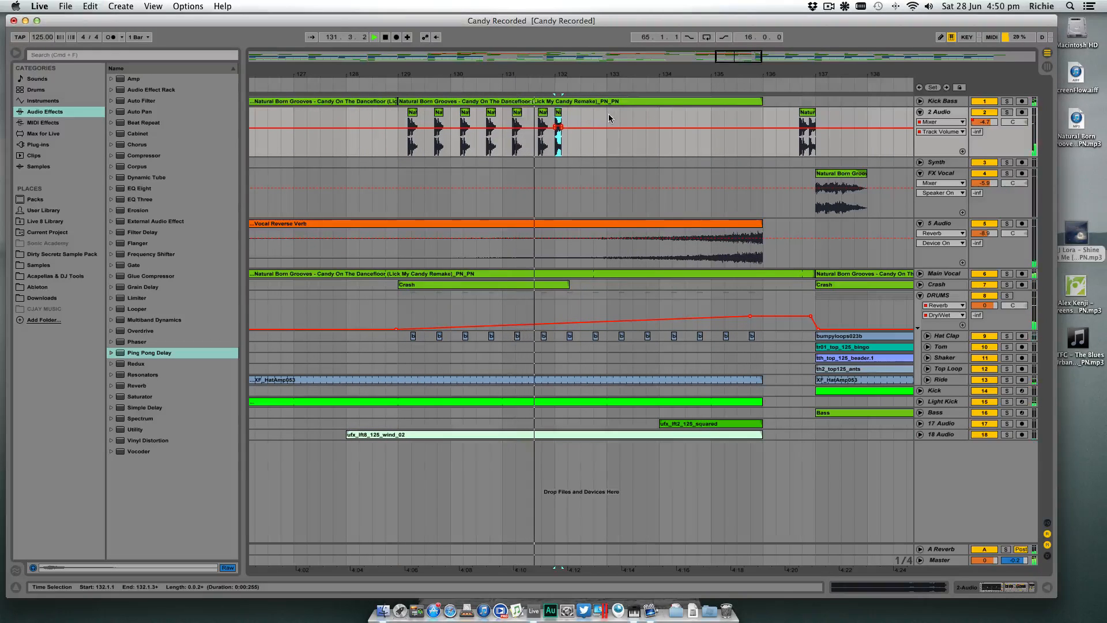
pyautogui.press('space')
pyautogui.press('super+z')
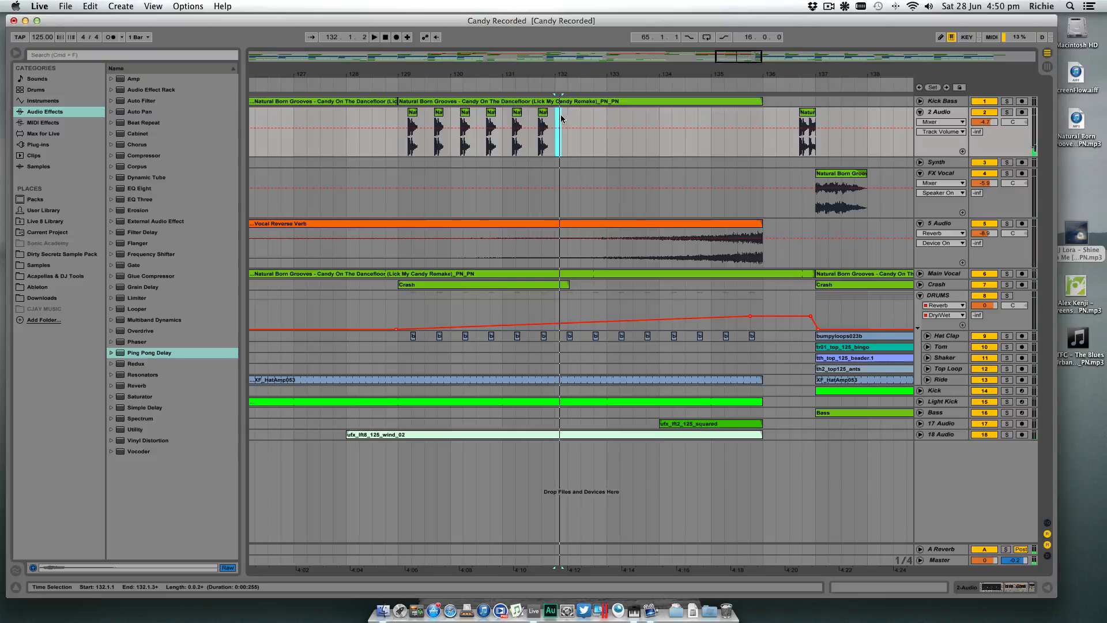
# - Duplicate the six hits between bars 129 and 132 along 2 Audio up to 135.1.1
pyautogui.moveTo(506, 123); pyautogui.dragTo(407, 127)
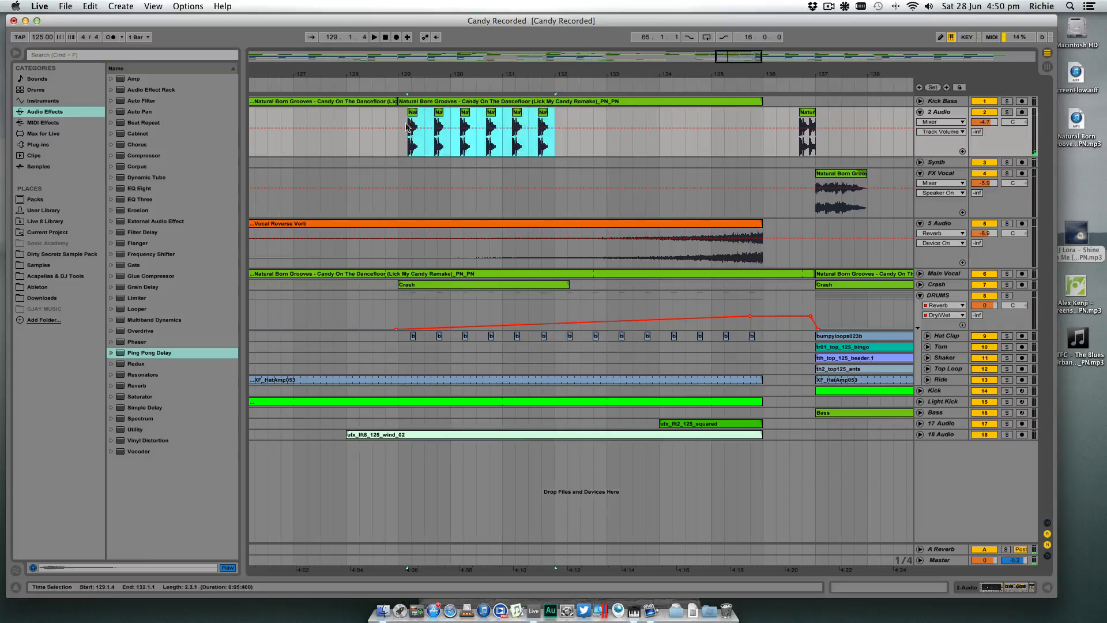
pyautogui.press('super+d')
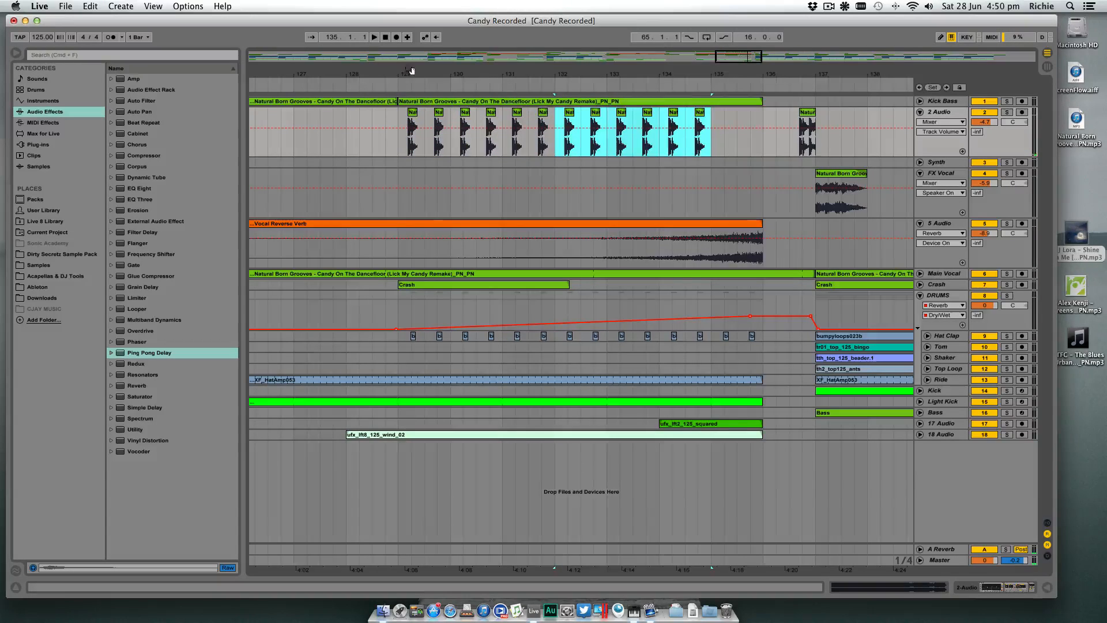
pyautogui.moveTo(447, 71); pyautogui.dragTo(546, 29)
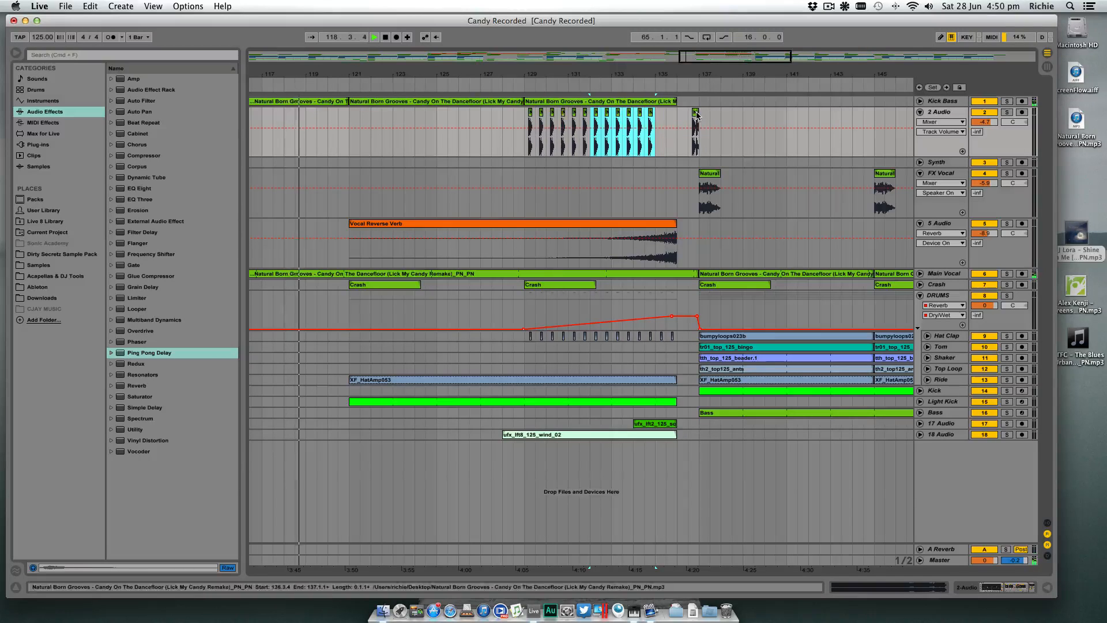
# - Copy the two-hit clip on 2 Audio to end at 121.1.1, and set the track's Reverb decay time to 3.62 s during playback
pyautogui.click(407, 132)
pyautogui.moveTo(381, 135); pyautogui.dragTo(345, 132)
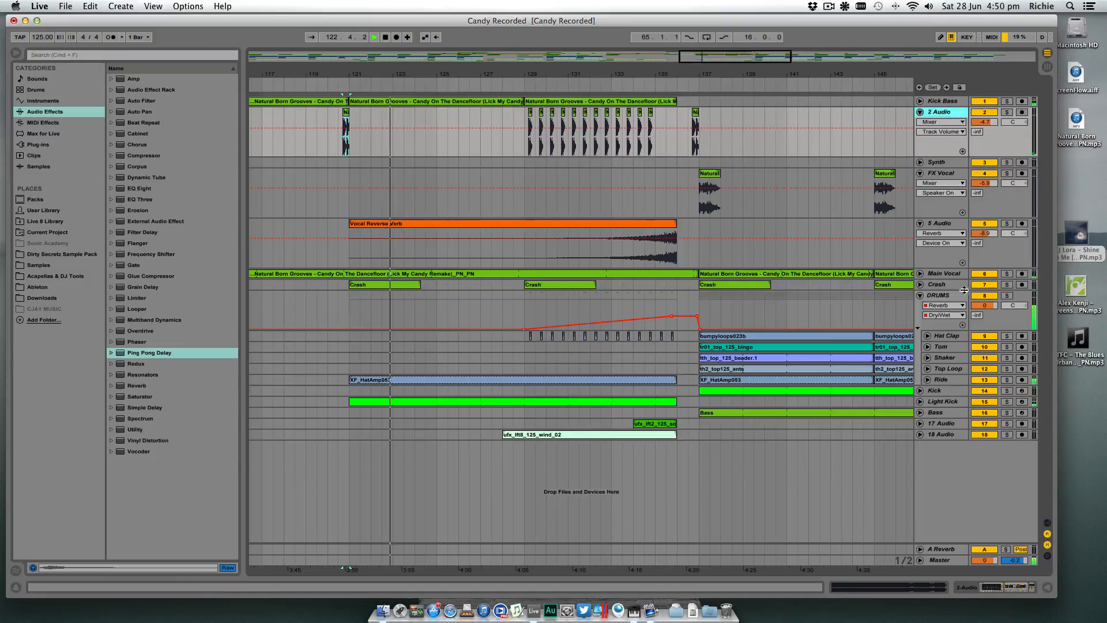
pyautogui.click(946, 585)
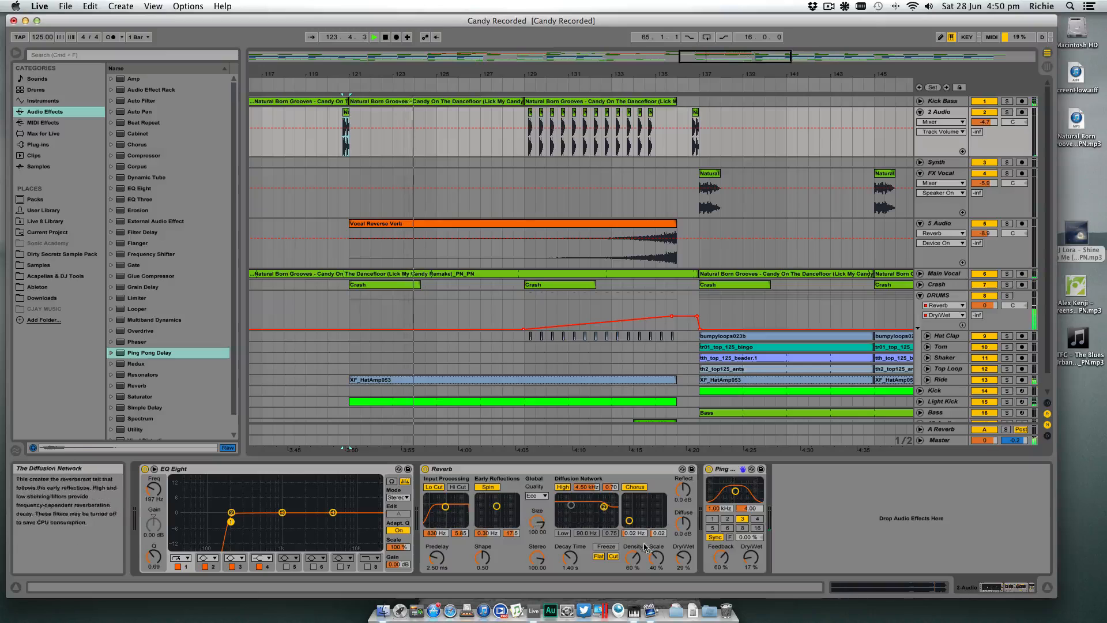
pyautogui.moveTo(570, 558); pyautogui.dragTo(569, 555)
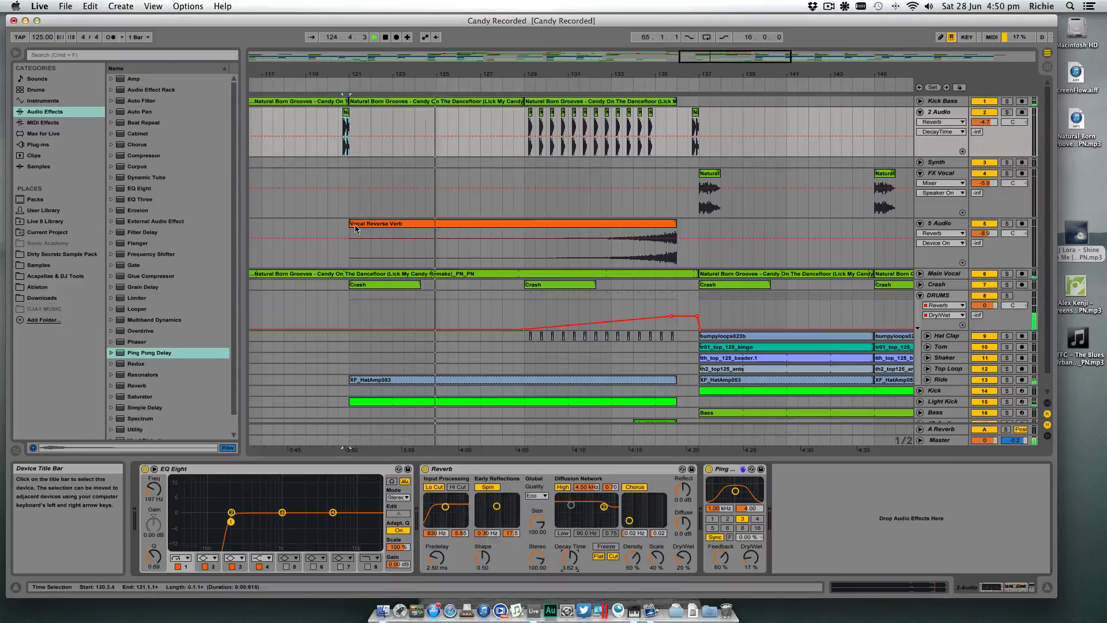
pyautogui.click(330, 149)
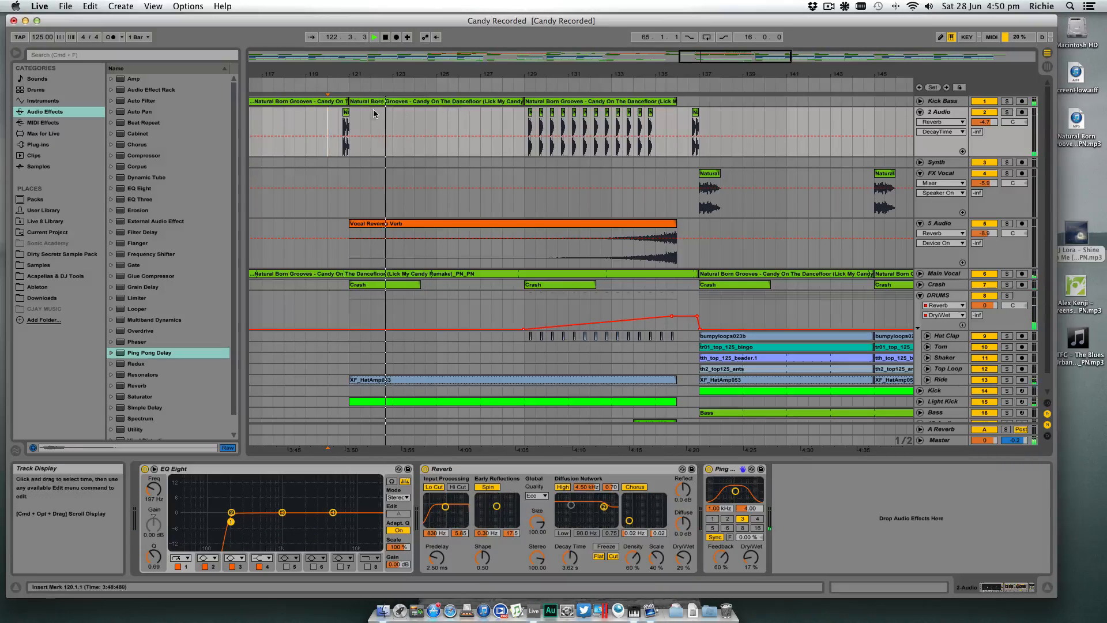
# - Copy the 129.1.1 to 129.3.1 selection on 2 Audio and paste it at 124.3.1 and 128.3.1
pyautogui.moveTo(535, 119); pyautogui.dragTo(521, 119)
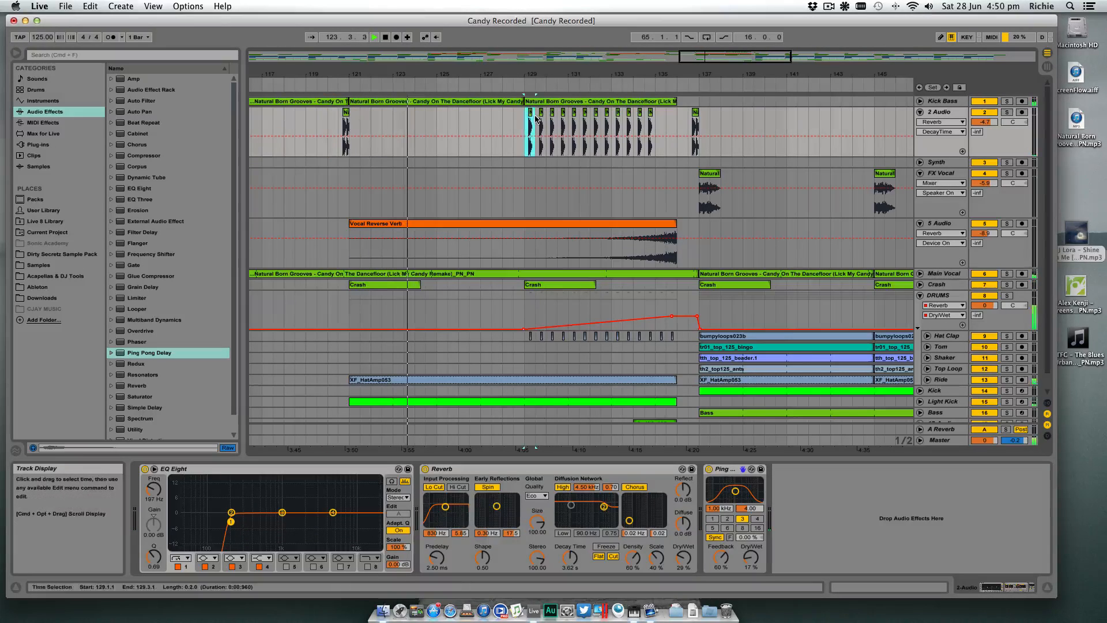
pyautogui.click(428, 126)
pyautogui.press('super+v')
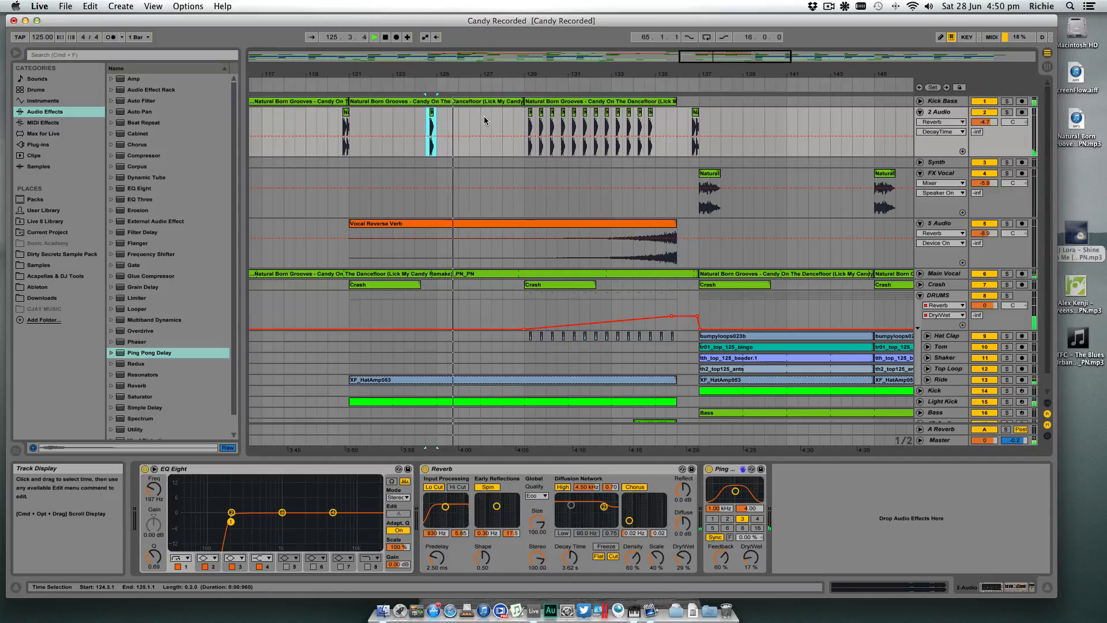
pyautogui.click(519, 121)
pyautogui.press('super+v')
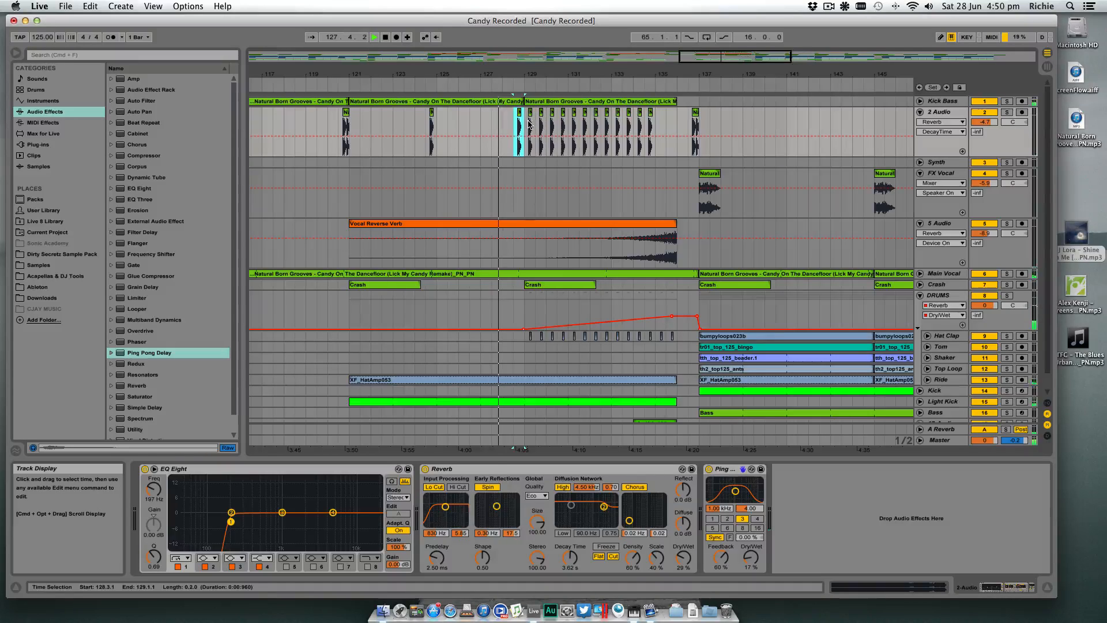
# - Delete every second hit on 2 Audio from 129.1.4 through 132.1.4
pyautogui.moveTo(532, 122); pyautogui.dragTo(602, 121)
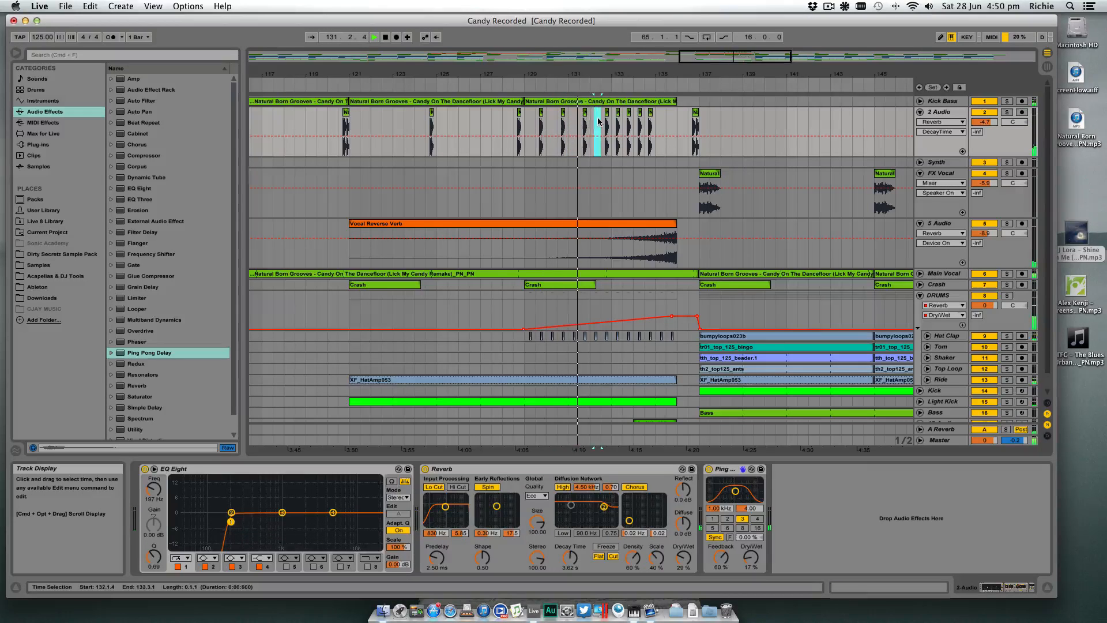
pyautogui.click(667, 126)
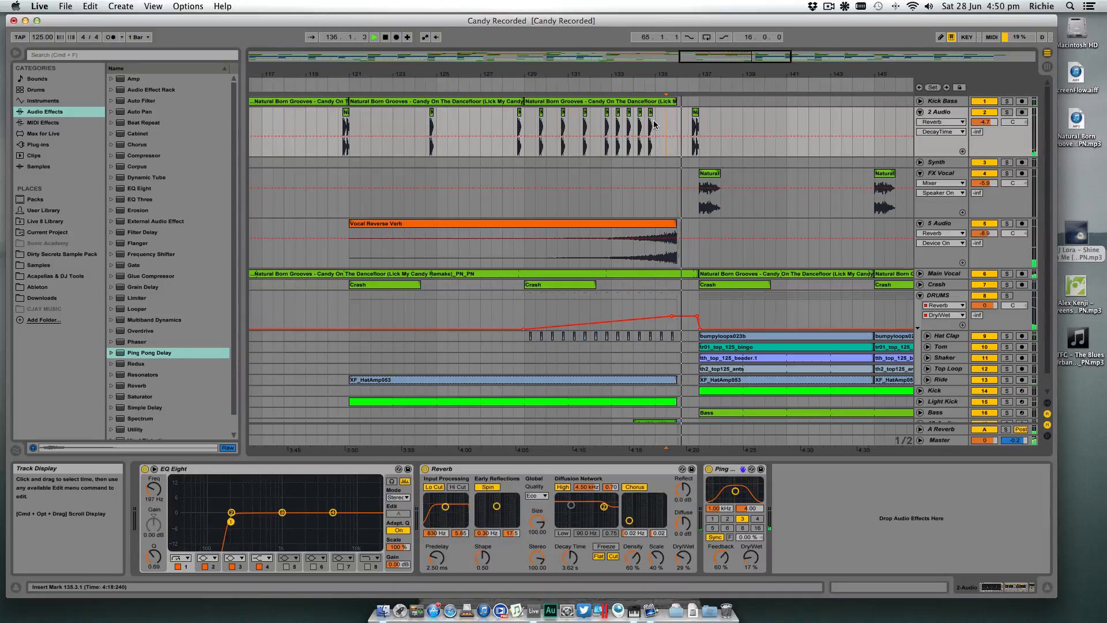
# - Duplicate the last two hits before bar 135 on 2 Audio up to 136.1.1, and play from about bar 133
pyautogui.moveTo(654, 125); pyautogui.dragTo(637, 126)
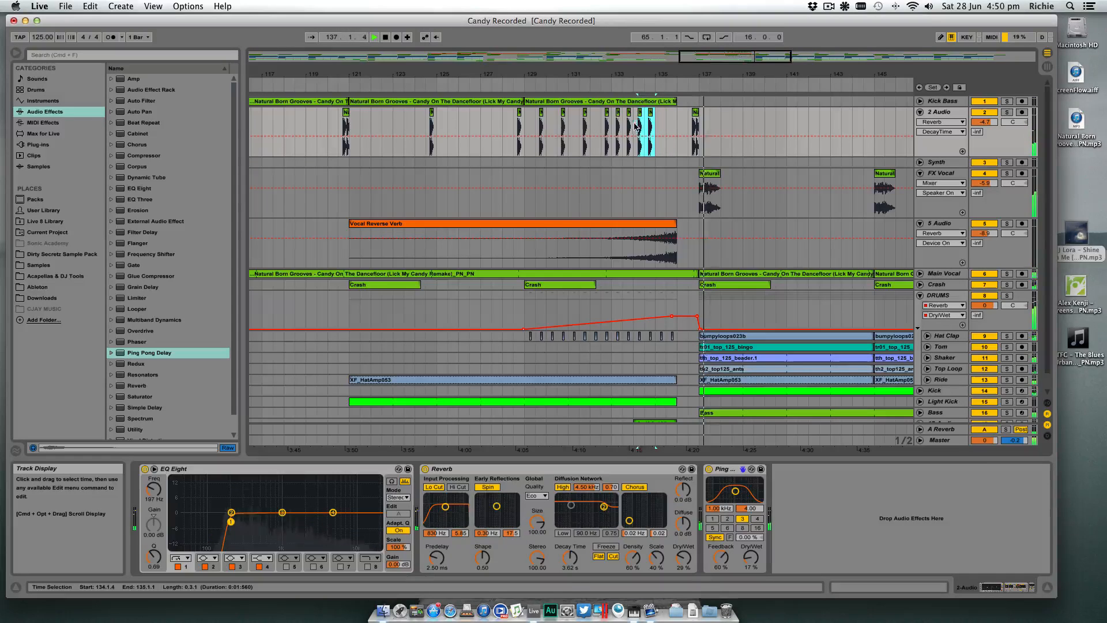
pyautogui.press('super+d')
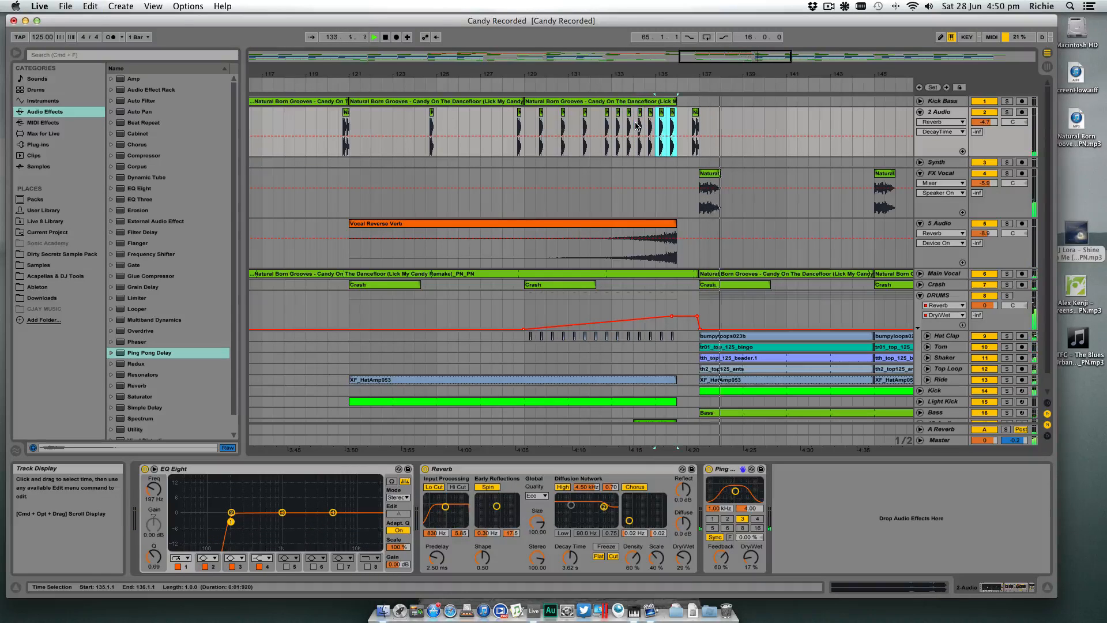
pyautogui.click(607, 84)
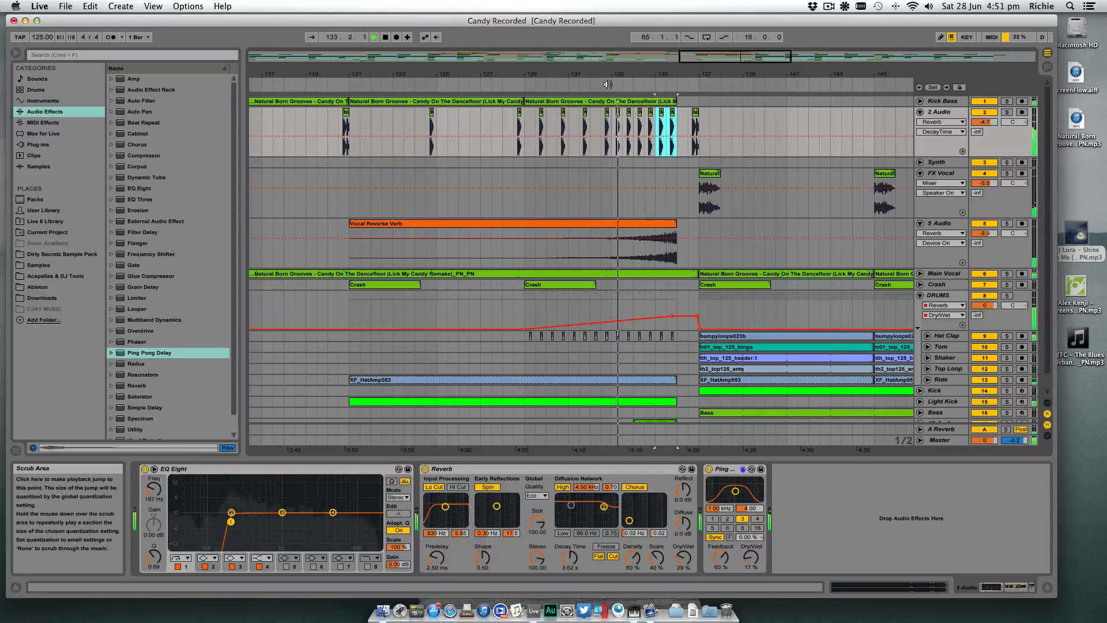
# - Copy the last single hit before bar 136 on 2 Audio to 136.1.4 and play the end of the build-up
pyautogui.moveTo(692, 74); pyautogui.dragTo(683, 164)
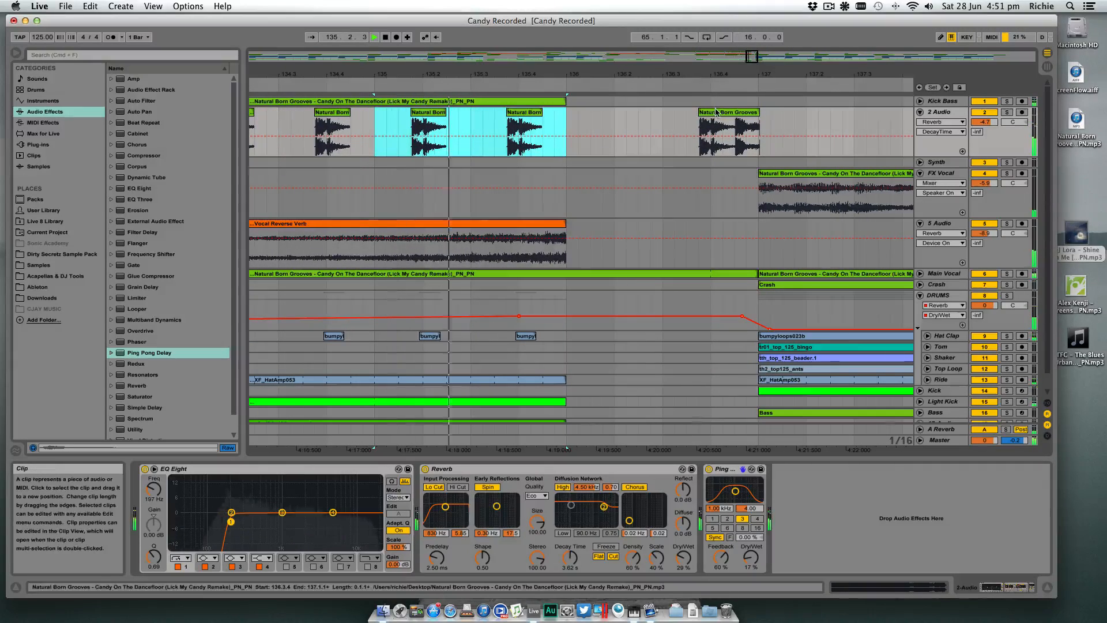
pyautogui.hscroll(1, 715, 112)
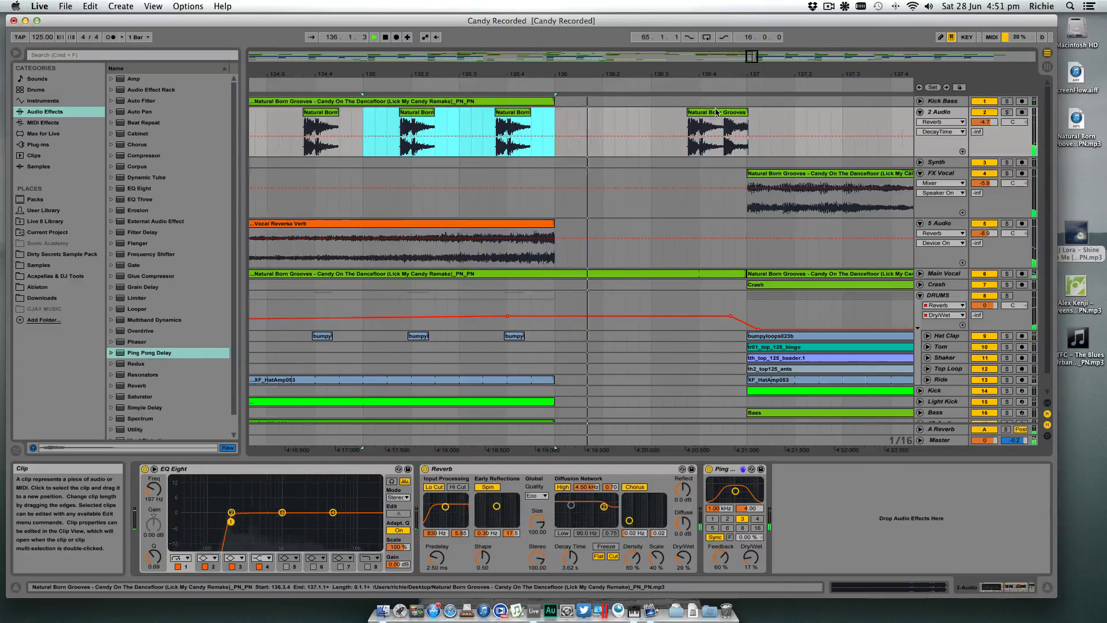
pyautogui.click(522, 112)
pyautogui.press('space')
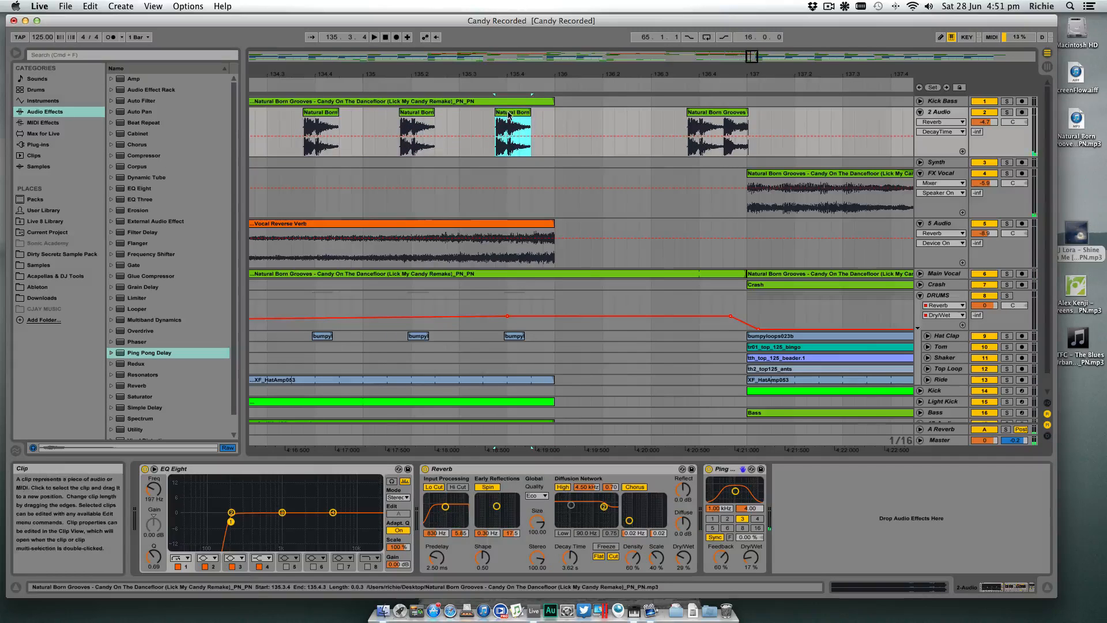
pyautogui.moveTo(510, 115); pyautogui.dragTo(595, 114)
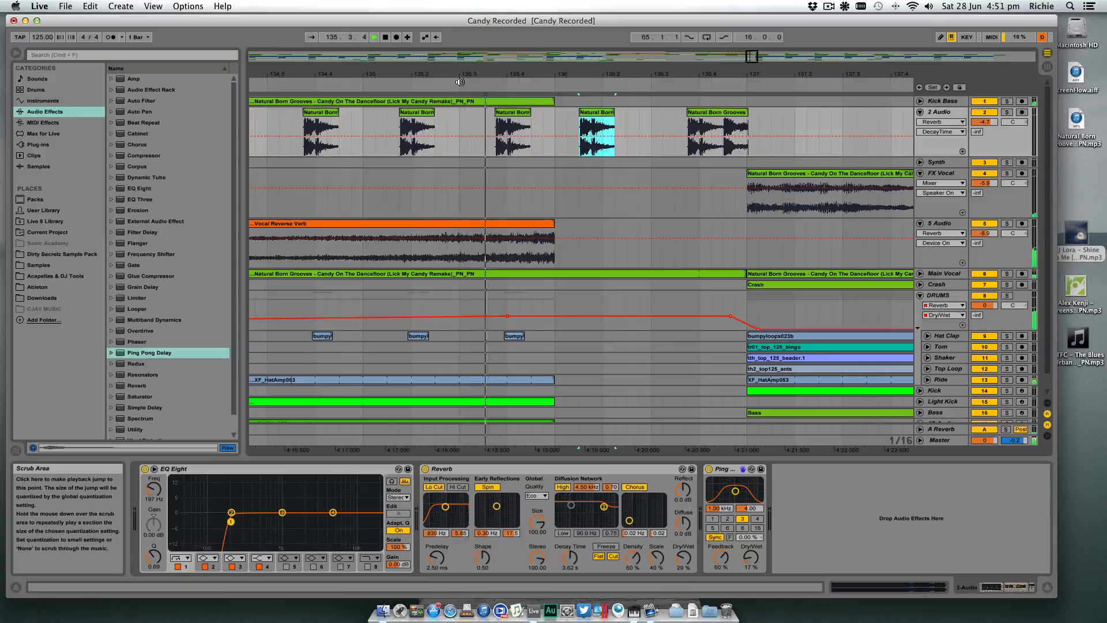
pyautogui.moveTo(592, 113); pyautogui.dragTo(604, 113)
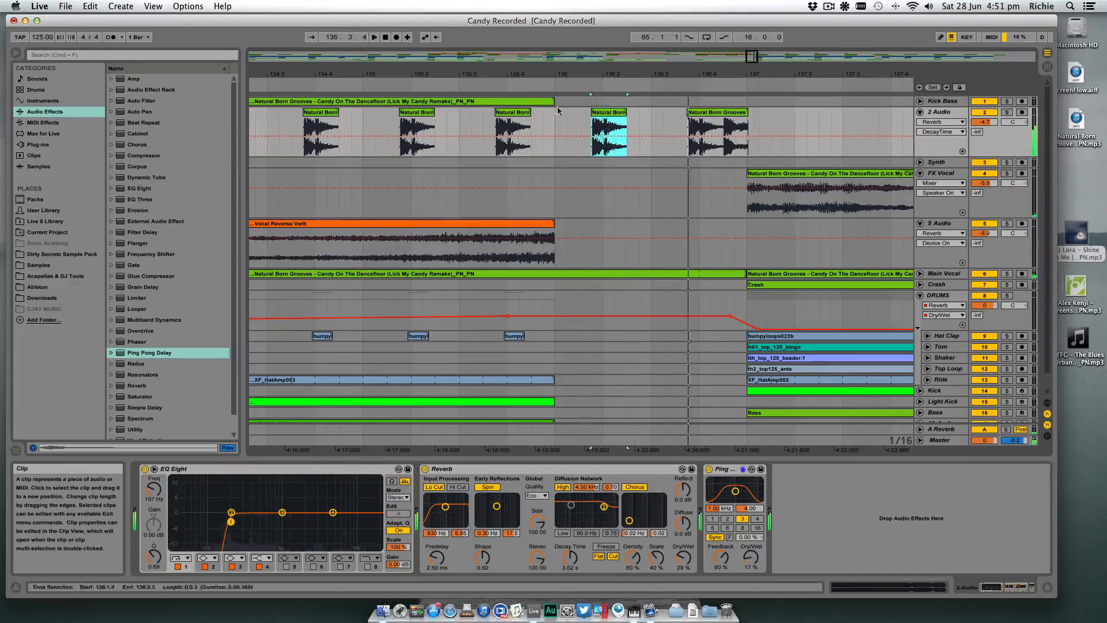
pyautogui.click(413, 80)
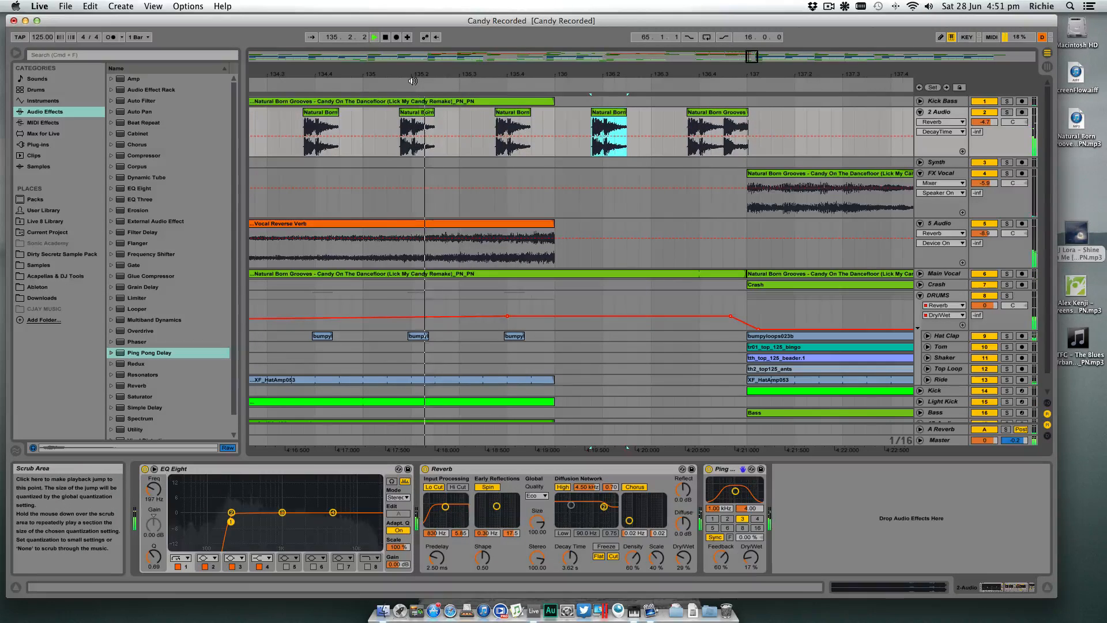
pyautogui.press('space')
# - Split the two-hit clip before bar 137 at 136.4.3, copy its second hit to 136.3.1, and play the fill
pyautogui.click(726, 127)
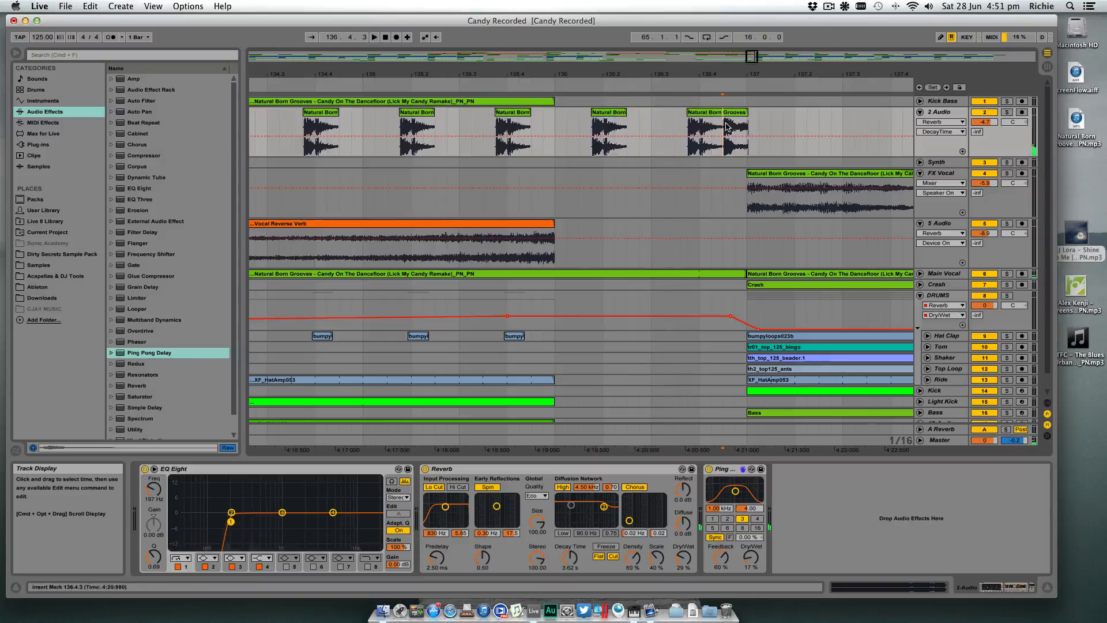
pyautogui.press('super+e')
pyautogui.moveTo(733, 113); pyautogui.dragTo(662, 116)
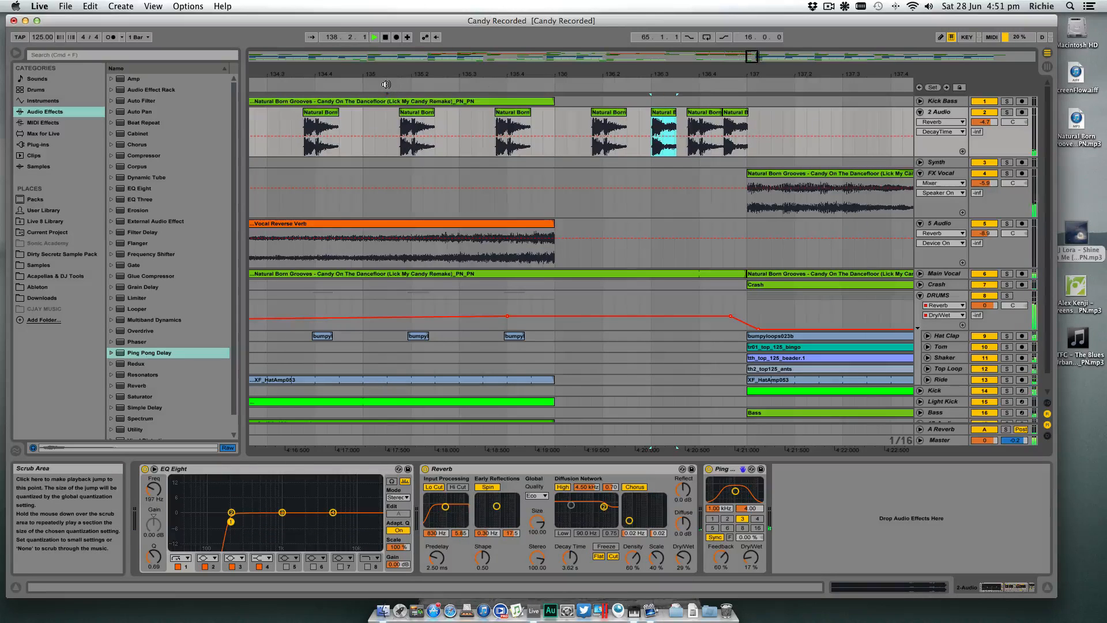
pyautogui.click(655, 75)
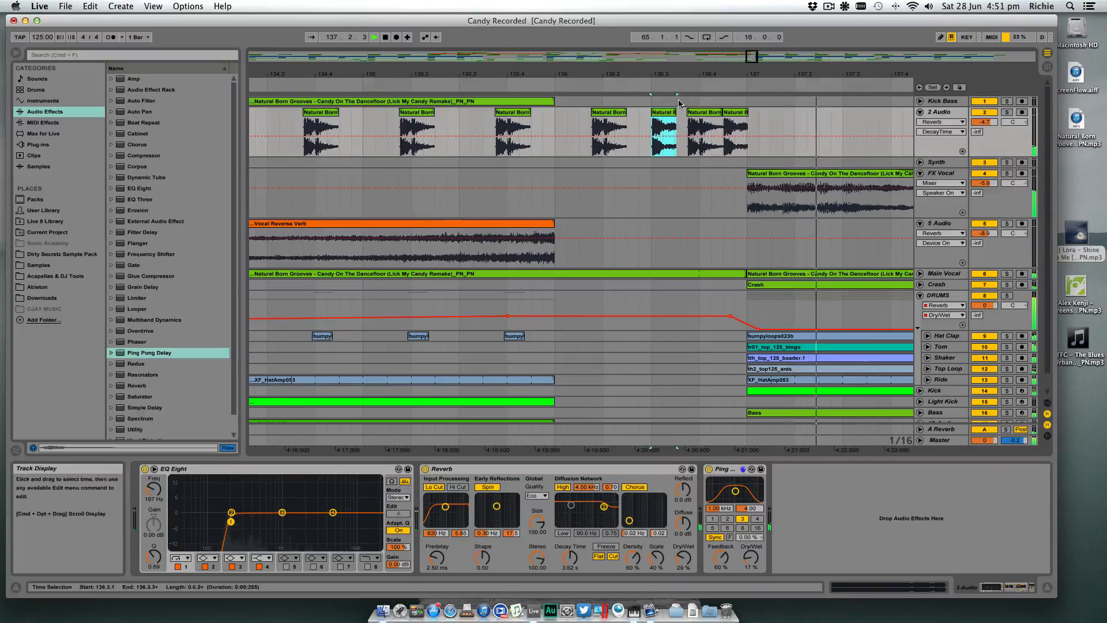
# - Set the buffer size of Soundflower (2ch) to 256
pyautogui.click(845, 7)
pyautogui.moveTo(871, 27)
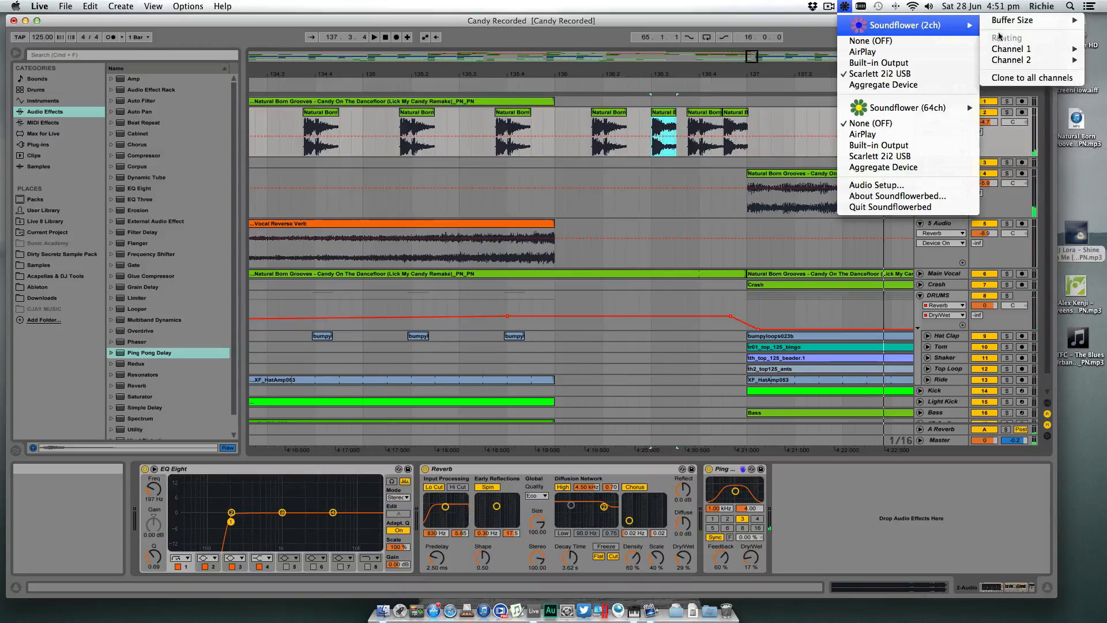
pyautogui.moveTo(1027, 23)
pyautogui.click(956, 52)
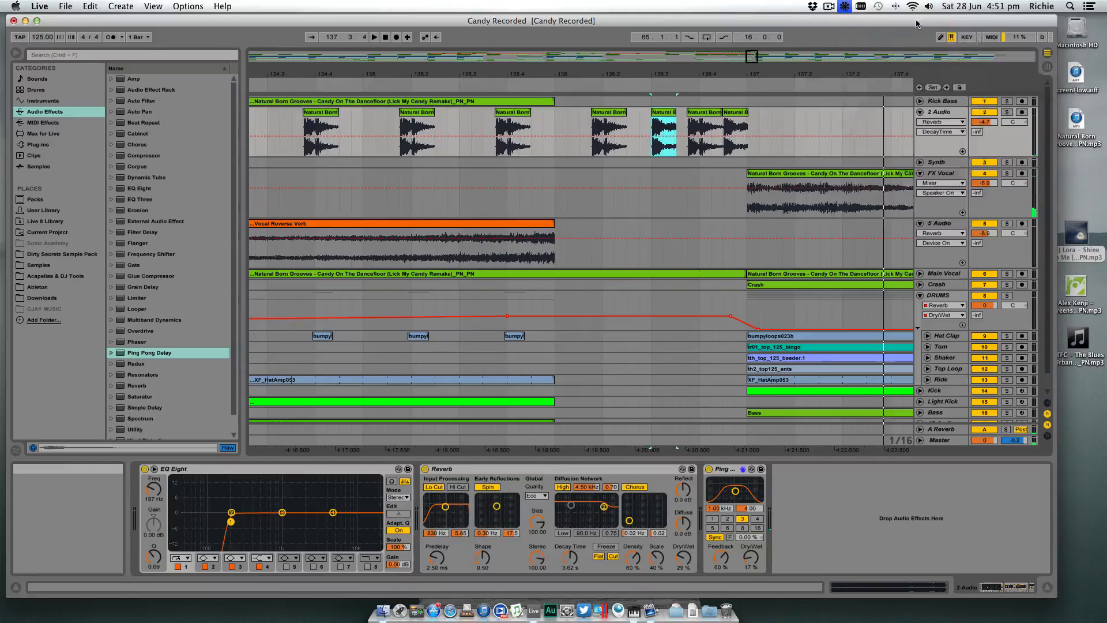
pyautogui.click(845, 7)
pyautogui.moveTo(944, 30)
pyautogui.moveTo(1032, 24)
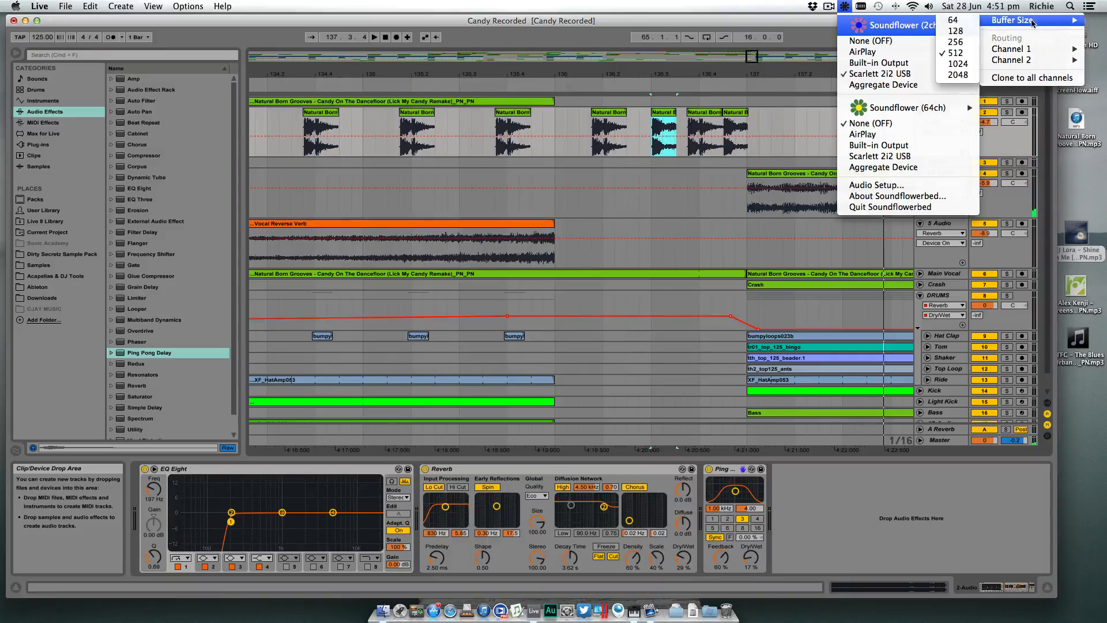
pyautogui.click(970, 42)
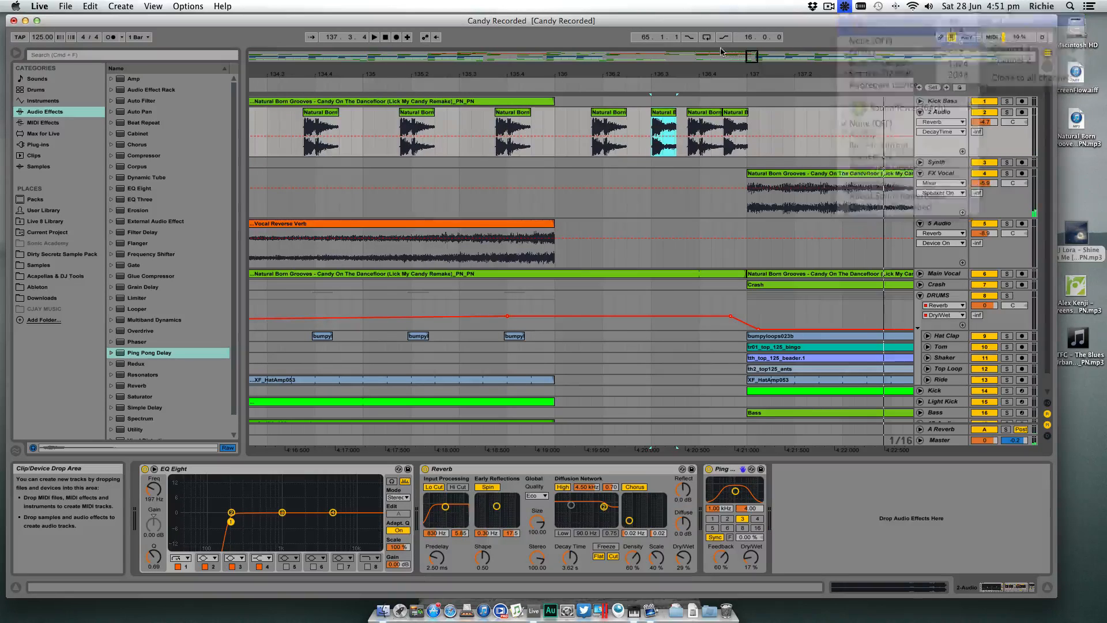
# - Copy the short hit from 136.3.1 to 136.2.4 on 2 Audio and play the fill
pyautogui.click(372, 82)
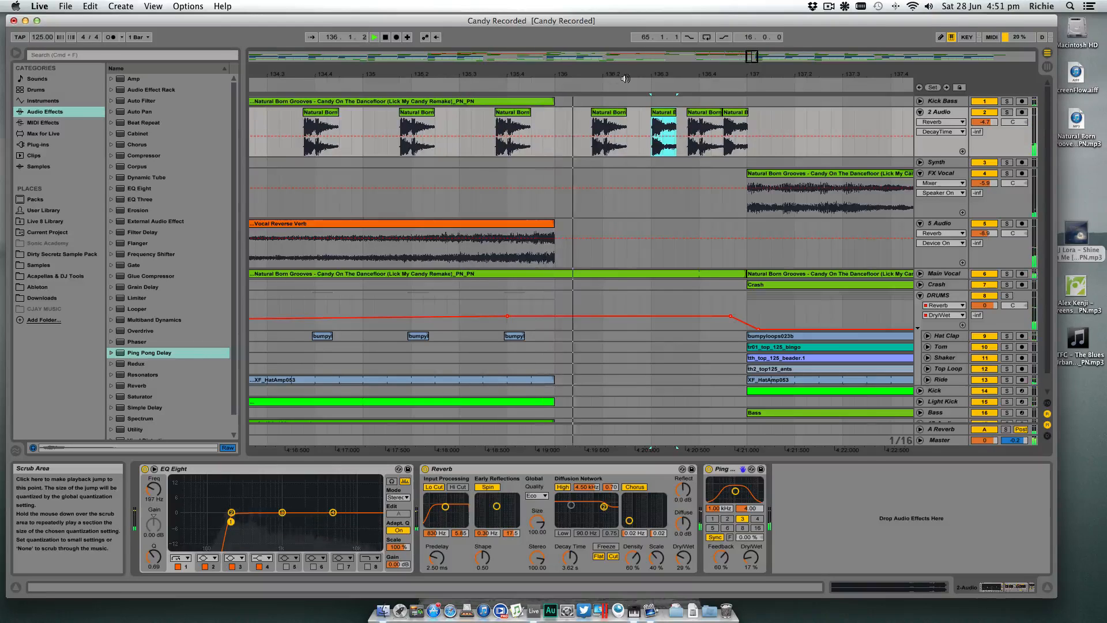
pyautogui.press('space')
pyautogui.click(649, 113)
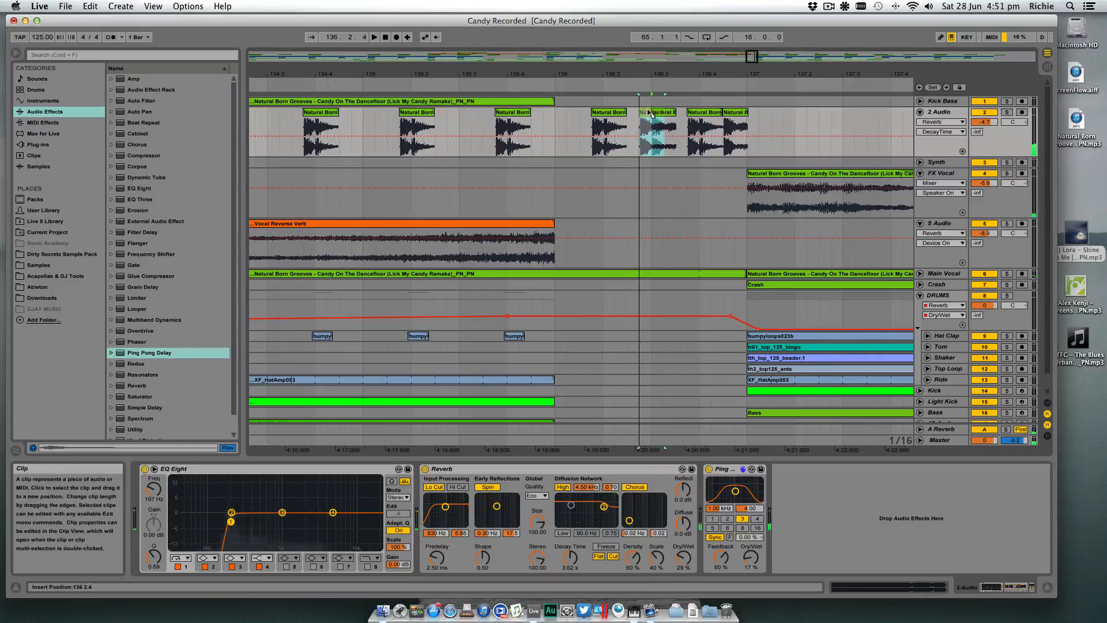
pyautogui.moveTo(647, 111); pyautogui.dragTo(667, 112)
pyautogui.scroll(-1, 646, 111)
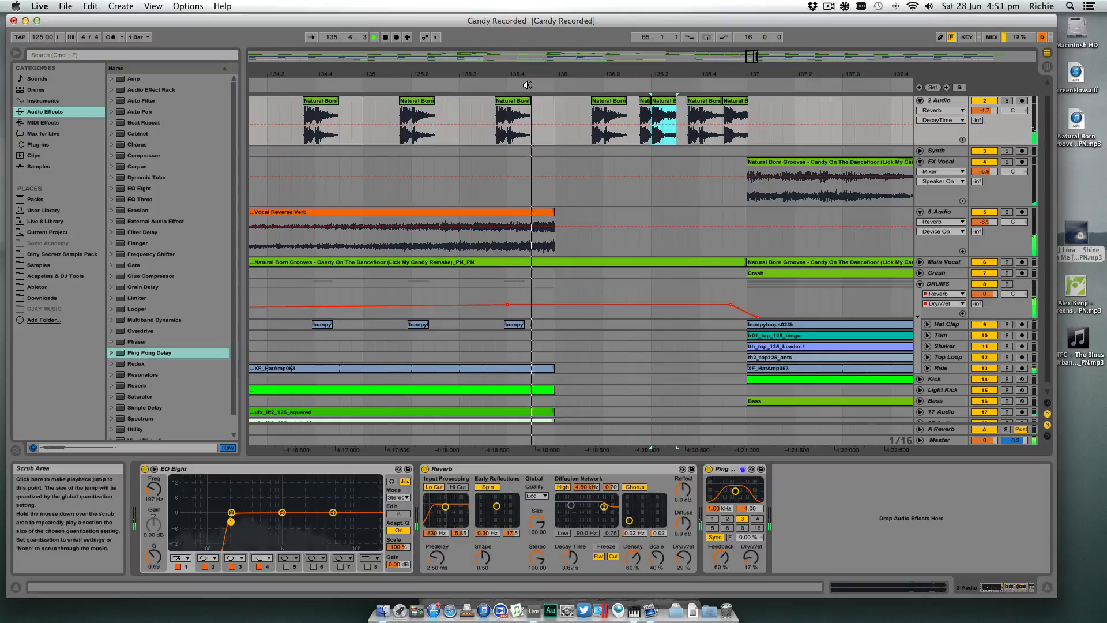
pyautogui.click(614, 98)
pyautogui.press('space')
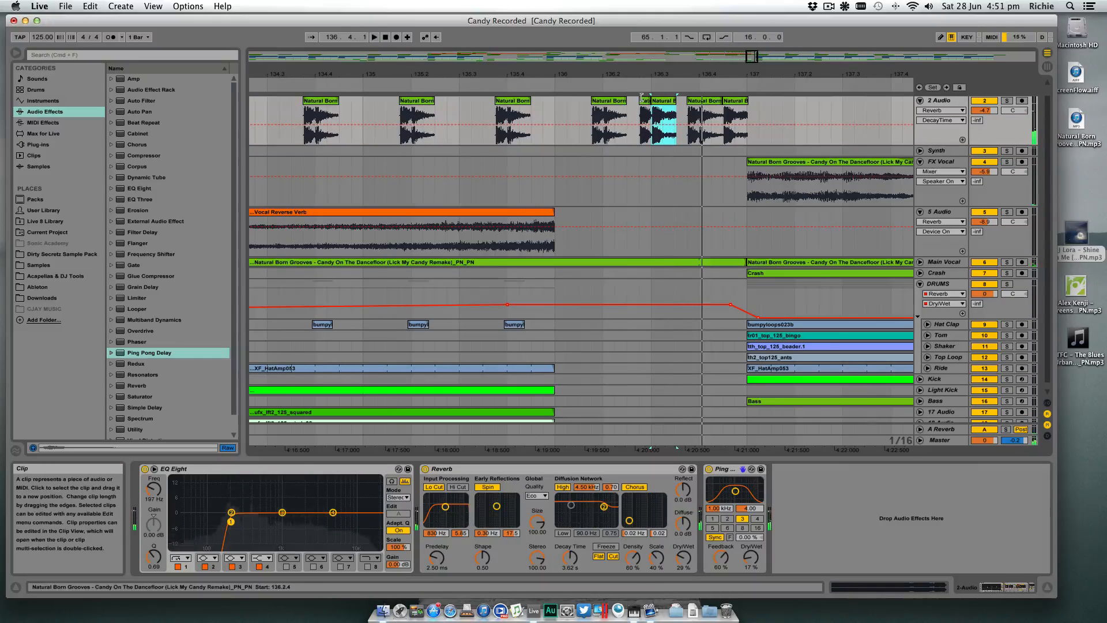
# - Move the extra hit from 136.2.4 to 136.2.3 and play the fill from 135.3.2
pyautogui.moveTo(646, 104)
pyautogui.mouseDown()
pyautogui.moveTo(637, 118)
pyautogui.moveTo(651, 118)
pyautogui.mouseUp()
pyautogui.scroll(-1, 636, 105)
pyautogui.scroll(1, 639, 107)
pyautogui.click(471, 128)
pyautogui.press('space')
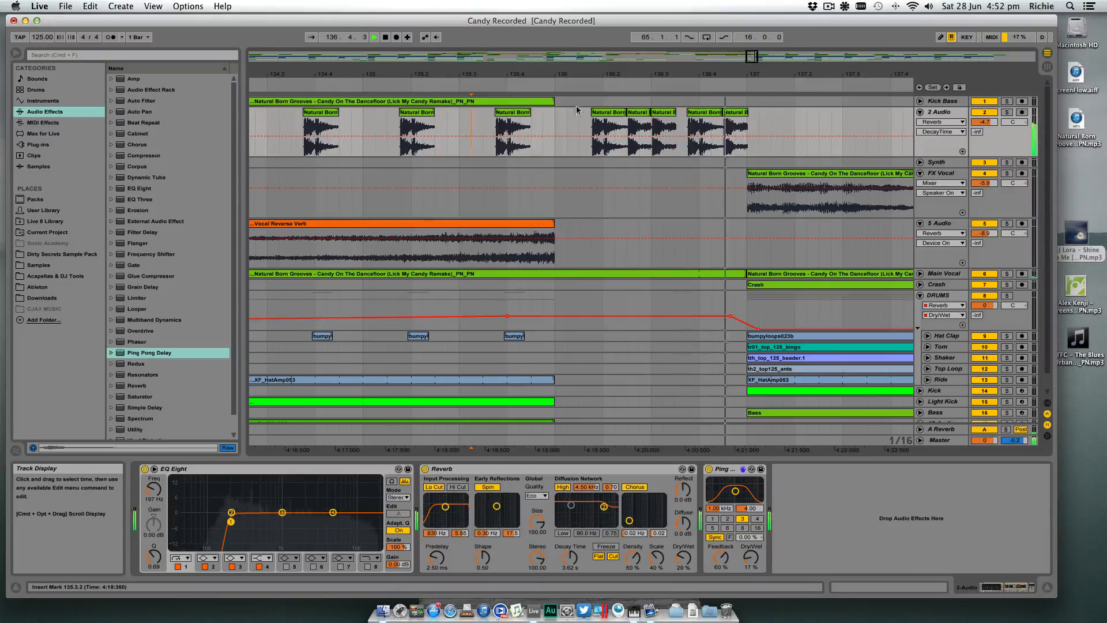
pyautogui.press('space')
# - Delete the hit at 136.3.4, move the final hit to 136.4.1, and play the fill from 135.2.1
pyautogui.click(707, 113)
pyautogui.press('Delete')
pyautogui.moveTo(737, 113); pyautogui.dragTo(715, 113)
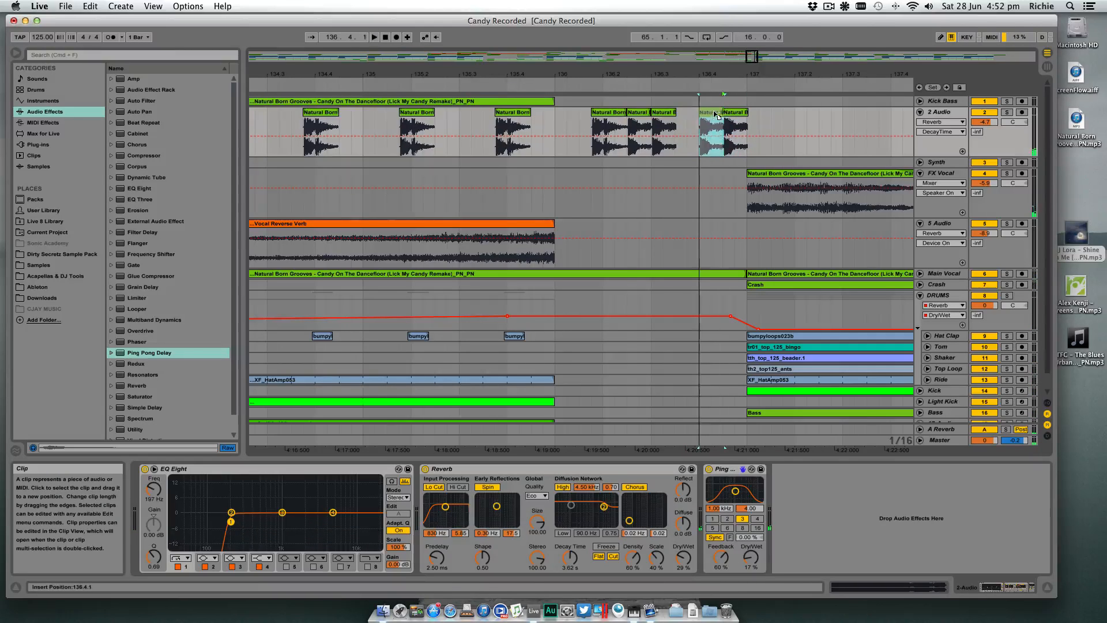
pyautogui.click(407, 127)
pyautogui.press('space')
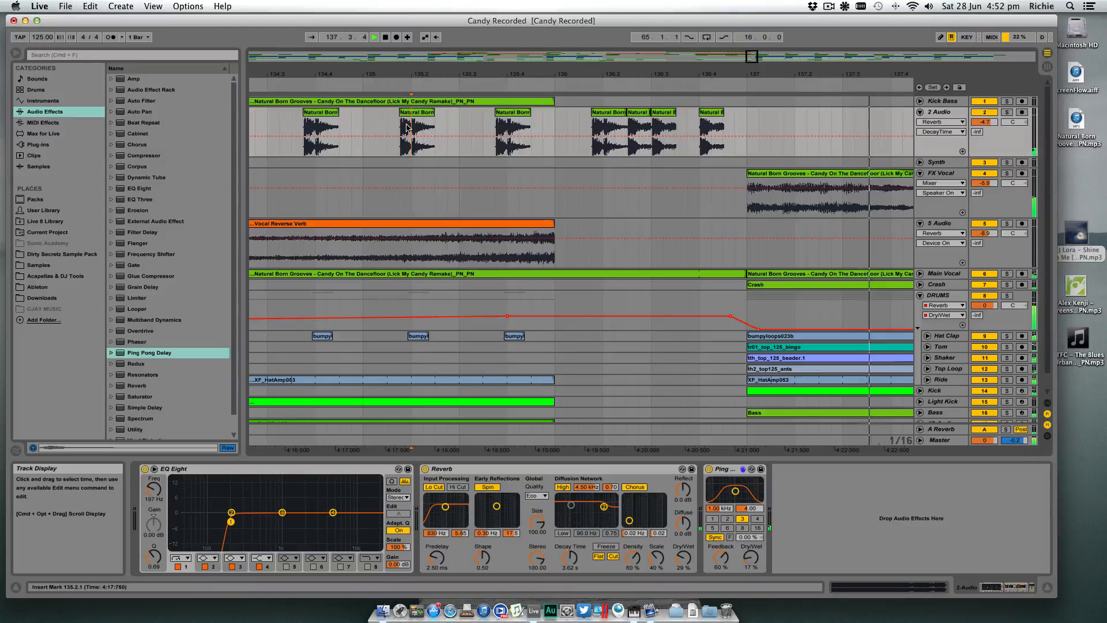
# - Delete the leftover hits between bars 149 and 153 on 2 Audio
pyautogui.moveTo(567, 74); pyautogui.dragTo(567, 17)
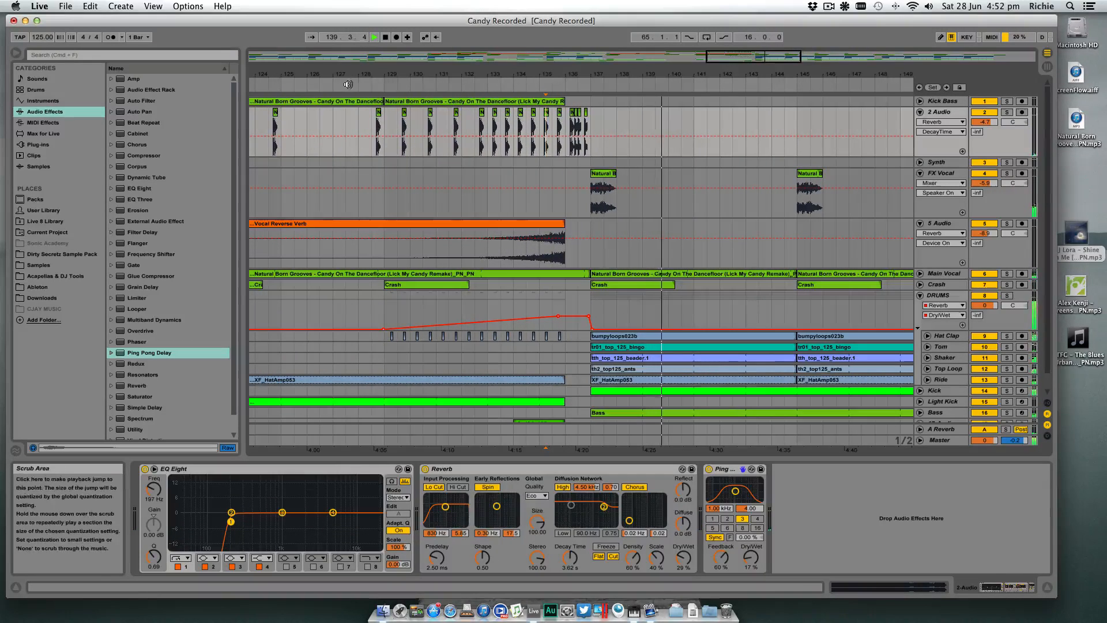
pyautogui.click(347, 84)
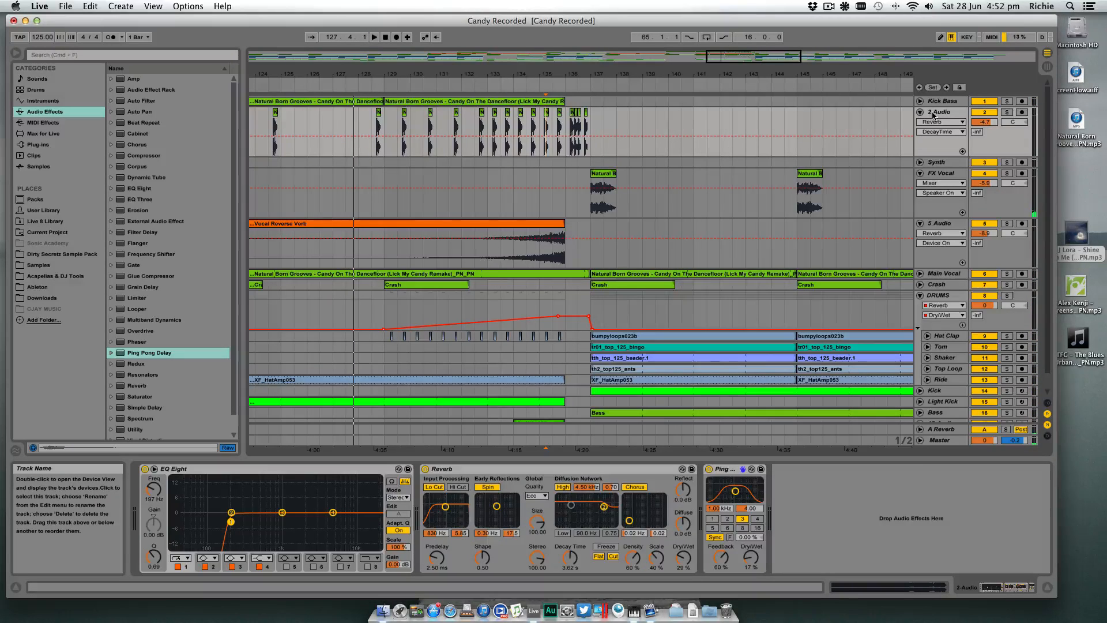
pyautogui.hscroll(1, 370, 117)
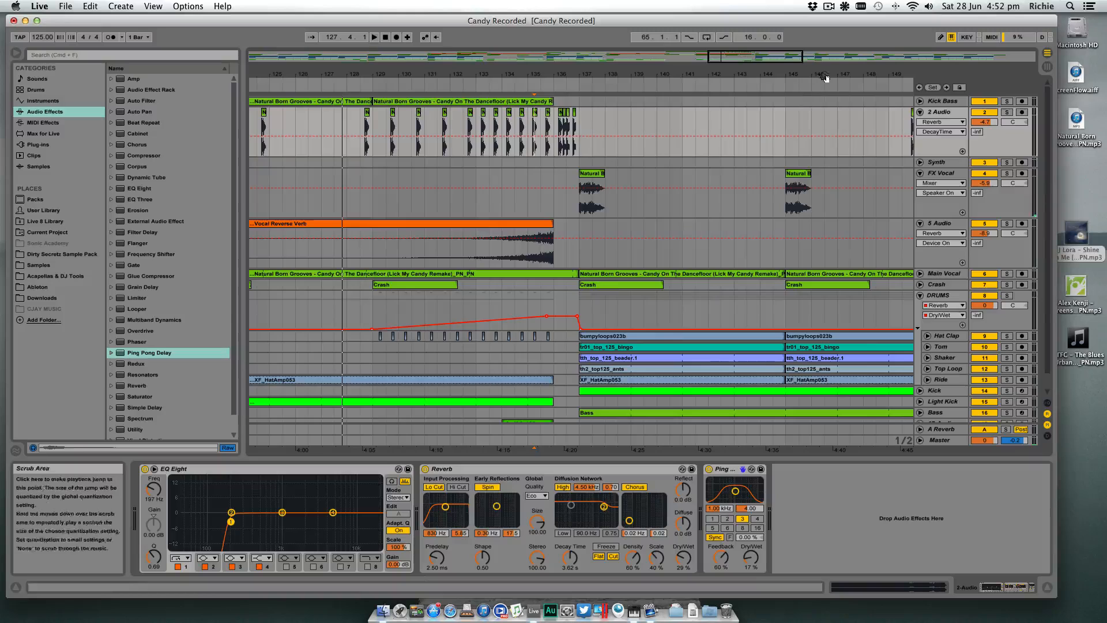
pyautogui.moveTo(826, 77); pyautogui.dragTo(734, 71)
pyautogui.moveTo(788, 123); pyautogui.dragTo(878, 127)
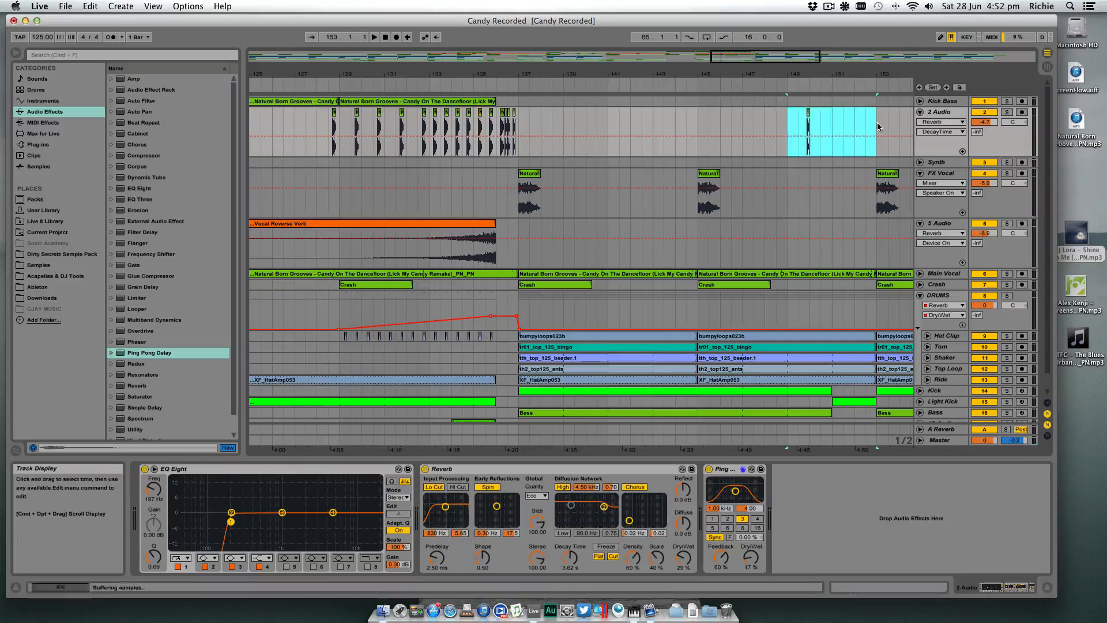
pyautogui.press('Delete')
pyautogui.click(552, 122)
# - Play the build-up from bar 129 and hide the device view to show more of the arrangement tracks
pyautogui.moveTo(427, 76)
pyautogui.mouseDown()
pyautogui.moveTo(490, 64)
pyautogui.moveTo(571, 74)
pyautogui.mouseUp()
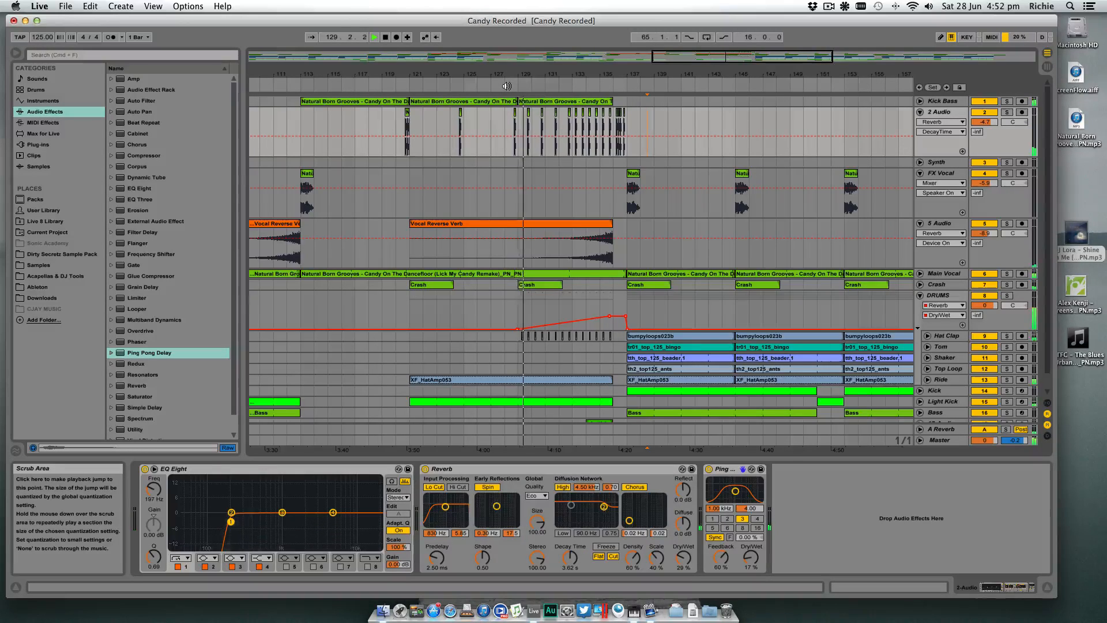
pyautogui.press('super+alt+l')
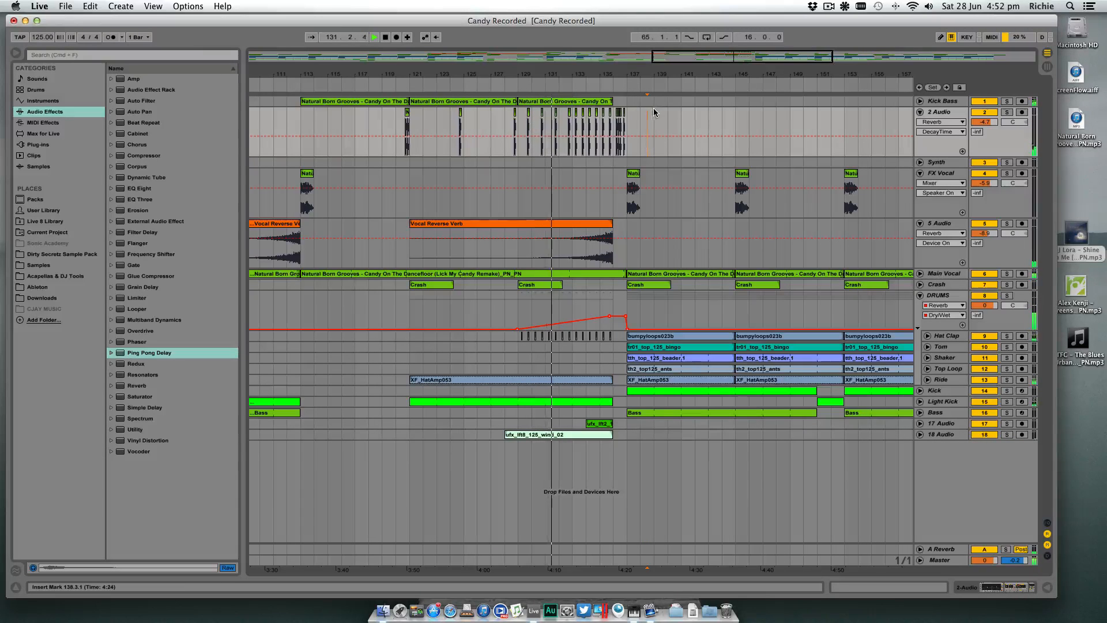
pyautogui.moveTo(652, 76); pyautogui.dragTo(650, 29)
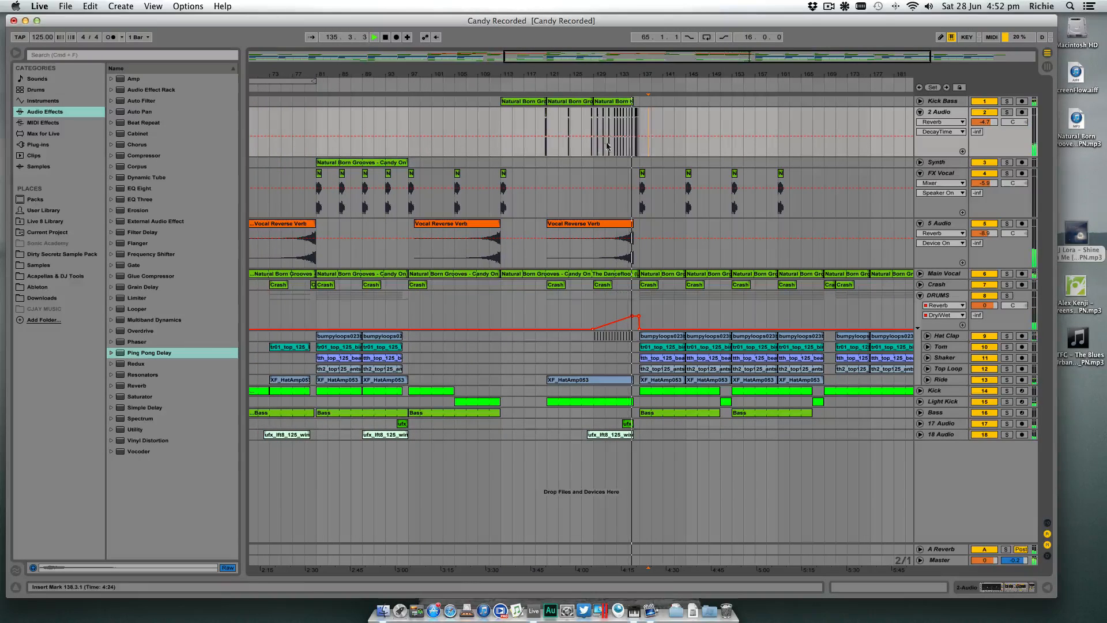
pyautogui.moveTo(622, 78); pyautogui.dragTo(622, 101)
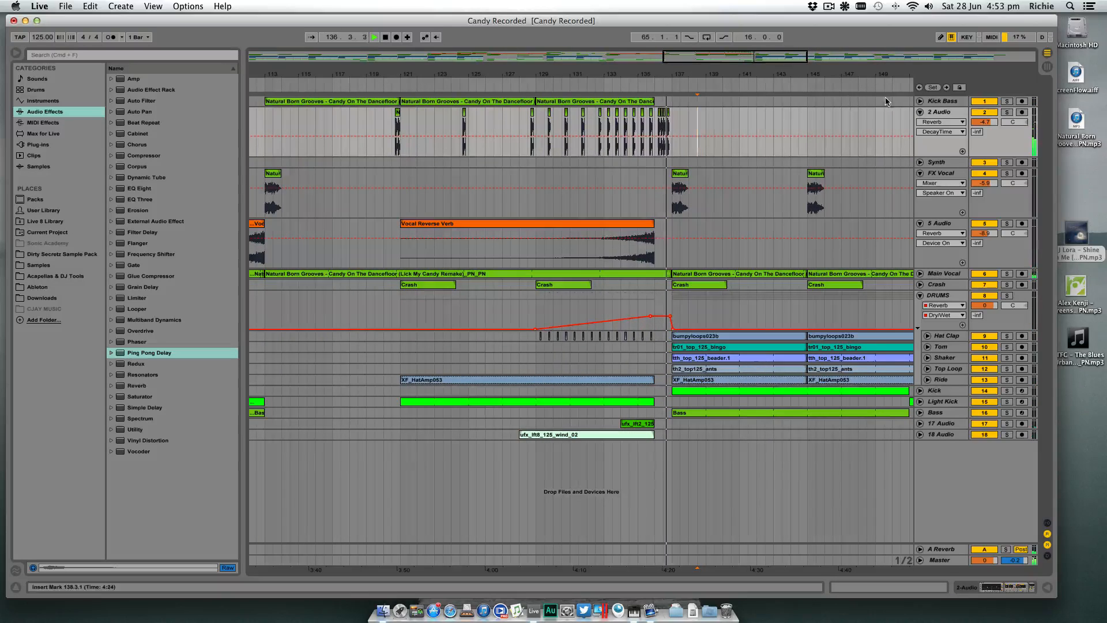
# - Expand Kick Bass, play from about bar 129, and examine its Auto Filter and Reverb automation, finishing on the Auto Filter Frequency curve
pyautogui.click(921, 102)
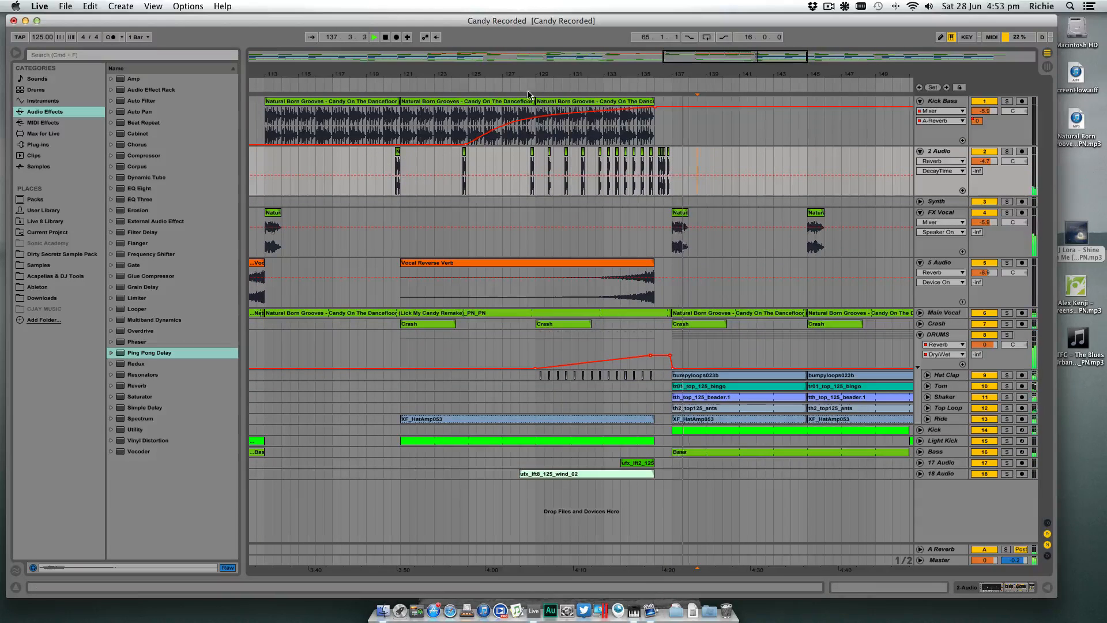
pyautogui.click(549, 96)
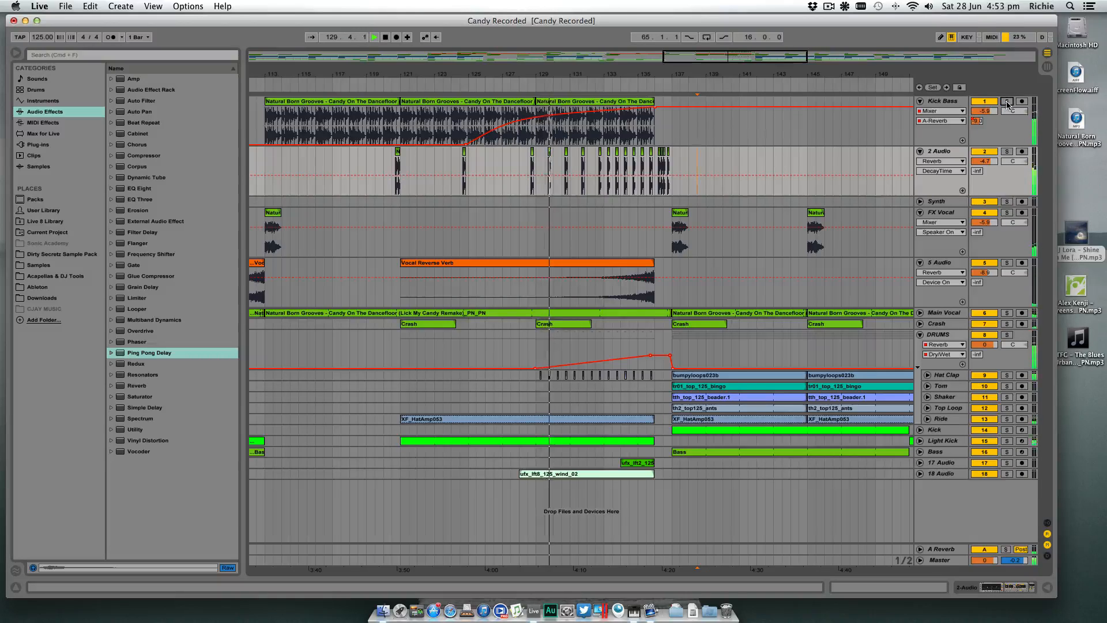
pyautogui.click(946, 111)
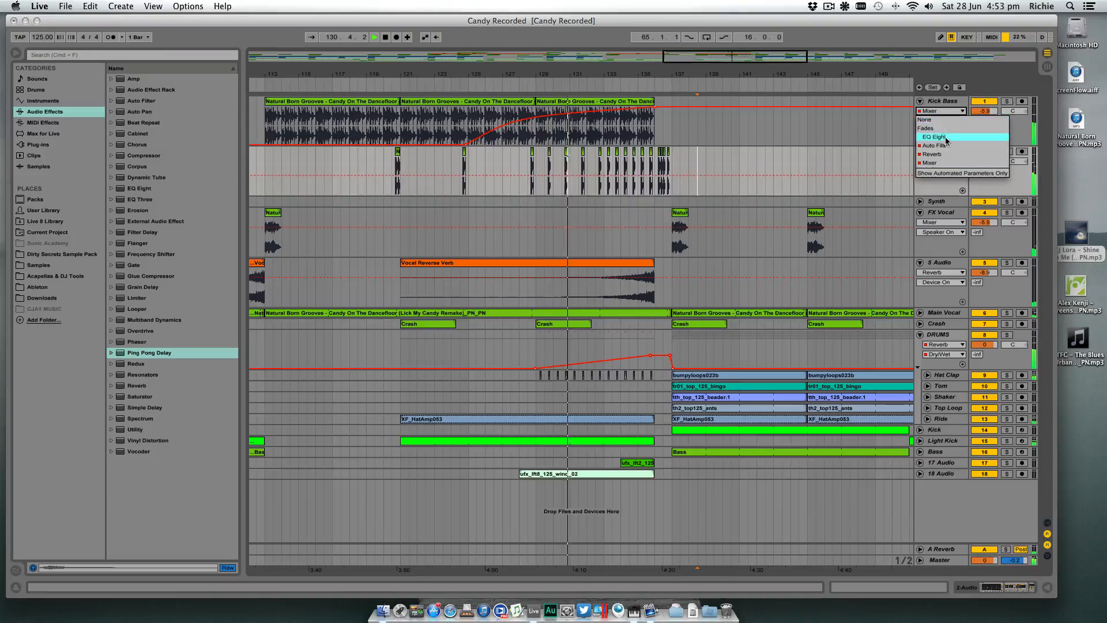
pyautogui.click(937, 146)
pyautogui.click(944, 112)
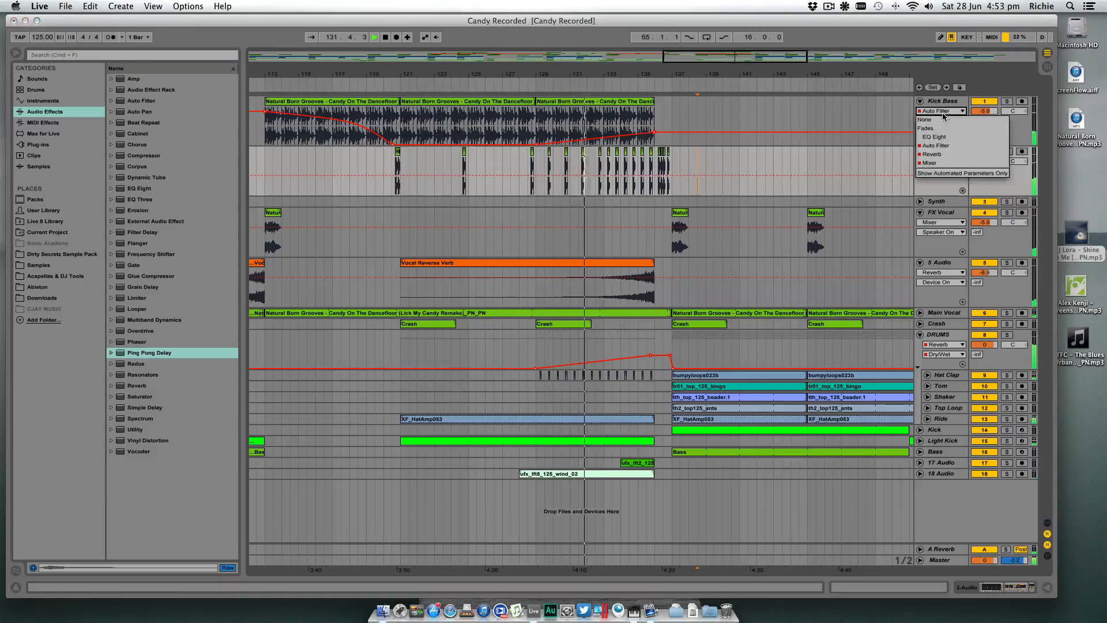
pyautogui.click(932, 154)
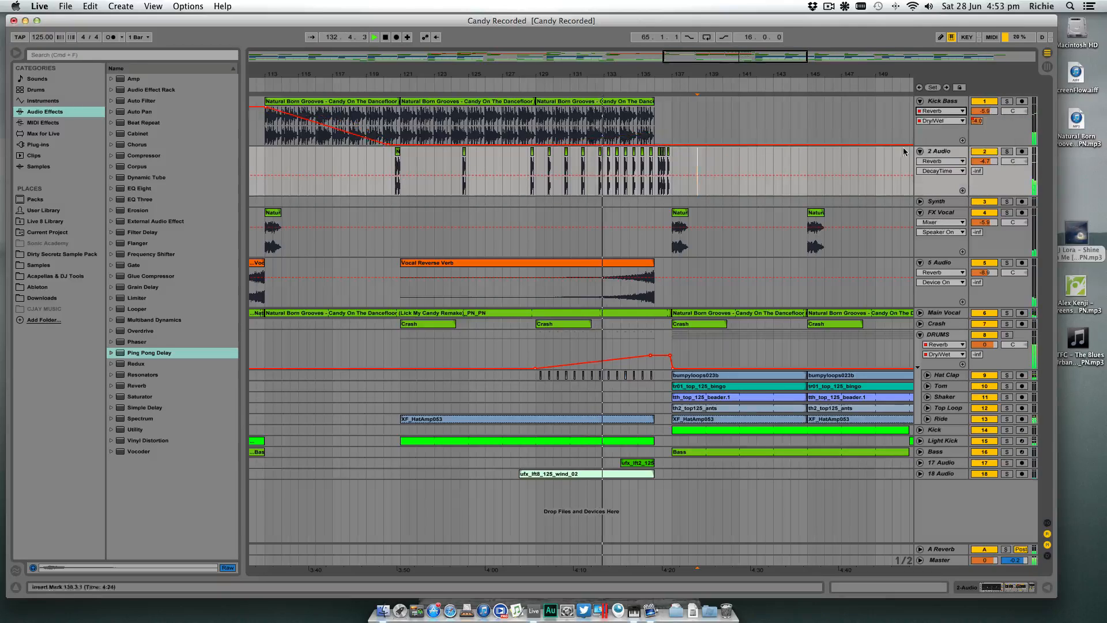
pyautogui.click(941, 111)
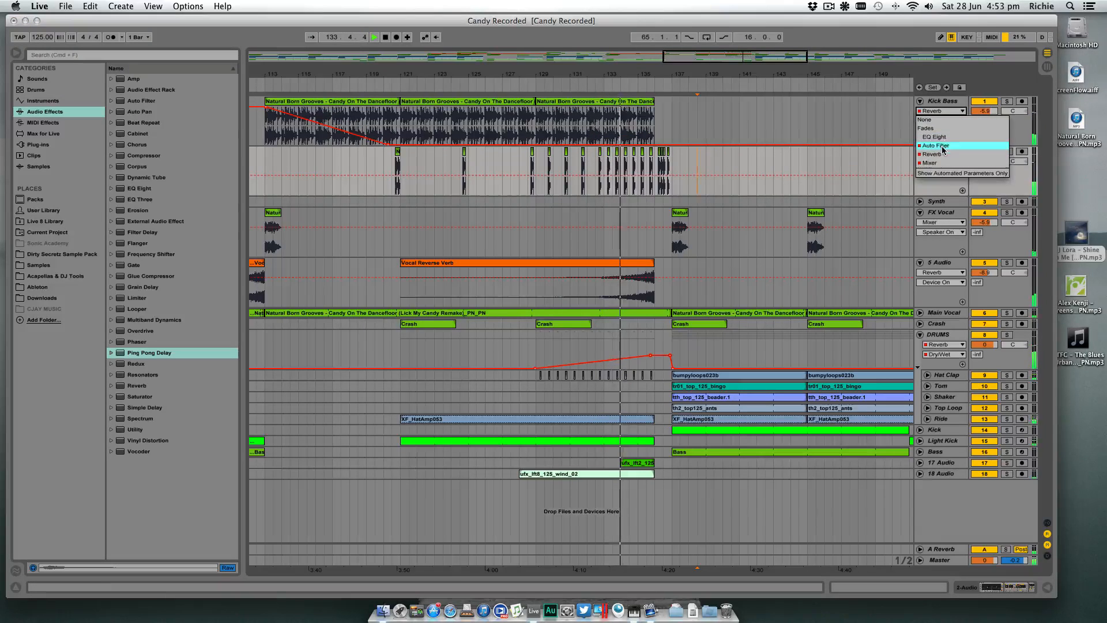
pyautogui.click(937, 146)
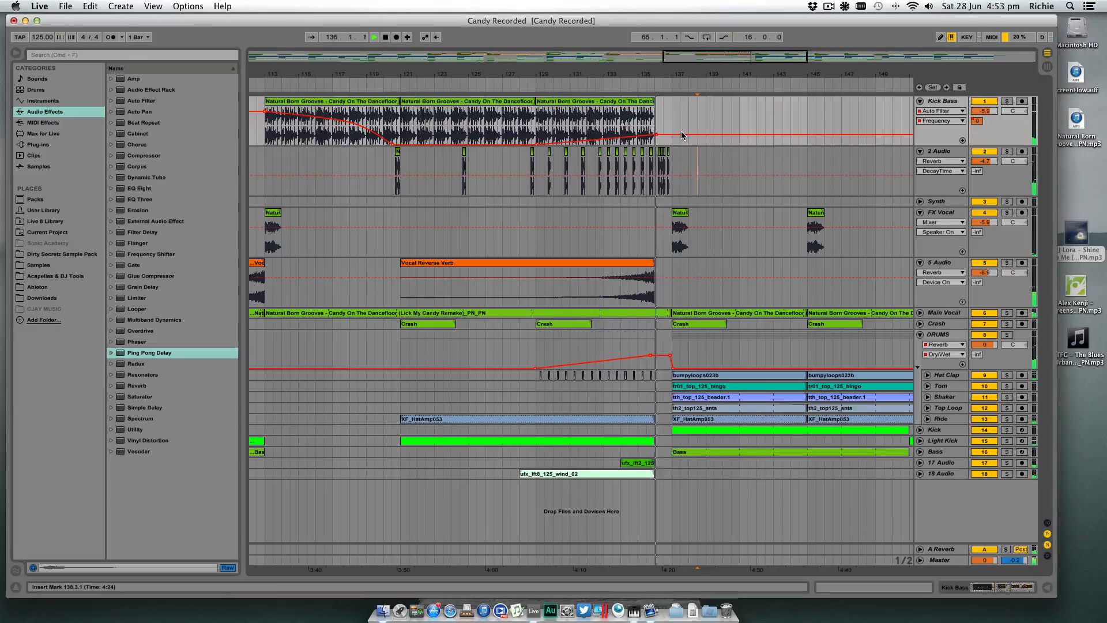
# - Try extending the last Kick Bass clip to end at bar 137
pyautogui.moveTo(653, 102); pyautogui.dragTo(663, 103)
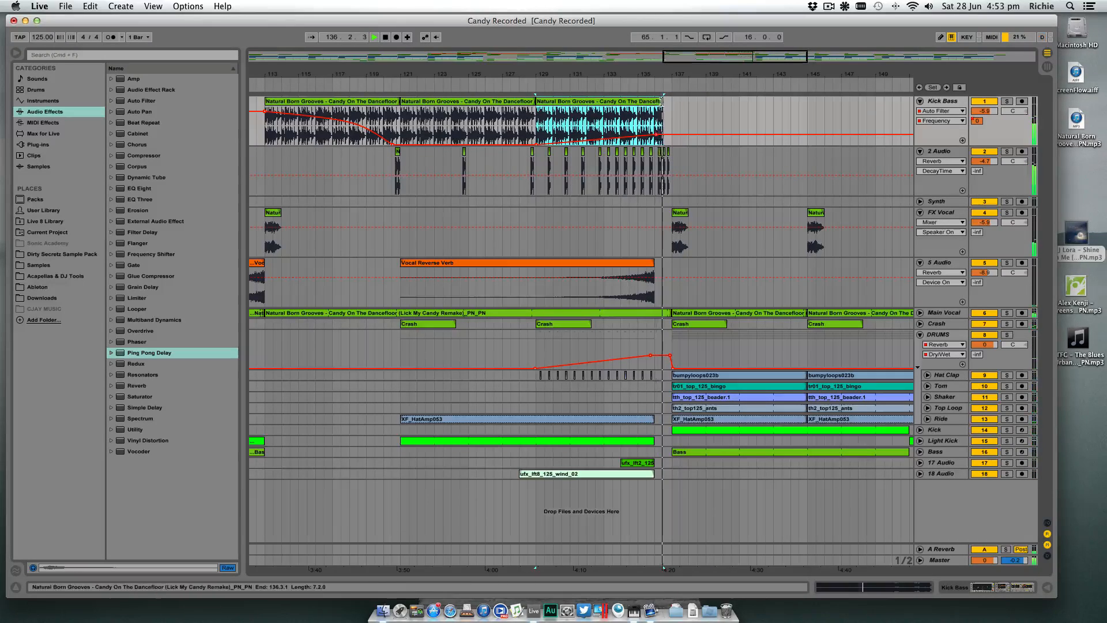
pyautogui.moveTo(662, 102); pyautogui.dragTo(669, 101)
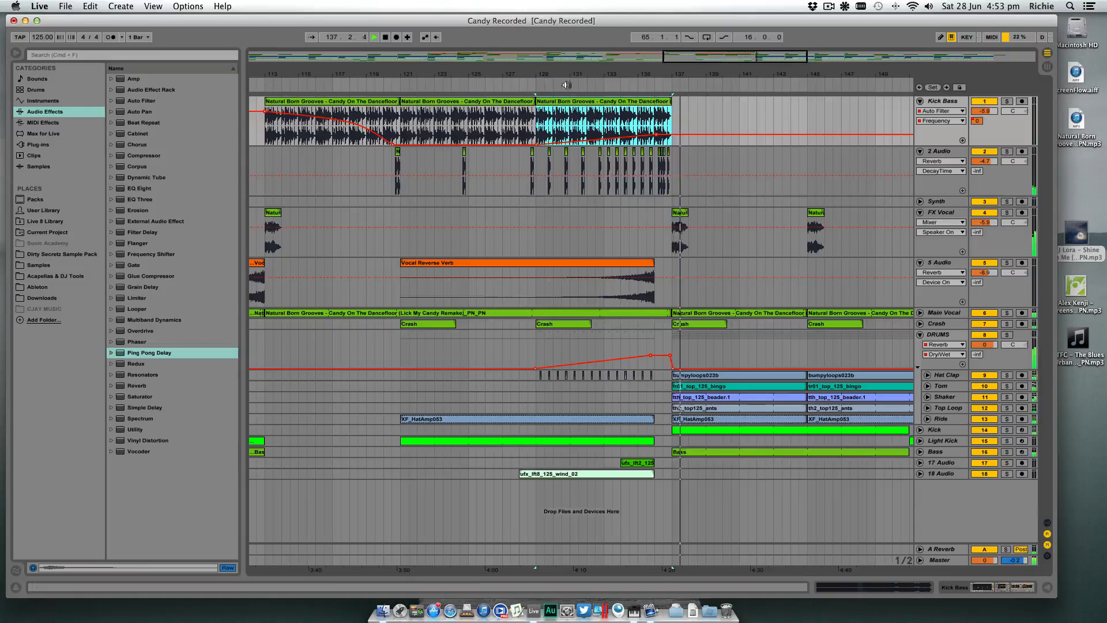
# - Try a copy of the Synth clip over bars 129 to 137, and delete the copy after listening
pyautogui.moveTo(510, 73); pyautogui.dragTo(636, 68)
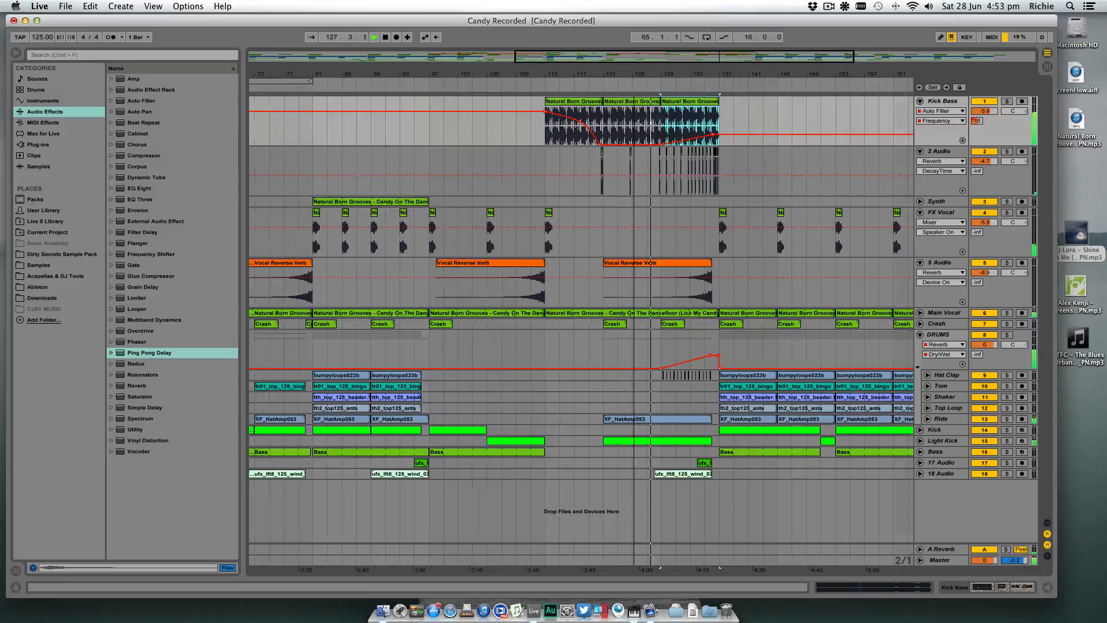
pyautogui.moveTo(365, 203); pyautogui.dragTo(658, 207)
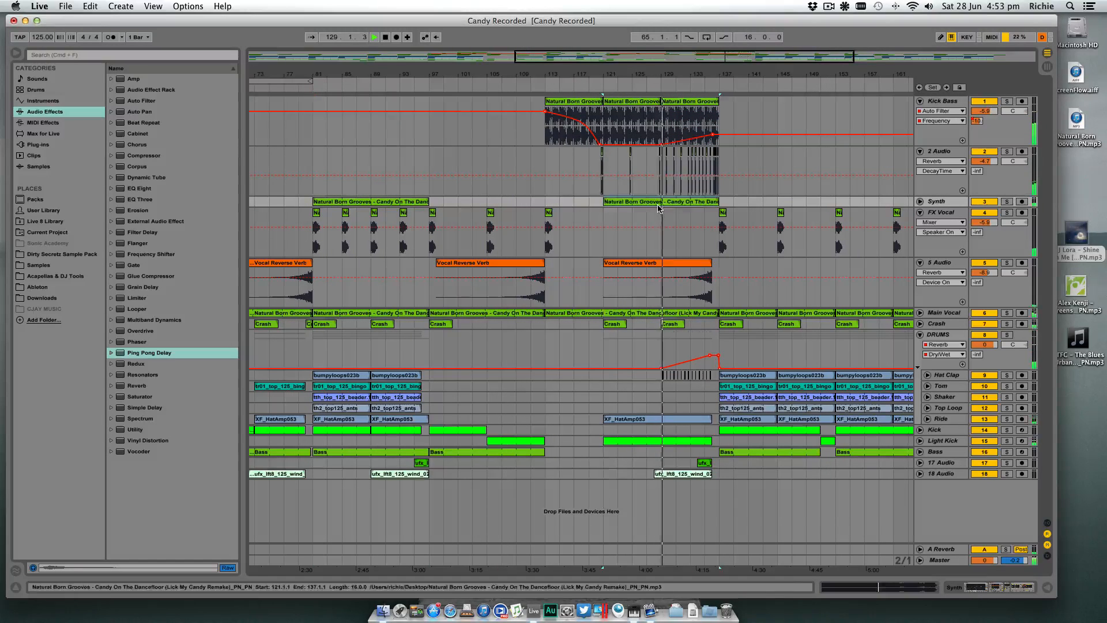
pyautogui.click(921, 202)
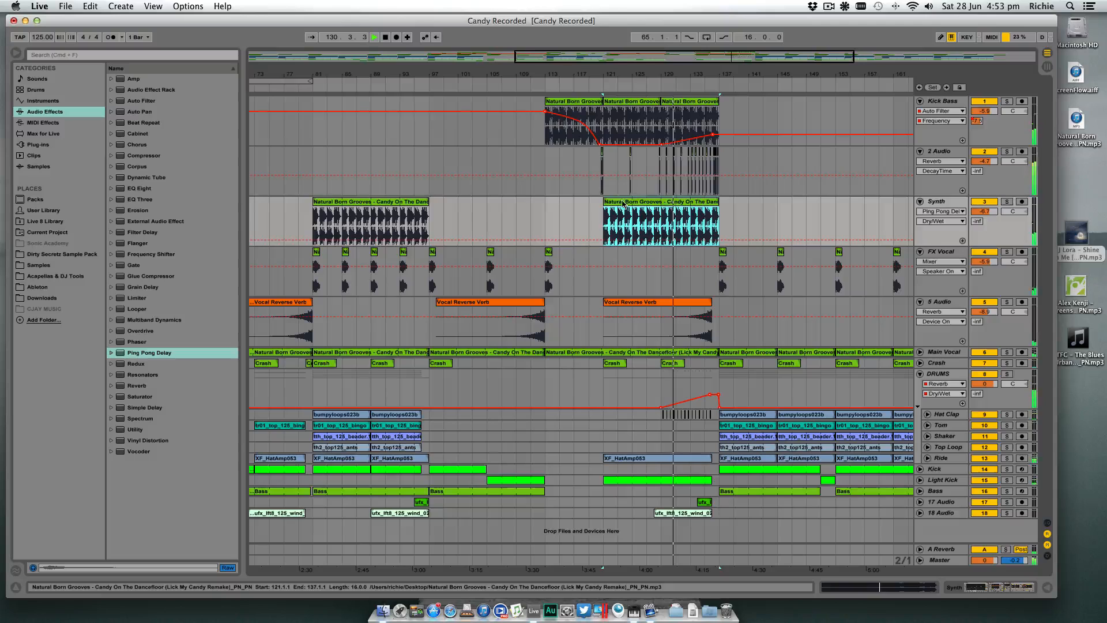
pyautogui.moveTo(605, 208); pyautogui.dragTo(662, 207)
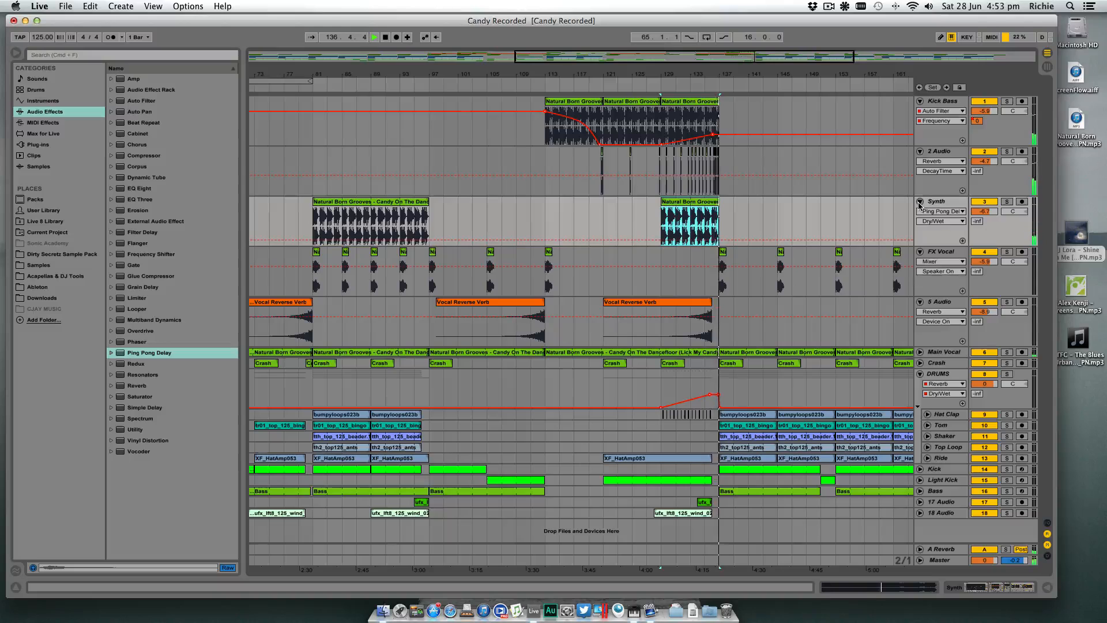
pyautogui.press('space')
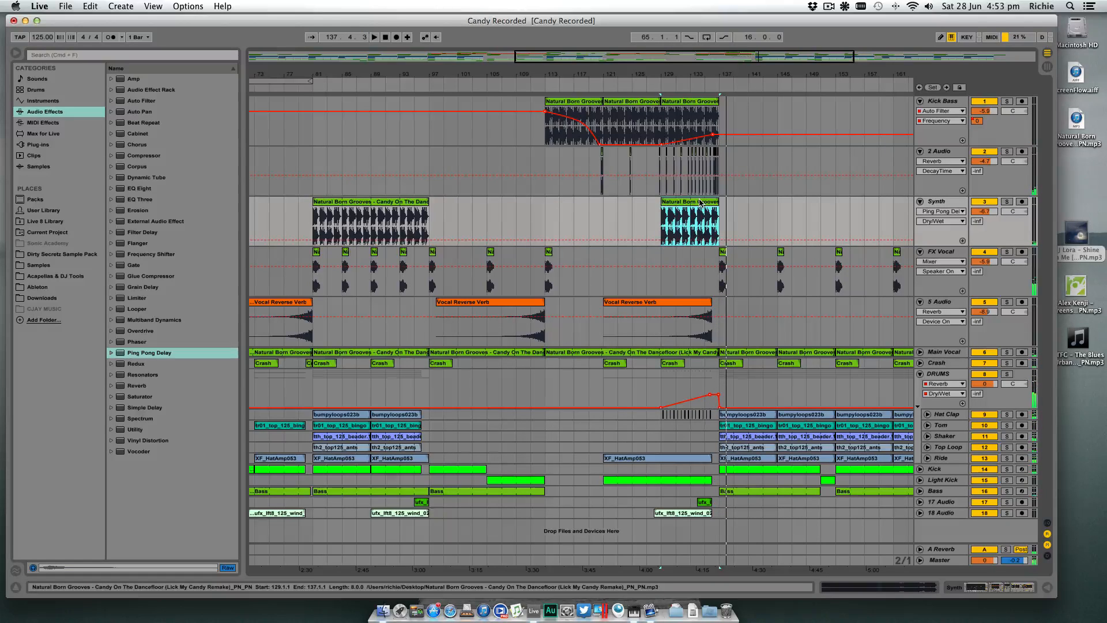
pyautogui.press('Delete')
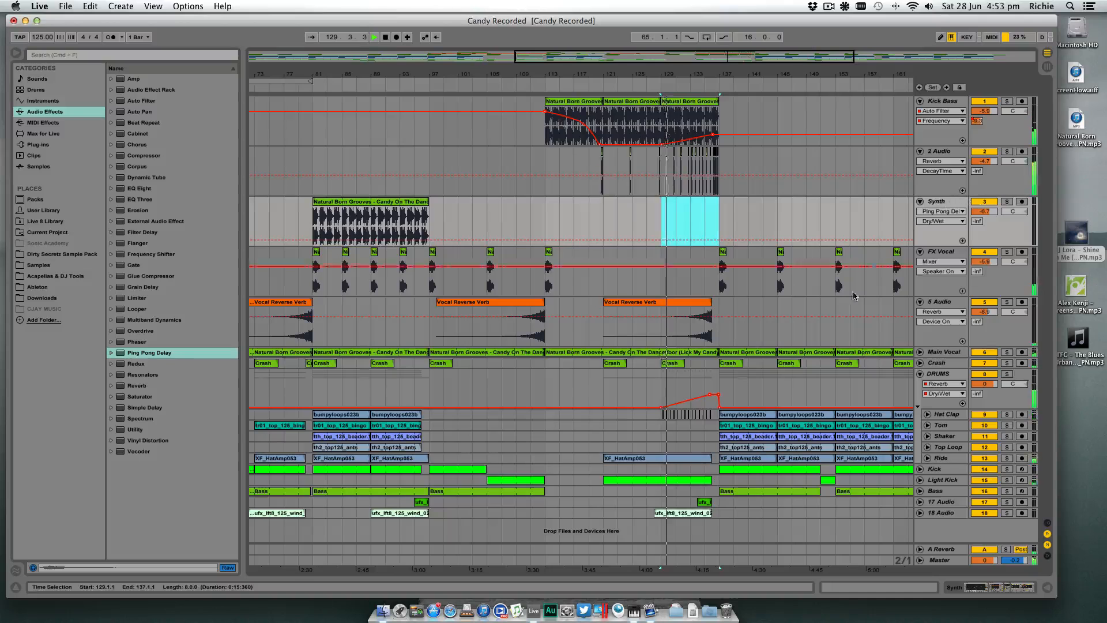
# - Collapse the Kick Bass, 2 Audio and Synth tracks
pyautogui.click(920, 101)
pyautogui.click(921, 113)
pyautogui.click(920, 124)
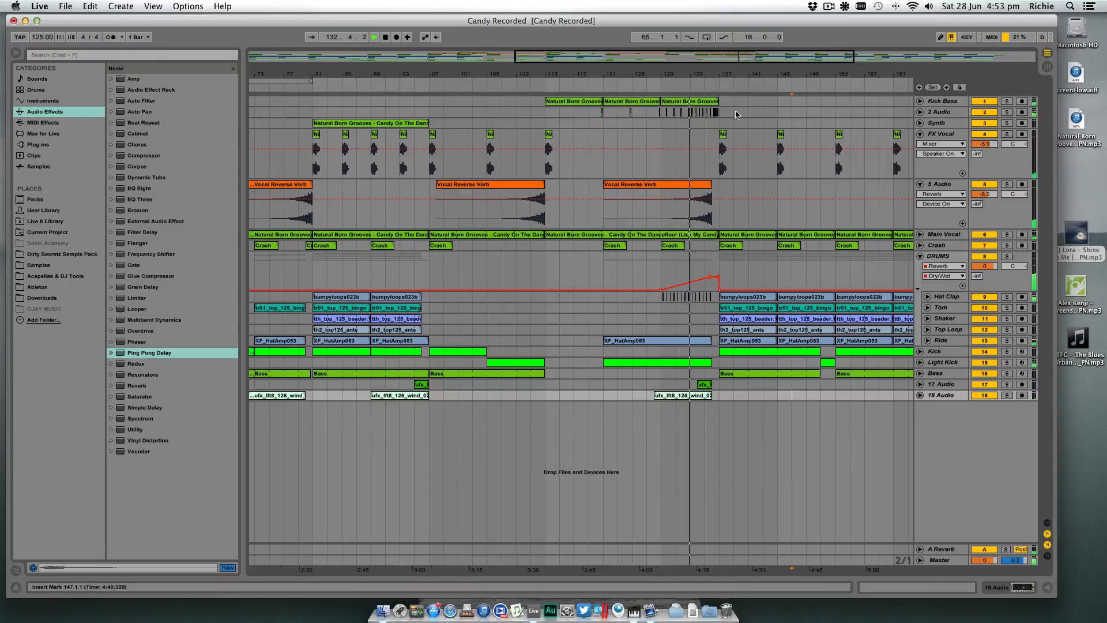
# - Replay the build-up from bar 129 and shorten the last Kick Bass clip to end at bar 136
pyautogui.moveTo(729, 77); pyautogui.dragTo(707, 73)
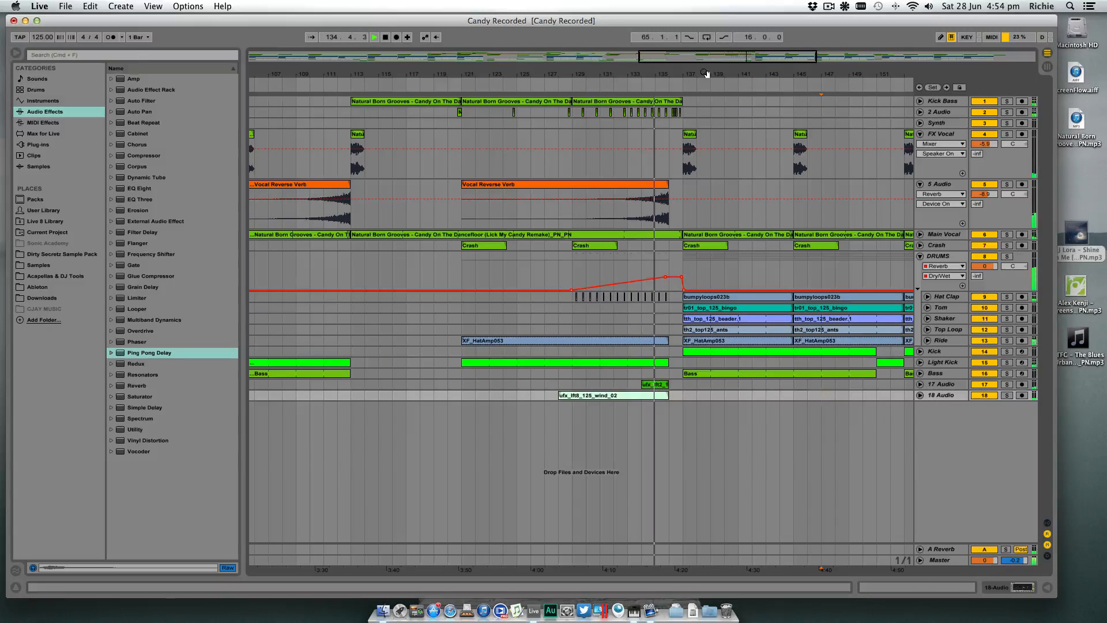
pyautogui.moveTo(649, 73); pyautogui.dragTo(574, 68)
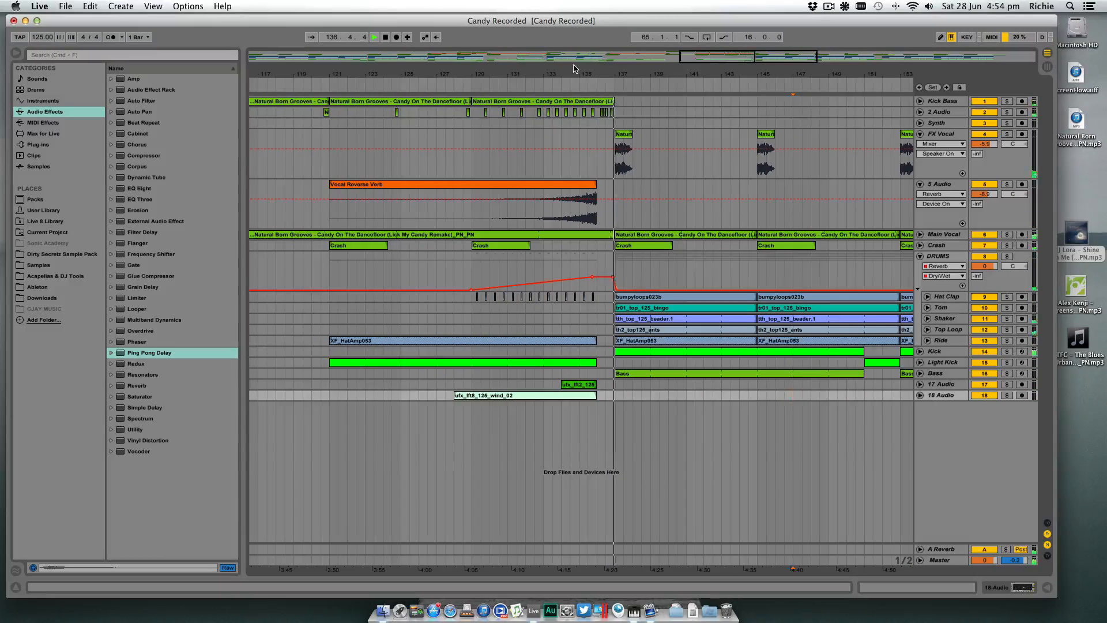
pyautogui.click(468, 87)
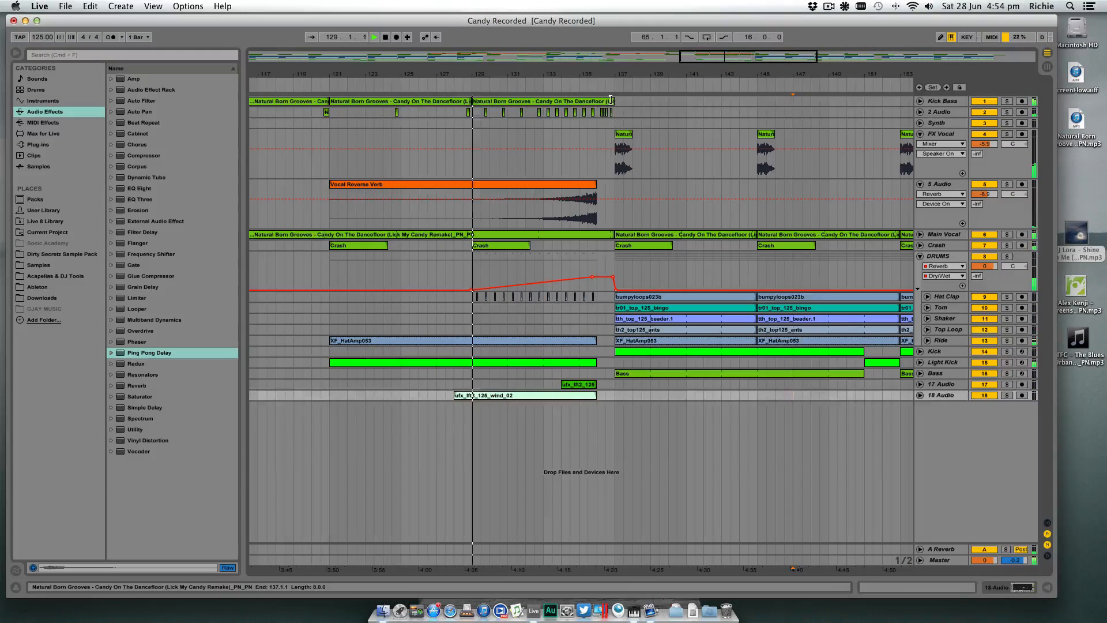
pyautogui.moveTo(611, 101); pyautogui.dragTo(597, 102)
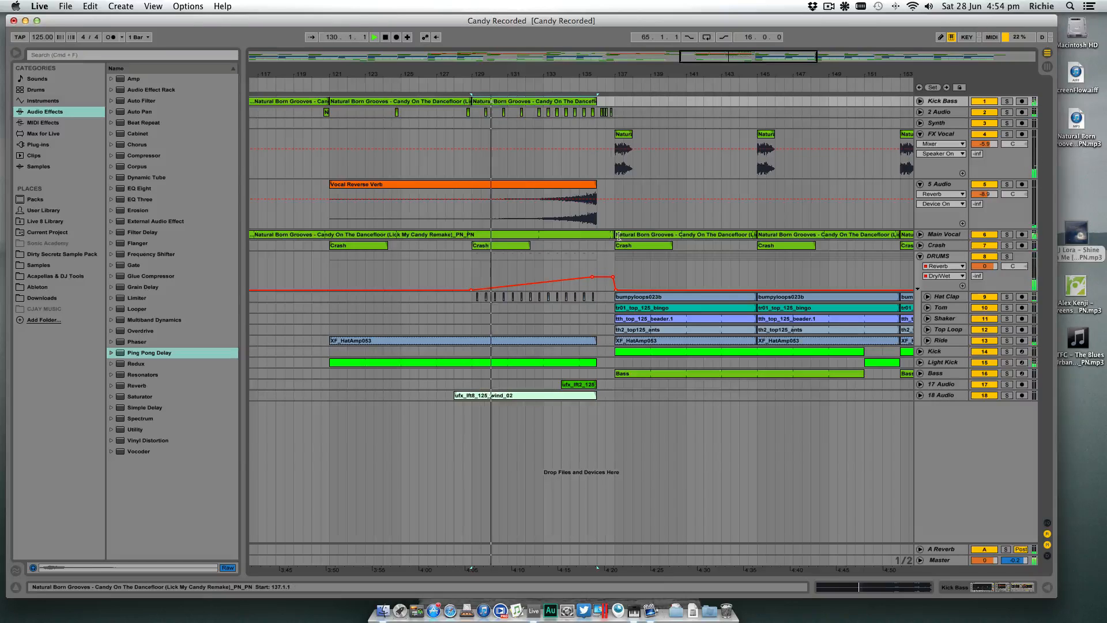
# - Move the Vocal Reverse Verb clip one bar later to end at bar 137, and clear the Main Vocal between bars 136 and 137
pyautogui.hscroll(-1, 613, 236)
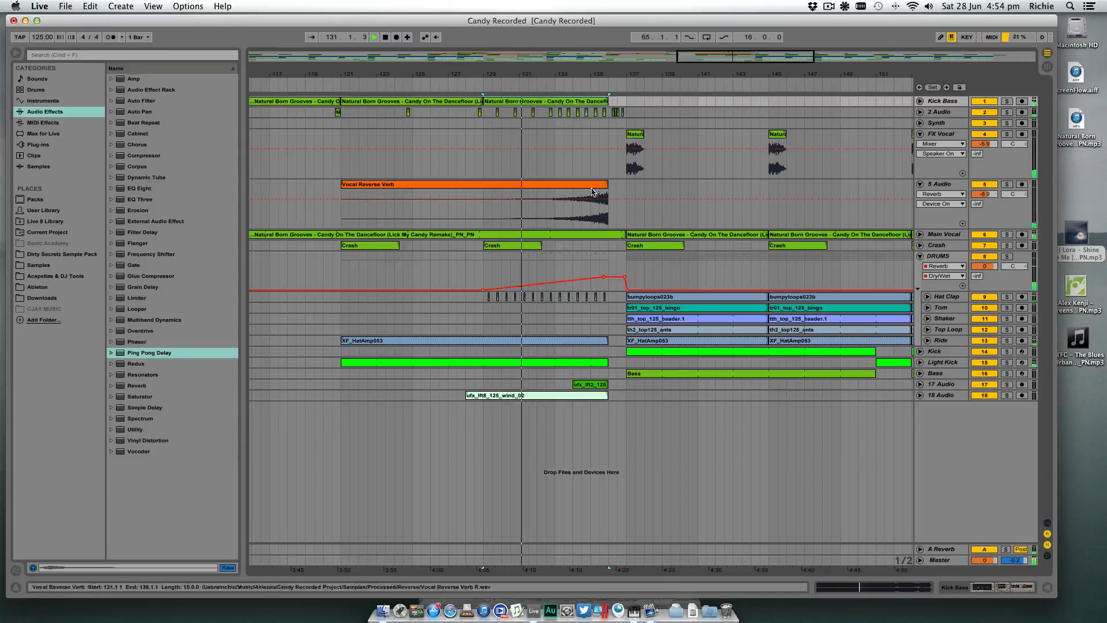
pyautogui.moveTo(605, 220)
pyautogui.mouseDown()
pyautogui.moveTo(623, 220)
pyautogui.moveTo(609, 234)
pyautogui.mouseUp()
pyautogui.hscroll(-1, 617, 234)
pyautogui.click(630, 236)
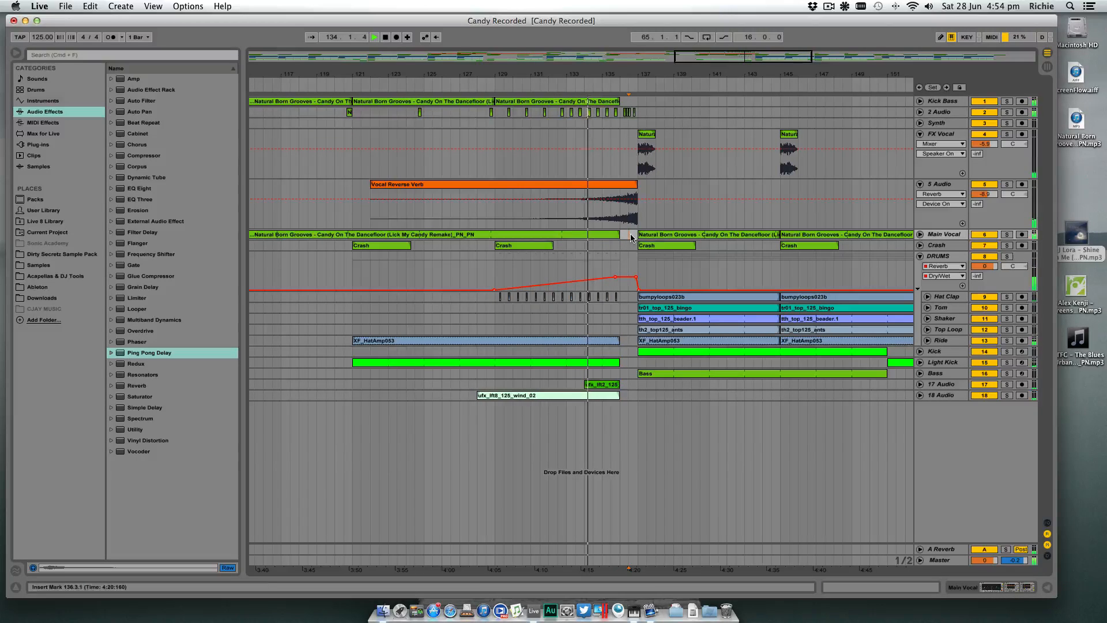
# - Add one-bar Crash clips at bars 136 and 141 on the Crash track
pyautogui.moveTo(660, 245); pyautogui.dragTo(631, 249)
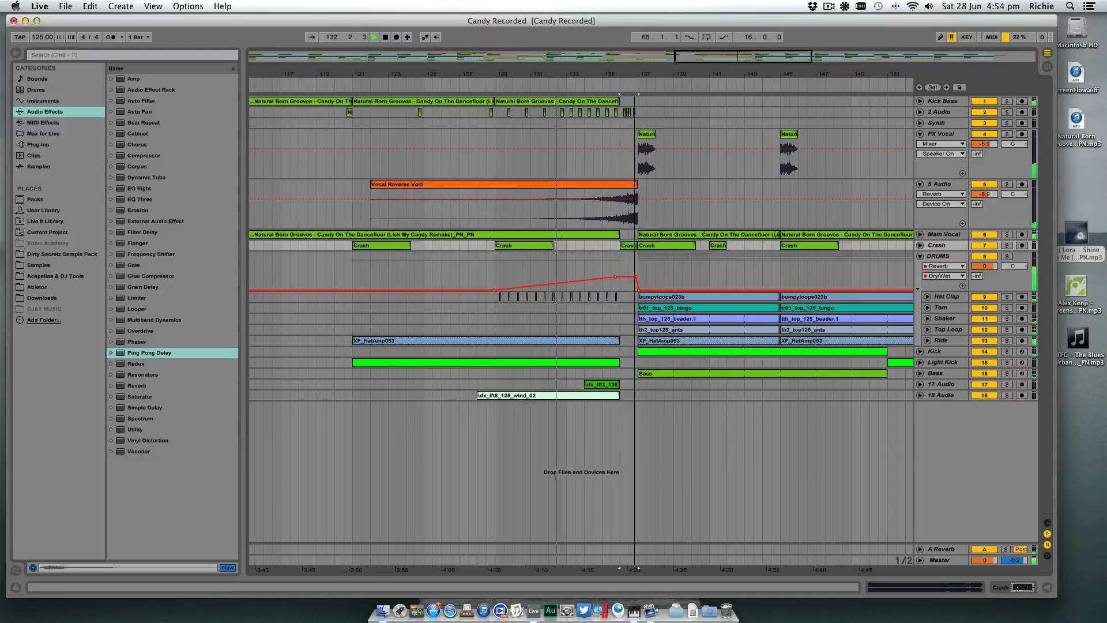
# - Expand 2 Audio and lengthen the hit at 136.3.1 to end at 136.4.1 and the final hit to end at 137.1.1
pyautogui.moveTo(627, 77); pyautogui.dragTo(669, 101)
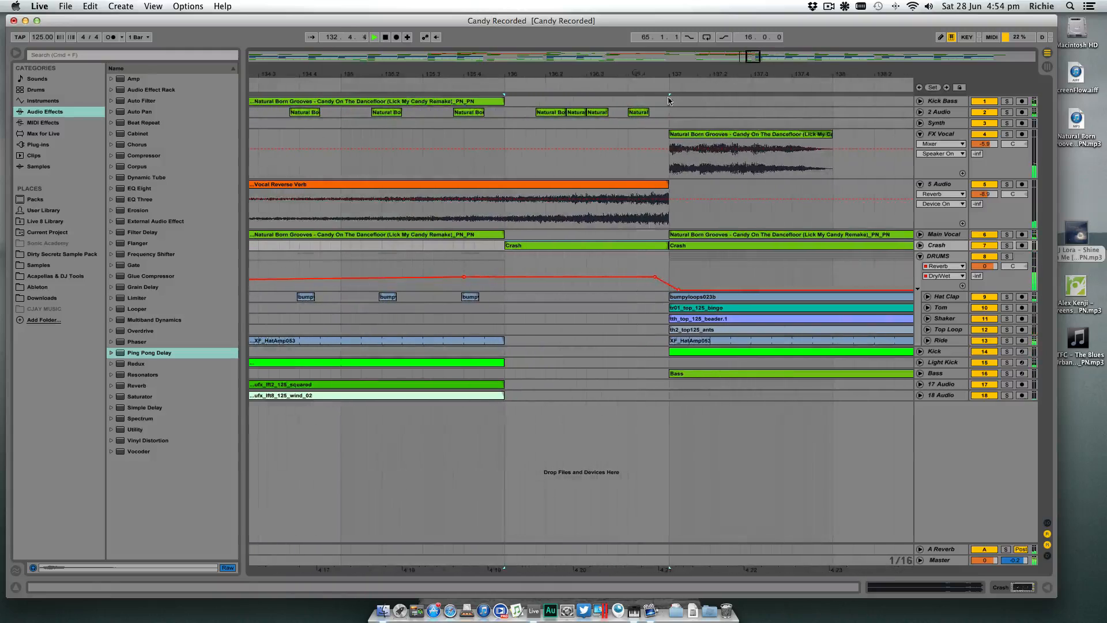
pyautogui.click(920, 113)
pyautogui.click(605, 114)
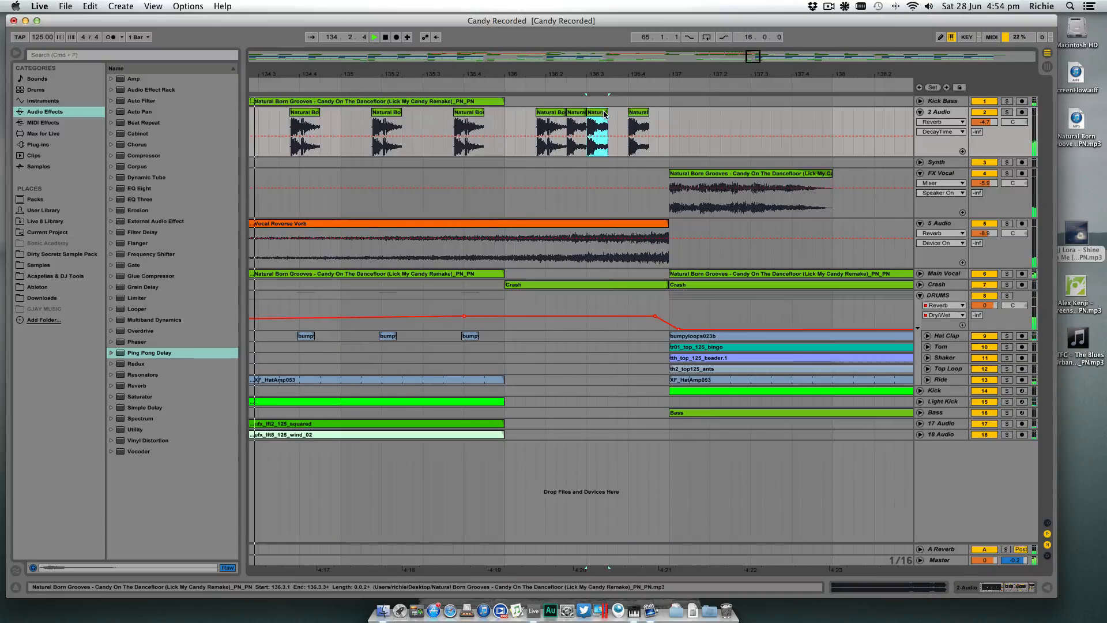
pyautogui.moveTo(607, 113); pyautogui.dragTo(668, 111)
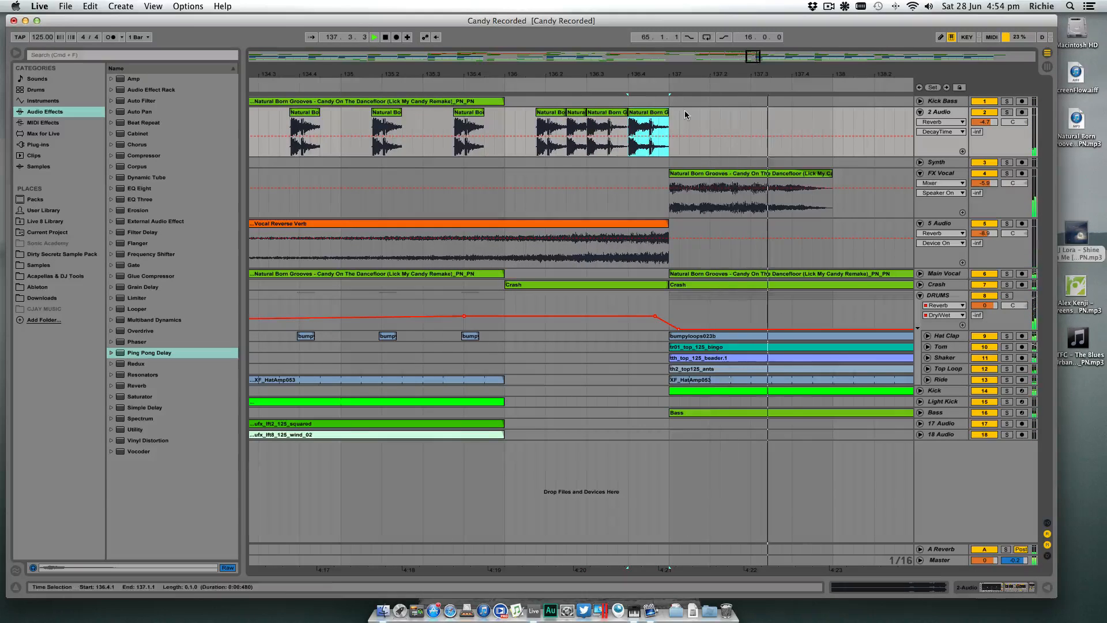
pyautogui.scroll(3, 613, 123)
pyautogui.press('space')
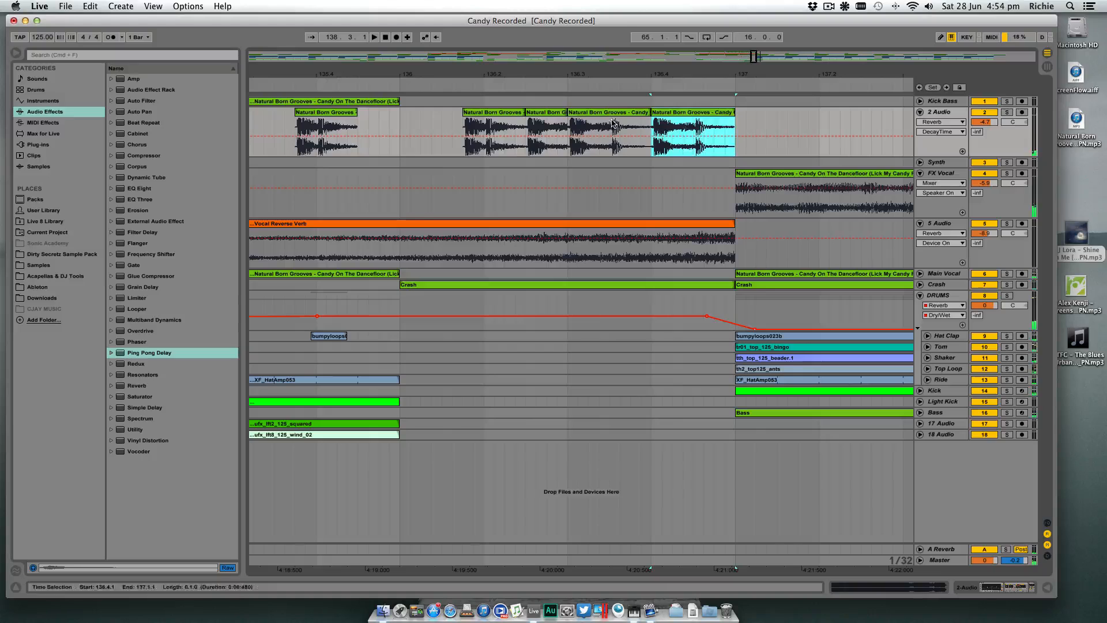
# - Split the last two hits on 2 Audio at 136.3.3 and 136.4.3 and delete their tails
pyautogui.click(612, 124)
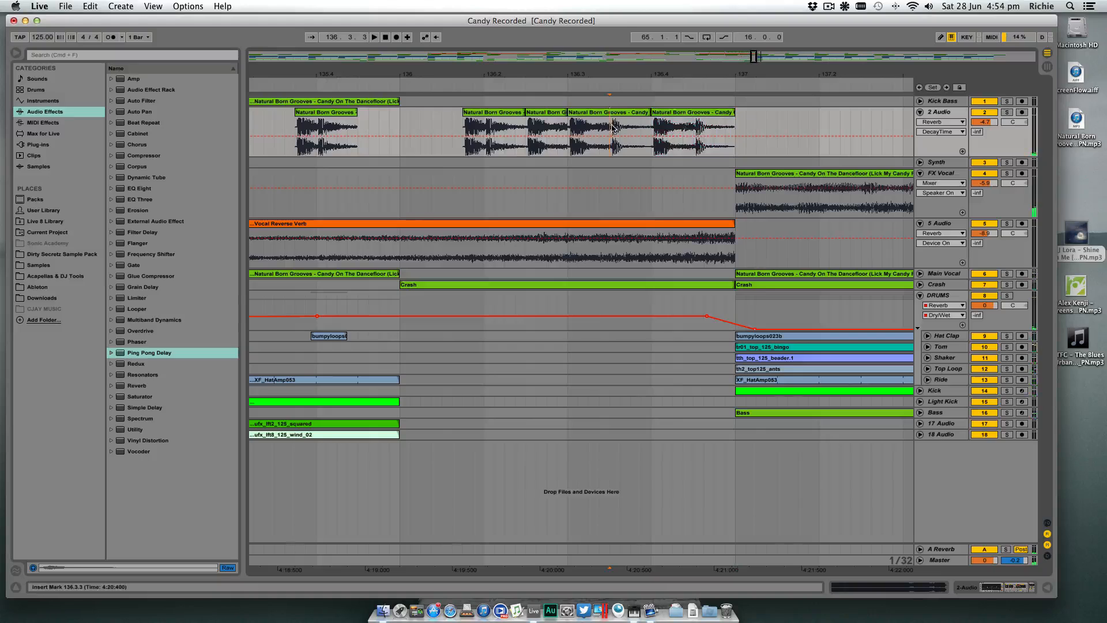
pyautogui.click(695, 126)
pyautogui.press('super+e')
pyautogui.click(705, 112)
pyautogui.press('Delete')
pyautogui.click(629, 113)
pyautogui.press('Delete')
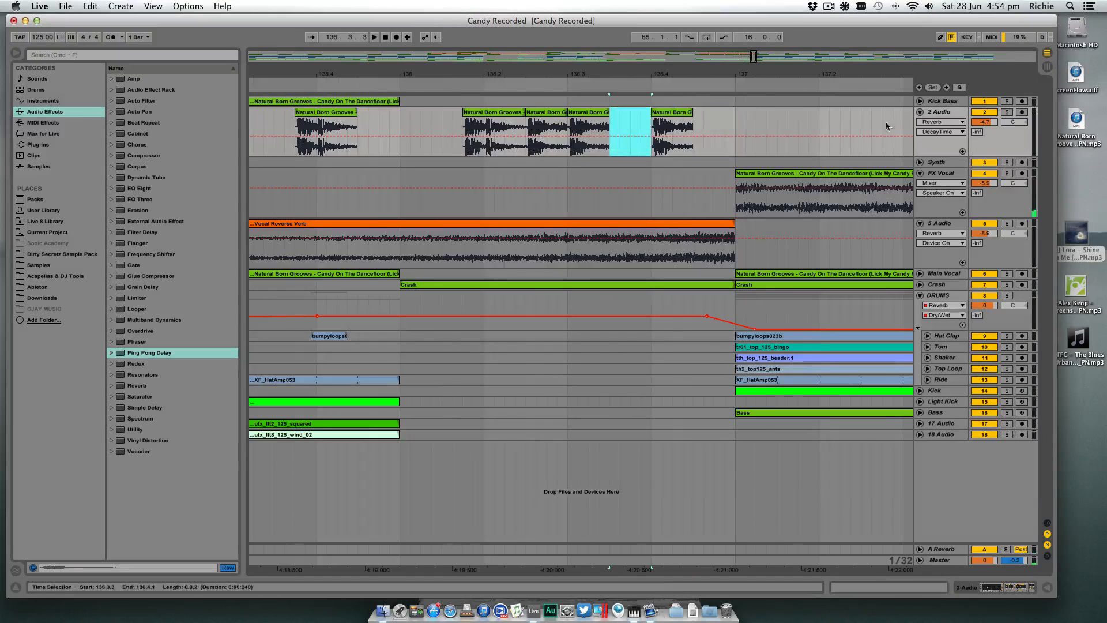
# - Show the fades on 2 Audio and add fade-outs to the shortened hits at 136.3.1 and 136.4.1
pyautogui.click(941, 122)
pyautogui.click(931, 137)
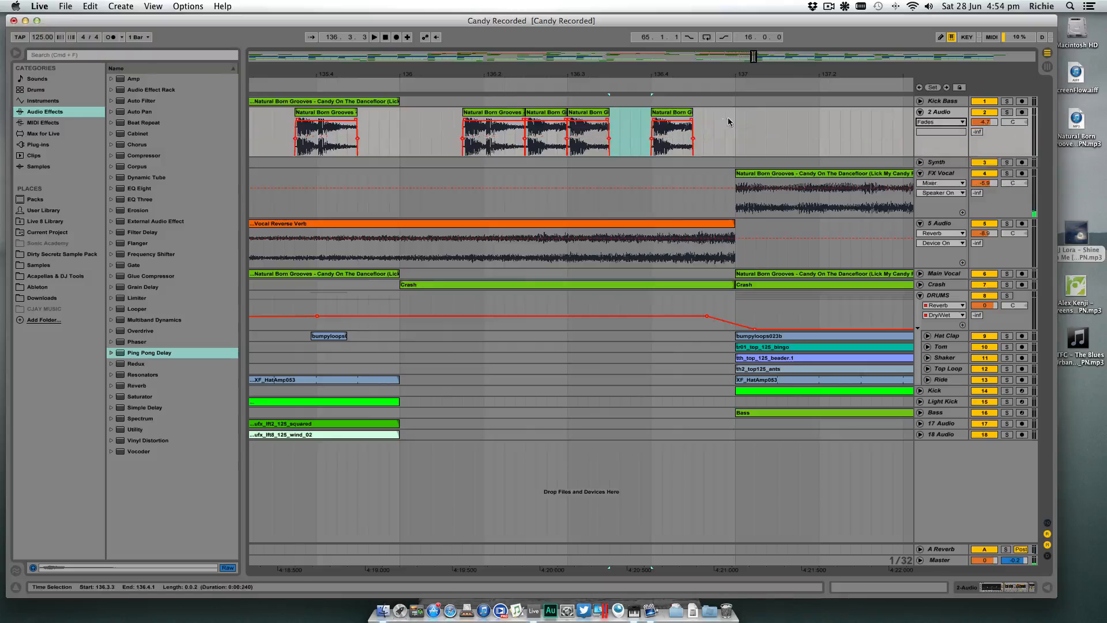
pyautogui.moveTo(692, 121); pyautogui.dragTo(680, 115)
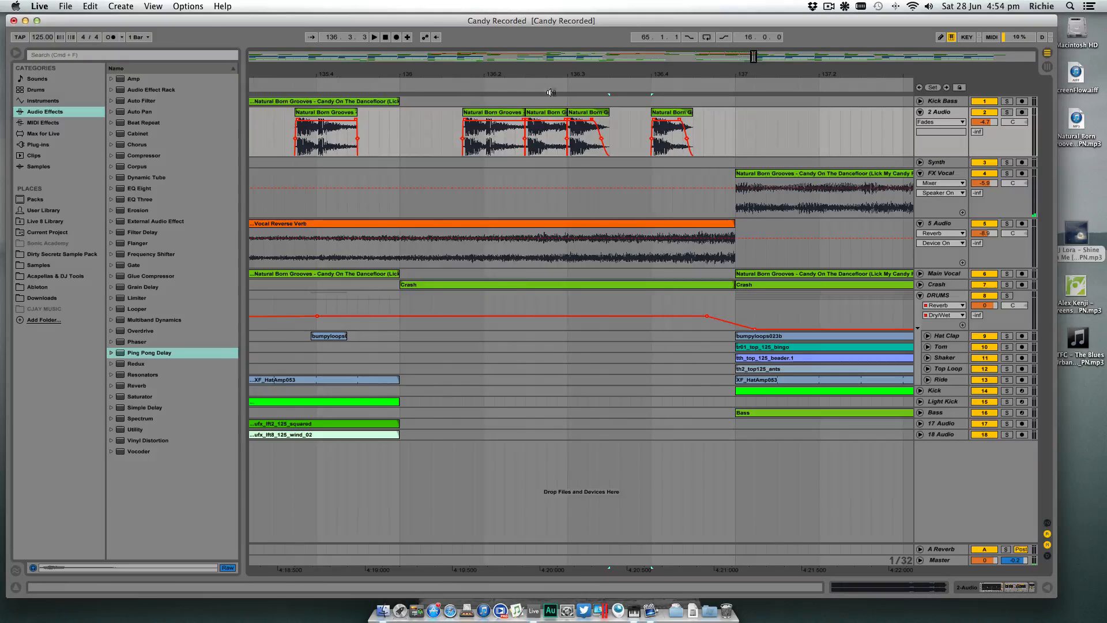
# - Automate the A-Reverb send on 2 Audio up to 0.0 dB from 136.3 onward and replay the build-up
pyautogui.click(977, 132)
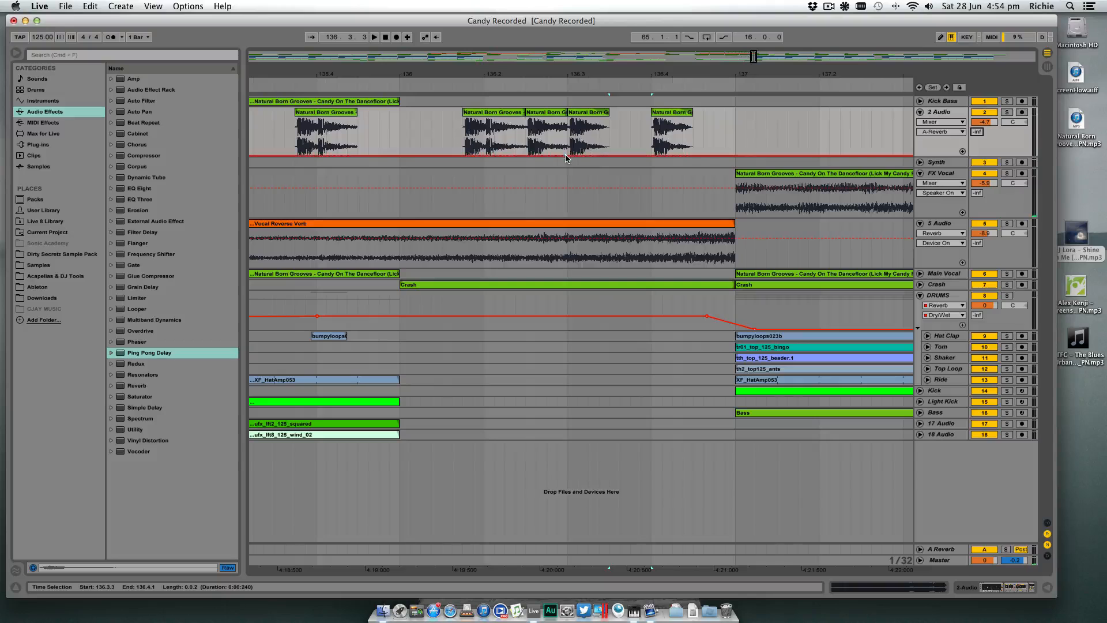
pyautogui.moveTo(573, 154); pyautogui.dragTo(571, 118)
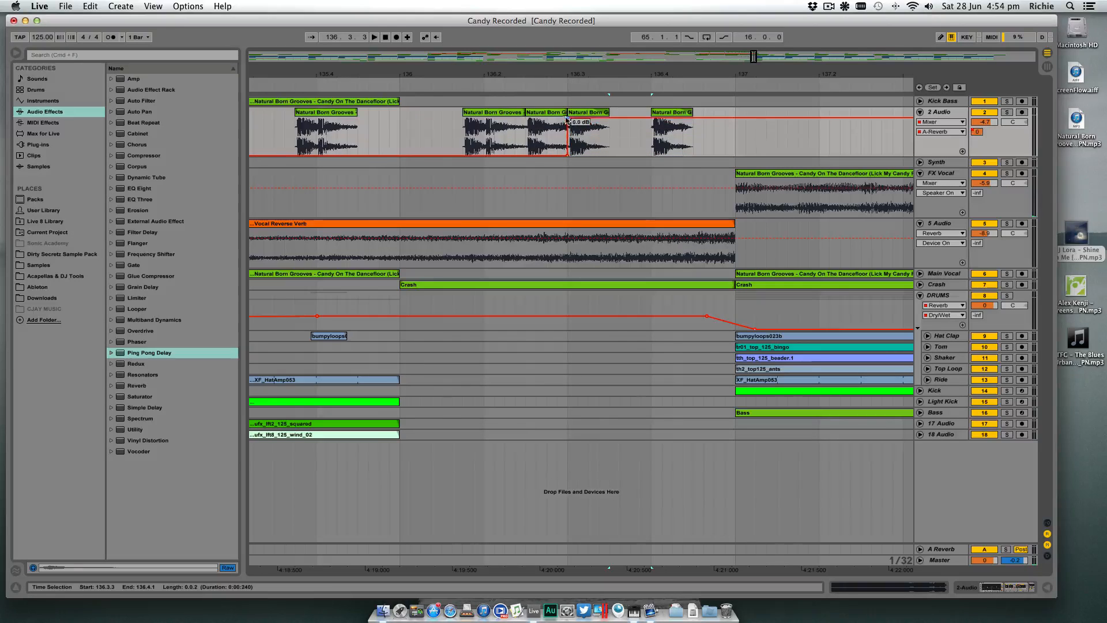
pyautogui.press('space')
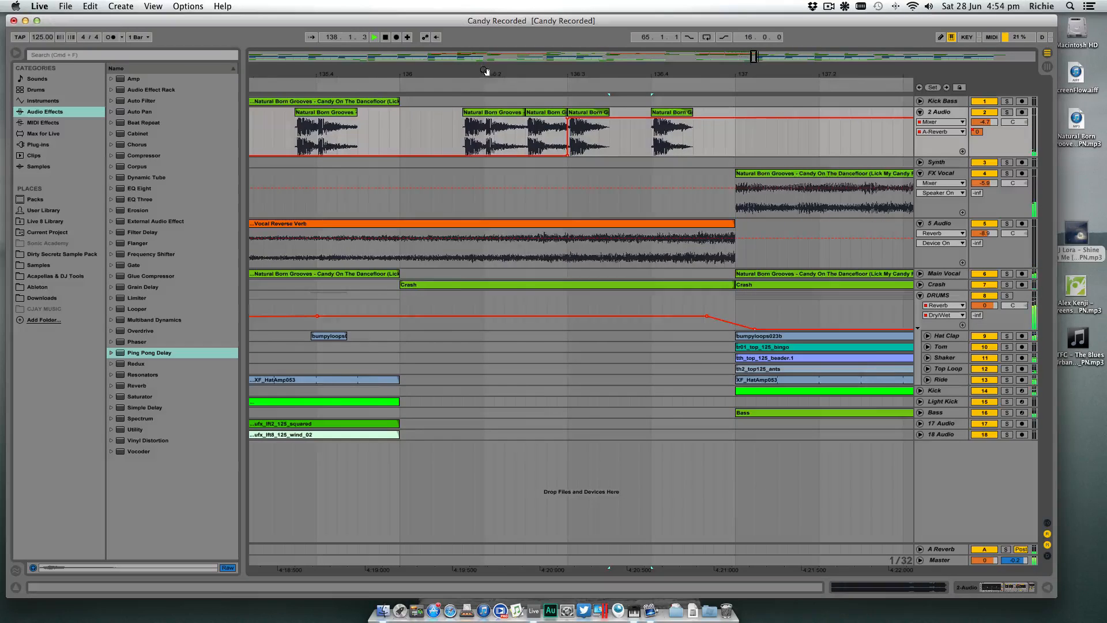
pyautogui.moveTo(486, 71); pyautogui.dragTo(493, 23)
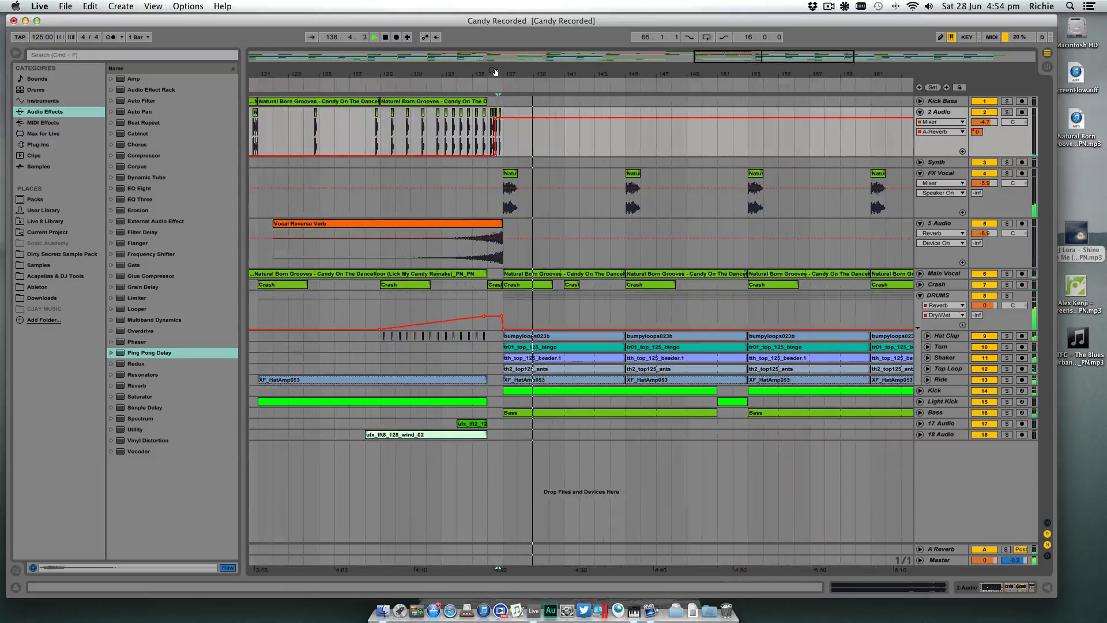
pyautogui.click(316, 89)
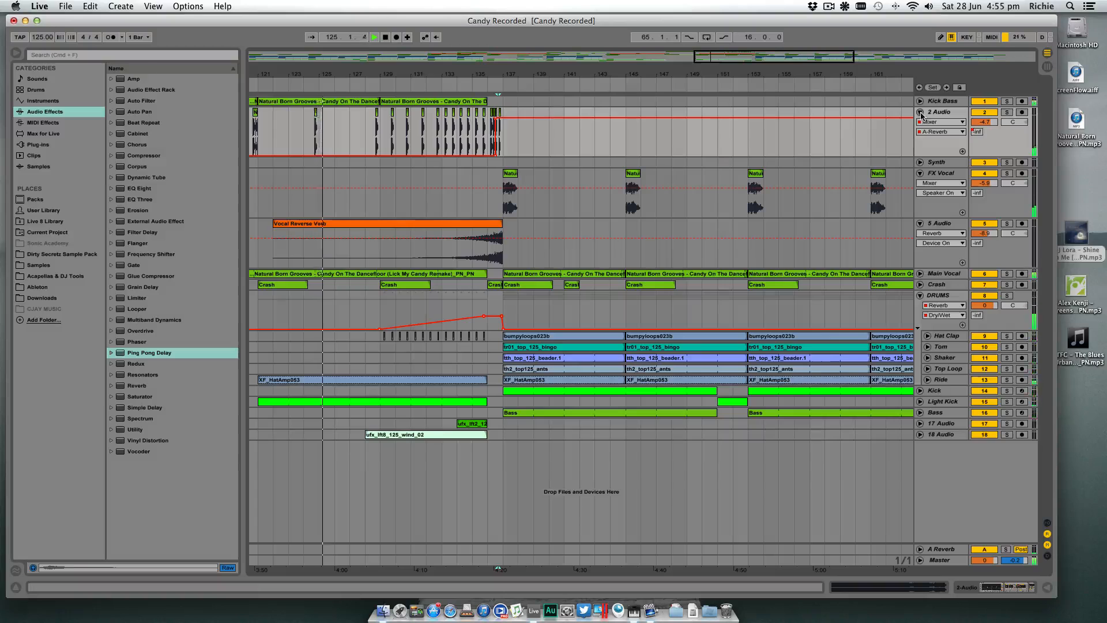
# - Collapse the 2 Audio, FX Vocal and 5 Audio tracks and rename 5 Audio as Reverse Vocal
pyautogui.click(920, 112)
pyautogui.click(920, 134)
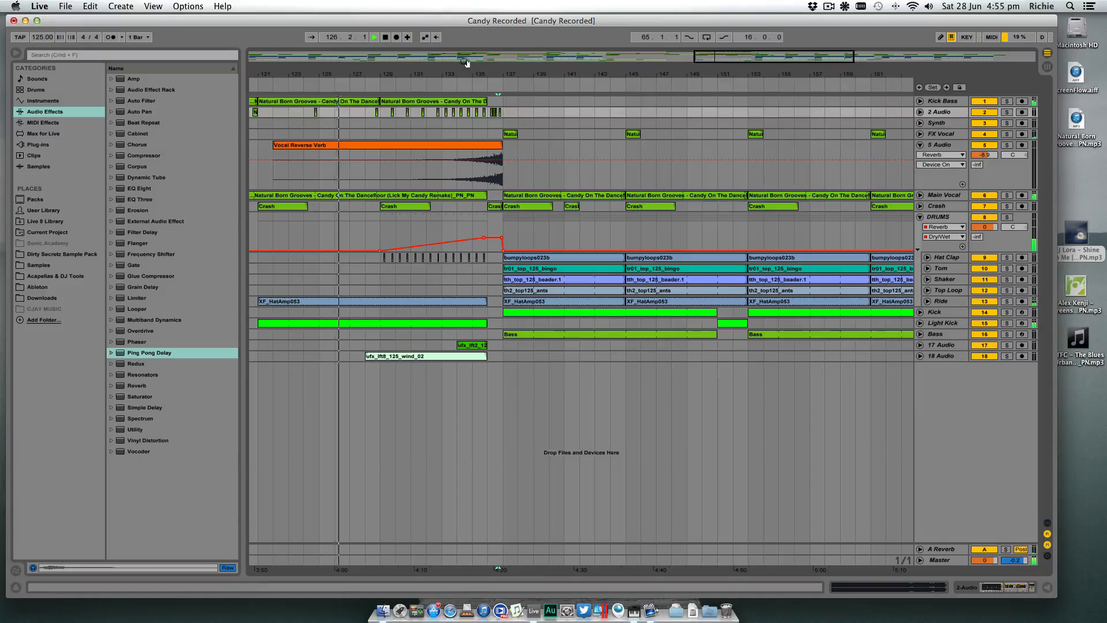
pyautogui.moveTo(576, 74); pyautogui.dragTo(600, 75)
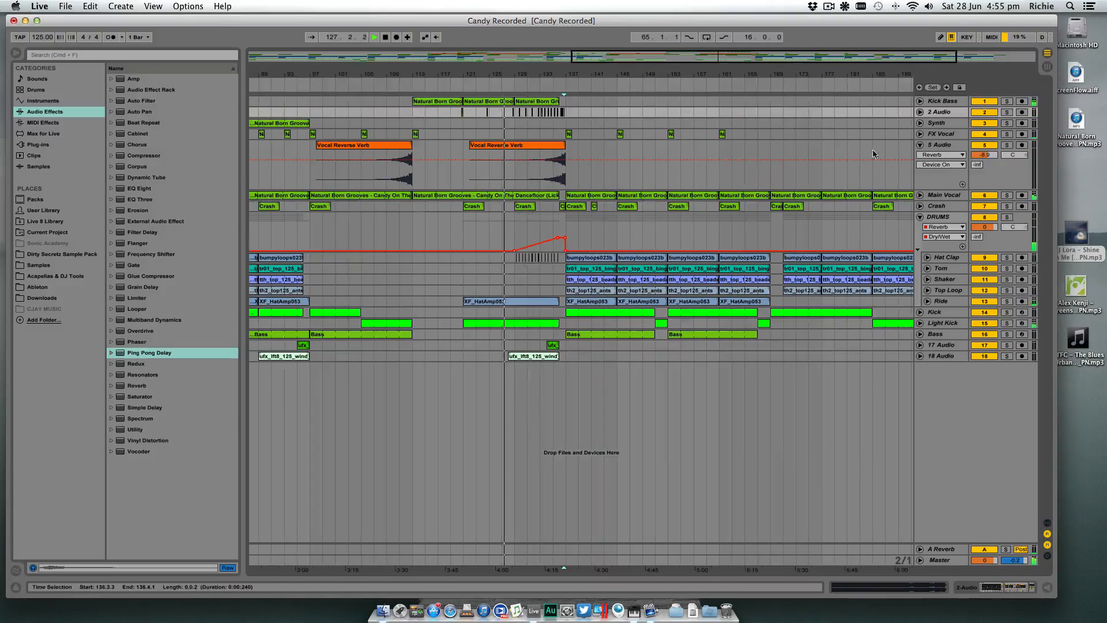
pyautogui.click(920, 144)
pyautogui.click(935, 146)
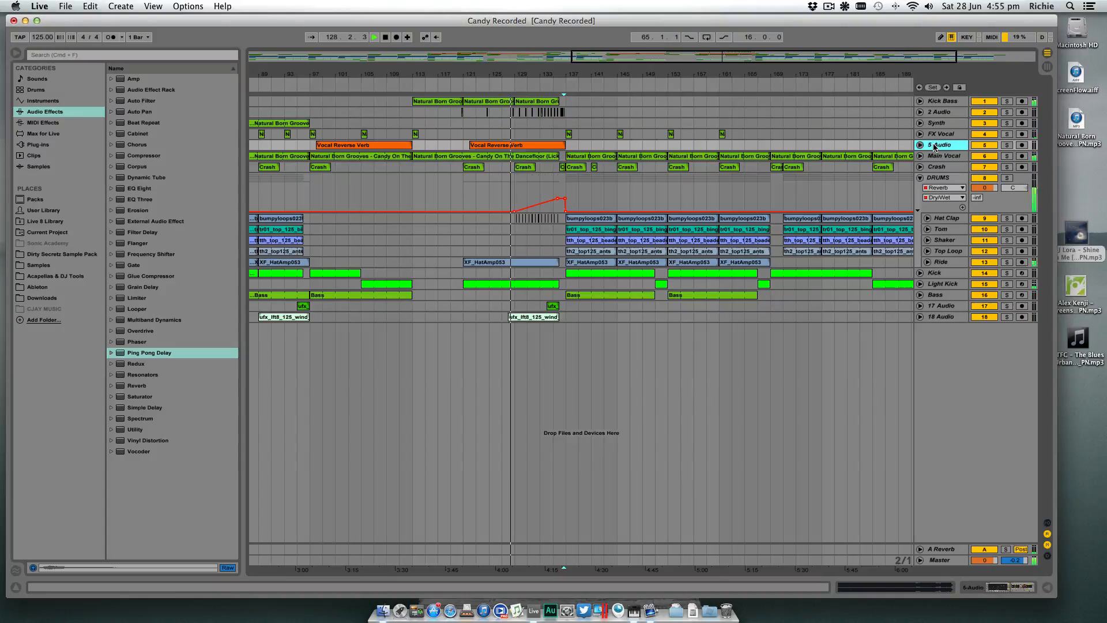
pyautogui.press('super+r')
pyautogui.write('R')
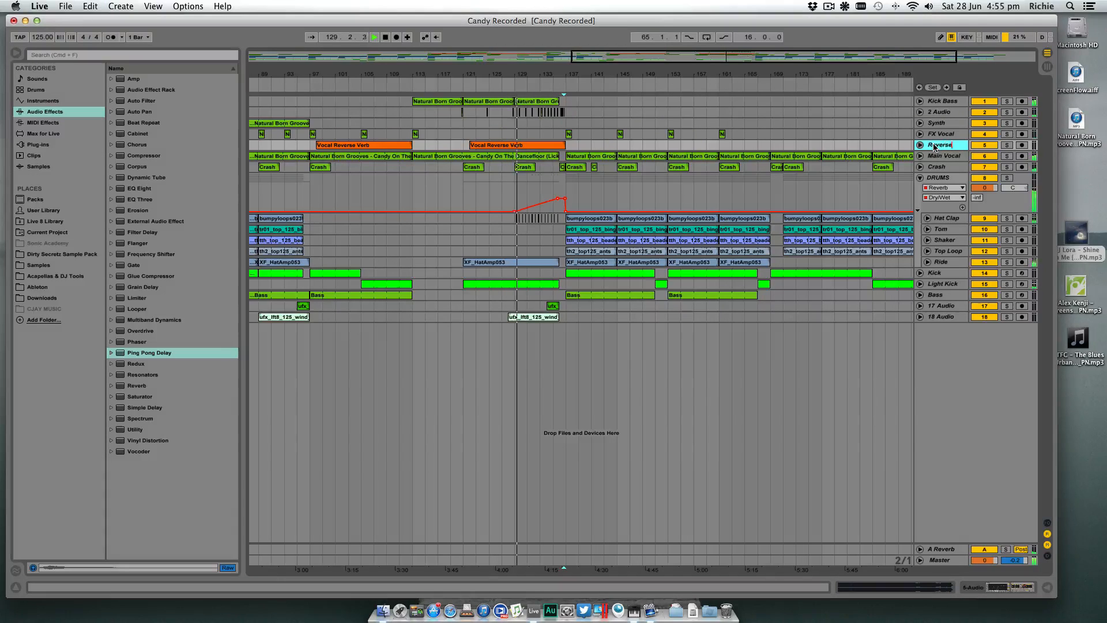
pyautogui.write('everse Vocal')
pyautogui.press('Return')
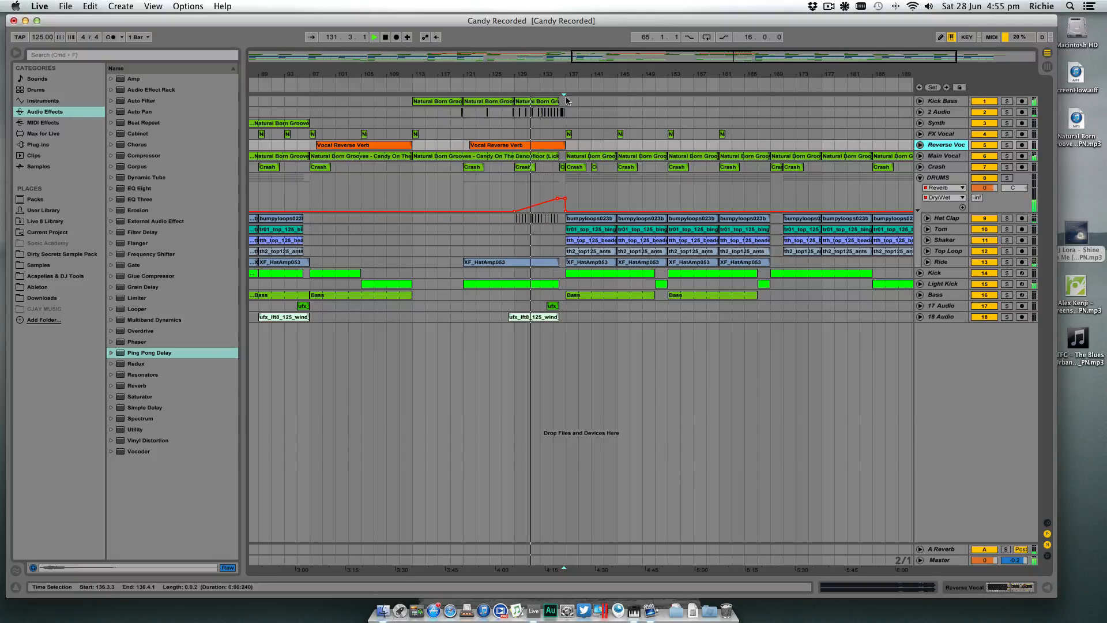
# - Move the Vocal Reverse Verb clip one bar earlier to end at bar 136, replay the build-up and collapse its track
pyautogui.moveTo(525, 70); pyautogui.dragTo(558, 102)
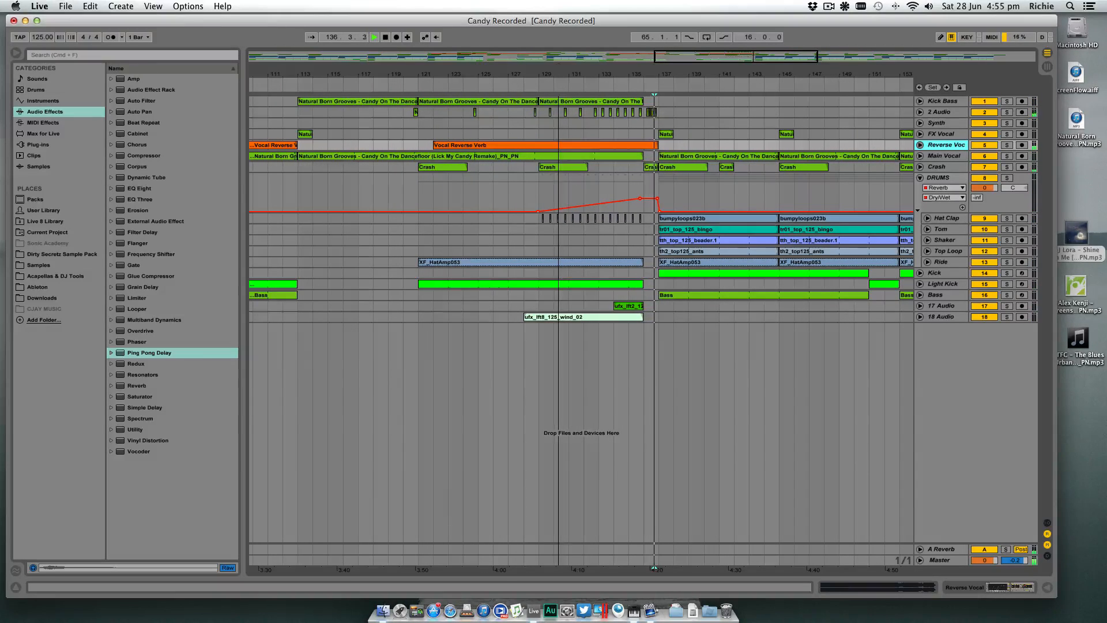
pyautogui.moveTo(673, 77); pyautogui.dragTo(635, 87)
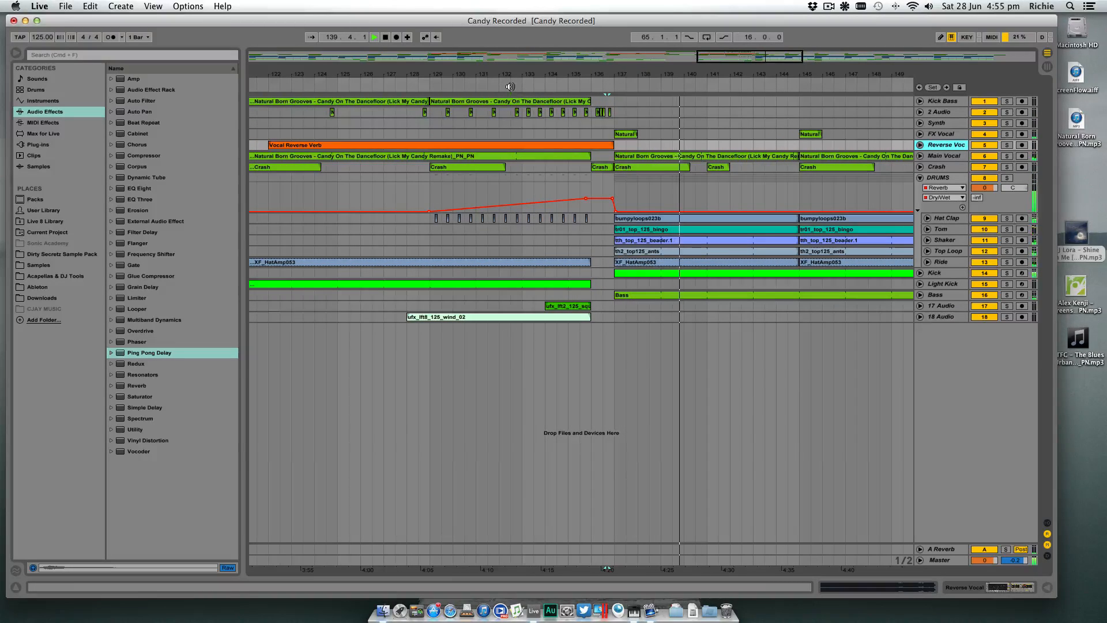
pyautogui.moveTo(601, 75); pyautogui.dragTo(600, 98)
pyautogui.click(920, 145)
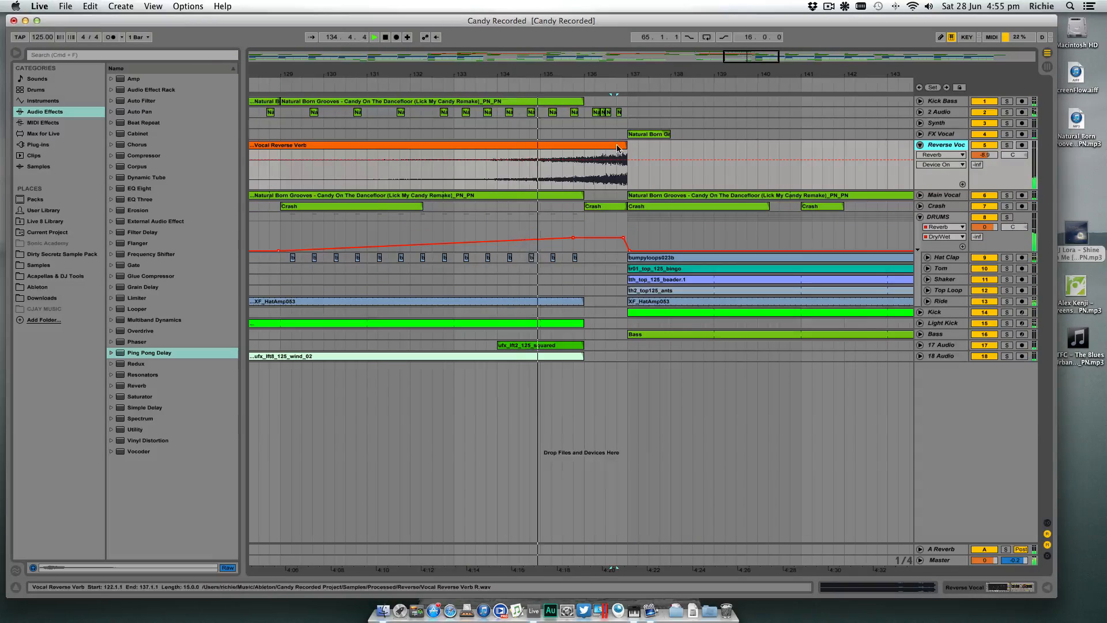
pyautogui.moveTo(624, 154); pyautogui.dragTo(579, 149)
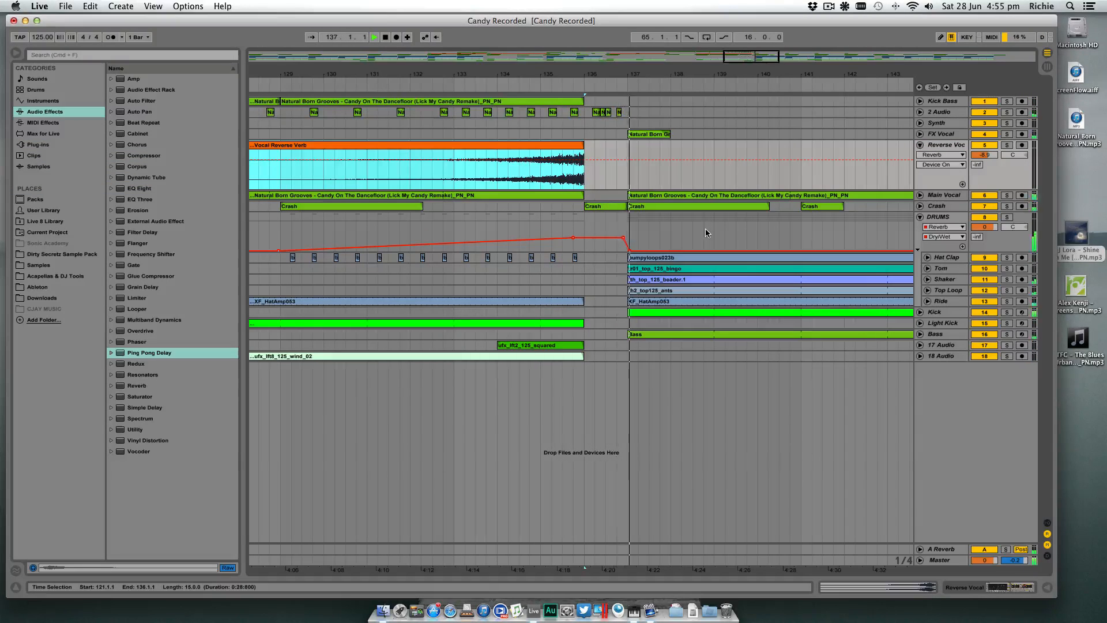
pyautogui.moveTo(659, 74); pyautogui.dragTo(659, 22)
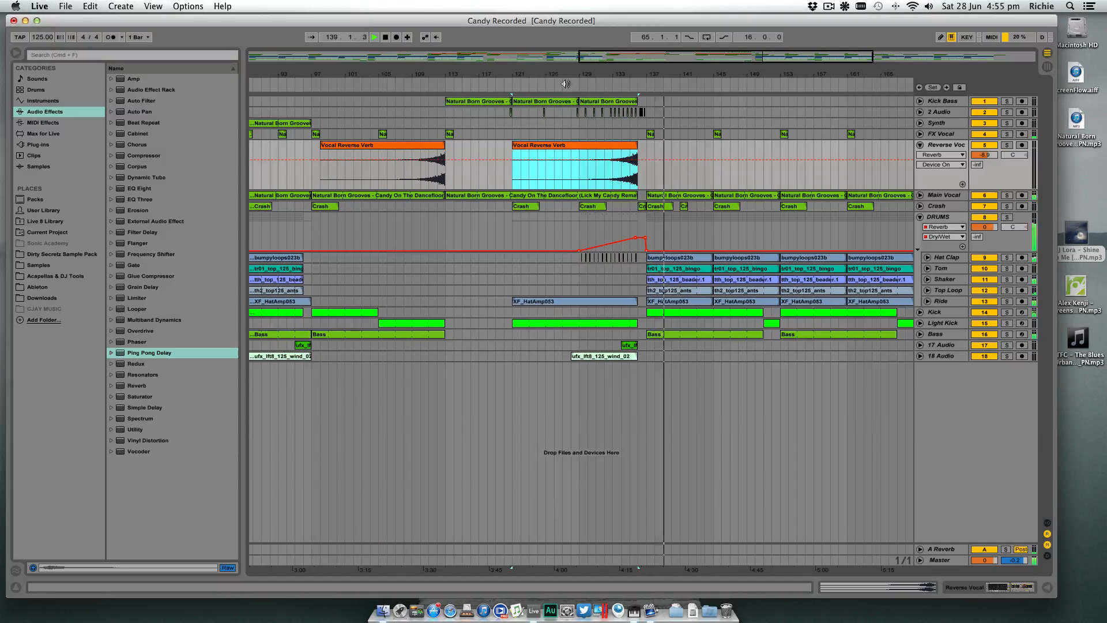
pyautogui.click(564, 86)
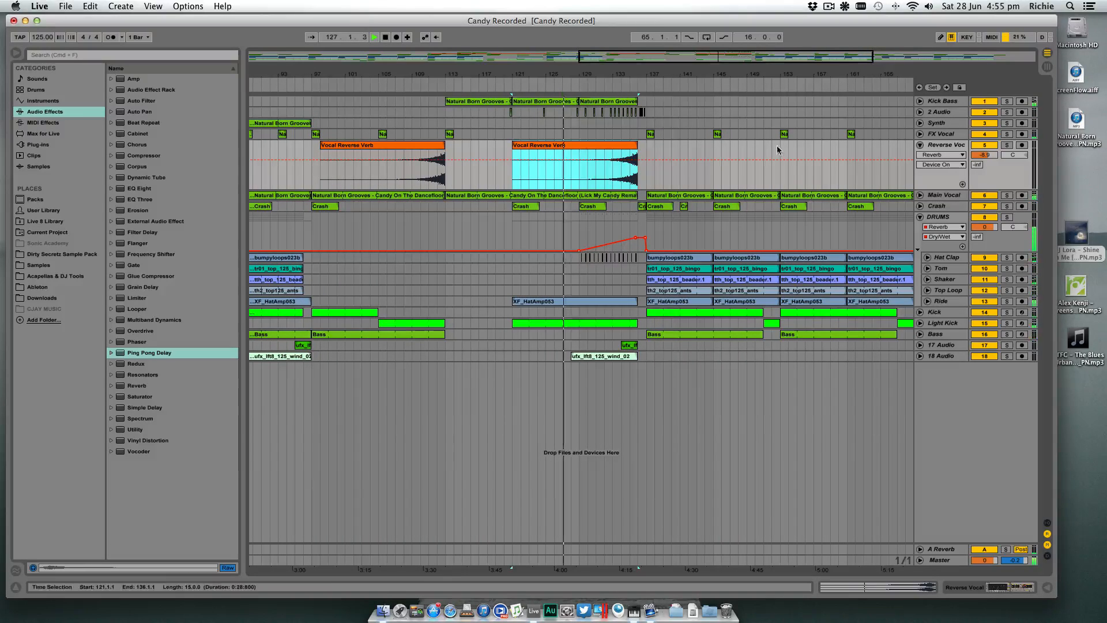
pyautogui.click(920, 145)
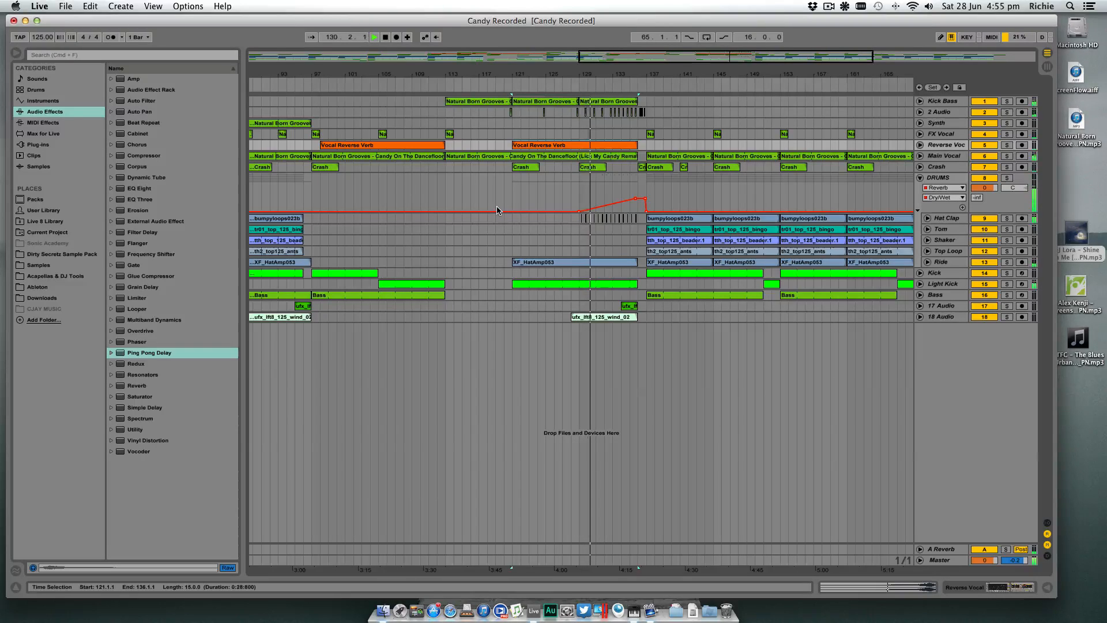
# - Raise the end point of the Kick Bass Auto Filter Frequency automation at bar 136 and replay the build-up
pyautogui.hscroll(5, 498, 211)
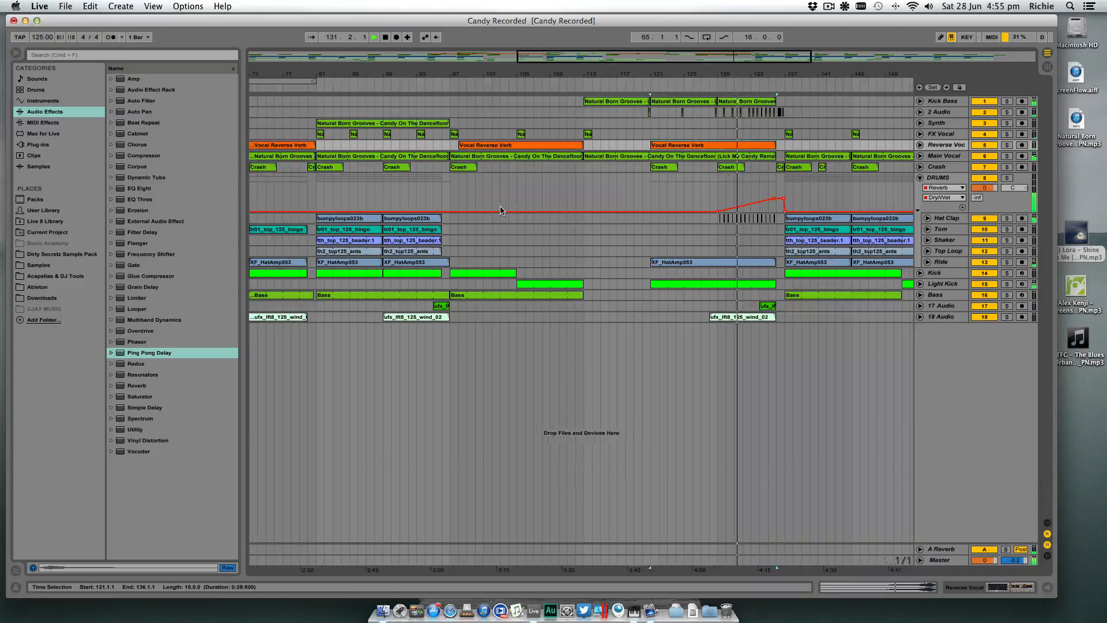
pyautogui.moveTo(497, 68); pyautogui.dragTo(498, 93)
pyautogui.click(920, 101)
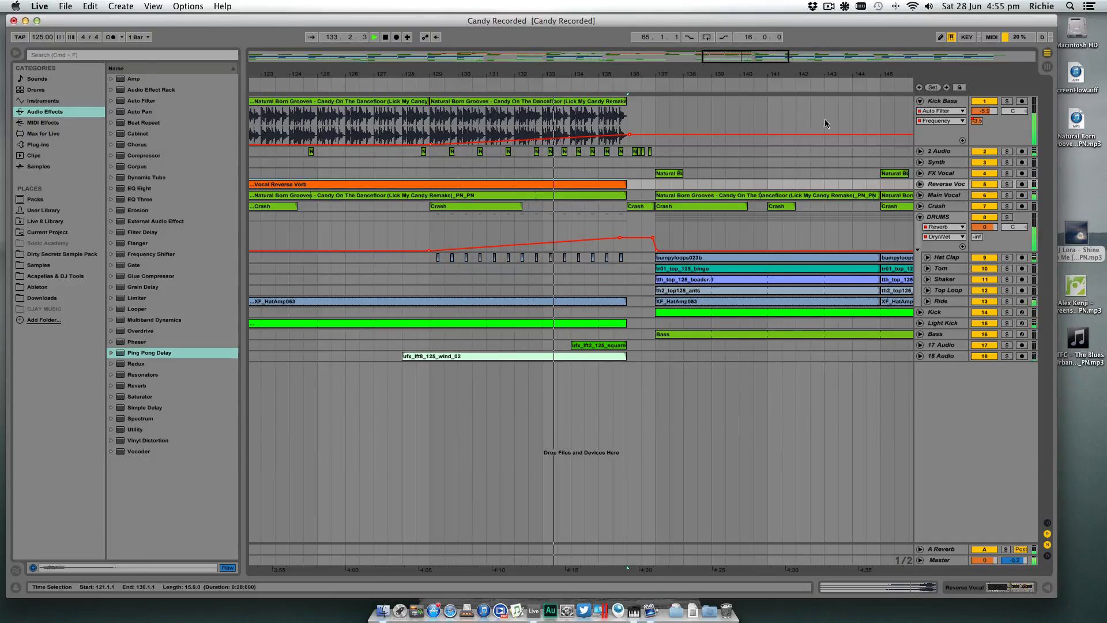
pyautogui.moveTo(629, 131); pyautogui.dragTo(629, 128)
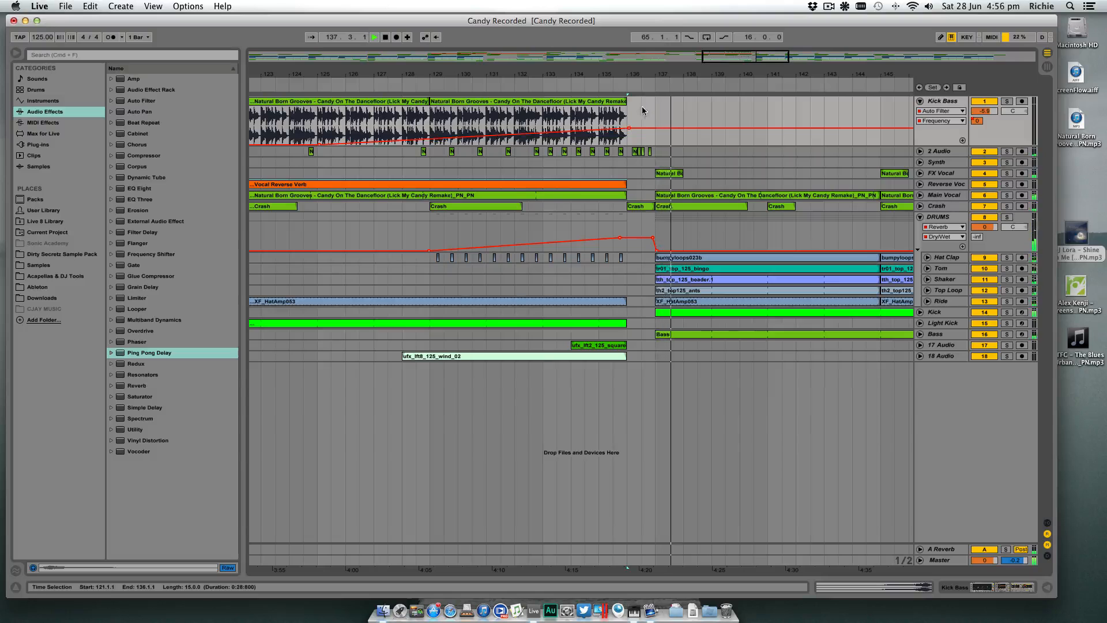
pyautogui.moveTo(629, 130); pyautogui.dragTo(629, 128)
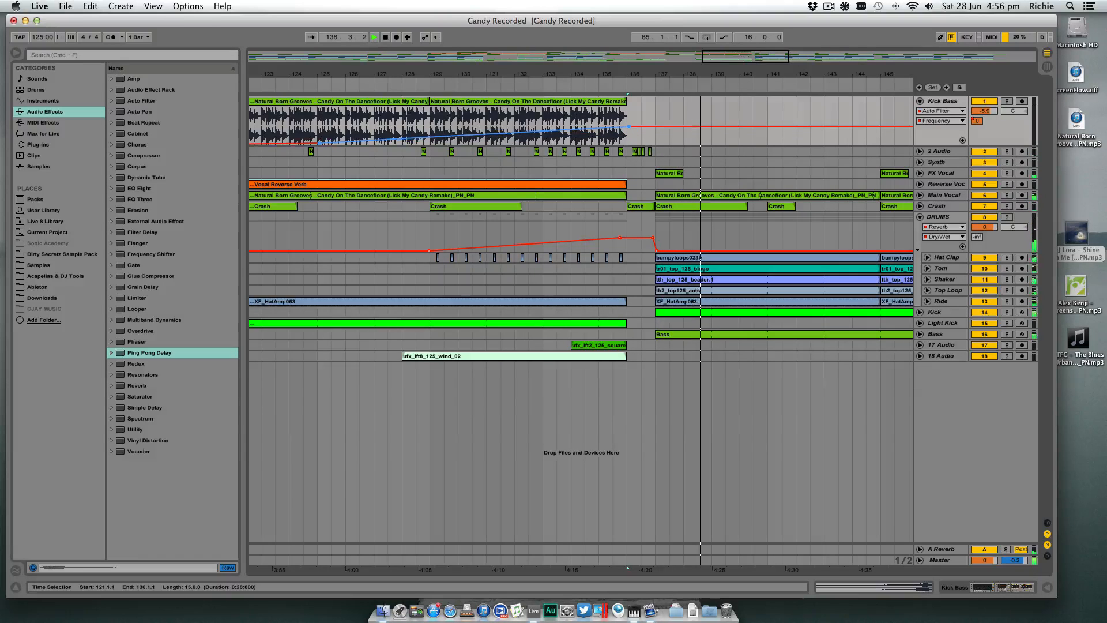
pyautogui.moveTo(587, 76); pyautogui.dragTo(588, 74)
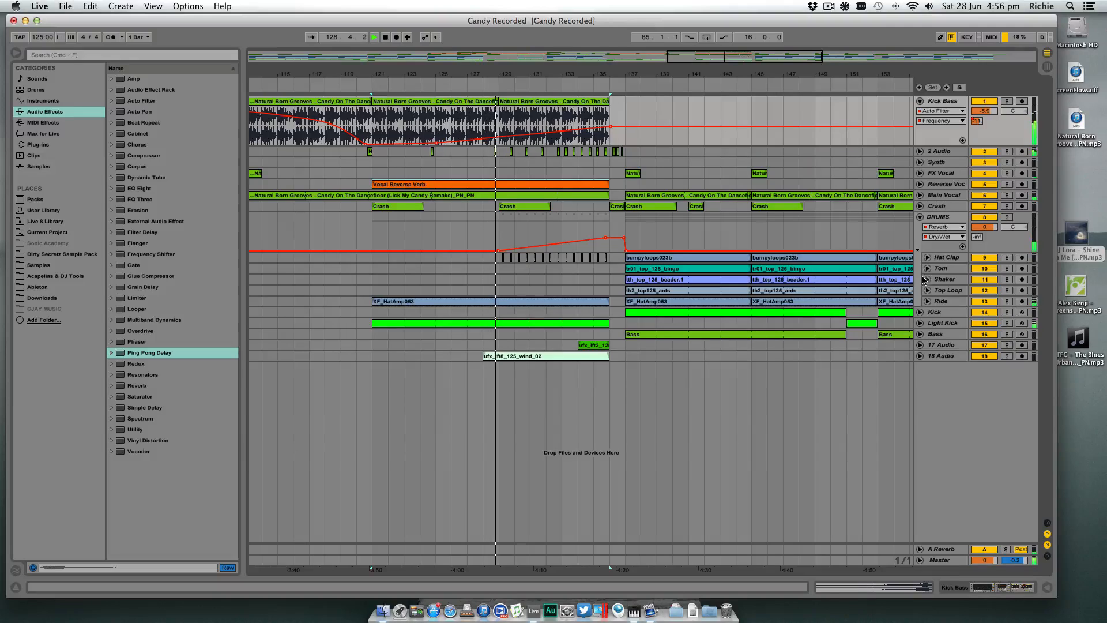
# - Show the second Auto Filter's Frequency automation on Main Vocal, adjust its peak at bar 137 and replay from bar 129
pyautogui.click(920, 195)
pyautogui.click(938, 205)
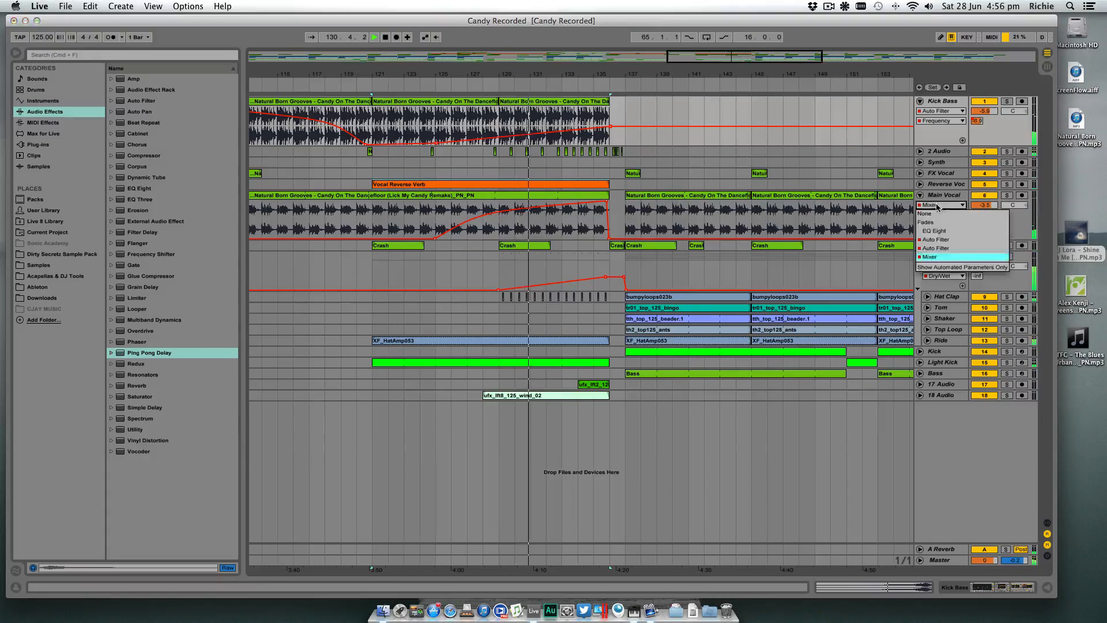
pyautogui.click(936, 248)
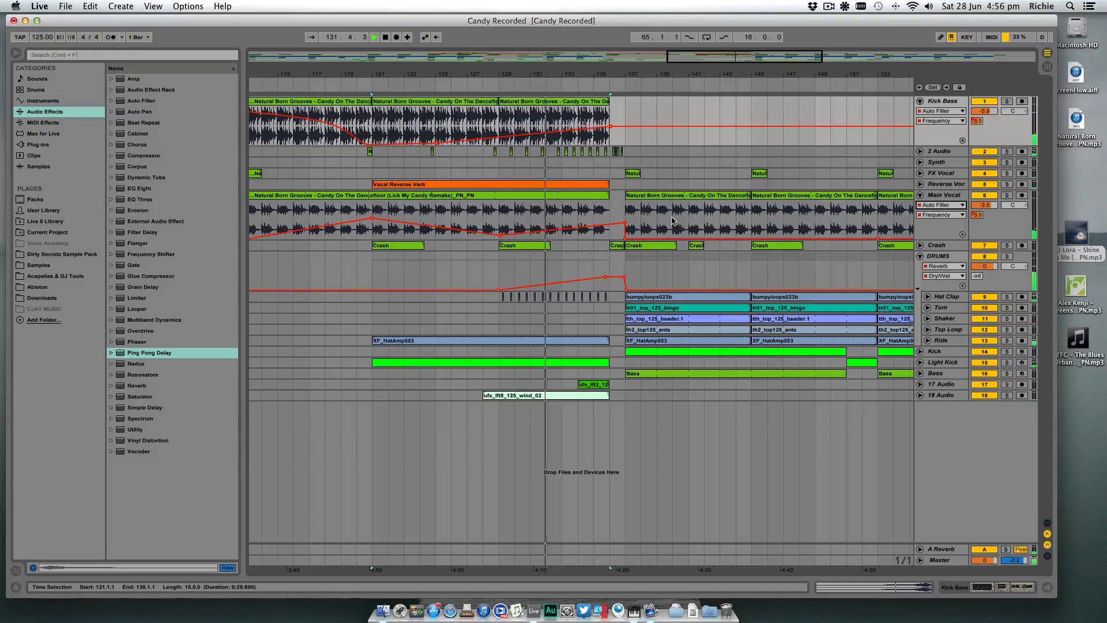
pyautogui.click(626, 221)
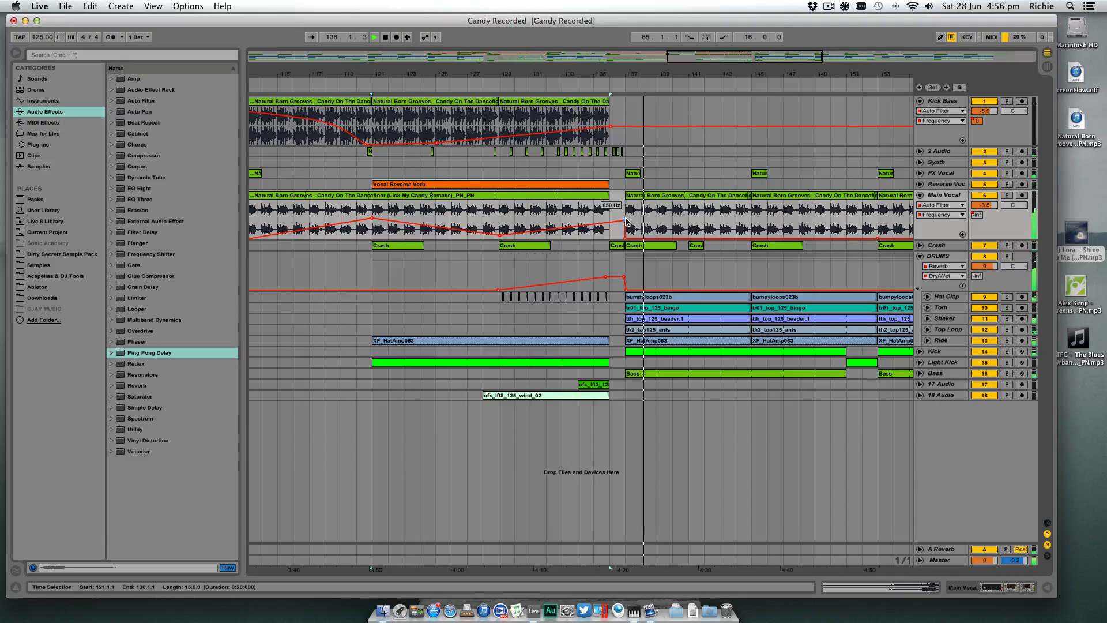
pyautogui.click(488, 85)
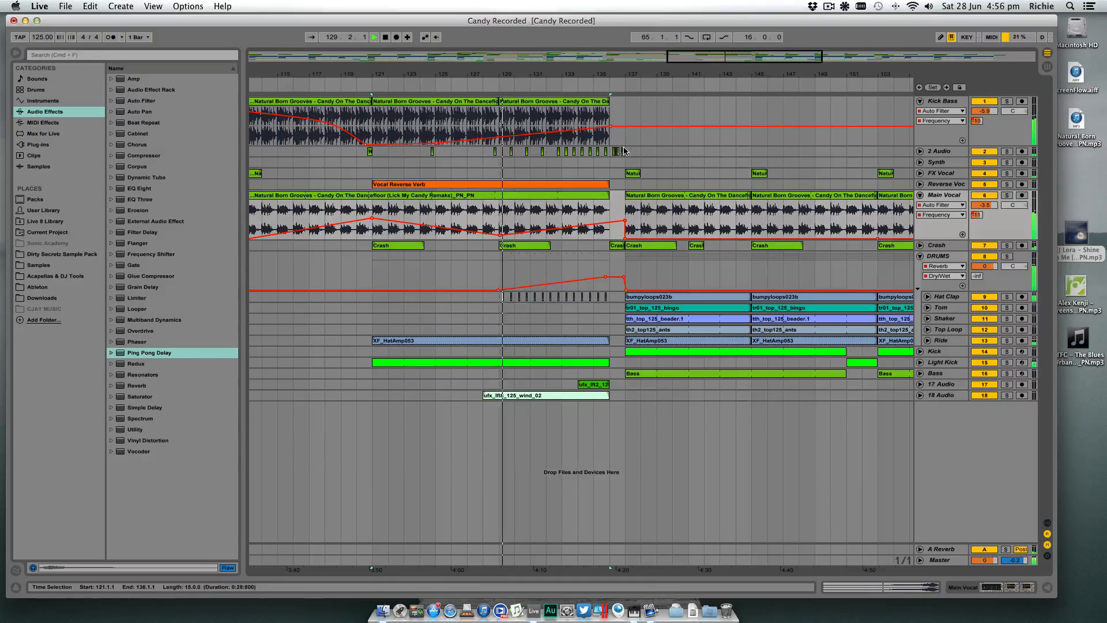
# - Try the transition without the 2 Audio hits between bars 136 and 137, and undo their deletion
pyautogui.moveTo(625, 151); pyautogui.dragTo(610, 151)
pyautogui.press('Delete')
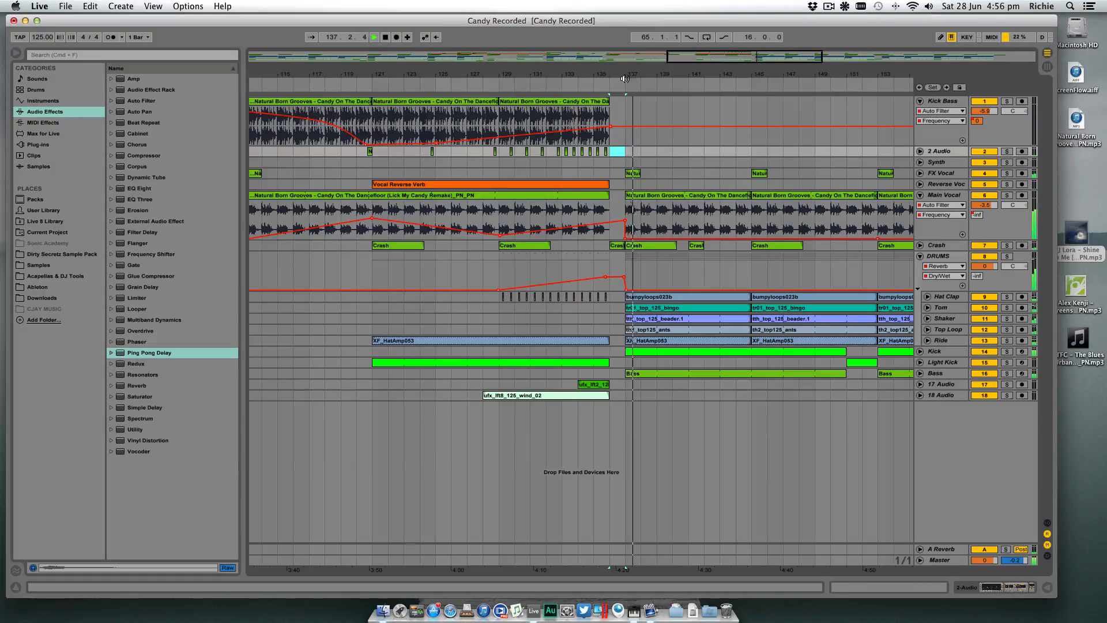
pyautogui.moveTo(631, 73); pyautogui.dragTo(639, 115)
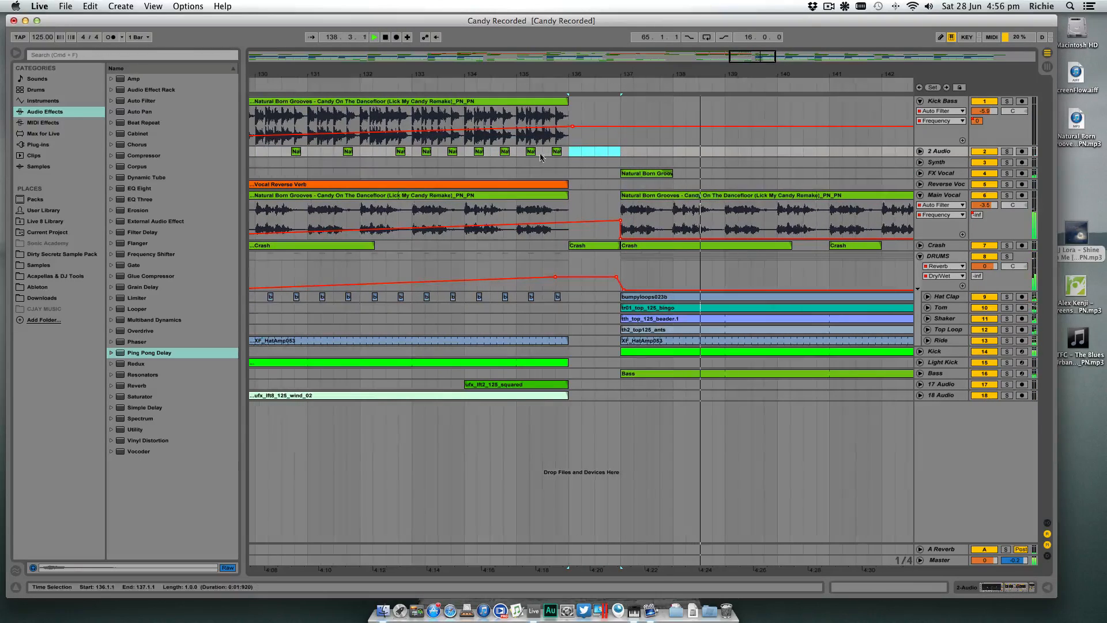
pyautogui.click(364, 87)
pyautogui.press('super+z')
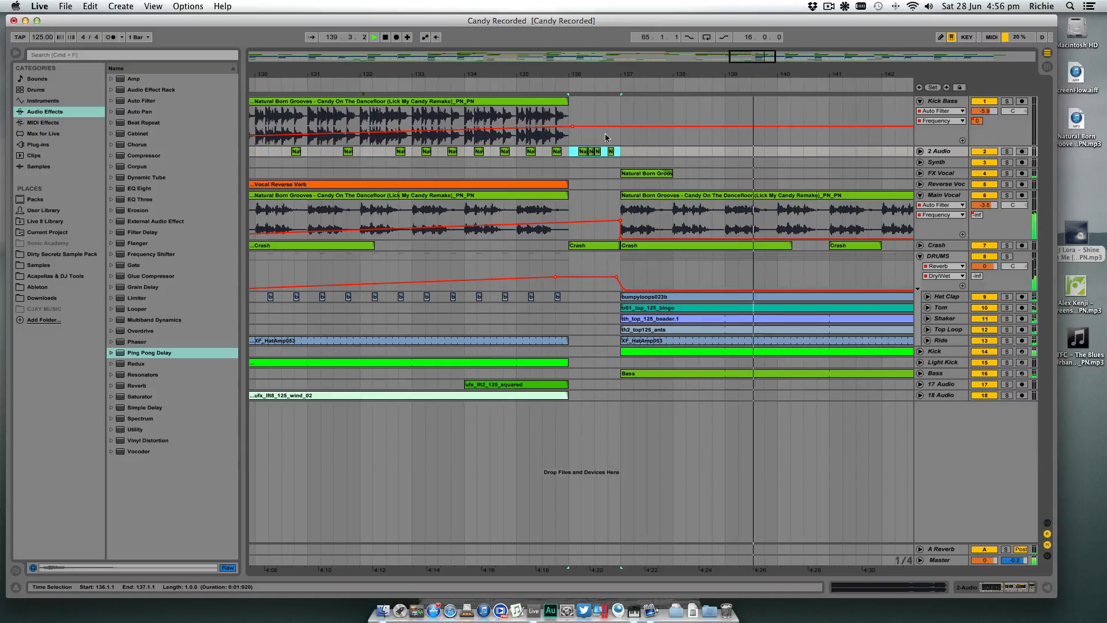
# - Copy the hit pattern from bar 136 over the 2 Audio clips between bars 135 and 136
pyautogui.moveTo(517, 153); pyautogui.dragTo(607, 154)
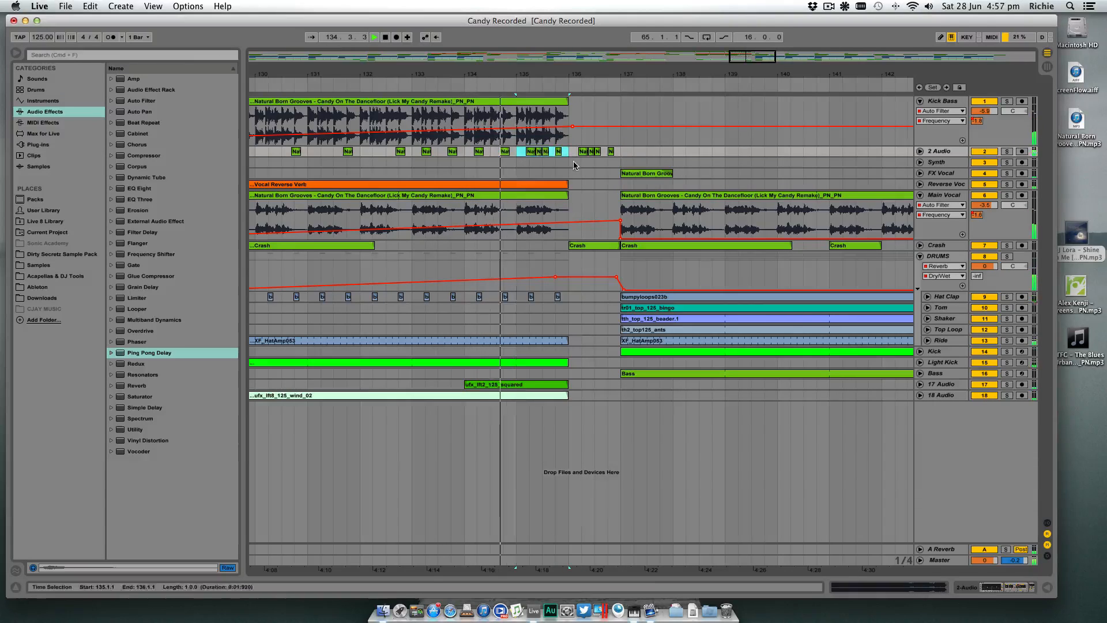
pyautogui.click(574, 166)
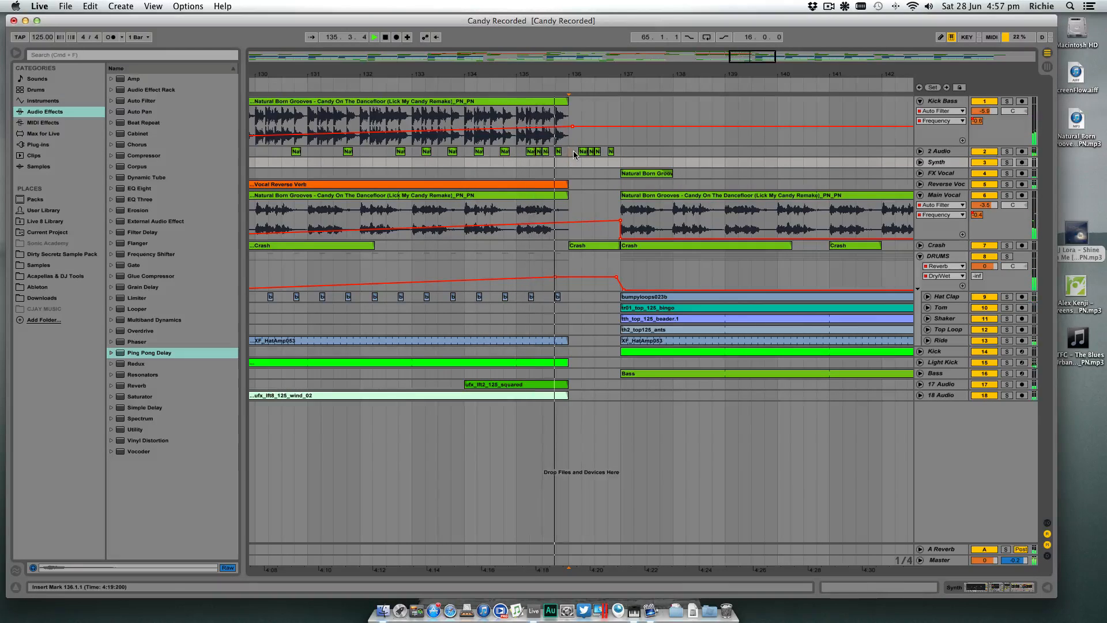
# - Try the transition without the 2 Audio hits between bars 136 and 137, replaying the build-up from around bar 129
pyautogui.moveTo(569, 152); pyautogui.dragTo(626, 156)
pyautogui.press('Delete')
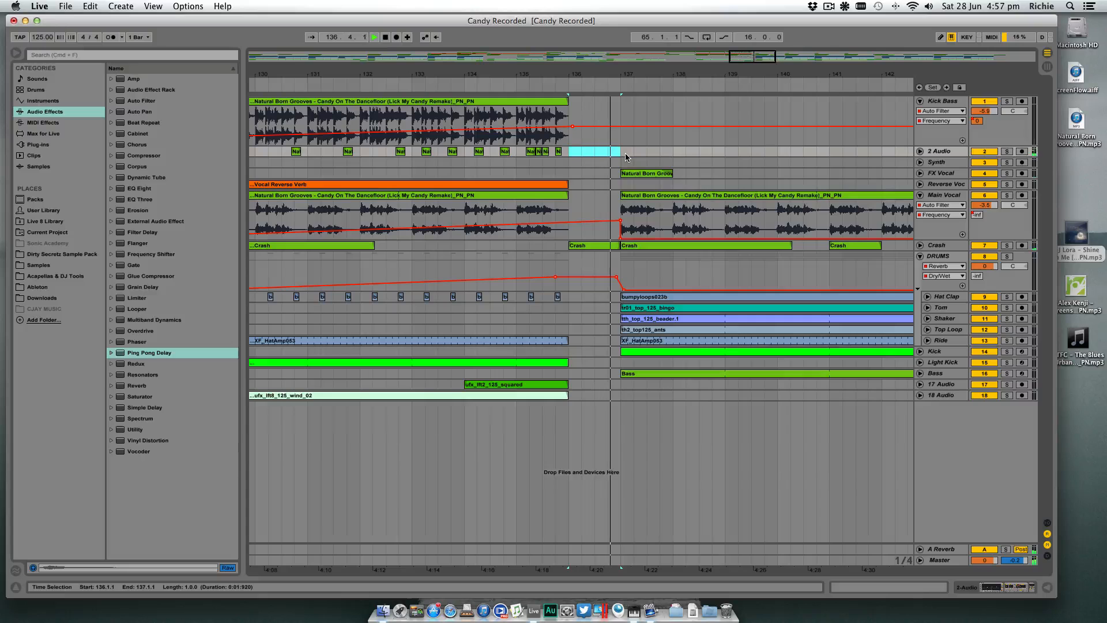
pyautogui.click(440, 89)
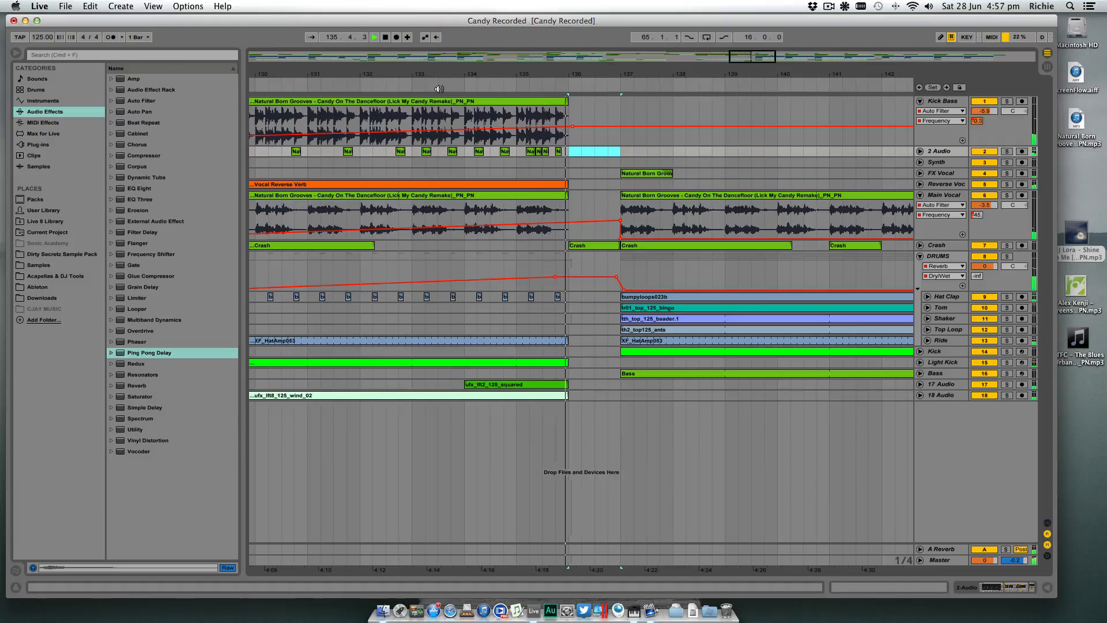
pyautogui.moveTo(536, 74); pyautogui.dragTo(536, 32)
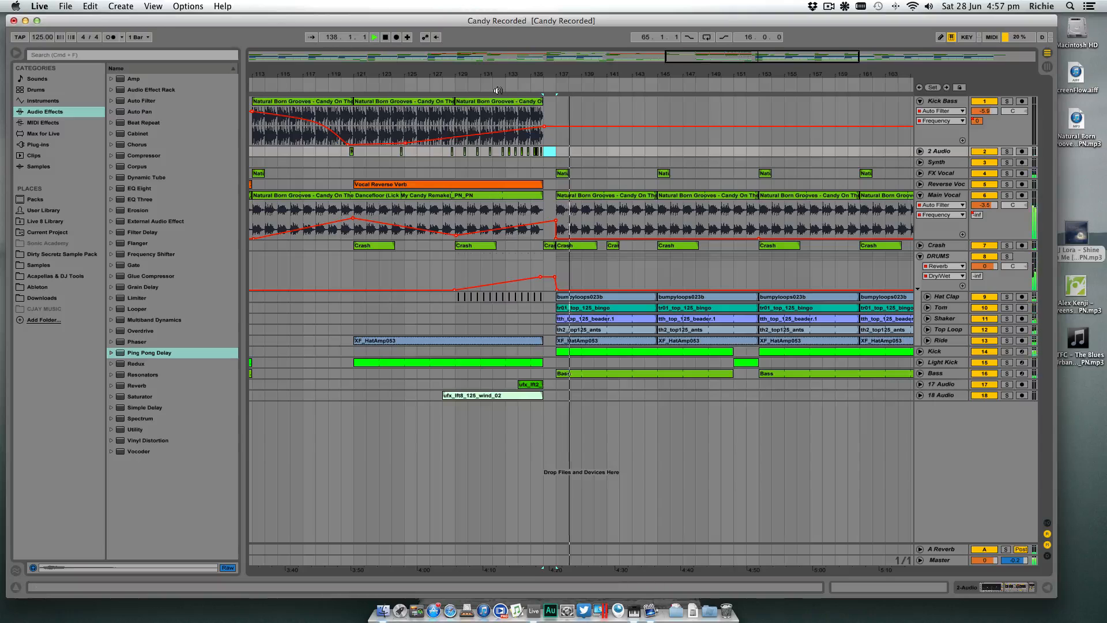
pyautogui.click(457, 88)
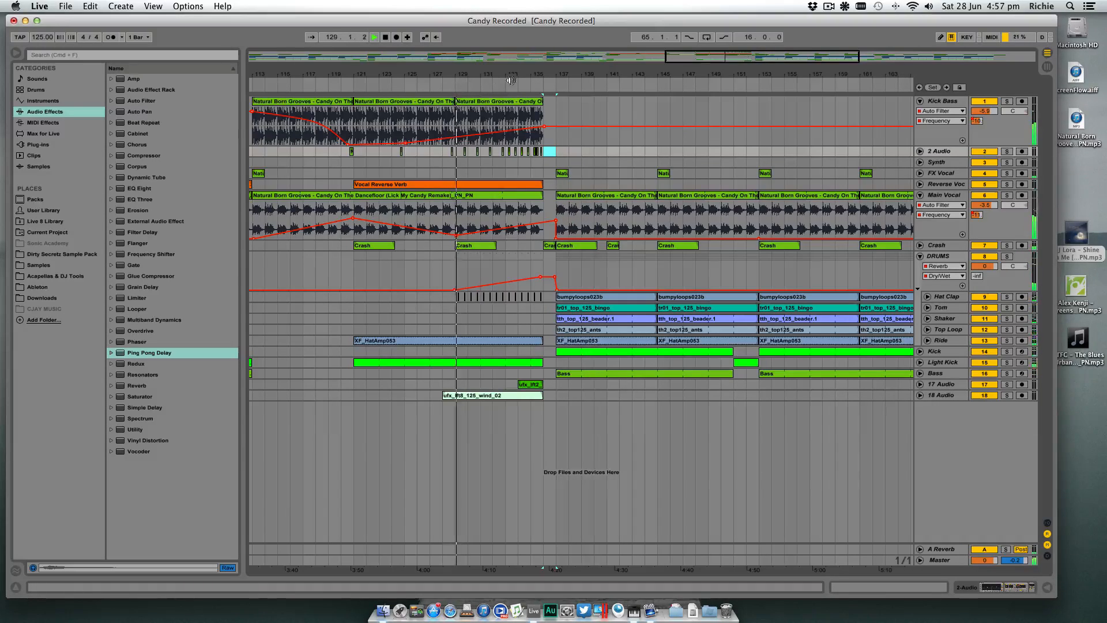
# - Undo the deletion of the bar 136 hits and the pattern copied between bars 135 and 136 on 2 Audio
pyautogui.moveTo(562, 74)
pyautogui.mouseDown()
pyautogui.moveTo(562, 85)
pyautogui.moveTo(562, 73)
pyautogui.mouseUp()
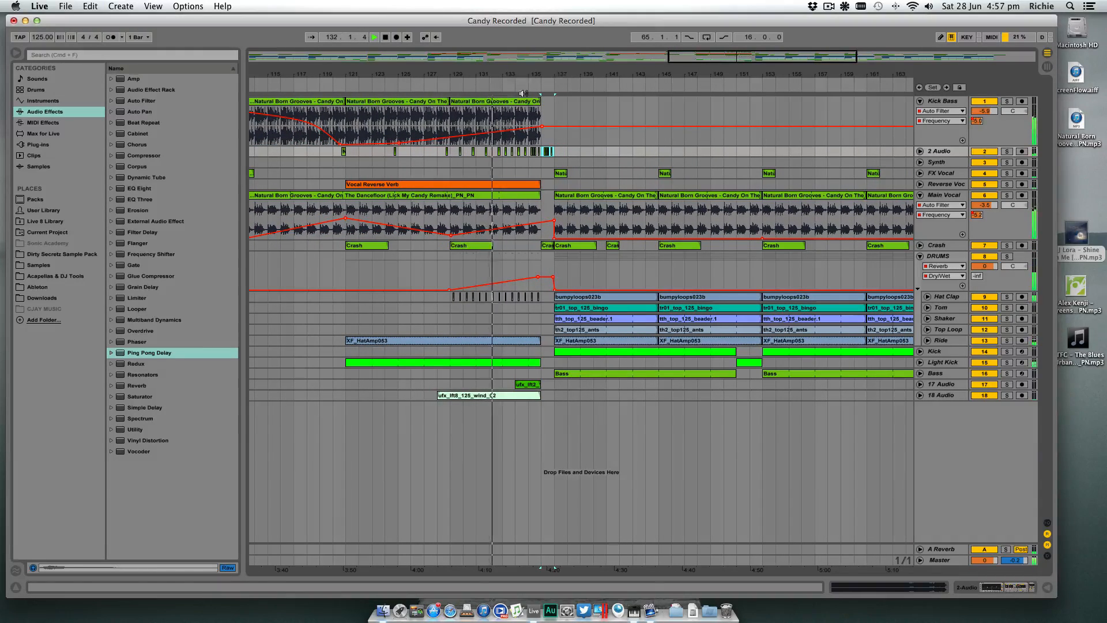
pyautogui.press('super+z')
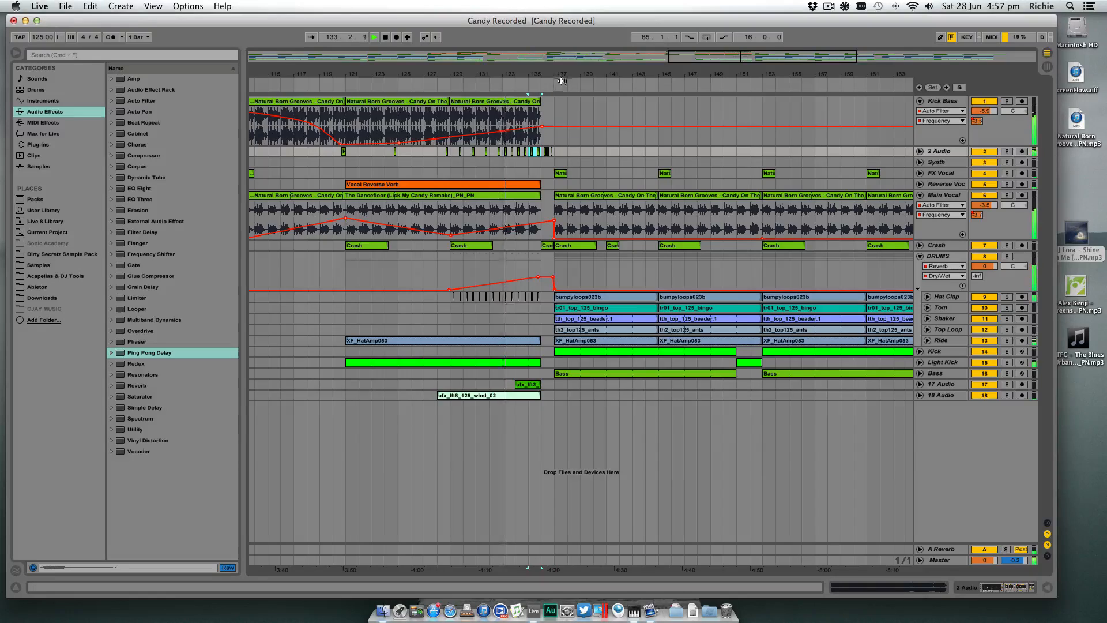
pyautogui.moveTo(563, 77); pyautogui.dragTo(563, 66)
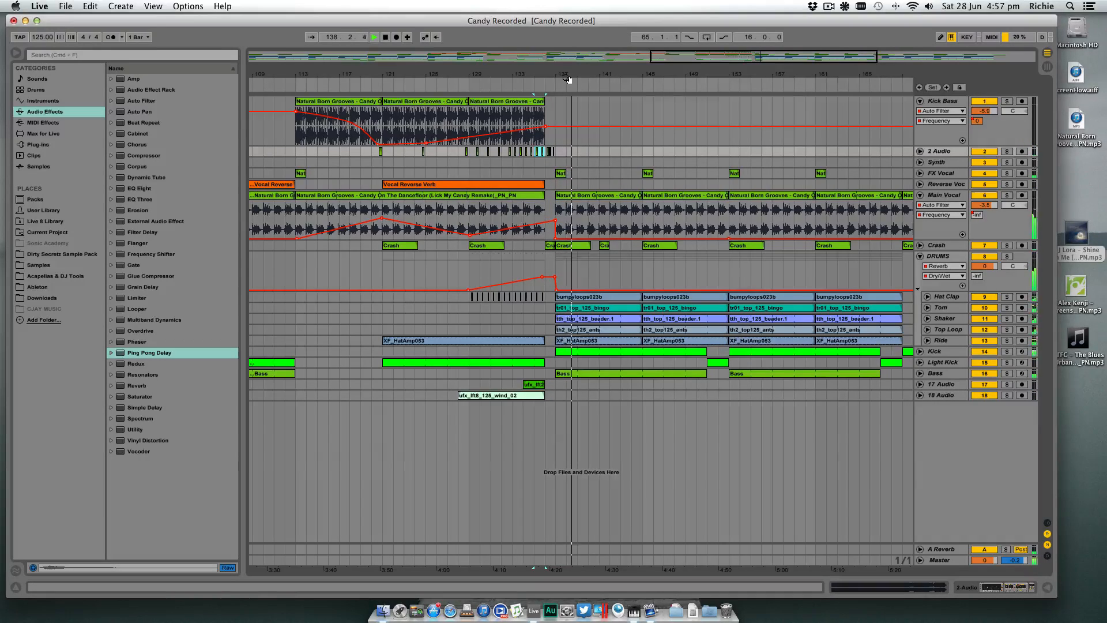
# - Try replacing the 2 Audio hits in bar 136 with a copy of the FX Vocal clip transposed -12 st, and undo it
pyautogui.moveTo(567, 72); pyautogui.dragTo(562, 106)
pyautogui.moveTo(536, 152); pyautogui.dragTo(511, 152)
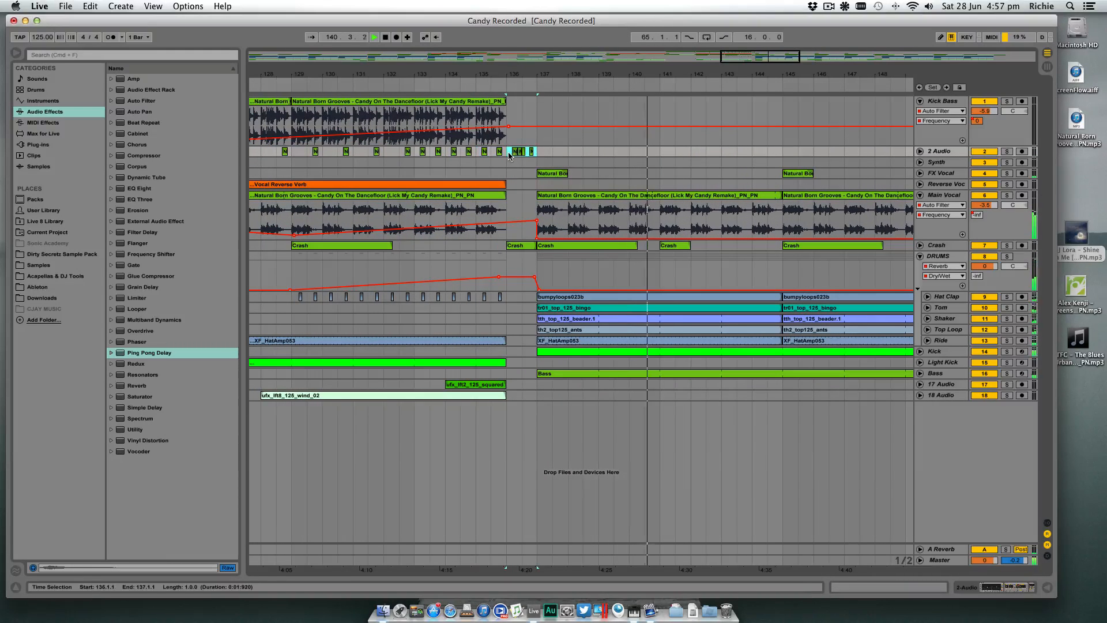
pyautogui.press('Delete')
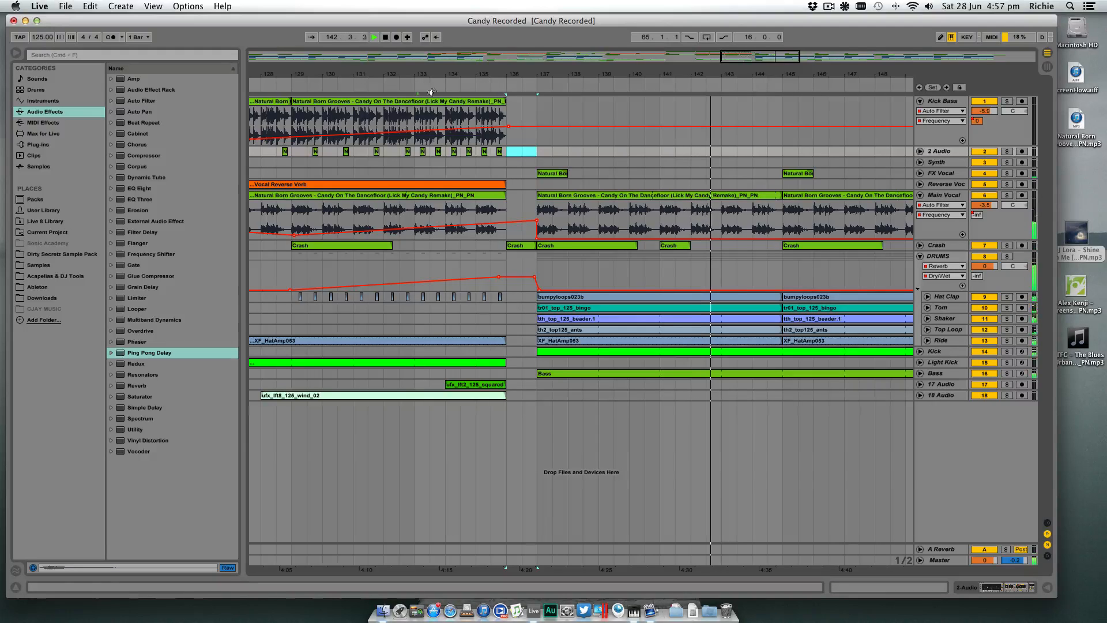
pyautogui.moveTo(551, 173); pyautogui.dragTo(521, 174)
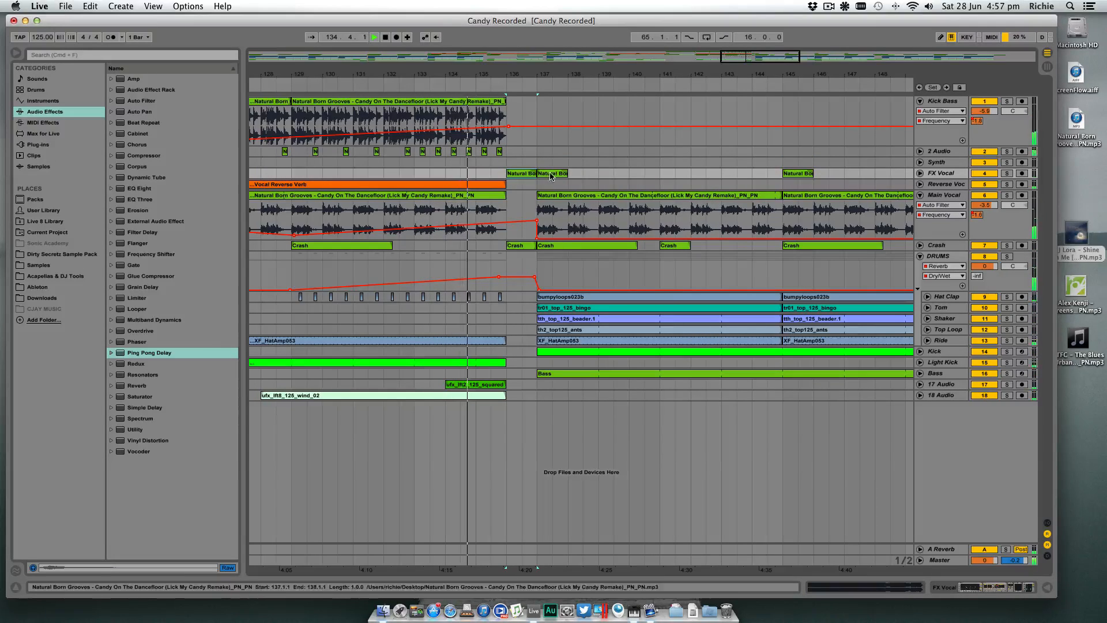
pyautogui.press('Delete')
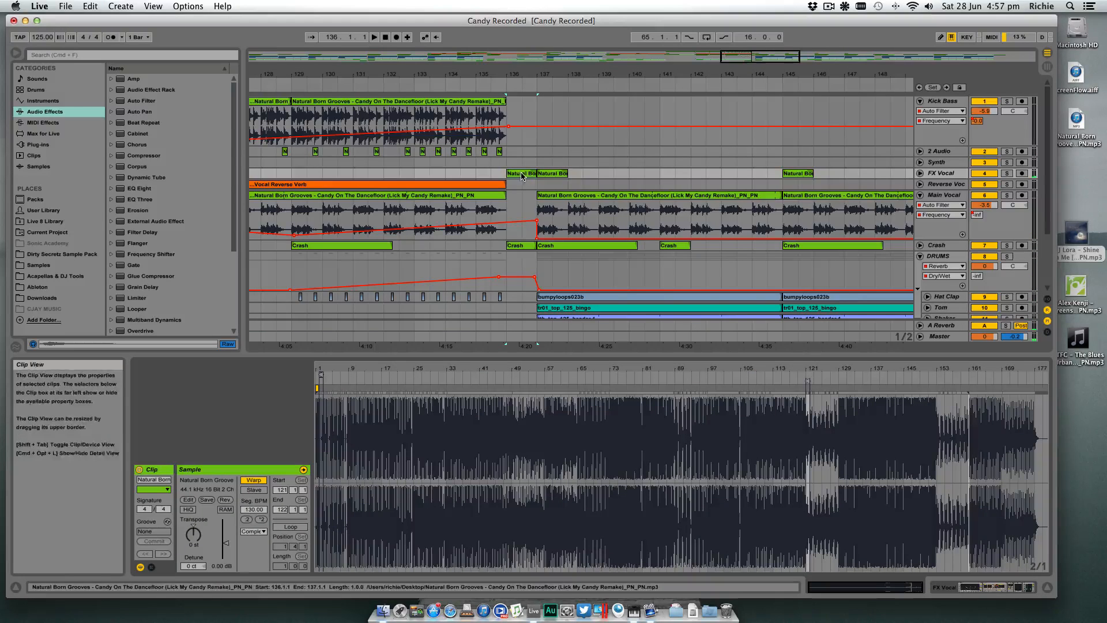
pyautogui.doubleClick(522, 176)
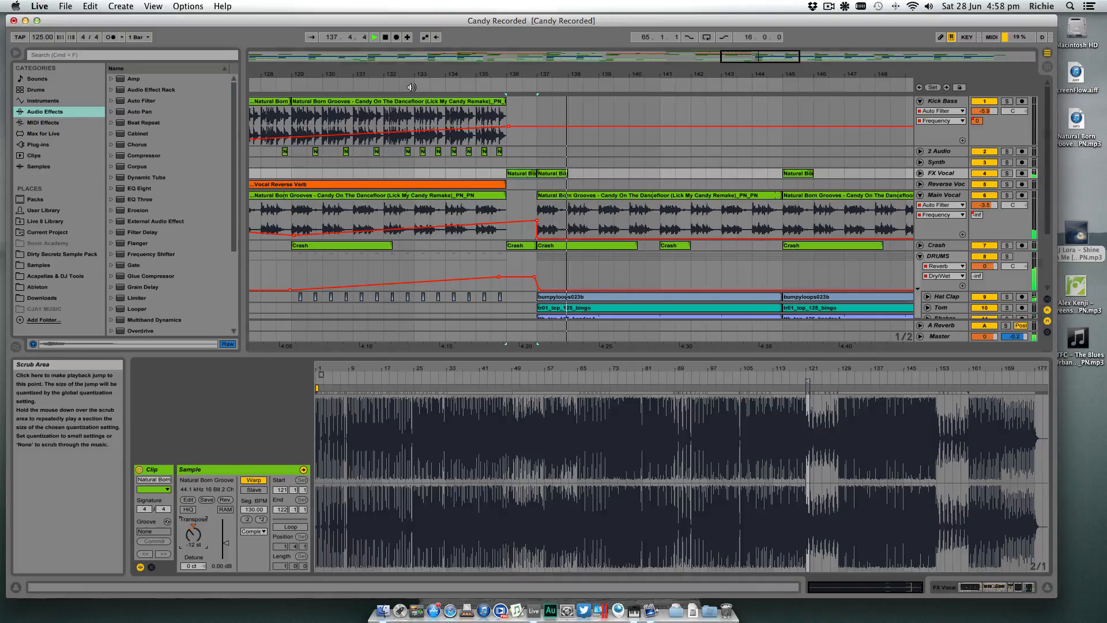
pyautogui.click(514, 158)
pyautogui.press('super+z')
pyautogui.press('super+z')
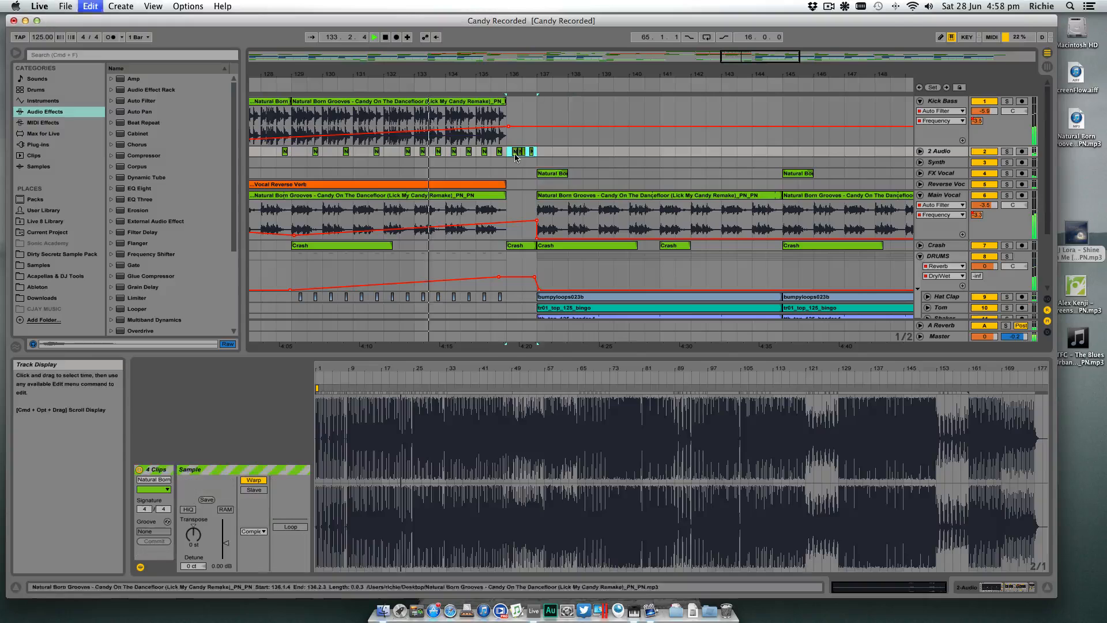
# - Copy the FX Vocal clip from bar 137 to bar 136, transpose it -12 st, audition it and delete it again
pyautogui.click(552, 176)
pyautogui.moveTo(552, 176); pyautogui.dragTo(521, 176)
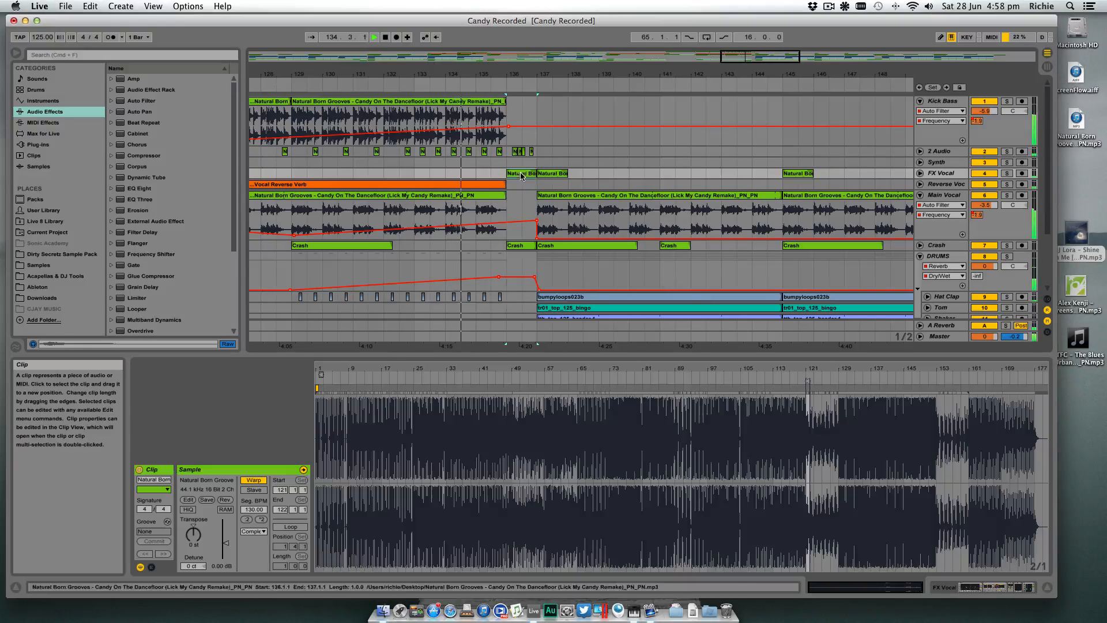
pyautogui.moveTo(189, 526); pyautogui.dragTo(189, 542)
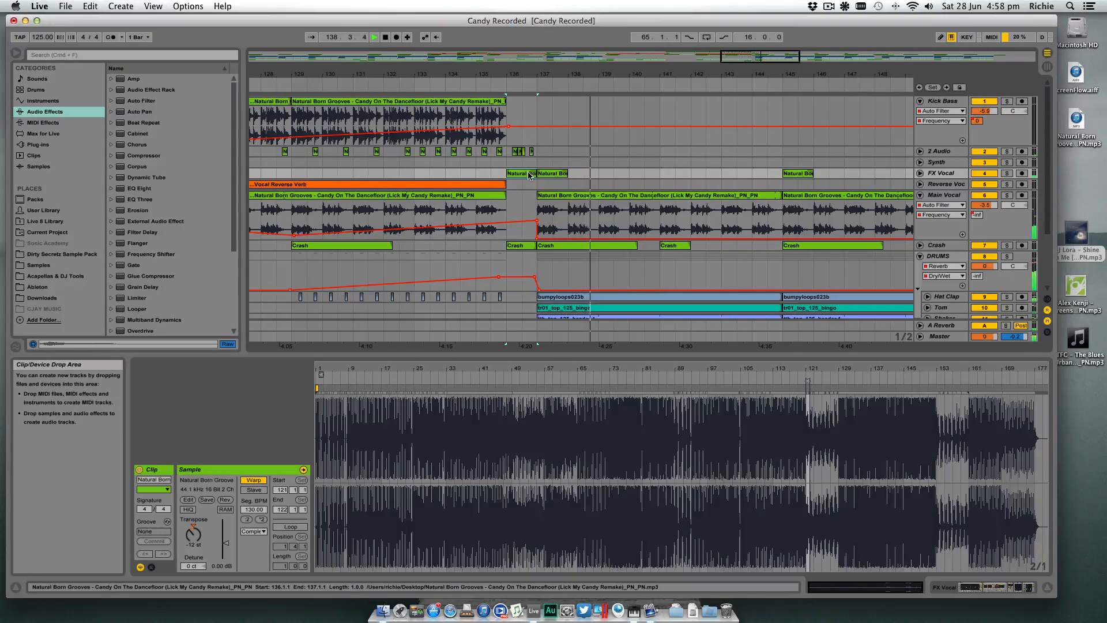
pyautogui.press('Delete')
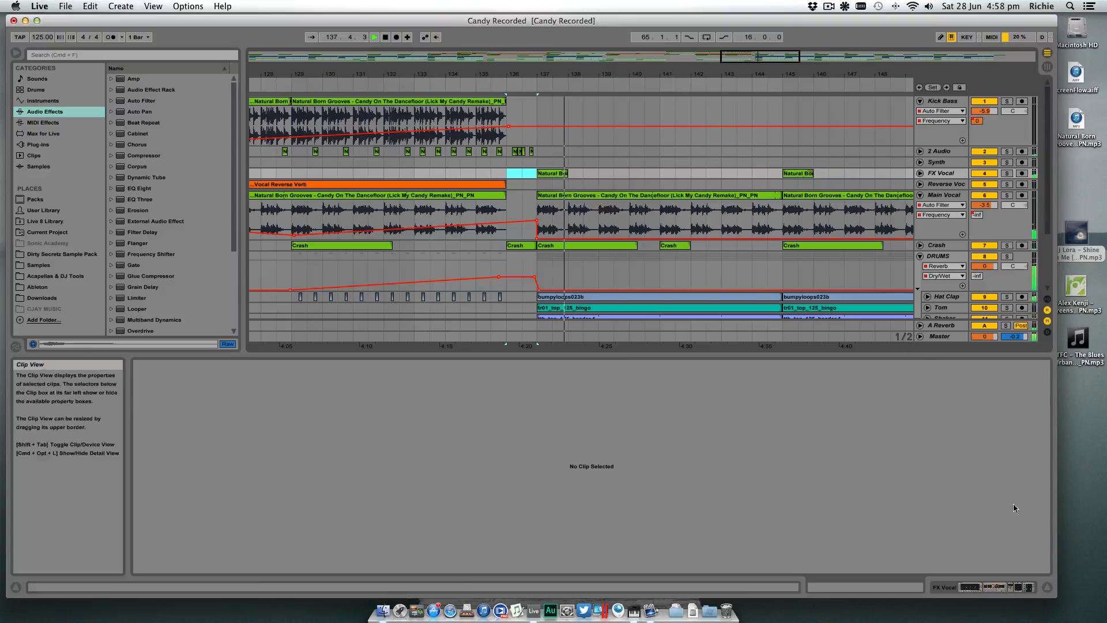
# - Hide the clip detail view, fold the Main Vocal track and replay the end of the build-up
pyautogui.click(1048, 589)
pyautogui.press('-')
pyautogui.press('-')
pyautogui.press('-')
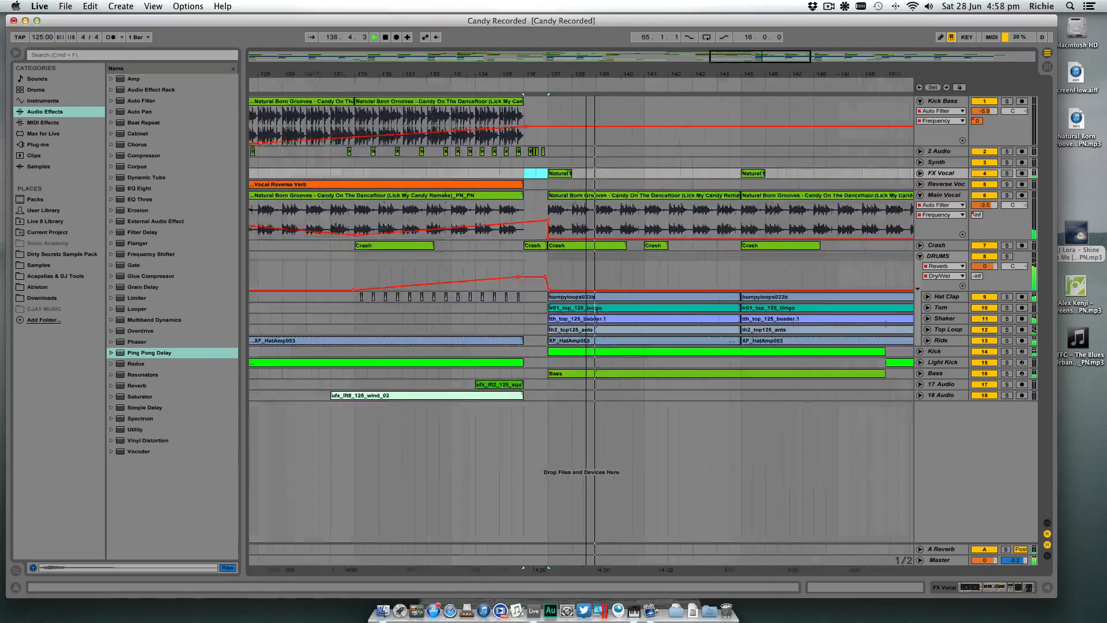
pyautogui.click(920, 196)
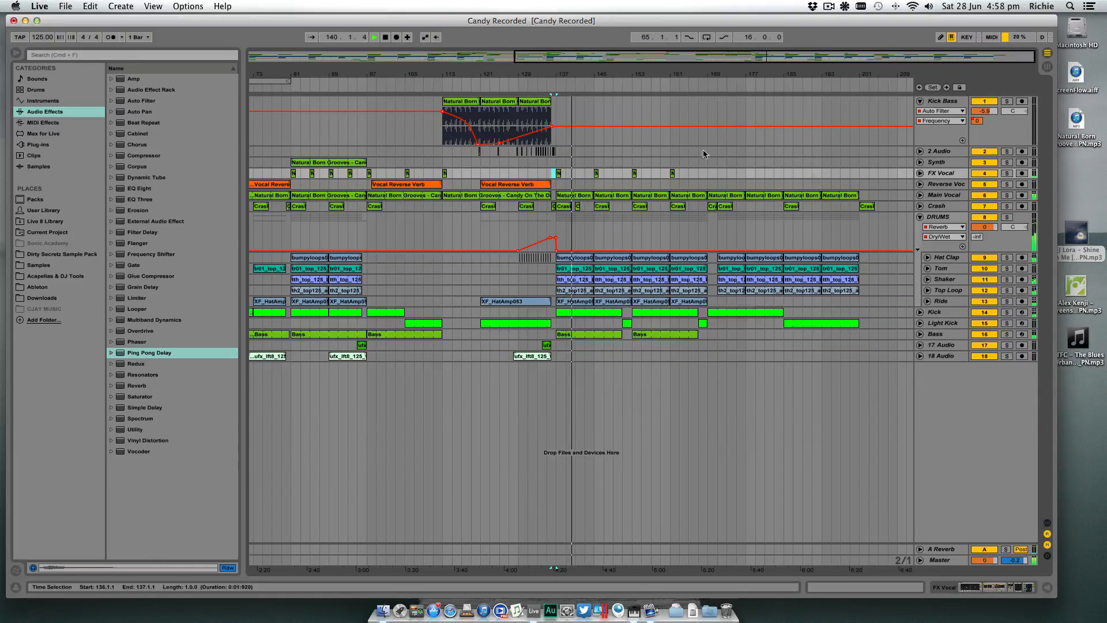
pyautogui.click(538, 85)
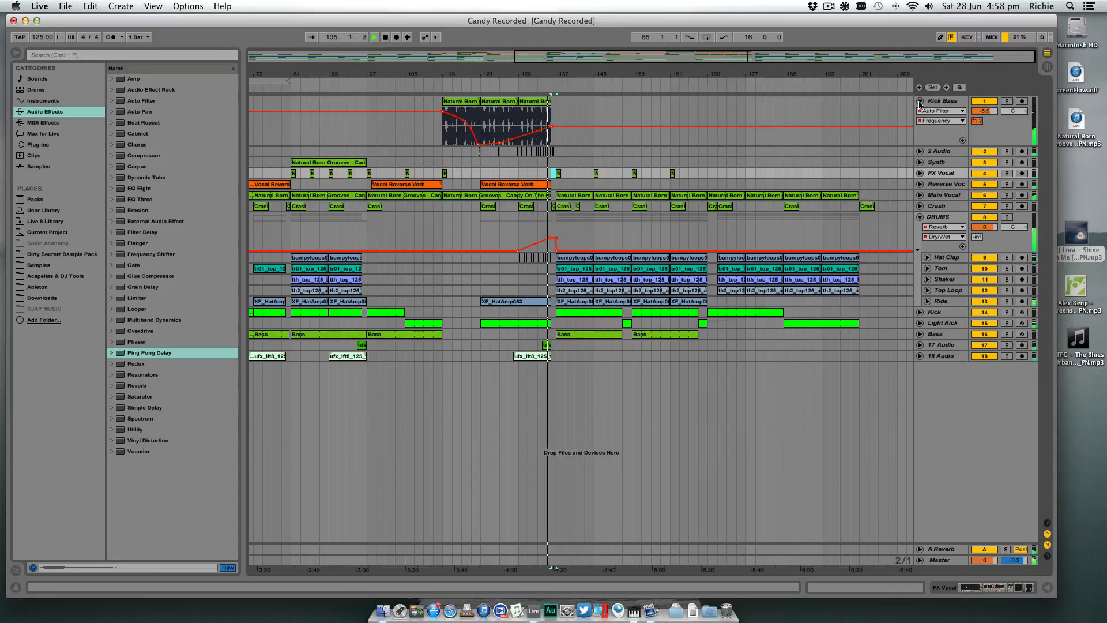
# - Extend the Vocal Reverse Verb clip on Reverse Vocal to bar 137 and replay the build-up into the drop
pyautogui.moveTo(549, 72)
pyautogui.mouseDown()
pyautogui.moveTo(567, 160)
pyautogui.moveTo(561, 185)
pyautogui.moveTo(627, 185)
pyautogui.moveTo(615, 185)
pyautogui.mouseUp()
pyautogui.click(415, 82)
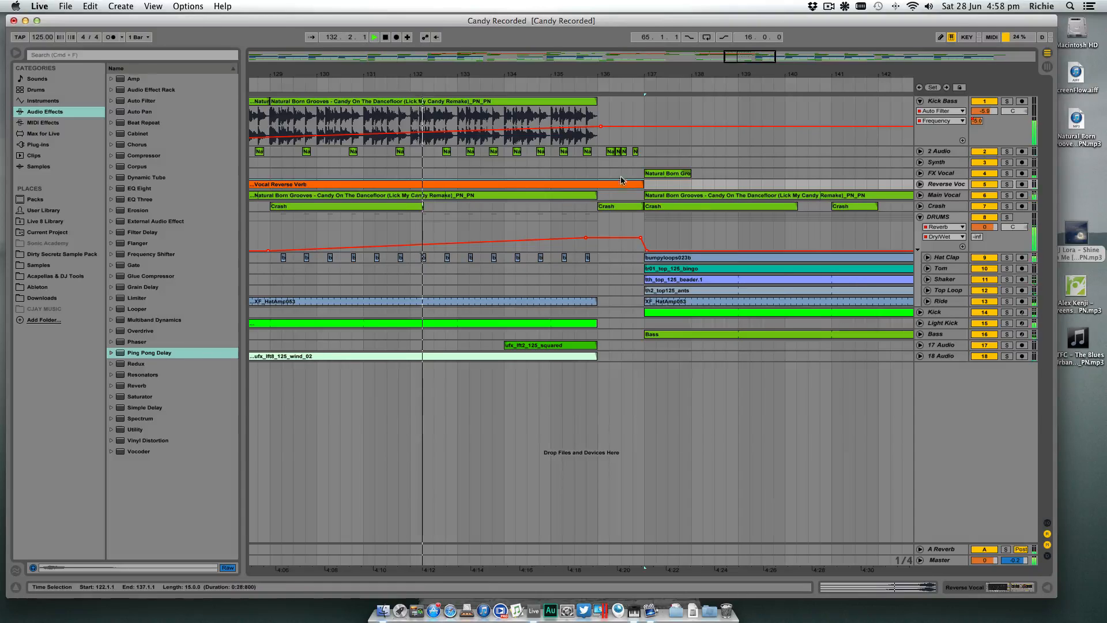
pyautogui.moveTo(650, 78); pyautogui.dragTo(537, 75)
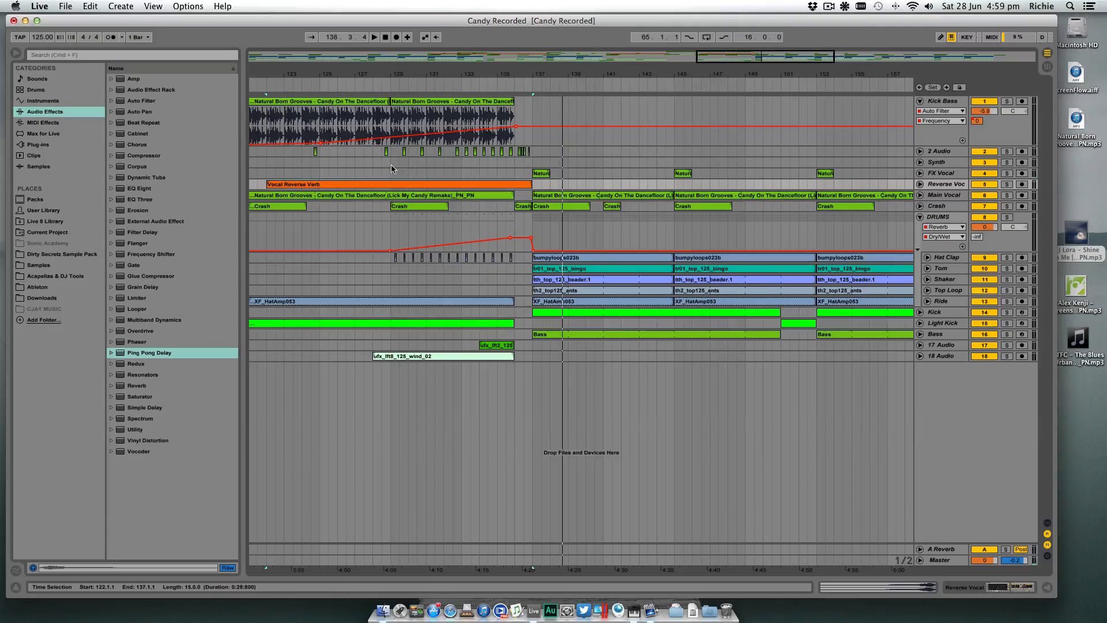
pyautogui.moveTo(391, 165); pyautogui.dragTo(452, 163)
pyautogui.moveTo(523, 167); pyautogui.dragTo(697, 165)
pyautogui.click(532, 168)
pyautogui.moveTo(517, 165); pyautogui.dragTo(547, 165)
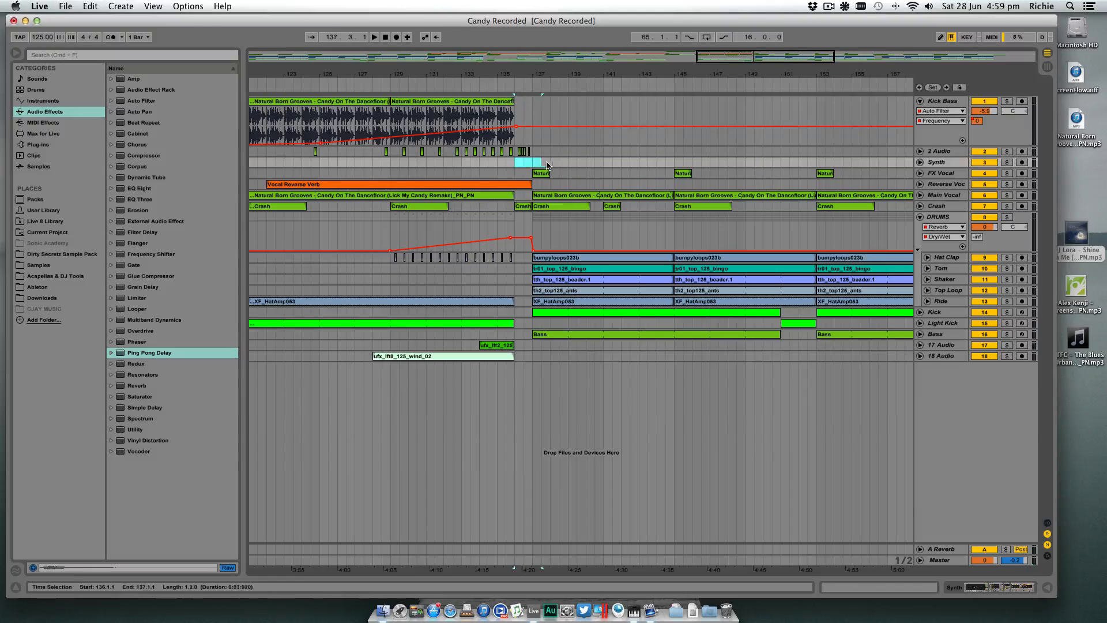
pyautogui.click(523, 166)
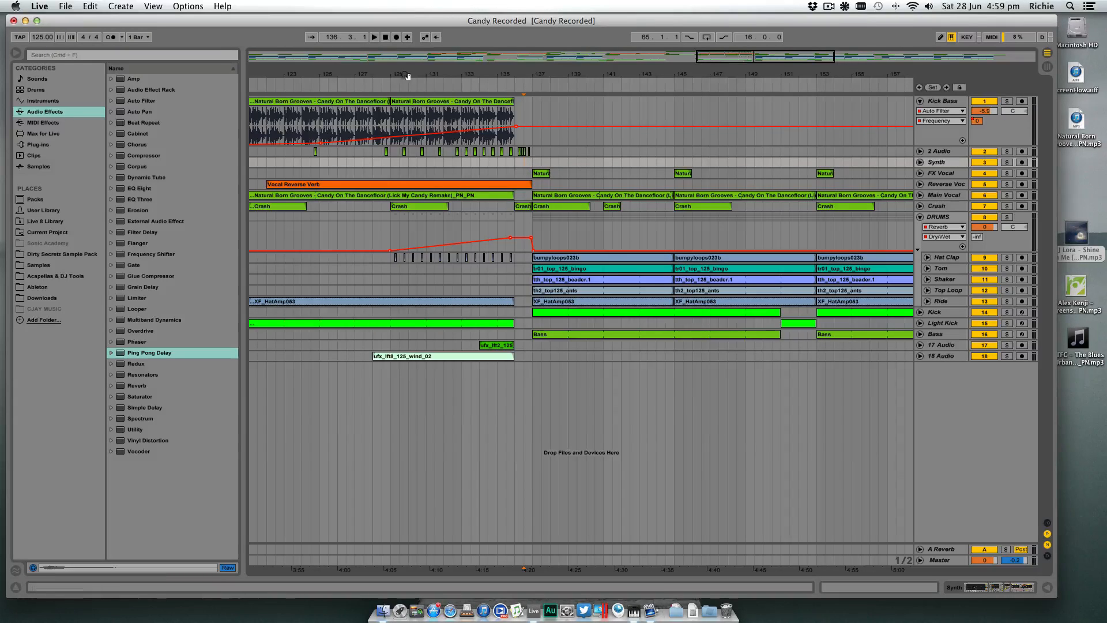
pyautogui.hscroll(-2, 663, 188)
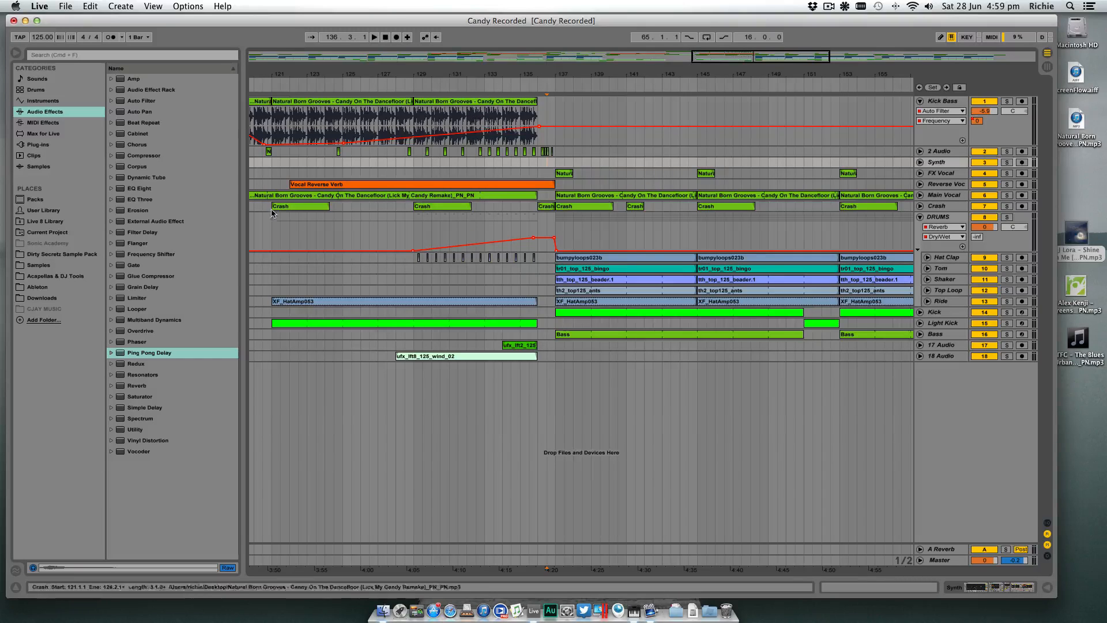
# - Open the falls - 125bpm folder under Samples, Sample Magic, Ultimate FX, falls & descenders, and widen the browser to show full file names
pyautogui.click(28, 264)
pyautogui.scroll(-15, 135, 187)
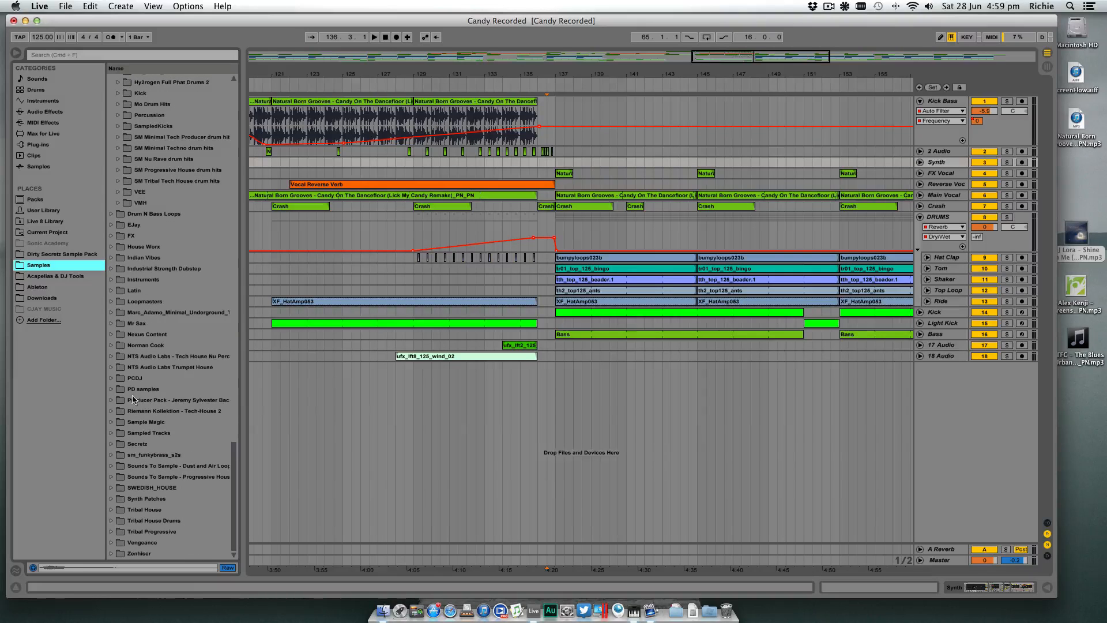
pyautogui.click(112, 422)
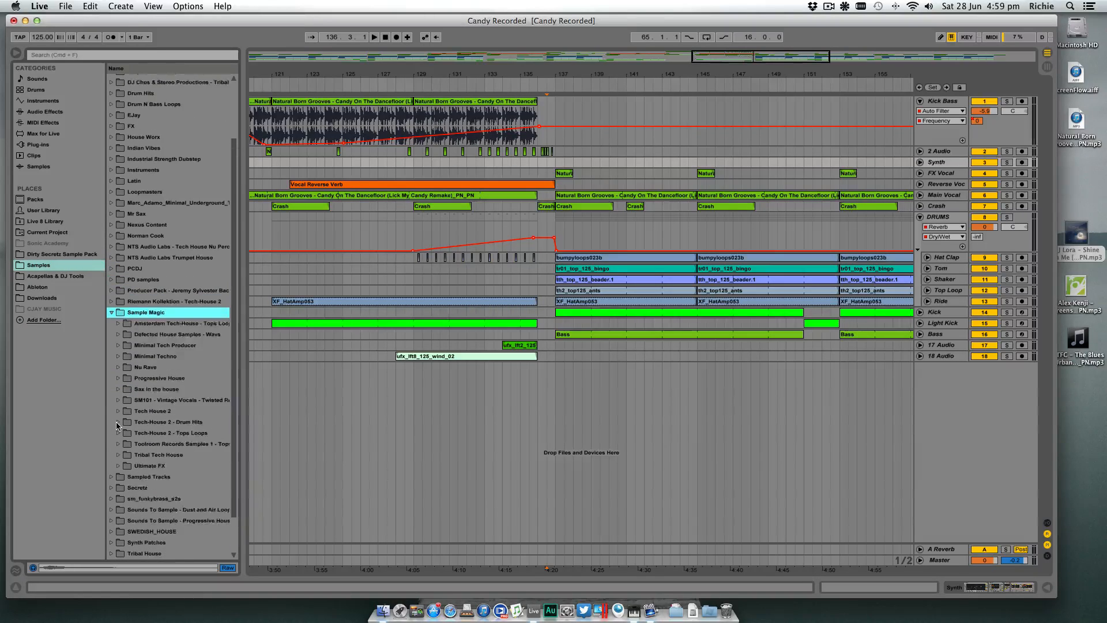
pyautogui.click(117, 421)
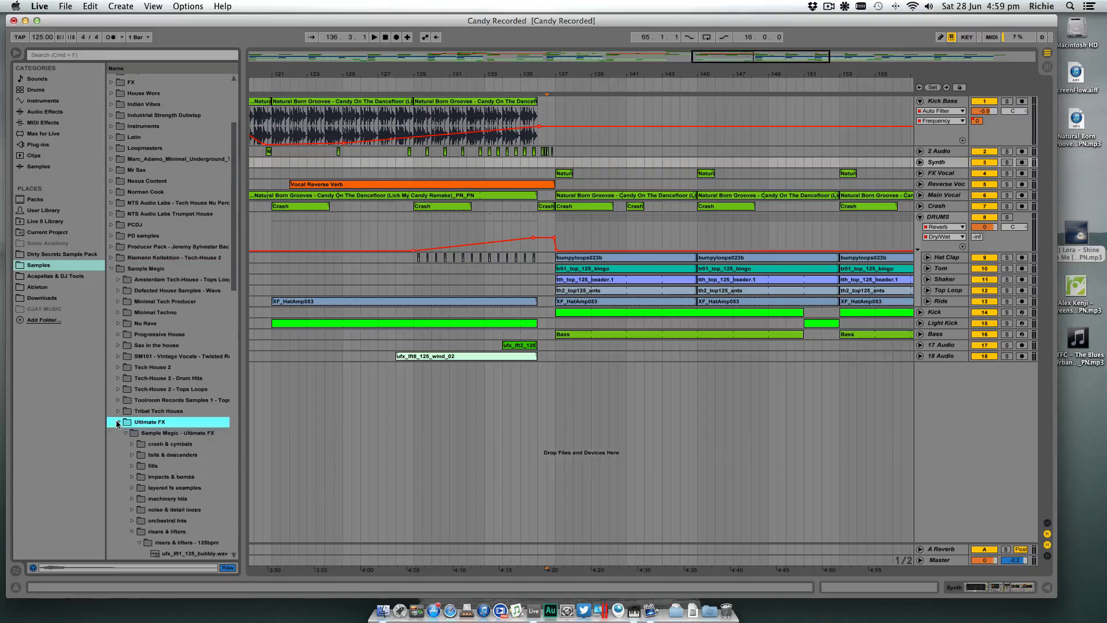
pyautogui.click(132, 324)
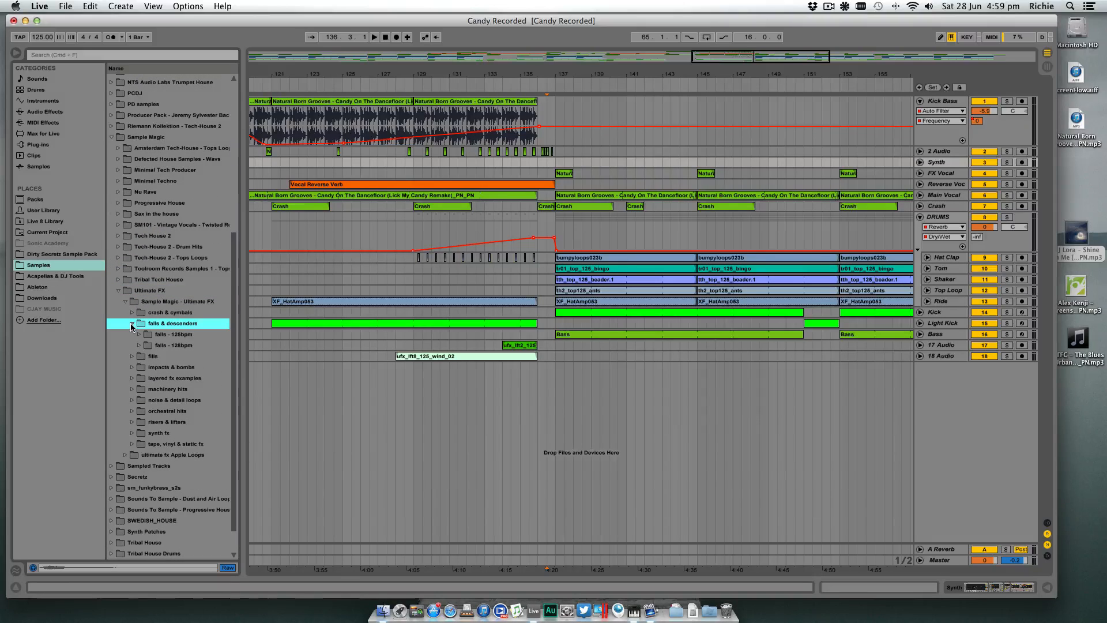
pyautogui.click(140, 335)
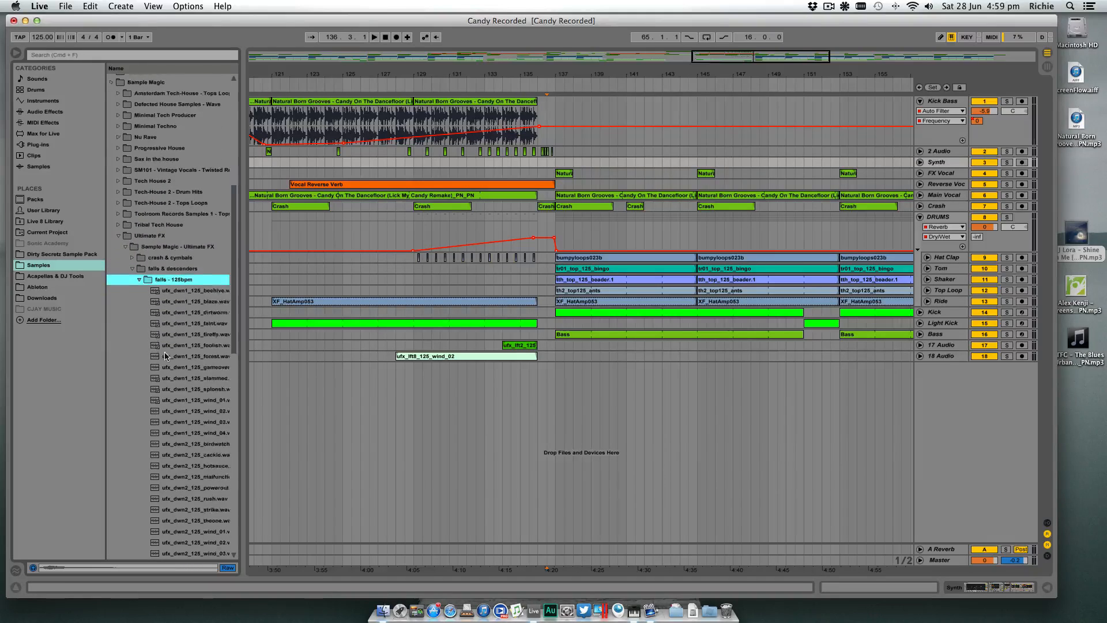
pyautogui.moveTo(244, 414); pyautogui.dragTo(275, 414)
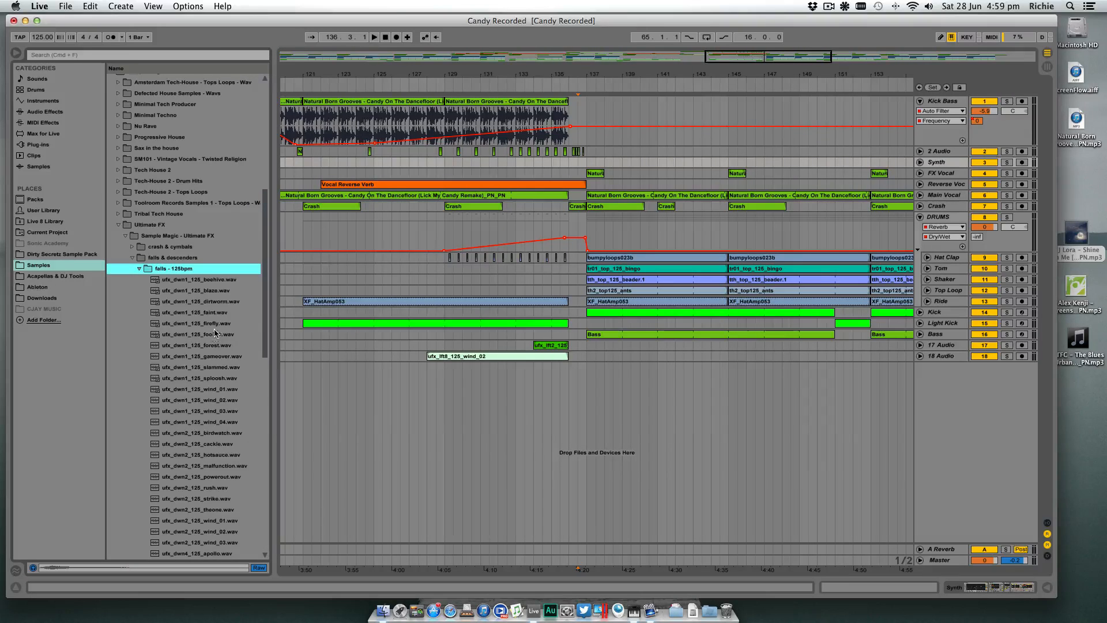
# - Play the arrangement from the end of the build-up and audition the ufx_dwn4_125 fall samples, from apollo to spastic
pyautogui.scroll(-8, 214, 333)
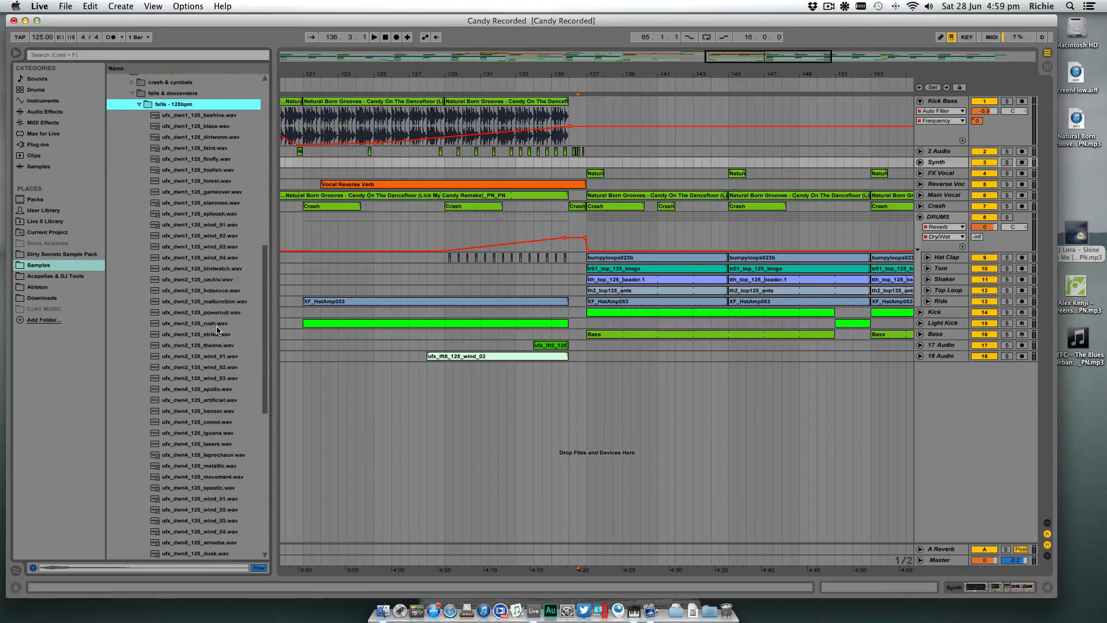
pyautogui.scroll(-3, 217, 330)
pyautogui.click(216, 335)
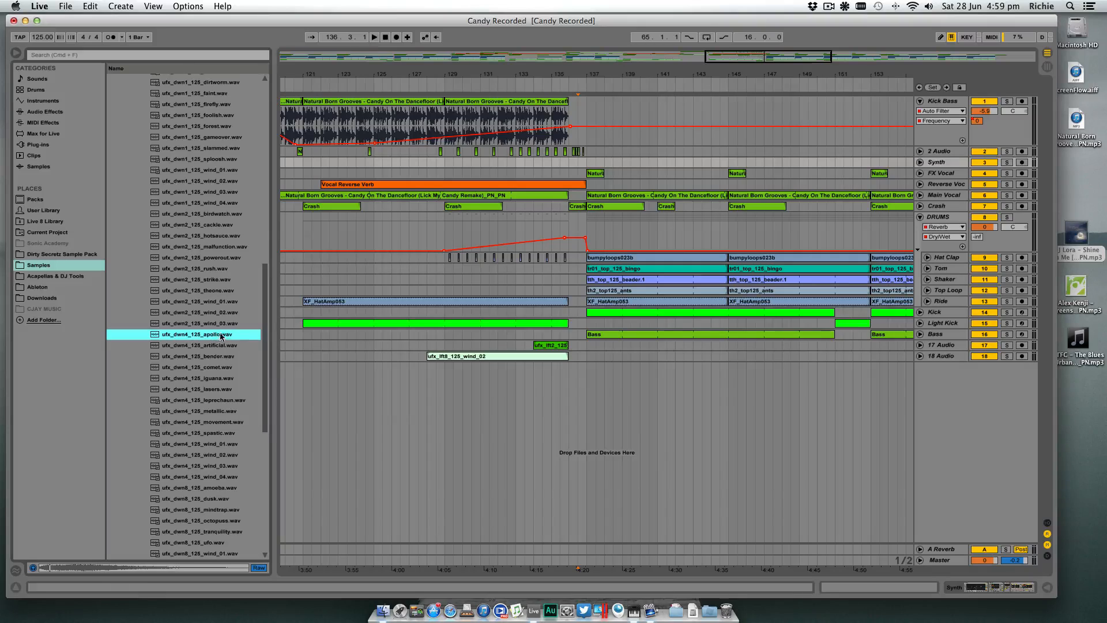
pyautogui.press('space')
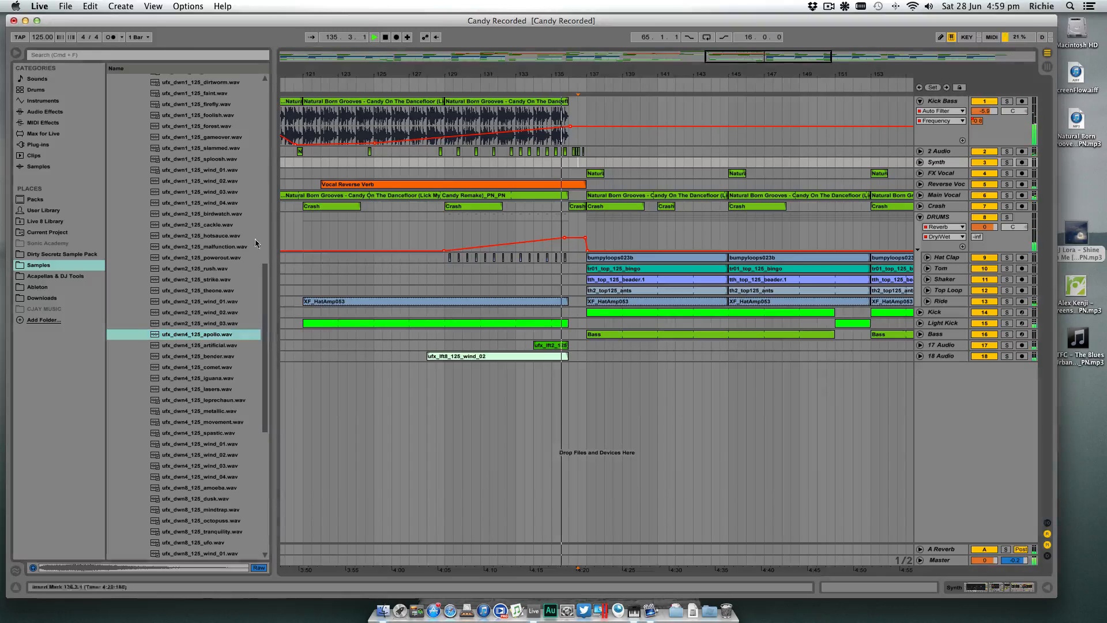
pyautogui.press('Down')
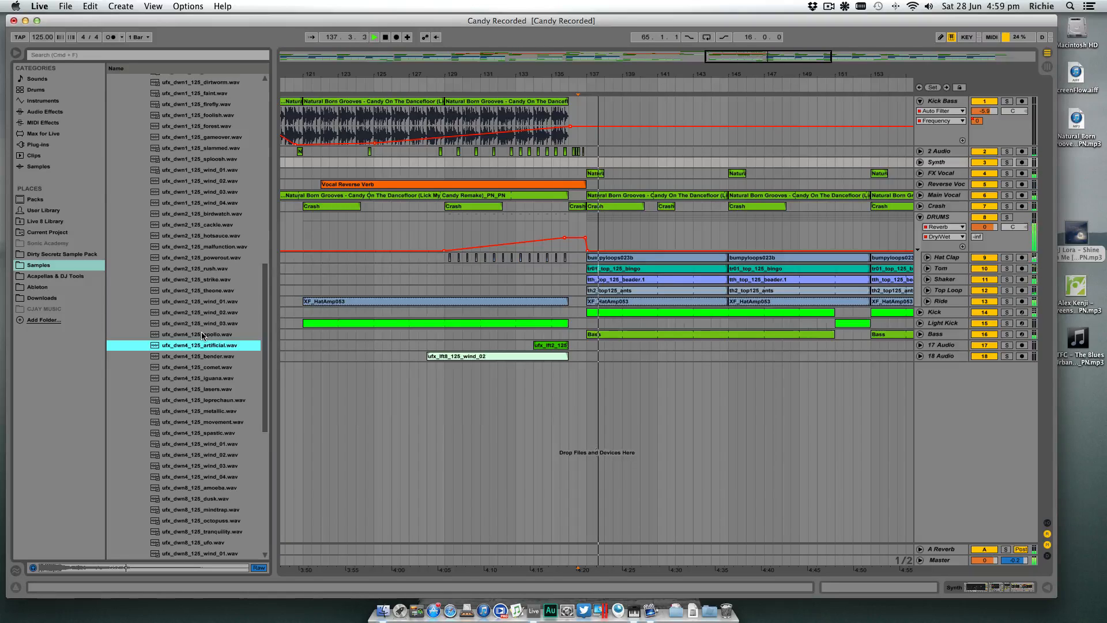
pyautogui.press('Up')
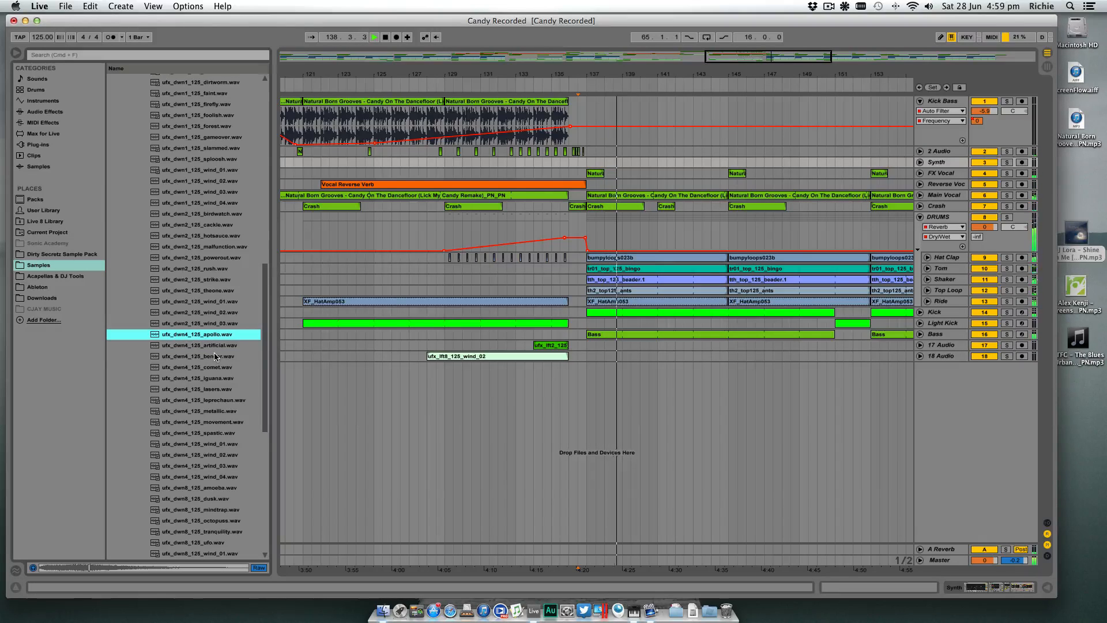
pyautogui.click(213, 353)
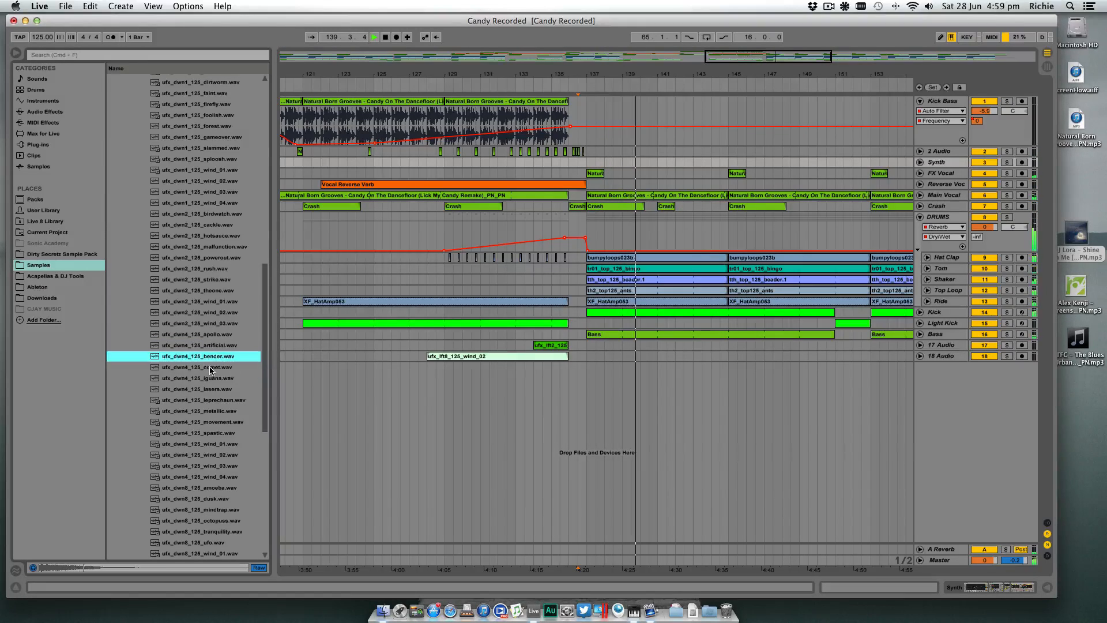
pyautogui.click(213, 368)
pyautogui.click(214, 379)
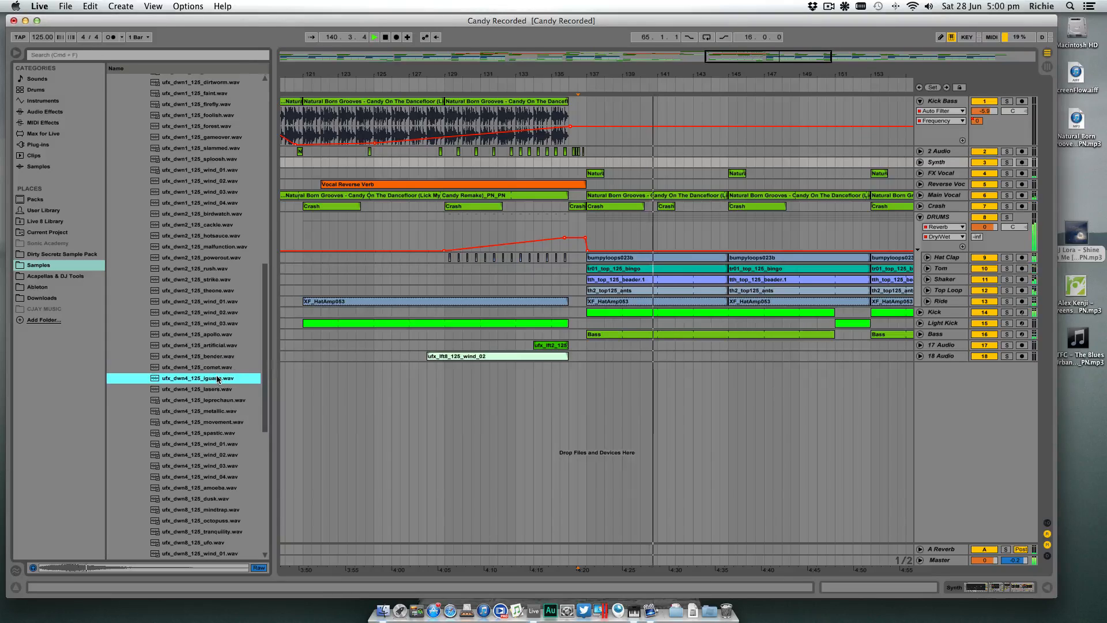
pyautogui.click(217, 390)
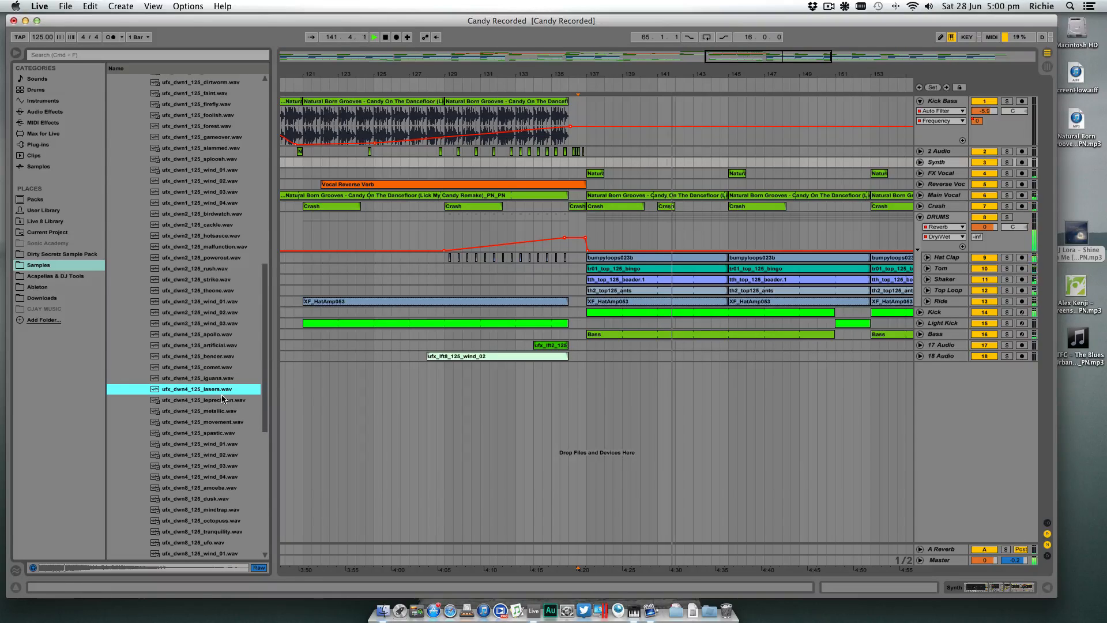
pyautogui.click(222, 400)
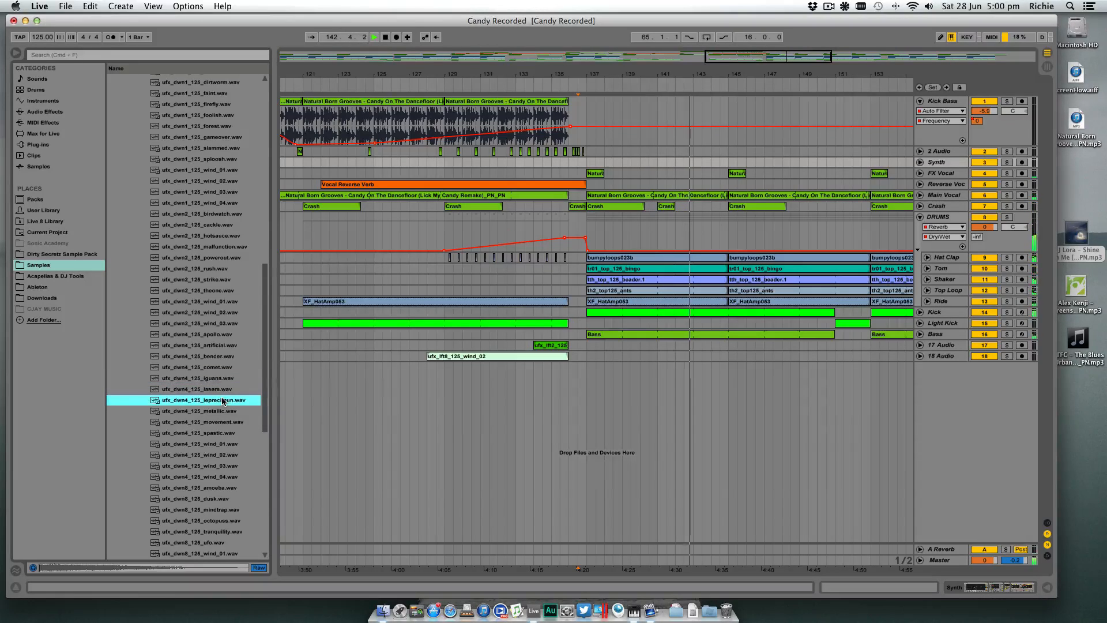
pyautogui.click(224, 411)
pyautogui.click(224, 421)
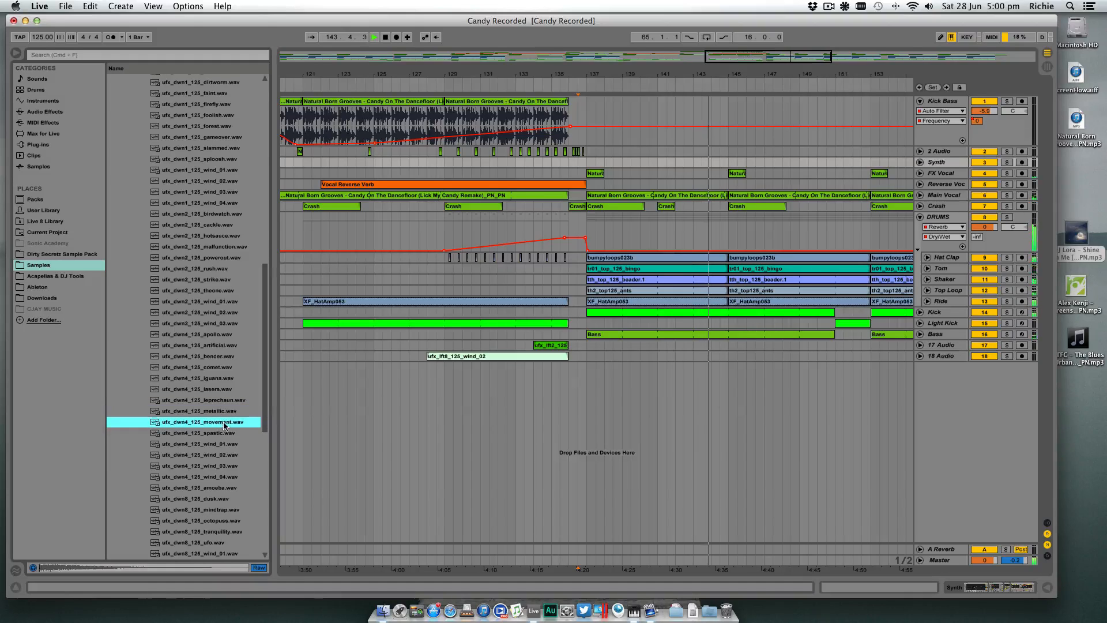
pyautogui.click(224, 432)
# - Audition the longer ufx_dwn8_125 fall samples over the playing drop, starting with amoeba, dusk, mindtrap and octopuss
pyautogui.click(225, 490)
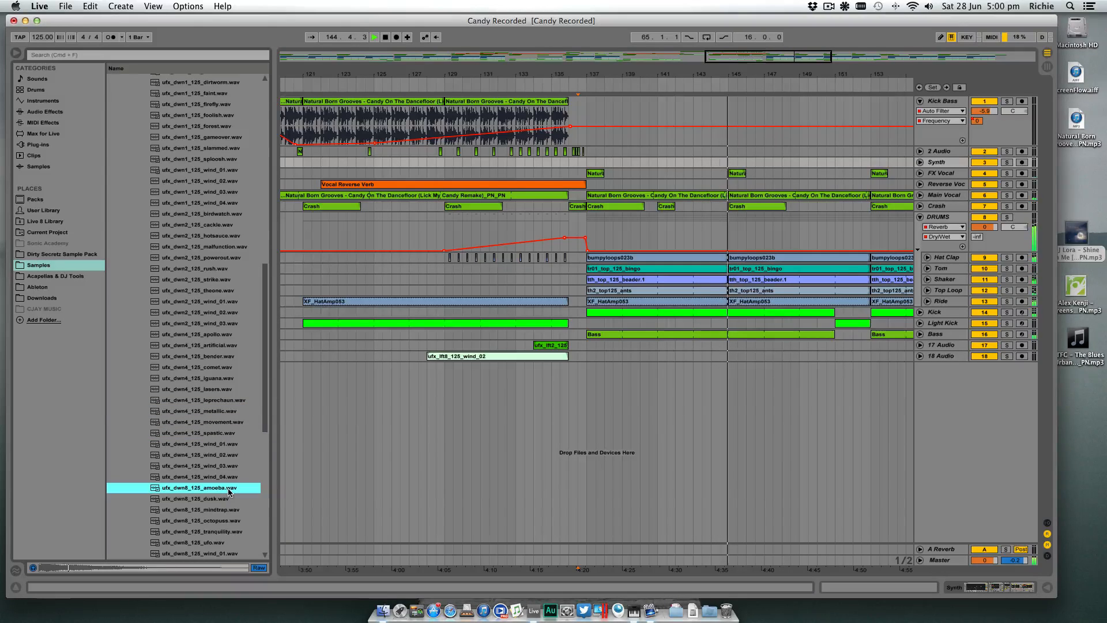
pyautogui.click(215, 500)
pyautogui.scroll(-1, 214, 504)
pyautogui.scroll(-5, 214, 505)
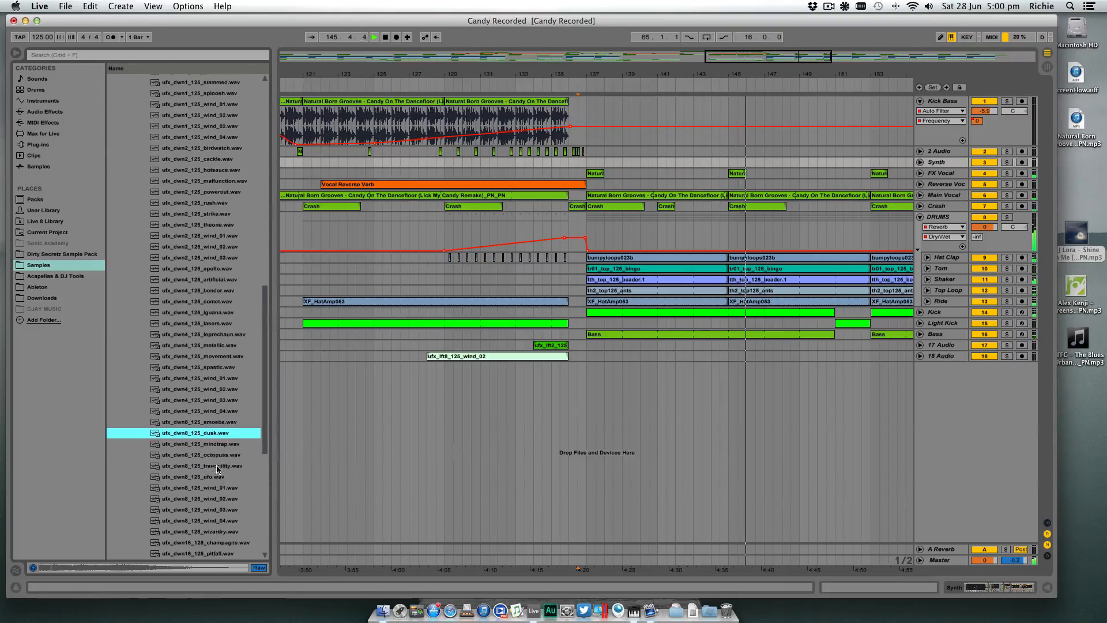
pyautogui.click(219, 445)
pyautogui.click(220, 456)
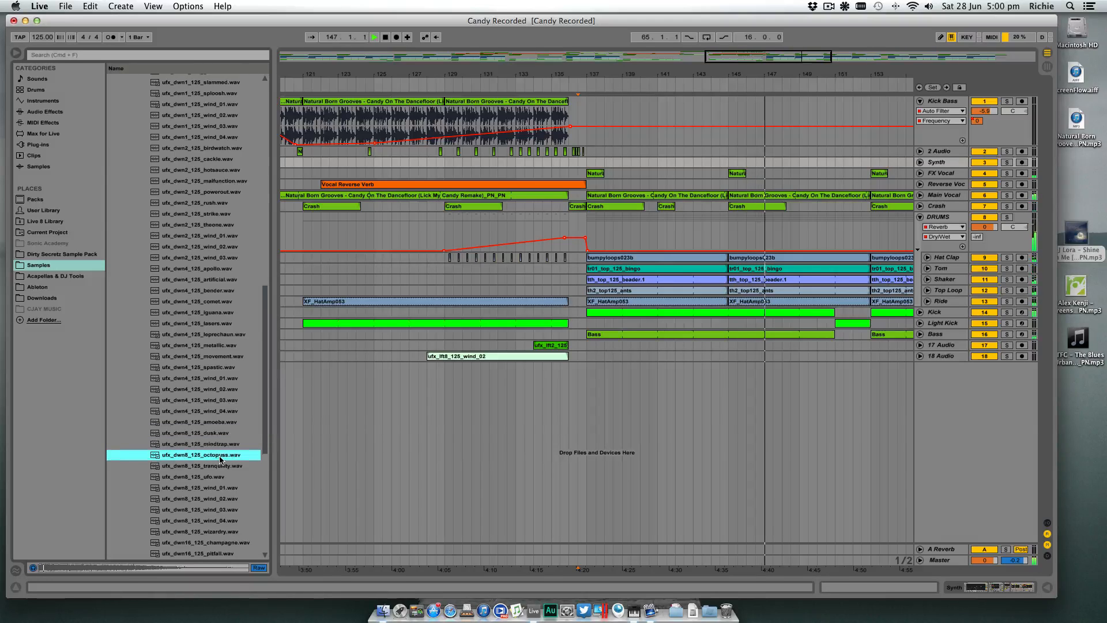
pyautogui.click(227, 466)
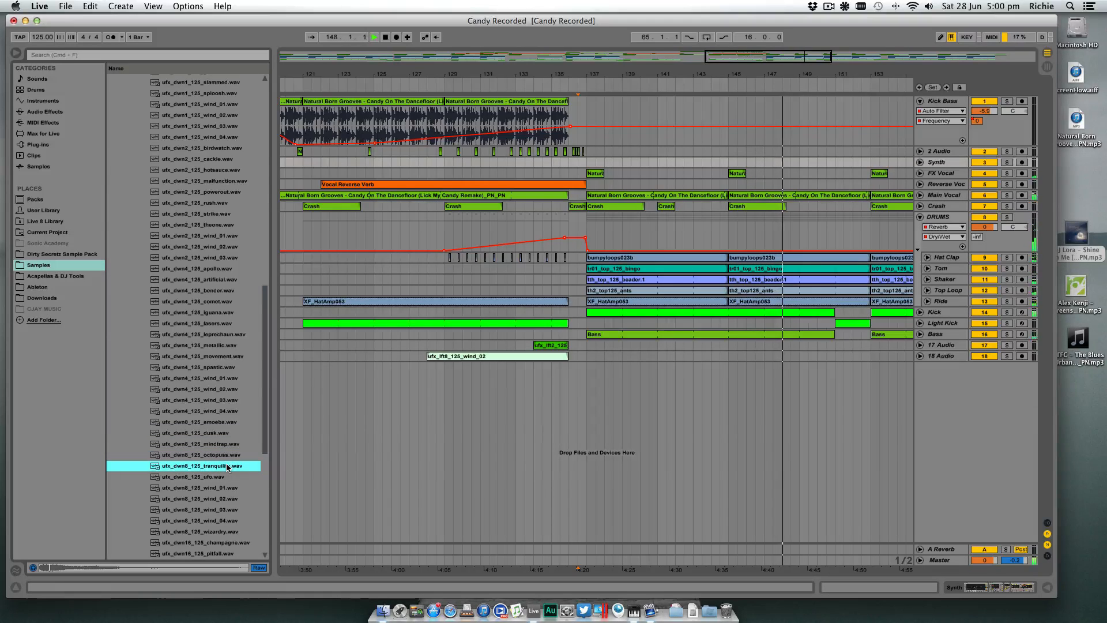
pyautogui.click(215, 477)
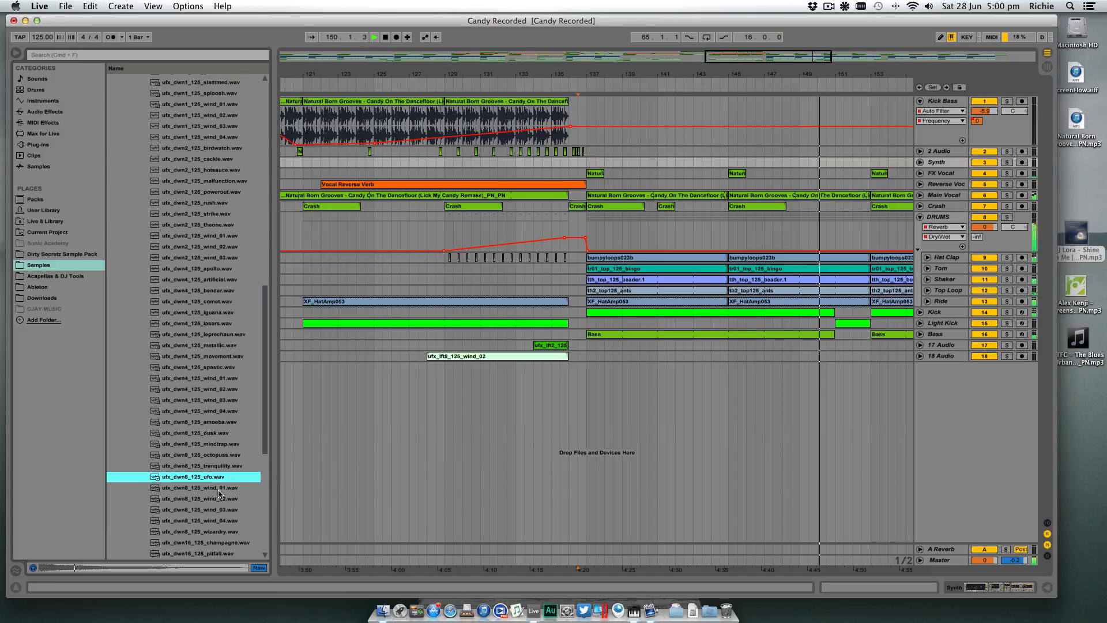
pyautogui.click(222, 531)
pyautogui.scroll(-3, 222, 467)
# - Compare the shorter ufx_dwn2_125 birdwatch and cackle samples by auditioning them over the playing track
pyautogui.scroll(8, 222, 465)
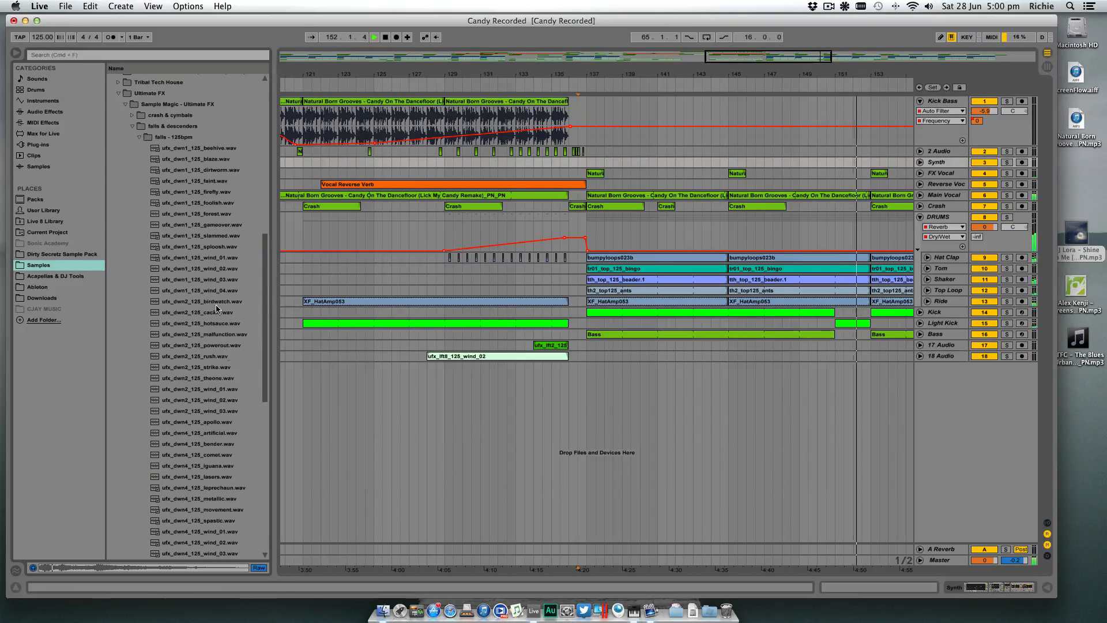
pyautogui.click(231, 301)
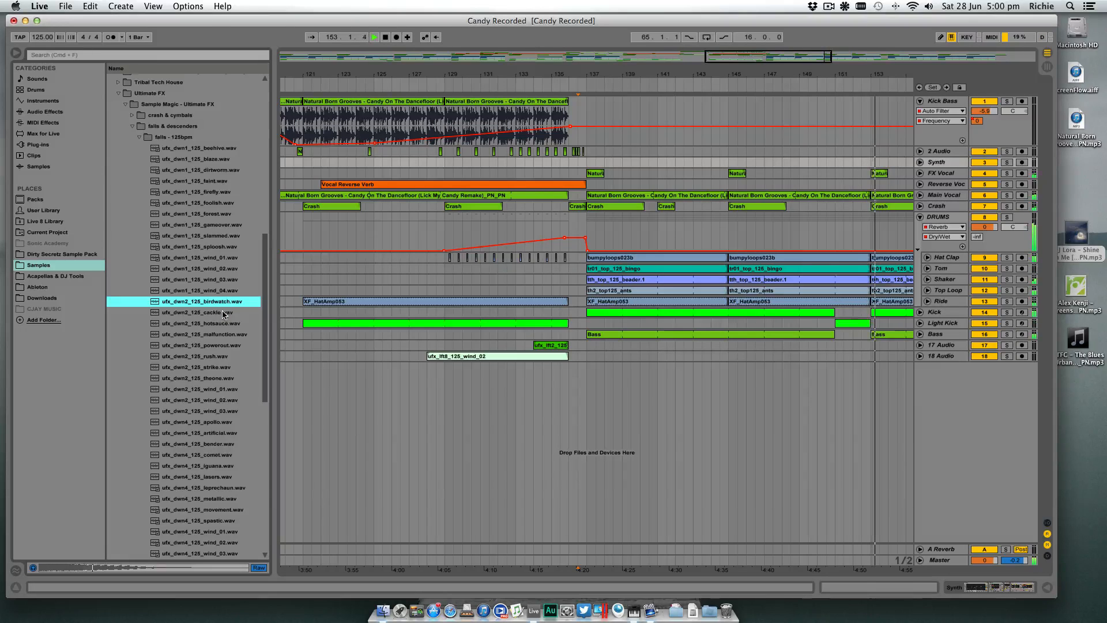
pyautogui.click(225, 313)
pyautogui.click(222, 304)
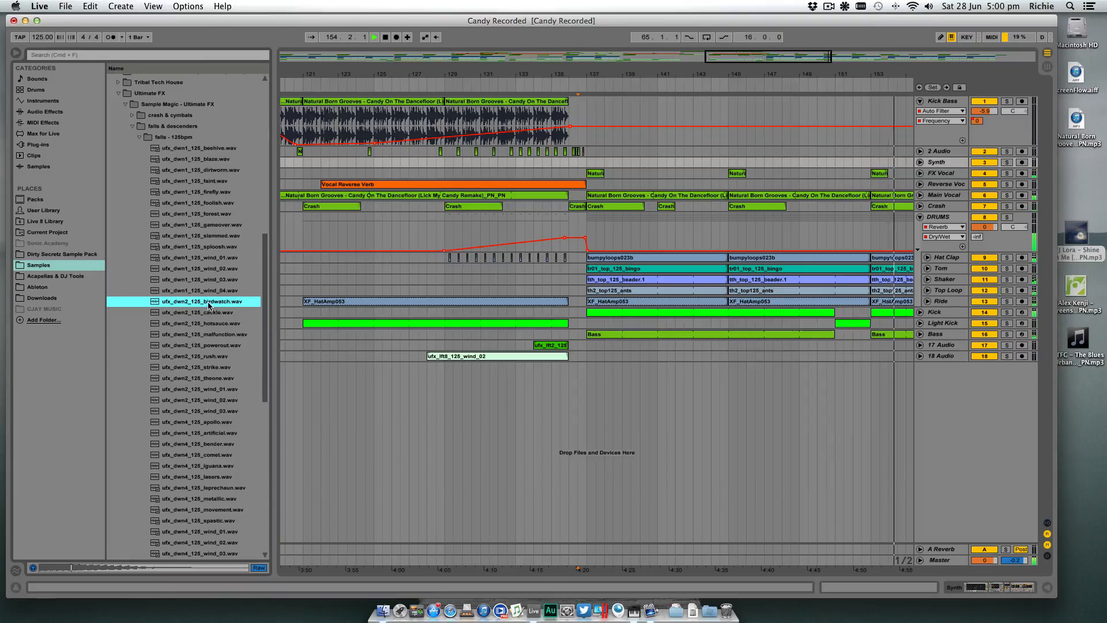
# - Place ufx_dwn2_125_birdwatch.wav on a new audio track at bar 136, set the track volume to -18.1 dB and play the transition
pyautogui.moveTo(223, 304); pyautogui.dragTo(571, 378)
pyautogui.moveTo(985, 377); pyautogui.dragTo(984, 385)
pyautogui.press('space')
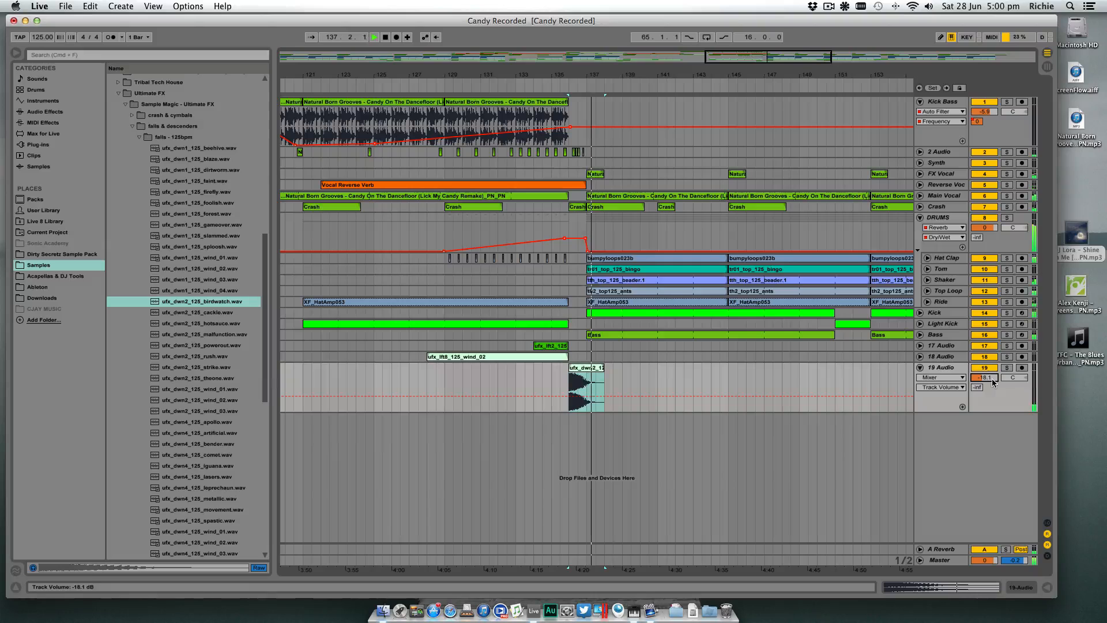
# - Transpose the birdwatch clip at bar 136 by -6 st and replay the transition into the drop
pyautogui.press('space')
pyautogui.doubleClick(579, 369)
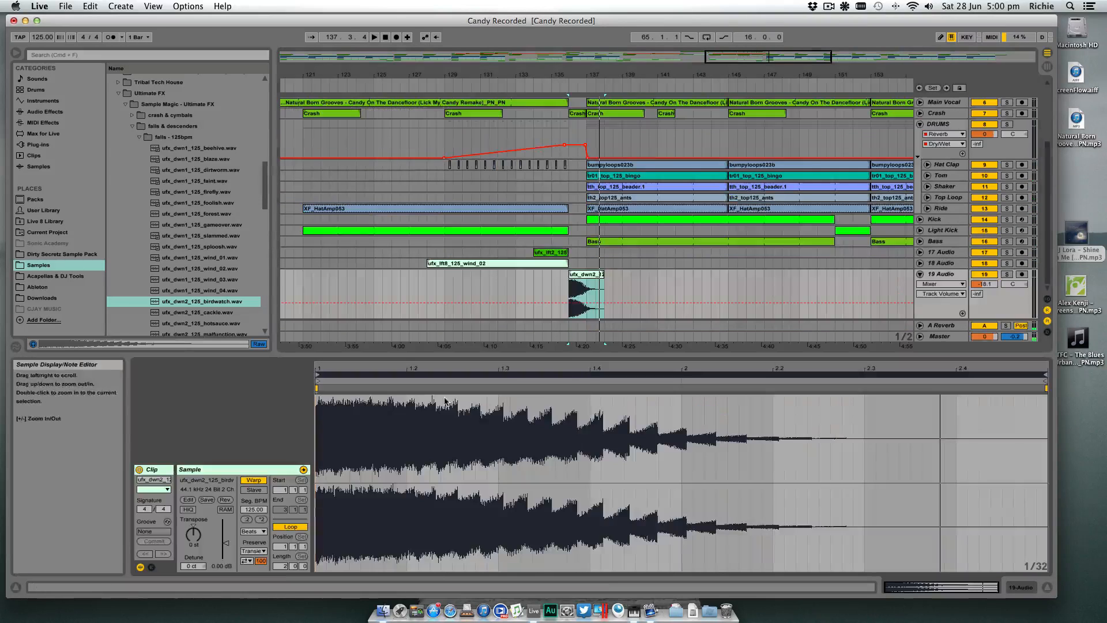
pyautogui.moveTo(193, 534); pyautogui.dragTo(194, 543)
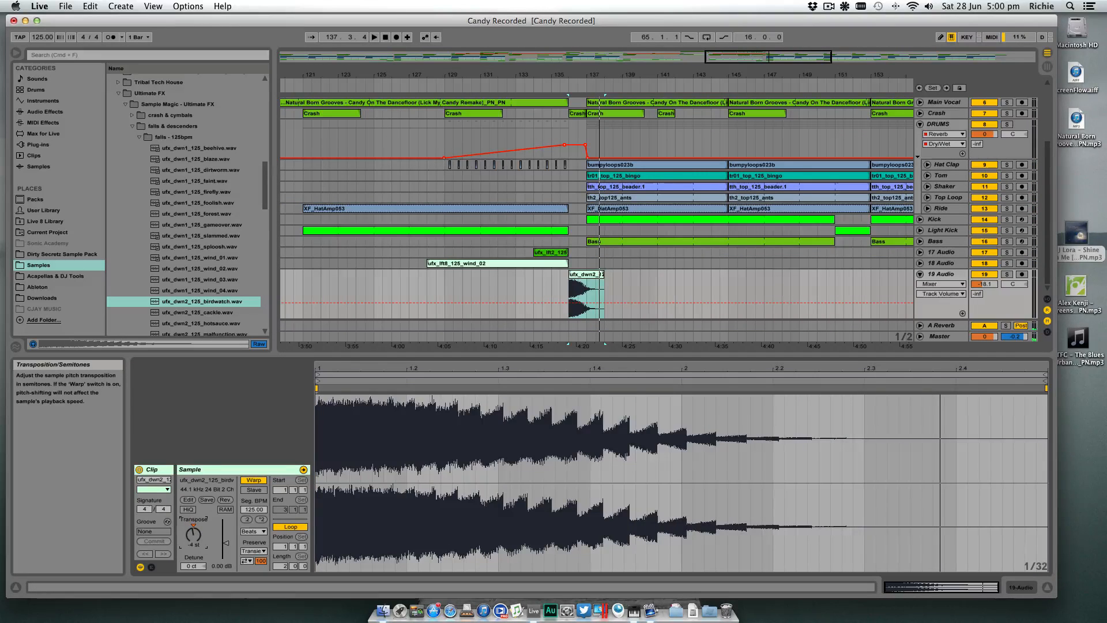
pyautogui.press('space')
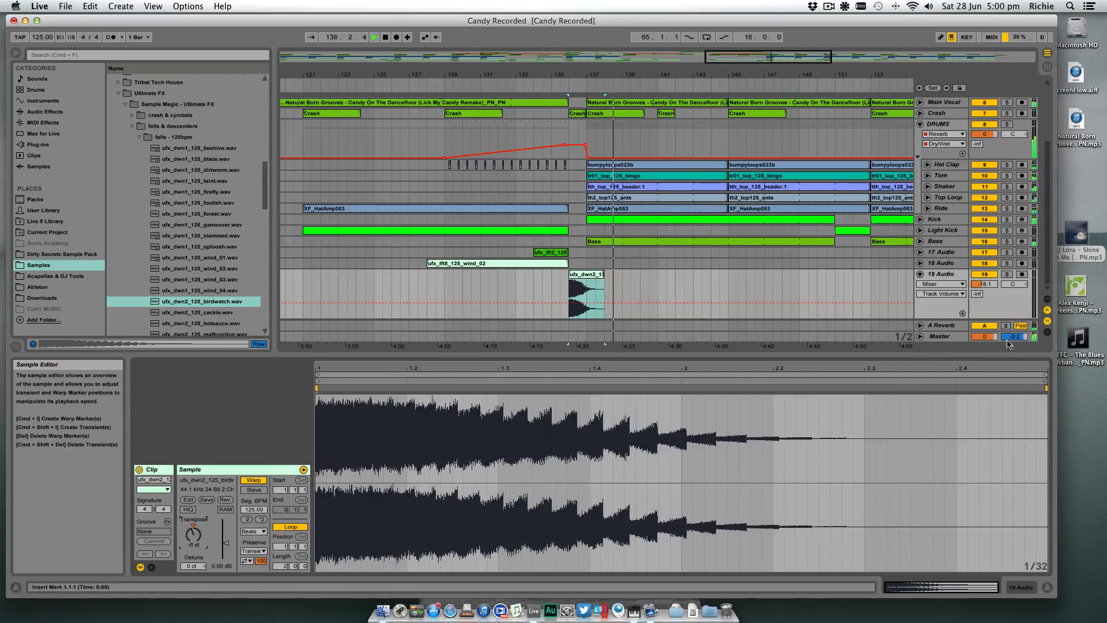
# - Set the birdwatch track's volume to -20.6 dB, hide the clip detail view and move the track directly below FX Vocal
pyautogui.moveTo(985, 284); pyautogui.dragTo(984, 290)
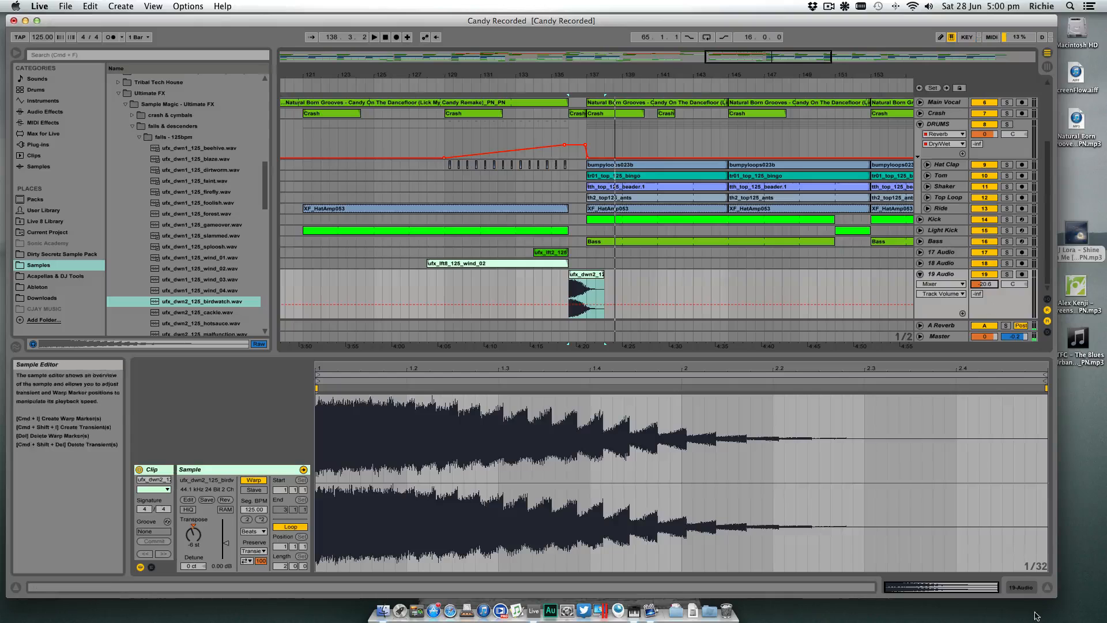
pyautogui.click(1047, 587)
pyautogui.moveTo(935, 367); pyautogui.dragTo(936, 184)
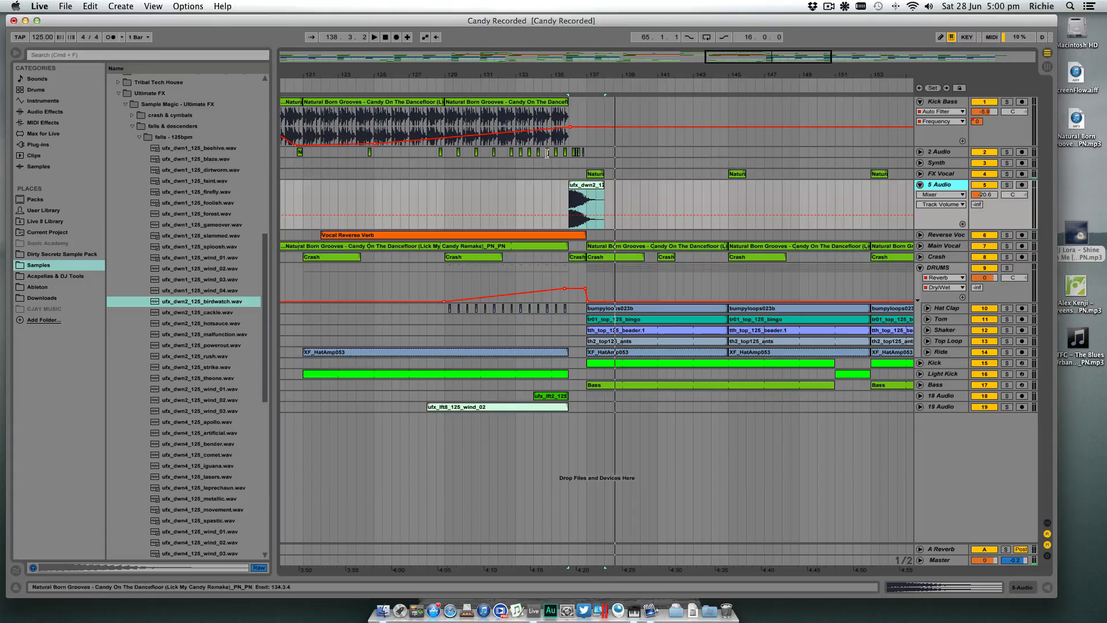
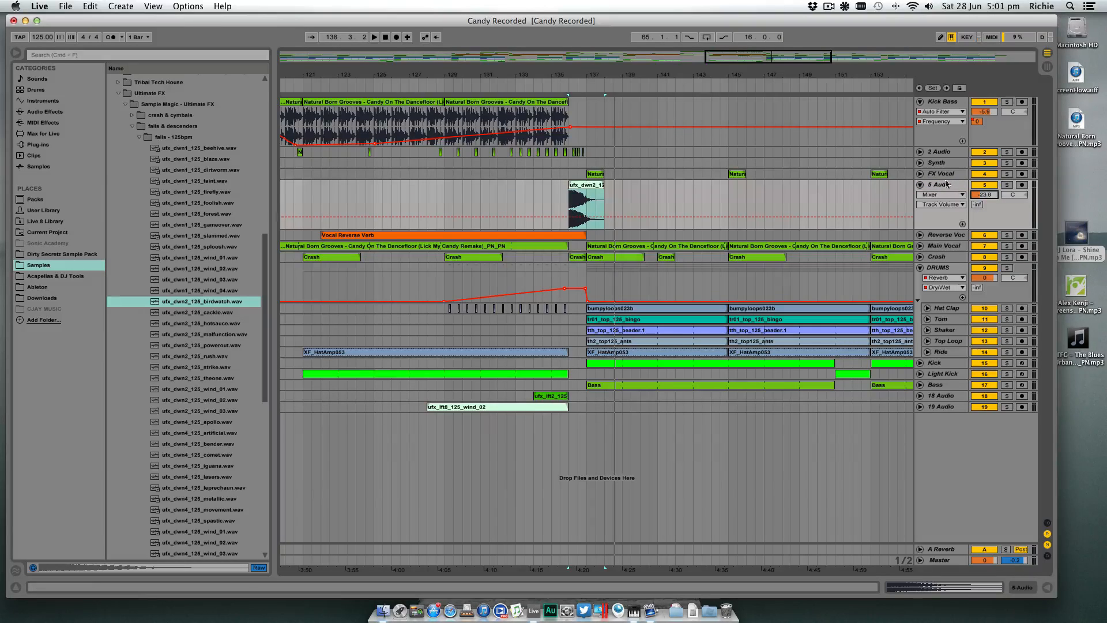
# - Set the birdwatch track's volume to -26.4 dB while playing the drop, and fold the track
pyautogui.click(520, 86)
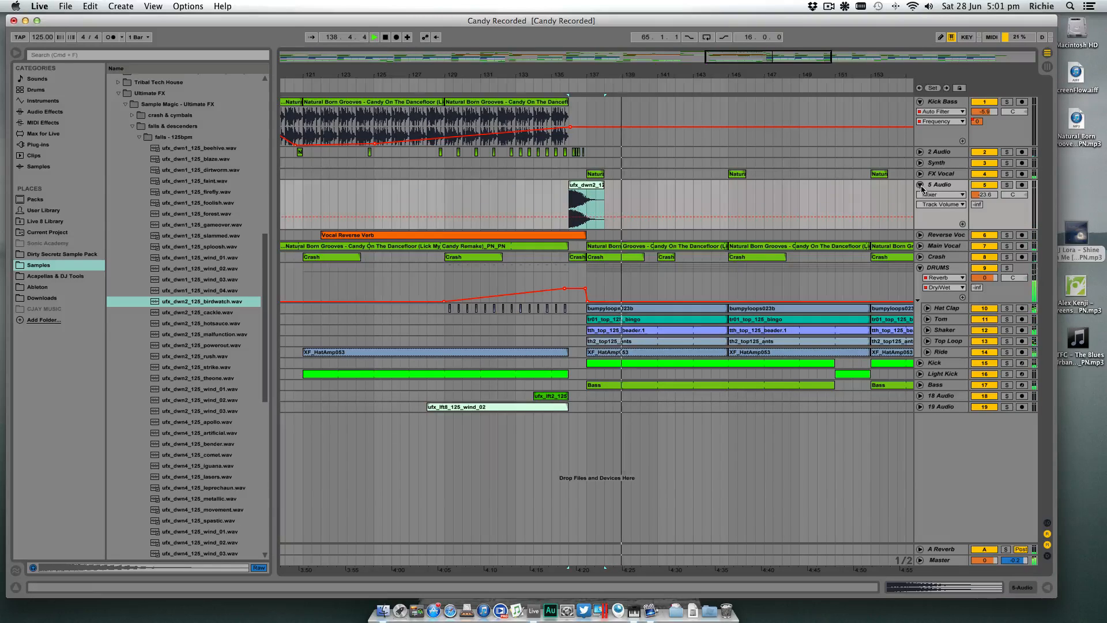
pyautogui.moveTo(984, 195); pyautogui.dragTo(988, 195)
pyautogui.press('space')
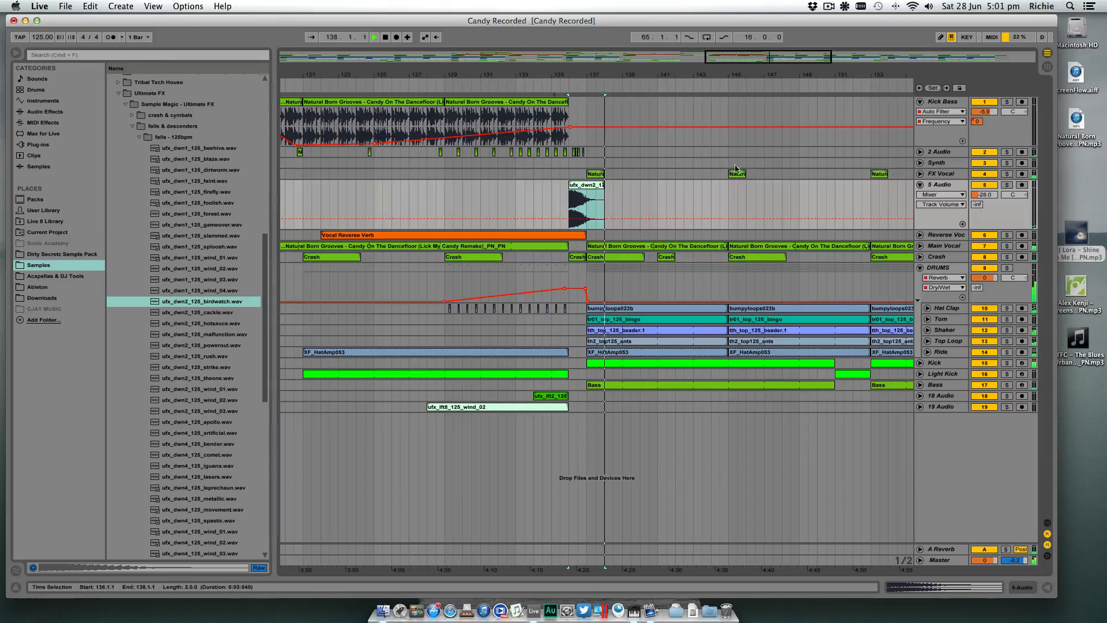
pyautogui.moveTo(985, 198); pyautogui.dragTo(985, 196)
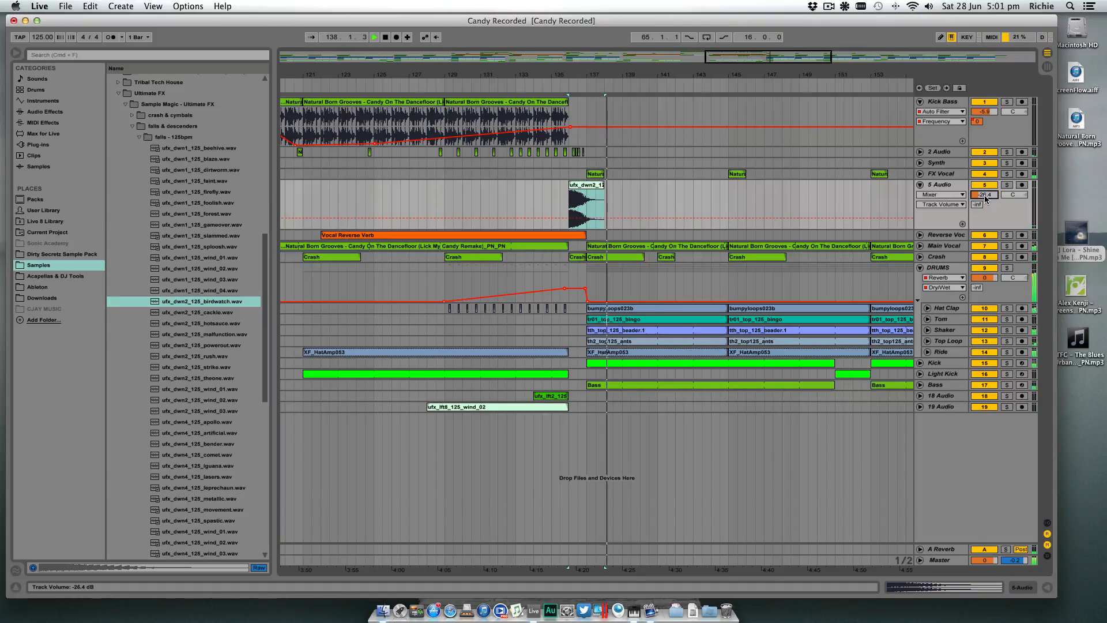
pyautogui.click(921, 185)
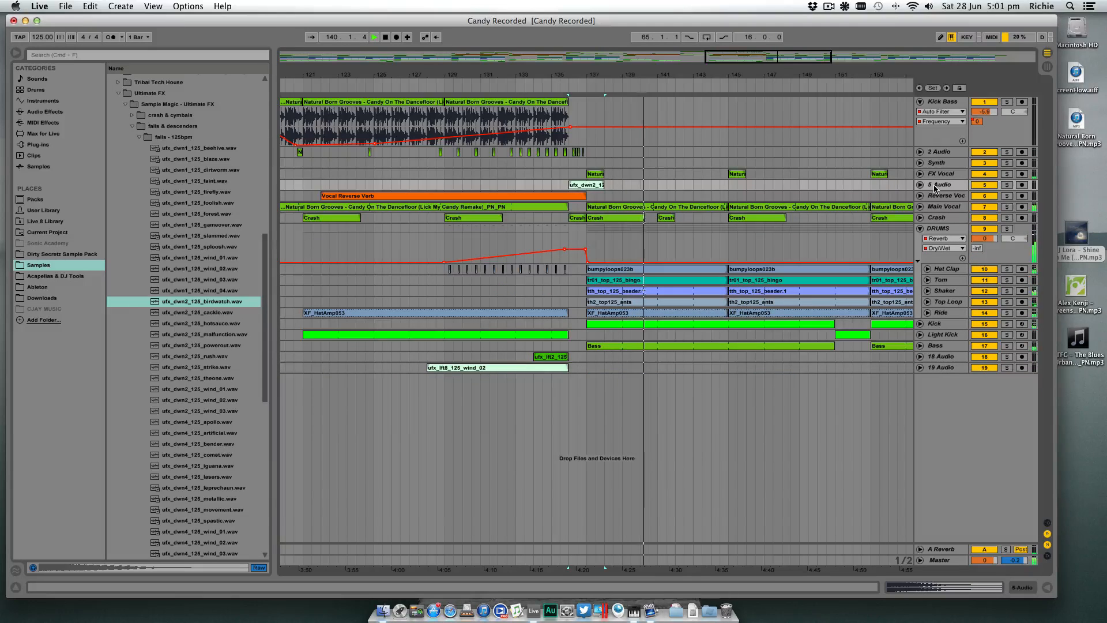
pyautogui.press('space')
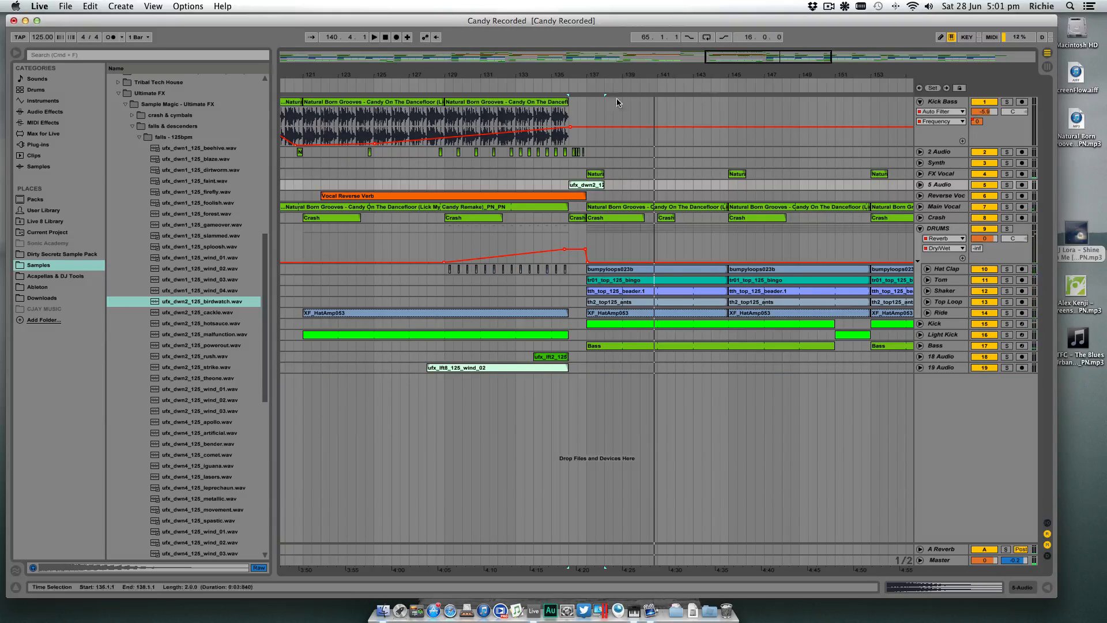
# - Review the Auto Filter automation on the Main Vocal track around the drop, and fold the track again
pyautogui.moveTo(629, 77); pyautogui.dragTo(586, 52)
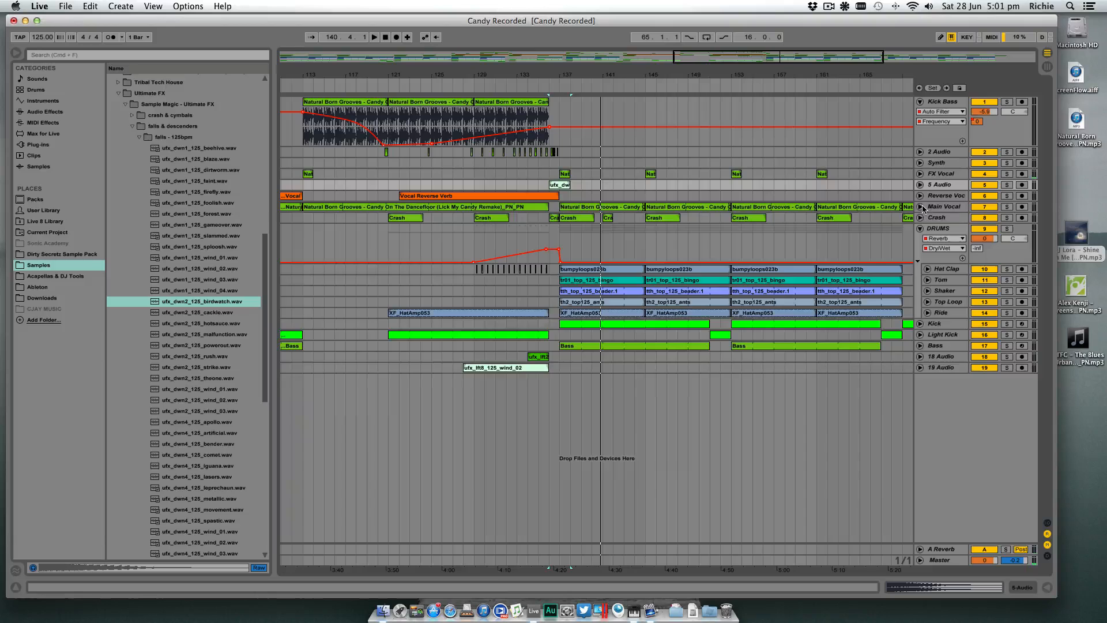
pyautogui.click(921, 206)
pyautogui.click(946, 219)
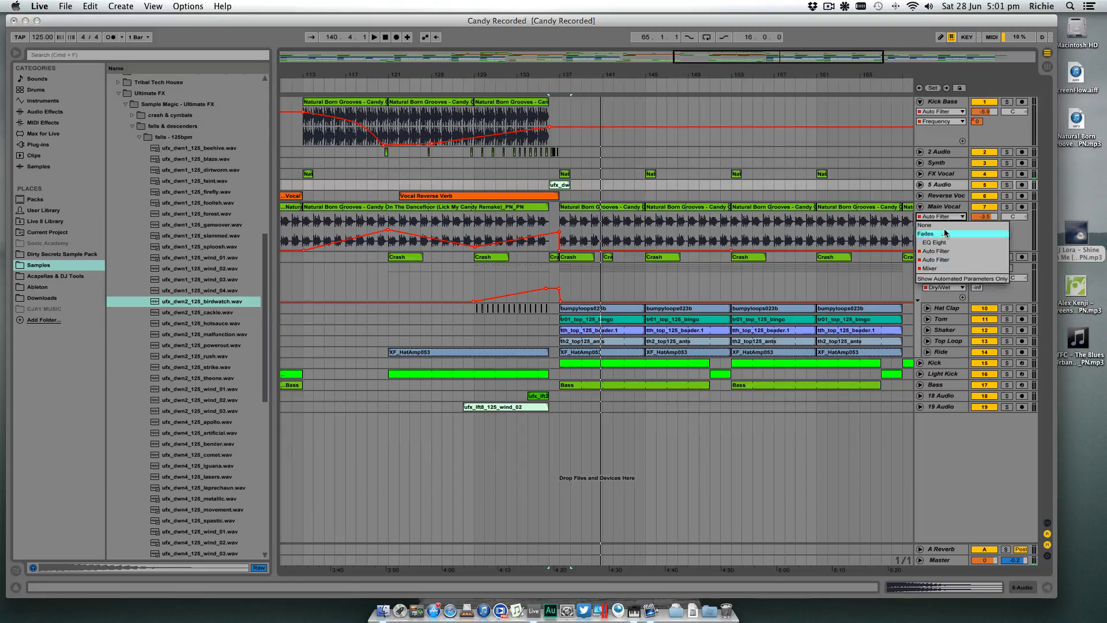
pyautogui.click(943, 249)
pyautogui.click(943, 218)
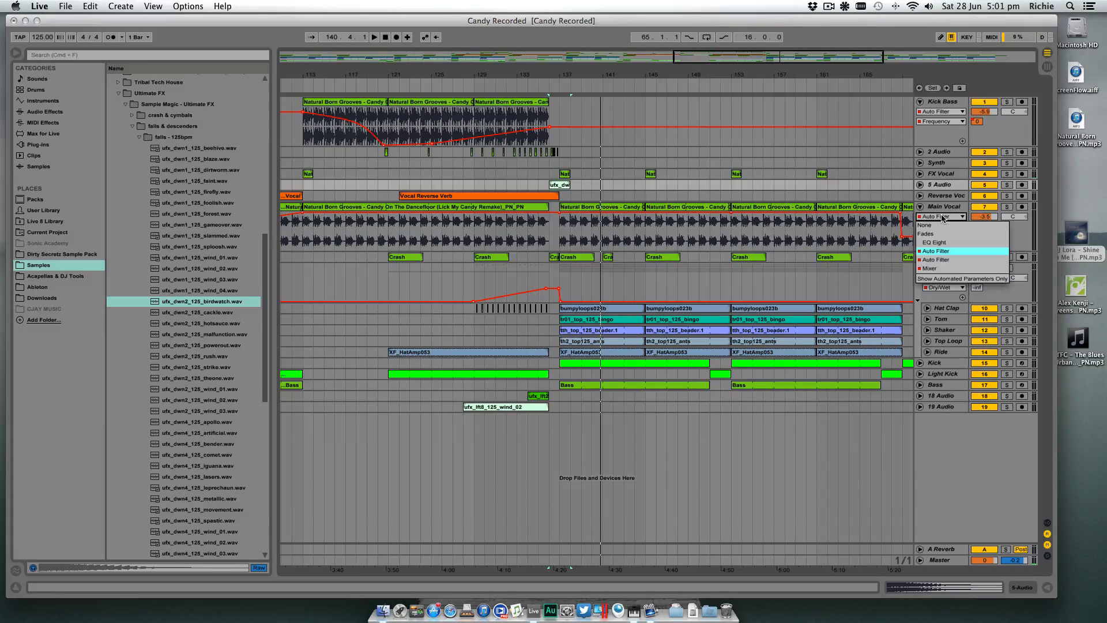
pyautogui.click(944, 218)
pyautogui.click(945, 209)
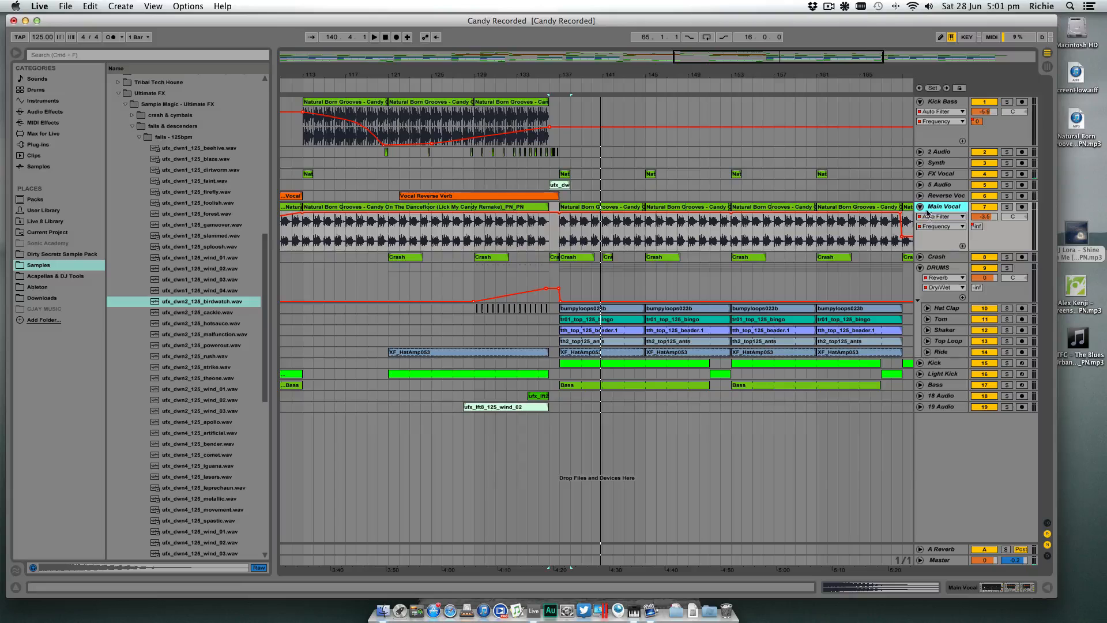
pyautogui.click(920, 207)
# - Play the section after the drop briefly and fold the DRUMS group
pyautogui.press('space')
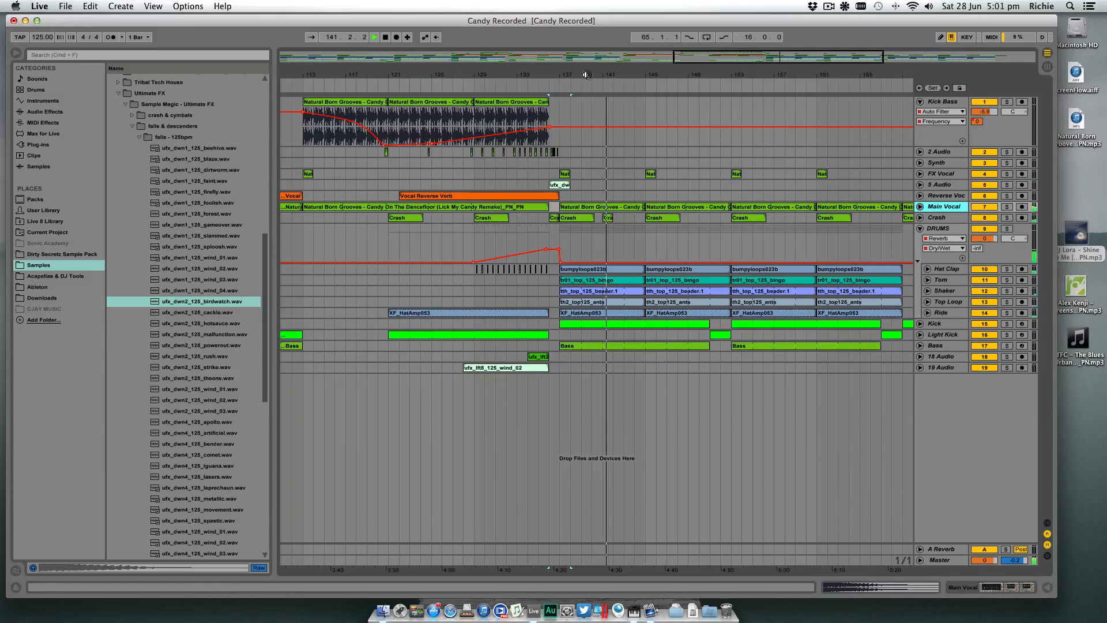
pyautogui.press('space')
pyautogui.moveTo(587, 74); pyautogui.dragTo(560, 73)
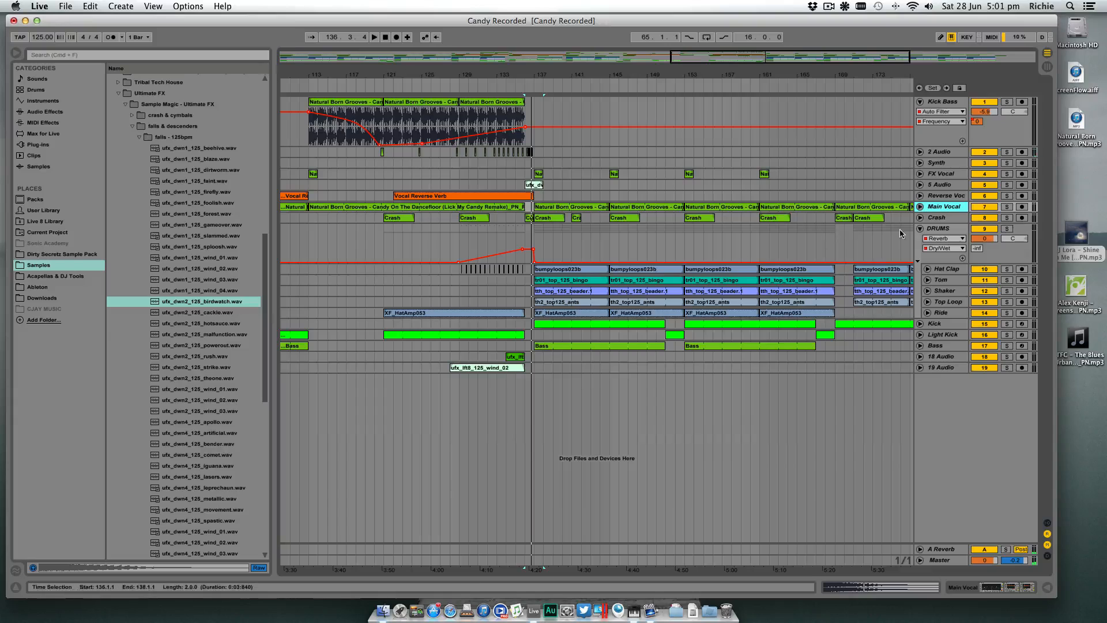
pyautogui.click(920, 229)
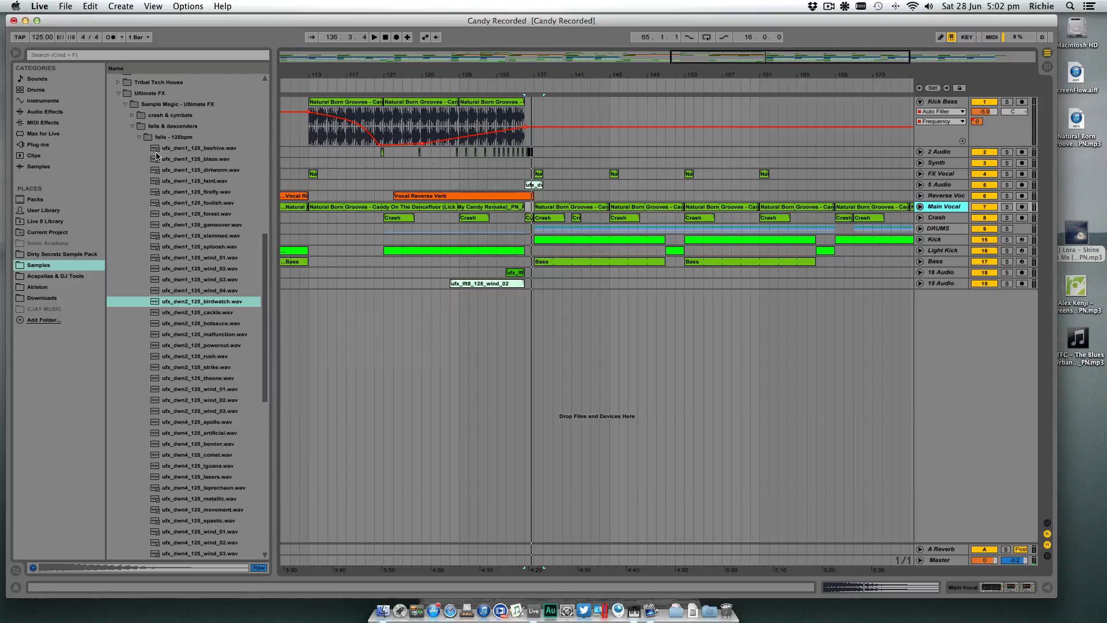
# - Open the Light folder of FX > SM101 - Impacts & Explosions in the samples and lower the preview volume
pyautogui.scroll(10, 156, 154)
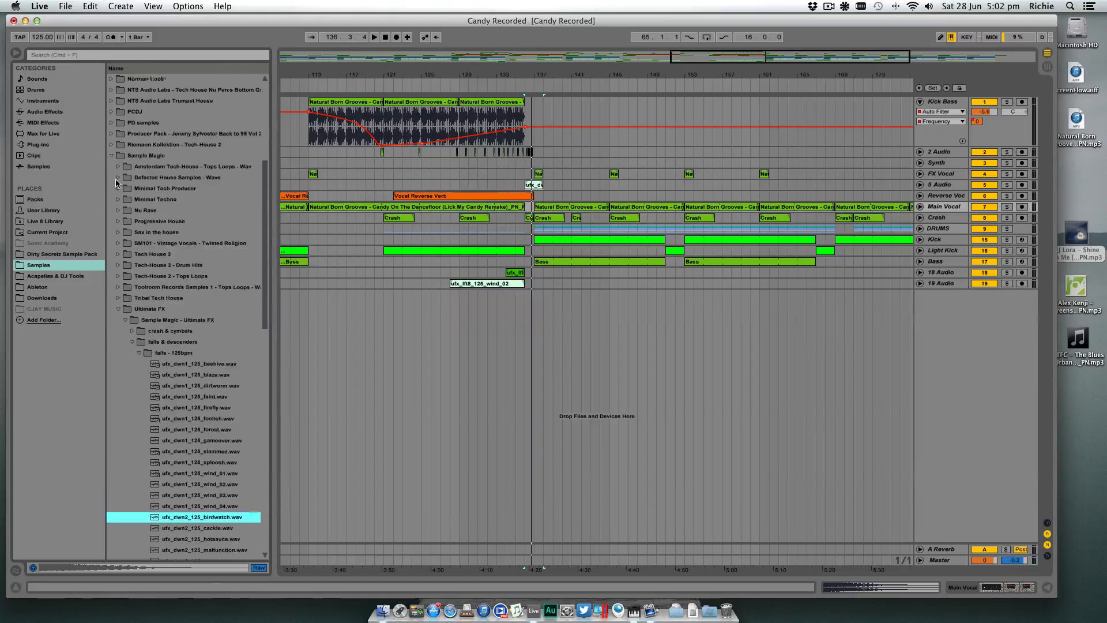
pyautogui.scroll(10, 116, 183)
pyautogui.click(115, 179)
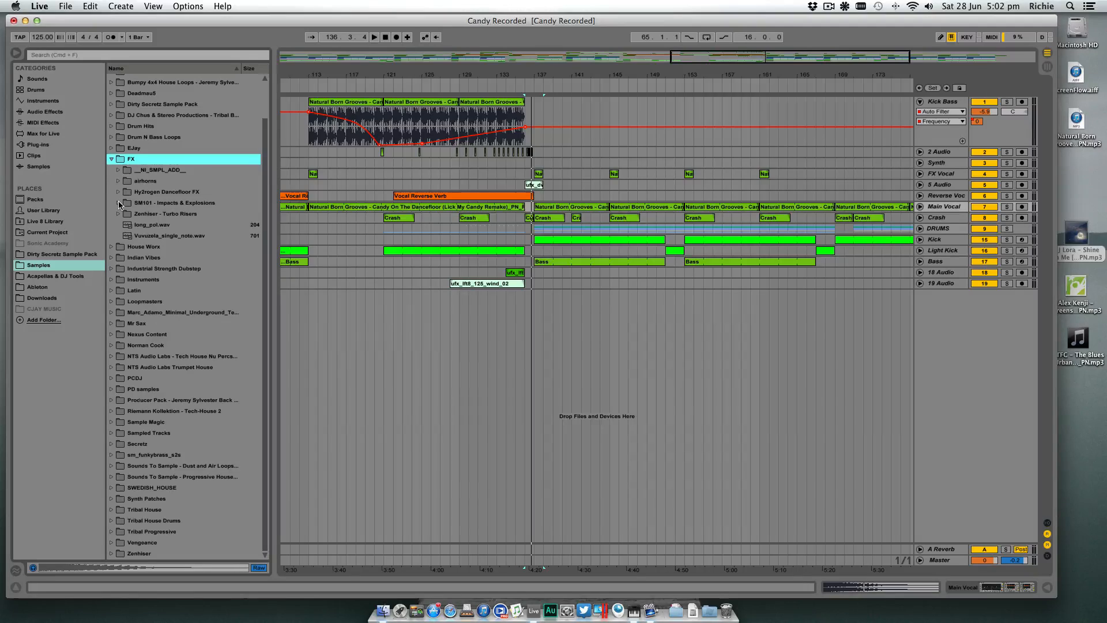
pyautogui.click(119, 203)
pyautogui.scroll(-2, 120, 204)
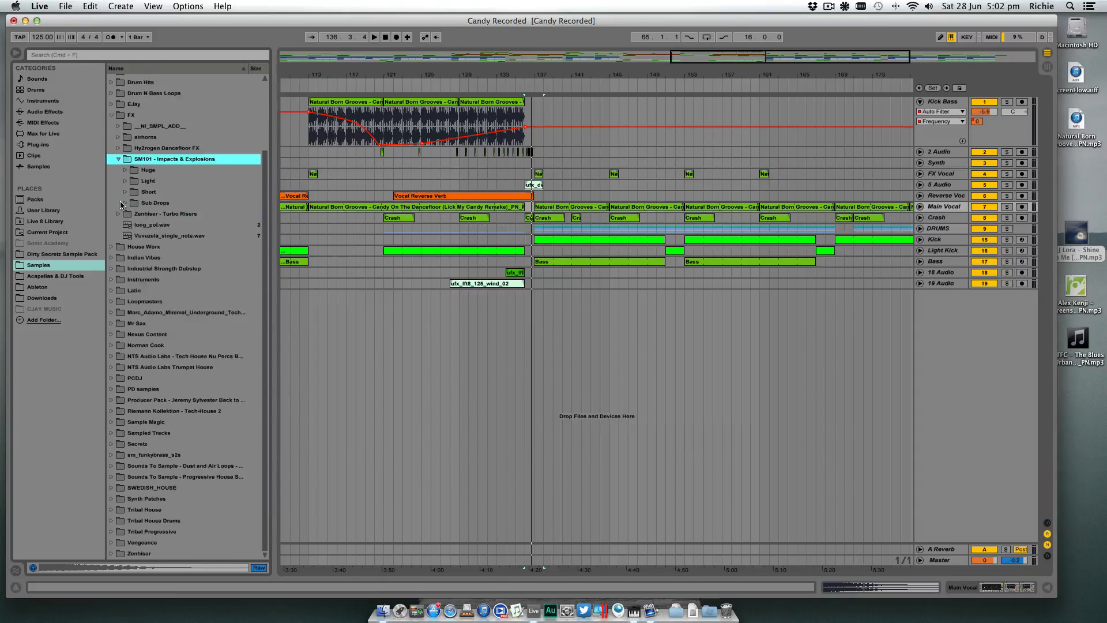
pyautogui.click(124, 182)
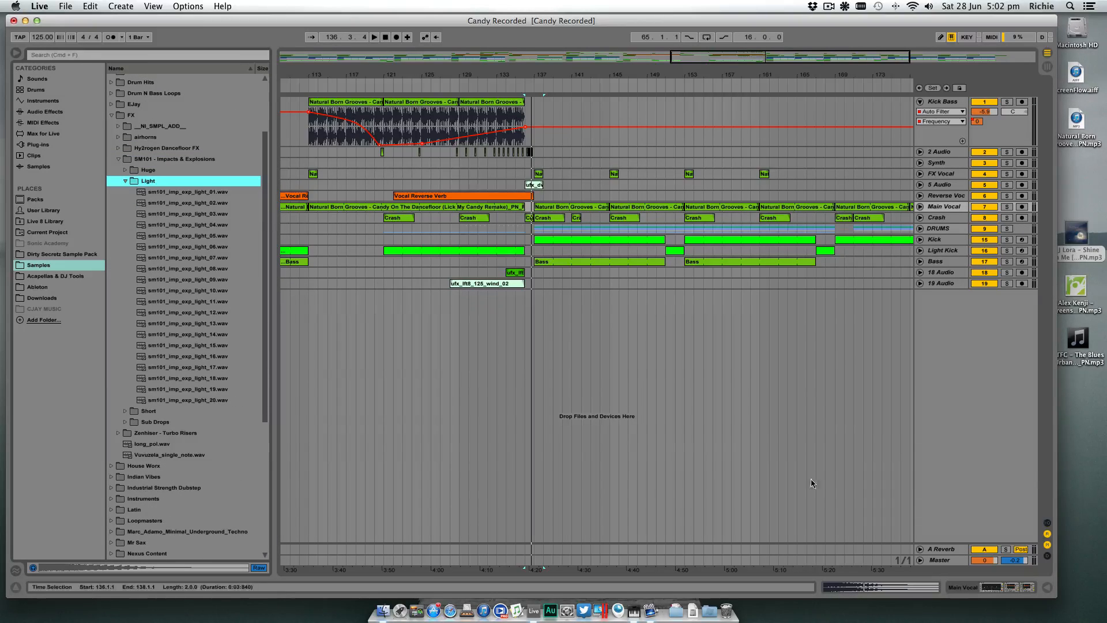
pyautogui.moveTo(1016, 561); pyautogui.dragTo(1017, 577)
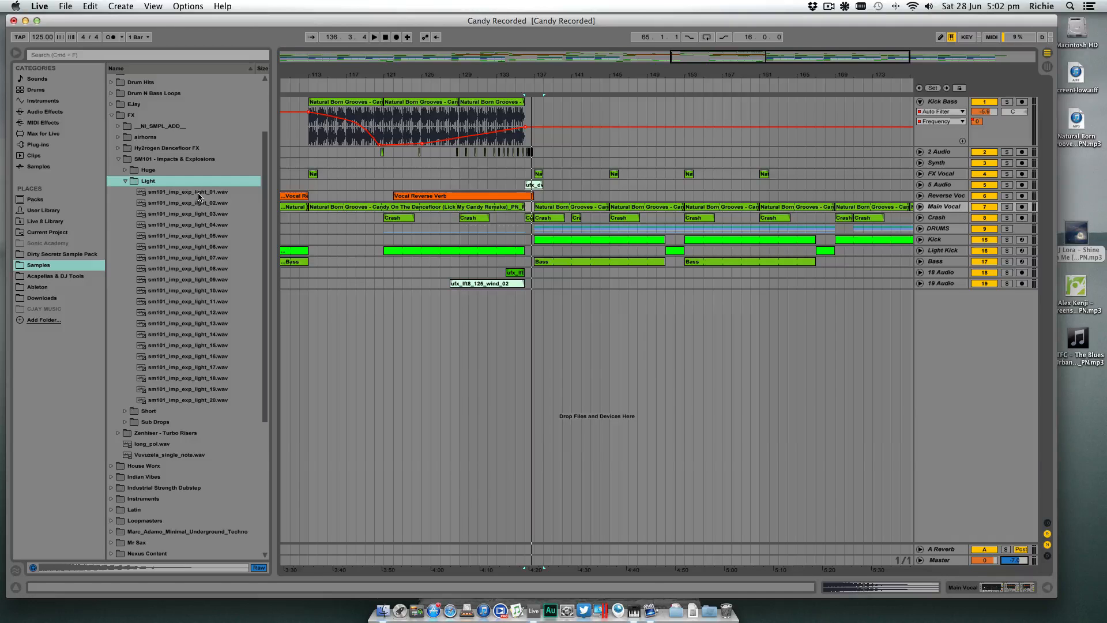
# - Loop the 16 bars of all tracks from bar 137 to bar 153
pyautogui.moveTo(547, 75); pyautogui.dragTo(505, 73)
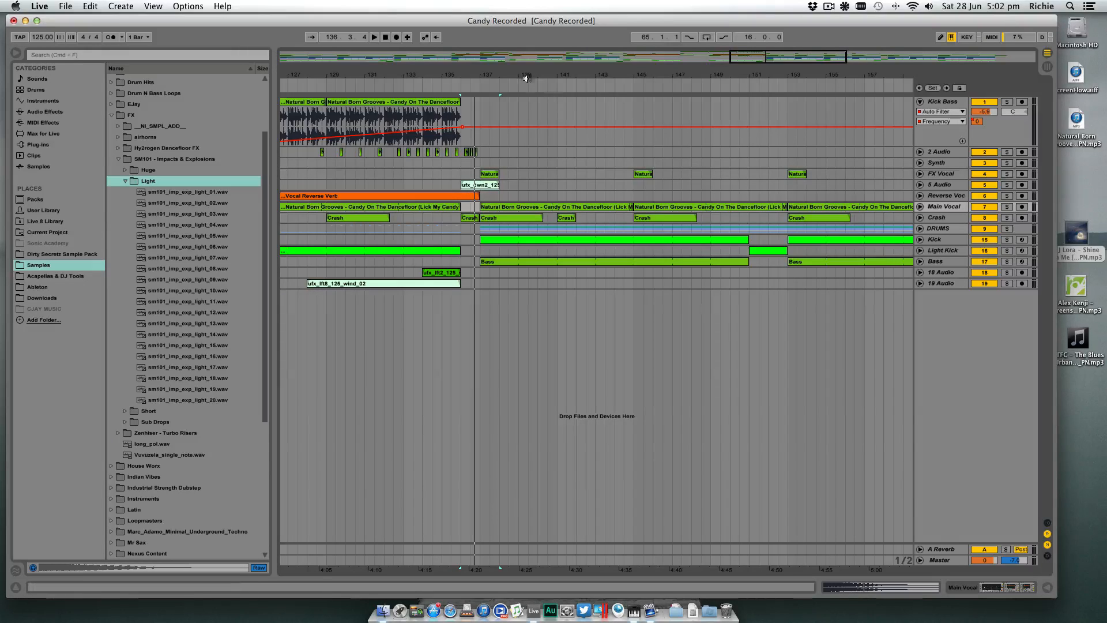
pyautogui.moveTo(513, 75)
pyautogui.mouseDown()
pyautogui.moveTo(517, 84)
pyautogui.moveTo(534, 76)
pyautogui.mouseUp()
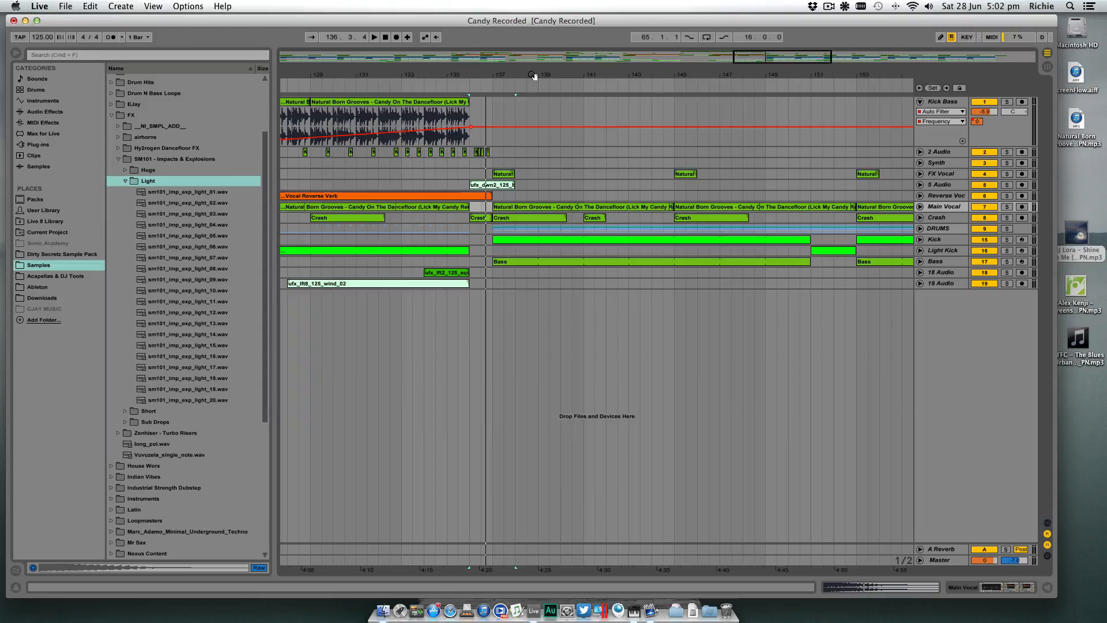
pyautogui.moveTo(484, 72); pyautogui.dragTo(443, 58)
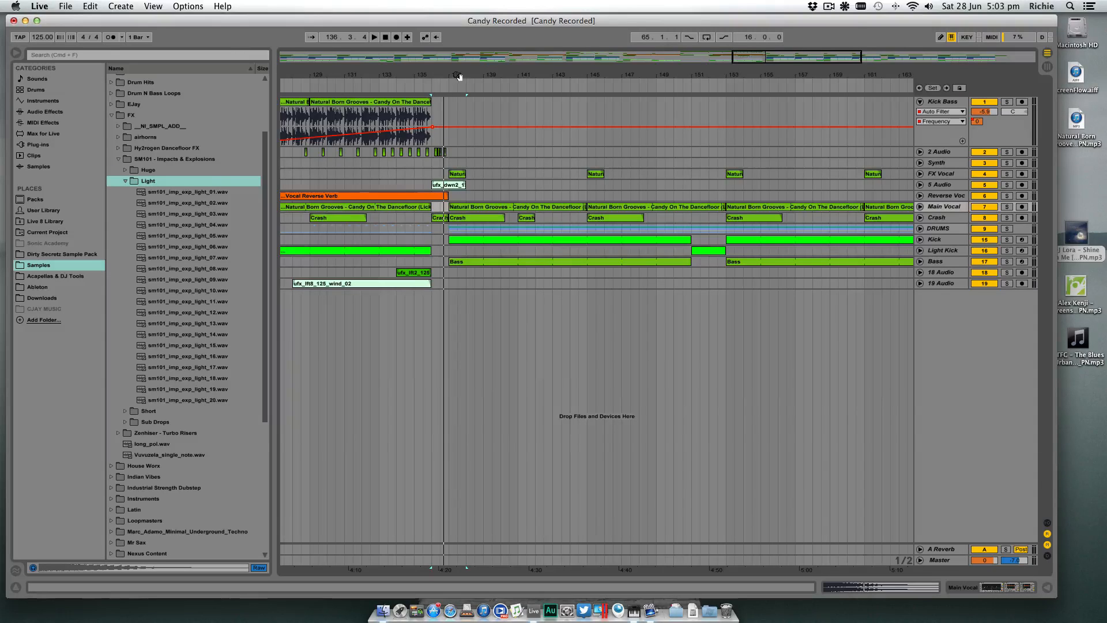
pyautogui.moveTo(455, 74); pyautogui.dragTo(433, 74)
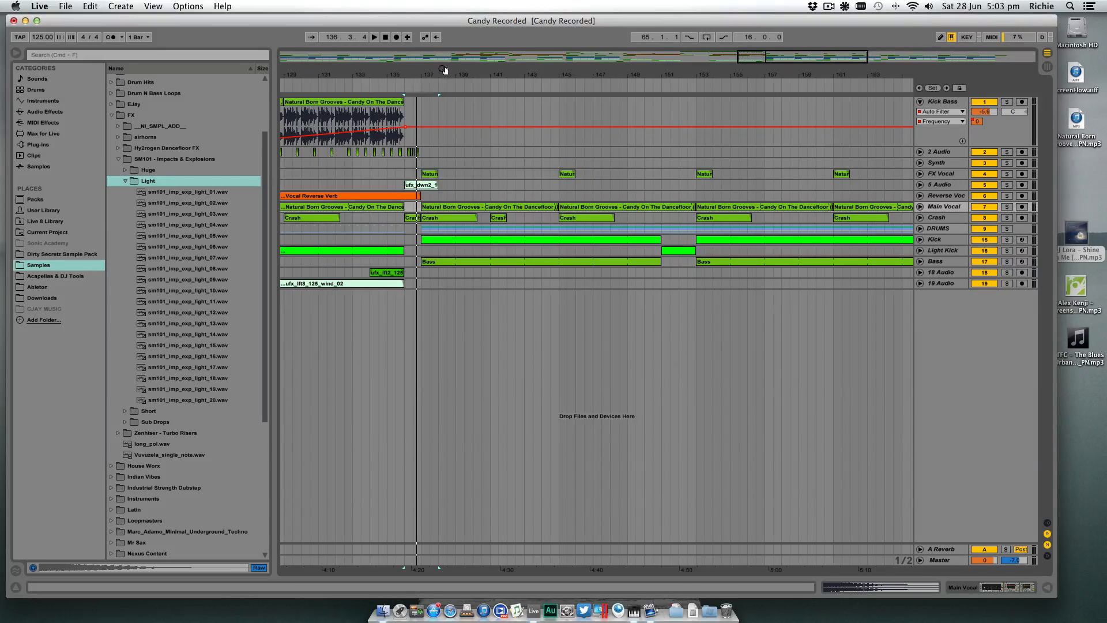
pyautogui.moveTo(444, 70); pyautogui.dragTo(444, 23)
pyautogui.moveTo(493, 84); pyautogui.dragTo(697, 121)
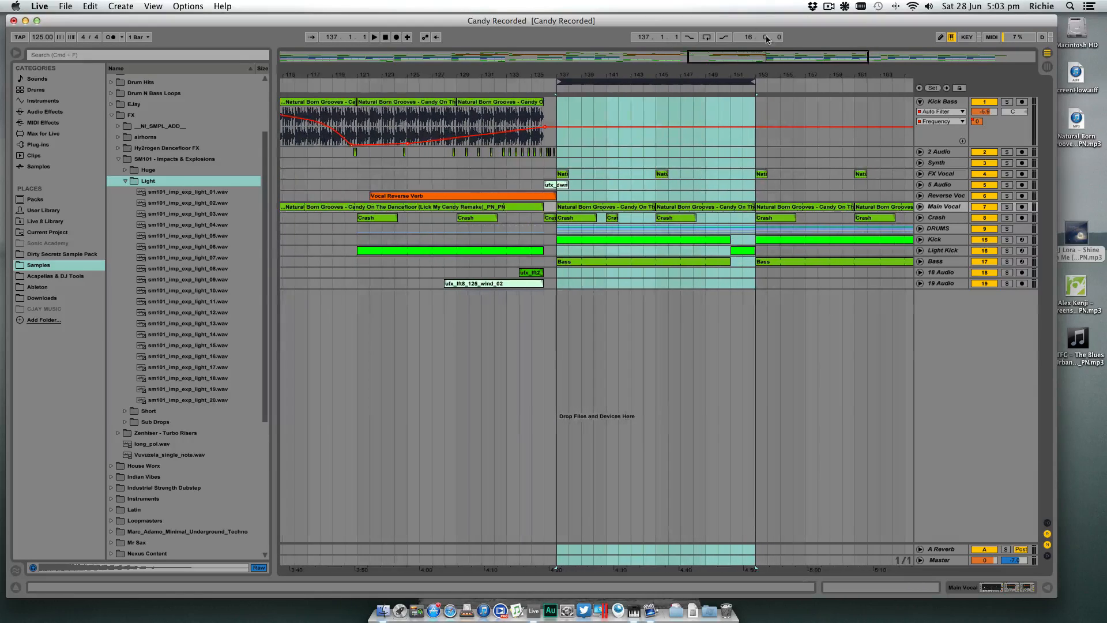
pyautogui.moveTo(747, 70); pyautogui.dragTo(726, 88)
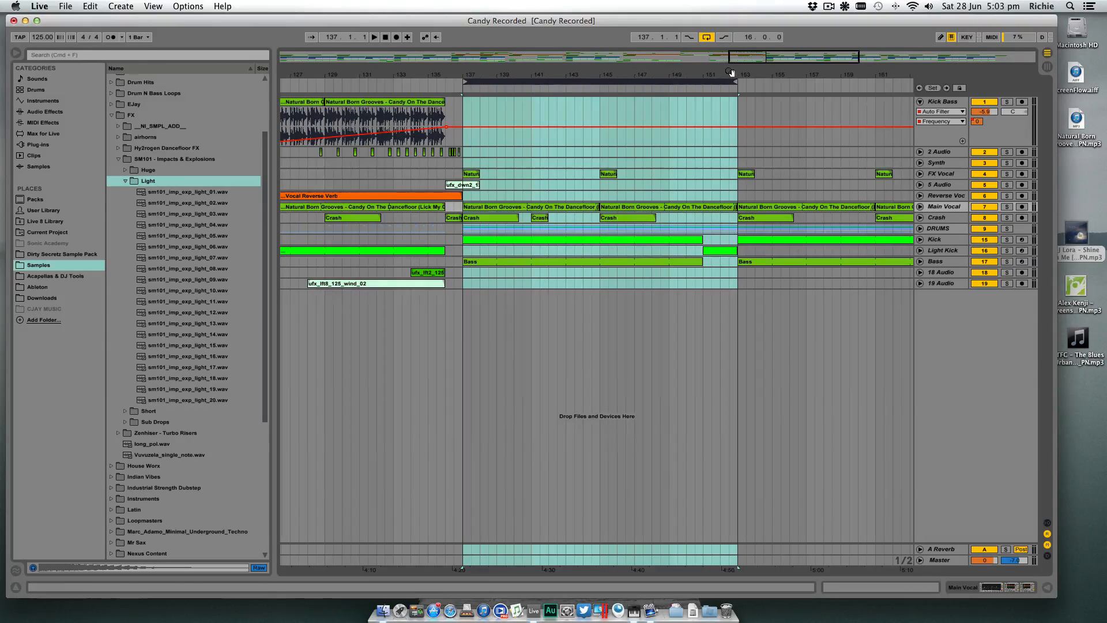
# - Preview sm101_imp_exp_light_01.wav over the loop, raise the preview volume and restart playback from bar 137
pyautogui.click(240, 195)
pyautogui.press('space')
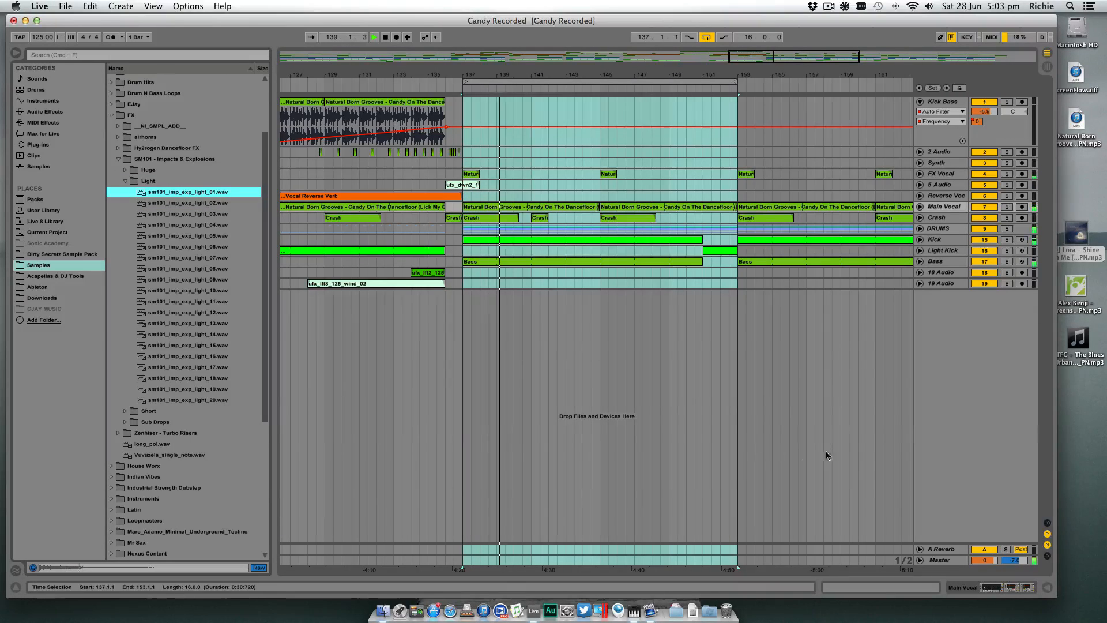
pyautogui.moveTo(1015, 561); pyautogui.dragTo(1015, 545)
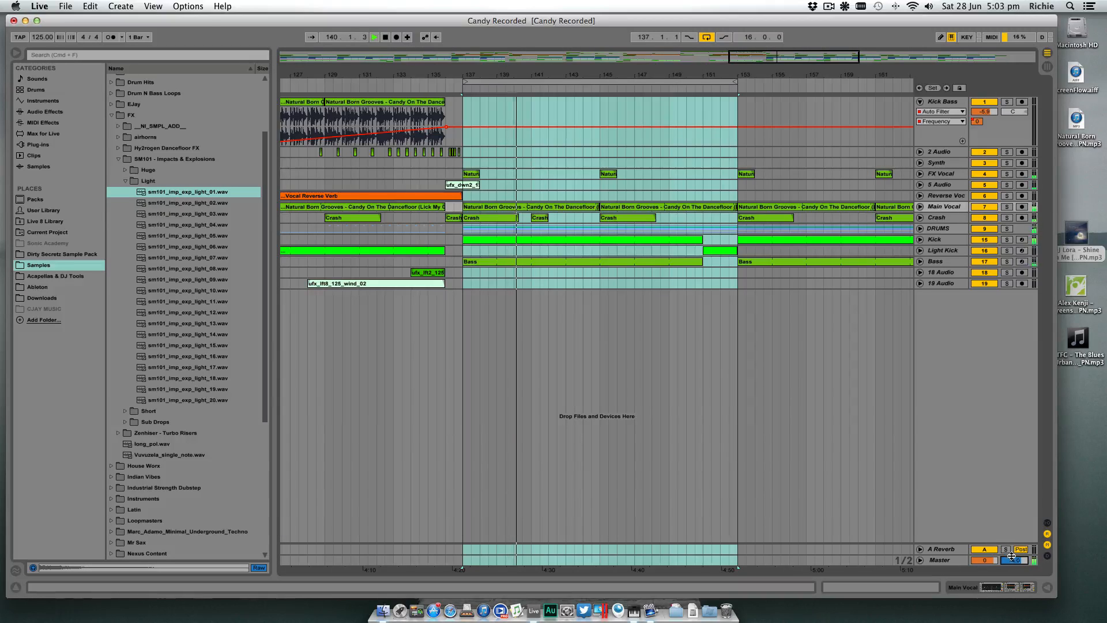
pyautogui.press('space')
pyautogui.press('space')
pyautogui.press('space')
pyautogui.press('space')
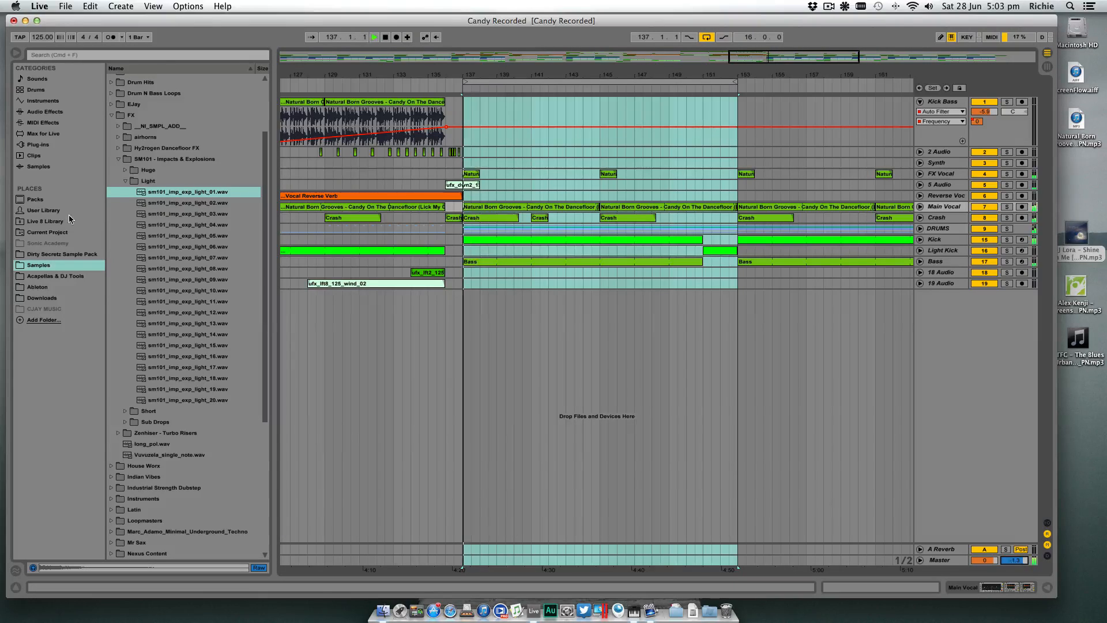
# - Audition the light impact samples sm101_imp_exp_light_01 to sm101_imp_exp_light_09 over the looped drop
pyautogui.click(188, 194)
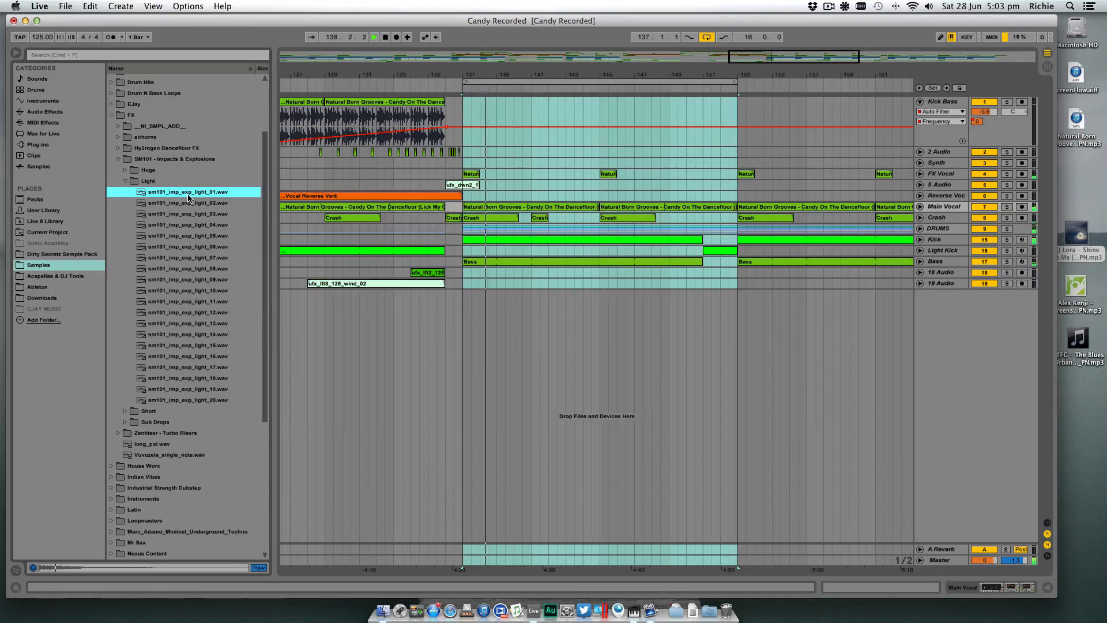
pyautogui.press('Down')
pyautogui.press('Down')
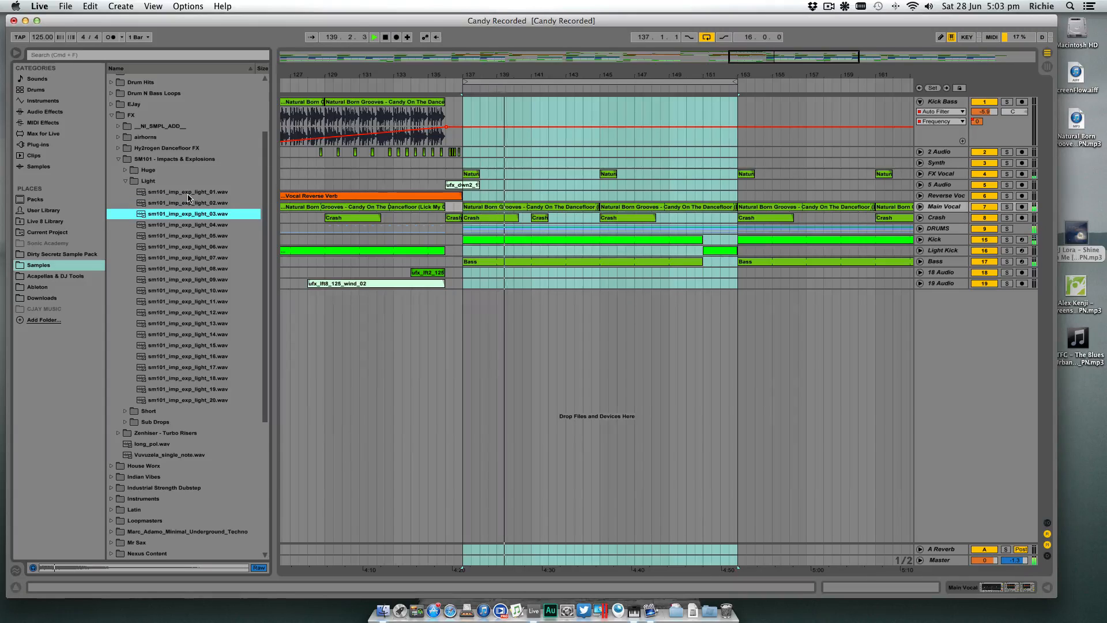
pyautogui.press('Down')
pyautogui.press('Up')
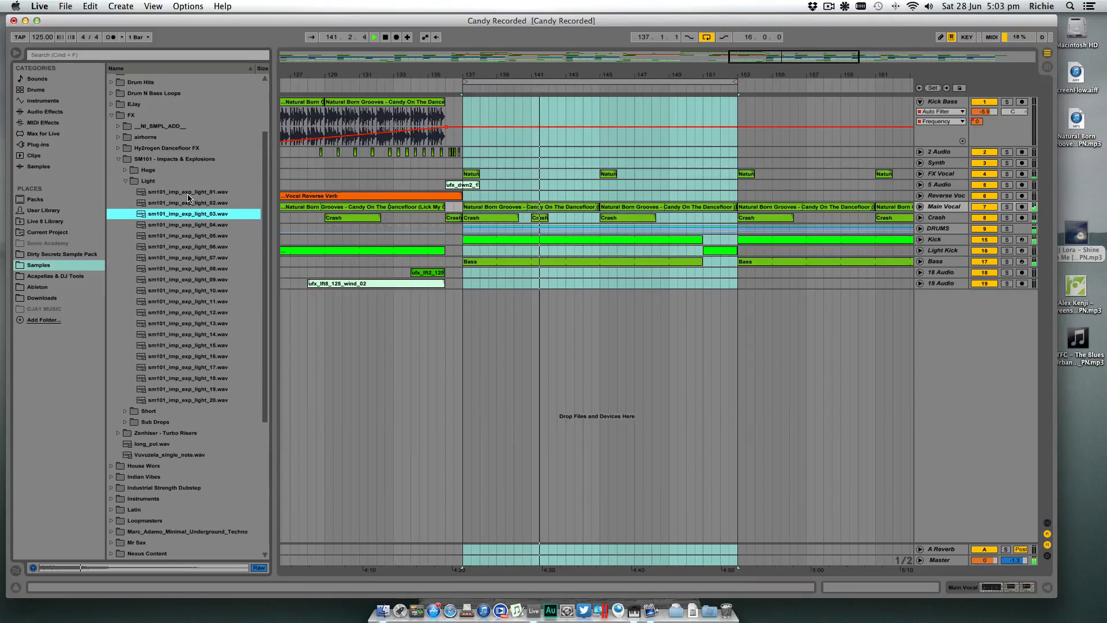
pyautogui.press('Down')
pyautogui.press('Down')
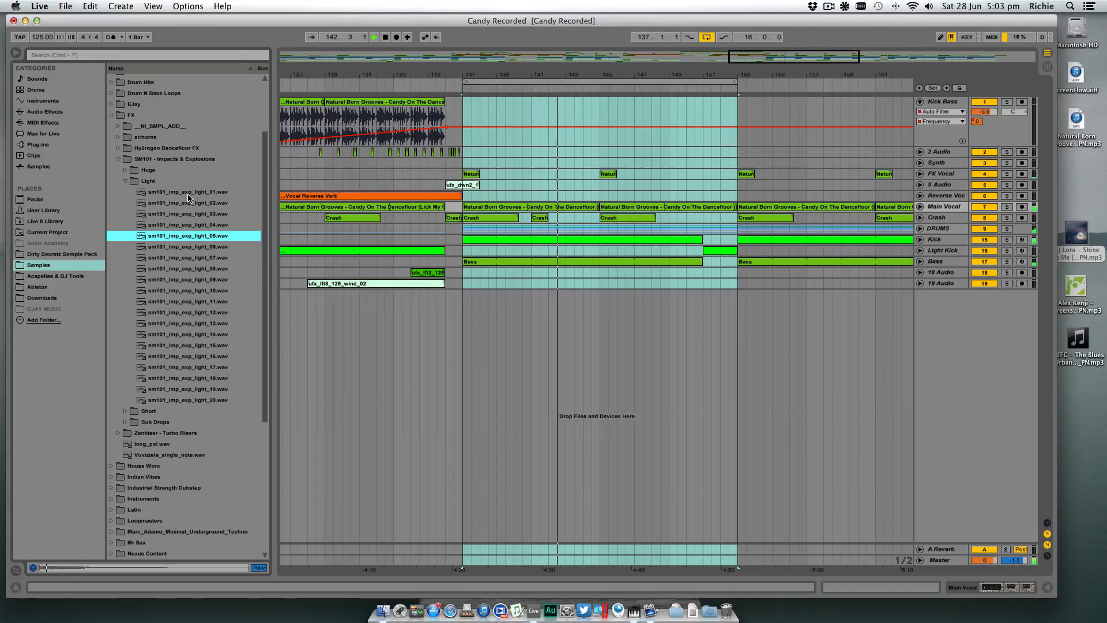
pyautogui.press('Down')
pyautogui.press('Down')
pyautogui.press('Down')
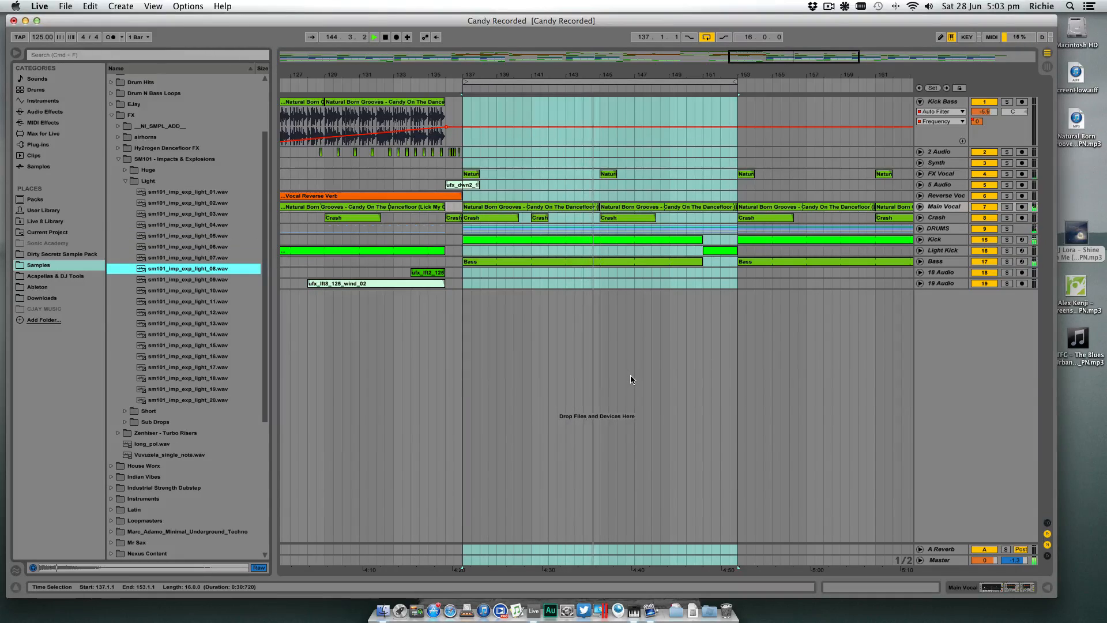
pyautogui.press('Down')
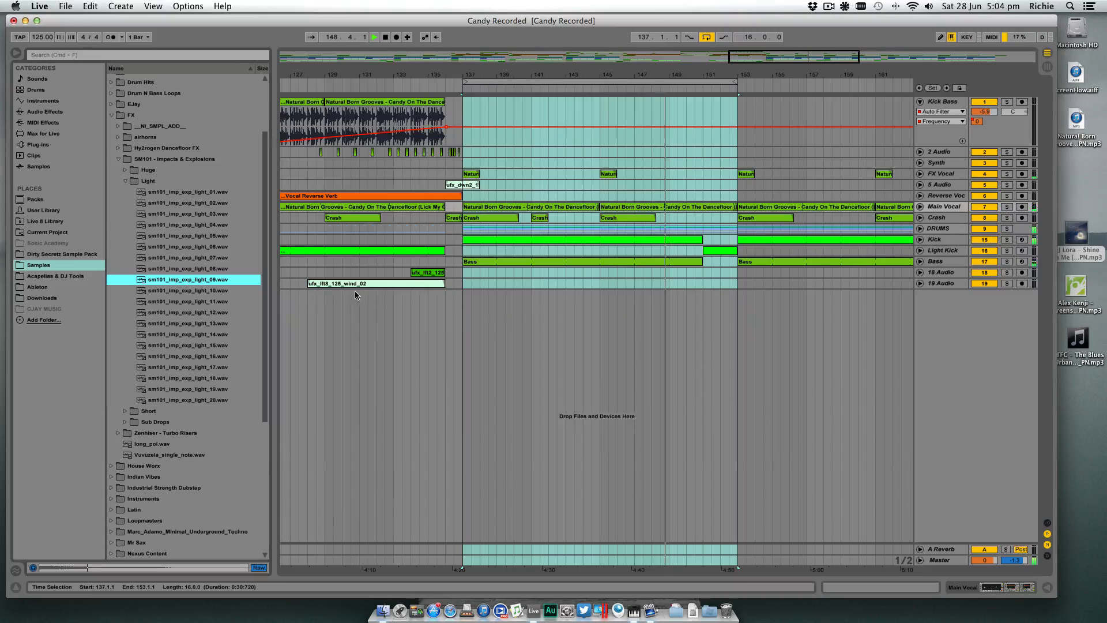
# - Recheck light impacts 08 and 09, place sm101_imp_exp_light_09.wav on a new audio track at bar 137 and select that track
pyautogui.click(212, 272)
pyautogui.click(208, 281)
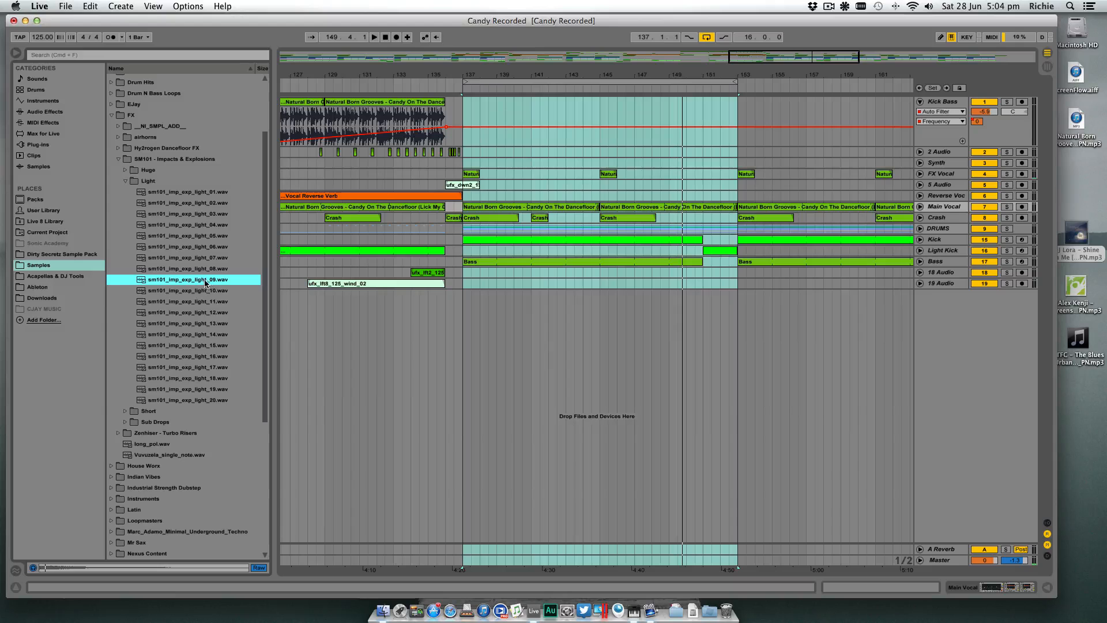
pyautogui.moveTo(170, 283); pyautogui.dragTo(465, 296)
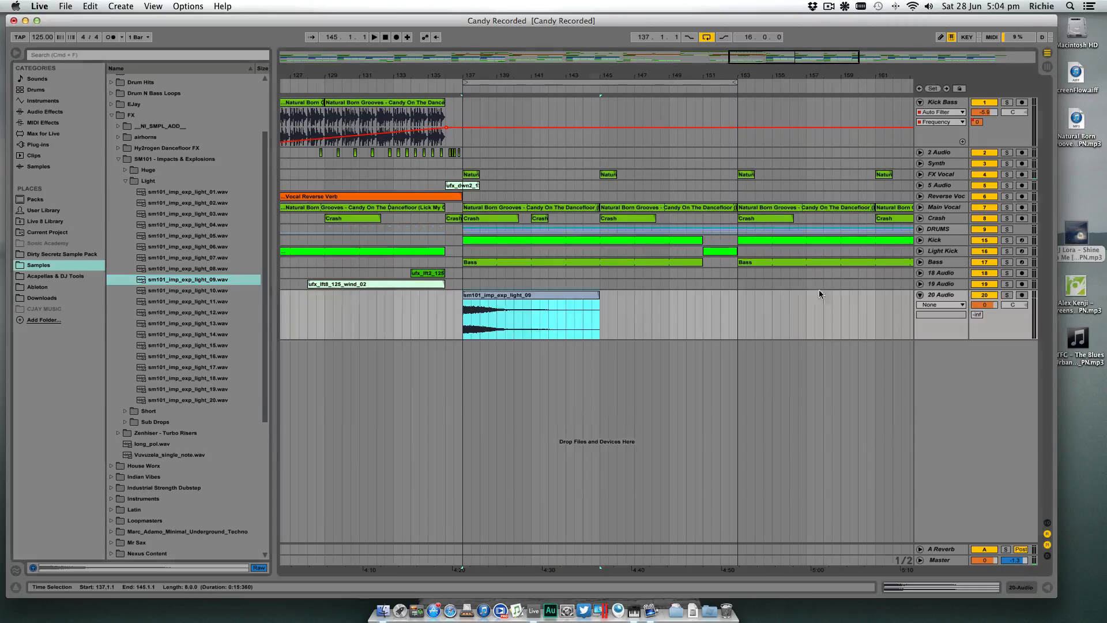
pyautogui.click(935, 298)
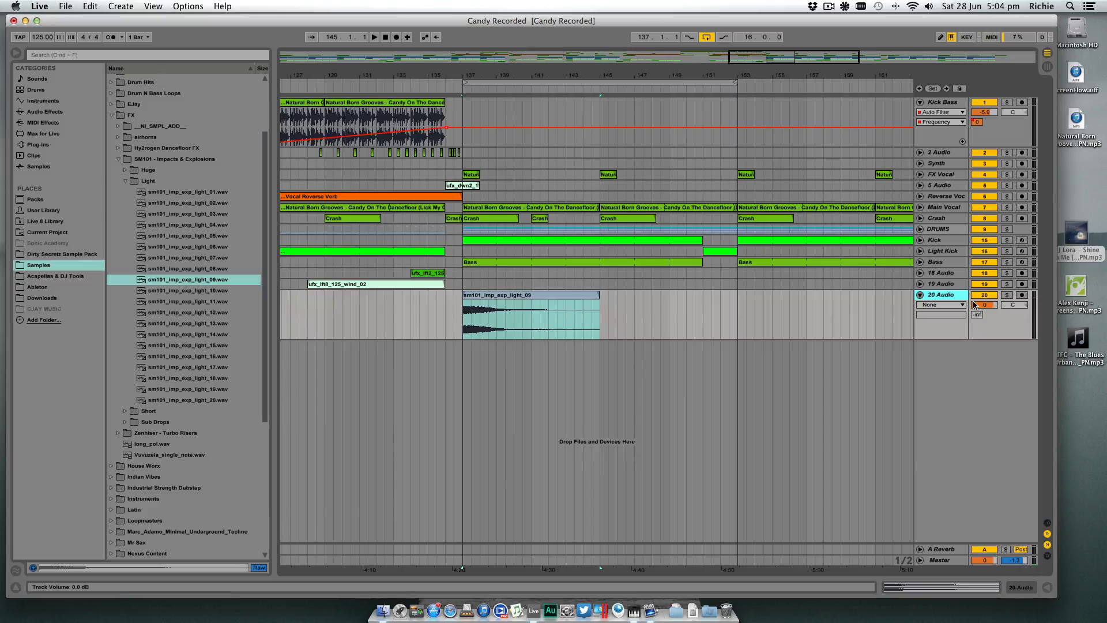
# - Set the impact clip's gain to 3.69 dB and add EQ Eight to 20 Audio with a low cut at about 197 Hz
pyautogui.doubleClick(530, 317)
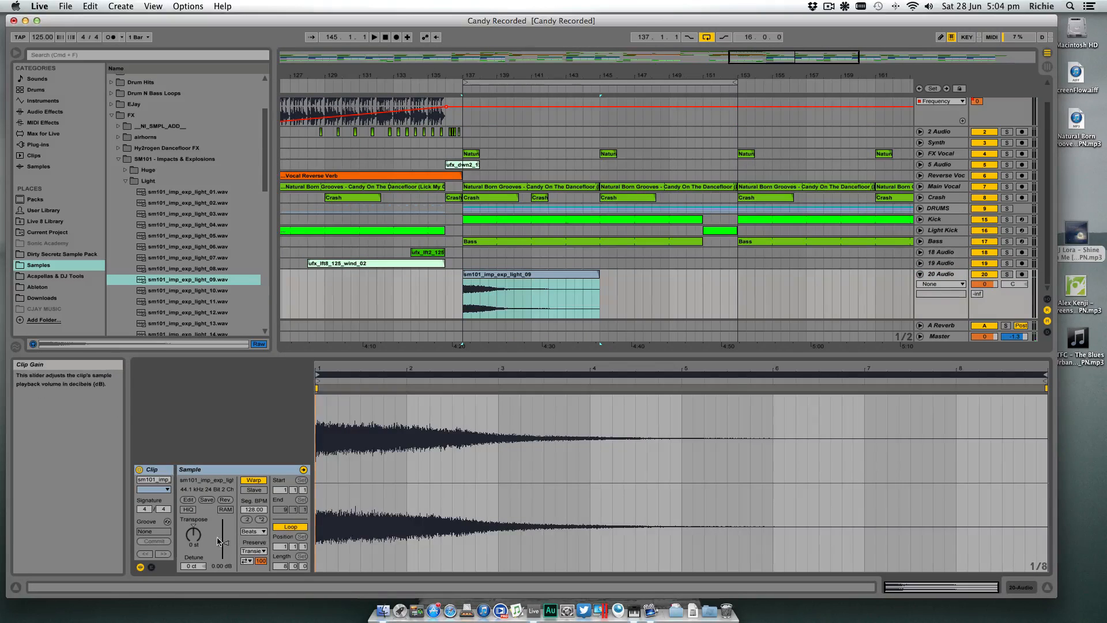
pyautogui.moveTo(228, 545); pyautogui.dragTo(228, 539)
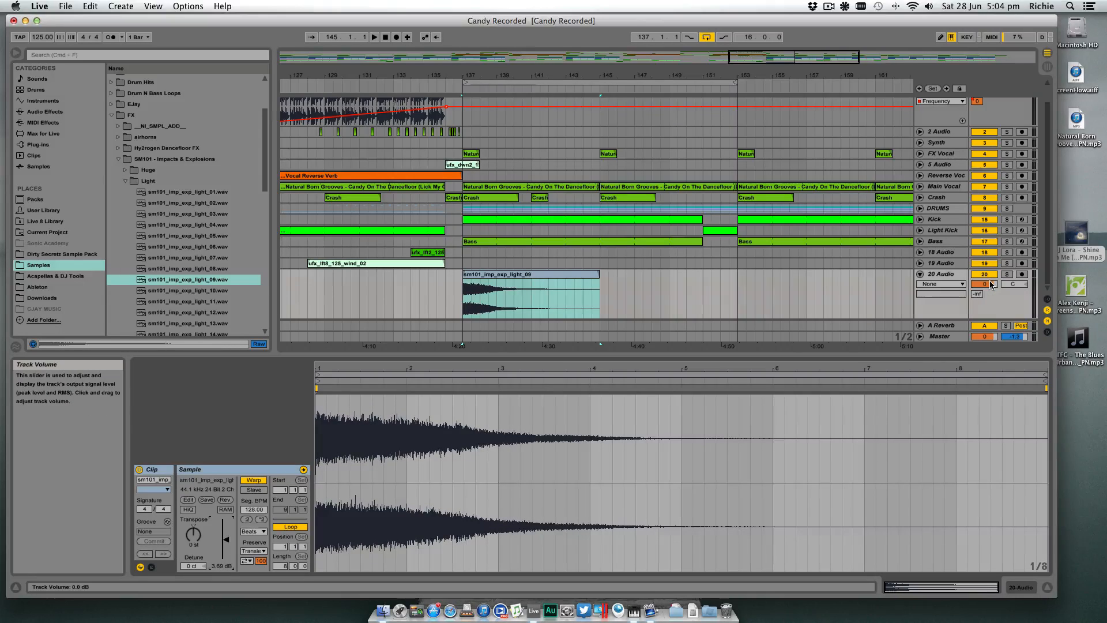
pyautogui.click(1015, 587)
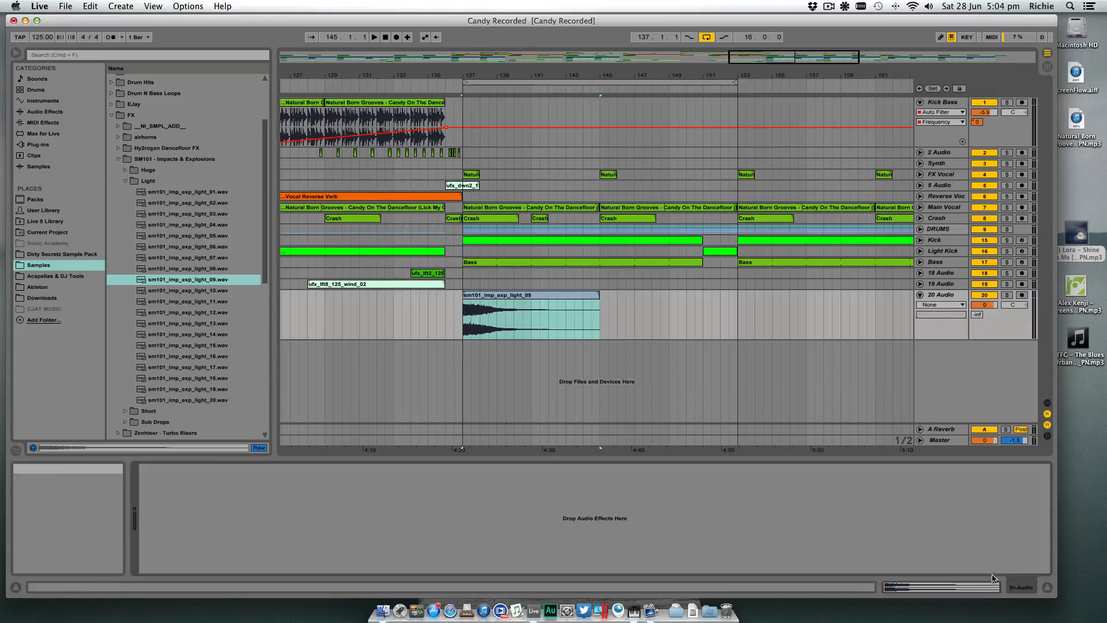
pyautogui.click(81, 112)
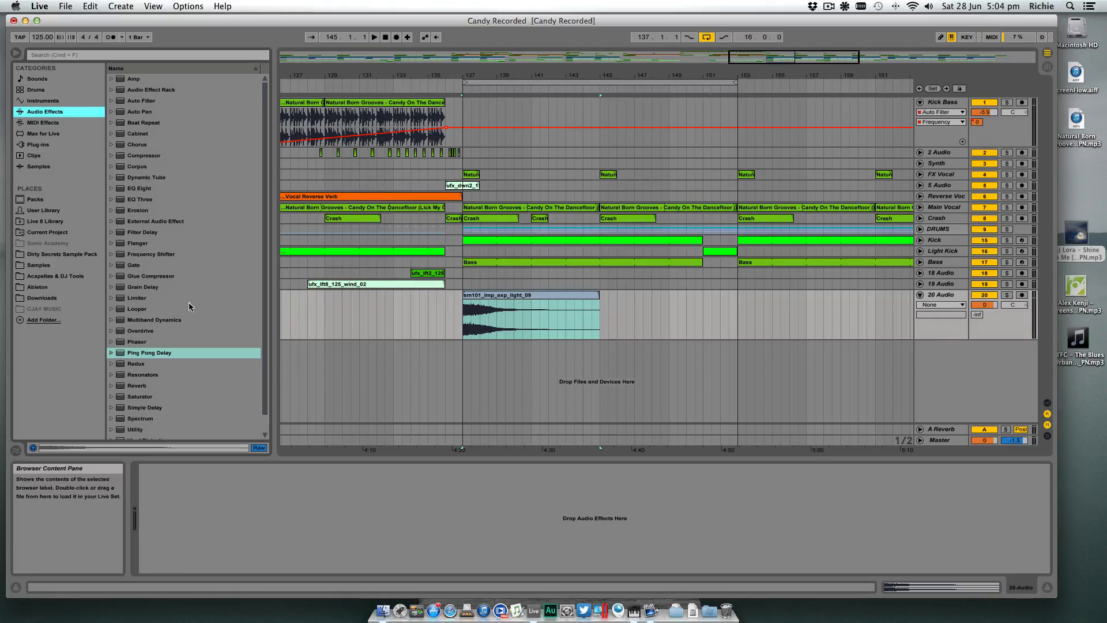
pyautogui.moveTo(144, 188); pyautogui.dragTo(230, 521)
pyautogui.click(180, 558)
pyautogui.click(185, 491)
# - Lower the 20 Audio track volume to -14.5 dB while playing the drop
pyautogui.moveTo(990, 305)
pyautogui.mouseDown()
pyautogui.moveTo(990, 329)
pyautogui.moveTo(991, 308)
pyautogui.mouseUp()
pyautogui.press('space')
pyautogui.press('space')
pyautogui.press('space')
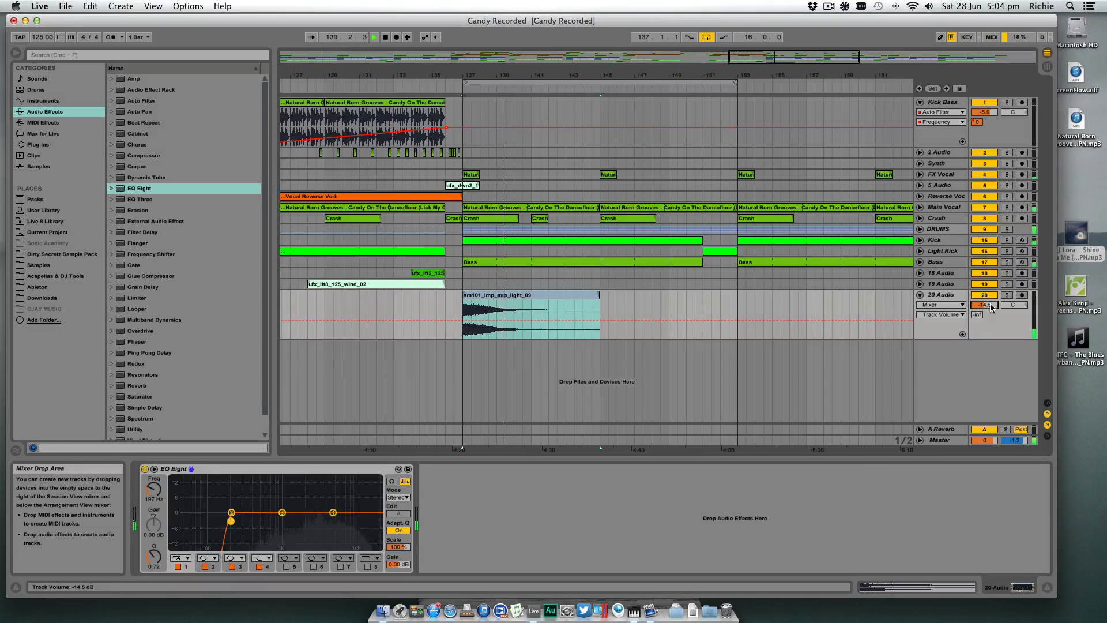
# - Copy the LFOTool device from the Bass track to the end of the 20 Audio device chain
pyautogui.click(941, 299)
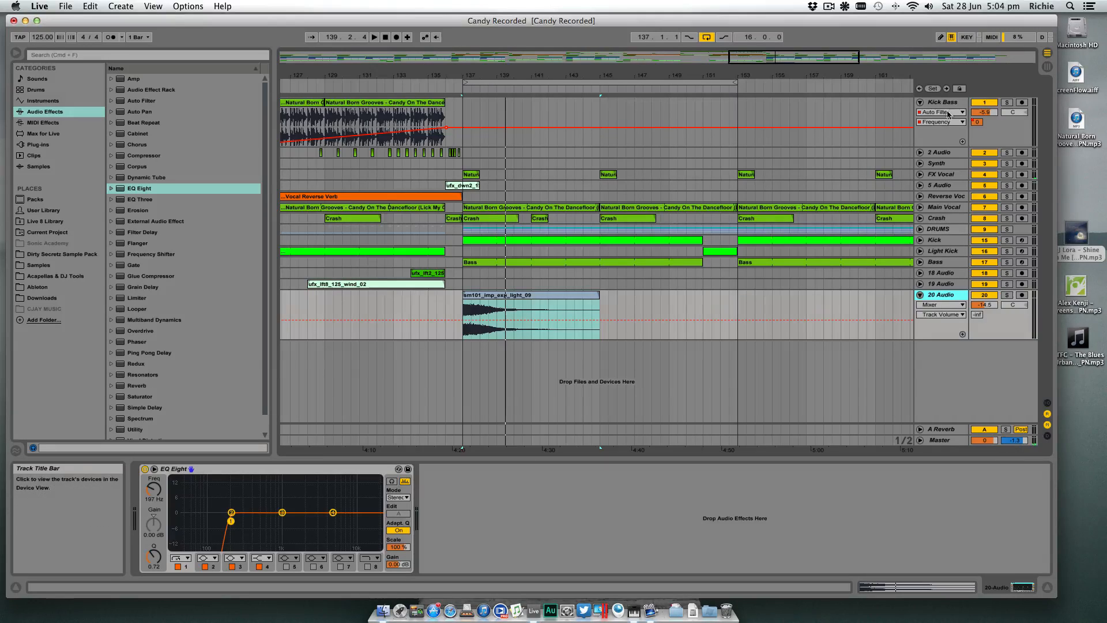
pyautogui.click(944, 264)
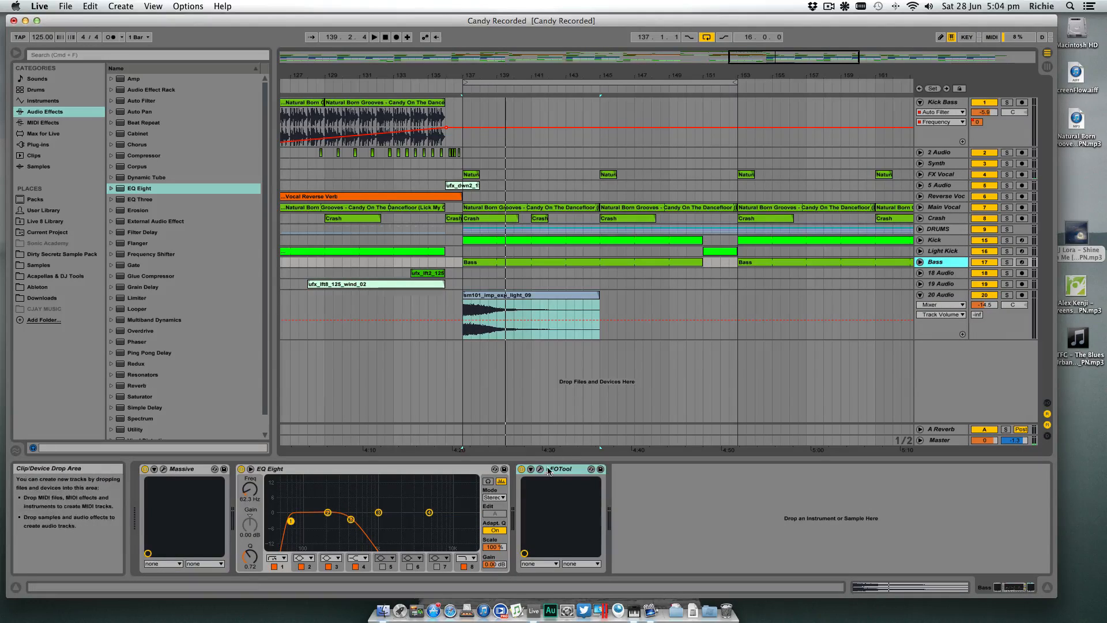
pyautogui.click(947, 296)
# - Solo 20 Audio to compare the impact with LFOTool off and on, and replay it in the full mix
pyautogui.click(1006, 296)
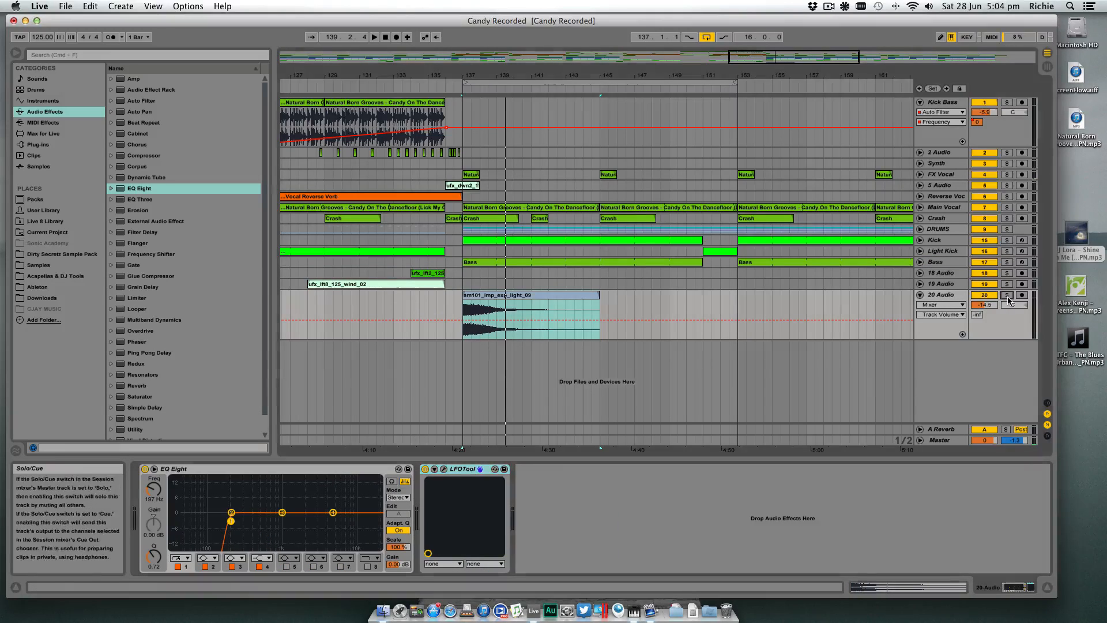
pyautogui.click(425, 469)
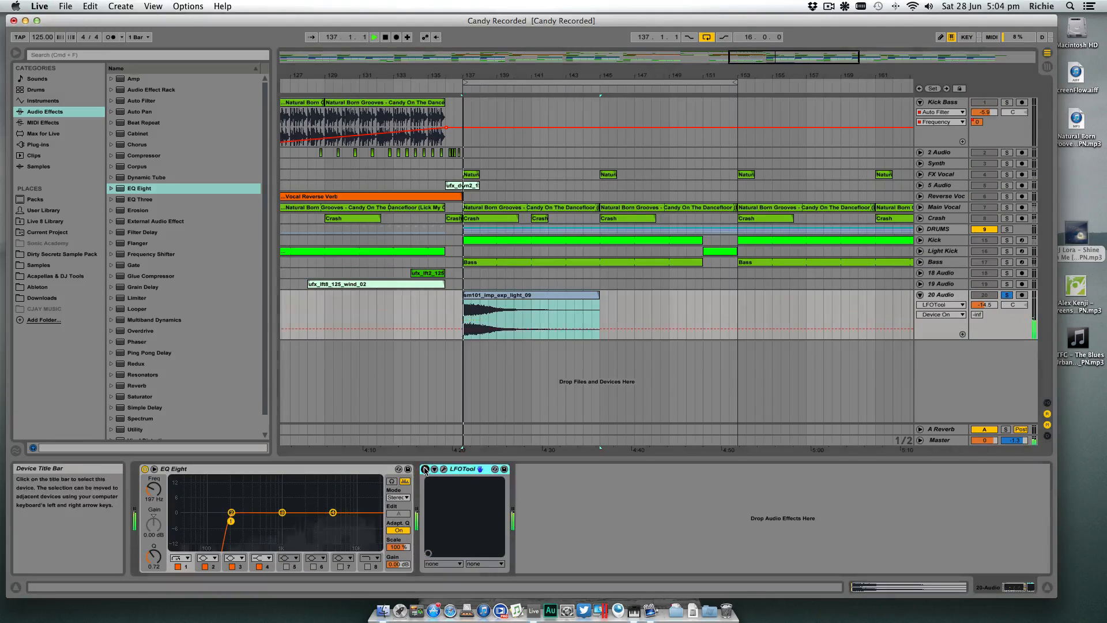
pyautogui.click(425, 469)
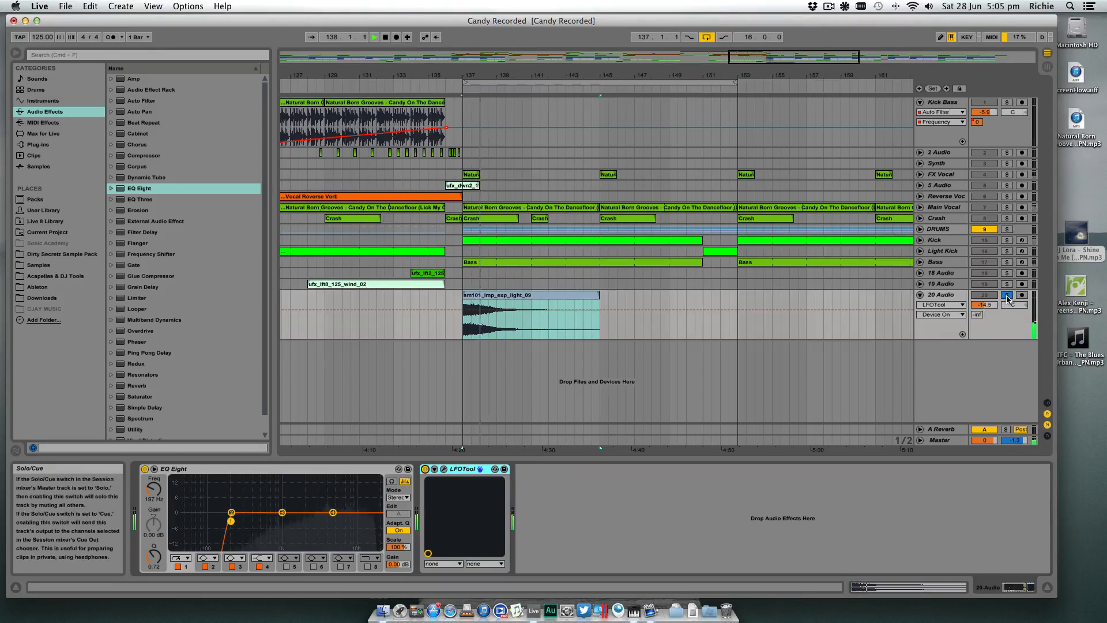
pyautogui.press('space')
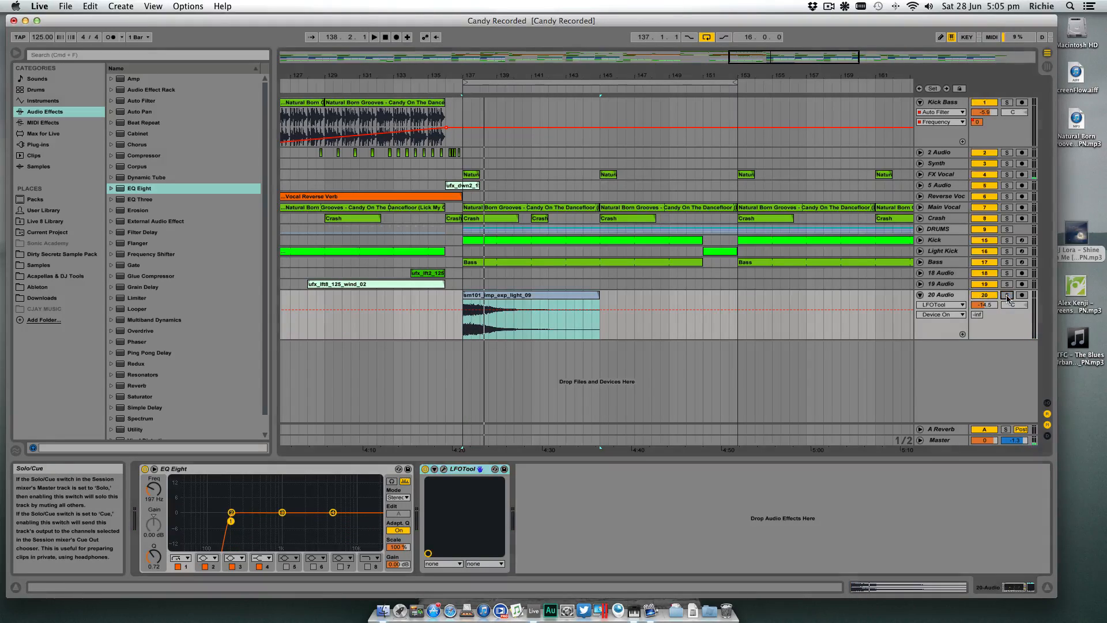
pyautogui.press('space')
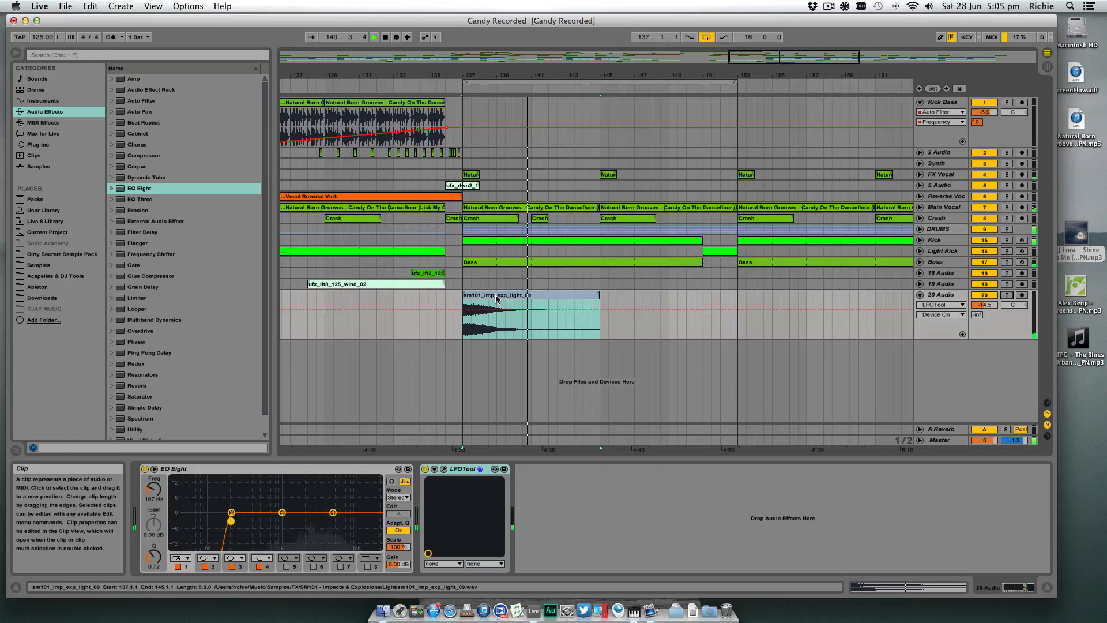
pyautogui.press('space')
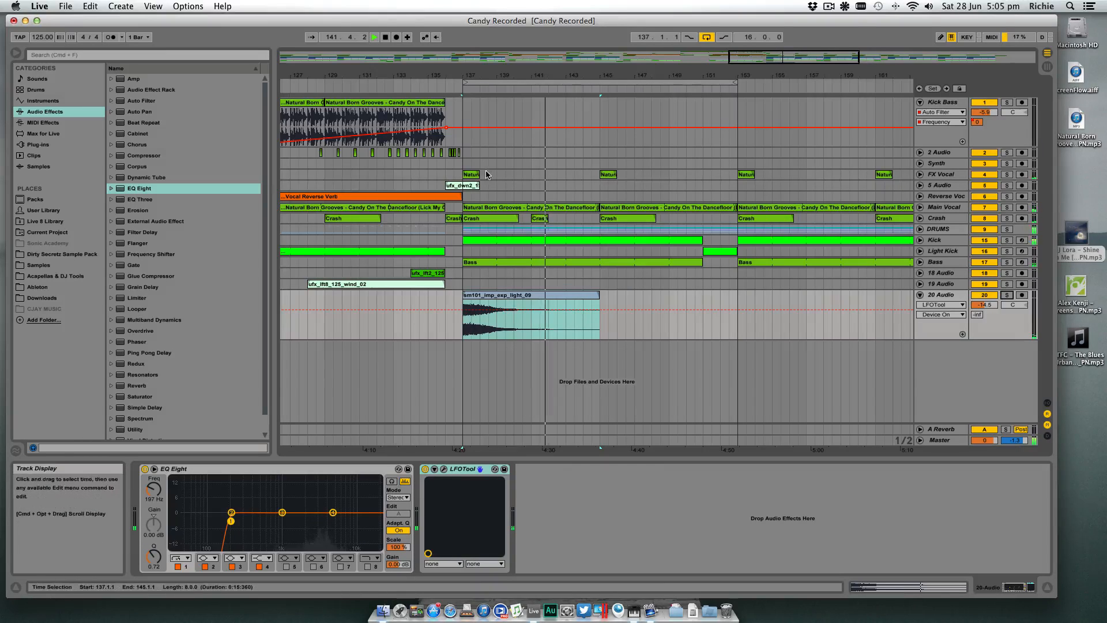
# - Copy the one-bar FX Vocal clip from bar 85 to bars 141 and 149
pyautogui.click(472, 175)
pyautogui.moveTo(619, 73); pyautogui.dragTo(618, 38)
pyautogui.click(339, 175)
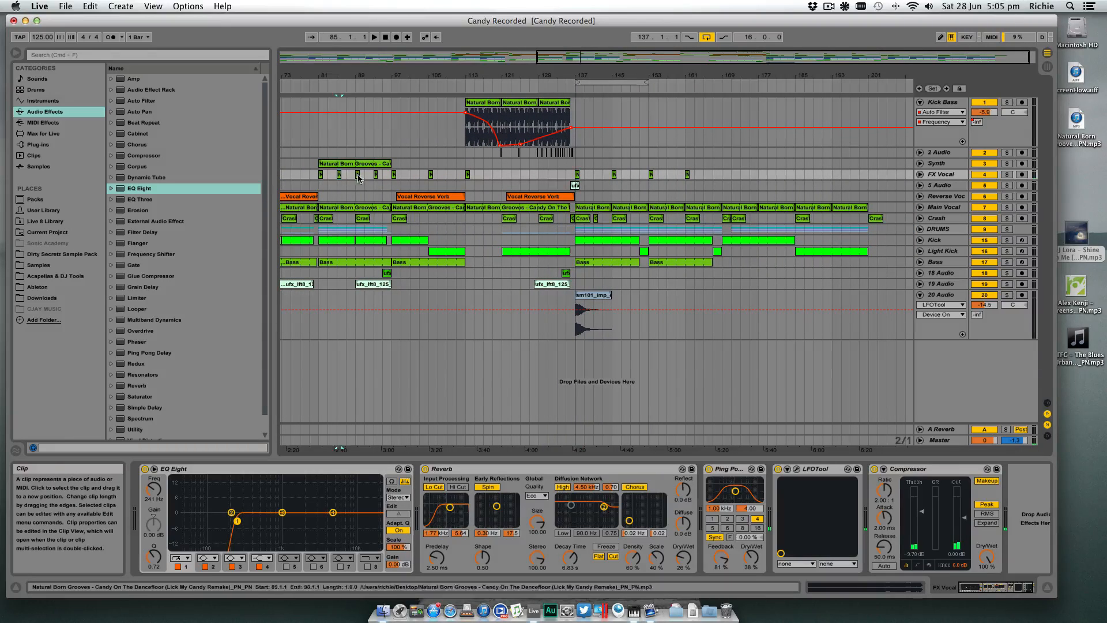
pyautogui.moveTo(339, 178); pyautogui.dragTo(595, 178)
pyautogui.press('super+d')
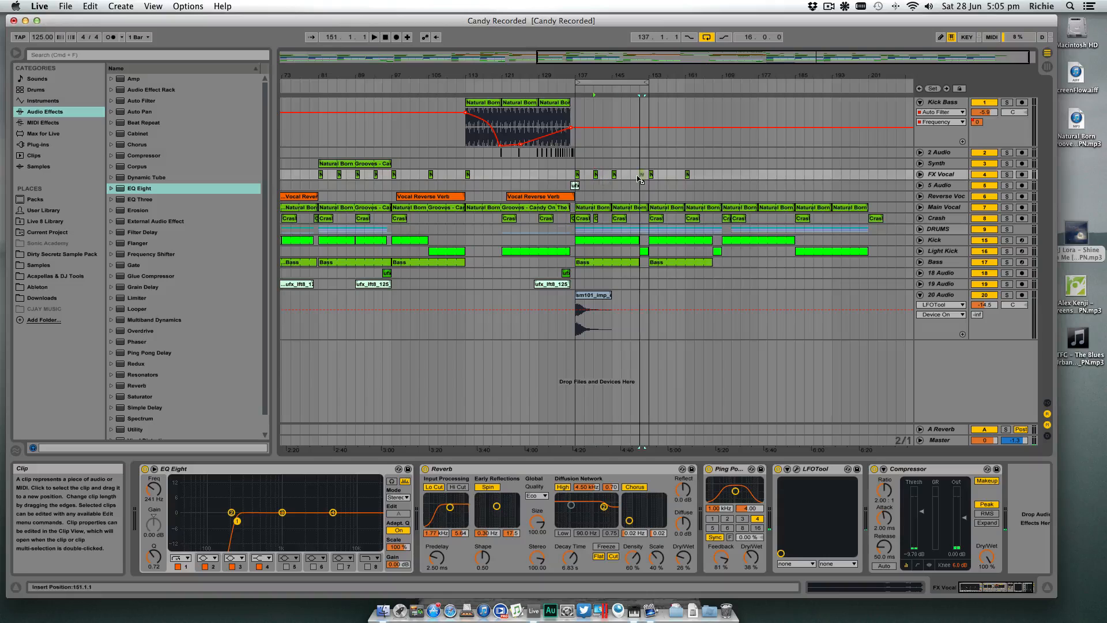
# - Duplicate the FX Vocal section from bar 137 to bar 153 over the following 16 bars
pyautogui.moveTo(702, 176); pyautogui.dragTo(579, 178)
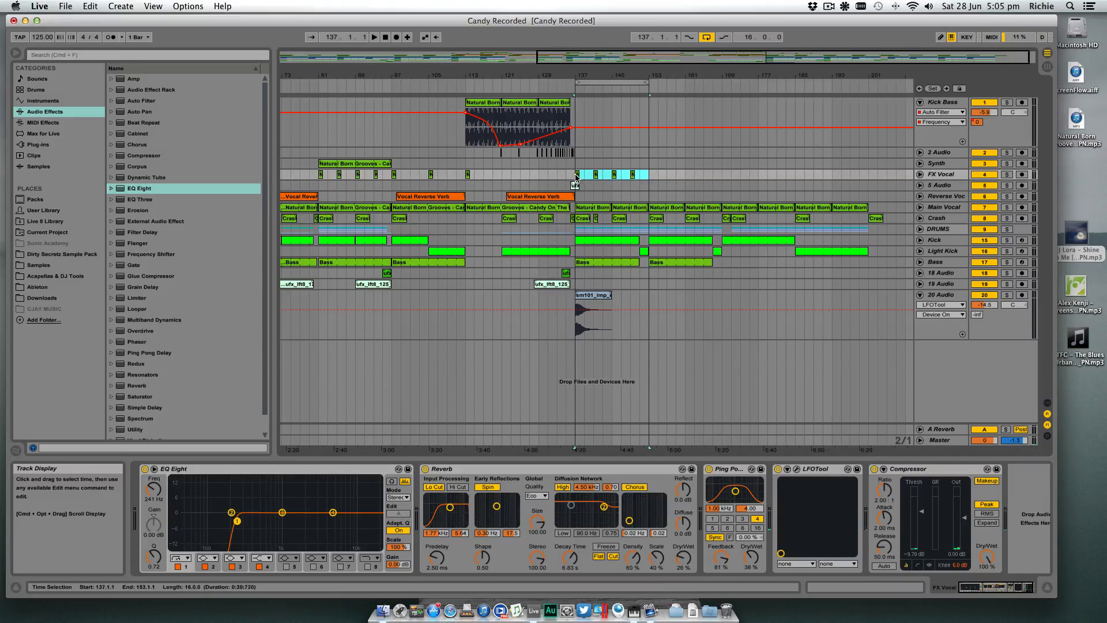
pyautogui.press('super+d')
pyautogui.click(686, 167)
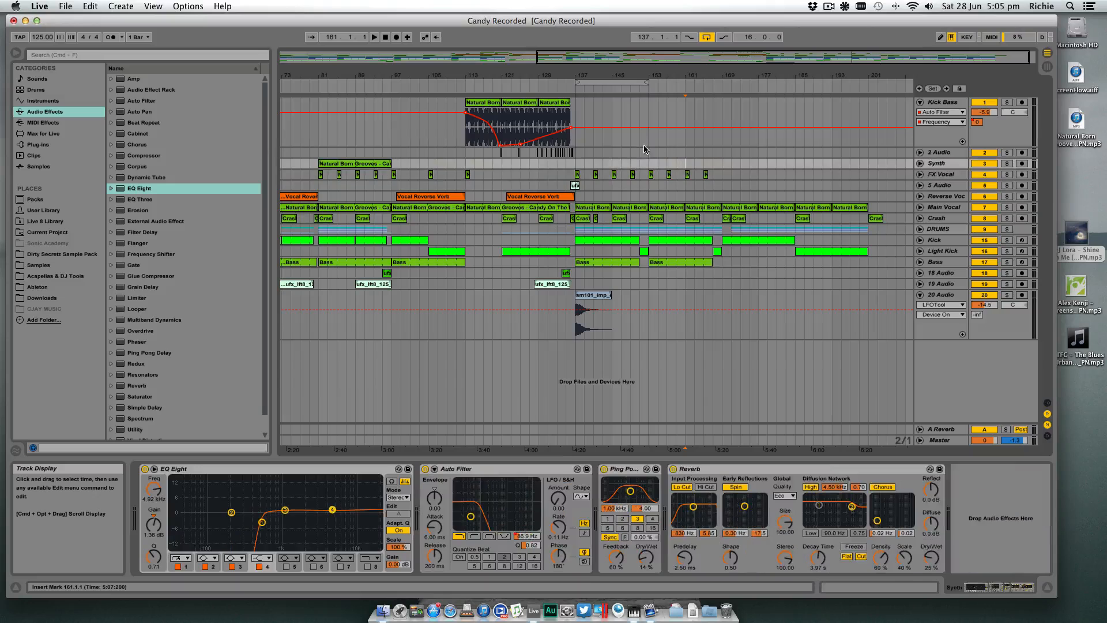
# - Play the transition from shortly before bar 137 with the loop switched off, and fold the 20 Audio track
pyautogui.click(557, 87)
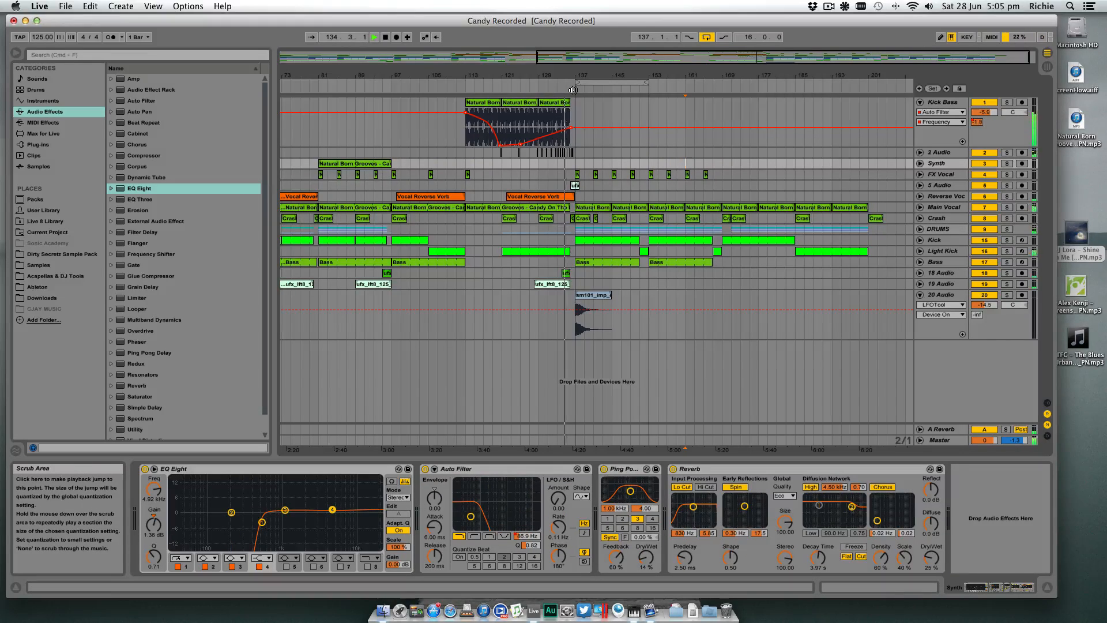
pyautogui.click(711, 40)
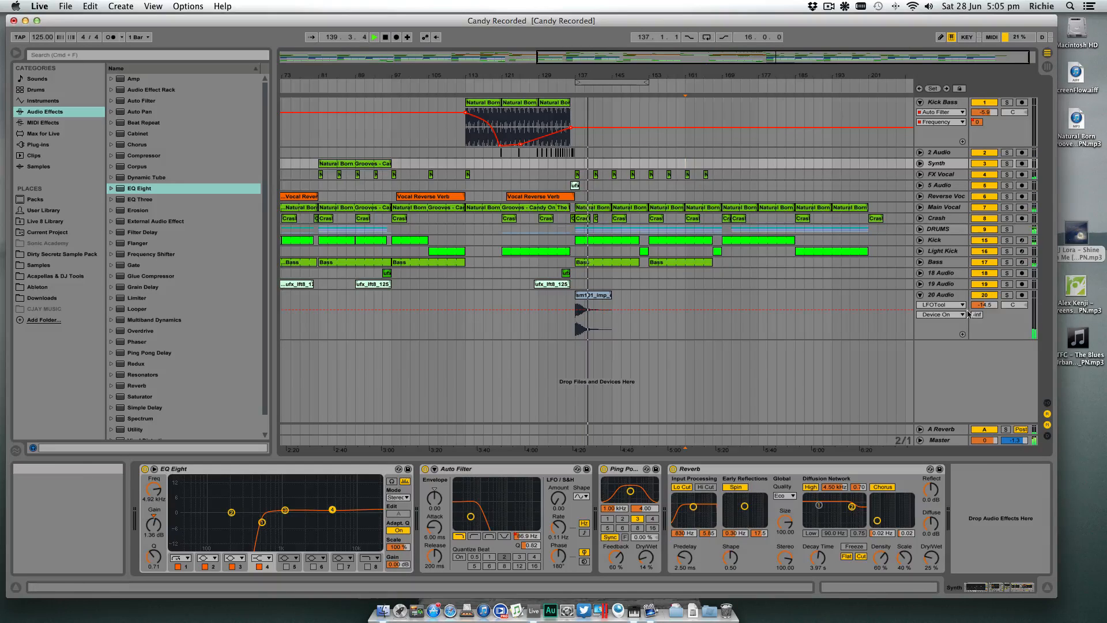
pyautogui.click(921, 295)
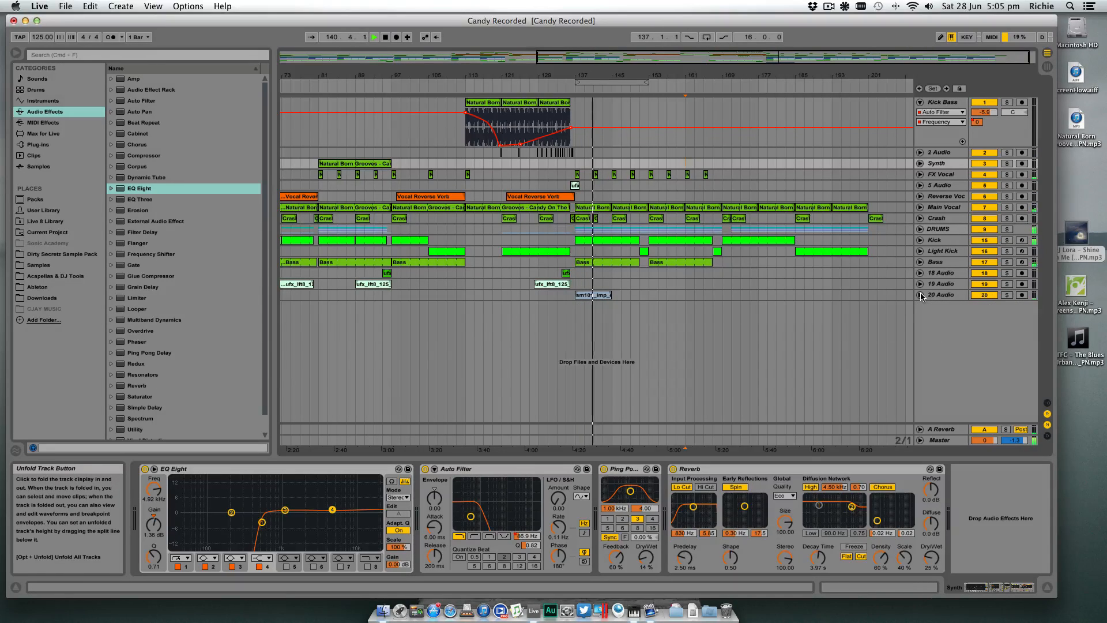
# - Copy the lifter clip on 18 Audio to bar 151 and the light impact clip on 20 Audio to bar 153
pyautogui.moveTo(668, 76); pyautogui.dragTo(666, 128)
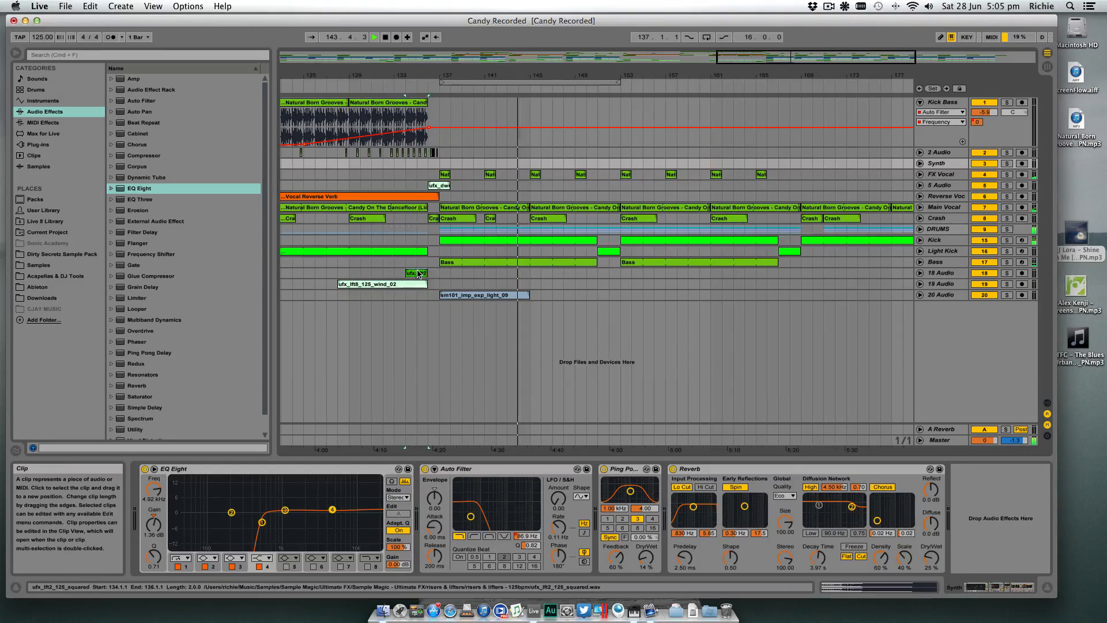
pyautogui.moveTo(415, 273); pyautogui.dragTo(607, 272)
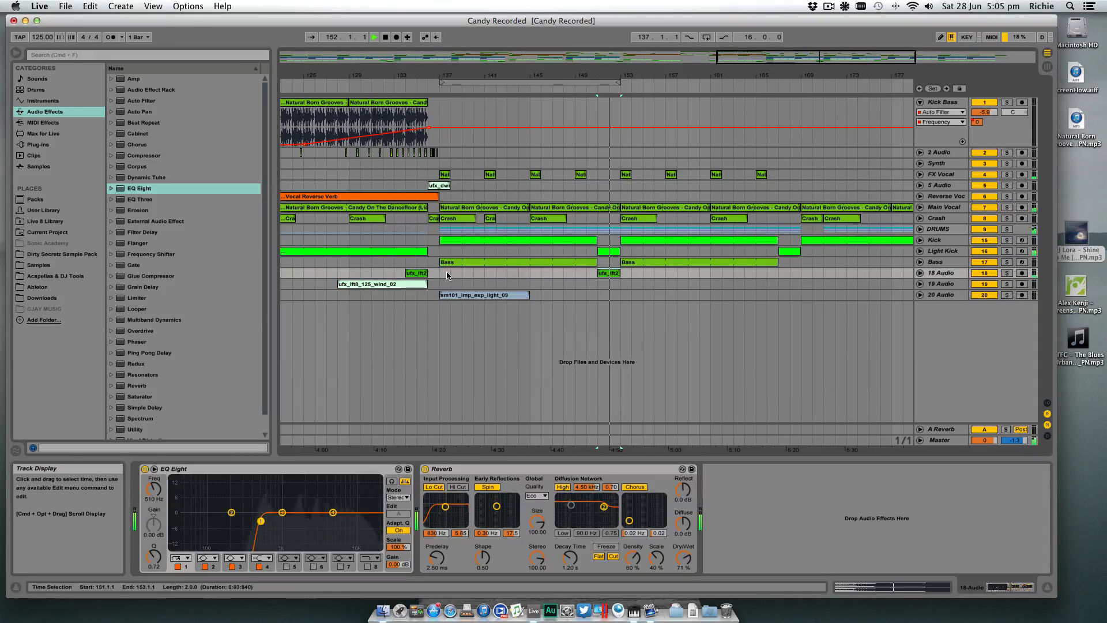
pyautogui.moveTo(457, 295); pyautogui.dragTo(638, 295)
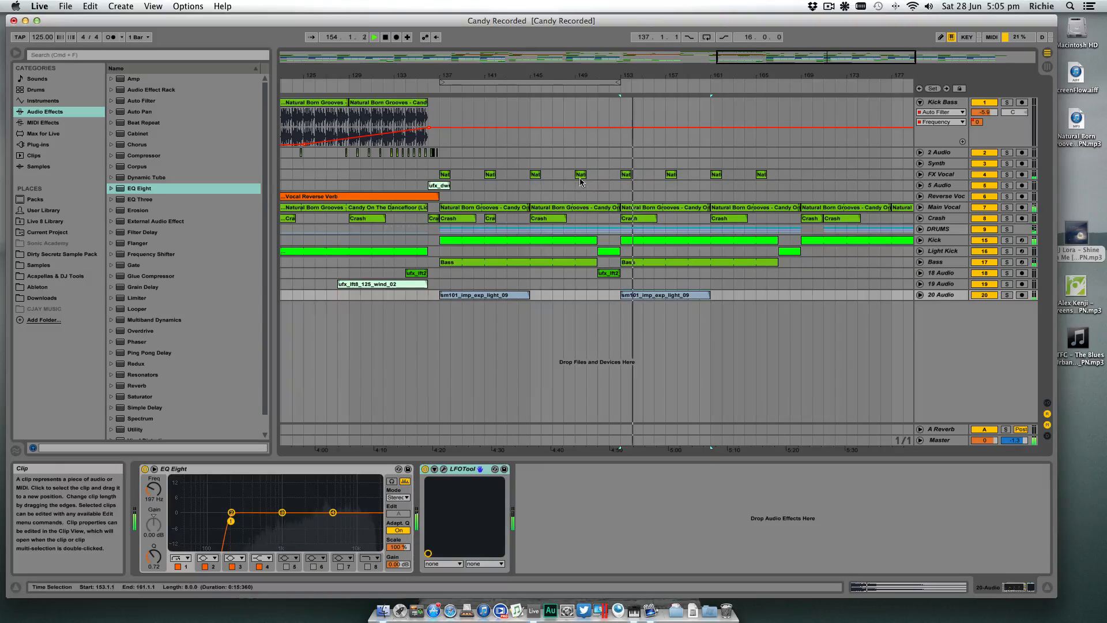
# - Copy the ufx_dwn2 downlifter on 5 Audio to bar 152 and extend the crash at bar 141 to two bars
pyautogui.click(421, 94)
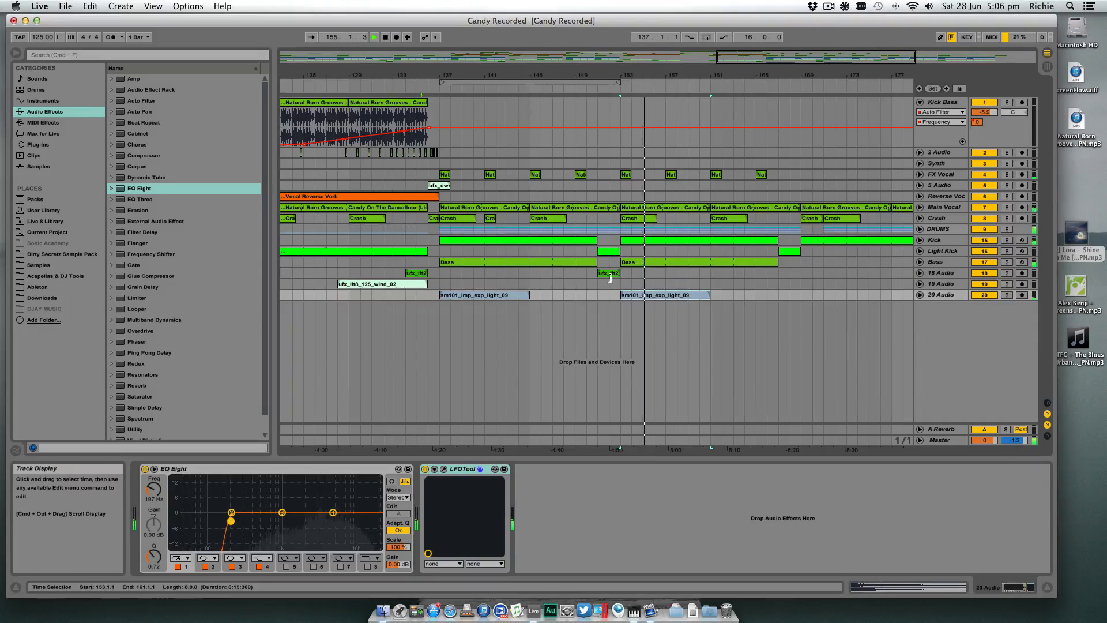
pyautogui.moveTo(483, 190); pyautogui.dragTo(620, 192)
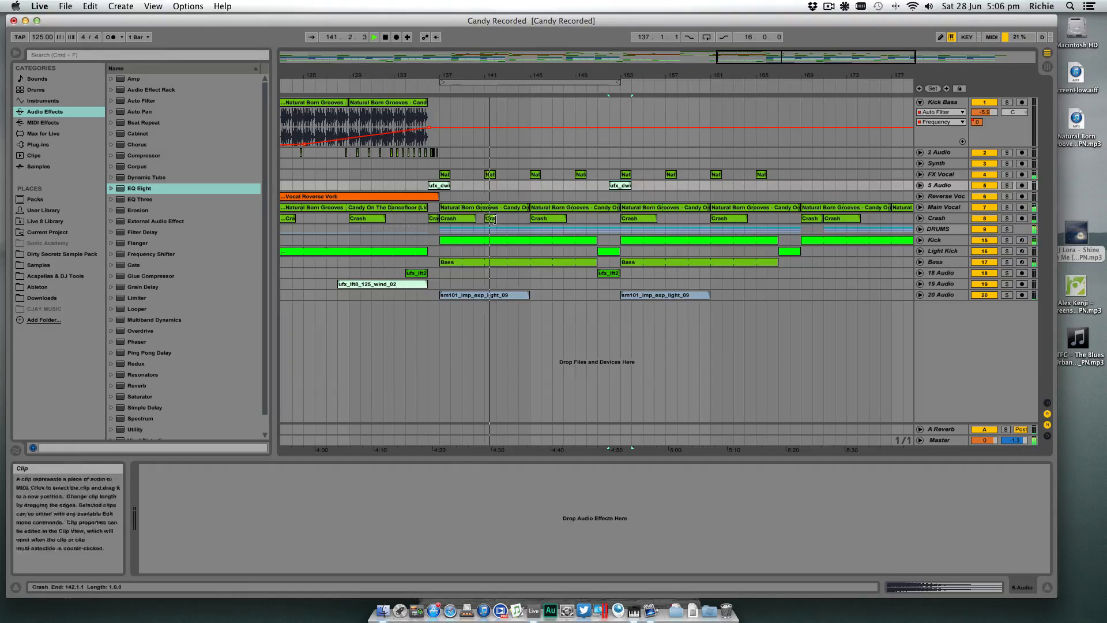
pyautogui.moveTo(496, 219); pyautogui.dragTo(506, 220)
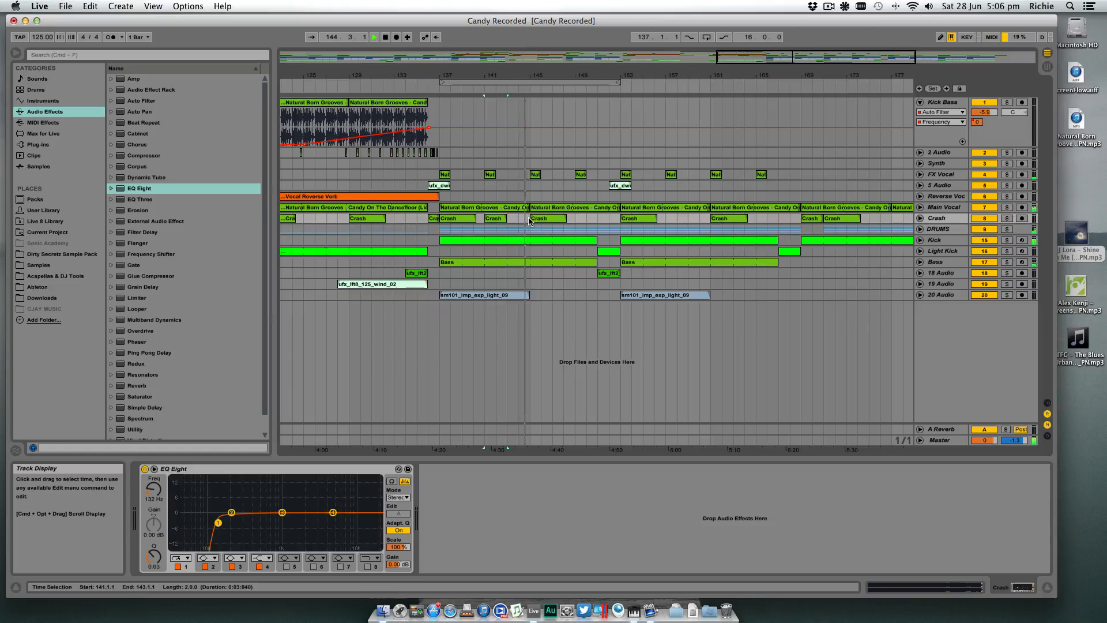
# - Try deleting the copied lifter clip at bar 151 on 18 Audio, and undo the deletion
pyautogui.moveTo(598, 76); pyautogui.dragTo(729, 32)
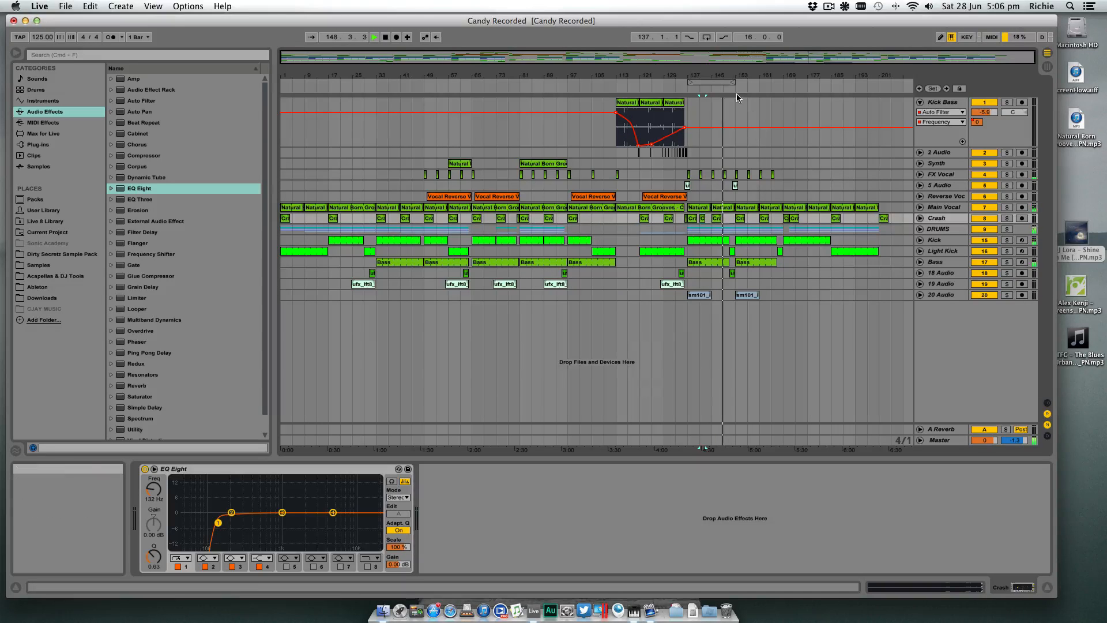
pyautogui.moveTo(736, 81); pyautogui.dragTo(736, 124)
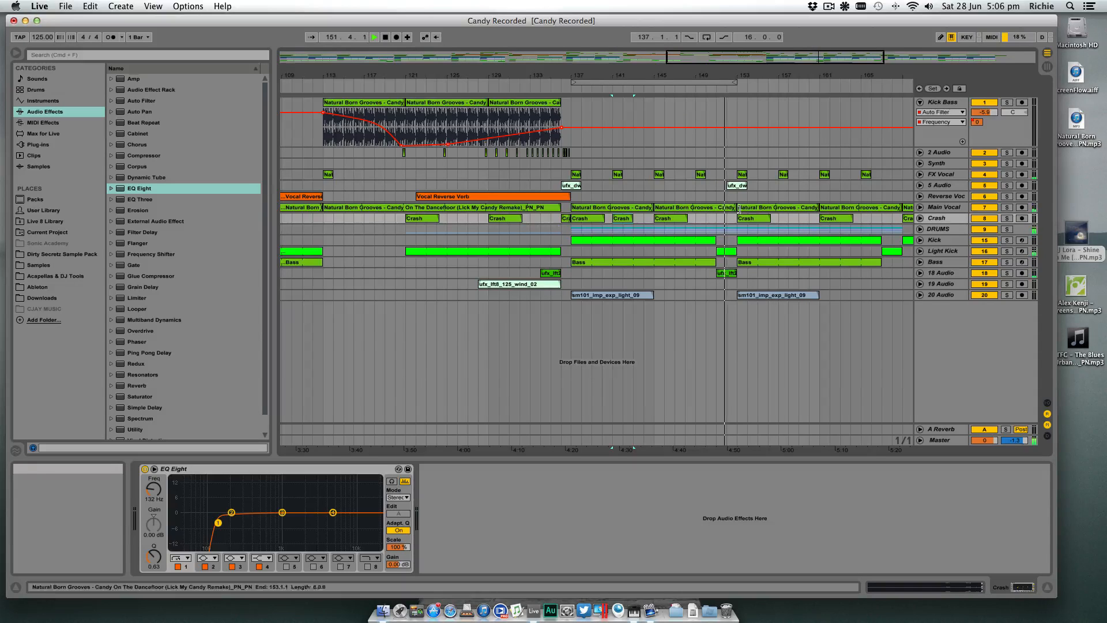
pyautogui.click(729, 275)
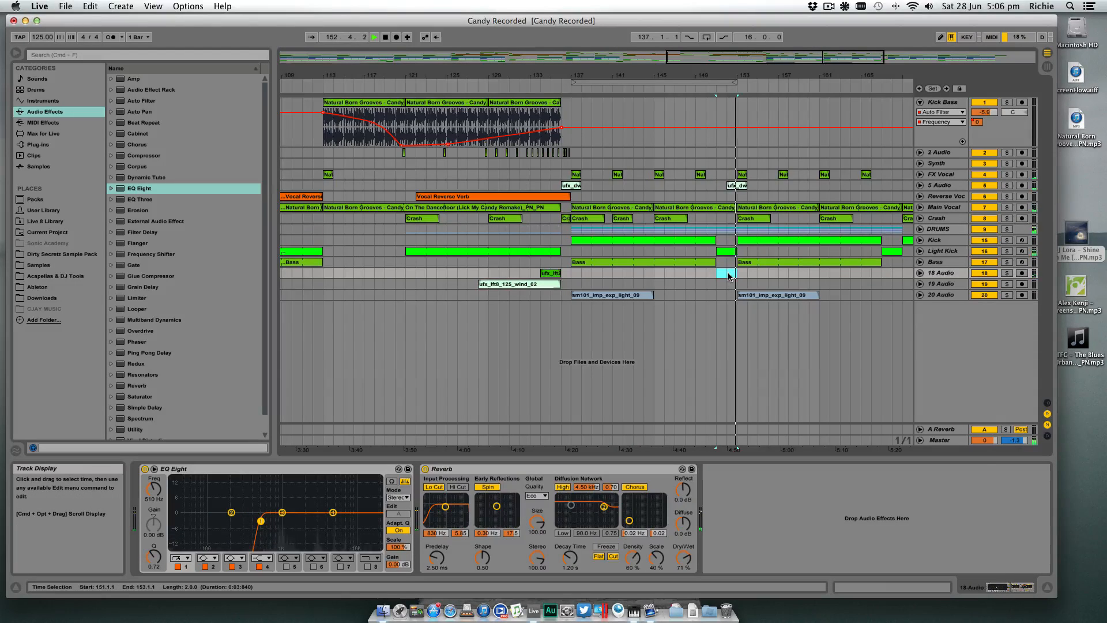
pyautogui.press('super+z')
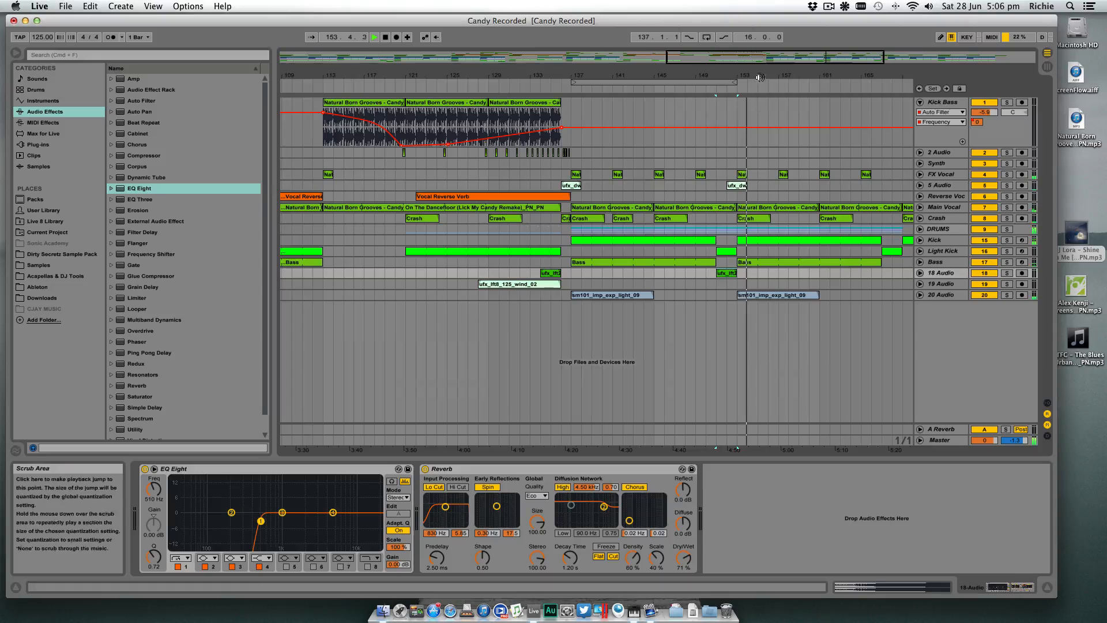
# - Move the downlifter from bar 152 to bar 168 and copy the Vocal Reverse Verb clip from bar 122 to bars 138 and 154
pyautogui.moveTo(757, 75); pyautogui.dragTo(647, 75)
pyautogui.moveTo(638, 190); pyautogui.dragTo(790, 189)
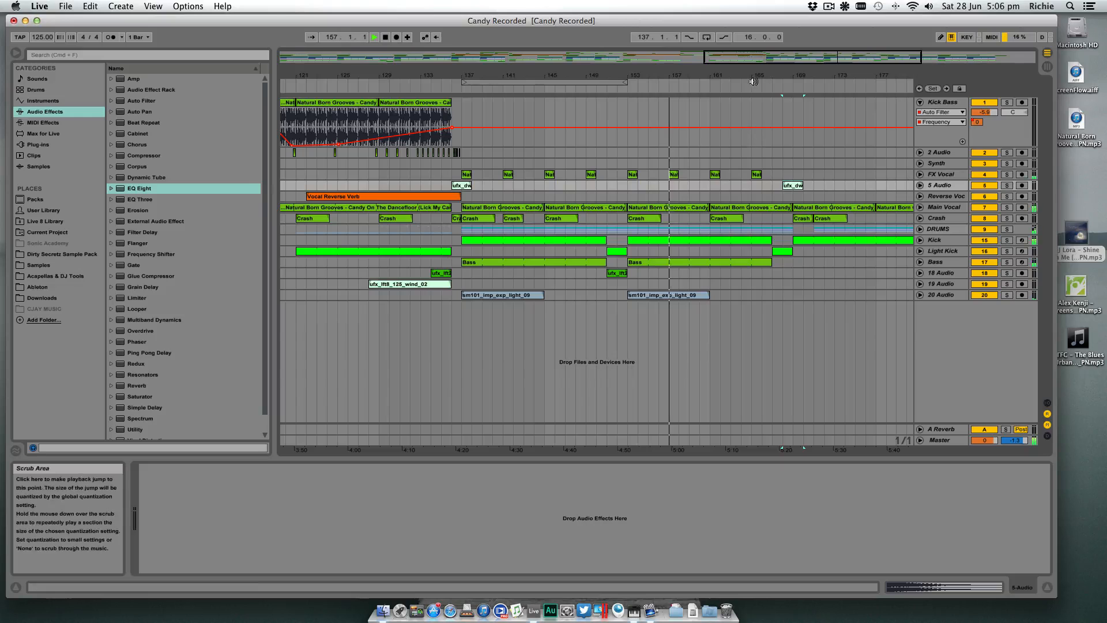
pyautogui.moveTo(744, 75); pyautogui.dragTo(744, 68)
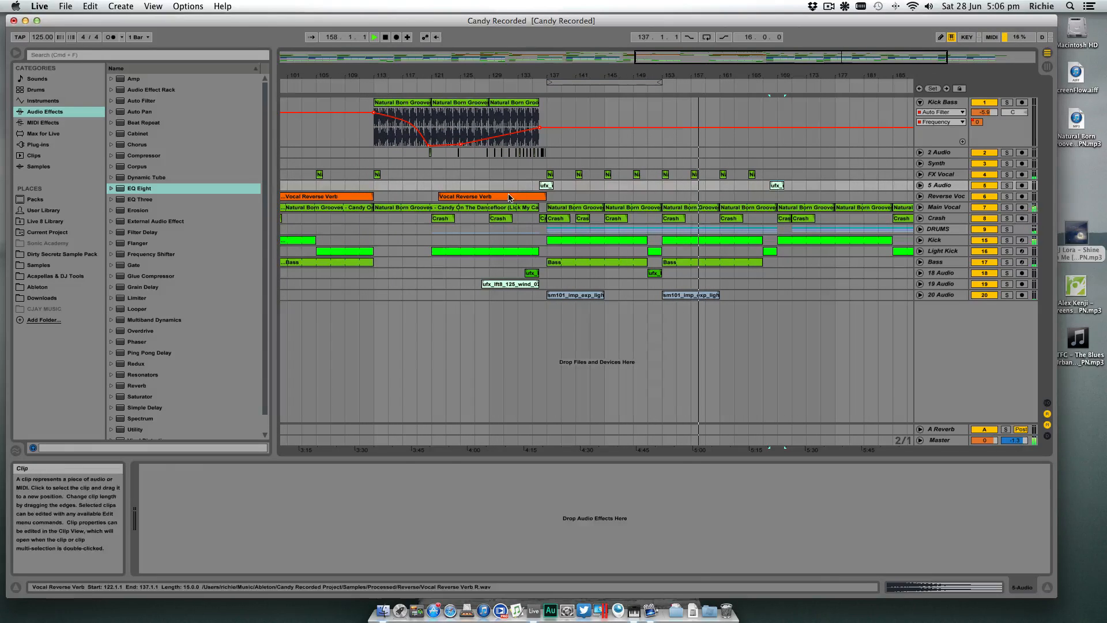
pyautogui.moveTo(513, 198); pyautogui.dragTo(731, 199)
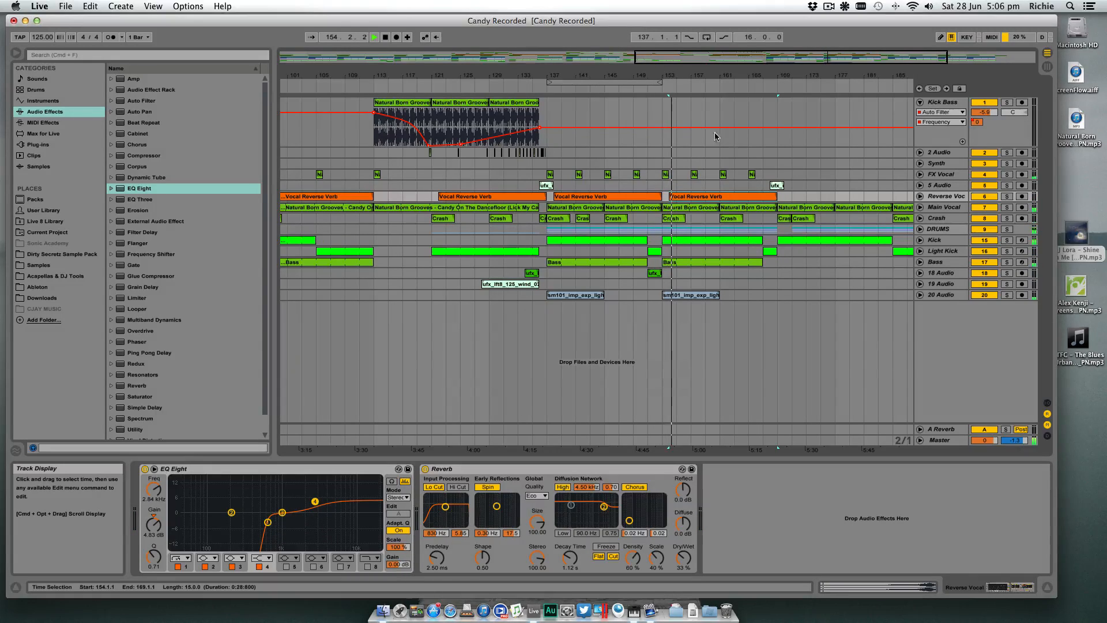
# - Copy the one-bar stutter section at bar 135 on 2 Audio to bar 151
pyautogui.moveTo(557, 75); pyautogui.dragTo(485, 153)
pyautogui.click(712, 157)
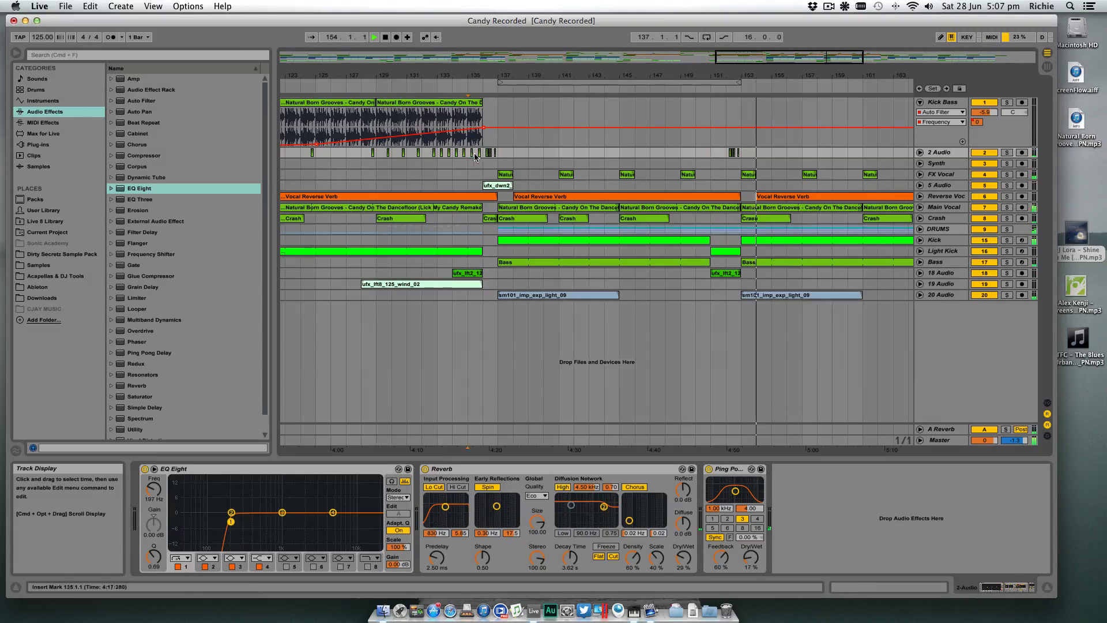
pyautogui.moveTo(469, 156); pyautogui.dragTo(481, 156)
pyautogui.press('super+c')
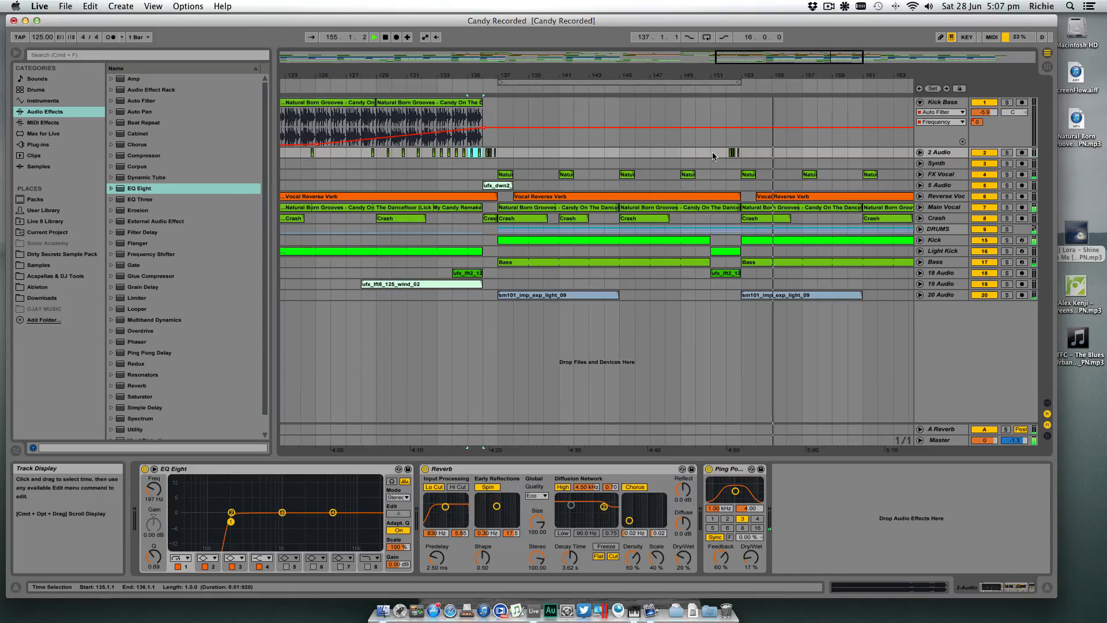
pyautogui.click(712, 154)
pyautogui.press('super+v')
pyautogui.click(700, 153)
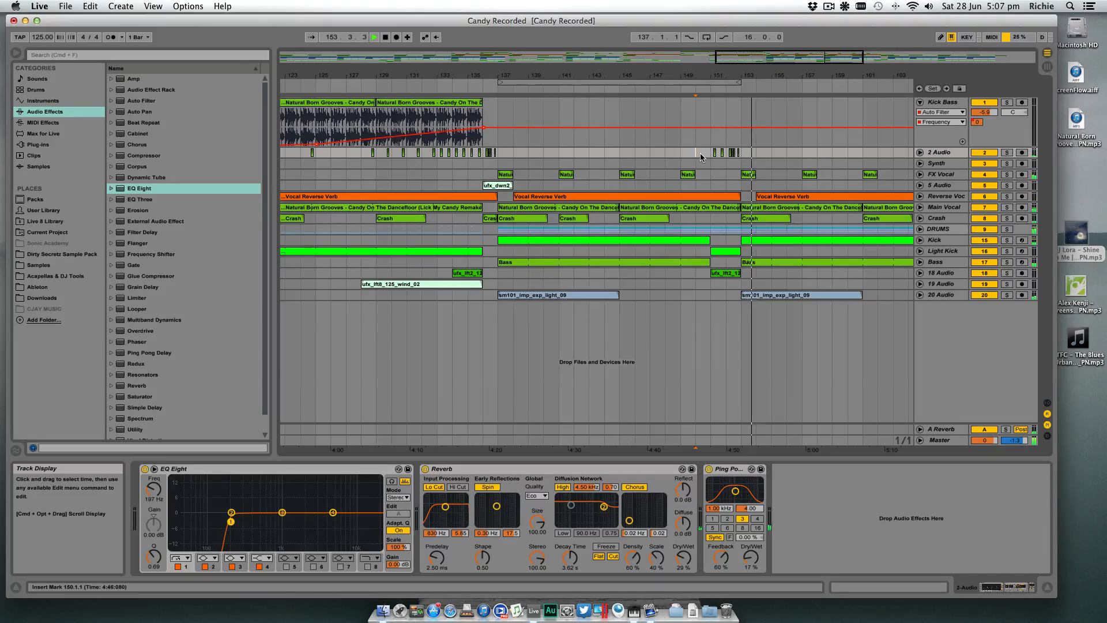
# - Copy the two-bar stutter fill from bar 151 to 153 on 2 Audio to bar 167
pyautogui.moveTo(734, 77); pyautogui.dragTo(686, 75)
pyautogui.moveTo(650, 152); pyautogui.dragTo(663, 154)
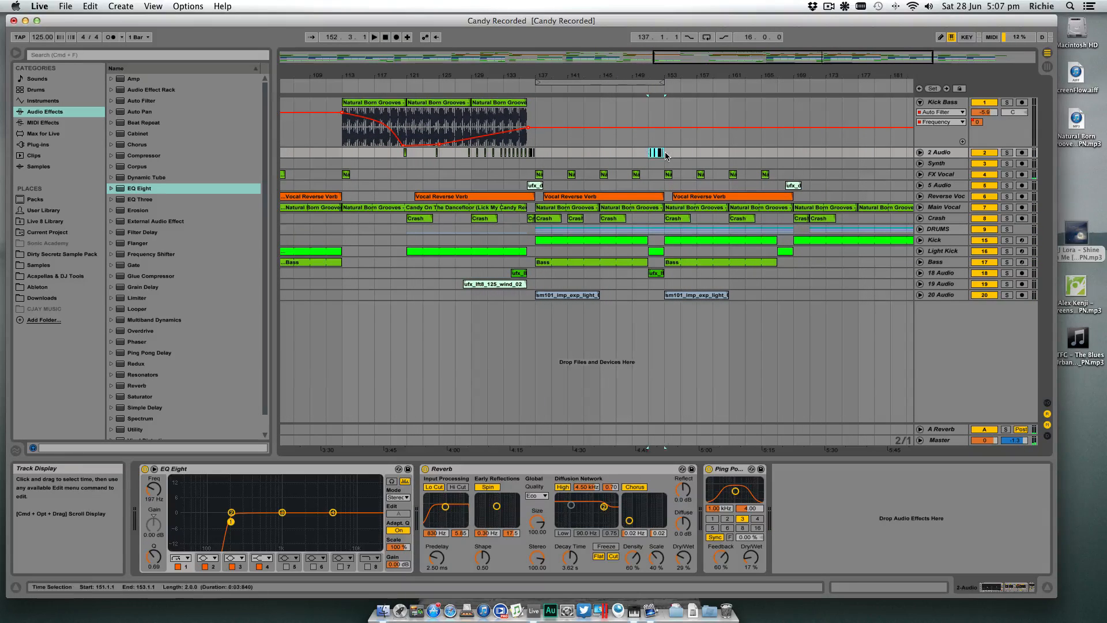
pyautogui.hscroll(-3, 667, 154)
pyautogui.click(824, 153)
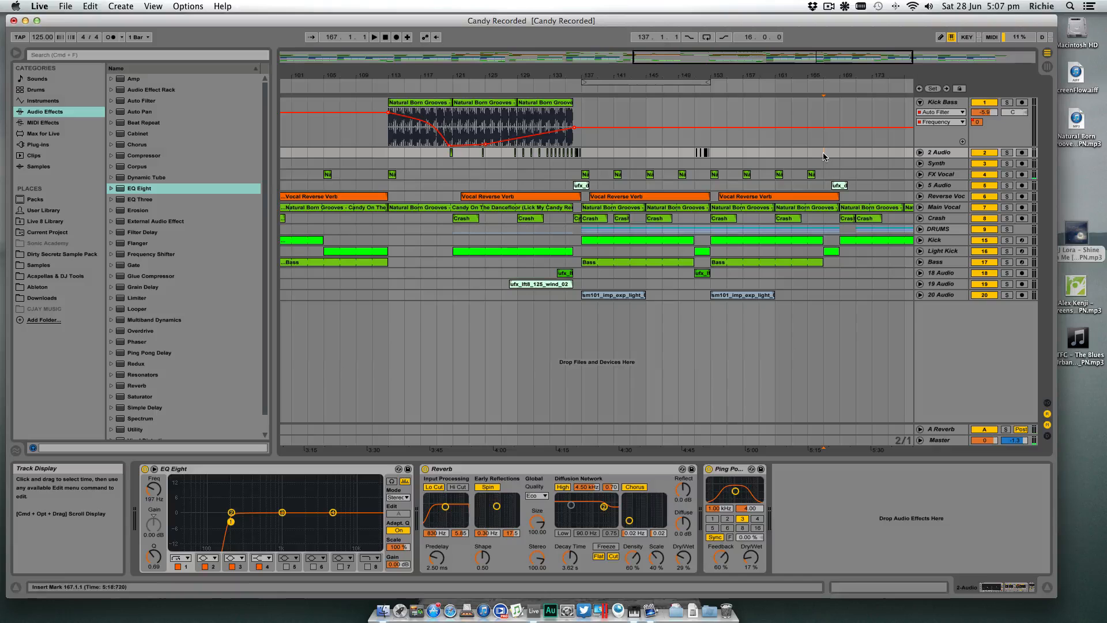
pyautogui.press('super+v')
pyautogui.moveTo(779, 77); pyautogui.dragTo(783, 81)
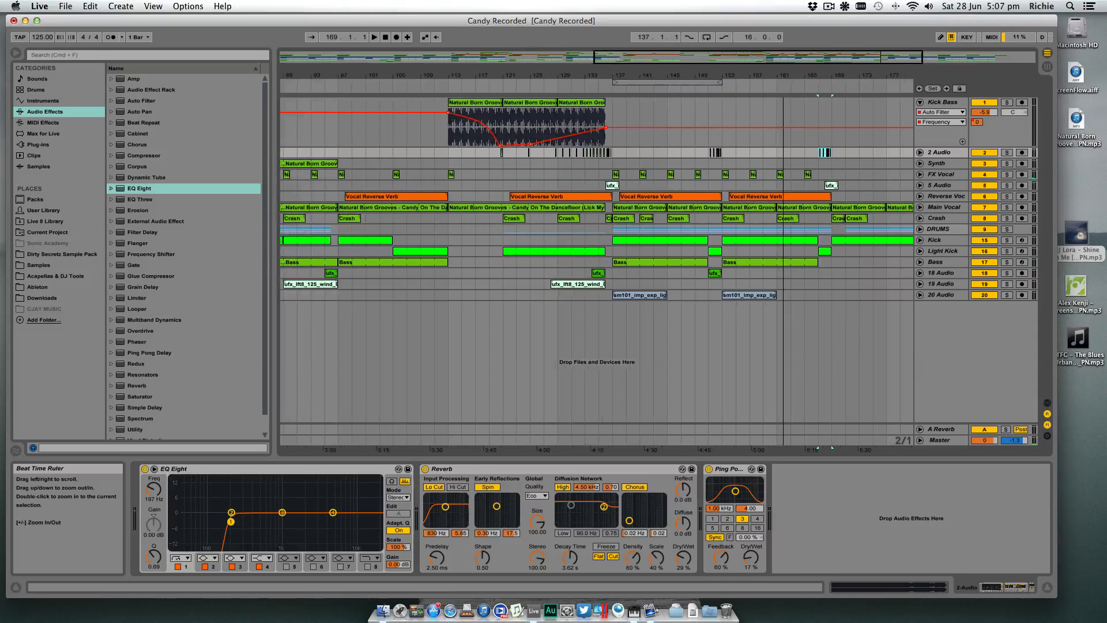
# - Copy the short vocal stutter clip just before bar 121 on 2 Audio to just before bars 145 and 161
pyautogui.moveTo(686, 76); pyautogui.dragTo(650, 98)
pyautogui.click(386, 157)
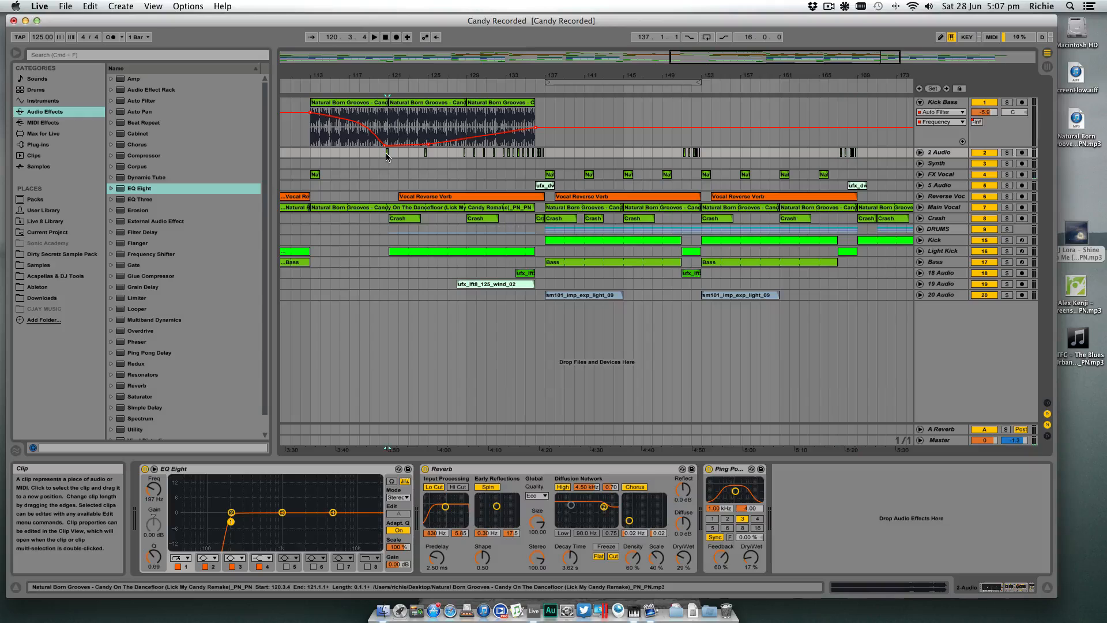
pyautogui.moveTo(387, 157); pyautogui.dragTo(622, 158)
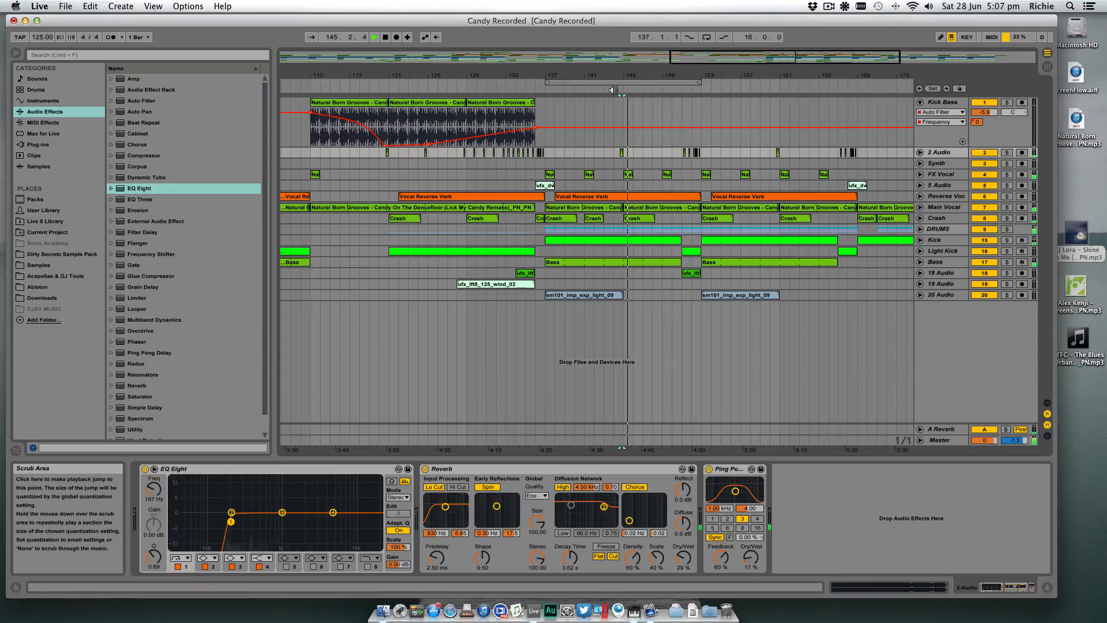
# - Copy a half-bar vocal stutter on 2 Audio and paste it at 148.3.1 and 140.3.1
pyautogui.moveTo(626, 76); pyautogui.dragTo(691, 52)
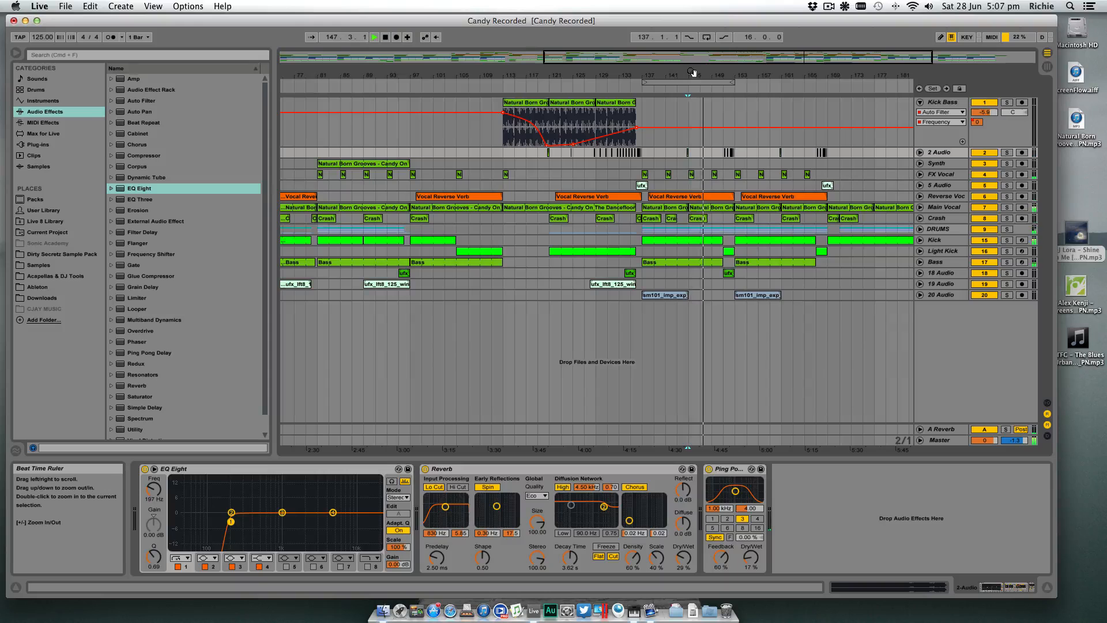
pyautogui.click(595, 154)
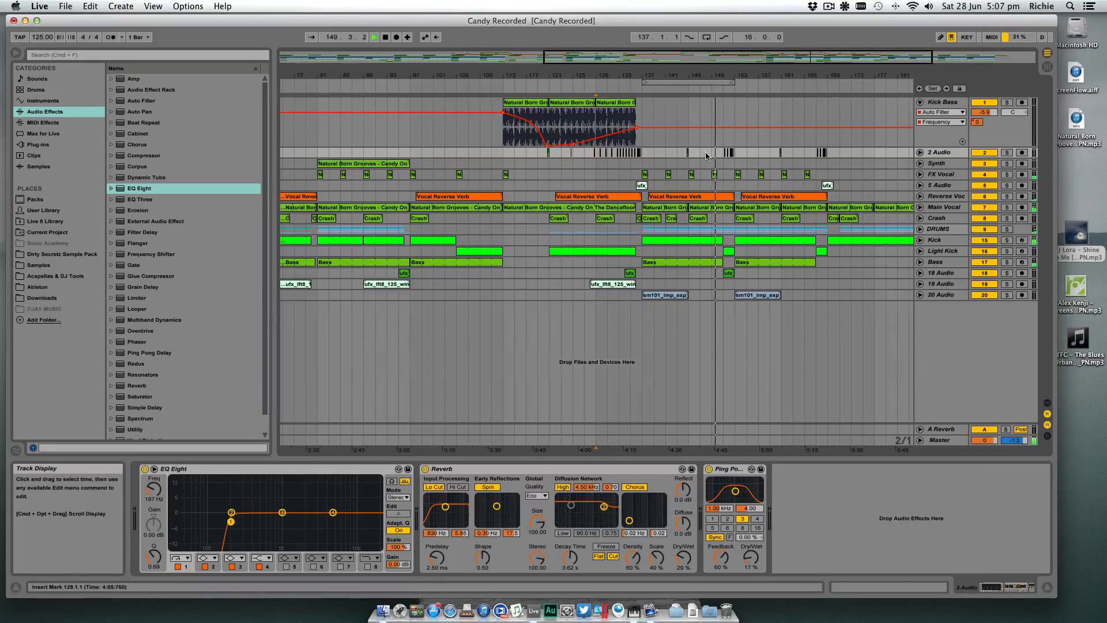
pyautogui.moveTo(730, 77); pyautogui.dragTo(725, 130)
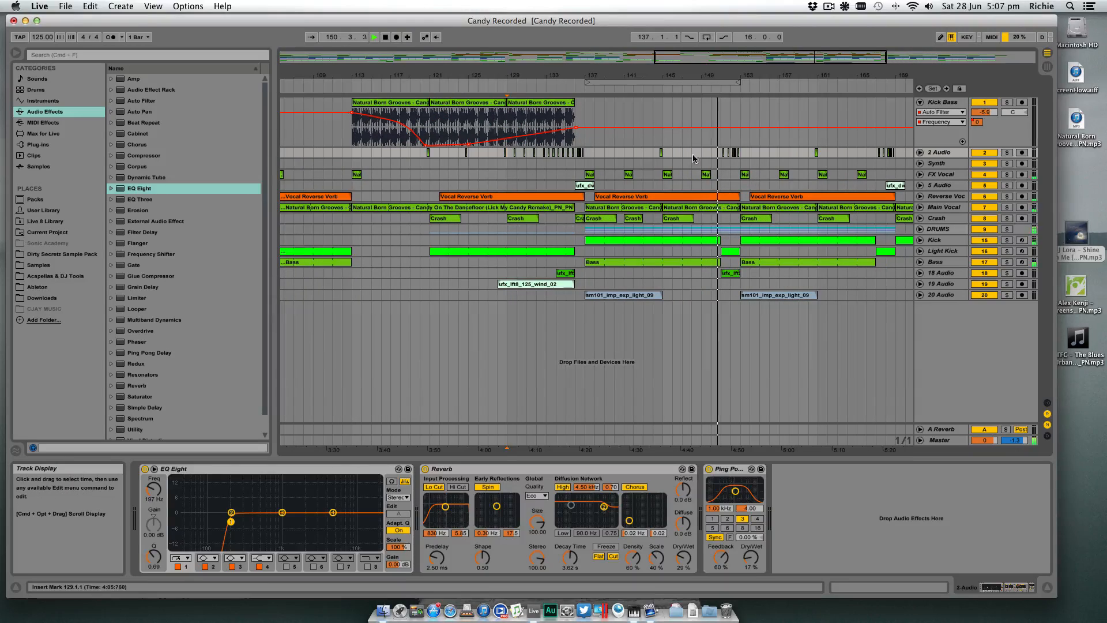
pyautogui.click(695, 156)
pyautogui.moveTo(722, 77); pyautogui.dragTo(731, 155)
pyautogui.press('super+c')
pyautogui.click(669, 154)
pyautogui.press('super+v')
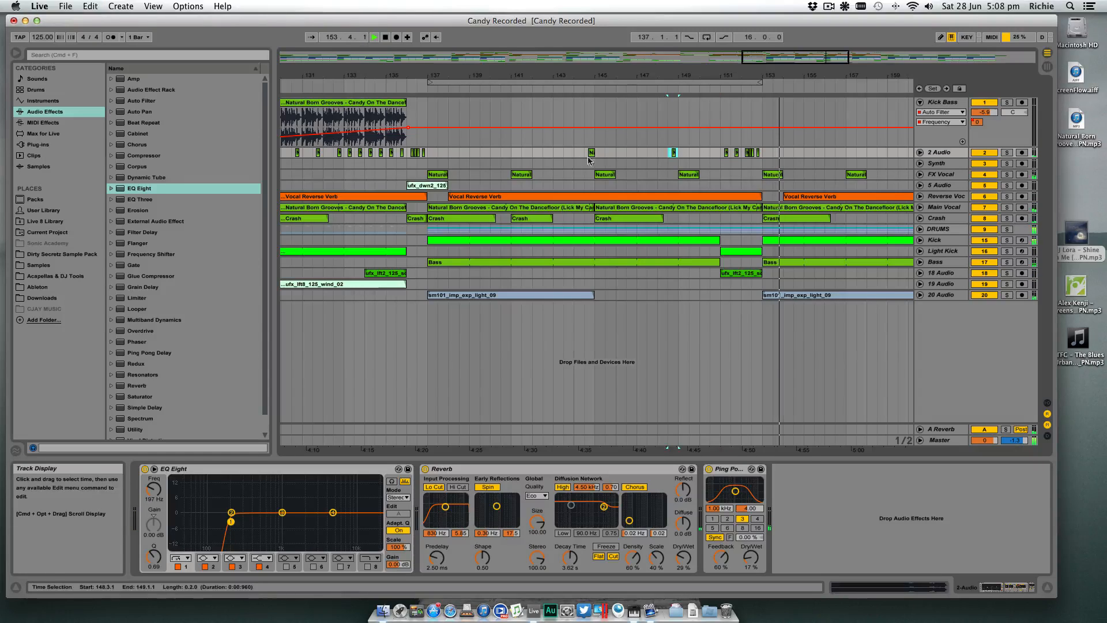
pyautogui.click(506, 154)
pyautogui.press('super+v')
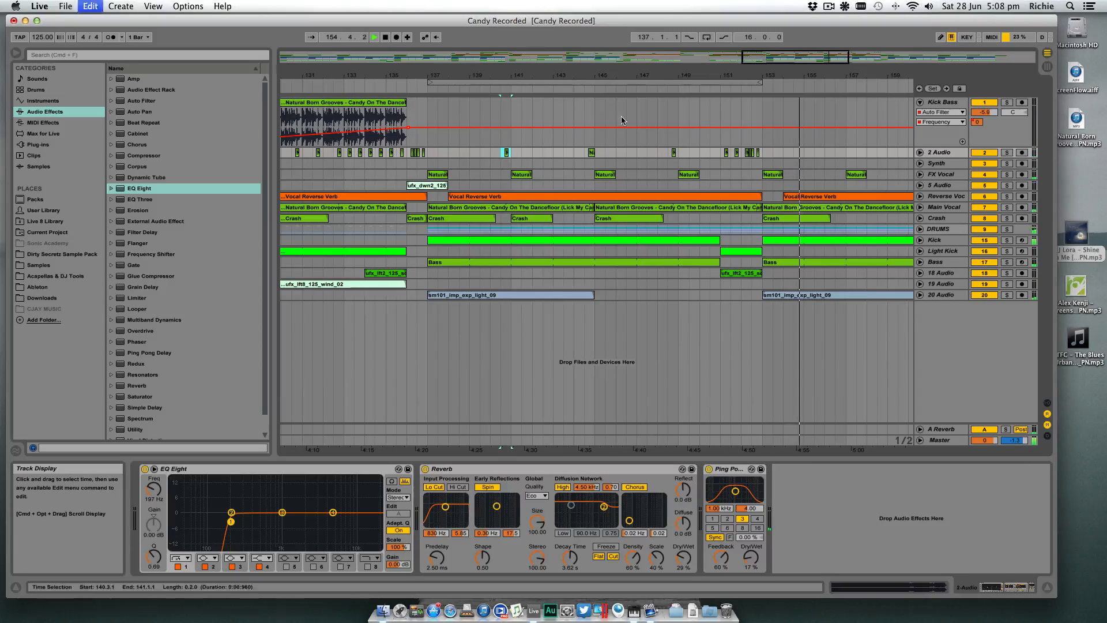
pyautogui.moveTo(646, 77); pyautogui.dragTo(618, 53)
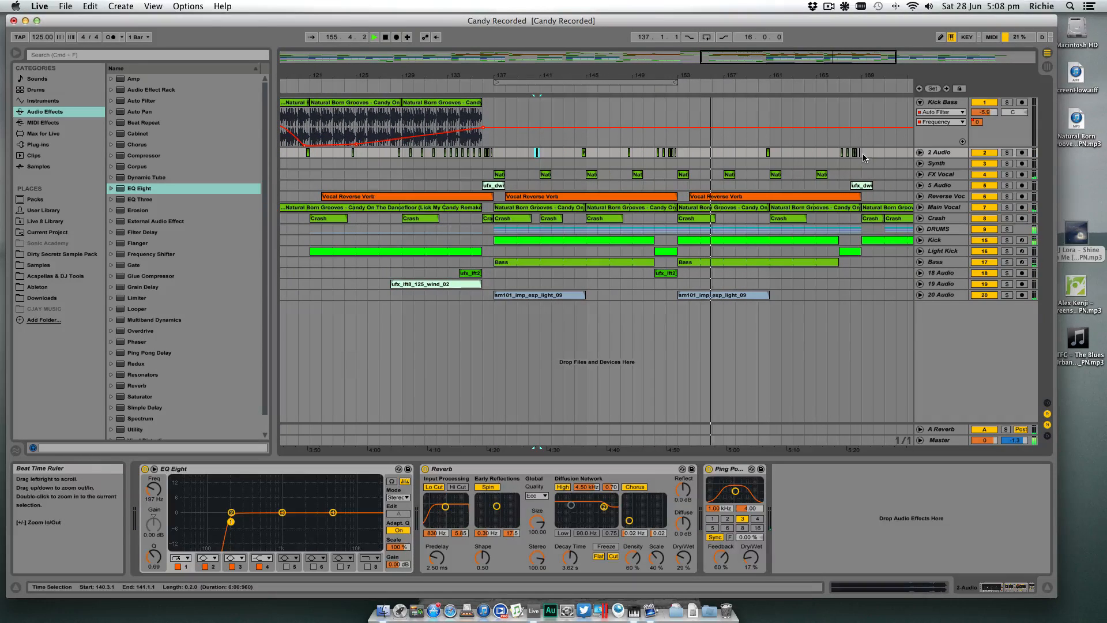
# - Duplicate the 2 Audio stutter fills from bars 137 to 153 so they repeat from bar 153 to 169
pyautogui.moveTo(864, 158); pyautogui.dragTo(494, 157)
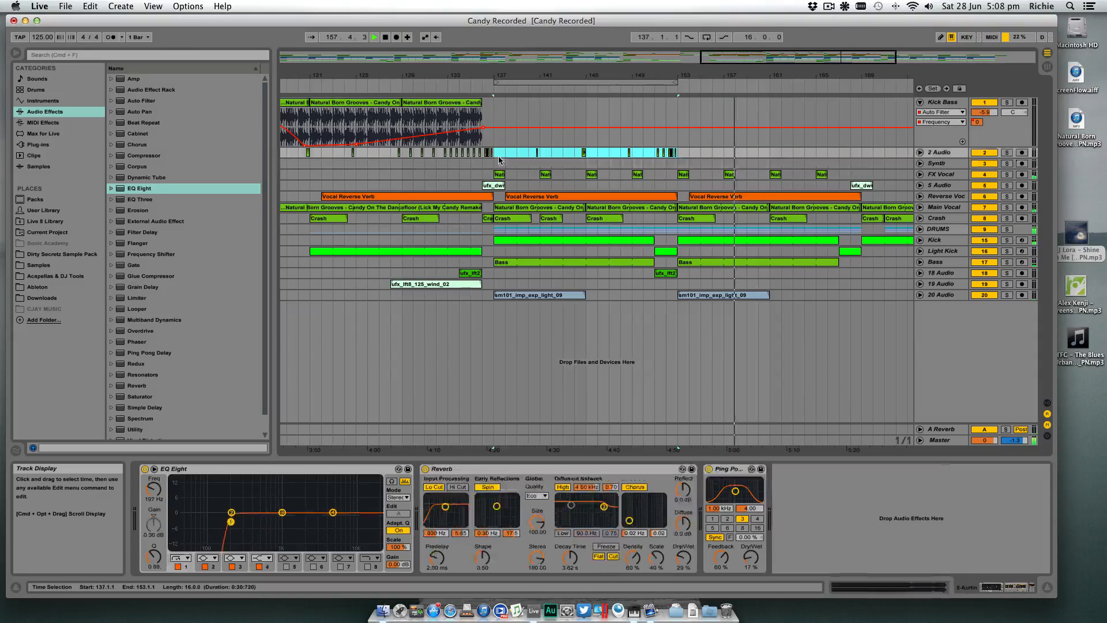
pyautogui.press('super+d')
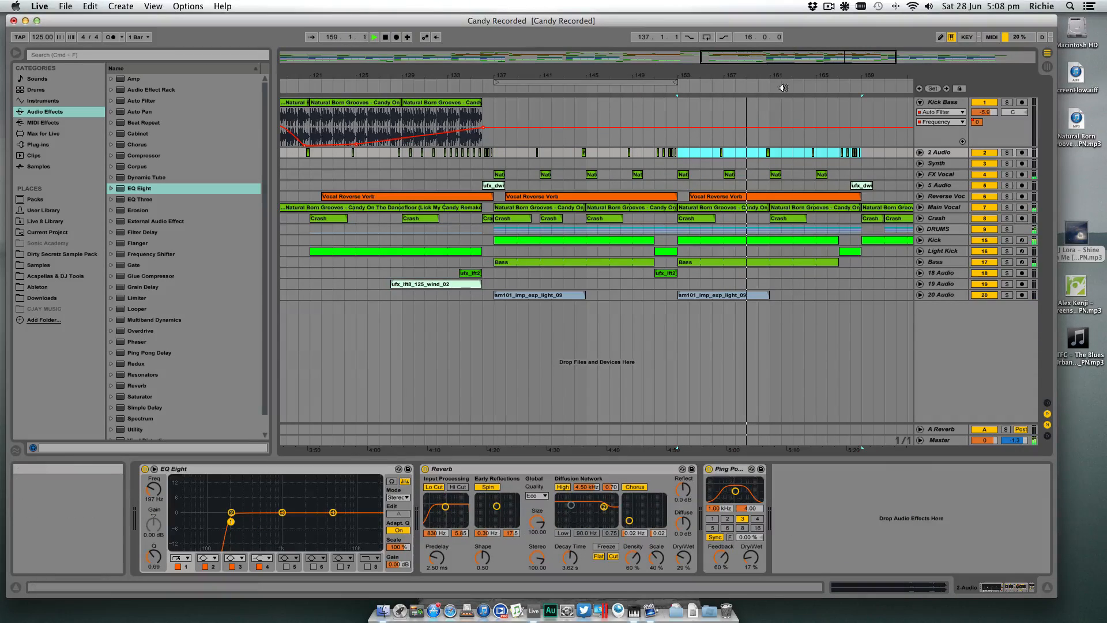
pyautogui.moveTo(783, 77); pyautogui.dragTo(746, 54)
pyautogui.click(778, 294)
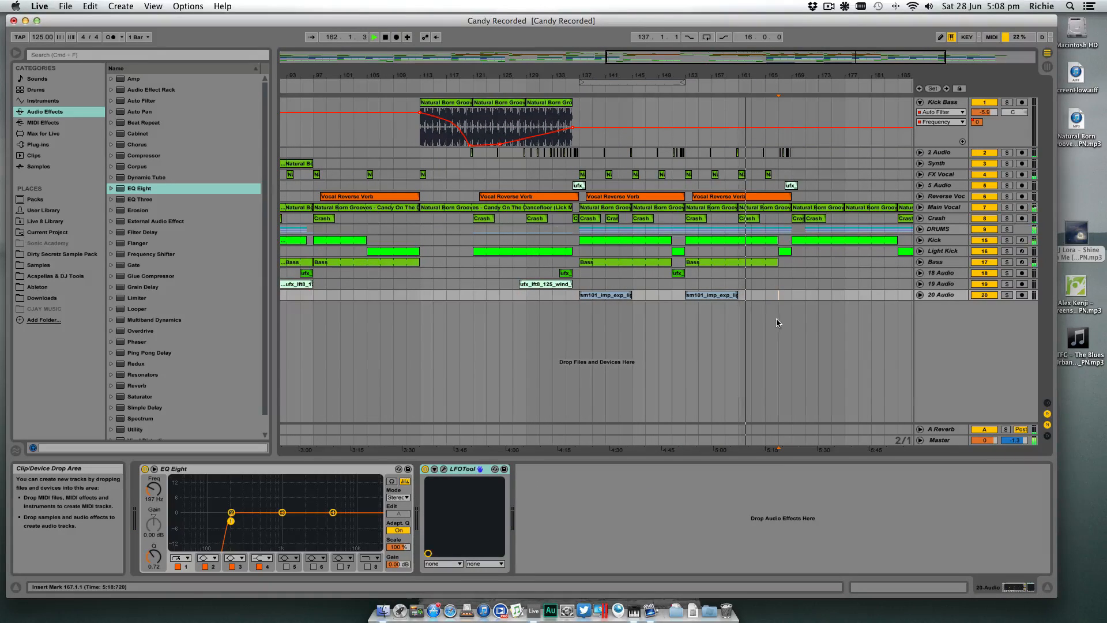
pyautogui.moveTo(776, 77); pyautogui.dragTo(776, 54)
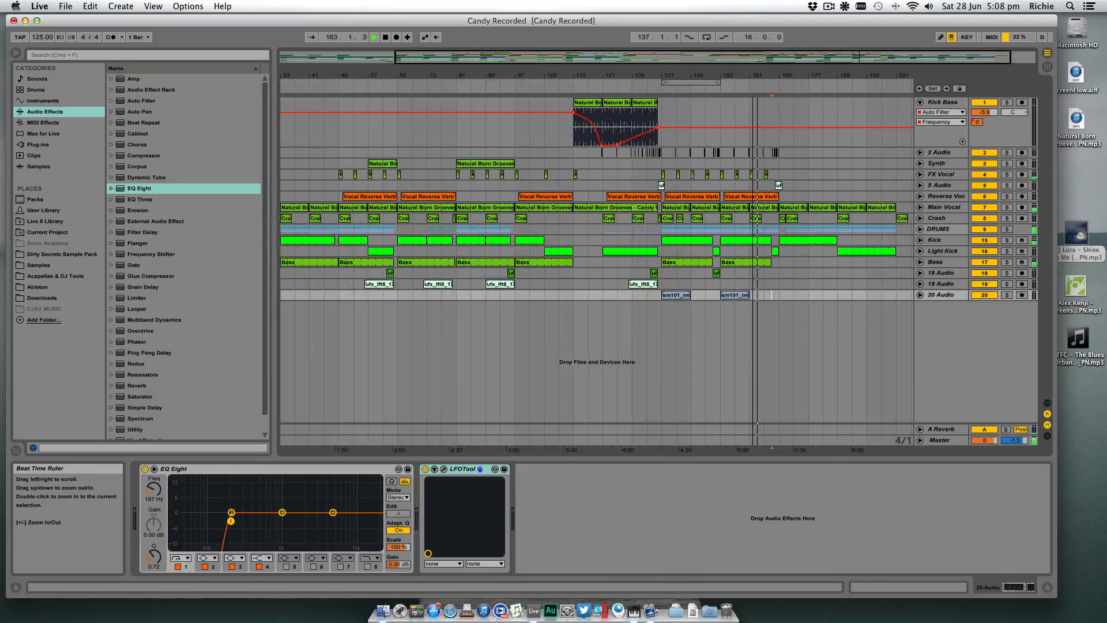
# - Fold the Kick Bass track, unfold 2 Audio and lower its track volume to -5.4 dB
pyautogui.click(920, 102)
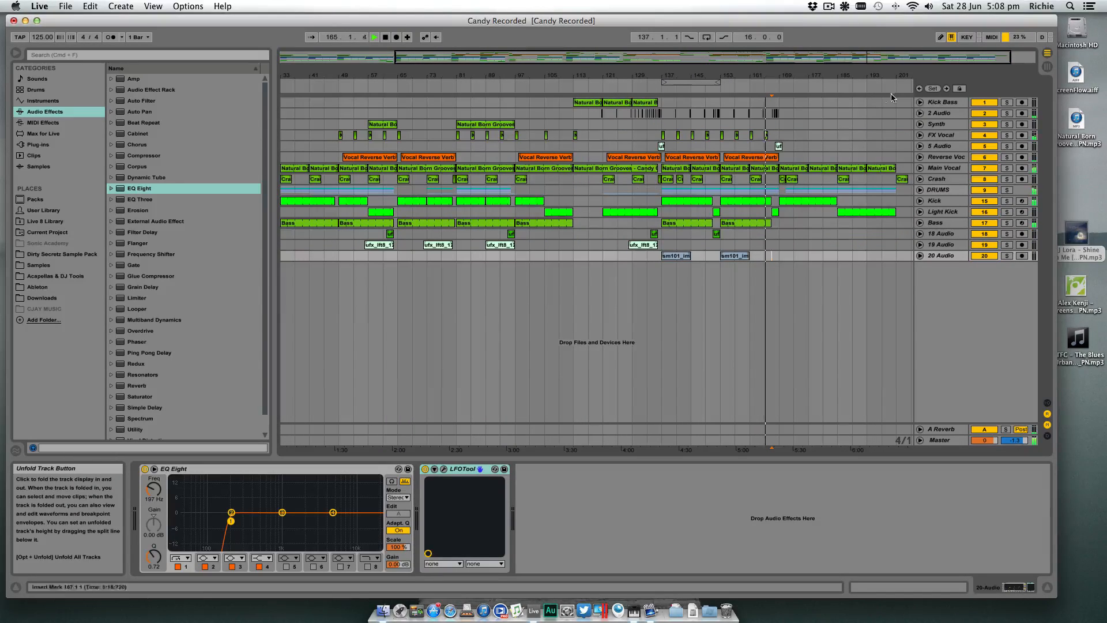
pyautogui.click(920, 113)
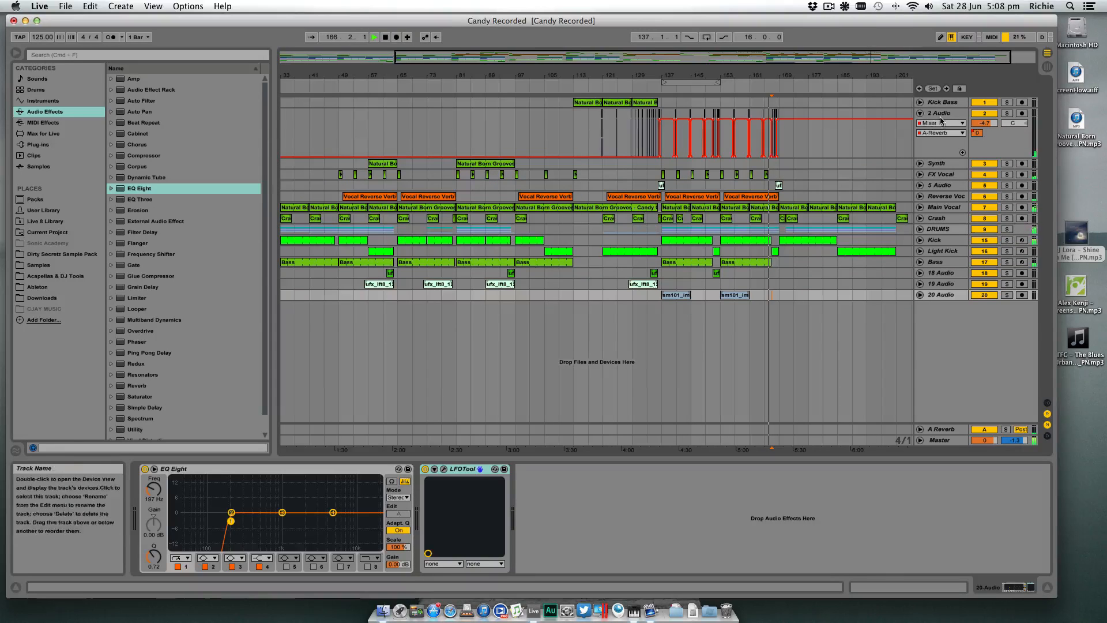
pyautogui.moveTo(985, 122); pyautogui.dragTo(985, 126)
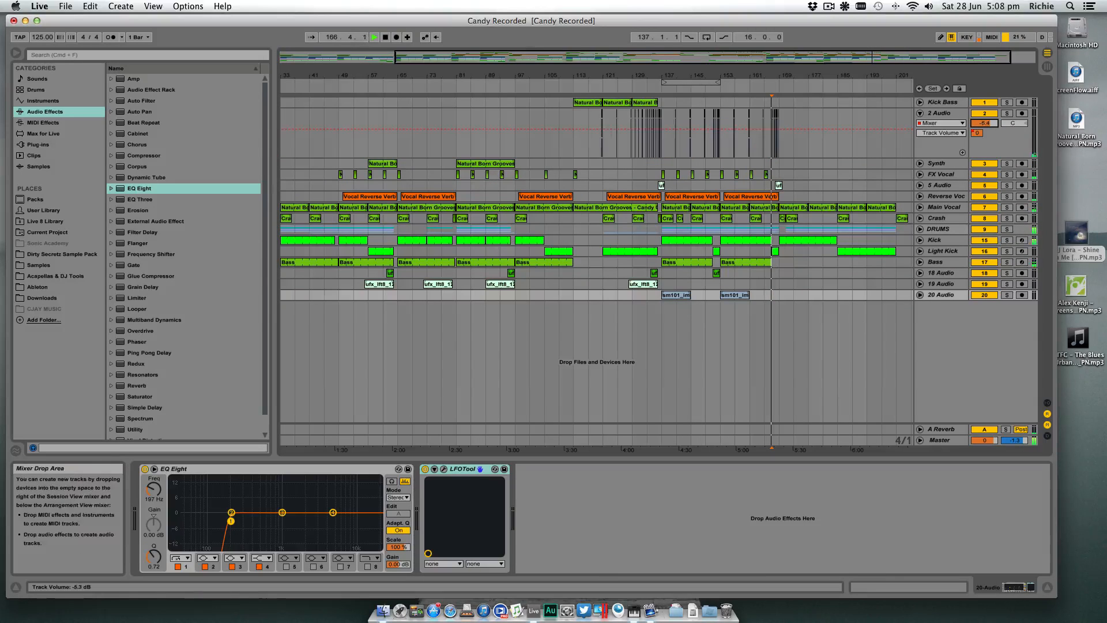
# - Fold the 2 Audio track and rename it Fill
pyautogui.click(920, 113)
pyautogui.click(940, 114)
pyautogui.press('super+r')
pyautogui.write('Fl')
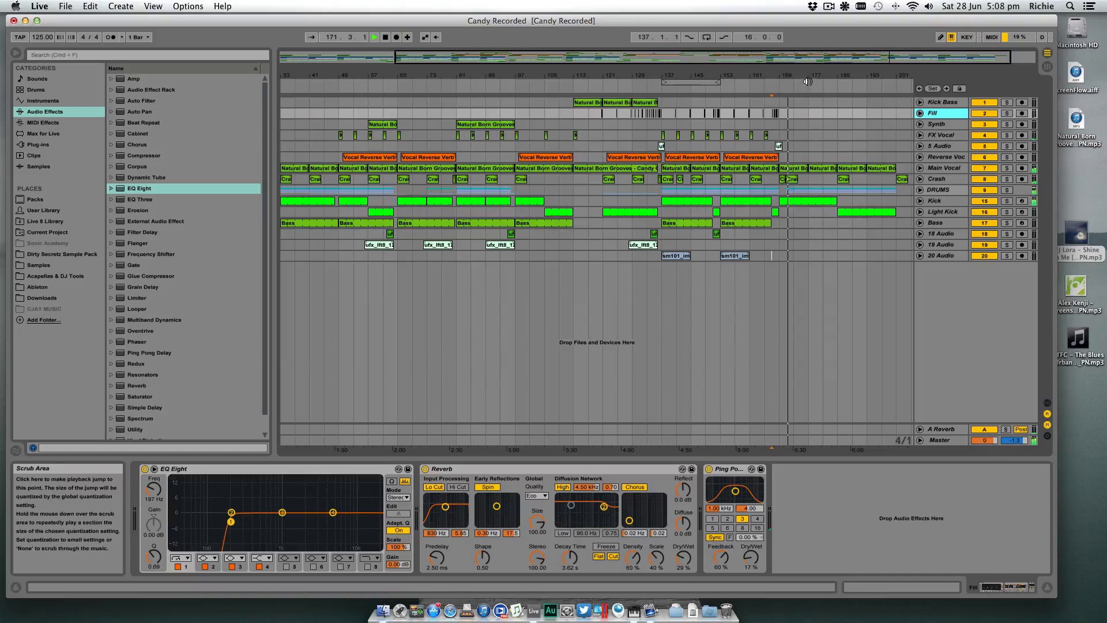
pyautogui.moveTo(812, 76); pyautogui.dragTo(810, 52)
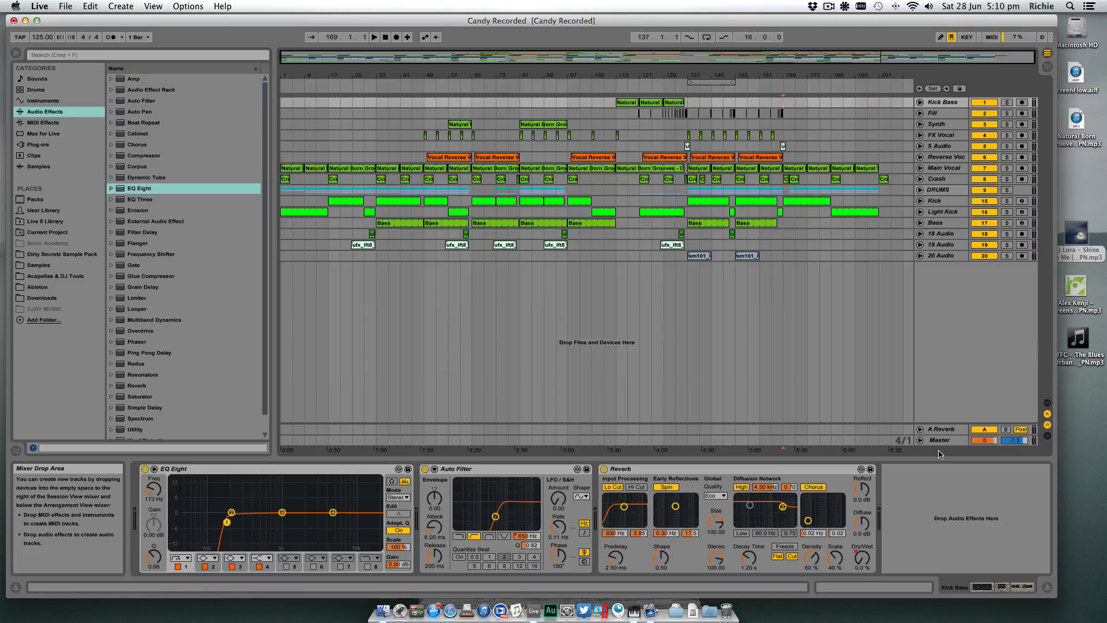
# - Delete the Limiter from the Master track's device chain
pyautogui.click(944, 441)
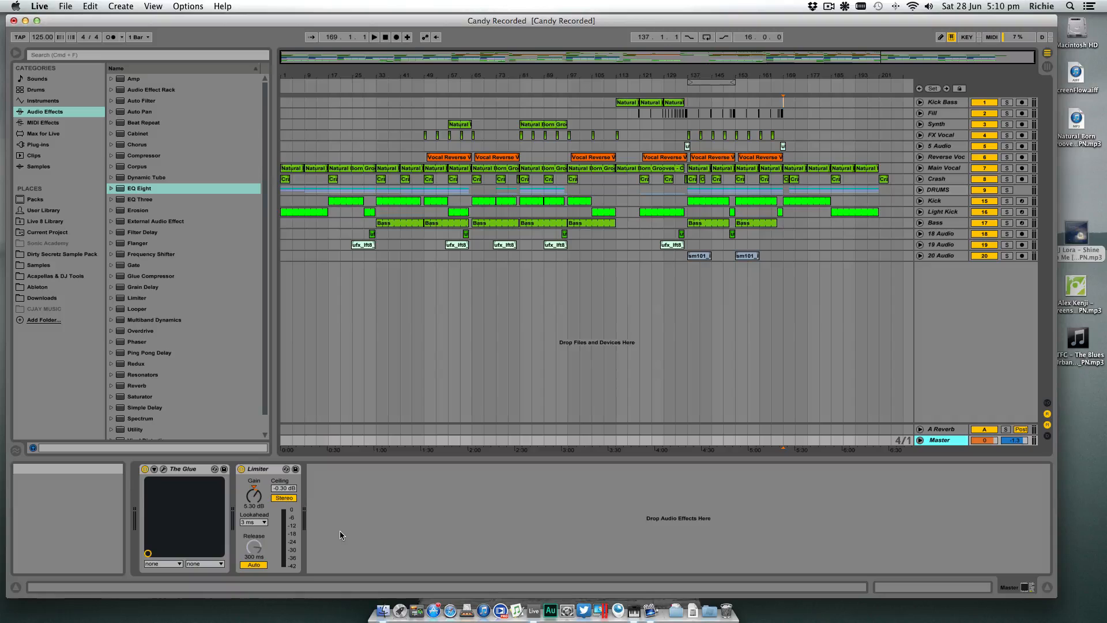
pyautogui.click(260, 471)
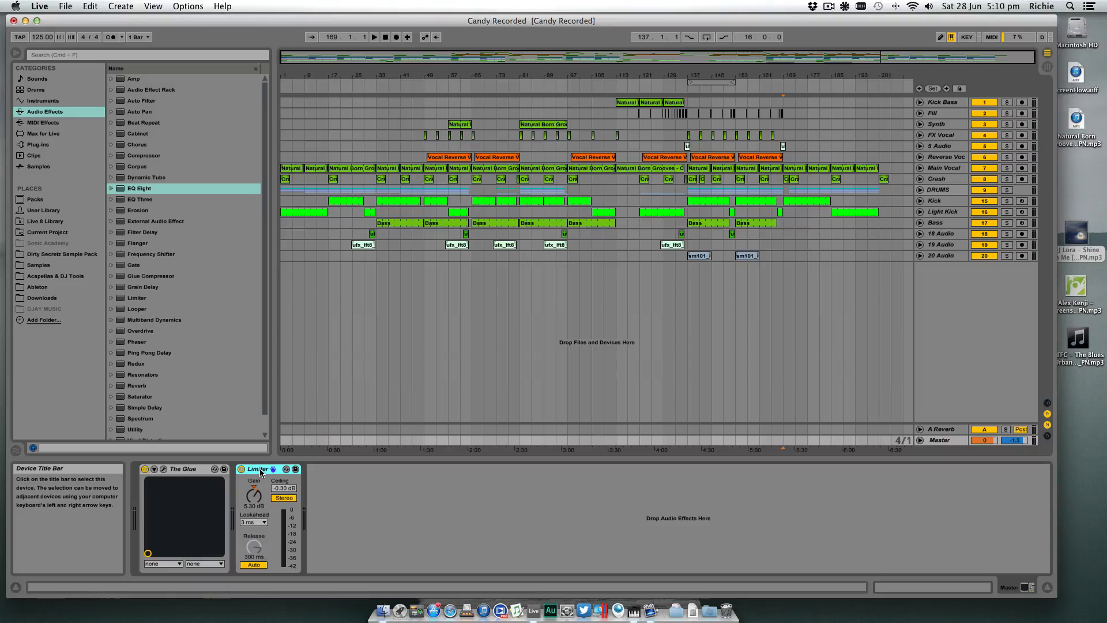
pyautogui.press('Delete')
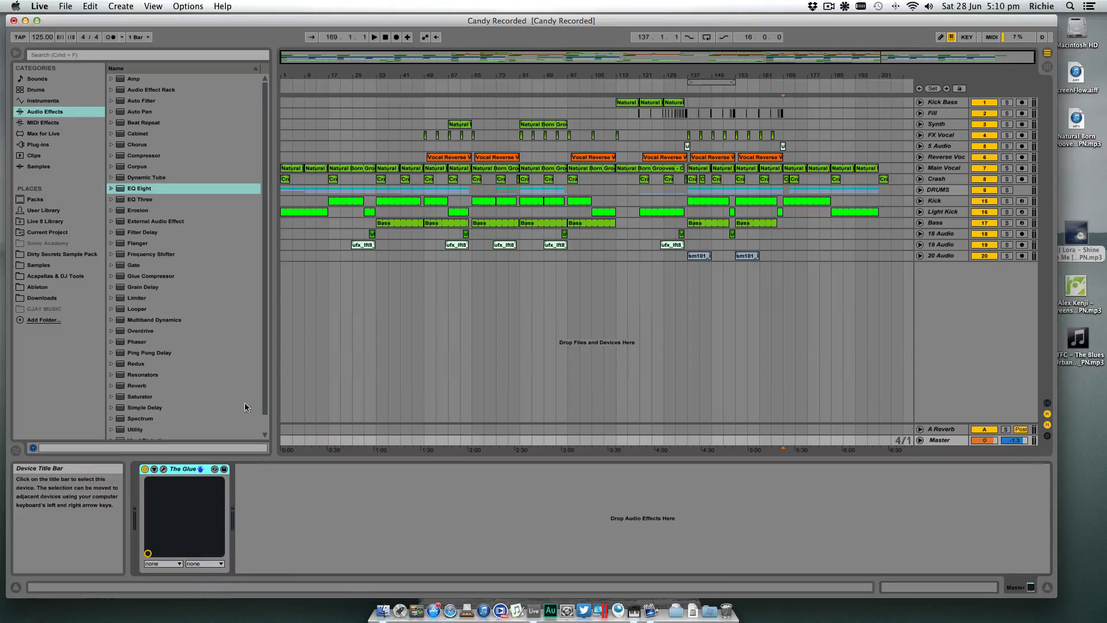
# - Add the IK Multimedia T-RackS CS Audio Unit after The Glue on the Master track
pyautogui.click(38, 145)
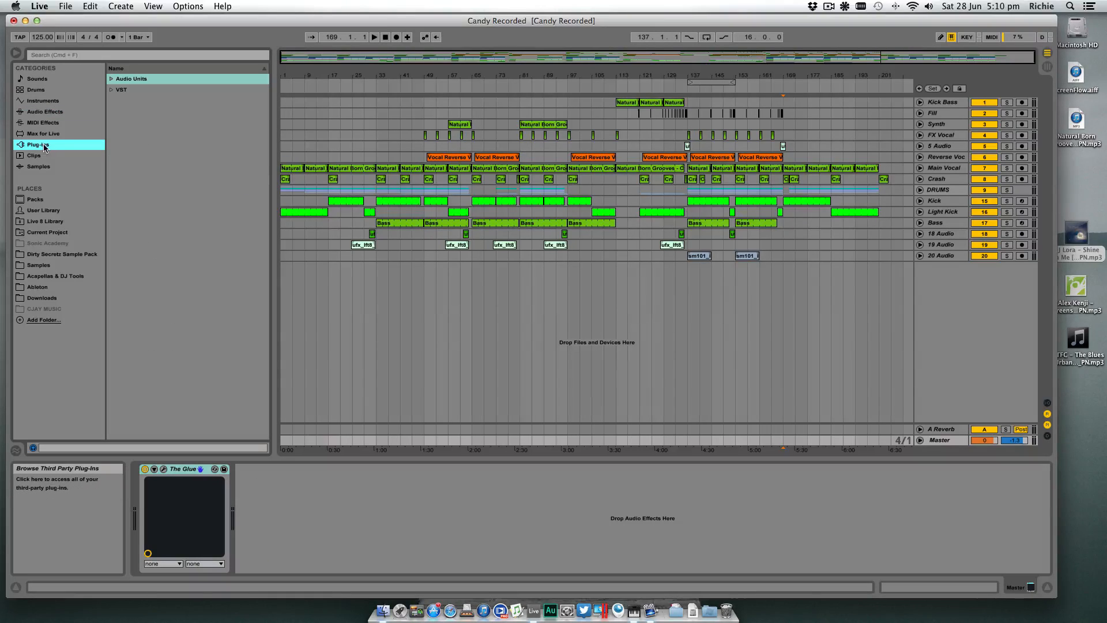
pyautogui.click(112, 80)
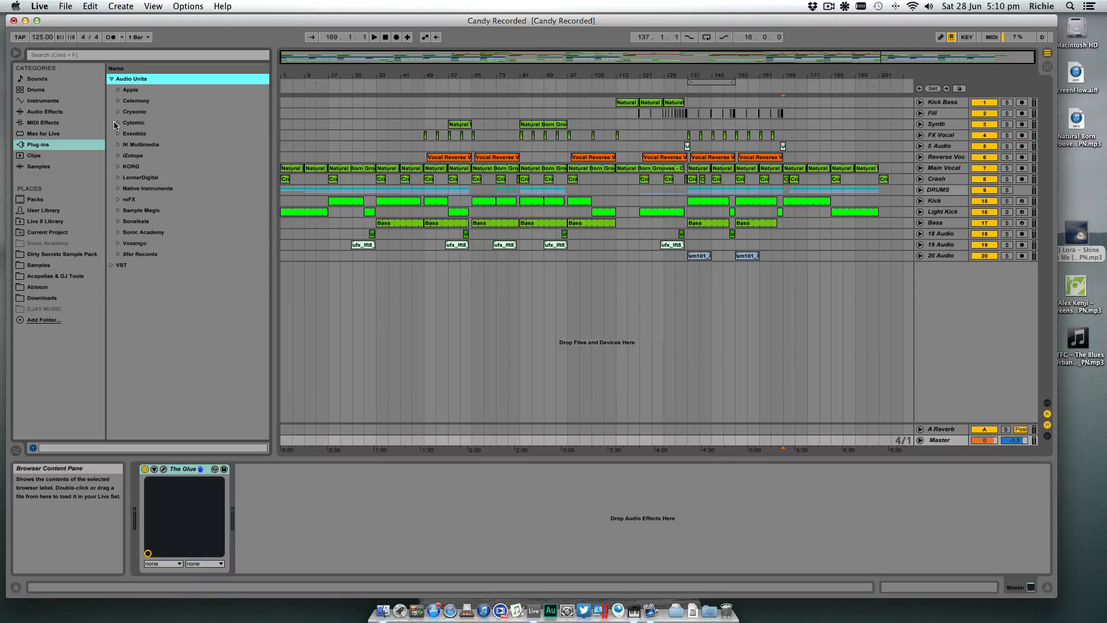
pyautogui.click(120, 145)
pyautogui.moveTo(143, 159)
pyautogui.mouseDown()
pyautogui.moveTo(346, 427)
pyautogui.moveTo(379, 501)
pyautogui.mouseUp()
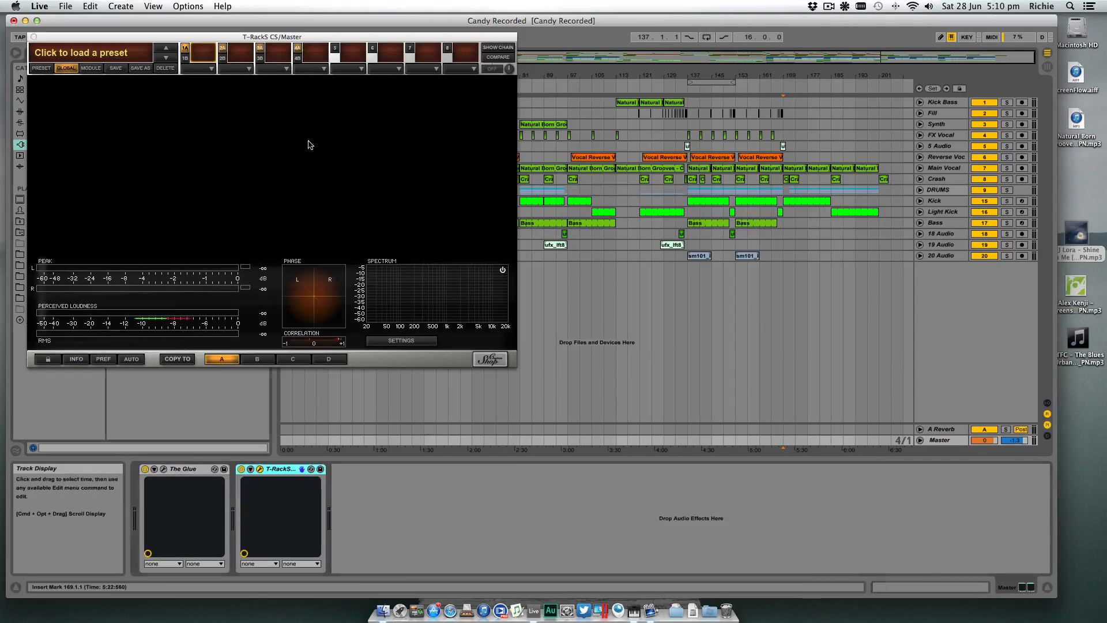
pyautogui.moveTo(196, 39); pyautogui.dragTo(588, 220)
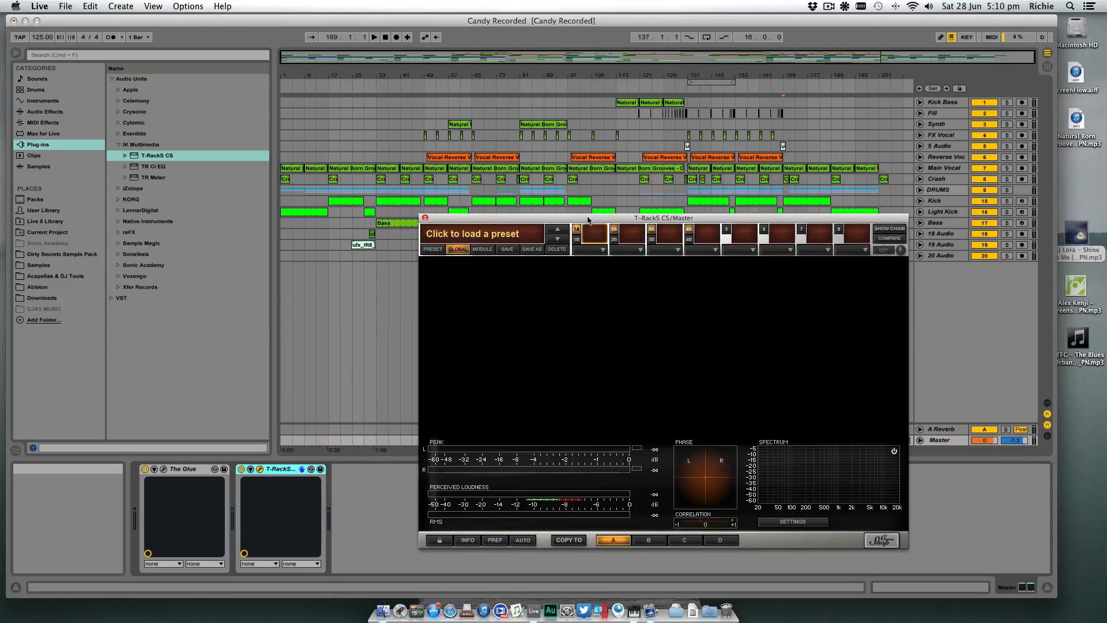
# - Load the T-RackS CS Classic preset Loud & Clear in the mastering plug-in
pyautogui.click(489, 235)
pyautogui.moveTo(499, 245)
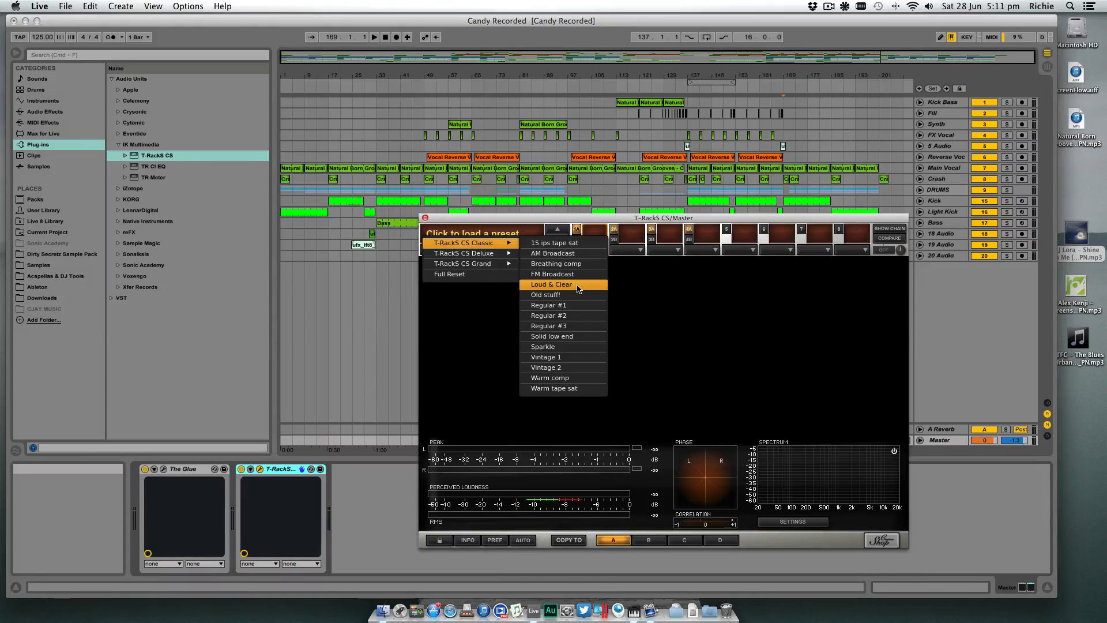
pyautogui.click(578, 288)
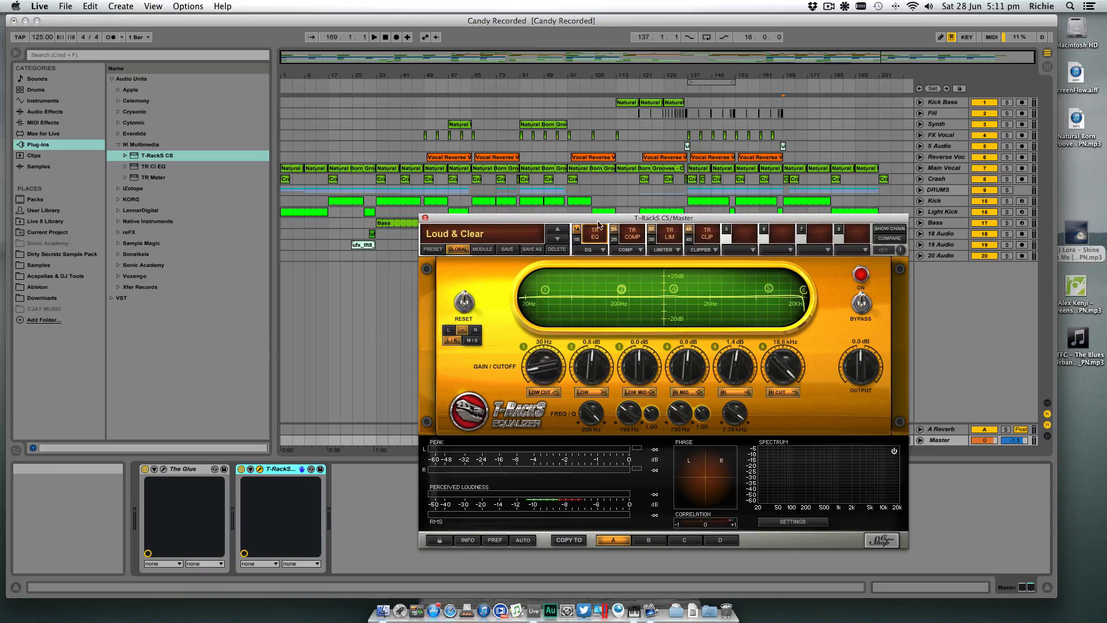
# - Reposition the T-RackS window and show the chain's TR Clip soft-clipper module
pyautogui.moveTo(586, 218); pyautogui.dragTo(567, 286)
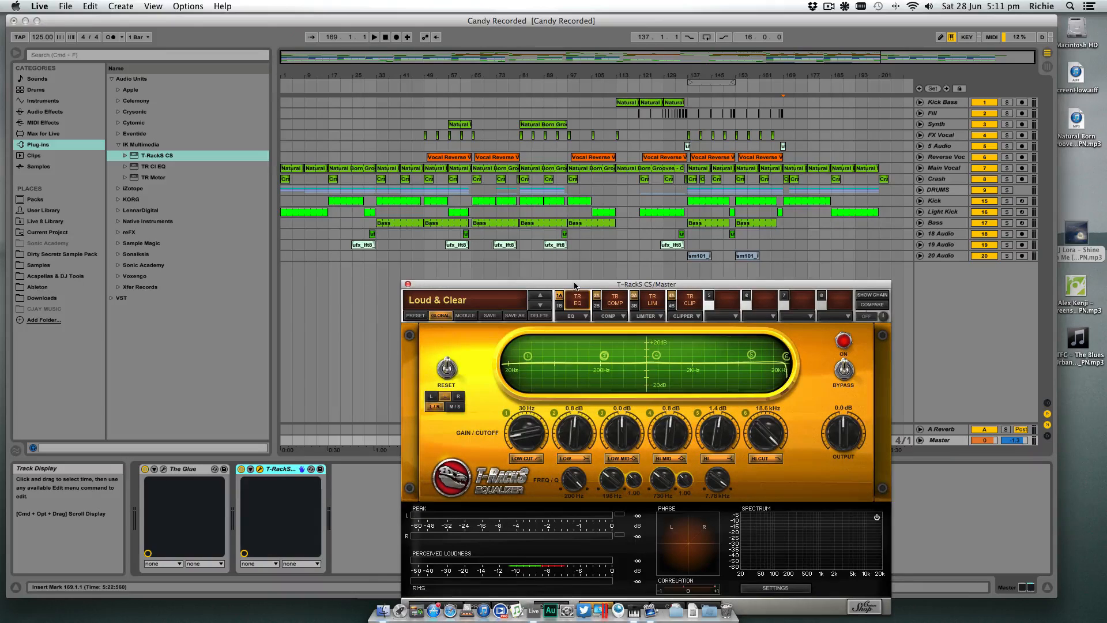
pyautogui.moveTo(574, 285); pyautogui.dragTo(531, 267)
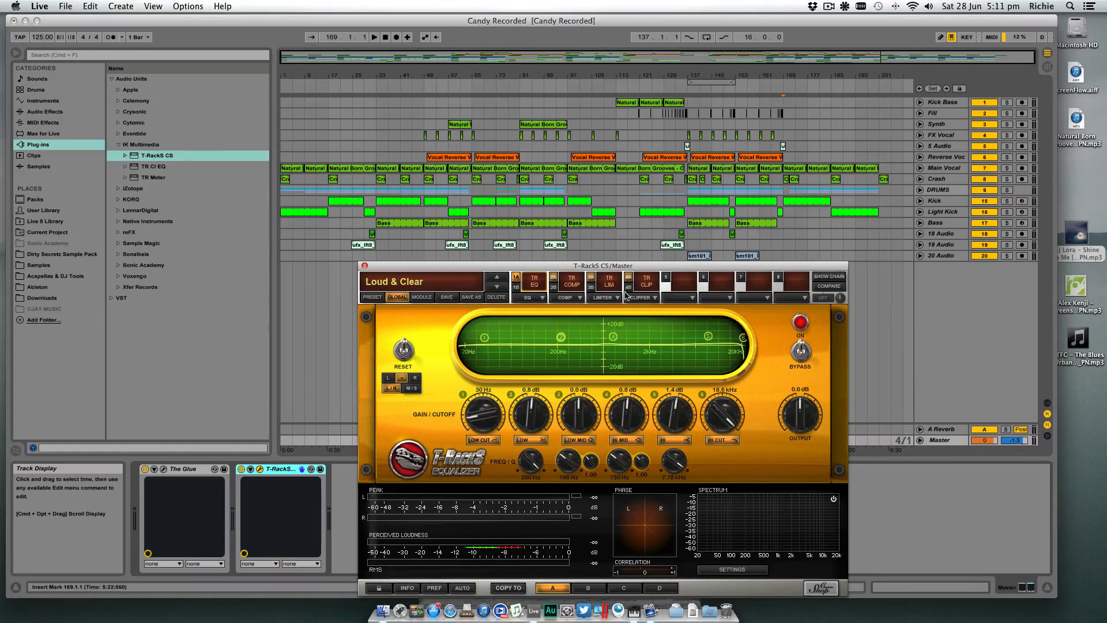
pyautogui.click(645, 283)
pyautogui.moveTo(631, 266); pyautogui.dragTo(665, 272)
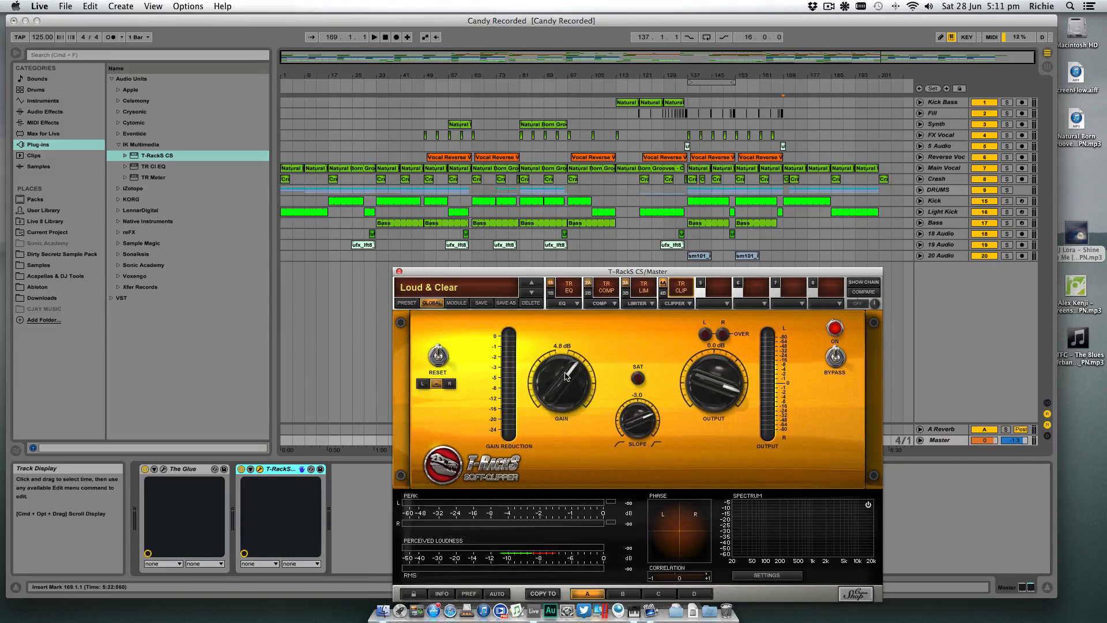
# - Set the T-RackS soft-clipper's gain to 3.4 dB and the multiband limiter's input drive to 3.3 dB
pyautogui.moveTo(564, 377); pyautogui.dragTo(565, 383)
pyautogui.click(626, 285)
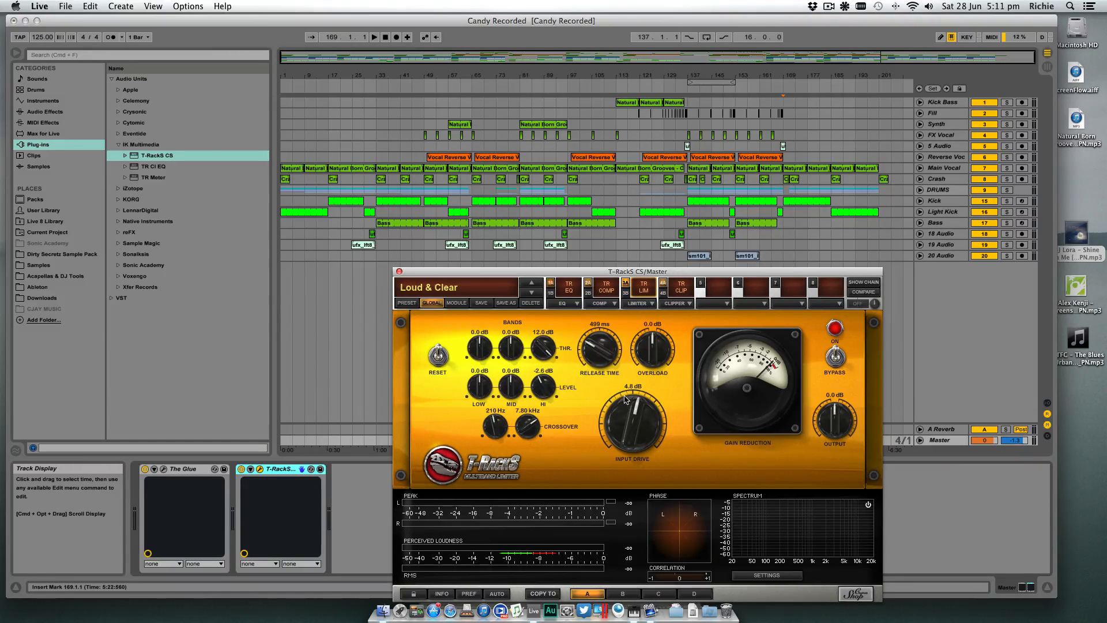
pyautogui.moveTo(637, 406); pyautogui.dragTo(633, 412)
pyautogui.moveTo(632, 413); pyautogui.dragTo(632, 414)
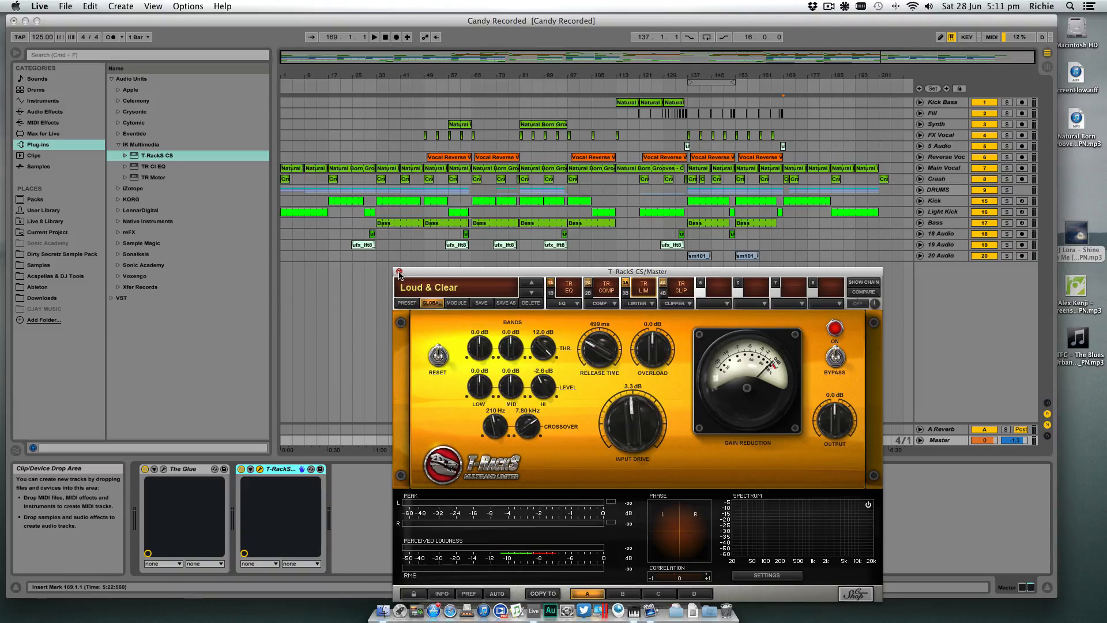
# - Reposition the T-RackS window clear of the arrangement and review the TR CLIP and TR LIM module settings
pyautogui.moveTo(461, 271); pyautogui.dragTo(432, 216)
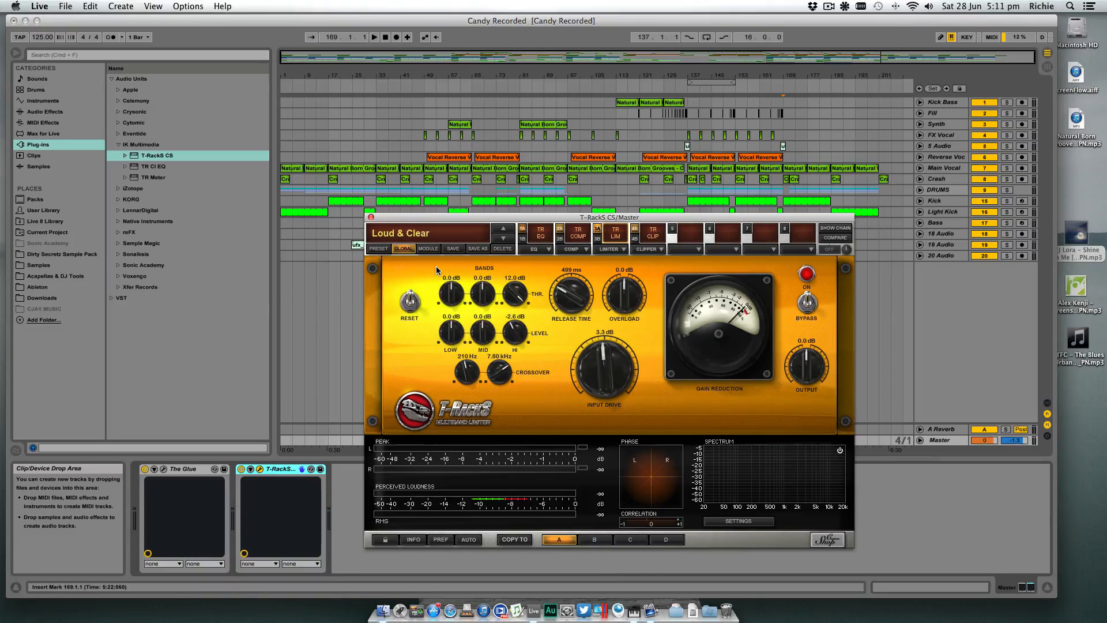
pyautogui.moveTo(388, 220); pyautogui.dragTo(369, 215)
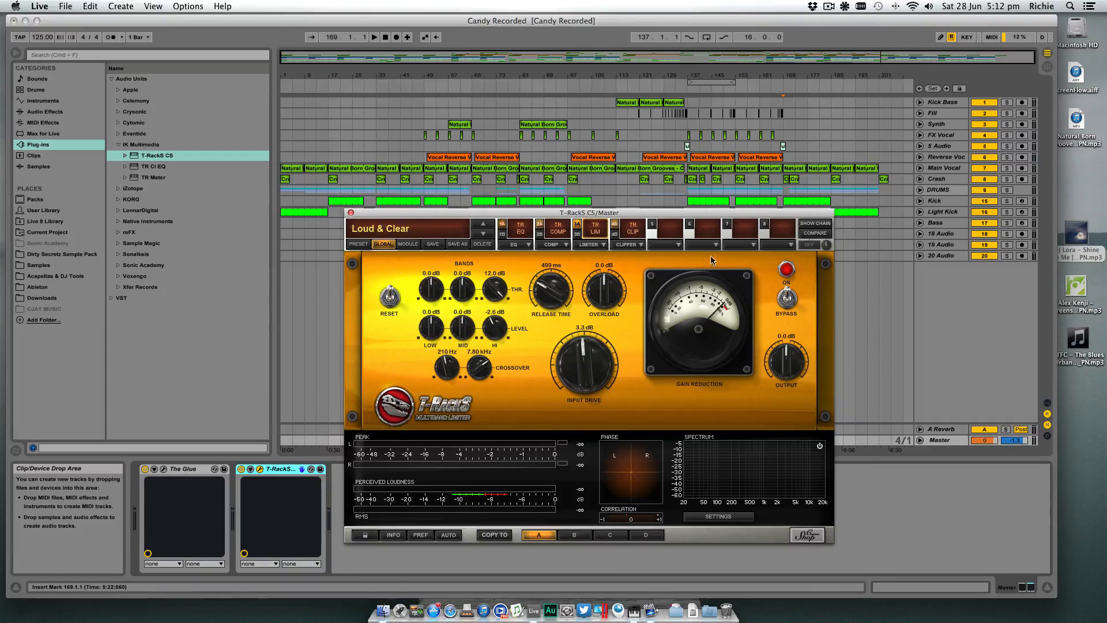
pyautogui.click(616, 227)
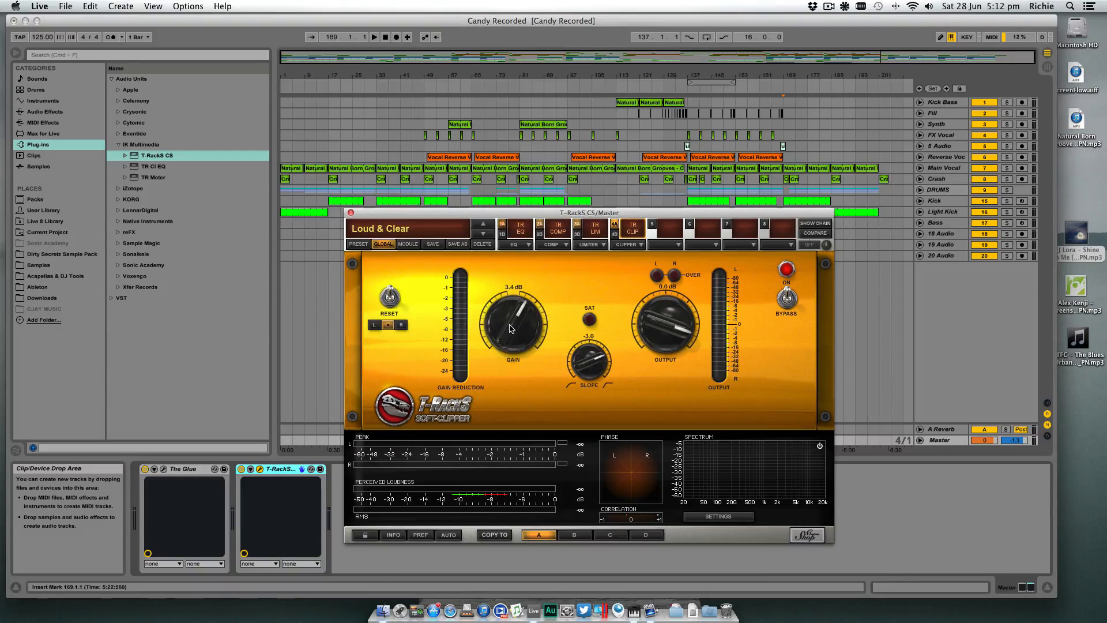
pyautogui.click(578, 227)
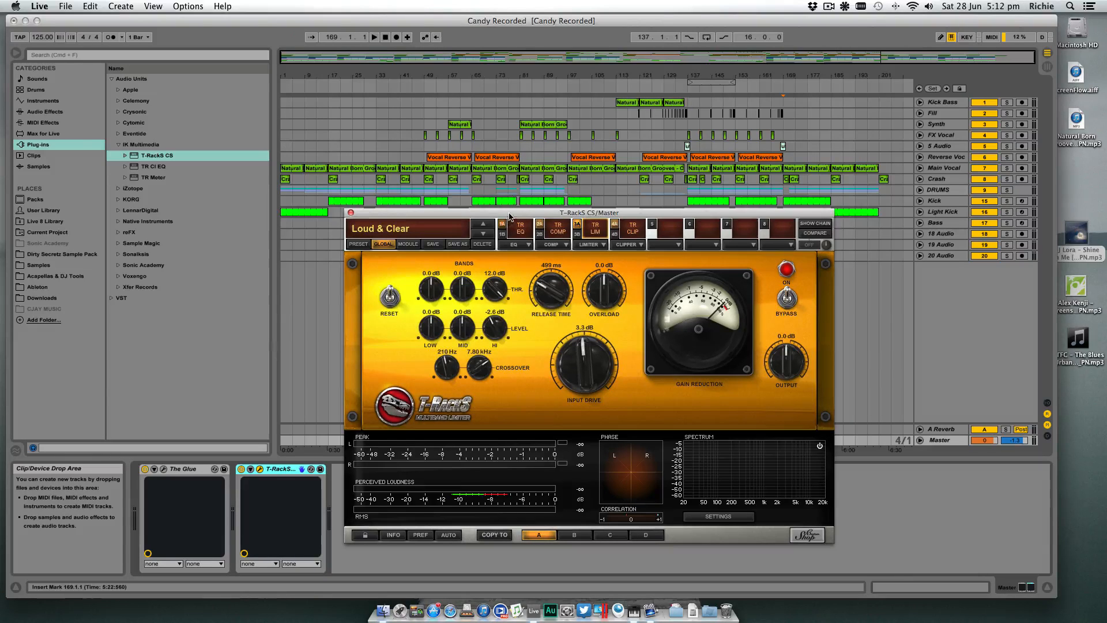
pyautogui.moveTo(556, 216); pyautogui.dragTo(639, 285)
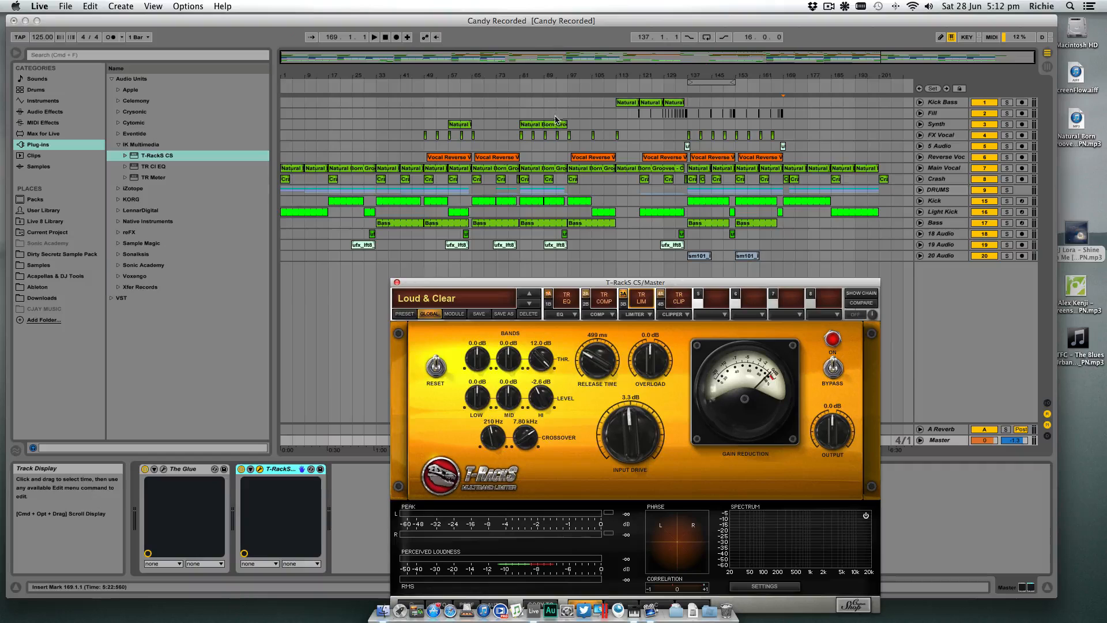
# - Play the track from around bar 82 and compare the Master sound with T-RackS CS bypassed and active
pyautogui.click(527, 84)
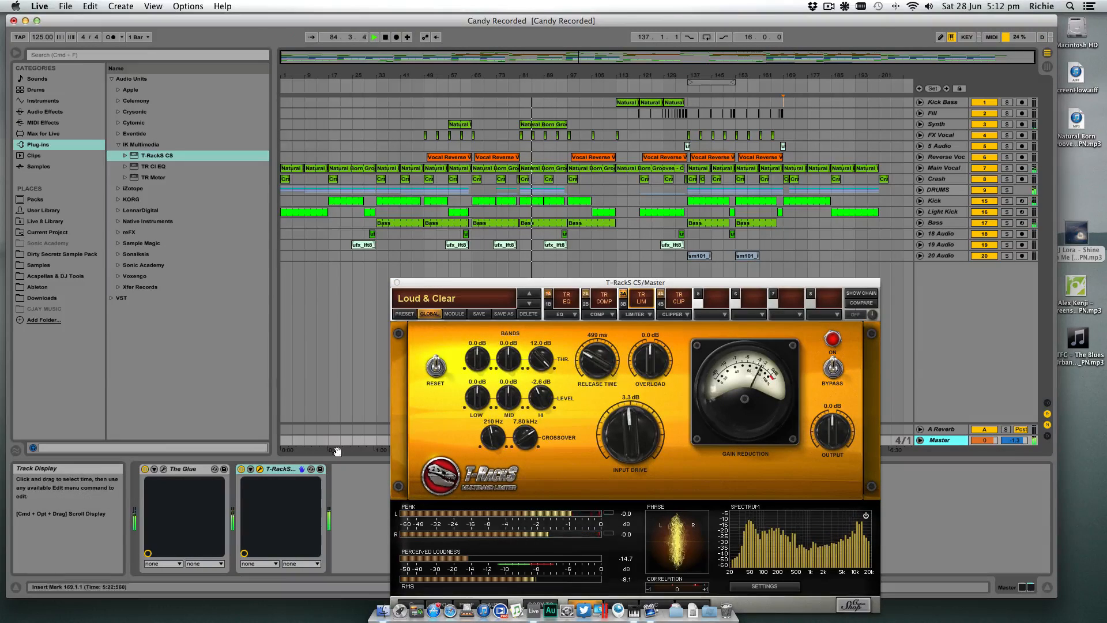
pyautogui.click(242, 470)
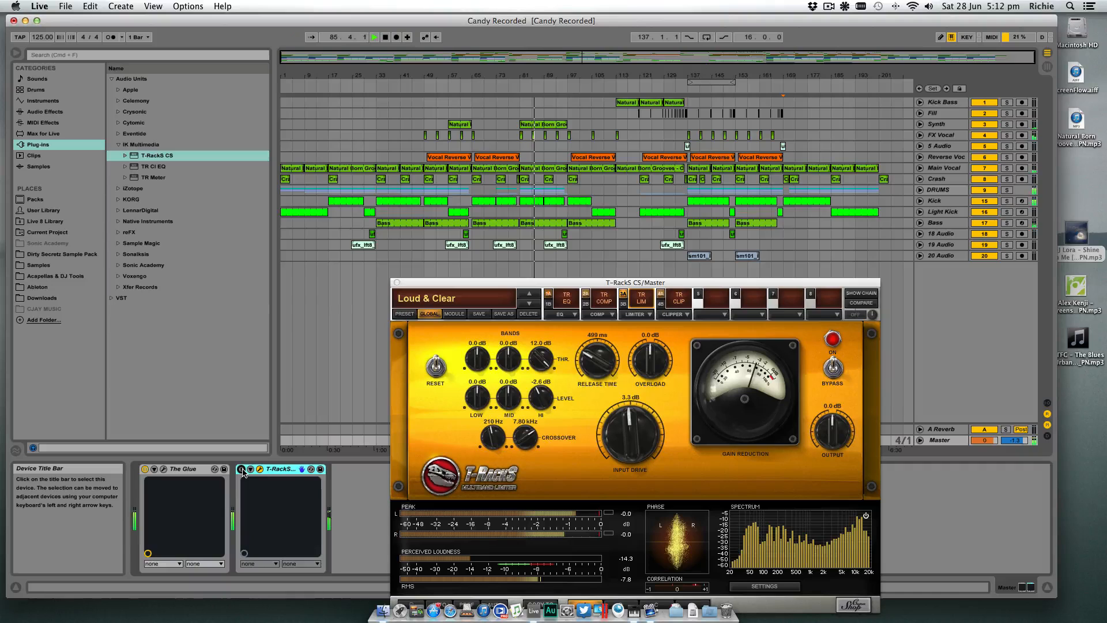
pyautogui.click(242, 470)
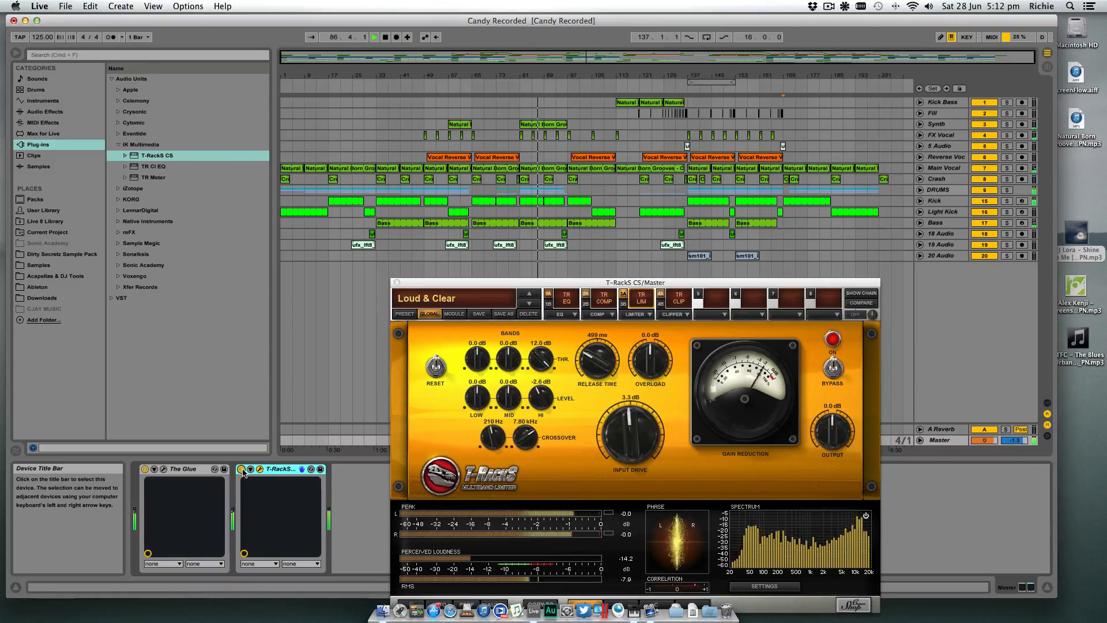
pyautogui.moveTo(515, 287); pyautogui.dragTo(578, 244)
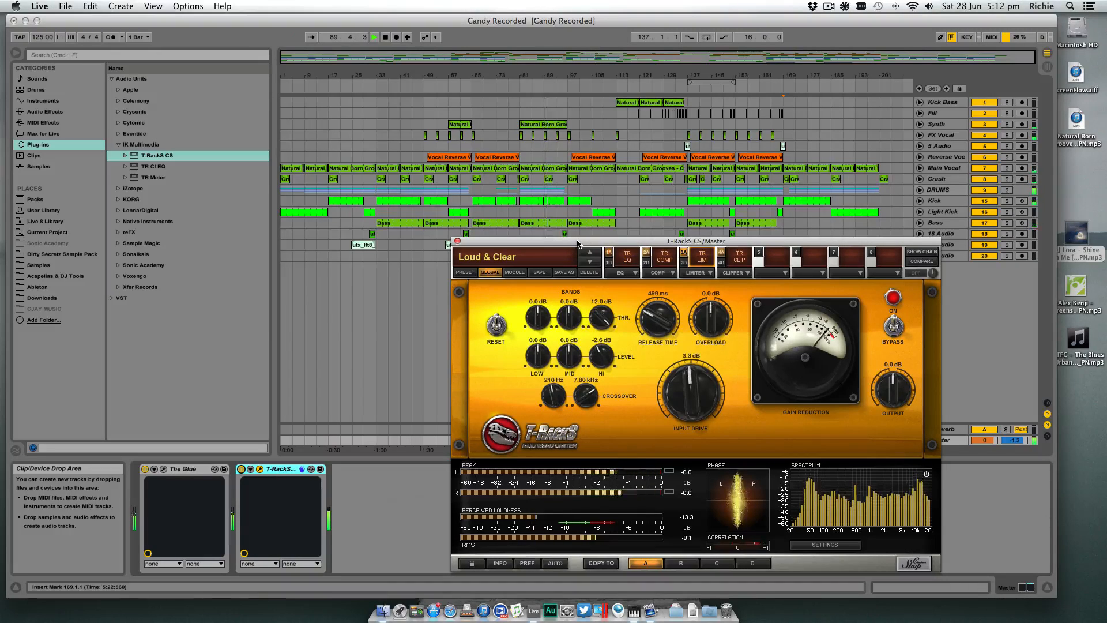
pyautogui.press('space')
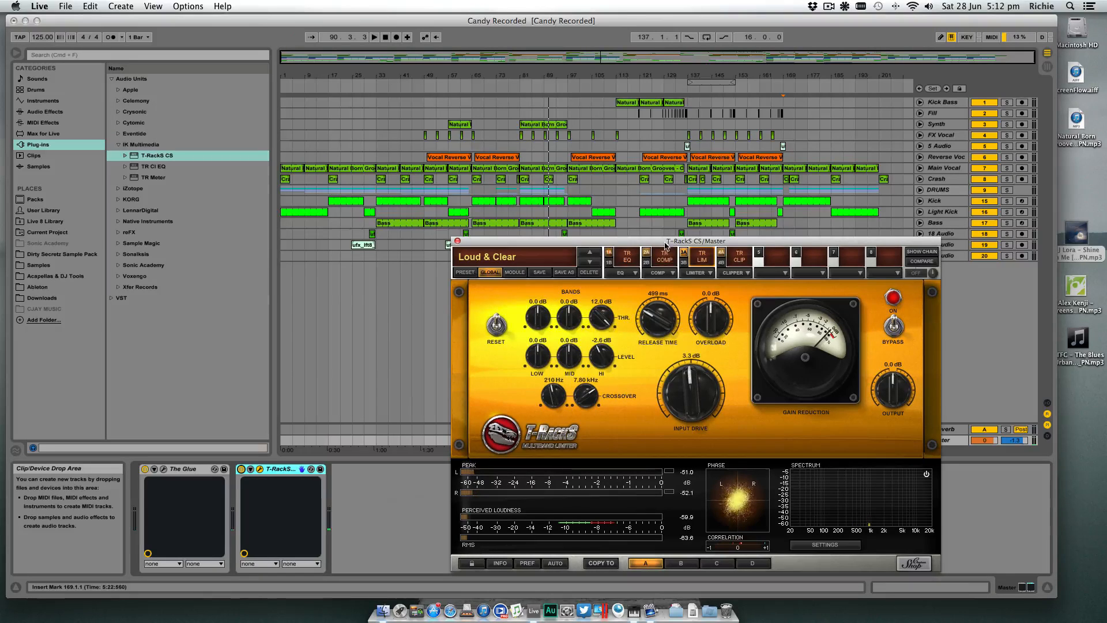
# - Show the TR EQ module of the mastering chain to examine its equalizer settings
pyautogui.moveTo(665, 245); pyautogui.dragTo(650, 252)
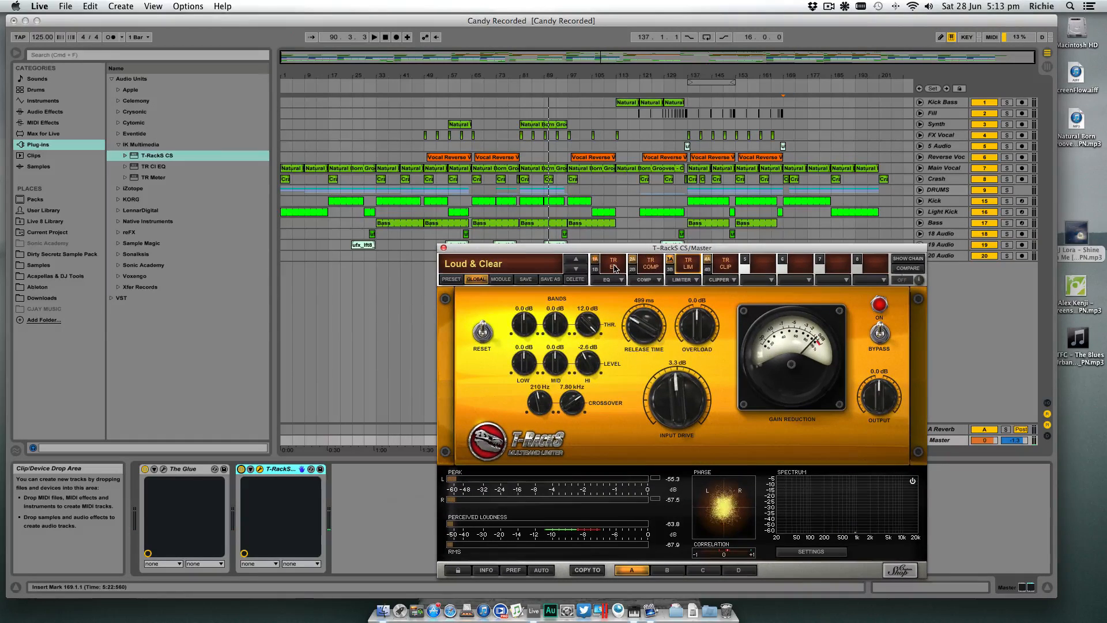
pyautogui.click(612, 266)
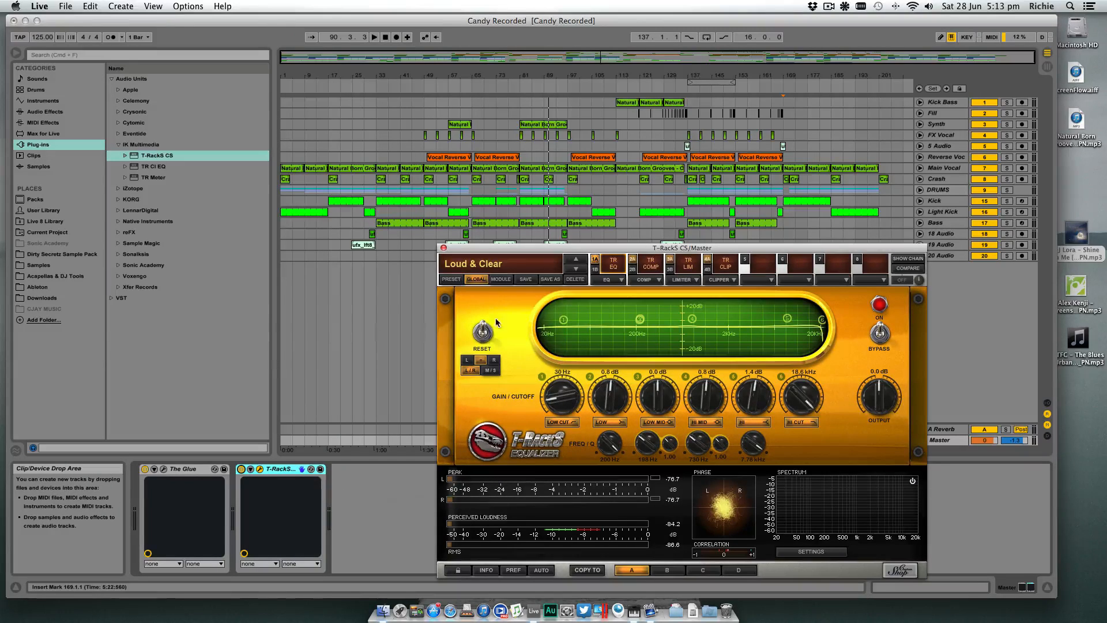
pyautogui.click(617, 265)
pyautogui.click(615, 266)
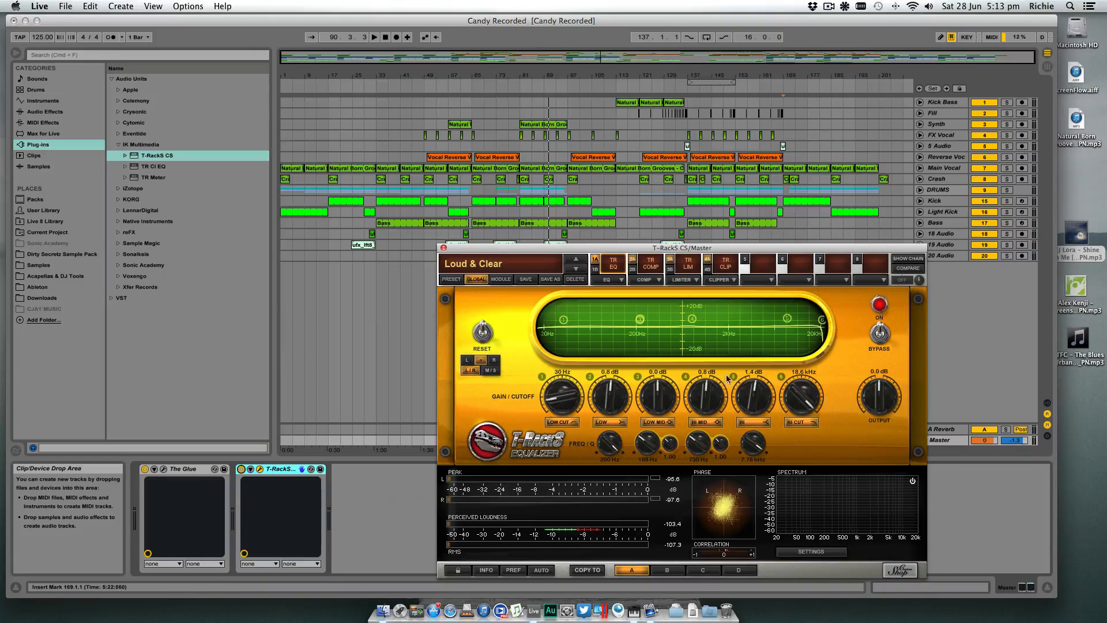
# - Play from around bar 82, compare the chain with TR COMP on and off, and leave the compressor module bypassed
pyautogui.moveTo(649, 251); pyautogui.dragTo(644, 288)
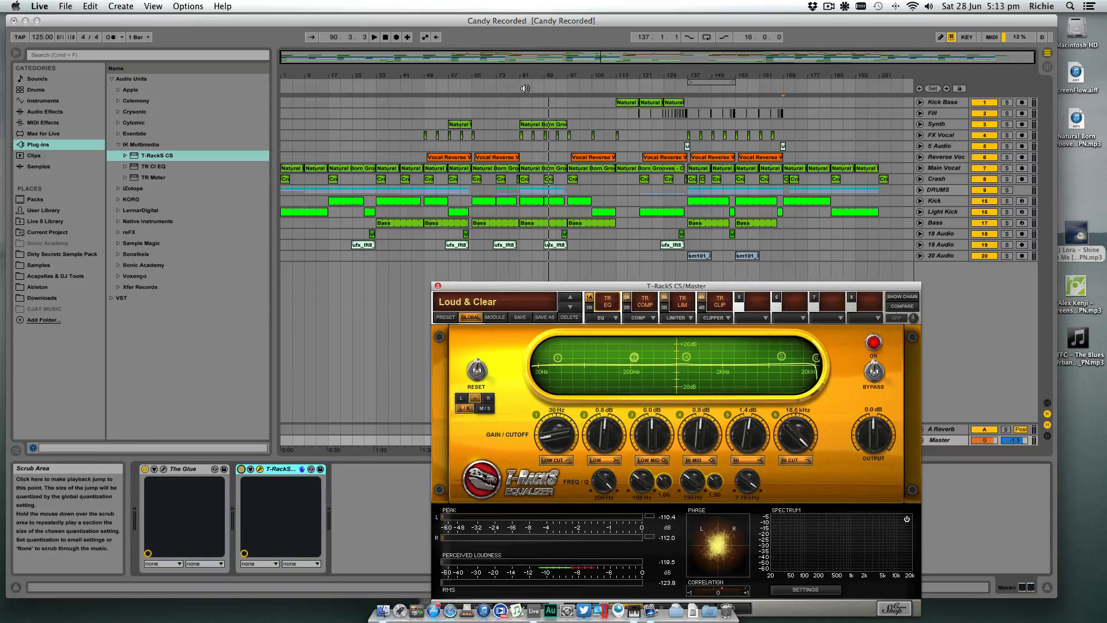
pyautogui.click(525, 88)
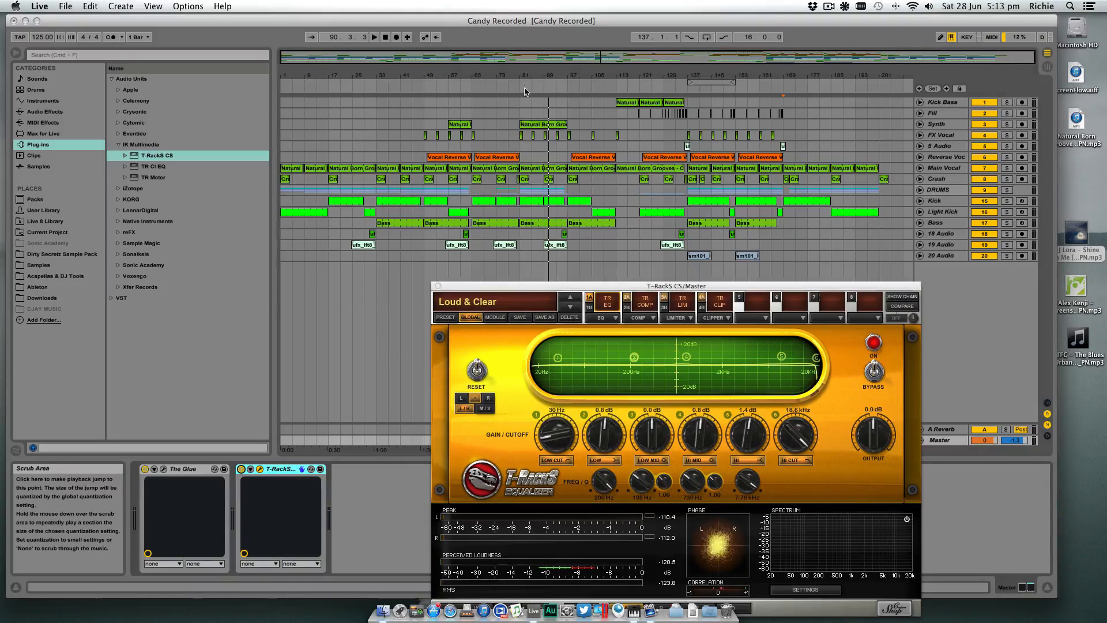
pyautogui.click(644, 307)
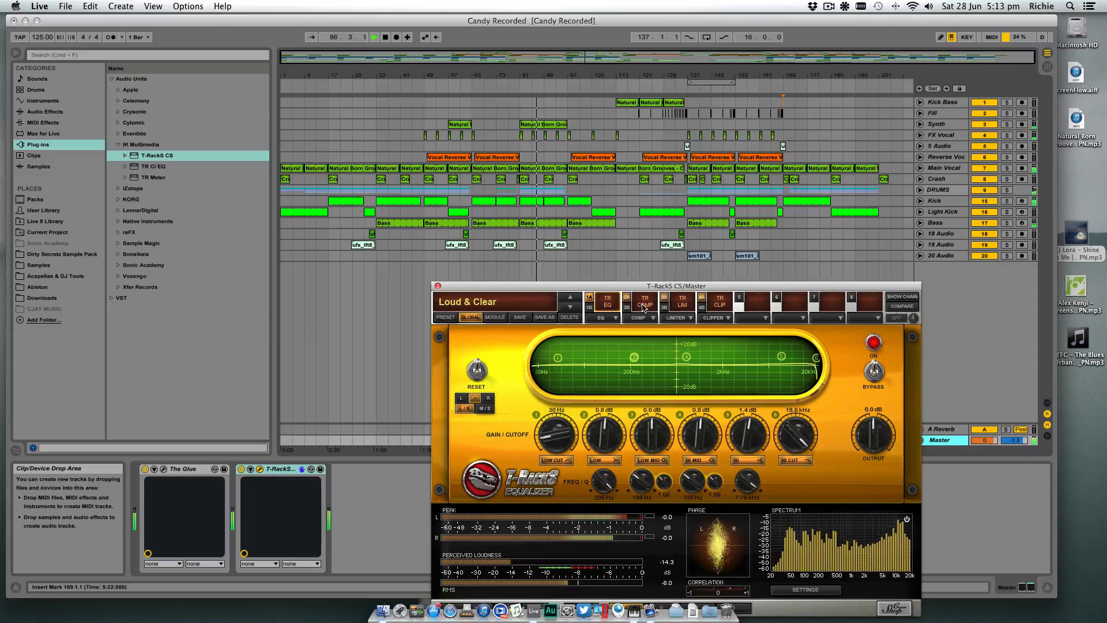
pyautogui.click(644, 308)
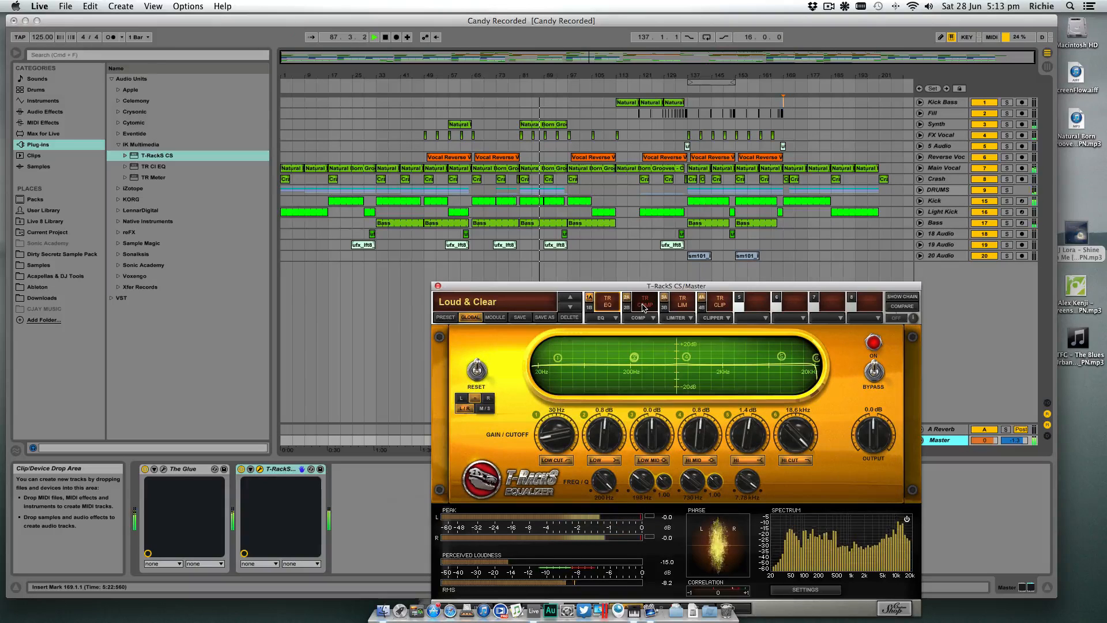
pyautogui.click(644, 307)
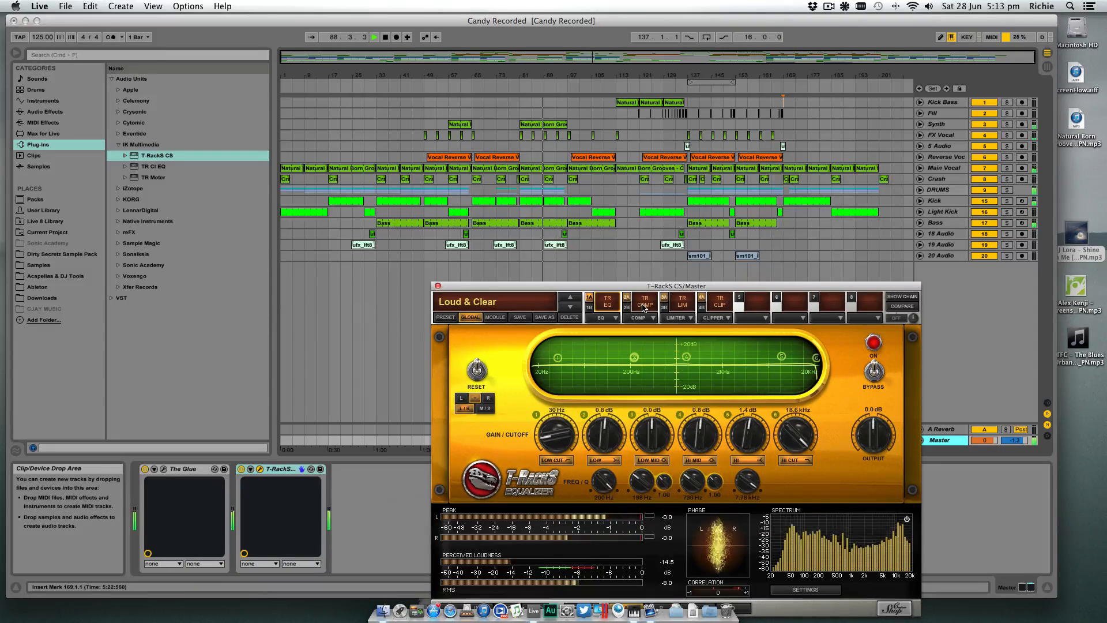
pyautogui.click(644, 308)
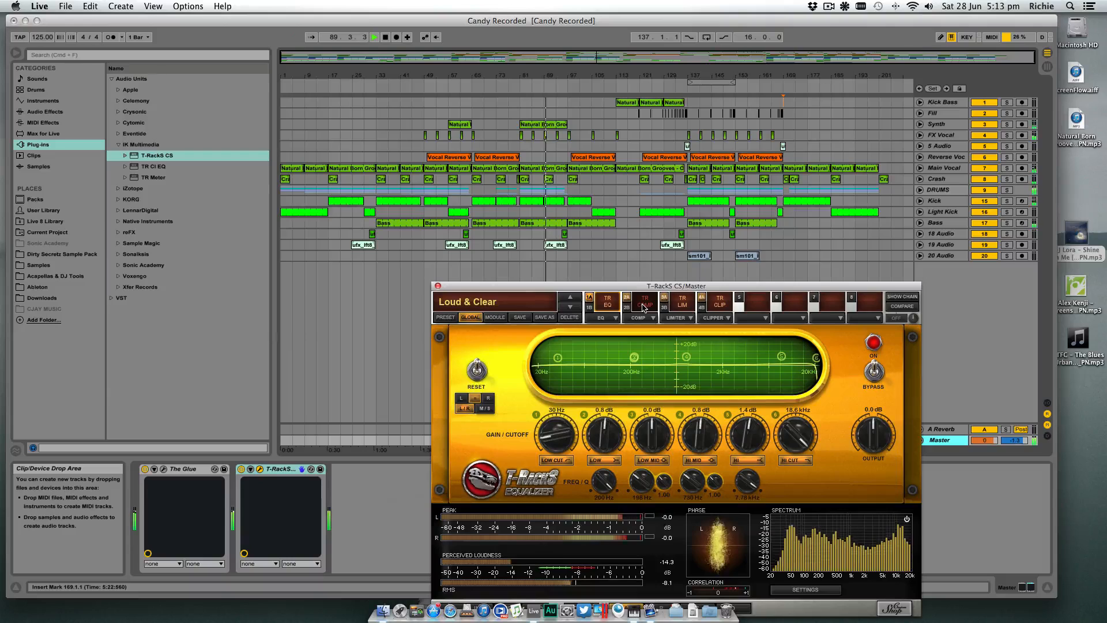
pyautogui.press('space')
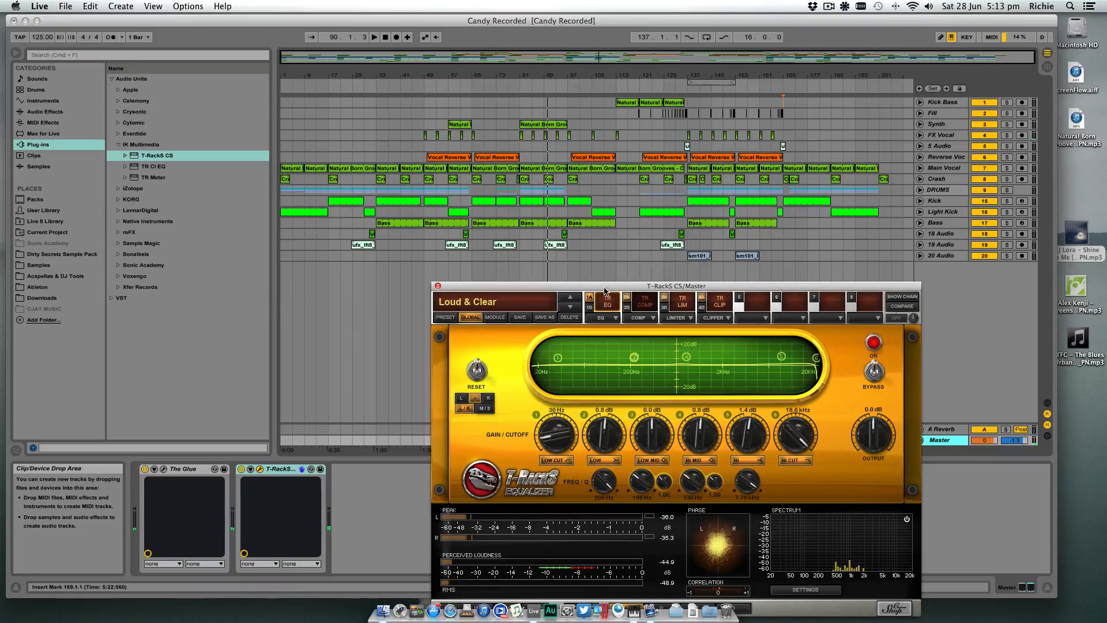
# - During playback from around bar 82, audition TR EQ on and off, then set its Hi Mid gain to 1.0 dB and Hi gain to 1.6 dB
pyautogui.moveTo(605, 292); pyautogui.dragTo(603, 274)
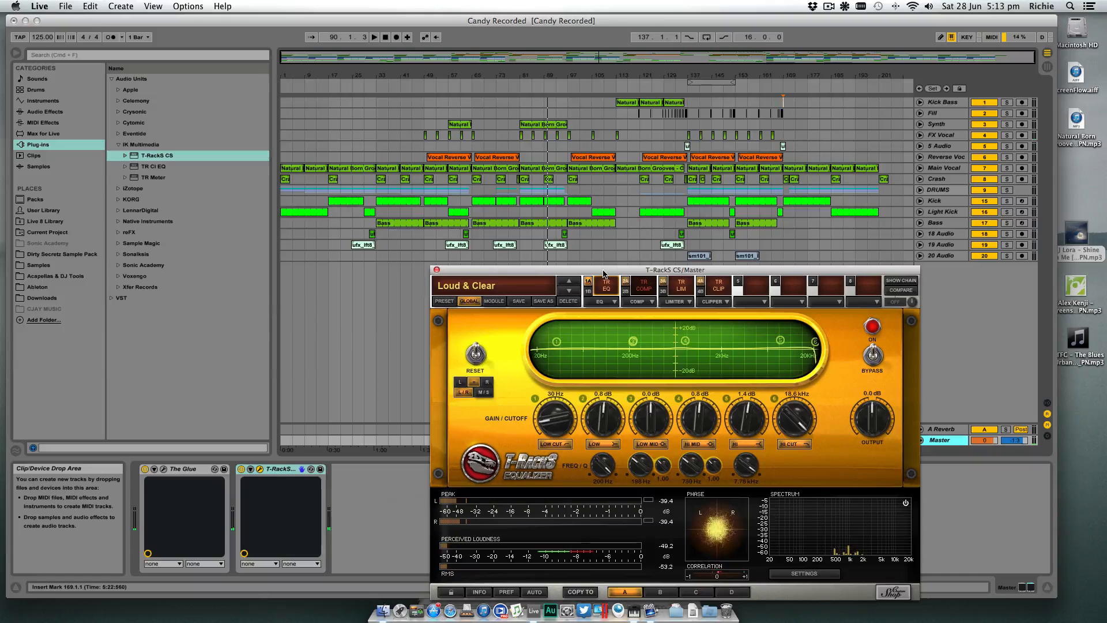
pyautogui.click(526, 87)
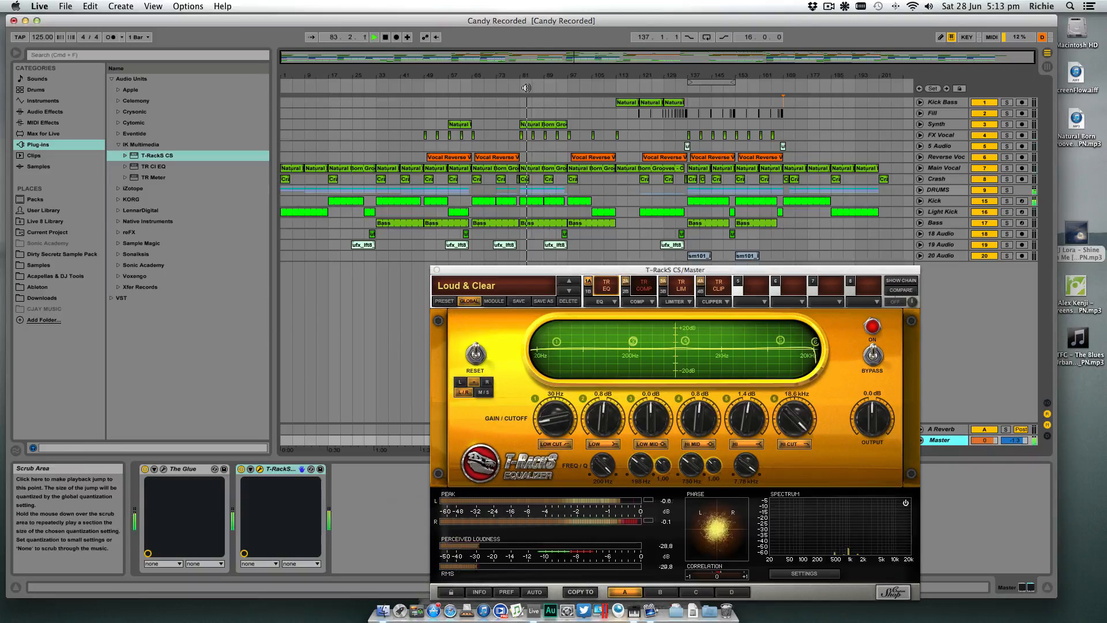
pyautogui.click(609, 286)
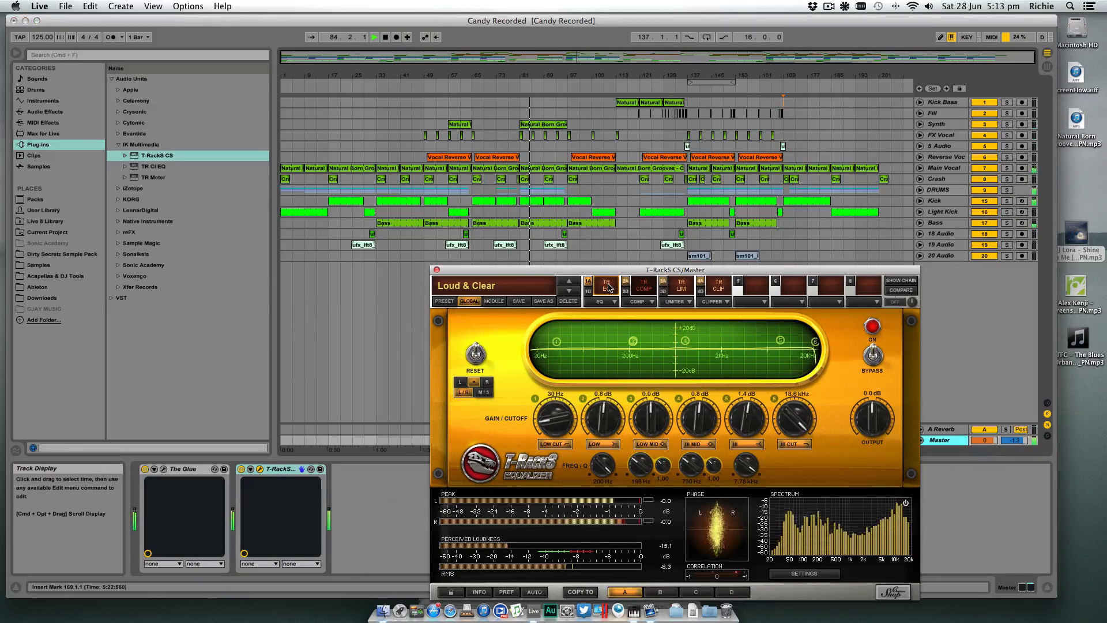
pyautogui.doubleClick(609, 286)
pyautogui.doubleClick(608, 287)
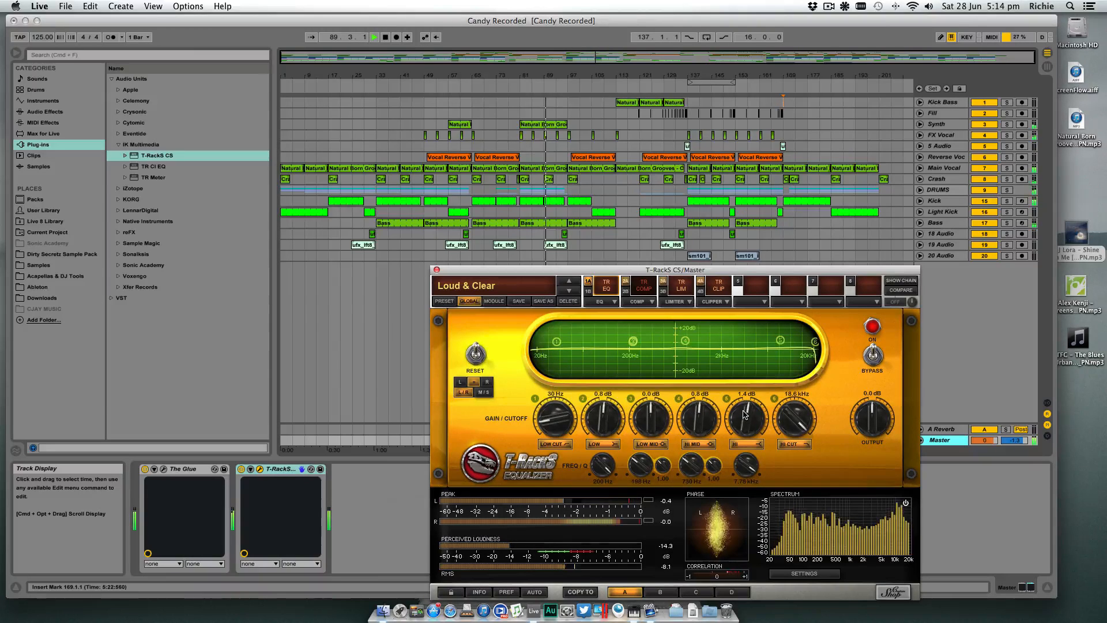
pyautogui.moveTo(745, 414); pyautogui.dragTo(701, 415)
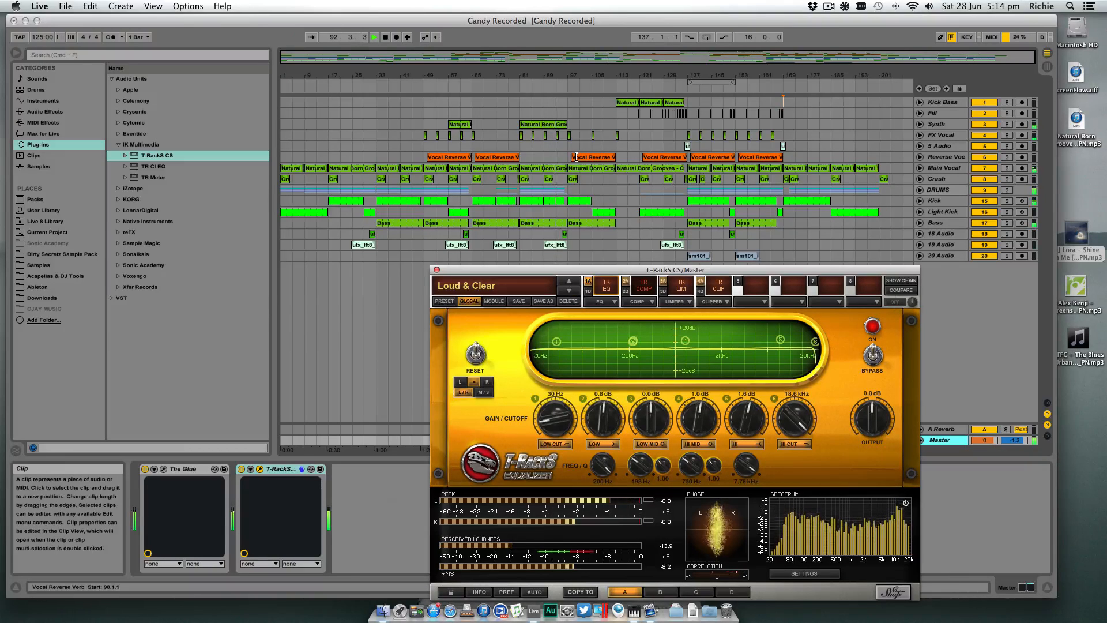
pyautogui.press('space')
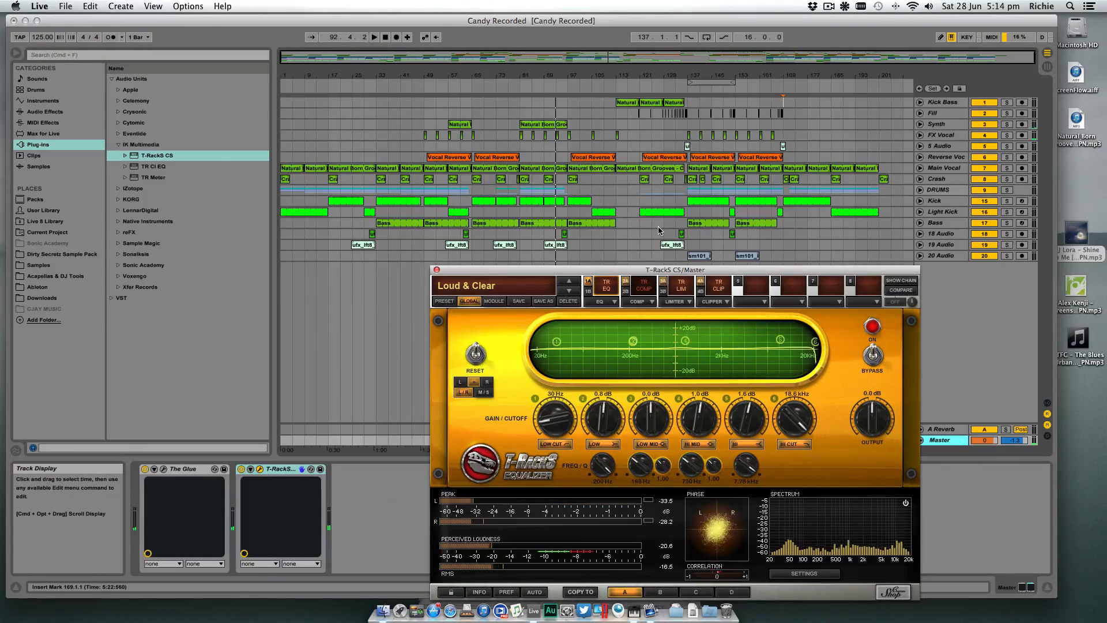